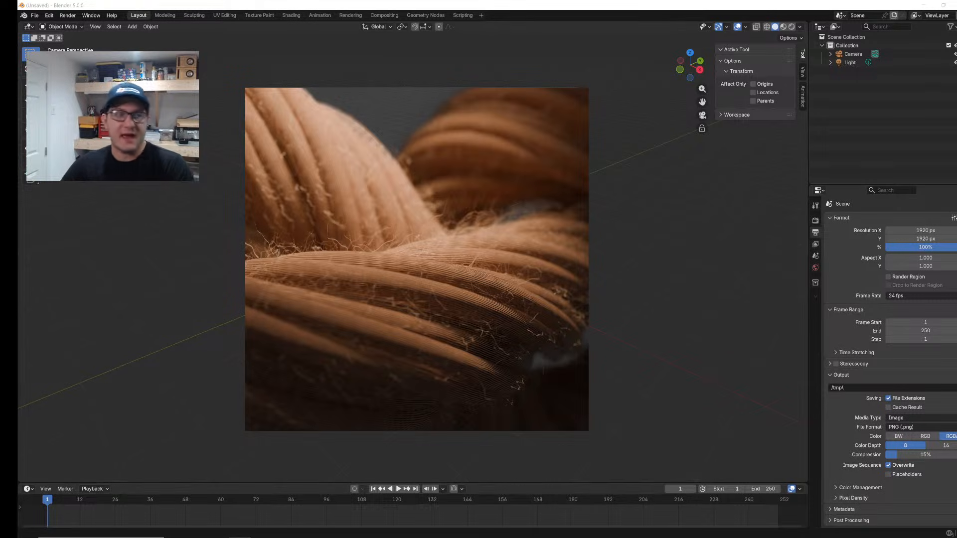
Step: Delete all default objects, the camera and the light, from the scene
middle_click_drag(417, 259, 561, 253, "shift")
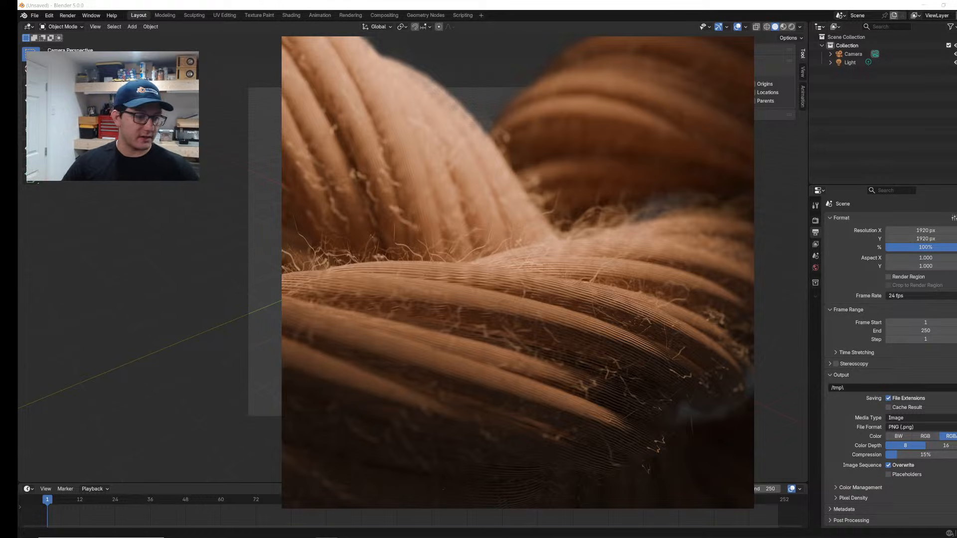
key("a")
key("x")
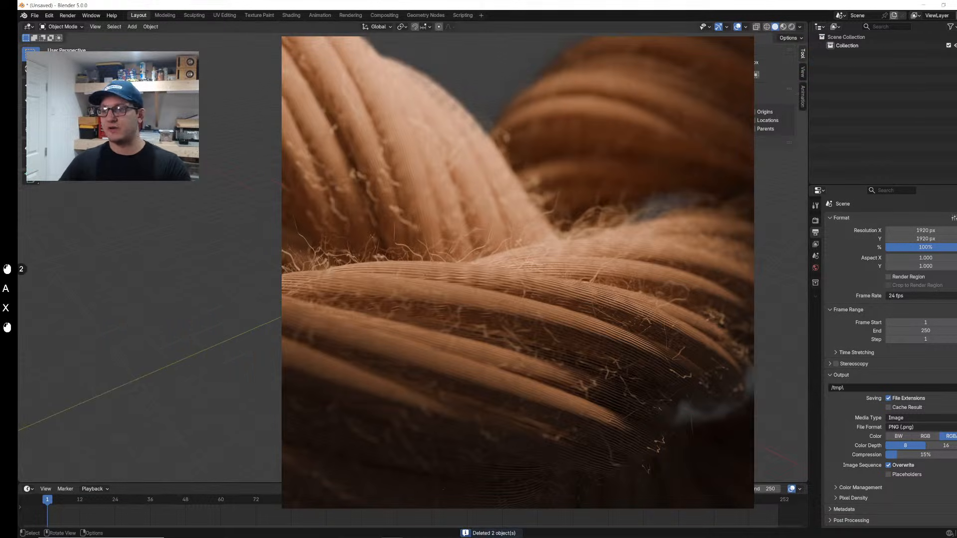
Step: Add a Bézier curve at the origin of the empty scene
key("shift+a")
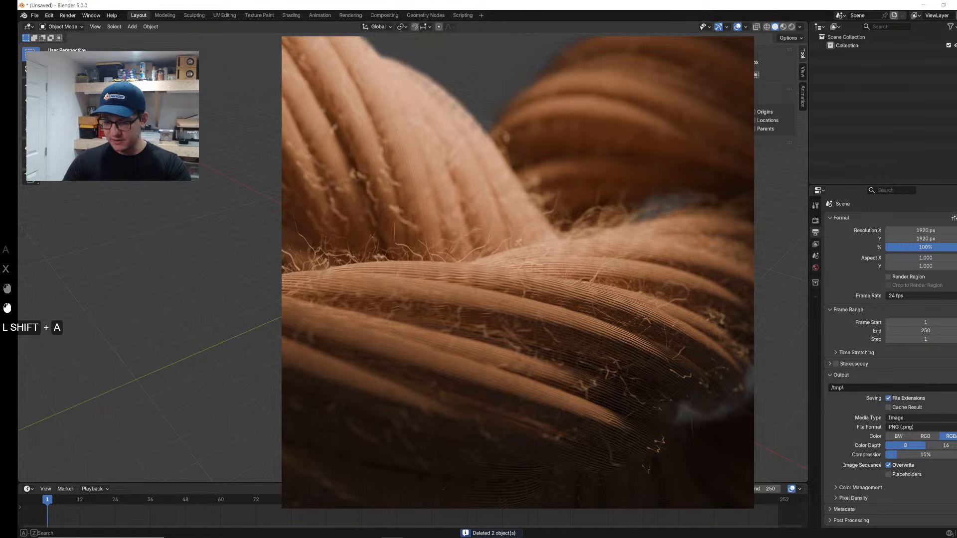
left_click(132, 26)
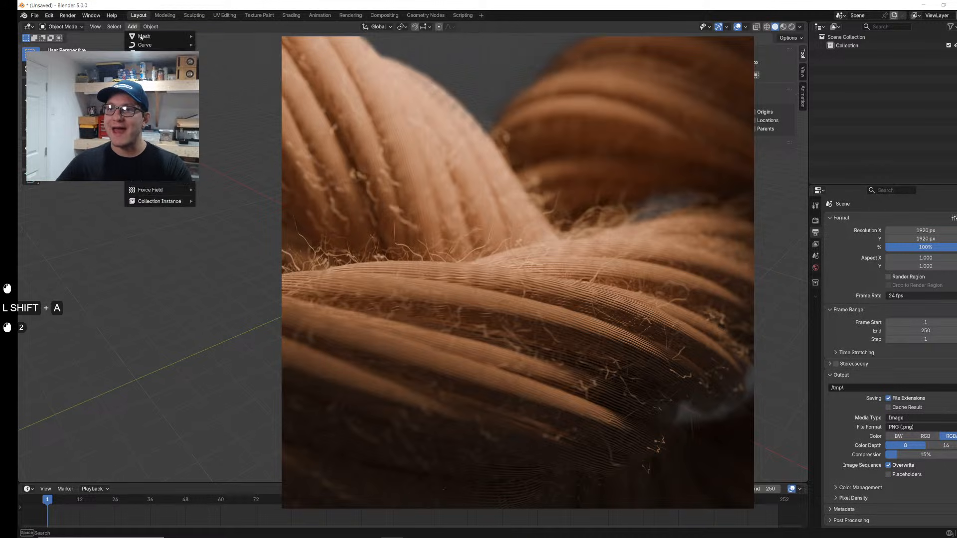
left_click(145, 45)
left_click(244, 45)
middle_click_drag(149, 349, 220, 344)
Step: Extrude the Bézier curve's end point several times into a winding path about 2.48 m long in X and 1.45 m high
key("Tab")
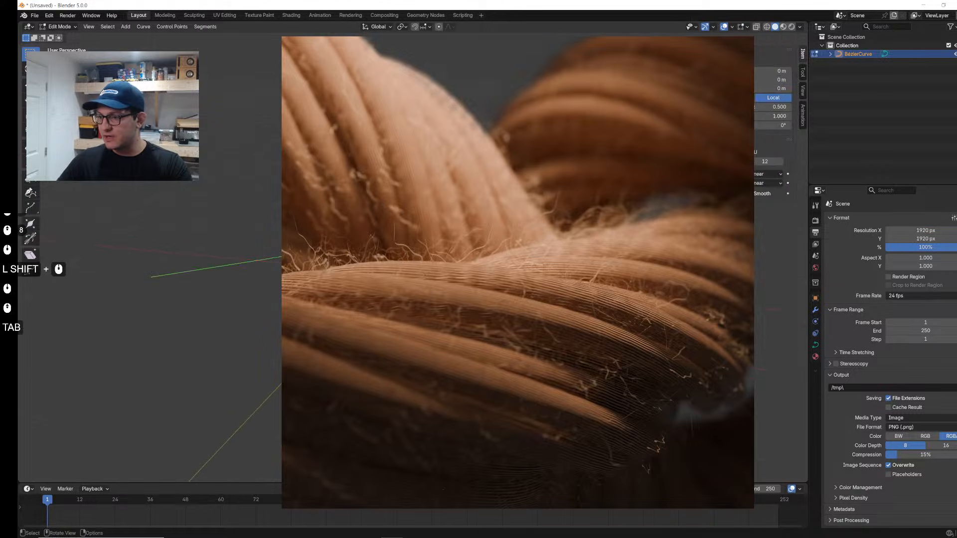
left_click(257, 259)
key("e")
left_click(257, 260)
key("e")
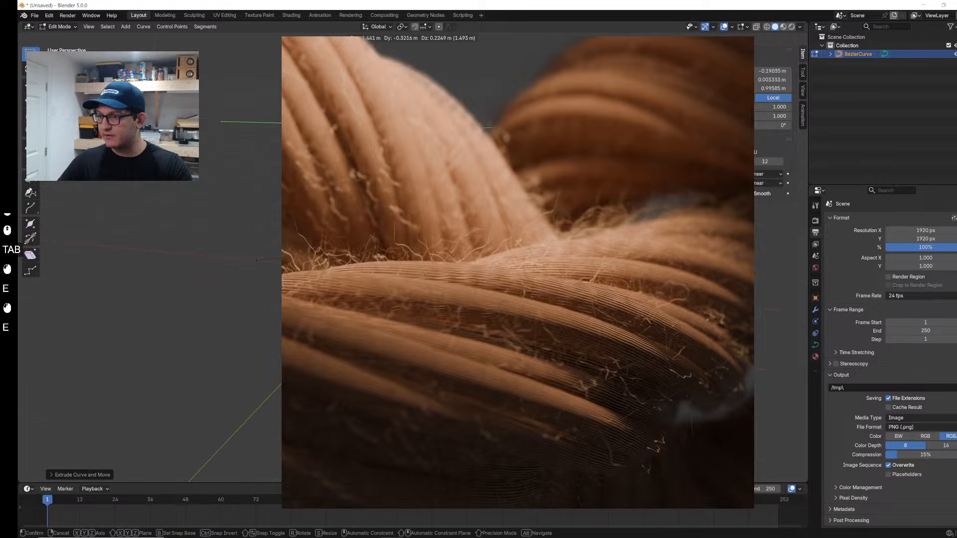
middle_click_drag(219, 344, 245, 331)
key("Tab")
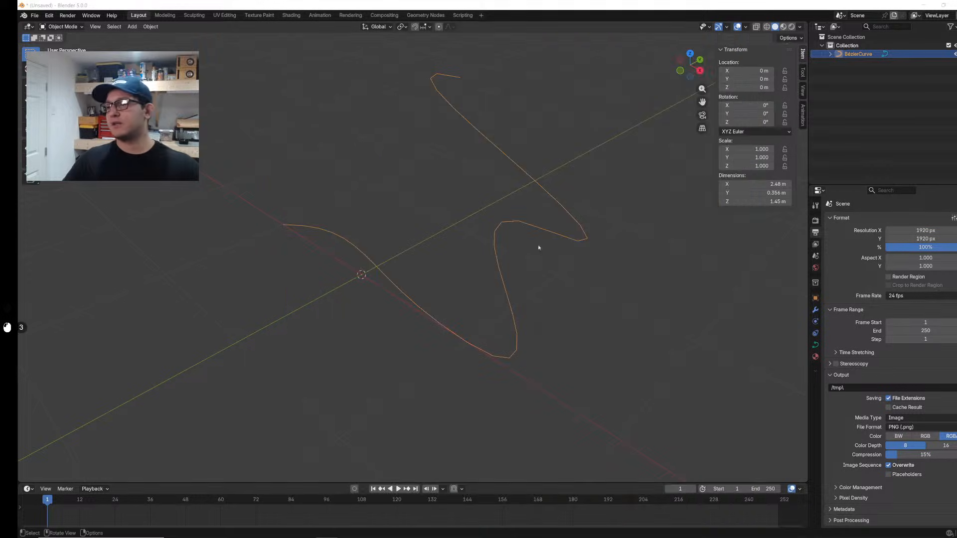
Step: Set the Bézier curve's preview resolution U to 32 to smooth its bends
left_click(593, 207)
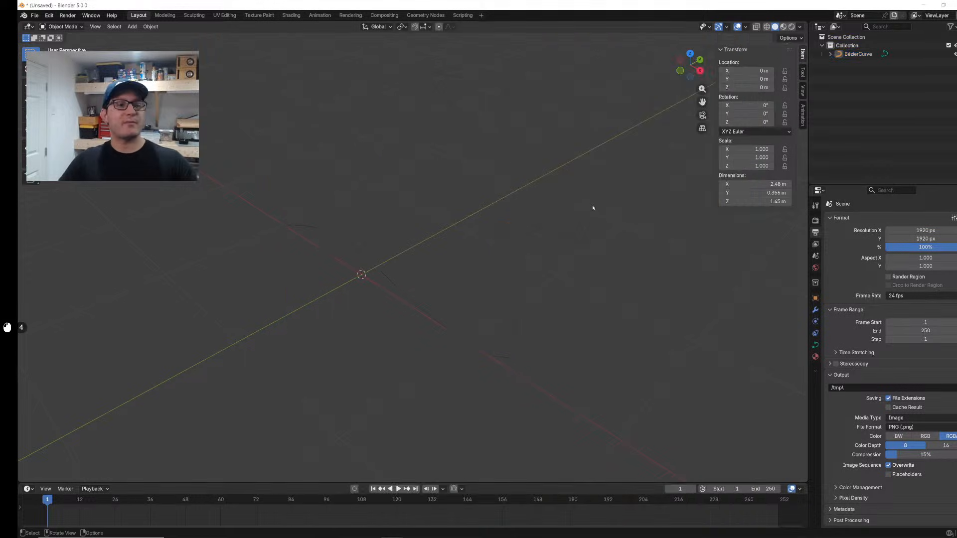
left_click(591, 231)
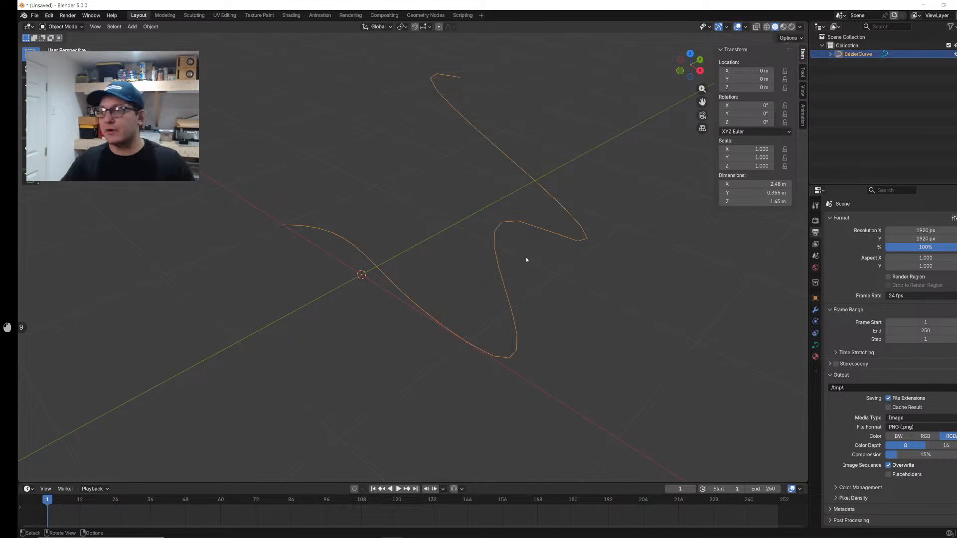
left_click(815, 345)
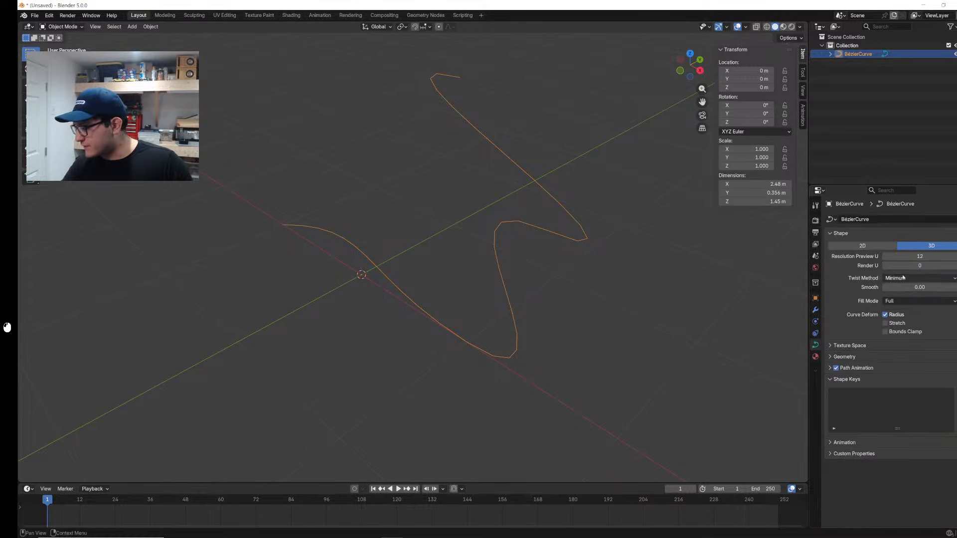
left_click_drag(905, 257, 913, 257)
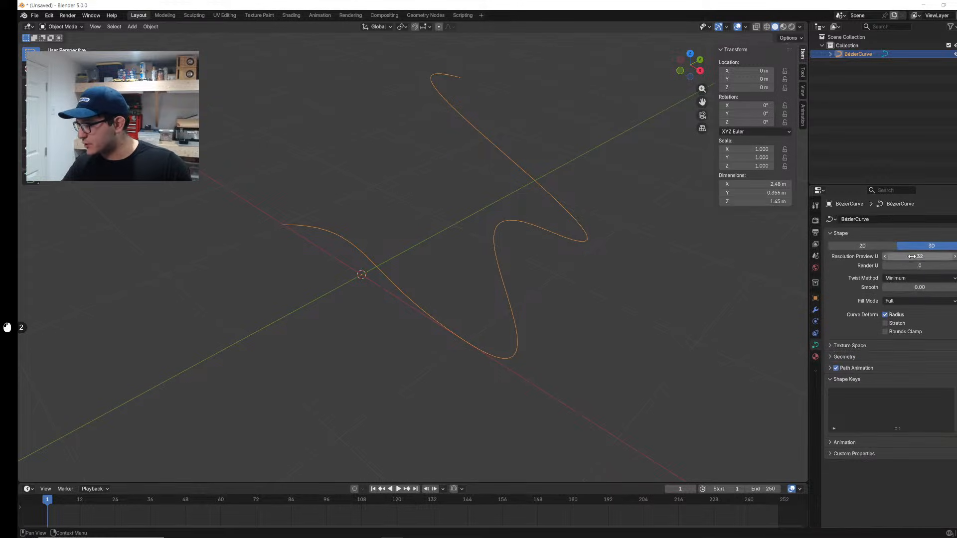
middle_click_drag(517, 258, 560, 277)
left_click(561, 278)
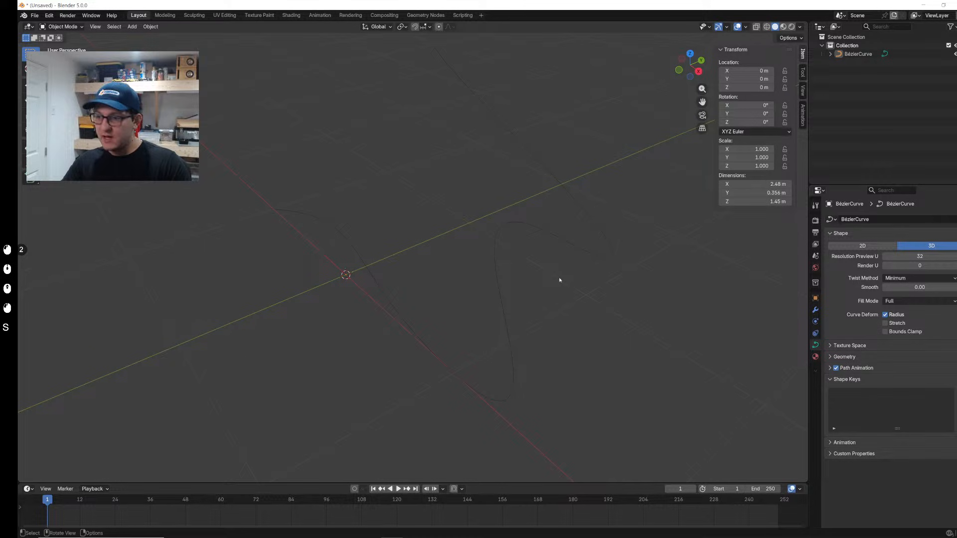
Step: Save the project as RopeV1.blend in the Instagram-Blender-Files folder
key("ctrl+s")
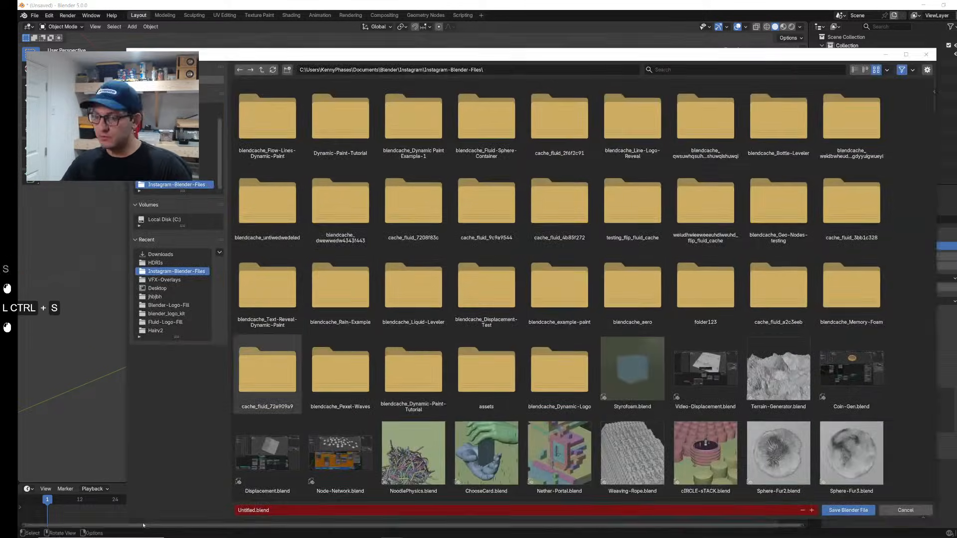
double_click(253, 513)
type("Rope")
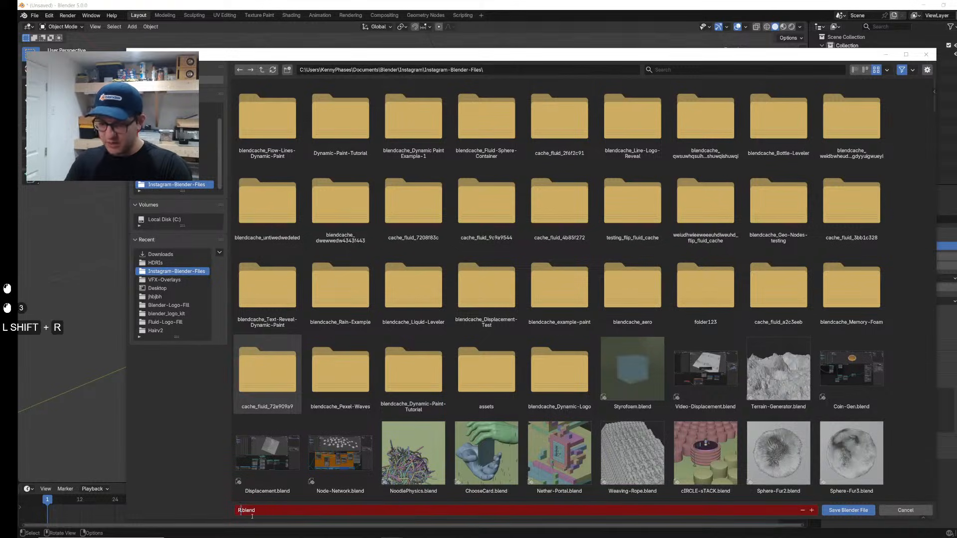
type("V1")
key("Return")
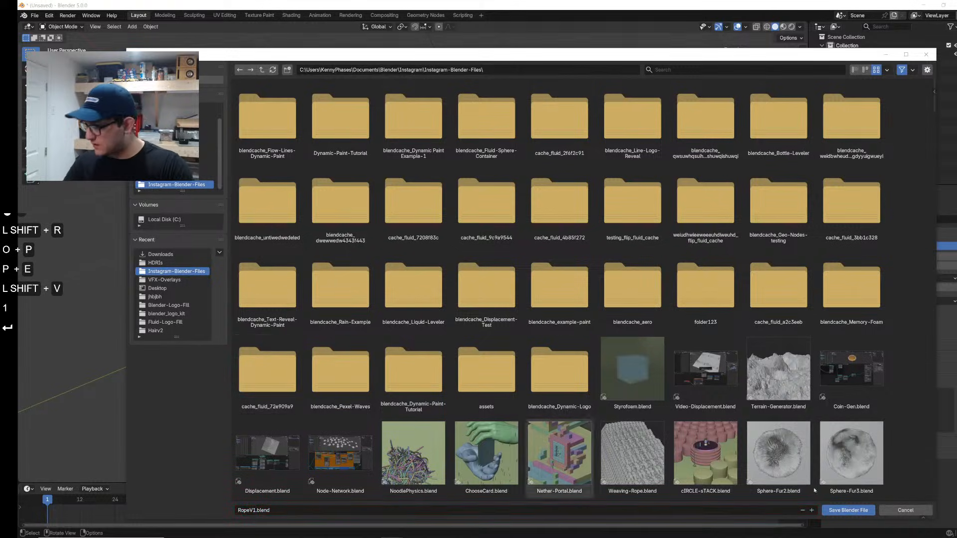
left_click(857, 511)
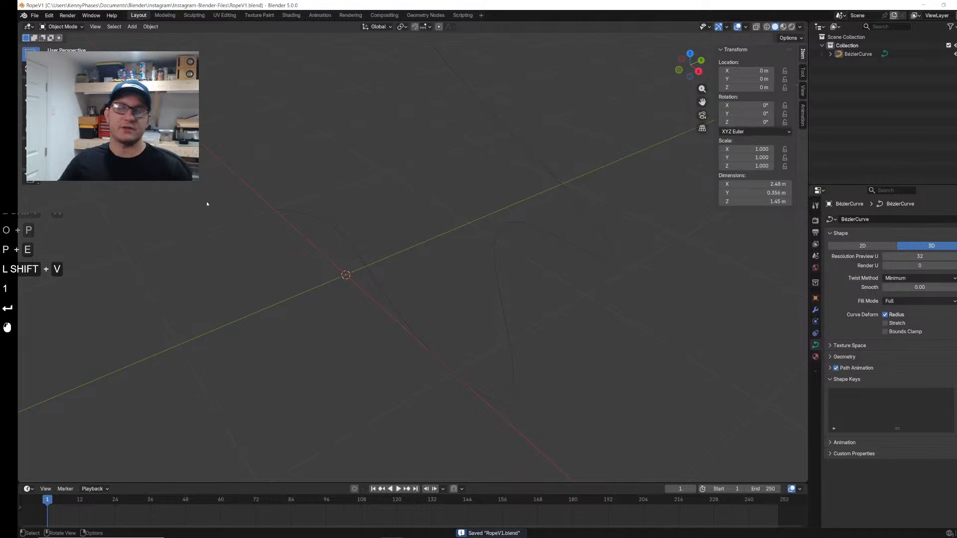
Step: Show the splash screen to check the program version, then close it
left_click(24, 15)
left_click(51, 30)
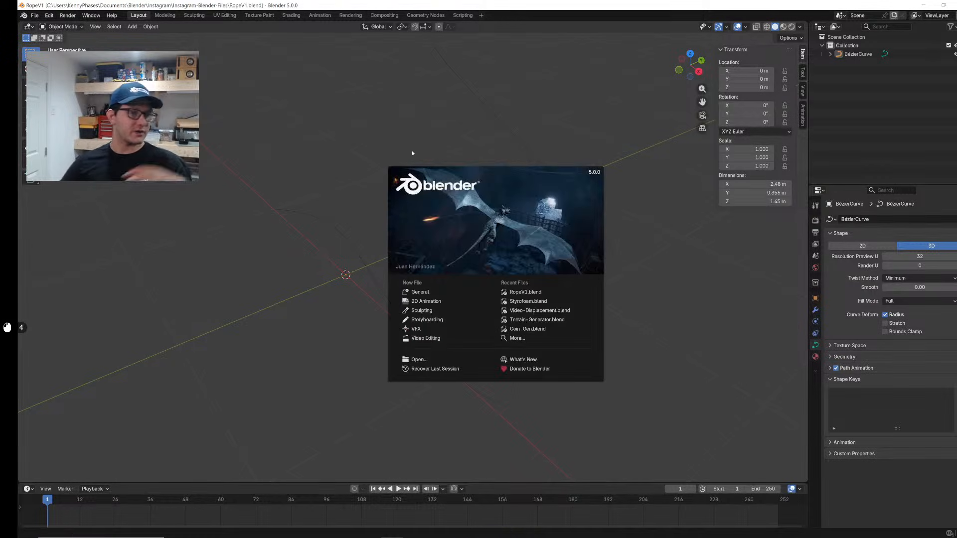
left_click(409, 120)
Step: Select the Bézier curve and create a new geometry node tree for it in the Geometry Nodes workspace
double_click(509, 299)
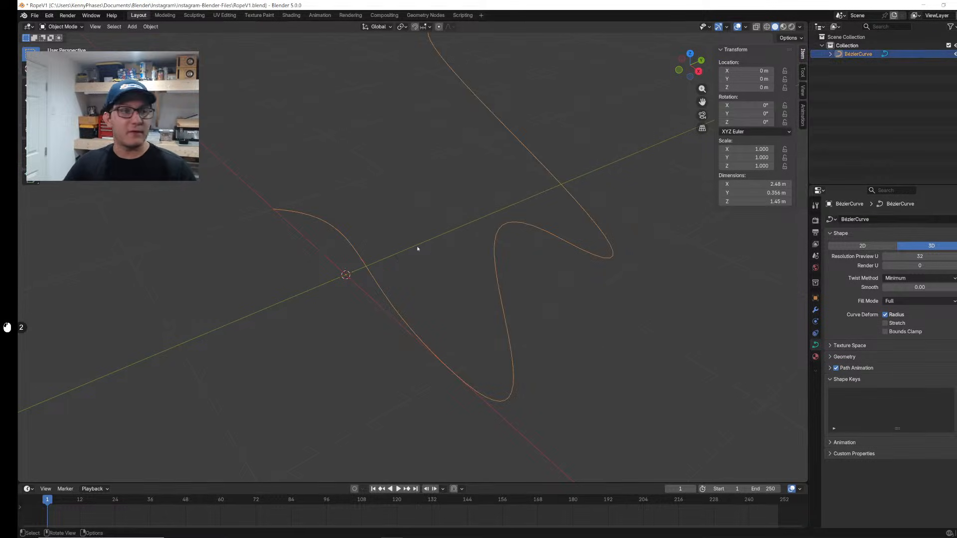
left_click(425, 15)
left_click(414, 293)
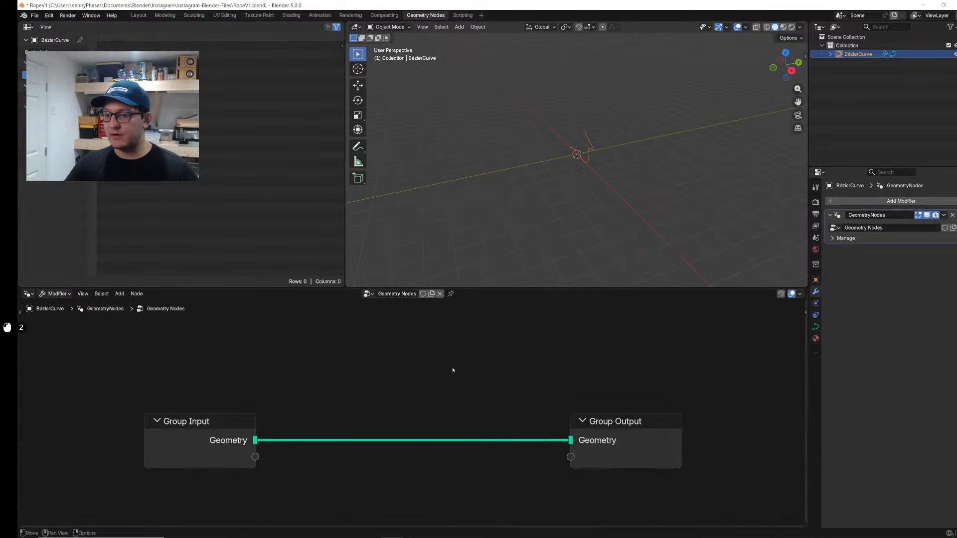
Step: Rename the curve's geometry node tree to Rope V1 and save the file
middle_click_drag(338, 369, 359, 352)
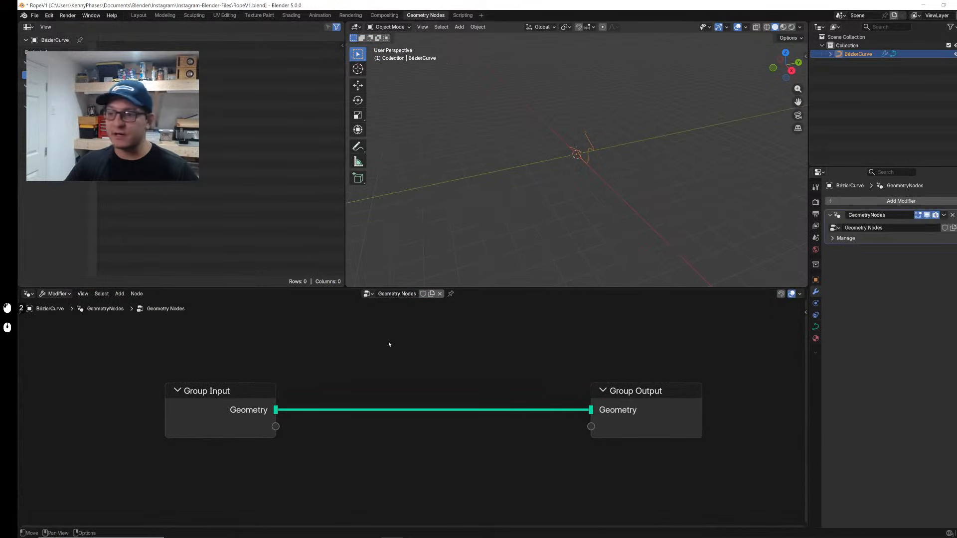
double_click(396, 294)
type("Rope ")
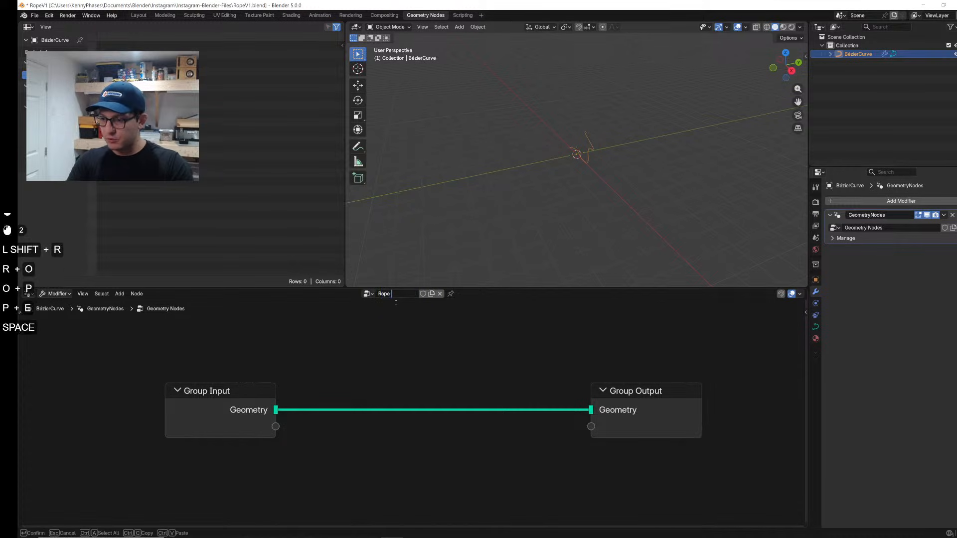
type("V1")
key("Return")
left_click(363, 362)
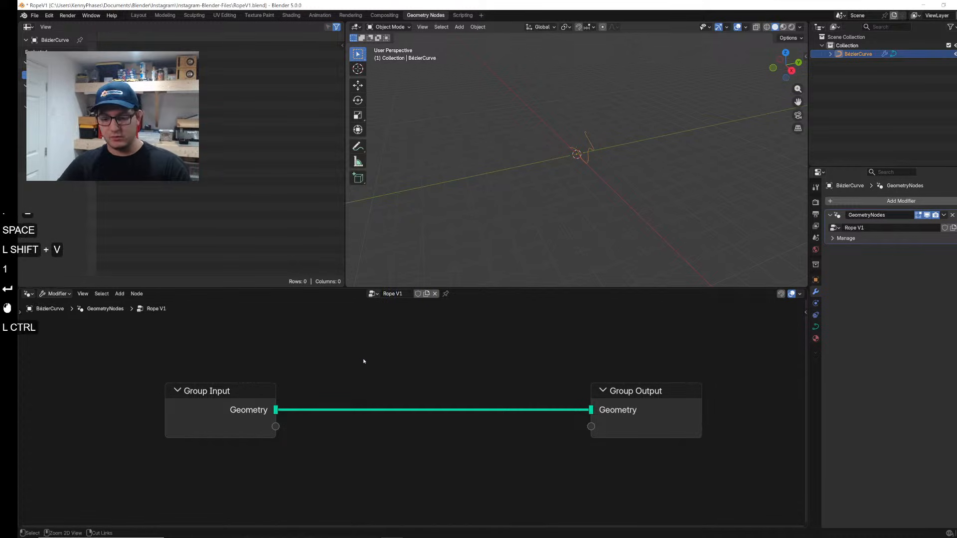
key("ctrl+s")
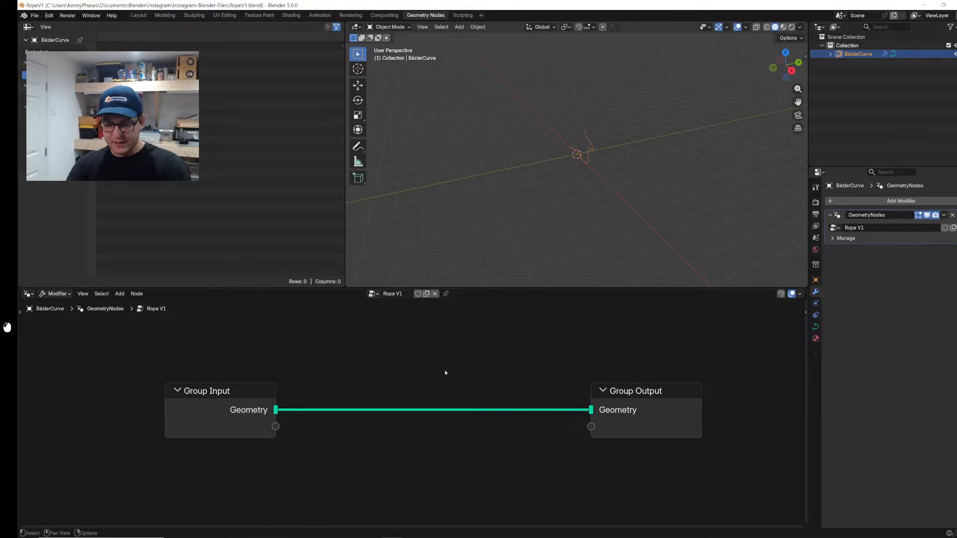
Step: Insert a Curve to Mesh node on the link between Group Input and Group Output
key("shift+c")
key("u")
key("shift+a")
type("curve to")
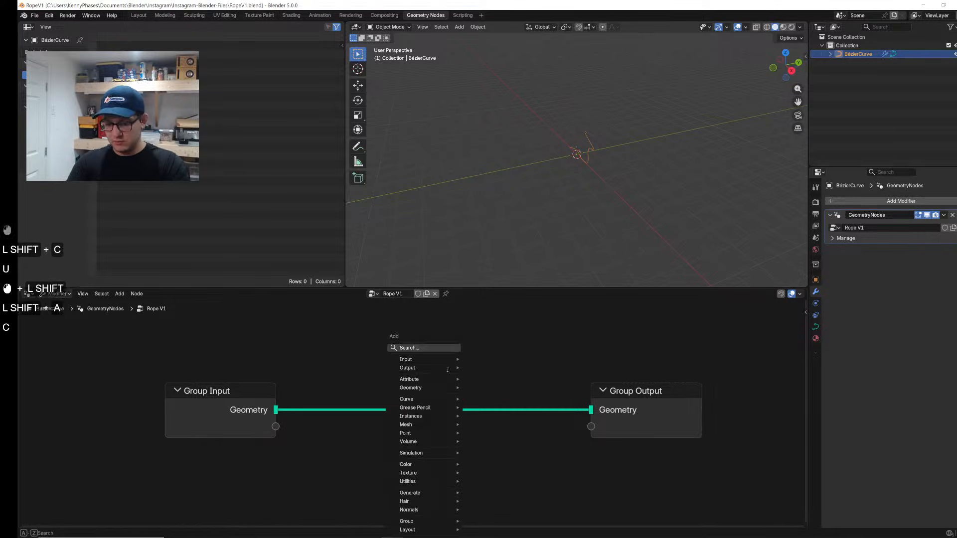
type("me")
key("Return")
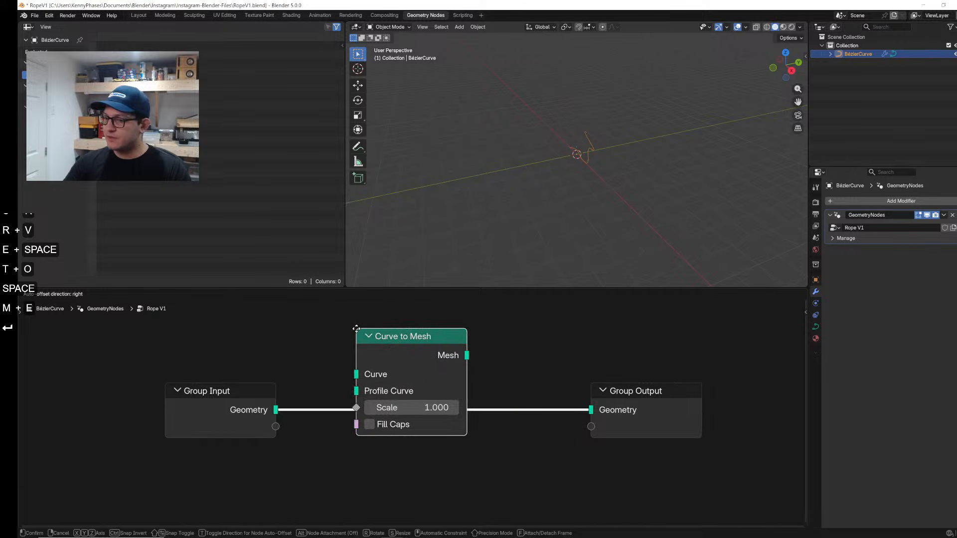
left_click(390, 358)
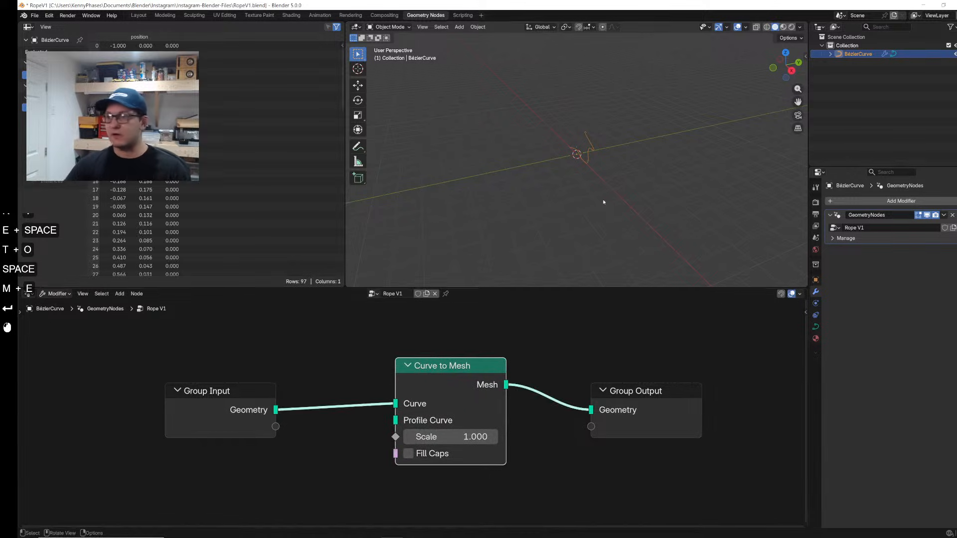
Step: Widen the 3D viewport by shrinking the spreadsheet and frame the whole curve closely
scroll(604, 199, "up", 8)
middle_click_drag(604, 154, 551, 177, "shift")
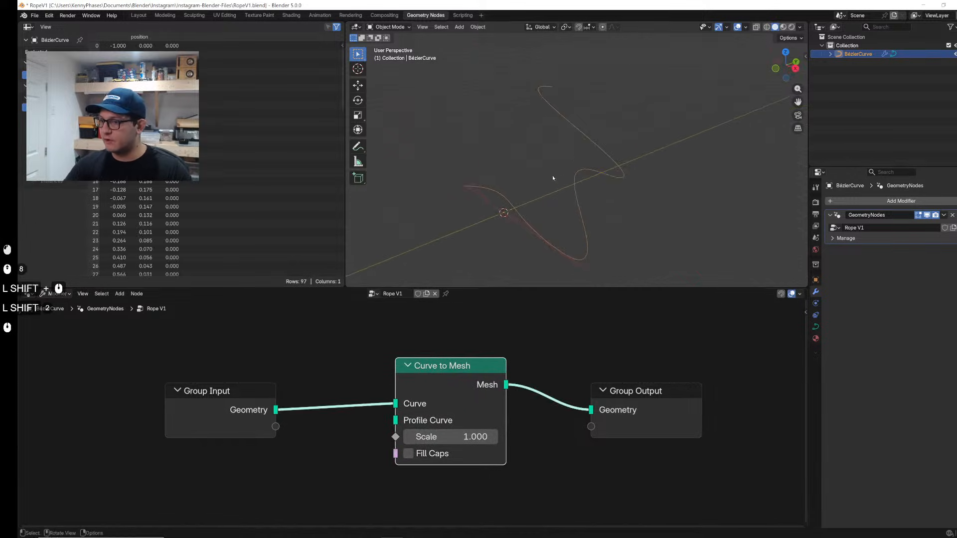
left_click_drag(346, 122, 224, 113)
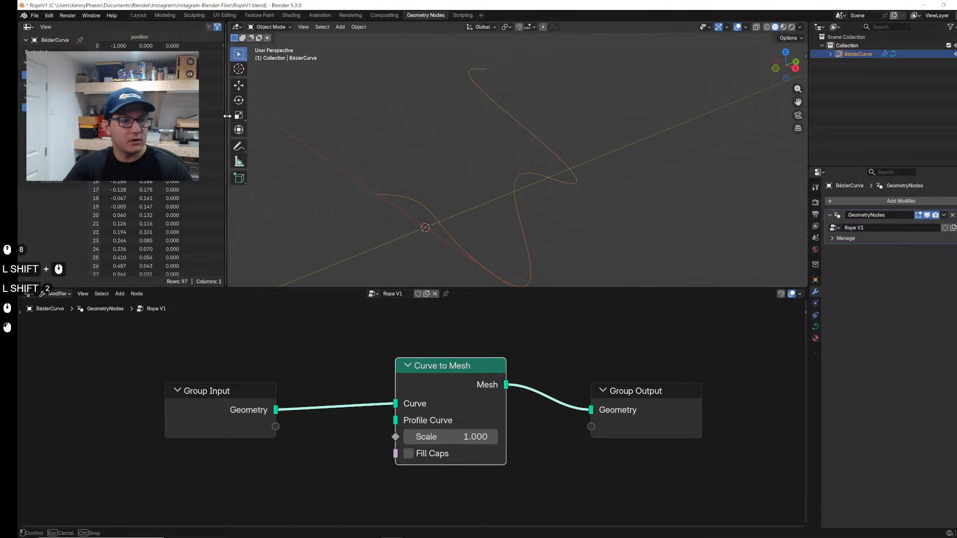
middle_click_drag(599, 154, 538, 164)
Step: Add a Curve Circle node, connect it to the Profile Curve input, and set its radius to 0.06 m
left_click(249, 487)
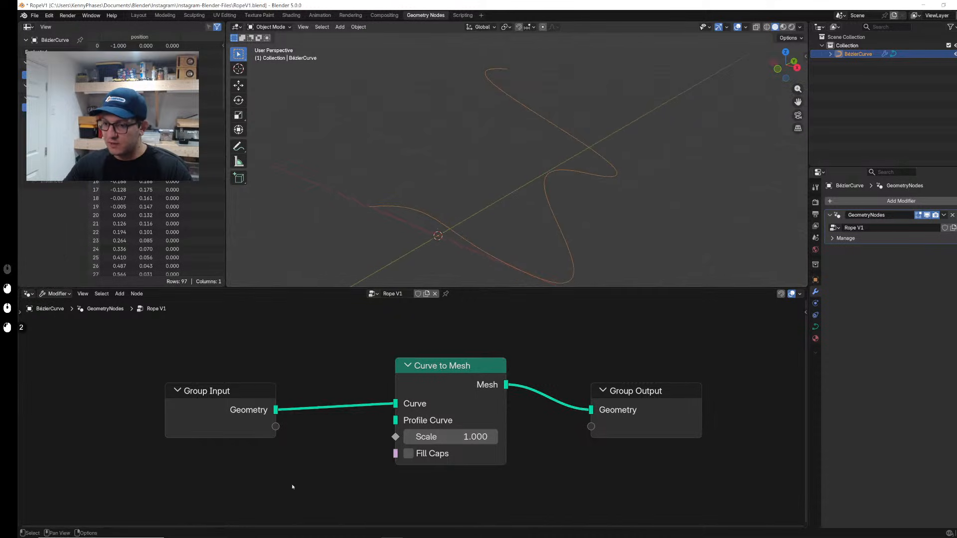
key("shift+a")
type("curve cir")
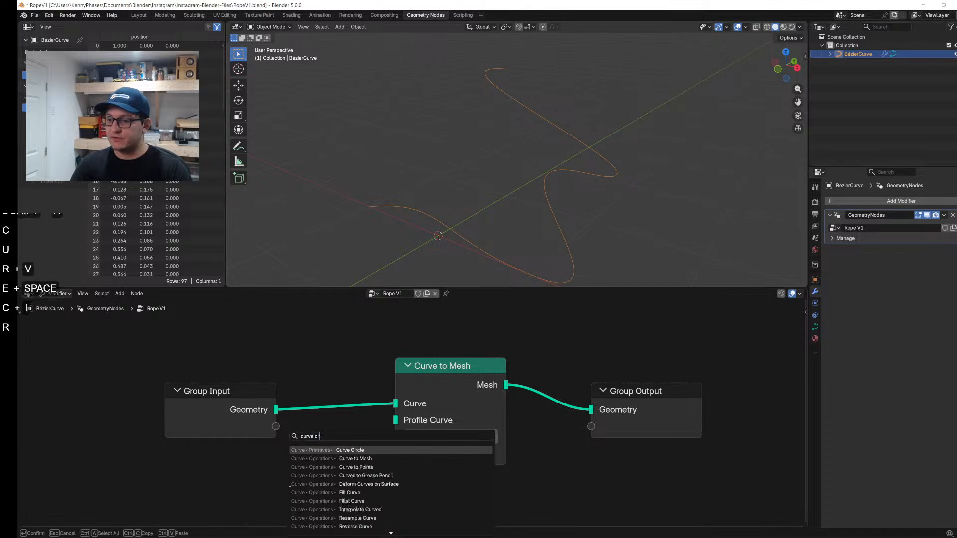
key("Return")
left_click(219, 446)
left_click_drag(326, 470, 396, 420)
middle_click_drag(450, 411, 456, 370)
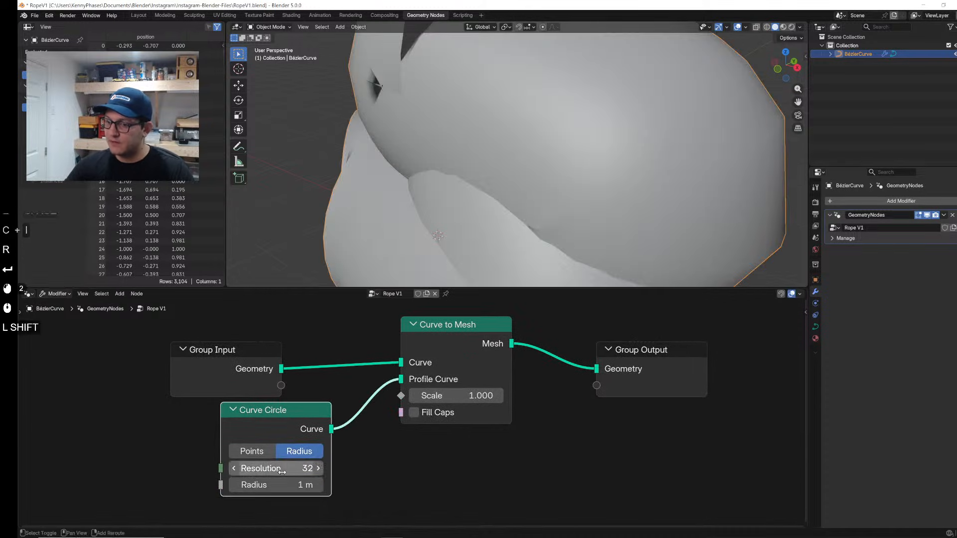
left_click_drag(299, 485, 279, 484, "shift")
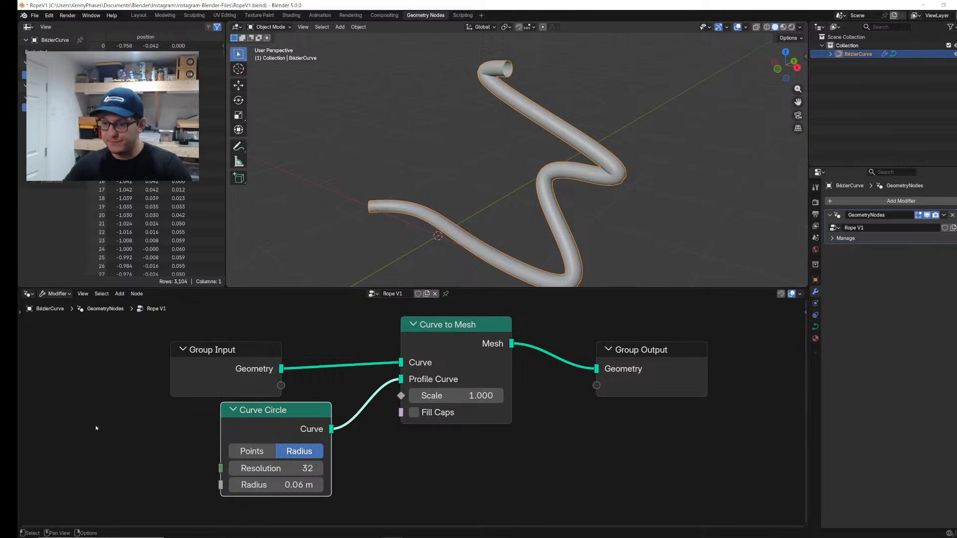
Step: Enlarge the node editor and spread the Group Input, Curve to Mesh and Curve Circle nodes apart to free space between them
left_click_drag(232, 350, 103, 345)
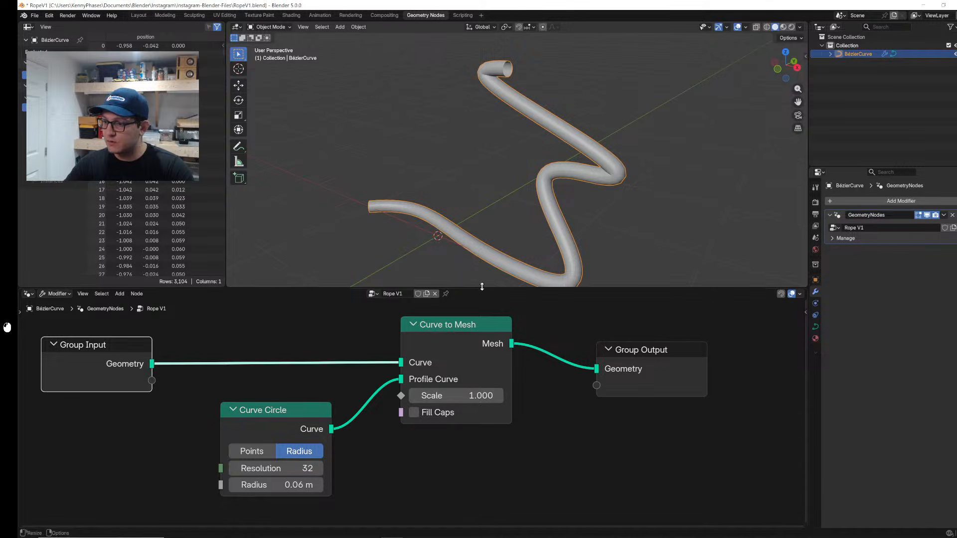
left_click_drag(483, 287, 490, 198)
left_click_drag(476, 281, 495, 276)
left_click_drag(289, 374, 336, 371)
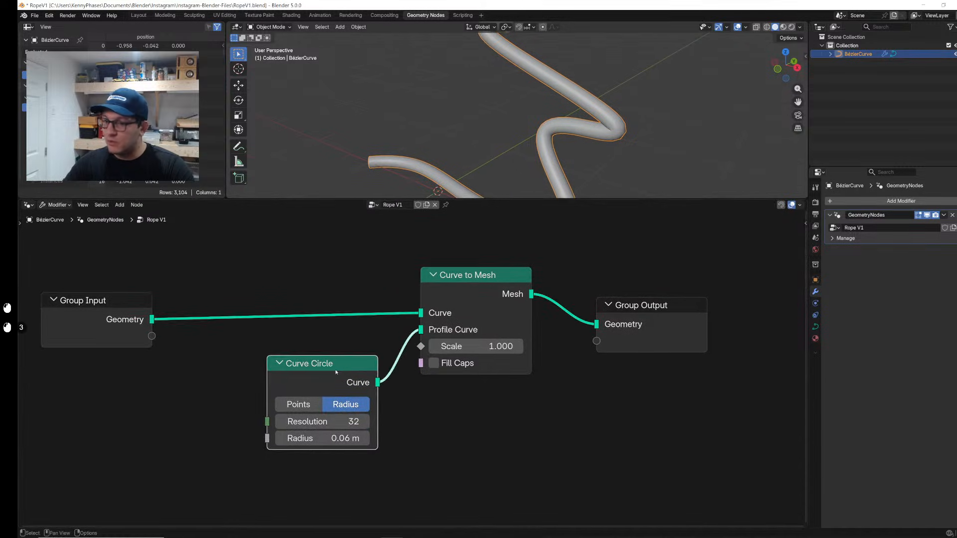
middle_click_drag(382, 368, 402, 361)
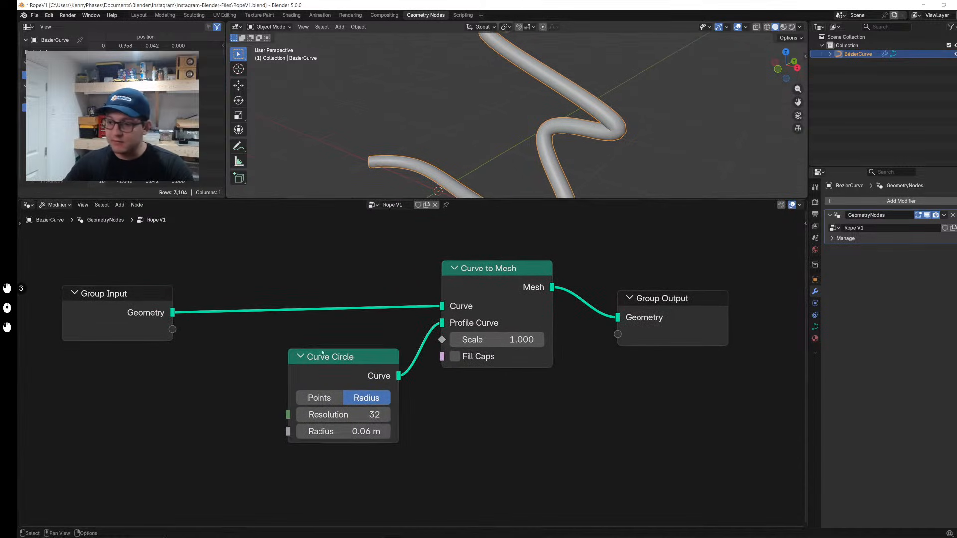
Step: Duplicate the Curve Circle node and connect the copy's Curve output directly to the Group Output's Geometry input
key("shift+d")
left_click(42, 405)
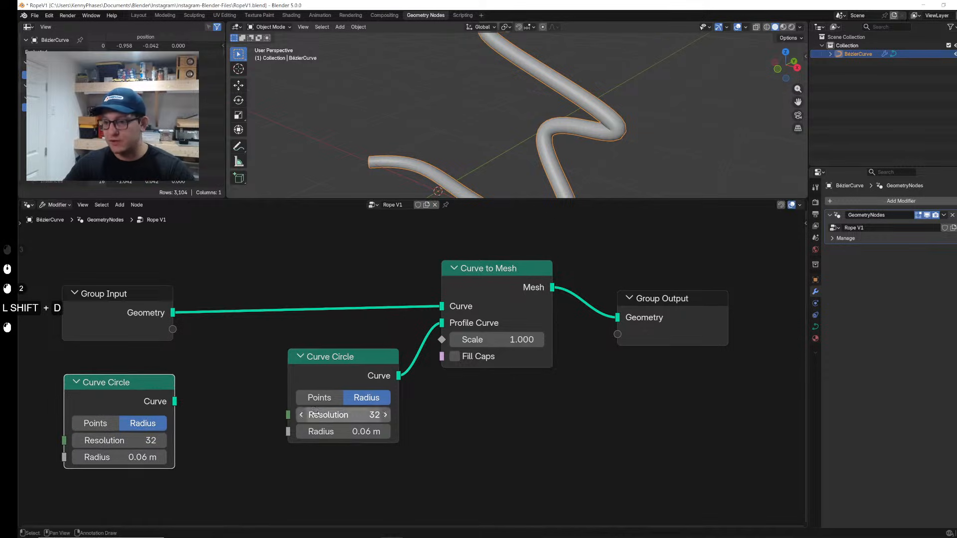
left_click_drag(174, 402, 618, 318)
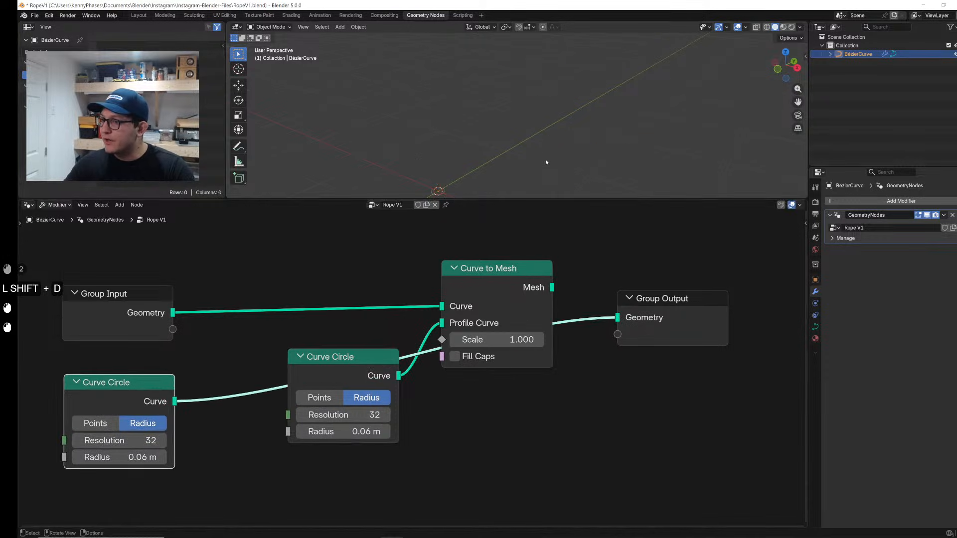
middle_click_drag(550, 174, 614, 98, "shift")
scroll(546, 128, "up", 5)
middle_click_drag(523, 152, 536, 126, "shift")
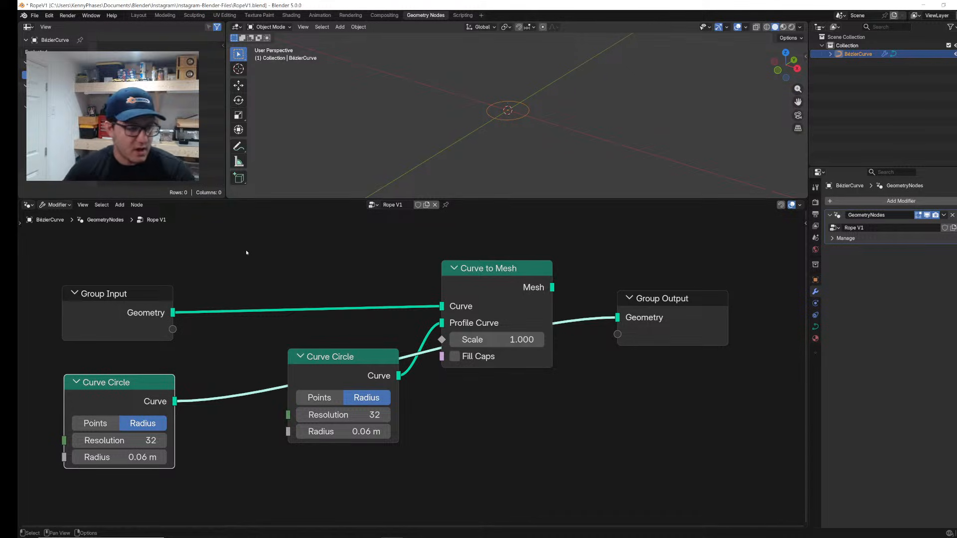
left_click(226, 357)
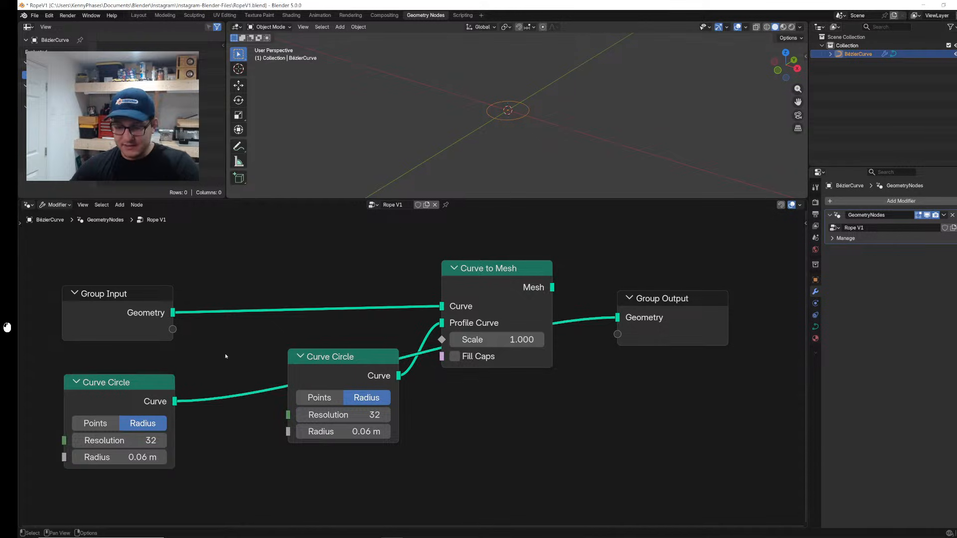
Step: Add an Instance on Points node on the link between the duplicated Curve Circle and the Group Output
key("shift+a")
type("ins")
key("Return")
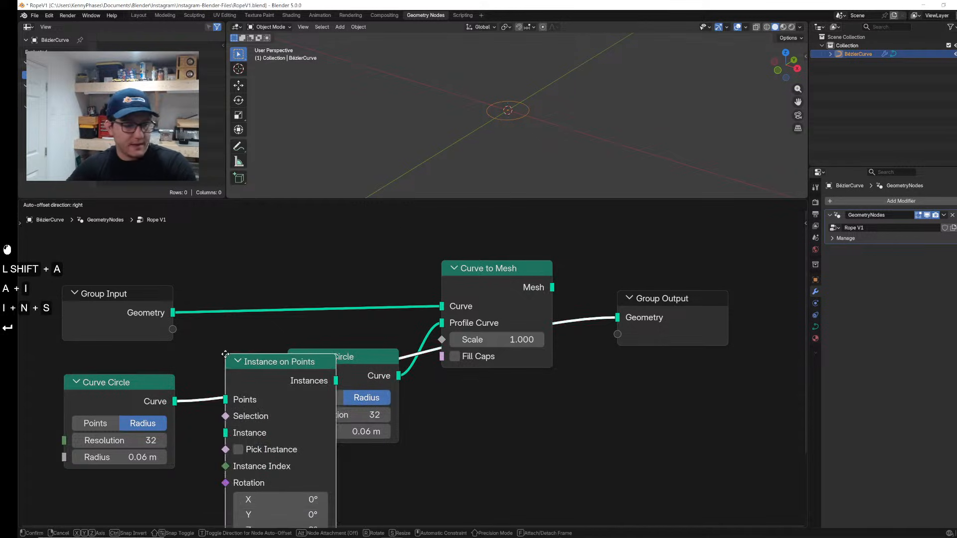
left_click(226, 354)
Step: Duplicate the Curve Circle feeding the Points input and connect the copy to the Instance input of Instance on Points
left_click(160, 405)
key("shift+d")
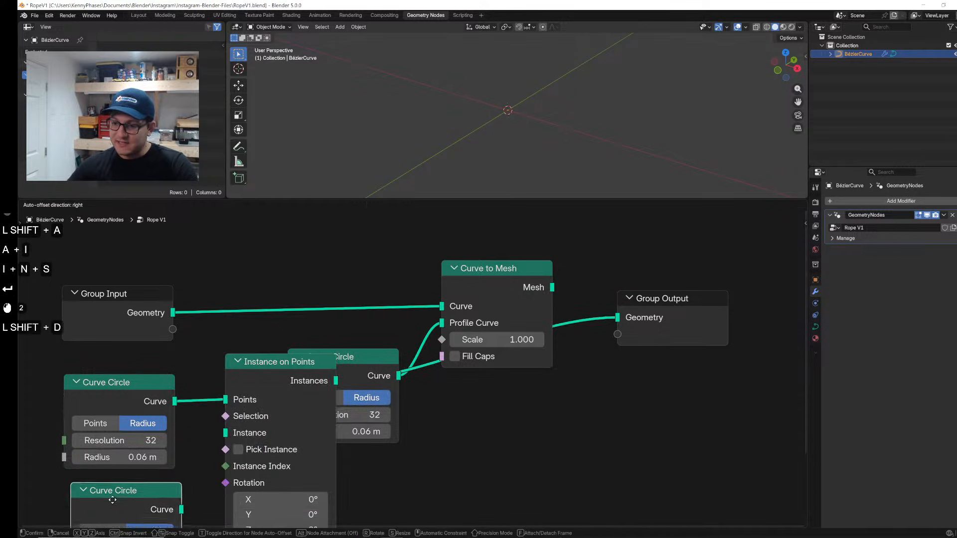
left_click(167, 503)
middle_click_drag(167, 504, 175, 477)
left_click_drag(175, 477, 233, 407)
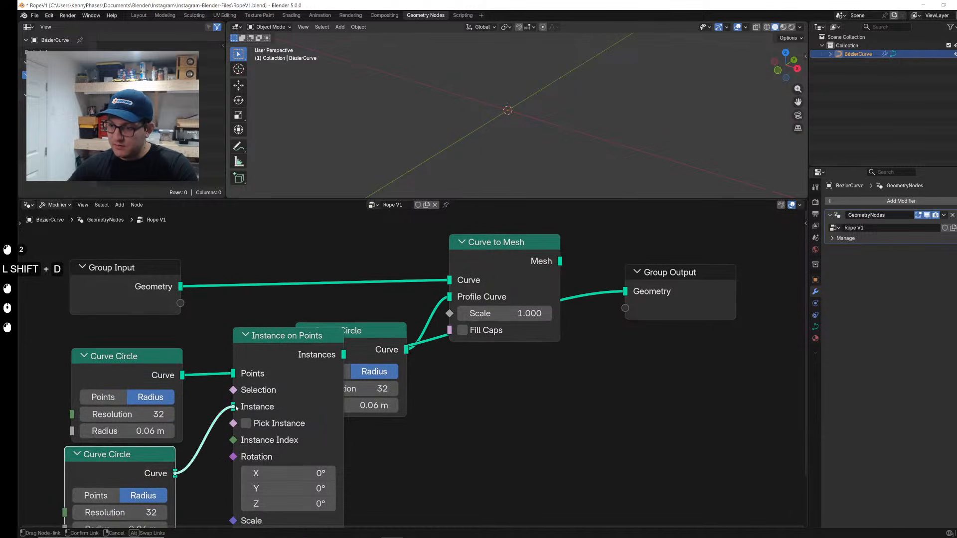
scroll(610, 52, "up", 2)
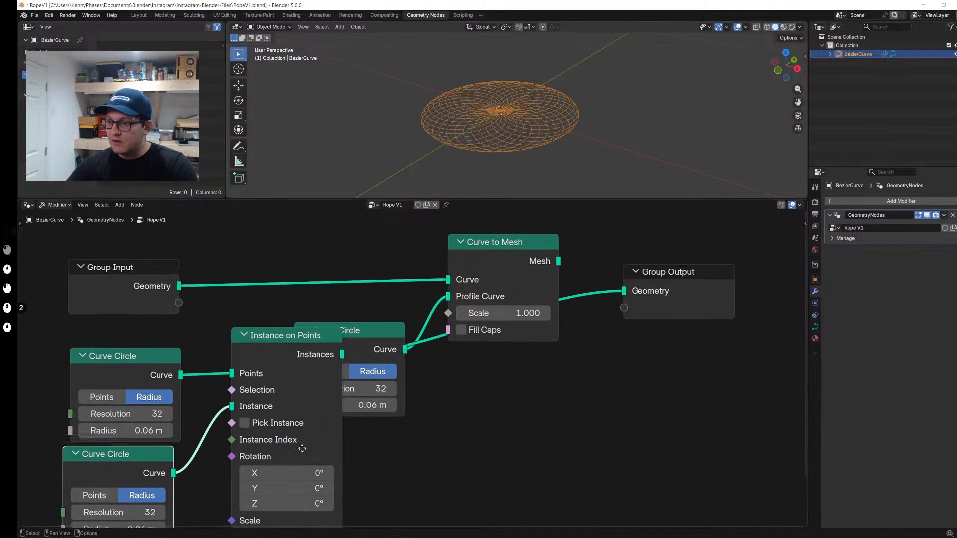
Step: Set the radius of the Curve Circle used as instance to 0.01 m and of the one feeding Points to 0.28 m
middle_click_drag(125, 529, 135, 492)
left_click_drag(135, 492, 100, 492, "shift")
left_click(128, 492, "shift")
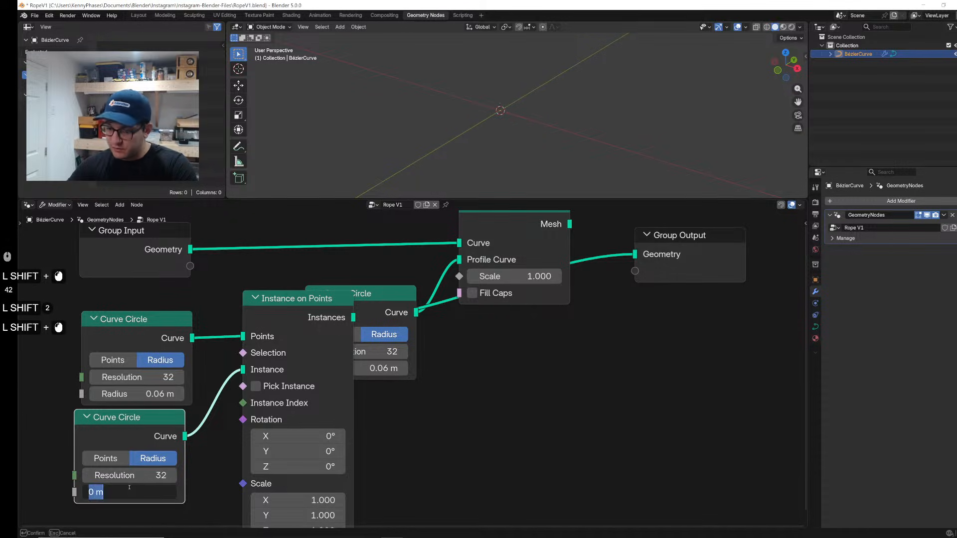
type(".01")
key("Return")
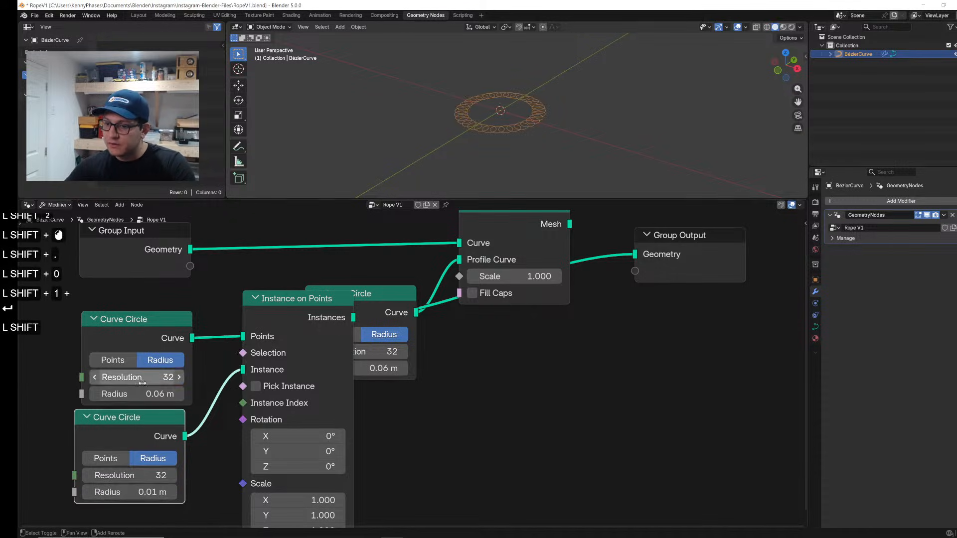
left_click_drag(137, 394, 165, 394, "shift")
middle_click_drag(471, 105, 475, 138)
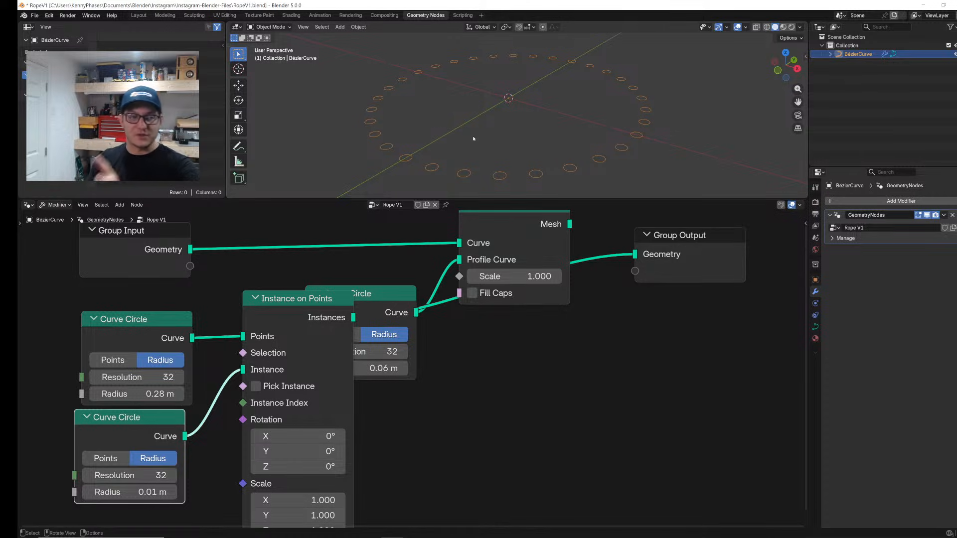
Step: Move the instancing nodes below the main chain and place the 0.06 m Curve Circle between Group Input and Curve to Mesh
scroll(501, 365, "down", 6)
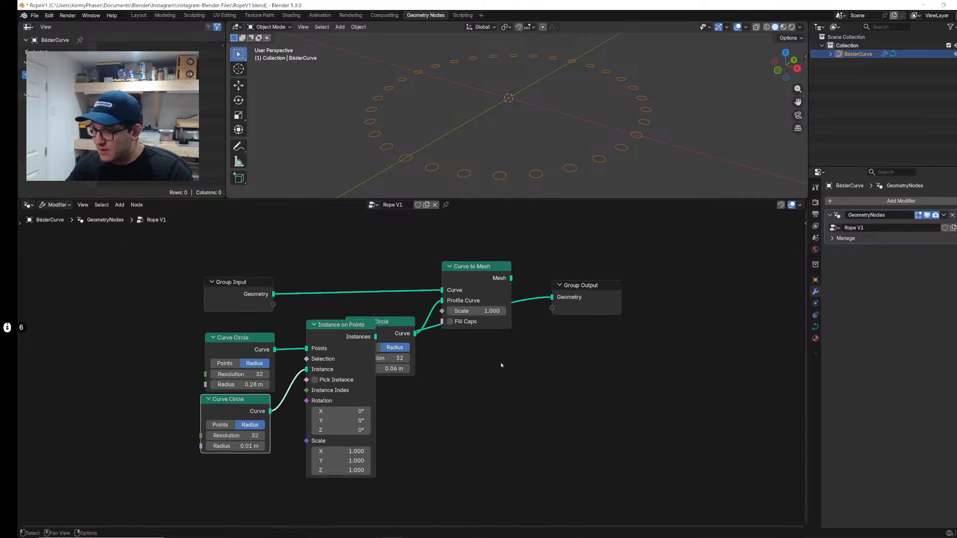
left_click_drag(165, 330, 376, 470)
key("g")
left_click(322, 391)
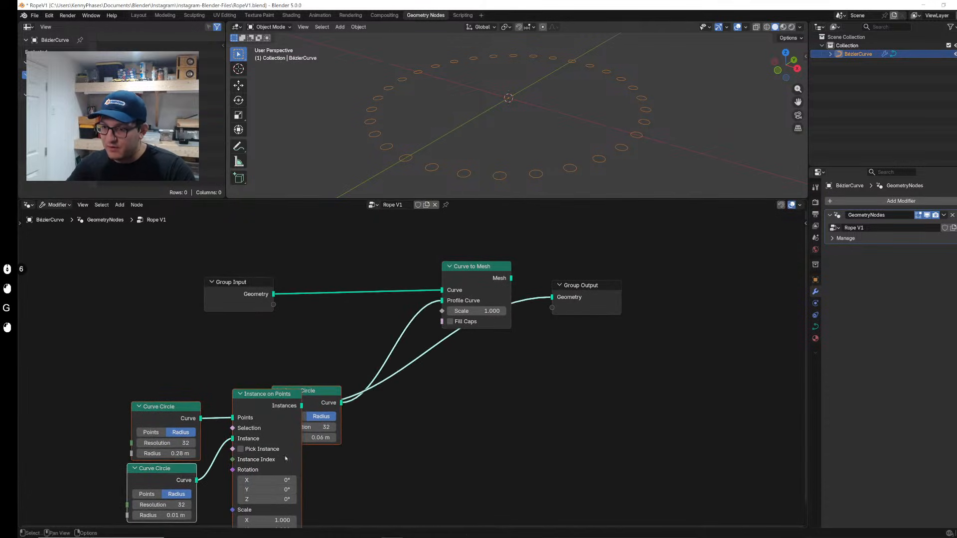
left_click(322, 391)
left_click_drag(322, 391, 355, 319)
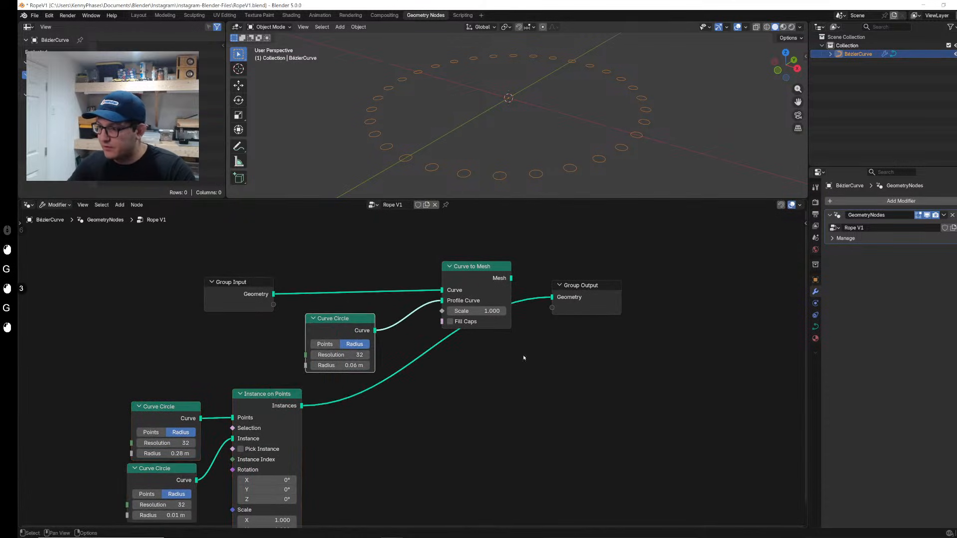
Step: Move the Group Output node farther from Curve to Mesh and save the file
left_click_drag(580, 297, 651, 322)
left_click(651, 321)
middle_click_drag(386, 447, 409, 390)
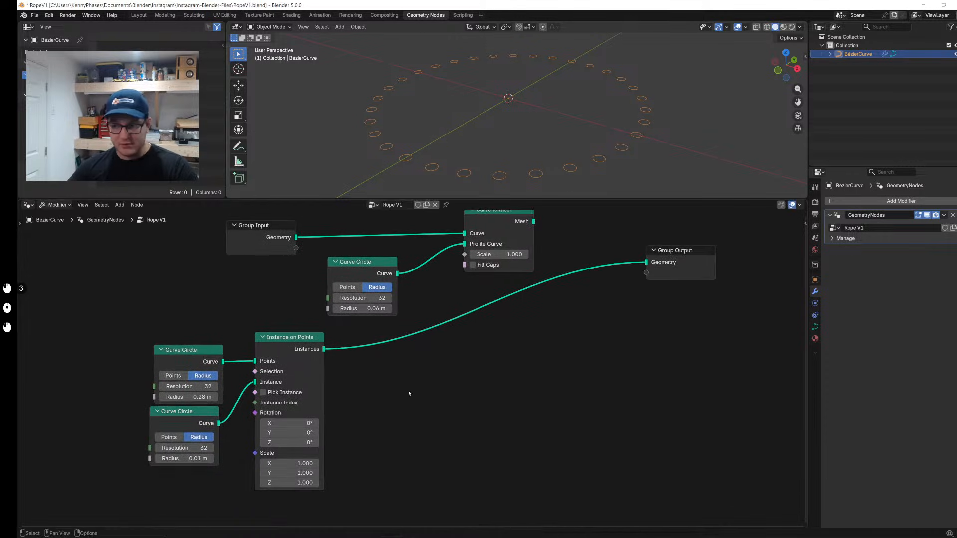
key("ctrl+s")
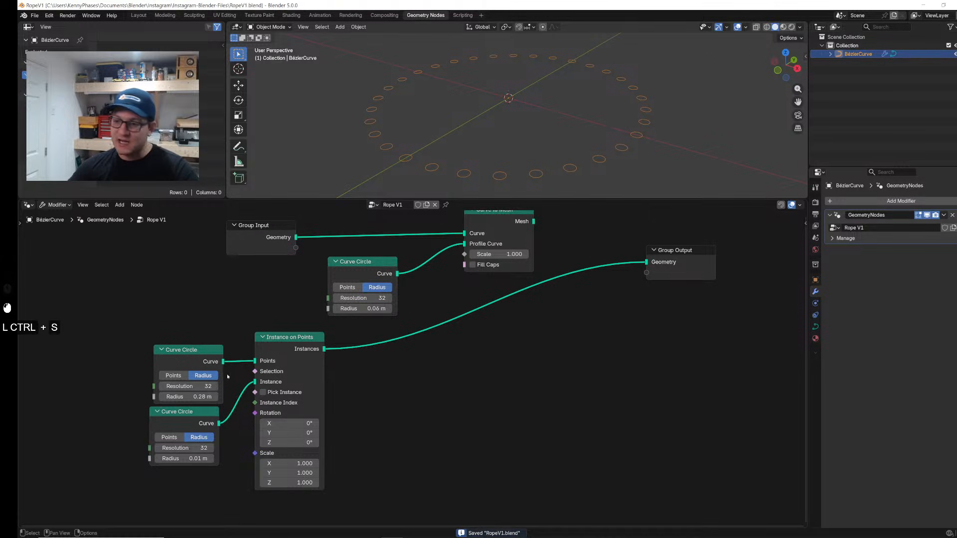
Step: Duplicate the Instance on Points node and insert the copy on the link to the Group Output
left_click(294, 344)
key("shift+d")
left_click(457, 339)
left_click_drag(389, 330, 500, 380)
Step: Add a Spiral node, connect its Curve output to the second Instance on Points node's Instance input, and save the file
middle_click_drag(404, 423, 420, 389)
key("shift+a")
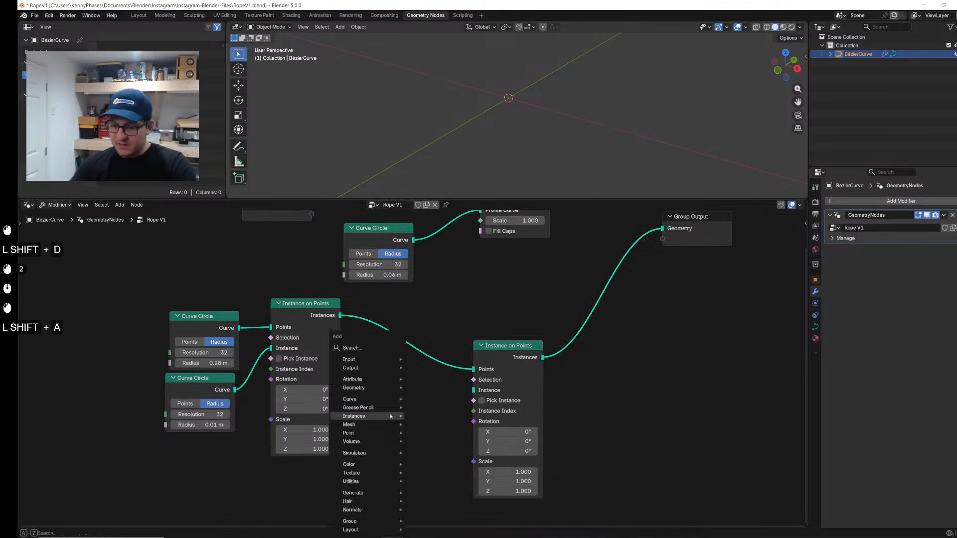
type("spira")
key("Return")
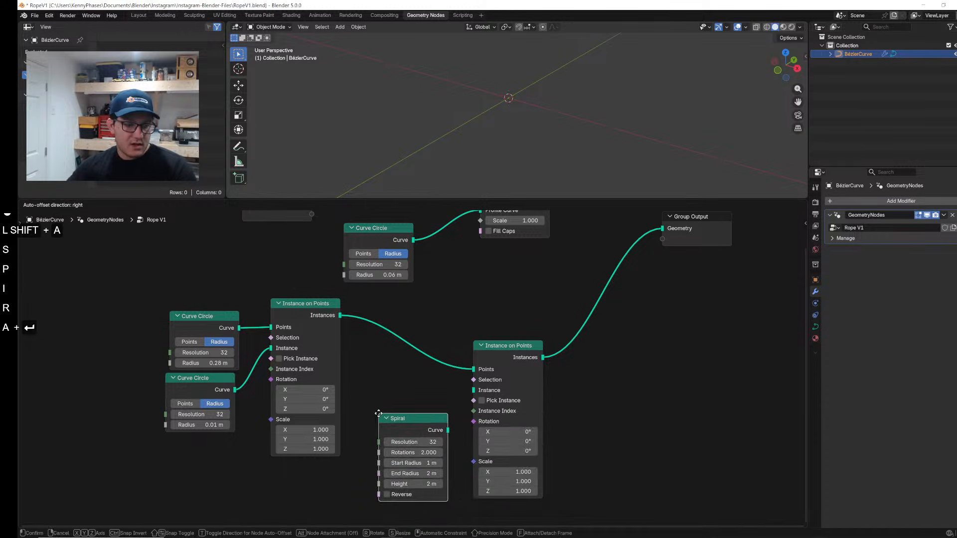
left_click(379, 414)
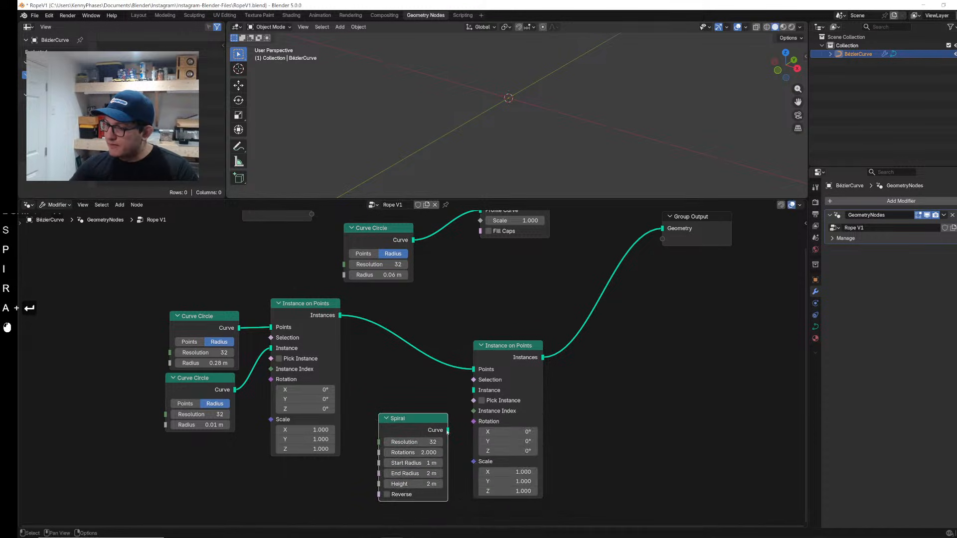
left_click_drag(448, 430, 474, 390)
key("ctrl+s")
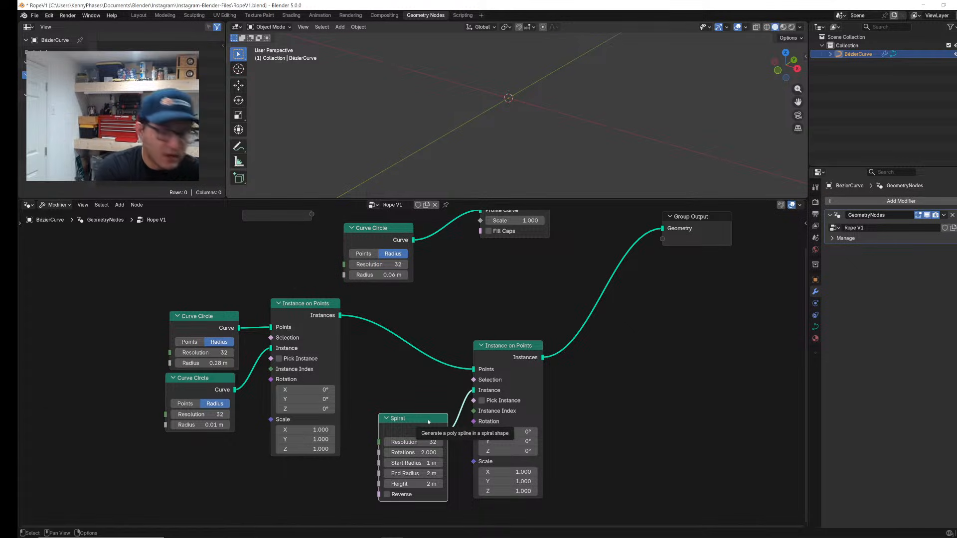
Step: Insert a Realize Instances node between the second Instance on Points and the Group Output
key("shift+a")
type("realiz")
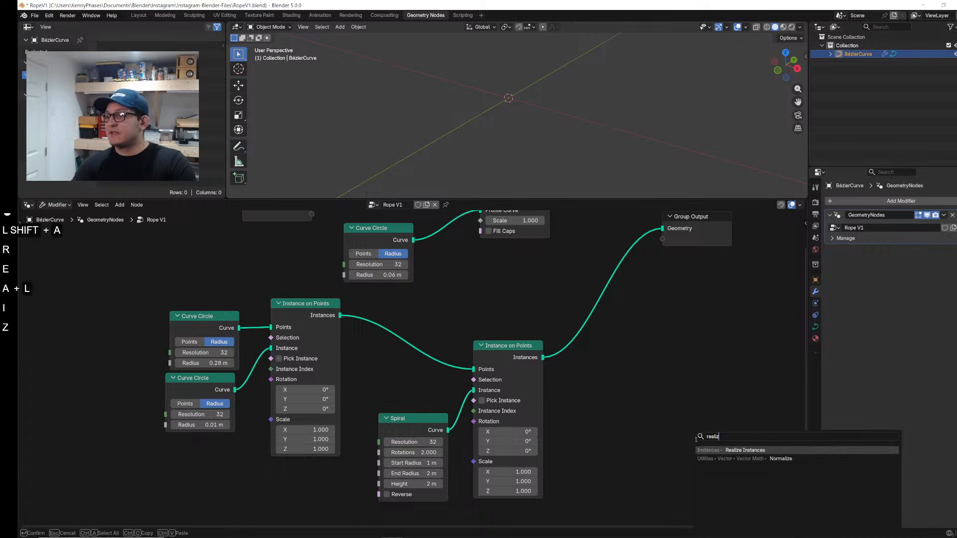
key("Return")
left_click(568, 295)
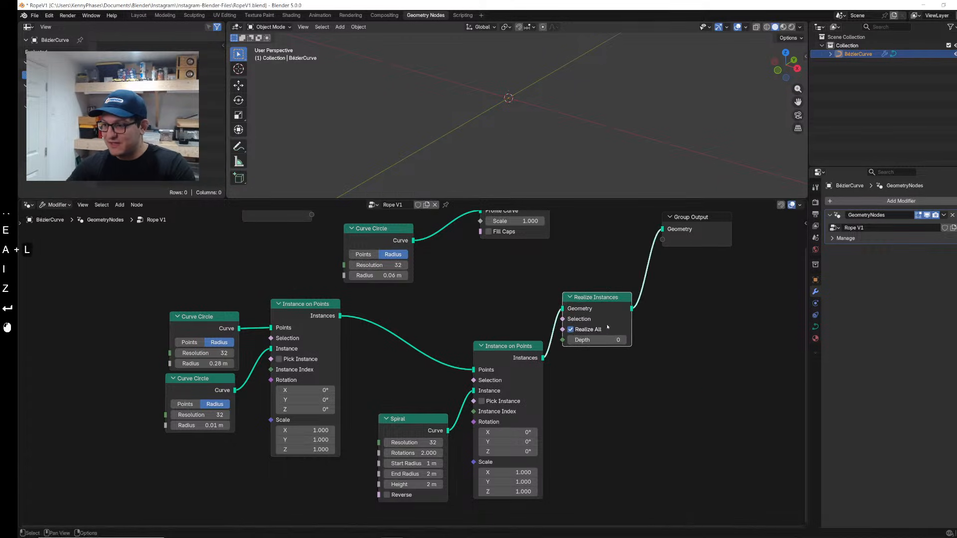
Step: Connect Realize Instances to the Profile Curve input of Curve to Mesh and route the Mesh output to the Group Output
middle_click_drag(687, 319, 691, 371)
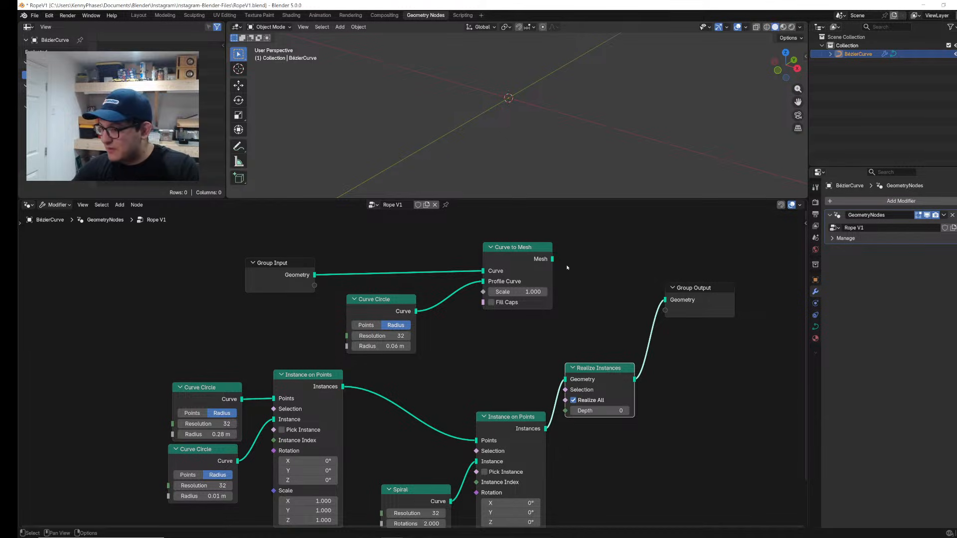
left_click_drag(636, 381, 667, 301)
scroll(513, 133, "down", 2)
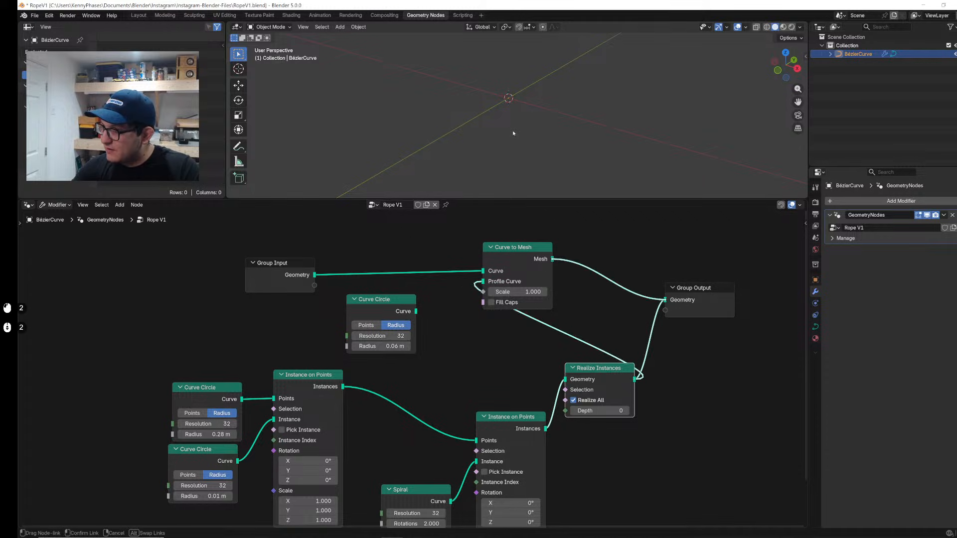
left_click_drag(513, 136, 513, 137)
scroll(513, 137, "down", 10)
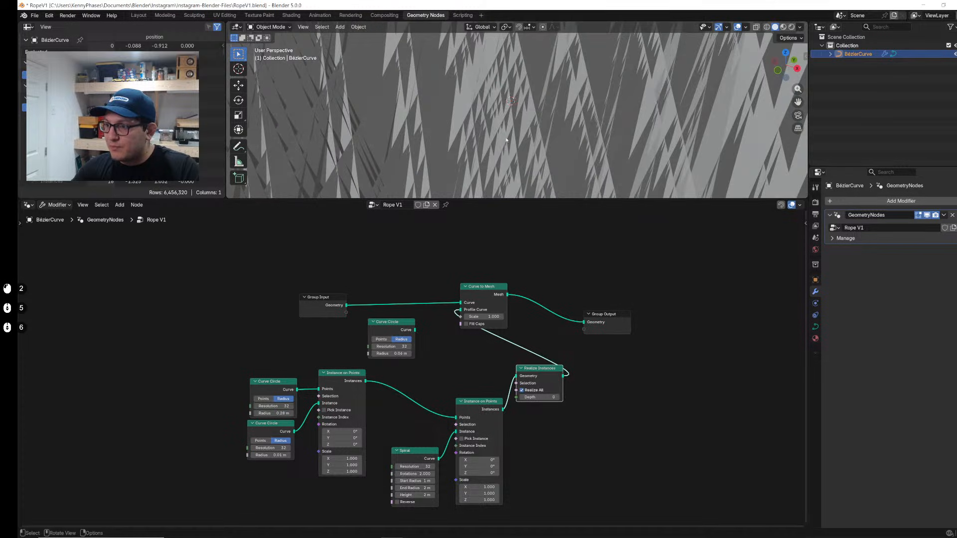
scroll(506, 140, "down", 6)
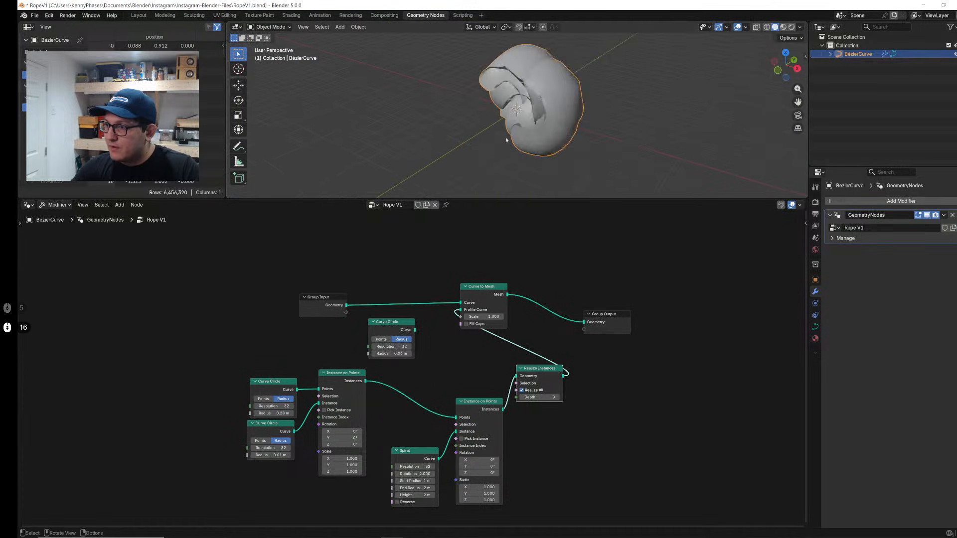
scroll(469, 384, "up", 8)
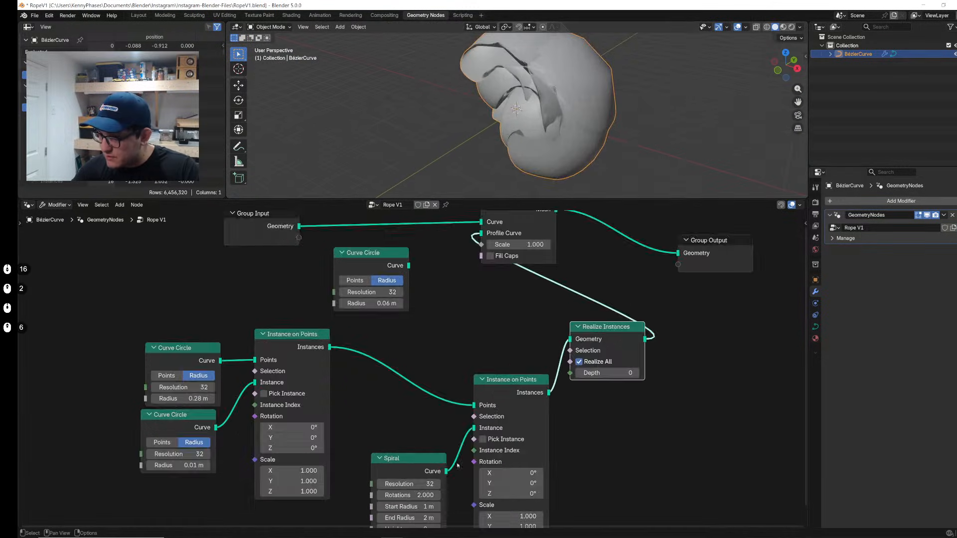
Step: Set the Spiral node's resolution to 10 and its rotations to 1
left_click(428, 414)
type("10")
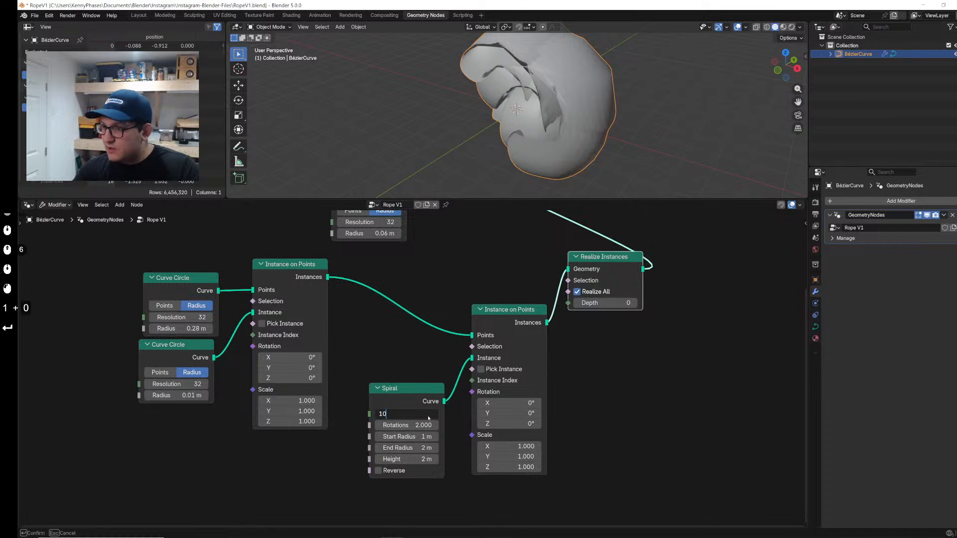
key("Return")
scroll(424, 419, "up", 1)
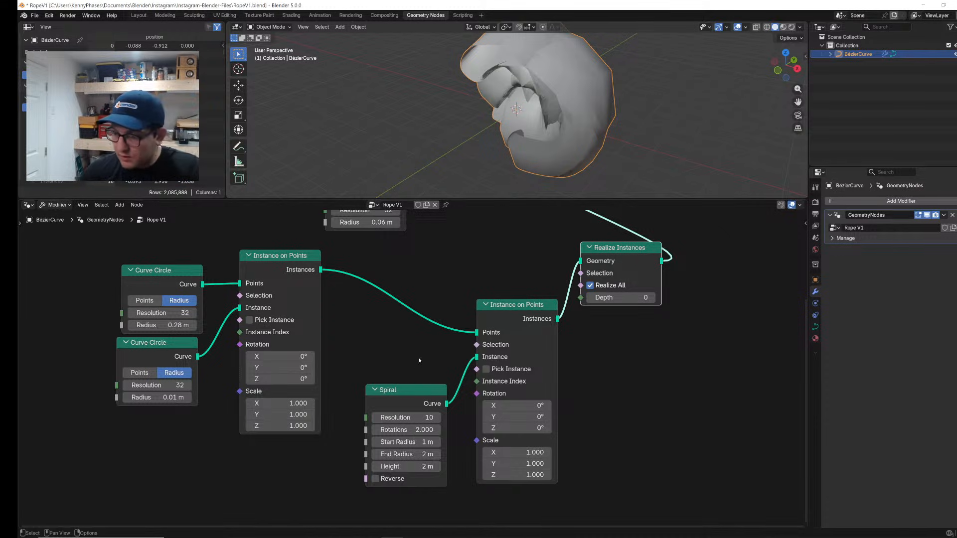
left_click(402, 430)
type("1")
left_click(610, 448)
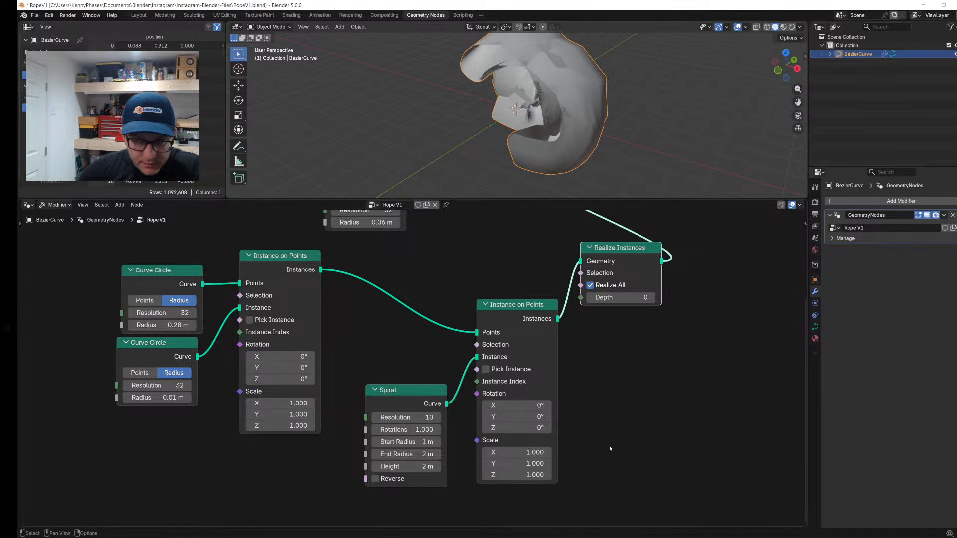
Step: Set the resolution to 10 on both Curve Circle nodes feeding the first Instance on Points
left_click(144, 313)
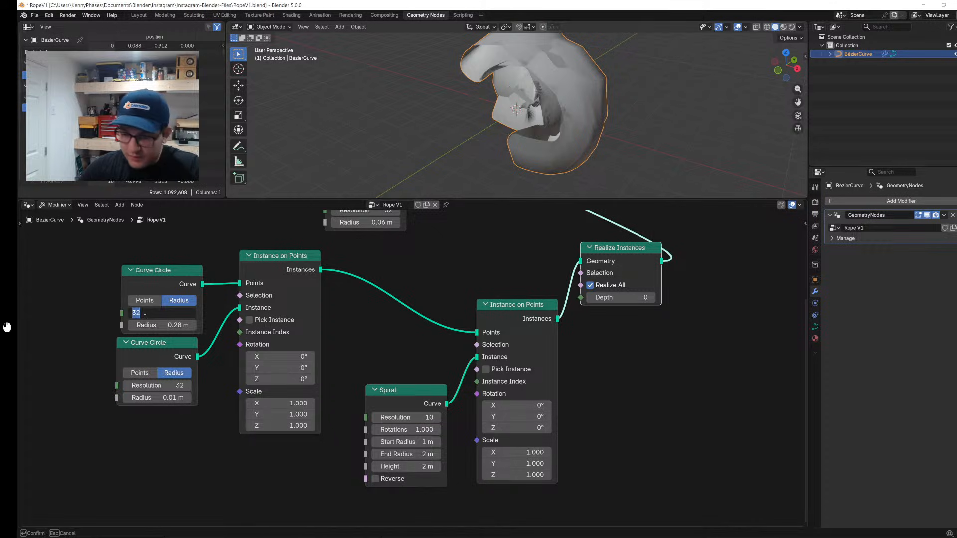
type("10")
double_click(156, 382)
type("10")
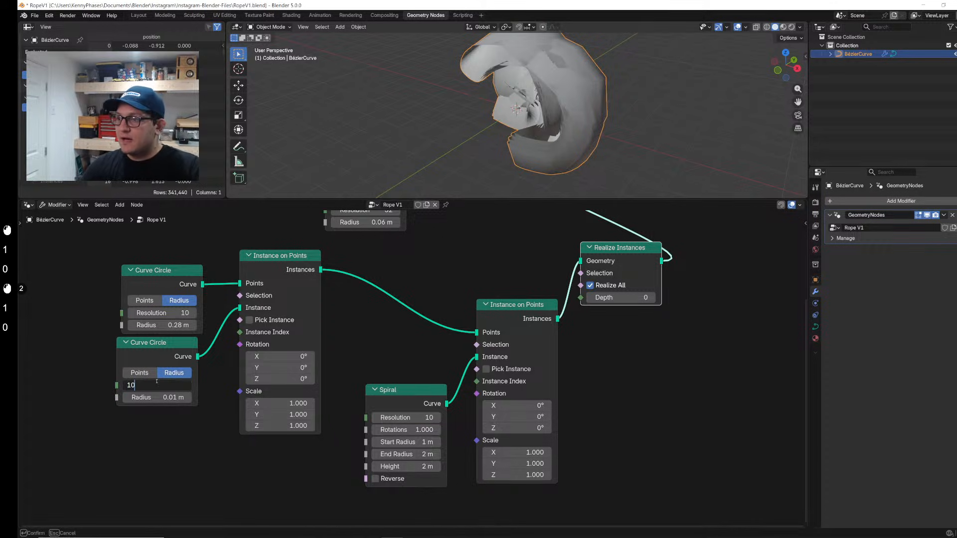
key("Return")
Step: Set the Spiral node's start radius and end radius to 0.02 m and its height to 0 m
mouse_move(176, 357)
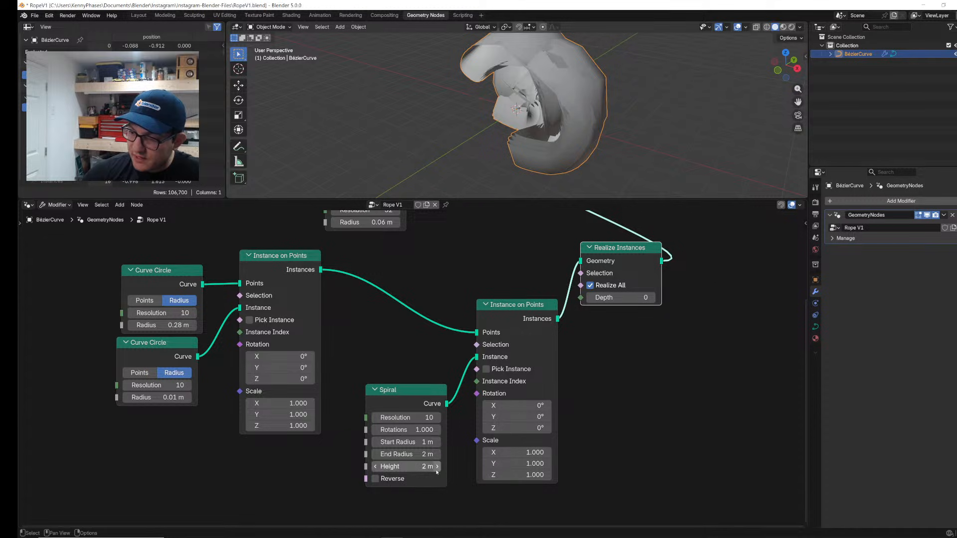
scroll(433, 466, "up", 4, "ctrl")
left_click(399, 481)
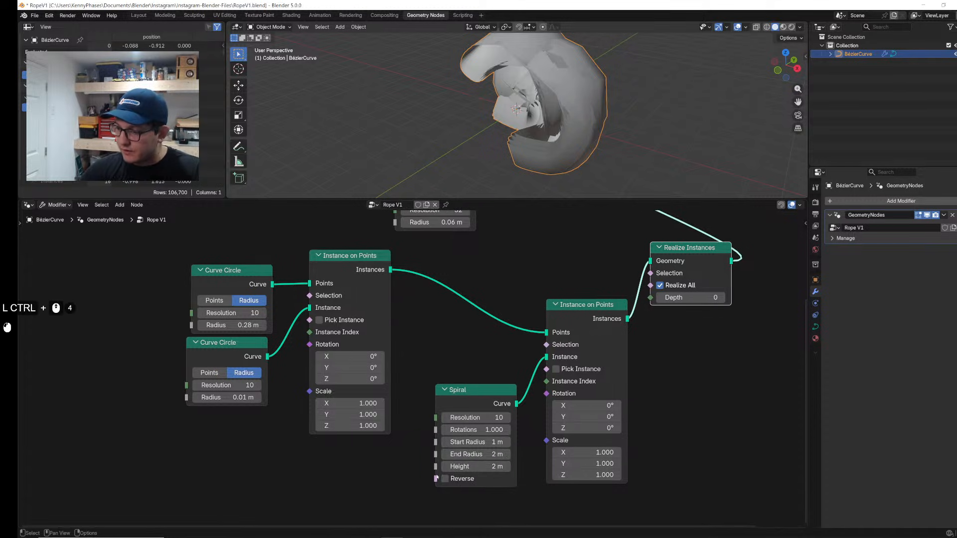
scroll(469, 474, "up", 5)
double_click(472, 426)
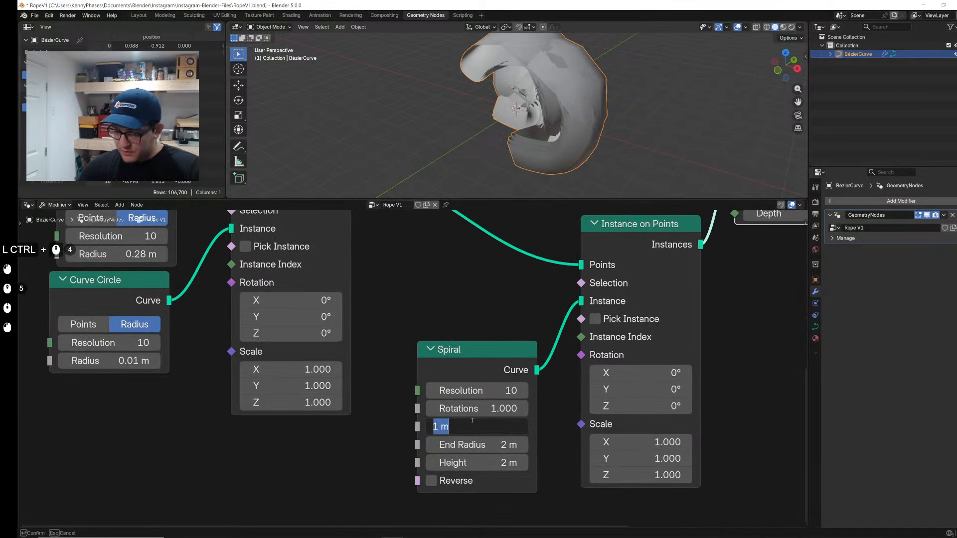
type(".02")
key("Tab")
type(".02")
key("Return")
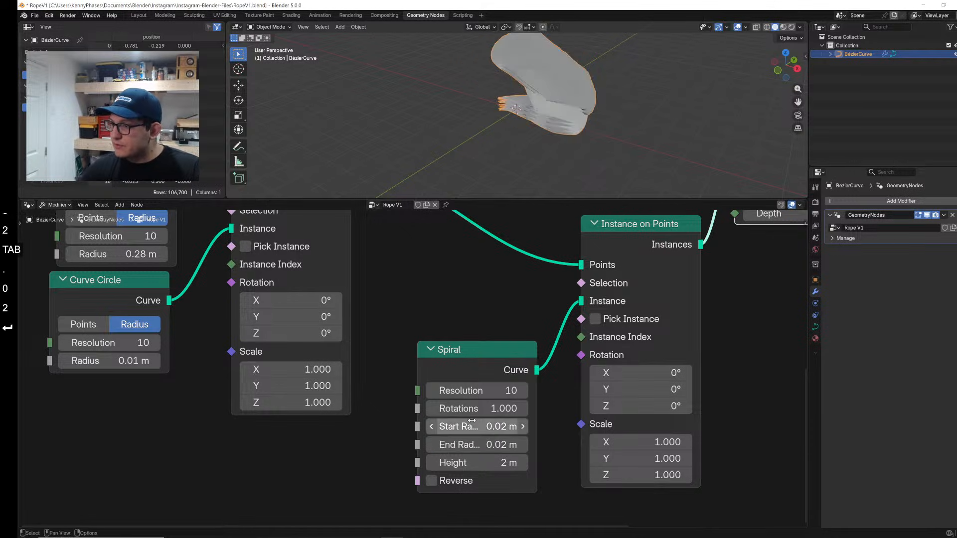
double_click(495, 461)
type("0")
Step: Set the radius of the Curve Circle feeding the first Instance on Points node's Points input to 0.1 m
scroll(549, 120, "up", 4)
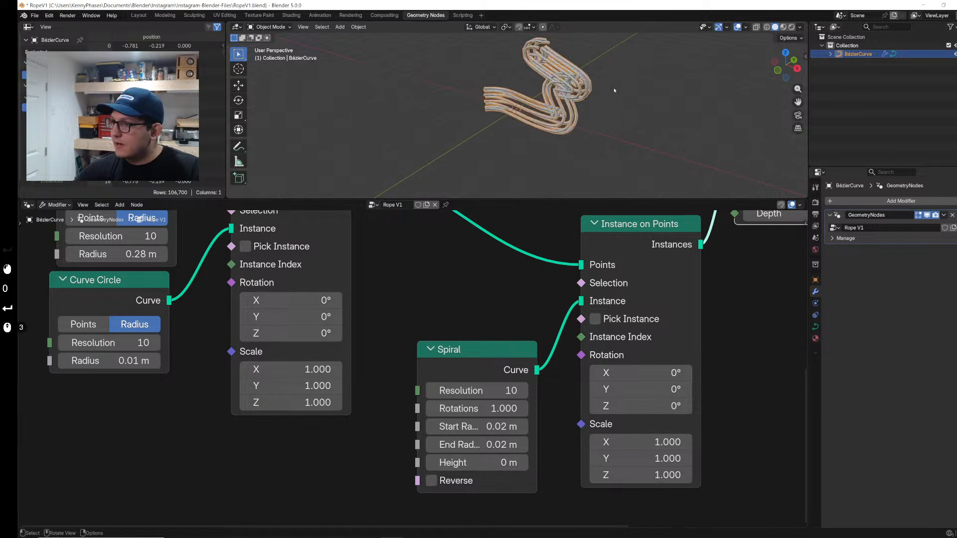
middle_click_drag(553, 130, 572, 108, "shift")
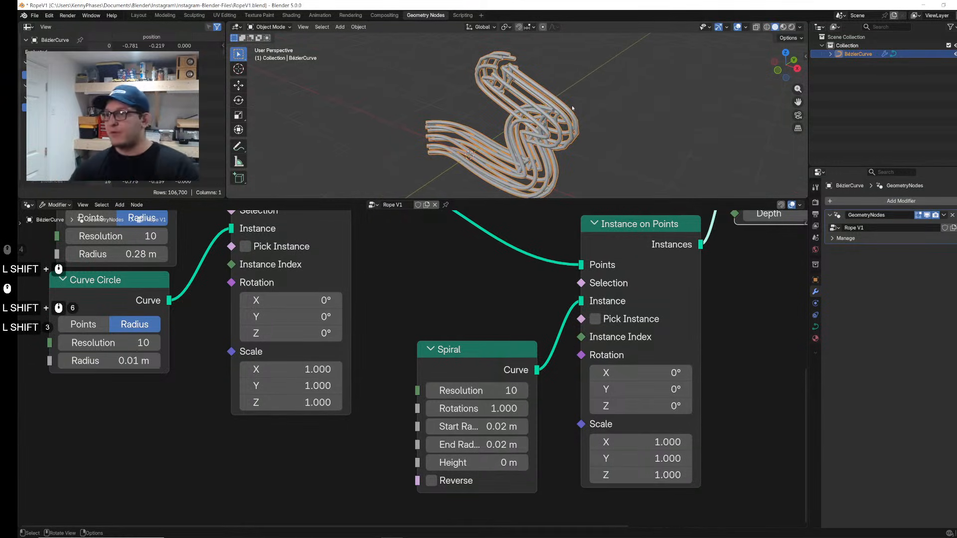
middle_click_drag(572, 108, 579, 134)
middle_click_drag(333, 288, 414, 344)
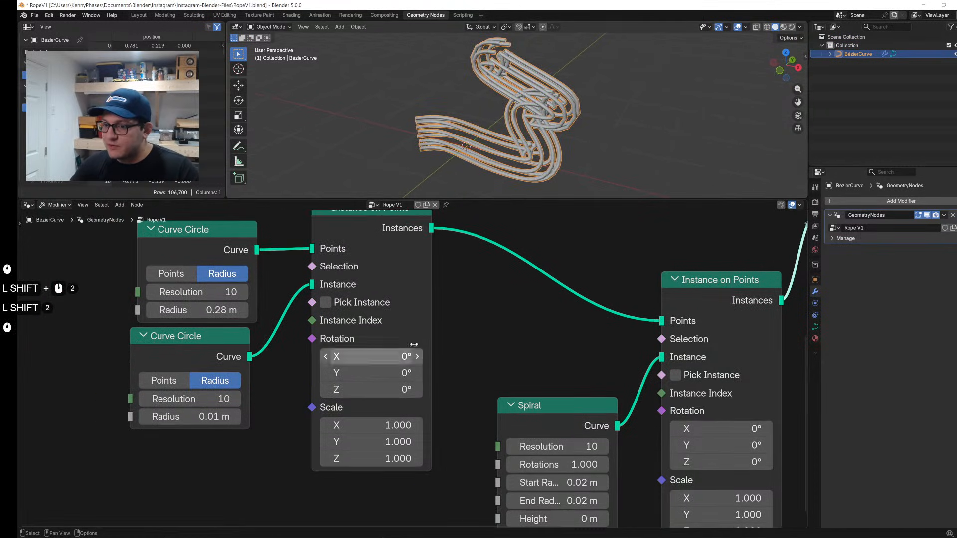
double_click(214, 310)
type(".1")
key("Return")
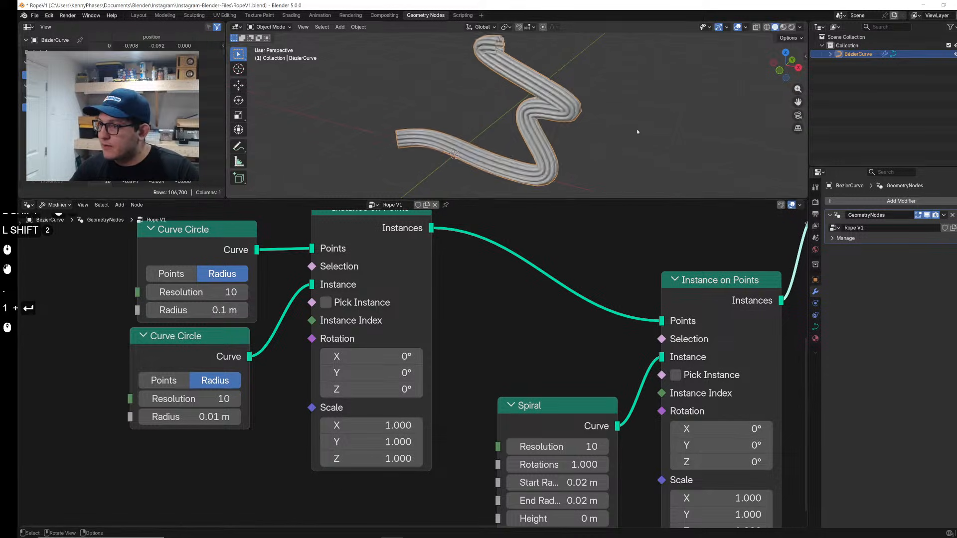
Step: Try a radius of 0.005 m on the Curve Circle feeding the first Instance on Points node's Instance input, and undo it
scroll(636, 129, "up", 2)
middle_click_drag(636, 128, 535, 105, "shift")
scroll(557, 110, "up", 2)
scroll(546, 107, "up", 3)
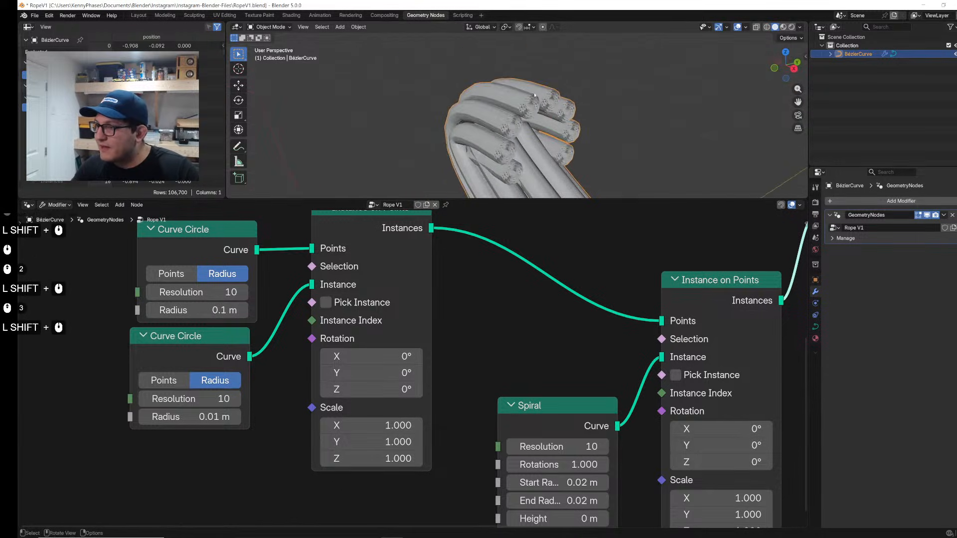
scroll(537, 96, "up", 1)
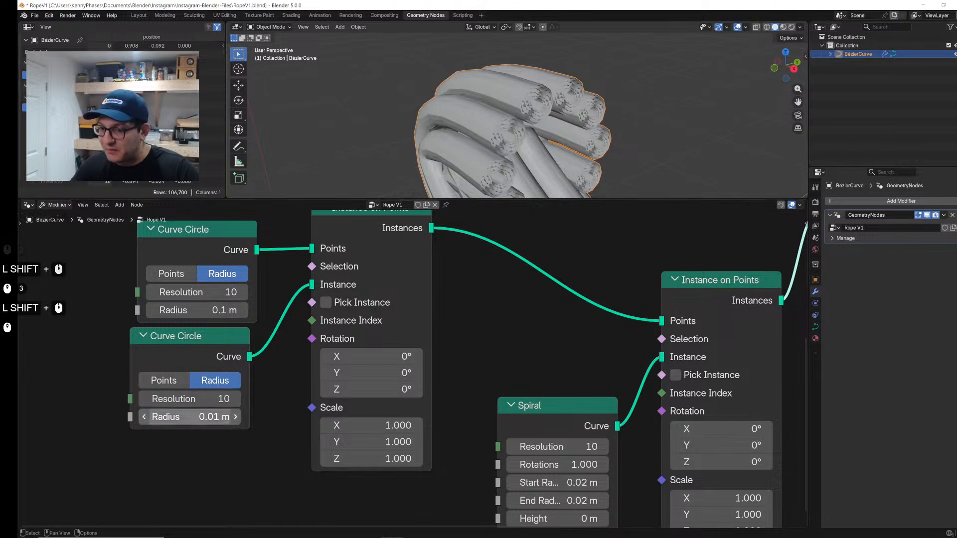
left_click(199, 416)
type(".025")
key("Return")
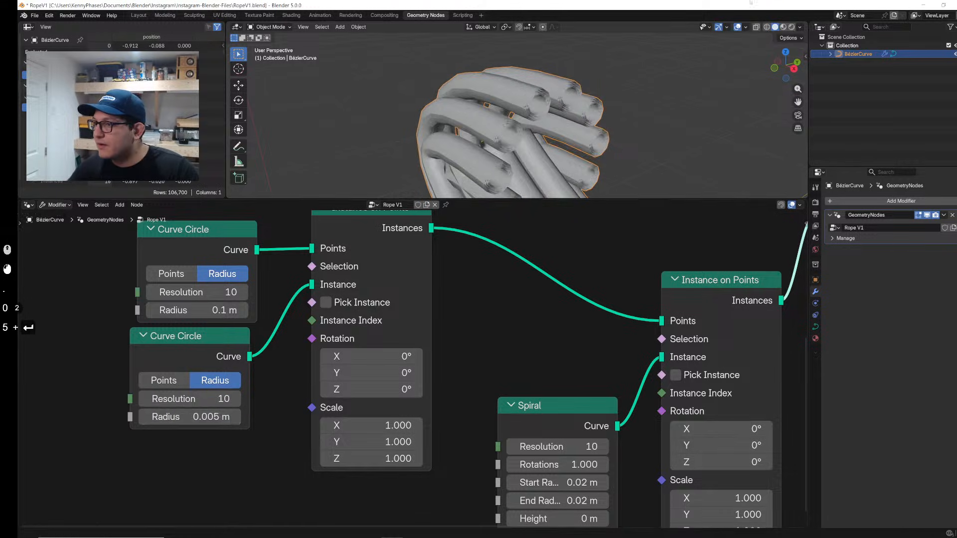
key("ctrl+z")
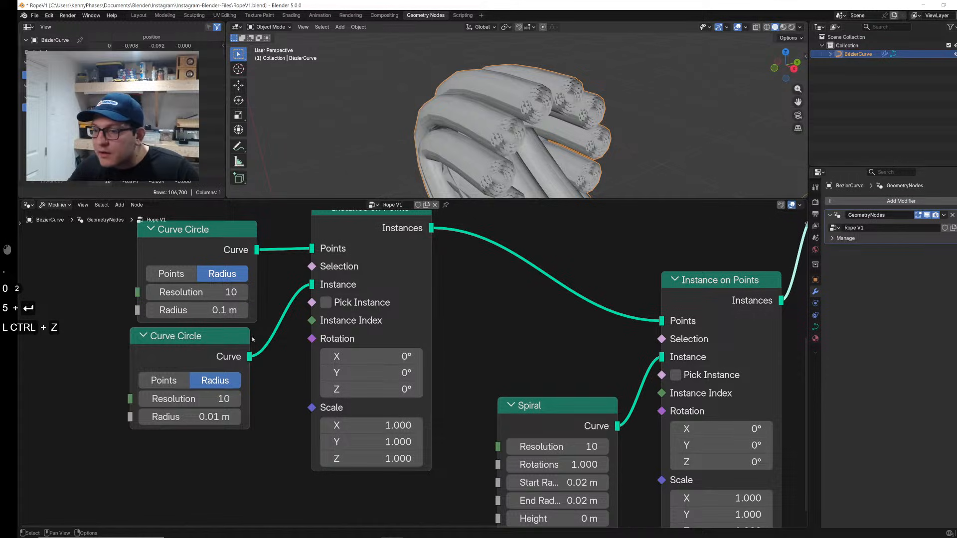
Step: Set the Spiral node's start radius and end radius to 0.01 m and inspect the strand ends
middle_click_drag(551, 364, 514, 300)
double_click(529, 421)
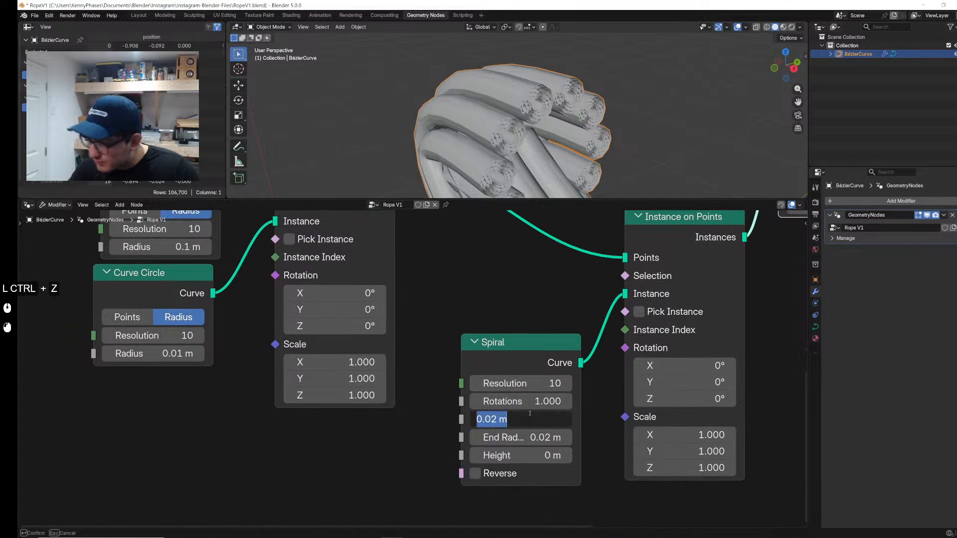
type(".01")
key("Tab")
type(".01")
key("Return")
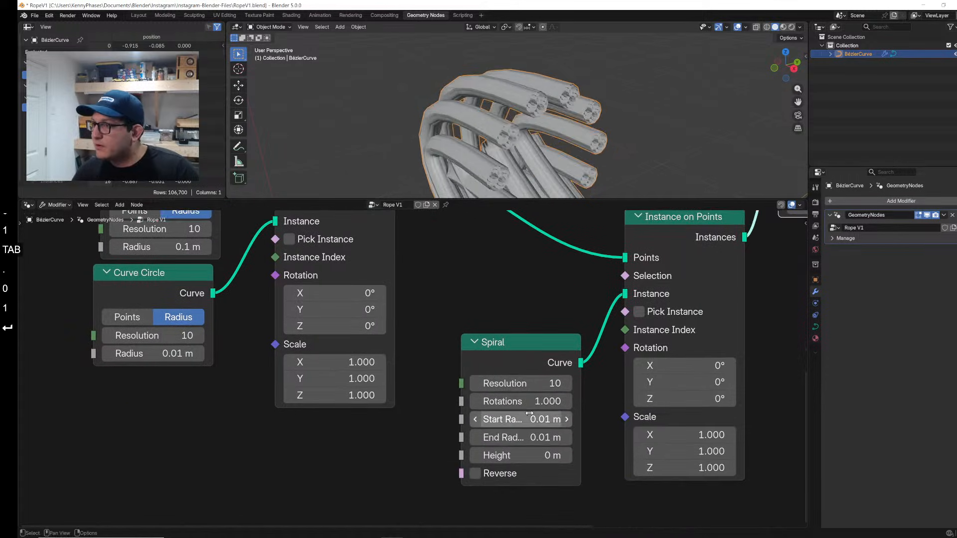
scroll(582, 89, "up", 2)
scroll(577, 88, "down", 5)
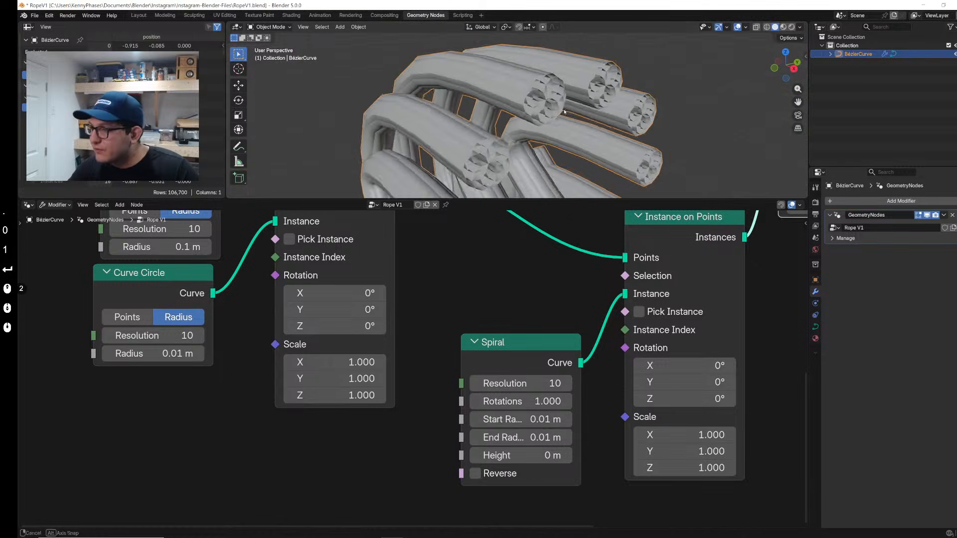
middle_click_drag(577, 88, 541, 108)
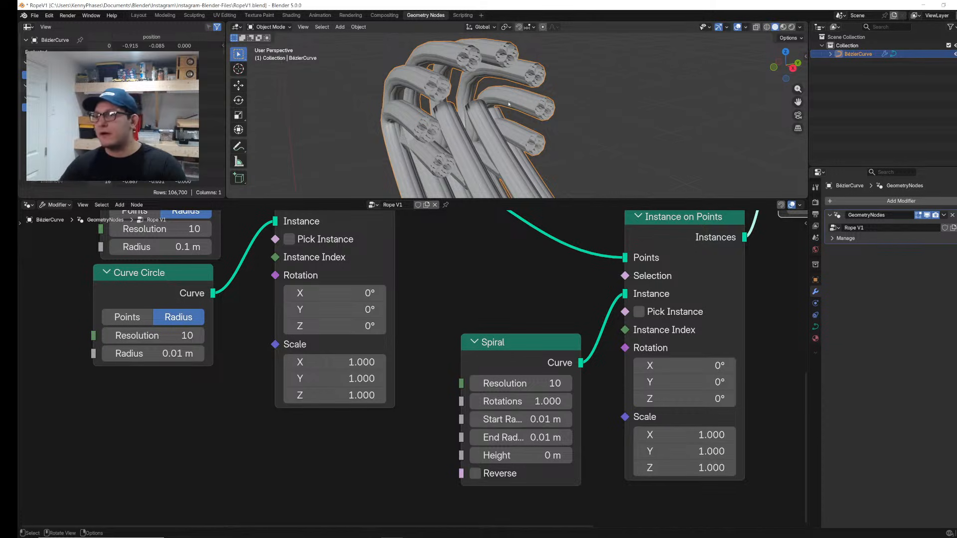
Step: Move the Group Output and the expanded Curve to Mesh node further along to make room in the node tree
scroll(531, 315, "down", 6)
scroll(531, 316, "down", 3)
middle_click_drag(531, 315, 492, 369)
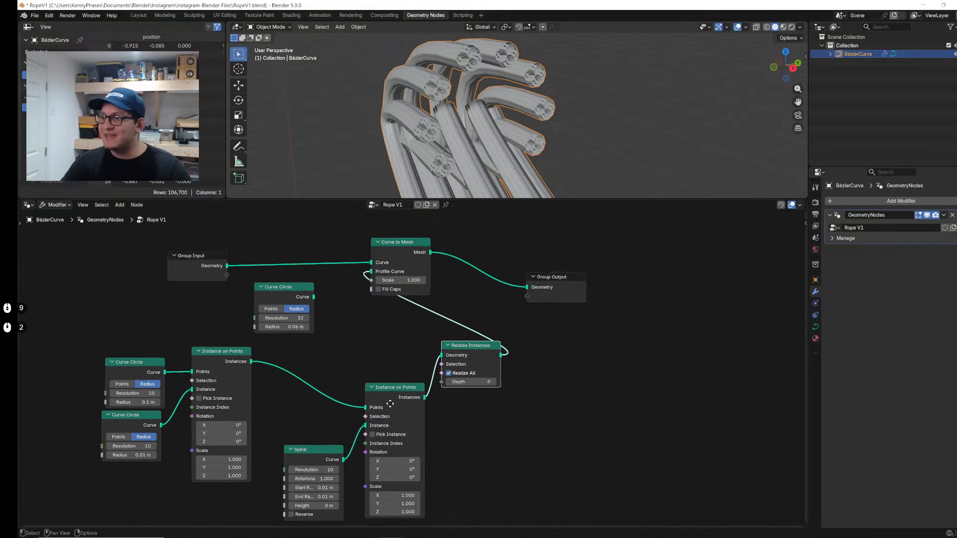
left_click(665, 299)
left_click(384, 248)
key("h")
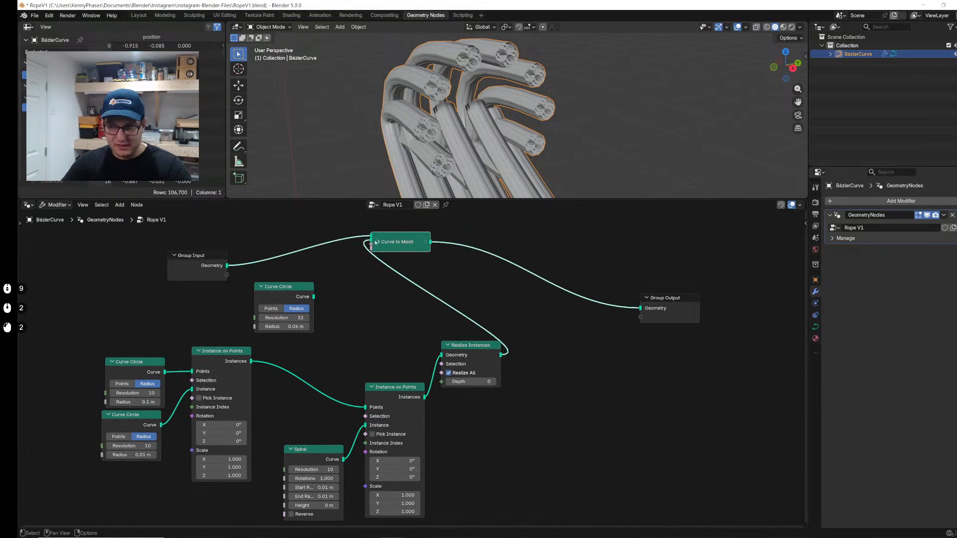
left_click(375, 241)
left_click_drag(398, 241, 521, 241)
Step: Duplicate the Curve to Mesh node and place the copy just below the original
key("shift+d")
left_click(521, 241)
key("shift+d")
left_click(543, 327)
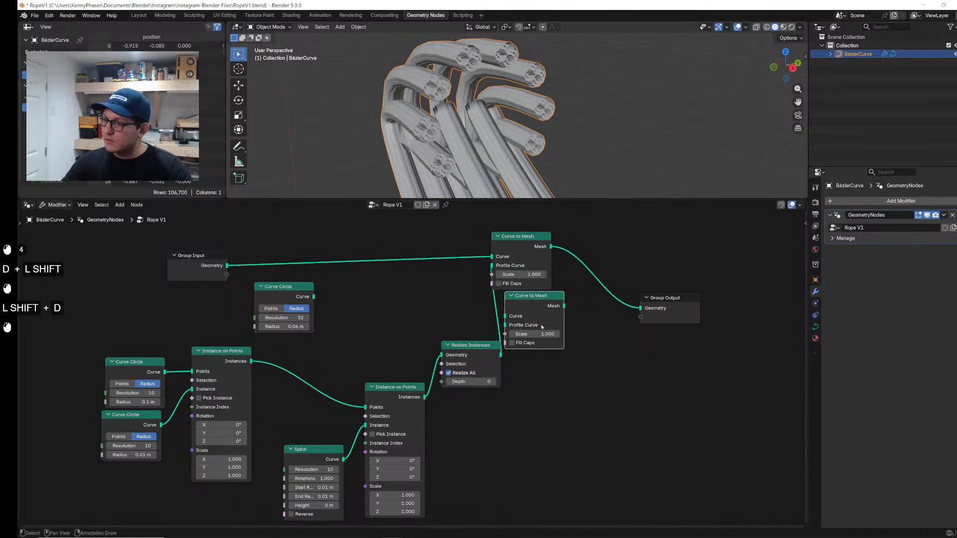
Step: Reroute the Realize Instances output to the duplicated Curve to Mesh node's Profile Curve input and save the file
left_click_drag(490, 344, 461, 343)
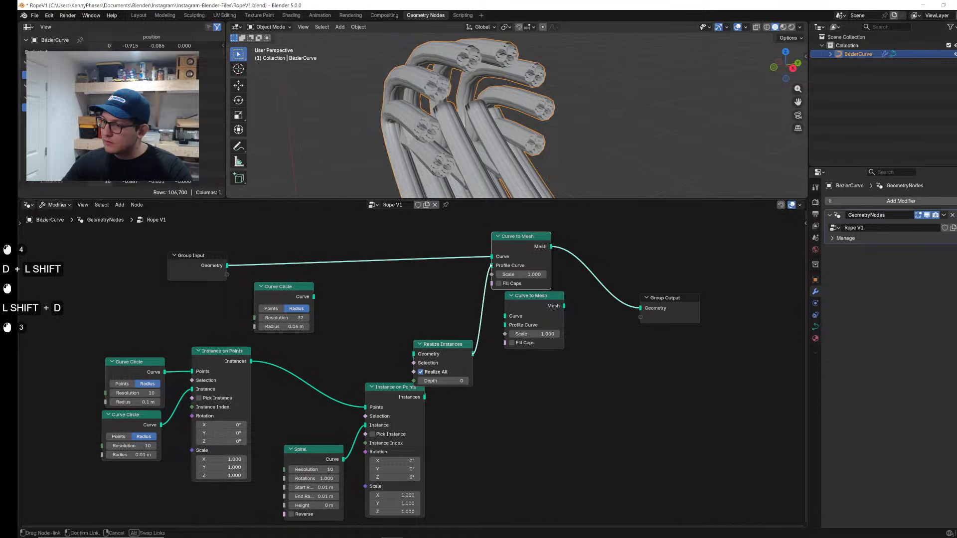
left_click_drag(492, 265, 504, 325)
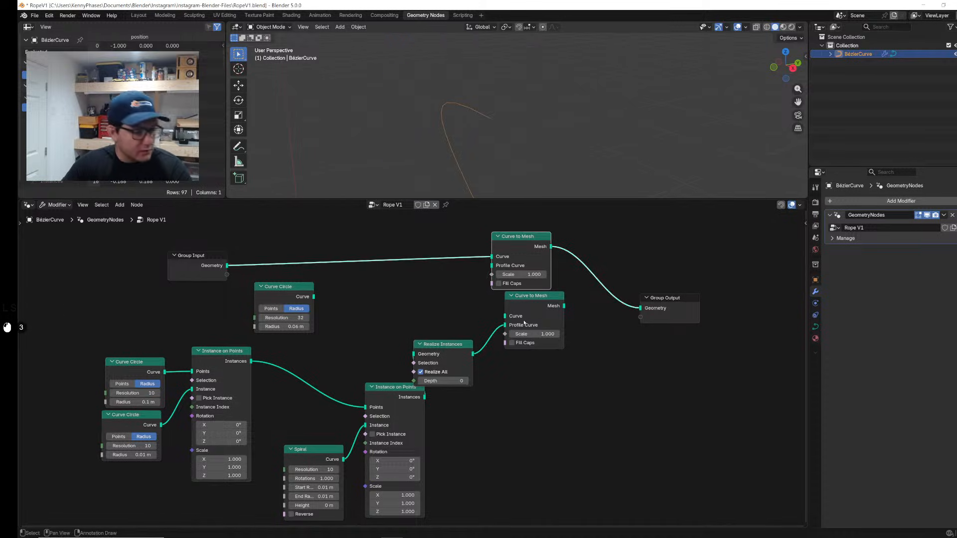
key("ctrl+s")
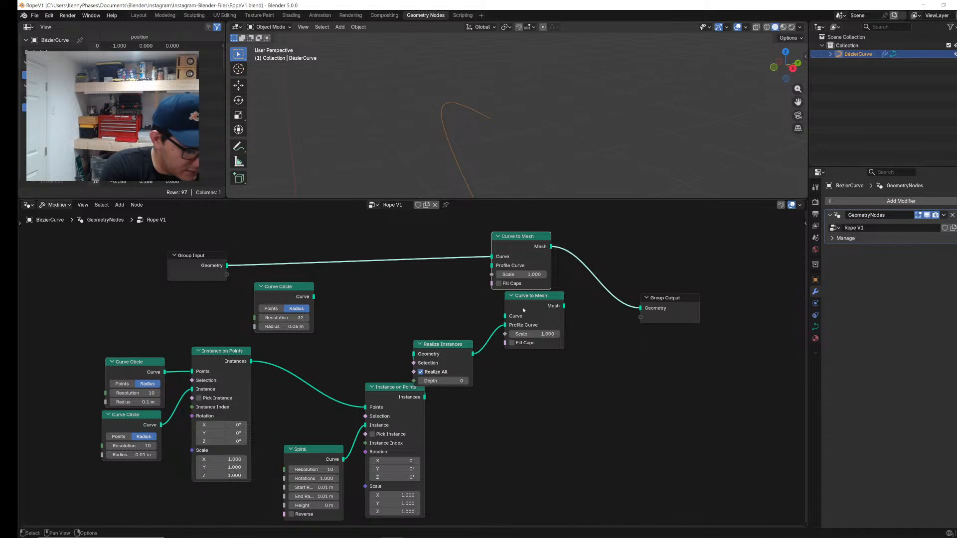
Step: Space out Realize Instances and the duplicated Curve to Mesh, and connect Group Input's Geometry to the duplicate's Curve input
left_click_drag(440, 356, 471, 367)
left_click_drag(542, 314, 572, 318)
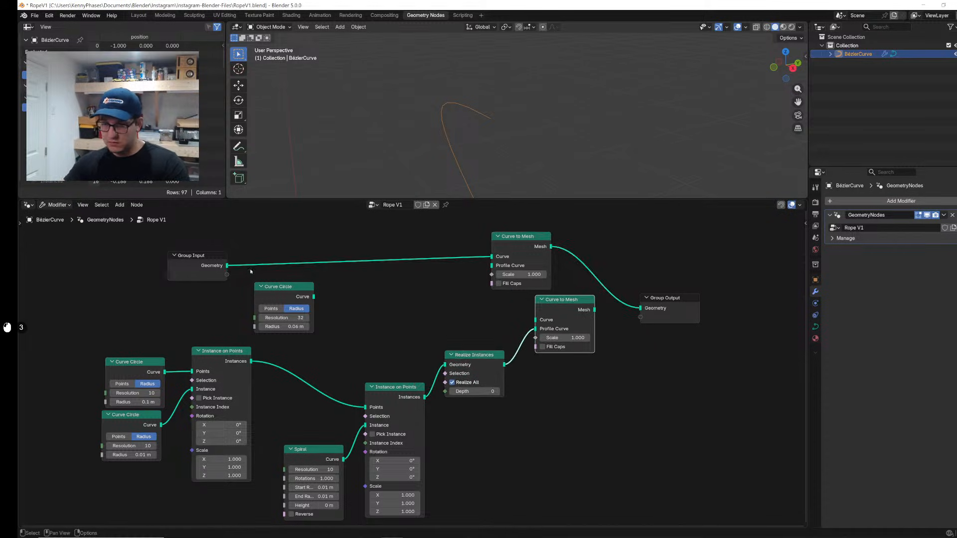
left_click_drag(234, 272, 210, 269)
Step: Insert a Set Curve Tilt node before the duplicated Curve to Mesh and connect the duplicate's Mesh output to the Group Output
key("shift+a")
type("s")
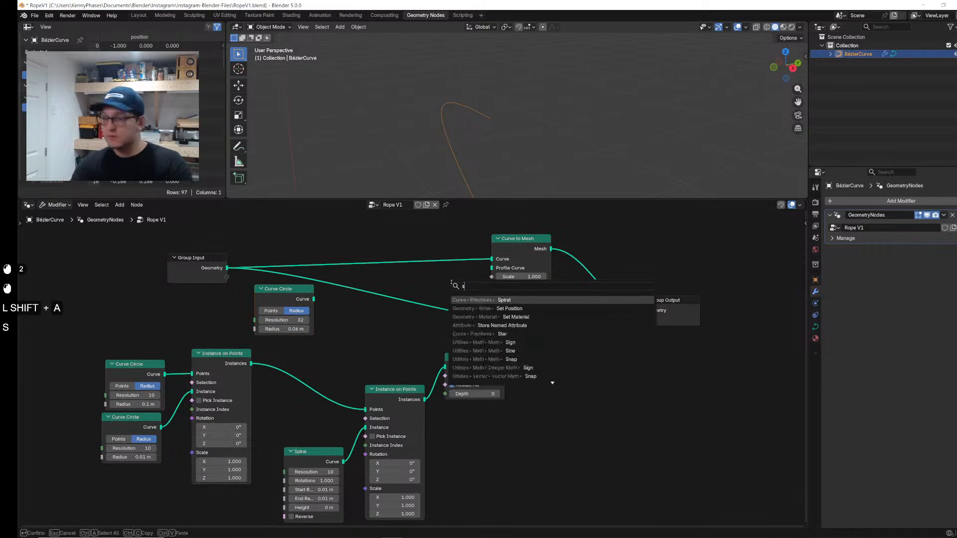
type("et curve")
key("Return")
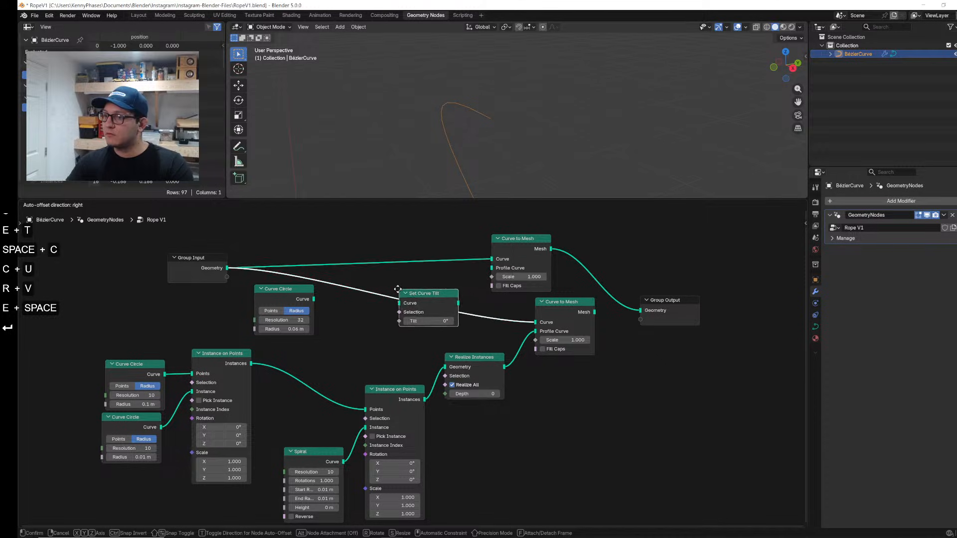
left_click(613, 359)
left_click_drag(594, 312, 641, 311)
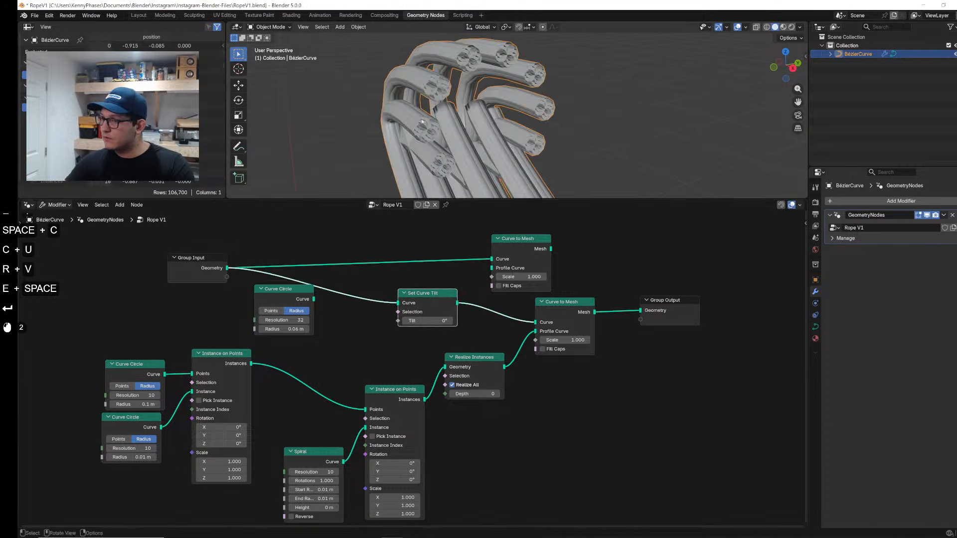
Step: Adjust the Set Curve Tilt node's tilt to about 39.2° while checking the strands in the viewport
left_click_drag(418, 317, 464, 317)
scroll(575, 142, "down", 3)
middle_click_drag(575, 142, 478, 77, "shift")
left_click_drag(428, 320, 398, 321)
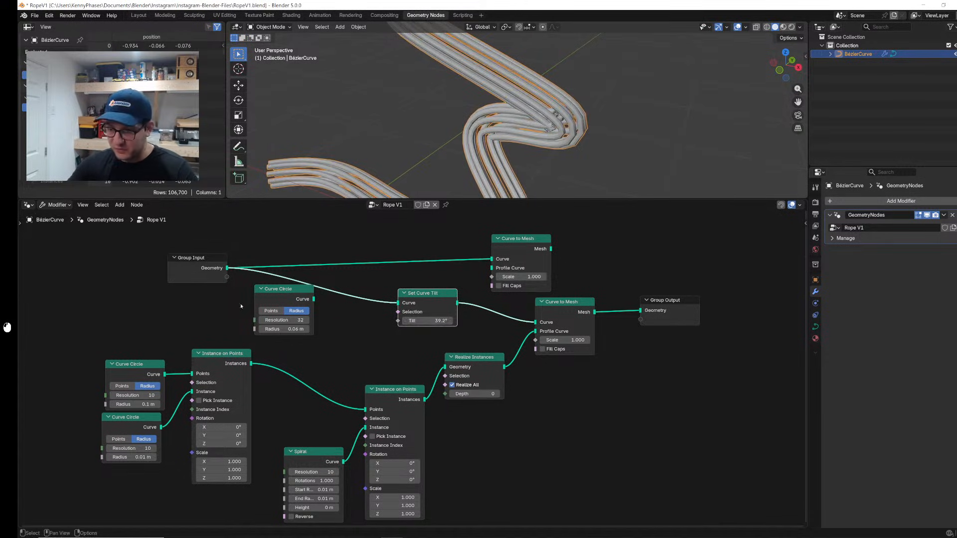
Step: Reposition the 0.06 m Curve Circle and insert a Join Geometry node between the duplicated Curve to Mesh and the Group Output
left_click_drag(296, 294, 320, 312)
left_click(562, 263)
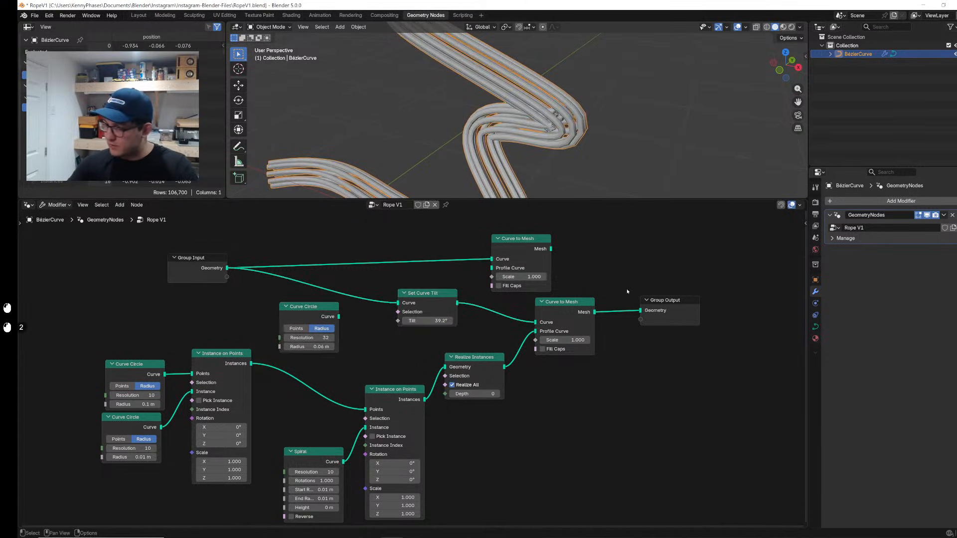
key("shift+a")
type("join")
key("Return")
left_click(631, 302)
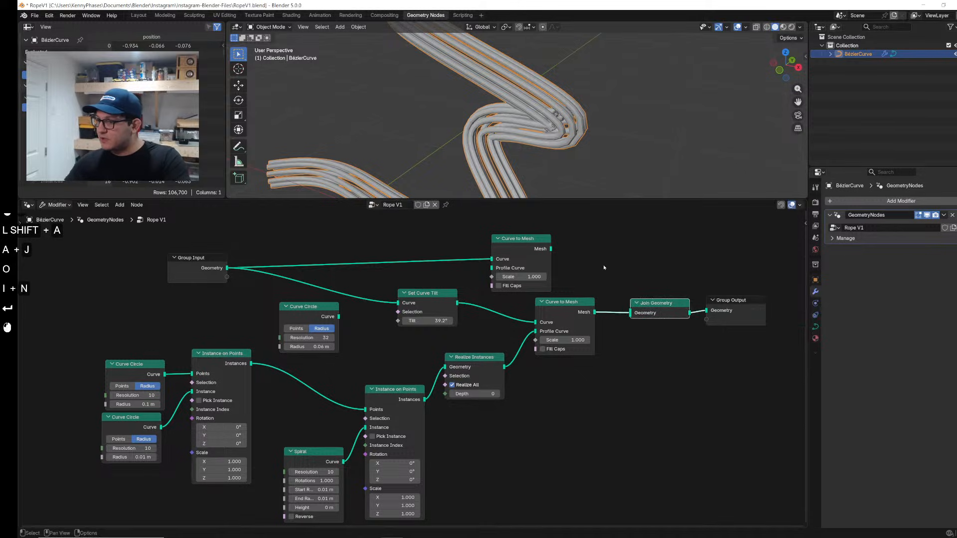
Step: Connect the original Curve to Mesh to Join Geometry with the 0.06 m Curve Circle as its profile curve, and save the file
left_click_drag(550, 249, 631, 313)
left_click_drag(339, 317, 491, 268)
scroll(504, 106, "down", 2)
middle_click_drag(504, 105, 498, 121, "shift")
scroll(475, 90, "up", 3)
middle_click_drag(474, 90, 398, 100)
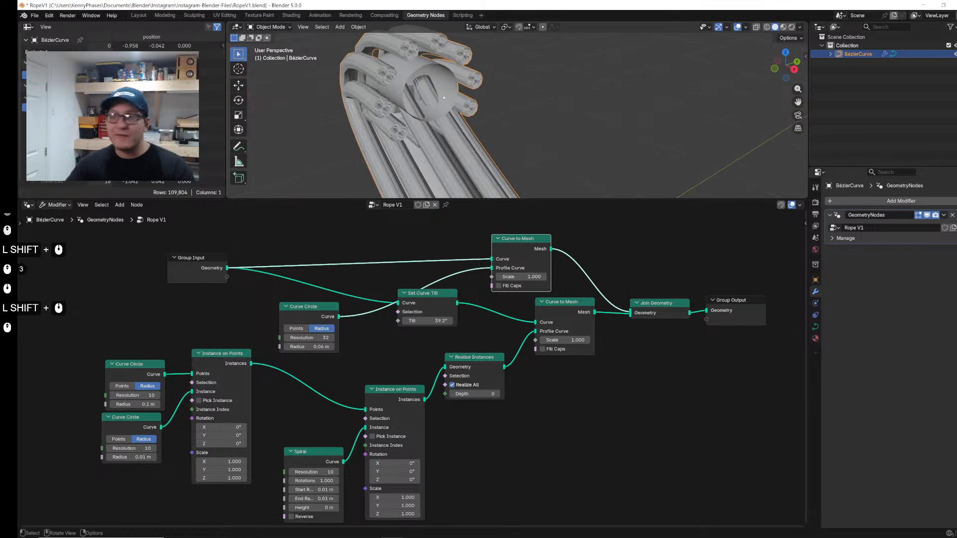
key("ctrl+s")
Step: Try adjusting the radius of the Curve Circle feeding the first Instance on Points node's Points input, and undo it
middle_click_drag(474, 443, 477, 436)
scroll(477, 436, "up", 5)
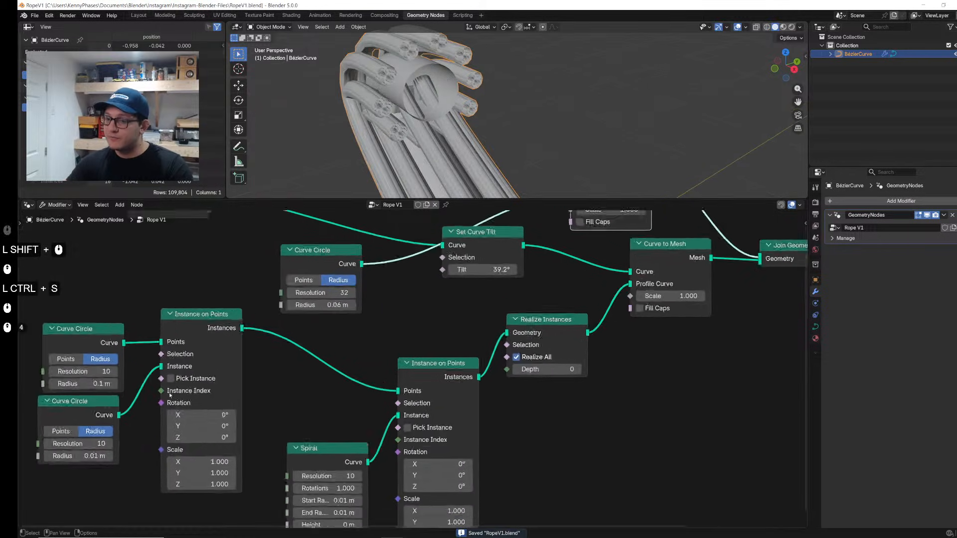
middle_click_drag(70, 349, 258, 347)
scroll(257, 348, "up", 2)
left_click_drag(254, 362, 329, 362, "shift")
key("ctrl+z")
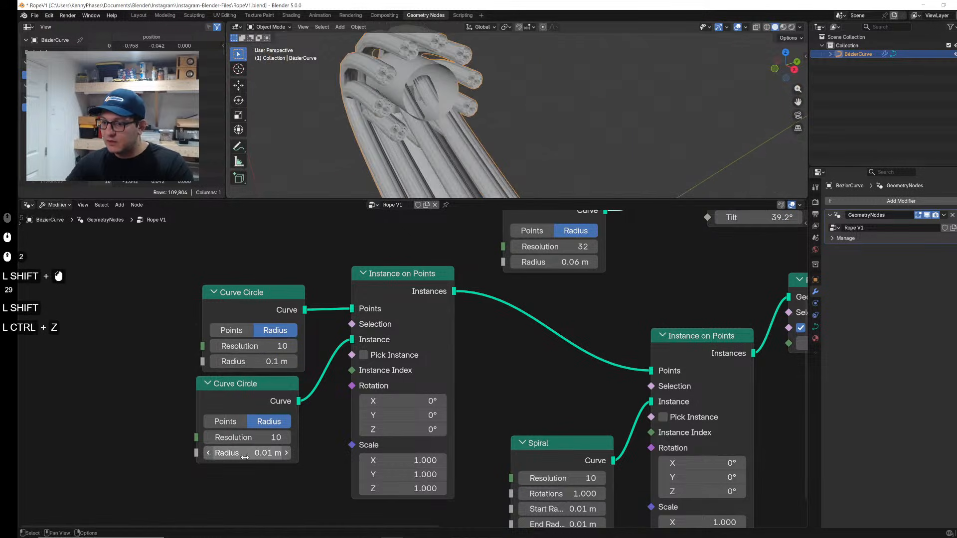
Step: Try a radius of 0.03 m on the Curve Circle feeding the first Instance on Points node's Instance input, and undo it
double_click(227, 453)
key("BackSpace")
key("BackSpace")
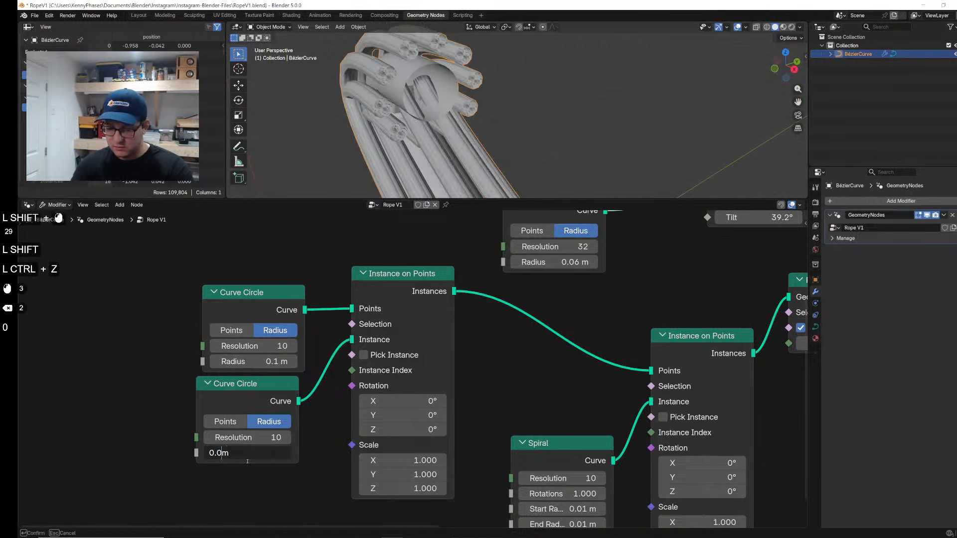
type("03")
key("Return")
key("ctrl+z")
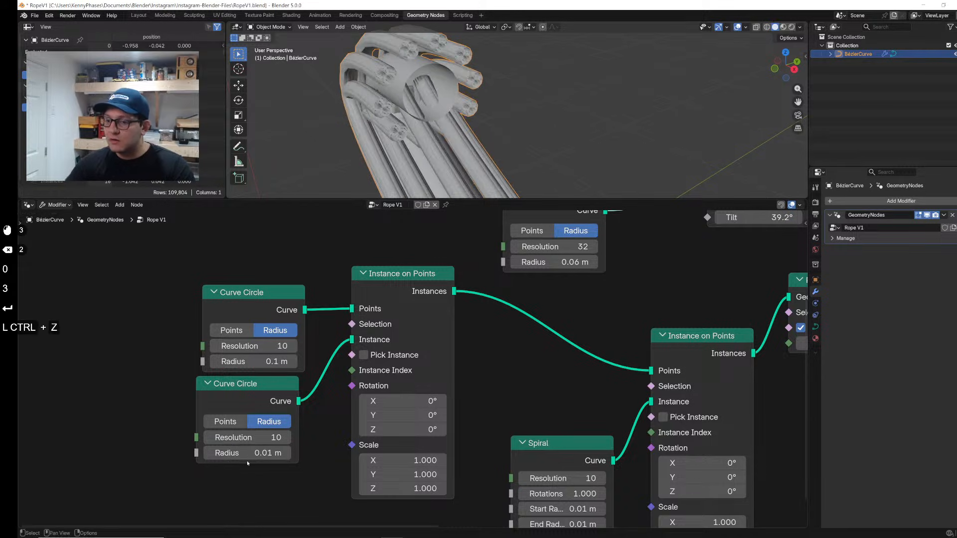
Step: Set the radius of the Curve Circle feeding the first Instance on Points node's Instance input to 0.1 m
double_click(249, 457)
type(".1")
key("Return")
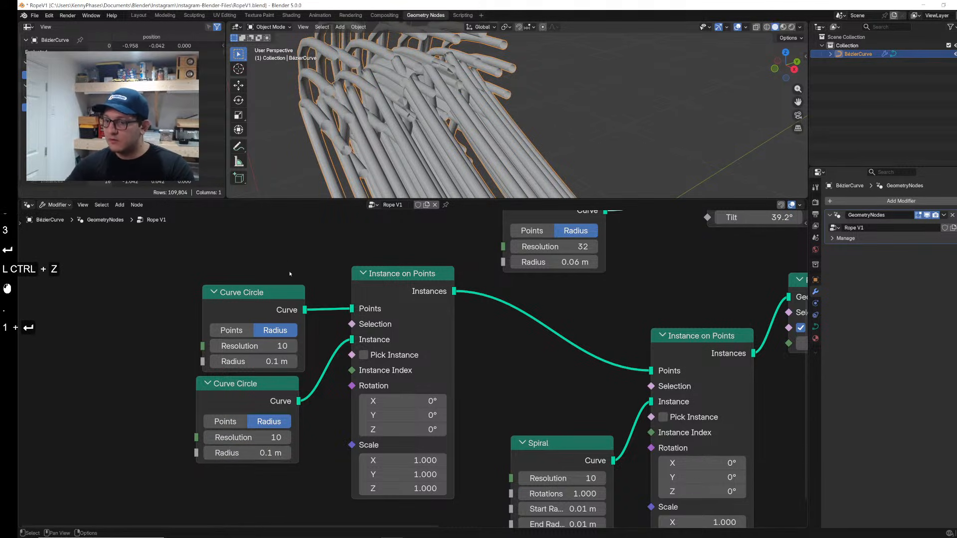
Step: Set the radius of the Curve Circle feeding the first Instance on Points node's Points input to 0.05 m
double_click(254, 361)
type(".05")
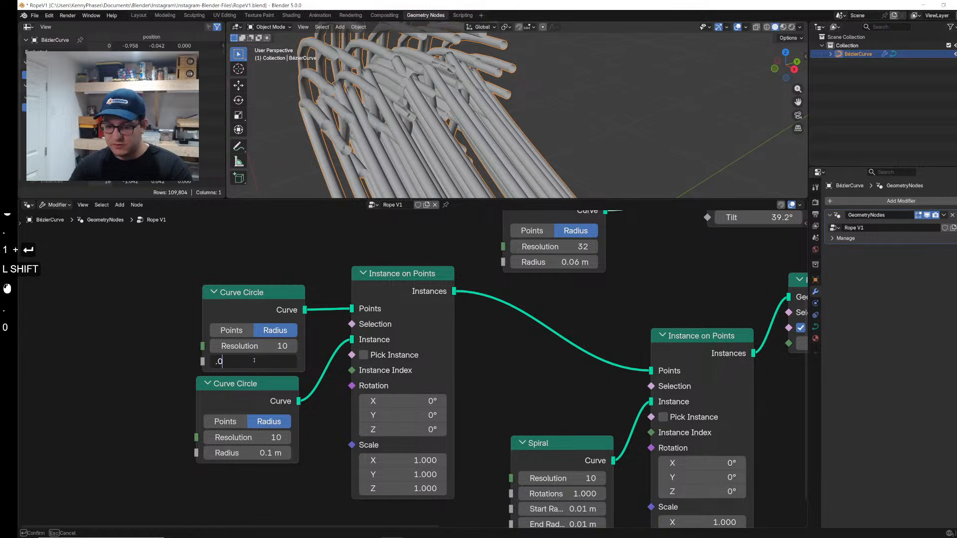
key("Return")
scroll(499, 109, "down", 7)
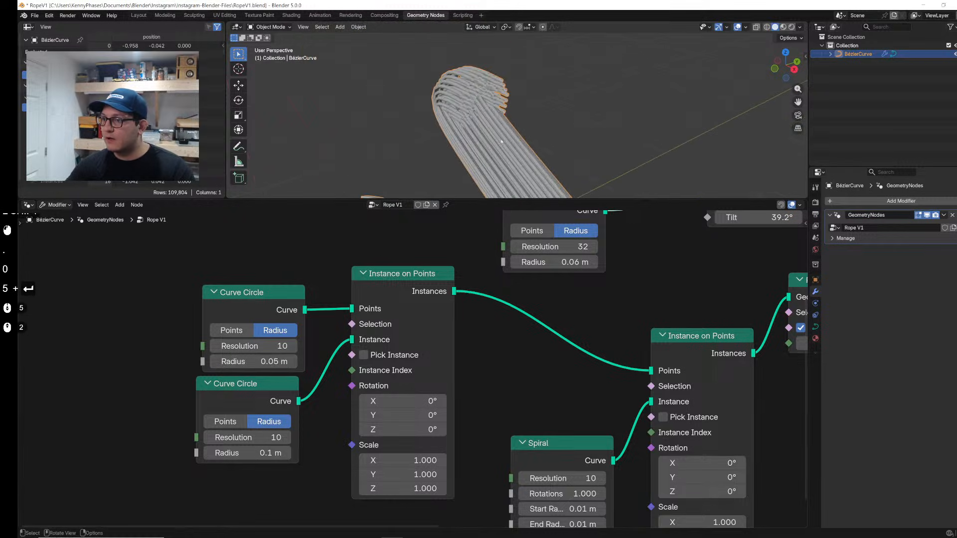
middle_click_drag(504, 112, 538, 104, "shift")
scroll(497, 104, "up", 2)
scroll(508, 105, "down", 4)
Step: Move the selected end control point of the Bézier curve in Edit Mode to bend the rope's end, and return to Object Mode
key("Tab")
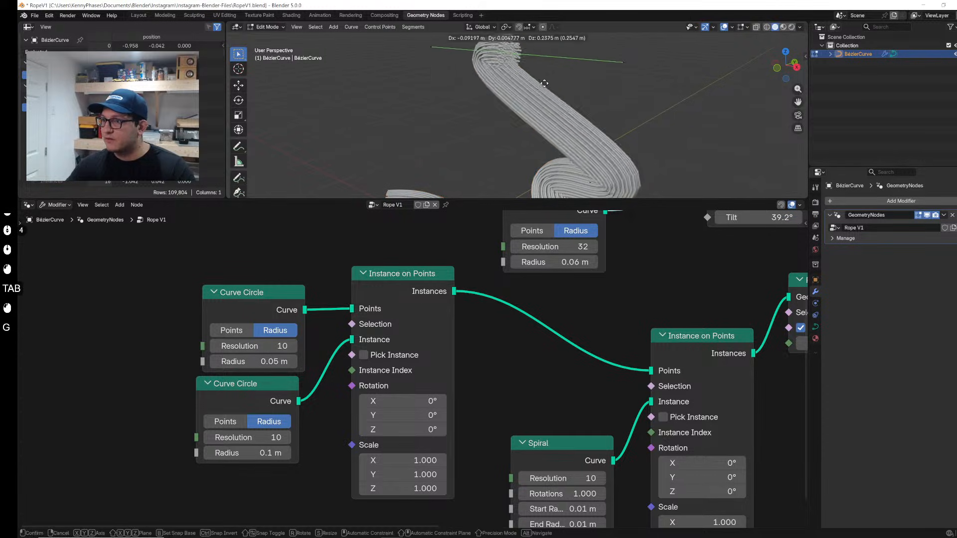
key("g")
left_click(724, 96)
middle_click_drag(724, 96, 539, 110, "shift")
key("Tab")
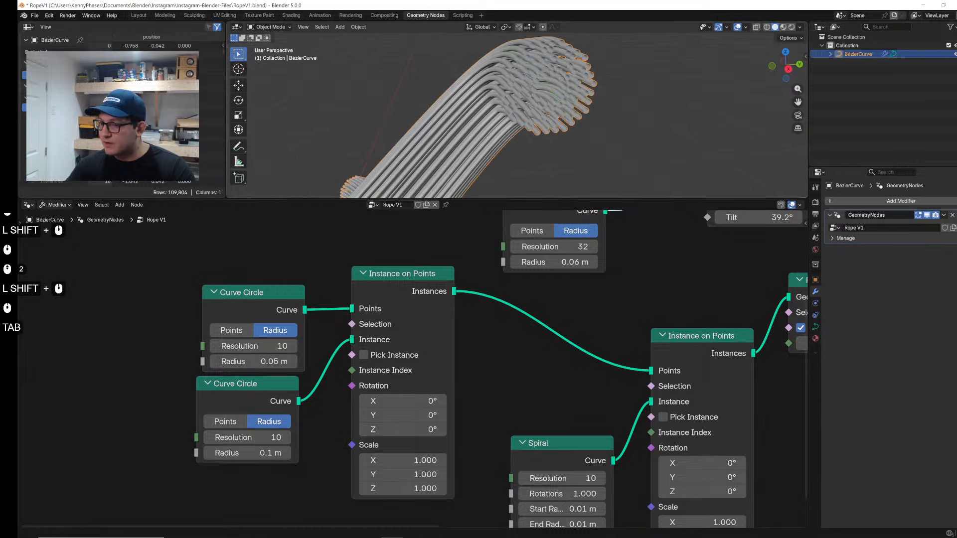
Step: Enable Fill Caps on both Curve to Mesh nodes, and save the file
middle_click_drag(516, 362, 203, 418)
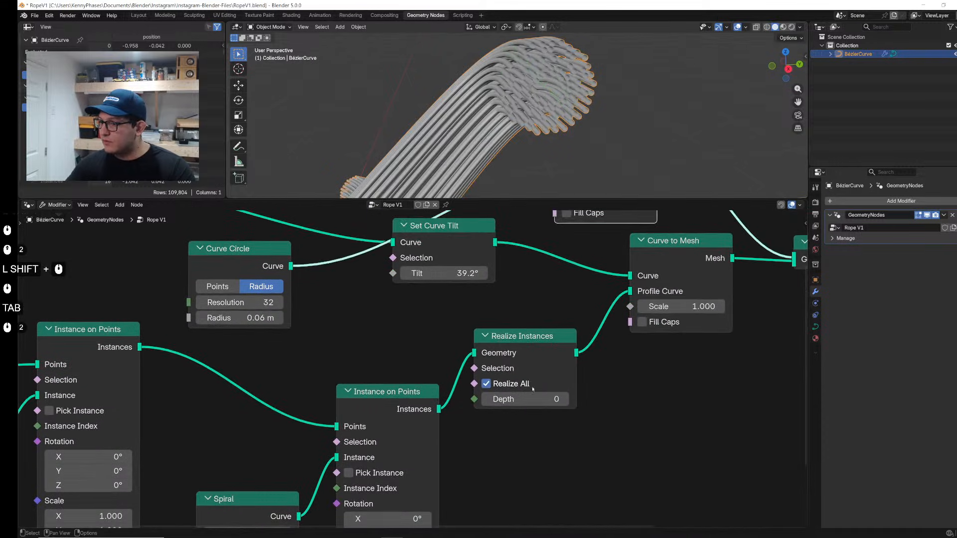
left_click(645, 324)
middle_click_drag(648, 328, 611, 370)
left_click(529, 254)
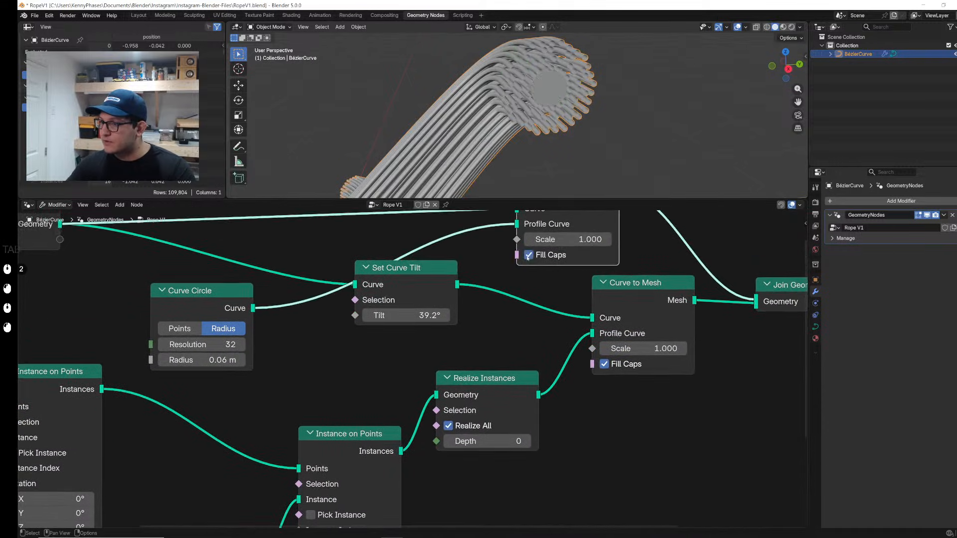
mouse_move(589, 115)
middle_mouse_down()
mouse_move(559, 93)
mouse_move(581, 100)
middle_mouse_up()
key("ctrl+s")
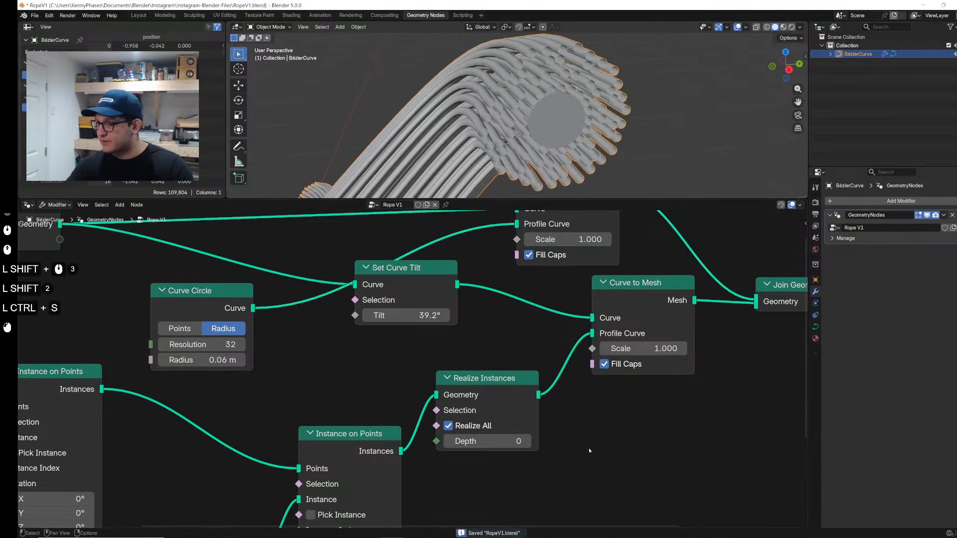
Step: Try turning off Realize All on the Realize Instances node, and turn it back on
left_click(464, 425)
left_click(464, 424)
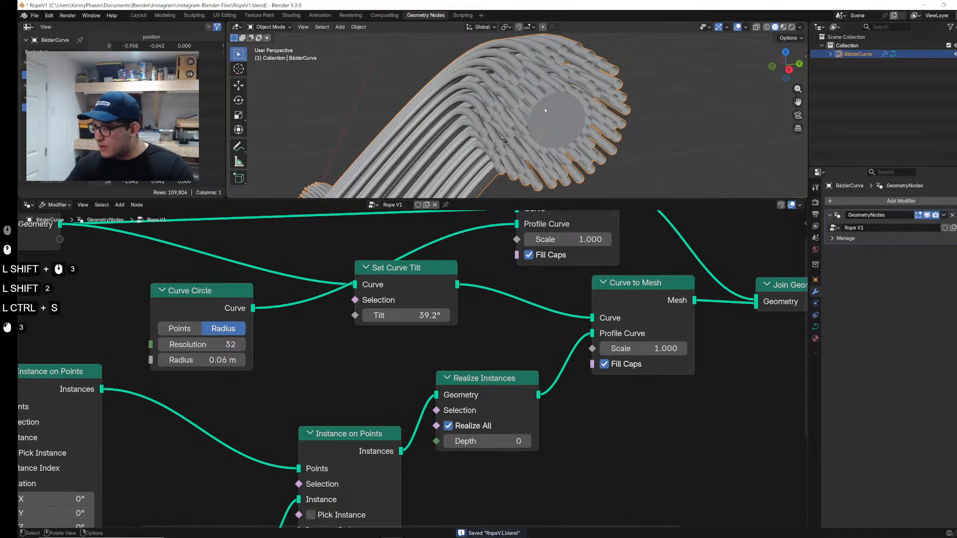
scroll(498, 125, "down", 1)
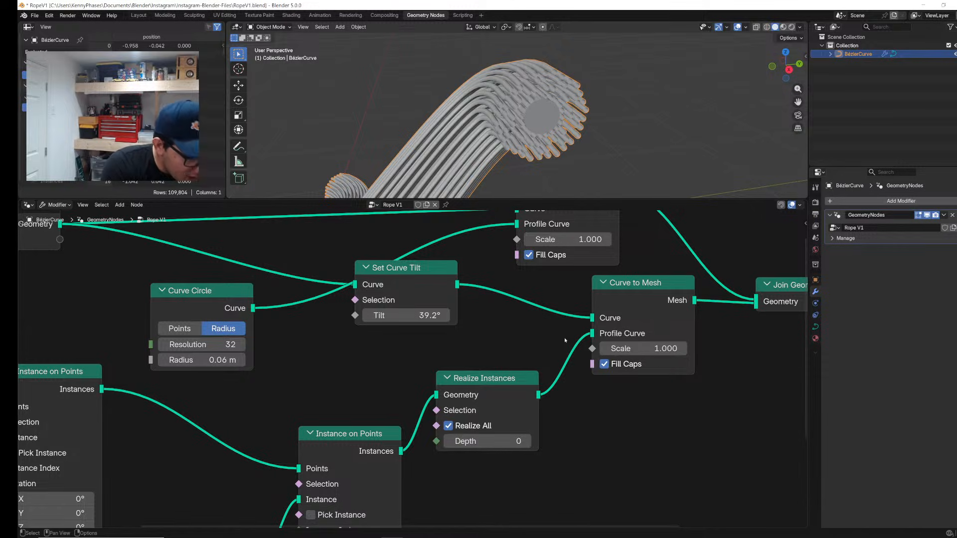
Step: Try 55.4 rotations on the Spiral node, and set the rotations back to 1
middle_click_drag(199, 360, 374, 195)
mouse_move(386, 430)
left_mouse_down()
mouse_move(409, 430)
mouse_move(403, 423)
left_mouse_up()
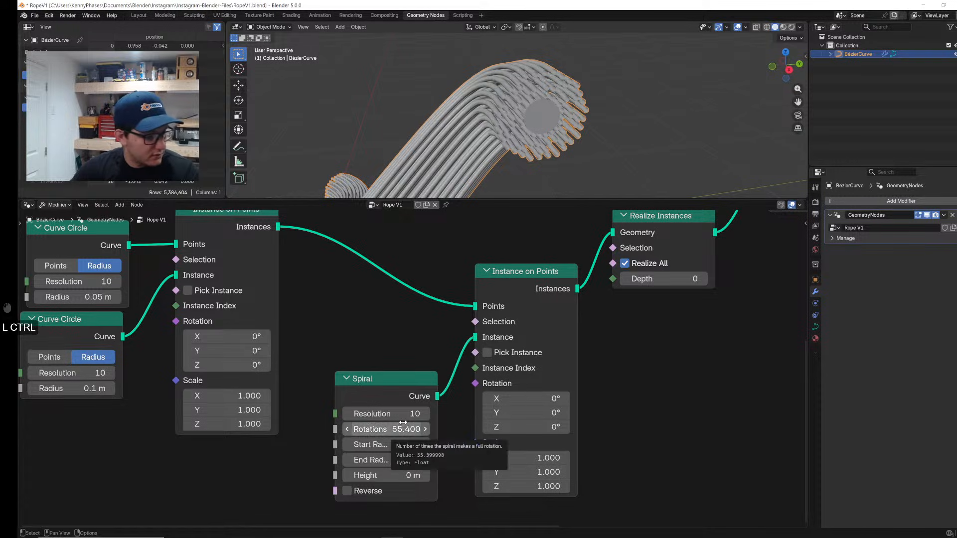
left_click(394, 429)
type("1")
left_click(669, 437)
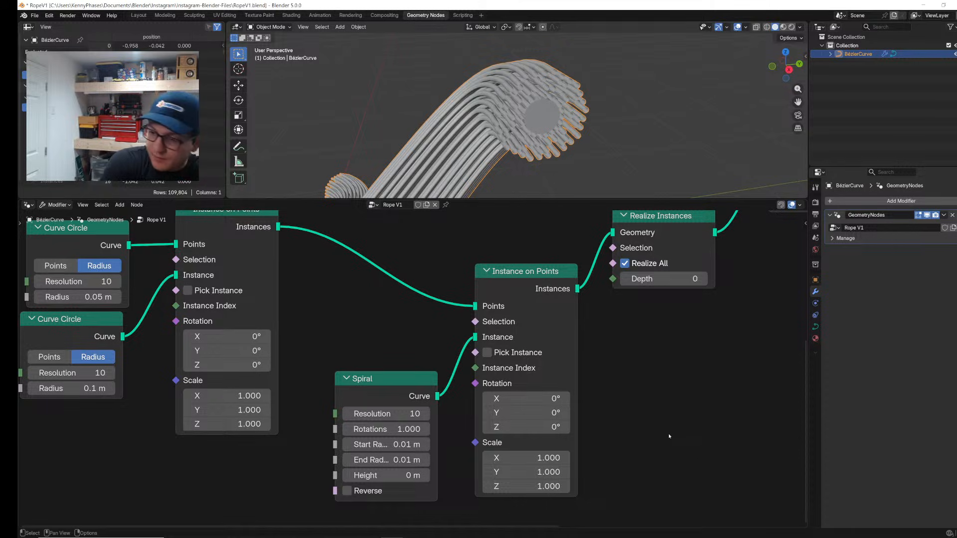
Step: Try a start radius and an end radius of 0.1 m on the Spiral node
left_click(375, 444)
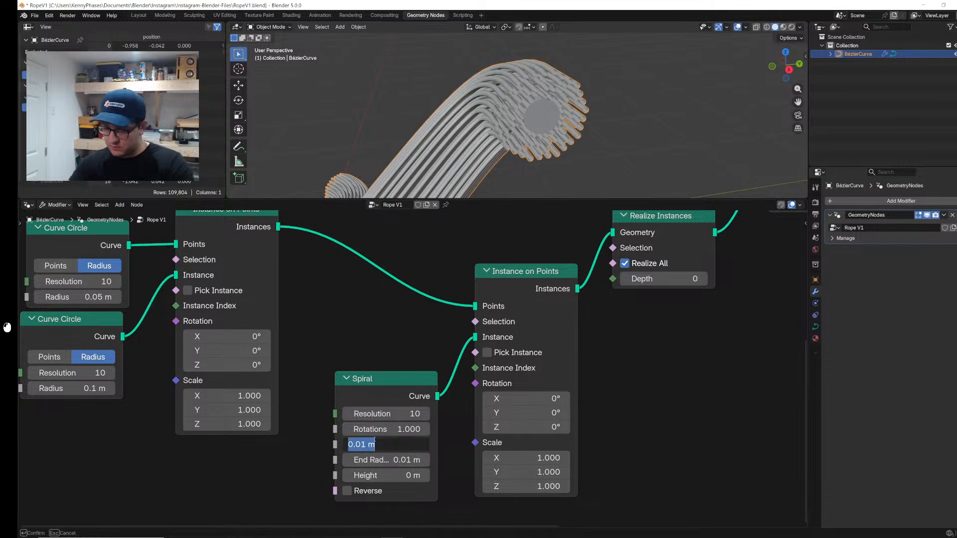
type(".1")
key("Tab")
type(".1")
key("Return")
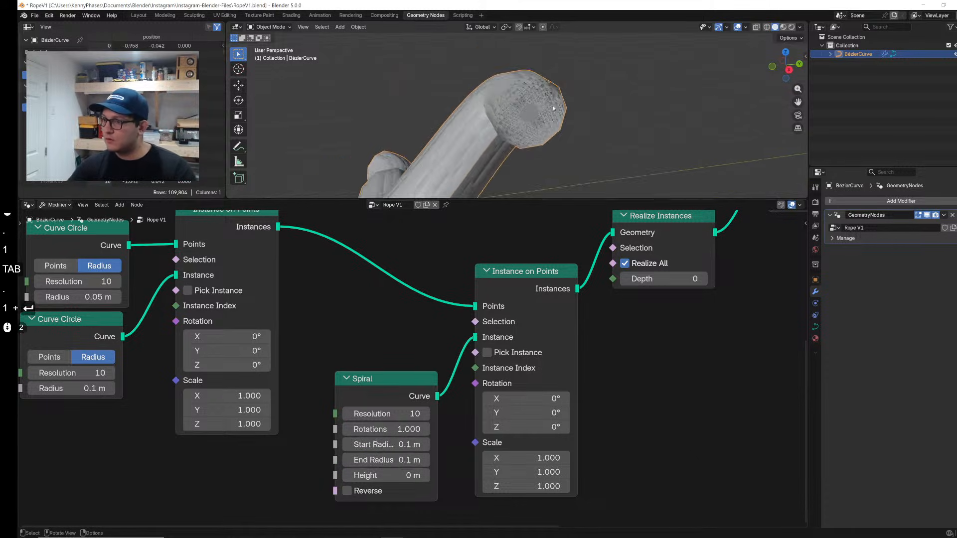
middle_click_drag(553, 107, 595, 98, "shift")
scroll(582, 81, "down", 2)
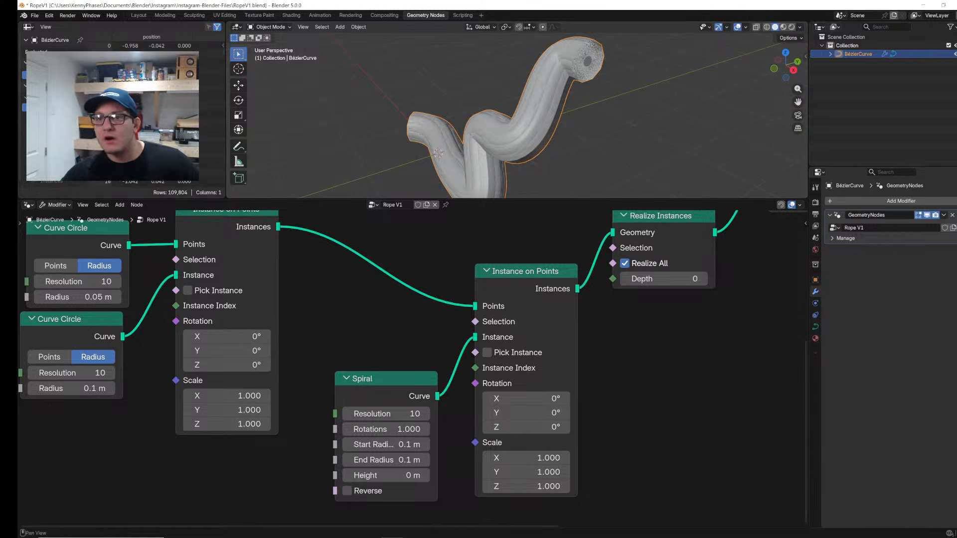
Step: Close the rope file without saving, and delete all objects from a new unsaved scene
key("ctrl+q")
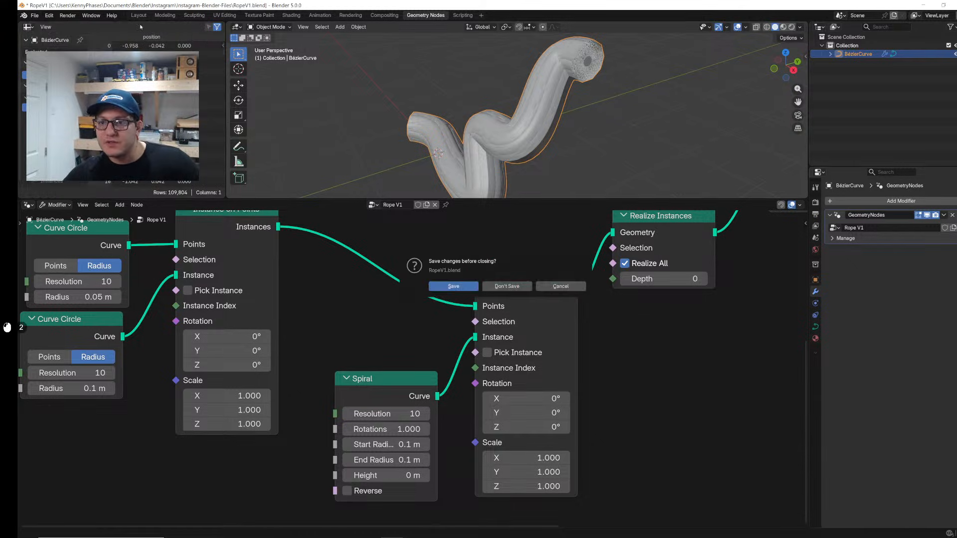
left_click(506, 286)
key("Caps_Lock")
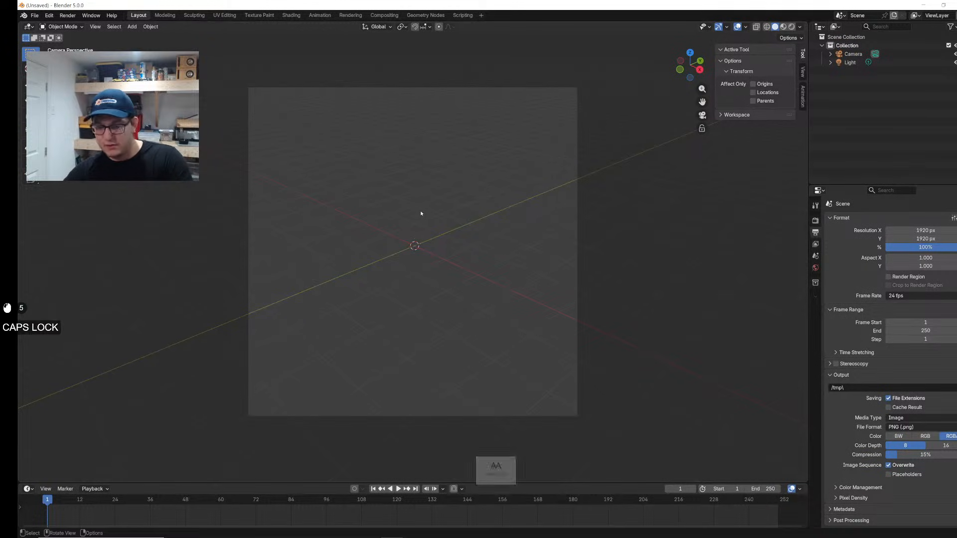
key("a")
key("x")
left_click(420, 212)
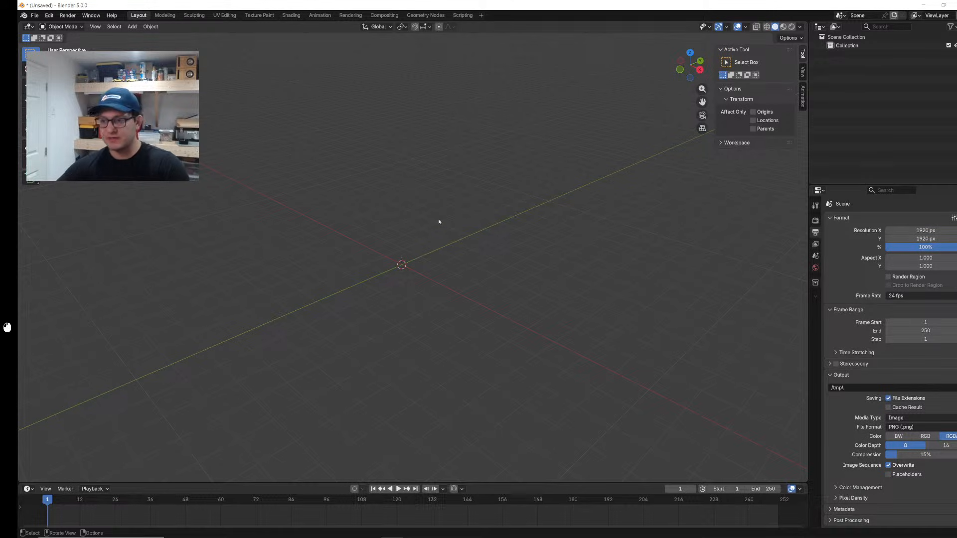
Step: Add a cube mesh to the empty scene and create a new geometry node tree on it
left_click(430, 225)
key("shift+a")
type("cu")
key("BackSpace")
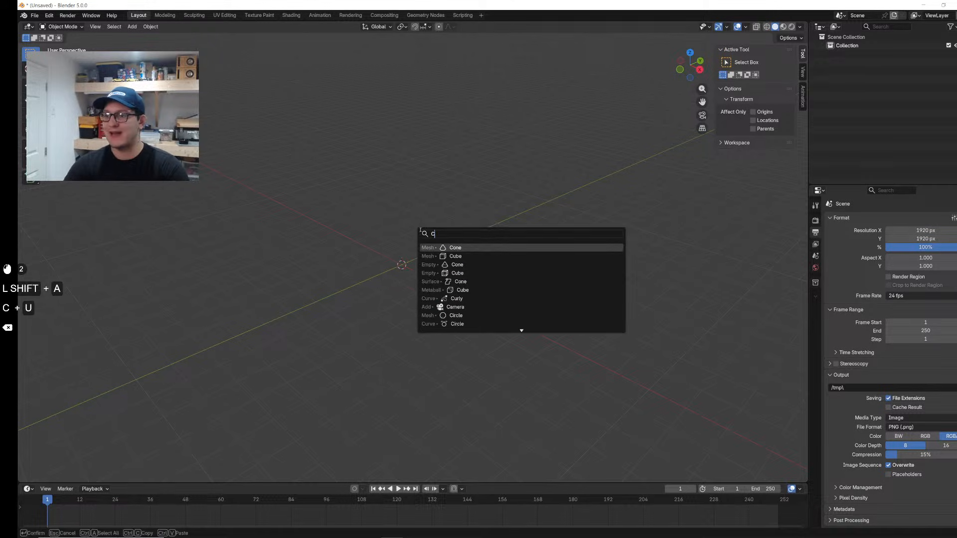
type("ube")
key("Return")
key("Caps_Lock")
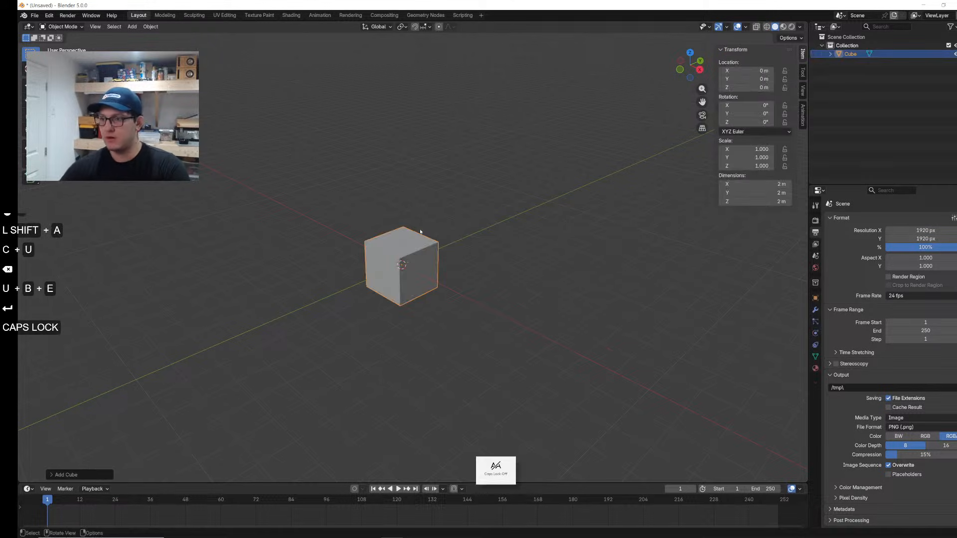
left_click(433, 16)
left_click(406, 294)
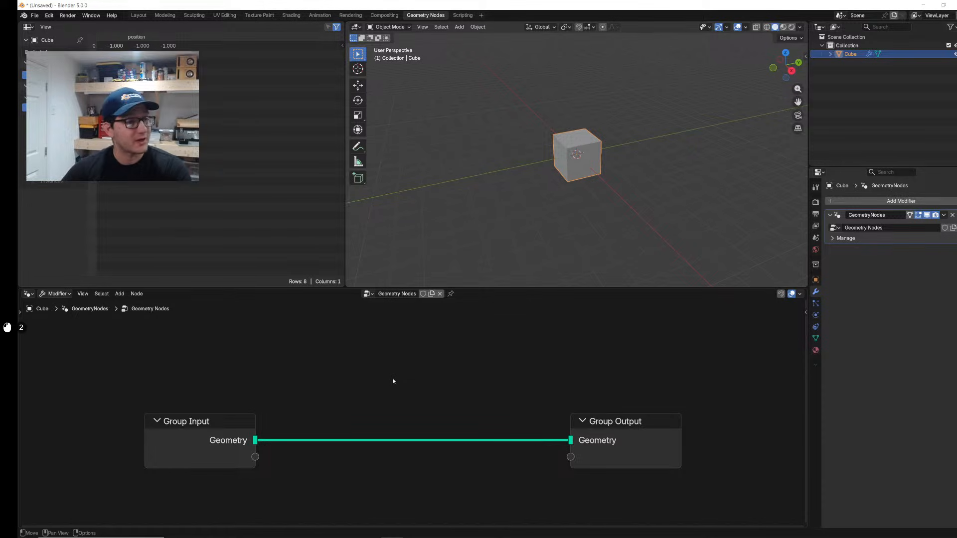
Step: Add a Cube primitive node between the Group Input and Group Output nodes
key("shift+a")
type("c")
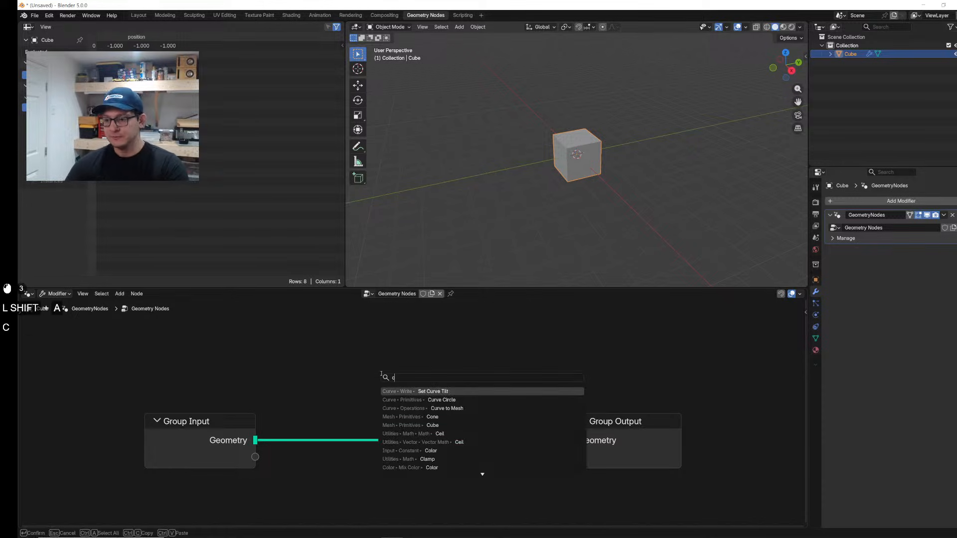
key("BackSpace")
key("BackSpace")
key("BackSpace")
key("BackSpace")
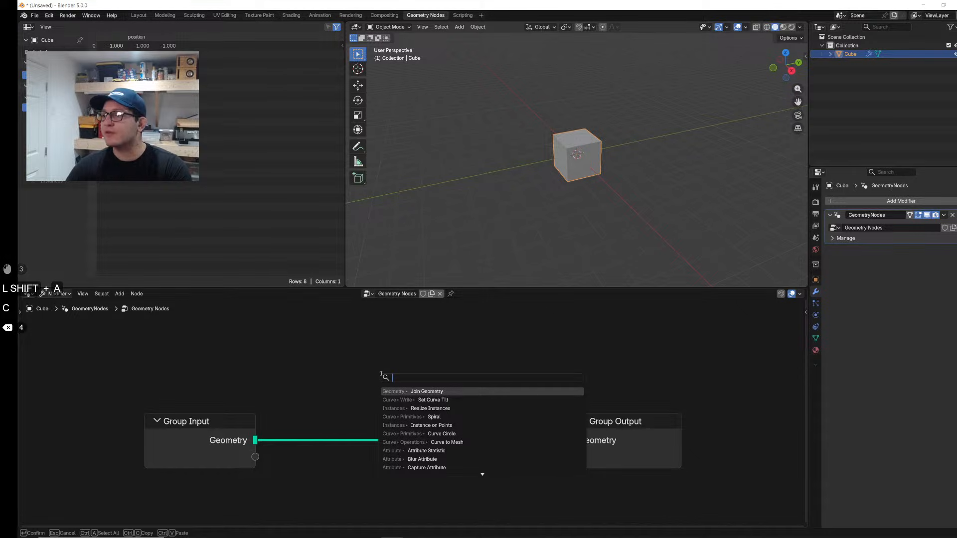
type("cybe")
key("ctrl+a")
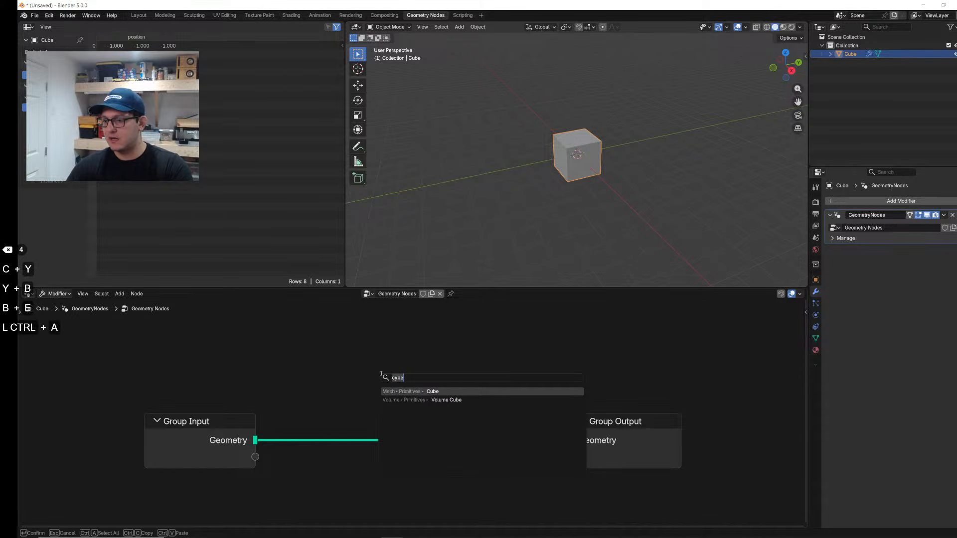
type("cube")
key("Return")
left_click(258, 398)
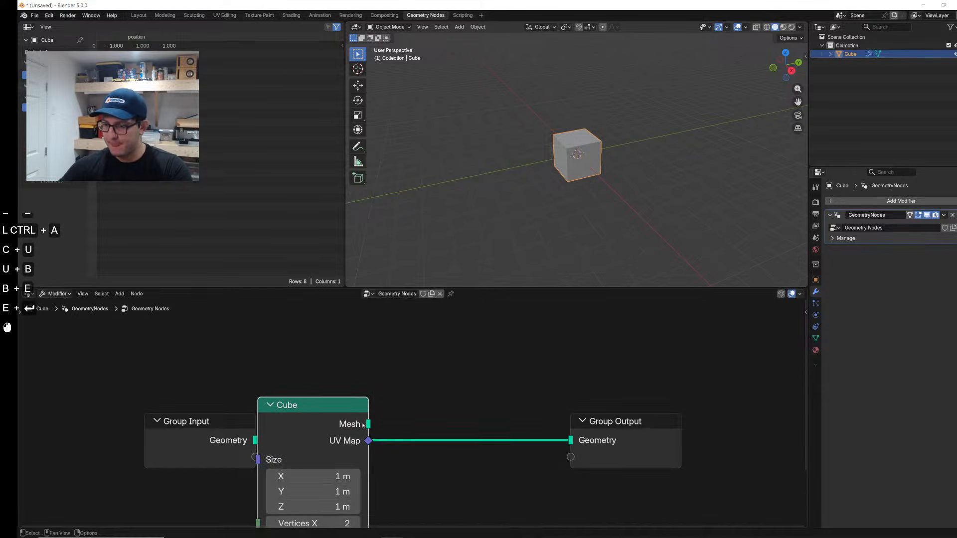
Step: Connect the Cube node's Mesh to the Group Output's Geometry, and spread the three nodes apart
left_click_drag(368, 424, 591, 442)
left_click_drag(186, 421, 143, 385)
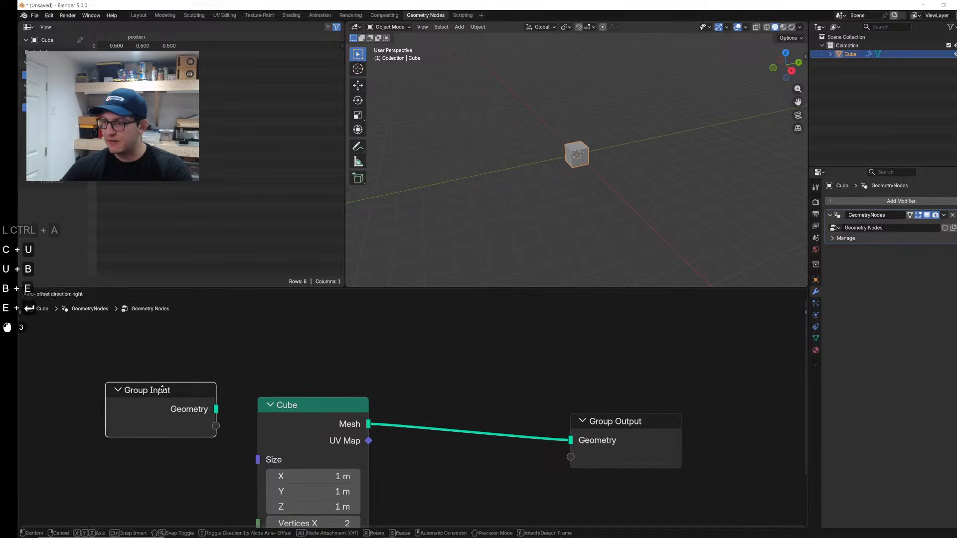
scroll(617, 169, "up", 4)
left_click_drag(592, 459, 630, 447)
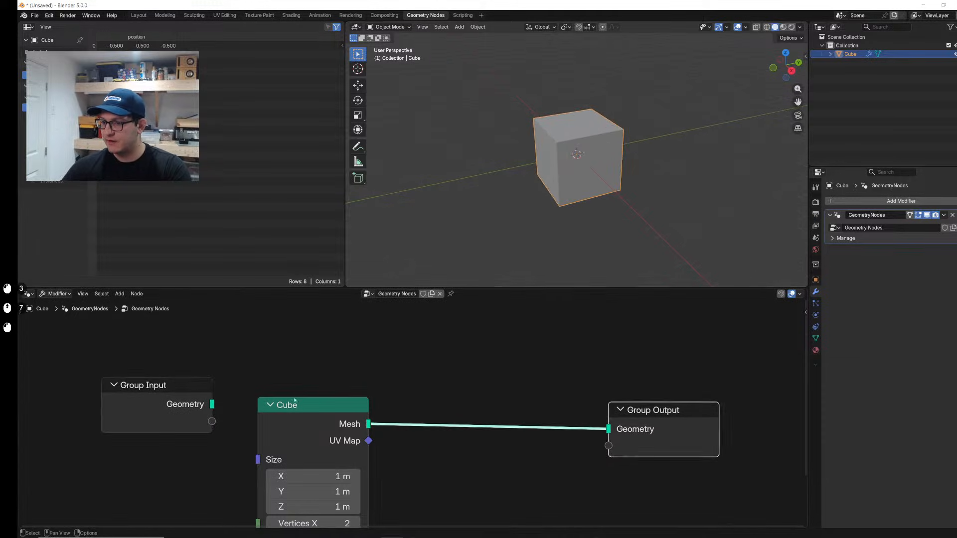
left_click_drag(330, 417, 336, 392)
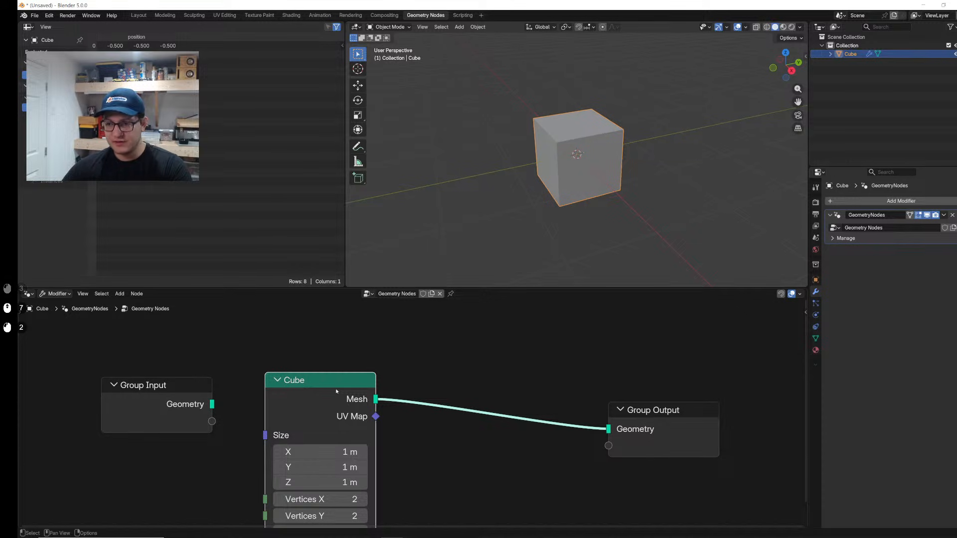
Step: Save the file as Leaf.blend in the Instagram-Blender-Files folder
key("ctrl+s")
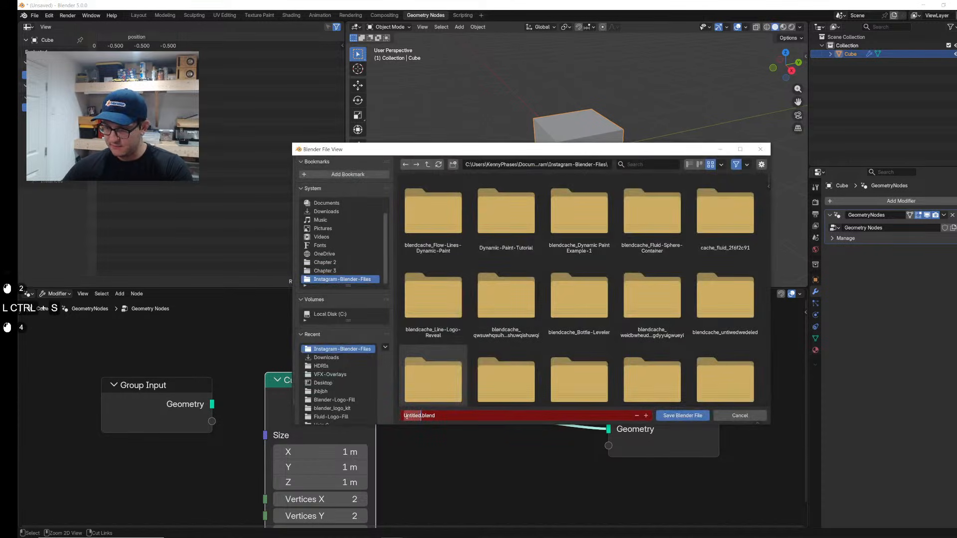
type("Leafg")
key("Return")
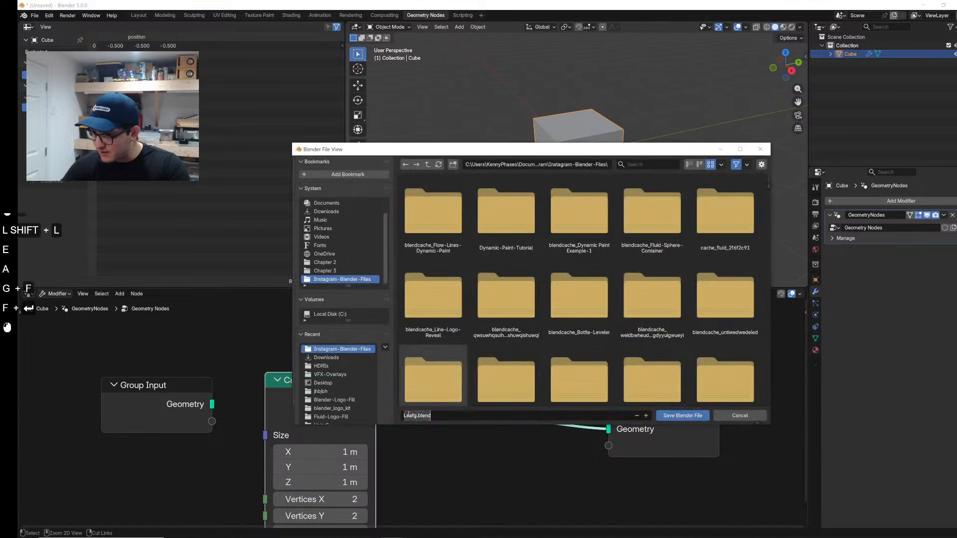
key("BackSpace")
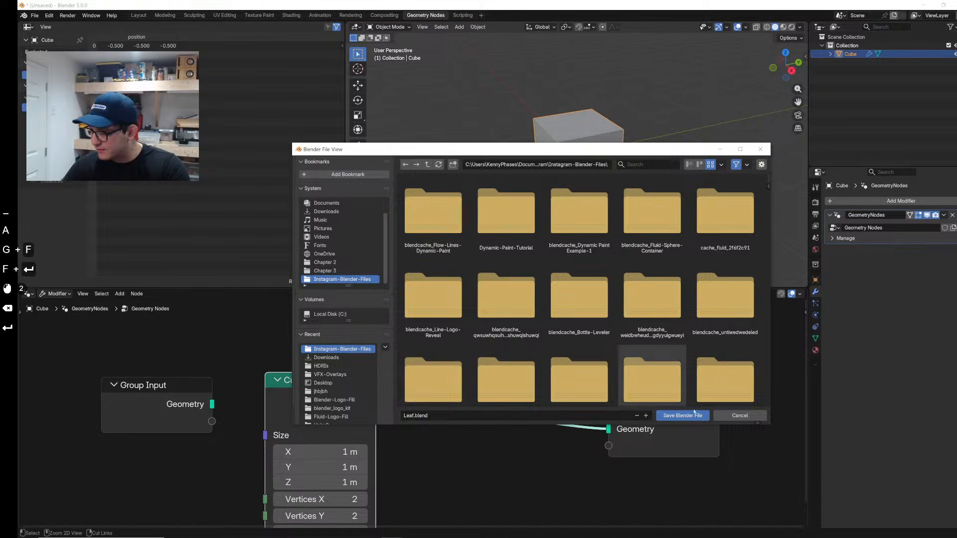
key("Return")
Step: Insert a Delete Geometry node between the Cube and Group Output nodes, and move the Group Input node farther from the Cube node
key("shift+a")
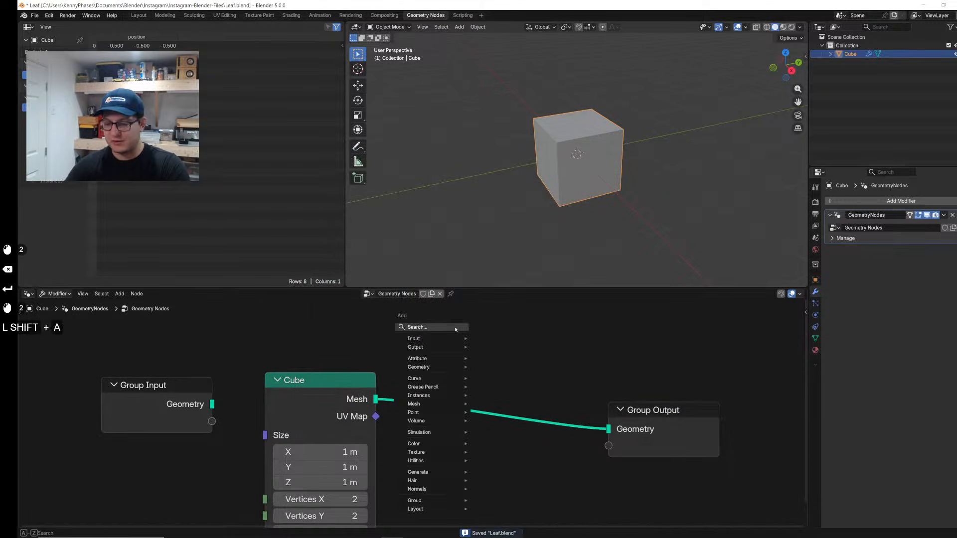
type("dele")
key("Return")
left_click(448, 366)
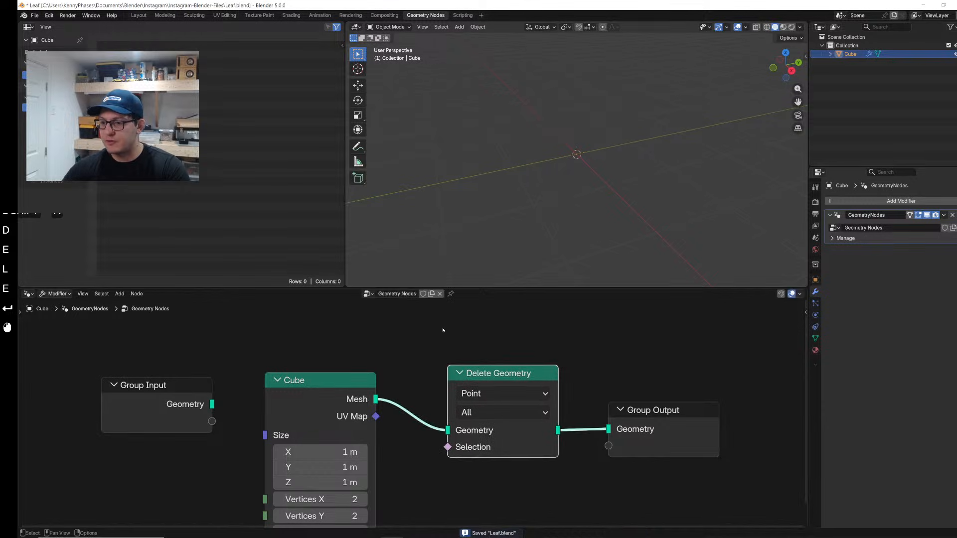
scroll(393, 462, "down", 2)
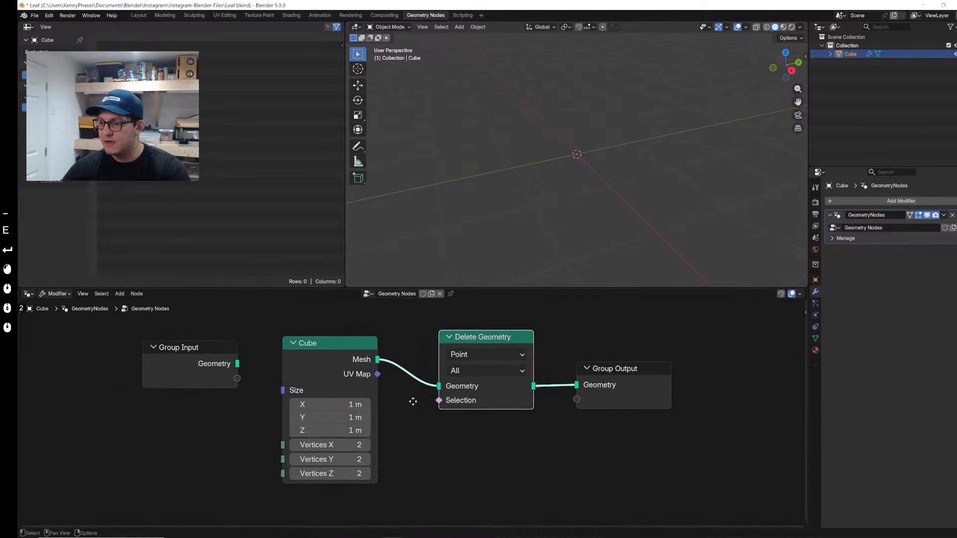
left_click_drag(211, 369, 169, 362)
Step: Set the Delete Geometry node's domain to Face, and move the Cube node farther away from it
left_click(518, 353)
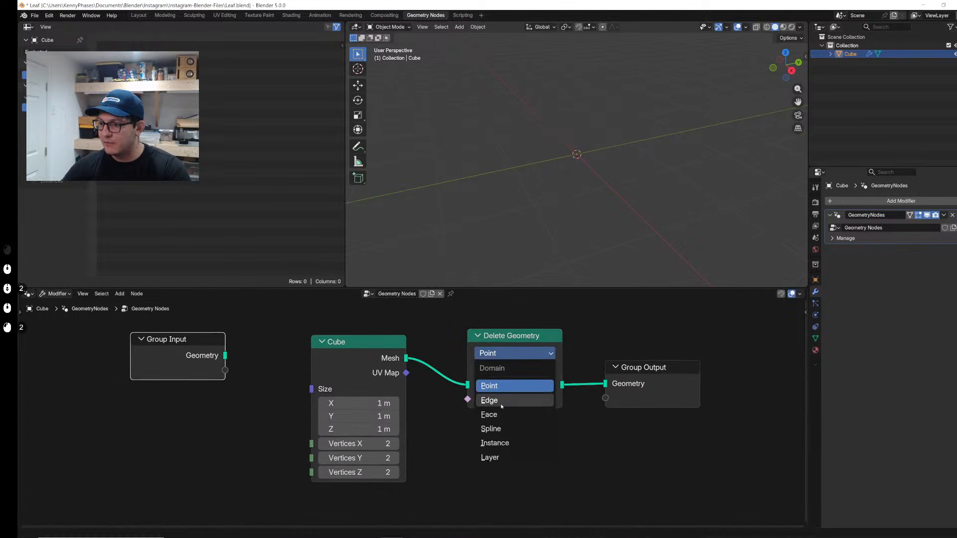
left_click(495, 415)
left_click_drag(366, 358, 341, 353)
Step: Add an Index node beside the Cube node, below the Group Input node
key("shift+a")
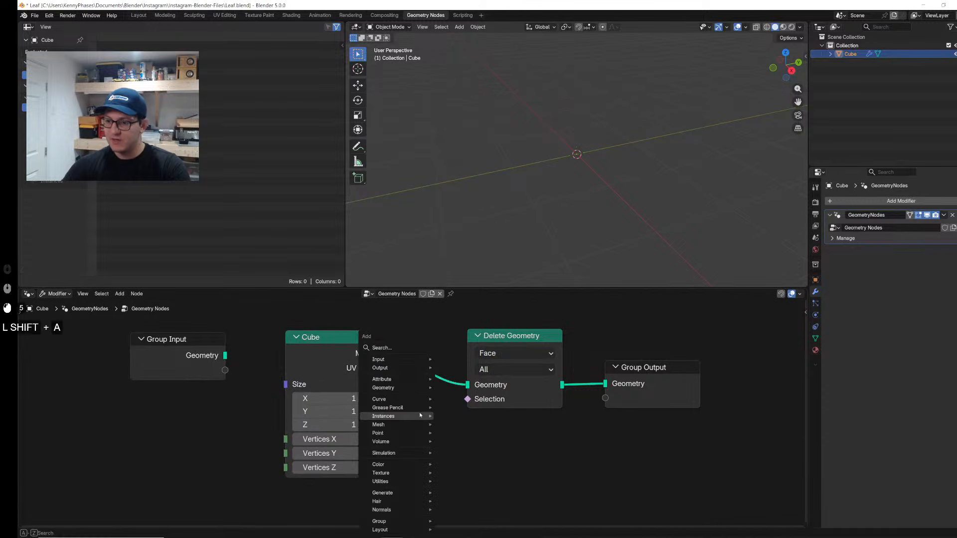
type("index")
key("Return")
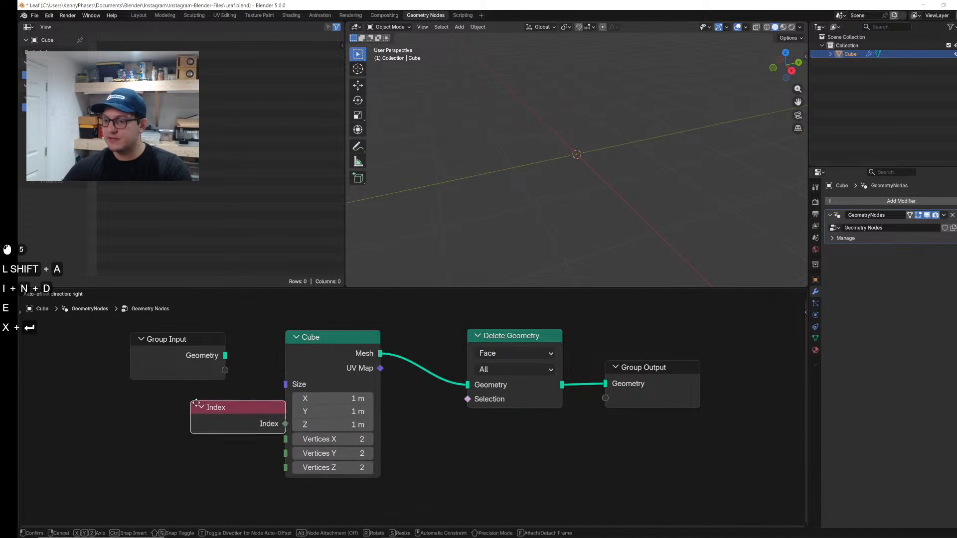
left_click(197, 433)
Step: Link the Cube's Mesh straight to the Group Output, bypassing Delete Geometry, and widen the 3D viewport over the spreadsheet
left_click_drag(467, 385, 563, 385)
left_click_drag(380, 354, 468, 385)
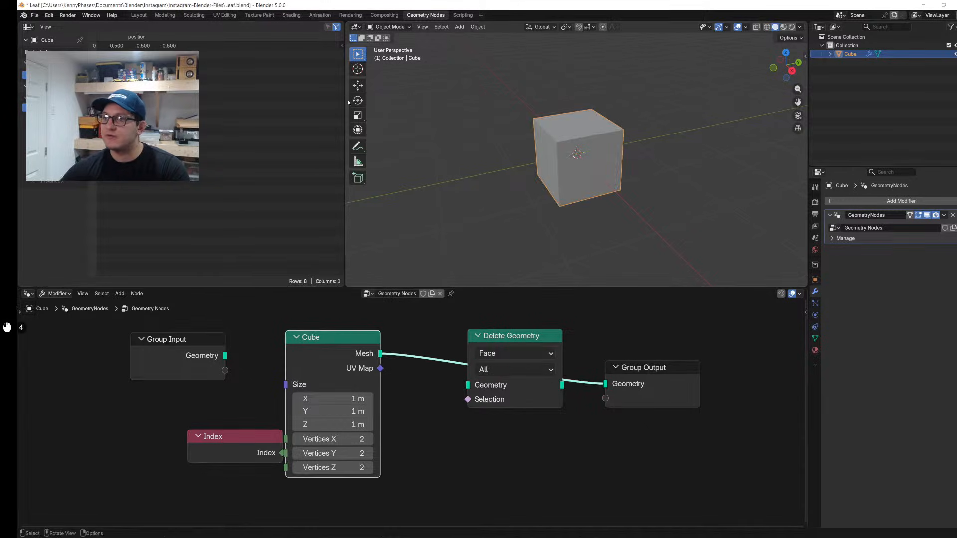
left_click_drag(349, 102, 229, 107)
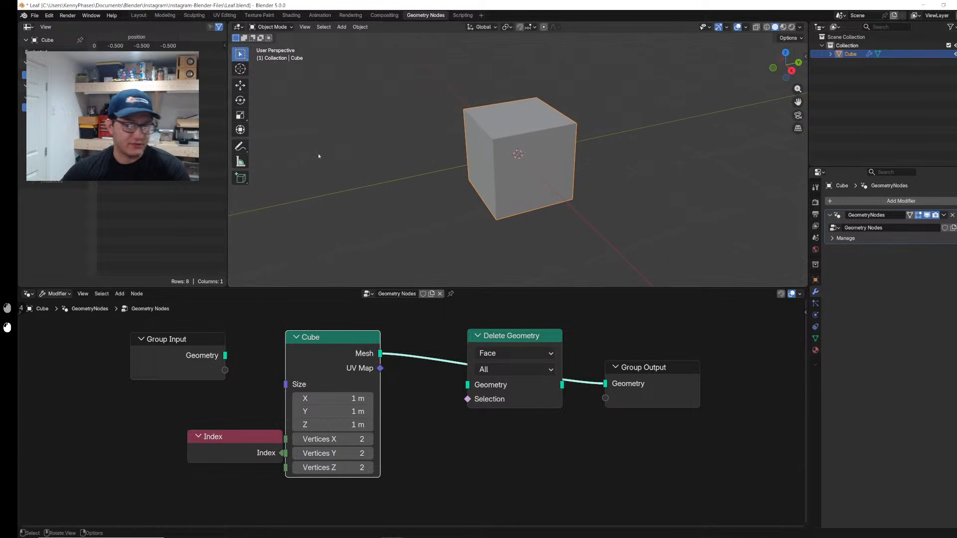
Step: Draw freehand annotations over the cube's faces, undo them all and switch to the Move tool
left_click(241, 146)
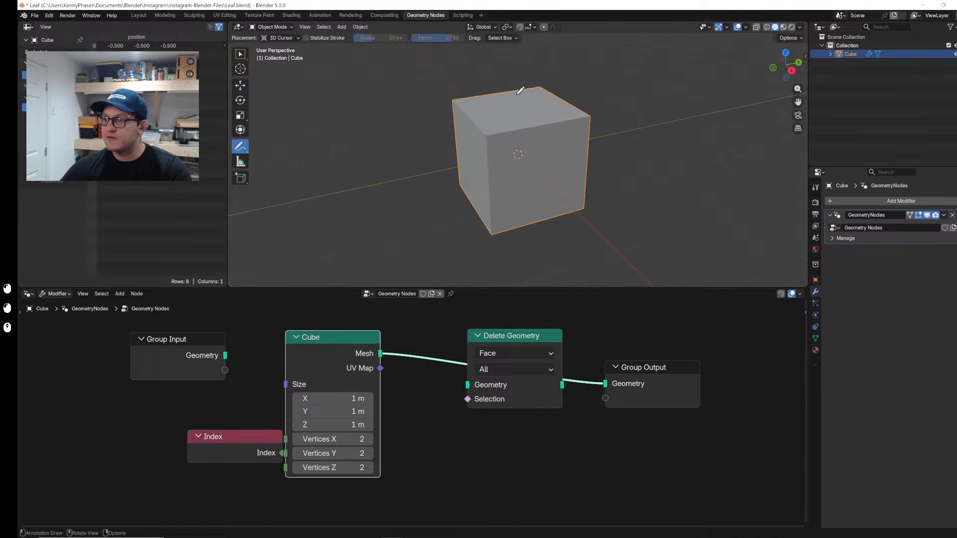
left_click_drag(517, 95, 517, 112)
mouse_move(531, 151)
left_mouse_down()
mouse_move(564, 152)
mouse_move(561, 166)
left_mouse_up()
mouse_move(459, 150)
left_mouse_down()
mouse_move(475, 154)
mouse_move(467, 170)
left_mouse_up()
left_click_drag(595, 118, 616, 171)
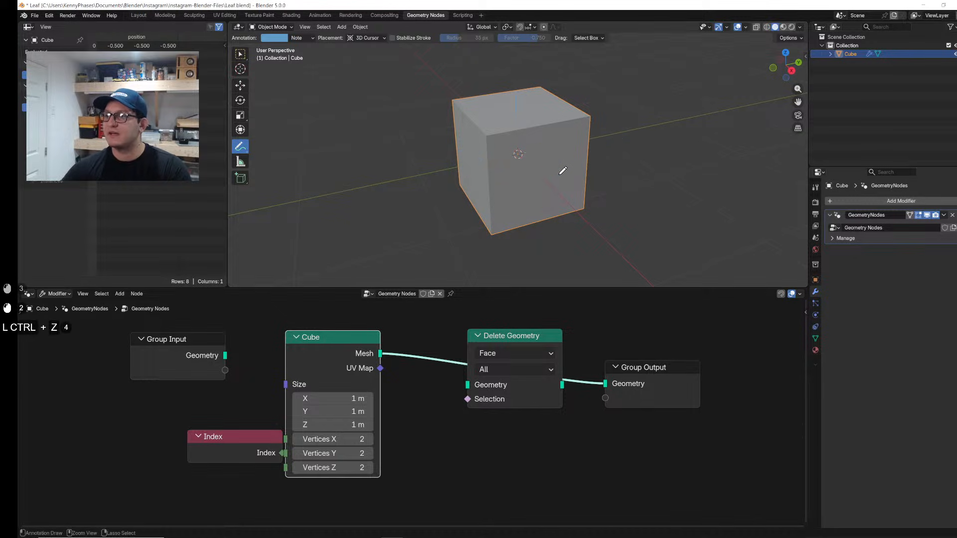
key("ctrl+z")
left_click(240, 85)
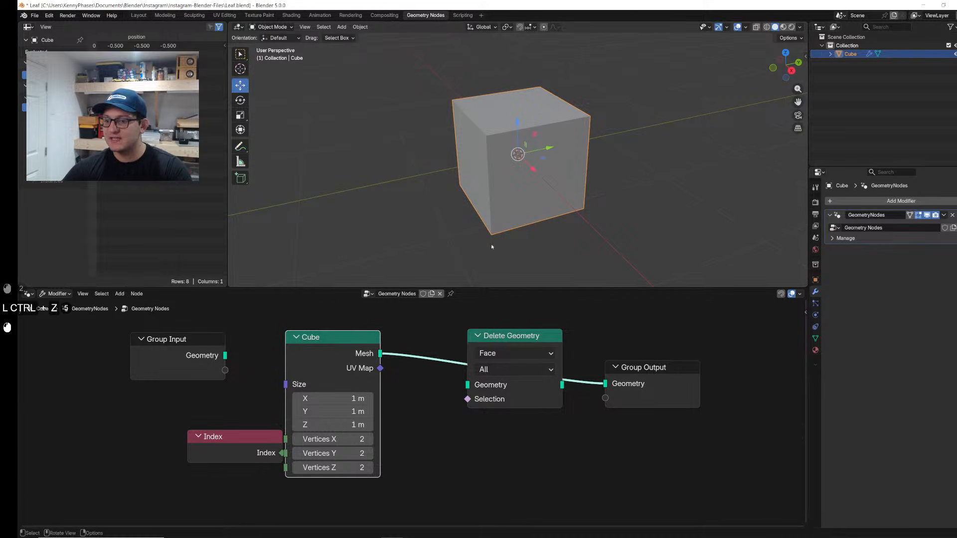
Step: Move the Index node away from the Cube node's inputs into the free space diagonally below it
left_click_drag(268, 444, 142, 438)
right_click(234, 429)
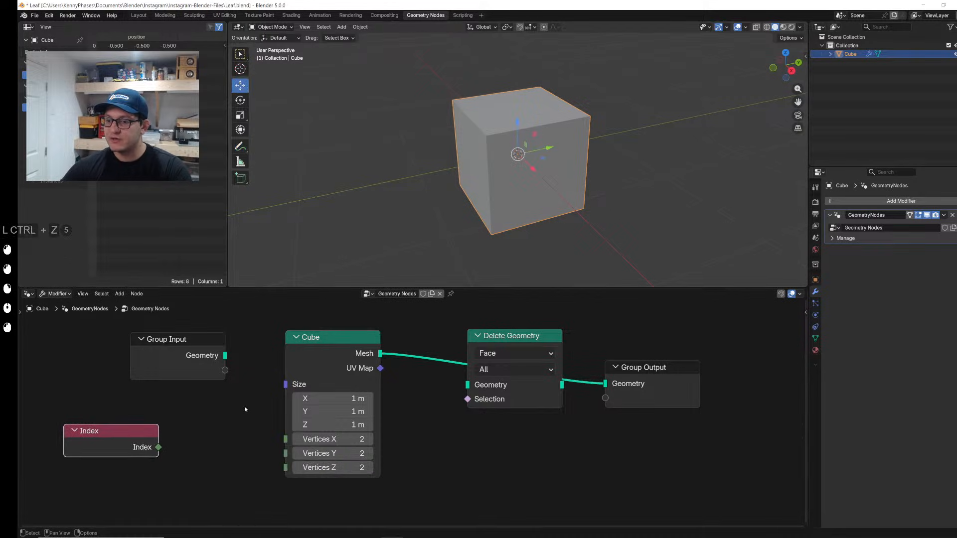
middle_click_drag(244, 409, 244, 359)
left_click_drag(146, 388, 260, 434)
middle_click_drag(318, 450, 299, 421)
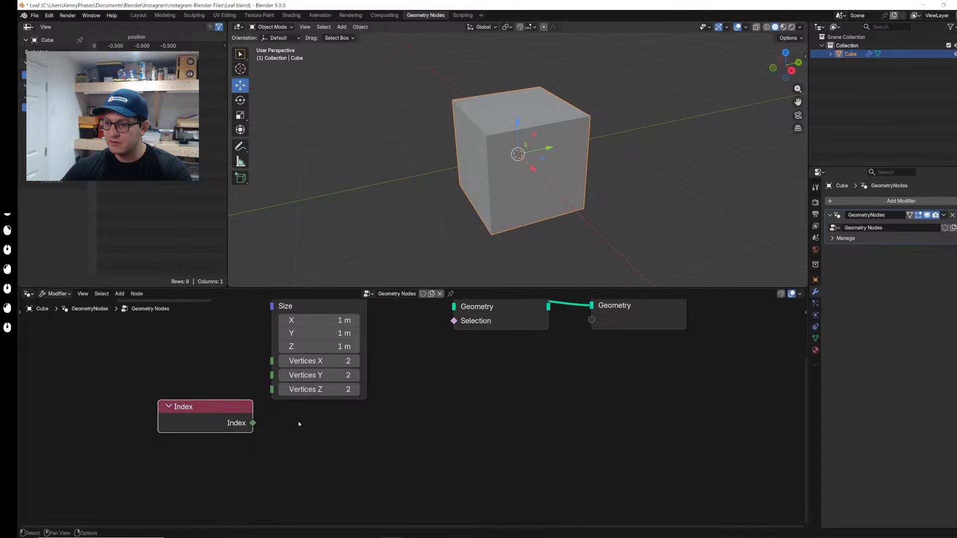
Step: Add an integer Equal comparison node fed by Index, and connect its Result to Delete Geometry's Selection
left_click_drag(254, 424, 333, 437)
type("com")
key("ctrl+a")
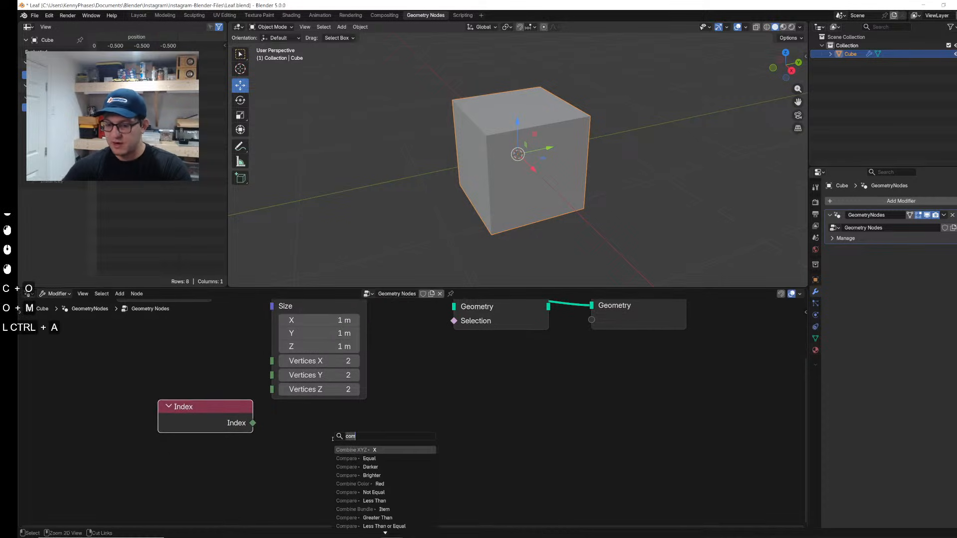
type("equa")
key("Return")
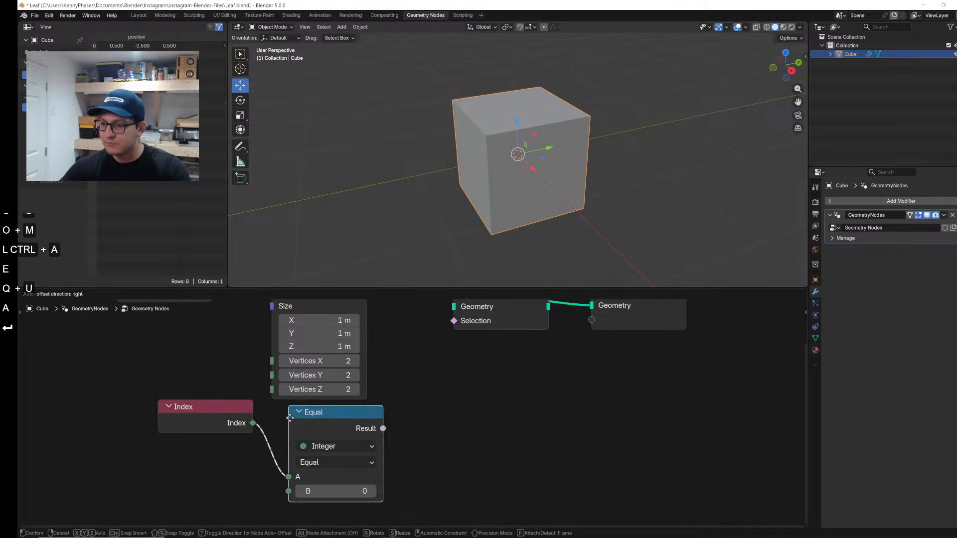
left_click(286, 420)
left_click_drag(378, 432, 458, 323)
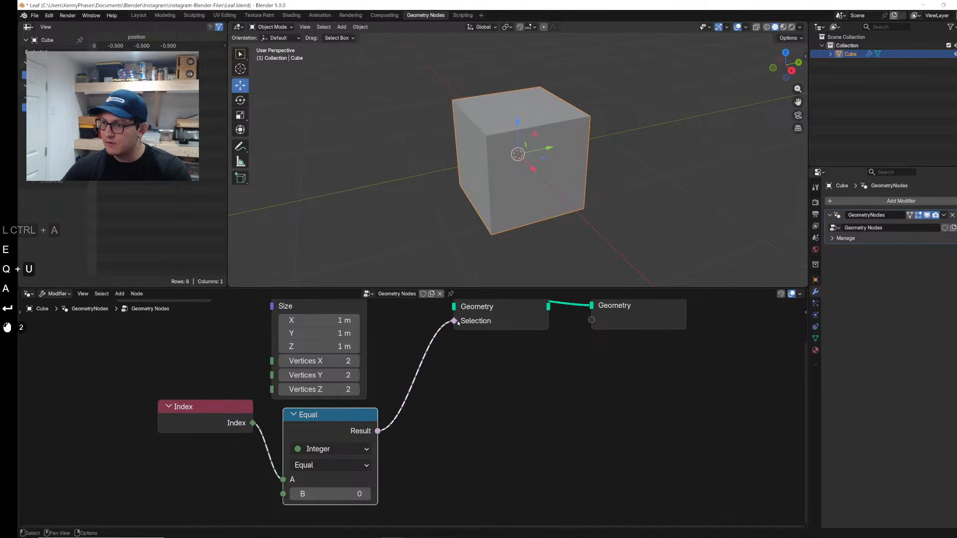
Step: Route the Cube's Mesh through the Delete Geometry node into the Group Output's Geometry
middle_click_drag(479, 374, 491, 424)
left_click_drag(508, 316, 502, 321)
left_click_drag(380, 331, 459, 363)
left_click_drag(554, 363, 603, 357)
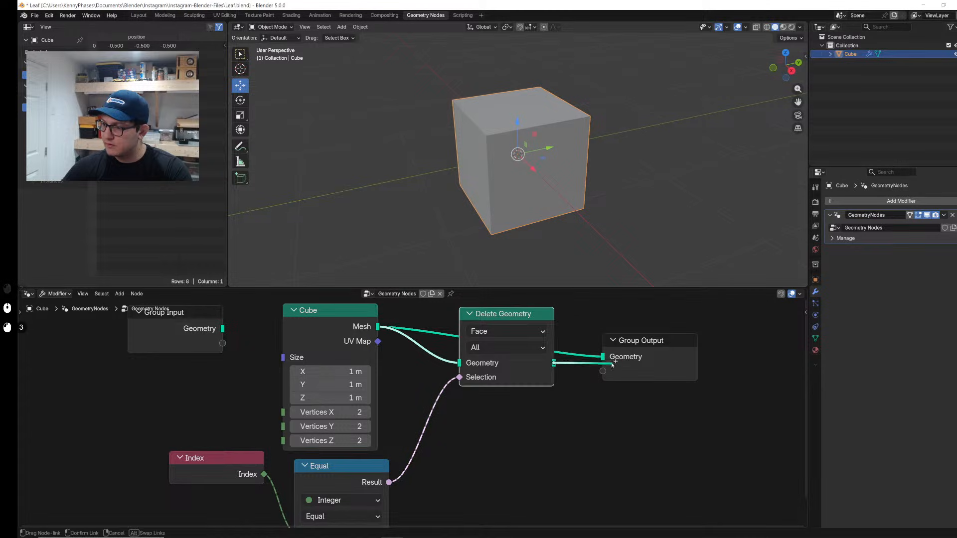
Step: Change the comparison node's operation to Greater Than, keeping the Delete Geometry domain on Face
middle_click_drag(513, 127, 471, 162)
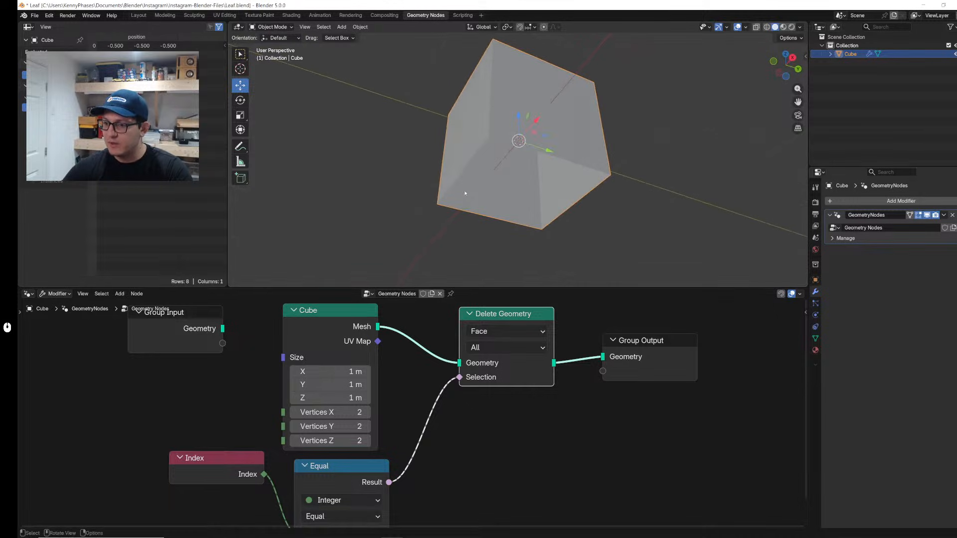
scroll(414, 416, "down", 3)
middle_click_drag(485, 397, 482, 368)
left_click(488, 320)
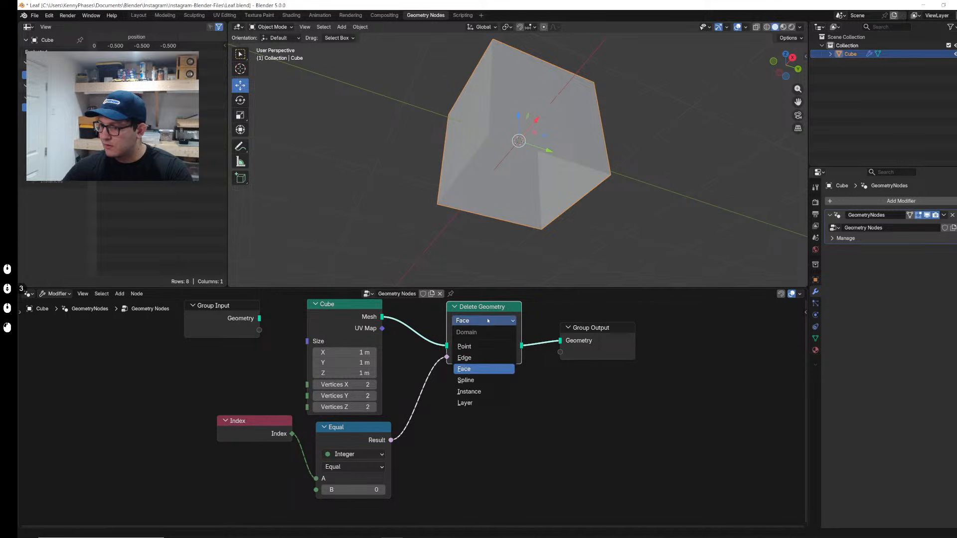
left_click(489, 320)
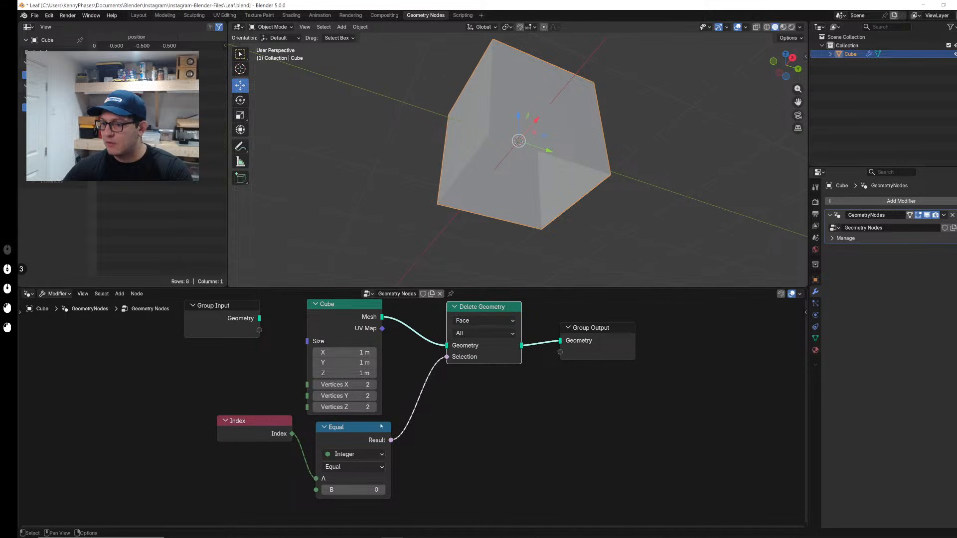
left_click(350, 467)
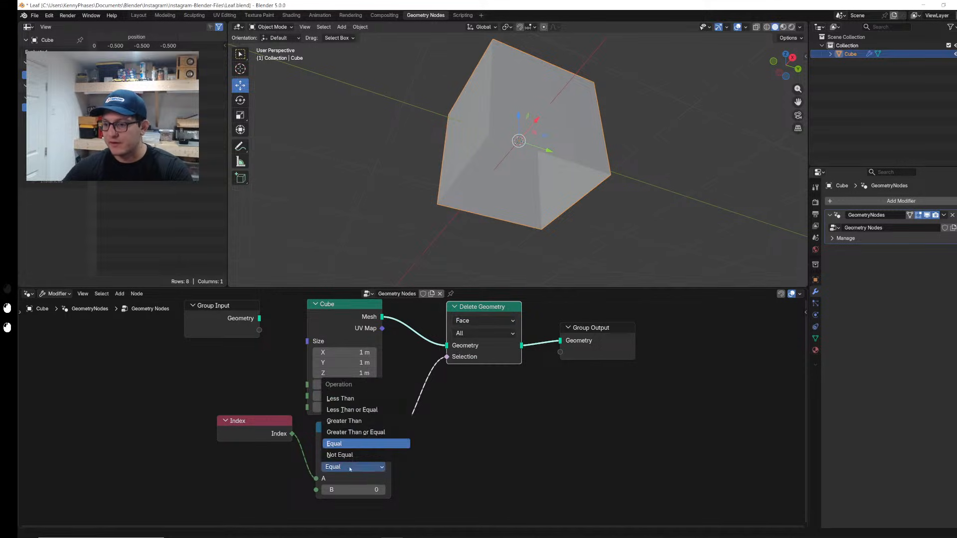
left_click(348, 420)
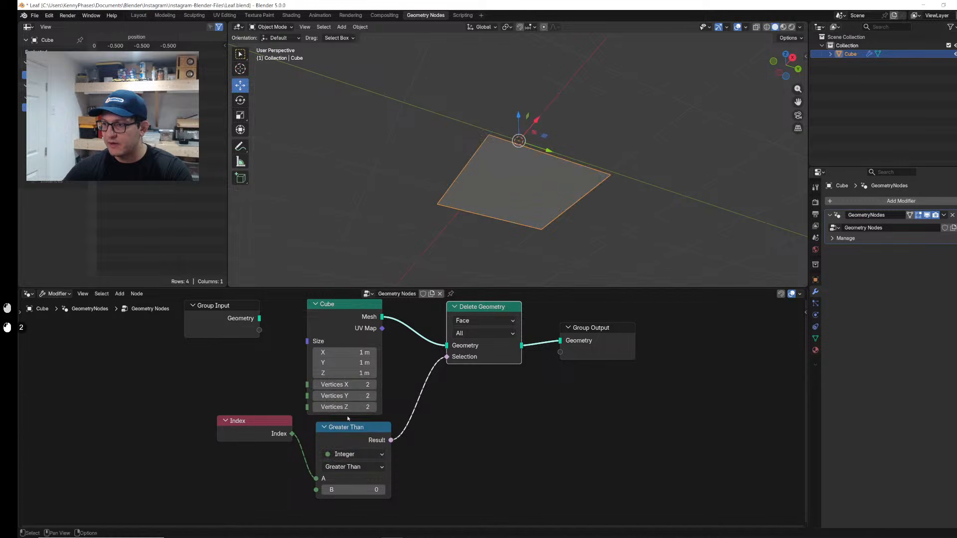
Step: Try B values of 1 to 3 on the Greater Than node, and return B to 0
left_click(381, 490)
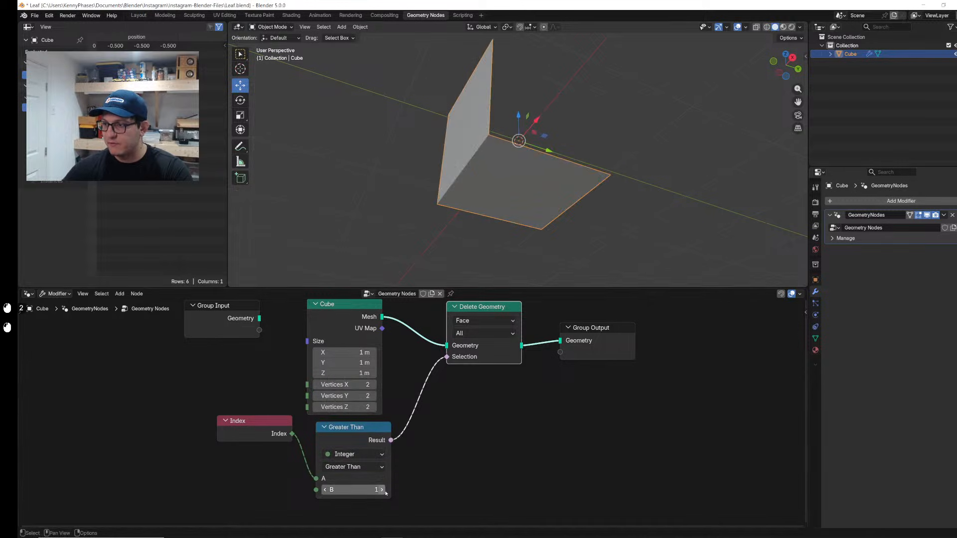
mouse_move(504, 199)
middle_mouse_down()
mouse_move(523, 185)
mouse_move(498, 197)
middle_mouse_up()
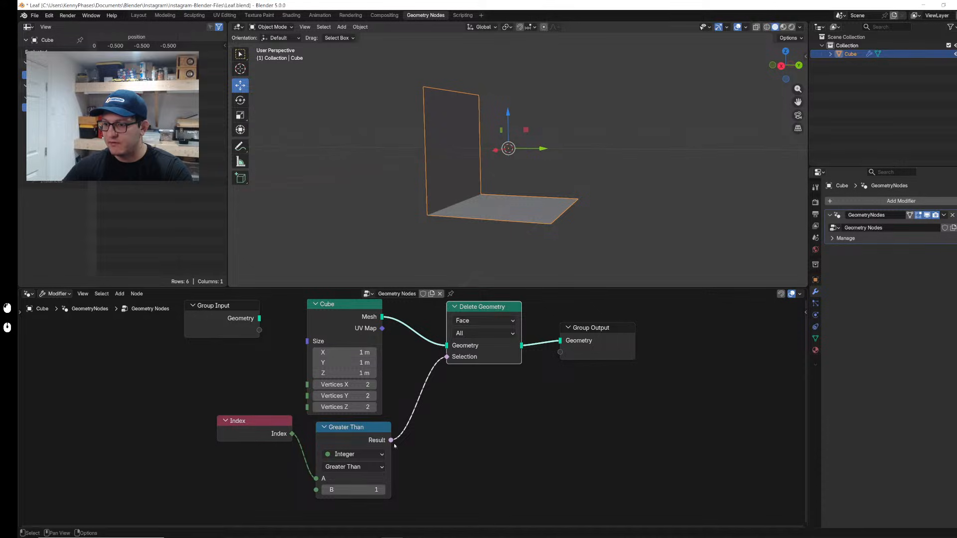
left_click(382, 490)
left_click(382, 490)
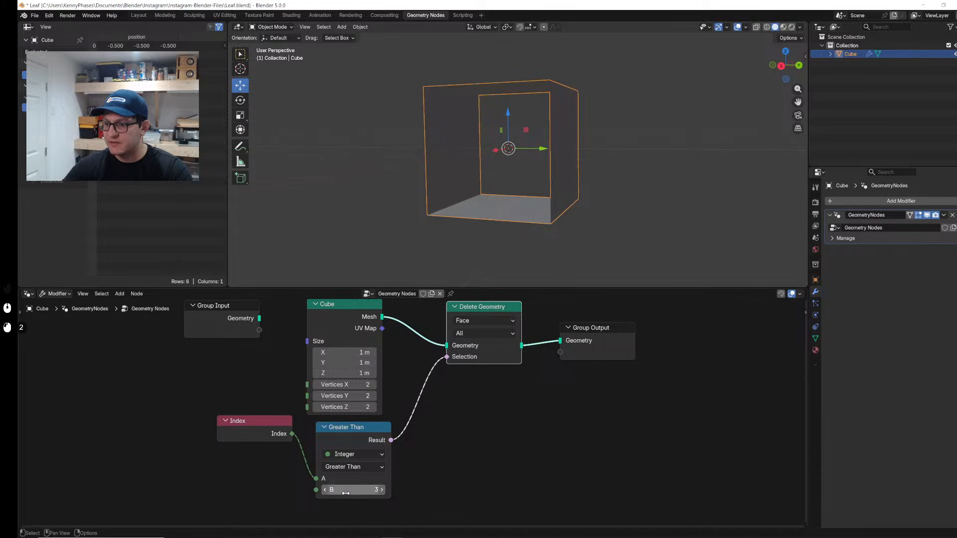
left_click(326, 491)
left_click(327, 490)
left_click(327, 490)
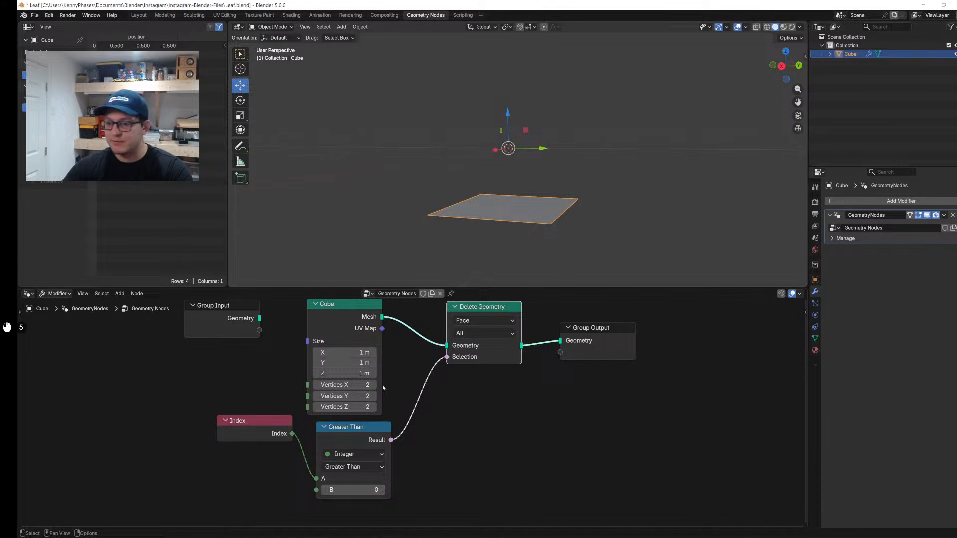
Step: Move the Greater Than node slightly closer to the Index node
left_click_drag(369, 430, 356, 430)
middle_click_drag(563, 403, 562, 419)
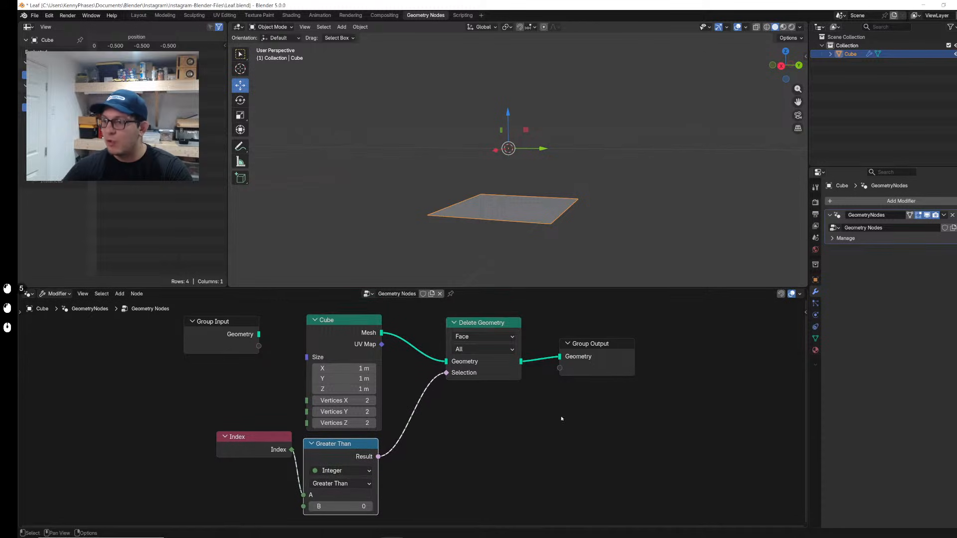
left_click_drag(599, 356, 600, 355)
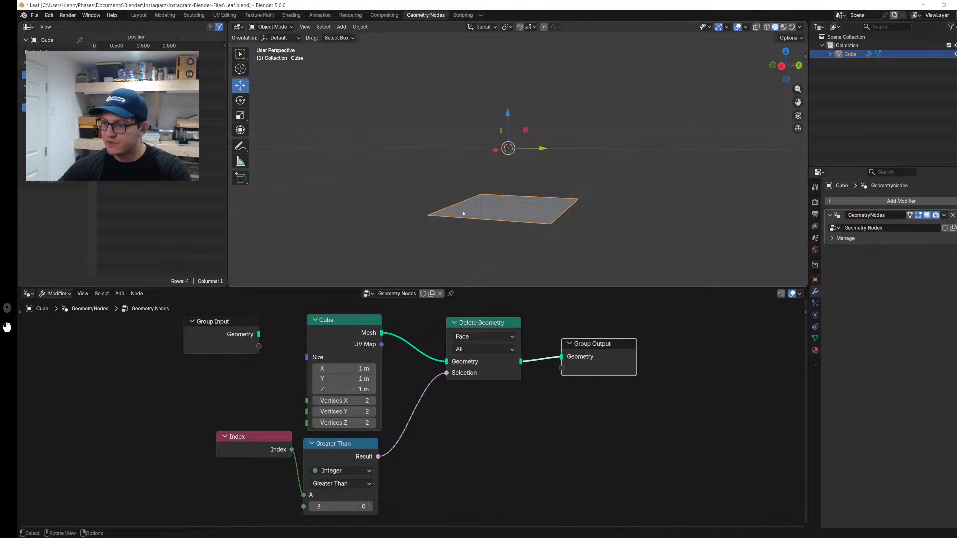
middle_click_drag(464, 213, 464, 250)
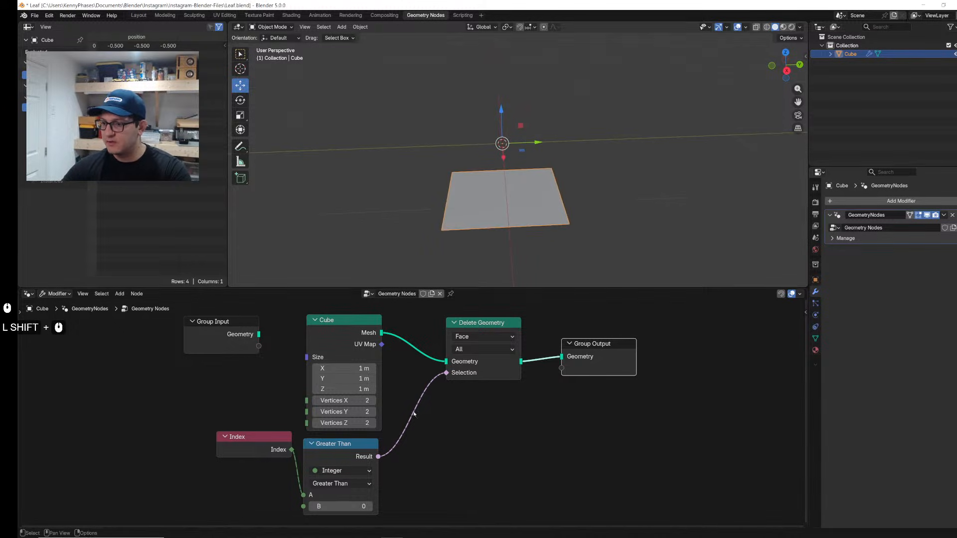
middle_click_drag(572, 439, 570, 441, "shift")
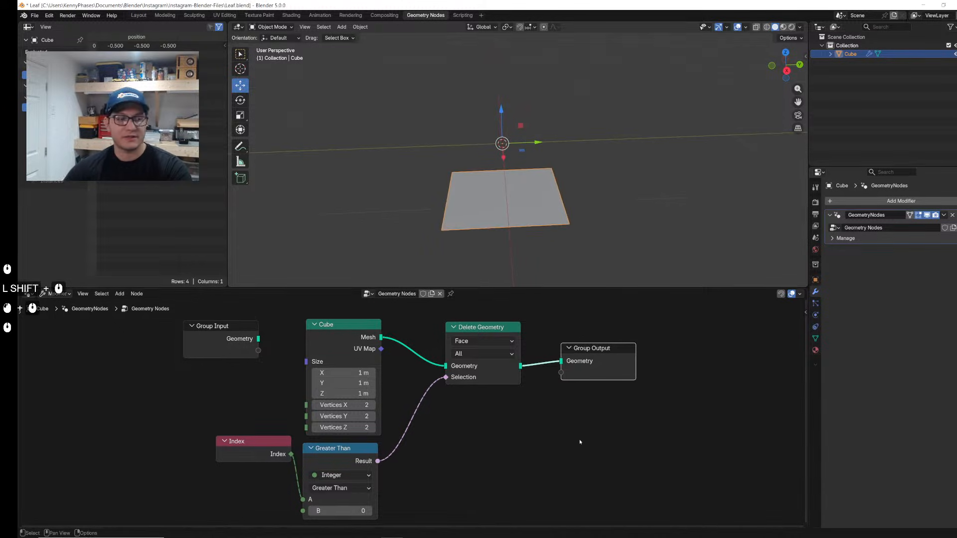
key("shift+a")
type("vector")
key("Return")
left_click(604, 449)
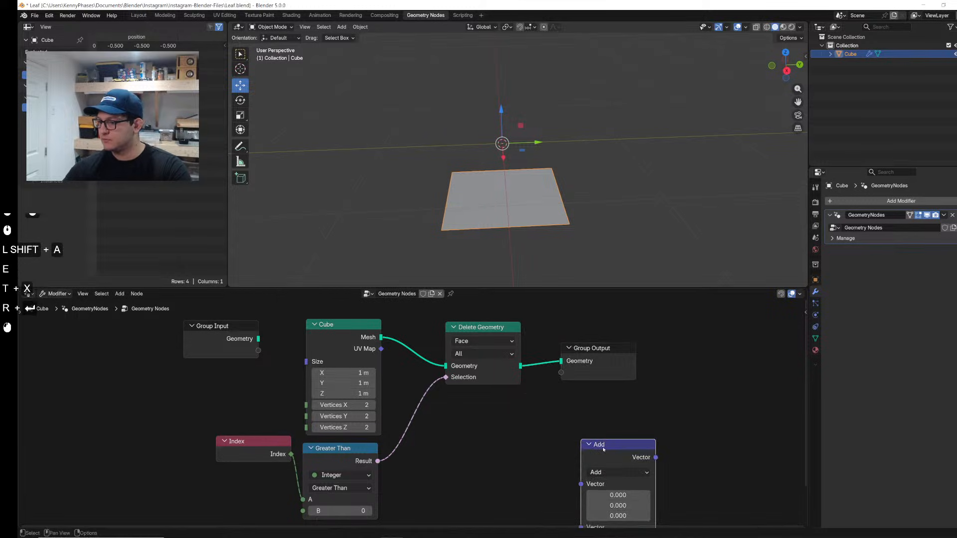
key("x")
Step: Insert an Extrude Mesh node between Delete Geometry and Group Output, and space these nodes farther apart
key("shift+a")
type("extr")
key("Return")
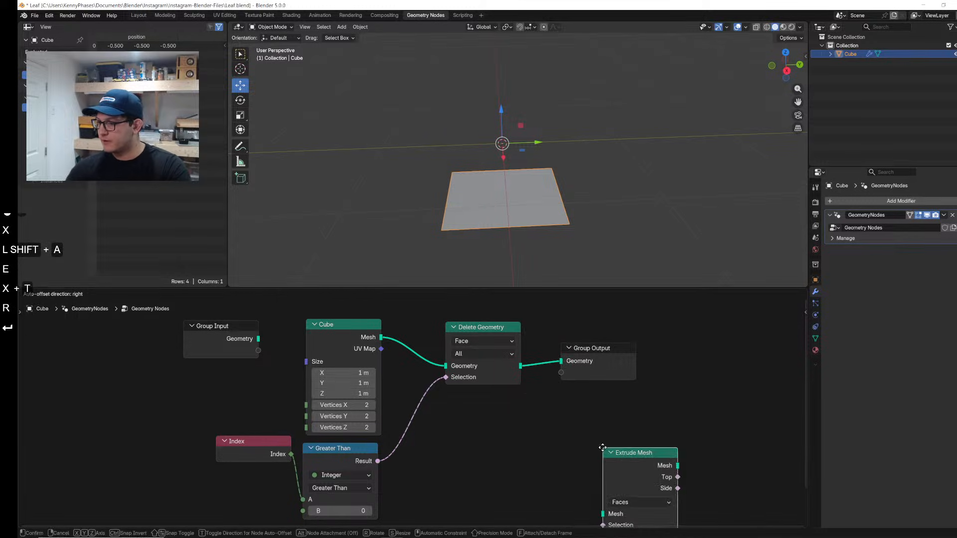
left_click(543, 340)
middle_click_drag(548, 214, 584, 132)
left_click_drag(669, 348, 726, 339)
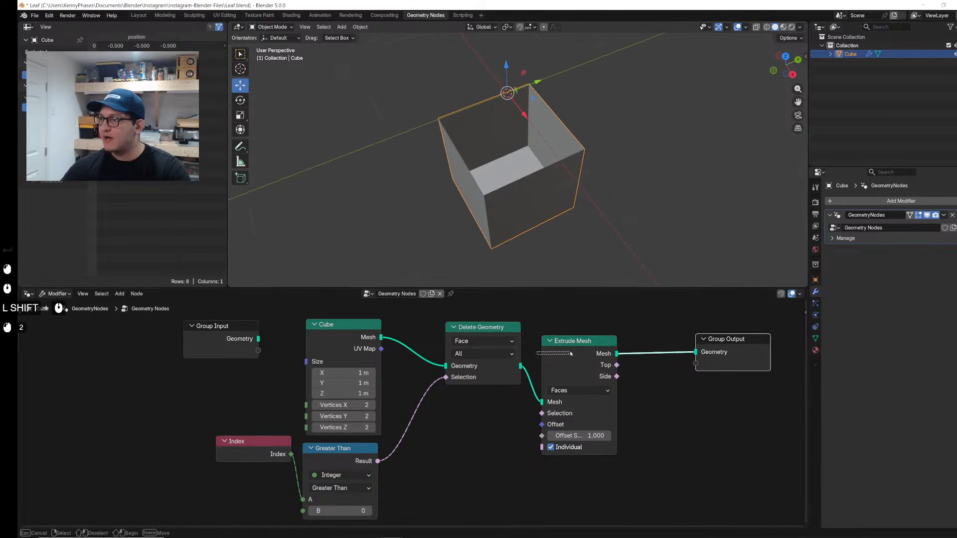
left_click_drag(577, 354, 591, 351)
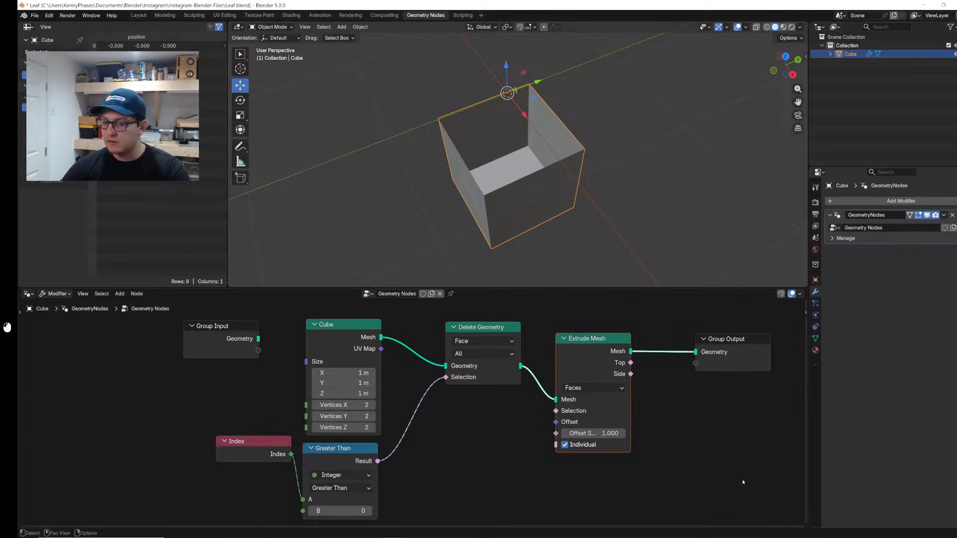
left_click(652, 443)
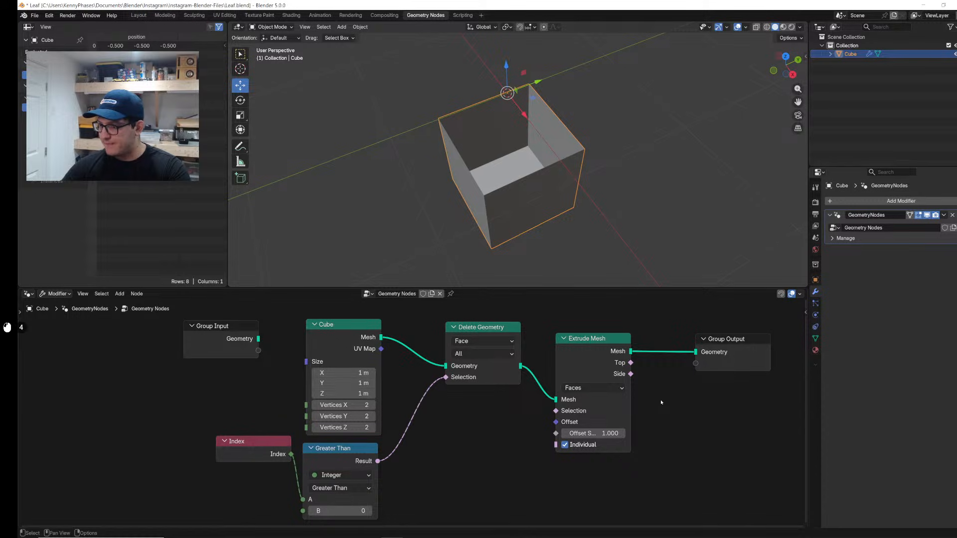
Step: Add a Vector node and connect it to the Extrude Mesh node's Offset
key("shift+a")
mouse_move(661, 402)
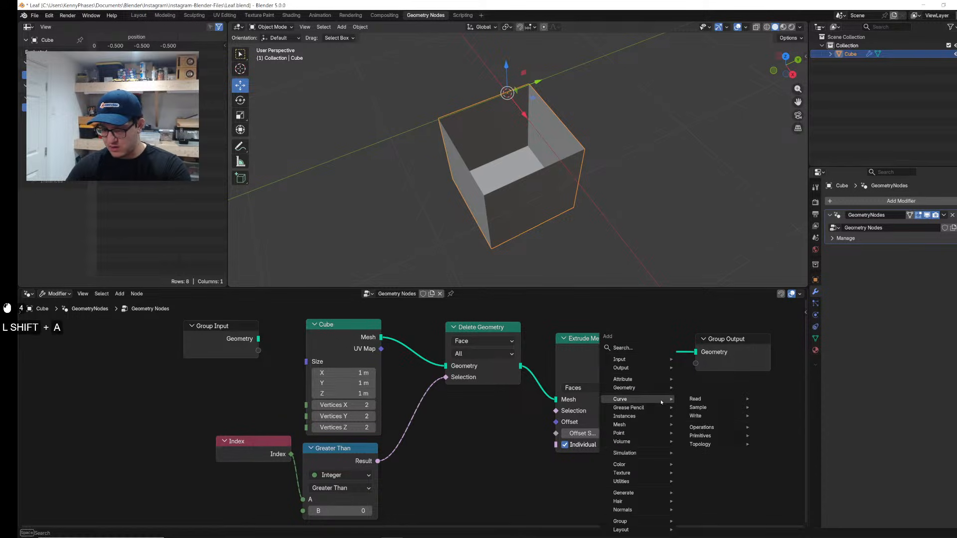
type("vector")
key("Return")
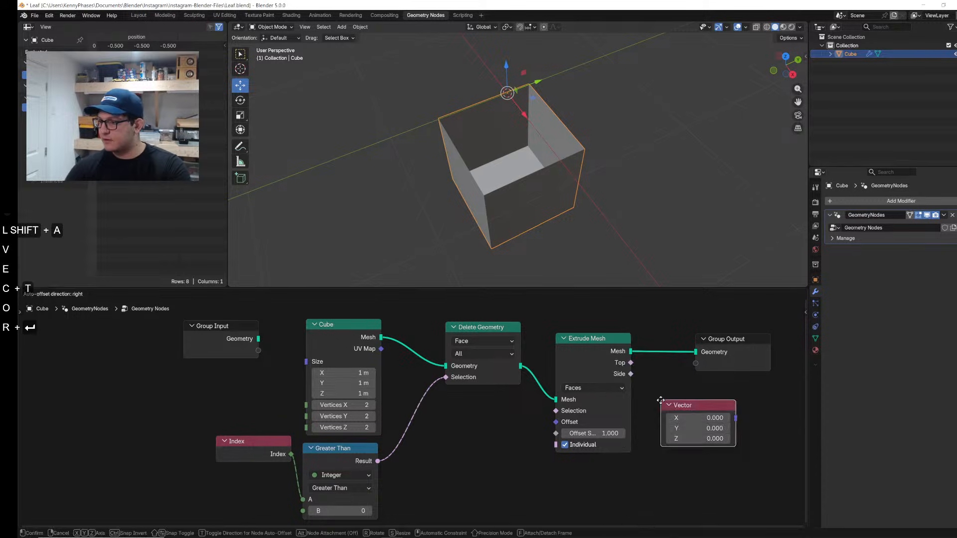
left_click(548, 449)
left_click_drag(536, 453, 559, 423)
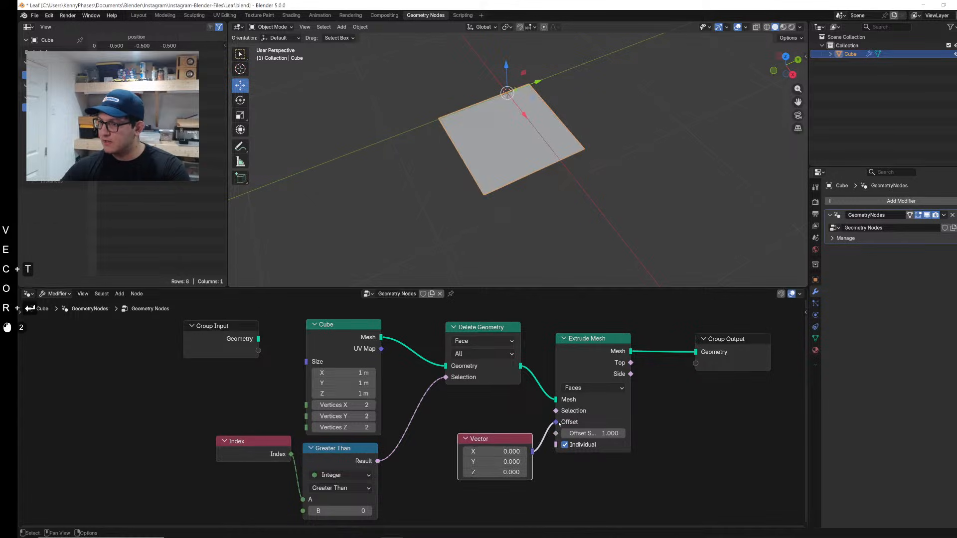
Step: Set the Vector node's X and Y values to 1
left_click(487, 460)
left_click_drag(486, 460, 486, 451)
type("1")
key("Return")
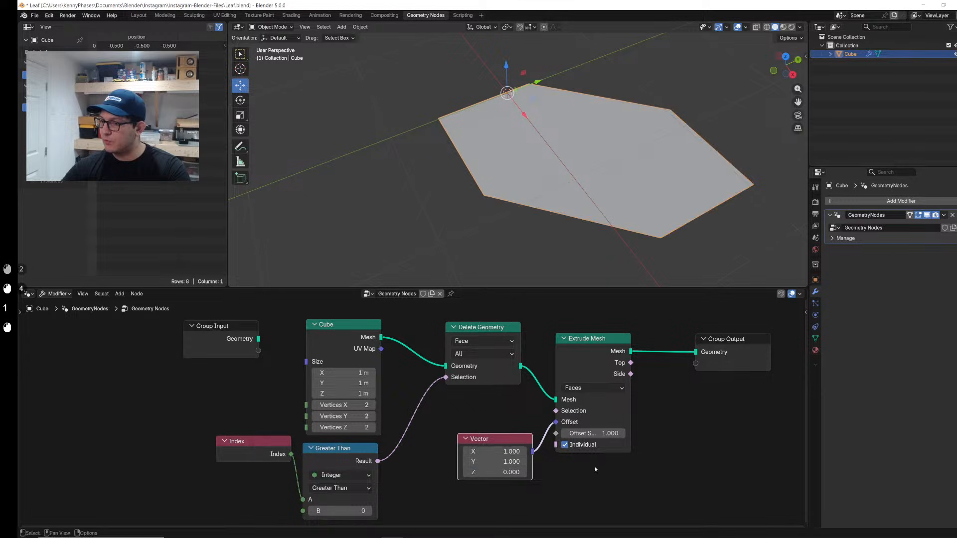
Step: Set the Vector node's X value to 0 and switch the viewport to wireframe shading
type("0")
key("Tab")
key("Tab")
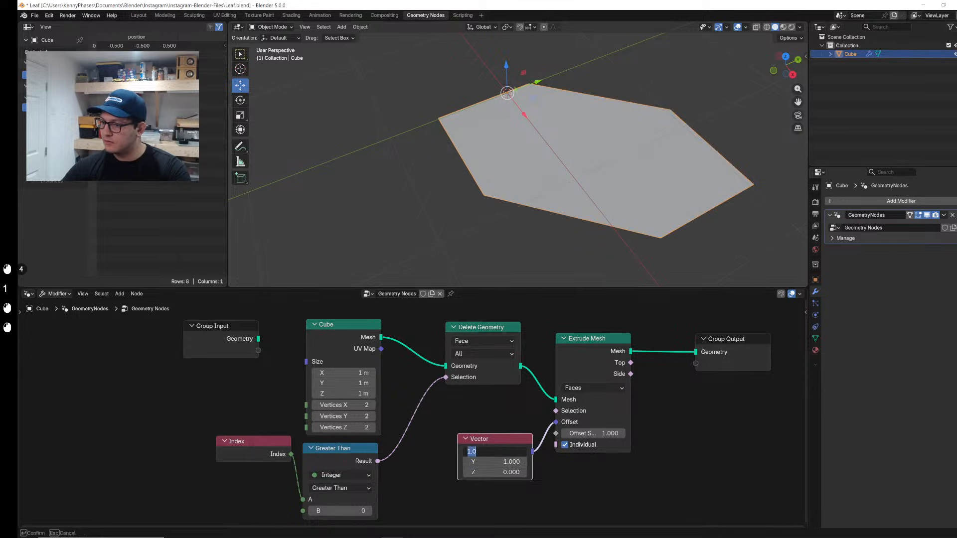
key("Return")
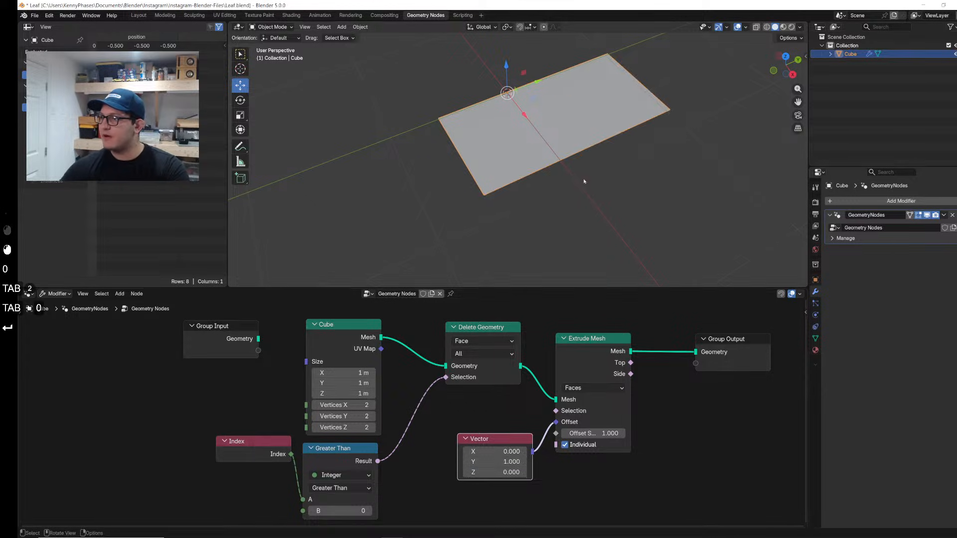
middle_click_drag(583, 180, 724, 39)
left_click(767, 27)
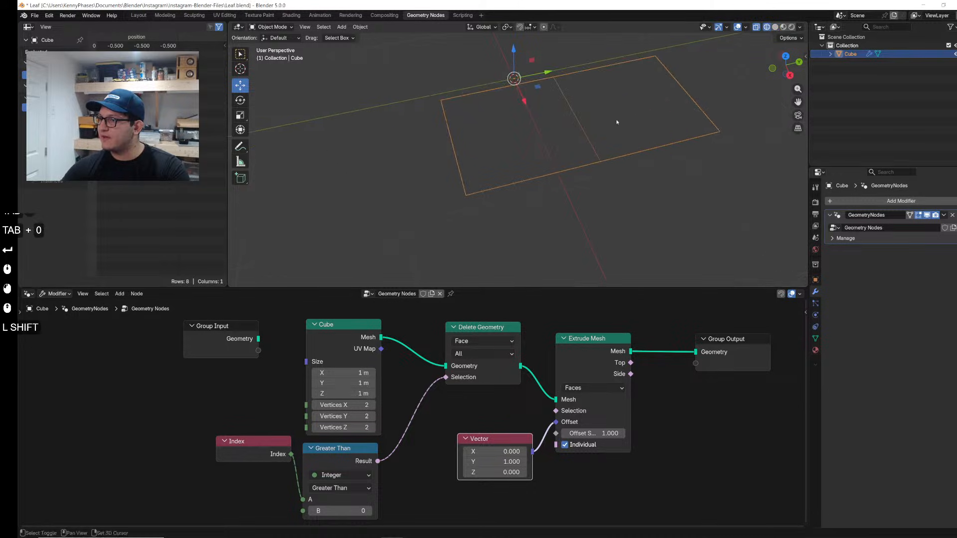
middle_click_drag(616, 119, 588, 175, "shift")
Step: Set the Vector node's Y value to 1.46 and change the Extrude Mesh mode to Edges
mouse_move(494, 462)
left_mouse_down()
mouse_move(528, 462)
mouse_move(483, 462)
left_mouse_up()
left_click(600, 388)
left_click(574, 428)
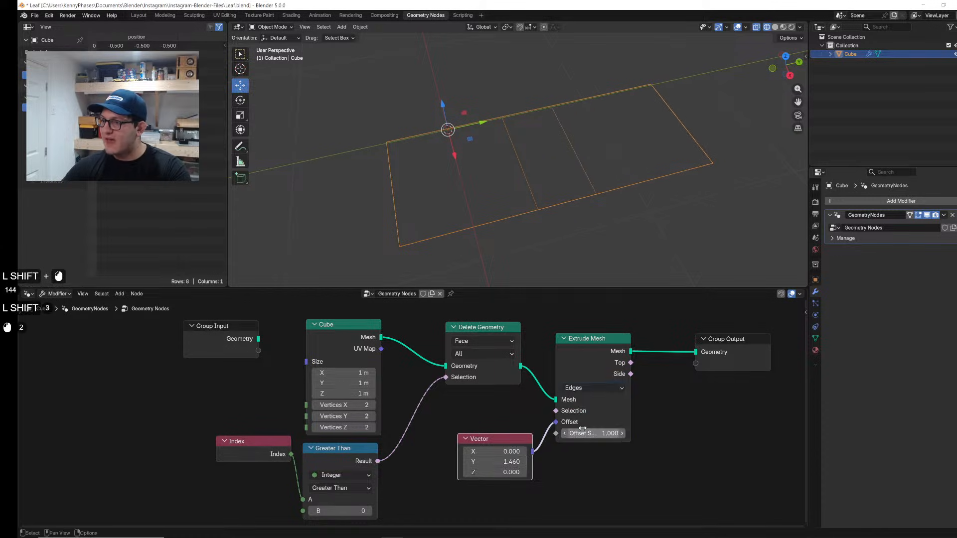
Step: Duplicate the Index and Greater Than nodes with their link and place the copies below the originals
middle_click_drag(539, 420, 519, 380)
left_click_drag(373, 448, 217, 402)
key("shift+d")
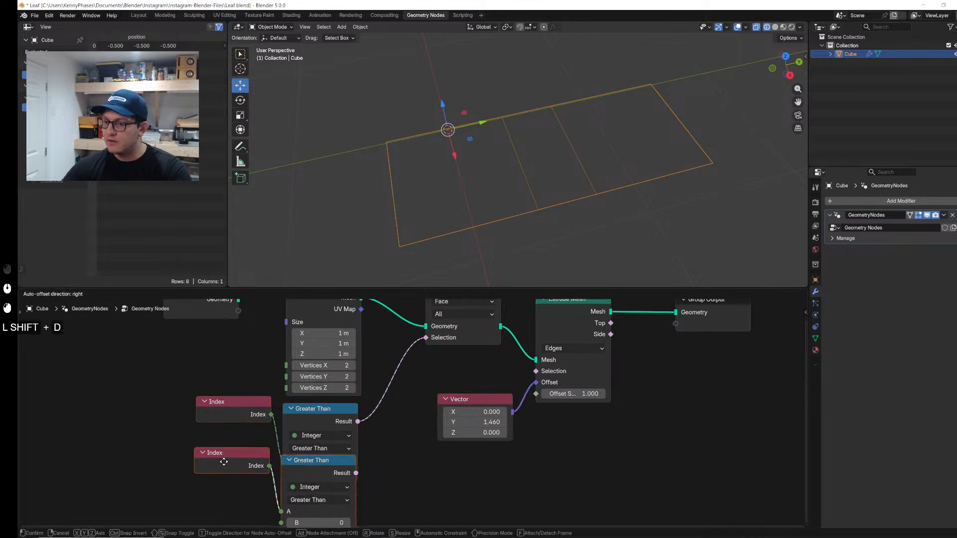
left_click(212, 486)
middle_click_drag(423, 508, 417, 462)
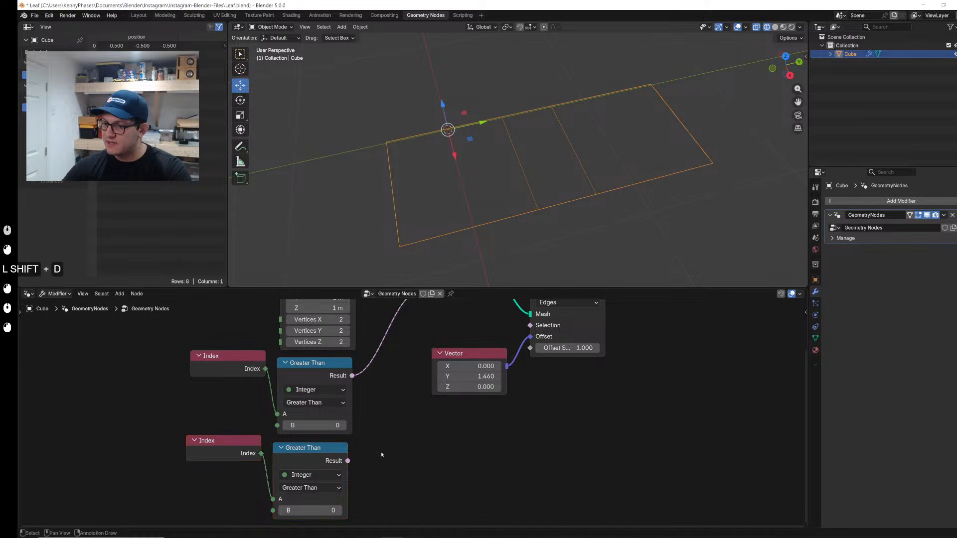
Step: Connect the duplicated Greater Than node's Result to Extrude Mesh's Selection, and set the Vector's Y value to 1.79
scroll(379, 452, "down", 2)
left_click_drag(352, 459, 521, 334)
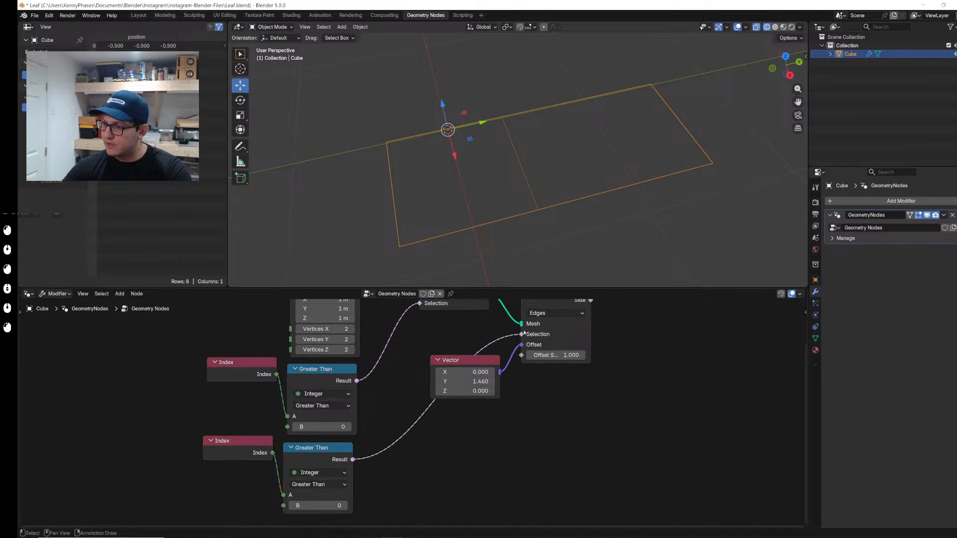
scroll(378, 467, "down", 1)
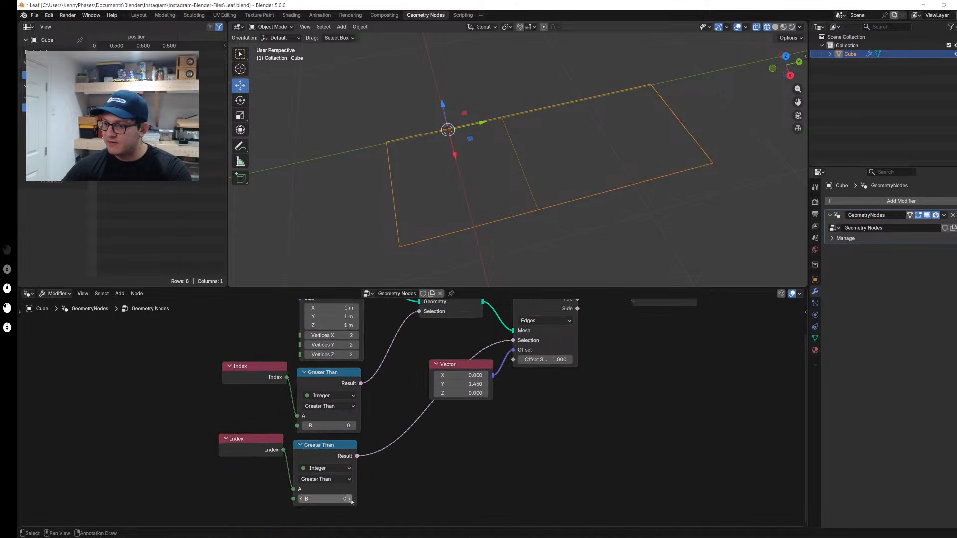
middle_click_drag(513, 421, 507, 443, "shift")
left_click_drag(456, 406, 486, 406, "shift")
middle_click_drag(613, 420, 588, 449)
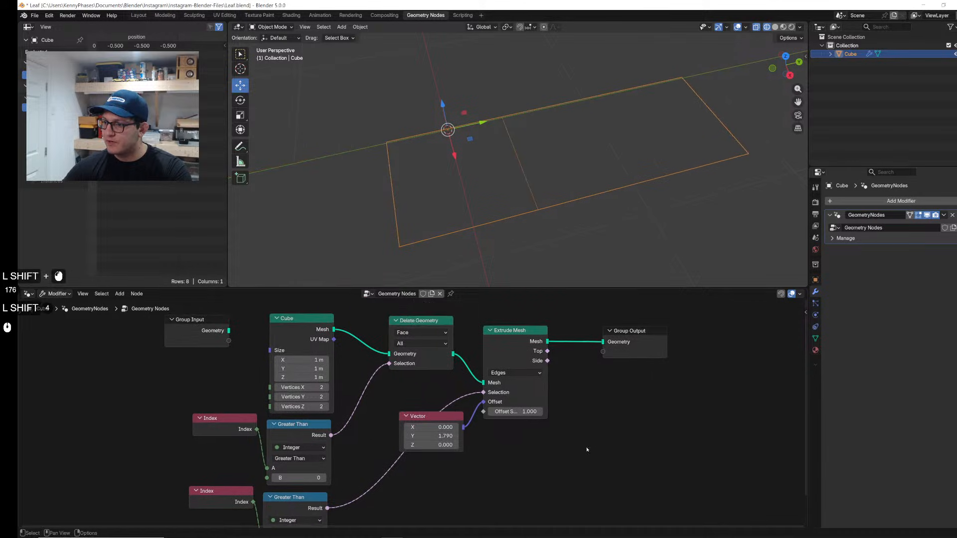
key("shift+a")
type("e")
key("BackSpace")
type("scale")
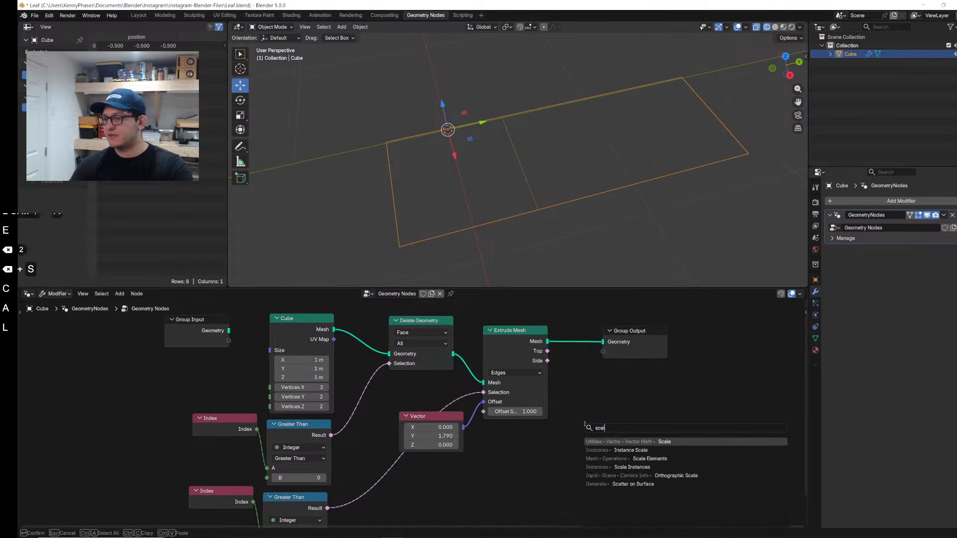
key("Return")
left_click(609, 439)
key("x")
Step: Insert a Scale Elements node between Extrude Mesh and Group Output
key("shift+a")
type("ex")
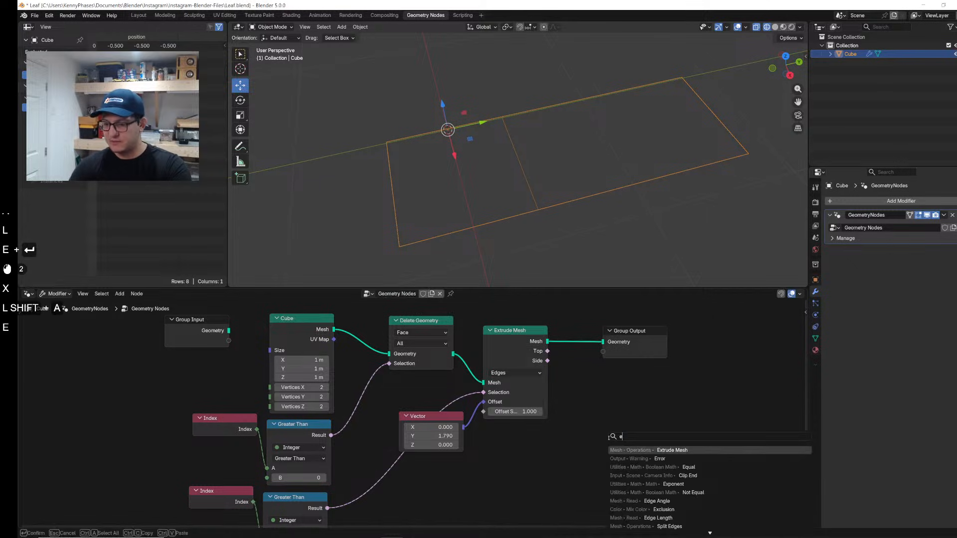
key("BackSpace")
key("BackSpace")
key("BackSpace")
type("scale ele")
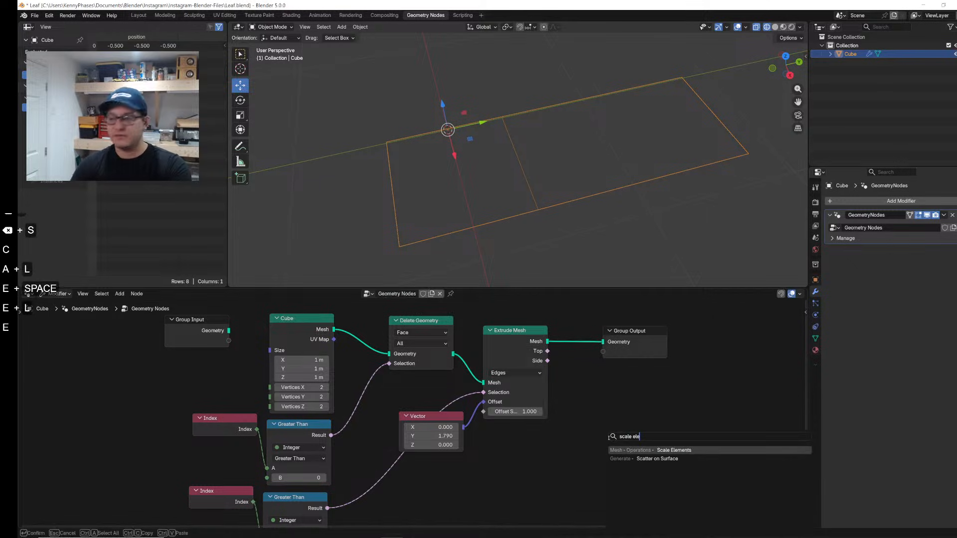
key("Return")
left_click(571, 321)
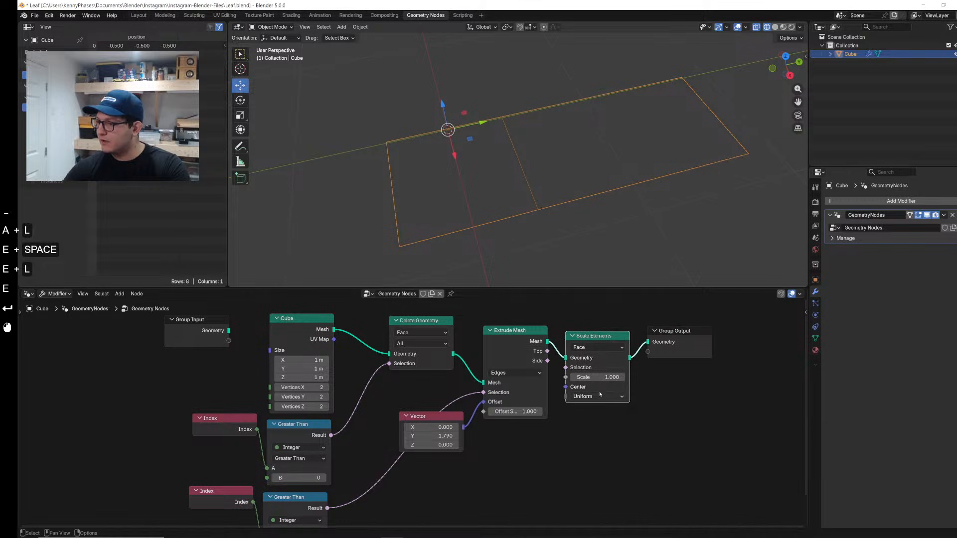
Step: Set the Scale Elements node's Scale to 0.91, and move it and Group Output away from Extrude Mesh
left_click_drag(599, 376, 585, 377, "shift")
left_click_drag(683, 318, 587, 355, "shift")
key("g")
left_click(643, 361)
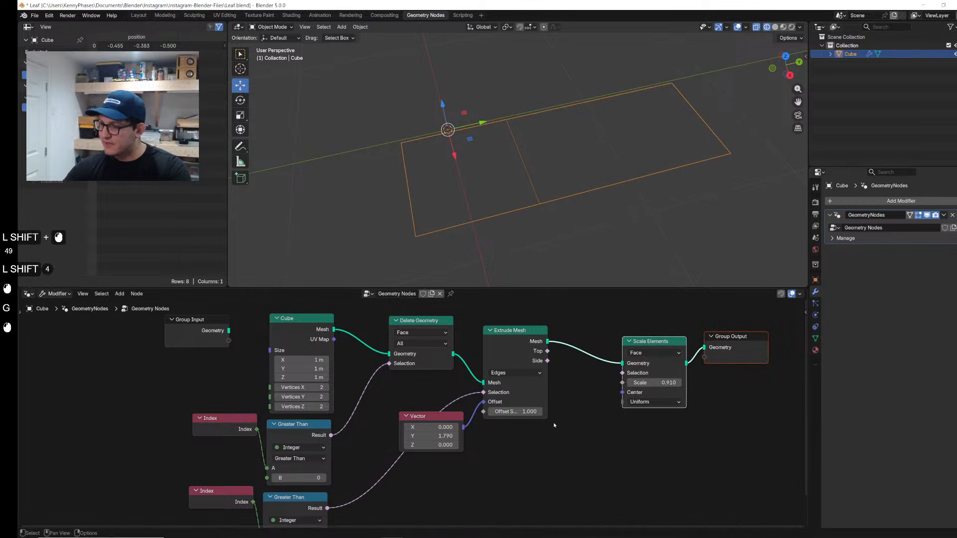
left_click(467, 407)
left_click_drag(331, 509, 626, 376)
key("ctrl+z")
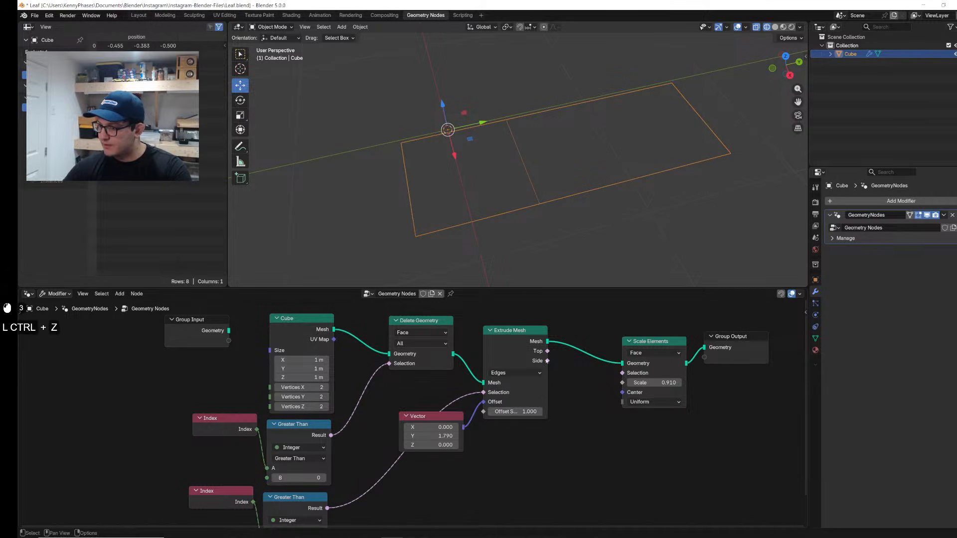
Step: Connect Extrude Mesh's Side output to the Scale Elements node's Selection in place of Top
left_click_drag(547, 351, 623, 373)
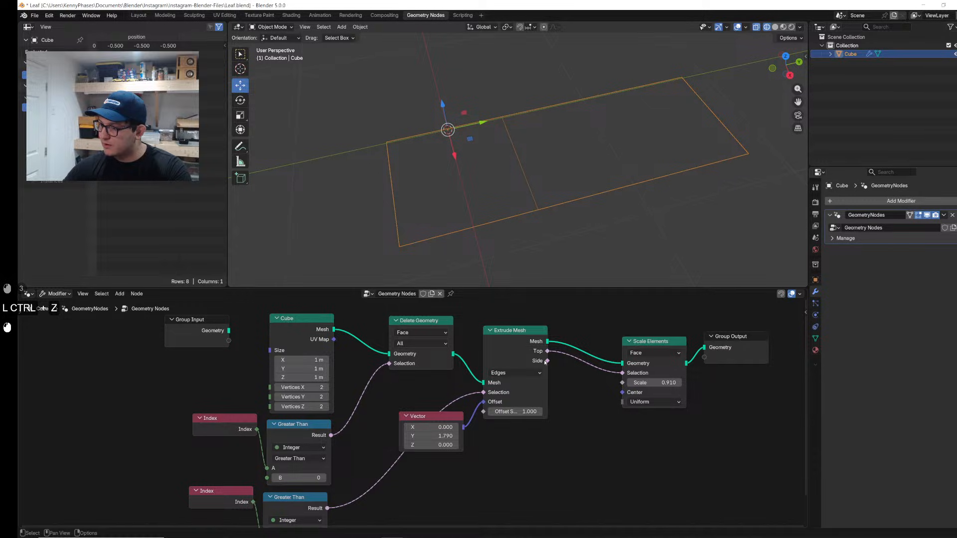
left_click_drag(547, 361, 624, 373)
middle_click_drag(580, 431, 582, 374)
Step: Change the duplicated Greater Than node's operation to Equal and set its B value to 2
left_click(298, 477)
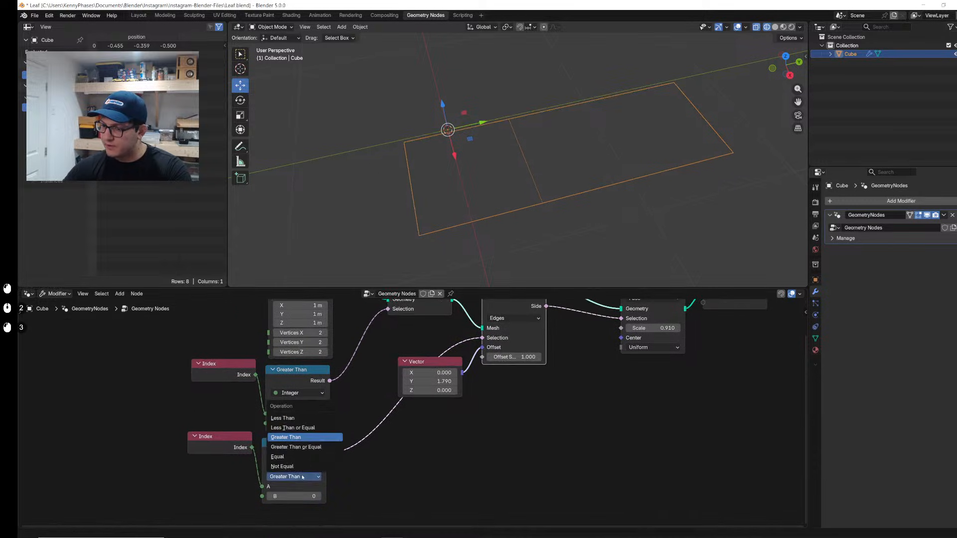
left_click(291, 456)
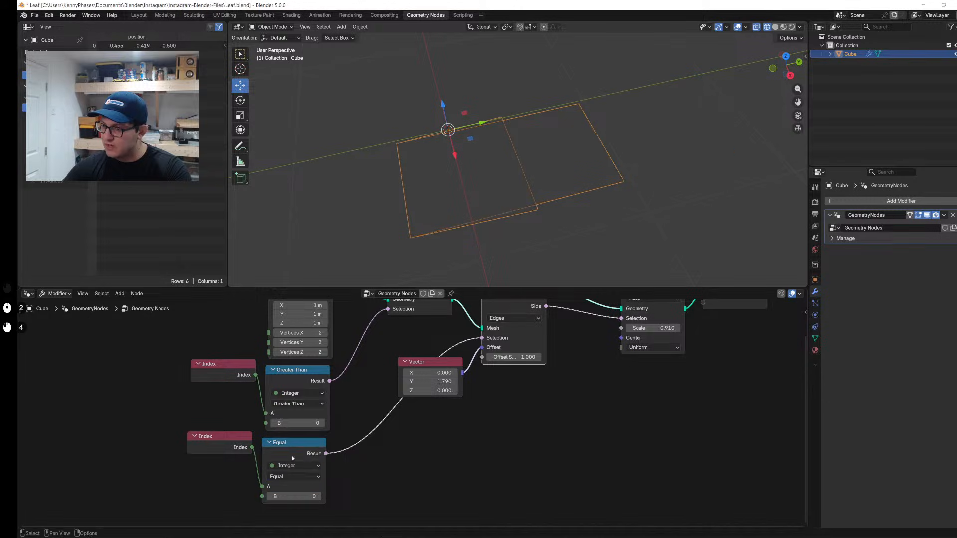
left_click(318, 496)
left_click(318, 496)
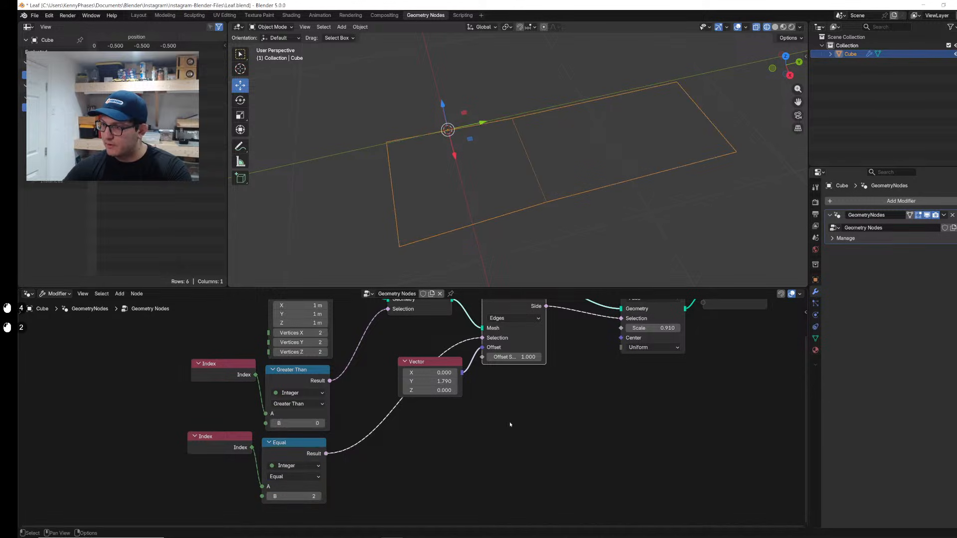
Step: Try a Scale of 0.33 on Scale Elements with Extrude Mesh's Top and Side outputs as its Selection
middle_click_drag(510, 424, 503, 445)
left_click_drag(645, 348, 673, 349, "shift")
left_click_drag(539, 317, 559, 322)
left_click_drag(609, 341, 638, 348)
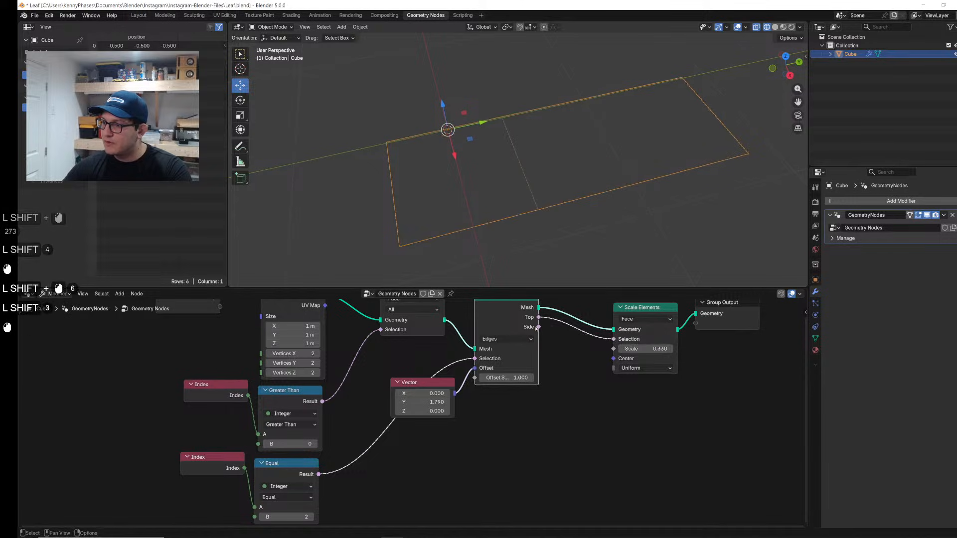
left_click_drag(539, 328, 614, 339)
scroll(498, 453, "up", 3)
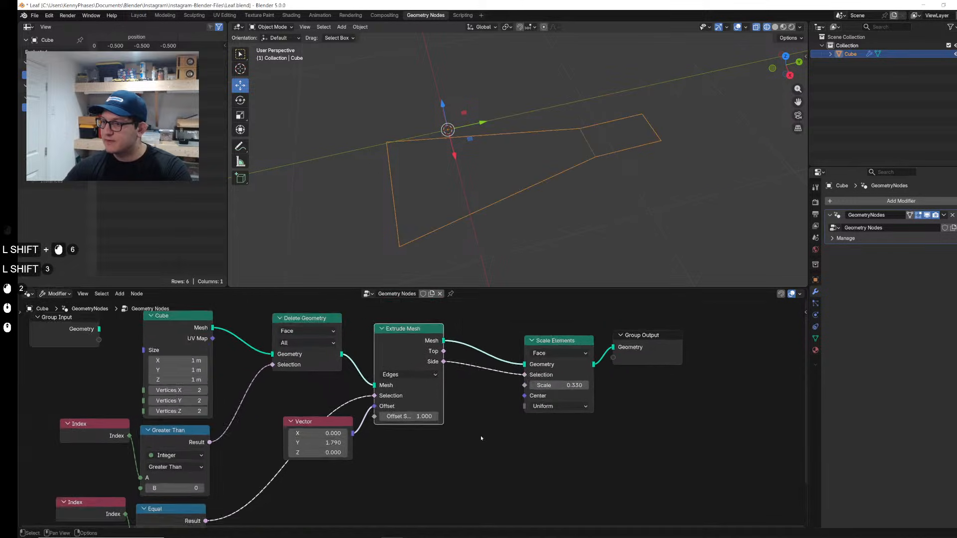
Step: Set the Scale Elements node's Scale to 0.55 and move Group Output farther away to make room
left_click_drag(558, 412, 696, 388, "shift")
scroll(407, 376, "down", 5)
middle_click_drag(405, 371, 405, 357)
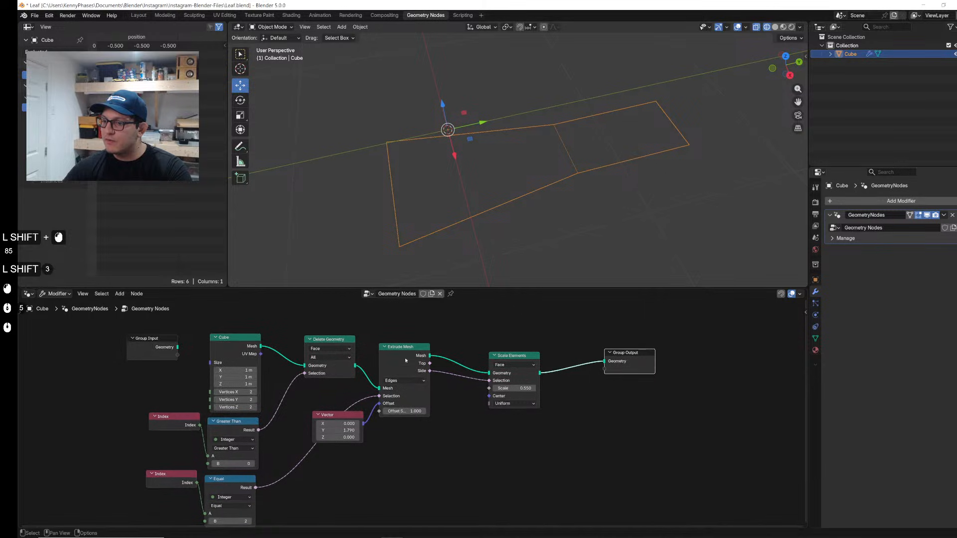
Step: Duplicate the Extrude Mesh node and insert the copy between Scale Elements and Group Output, keeping its Edges mode
left_click_drag(405, 357, 416, 355)
left_click(415, 355)
key("shift+d")
left_click(579, 343)
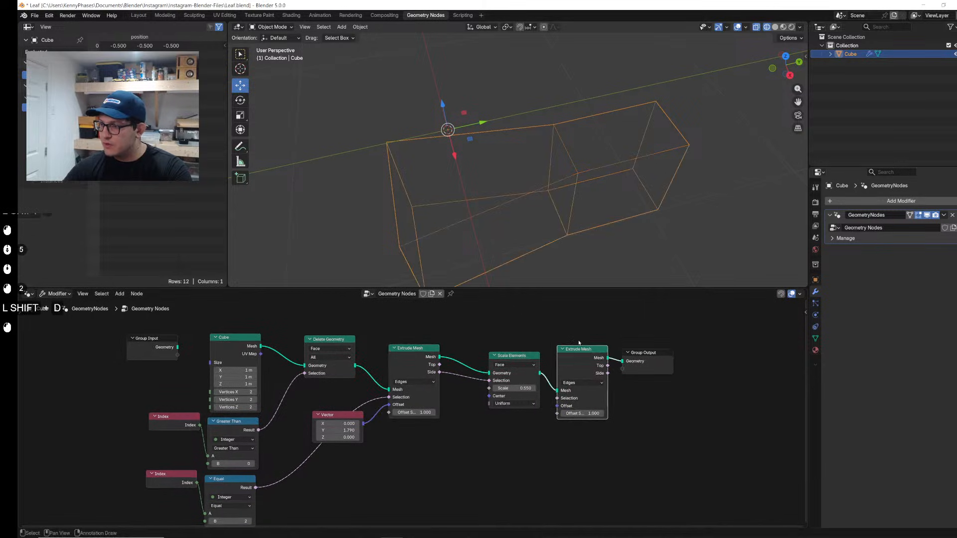
left_click(576, 385)
left_click(576, 384)
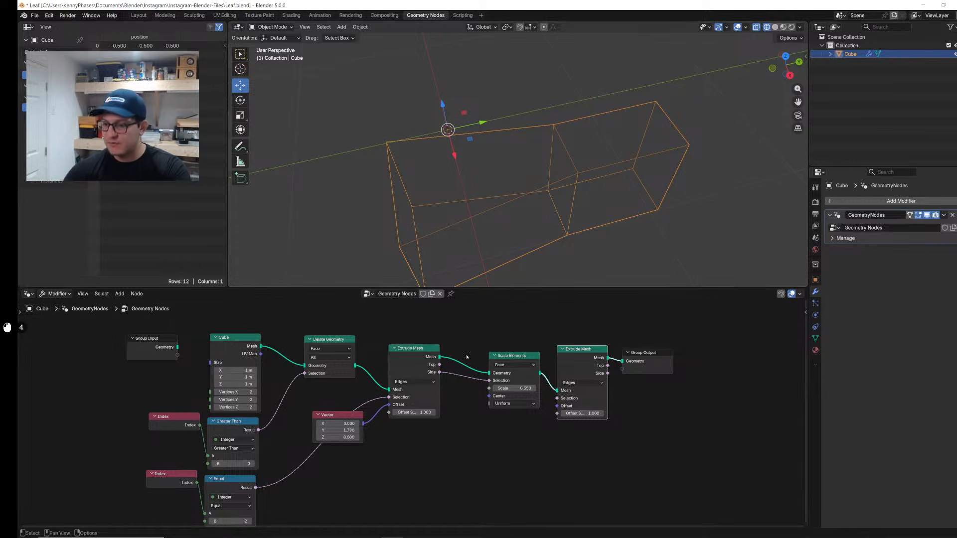
Step: Duplicate the Index and Equal nodes and connect the copied Equal's Result to the second Extrude Mesh's Selection
left_click_drag(140, 519, 225, 479)
key("shift+d")
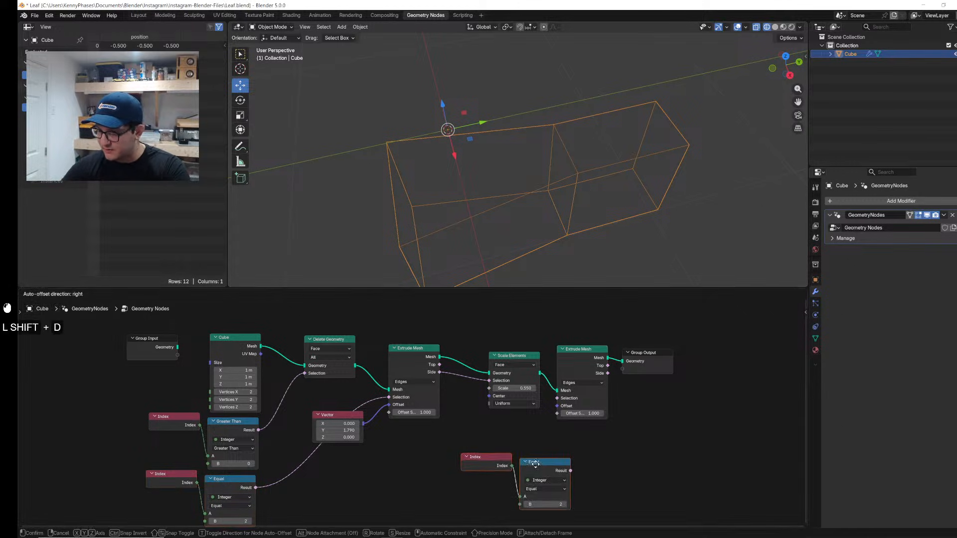
left_click(474, 450)
scroll(473, 451, "up", 4)
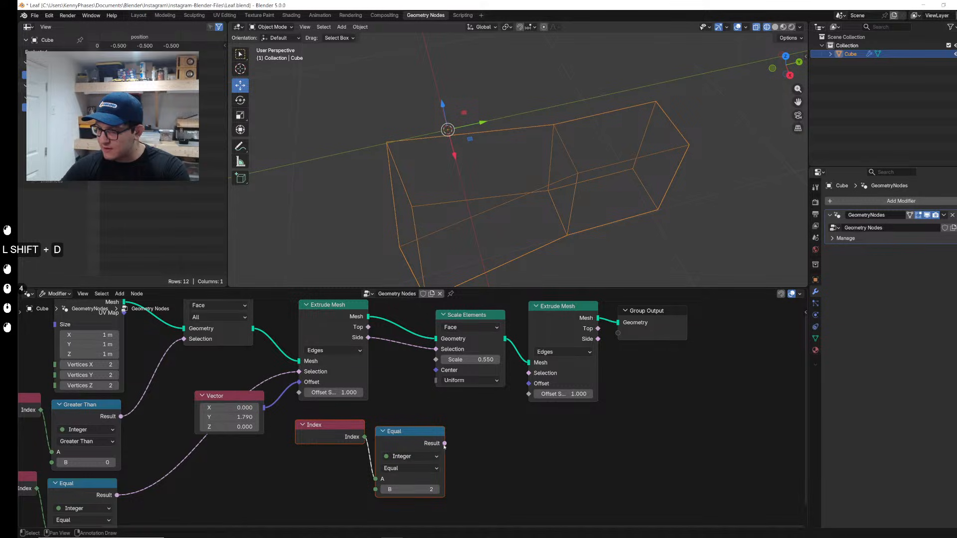
left_click_drag(444, 444, 529, 373)
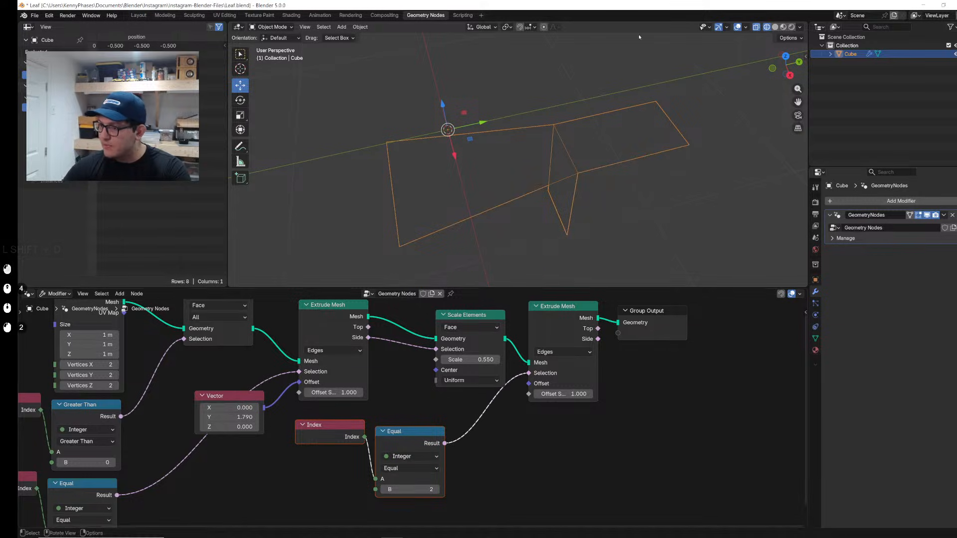
Step: Set the second Equal node's B value to 6 so the extrusion uses the outer end edge
left_click(437, 493)
left_click(437, 493)
left_click(437, 493)
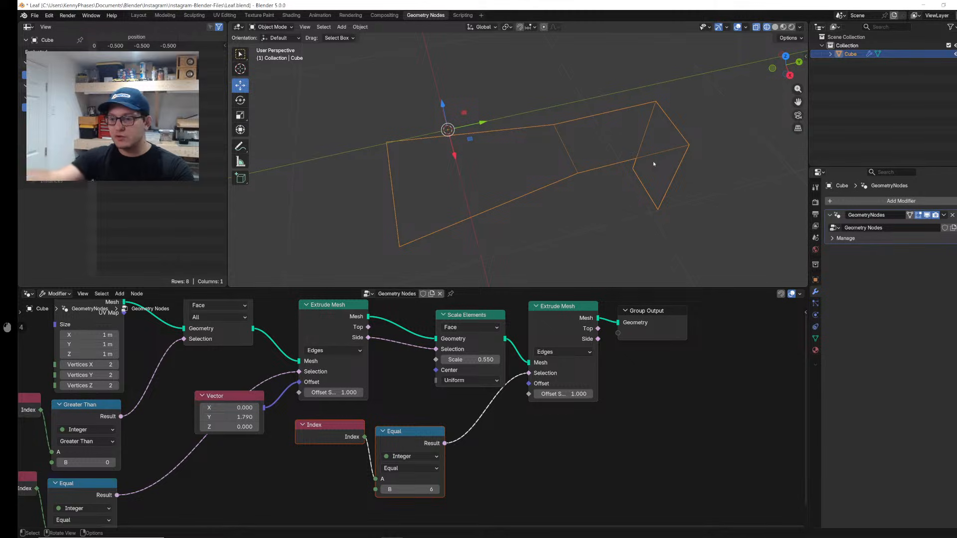
Step: Duplicate the Vector node, connect the copy to the second Extrude Mesh's Offset, and set its Y value to 0.95
left_click(248, 398)
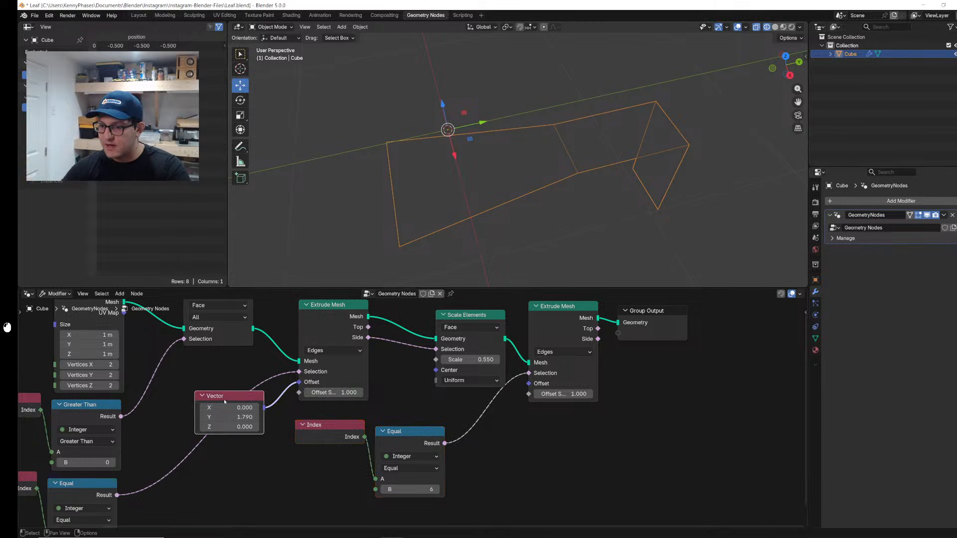
key("shift+d")
left_click(510, 440)
left_click_drag(526, 447, 546, 416)
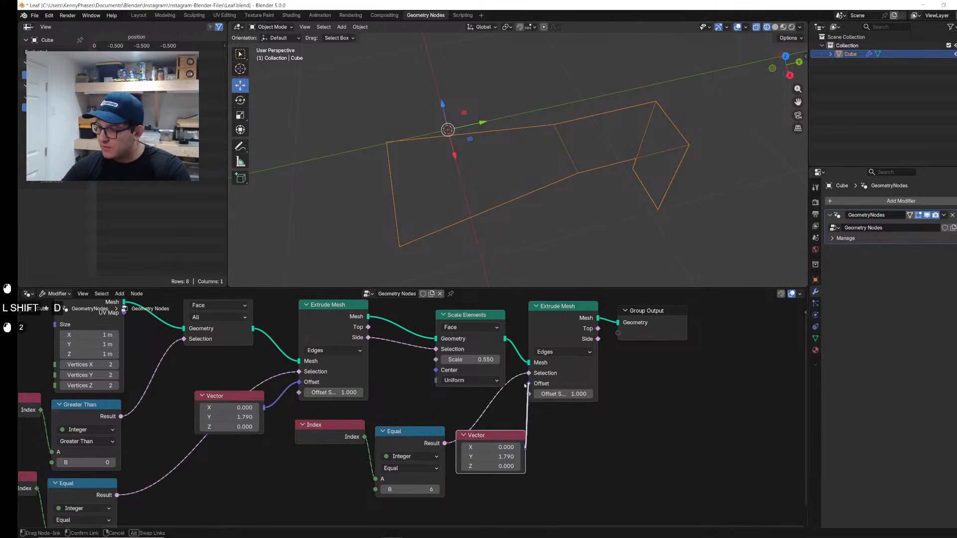
left_click_drag(525, 386, 529, 383)
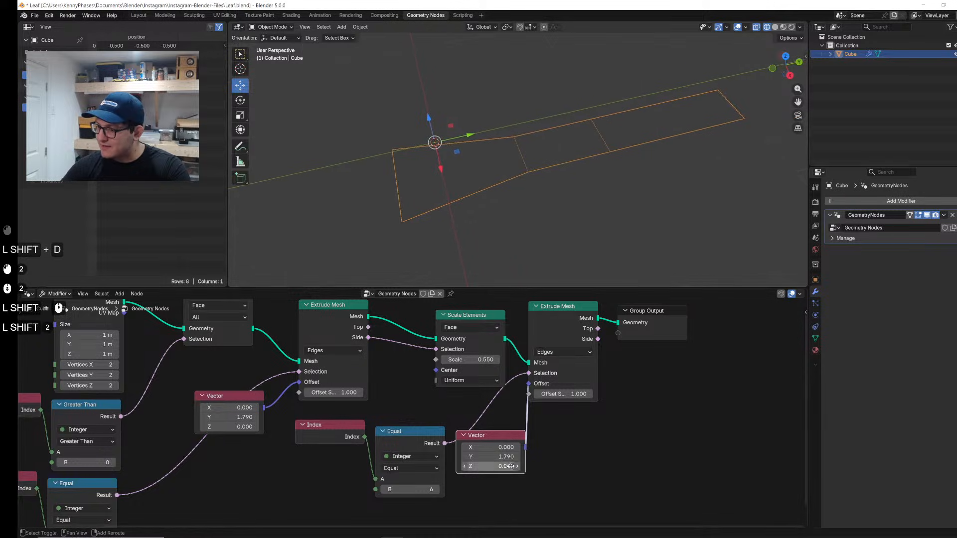
mouse_move(506, 456)
left_mouse_down()
mouse_move(486, 457)
mouse_move(498, 456)
left_mouse_up()
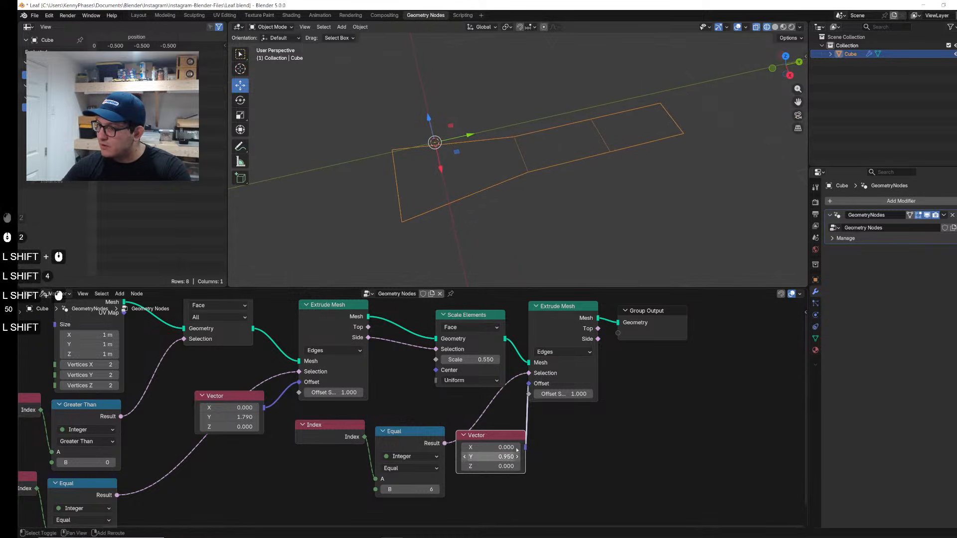
Step: Duplicate Scale Elements, insert the copy between the second Extrude Mesh and Group Output, and set its Scale to 0.76
middle_click_drag(473, 320, 437, 349)
key("shift+d")
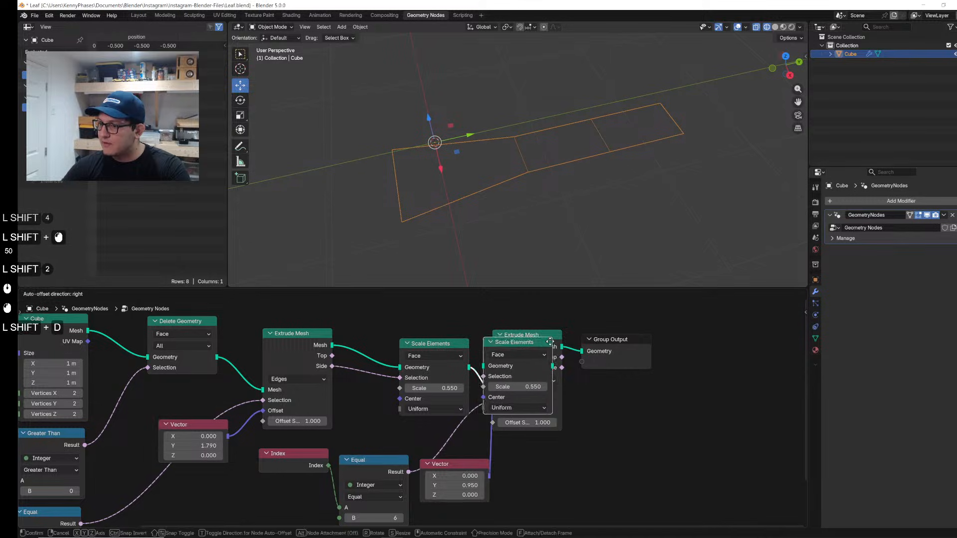
left_click(627, 335)
left_click(602, 343)
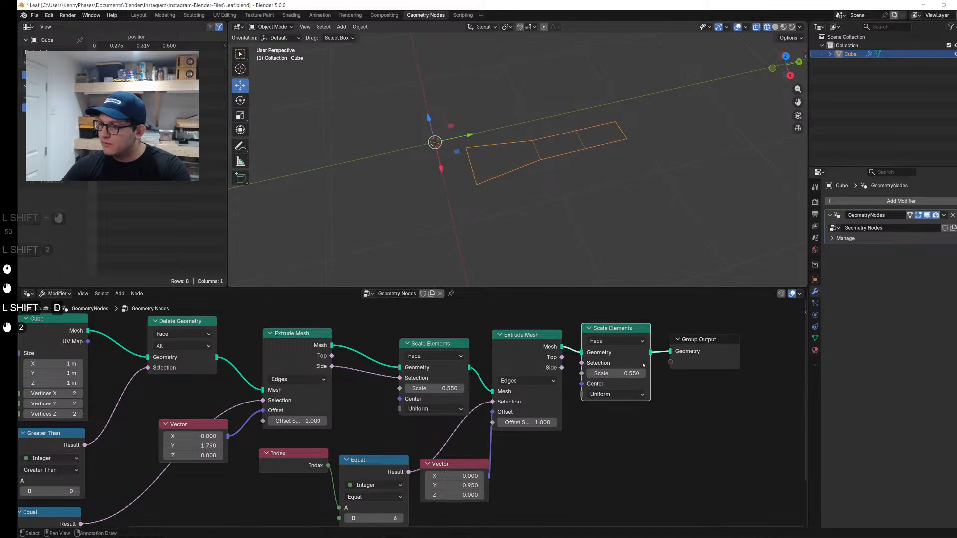
left_click_drag(615, 373, 653, 373, "shift")
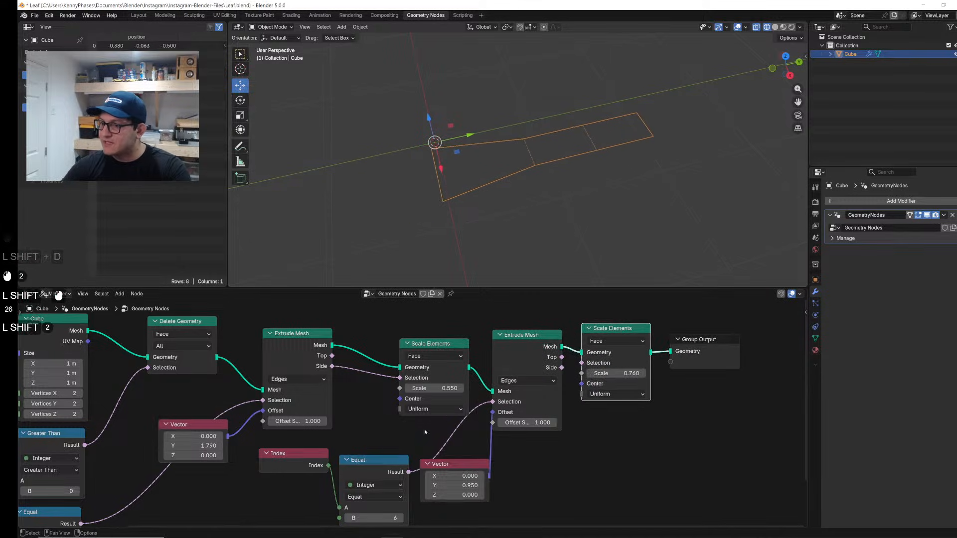
Step: Connect the second Extrude Mesh's Side to the last Scale Elements' Selection, set its Scale to 1.88, and space out the end nodes
middle_click_drag(415, 474, 409, 451)
left_click_drag(409, 450, 622, 341)
left_click(556, 337)
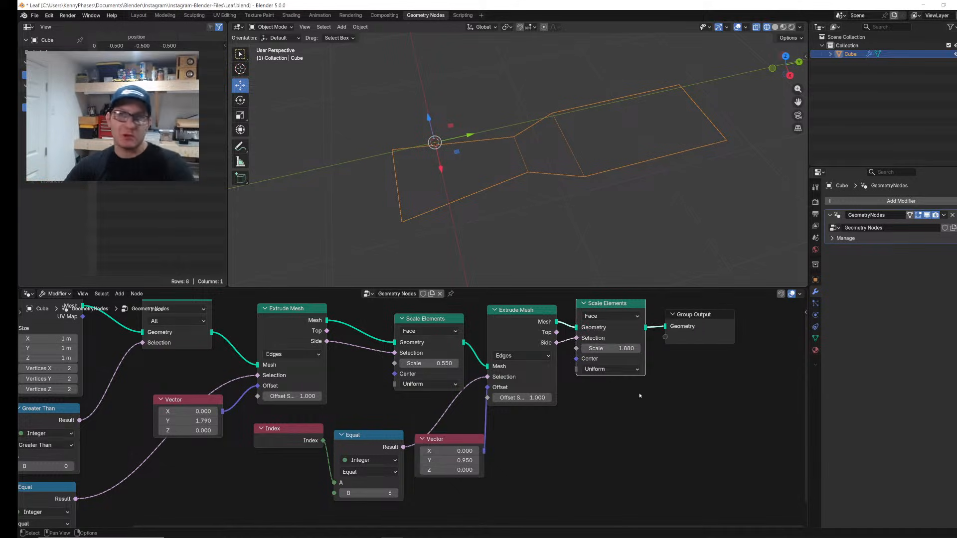
middle_click_drag(548, 359, 440, 401)
left_click_drag(589, 359, 648, 359)
left_click_drag(506, 347, 522, 358)
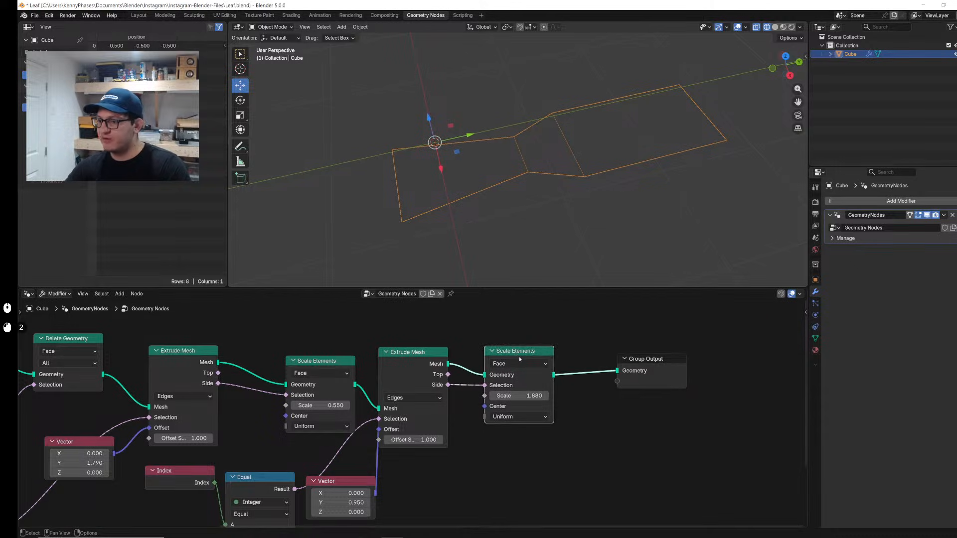
Step: Duplicate the last Scale Elements node and insert the copy before Group Output
left_click(510, 352)
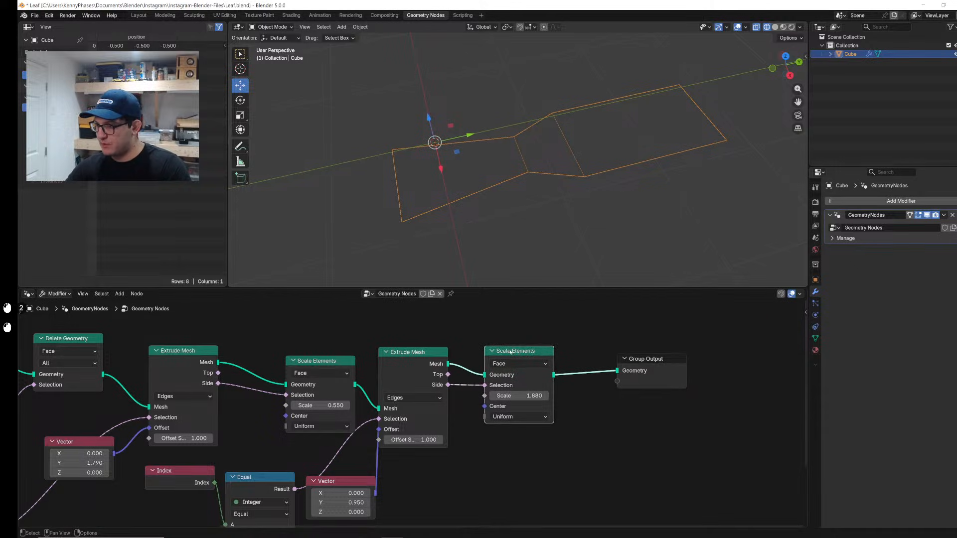
key("shift+d")
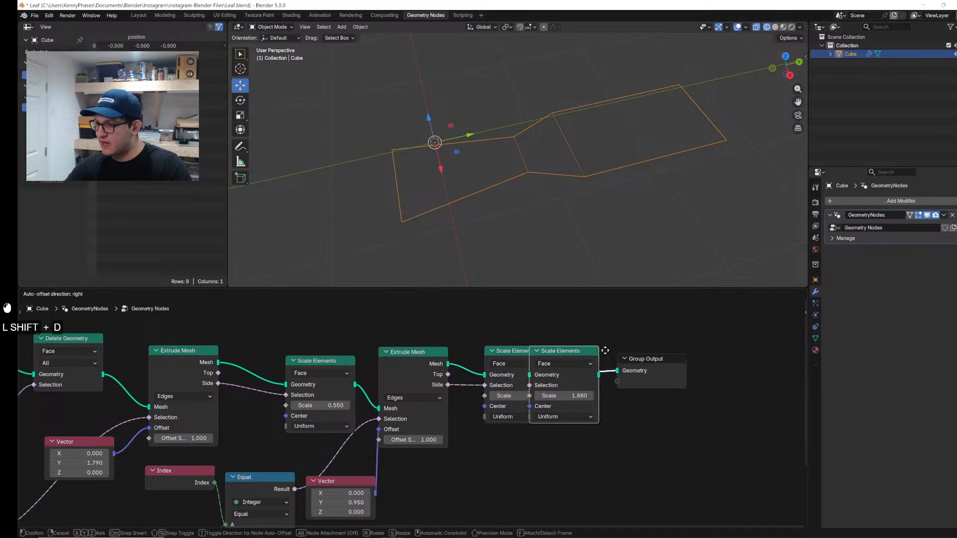
left_click(599, 352)
scroll(567, 400, "down", 1)
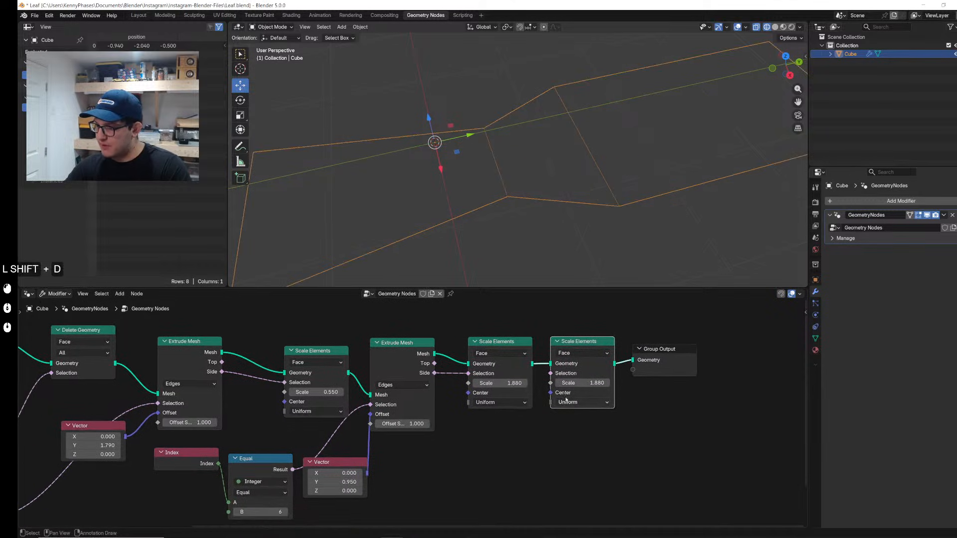
Step: Switch the second extrusion's Scale Elements to Edge with Scale 0.57, deleting its duplicate and reconnecting it to Group Output
left_click(498, 353)
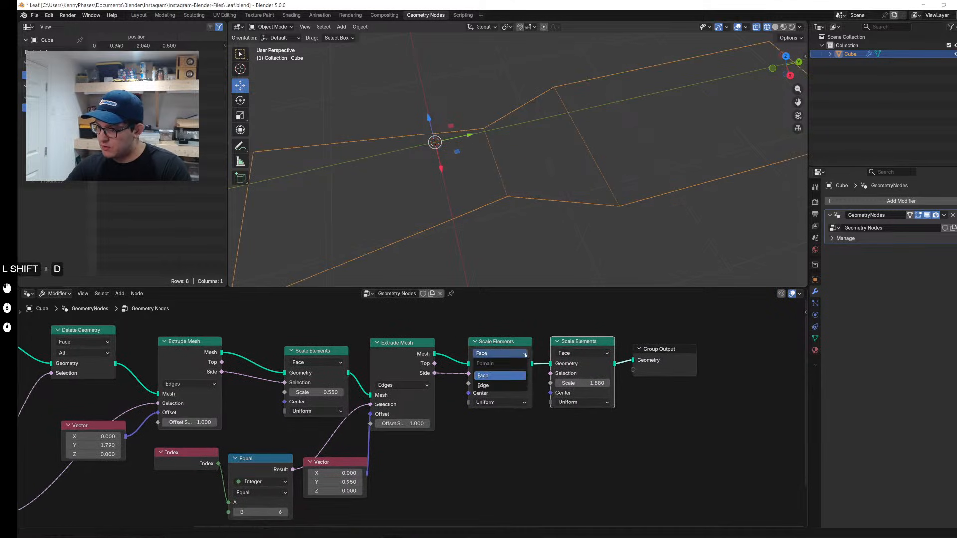
left_click(499, 385)
left_click(581, 353)
key("x")
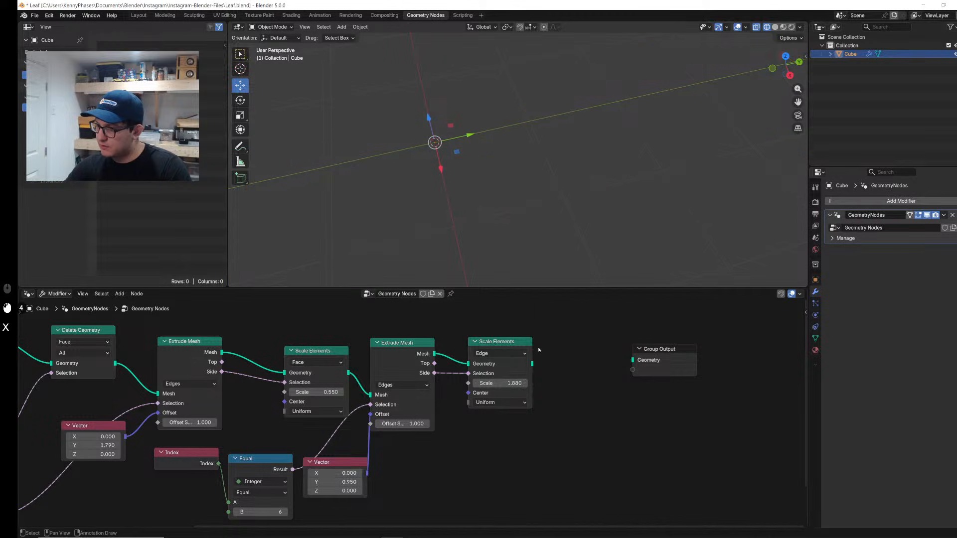
left_click_drag(532, 363, 633, 360)
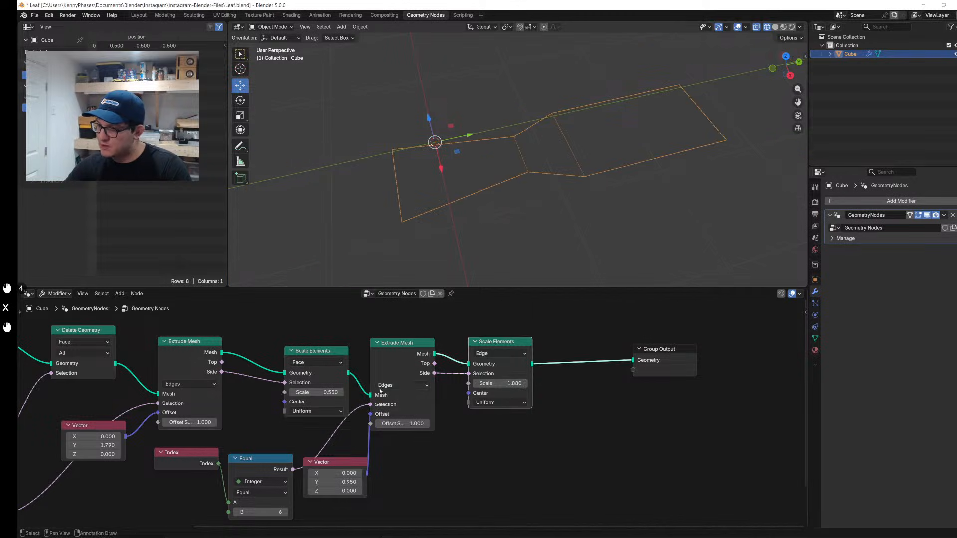
left_click_drag(498, 383, 455, 383, "shift")
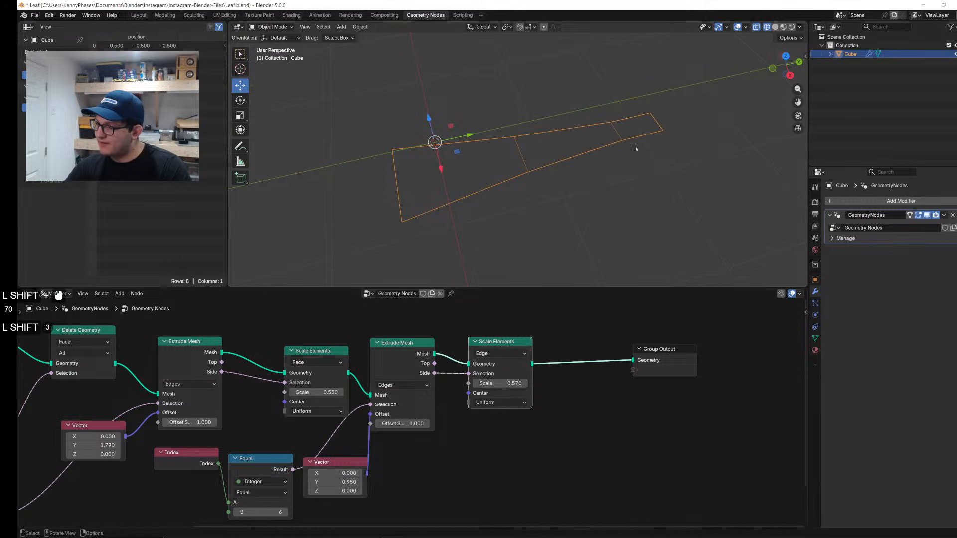
Step: Insert a duplicate of the Edge Scale Elements before Group Output and drive its Selection with a duplicated Index and Equal pair
key("shift+d")
left_click(602, 347)
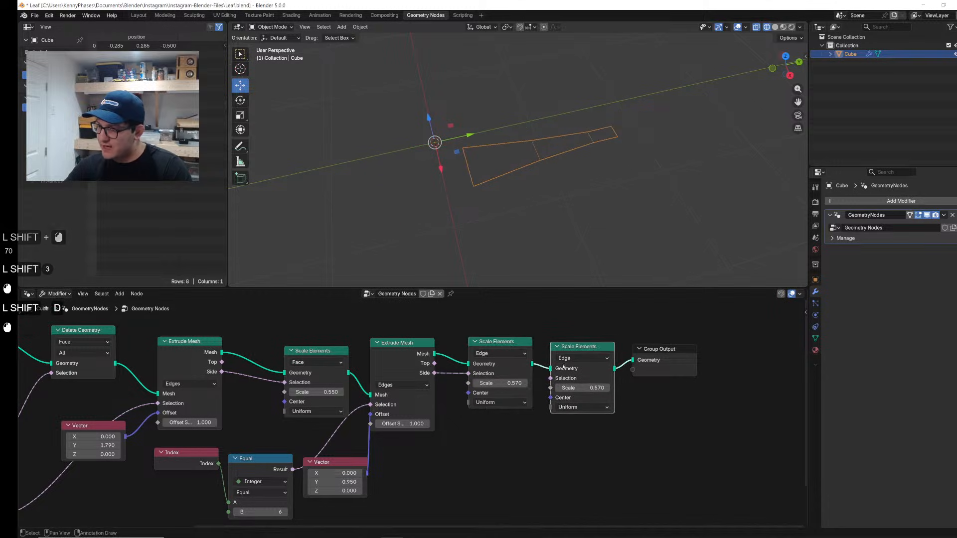
left_click(207, 468)
left_click(249, 461, "shift")
key("shift+d")
left_click(474, 451)
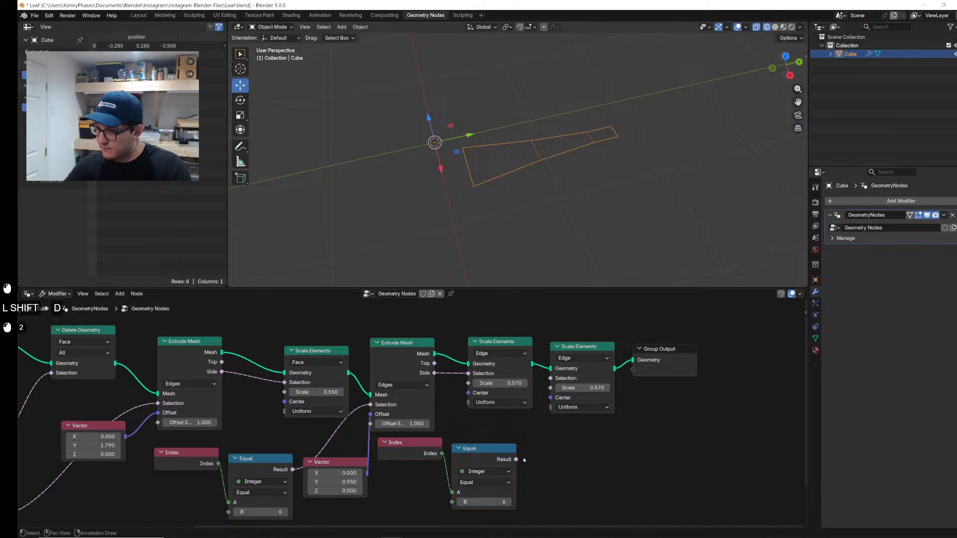
left_click_drag(517, 460, 551, 378)
Step: Set the new Equal node's B value to 9 and the last Scale Elements' Scale to 0.17
left_click(509, 502)
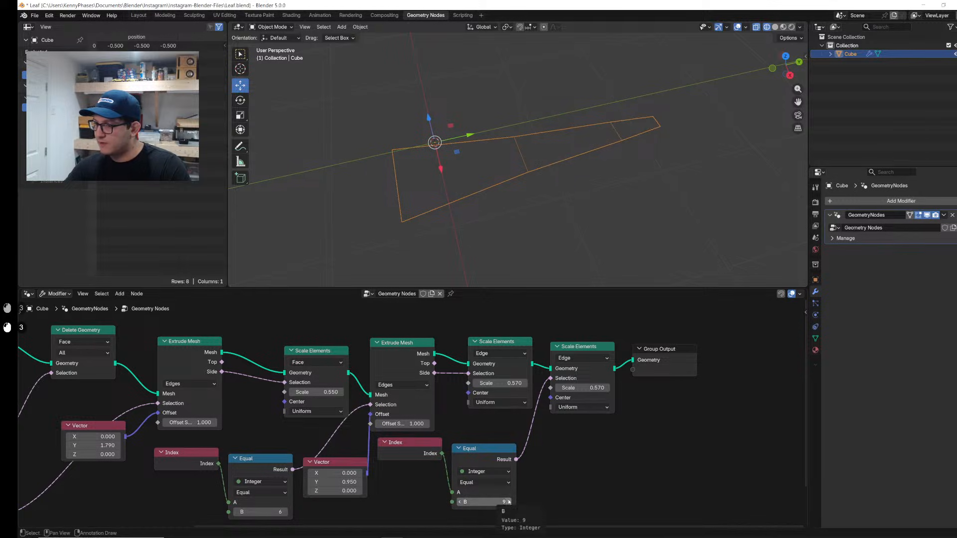
left_click_drag(583, 388, 563, 387, "shift")
middle_click_drag(517, 169, 576, 170)
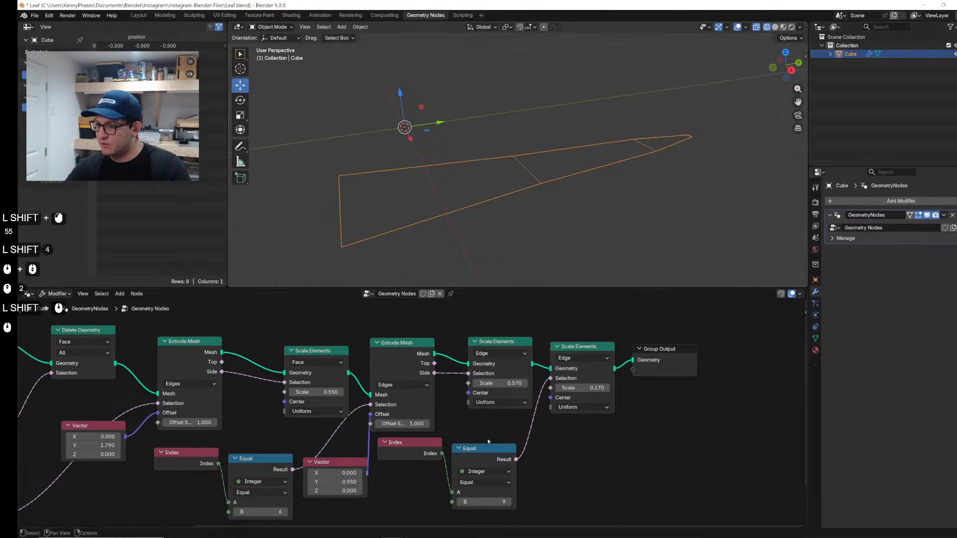
Step: Set the first Edge Scale Elements' Scale to 0.43 and the Face Scale Elements' Scale to 1.32
scroll(488, 441, "down", 2)
left_click_drag(504, 395, 367, 446, "shift")
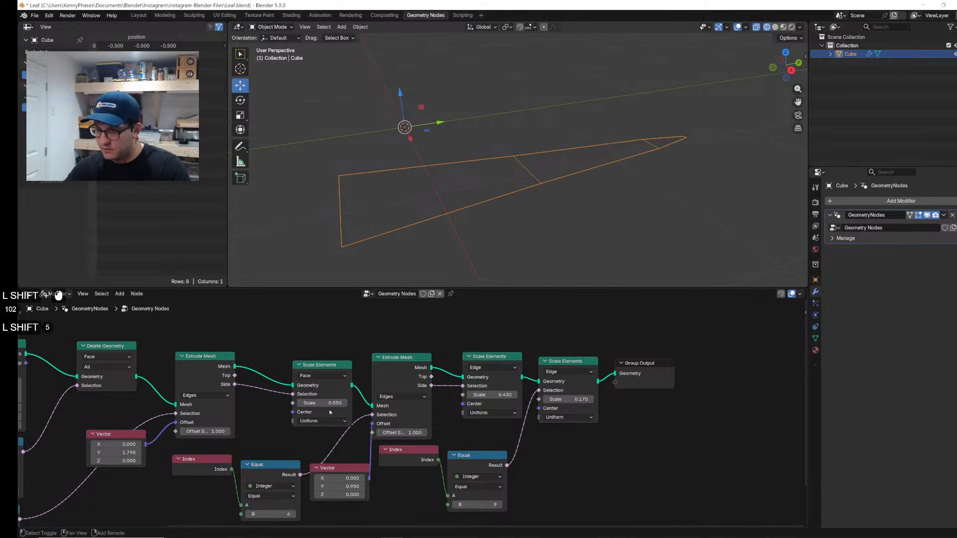
left_click_drag(330, 403, 394, 403, "shift")
middle_click_drag(448, 180, 478, 203)
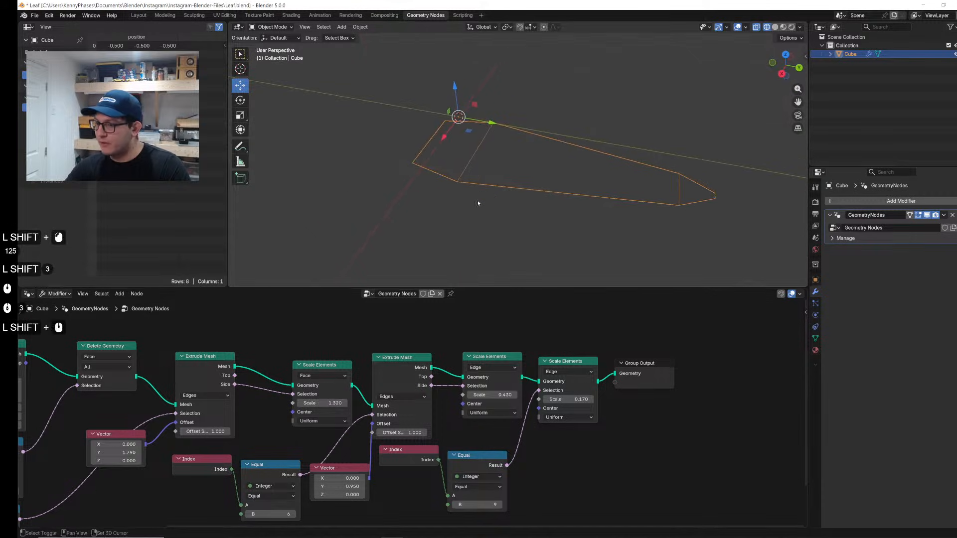
Step: Set the second extrusion's Vector Y to 0.39 and the two Edge Scale Elements' Scale values to 0.41 and 0.42
scroll(439, 448, "down", 3, "shift")
mouse_move(344, 466)
left_mouse_down("shift")
mouse_move(324, 466)
mouse_move(344, 467)
left_mouse_up("shift")
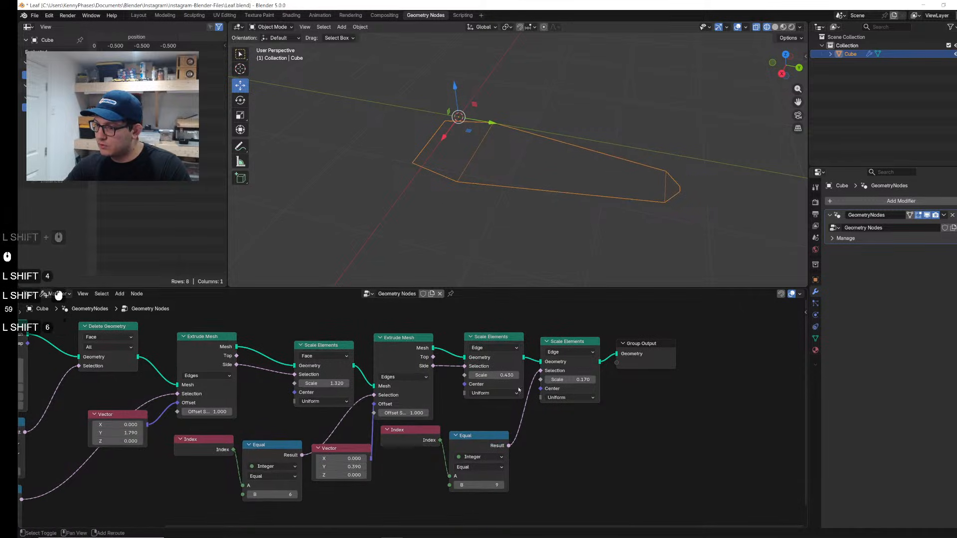
mouse_move(494, 375)
left_mouse_down("shift")
mouse_move(484, 374)
mouse_move(499, 375)
left_mouse_up("shift")
left_click_drag(574, 379, 589, 379, "shift")
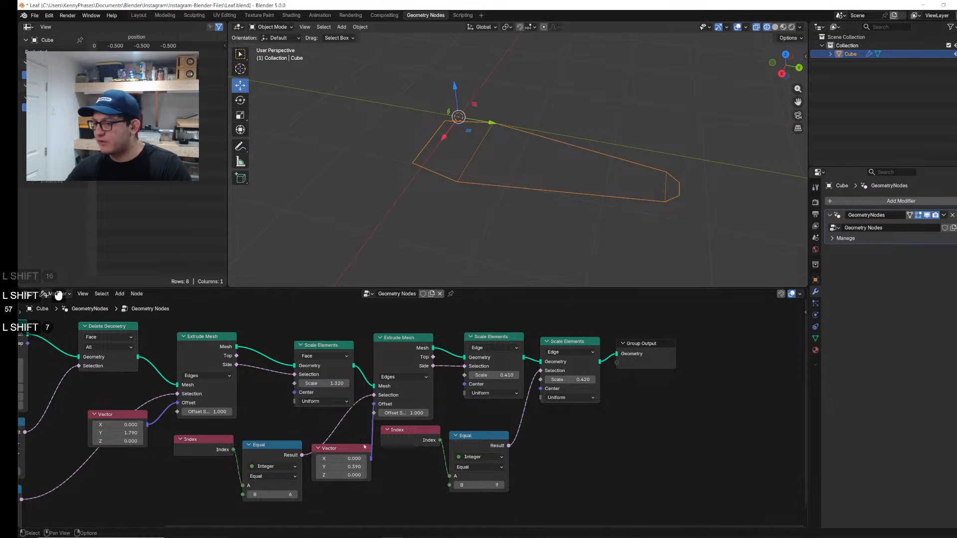
Step: Set the second Extrude Mesh's Offset Scale to 2.37 and its Vector Y to 0.43, and save the file
left_click_drag(403, 409, 437, 409, "shift")
left_click_drag(353, 466, 329, 456, "shift")
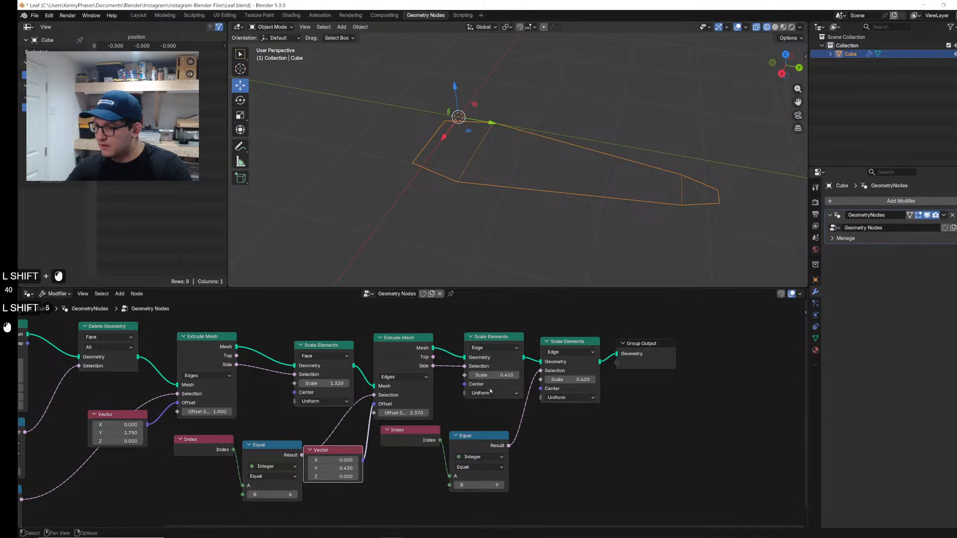
left_click_drag(569, 341, 573, 340)
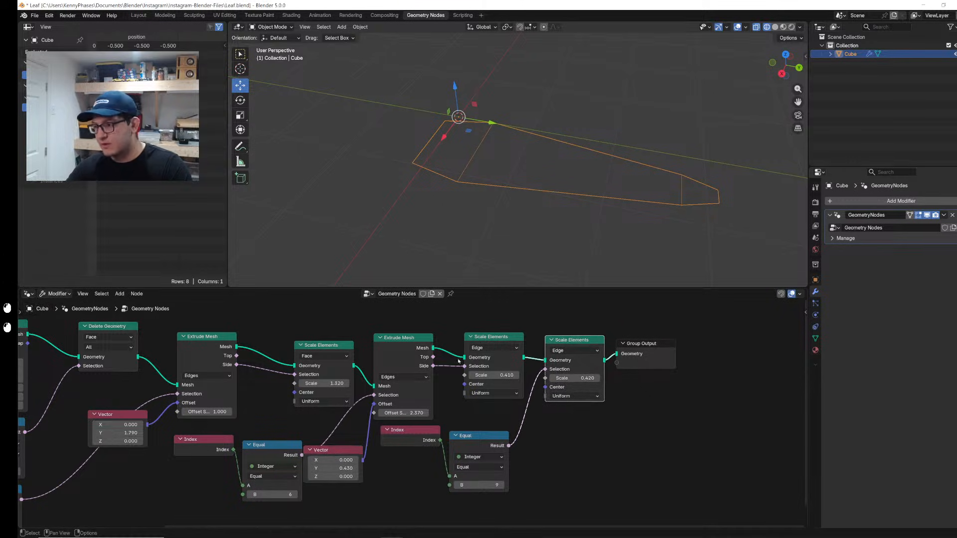
key("ctrl+s")
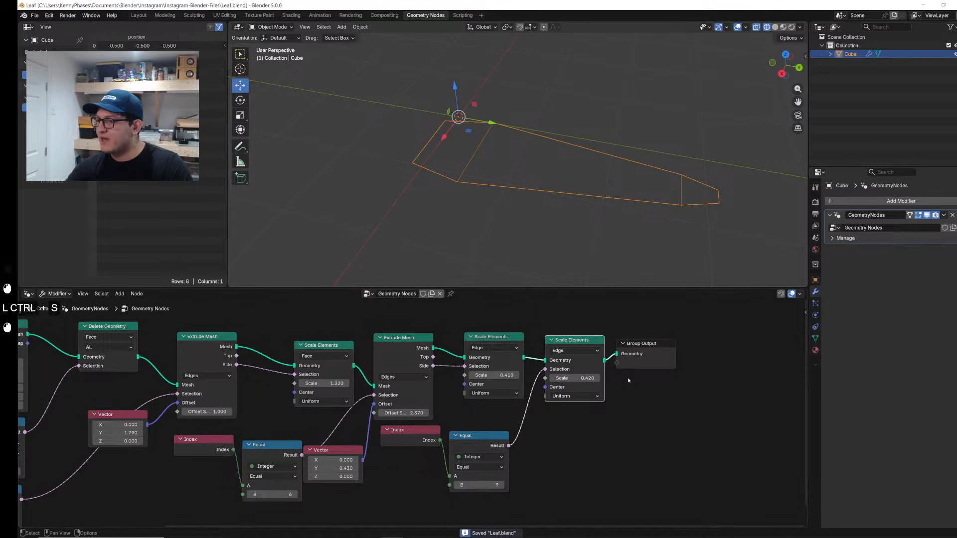
left_click(628, 378)
key("shift+a")
type("subds")
key("Down")
key("Down")
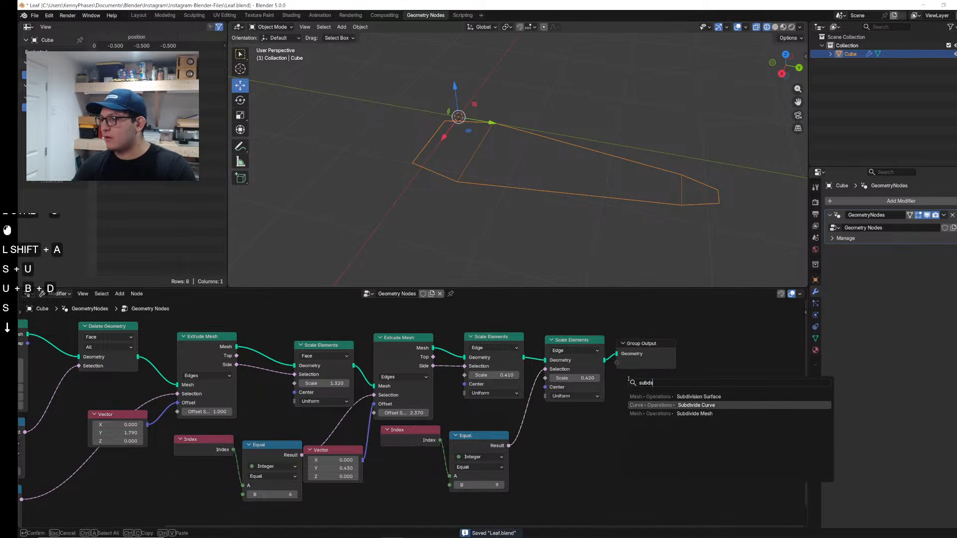
key("Up")
key("Up")
key("Return")
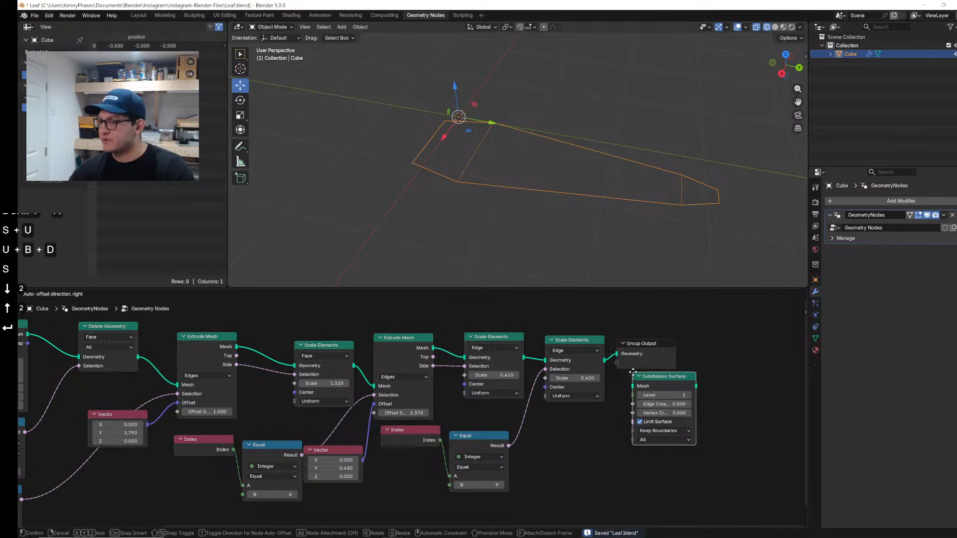
left_click(654, 385)
key("x")
Step: Add a Subdivide Mesh node between the last Scale Elements and Group Output
key("shift+a")
type("suibd")
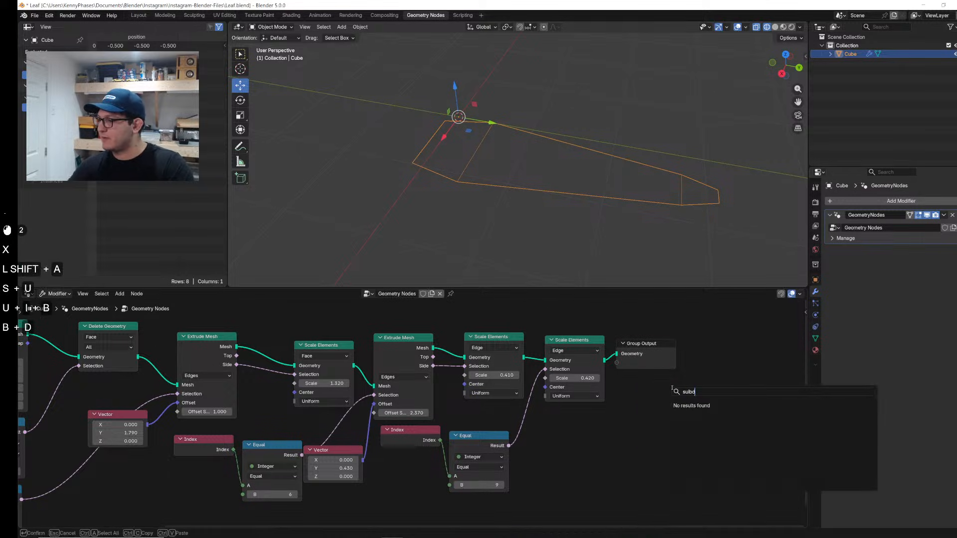
key("ctrl+a")
type("sud")
key("Return")
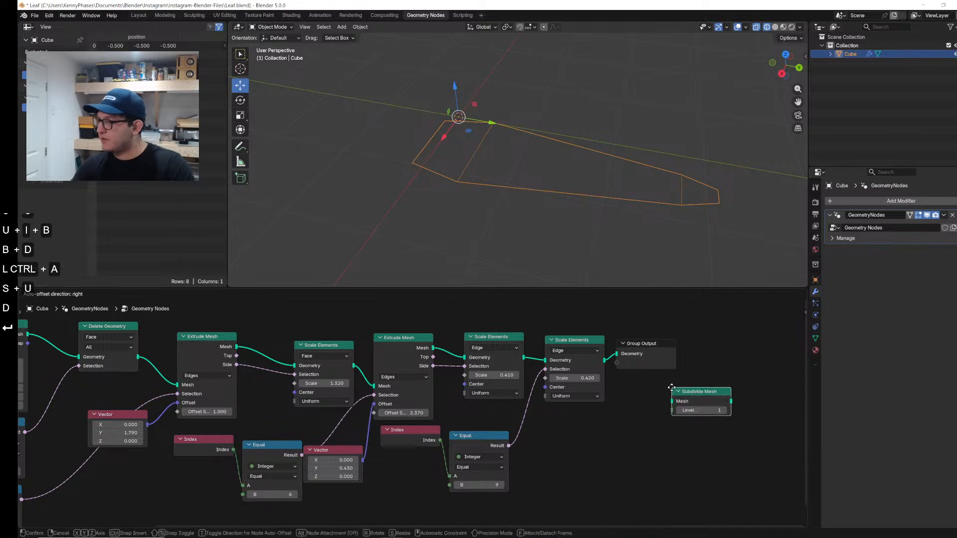
left_click(621, 351)
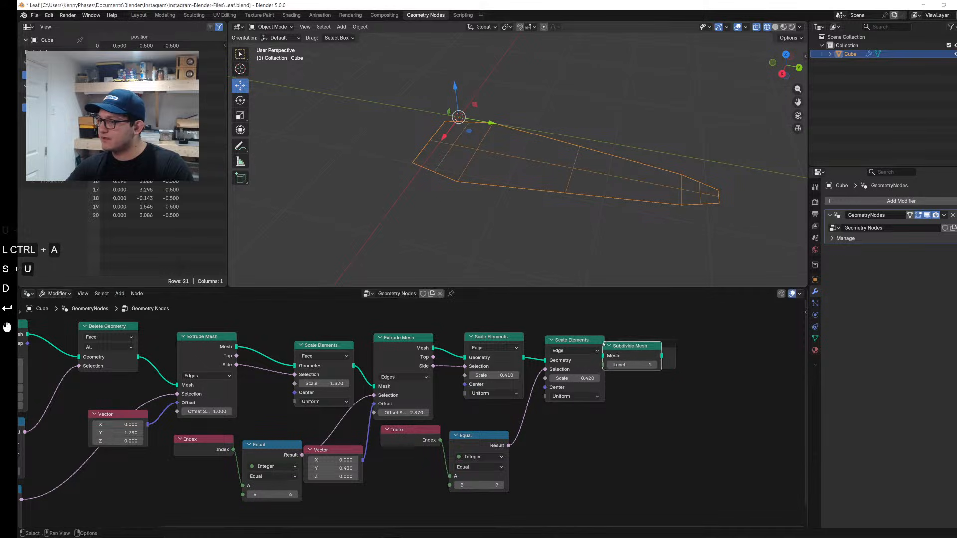
Step: Preview the leaf mesh in solid shading and return the viewport to wireframe
middle_click_drag(598, 194, 649, 186)
key("z")
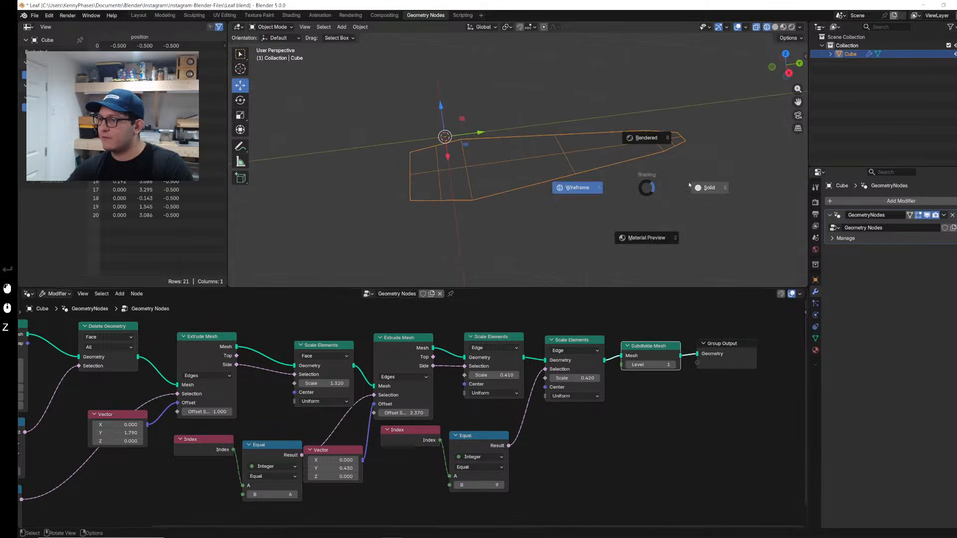
left_click(583, 176)
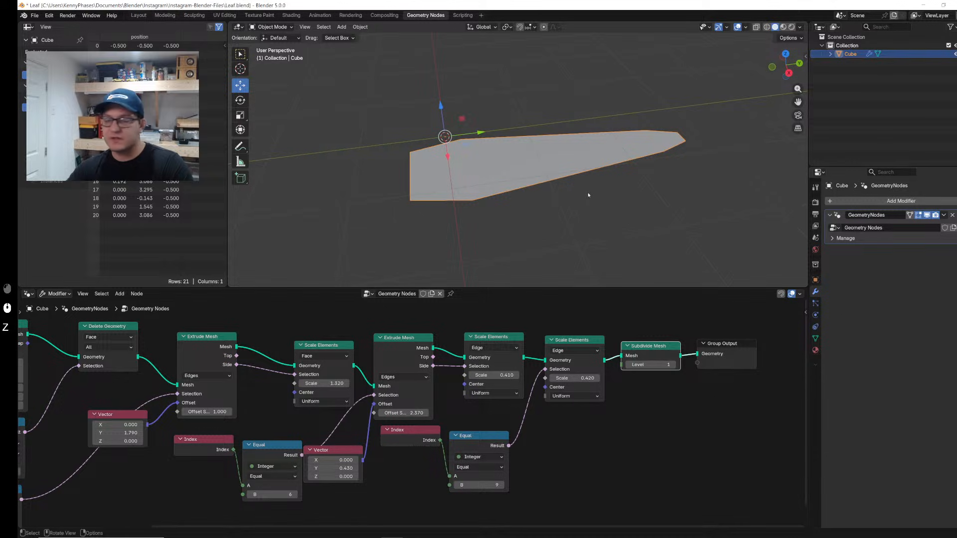
key("z")
left_click(549, 193)
middle_click_drag(548, 193, 568, 189)
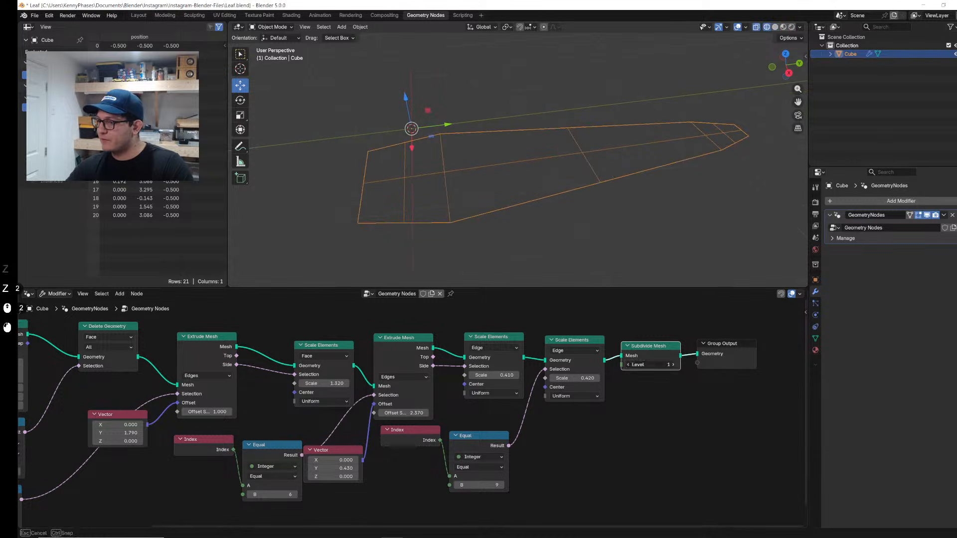
Step: Set the Subdivide Mesh Level to 2 and save Leaf.blend
left_click(673, 365)
middle_click_drag(619, 229, 523, 185)
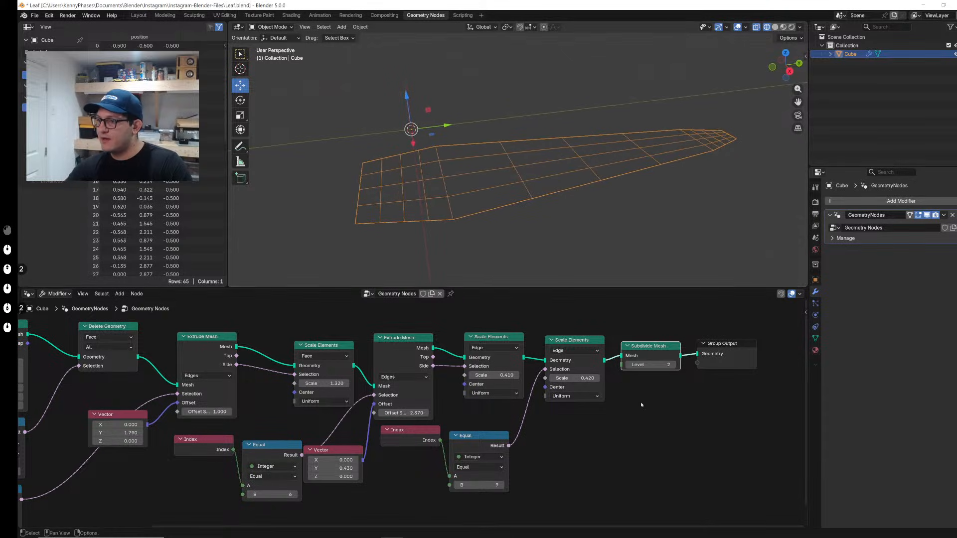
key("ctrl+s")
Step: Drop the Subdivide Mesh Level to 1 for comparison and raise it to 3
left_click(676, 365)
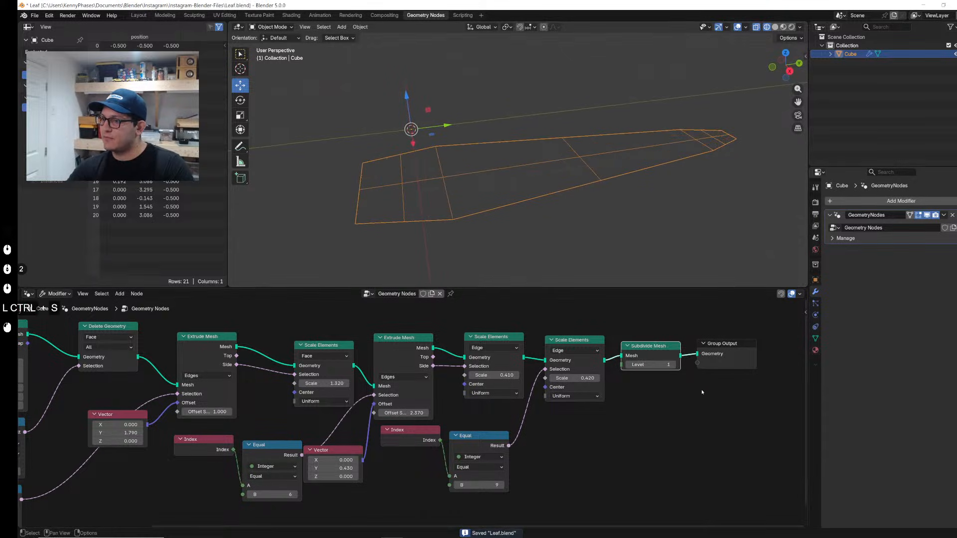
left_click(673, 365)
left_click(673, 365)
middle_click_drag(646, 176, 658, 175)
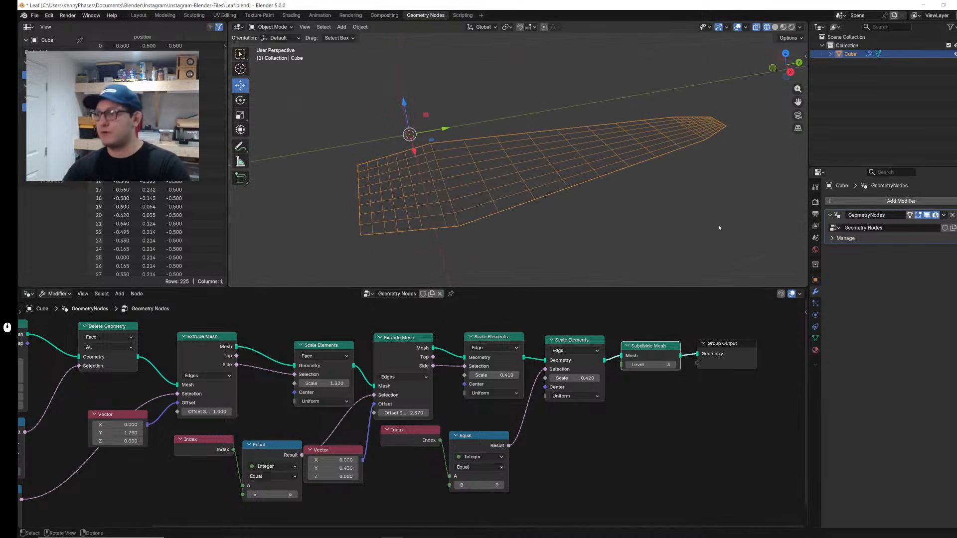
Step: Insert a Set Position node between Subdivide Mesh and Group Output, leaving space after Subdivide Mesh
scroll(527, 325, "down", 5)
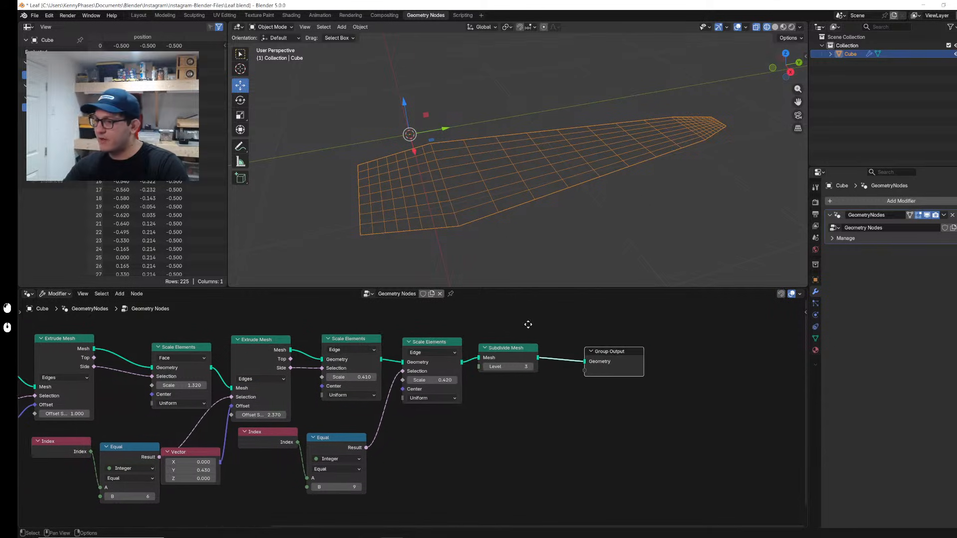
scroll(416, 399, "up", 4)
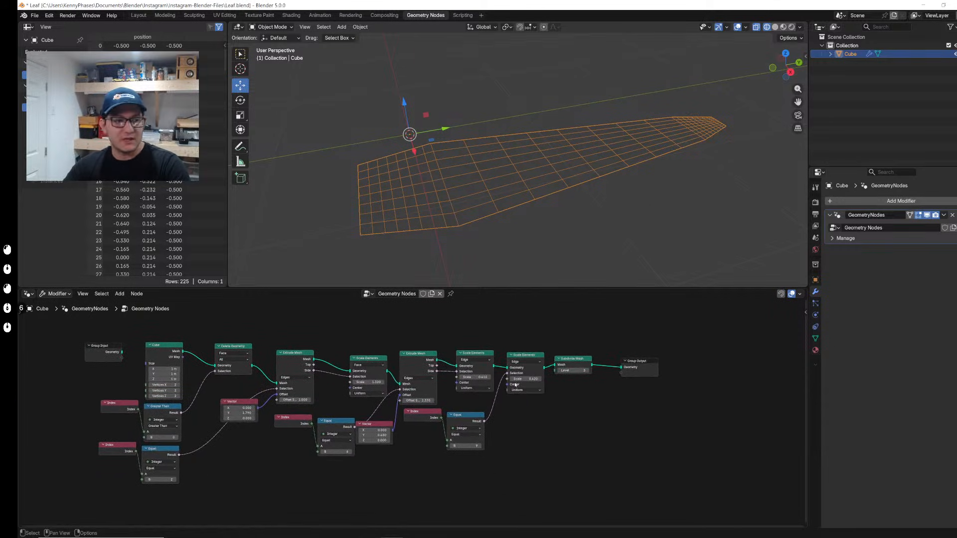
scroll(612, 393, "down", 8, "ctrl")
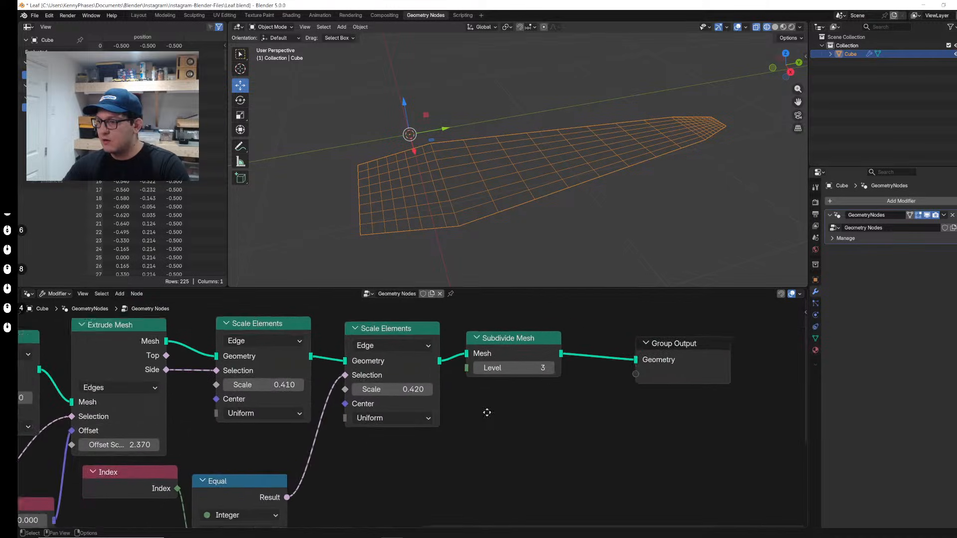
scroll(561, 367, "up", 2)
key("shift+a")
type("set")
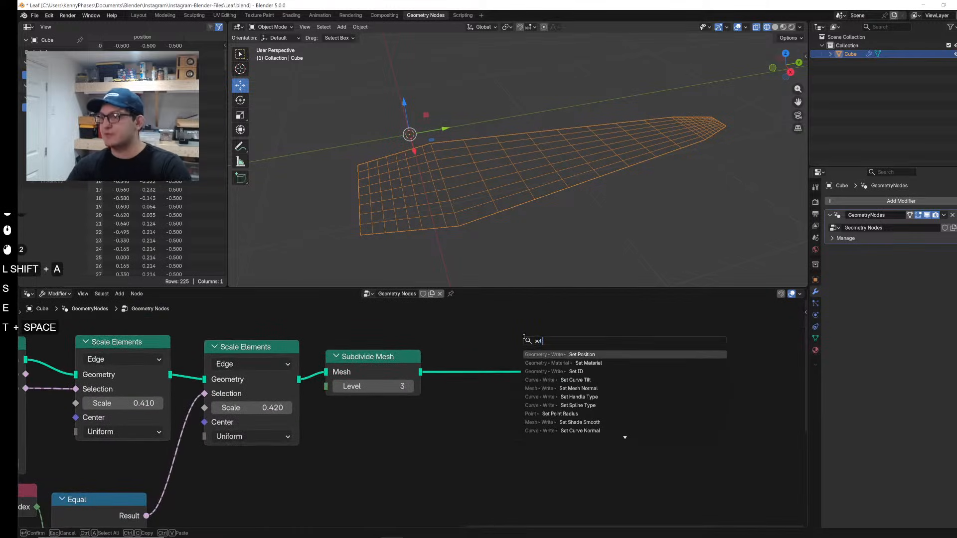
key("Return")
left_click(498, 340)
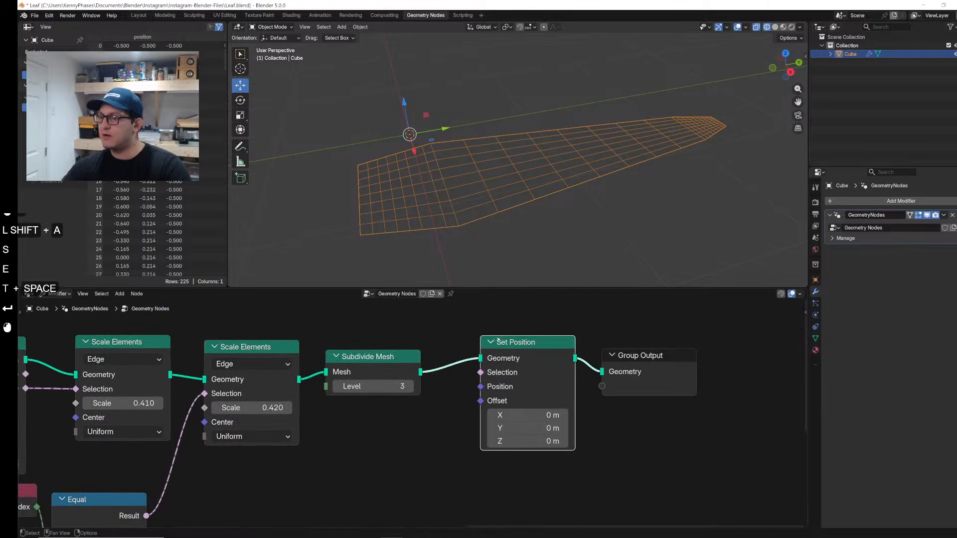
left_click_drag(640, 335, 519, 374)
key("g")
left_click(590, 380)
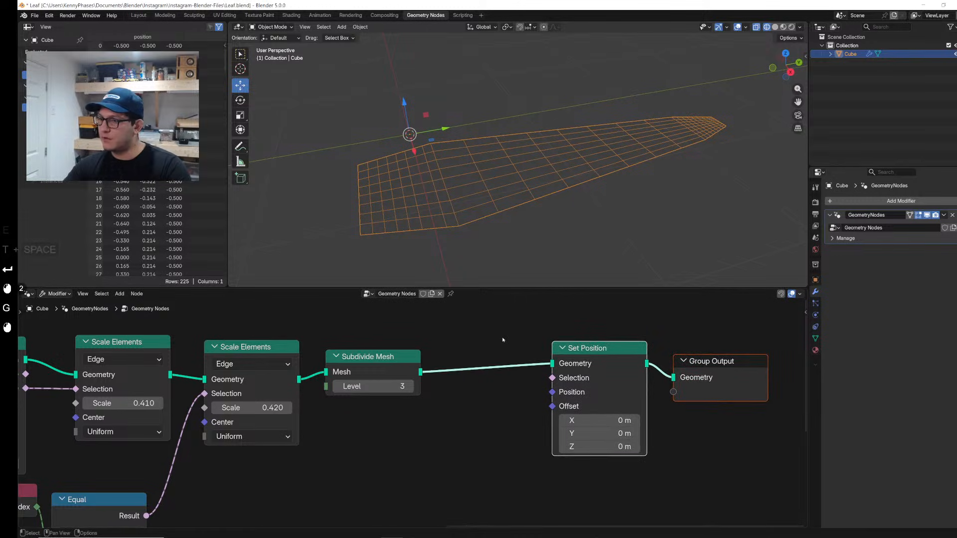
Step: Add a Combine XYZ node and connect its Vector output to the Set Position Offset
key("shift+a")
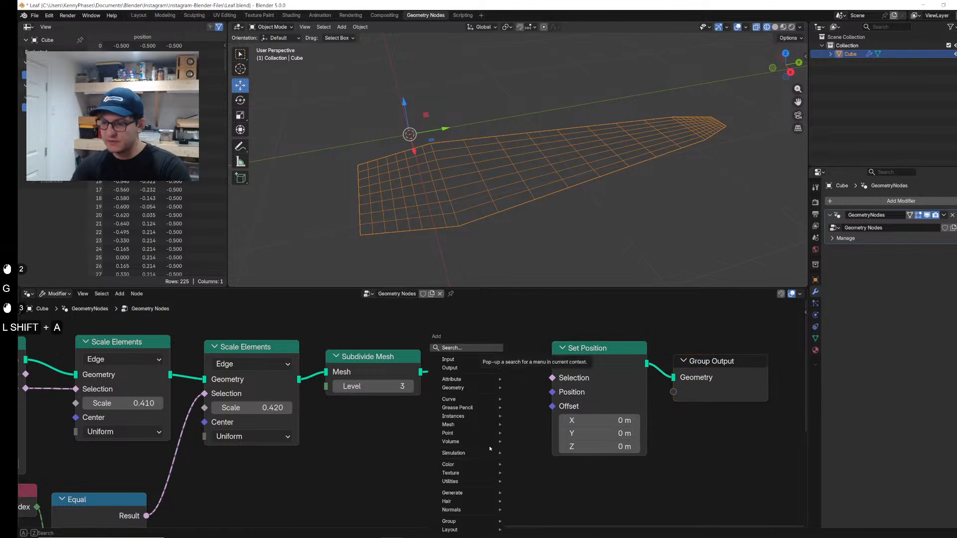
type("mbine")
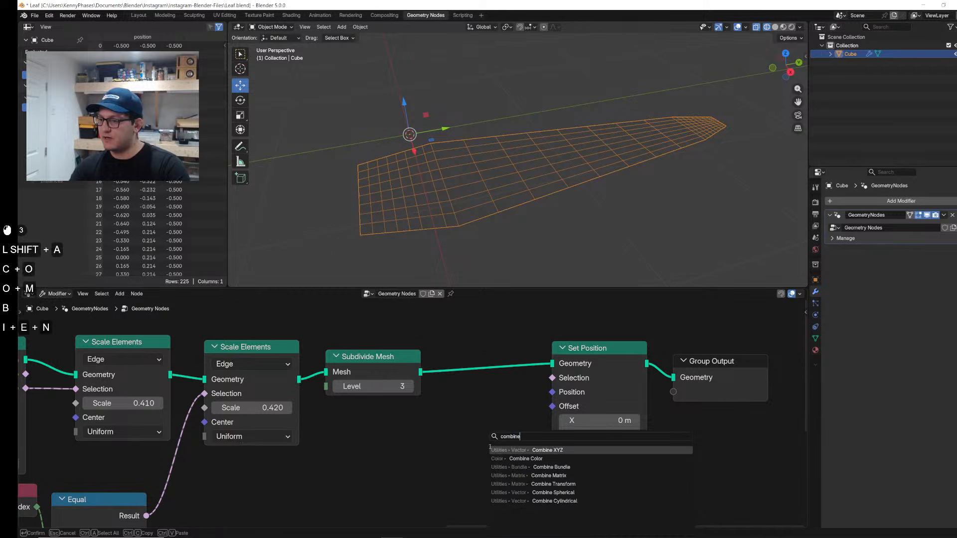
key("Return")
left_click(533, 442)
left_click_drag(525, 446, 555, 408)
middle_click_drag(464, 414, 552, 357)
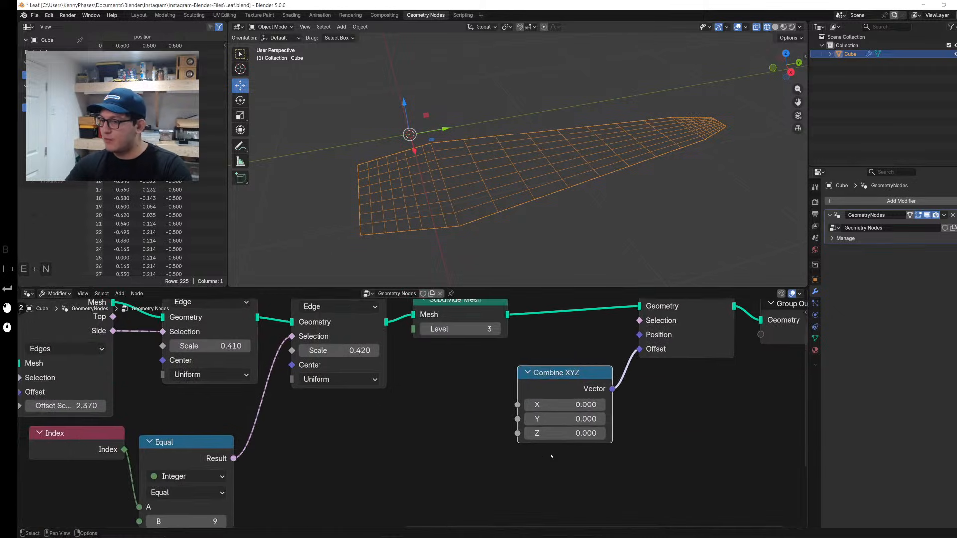
left_click_drag(565, 434, 594, 433)
key("ctrl+z")
Step: Add a Noise Texture node beside Combine XYZ and connect its Factor output to the Z input
left_click(420, 434)
key("shift+a")
type("nois")
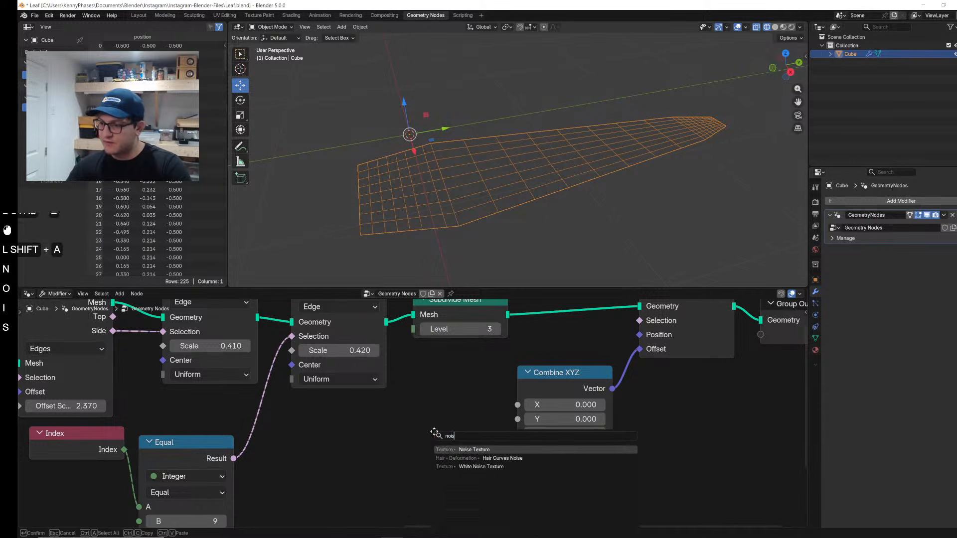
key("Return")
left_click(313, 442)
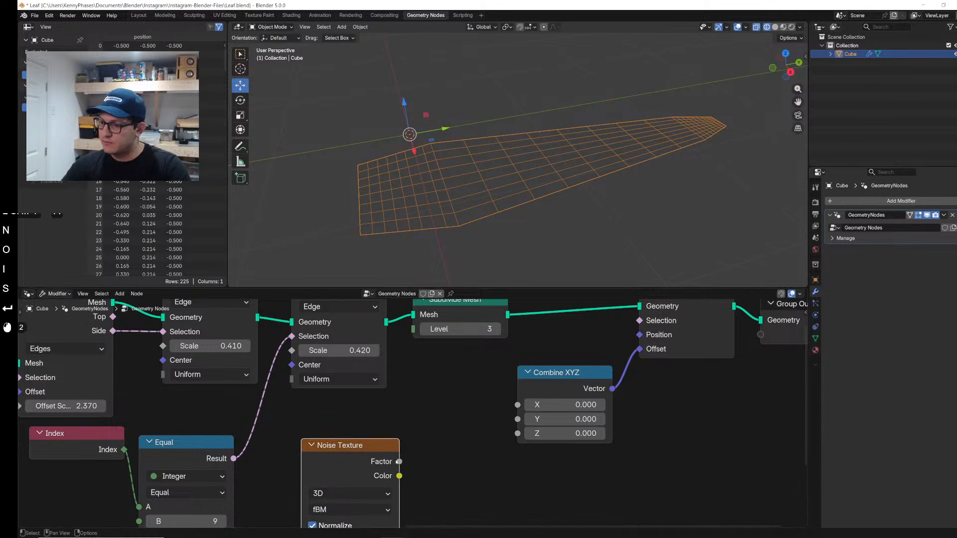
left_click_drag(398, 461, 512, 437)
left_click_drag(378, 448, 456, 416)
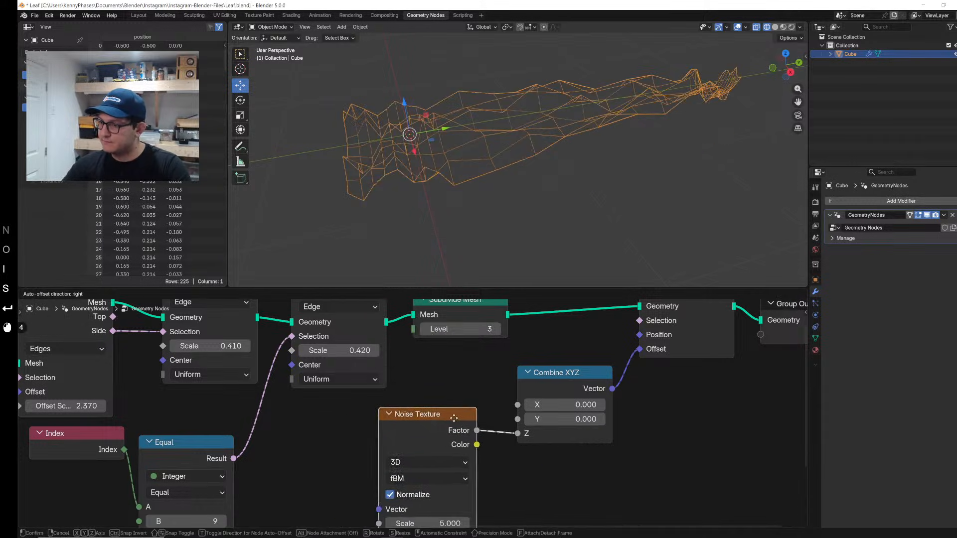
Step: Raise the Subdivide Mesh Level to 4 and switch the viewport to solid shading
scroll(556, 182, "down", 2)
left_click(499, 329)
key("z")
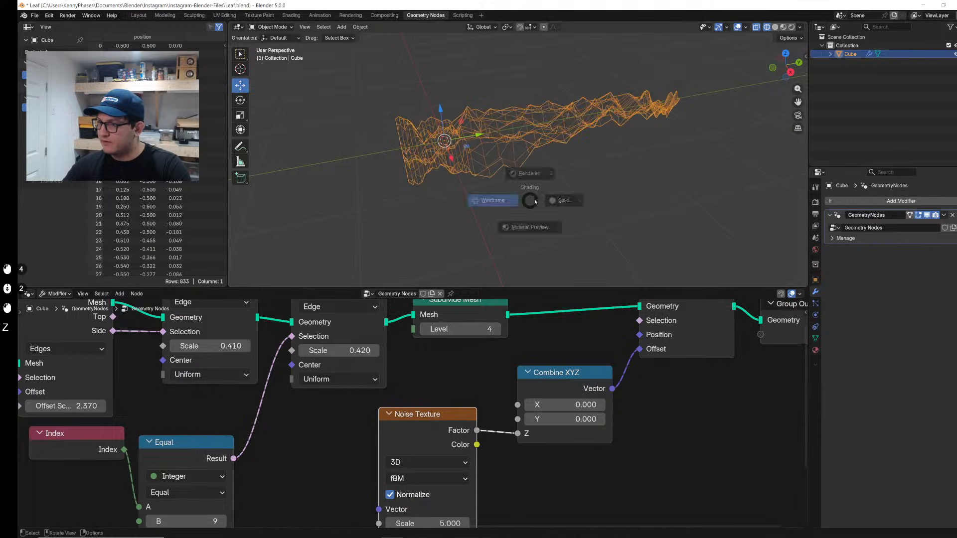
left_click(581, 202)
middle_click_drag(569, 216, 573, 215)
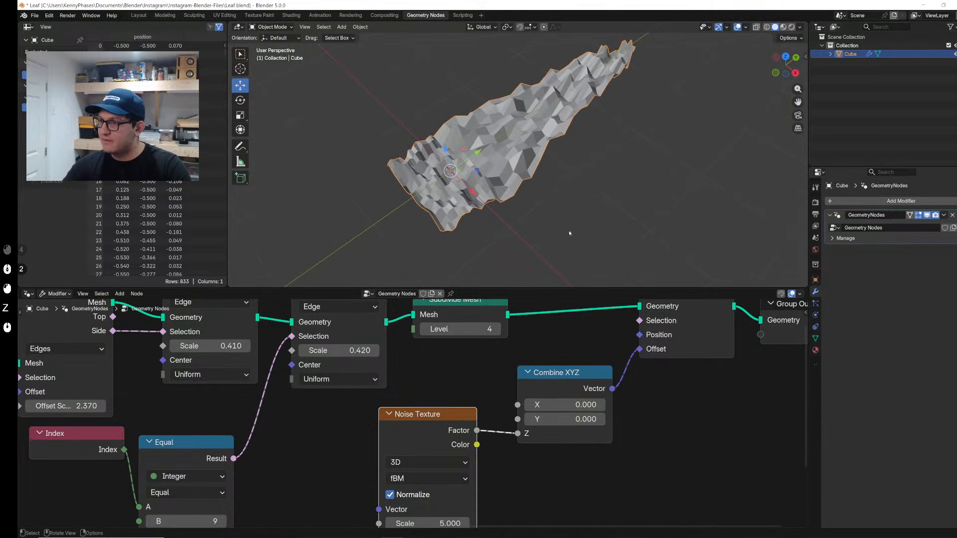
Step: Lower the Noise Texture Scale to 0.840 to soften the leaf's bumps
middle_click_drag(519, 463, 519, 401)
left_click_drag(433, 462, 377, 461, "shift")
middle_click_drag(635, 107, 547, 145)
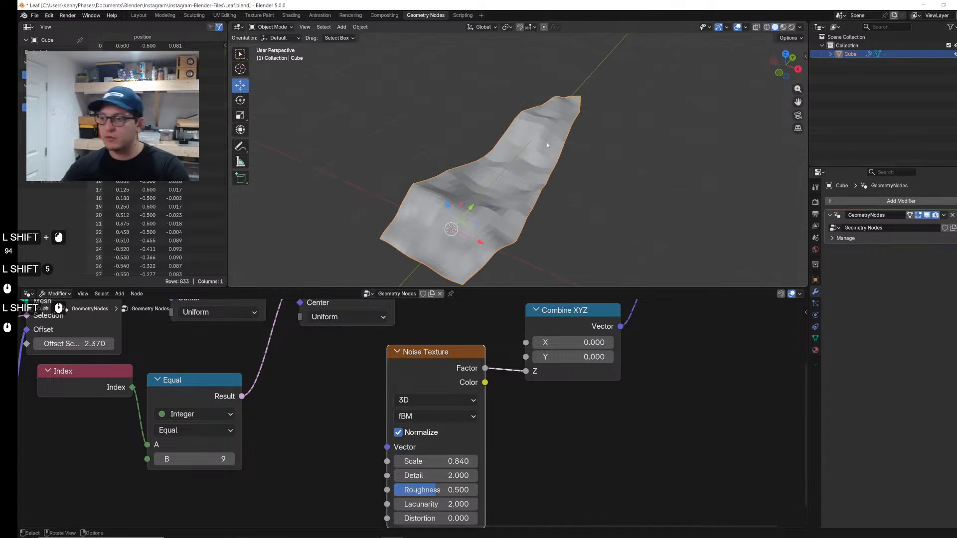
Step: Increase the Cube node's X size to widen the leaf
scroll(299, 399, "down", 3)
middle_click_drag(110, 364, 436, 386)
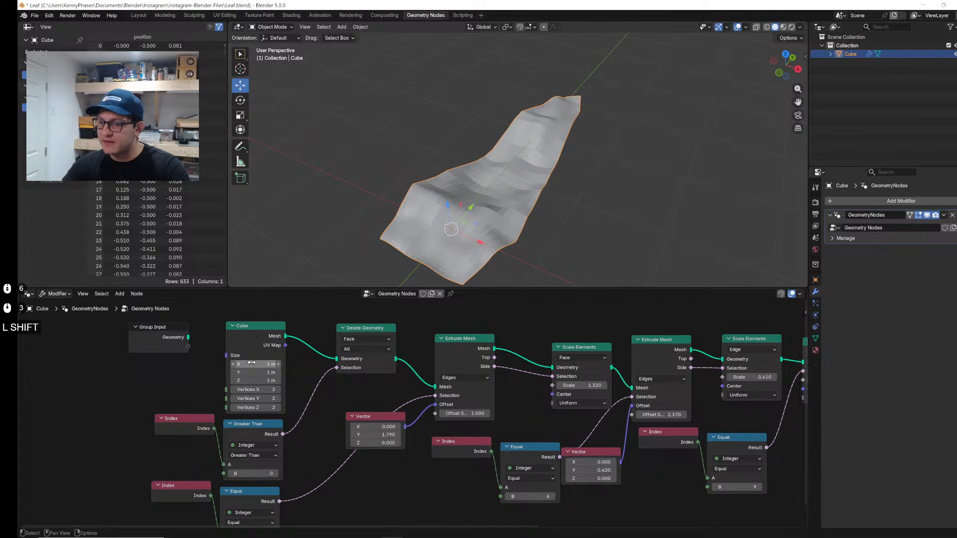
left_click_drag(251, 363, 277, 363)
middle_click_drag(564, 190, 445, 170)
Step: Move Group Output farther away from Set Position and save Leaf.blend
middle_click_drag(772, 379, 455, 379)
middle_click_drag(734, 359, 557, 373)
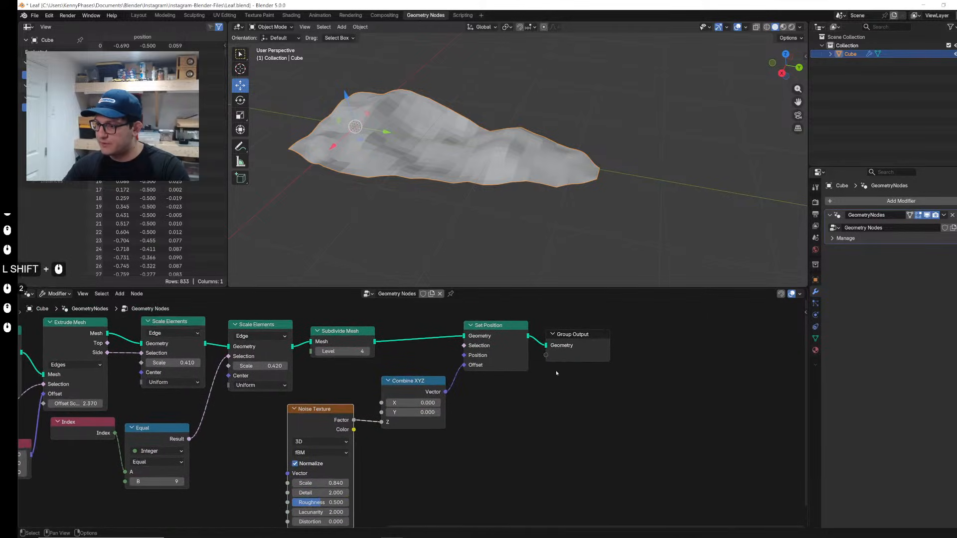
left_click_drag(574, 335, 619, 347)
key("ctrl+s")
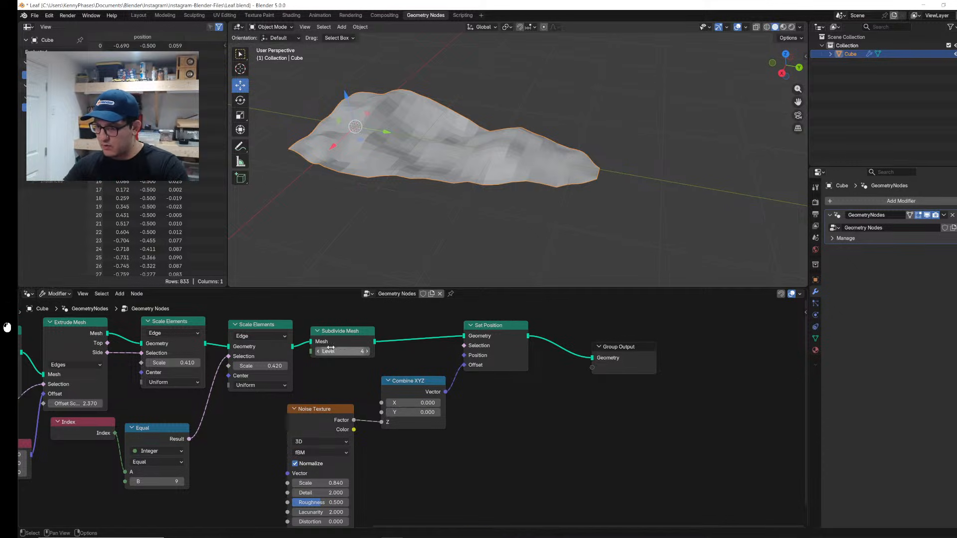
Step: Raise the Subdivide Mesh Level to 5 and insert a Set Shade Smooth node before Group Output
left_click(368, 352)
key("shift+a")
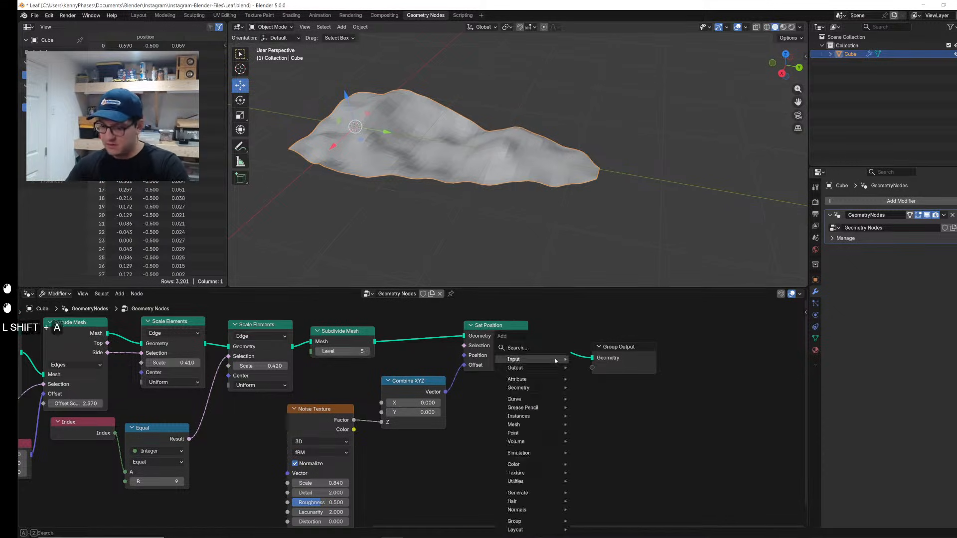
type("shad")
key("Return")
left_click(578, 344)
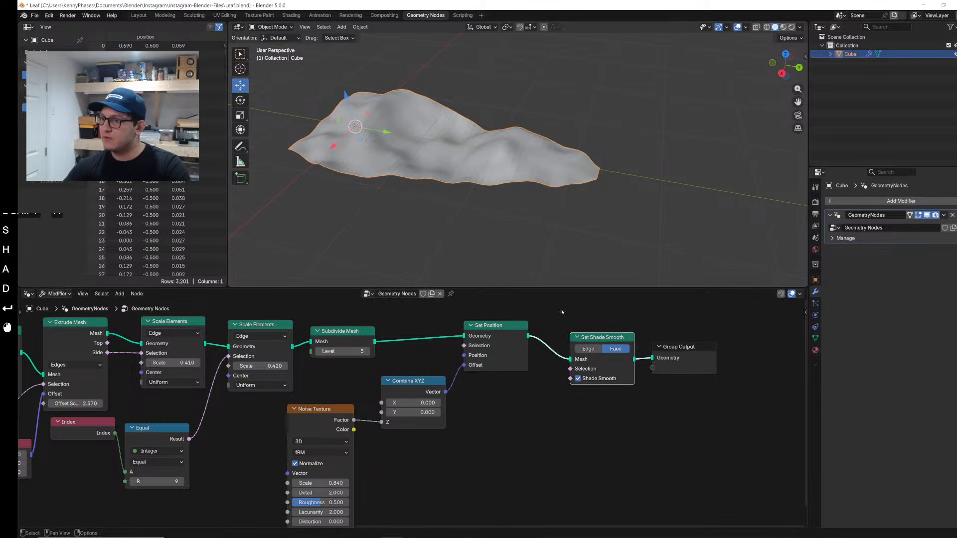
middle_click_drag(519, 239, 556, 156)
scroll(557, 156, "down", 10)
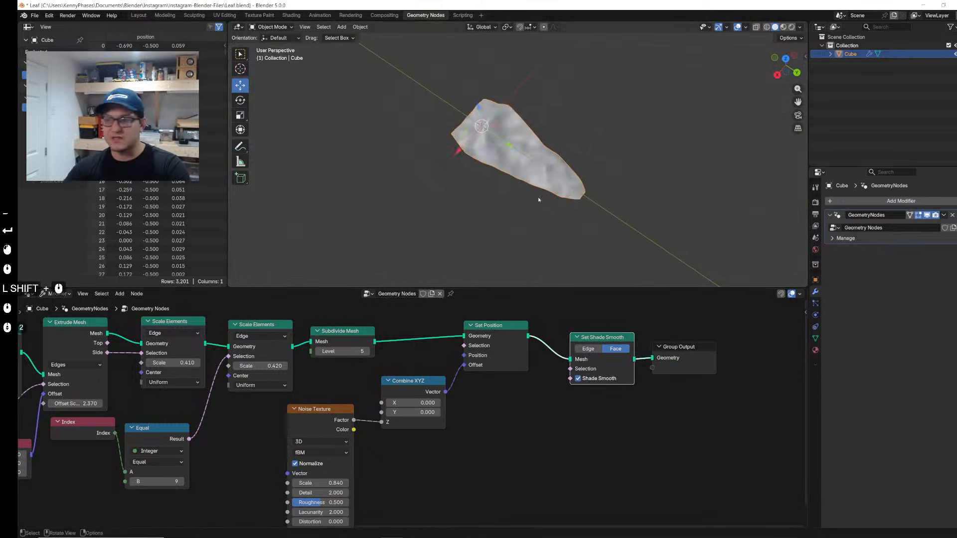
scroll(557, 156, "up", 6)
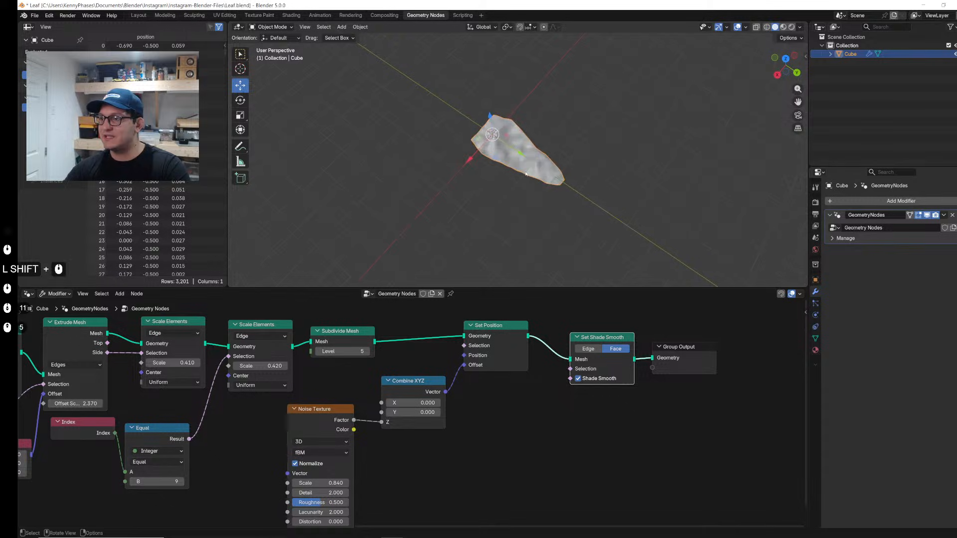
Step: Set the Noise Texture Scale to 0.910, Detail to 5.400 and Roughness to 0.550
mouse_move(319, 484)
left_mouse_down("shift")
mouse_move(300, 484)
mouse_move(339, 483)
mouse_move(324, 503)
mouse_move(336, 502)
mouse_move(324, 503)
mouse_move(331, 492)
left_mouse_up("shift")
scroll(572, 136, "up", 2)
middle_click_drag(573, 136, 606, 154)
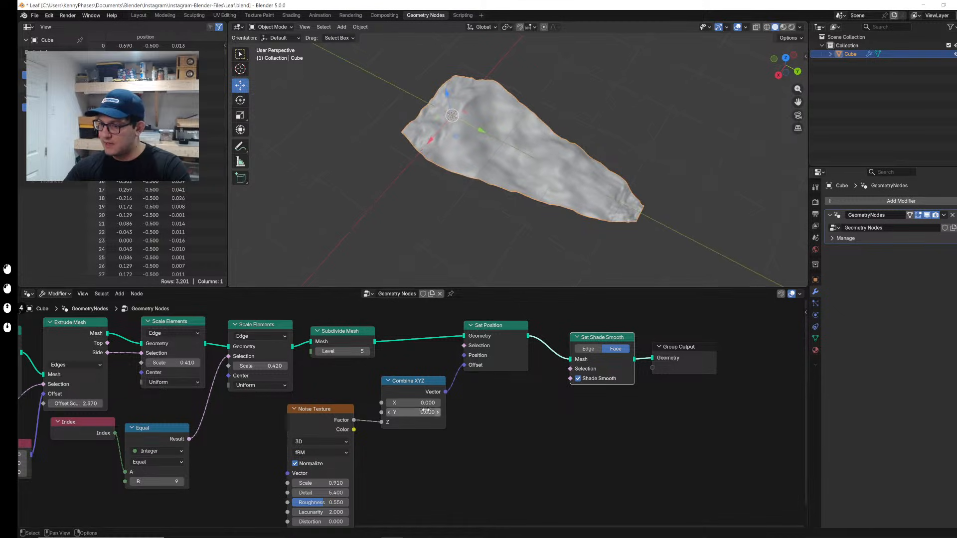
Step: Raise the Subdivide Mesh Level to 6 and save Leaf.blend
left_click(367, 352)
key("ctrl+s")
middle_click_drag(548, 150, 658, 141)
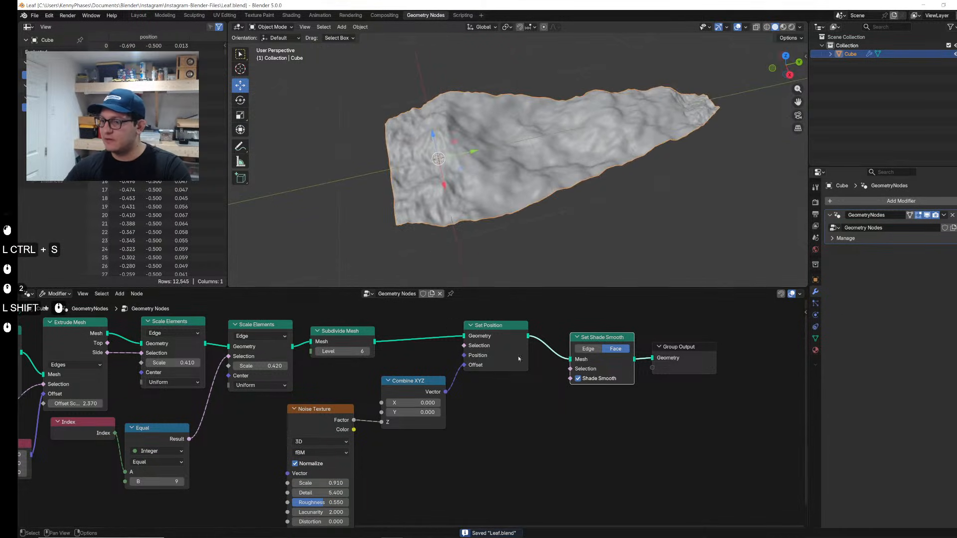
Step: Reduce the Noise Texture Scale to 0.500 and its Detail to 3.730
mouse_move(319, 493)
left_mouse_down("shift")
mouse_move(279, 492)
mouse_move(320, 485)
left_mouse_up("shift")
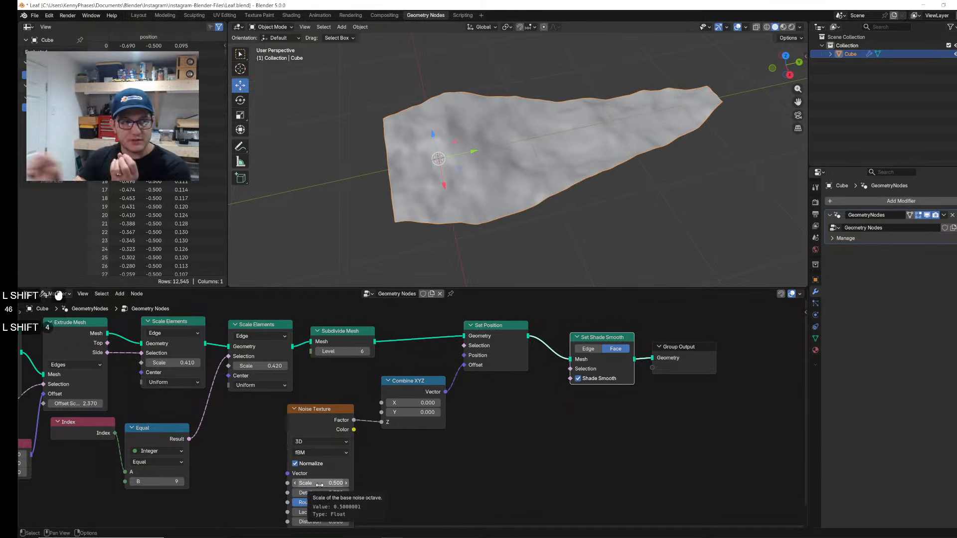
middle_click_drag(510, 162, 473, 166)
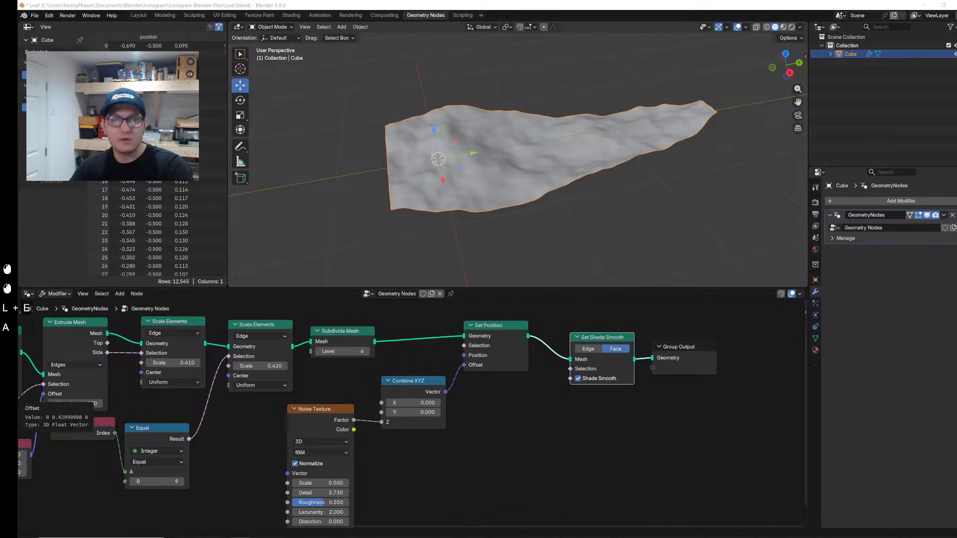
Step: Search Google Images for leaf in the browser, examine single green leaf shapes, and return to Blender
mouse_move(43, 394)
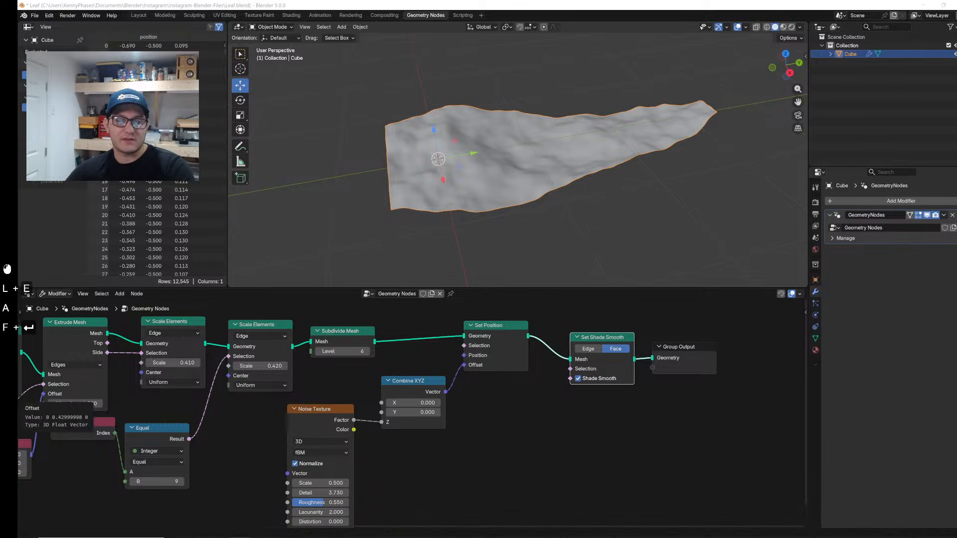
left_click(44, 394)
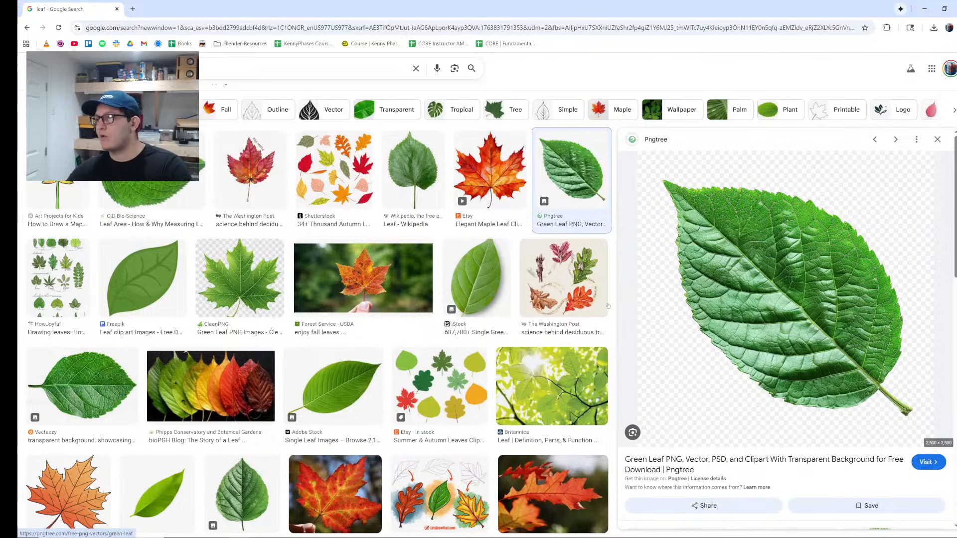
left_click(477, 279)
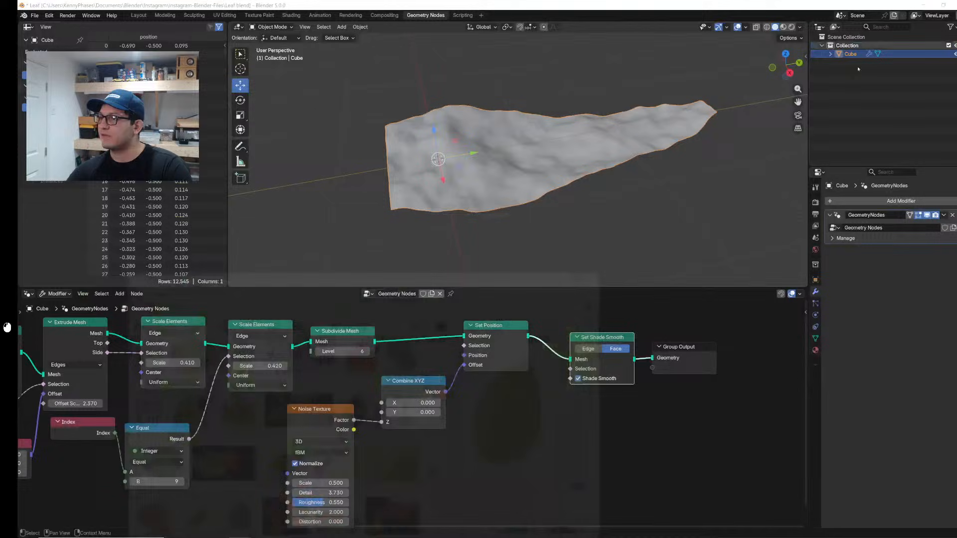
left_click(925, 8)
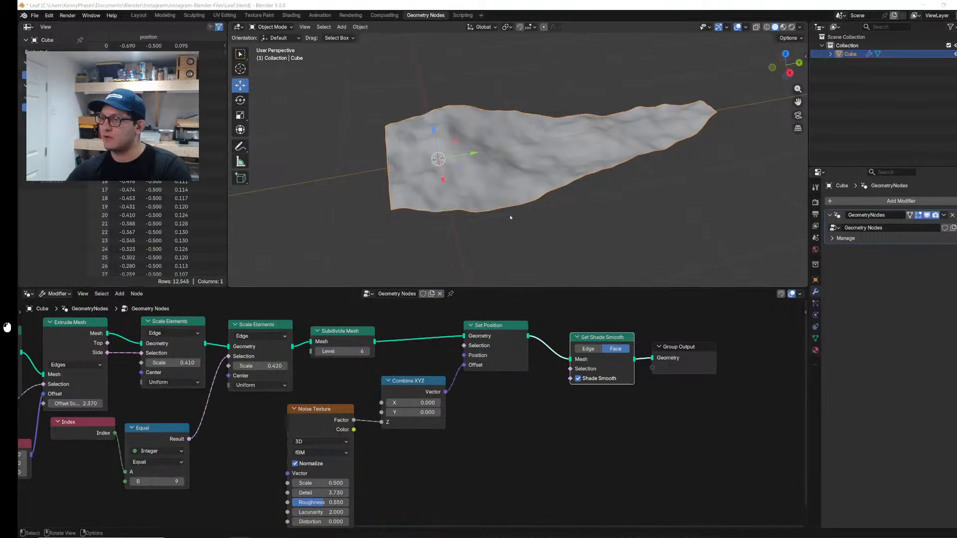
Step: Reshape the leaf tip by setting the last Scale Elements node's Scale to 0.160 and the preceding one's to 0.710
middle_click_drag(547, 194, 562, 233)
scroll(548, 209, "down", 5)
scroll(541, 196, "up", 3)
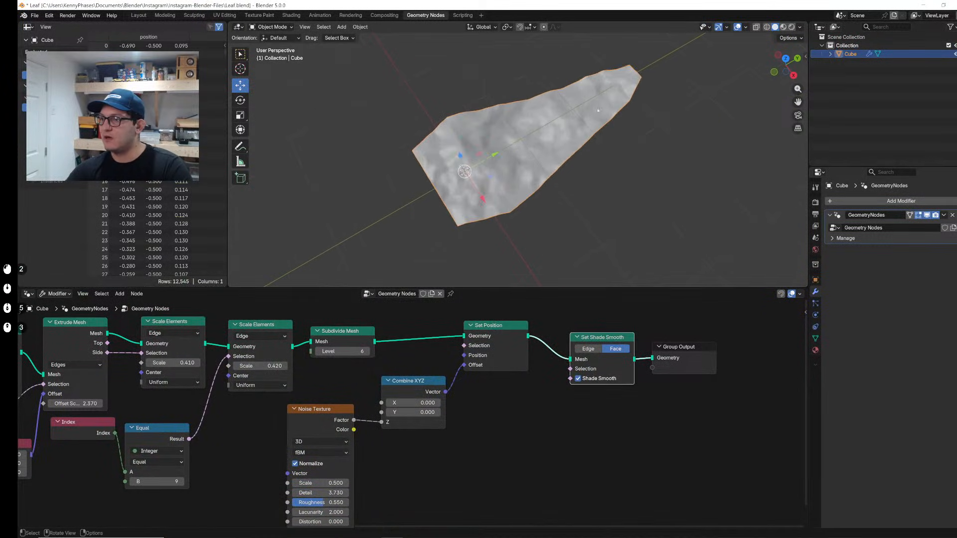
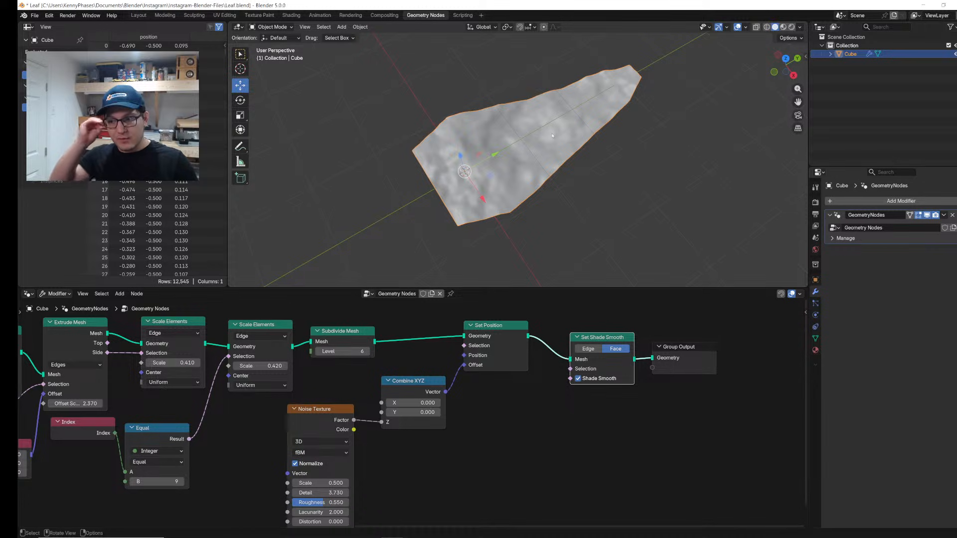
scroll(299, 349, "up", 2)
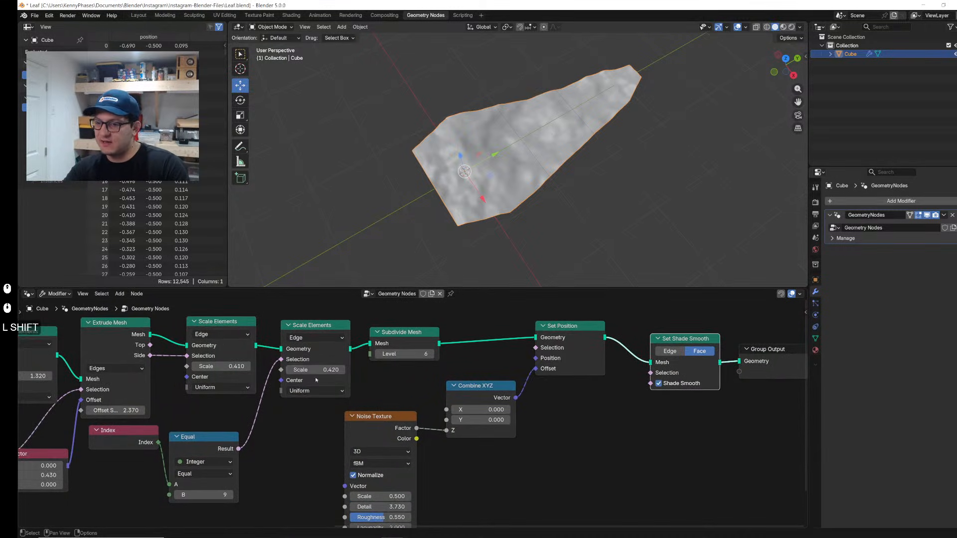
left_click_drag(315, 370, 294, 370, "shift")
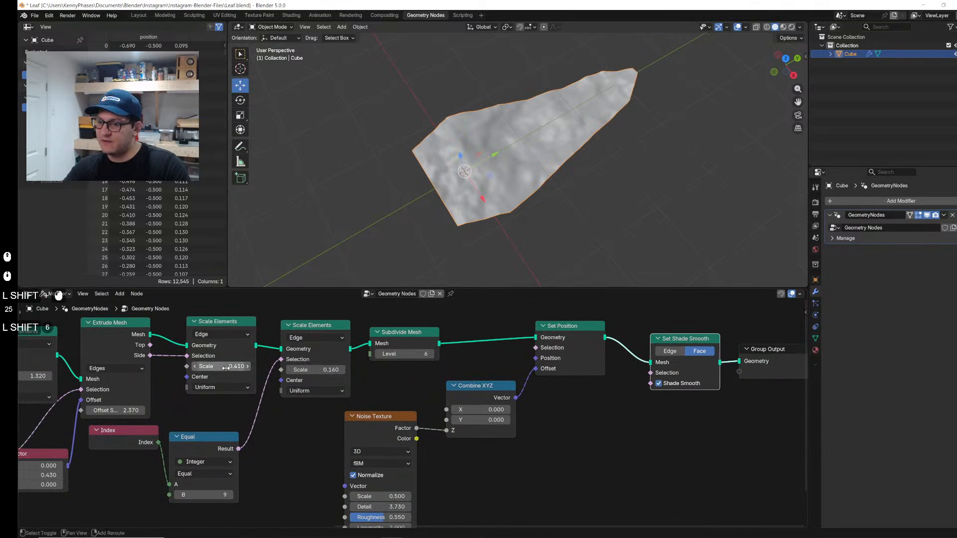
mouse_move(222, 367)
left_mouse_down("shift")
mouse_move(202, 366)
mouse_move(216, 366)
left_mouse_up("shift")
middle_click_drag(549, 130, 564, 175)
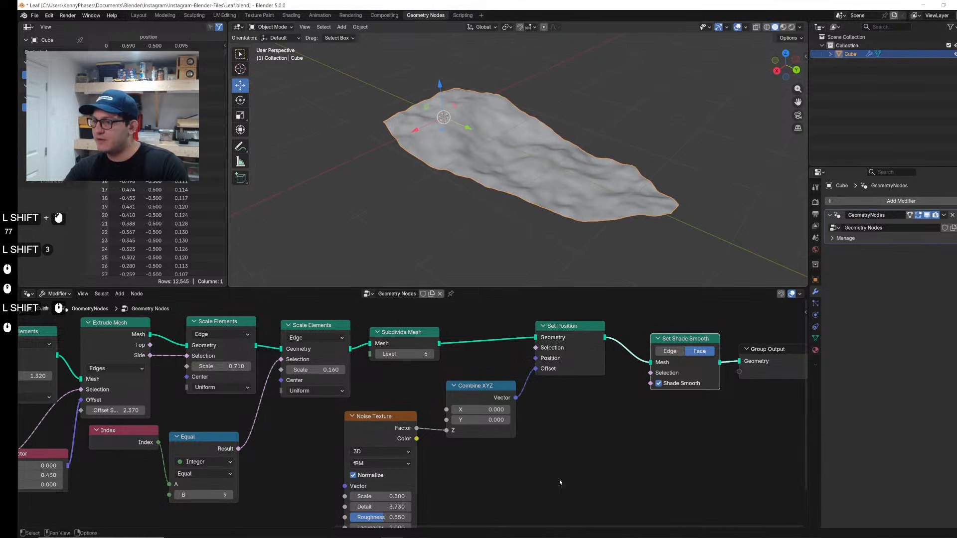
Step: Duplicate the Set Position node, insert the copy just before Set Shade Smooth, and save Leaf.blend
scroll(573, 448, "right", 10, "shift")
left_click_drag(514, 351, 597, 371)
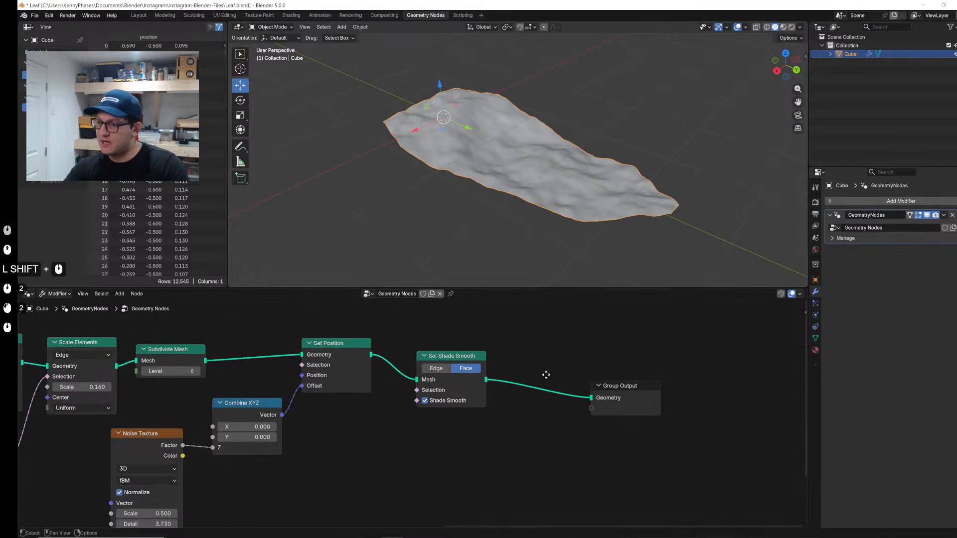
middle_click_drag(547, 375, 546, 384)
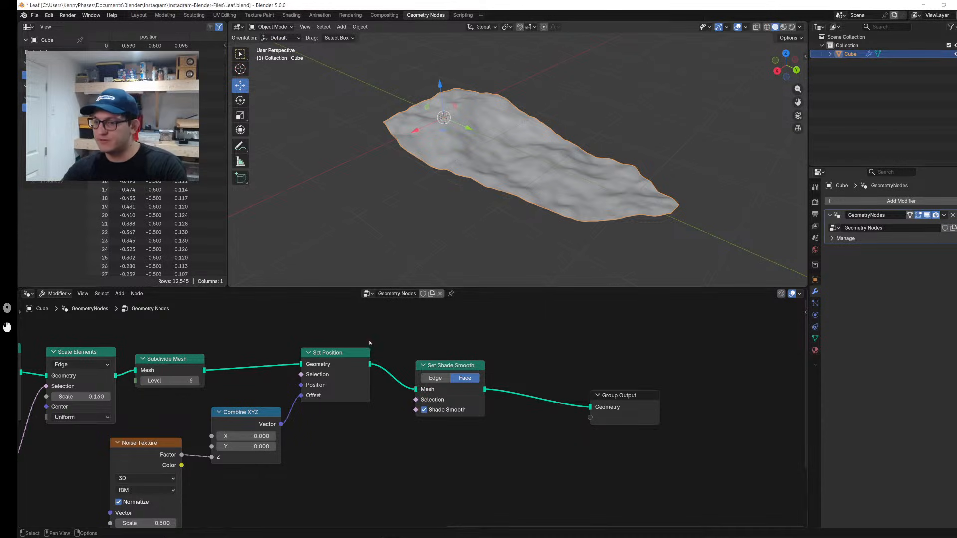
left_click(333, 352)
key("shift+d")
left_click(444, 317)
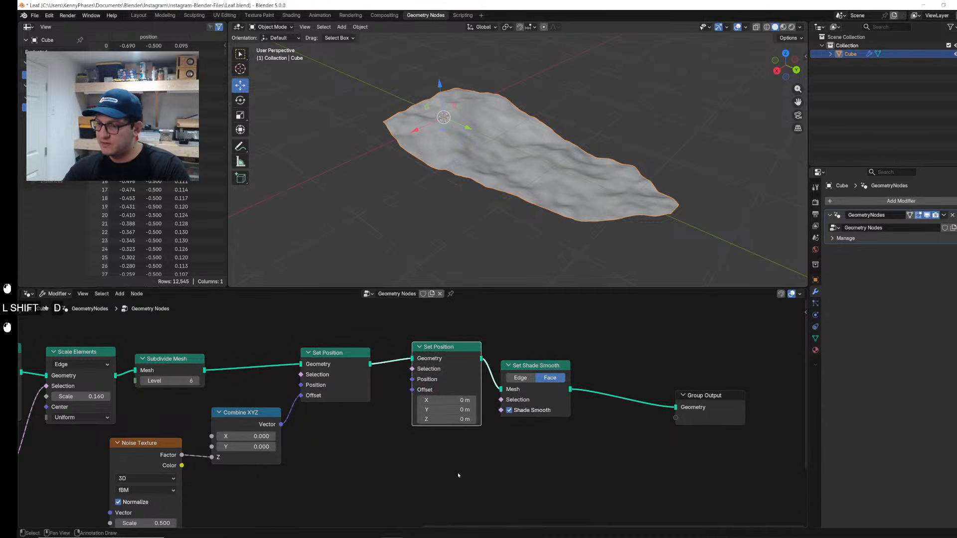
key("ctrl+s")
Step: Duplicate the Combine XYZ node and add a Wave Texture node next to it
left_click(249, 455)
key("shift+d")
left_click(354, 475)
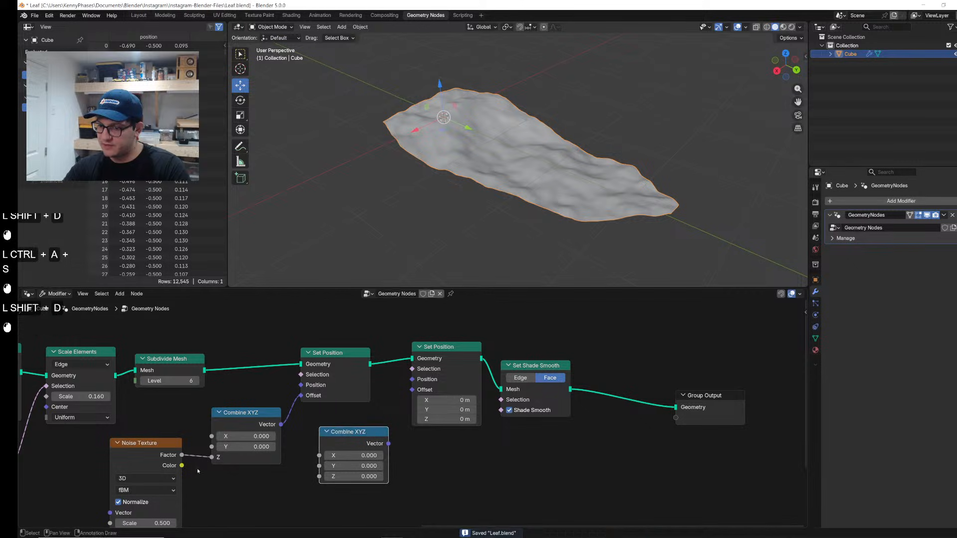
middle_click_drag(252, 455, 255, 431)
key("shift+a")
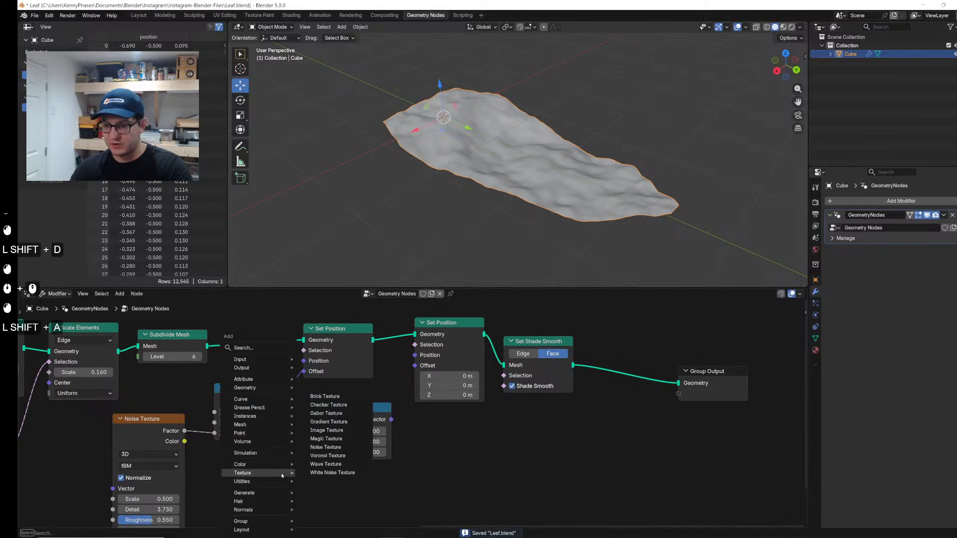
type("wave")
key("Return")
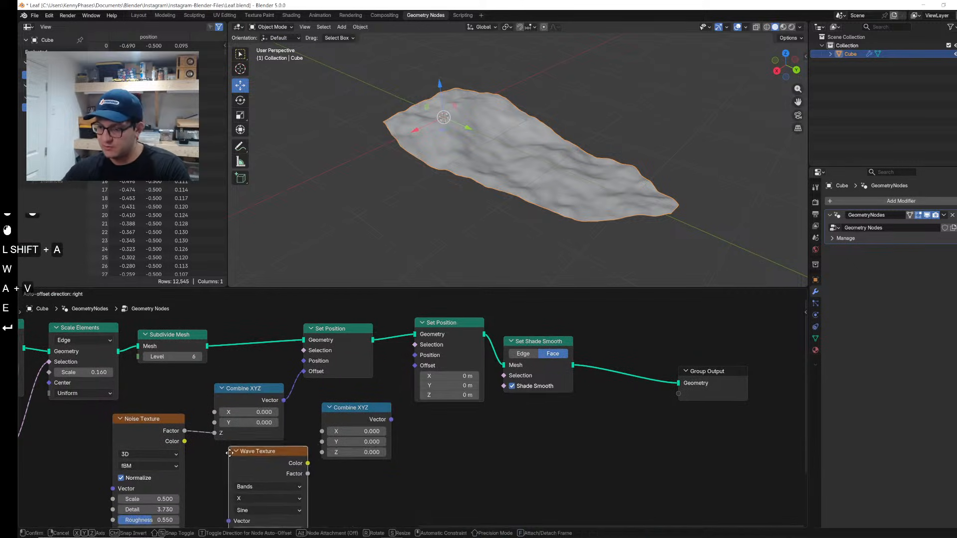
left_click(230, 454)
Step: Connect the Wave Texture's Factor to the new Combine XYZ's Z and its Vector to the second Set Position's Offset
left_click_drag(391, 419, 415, 365)
middle_click_drag(434, 438, 500, 403)
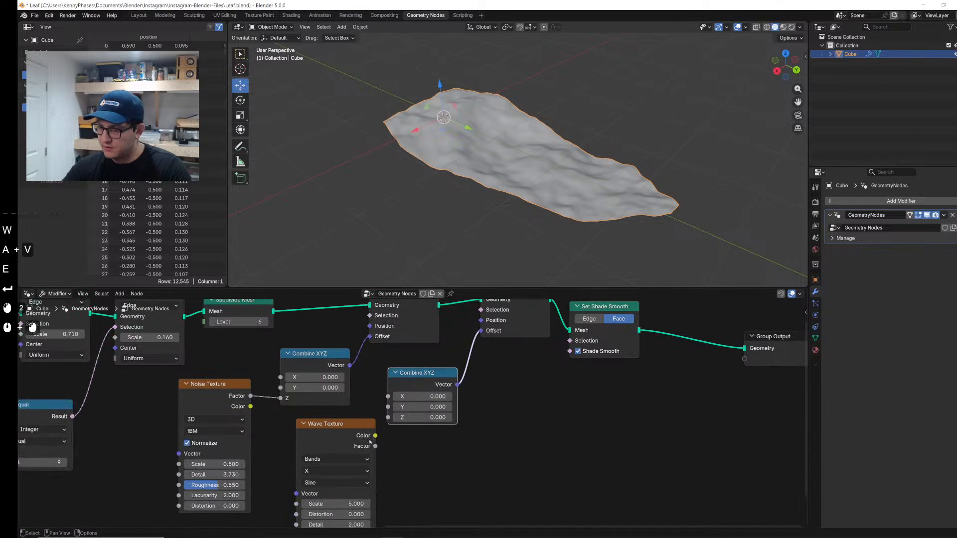
left_click_drag(369, 444, 388, 418)
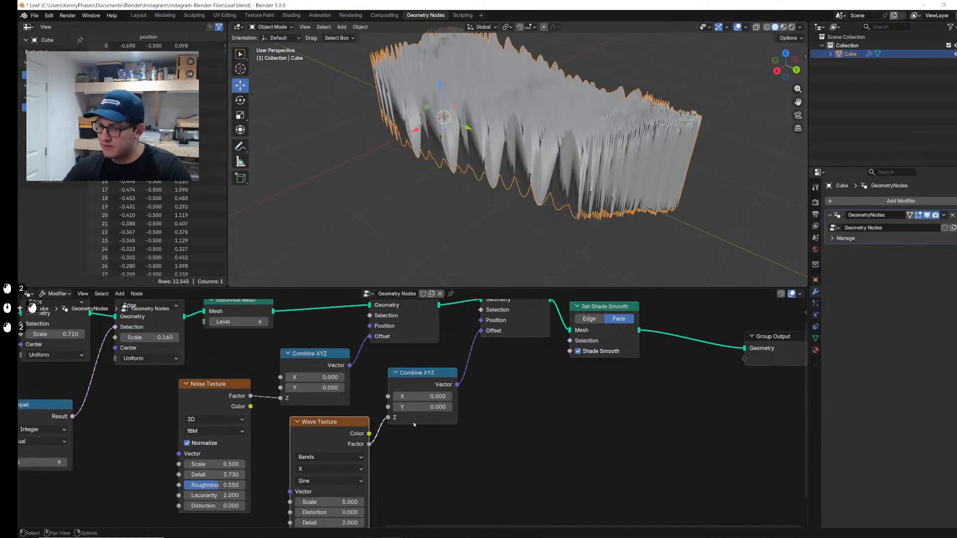
Step: Set the Wave Texture's Scale to 0.870, Detail Roughness to 0.000 and bands direction to Y
middle_click_drag(414, 424, 426, 386)
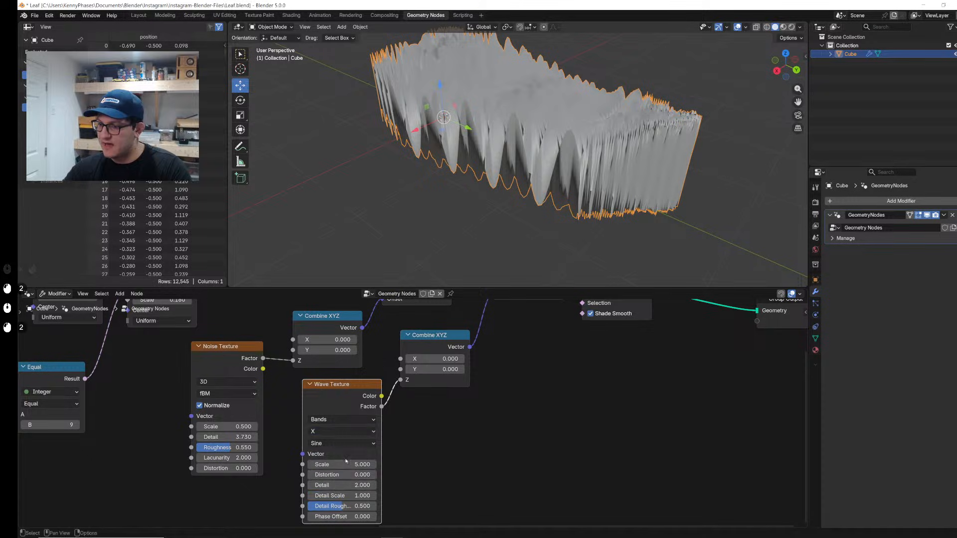
left_click_drag(346, 461, 369, 461, "shift")
middle_click_drag(698, 160, 676, 160)
left_click_drag(352, 506, 311, 506, "shift")
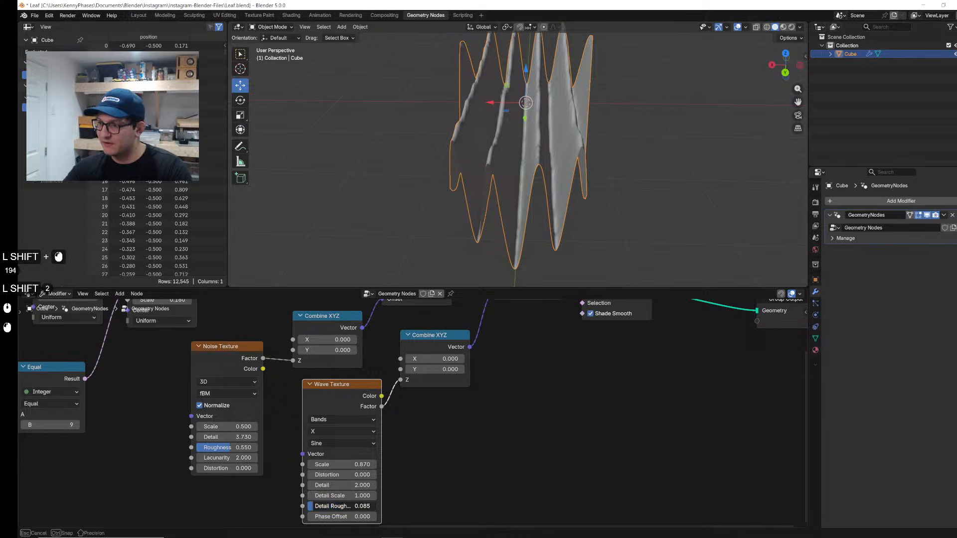
left_click(343, 432)
left_click(343, 443)
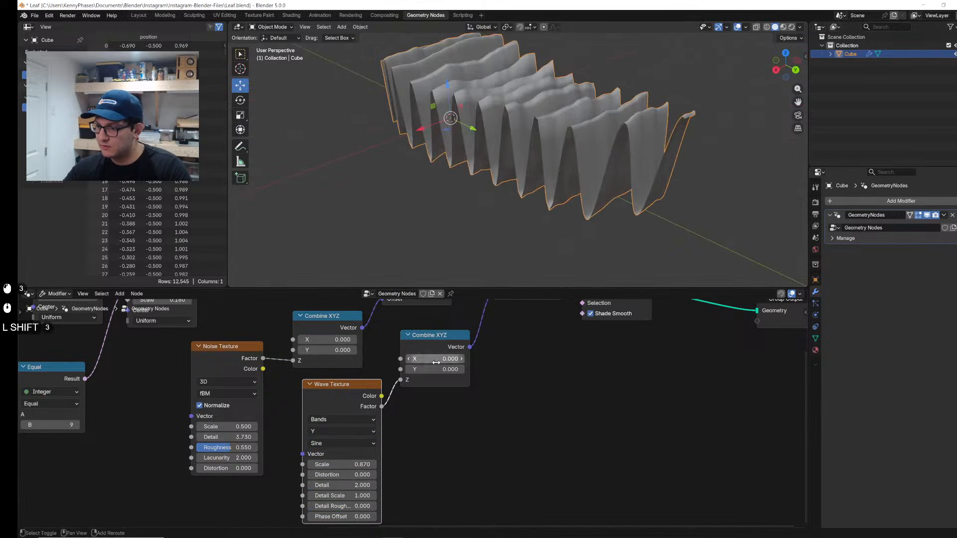
Step: Reduce the Wave Texture's Scale to -0.030 for a gentle lengthwise bend in the leaf
left_click_drag(346, 460, 309, 459, "shift")
middle_click_drag(576, 205, 647, 212)
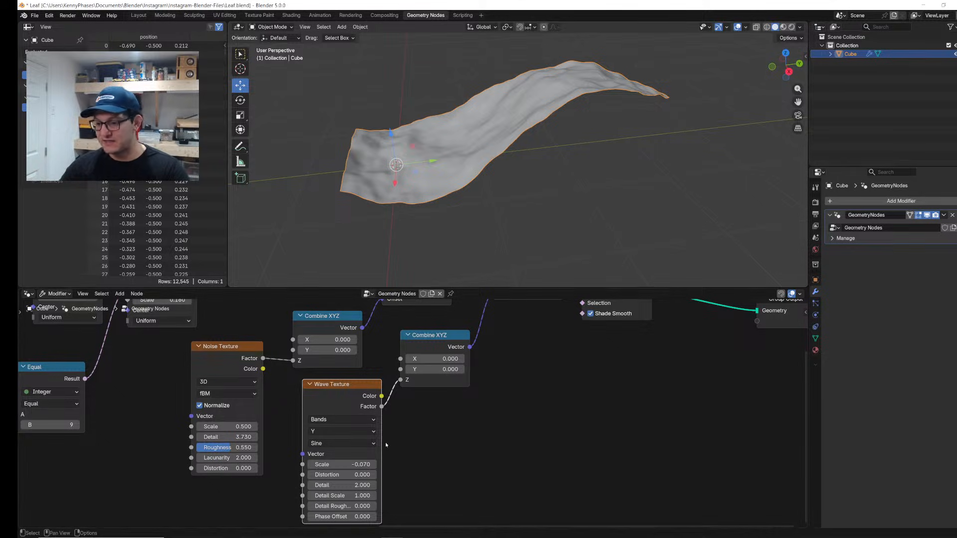
middle_click_drag(543, 276, 587, 193)
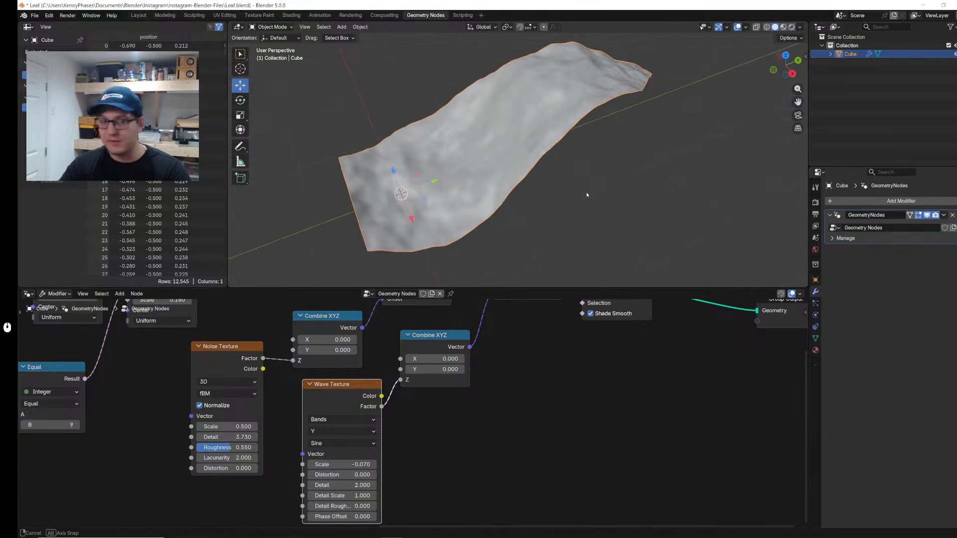
middle_click_drag(472, 390, 474, 410)
left_click(353, 485)
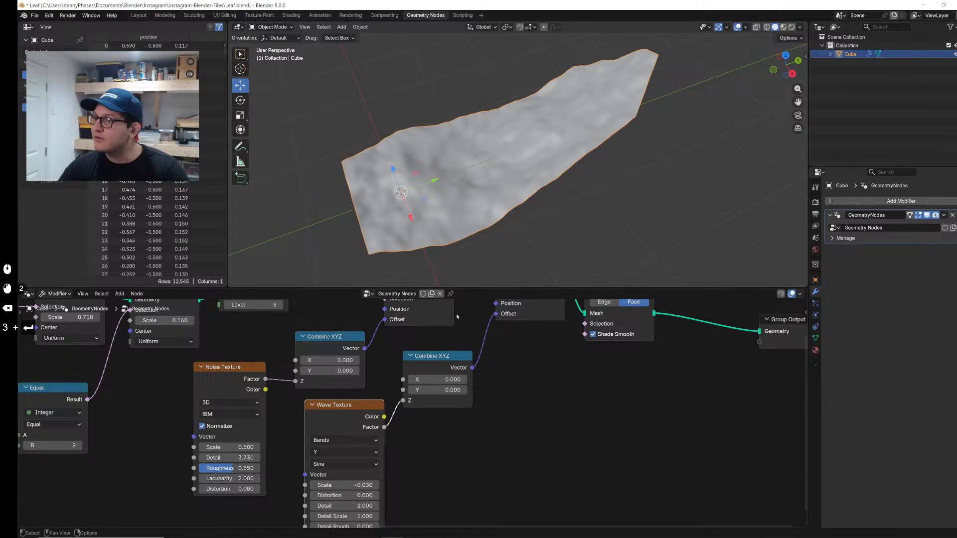
middle_click_drag(406, 169, 413, 145)
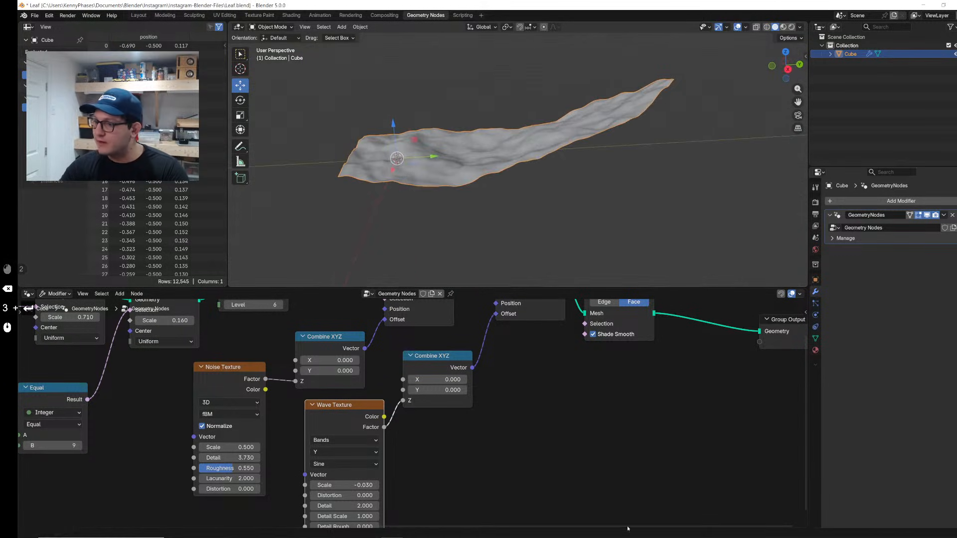
Step: Duplicate the second Set Position node and insert the copy before Set Shade Smooth
middle_click_drag(509, 400, 419, 451)
left_click(449, 349)
key("shift+d")
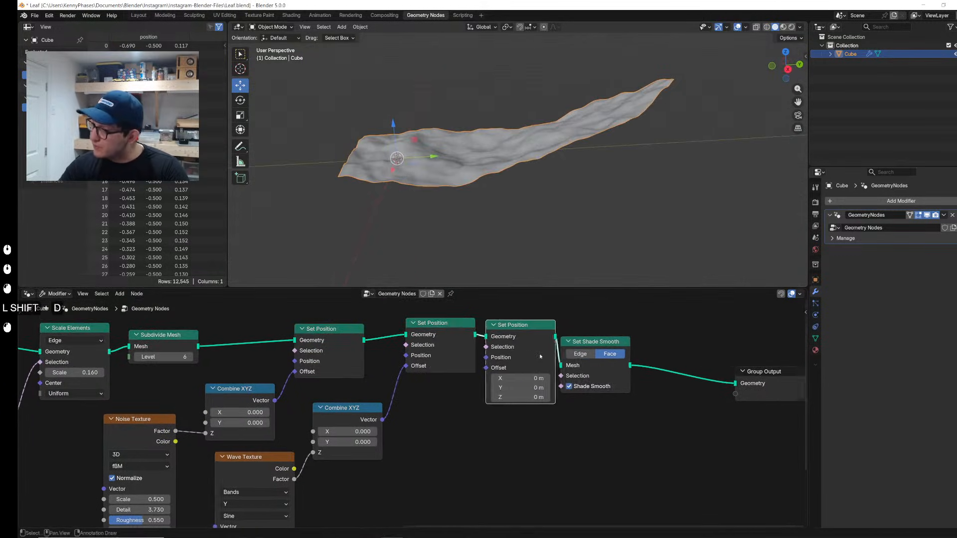
left_click(539, 356)
Step: Duplicate the Wave Texture with its Combine XYZ and connect the copy's Vector to the third Set Position's Offset
left_click(349, 408)
left_click(264, 463, "shift")
key("shift+d")
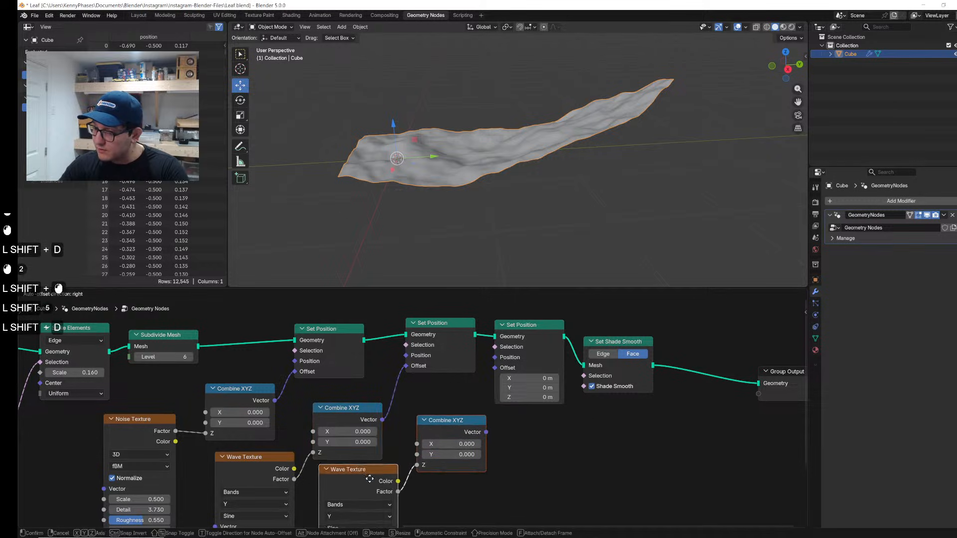
left_click(376, 482)
left_click_drag(493, 435, 494, 424)
left_click_drag(500, 372, 500, 372)
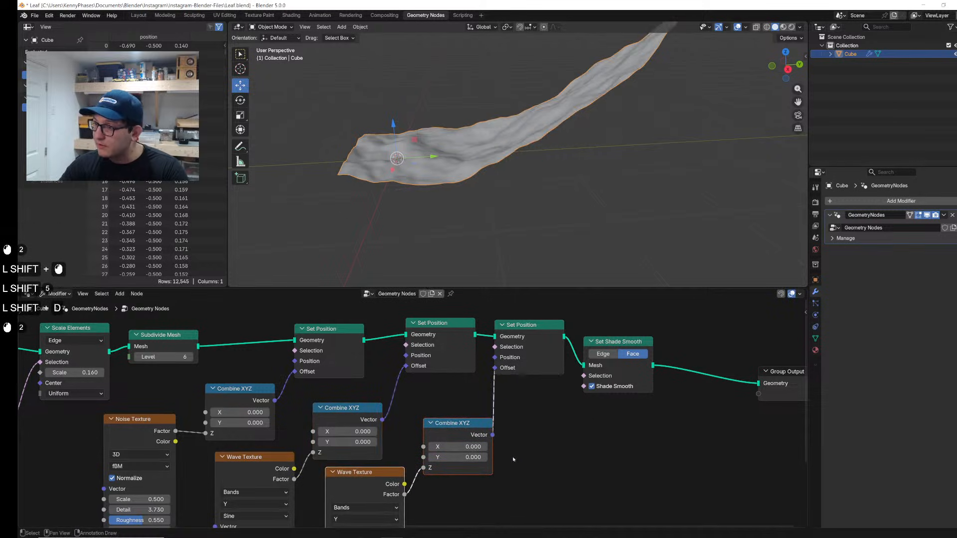
Step: Try the Z and Diagonal bands directions on the duplicated Wave Texture
middle_click_drag(513, 457, 494, 364)
left_click(362, 435)
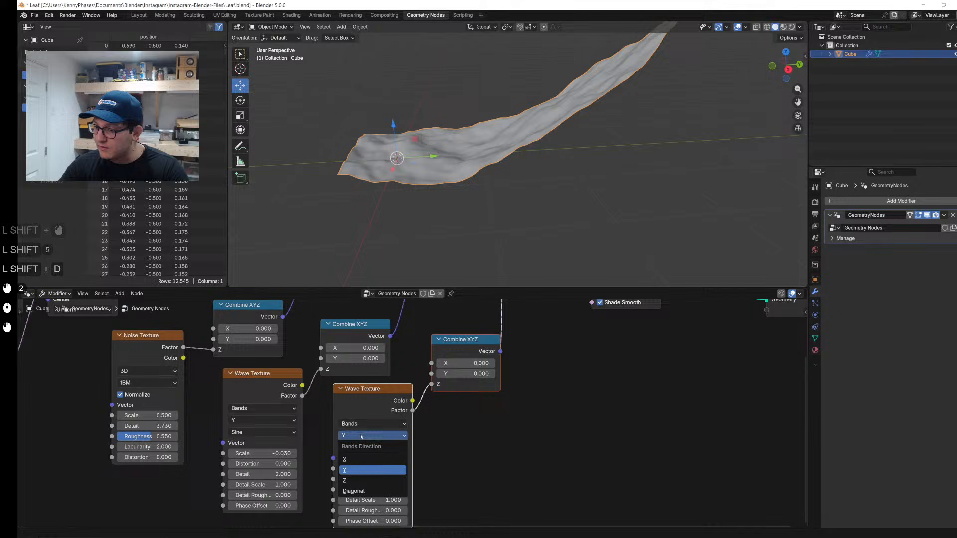
left_click(365, 481)
left_click(364, 436)
left_click(364, 491)
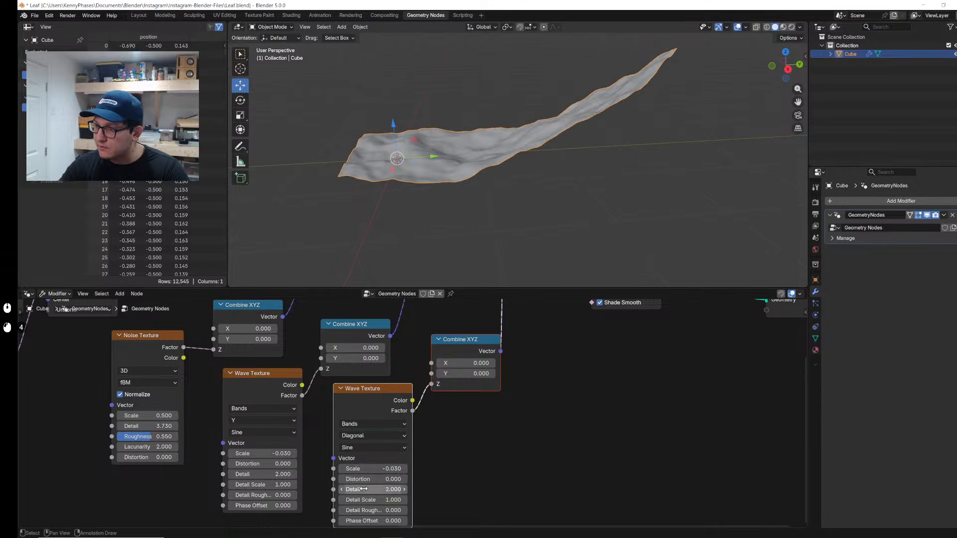
left_click(364, 436)
left_click(363, 481)
Step: Try the Rings wave type on the duplicated Wave Texture with Scale 0.450 in the X and Z directions
left_click(362, 424)
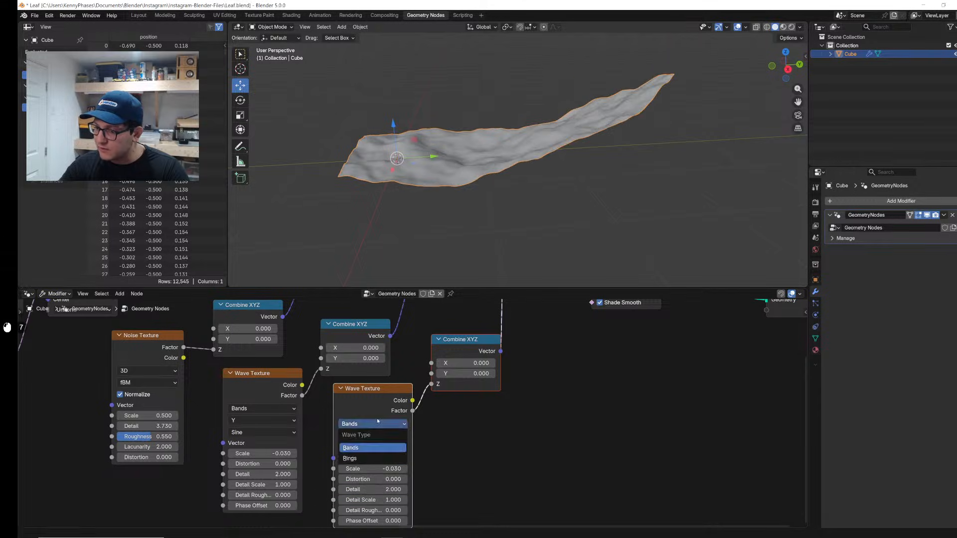
left_click(368, 458)
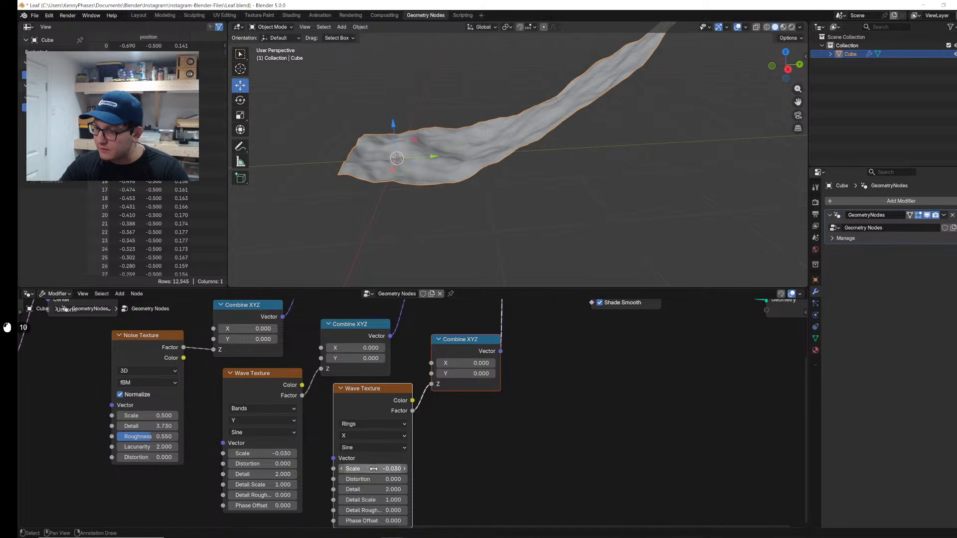
mouse_move(373, 468)
left_mouse_down("shift")
mouse_move(398, 469)
mouse_move(373, 469)
left_mouse_up("shift")
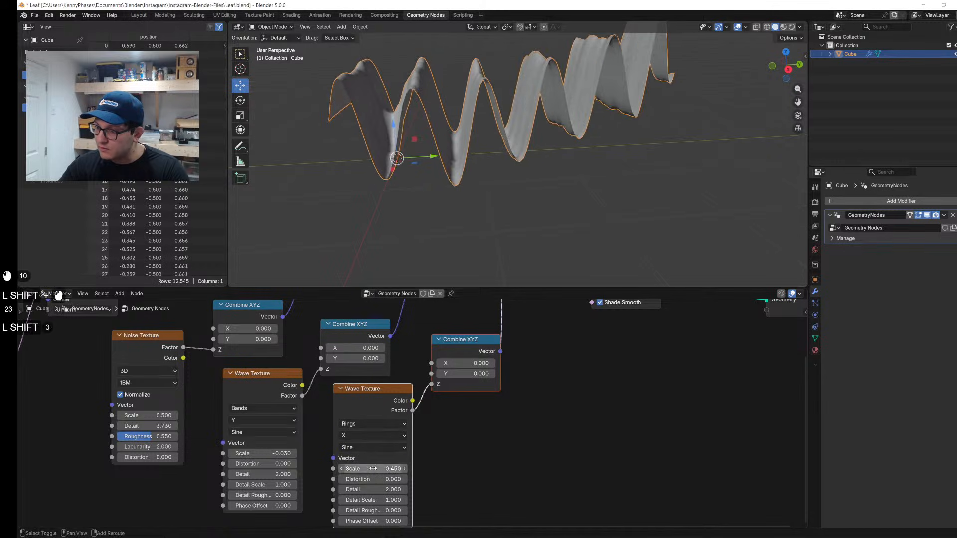
left_click(372, 436)
left_click(369, 481)
scroll(478, 227, "down", 3)
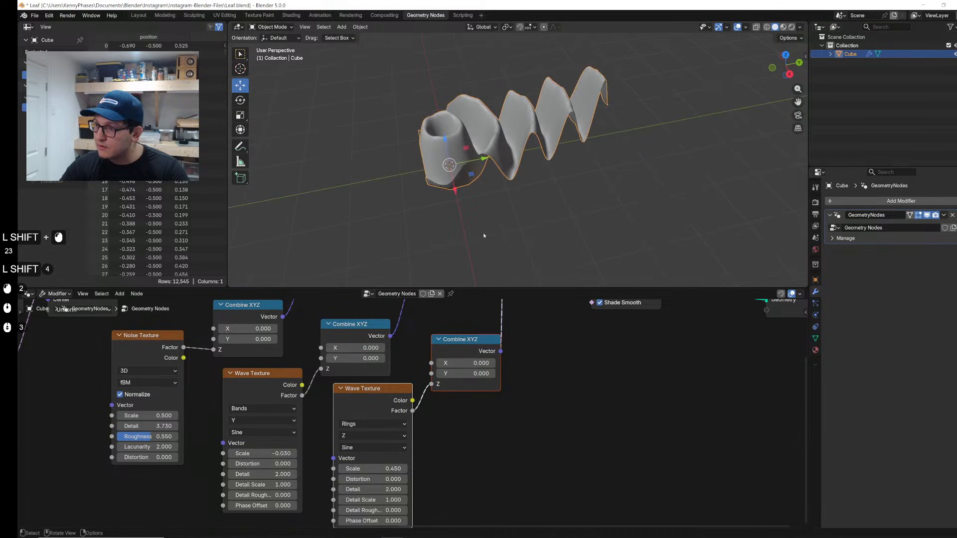
middle_click_drag(484, 233, 519, 232)
Step: Set the duplicated Wave Texture to Bands in the X direction with a Scale of 0.100
left_click(381, 430)
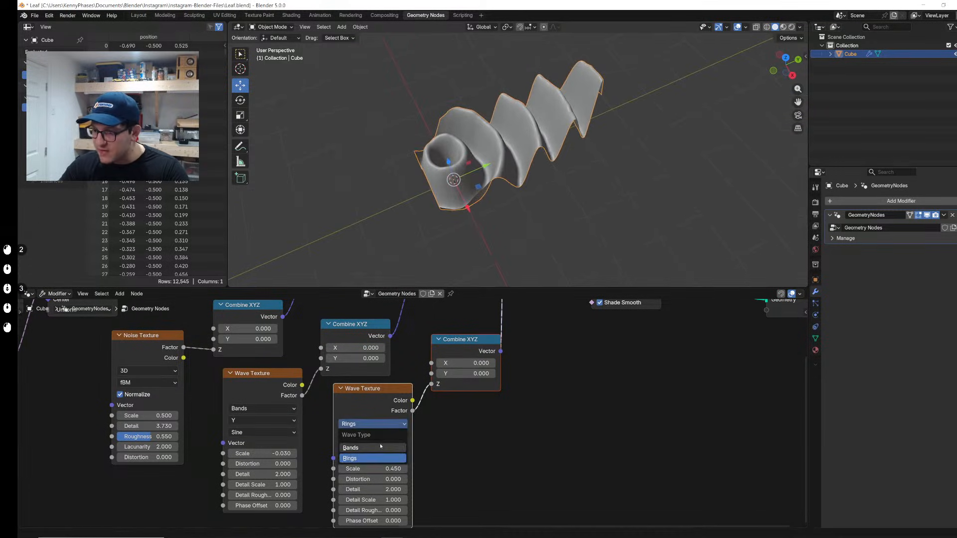
left_click(381, 448)
left_click(361, 438)
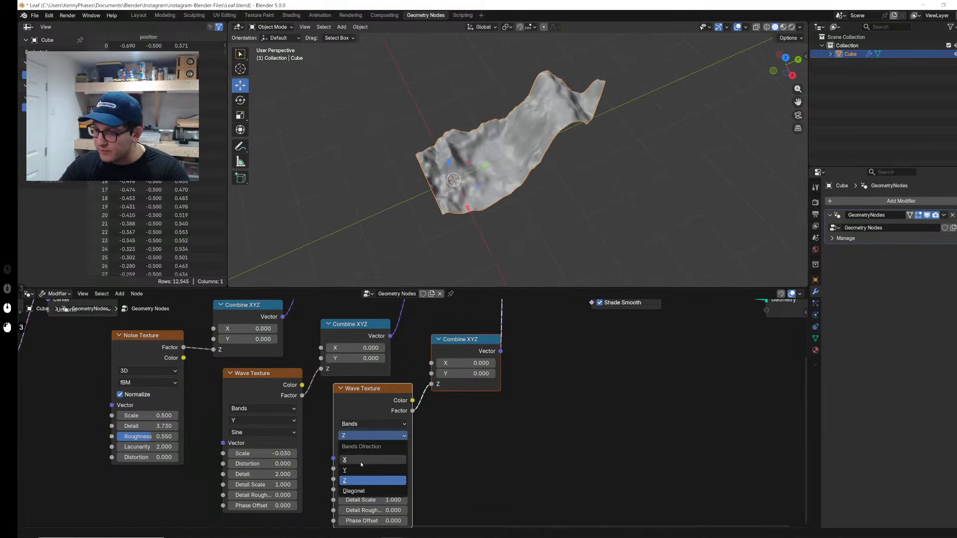
left_click(369, 459)
middle_click_drag(474, 165, 552, 113)
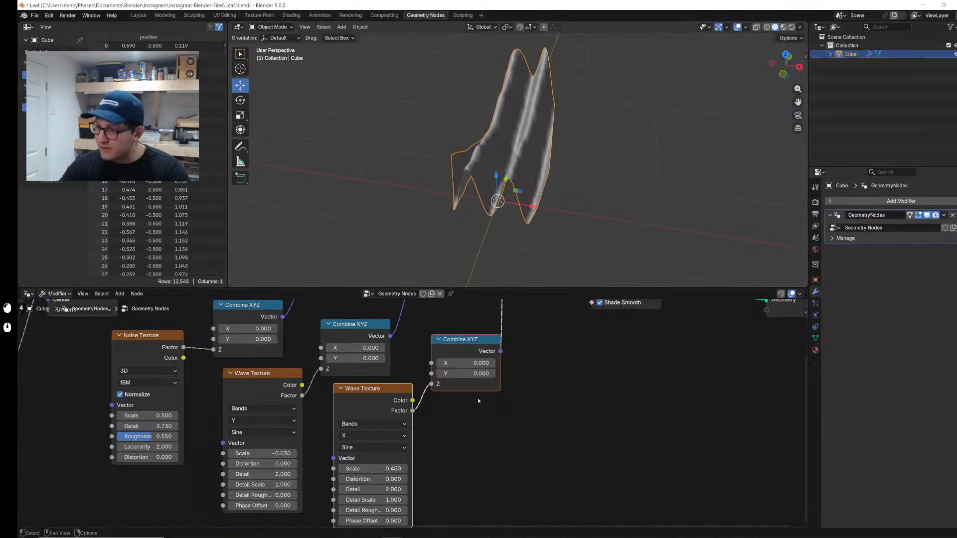
left_click(372, 469)
type(".1")
key("Return")
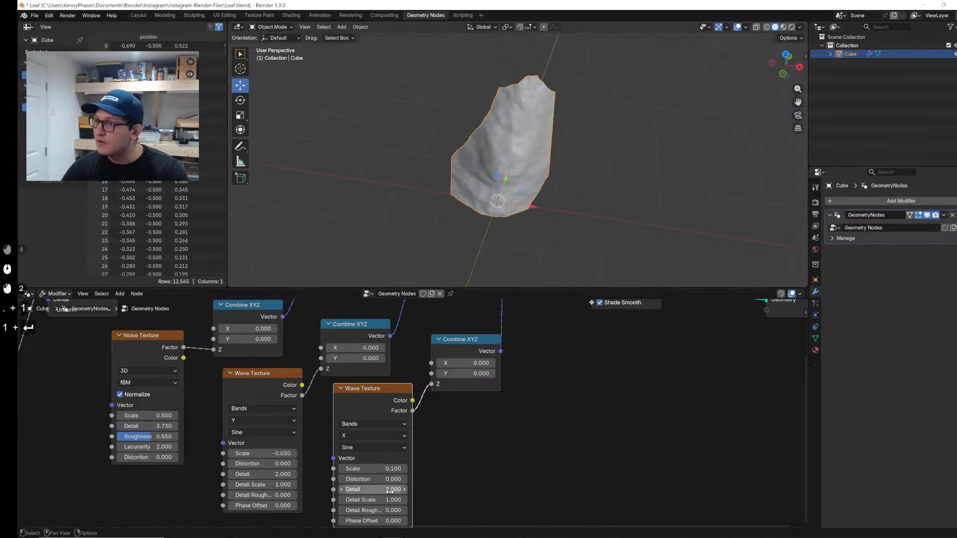
middle_click_drag(588, 164, 590, 145)
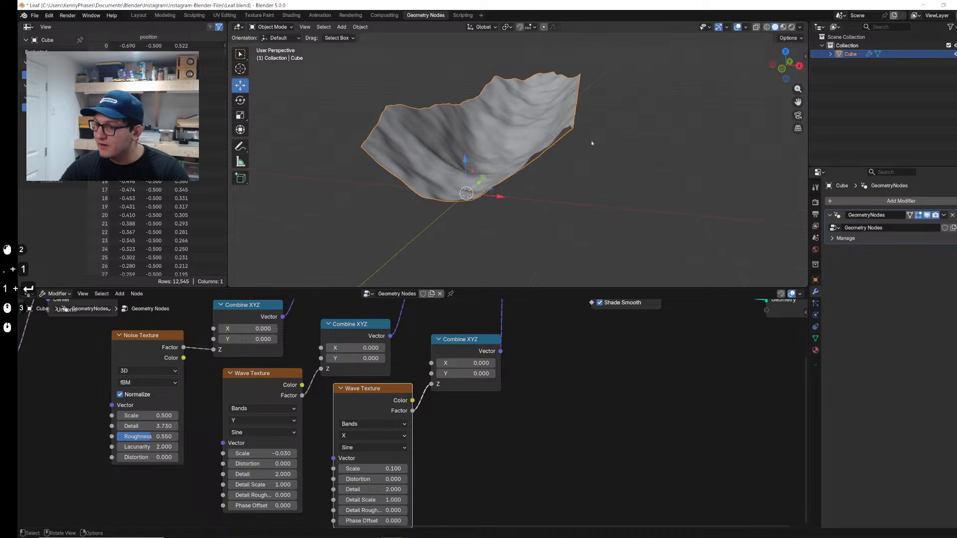
Step: Insert a Color Ramp between the second Wave Texture and its Combine XYZ, and move the white stop to position 0.036
scroll(538, 412, "down", 2)
scroll(538, 413, "up", 1, "shift")
key("shift+a")
type("color r")
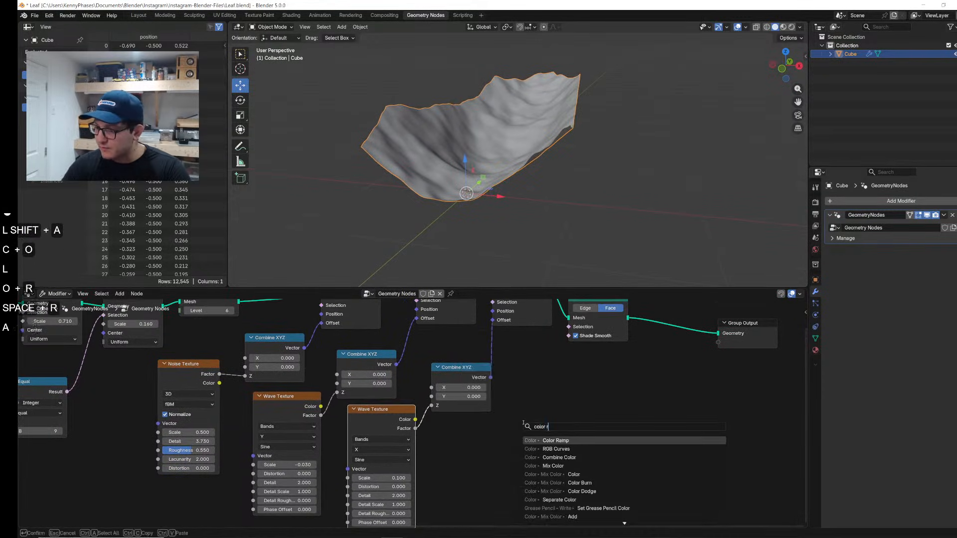
key("Return")
left_click(529, 406)
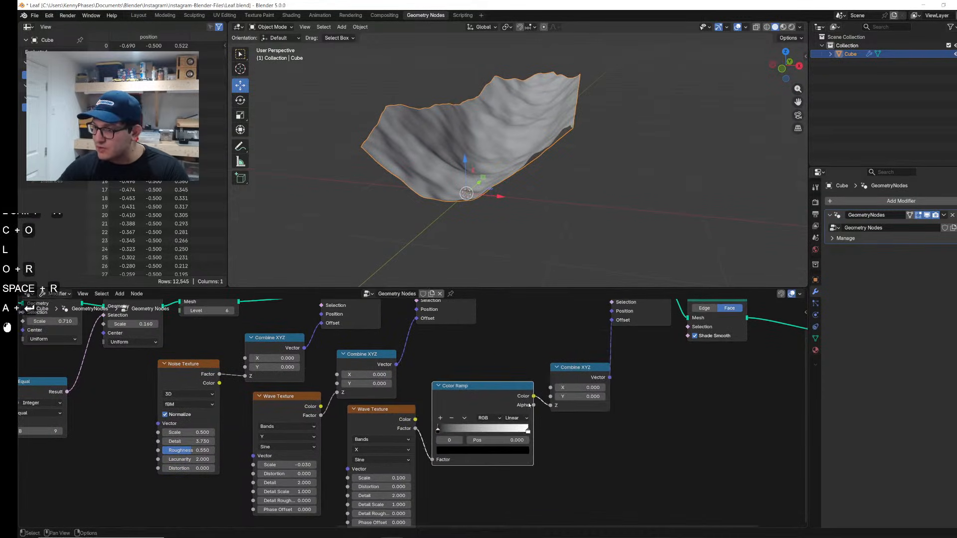
mouse_move(444, 435)
left_mouse_down()
mouse_move(517, 433)
mouse_move(430, 432)
left_mouse_up()
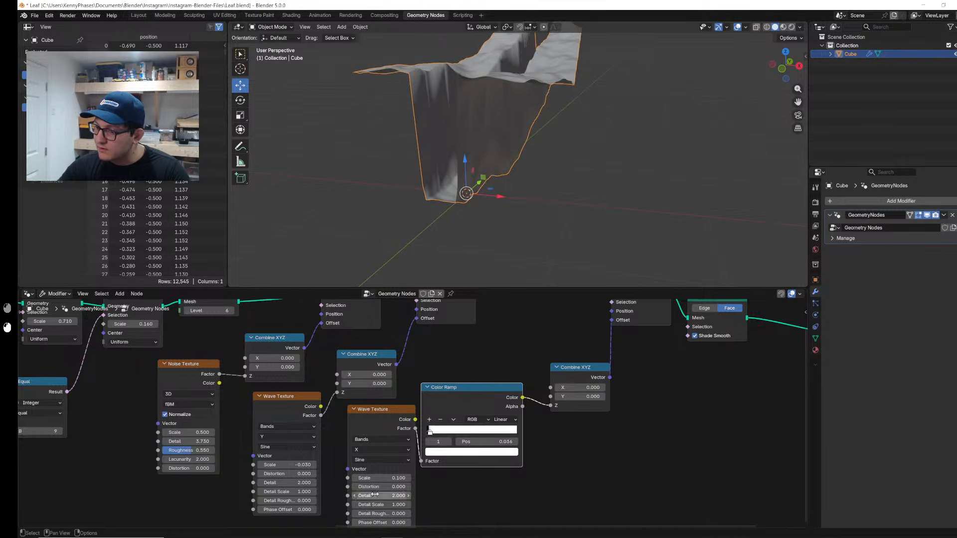
Step: Try a Scale of 0.020 on the second Wave Texture, then undo the change
double_click(391, 478)
type(".02")
key("Return")
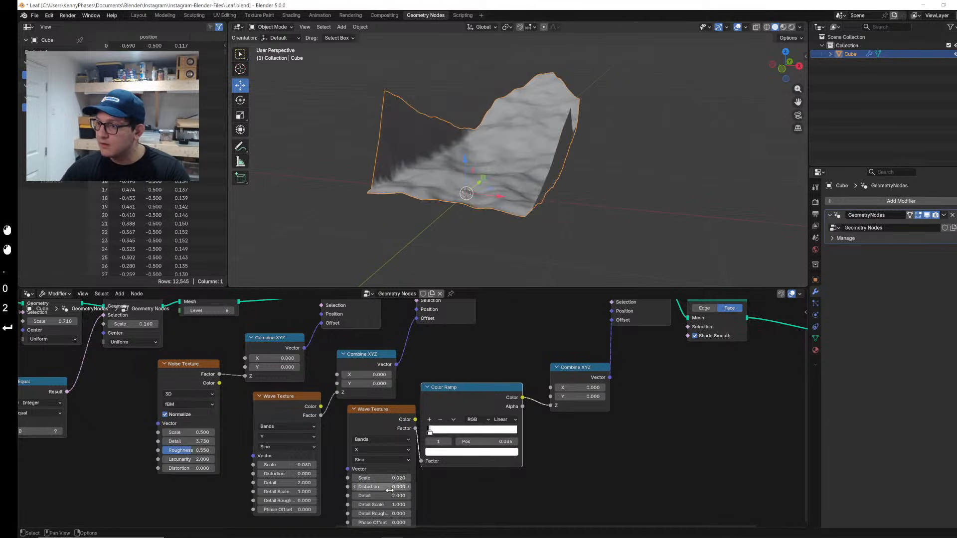
key("ctrl+z")
Step: Insert a vector Scale node between the last Combine XYZ and Set Position nodes, with its Scale set to 0.200
middle_click_drag(636, 447, 589, 460)
key("shift+a")
type("ve")
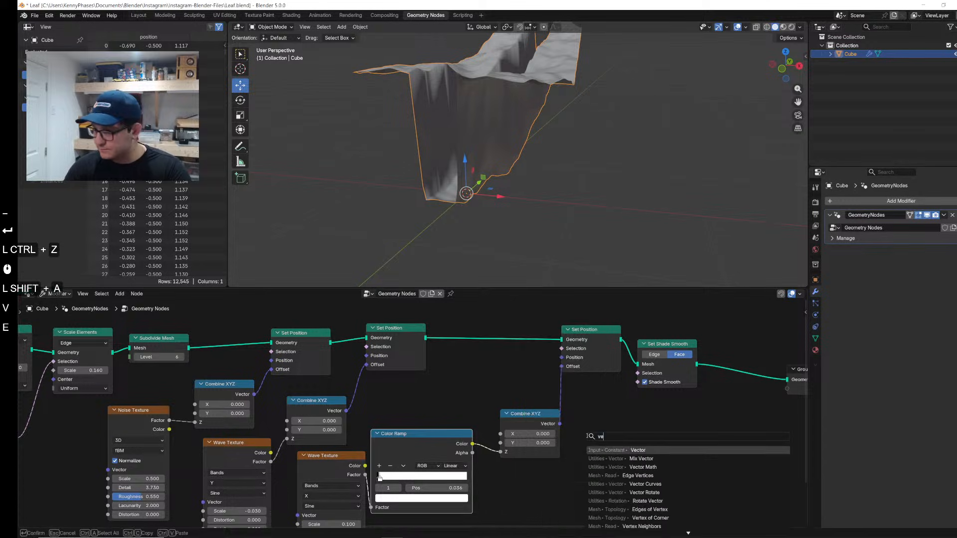
type("ctor scale")
key("Return")
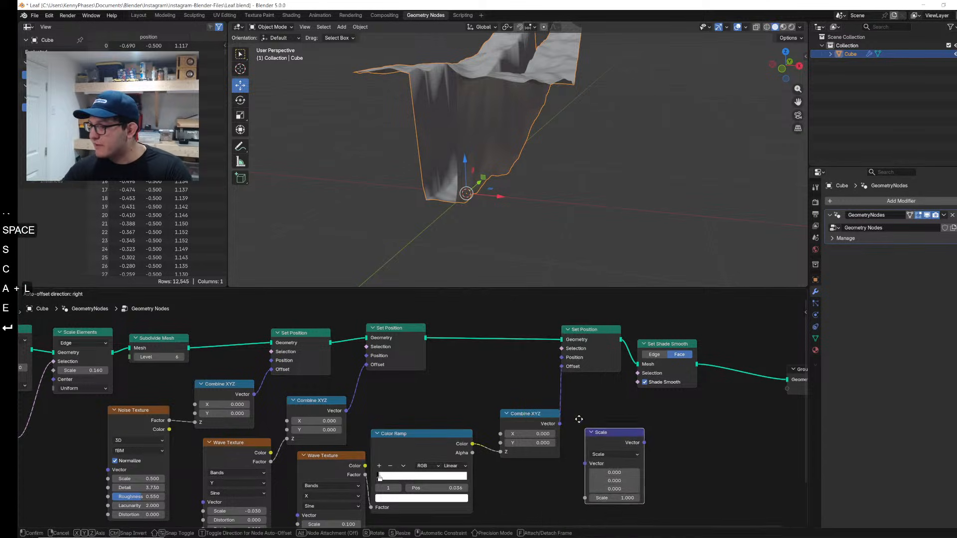
left_click(571, 369)
left_click(606, 423)
key("BackSpace")
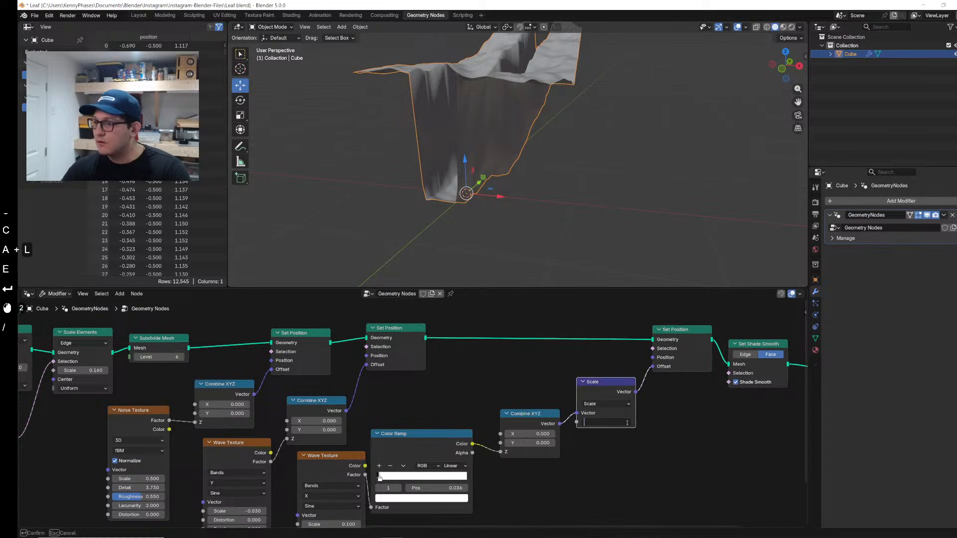
type(".2")
key("Return")
middle_click_drag(554, 150, 579, 197)
scroll(499, 471, "up", 2)
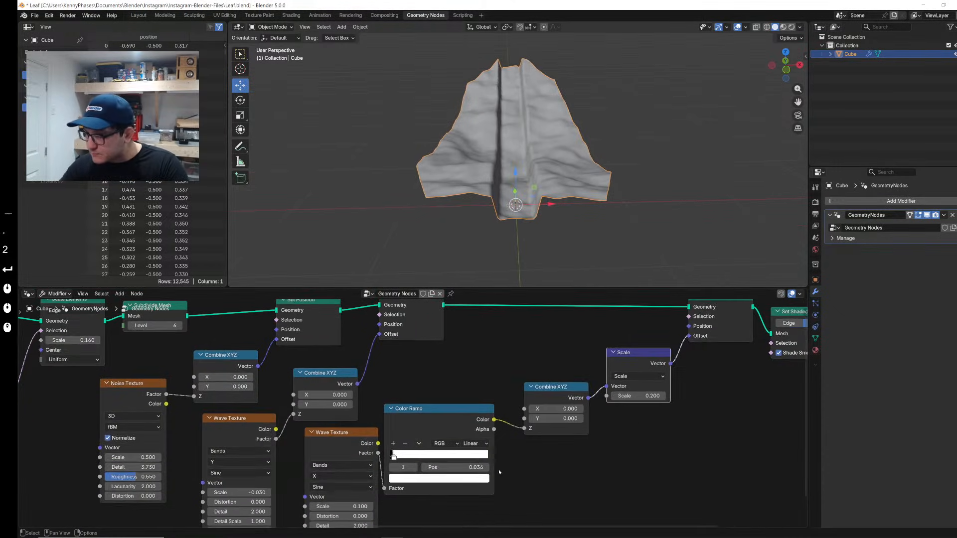
Step: Try the Color Ramp's white stop at position 0.080 with the vector Scale node at 0.100
left_click_drag(399, 455, 399, 457)
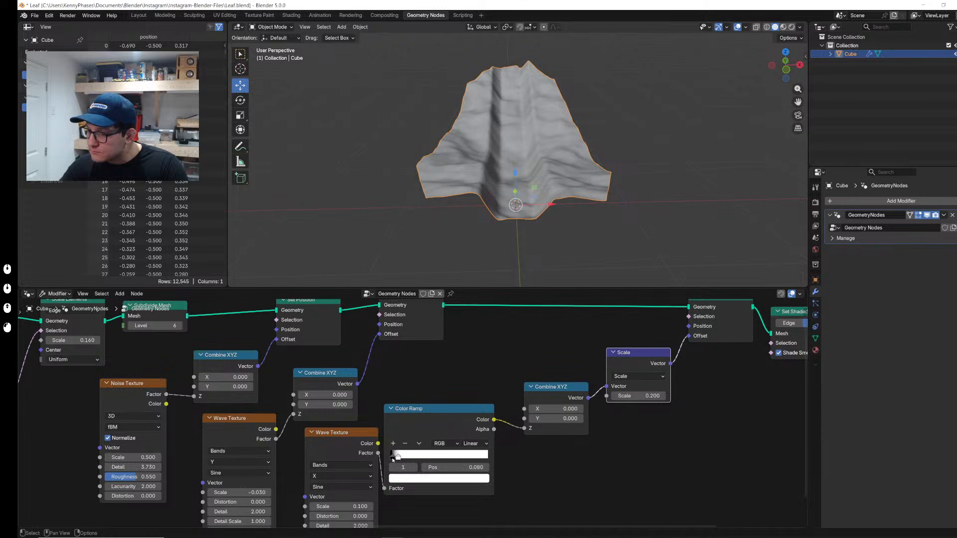
left_click(392, 458)
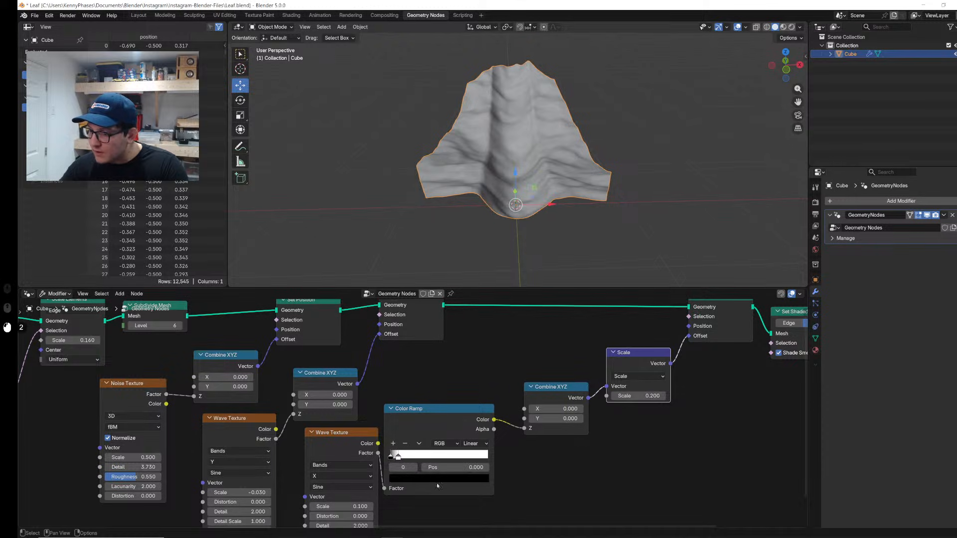
middle_click_drag(438, 486, 432, 438)
double_click(640, 348)
type(".1")
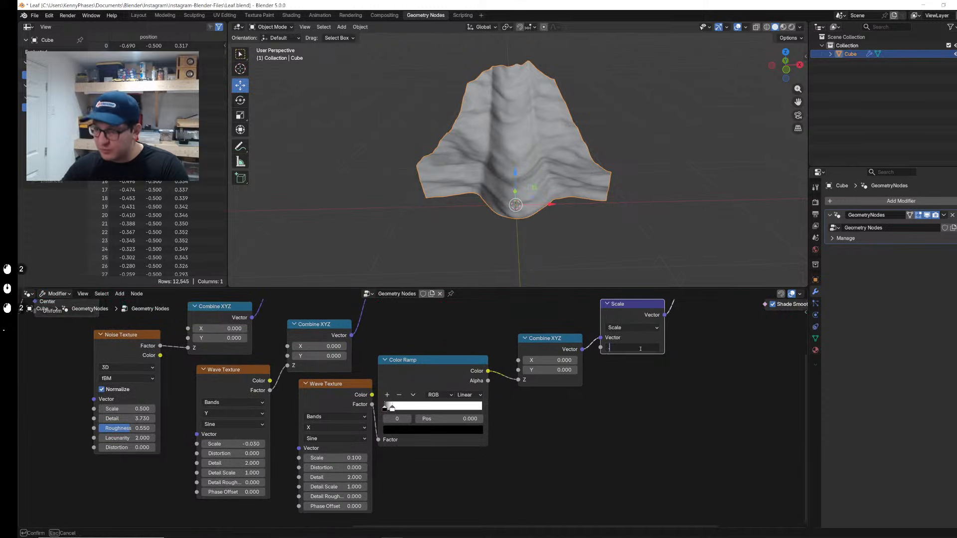
key("Return")
Step: Move the Color Ramp's white stop to position 0.003 and set the second Wave Texture's Scale to 0.050
scroll(588, 411, "up", 4)
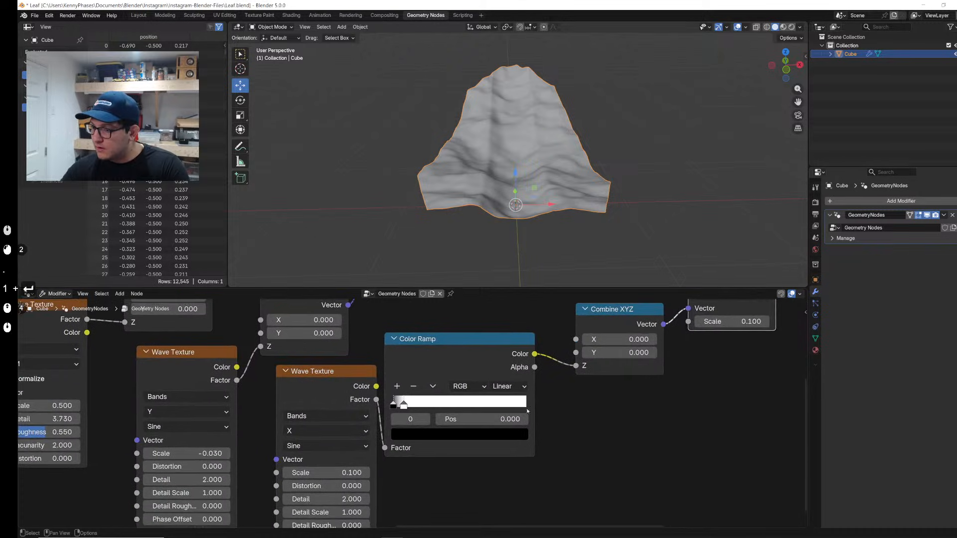
left_click_drag(447, 400, 437, 400)
middle_click_drag(423, 174, 568, 170)
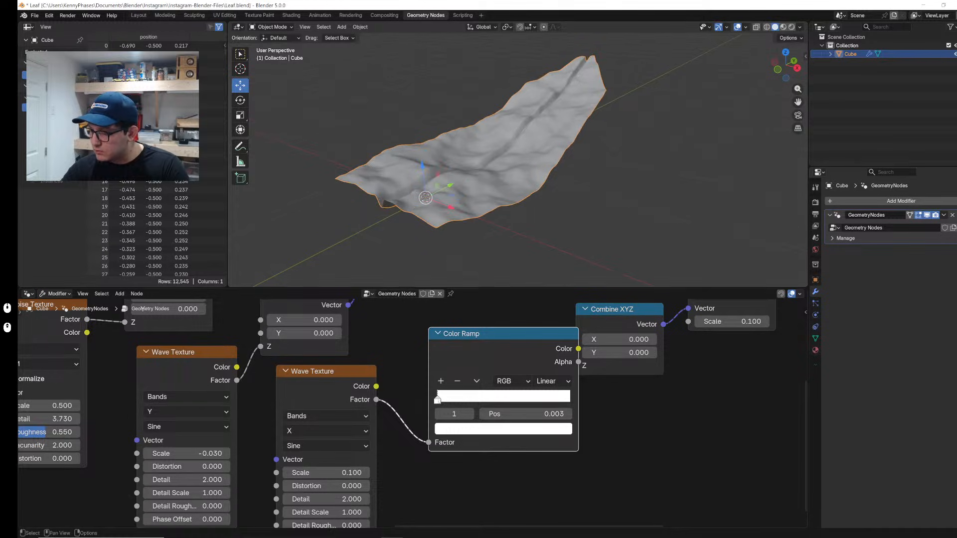
double_click(341, 464)
type(".0")
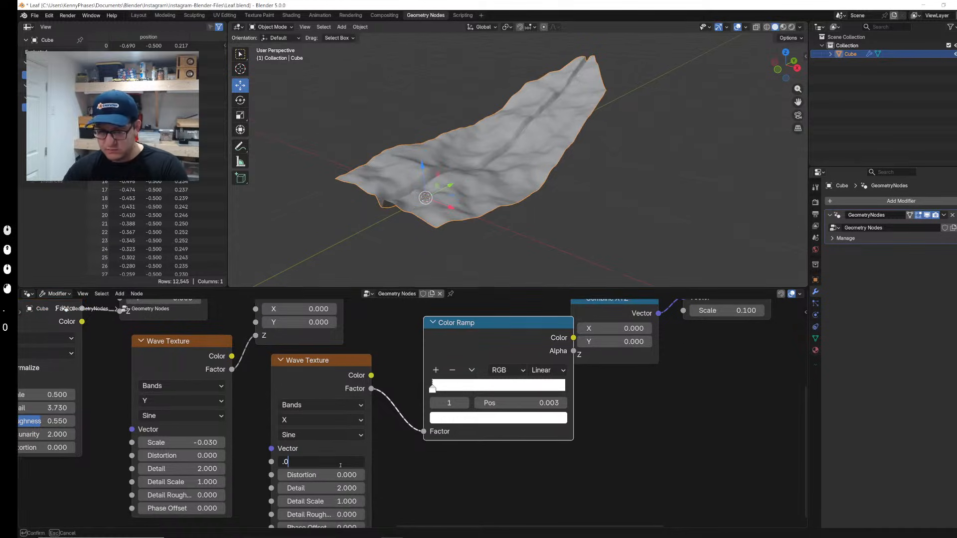
type("5")
key("Return")
Step: Set the vector Scale node's Scale to 0.050 and inspect the leaf from the side
middle_click_drag(742, 397, 634, 446)
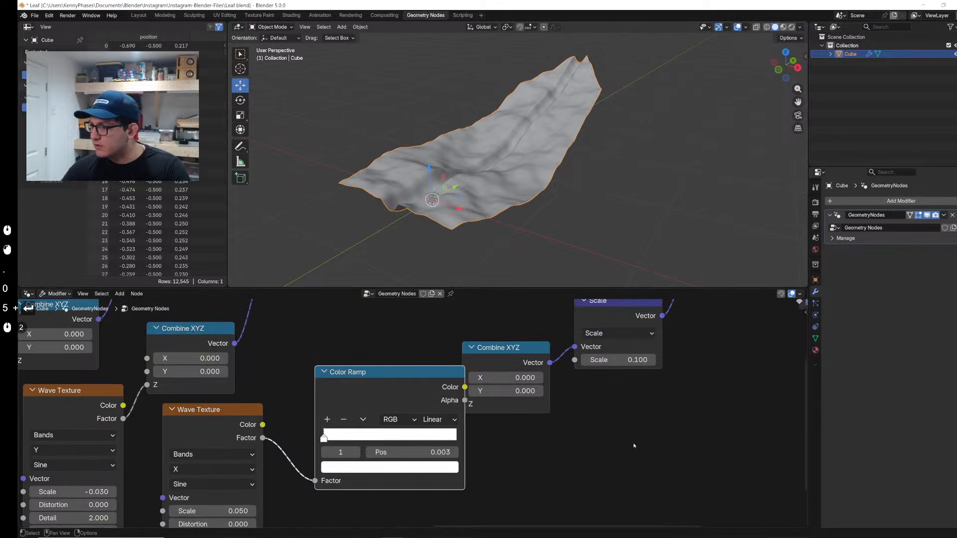
double_click(630, 360)
type(".05")
key("Return")
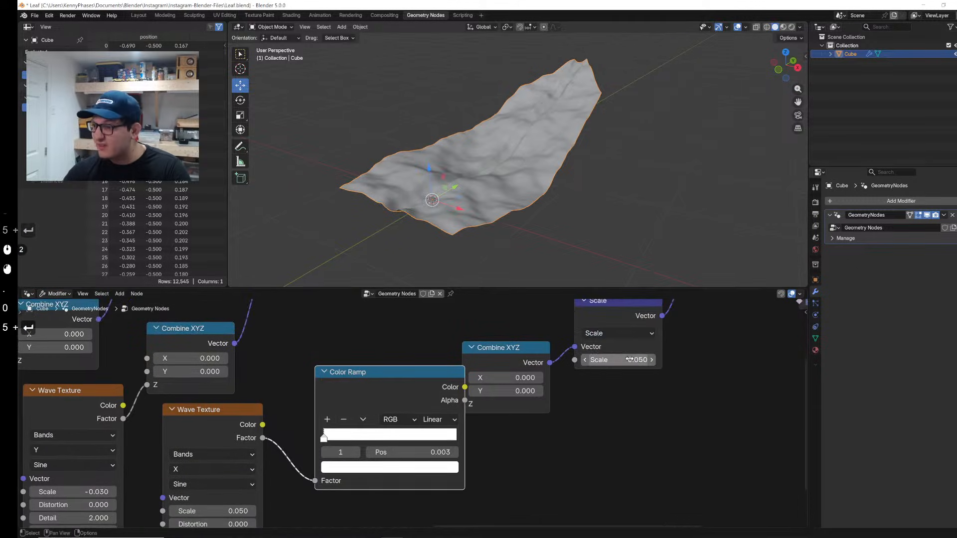
middle_click_drag(627, 204, 522, 170)
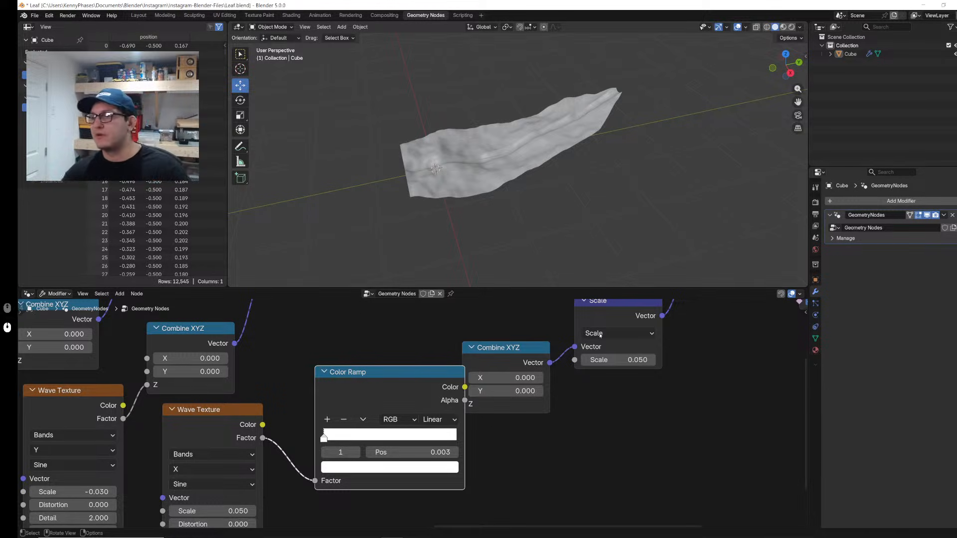
Step: Hide the finished leaf object in the viewport and save the file
scroll(600, 335, "down", 5)
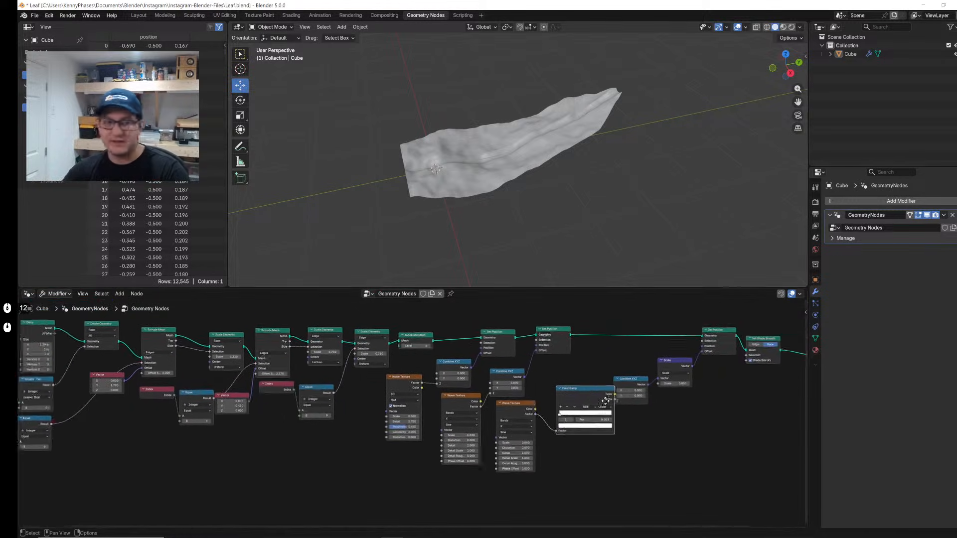
scroll(605, 401, "down", 4)
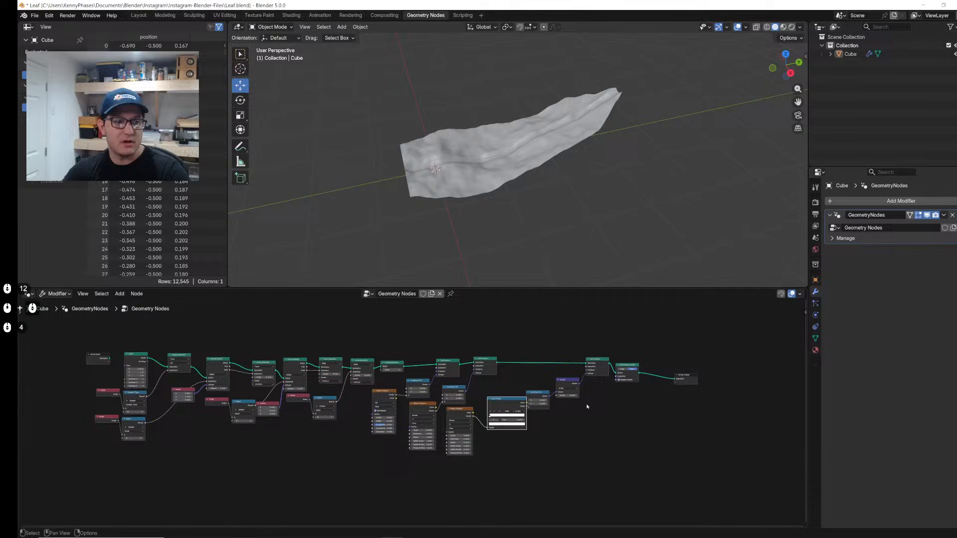
left_click(490, 137)
scroll(525, 185, "up", 3)
key("h")
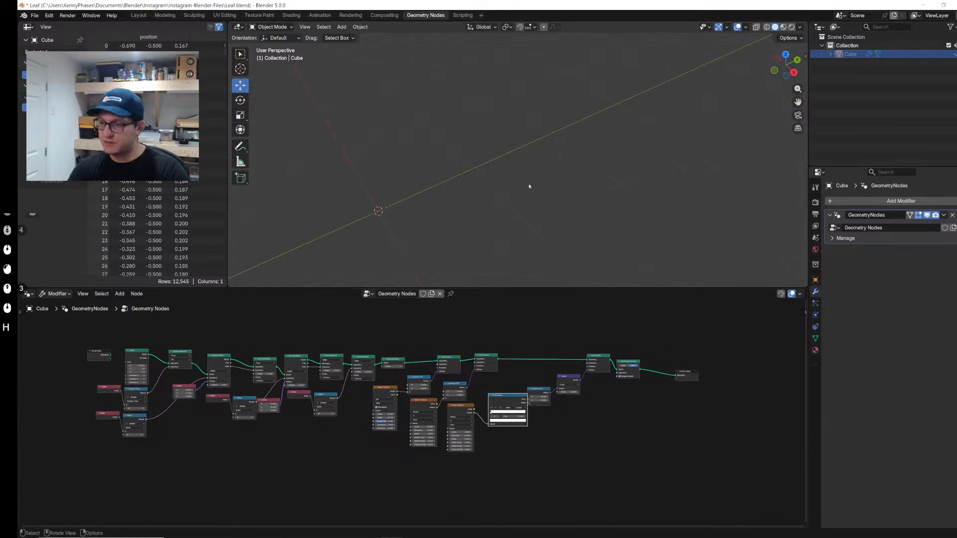
key("ctrl+s")
Step: Add a mesh cube and create a new geometry nodes tree on it
key("shift+a")
type("cube")
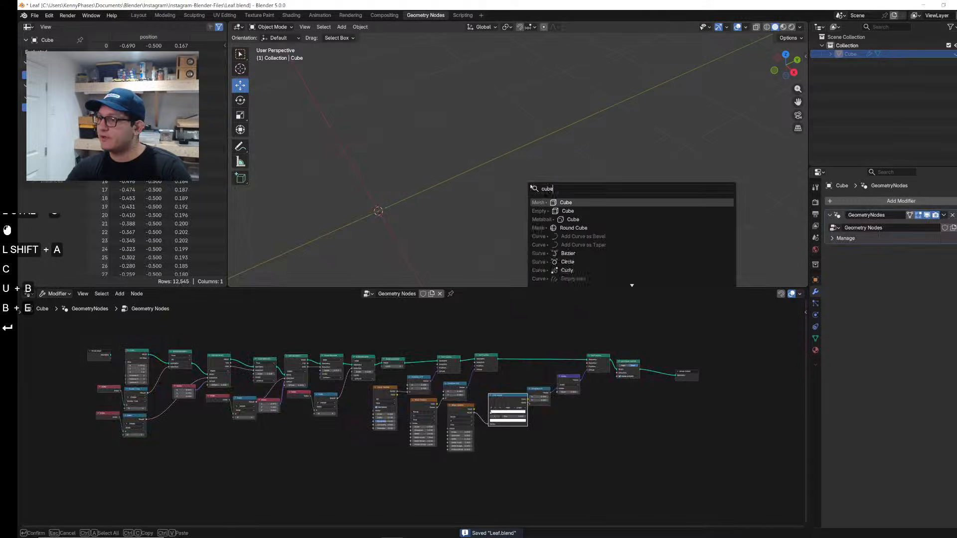
key("Return")
left_click(414, 294)
Step: Add a Grid node, connect its Mesh to the Group Output, and move the Group Input node out of the way
scroll(449, 214, "down", 6)
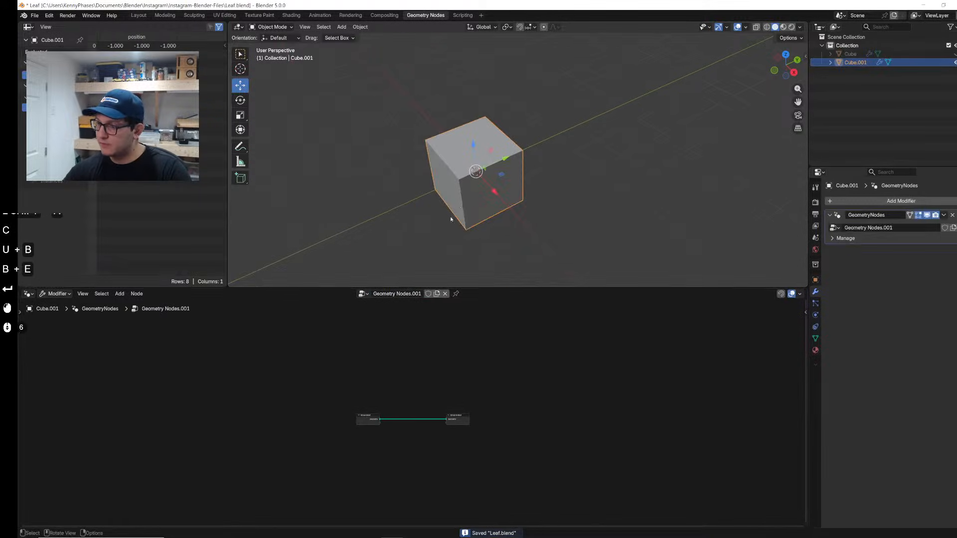
middle_click_drag(449, 214, 476, 190, "shift")
scroll(447, 423, "up", 5)
scroll(446, 422, "up", 15)
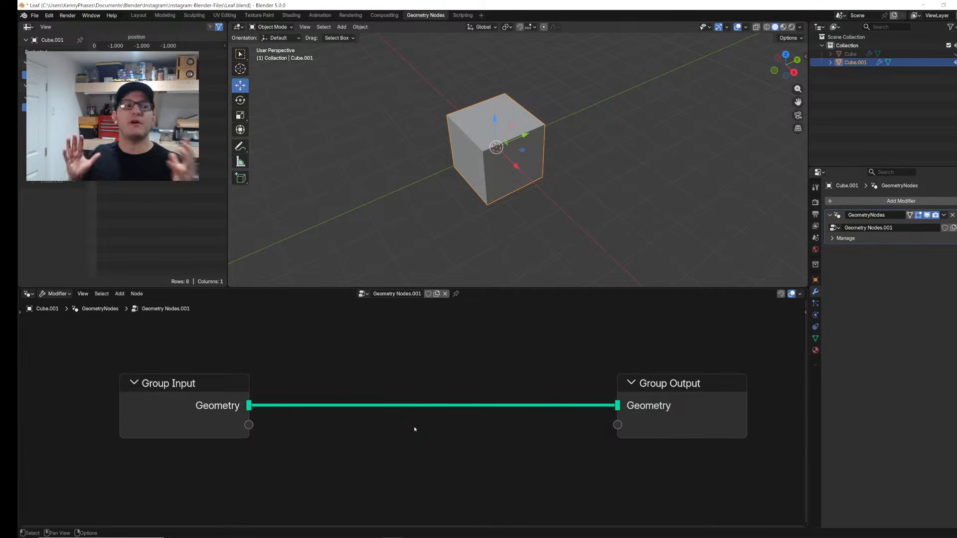
key("shift+a")
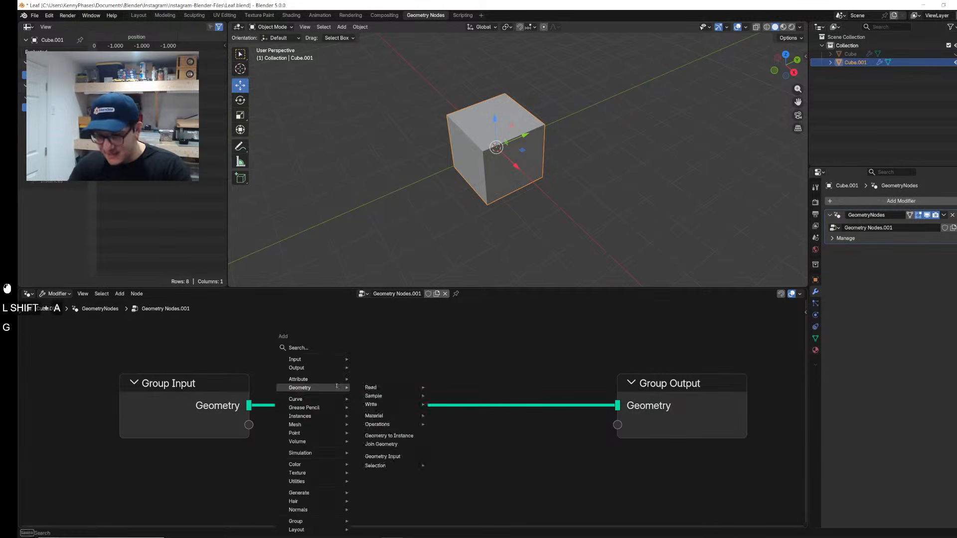
type("grud")
key("Return")
left_click(296, 356)
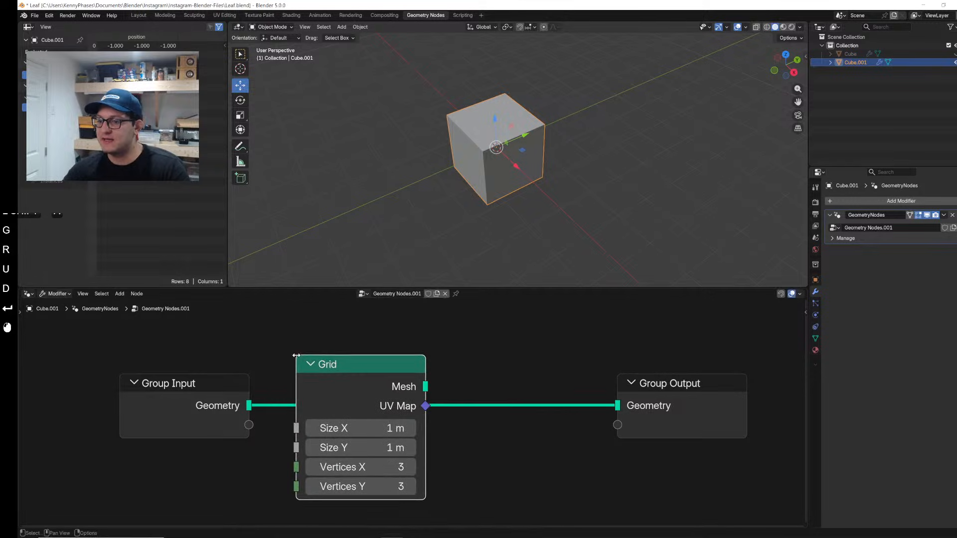
left_click_drag(426, 387, 617, 406)
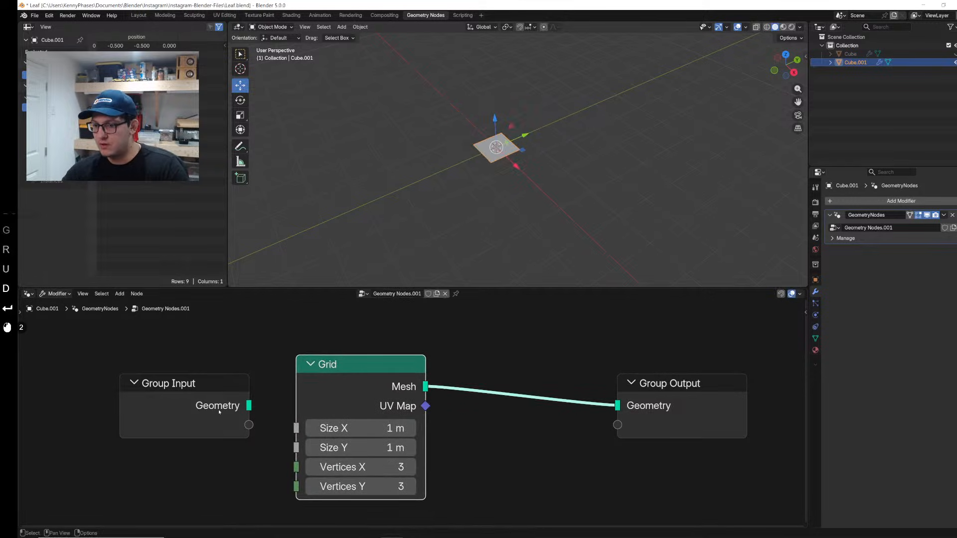
left_click_drag(219, 412, 122, 404)
Step: Display the grid in wireframe and set the Grid node's Vertices X and Vertices Y to 50
scroll(538, 175, "up", 6)
key("z")
mouse_move(518, 183)
middle_mouse_down("shift")
mouse_move(468, 167)
mouse_move(567, 178)
middle_mouse_up("shift")
key("5")
key("0")
key("Tab")
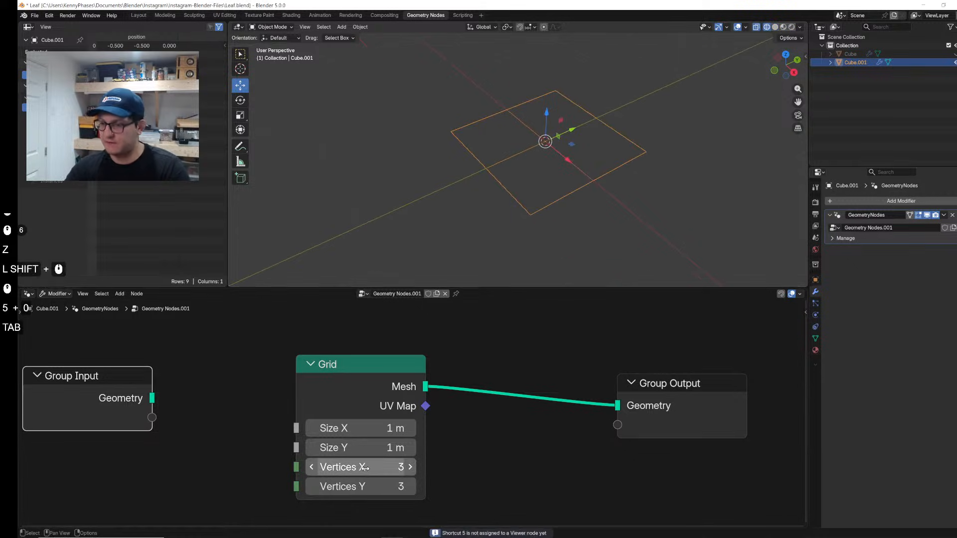
left_click(366, 467)
type("50")
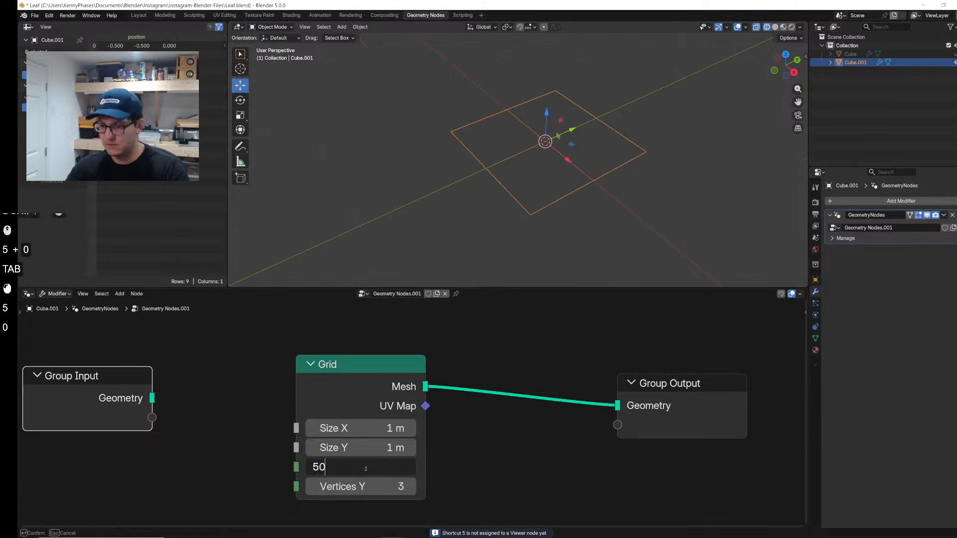
key("Tab")
type("50")
key("Return")
scroll(546, 253, "up", 4)
middle_click_drag(545, 253, 530, 186)
scroll(530, 186, "down", 2)
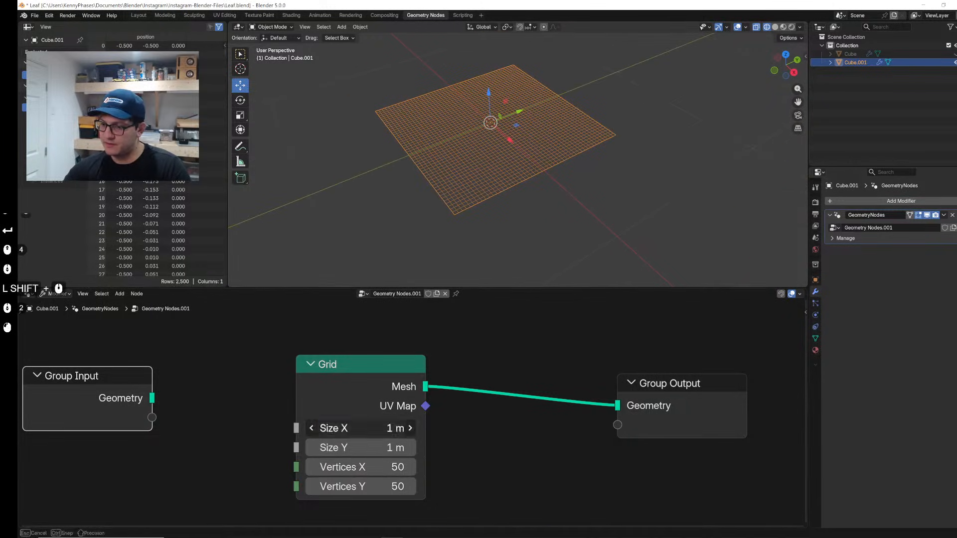
Step: Set the Grid node's Size X and Size Y to 3 m
left_click(367, 428)
type("3")
left_click(367, 448)
left_click(366, 447)
type("3")
left_click(531, 164)
scroll(532, 164, "down", 5)
middle_click_drag(532, 163, 550, 152, "shift")
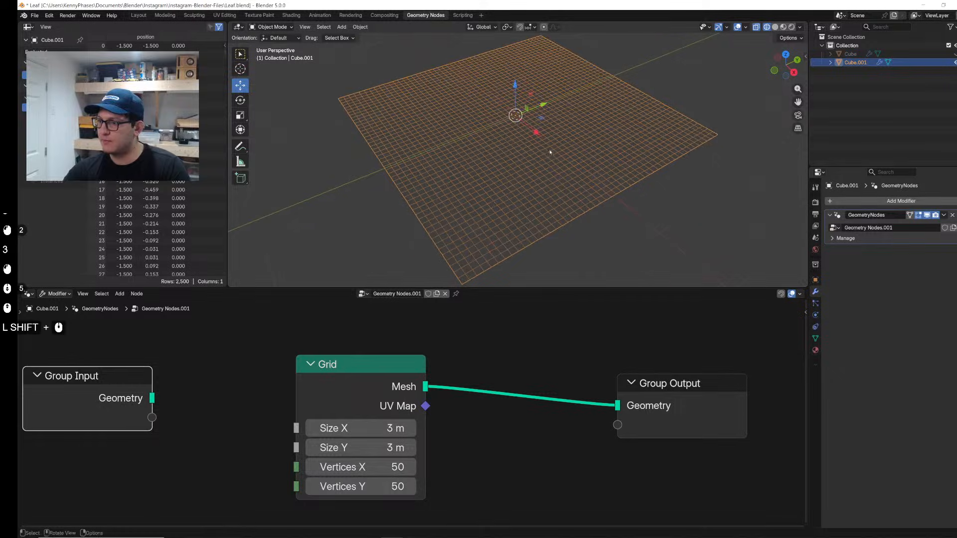
Step: Insert a Delete Geometry node between the Grid and the Group Output, and set its domain to Edge
key("shift+a")
type("dele")
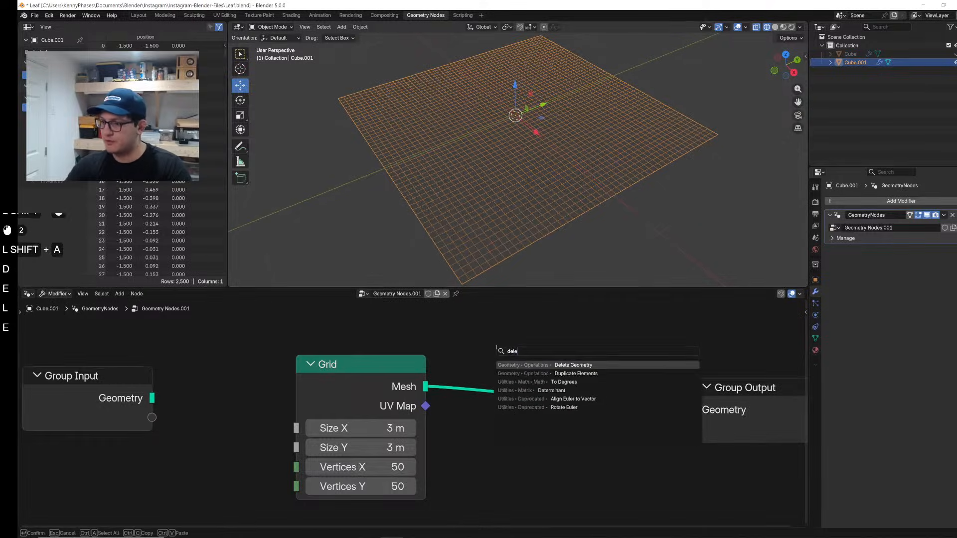
key("Return")
left_click(497, 347)
left_click_drag(393, 368, 316, 355)
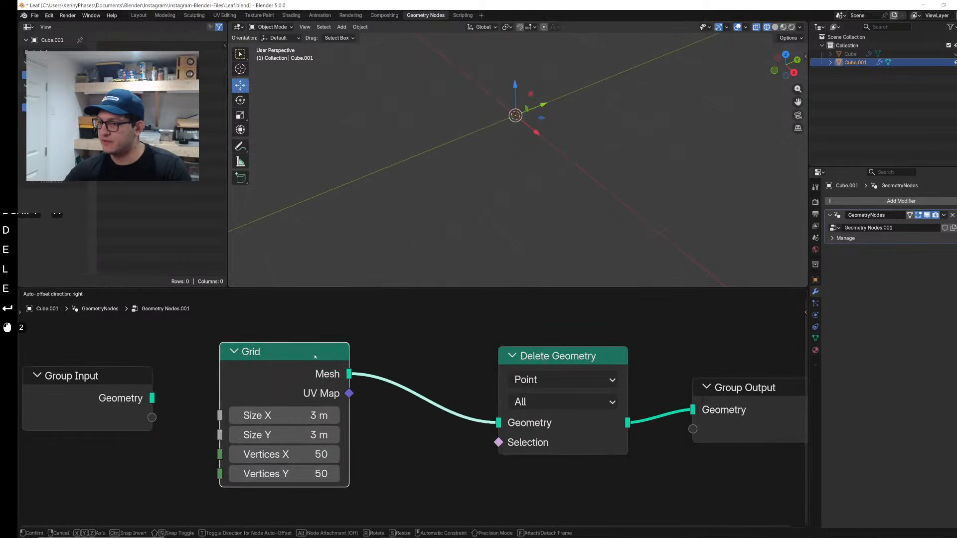
left_click(585, 380)
left_click(536, 444)
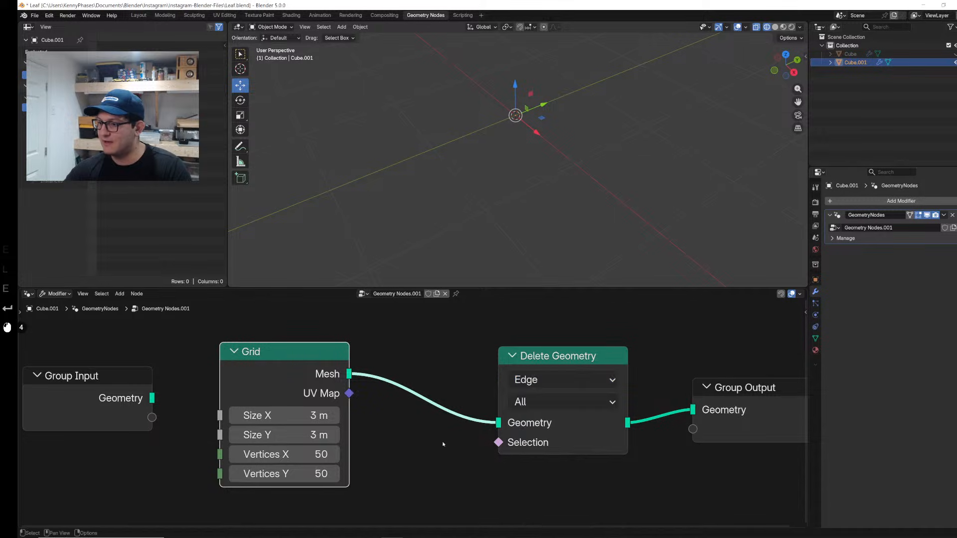
middle_click_drag(442, 444, 470, 428)
key("shift+a")
type("r")
key("BackSpace")
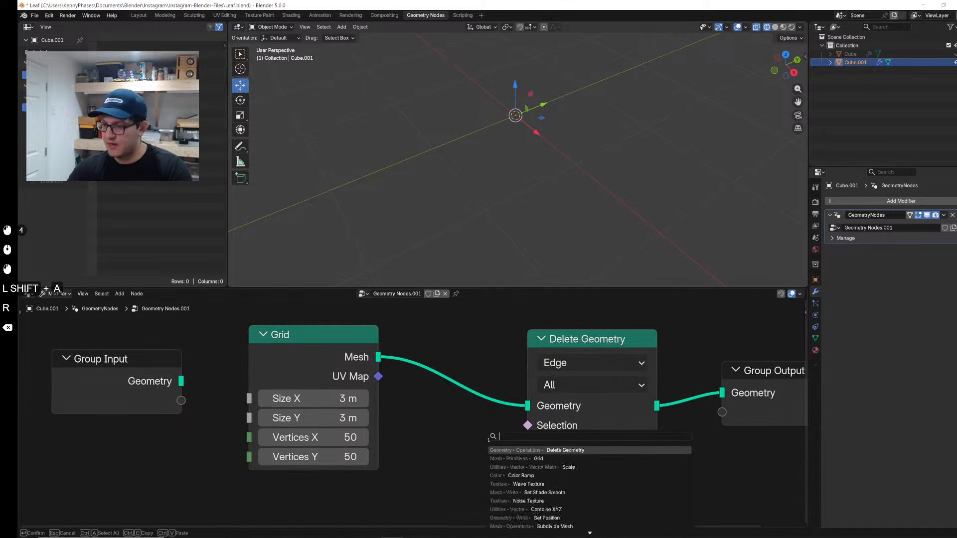
type("bool")
key("Return")
left_click(489, 440)
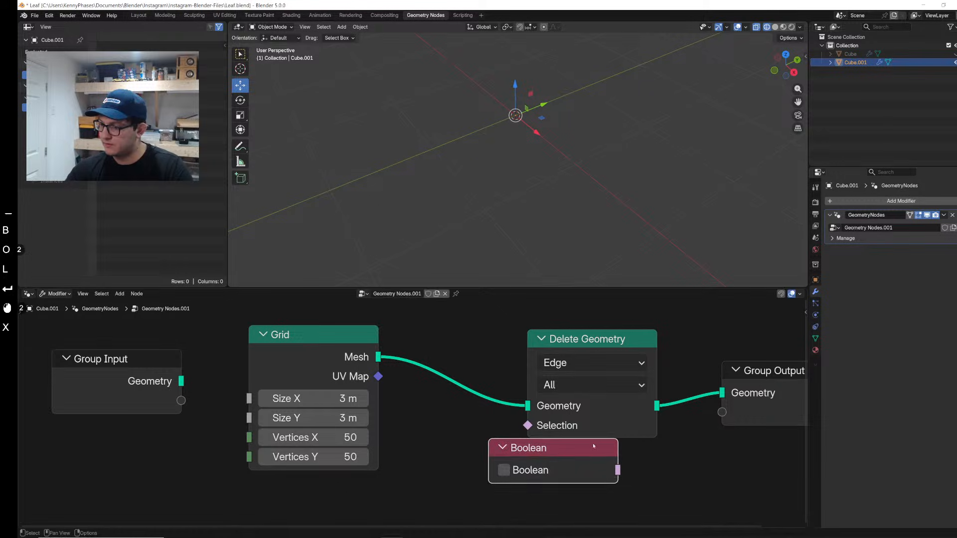
key("x")
key("shift+a")
type("bool")
key("Down")
key("Down")
key("Down")
key("Down")
key("Return")
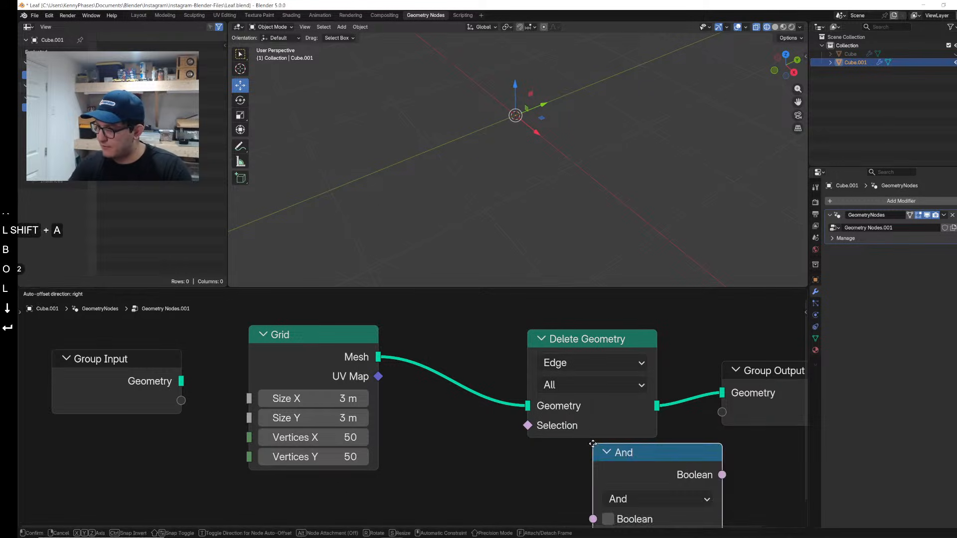
left_click(372, 439)
middle_click_drag(433, 467, 430, 404)
left_click(434, 430)
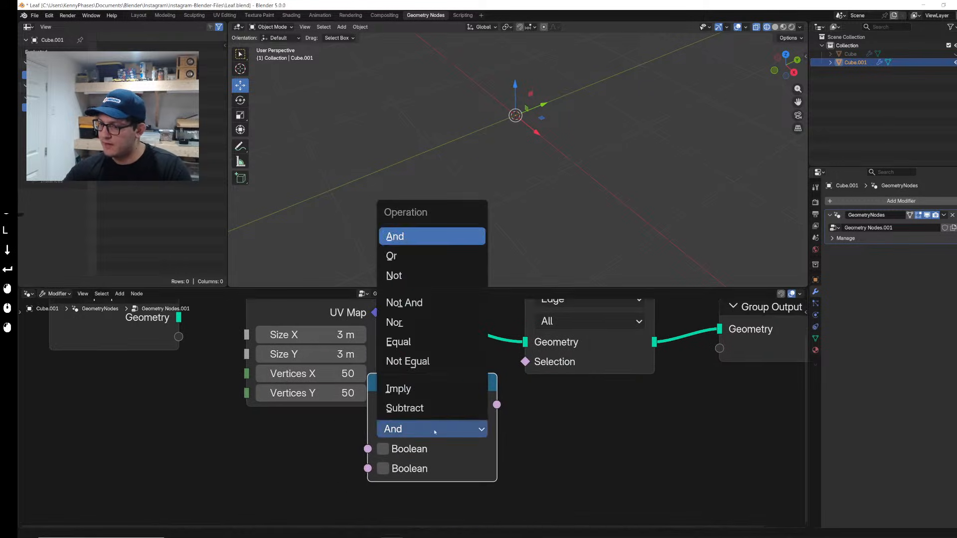
left_click(435, 432)
key("x")
Step: Add a Random Value node below the link between the Grid and Delete Geometry nodes
key("shift+a")
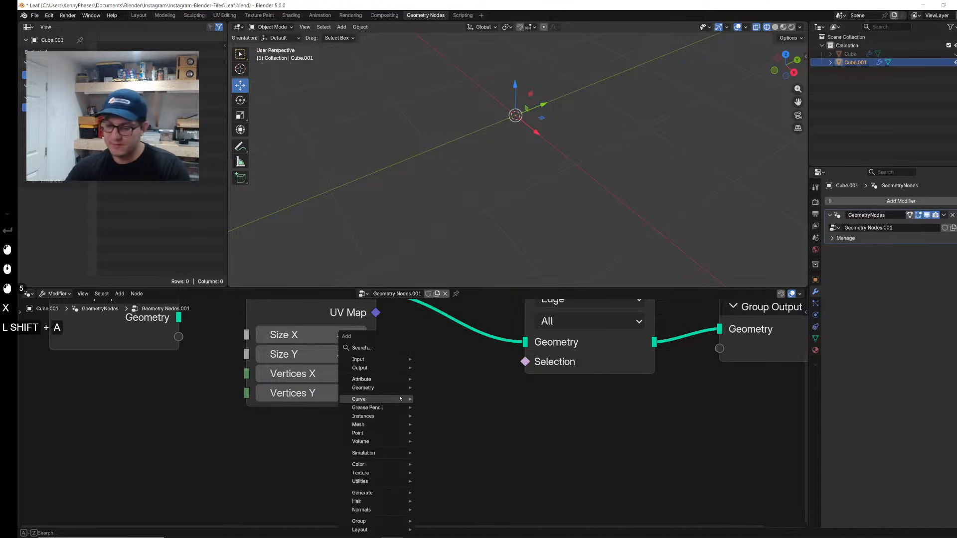
type("random")
key("Return")
left_click(453, 433)
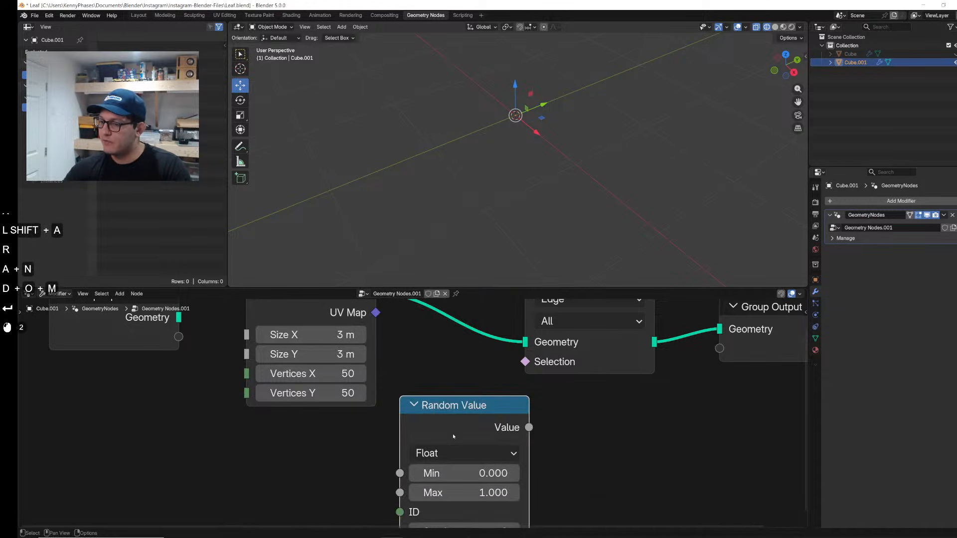
Step: Switch the Random Value node to Boolean and connect its Value to the Selection input of Delete Geometry, tidying the node positions
left_click(457, 452)
left_click(436, 413)
left_click_drag(483, 424, 526, 363)
left_click_drag(431, 425, 318, 444)
scroll(327, 410, "down", 5)
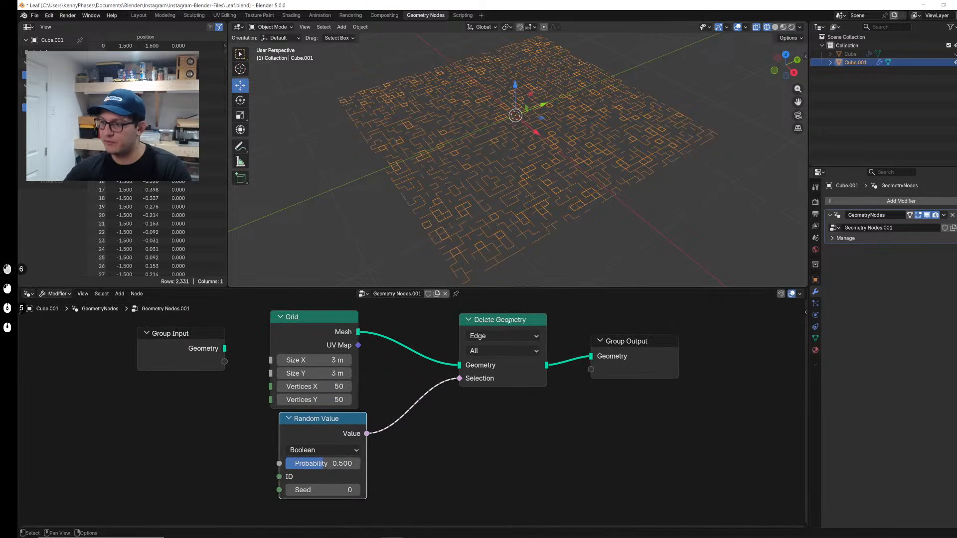
left_click_drag(509, 321, 502, 321)
left_click_drag(322, 433, 308, 433)
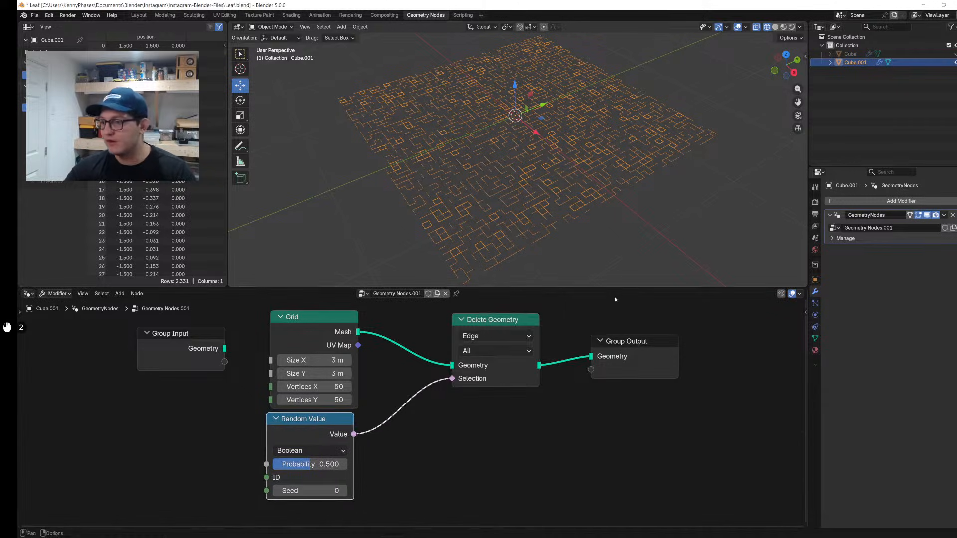
Step: Set the Random Value node's Probability to 0.770 and move the Group Output and Grid nodes farther apart
left_click_drag(310, 464, 333, 464)
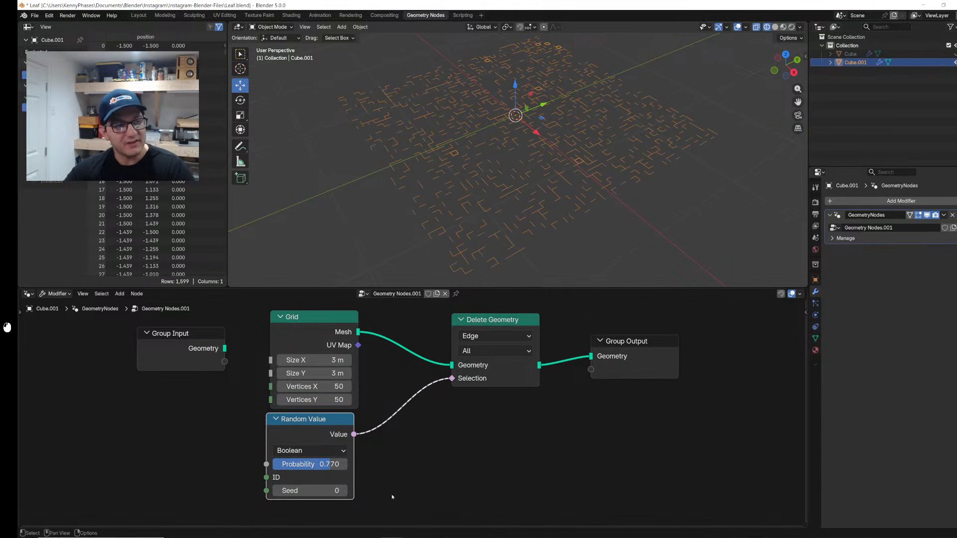
left_click(662, 348)
middle_click_drag(479, 422, 470, 449)
left_click(267, 344)
left_click(267, 344)
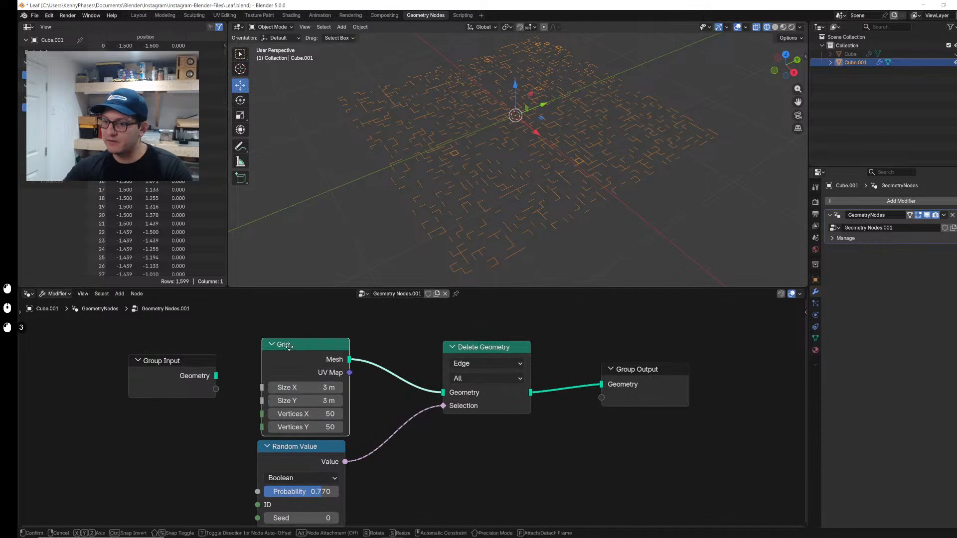
Step: Insert a Mesh to Curve node between the Delete Geometry and Group Output nodes
left_click(601, 440)
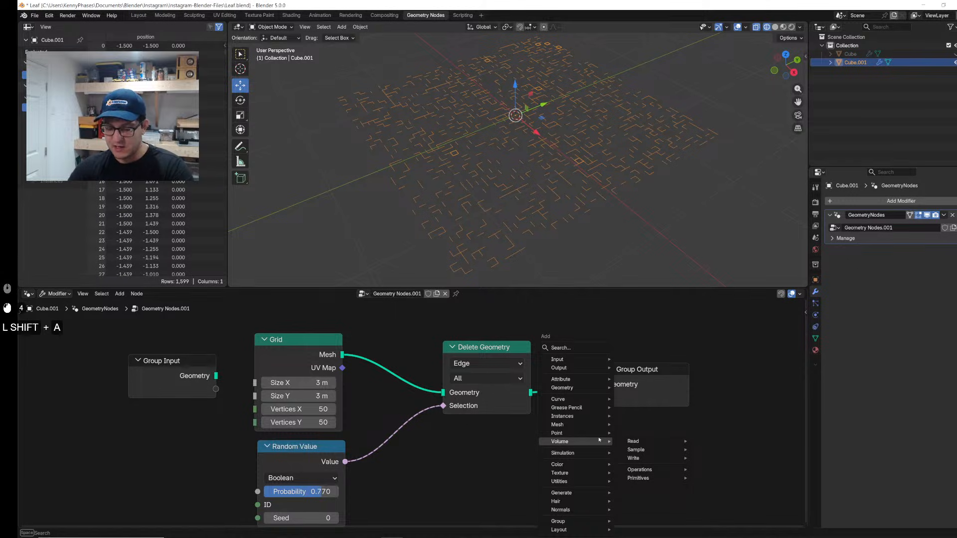
type("mesh to cur")
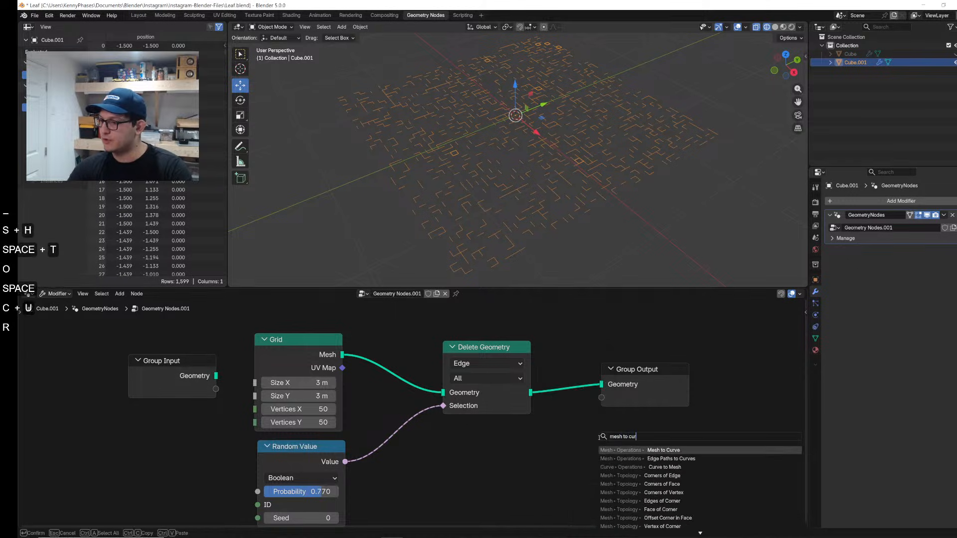
key("Return")
left_click(600, 382)
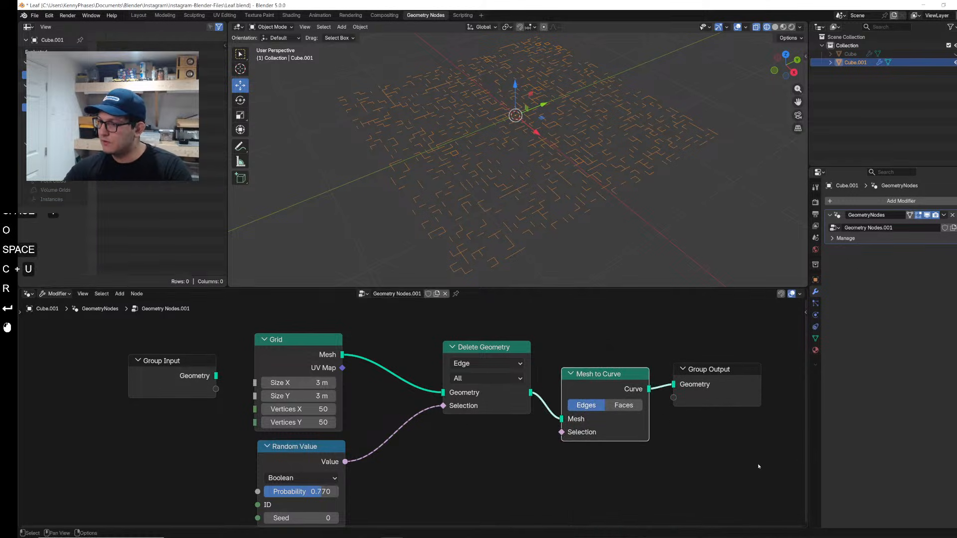
Step: Insert a Curve to Mesh node between the Mesh to Curve and Group Output nodes
scroll(599, 439, "up", 1)
scroll(599, 438, "right", 3, "ctrl")
key("shift+a")
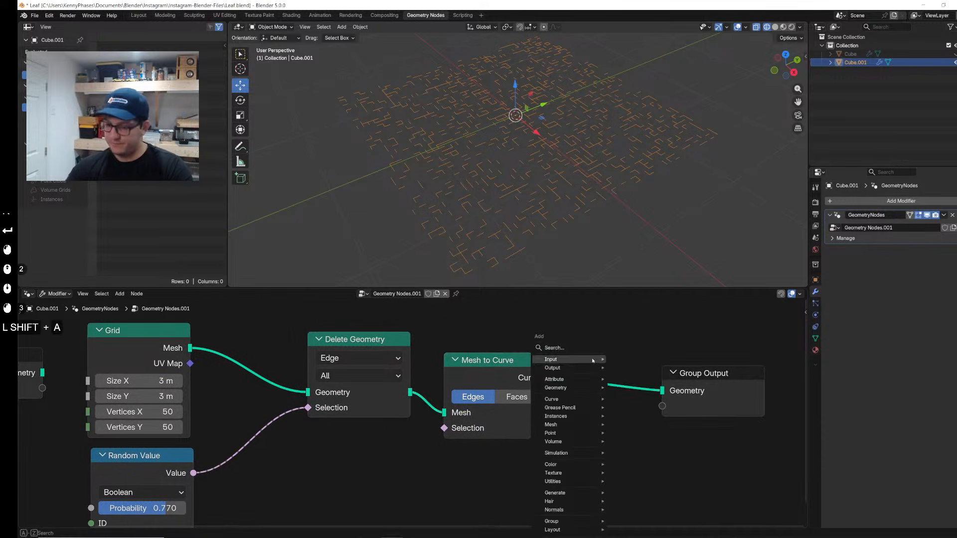
type("curve to me")
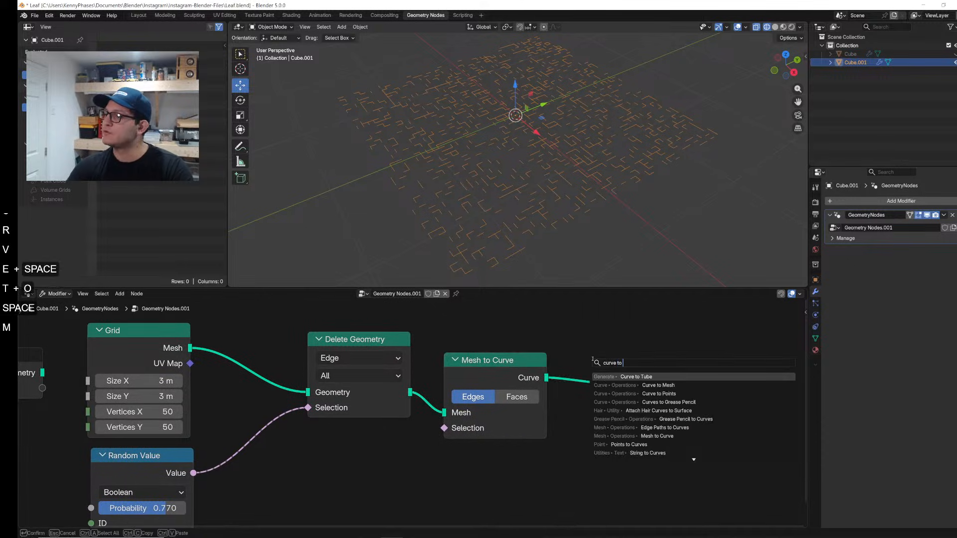
key("Return")
left_click(601, 353)
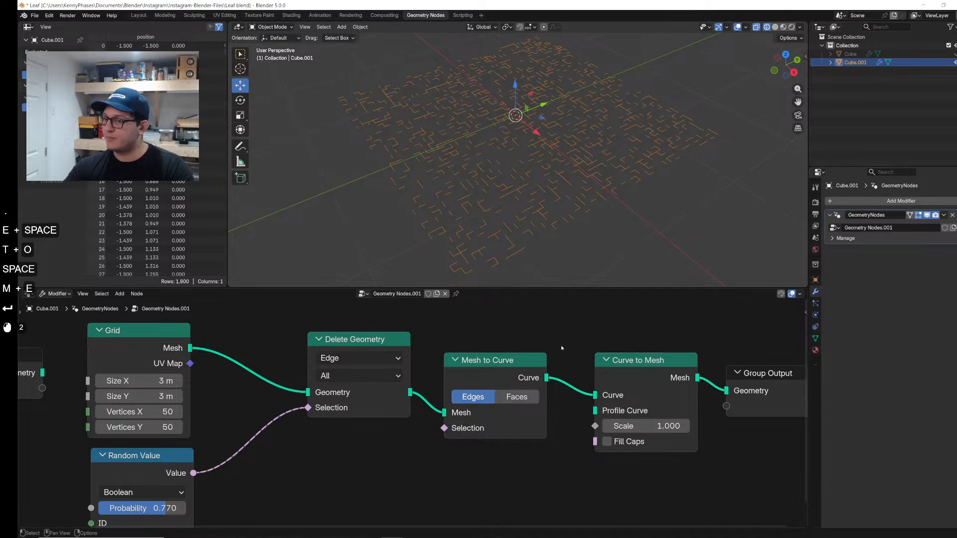
Step: Add a Curve Circle node below Mesh to Curve and connect its Curve output to the Profile Curve of Curve to Mesh
key("shift+a")
type("circ")
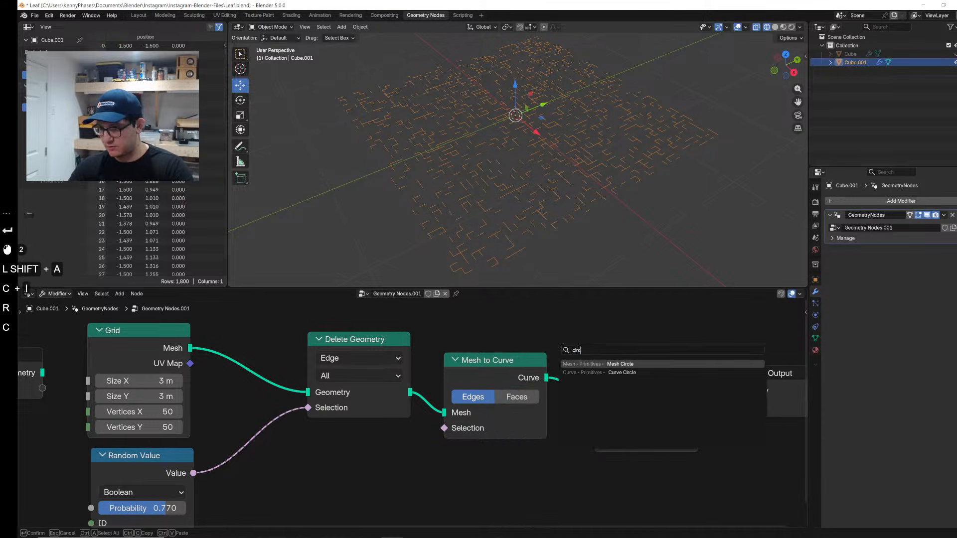
type("l")
key("Down")
key("Return")
left_click(553, 458)
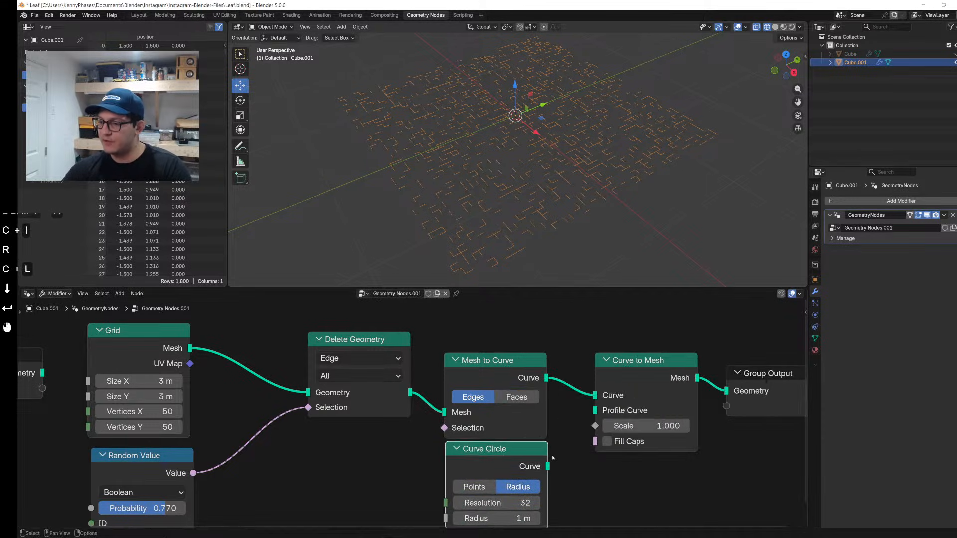
left_click_drag(590, 434, 596, 411)
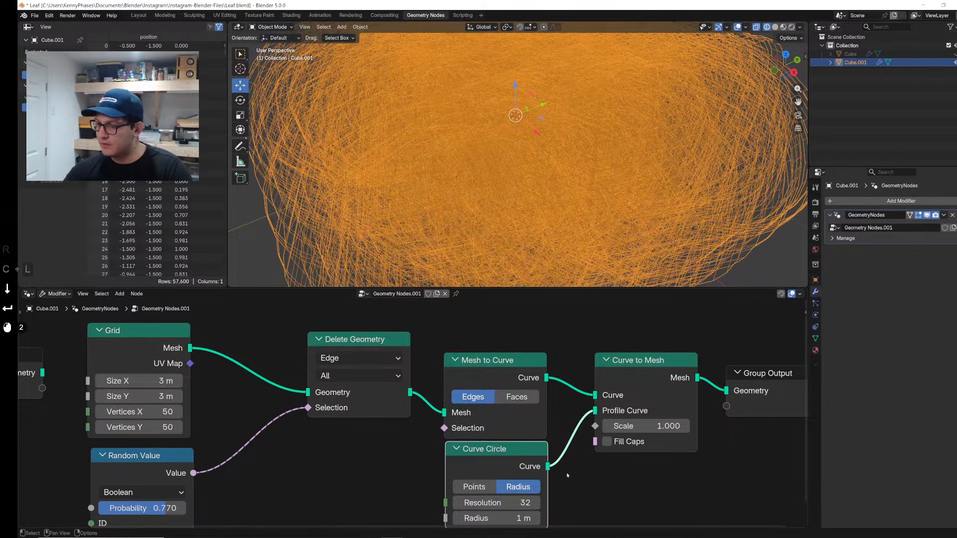
Step: Display the object in solid shading and set the Curve Circle node's Radius to 0.01 m
middle_click_drag(568, 475, 561, 463)
key("z")
left_click_drag(492, 509, 453, 509, "shift")
scroll(539, 161, "up", 3)
scroll(539, 161, "down", 5)
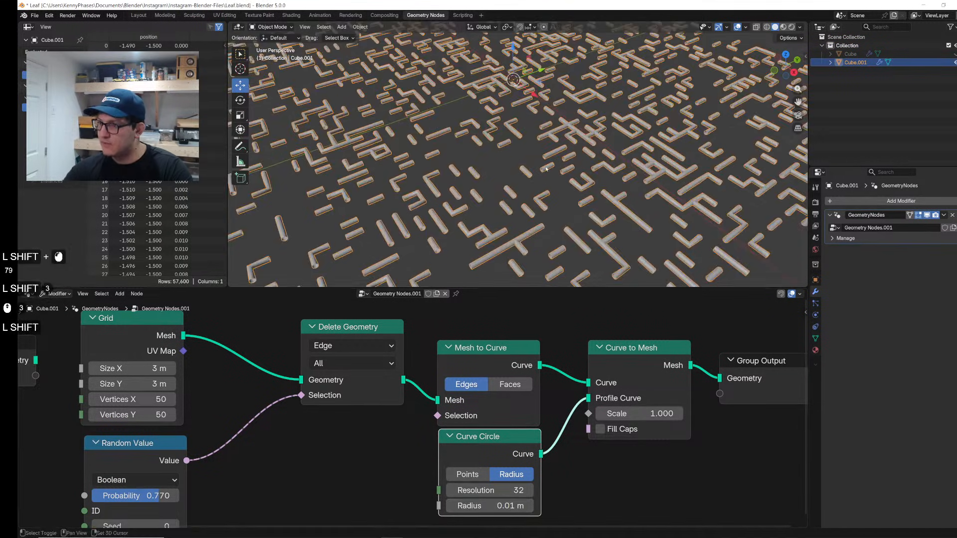
scroll(344, 433, "down", 3)
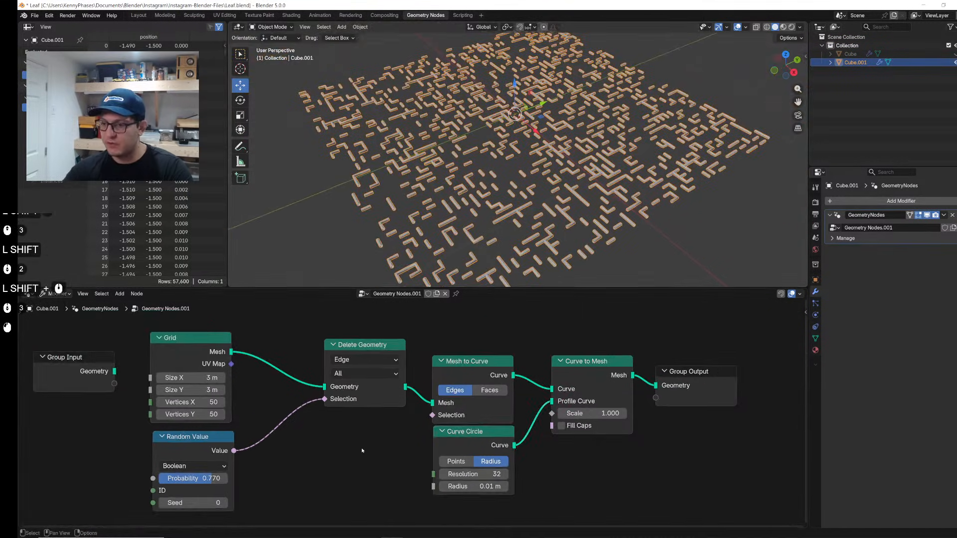
Step: Make room beside the Grid node and insert a Triangulate node between the Grid and Delete Geometry nodes
middle_click_drag(413, 459, 519, 450, "shift")
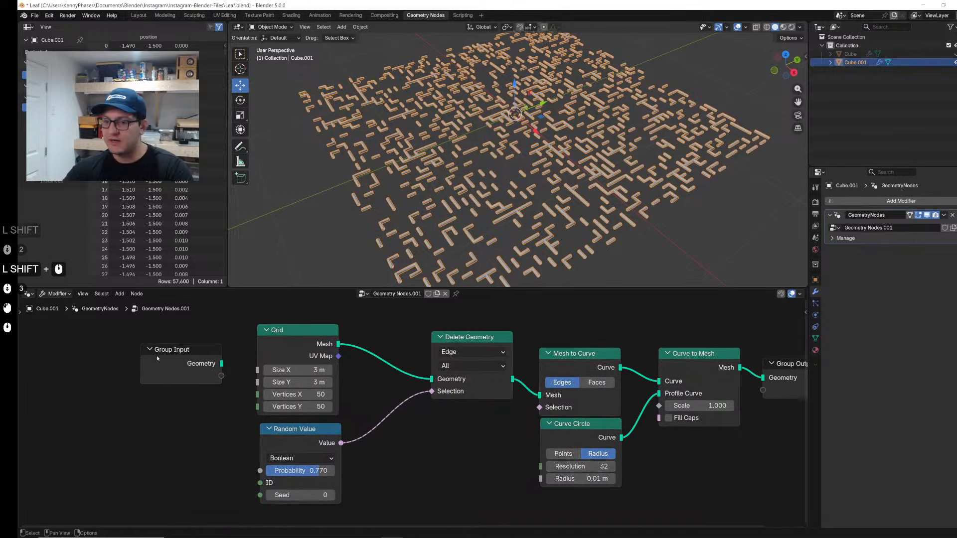
left_click_drag(157, 358, 46, 351)
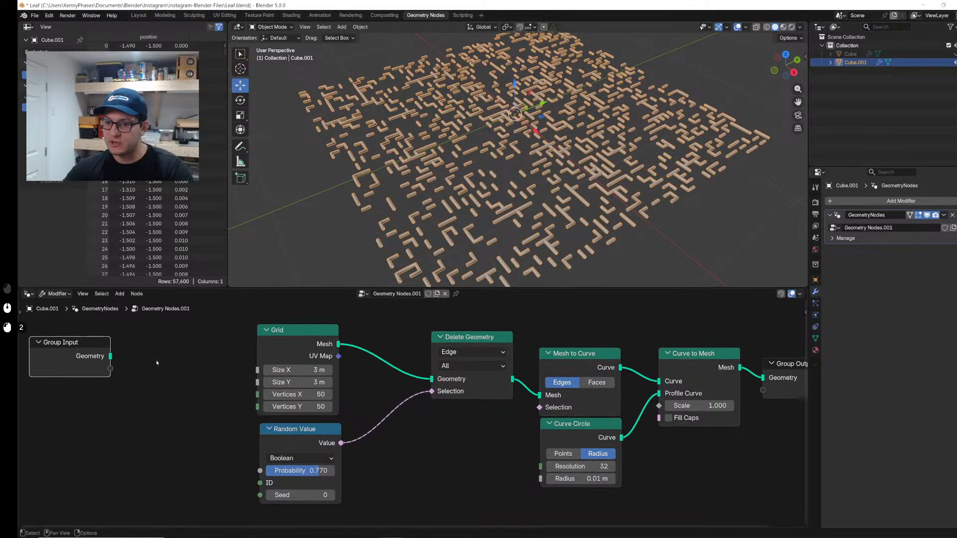
left_click_drag(299, 330, 243, 330)
key("shift+a")
type("tru")
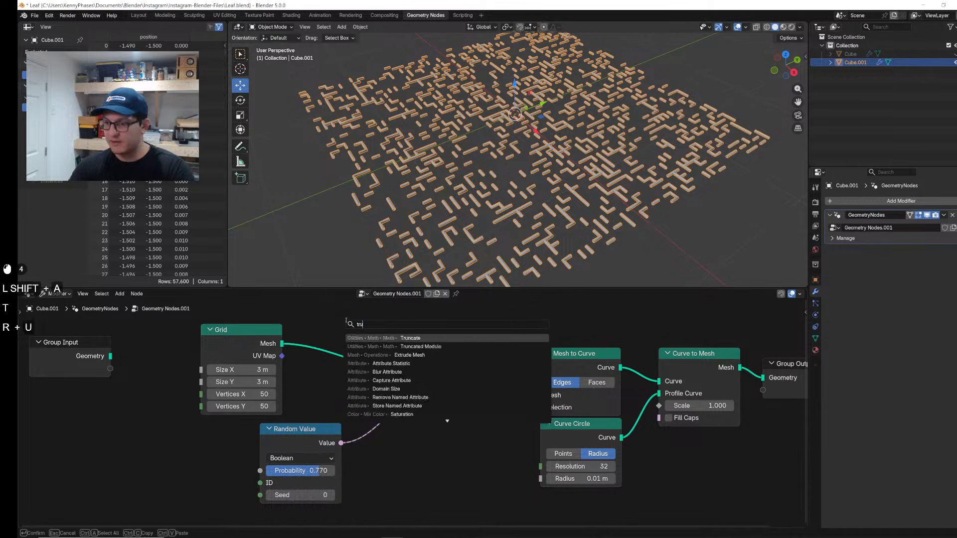
type("a")
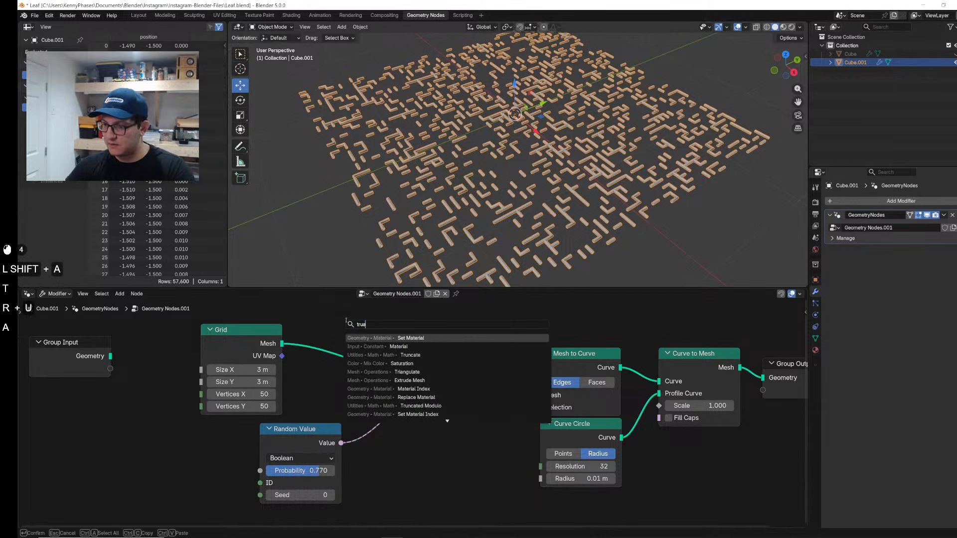
key("Down")
key("Down")
key("Down")
key("Down")
key("Return")
left_click(321, 327)
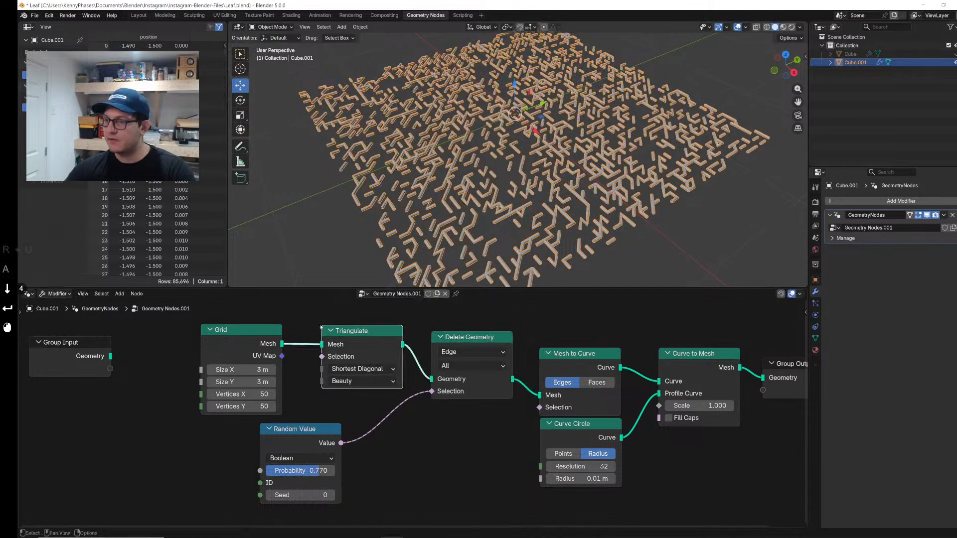
Step: Set the Grid node's Vertices X and Vertices Y to 30
middle_click_drag(583, 169, 565, 161)
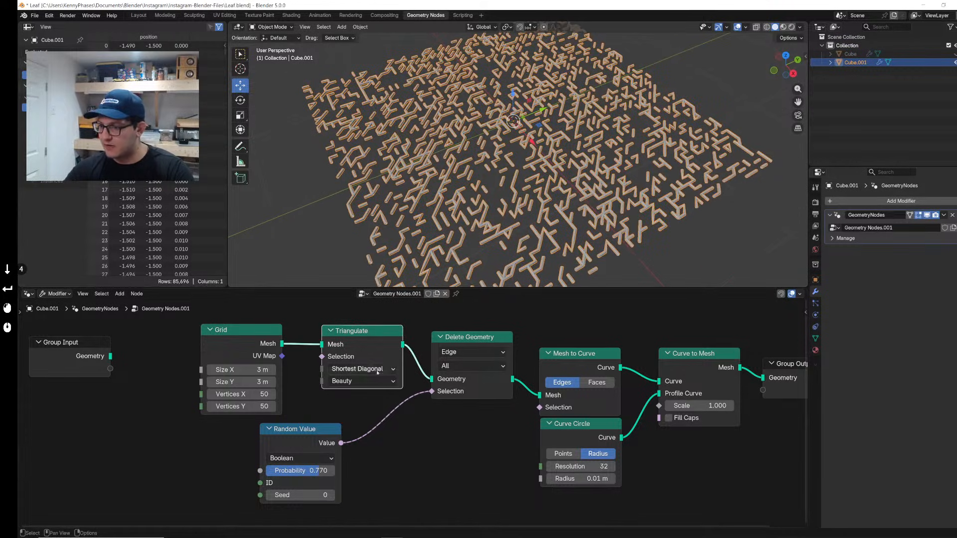
left_click(251, 397)
type("30")
key("Tab")
type("30")
key("Return")
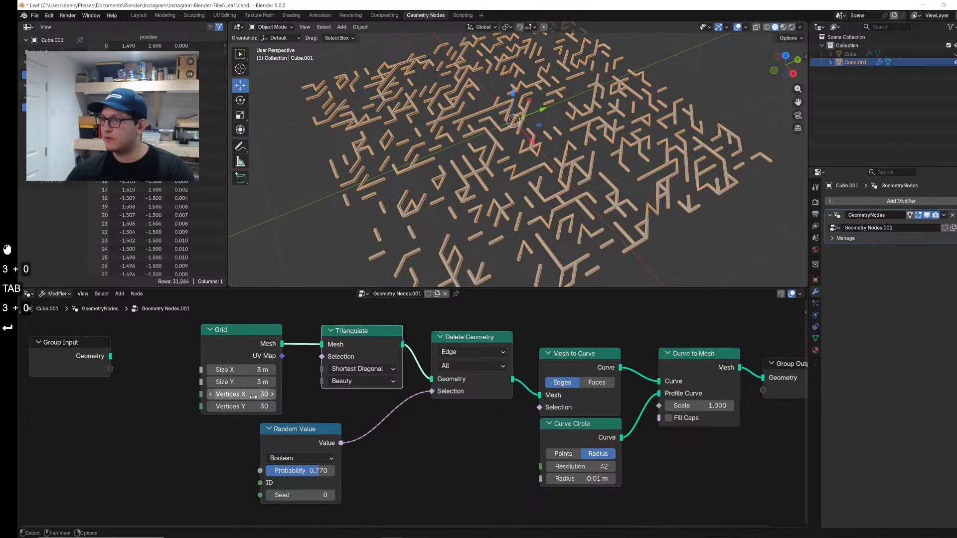
Step: Raise the Random Value node's Probability to 0.784
scroll(548, 165, "down", 2)
middle_click_drag(549, 164, 551, 169)
scroll(554, 169, "up", 2)
middle_click_drag(482, 375, 406, 377, "shift")
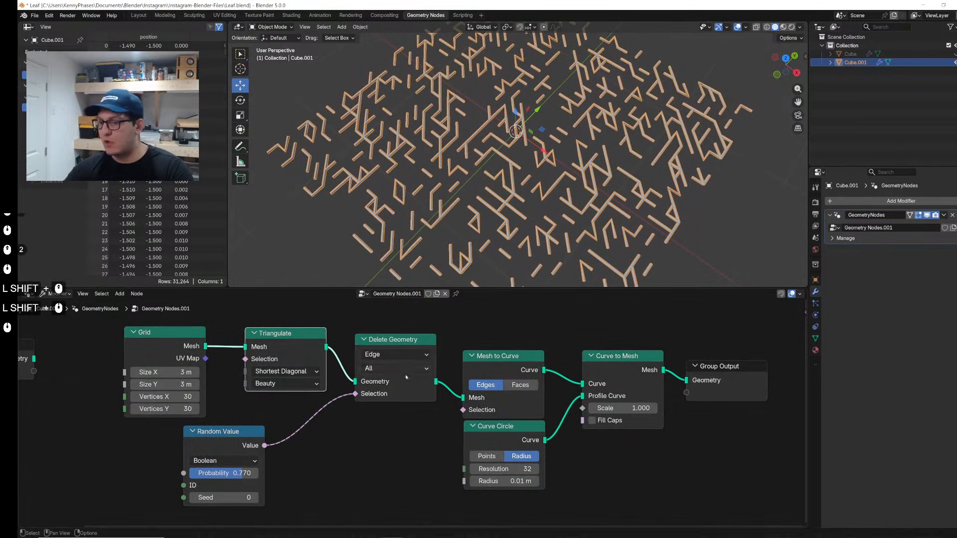
left_click_drag(227, 473, 231, 474)
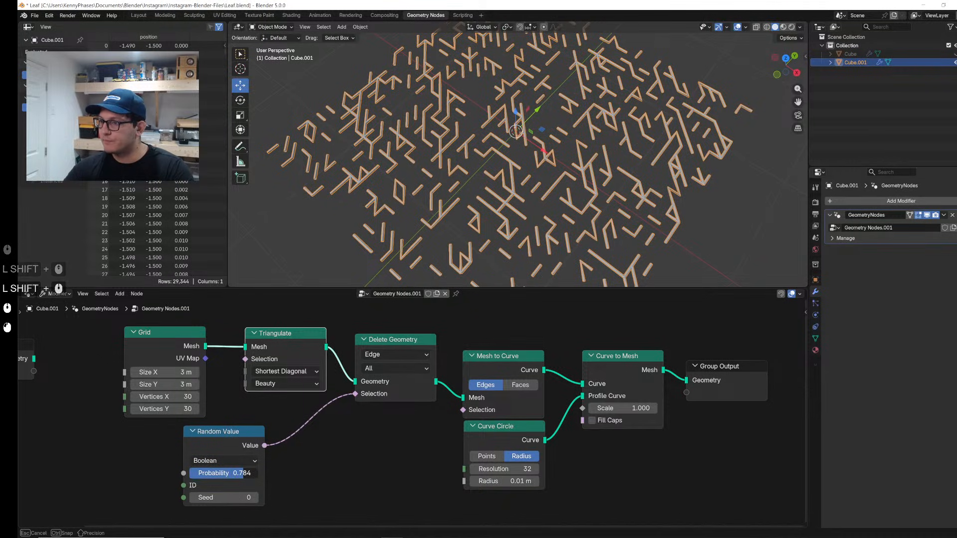
Step: Insert a Merge by Distance node between the Triangulate and Delete Geometry nodes
scroll(395, 436, "up", 1, "shift")
key("shift+a")
mouse_move(404, 433)
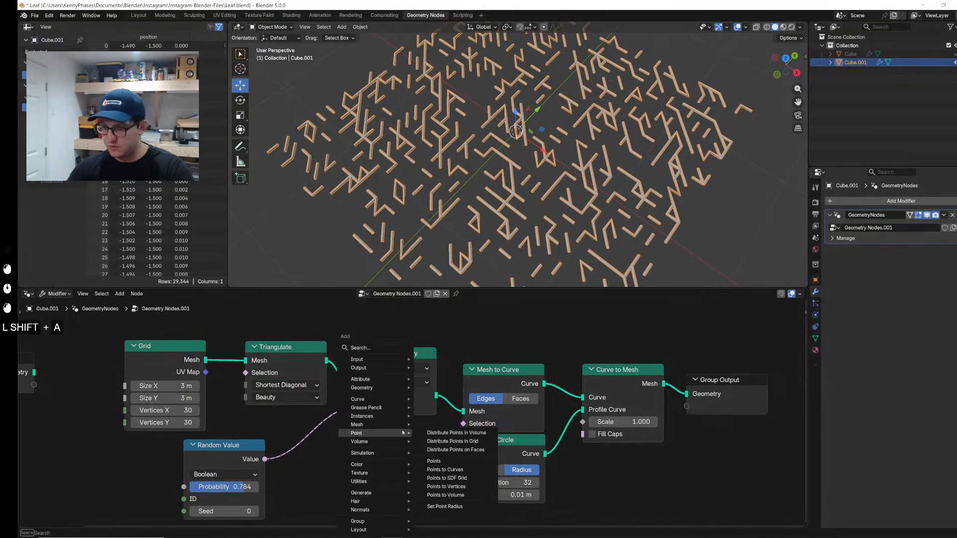
type("merge by")
key("Return")
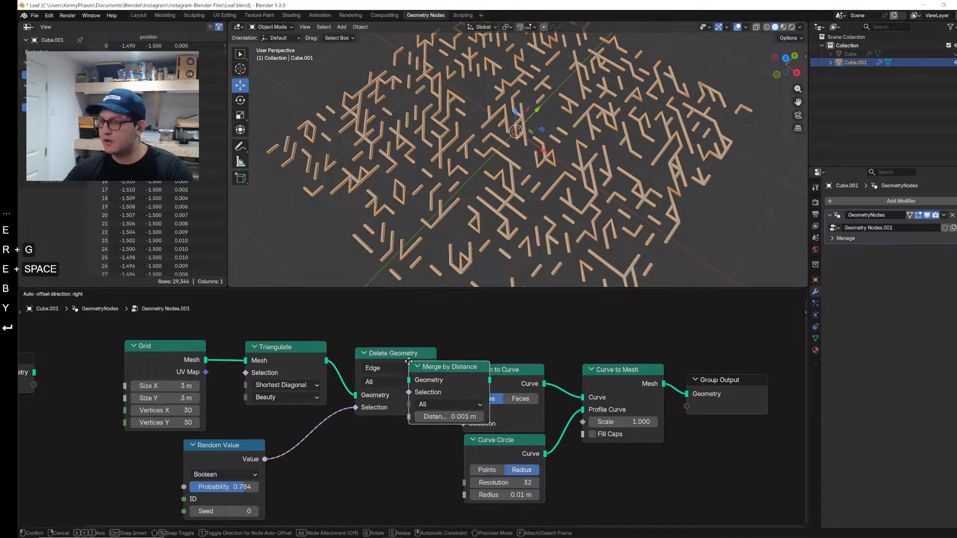
left_click(331, 358)
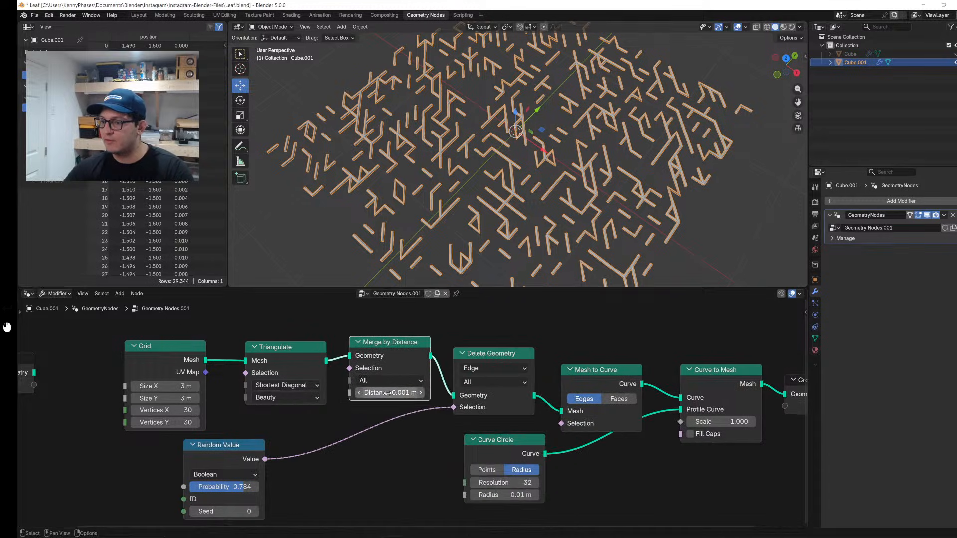
Step: Try a merge Distance of 0.1 m, reduce it to 0 m, and set the Random Value node's Probability to 0.481
type(".1")
key("Return")
mouse_move(385, 392)
left_mouse_down("shift")
mouse_move(411, 393)
mouse_move(392, 393)
left_mouse_up("shift")
left_click_drag(235, 487, 226, 487, "shift")
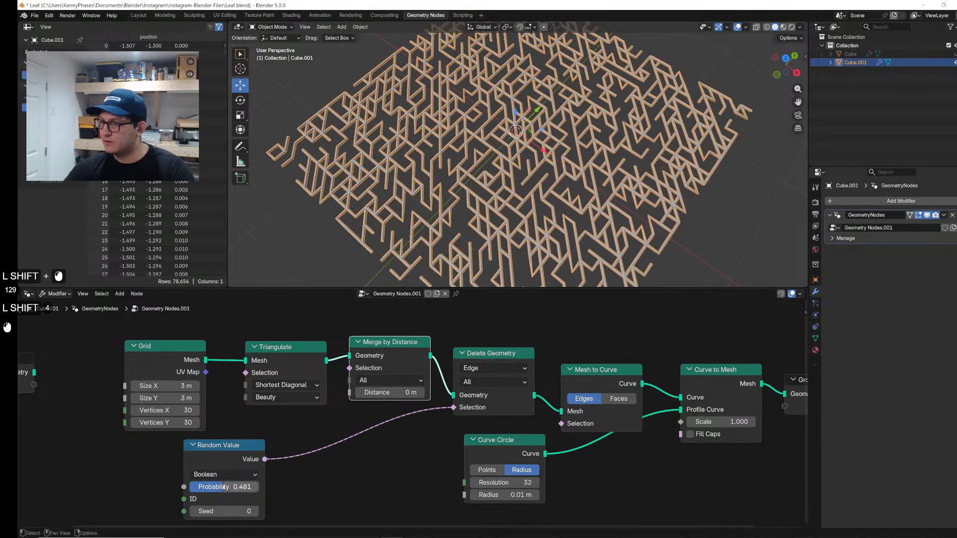
Step: Inspect the tube pattern from a front angle and save the file
scroll(518, 159, "up", 2)
middle_click_drag(519, 159, 489, 142)
middle_click_drag(596, 140, 509, 211)
key("ctrl+s")
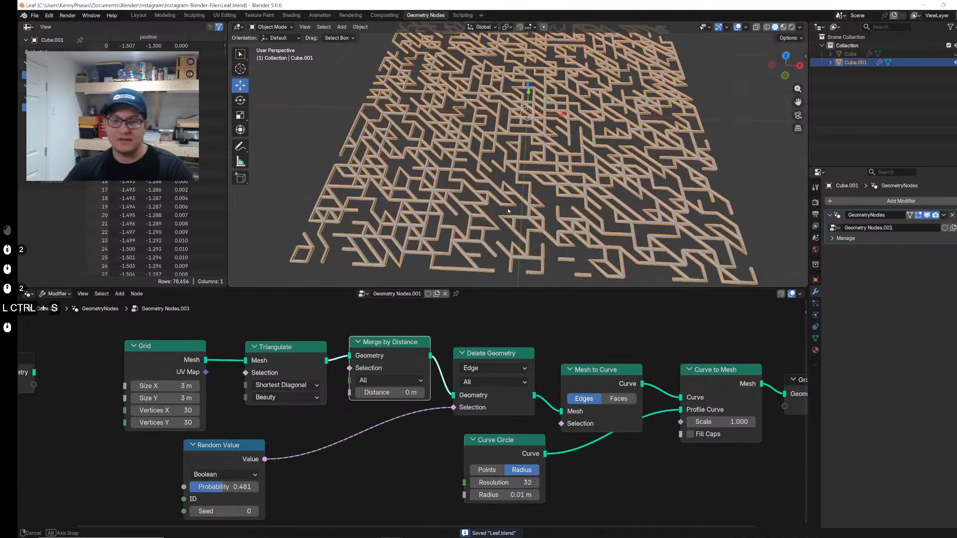
scroll(505, 208, "down", 3)
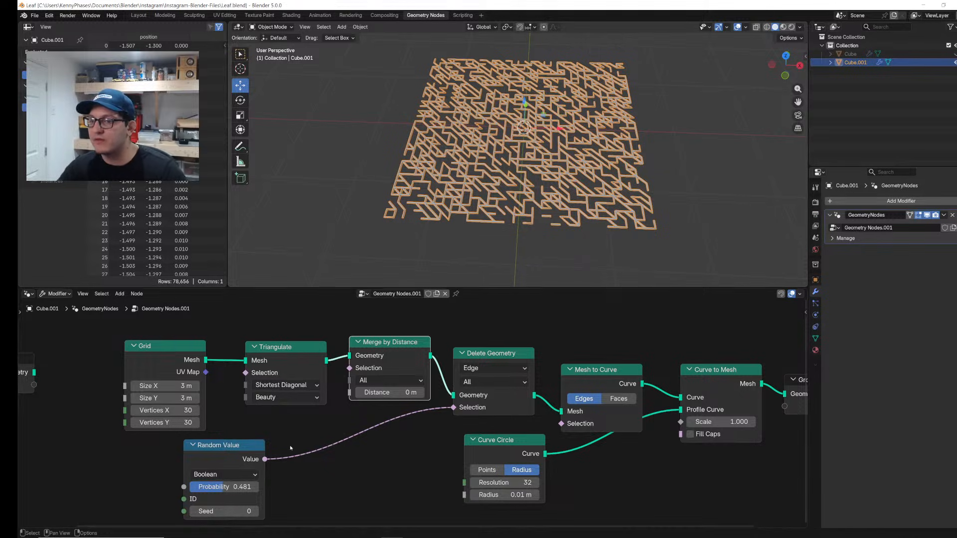
Step: Try a different Size X on the Grid node and undo the change
middle_click_drag(285, 420, 324, 427)
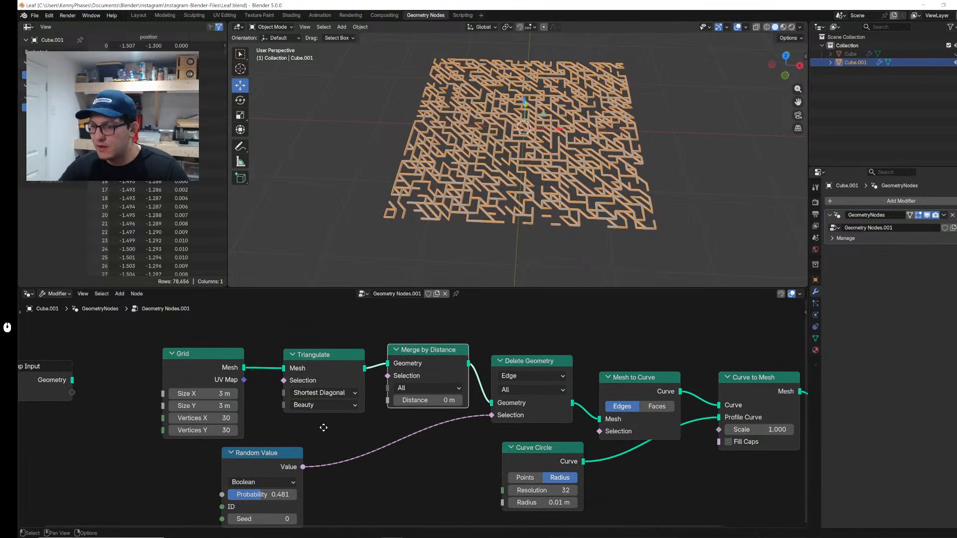
left_click_drag(198, 395, 145, 395, "shift")
key("ctrl+z")
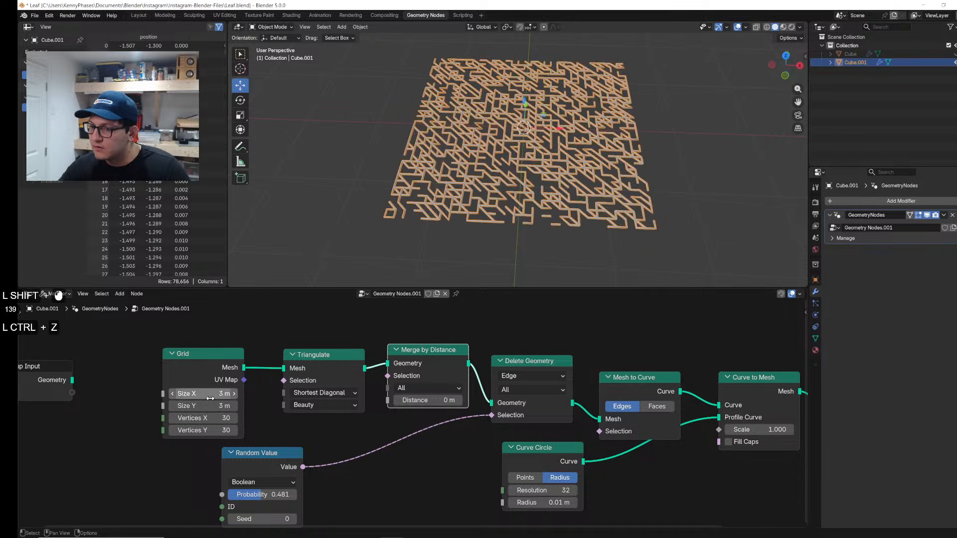
Step: Insert a Mesh Boolean node set to Difference between the Grid and Triangulate nodes
middle_click_drag(258, 379, 463, 399)
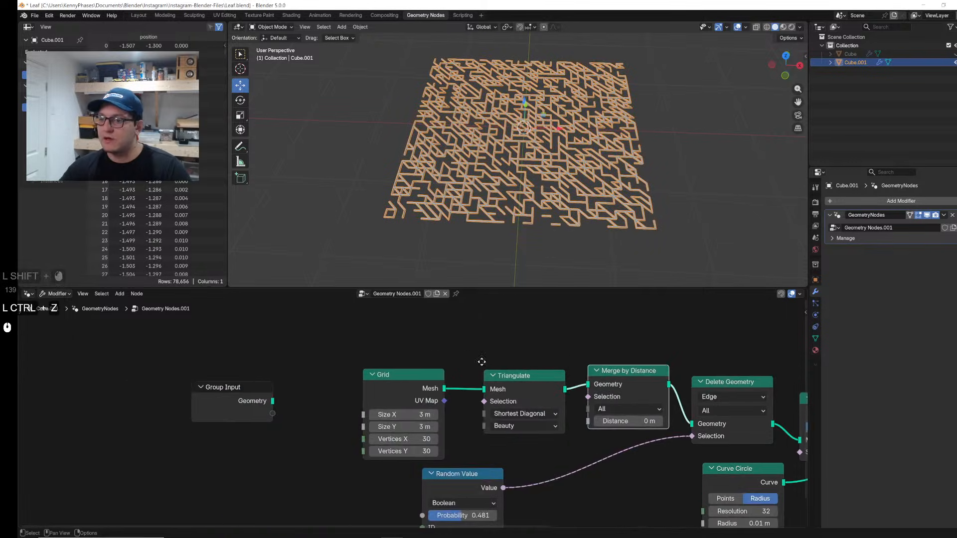
key("shift+a")
type("mesh boo")
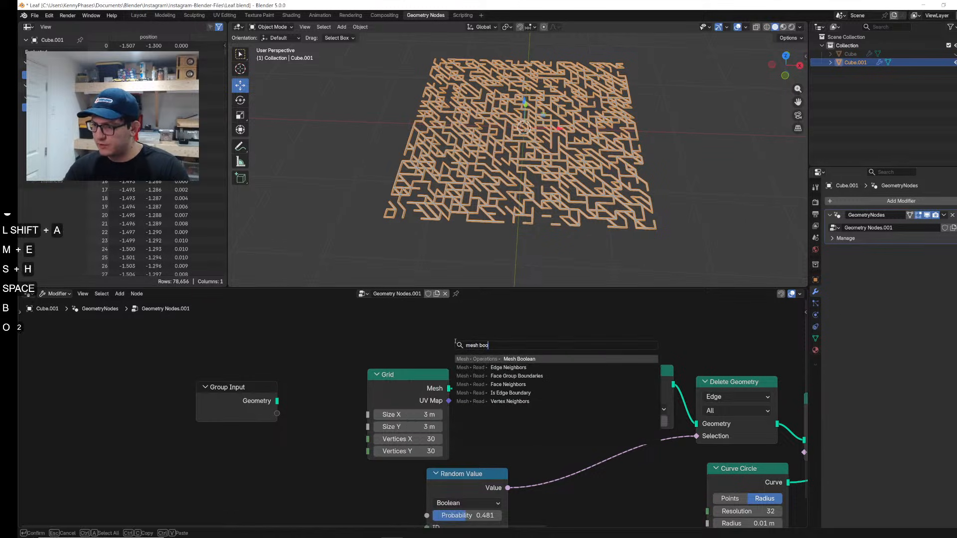
key("Return")
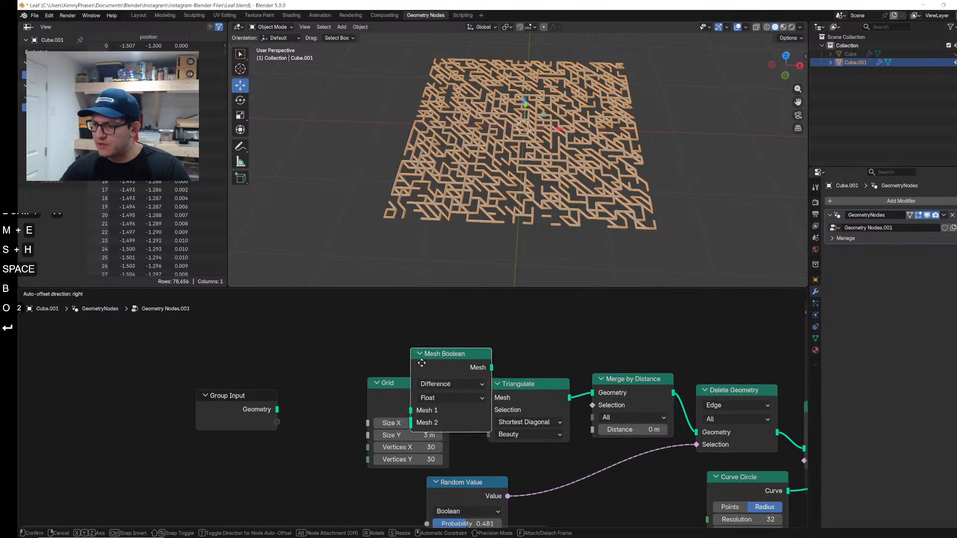
left_click(398, 386)
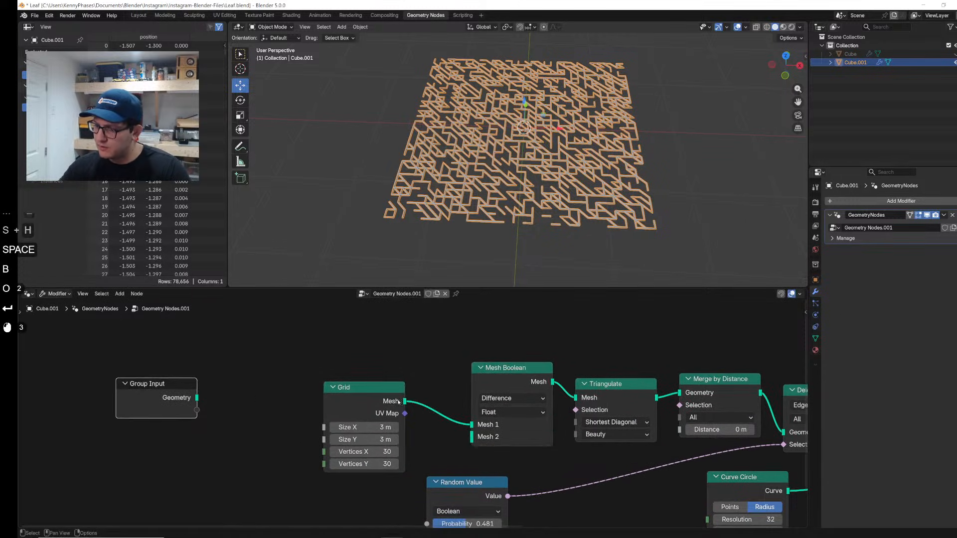
Step: Add a Cylinder mesh primitive node above the Grid node
key("shift+a")
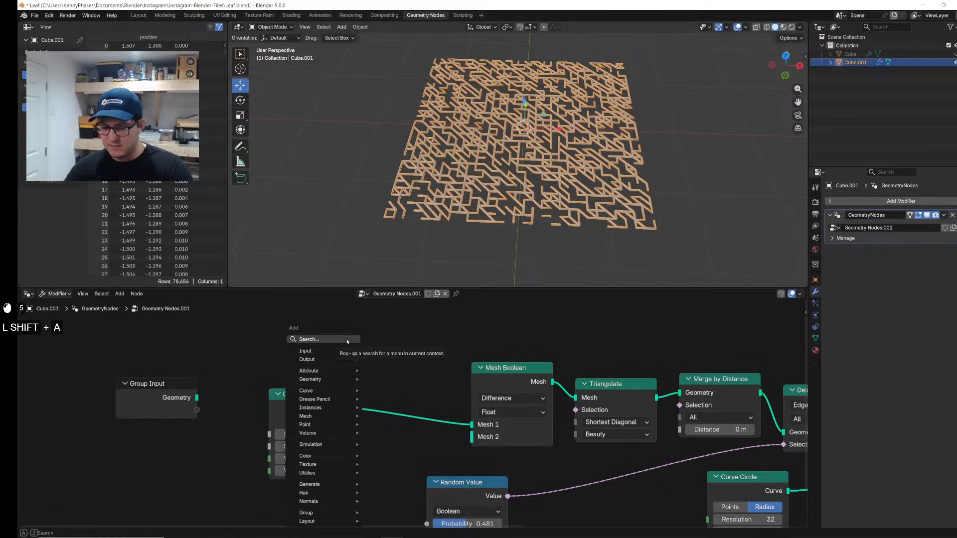
type("cyl")
key("Return")
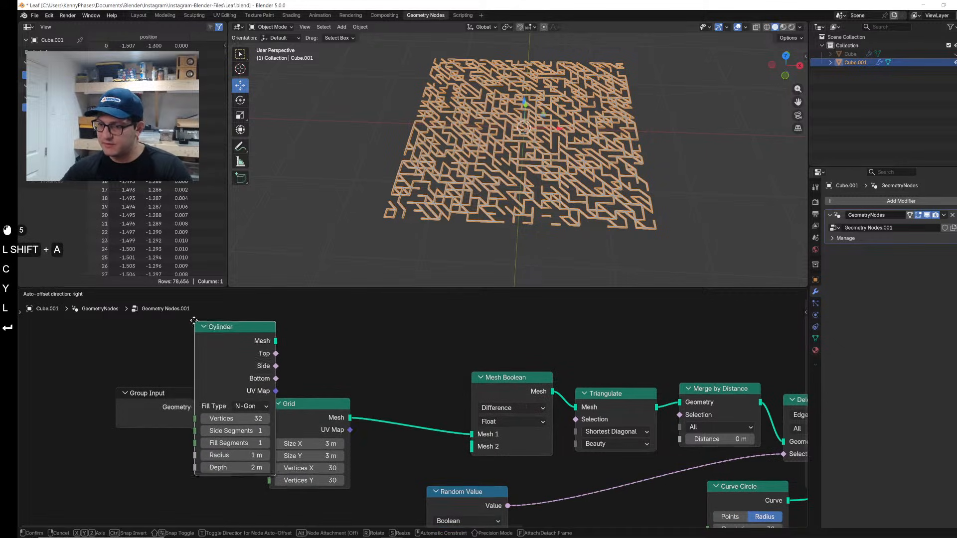
left_click(194, 321)
Step: Insert a Join Geometry node before the Group Output and connect the Cylinder's Mesh output to it
scroll(525, 376, "down", 4)
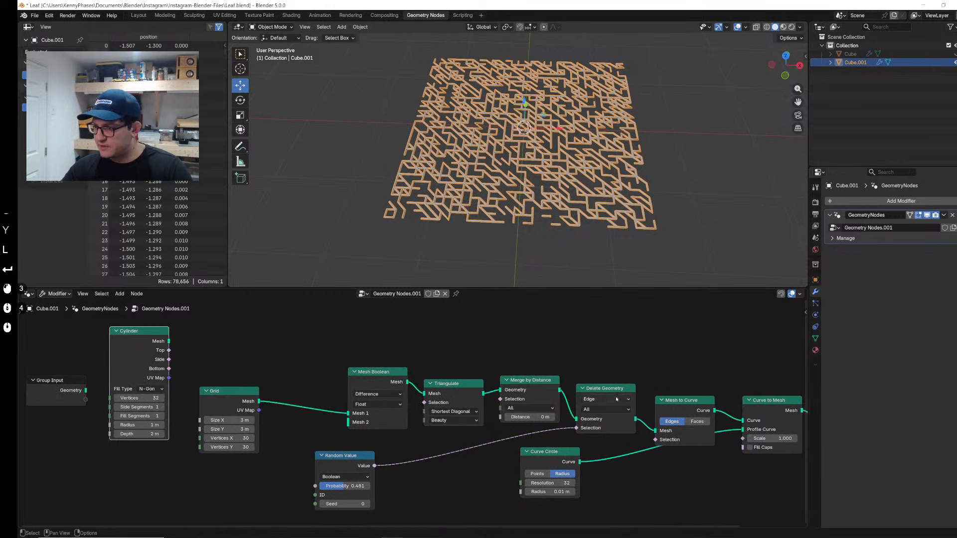
scroll(617, 399, "down", 2)
left_click_drag(716, 422, 756, 396)
key("shift+a")
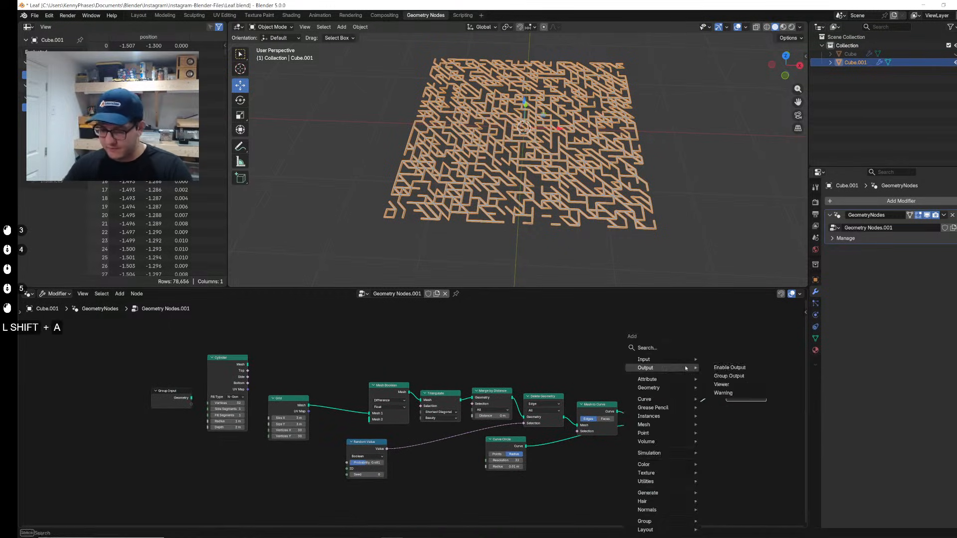
type("join")
key("Return")
left_click(690, 393)
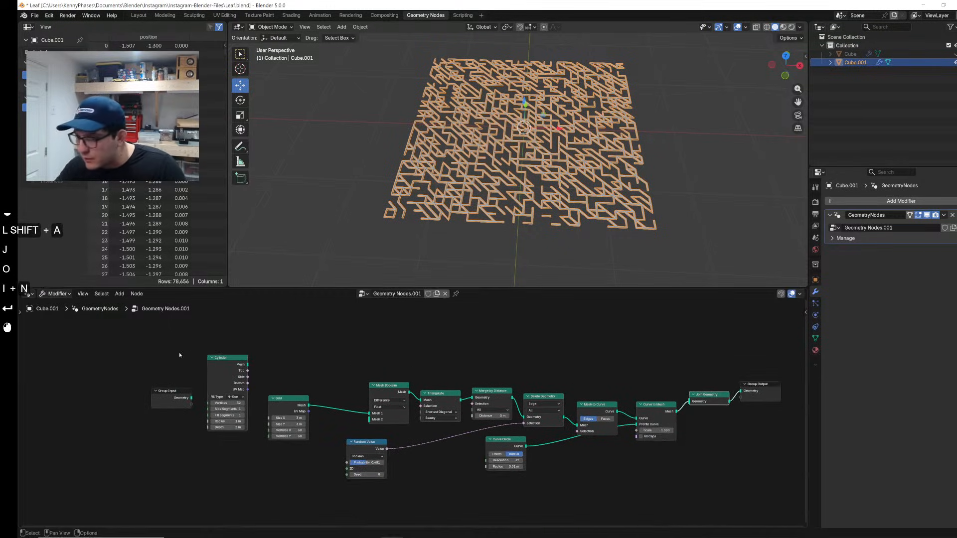
left_click_drag(248, 365, 696, 398)
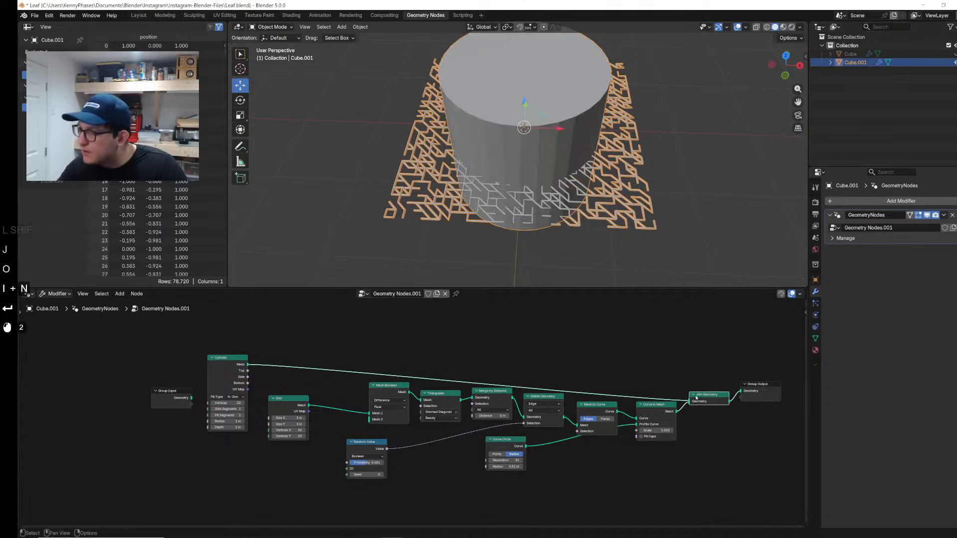
Step: Try the Cylinder node with 3 Vertices and set its Fill Segments to 2
left_click_drag(233, 404, 204, 405)
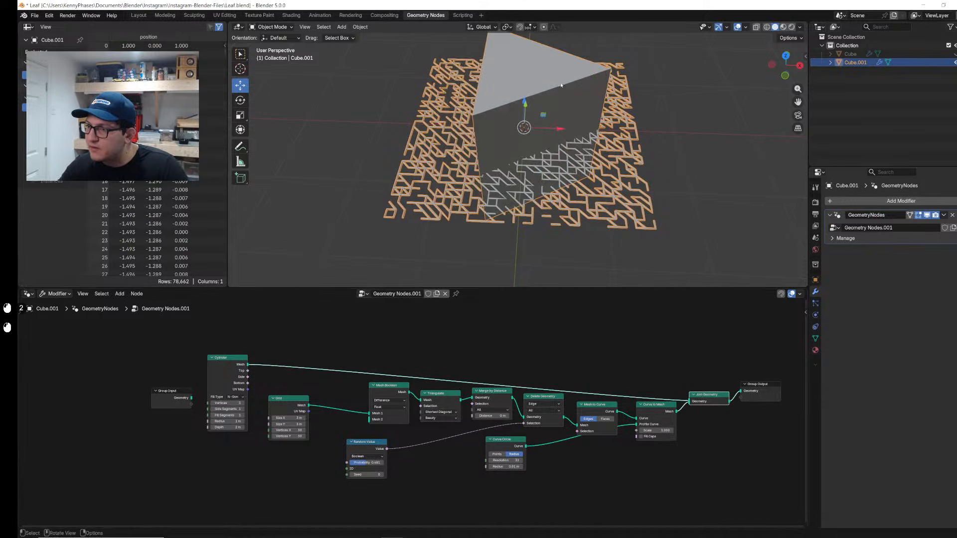
scroll(574, 127, "up", 3)
middle_click_drag(599, 112, 614, 133, "shift")
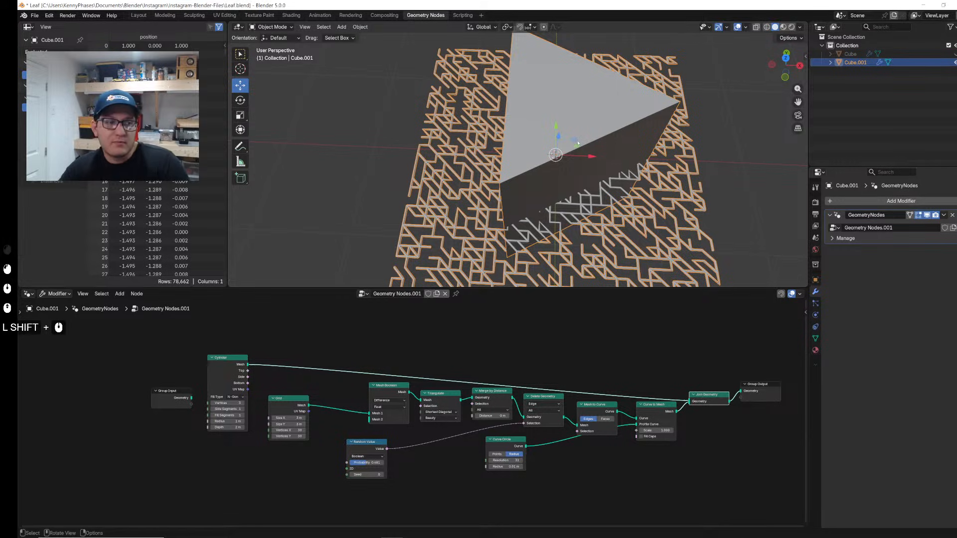
left_click(213, 405)
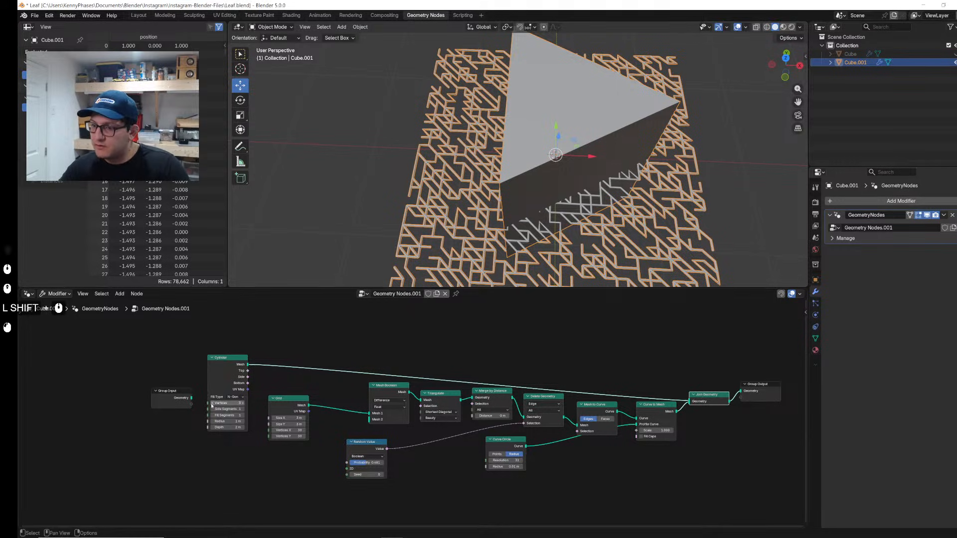
scroll(243, 400, "up", 3)
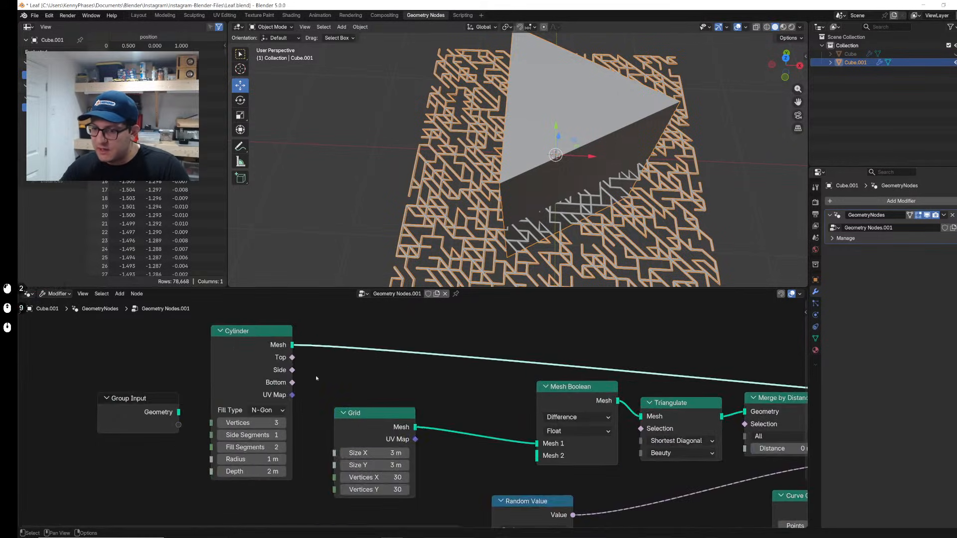
Step: Set the Cylinder node's Radius to 1.14 m, Depth to 0.46 m and Vertices to 12
left_click_drag(215, 463, 251, 459, "shift")
key("ctrl+z")
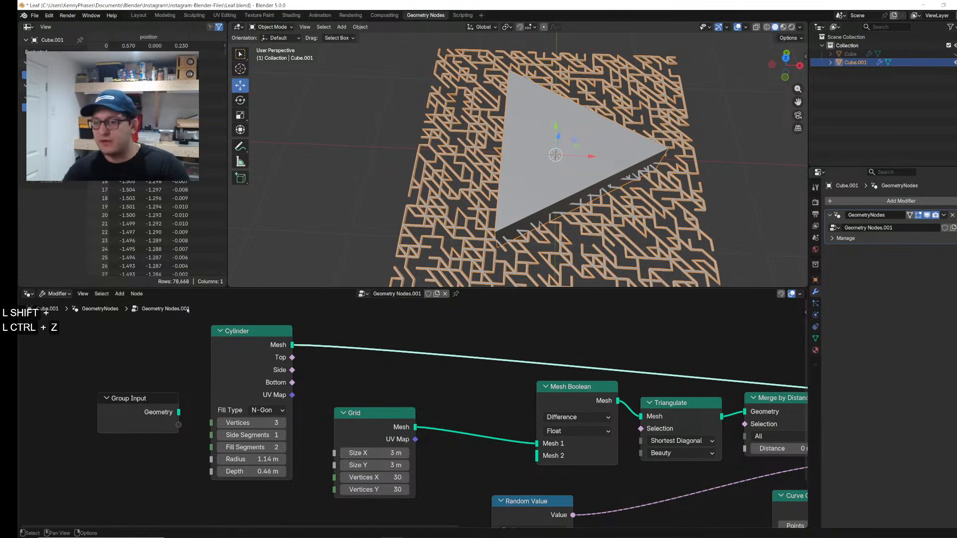
left_click_drag(277, 423, 243, 425, "shift")
Step: Insert a Scale Elements node between the Cylinder and Join Geometry nodes
key("shift+a")
type("scale el")
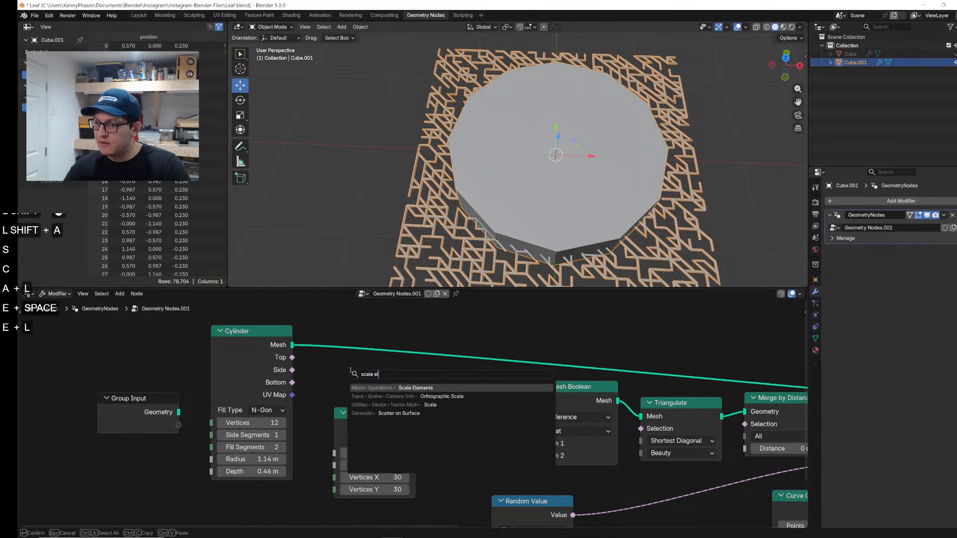
key("Return")
left_click(325, 355)
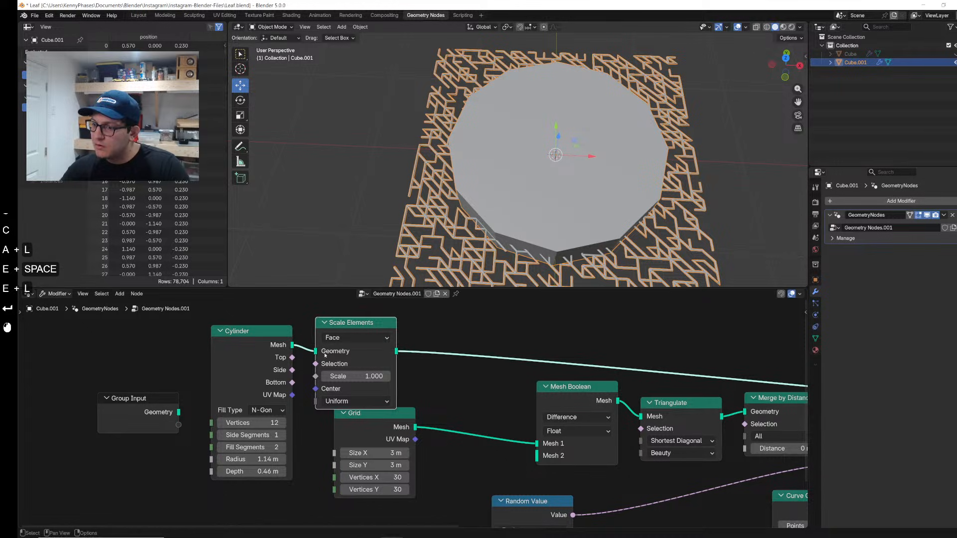
Step: Insert a Transform Geometry node between the Cylinder and Scale Elements nodes and set its Y scale to 0.610
left_click(355, 333)
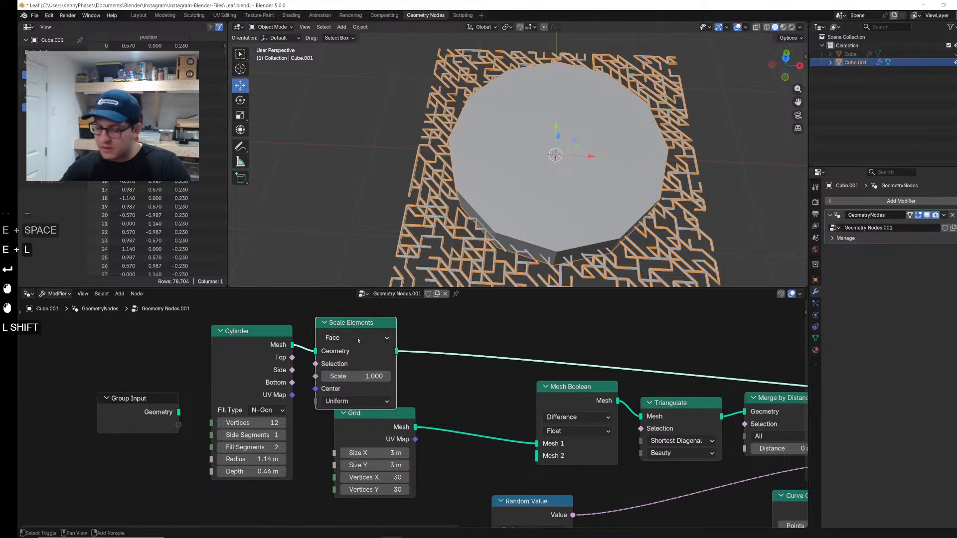
key("shift+a")
type("trans")
key("Return")
left_click(317, 319)
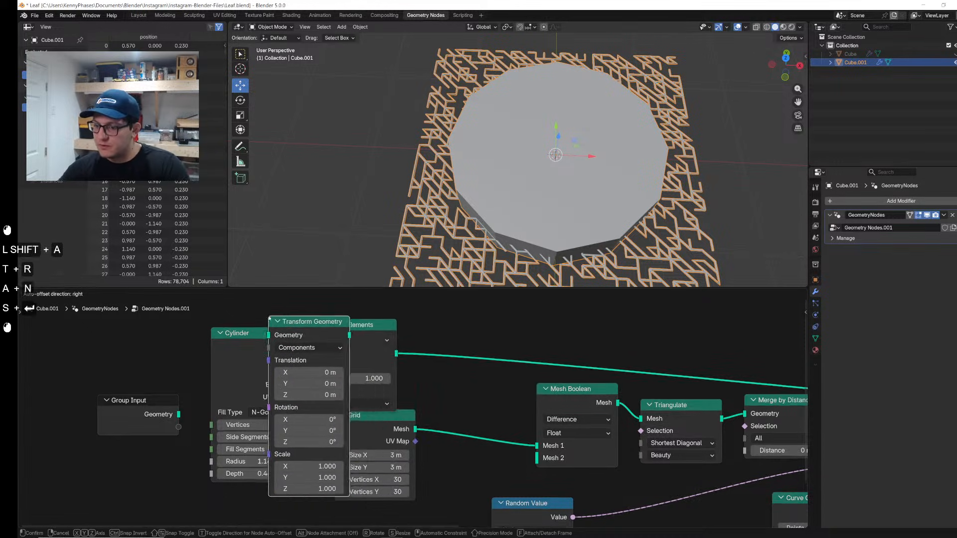
left_click_drag(355, 478, 327, 477, "shift")
Step: Move the Grid node clear of Transform Geometry and connect the Scale Elements geometry to Mesh 2 of the Mesh Boolean
middle_click_drag(554, 340, 453, 345)
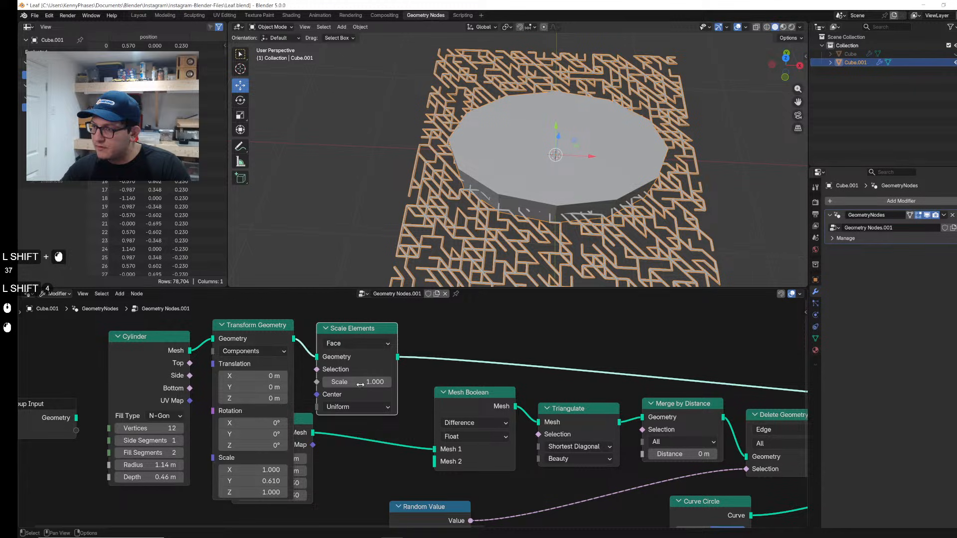
left_click_drag(305, 424, 374, 445)
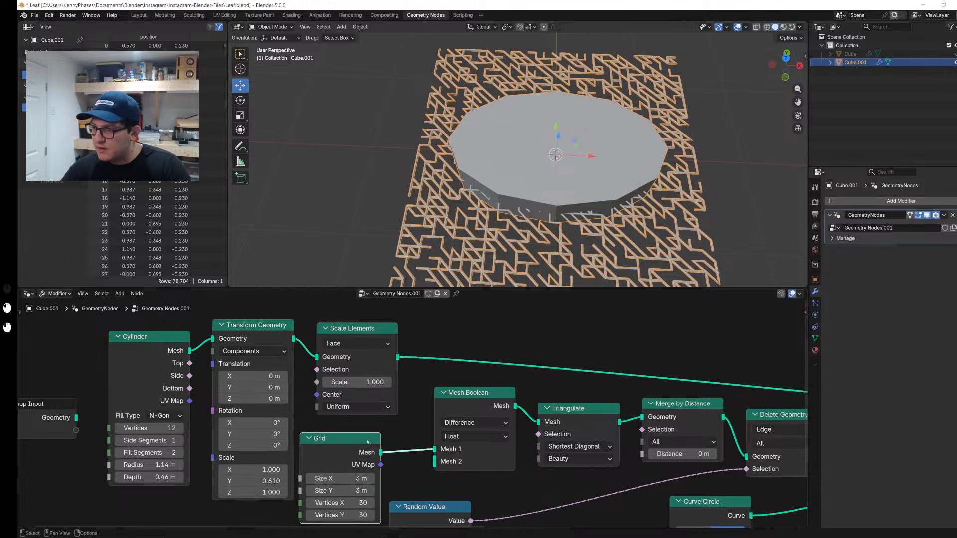
middle_click_drag(399, 362, 306, 343)
left_click_drag(355, 448, 355, 447)
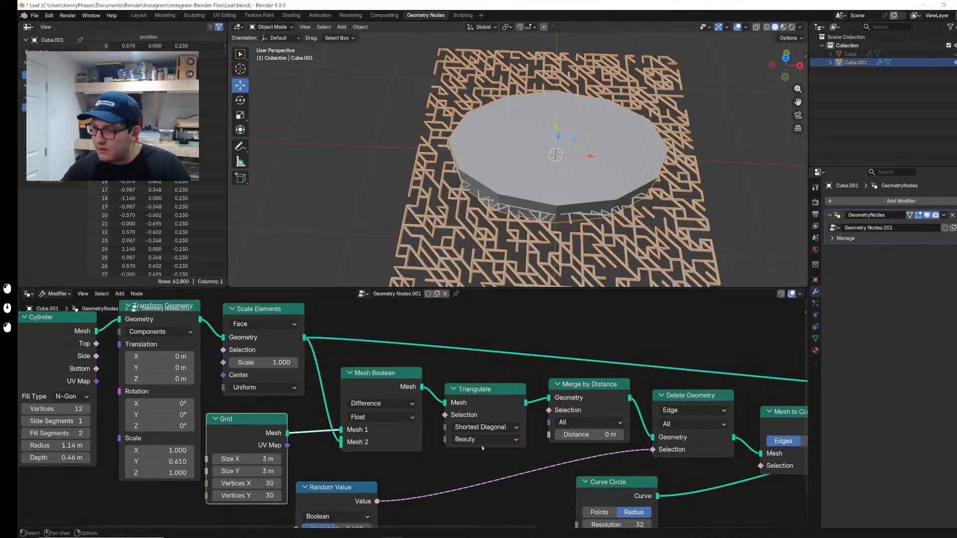
Step: Delete the Join Geometry node and connect the Curve to Mesh output directly to the Group Output
scroll(667, 402, "down", 3)
scroll(666, 402, "up", 2)
left_click(751, 394)
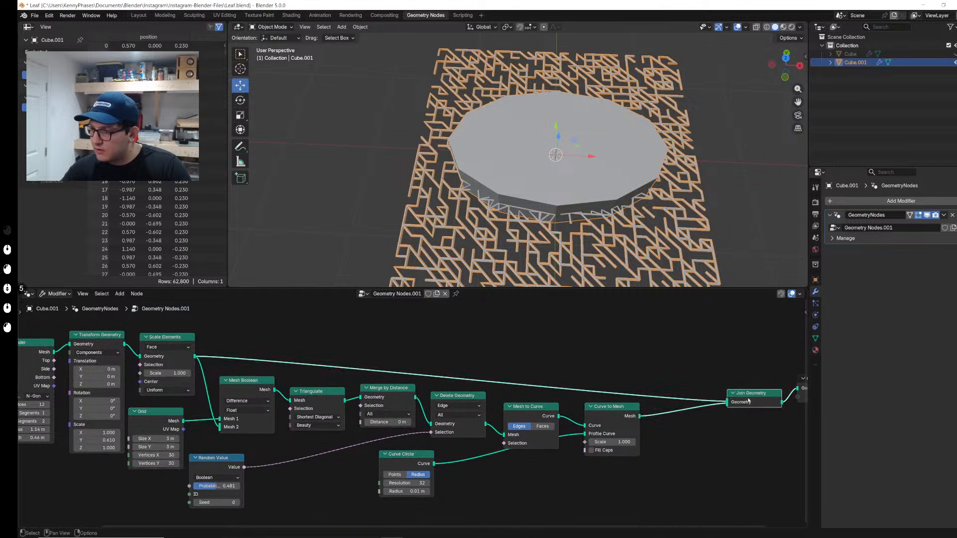
key("x")
left_click_drag(640, 416, 721, 389)
Step: Change the Mesh Boolean operation from Difference to Intersect
scroll(549, 409, "down", 2)
scroll(408, 426, "up", 3)
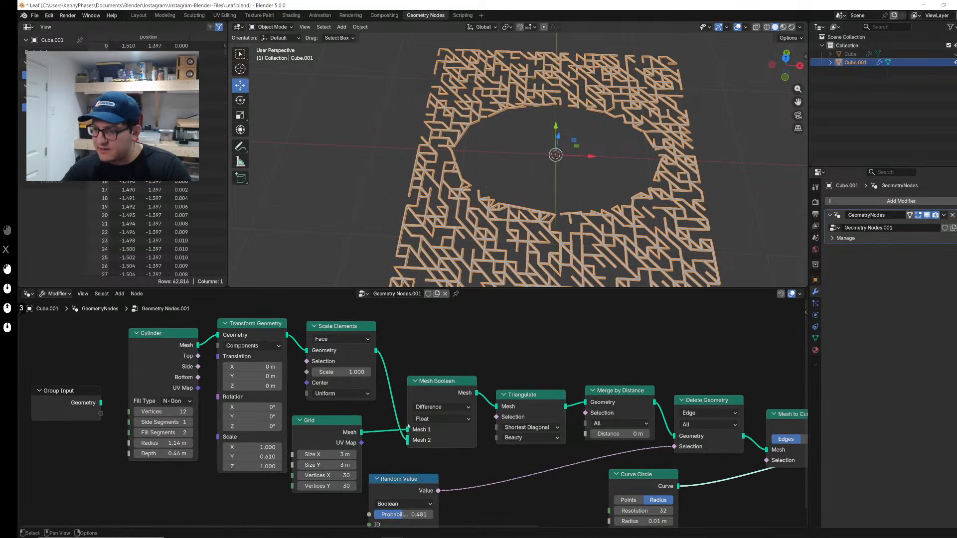
left_click(424, 408)
left_click(437, 432)
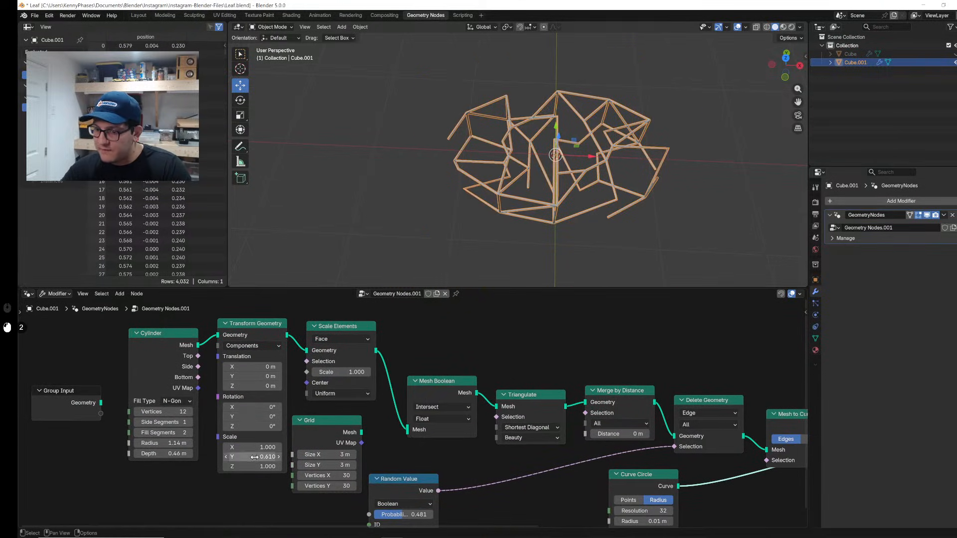
Step: Flatten the cylinder by setting the Transform Geometry node's Z scale to 0
left_click(269, 469)
type("0")
key("Return")
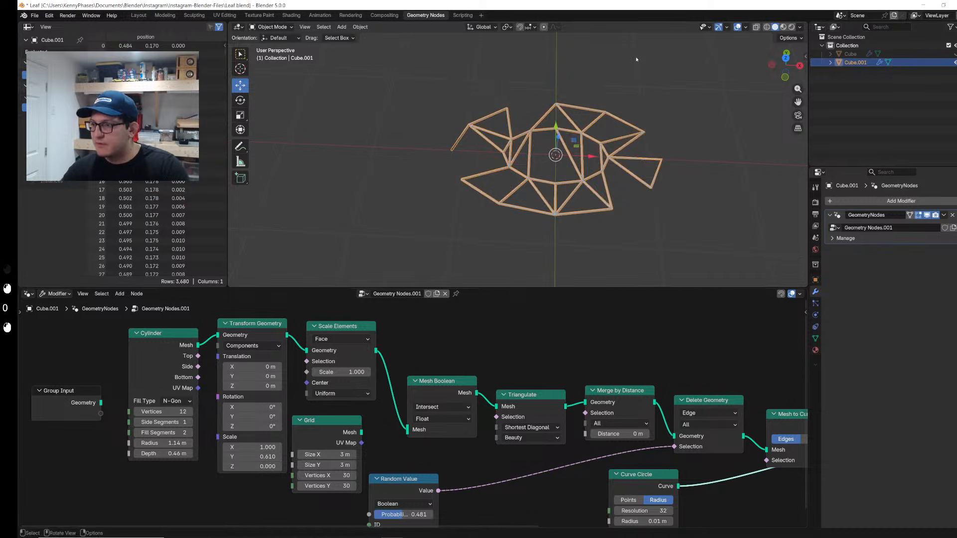
Step: Connect the Grid's mesh to the Mesh Boolean's mesh input and save the file
middle_click_drag(474, 484, 390, 452, "shift")
left_click_drag(268, 385, 325, 390, "shift")
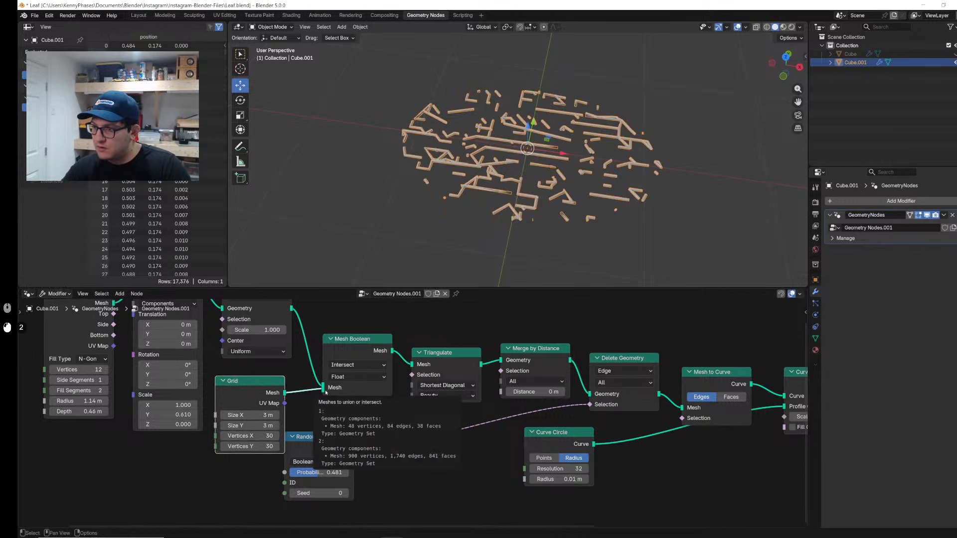
middle_click_drag(344, 404, 394, 436)
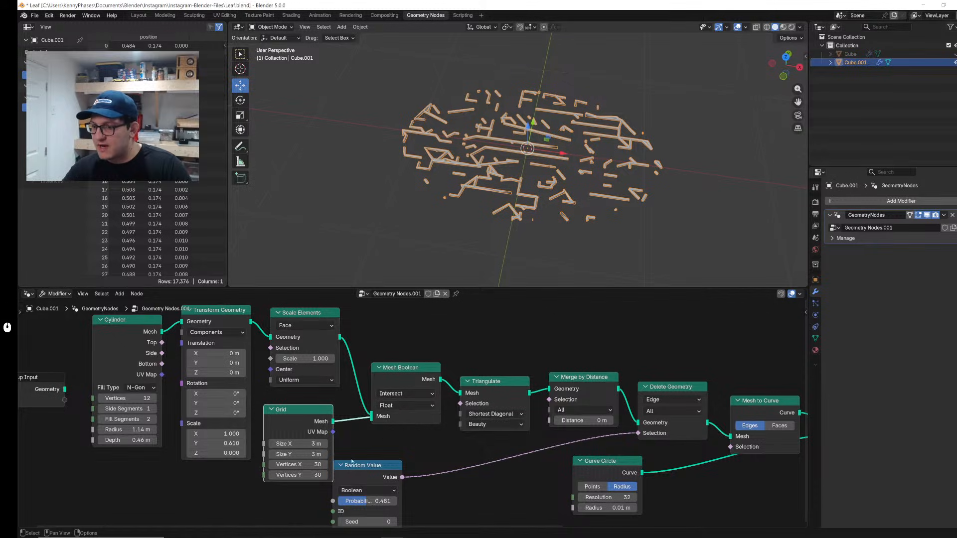
key("ctrl+s")
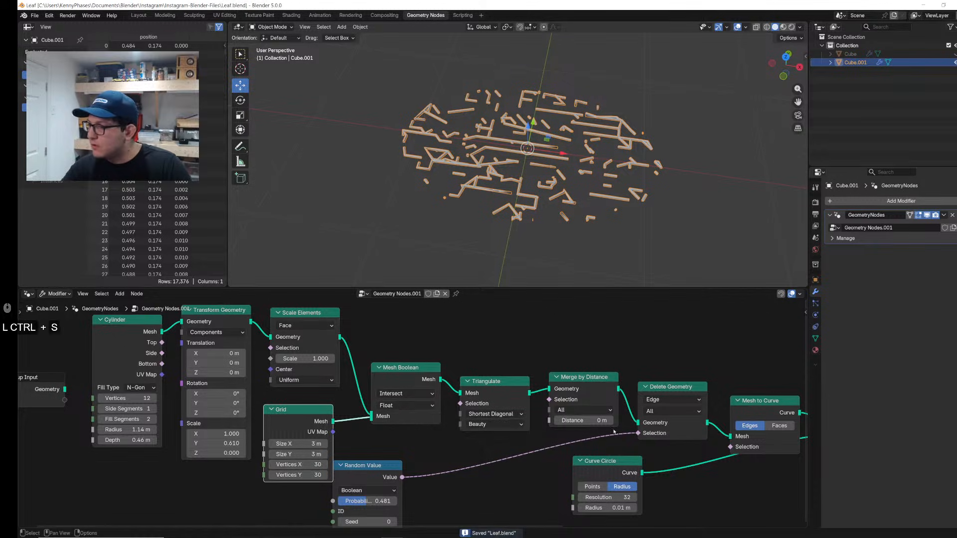
Step: Link Triangulate directly to Delete Geometry and delete the Merge by Distance node
left_click_drag(549, 389, 581, 402)
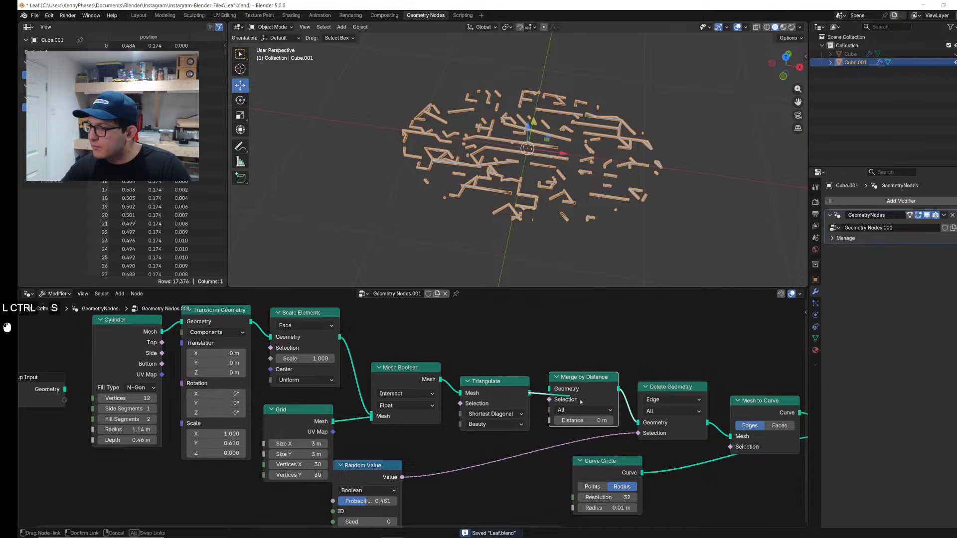
left_click_drag(630, 424, 639, 425)
left_click(592, 378)
key("x")
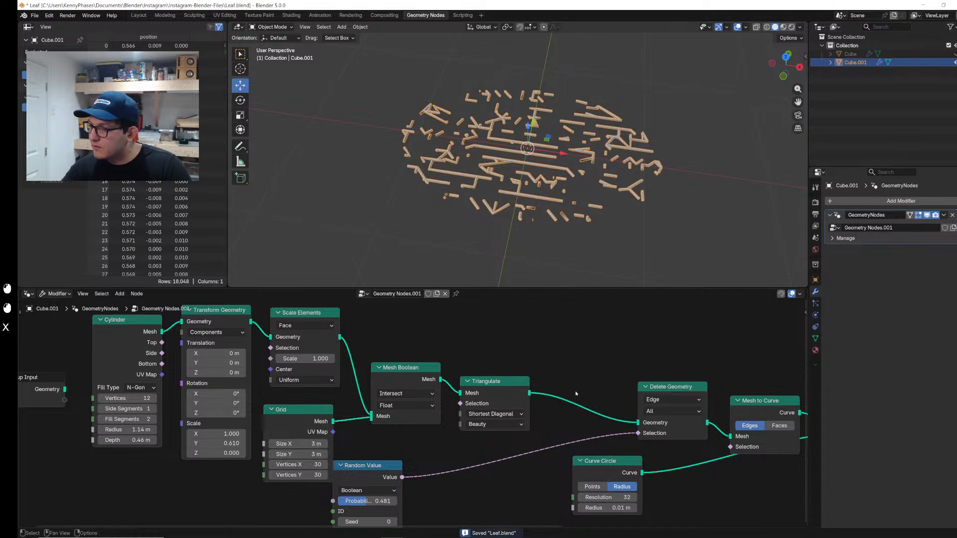
Step: Set the Cylinder node's vertex count to 14
left_click_drag(302, 465, 334, 465, "shift")
key("ctrl+z")
middle_click_drag(736, 143, 642, 147)
middle_click_drag(275, 418, 319, 423)
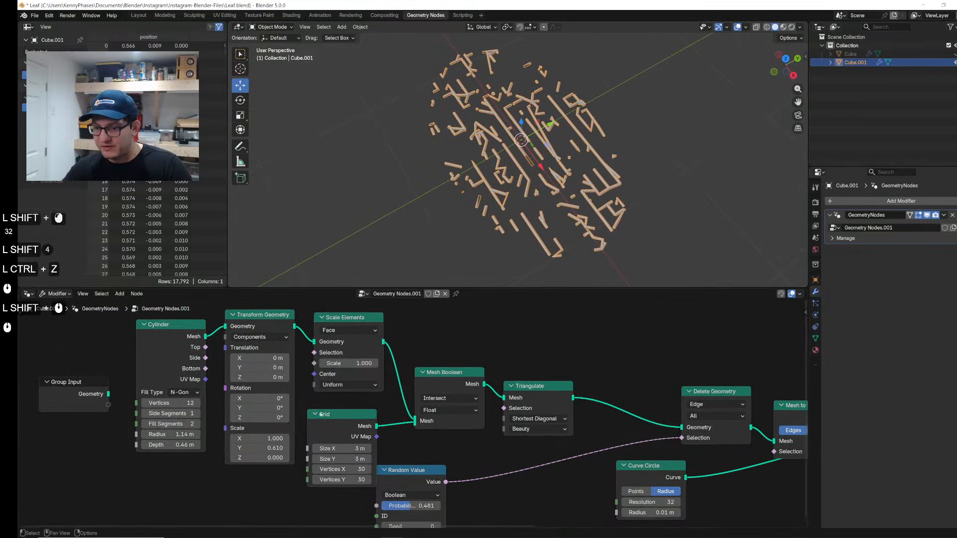
left_click(154, 398)
left_click(154, 399)
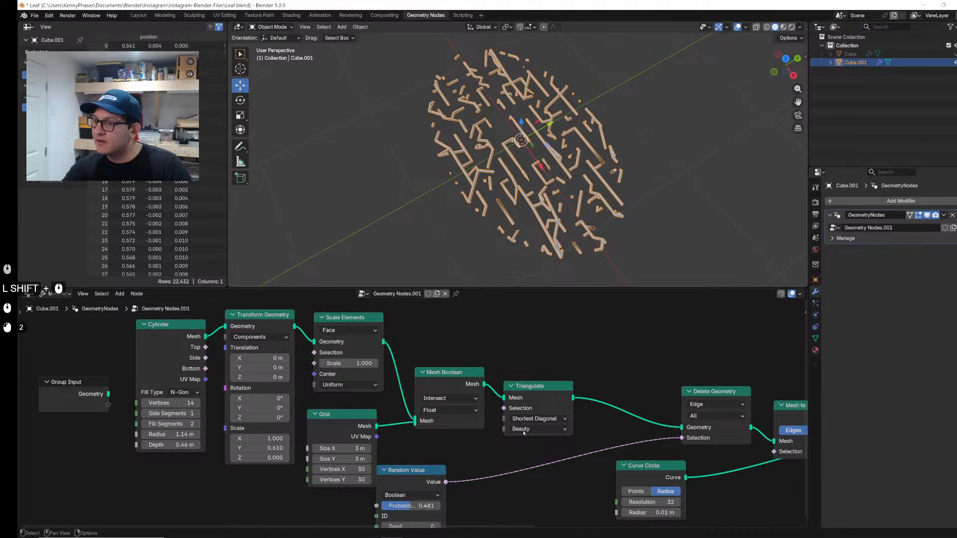
Step: Set the Grid's Vertices X and Vertices Y to 40 and the Random Value probability to 0.405
left_click_drag(349, 469, 349, 470)
type("40")
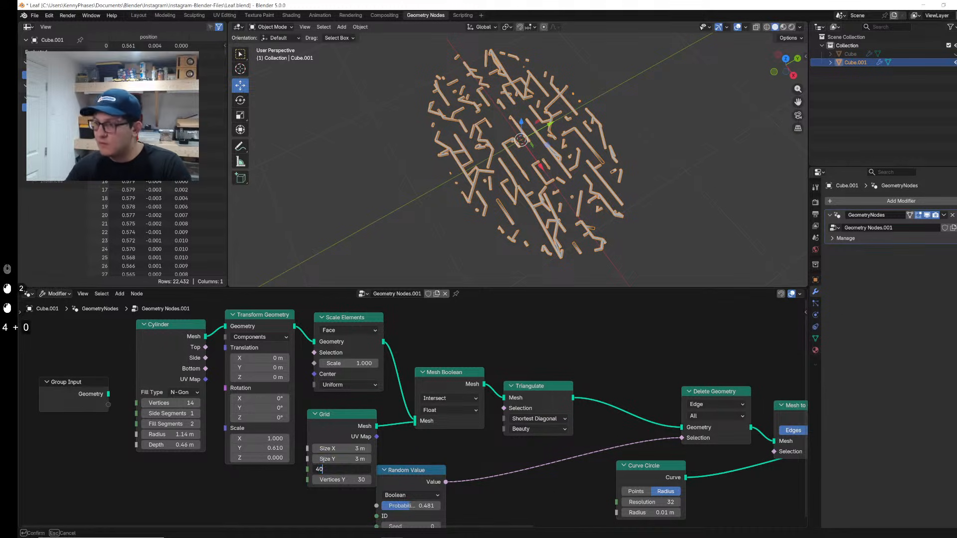
key("Tab")
type("40")
key("Return")
middle_click_drag(569, 444, 557, 414)
mouse_move(402, 475)
left_mouse_down()
mouse_move(424, 475)
mouse_move(384, 475)
mouse_move(402, 476)
left_mouse_up()
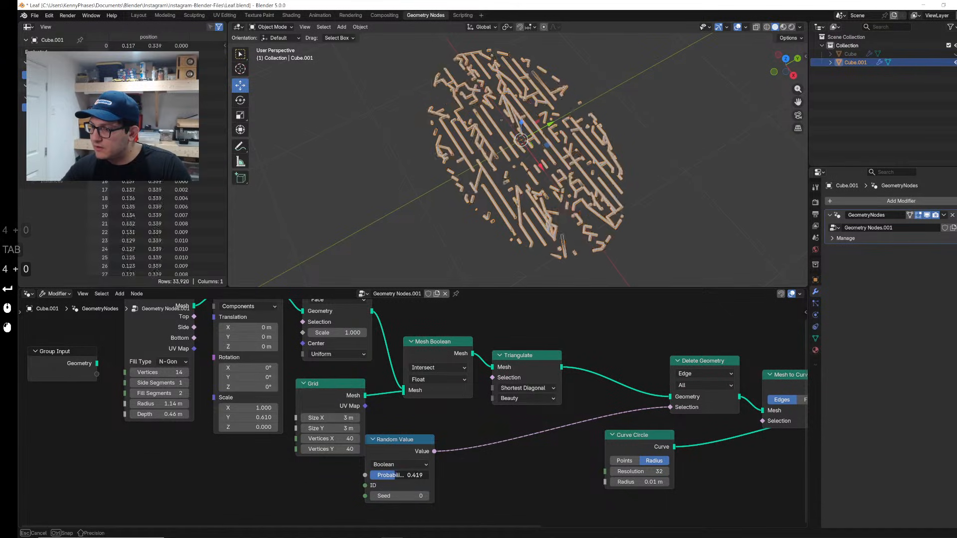
Step: Try the Manifold solver on the Mesh Boolean node and switch the solver to Exact
middle_click_drag(468, 421, 522, 455)
left_click(491, 413)
left_click(476, 458)
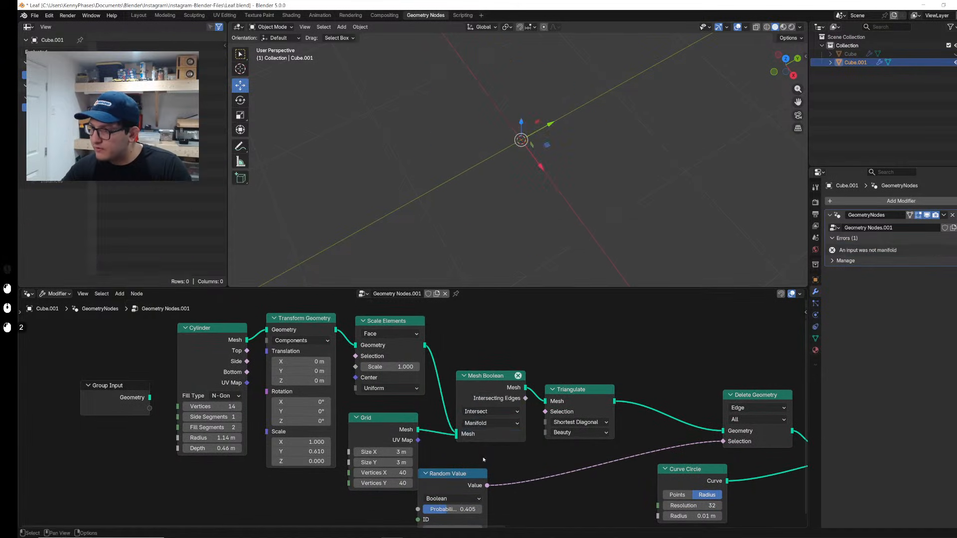
left_click(484, 423)
left_click(484, 449)
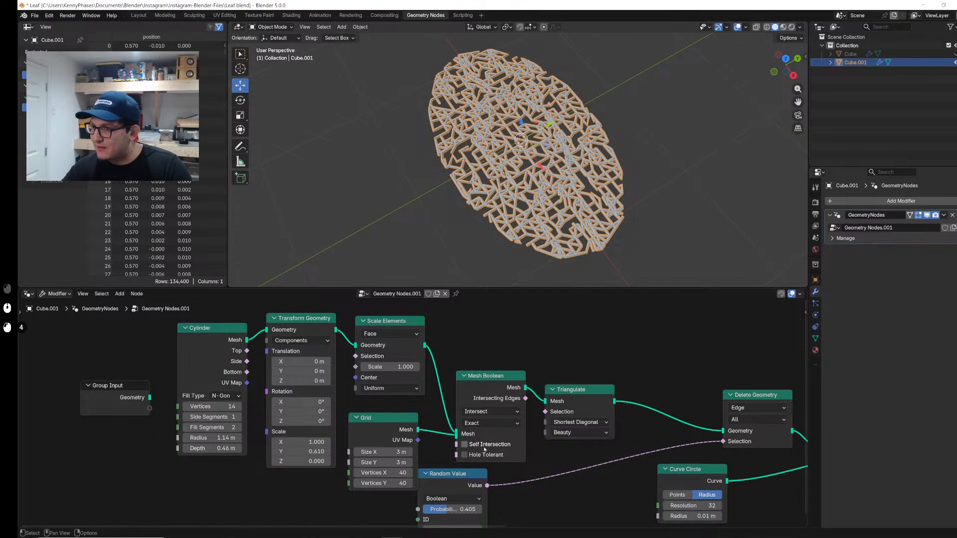
Step: Raise the Random Value node's probability to 0.789 to thin out the lattice of tubes
scroll(529, 159, "up", 3)
mouse_move(529, 160)
middle_mouse_down()
mouse_move(577, 144)
mouse_move(538, 170)
middle_mouse_up()
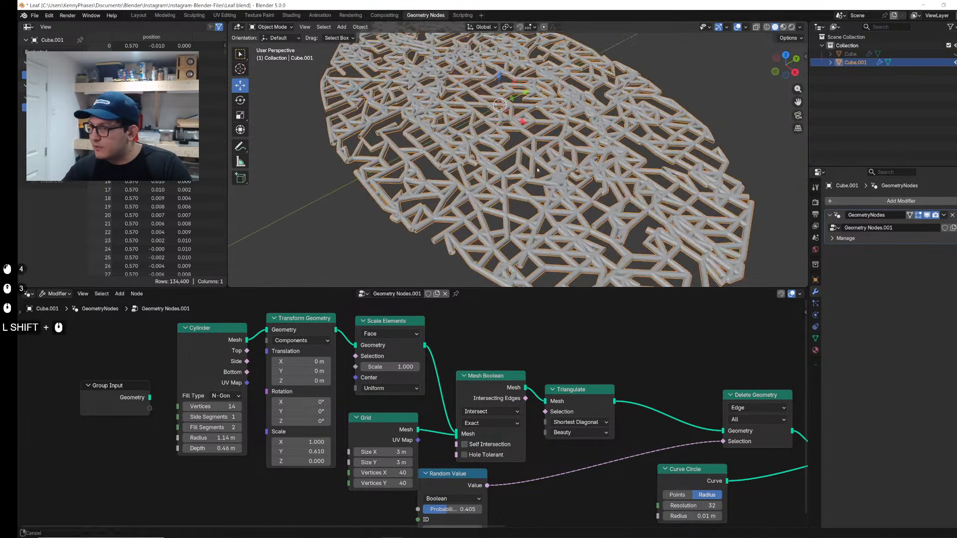
scroll(538, 170, "down", 1)
left_click_drag(451, 509, 469, 509)
middle_click_drag(468, 149, 594, 254)
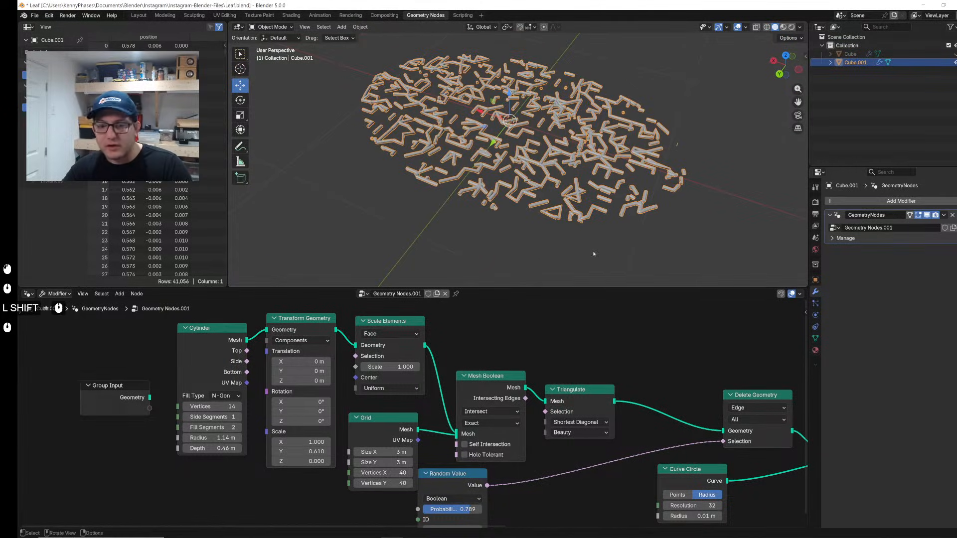
Step: Set the Curve Circle profile's resolution to 10
middle_click_drag(700, 413, 594, 417, "shift")
scroll(578, 446, "up", 2)
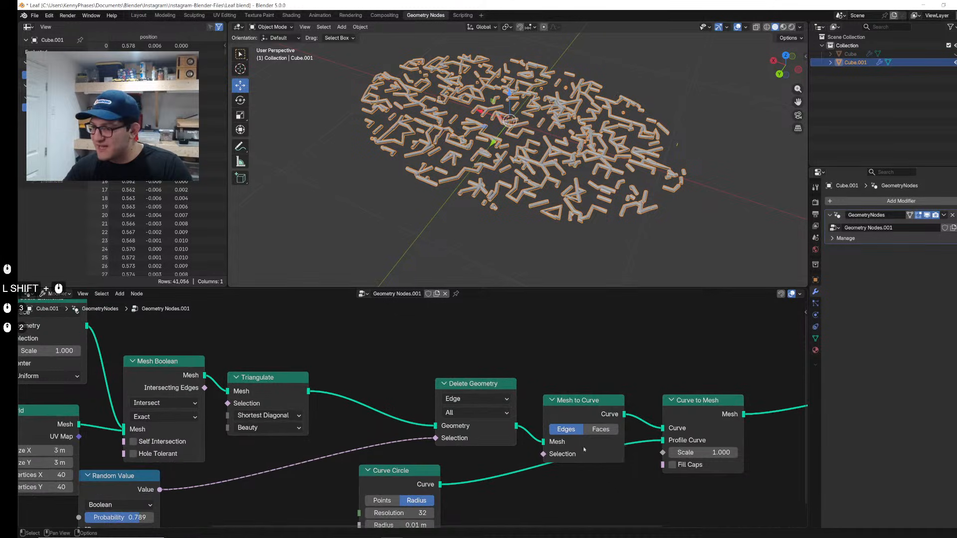
middle_click_drag(670, 454, 502, 409)
left_click(214, 470)
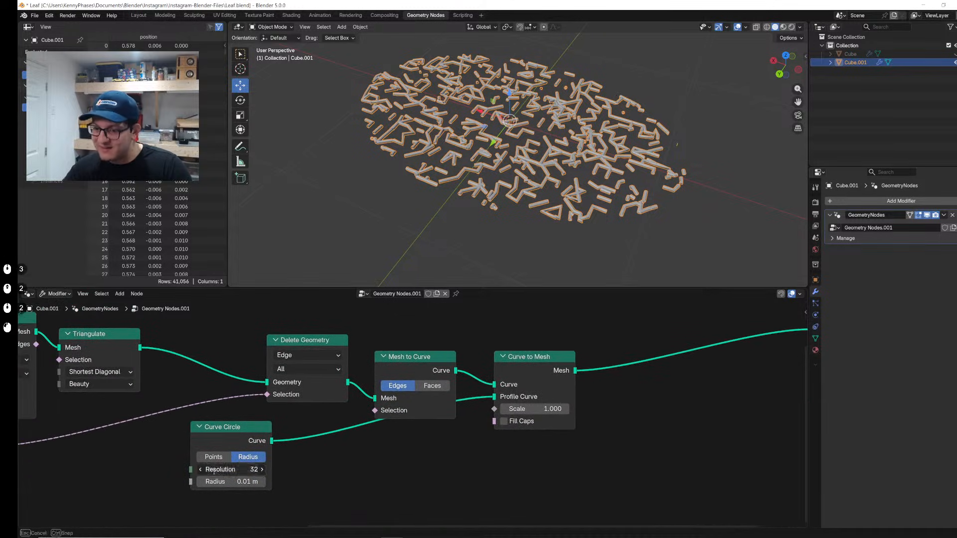
type("10")
key("Return")
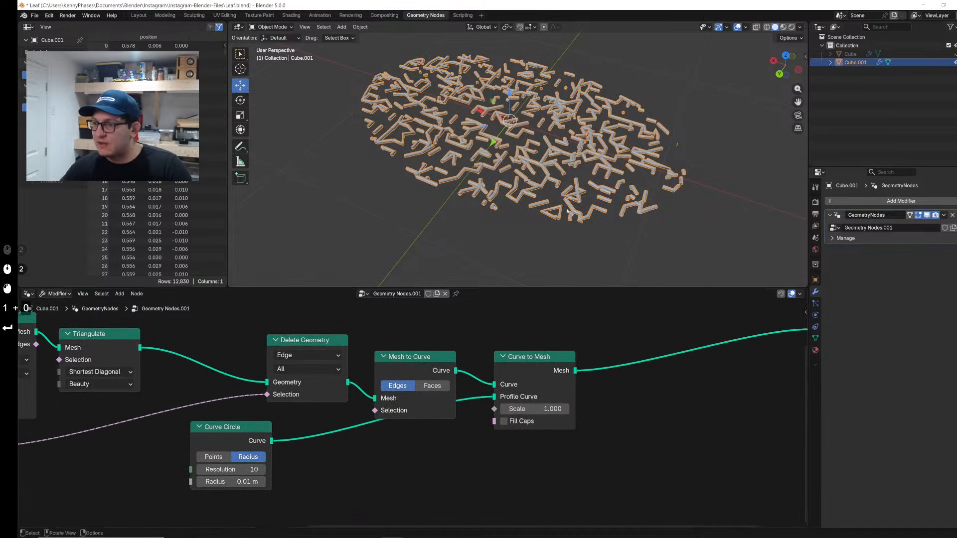
Step: Reduce the Curve Circle profile's resolution to 6 and check the tubes up close
scroll(568, 212, "up", 6)
mouse_move(232, 473)
left_mouse_down("shift")
mouse_move(212, 472)
mouse_move(232, 473)
left_mouse_up("shift")
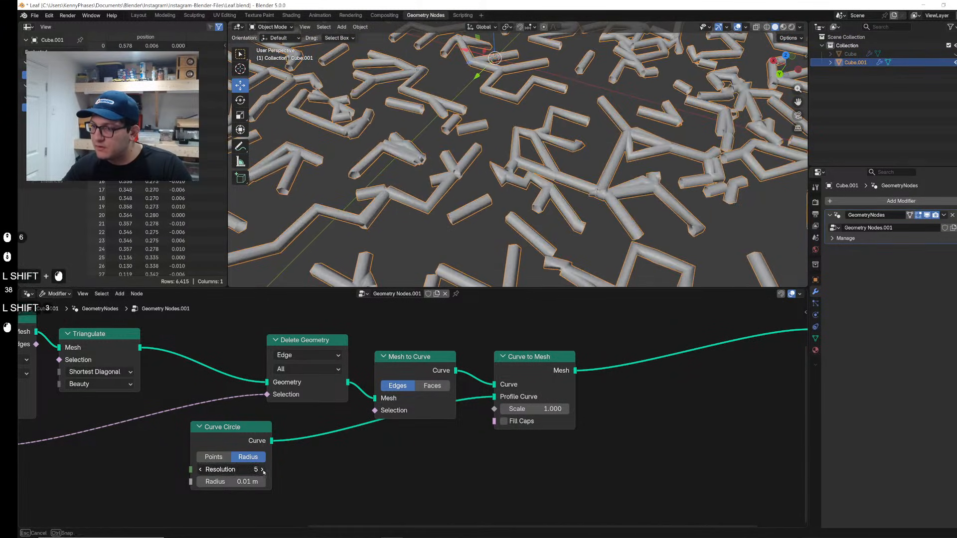
scroll(595, 158, "down", 8)
scroll(589, 164, "up", 3)
middle_click_drag(595, 159, 553, 200)
scroll(553, 156, "down", 2)
Step: Tidy the node layout by moving Mesh to Curve beside Delete Geometry and Random Value clear of the Grid node
middle_click_drag(527, 422, 638, 426)
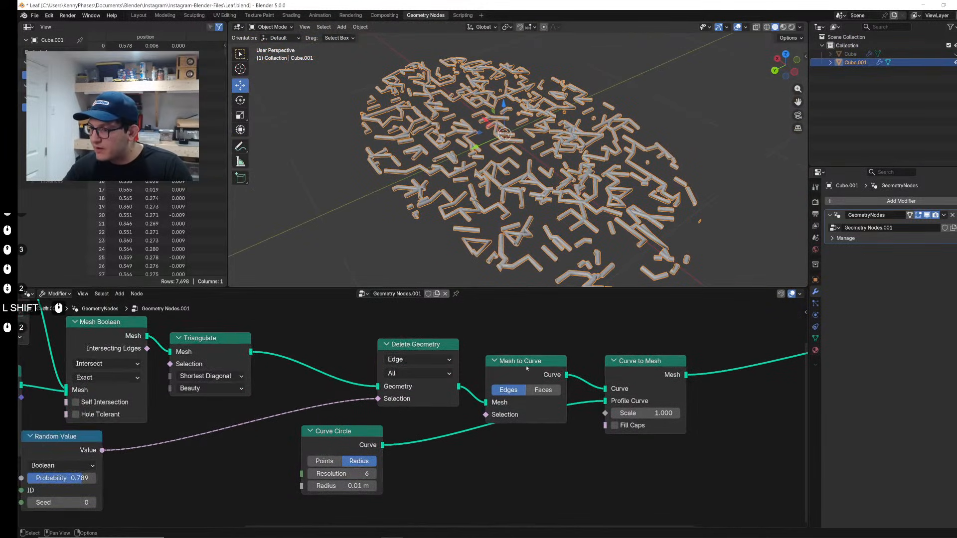
left_click_drag(524, 367, 512, 344)
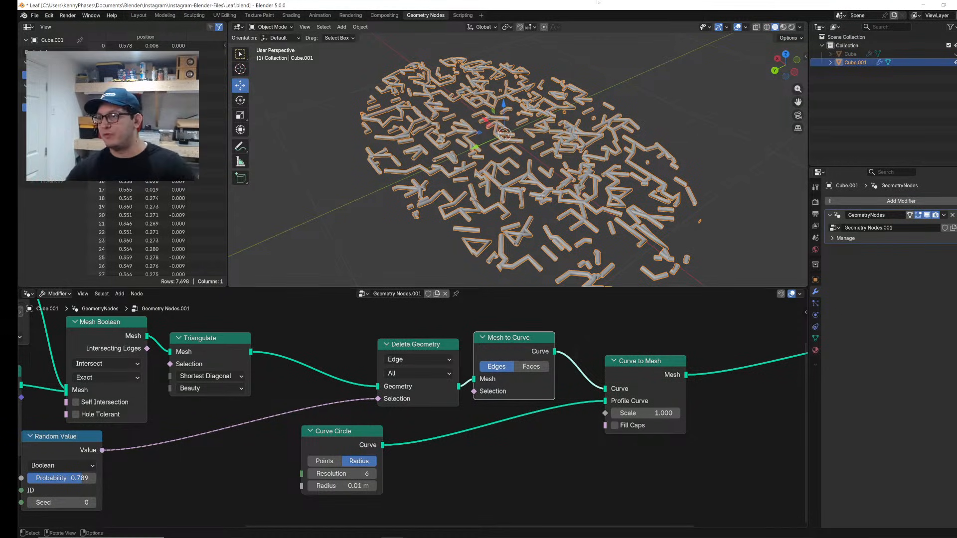
scroll(455, 437, "down", 3)
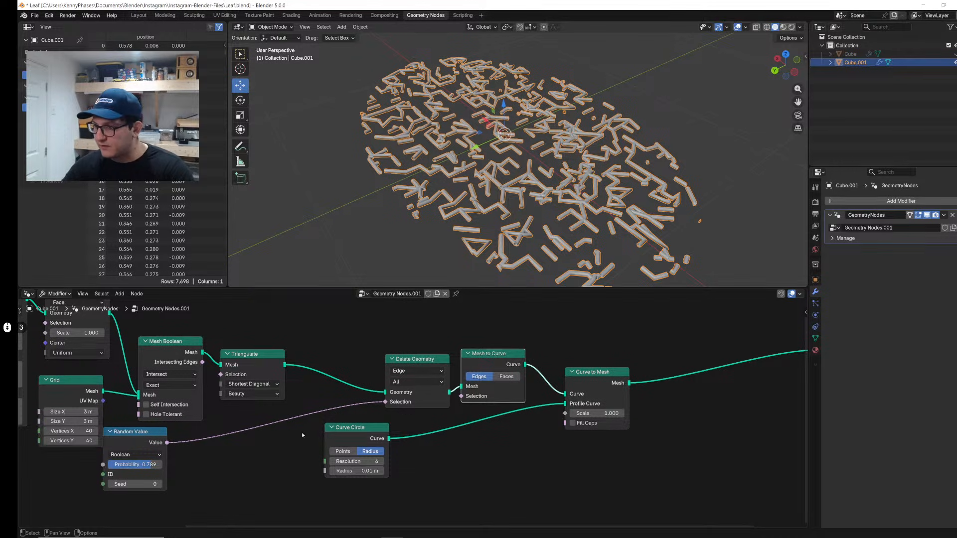
middle_click_drag(302, 435, 359, 449)
middle_click_drag(509, 219, 496, 205)
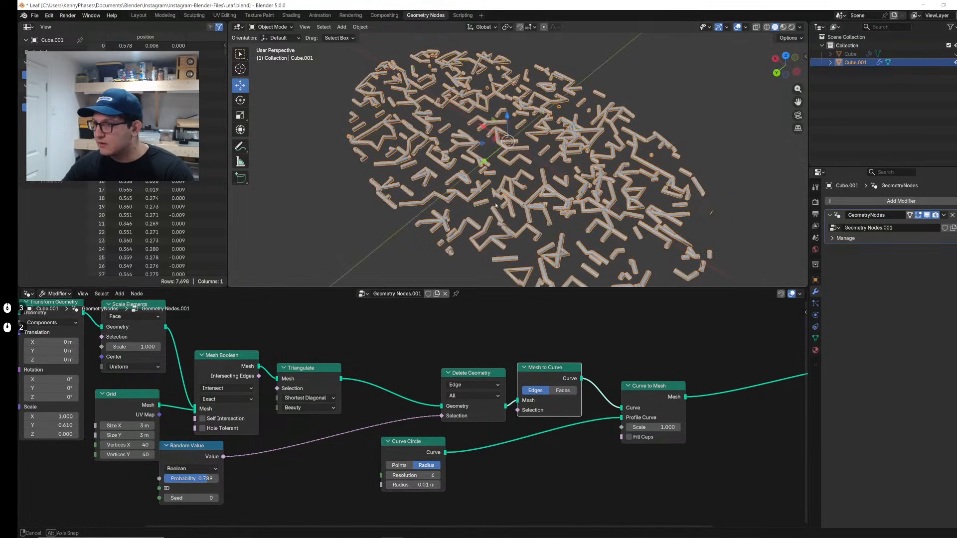
middle_click_drag(291, 464, 427, 472)
left_click_drag(324, 452, 380, 451)
Step: Change the Triangulate node's quad method to Fixed
left_click(440, 405)
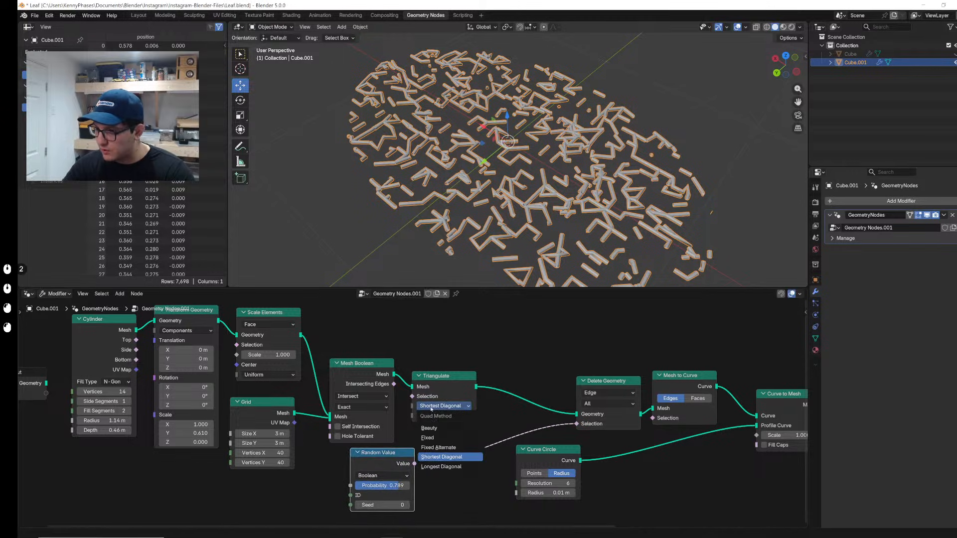
left_click(439, 440)
left_click(443, 400)
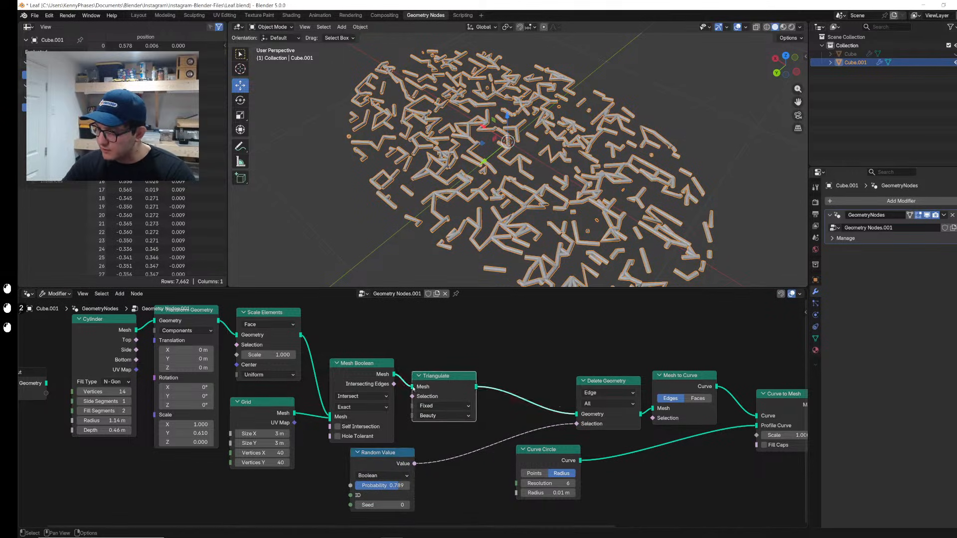
Step: Bypass the Mesh Boolean by linking the Grid's mesh into Triangulate and Triangulate's output into Delete Geometry
left_click_drag(412, 387, 568, 416)
right_click(578, 420)
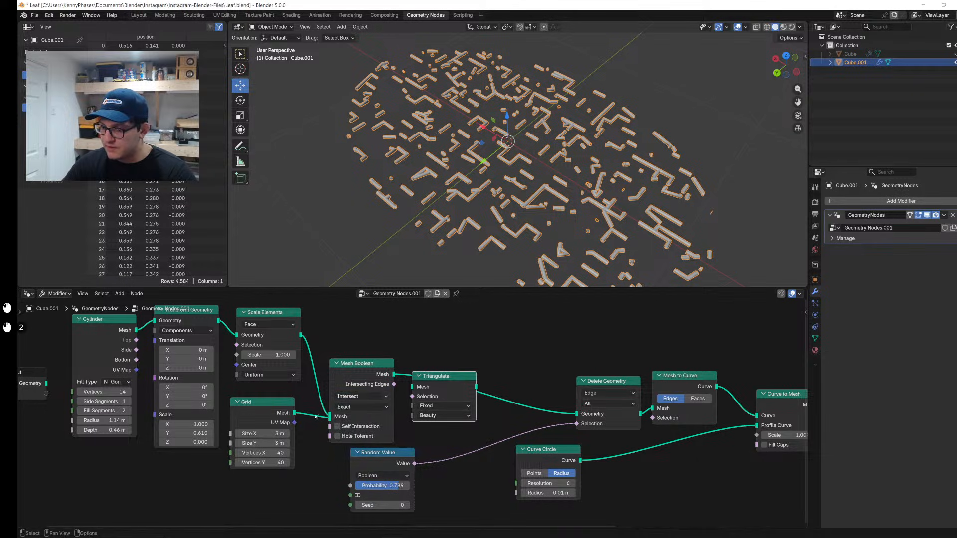
left_click_drag(331, 418, 307, 419)
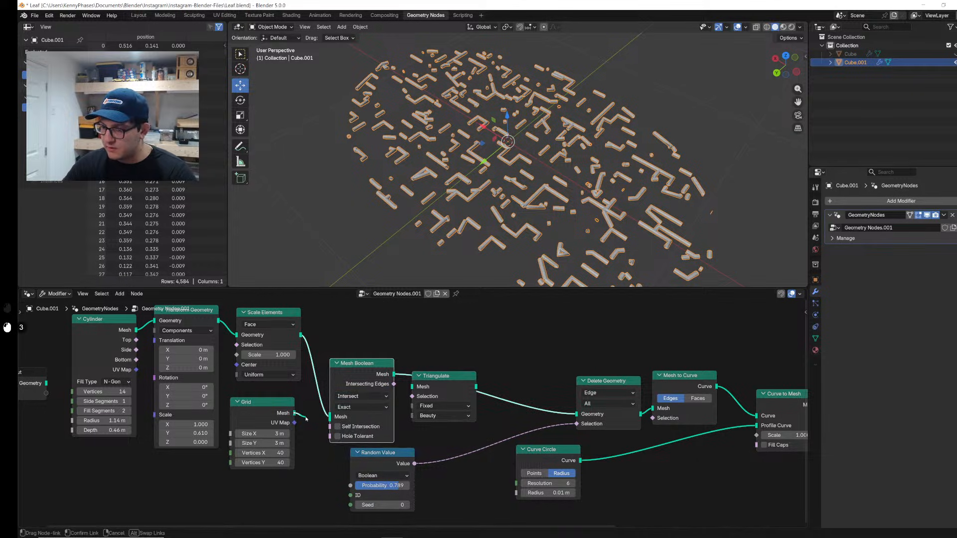
right_click(414, 387)
left_click_drag(476, 386, 578, 414)
middle_click_drag(563, 191, 544, 198)
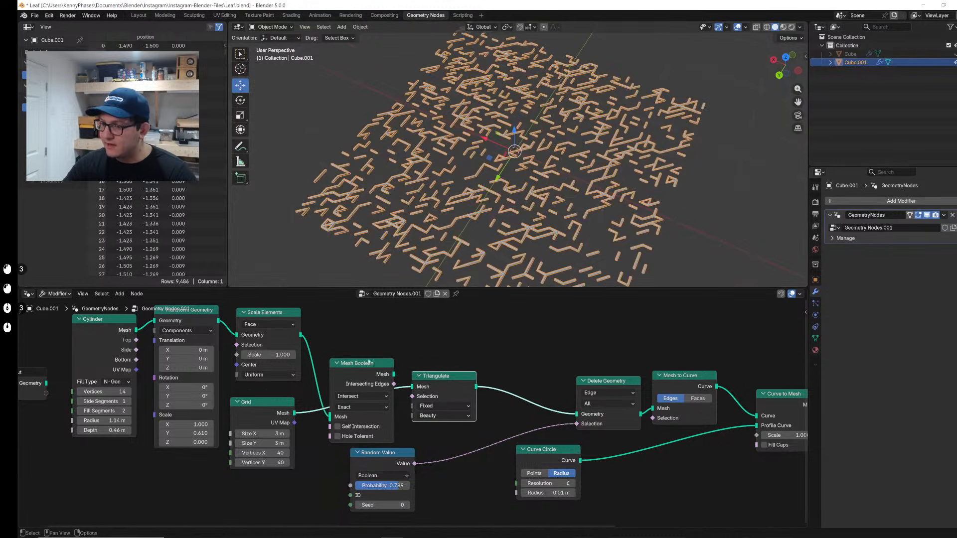
Step: Delete the Scale Elements, Transform Geometry, Cylinder and Mesh Boolean nodes, keeping the Grid linked to Triangulate
left_click(275, 316)
key("x")
left_click(187, 319)
key("x")
left_click(114, 328)
key("x")
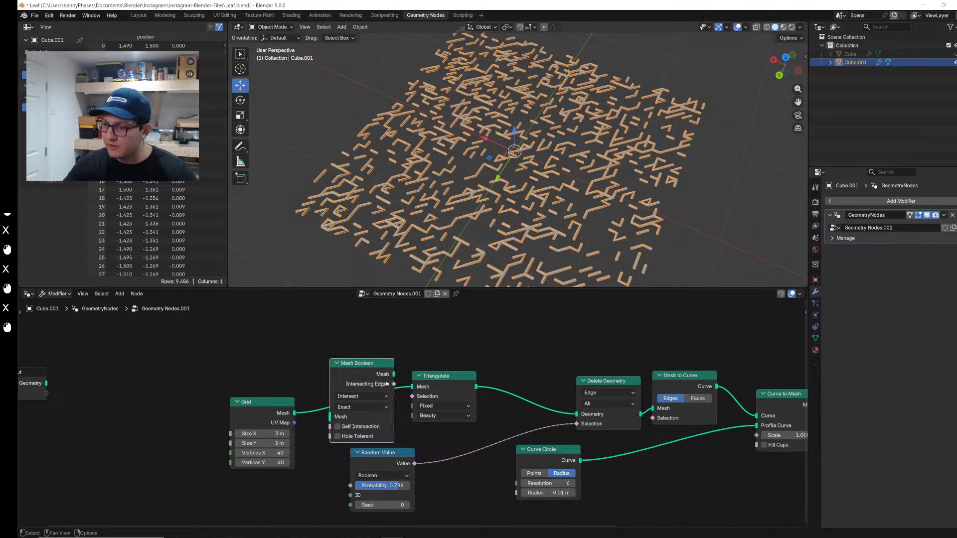
key("ctrl+x")
Step: Tidy the node layout by moving Grid beside Triangulate and bringing Delete Geometry closer to Triangulate
left_click_drag(259, 402, 358, 364)
scroll(470, 407, "up", 1)
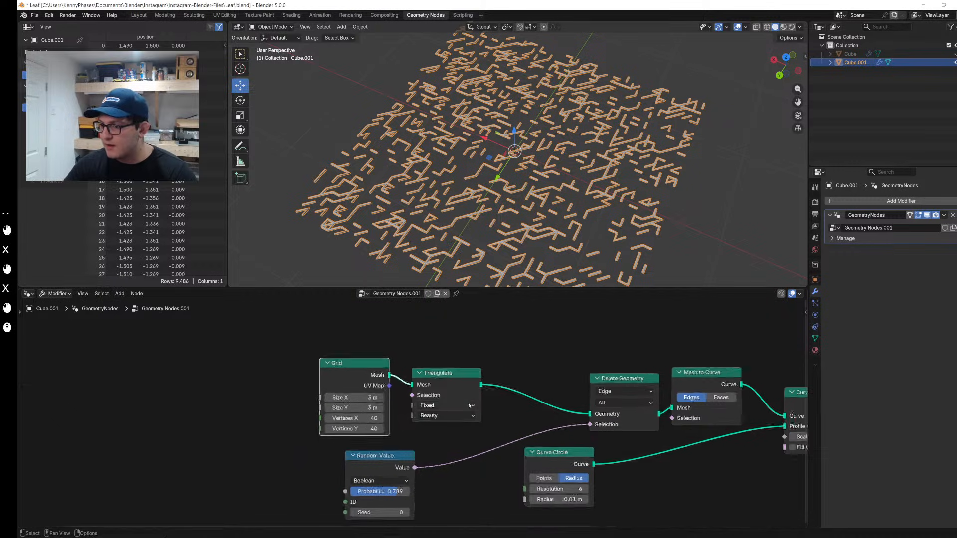
scroll(470, 406, "up", 1)
left_click_drag(589, 363, 531, 360)
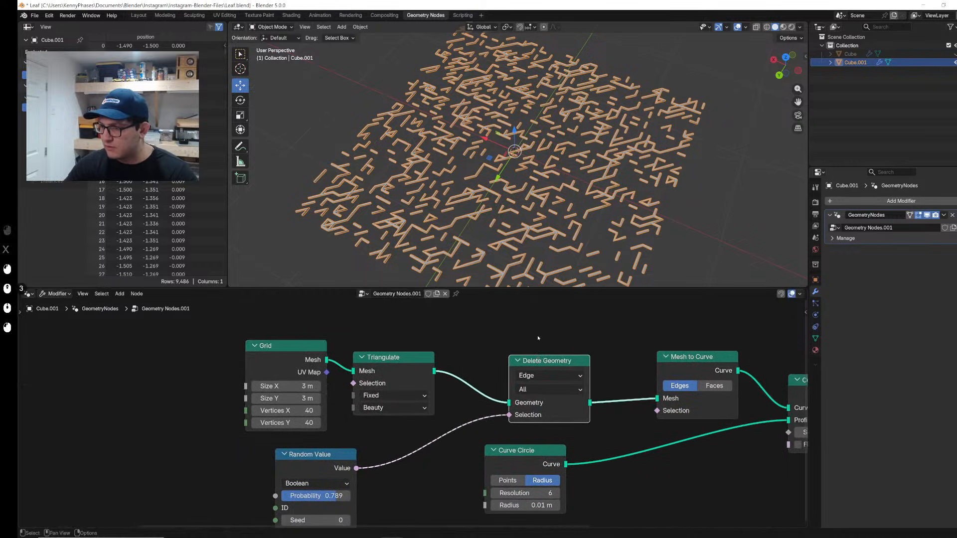
Step: Inspect the tube lattice up close and from several angles, and save the file
scroll(544, 198, "up", 8)
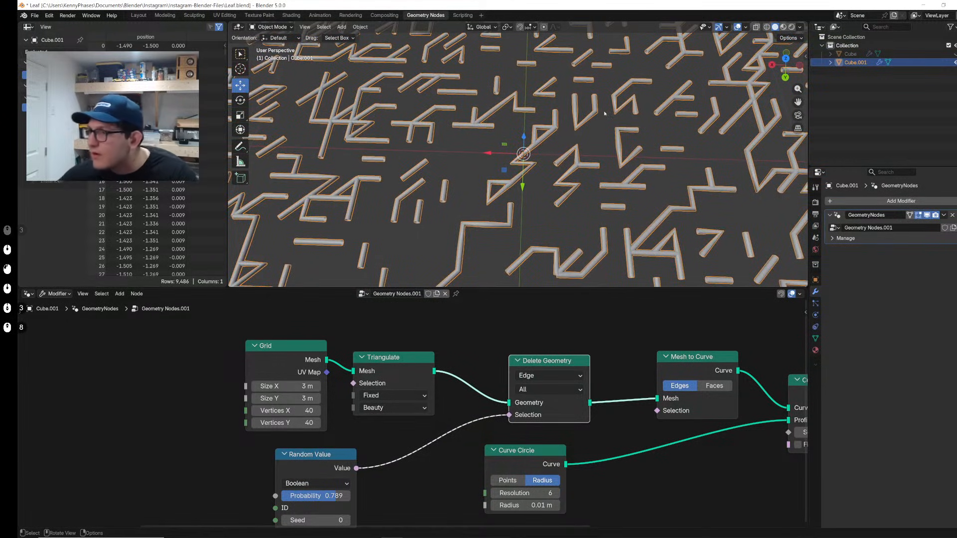
scroll(529, 178, "down", 5)
scroll(529, 178, "up", 2)
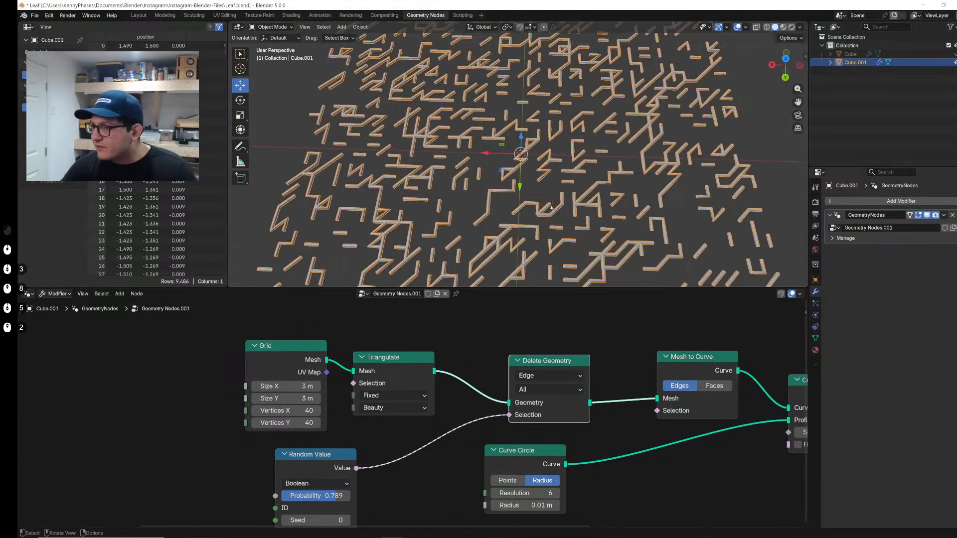
middle_click_drag(529, 178, 529, 160)
scroll(425, 200, "down", 3)
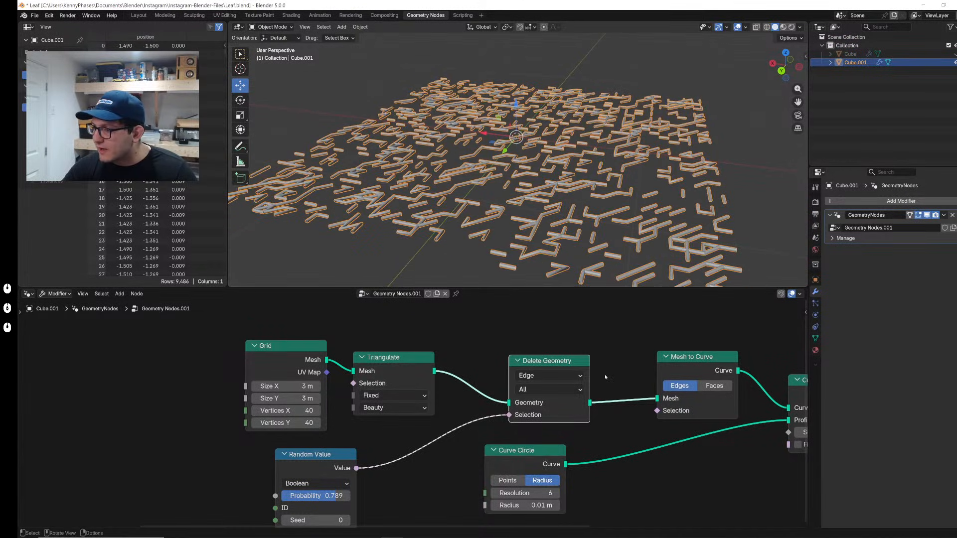
scroll(626, 427, "down", 3)
scroll(652, 240, "down", 2)
key("ctrl+s")
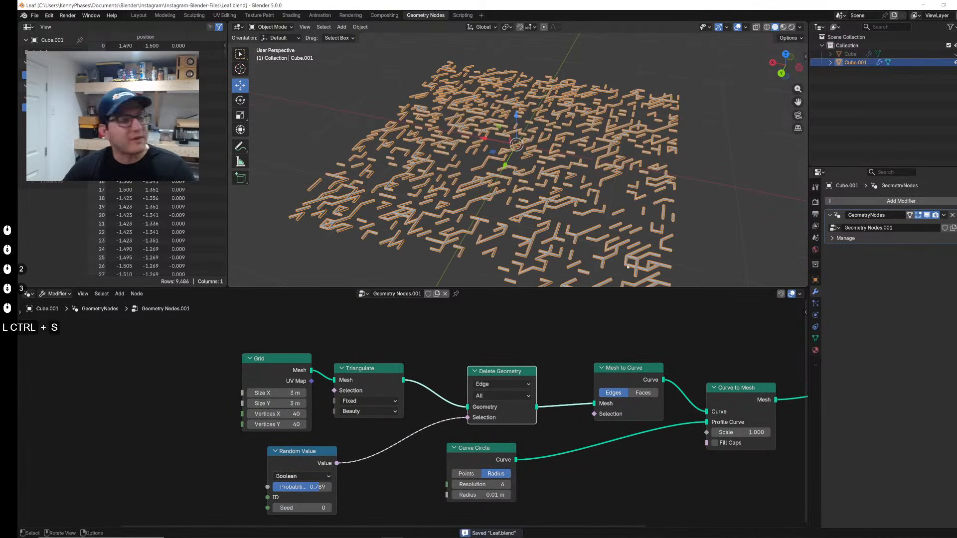
Step: Move the Group Output and Curve to Mesh nodes away from Mesh to Curve to make room for more nodes
scroll(492, 455, "right", 5, "ctrl")
middle_click_drag(475, 434, 495, 444)
left_click_drag(615, 359, 674, 370)
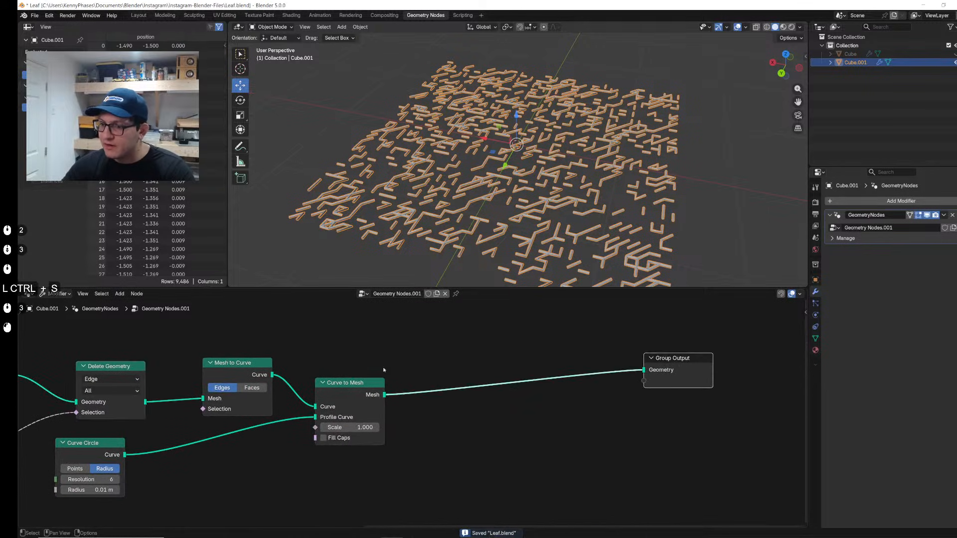
left_click_drag(371, 386, 453, 397)
left_click(359, 375)
key("shift+a")
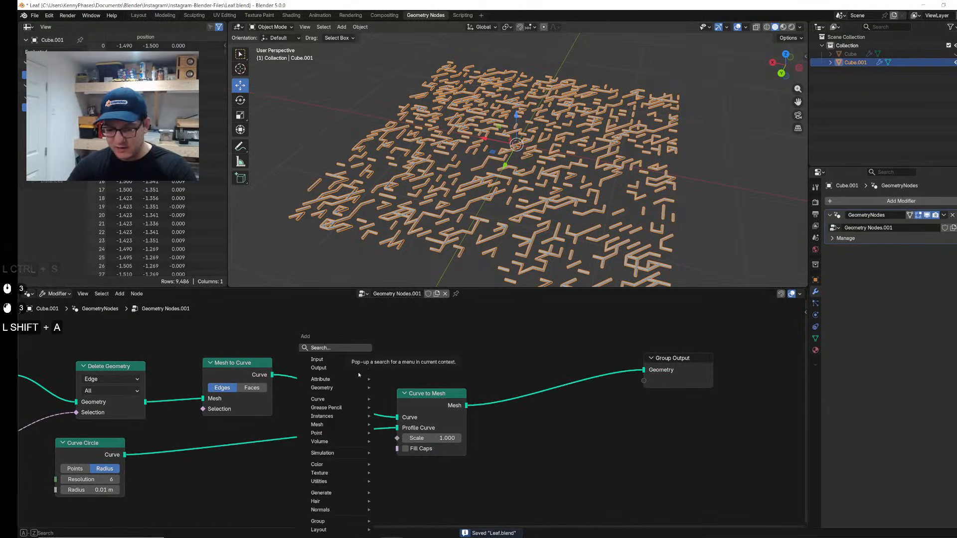
type("spline")
key("Return")
left_click(340, 352)
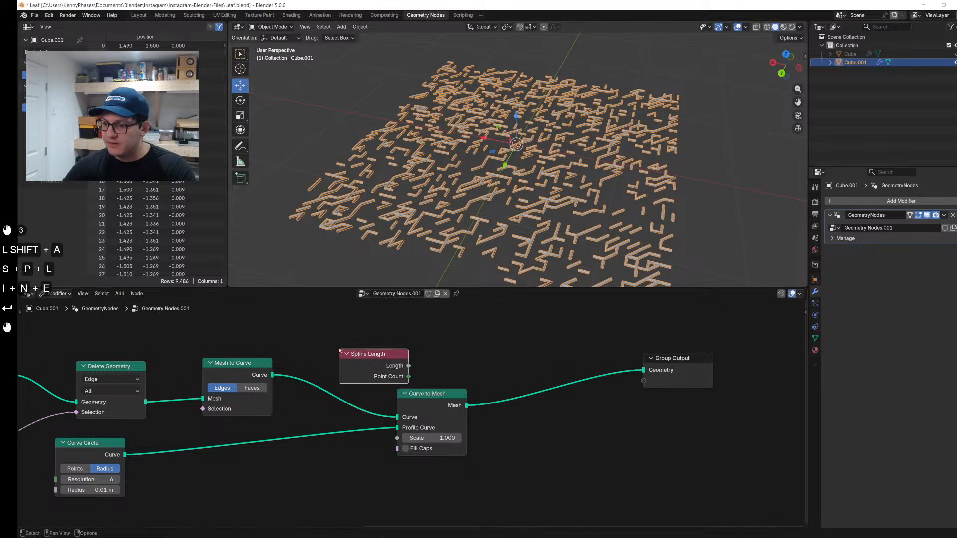
key("x")
Step: Insert a Set Spline Type node between Mesh to Curve and Curve to Mesh and set it to Bézier
key("shift+a")
type("spline")
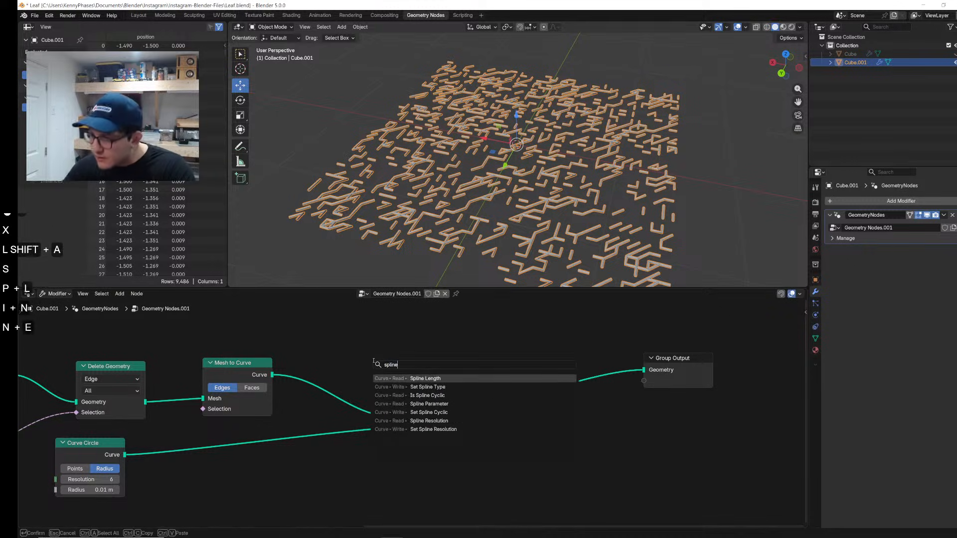
key("Down")
key("Return")
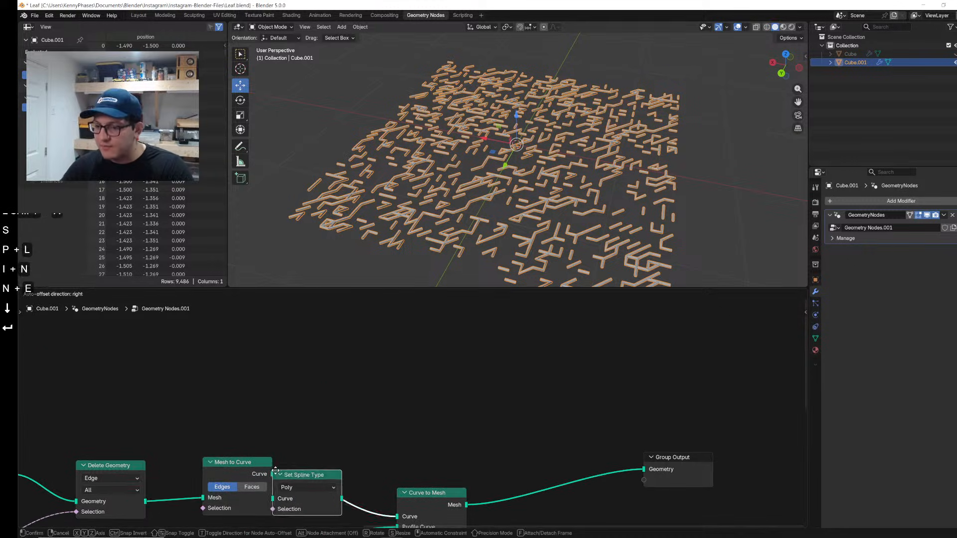
left_click(275, 469)
middle_click_drag(280, 469, 270, 429)
left_click(320, 427)
left_click(325, 471)
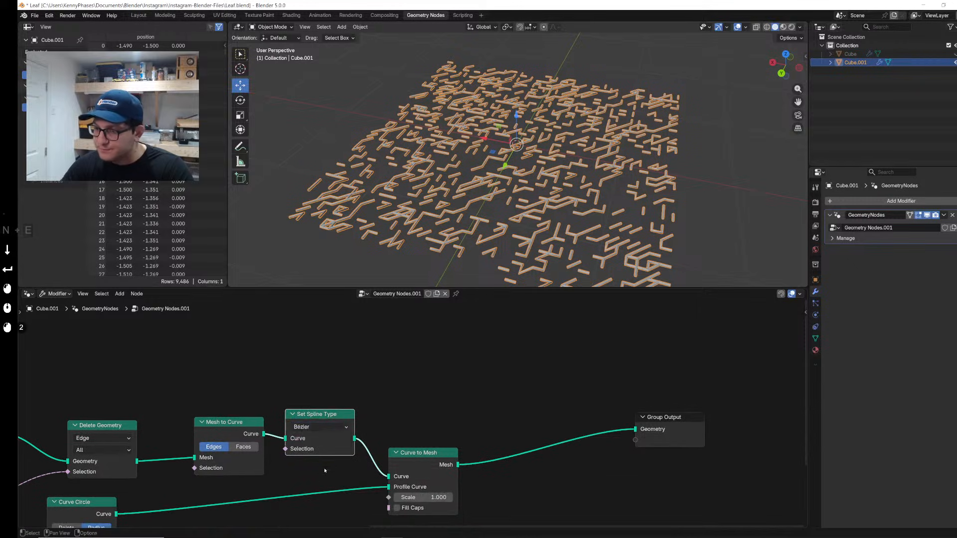
Step: Insert a Set Handle Type node with Auto handles between Set Spline Type and Curve to Mesh
key("shift+a")
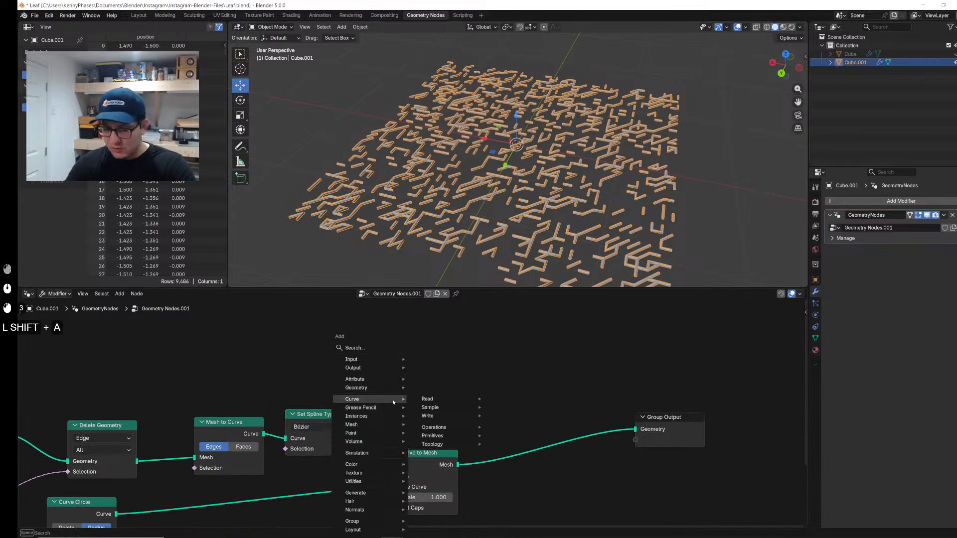
type("handle")
key("Return")
left_click(371, 415)
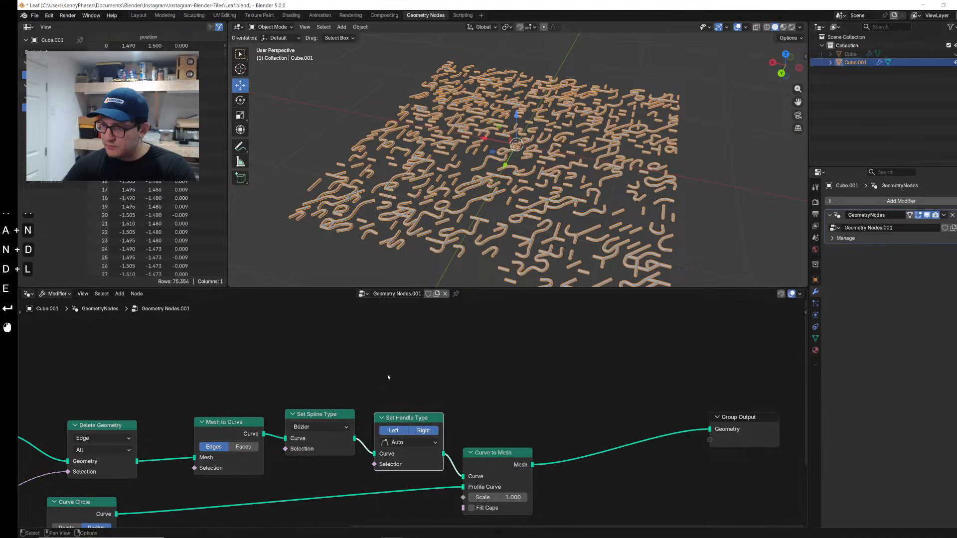
Step: Examine the bends and junctions of the tubes up close and across the whole grid
scroll(573, 159, "up", 2)
mouse_move(574, 159)
middle_mouse_down("shift")
mouse_move(597, 160)
mouse_move(581, 160)
middle_mouse_up("shift")
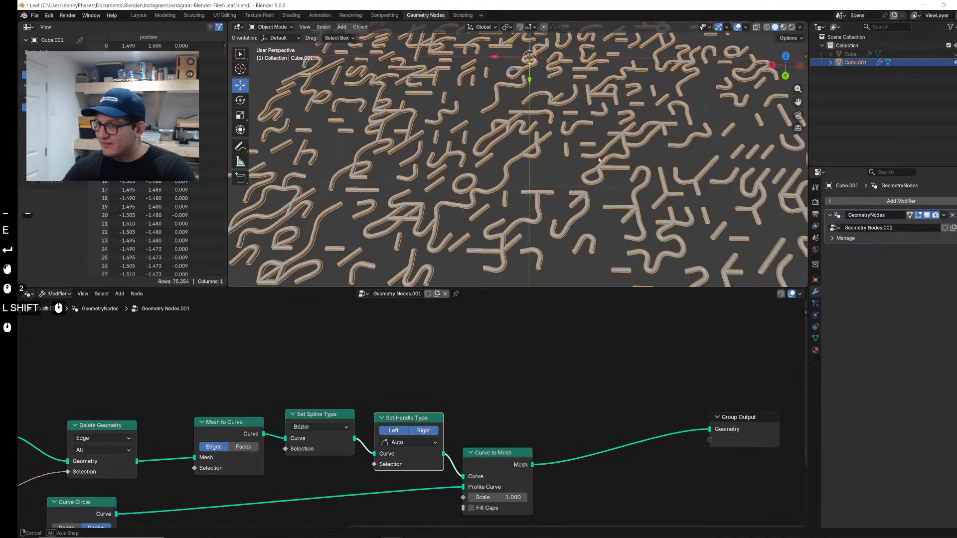
scroll(581, 160, "up", 5)
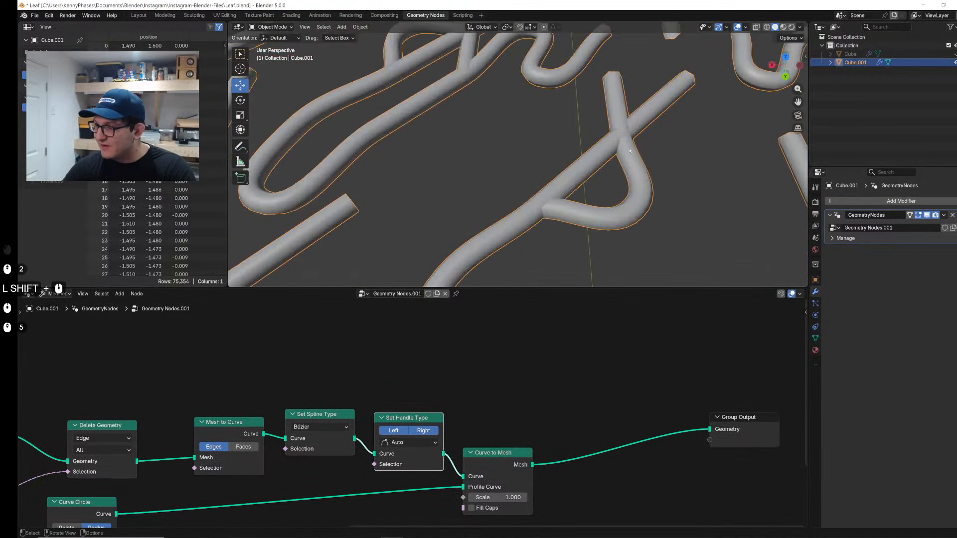
scroll(630, 150, "down", 4)
scroll(413, 426, "down", 2)
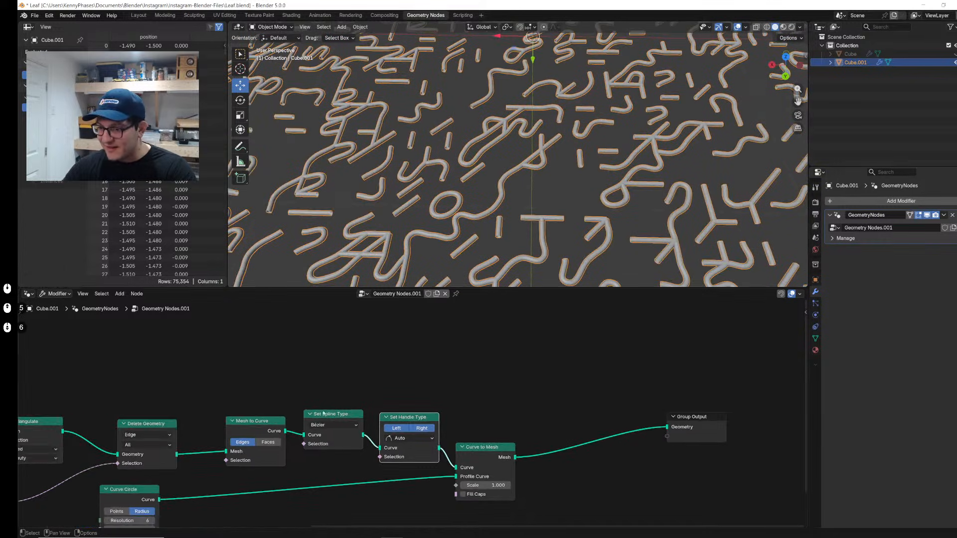
scroll(467, 227, "down", 4)
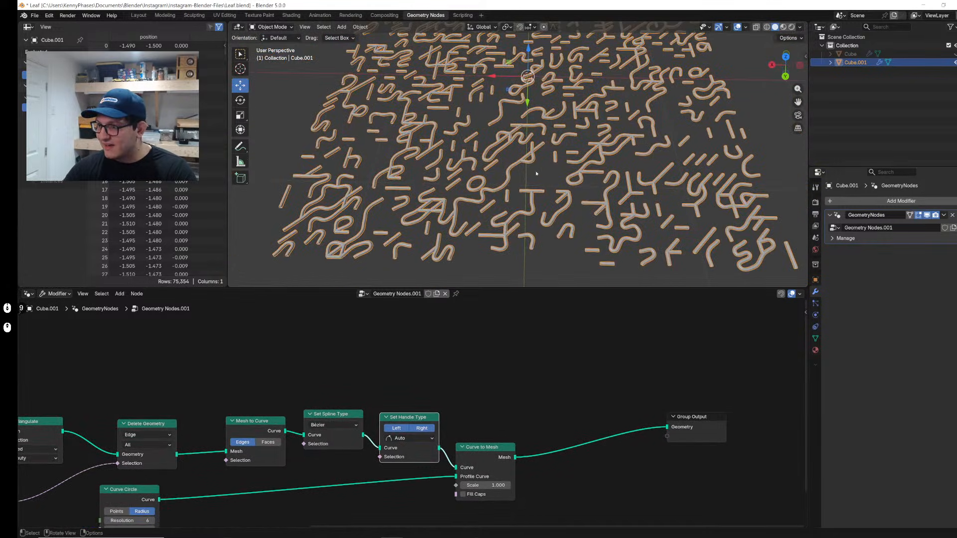
middle_click_drag(536, 173, 502, 174)
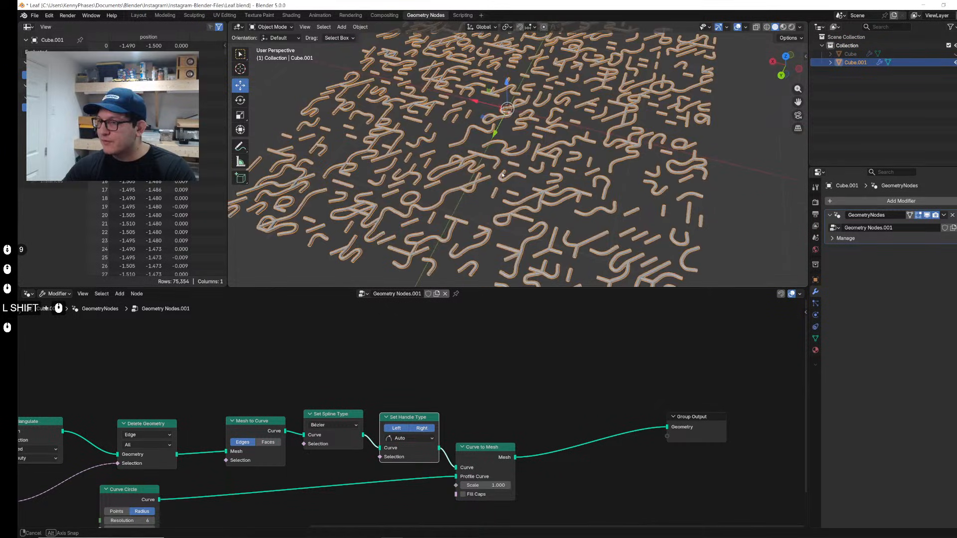
Step: Insert a Resample Curve node between Mesh to Curve and Set Spline Type
key("shift+a")
type("resam")
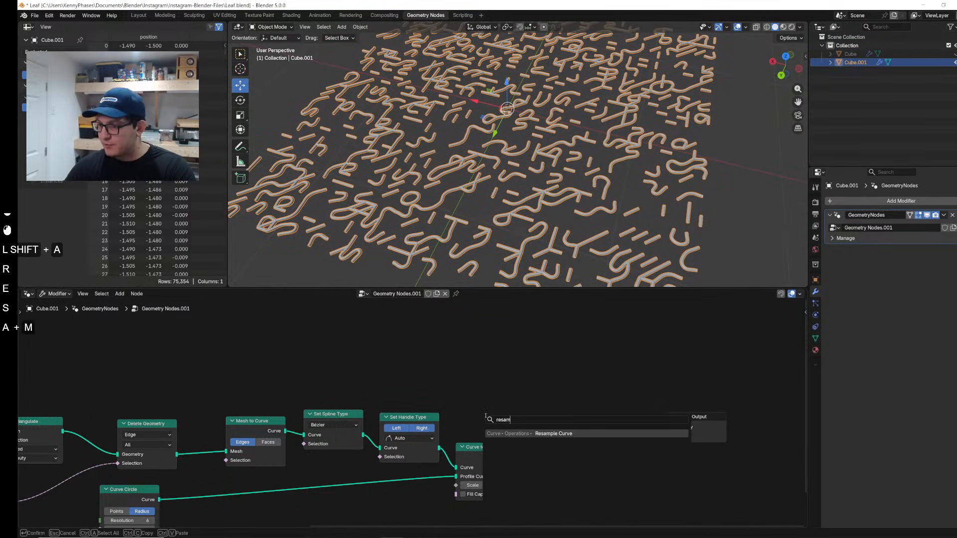
key("Return")
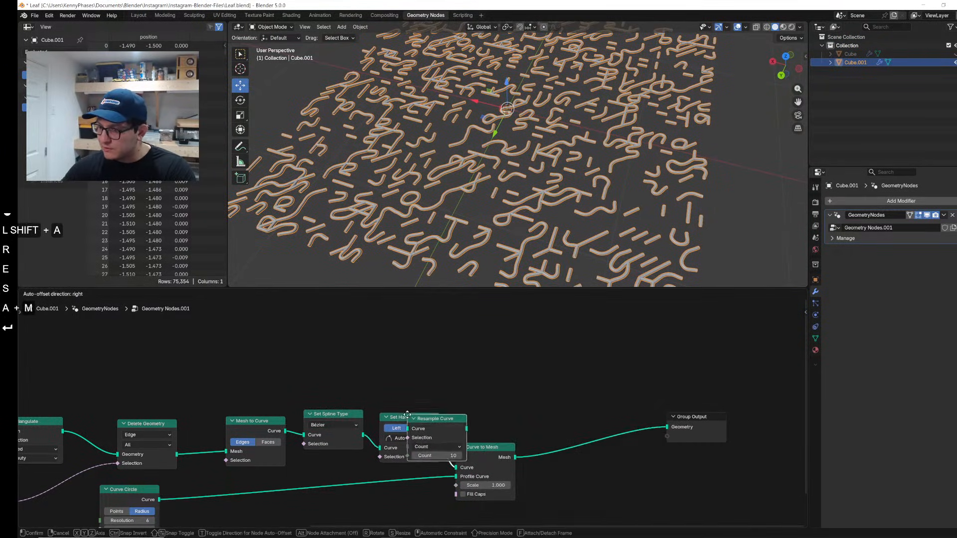
left_click(295, 408)
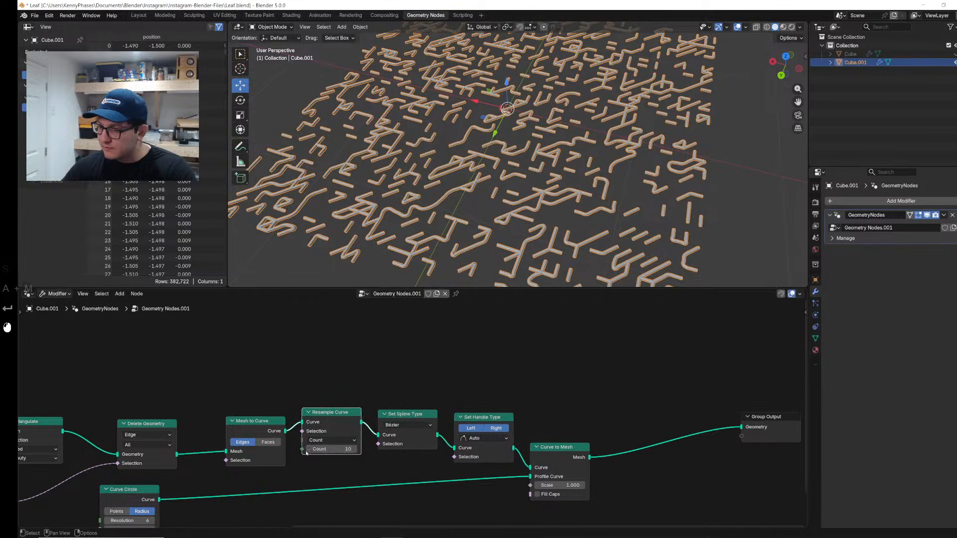
Step: Try several counts on the Resample Curve node, starting from 1, and settle on 15
scroll(307, 452, "down", 11, "ctrl")
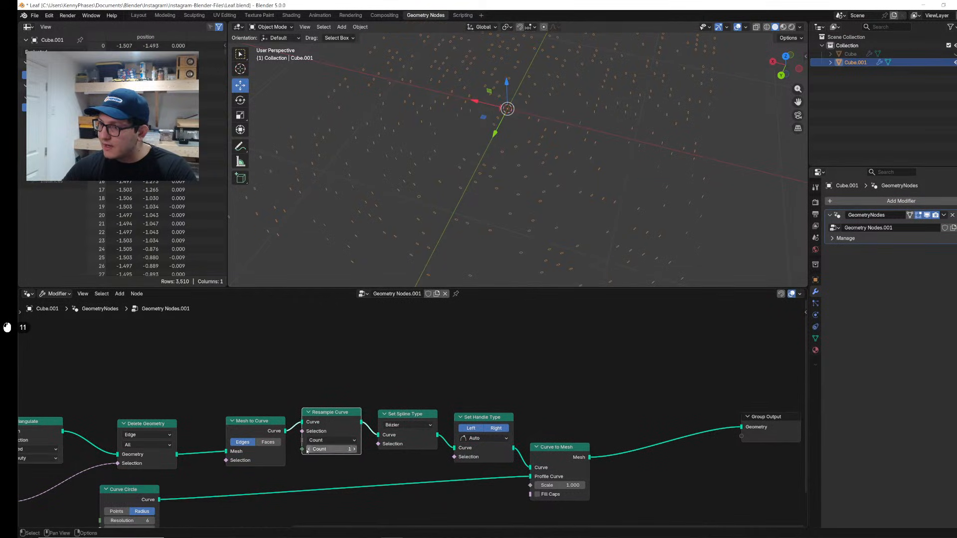
left_click(352, 450)
left_click(353, 449)
left_click(354, 450)
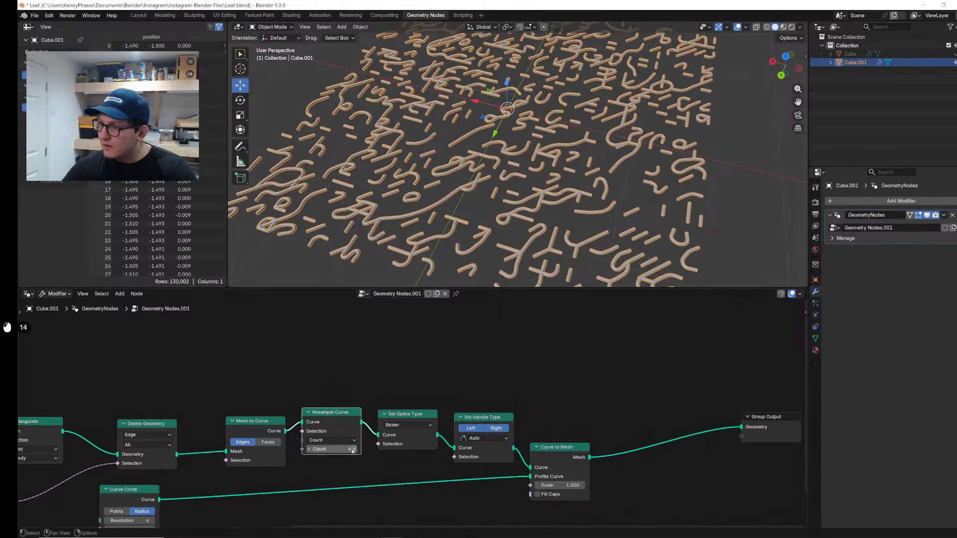
left_click(353, 450)
left_click(353, 449)
left_click(353, 449)
left_click(354, 449)
left_click(354, 449)
left_click_drag(331, 450, 359, 449)
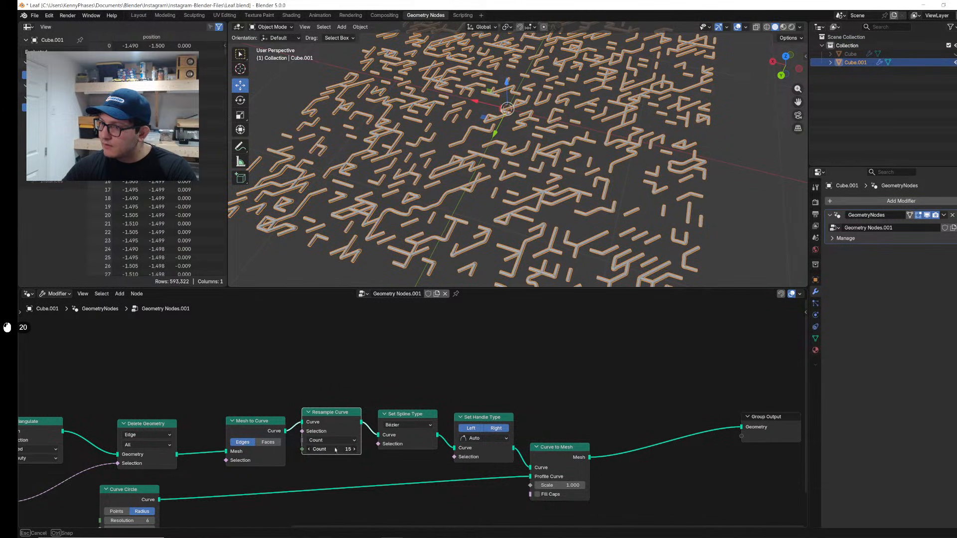
middle_click_drag(668, 70, 603, 148)
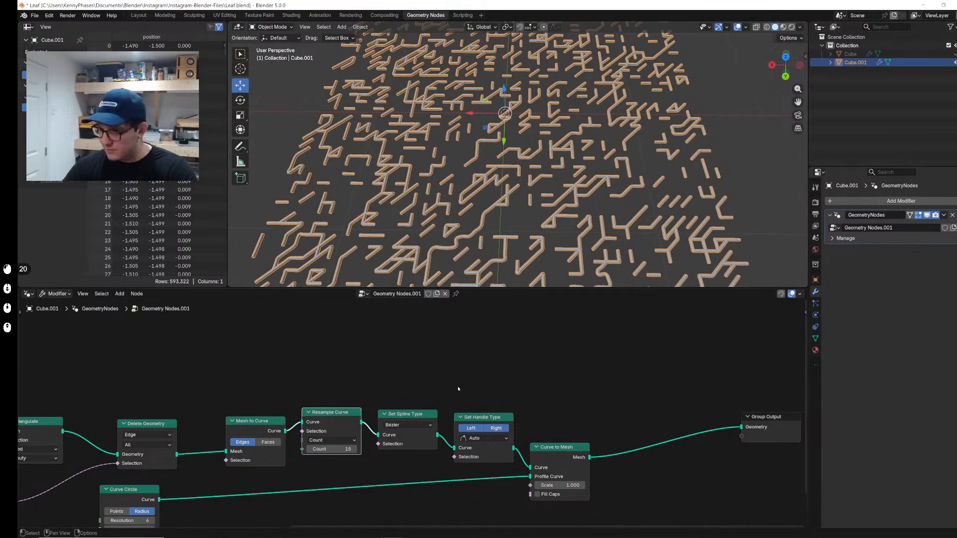
Step: Save the file and set the Random Value node's probability to 0.661
middle_click_drag(459, 389, 546, 351)
middle_click_drag(303, 472, 393, 449)
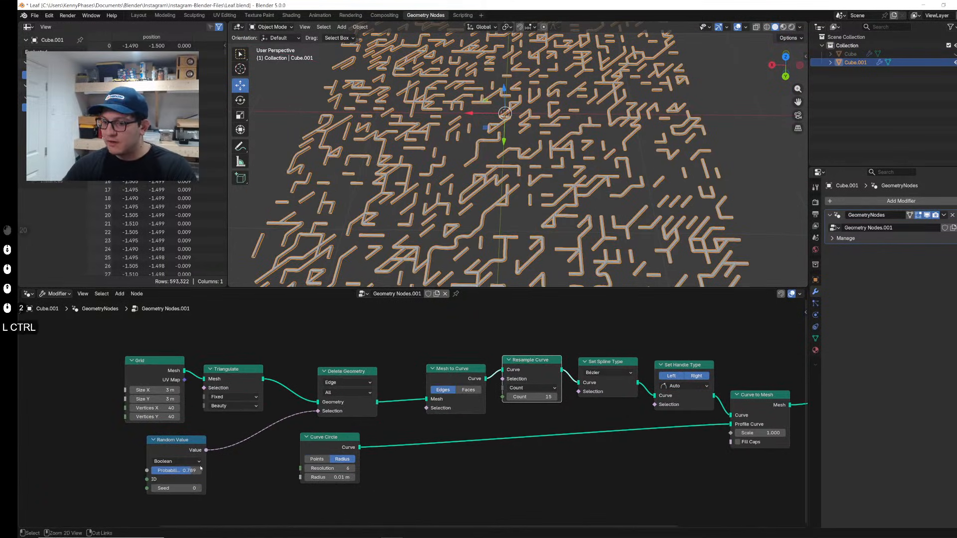
key("ctrl+s")
mouse_move(187, 470)
left_mouse_down()
mouse_move(164, 471)
mouse_move(177, 471)
left_mouse_up()
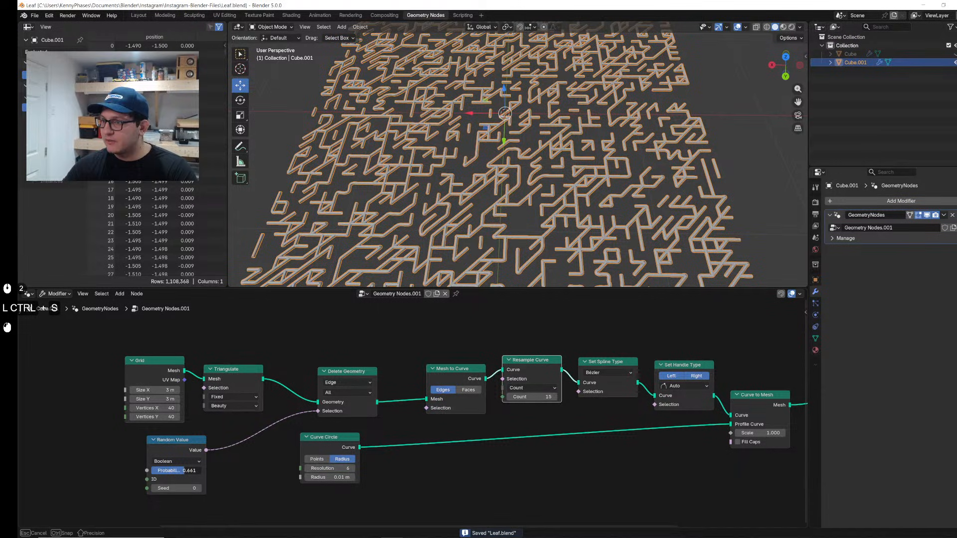
Step: Move Curve Circle closer to Curve to Mesh and bypass Triangulate by linking the Grid's mesh directly to Delete Geometry
left_click_drag(335, 454, 668, 460)
middle_click_drag(199, 433, 361, 433)
scroll(263, 443, "up", 1)
scroll(361, 433, "up", 1)
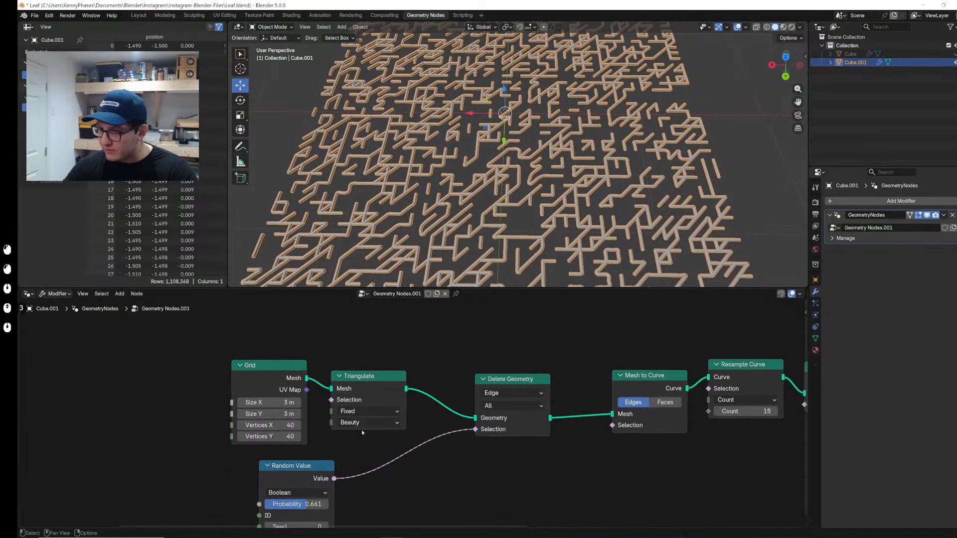
left_click_drag(331, 388, 476, 418)
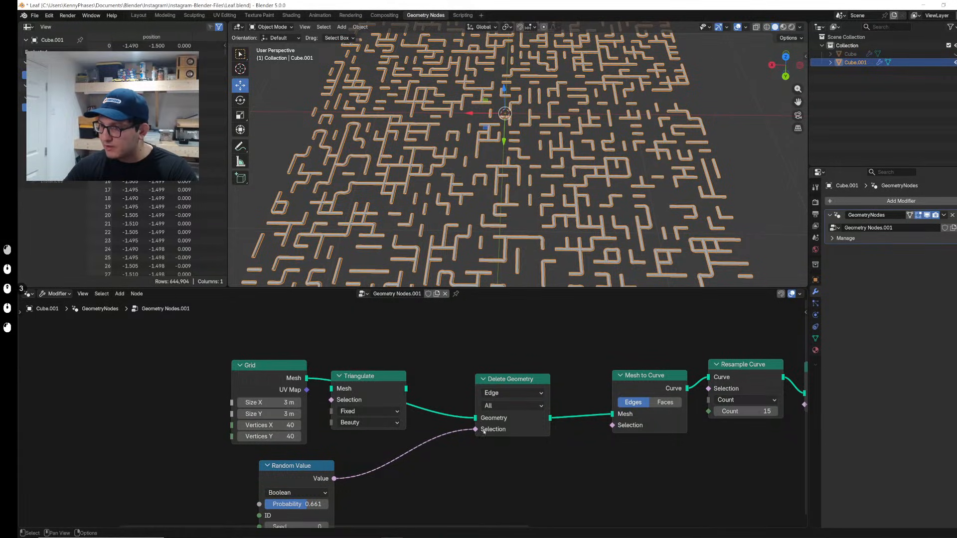
Step: Set the Grid's Vertices X and Vertices Y to 30 and the Random Value probability to 0.756
scroll(483, 431, "right", 5, "ctrl")
scroll(513, 419, "down", 2, "shift")
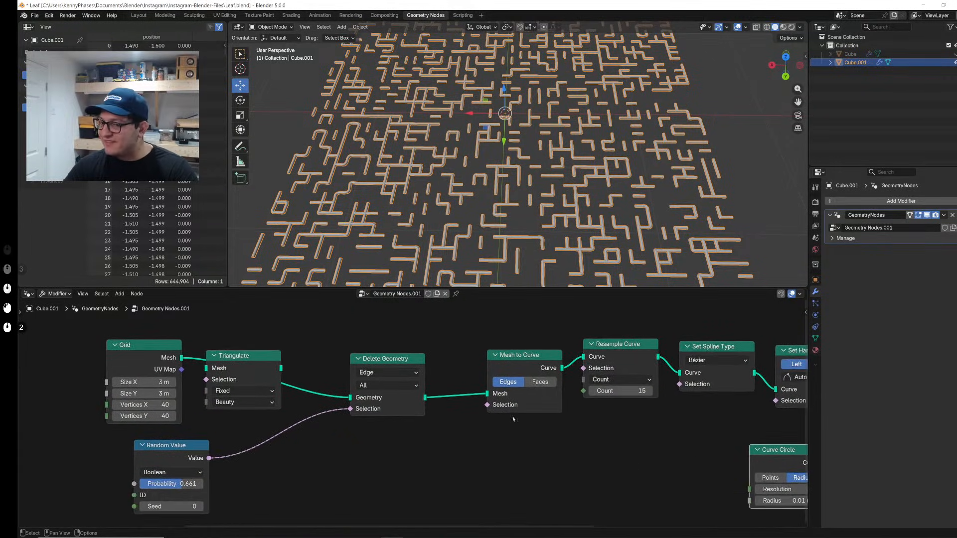
left_click(164, 404)
type("30")
key("Tab")
type("30")
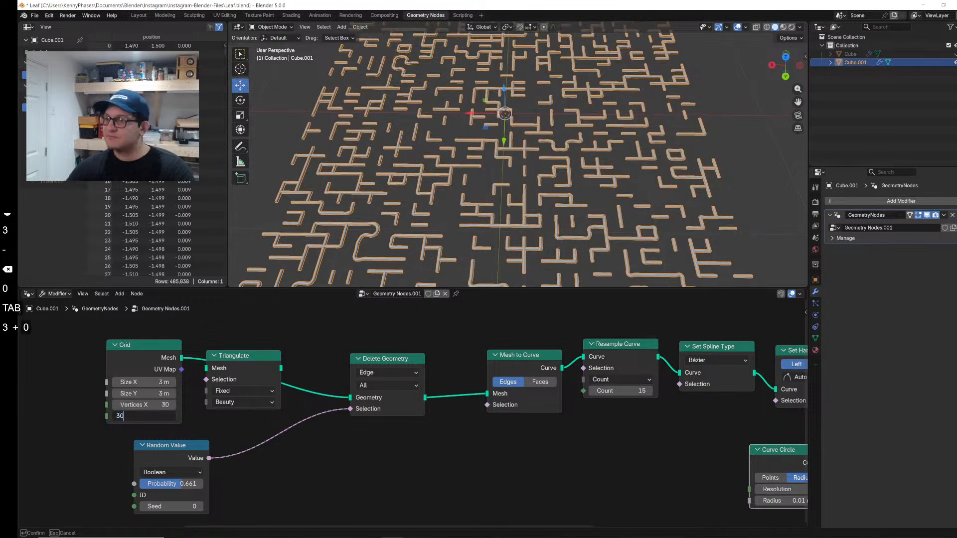
key("Return")
mouse_move(178, 485)
left_mouse_down()
mouse_move(144, 485)
mouse_move(183, 485)
left_mouse_up()
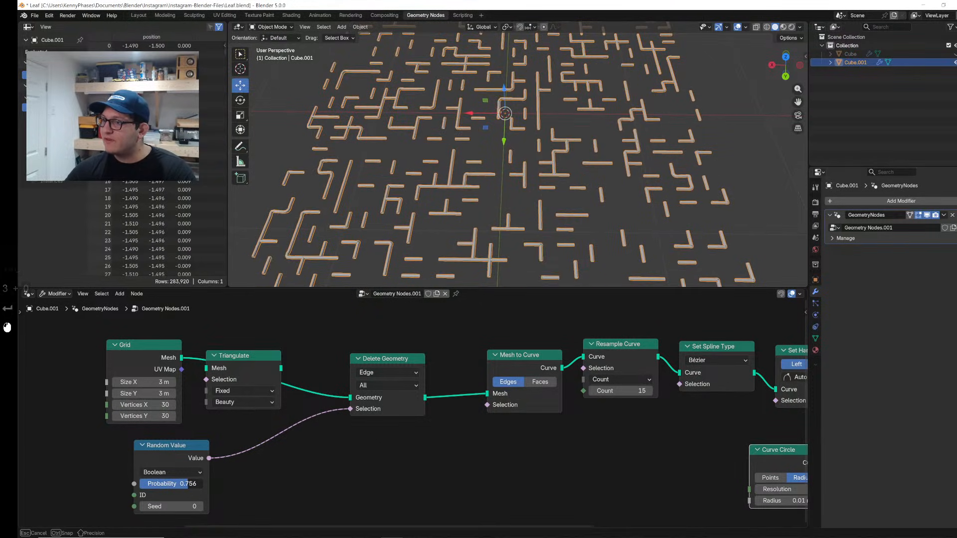
scroll(502, 208, "down", 3)
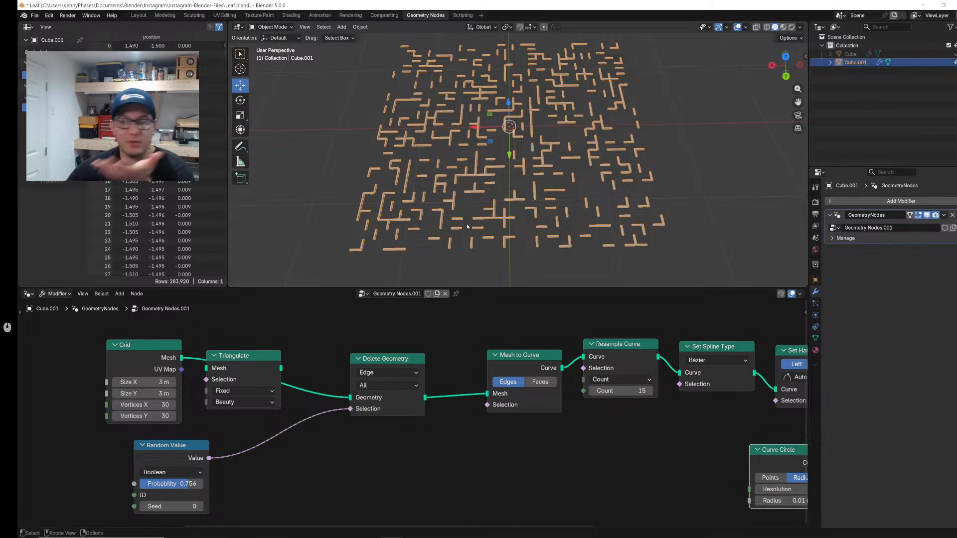
Step: Delete the unused Triangulate node and move the Grid node closer to Delete Geometry
left_click_drag(519, 289, 519, 367)
middle_click_drag(487, 348, 490, 221, "shift")
middle_click_drag(490, 221, 490, 217)
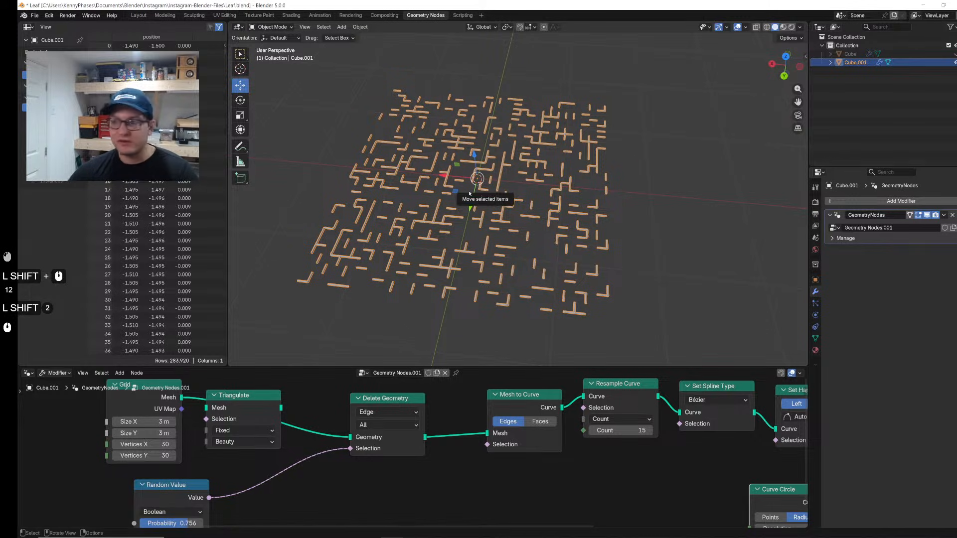
scroll(477, 417, "down", 4)
middle_click_drag(280, 410, 208, 424)
left_click(208, 424)
key("x")
left_click_drag(177, 417, 201, 418)
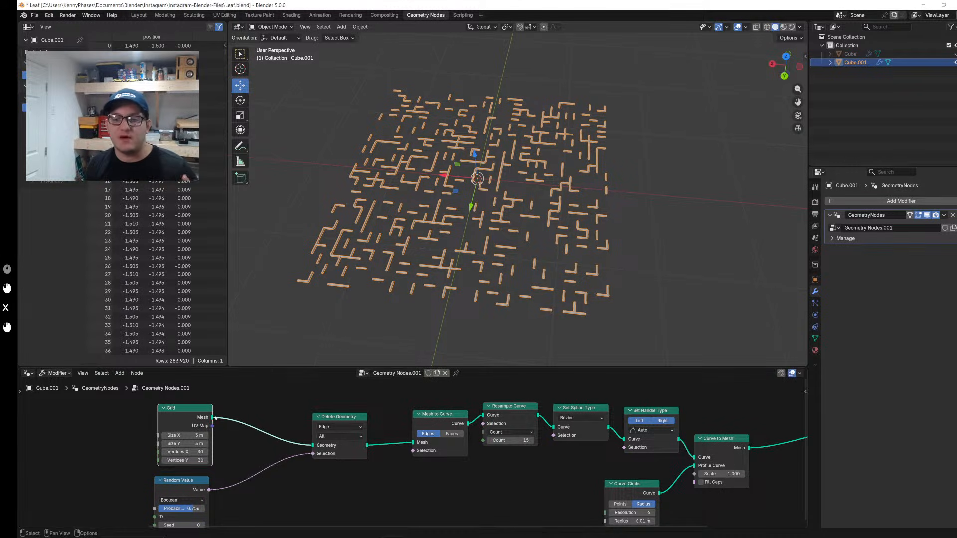
Step: Enlarge the node editor area and move Group Output closer to Curve to Mesh
scroll(468, 509, "down", 1)
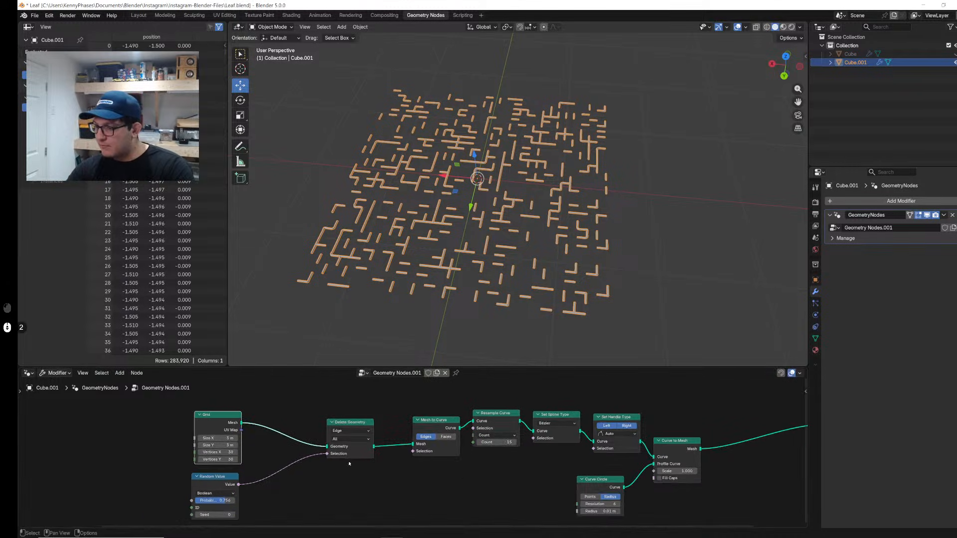
middle_click_drag(618, 403, 479, 391)
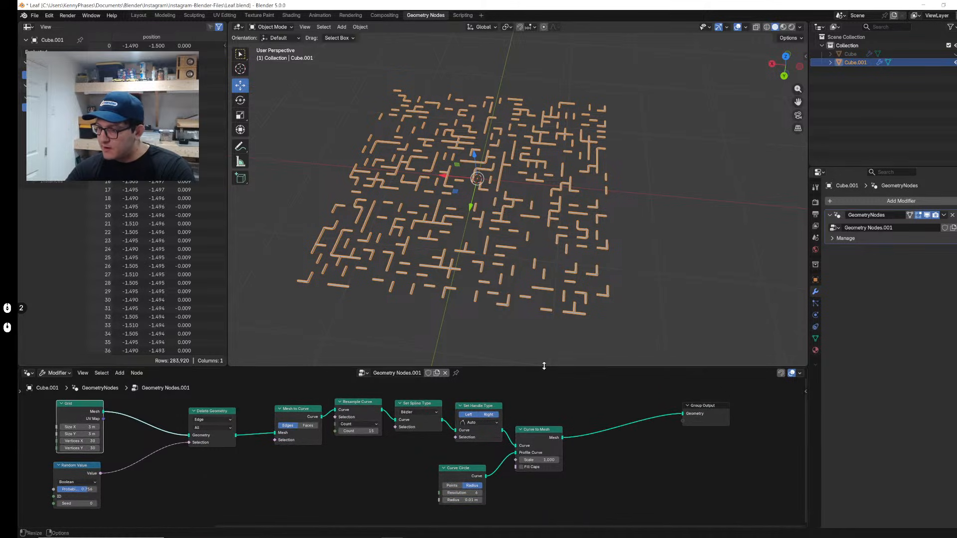
left_click_drag(544, 366, 543, 319)
left_click_drag(703, 383, 604, 399)
middle_click_drag(560, 393, 610, 389)
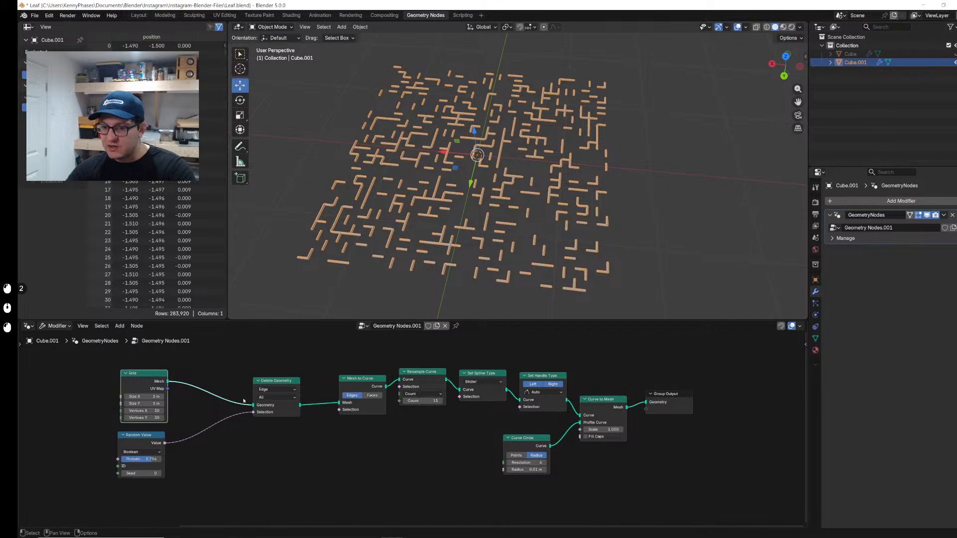
Step: Insert a Join Geometry node between Curve to Mesh and Group Output, and link the Grid's Mesh output into it
middle_click_drag(243, 400, 236, 419)
key("shift+a")
type("join")
key("Return")
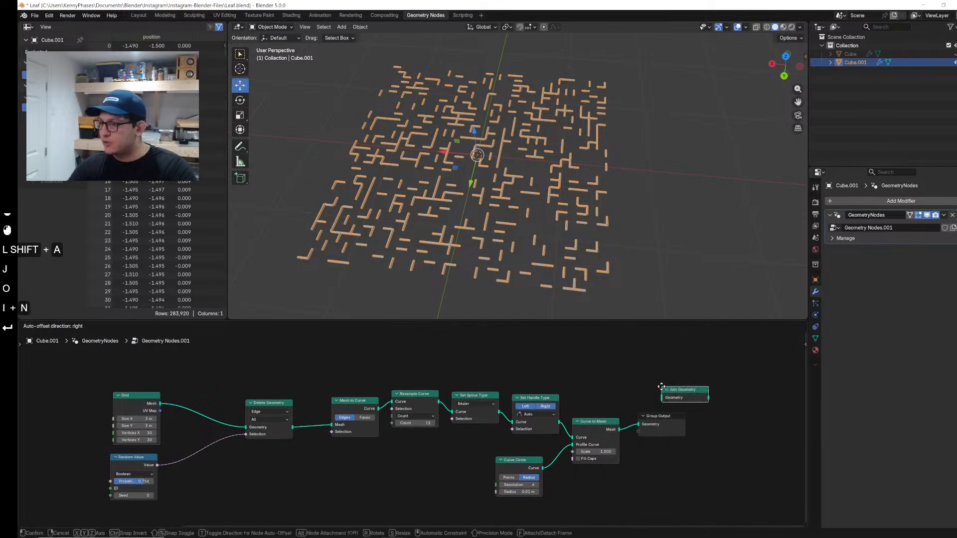
left_click(657, 384)
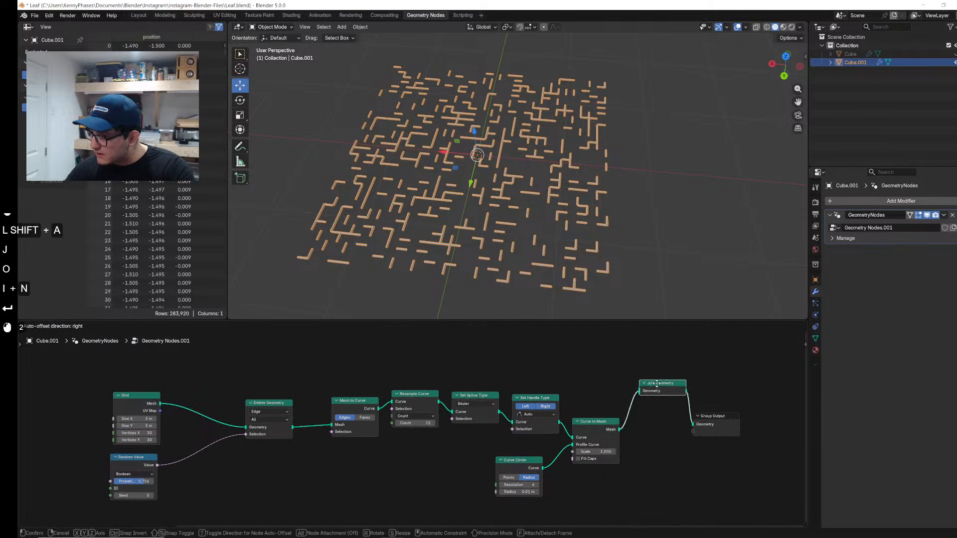
left_click(651, 361)
left_click_drag(160, 404, 633, 369)
scroll(331, 228, "up", 5)
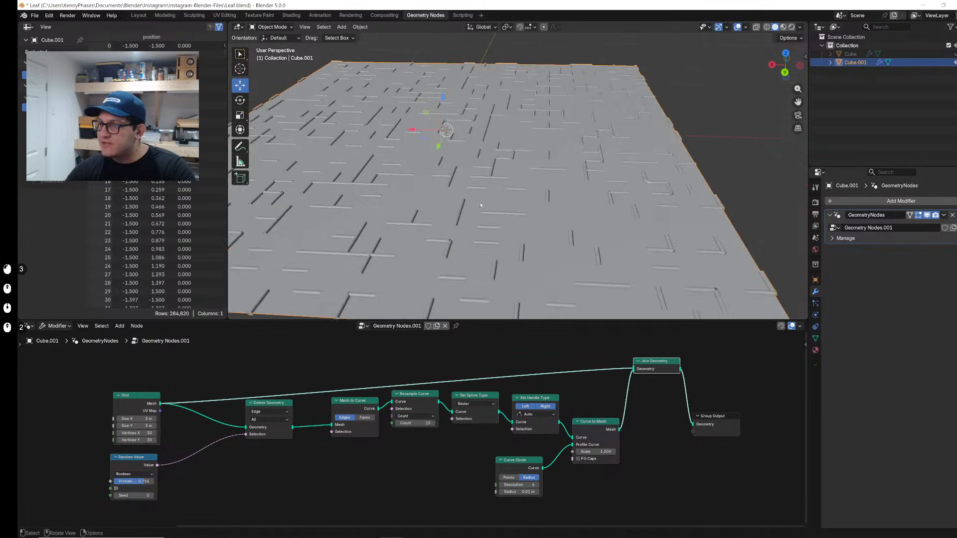
middle_click_drag(501, 231, 574, 186, "shift")
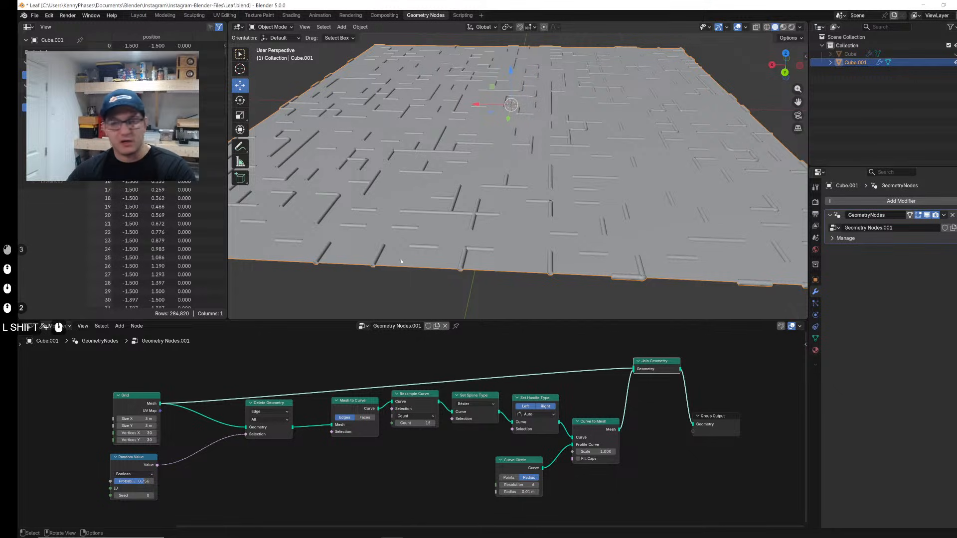
Step: Replace the Curve Circle with a Quadrilateral curve primitive linked to the Profile Curve input of Curve to Mesh
middle_click_drag(486, 453, 366, 445, "shift")
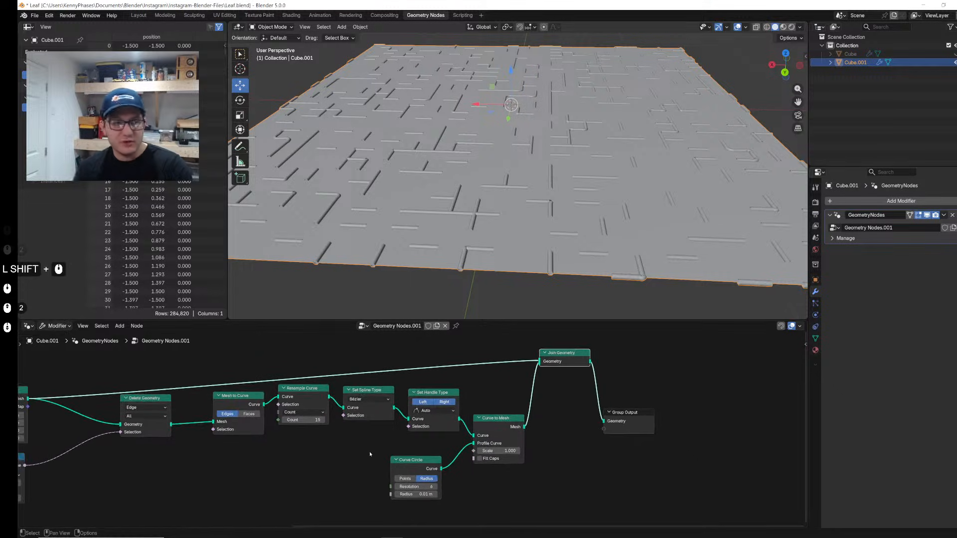
key("x")
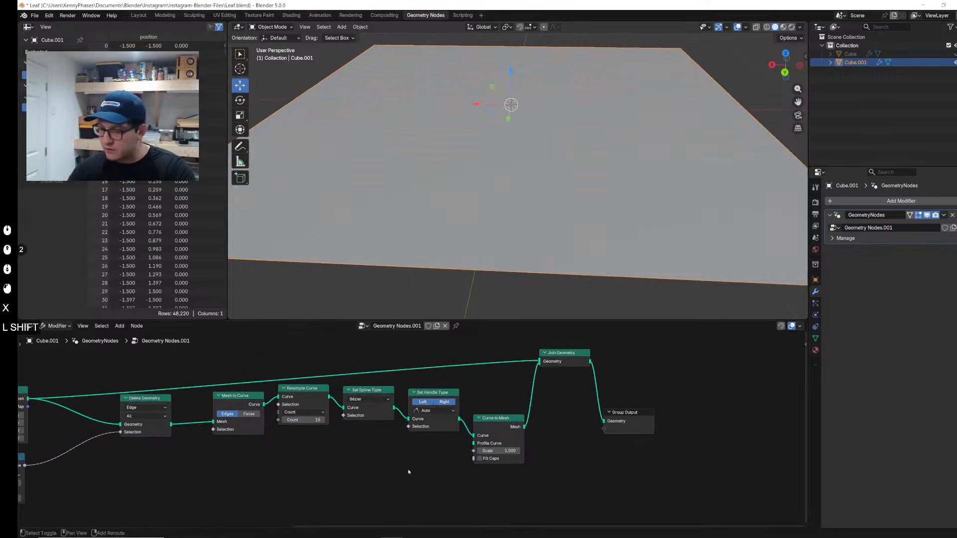
key("shift+a")
type("curve")
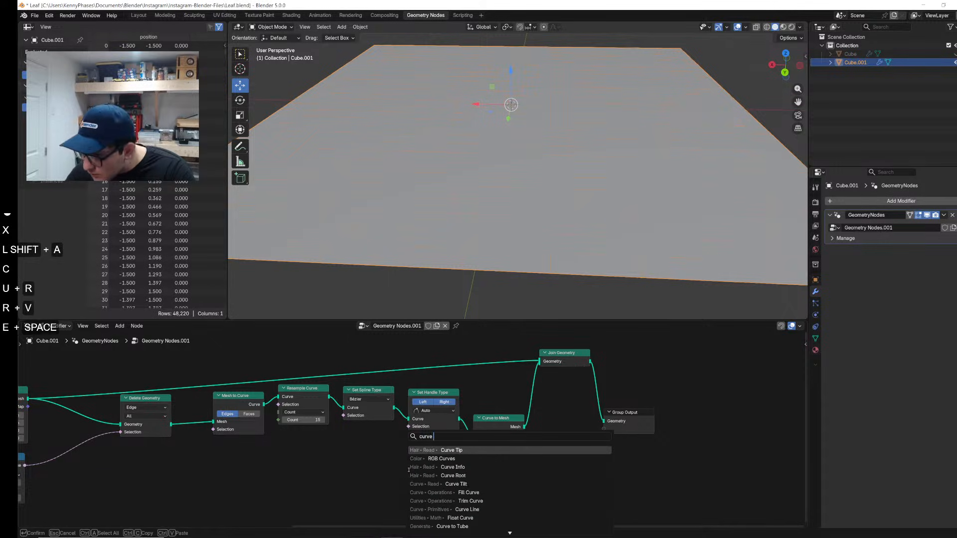
key("Escape")
left_click(120, 326)
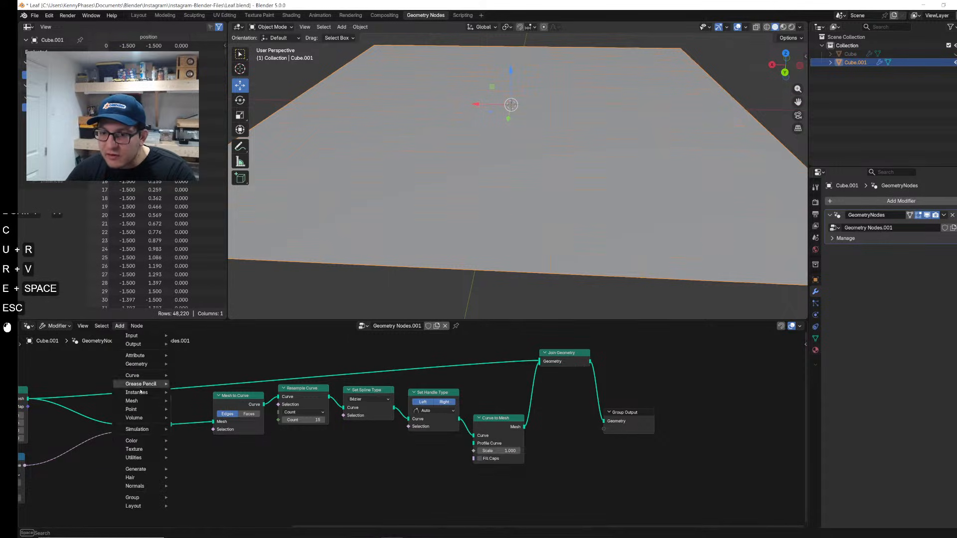
mouse_move(132, 376)
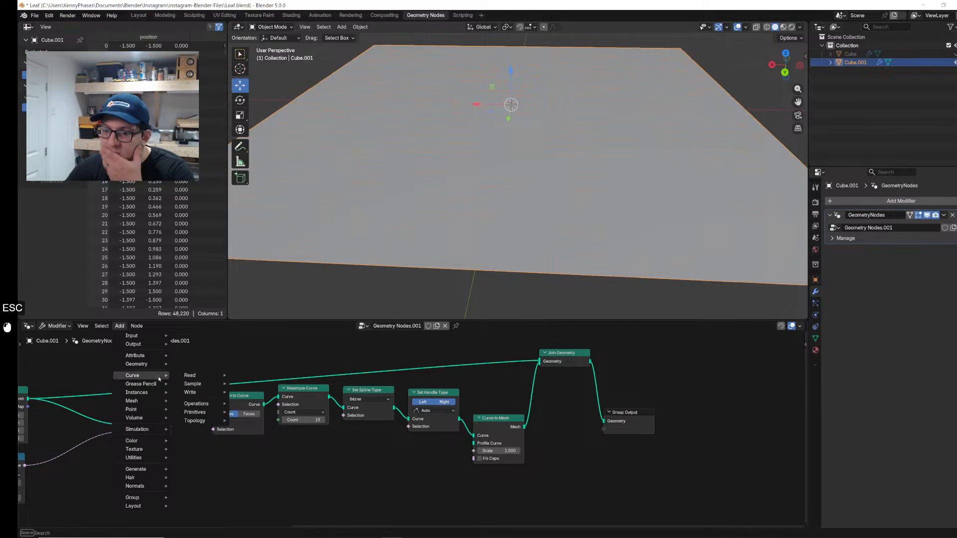
mouse_move(195, 412)
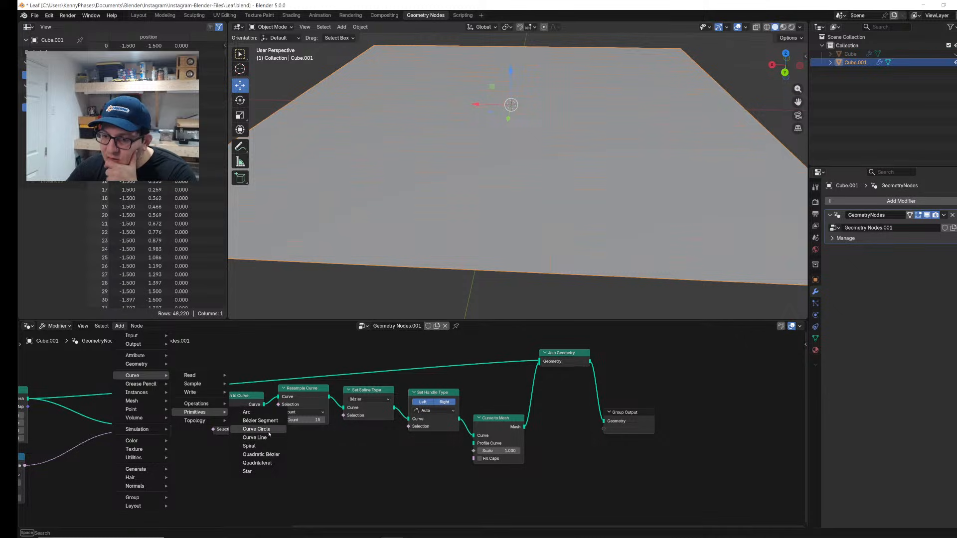
left_click(273, 465)
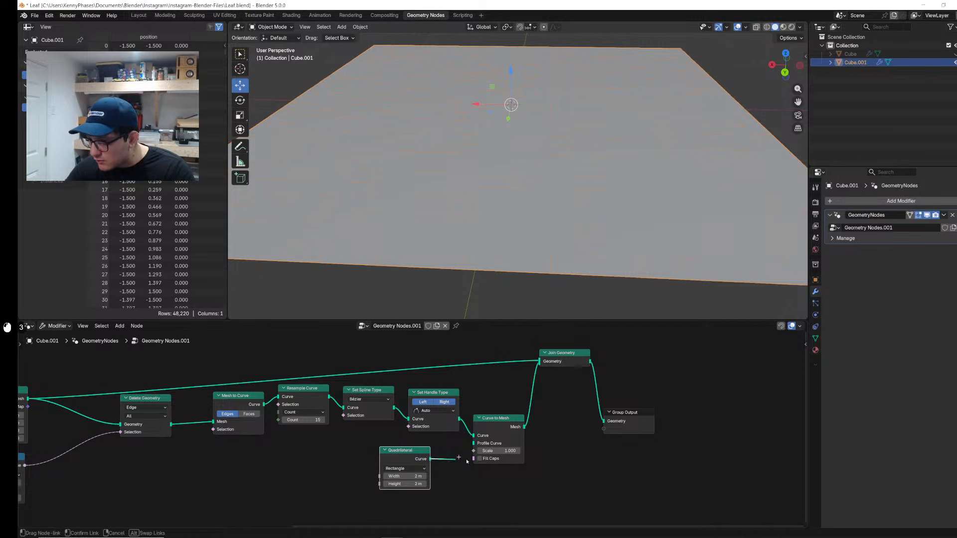
left_click_drag(472, 444, 473, 443)
Step: Set the Quadrilateral's Width to 0 m and its Height to 0.2 m
scroll(515, 282, "up", 5)
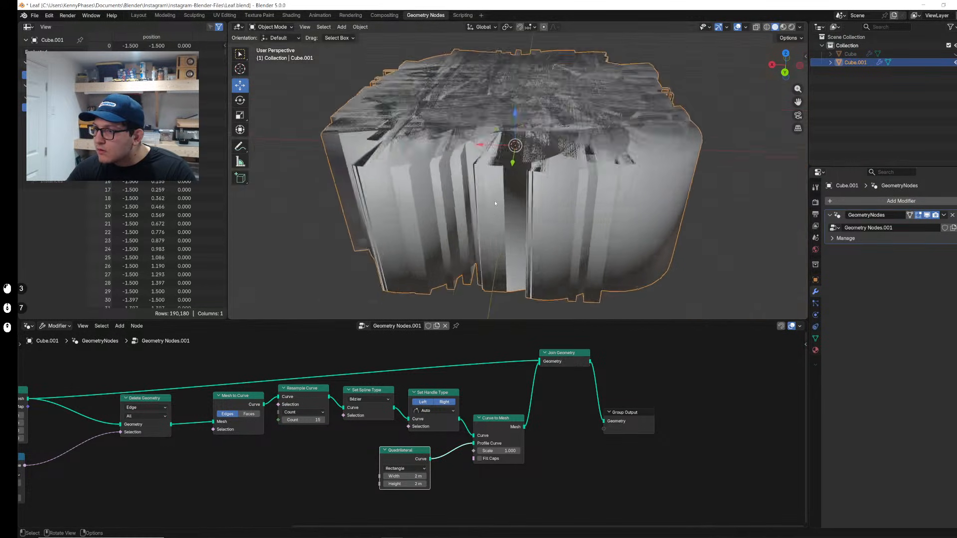
scroll(414, 478, "up", 8)
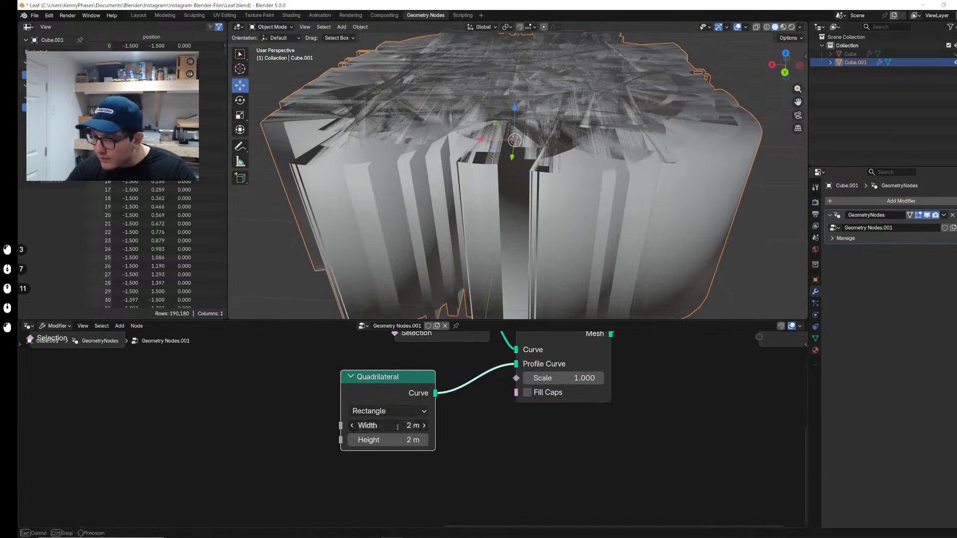
type("0")
key("Return")
scroll(496, 442, "up", 2)
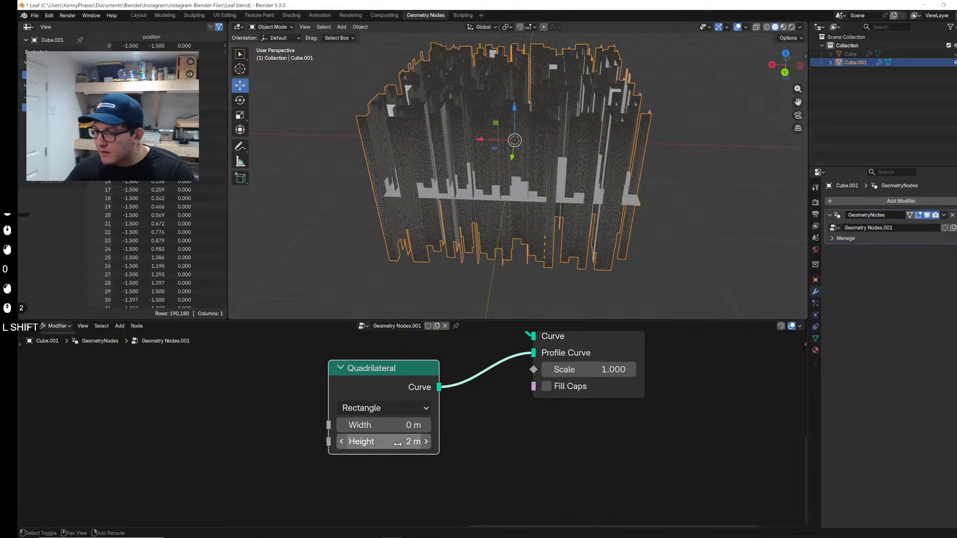
left_click_drag(384, 442, 329, 442, "shift")
scroll(585, 201, "up", 5)
Step: Set the Quadrilateral's Width to 0.01 m and save the file
left_click(379, 424)
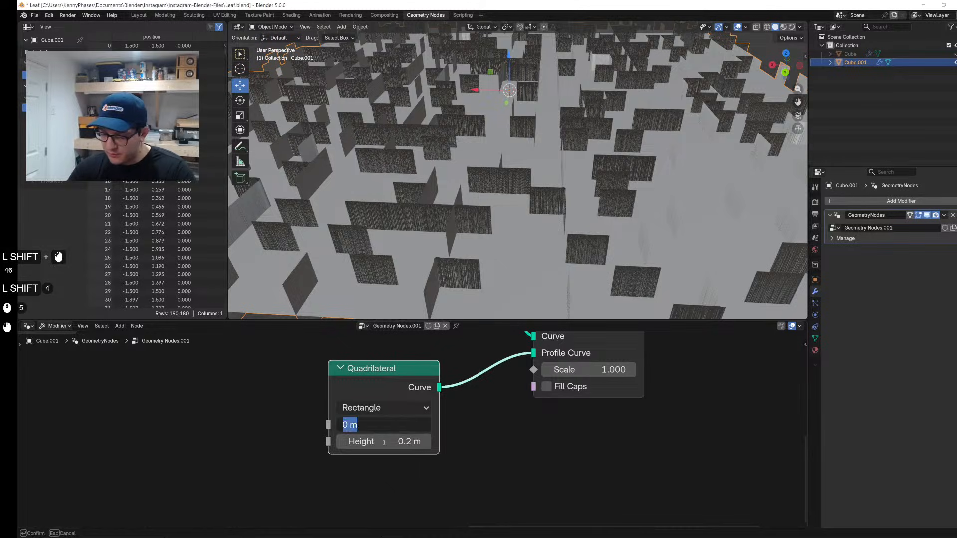
type(".01")
key("Return")
scroll(554, 160, "down", 5)
middle_click_drag(554, 159, 575, 140)
key("ctrl+s")
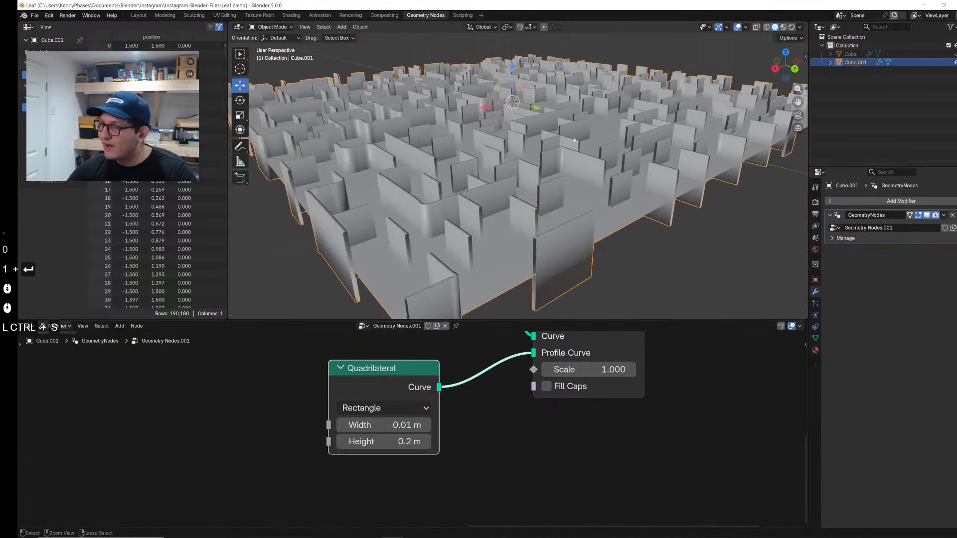
Step: Enable Fill Caps on the Curve to Mesh node
scroll(516, 437, "down", 2)
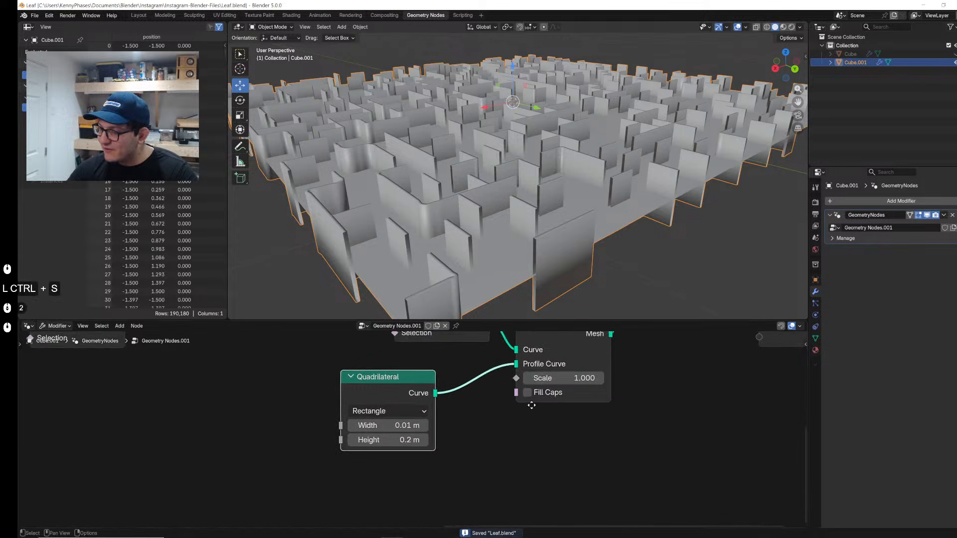
middle_click_drag(499, 389, 494, 464)
left_click(463, 467)
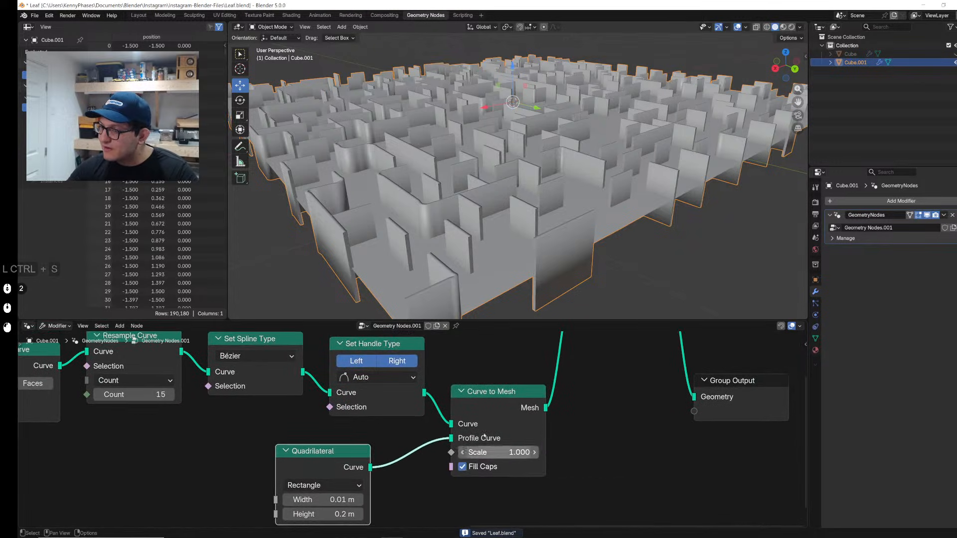
scroll(523, 175, "down", 2)
middle_click_drag(523, 174, 529, 150)
Step: Reposition Join Geometry between Curve to Mesh and Group Output, slightly above the main node chain
middle_click_drag(688, 419, 472, 515)
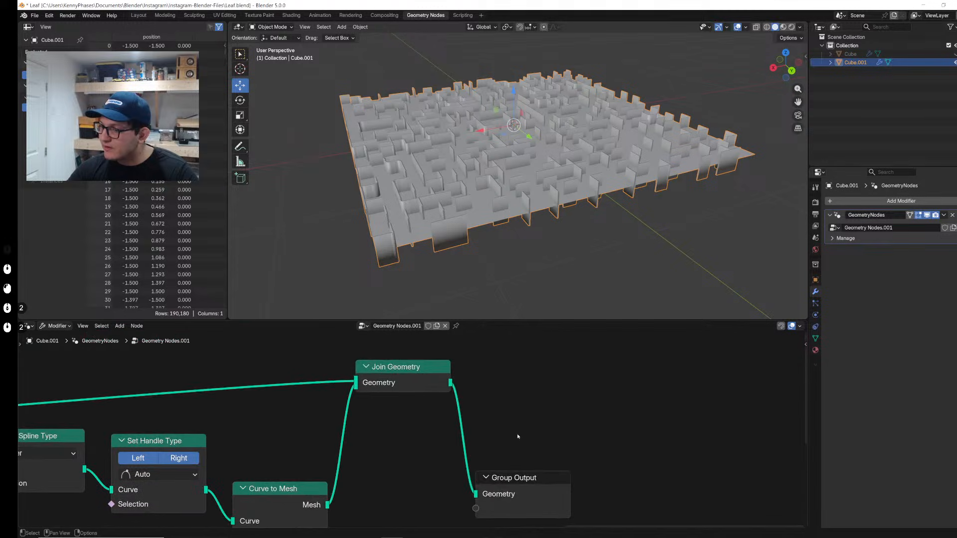
left_click_drag(443, 385, 455, 444)
left_click(454, 444)
middle_click_drag(498, 209, 506, 244)
middle_click_drag(350, 455, 560, 438, "shift")
scroll(560, 438, "down", 1)
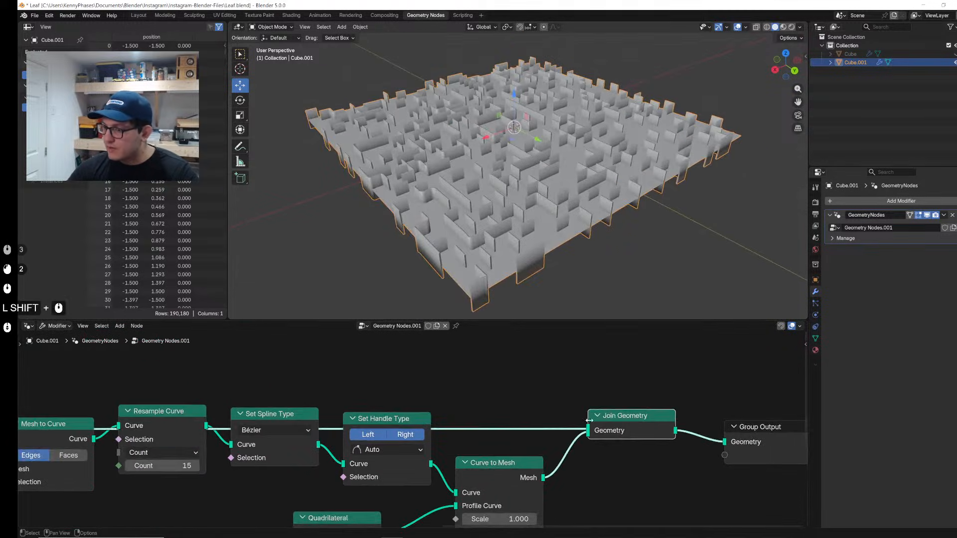
left_click_drag(624, 416, 618, 382)
Step: Insert a Scale Elements node on the link from Grid to Join Geometry and set its Scale to 1.1
key("shift+a")
mouse_move(497, 369)
type("scla")
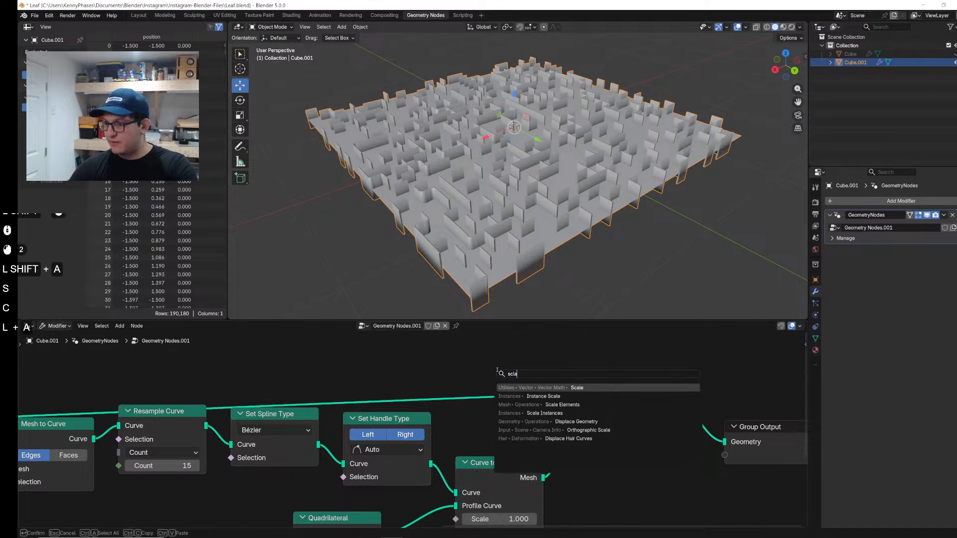
key("Down")
key("Down")
key("Return")
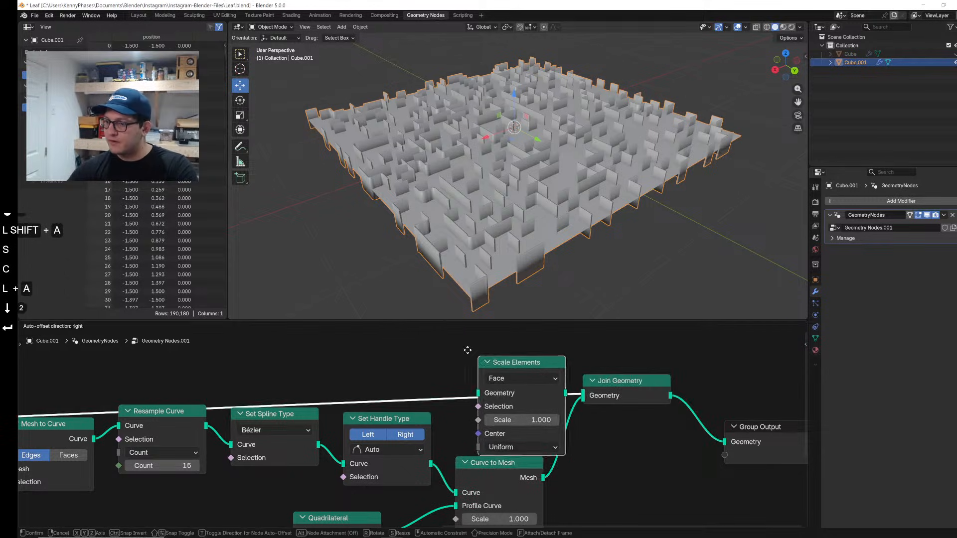
left_click(509, 358)
left_click_drag(509, 358, 493, 387)
type("1.1")
key("Return")
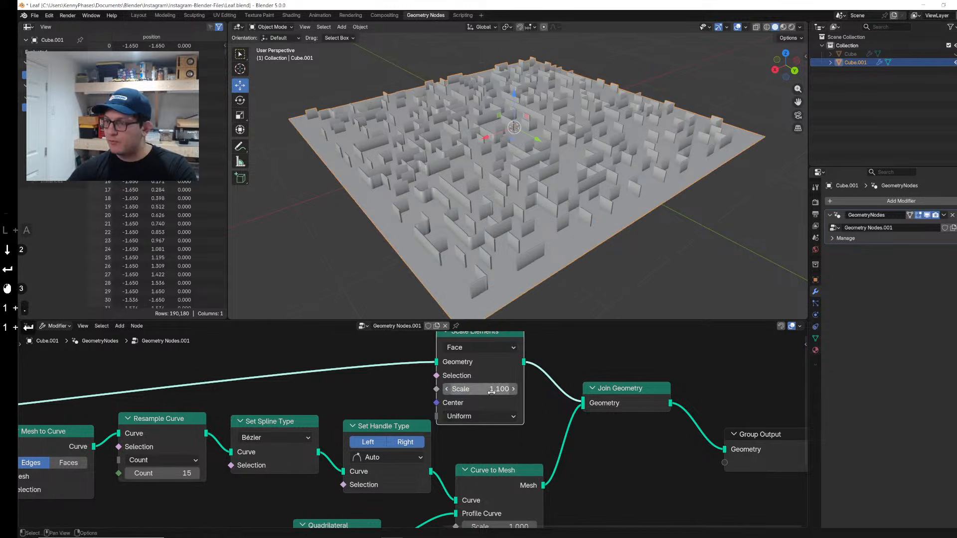
Step: Insert a Set Position node between Curve to Mesh and Join Geometry
middle_click_drag(599, 155, 577, 162)
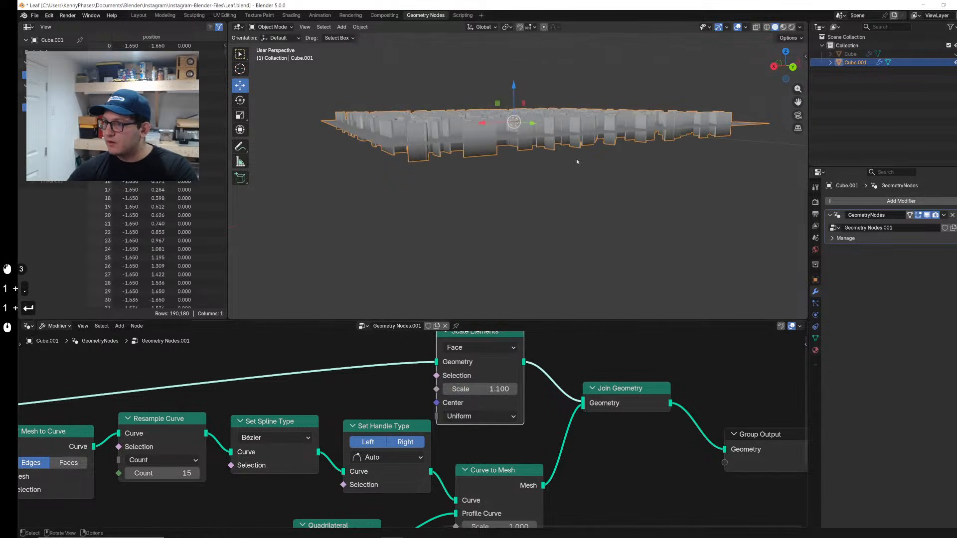
key("shift+a")
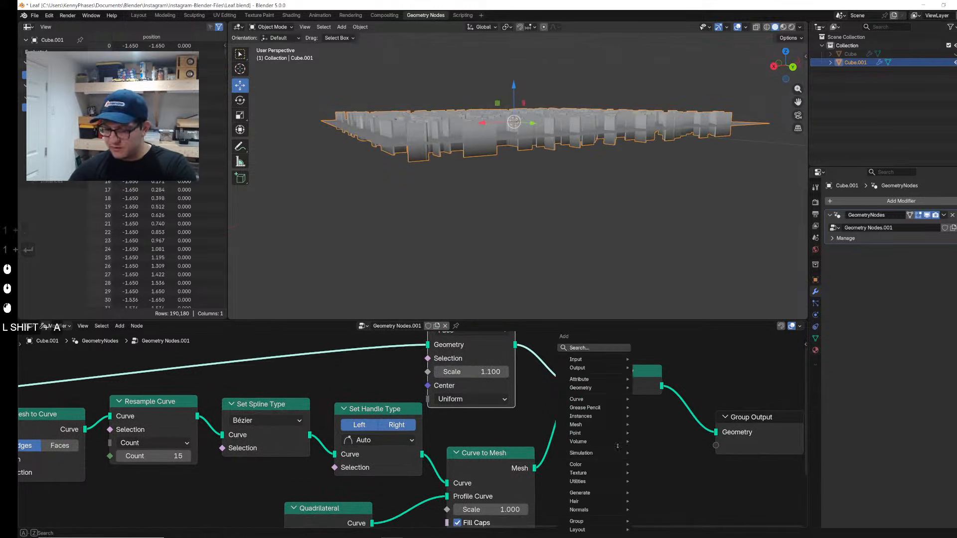
type("set pios")
key("Return")
key("shift+a")
type("set po")
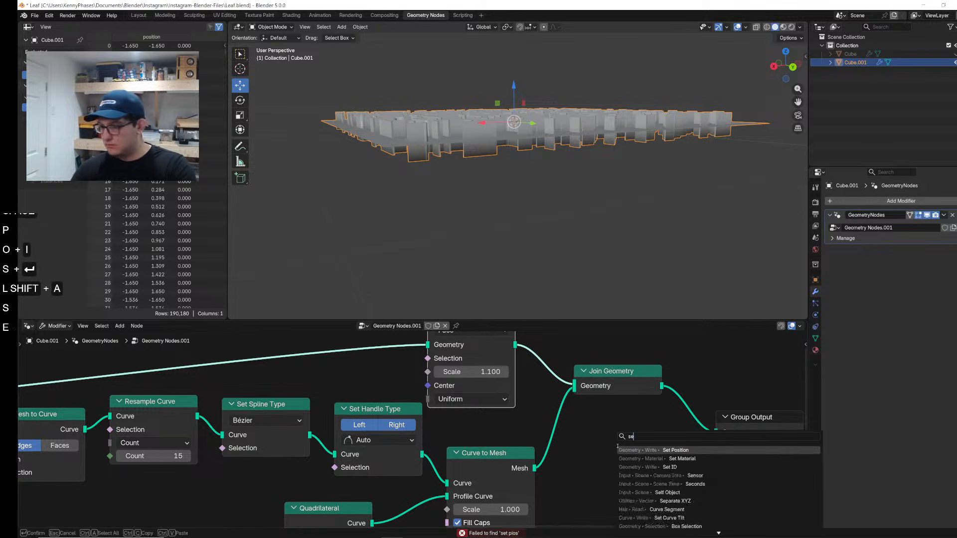
key("Return")
left_click(557, 413)
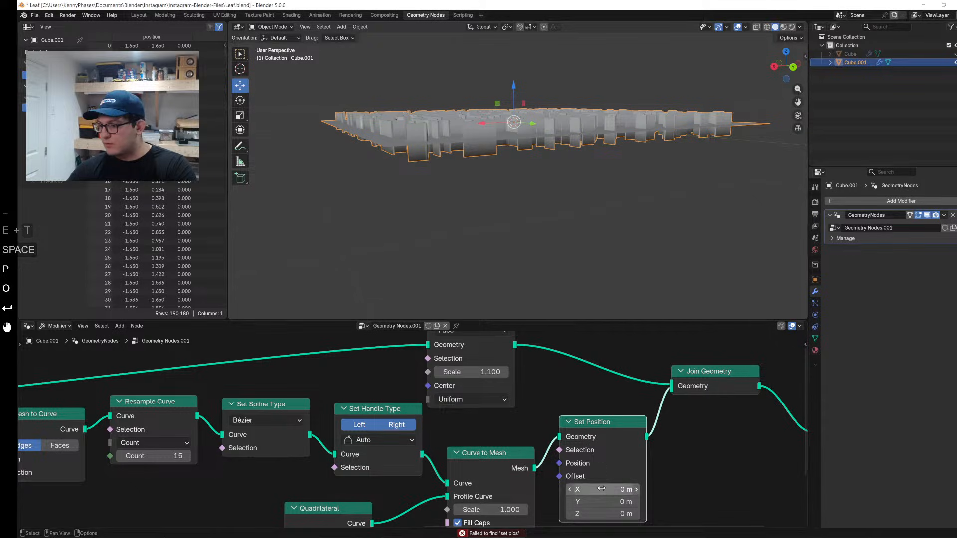
Step: Try a Z offset of -0.3 m on the Set Position node, and settle on 0.1 m
left_click(603, 514)
type("-.3")
key("Return")
key("1")
left_click(600, 516)
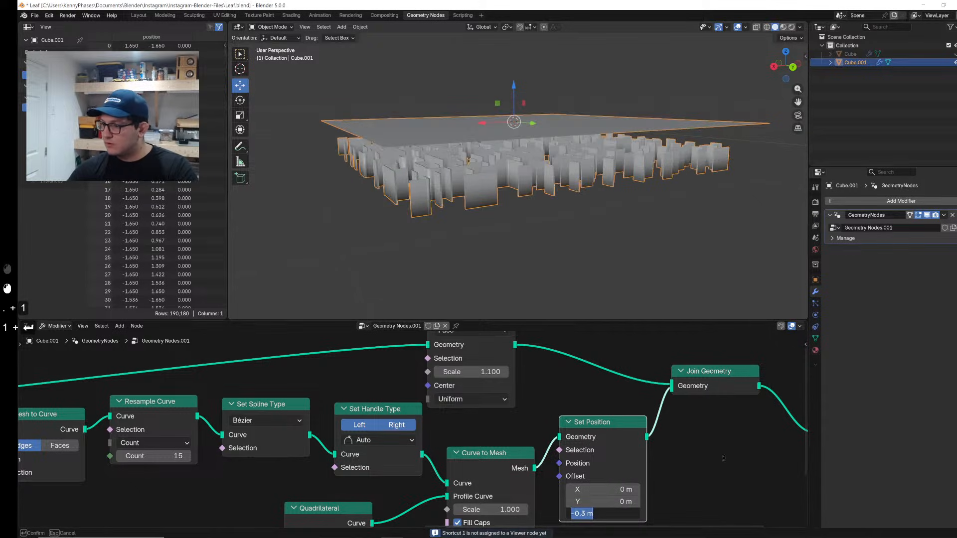
double_click(601, 514)
type(".1")
key("Return")
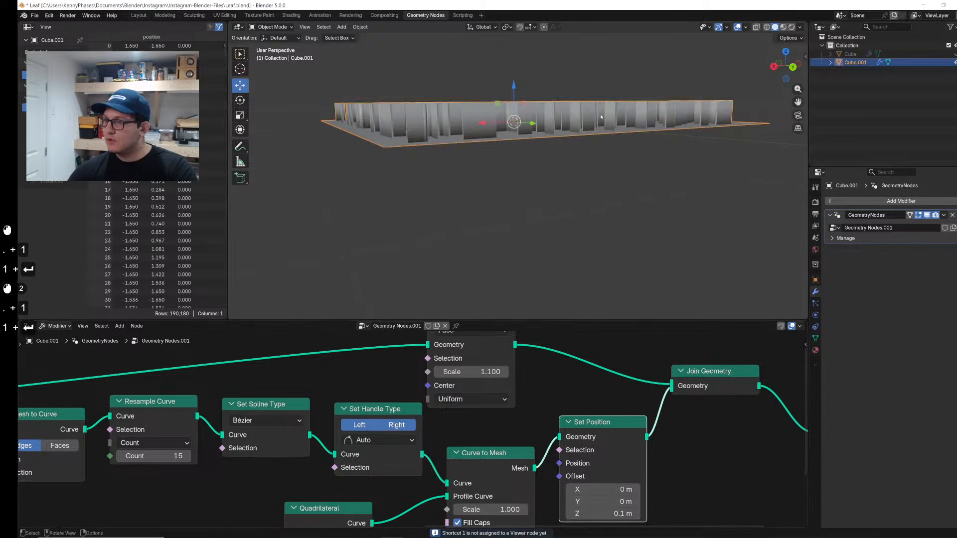
mouse_move(598, 150)
middle_mouse_down()
mouse_move(606, 112)
mouse_move(603, 149)
middle_mouse_up()
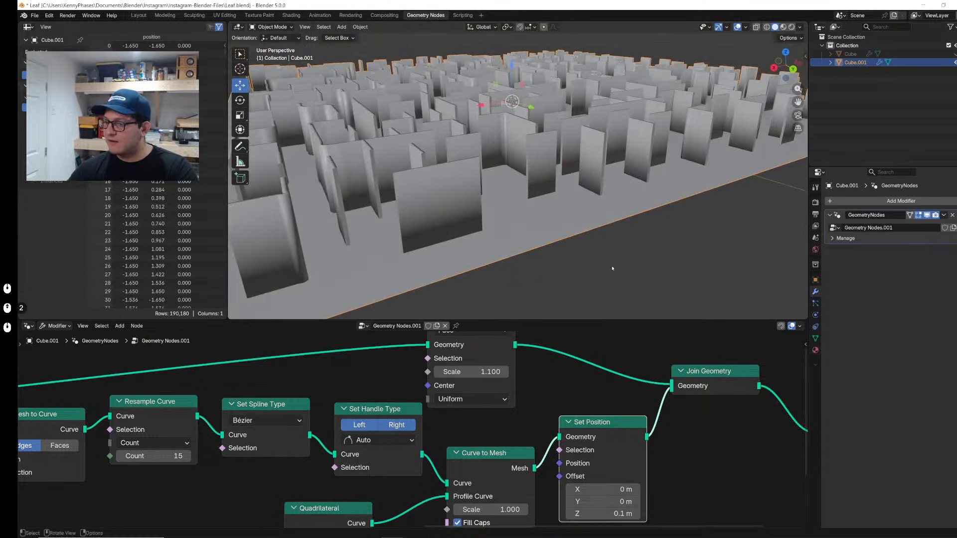
Step: Check the raised maze walls and save Leaf.blend
middle_click_drag(290, 521, 287, 432)
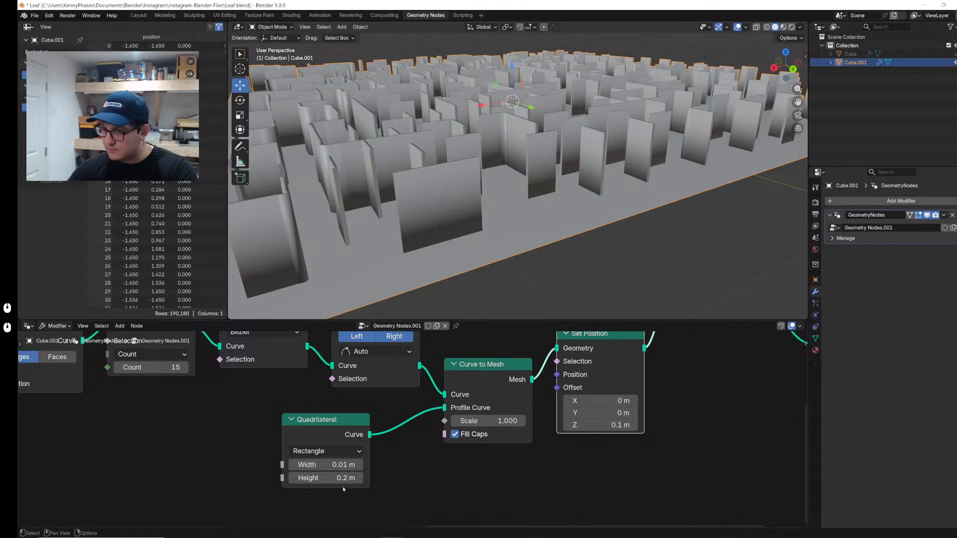
middle_click_drag(549, 199, 486, 165)
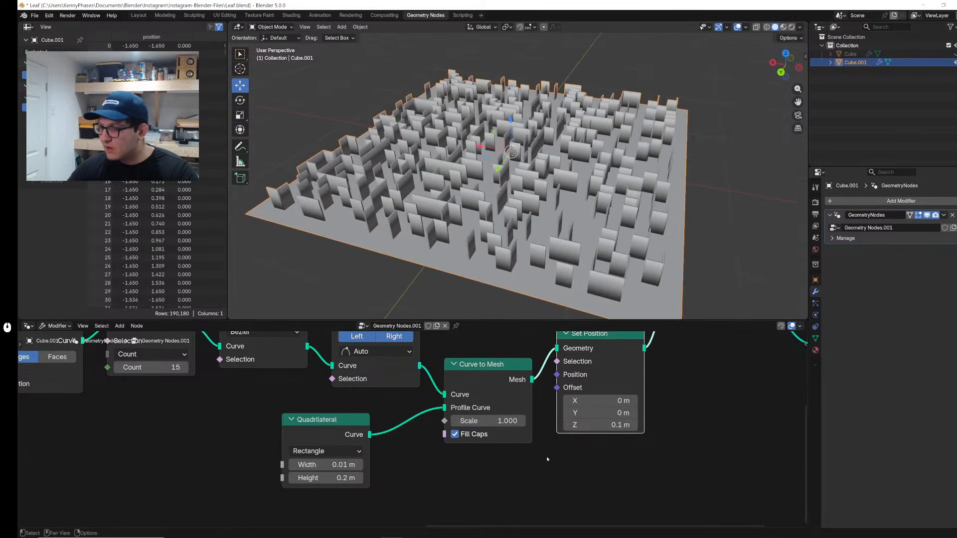
mouse_move(644, 160)
middle_mouse_down()
mouse_move(672, 175)
mouse_move(658, 185)
mouse_move(652, 167)
mouse_move(633, 158)
middle_mouse_up()
scroll(658, 185, "up", 3)
key("ctrl+s")
scroll(439, 257, "down", 4)
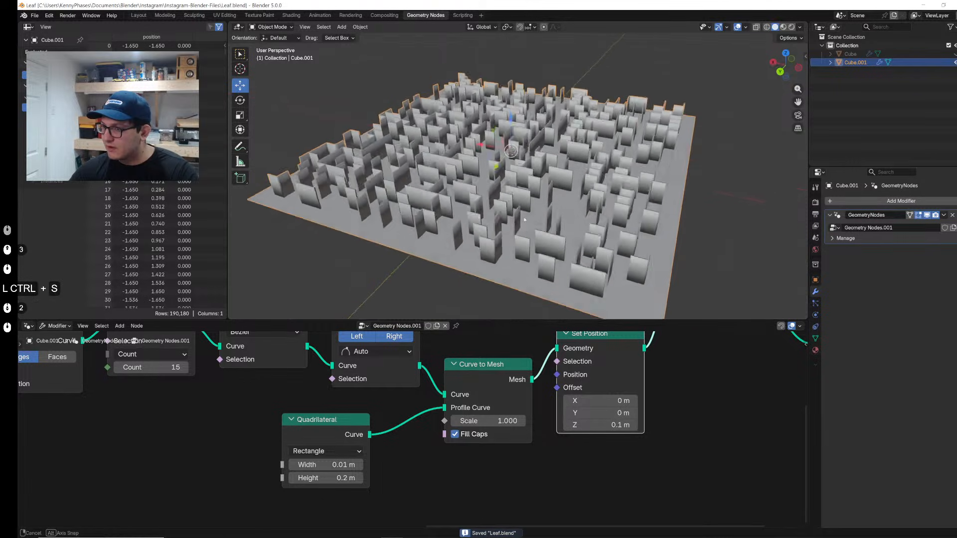
Step: View the maze from directly above and try a Count of 3 on the Resample Curve node
middle_click_drag(255, 401, 280, 429)
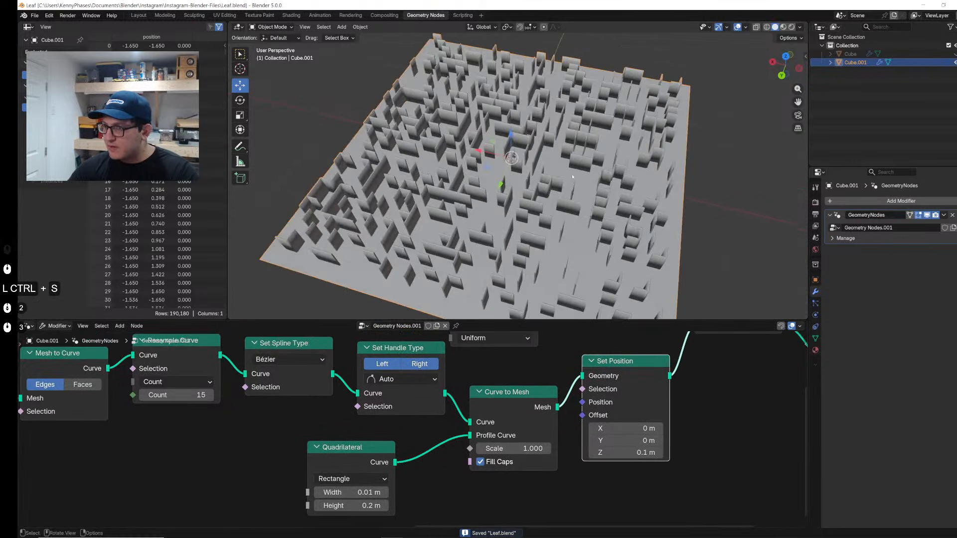
left_click(785, 54)
middle_click_drag(563, 169, 562, 173)
middle_click_drag(209, 448, 491, 476)
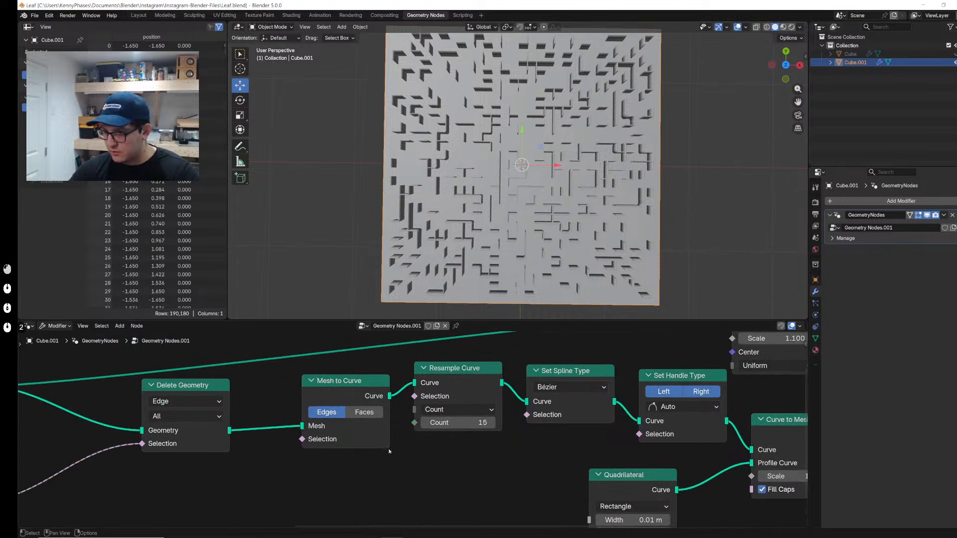
left_click_drag(459, 423, 452, 423)
left_click(425, 423)
left_click(424, 422)
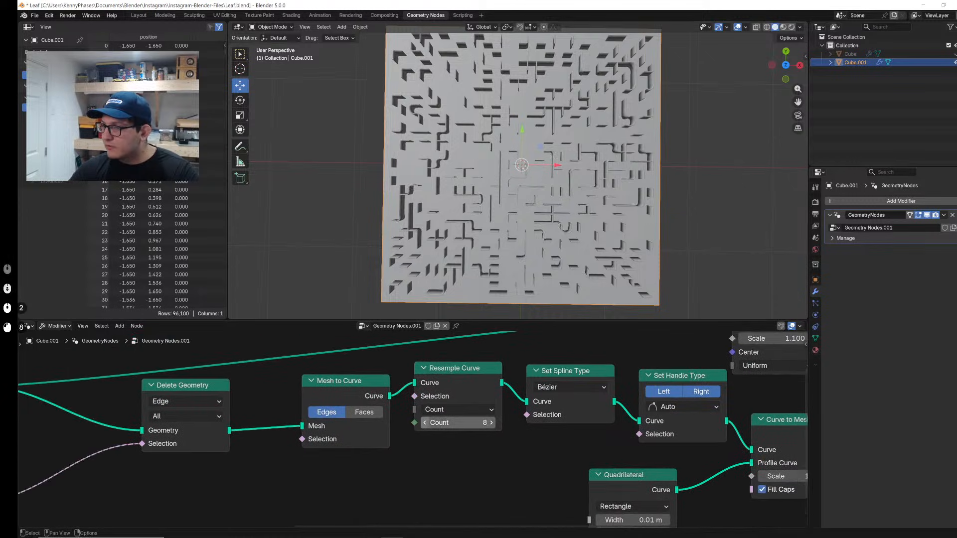
left_click(424, 422)
left_click(424, 423)
left_click(424, 423)
left_click(424, 423)
left_click(424, 422)
left_click(424, 423)
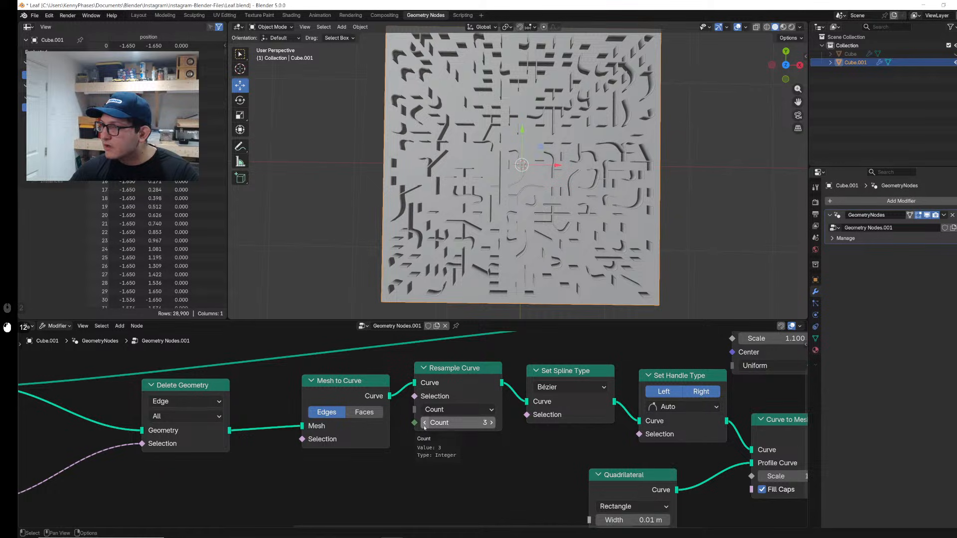
Step: Raise the Resample Curve node's Count to 9 and check the walls at an angle
left_click(491, 423)
left_click(491, 423)
left_click(491, 423)
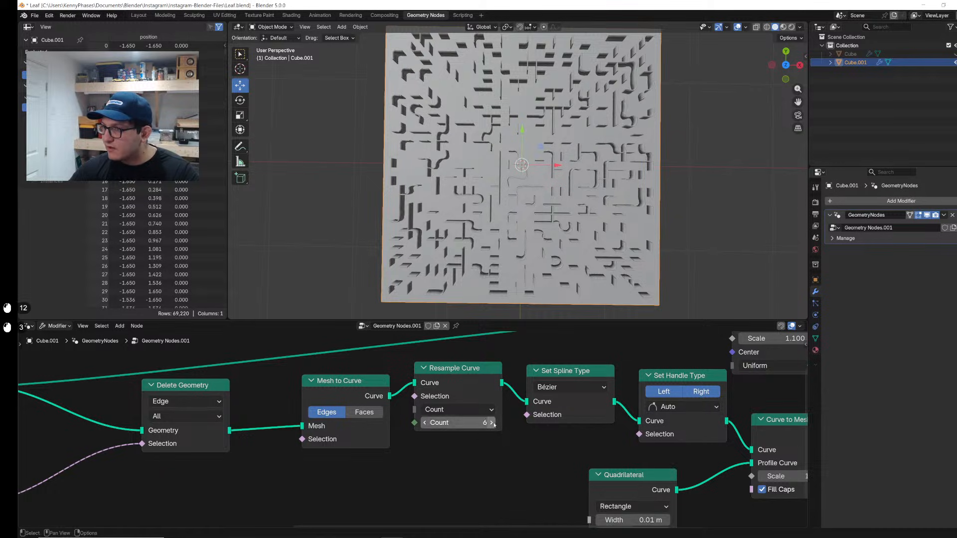
left_click(491, 423)
left_click(492, 423)
left_click(492, 423)
middle_click_drag(503, 209, 551, 122)
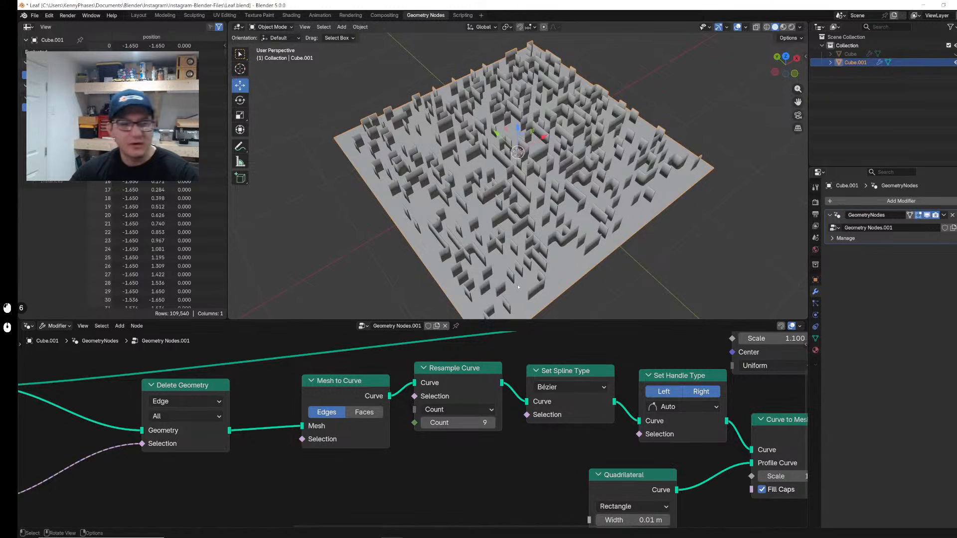
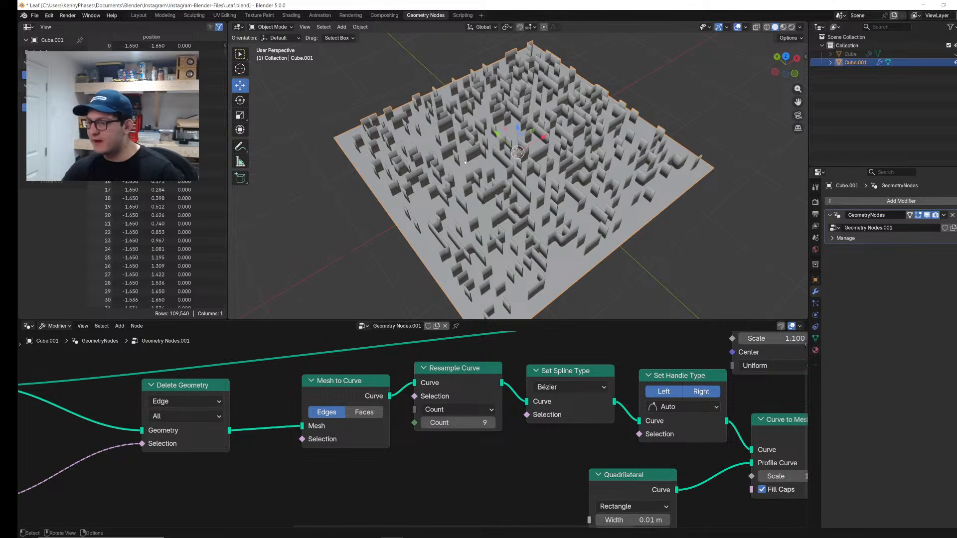
Step: Compact the node layout by moving Mesh to Curve, Delete Geometry, Grid and Random Value closer to Resample Curve
scroll(488, 435, "down", 10)
scroll(465, 379, "up", 3)
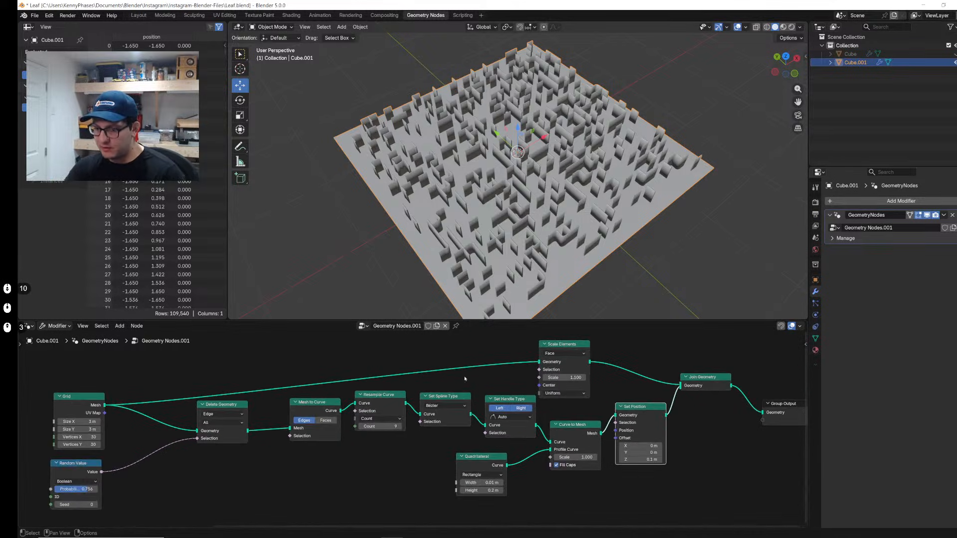
left_click_drag(331, 403, 337, 403)
left_click_drag(222, 404, 251, 405)
left_click_drag(86, 405, 190, 392)
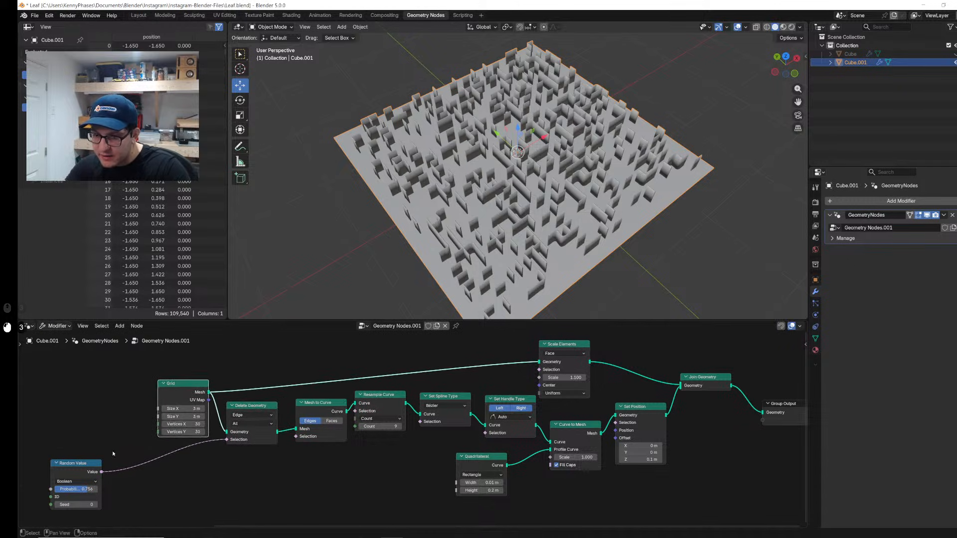
left_click_drag(82, 469, 189, 457)
Step: Try a Probability of 0 on the Random Value node, and then 0.256
scroll(139, 513, "up", 4)
scroll(140, 513, "up", 4)
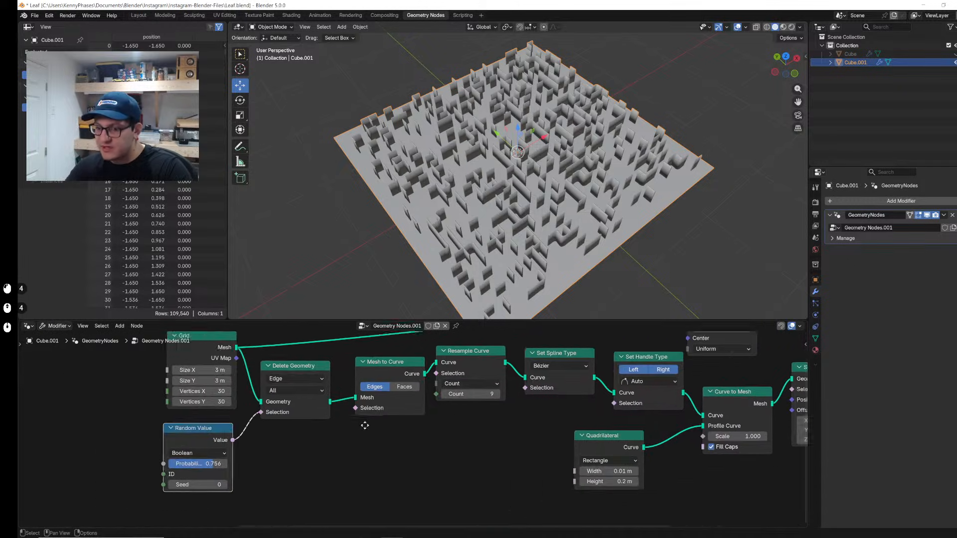
middle_click_drag(224, 453, 236, 446)
left_click_drag(215, 458, 172, 457)
scroll(498, 210, "up", 3)
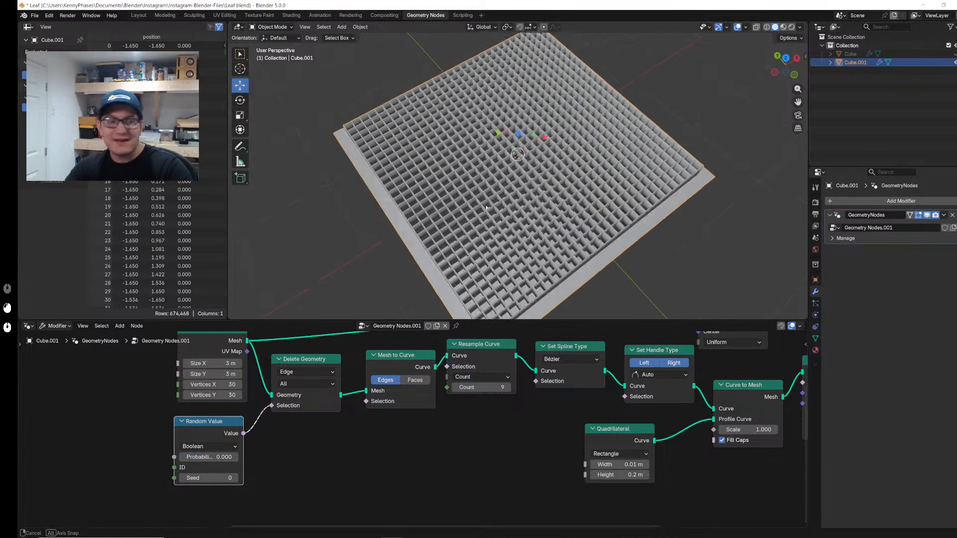
middle_click_drag(498, 210, 501, 192, "shift")
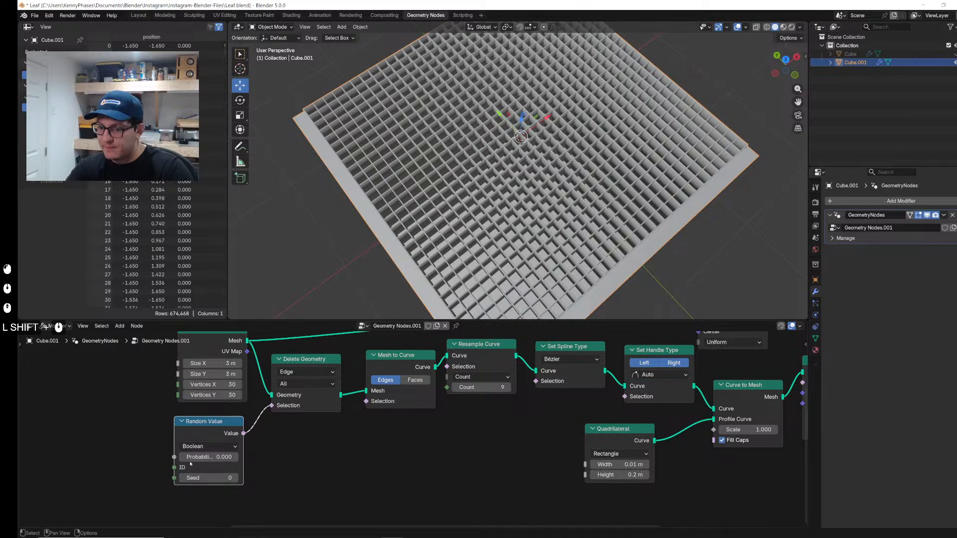
left_click_drag(190, 458, 212, 458)
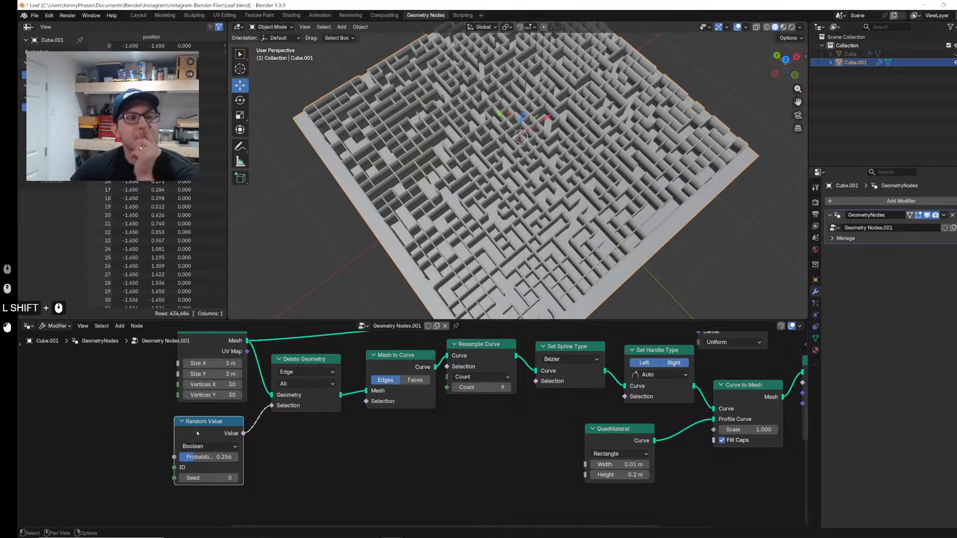
Step: Try different seeds on the Random Value node and leave its Seed at -1
scroll(156, 469, "up", 6)
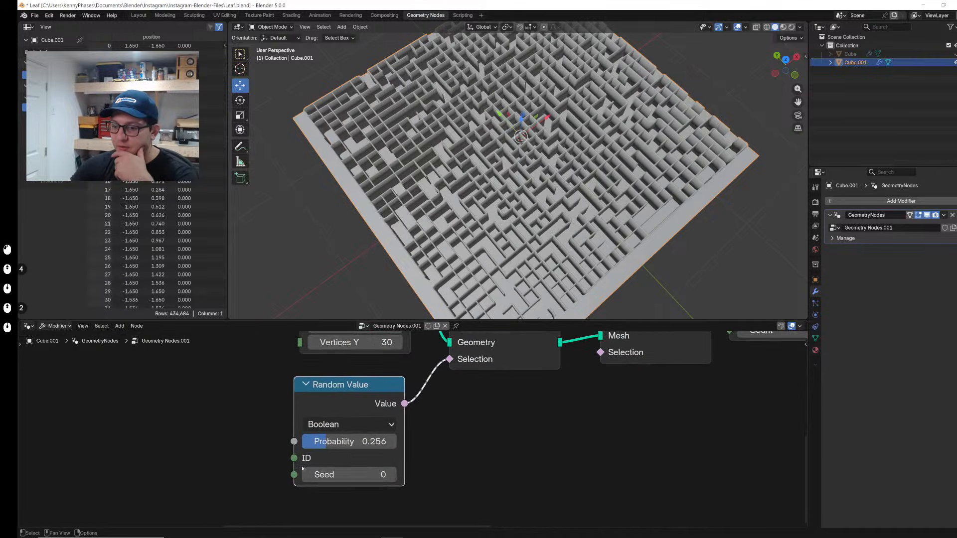
left_click(391, 475)
left_click_drag(391, 474, 369, 475)
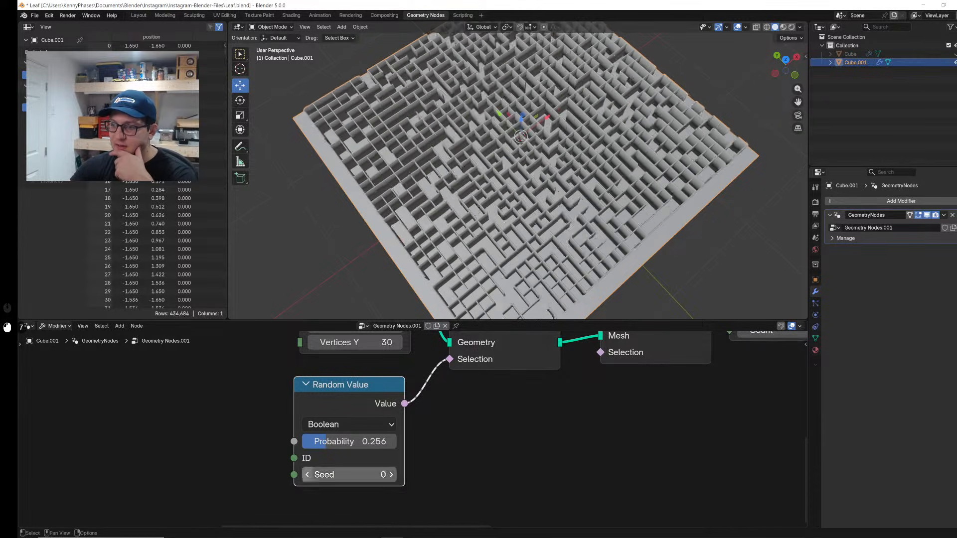
Step: Add a Noise Texture node before Random Value and link its Factor output to Probability
key("shift+a")
type("nois")
key("Return")
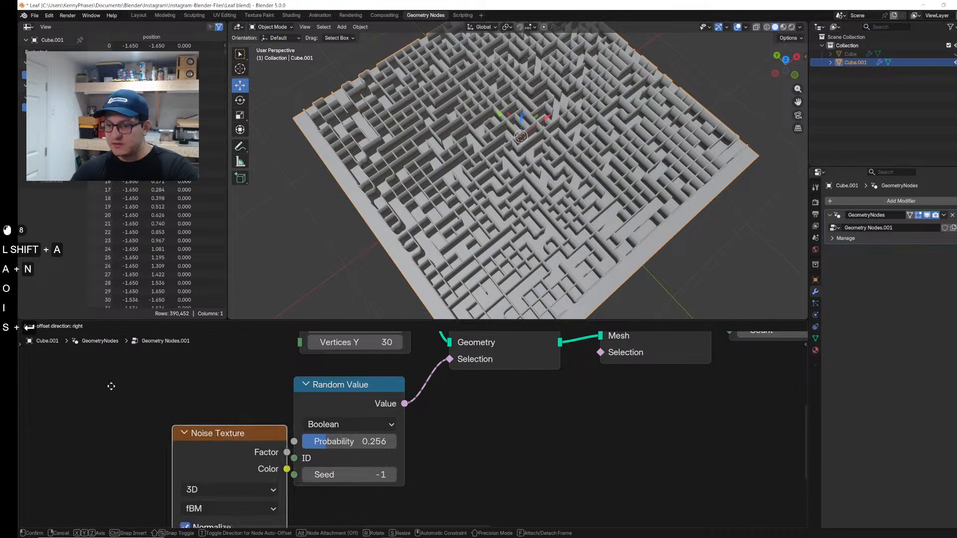
left_click_drag(229, 435, 295, 441)
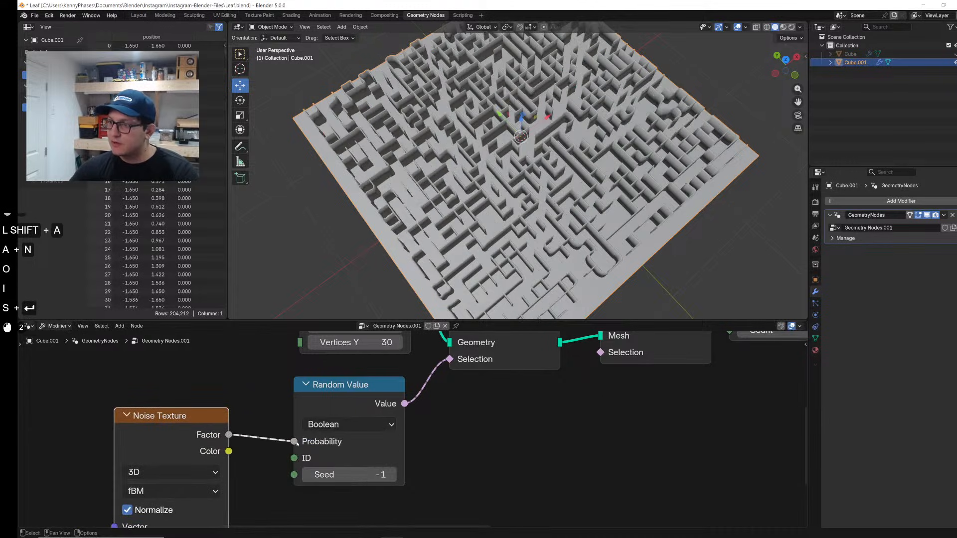
Step: Try driving Random Value's Seed with the noise Factor, using a Noise Texture Scale of 4.6
middle_click_drag(281, 482, 316, 424)
left_click_drag(200, 486, 245, 486)
left_click_drag(334, 383, 330, 417)
left_click_drag(227, 486, 188, 486)
Step: Link the Noise Texture's Color output to Random Value's Probability and set the noise Scale to 8
left_click_drag(265, 394, 339, 433)
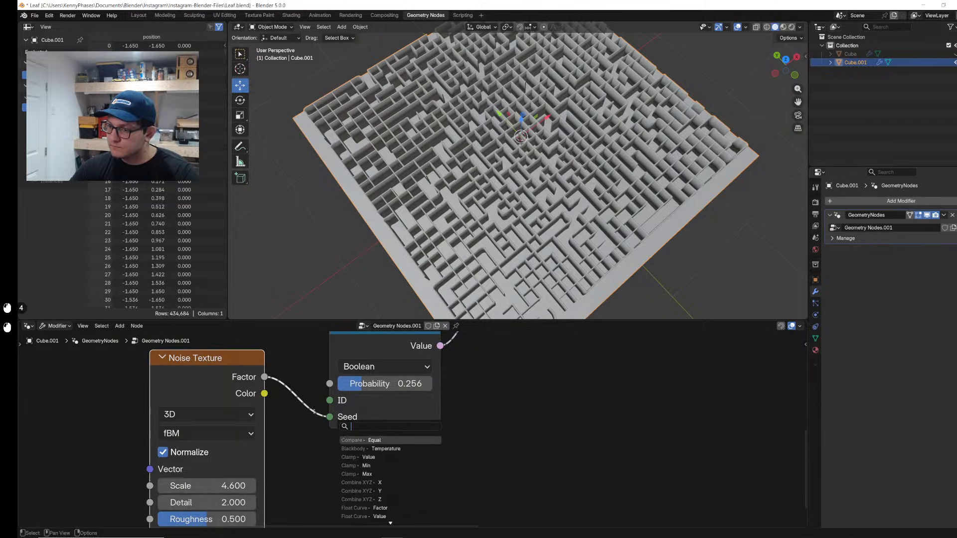
left_click_drag(266, 394, 330, 384)
left_click_drag(209, 486, 218, 462)
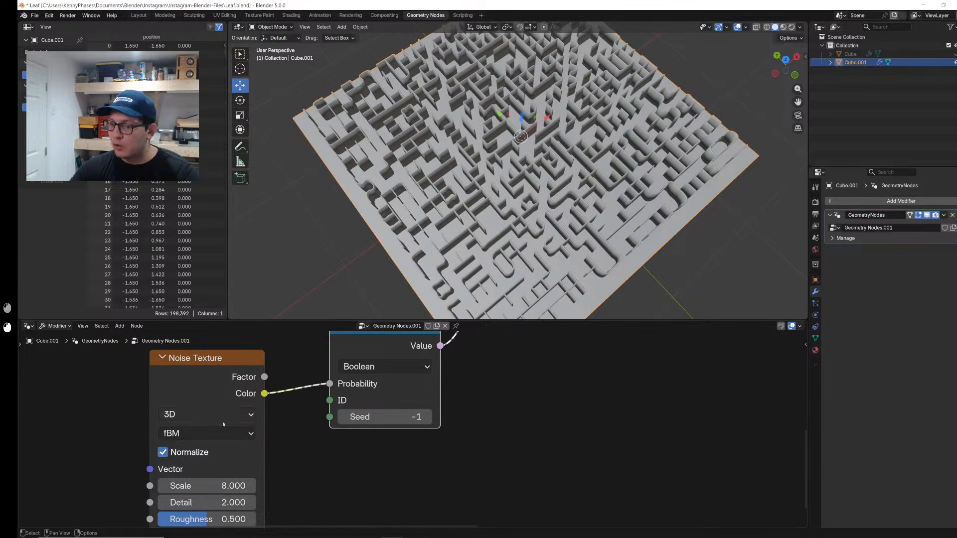
Step: Cut the link from Noise Texture to Random Value and set the Probability to 0.782
right_click_drag(323, 397, 319, 375, "ctrl")
left_click_drag(369, 384, 426, 384)
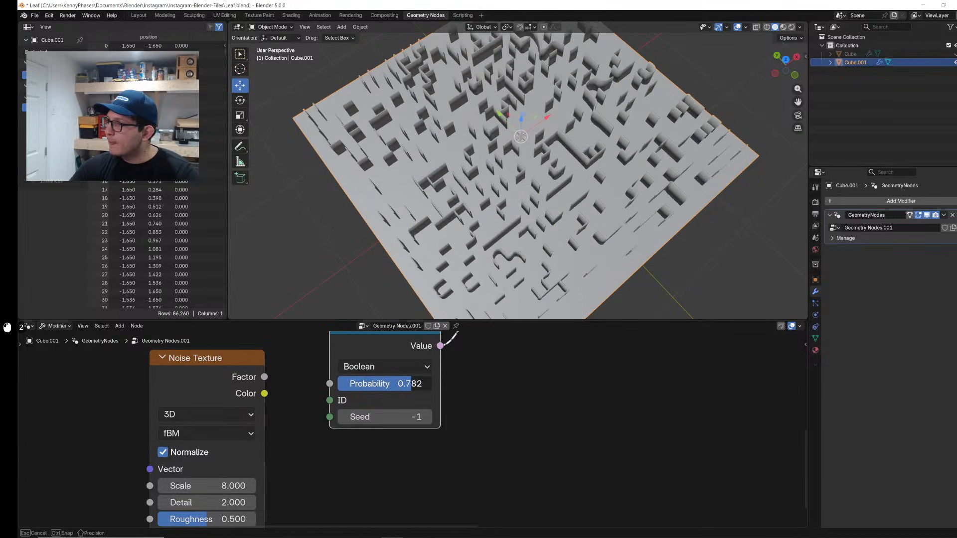
middle_click_drag(479, 254, 483, 231)
Step: Insert a Set Shade Smooth node between Join Geometry and Group Output, with Shade Smooth turned off
middle_click_drag(755, 397, 455, 434)
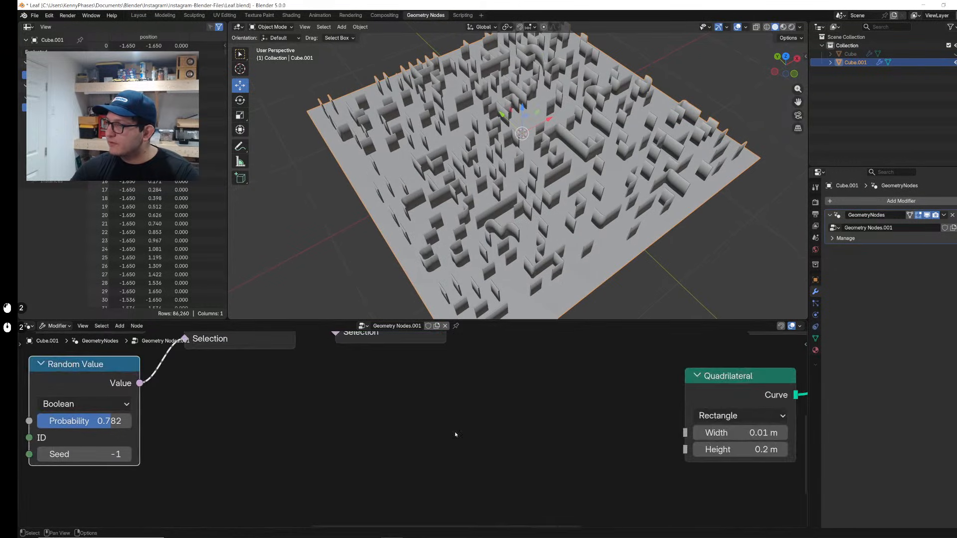
middle_click_drag(778, 432, 356, 438)
scroll(489, 438, "down", 2)
middle_click_drag(625, 416, 471, 471)
key("shift+a")
type("se")
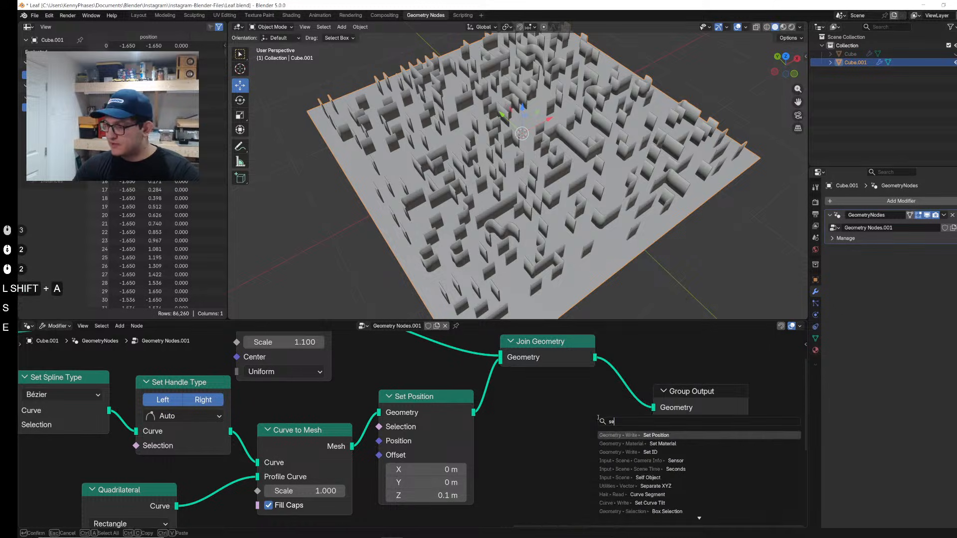
type("t shad")
key("Return")
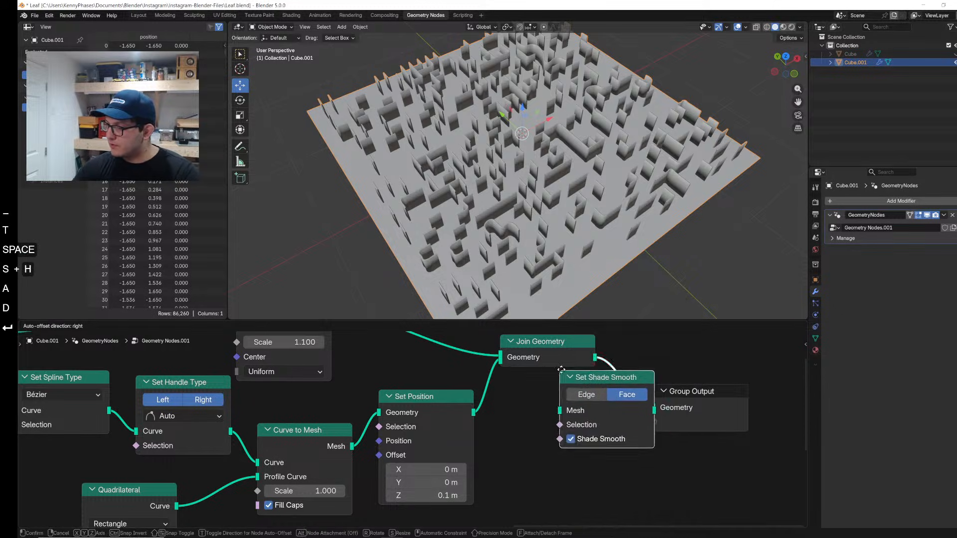
left_click(618, 395)
left_click(632, 422)
Step: Inspect a curved wall up close and set the Resample Curve node's Count to 56
scroll(568, 309, "down", 4)
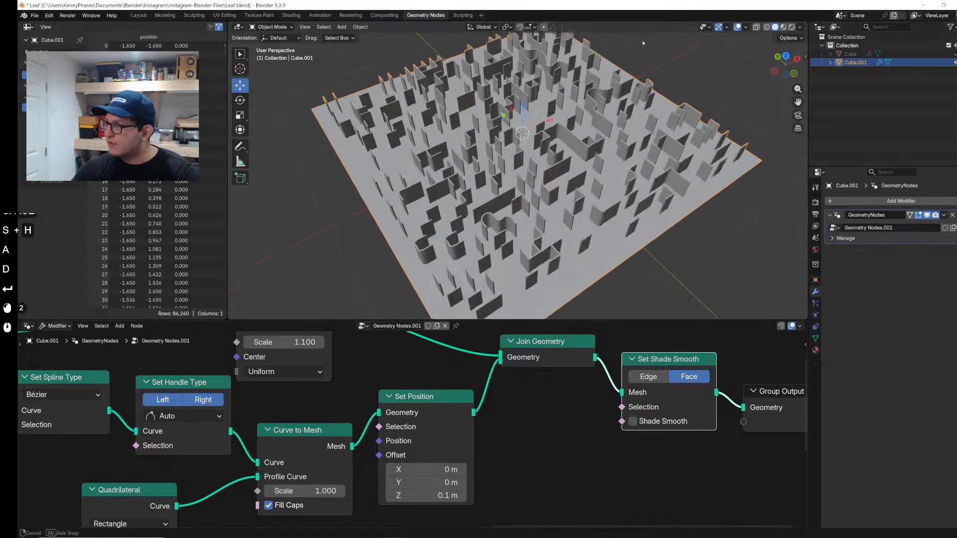
middle_click_drag(569, 309, 553, 183)
scroll(553, 183, "up", 4)
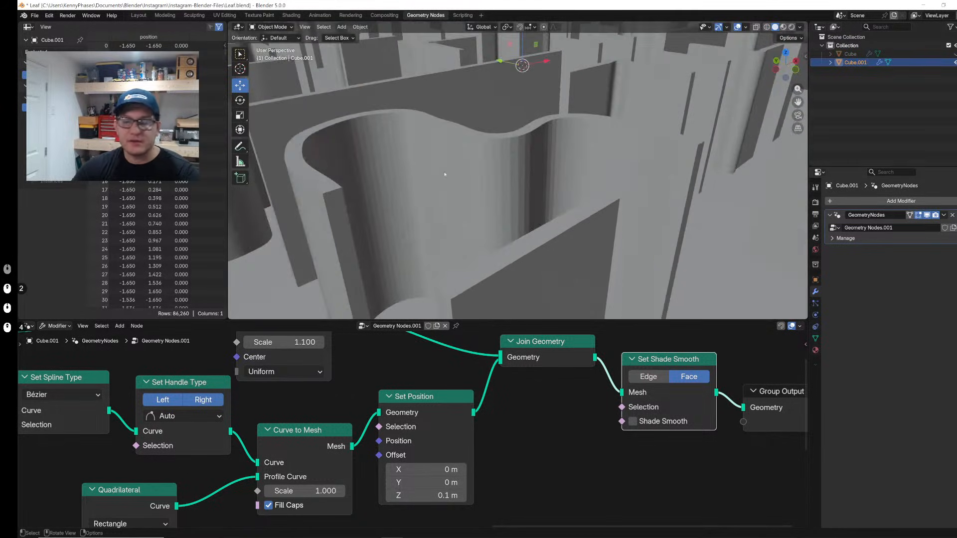
middle_click_drag(122, 443, 337, 443)
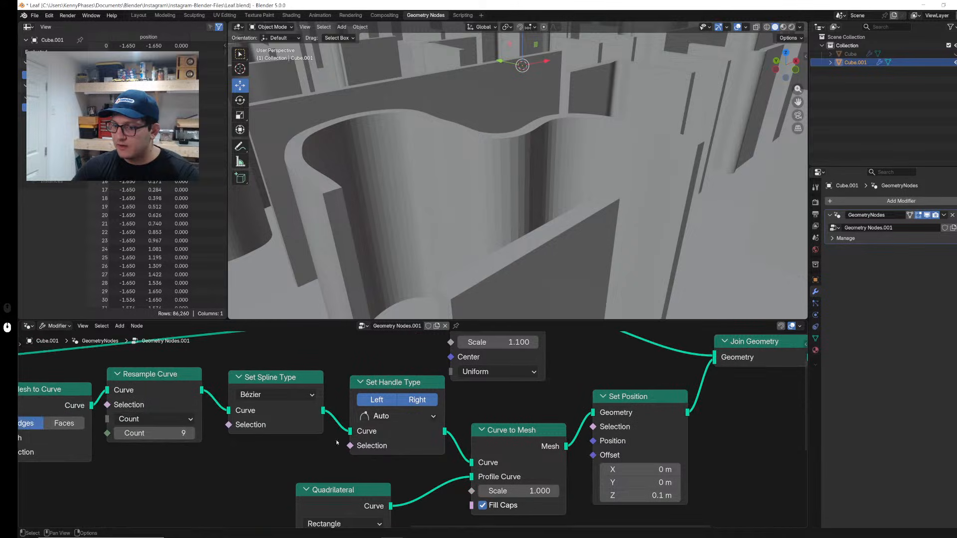
mouse_move(152, 432)
left_mouse_down()
mouse_move(167, 433)
mouse_move(152, 428)
left_mouse_up()
Step: Try bypassing Resample Curve, and put it back between Mesh to Curve and Set Spline Type
key("alt+d")
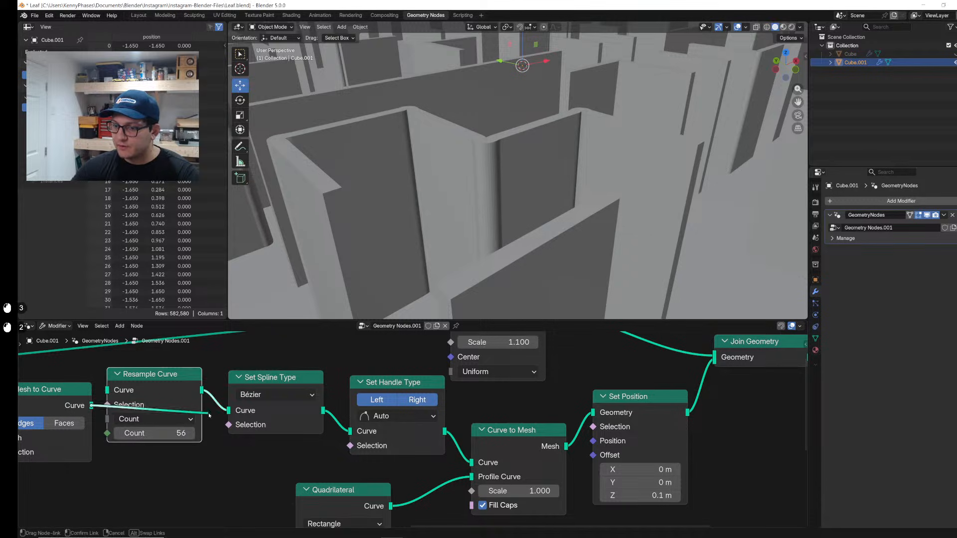
scroll(518, 174, "down", 5)
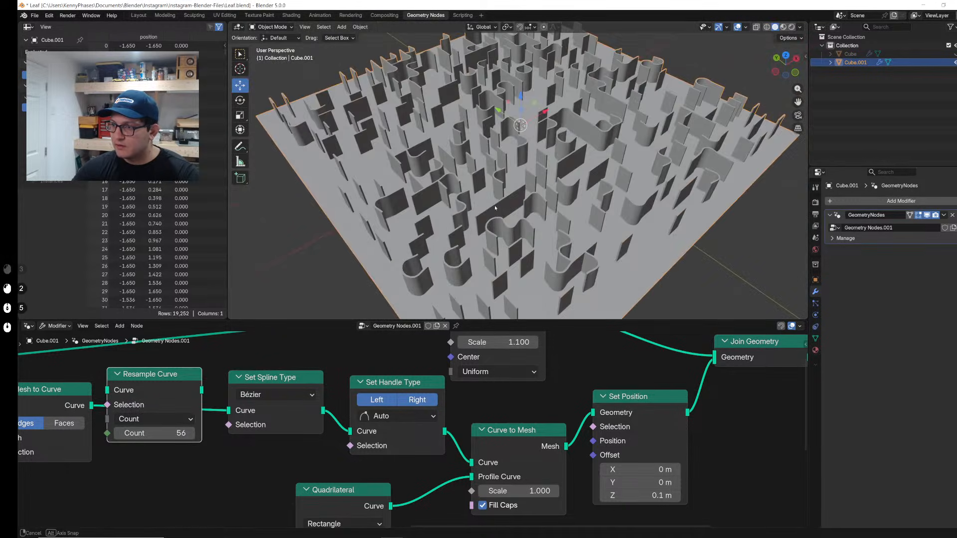
left_click(196, 399)
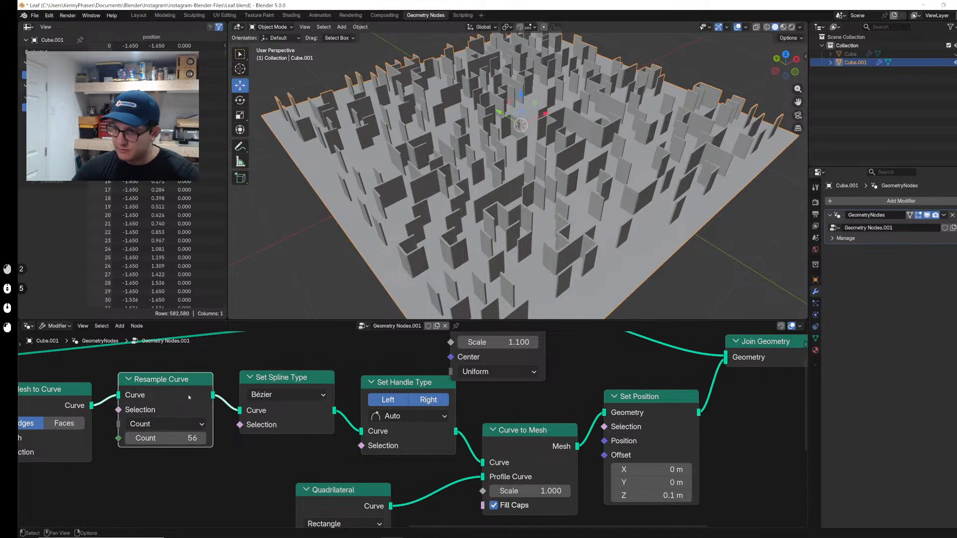
Step: Set the Resample Curve node's Count to 54
double_click(159, 438)
type("54")
key("Return")
key("3")
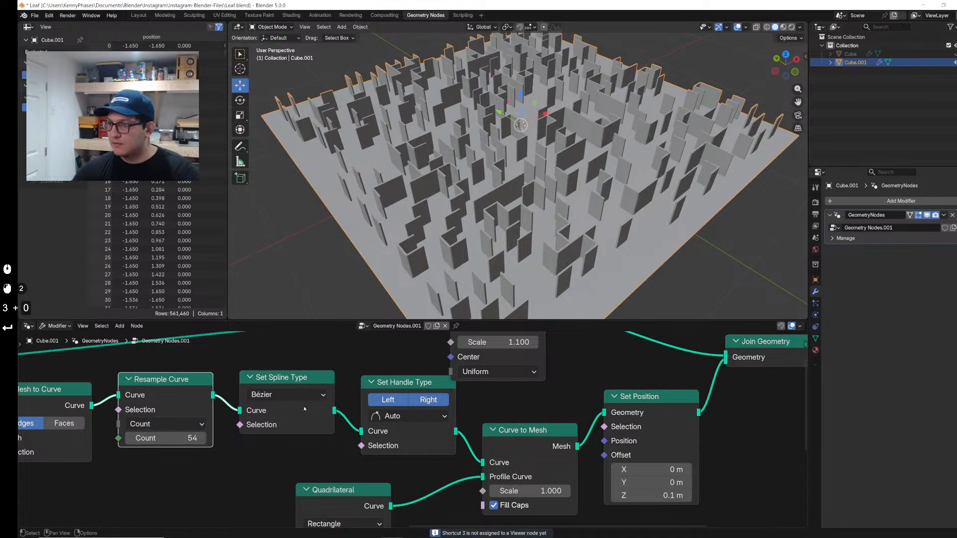
Step: Save the file and set the Resample Curve node's Count to 30
key("ctrl+s")
left_click(191, 437)
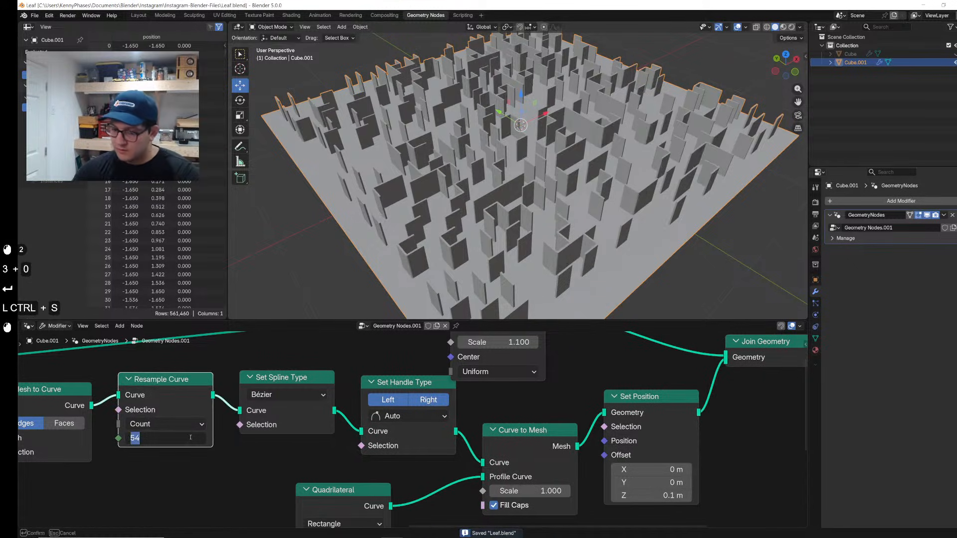
type("30")
key("Return")
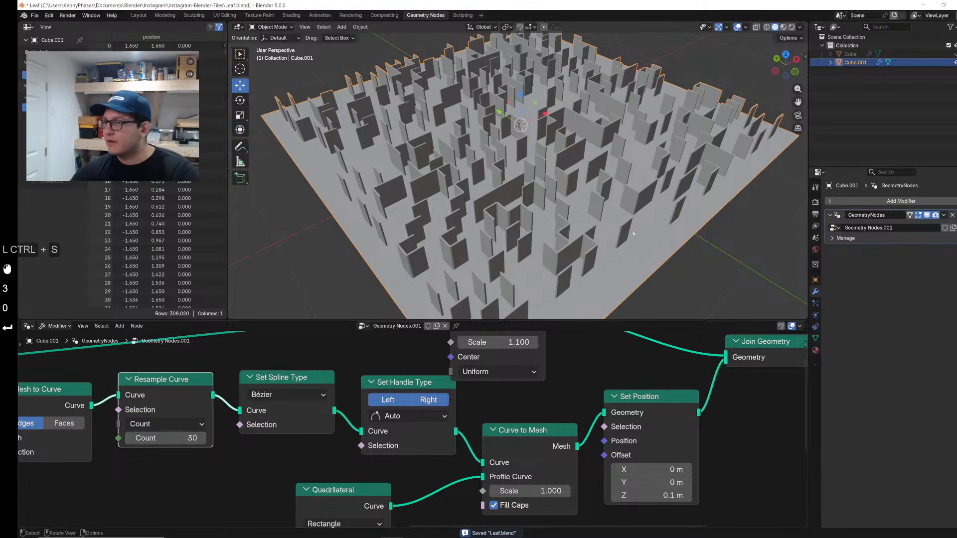
scroll(549, 160, "down", 2)
middle_click_drag(549, 159, 559, 192)
scroll(577, 192, "up", 4)
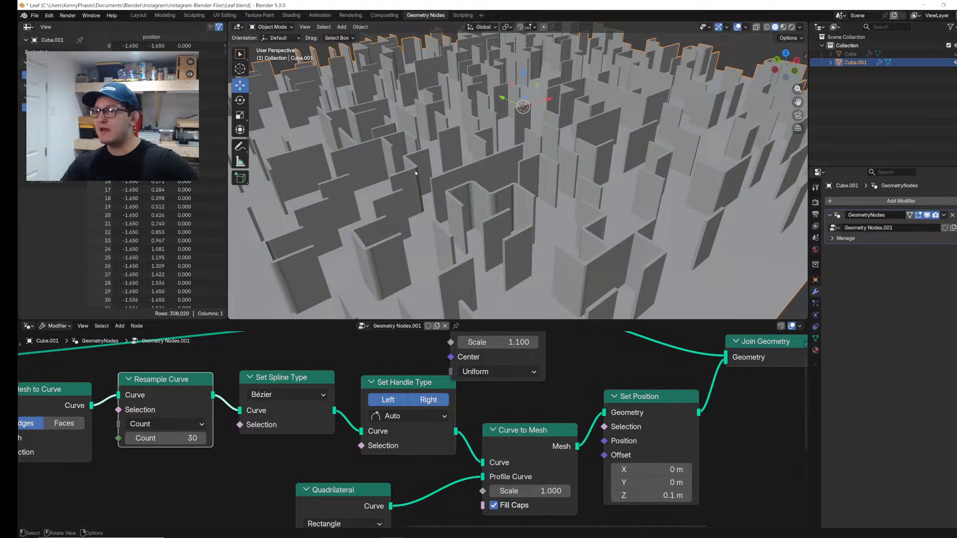
scroll(387, 170, "down", 3)
middle_click_drag(387, 169, 411, 190)
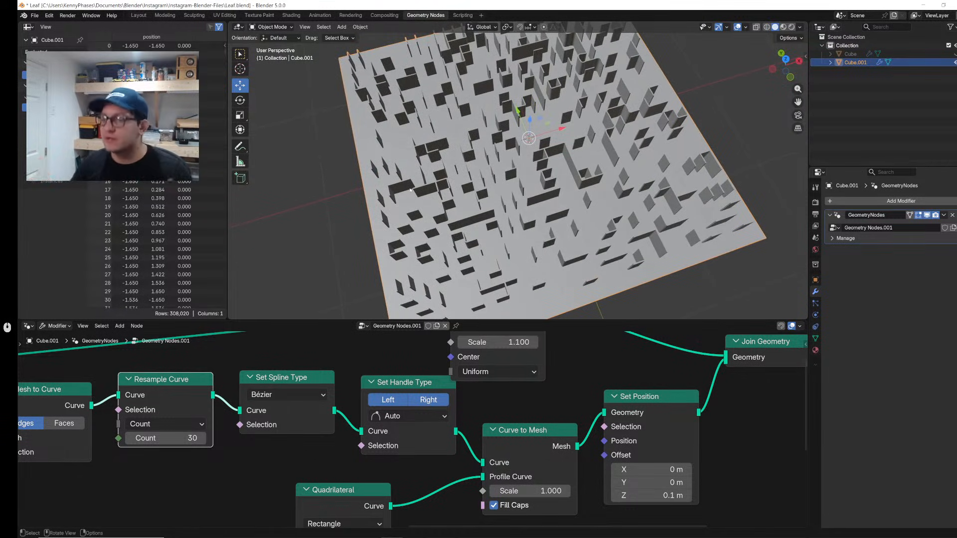
Step: Add a Not Equal comparison node fed by the Random Value node's Value output and place it below Delete Geometry
scroll(379, 484, "down", 8)
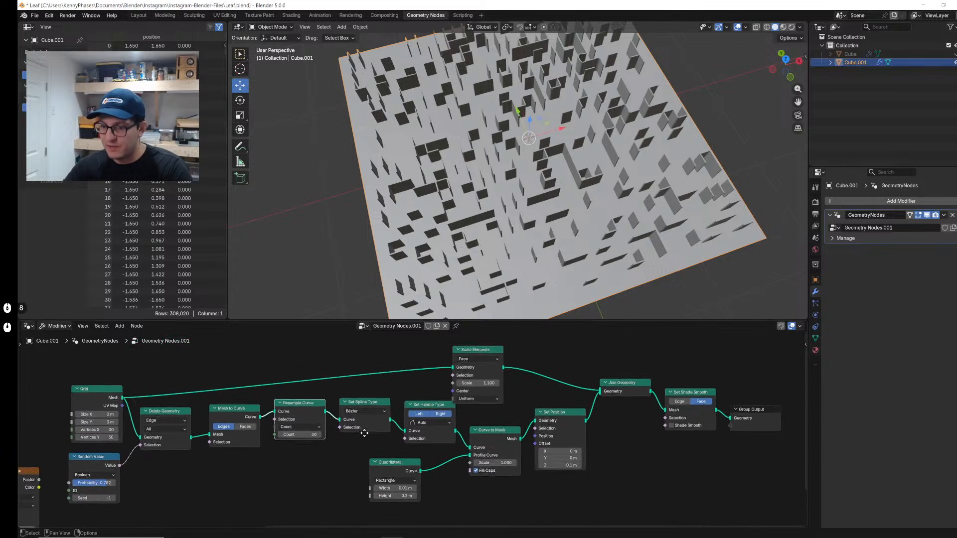
scroll(311, 449, "up", 3)
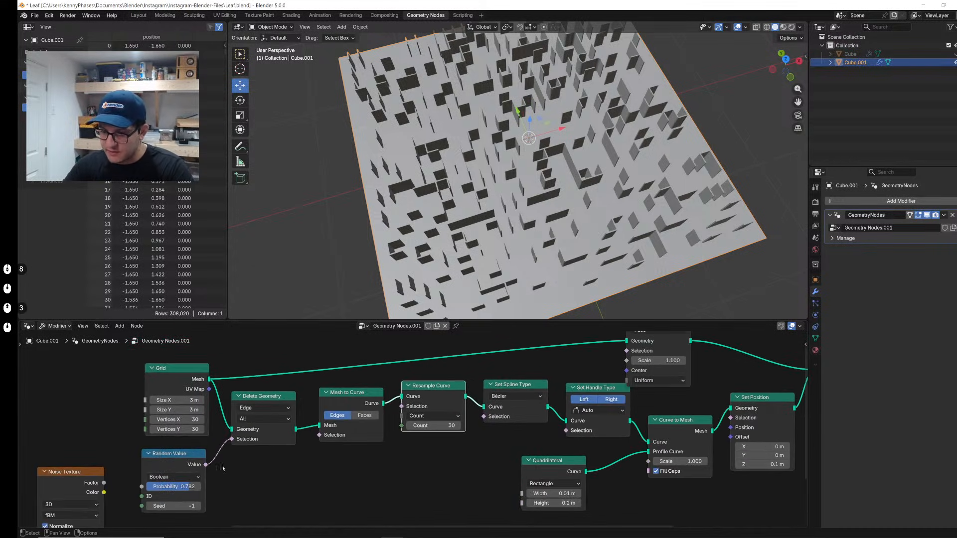
scroll(222, 469, "up", 3)
scroll(259, 474, "up", 2)
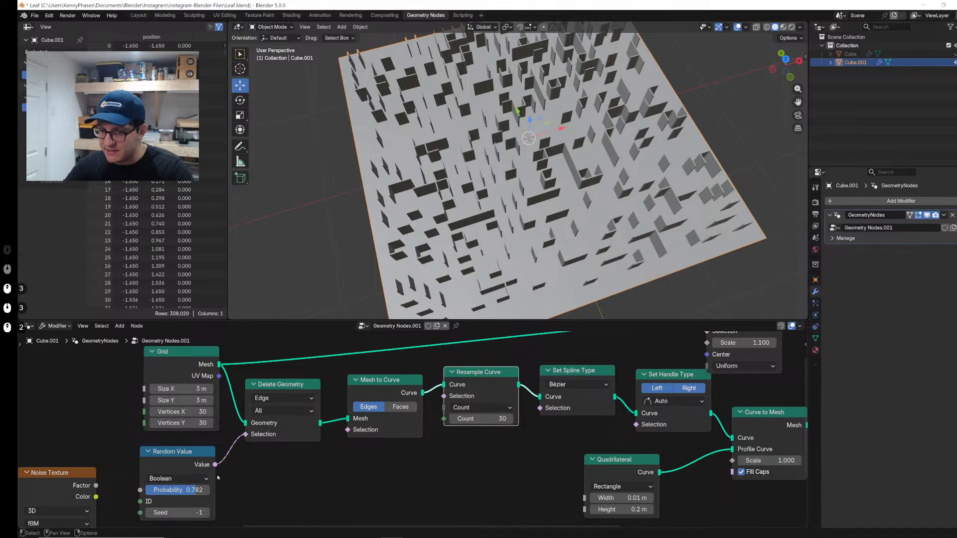
left_click_drag(215, 466, 270, 479)
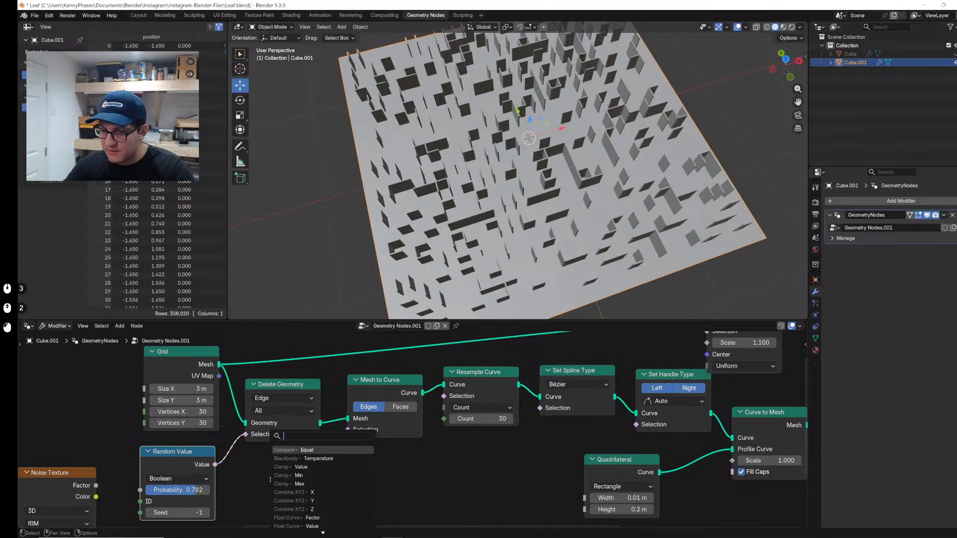
type("not equ")
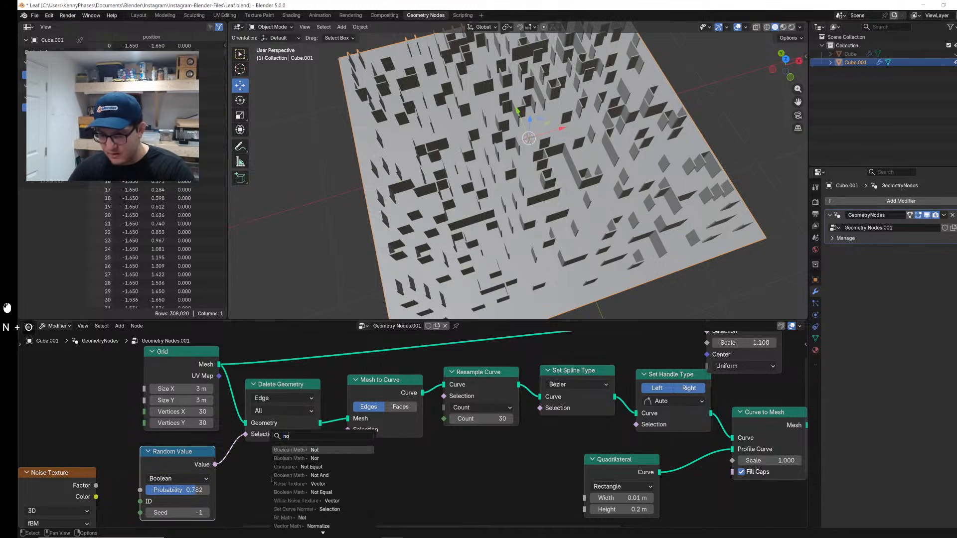
key("Return")
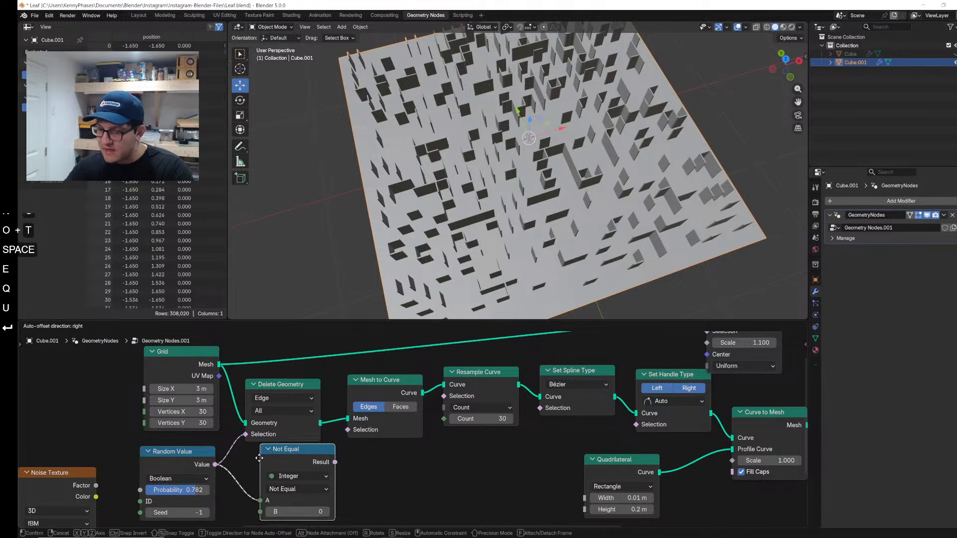
left_click(256, 432)
scroll(375, 448, "down", 3)
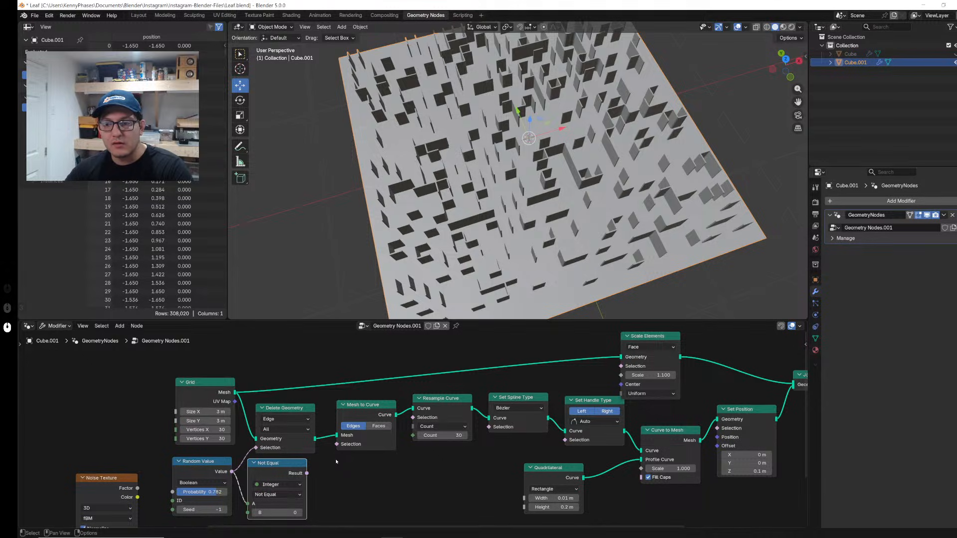
left_click_drag(290, 465, 294, 468)
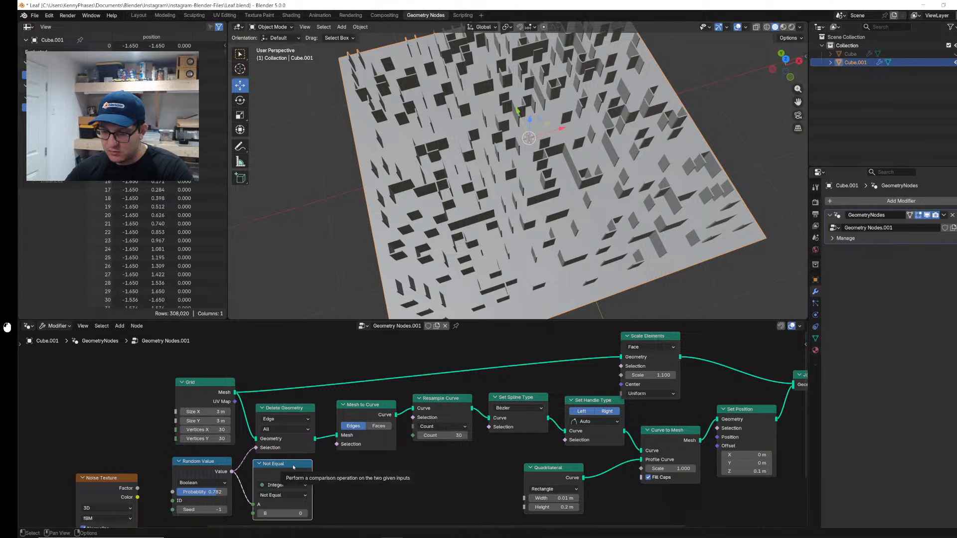
Step: Duplicate the Delete Geometry node, feeding its Geometry from the Grid's Mesh and its Selection from the Not Equal Result
left_click(294, 408)
key("shift+d")
left_click(369, 461)
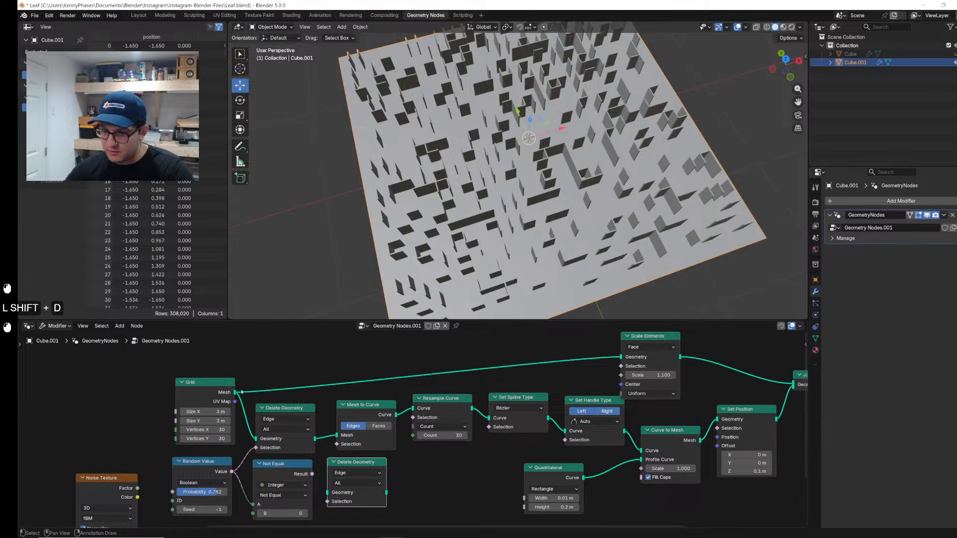
left_click_drag(241, 392, 313, 459)
left_click_drag(327, 492, 326, 493)
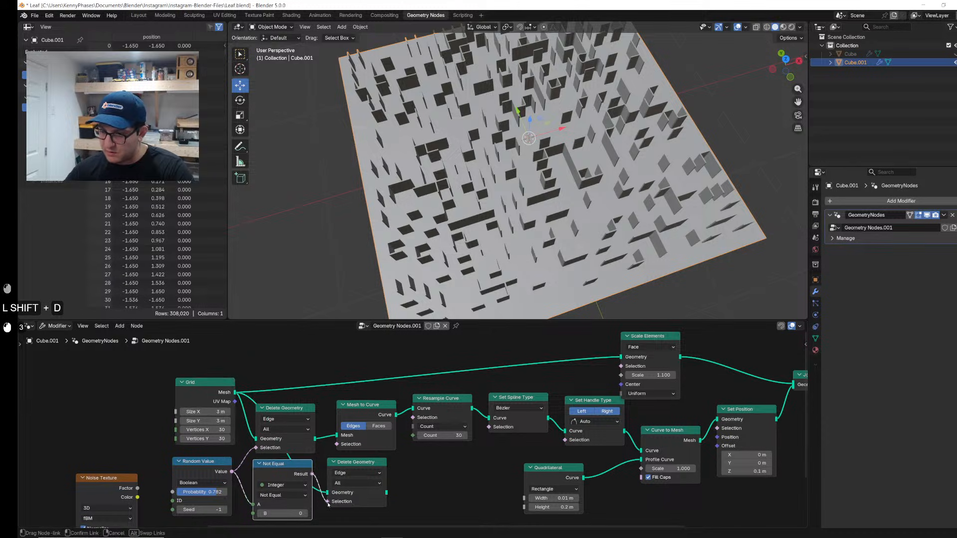
Step: Insert a duplicate Join Geometry node after Scale Elements and connect the second Delete Geometry node's output to it
middle_click_drag(463, 484, 332, 483)
scroll(331, 480, "down", 2)
middle_click_drag(272, 466, 255, 467)
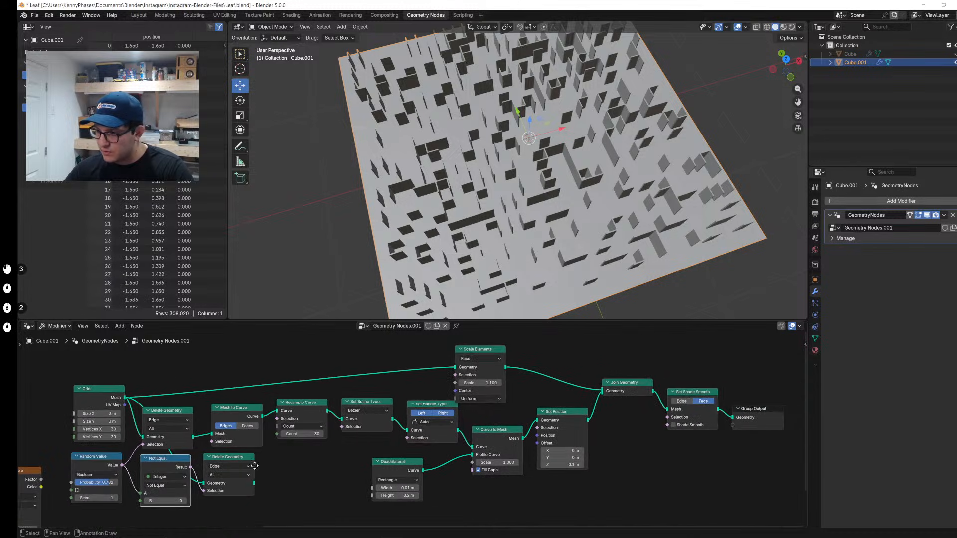
left_click(639, 382)
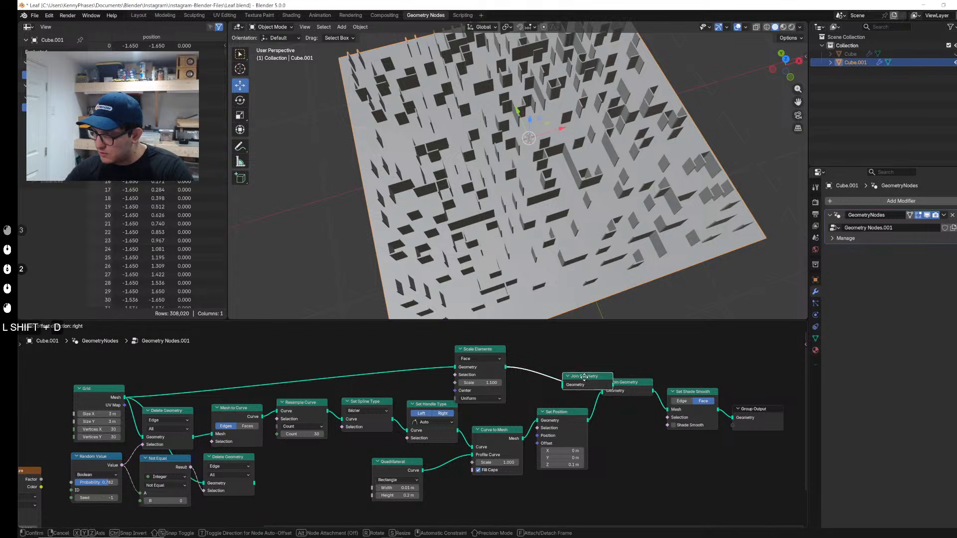
key("shift+d")
left_click(593, 355)
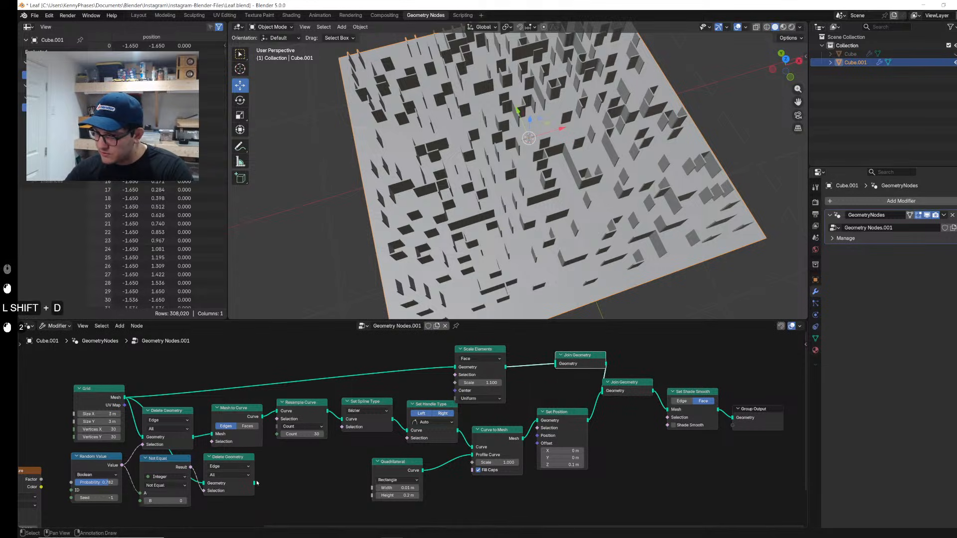
left_click_drag(257, 483, 558, 370)
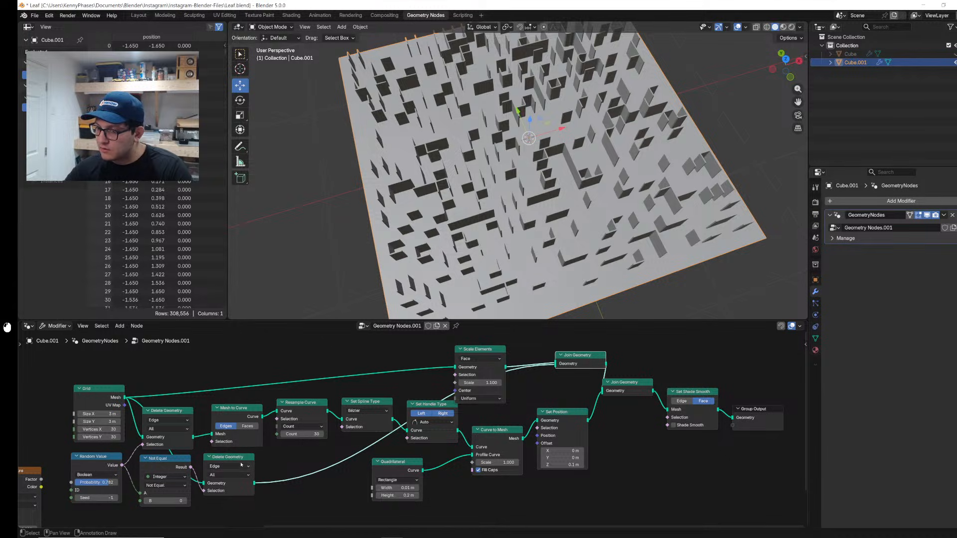
left_click_drag(242, 461, 245, 460)
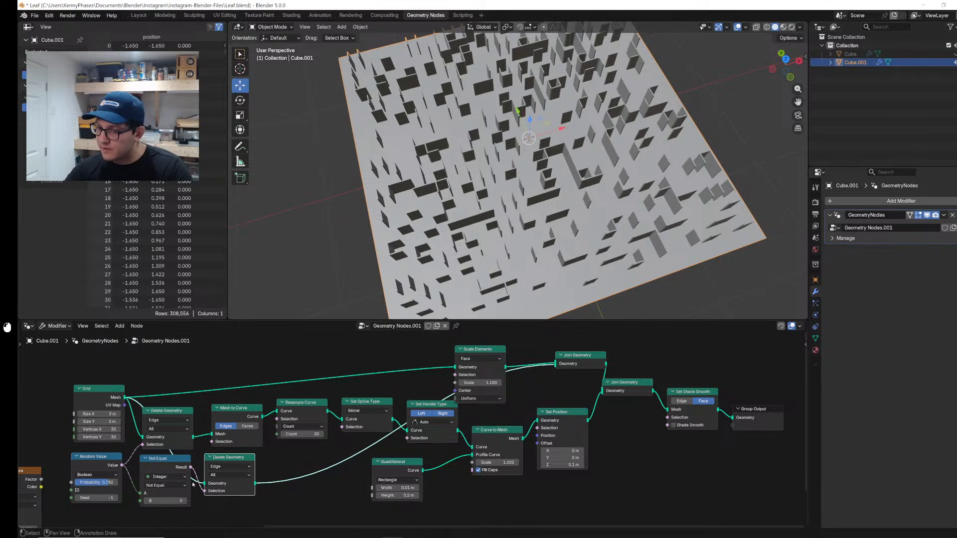
scroll(193, 484, "up", 3)
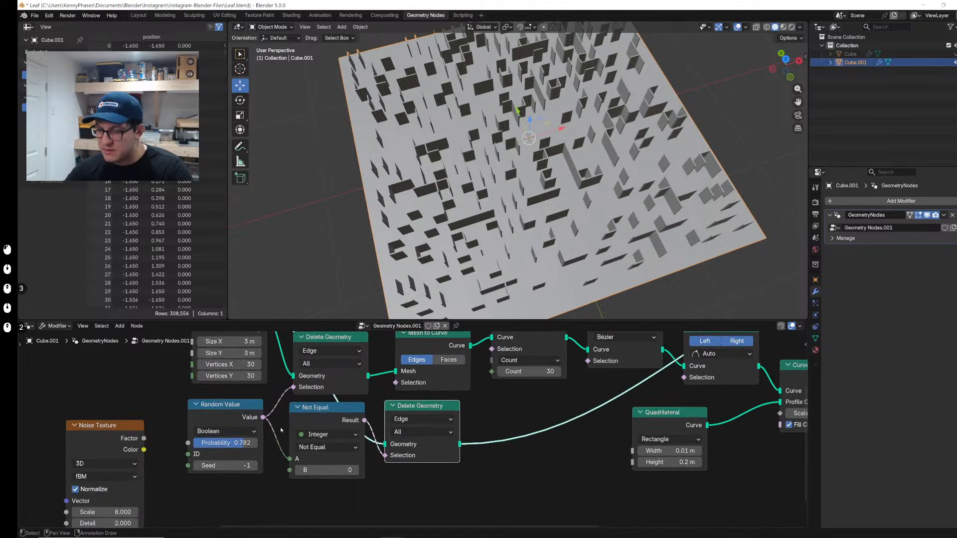
left_click(331, 447)
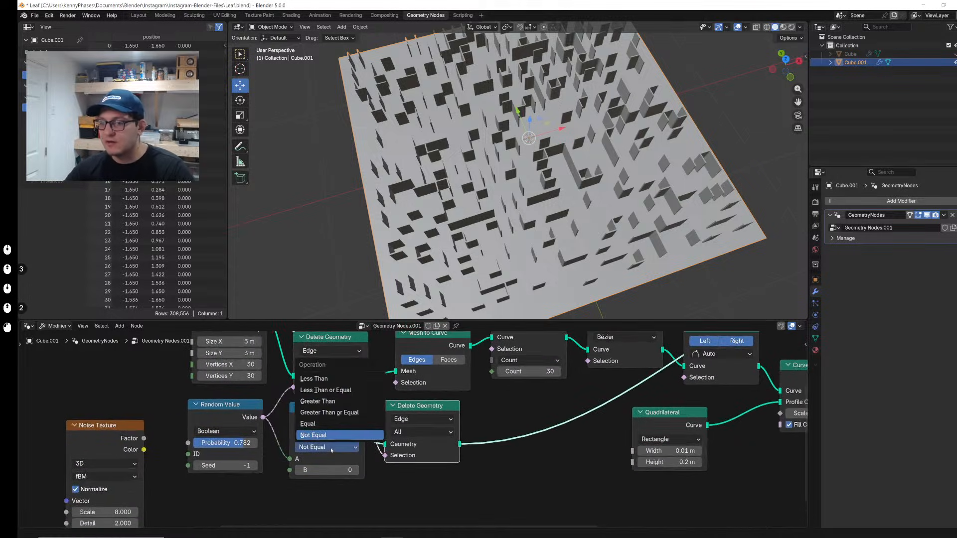
left_click(419, 490)
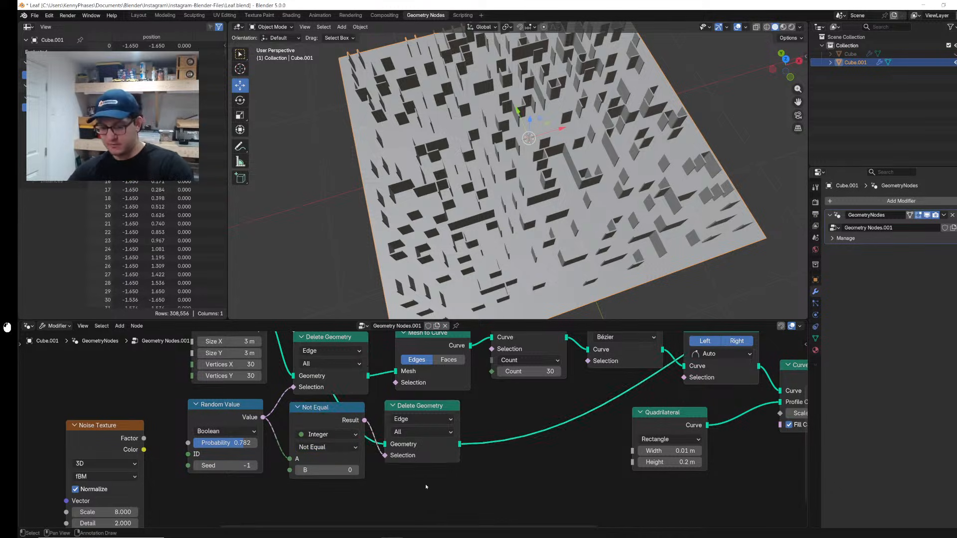
Step: Add a Compare node and insert it between the Not Equal node and the second Delete Geometry node's Selection
key("shift+Caps_Lock")
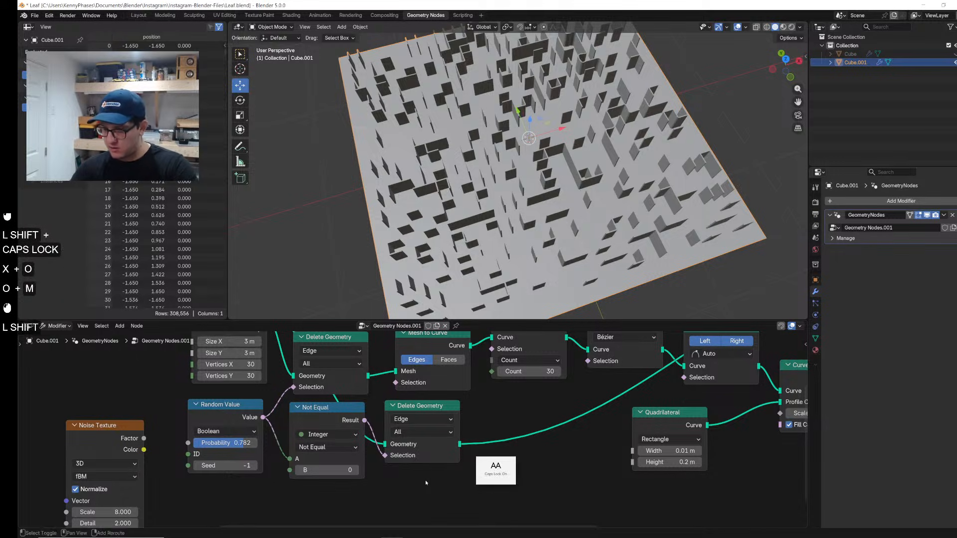
key("shift+a")
type("COMPAR")
key("Return")
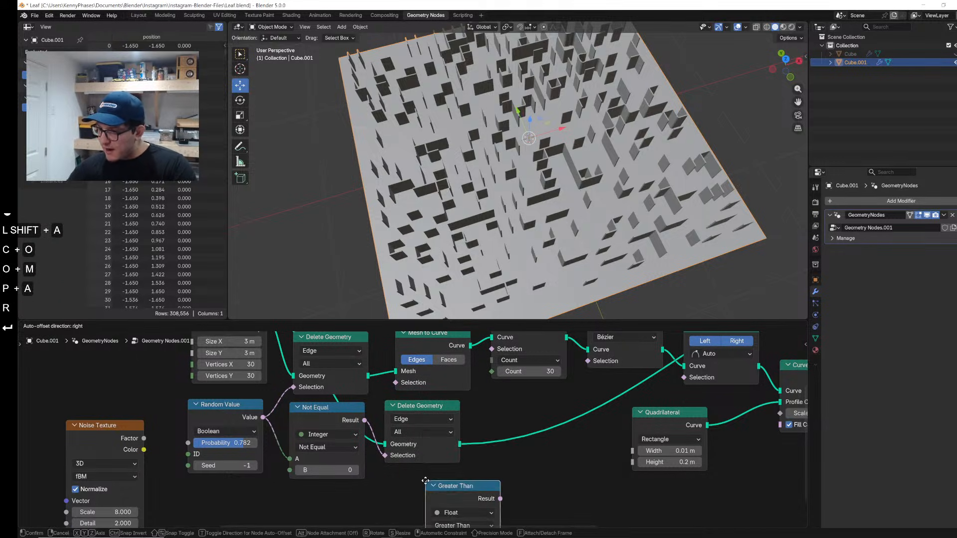
middle_click_drag(425, 481, 425, 435)
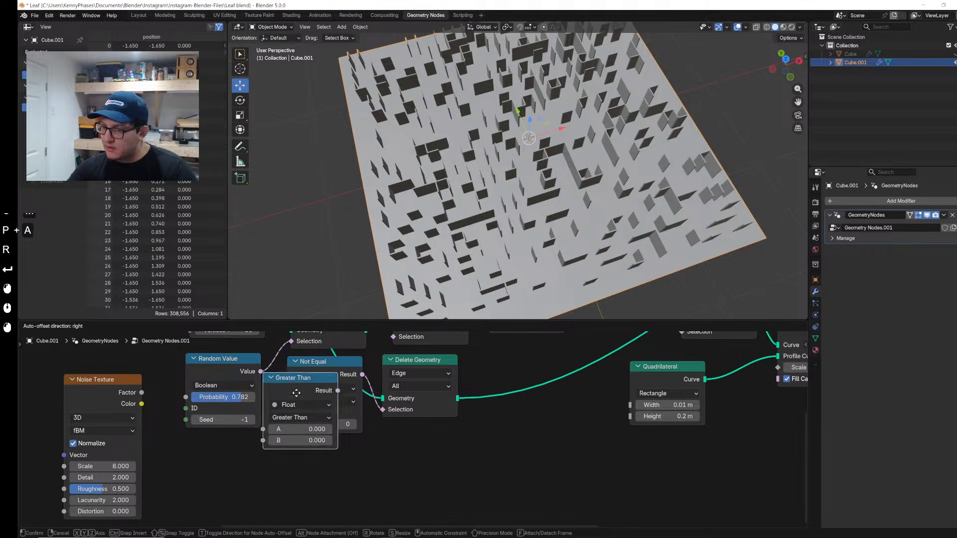
middle_click_drag(316, 394, 313, 412)
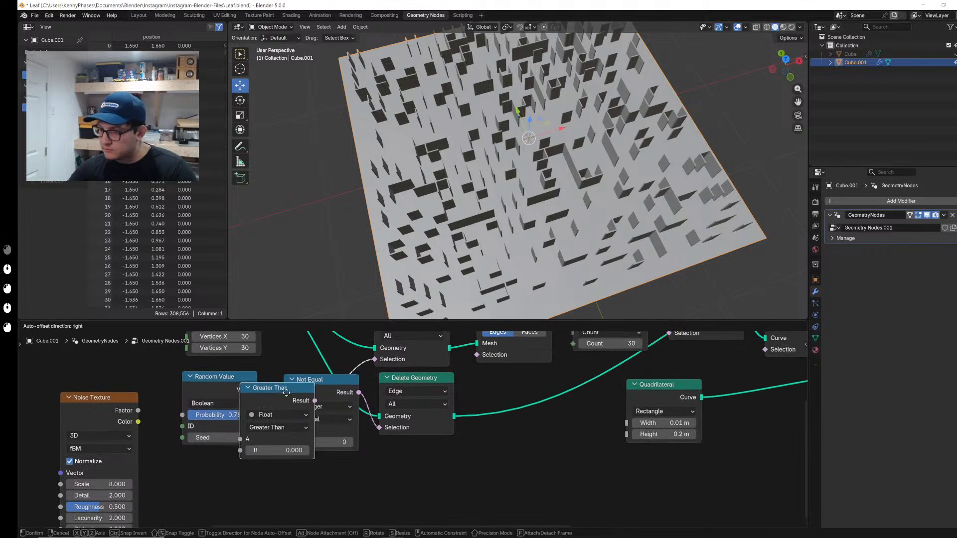
left_click(355, 454)
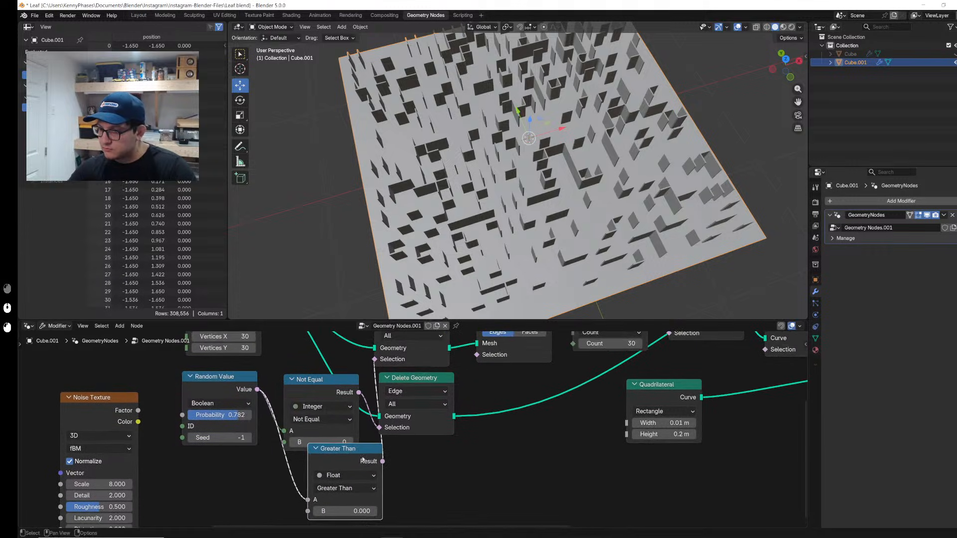
key("ctrl+z")
key("ctrl+z")
key("ctrl+z")
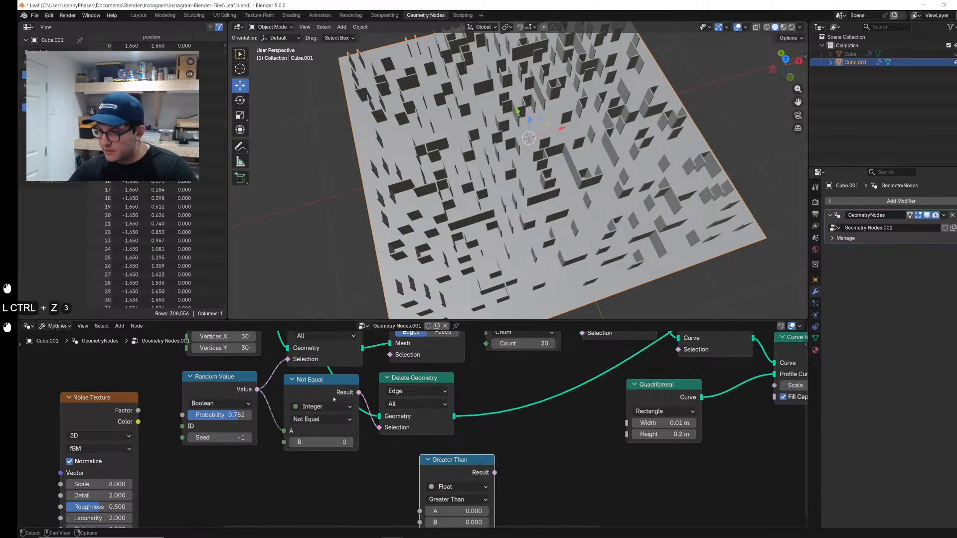
key("ctrl+shift+z")
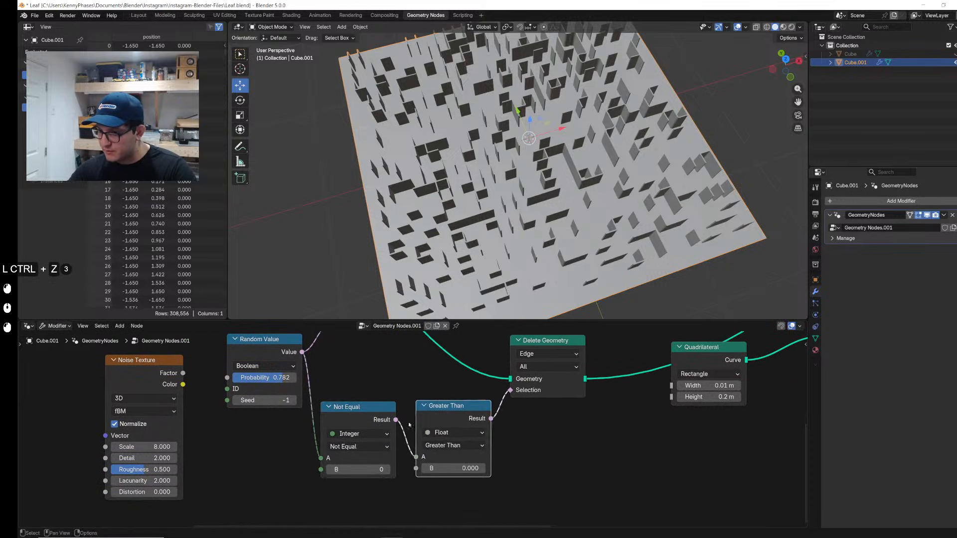
Step: Delete the integer Not Equal node, keeping the Random Value link, and set the Float comparison node's operation to Not Equal
left_click(373, 423)
key("x")
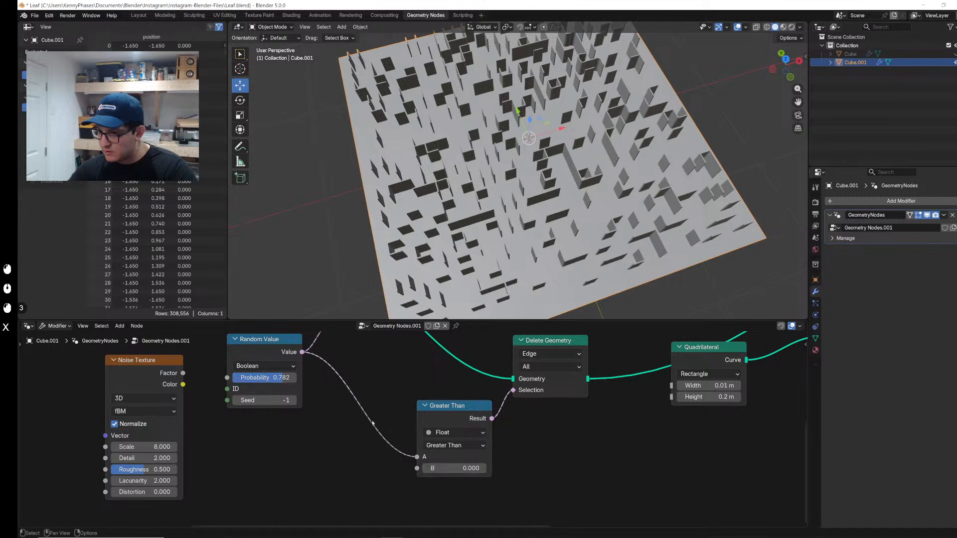
left_click(453, 445)
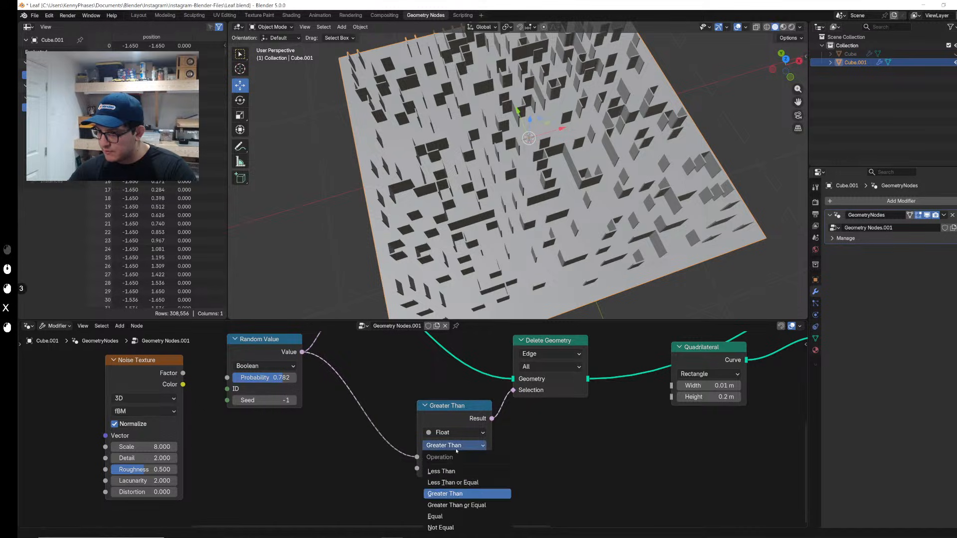
left_click(460, 531)
left_click_drag(449, 405, 401, 388)
Step: Insert an Extrude Mesh node between the second Delete Geometry node and the new Join Geometry node
middle_click_drag(550, 376, 381, 447)
scroll(472, 375, "down", 1)
middle_click_drag(552, 420, 341, 461)
middle_click_drag(380, 448, 505, 415)
scroll(388, 418, "down", 4)
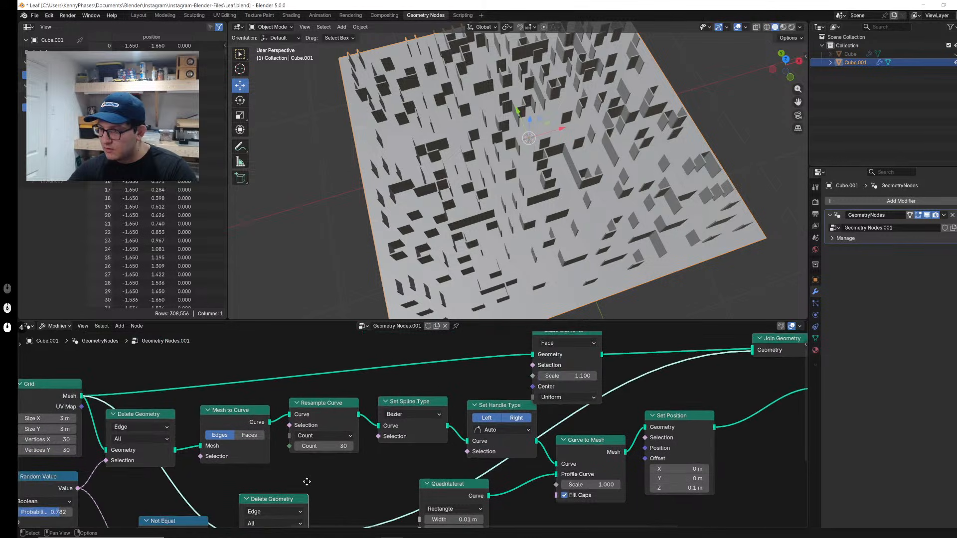
middle_click_drag(299, 492, 330, 457)
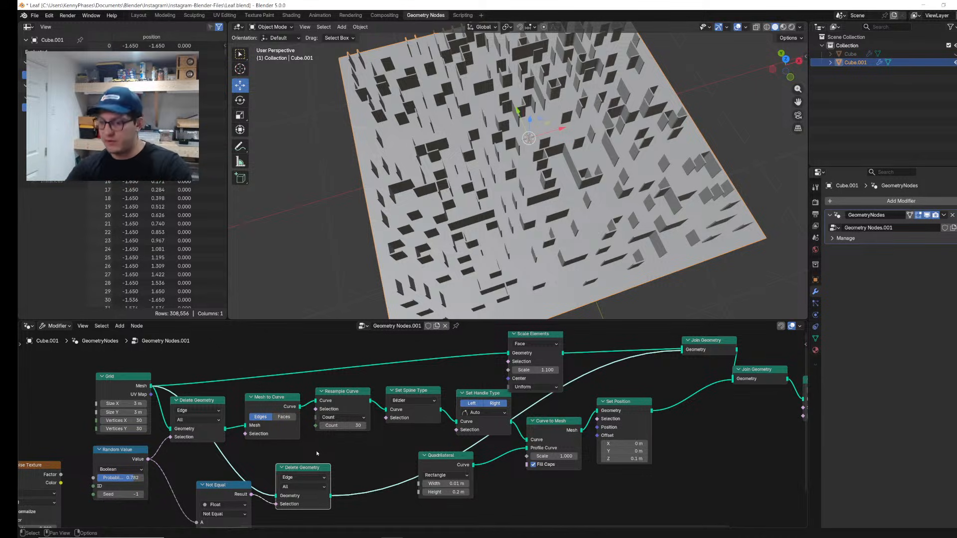
key("shift+a")
type("EXTR")
key("Return")
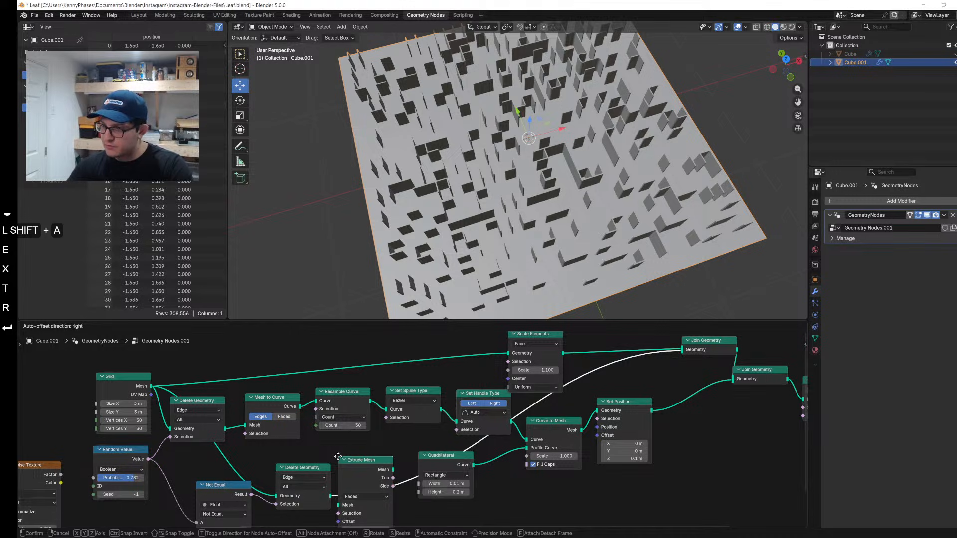
left_click(346, 457)
Step: Set the Extrude Mesh node's mode to Edges
middle_click_drag(664, 75, 557, 184)
middle_click_drag(308, 467, 330, 428)
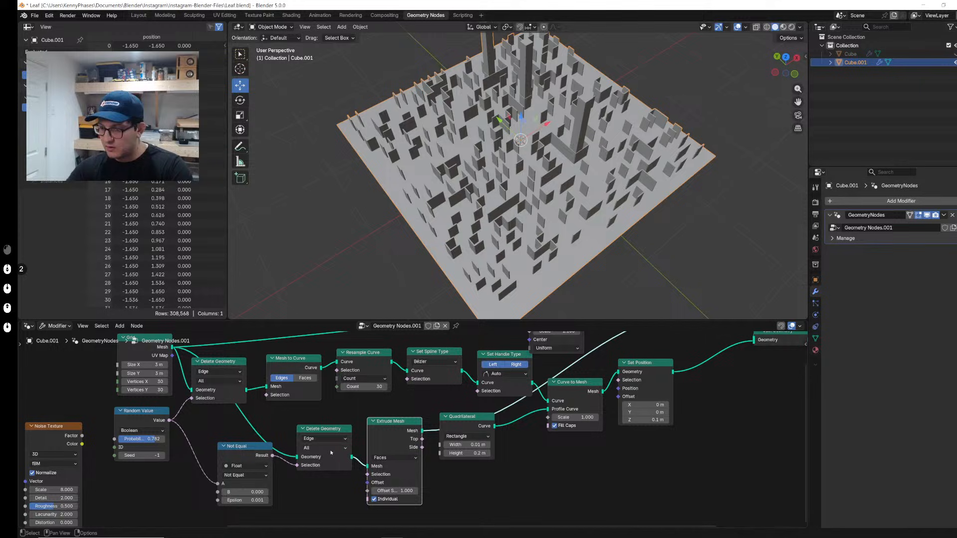
left_click(395, 459)
left_click(388, 485)
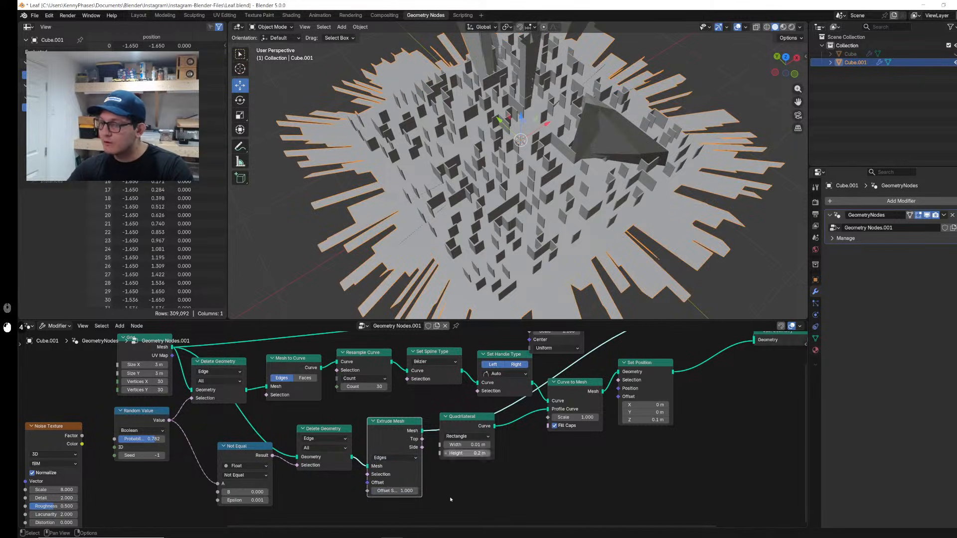
Step: Add a Vector node and place it below the second Delete Geometry node
key("shift+a")
type("VECTIOR")
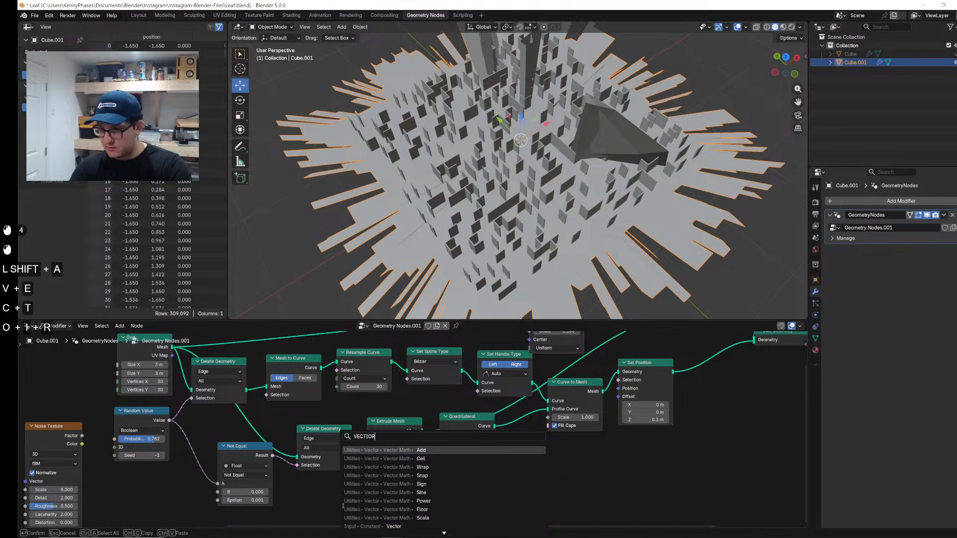
key("ctrl+a")
key("Caps_Lock")
type("vc")
key("ctrl+a")
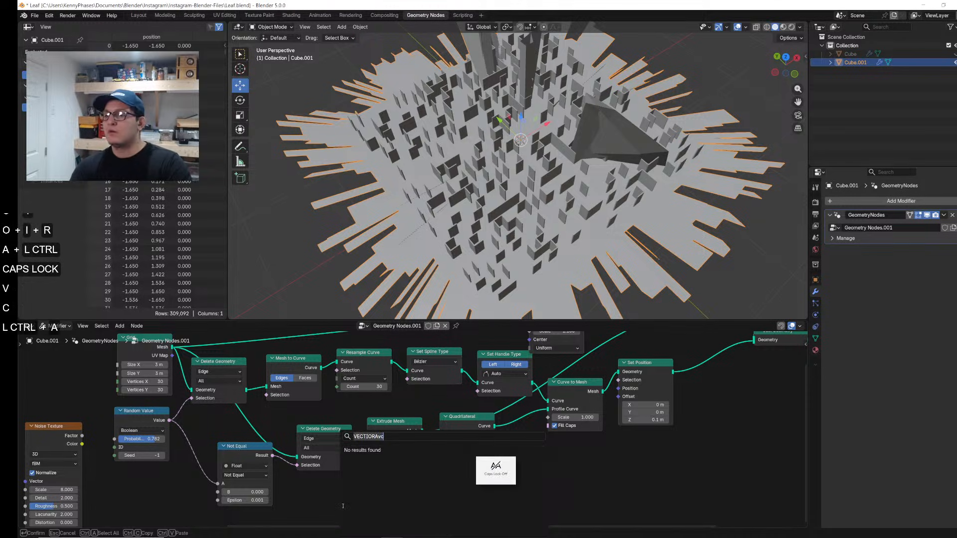
type("vector")
key("Return")
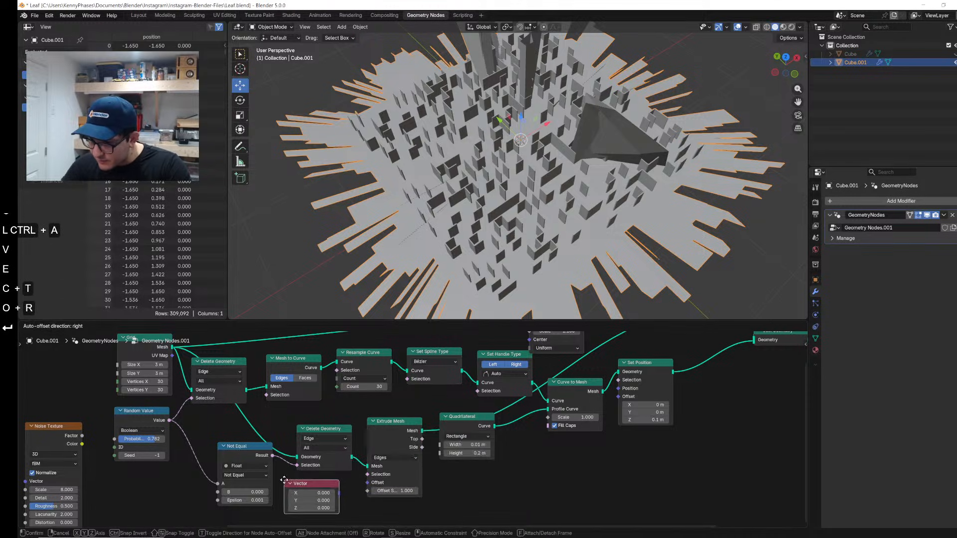
left_click(316, 504)
Step: Set the Vector node's Z to 0.1 and link it to the Extrude Mesh node's Offset
double_click(317, 512)
type(".1")
key("Return")
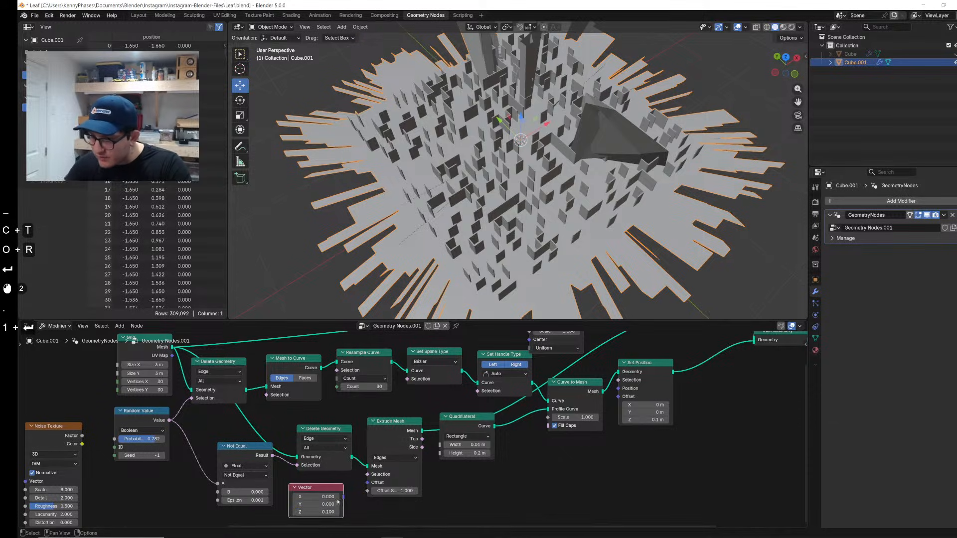
left_click_drag(343, 497, 367, 483)
middle_click_drag(548, 200, 603, 141)
scroll(604, 141, "up", 2)
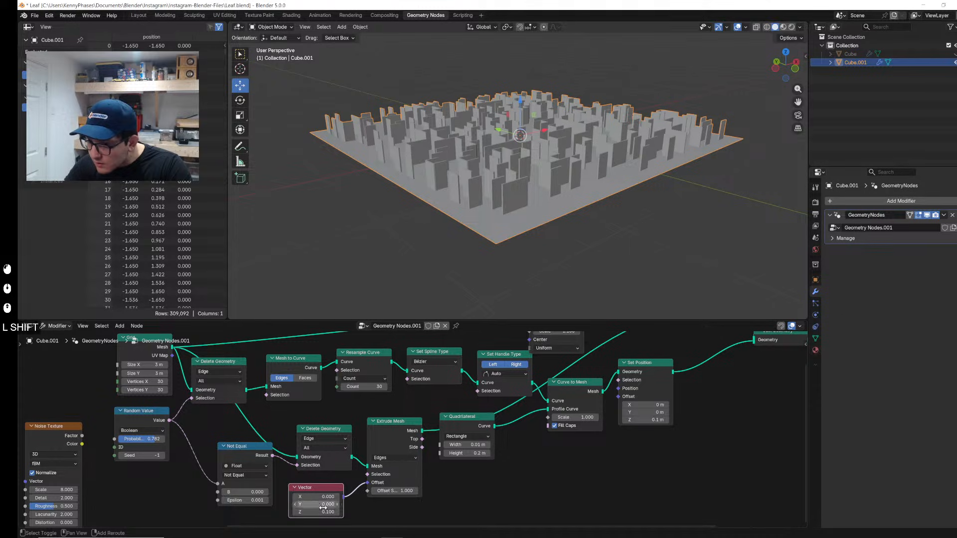
Step: Raise the Vector node's Z to 0.320 to make the extruded edges taller
left_click_drag(317, 512, 344, 512, "shift")
scroll(554, 181, "up", 3)
scroll(554, 181, "down", 4)
middle_click_drag(554, 180, 548, 289)
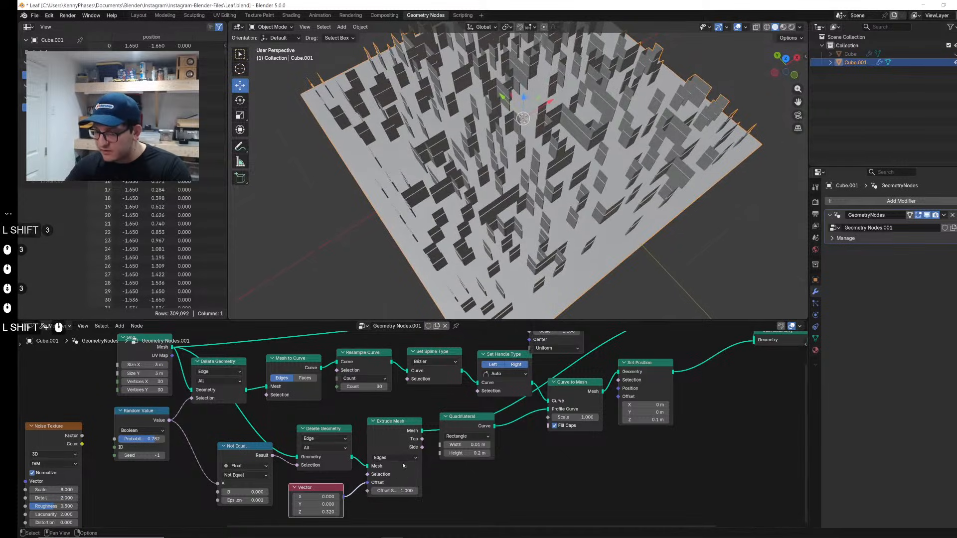
Step: Replace the Float Not Equal node with a new Not Equal node linking Random Value to the second Delete Geometry node's Selection
middle_click_drag(403, 465, 431, 439, "shift")
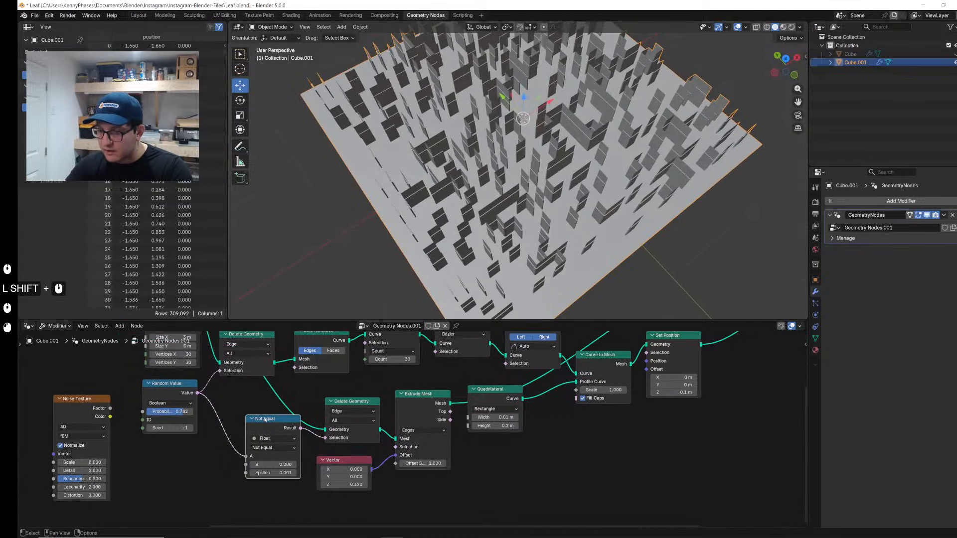
key("x")
left_click_drag(198, 393, 243, 416)
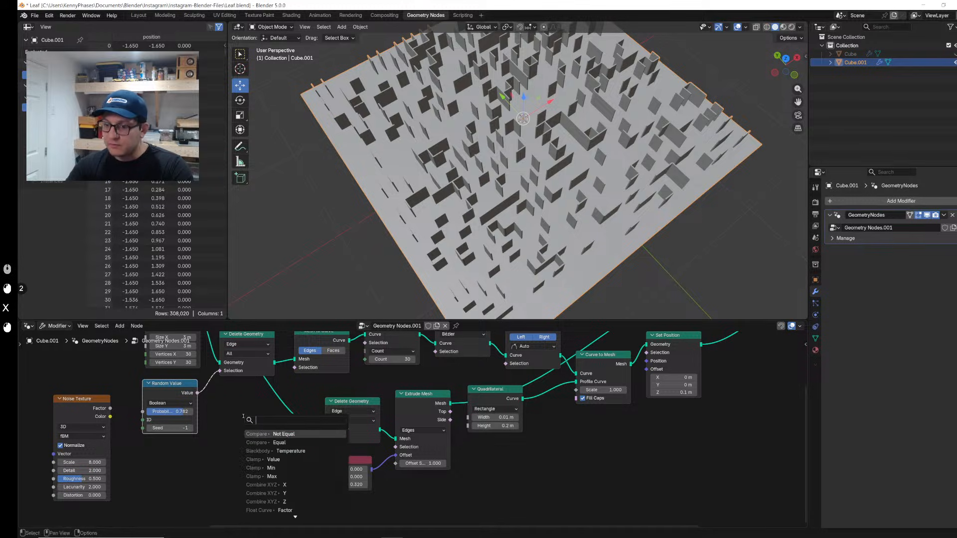
type("not e")
key("Return")
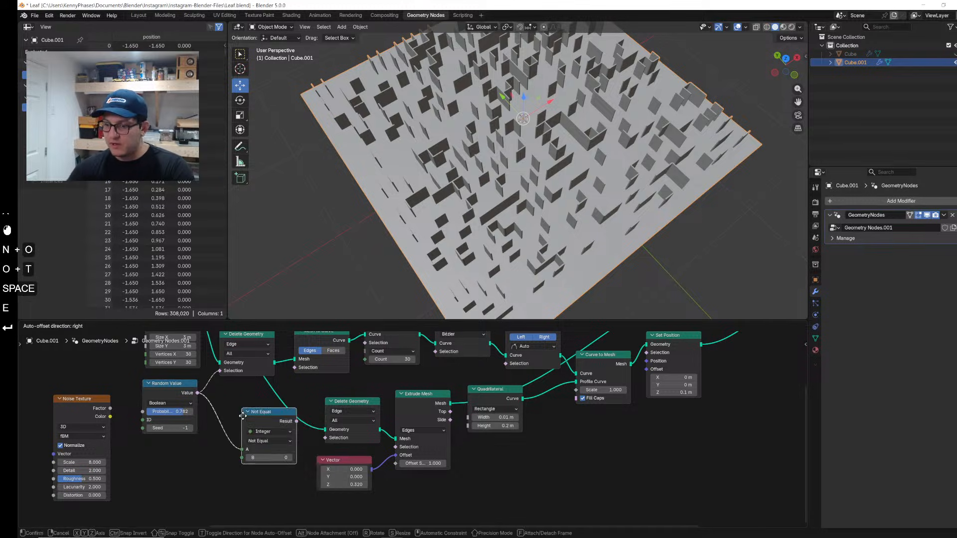
left_click_drag(290, 443, 325, 438)
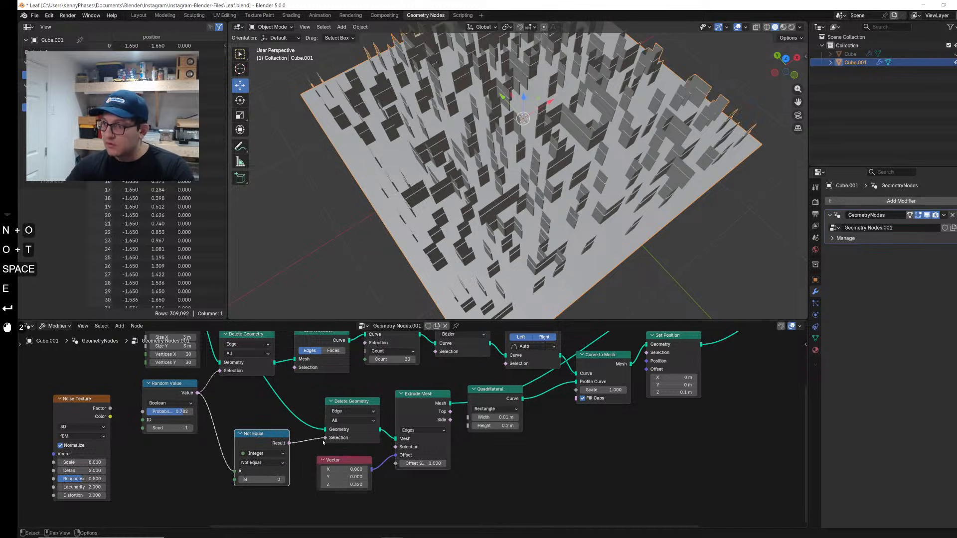
Step: Set the new Not Equal node's input type to Float and the Vector node's Z to -0.140
left_click(264, 454)
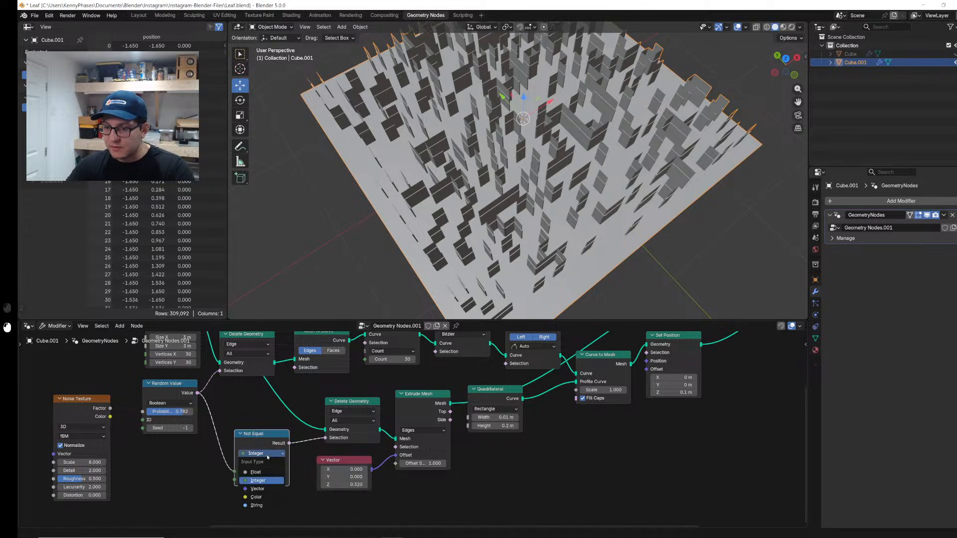
left_click(265, 474)
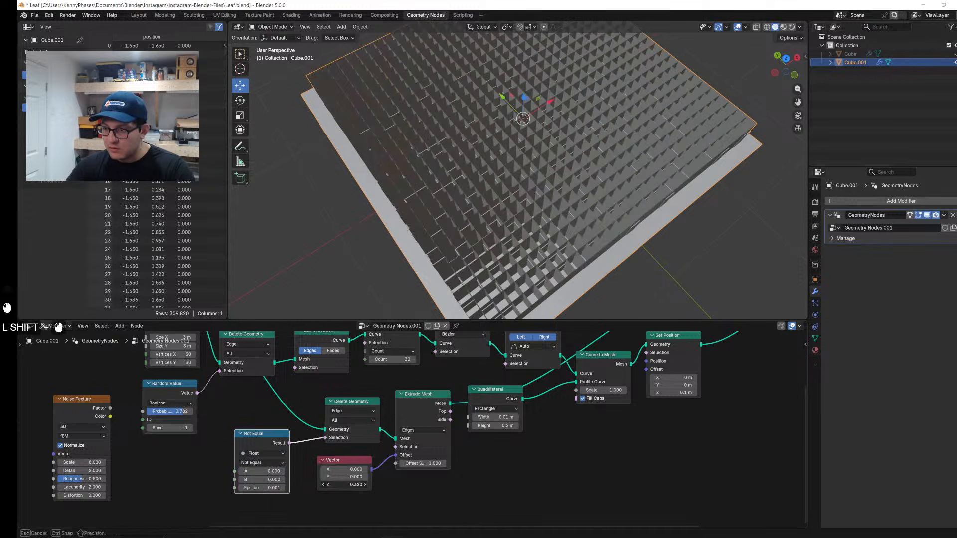
left_click_drag(356, 484, 336, 484, "shift")
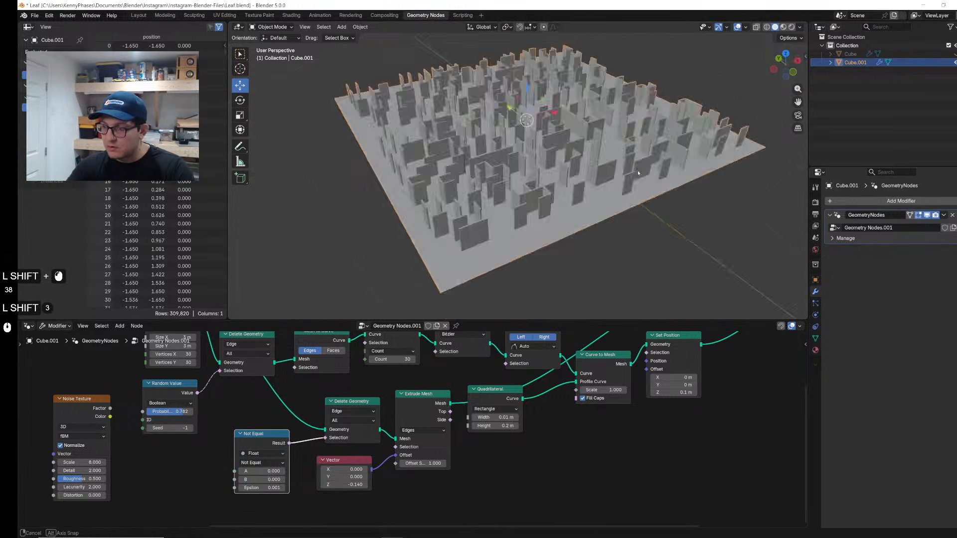
middle_click_drag(499, 224, 501, 165)
scroll(300, 467, "up", 2)
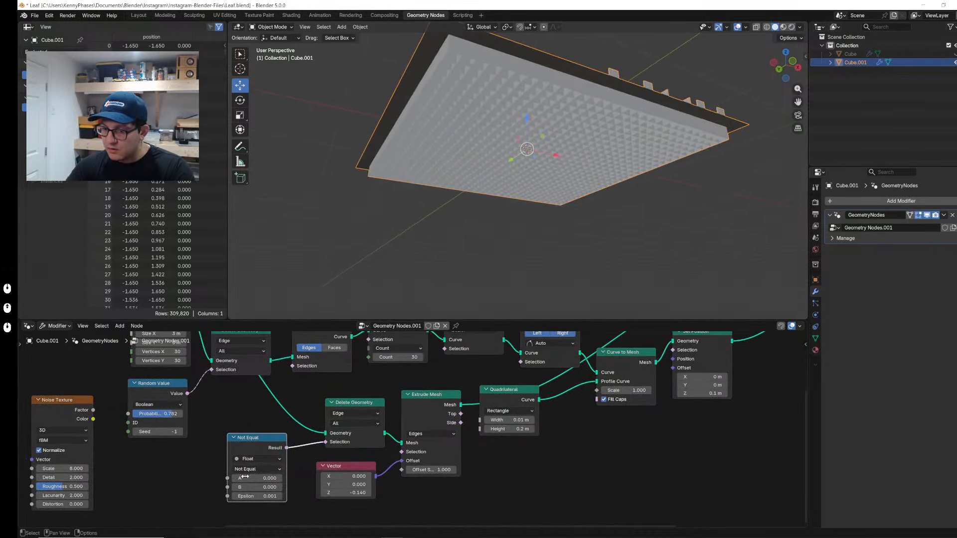
Step: Delete the Not Equal node feeding the second Delete Geometry node's Selection
left_click(255, 451)
key("x")
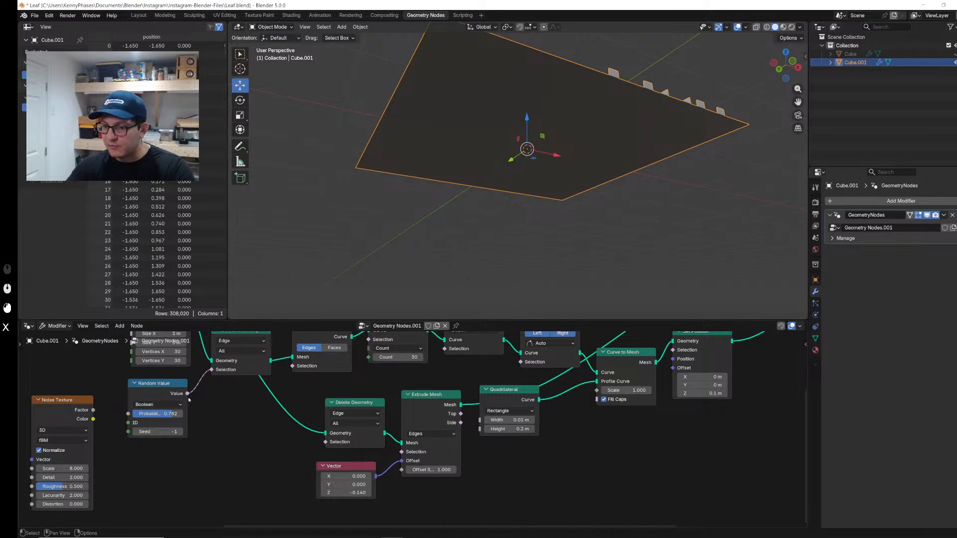
middle_click_drag(214, 419, 246, 455)
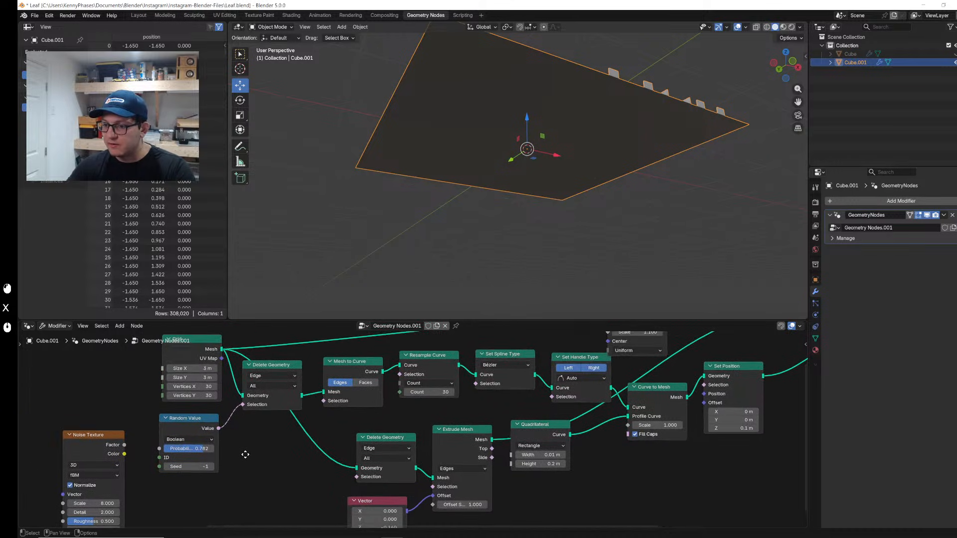
Step: Search the available nodes for an invert or selection node to use on the Random Value output
left_click_drag(218, 428, 294, 464)
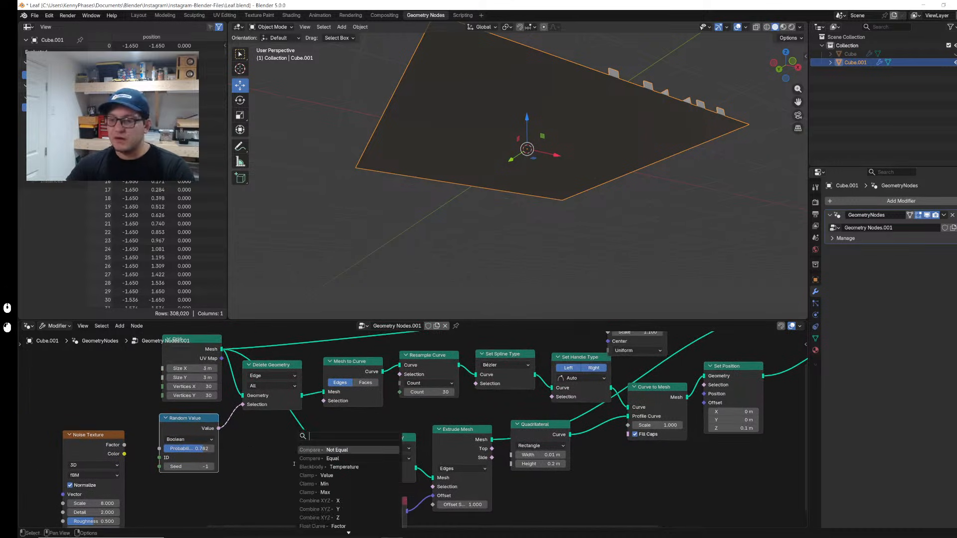
type("inver")
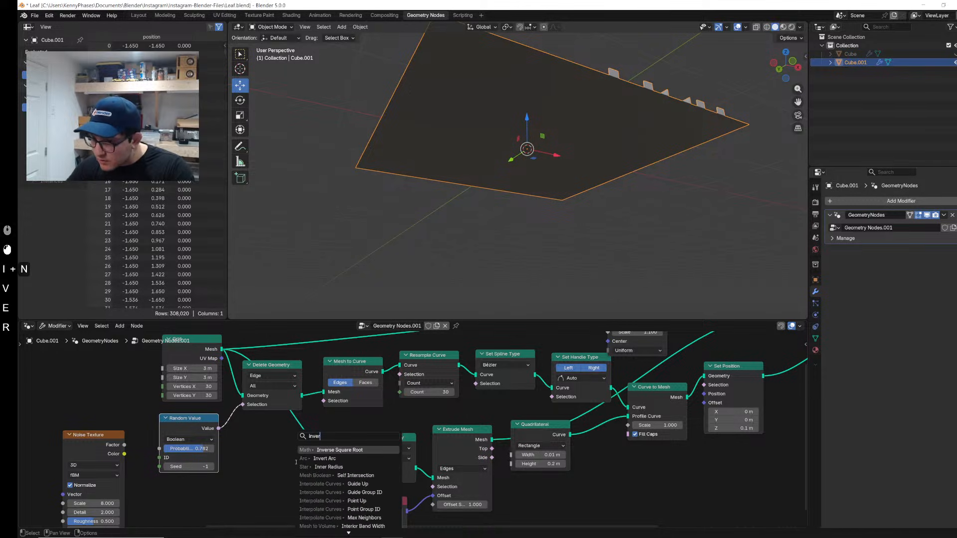
key("Down")
key("Down")
key("Down")
key("Down")
key("ctrl+a")
key("BackSpace")
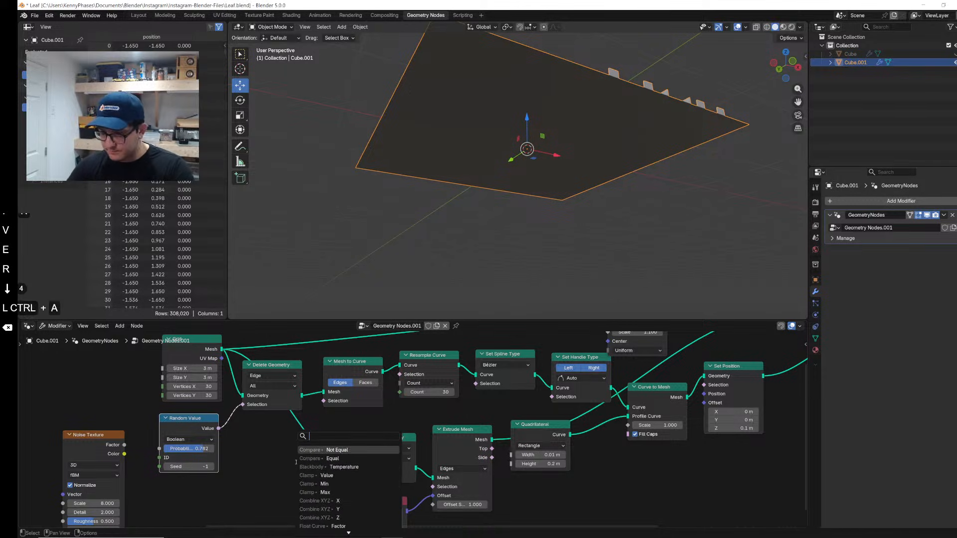
type("sleect")
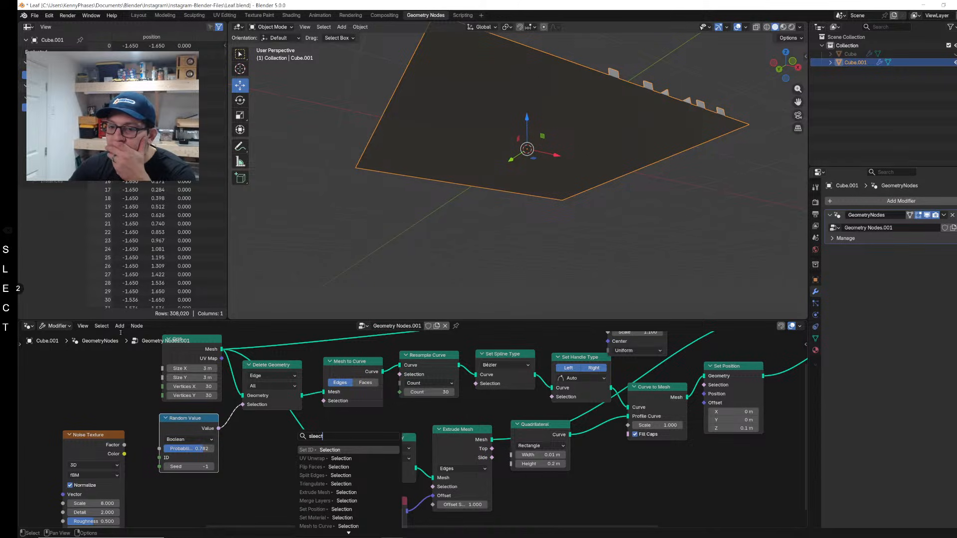
left_click(119, 330)
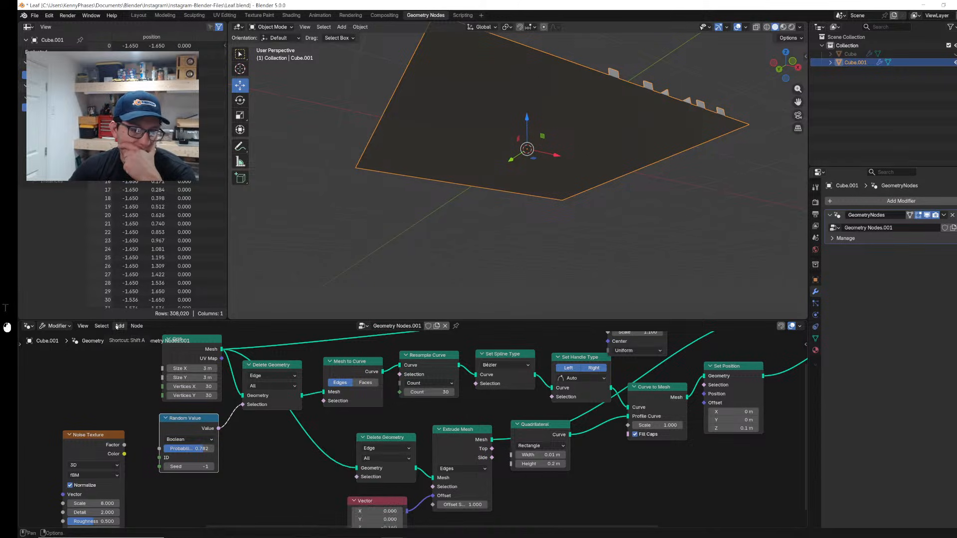
left_click(119, 326)
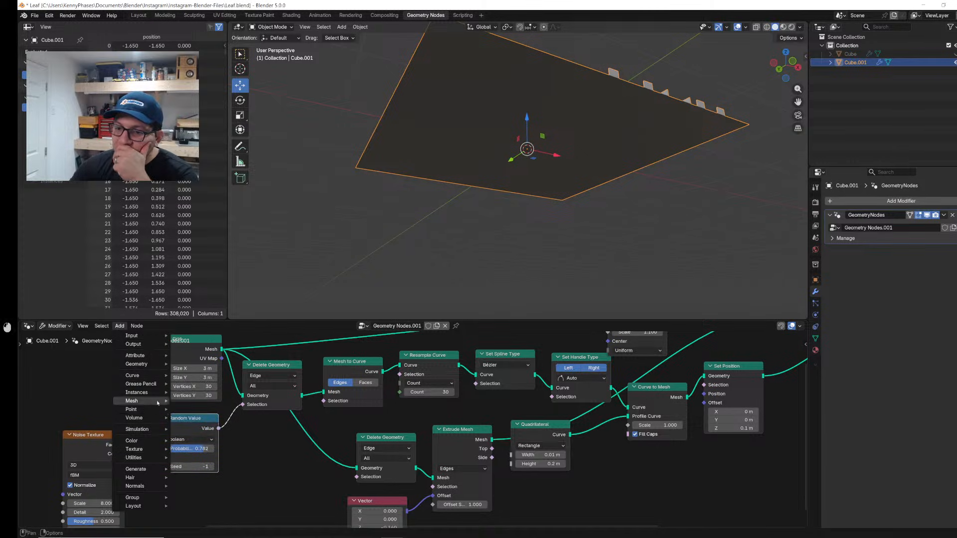
mouse_move(153, 416)
mouse_move(148, 457)
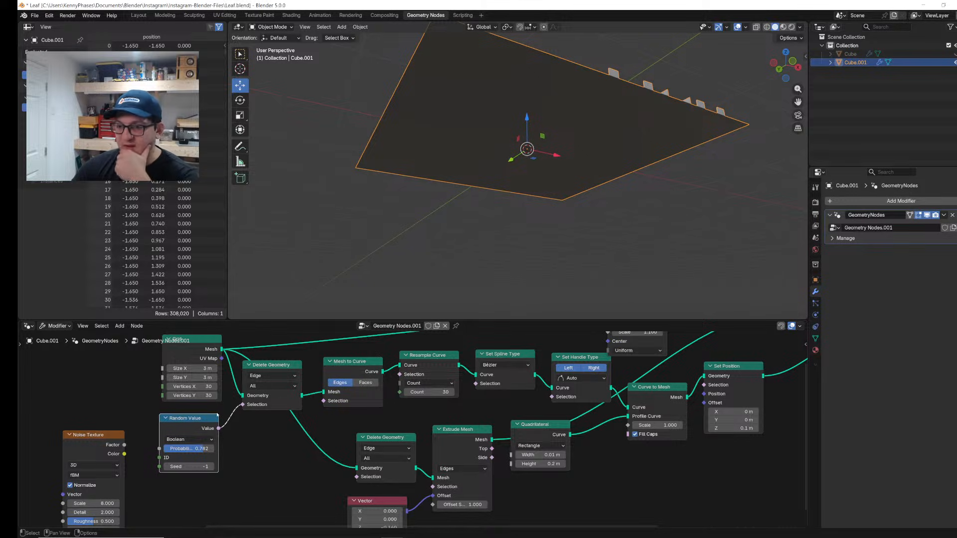
Step: Delete the unlinked Noise Texture node and save the file
left_click_drag(219, 429, 189, 424)
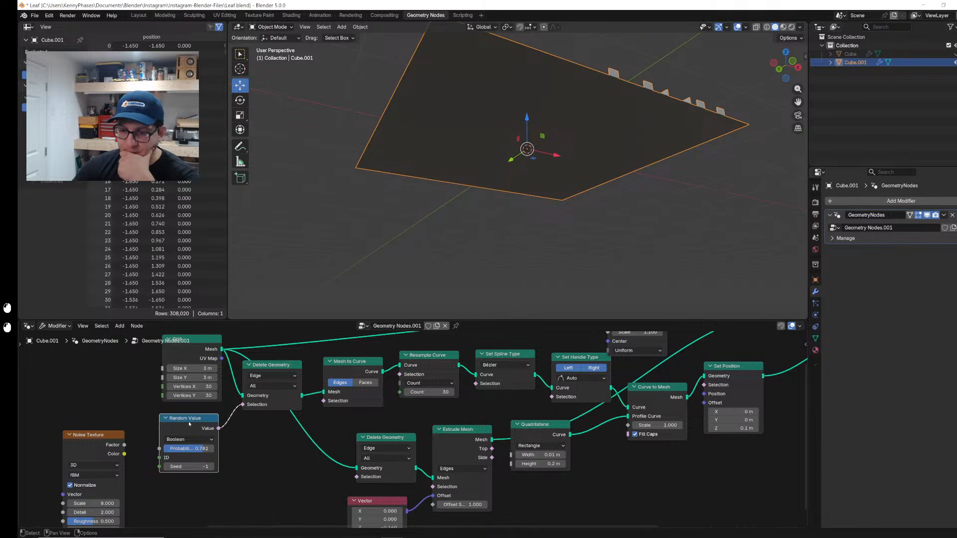
left_click(99, 437)
key("x")
left_click(249, 449)
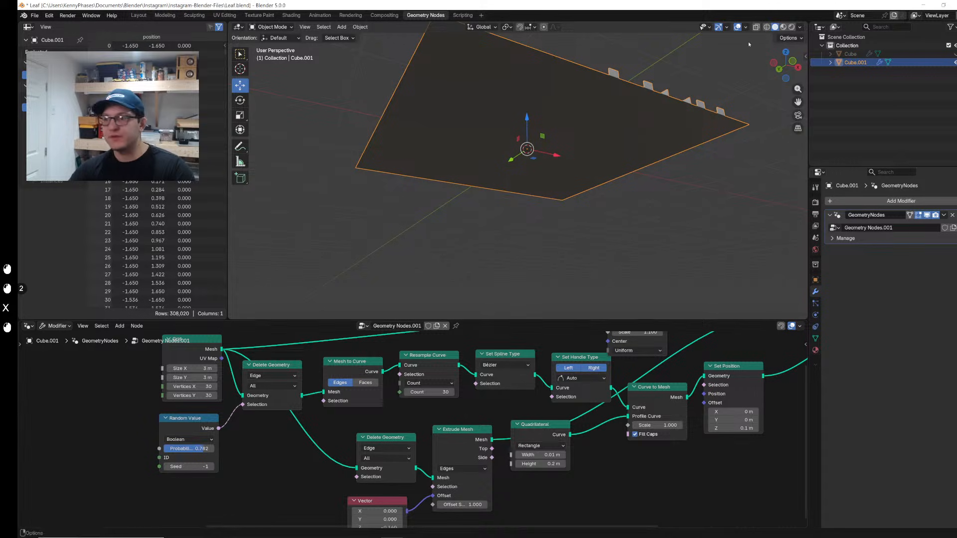
middle_click_drag(749, 44, 524, 176)
key("ctrl+s")
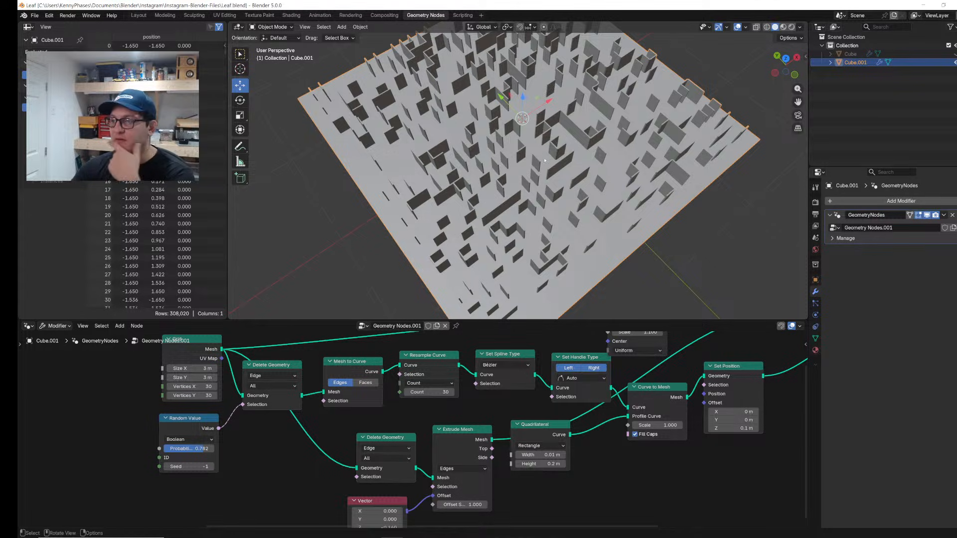
Step: Delete the second branch's Delete Geometry, Vector and Extrude Mesh nodes
scroll(362, 457, "down", 2)
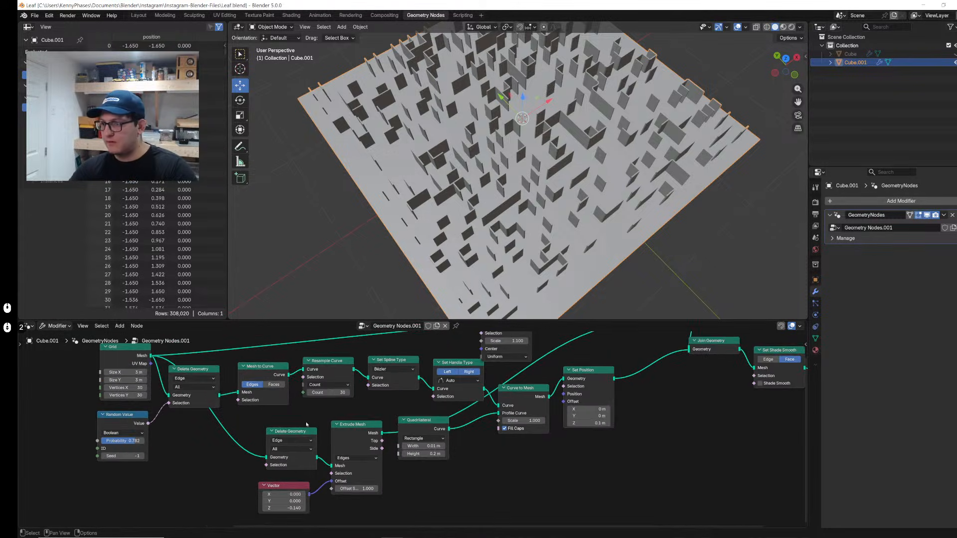
left_click(297, 431)
key("x")
left_click(282, 486)
key("x")
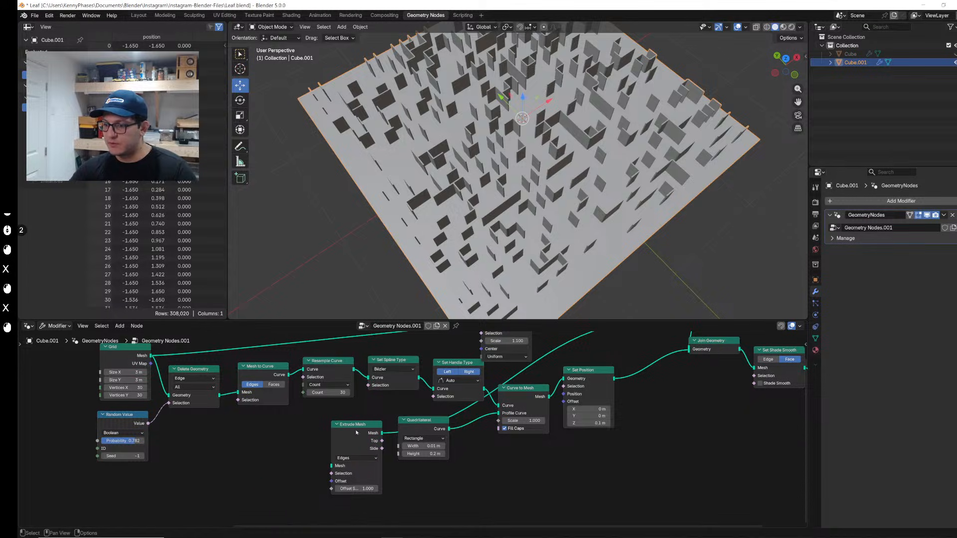
left_click(355, 424)
key("x")
left_click(413, 433)
key("x")
key("ctrl+z")
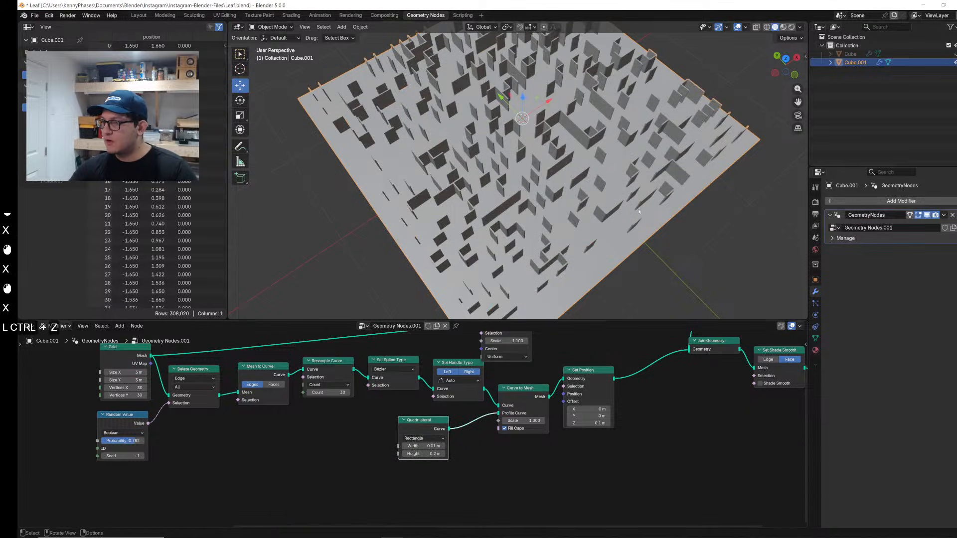
Step: Insert a Curve to Points node between the Set Handle Type and Curve to Mesh nodes
middle_click_drag(639, 413, 536, 432)
scroll(391, 447, "up", 1)
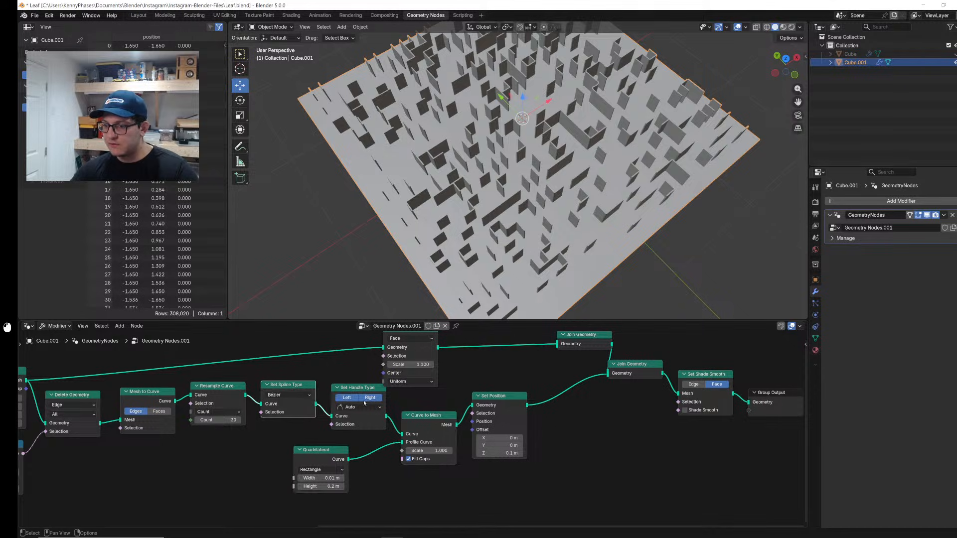
left_click(435, 420)
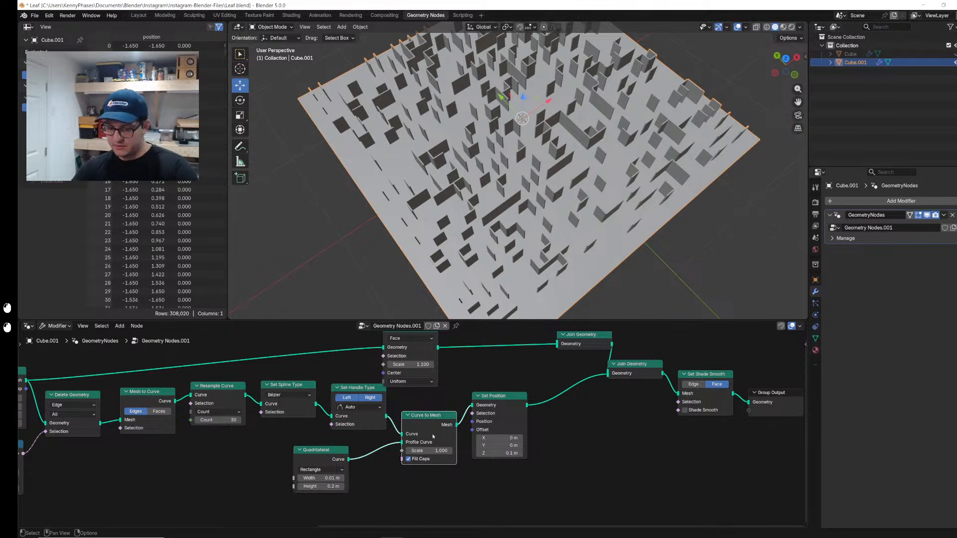
key("shift+a")
type("curve to p")
key("Return")
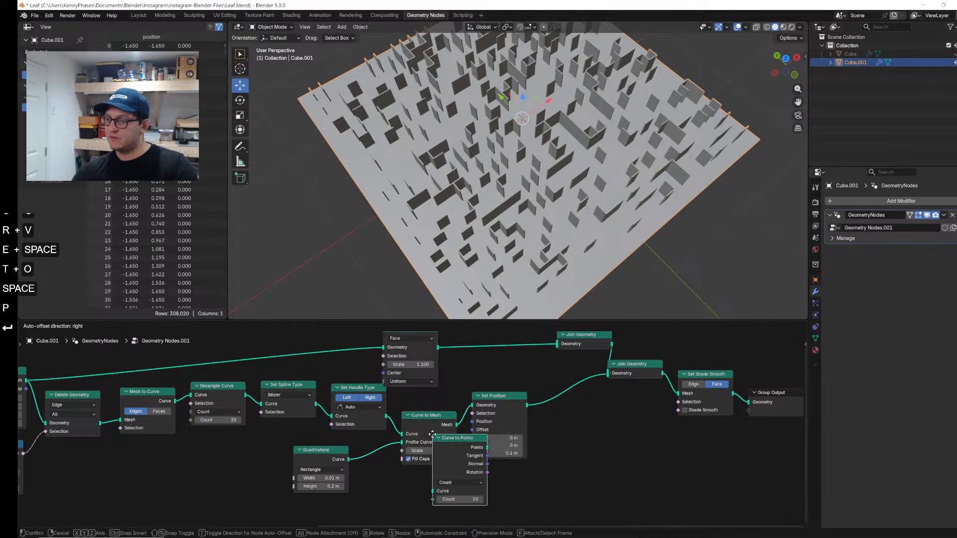
left_click(402, 405)
Step: Delete the Quadrilateral and Curve to Mesh nodes and link Curve to Points' Points output to Set Position's Geometry
left_click(319, 450)
key("x")
left_click(515, 424)
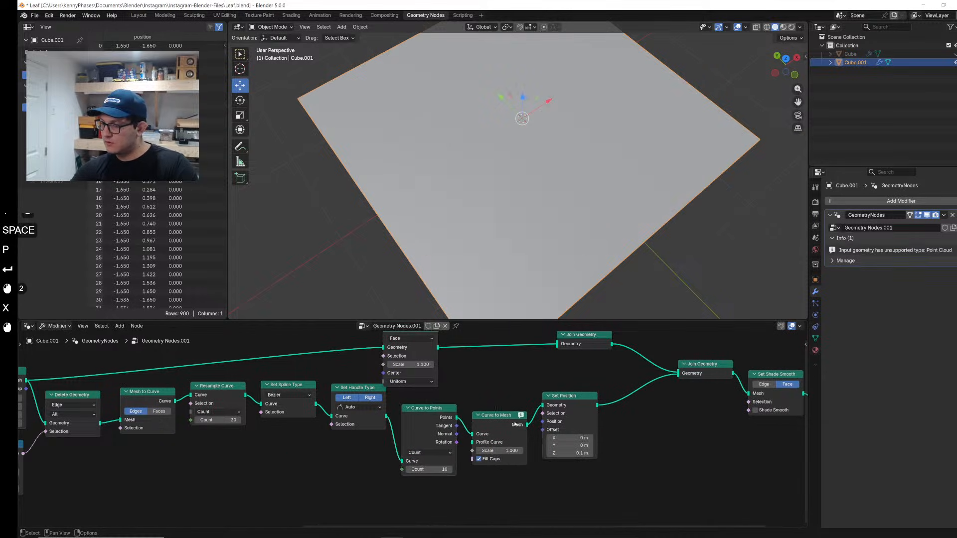
left_click(516, 424)
key("x")
middle_click_drag(475, 425, 402, 439)
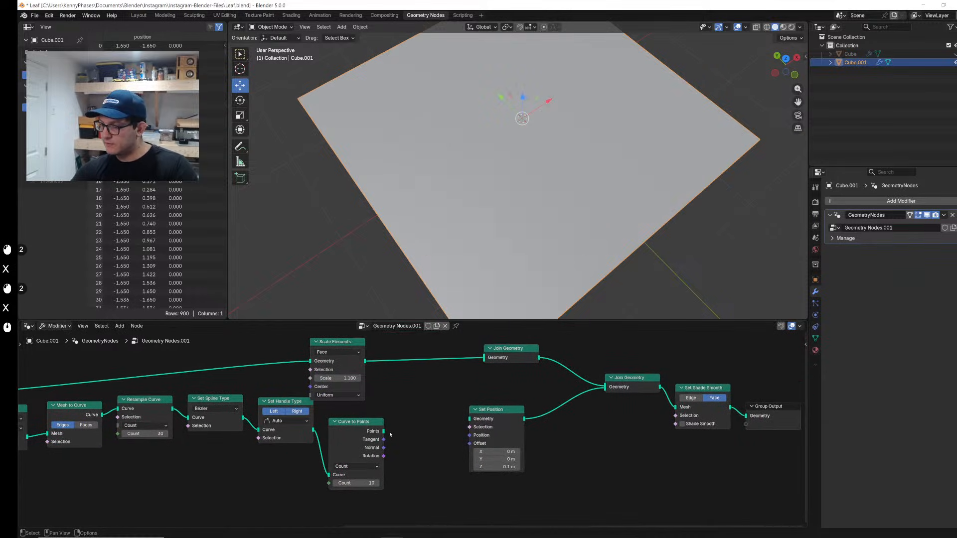
left_click_drag(384, 431, 470, 419)
middle_click_drag(528, 195, 529, 214)
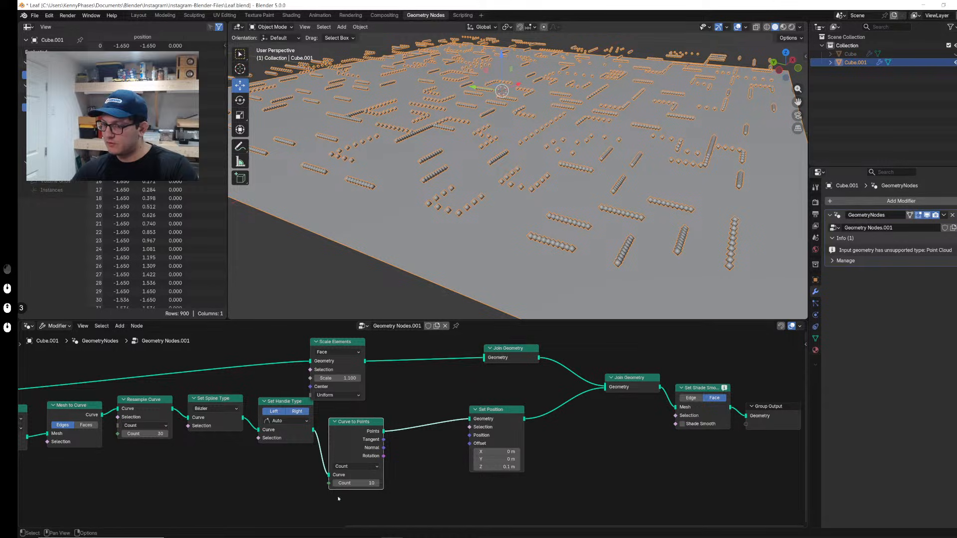
Step: Set the Curve to Points count to 4 and insert an Instance on Points node between Set Position and Join Geometry
left_click_drag(356, 483, 389, 482)
middle_click_drag(438, 453, 412, 469)
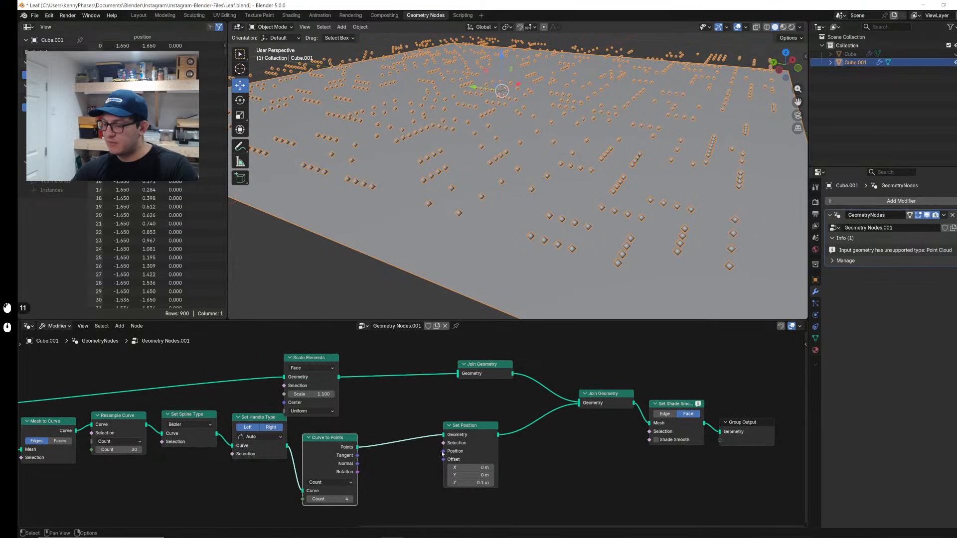
key("shift+a")
type("instanc")
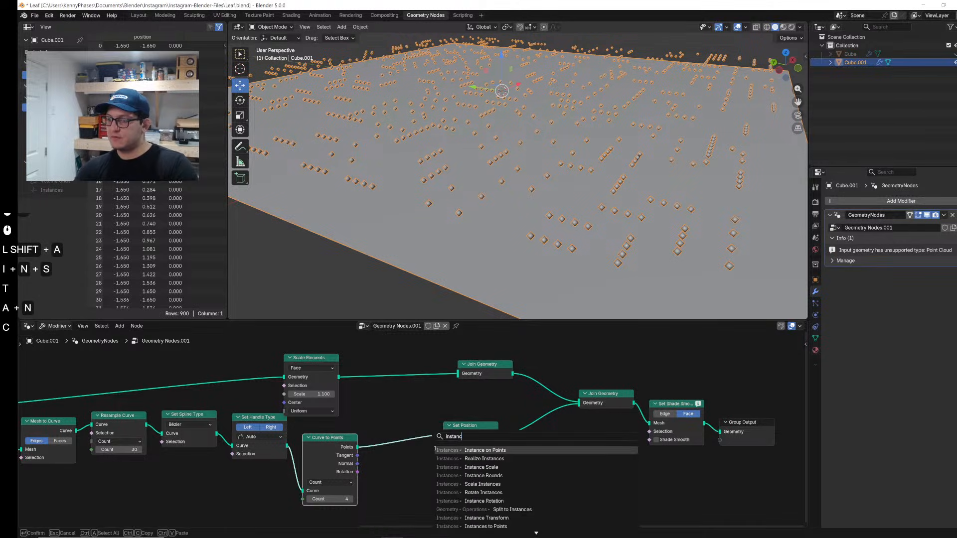
key("Return")
left_click(464, 426)
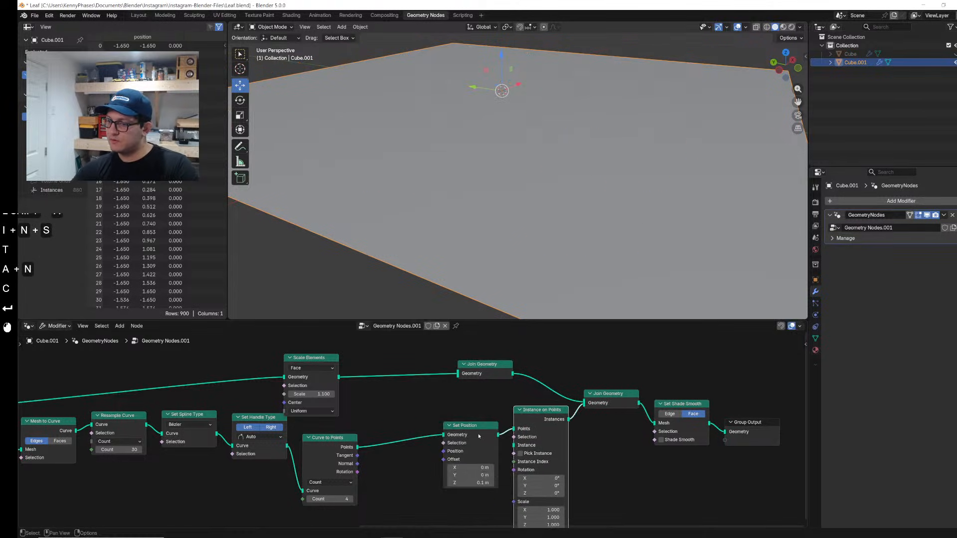
Step: Add a Cube mesh node, link its Mesh output to Instance on Points' Instance input, and save the file
key("shift+a")
type("cube")
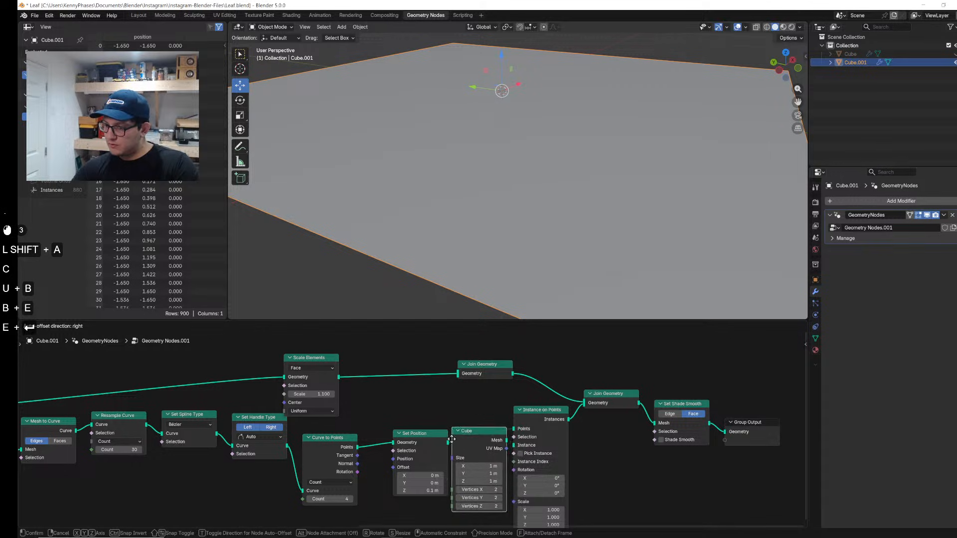
key("Return")
left_click(402, 500)
left_click_drag(457, 513, 514, 446)
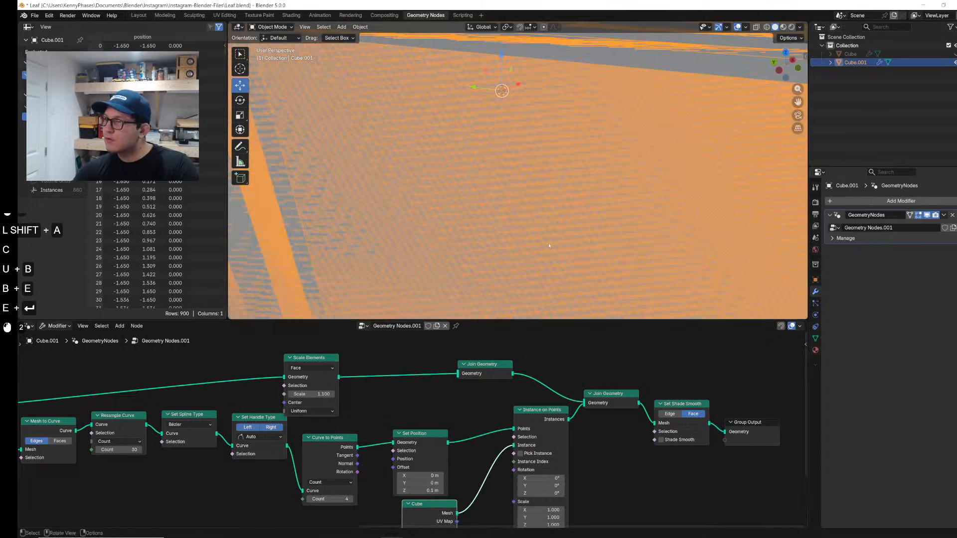
scroll(566, 253, "down", 5)
key("ctrl+s")
Step: Set the Cube node's size to 0.03 m in X and 0.08 m in Y
scroll(422, 443, "up", 5)
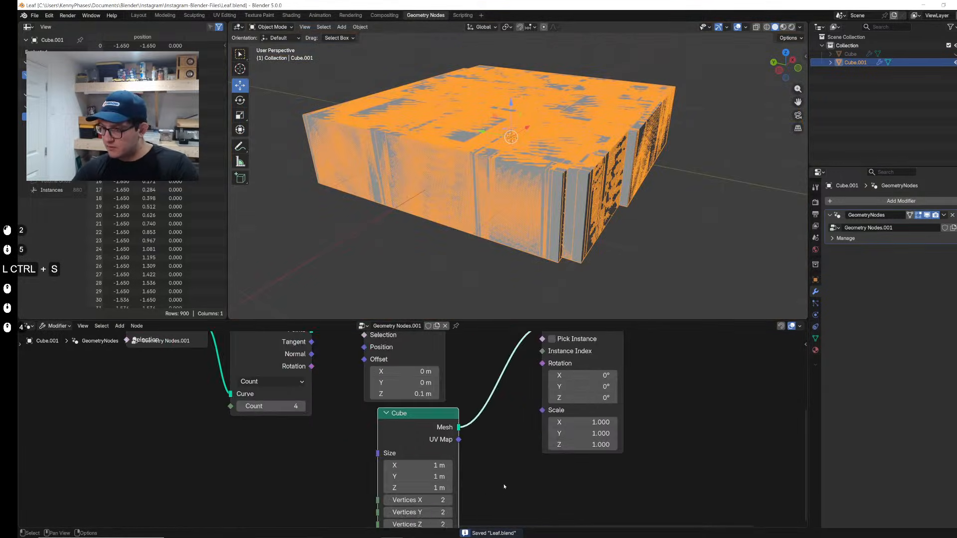
scroll(423, 444, "down", 2, "shift")
mouse_move(422, 451)
left_mouse_down("shift")
mouse_move(371, 450)
mouse_move(408, 439)
left_mouse_up("shift")
left_click_drag(424, 438, 404, 439, "shift")
scroll(535, 168, "up", 3)
middle_click_drag(535, 167, 543, 199)
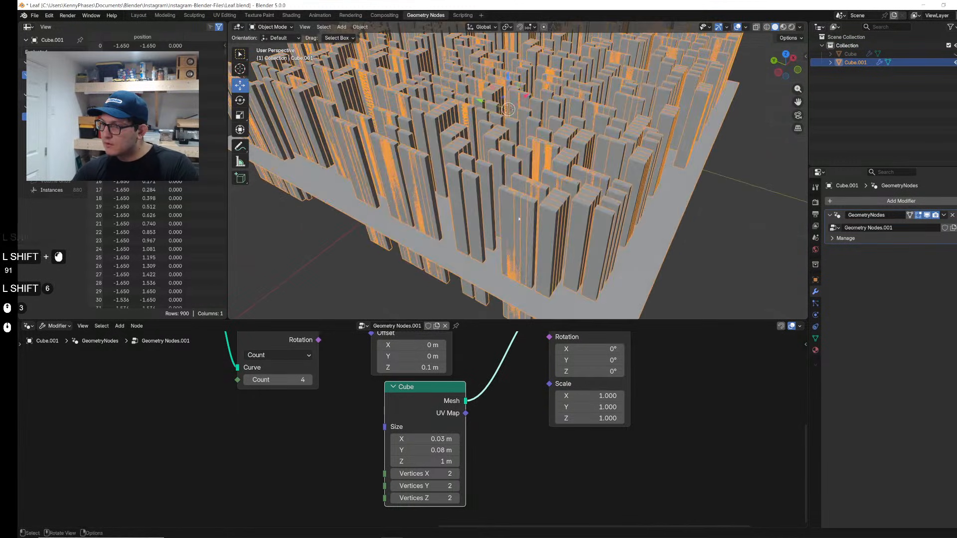
Step: Insert a Scale Instances node between Instance on Points and the final Join Geometry, making room for it first
scroll(499, 439, "down", 2)
middle_click_drag(548, 449, 541, 496)
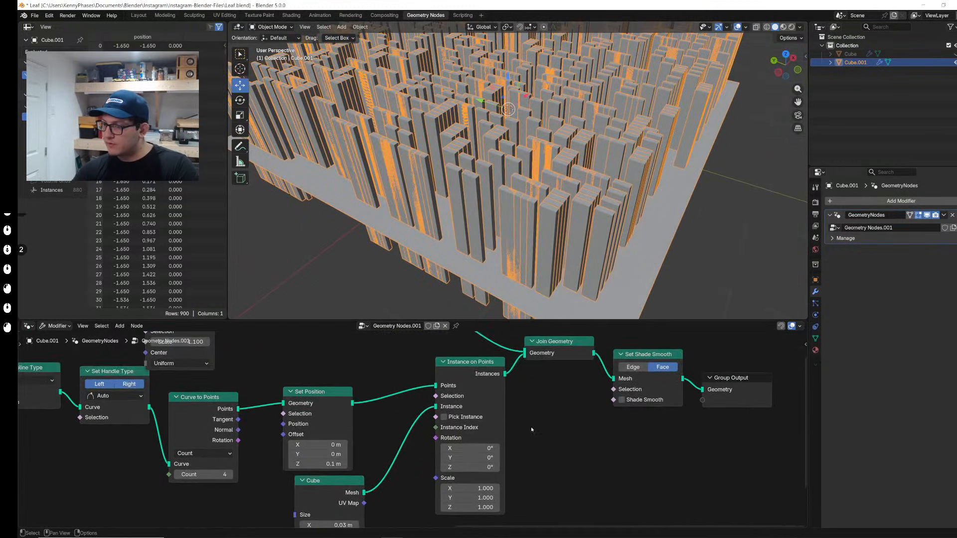
left_click_drag(741, 458, 529, 336)
key("g")
left_click(629, 340)
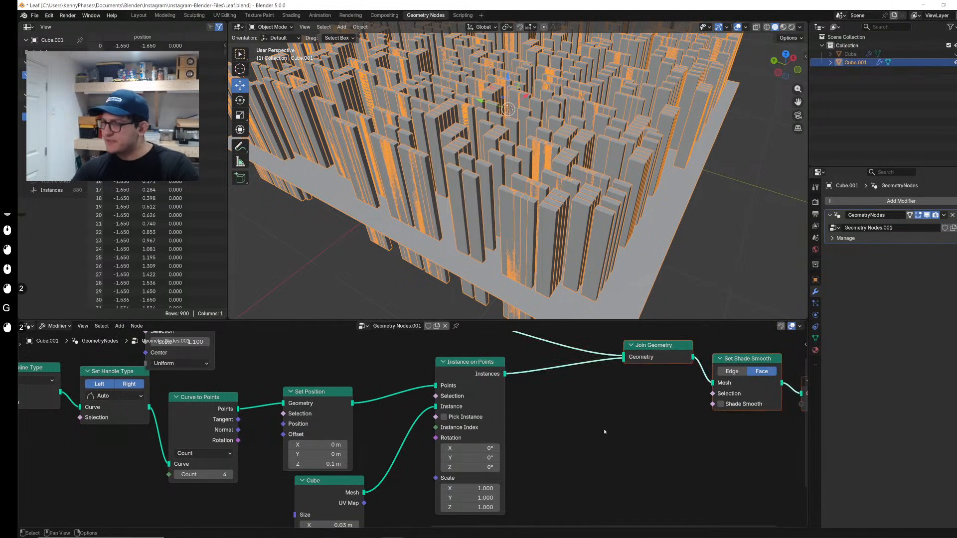
key("shift+a")
mouse_move(607, 436)
type("scale insta")
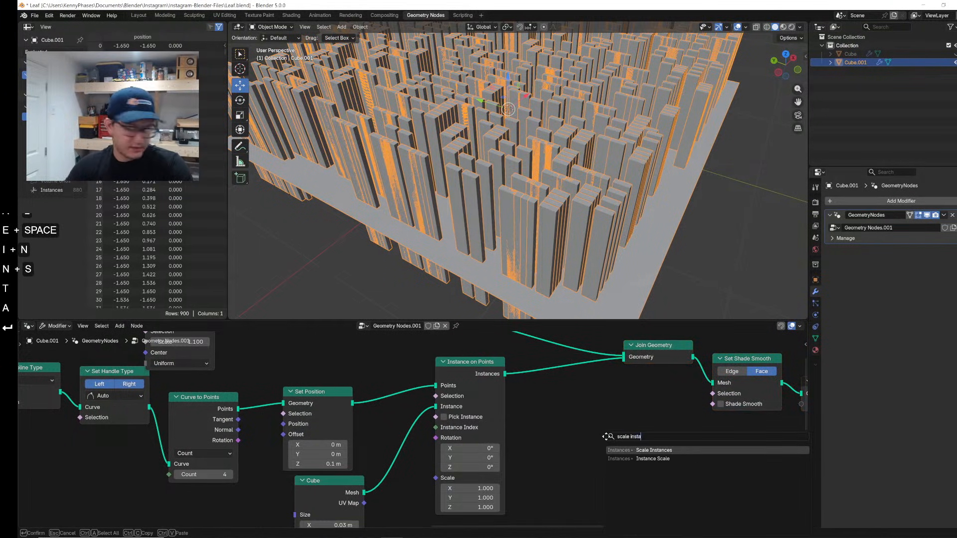
key("Return")
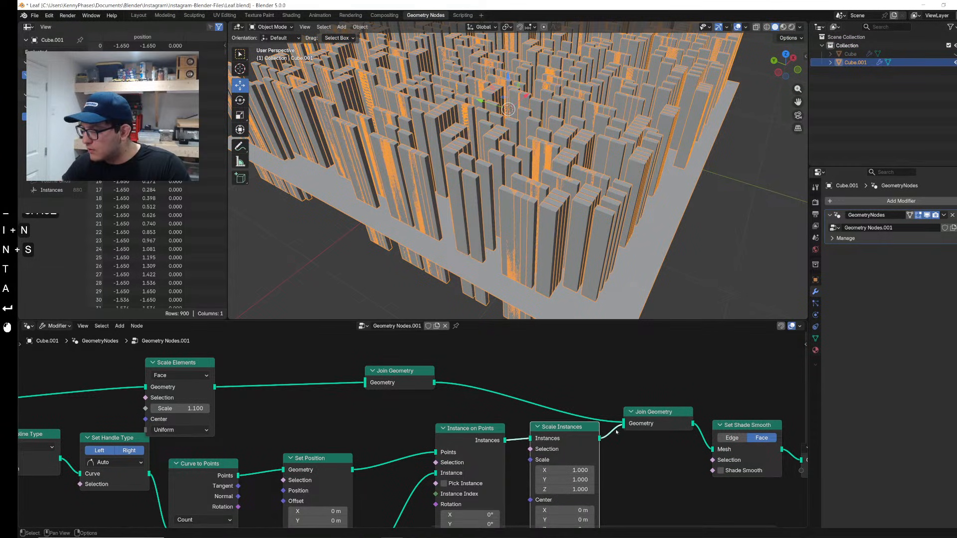
left_click(595, 356)
Step: Space out the final Join Geometry, Set Shade Smooth and Group Output nodes and place Scale Instances in the widened gap
middle_click_drag(620, 420, 626, 425)
scroll(648, 425, "down", 3)
middle_click_drag(712, 453, 639, 442)
scroll(642, 446, "up", 2)
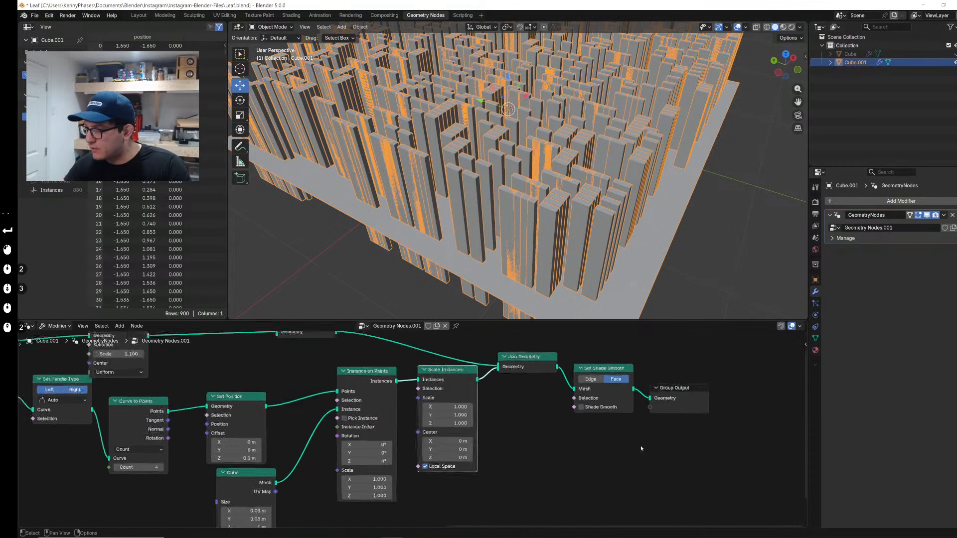
left_click_drag(703, 447, 524, 358)
key("g")
left_click(629, 365)
left_click_drag(451, 365, 508, 382)
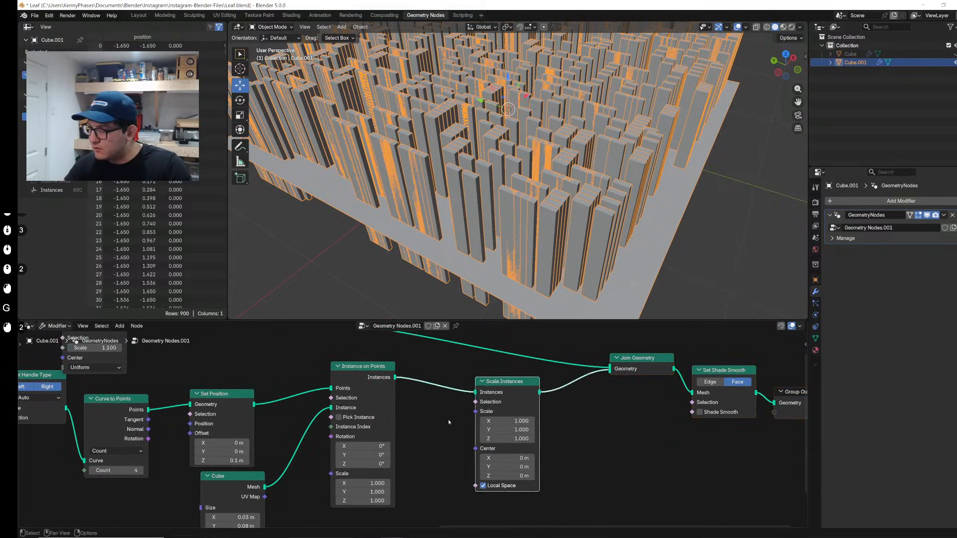
Step: Add a float Random Value node below Instance on Points
key("shift+a")
type("random")
key("Return")
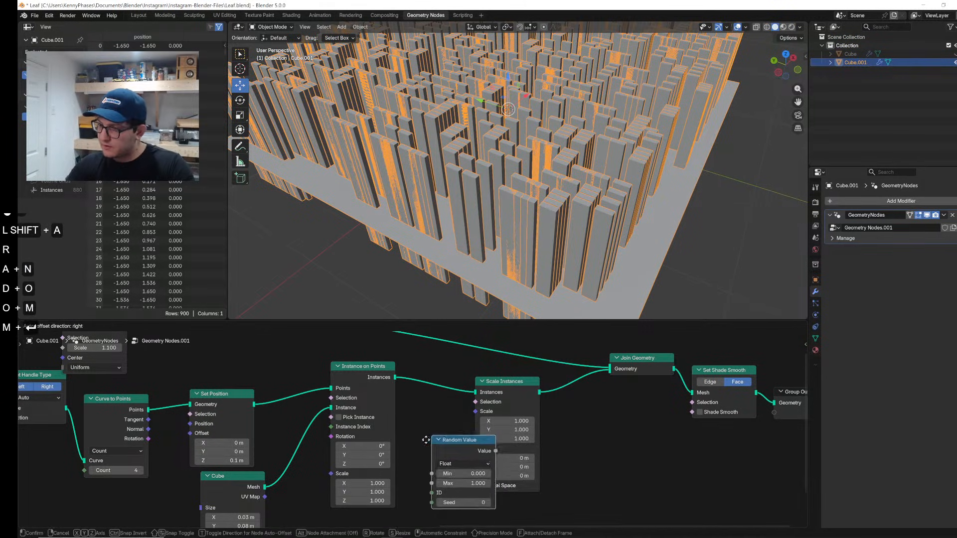
left_click(439, 456)
middle_click_drag(564, 412, 573, 408)
left_click(498, 414)
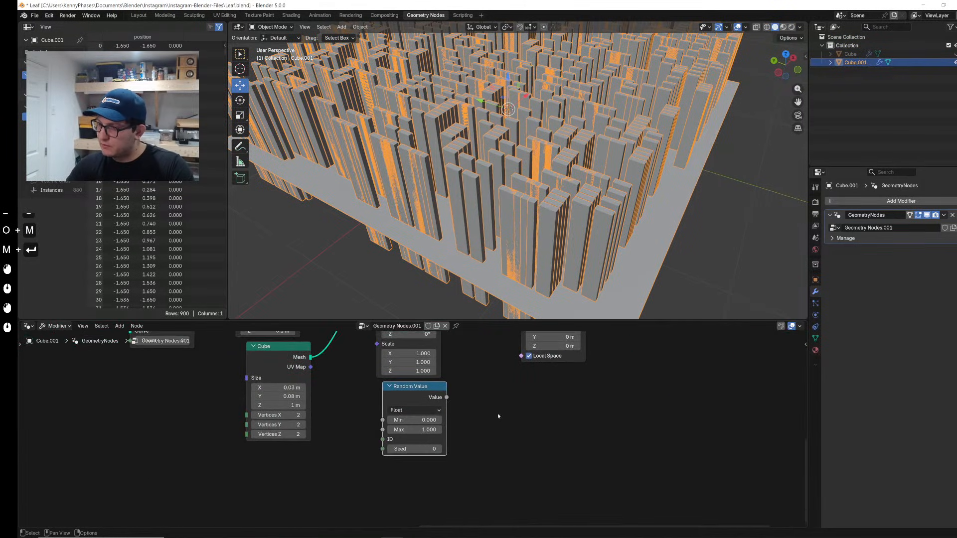
Step: Add a Combine XYZ node after Random Value and feed the random value into its Z input only
left_click_drag(447, 397, 478, 377)
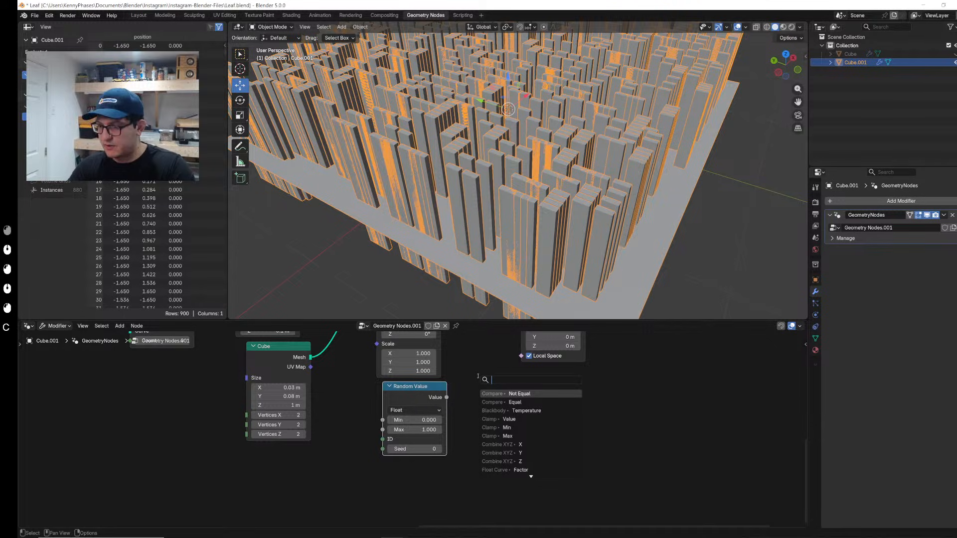
type("combine")
key("Return")
left_click(460, 399)
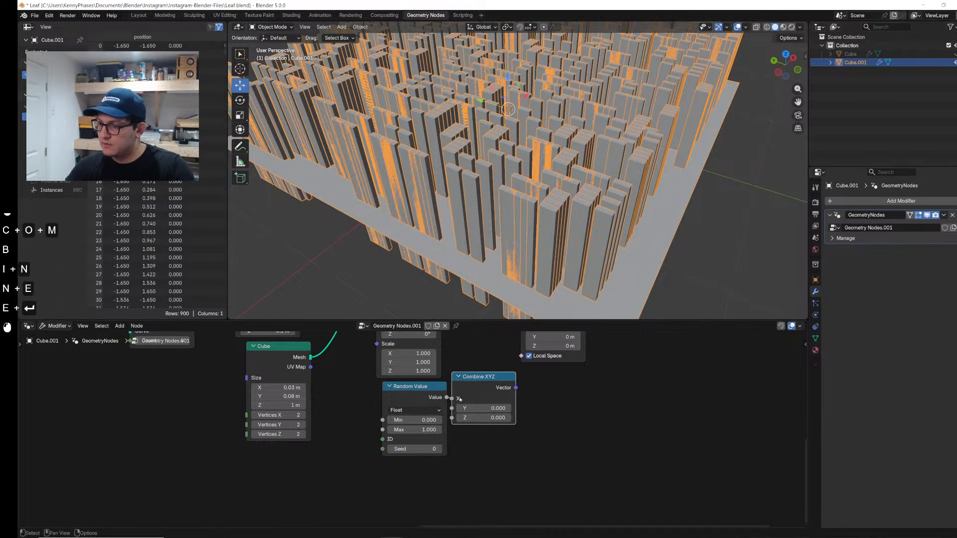
left_click_drag(454, 420, 452, 418)
middle_click_drag(465, 401, 458, 414)
left_click_drag(411, 409, 390, 414)
middle_click_drag(399, 411, 350, 429)
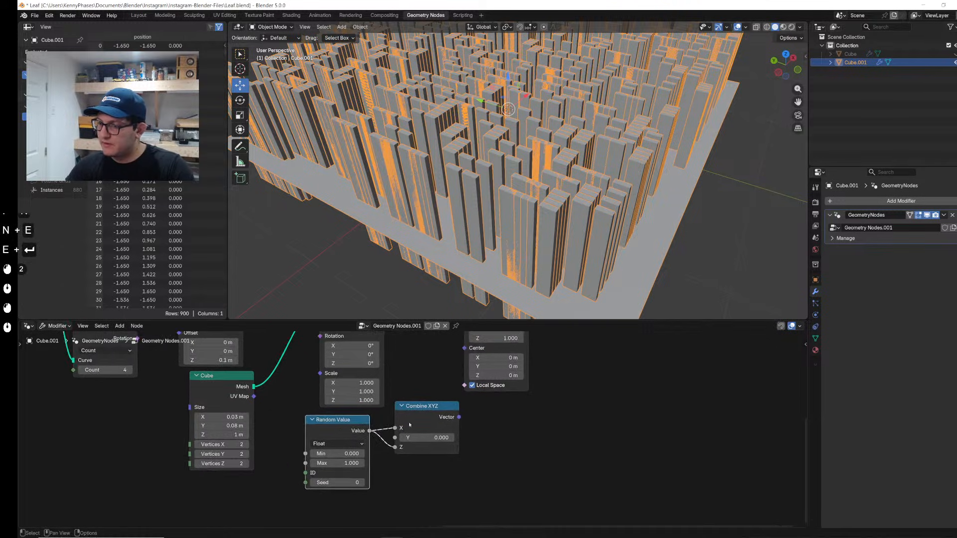
left_click_drag(395, 428, 370, 420)
Step: Link Combine XYZ's Vector output to Scale Instances' Scale and set its X and Y to 1
middle_click_drag(470, 428, 453, 442)
left_click_drag(442, 432, 447, 385)
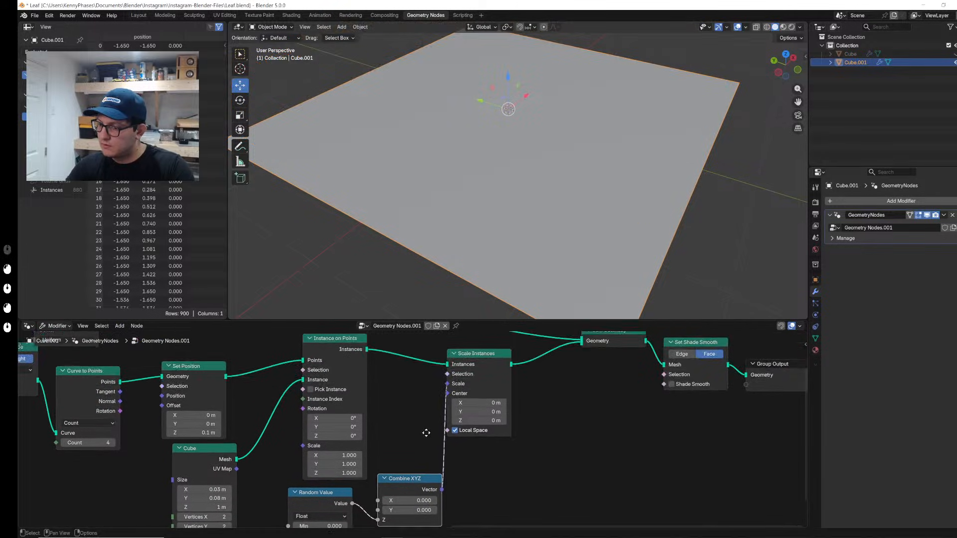
middle_click_drag(427, 433, 433, 393)
left_click(423, 461)
type("1")
key("Tab")
type("1")
key("Return")
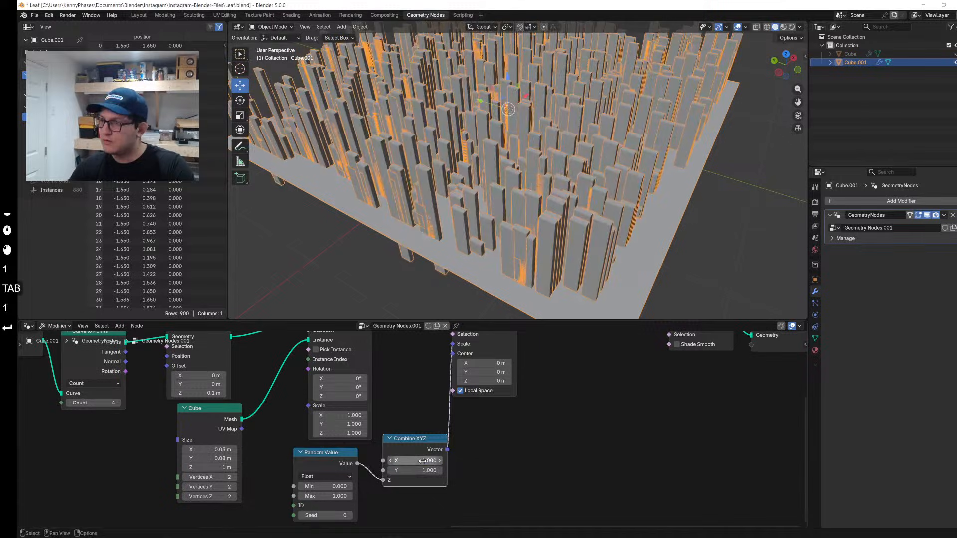
Step: Set the Cube node's Y size to 0.03 m
middle_click_drag(566, 151, 564, 161)
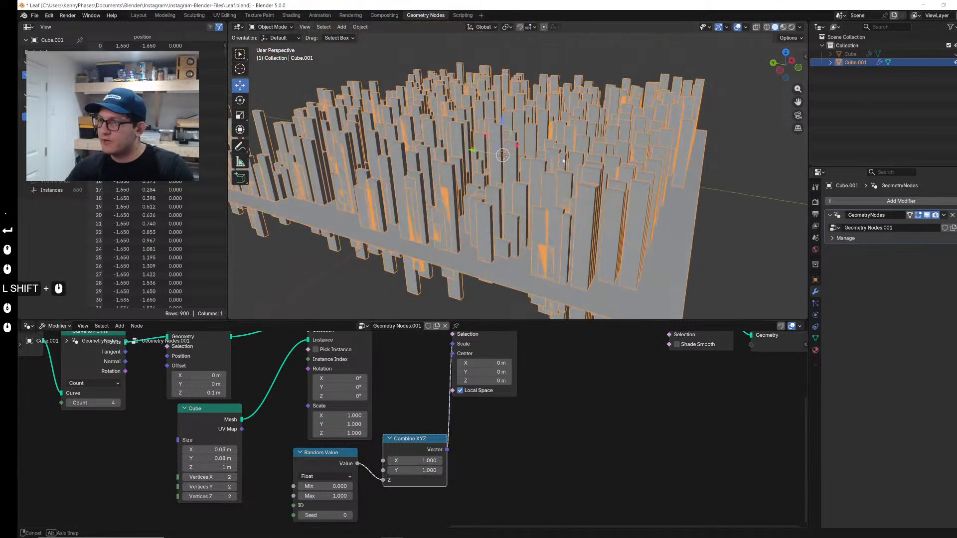
middle_click_drag(331, 459, 415, 457)
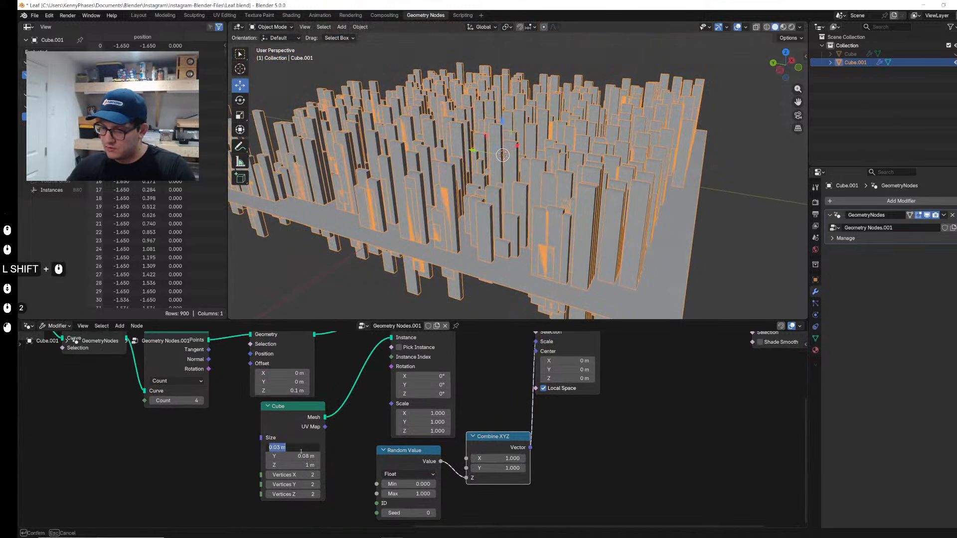
double_click(298, 456)
type(".03")
key("Return")
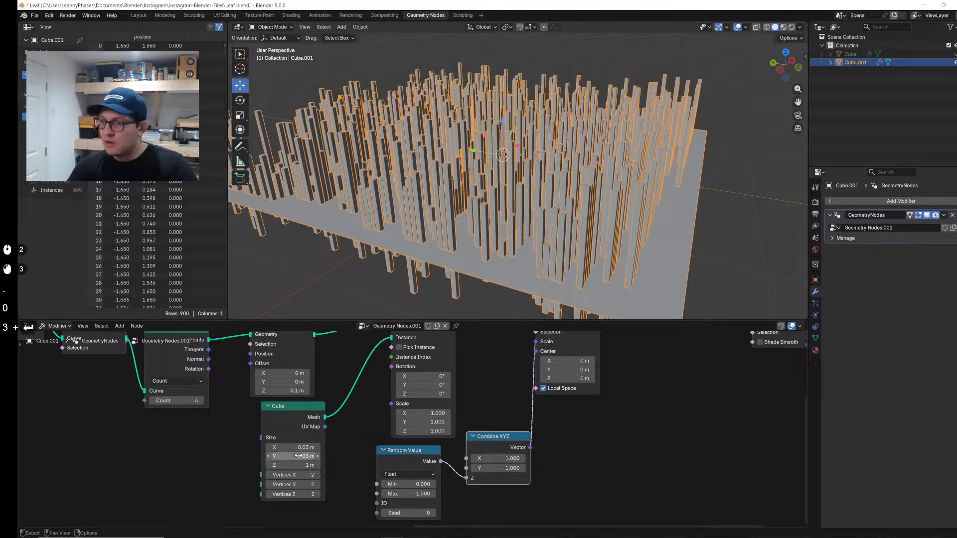
Step: Raise the Set Position Z offset to 0.29 m and deselect the object
middle_click_drag(319, 479, 312, 528)
mouse_move(277, 440)
left_mouse_down("shift")
mouse_move(299, 441)
mouse_move(289, 440)
left_mouse_up("shift")
middle_click_drag(549, 189, 598, 175)
left_click(720, 135)
middle_click_drag(718, 136, 678, 158)
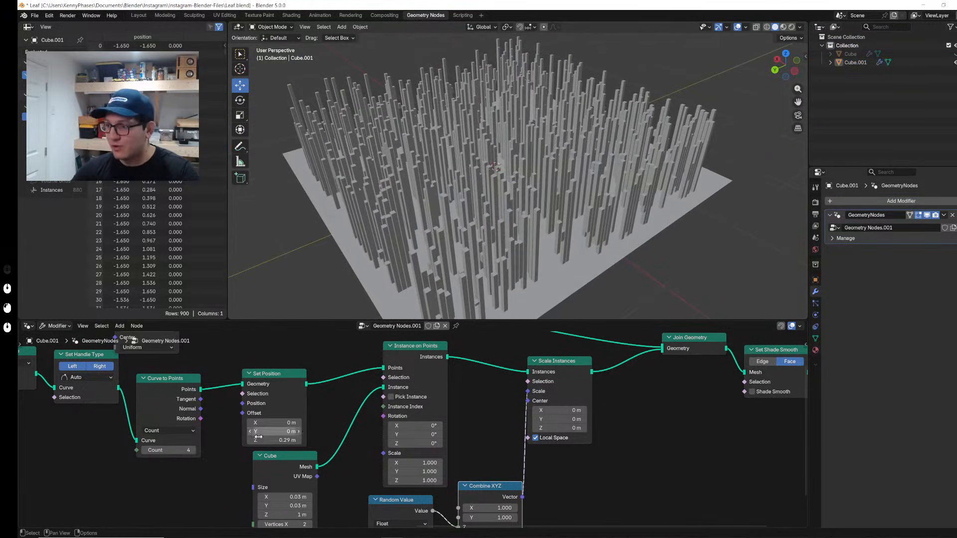
Step: Set the probability of the Boolean Random Value driving Delete Geometry to 0.886
middle_click_drag(234, 453, 455, 420)
middle_click_drag(250, 429, 374, 446)
middle_click_drag(252, 451, 431, 471)
left_click_drag(202, 459, 213, 459)
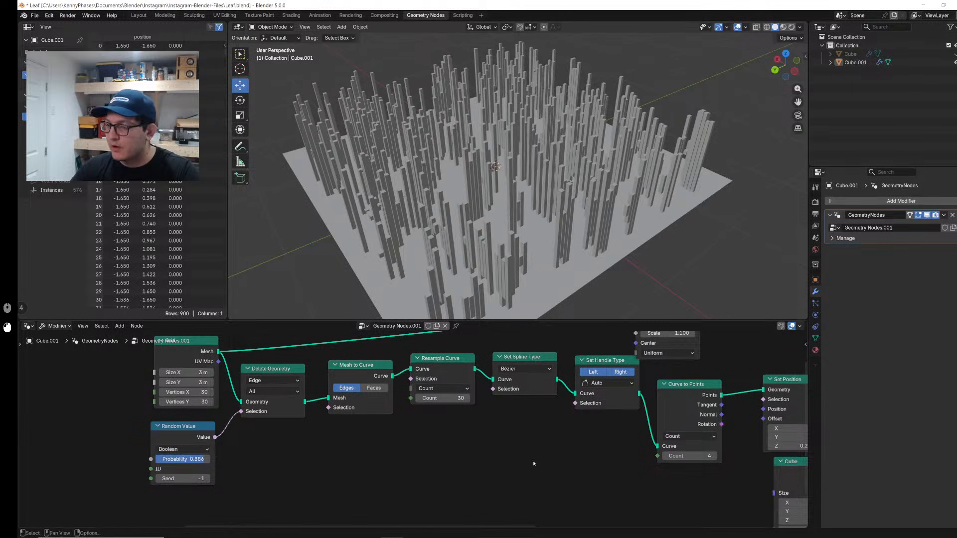
Step: Set the Cube node's X and Y sizes to 0.1 m and save the file
middle_click_drag(667, 476, 187, 391)
double_click(328, 423)
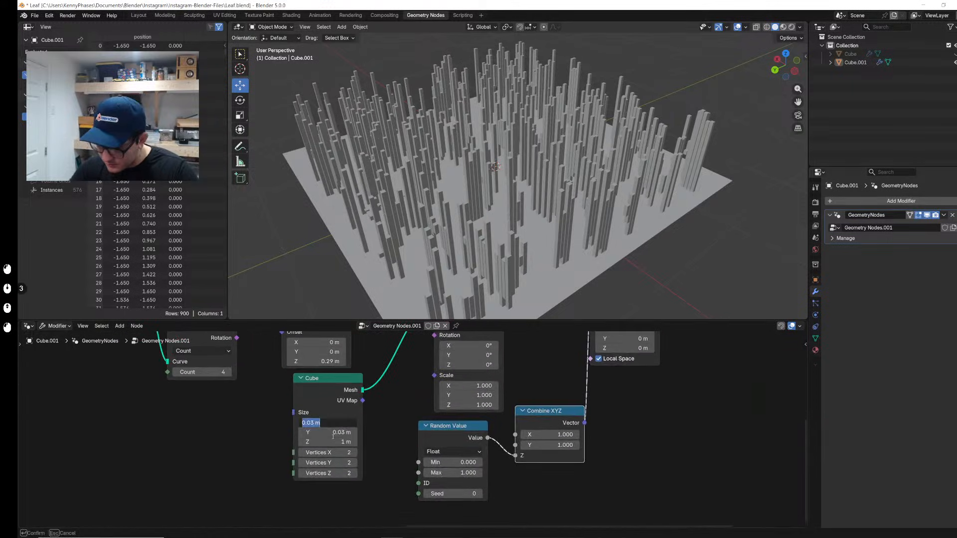
type(".1")
key("Tab")
type(".1")
key("Return")
middle_click_drag(544, 165, 543, 142)
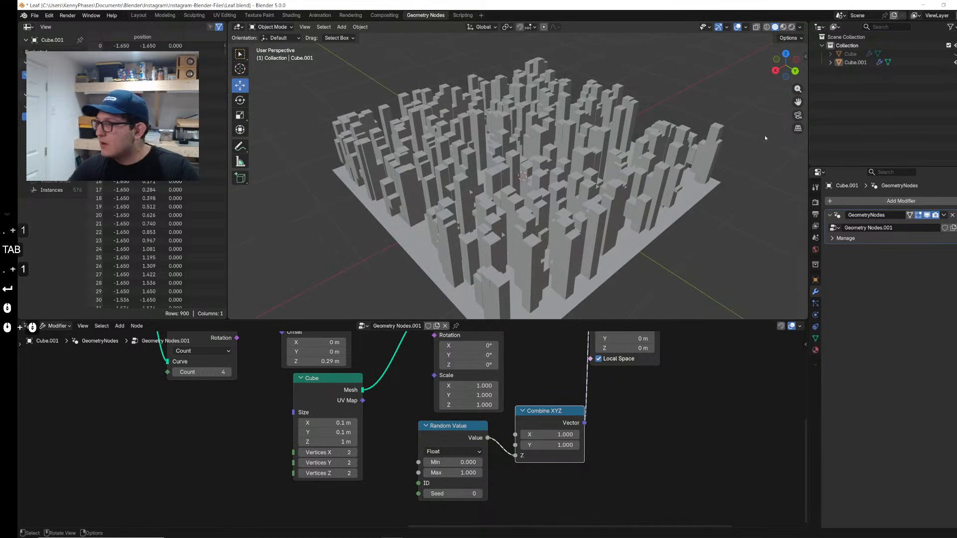
key("ctrl+s")
middle_click_drag(765, 138, 646, 191)
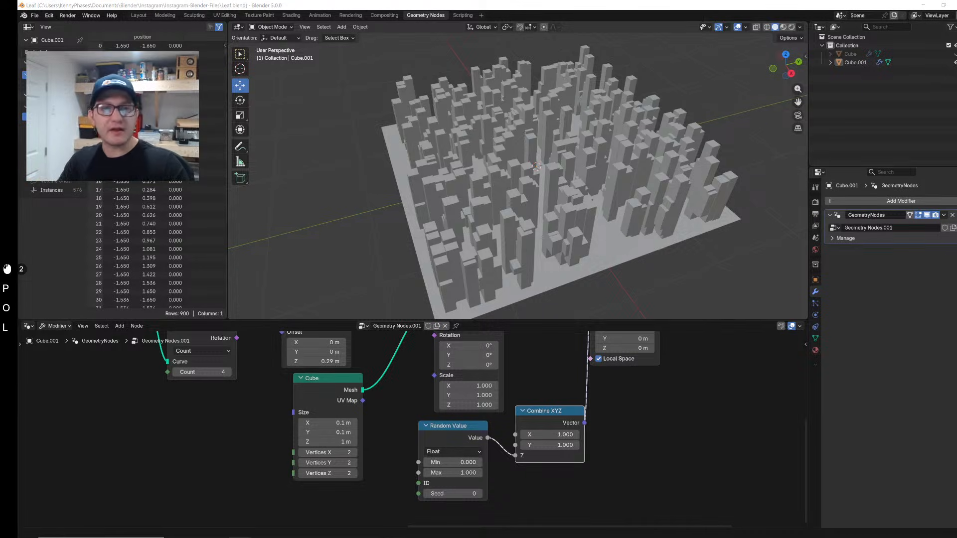
Step: Switch to the Poly Haven website in the browser and search its models for "leaf"
key("alt+Tab")
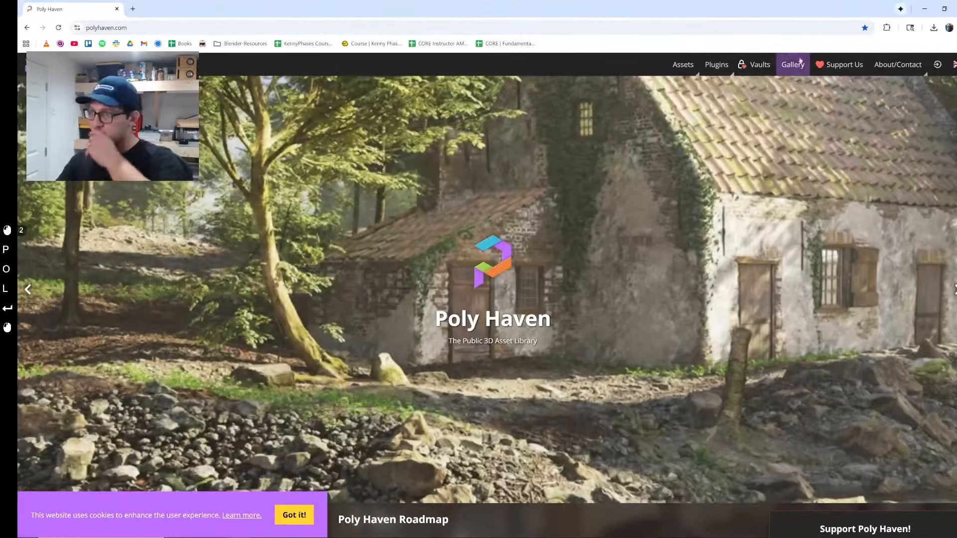
mouse_move(713, 66)
mouse_move(684, 65)
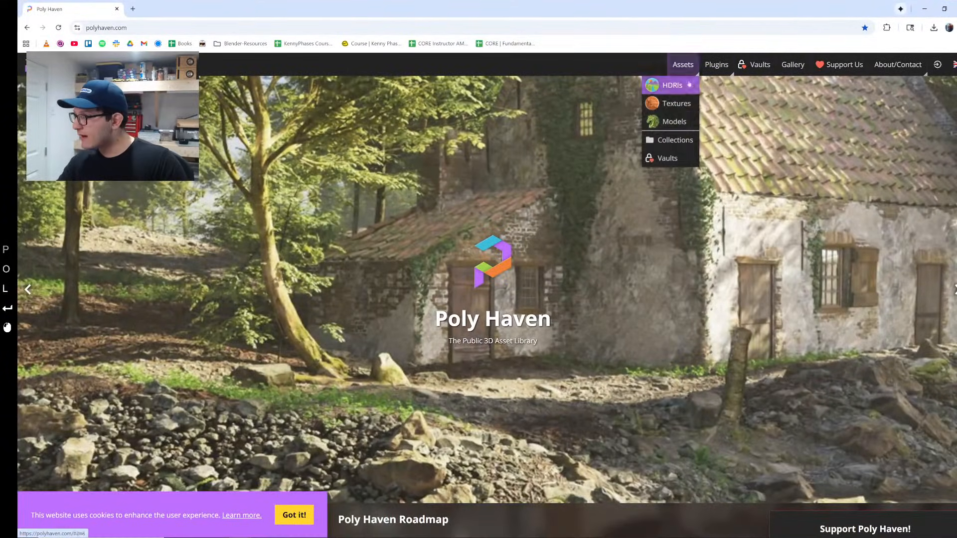
left_click(672, 120)
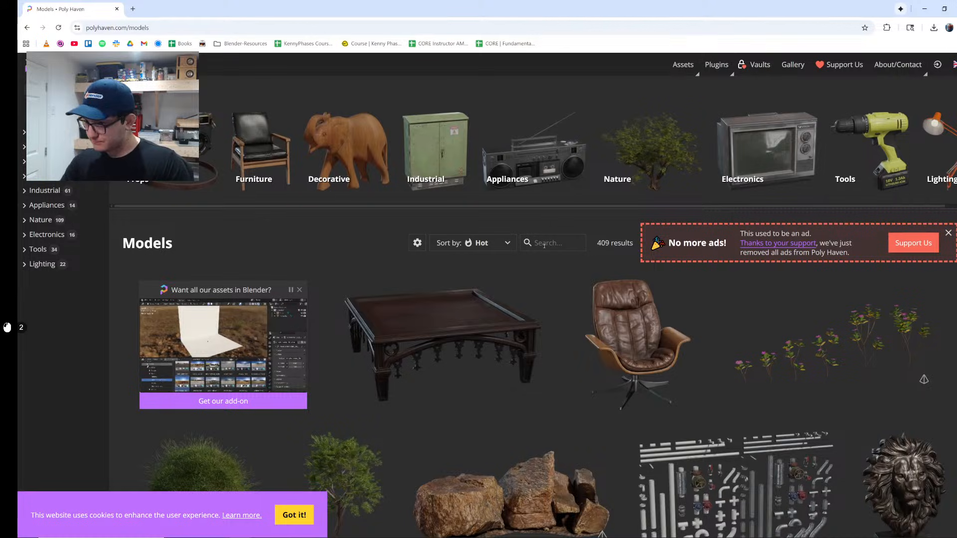
left_click(544, 244)
type("leaf")
key("Return")
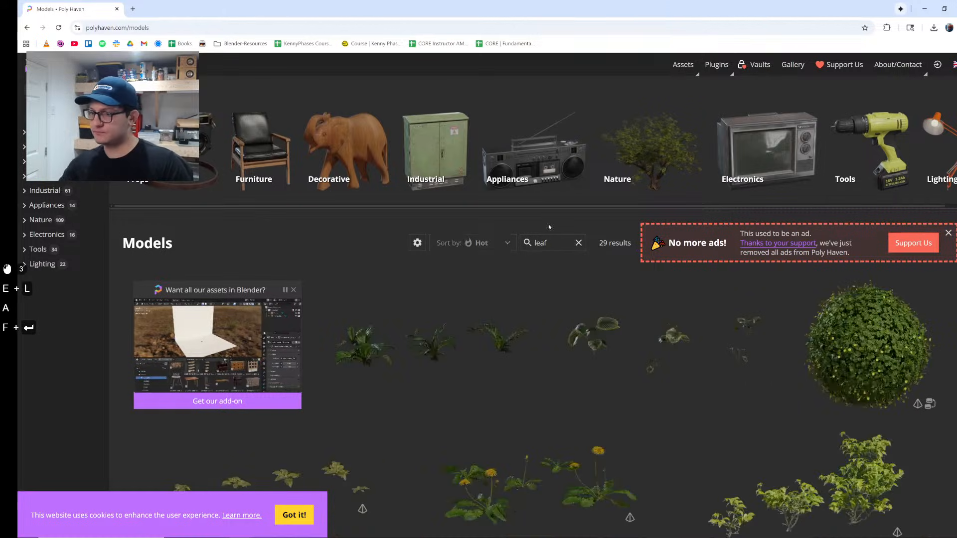
Step: Browse the leaf model results and open the Anthurium Botany 01 model page
scroll(451, 251, "down", 2)
scroll(451, 255, "down", 19)
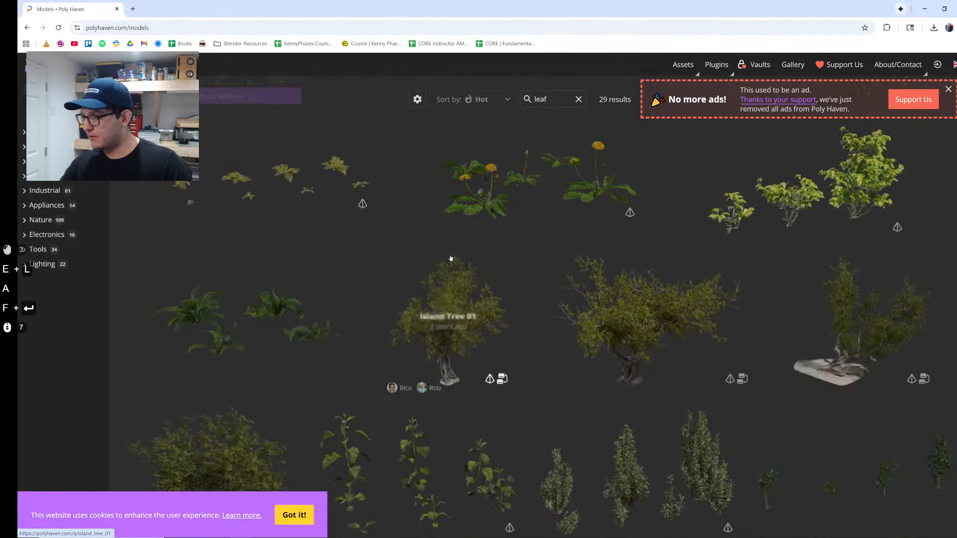
scroll(429, 260, "down", 8)
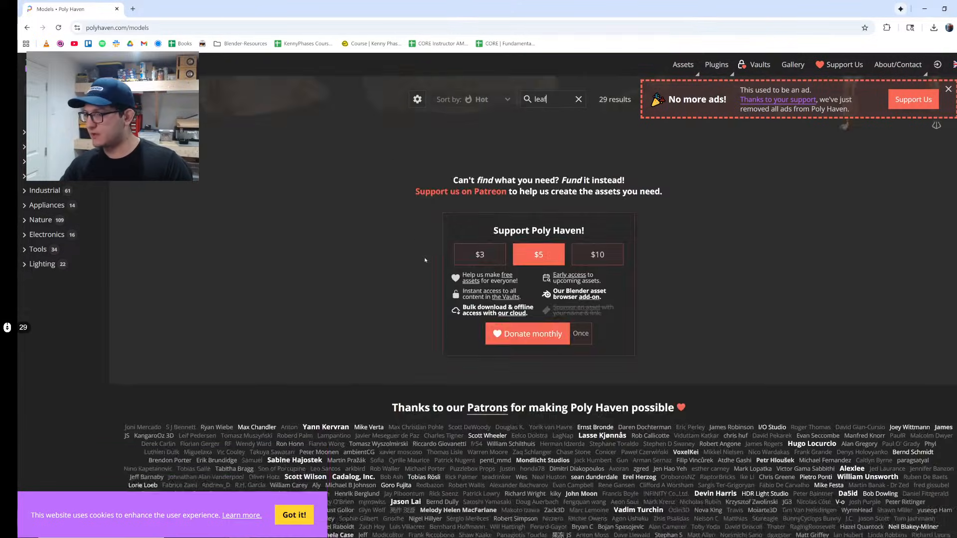
scroll(425, 259, "up", 7)
scroll(425, 258, "up", 13)
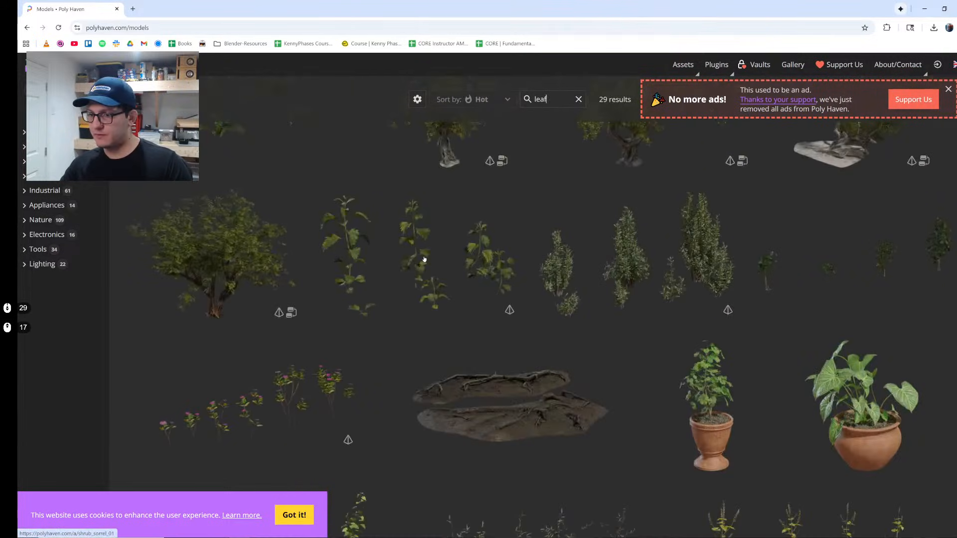
scroll(425, 259, "up", 9)
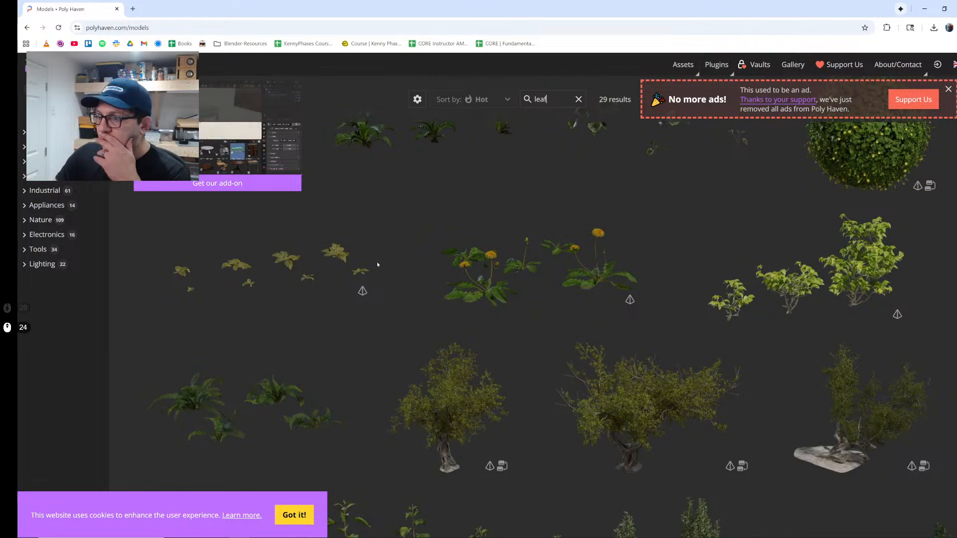
left_click(385, 351)
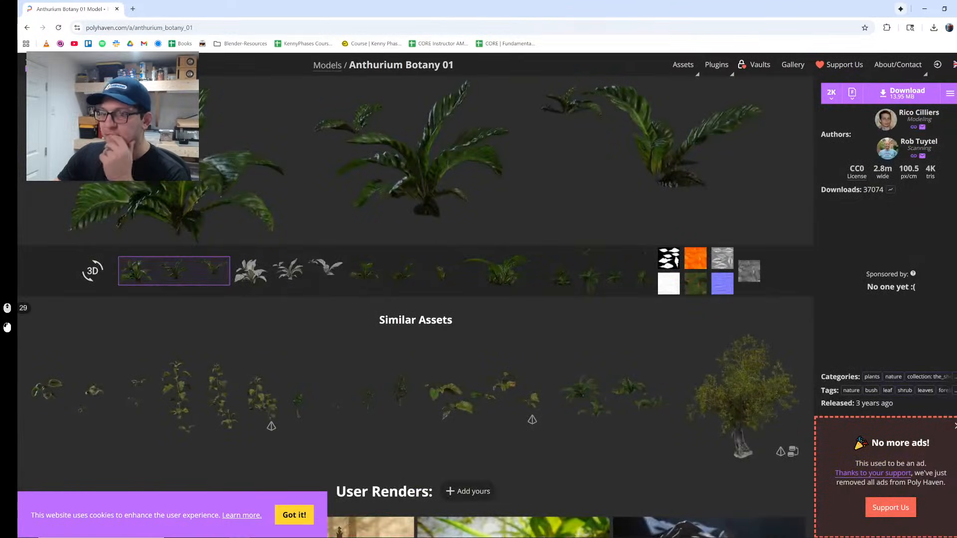
Step: Download the Anthurium Botany 01 model at 1K resolution in FBX format and return to its model page
left_click(832, 93)
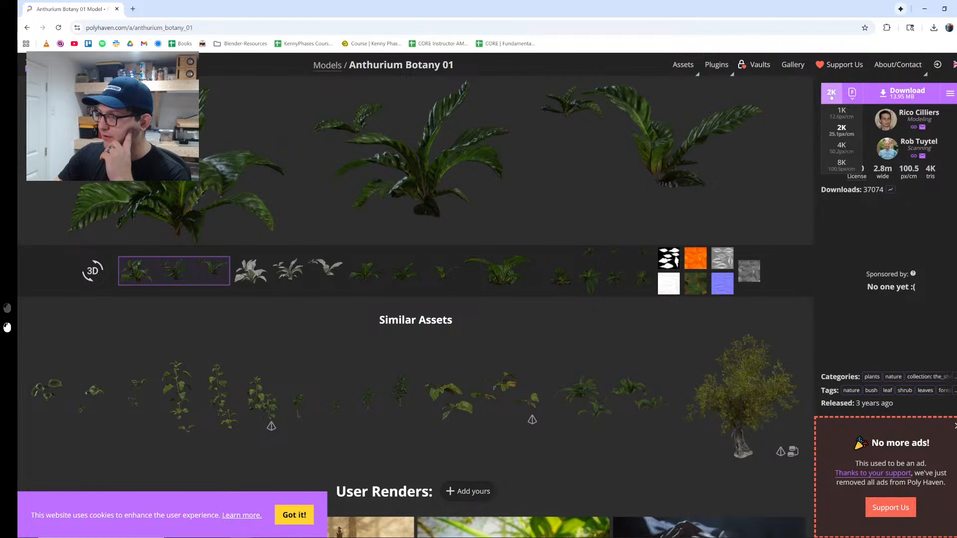
left_click(849, 118)
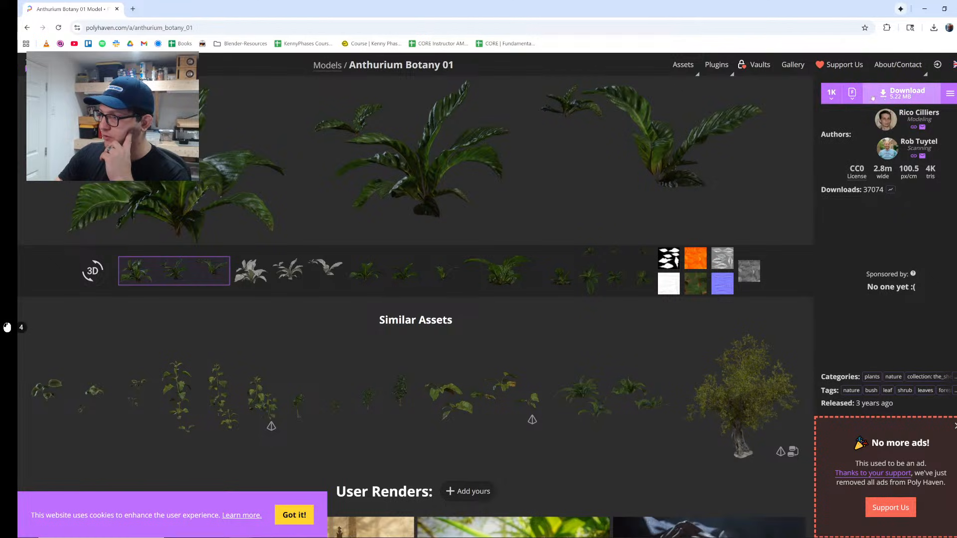
left_click(860, 97)
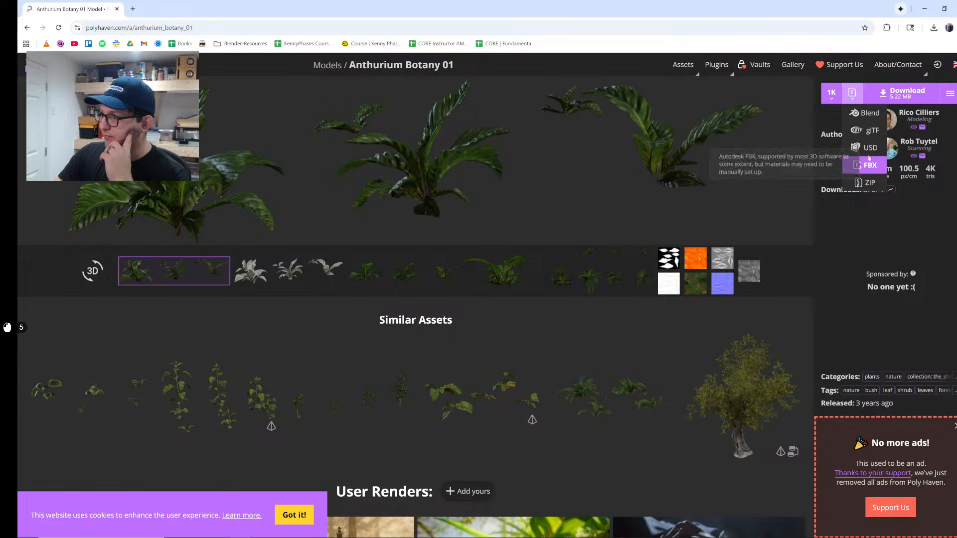
left_click(912, 96)
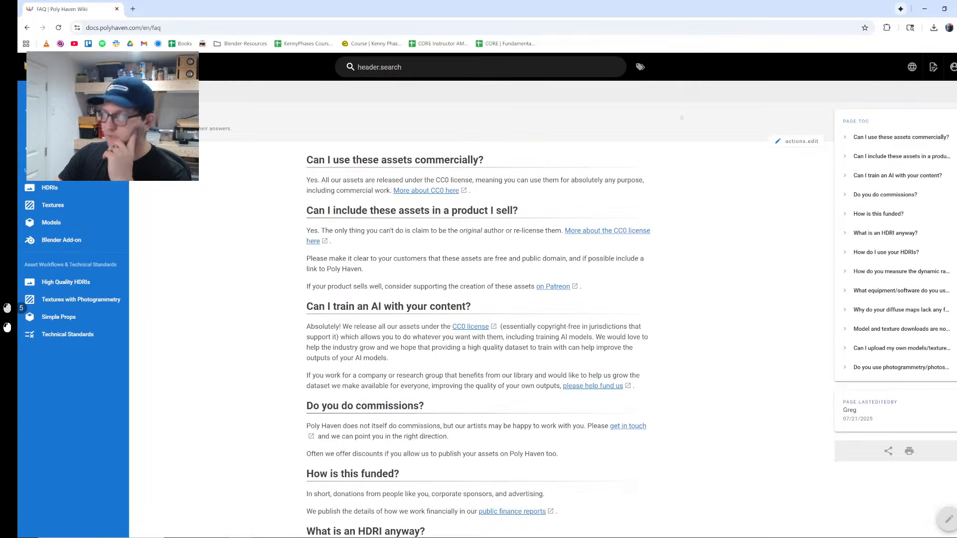
left_click(27, 27)
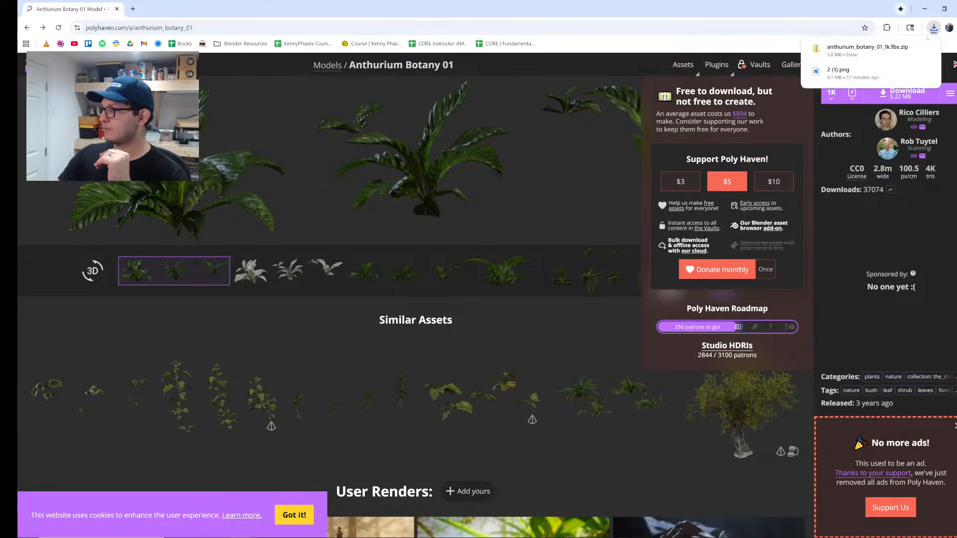
Step: Show the downloaded anthurium_botany_01_1k.fbx archive in its folder and extract it into Downloads
left_click(910, 48)
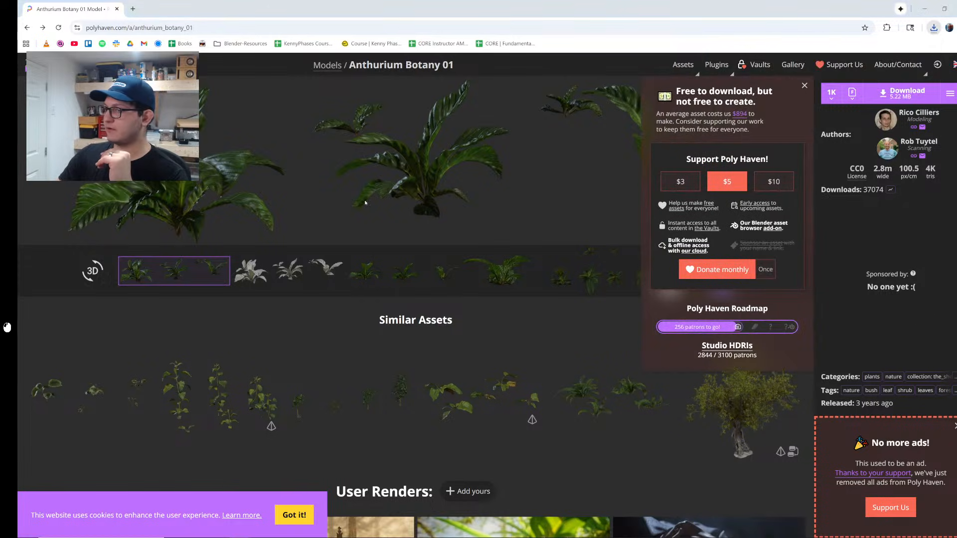
right_click(378, 228)
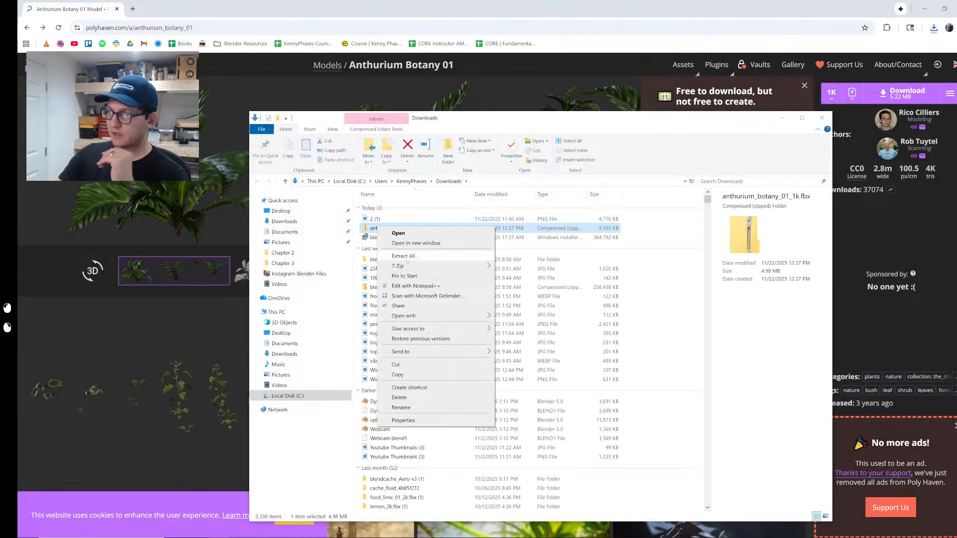
left_click(399, 258)
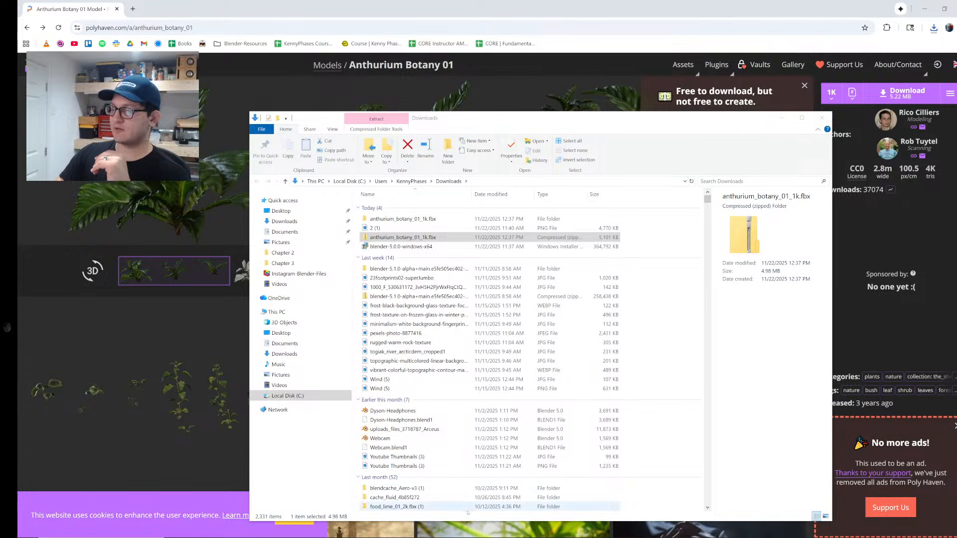
Step: Switch to Blender, create a new file and delete all of its default objects
mouse_move(409, 536)
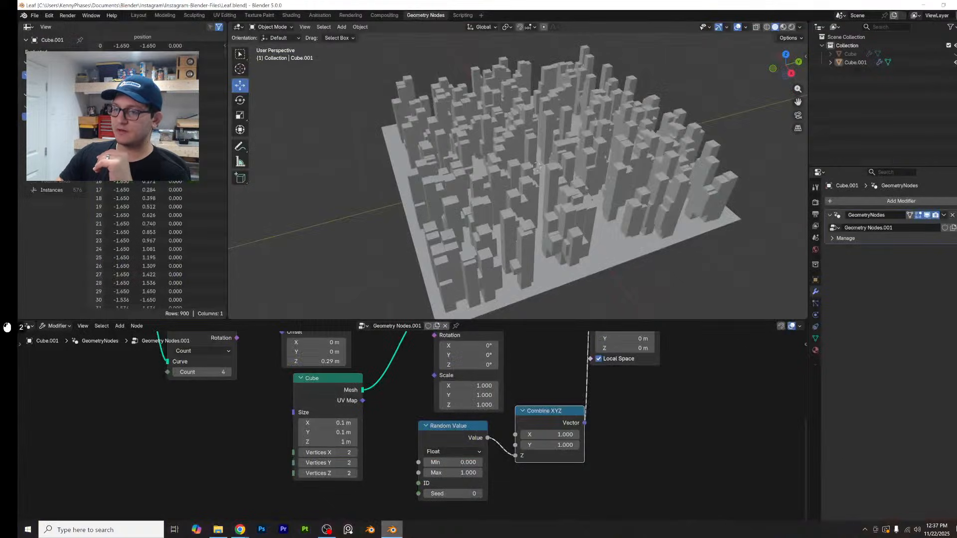
left_click(386, 532)
left_click(35, 15)
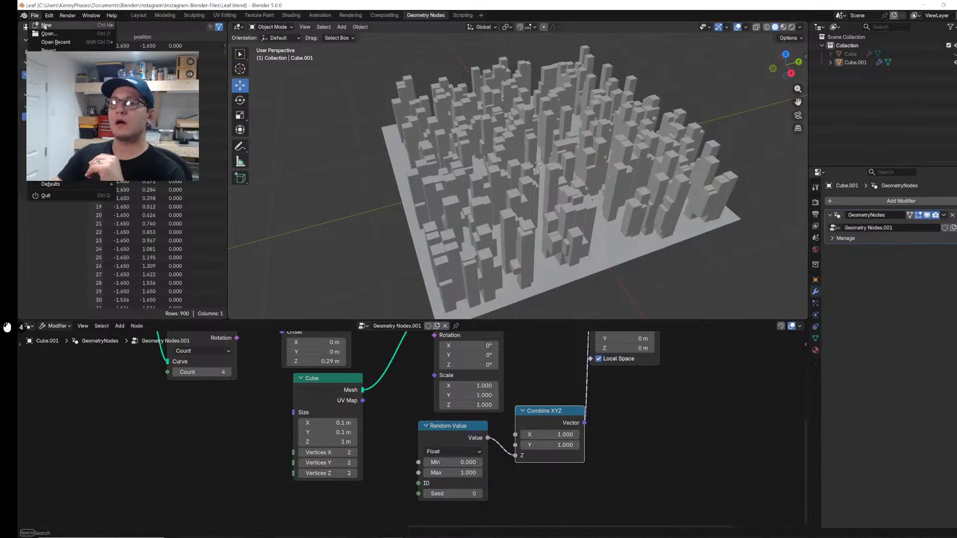
mouse_move(48, 26)
left_click(160, 37)
key("a")
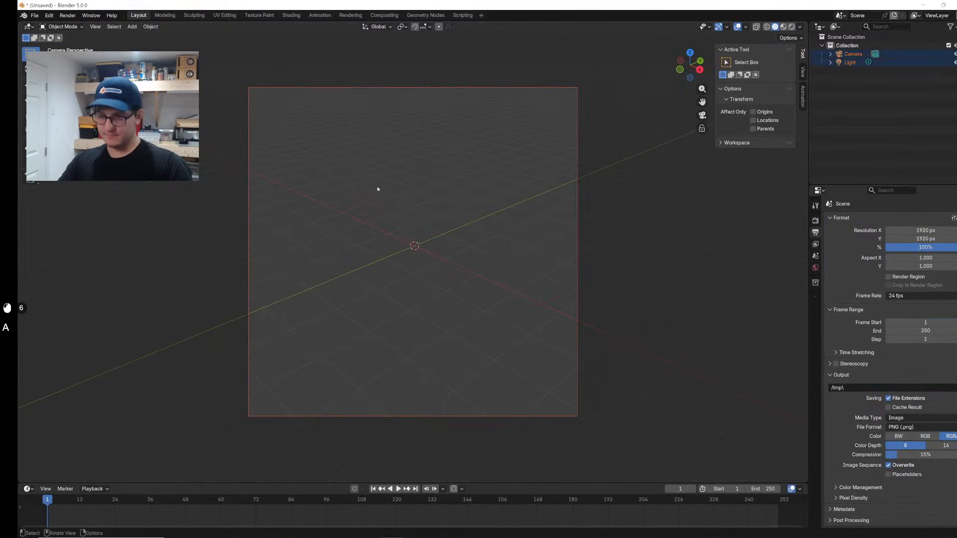
key("x")
left_click(379, 189)
Step: Import anthurium_botany_01_1k.fbx from its extracted folder in Downloads
left_click(35, 16)
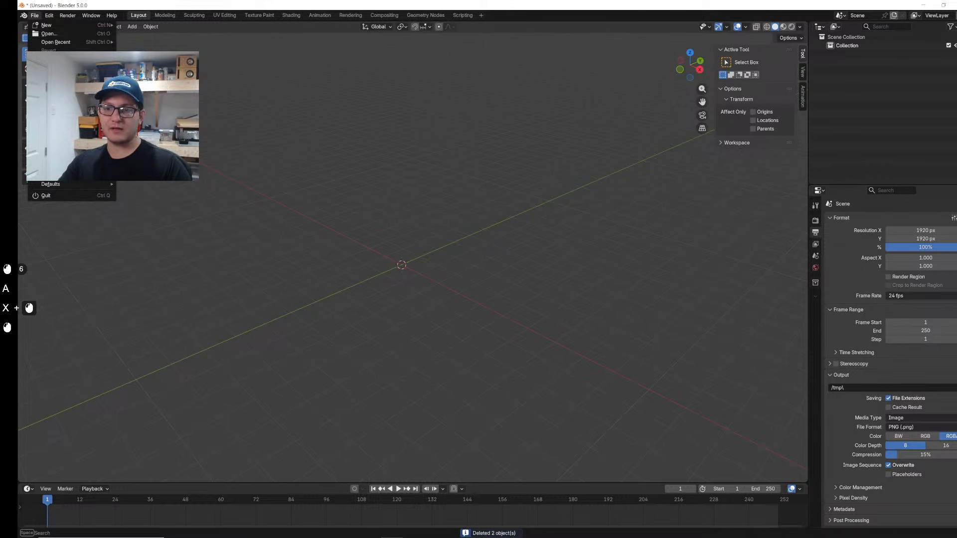
mouse_move(89, 142)
left_click(144, 187)
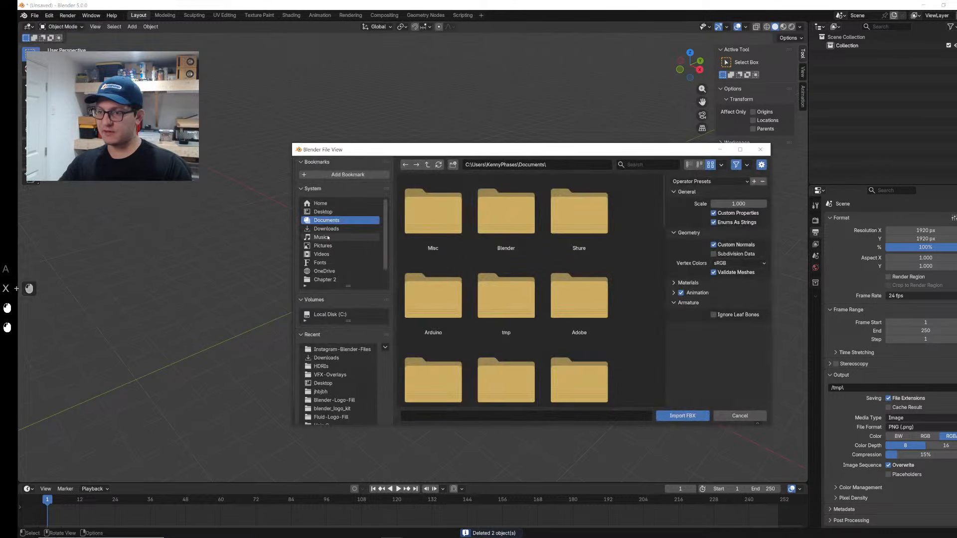
left_click(326, 229)
double_click(434, 223)
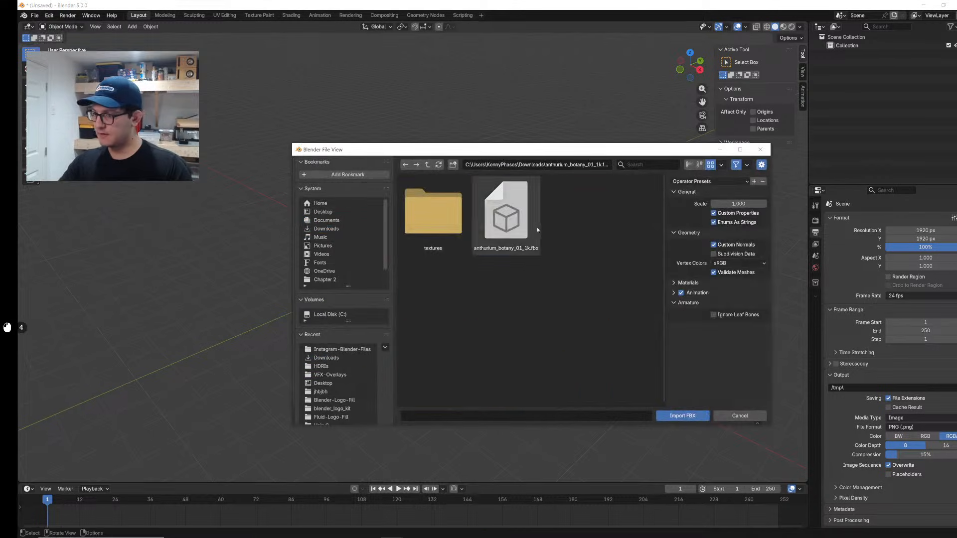
left_click(506, 214)
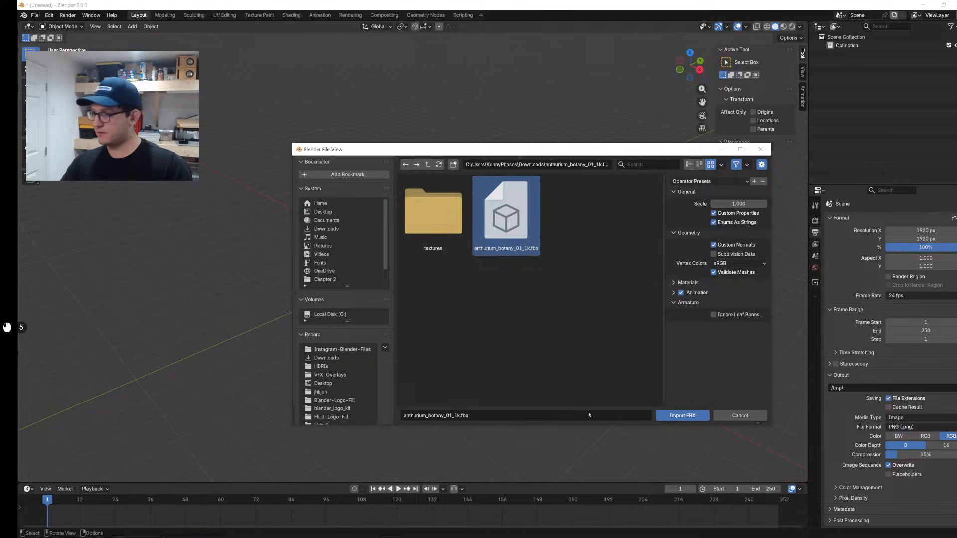
left_click(671, 420)
Step: Show the imported plants in rendered shading and select anthurium_botany_01_a to examine it
scroll(457, 279, "up", 6)
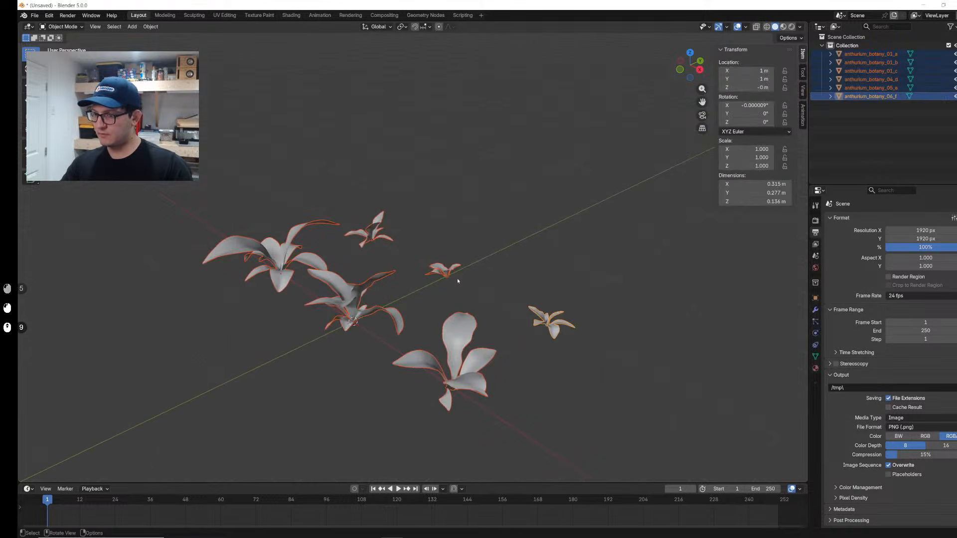
key("z")
left_click(441, 221)
middle_click_drag(441, 221, 539, 257)
scroll(483, 265, "up", 2)
left_click(586, 325)
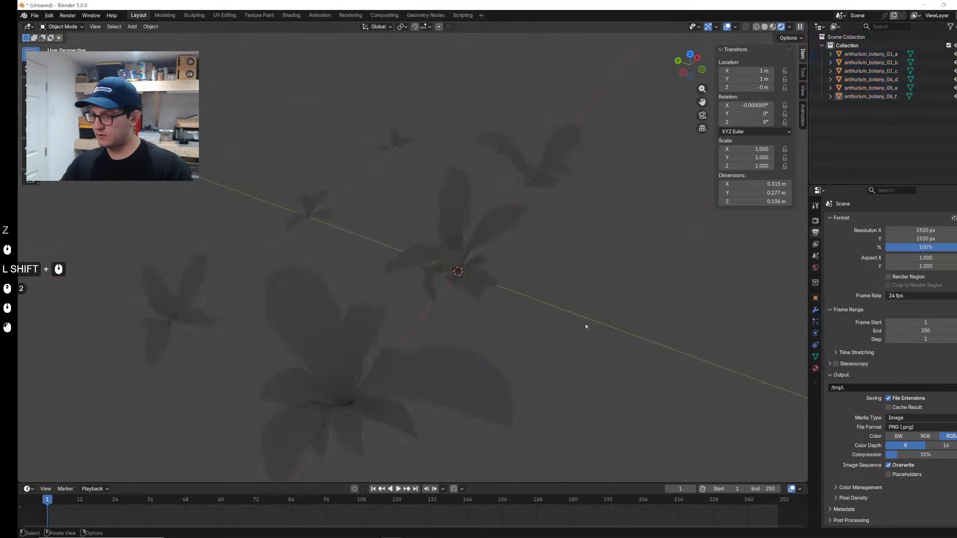
middle_click_drag(586, 325, 566, 307, "shift")
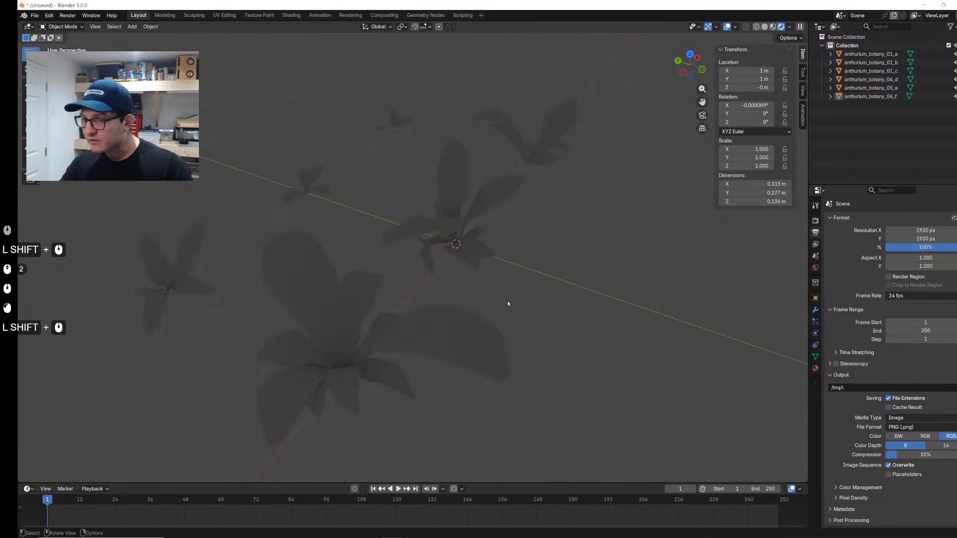
left_click(430, 325)
middle_click_drag(463, 324, 523, 331)
Step: Try EEVEE as the render engine and set it back to Cycles
left_click(816, 220)
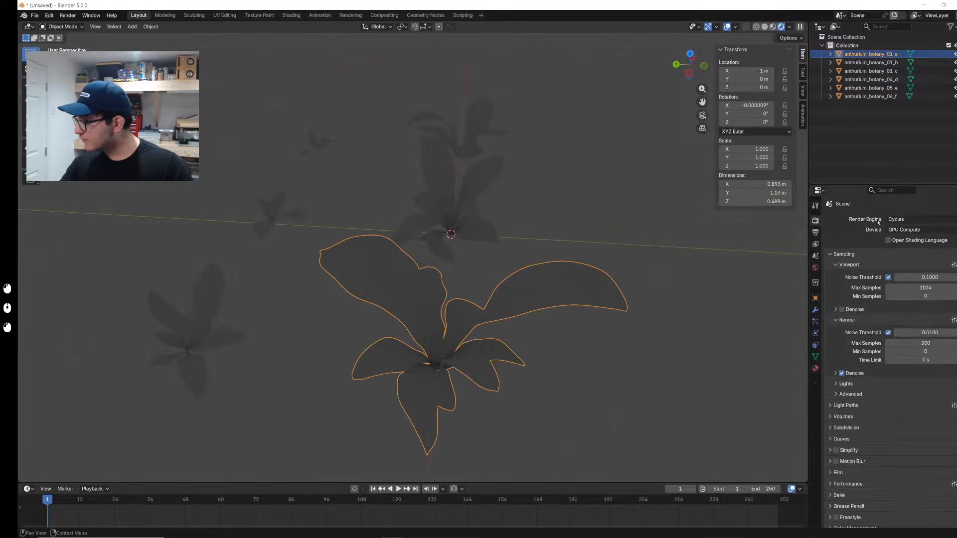
left_click(907, 220)
left_click(898, 229)
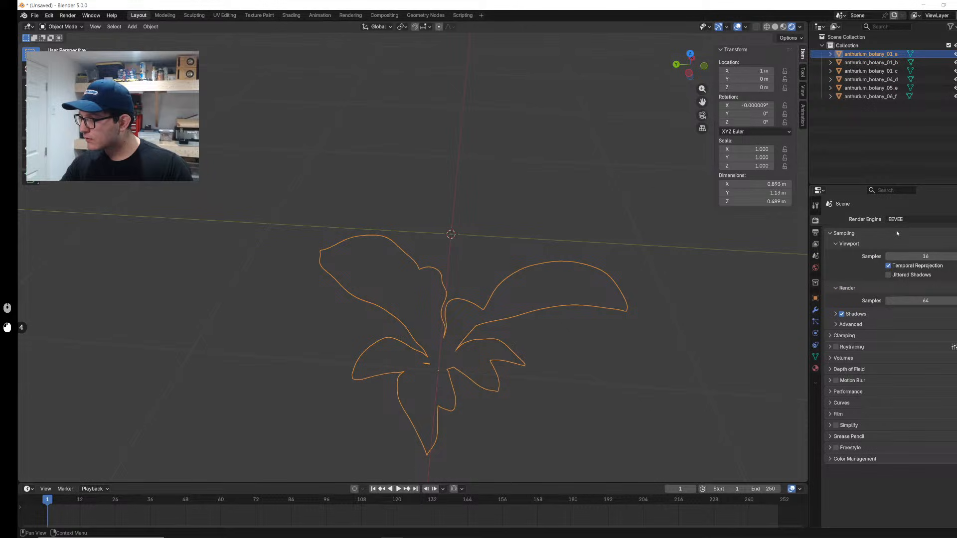
left_click(903, 220)
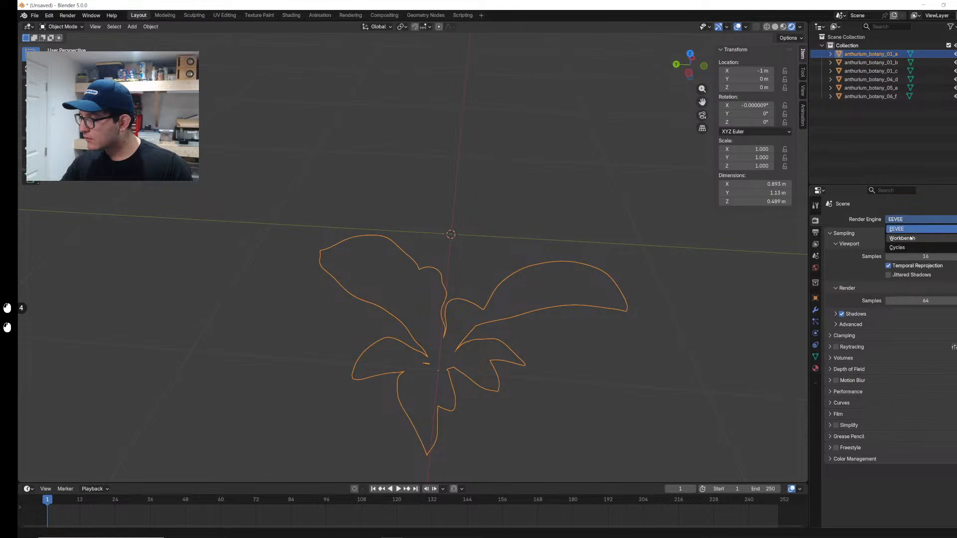
left_click(898, 248)
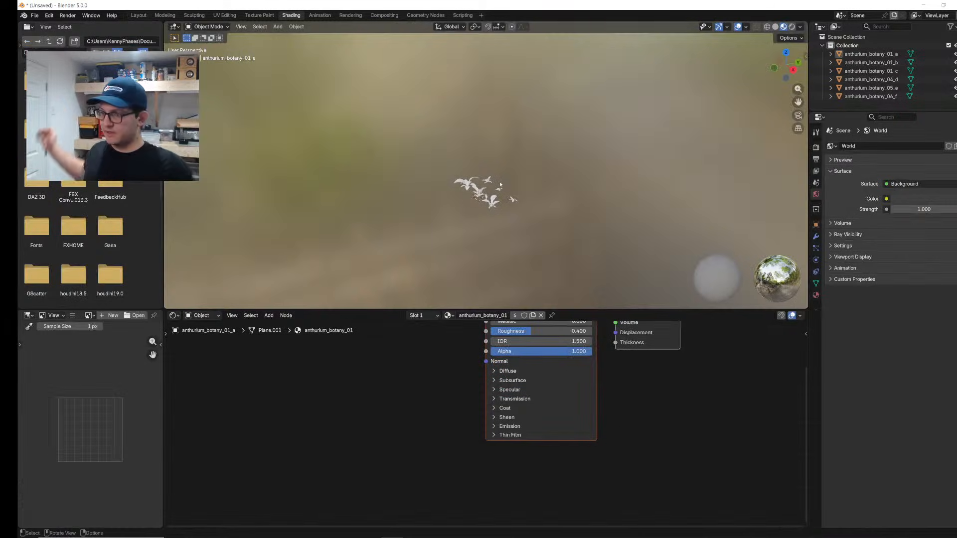
Step: Examine the material nodes of plants anthurium_botany_01_c and anthurium_botany_06_f in the Shading workspace
scroll(561, 232, "up", 9)
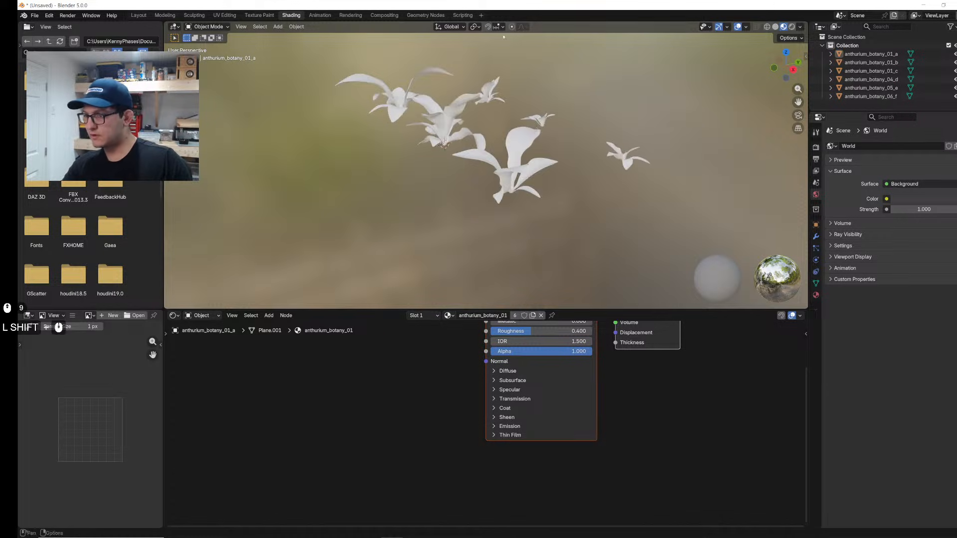
left_click(524, 121, "shift")
left_click(816, 296)
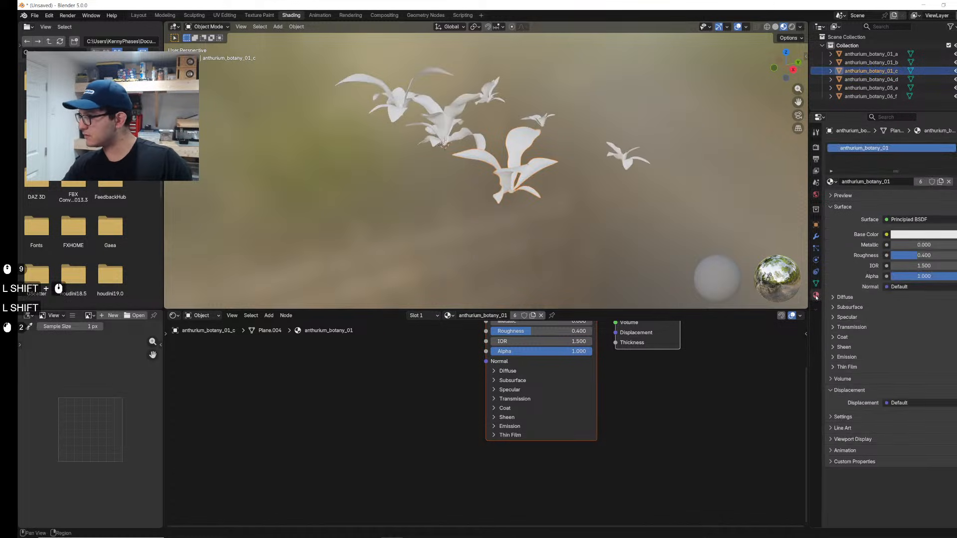
middle_click_drag(402, 394, 362, 461)
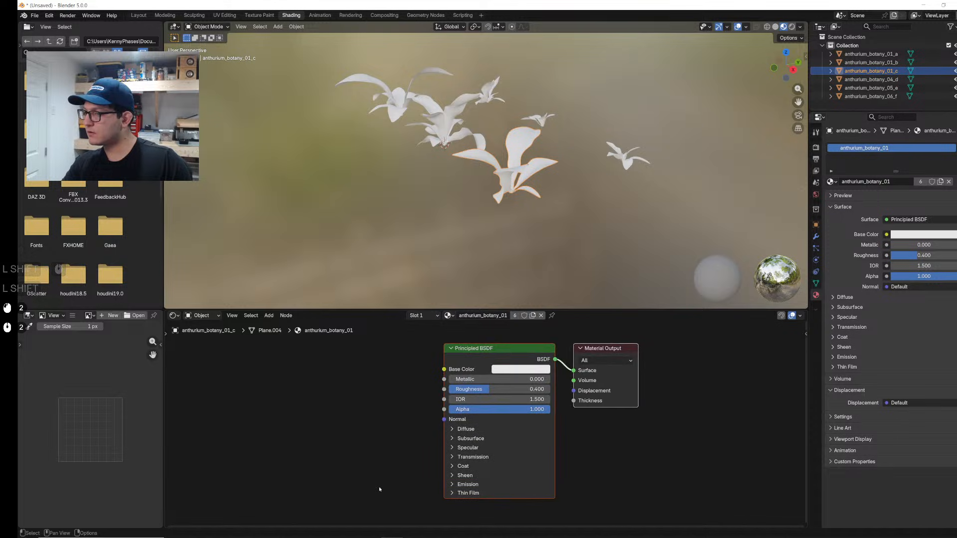
left_click(610, 148)
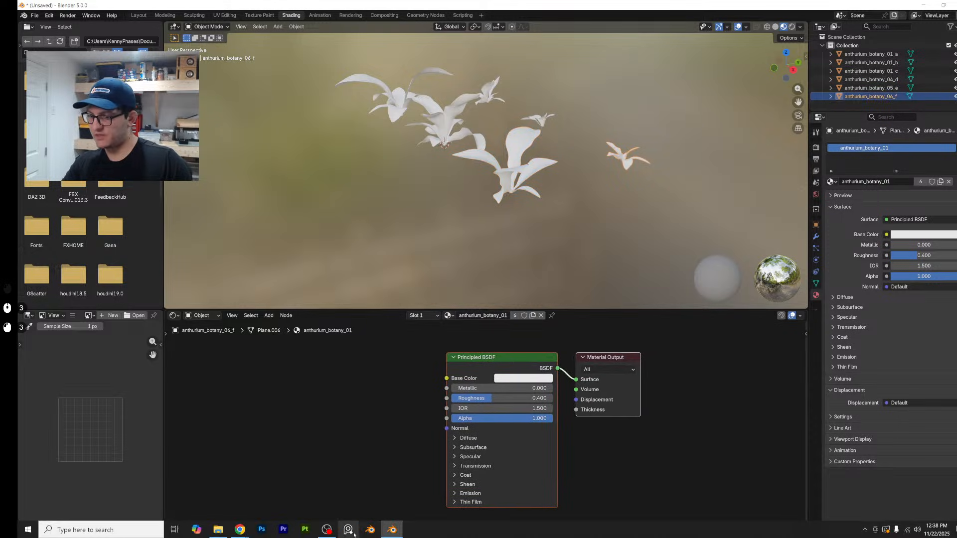
Step: Switch to the browser, download Anthurium Botany 01 as a 1K Blend file and show the archive in its folder
mouse_move(244, 535)
left_click(322, 491)
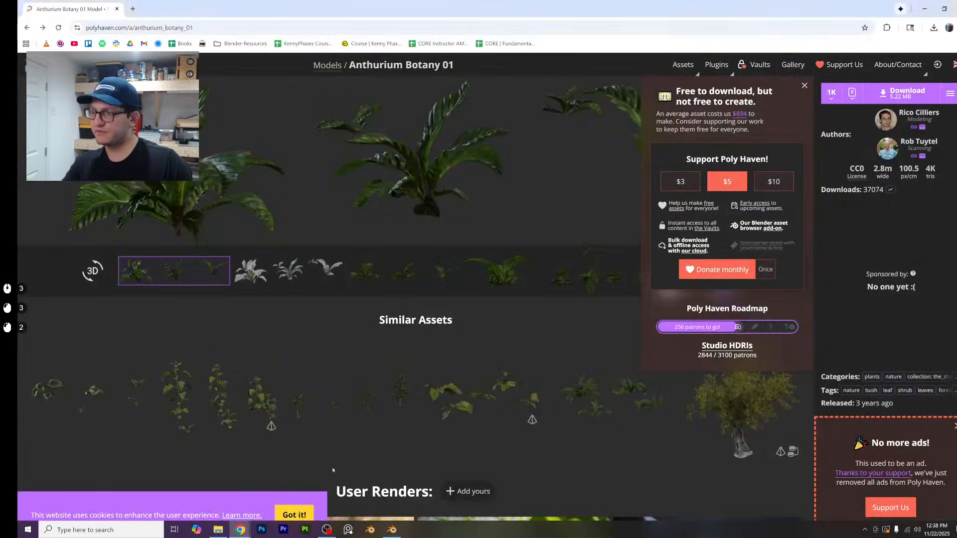
left_click(853, 93)
left_click(865, 129)
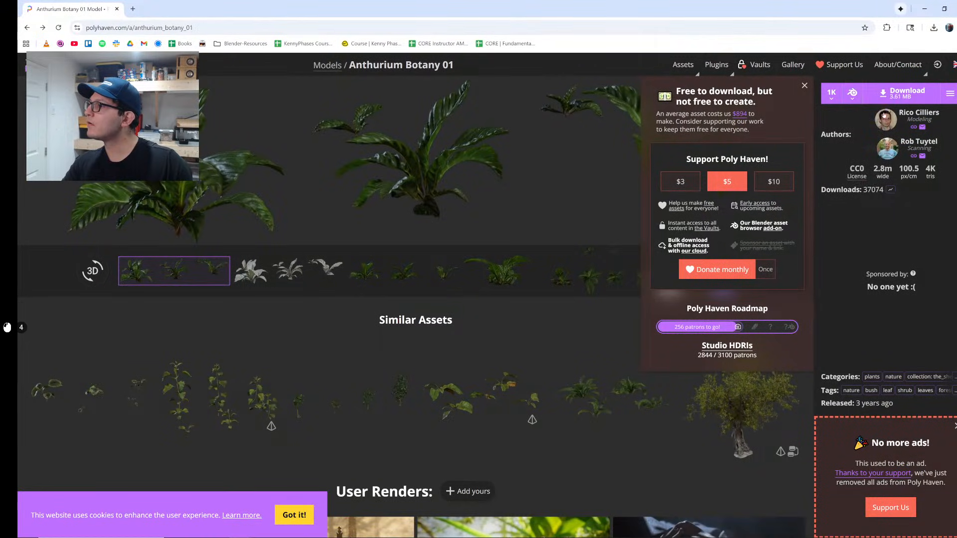
left_click(898, 94)
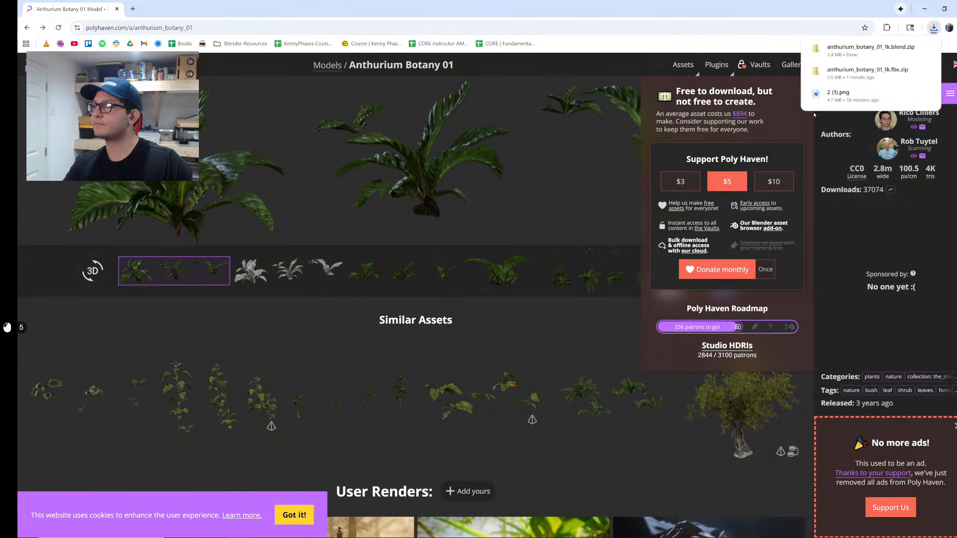
left_click(911, 48)
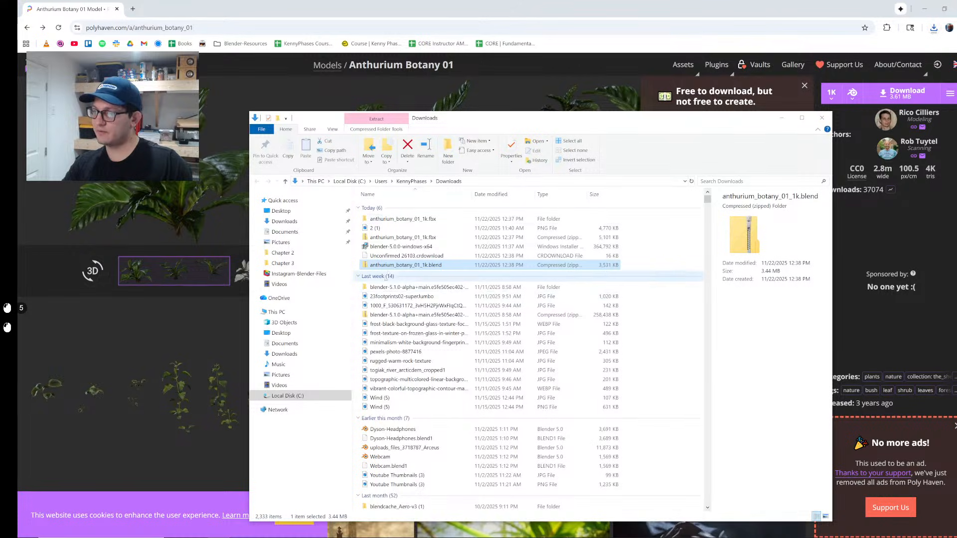
Step: Extract the anthurium_botany_01_1k.blend archive into its own folder with 7-Zip and open the Blend file inside in Blender
right_click(390, 268)
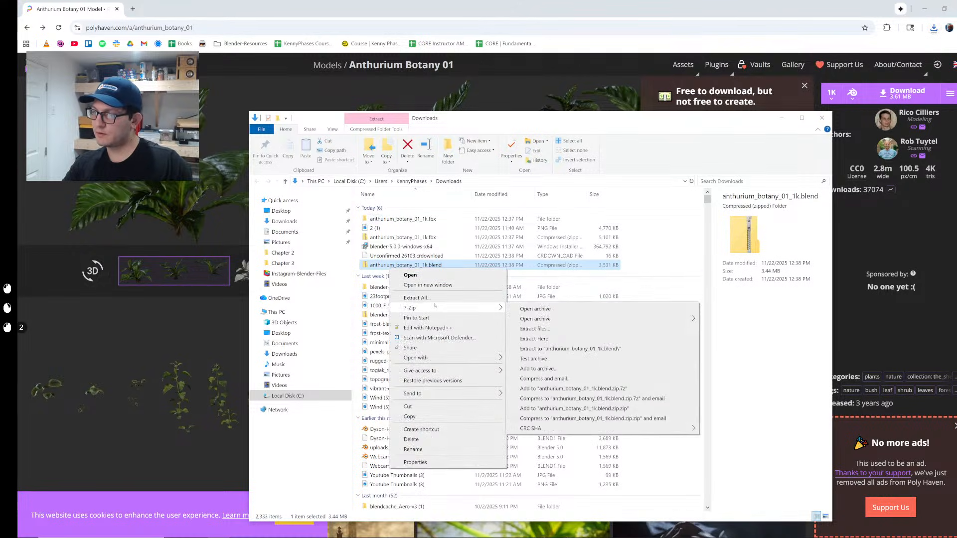
left_click(548, 345)
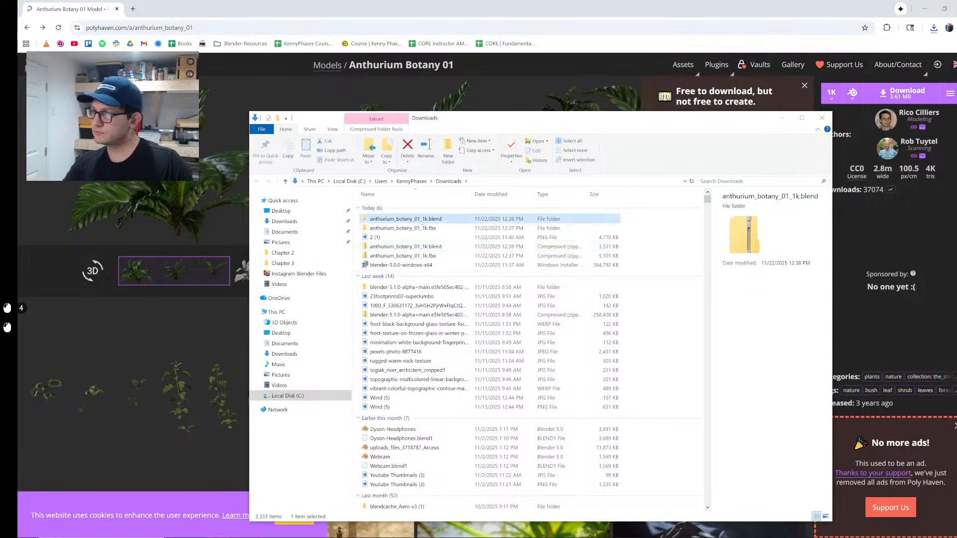
double_click(409, 220)
left_click(409, 219)
key("Return")
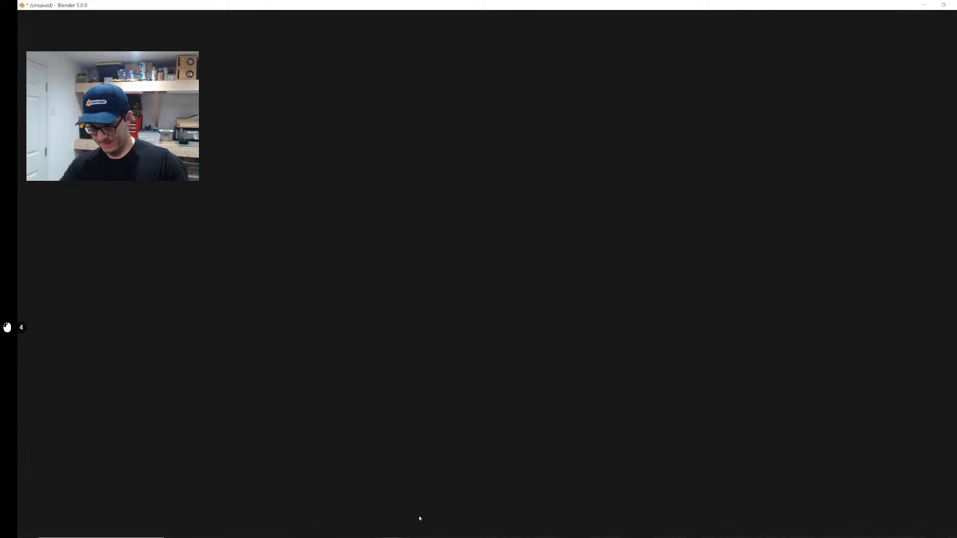
Step: Switch to the earlier unsaved Blender window and quit that session without saving
mouse_move(394, 530)
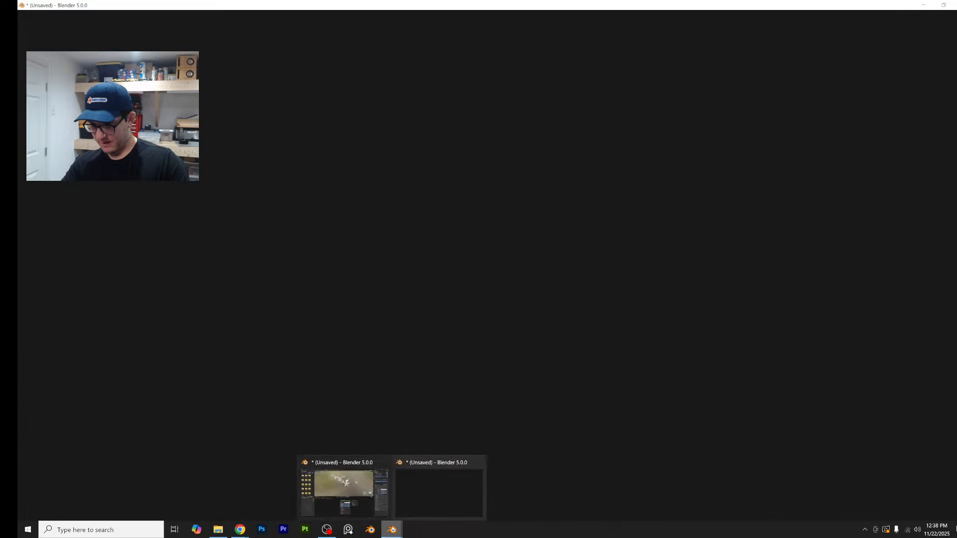
left_click(344, 489)
key("ctrl+q")
left_click(507, 286)
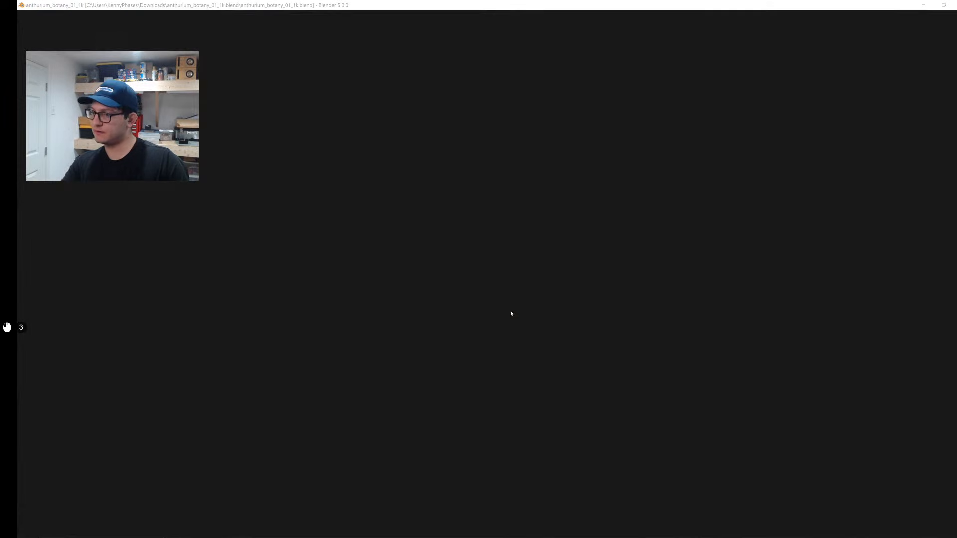
Step: Show the anthurium plants up close in rendered shading and open the scene's render settings
key("z")
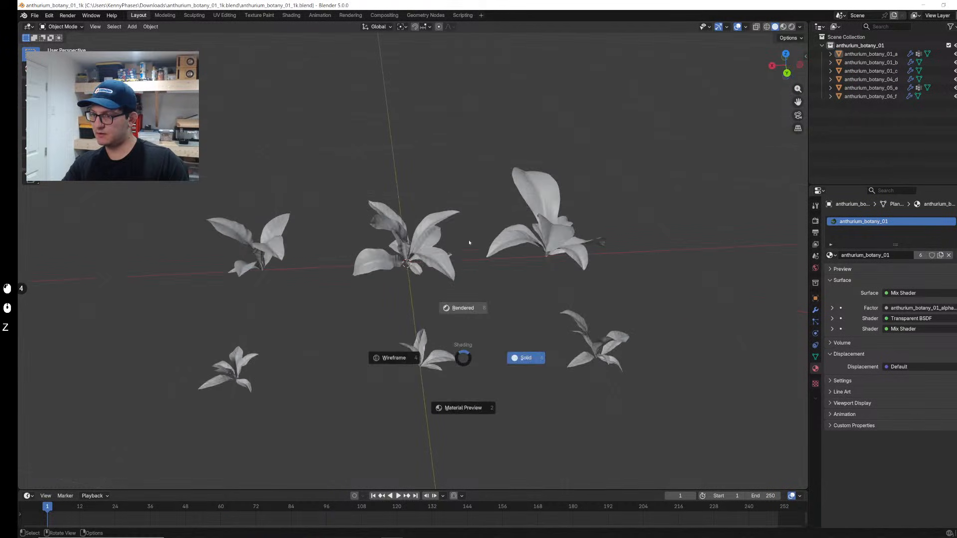
left_click(521, 357)
scroll(448, 270, "up", 4)
mouse_move(448, 269)
middle_mouse_down()
mouse_move(426, 272)
mouse_move(419, 252)
middle_mouse_up()
scroll(417, 248, "up", 2)
left_click(816, 221)
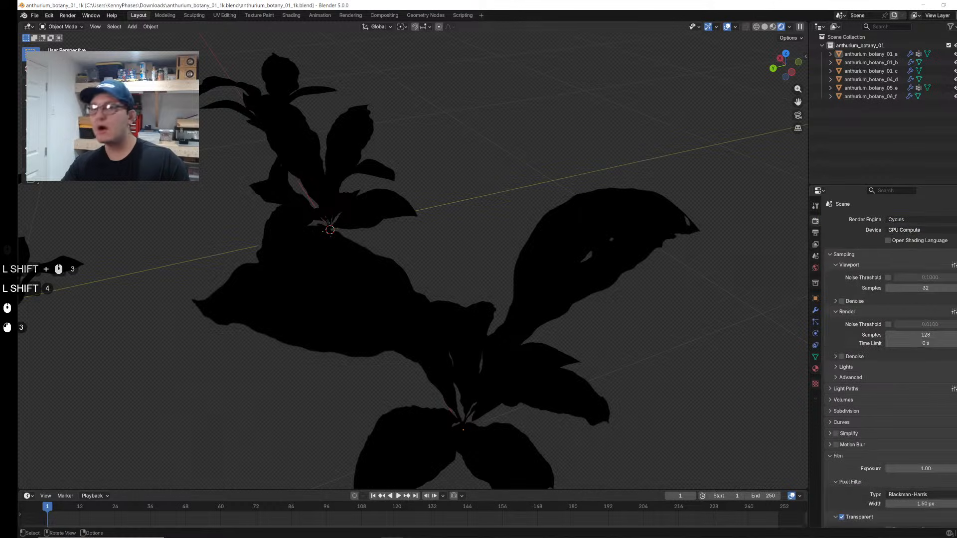
Step: Check the Cycles render devices in the system preferences and close the preferences window
left_click(49, 16)
key("Escape")
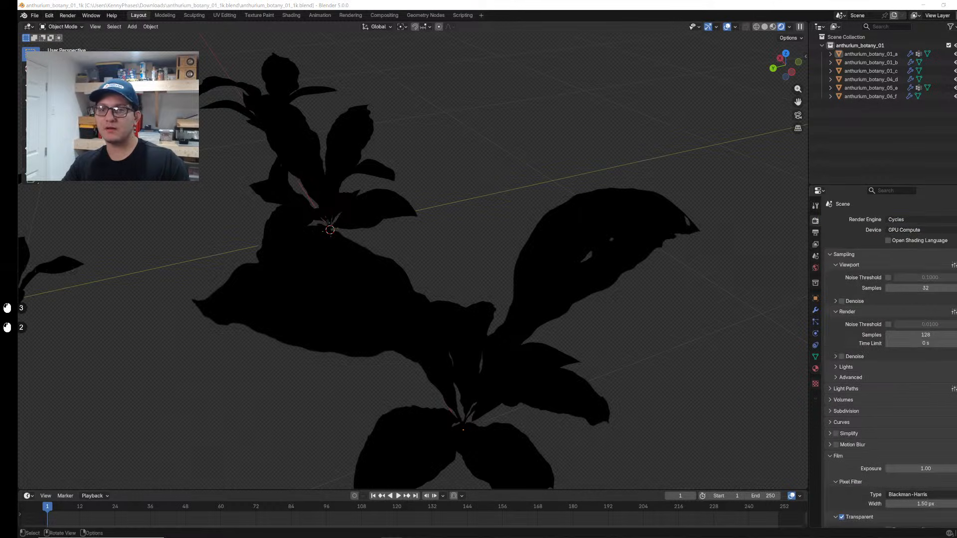
key("ctrl+comma")
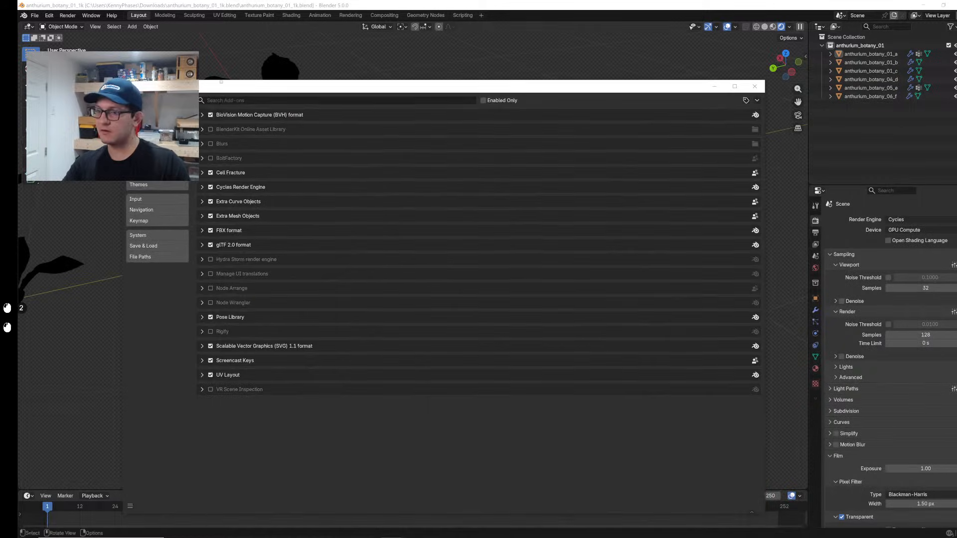
left_click(150, 235)
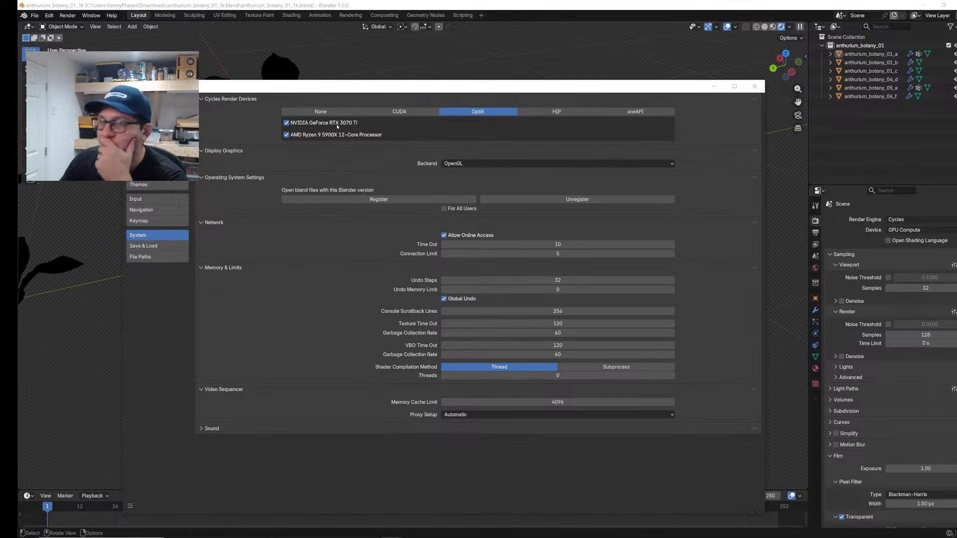
left_click(755, 86)
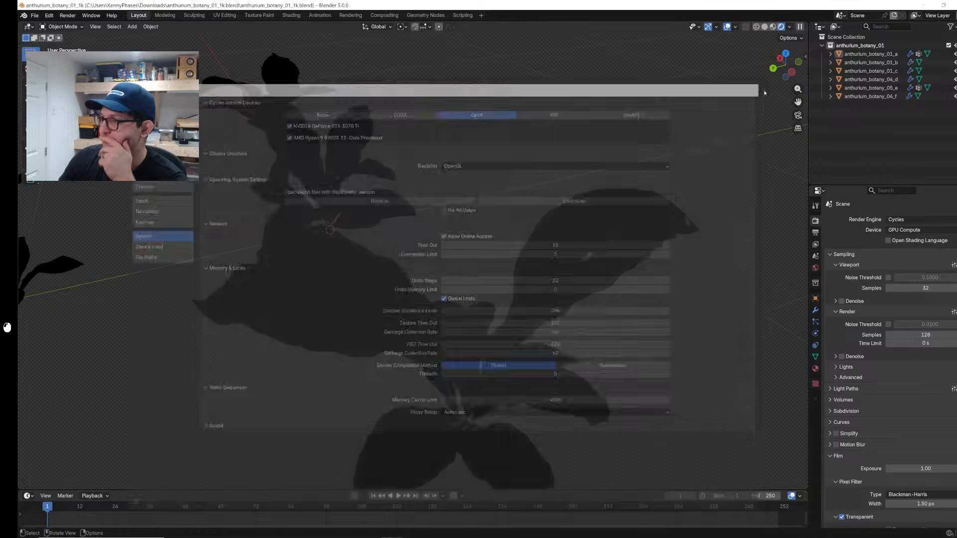
Step: Create a new world and light it with an environment texture using peppermint_powerplant_2_4k.hdr as the background color
left_click(817, 269)
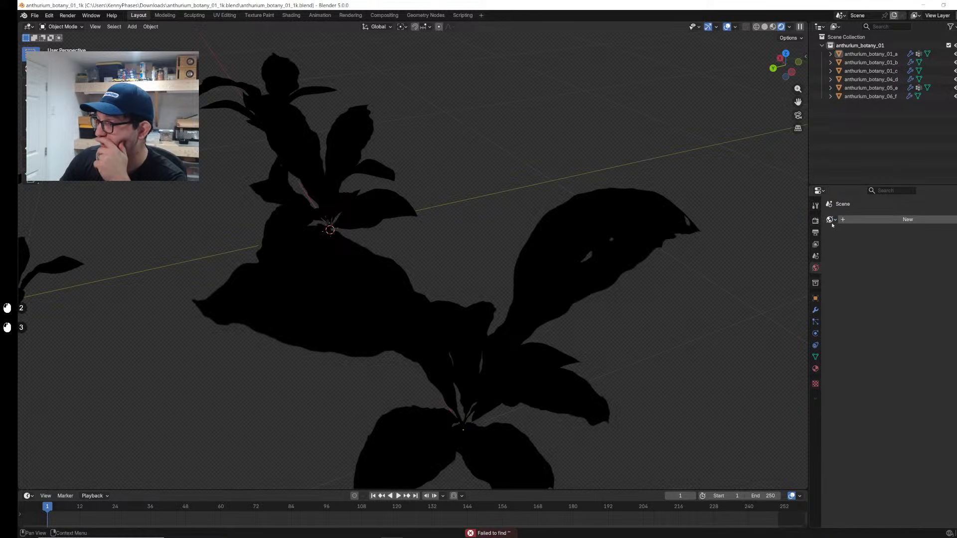
left_click(855, 221)
left_click(904, 257)
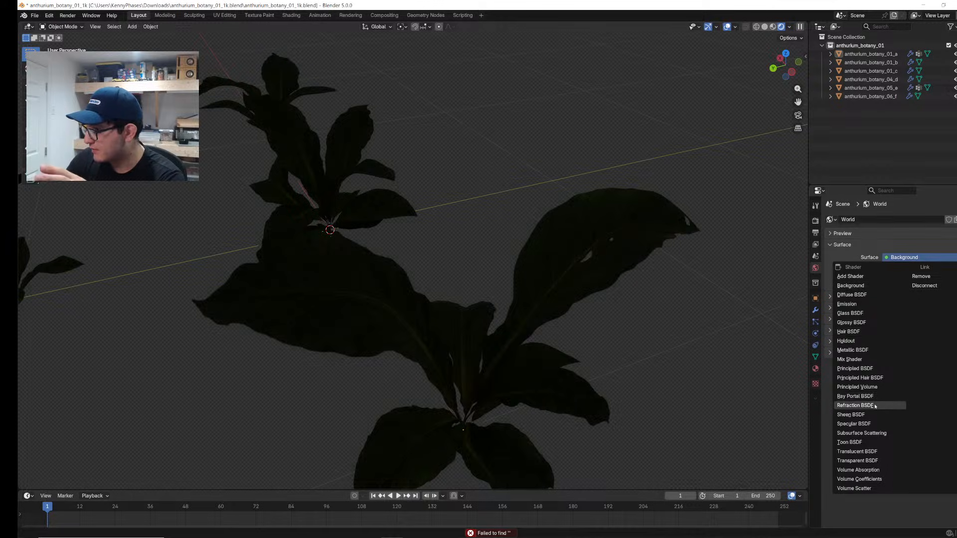
left_click(865, 500)
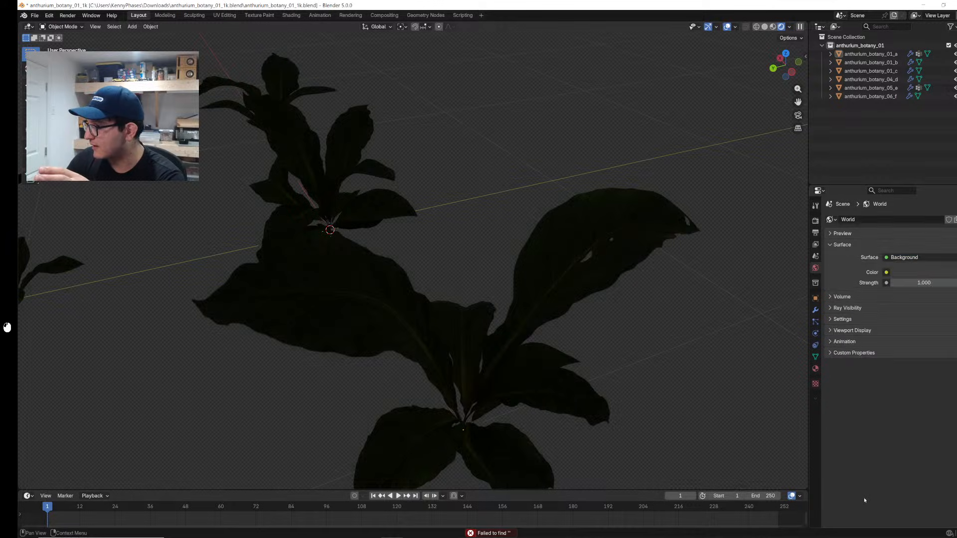
left_click(882, 274)
left_click(723, 318)
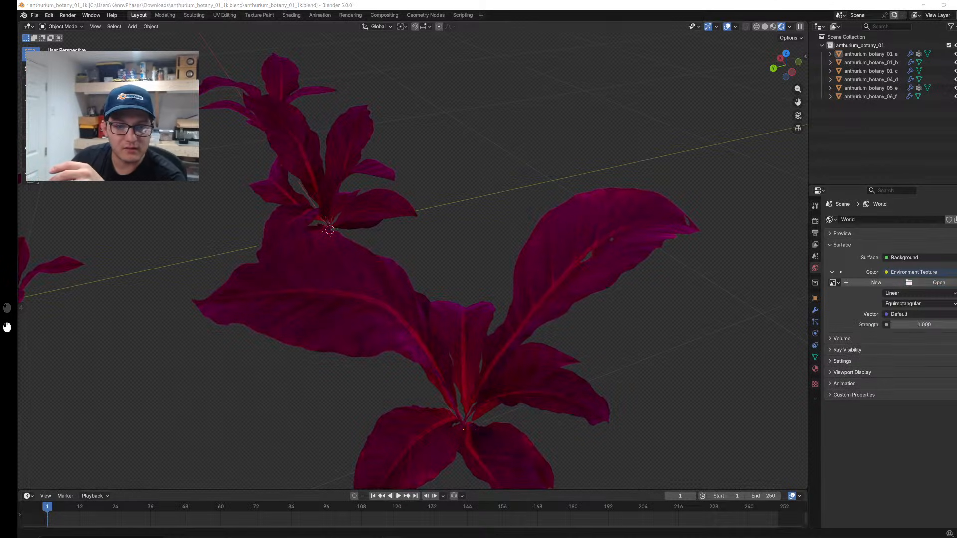
double_click(630, 286)
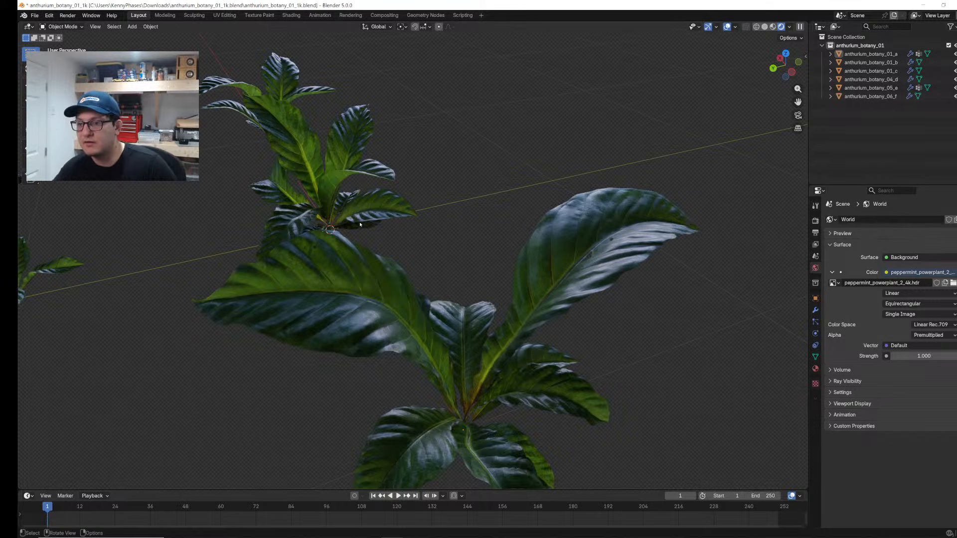
Step: Try to move all six anthurium plants to a collection named leave-choices
scroll(445, 224, "down", 5)
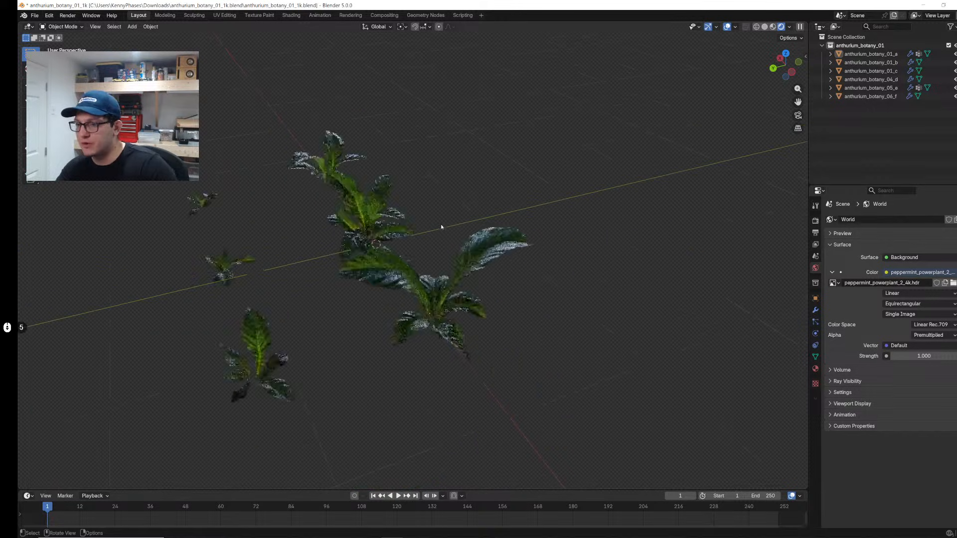
middle_click_drag(450, 262, 503, 263)
left_click_drag(578, 434, 248, 177)
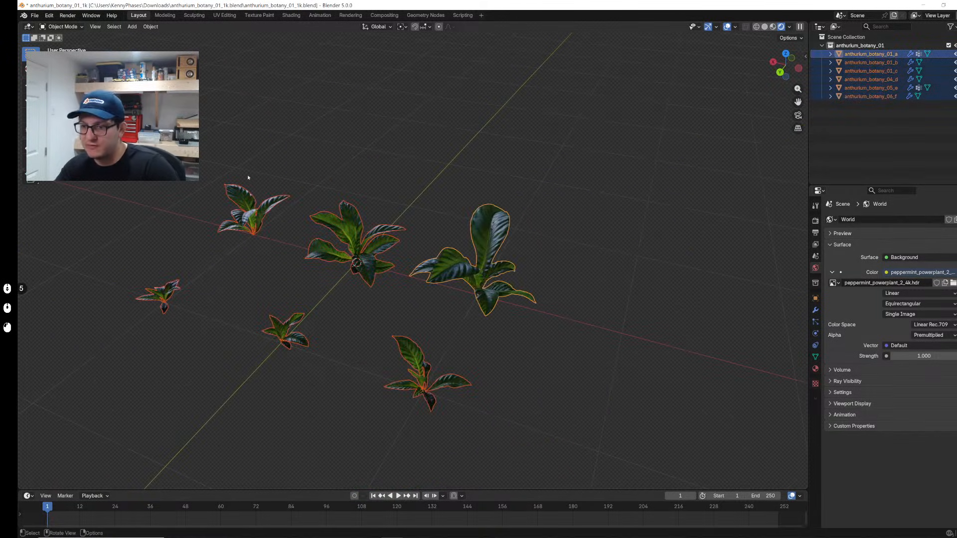
key("m")
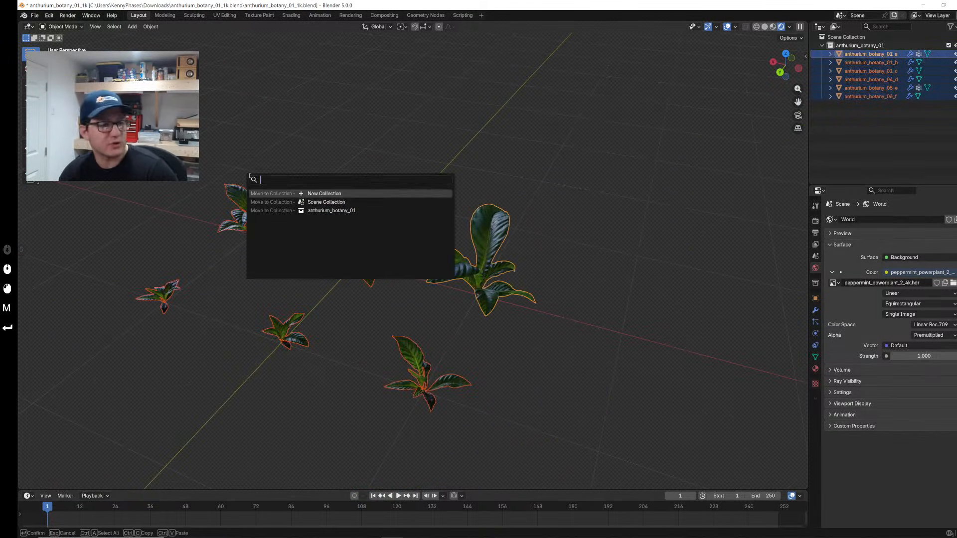
type("leave-choices")
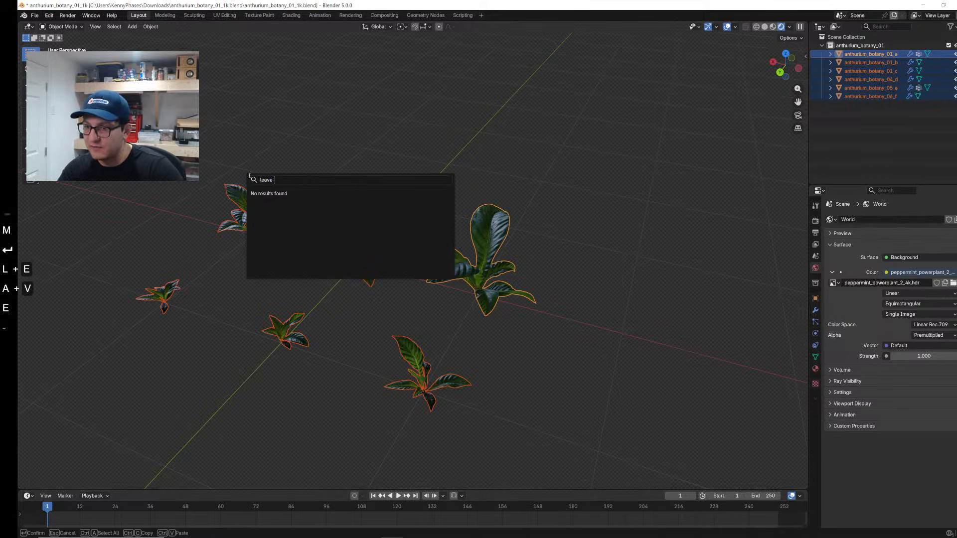
key("Return")
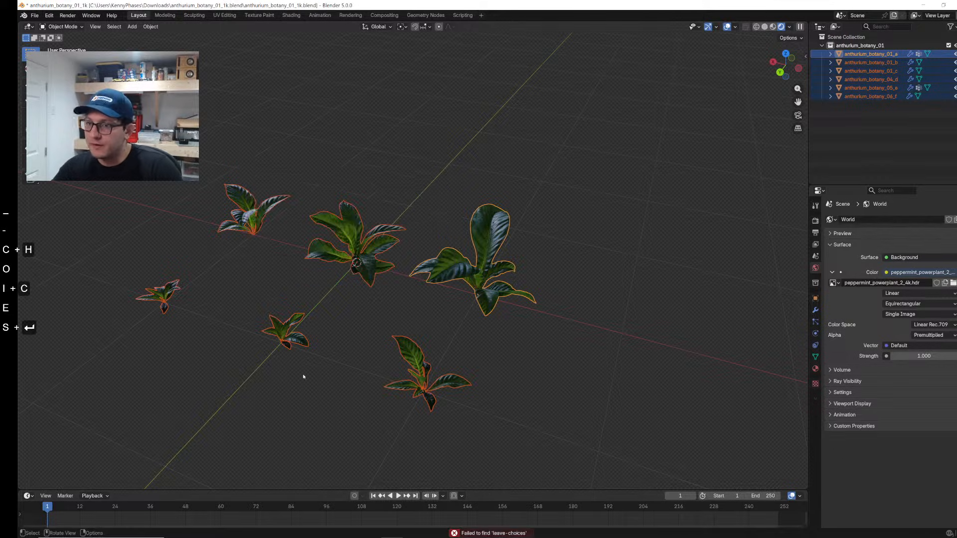
Step: Clear the selection of the plants and save the Blend file
left_click(466, 220)
key("ctrl+s")
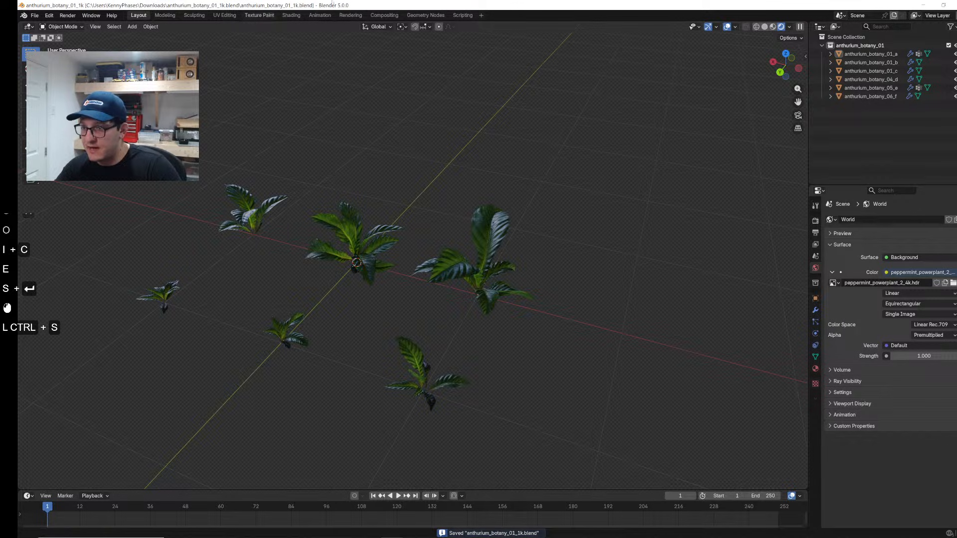
left_click(400, 174)
key("shift+a")
type("cube")
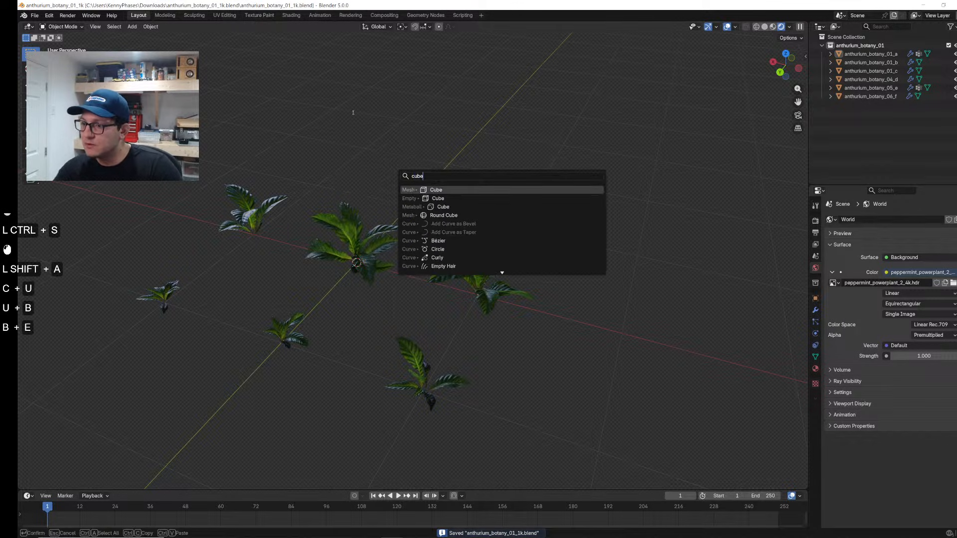
key("Escape")
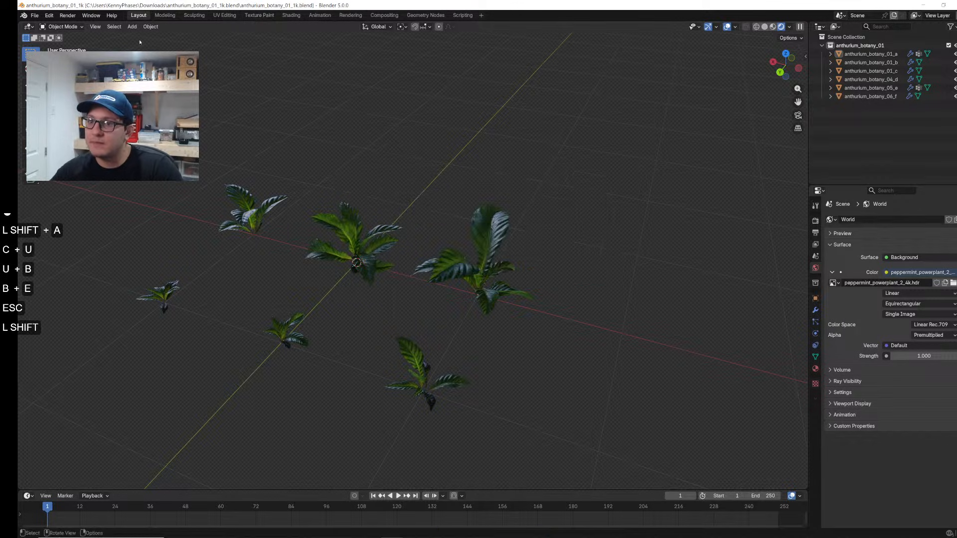
Step: Add a Bézier curve to the scene and move it straight up along Z above the plants
left_click(132, 27)
mouse_move(149, 45)
left_click(227, 49)
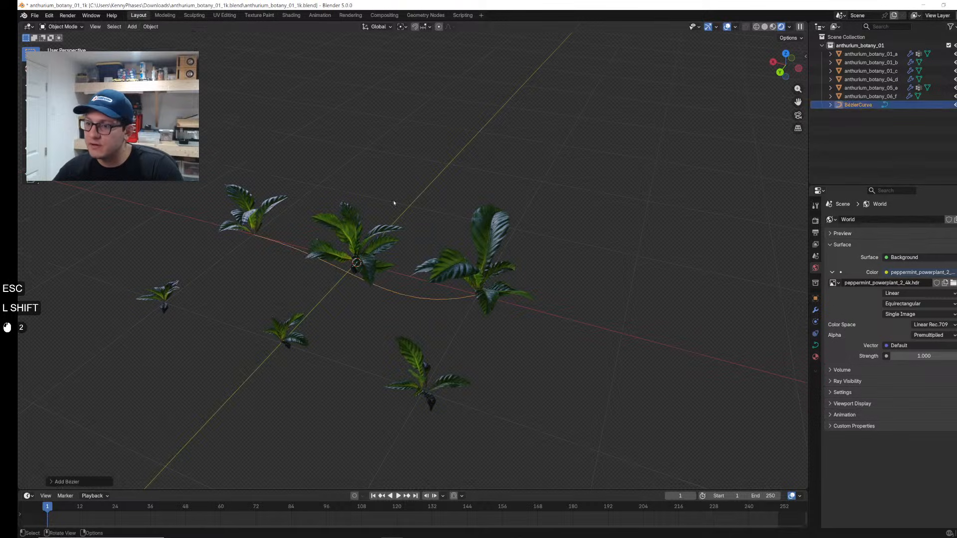
middle_click_drag(396, 205, 449, 210)
key("g")
key("z")
left_click(468, 172)
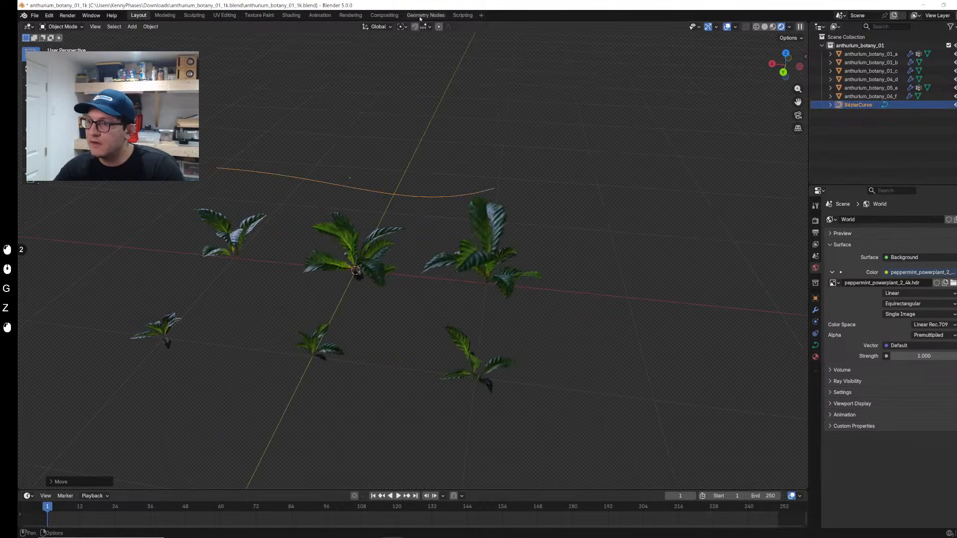
Step: Create a geometry nodes setup on the Bézier curve and insert a Curve to Points node between Group Input and Group Output
left_click(423, 16)
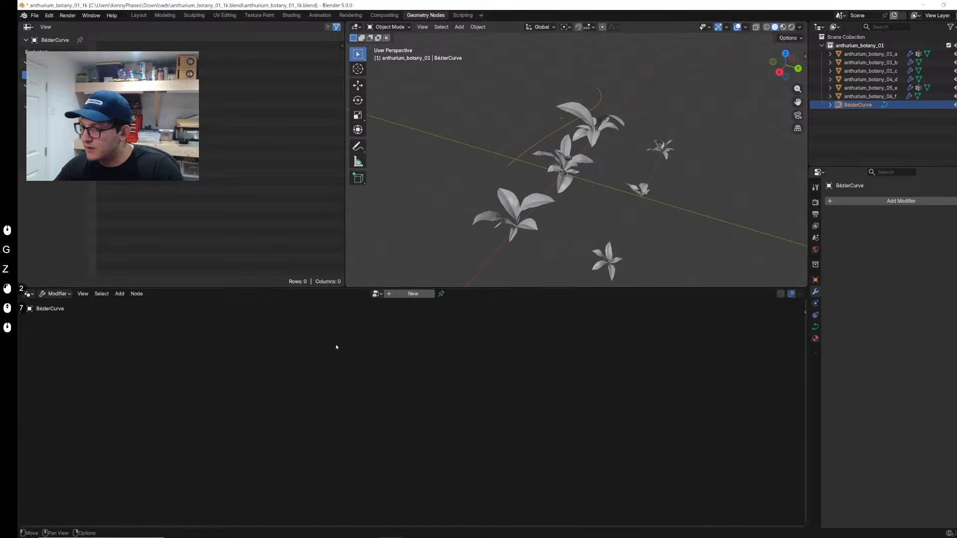
left_click(413, 294)
key("shift+a")
type("cu")
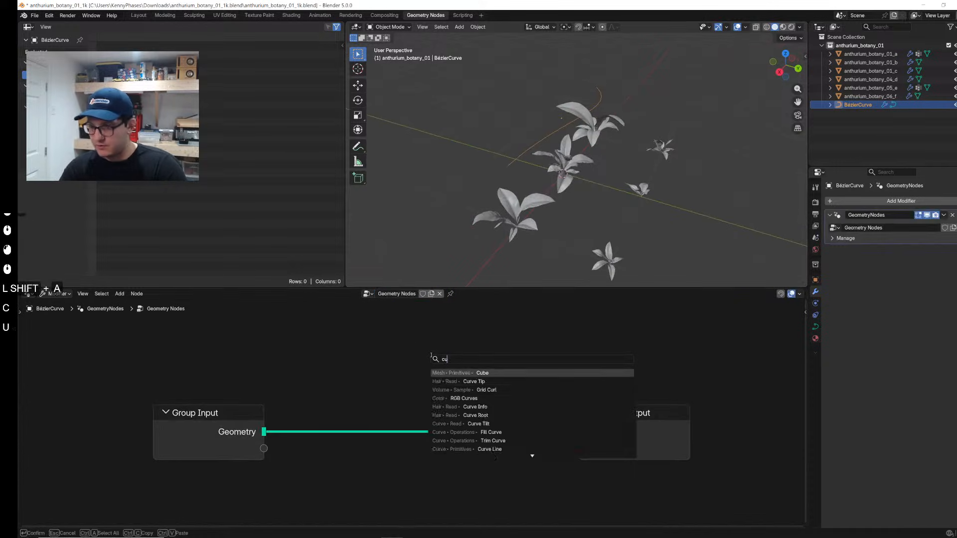
type("rve to p")
key("Return")
left_click(368, 361)
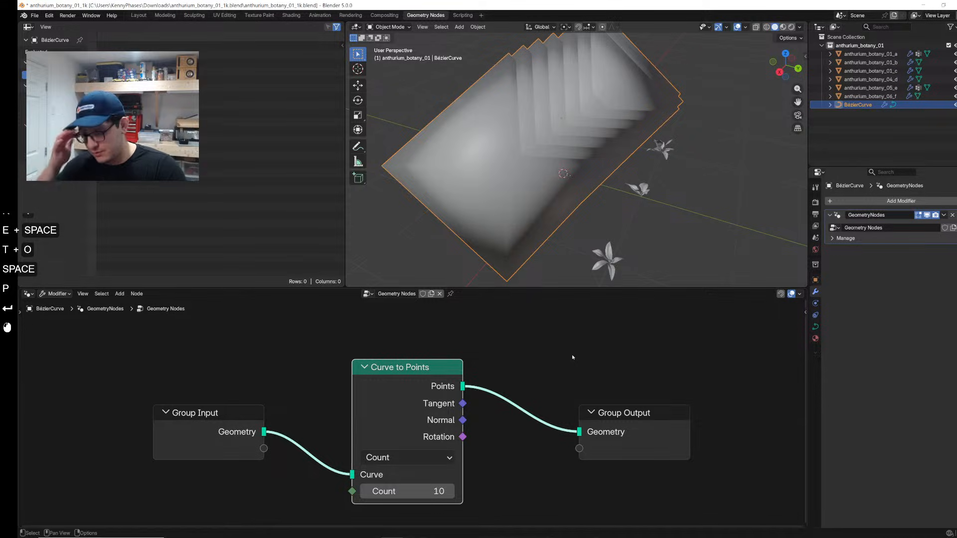
Step: Insert an Instance on Points node between Curve to Points and Group Output, with the points feeding its Points input
key("shift+a")
type("insina")
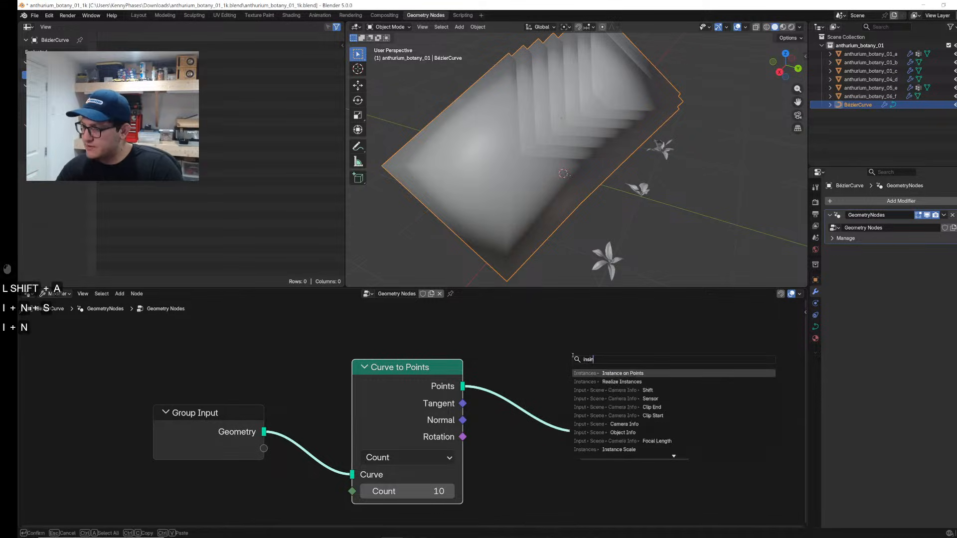
key("Return")
key("shift+a")
type("ins")
key("Return")
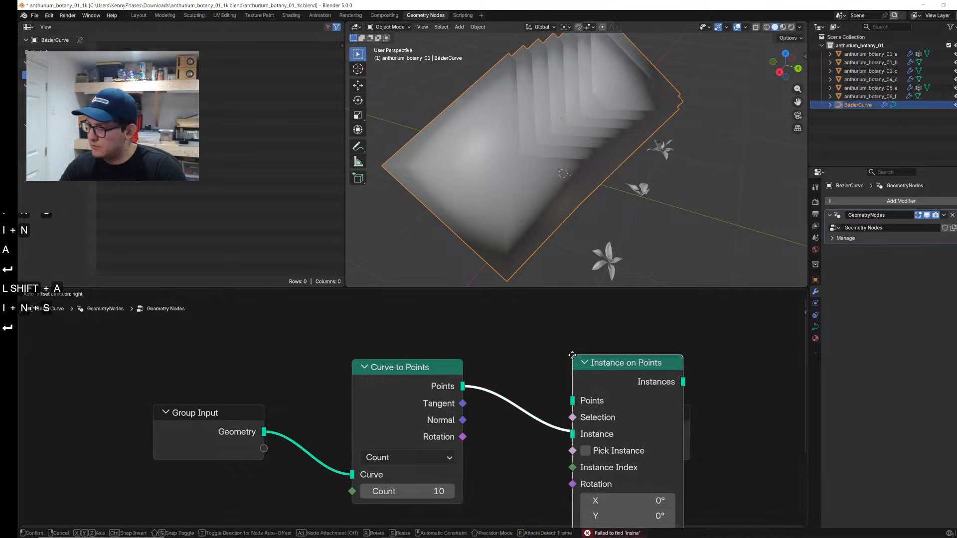
left_click(509, 336)
scroll(399, 463, "down", 3)
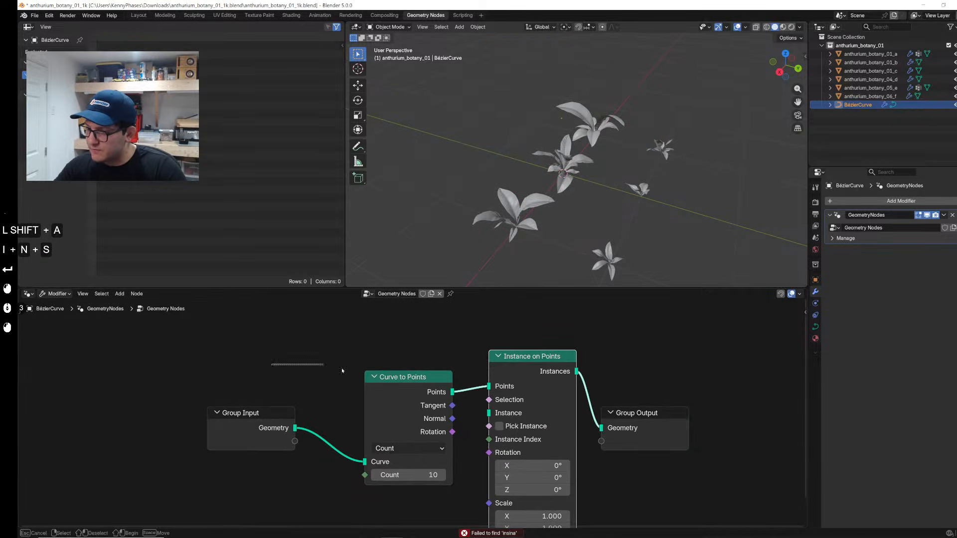
Step: Move the Group Input and Curve to Points nodes away from Instance on Points and add a Collection node below them
left_click_drag(417, 363, 271, 439)
key("g")
left_click(252, 384)
key("shift+a")
type("colle")
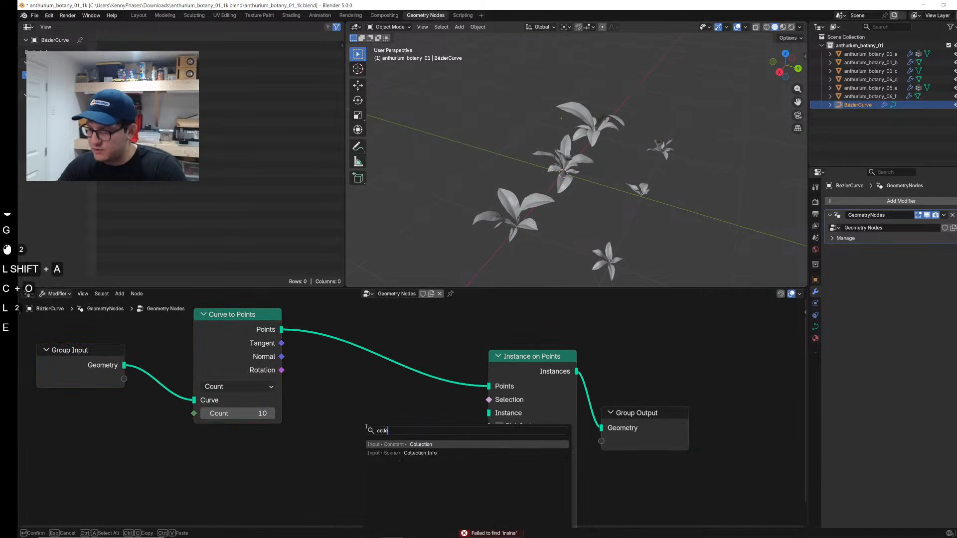
key("Return")
left_click(302, 428)
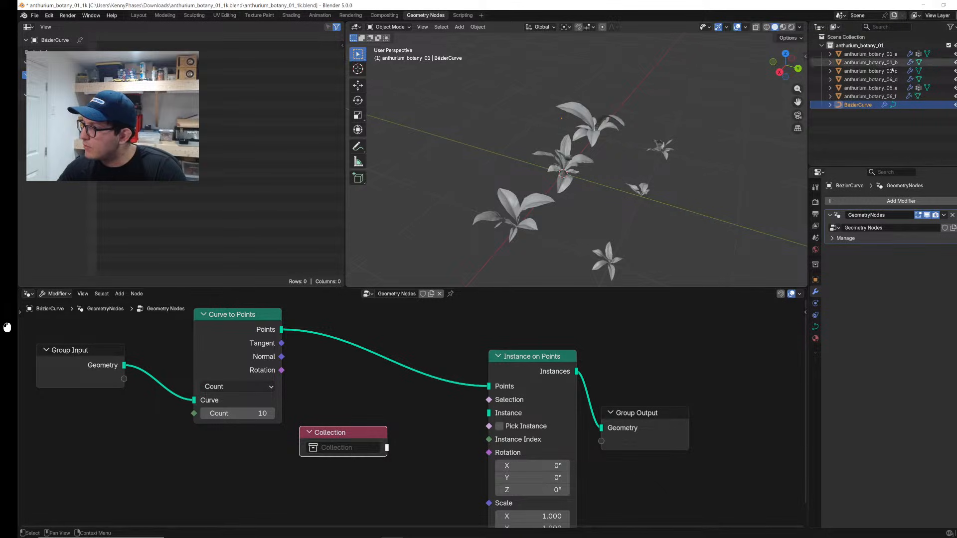
Step: Move the BézierCurve object out of the anthurium_botany_01 collection into the Scene Collection
left_click_drag(858, 105, 852, 39)
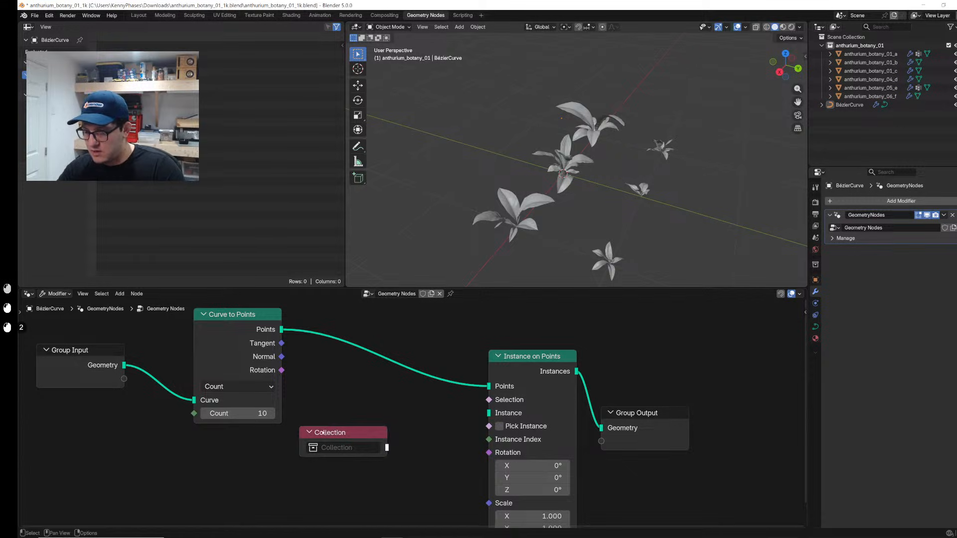
Step: Replace the Collection node with a Collection Info node placed below the Curve to Points output
left_click(325, 433)
key("x")
left_click(120, 294)
type("collec")
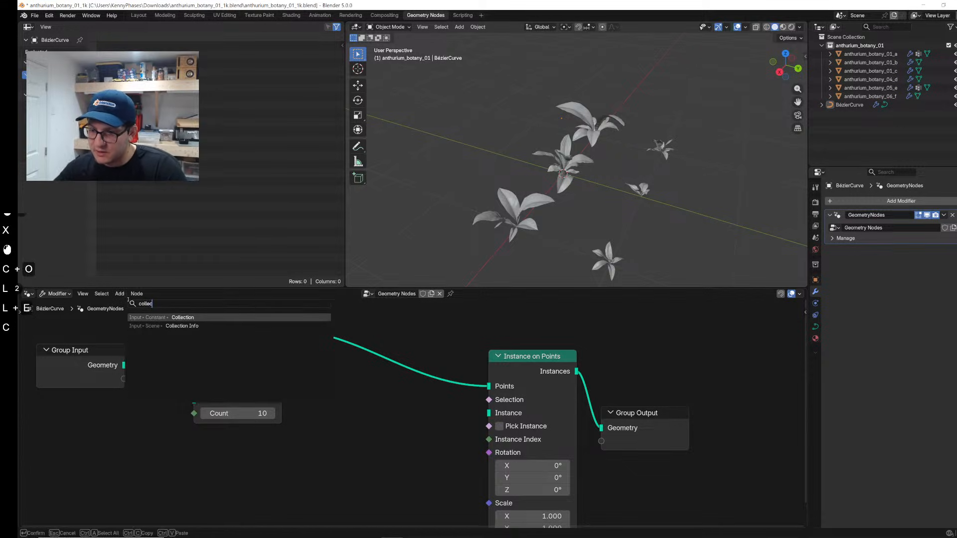
key("Down")
key("Return")
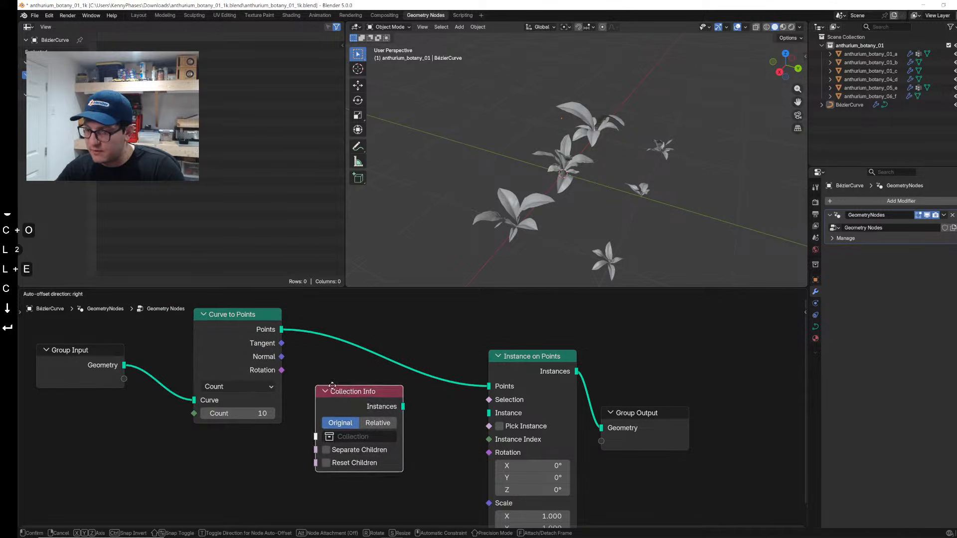
left_click(352, 460)
Step: Assign the anthurium_botany_01 collection to Collection Info and connect its Instances output to the Instance input of Instance on Points
left_click(376, 457)
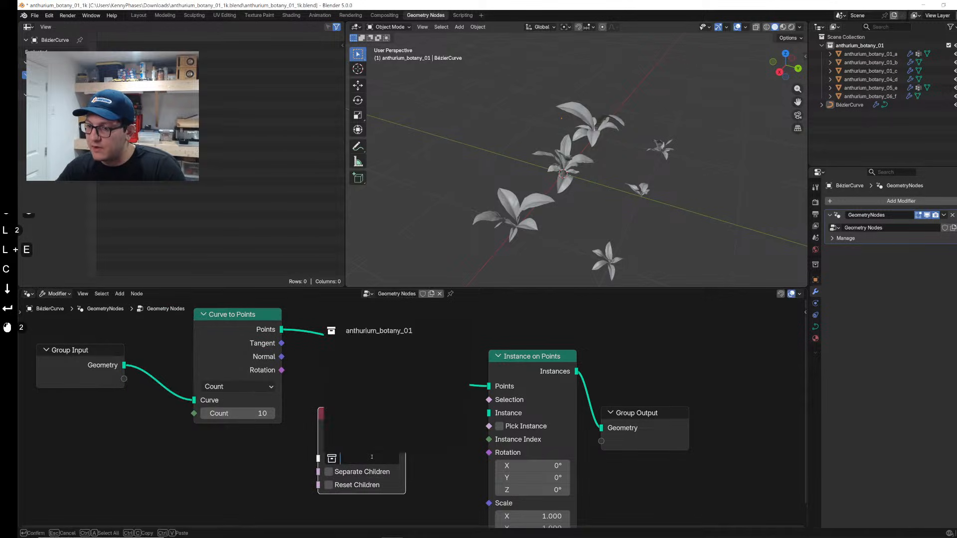
left_click(359, 330)
left_click_drag(405, 429, 489, 415)
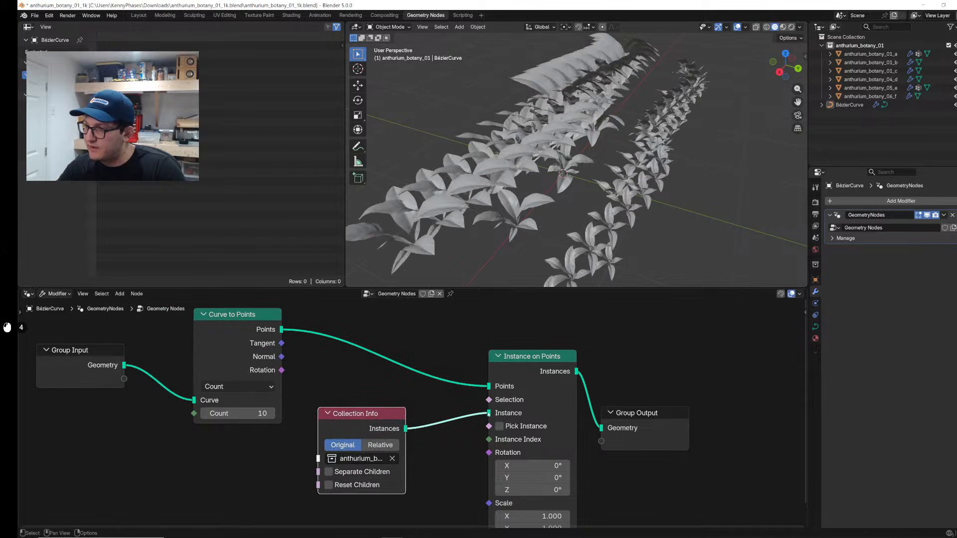
Step: Enter Edit Mode on the Bézier curve and move its end control point upward to bend the curve
middle_click_drag(581, 219, 532, 125)
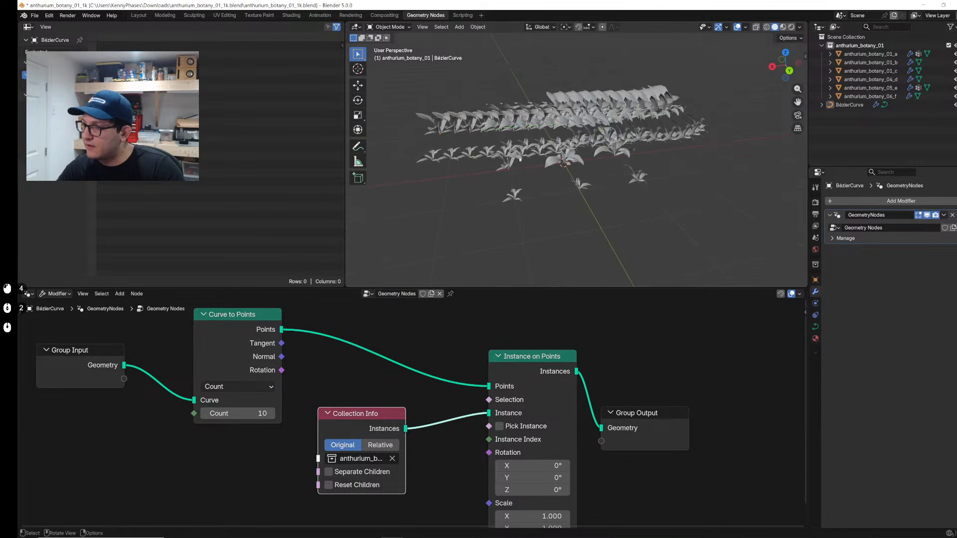
key("Tab")
key("g")
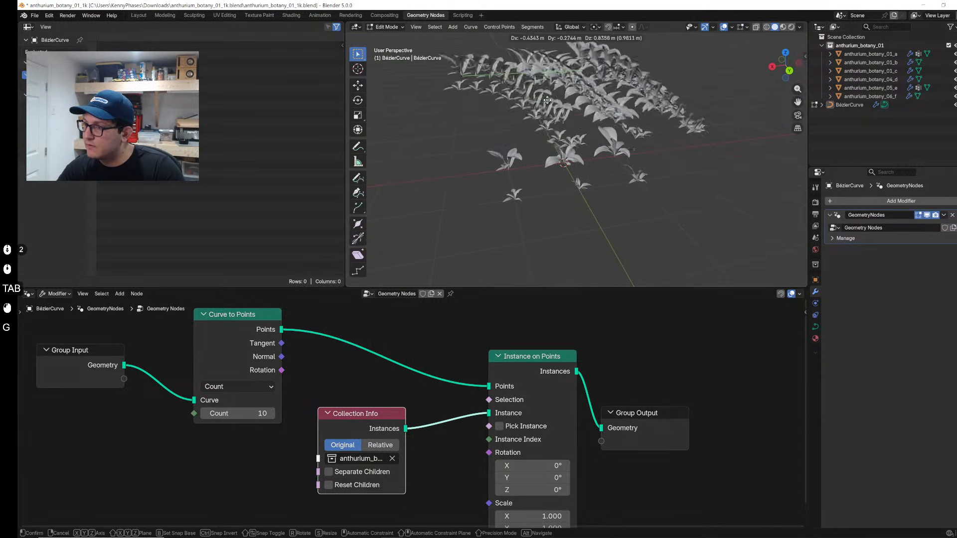
left_click(574, 145)
middle_click_drag(573, 144, 606, 160)
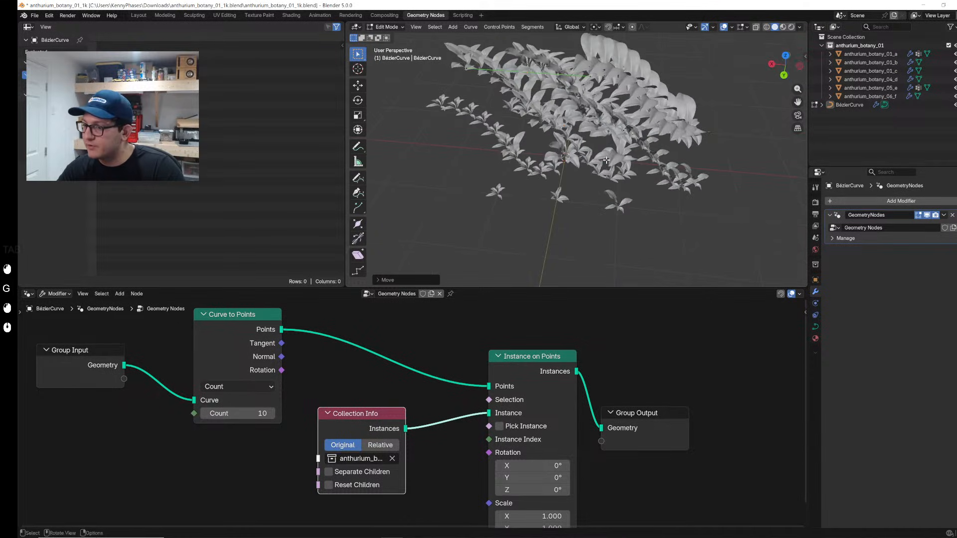
Step: Enable Pick Instance on the Instance on Points node and shift the Collection Info node slightly upward
left_click(494, 432)
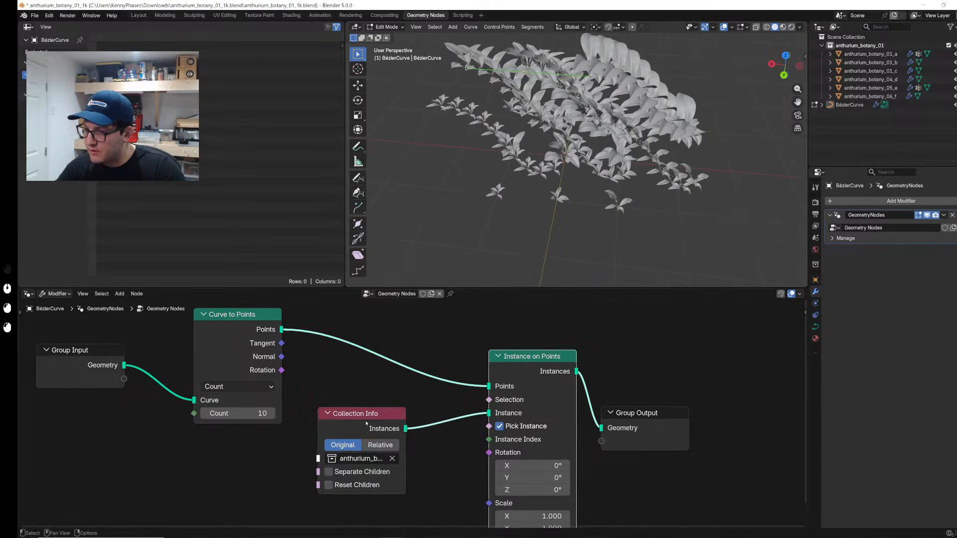
left_click_drag(367, 423, 370, 411)
Step: Try the Relative, Separate Children and Reset Children options on the Collection Info node
left_click(384, 433)
left_click(351, 434)
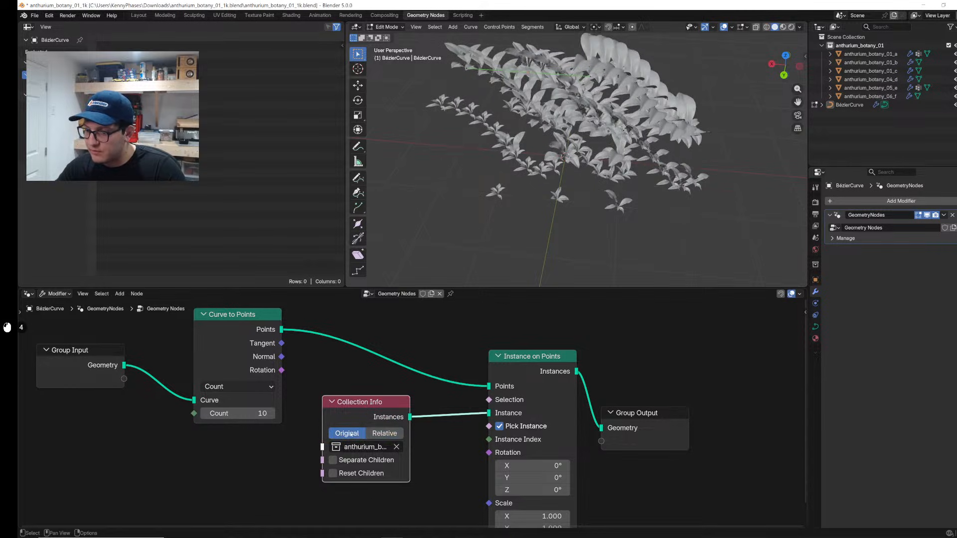
middle_click_drag(401, 417, 376, 414)
left_click(333, 458)
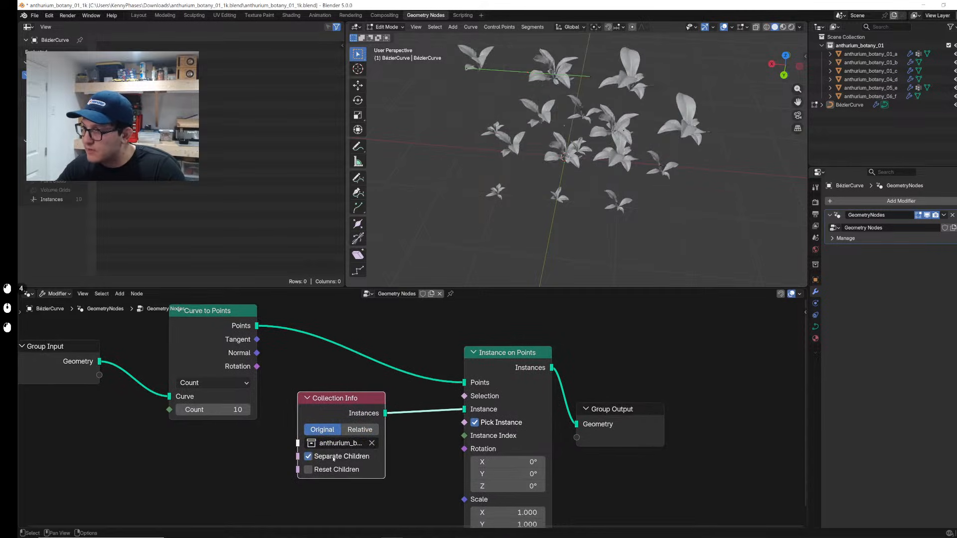
left_click(333, 457)
left_click(336, 470)
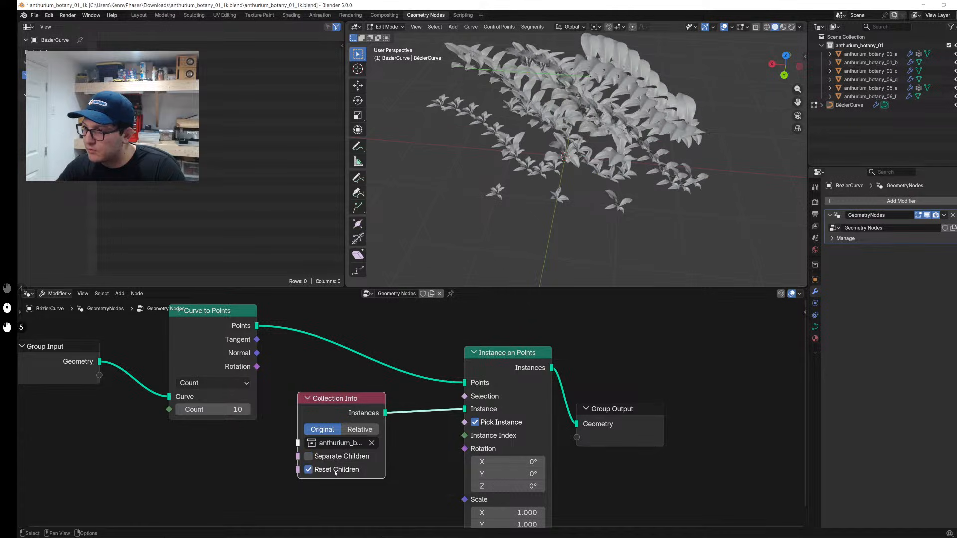
left_click(332, 458)
left_click(332, 458)
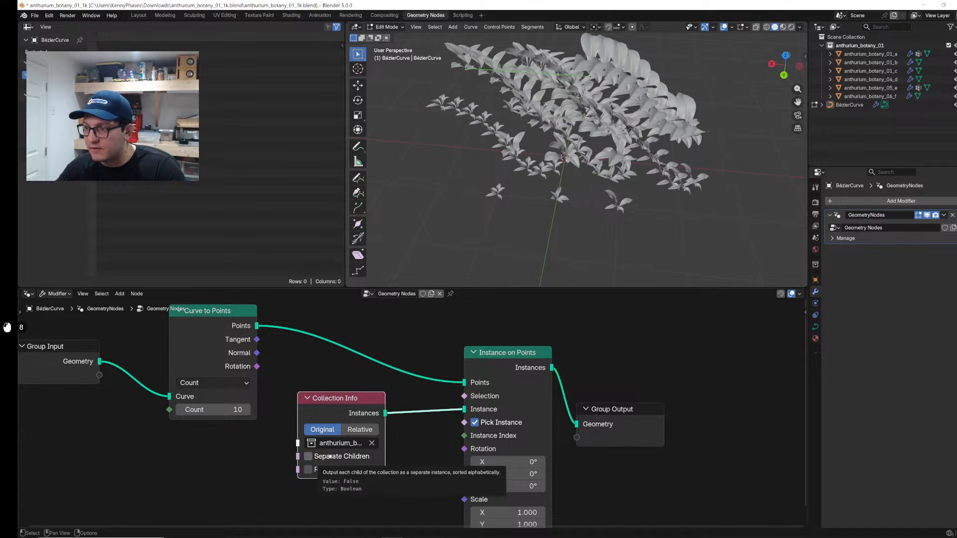
Step: Move Group Output and Collection Info away to make room, and add a Random Value node beside Collection Info
left_click_drag(649, 414, 710, 398)
left_click_drag(344, 398, 394, 455)
key("shift+a")
type("random")
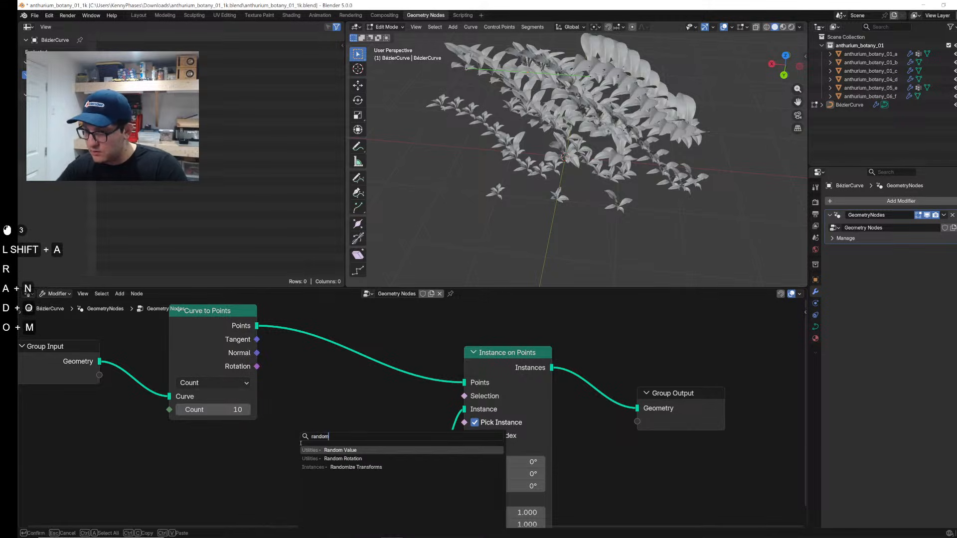
key("Return")
left_click(240, 436)
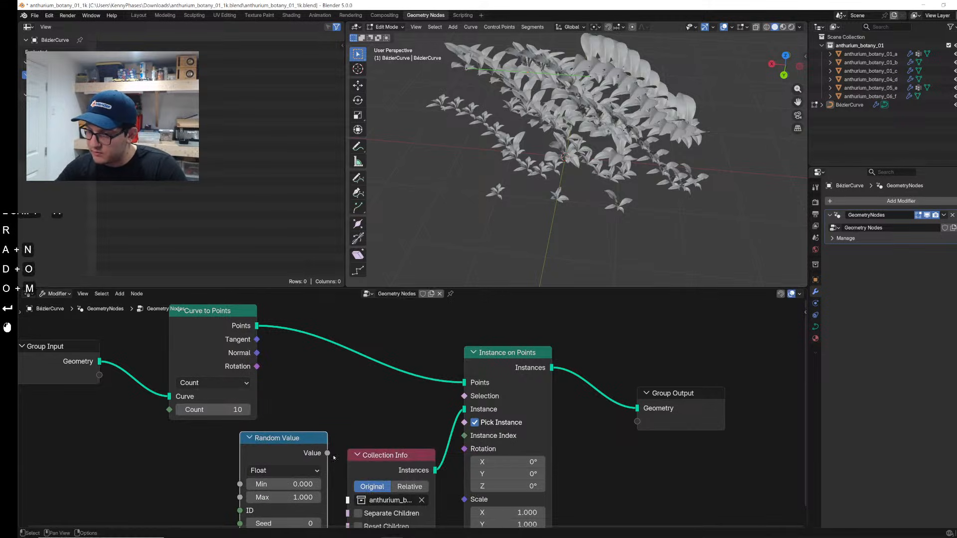
Step: Connect Random Value to the Selection input of Instance on Points, as a Boolean with a probability of 0.694
left_click_drag(327, 454, 464, 397)
left_click(283, 470)
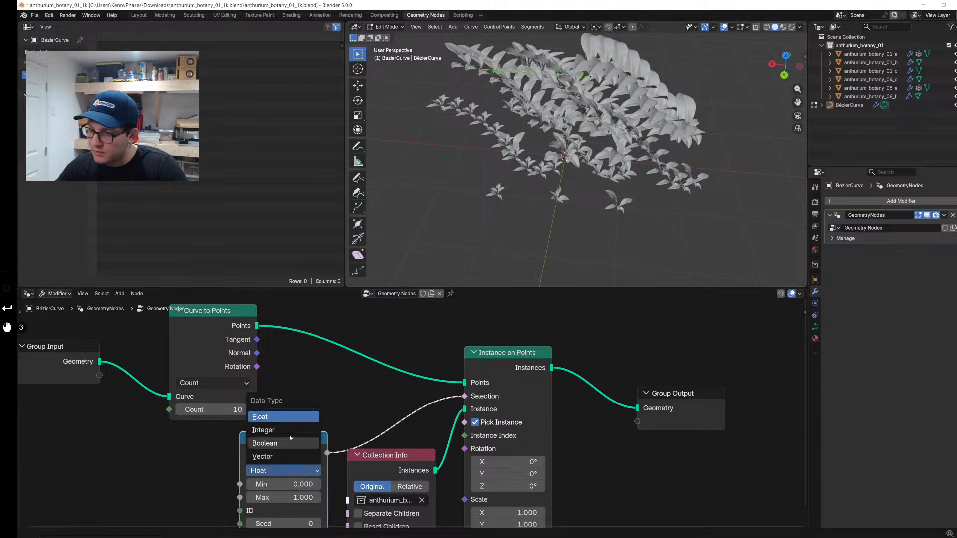
left_click(283, 443)
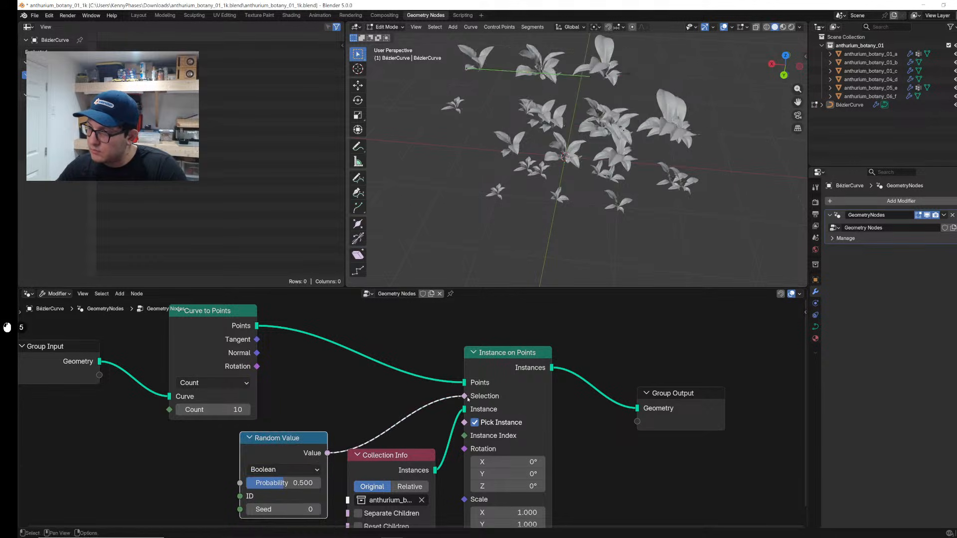
middle_click_drag(352, 429, 358, 415)
mouse_move(294, 469)
left_mouse_down()
mouse_move(270, 469)
mouse_move(322, 469)
mouse_move(310, 469)
left_mouse_up()
Step: Space out the node tree by moving Instance on Points, Group Output and Collection Info away from Random Value
middle_click_drag(548, 472, 532, 436)
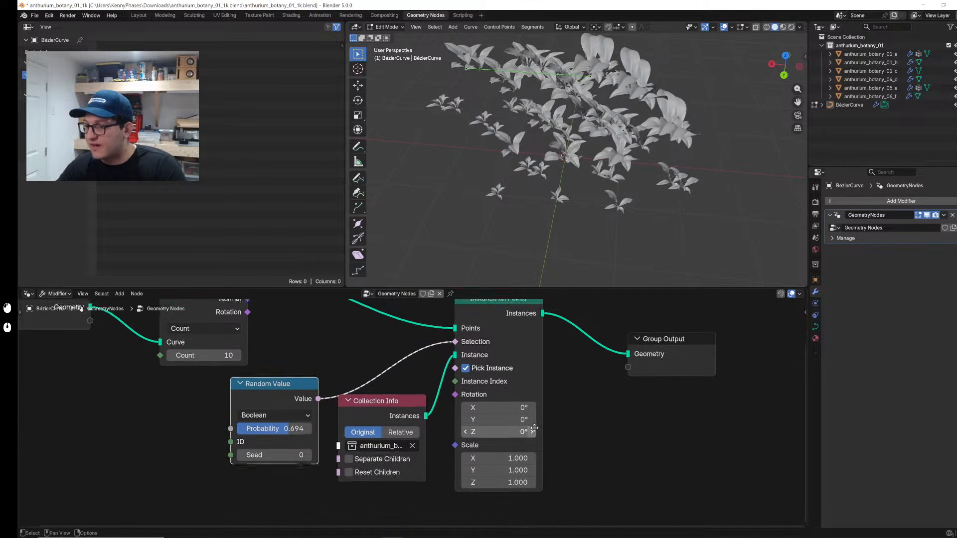
left_click(537, 327)
key("g")
left_click(653, 349)
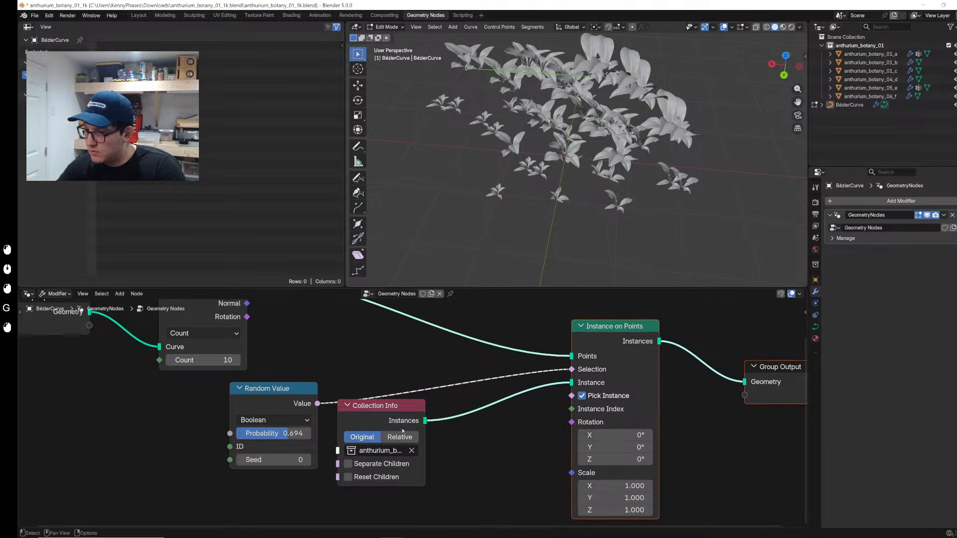
left_click_drag(381, 405, 465, 412)
middle_click_drag(553, 425, 351, 431)
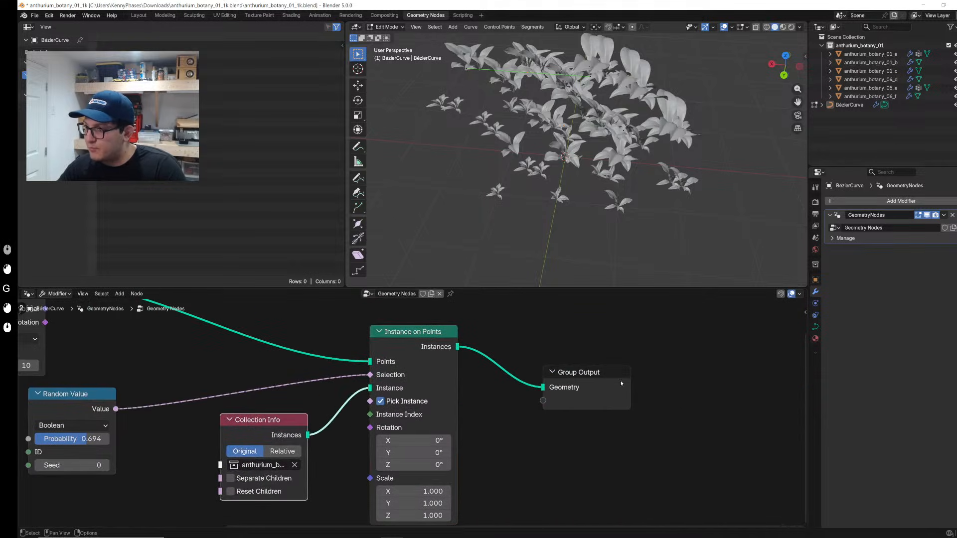
Step: Extrude a new control point from the end of the Bézier curve and return to Object Mode
middle_click_drag(588, 164, 650, 148)
key("Tab")
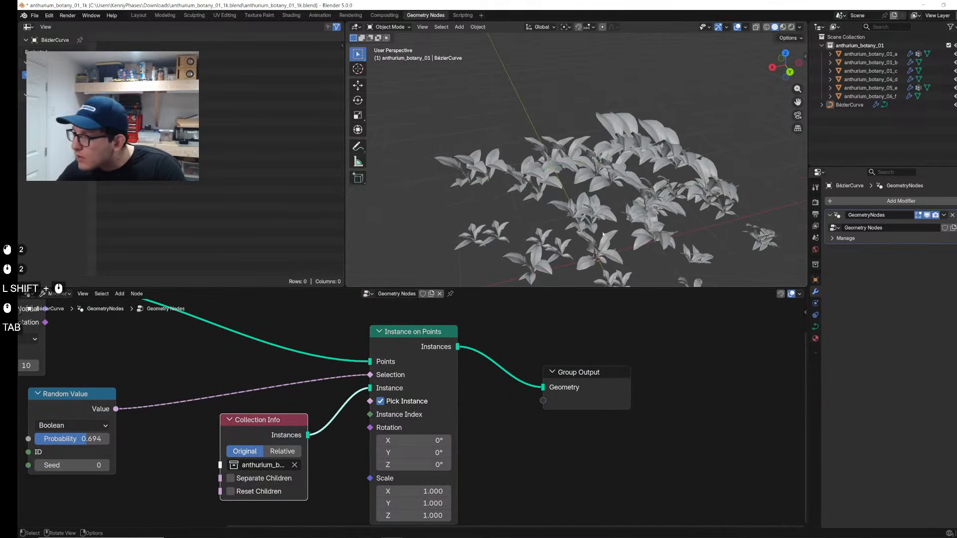
key("Tab")
middle_click_drag(611, 196, 574, 145)
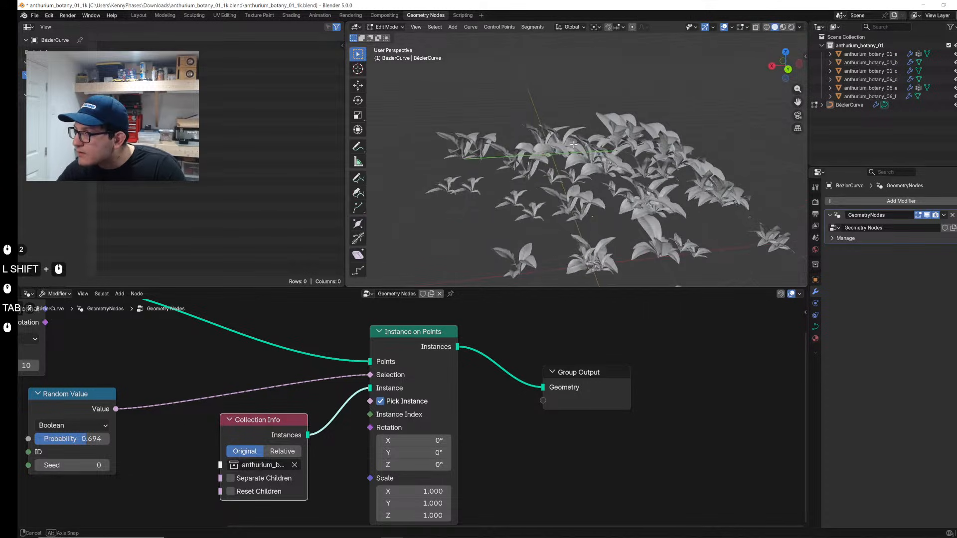
key("Tab")
key("Tab")
left_click(546, 148)
key("e")
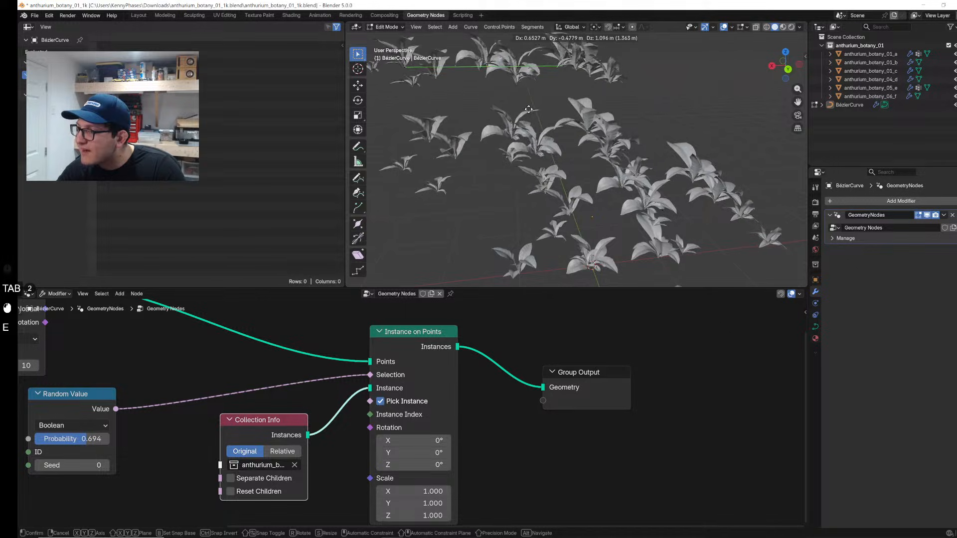
left_click(592, 144)
middle_click_drag(593, 144, 612, 163)
key("Tab")
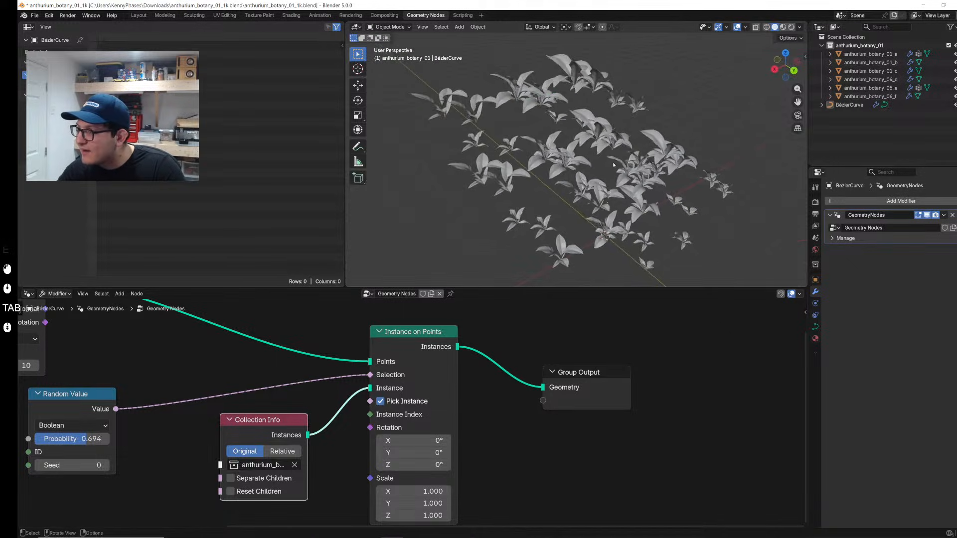
key("shift+a")
type("ion")
key("Return")
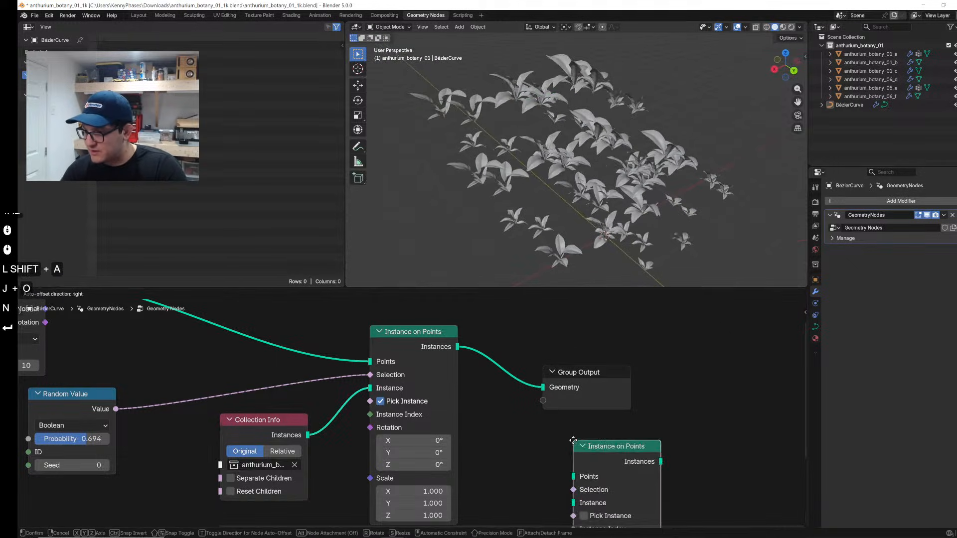
left_click(574, 441)
key("x")
Step: Insert a Join Geometry node between Instance on Points and Group Output
key("shift+a")
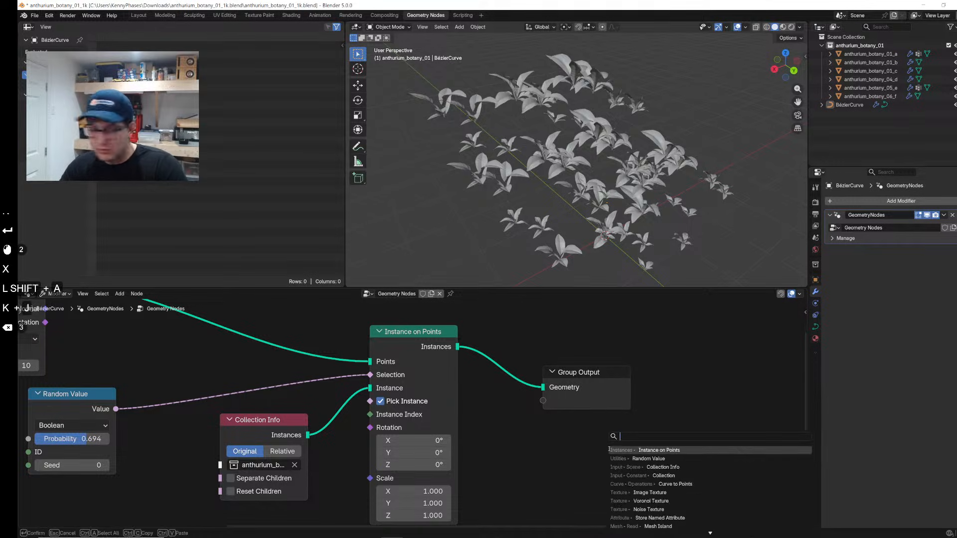
type("join")
key("ctrl+a")
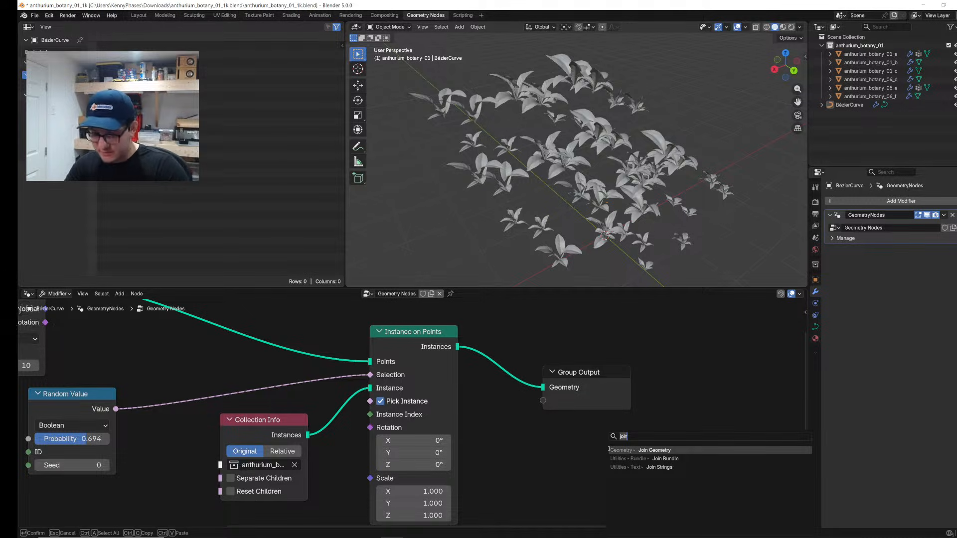
type("join")
key("Return")
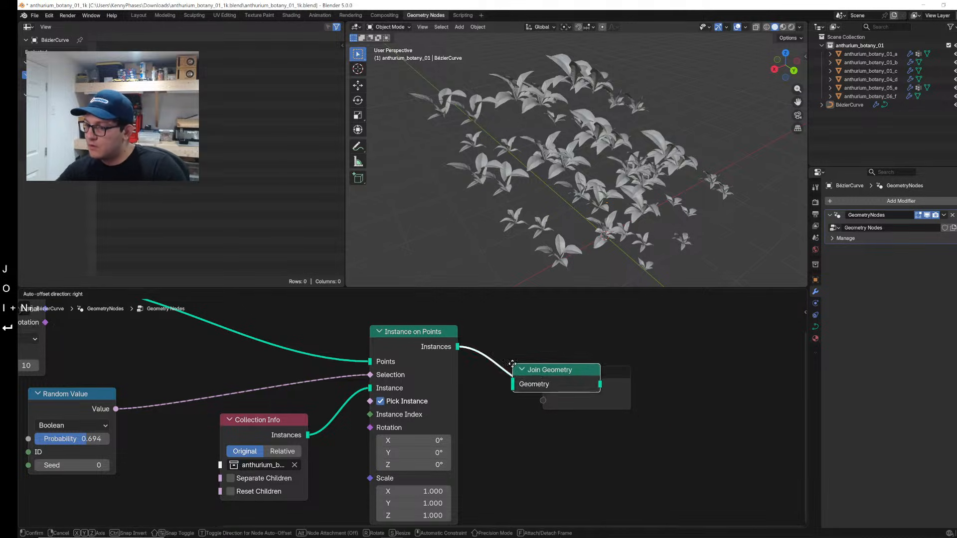
left_click(512, 363)
Step: Link Group Input's Geometry to Join Geometry and insert a Curve to Mesh node on that link
scroll(336, 408, "down", 5)
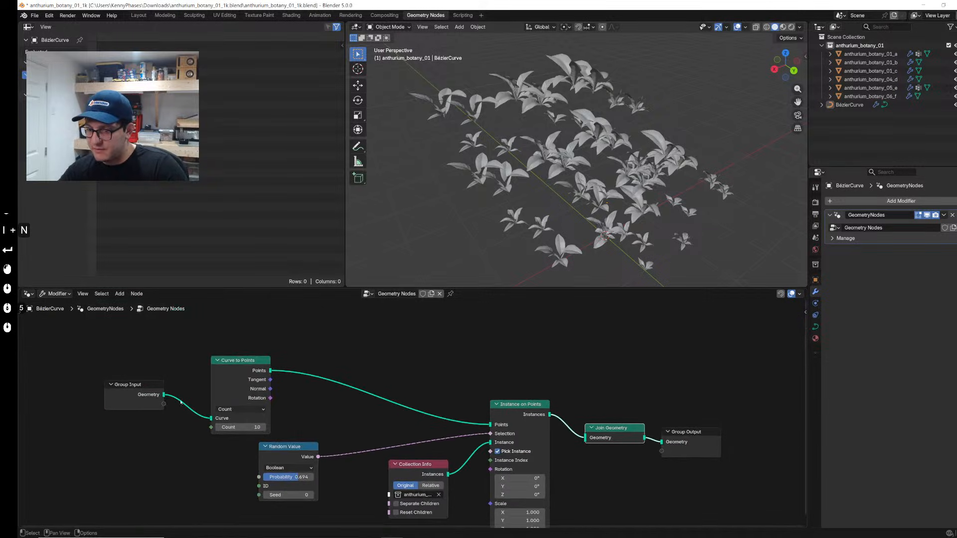
left_click(111, 392)
left_click_drag(164, 395, 585, 441)
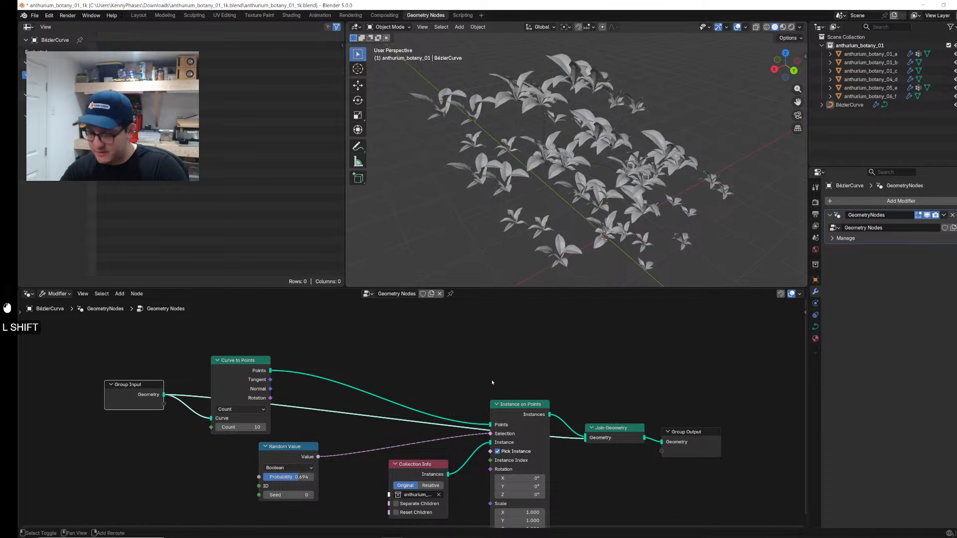
key("shift+a")
type("curve to mes")
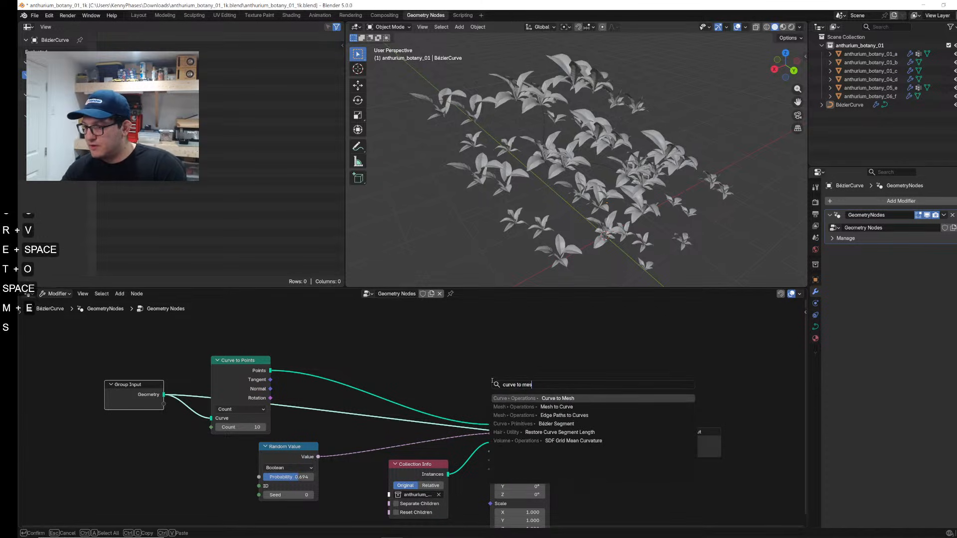
key("Return")
left_click(389, 364)
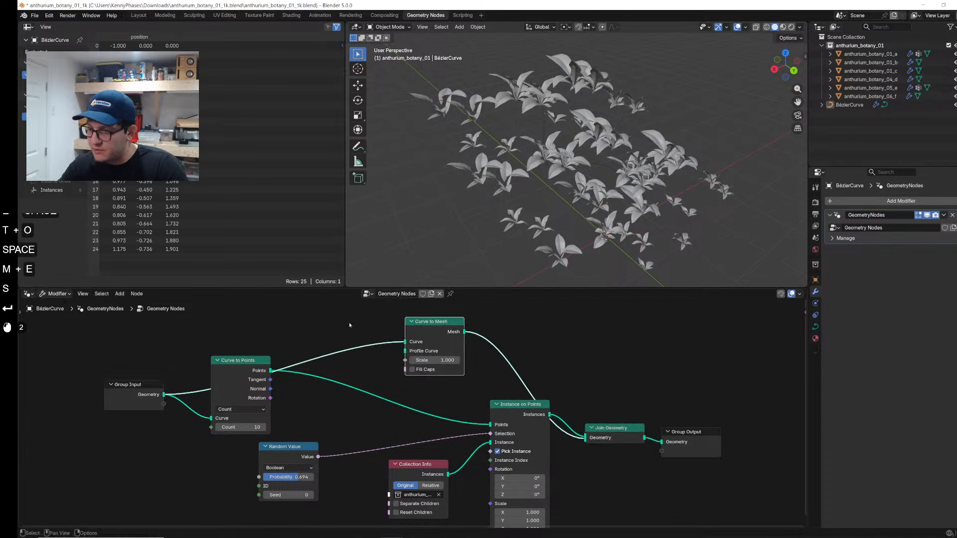
Step: Add a Curve Circle node with a 0.15 m radius and connect it to the Profile Curve of Curve to Mesh
key("shift+a")
type("circl")
key("Down")
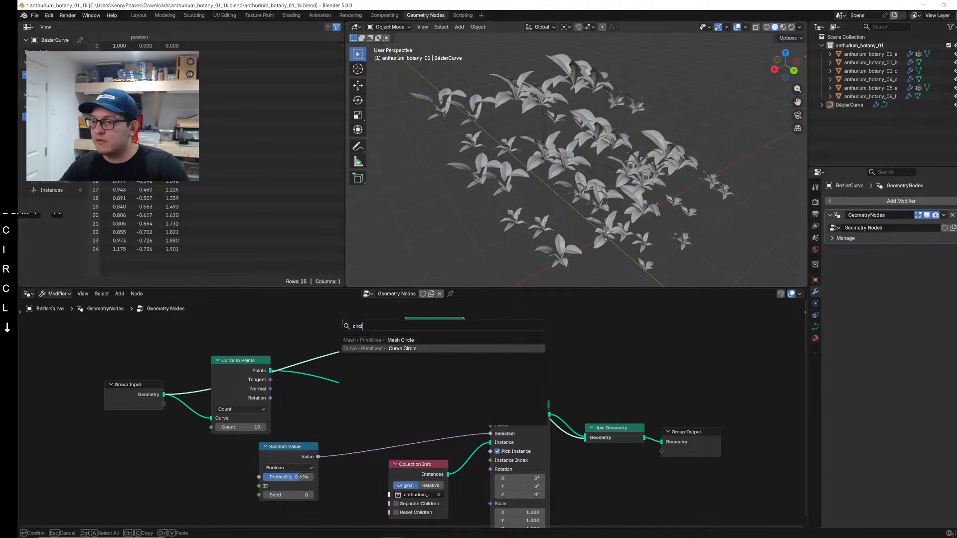
key("Return")
left_click(258, 356)
left_click_drag(248, 353, 405, 400)
left_click_drag(219, 383, 192, 383, "shift")
Step: Select the BézierCurve object with its stem mesh and instanced plants in the viewport
middle_click_drag(578, 130, 573, 160)
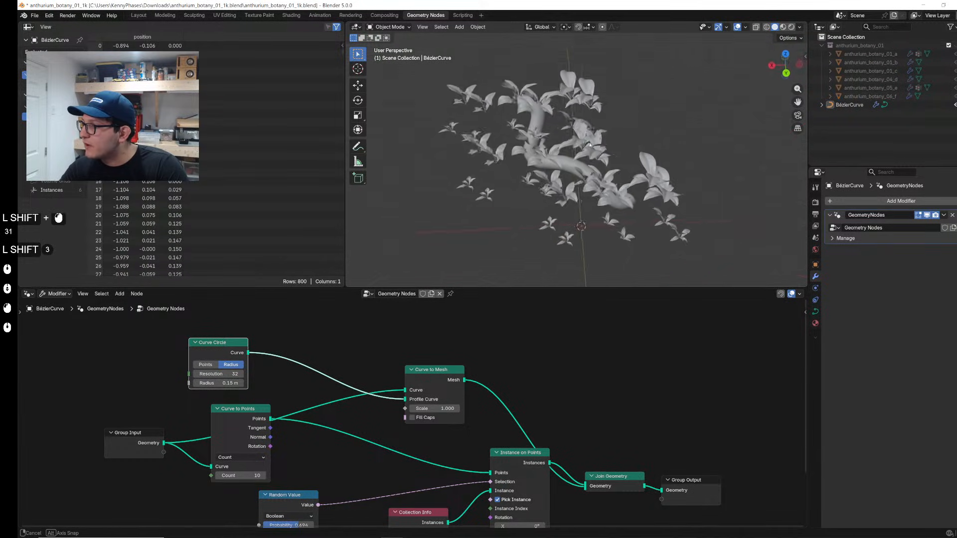
scroll(574, 167, "up", 2)
left_click(575, 171)
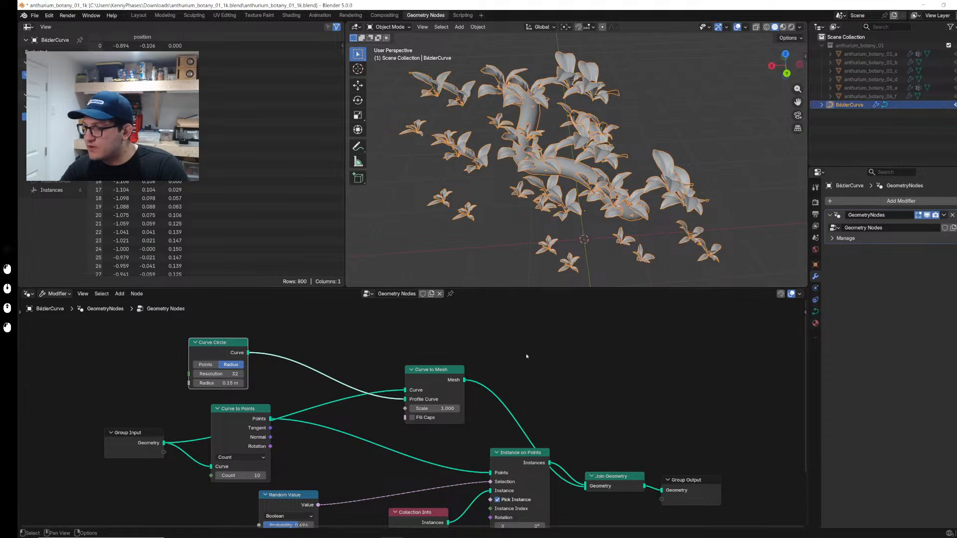
middle_click_drag(457, 461, 543, 402)
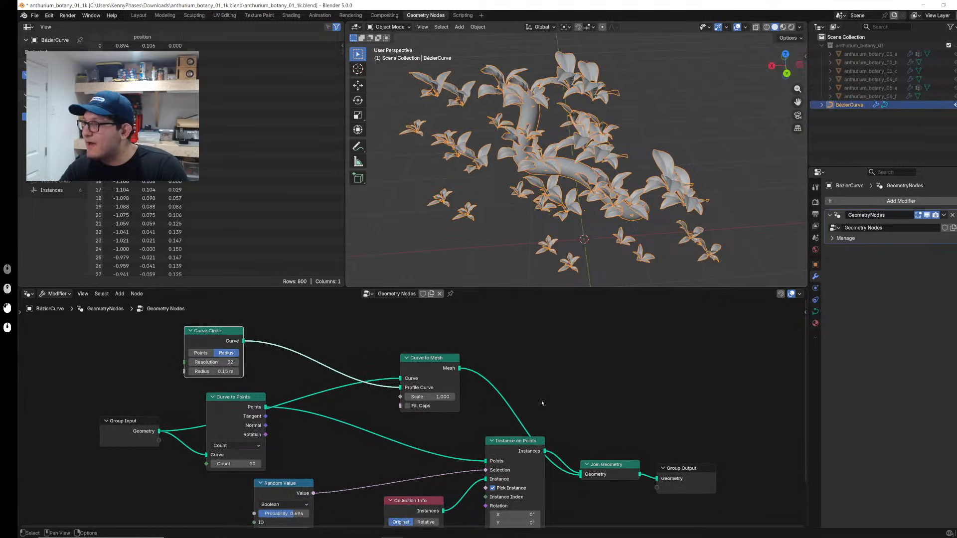
Step: Save the blend file with the current stem and plant setup
scroll(560, 213, "up", 2)
middle_click_drag(560, 213, 591, 181)
middle_click_drag(584, 176, 564, 174)
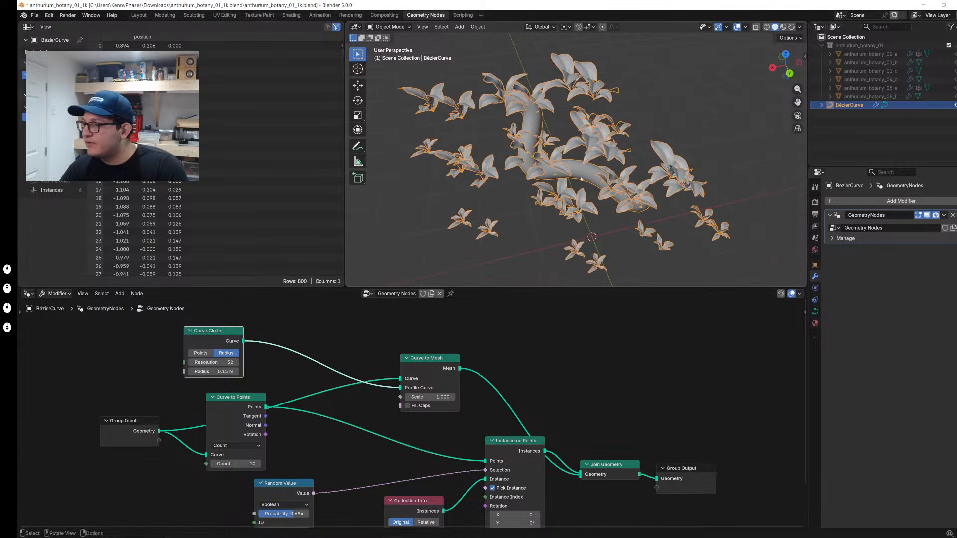
key("ctrl+s")
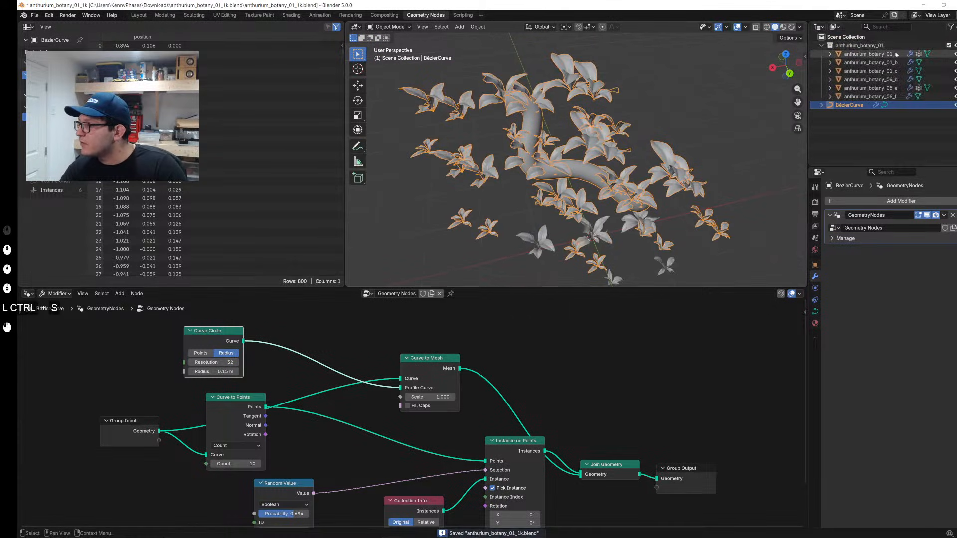
Step: Select all six anthurium plant objects in the collection and set their origins to their geometry
left_click(870, 54)
left_click(870, 96, "shift")
right_click(629, 232)
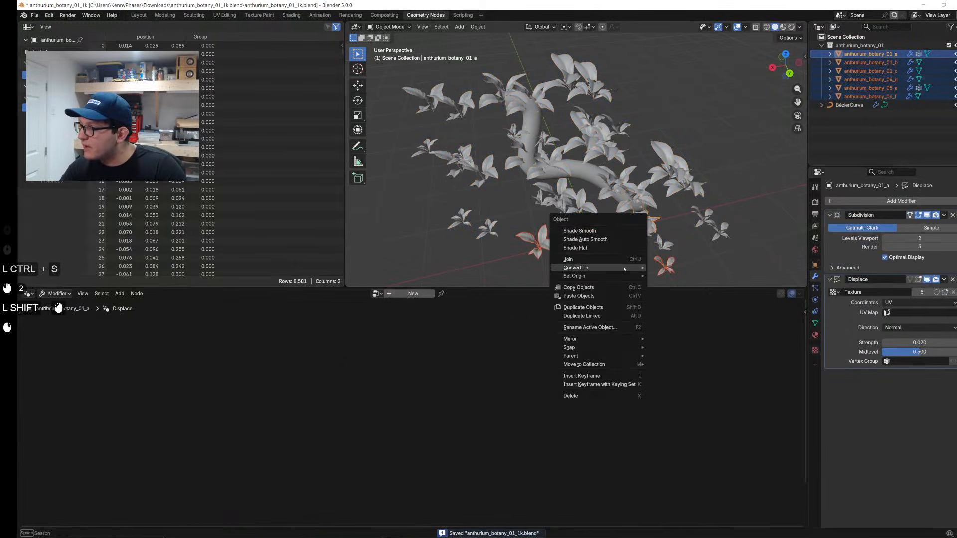
mouse_move(623, 278)
left_click(690, 283)
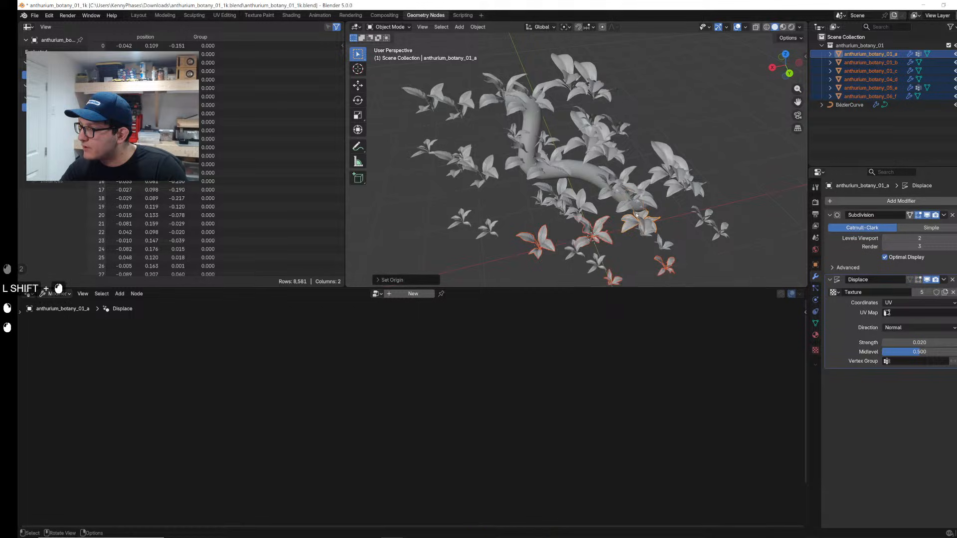
scroll(638, 216, "up", 5)
middle_click_drag(637, 215, 592, 173, "shift")
left_click(637, 164)
key("Tab")
key("Tab")
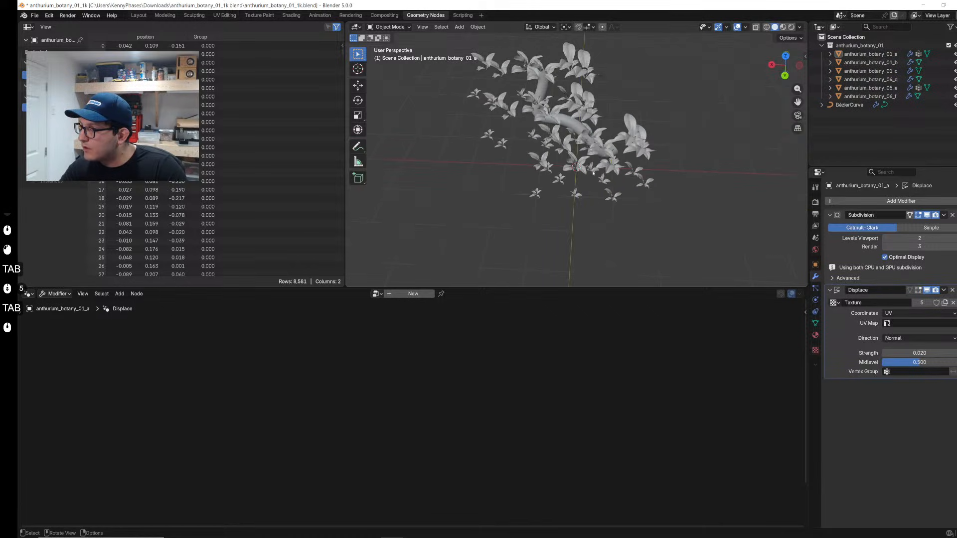
Step: Select the BézierCurve, set its Collection Info node to Relative and enable Separate Children
left_click(590, 130)
middle_click_drag(453, 441, 489, 386)
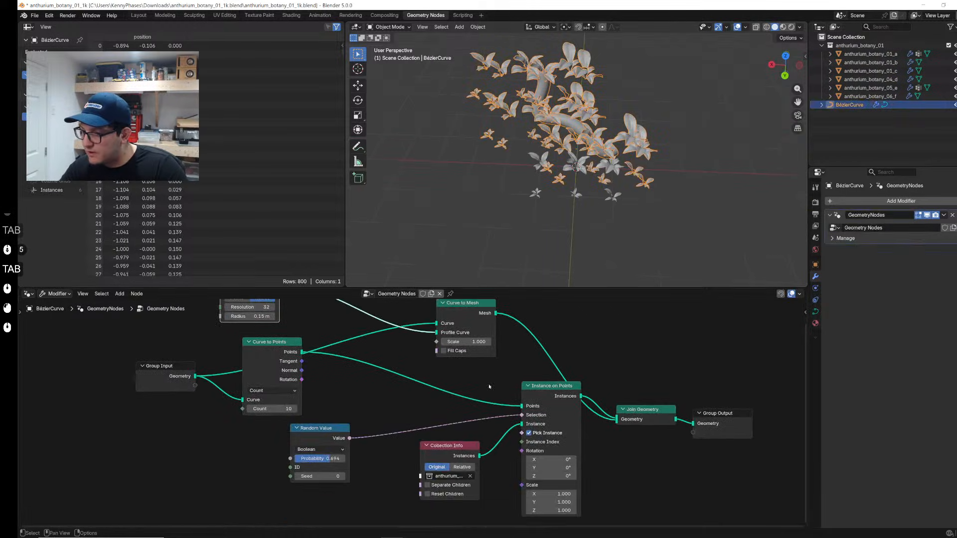
left_click(469, 465)
middle_click_drag(614, 146, 548, 127)
left_click_drag(443, 489, 435, 498)
left_click(436, 498)
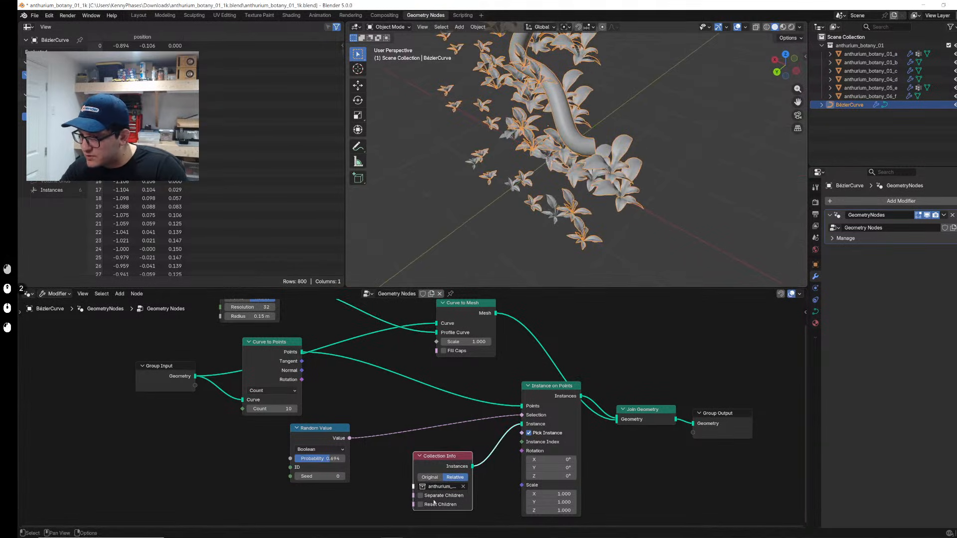
Step: Extrude the upper end of the Bézier curve by about 1.8 m in Edit Mode to lengthen the stem
middle_click_drag(529, 199, 558, 147)
key("Tab")
key("Tab")
key("Tab")
key("e")
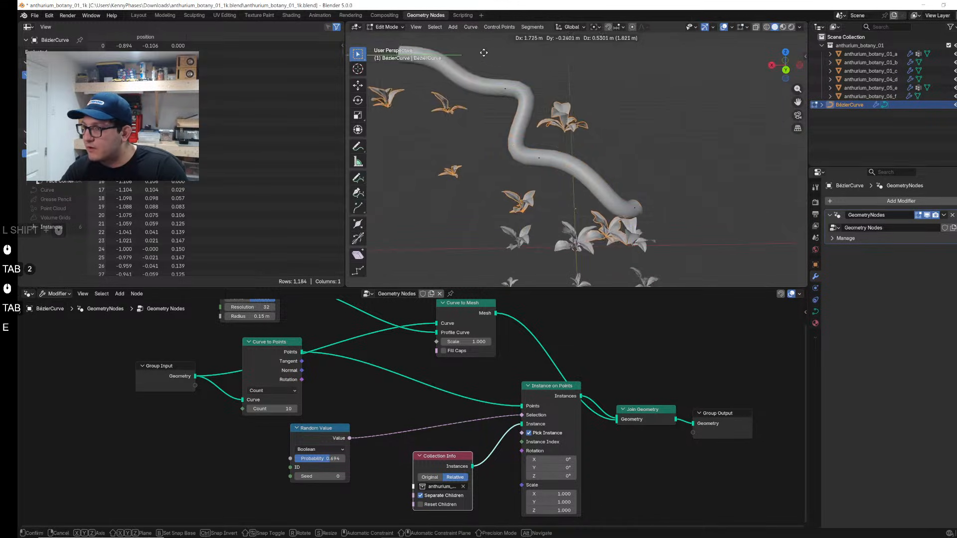
left_click(490, 60)
key("Tab")
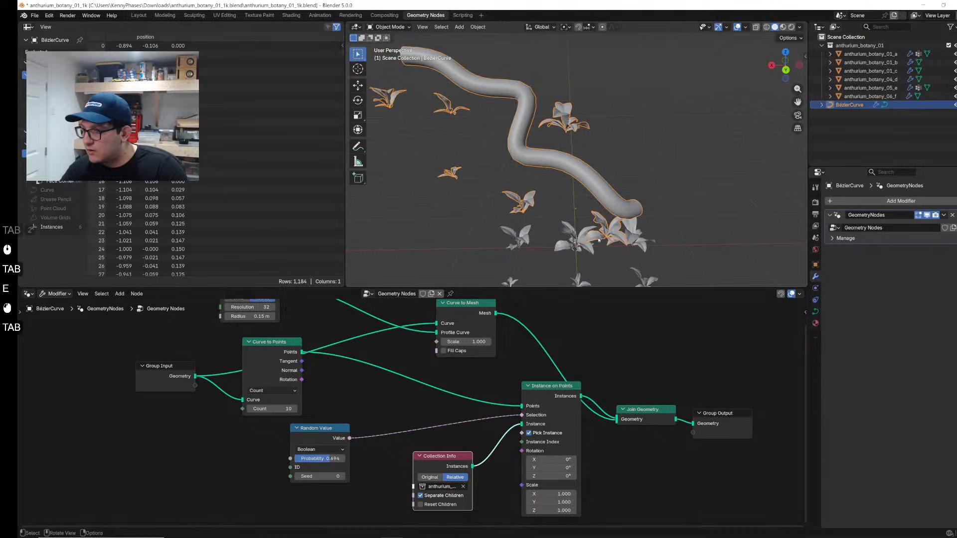
Step: Set the location of anthurium_botany_01_a to 0 m on X, Y and Z
left_click(870, 54)
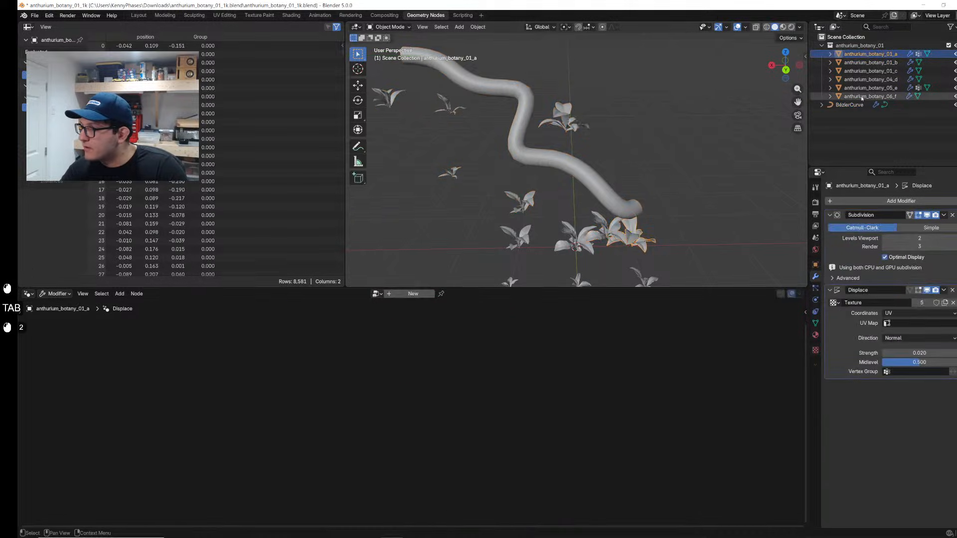
left_click(799, 65)
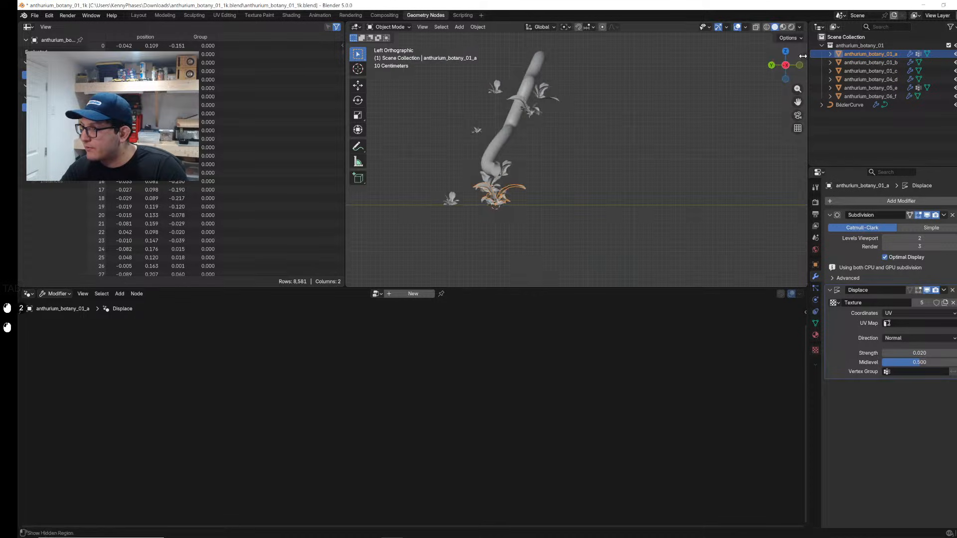
left_click(806, 56)
left_click(736, 72)
type("0")
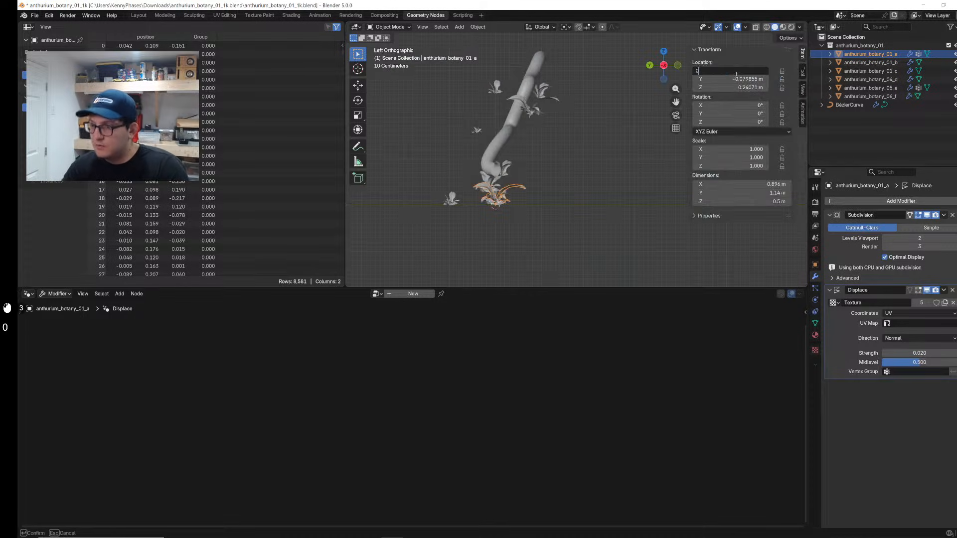
key("Tab")
type("0")
key("Tab")
type("0")
key("Return")
Step: Set the location of anthurium_botany_01_b to 0 m on X, Y and Z
left_click(870, 62)
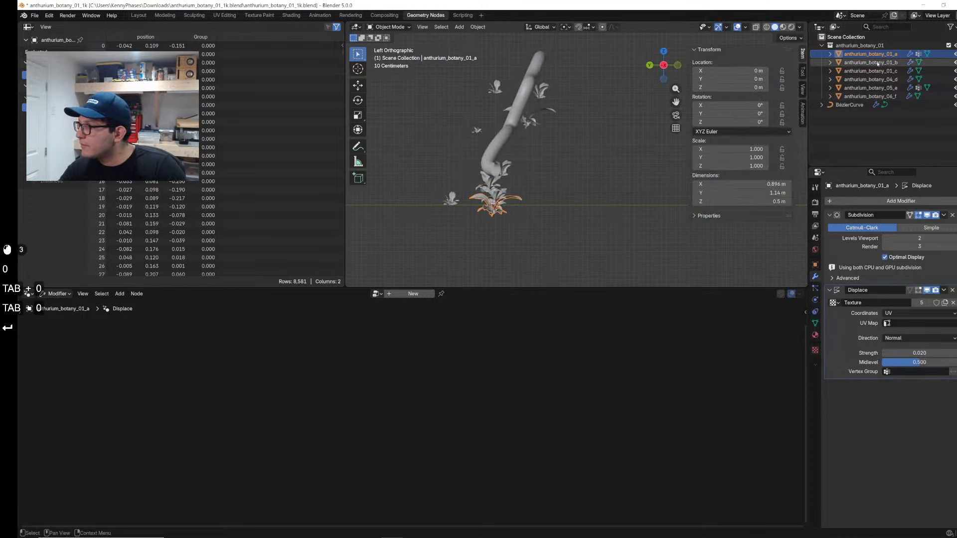
double_click(733, 70)
type("0")
key("Tab")
type("0")
key("Tab")
type("0")
key("Return")
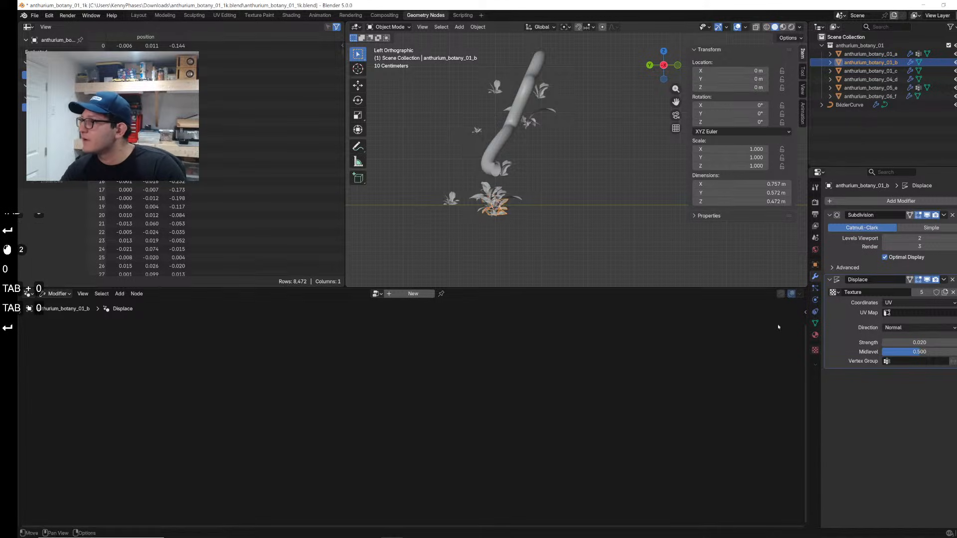
Step: Set the location of anthurium_botany_01_c to 0 m on all three axes at once
left_click(871, 70)
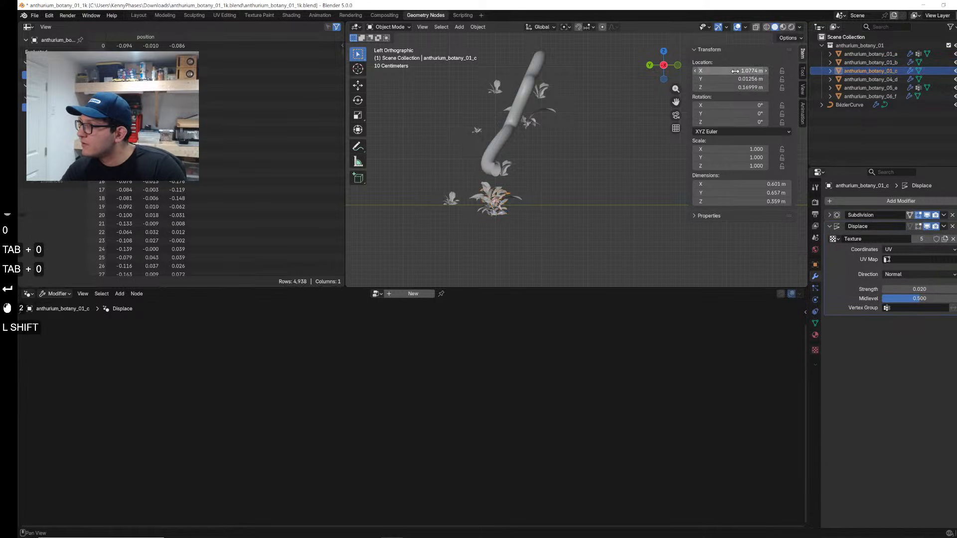
left_click_drag(735, 70, 736, 88, "shift")
type("0")
key("Return")
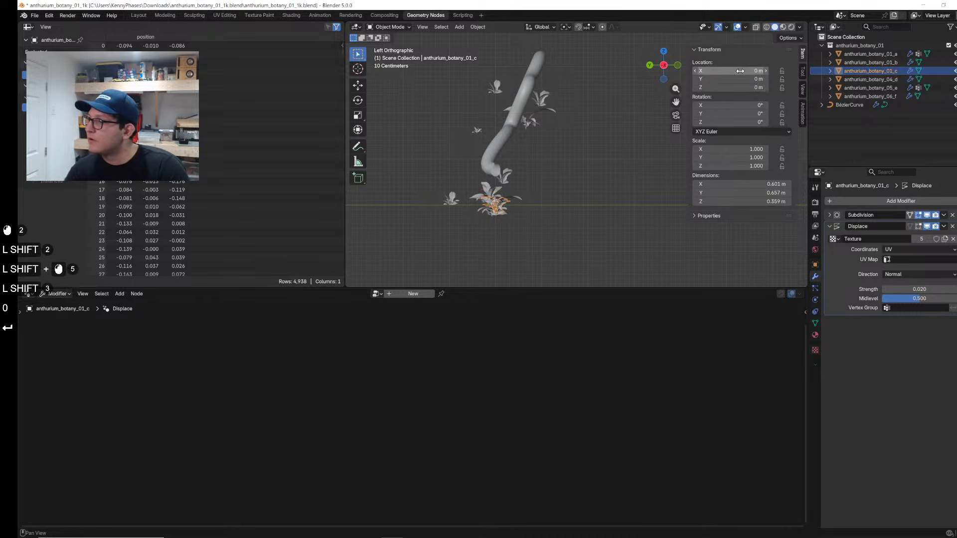
Step: Set the location of anthurium_botany_04_d to 0 m on X, Y and Z
left_click(871, 80)
left_click_drag(748, 71, 749, 88, "shift")
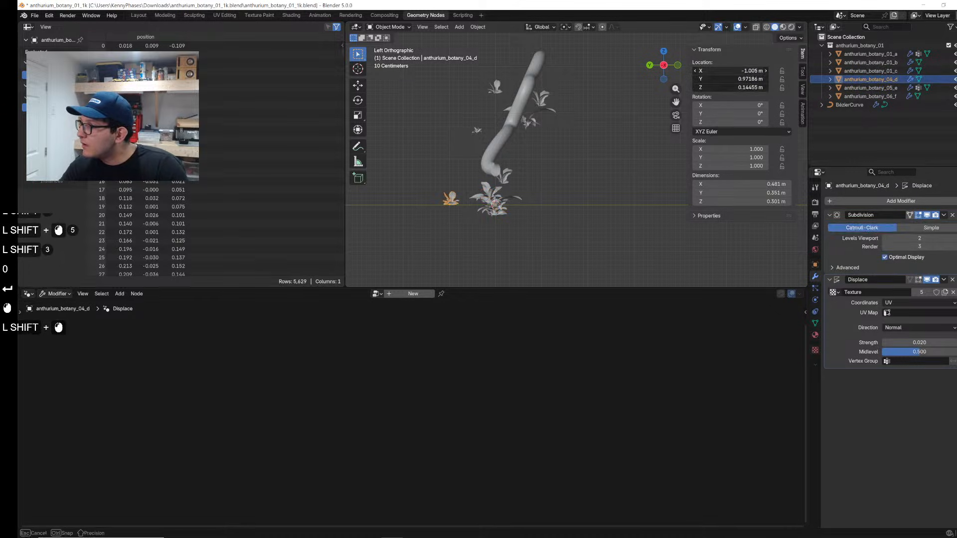
left_click(749, 80, "shift")
key("shift+Return")
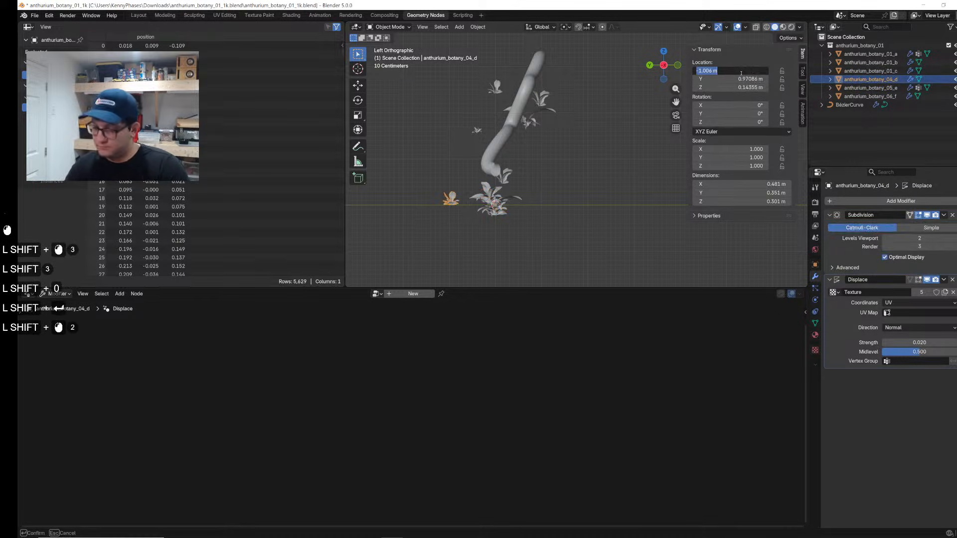
type("0")
key("shift+Tab")
type("0")
key("shift+Tab")
type("0")
key("shift+Return")
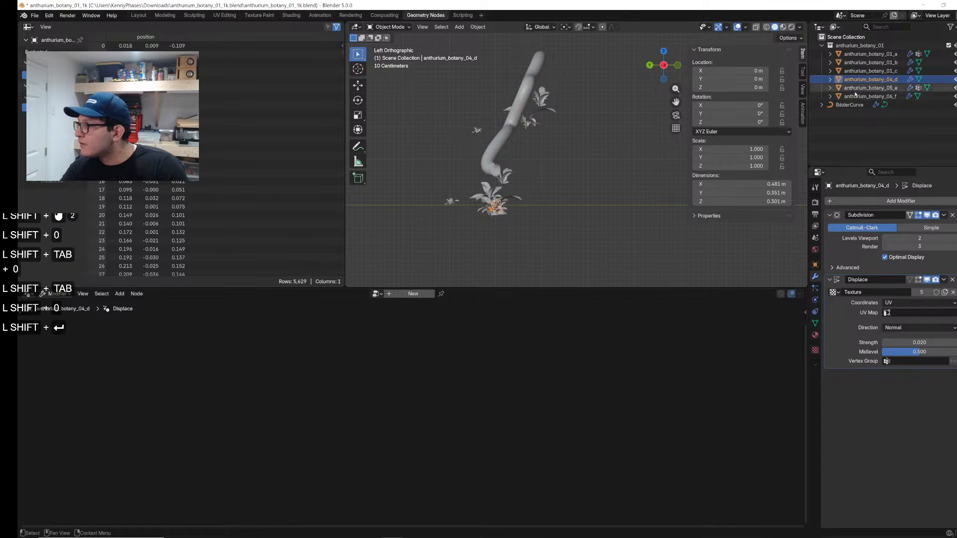
Step: Set the location of anthurium_botany_05_e to 0 m on X, Y and Z
left_click(866, 88)
type("0")
key("shift+Tab")
type("0")
key("shift+Tab")
type("0")
key("shift+Return")
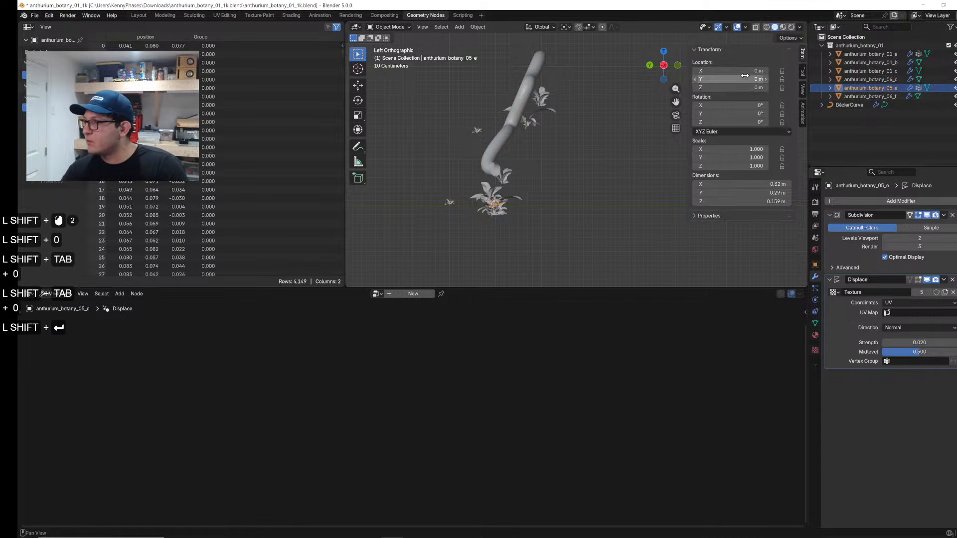
Step: Set the location of anthurium_botany_06_f to 0 m on X, Y and Z
left_click(849, 104)
left_click(850, 97)
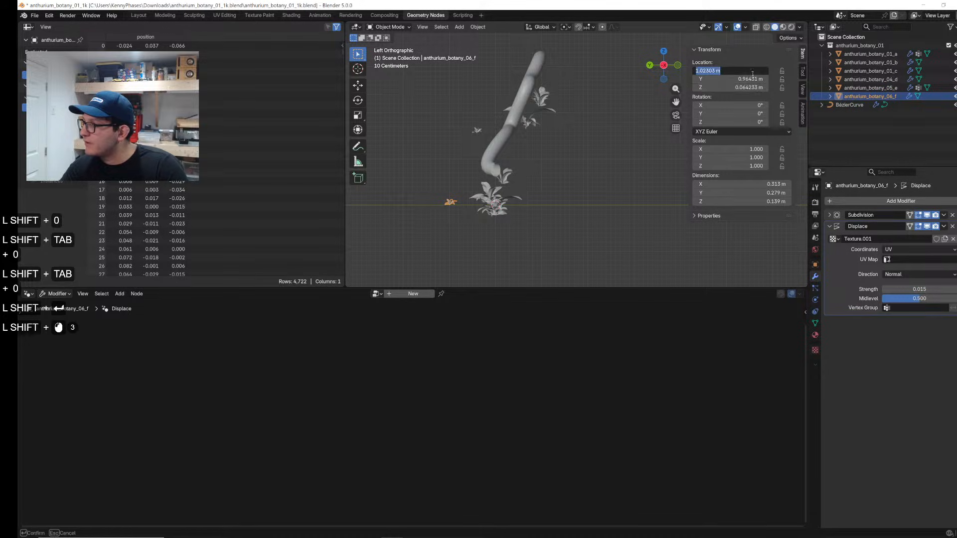
type("0")
key("shift+Tab")
type("0")
key("shift+Tab")
type("0")
key("shift+Return")
Step: Move the BézierCurve object above the plants to about X -0.66 m, Y 0.06 m, Z 1.64 m
middle_click_drag(518, 160, 613, 167)
left_click(879, 88)
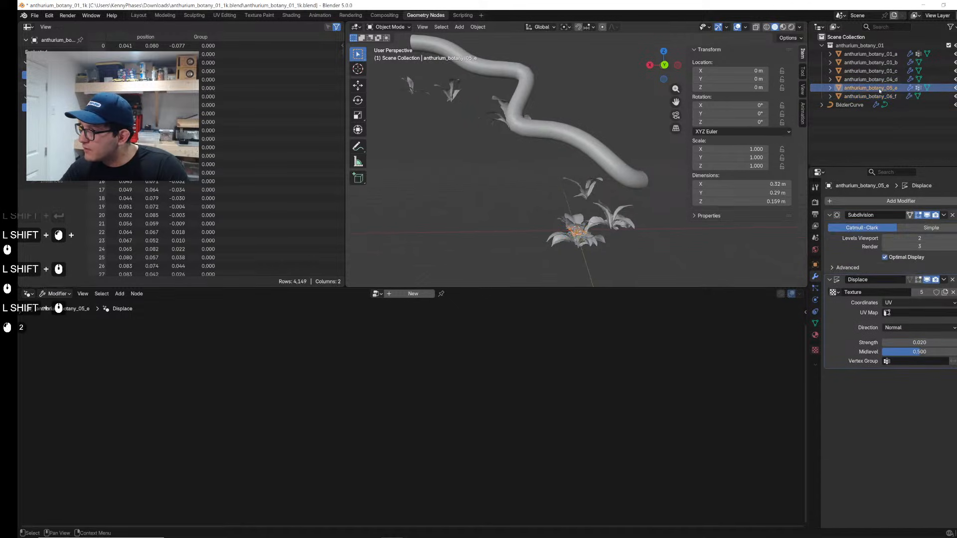
left_click(879, 54)
left_click(606, 189)
left_click(590, 191)
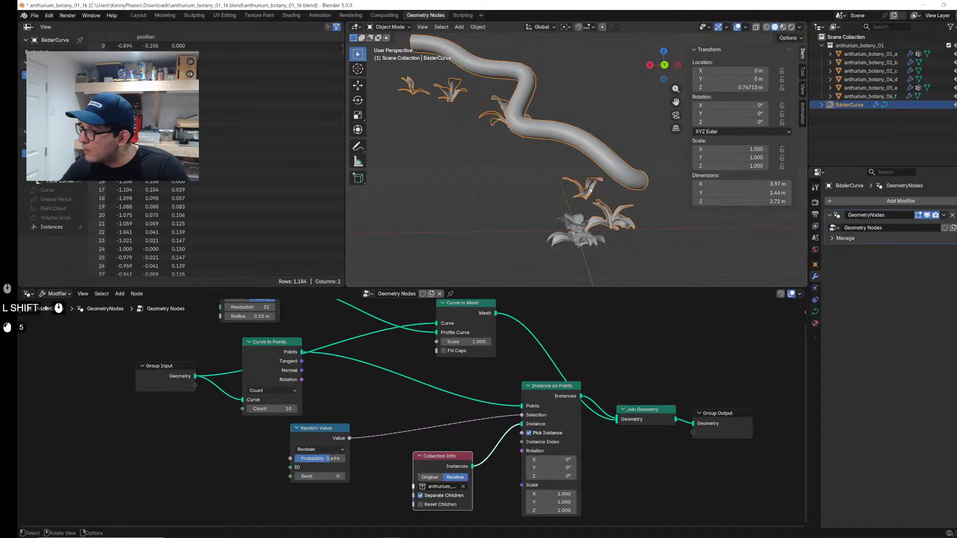
key("g")
left_click(584, 140)
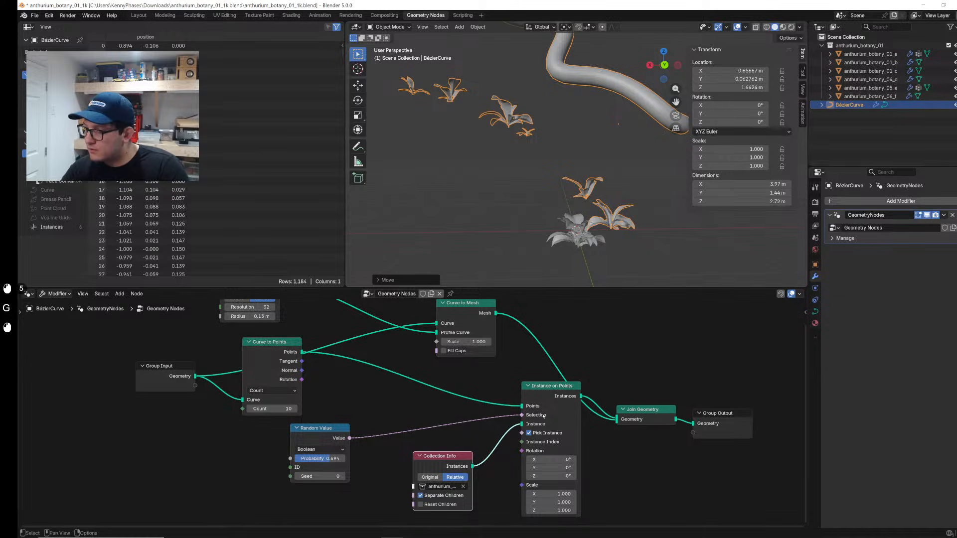
Step: Set the Collection Info node's transform space to Original
left_click(432, 477)
middle_click_drag(608, 171, 583, 219, "shift")
middle_click_drag(583, 219, 559, 245)
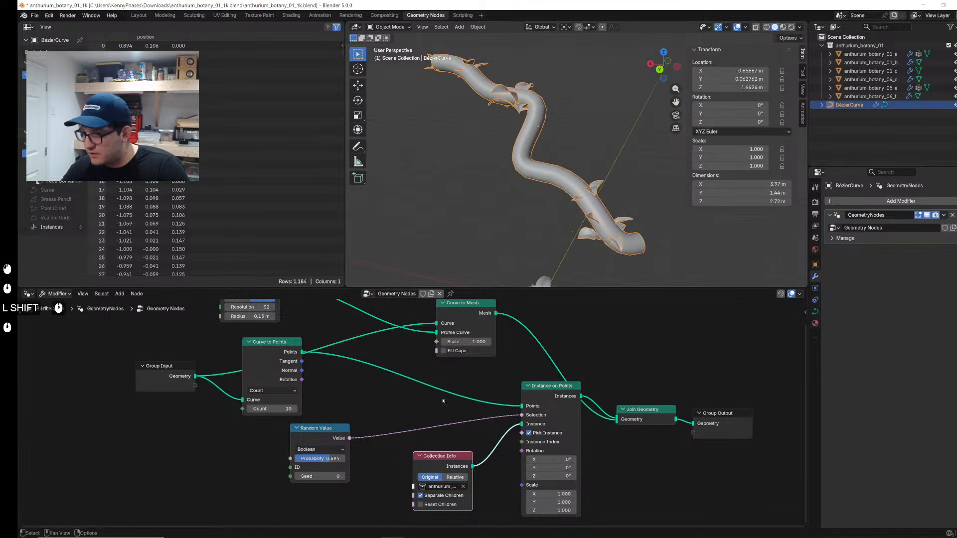
Step: Set the Curve Circle radius to 0.02 m for a thin stem and save the file
middle_click_drag(457, 354, 498, 391, "shift")
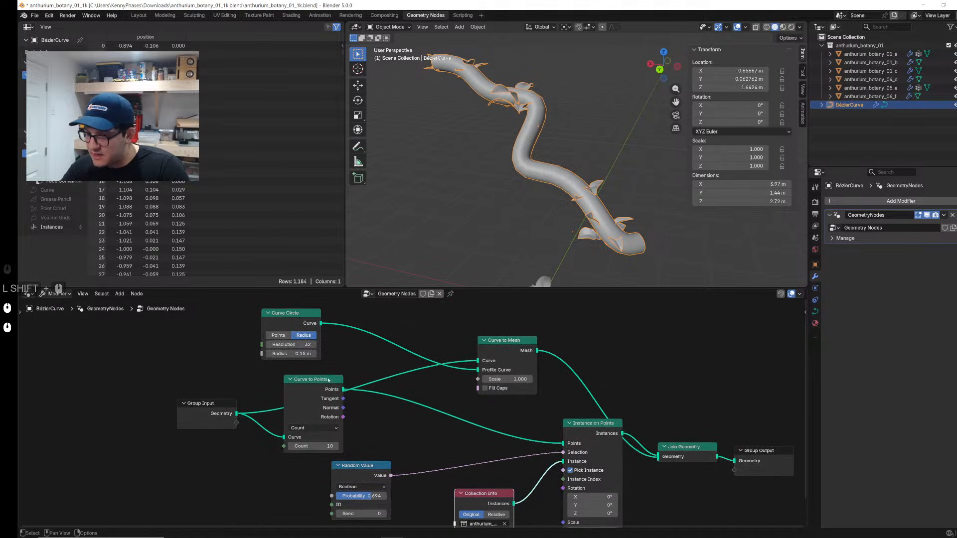
left_click(293, 354)
type("0.02")
key("Return")
left_click(476, 129)
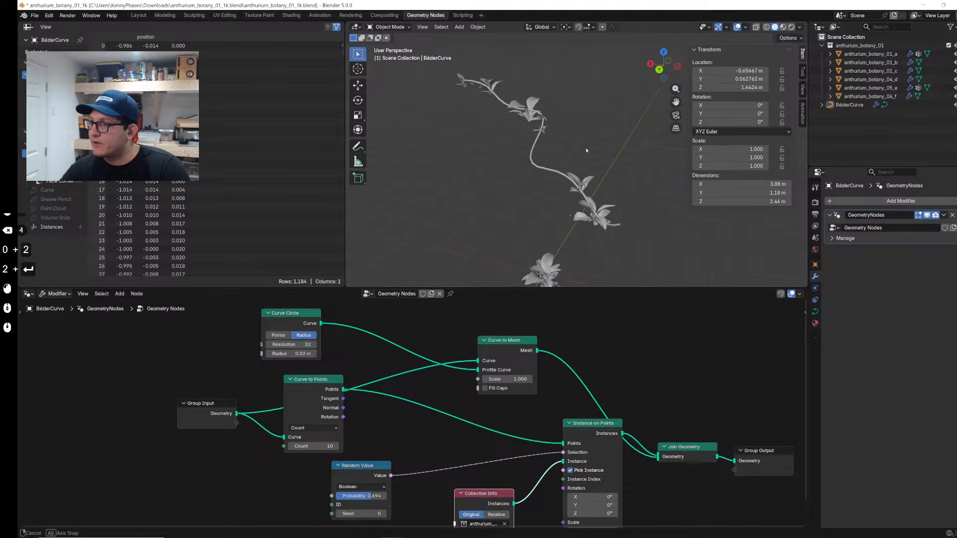
middle_click_drag(475, 129, 545, 153)
key("ctrl+s")
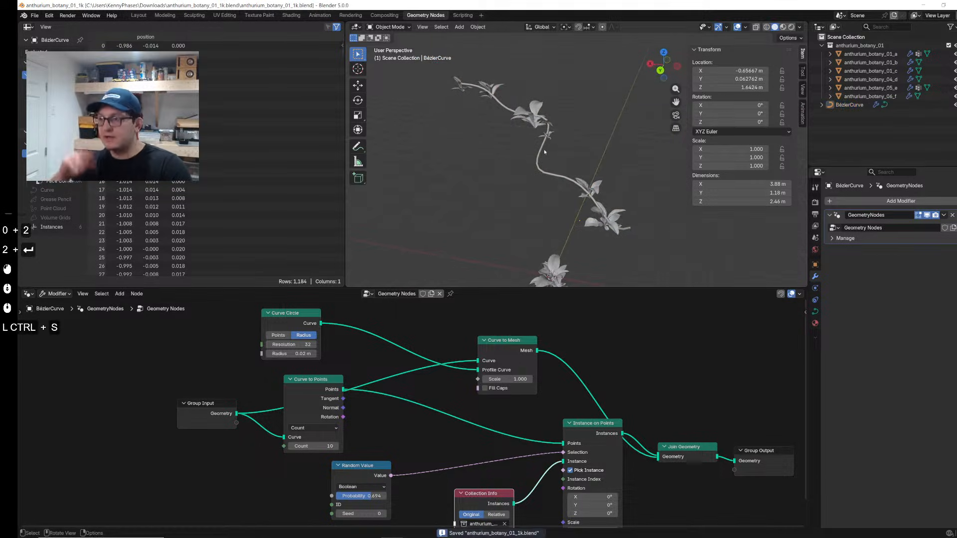
Step: Reselect the BézierCurve and reposition the Curve to Points and Collection Info nodes closer to Instance on Points
left_click(544, 150)
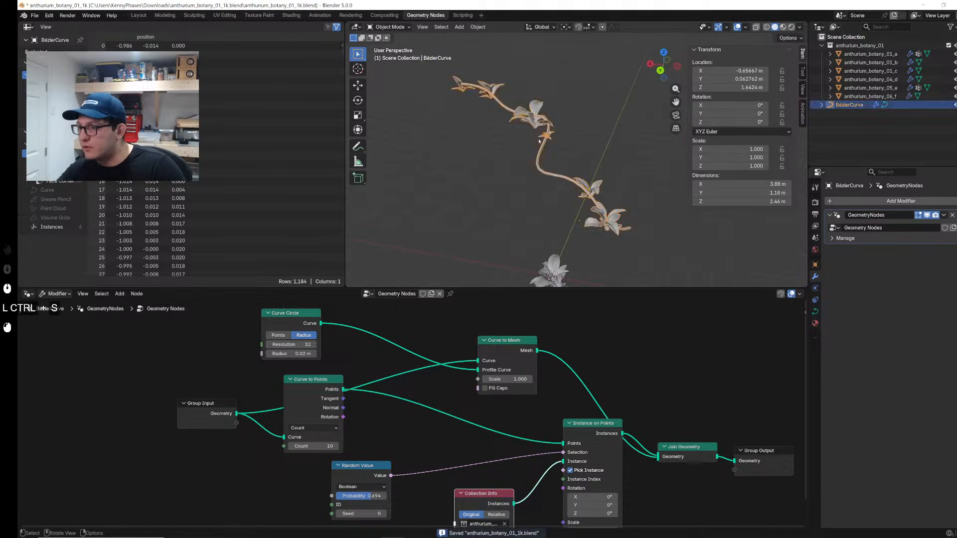
right_click(514, 149)
middle_click_drag(528, 155, 598, 161)
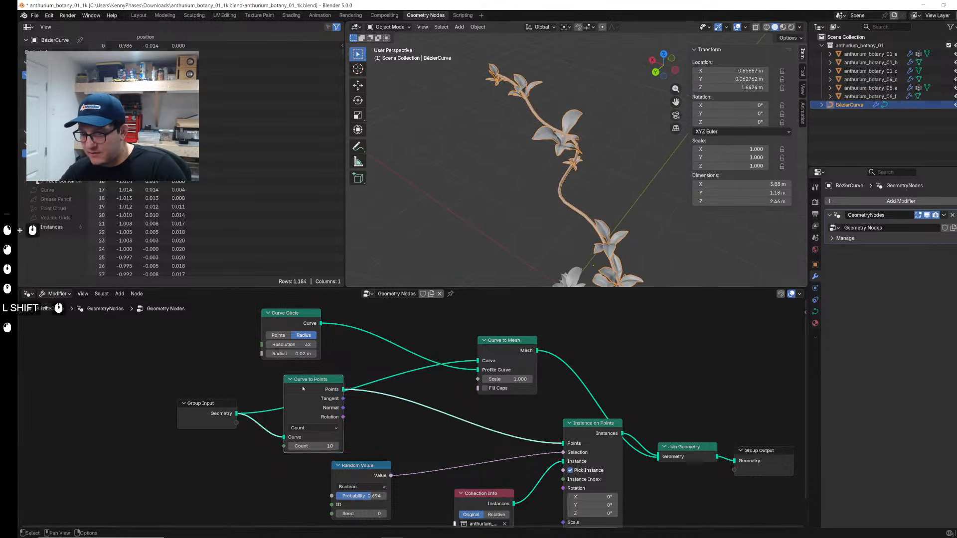
left_click_drag(294, 387, 419, 426)
middle_click_drag(398, 449, 369, 389)
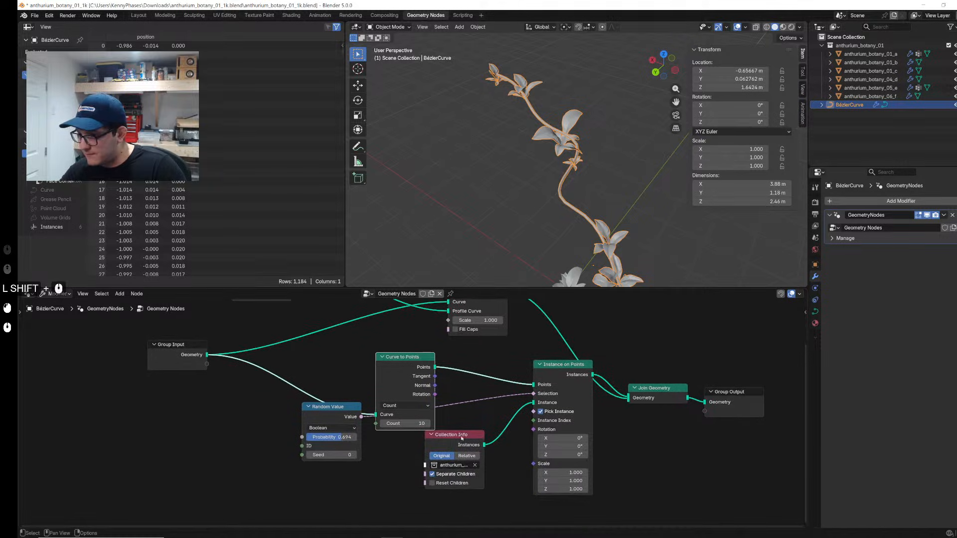
left_click_drag(469, 435, 478, 474)
Step: Move the Random Value node below Curve to Points and raise its Probability to 1.000
left_click(308, 406)
left_click(309, 406)
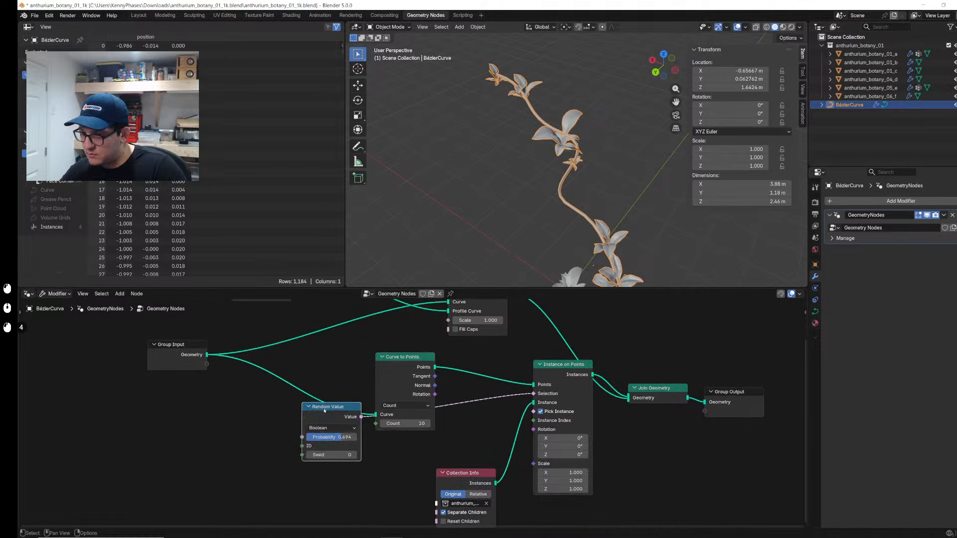
left_click_drag(319, 407, 380, 462)
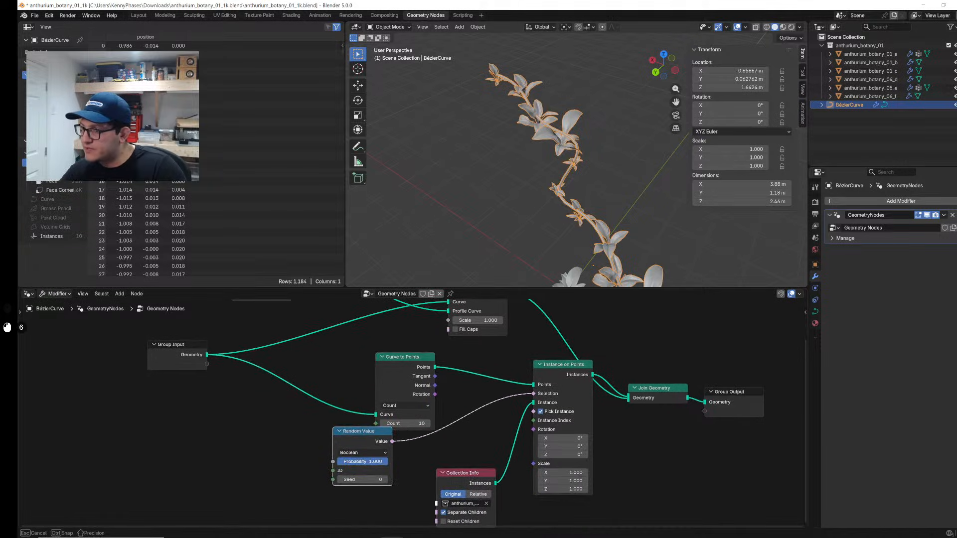
middle_click_drag(614, 152, 575, 170)
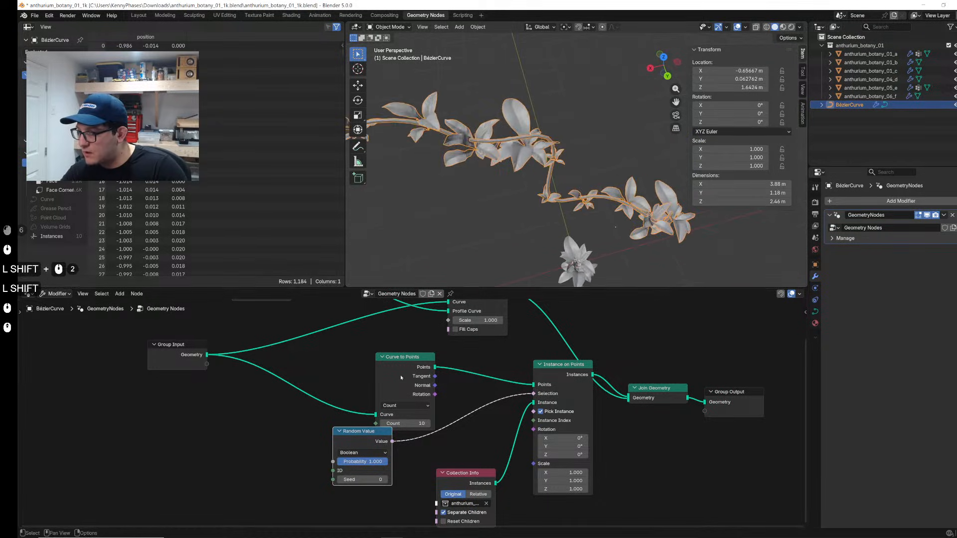
Step: Shift the Curve to Points node clear of Random Value and increase its Count to 14
left_click_drag(405, 372, 396, 363)
left_click(418, 414)
left_click(418, 415)
left_click(418, 415)
left_click(417, 415)
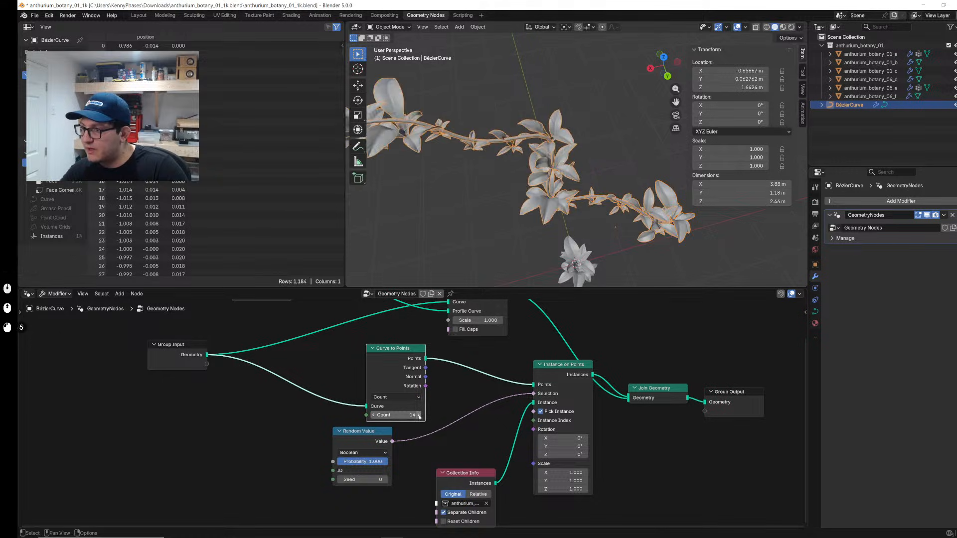
Step: Raise the Curve to Points Count past 25 to distribute the plants more densely along the curve
left_click(418, 415)
left_click(418, 415)
left_click(417, 415)
left_click(418, 415)
left_click(417, 415)
left_click(418, 415)
left_click(417, 415)
left_click(418, 415)
left_click(418, 415)
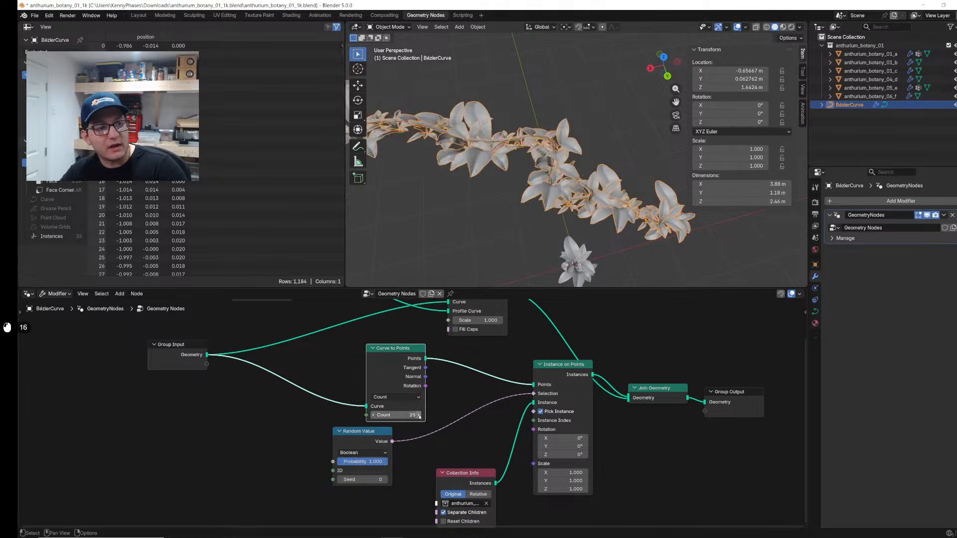
left_click(418, 414)
left_click(418, 415)
left_click(418, 415)
mouse_move(587, 145)
middle_mouse_down()
mouse_move(570, 117)
mouse_move(566, 144)
mouse_move(494, 150)
mouse_move(508, 263)
mouse_move(490, 205)
mouse_move(454, 210)
middle_mouse_up()
Step: Display the viewport in rendered shading, deselect the curve and hide the anthurium_botany_01 collection
key("shift+z")
left_click(579, 129)
left_click(955, 46)
scroll(559, 154, "up", 3)
Step: Switch to the Layout workspace and save the file
left_click(145, 16)
scroll(507, 263, "down", 2)
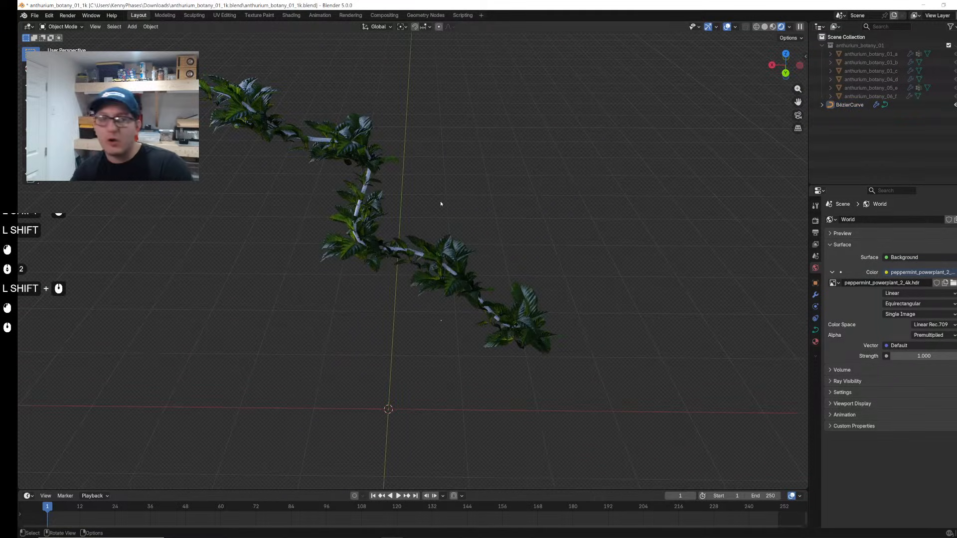
key("ctrl+s")
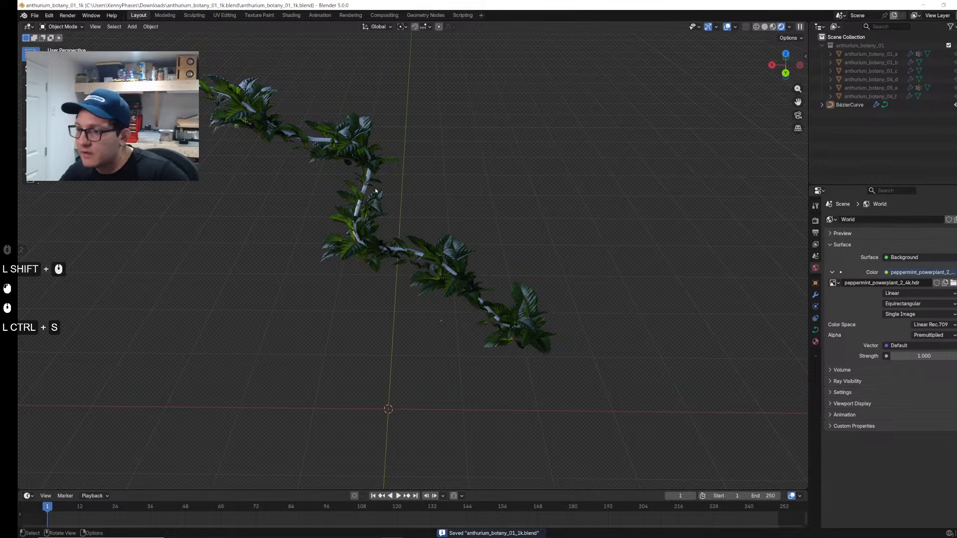
Step: Edit the BézierCurve and draw a long freehand wavy curve beside the existing vine with the Draw tool
left_click(366, 207)
key("Tab")
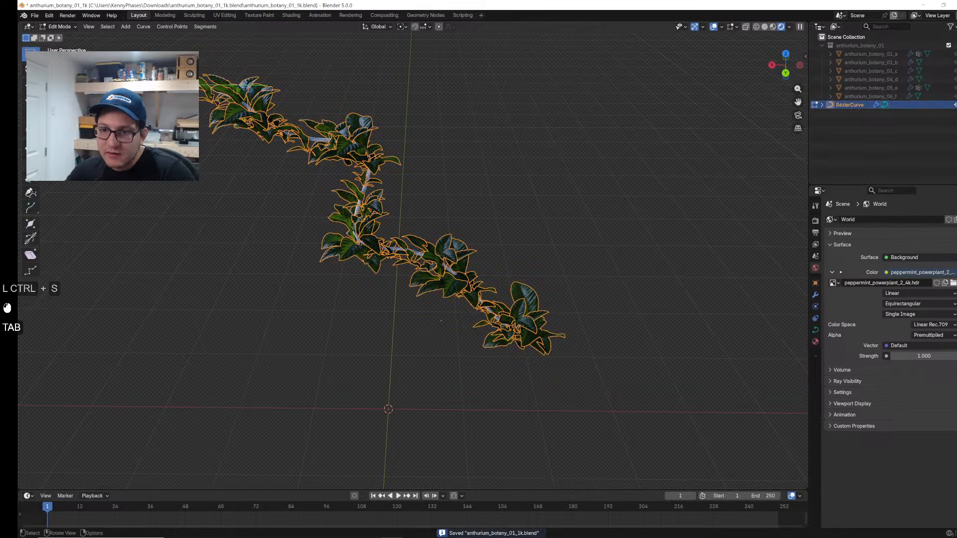
left_click(31, 177)
middle_click_drag(353, 282, 420, 212)
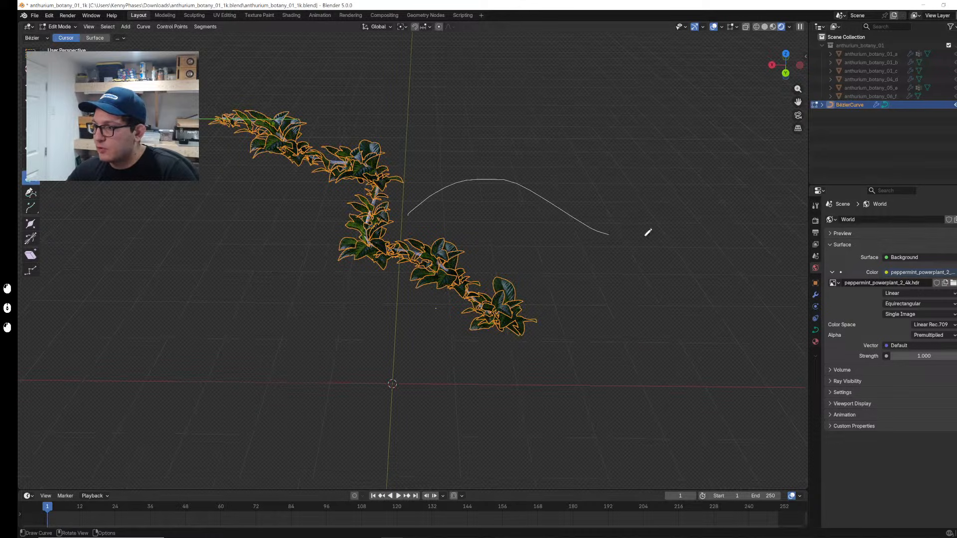
left_click_drag(648, 233, 731, 190)
middle_click_drag(582, 155, 816, 106)
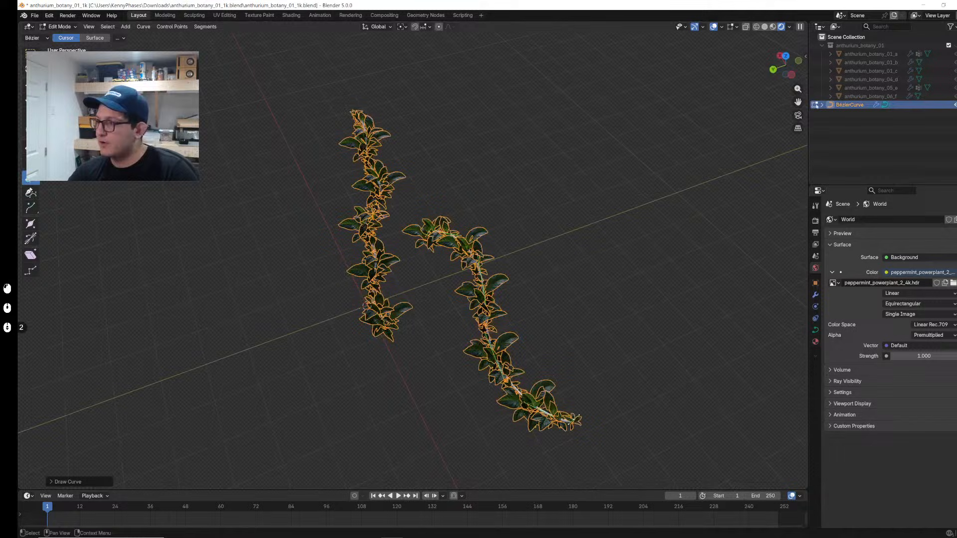
Step: From the top view, draw a vertical stroke and connected handwriting-like looping strokes below the existing vines, and return to Object Mode
left_click(786, 56)
left_click_drag(444, 284, 445, 385)
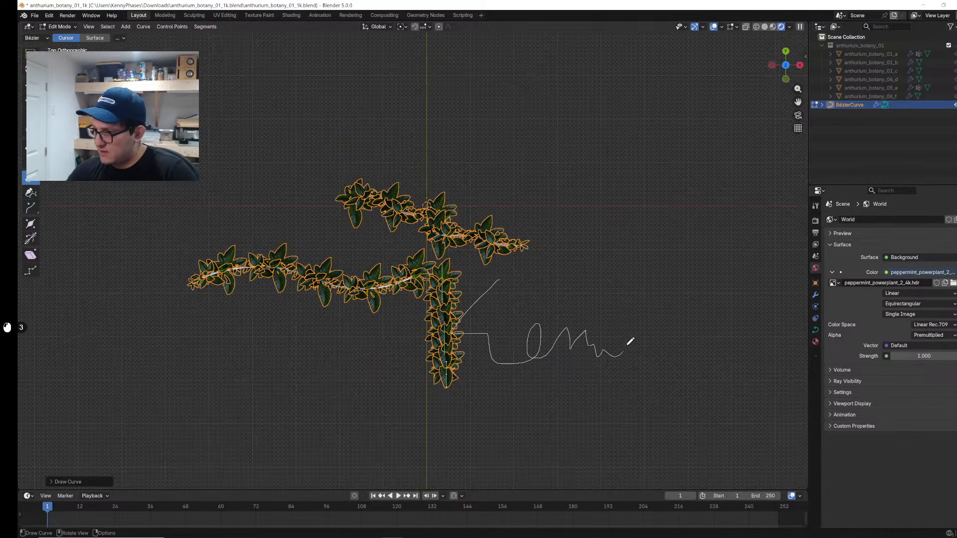
left_click_drag(629, 343, 758, 258)
key("Tab")
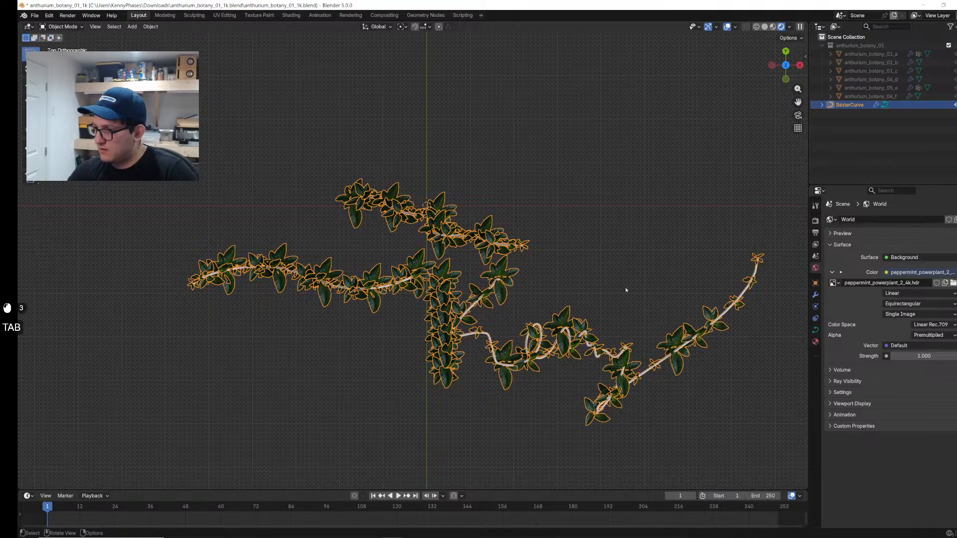
middle_click_drag(624, 289, 524, 237)
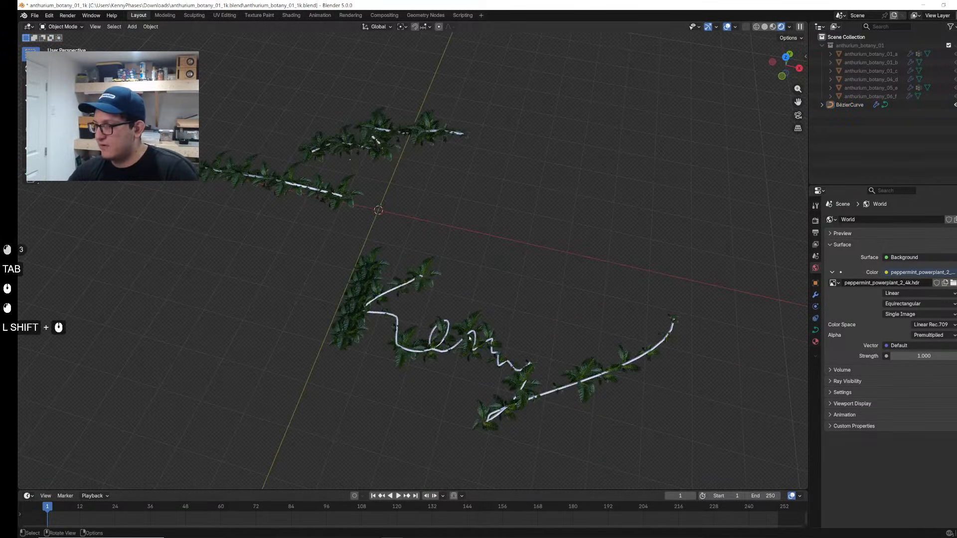
Step: Undo the most recent vine strokes of the Bézier curve, leaving only the two leafy branches behind the world origin
key("ctrl+z")
key("ctrl+z")
key("ctrl+z")
key("ctrl+z")
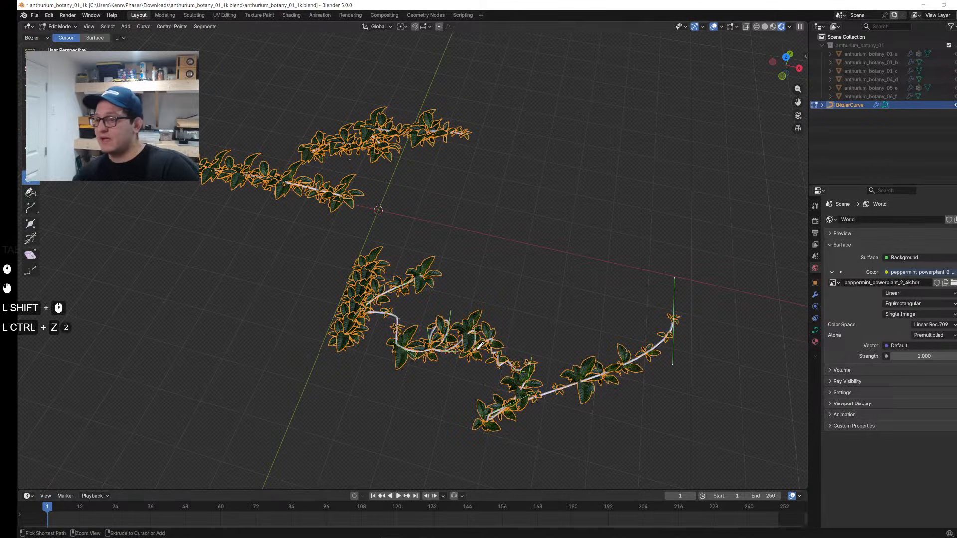
Step: Draw a long looping freehand vine across the ground in front of the existing branches and leave curve editing
left_click_drag(244, 265, 406, 329)
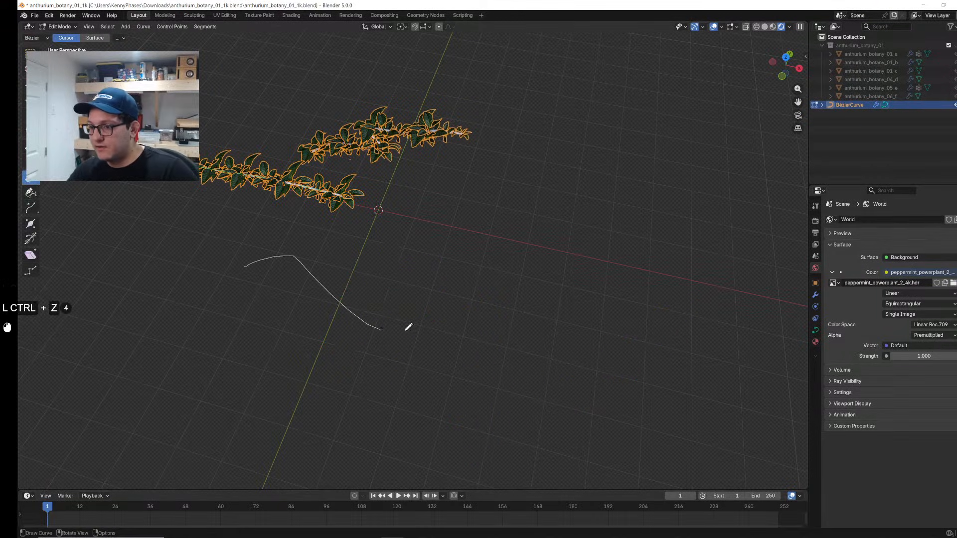
left_click_drag(655, 156, 651, 159)
key("Tab")
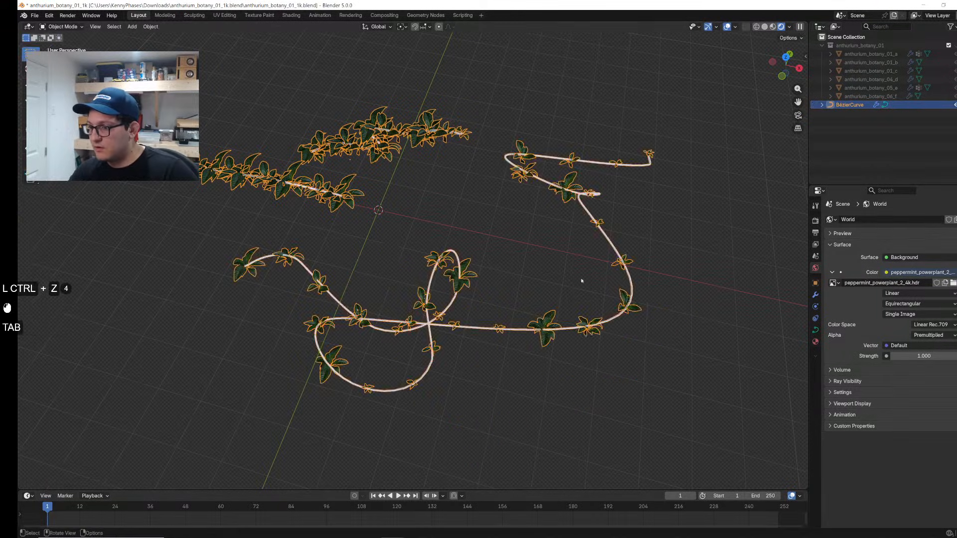
middle_click_drag(581, 279, 579, 265)
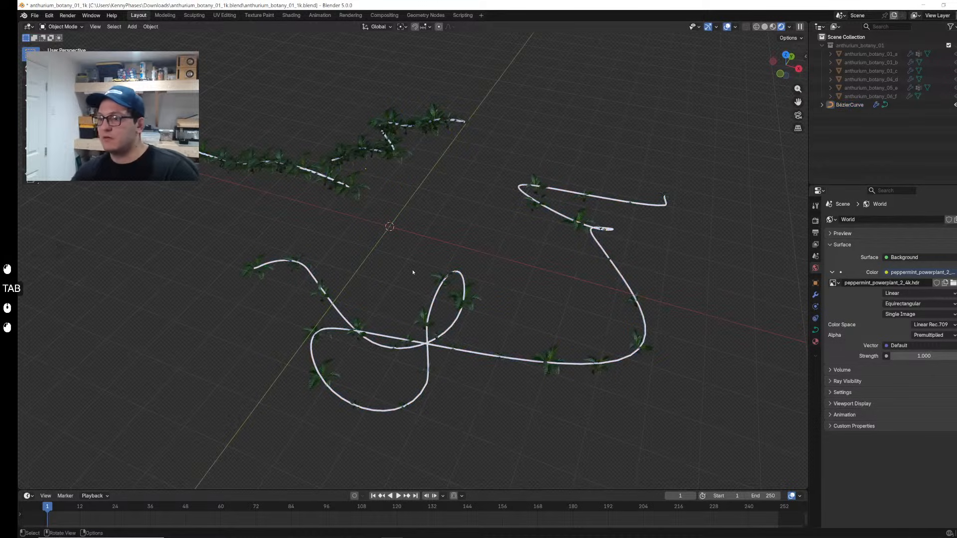
Step: Undo the looping vine and the nearly straight vine stroke drawn before it
key("ctrl+z")
key("ctrl+z")
key("ctrl+z")
key("ctrl+z")
key("ctrl+z")
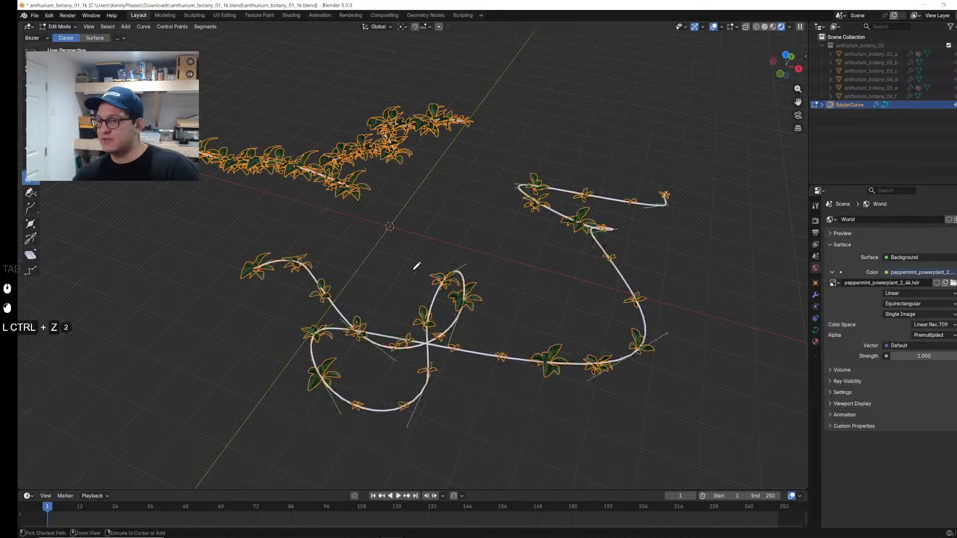
key("Tab")
middle_click_drag(413, 272, 424, 286, "shift")
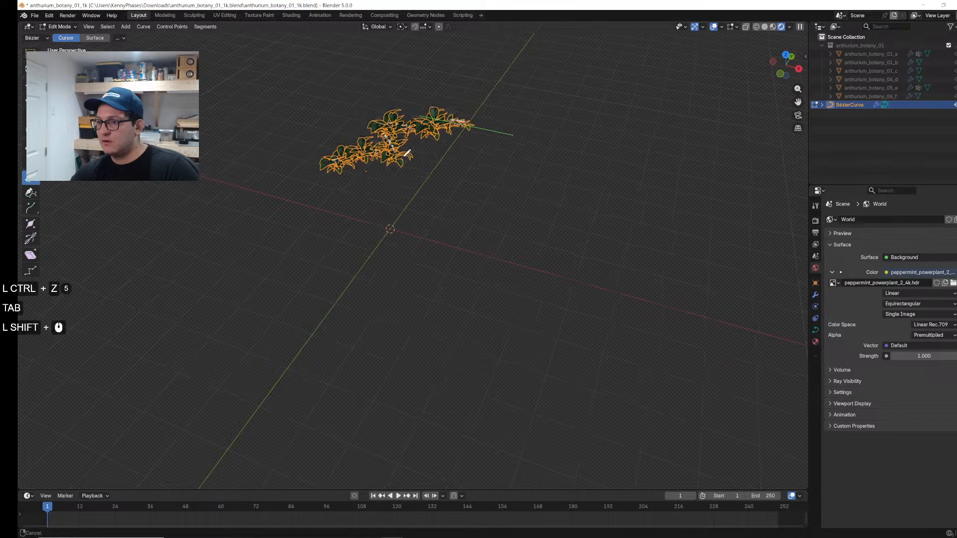
Step: Return the remaining vine to Object Mode, deselect it and save the blend file
scroll(444, 192, "up", 5)
middle_click_drag(445, 192, 507, 145, "shift")
key("Tab")
left_click(479, 225)
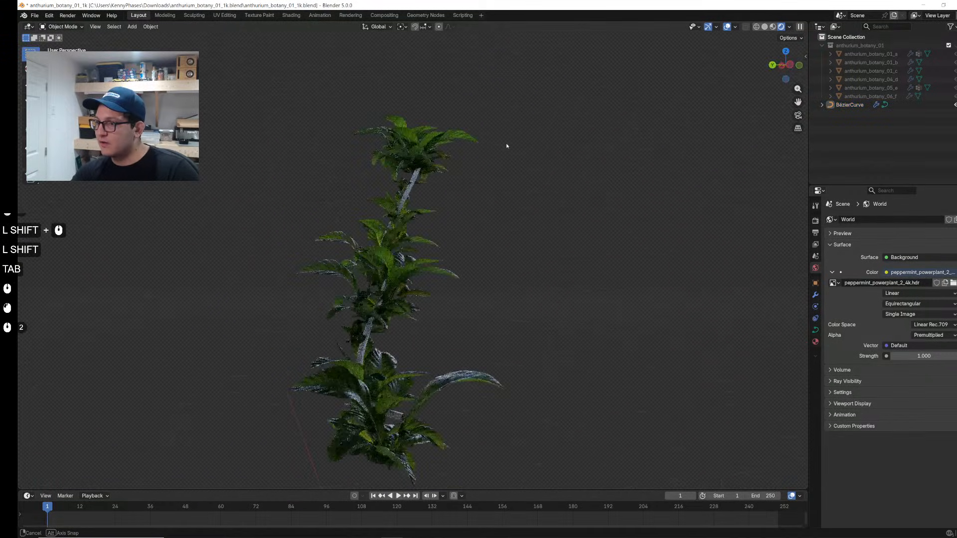
middle_click_drag(486, 201, 501, 259)
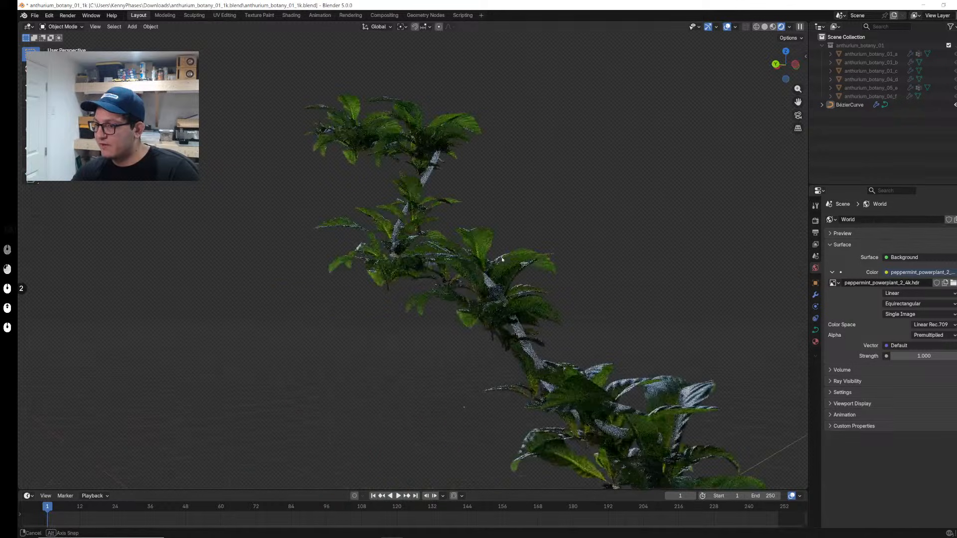
key("ctrl+s")
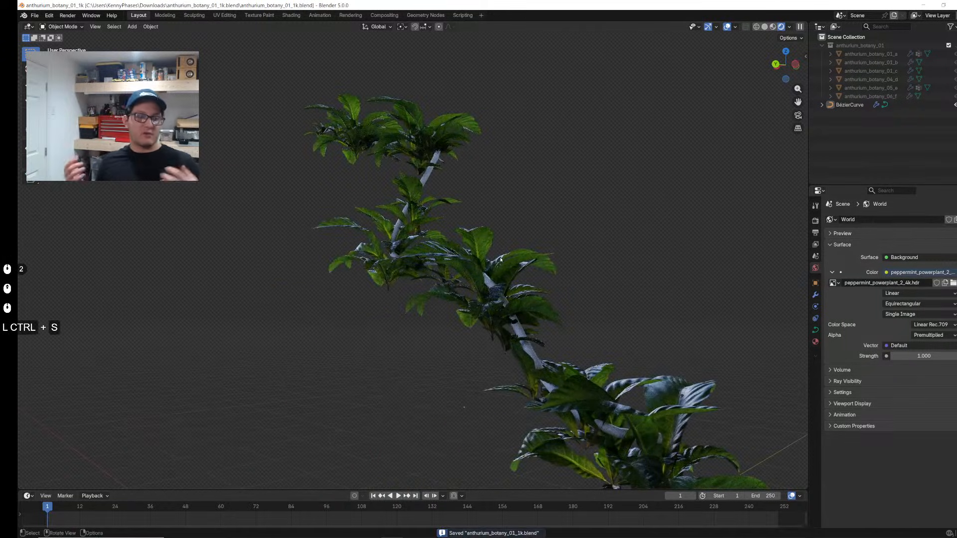
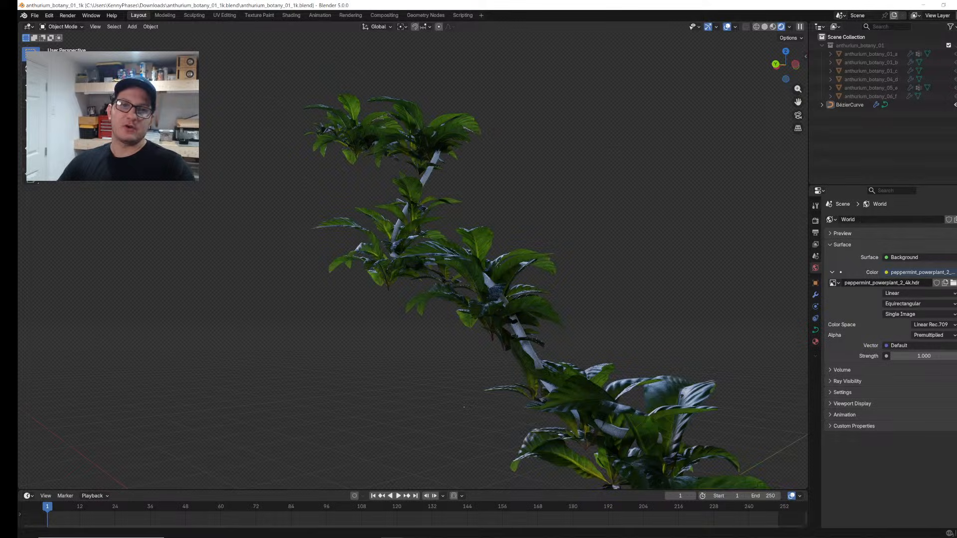
Step: Switch to the web browser and open the textures library on Poly Haven
key("alt+Tab")
double_click(618, 12)
type("p;")
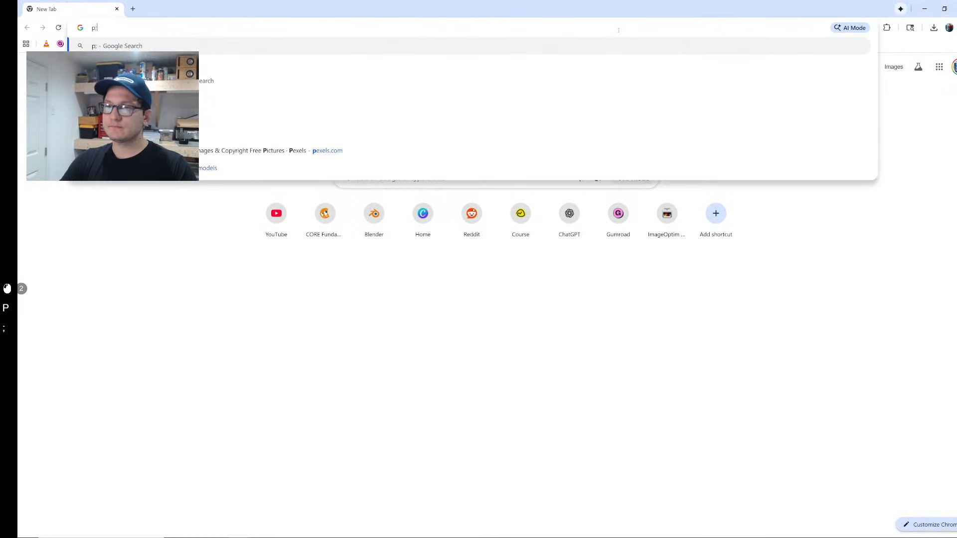
key("BackSpace")
type("ol")
key("Return")
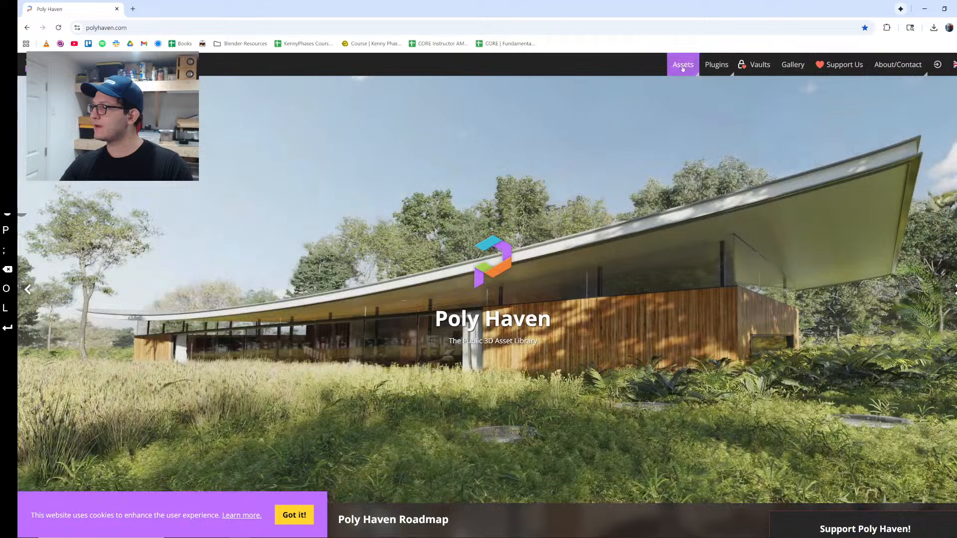
left_click(683, 64)
left_click(676, 103)
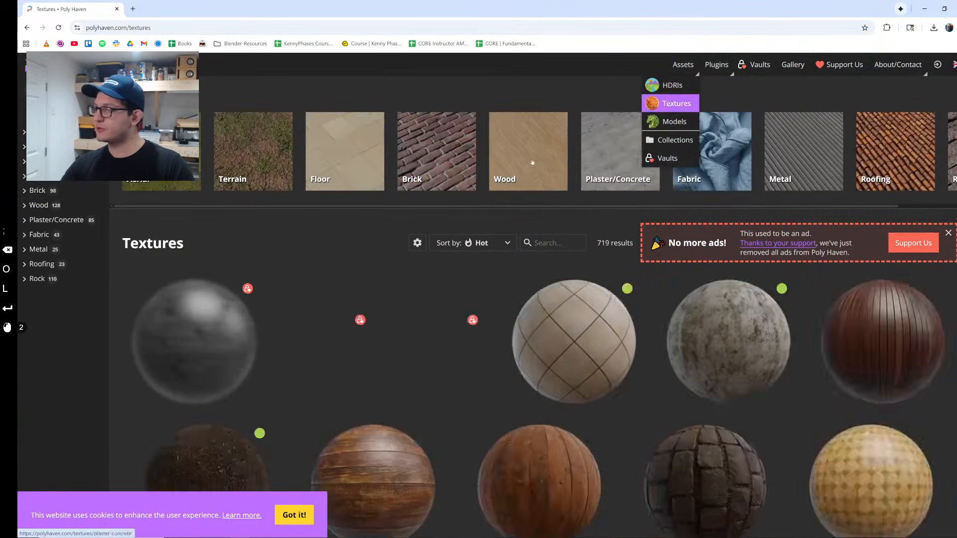
Step: Search the texture library for "vine"
left_click(547, 243)
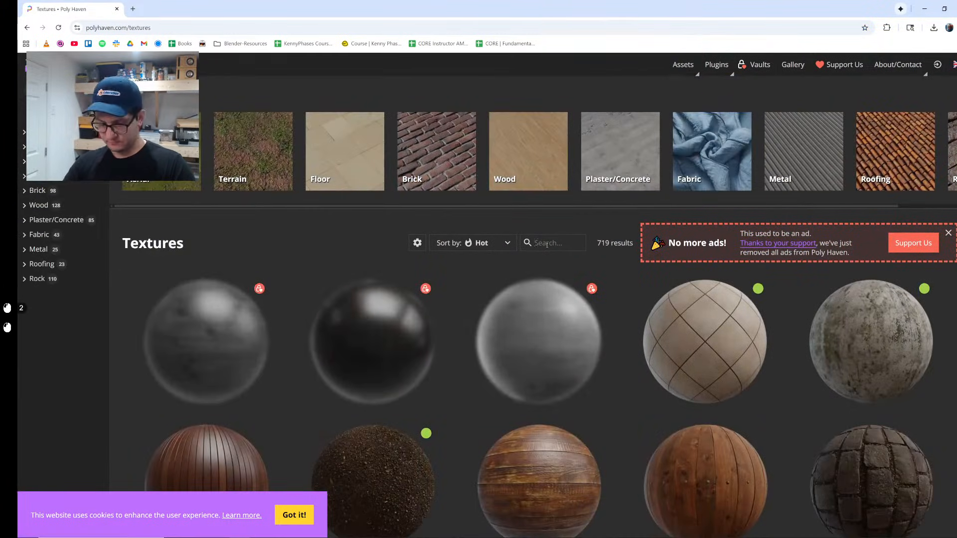
type("vine")
key("Return")
Step: Replace the texture search with "earth" and look through the matching materials
key("ctrl+a")
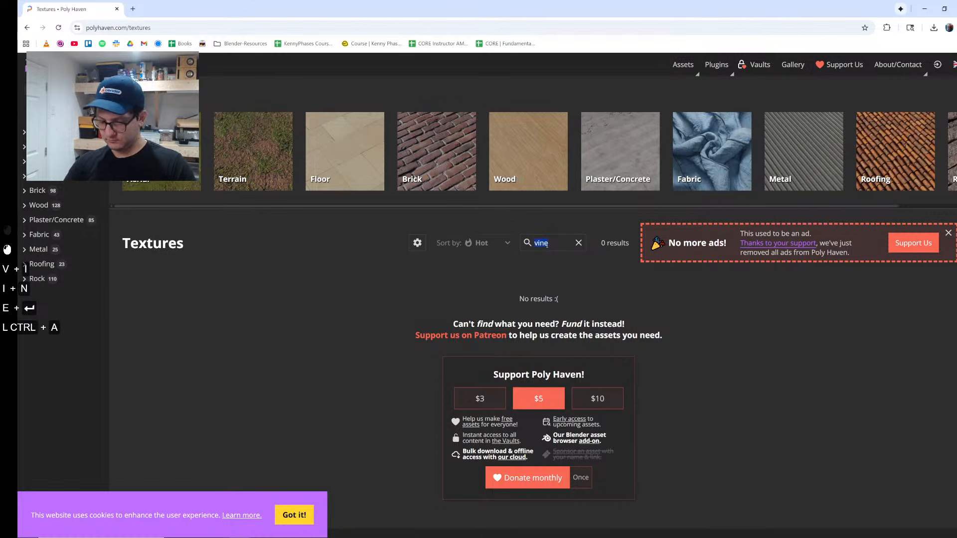
type("earth")
key("Return")
scroll(424, 243, "down", 3)
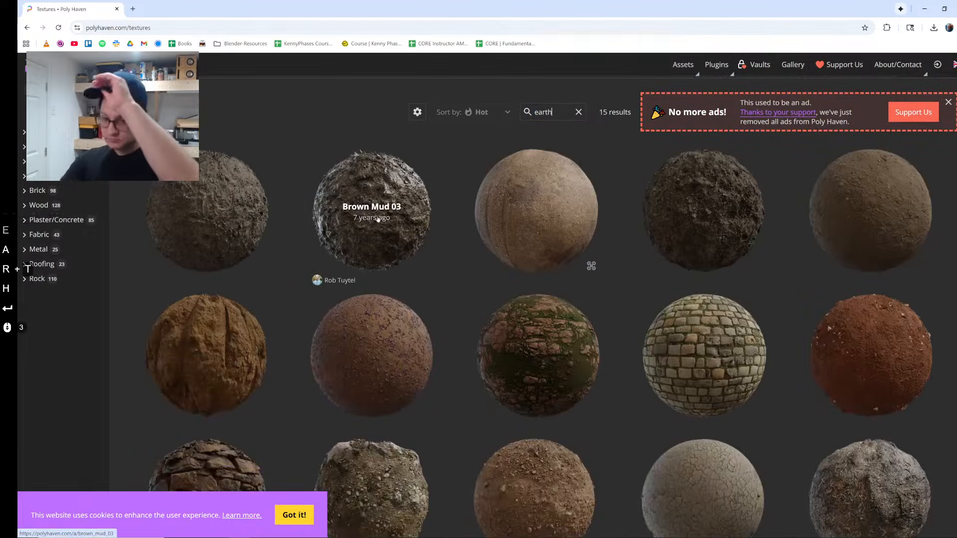
scroll(359, 225, "down", 9)
scroll(590, 297, "up", 8)
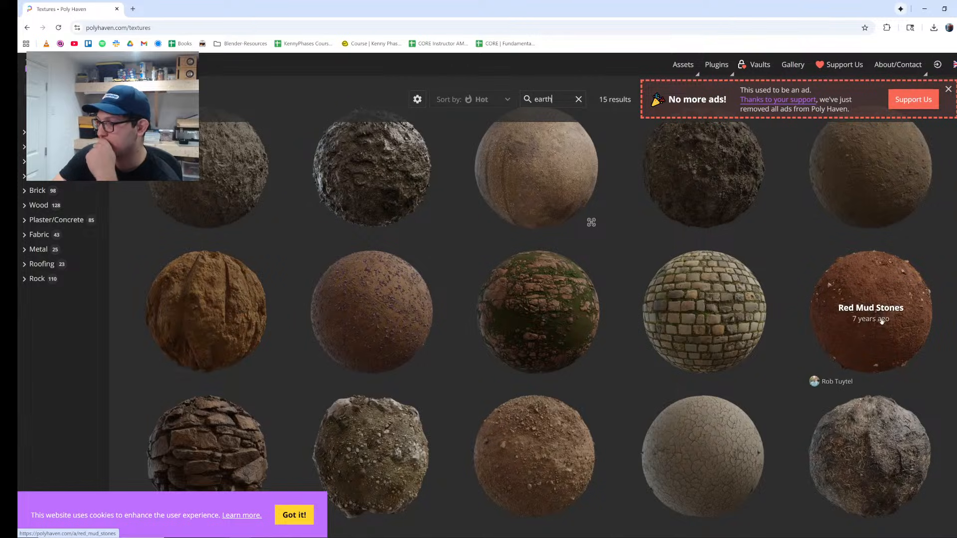
scroll(882, 322, "up", 1)
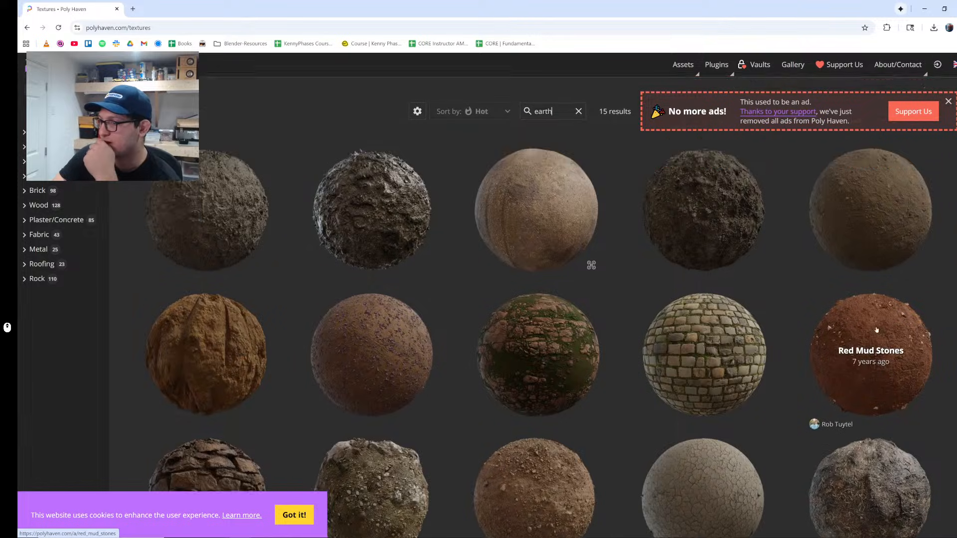
Step: Restrict the textures to the Terrain category and clear the "earth" search
triple_click(557, 114)
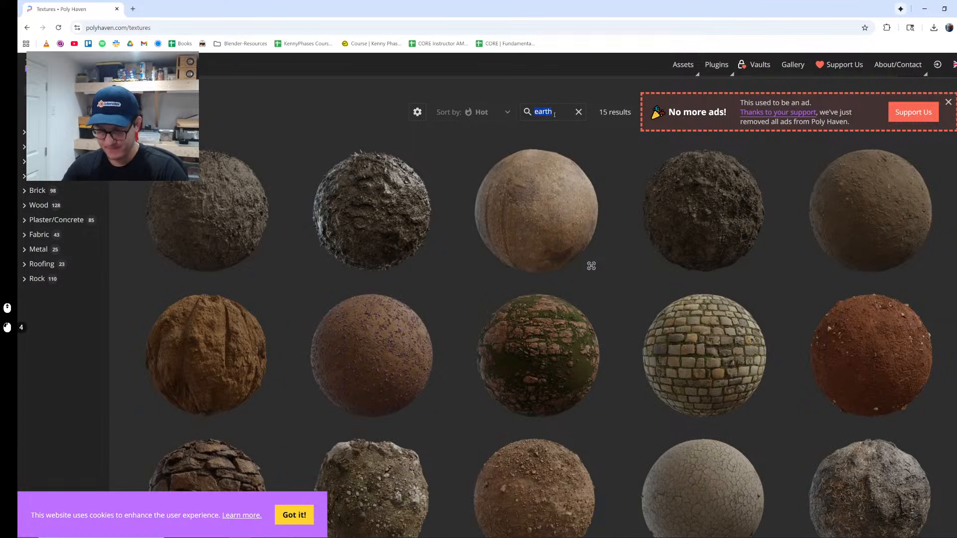
left_click(45, 161)
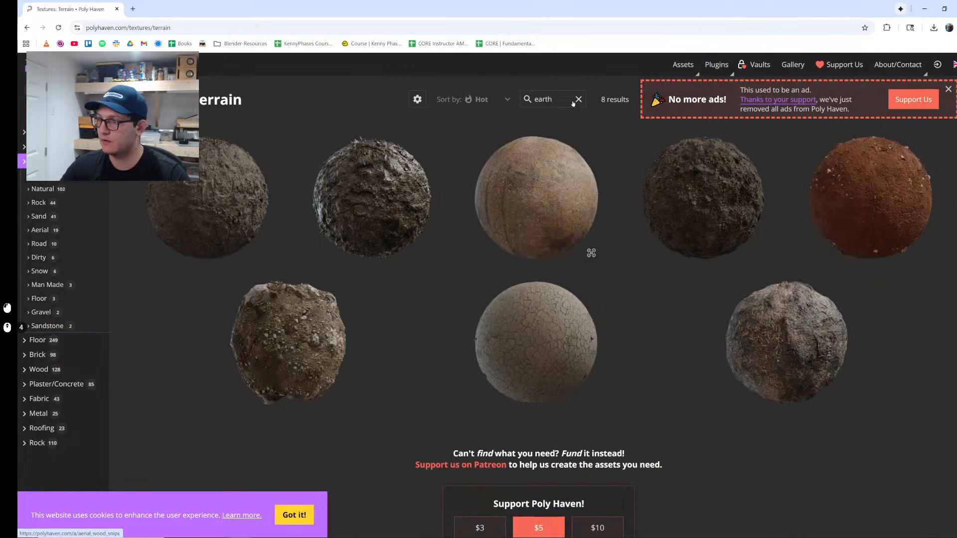
triple_click(543, 99)
left_click(578, 99)
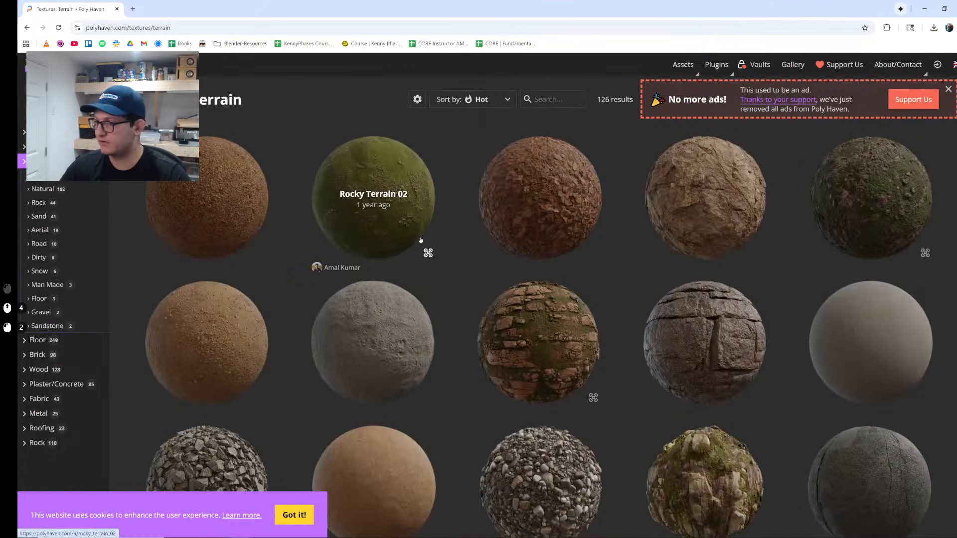
Step: Browse the terrain textures, narrow them to the Natural subcategory and open the Aerial Rocks 02 texture
scroll(524, 231, "down", 14)
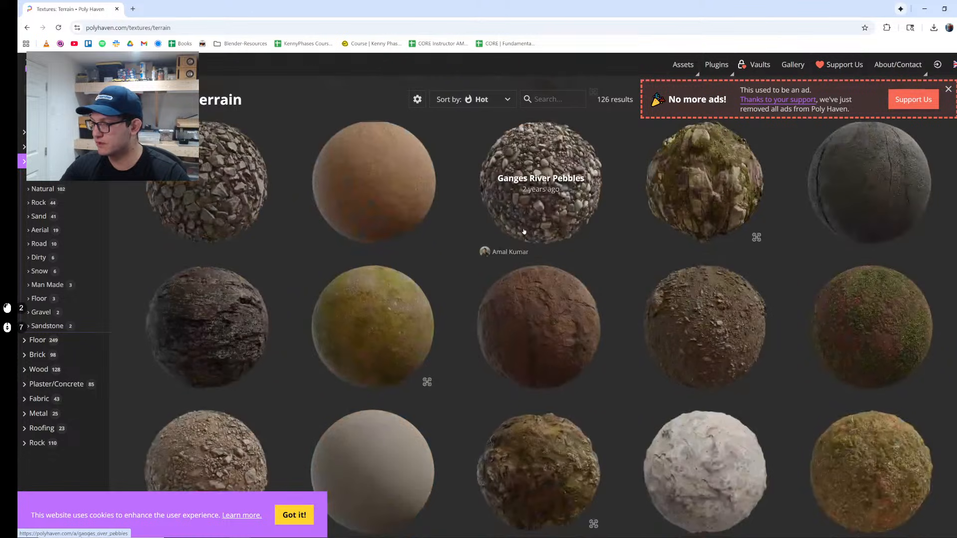
scroll(523, 230, "down", 20)
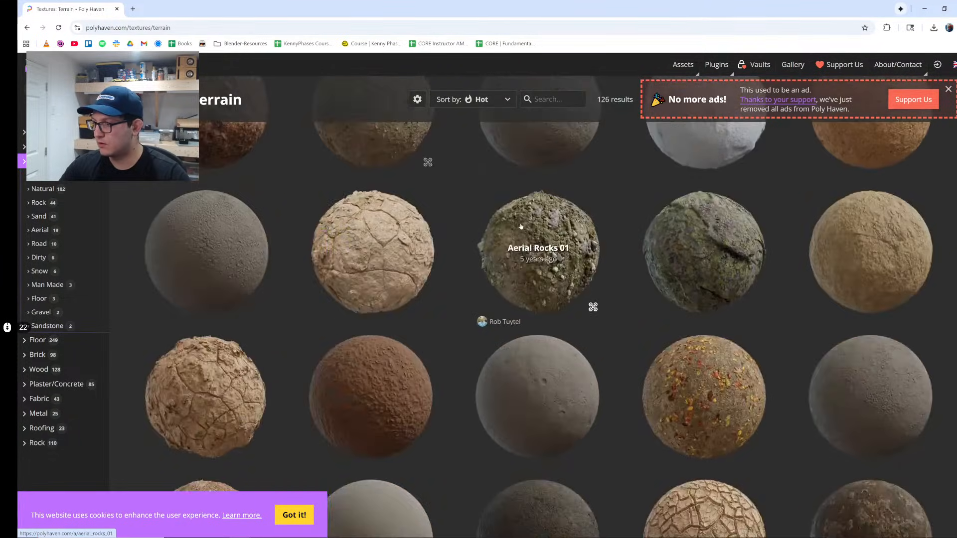
scroll(521, 225, "down", 20)
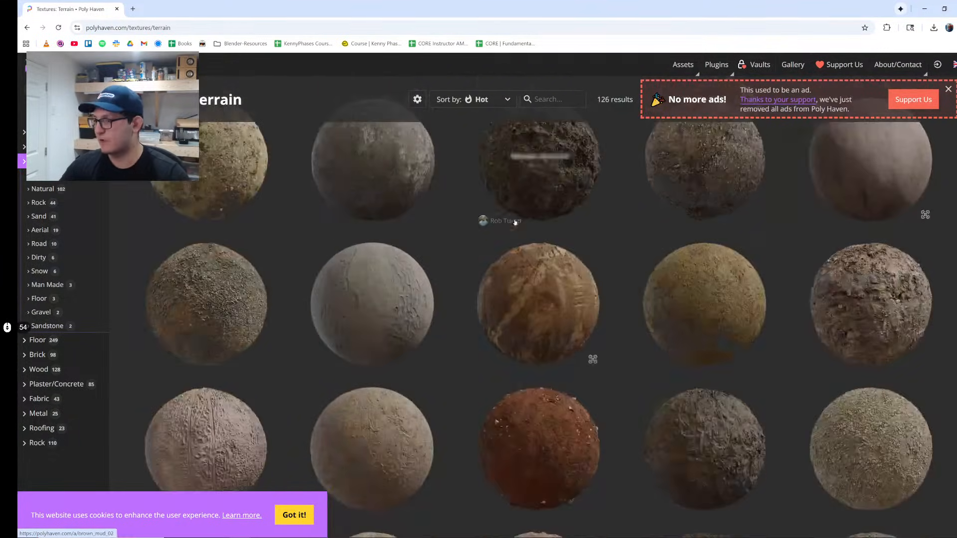
scroll(474, 246, "up", 5)
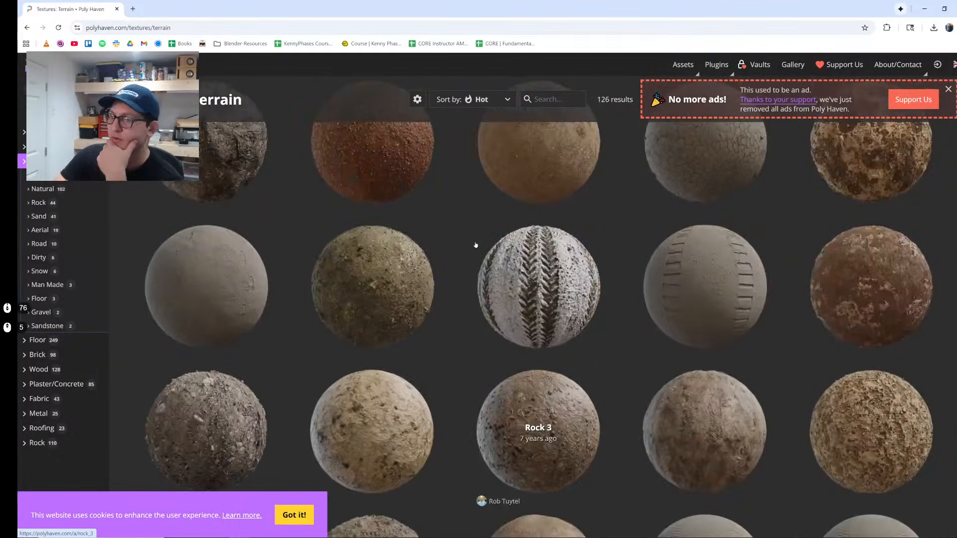
scroll(473, 244, "down", 9)
scroll(519, 274, "up", 20)
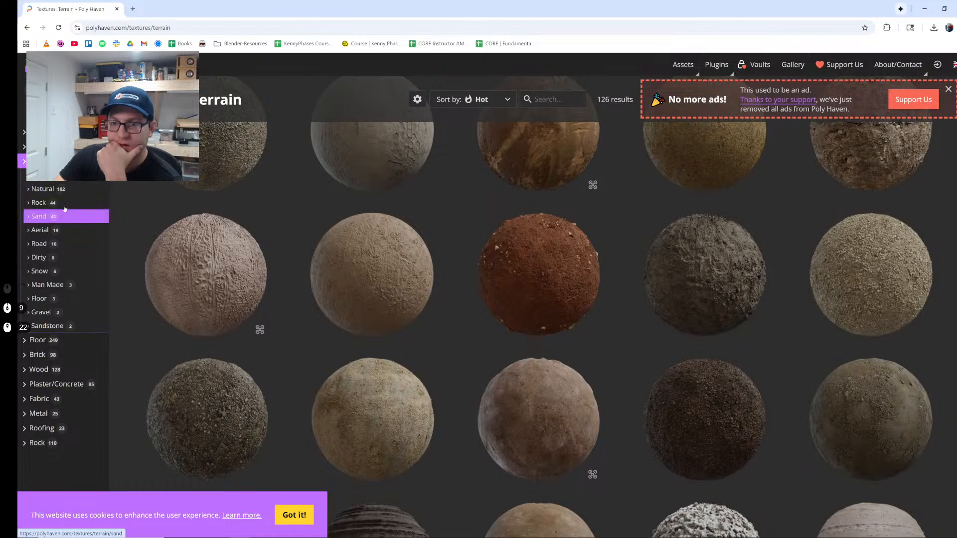
left_click(81, 189)
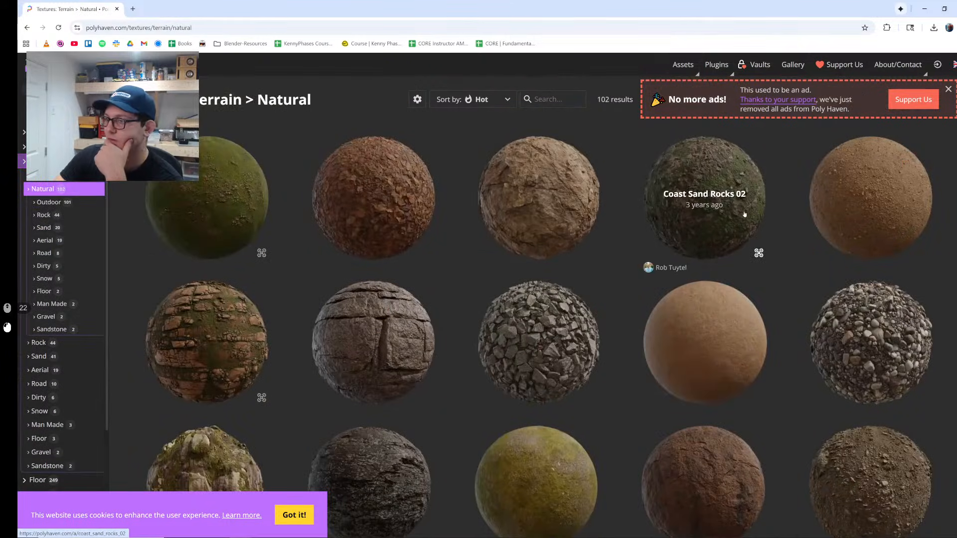
scroll(708, 203, "down", 3)
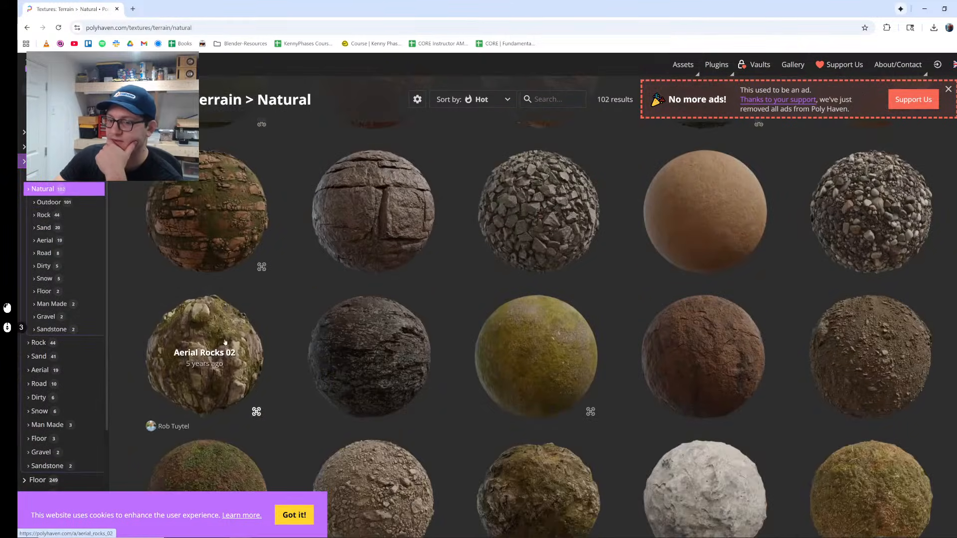
left_click(226, 353)
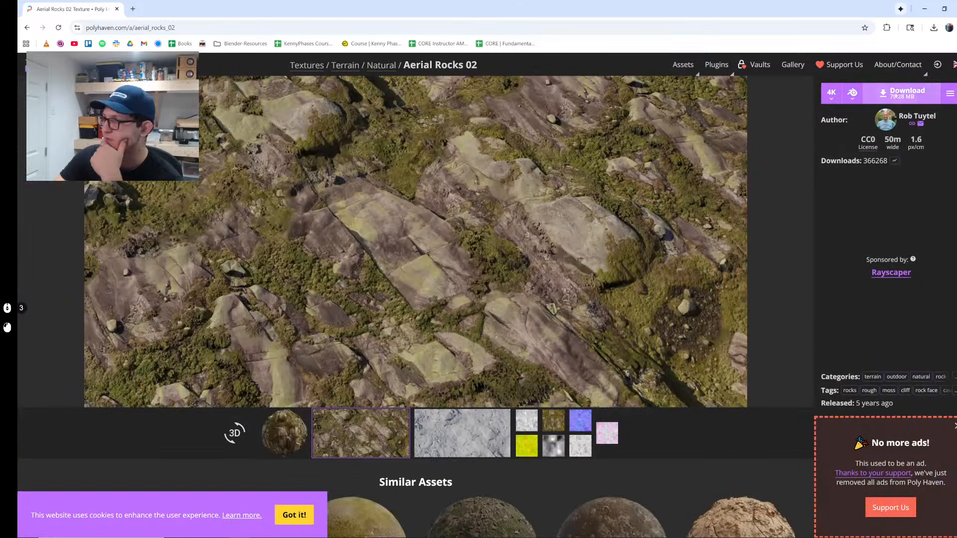
Step: Download the Aerial Rocks 02 texture as a Blender file at 1K resolution
left_click(832, 93)
left_click(837, 115)
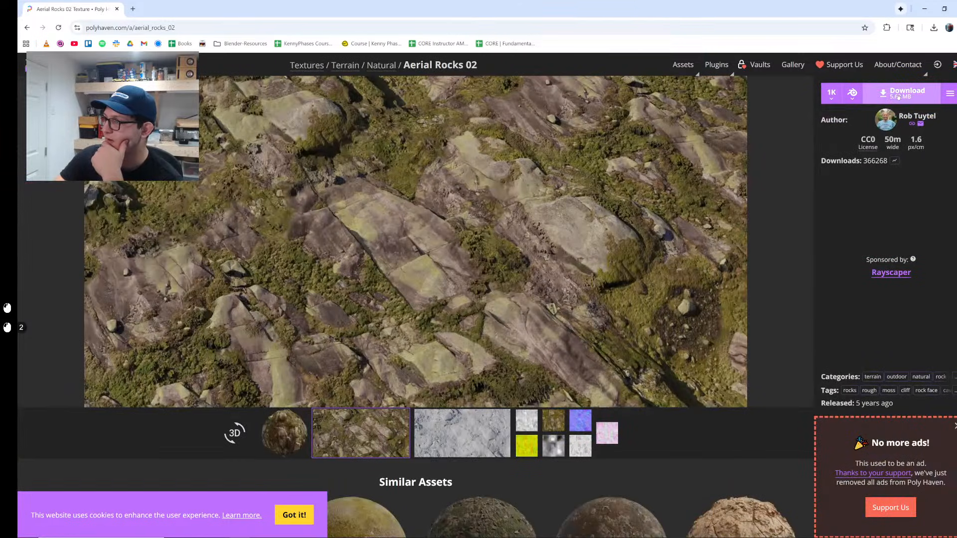
left_click(899, 94)
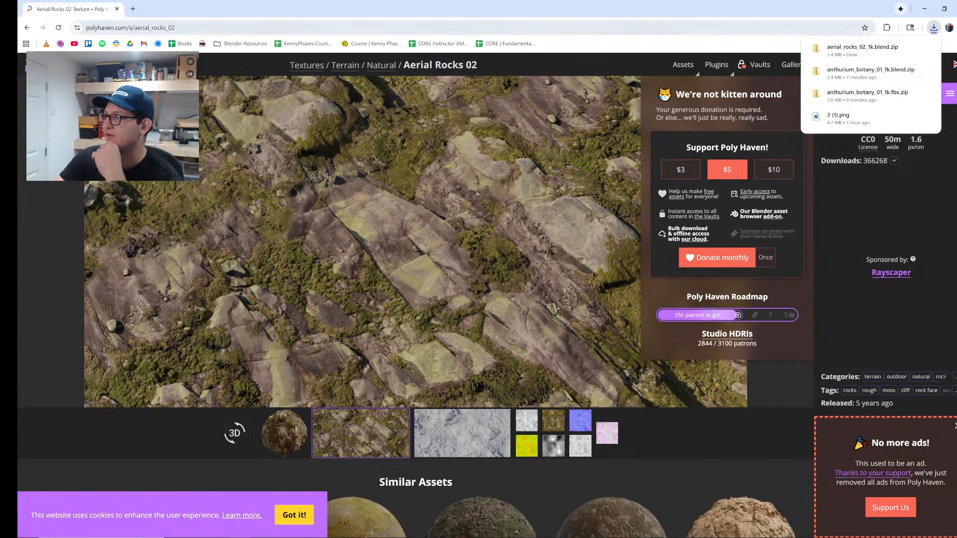
Step: Extract the downloaded aerial_rocks_02_1k.blend archive in the Downloads folder and open its blend file in Blender
left_click(911, 49)
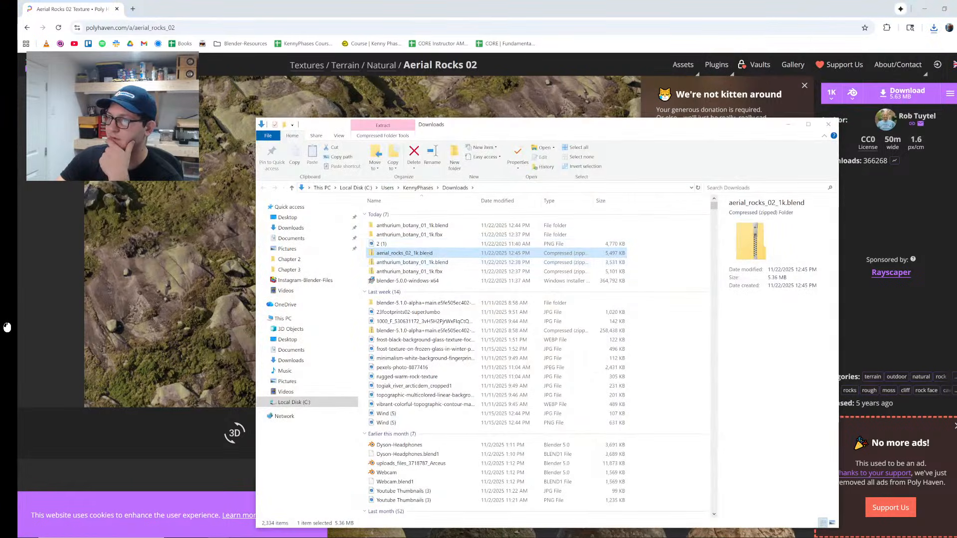
right_click(427, 255)
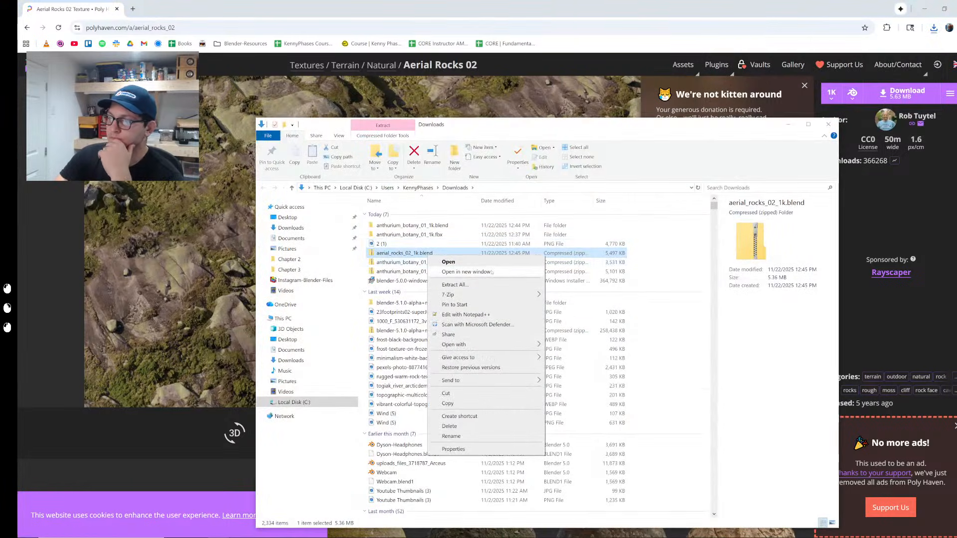
left_click(454, 285)
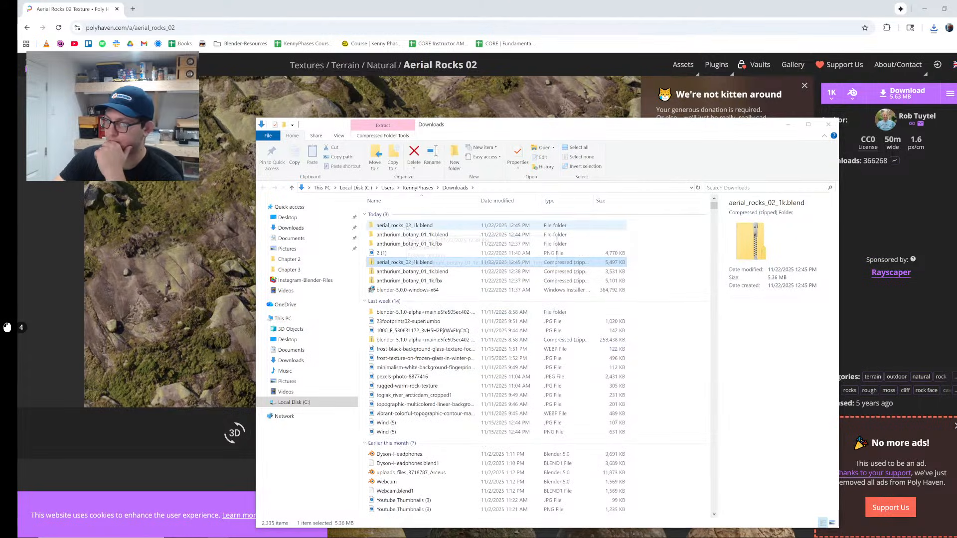
double_click(405, 225)
double_click(404, 223)
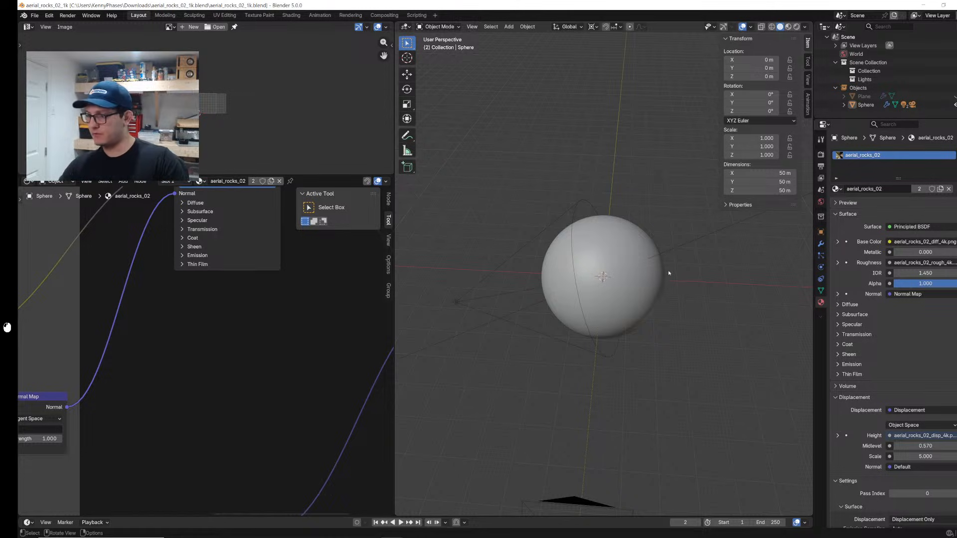
Step: Copy the textured sphere from the aerial_rocks_02 file and paste it into the anthurium vine scene
left_click(643, 260)
key("ctrl+c")
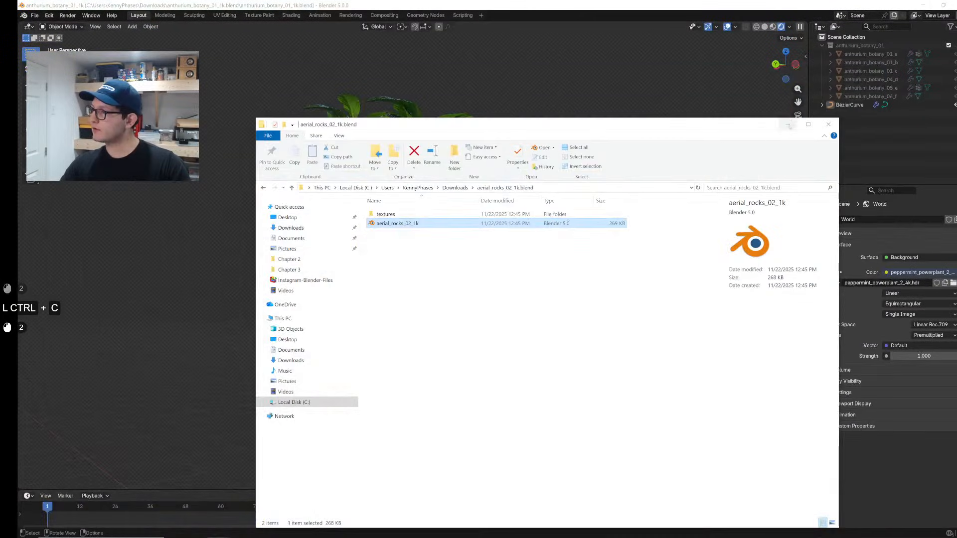
left_click(652, 149)
key("ctrl+v")
Step: Scale down the pasted rock sphere and place it beside the leafy vine
scroll(540, 236, "down", 16)
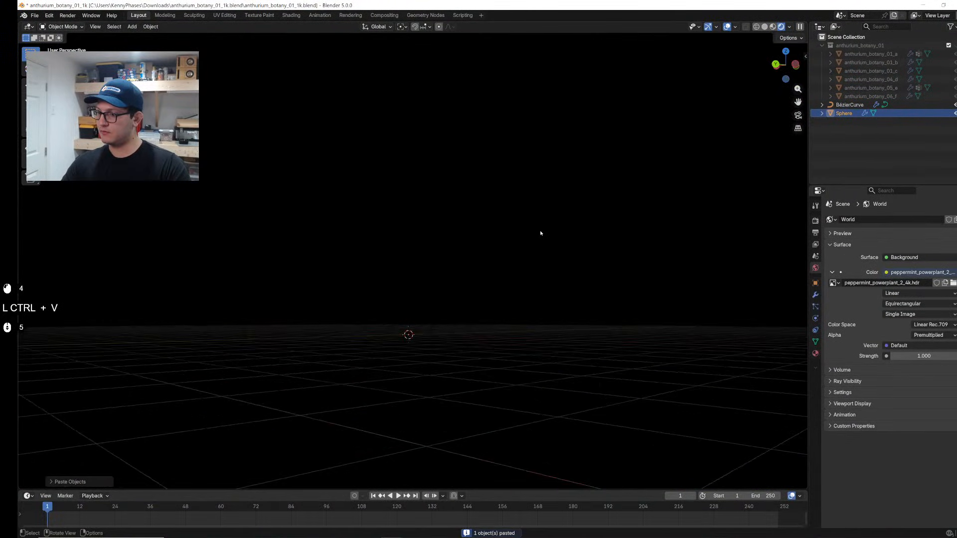
middle_click_drag(540, 238, 543, 249)
key("s")
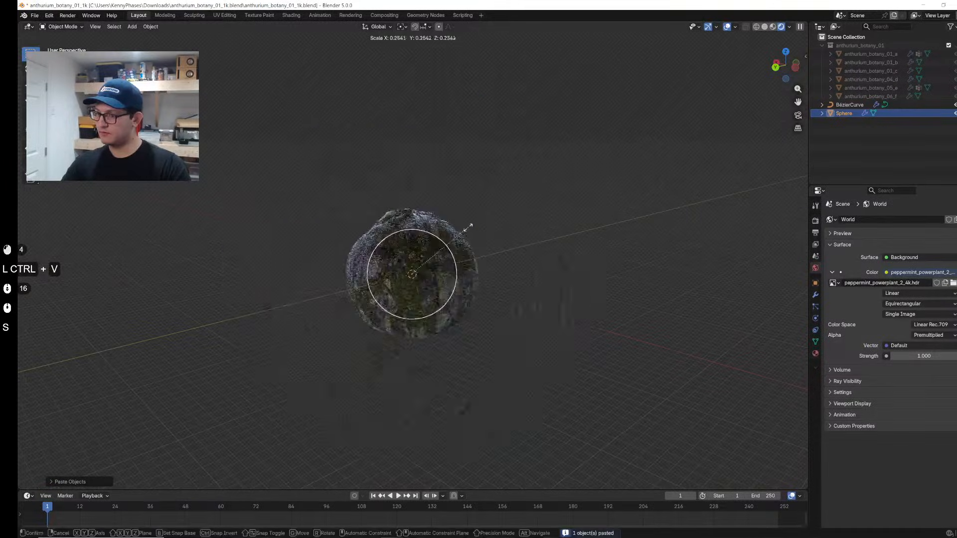
left_click(427, 264)
scroll(427, 265, "up", 11)
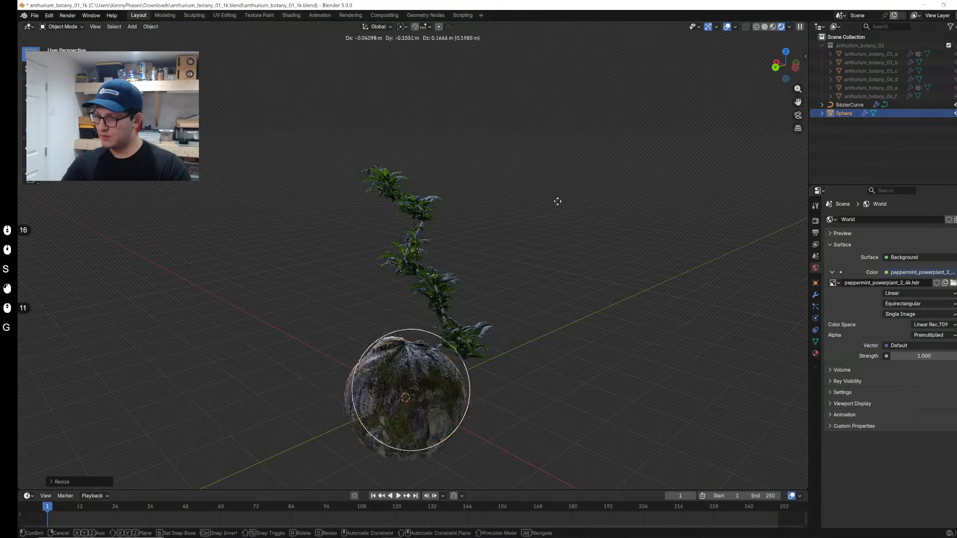
key("g")
left_click(564, 180)
scroll(702, 265, "up", 3)
key("s")
left_click(616, 295)
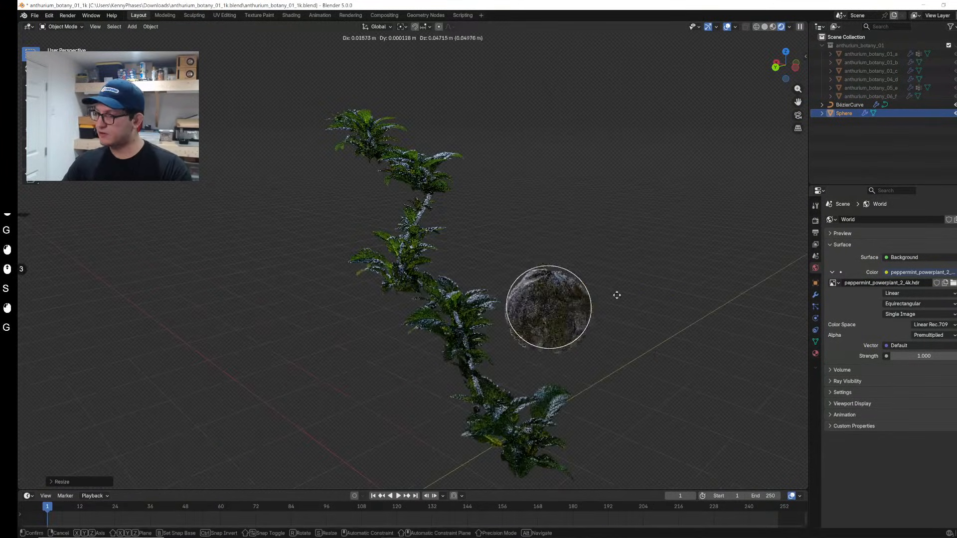
key("g")
left_click(612, 283)
Step: Bring up the vine curve's geometry node setup and move the Group Output node farther from Join Geometry
left_click(427, 179)
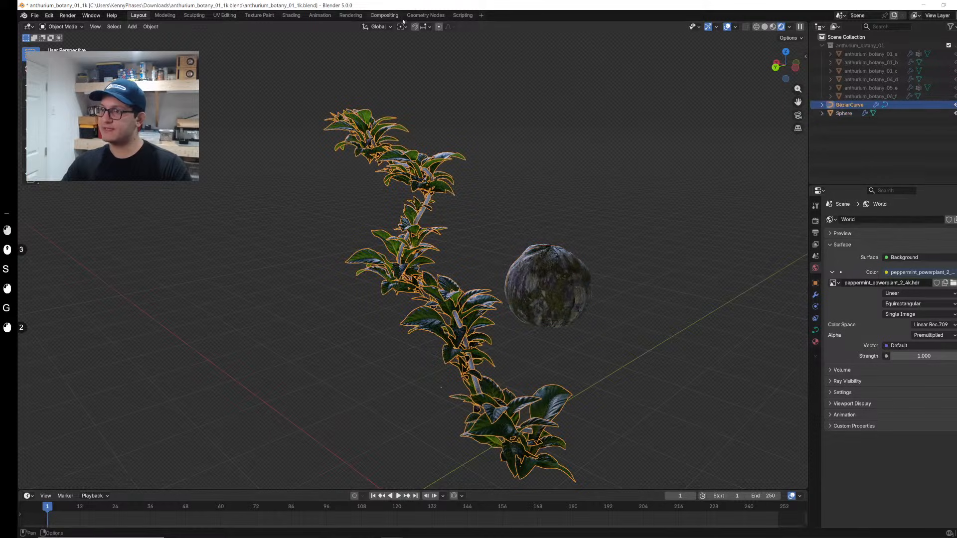
left_click(425, 15)
scroll(521, 205, "up", 4)
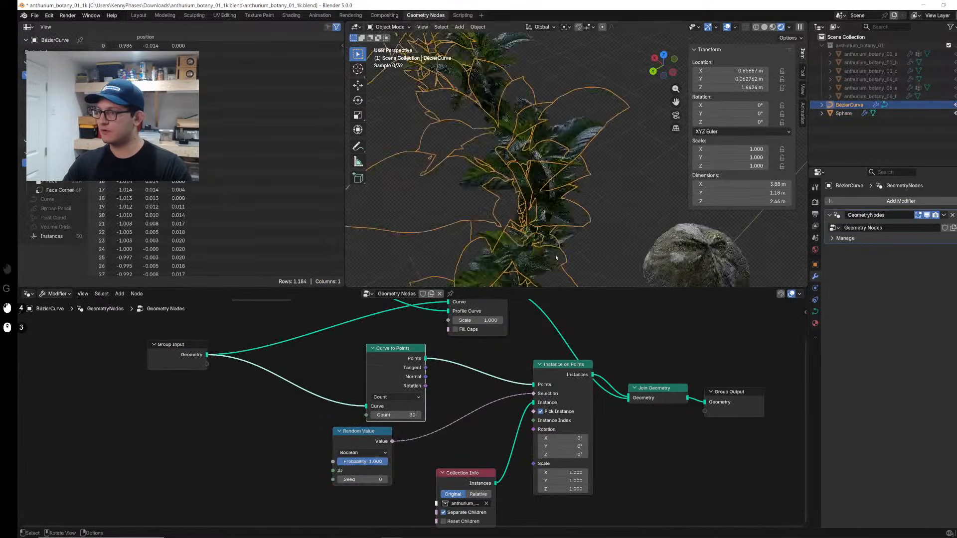
scroll(521, 205, "up", 3)
middle_click_drag(519, 199, 523, 210, "shift")
middle_click_drag(648, 399, 524, 394)
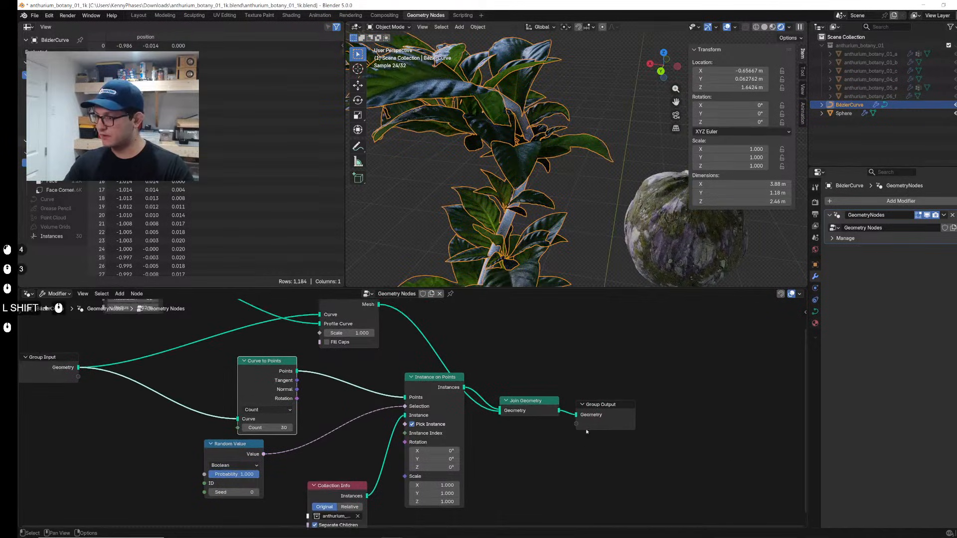
scroll(549, 398, "up", 2)
left_click_drag(559, 401, 578, 367)
left_click(578, 368)
Step: Insert a Set Material node between Curve to Mesh and Join Geometry and assign it the aerial_rocks_02 material
middle_click_drag(534, 316, 501, 394)
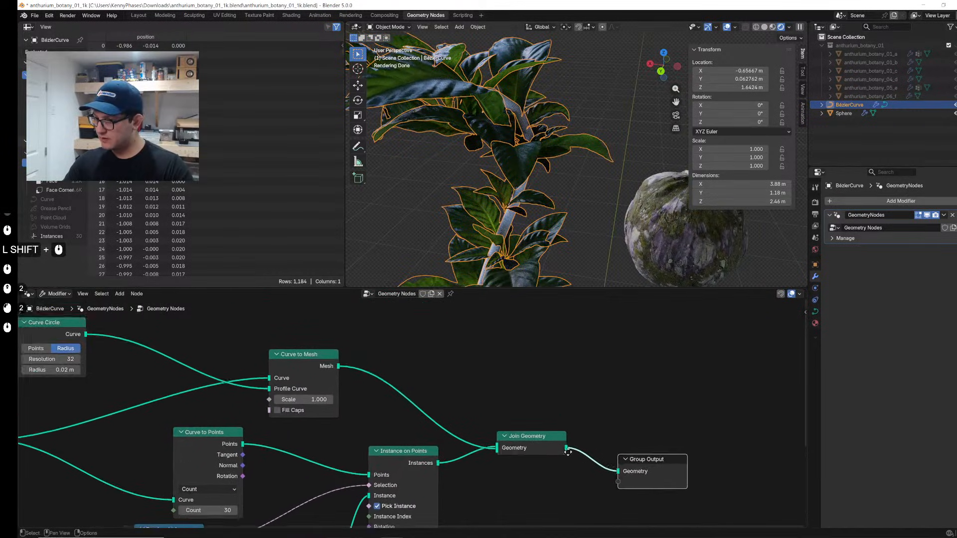
key("shift+a")
type("set m")
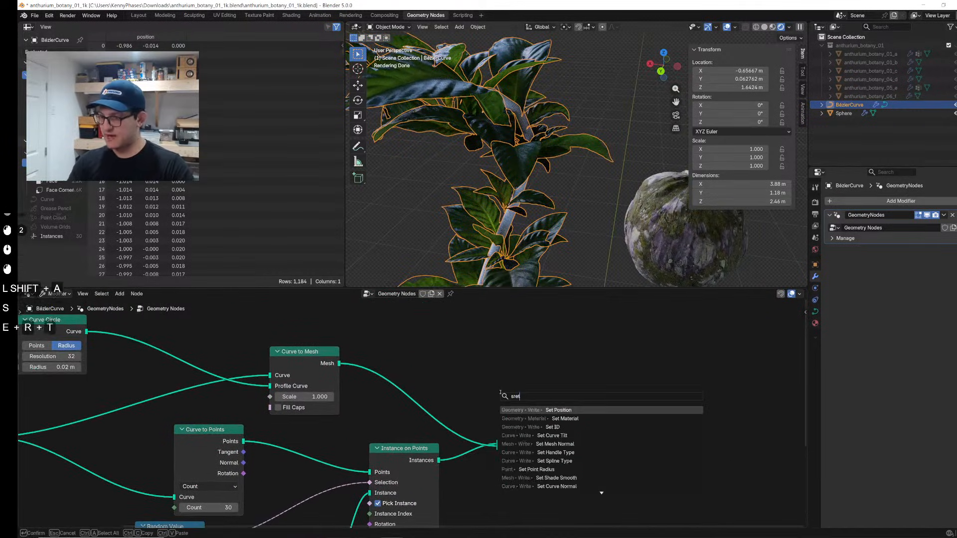
key("Return")
left_click(377, 363)
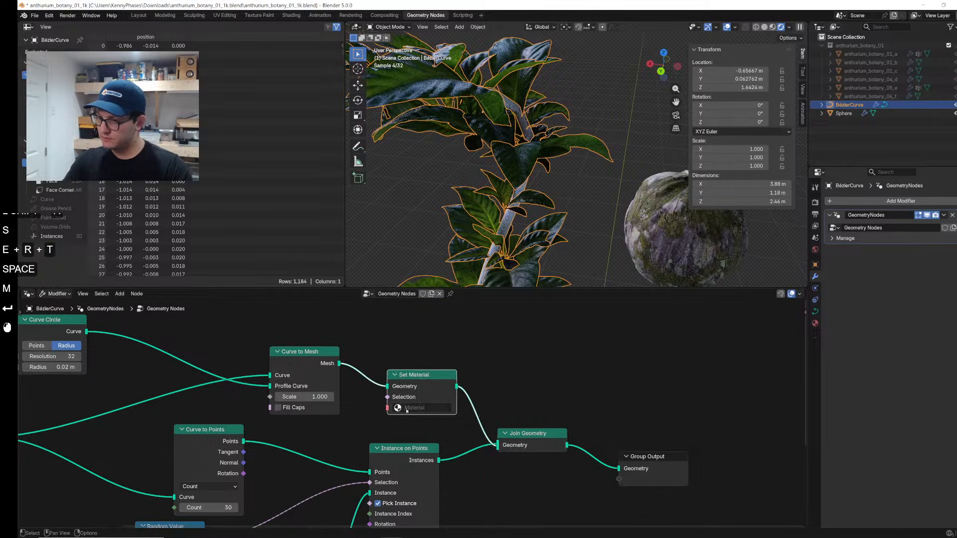
left_click(424, 408)
left_click(429, 424)
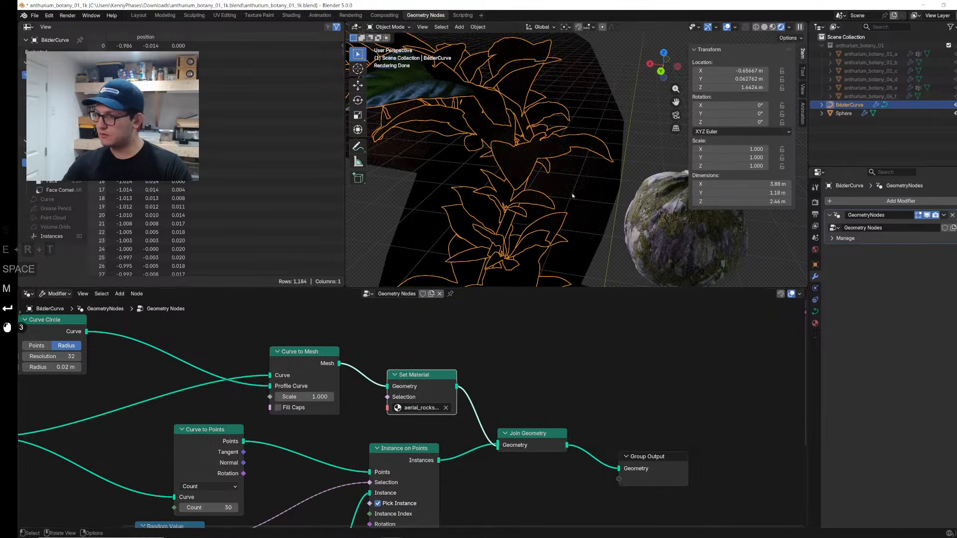
Step: Check the vine with the rock material and apply the curve's object transform
middle_click_drag(573, 196, 578, 196)
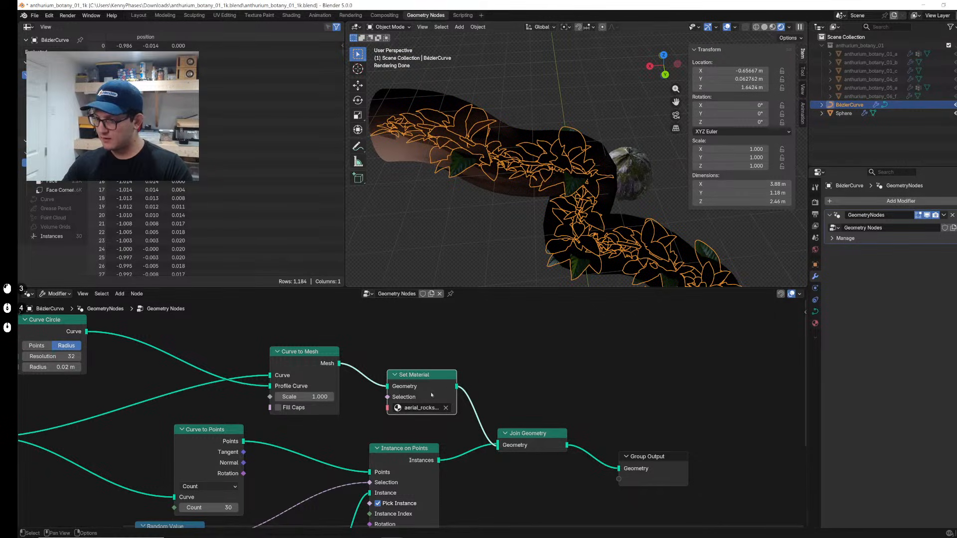
scroll(432, 395, "up", 1)
middle_click_drag(432, 395, 483, 354)
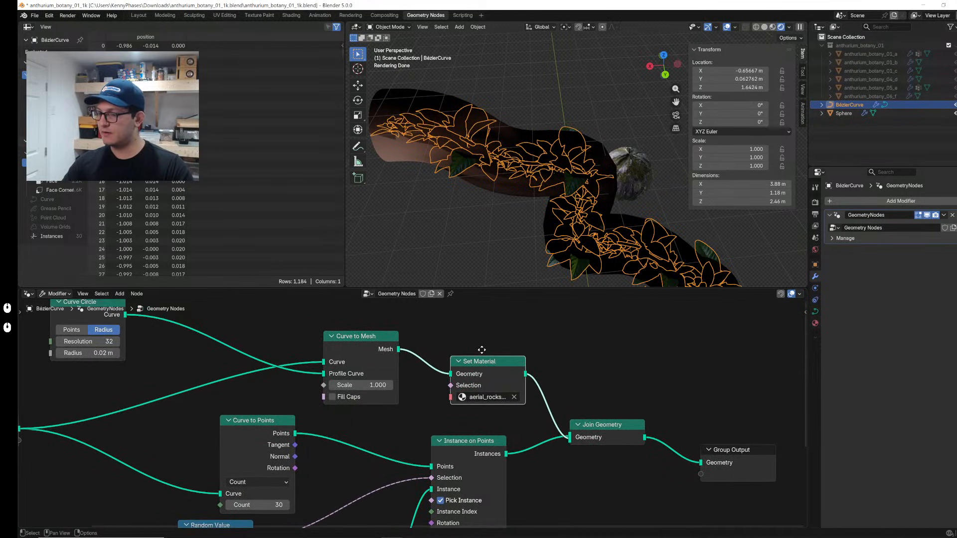
left_click(478, 27)
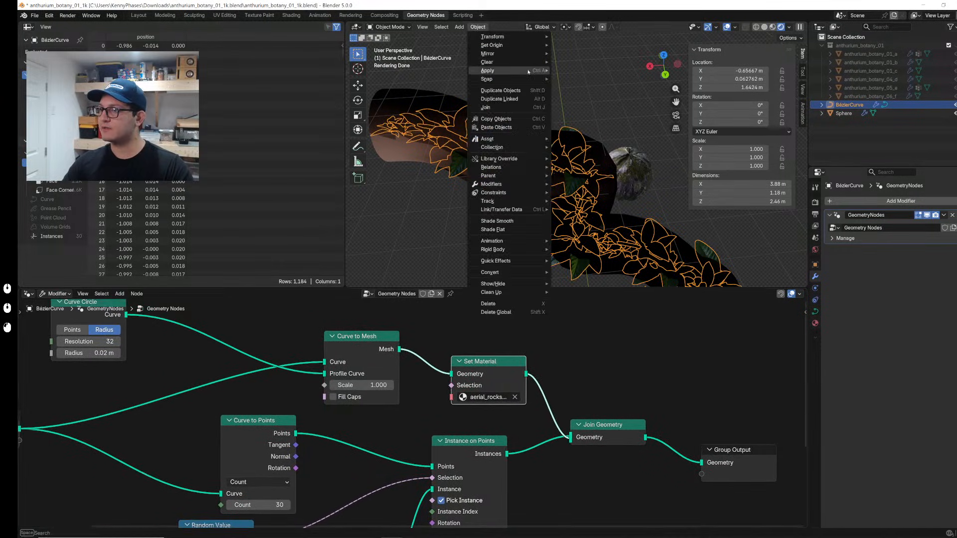
mouse_move(499, 71)
left_click(591, 83)
middle_click_drag(566, 110, 558, 89)
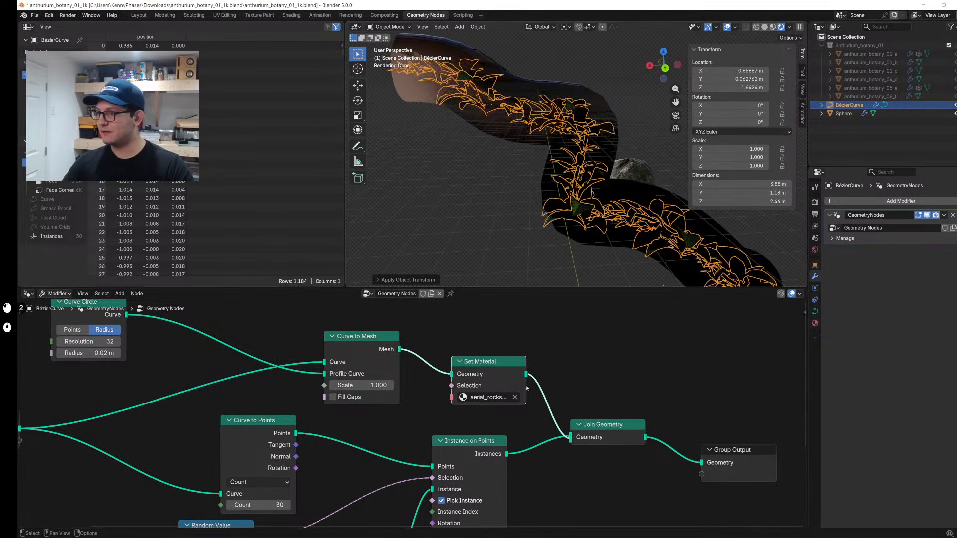
middle_click_drag(573, 277, 548, 344)
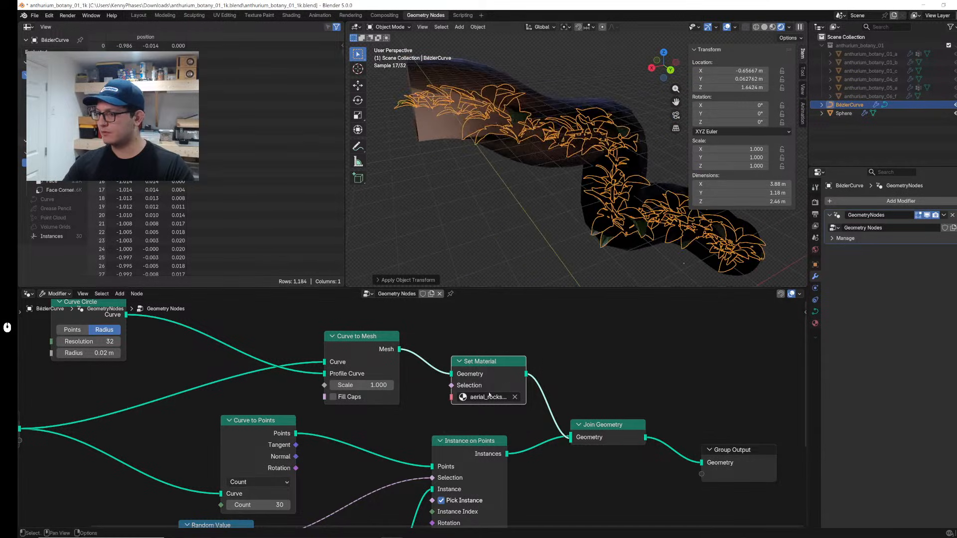
Step: Set the Curve Circle node's resolution to 5
middle_click_drag(436, 335, 601, 355)
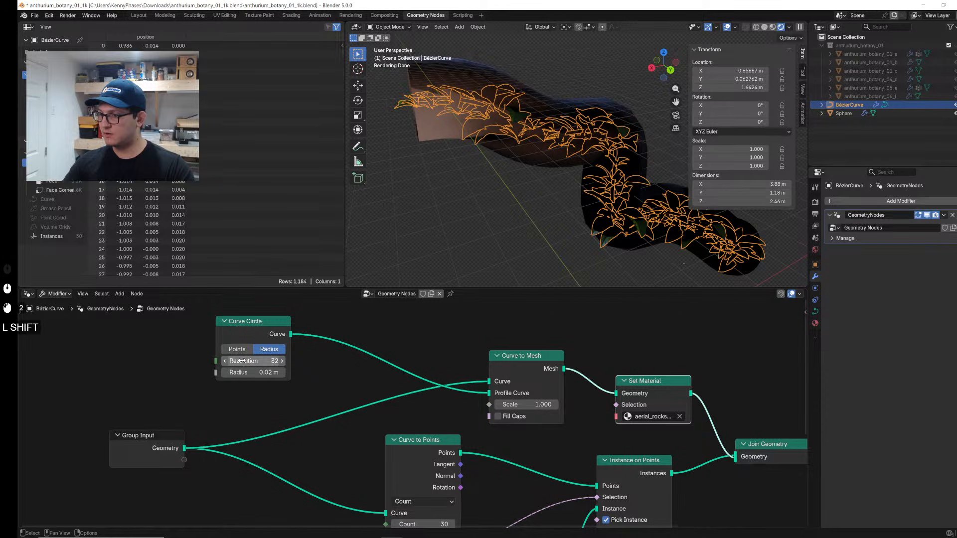
left_click_drag(250, 363, 275, 374, "shift")
key("ctrl+z")
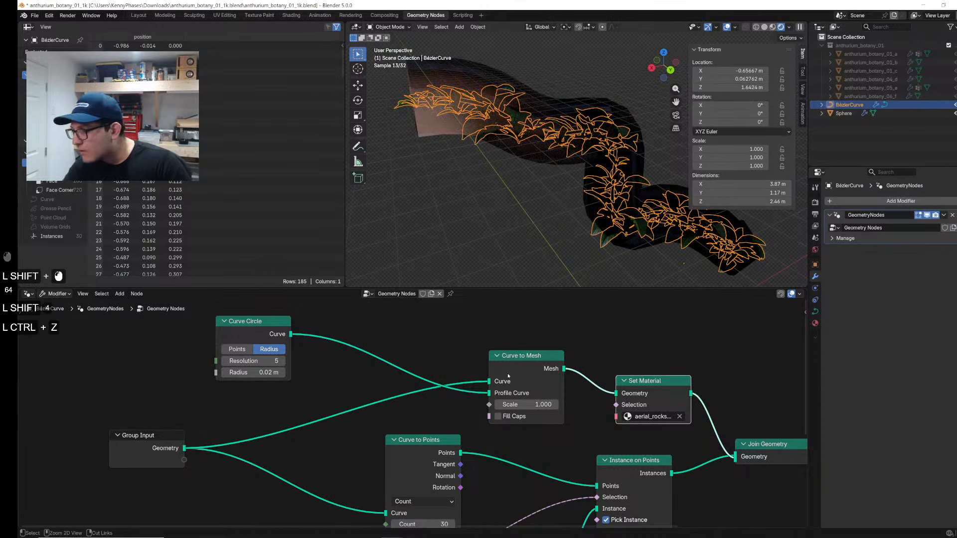
Step: Connect Curve to Mesh directly to Join Geometry and delete the Set Material node
left_click_drag(615, 394, 637, 410)
left_click_drag(734, 455, 735, 456)
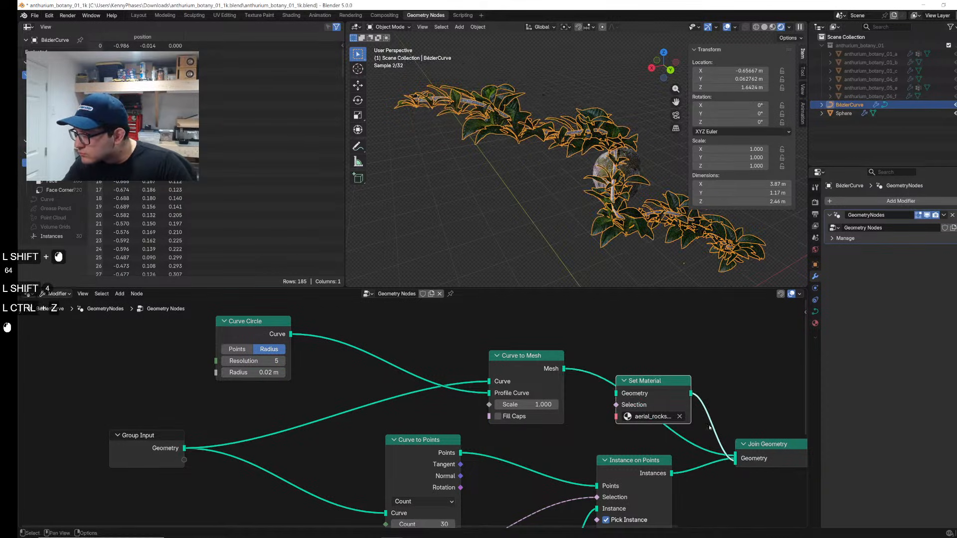
key("x")
Step: Undo the accidental scaling of the vine and save the file
scroll(553, 109, "up", 5)
middle_click_drag(552, 109, 528, 150, "shift")
key("s")
left_click(527, 147)
key("ctrl+z")
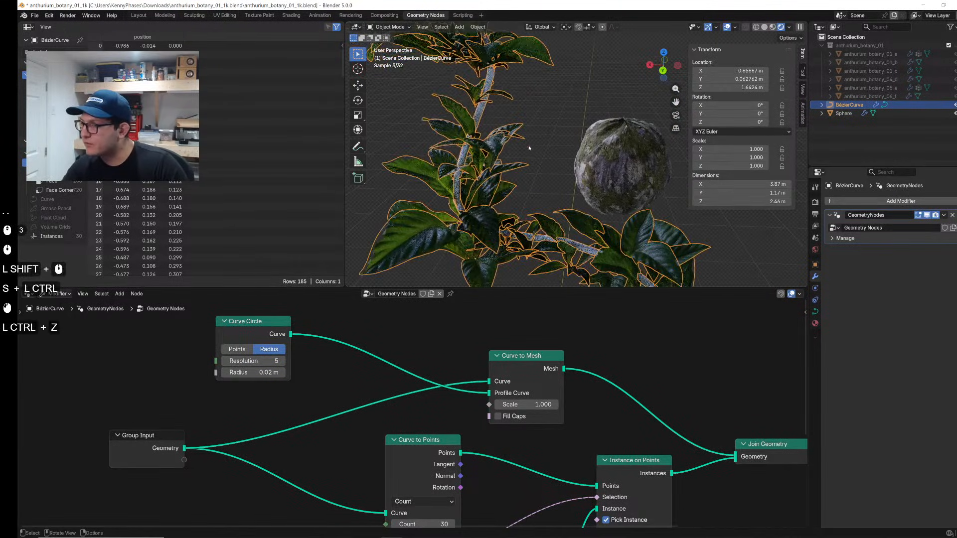
key("ctrl+s")
Step: Try assigning the aerial_rocks_02 material directly to the vine curve object, and undo the assignment
left_click(815, 324)
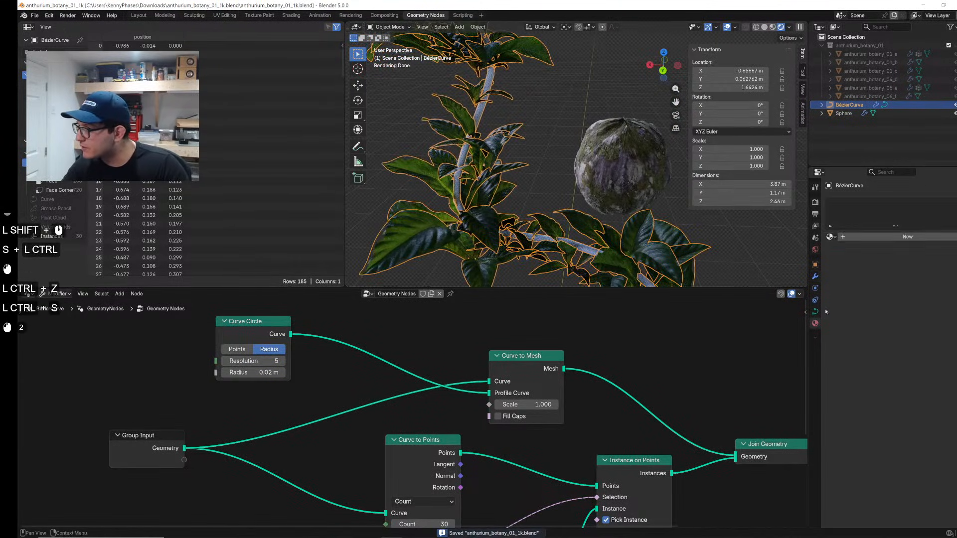
left_click(854, 239)
left_click(830, 237)
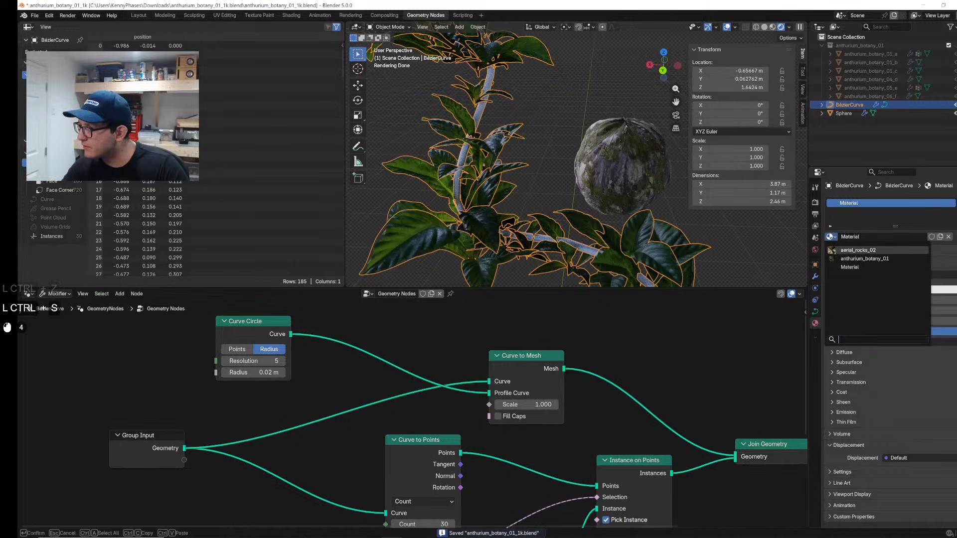
left_click(878, 249)
scroll(574, 159, "down", 3)
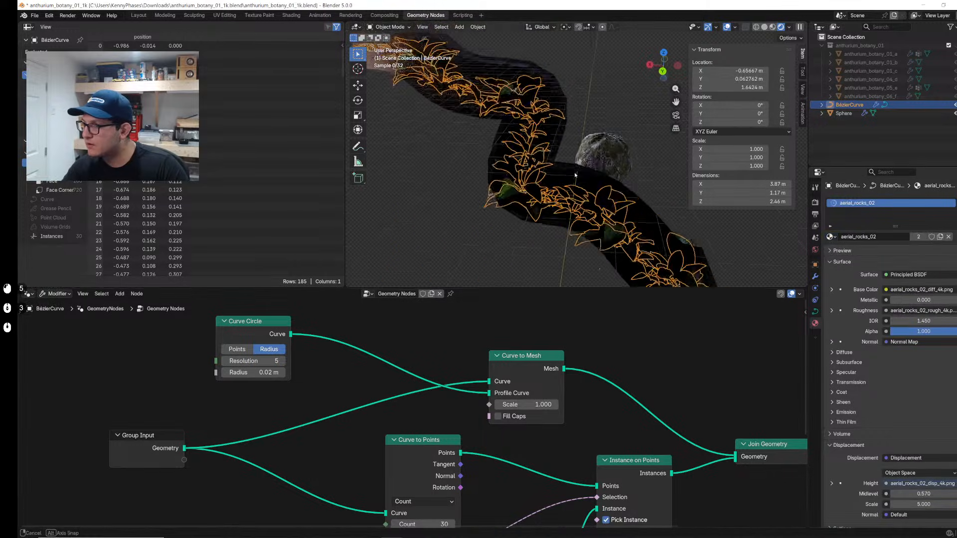
middle_click_drag(588, 165, 558, 175)
key("ctrl+z")
Step: Delete the Curve Circle node that feeds the stem's profile
scroll(568, 159, "up", 2)
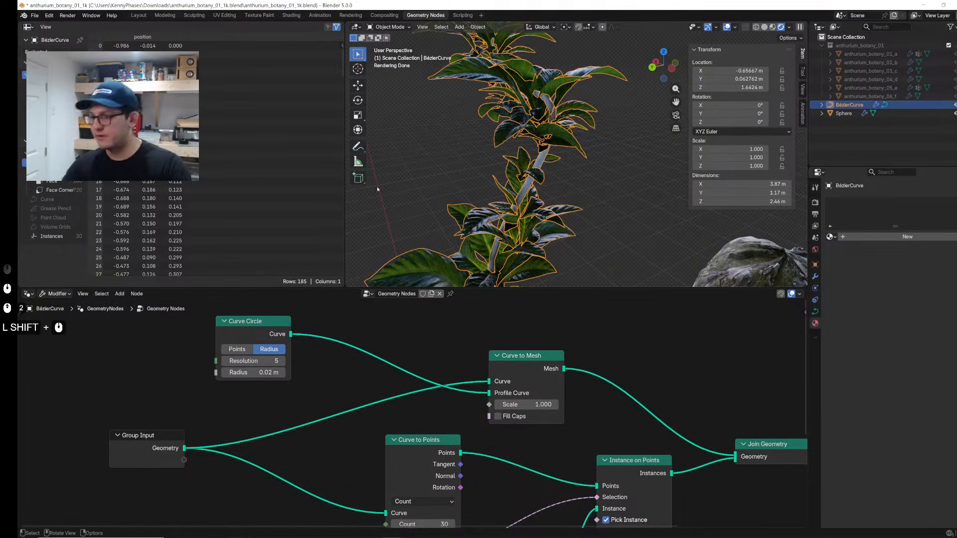
middle_click_drag(654, 369, 622, 358)
scroll(459, 336, "down", 2)
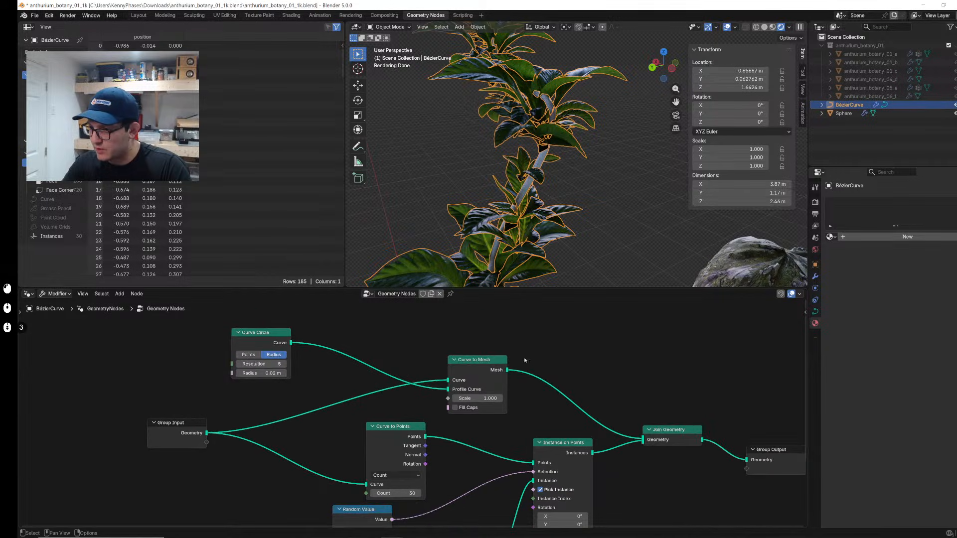
key("x")
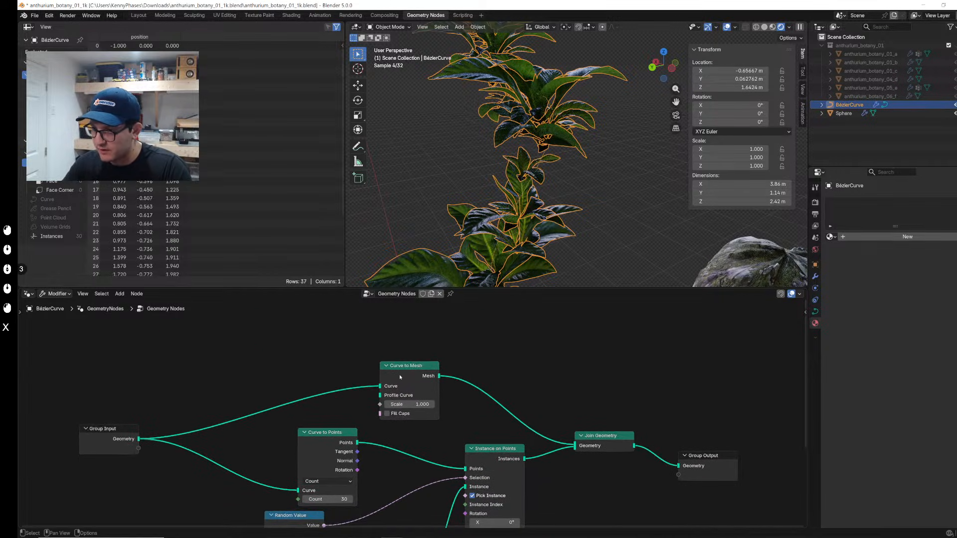
Step: Replace the Curve to Mesh node with a second Curve to Points node and connect its points to Join Geometry
key("shift+a")
type("cyrv")
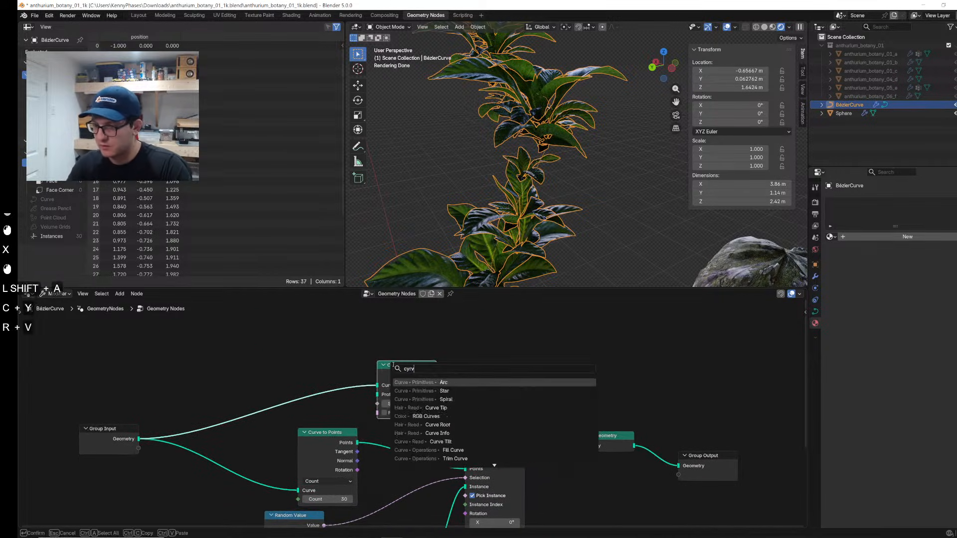
type("e to p")
key("Return")
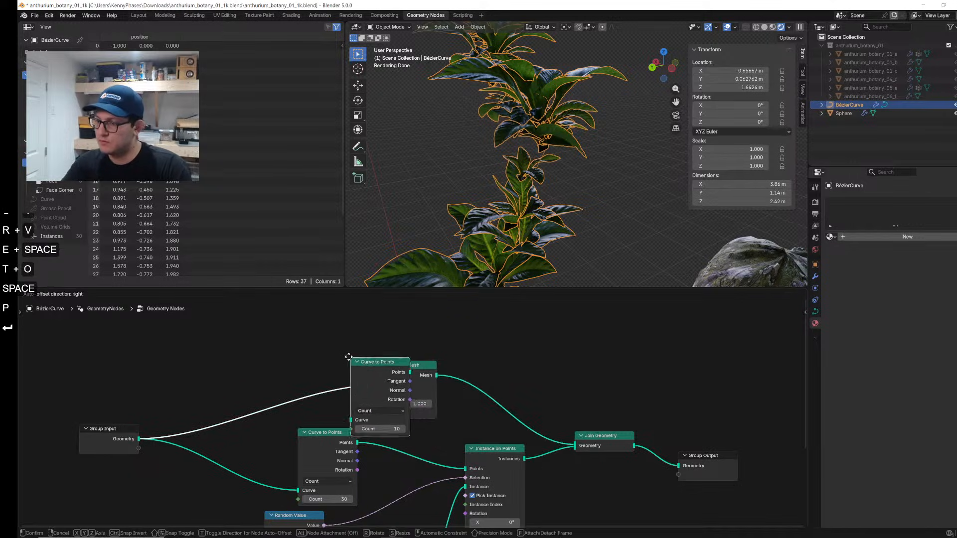
left_click(304, 344)
key("x")
left_click_drag(361, 354, 580, 446)
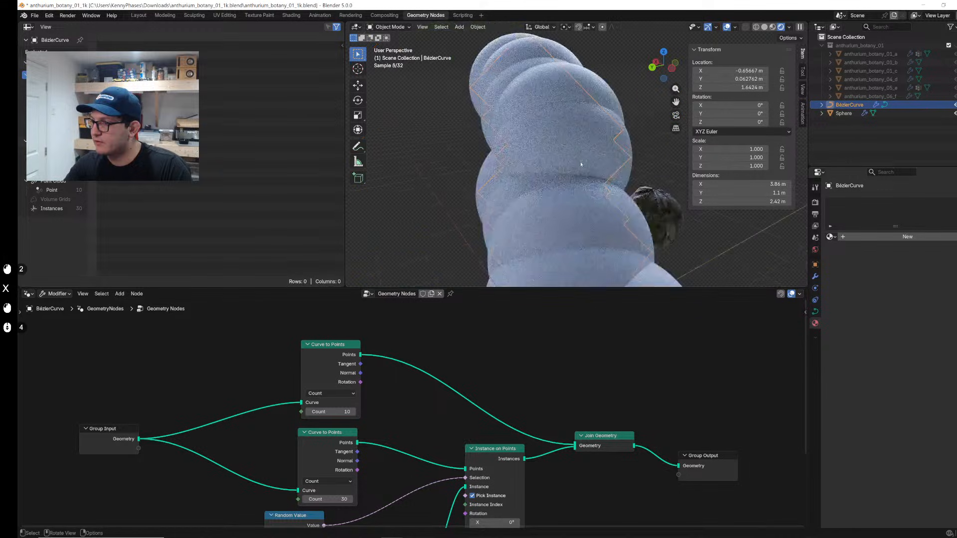
Step: Insert a Set Point Radius node at 0.05 m between the new Curve to Points node and Join Geometry, and save the file
middle_click_drag(640, 147, 609, 175)
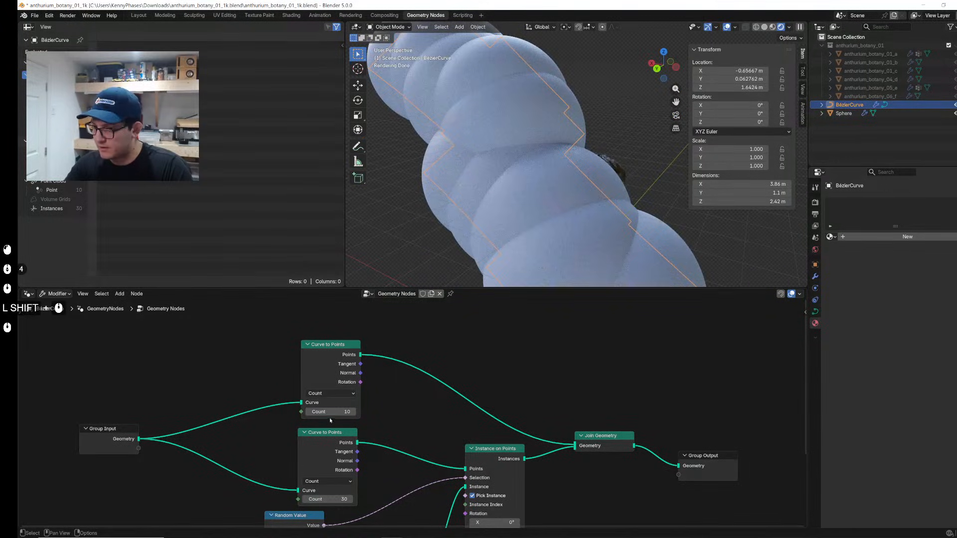
key("shift+a")
type("set pot")
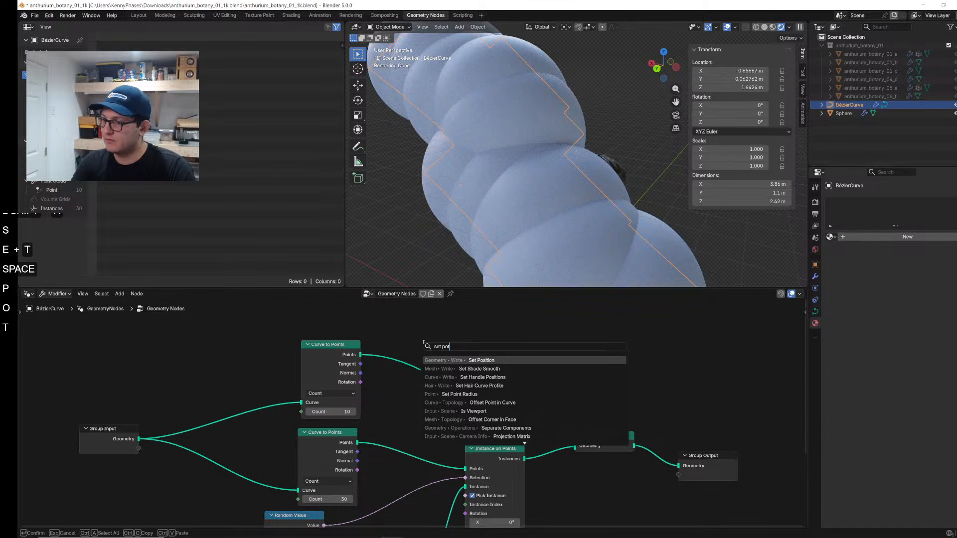
key("ctrl+BackSpace")
type("point rai")
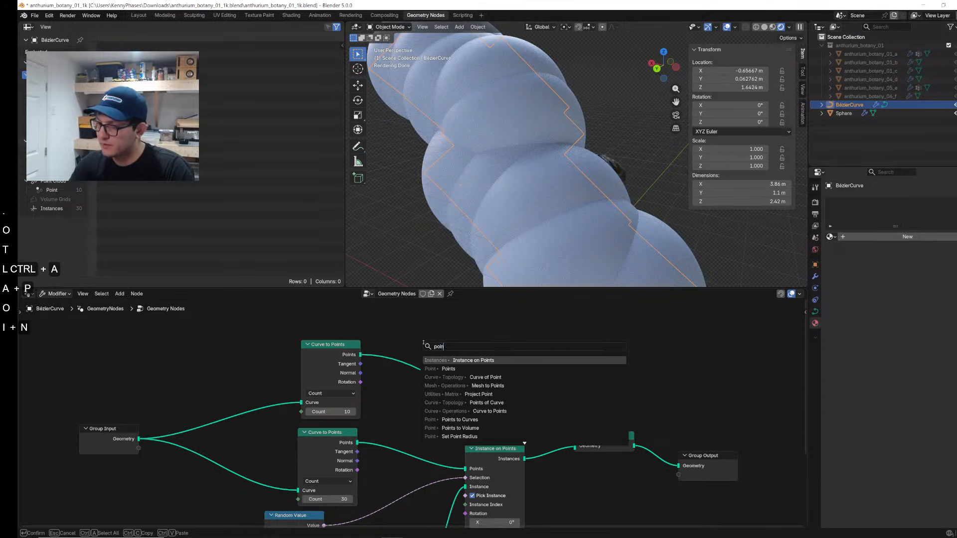
key("Return")
left_click(405, 353)
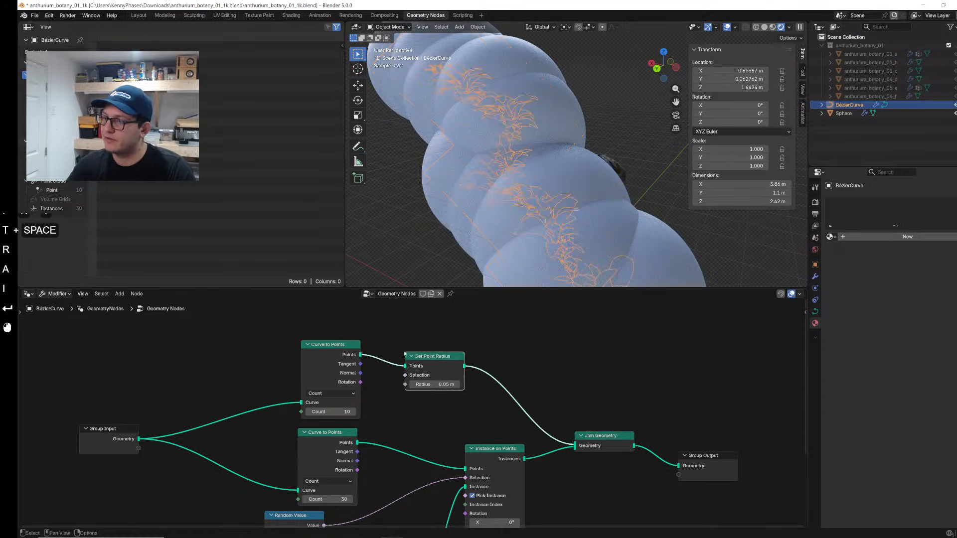
key("ctrl+s")
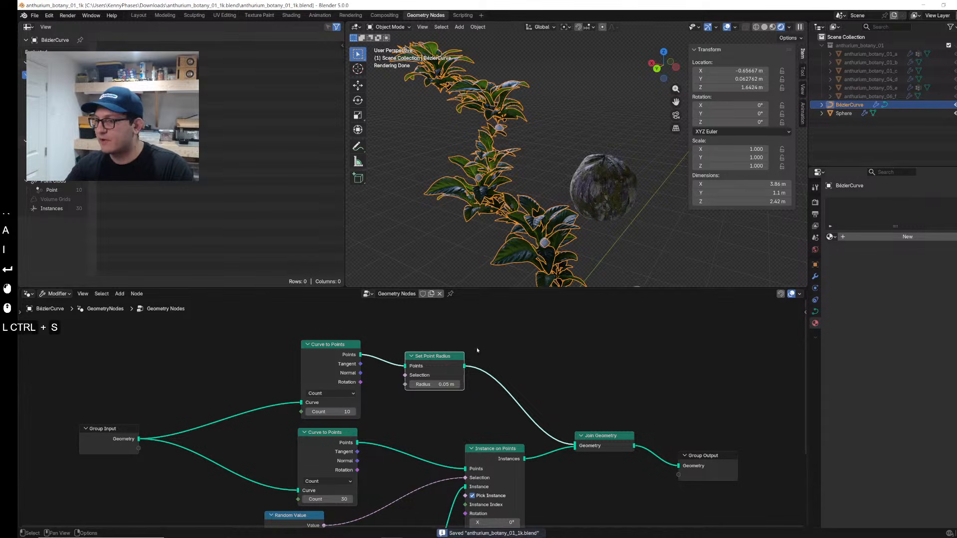
Step: Set the point count of the stem's Curve to Points node to 15
left_click(352, 412)
left_click(352, 412)
left_click(352, 412)
left_click(353, 411)
left_click(353, 412)
Step: Insert an Instance on Points node between Set Point Radius and Join Geometry
key("shift+a")
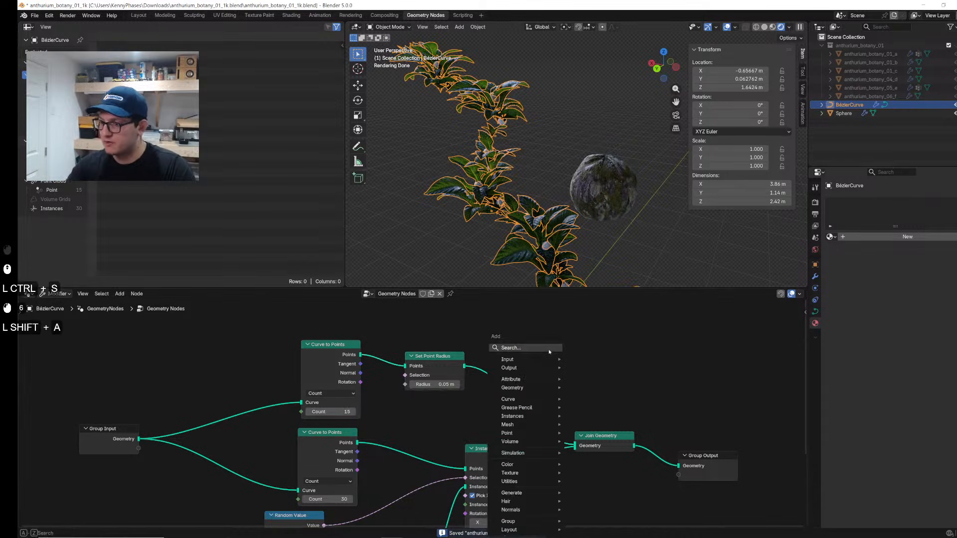
type("instan")
key("Return")
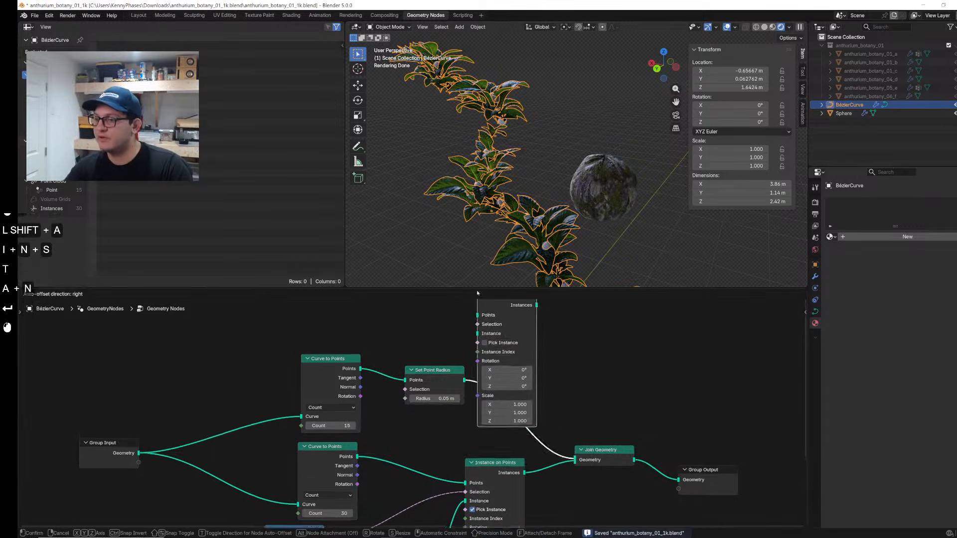
left_click(488, 351)
left_click_drag(488, 351, 491, 373)
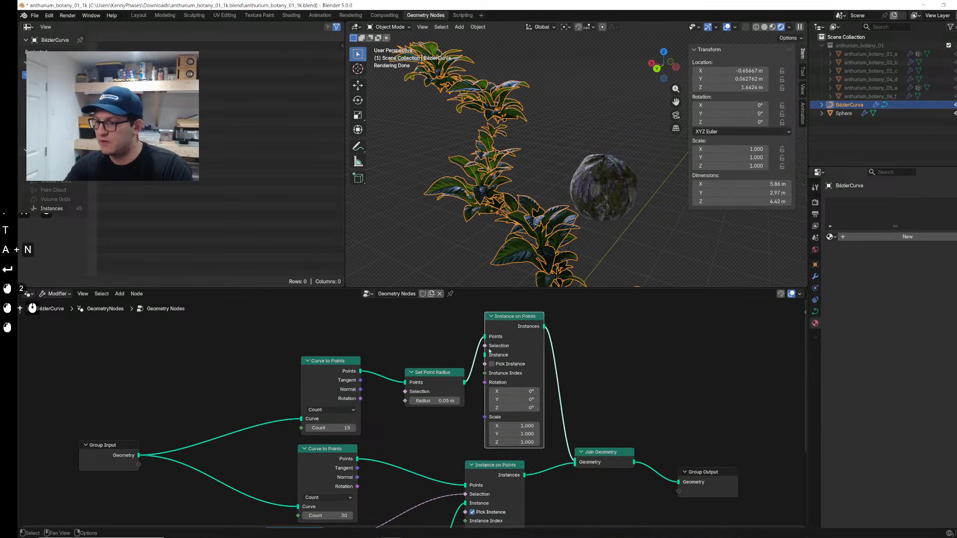
middle_click_drag(464, 345, 484, 381)
Step: Add an Ico Sphere node and connect its mesh to the Instance input of the stem's Instance on Points node
key("shift+a")
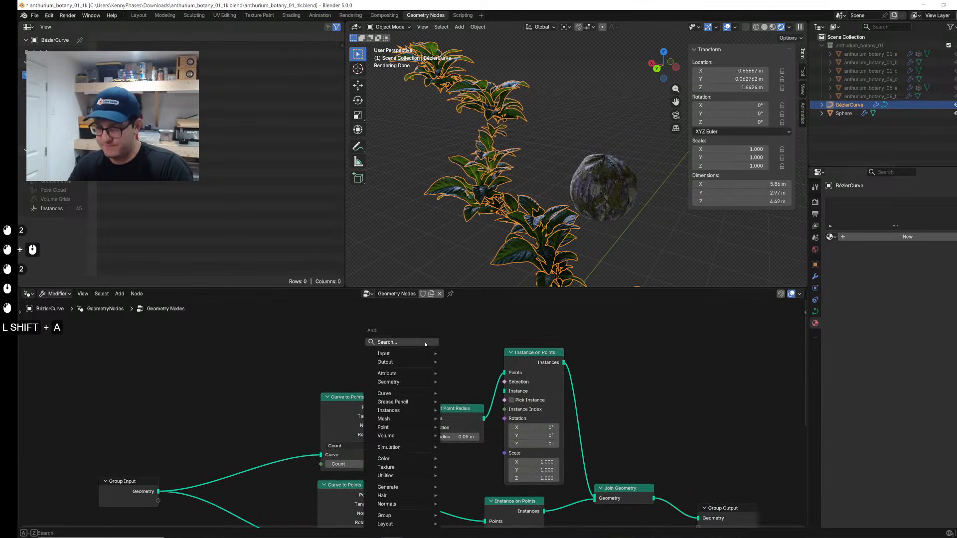
type("ico")
key("Return")
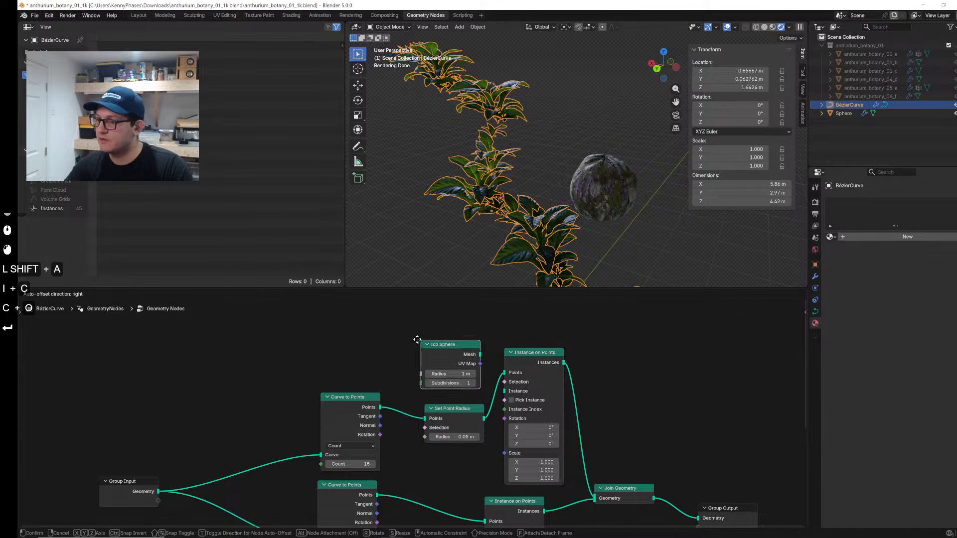
left_click(475, 353)
left_click_drag(505, 400, 504, 391)
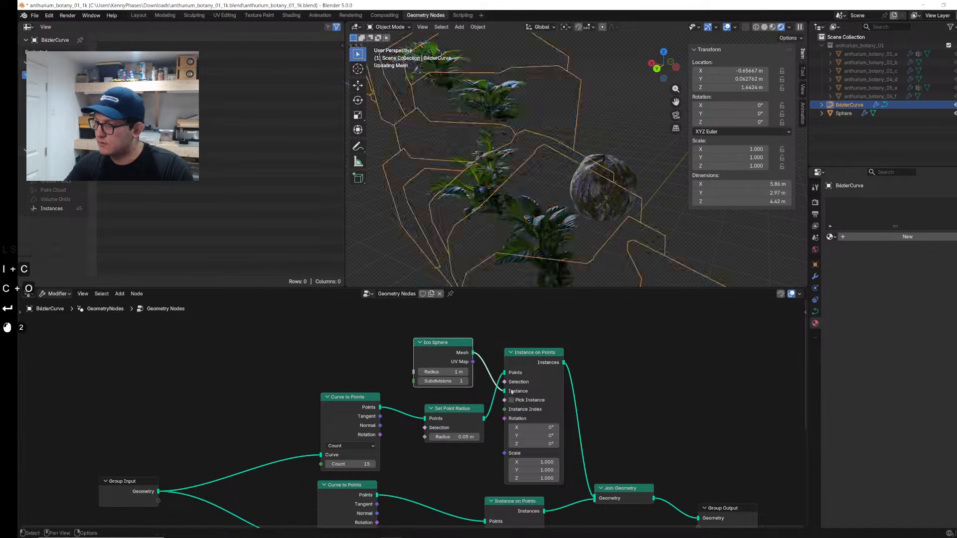
Step: Try inserting a Realize Instances node after the stem's Instance on Points node
key("shift+a")
type("real")
key("Return")
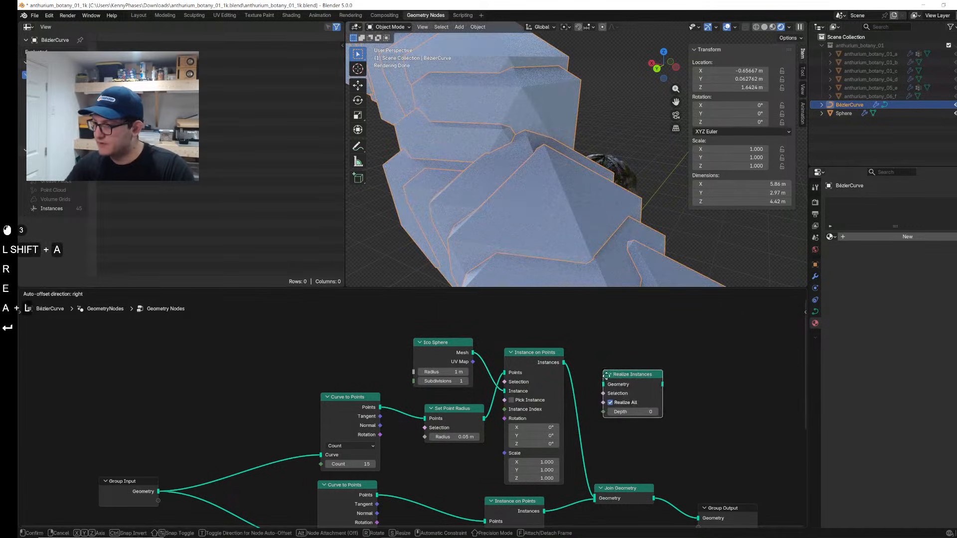
left_click(578, 381)
Step: Try inserting a Set Material node after Realize Instances and assign it the anthurium material
middle_click_drag(695, 397, 572, 370)
key("shift+a")
type("set ma")
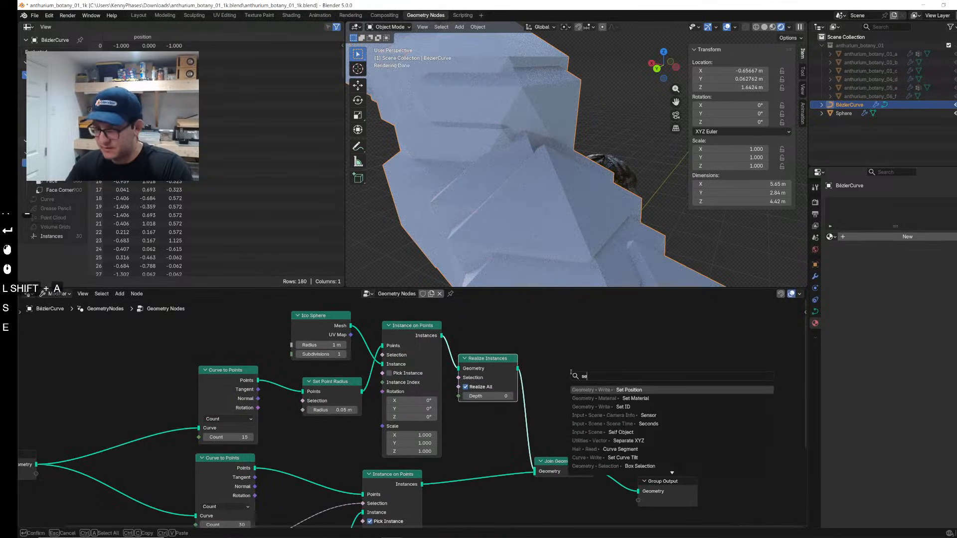
key("Return")
left_click(532, 381)
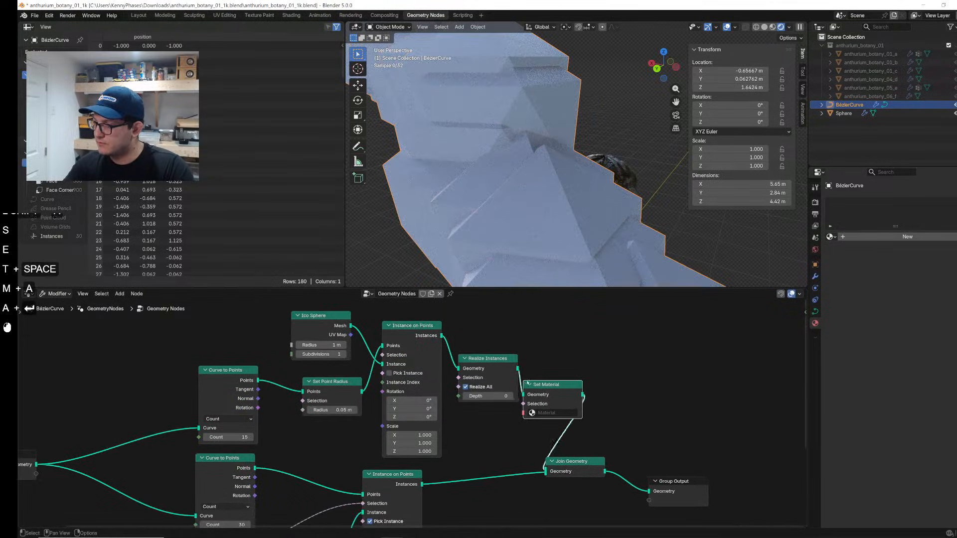
left_click(561, 413)
left_click(566, 434)
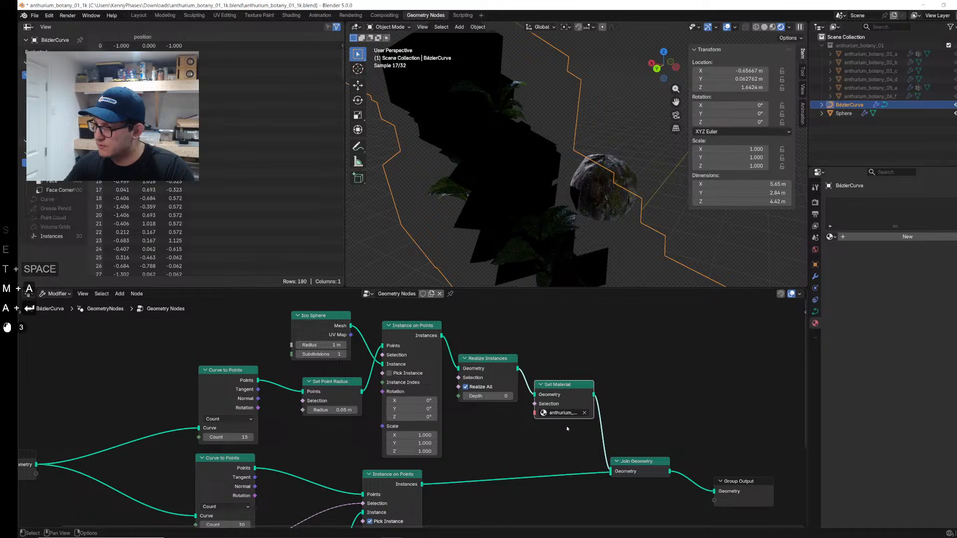
Step: Set the Ico Sphere radius to 0.61 m
left_click_drag(319, 345, 292, 345, "shift")
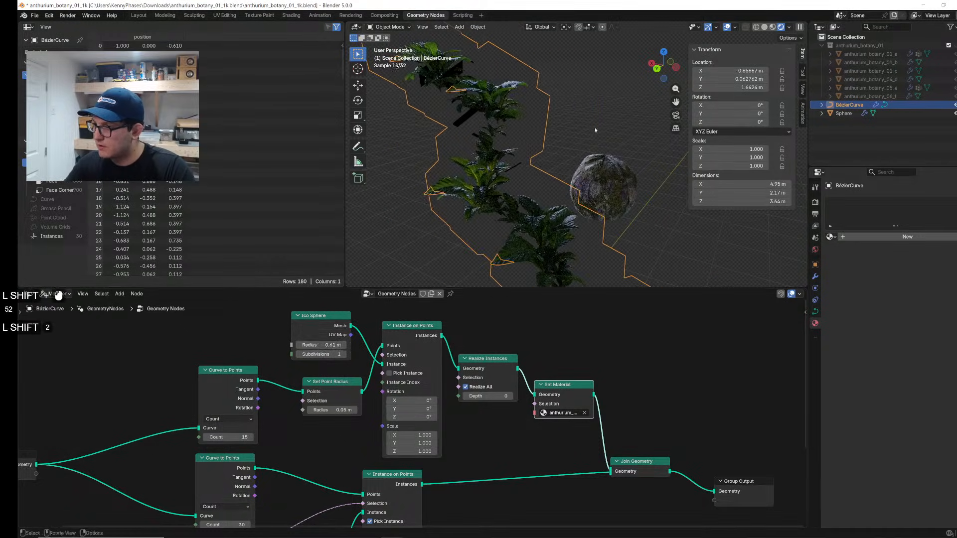
middle_click_drag(549, 164, 576, 167)
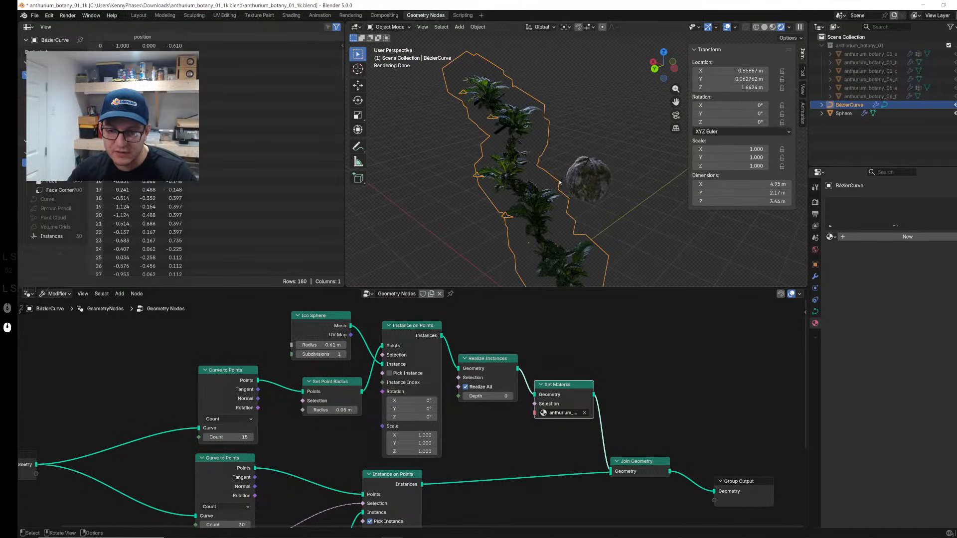
scroll(520, 398, "up", 1)
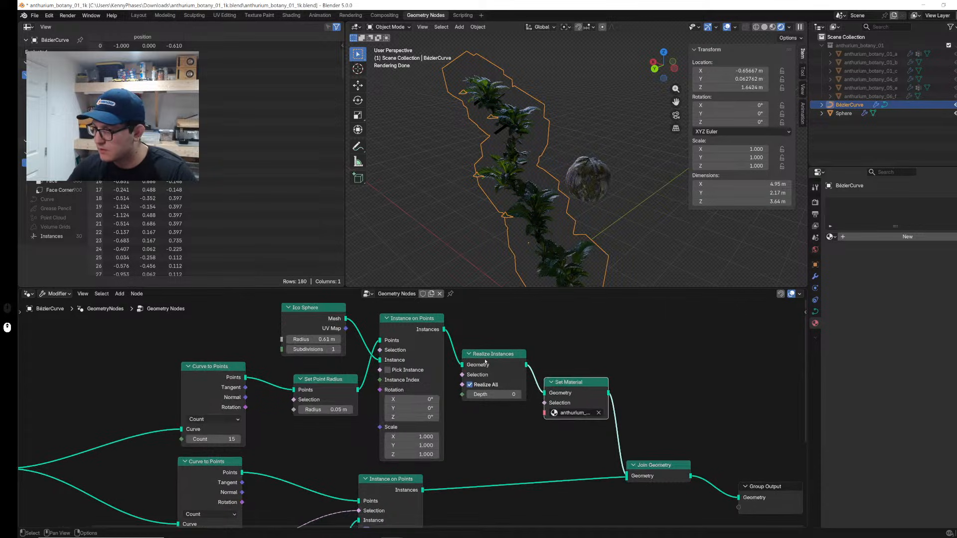
Step: Delete the Realize Instances and Set Material nodes and reconnect the stem's Instance on Points output directly to Join Geometry
middle_click_drag(479, 371, 435, 401)
left_click_drag(418, 396, 501, 424)
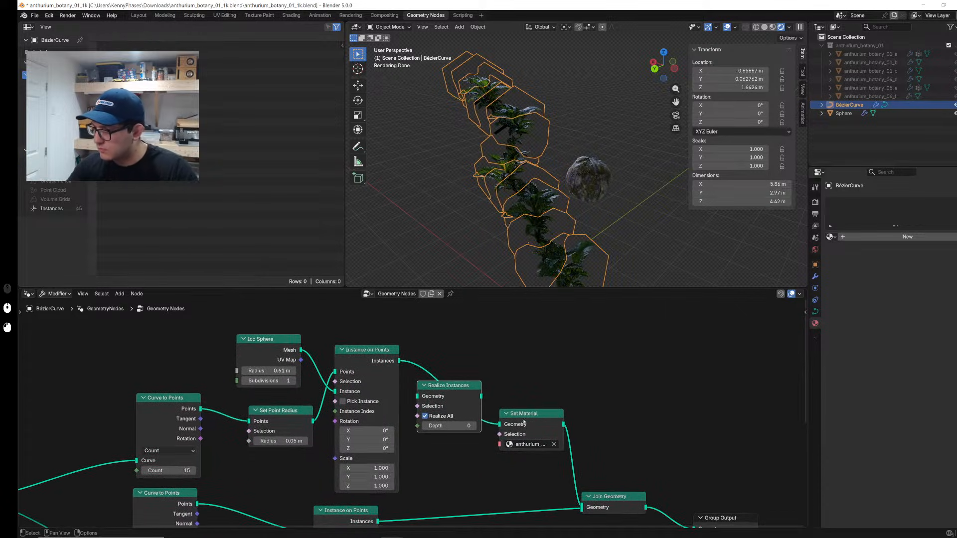
key("x")
left_click(449, 386)
key("x")
left_click_drag(399, 361, 551, 462)
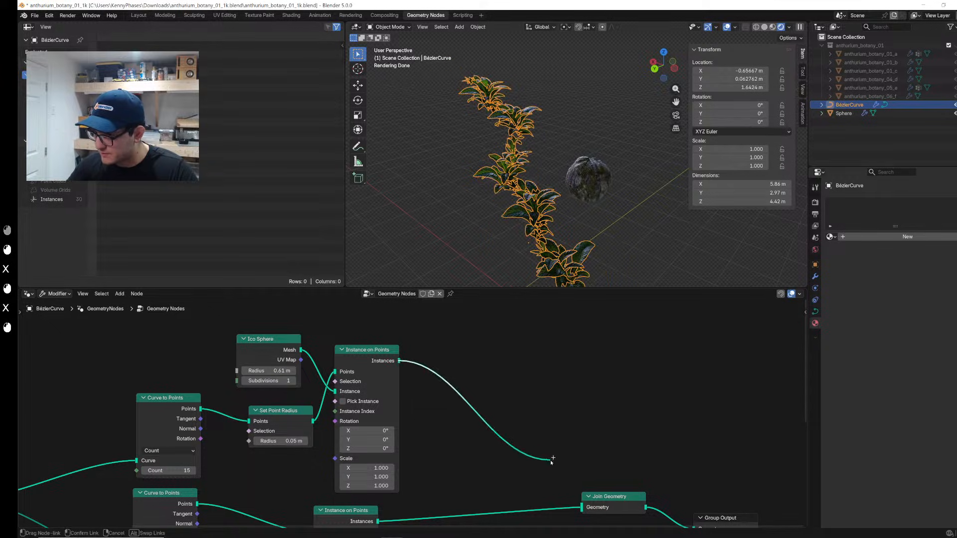
left_click_drag(580, 505, 581, 507)
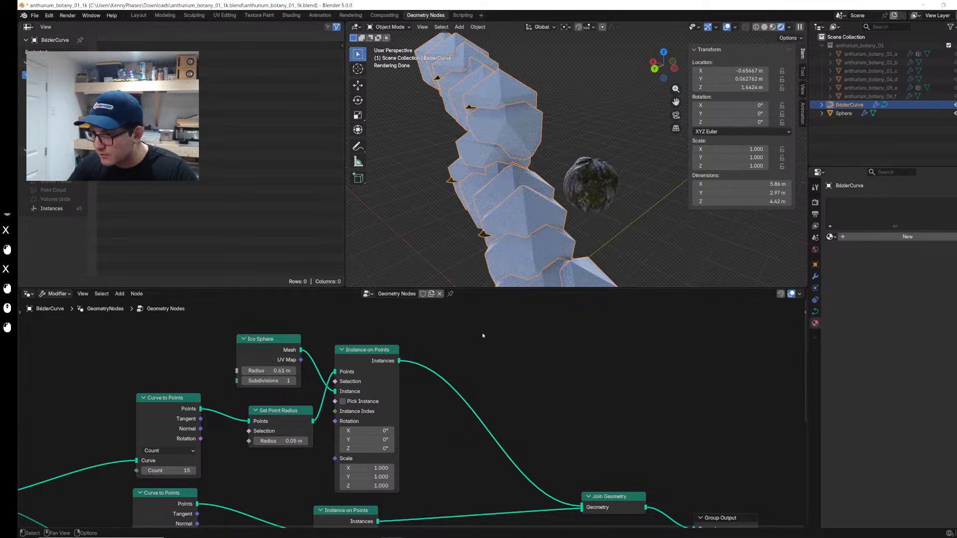
Step: Insert a Scale Instances node between the stem's Instance on Points node and Join Geometry
key("shift+a")
type("scale instances")
key("Return")
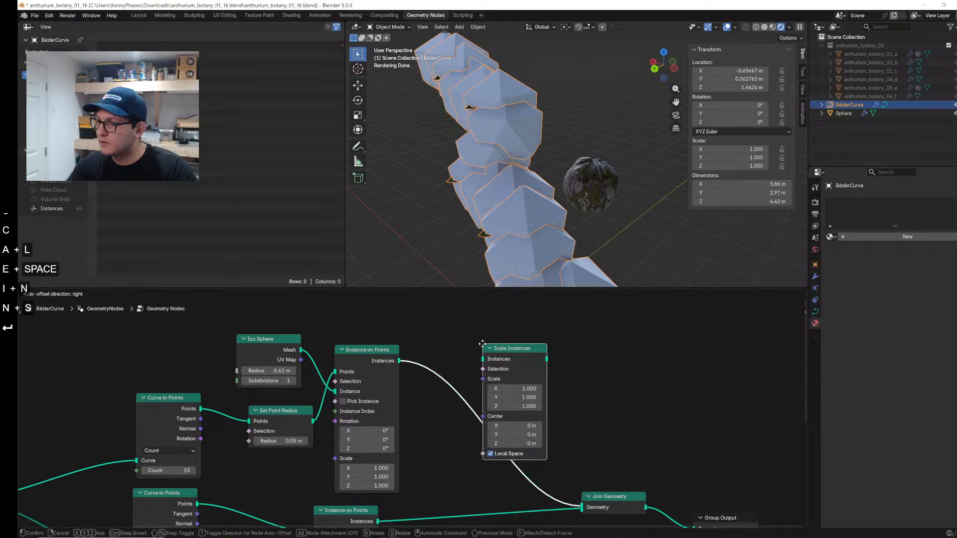
left_click(482, 344)
Step: Add a float Random Value node with a range of 0 to 1 and connect it to Scale Instances' Scale input
key("shift+a")
type("random")
key("Return")
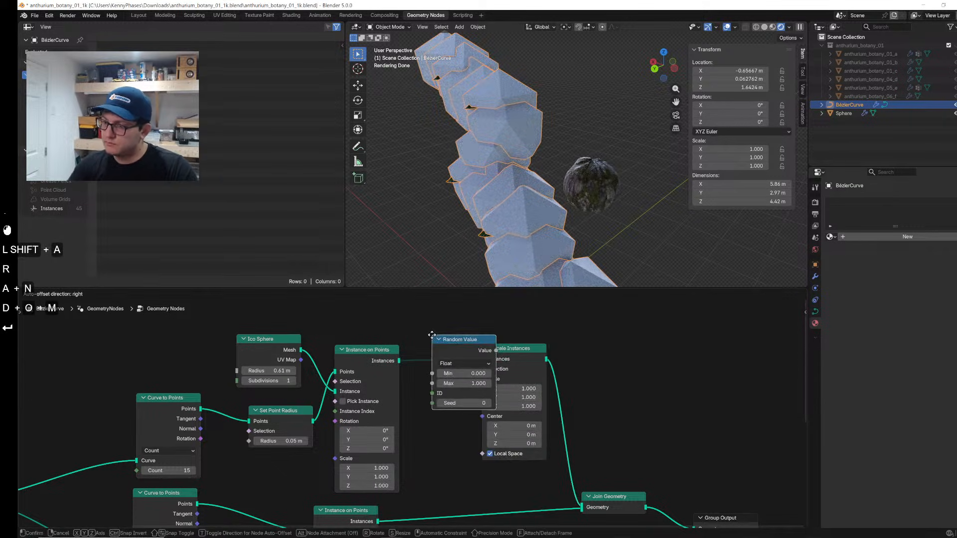
left_click(406, 377)
left_click_drag(470, 392, 482, 379)
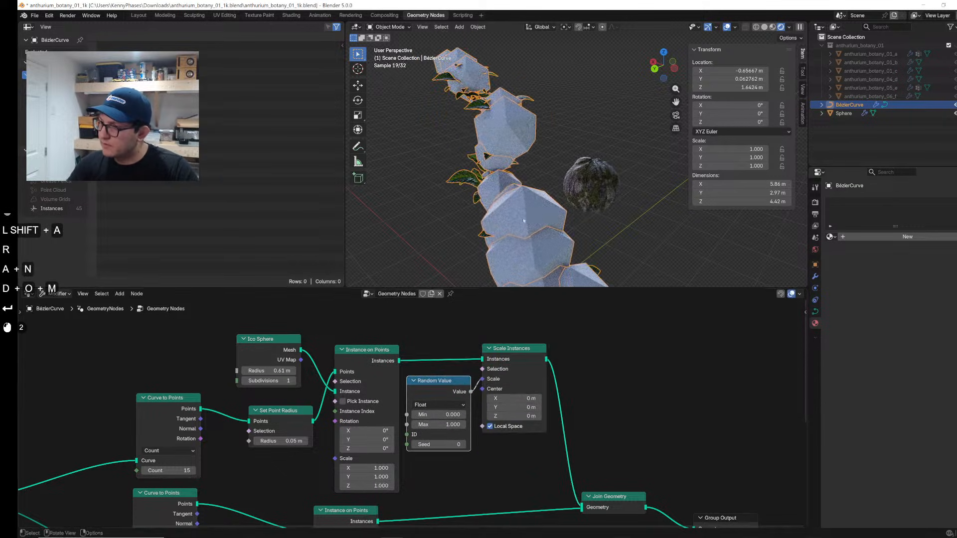
Step: Set the Ico Sphere radius to 0.24 m and save the file
middle_click_drag(523, 221, 488, 219)
mouse_move(274, 371)
left_mouse_down("shift")
mouse_move(252, 371)
mouse_move(273, 371)
left_mouse_up("shift")
left_click(599, 110)
key("ctrl+s")
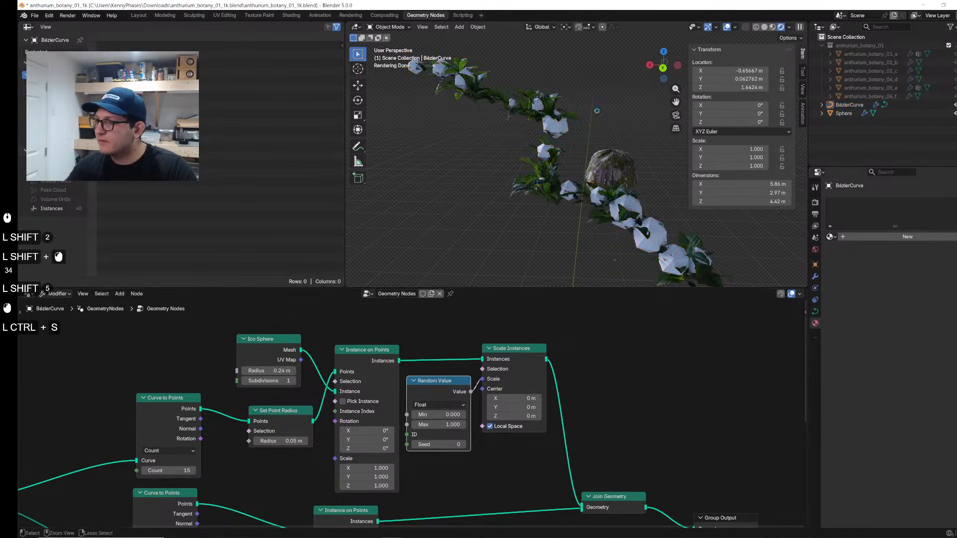
middle_click_drag(598, 109, 573, 104)
scroll(574, 105, "up", 4)
scroll(573, 105, "down", 5)
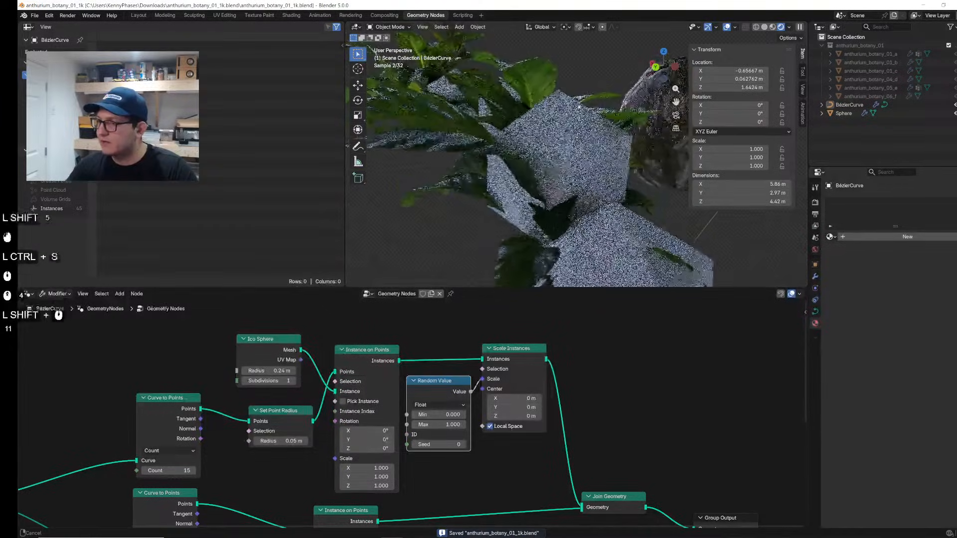
middle_click_drag(574, 135, 548, 144, "shift")
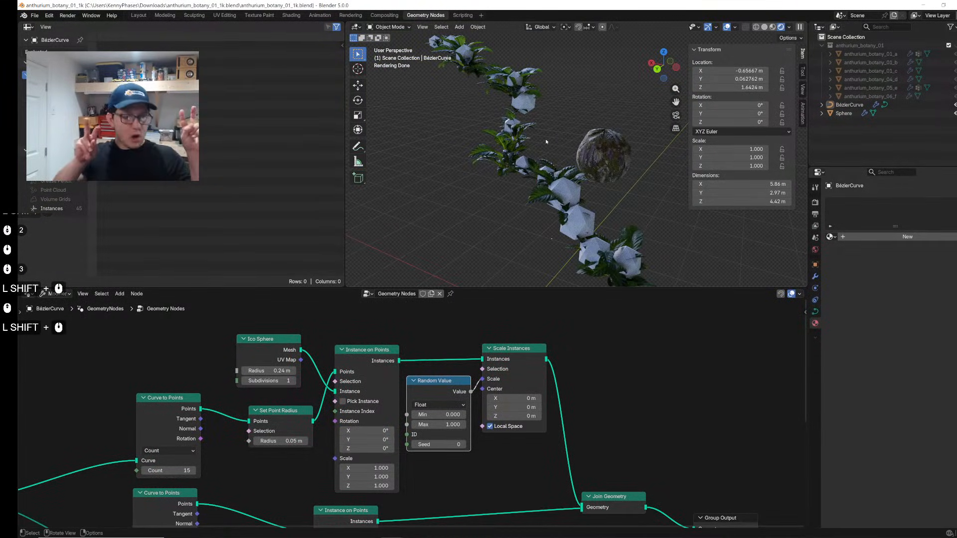
left_click(594, 134)
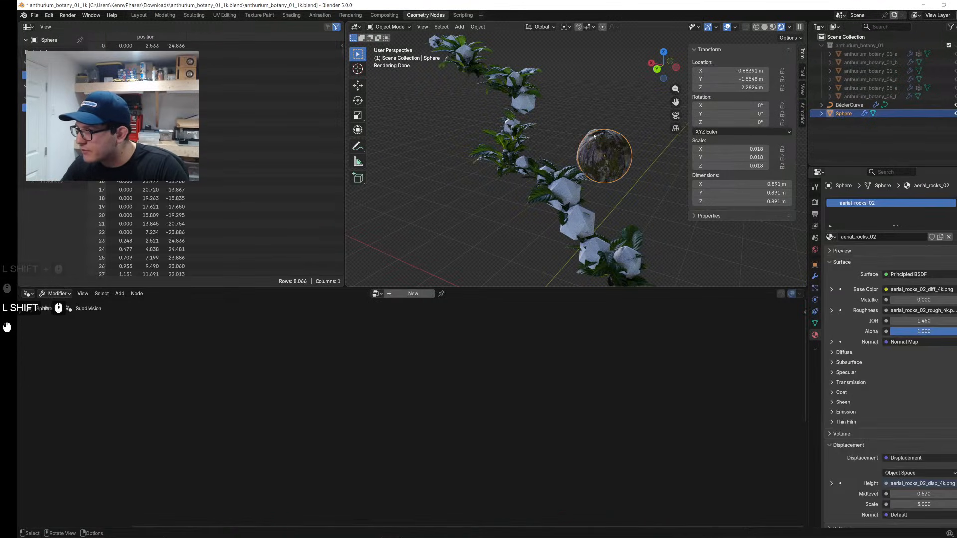
left_click(577, 203)
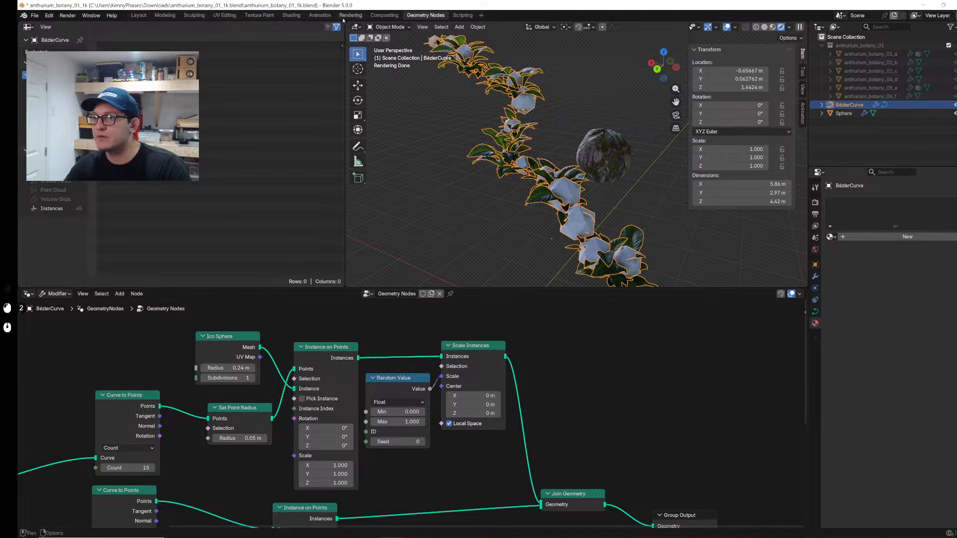
Step: Switch to the Shading workspace and add a default cube to the scene
left_click(292, 16)
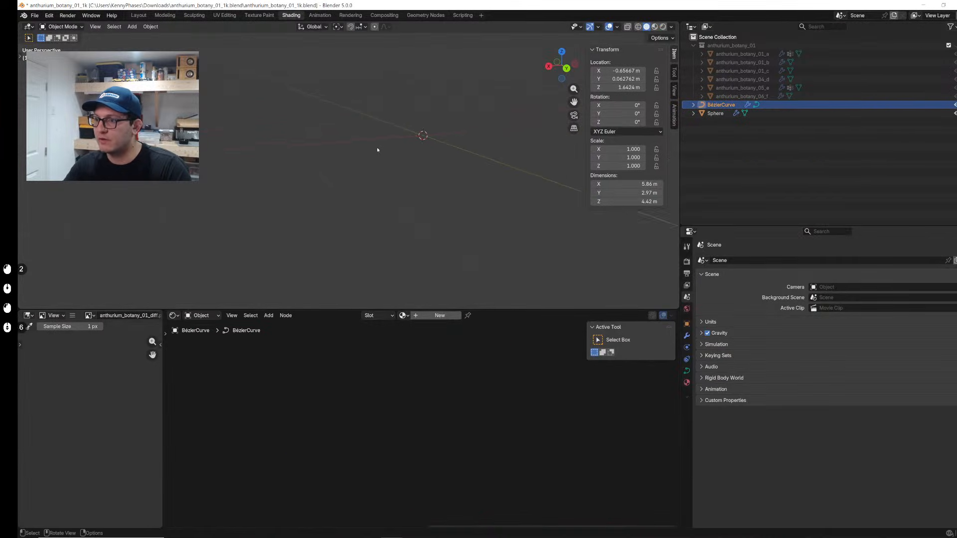
scroll(378, 149, "down", 10)
middle_click_drag(433, 121, 399, 164, "shift")
key("shift+a")
type("cube")
key("Return")
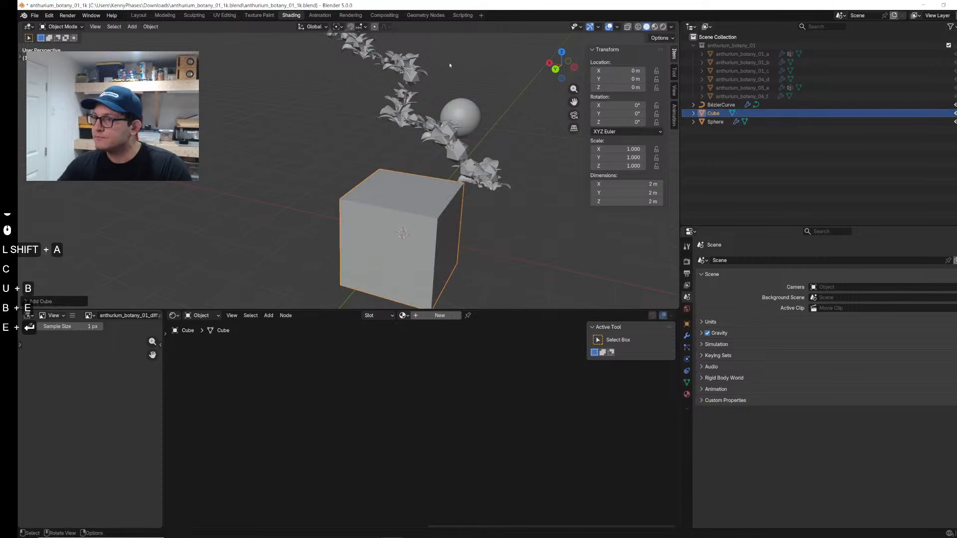
Step: Delete the sphere that carries the aerial_rocks_02 material and select the cube again
left_click(459, 116)
key("x")
left_click(460, 120)
left_click(429, 249)
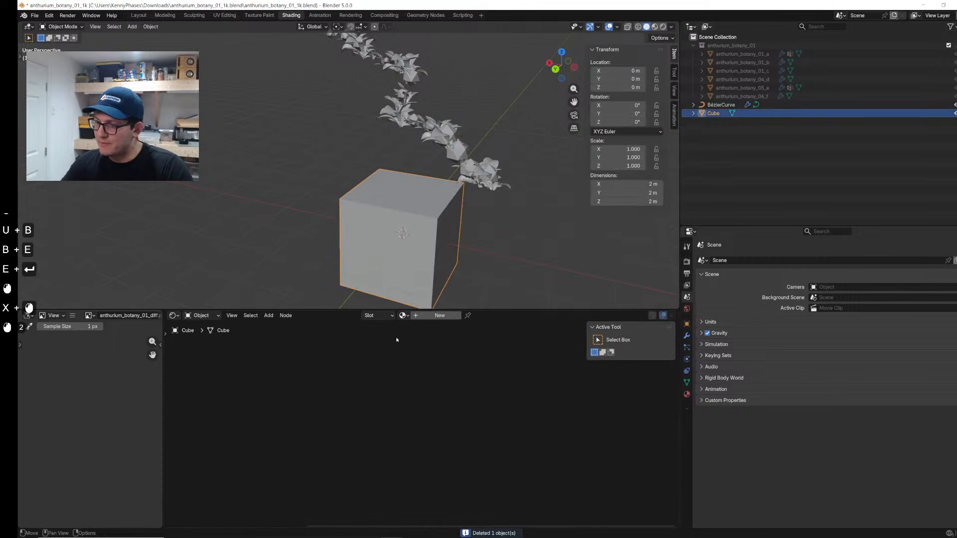
Step: Create a new material on the cube and place an Image Texture node beside the Principled BSDF
left_click(440, 315)
key("shift+a")
type("ima")
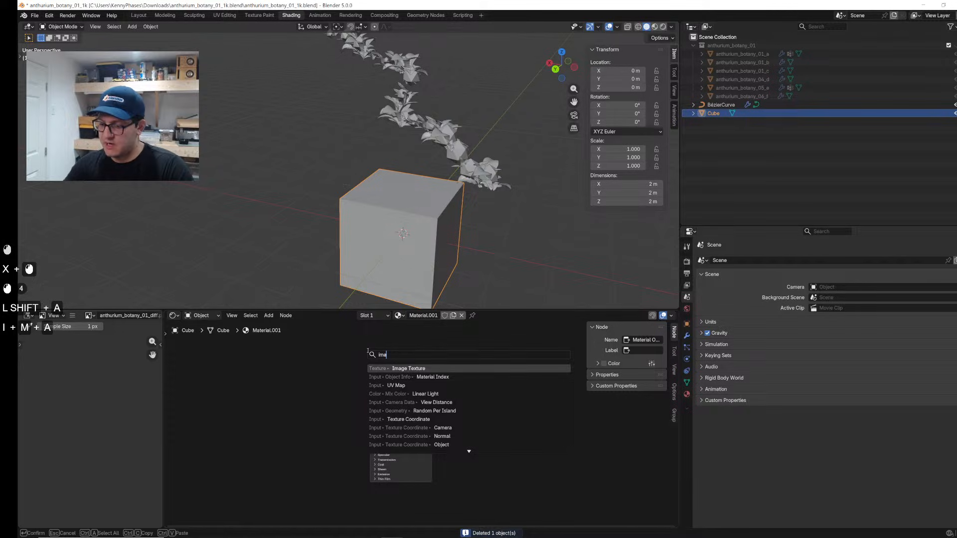
key("Return")
left_click(241, 399)
Step: Load pexels-photo-8877416.jpeg from Downloads into the Image Texture node and connect its color to Base Color
left_click(292, 420)
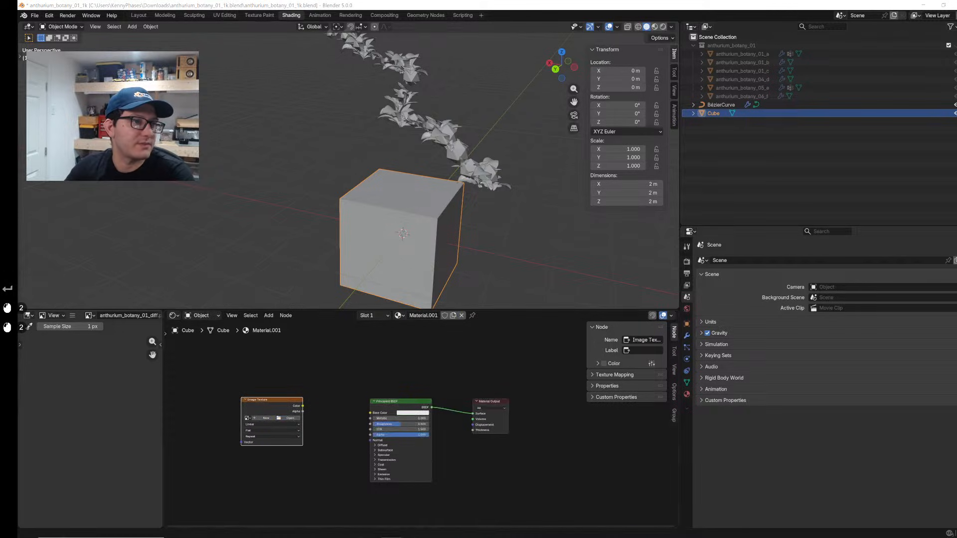
scroll(329, 235, "down", 5)
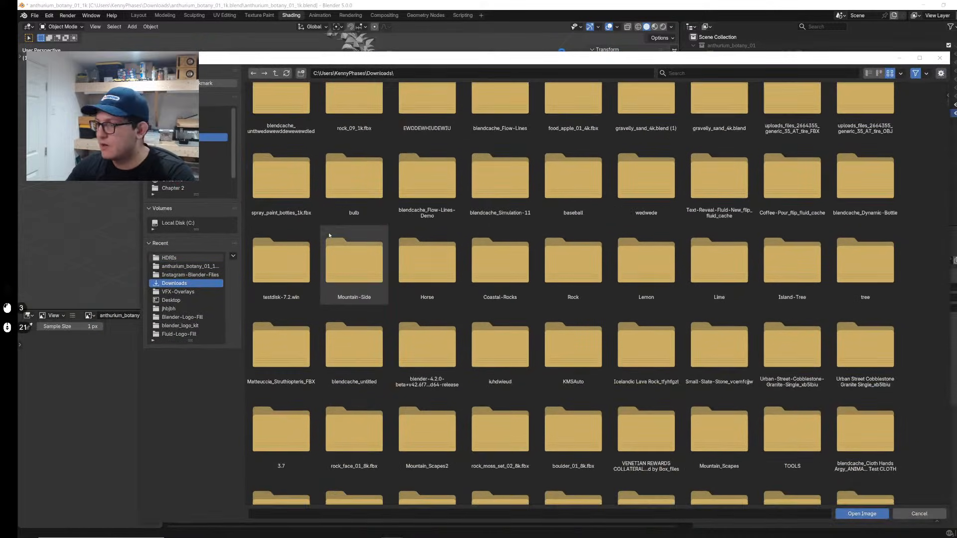
scroll(329, 235, "down", 10)
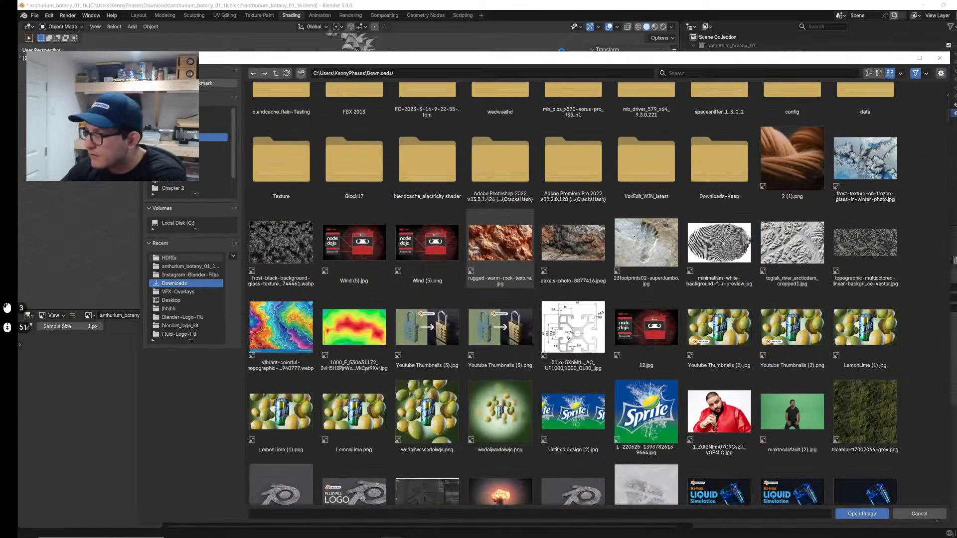
double_click(573, 243)
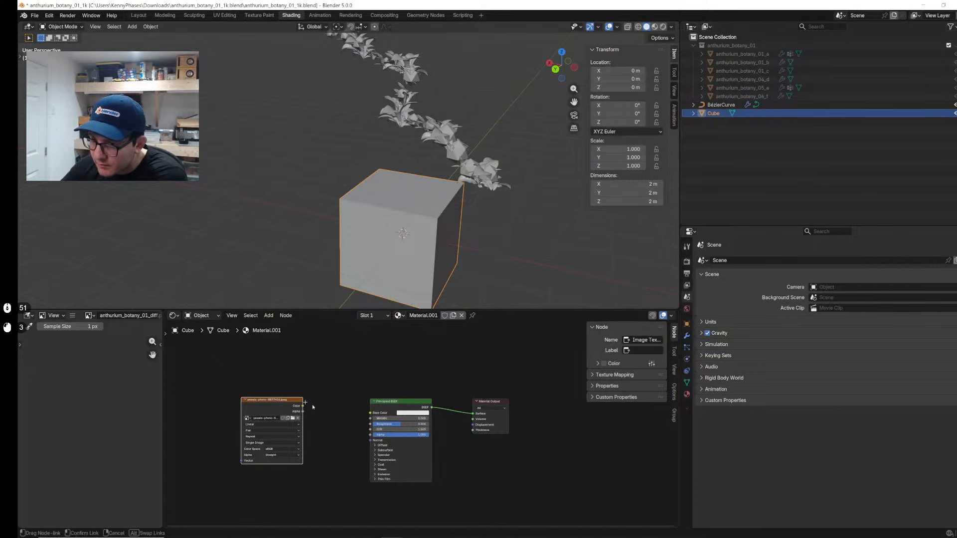
Step: Show the scene in rendered shading and rename the cube's material to rocks
key("z")
left_click(441, 141)
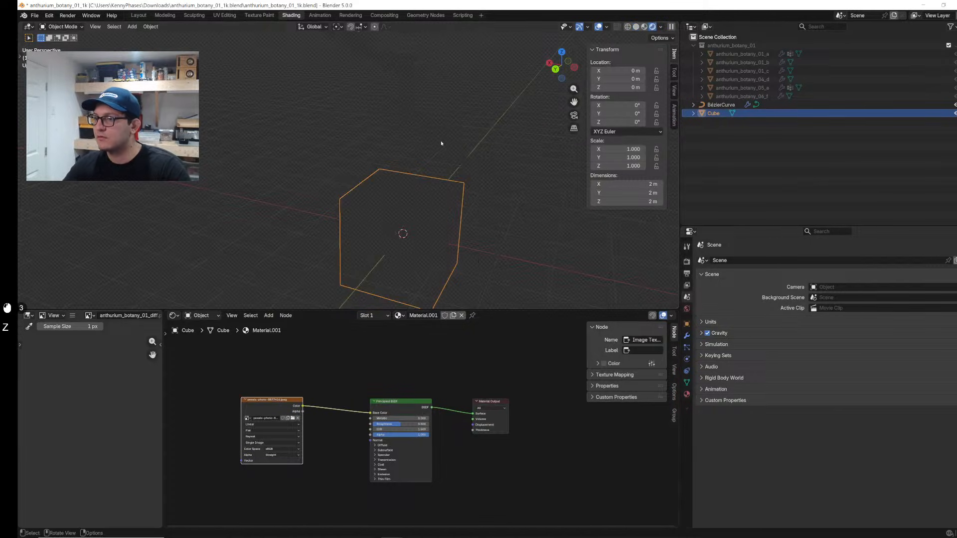
middle_click_drag(465, 215, 429, 205)
double_click(423, 316)
type("rocks")
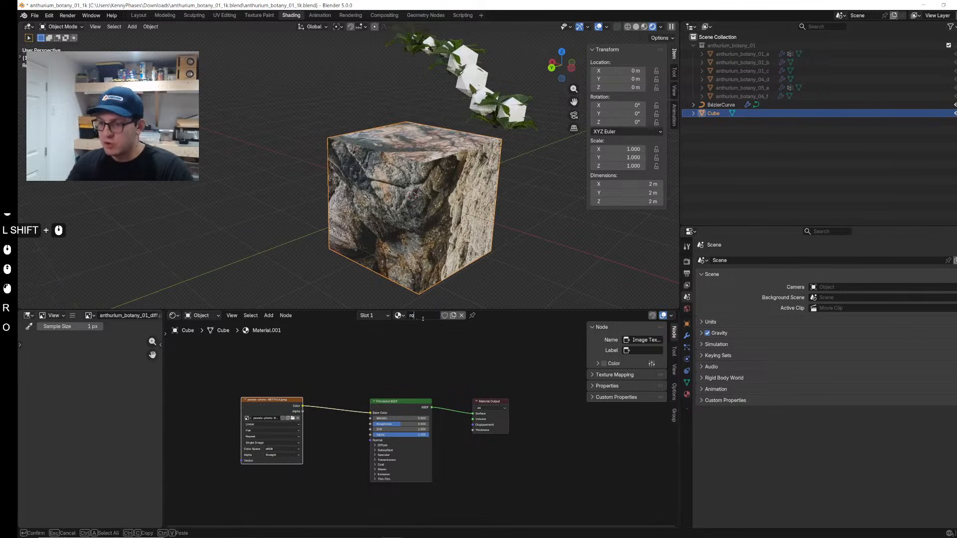
key("Return")
Step: Select the Bézier curve and insert a Set Material node between Scale Instances and Join Geometry in its geometry node tree
left_click(414, 47)
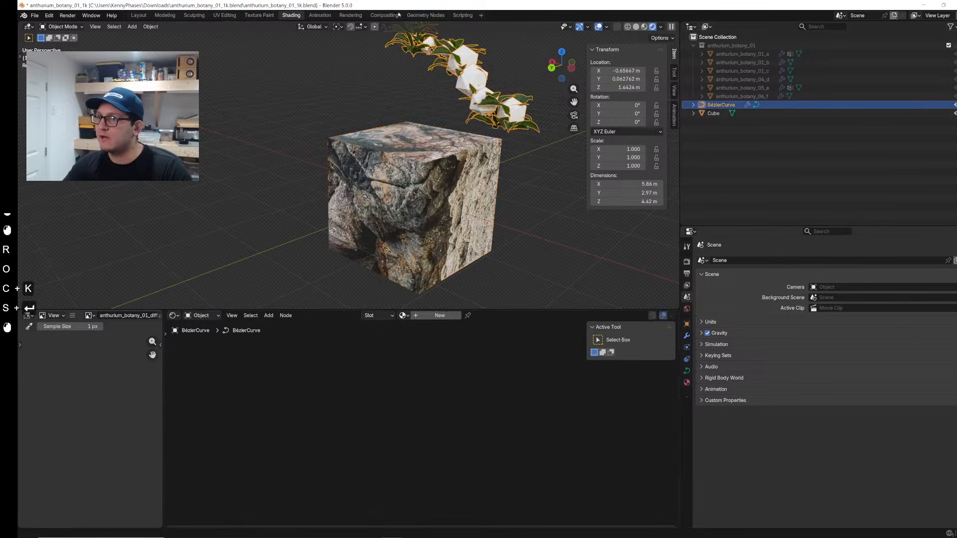
left_click(426, 15)
scroll(499, 149, "up", 5)
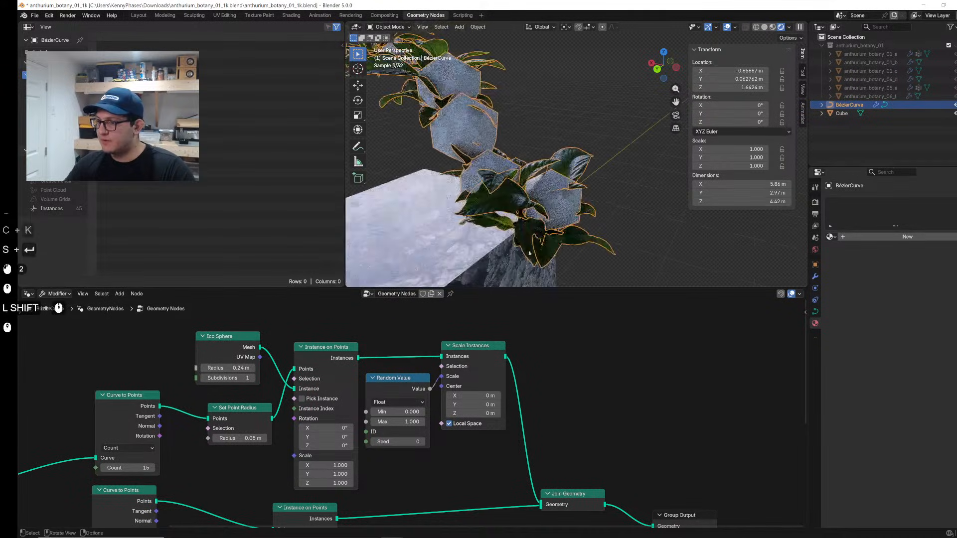
key("shift+a")
type("set ma")
key("Return")
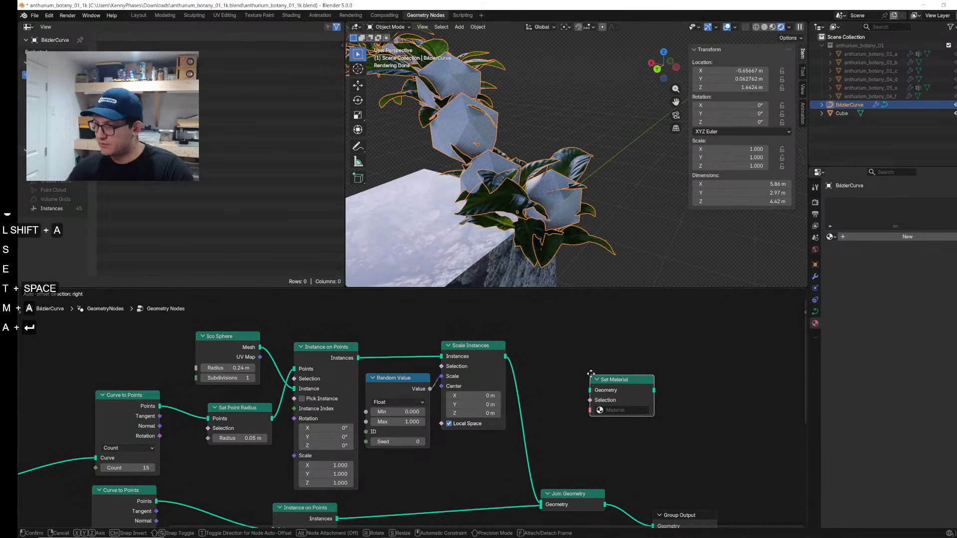
left_click(522, 405)
Step: Assign the rocks material in the Set Material node and check the ico spheres along the vine
left_click(559, 438)
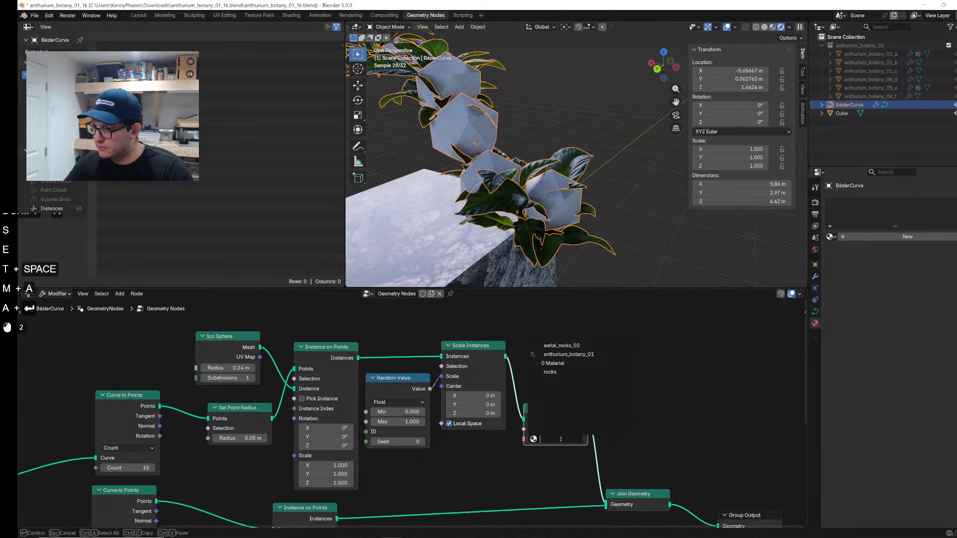
left_click(551, 373)
scroll(491, 171, "up", 5)
middle_click_drag(491, 171, 558, 216)
scroll(559, 215, "up", 2)
scroll(559, 215, "down", 3, "shift")
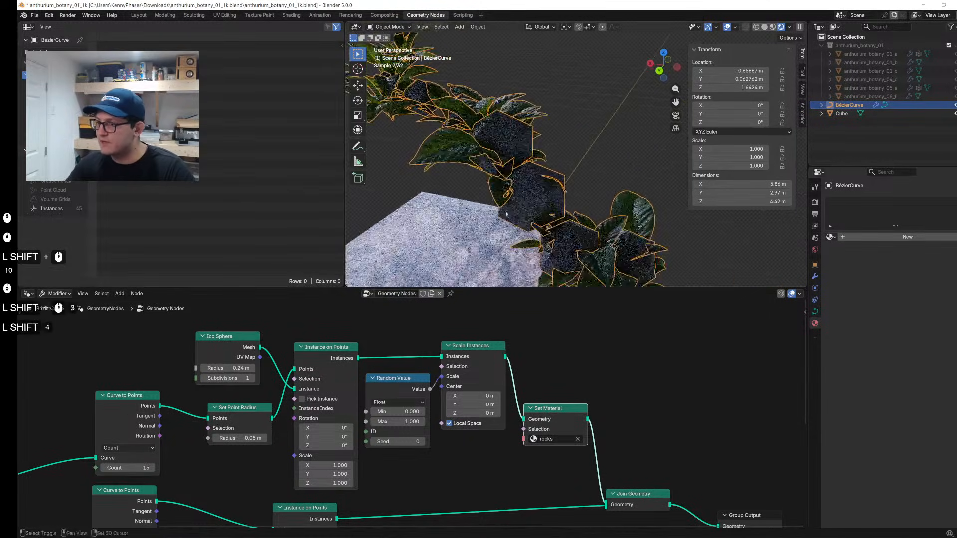
Step: Select the cube in the shading workspace and add a Texture Coordinate node beside the rocks material's Image Texture node
left_click(292, 15)
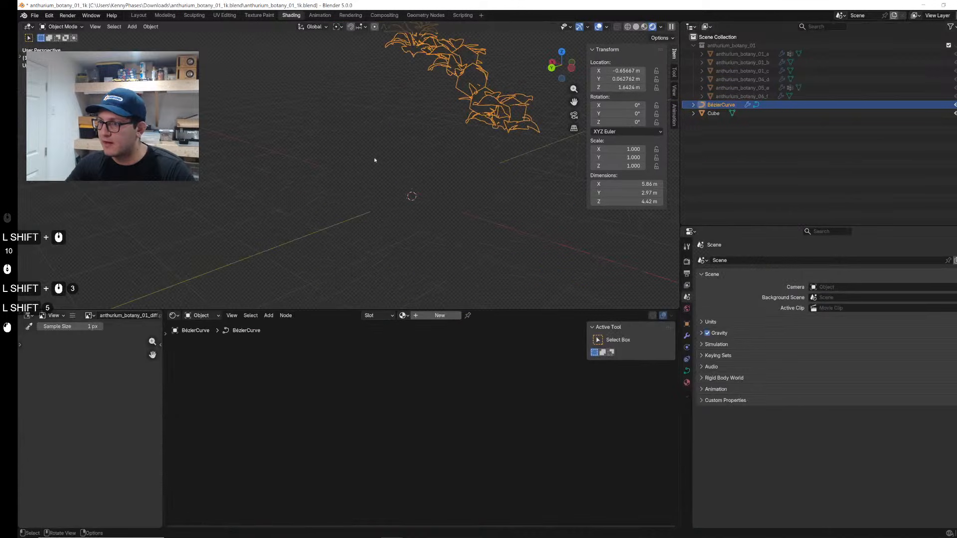
middle_click_drag(494, 169, 432, 167, "shift")
left_click(405, 291)
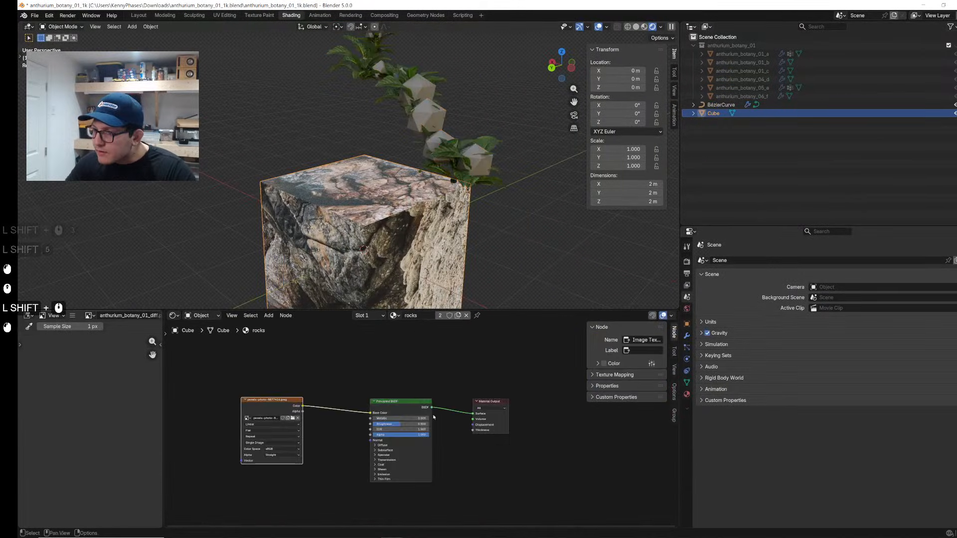
key("shift+a")
type("texture coo")
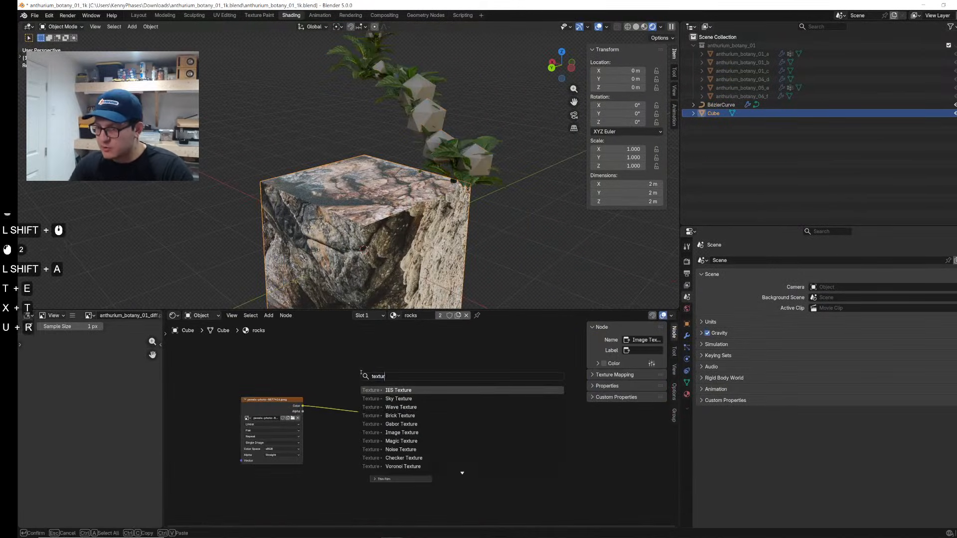
key("Return")
left_click(187, 382)
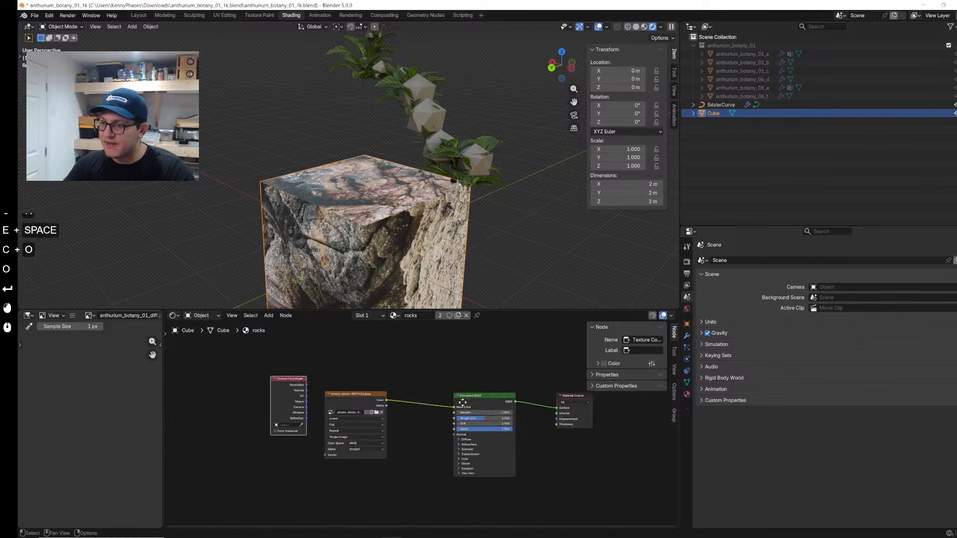
Step: Connect the Texture Coordinate node's Generated output to the Vector input of the Image Texture node
scroll(445, 406, "up", 2)
left_click_drag(373, 351, 336, 370)
scroll(380, 383, "up", 1)
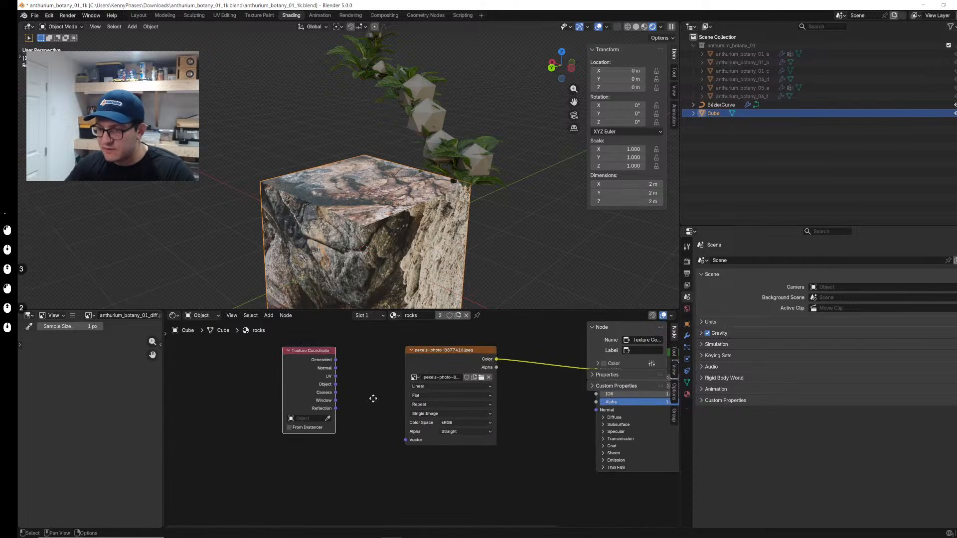
middle_click_drag(373, 398, 331, 394)
left_click_drag(395, 459, 394, 458)
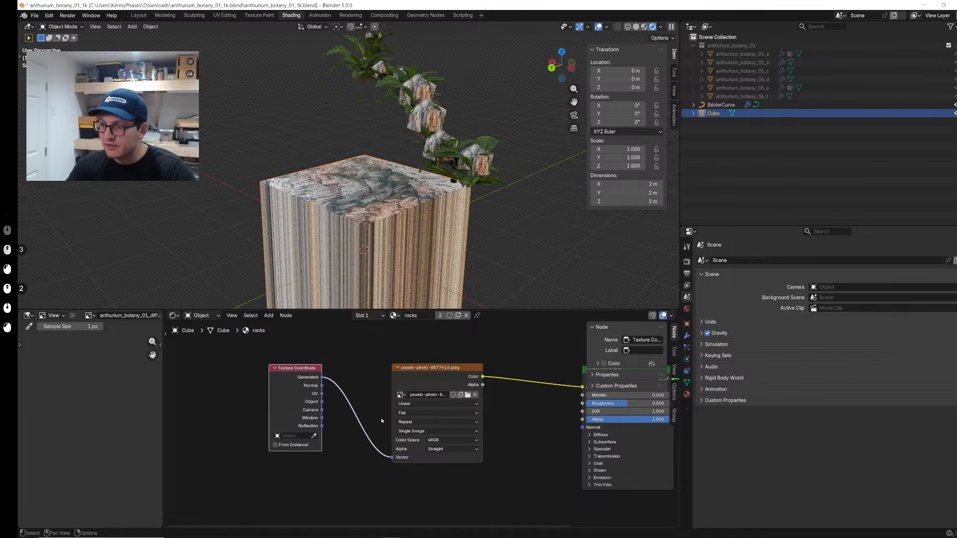
Step: Insert a Mapping node between the Texture Coordinate and Image Texture nodes
key("shift+a")
type("s")
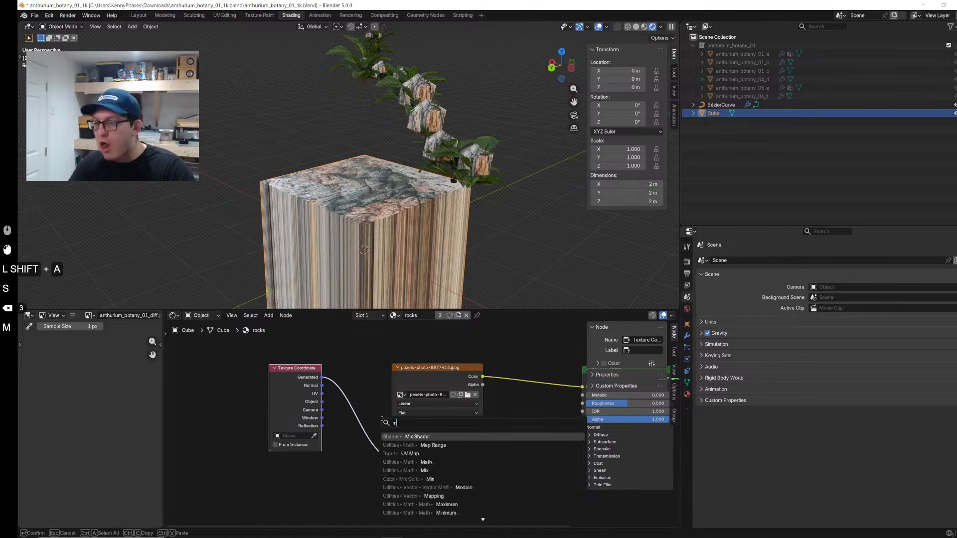
key("BackSpace")
key("BackSpace")
key("BackSpace")
type("map")
key("Return")
left_click(342, 377)
scroll(492, 139, "up", 2)
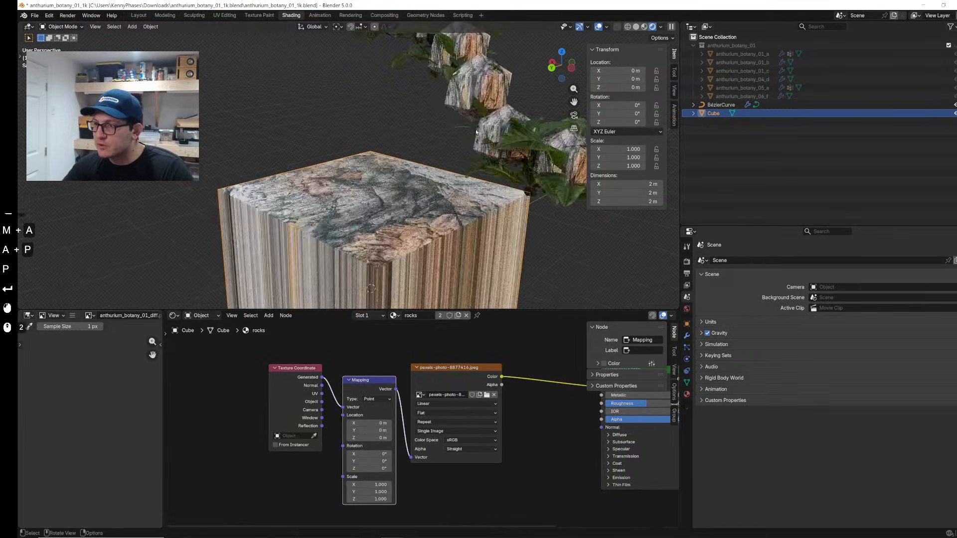
Step: Inspect the textured rocks on the vine up close and save the blend file
middle_click_drag(492, 139, 339, 170, "shift")
scroll(327, 174, "up", 2)
scroll(369, 177, "up", 3)
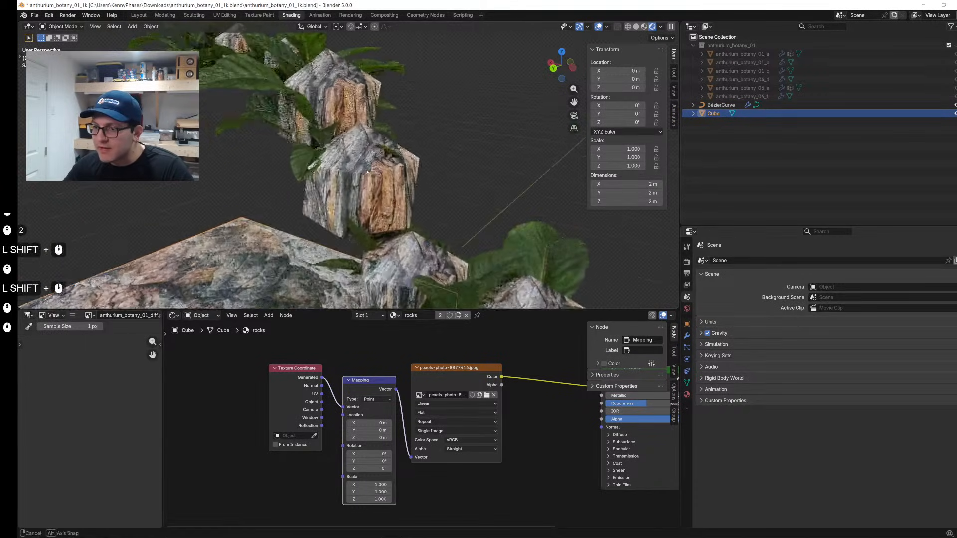
key("ctrl+s")
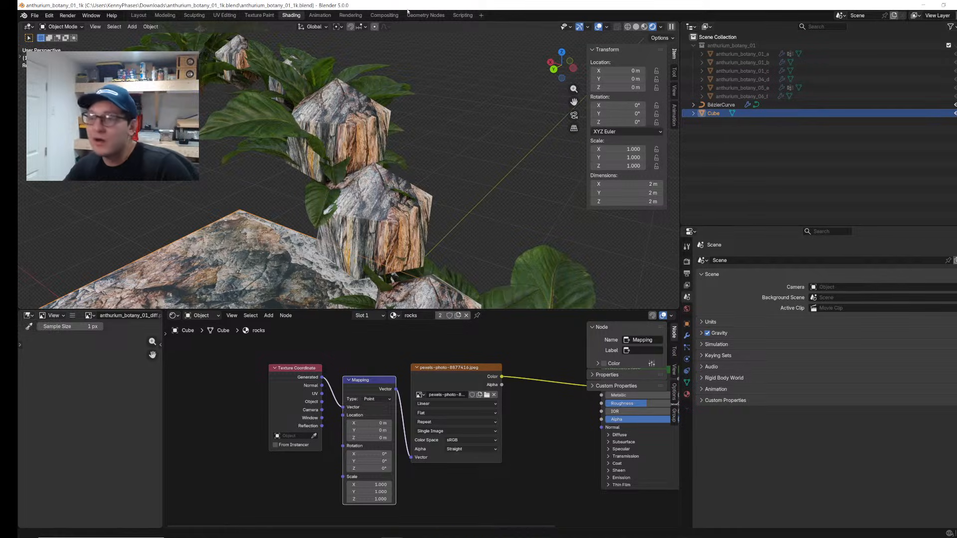
Step: Hide the cube in the geometry nodes workspace and select the Bézier curve
left_click(431, 17)
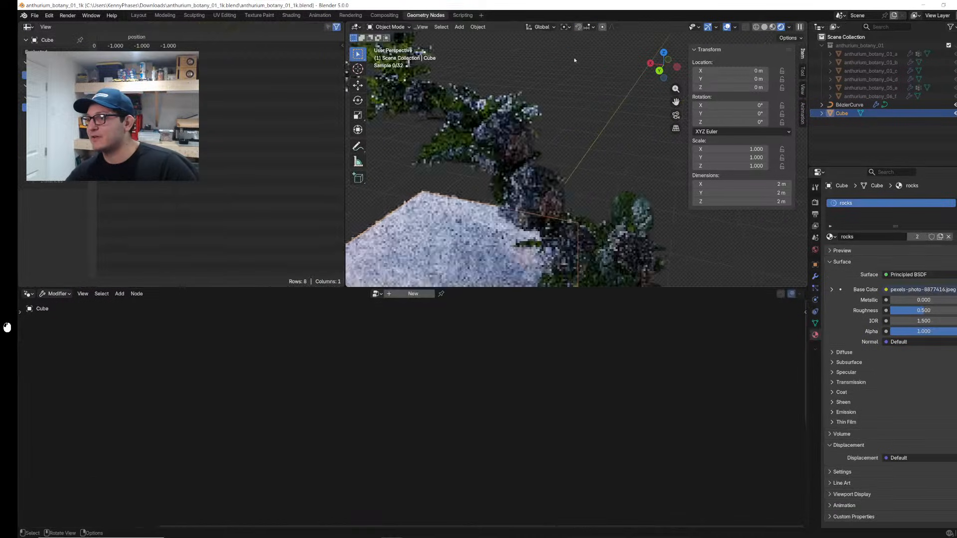
mouse_move(568, 131)
middle_mouse_down("shift")
mouse_move(581, 135)
mouse_move(537, 129)
mouse_move(574, 140)
middle_mouse_up("shift")
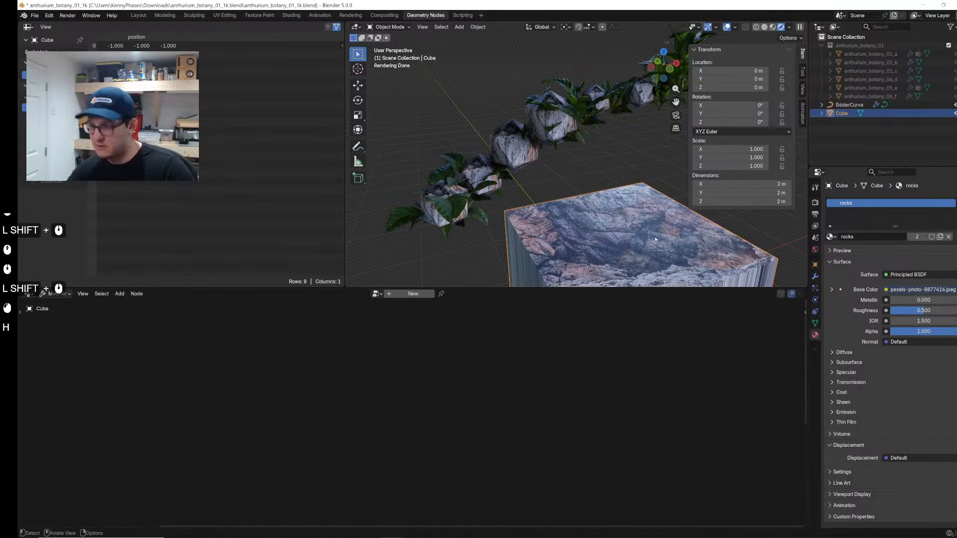
key("h")
left_click(643, 150)
scroll(643, 149, "up", 2)
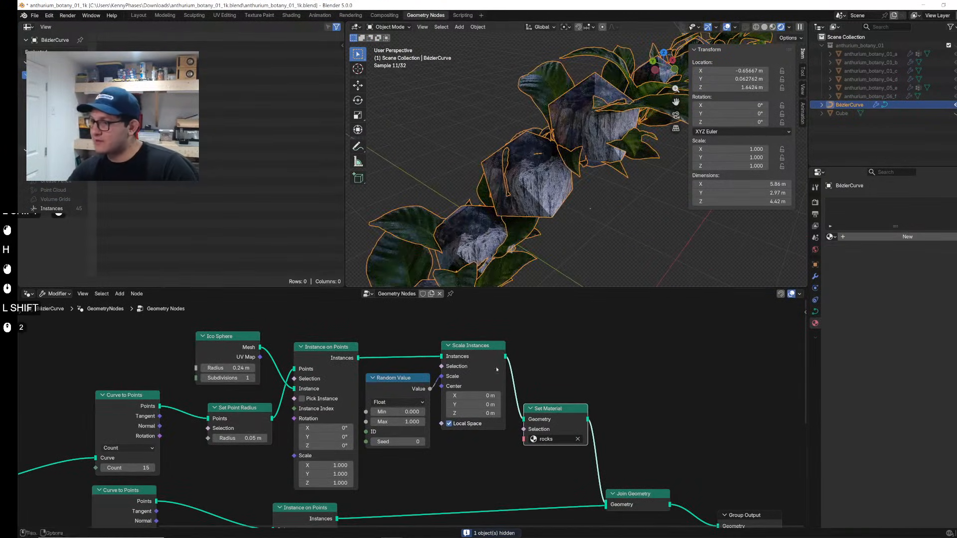
Step: Set the Ico Sphere node's subdivisions to 3 and save the file
left_click(255, 378)
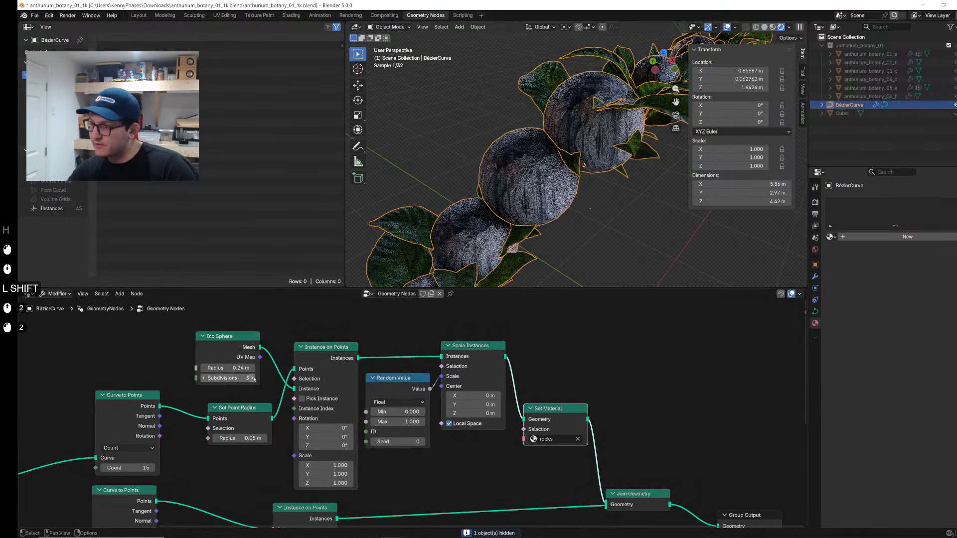
left_click(254, 378)
key("ctrl+s")
Step: Spread out the rock branch by moving Ico Sphere, Scale Instances, Random Value and Set Material away from Instance on Points
middle_click_drag(531, 347, 582, 362)
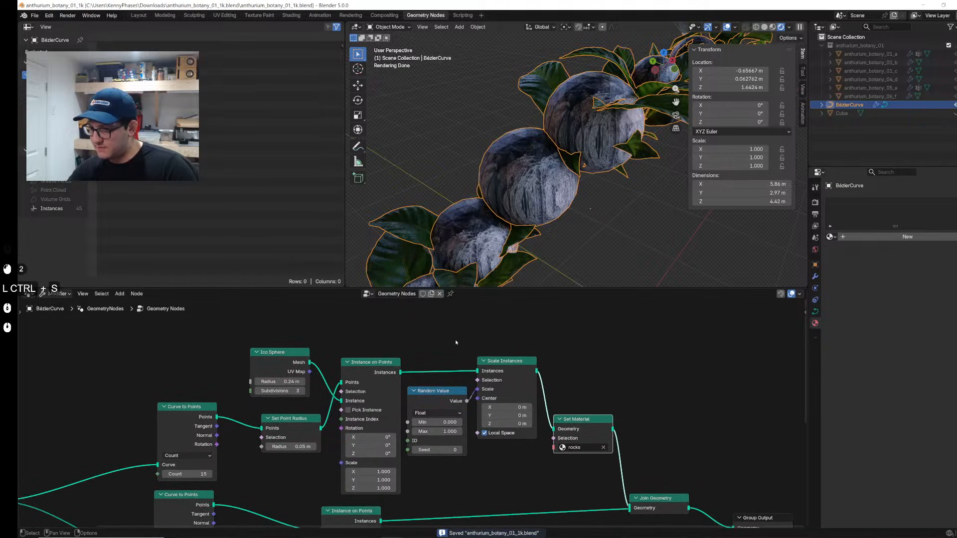
left_click_drag(280, 352, 239, 341)
left_click_drag(512, 368, 519, 371)
left_click(519, 371)
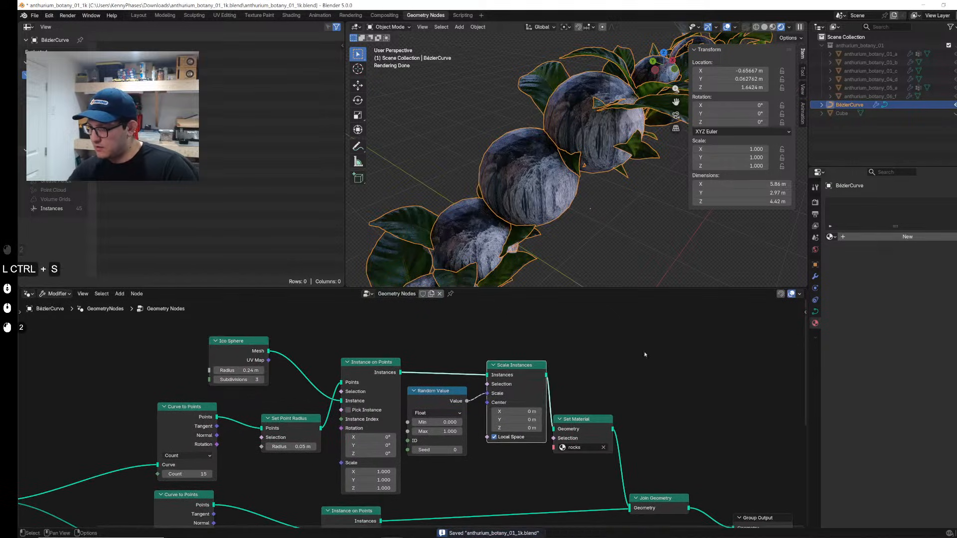
left_click_drag(635, 339, 469, 436)
key("g")
left_click(577, 428)
left_click(492, 327)
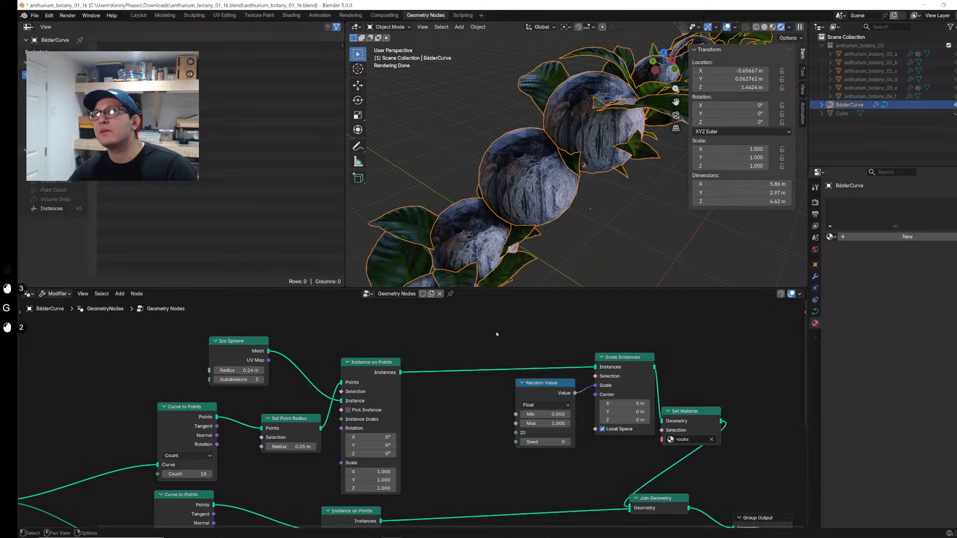
left_click_drag(730, 333, 499, 429)
key("g")
left_click(431, 402)
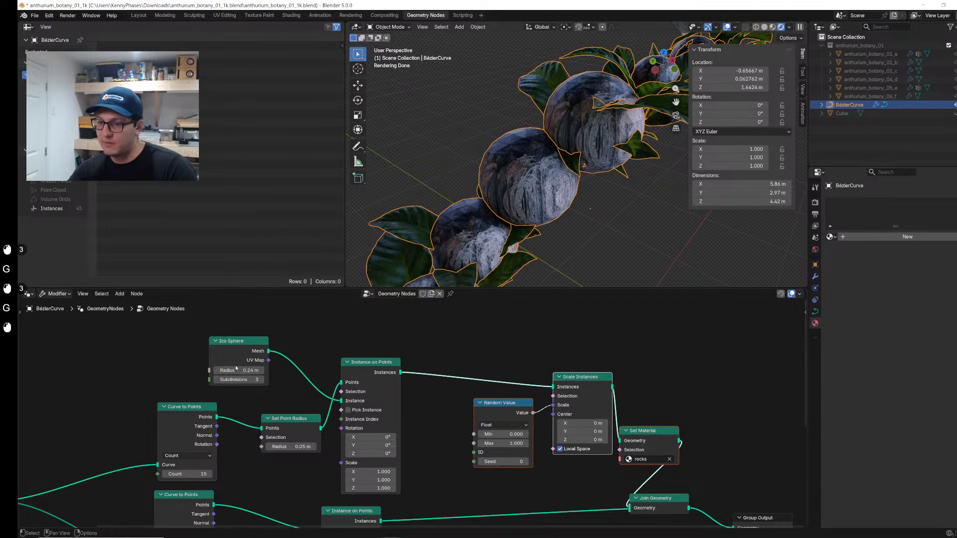
Step: Move the Ico Sphere node farther back and insert a Set Position node between it and Instance on Points
left_click_drag(236, 368, 139, 356)
key("shift+a")
type("set pos")
key("Return")
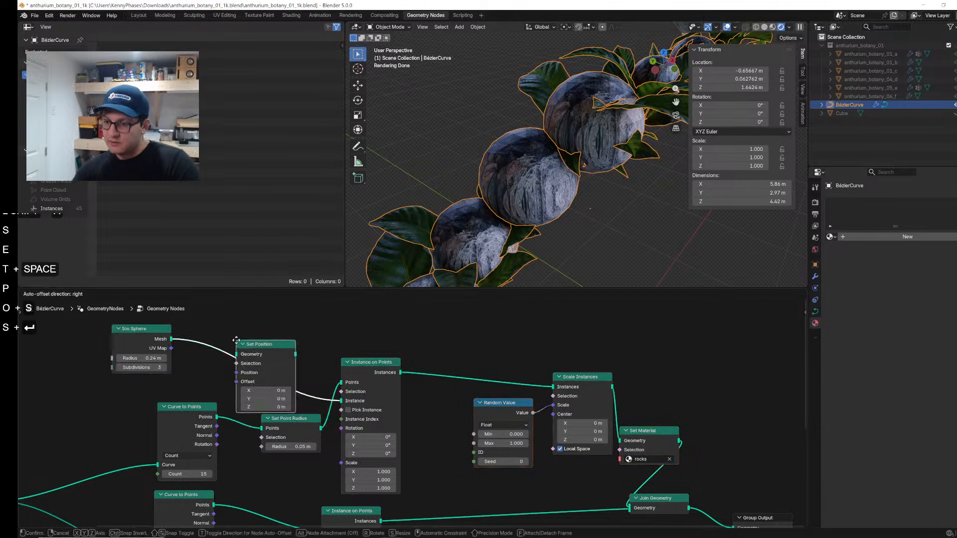
left_click(207, 323)
Step: Add a Noise Texture node and connect its Factor to the Offset of Set Position
key("shift+a")
type("nois")
key("Return")
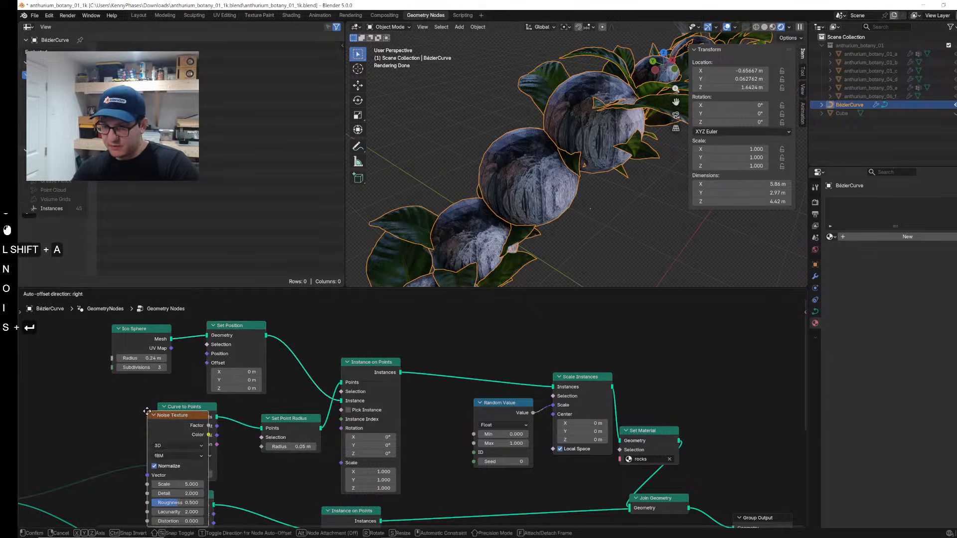
left_click(98, 366)
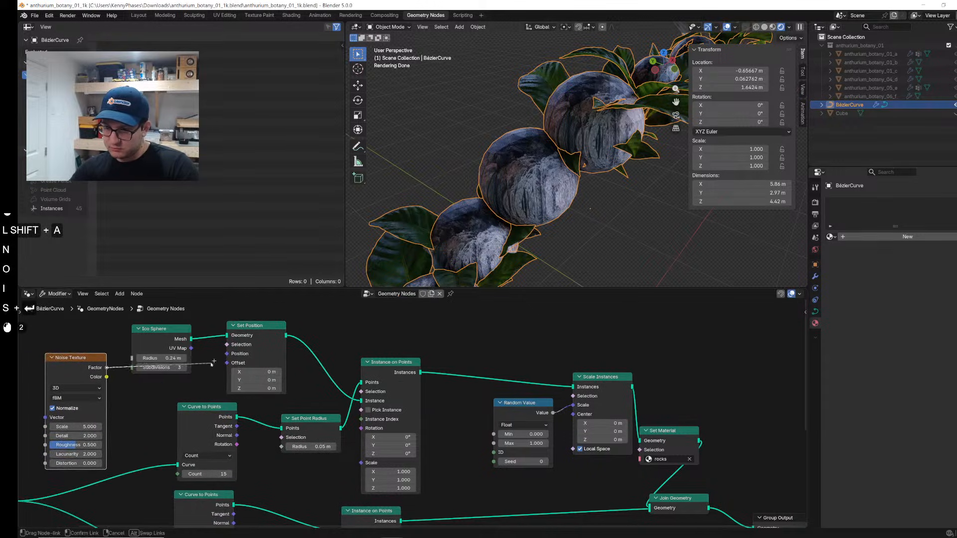
left_click_drag(225, 359, 227, 363)
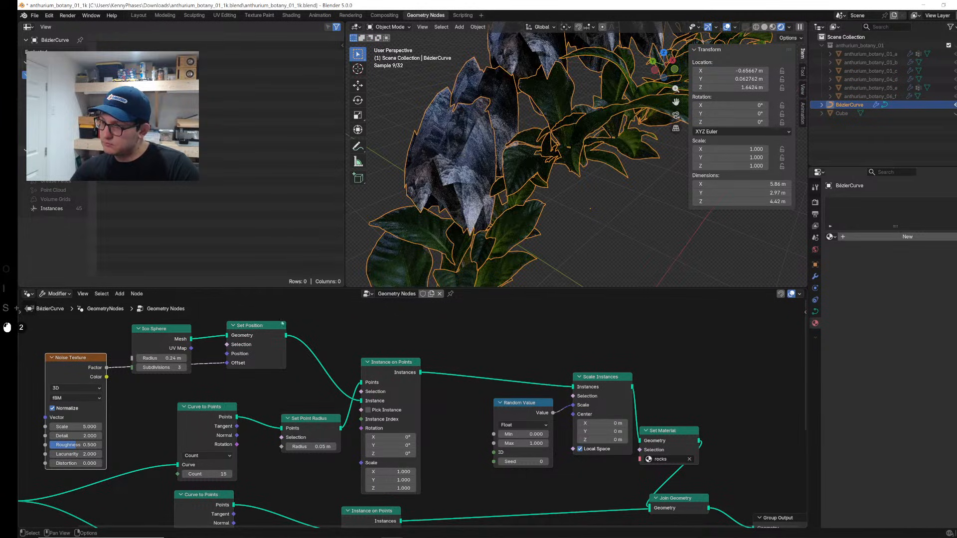
Step: Insert a vector math Scale node between the Noise Texture's Factor and the Set Position Offset
key("shift+a")
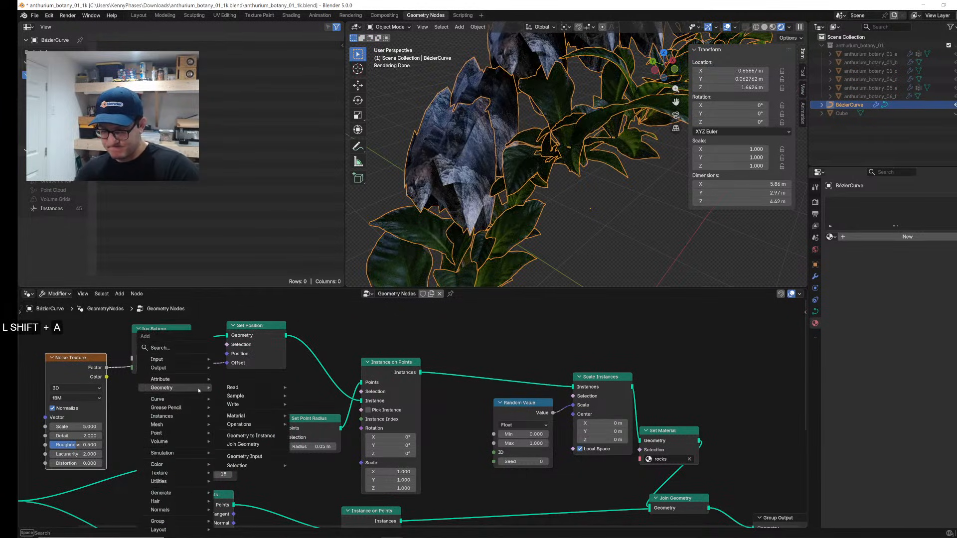
type("vector sca")
key("Return")
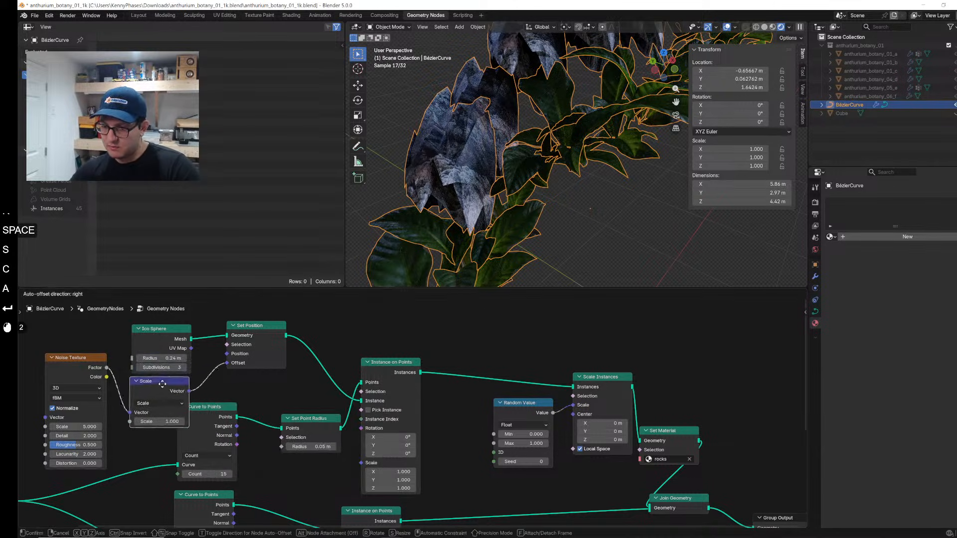
left_click(163, 385)
Step: Duplicate Set Position into the link right after the original and move the Scale node's Vector link to the copy's Offset
left_click(255, 326)
key("shift+d")
left_click(331, 327)
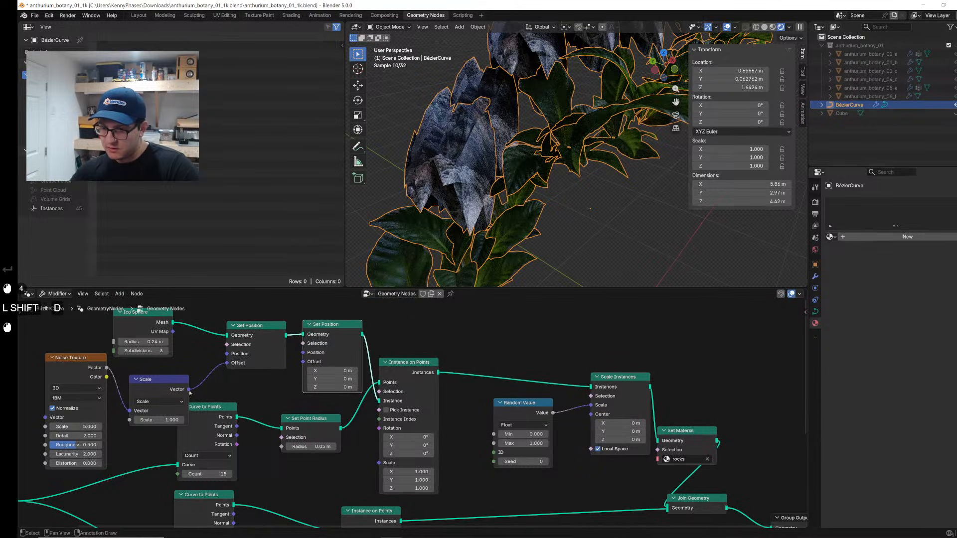
left_click_drag(226, 363, 302, 362)
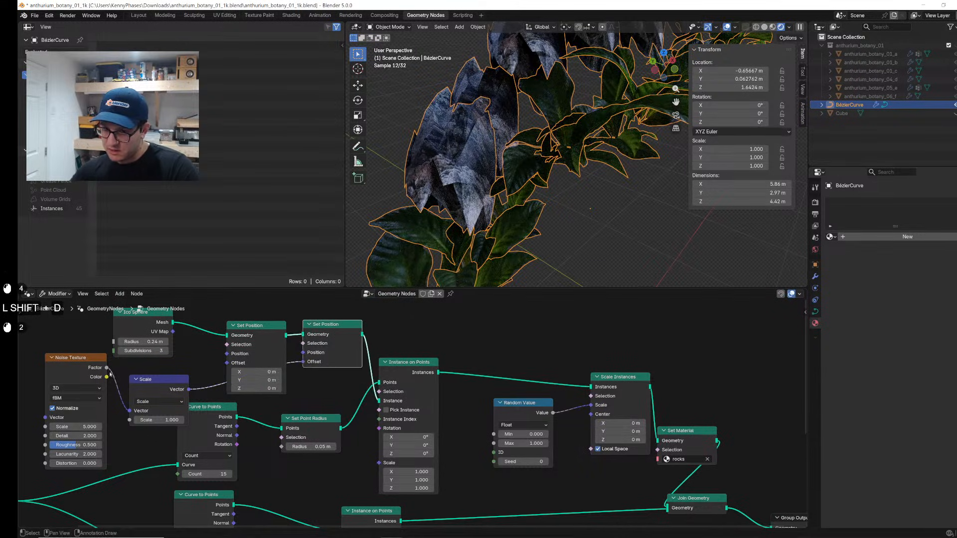
Step: Connect the Noise Texture's Factor directly to the first Set Position's Offset and set the Scale node's value to -1
left_click_drag(108, 369, 227, 364)
type("-1")
key("Return")
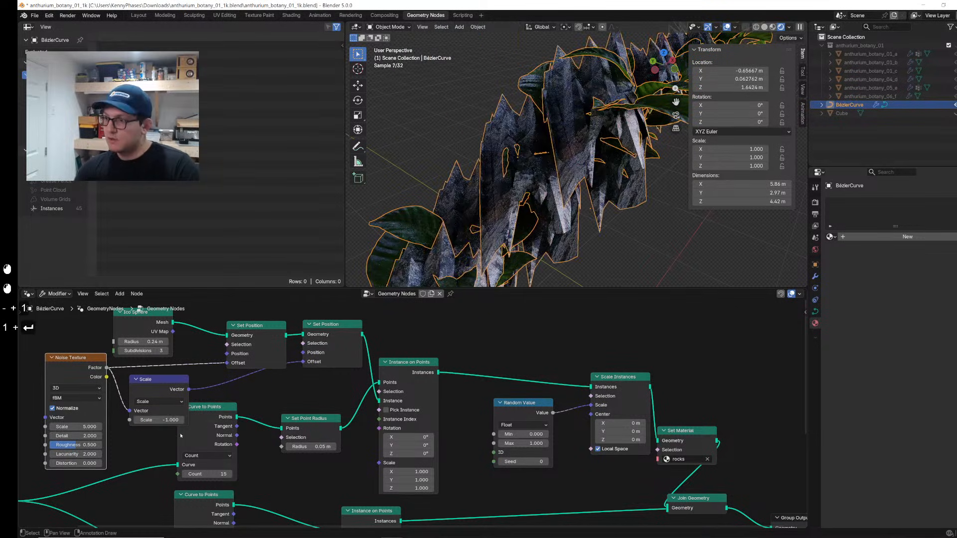
Step: Set the Noise Texture's scale to 0.2 and check the rock shapes along the vine from several angles
middle_click_drag(594, 99, 594, 286)
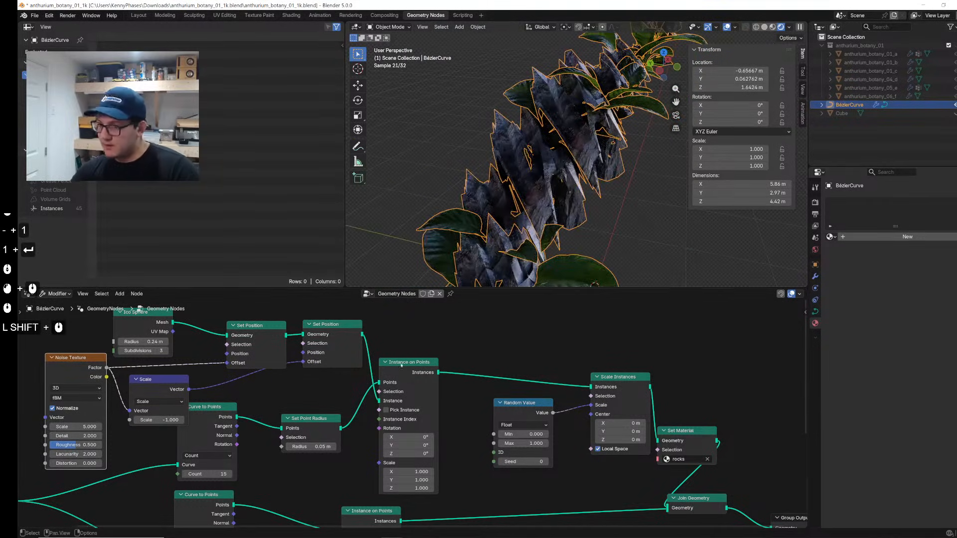
mouse_move(85, 425)
left_mouse_down("shift")
mouse_move(114, 425)
mouse_move(79, 425)
left_mouse_up("shift")
left_click(87, 427)
type(".22")
key("Return")
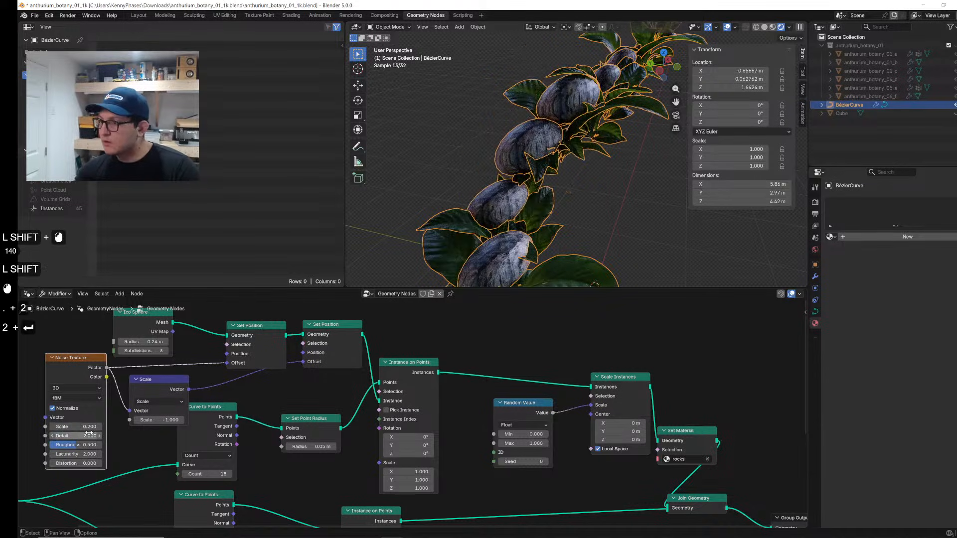
middle_click_drag(442, 220, 486, 211)
middle_click_drag(486, 212, 464, 187, "shift")
middle_click_drag(498, 187, 506, 153)
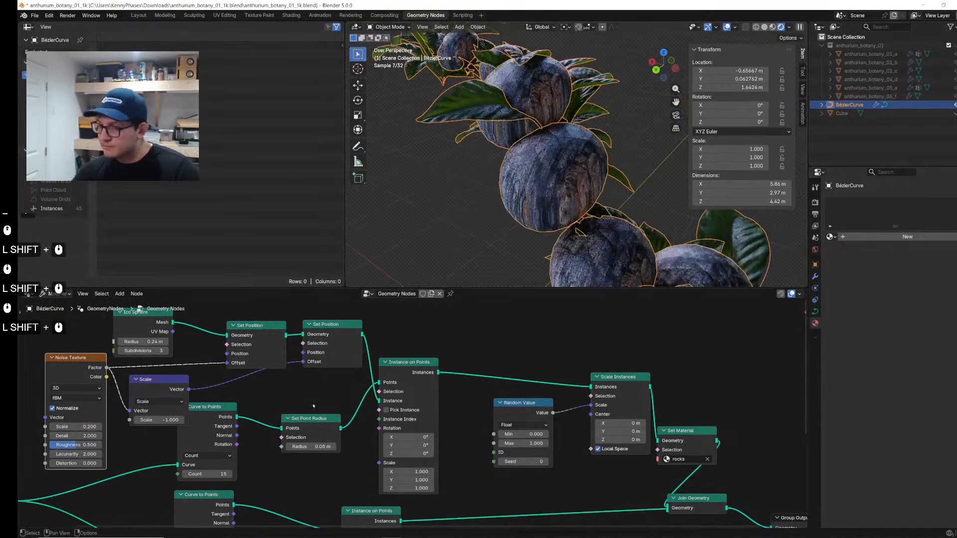
Step: Reduce the Ico Sphere's subdivisions to 2 and set the Noise Texture's detail to 15 and roughness to 1
left_click(122, 352)
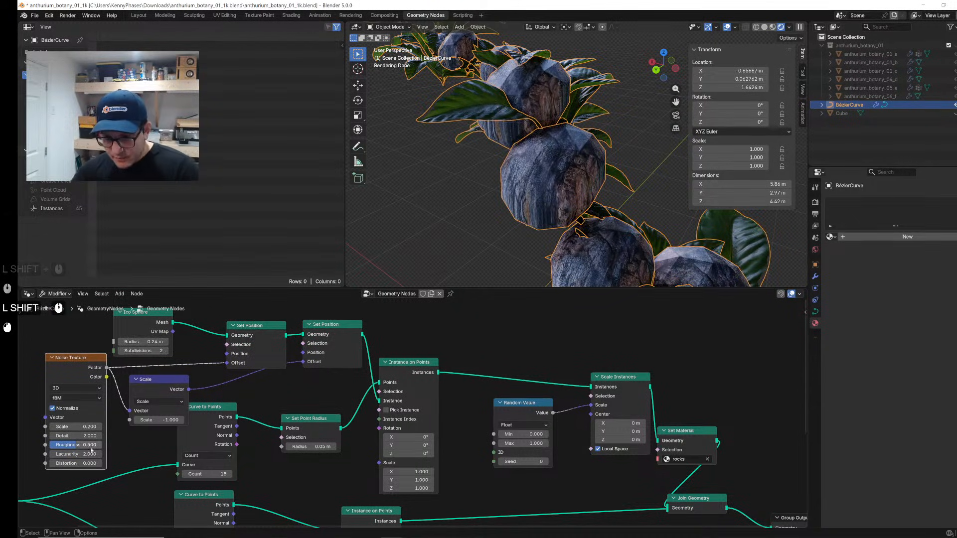
left_click_drag(70, 432, 119, 432)
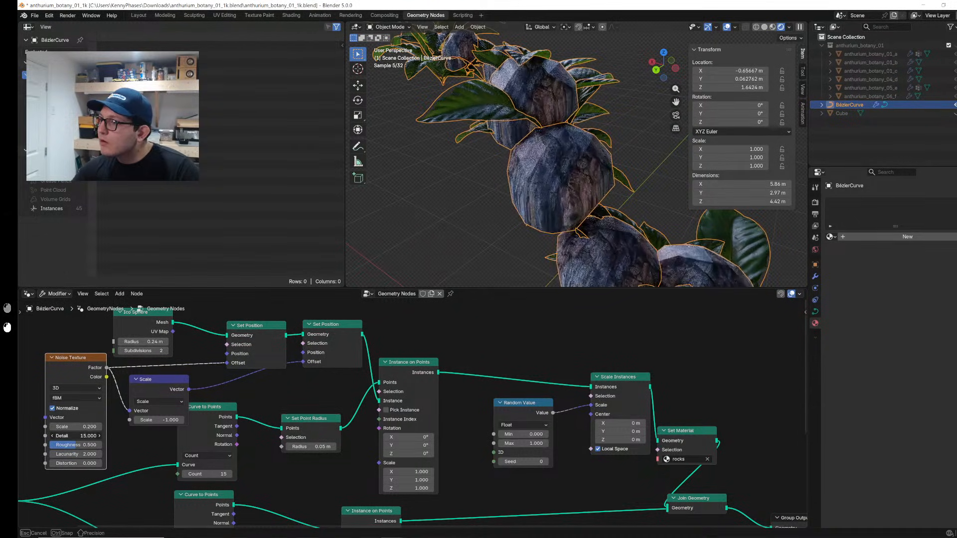
left_click_drag(66, 446, 92, 446)
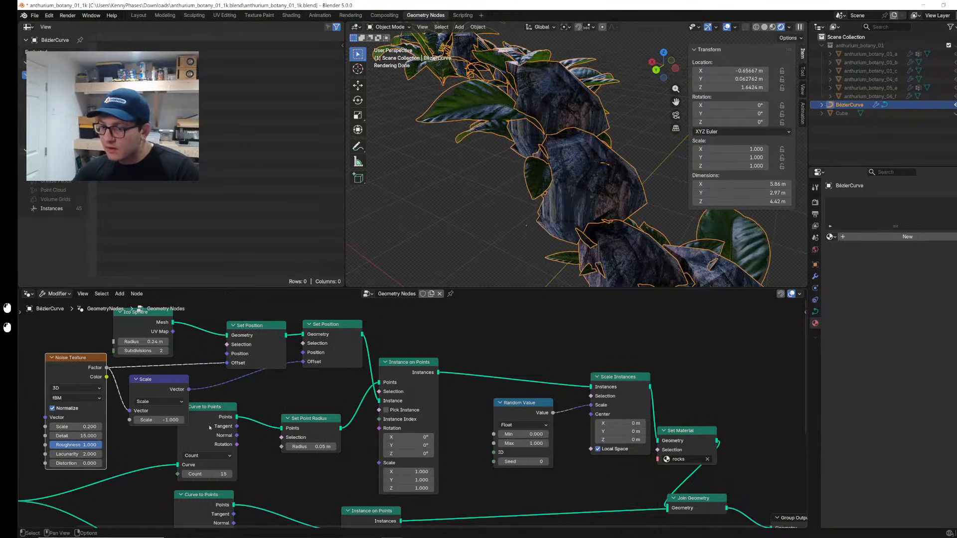
Step: Replace the Ico Sphere with a UV Sphere of radius 0.15 m feeding the first Set Position's Geometry, and save the file
middle_click_drag(240, 354, 268, 386)
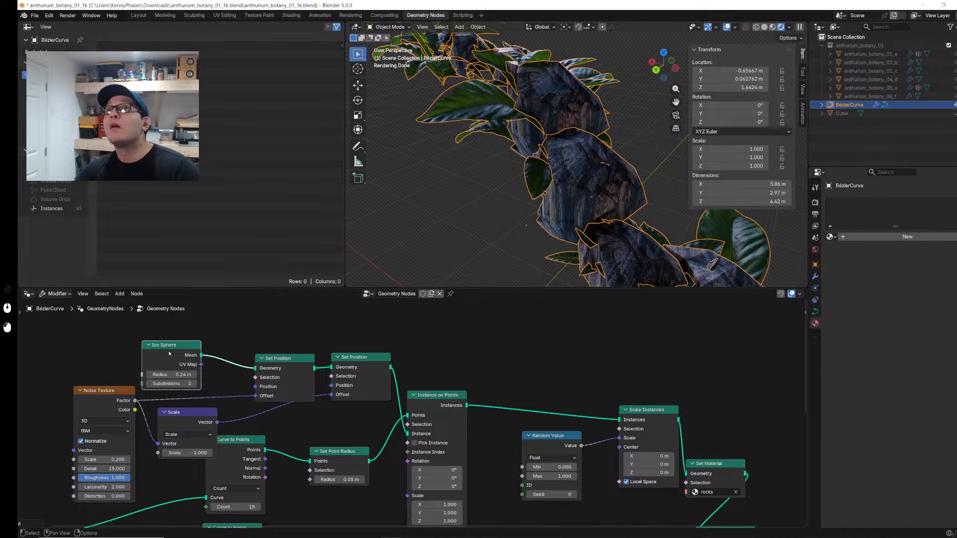
key("x")
key("shift+a")
type("sphere")
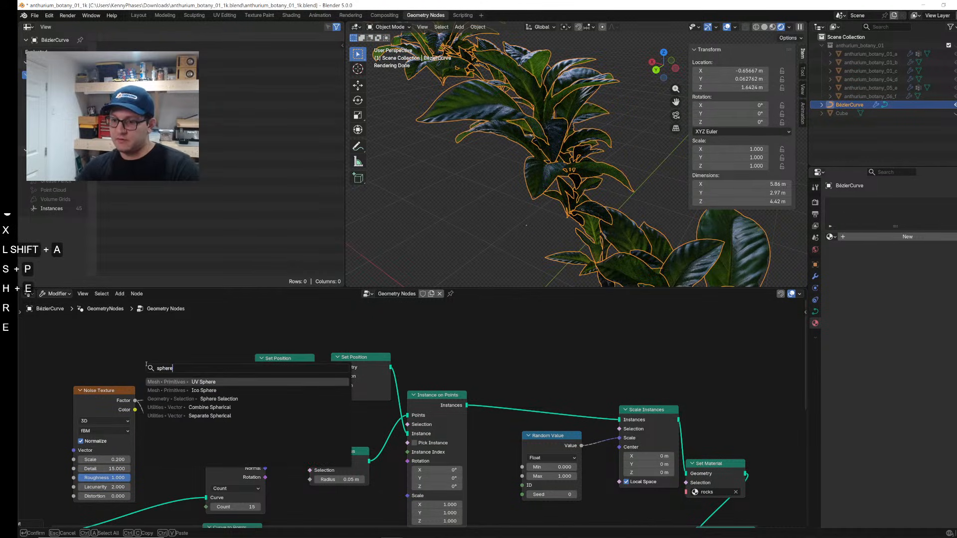
key("Return")
left_click(164, 338)
key("ctrl+s")
left_click_drag(205, 343, 255, 367)
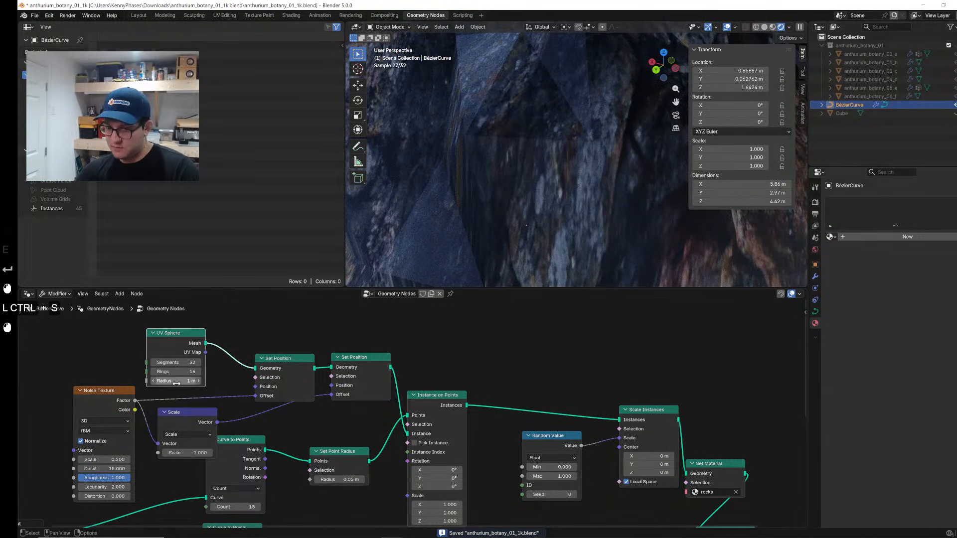
mouse_move(176, 384)
left_mouse_down("shift")
mouse_move(141, 384)
mouse_move(180, 383)
left_mouse_up("shift")
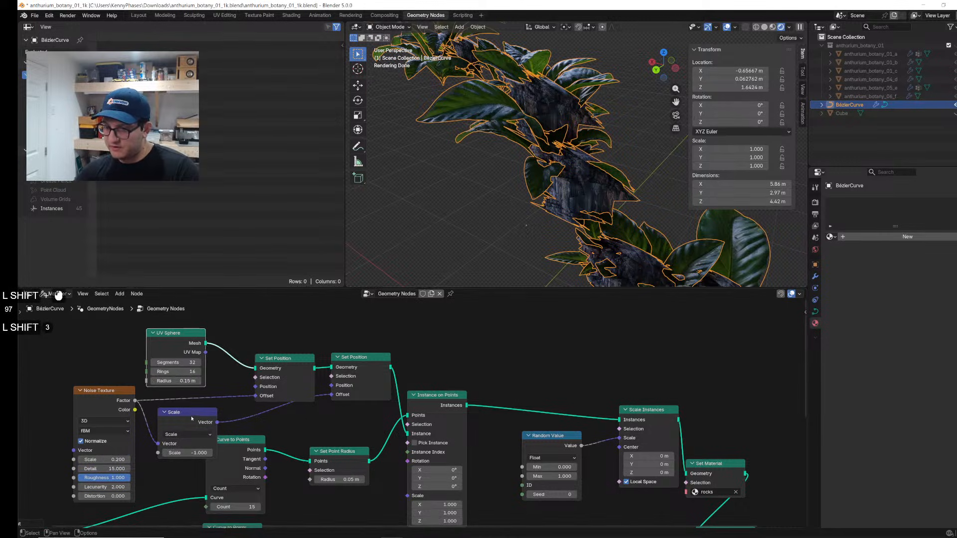
Step: Rearrange the Scale node and both Set Position nodes so they sit more clearly apart
left_click_drag(191, 419, 207, 429)
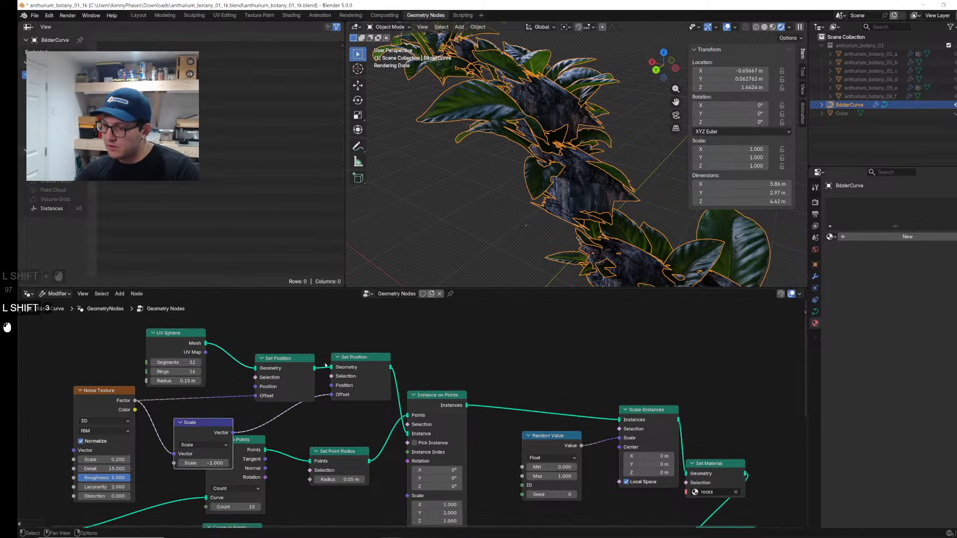
left_click_drag(299, 372, 294, 366)
left_click_drag(352, 376, 346, 377)
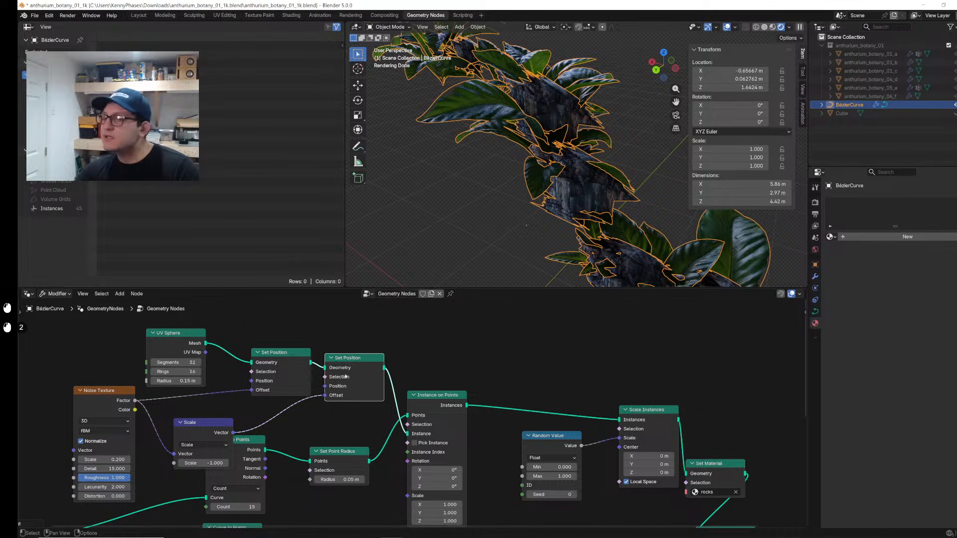
Step: Switch the Noise Texture to 4D, set its scale to -0.150 and check the rocks from another angle
left_click(113, 423)
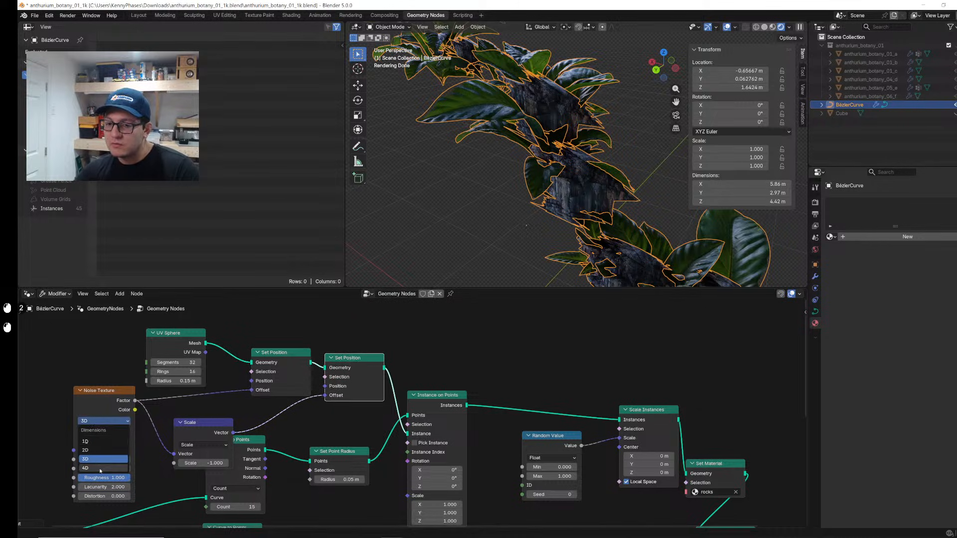
left_click(101, 469)
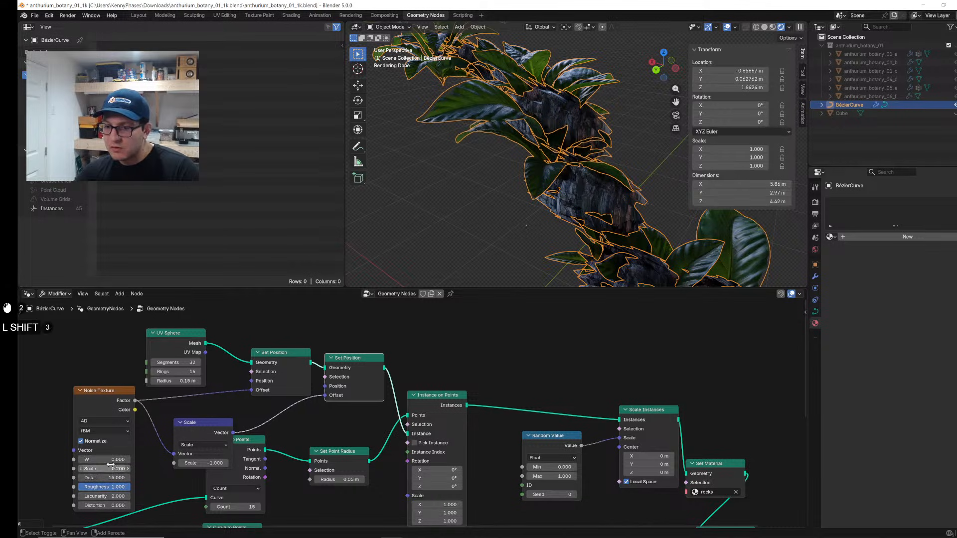
left_click_drag(111, 468, 71, 469, "shift")
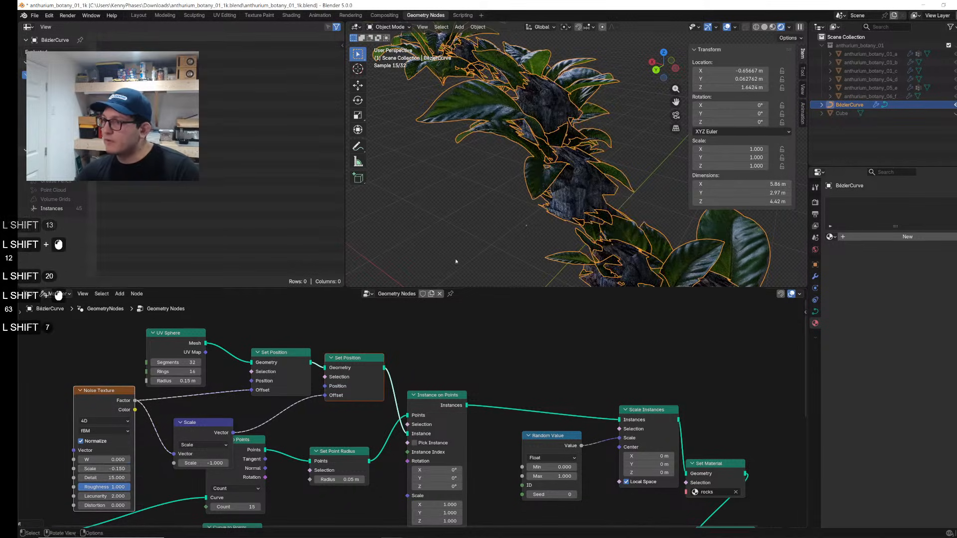
middle_click_drag(456, 262, 528, 166)
Step: Set the UV Sphere's segments to 10 and its rings to 10
left_click(614, 153)
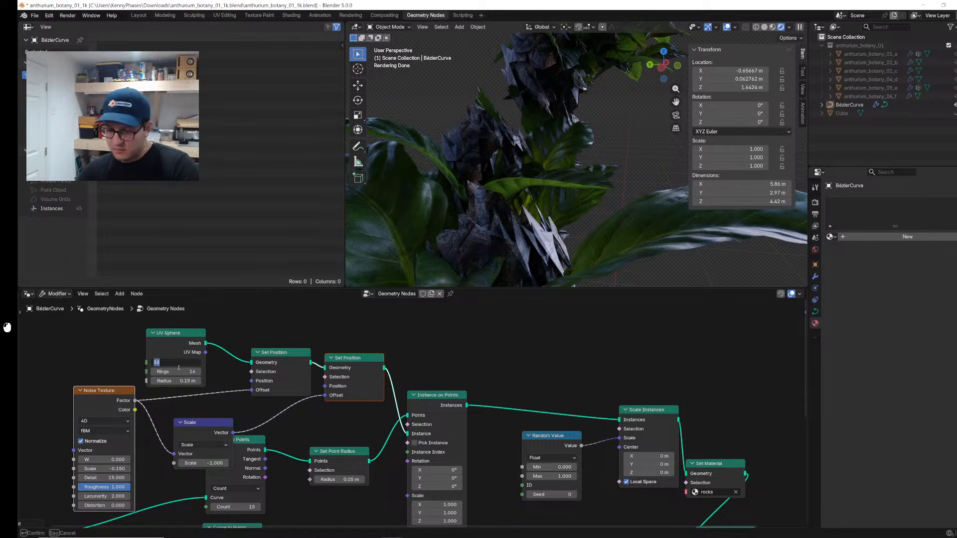
type("10")
key("Tab")
type("10")
key("Return")
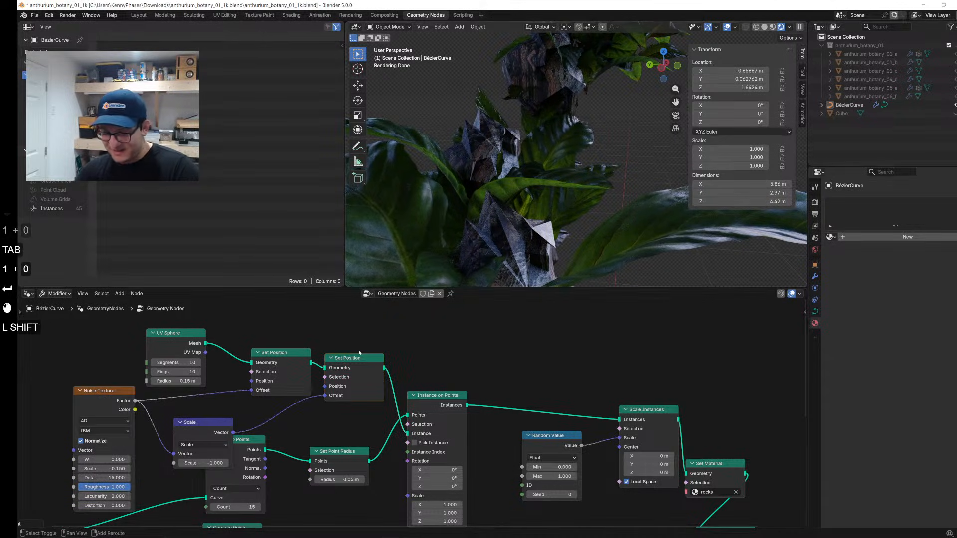
Step: Try a Subdivide Mesh node between the second Set Position and Instance on Points, and delete it
key("shift+s")
type("subd")
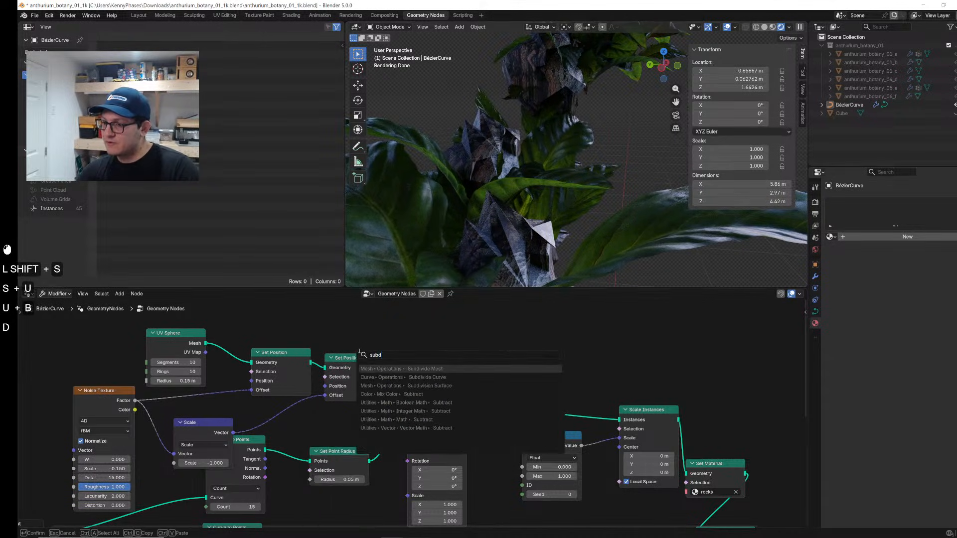
left_click(428, 359)
key("shift+a")
type("subd")
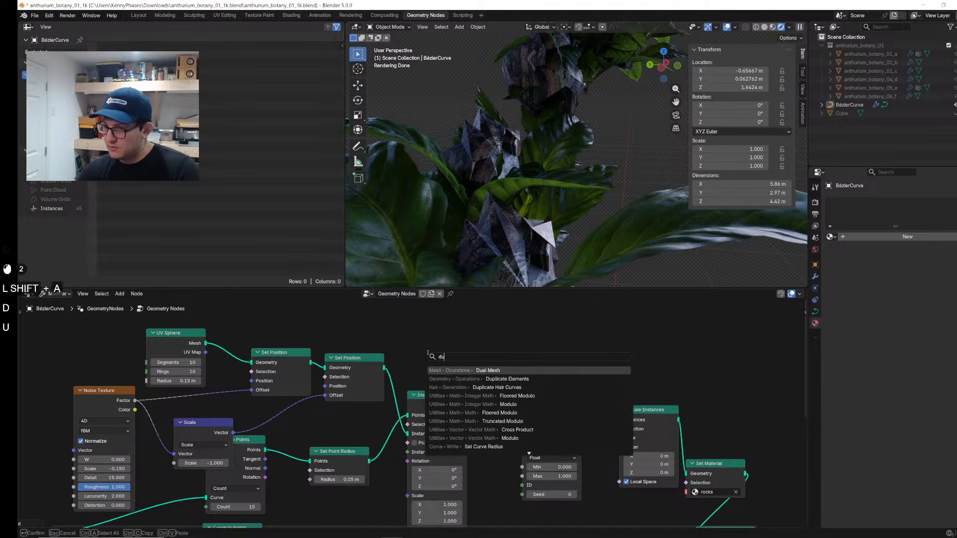
key("Return")
left_click(387, 364)
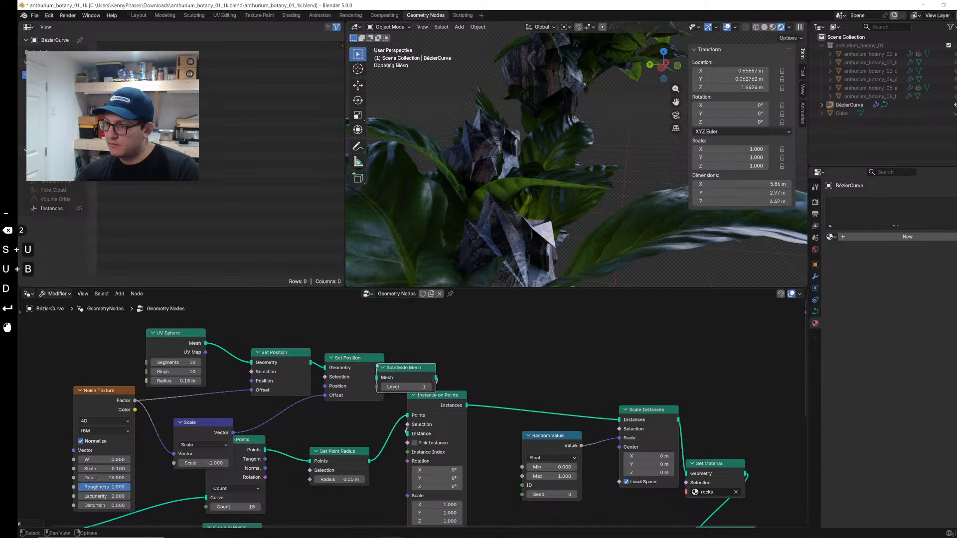
key("ctrl+s")
left_click(442, 369)
key("x")
Step: Add a Subdivision Surface node after the second Set Position and link its Mesh output to the rock Instance on Points' Instance
key("shift+a")
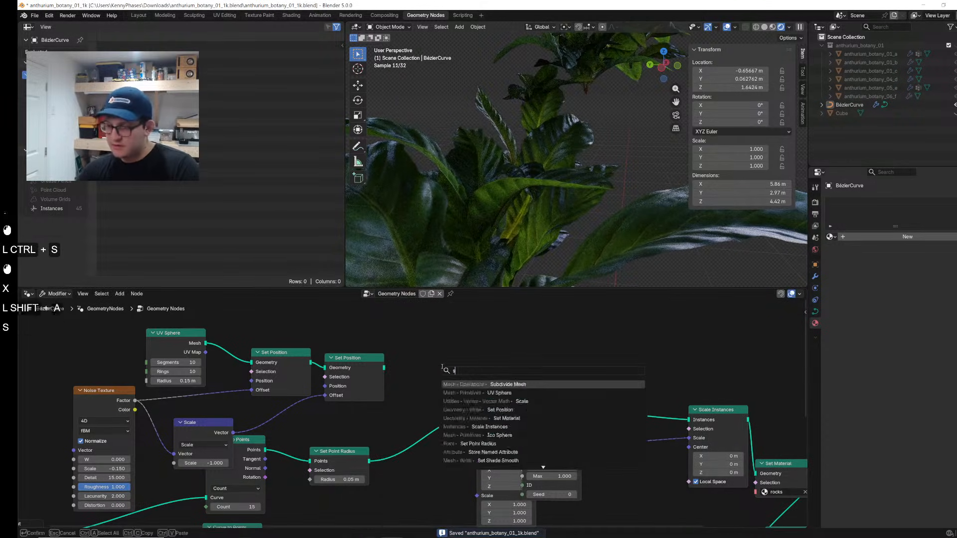
type("subdsi")
key("Down")
key("Down")
key("Return")
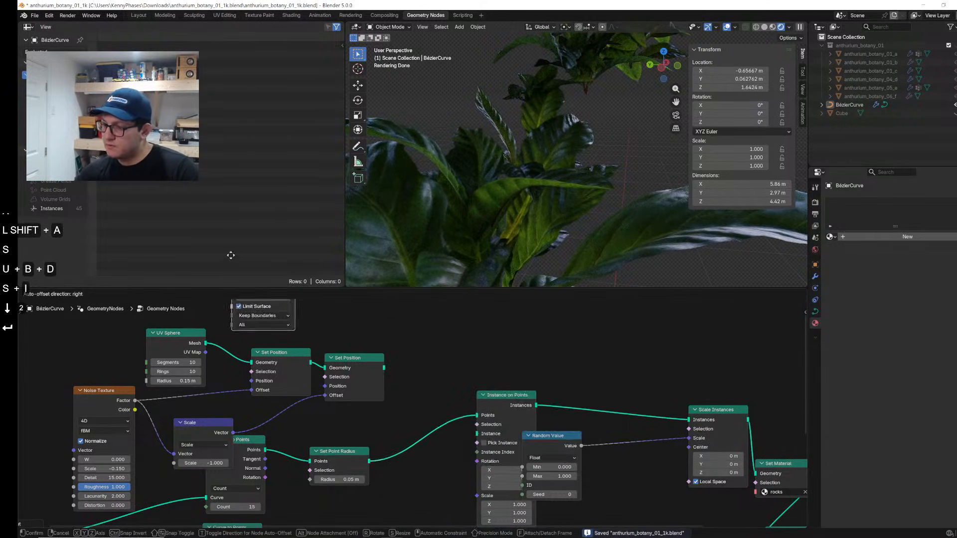
left_click(394, 381)
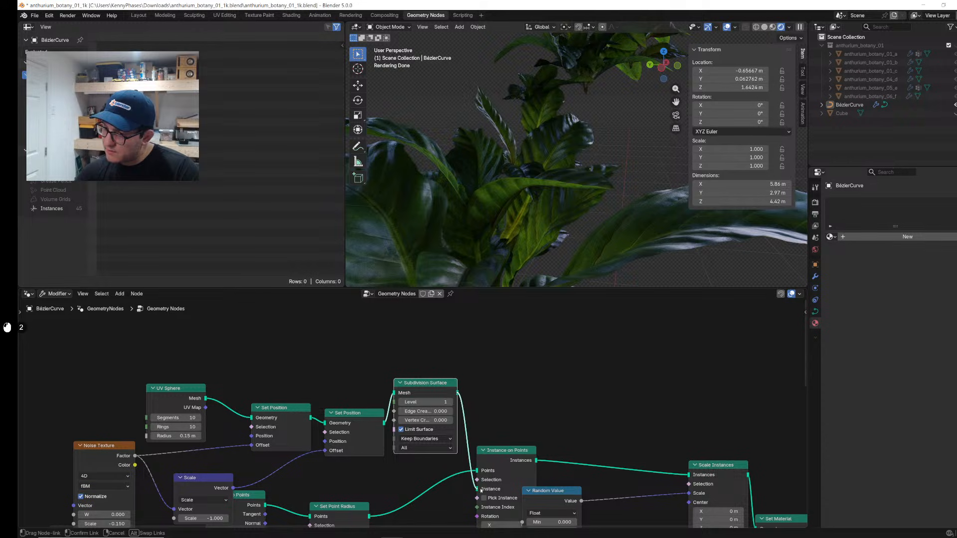
left_click_drag(481, 491, 480, 490)
Step: Feed the Noise Texture's Color instead of Factor into the first Set Position's Offset and the Scale node's Vector
scroll(515, 412, "up", 3)
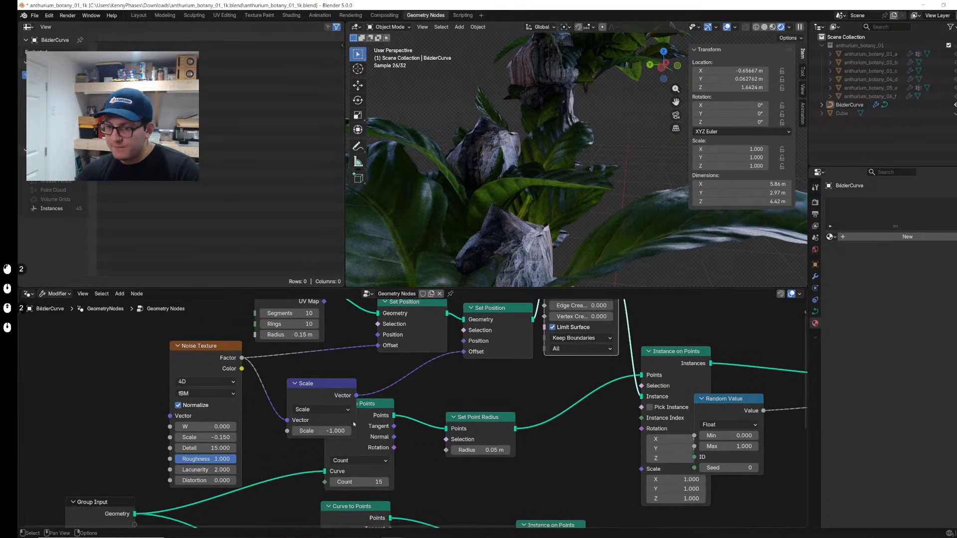
left_click_drag(378, 350, 378, 346)
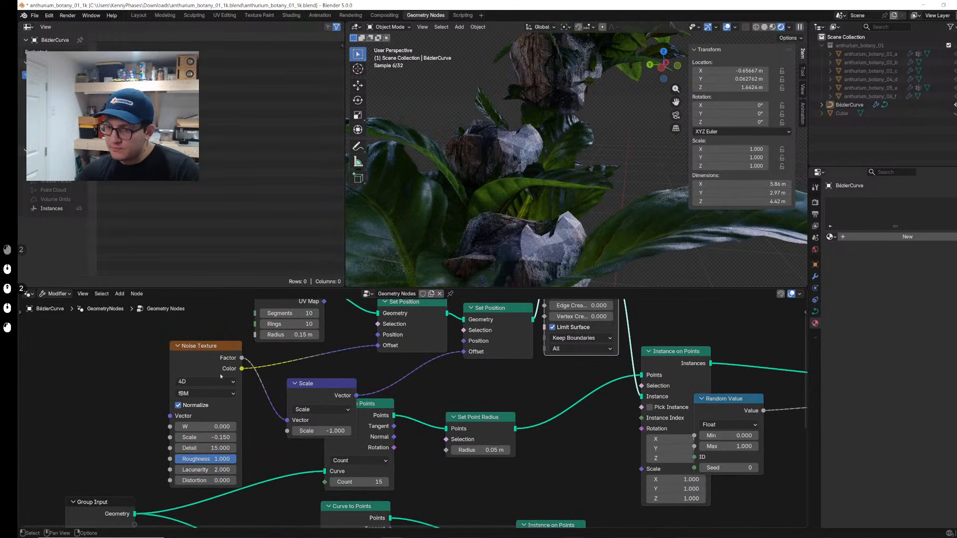
left_click_drag(288, 423, 287, 421)
middle_click_drag(449, 210, 503, 263)
middle_click_drag(442, 374, 444, 383)
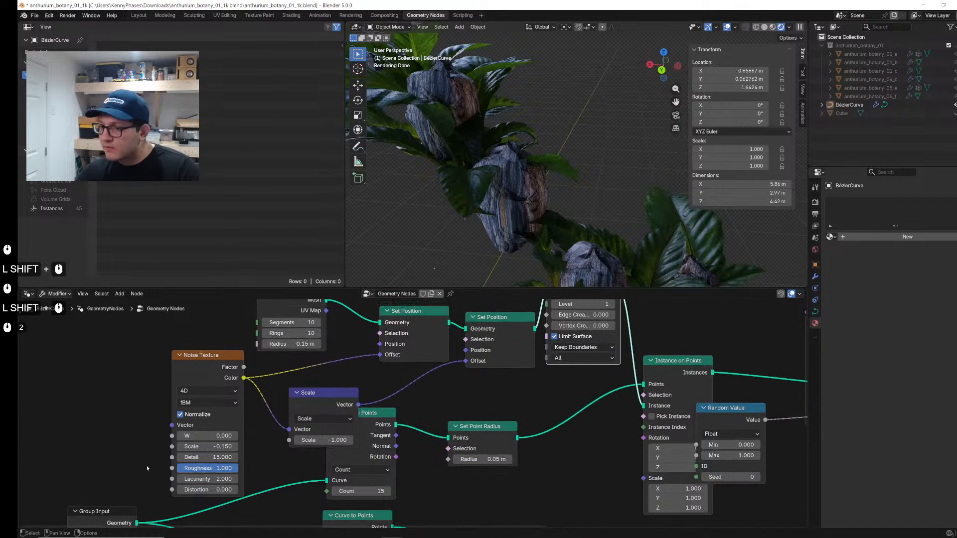
Step: Raise the Noise Texture's scale to 5.030 and view the vine from farther away
left_click_drag(207, 447, 320, 447)
scroll(541, 188, "down", 3)
middle_click_drag(523, 169, 519, 202, "shift")
Step: Increase the count of the rocks' Curve to Points node to 30
middle_click_drag(411, 453, 426, 386)
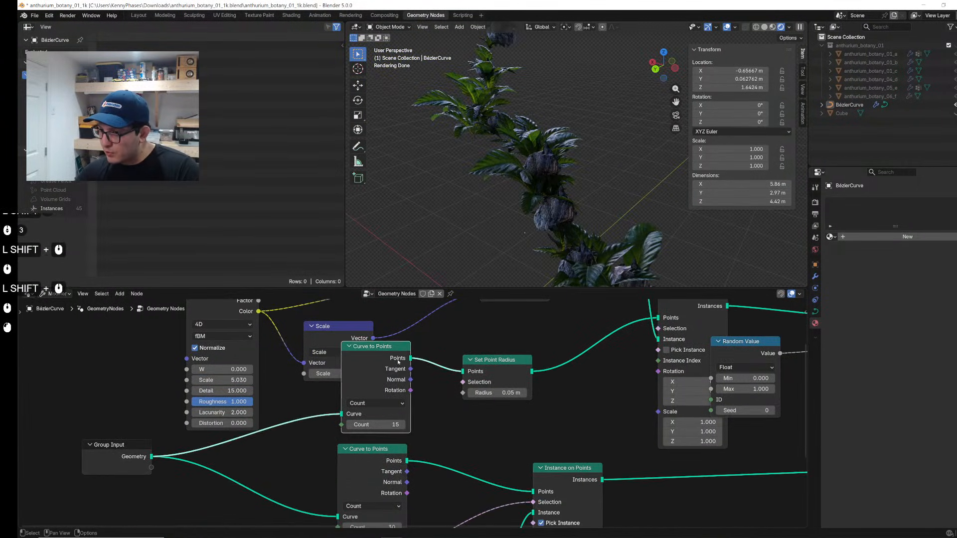
left_click(403, 427)
triple_click(403, 427)
triple_click(403, 427)
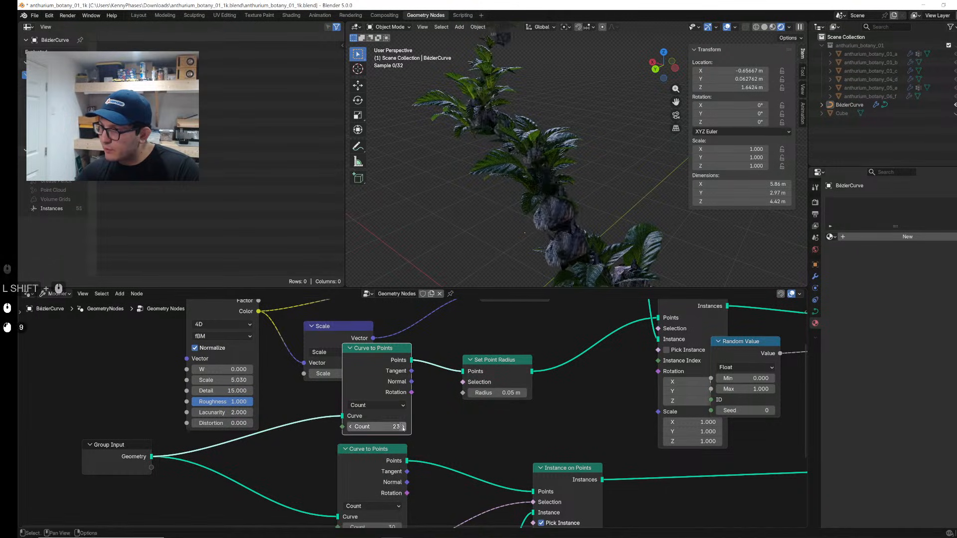
triple_click(403, 428)
triple_click(403, 427)
left_click(402, 427)
Step: Set the Random Value node's maximum for the rock scale to 0.680 and save the file
middle_click_drag(743, 386, 585, 400)
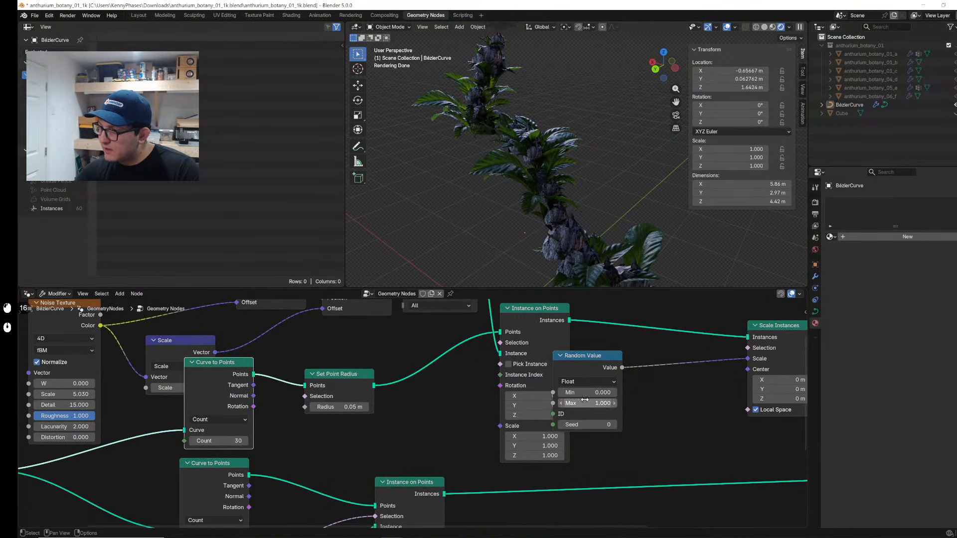
mouse_move(588, 403)
left_mouse_down("shift")
mouse_move(598, 404)
mouse_move(581, 403)
left_mouse_up("shift")
middle_click_drag(593, 130, 561, 158)
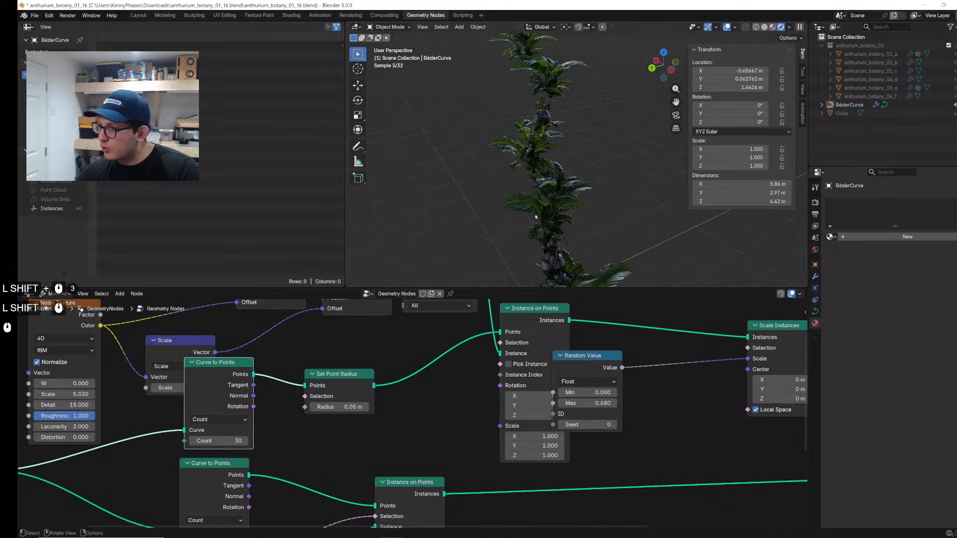
key("ctrl+s")
Step: Replace the world's environment image with spaichingen_hill_4k.hdr and inspect the lit rocks and leaves up close
left_click(829, 254)
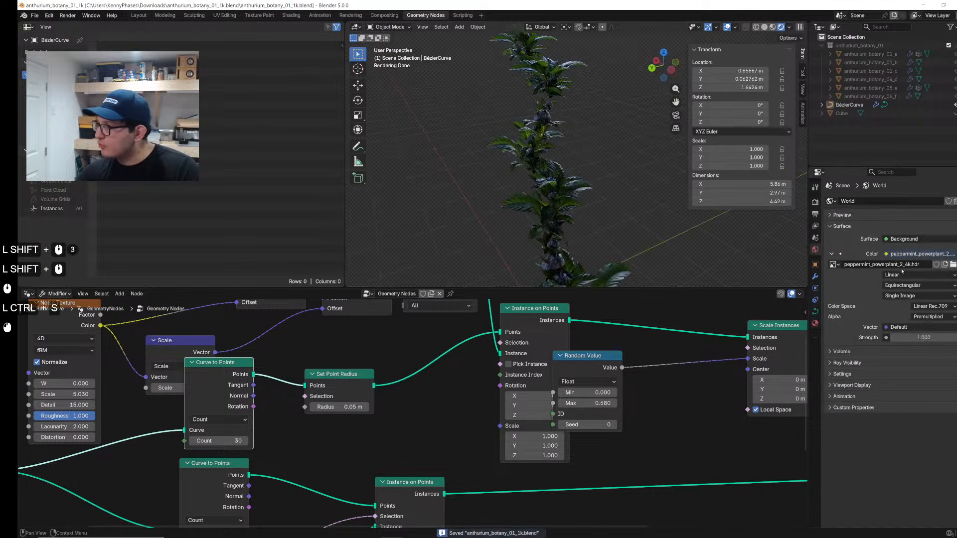
left_click(953, 264)
scroll(546, 287, "down", 5)
scroll(546, 286, "up", 5)
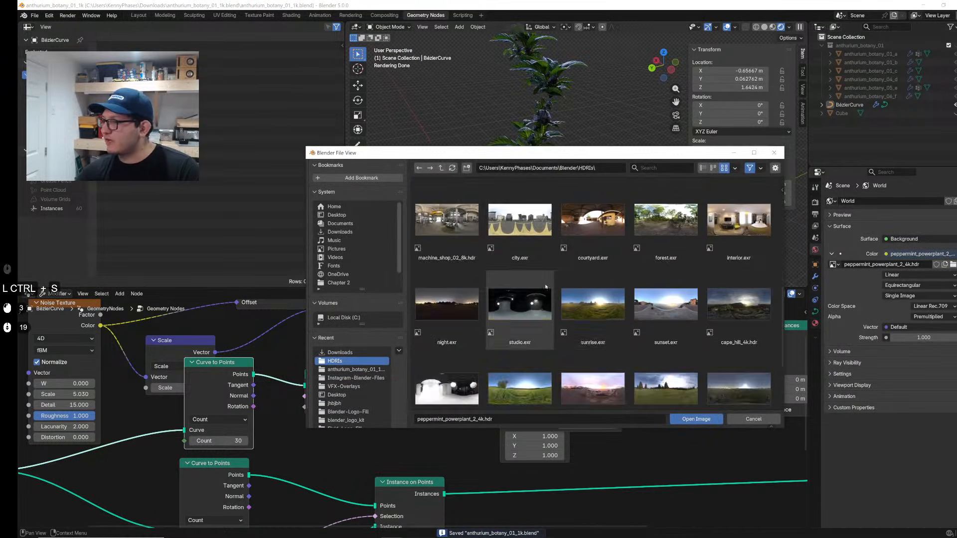
double_click(520, 389)
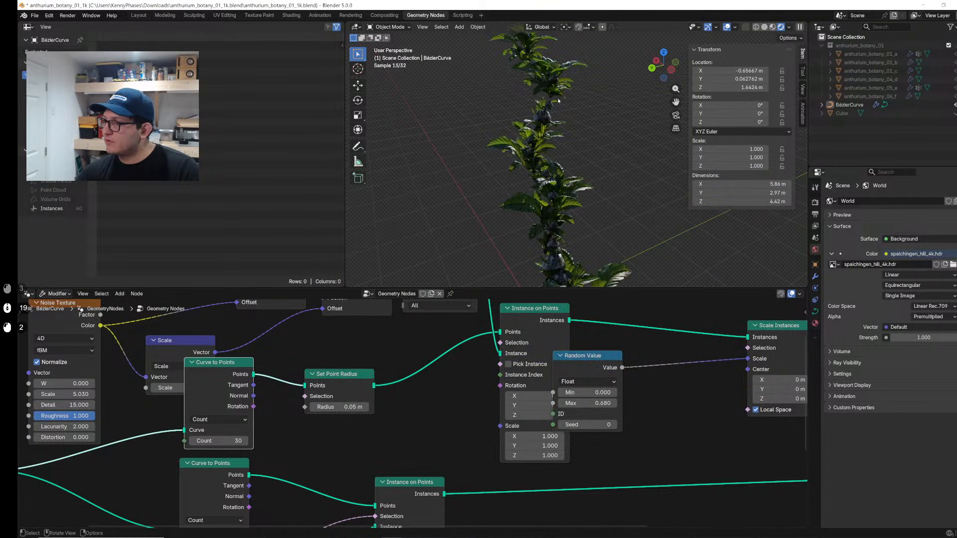
middle_click_drag(593, 134, 565, 178)
scroll(520, 148, "up", 6, "shift")
scroll(519, 148, "up", 3)
scroll(569, 162, "up", 2)
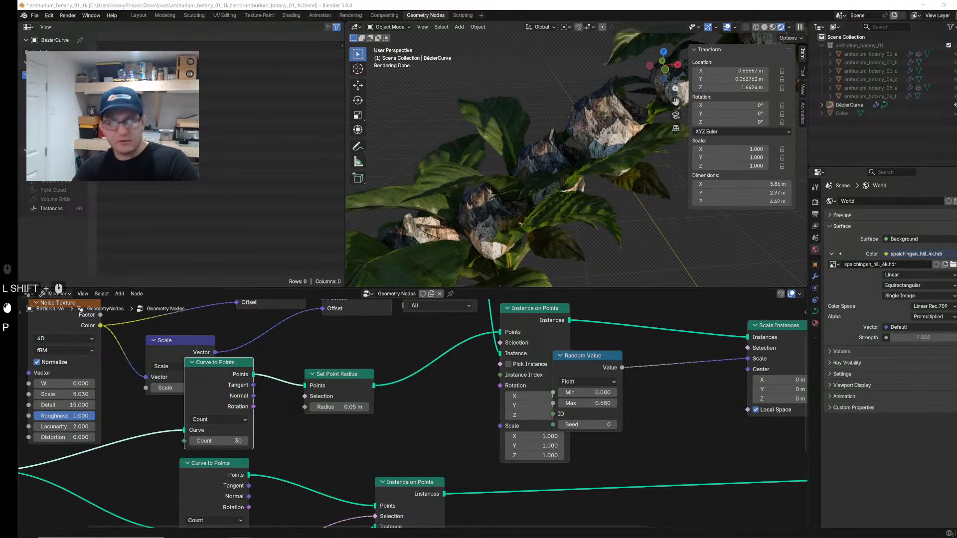
Step: Switch to the web browser, go to polyhaven.com and open its Models library
left_click(596, 536)
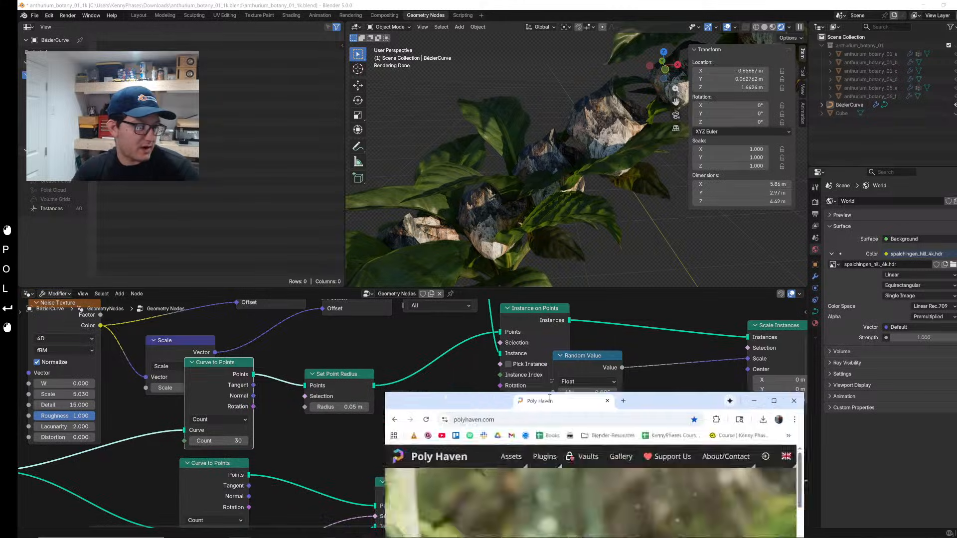
mouse_move(685, 65)
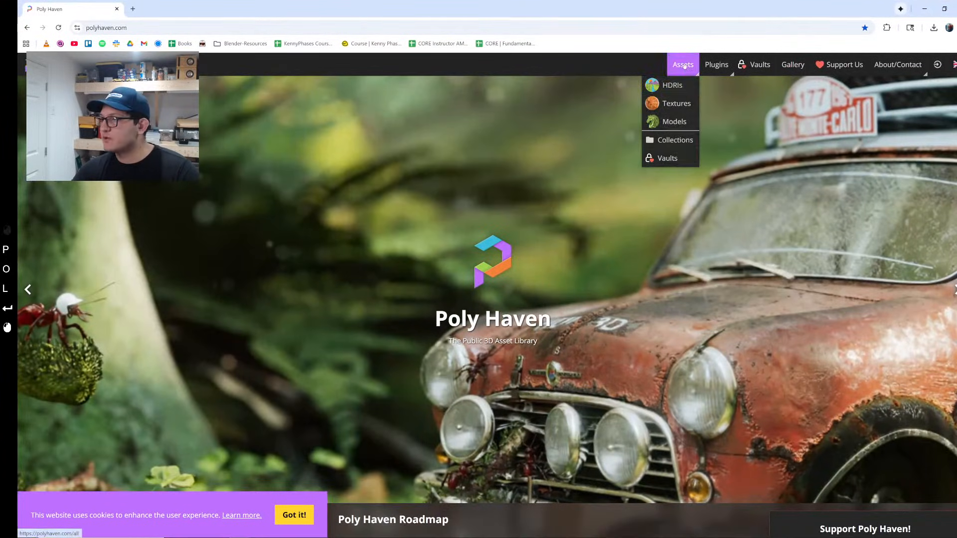
left_click(674, 121)
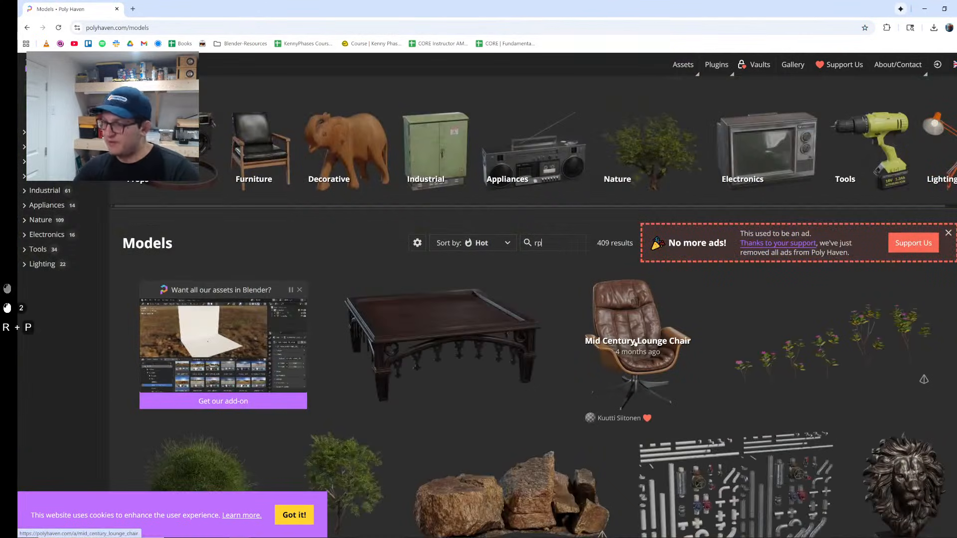
Step: Search the Poly Haven models for "roc"
type("o")
key("BackSpace")
key("BackSpace")
key("BackSpace")
type("rockj")
key("BackSpace")
key("BackSpace")
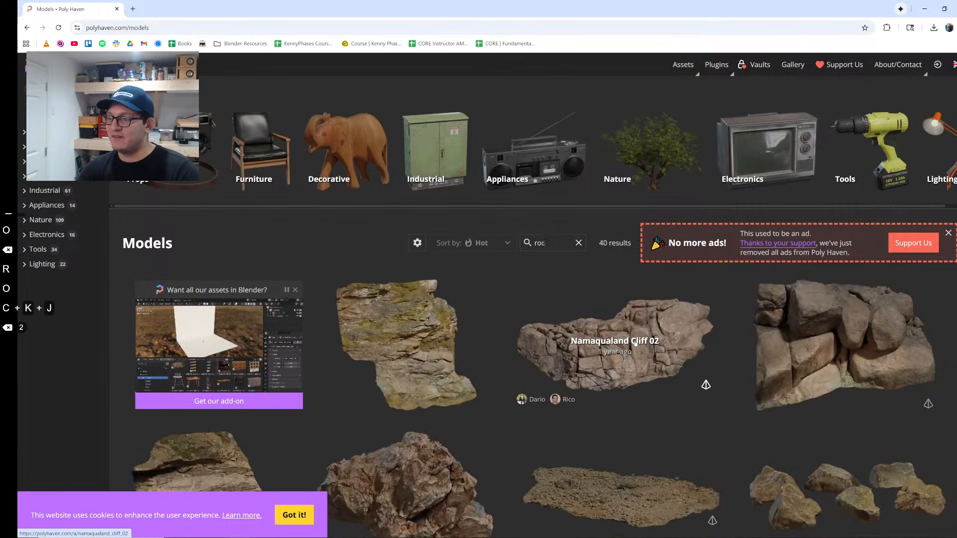
Step: Complete the model search as "rock" and look through the listed rock models for a suitable set
type("k")
key("Return")
scroll(792, 325, "down", 4)
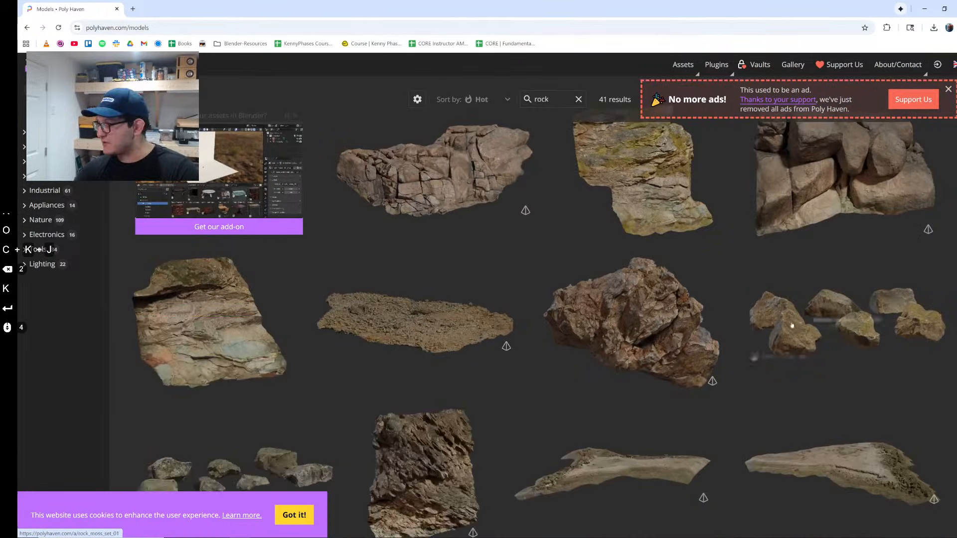
scroll(293, 311, "down", 4)
scroll(458, 322, "down", 20)
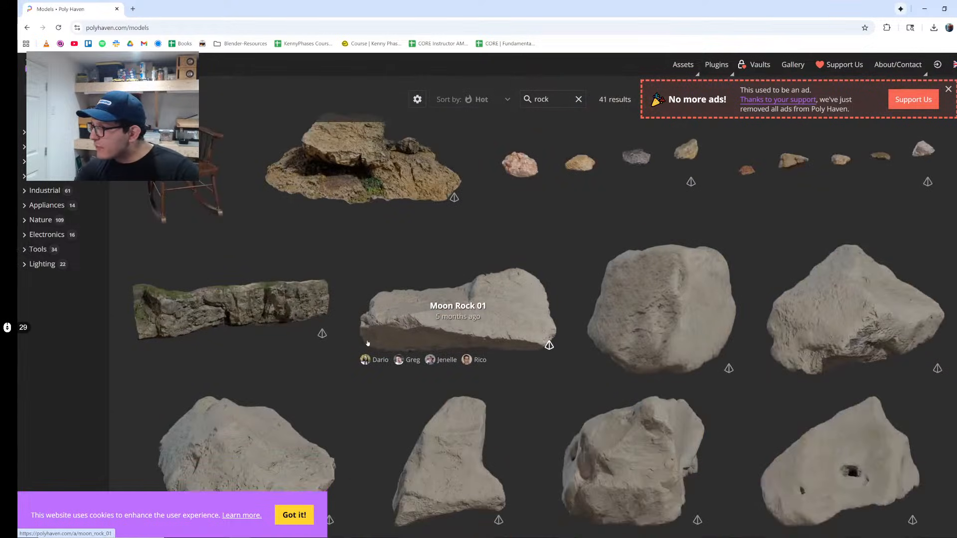
scroll(357, 262, "down", 3)
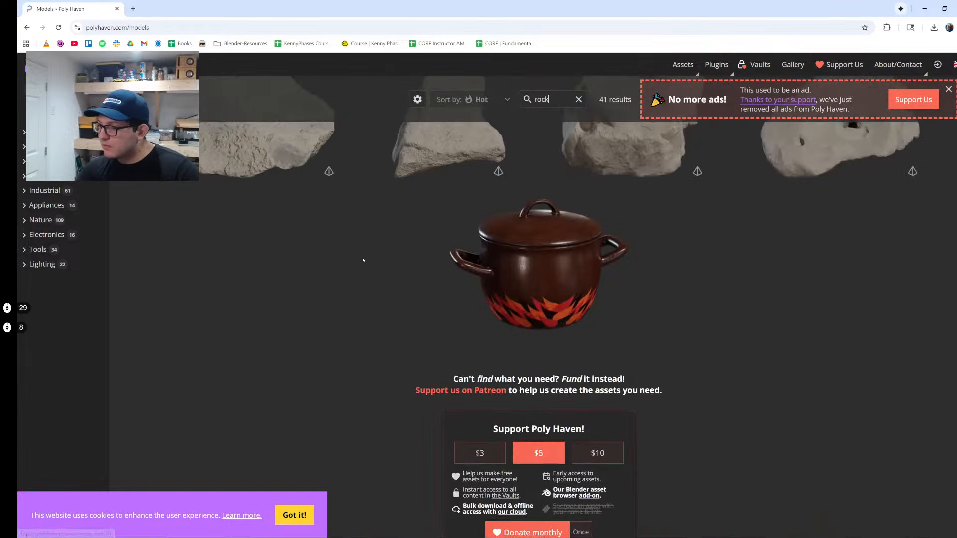
scroll(364, 259, "up", 8)
scroll(820, 266, "up", 5)
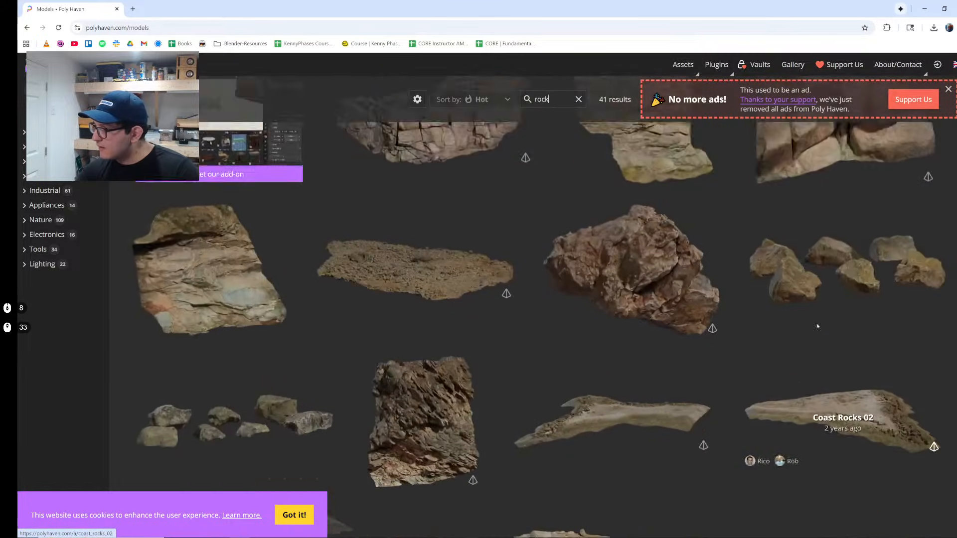
Step: Download the Rock Moss Set 01 model as a 1K Blender file and extract the rock_moss_set_01_1k.blend archive
left_click(817, 323)
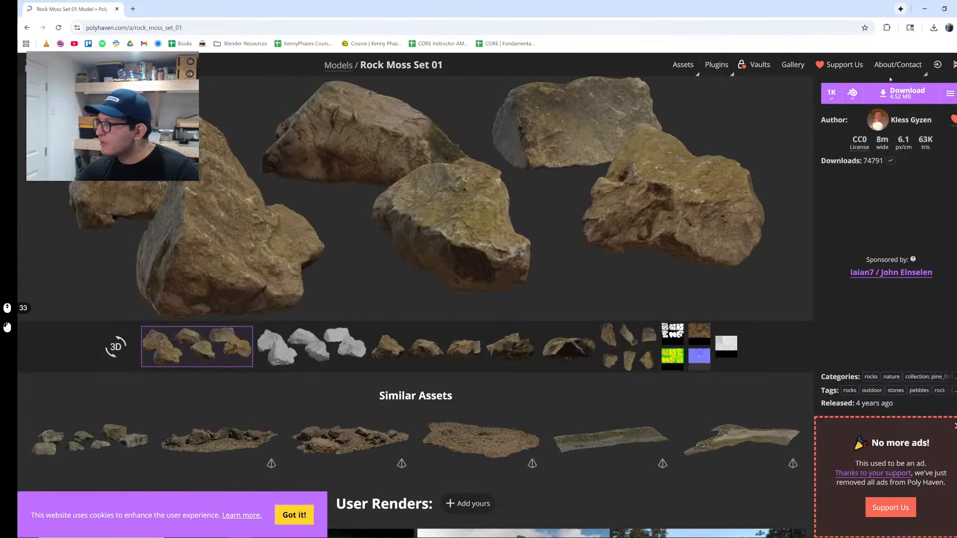
left_click(905, 93)
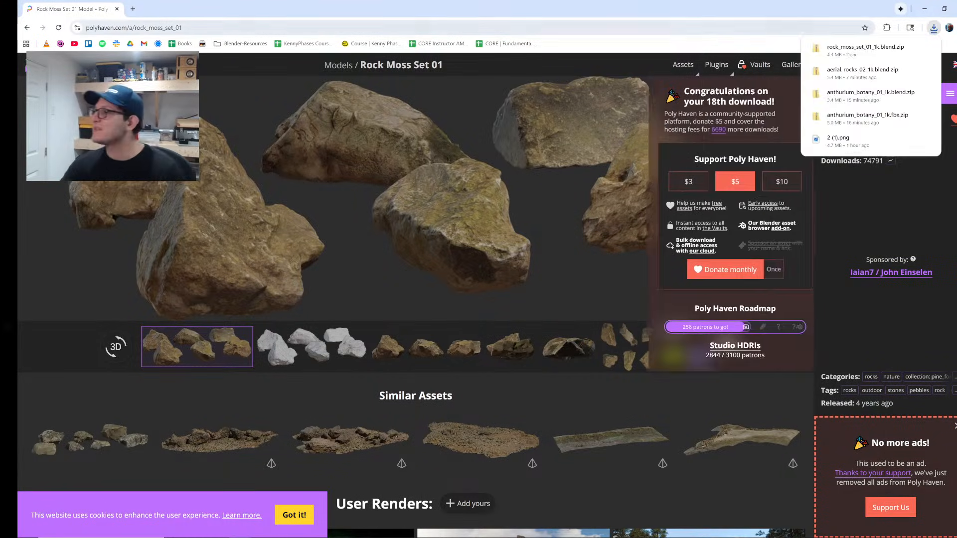
left_click(925, 48)
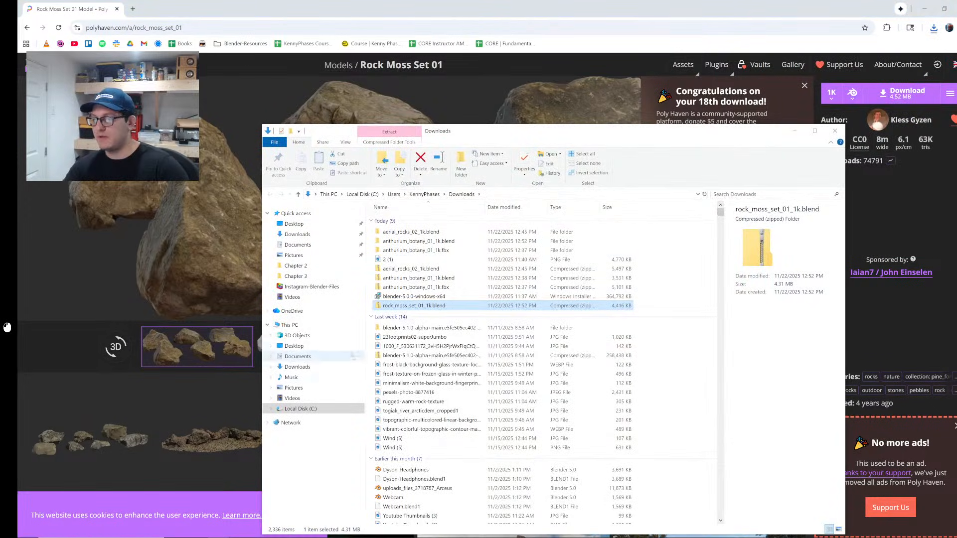
right_click(408, 306)
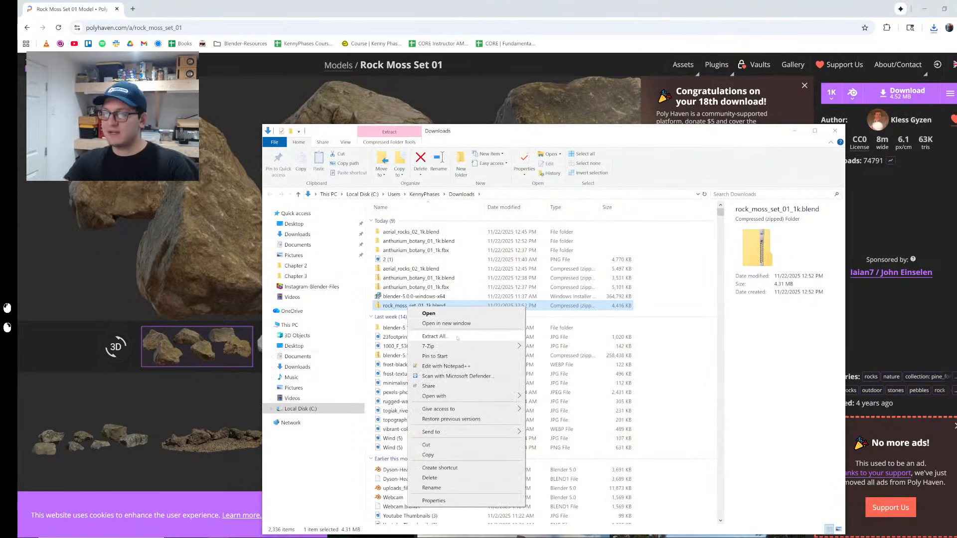
left_click(435, 336)
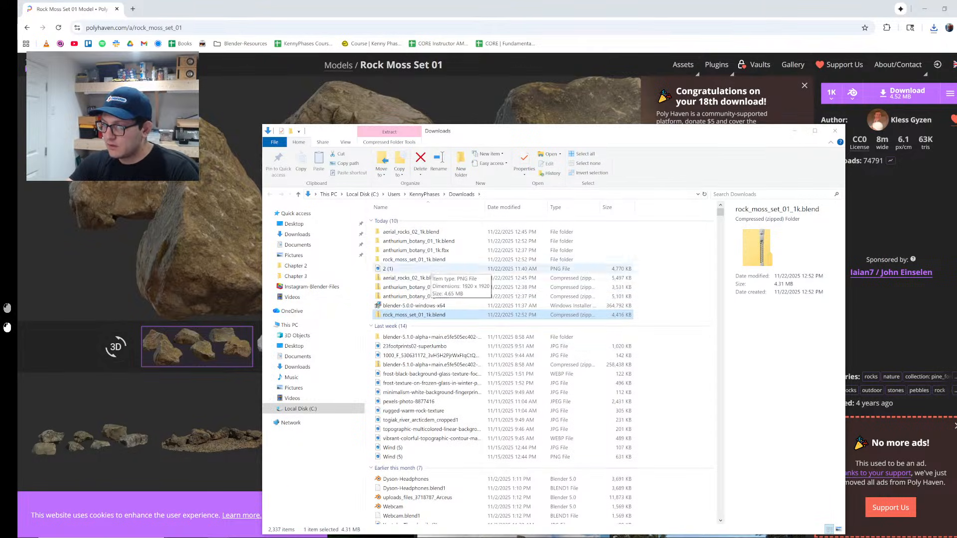
Step: Open the rock_moss_set_01_1k Blender file from the extracted folder
double_click(423, 260)
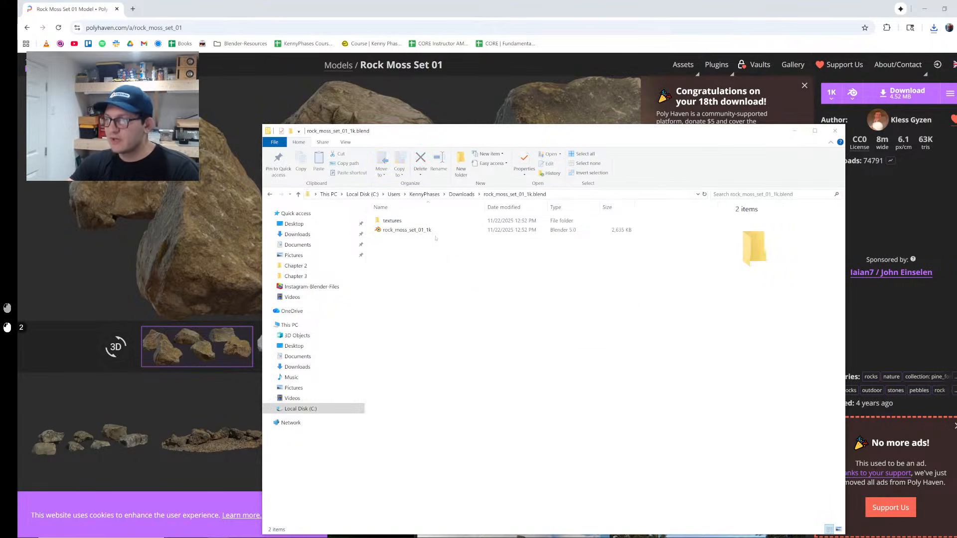
left_click(420, 230)
double_click(419, 231)
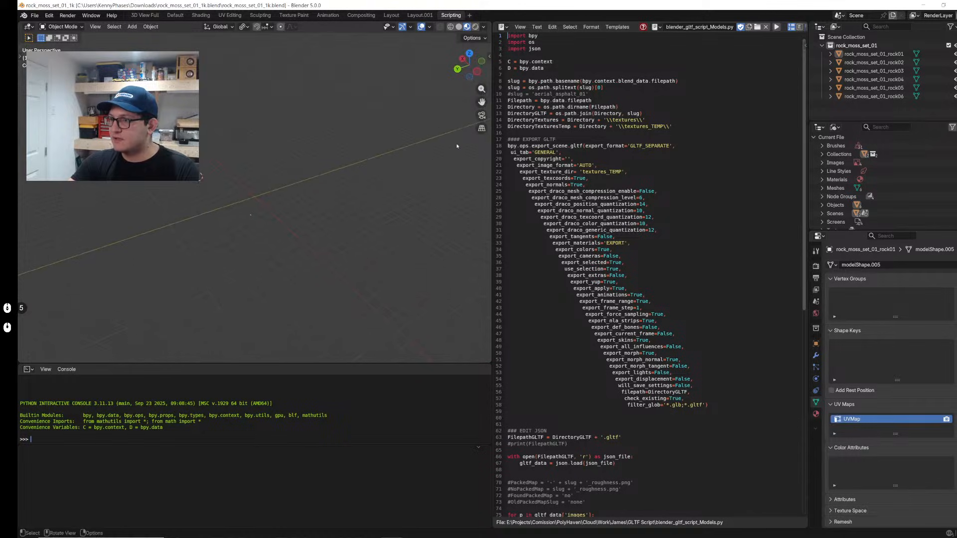
Step: Widen the 3D viewport, select all six rocks from rock01 to rock06 and copy them
left_click_drag(491, 133, 703, 133)
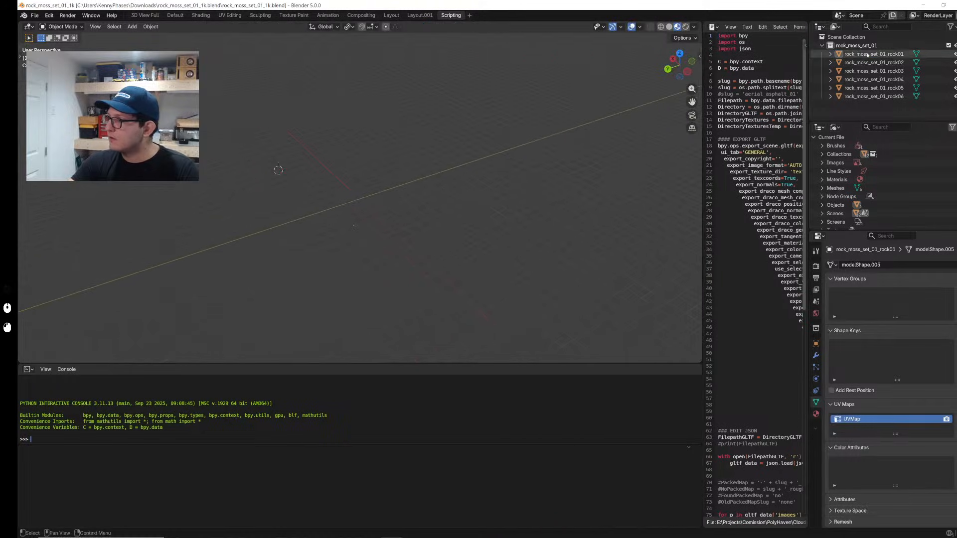
left_click(873, 53)
left_click(873, 96, "shift")
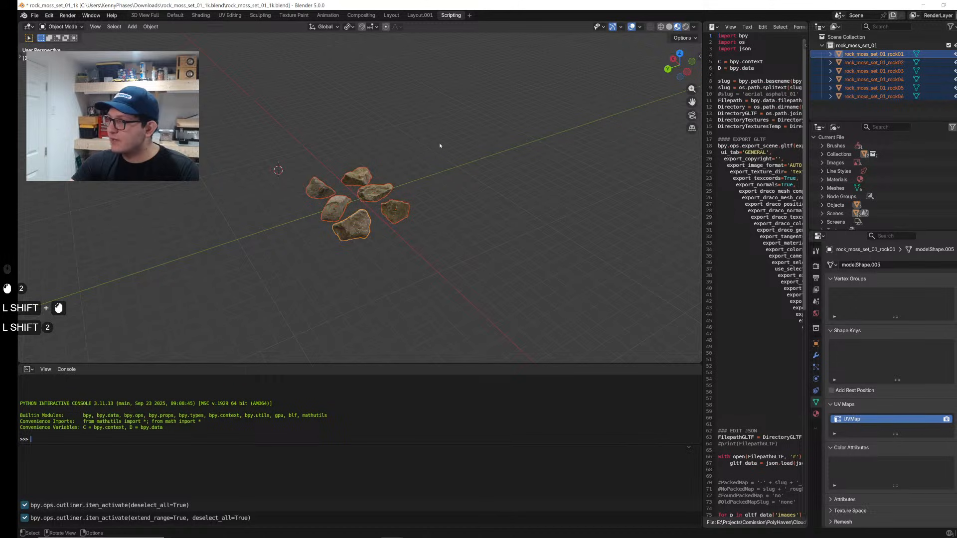
scroll(440, 146, "up", 5)
key("ctrl+c")
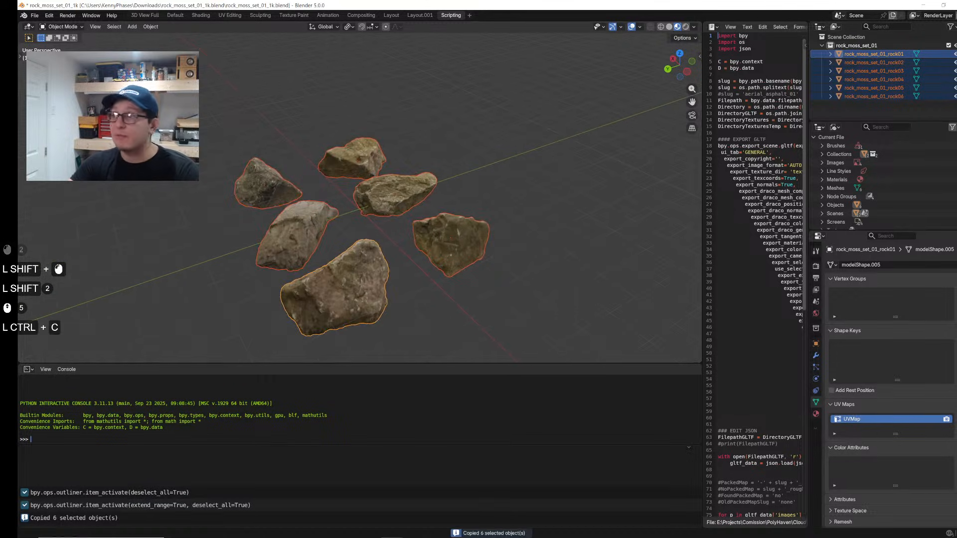
Step: Close the rock_moss_set_01_1k file, minimize the browser and close the open folder windows
left_click(950, 5)
left_click(501, 286)
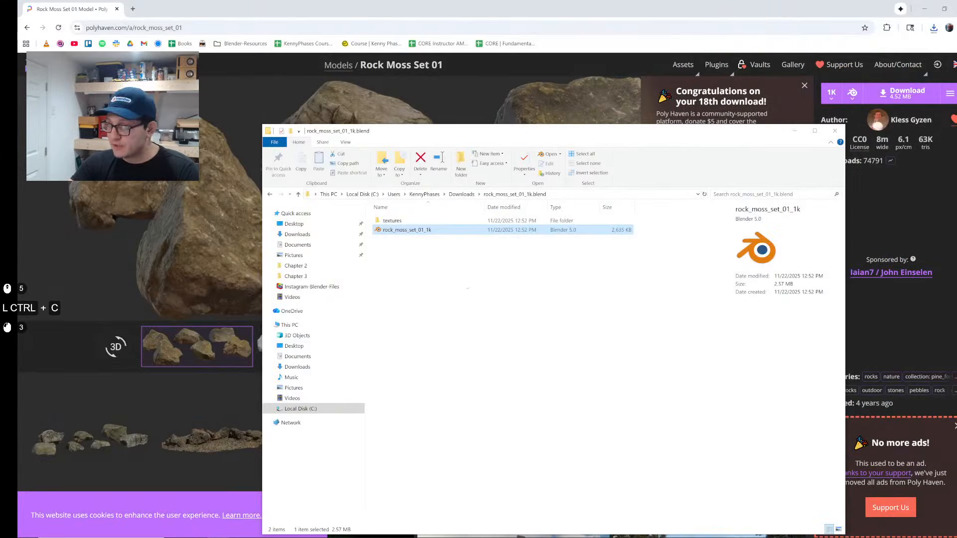
left_click(925, 9)
left_click(835, 131)
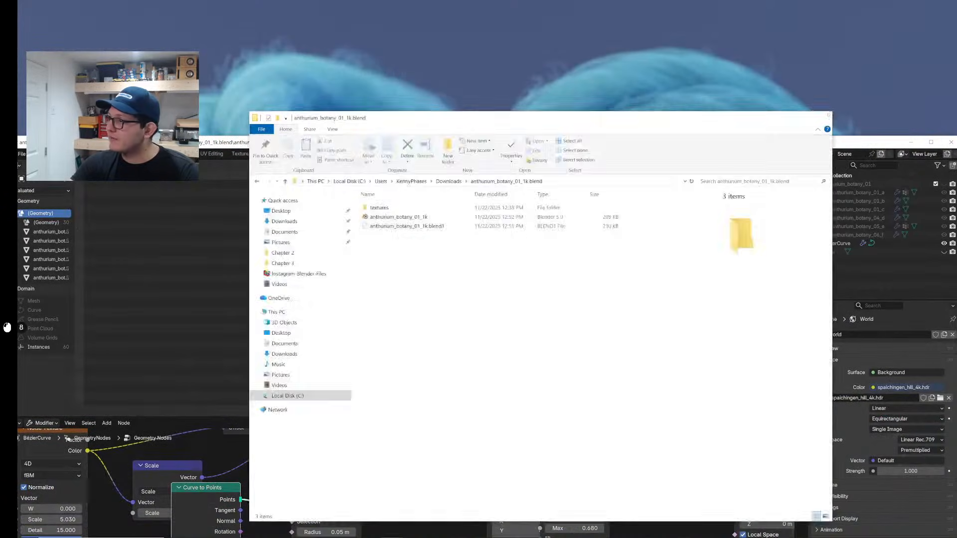
left_click(822, 117)
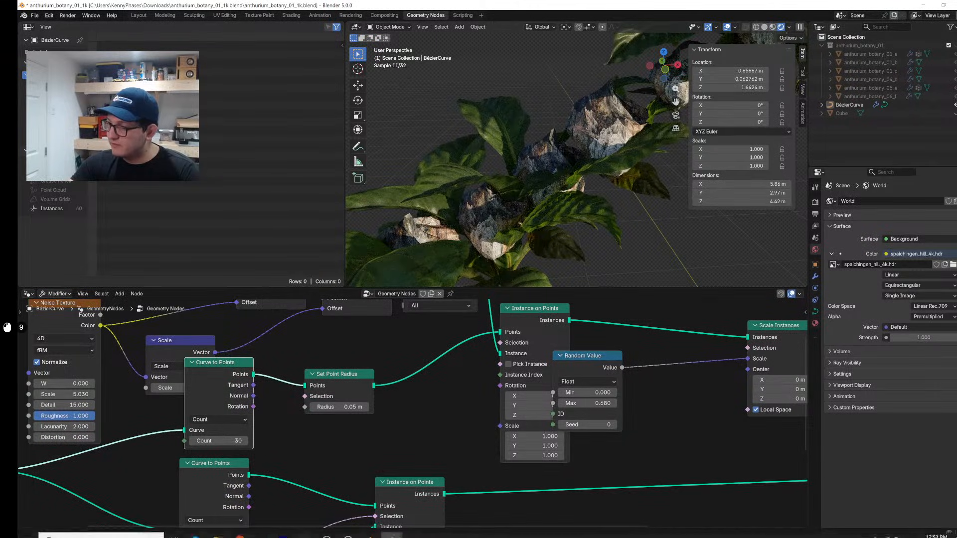
Step: Close the aerial_rocks_02_1k file and paste the six copied rocks into the anthurium_botany_01_1k scene
mouse_move(401, 533)
left_click(457, 501)
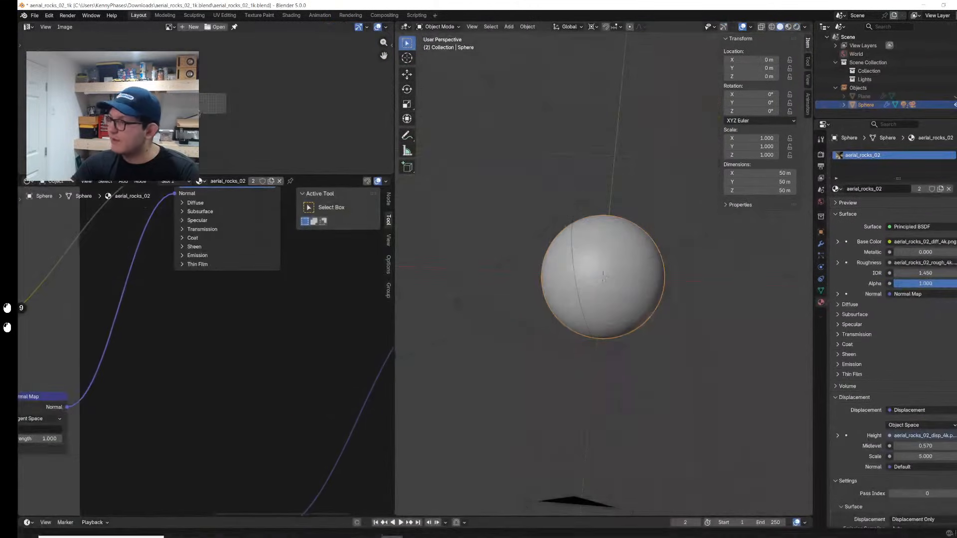
key("ctrl+q")
left_click(507, 286)
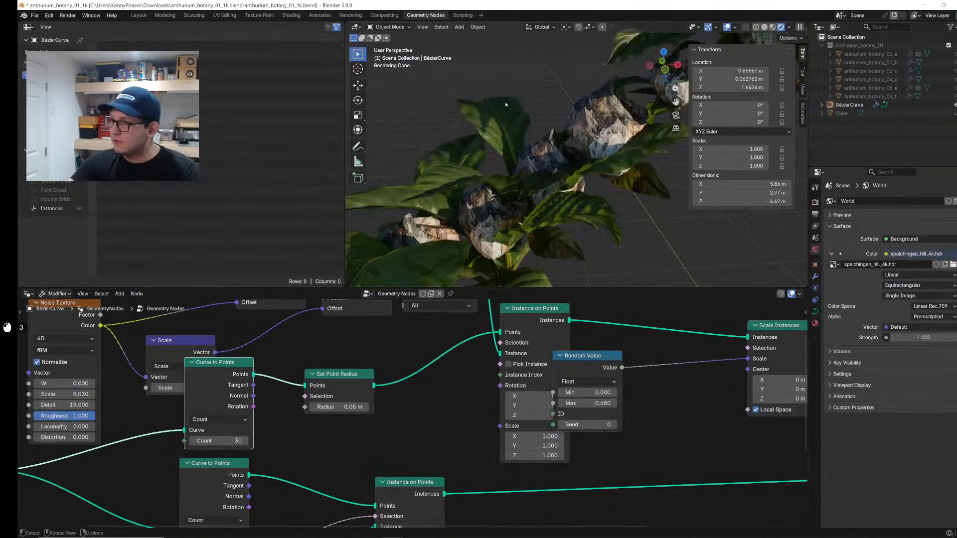
key("ctrl+v")
scroll(506, 89, "down", 5)
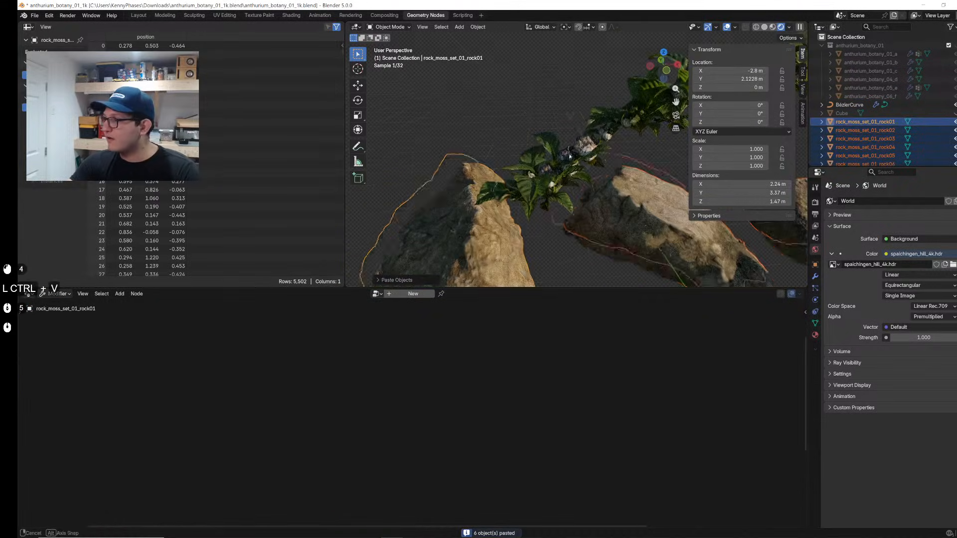
Step: Try to move the pasted rocks into a collection called "Rock-Choices"
key("m")
key("Return")
type("R")
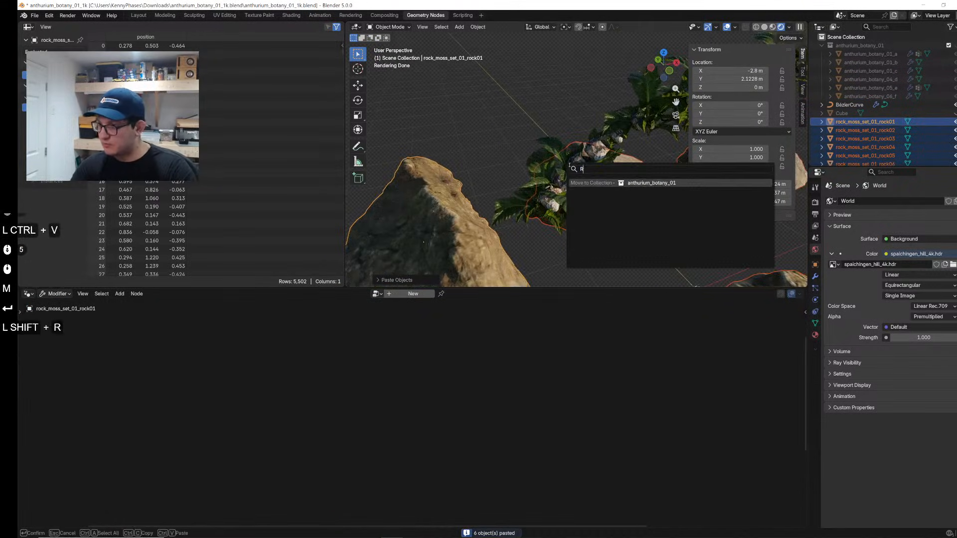
type("ocksChoices")
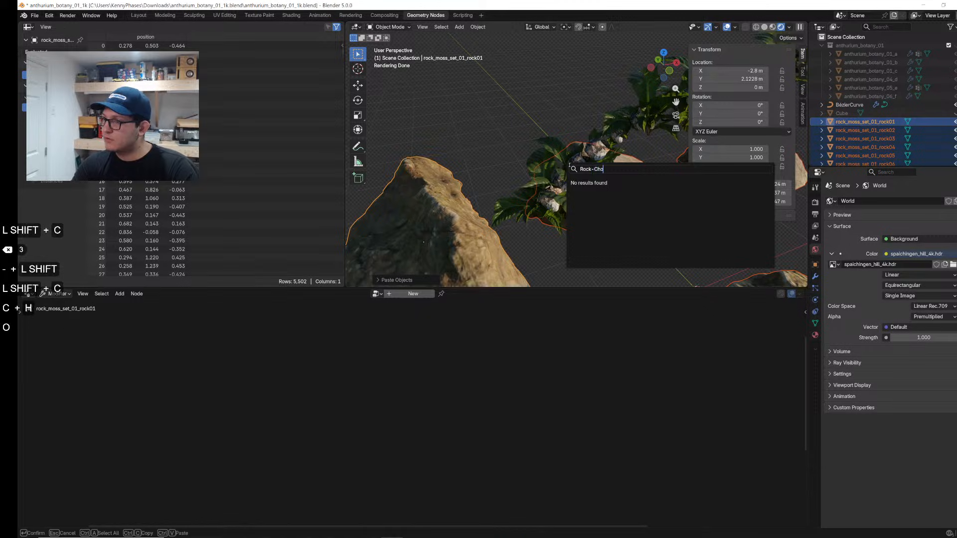
key("Return")
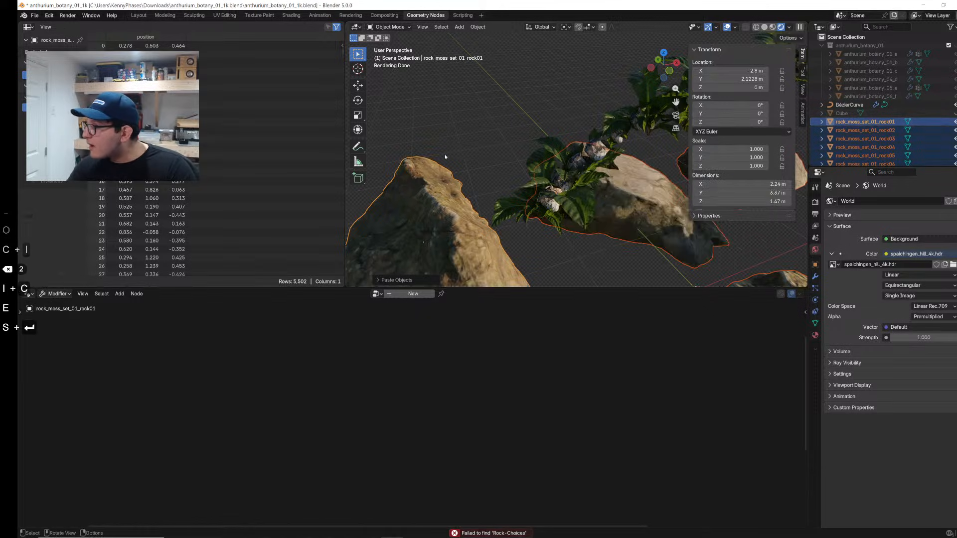
Step: Enlarge the Outliner downward to show all six pasted rocks
scroll(444, 154, "down", 8)
scroll(842, 141, "down", 2)
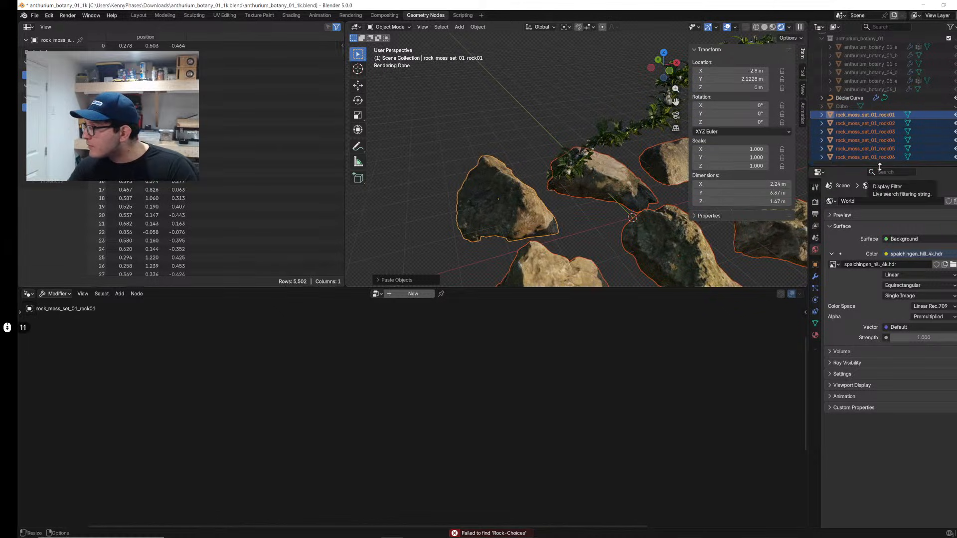
left_click_drag(880, 167, 881, 254)
Step: Retry assigning the six selected rocks to a "Rock-Choices" collection
key("F3")
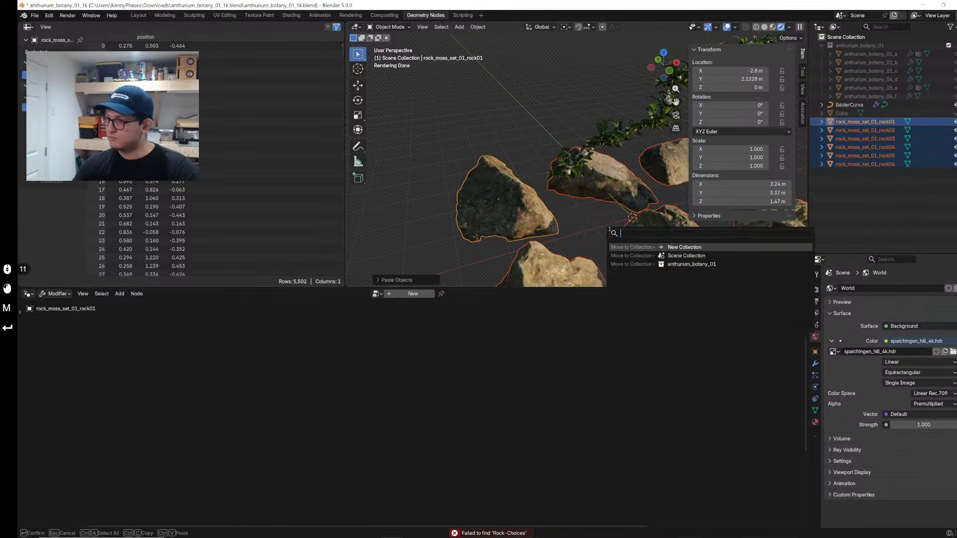
type("Rock-Choicces")
key("Return")
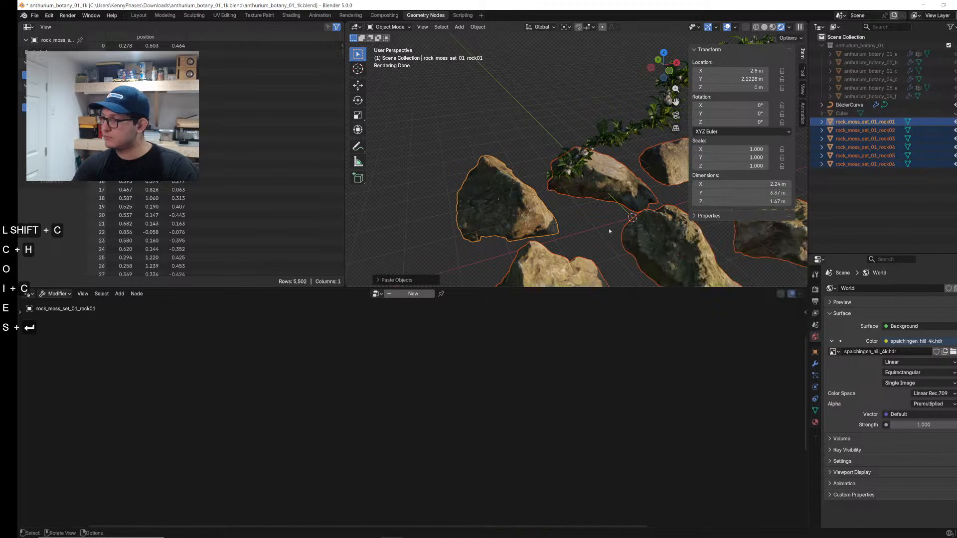
key("m")
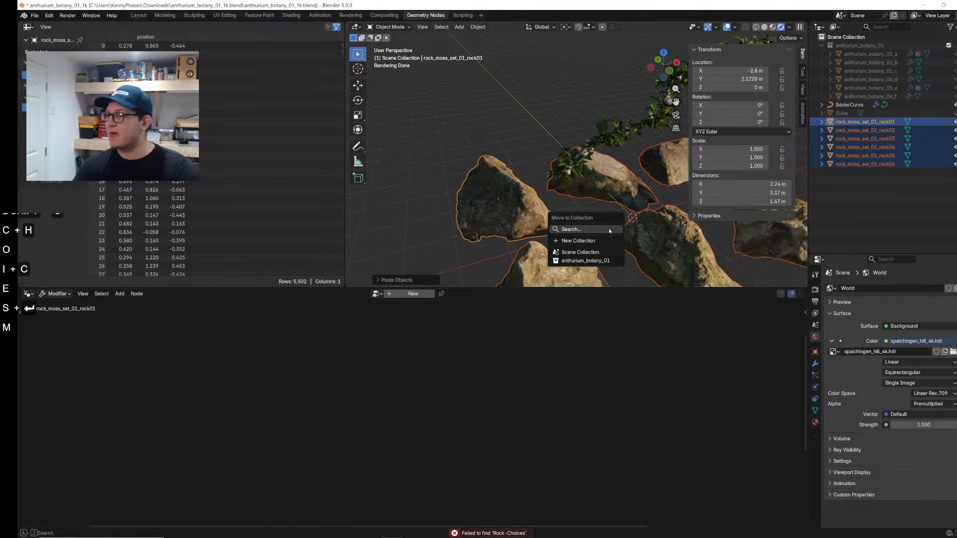
key("space")
type("Rock-Choie")
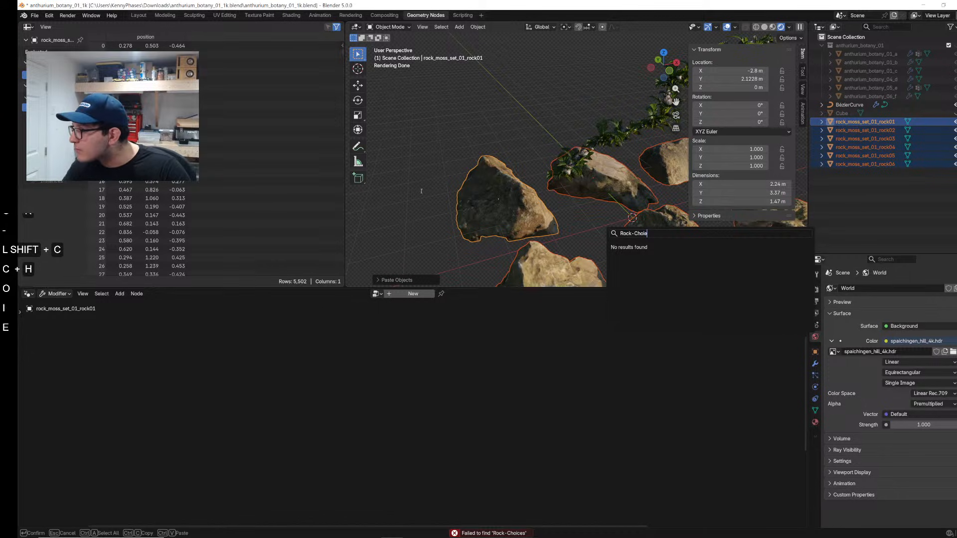
left_click(422, 191)
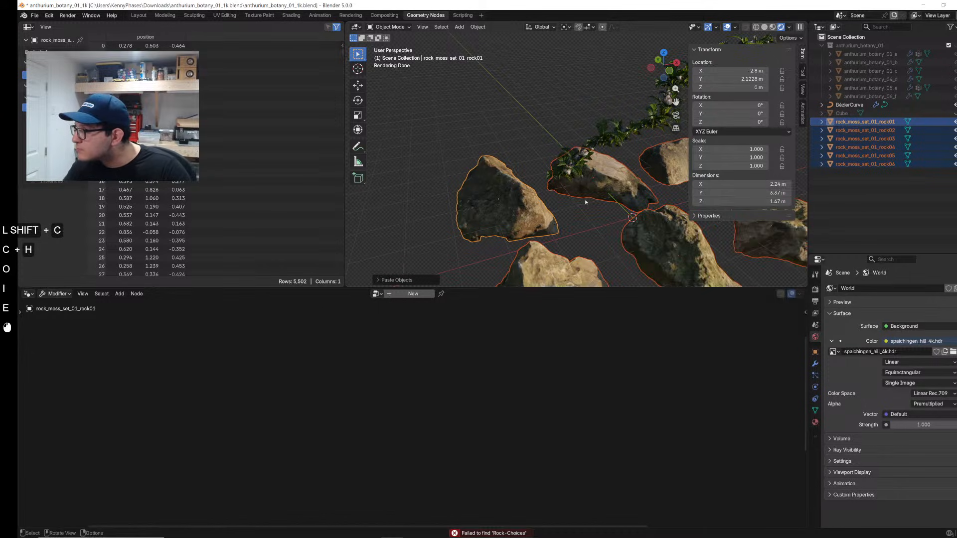
Step: Reselect all six rocks in the viewport and try to move them to a collection called "Rock"
scroll(516, 180, "down", 2)
middle_click_drag(519, 181, 424, 167, "shift")
left_click(394, 167)
left_click(424, 172)
left_click(505, 166, "shift")
left_click(581, 145, "shift")
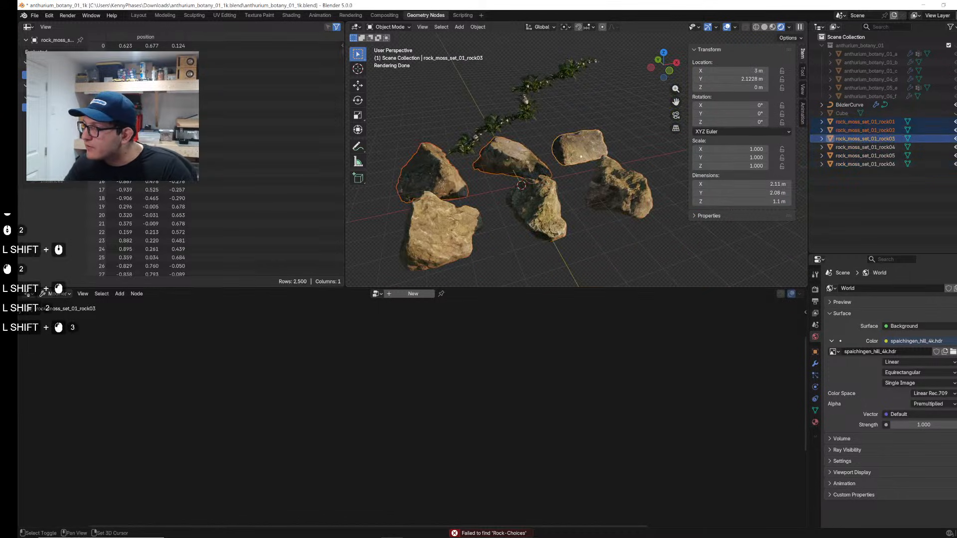
left_click(618, 189, "shift")
left_click(537, 209, "shift")
left_click(477, 231, "shift")
key("m")
key("Return")
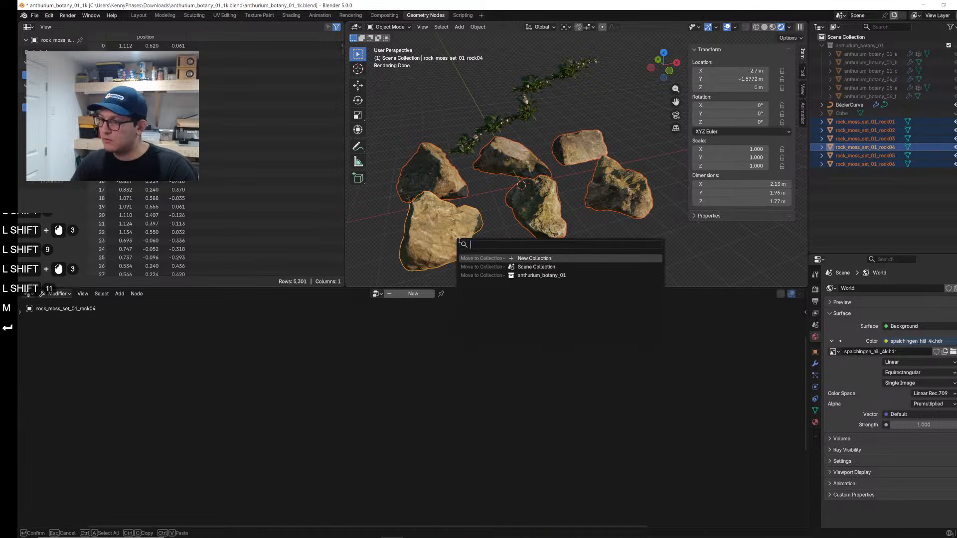
type("Rock")
key("Return")
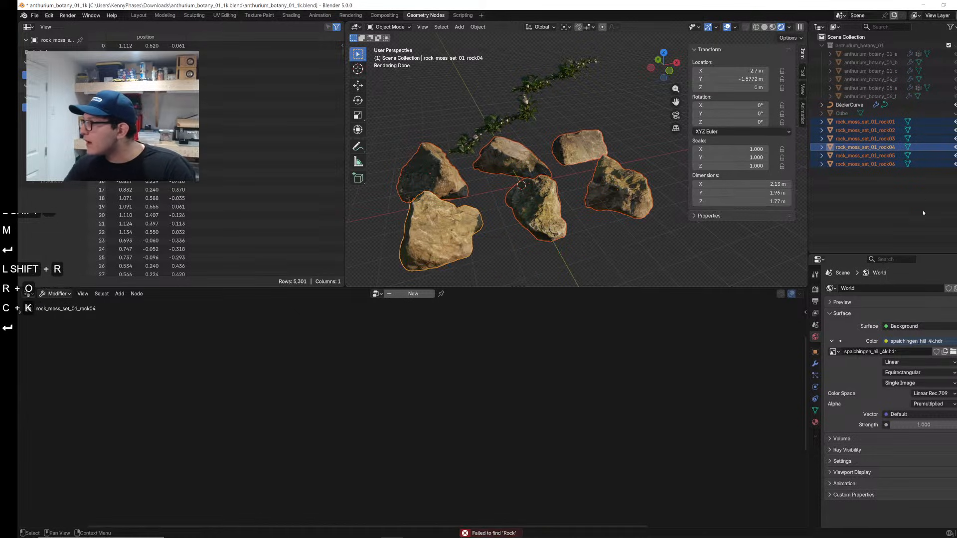
Step: Create a new collection under the Scene Collection and move the six rock_moss_set_01 rocks into it
left_click(888, 214)
right_click(888, 214)
left_click(888, 213)
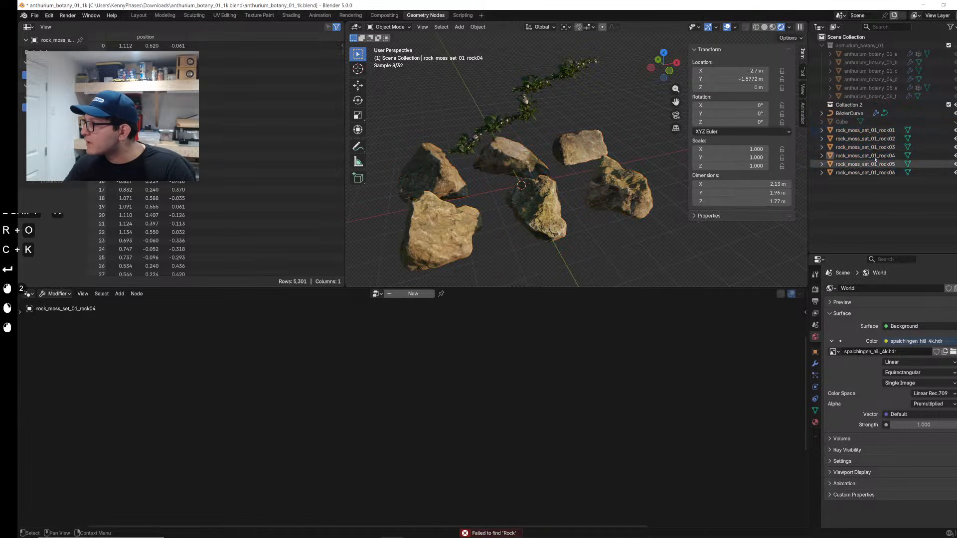
left_click(866, 131)
left_click(865, 172, "shift")
left_click_drag(865, 173, 850, 105)
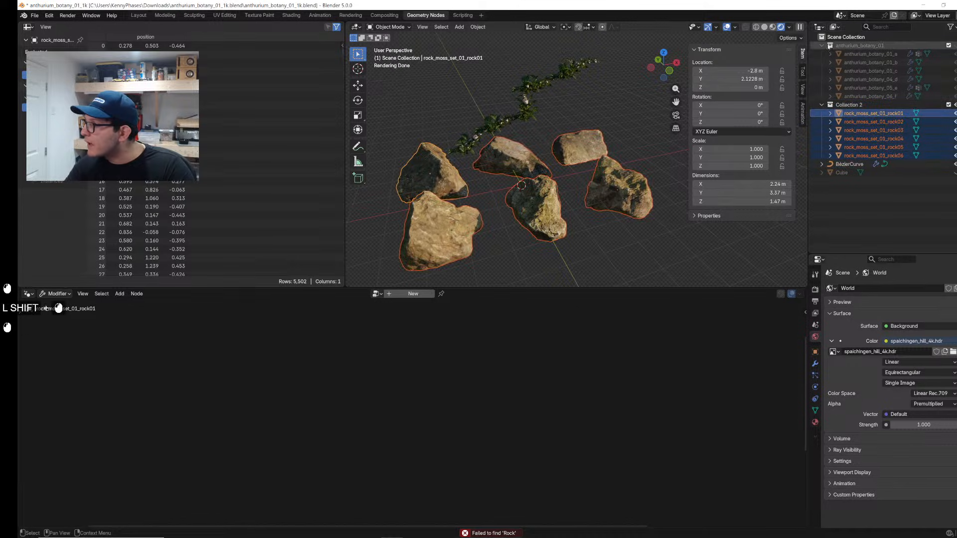
Step: Collapse the anthurium_botany_01 collection and hide the new rock collection in the viewport
left_click(822, 45)
key("2")
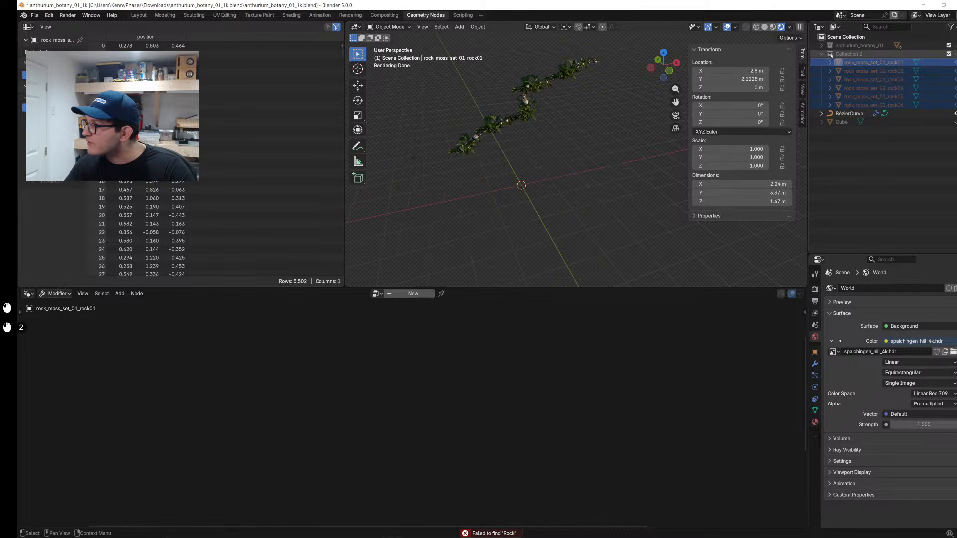
Step: Select the vine curve and delete its UV Sphere, Set Position, Subdivision Surface, Noise Texture and vector Scale nodes
left_click(823, 54)
scroll(473, 83, "up", 4)
middle_click_drag(473, 84, 509, 95, "shift")
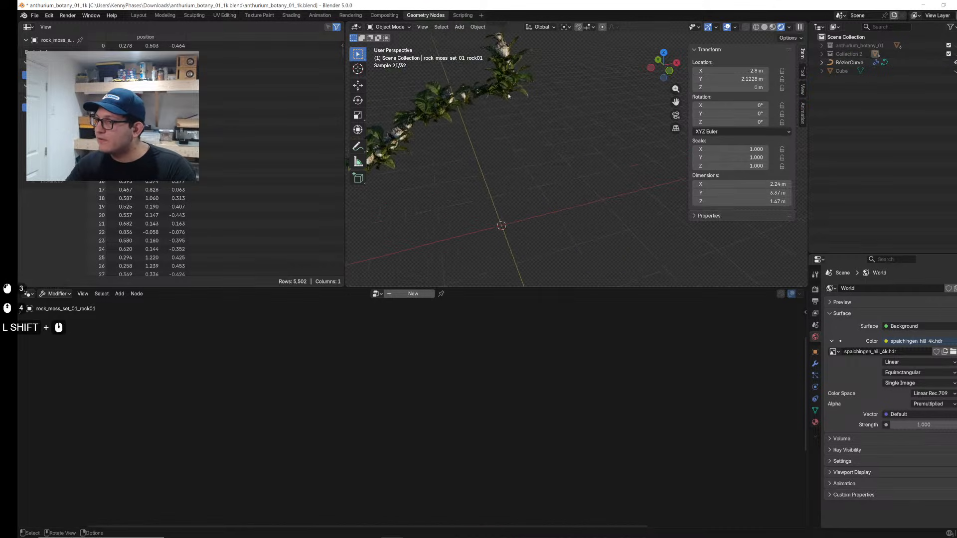
left_click(509, 96)
scroll(349, 399, "down", 6)
middle_click_drag(224, 299, 368, 331)
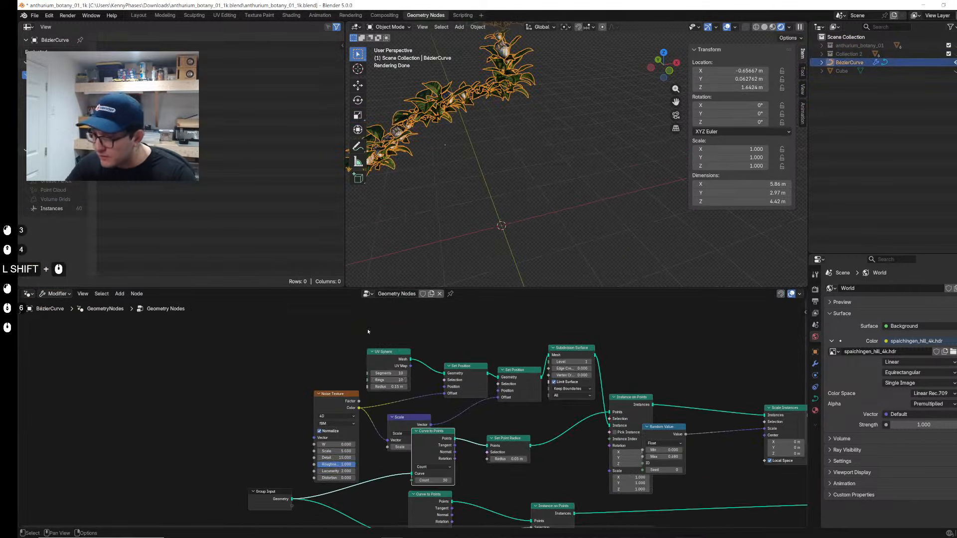
left_click_drag(368, 331, 594, 395)
key("x")
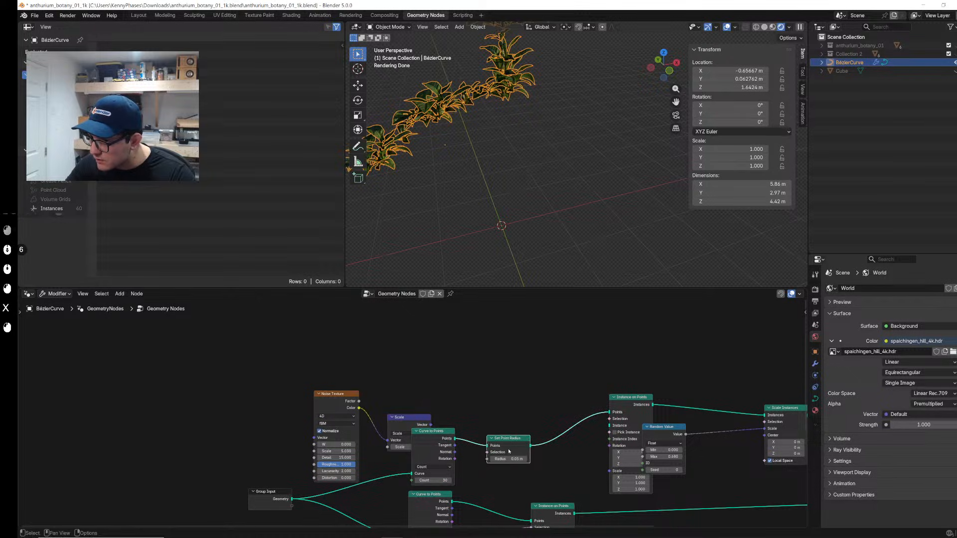
key("x")
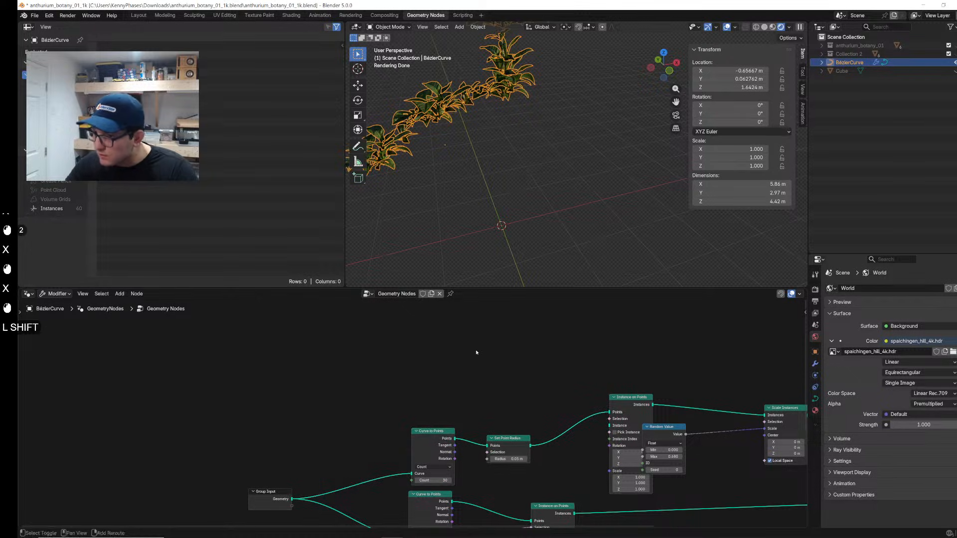
Step: Add a Collection Info node above the rocks' Set Point Radius node
key("shift+a")
type("coloec")
key("ctrl+a")
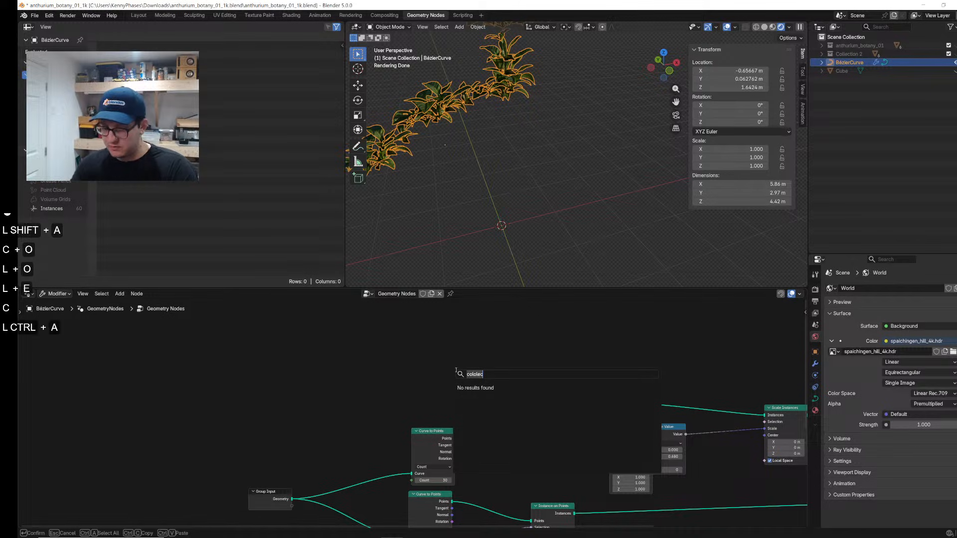
type("info")
key("Down")
key("Down")
key("Down")
key("Down")
key("Down")
key("Down")
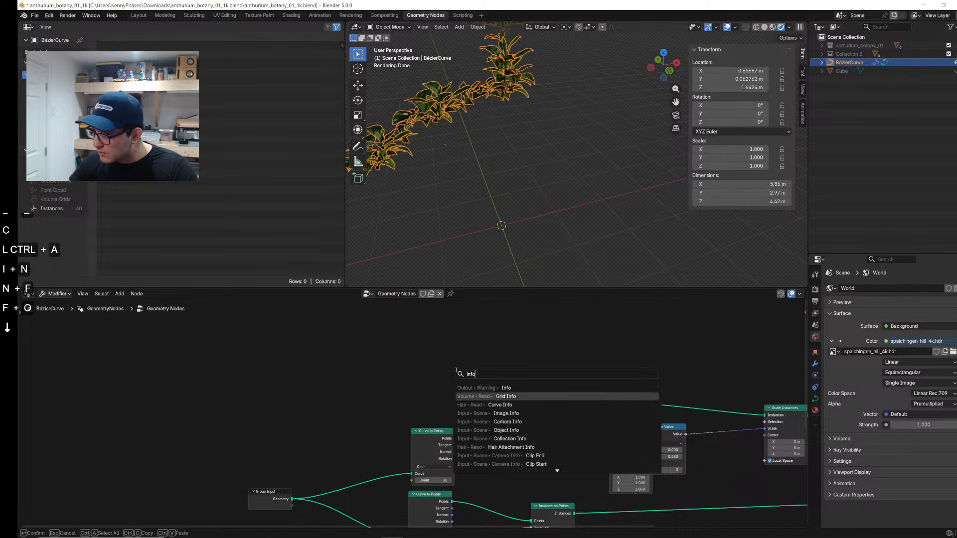
key("Up")
key("Down")
key("Return")
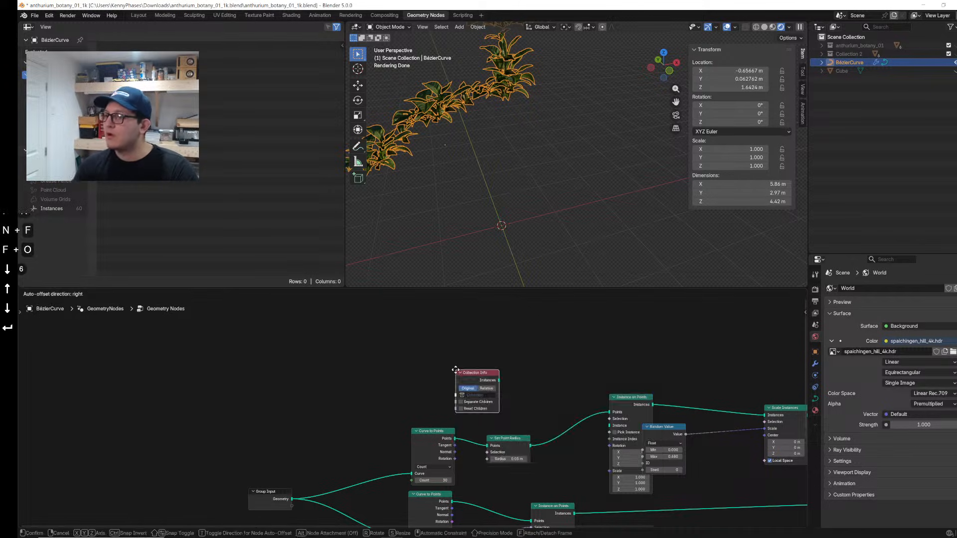
left_click(457, 374)
Step: Set the Collection Info node to Collection 2, feed its instances into the rocks' Instance on Points node, and save
scroll(438, 429, "up", 5)
left_click(467, 414)
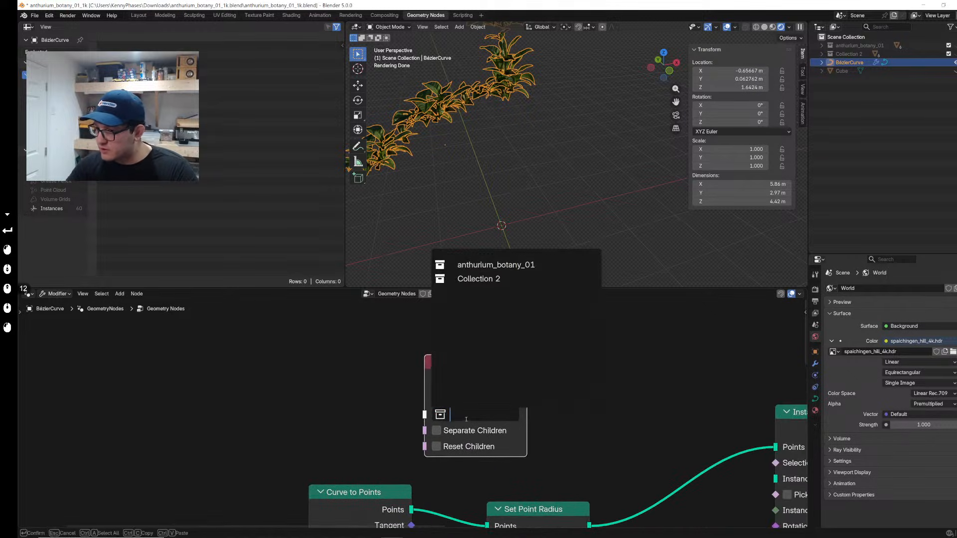
left_click(468, 278)
middle_click_drag(582, 396, 333, 367)
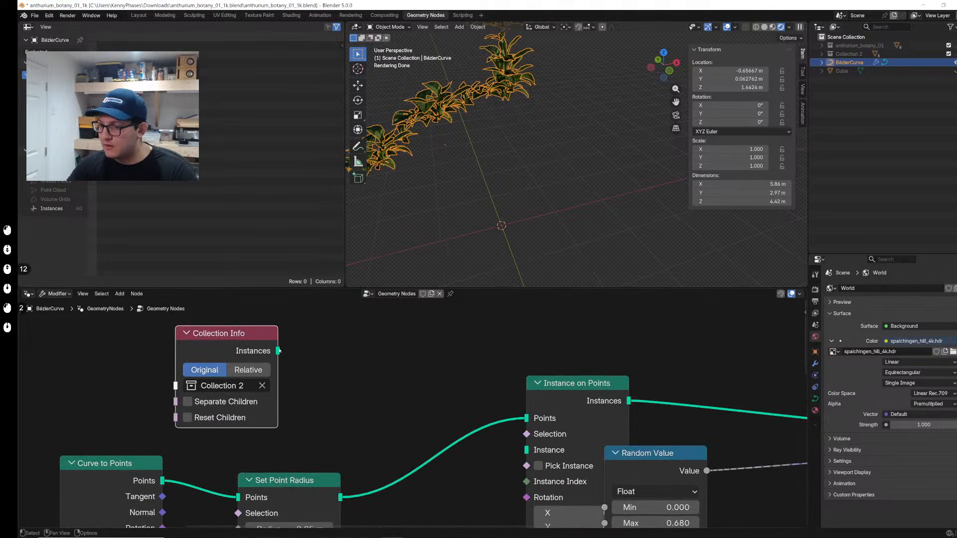
left_click_drag(279, 351, 527, 450)
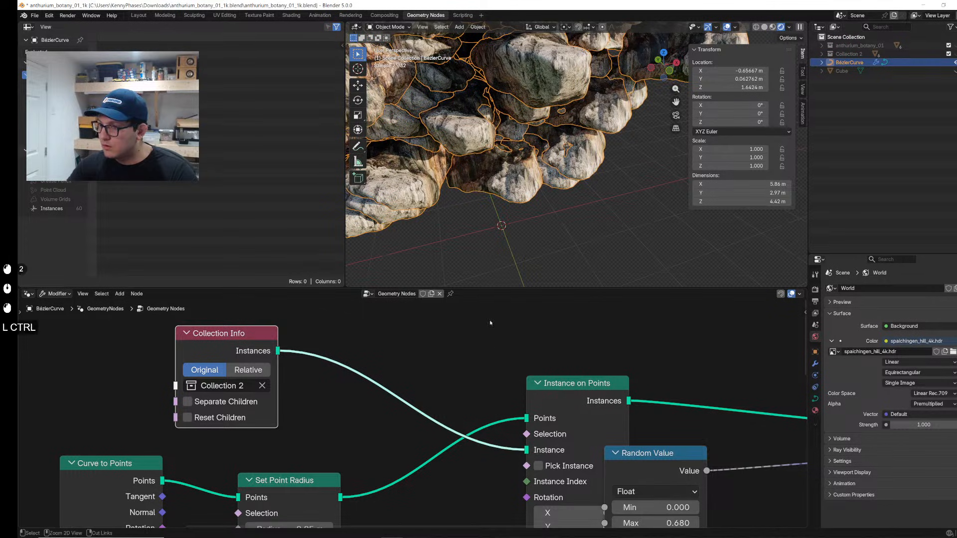
key("ctrl+s")
Step: Duplicate the leaves' Boolean Random Value node and link the copy to the Selection of the rocks' Instance on Points
scroll(541, 473, "down", 5)
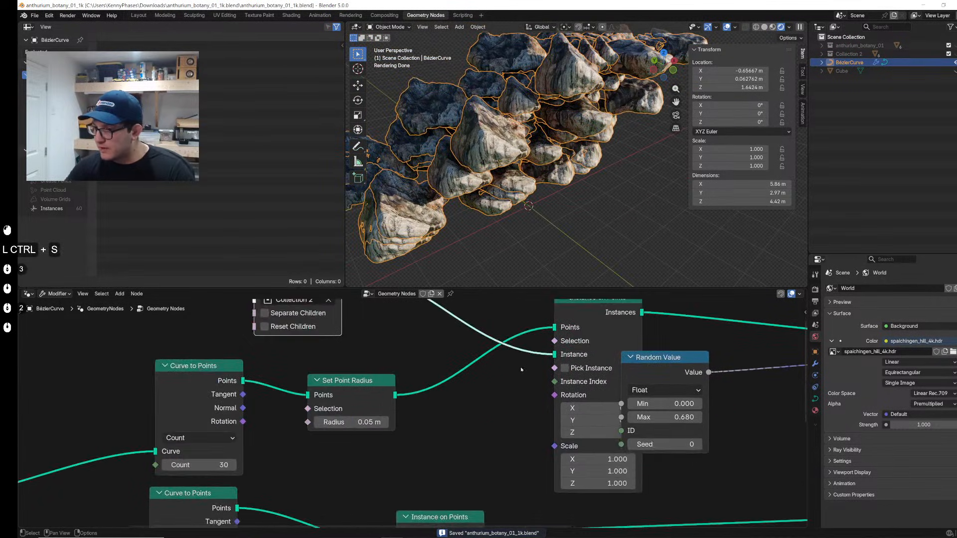
middle_click_drag(505, 434, 480, 349)
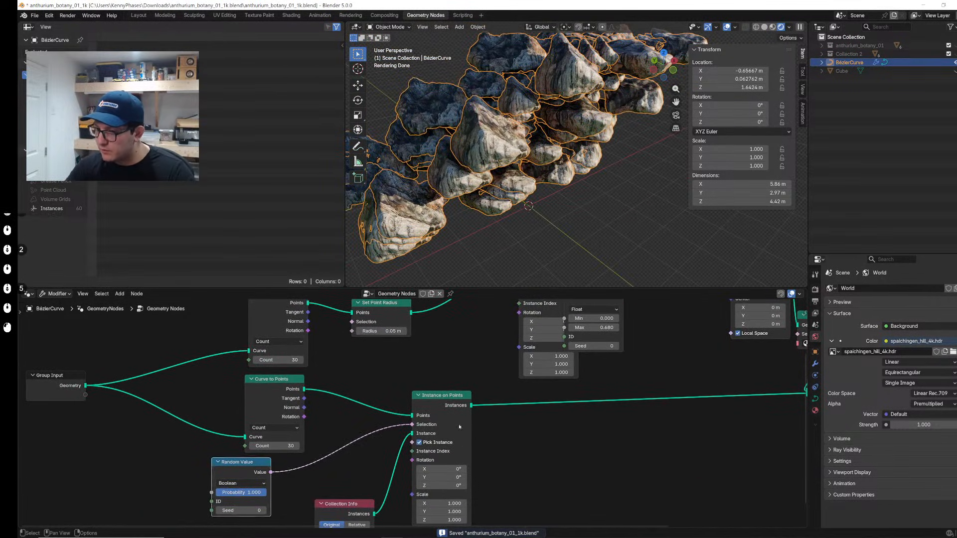
key("shift+d")
left_click(256, 349)
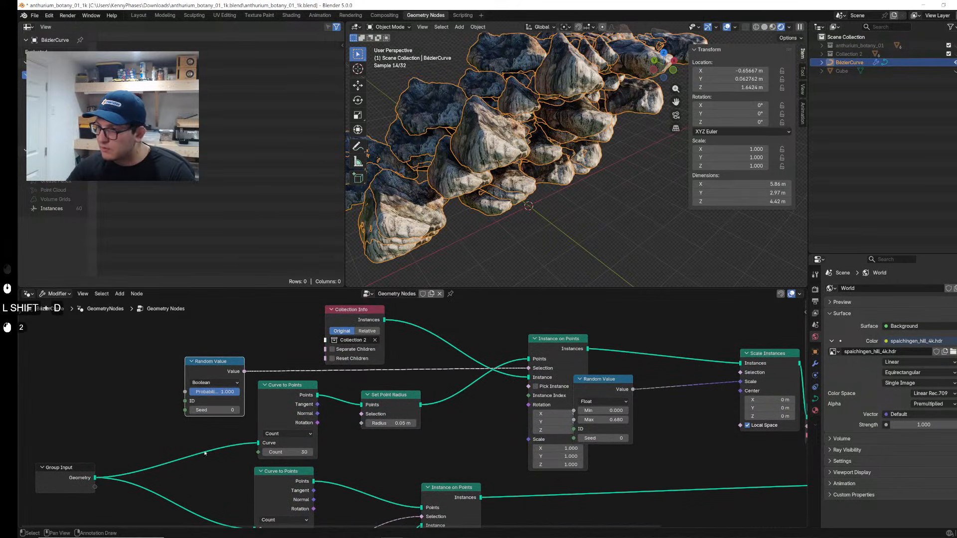
middle_click_drag(344, 449, 335, 412)
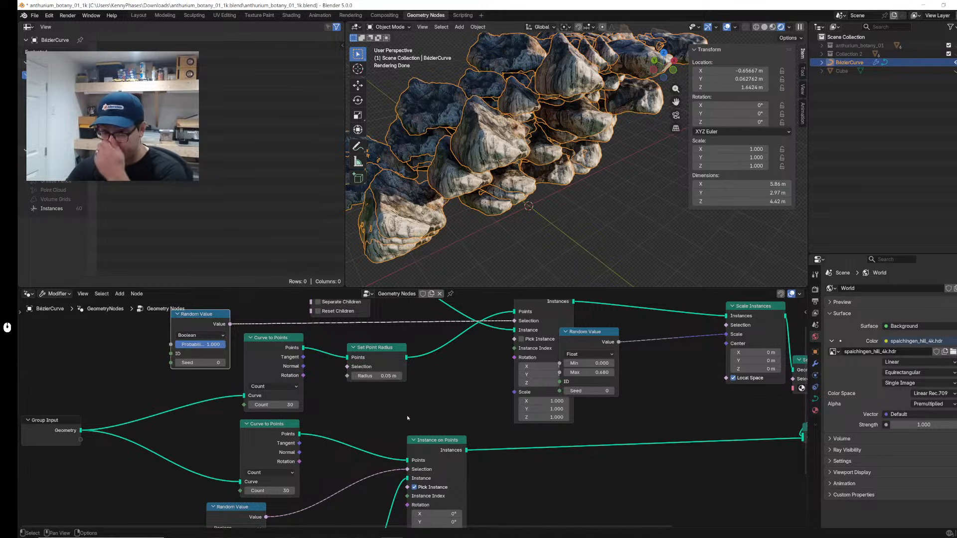
Step: Set the Max of the rock scale's Random Value node to 0.120 and save the file
middle_click_drag(407, 419, 263, 438)
left_click_drag(514, 387, 535, 392)
left_click_drag(538, 425, 499, 424, "shift")
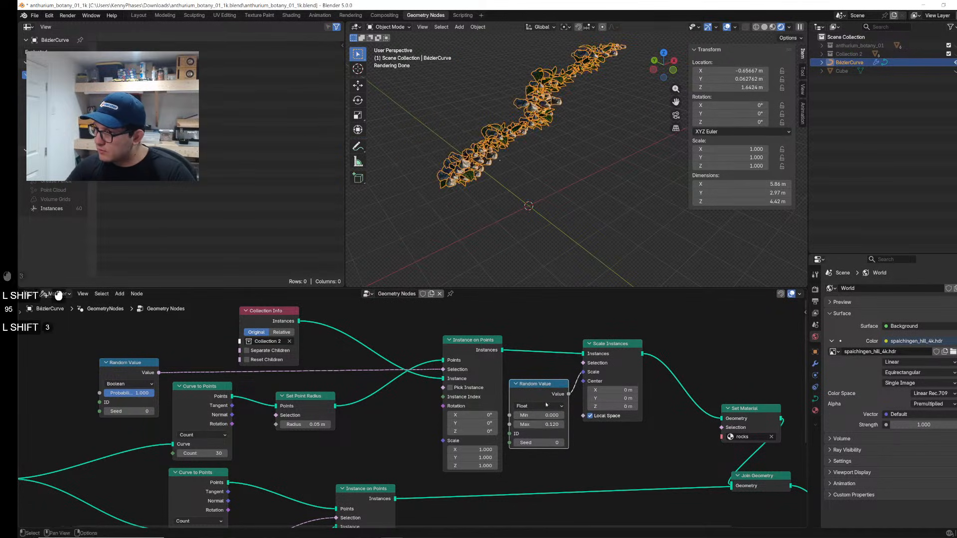
scroll(574, 160, "up", 4)
middle_click_drag(618, 154, 553, 171, "shift")
left_click(528, 167)
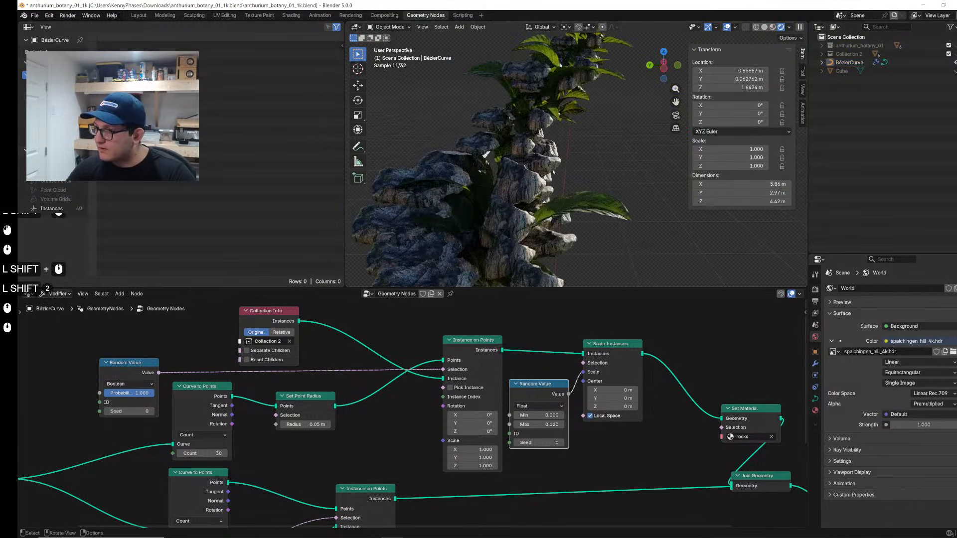
key("ctrl+s")
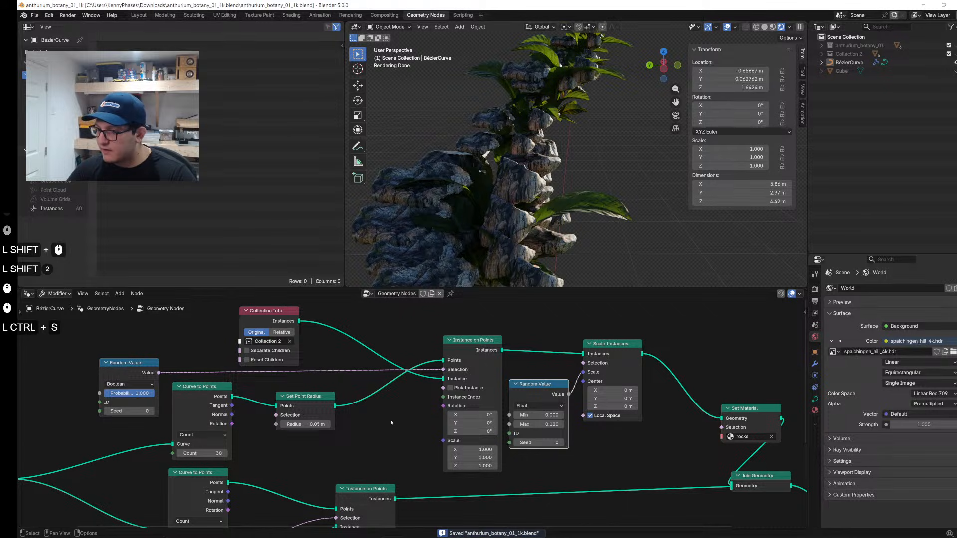
Step: Enable Separate Children on the rocks' Collection Info node, with its transform space set to Original
left_click(272, 333)
left_click(256, 332)
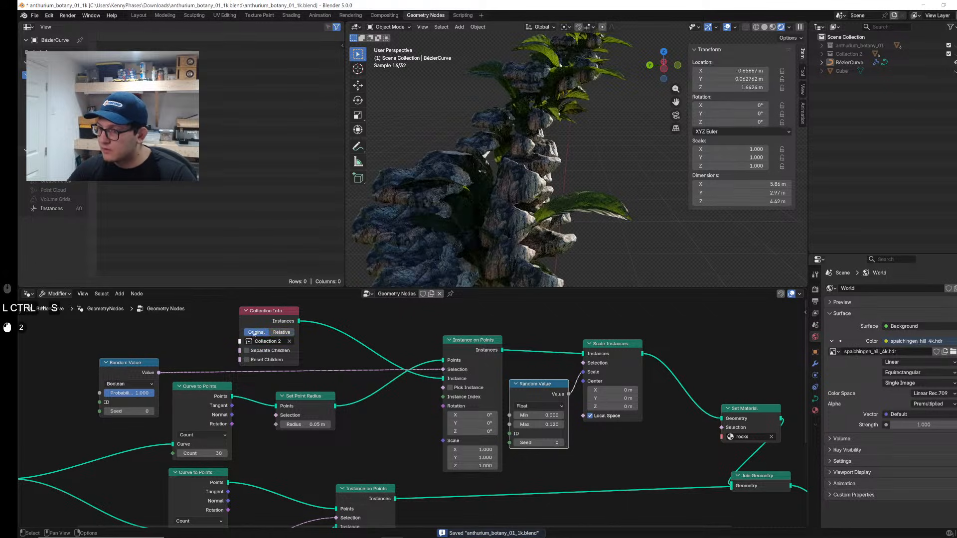
middle_click_drag(464, 500, 435, 433)
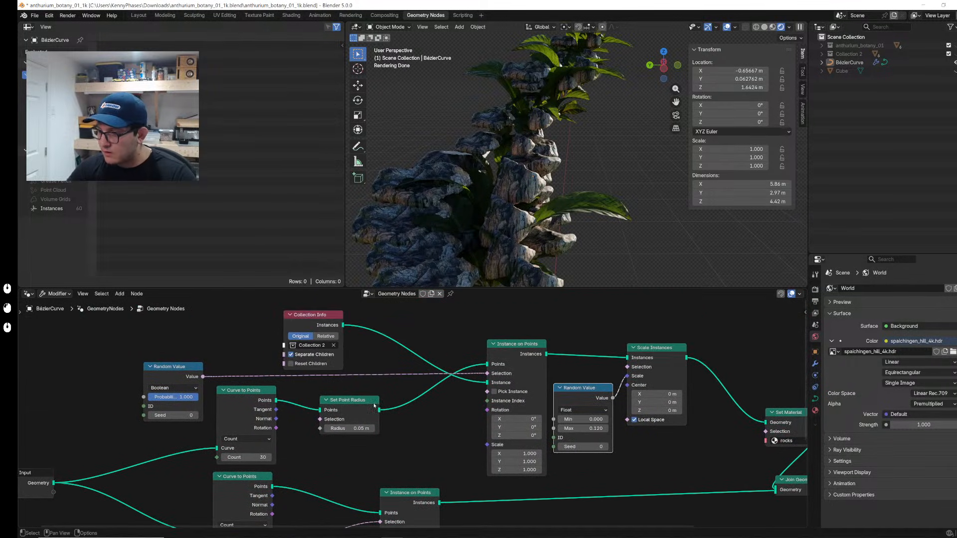
scroll(469, 394, "up", 1)
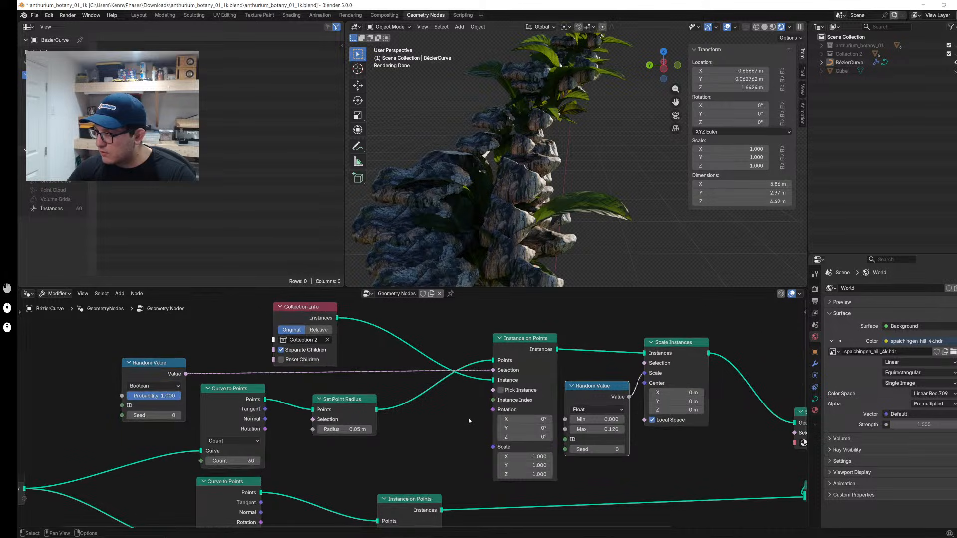
Step: Delete the rocks' Set Material node, connect Scale Instances to Join Geometry, and save the file
middle_click_drag(286, 418, 162, 390)
middle_click_drag(481, 397, 355, 395)
key("x")
left_click_drag(453, 320, 550, 459)
scroll(581, 88, "down", 5)
middle_click_drag(581, 89, 604, 245)
scroll(604, 244, "up", 1)
key("ctrl+s")
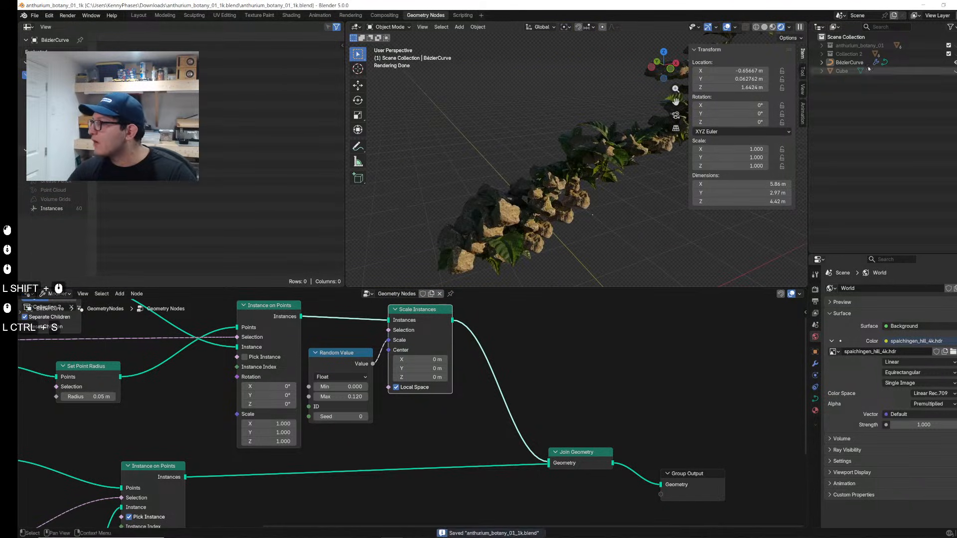
Step: Enable Pick Instance on the rocks' Instance on Points node
middle_click_drag(282, 419, 488, 385)
scroll(444, 457, "down", 3)
middle_click_drag(444, 457, 431, 393)
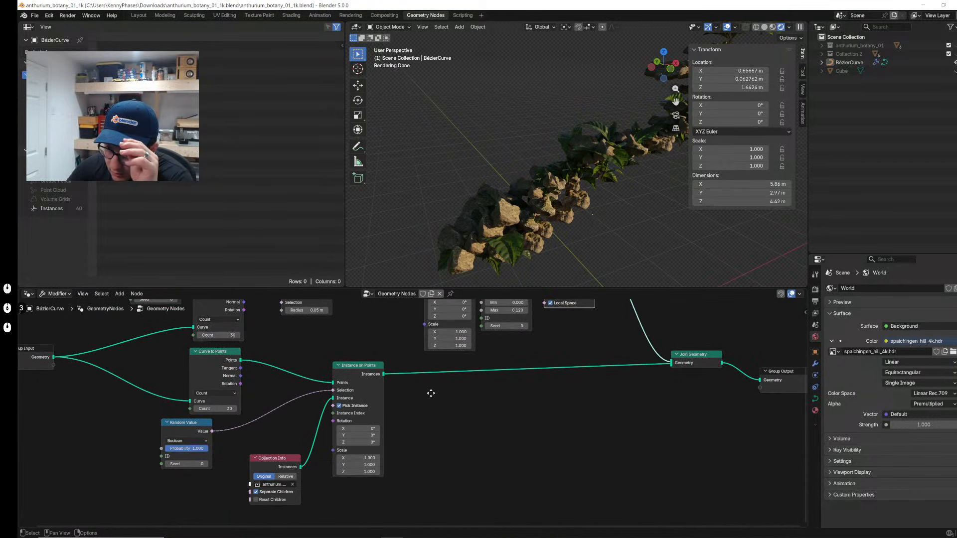
middle_click_drag(431, 393, 405, 450)
scroll(424, 394, "up", 3)
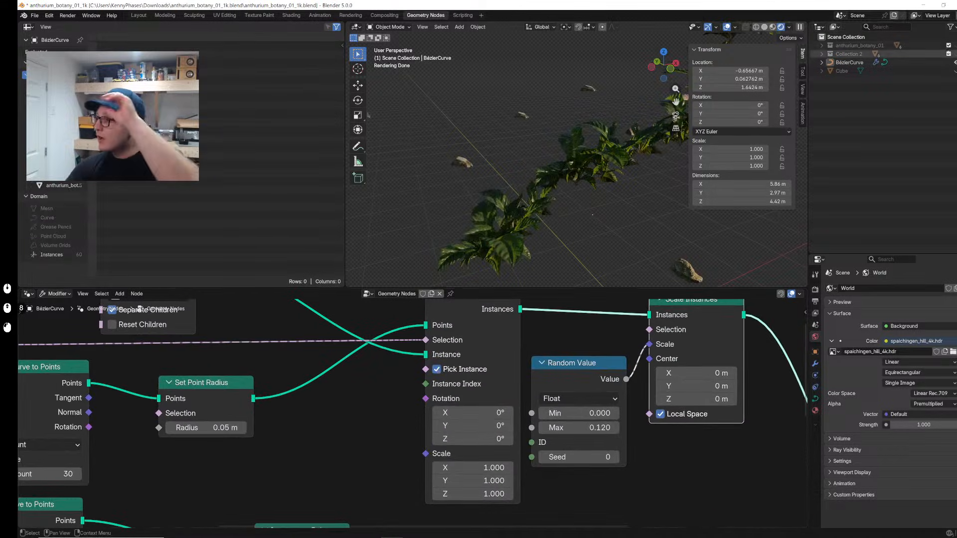
Step: Show and expand Collection 2, and hide the vine curve so only the original rocks remain in the viewport
left_click(955, 54)
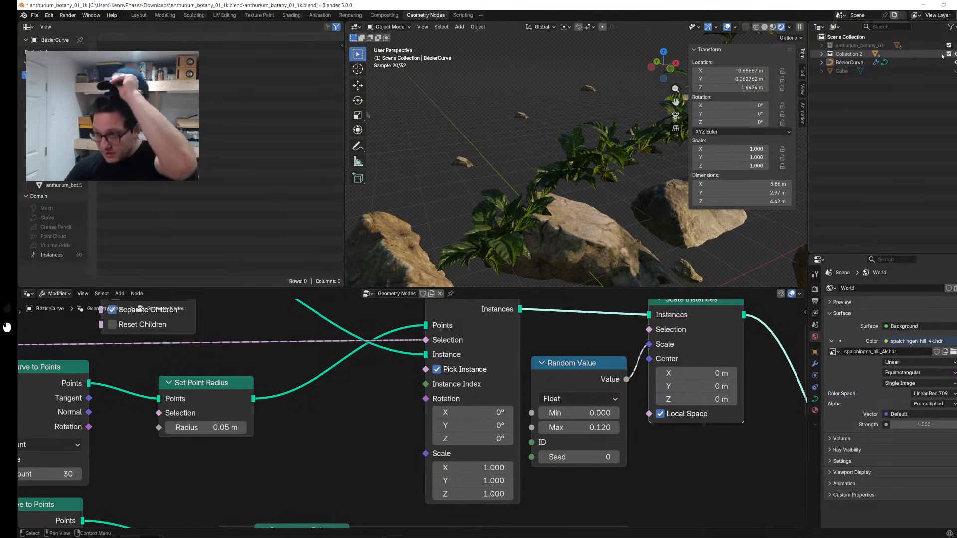
left_click(823, 54)
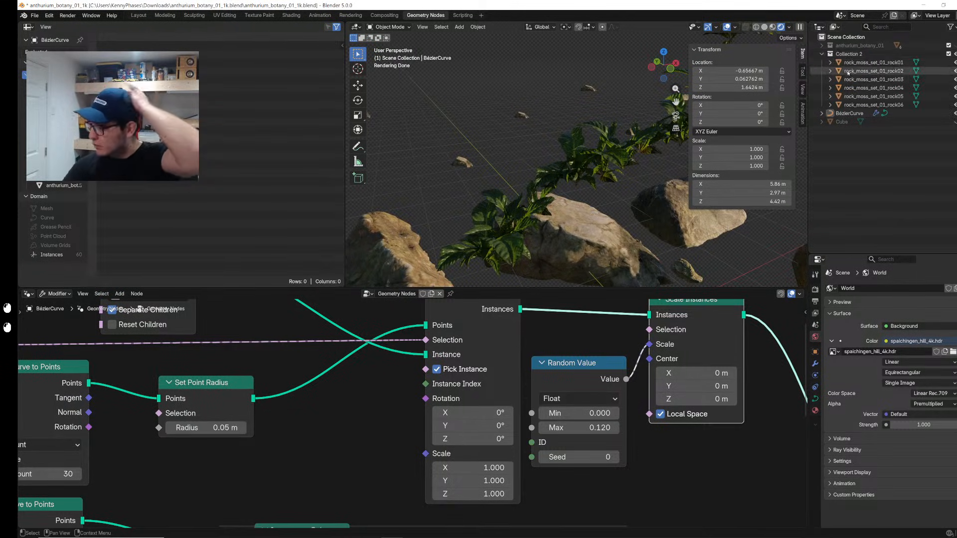
left_click(872, 62)
middle_click_drag(557, 182, 530, 174, "shift")
left_click(584, 114)
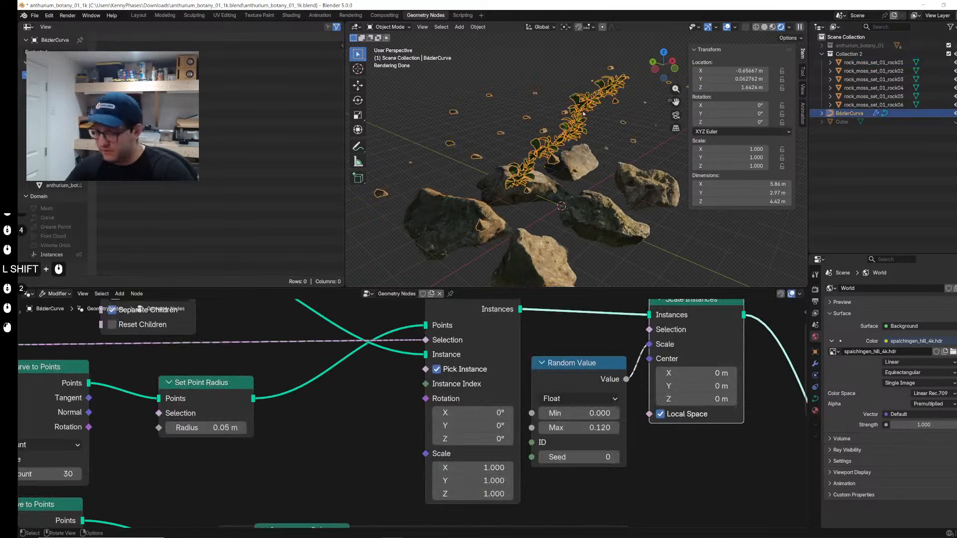
key("h")
Step: Try to set rock_moss_set_01_rock02's location to 0 m on X, Y and Z
middle_click_drag(567, 113, 538, 150)
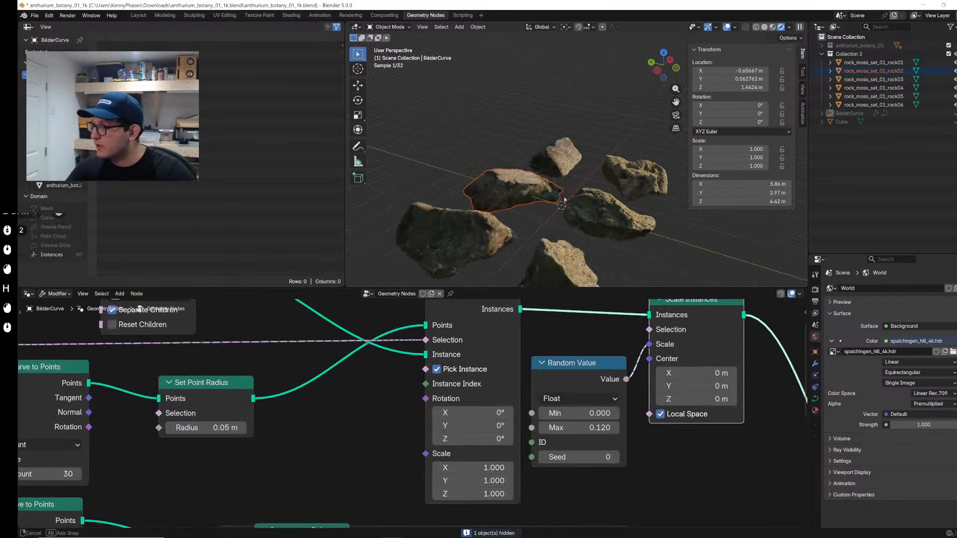
left_click(506, 192)
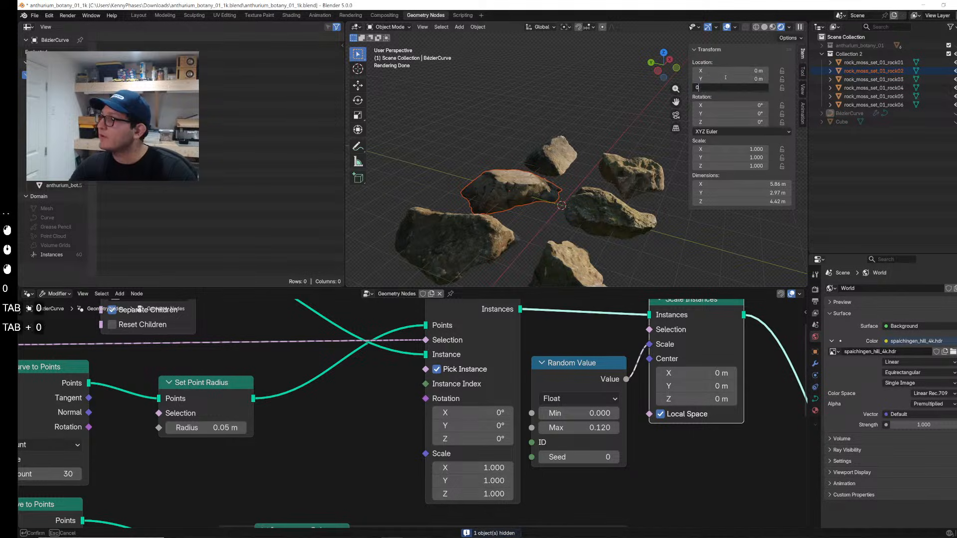
key("Return")
left_click(847, 54)
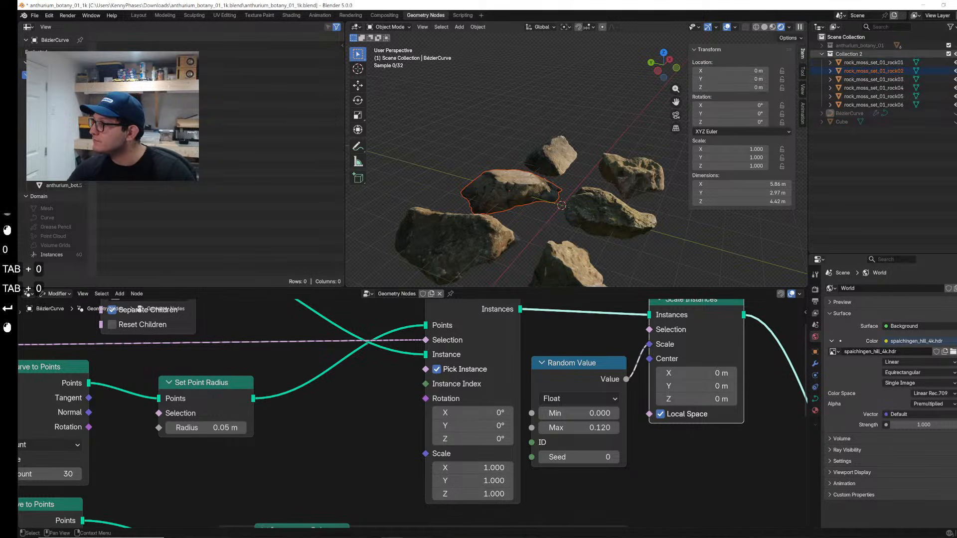
Step: Set rock_moss_set_01_rock03's X and Y location to 0 m
left_click(575, 158)
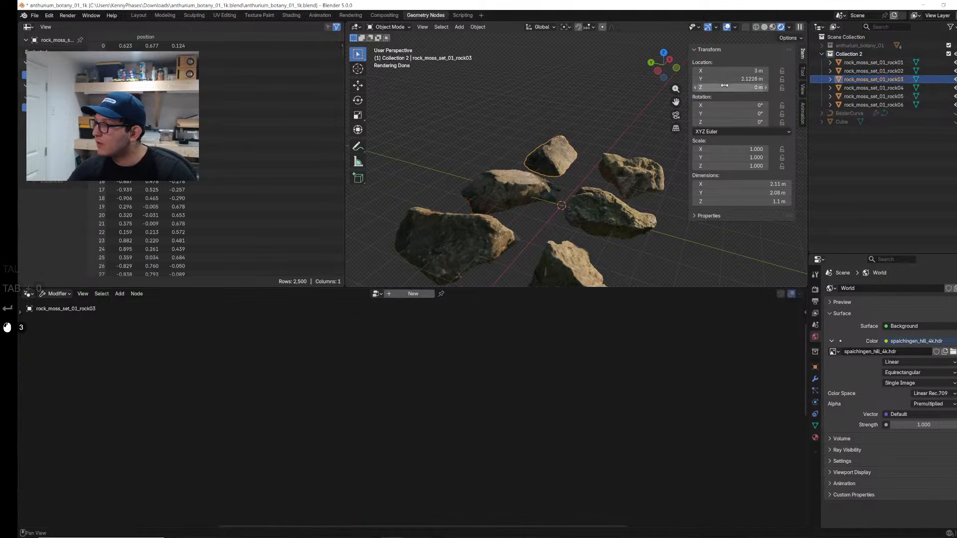
left_click_drag(724, 85, 726, 85)
type("0")
key("Tab")
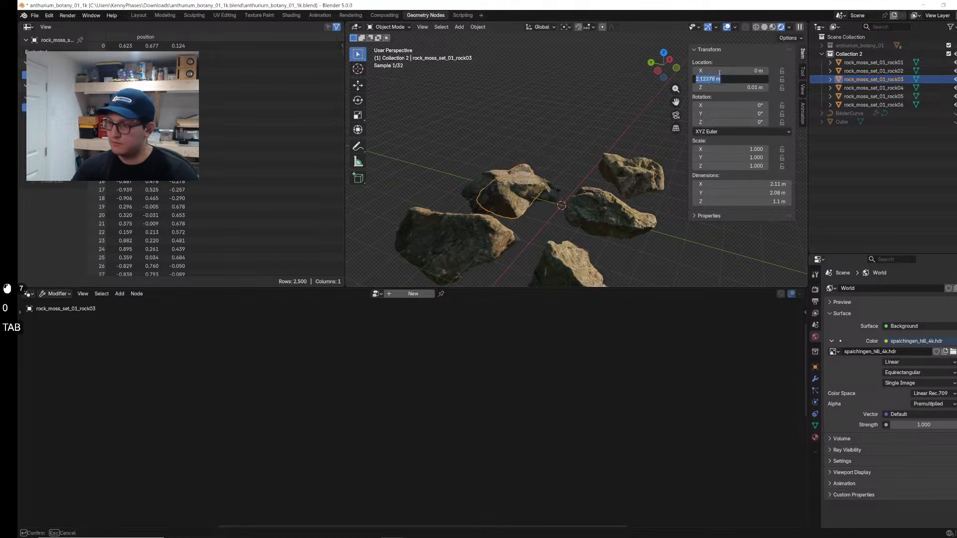
type("0")
key("Return")
Step: Set rock_moss_set_01_rock02's Y location to 0 m
left_click(519, 187)
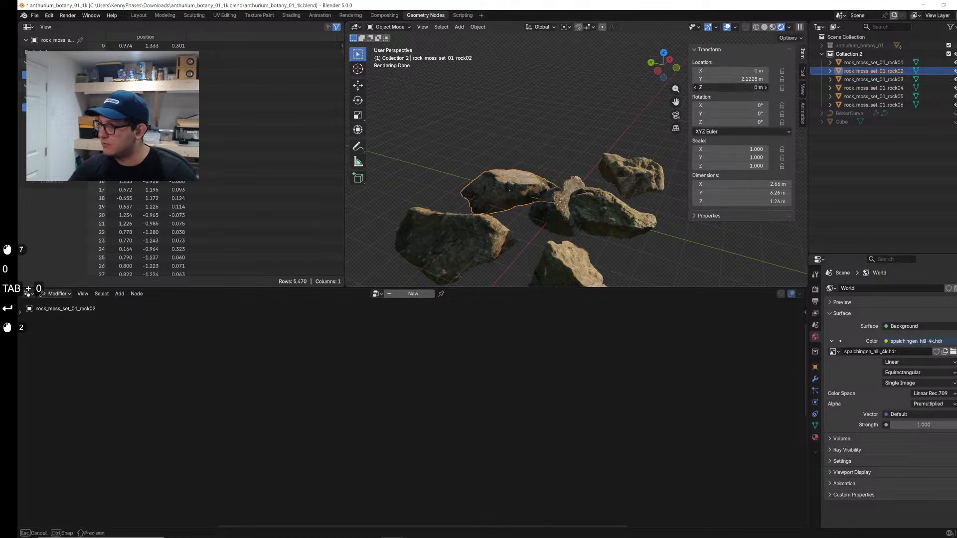
type("0")
key("Return")
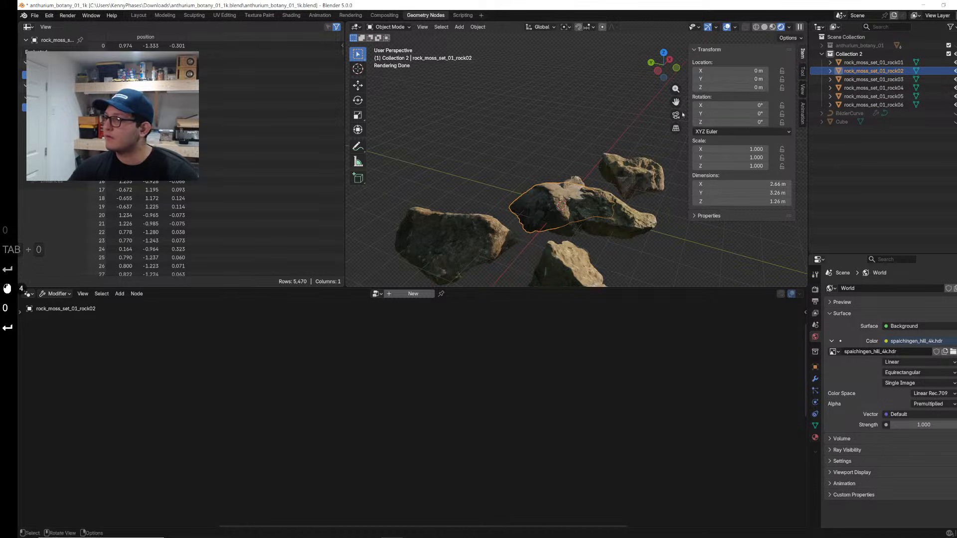
Step: Set rock_moss_set_01_rock06's X and Y location to 0 m and deselect it
left_click(662, 159)
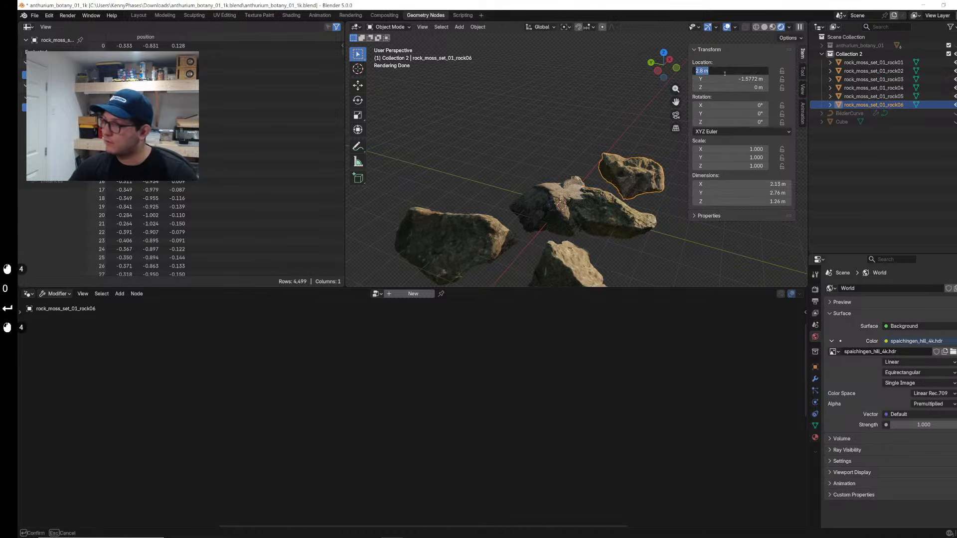
left_click(725, 73)
type("0")
key("Tab")
type("0")
key("Return")
left_click(668, 172)
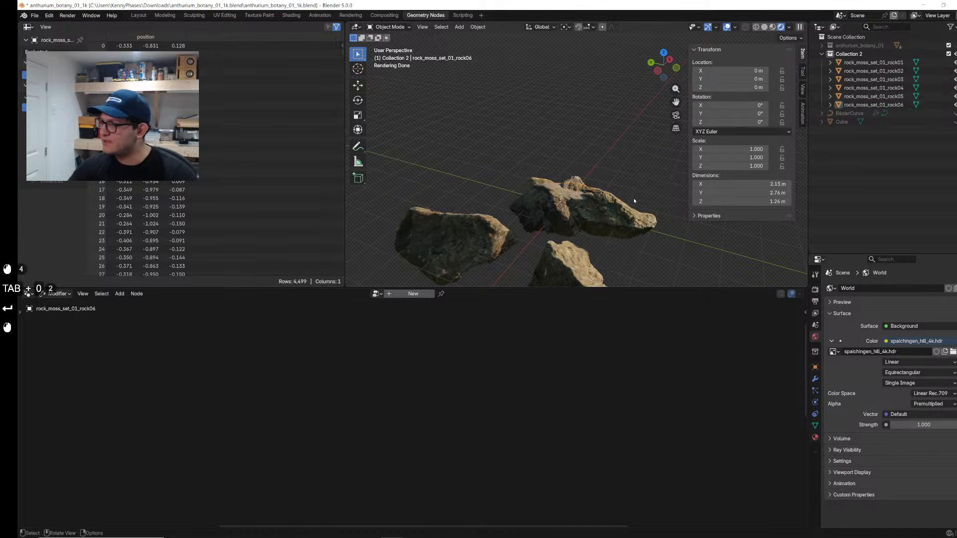
Step: Set rock_moss_set_01_rock05's X and Y location to 0 m
left_click(629, 219)
type("0")
key("Tab")
type("0")
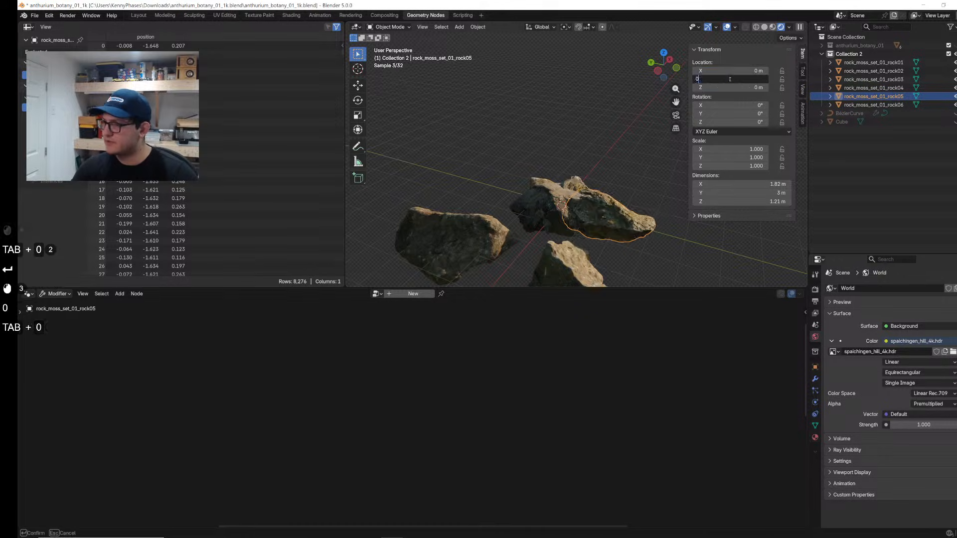
key("Return")
Step: Set rock_moss_set_01_rock01's X and Y location to 0 m
left_click(436, 230)
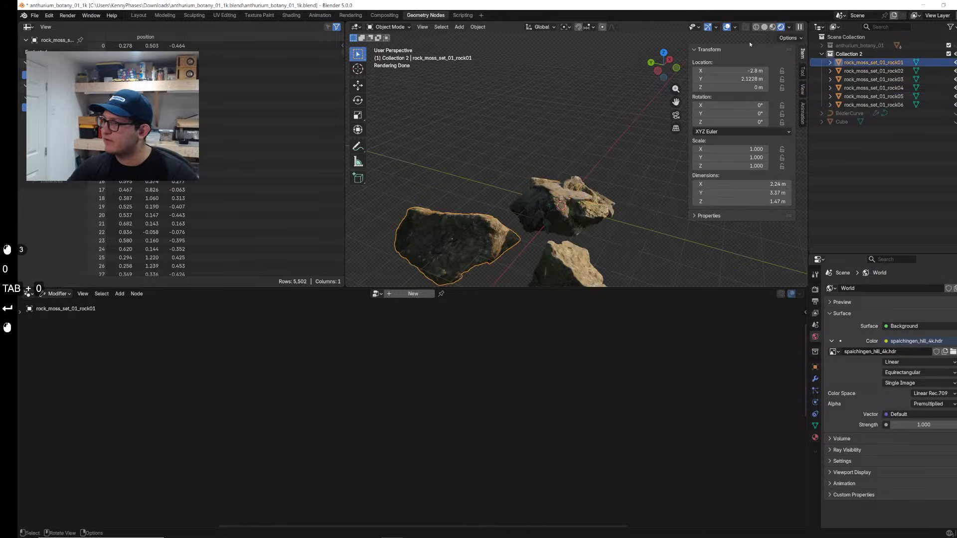
double_click(731, 70)
type("0")
key("Tab")
type("0")
key("Return")
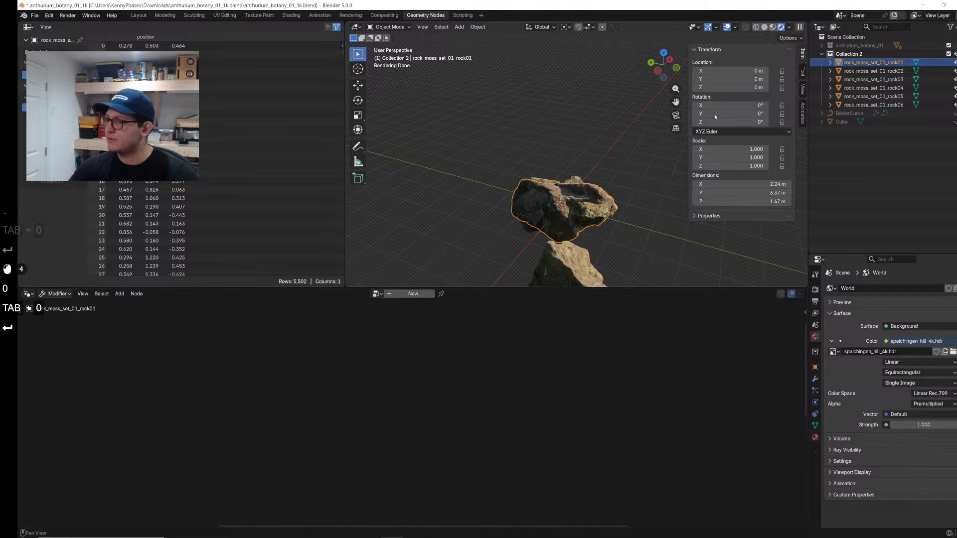
Step: Set rock_moss_set_01_rock04's X and Y location to 0 m
left_click(579, 266)
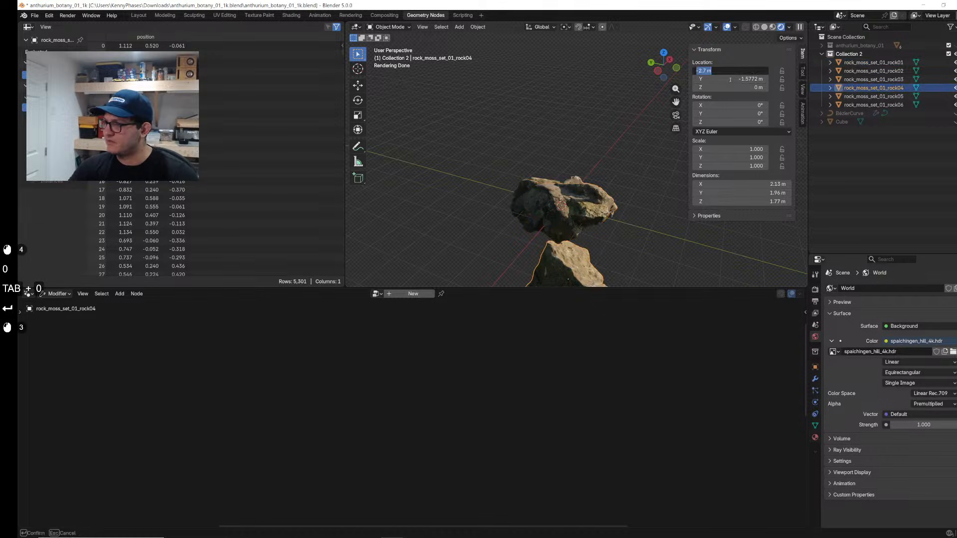
type("0")
key("Tab")
type("0")
key("Tab")
type("0")
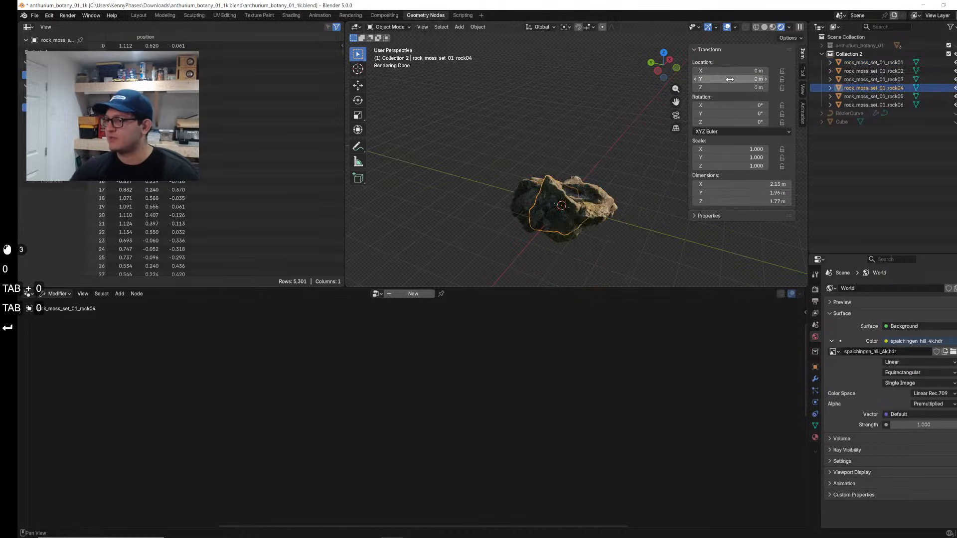
key("Return")
Step: Set the origin of all six rocks to their geometry and save the file
left_click(599, 156)
left_click_drag(604, 182, 571, 196)
right_click(572, 196)
mouse_move(572, 195)
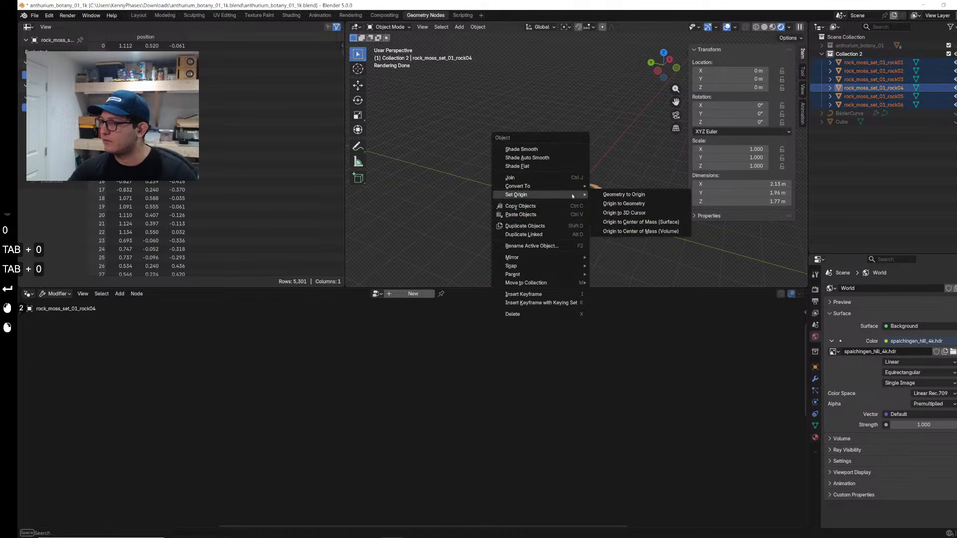
left_click(619, 204)
key("ctrl+s")
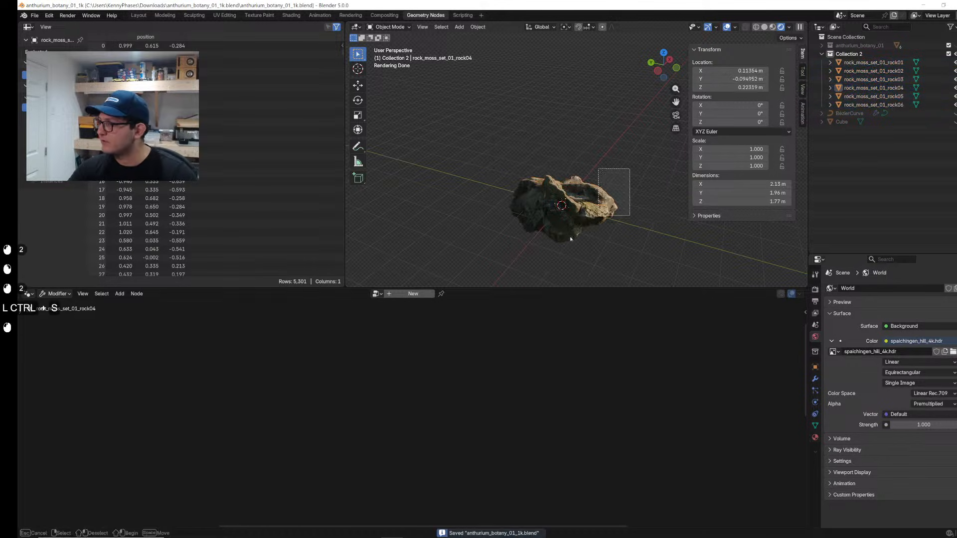
Step: Hide the six rocks and bring the BézierCurve vine back into view
key("h")
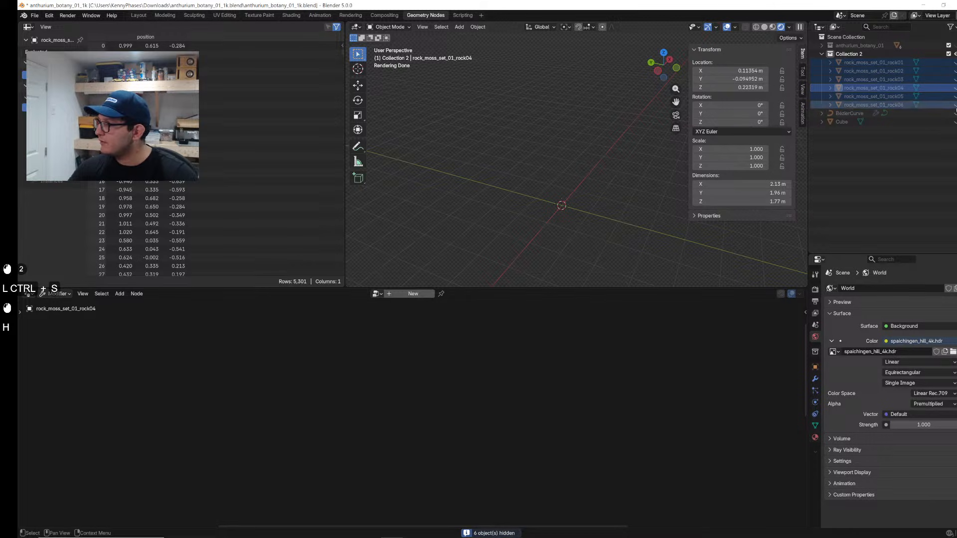
left_click(924, 115)
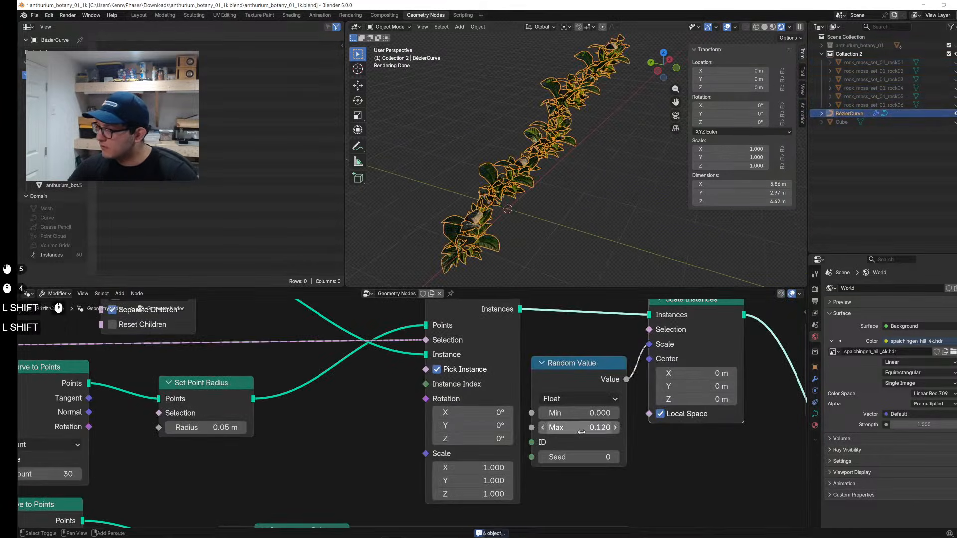
Step: Raise the Max of the Random Value node driving the rocks' Scale Instances to 0.190
left_click_drag(581, 433, 602, 433, "shift")
left_click(561, 259)
middle_click_drag(562, 258, 688, 90)
scroll(623, 187, "up", 3)
Step: Set the rocks' Curve to Points count to 40, save the file and inspect the rocks up close
middle_click_drag(69, 473, 217, 471)
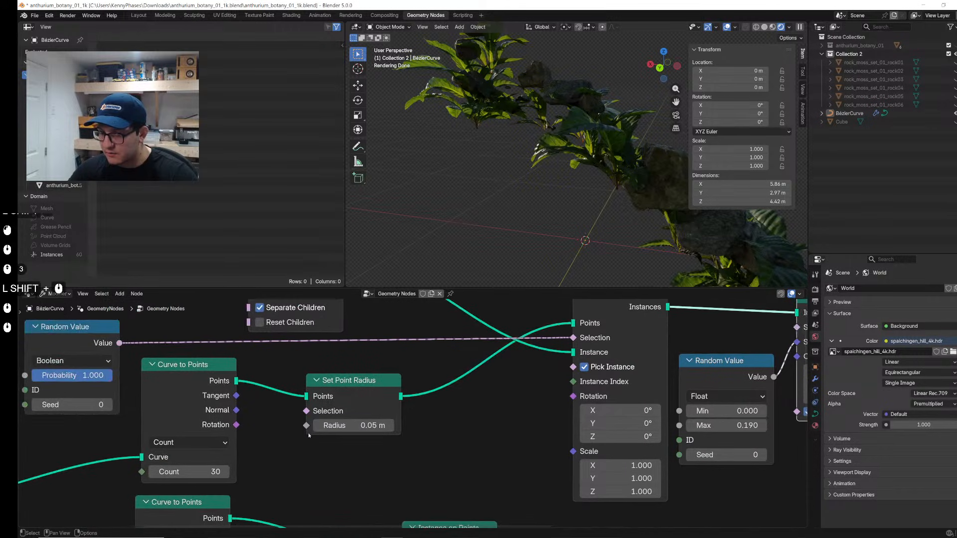
left_click_drag(217, 471, 219, 470)
type("40")
key("Return")
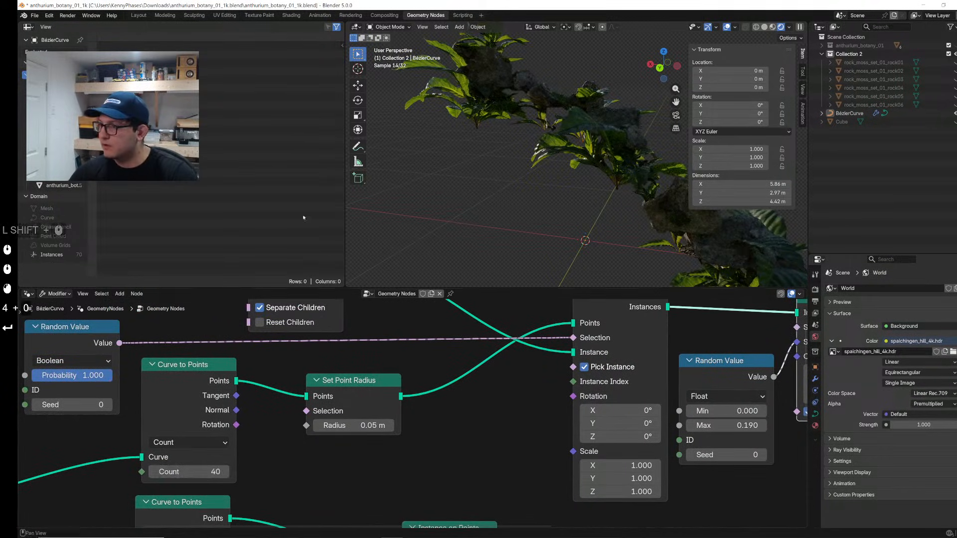
key("ctrl+s")
scroll(573, 209, "up", 2)
middle_click_drag(574, 209, 571, 197)
scroll(564, 159, "up", 5)
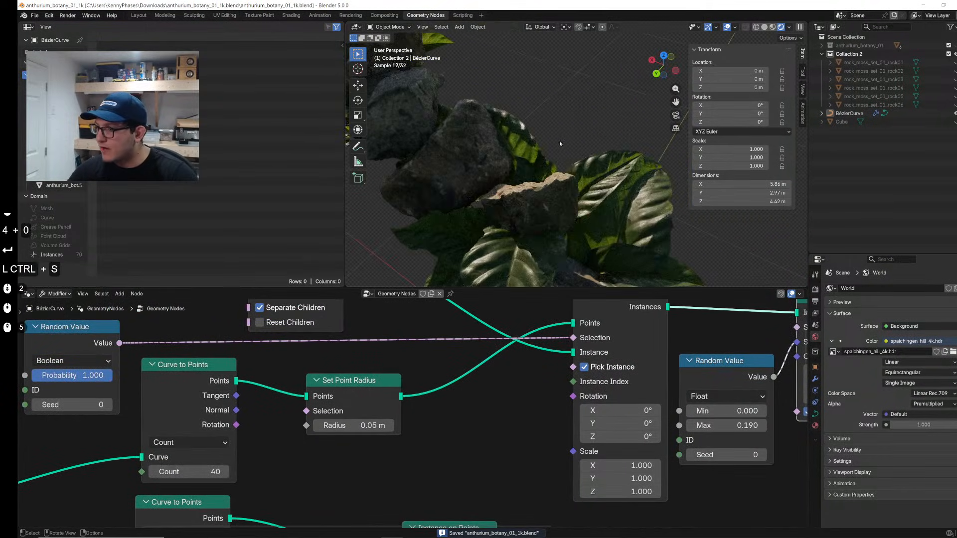
middle_click_drag(560, 143, 577, 162)
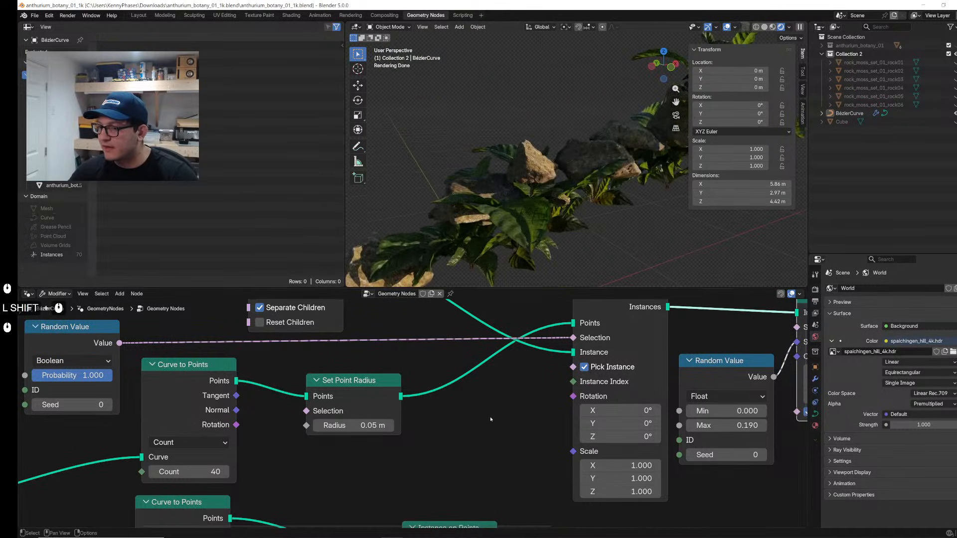
middle_click_drag(490, 420, 205, 389)
middle_click_drag(561, 442, 425, 441)
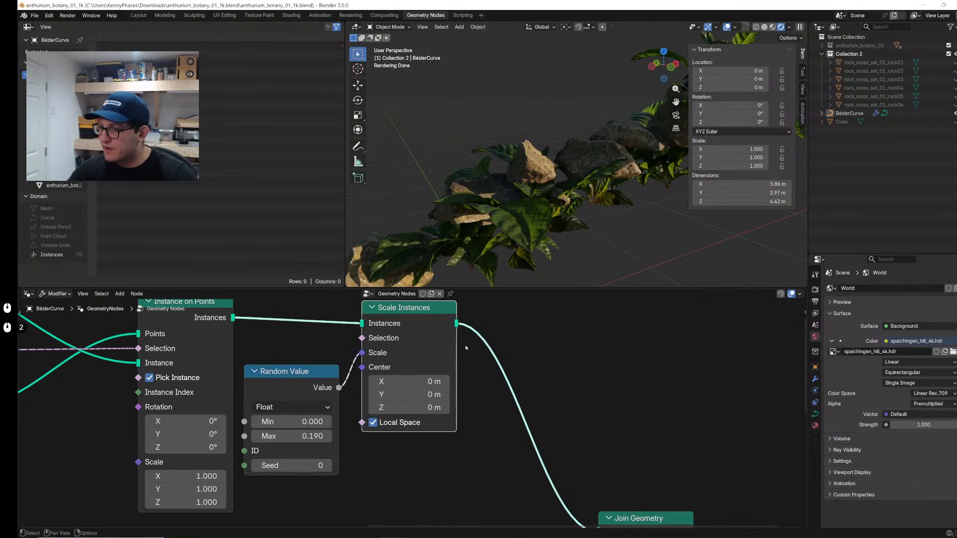
key("shift+a")
type("rt")
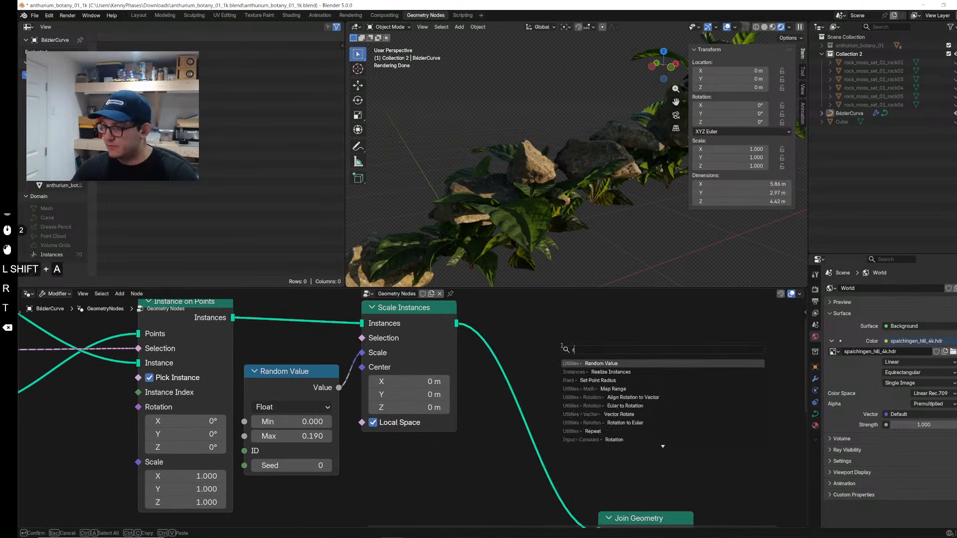
key("BackSpace")
type("it")
key("Return")
left_click(561, 345)
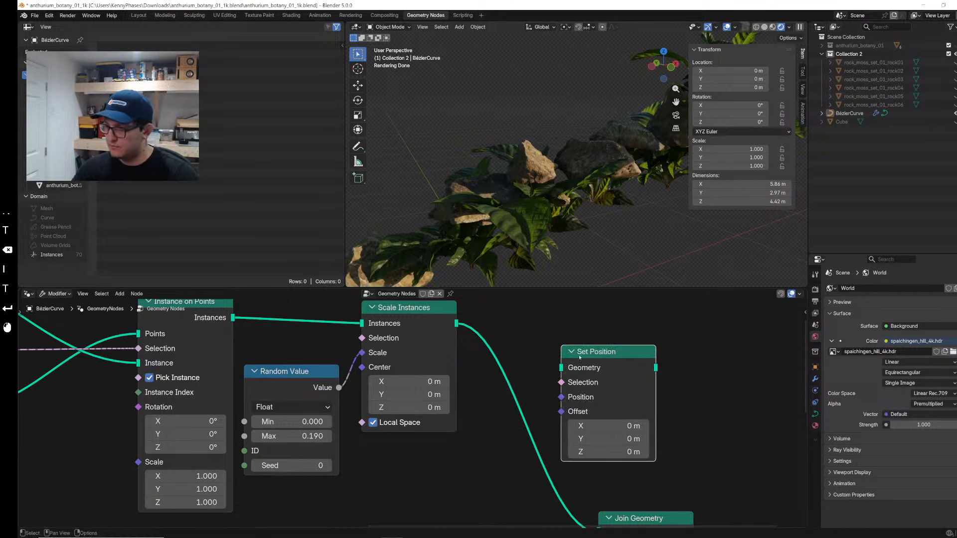
key("x")
Step: Insert a Rotate Instances node between the rocks' Scale Instances and Join Geometry
key("shift+a")
type("rotat")
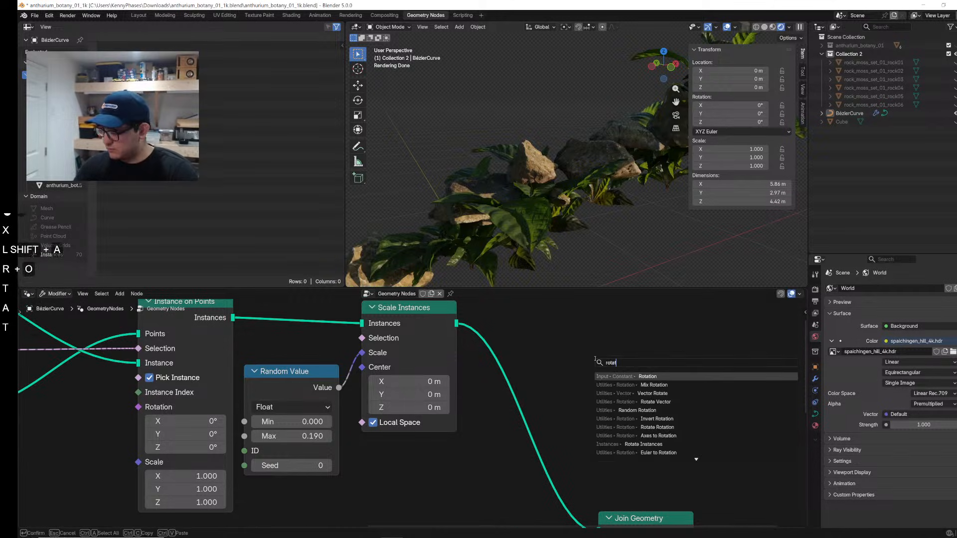
type("e ins")
key("Return")
left_click(514, 322)
Step: Duplicate the scale's Random Value node, set its Max to 5000 and connect its Value to Rotate Instances' Rotation
left_click(324, 399)
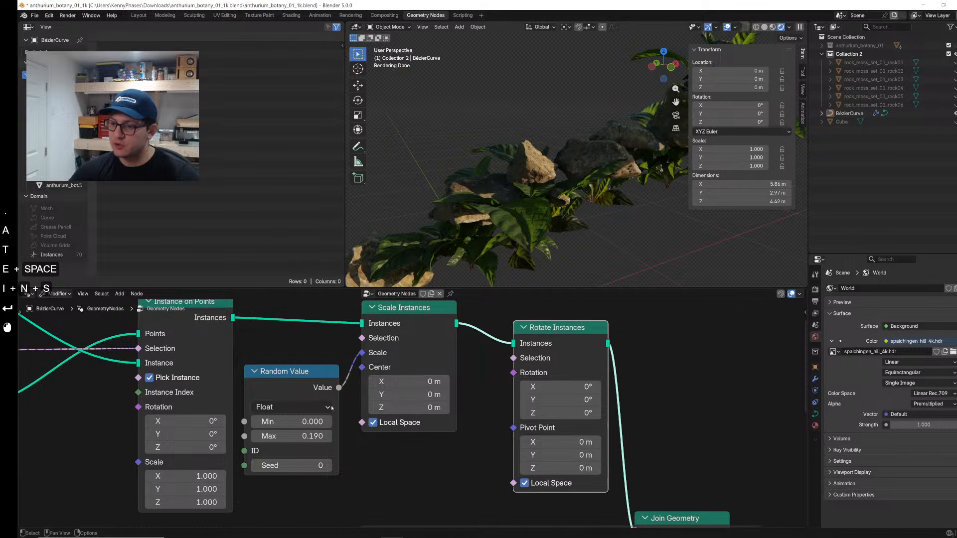
key("shift+d")
left_click(454, 477)
middle_click_drag(455, 477, 440, 399)
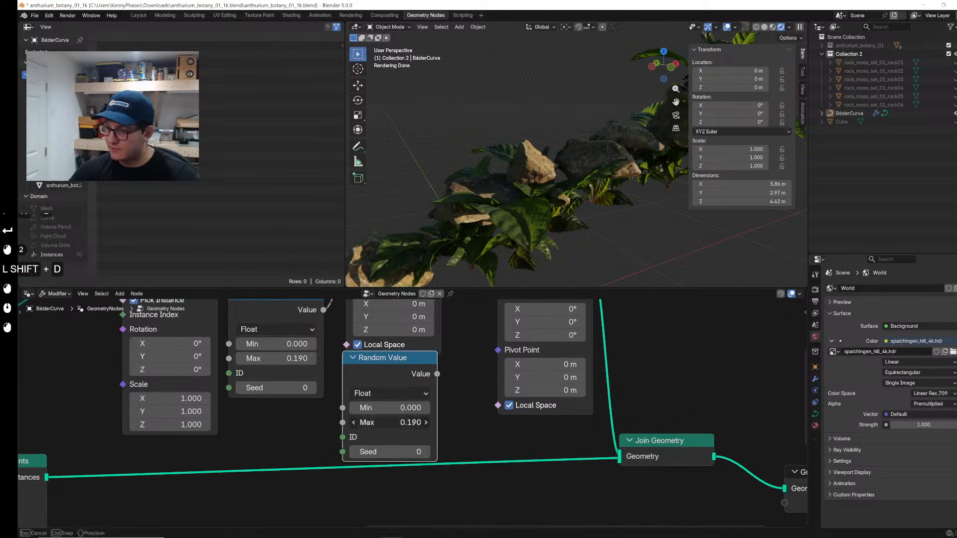
left_click(415, 422)
type("5000")
key("Return")
middle_click_drag(416, 422, 416, 480)
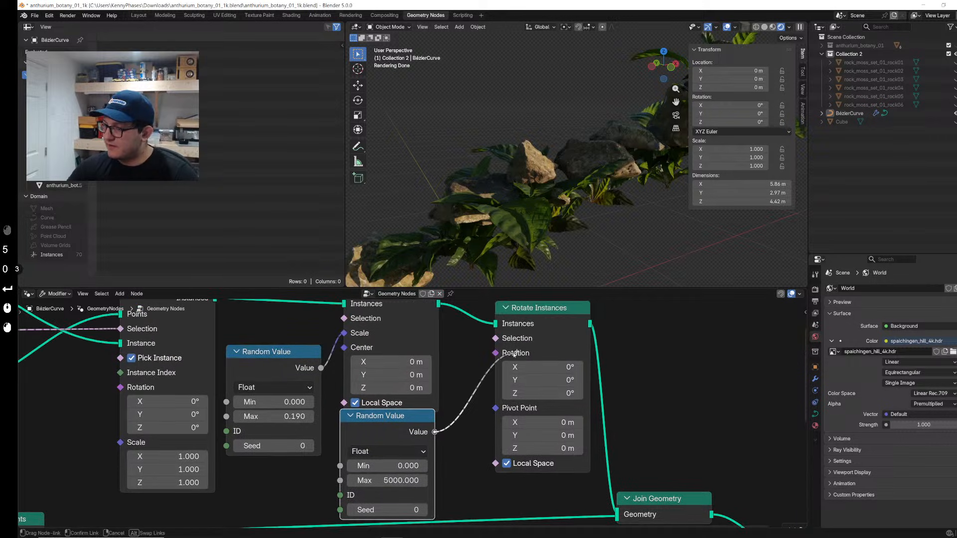
left_click_drag(504, 353, 505, 355)
Step: Set the Max of the Random Value node driving the rocks' scale to 0.1
middle_click_drag(575, 214, 553, 150)
left_click_drag(273, 416, 274, 417)
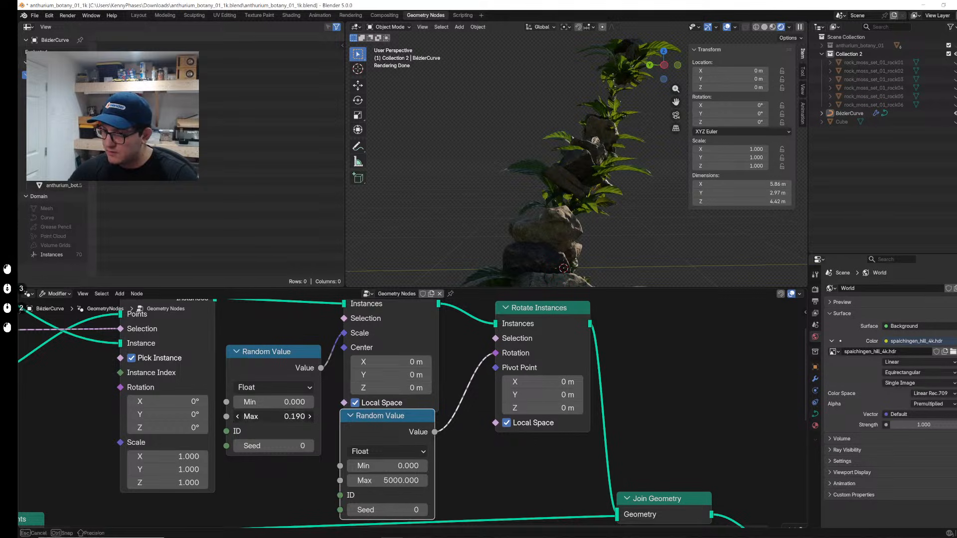
type("0.1")
key("Return")
middle_click_drag(623, 164, 658, 155)
Step: Set the rocks' Curve to Points count to 100 and save the file
scroll(324, 407, "left", 10, "shift")
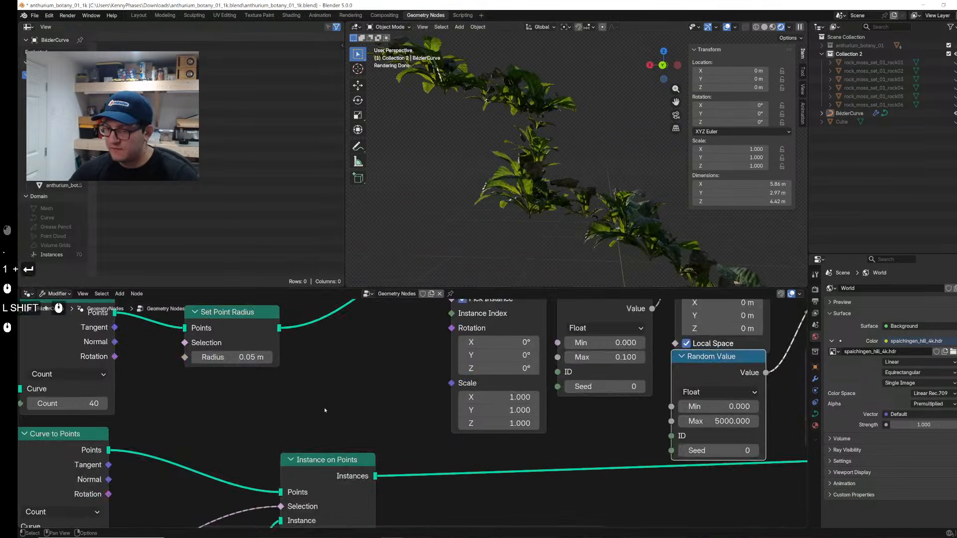
left_click(227, 399)
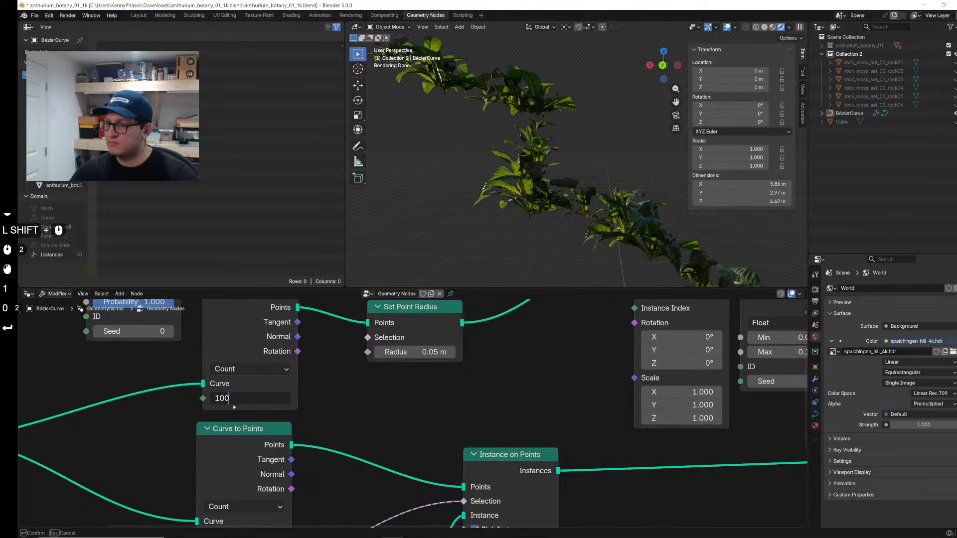
key("Return")
key("ctrl+s")
Step: Examine the scattered rocks among the leaves and review the nodes that scale and rotate them
middle_click_drag(629, 163, 588, 150)
scroll(621, 172, "up", 5)
left_click(584, 219)
key("Tab")
key("Tab")
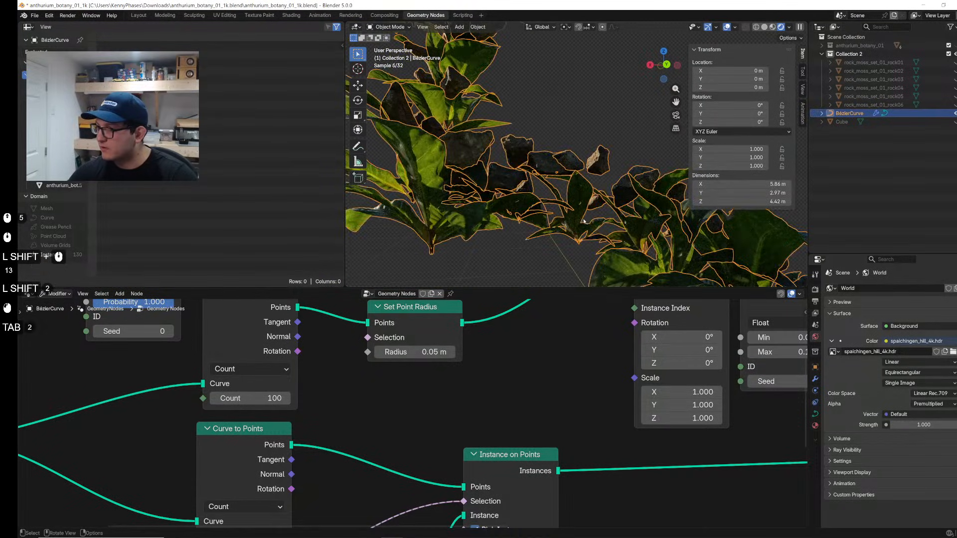
middle_click_drag(584, 221, 432, 187)
middle_click_drag(748, 389, 477, 442)
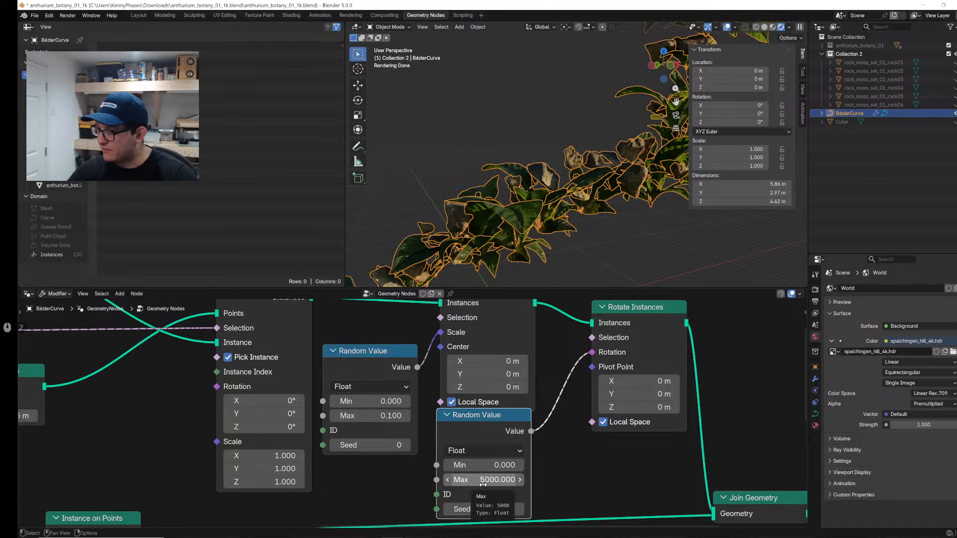
scroll(483, 485, "down", 3)
middle_click_drag(424, 409, 507, 437)
Step: Switch to the Layout workspace and examine the rendered vine from several angles and distances
left_click(139, 15)
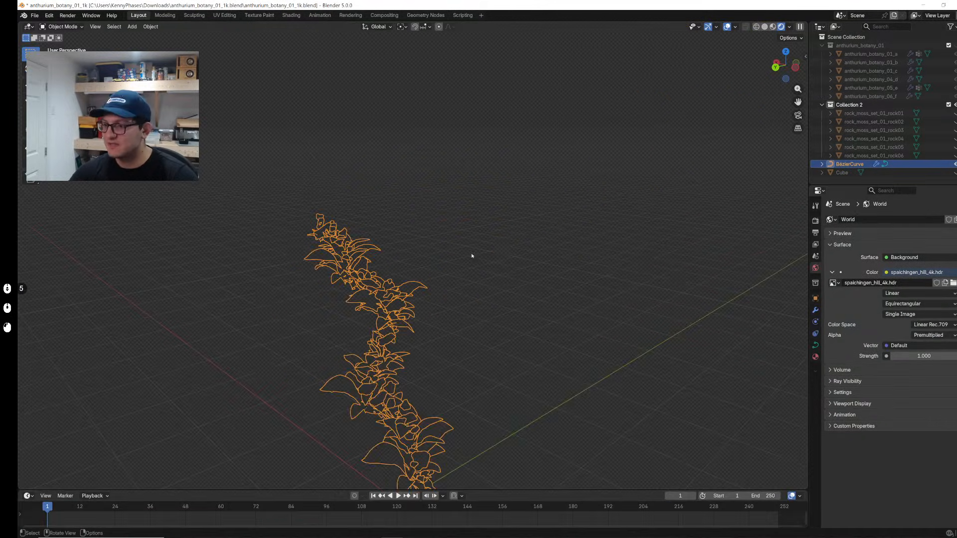
middle_click_drag(449, 381, 478, 227, "shift")
scroll(422, 288, "up", 5)
middle_click_drag(422, 288, 568, 143)
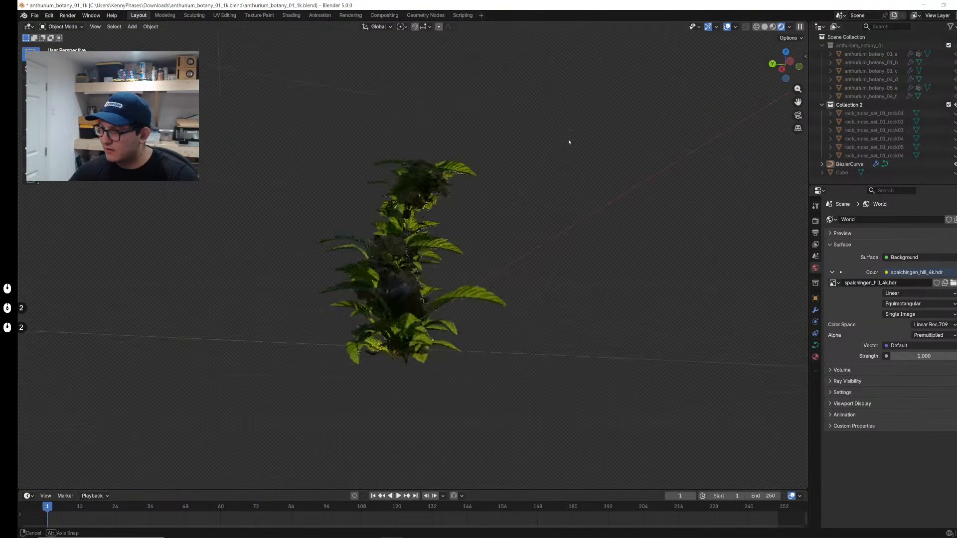
scroll(414, 238, "up", 6)
middle_click_drag(479, 246, 464, 275)
scroll(451, 250, "up", 2)
scroll(449, 266, "down", 5)
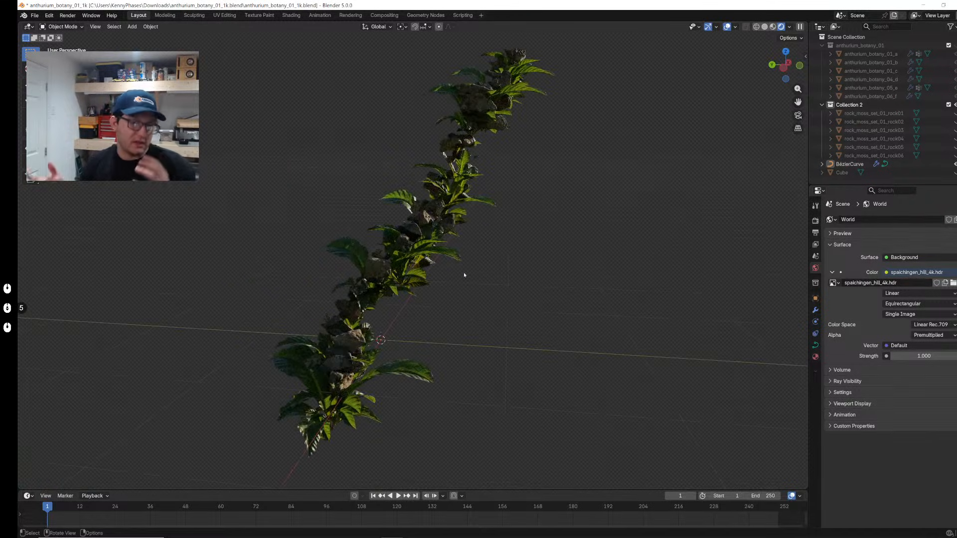
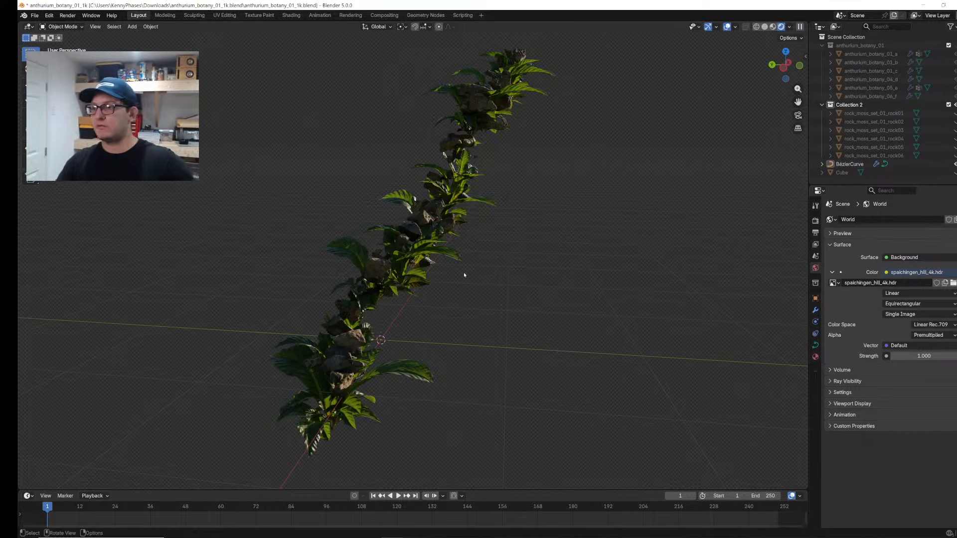
Step: Add a Bézier circle inside the BézierCurve object in Edit Mode and switch the viewport to solid shading
left_click(447, 205)
key("Tab")
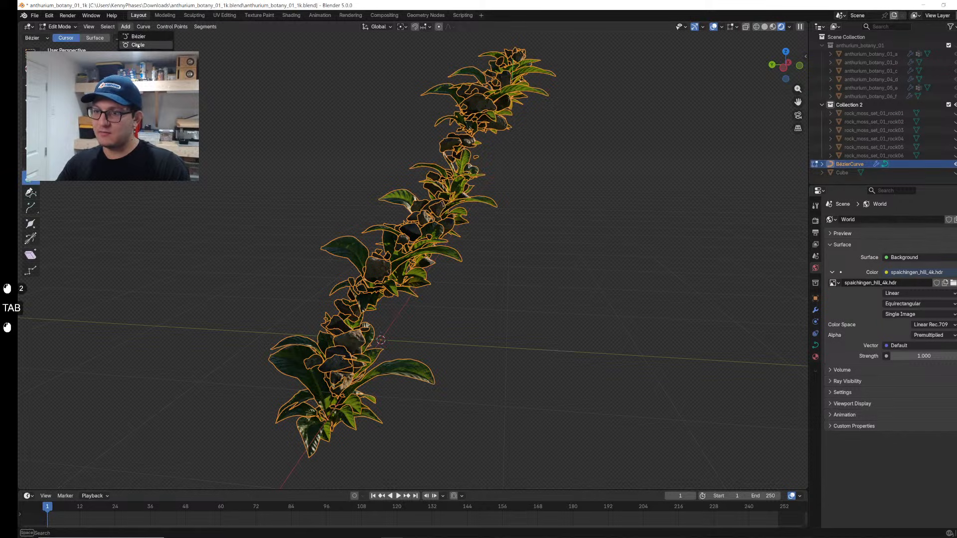
left_click(138, 46)
middle_click_drag(484, 228, 412, 319)
left_click(765, 27)
Step: Move the new circle up along Z until it sits clear above the original vine
key("g")
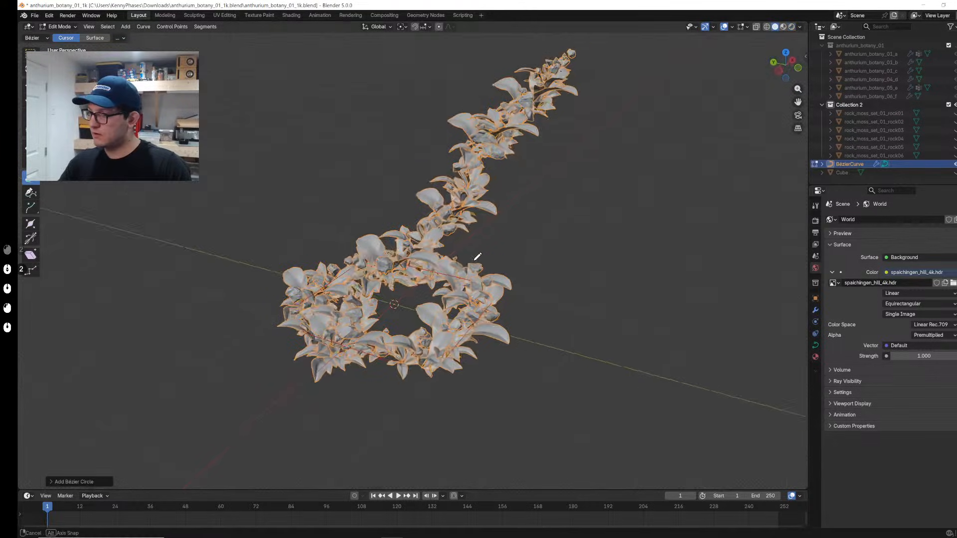
key("z")
left_click(543, 274)
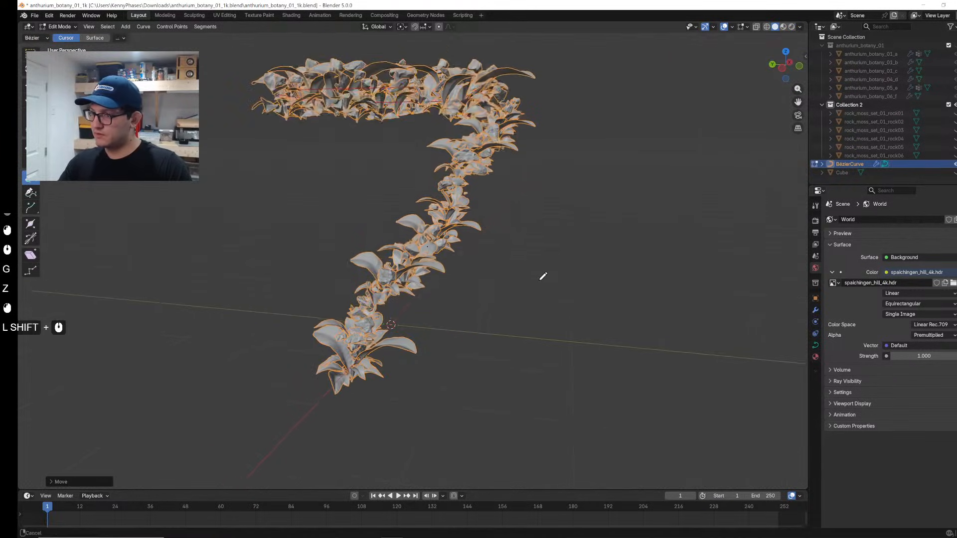
middle_click_drag(542, 273, 536, 412, "shift")
key("g")
key("z")
left_click(535, 291)
scroll(528, 288, "down", 4)
middle_click_drag(515, 284, 424, 269)
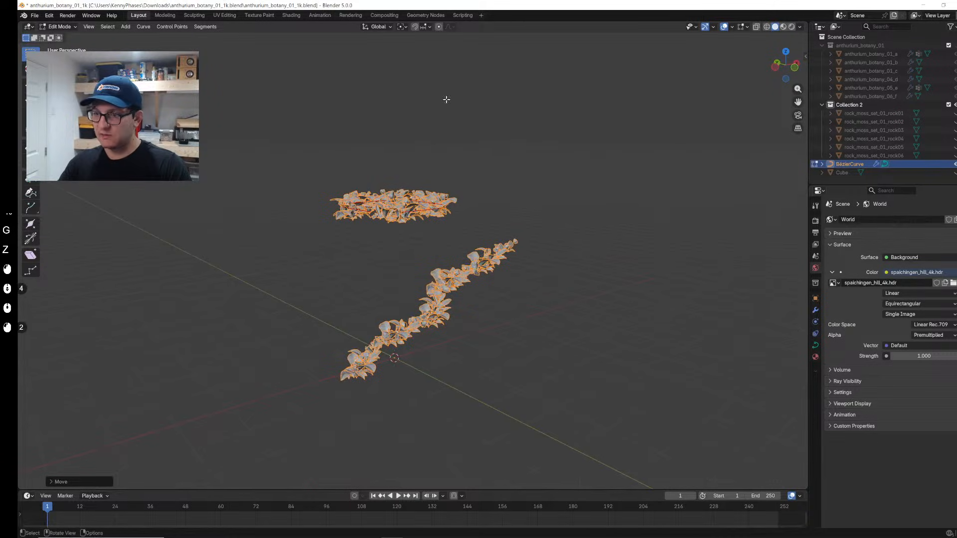
Step: Delete the original vine curve's control points in front view, keeping only the circle, and return to Object Mode
left_click(795, 67)
left_click_drag(572, 477, 306, 252)
key("x")
left_click(306, 252)
key("Tab")
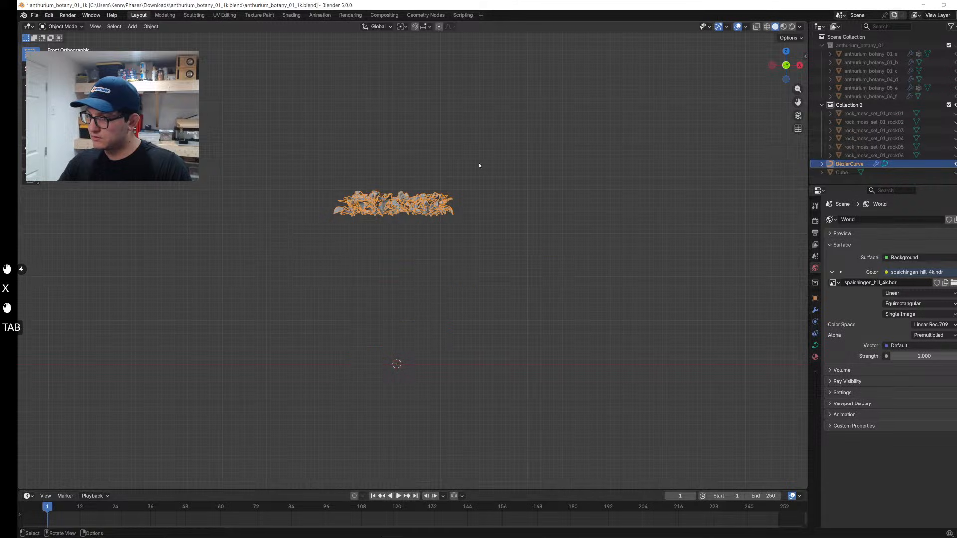
Step: Move the circular vine straight down along Z to the world origin's height
left_click(344, 210)
key("g")
key("z")
left_click(307, 382)
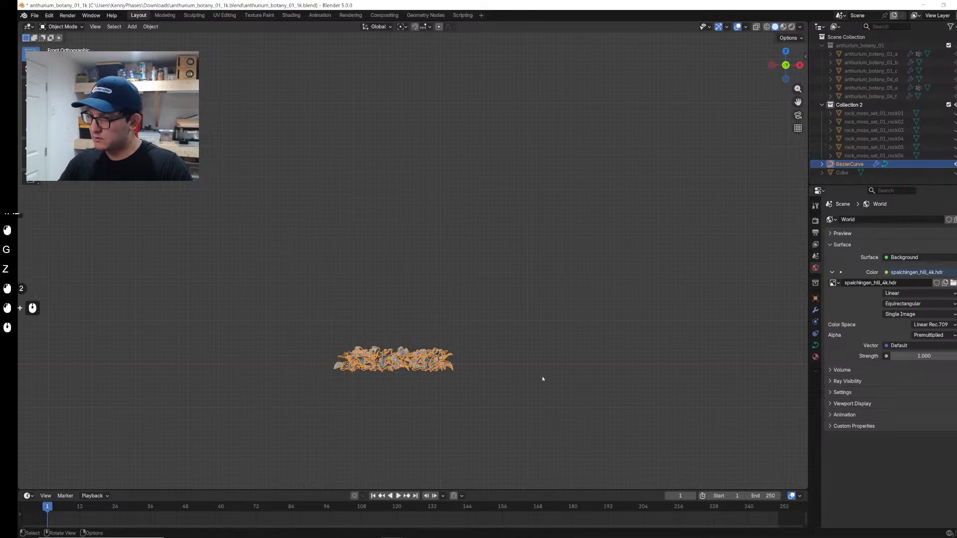
Step: Examine the circular vine of leaves and rocks from above in rendered viewport shading
scroll(479, 414, "up", 1)
mouse_move(530, 378)
middle_mouse_down()
mouse_move(479, 413)
mouse_move(469, 349)
middle_mouse_up()
middle_click_drag(469, 349, 463, 253, "shift")
scroll(463, 284, "up", 5)
key("z")
left_click(444, 167)
key("2")
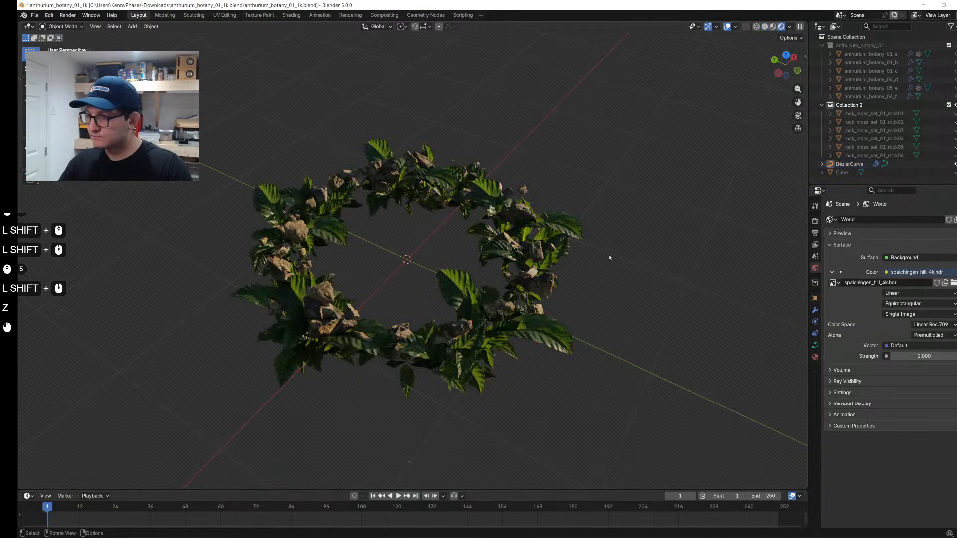
middle_click_drag(372, 259, 381, 259)
scroll(381, 259, "down", 2)
Step: Add a plane, lower it along Z beneath the circular vine, and scale it up as a ground surface
key("shift+a")
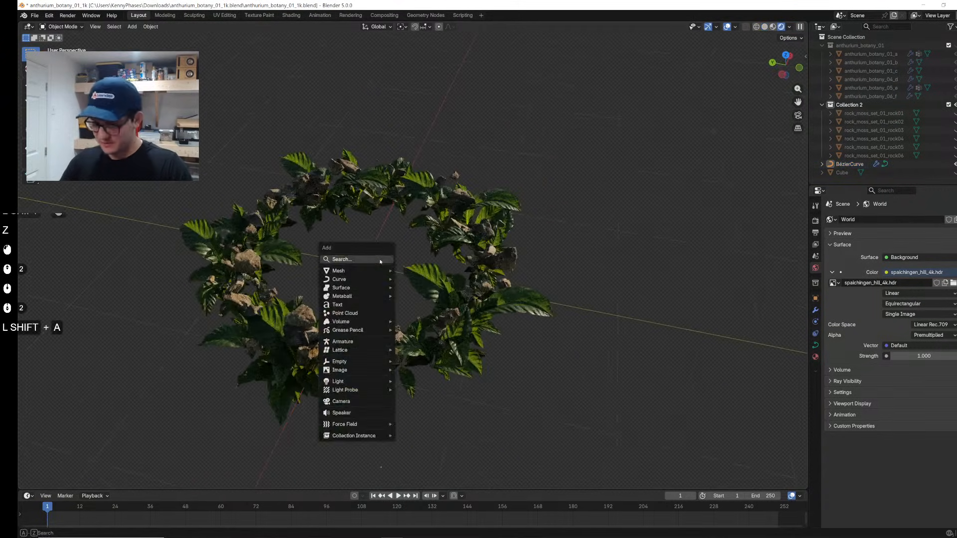
type("plane")
key("Return")
key("s")
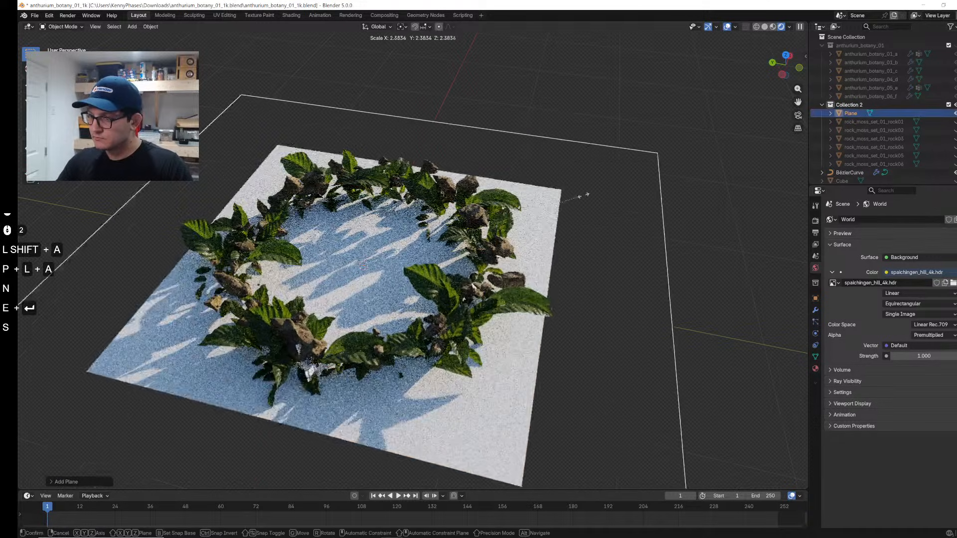
left_click(609, 218)
key("g")
key("z")
left_click(605, 240)
key("s")
left_click(598, 229)
scroll(598, 229, "down", 2)
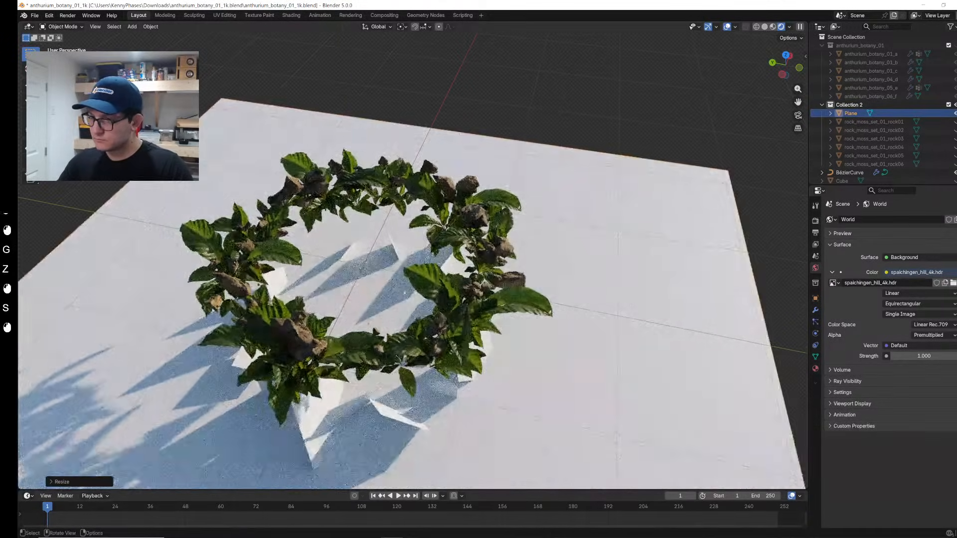
middle_click_drag(598, 229, 310, 190)
middle_click_drag(518, 145, 522, 132, "shift")
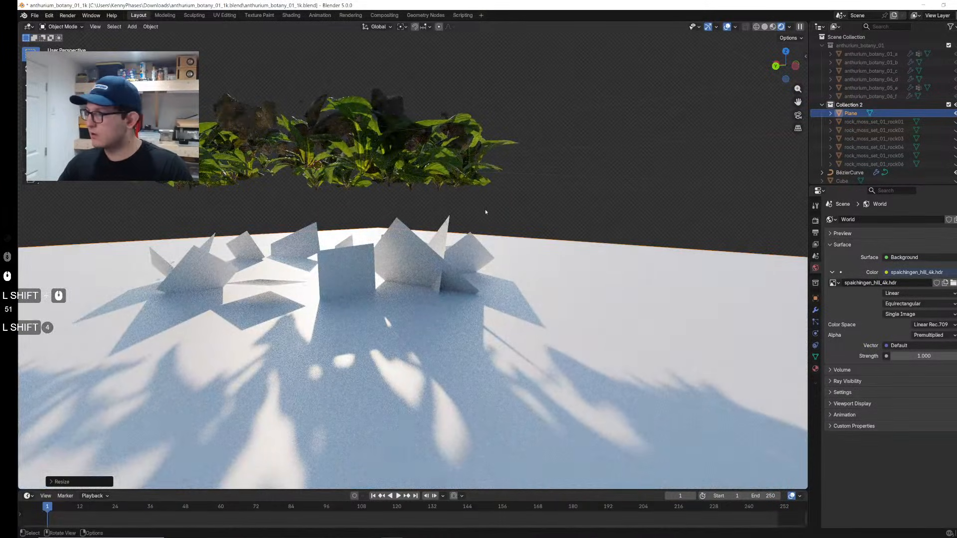
Step: Check the plane's modifiers, adjust its height along Z, and save the file
left_click(850, 113)
left_click(816, 309)
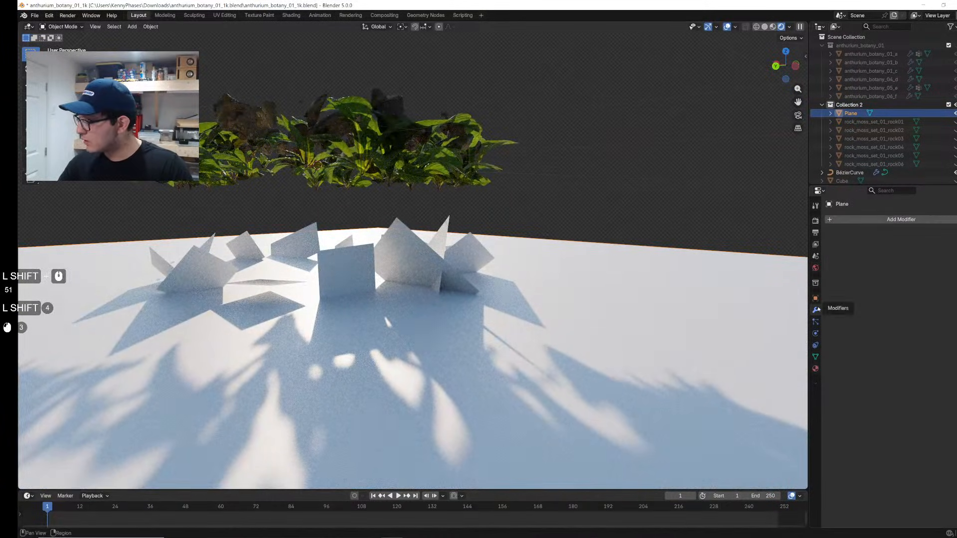
left_click(851, 114)
key("g")
key("z")
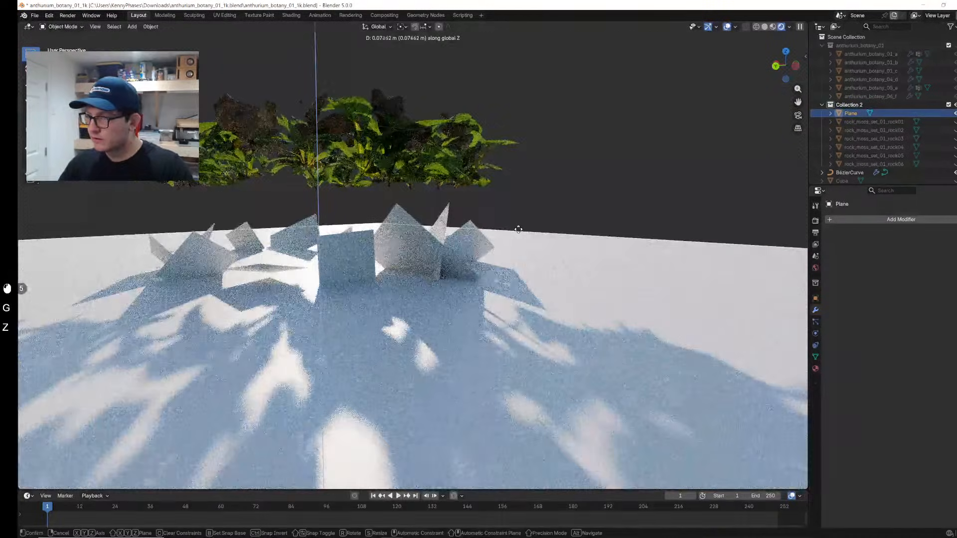
left_click(374, 256)
mouse_move(374, 255)
middle_mouse_down()
mouse_move(521, 201)
mouse_move(317, 203)
mouse_move(381, 246)
middle_mouse_up()
key("ctrl+s")
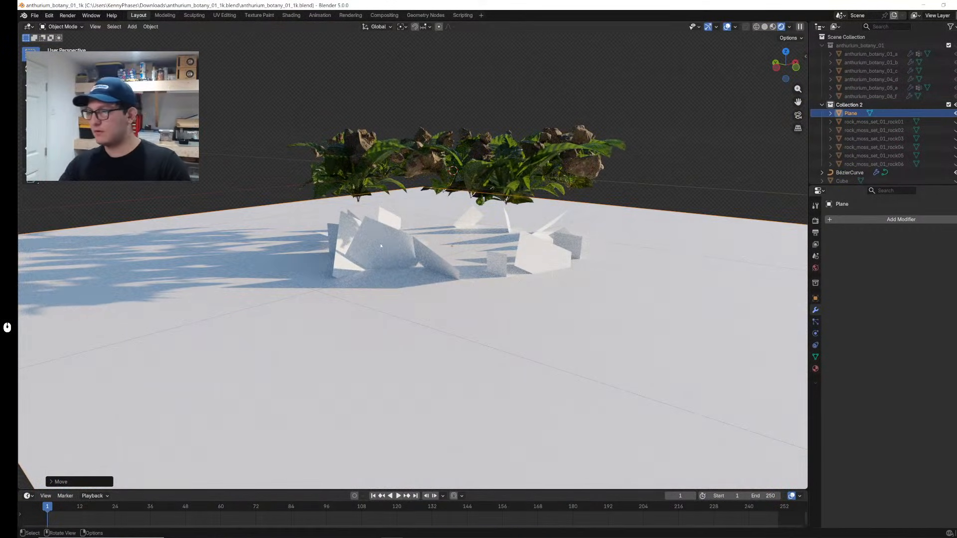
Step: Compare the vine and plane selections, and delete the plane
left_click(401, 151)
left_click(577, 246)
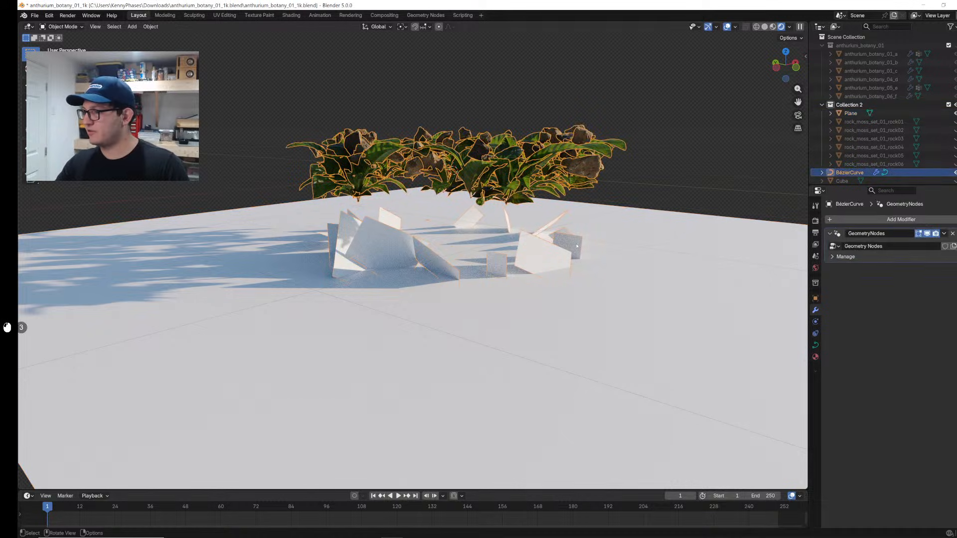
left_click(565, 242)
left_click(565, 243)
key("x")
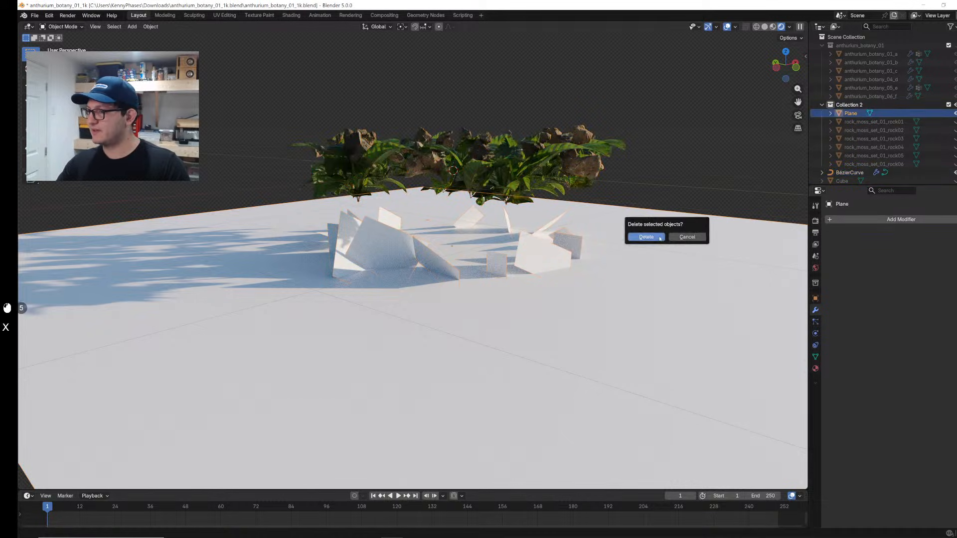
left_click(658, 237)
Step: Add a cube and move it about 1.59 m down along Z, below the circular vine
type("cube")
key("Return")
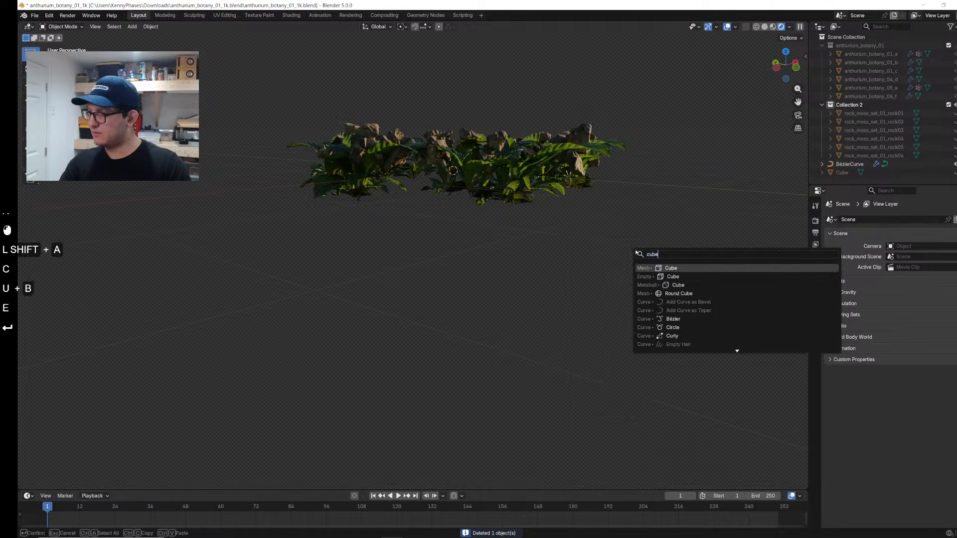
key("g")
key("z")
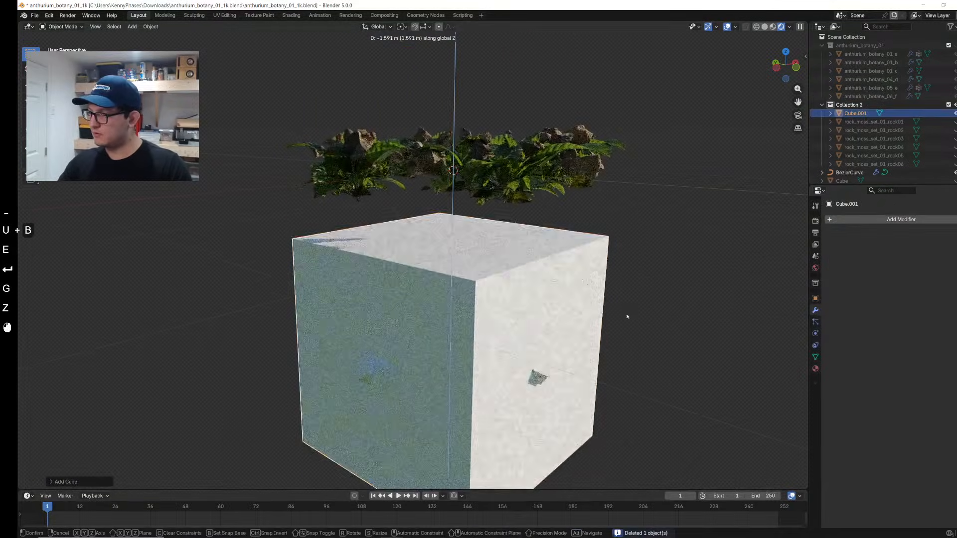
left_click(626, 316)
Step: Inspect the shapes inside the cube in wireframe shading and delete the cube
left_click(757, 27)
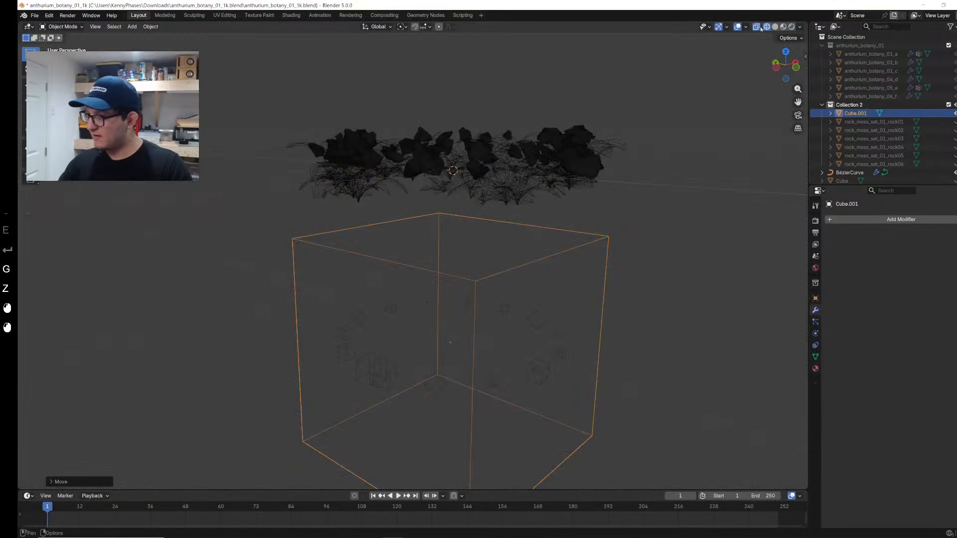
middle_click_drag(574, 257, 567, 206, "shift")
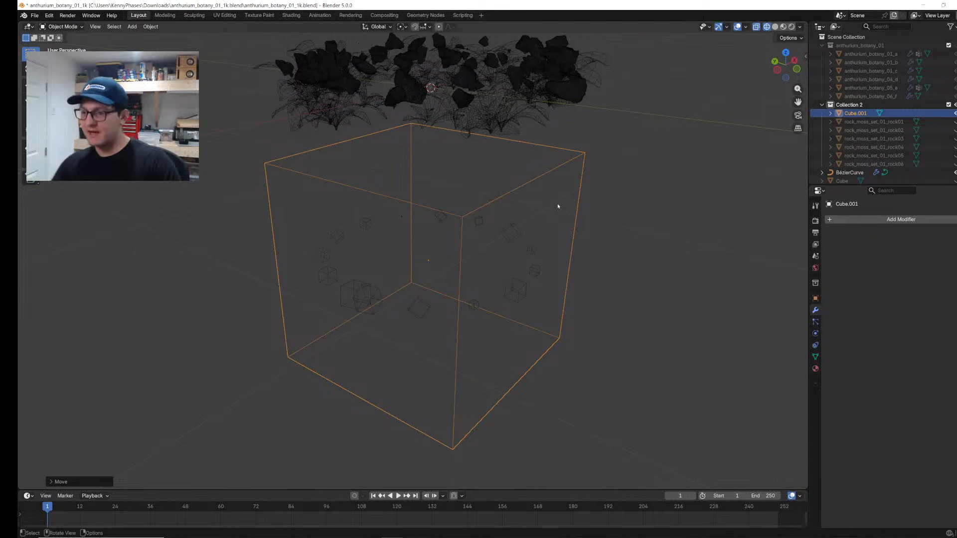
key("Tab")
key("Tab")
left_click(513, 193)
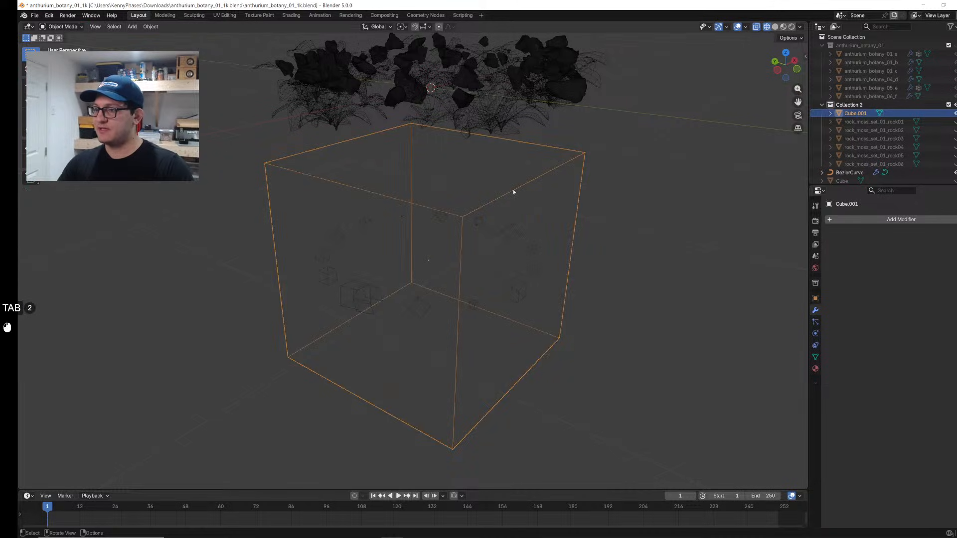
key("x")
left_click(500, 190)
Step: Check the vine object's extent by selecting it, clear the selection, and save the file
middle_click_drag(500, 190, 509, 238, "shift")
scroll(509, 237, "up", 2)
left_click(510, 235)
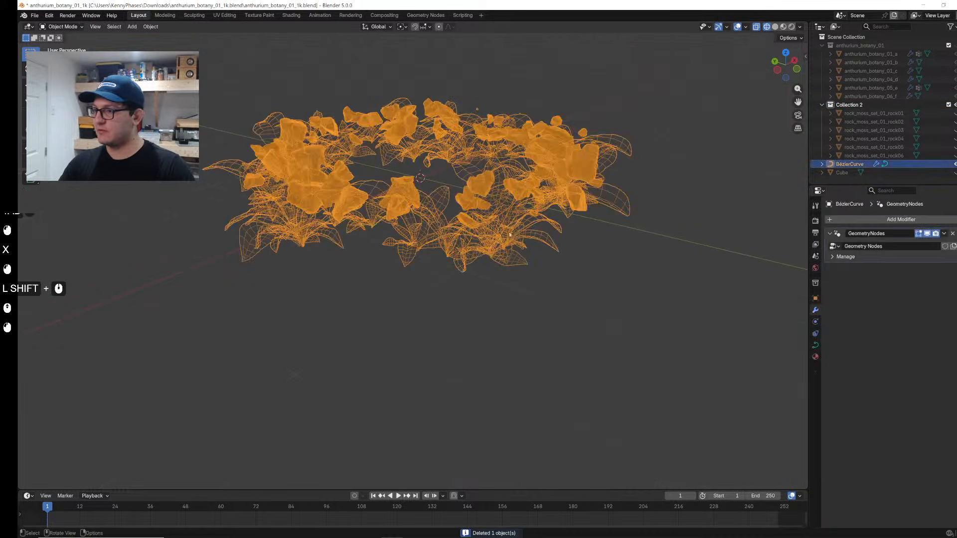
left_click(575, 261)
key("ctrl+s")
left_click(528, 271)
left_click(551, 282)
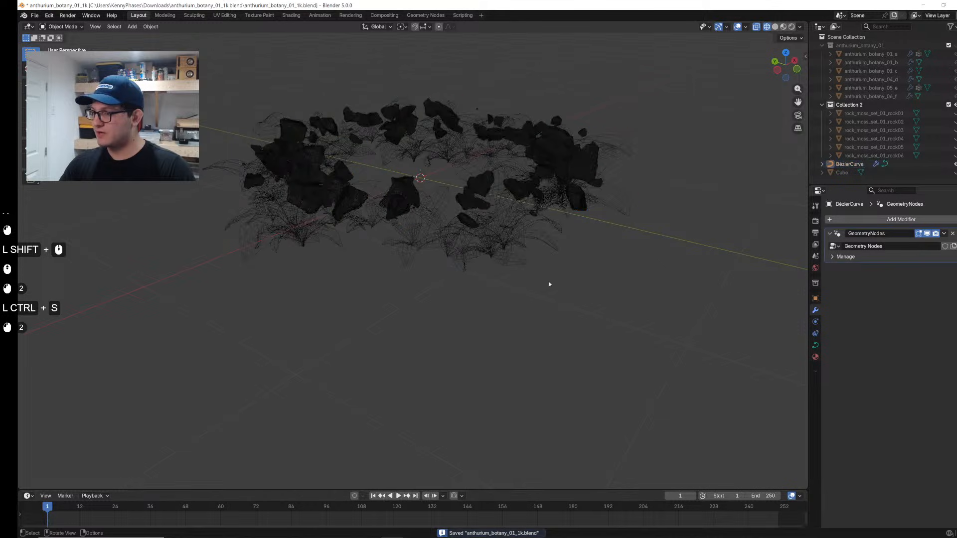
Step: Switch the viewport back to rendered shading and add a camera to the scene
key("z")
middle_click_drag(481, 181, 518, 264, "shift")
scroll(548, 239, "down", 3)
middle_click_drag(563, 233, 763, 76)
key("shift+a")
type("camera")
key("Return")
Step: Move the camera up and away from the vine in front view, and adjust its framing in camera view
scroll(618, 255, "down", 7)
left_click(785, 65)
key("g")
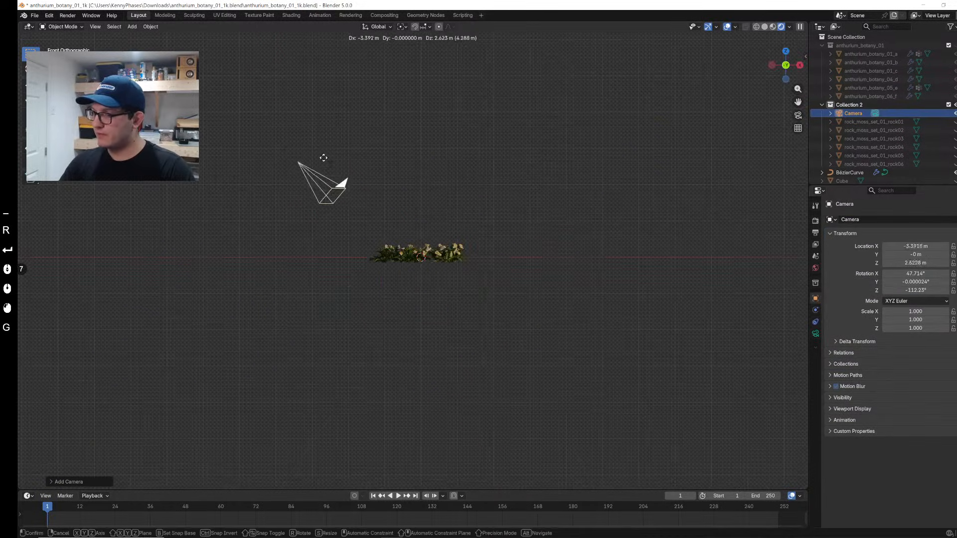
left_click(894, 105)
key("KP_0")
key("g")
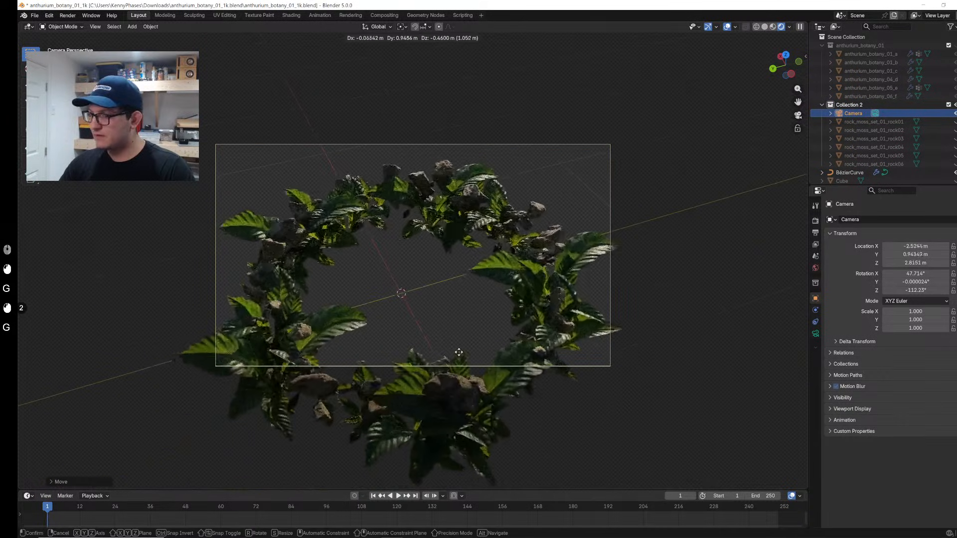
left_click(832, 67)
Step: Set the camera's location and rotation to 0 on all three axes
key("n")
middle_click_drag(654, 192, 664, 100)
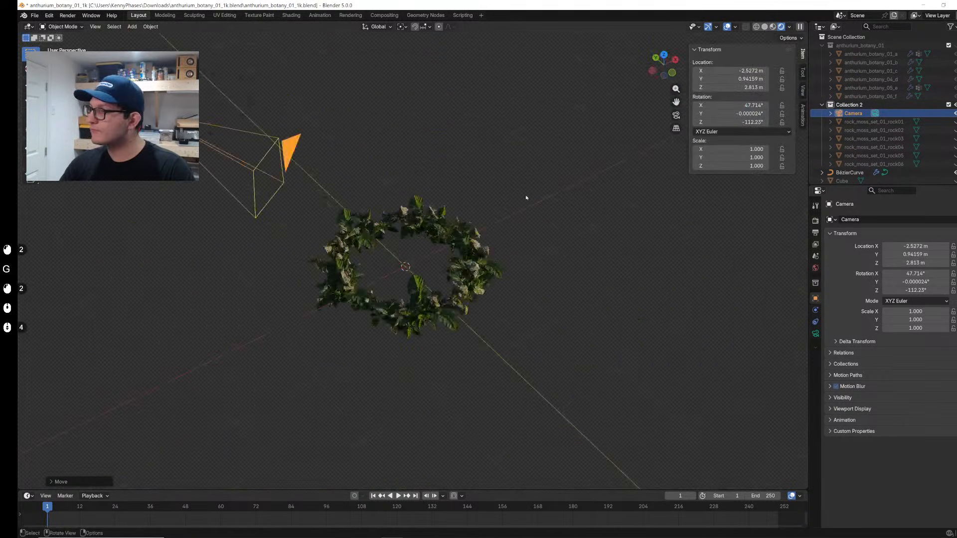
left_click(666, 74)
double_click(726, 71)
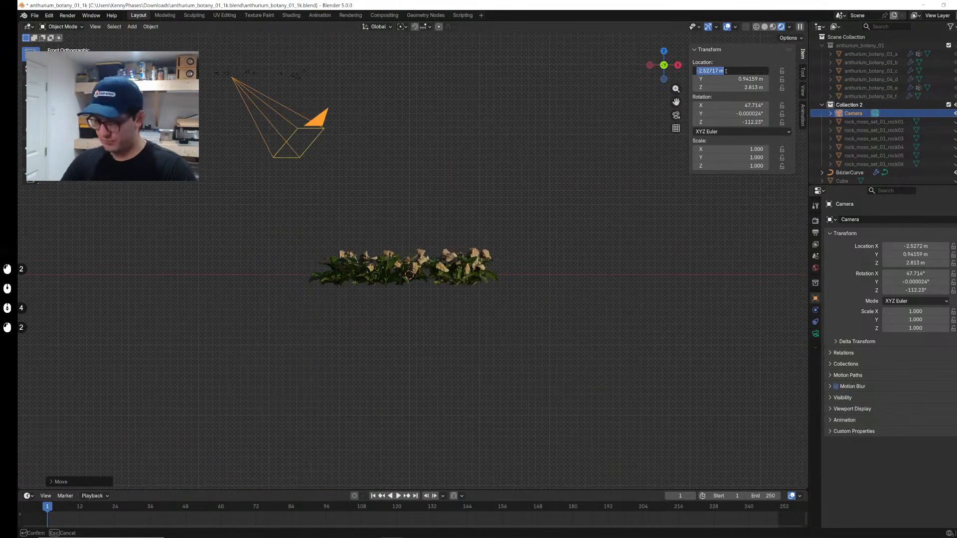
type("0")
key("Tab")
type("0")
key("Tab")
type("0")
key("Tab")
type("0")
key("Tab")
type("0")
key("Tab")
type("0")
key("Return")
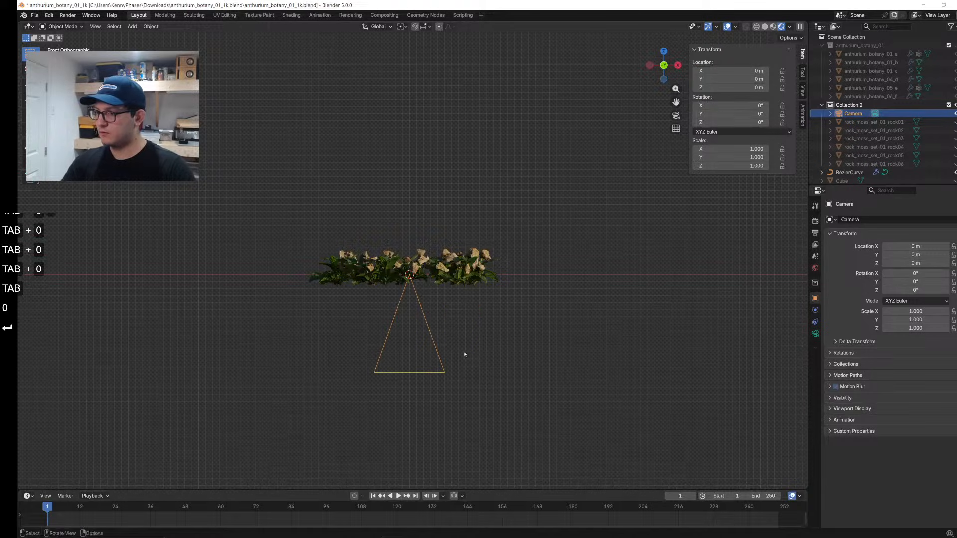
Step: Raise the camera along Z to about 2.2 m above the vine
key("g")
key("z")
left_click(474, 193)
Step: Examine the small camera shapes floating above the vine by selecting them
middle_click_drag(474, 193, 428, 143)
scroll(456, 143, "up", 2)
left_click(419, 100)
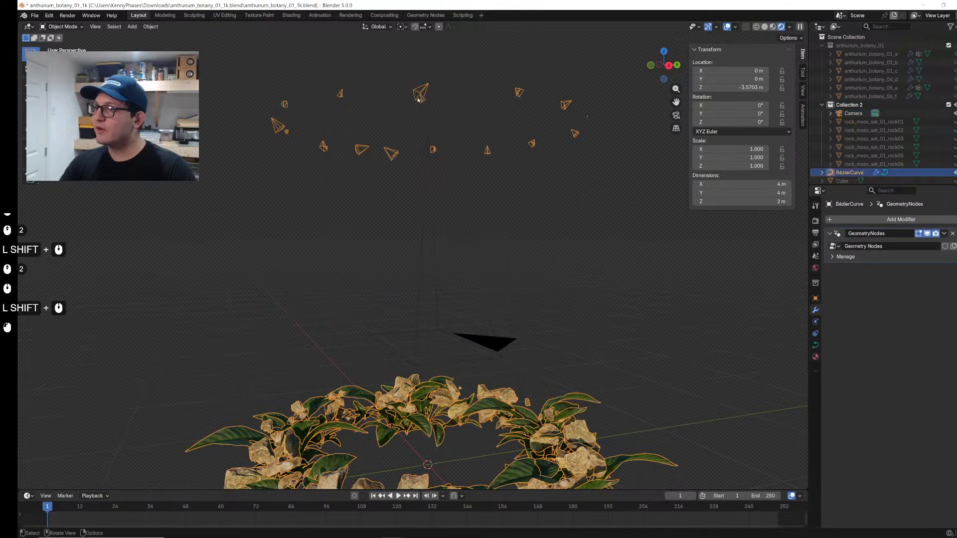
middle_click_drag(422, 98, 452, 162)
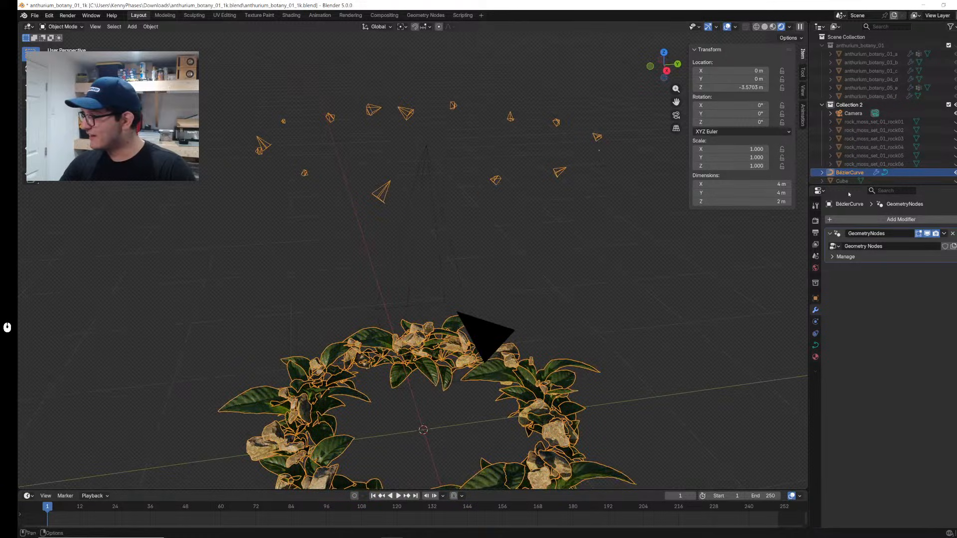
Step: Enlarge the Outliner, collapse the anthurium_botany_01 collection, and move the camera out of Collection 2 into the Scene Collection
left_click_drag(851, 184, 821, 269)
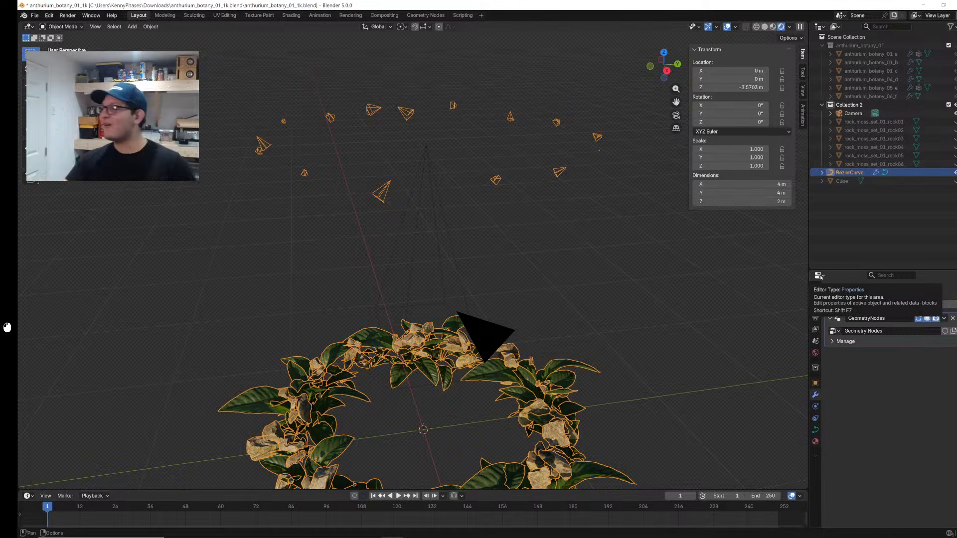
left_click(851, 114)
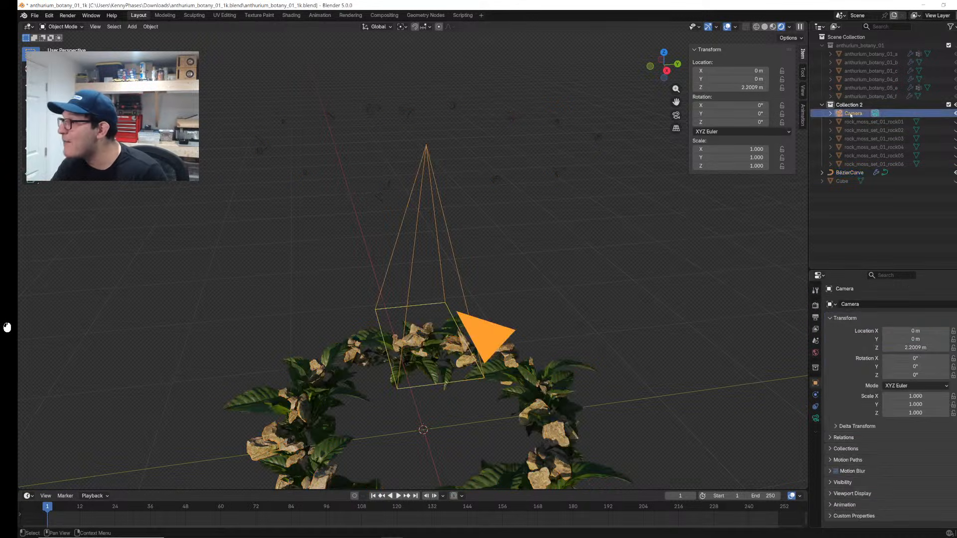
left_click(822, 45)
left_click_drag(852, 62, 860, 153)
scroll(468, 214, "down", 3)
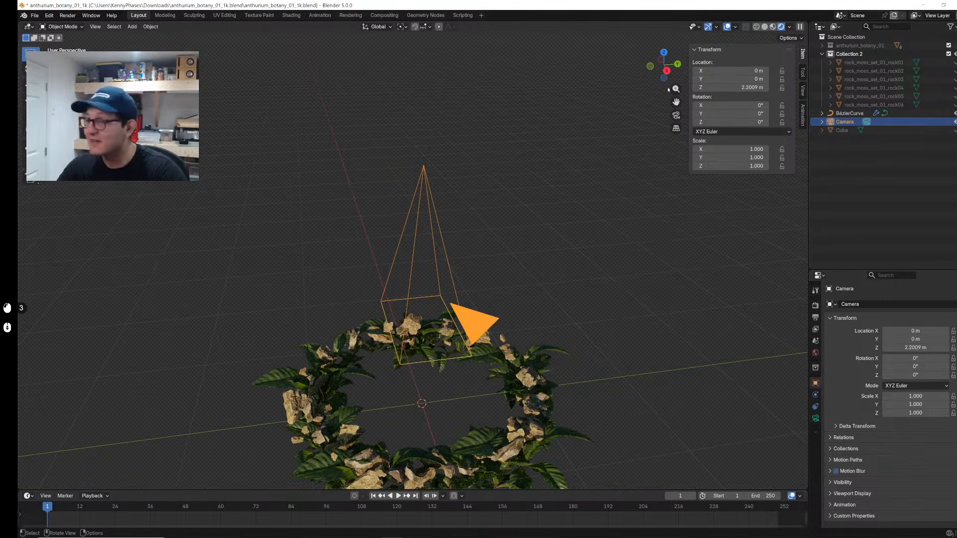
Step: In right side view, rotate the camera to about 50° on X and move it to about Y -4.2 m, Z 4.5 m
left_click(667, 70)
scroll(532, 254, "up", 4)
scroll(532, 255, "down", 5)
key("r")
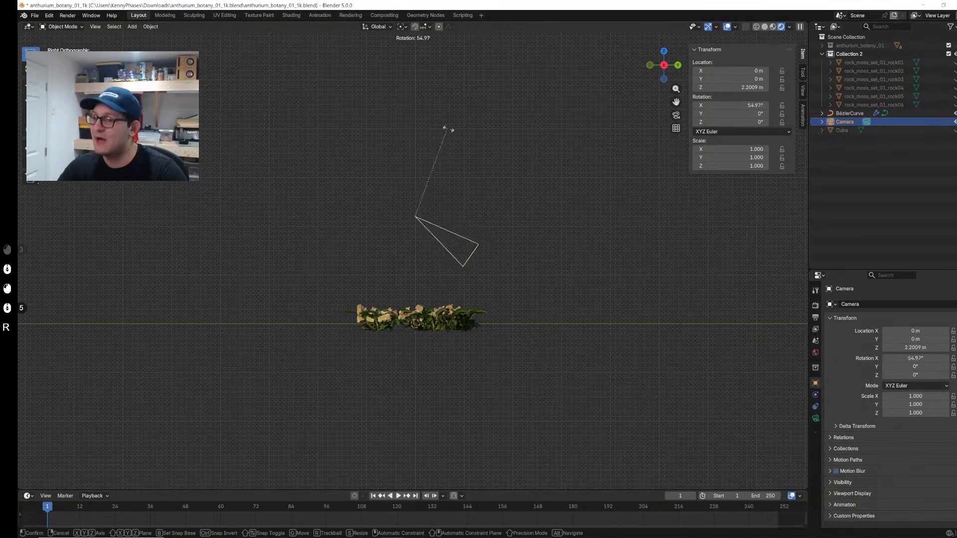
left_click(504, 169)
key("g")
left_click(361, 108)
Step: Look through the camera and shift it to about X 0.10, Y -4.66, Z 3.94 m so the whole vine is framed
left_click(676, 115)
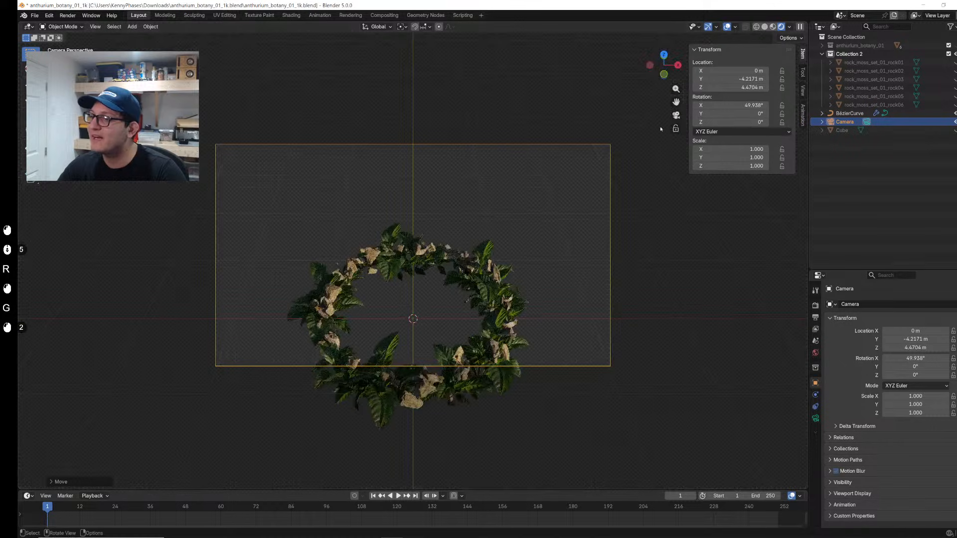
key("g")
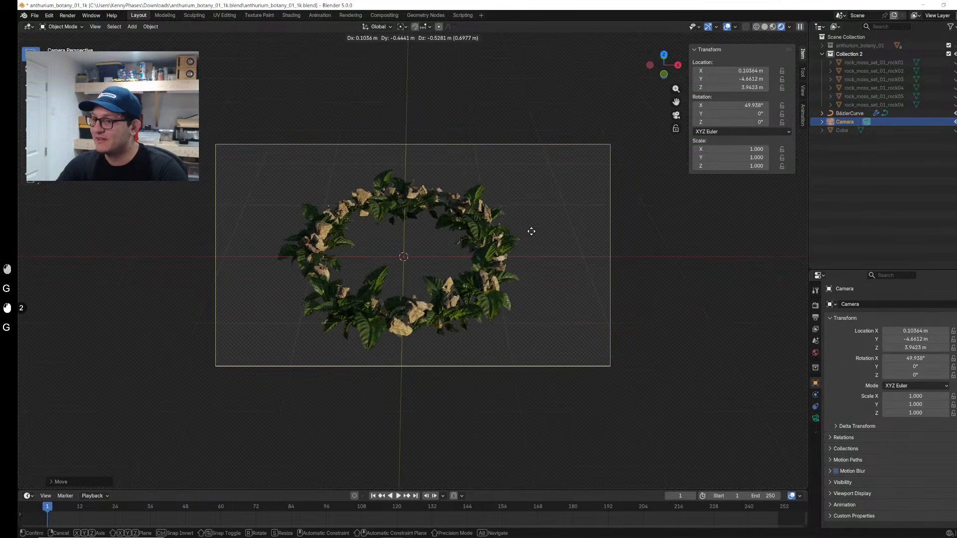
left_click(530, 232)
Step: Add a ground plane, scale it to about 2.52, and shift it horizontally to about X 0.12, Y -0.62 m
key("shift+a")
type("plane")
key("Return")
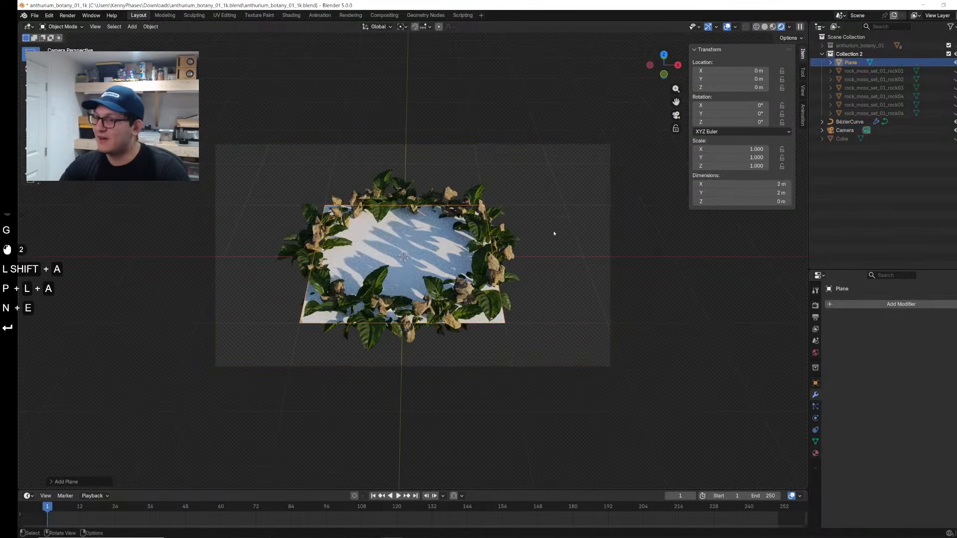
key("s")
left_click(643, 189)
key("g")
key("shift+z")
left_click(648, 212)
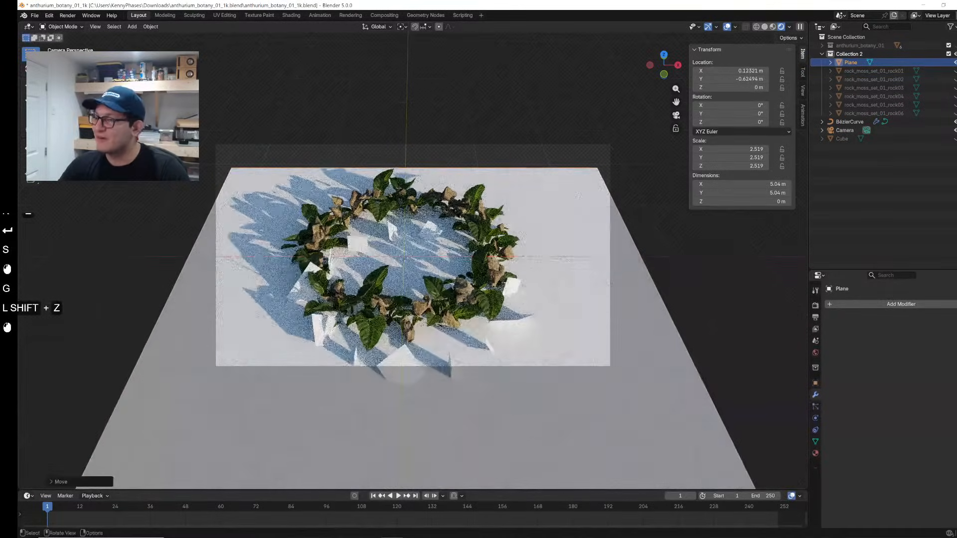
Step: Move the plane out of Collection 2 into the Scene Collection, and enlarge it to a scale of about 4.06
left_click_drag(851, 63, 842, 168)
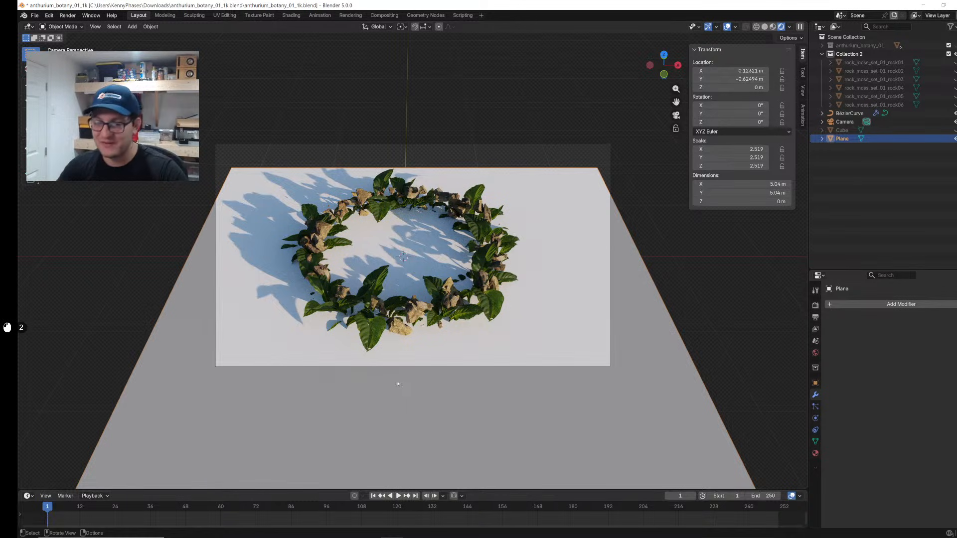
key("s")
left_click(651, 271)
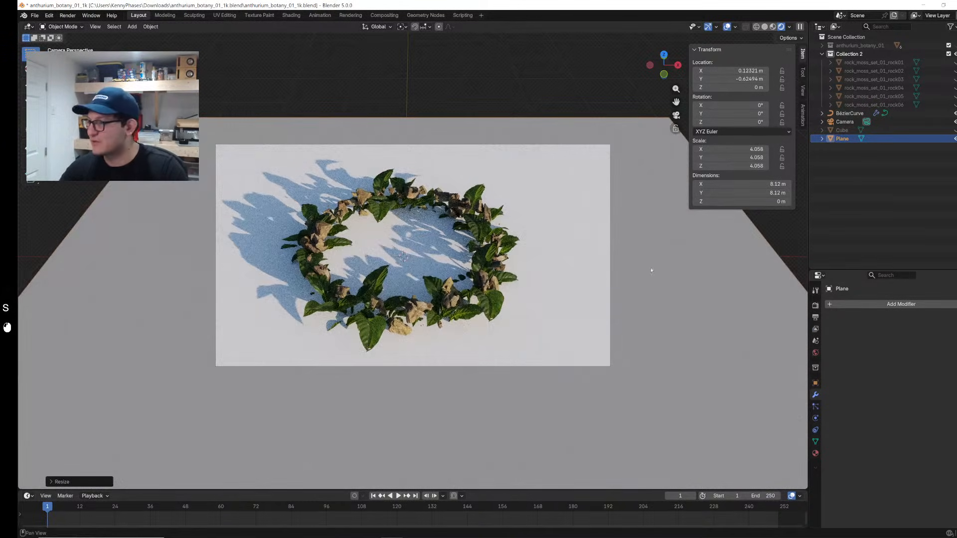
Step: Create a new material for the ground plane
left_click(815, 453)
left_click(893, 340)
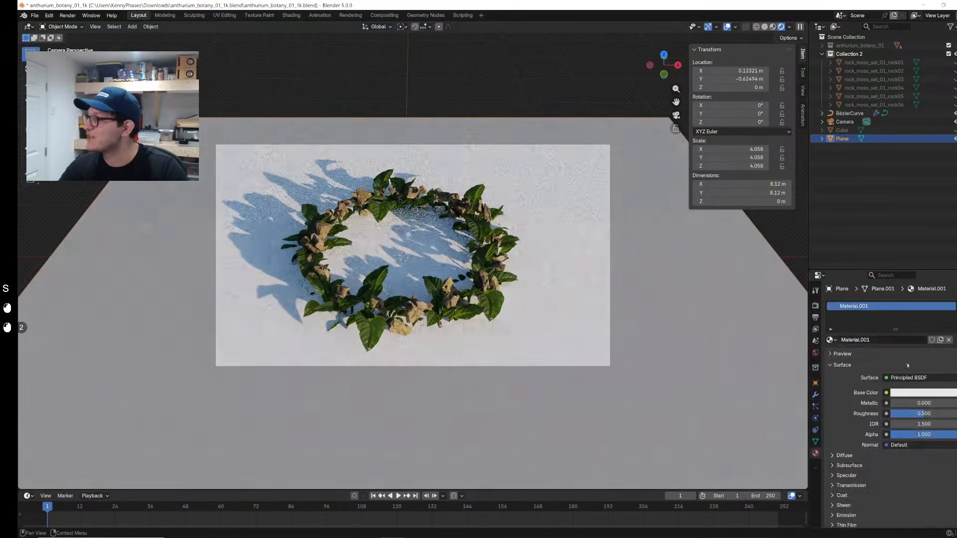
Step: Darken the ground plane's base color to a value of 0.171 and lower the plane to about Z -0.67 m
left_click(923, 393)
left_click_drag(954, 291, 951, 299)
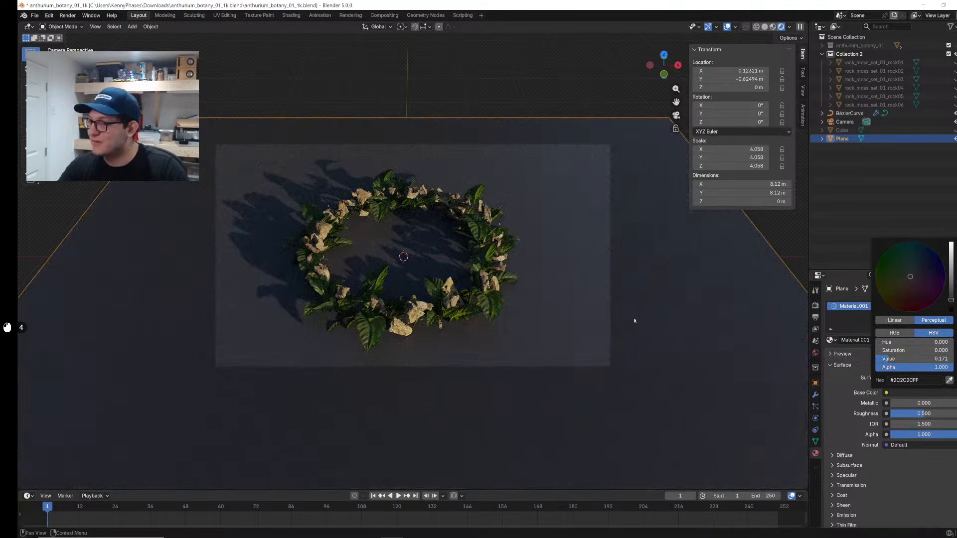
key("g")
key("z")
left_click(643, 265)
key("g")
key("z")
left_click(629, 161)
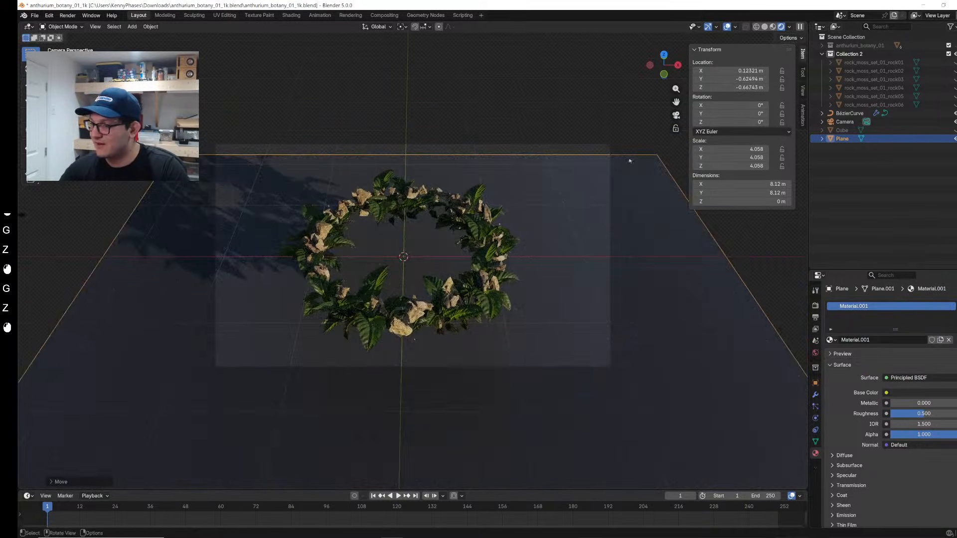
Step: Enlarge the ground plane to a scale of about 4.66 and save the file
key("s")
left_click(664, 148)
key("ctrl+s")
Step: Try sunrise.exr from the HDRIs folder as the world's environment image
left_click(816, 352)
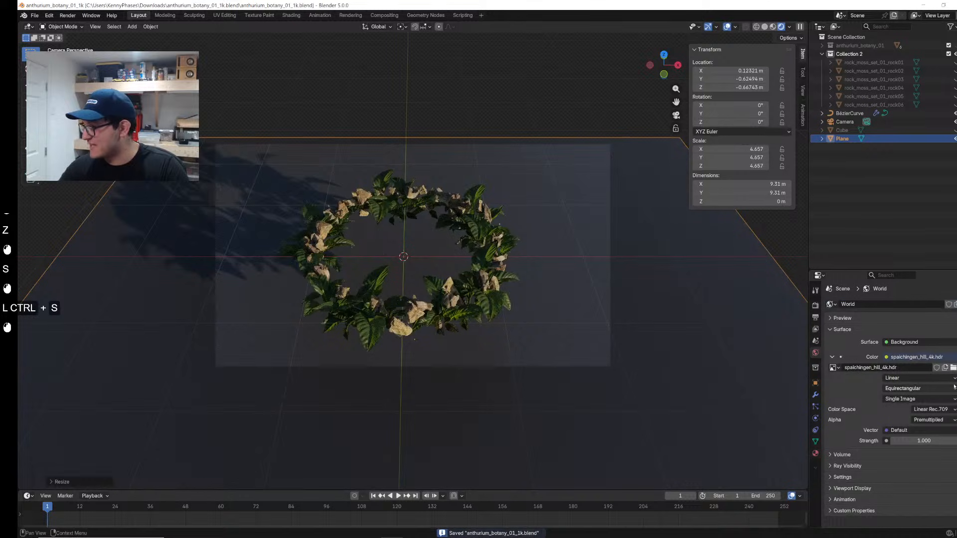
left_click(953, 368)
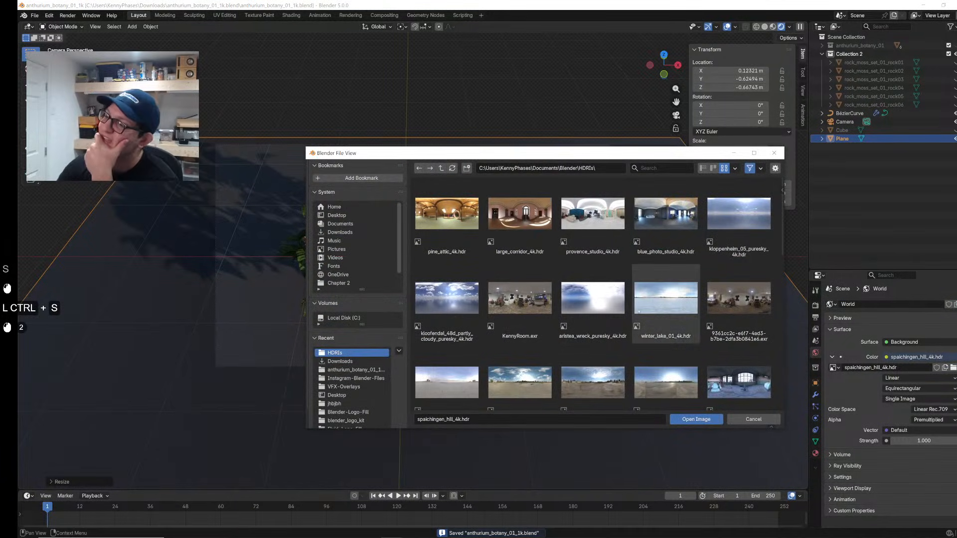
scroll(573, 331, "down", 20)
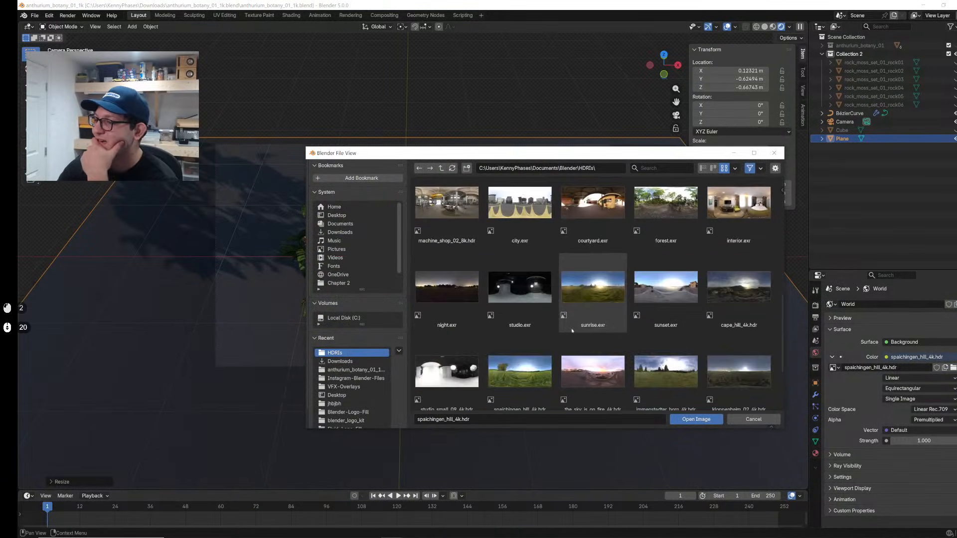
double_click(583, 286)
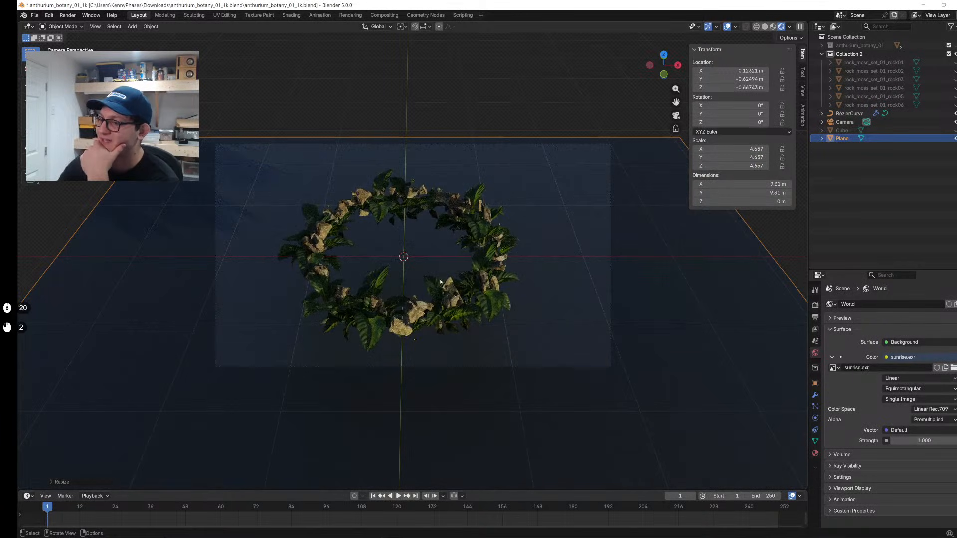
Step: Replace the world's environment image with peppermint_powerplant_2_4k.hdr and hide the ground plane
left_click(953, 368)
scroll(711, 260, "down", 13)
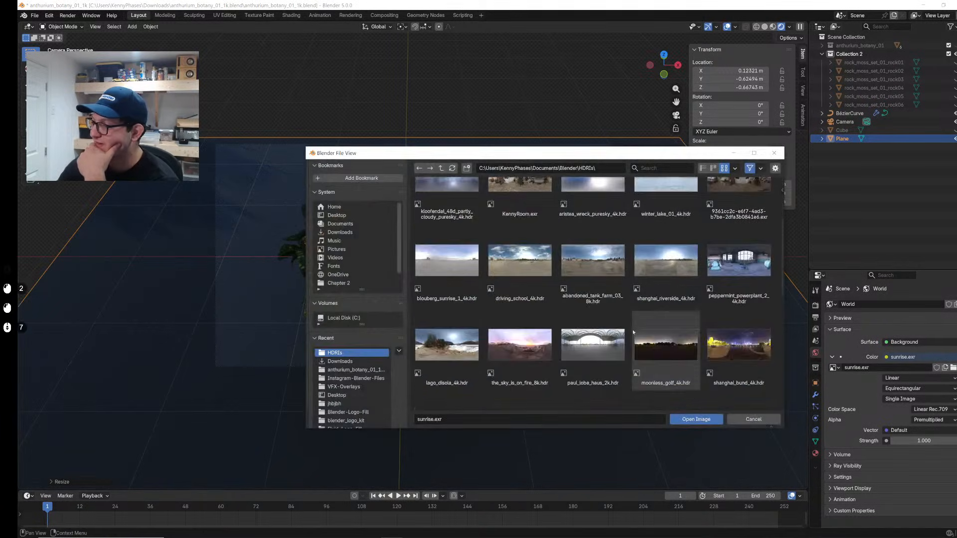
scroll(711, 260, "up", 4)
double_click(733, 239)
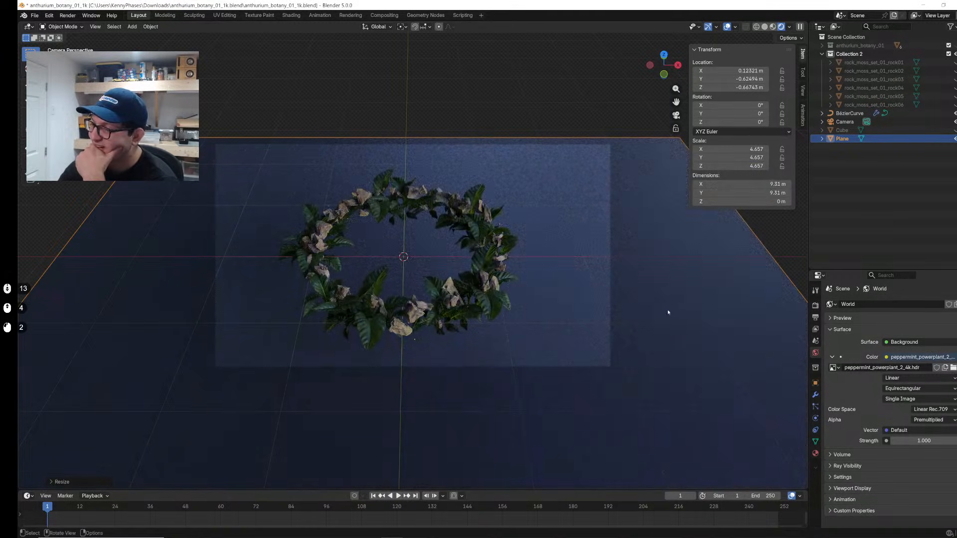
key("h")
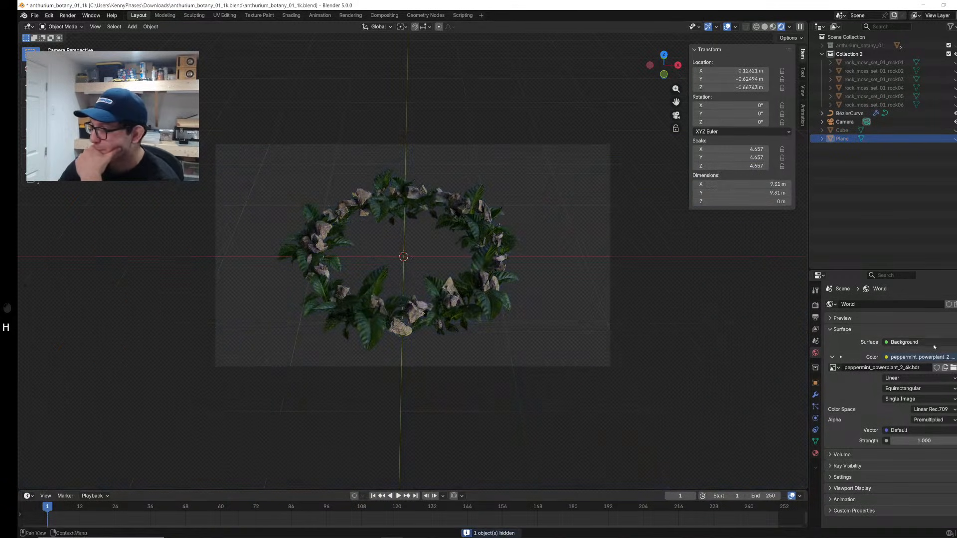
Step: Try the_sky_is_on_fire_4k.hdr as the world's environment image and inspect the vine's lighting from a low side angle
left_click(954, 368)
scroll(538, 304, "down", 20)
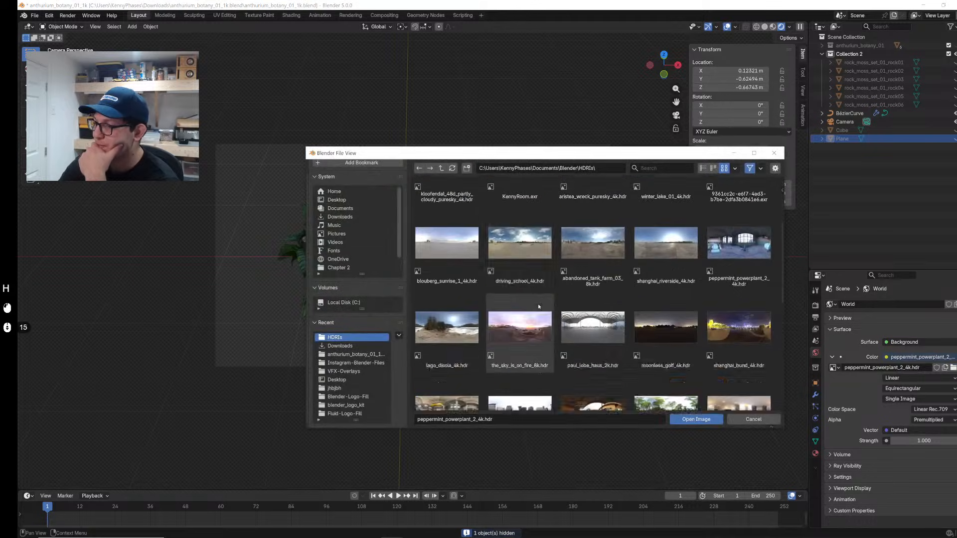
left_click(532, 299)
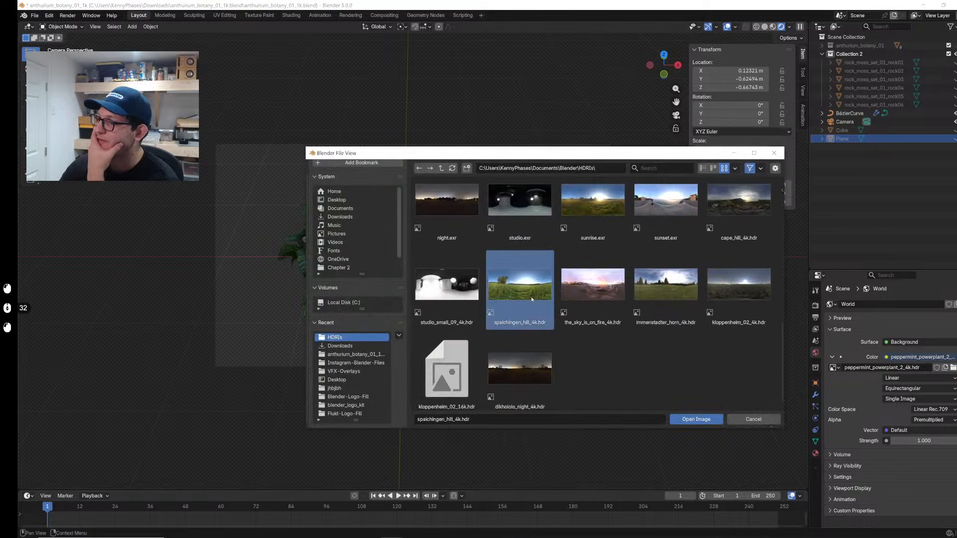
left_click(593, 284)
double_click(593, 284)
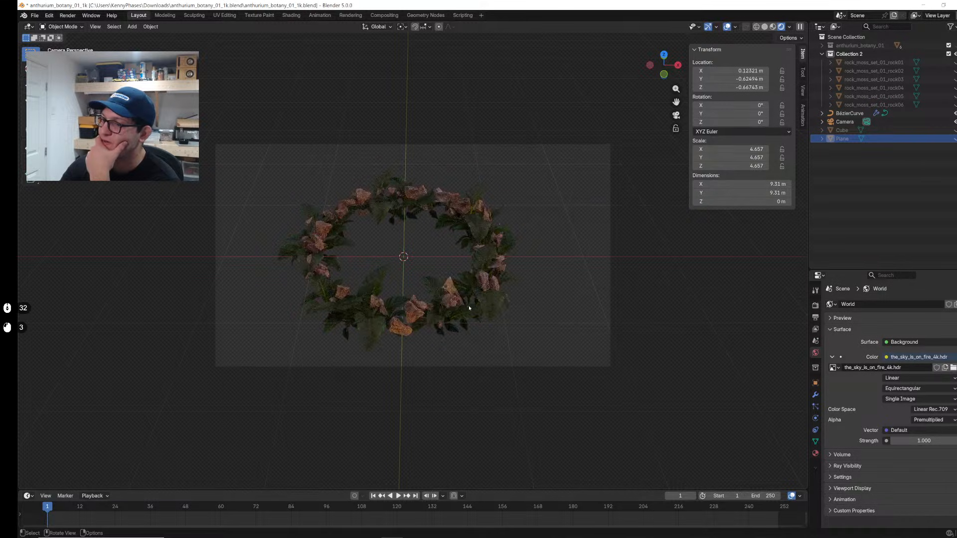
middle_click_drag(489, 271, 426, 265)
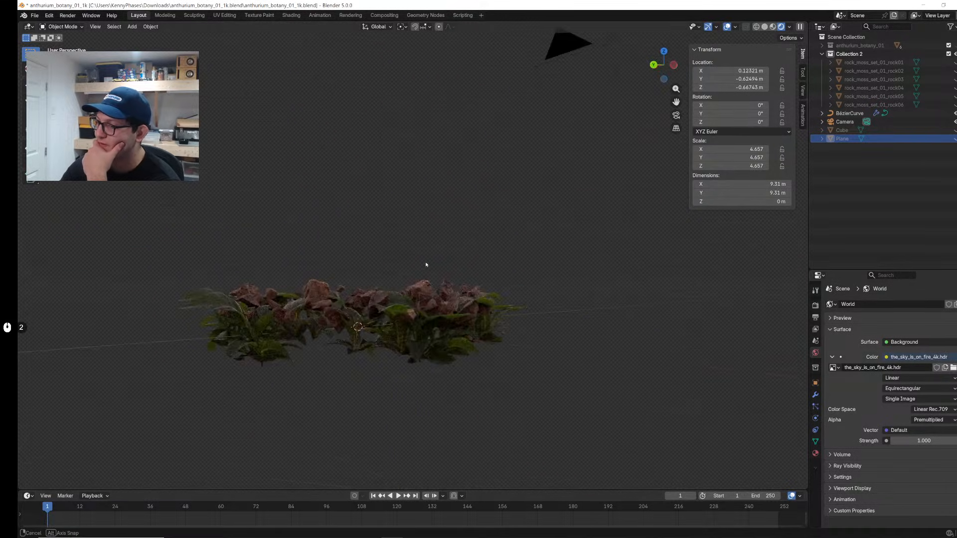
Step: Set the world's environment image back to peppermint_powerplant_2_4k.hdr and check the vine's lighting from several angles
left_click(953, 368)
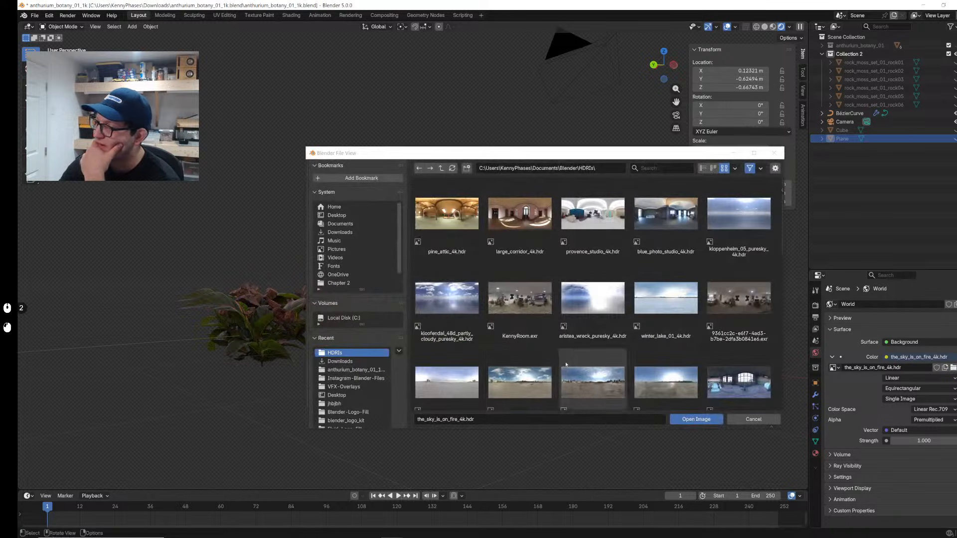
scroll(577, 339, "down", 7)
double_click(739, 261)
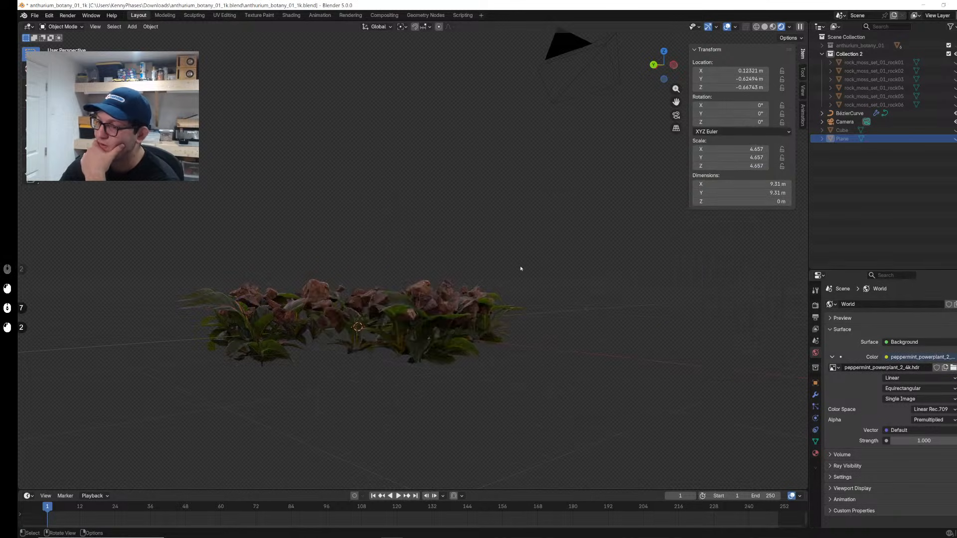
mouse_move(521, 270)
middle_mouse_down()
mouse_move(505, 279)
mouse_move(526, 267)
middle_mouse_up()
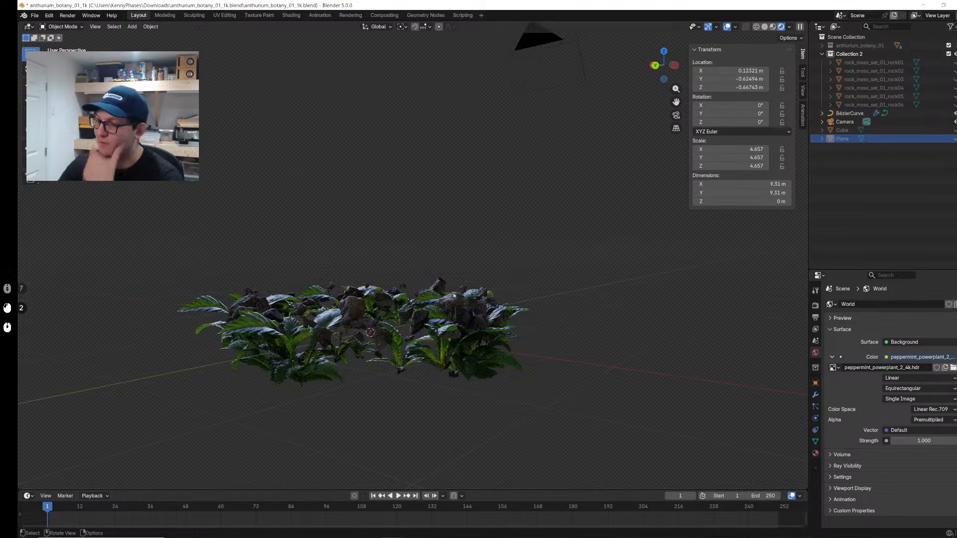
scroll(433, 293, "down", 6)
middle_click_drag(433, 292, 315, 334)
scroll(314, 334, "up", 3)
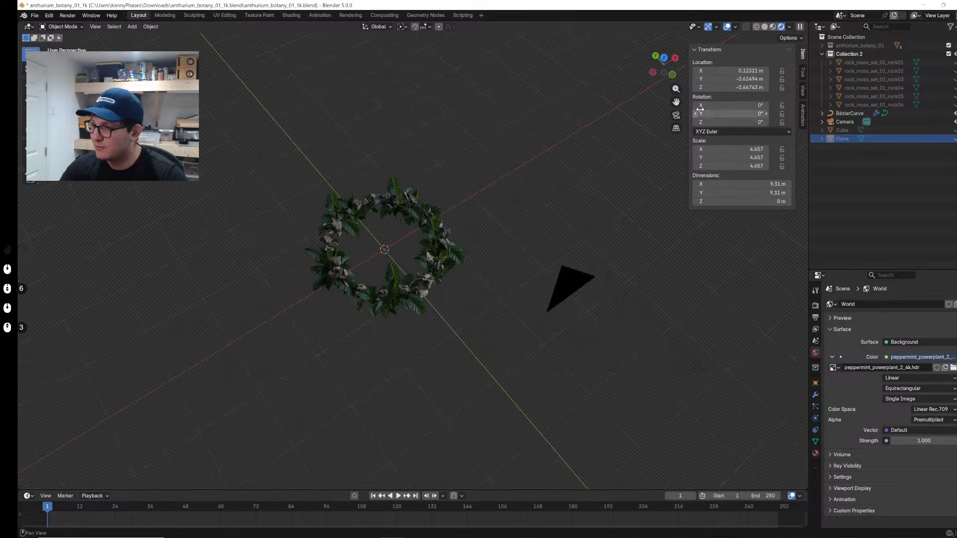
Step: Select the camera, look through it at the vine, and save the file
left_click(676, 115)
middle_click_drag(490, 152, 510, 198)
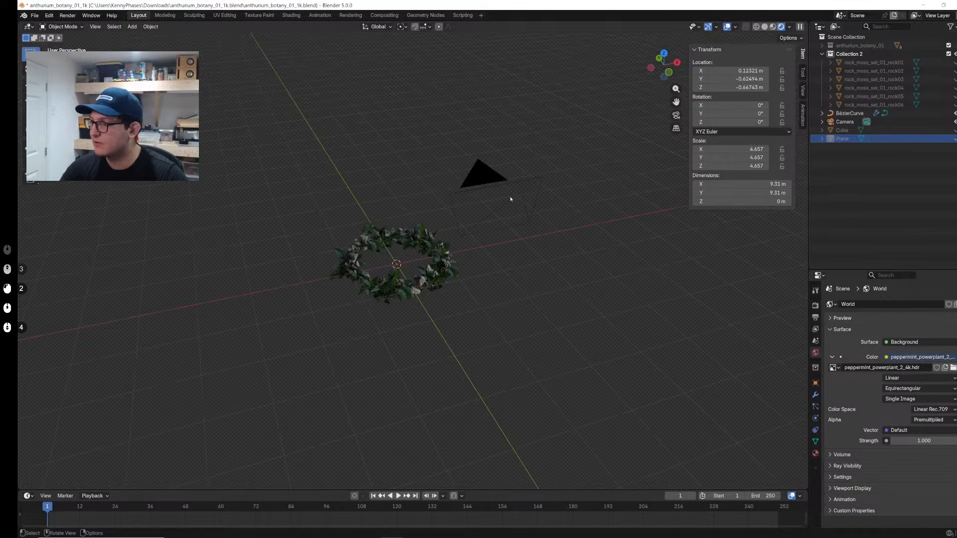
left_click(545, 202)
left_click(676, 115)
scroll(590, 455, "up", 6)
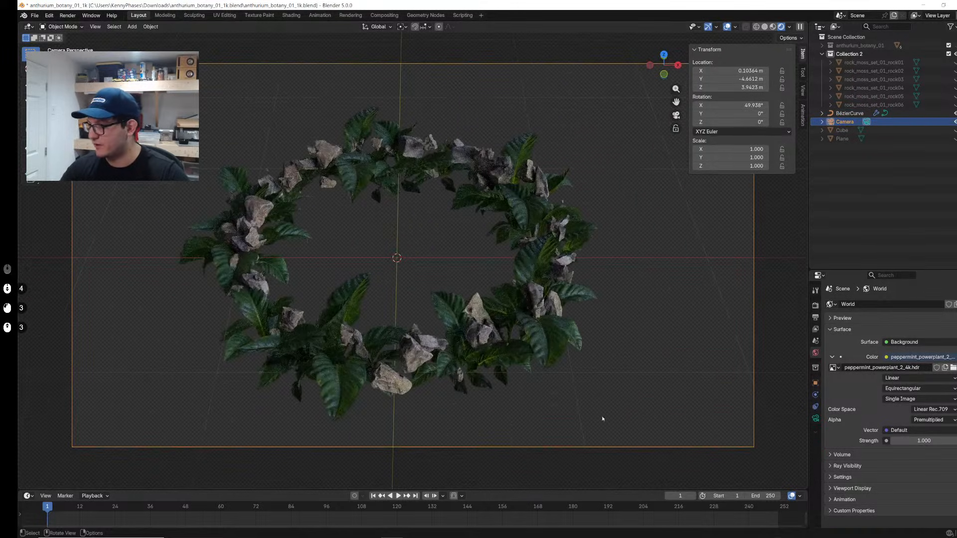
key("ctrl+s")
Step: Enable depth of field on the camera and set its F-Stop to 0.3
left_click(816, 419)
scroll(864, 435, "down", 4)
left_click(864, 435)
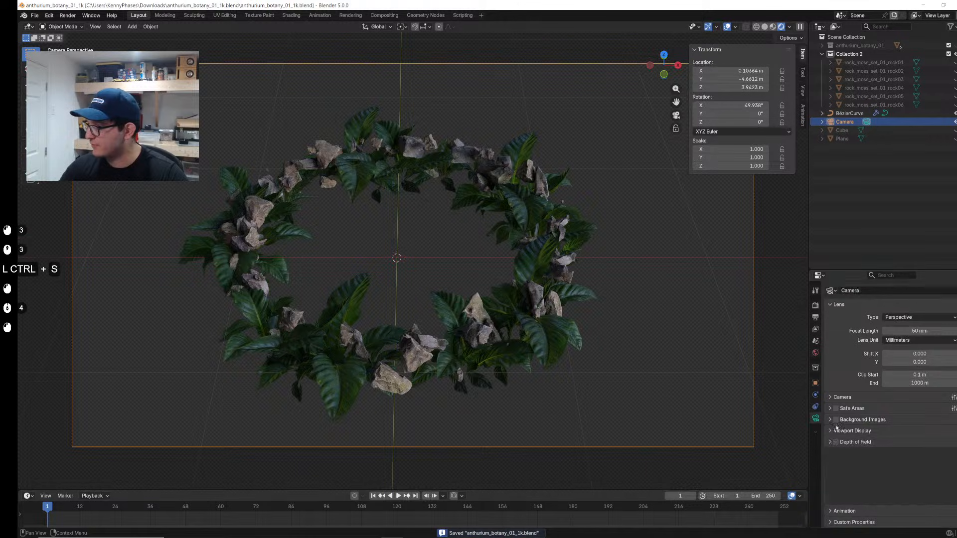
left_click(837, 422)
left_click(830, 423)
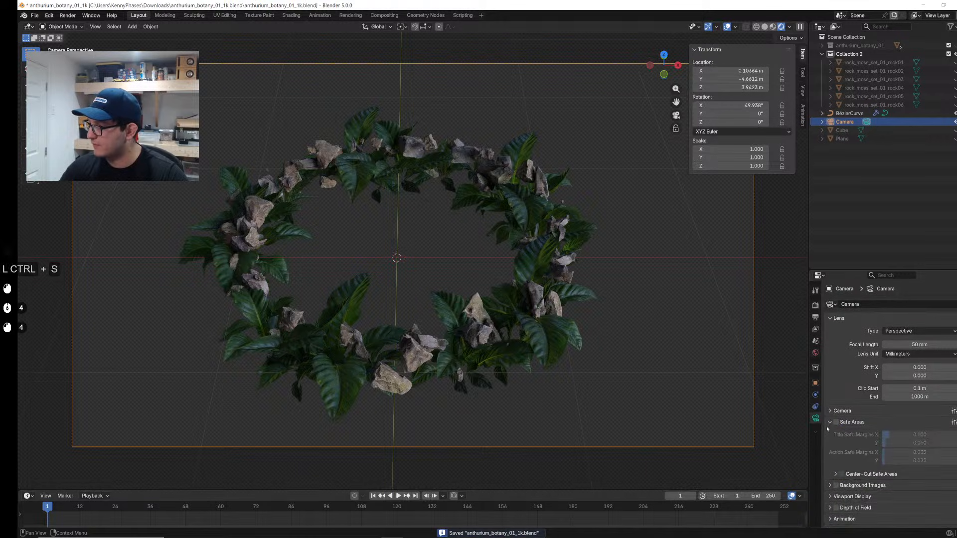
left_click(832, 423)
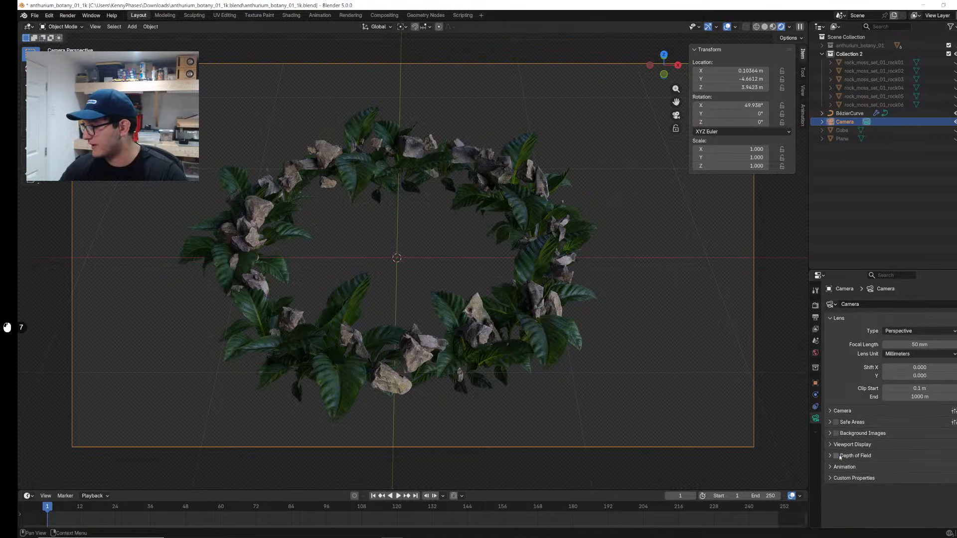
left_click(841, 457)
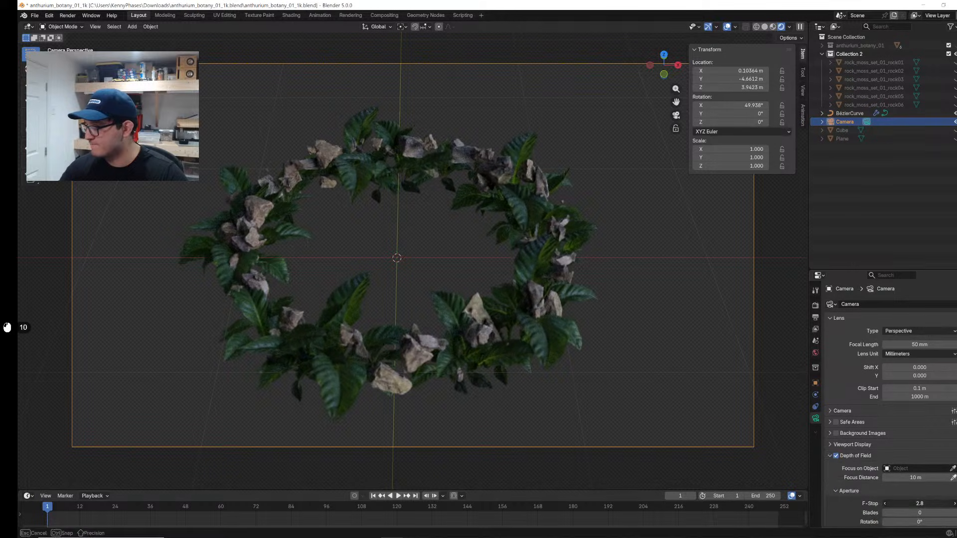
left_click_drag(920, 503, 880, 504, "shift")
Step: Switch the viewport to solid shading and turn on its depth of field display
left_click(790, 27)
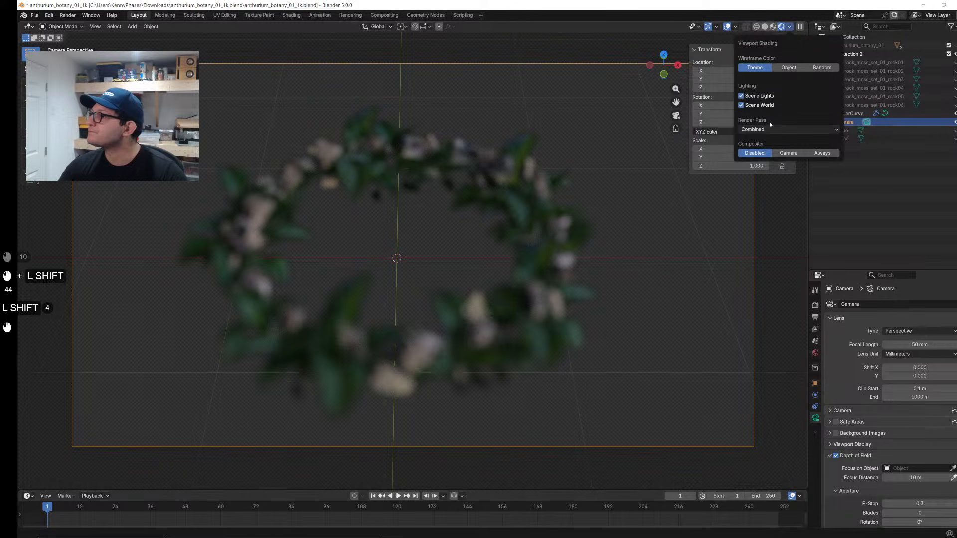
left_click(765, 27)
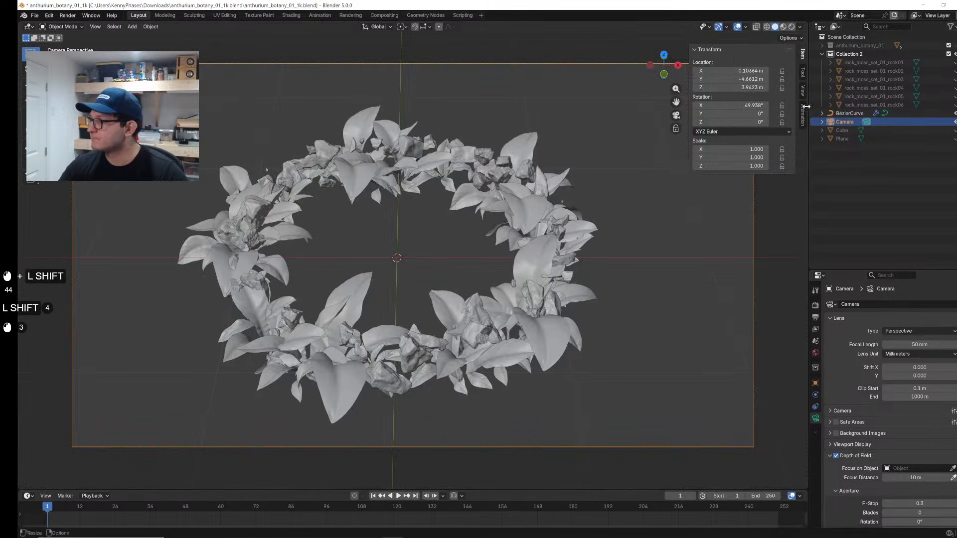
left_click(799, 27)
left_click(752, 256)
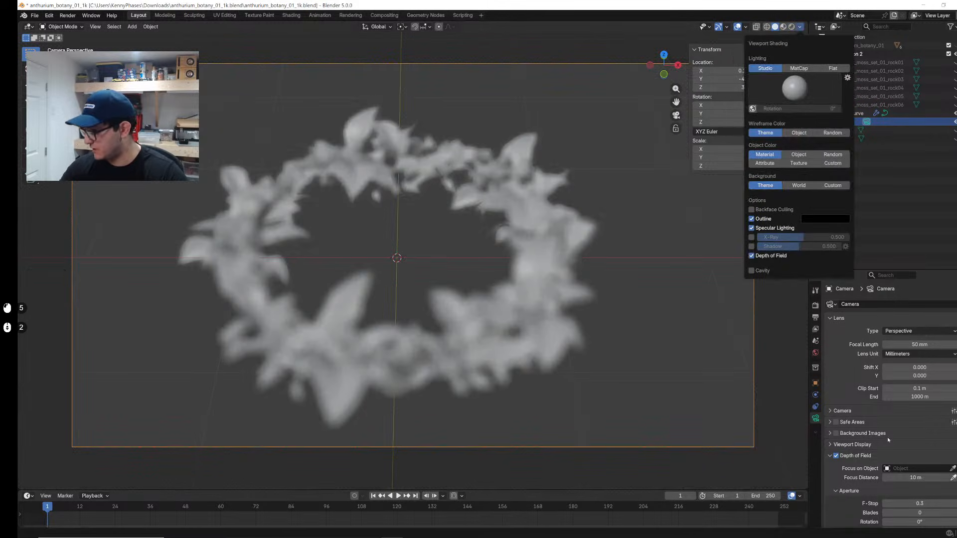
Step: Set the camera's focus distance to about 5.236 m and return the viewport to rendered shading
left_click_drag(917, 478, 884, 478, "shift")
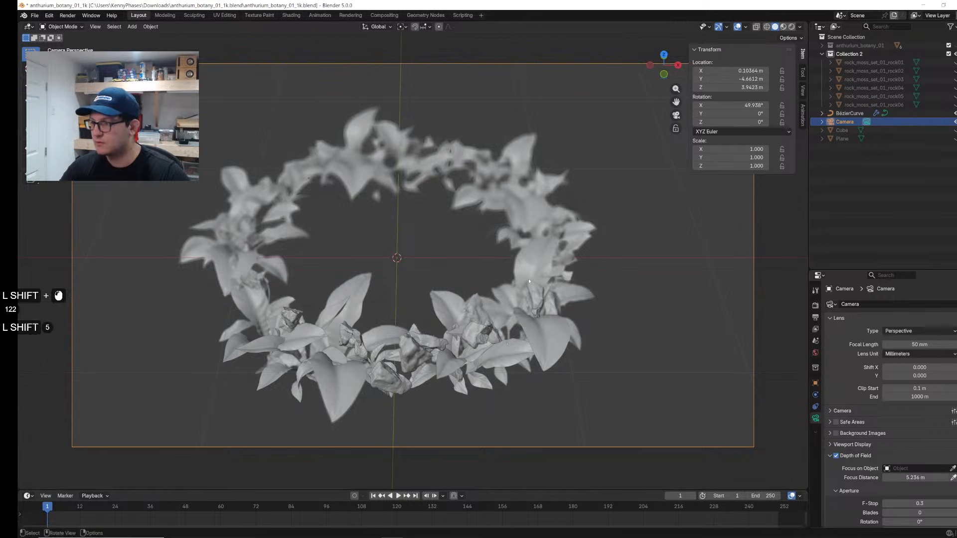
key("z")
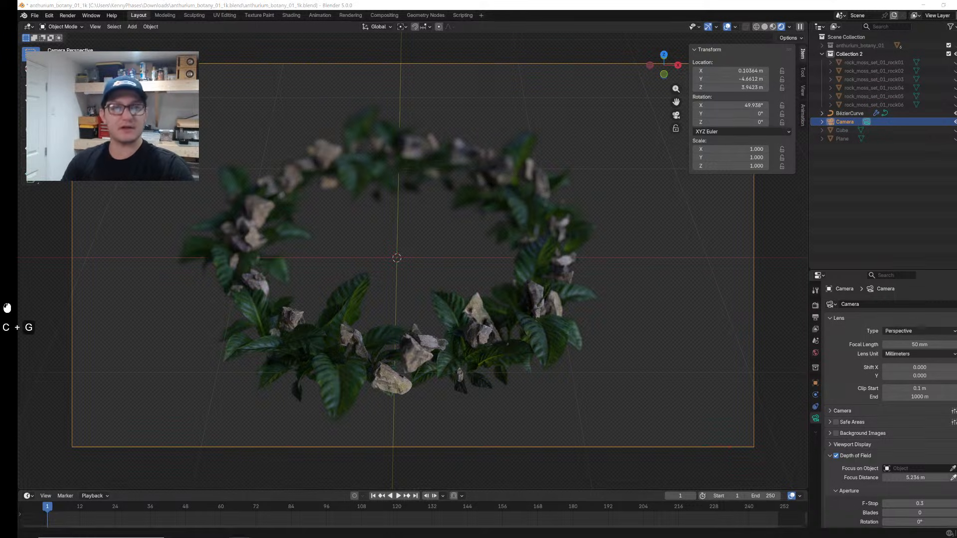
Step: Switch to the web browser's CORE Fundamentals page on CG Cookie and dismiss the enrollment pop-up
key("Return")
left_click(548, 528)
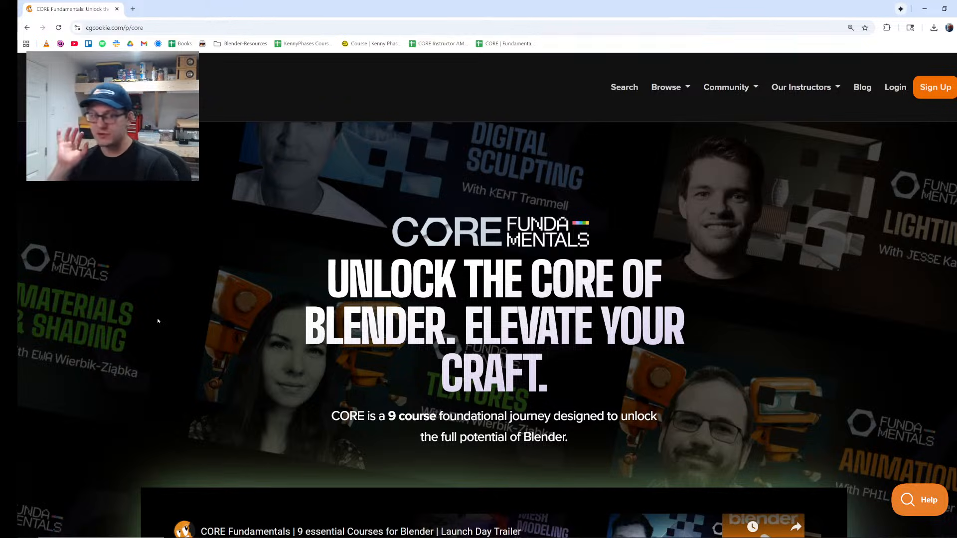
scroll(156, 323, "down", 10)
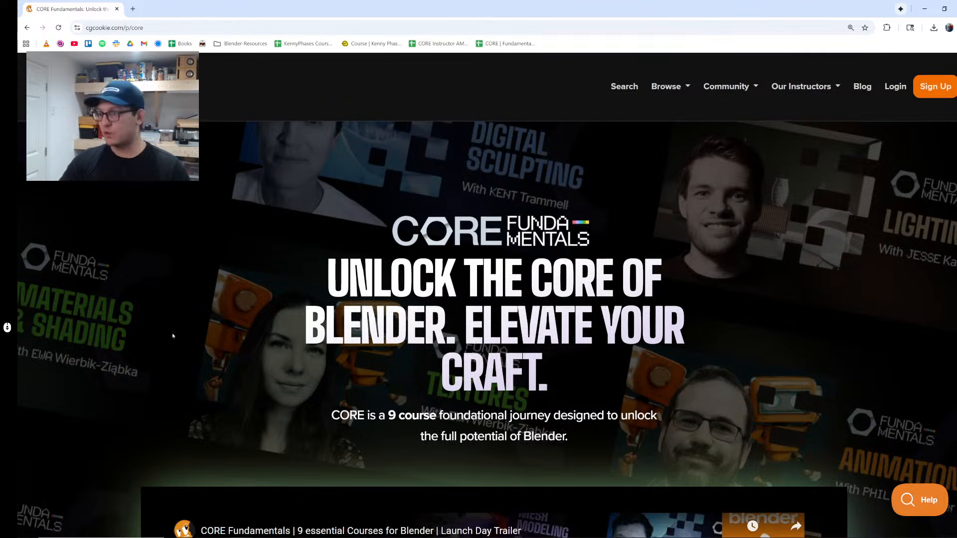
scroll(133, 327, "down", 4)
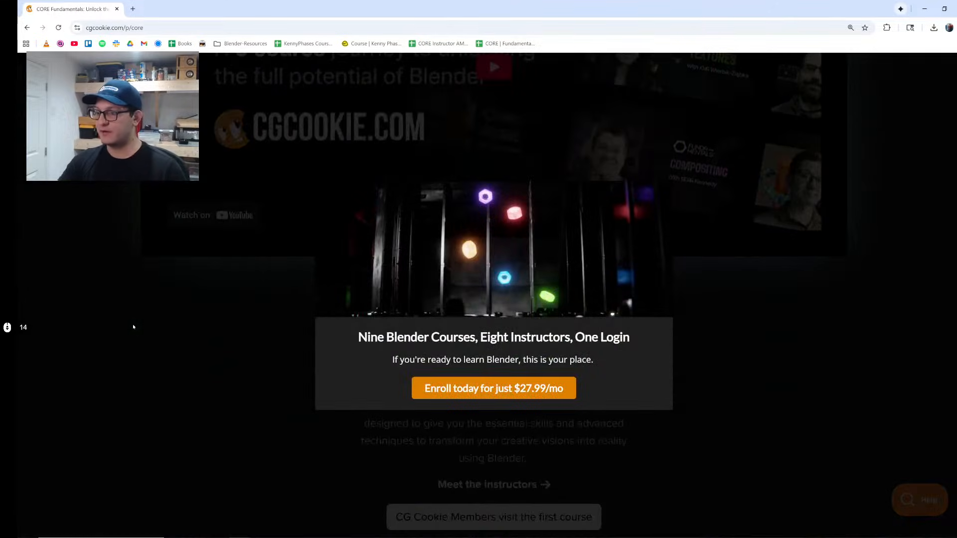
left_click(670, 170)
scroll(222, 336, "down", 5)
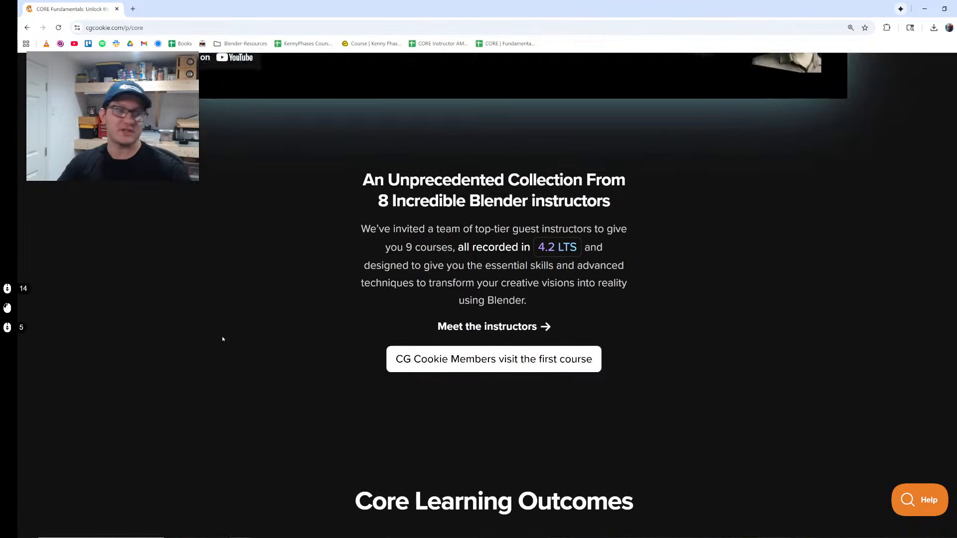
Step: Look through the CORE learning outcomes, from Stage 1 Mesh Modeling to Stage 9 Compositing
scroll(226, 342, "down", 9)
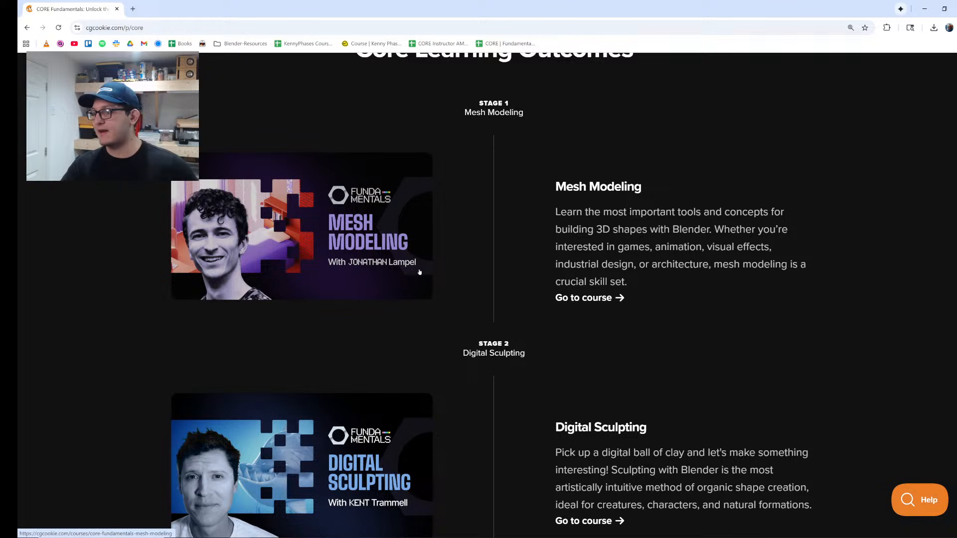
scroll(420, 272, "down", 6)
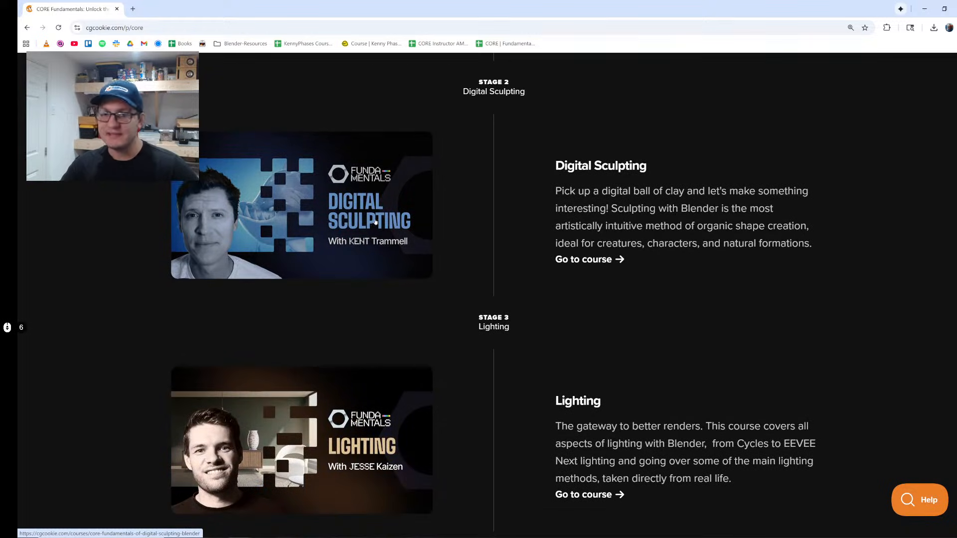
scroll(455, 227, "down", 5)
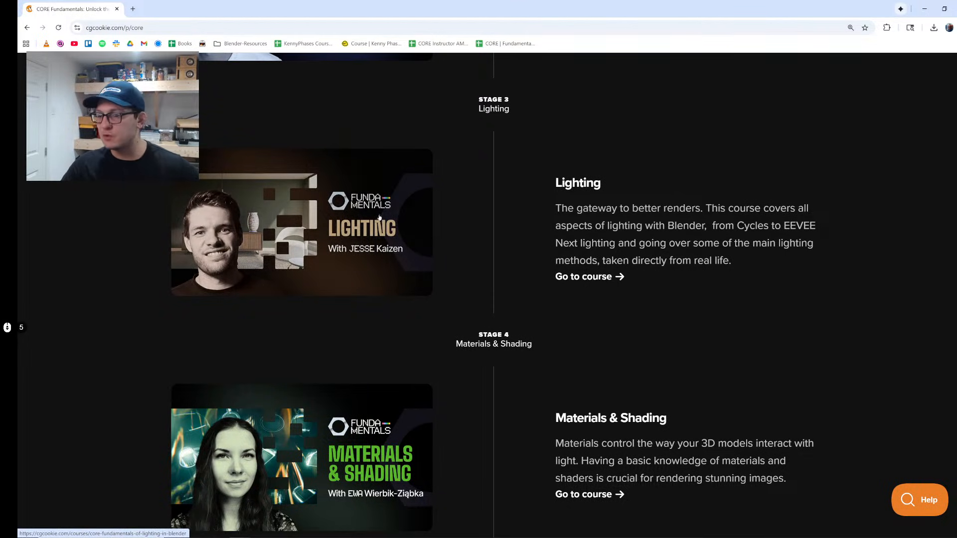
scroll(543, 201, "down", 5)
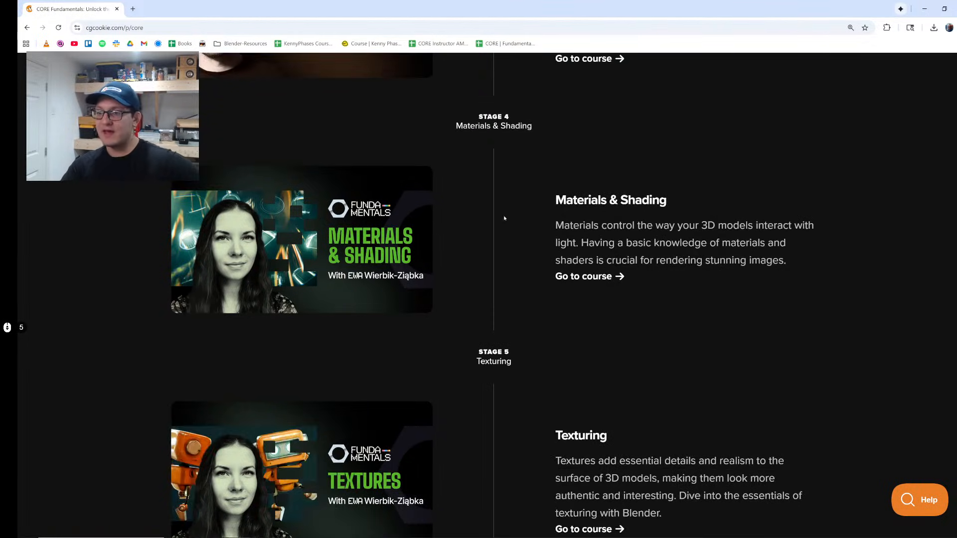
scroll(505, 218, "down", 2)
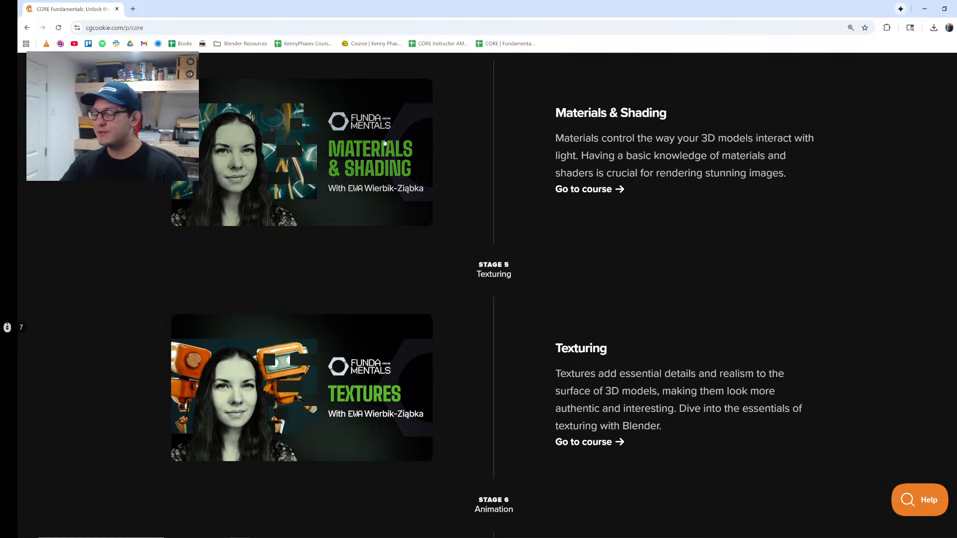
scroll(532, 286, "down", 8)
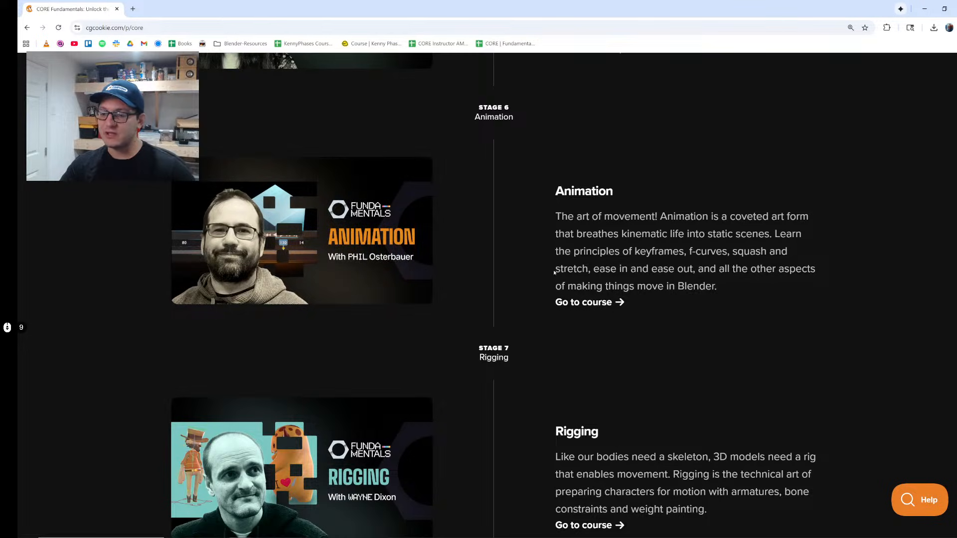
scroll(554, 272, "down", 4)
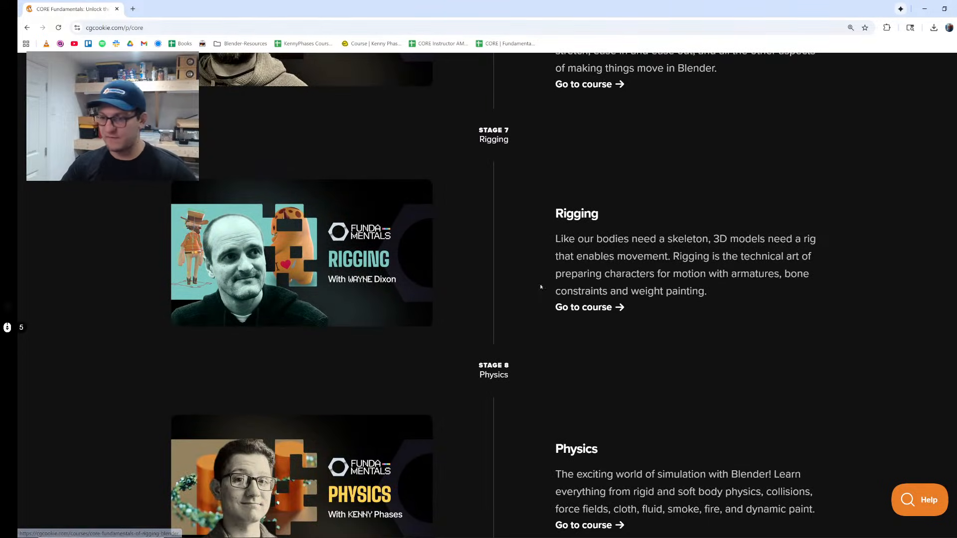
scroll(541, 286, "down", 7)
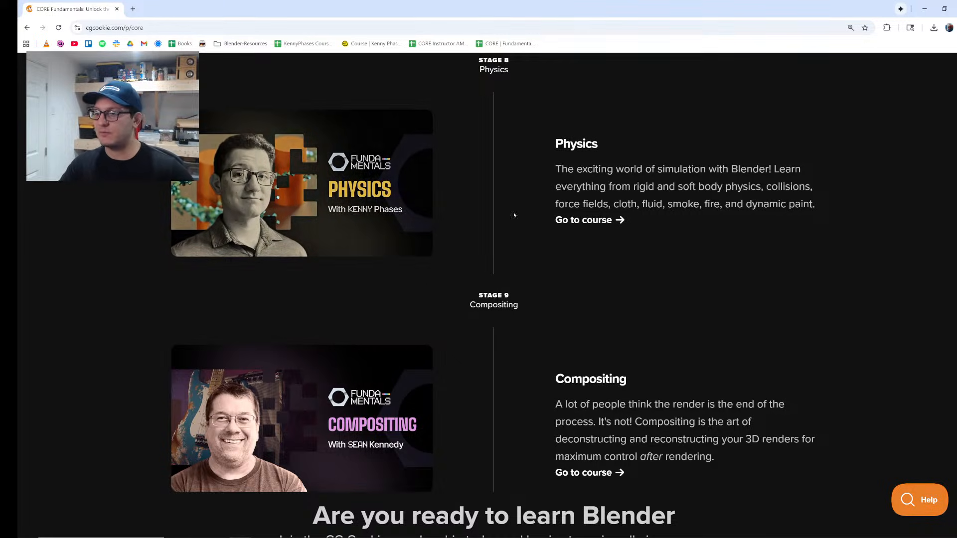
scroll(457, 240, "down", 4)
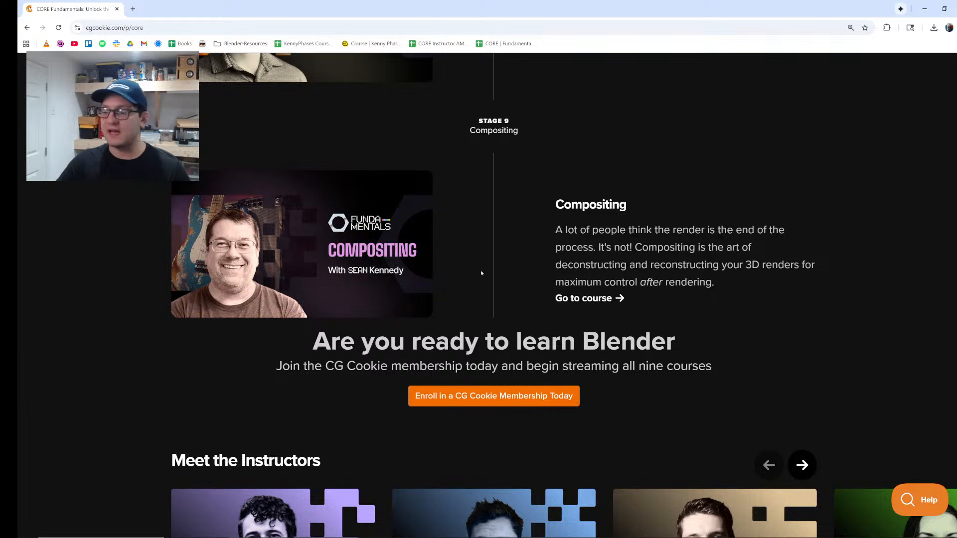
Step: Open the Fundamentals of Physics course page and look through its chapter descriptions, from Rigid Body Physics to Force Fields
scroll(468, 264, "up", 7)
left_click(392, 377)
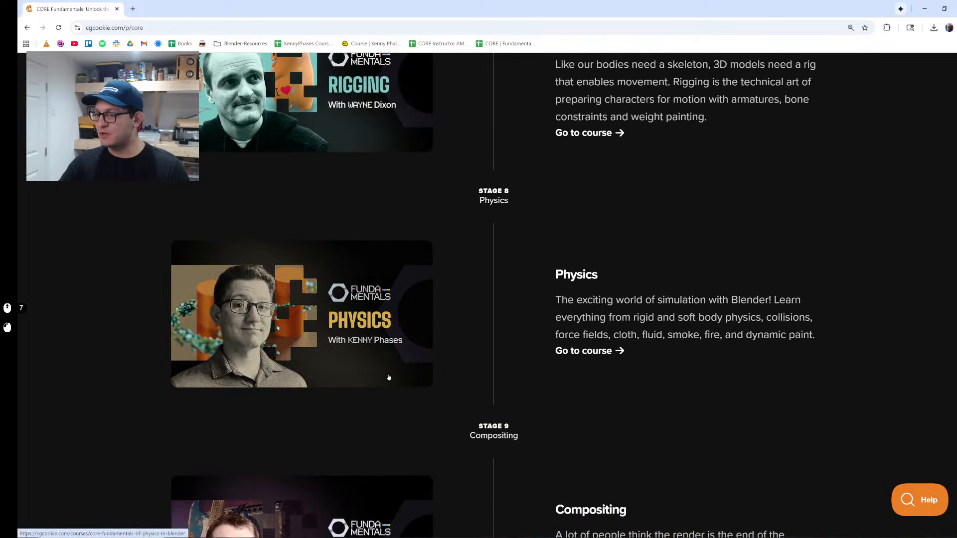
scroll(428, 338, "up", 10)
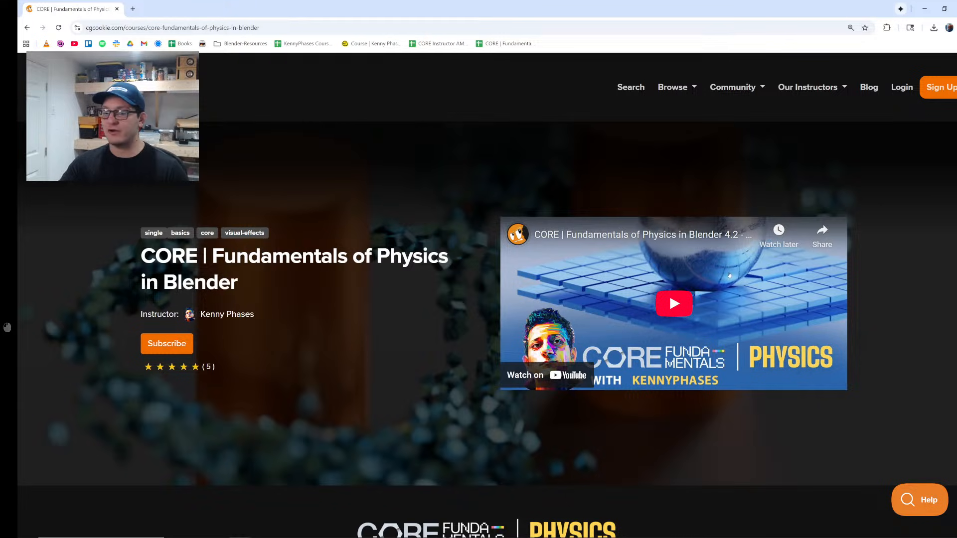
scroll(659, 292, "down", 17)
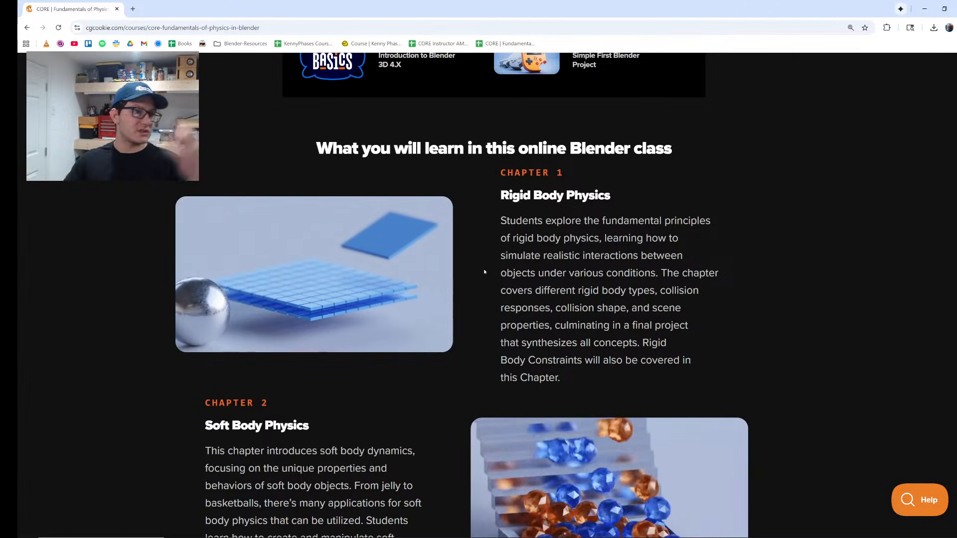
scroll(474, 247, "down", 12)
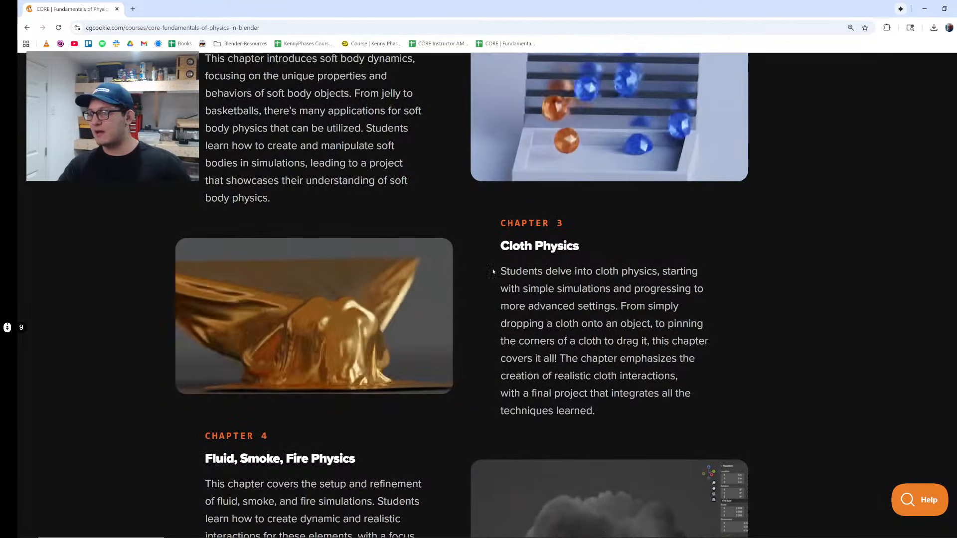
scroll(473, 245, "down", 2)
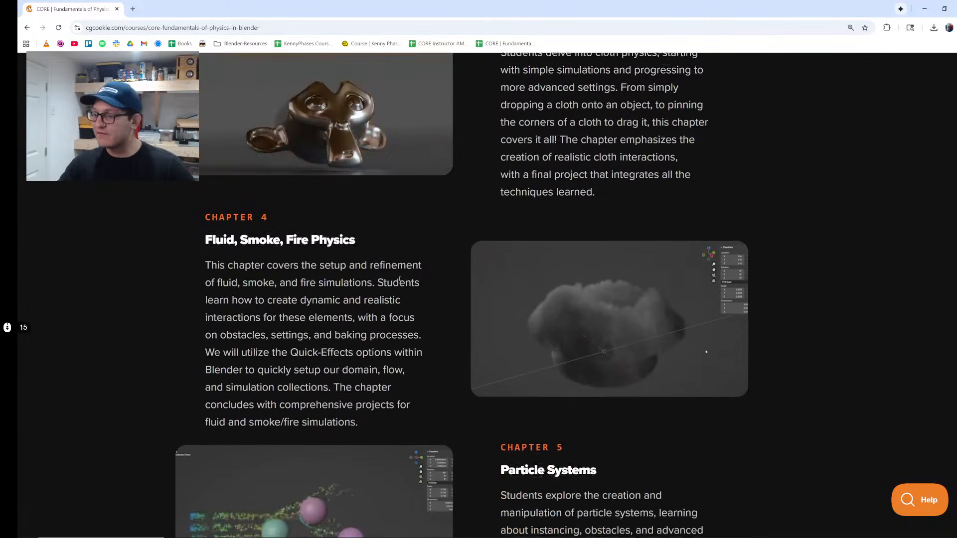
scroll(399, 277, "down", 5)
scroll(399, 279, "down", 5)
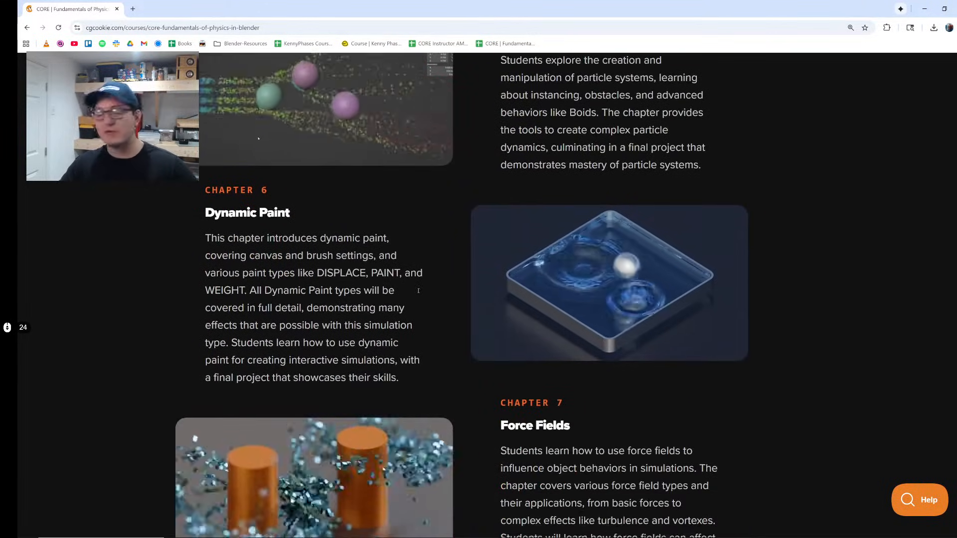
scroll(421, 294, "down", 3)
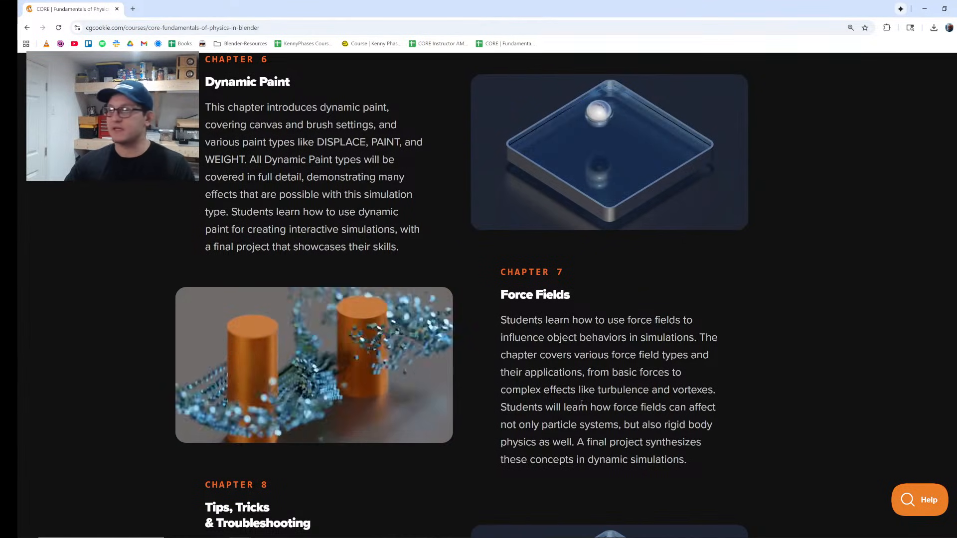
scroll(268, 284, "up", 6)
scroll(268, 284, "up", 20)
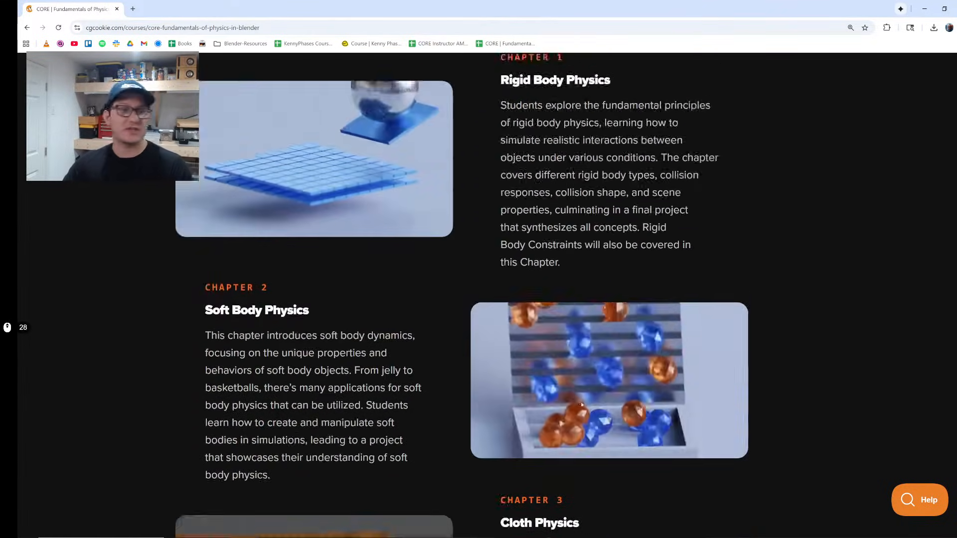
scroll(582, 405, "up", 16)
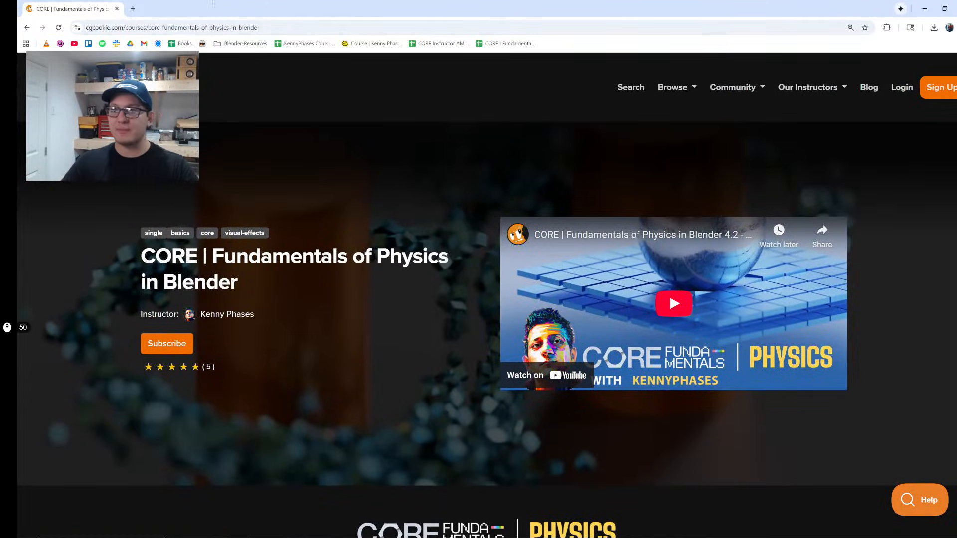
Step: Return to the CORE Fundamentals overview page, copy its address cgcookie.com/p/core and share it
left_click(27, 27)
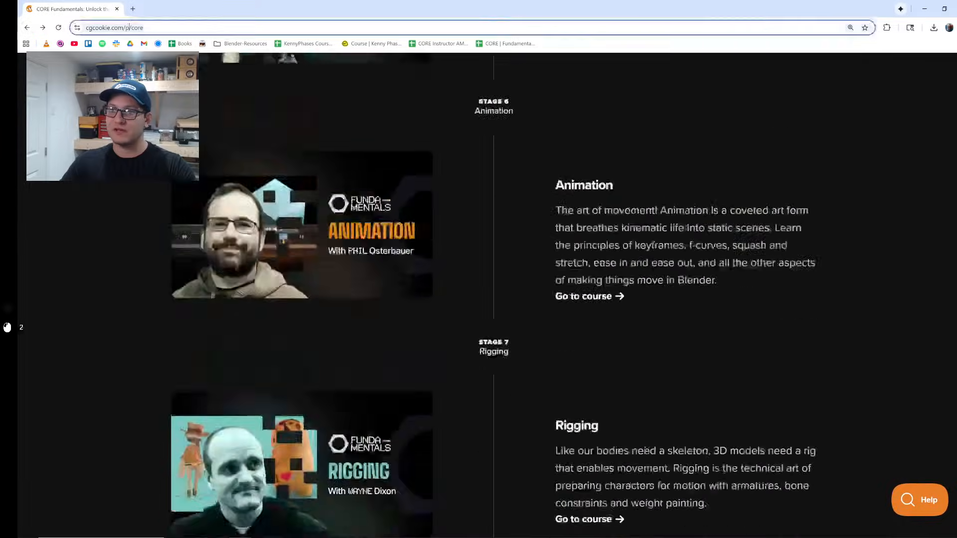
key("ctrl+l")
key("ctrl+c")
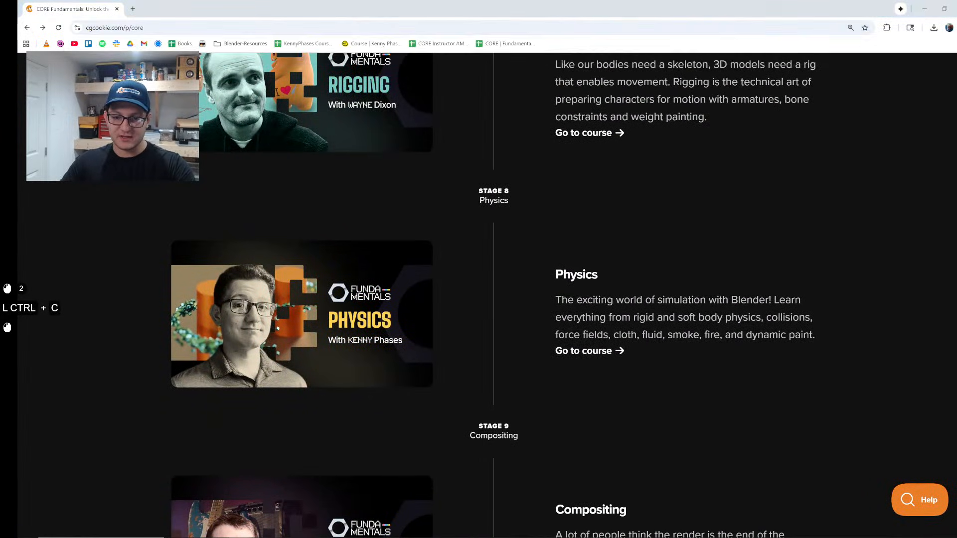
key("ctrl+v")
key("Return")
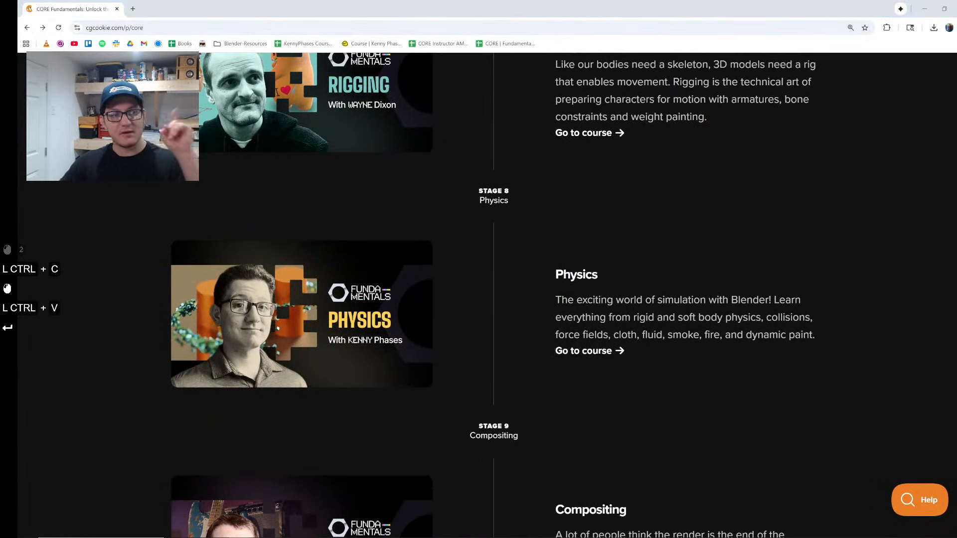
Step: Open the Superhive Market product search for "cg cookie core" in a new tab
scroll(875, 263, "up", 20)
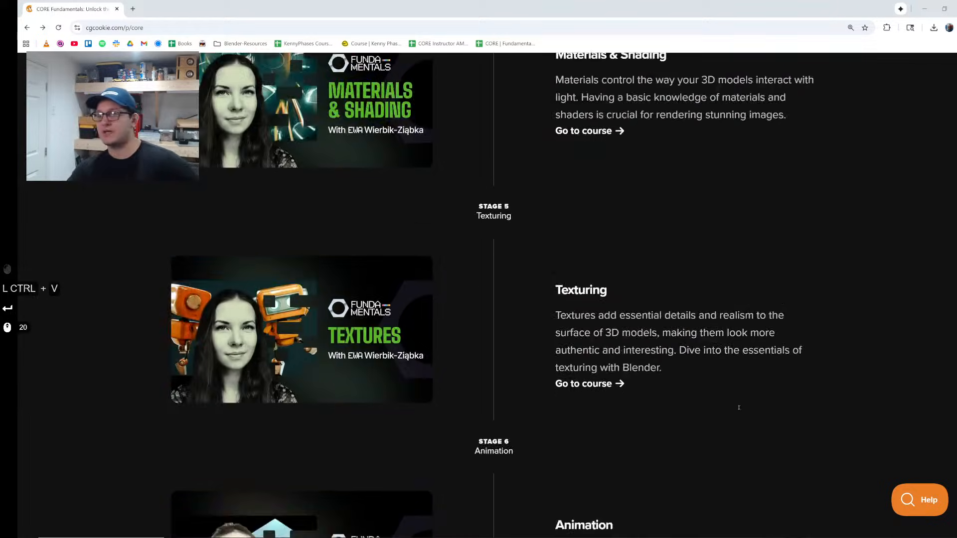
scroll(472, 349, "up", 1)
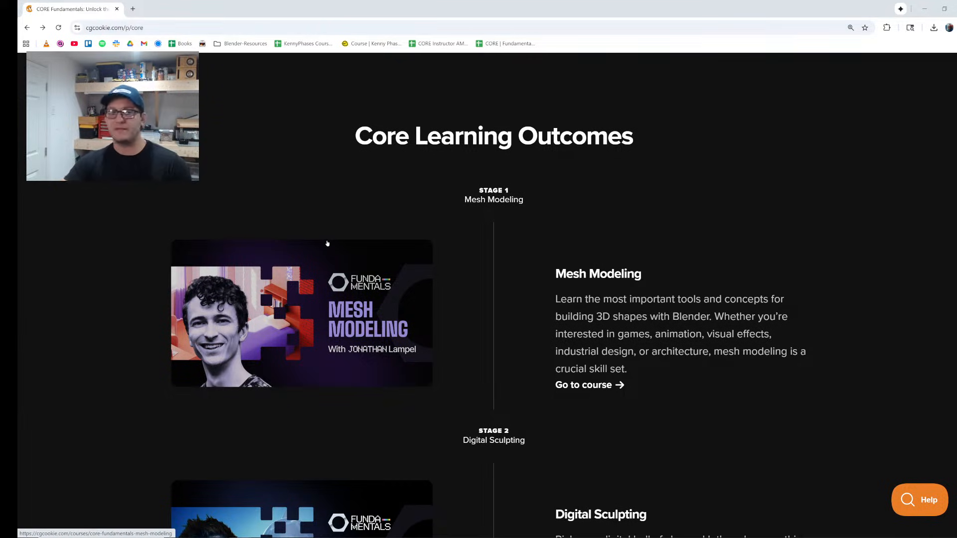
left_click(120, 28)
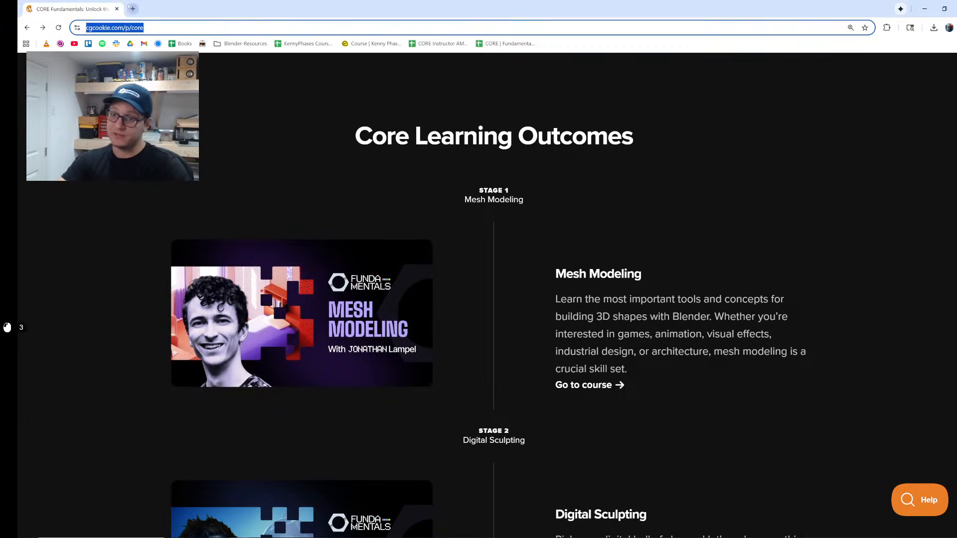
left_click(132, 8)
type("super")
key("ctrl+a")
type("su")
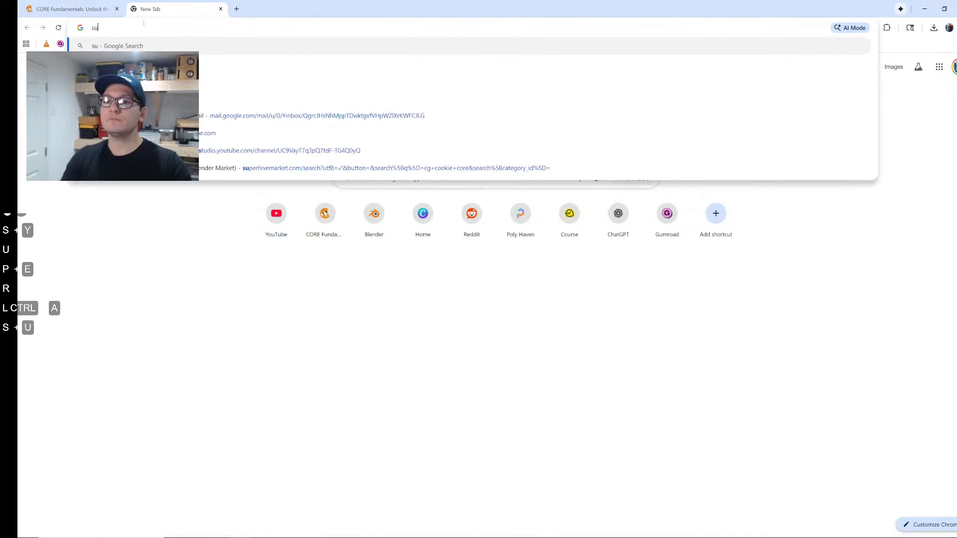
type("per")
key("Return")
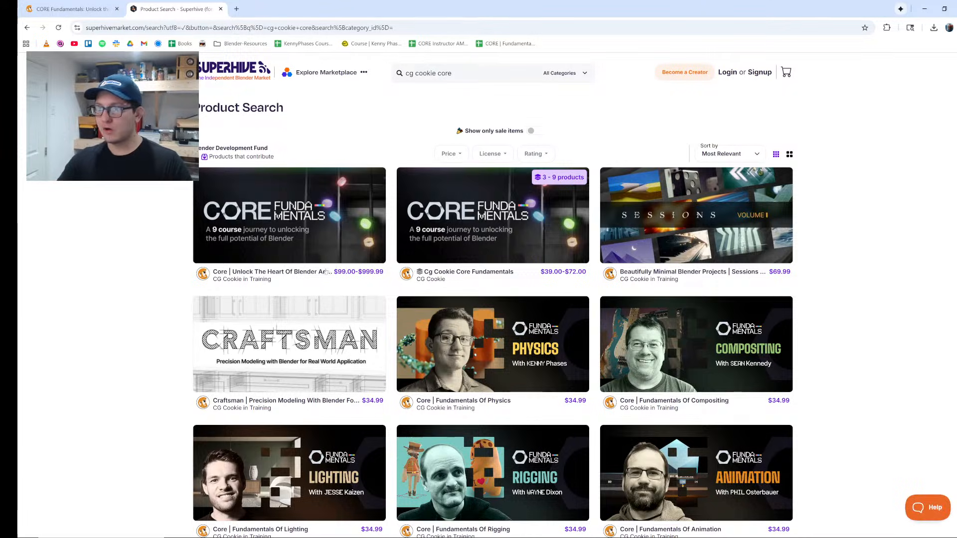
Step: Copy the address of the Superhive "cg cookie core" product search page and share it
left_click(239, 27)
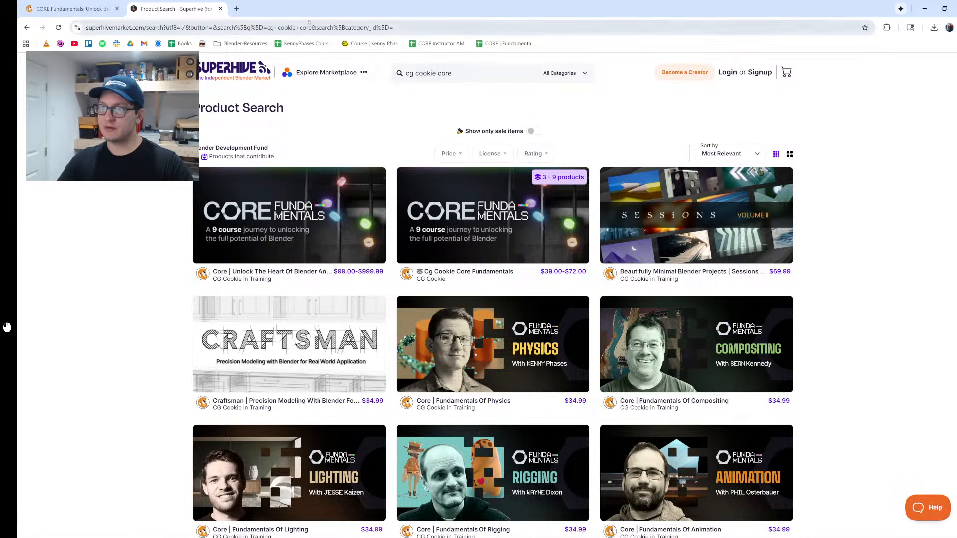
key("ctrl+c")
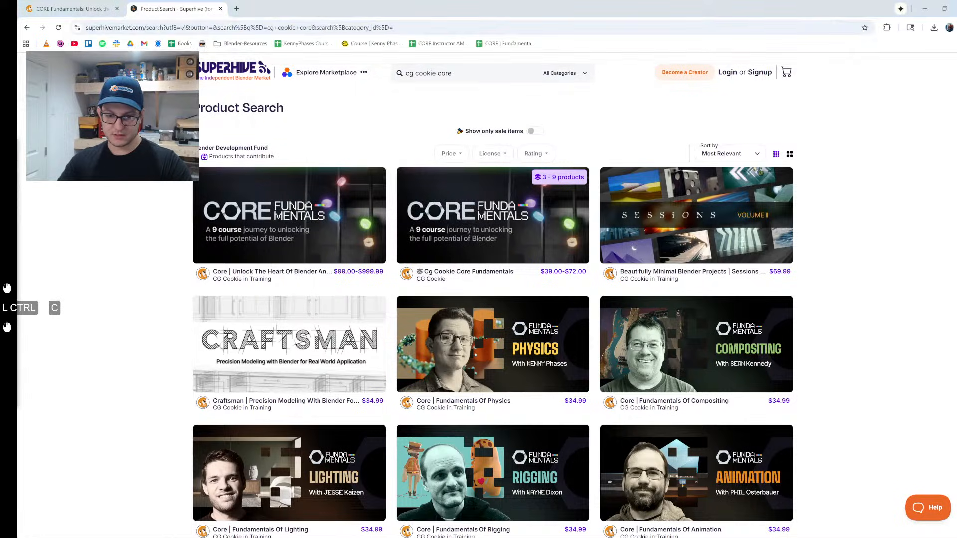
key("ctrl+v")
key("Return")
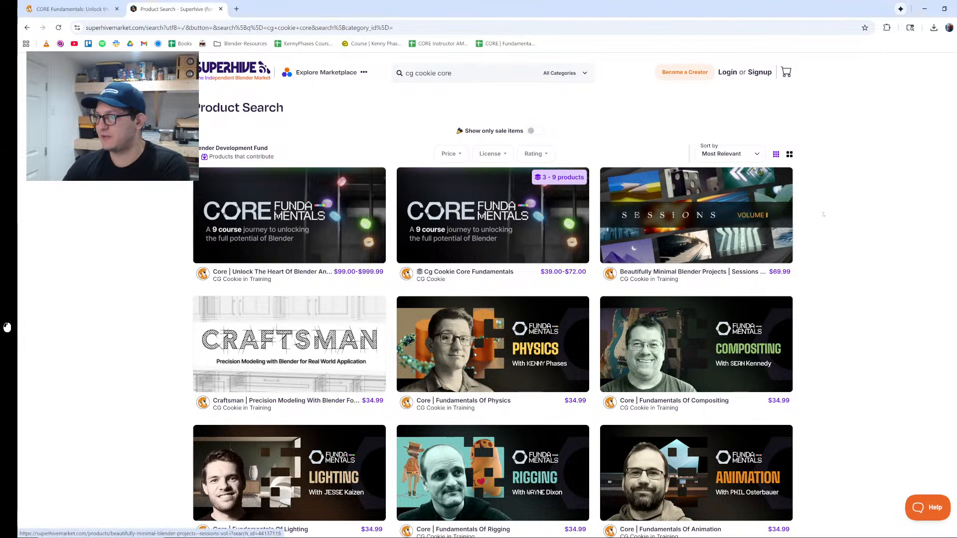
Step: Open the Beautifully Minimal Blender Projects | Sessions Vol I product and view its third and fourth preview images
left_click(650, 247)
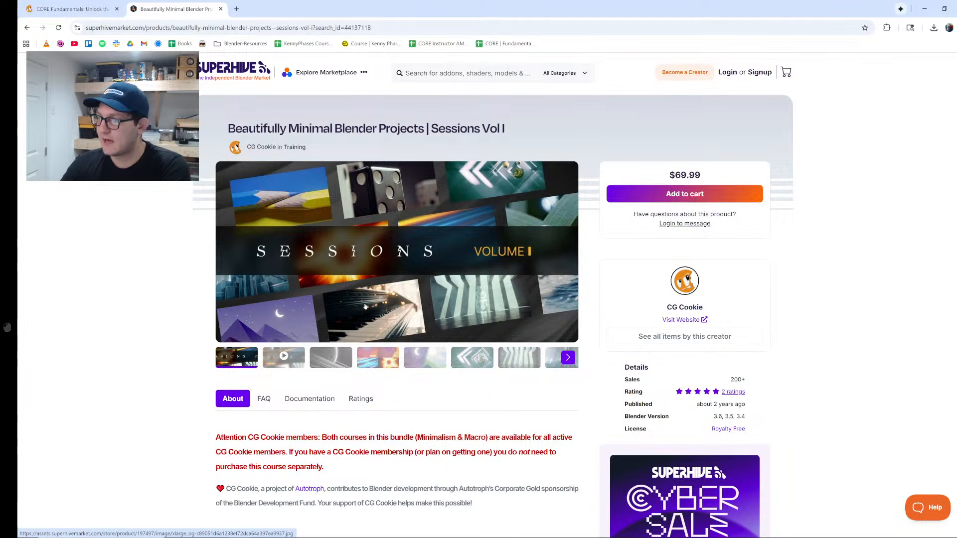
left_click(331, 360)
left_click(377, 361)
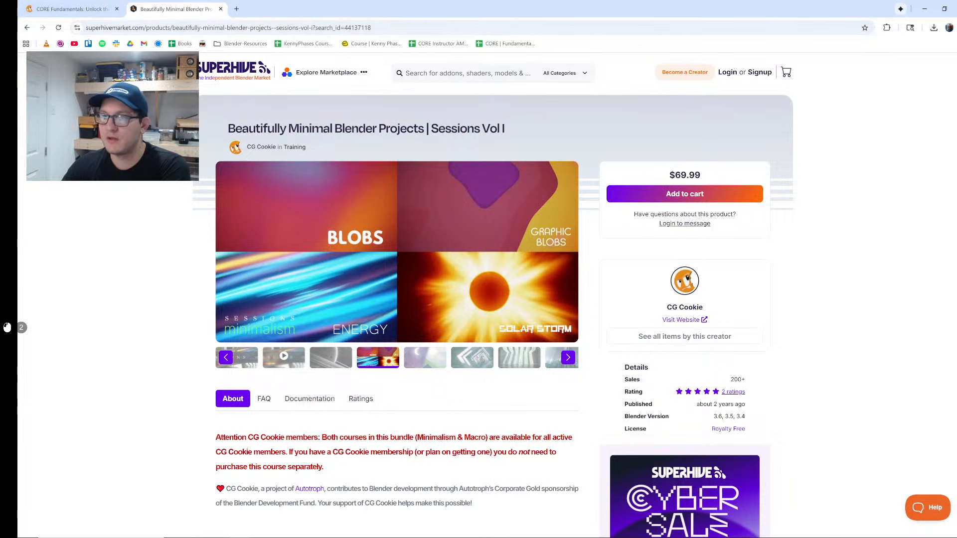
Step: Open CG Cookie's creator store page on Superhive Market and browse the first page of its training products
left_click(263, 147)
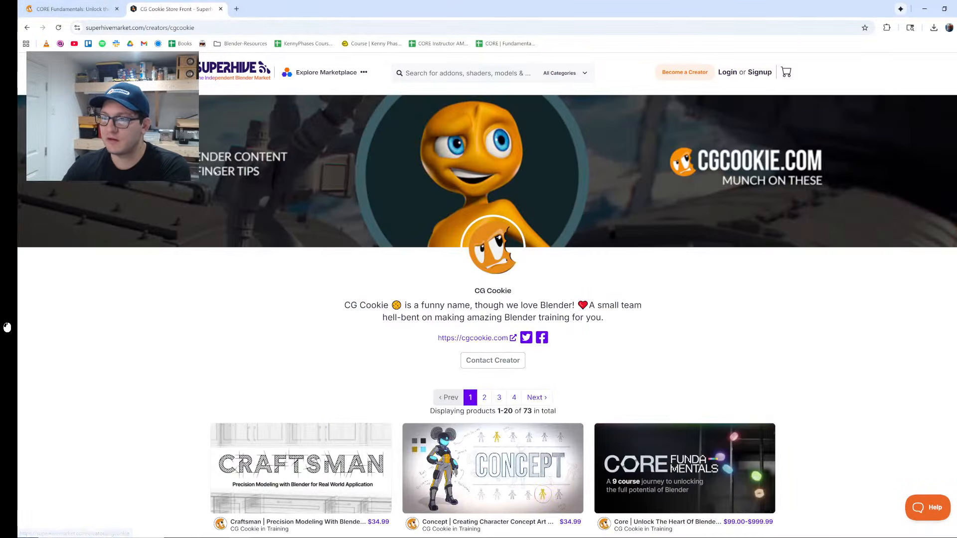
scroll(166, 384, "down", 6)
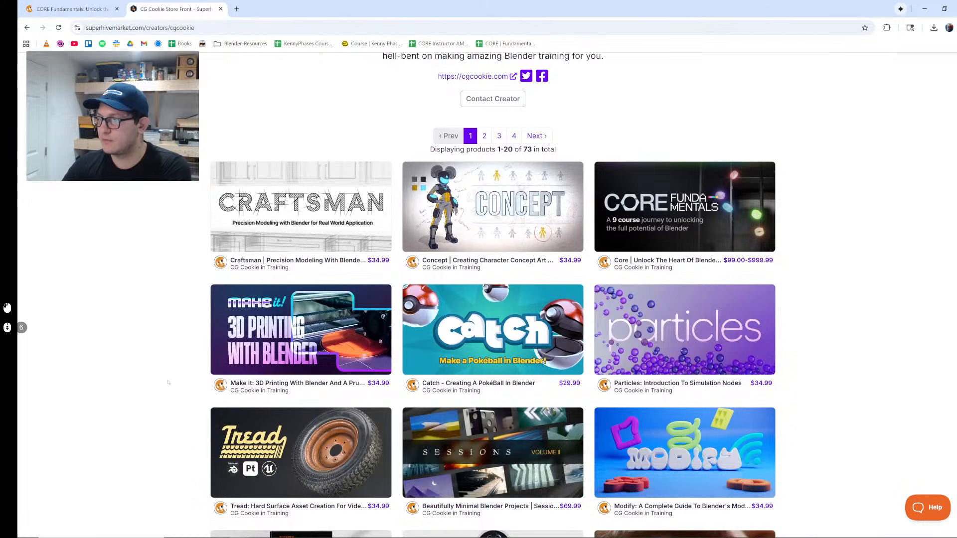
scroll(168, 383, "down", 3)
scroll(168, 382, "down", 9)
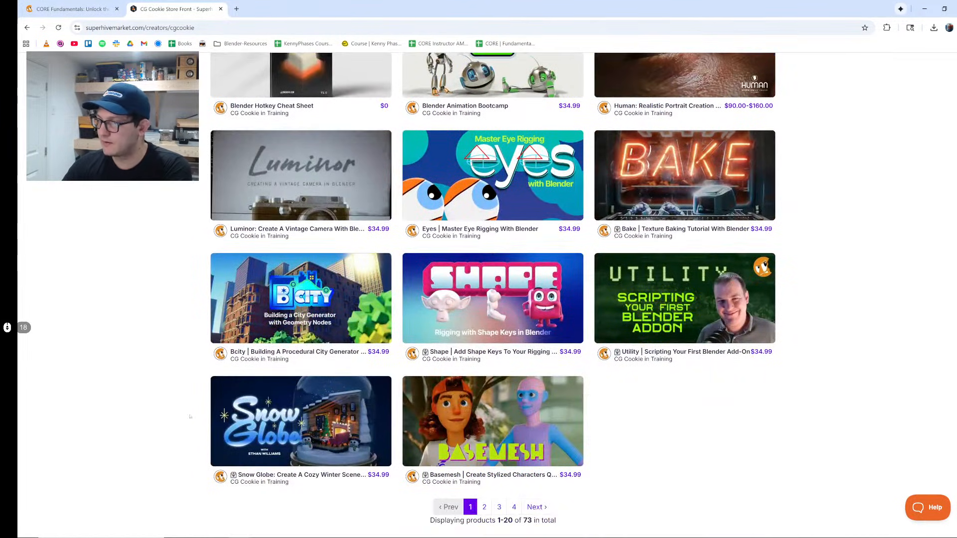
Step: Open the Bcity procedural city generator product, view its third to sixth preview images, and close the product page
left_click(303, 298)
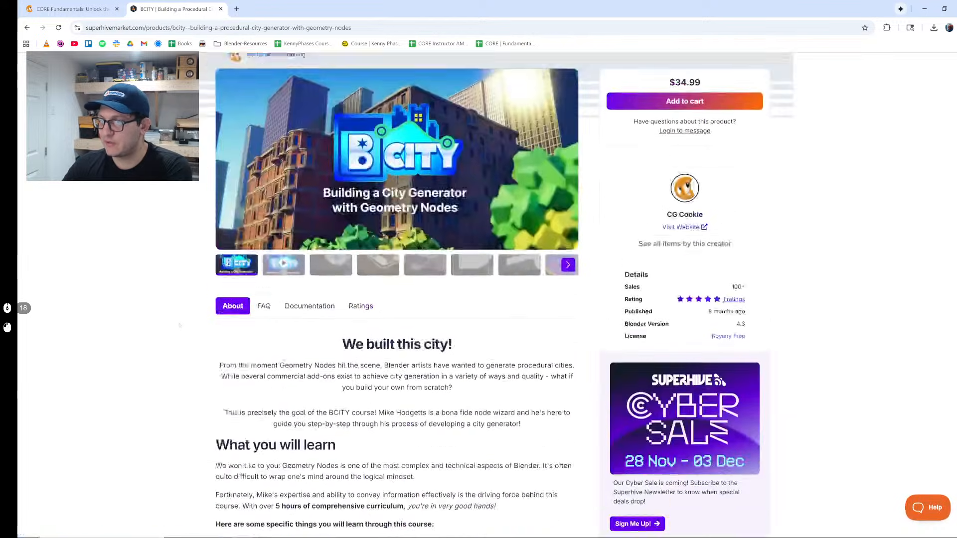
left_click(322, 381)
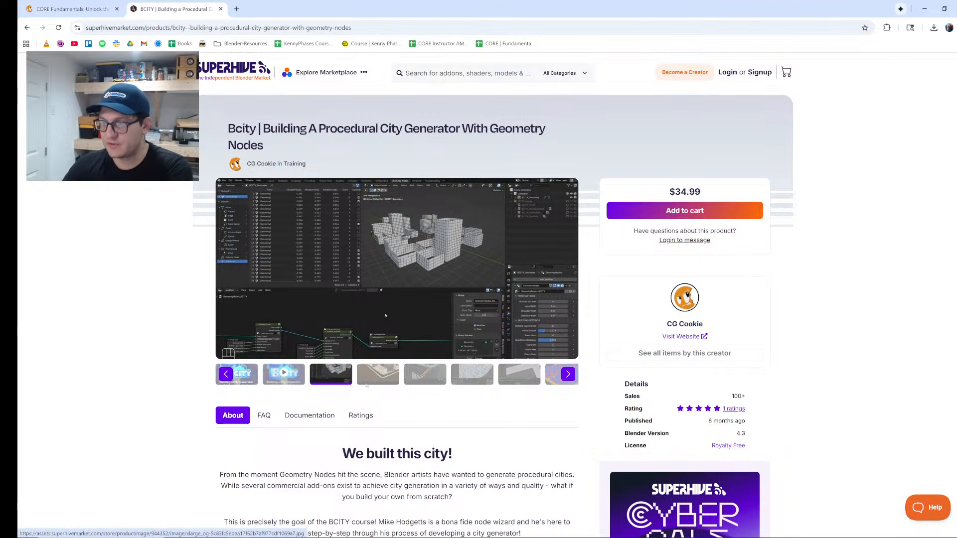
left_click(378, 375)
left_click(441, 376)
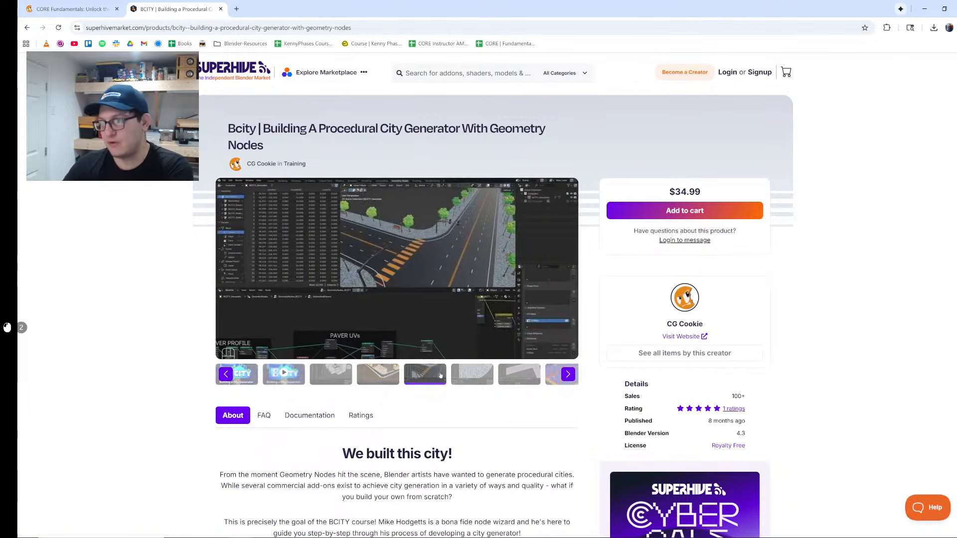
left_click(482, 381)
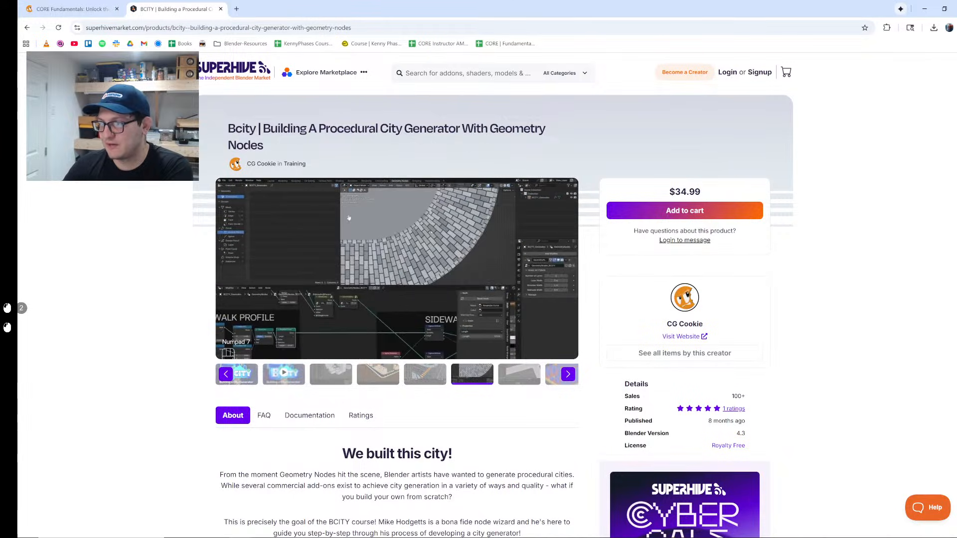
left_click(221, 9)
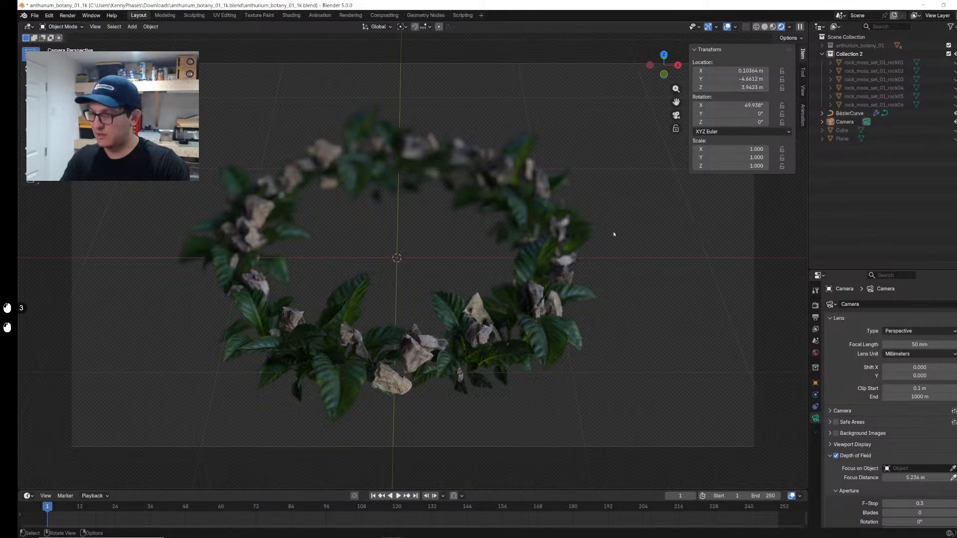
Step: Switch to Blender, add a mesh plane under the vine wreath and scale it up to about 3.08
key("shift+a")
type("plane")
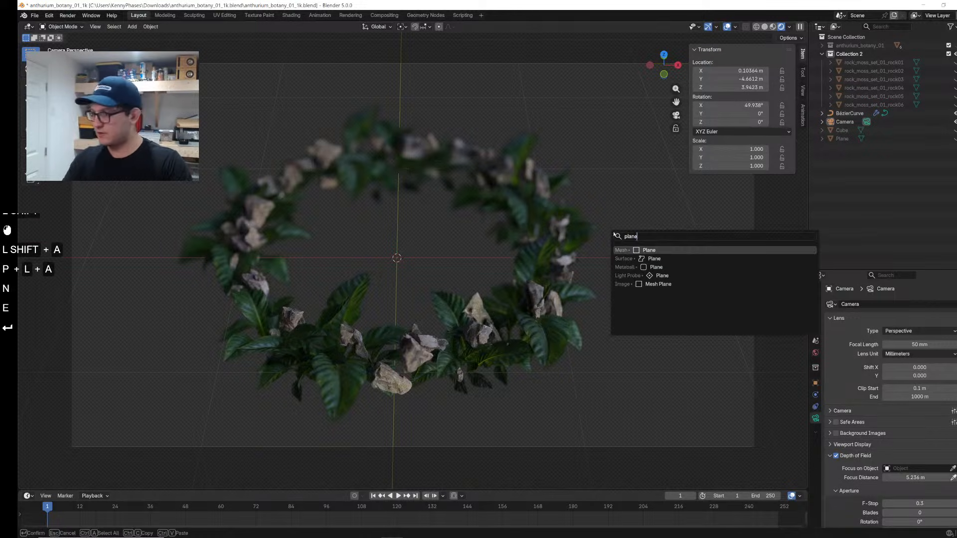
key("Return")
key("s")
left_click(798, 214)
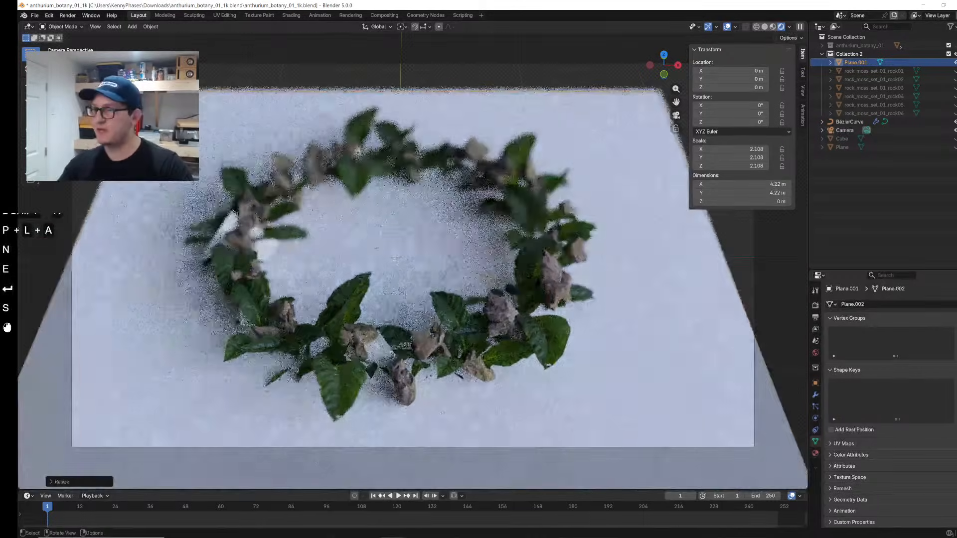
key("s")
left_click(796, 172)
Step: Lower the plane along the Z axis by about 0.3 m so it lies beneath the wreath
key("g")
key("z")
left_click(797, 172)
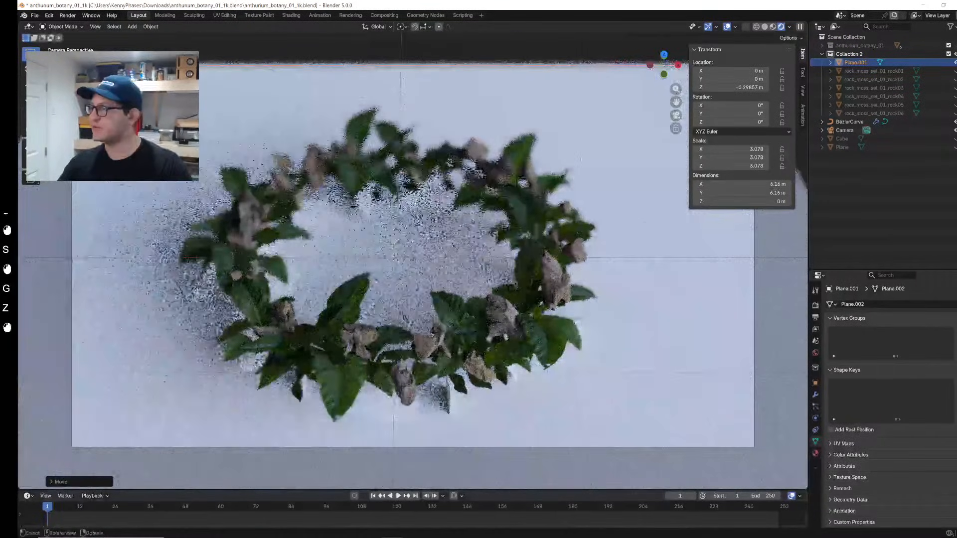
Step: Move the new plane out of Collection 2 into the Scene Collection and enlarge it to a scale of about 3.78
left_click_drag(856, 63, 860, 158)
key("s")
left_click(514, 190)
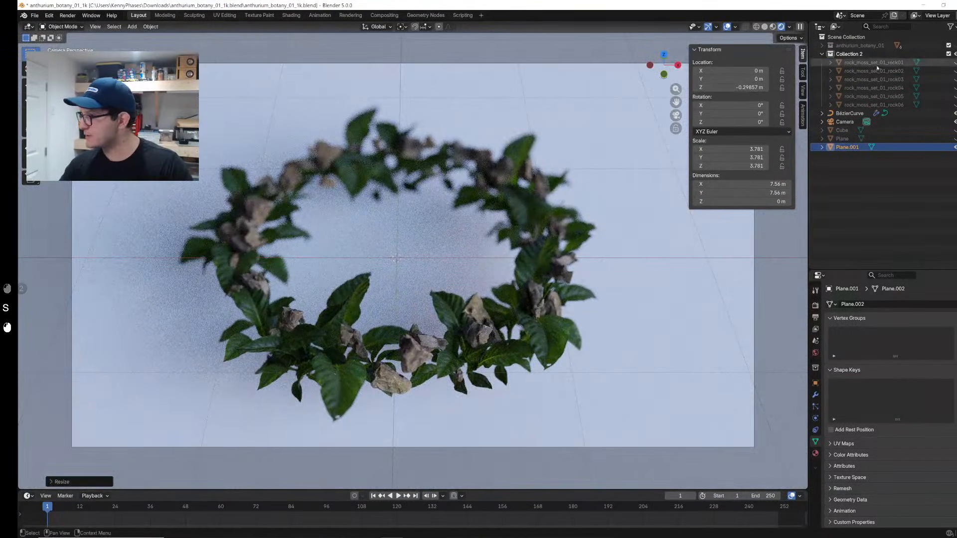
Step: Set the camera's viewport passepartout to 1.000 to black out everything outside the frame
left_click(845, 122)
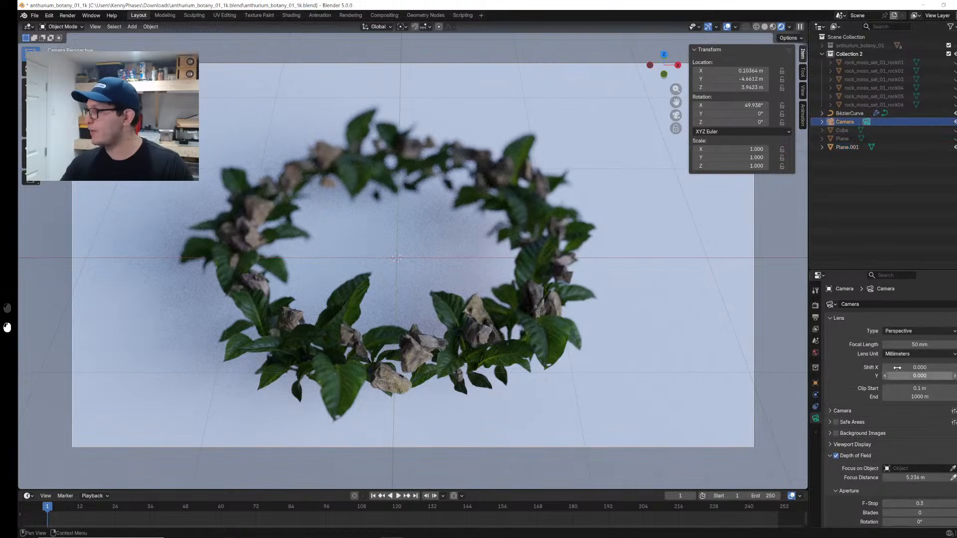
scroll(923, 389, "down", 6)
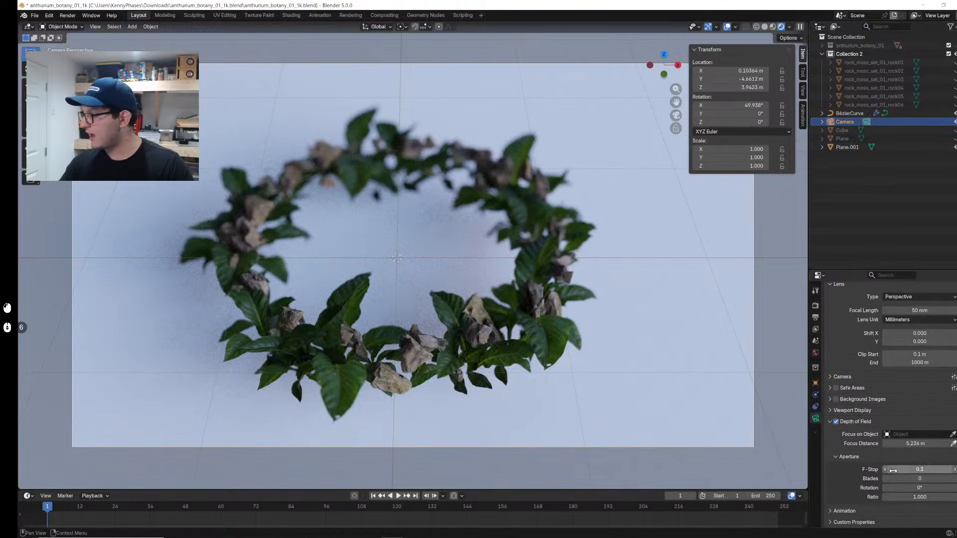
left_click(852, 410)
left_click_drag(921, 475, 950, 474)
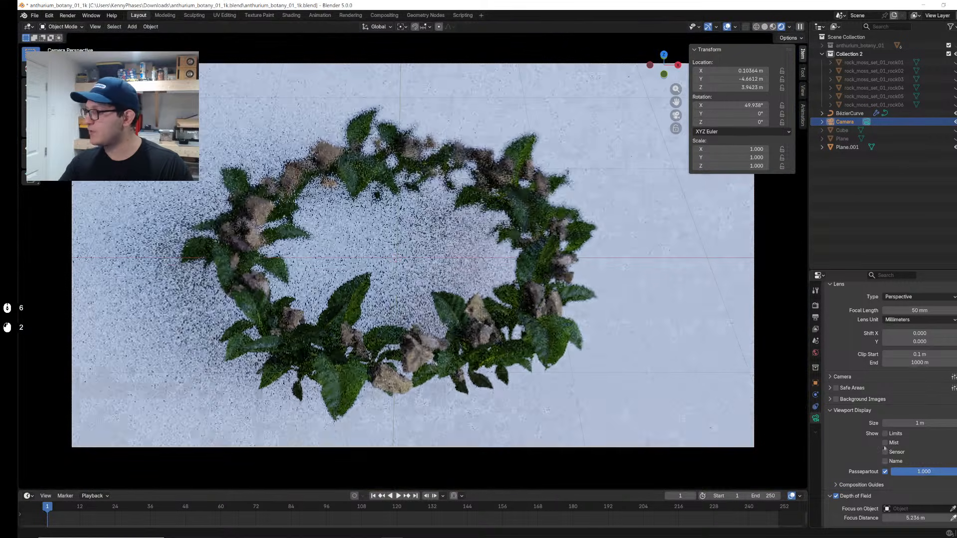
left_click(853, 410)
left_click(849, 457)
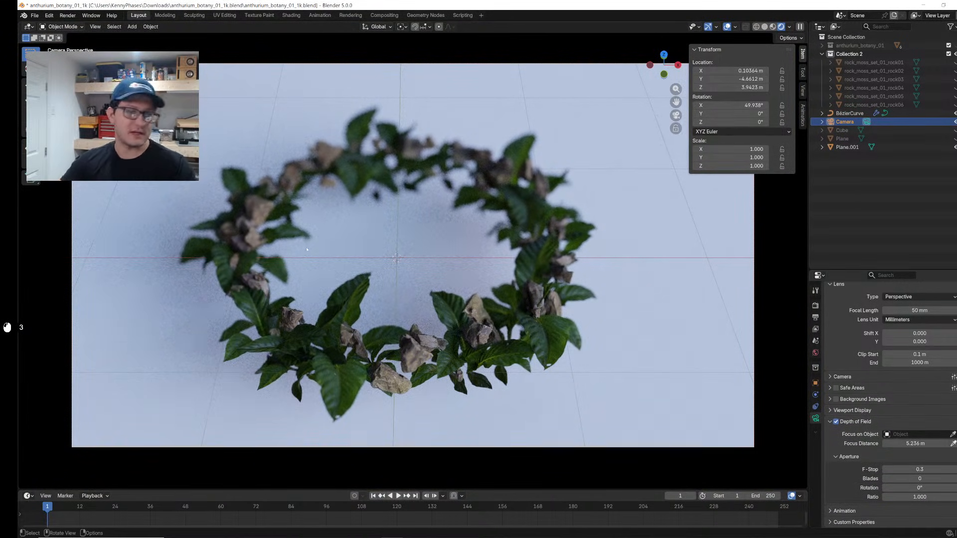
Step: Lower the backdrop plane beneath the wreath to about -0.56 m on Z
left_click(648, 253)
key("g")
key("z")
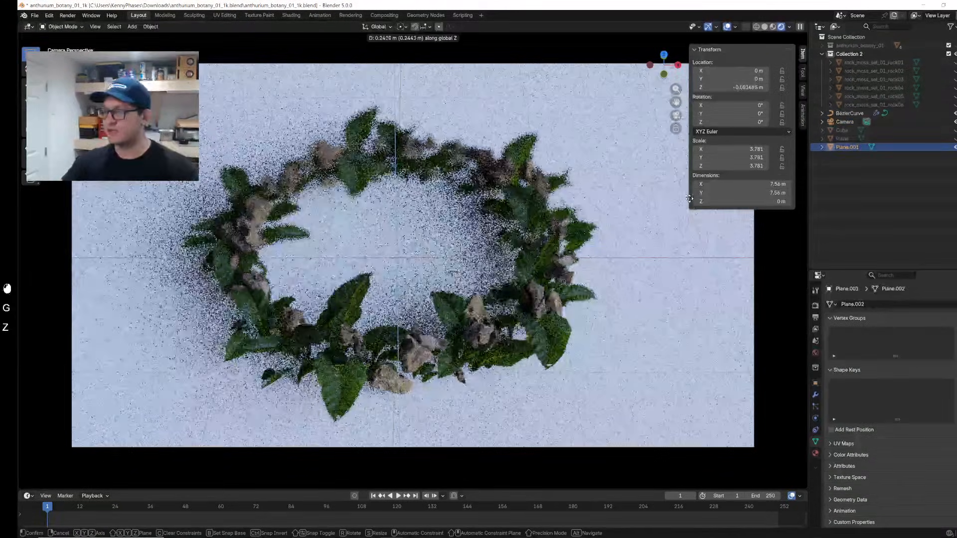
left_click(693, 250)
Step: Add an area light at the wreath's centre, raised to about 0.74 m on Z, and save the file
key("shift+a")
type("a")
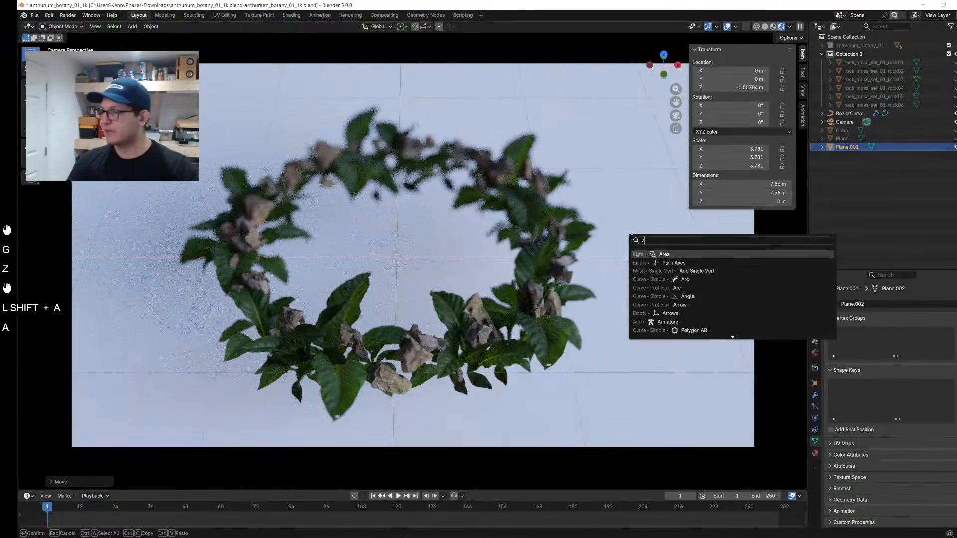
type("rea")
key("Return")
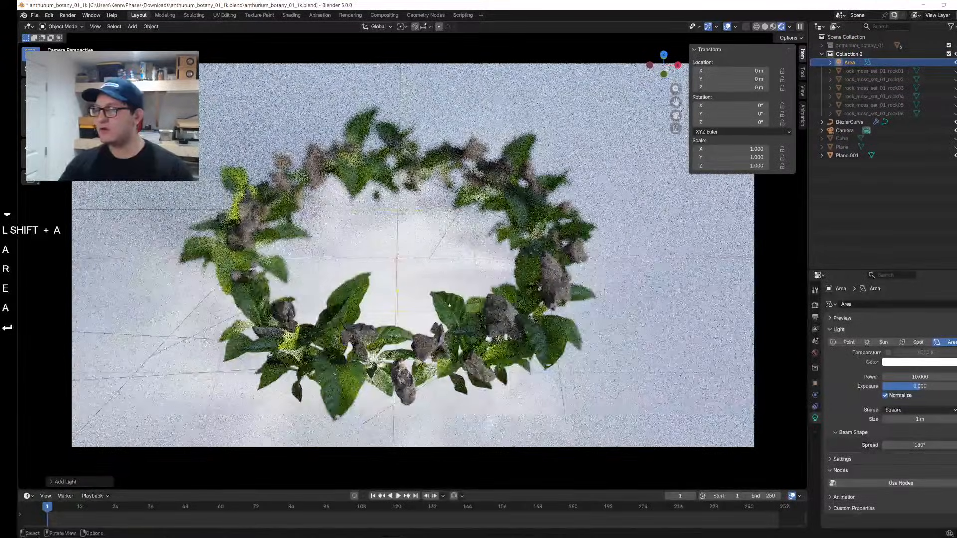
key("g")
key("z")
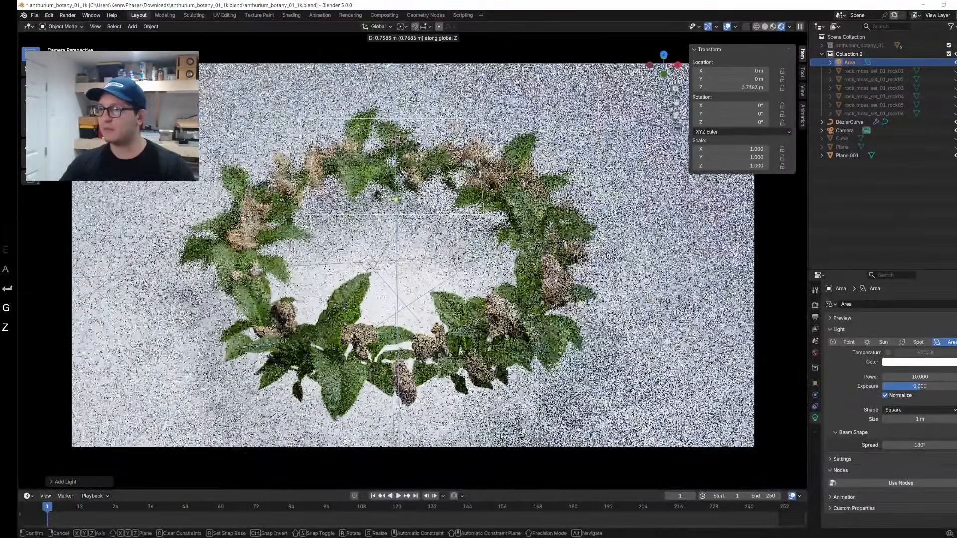
left_click(452, 213)
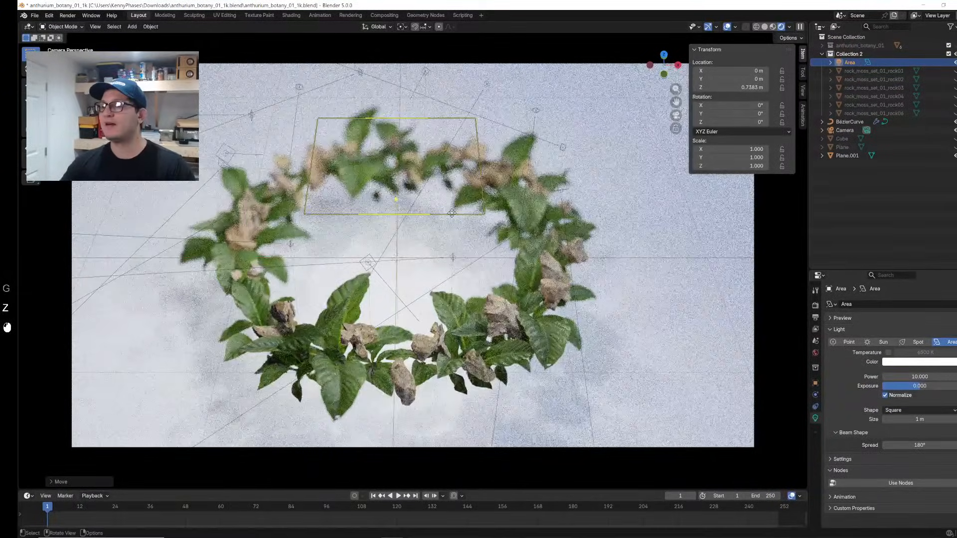
key("ctrl+s")
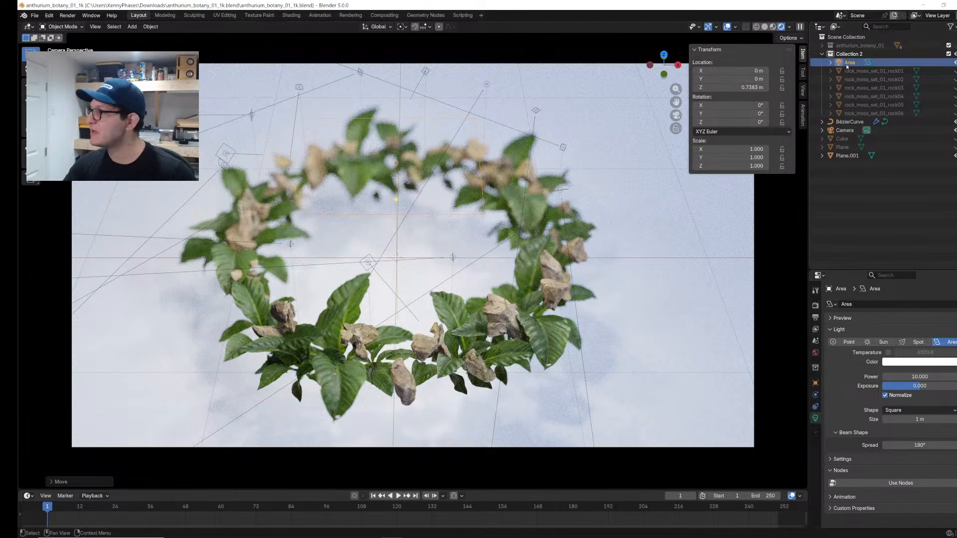
Step: Try taking the area light out of Collection 2 and moving it up and sideways, and undo those changes
left_click_drag(849, 63, 877, 164)
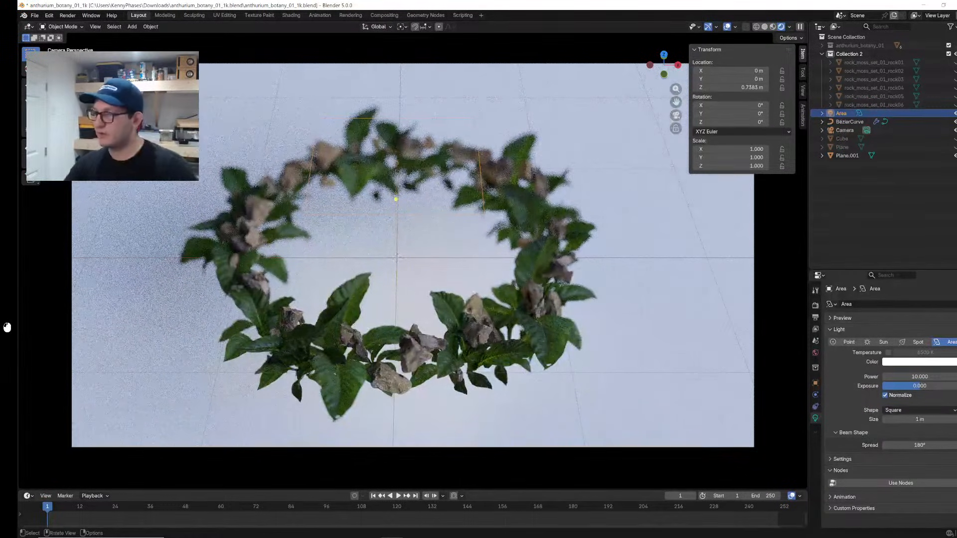
key("g")
key("z")
key("g")
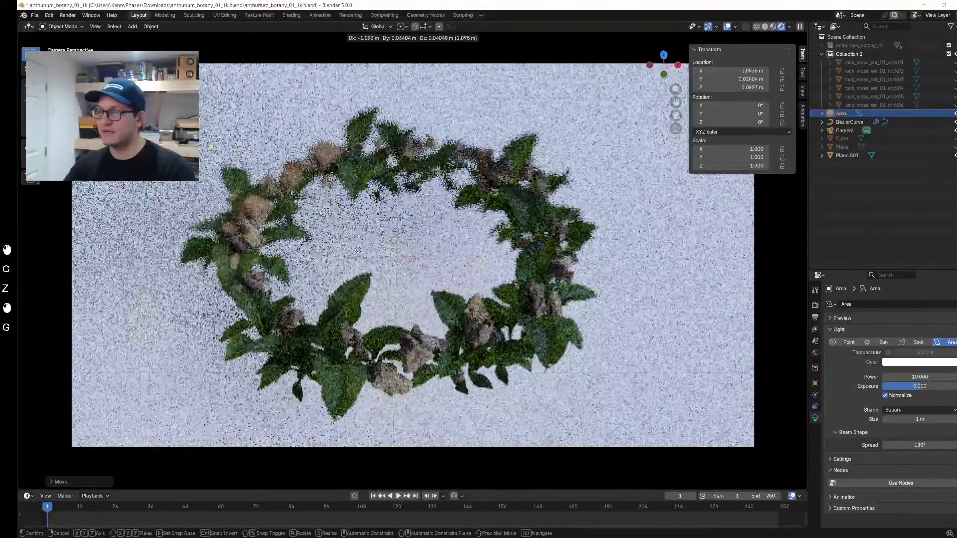
left_click(352, 133)
key("ctrl+z")
key("ctrl+z")
key("ctrl+z")
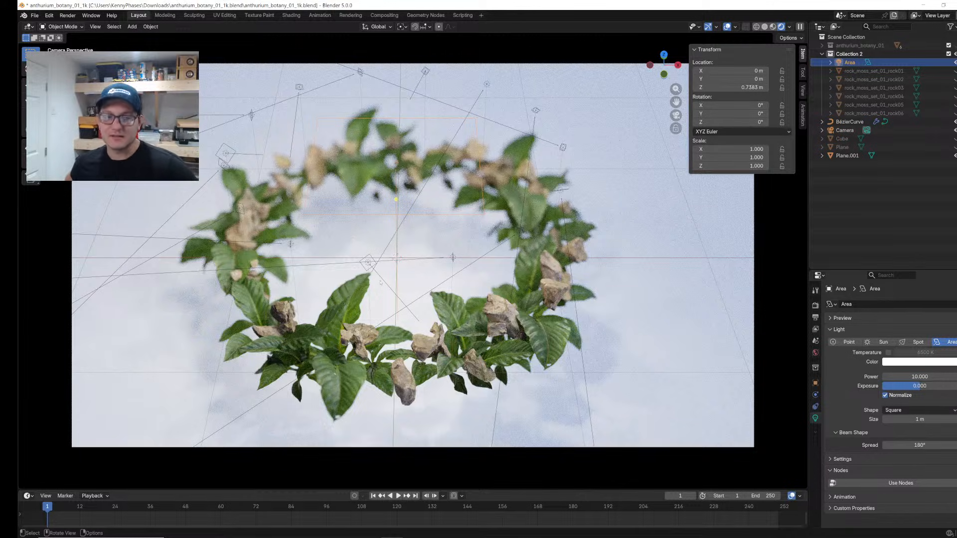
Step: Undo the area light's placement and creation, redo only its creation, and raise it to about 0.9 m on Z
key("ctrl+z")
key("ctrl+z")
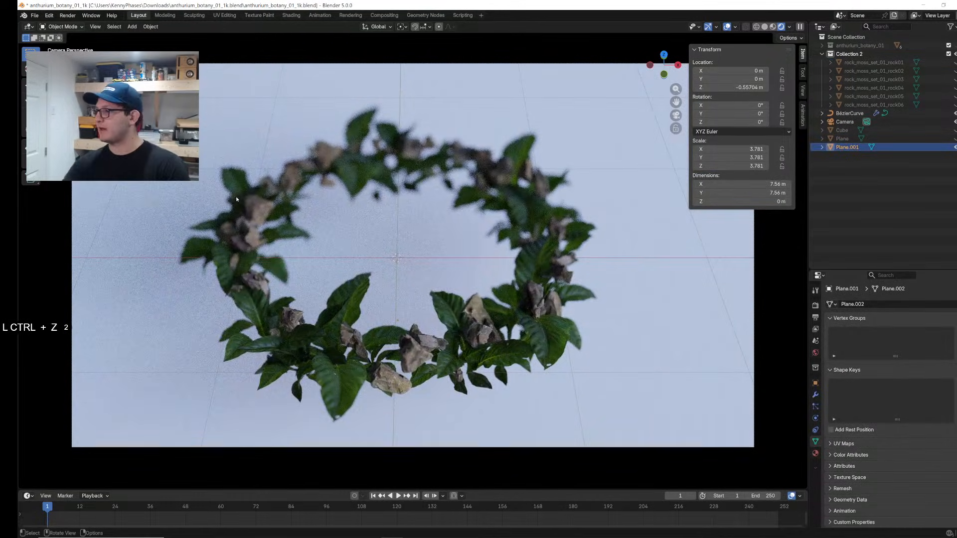
left_click(49, 15)
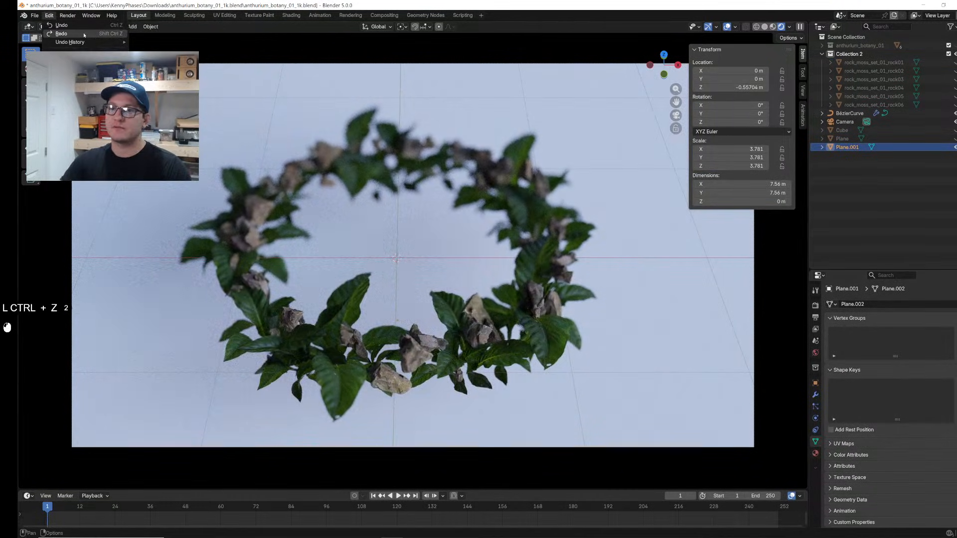
left_click(83, 32)
key("g")
key("z")
left_click(399, 250)
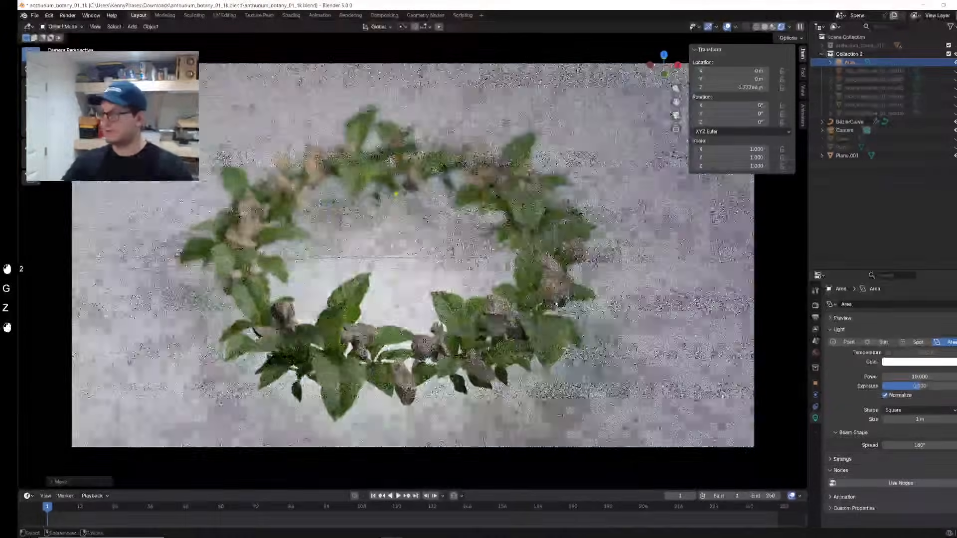
key("g")
key("z")
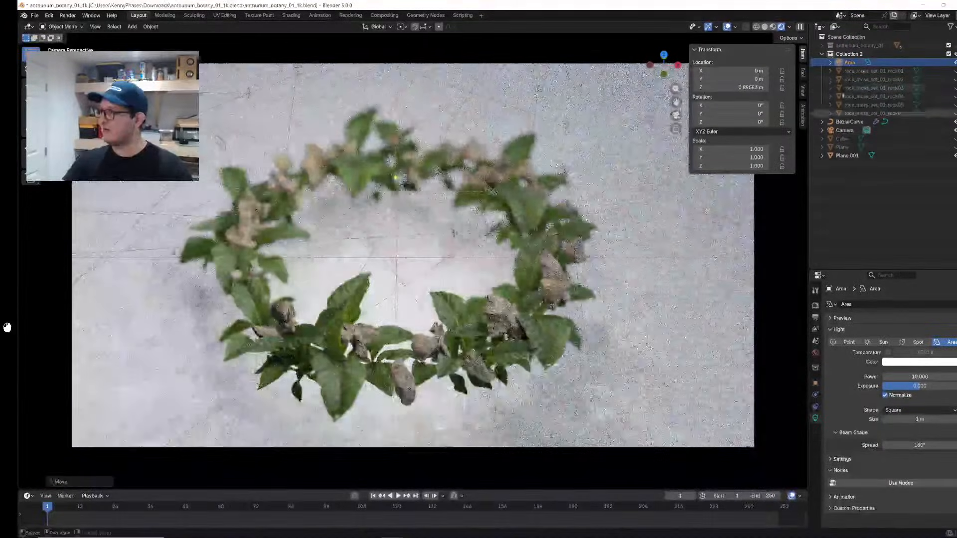
left_click(546, 319)
Step: Take the area light out of Collection 2 and set its power to 500
left_click_drag(848, 63, 868, 164)
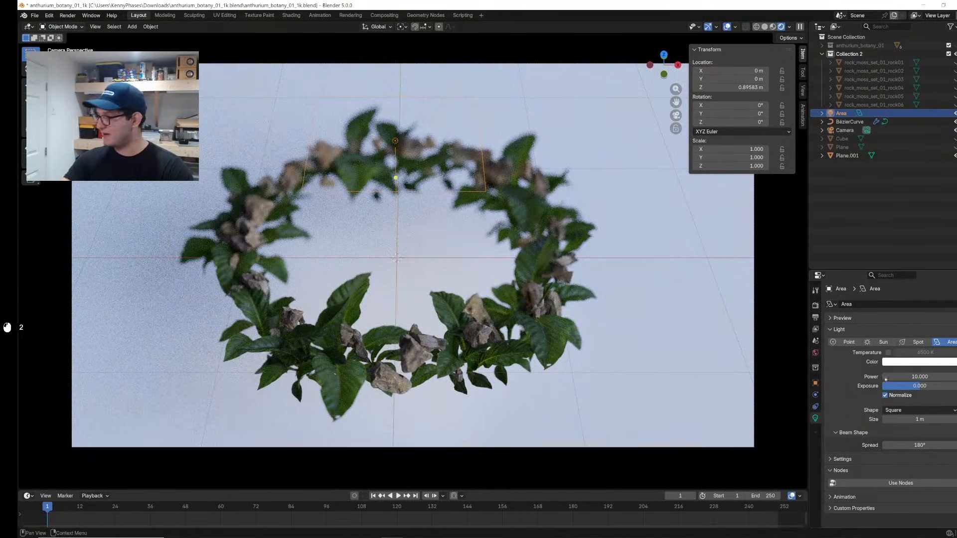
left_click(920, 377)
type("500")
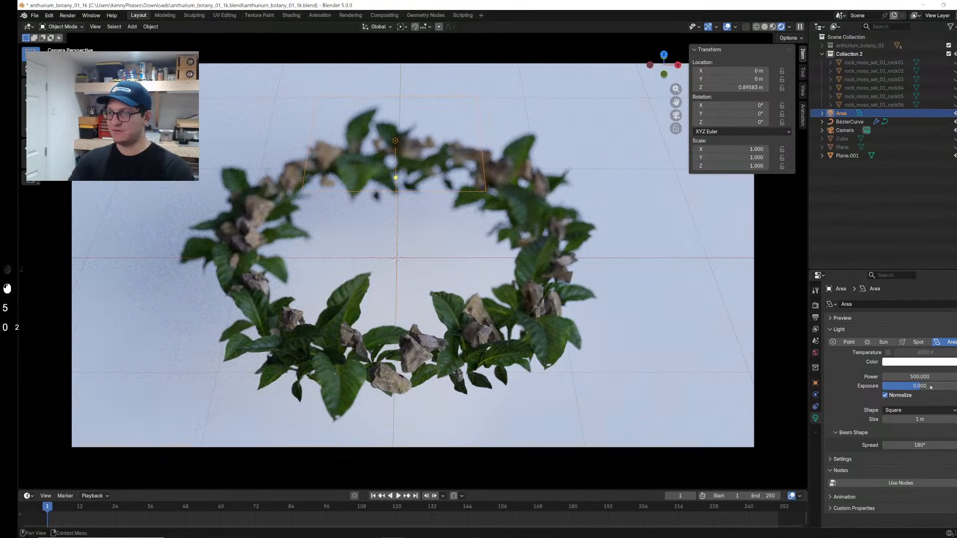
key("Return")
Step: Raise the area light along Z, higher above the wreath
key("g")
key("z")
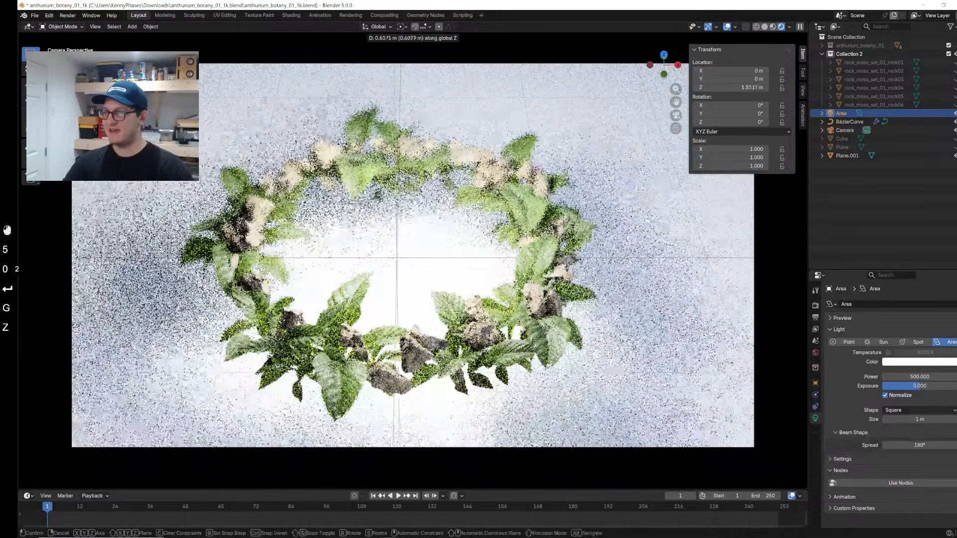
left_click(413, 253)
Step: Lower the backdrop plane to about -1.21 m on Z and enlarge it to about 11.1 m square
key("g")
key("z")
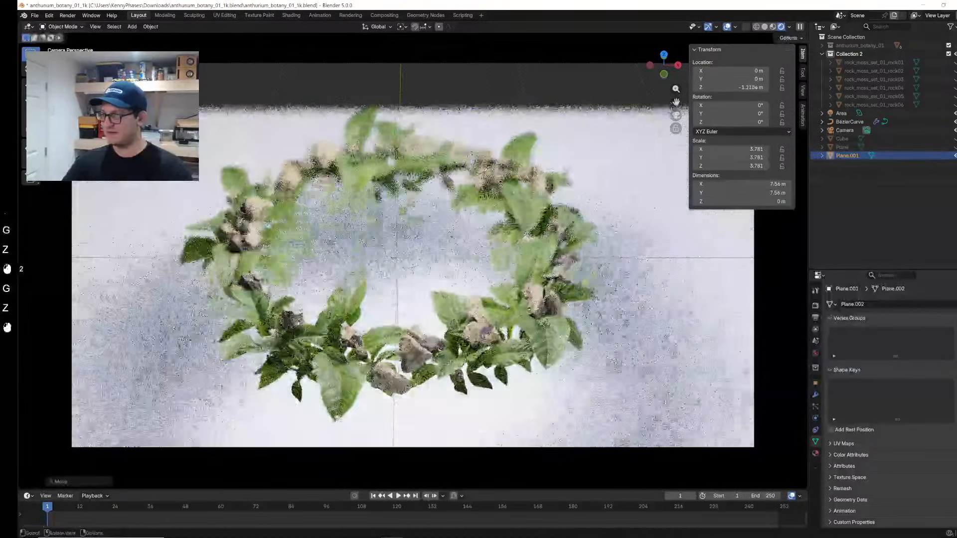
left_click(673, 290)
key("s")
left_click(841, 408)
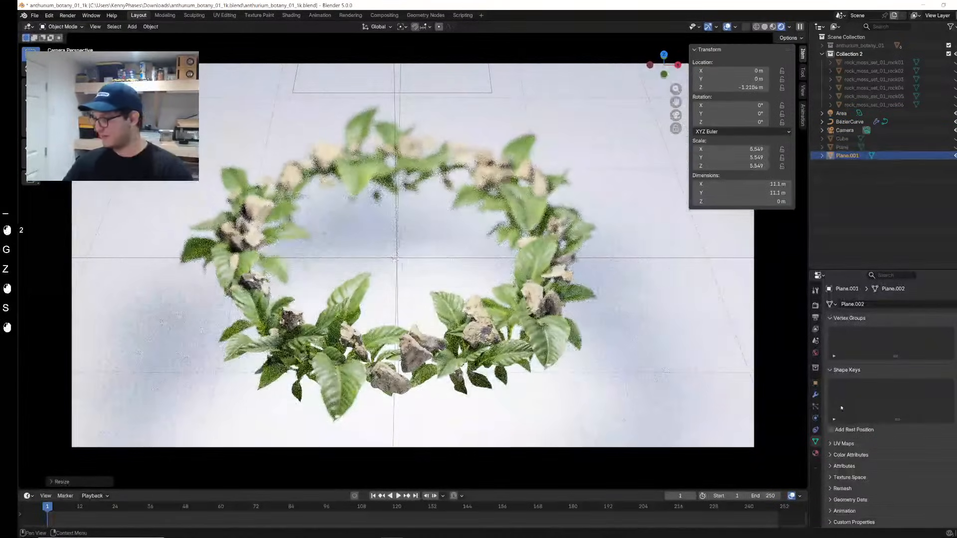
Step: Give the backdrop plane a new material with a near-black base colour, value about 0.071 (#121212)
left_click(815, 453)
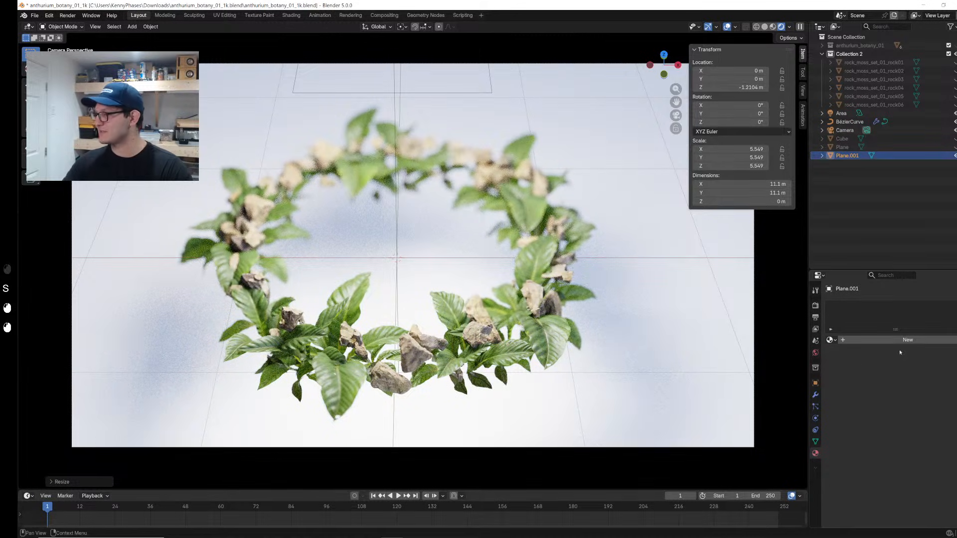
left_click(908, 340)
left_click(922, 393)
left_click_drag(953, 278, 951, 306)
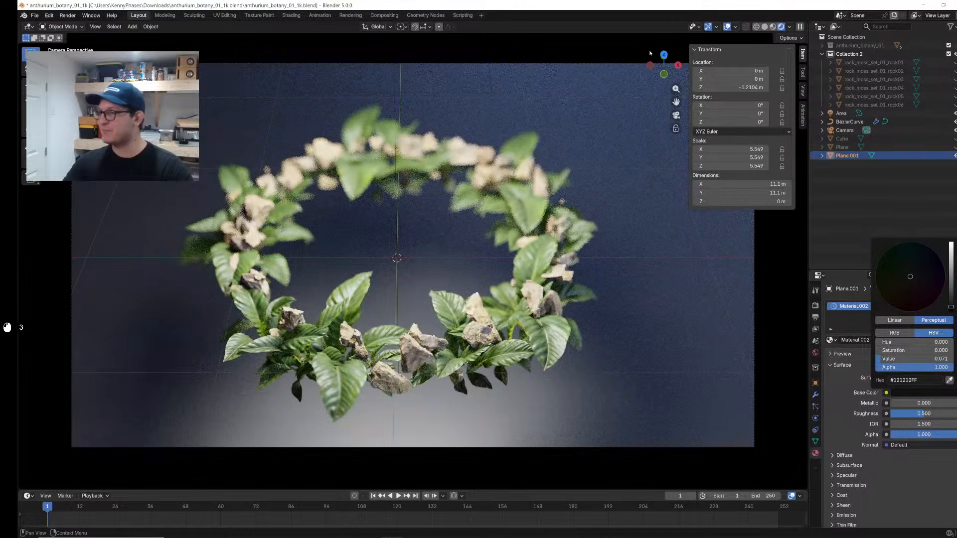
Step: Hide the viewport overlays and save the file
left_click(719, 30)
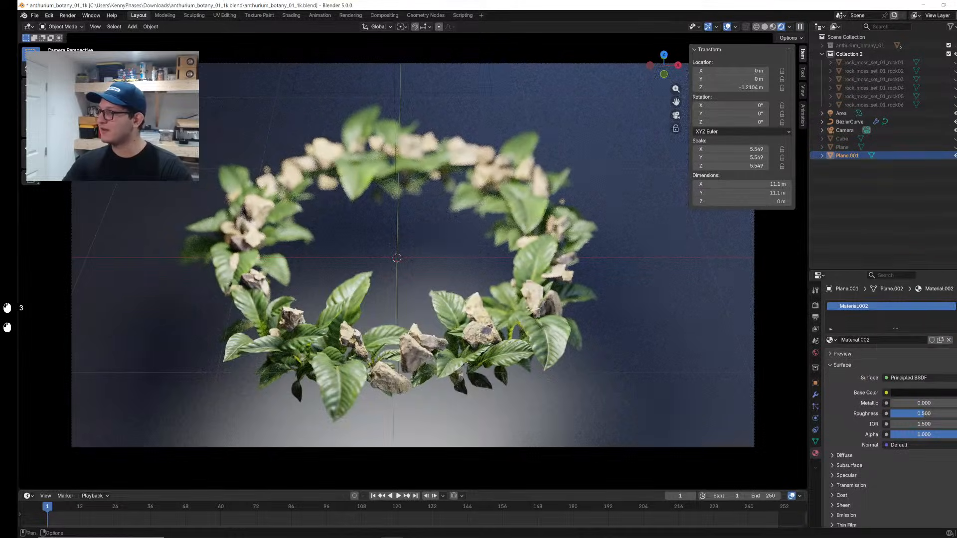
left_click(728, 27)
key("ctrl+s")
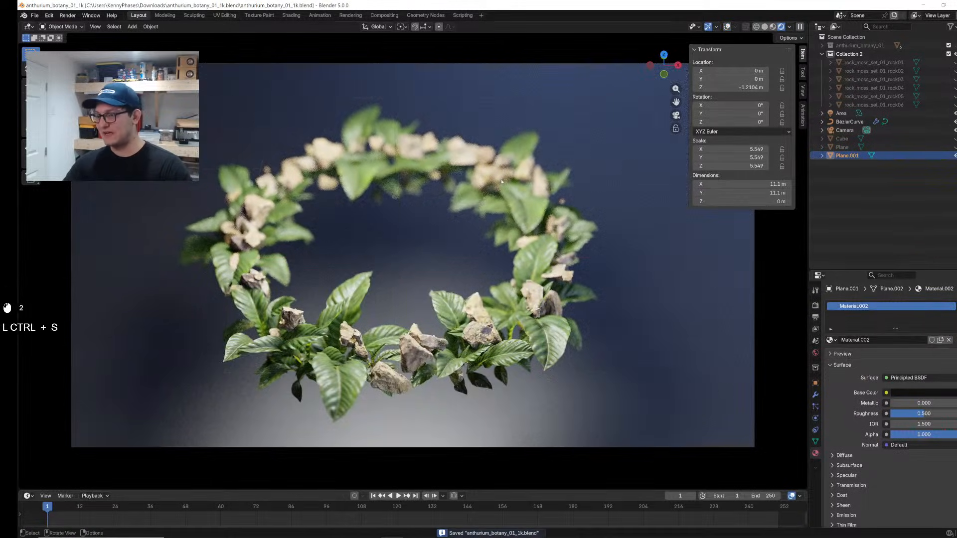
Step: Extrude the backdrop plane's rear edge straight up about 5.5 m to form a back wall
middle_click_drag(452, 292, 507, 257)
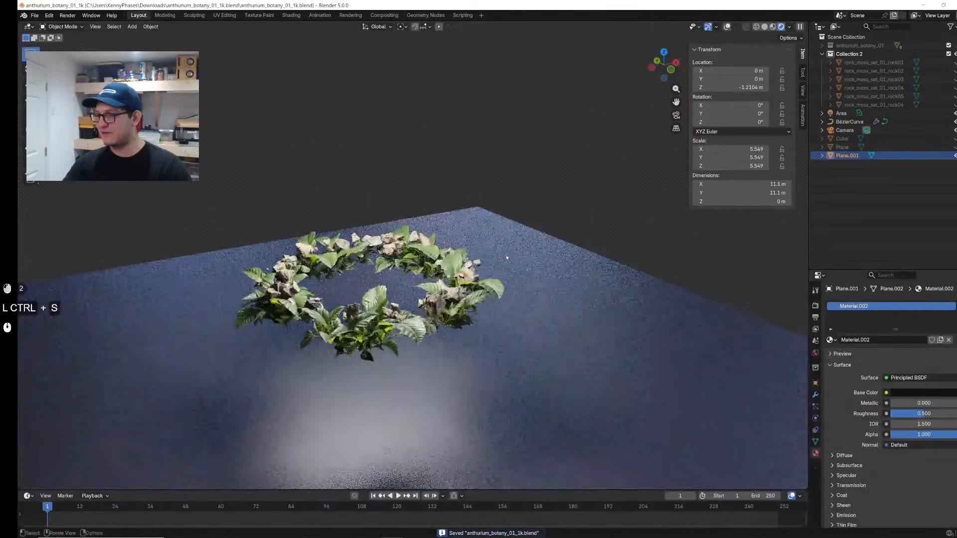
middle_click_drag(513, 225, 359, 220)
key("Tab")
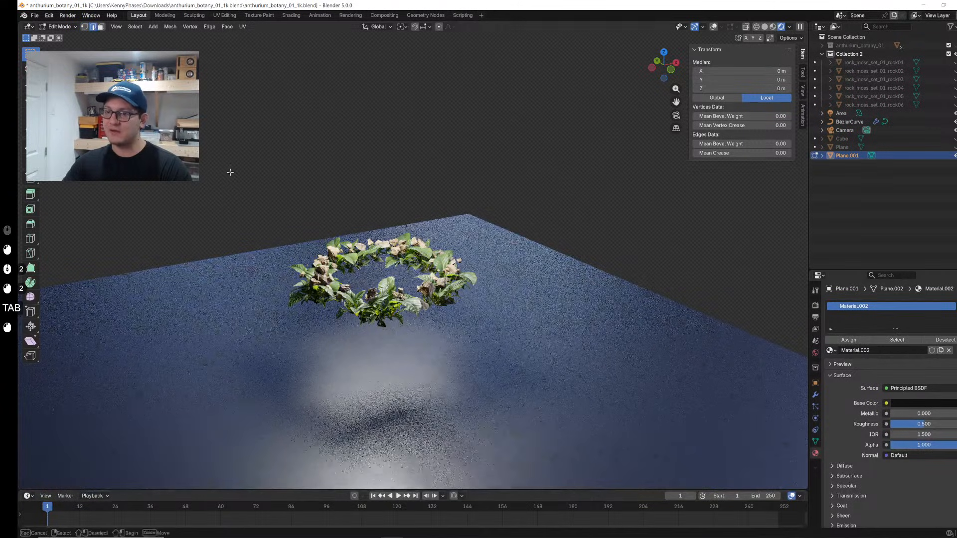
left_click(349, 239)
key("e")
key("z")
left_click(349, 170)
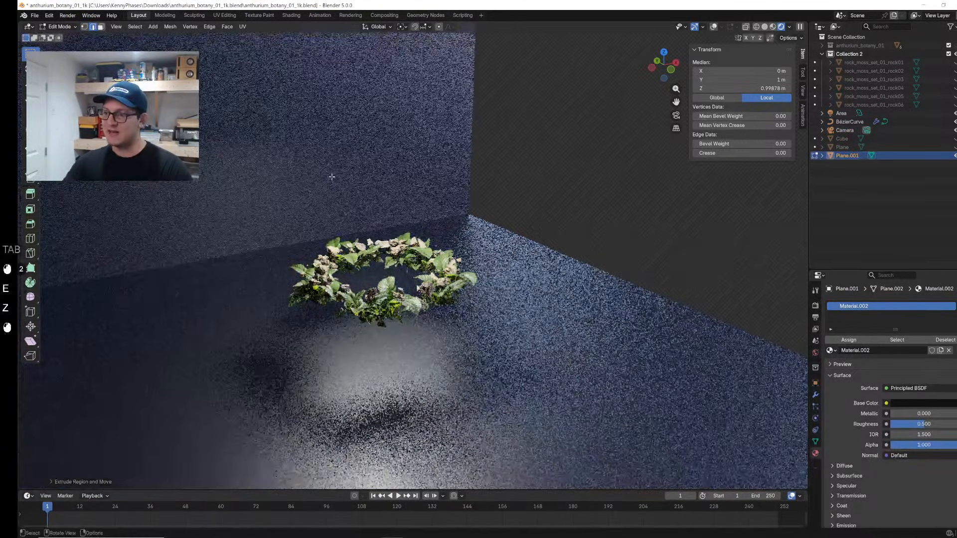
Step: Bevel the edge between floor and back wall about 0.56 m with many segments to form a curved sweep
left_click(359, 231)
key("ctrl+b")
scroll(507, 185, "up", 19)
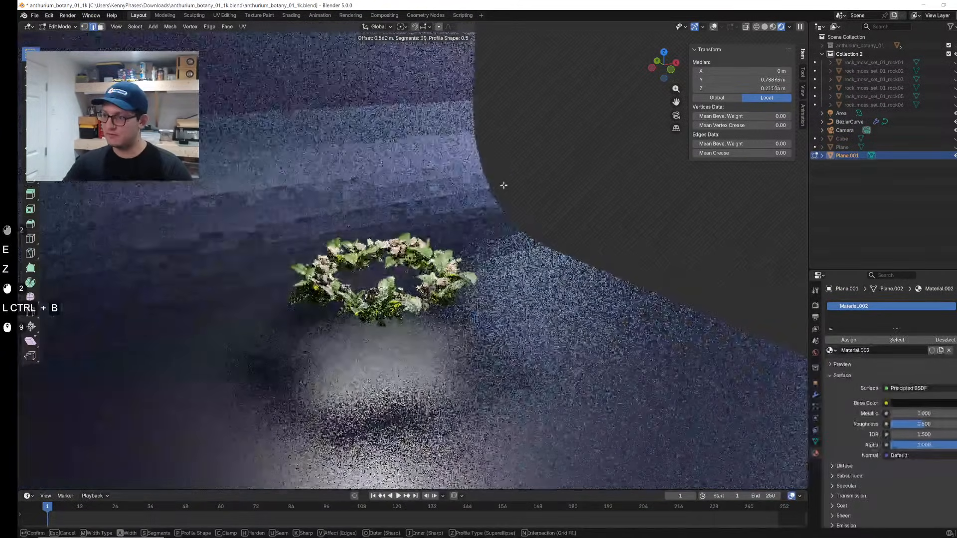
left_click(506, 185)
key("Tab")
Step: Apply smooth shading to the curved backdrop
right_click(466, 174)
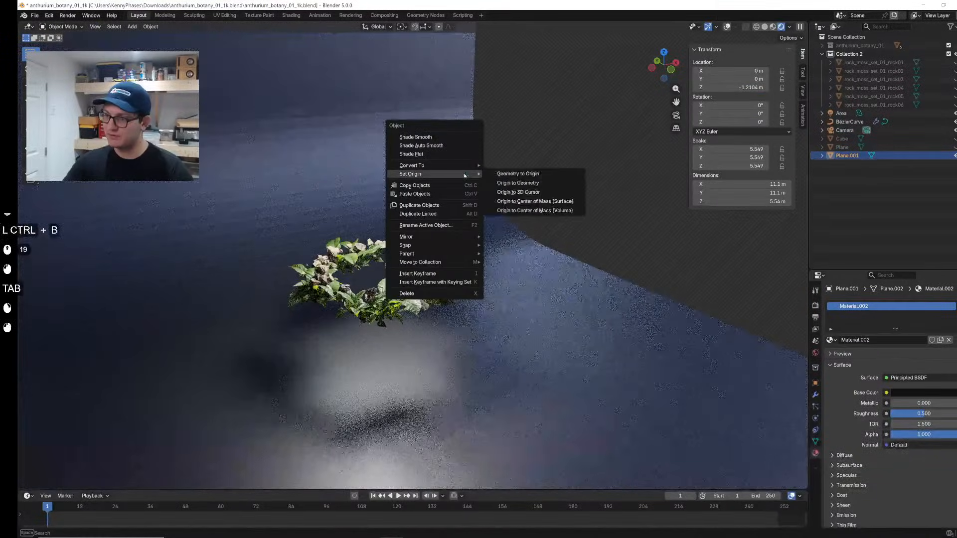
left_click(439, 134)
key("Tab")
key("Tab")
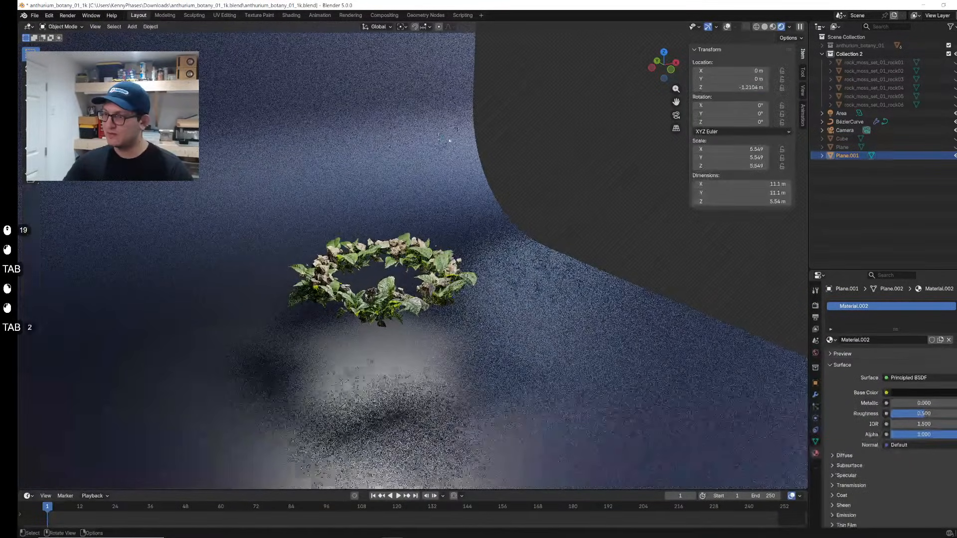
Step: In camera view, tilt the camera to about 60.3° on X and lower it to a height of about 2.3 m
left_click(676, 115)
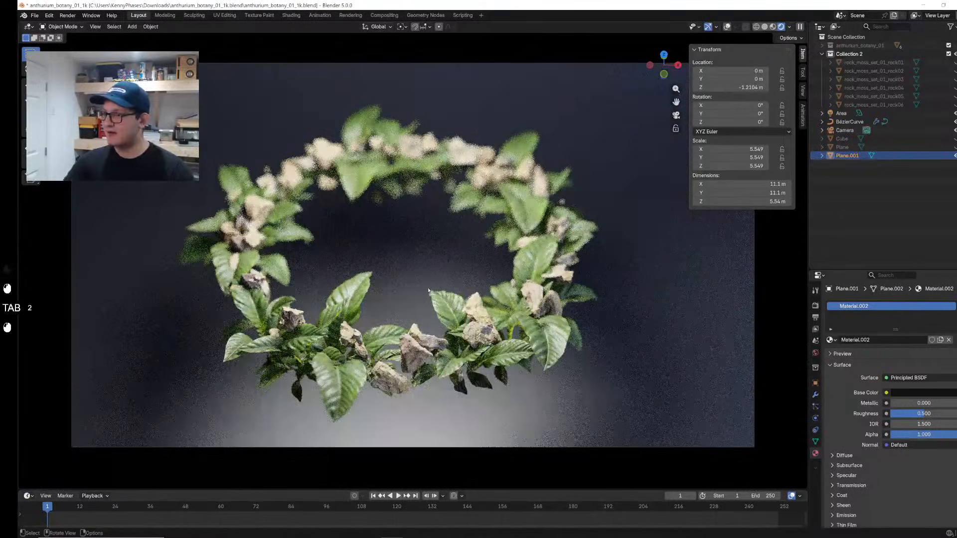
left_click(845, 130)
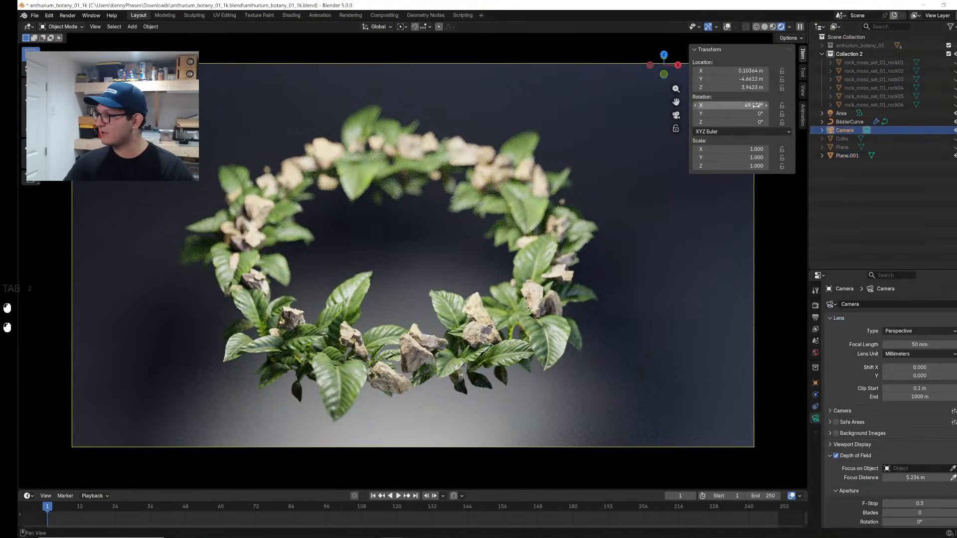
left_click_drag(733, 106, 739, 106, "shift")
key("g")
key("z")
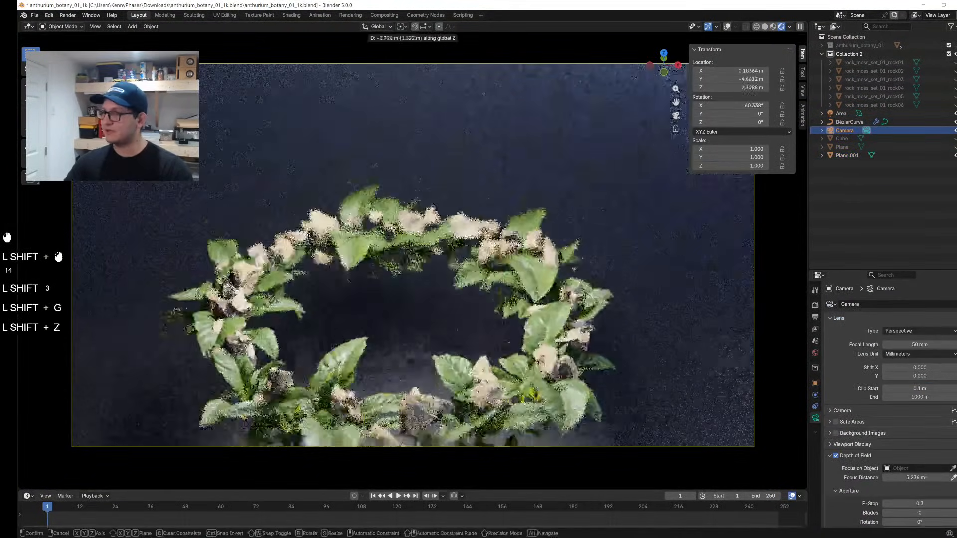
left_click(573, 324, "shift")
Step: Tilt the camera to about 65.2° on X and save the file
left_click_drag(733, 105, 738, 105, "shift")
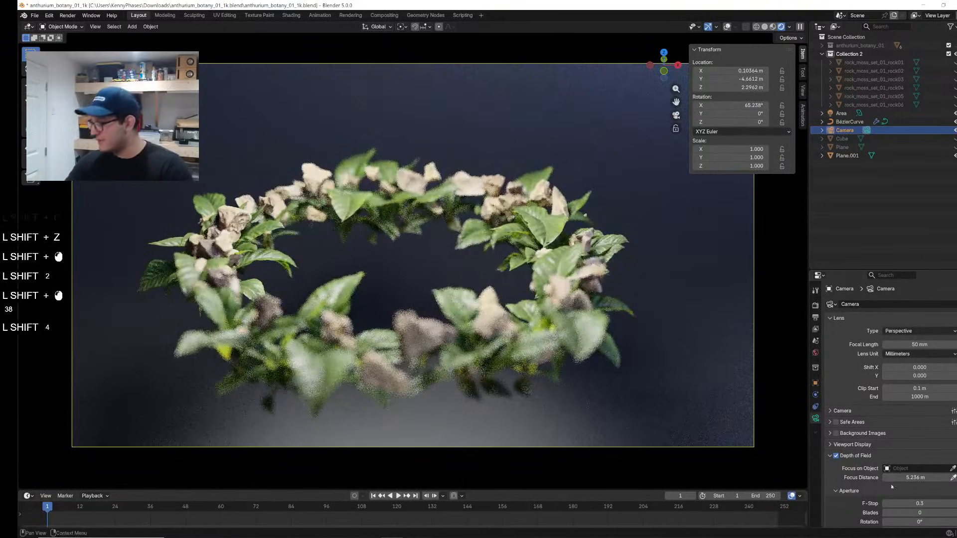
scroll(505, 263, "up", 4)
scroll(505, 264, "down", 4)
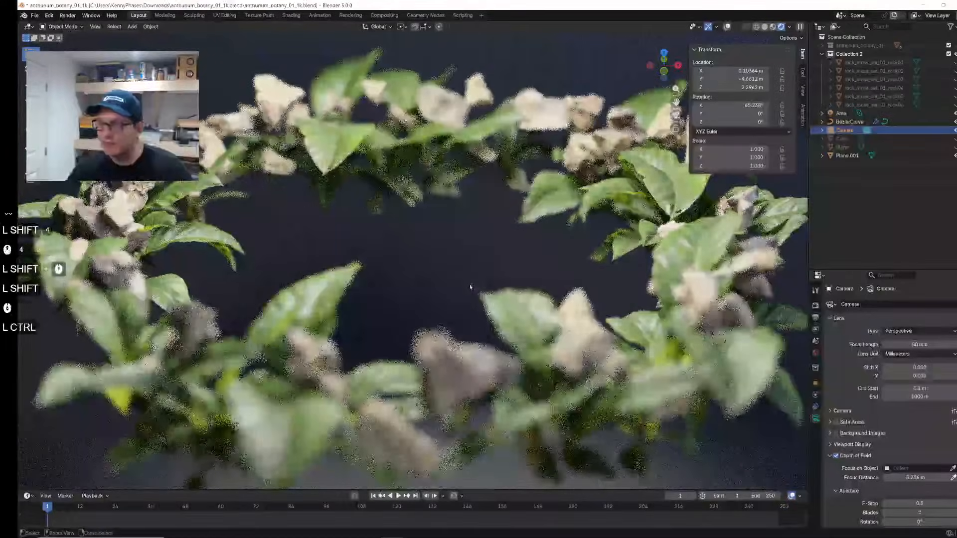
key("ctrl+s")
scroll(471, 288, "down", 2)
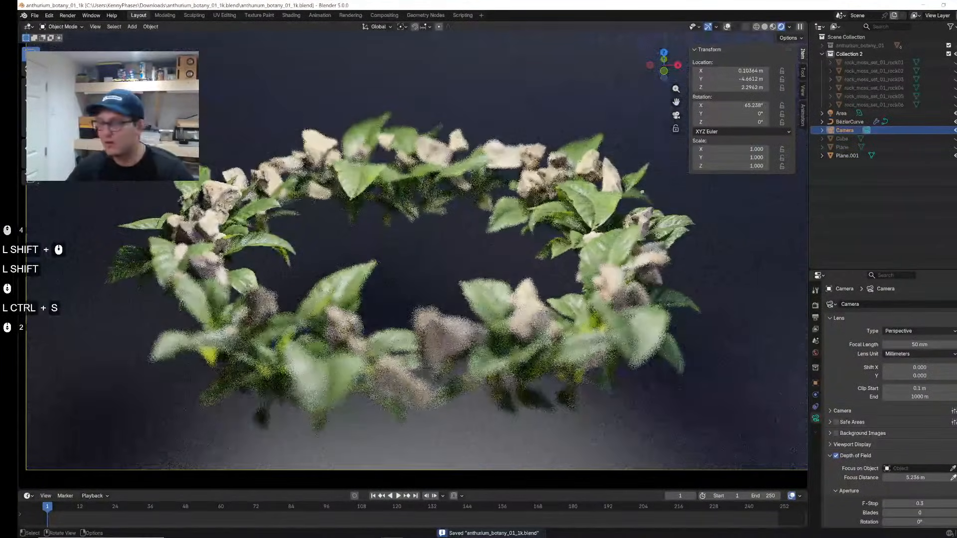
Step: Set the camera's focus distance to about 4.16 m and its F-Stop to 1.0, checking in solid and rendered shading, and save
left_click(765, 27)
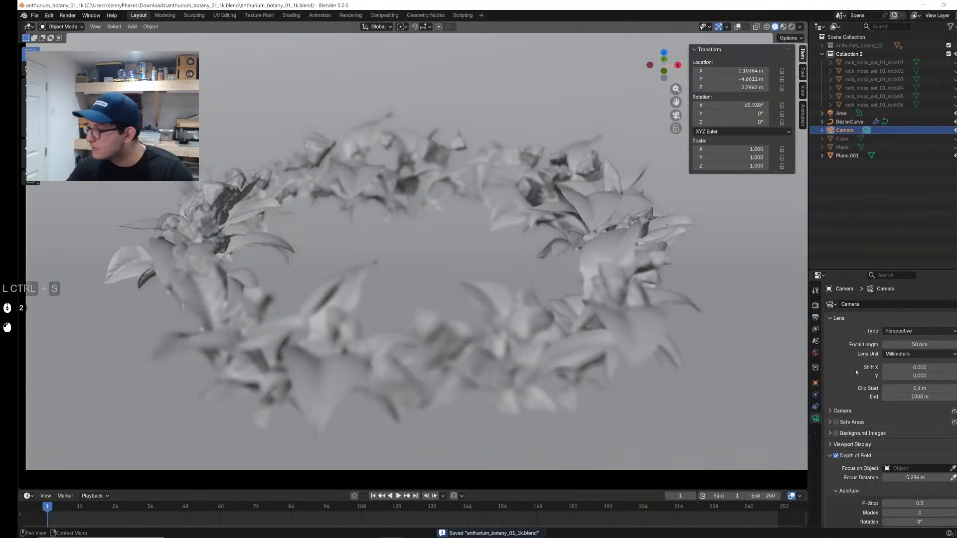
scroll(856, 369, "down", 3)
left_click_drag(917, 444, 945, 467, "shift")
left_click(931, 469)
type("1")
key("Return")
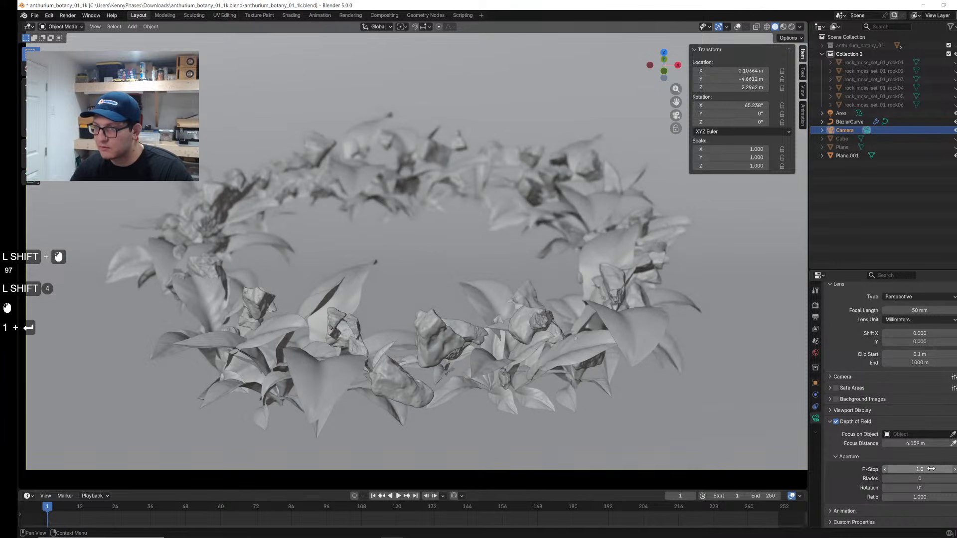
key("z")
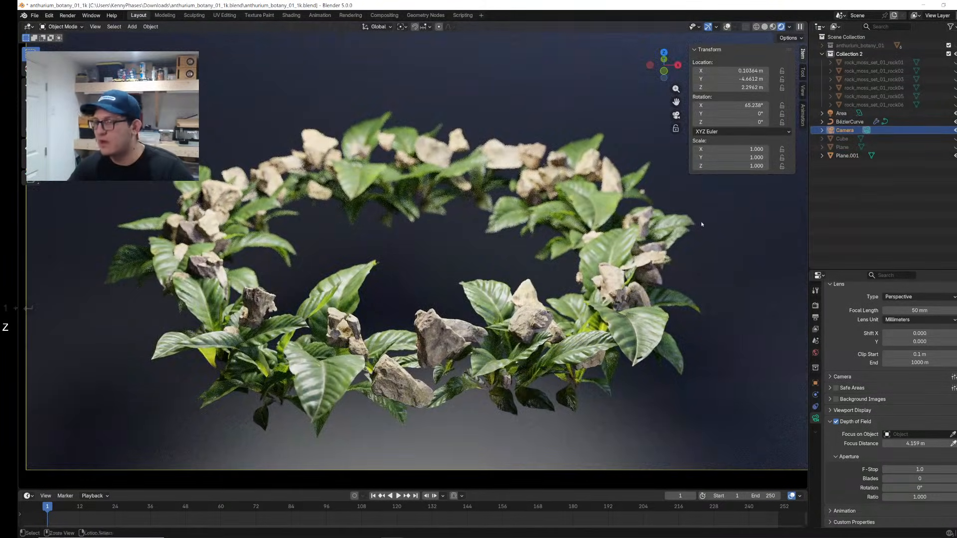
key("ctrl+s")
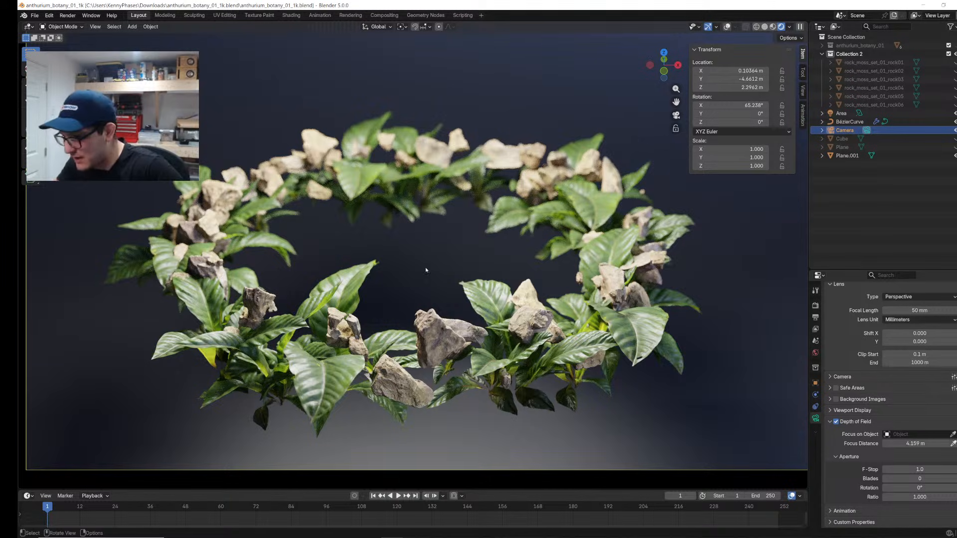
Step: Open the wreath curve's node tree in the Geometry Nodes workspace and show the camera view in solid shading
left_click(478, 190)
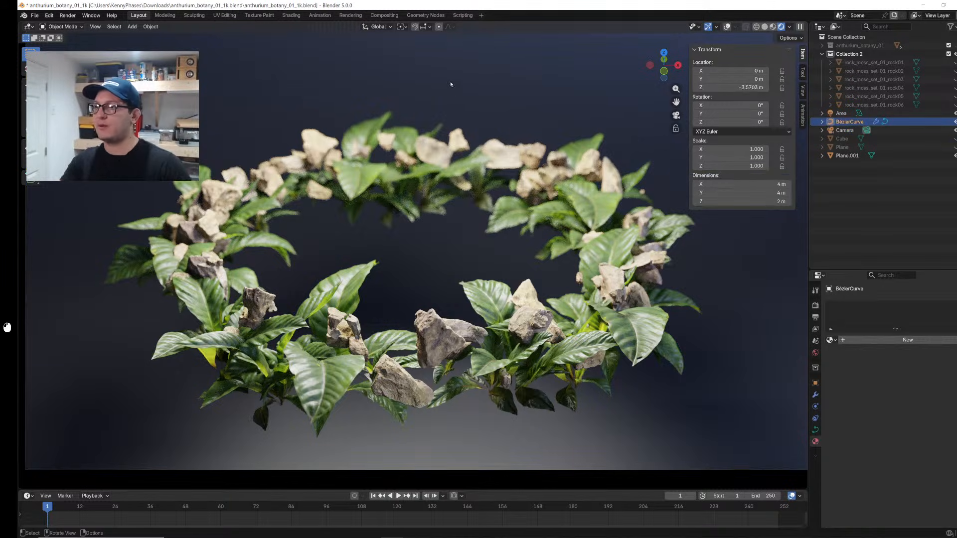
key("ctrl+Page_Up")
key("ctrl+Page_Up")
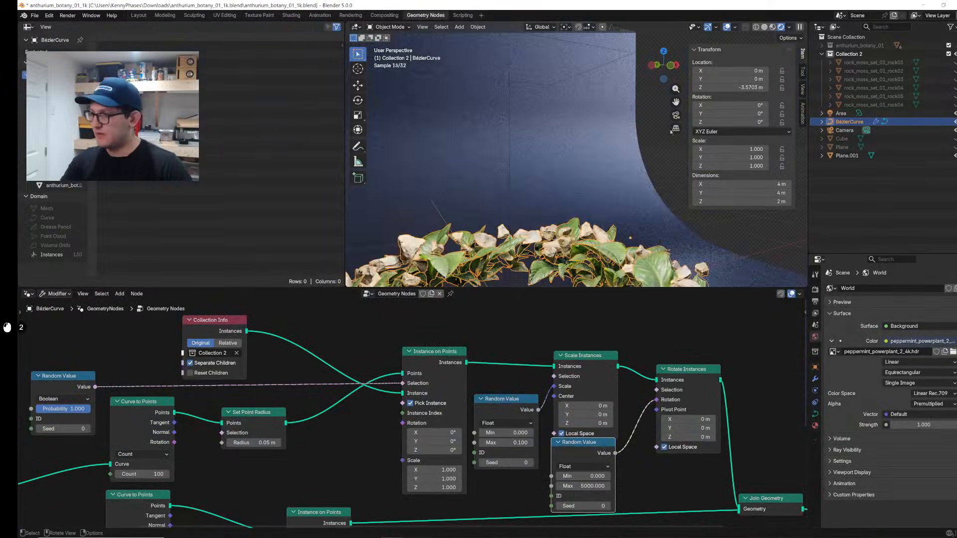
left_click(565, 172)
left_click(676, 115)
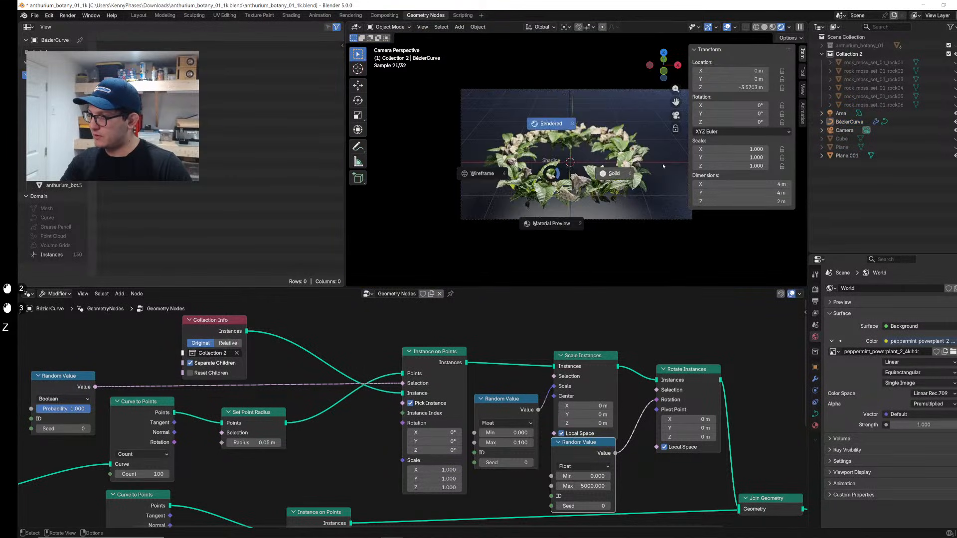
key("z")
left_click(638, 159)
left_click(591, 216)
scroll(591, 216, "up", 2)
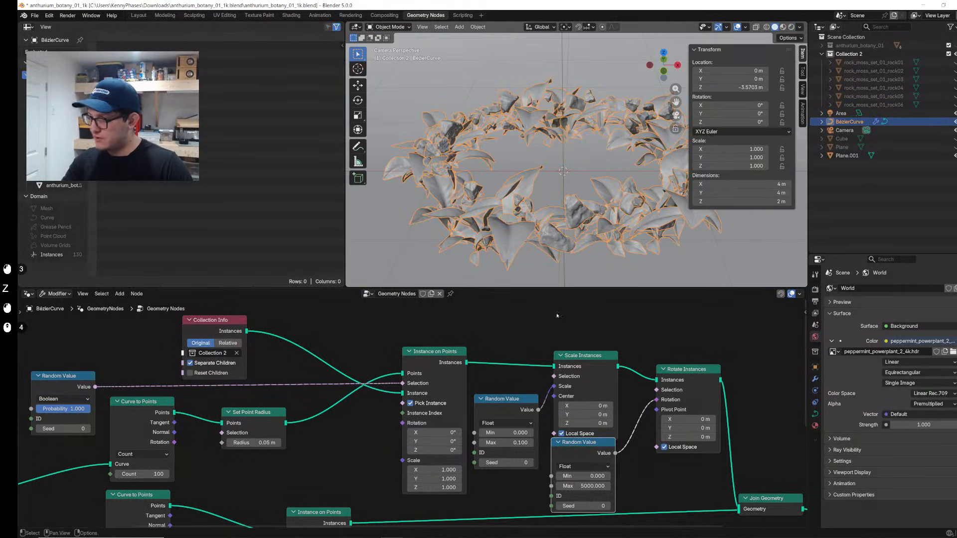
Step: Set the count of the rock branch's Curve to Points node to 200 and save the file
middle_click_drag(318, 431, 345, 373)
middle_click_drag(215, 416, 277, 413)
scroll(221, 405, "up", 1)
double_click(277, 413)
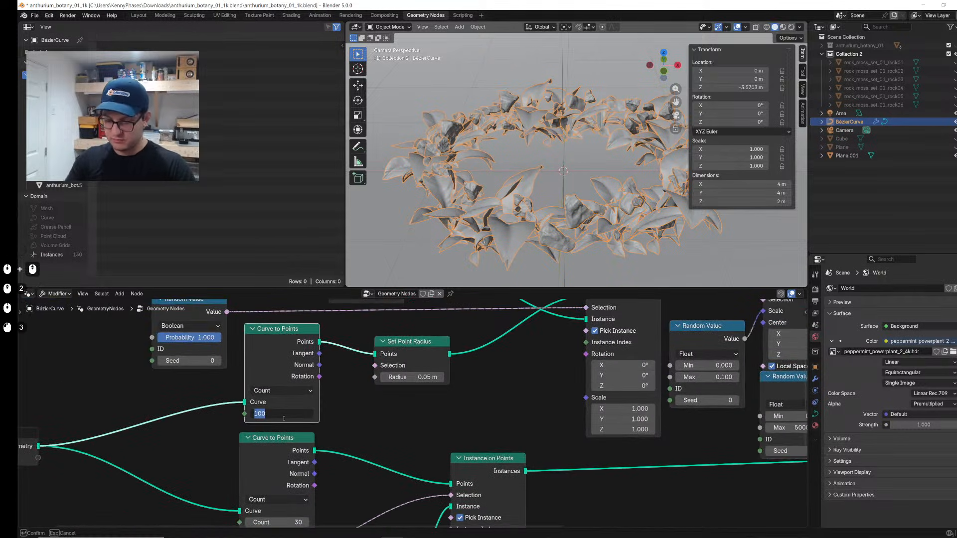
type("200")
key("Return")
key("ctrl+s")
Step: Try a count of 100 on the leaf branch's Curve to Points node and undo it
middle_click_drag(368, 427, 375, 348)
double_click(298, 444)
type("2")
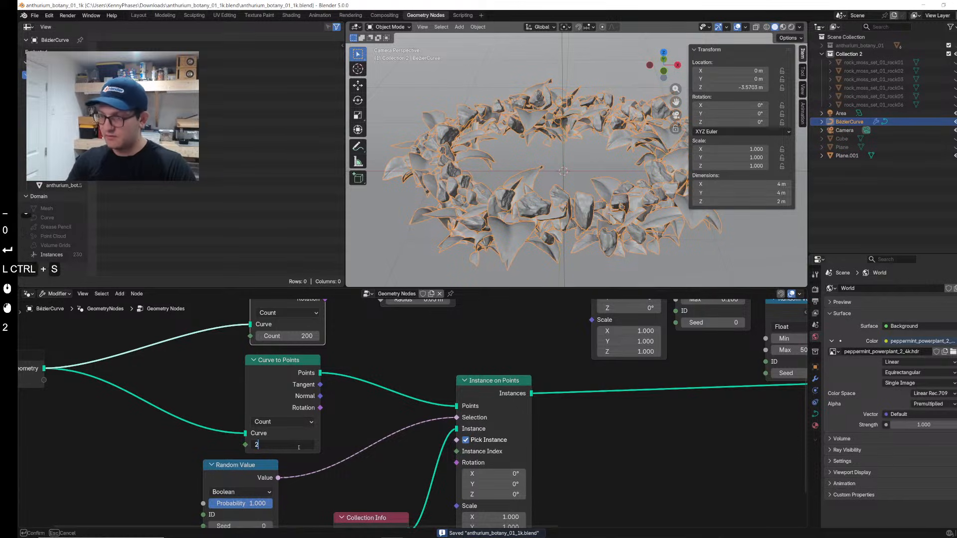
key("BackSpace")
type("100")
key("Return")
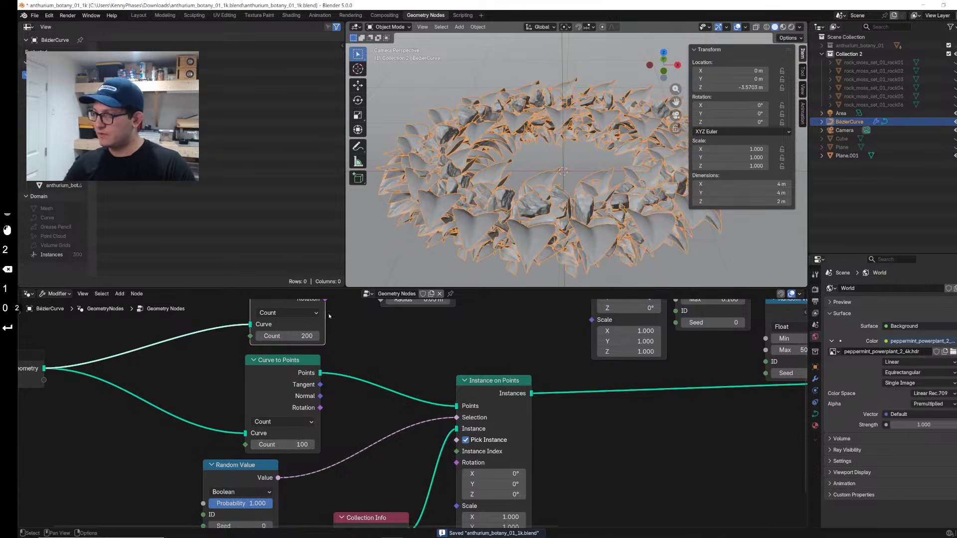
key("ctrl+z")
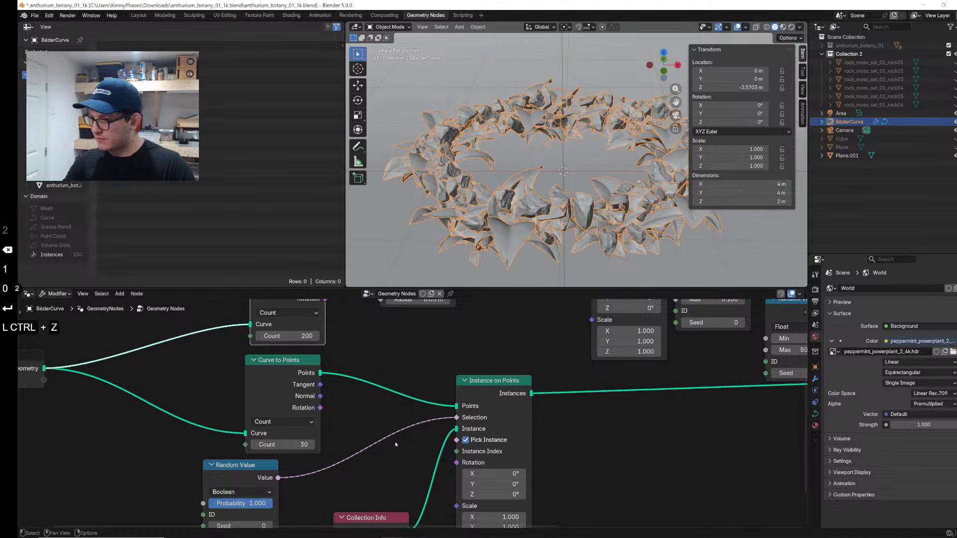
Step: Set the count of the leaf branch's Curve to Points node to 50
middle_click_drag(396, 444, 346, 387)
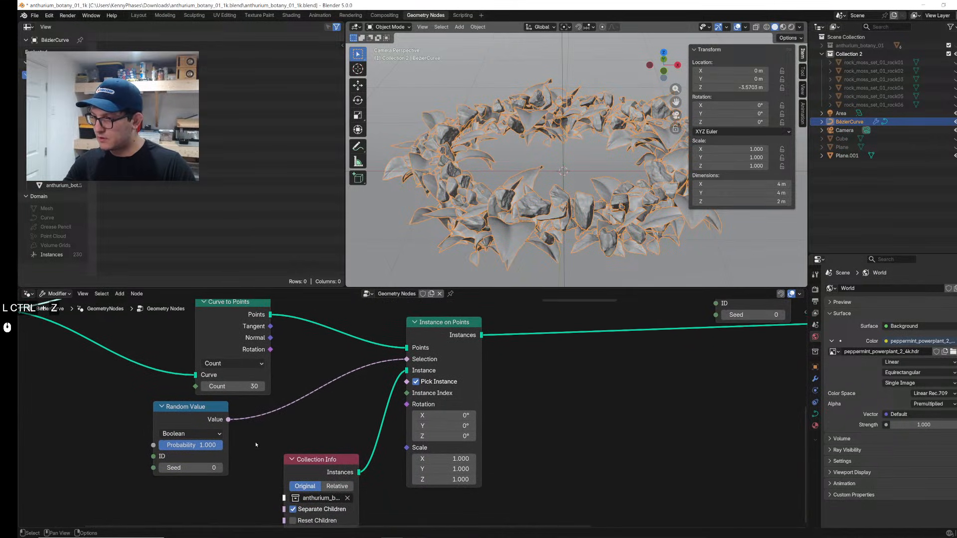
mouse_move(209, 446)
left_mouse_down()
mouse_move(169, 445)
mouse_move(222, 445)
left_mouse_up()
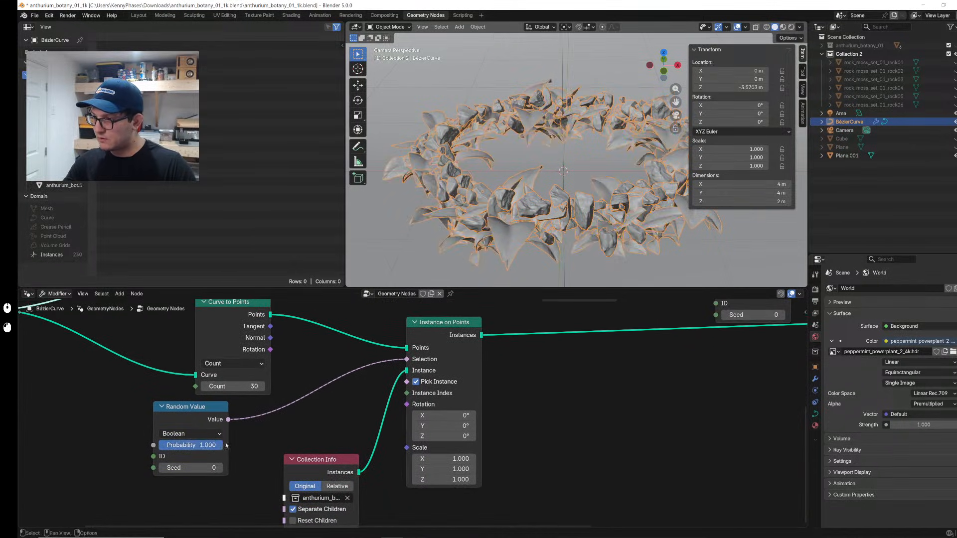
middle_click_drag(247, 400, 247, 452)
left_click_drag(232, 439, 232, 438)
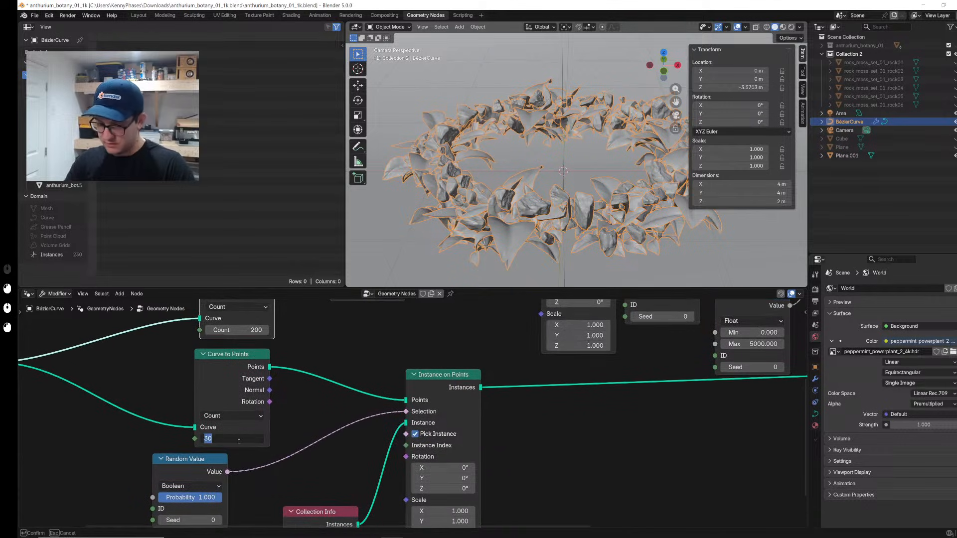
key("Return")
Step: Duplicate the Scale Instances node and insert the copy between the leaf branch's Instance on Points and Join Geometry nodes
middle_click_drag(693, 528, 413, 435)
scroll(267, 448, "down", 1)
scroll(337, 366, "down", 1)
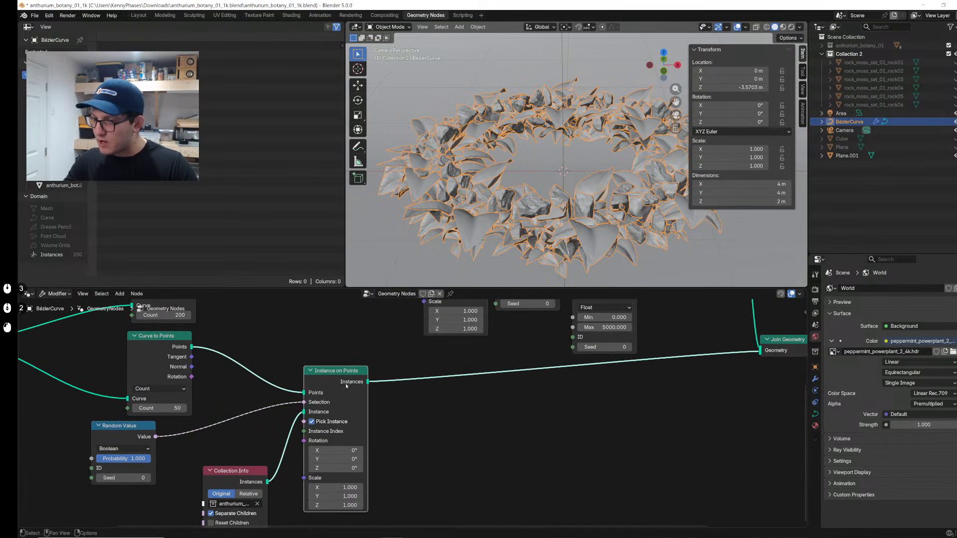
scroll(337, 366, "down", 2)
middle_click_drag(549, 319, 563, 390)
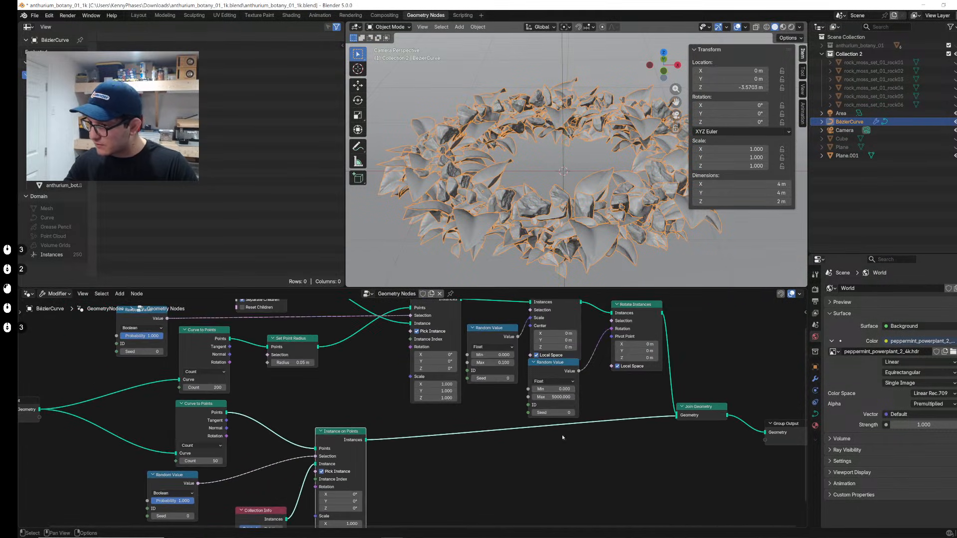
middle_click_drag(562, 438, 569, 465)
key("shift+d")
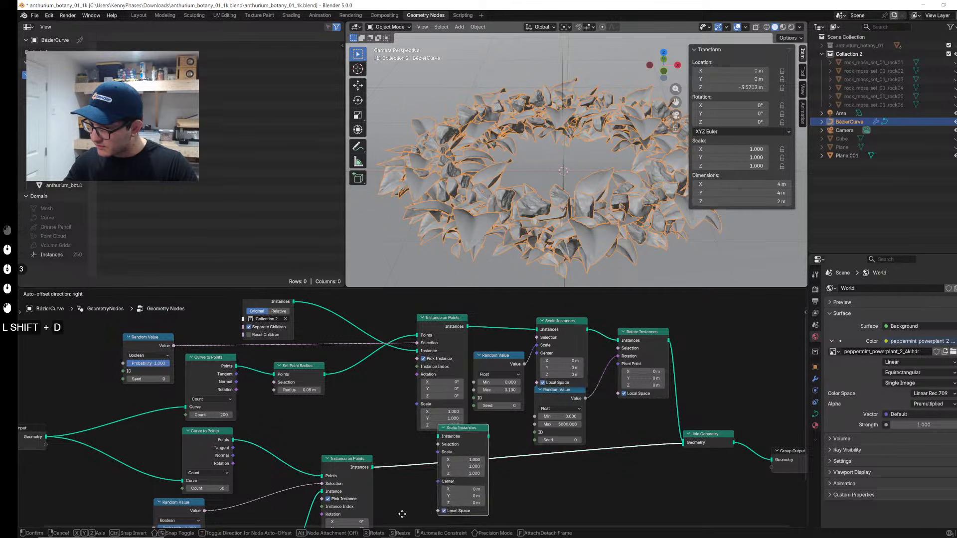
left_click(422, 464)
Step: Duplicate the scale's float Random Value node, link it to the leaf Scale Instances' Scale, and set its Max to about 1.11
key("shift+d")
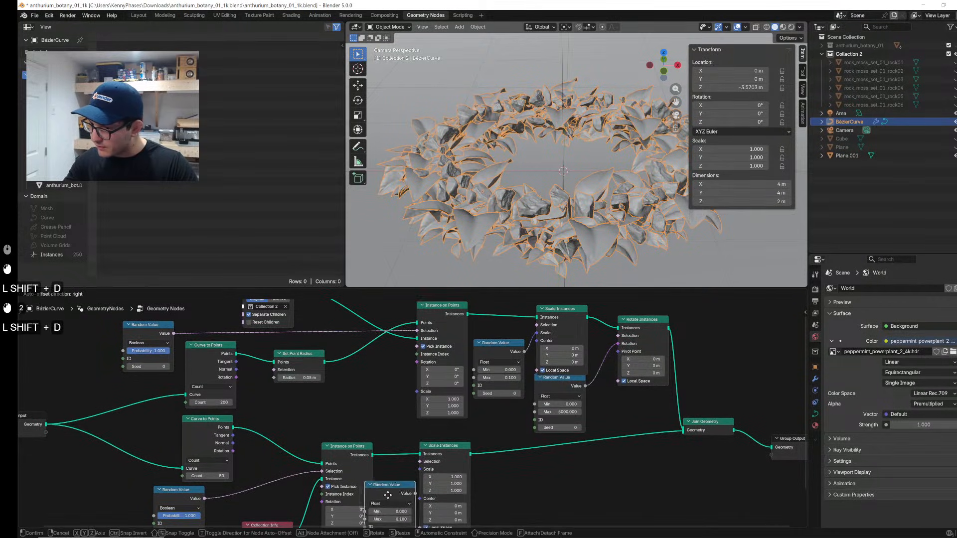
left_click(424, 434)
left_click_drag(437, 427, 442, 407)
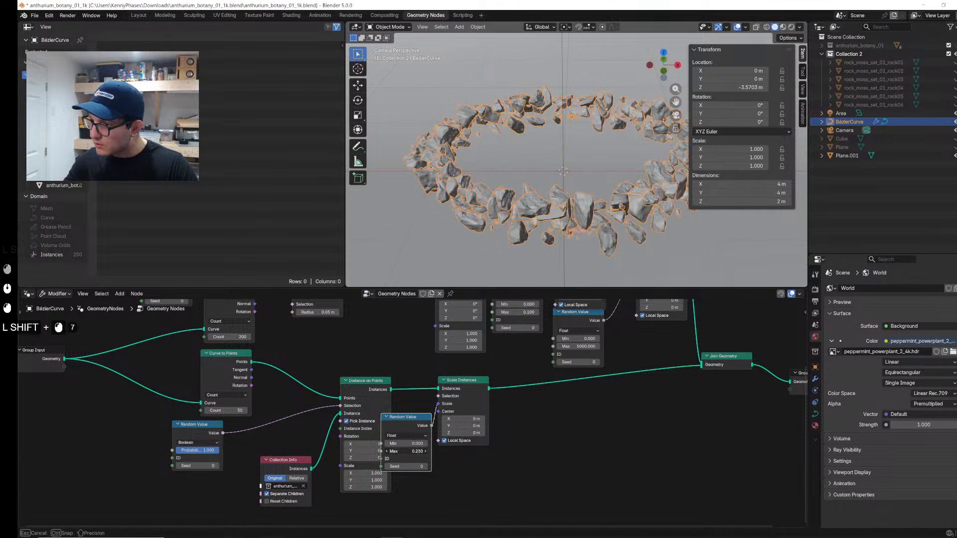
left_click_drag(416, 451, 464, 451, "shift")
Step: Duplicate the Rotate Instances node and insert the copy after the leaf branch's Scale Instances node
middle_click_drag(571, 369, 526, 445)
left_click(616, 330)
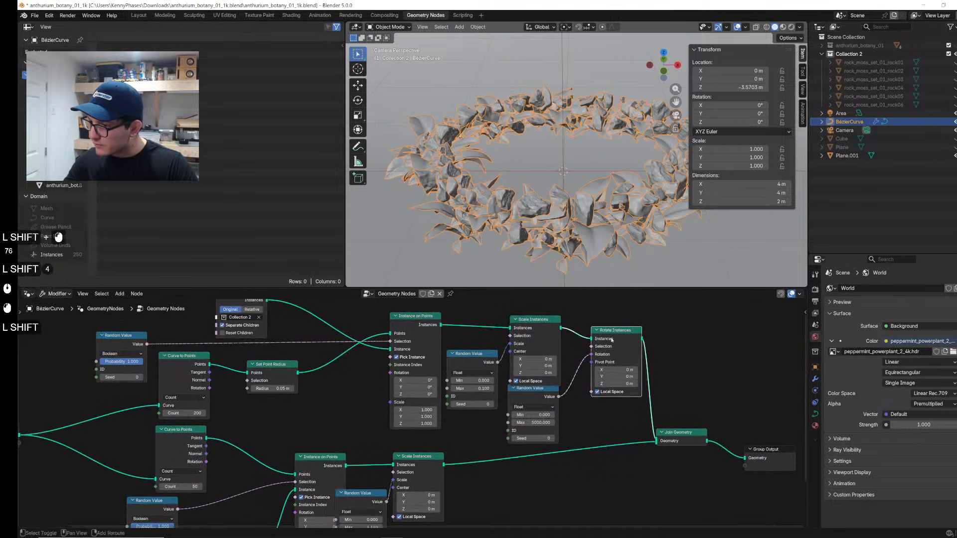
key("shift+d")
left_click(529, 457)
Step: Duplicate the Random Value node with Max 5000 and link the copy to the leaf Rotate Instances' Rotation
left_click(530, 407)
key("shift+d")
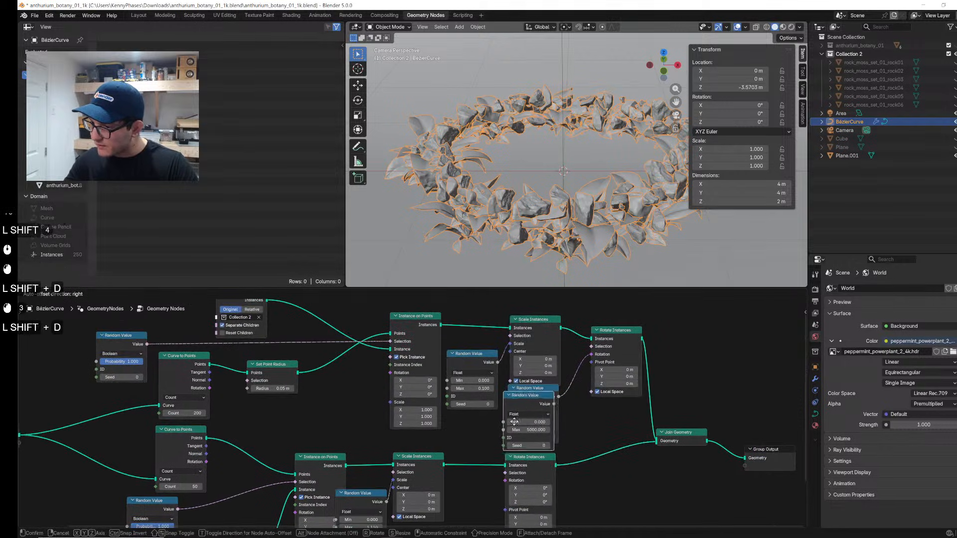
left_click_drag(506, 486, 567, 482)
left_click_drag(454, 491, 476, 492)
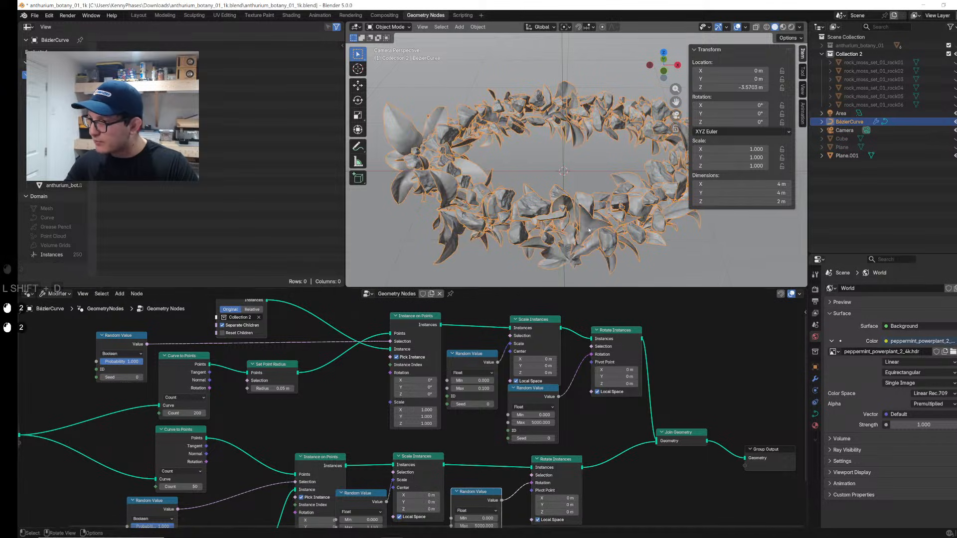
Step: Move the leaf branch's Instance on Points node clear of the neighbouring Random Value node and save the file
middle_click_drag(602, 189, 585, 163, "shift")
scroll(473, 438, "up", 1)
scroll(310, 441, "down", 4, "shift")
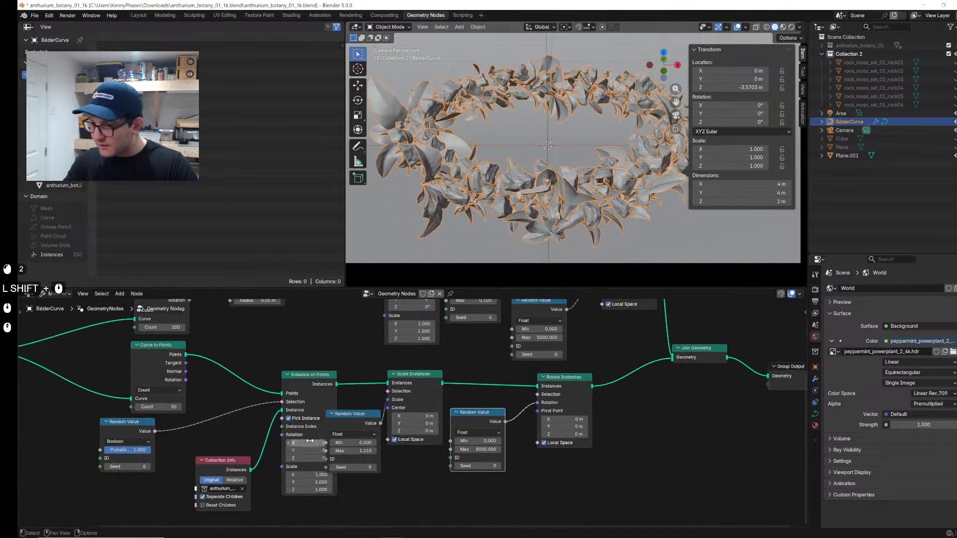
left_click_drag(313, 396, 296, 395)
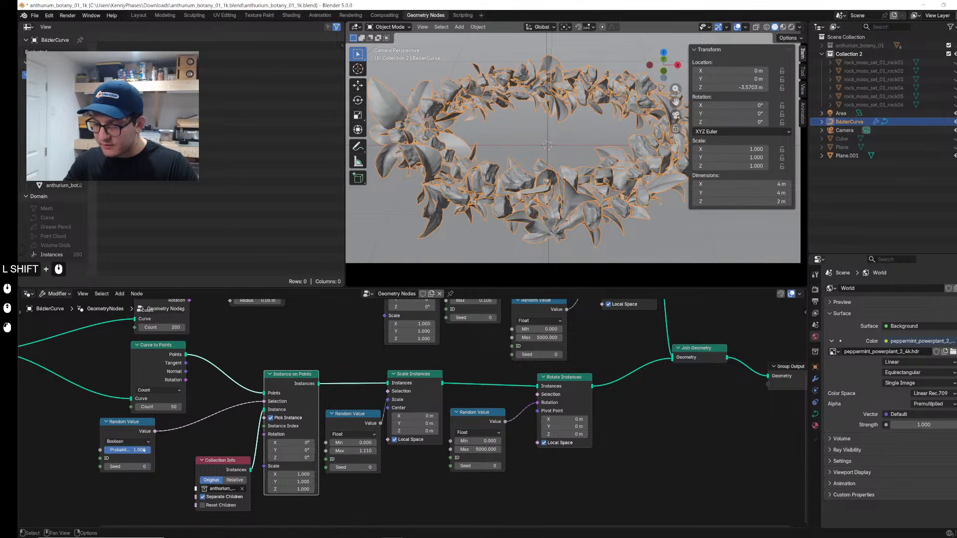
mouse_move(143, 450)
left_mouse_down("shift")
mouse_move(125, 450)
mouse_move(149, 451)
left_mouse_up("shift")
middle_click_drag(242, 380, 298, 406)
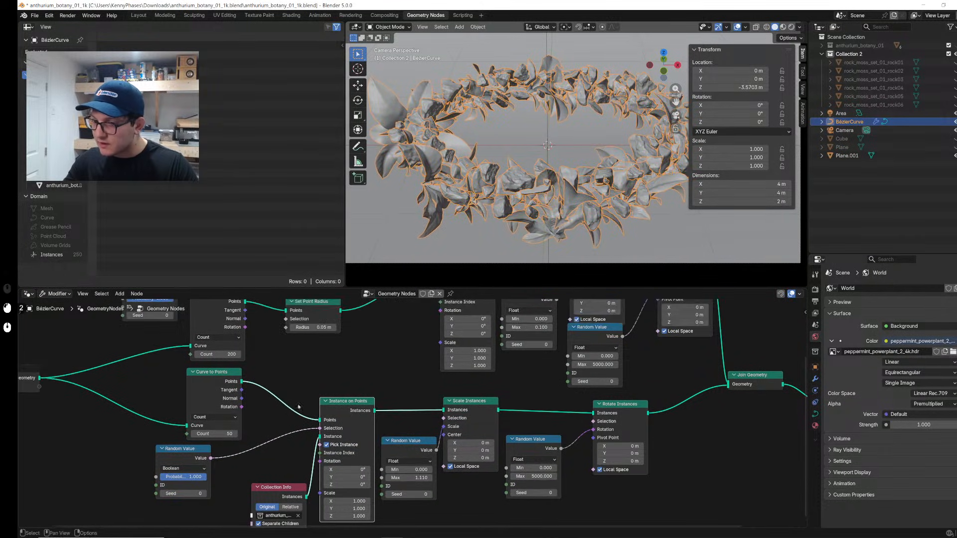
key("ctrl+s")
Step: Set the leaf branch's Curve to Points count to 100 and save the file
scroll(222, 434, "down", 4, "ctrl")
key("1")
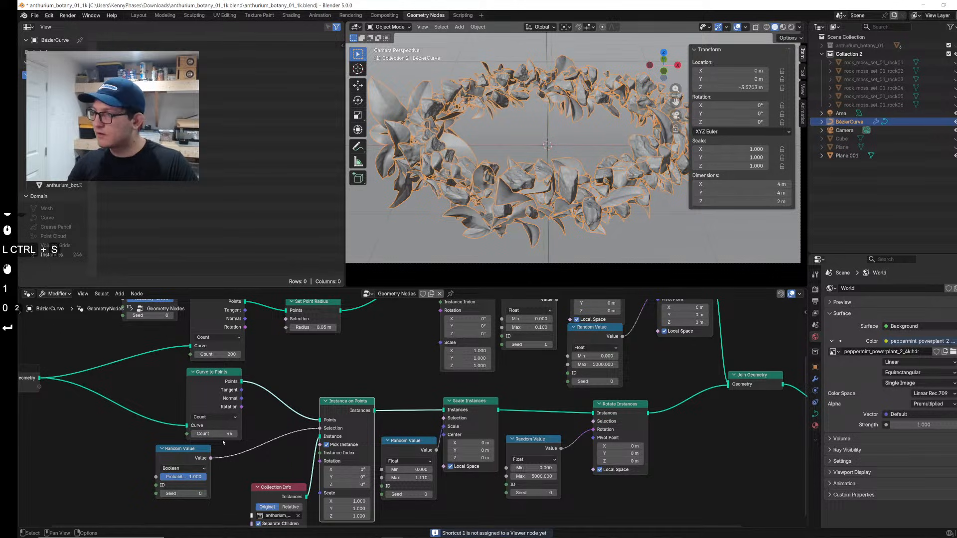
left_click(223, 434)
type("100")
key("Return")
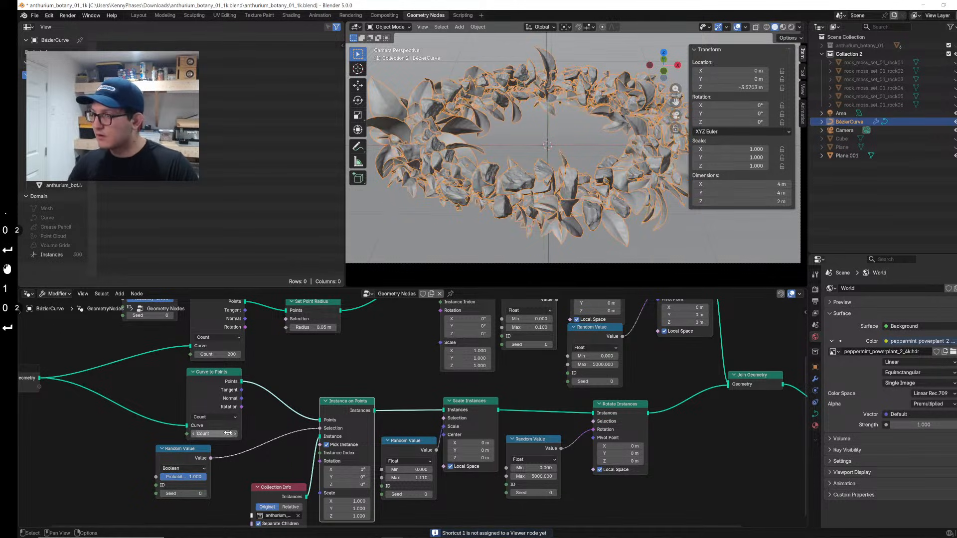
key("ctrl+s")
scroll(362, 343, "up", 2)
scroll(399, 439, "down", 4, "shift")
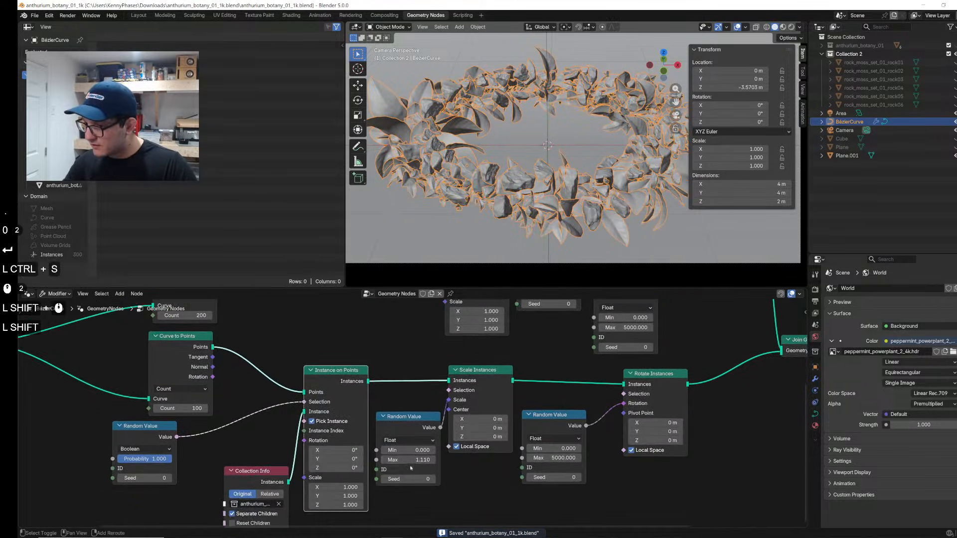
Step: Raise the leaf branch's random scale Max to 1.370 and show the wreath in rendered shading
mouse_move(408, 460)
left_mouse_down("shift")
mouse_move(394, 460)
mouse_move(423, 460)
left_mouse_up("shift")
key("z")
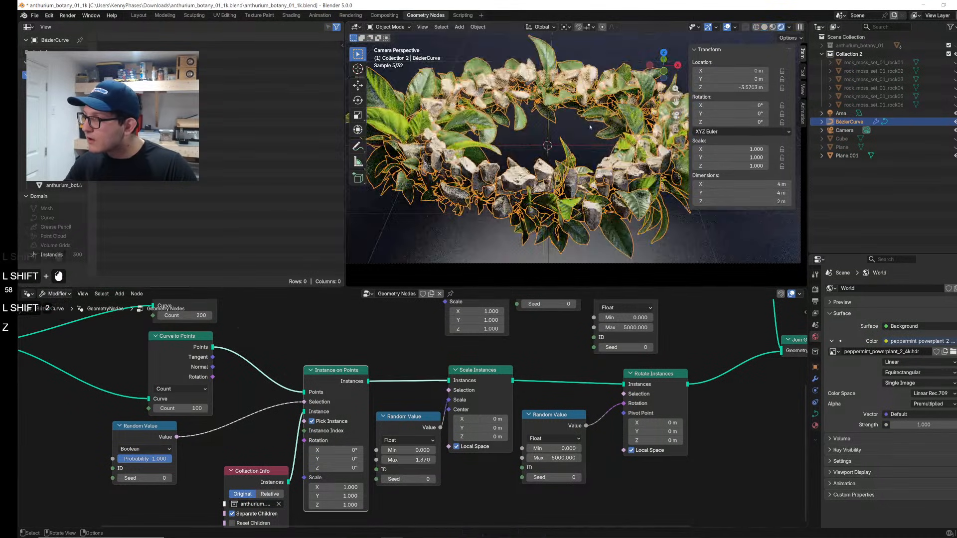
left_click(581, 137)
left_click(582, 137)
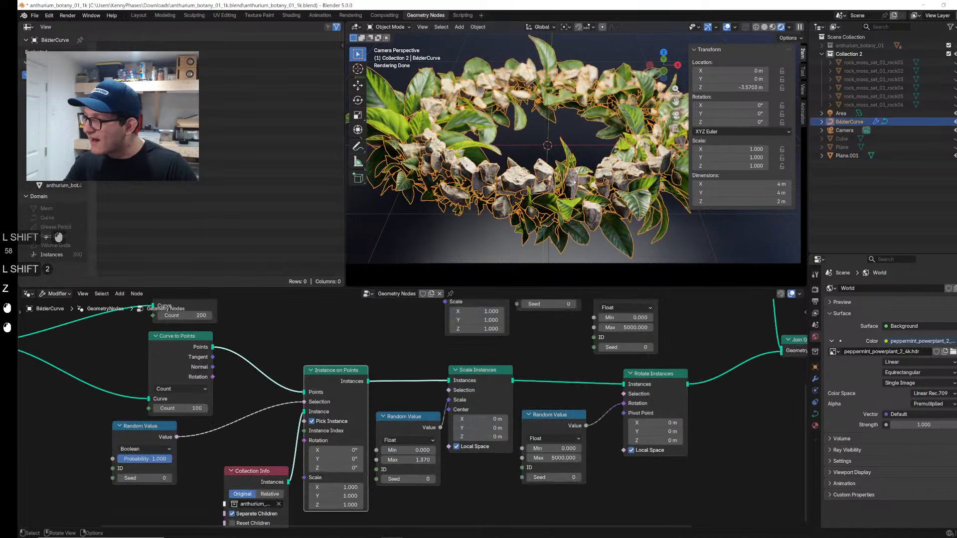
Step: Set the rock branch's Curve to Points count to 300
scroll(315, 385, "up", 2)
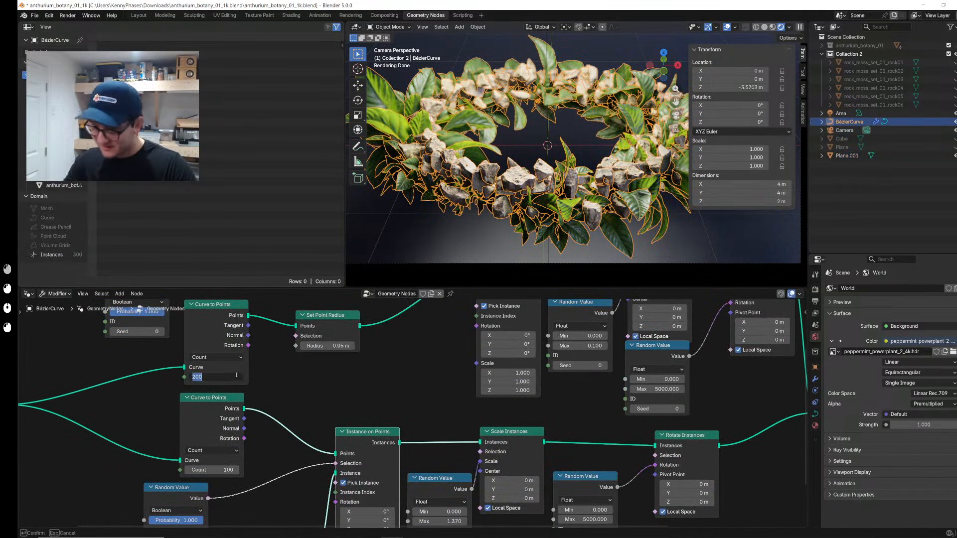
key("Return")
scroll(237, 374, "up", 2)
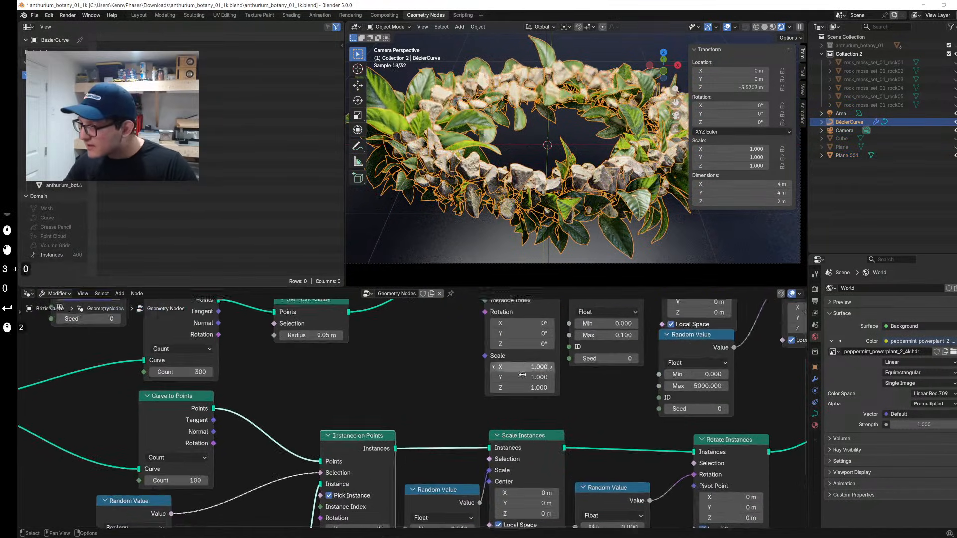
Step: Set the Max of the Random Value driving the rock branch's Scale Instances to 0.05
middle_click_drag(609, 344, 424, 395)
double_click(402, 401)
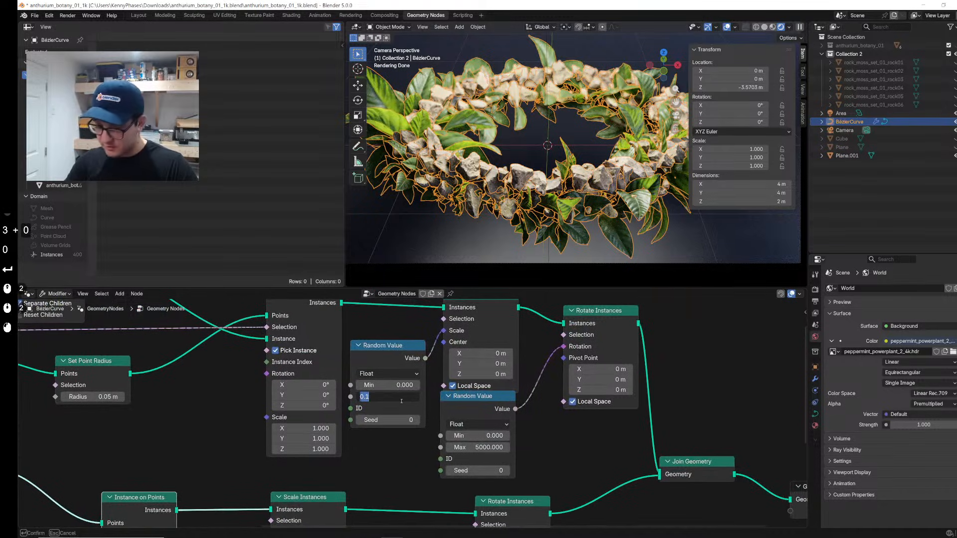
type(".05")
key("Return")
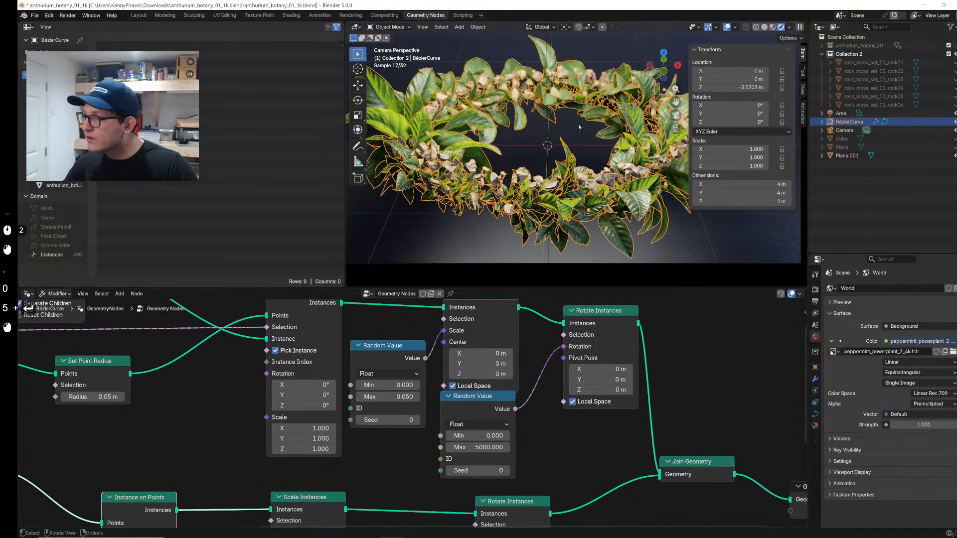
left_click(544, 137)
left_click(532, 188)
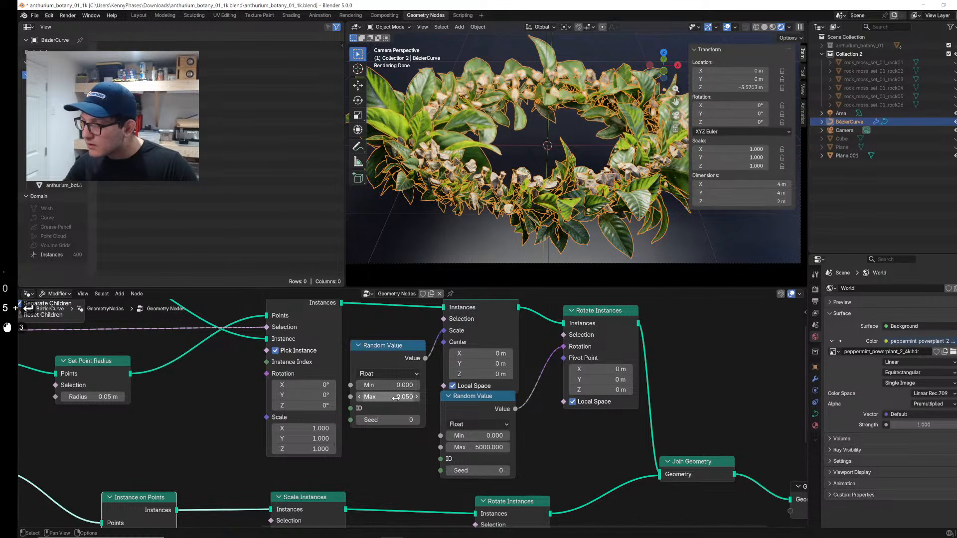
left_click_drag(396, 397, 419, 398, "shift")
key("ctrl+z")
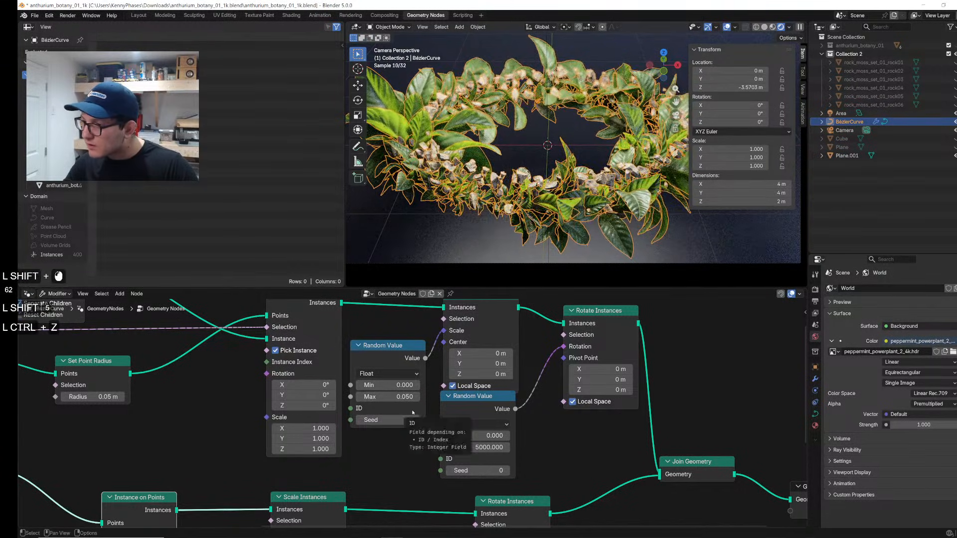
Step: Move the rock branch's rotation Random Value node clear of the Scale Instances node, reselect the wreath curve and save the file
middle_click_drag(414, 412, 457, 440)
left_click_drag(529, 431, 535, 440)
left_click(534, 153)
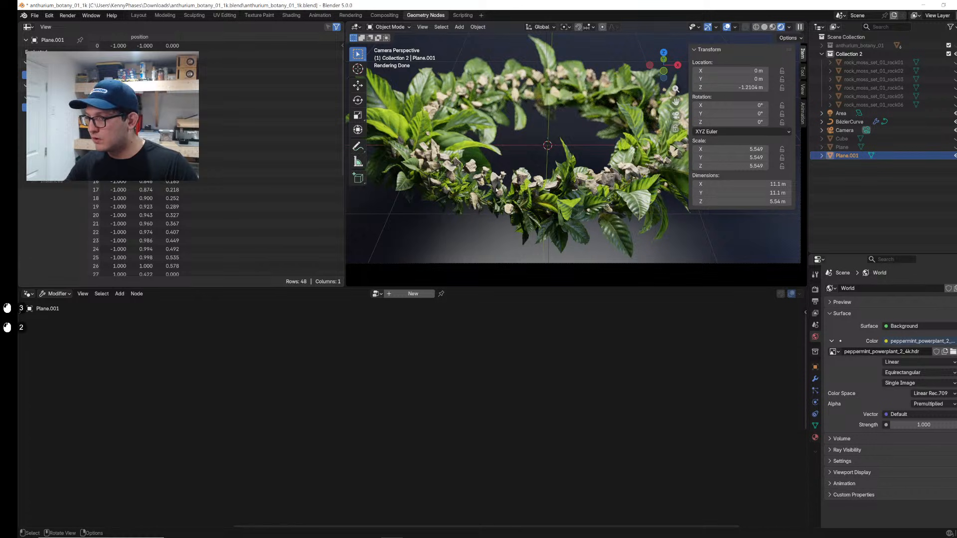
left_click(448, 124)
key("ctrl+s")
Step: Lower the rock branch's Boolean Random Value Probability to about 0.34 and increase the rocks' random scale Max
middle_click_drag(386, 449, 372, 421)
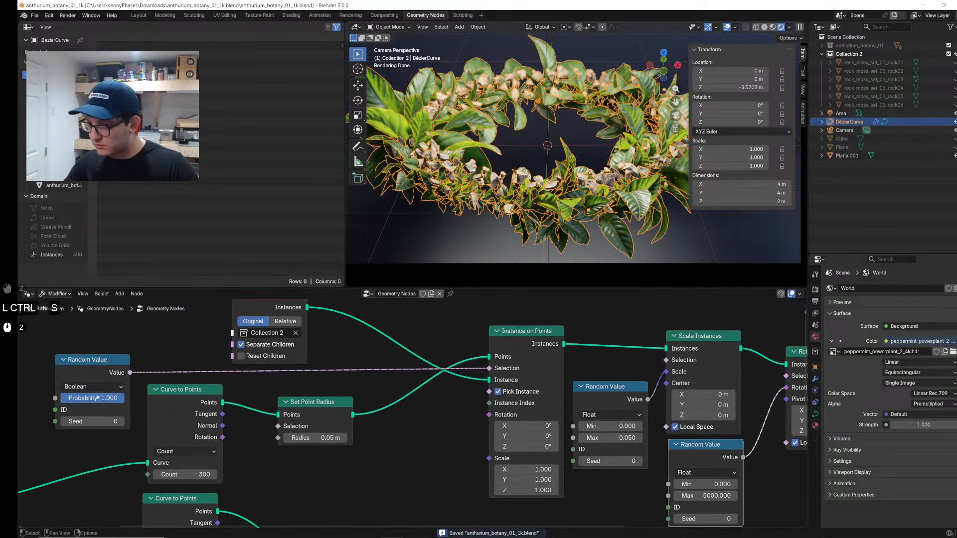
left_click_drag(100, 398, 56, 398)
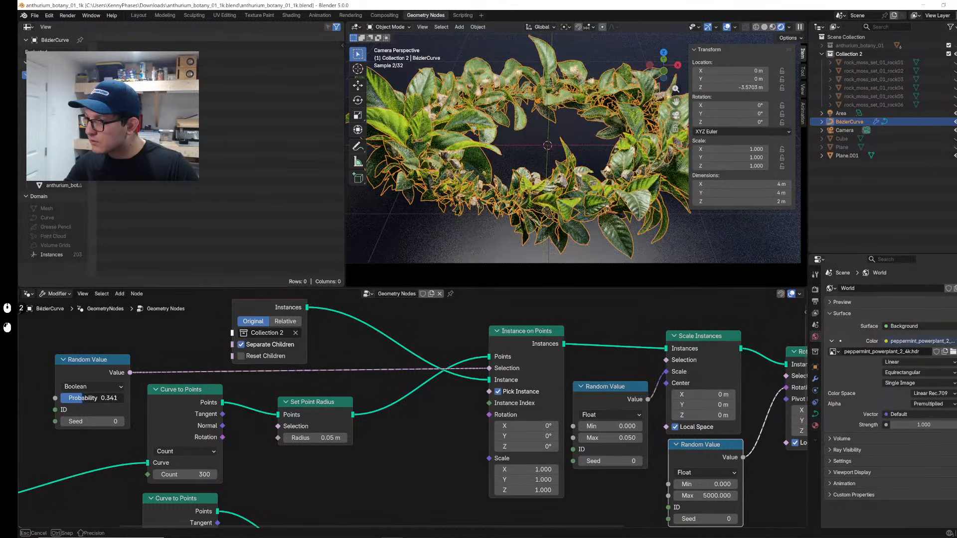
left_click_drag(611, 438, 631, 438, "shift")
left_click_drag(612, 437, 603, 438, "shift")
Step: Switch to the Layout workspace, select the curved backdrop and save the file
left_click(139, 16)
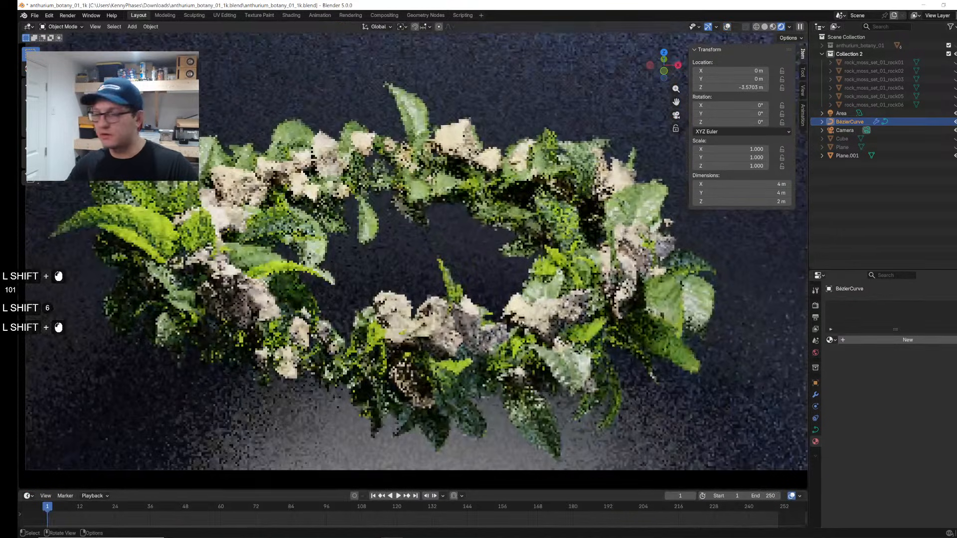
left_click(570, 129)
key("ctrl+s")
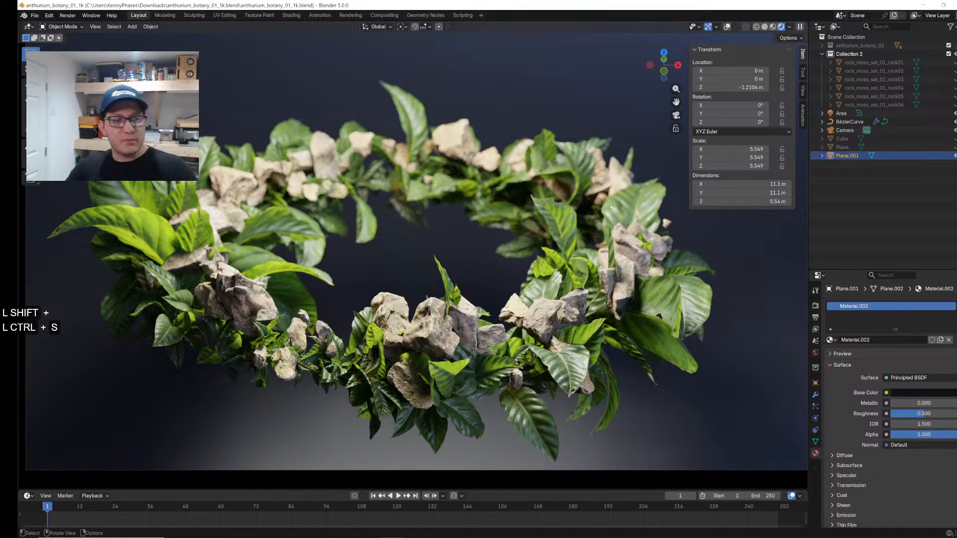
Step: Widen the 3D viewport, hide its sidebar and toolbar, and save the file
left_click_drag(812, 175, 836, 175, "shift")
key("shift+n")
key("shift+t")
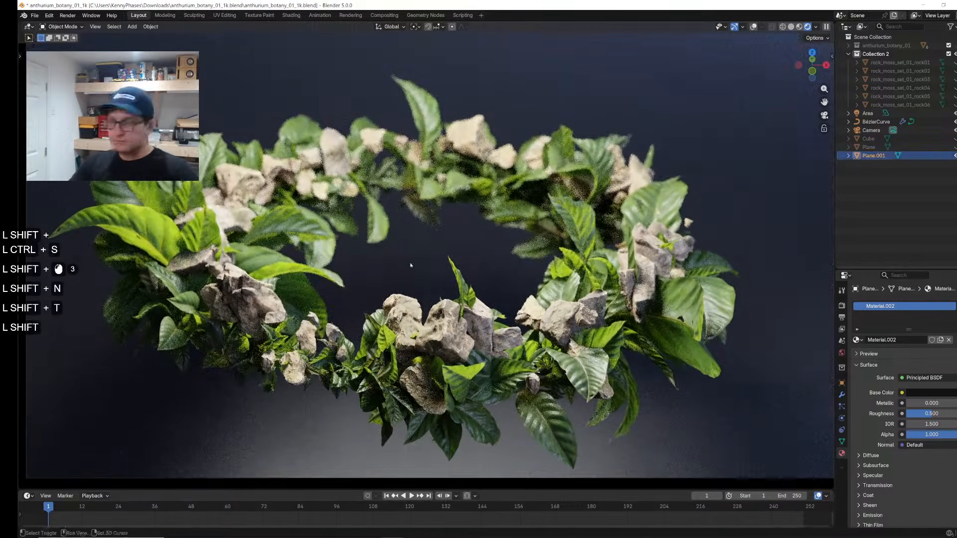
middle_click_drag(424, 259, 482, 254, "shift")
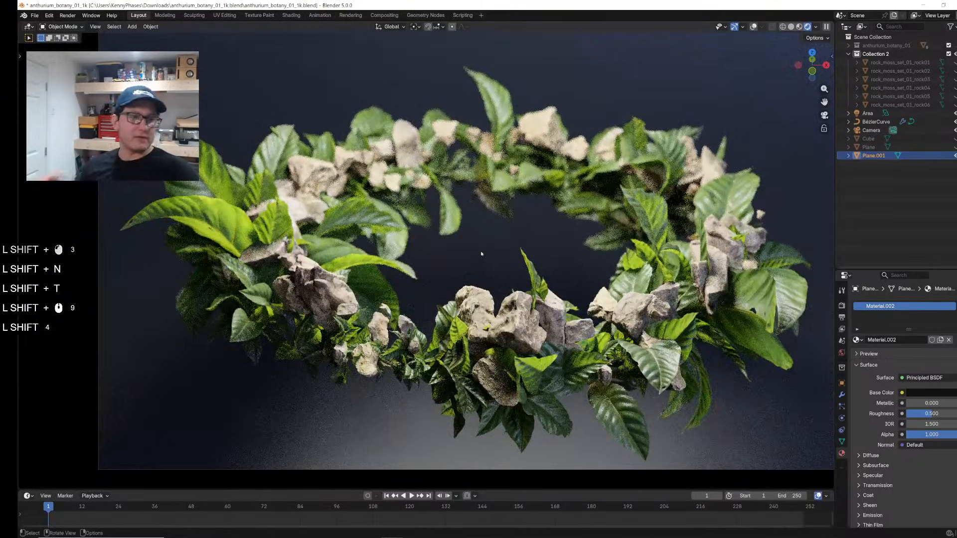
key("ctrl+s")
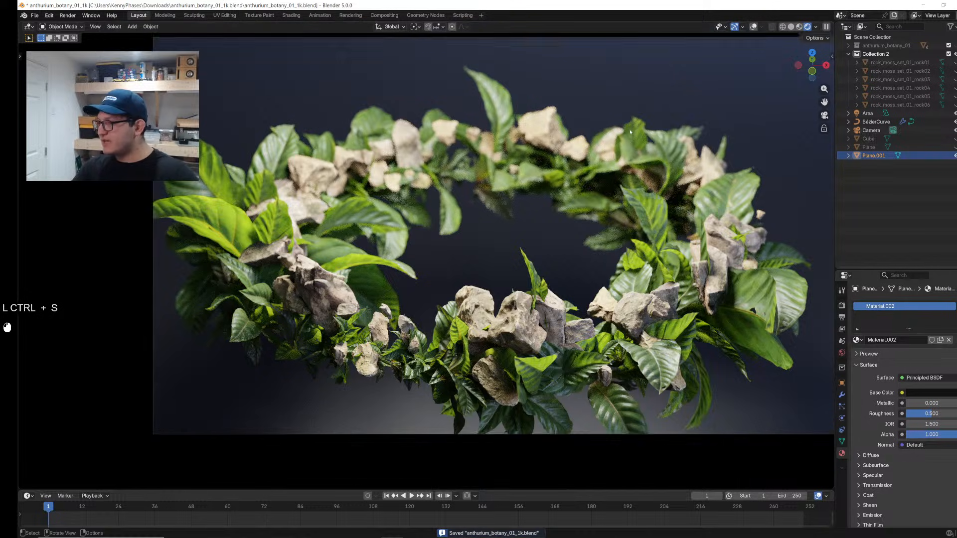
Step: Move the curved backdrop down along the global Z axis by about 1.07 m
left_click(824, 115)
scroll(824, 115, "down", 2)
left_click(651, 248)
key("g")
key("z")
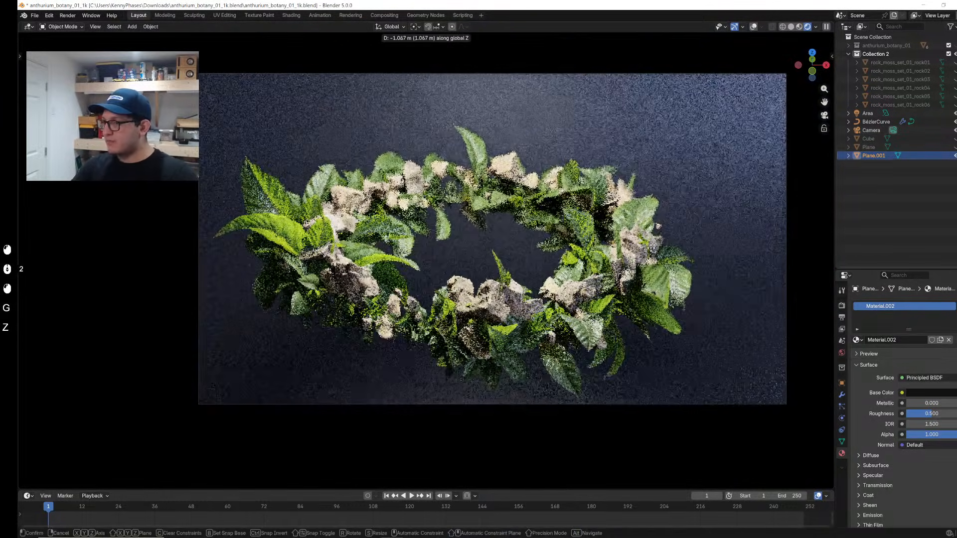
left_click(657, 226)
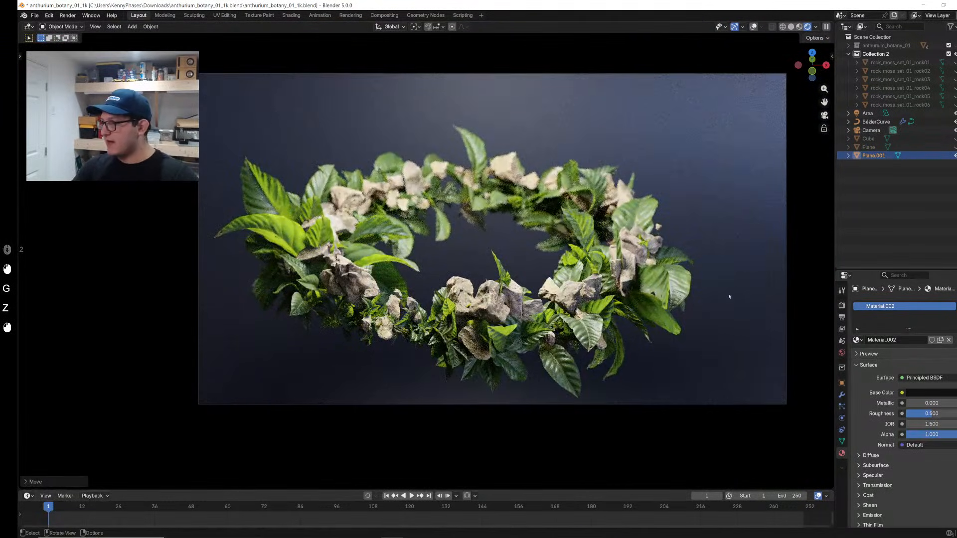
Step: Lower the camera along the Z axis so the wreath sits higher in the frame, and save the file
left_click(872, 130)
key("g")
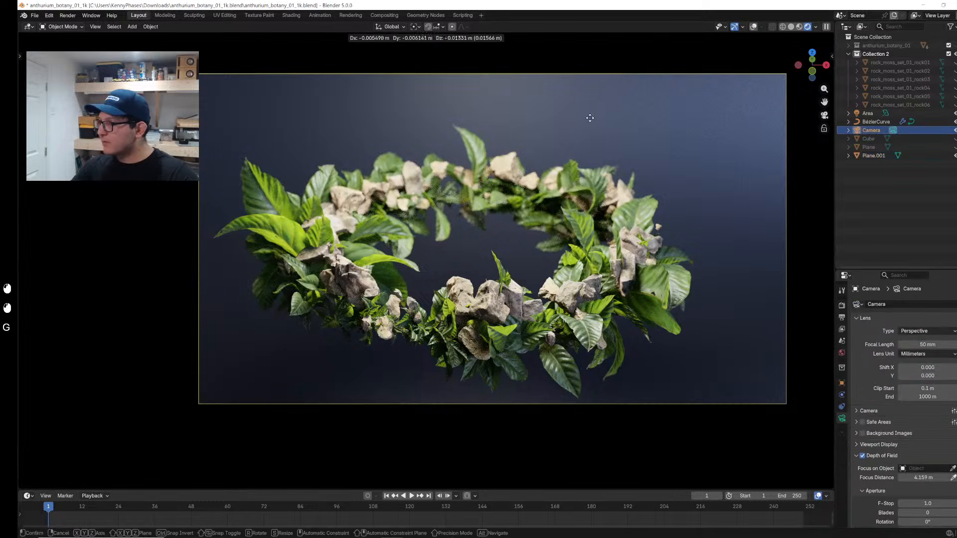
key("z")
left_click(541, 194)
key("ctrl+s")
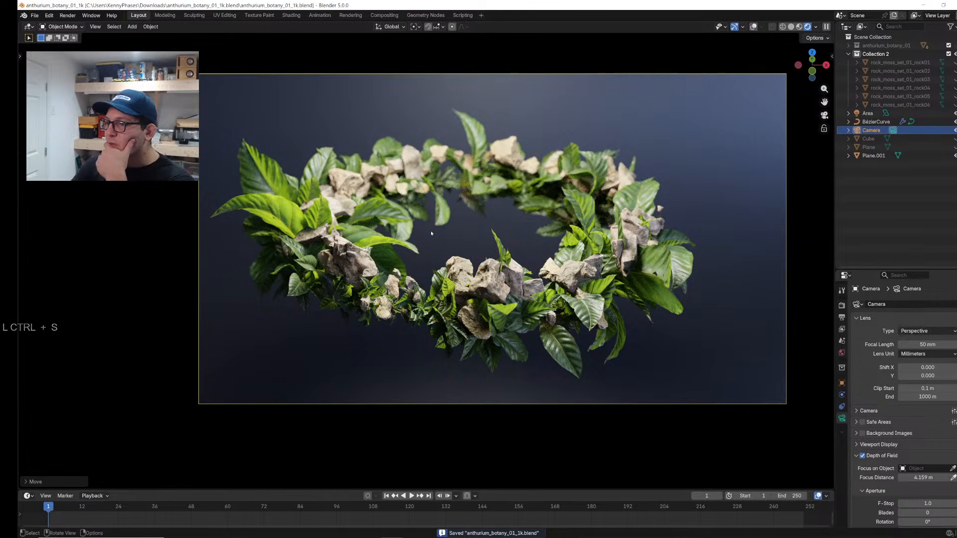
Step: Set the Cycles max bounces for Total, Diffuse, Glossy, Transmission, Volume and Transparent to 30 each, and save the file
scroll(350, 247, "up", 4)
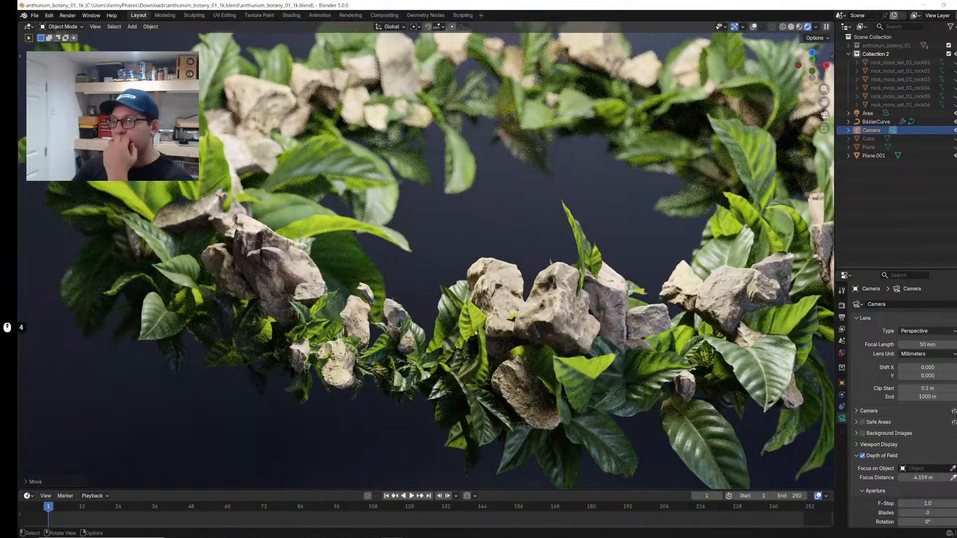
scroll(477, 333, "down", 1)
left_click(843, 303)
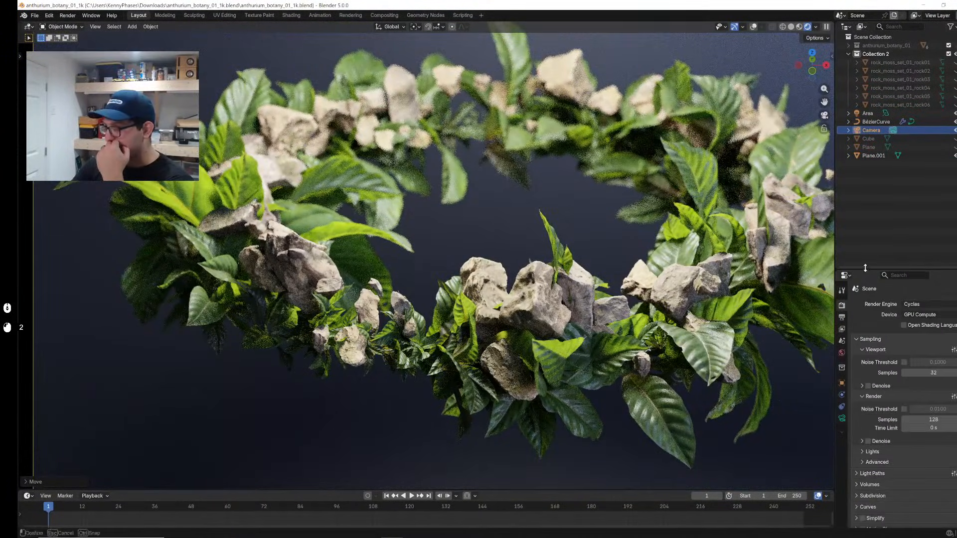
left_click_drag(866, 268, 866, 228)
scroll(876, 397, "down", 4)
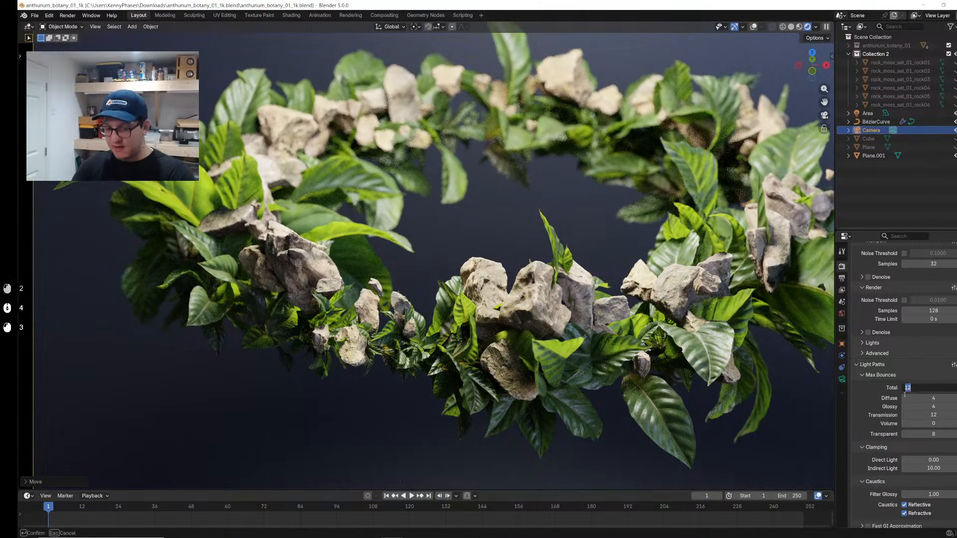
type("30")
key("Tab")
type("30")
key("Tab")
type("30")
key("Tab")
type("30")
key("Tab")
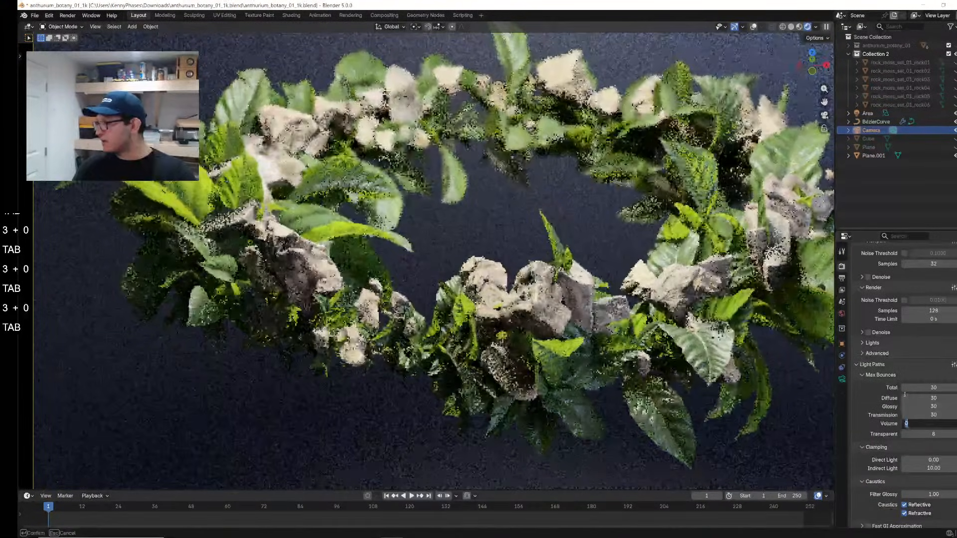
type("30")
key("Tab")
type("30")
key("Tab")
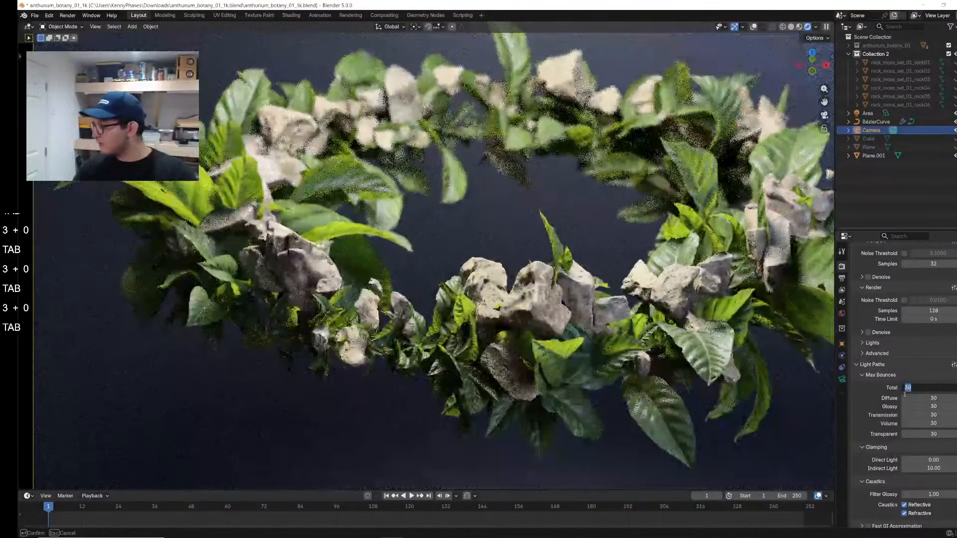
key("ctrl+s")
Step: Set the caustics Filter Glossy value to 0 and save the file
left_click(882, 511)
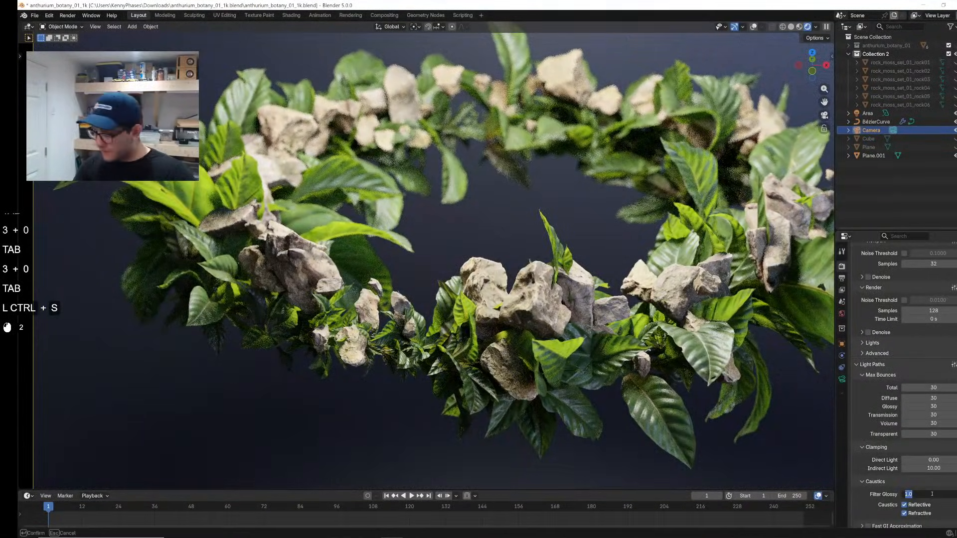
type("0")
key("Return")
key("ctrl+s")
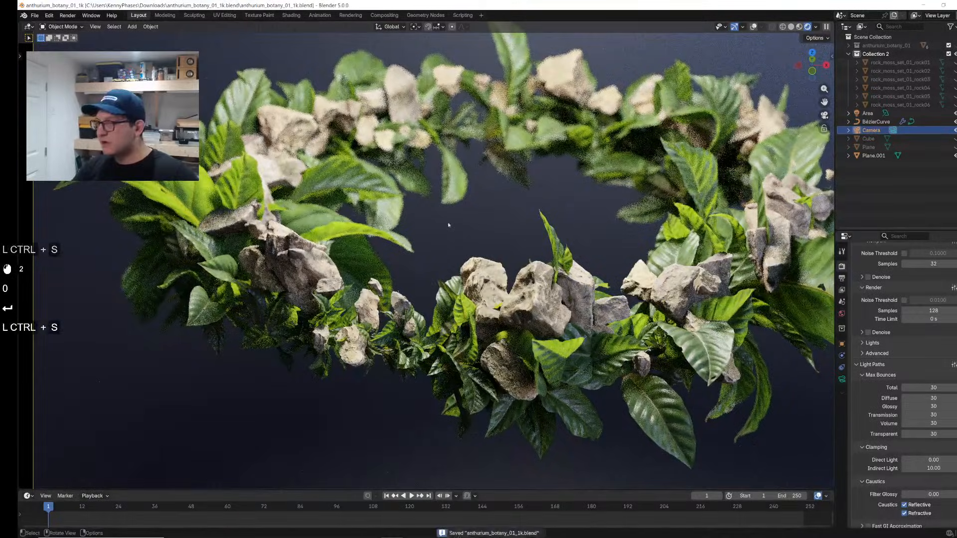
Step: Display the viewport overlays and move the area light about 1.25 m along the global Y axis toward the backdrop's raised back
key("KP_0")
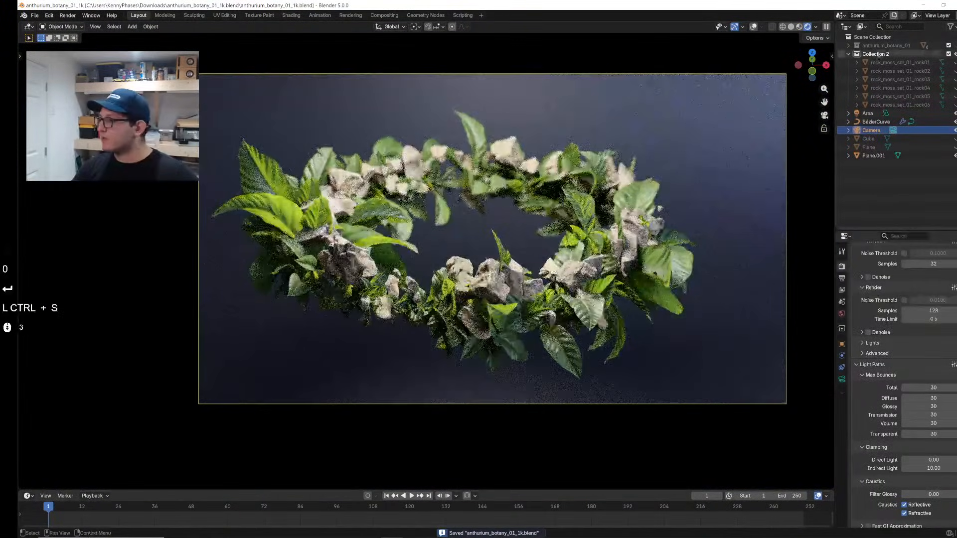
left_click(866, 115)
middle_click_drag(597, 187, 527, 211)
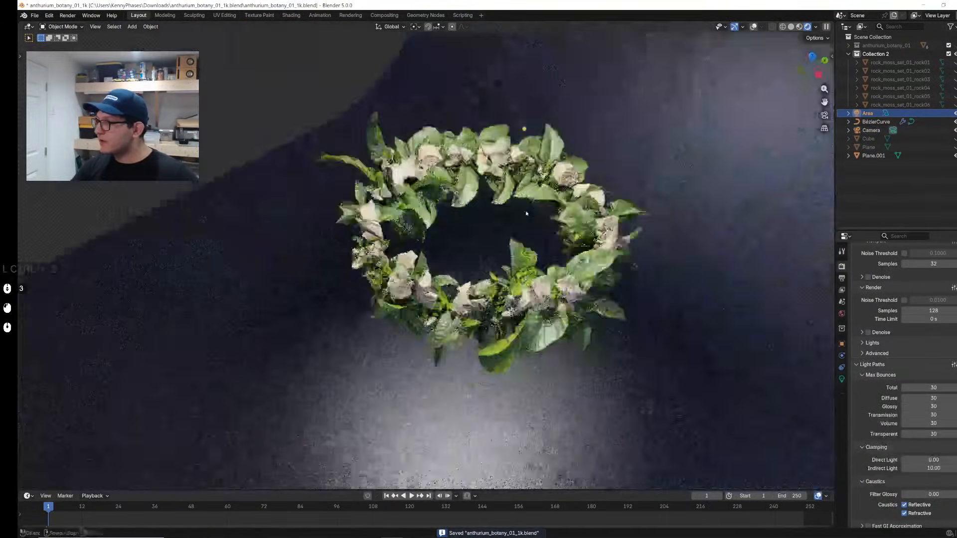
scroll(528, 212, "down", 3)
left_click(753, 27)
middle_click_drag(581, 174, 556, 153)
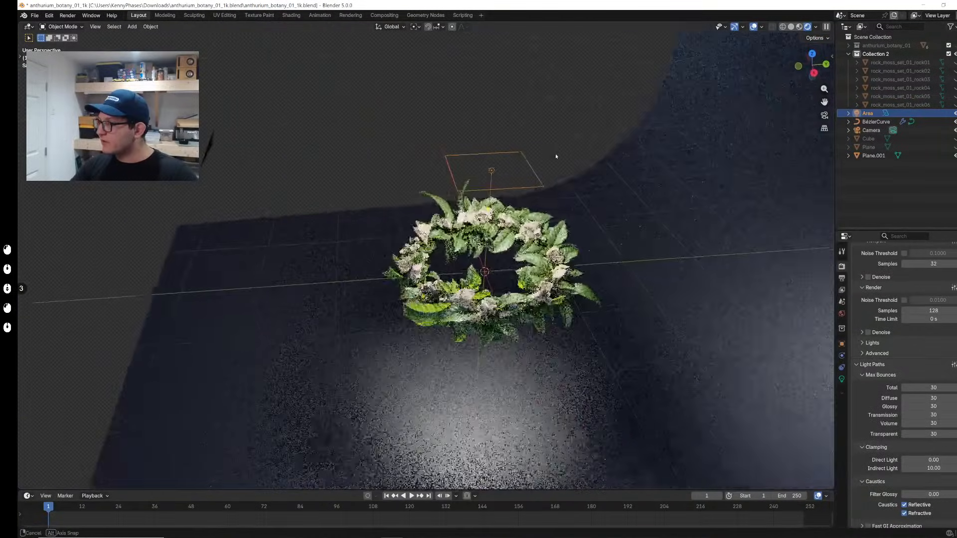
key("g")
key("y")
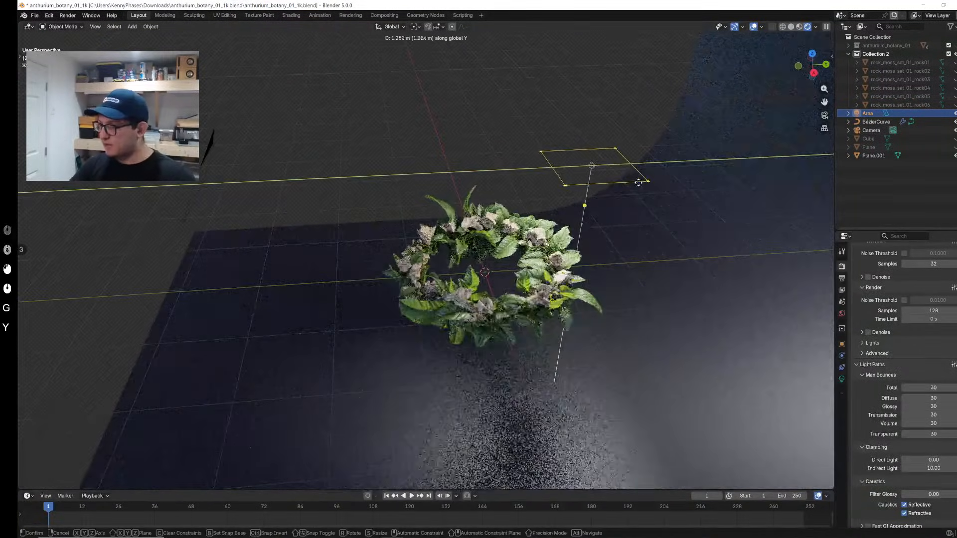
left_click(630, 184)
Step: Return to the camera view to check the new lighting on the wreath, and save the file
left_click(825, 115)
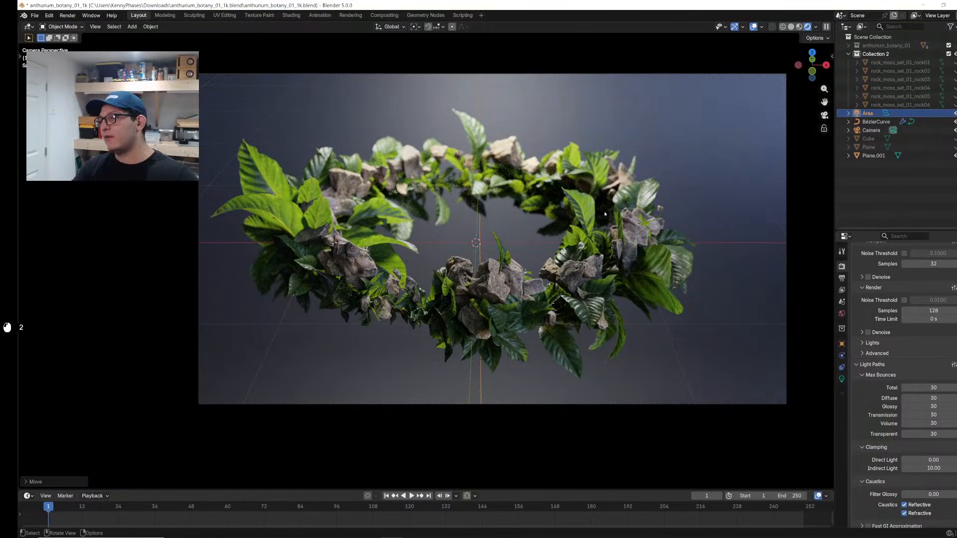
scroll(536, 221, "up", 2)
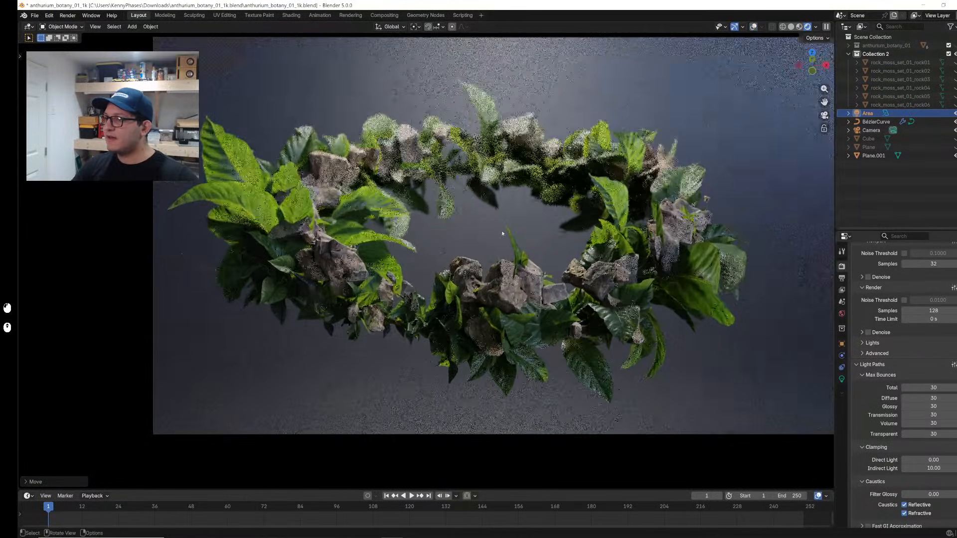
key("ctrl+s")
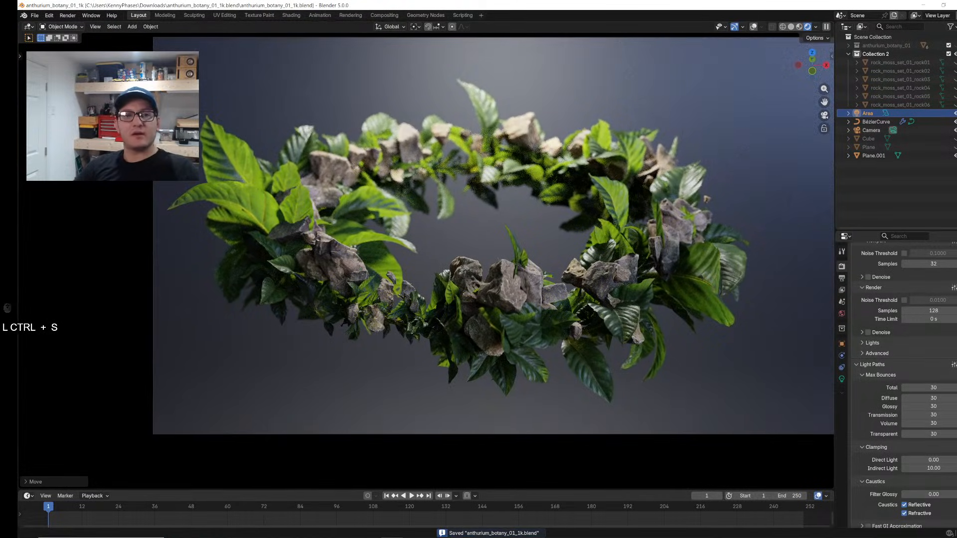
type("po")
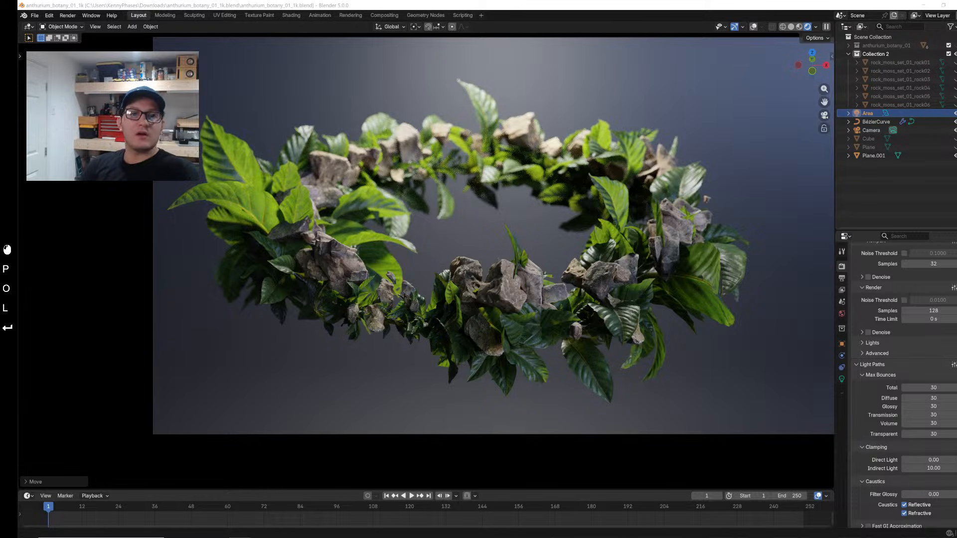
Step: Switch to the Poly Haven website and look through its Models library for an object that suits the wreath scene
left_click_drag(956, 95, 581, 2)
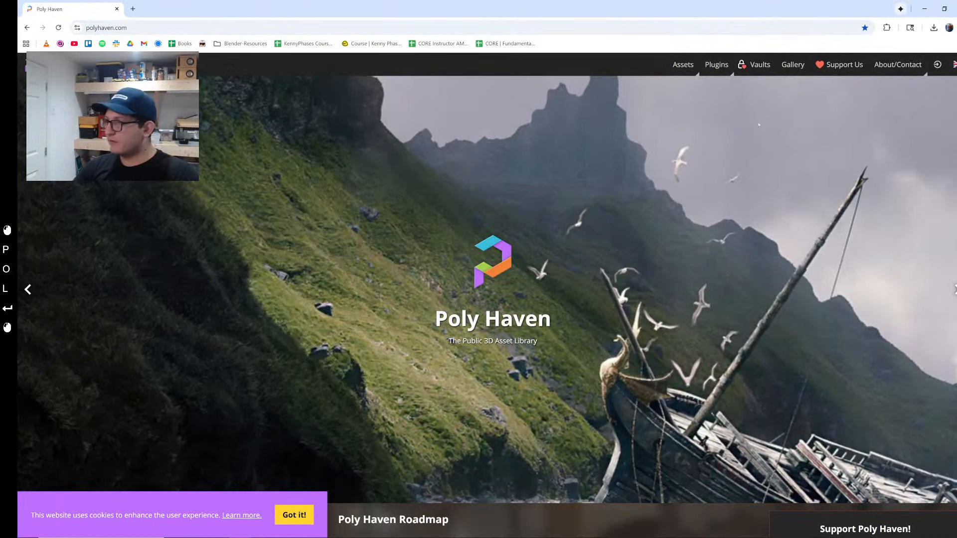
mouse_move(683, 64)
left_click(673, 121)
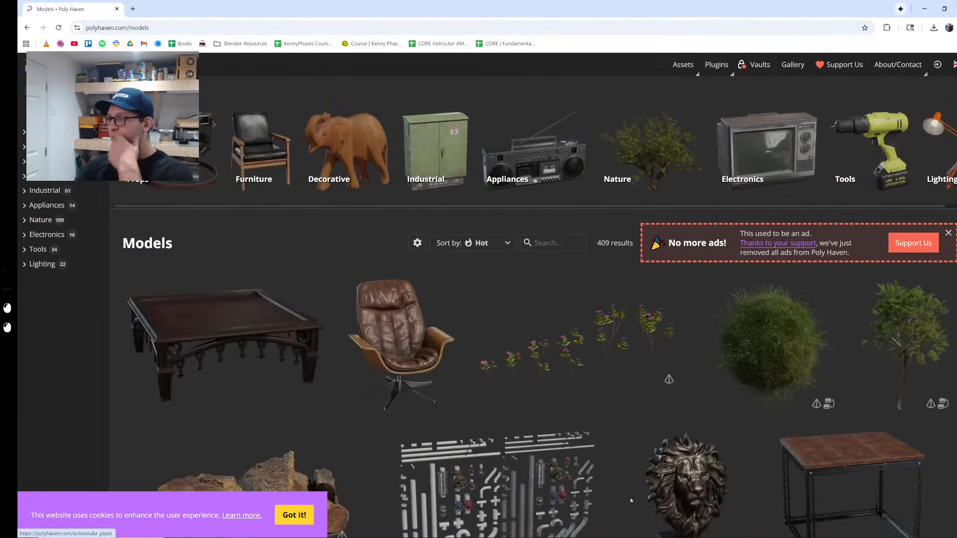
scroll(337, 295, "down", 11)
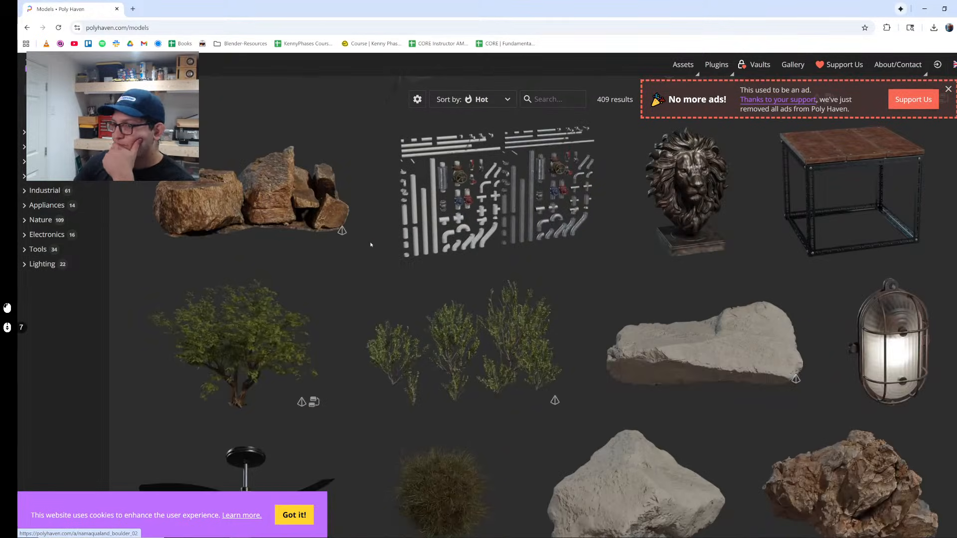
scroll(325, 220, "down", 10)
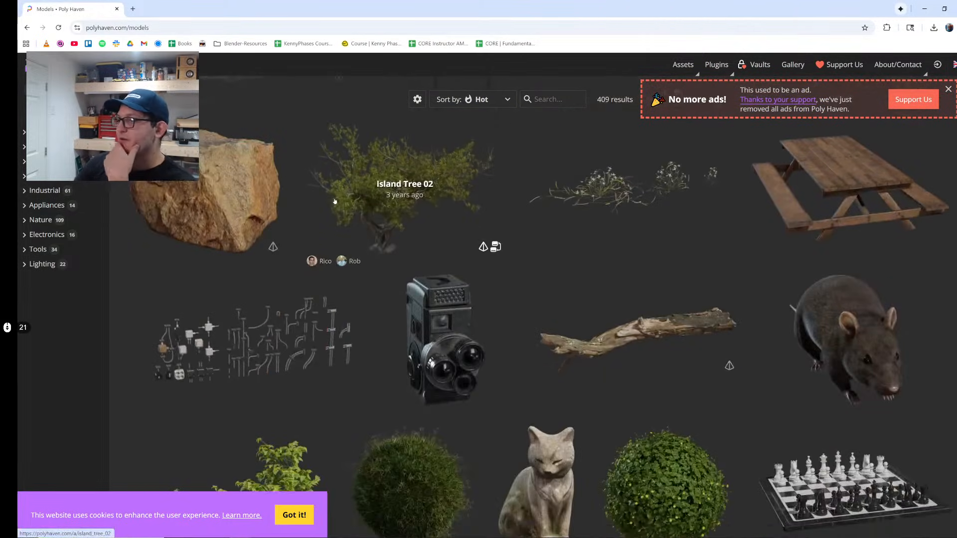
scroll(320, 204, "down", 8)
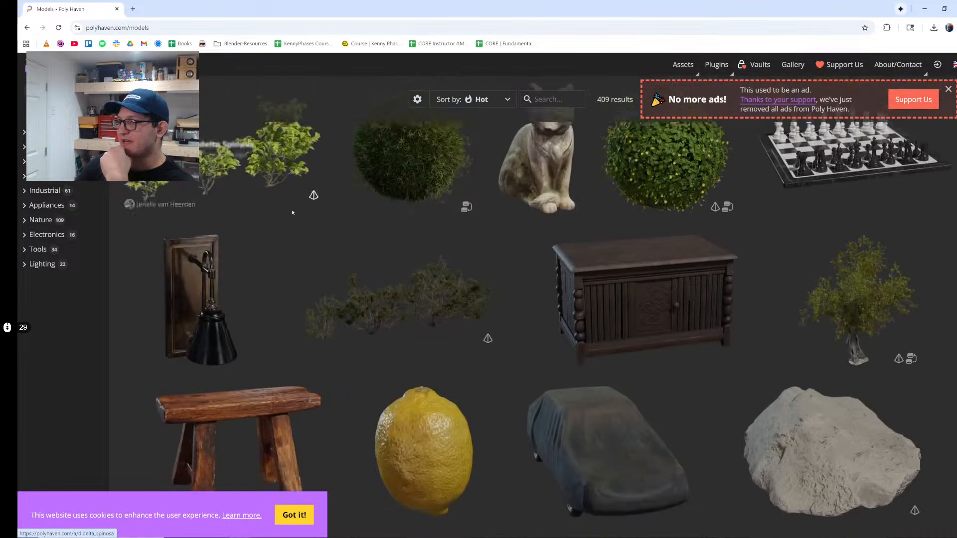
scroll(287, 212, "down", 12)
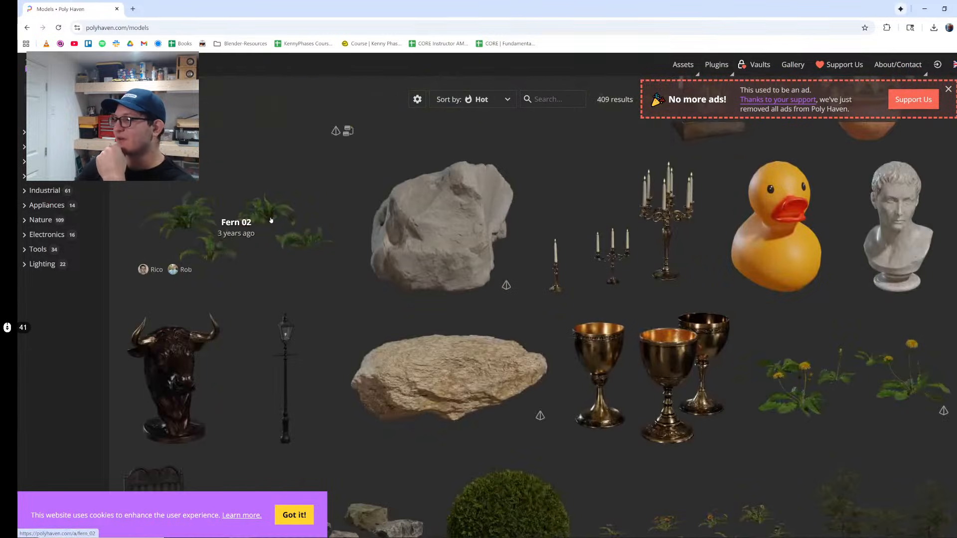
scroll(317, 289, "down", 8)
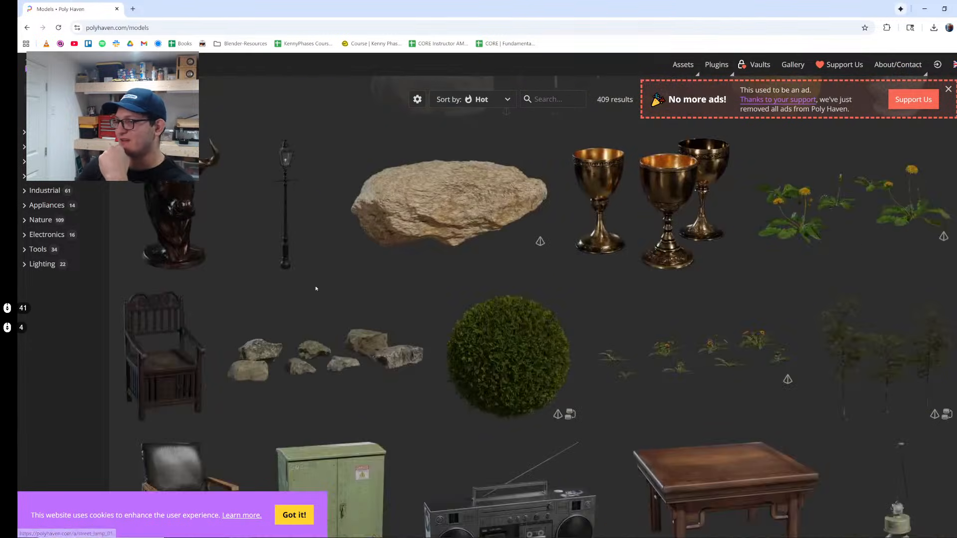
scroll(317, 289, "down", 5)
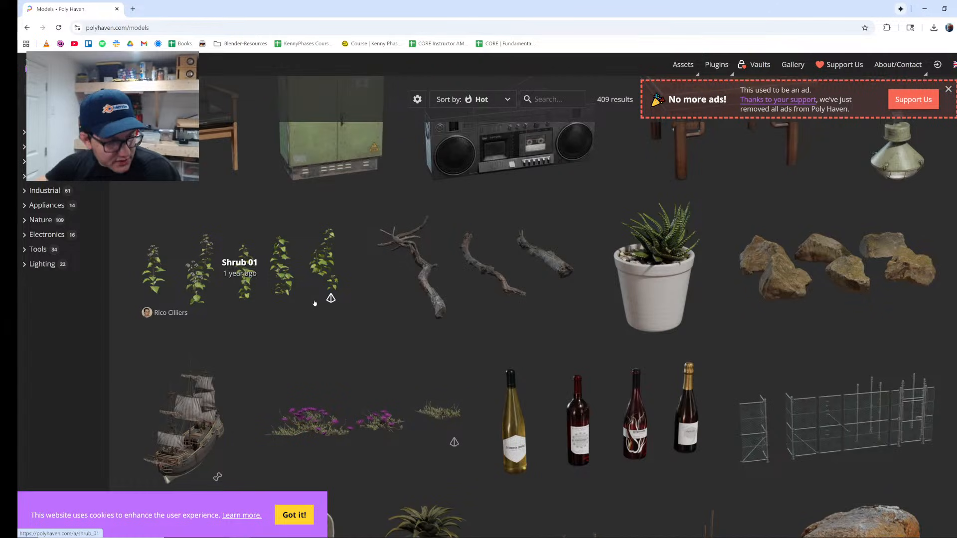
scroll(437, 223, "down", 9)
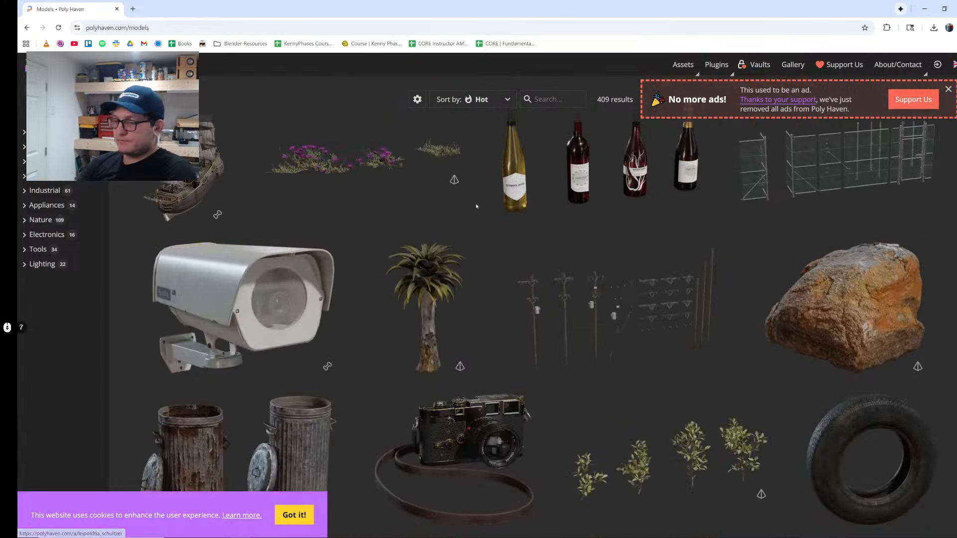
scroll(381, 255, "down", 18)
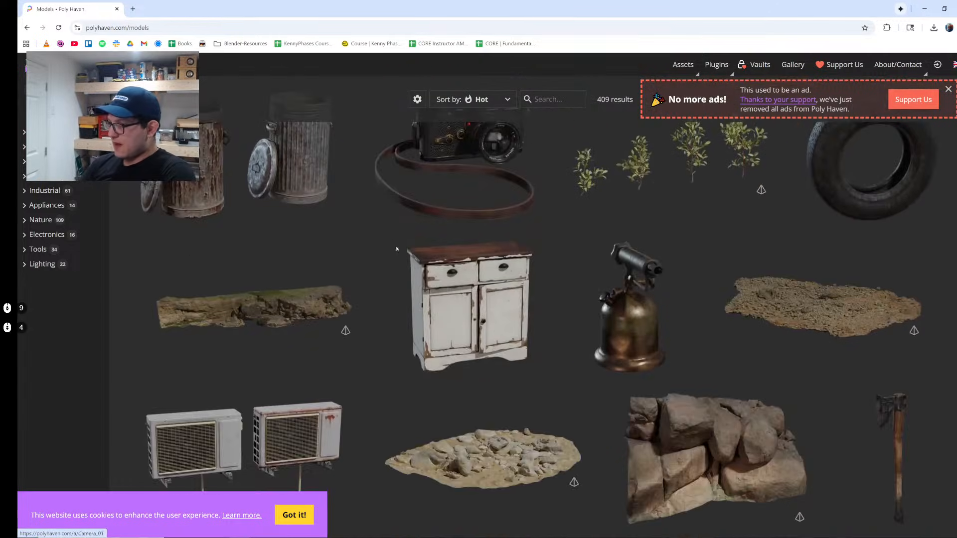
scroll(389, 274, "down", 3)
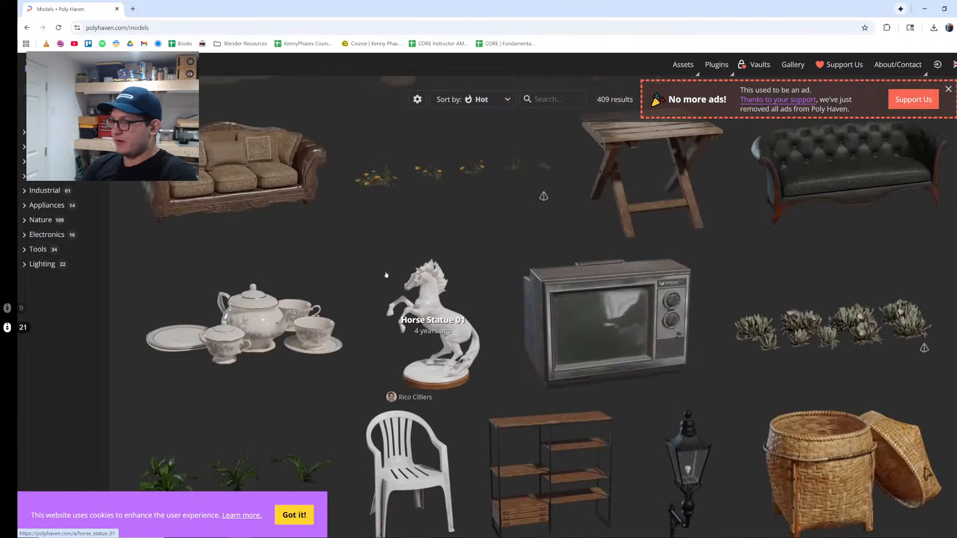
scroll(388, 275, "down", 6)
Step: Examine the further listings in the Poly Haven model library for a possible centrepiece for the wreath
left_click(925, 8)
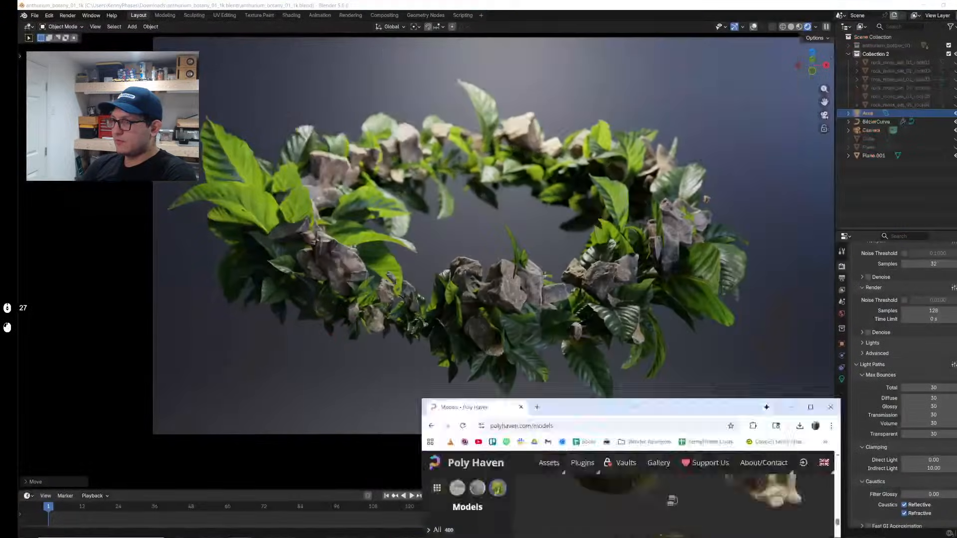
key("alt+Tab")
scroll(265, 257, "down", 17)
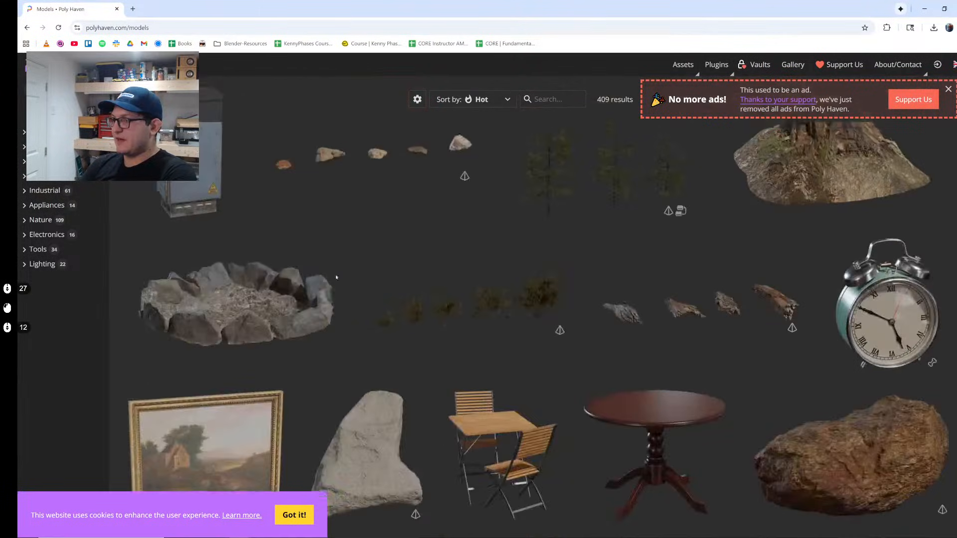
scroll(232, 267, "down", 7)
scroll(244, 279, "up", 2)
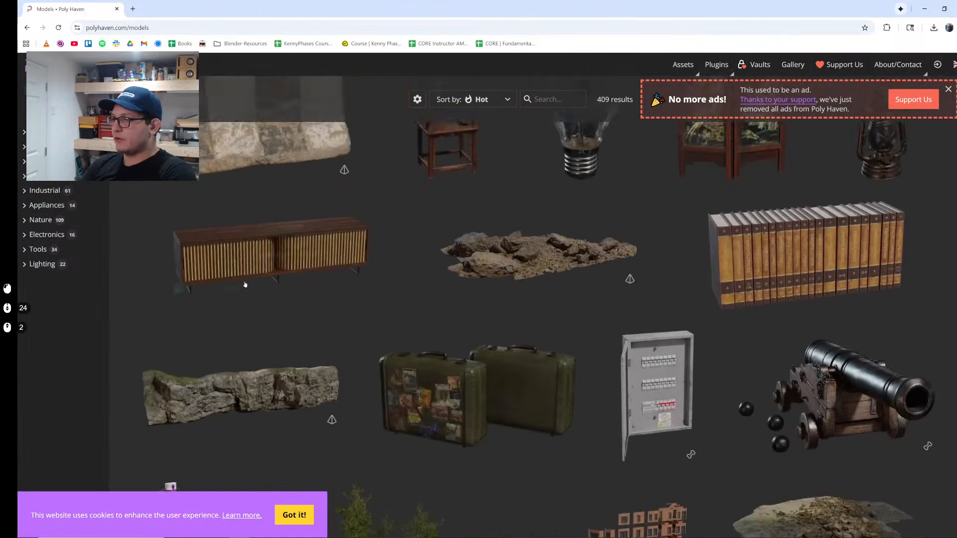
scroll(339, 257, "down", 11)
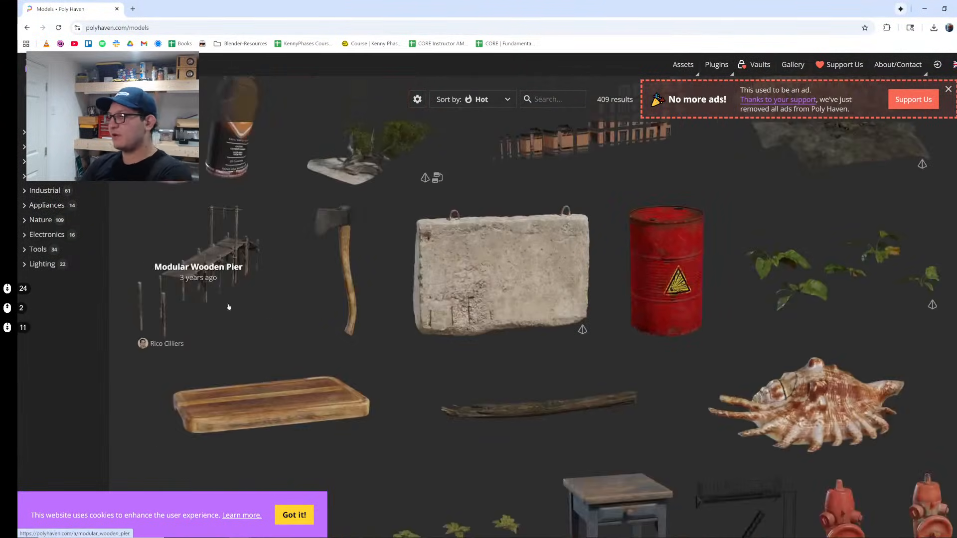
scroll(202, 274, "down", 5)
scroll(241, 304, "down", 5)
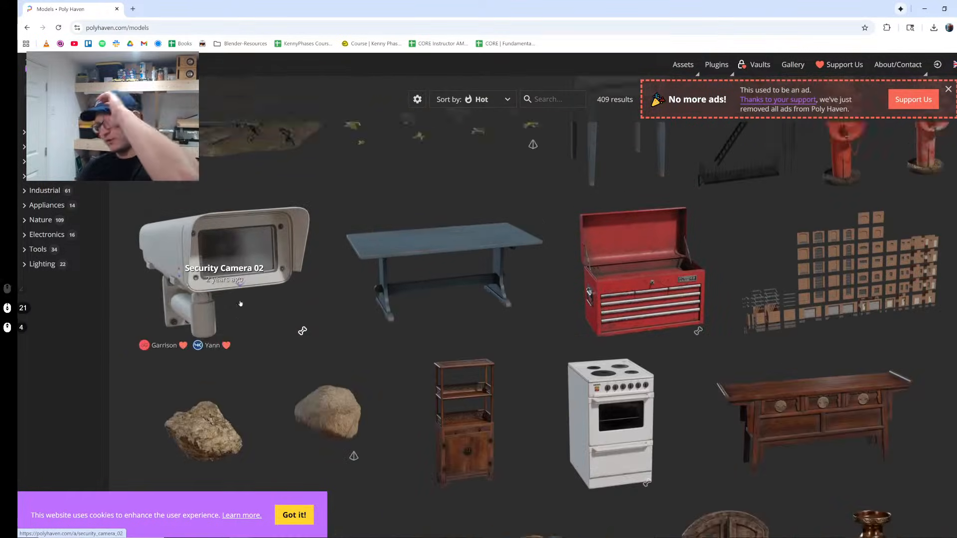
scroll(609, 260, "up", 15)
scroll(610, 260, "up", 6)
scroll(581, 210, "up", 2)
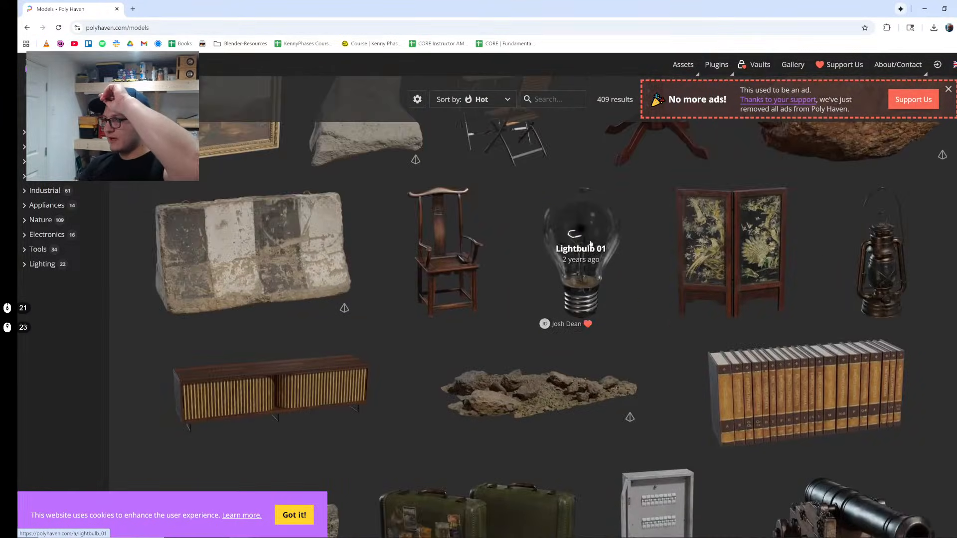
Step: View the Lightbulb 01 model's preview images, including the wireframe one, and return to the wreath scene in Blender
left_click(589, 241)
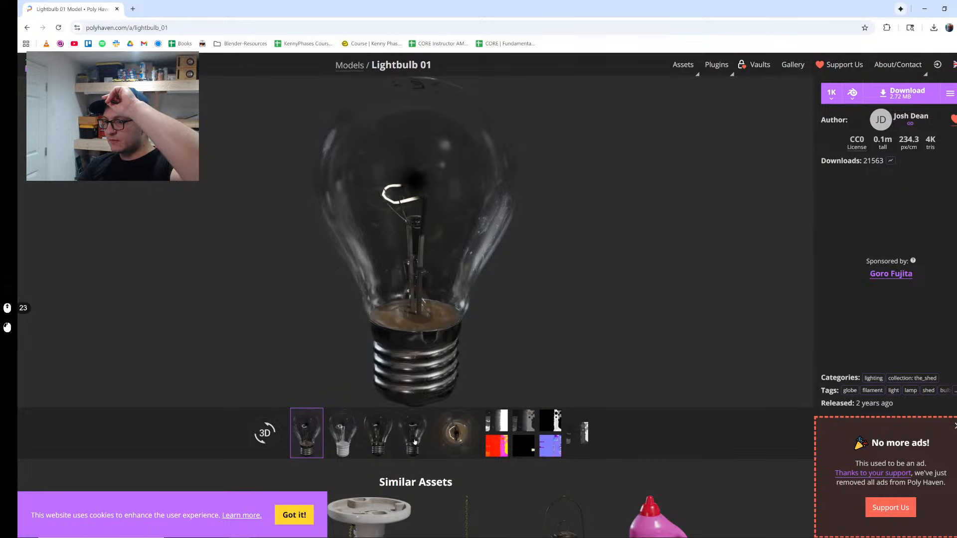
left_click(380, 434)
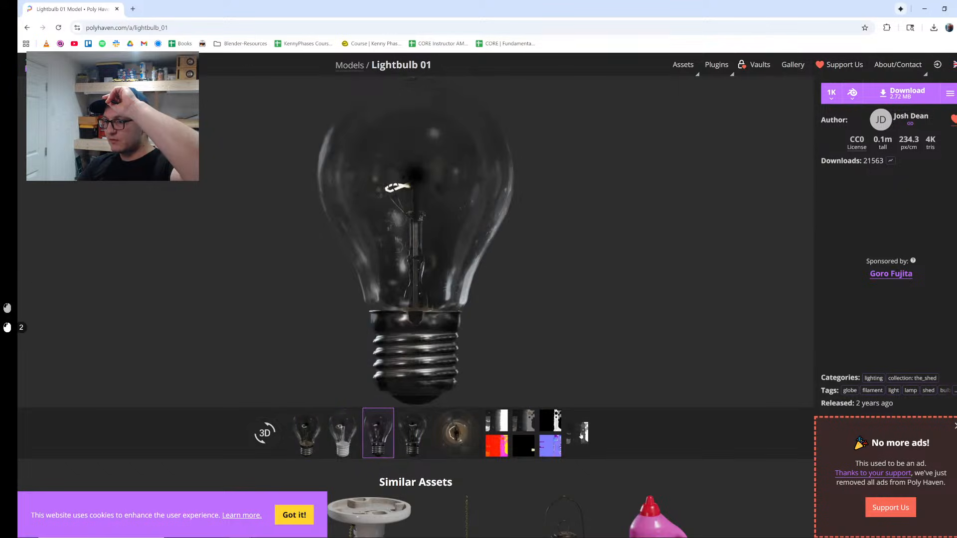
left_click(342, 432)
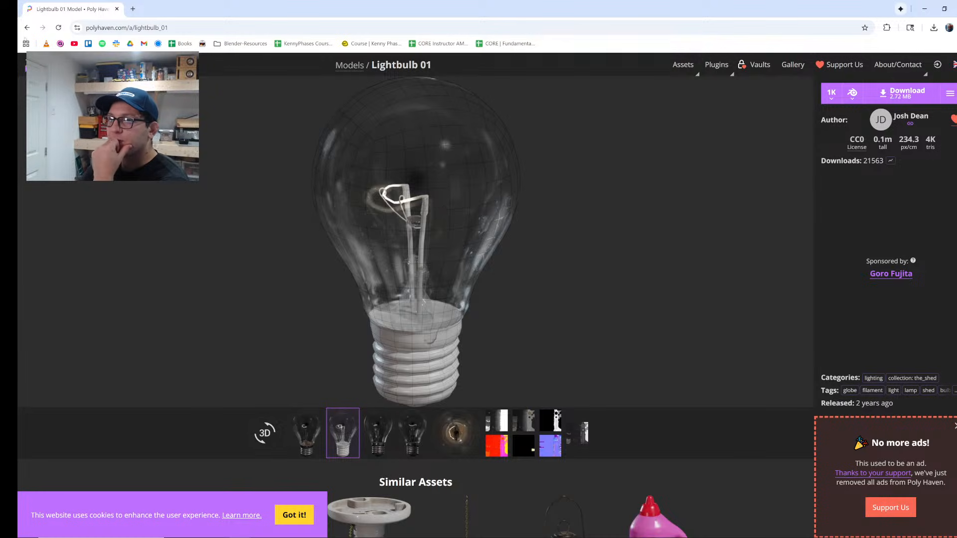
key("alt+Left")
scroll(499, 299, "down", 15)
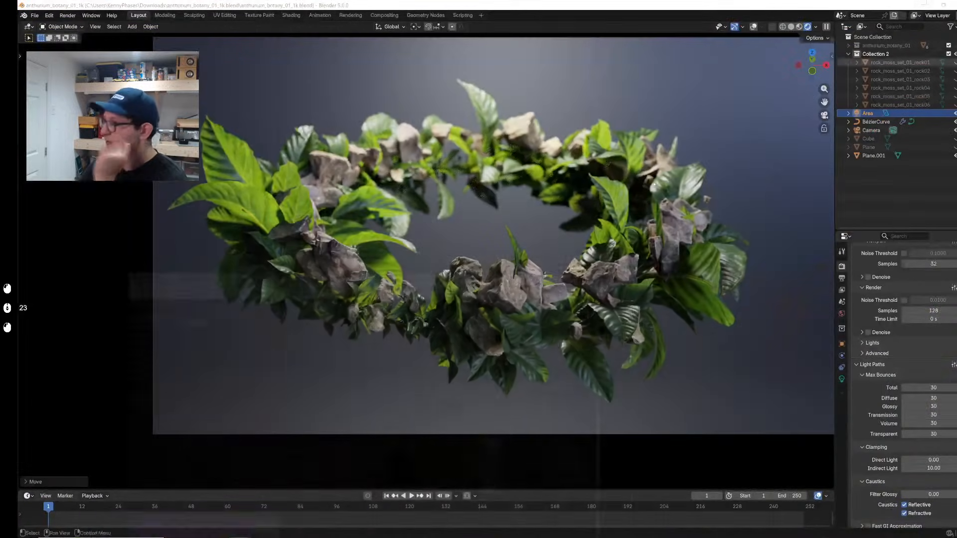
left_click(925, 8)
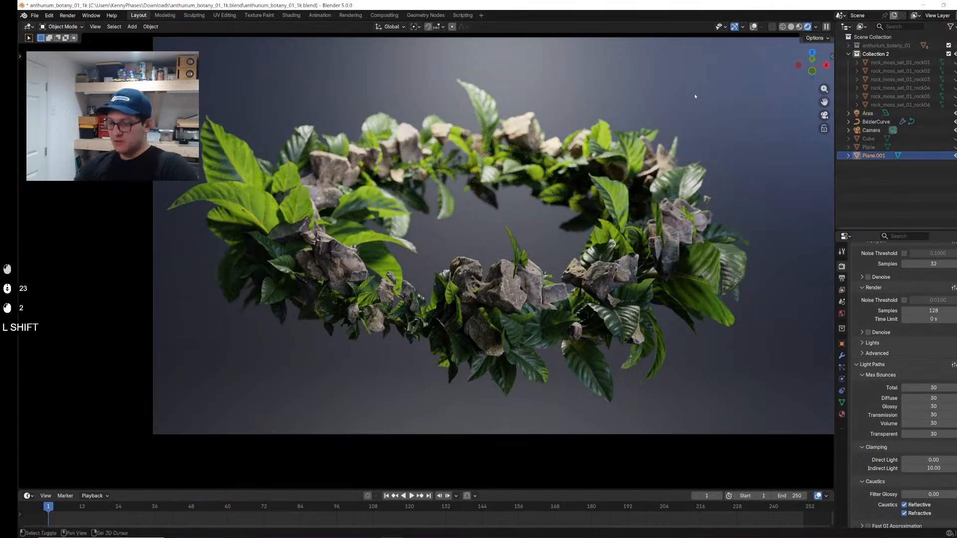
Step: Add a UV sphere and scale it down to about half its size so it fits inside the wreath's opening
key("shift+a")
type("spher")
key("Down")
key("Down")
key("Down")
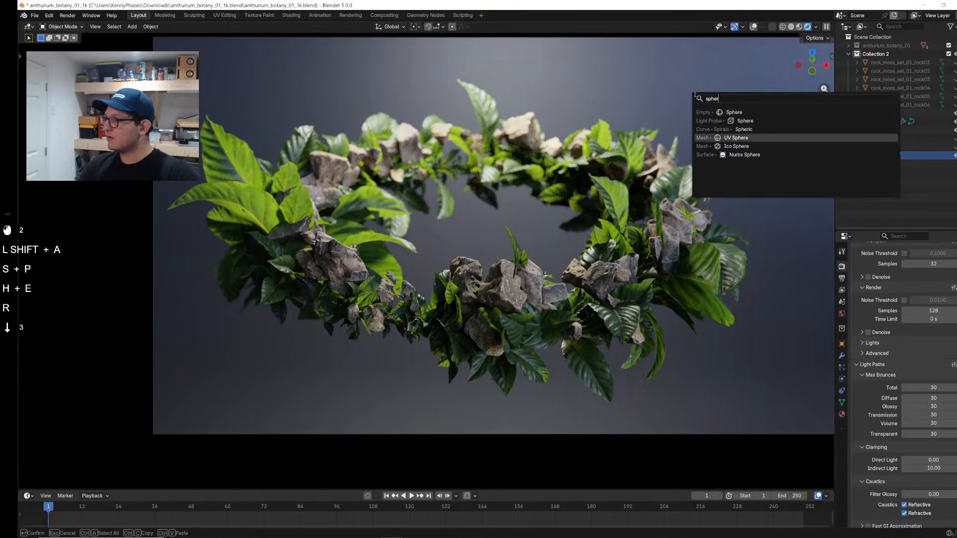
key("Return")
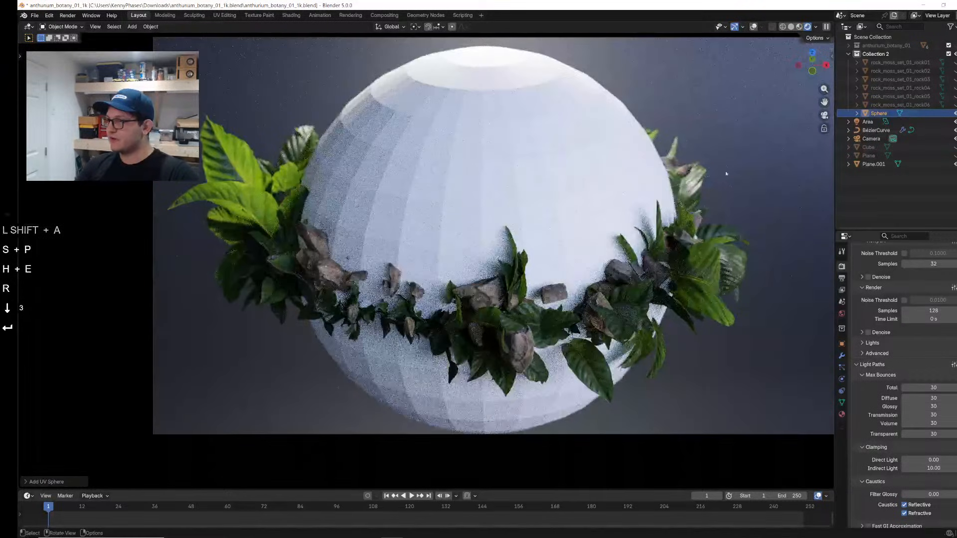
key("s")
left_click(854, 407)
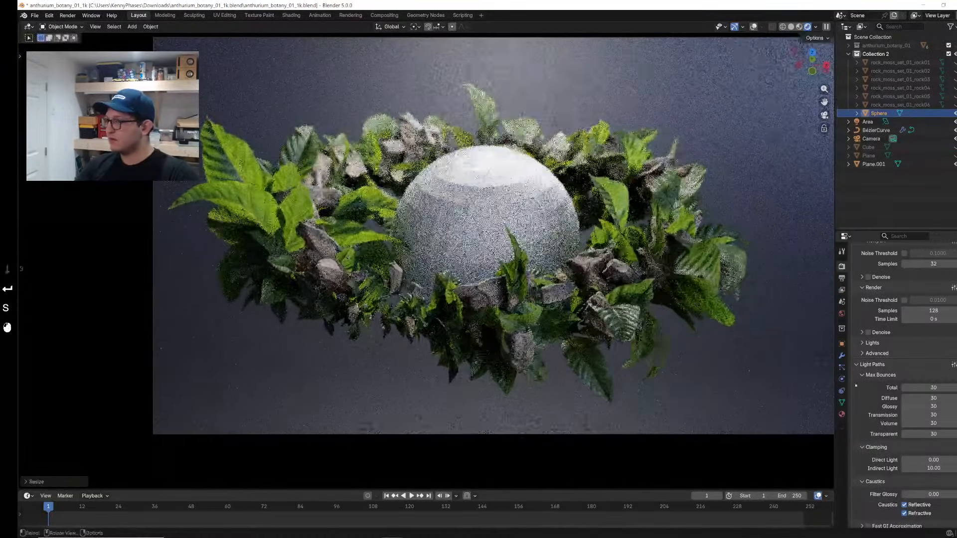
Step: Give the sphere a new material with a Glass BSDF surface and set its roughness to 0
left_click(842, 414)
left_click(895, 302)
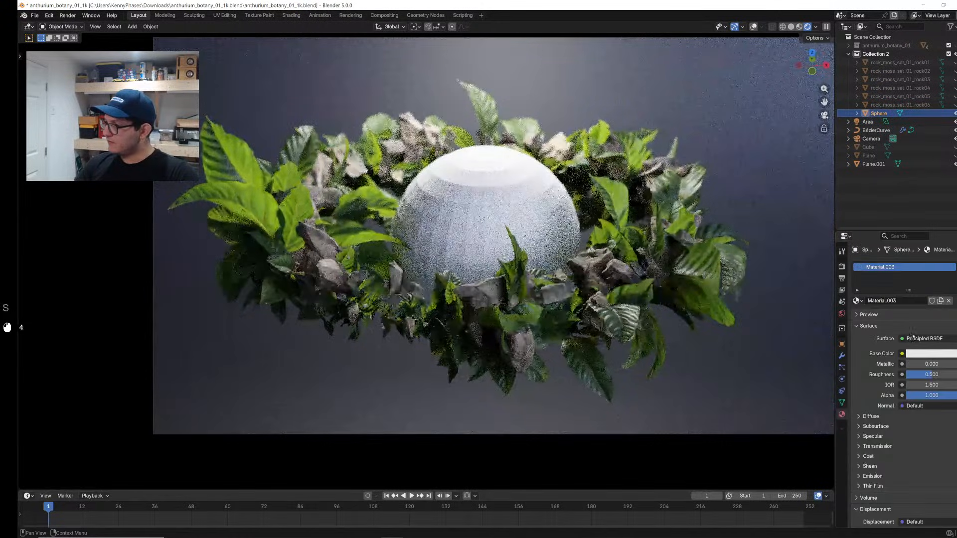
left_click(918, 340)
type("glas")
key("Return")
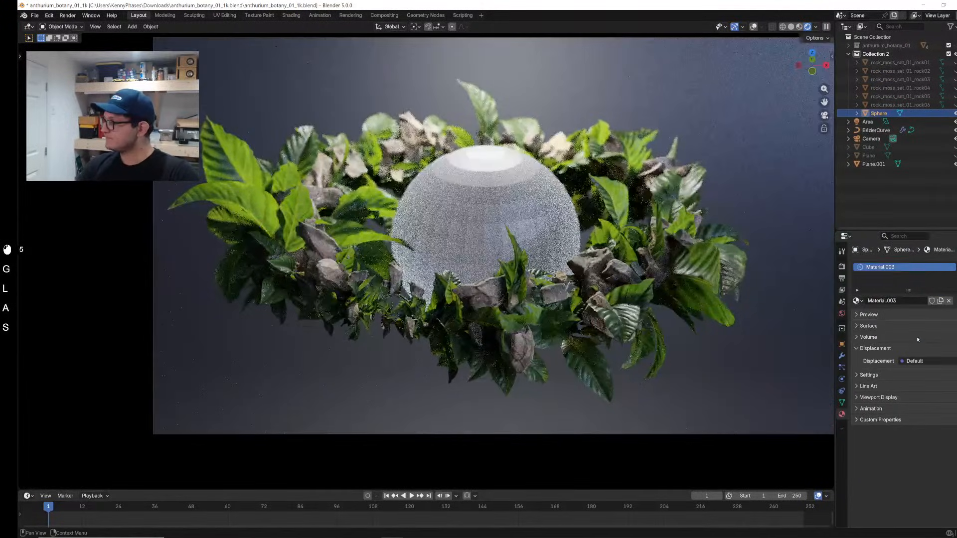
left_click(870, 315)
left_click(868, 403)
left_click(923, 415)
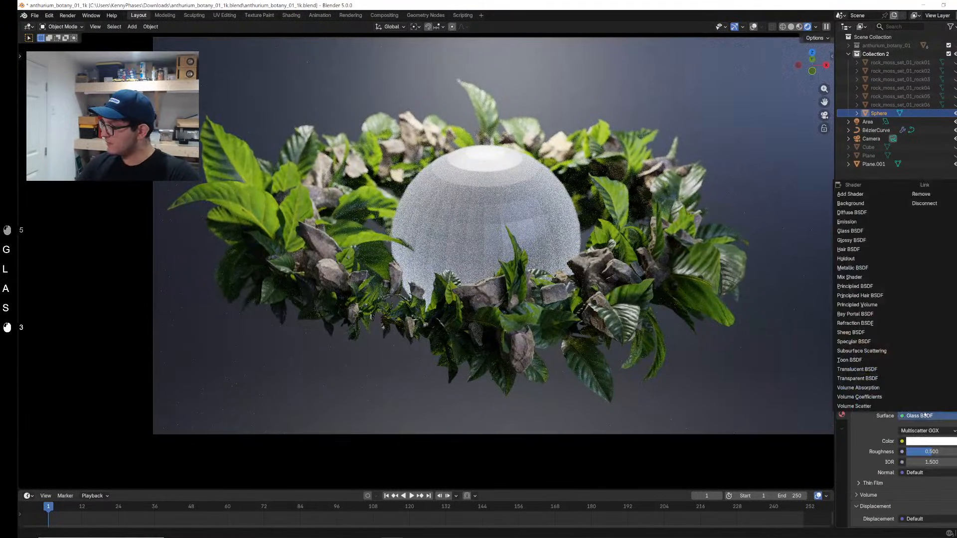
left_click(925, 415)
left_click_drag(932, 451, 900, 456)
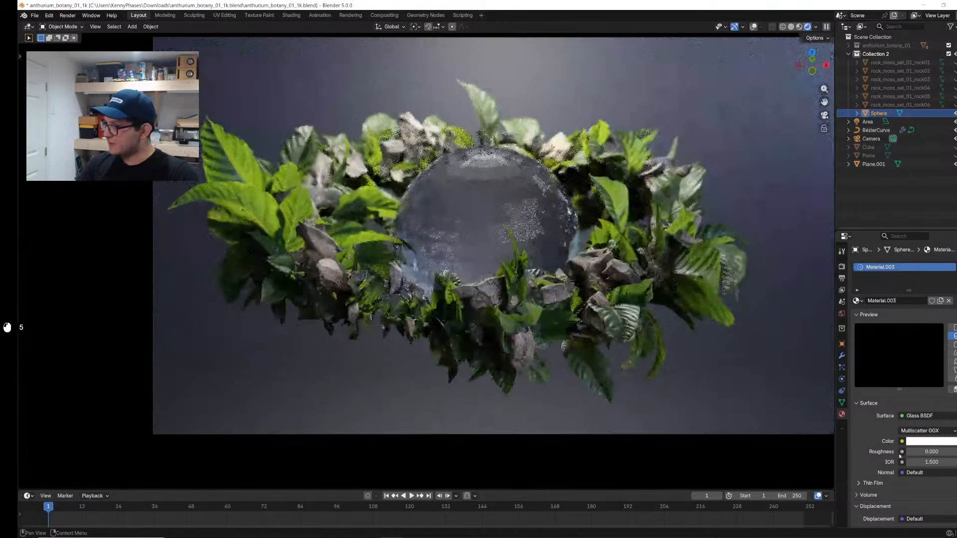
Step: Shade the glass sphere smooth
right_click(516, 192)
left_click(517, 199)
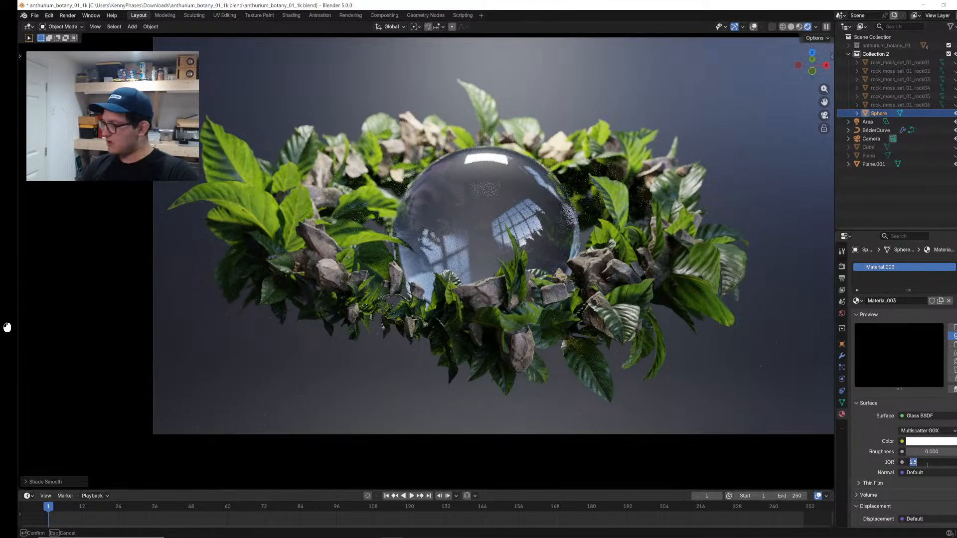
left_click(664, 255)
Step: Add a Solidify modifier with a thickness of 0.075 m to the glass sphere, and save the file
left_click(842, 356)
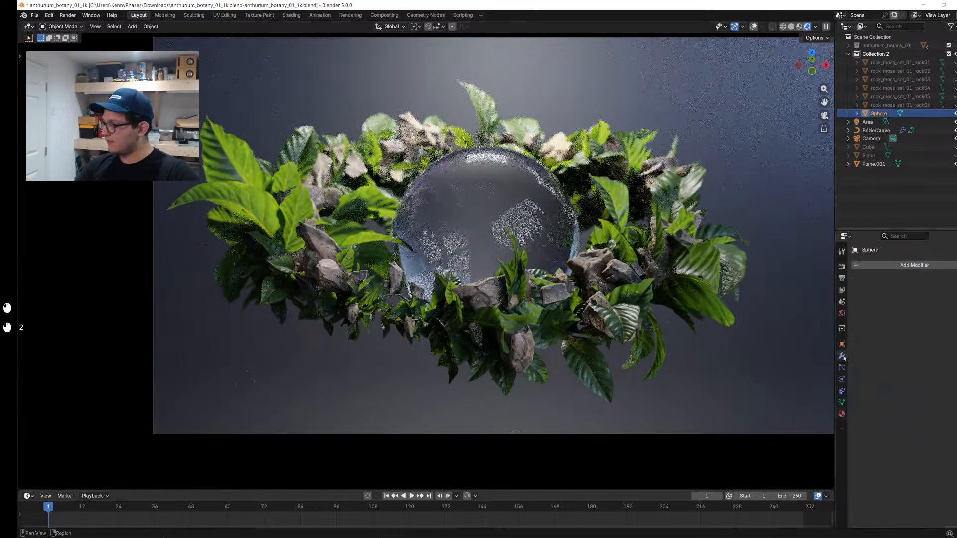
left_click(911, 266)
type("soli")
key("Return")
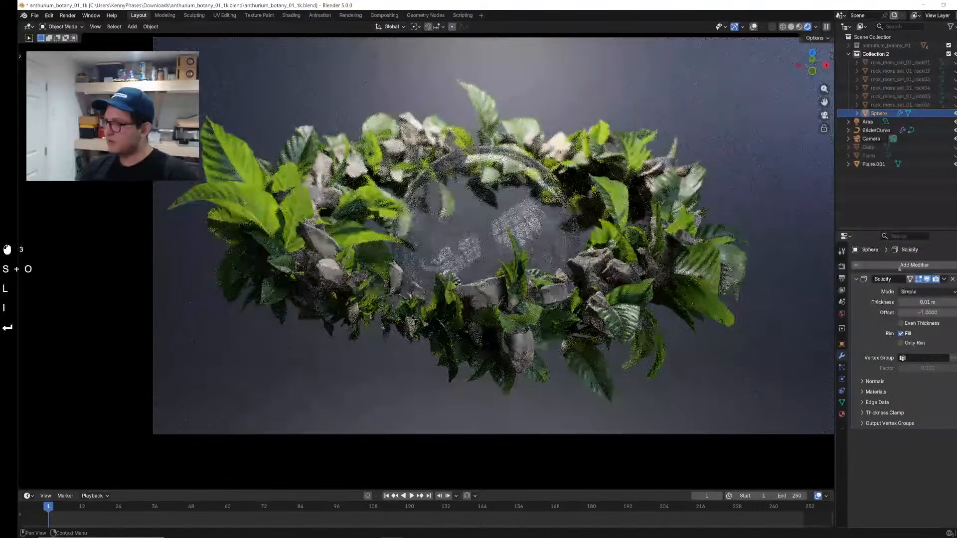
left_click_drag(928, 303, 940, 302)
key("ctrl+s")
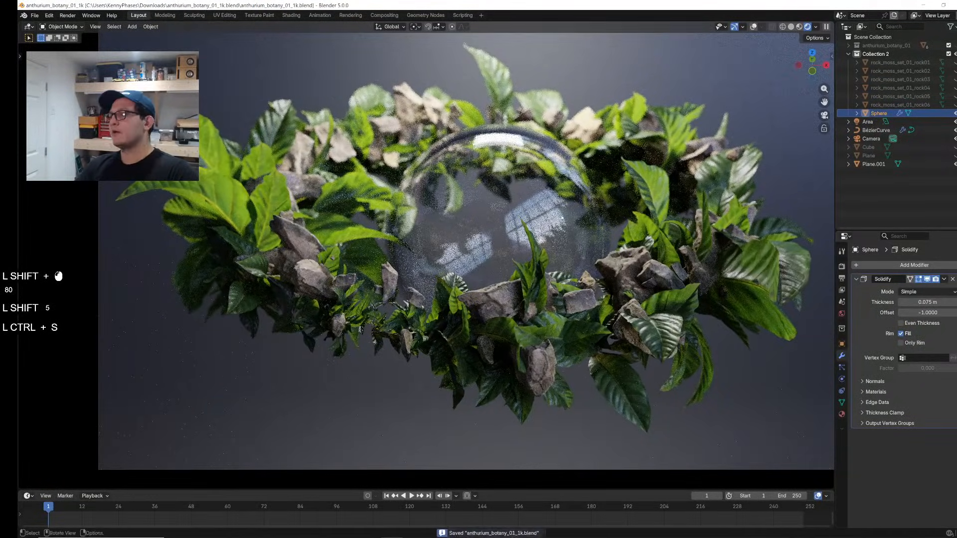
Step: Add a Catmull-Clark Subdivision Surface modifier to the glass sphere after its Solidify modifier
right_click(908, 253)
type("dub")
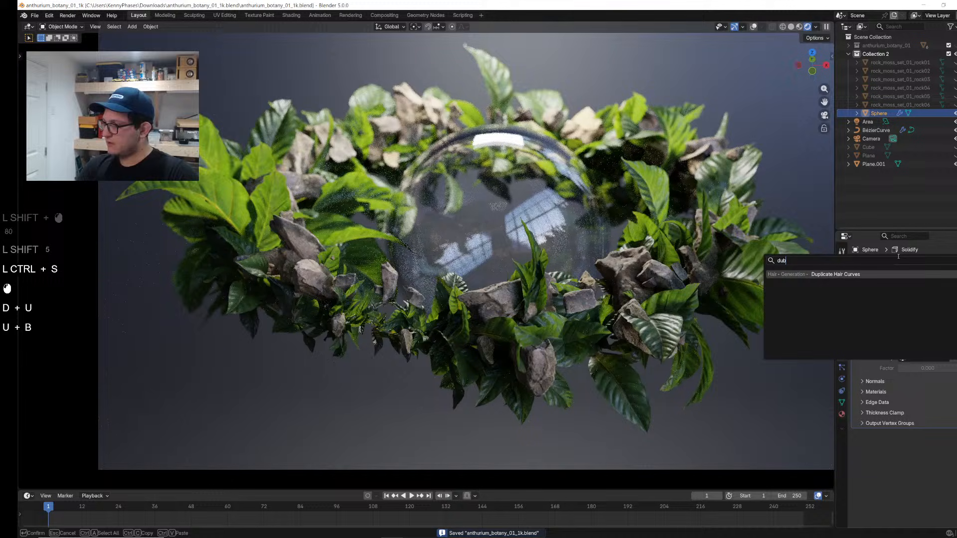
key("ctrl+a")
type("subd")
key("Return")
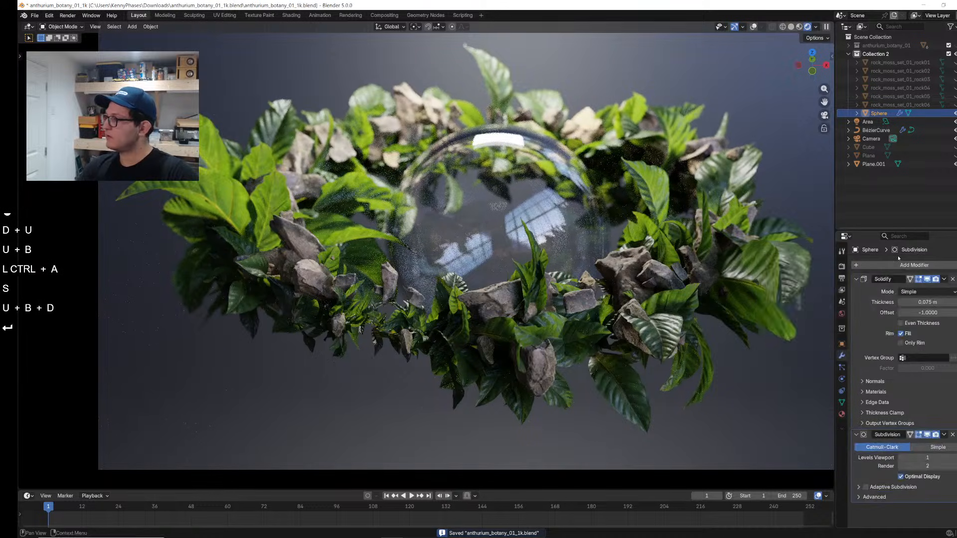
Step: Move the glass sphere's Subdivision modifier above its Solidify modifier and save the file
left_click_drag(870, 435, 870, 279)
key("ctrl+s")
scroll(449, 218, "up", 3)
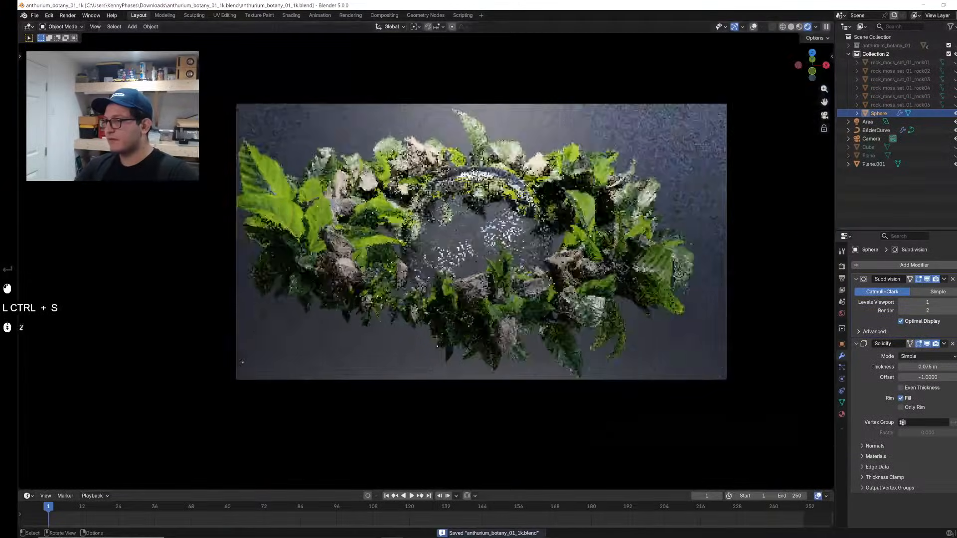
middle_click_drag(449, 219, 412, 219, "shift")
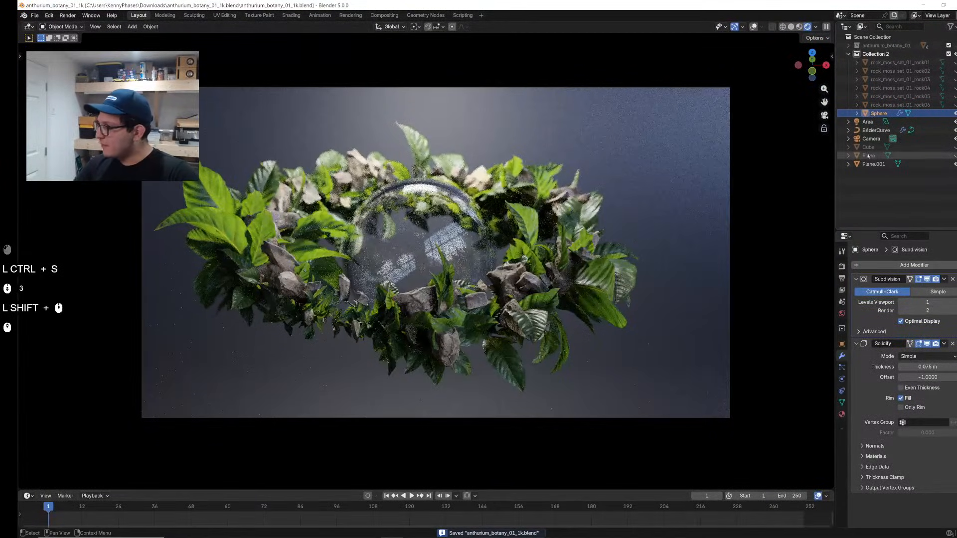
Step: Set the glass sphere as the focus object of the camera's depth of field
left_click(872, 139)
left_click(842, 380)
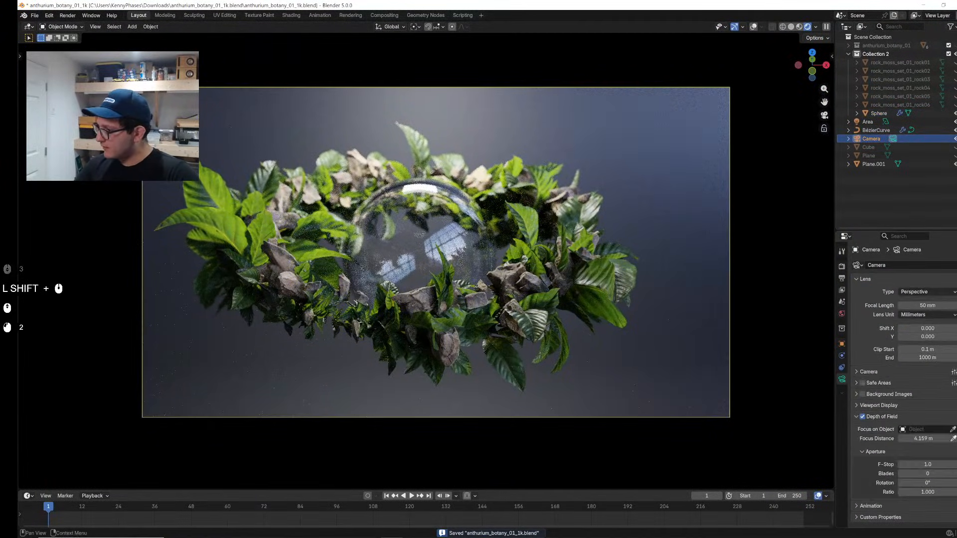
left_click(953, 429)
left_click(398, 204)
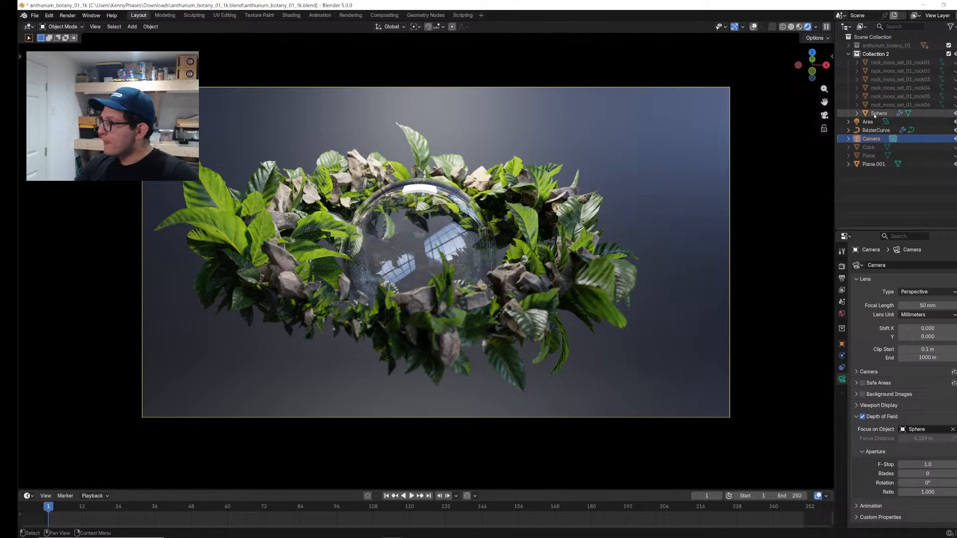
Step: Move the Sphere object out of Collection 2 into the Scene Collection and save the file
left_click_drag(876, 116, 872, 37)
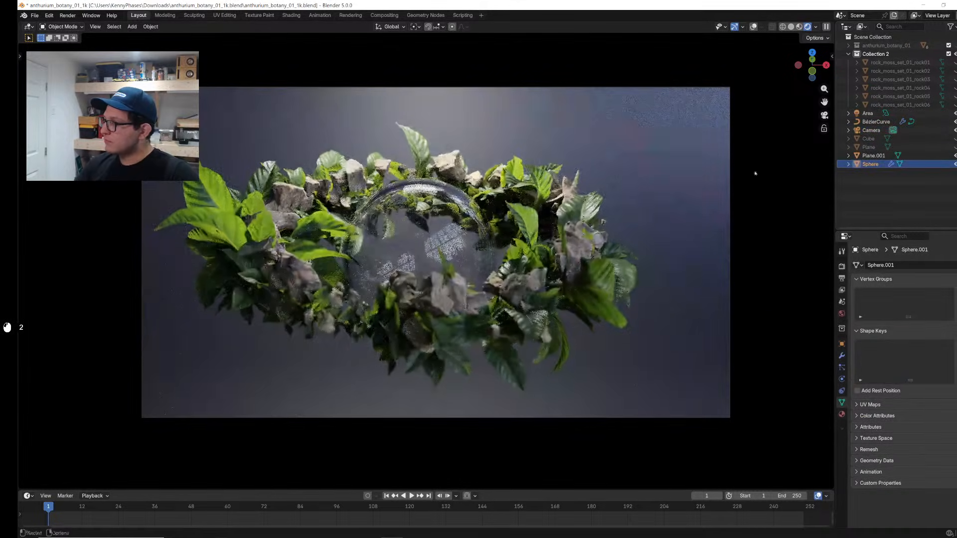
scroll(459, 205, "up", 1)
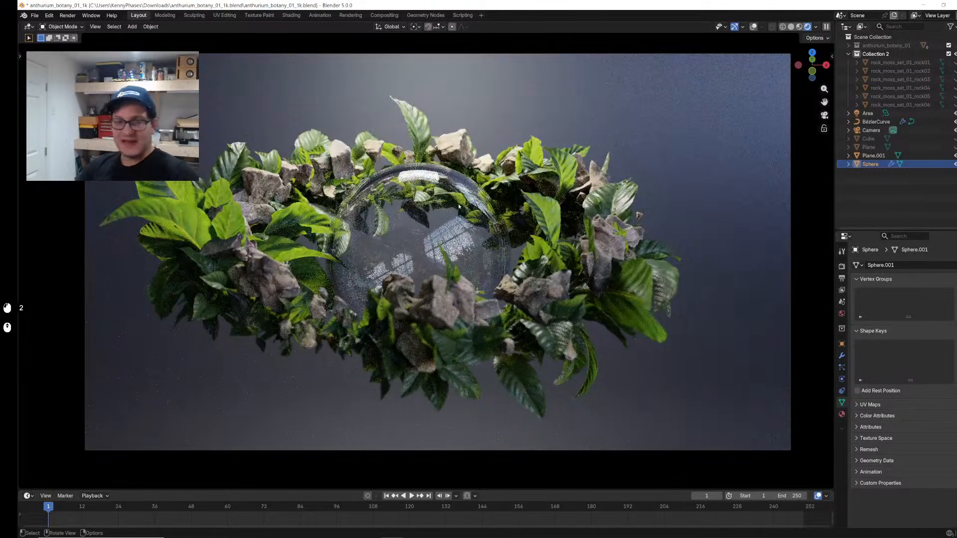
key("ctrl+s")
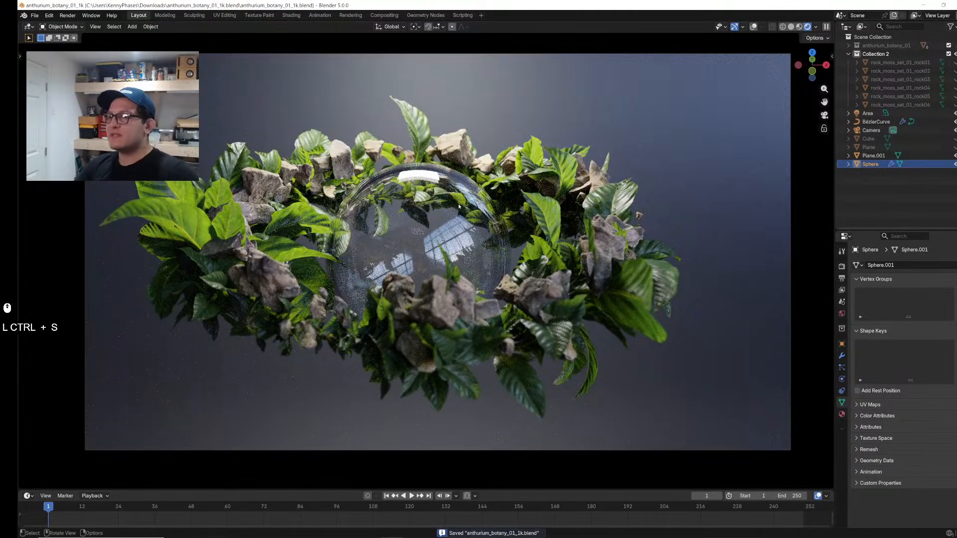
Step: Set the camera's depth-of-field F-Stop to 0.4 and save the file
left_click(872, 130)
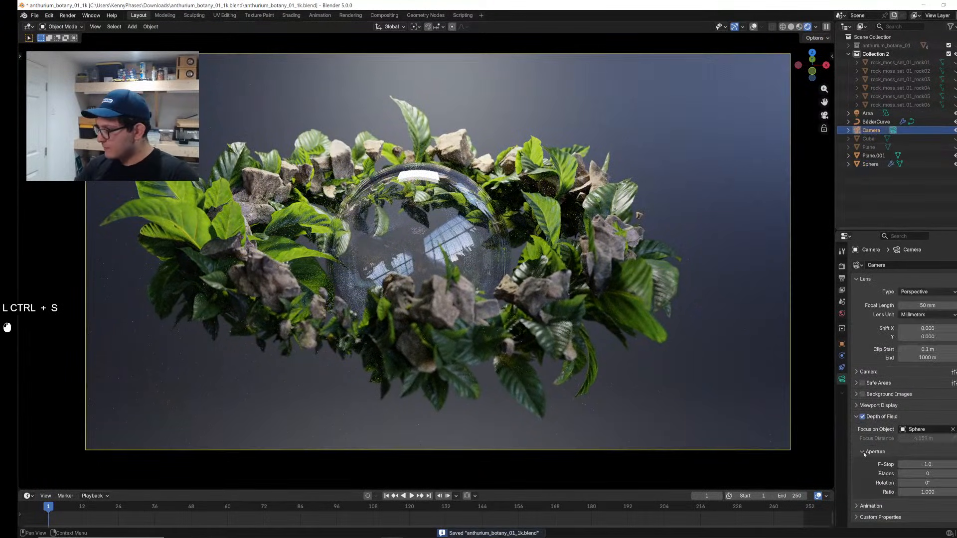
double_click(925, 466)
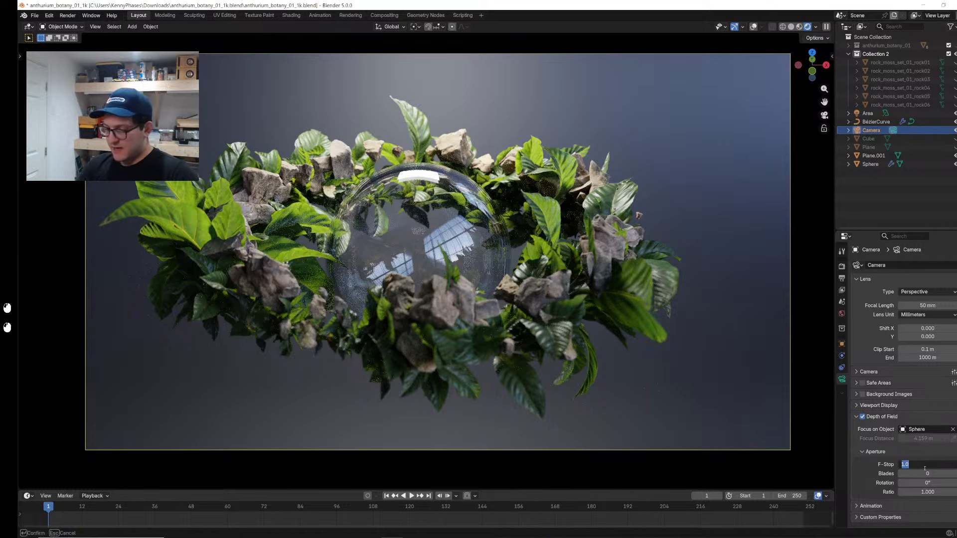
type(".4")
key("Return")
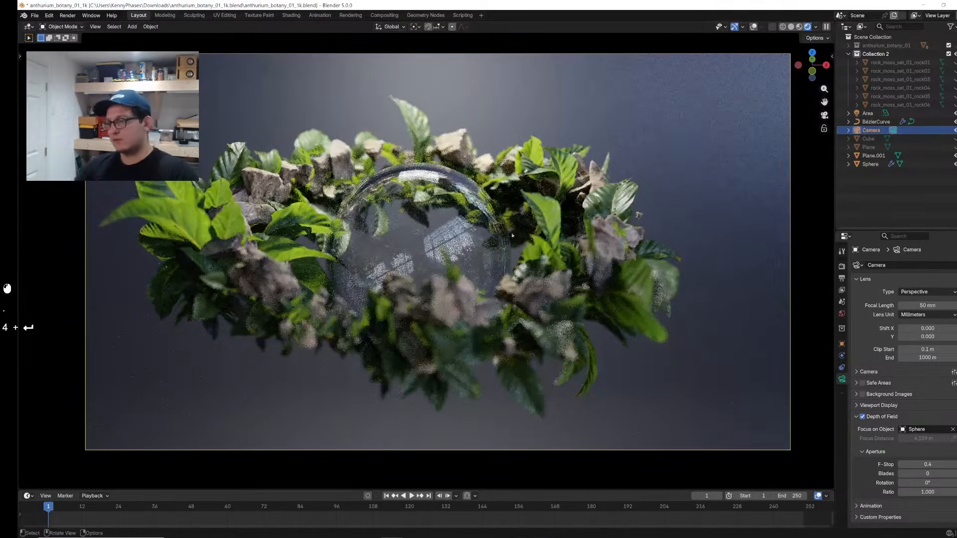
key("ctrl+s")
Step: Set the IOR of the sphere's Glass BSDF material to 2 and save the file
left_click(449, 230)
middle_click_drag(449, 229, 428, 233)
left_click(842, 414)
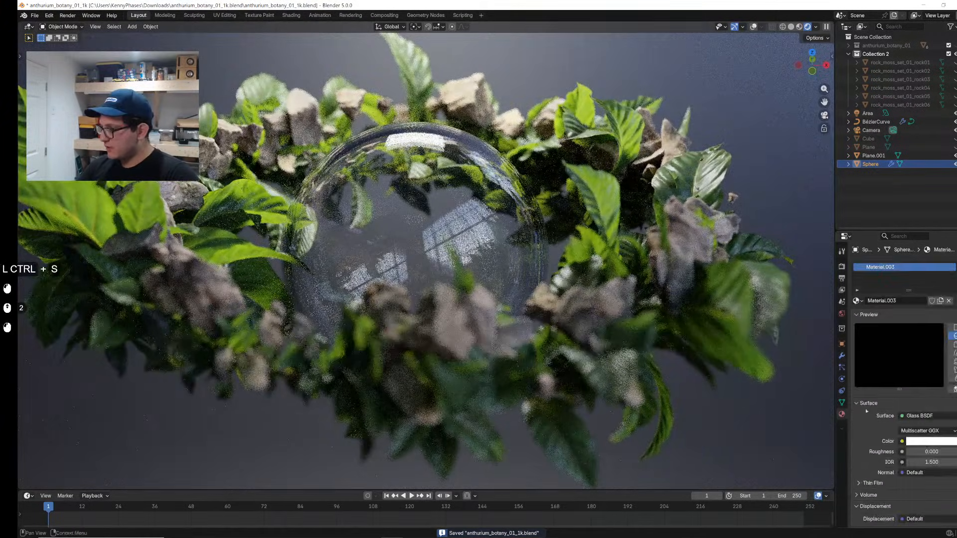
left_click_drag(932, 462, 927, 462)
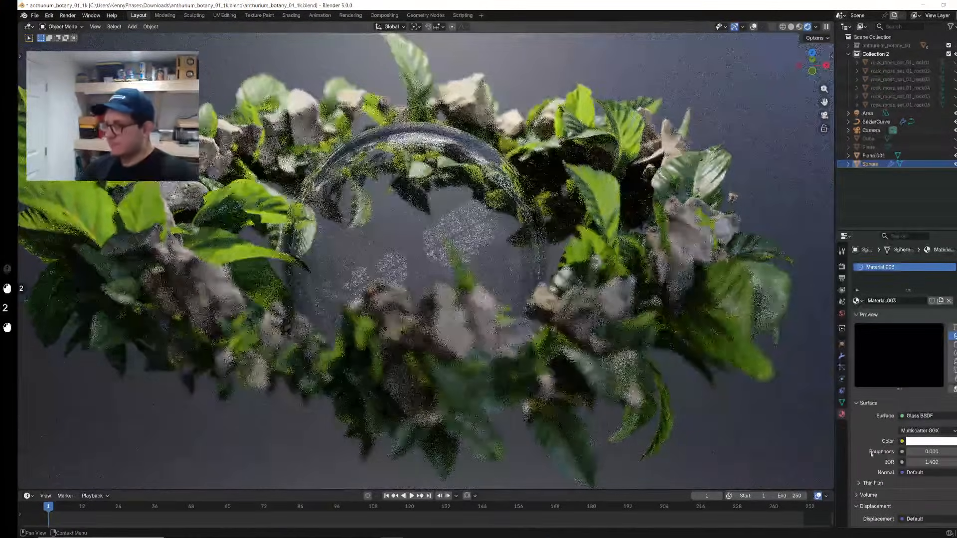
left_click(926, 462)
type("2")
key("Return")
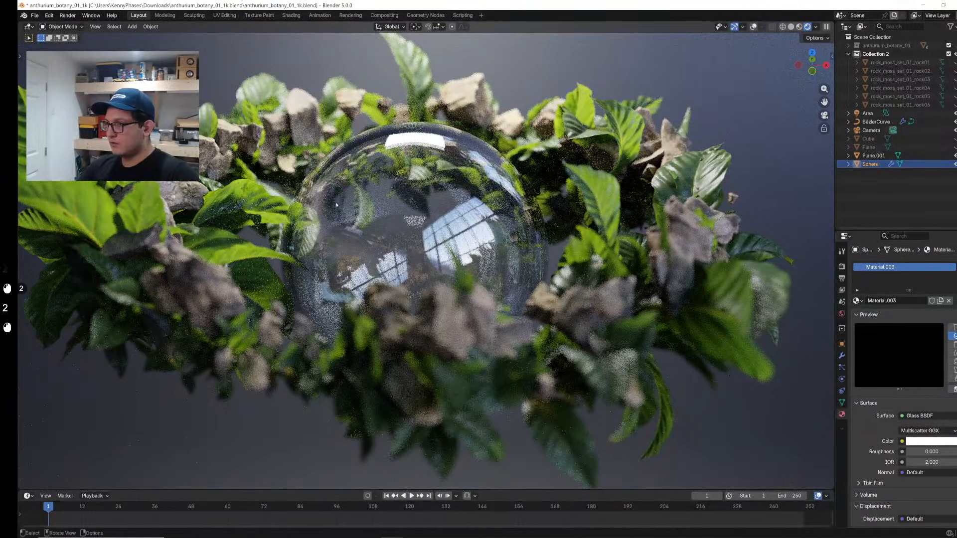
key("ctrl+s")
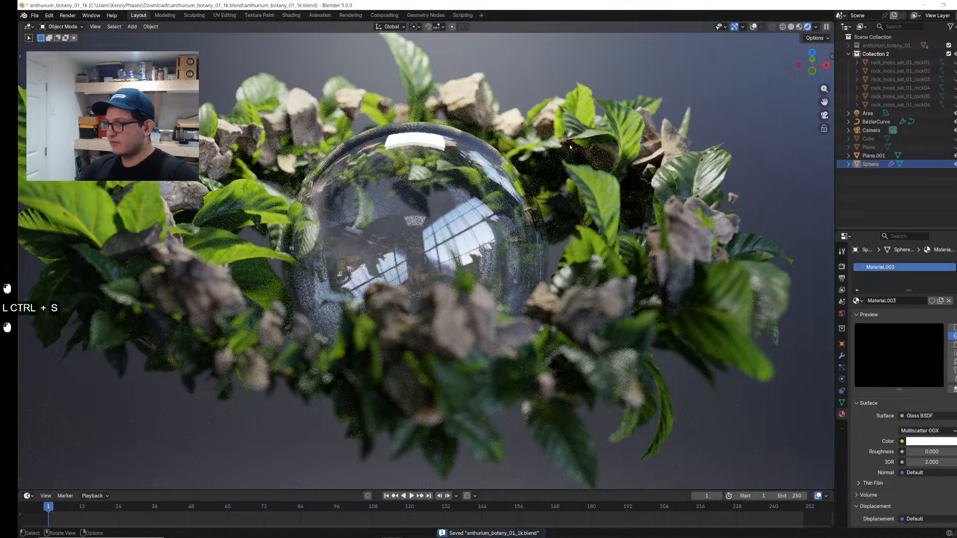
Step: Rotate the glass sphere slightly and disable its Solidify modifier so it renders as solid glass in the camera view
key("r")
left_click(547, 162)
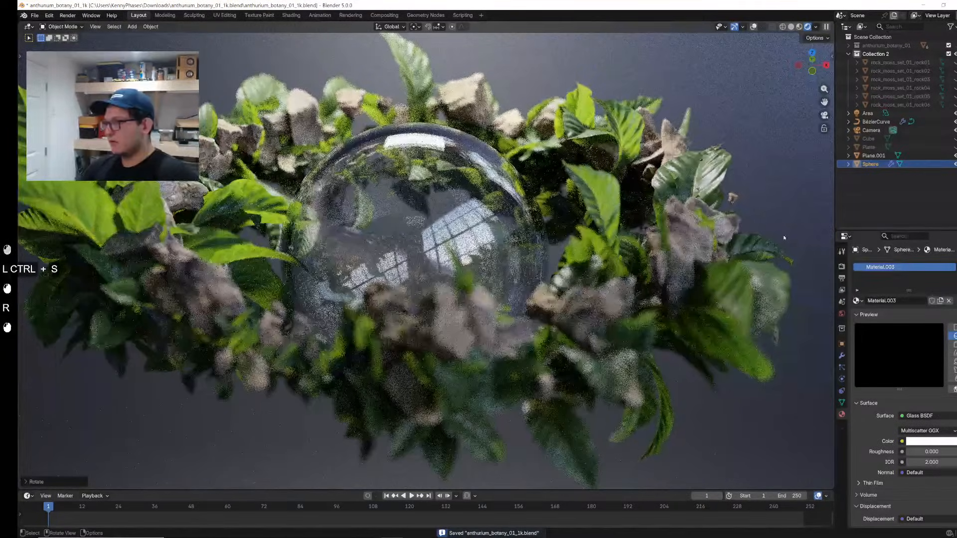
left_click(842, 356)
left_click(927, 343)
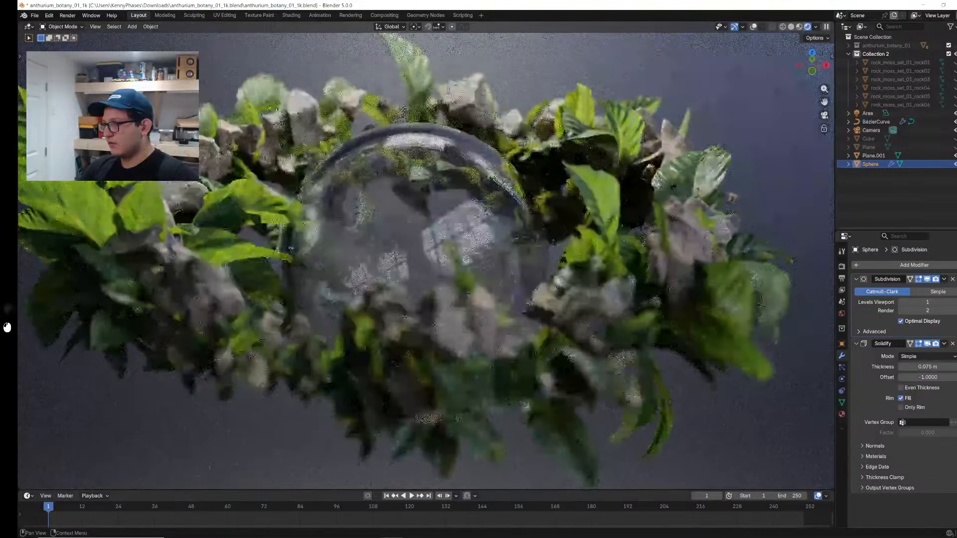
left_click(929, 344)
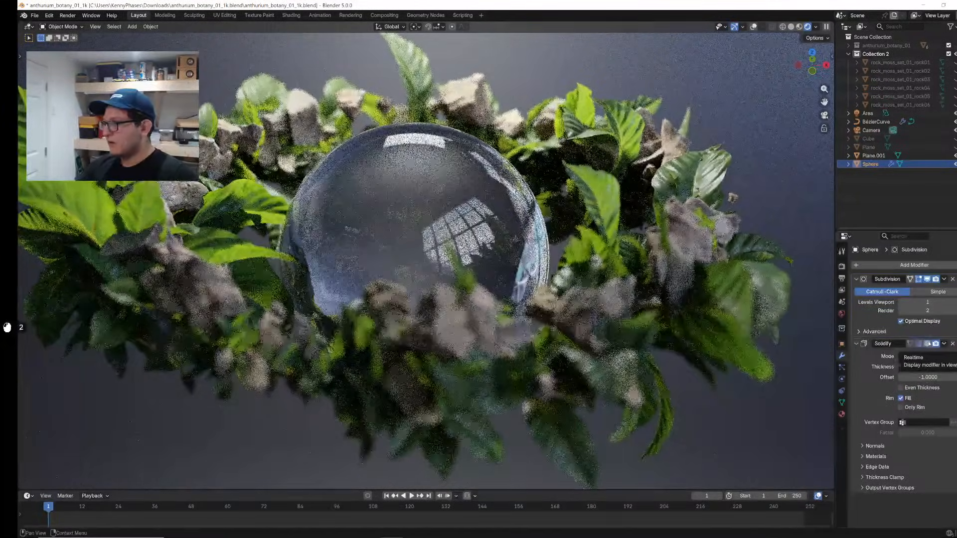
left_click(929, 344)
left_click(928, 344)
scroll(424, 250, "down", 2)
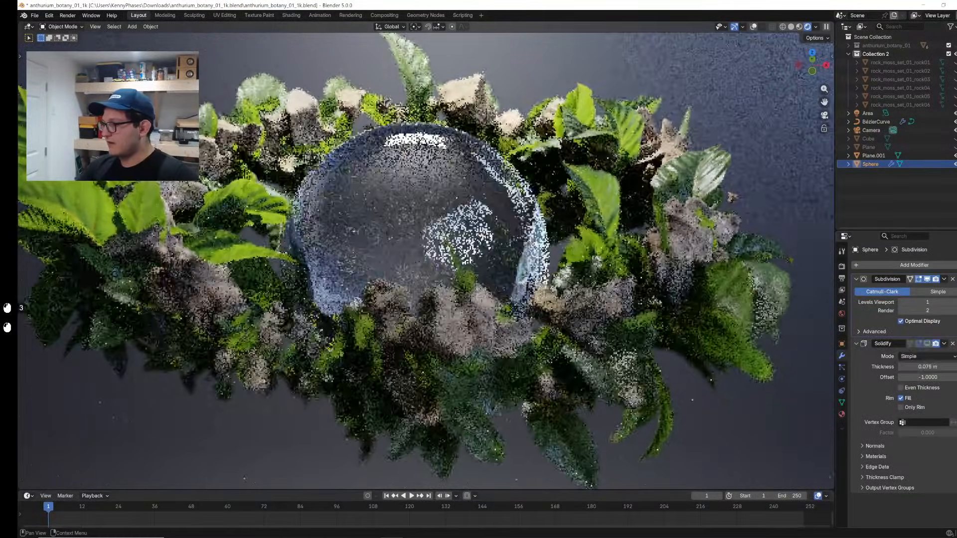
key("KP_0")
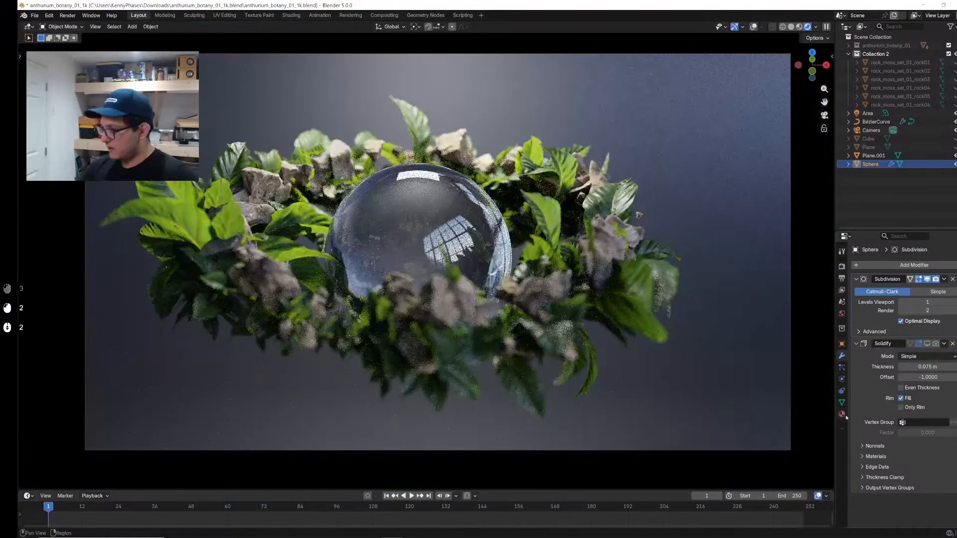
Step: Tint the sphere's glass colour, trying light blue #69E7FFFF and settling on light green #A4FF95FF
left_click(842, 414)
left_click(951, 441)
left_click(917, 314)
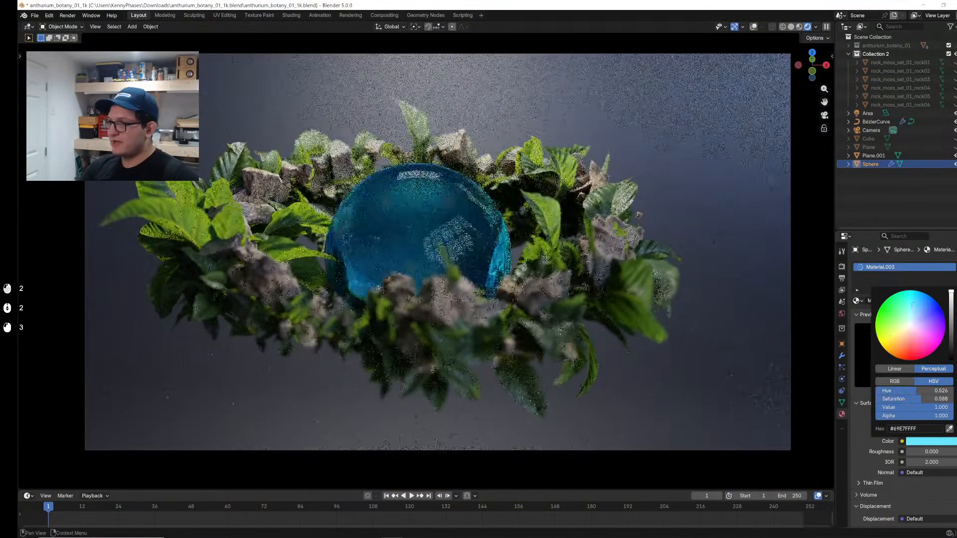
left_click(932, 441)
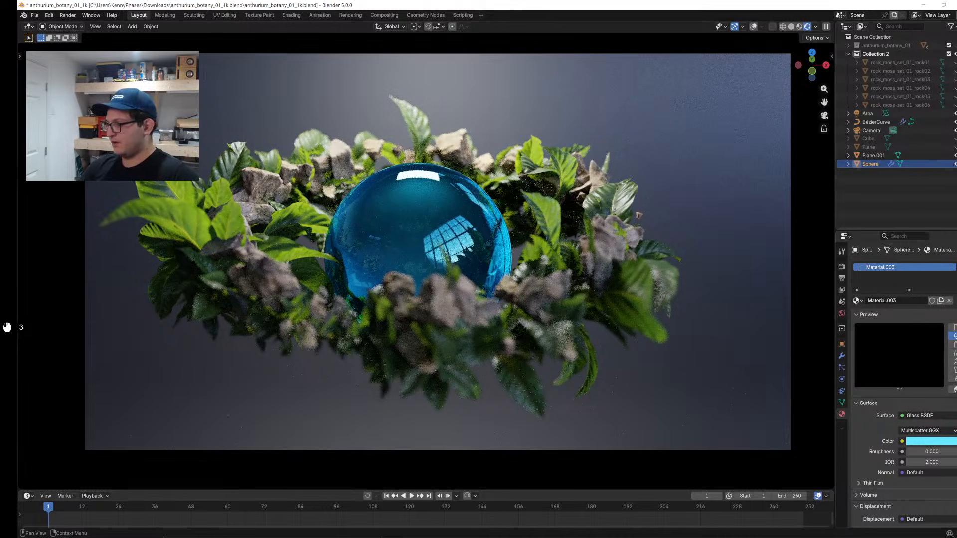
left_click(941, 442)
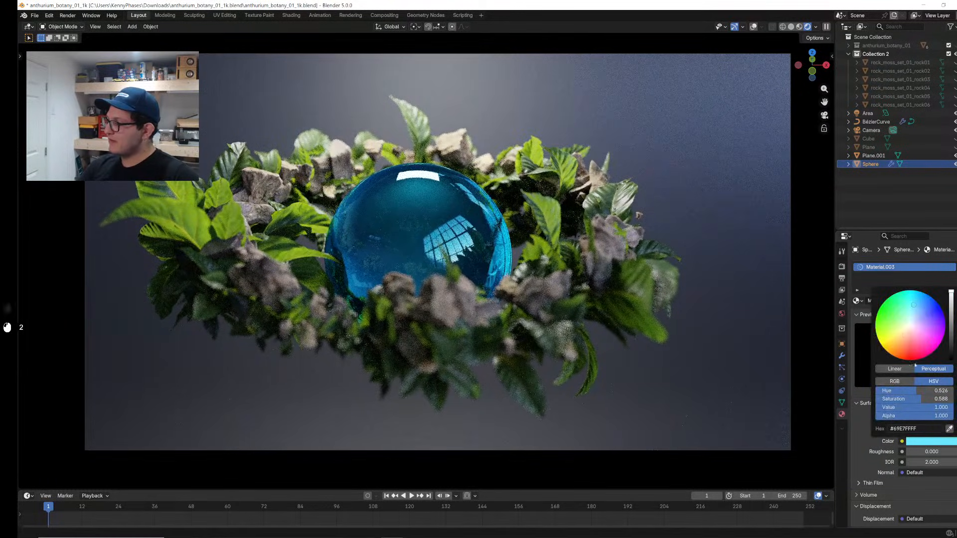
left_click(897, 319)
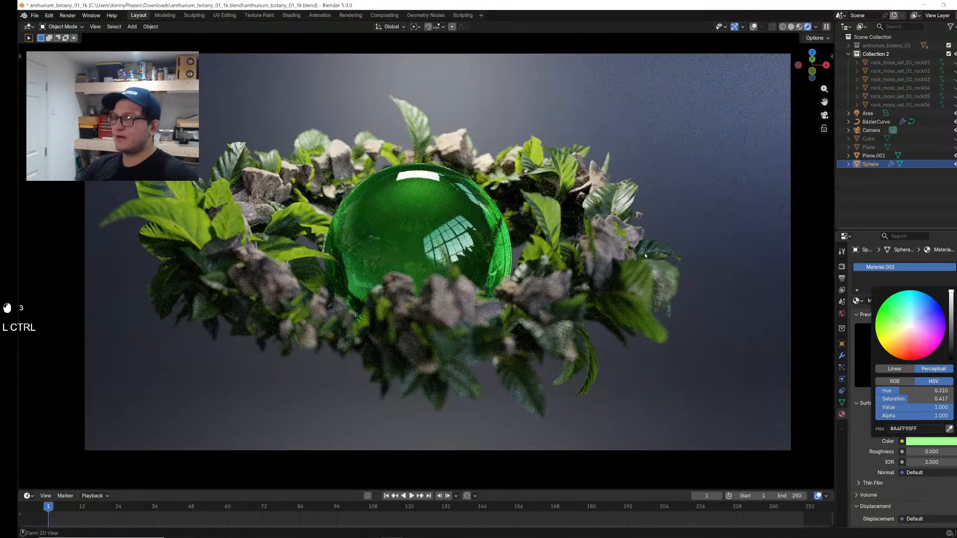
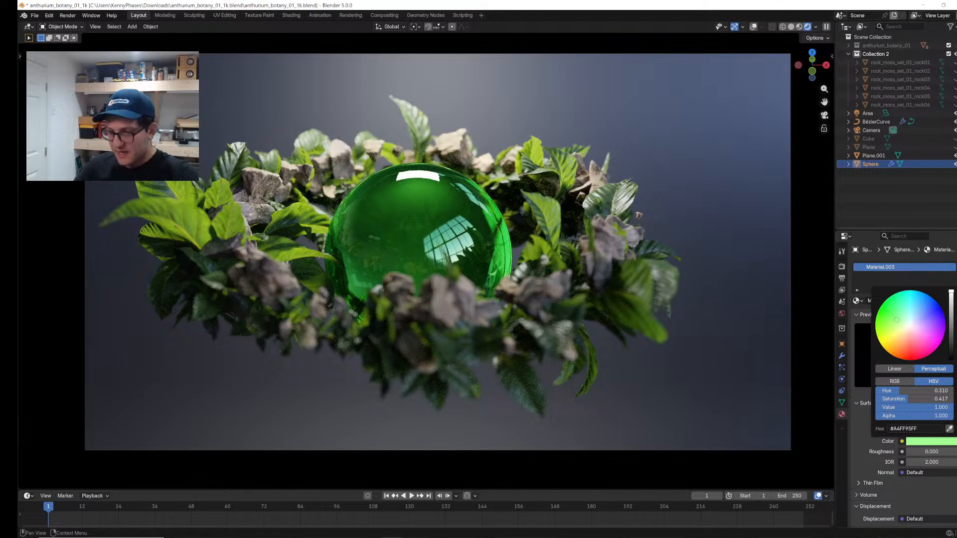
Step: Switch to Chrome and search Google for images of "pokemon energy cards green"
mouse_move(240, 530)
left_click(328, 518)
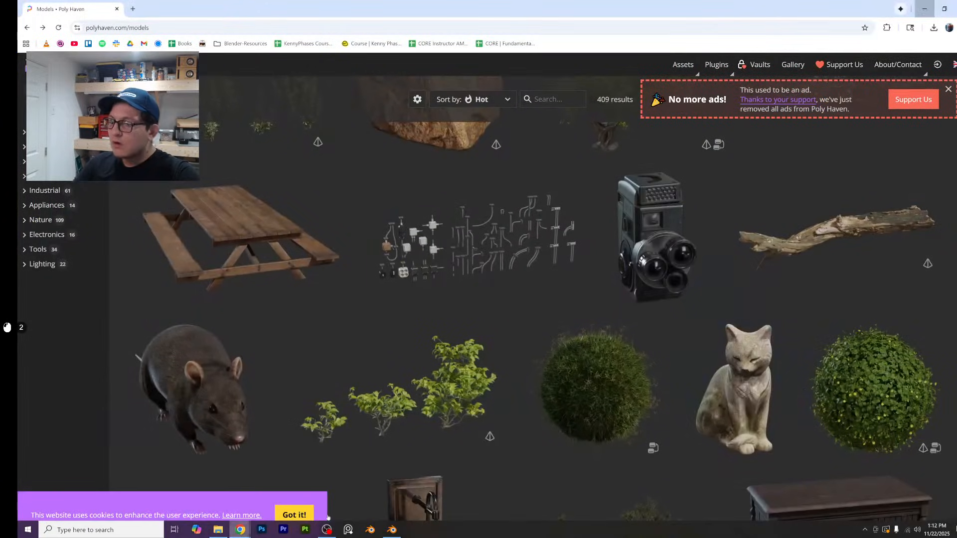
left_click(217, 28)
type("poke")
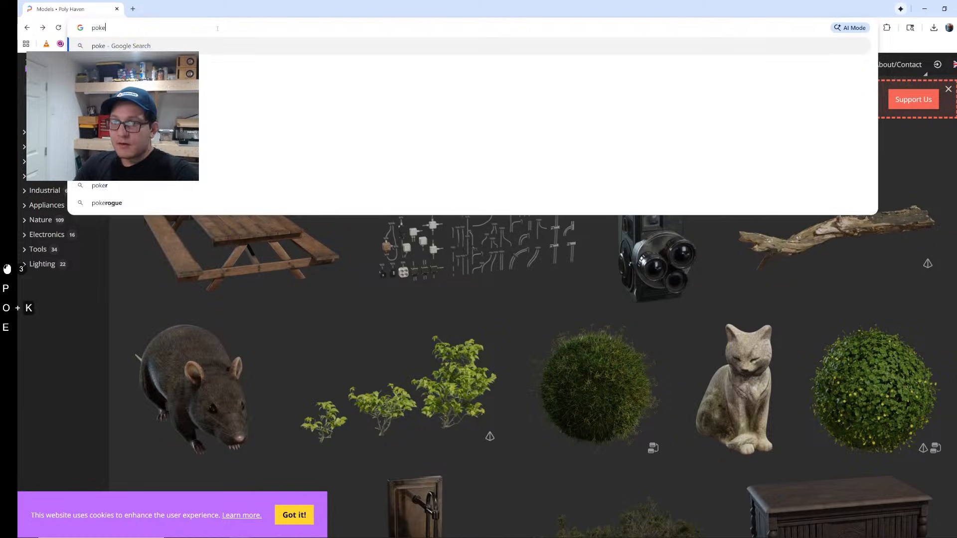
type("mon ener")
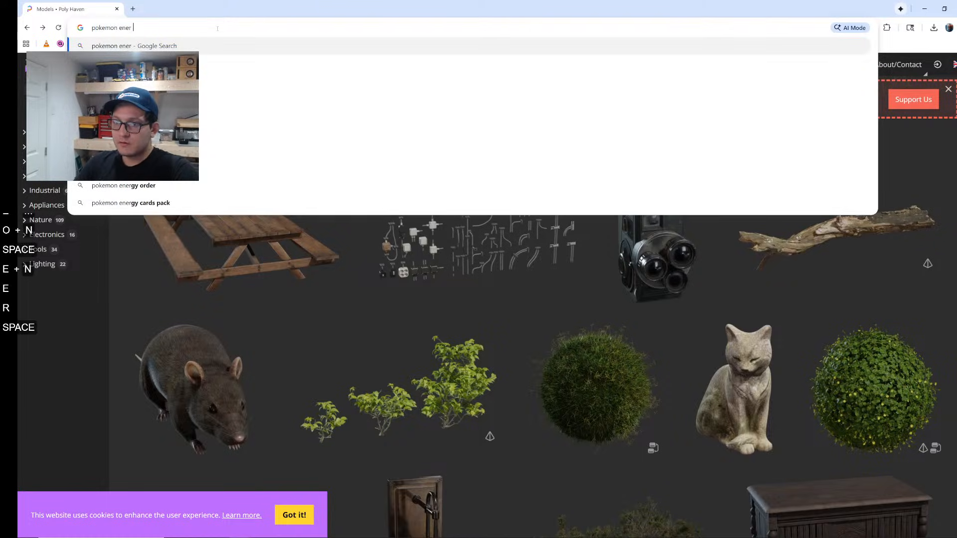
key("Down")
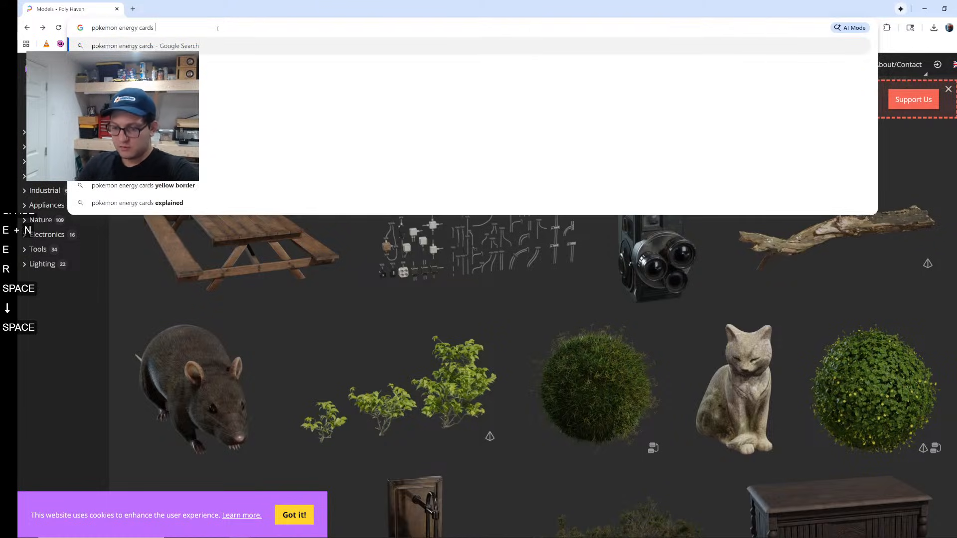
type("green")
key("Return")
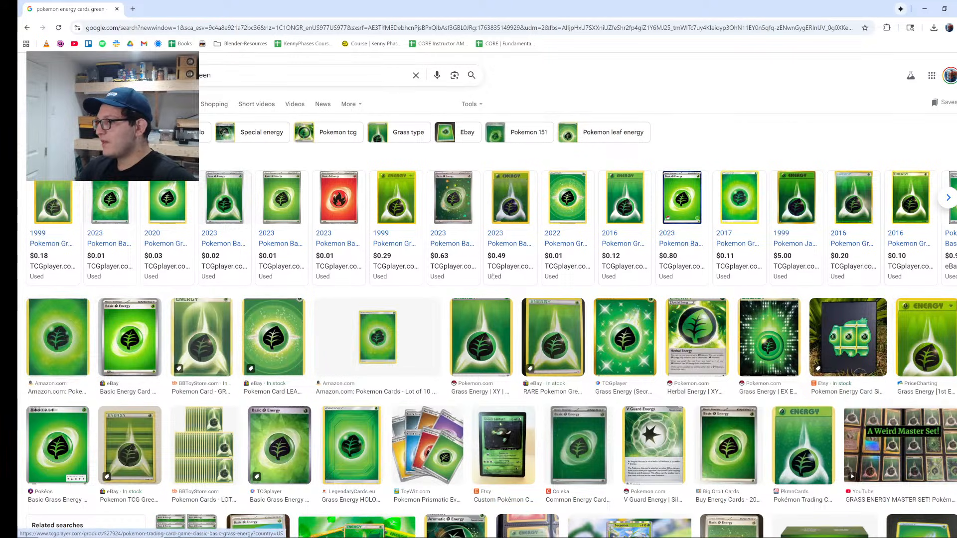
Step: Browse the image results, open the Reddit holo grass energy card photo, and place the browser window beside the Blender scene for reference
scroll(492, 276, "down", 5)
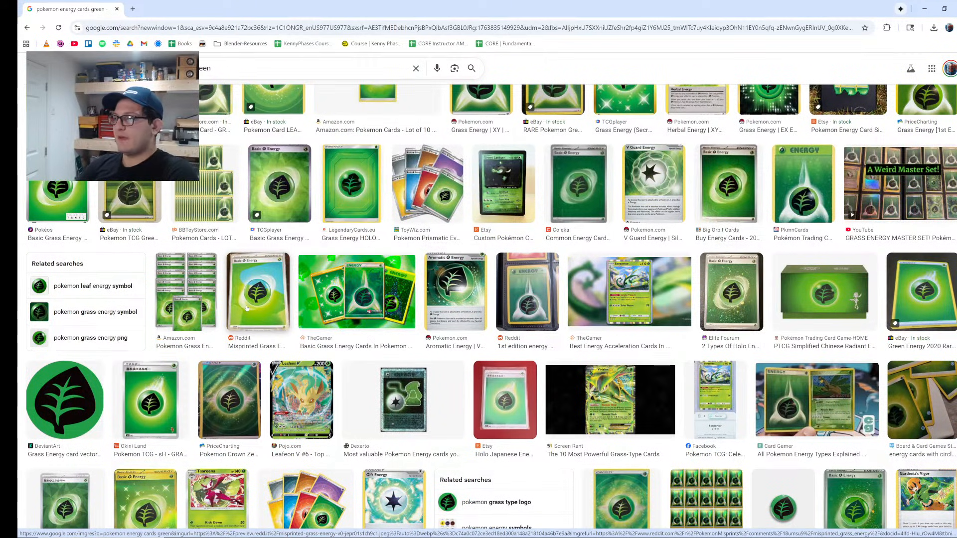
scroll(359, 230, "down", 3)
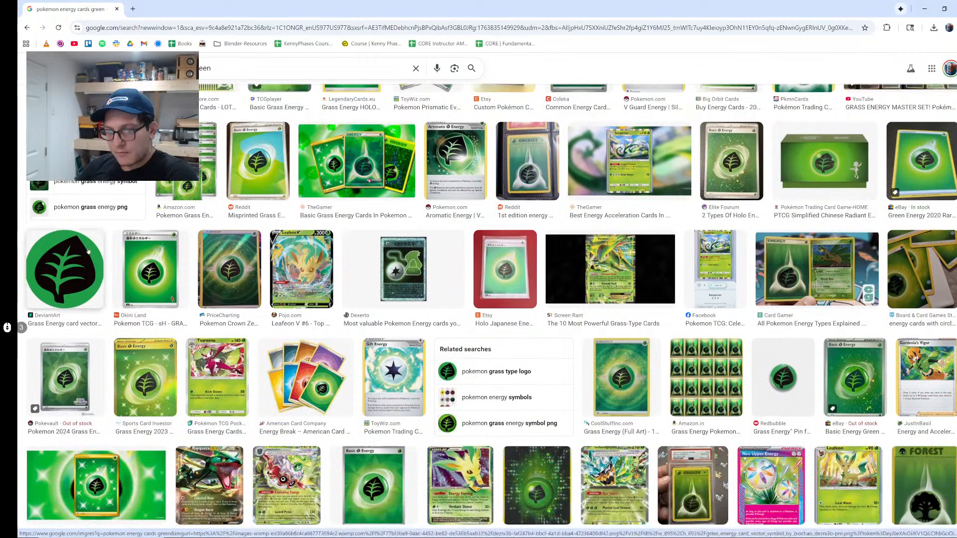
scroll(449, 264, "down", 4)
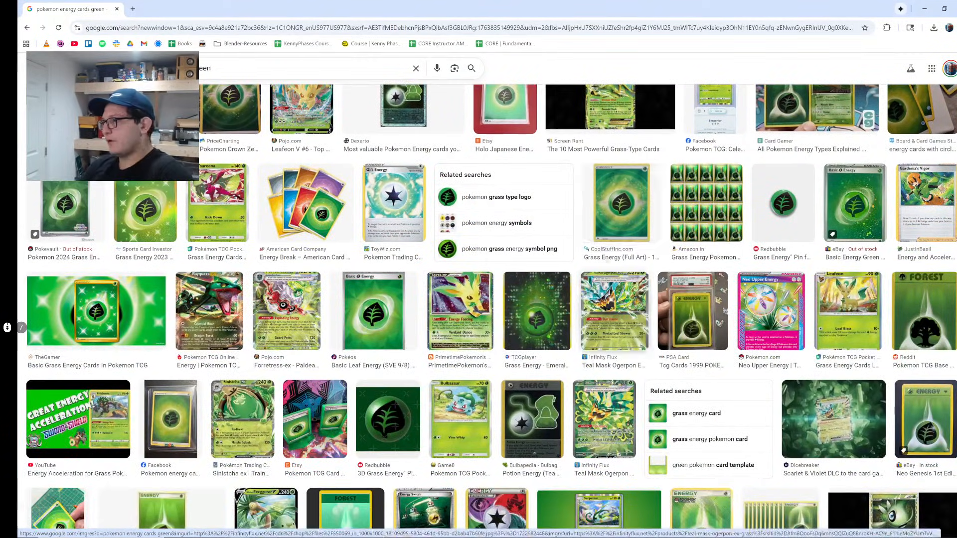
scroll(448, 264, "down", 4)
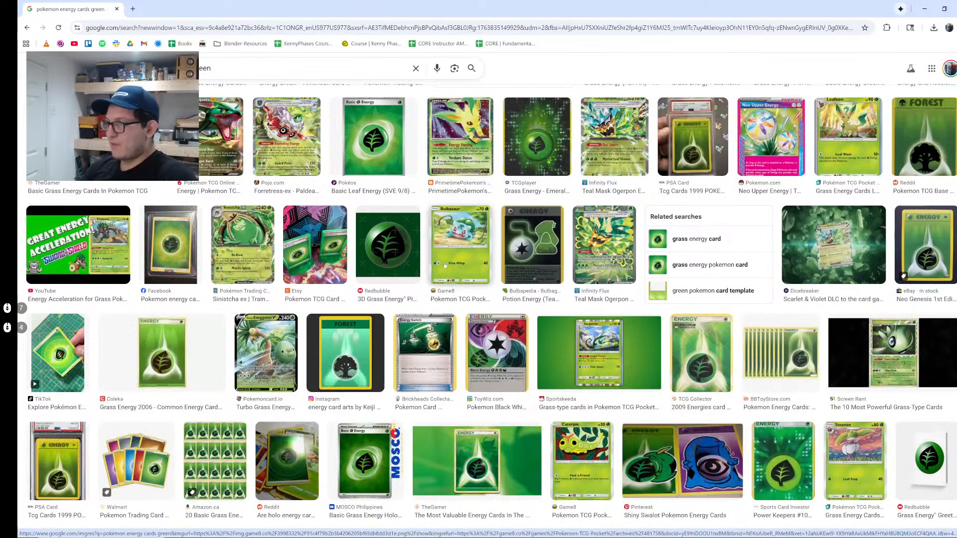
left_click(294, 471)
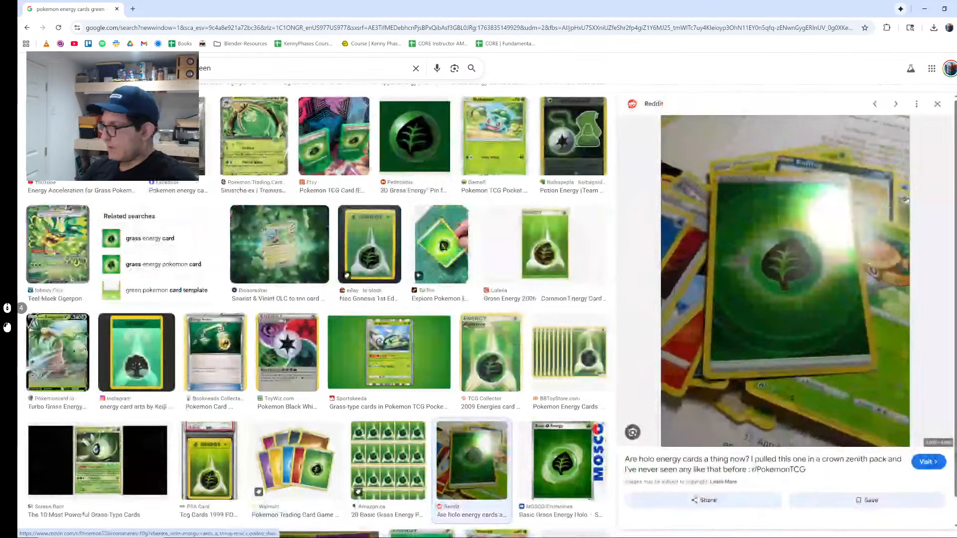
double_click(653, 8)
left_click_drag(653, 37, 732, 39)
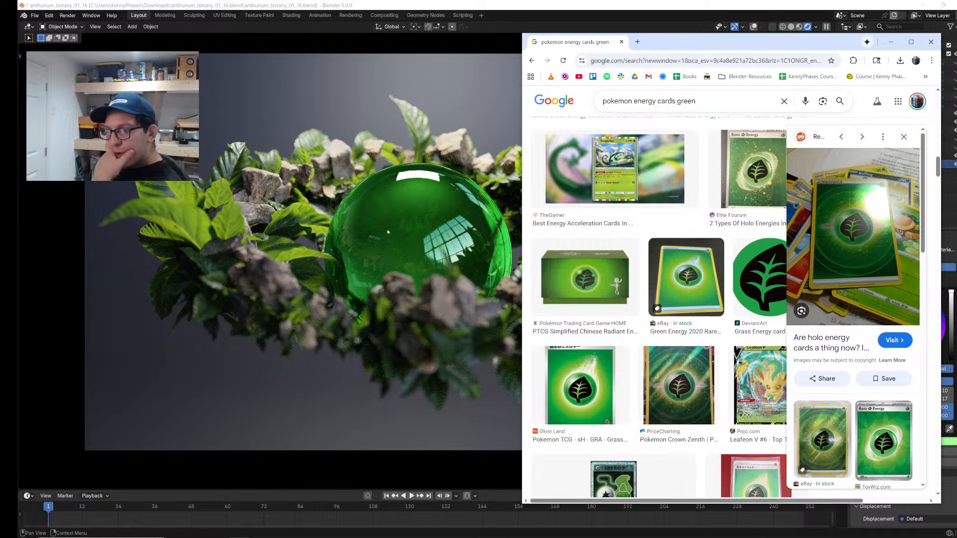
Step: Switch back to Blender and hide the backdrop plane behind the wreath
left_click(501, 204)
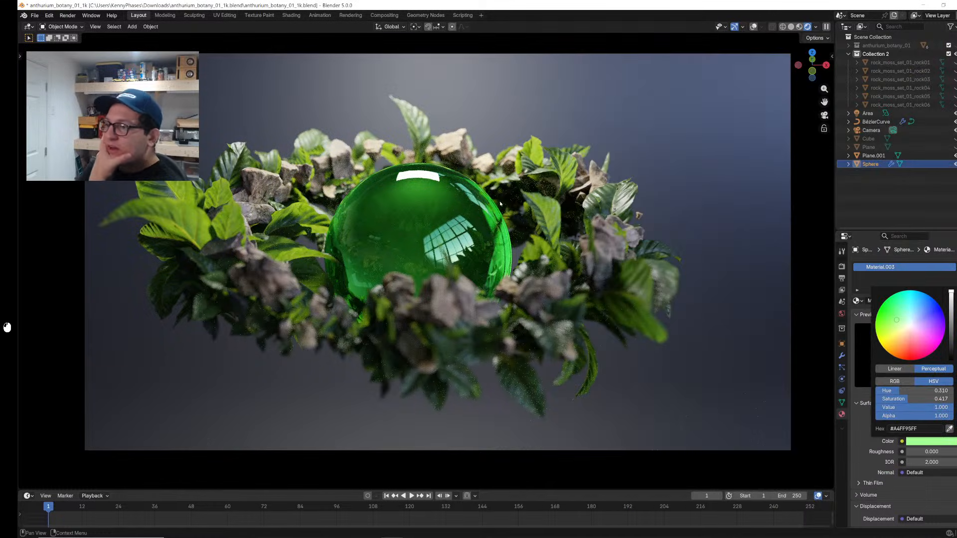
left_click(746, 177)
key("h")
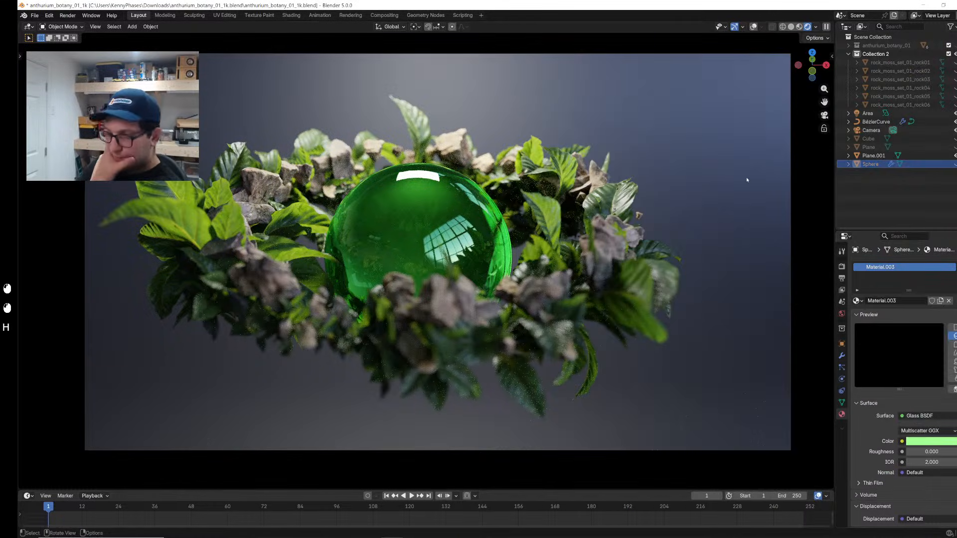
key("ctrl+z")
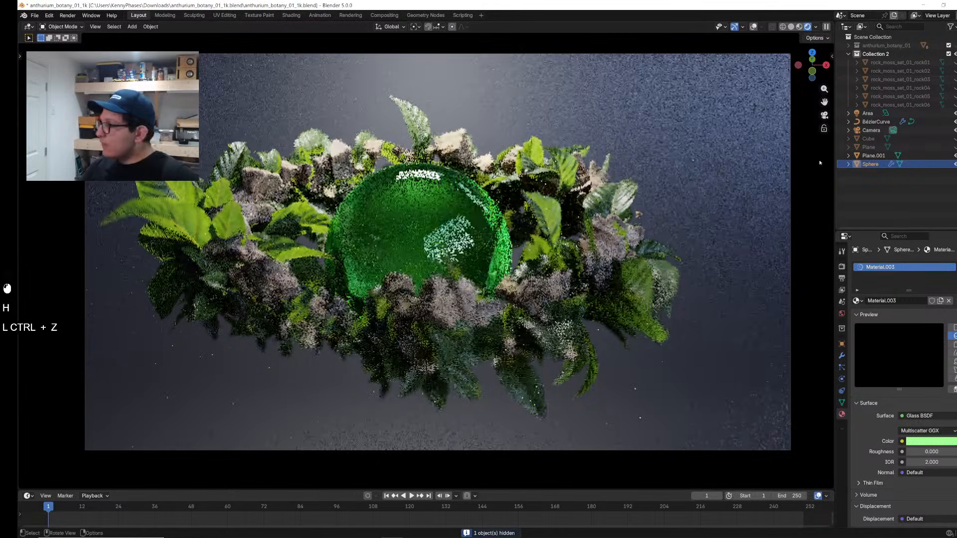
left_click(746, 178)
key("h")
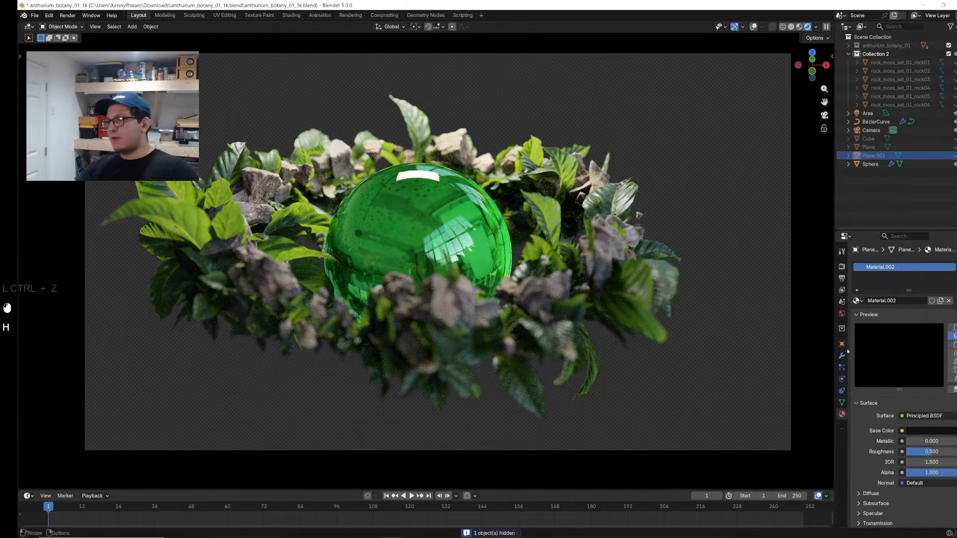
Step: Replace the world environment image with spaichingen_hill_4k.hdr from the HDRIs folder
left_click(842, 313)
left_click(953, 329)
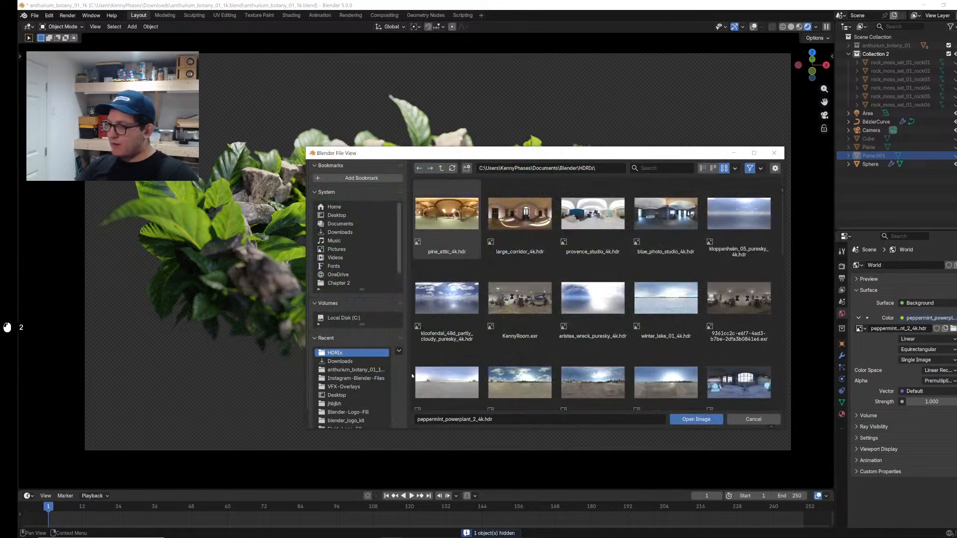
scroll(549, 316, "down", 20)
scroll(549, 316, "down", 3)
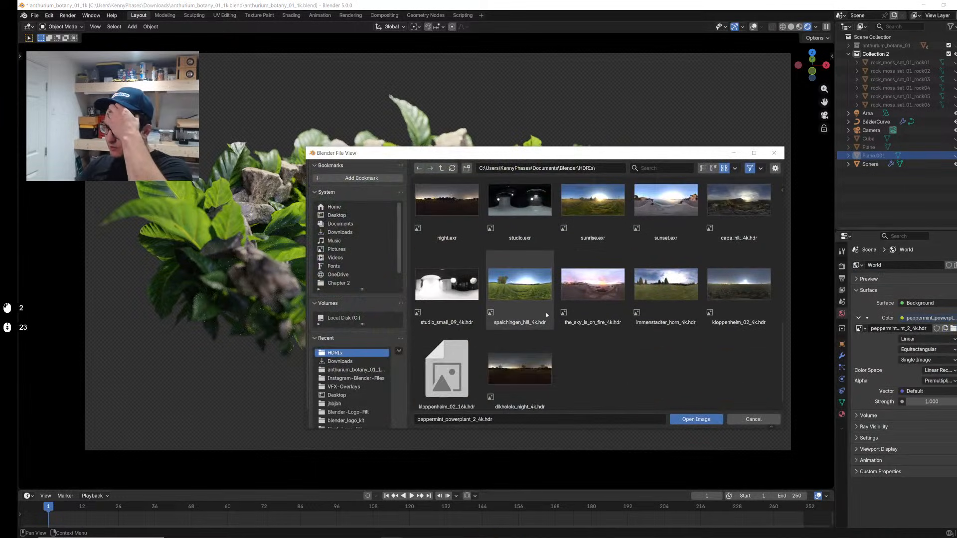
double_click(521, 291)
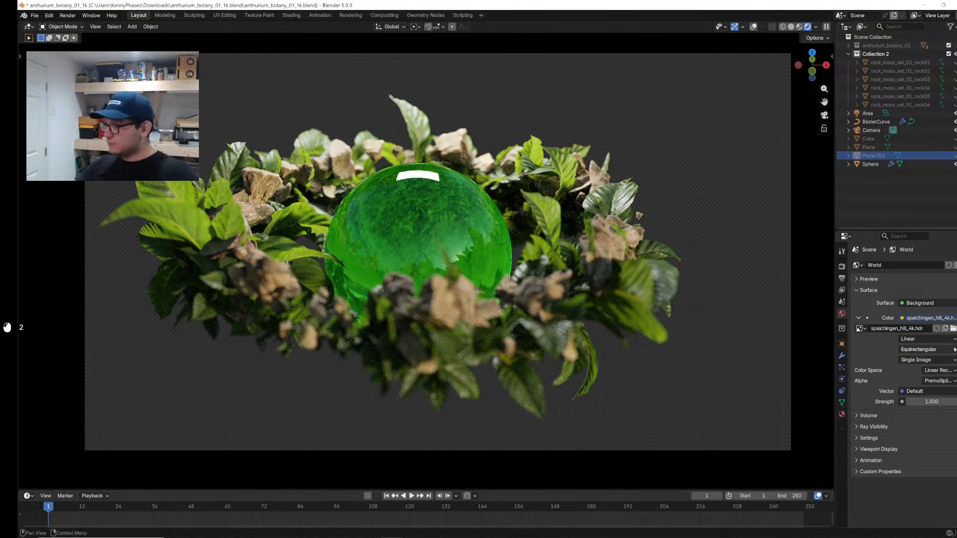
Step: Swap the world environment image for sunrise.exr
left_click(954, 328)
scroll(681, 253, "down", 10)
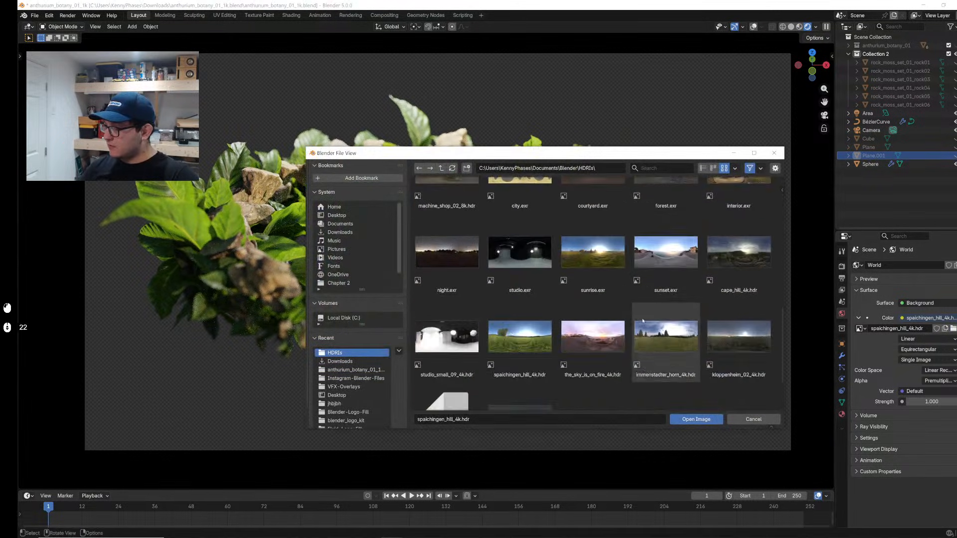
double_click(579, 264)
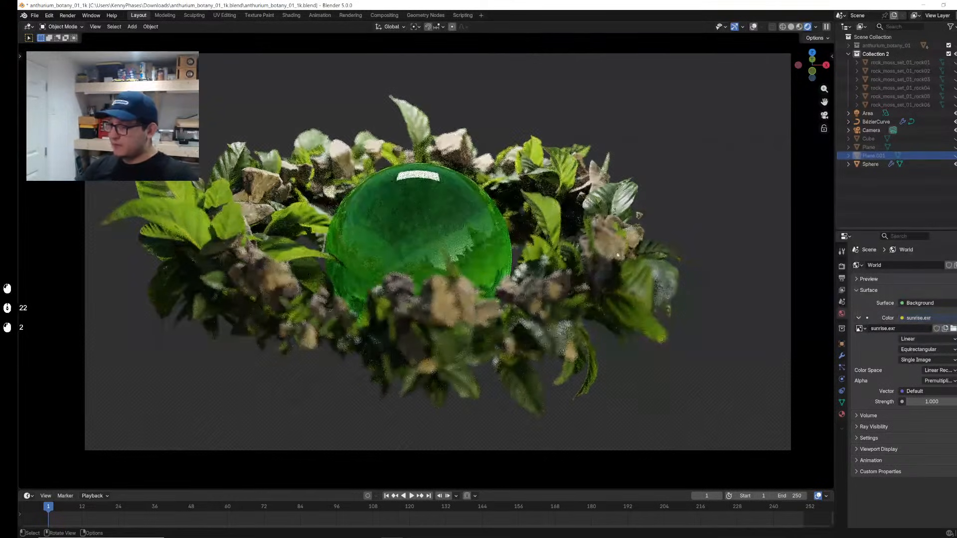
Step: Turn off the transparent film background in the Cycles render settings so the environment shows behind the wreath
left_click(842, 266)
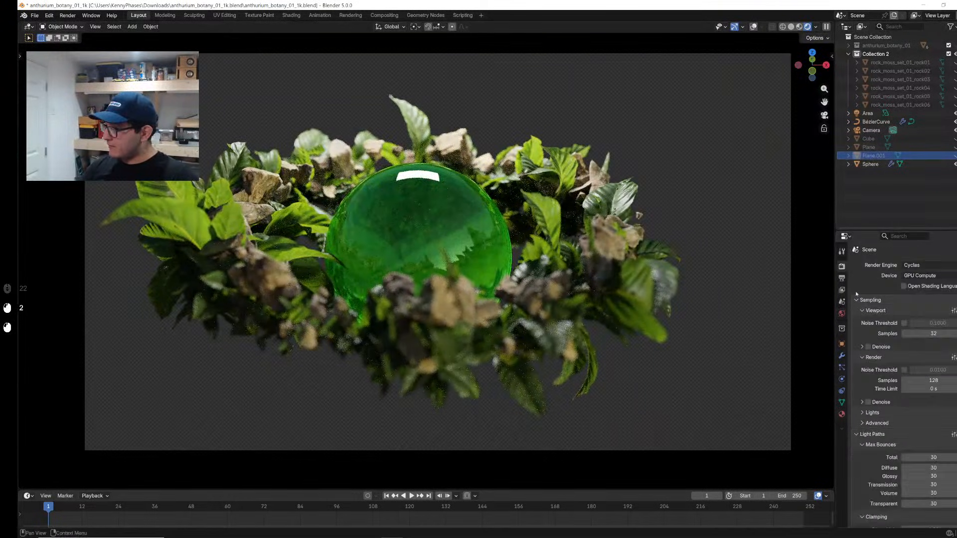
scroll(849, 309, "down", 12)
scroll(859, 425, "down", 6)
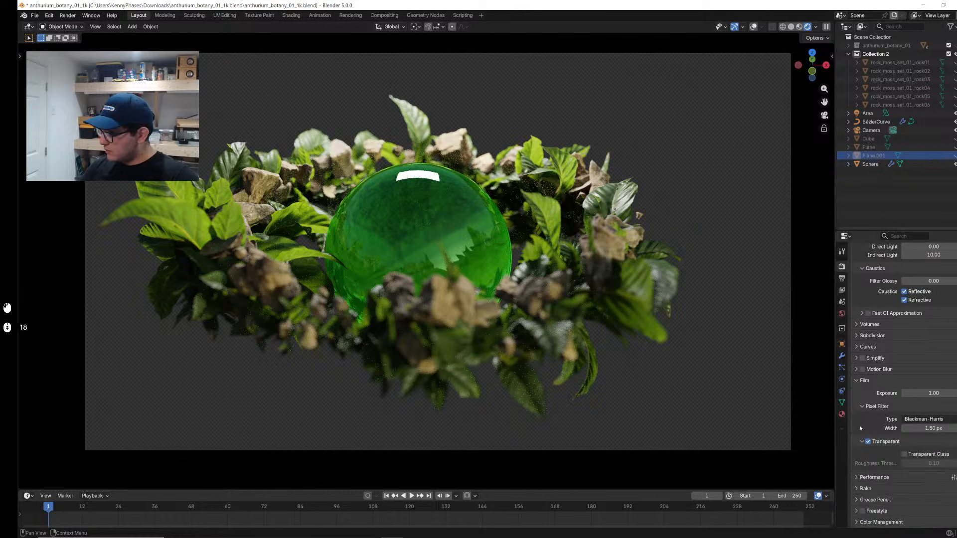
left_click(868, 442)
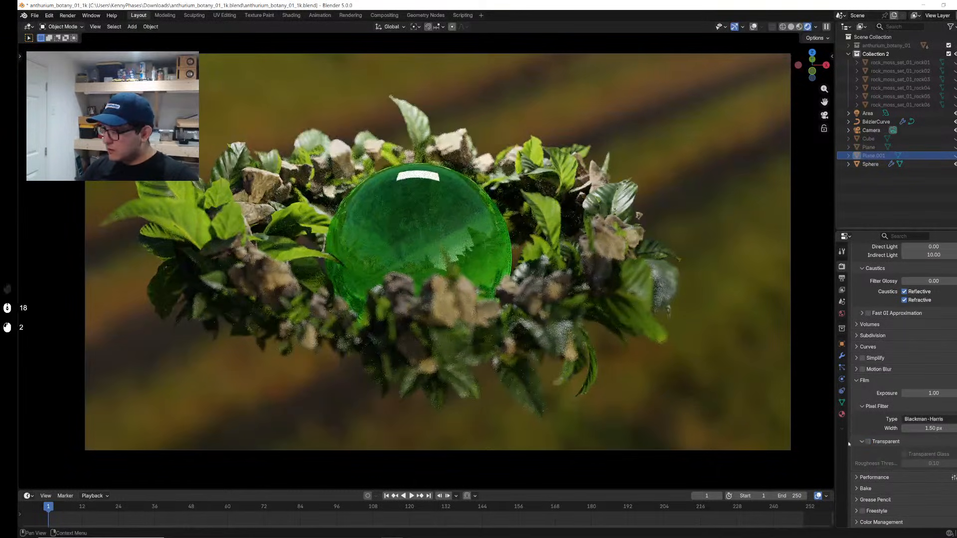
left_click(861, 442)
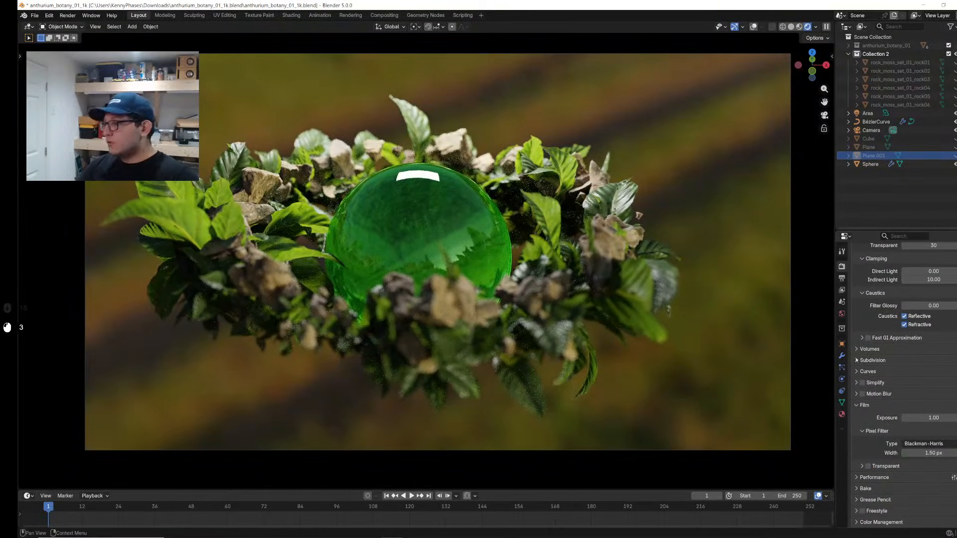
Step: Try spaichingen_hill_4k.hdr again as the world environment image with the background visible
left_click(842, 314)
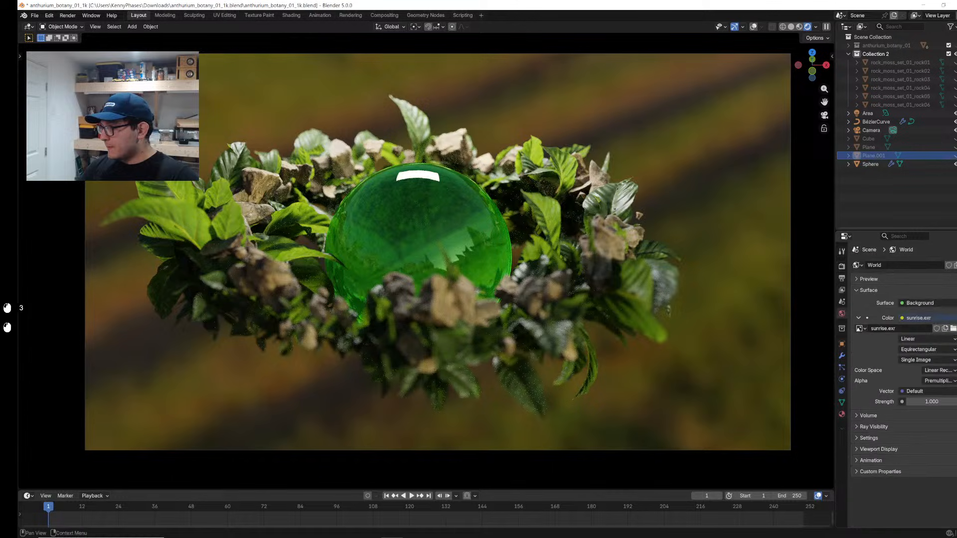
left_click(954, 329)
scroll(597, 274, "up", 20)
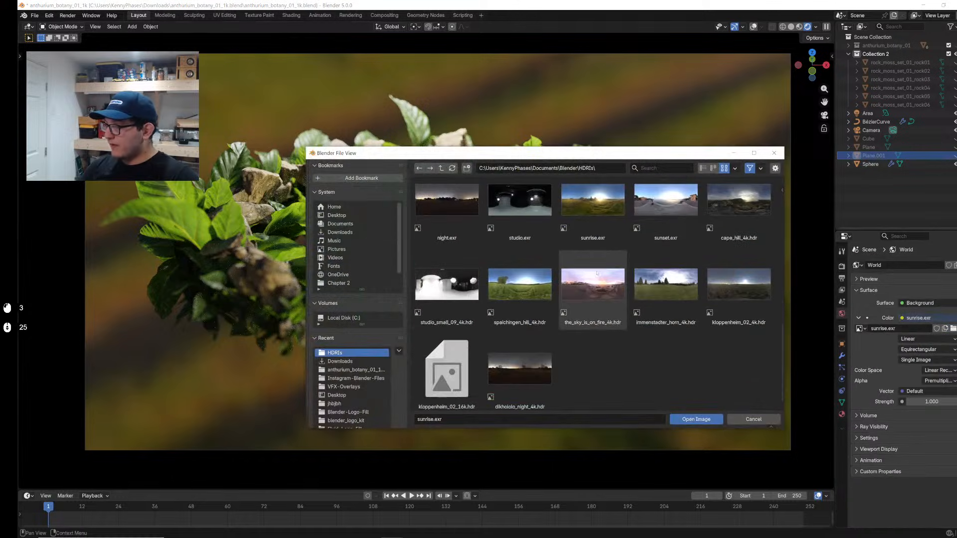
double_click(503, 289)
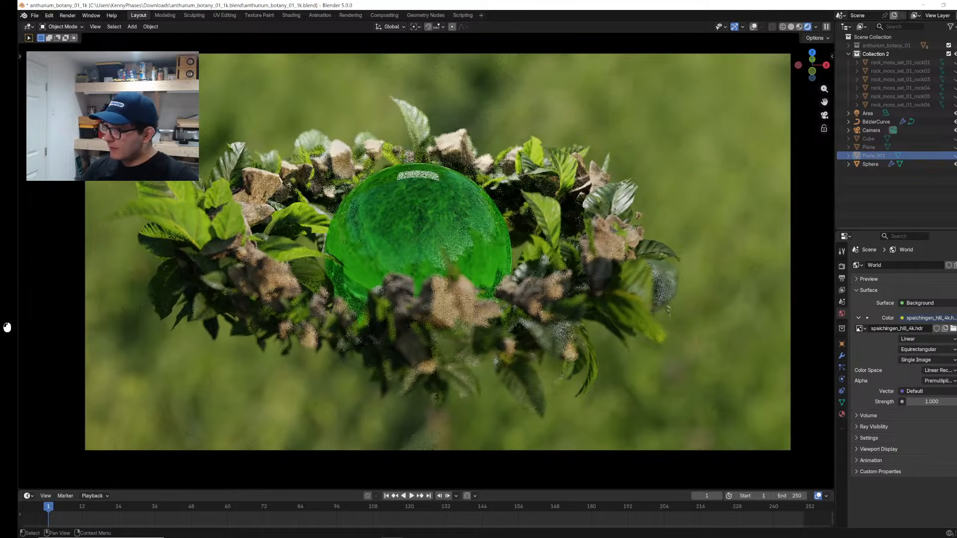
Step: Unhide the backdrop plane, load peppermint_powerplant_2_4k.hdr as the world environment image again, and save the file
left_click(955, 155)
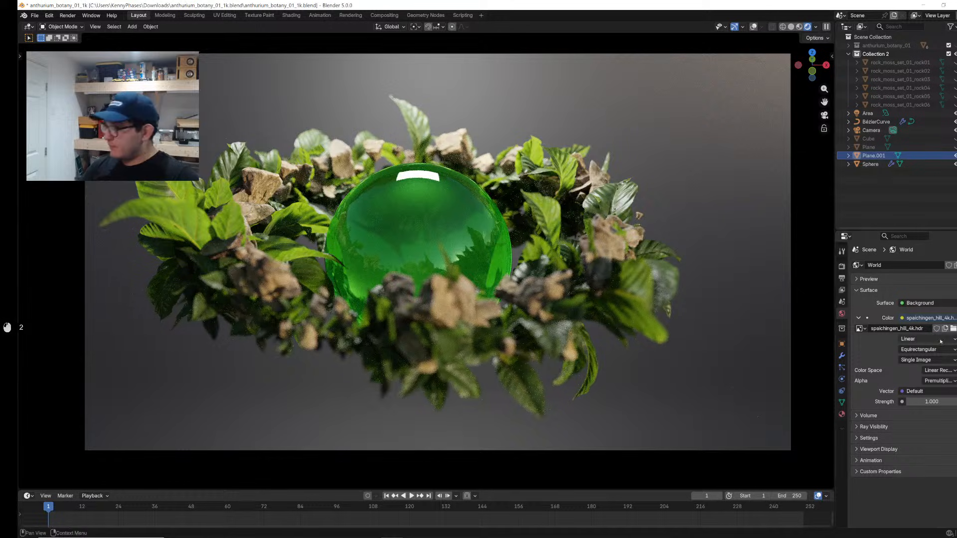
left_click(953, 329)
scroll(199, 299, "down", 3)
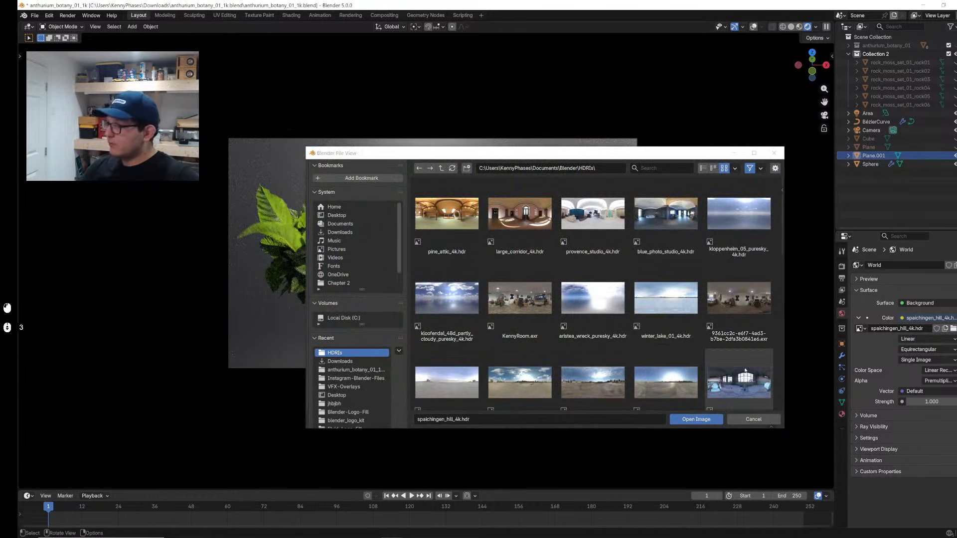
double_click(745, 371)
scroll(410, 313, "up", 3)
key("ctrl+s")
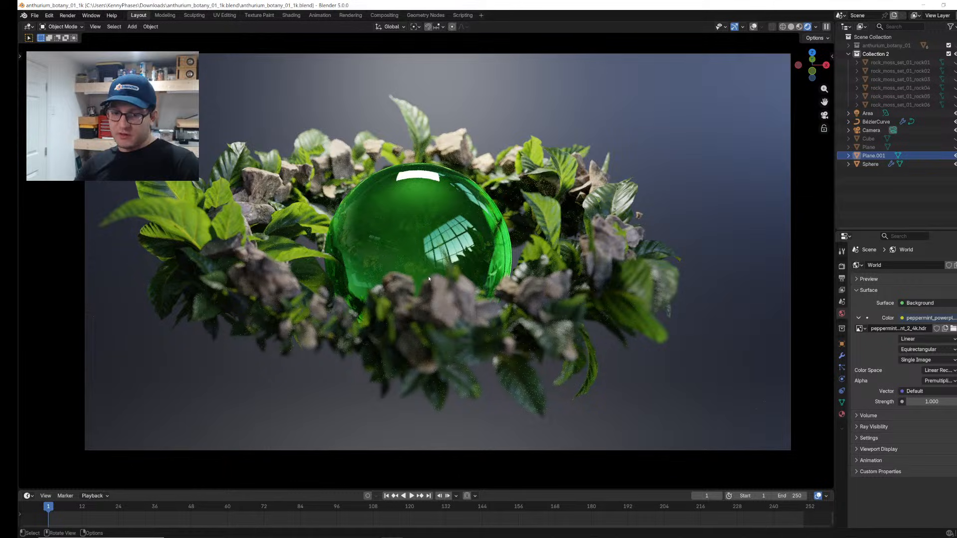
Step: Try orange glass tints #FFAC6CFF and #FFC47CFF on the sphere, undo back to the green tint, and save the file
left_click(876, 121)
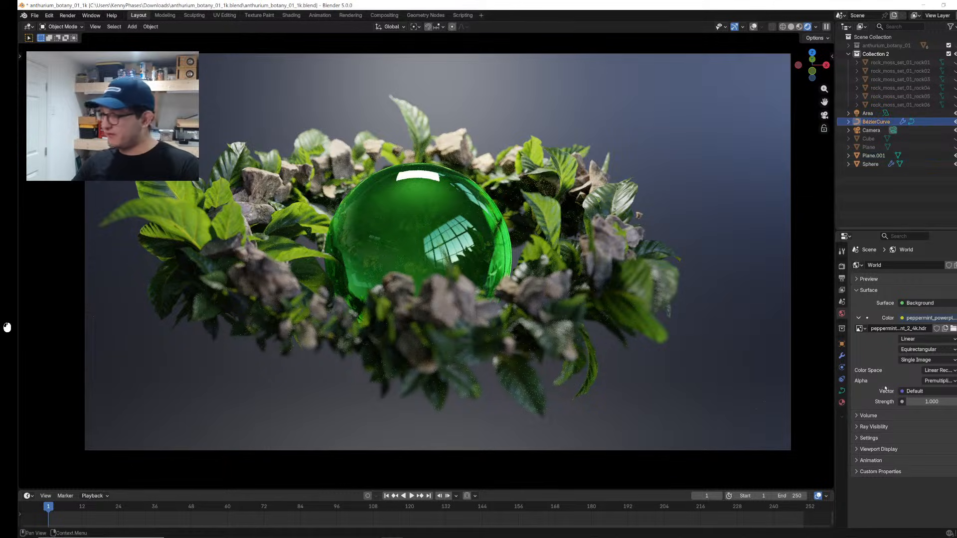
left_click(842, 403)
left_click(870, 164)
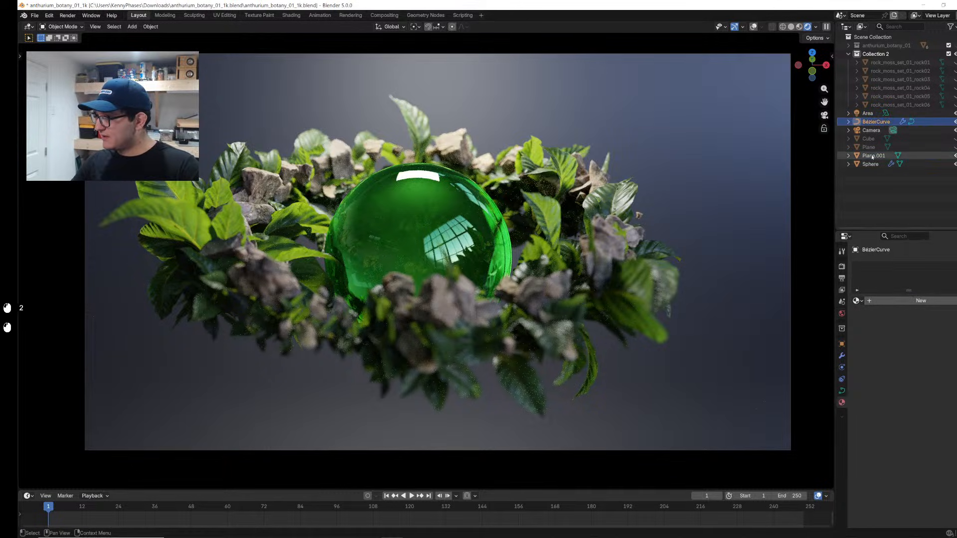
left_click(927, 442)
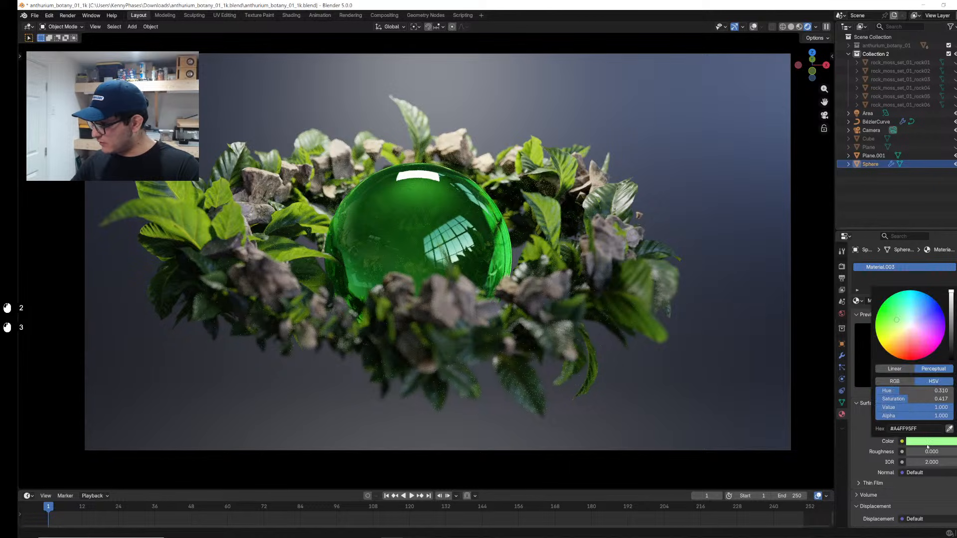
left_click(904, 346)
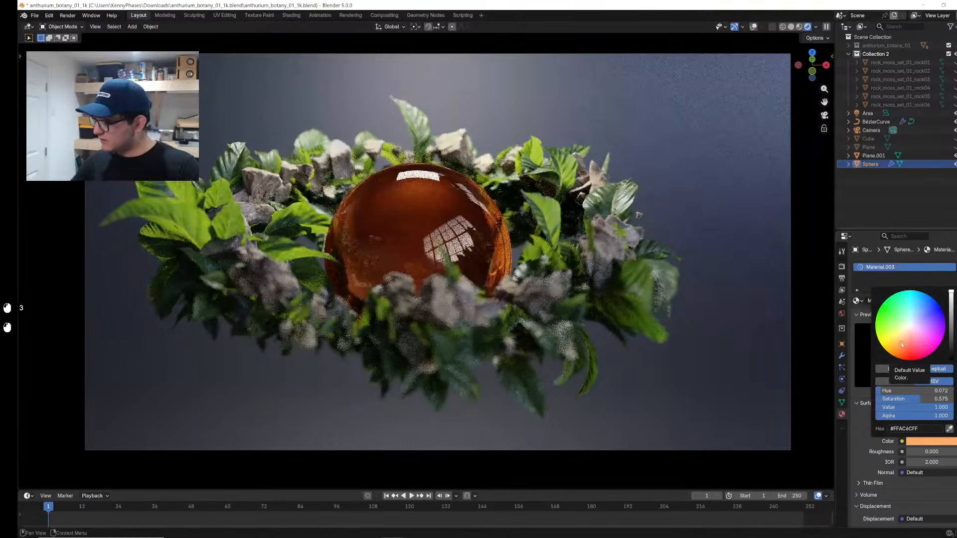
left_click(900, 341)
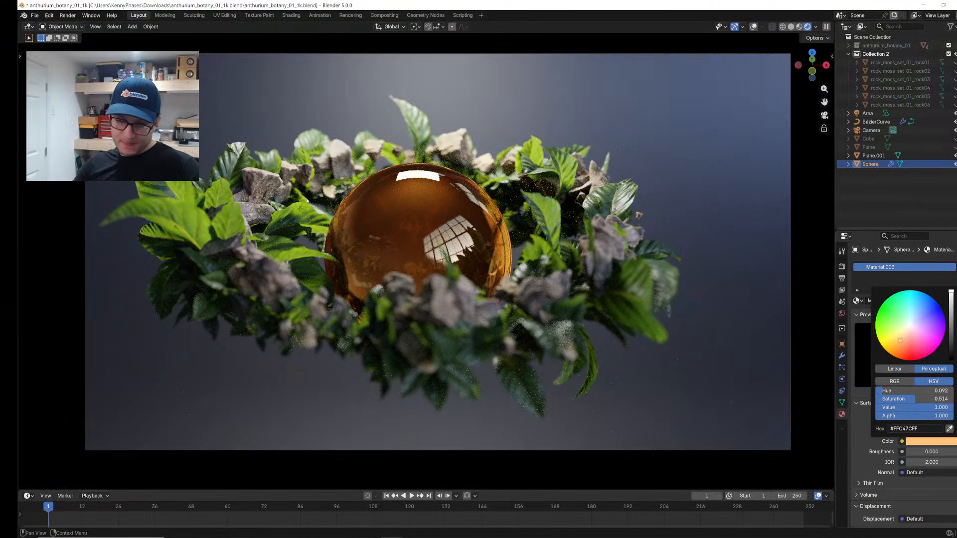
left_click(672, 323)
key("ctrl+z")
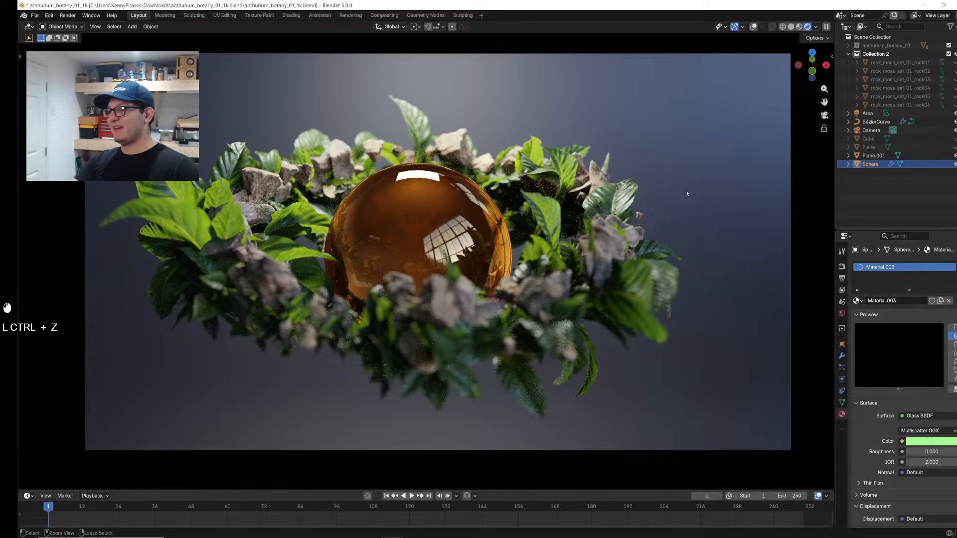
key("ctrl+s")
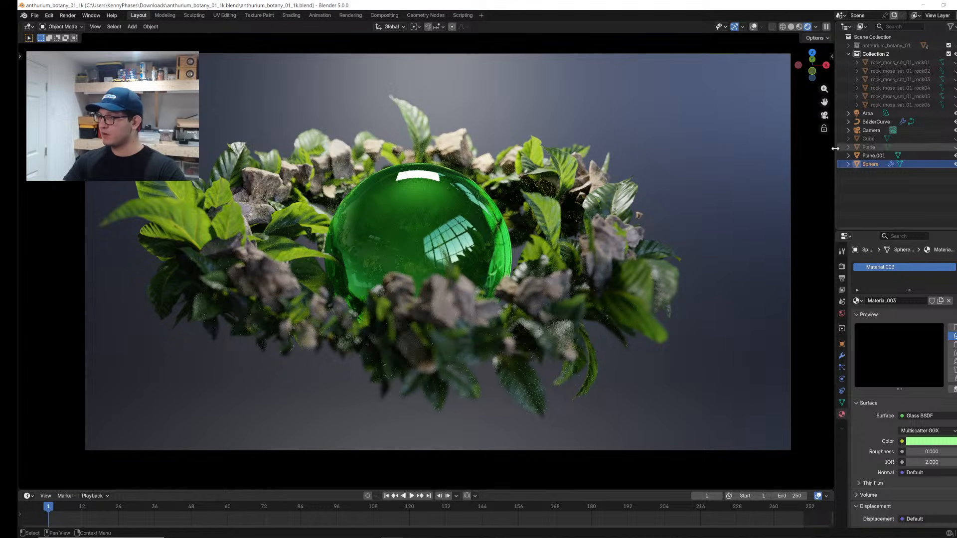
Step: Lighten the backdrop plane's base colour to a medium grey and raise its roughness to 1.000
left_click_drag(836, 144, 878, 142)
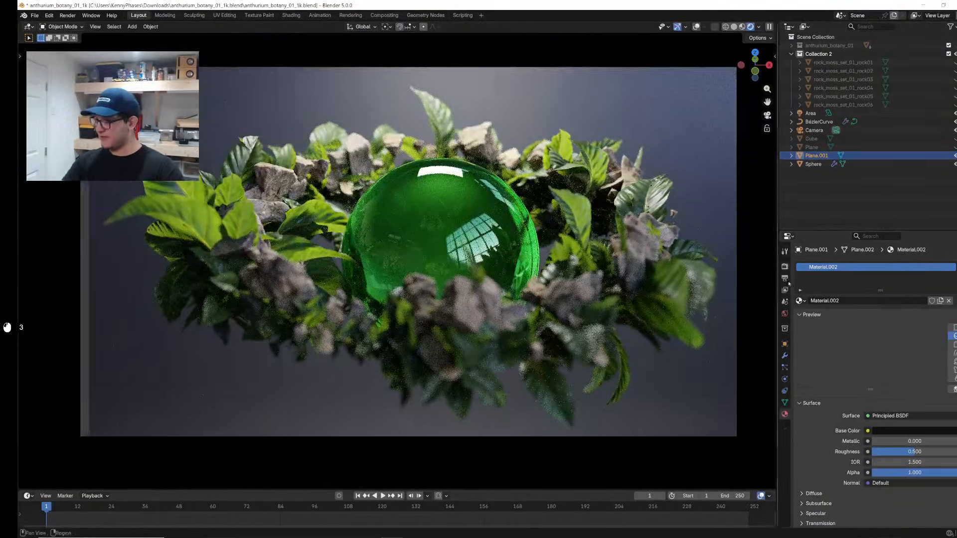
left_click(914, 430)
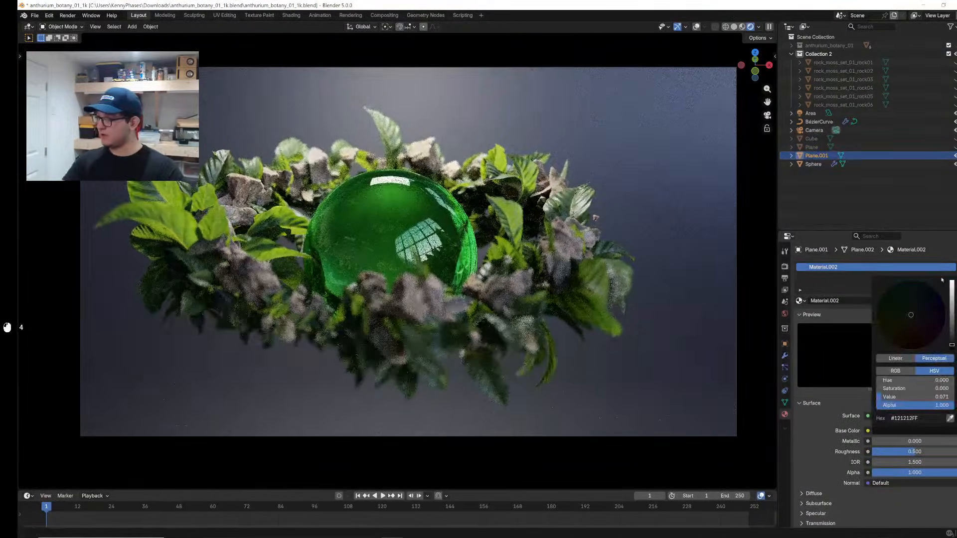
left_click_drag(952, 348, 954, 292)
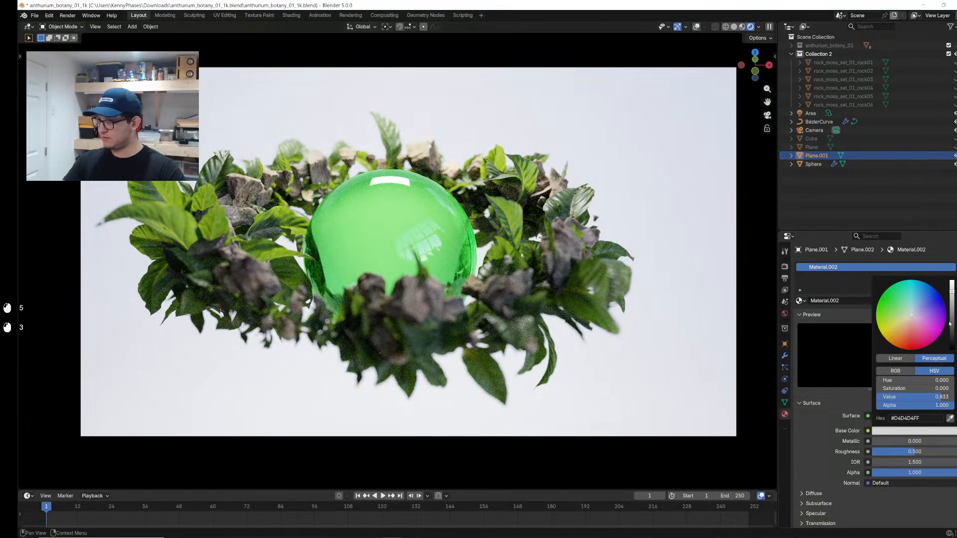
left_click_drag(950, 324, 952, 328)
left_click_drag(938, 451, 955, 452)
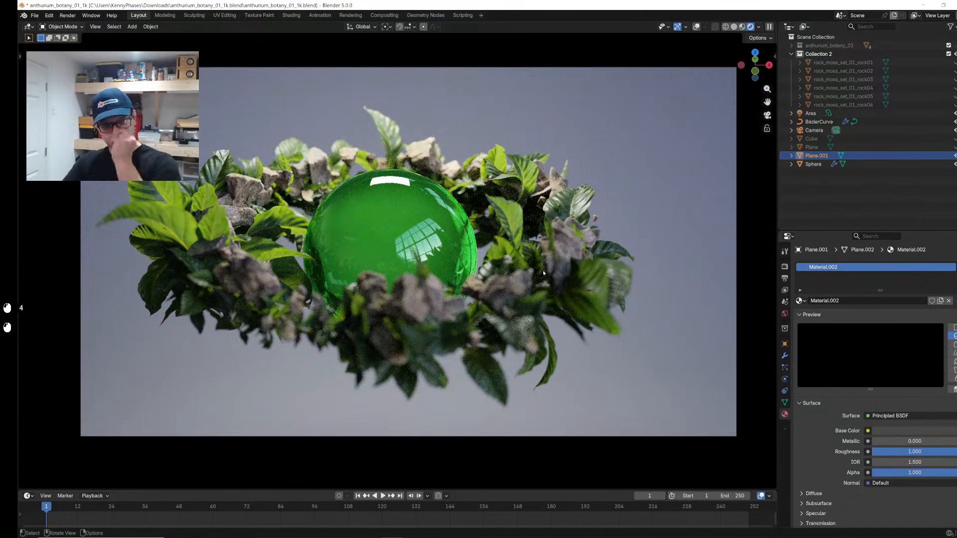
Step: Enlarge the viewport area for a close framing of the sphere and wreath, and save the file
scroll(339, 252, "up", 2)
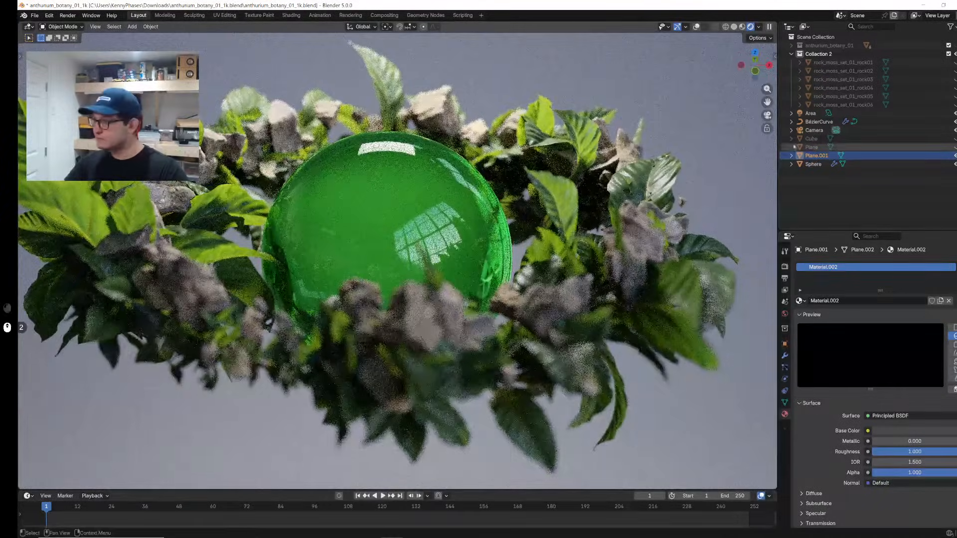
left_click_drag(779, 142, 928, 142)
scroll(748, 249, "up", 5, "shift")
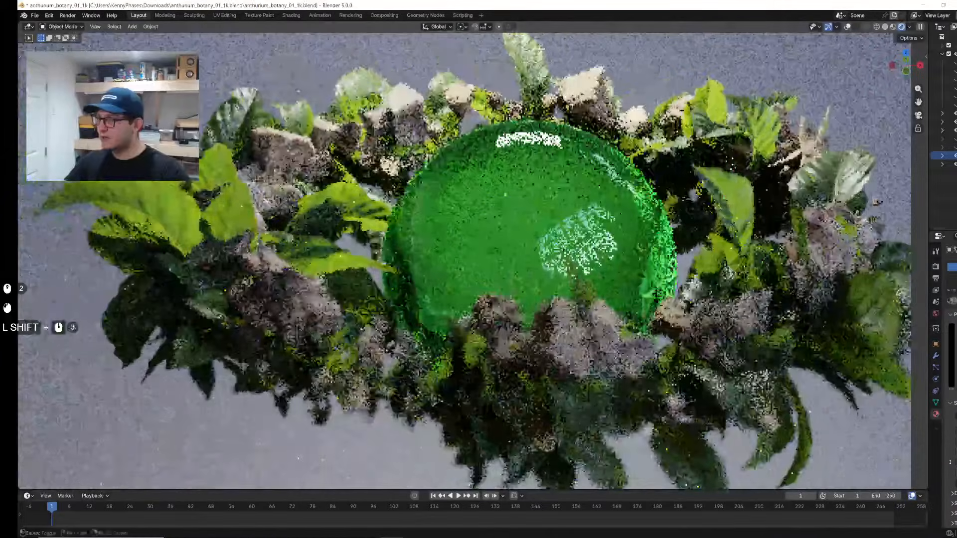
key("ctrl+s")
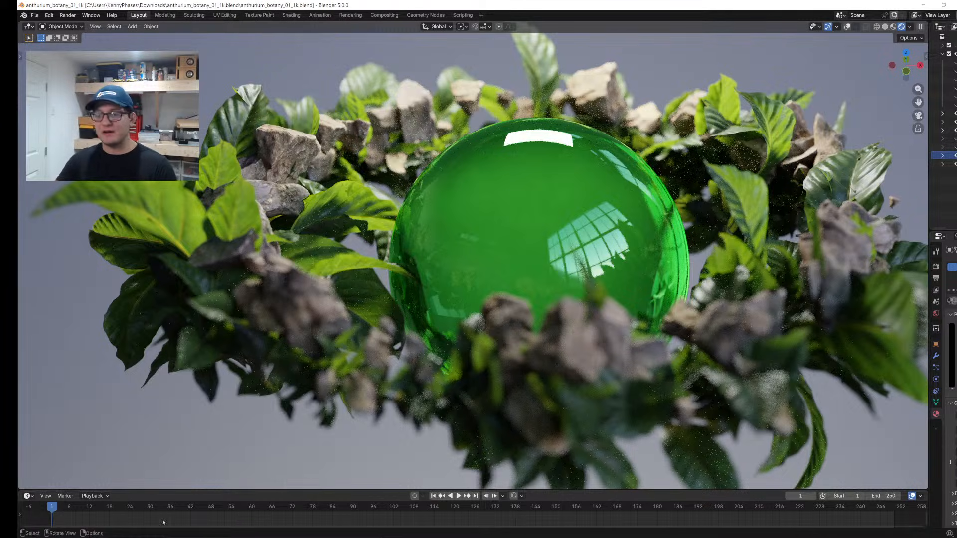
Step: Switch to the Chrome window with the Pokémon energy card image results and maximize it
mouse_move(239, 531)
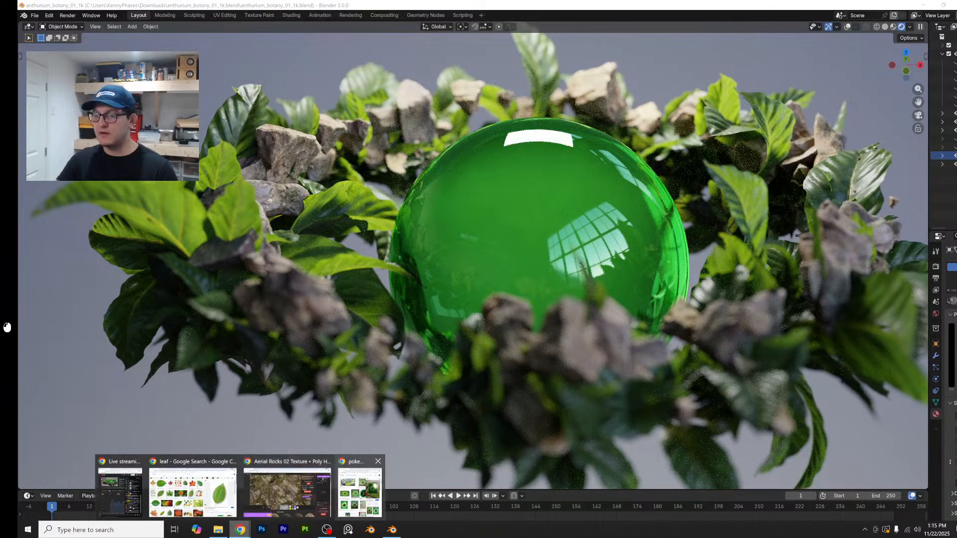
left_click(358, 491)
double_click(709, 42)
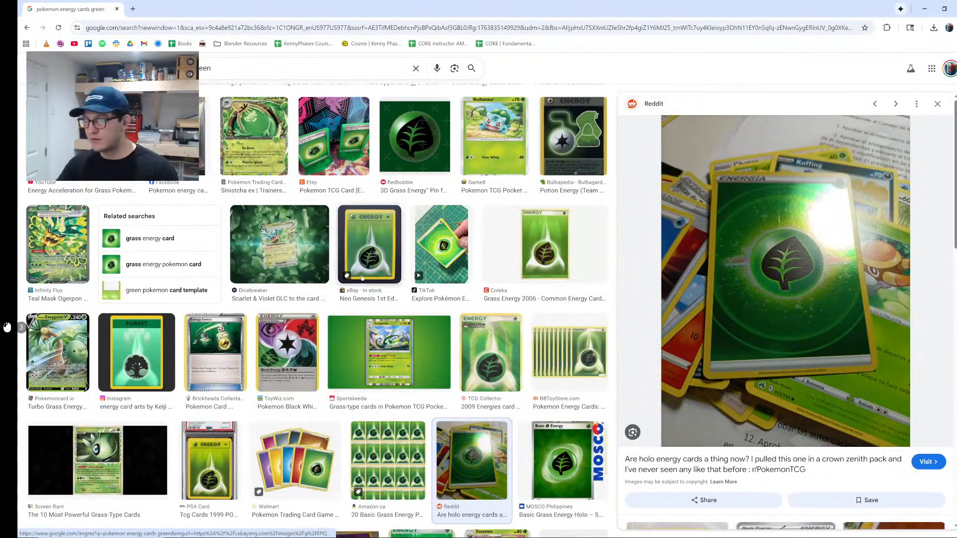
Step: Enlarge the Blend Energy card from ToyWiz and examine the other energy card designs in the image results
left_click(287, 352)
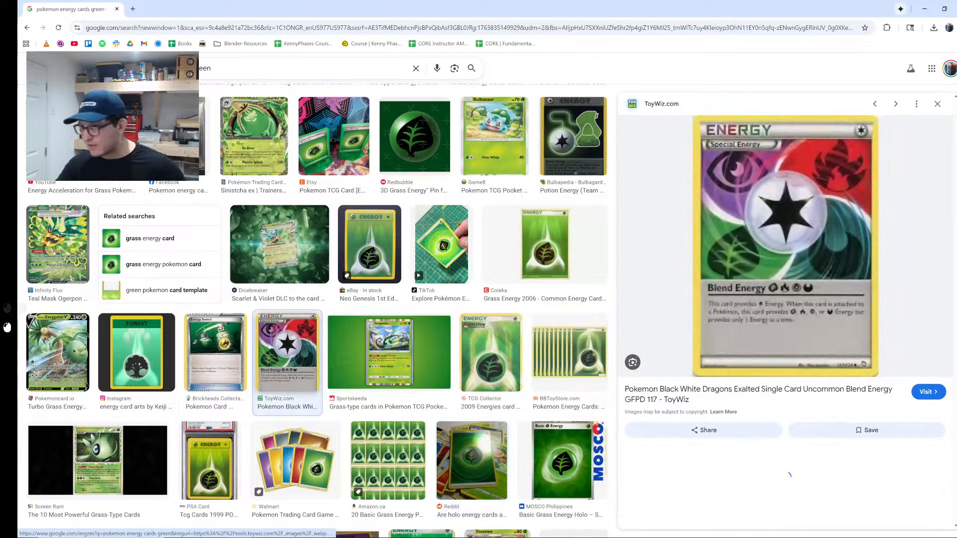
scroll(286, 351, "down", 8)
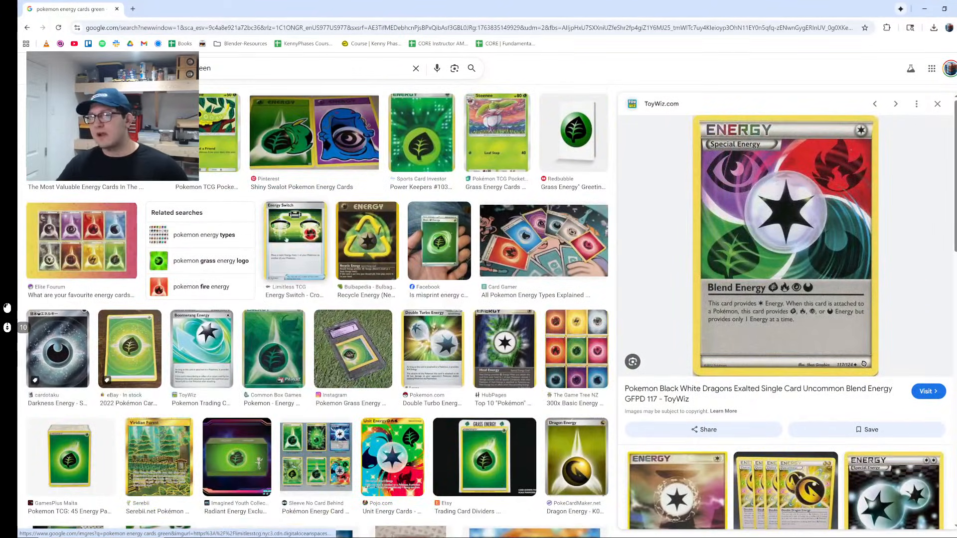
scroll(217, 273, "down", 5)
scroll(219, 274, "down", 4)
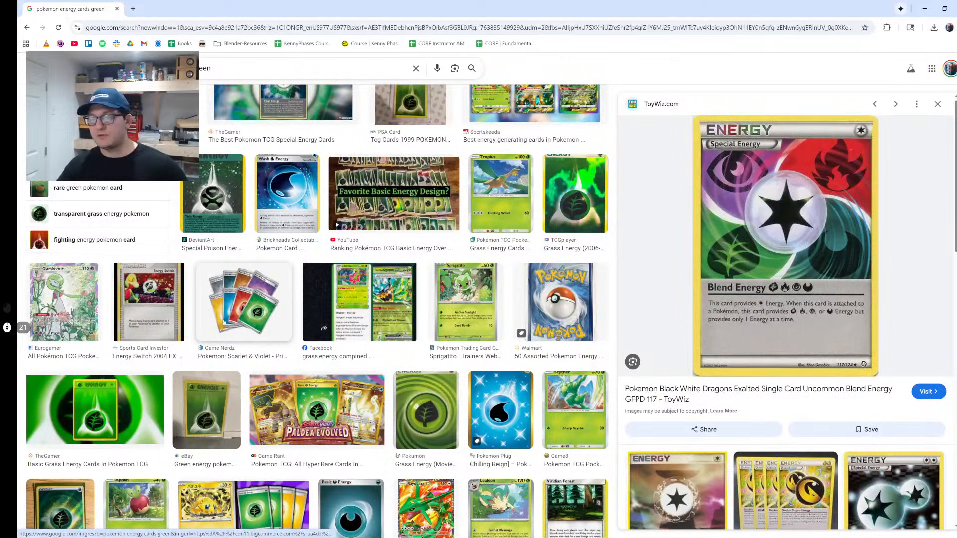
scroll(230, 318, "down", 12)
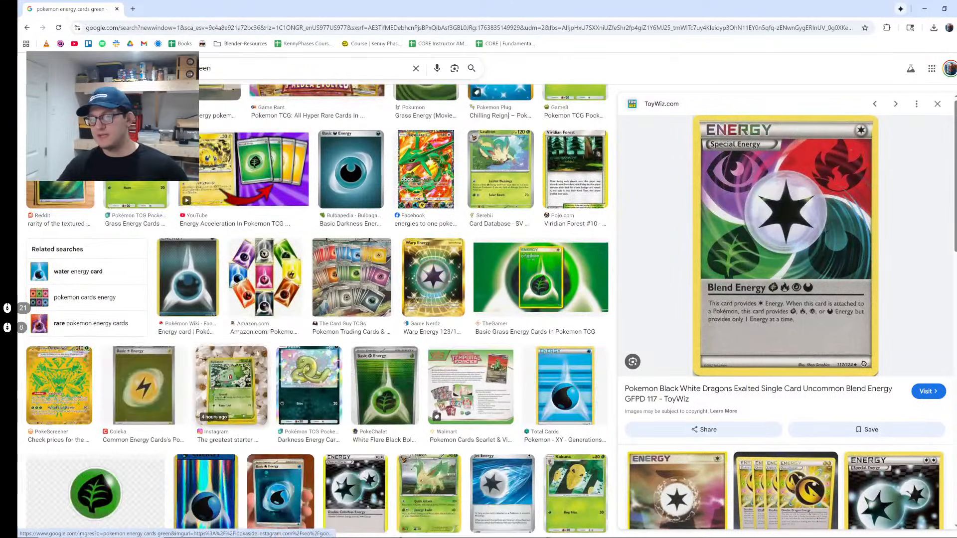
scroll(155, 311, "down", 8)
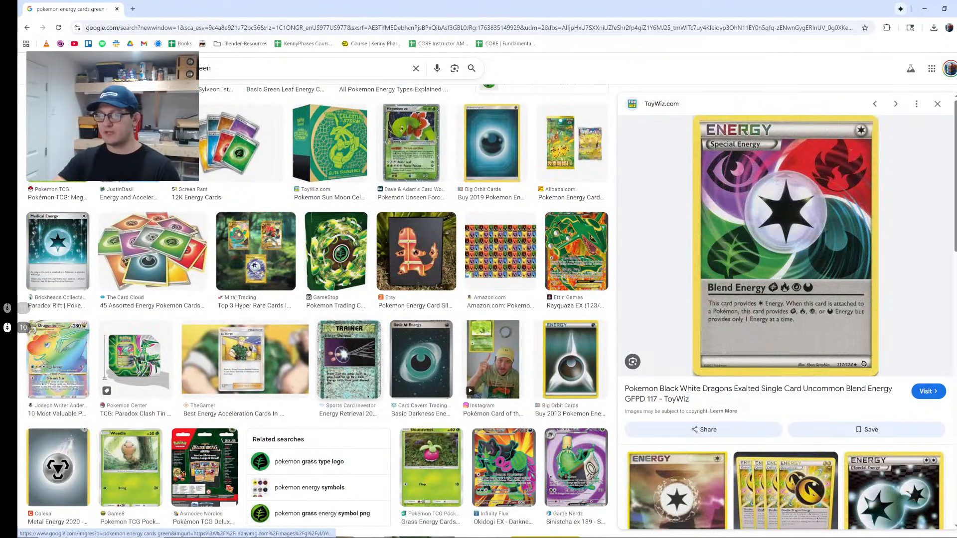
scroll(344, 304, "down", 1)
scroll(344, 305, "down", 10)
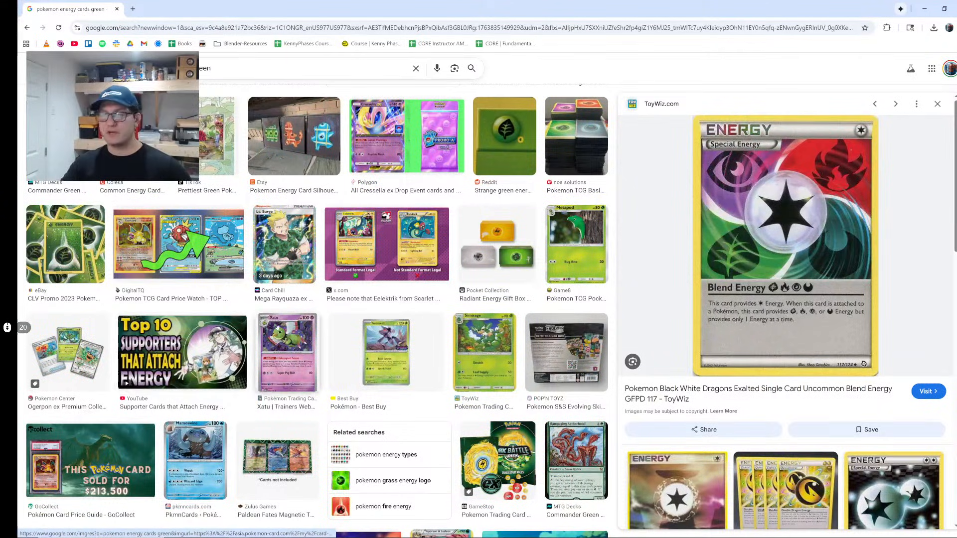
scroll(323, 277, "down", 8)
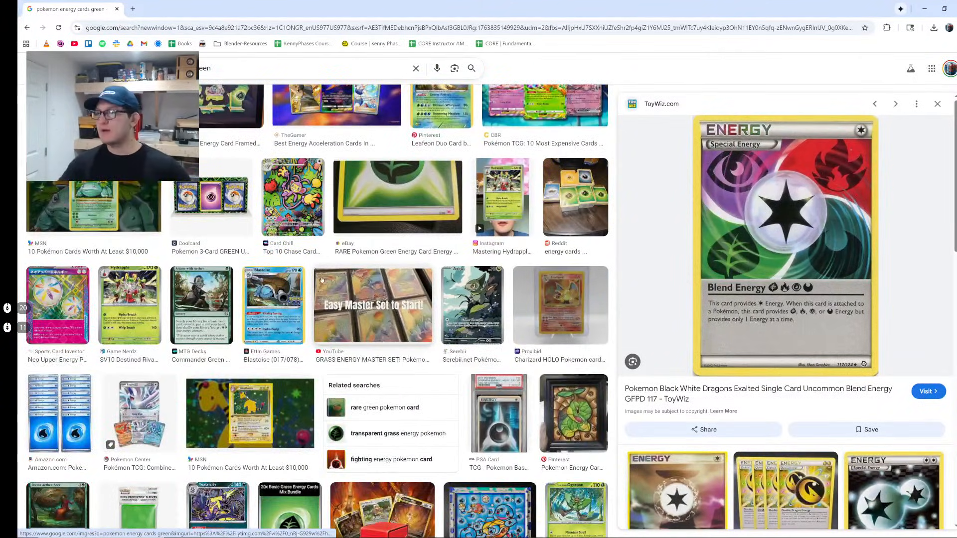
scroll(322, 280, "down", 9)
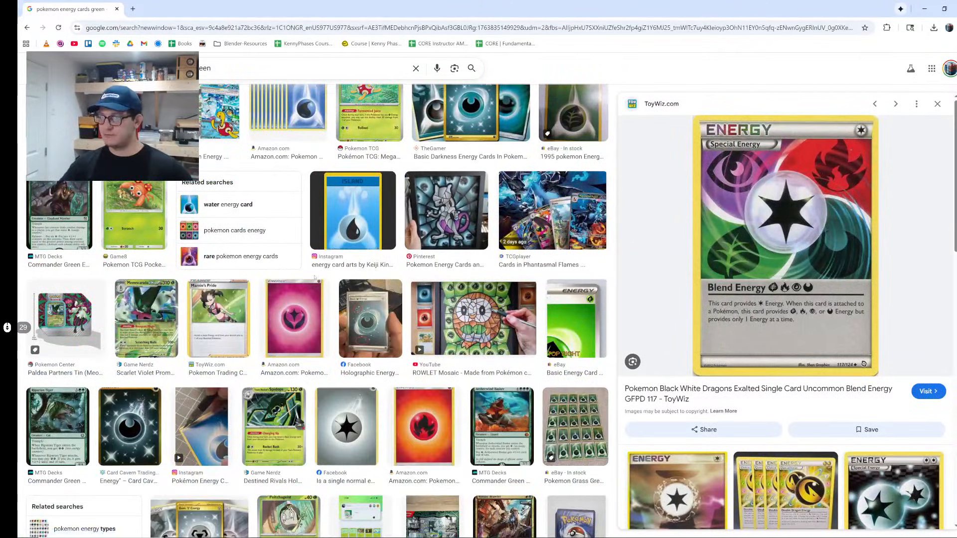
Step: Enlarge the pink Fairy energy card from Amazon and examine the card designs further down the image results
left_click(289, 286)
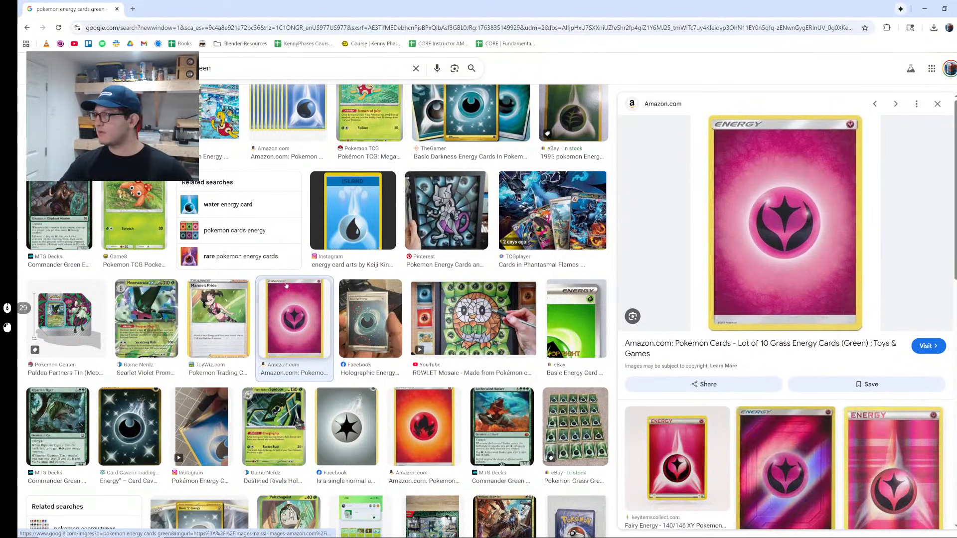
scroll(281, 285, "down", 4)
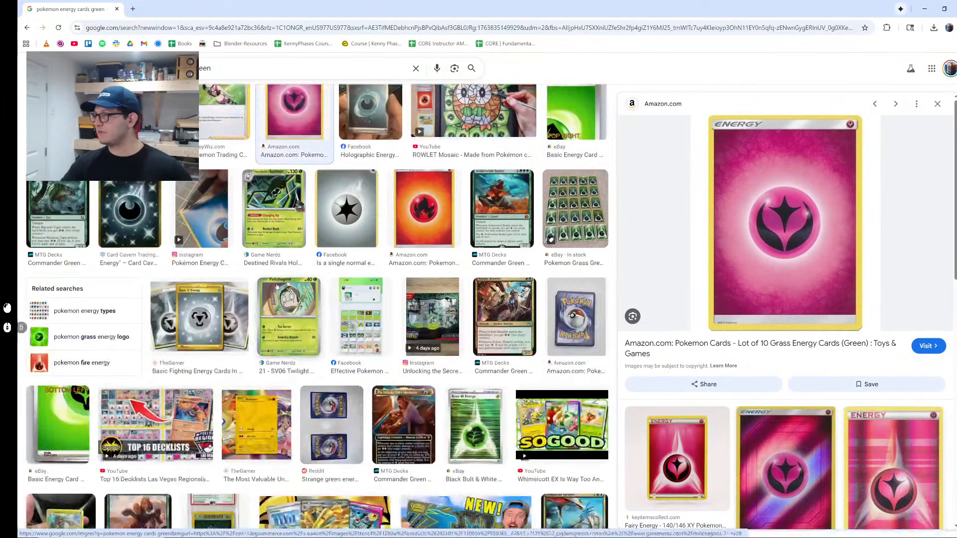
scroll(274, 289, "down", 3)
scroll(273, 292, "down", 5)
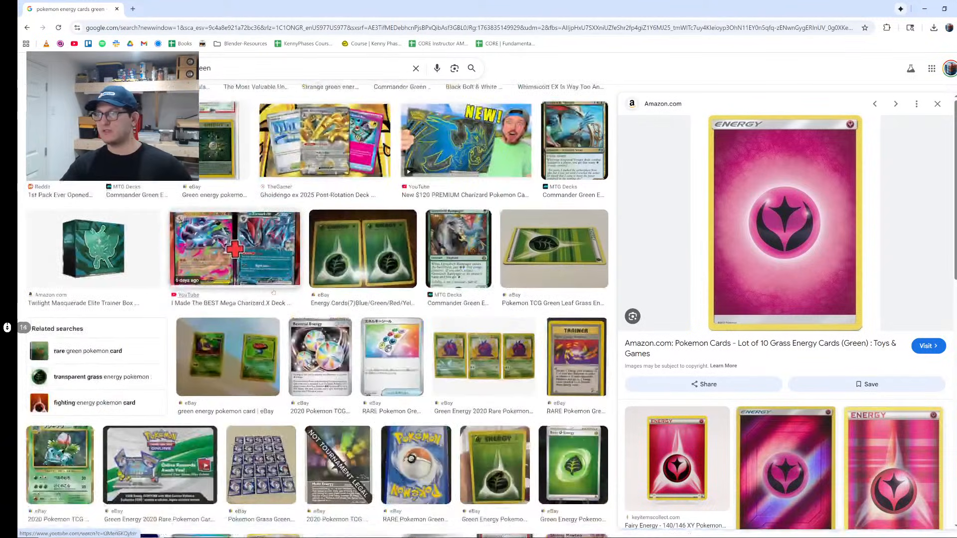
scroll(273, 292, "down", 4)
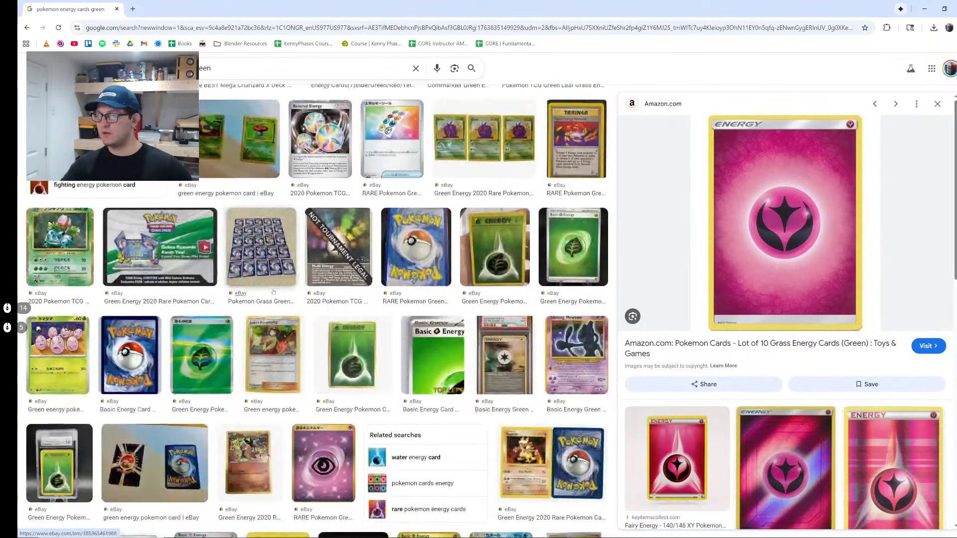
scroll(273, 289, "down", 6)
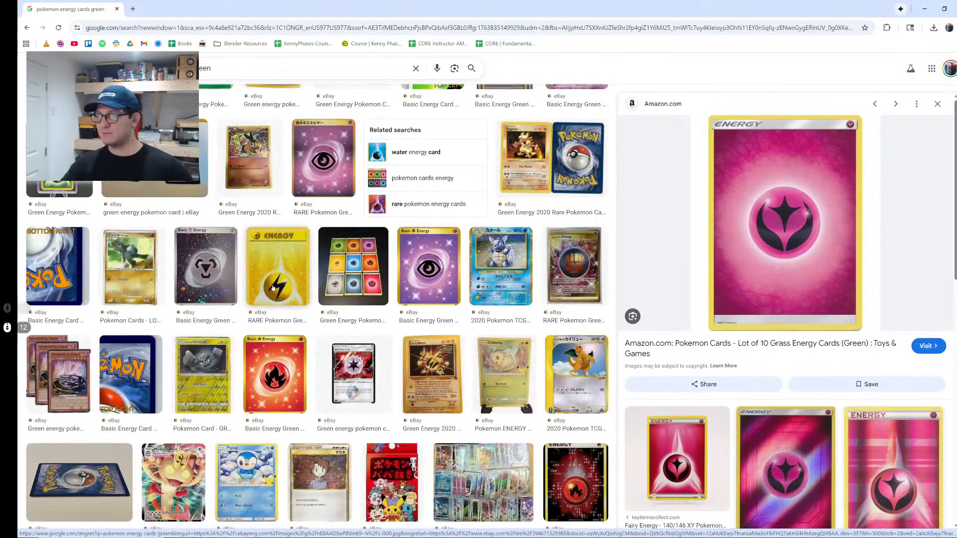
scroll(274, 288, "down", 1)
Step: Enlarge the purple psychic Basic Energy card and the Japanese Dragonite card from eBay, and compare them with neighbouring cards
left_click(429, 225)
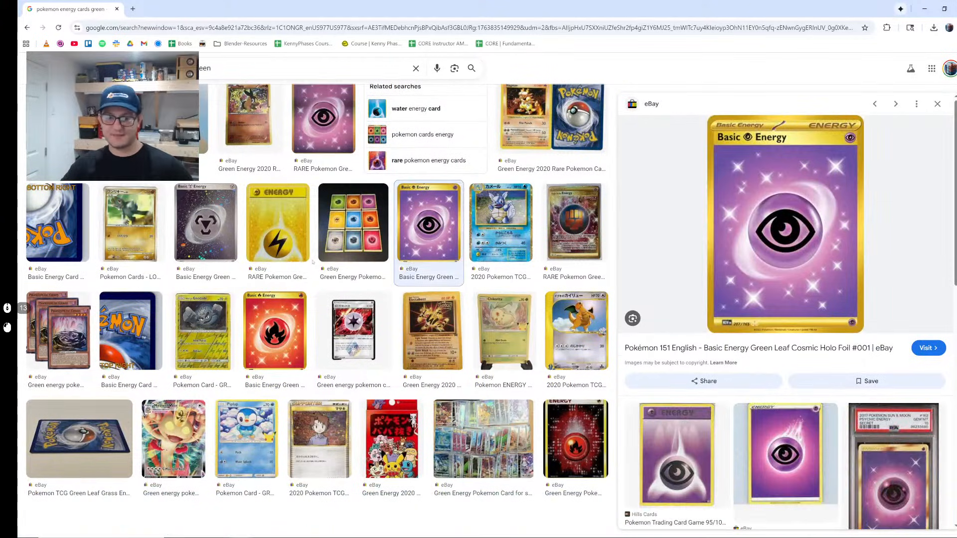
scroll(313, 262, "down", 2)
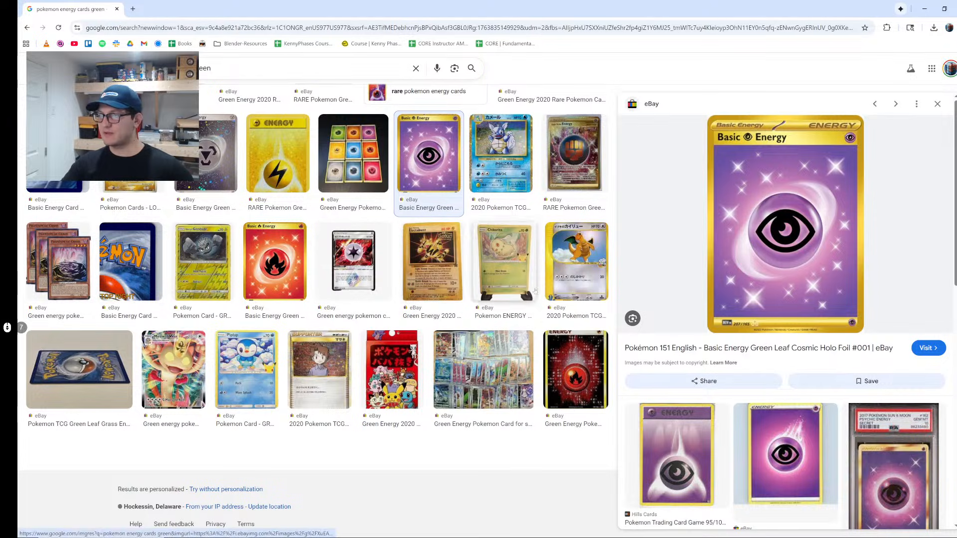
left_click(560, 286)
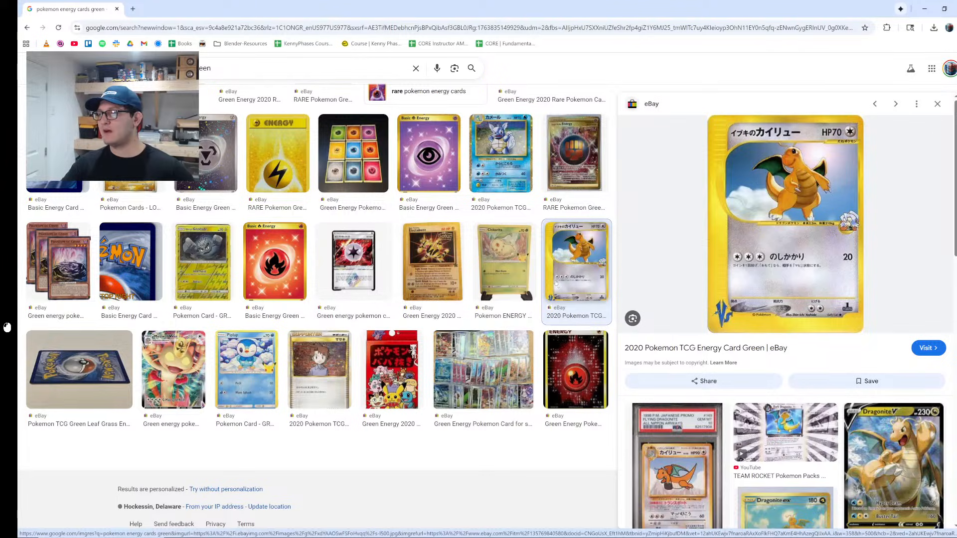
scroll(207, 309, "up", 3)
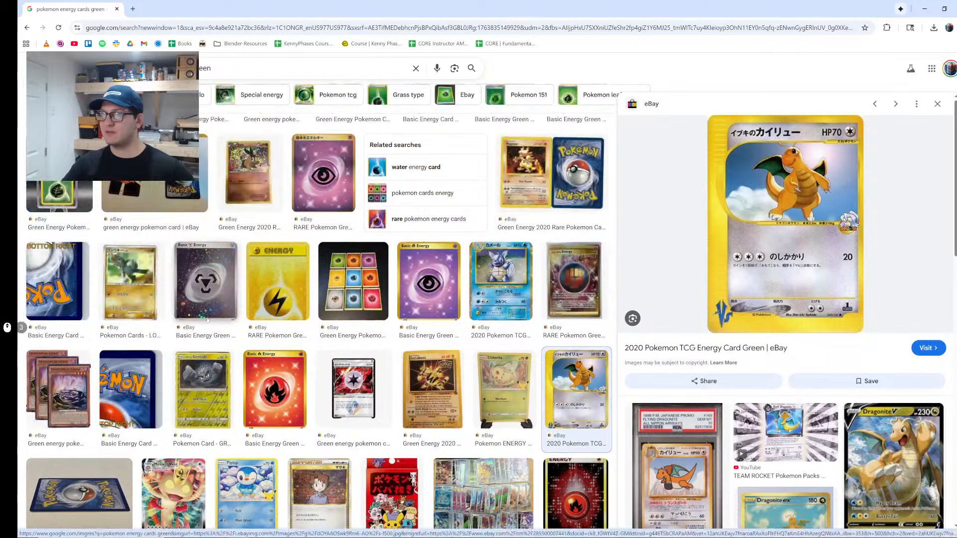
scroll(221, 314, "up", 5)
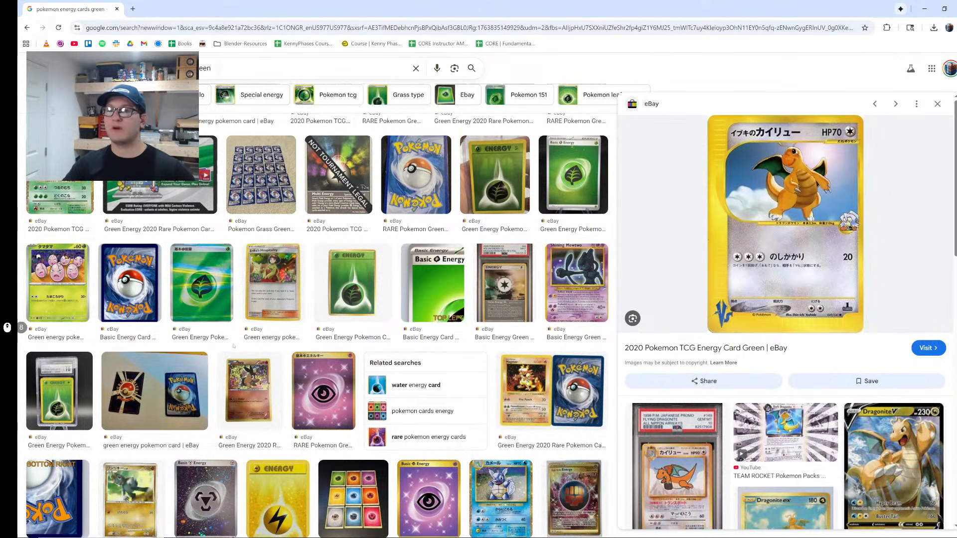
scroll(232, 346, "up", 1)
Step: Enlarge the green Japanese Ivysaur card from eBay and return to the beginning of the image results
left_click(62, 214)
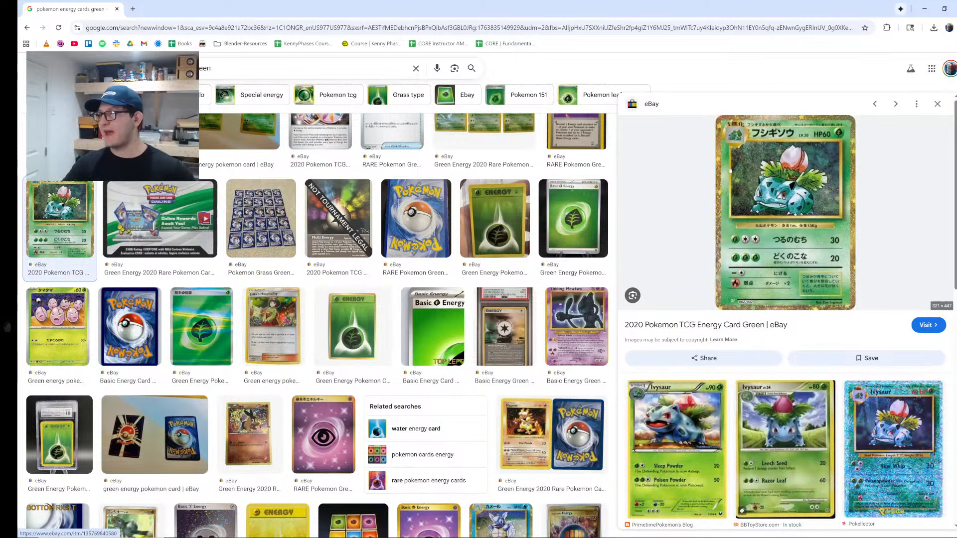
scroll(201, 326, "down", 11)
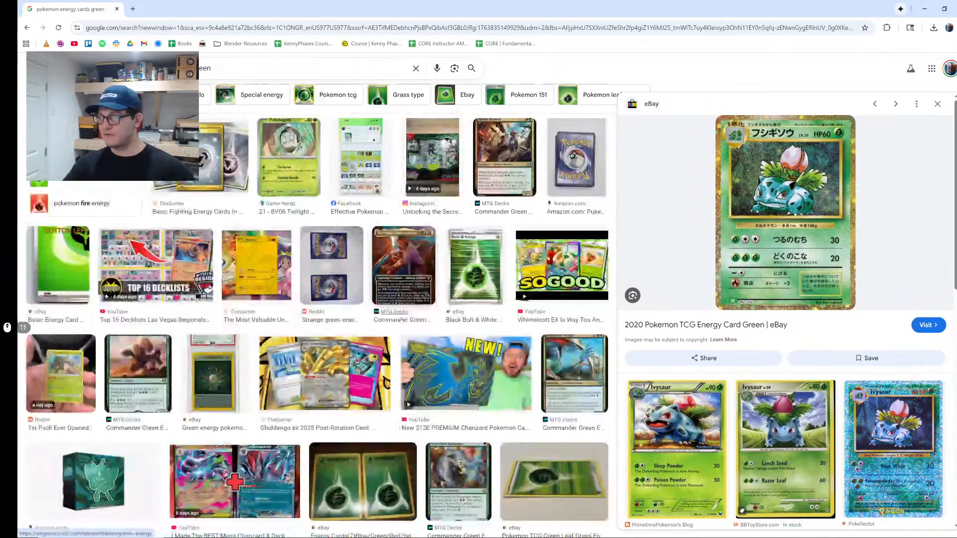
scroll(345, 360, "down", 20)
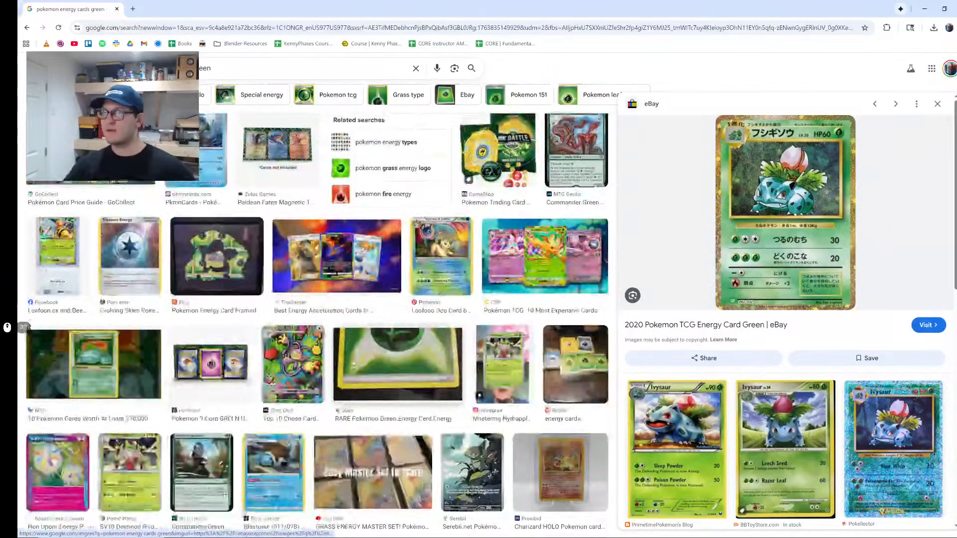
scroll(345, 359, "down", 20)
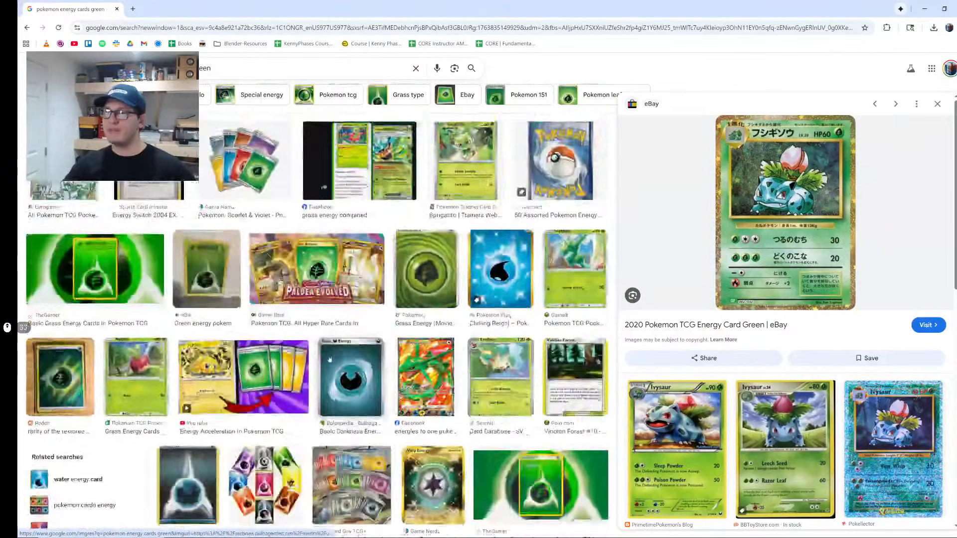
scroll(344, 359, "down", 20)
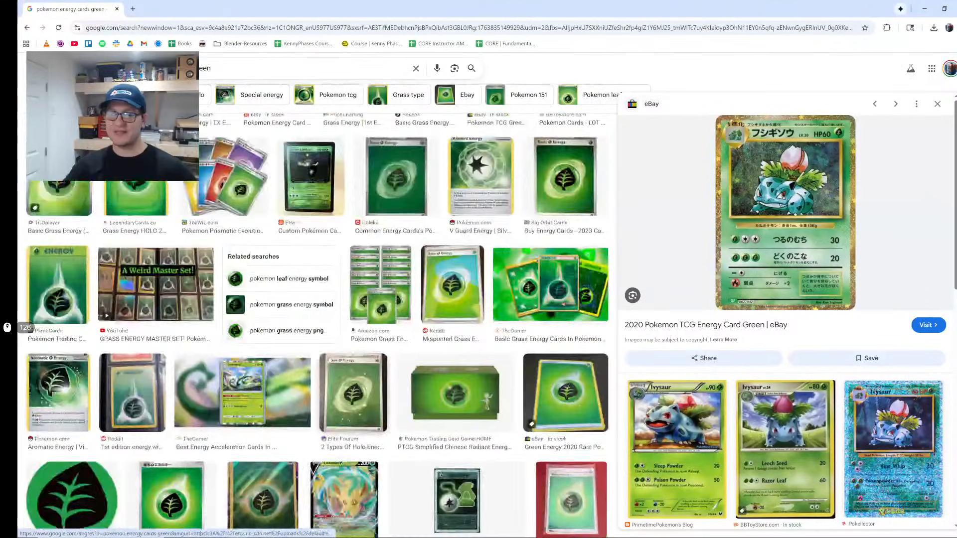
scroll(329, 358, "up", 1)
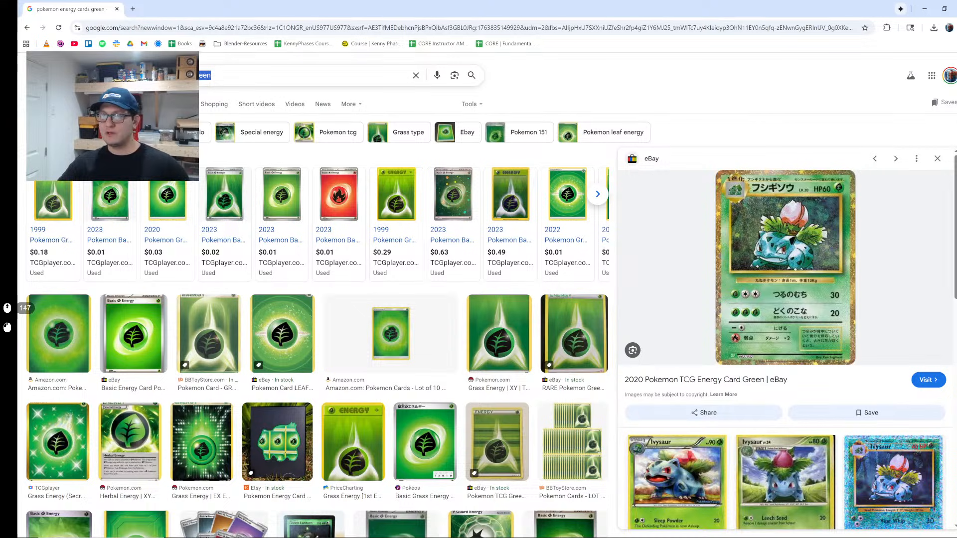
Step: Replace the image search query with "pokemon" and run the search
triple_click(149, 75)
key("Return")
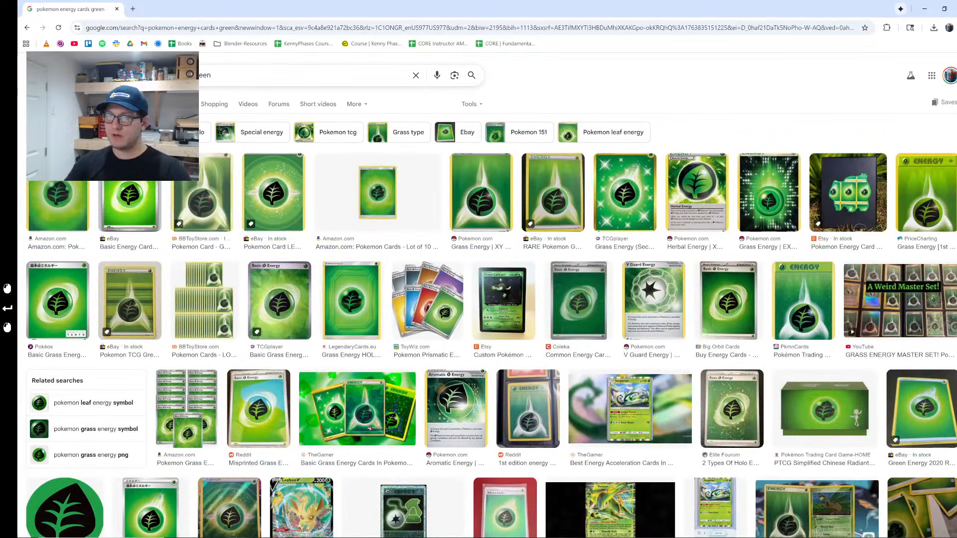
type("pokemon")
key("Return")
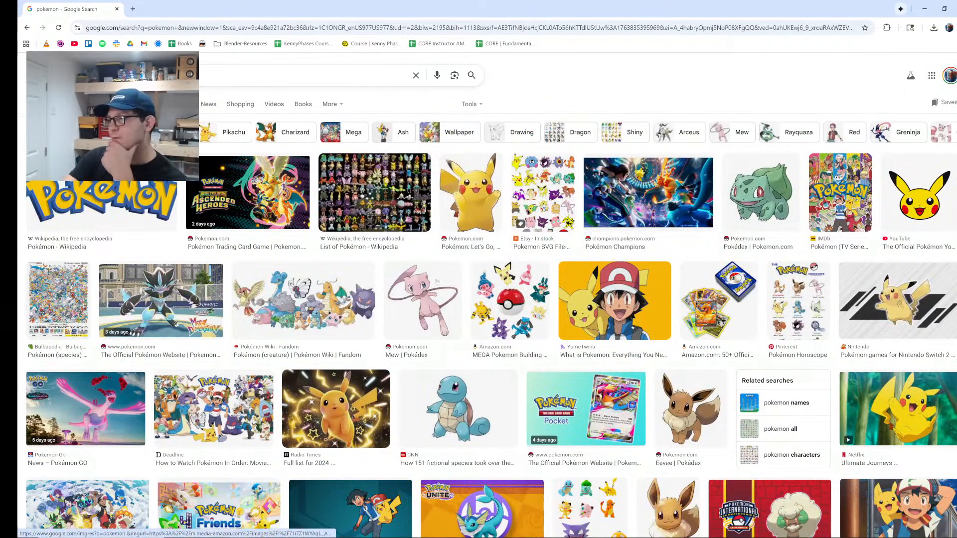
Step: Examine the general Pokémon image results for reference ideas
scroll(427, 230, "down", 3)
scroll(427, 230, "down", 7)
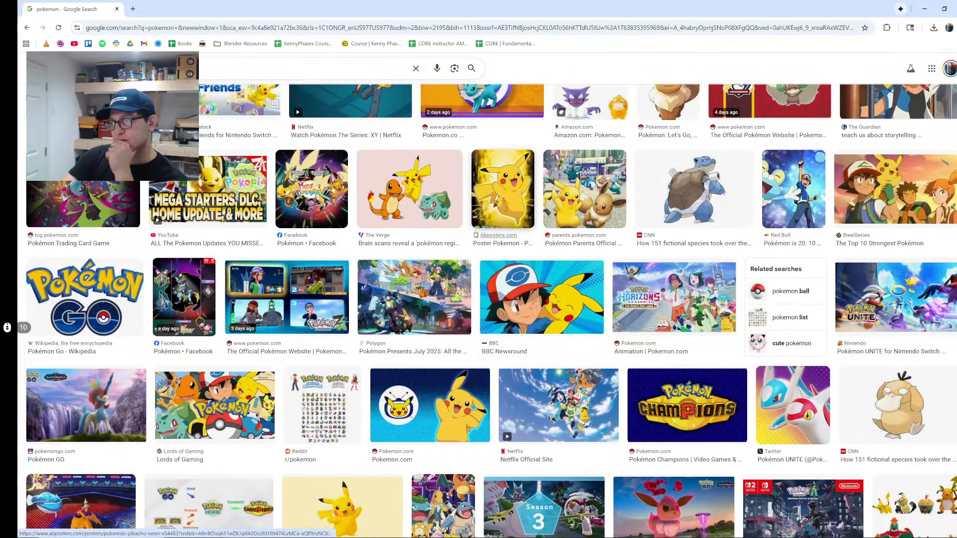
scroll(294, 257, "down", 6)
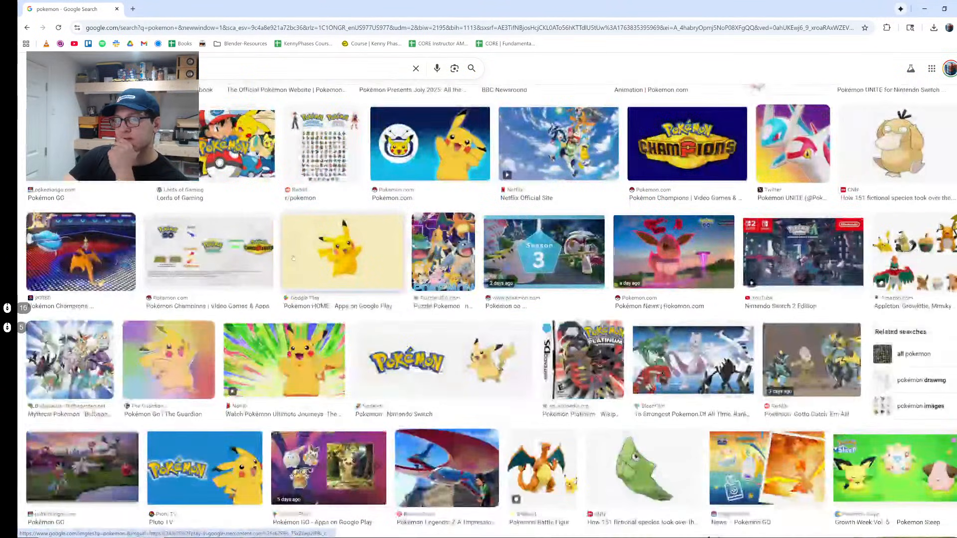
scroll(295, 258, "down", 6)
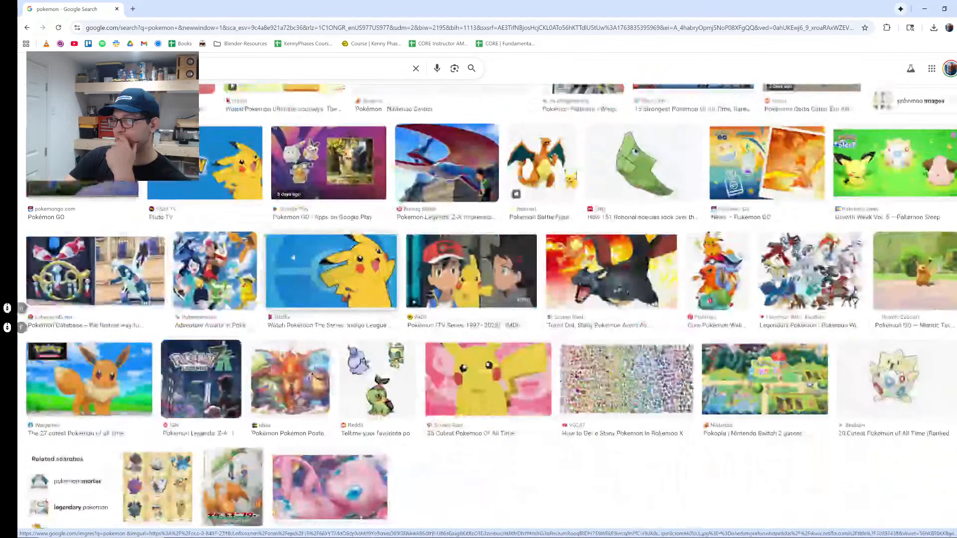
scroll(293, 256, "up", 7)
scroll(293, 255, "down", 12)
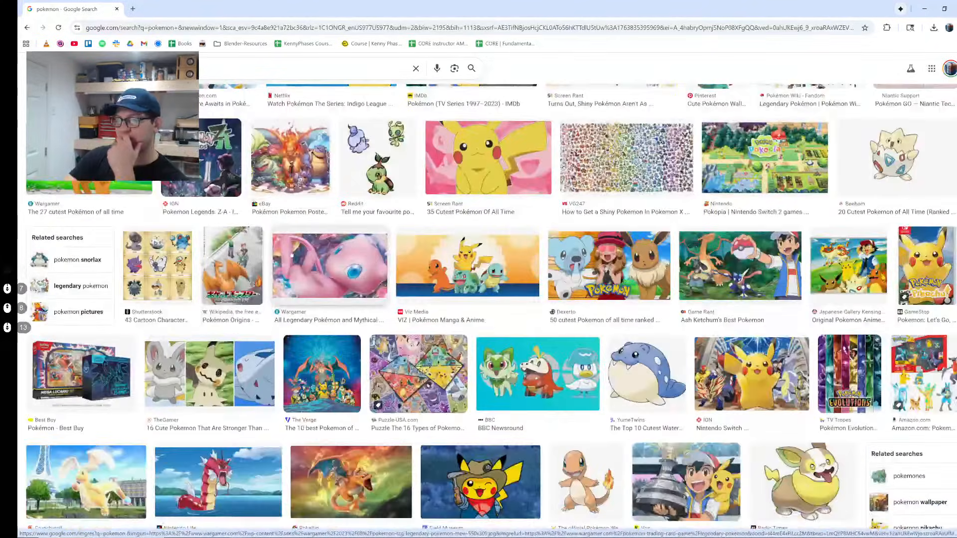
scroll(292, 255, "down", 6)
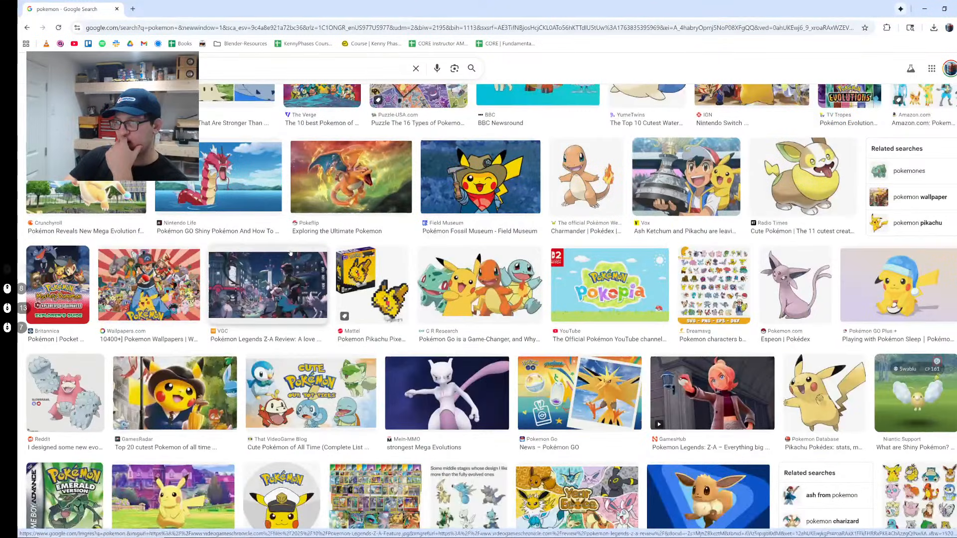
scroll(292, 252, "down", 6)
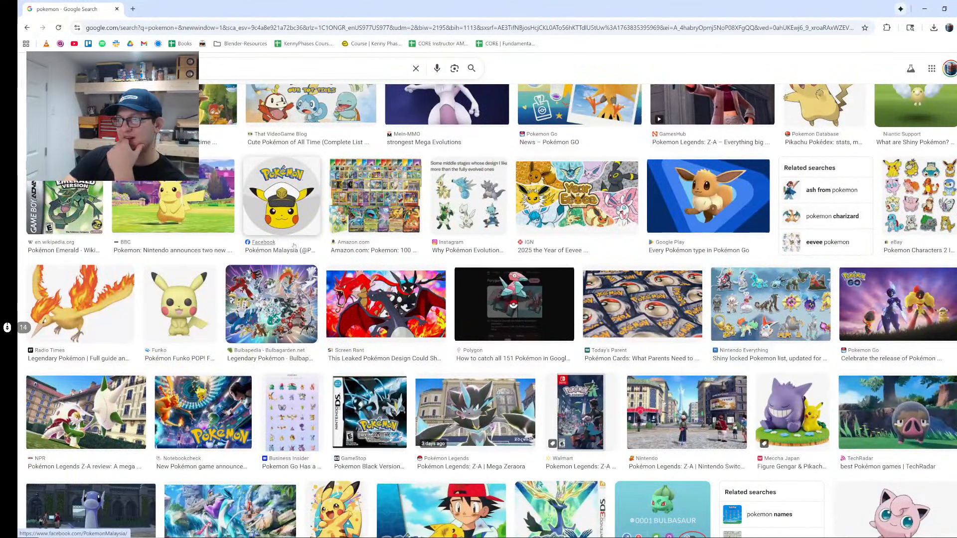
Step: Enlarge the Porygon image from Polygon and examine the Pokémon artwork further down the results
left_click(552, 313)
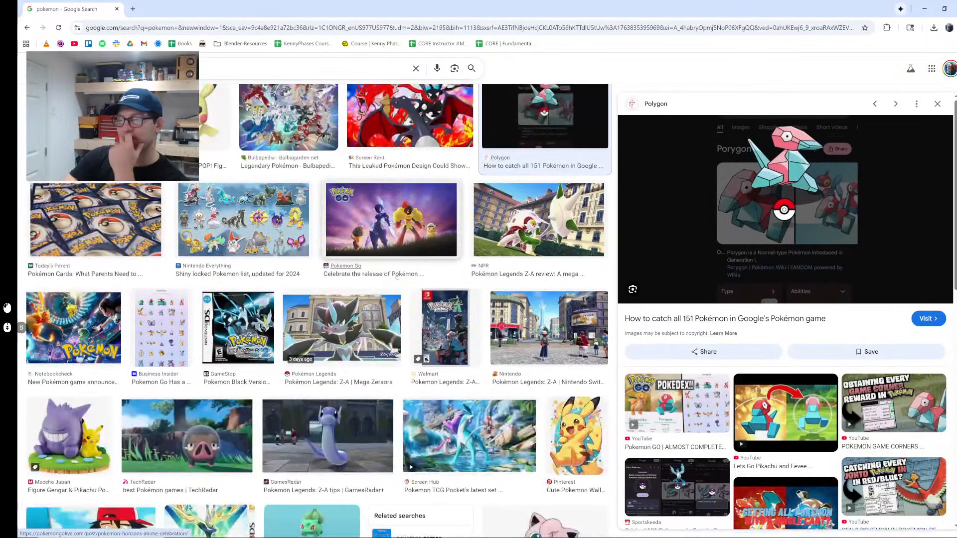
scroll(397, 270, "down", 3)
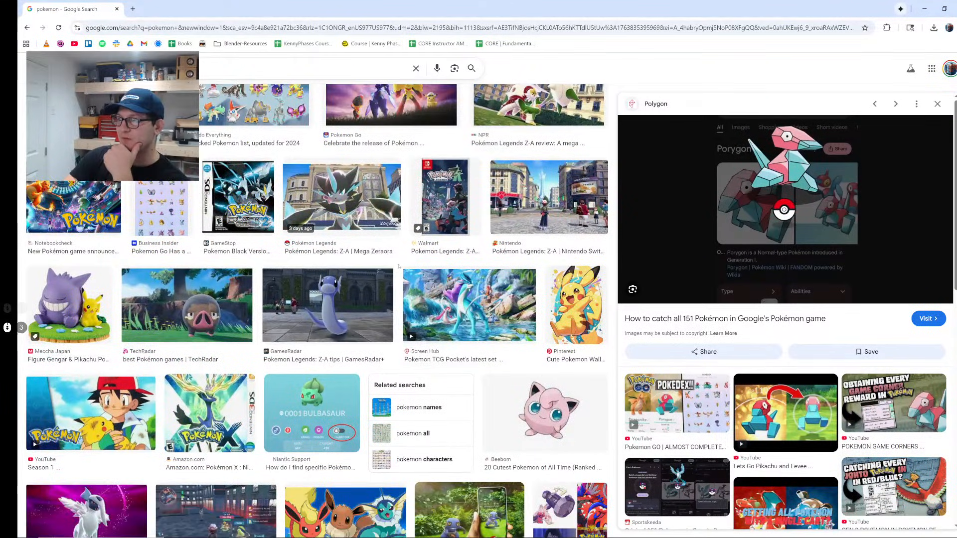
scroll(399, 267, "down", 5)
scroll(399, 267, "down", 6)
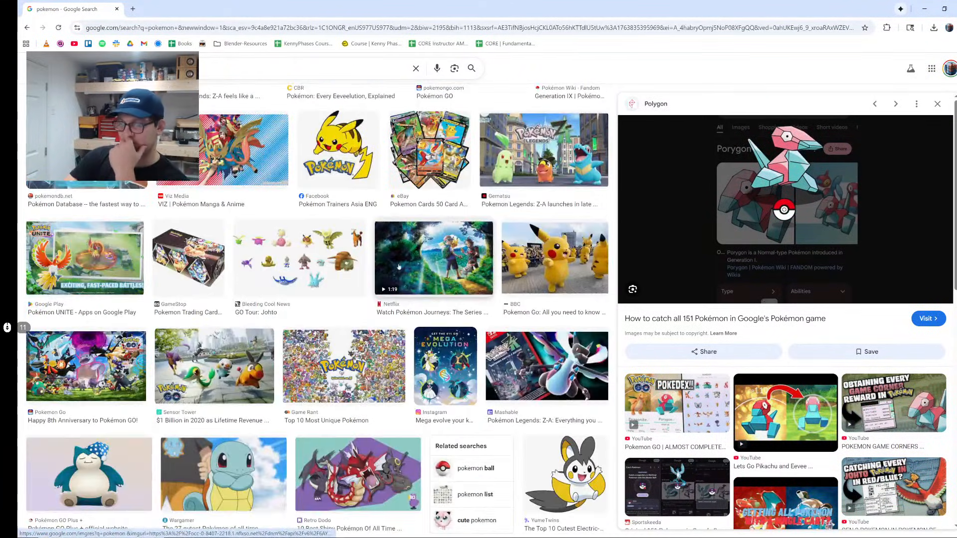
Step: Examine more of the general Pokémon image results for character and game artwork references
scroll(399, 267, "down", 5)
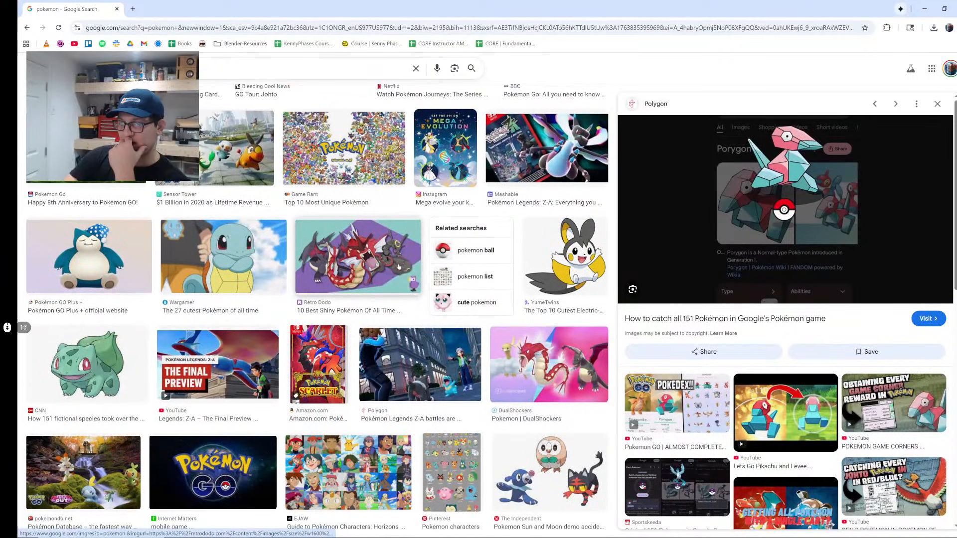
scroll(399, 267, "down", 7)
scroll(399, 267, "down", 12)
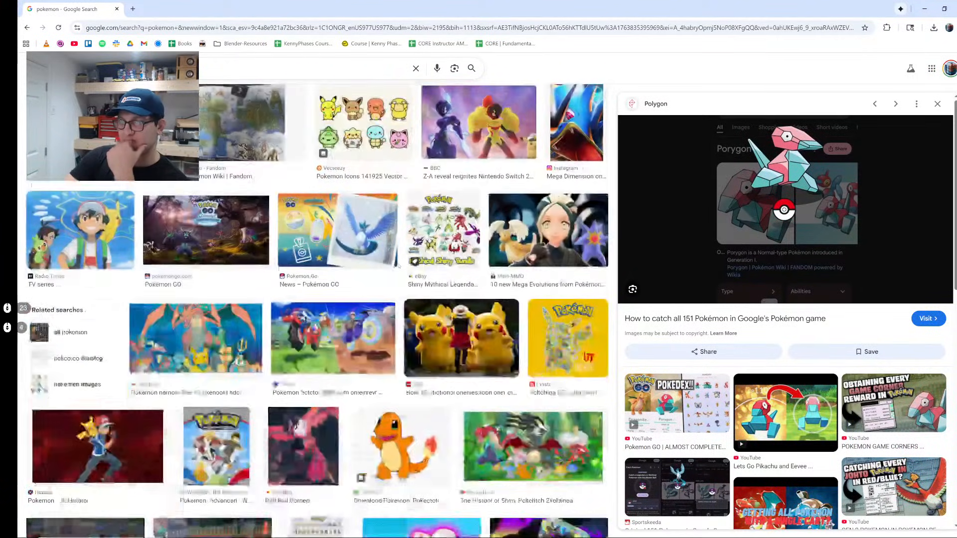
scroll(399, 266, "down", 6)
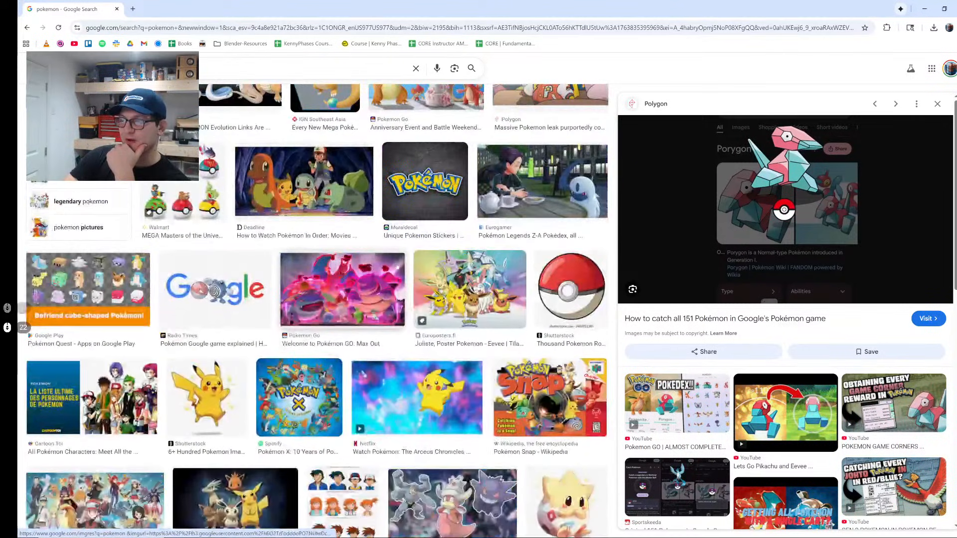
scroll(398, 267, "down", 8)
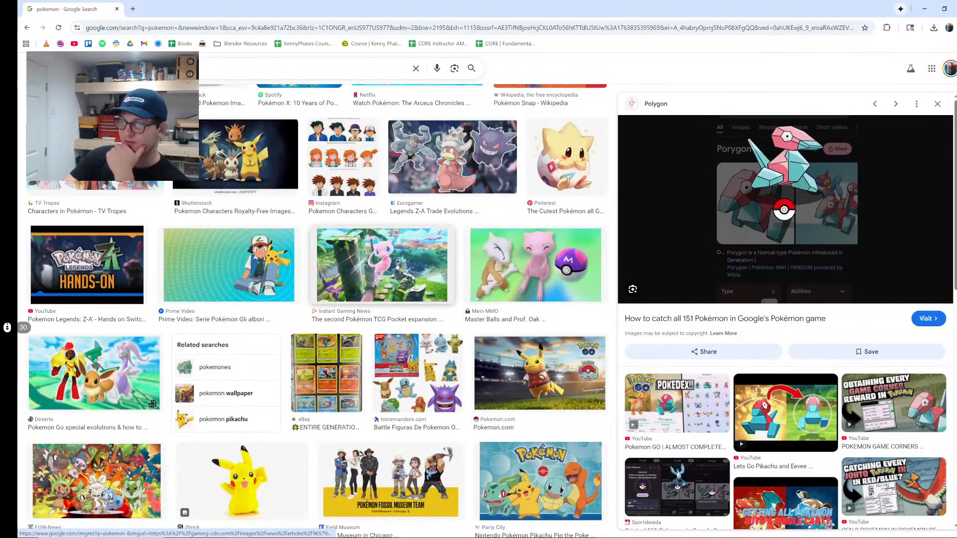
scroll(397, 268, "down", 15)
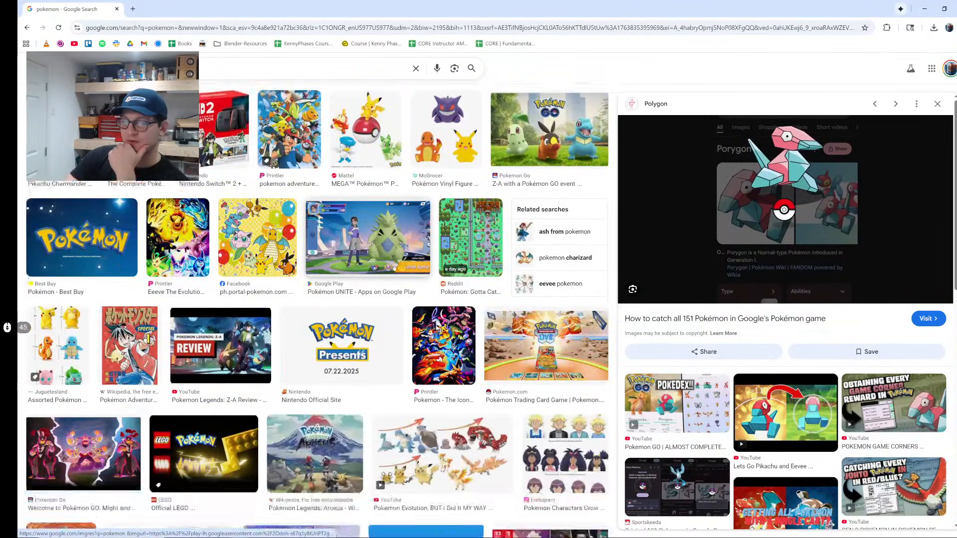
scroll(397, 268, "down", 6)
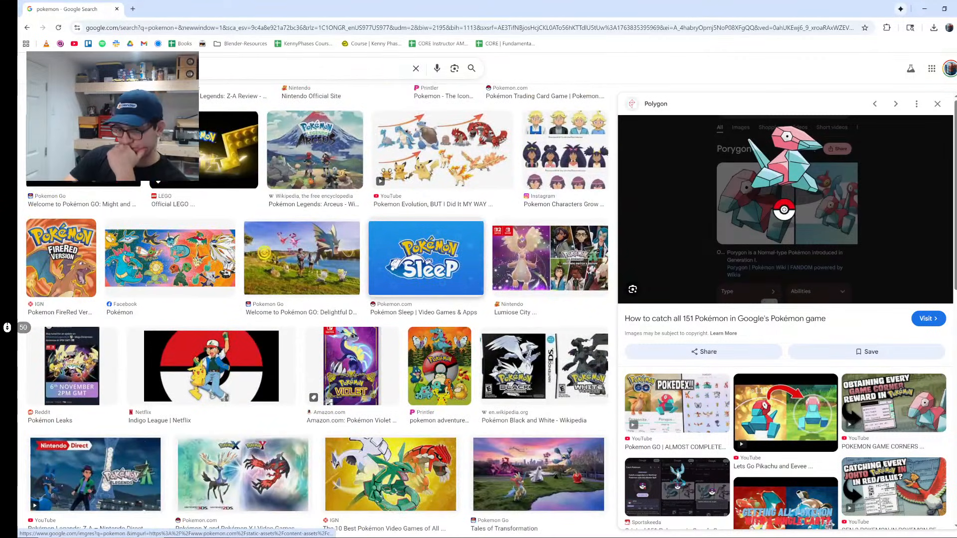
scroll(390, 268, "down", 5)
scroll(390, 268, "down", 7)
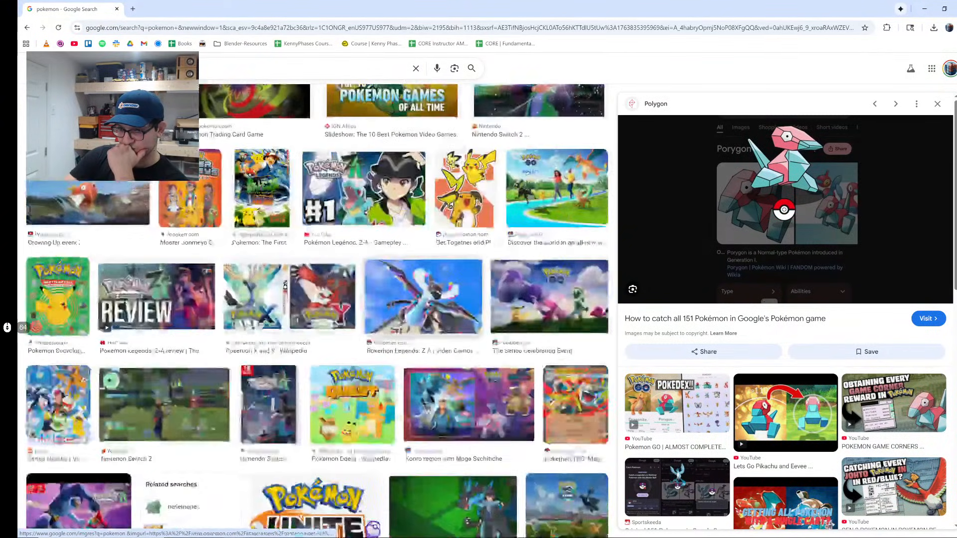
scroll(386, 267, "down", 12)
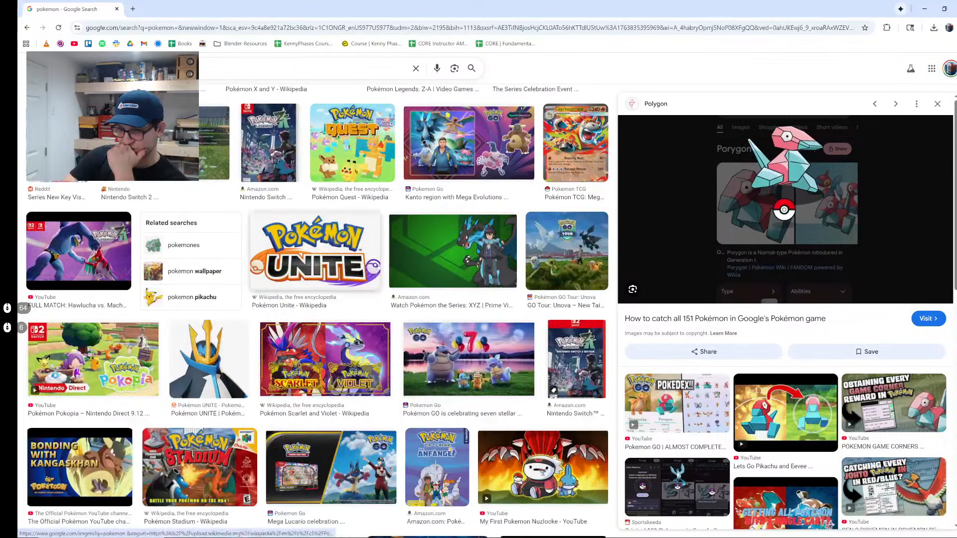
scroll(374, 268, "down", 3)
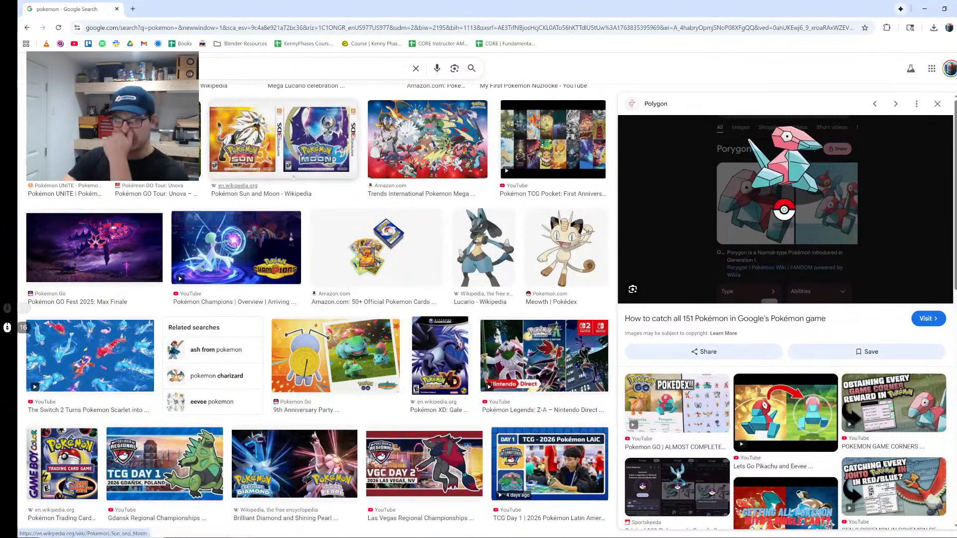
Step: Replace the image search query with "pokemon energy cards" and run the search
left_click(213, 67)
type("ene")
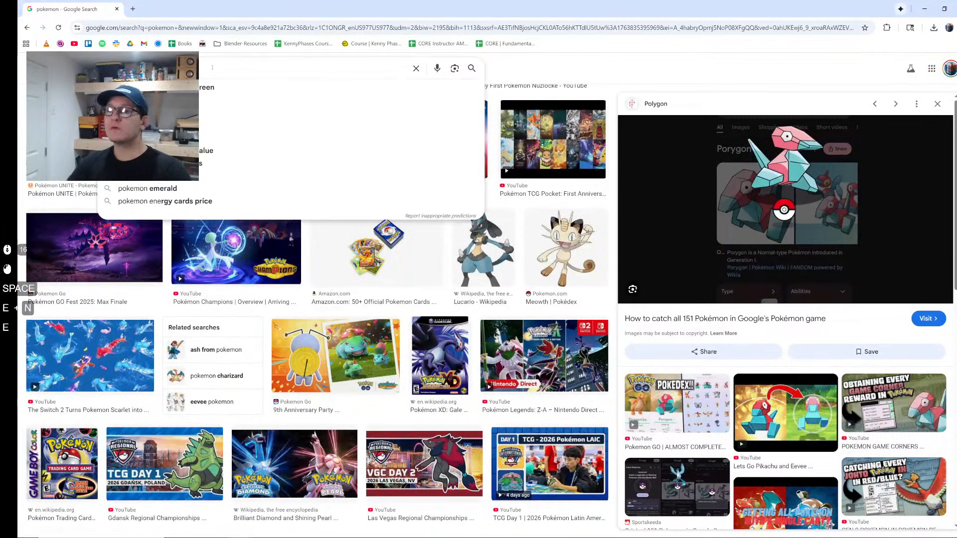
key("Down")
key("Down")
key("Return")
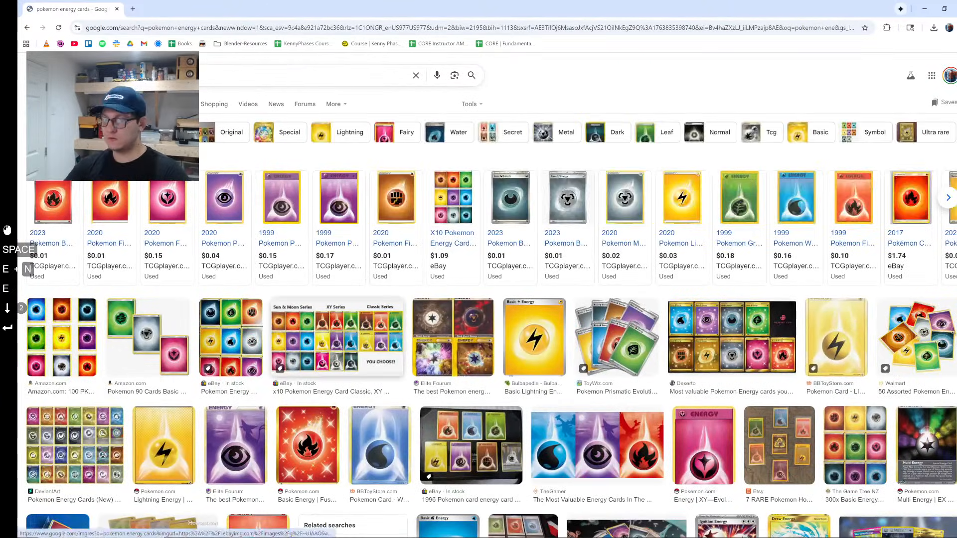
Step: Enlarge the eBay picture of nine Pokémon energy cards and open the full image in its own tab
left_click(221, 344)
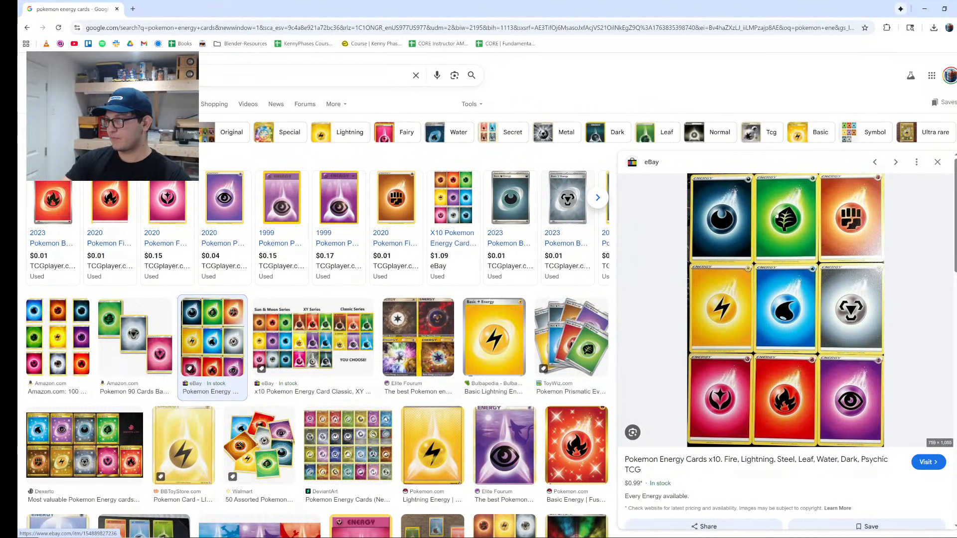
scroll(343, 338, "down", 4)
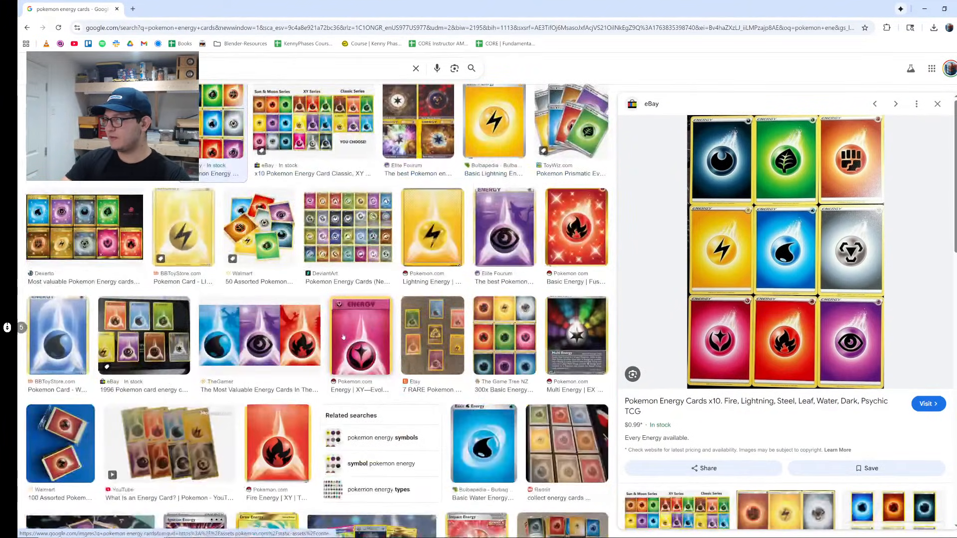
scroll(343, 338, "down", 2)
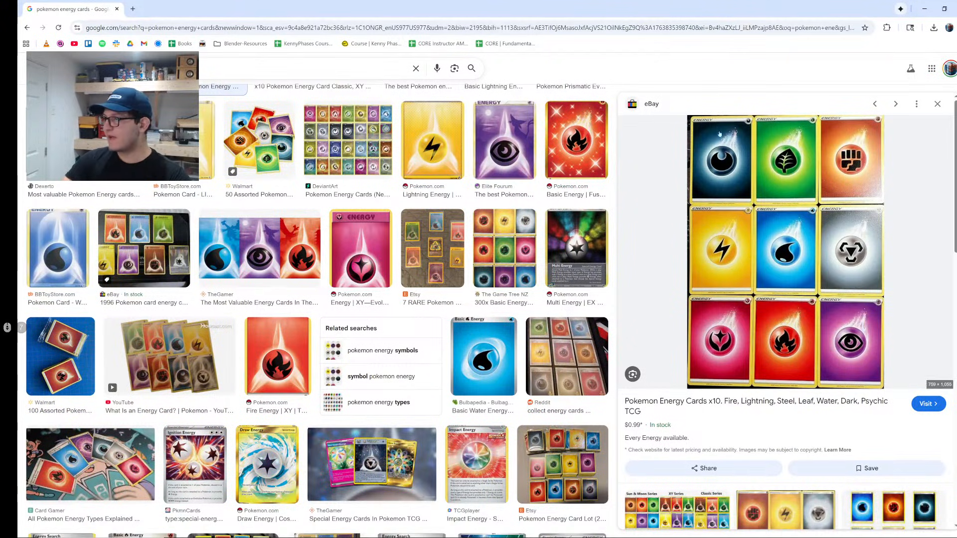
right_click(761, 240)
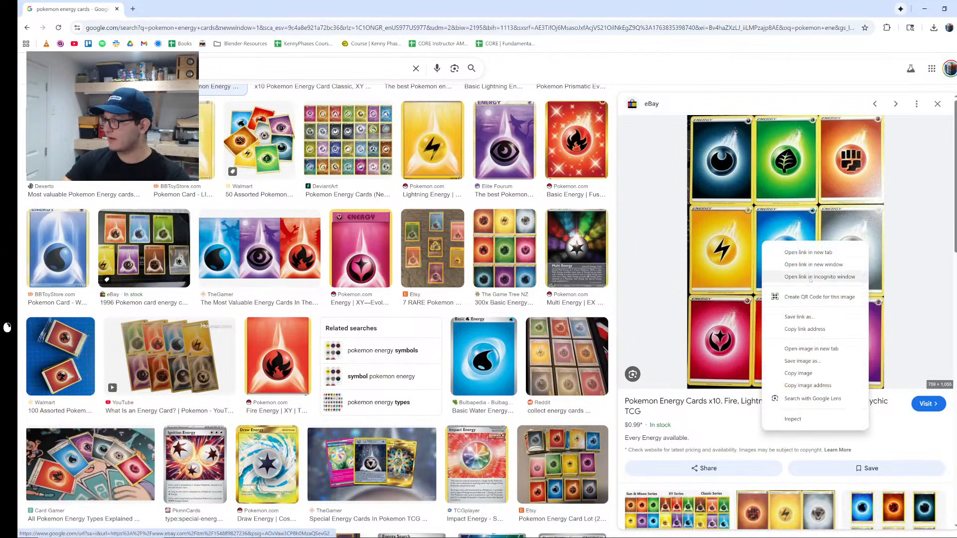
left_click(812, 349)
left_click(175, 3)
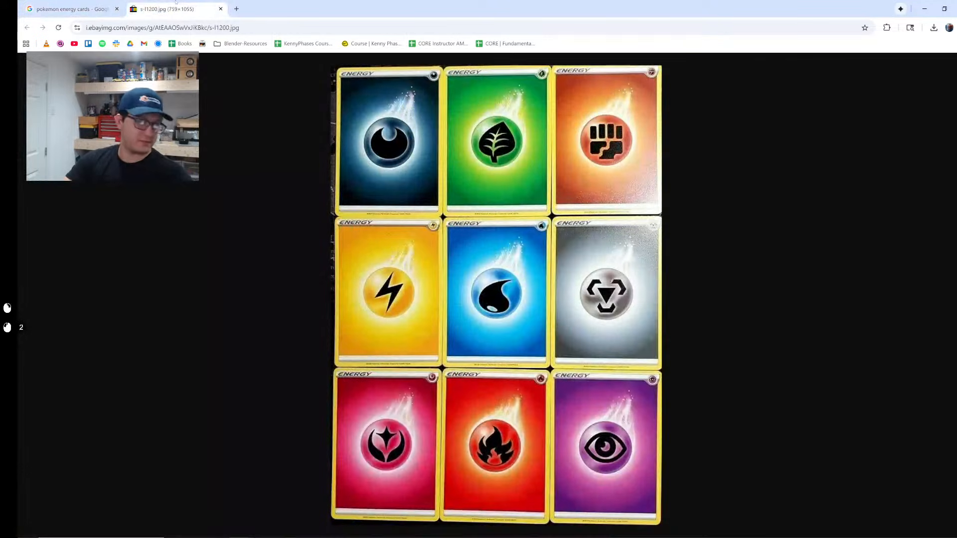
Step: Examine the symbols, glowing spheres and colours of the nine energy cards at enlarged size
scroll(360, 289, "up", 4, "ctrl")
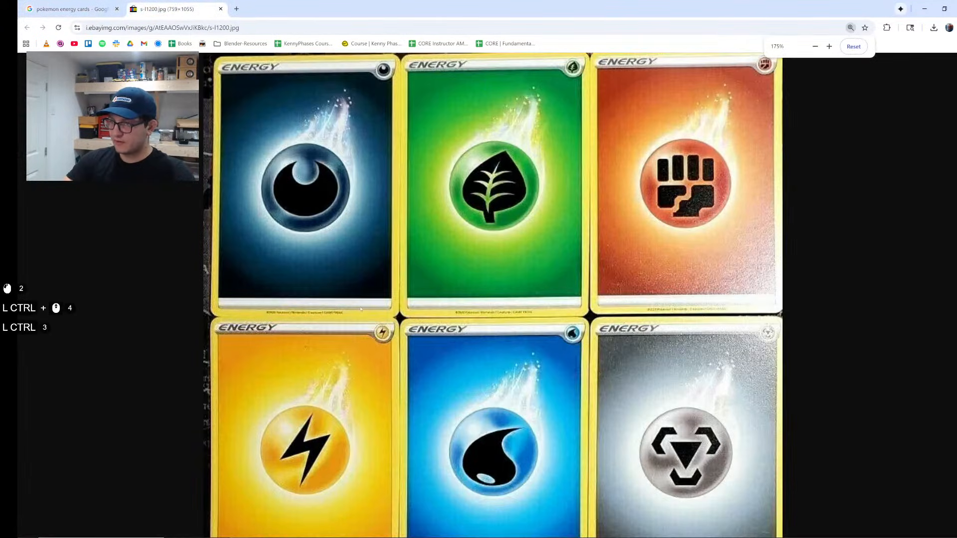
scroll(328, 257, "down", 5)
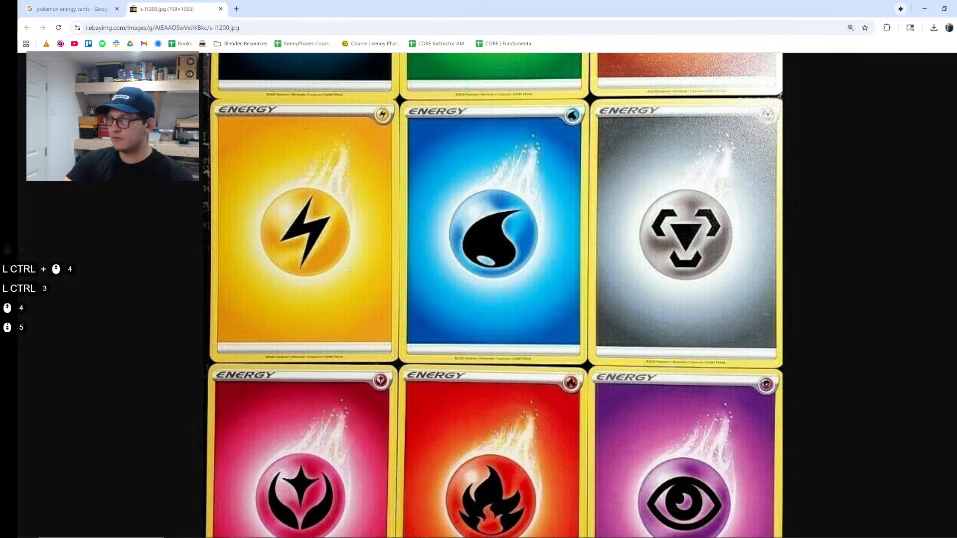
scroll(349, 270, "down", 2)
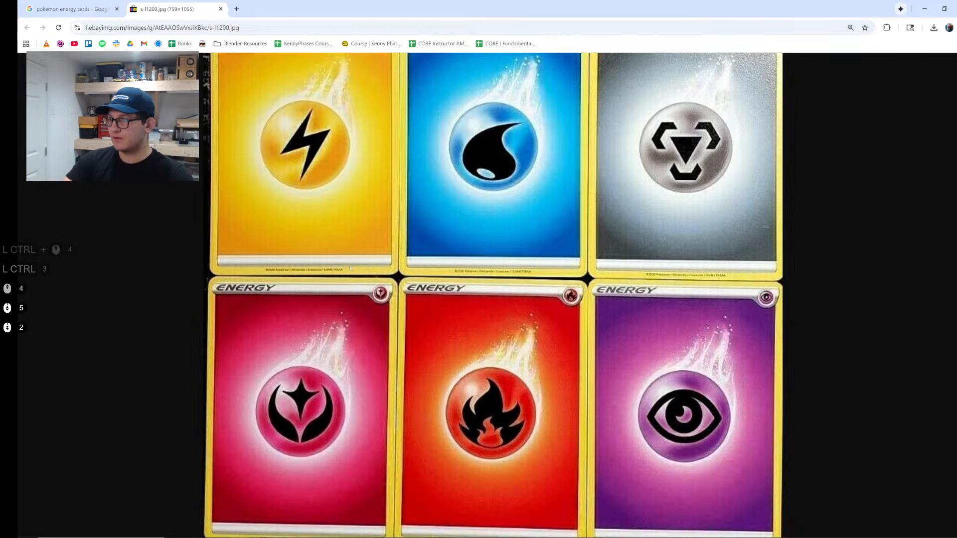
scroll(351, 269, "up", 5)
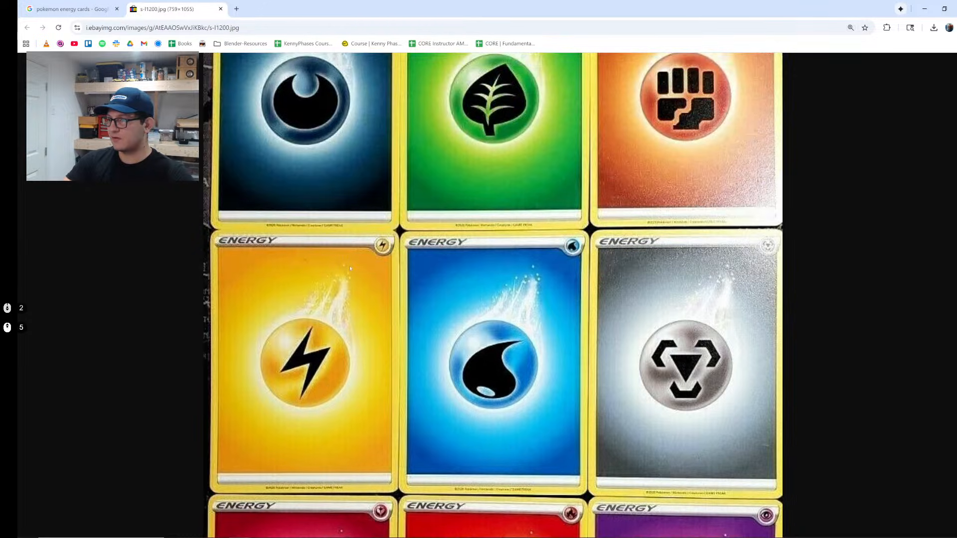
scroll(350, 269, "up", 4)
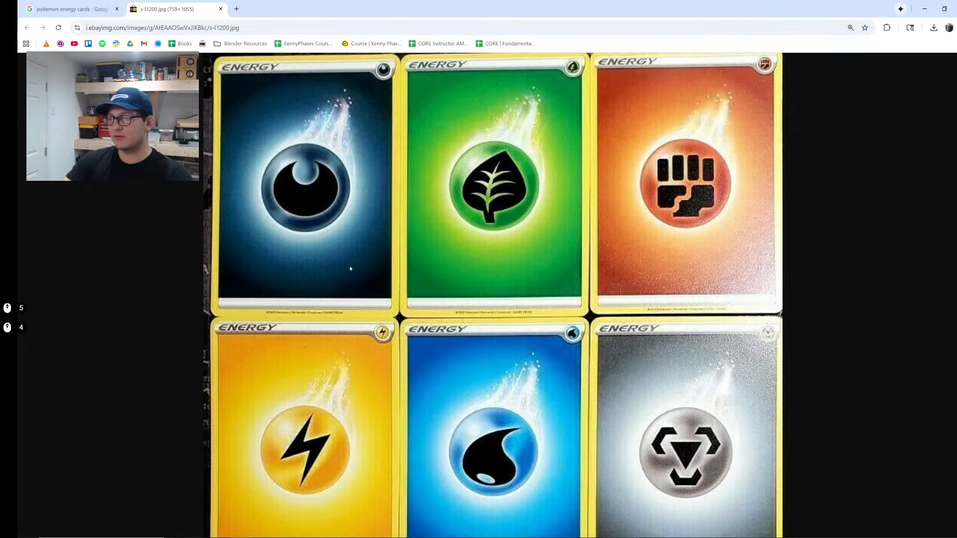
scroll(351, 268, "down", 2)
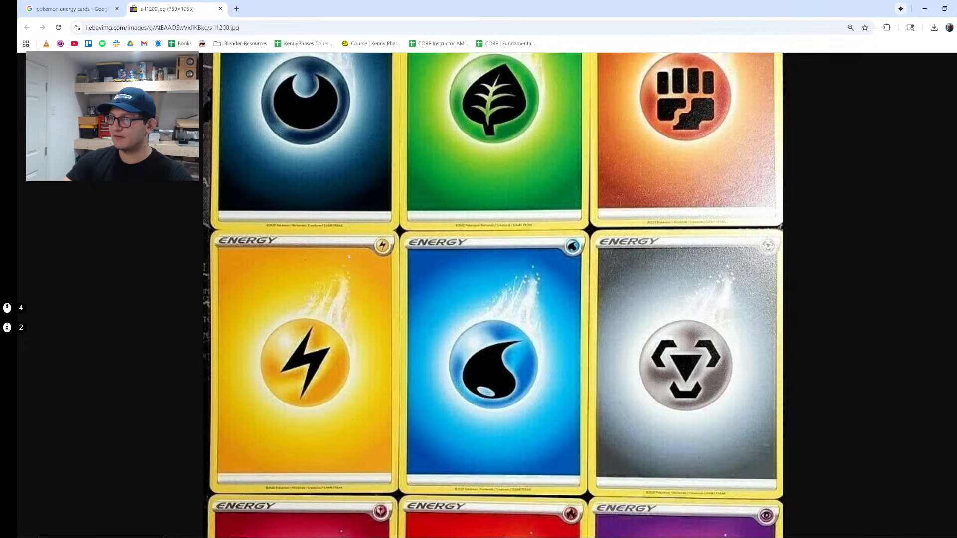
scroll(271, 334, "up", 2, "ctrl")
scroll(266, 326, "down", 4)
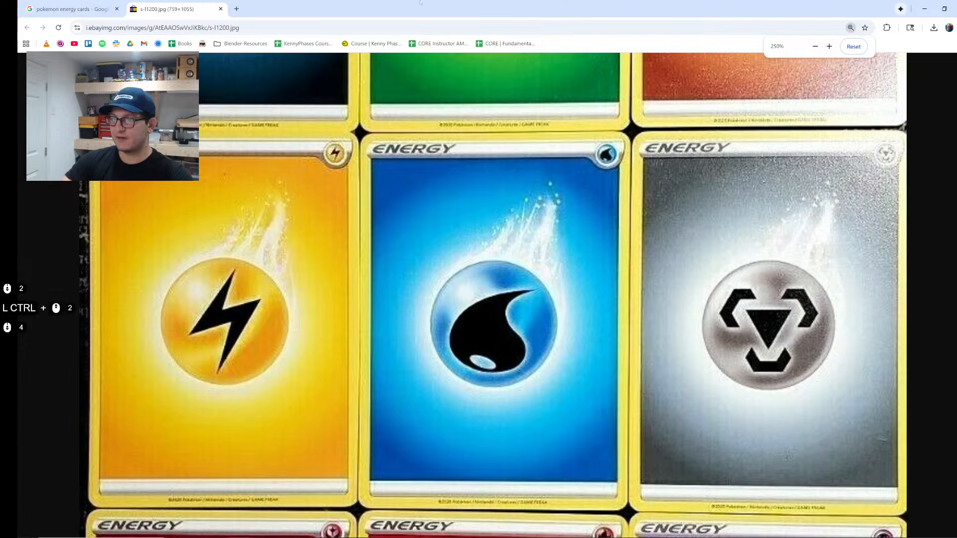
Step: Place the energy card image beside the Blender window, give Blender the wider share, and enlarge the yellow lightning card
left_click_drag(420, 2, 955, 149)
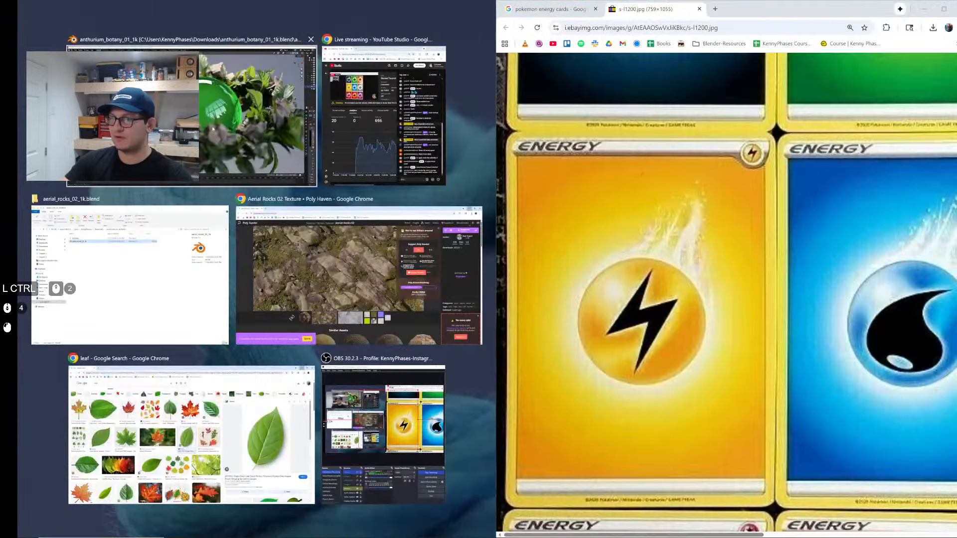
left_click(213, 128)
left_click_drag(723, 0, 723, 174)
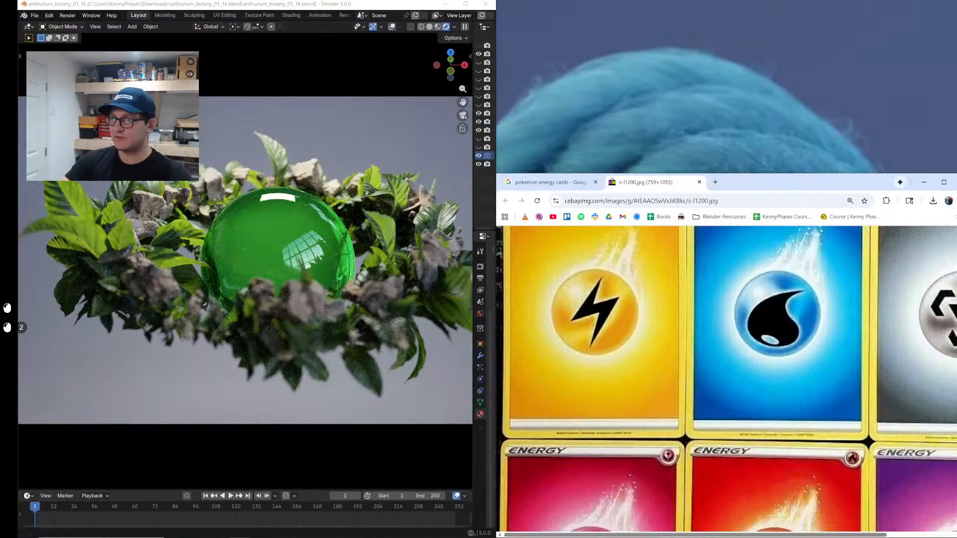
key("super+Right")
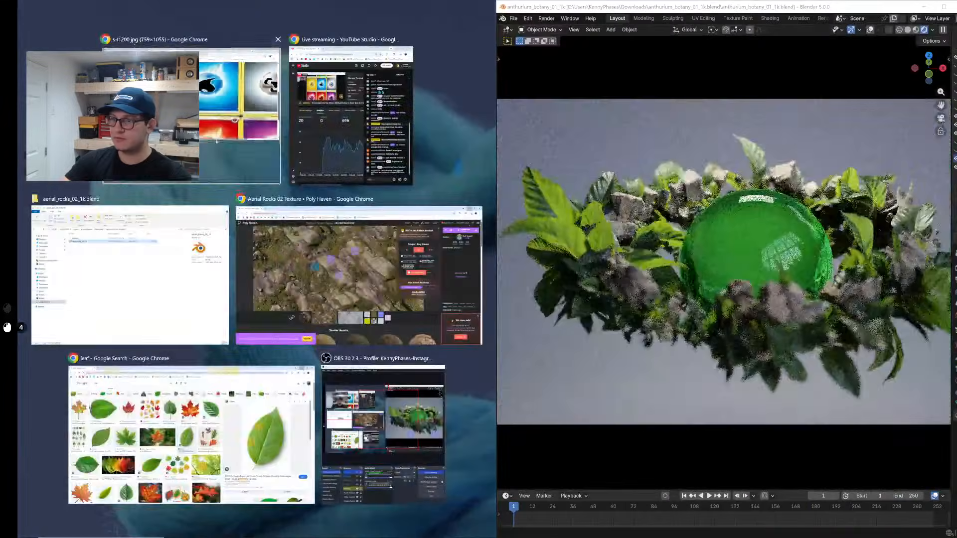
left_click(234, 124)
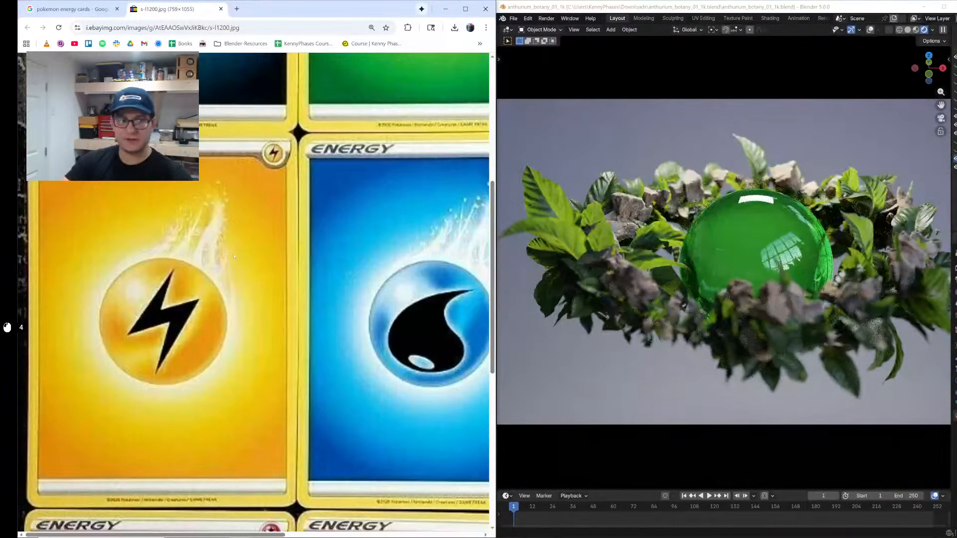
scroll(377, 220, "up", 1, "ctrl")
left_click_drag(496, 217, 346, 217)
scroll(275, 195, "down", 2)
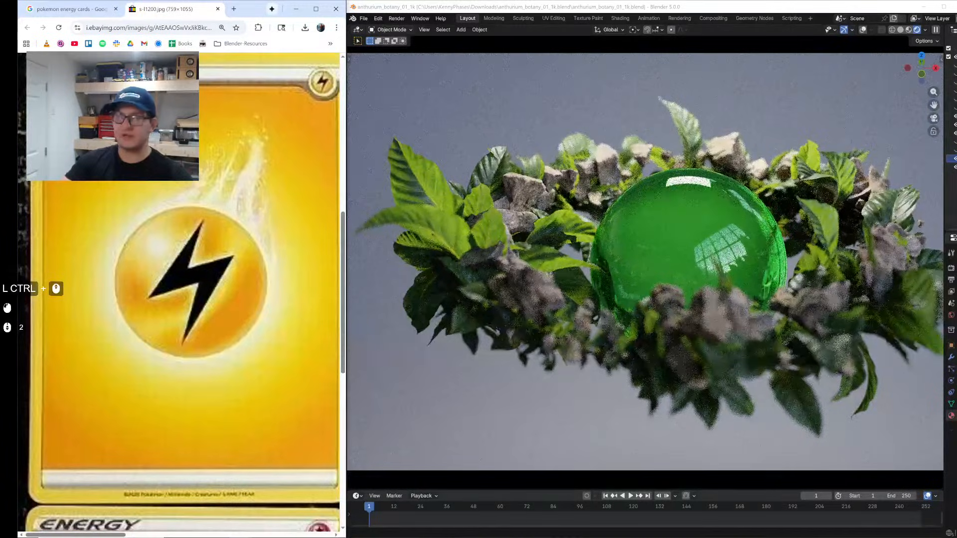
Step: Save the wreath scene in Blender and start a new General file
key("ctrl+s")
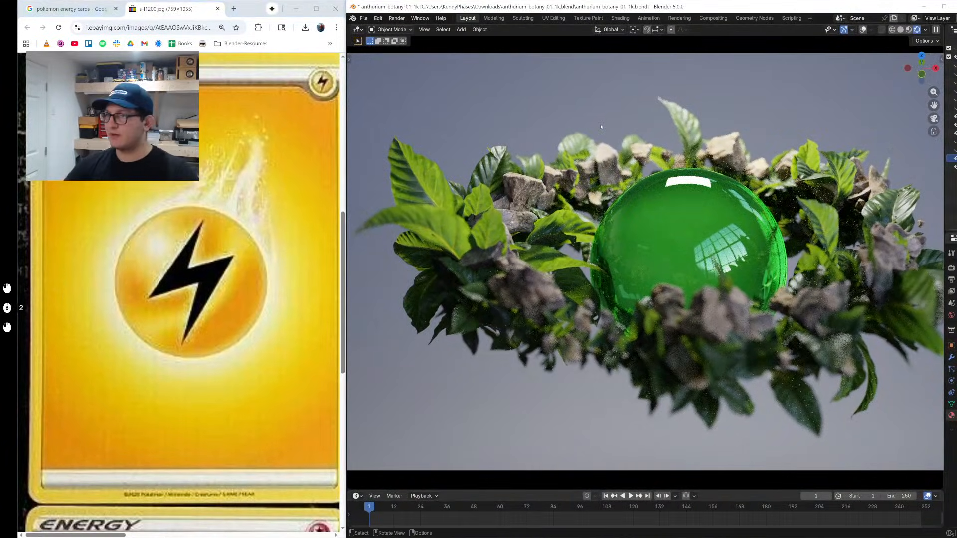
key("ctrl+n")
key("Return")
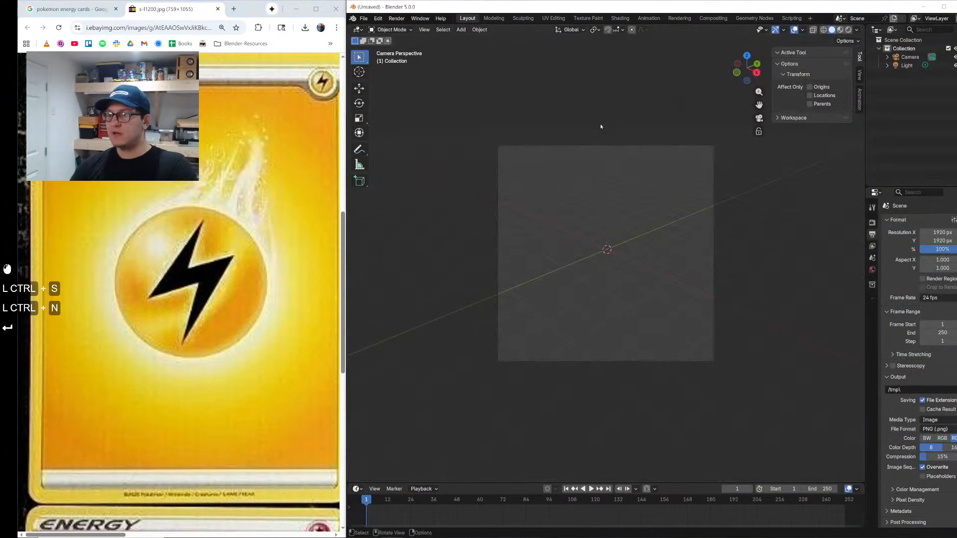
Step: Delete the default camera and light from the new scene and add a Round Cube mesh
key("a")
key("x")
left_click(601, 124)
key("shift+a")
type("s")
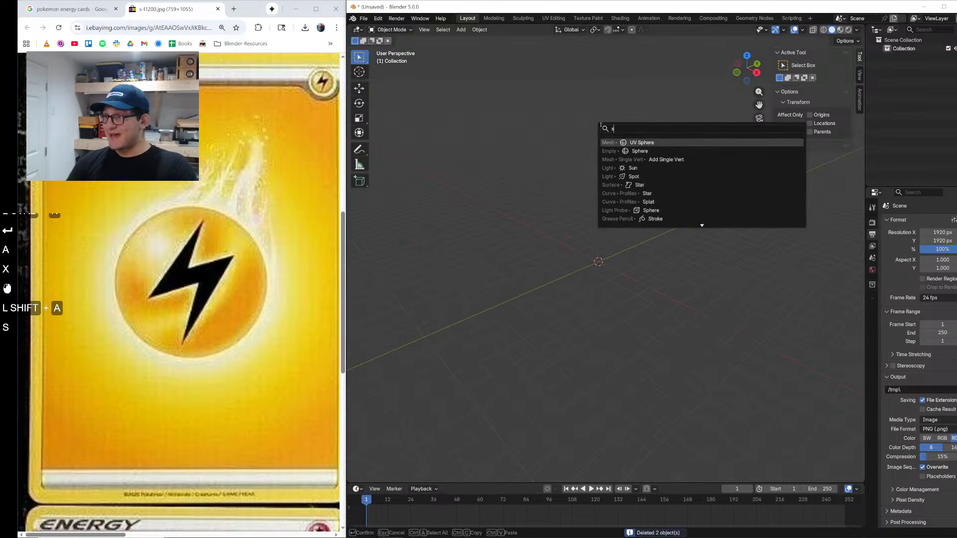
key("BackSpace")
key("BackSpace")
key("BackSpace")
type("round")
key("Return")
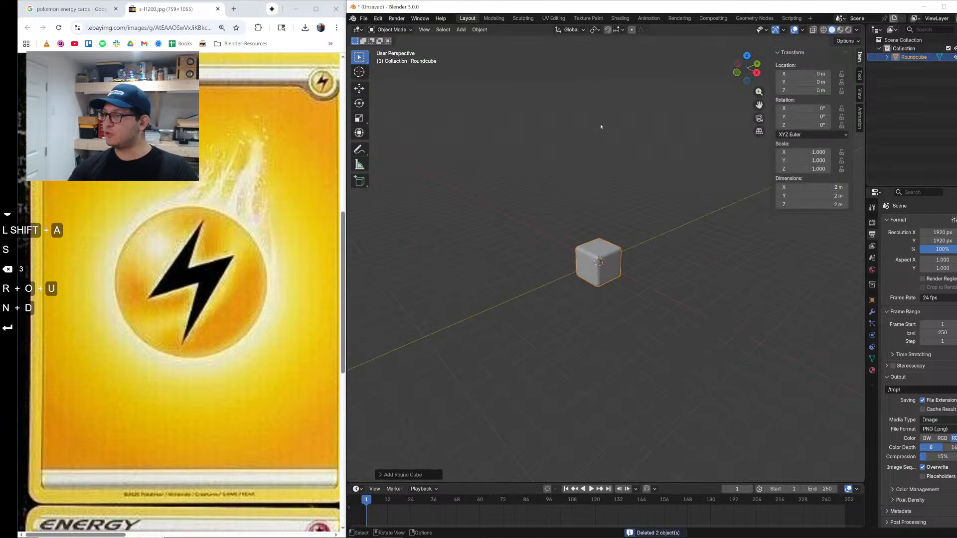
Step: Turn the round cube into a sphere with a radius of 1 and 7 arc divisions
scroll(572, 362, "up", 4)
left_click(399, 475)
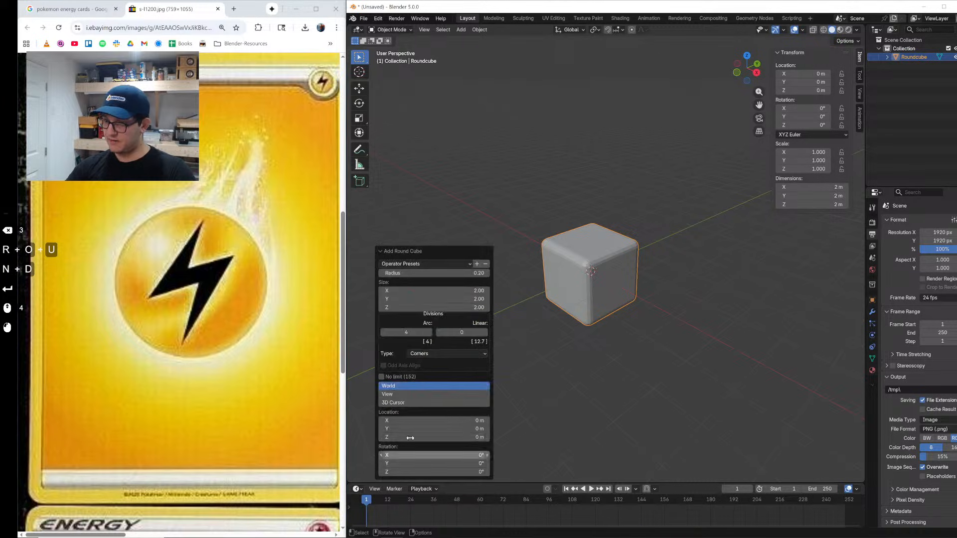
scroll(549, 399, "up", 3)
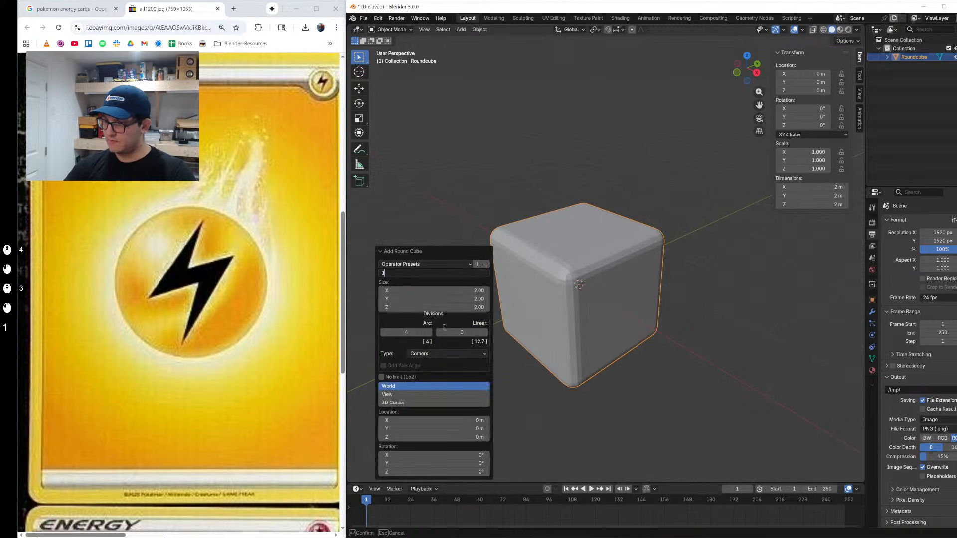
key("Return")
left_click(429, 333)
left_click(430, 333)
left_click(429, 332)
left_click(429, 333)
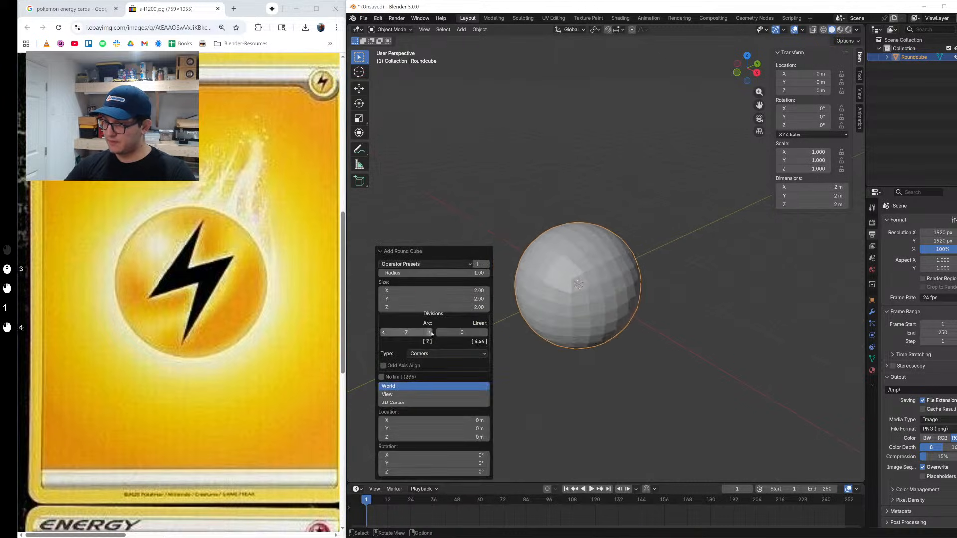
Step: Raise the round cube's arc divisions to 24 and shade the sphere smooth
left_click(430, 333)
left_click(430, 333)
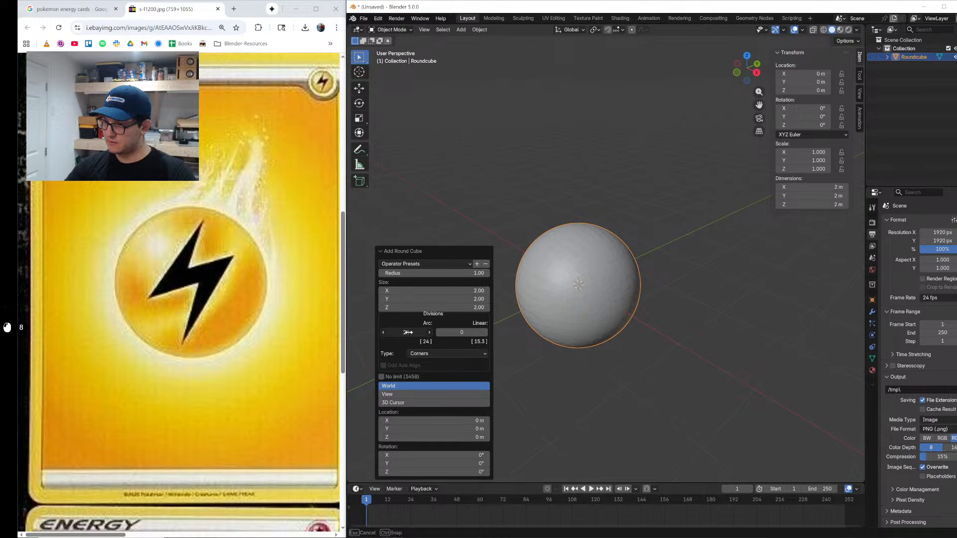
left_click_drag(408, 333, 407, 333)
scroll(573, 299, "up", 2)
middle_click_drag(603, 319, 628, 299, "shift")
middle_click_drag(643, 289, 664, 270, "shift")
right_click(598, 250)
left_click(596, 251)
scroll(660, 271, "up", 1)
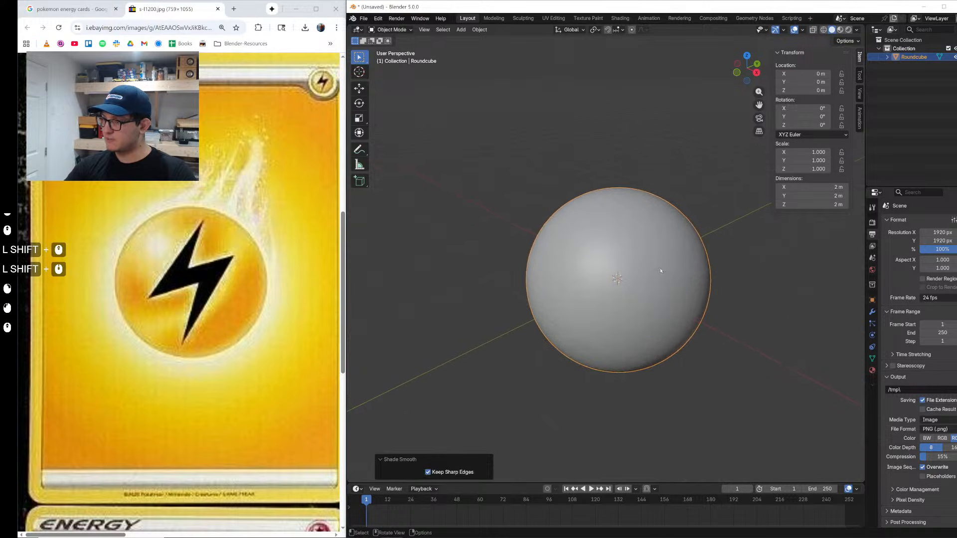
Step: Preview the scene in rendered shading and light the world with the peppermint environment texture from the HDRIs folder
left_click(663, 268)
key("z")
left_click(664, 235)
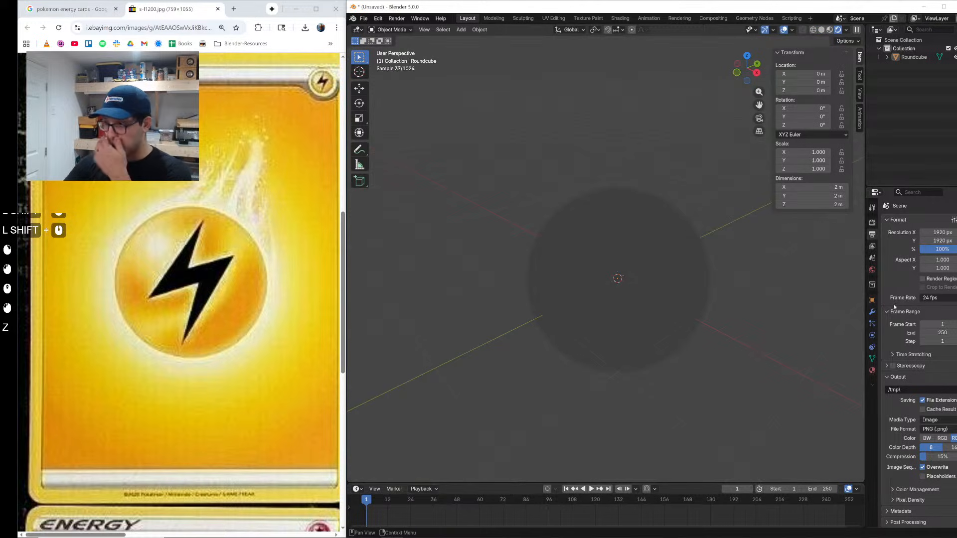
left_click(871, 269)
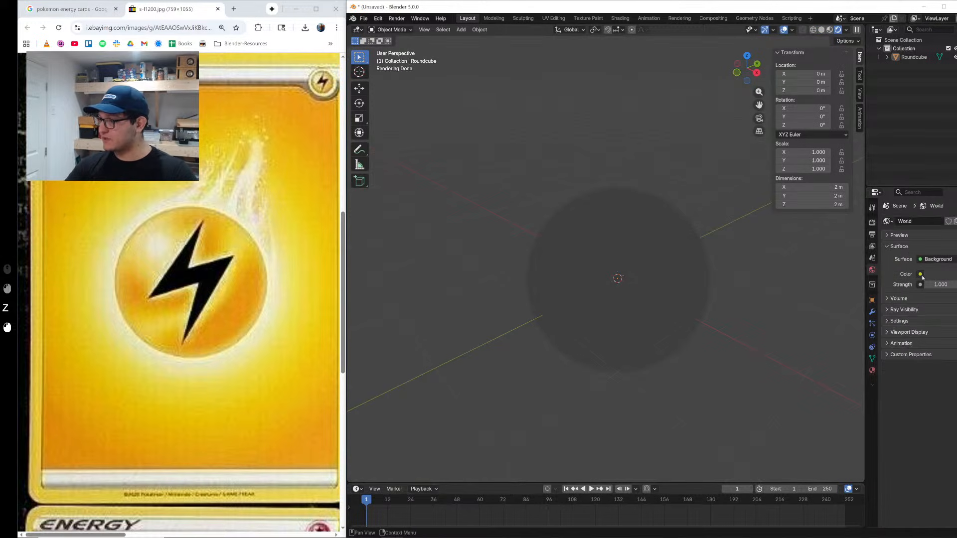
left_click(920, 274)
left_click(753, 315)
left_click(945, 285)
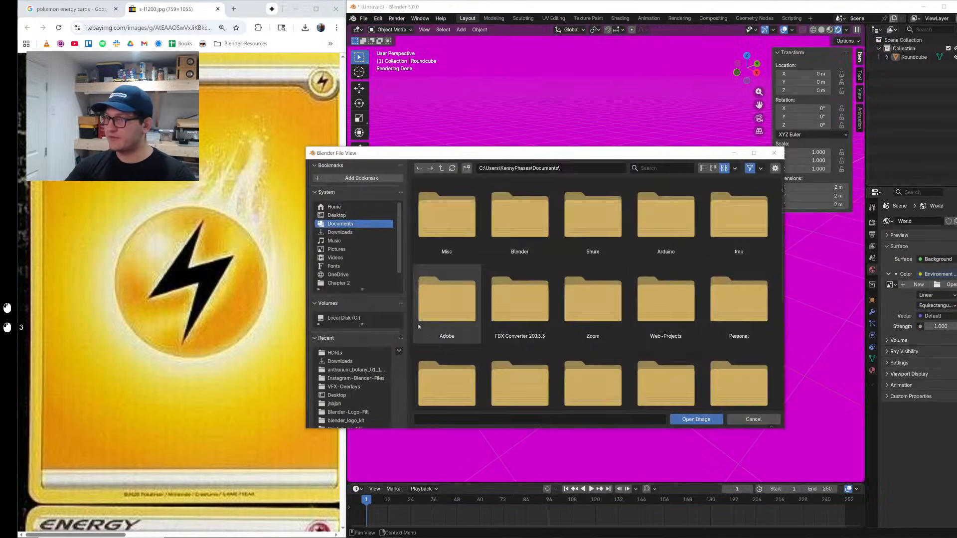
left_click(349, 361)
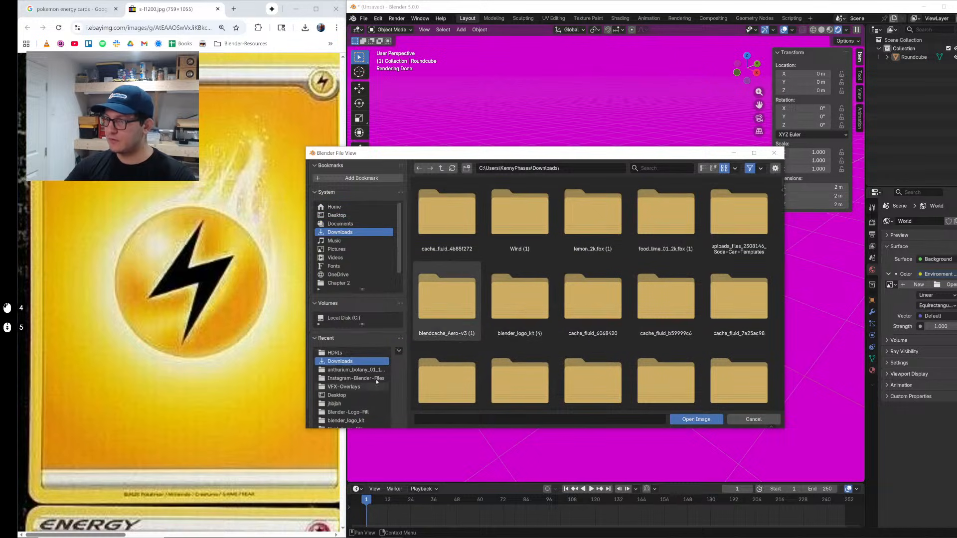
left_click(334, 353)
double_click(660, 289)
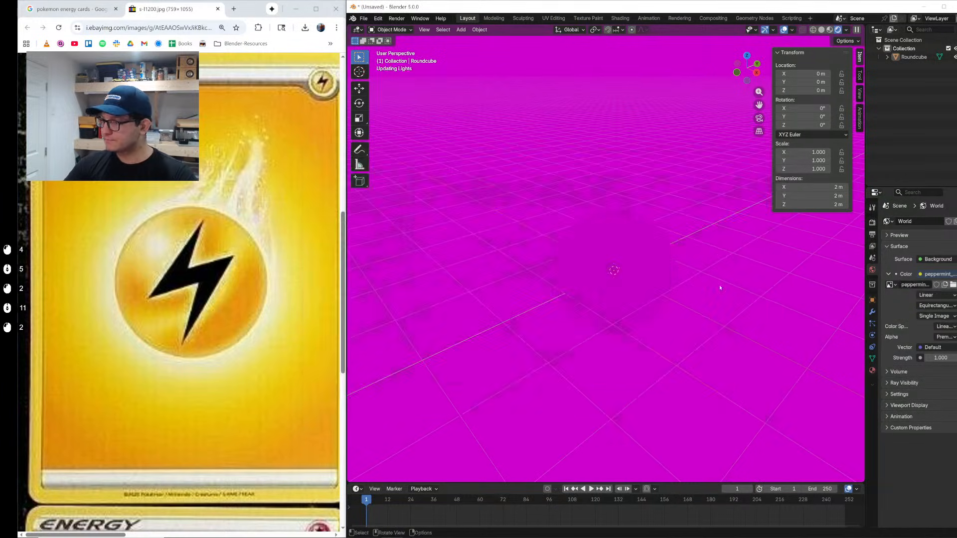
middle_click_drag(660, 281, 618, 269)
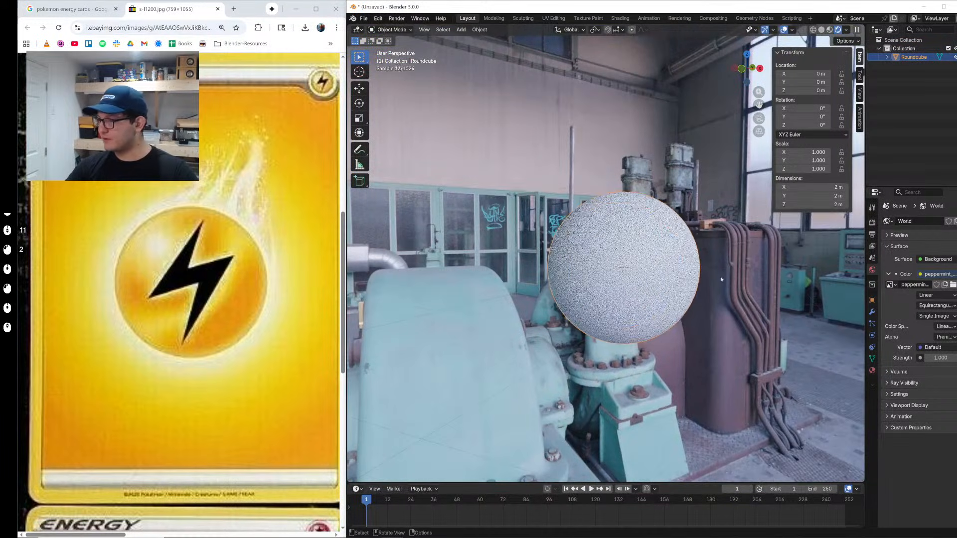
Step: Give the sphere a new material with an orange-yellow base color and widen the properties area
left_click(624, 267)
left_click(873, 370)
left_click(940, 310)
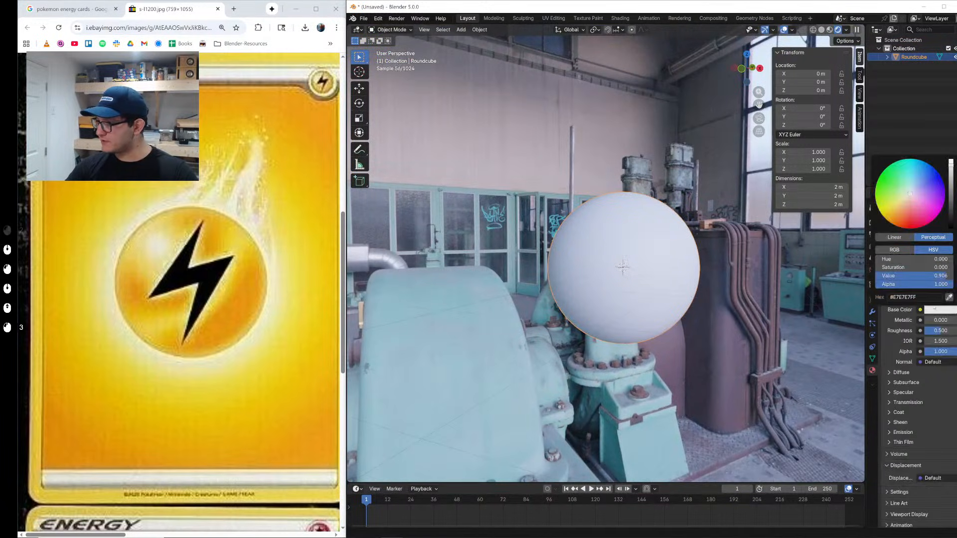
left_click_drag(911, 194, 888, 220)
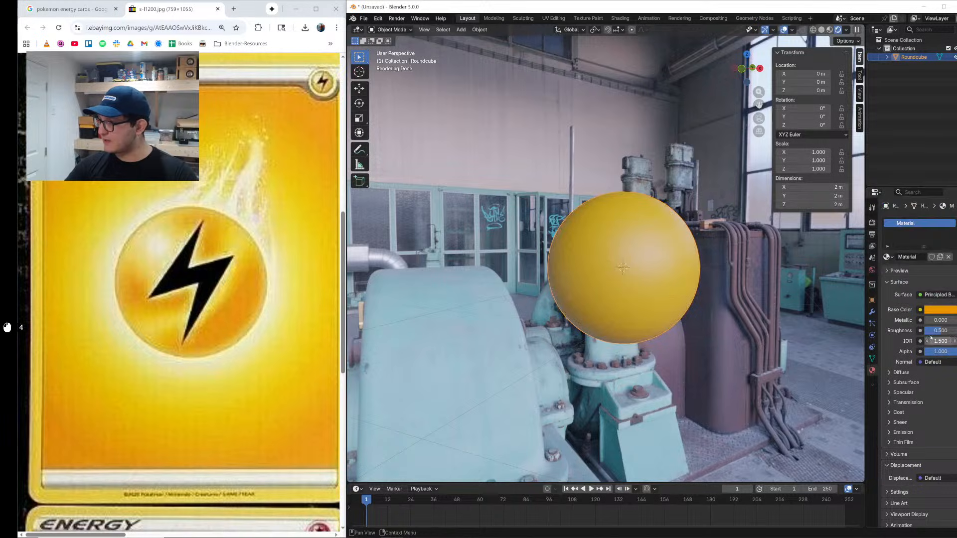
left_click_drag(846, 245, 821, 247)
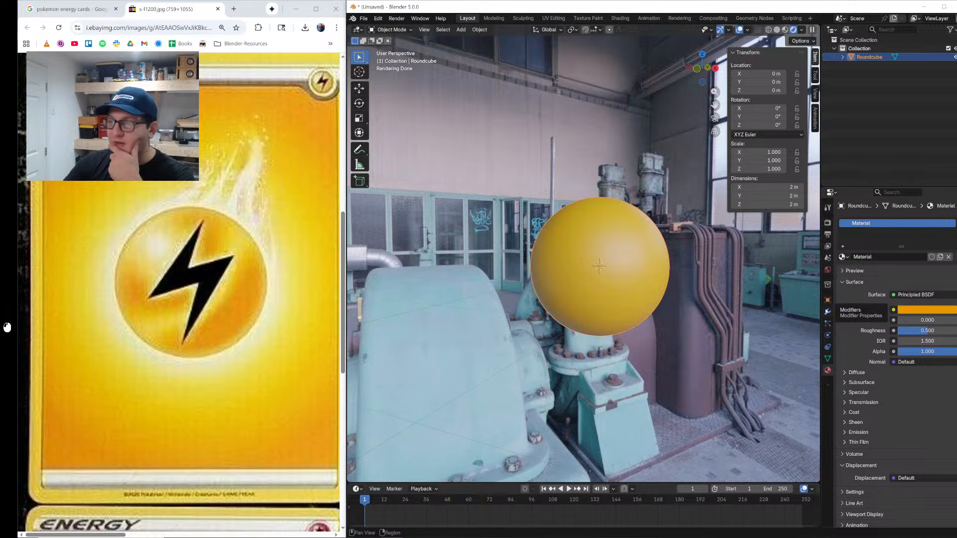
Step: Change the sphere's surface shader to Glass BSDF with color #FFD700 and a roughness of 0.365
left_click(933, 296)
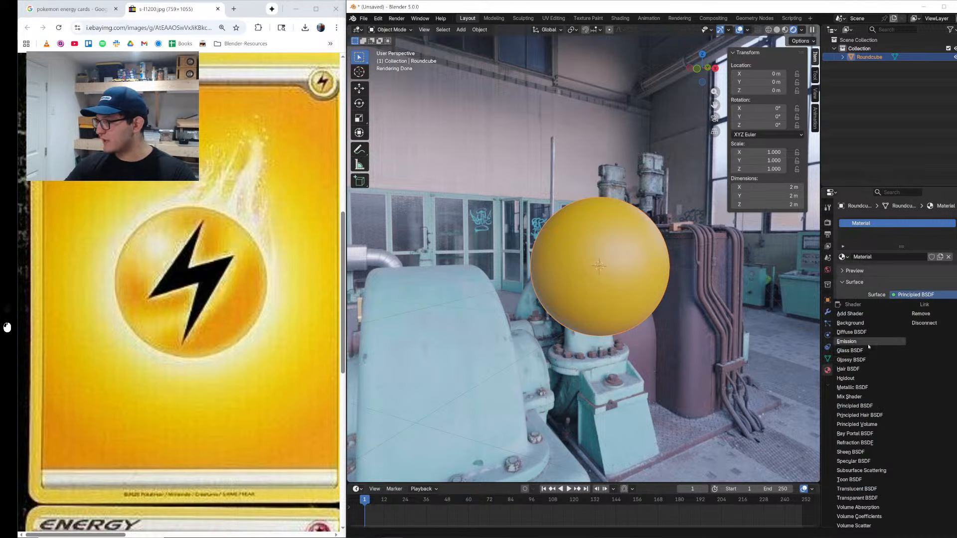
left_click(867, 342)
left_click(903, 296)
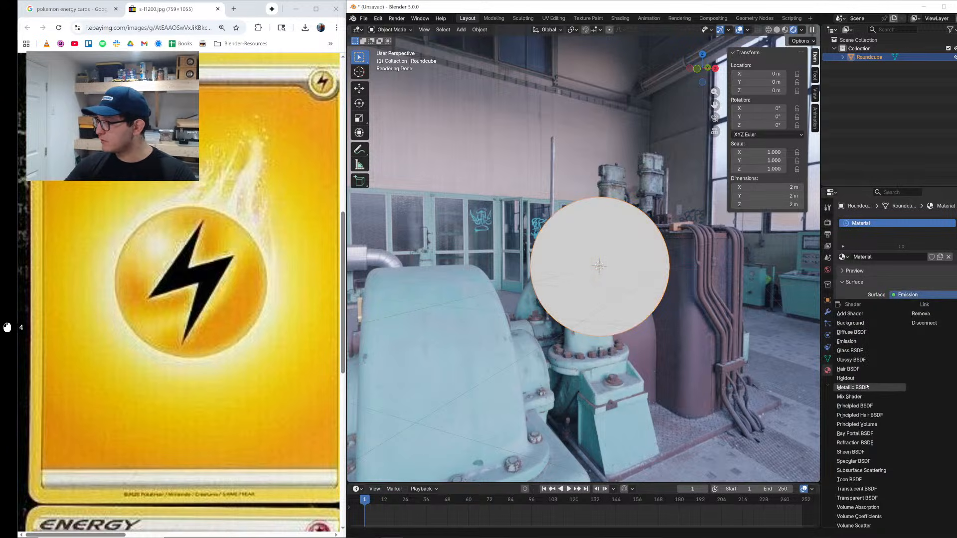
left_click(850, 351)
left_click(933, 310)
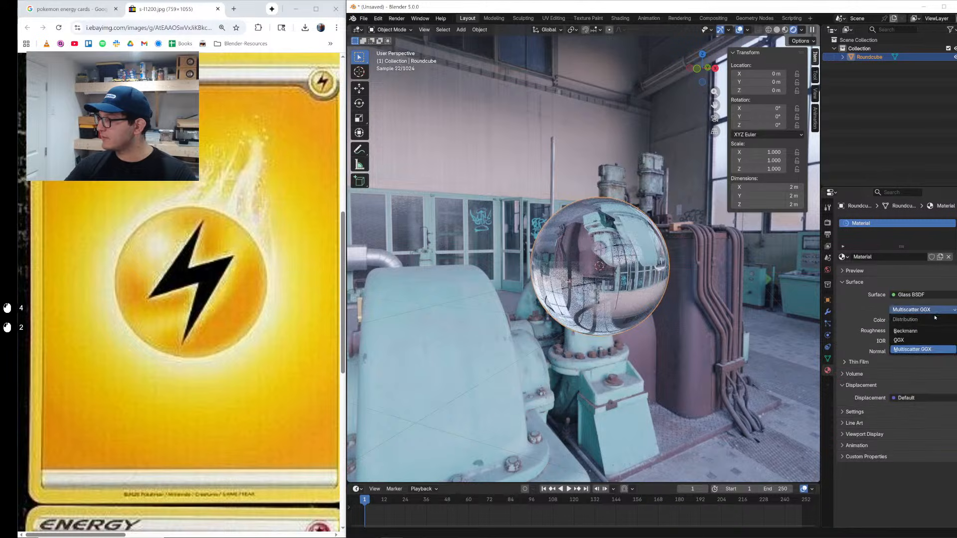
left_click(925, 320)
key("ctrl+v")
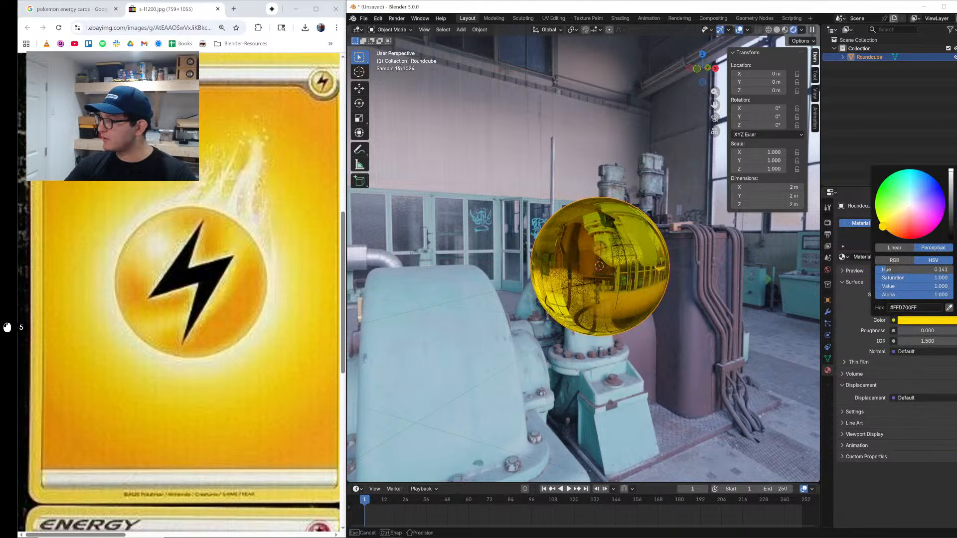
left_click_drag(895, 333, 919, 333)
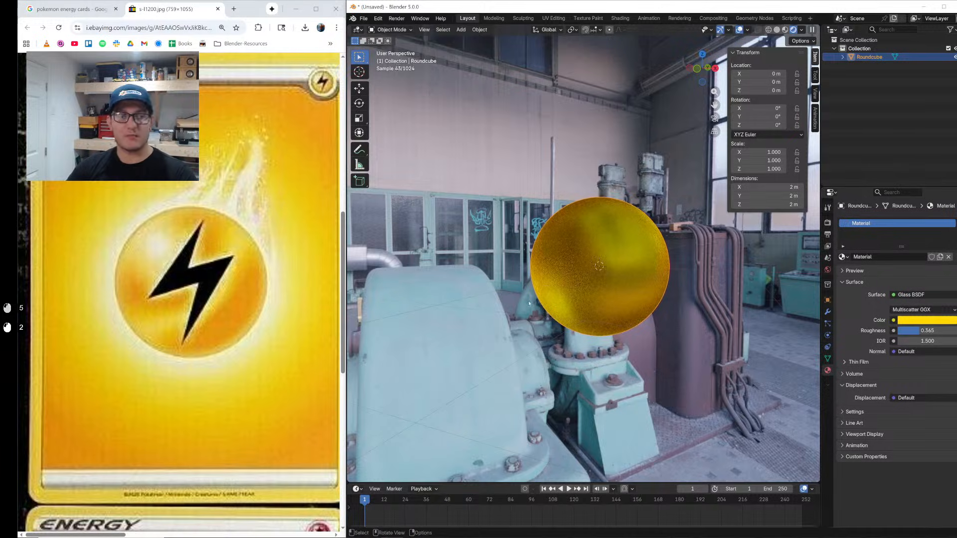
Step: Add a plane, scale it up about 3.33 times and rotate it 90° about the X axis
key("shift+a")
type("plane")
key("Return")
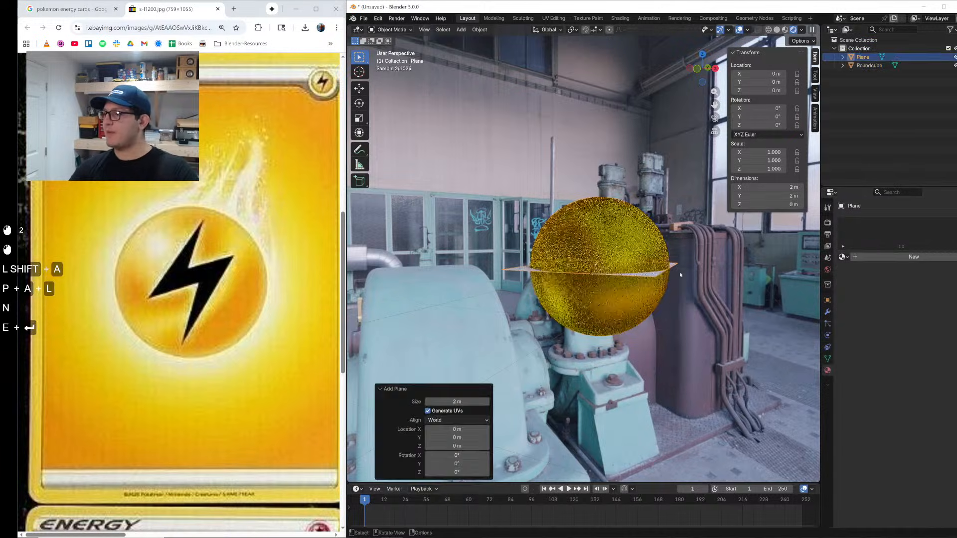
scroll(681, 275, "down", 3)
key("s")
left_click(713, 280)
mouse_move(713, 279)
middle_mouse_down()
mouse_move(711, 295)
mouse_move(715, 273)
middle_mouse_up()
key("r")
key("x")
key("9")
key("0")
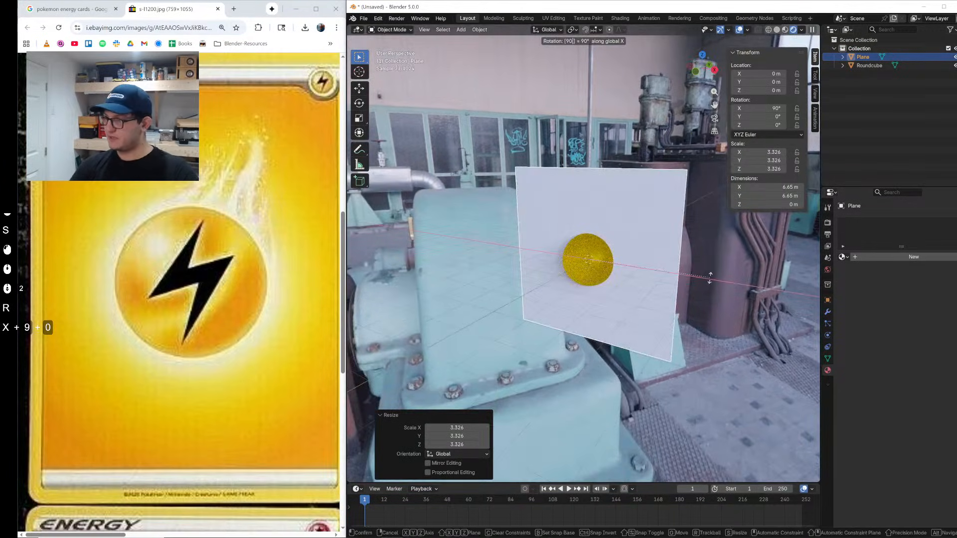
key("Return")
Step: Add a camera and set its X, Y and Z rotation to 0°
key("shift+a")
type("cam")
key("Return")
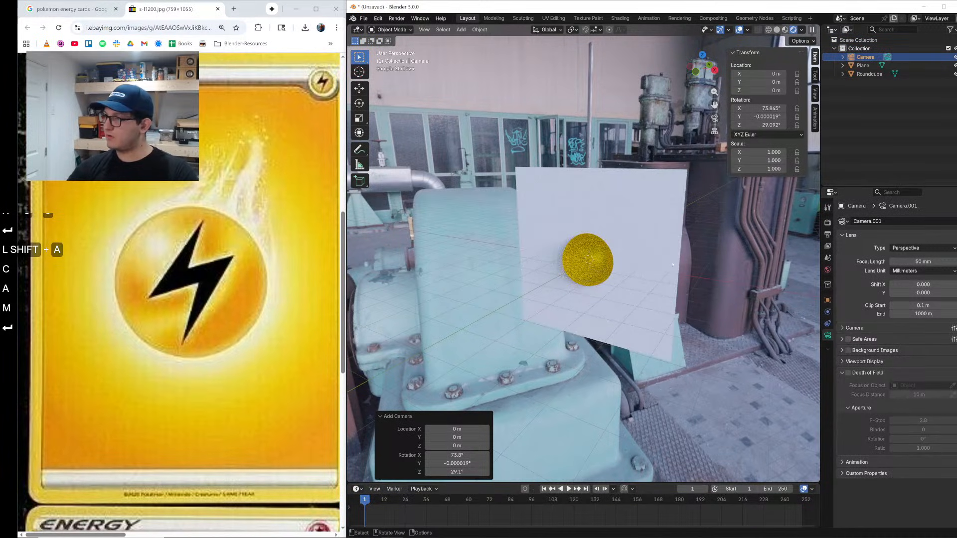
left_click(755, 109)
type("0")
key("Tab")
type("0")
key("Tab")
type("0")
key("Return")
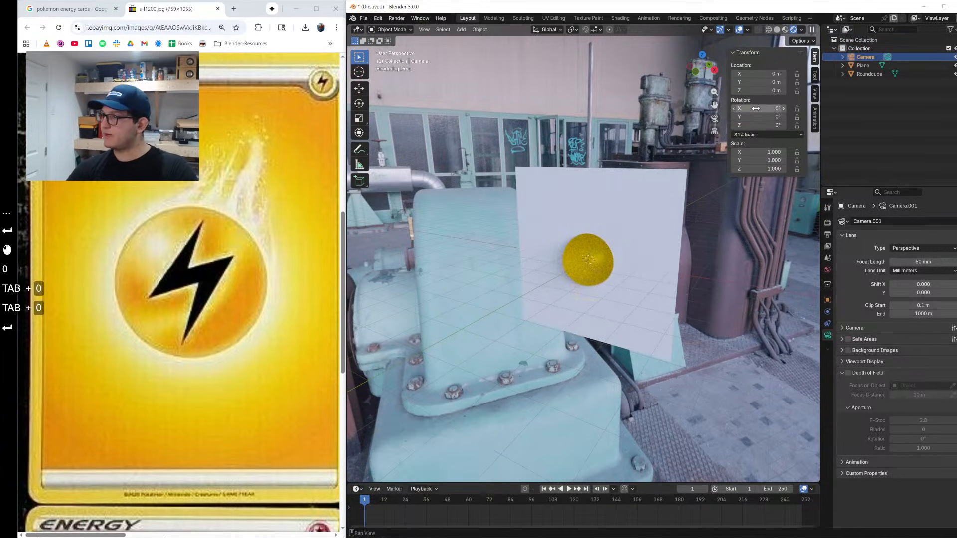
Step: Move the camera about -5.2 m along Y, rotate it 90° toward the sphere and look through it
middle_click_drag(728, 193, 549, 225)
key("g")
key("y")
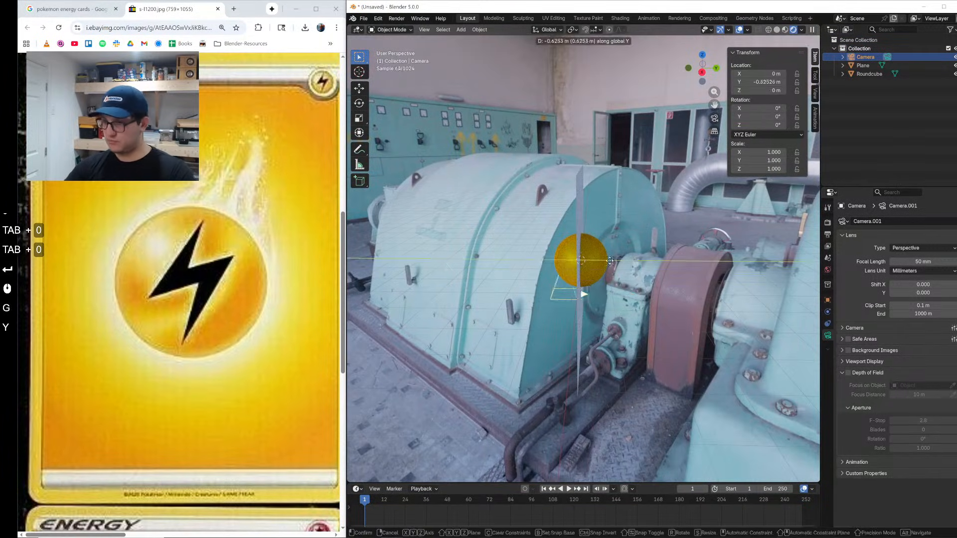
left_click(516, 274)
left_click(703, 72)
key("r")
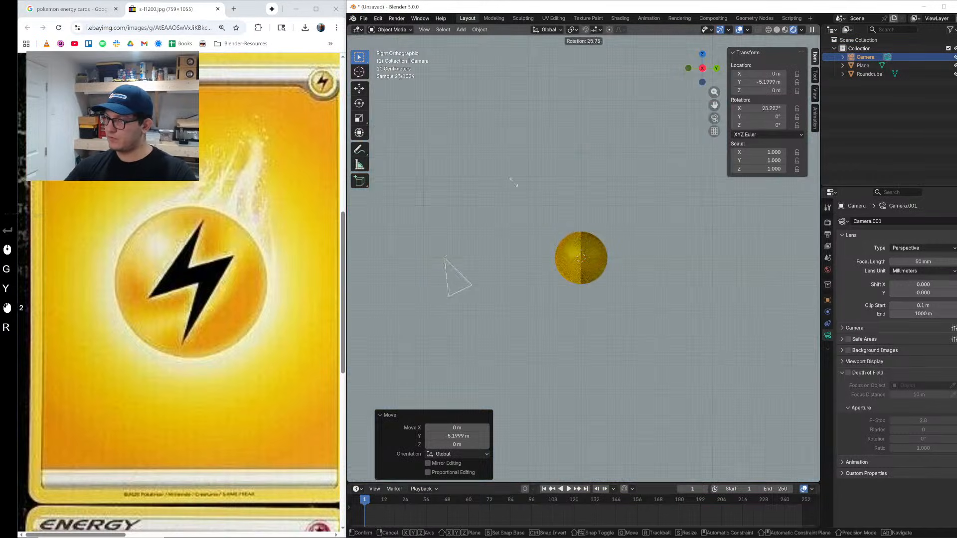
left_click(405, 151, "ctrl")
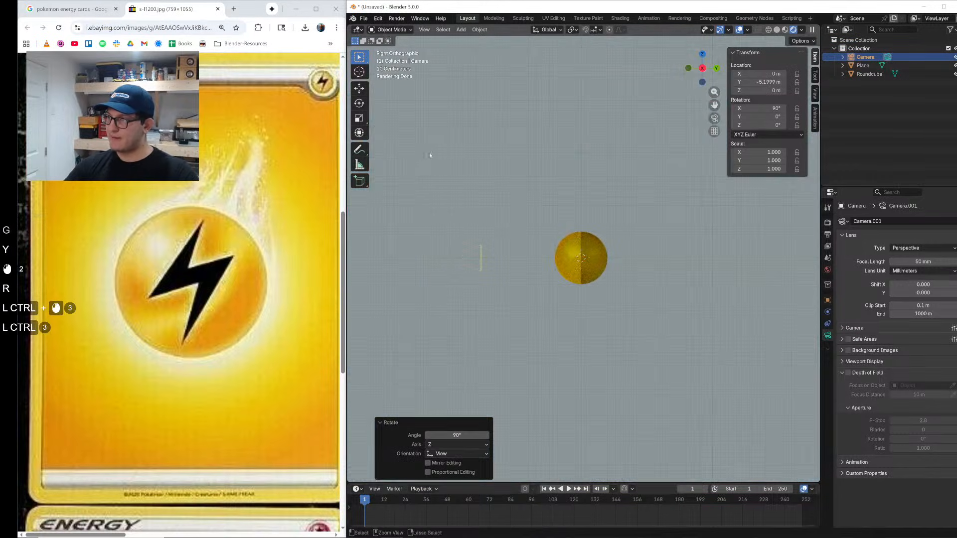
left_click(723, 129, "ctrl")
left_click(714, 118, "ctrl")
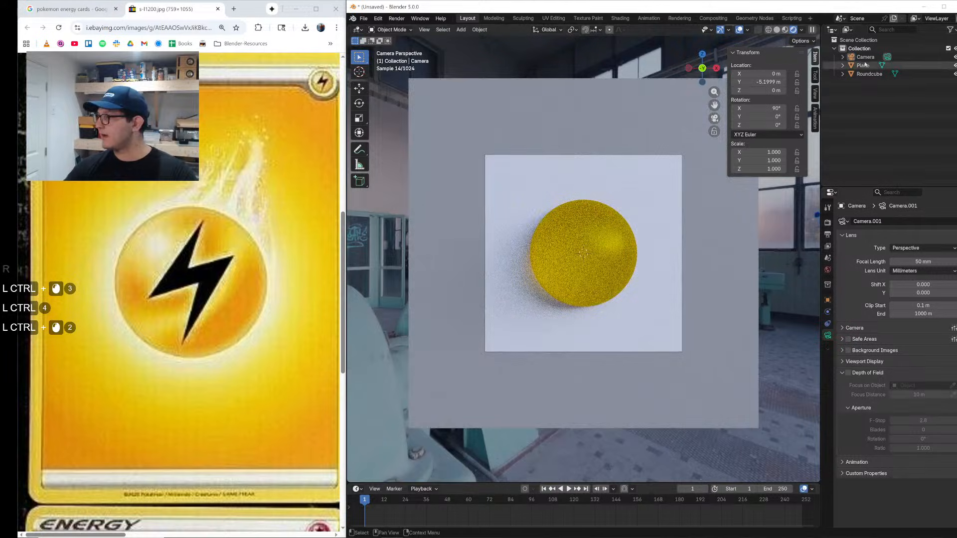
Step: Set the output resolution to 1080 px wide by 1920 px high
left_click(865, 56, "ctrl")
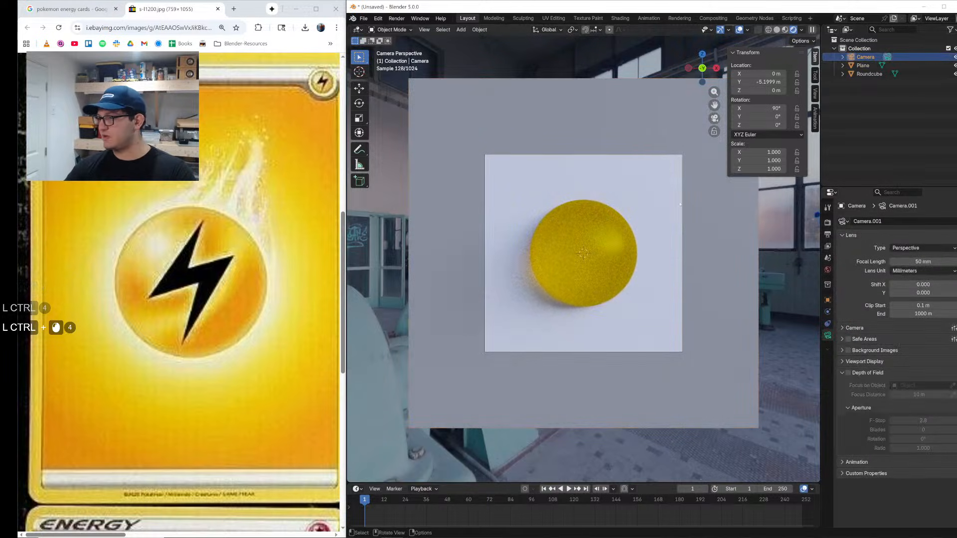
left_click(828, 235, "ctrl")
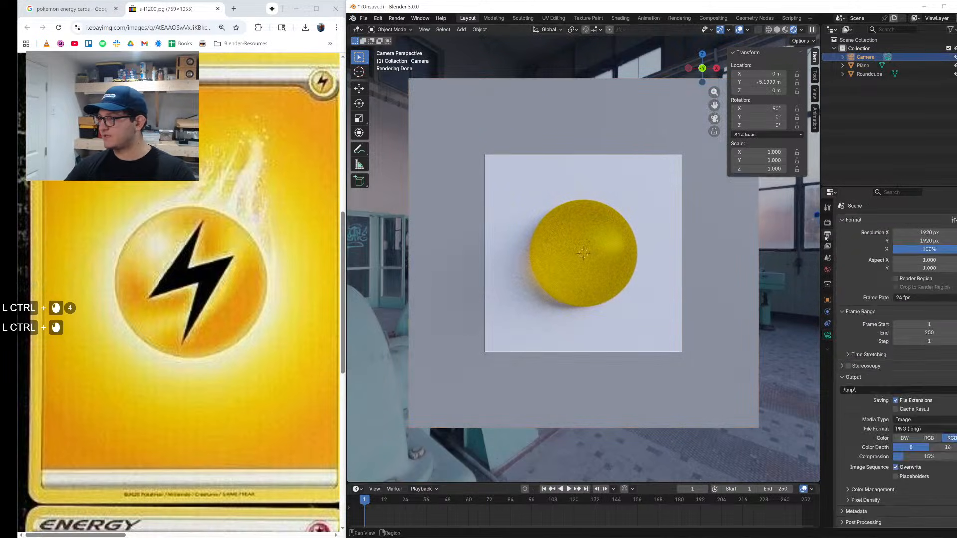
key("Tab")
type("1080")
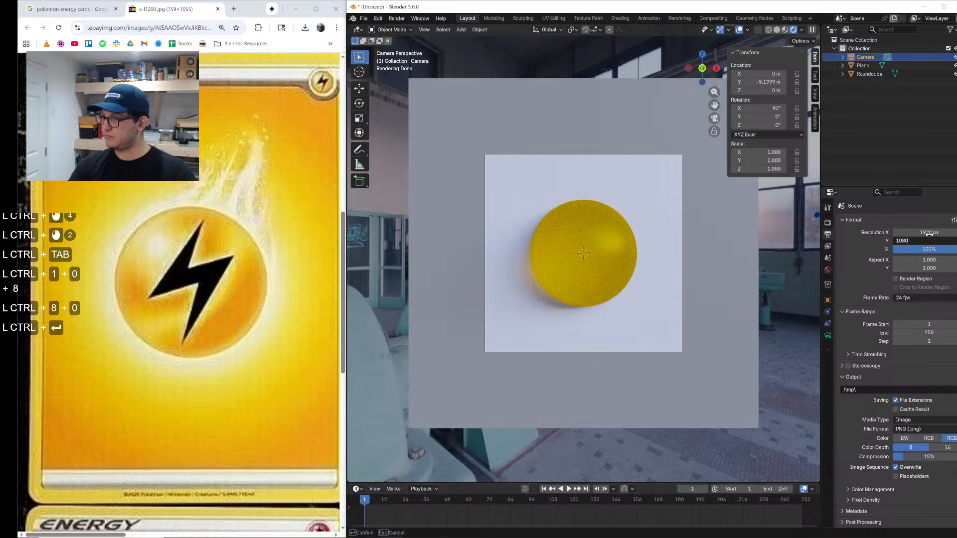
key("Return")
left_click(930, 235, "ctrl")
type("1080")
key("Tab")
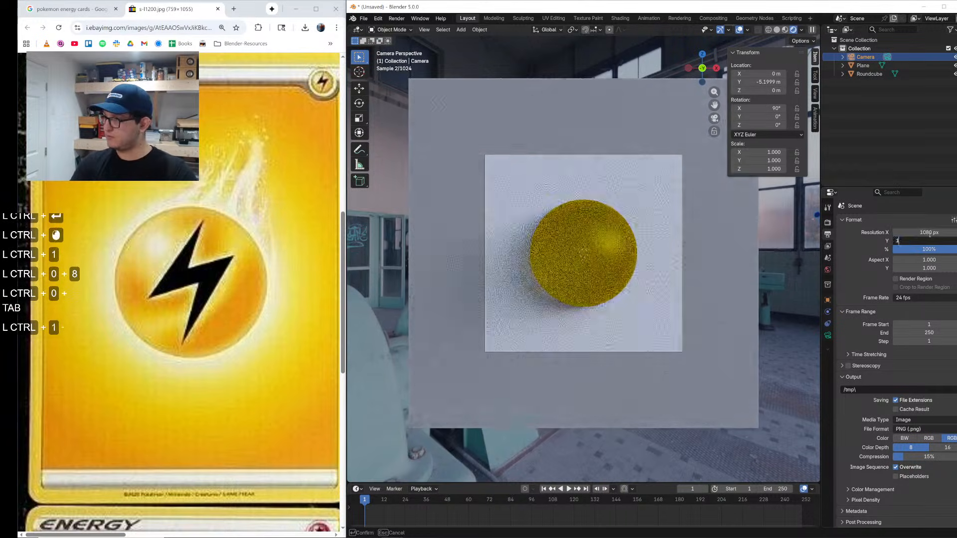
type("1902")
key("BackSpace")
key("BackSpace")
type("20")
key("Return")
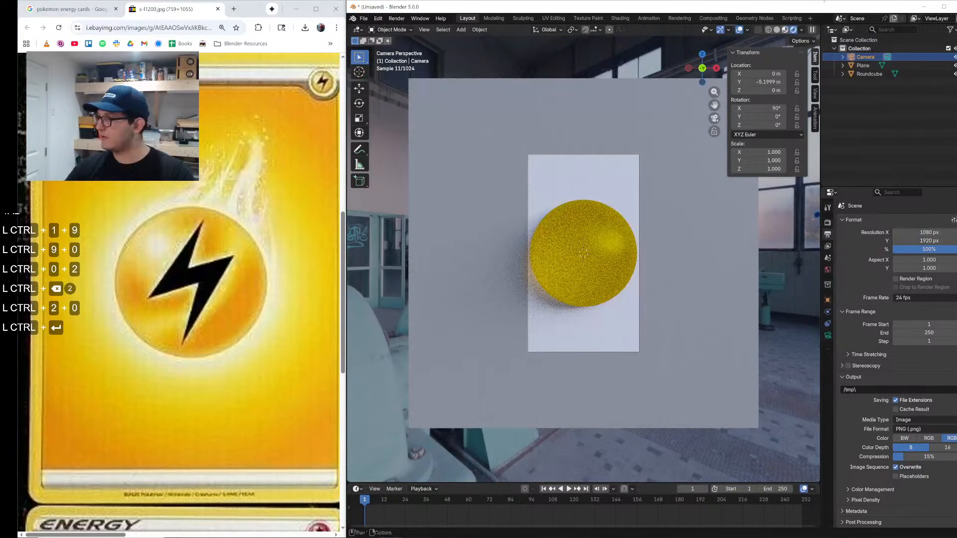
Step: Move the camera back to about -10.79 m on Y and enlarge the plane to a scale of about 4.3
middle_click_drag(584, 249, 583, 294, "ctrl")
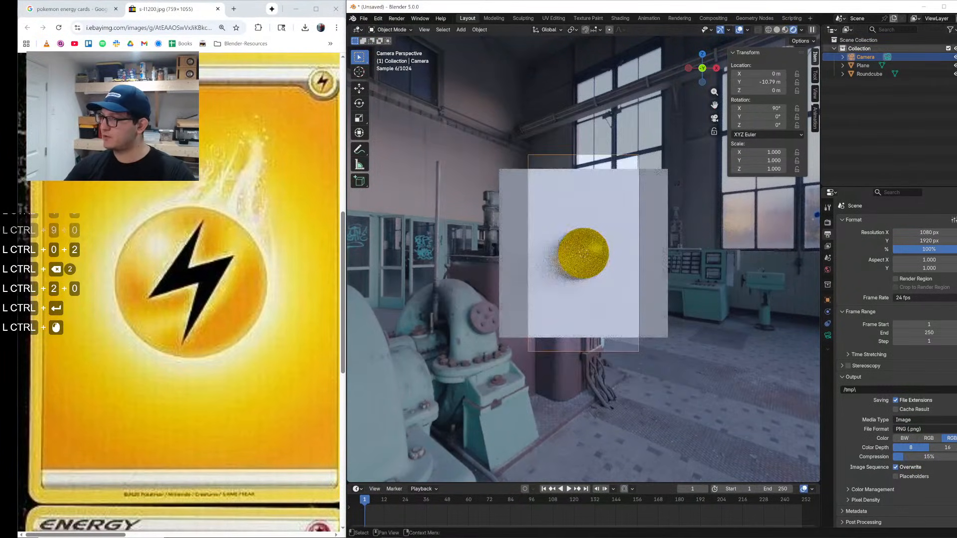
scroll(675, 224, "up", 1)
left_click(675, 225)
key("s")
left_click(718, 215)
scroll(736, 288, "up", 2)
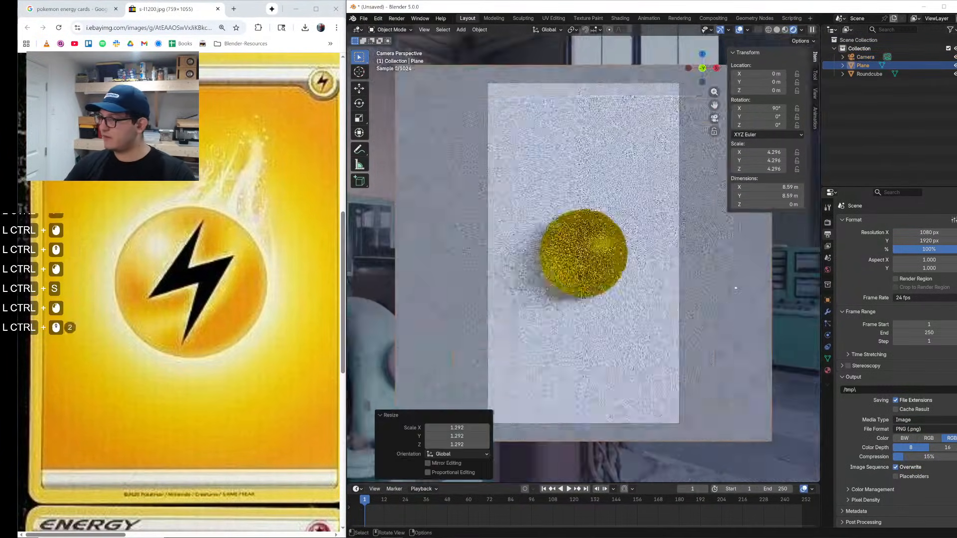
Step: Give the plane a new material with an orange-yellow base color
left_click(828, 372)
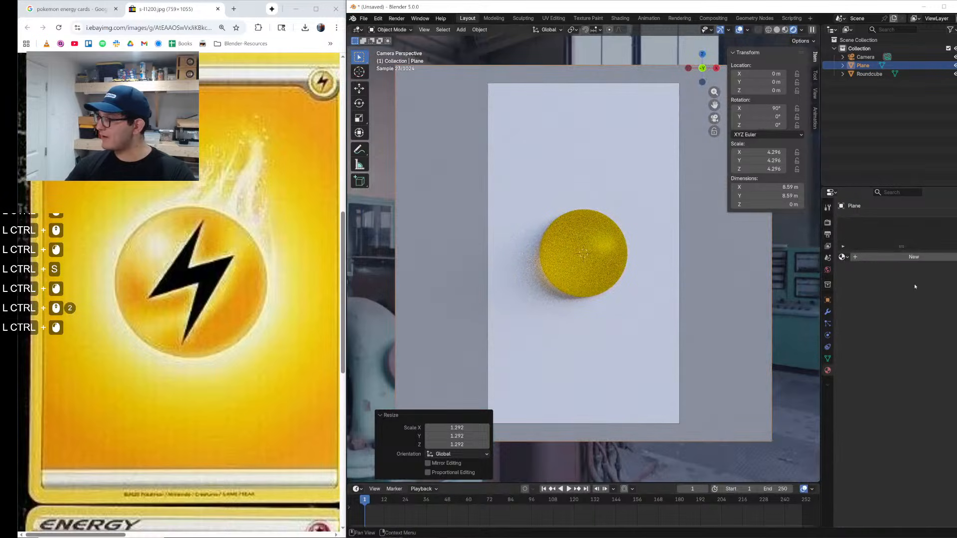
left_click(898, 258)
left_click(927, 310)
left_click_drag(911, 195, 888, 222)
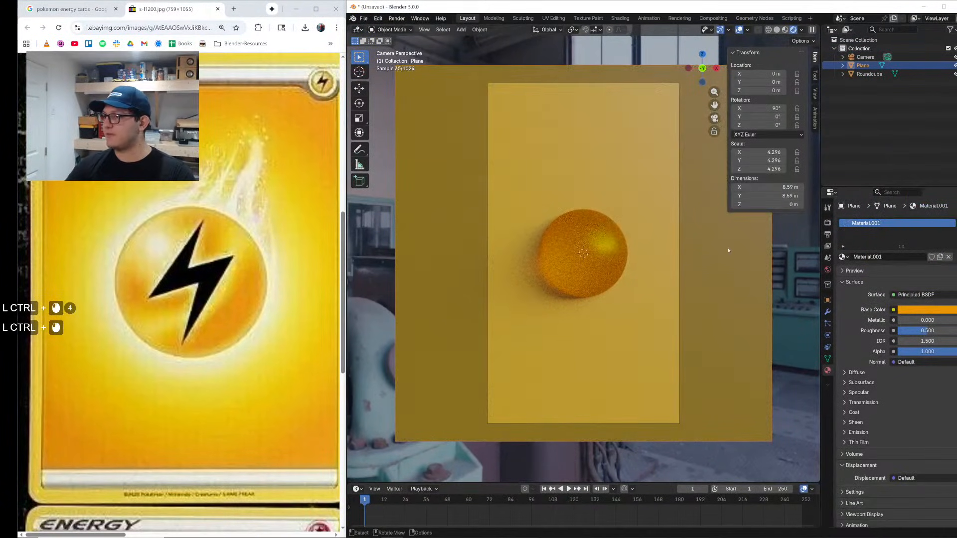
Step: Move the backdrop plane about 2.7 m behind the sphere along Y and enlarge it to a scale of about 6.2
middle_click_drag(728, 250, 559, 301)
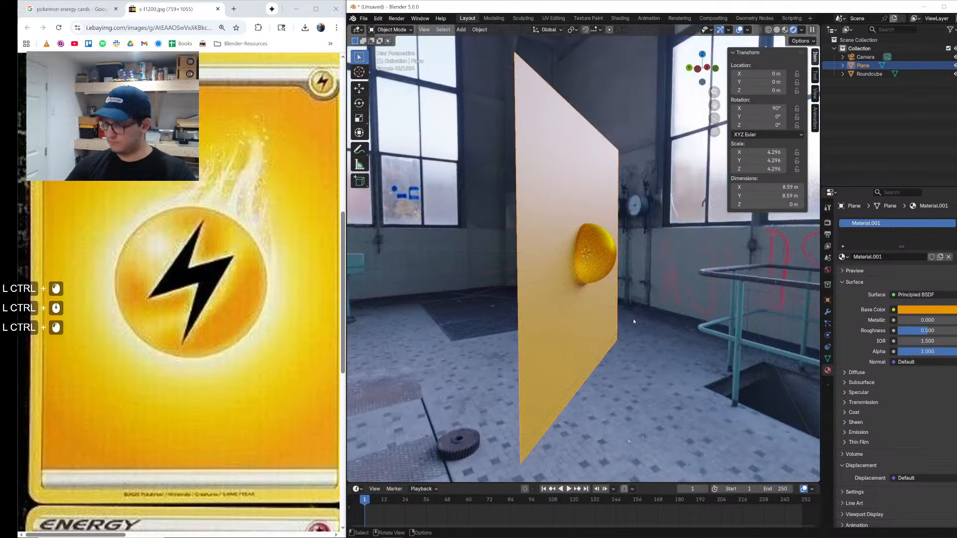
key("g")
key("y")
left_click(559, 319)
key("s")
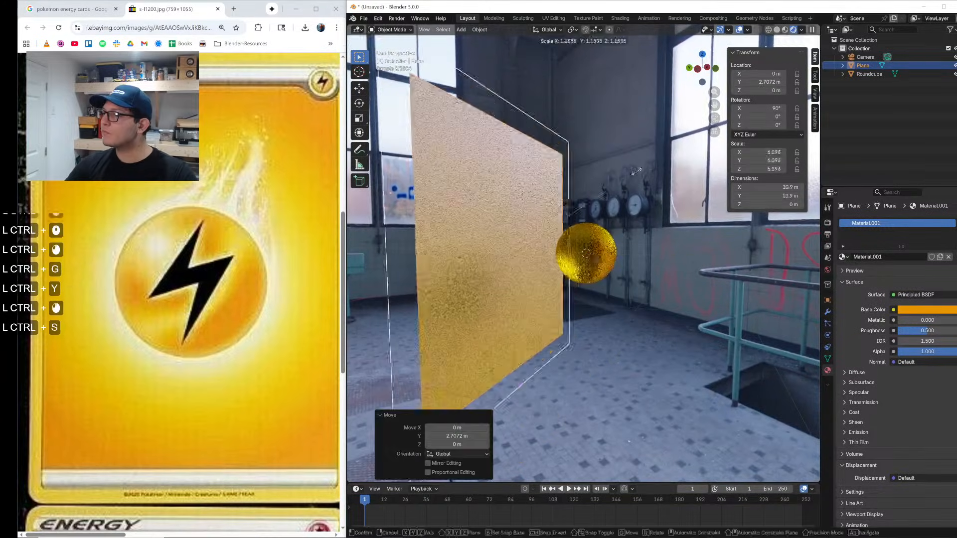
left_click(498, 349)
key("KP_0")
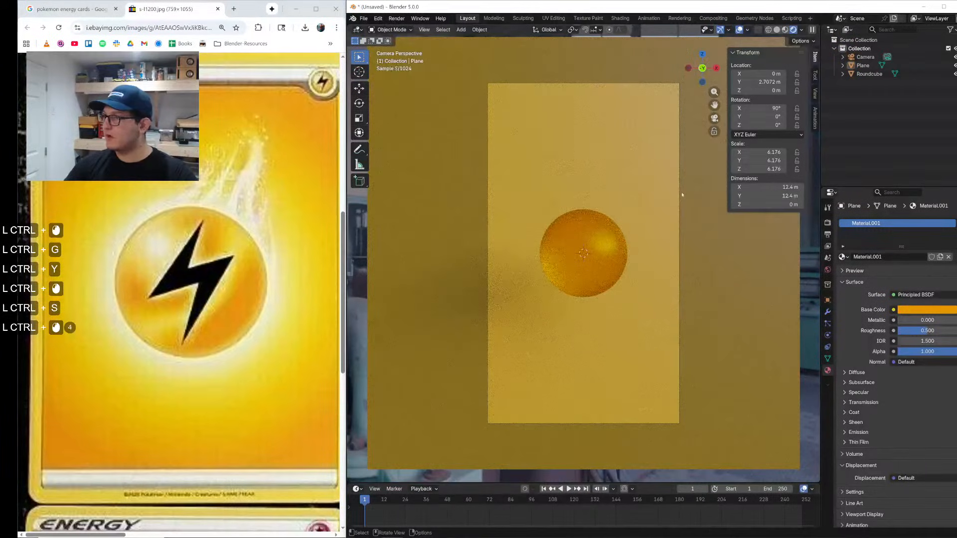
Step: Set the backdrop material's roughness to 0 and its metallic to about 0.137
scroll(923, 330, "down", 5, "ctrl")
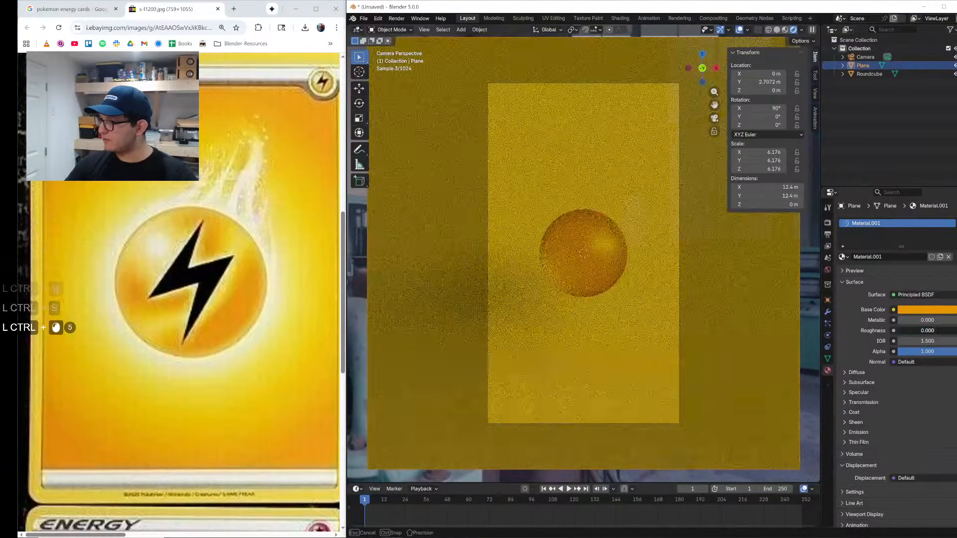
left_click_drag(926, 320, 942, 320, "ctrl")
Step: Push the backdrop plane back to about 8.3 m on Y and enlarge it to a scale of about 9.75
middle_click_drag(583, 250, 698, 237)
key("g")
key("x")
key("y")
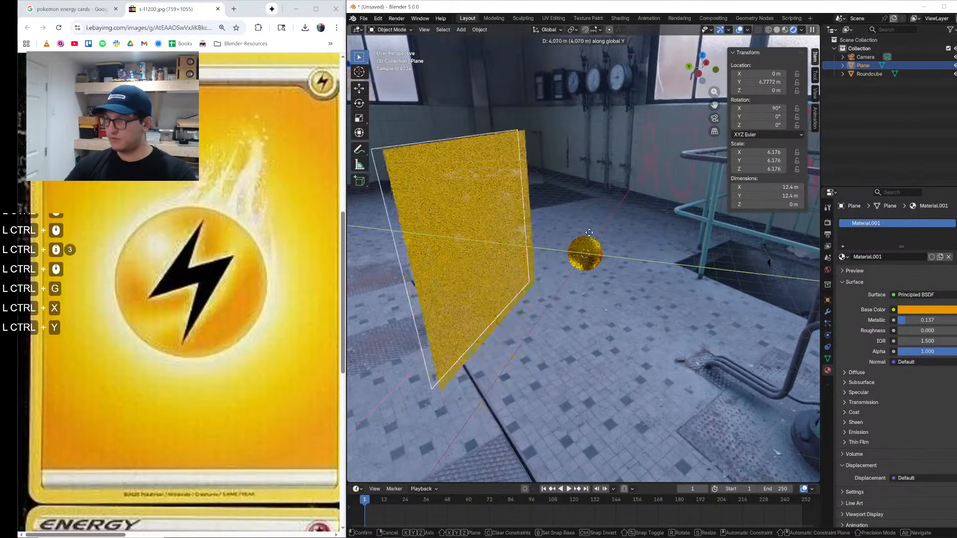
left_click(516, 182)
key("s")
left_click(613, 202)
Step: Add an area light and rotate it 90° about X toward the backdrop
key("shift+a")
type("are")
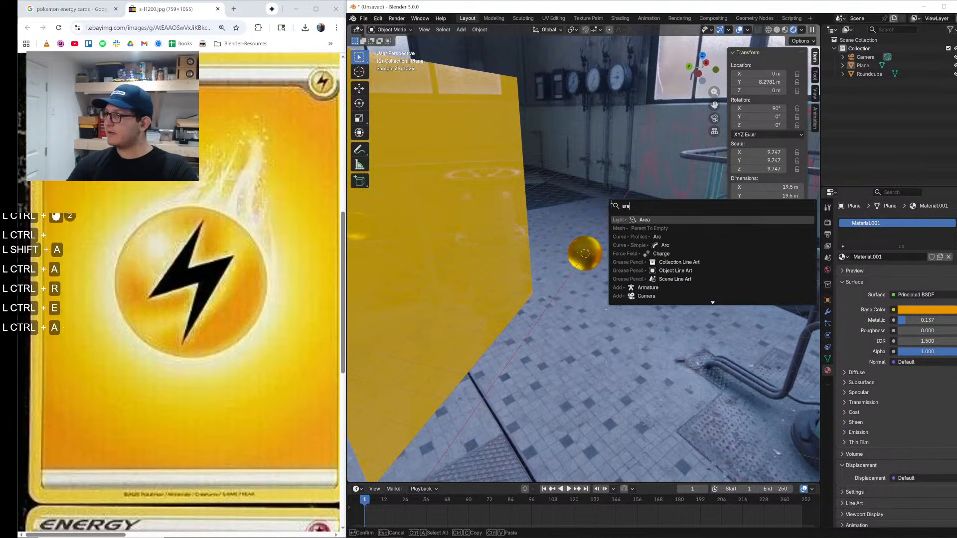
key("Return")
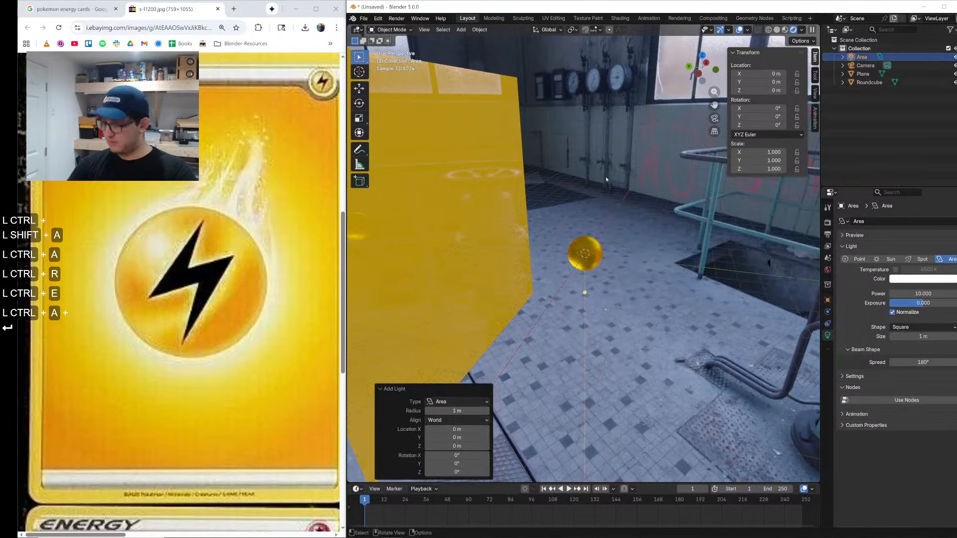
key("r")
key("x")
key("9")
key("0")
key("Return")
Step: Move the area light to about 3.3 m on Y behind the sphere and scale it to about 3.04
key("g")
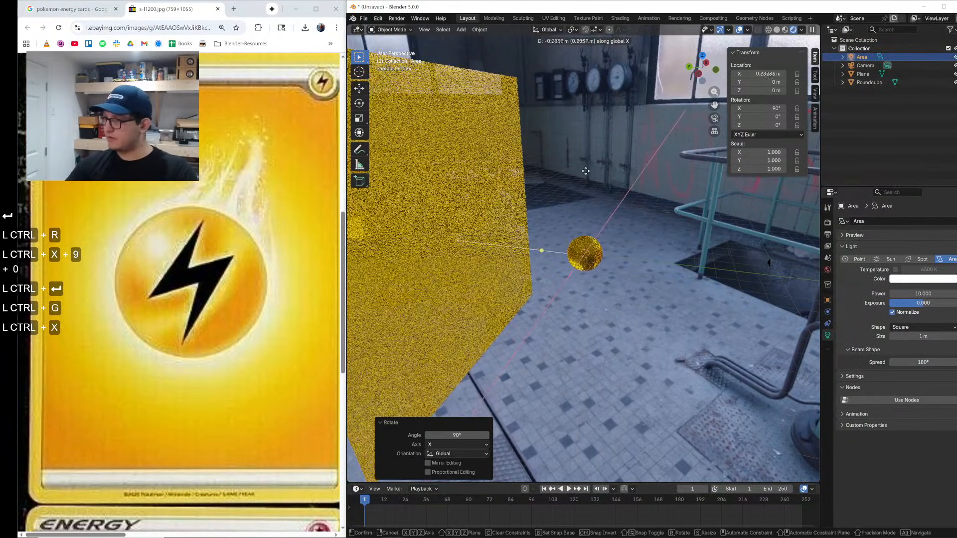
key("x")
key("y")
left_click(588, 209)
key("s")
left_click(706, 132)
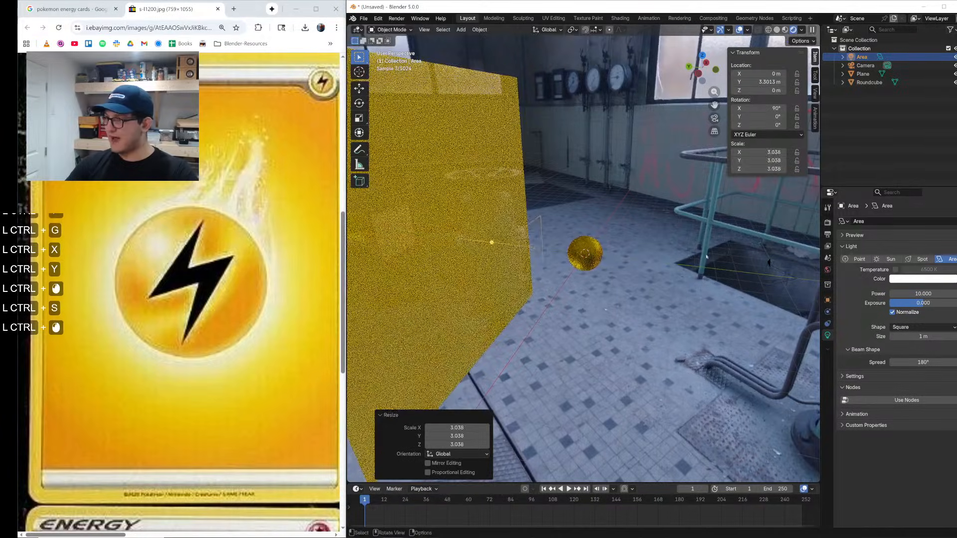
Step: Set the area light's power to 1000 and look through the camera
left_click(937, 295)
type("1000")
key("Return")
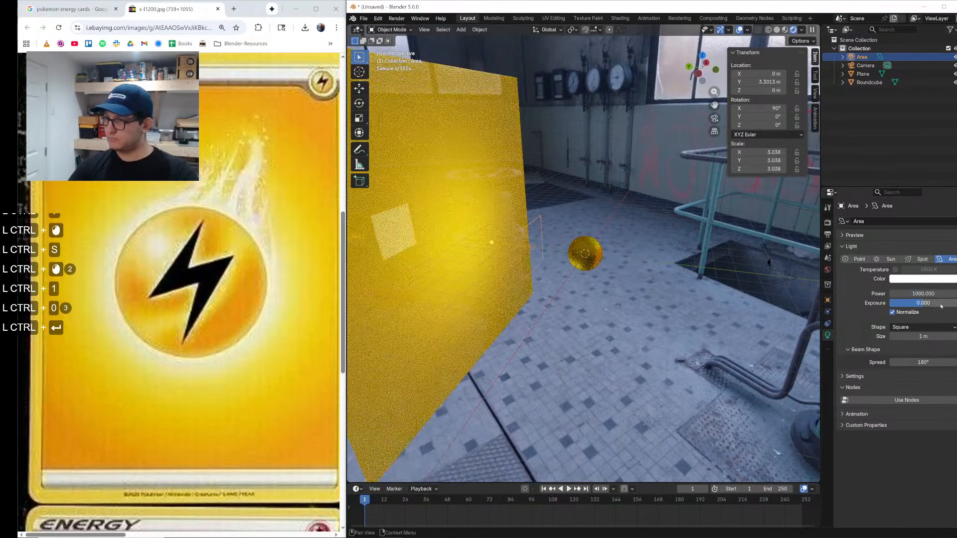
left_click(715, 118)
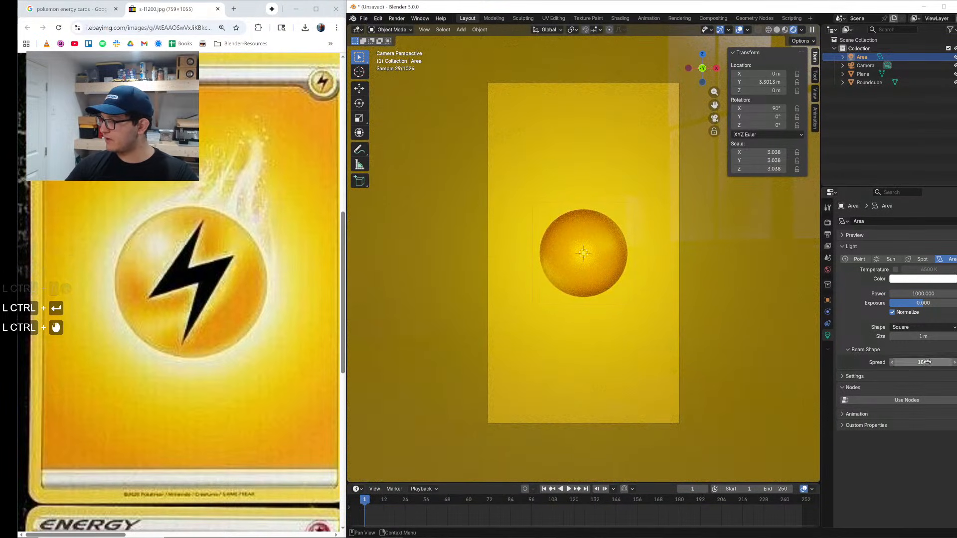
Step: Change the area light's shape to Disk and narrow its spread to about 70.8°
left_click_drag(928, 362, 915, 363, "ctrl")
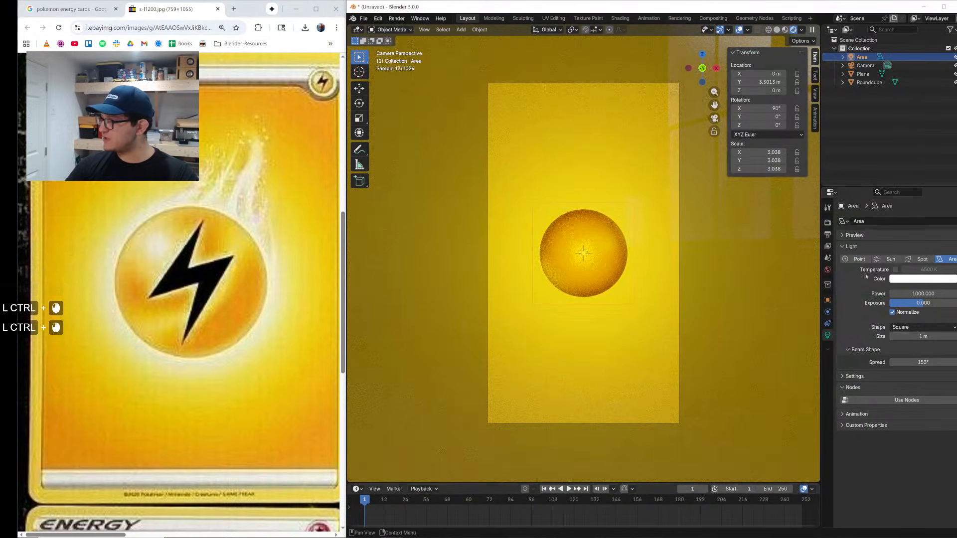
left_click(916, 327)
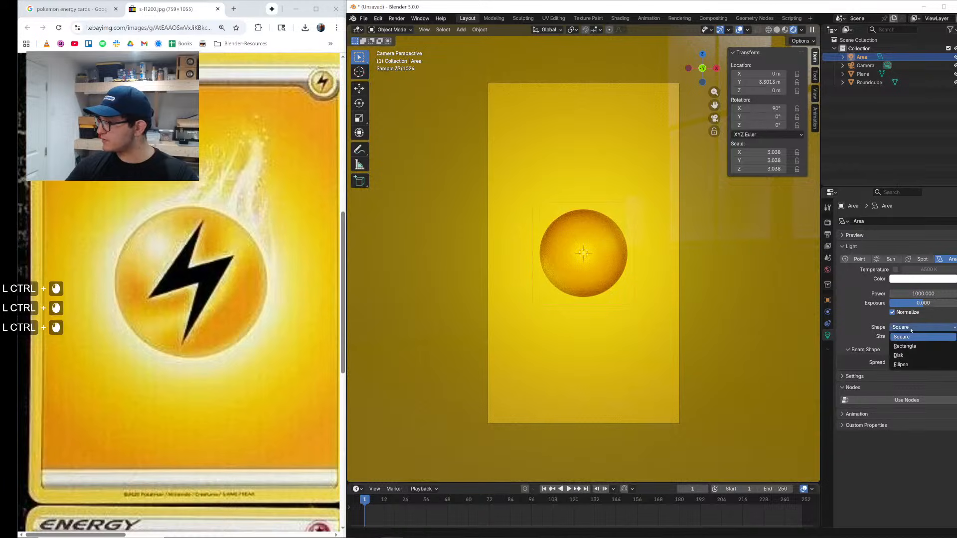
left_click(913, 355, "ctrl")
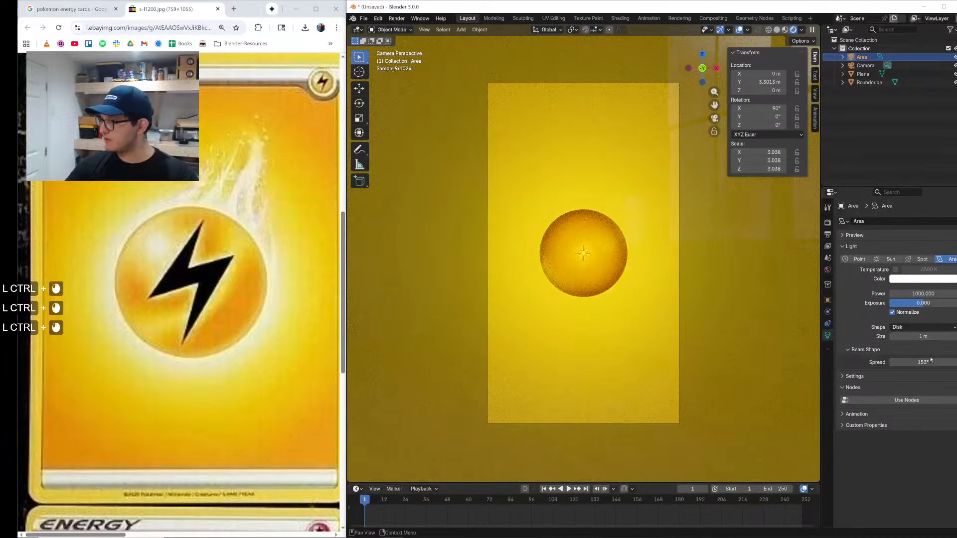
left_click_drag(926, 362, 887, 363, "ctrl")
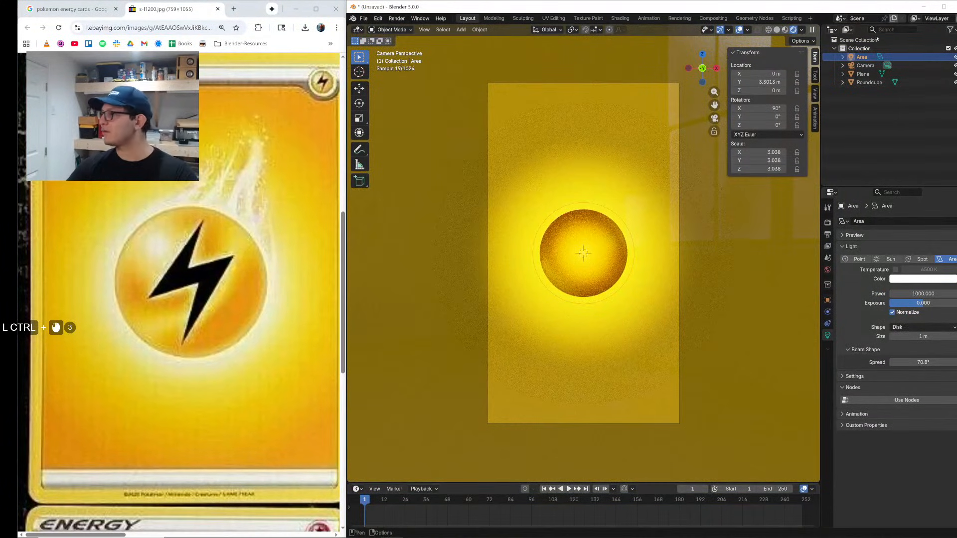
Step: Raise the camera's passepartout to full opacity so the area outside the frame is black
left_click(866, 65, "ctrl")
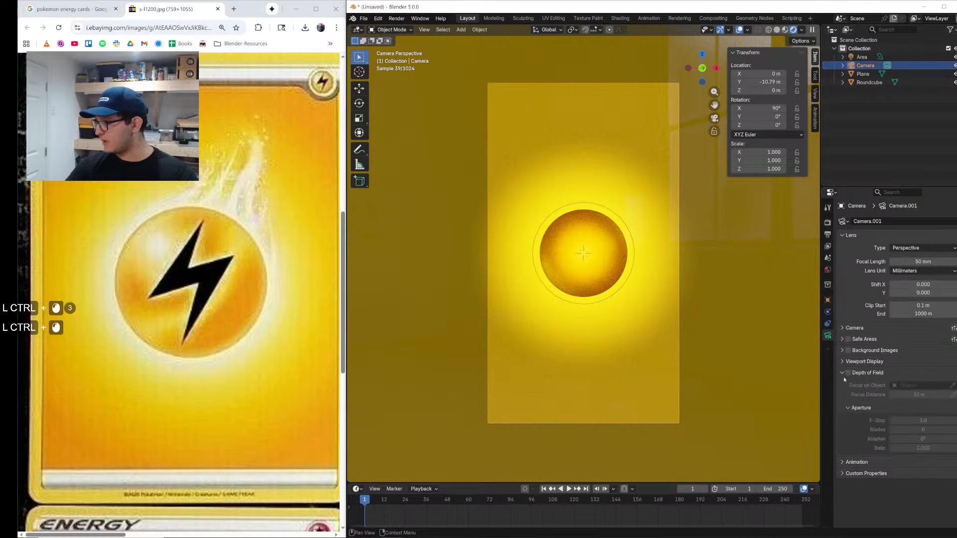
left_click(857, 363)
left_click_drag(919, 422, 955, 422)
left_click(875, 363)
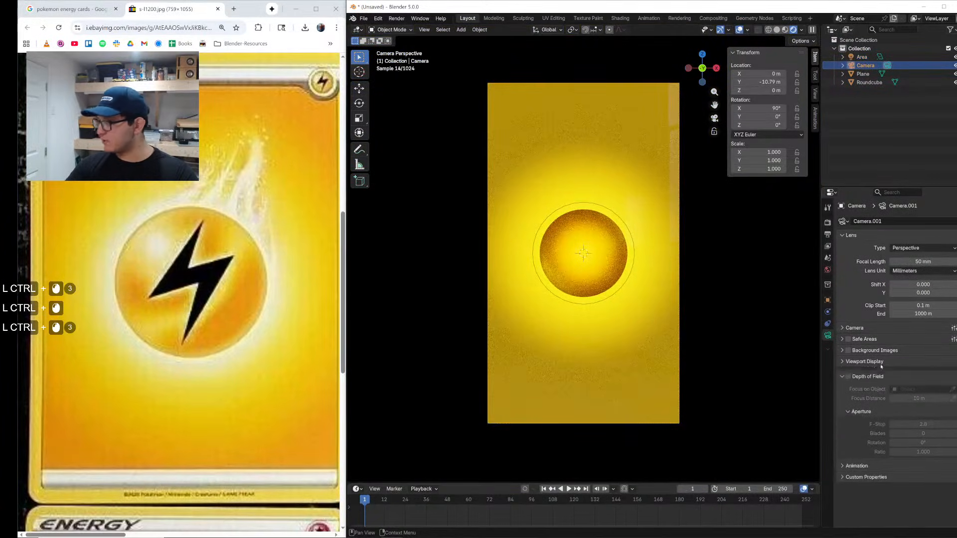
scroll(708, 324, "up", 4, "ctrl+shift")
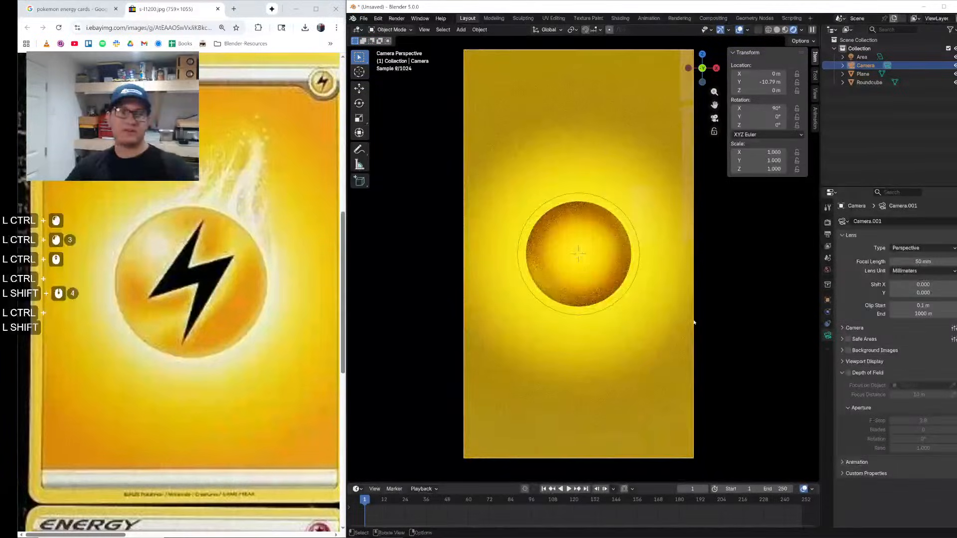
Step: Save the scene as Pokemon.blend
key("ctrl+s")
left_click(408, 422)
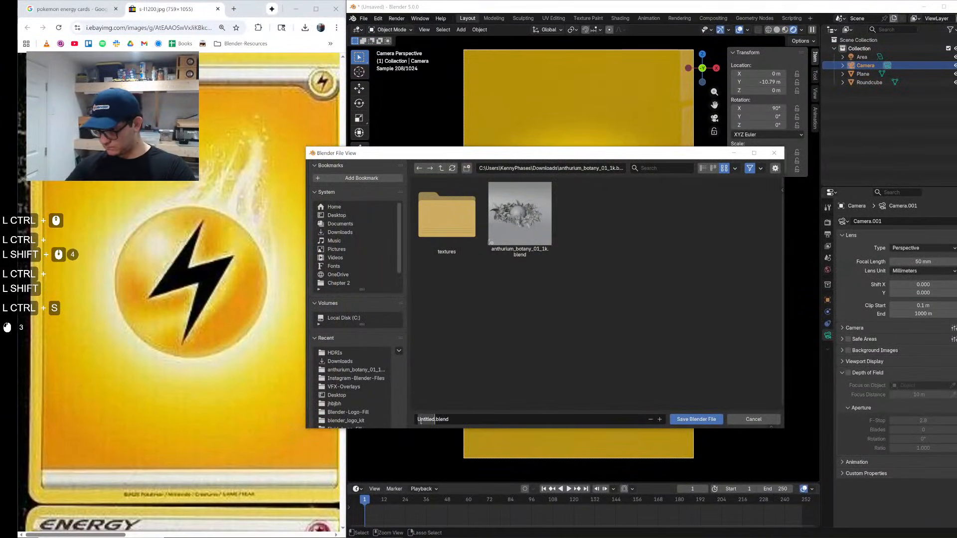
type("Pokemon")
key("Return")
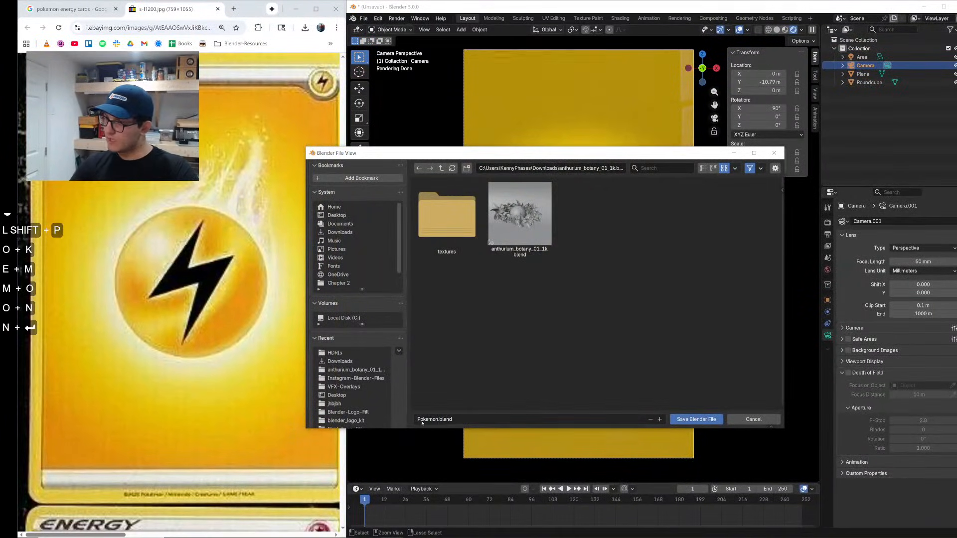
left_click(696, 419)
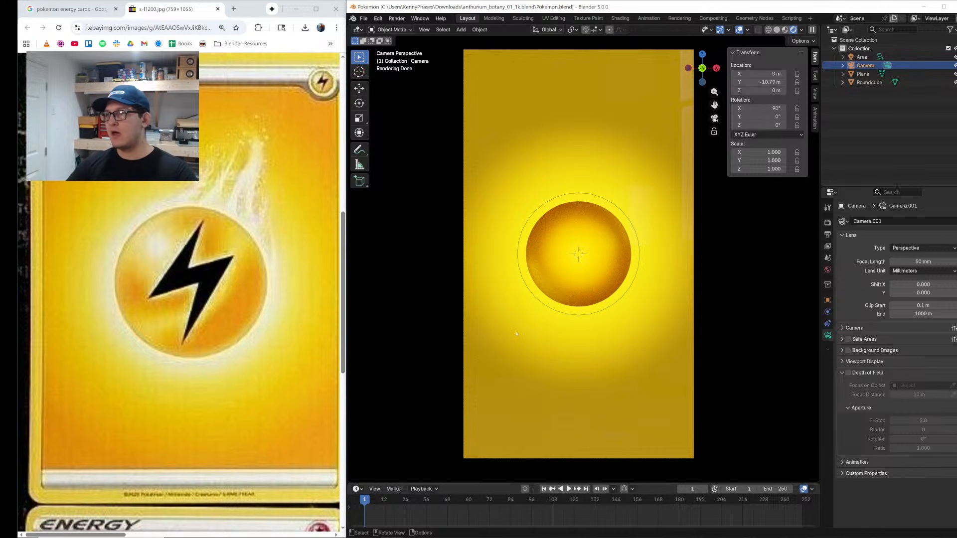
Step: Shift the backdrop plane's base color to a deeper orange
left_click(608, 230)
scroll(611, 235, "up", 3)
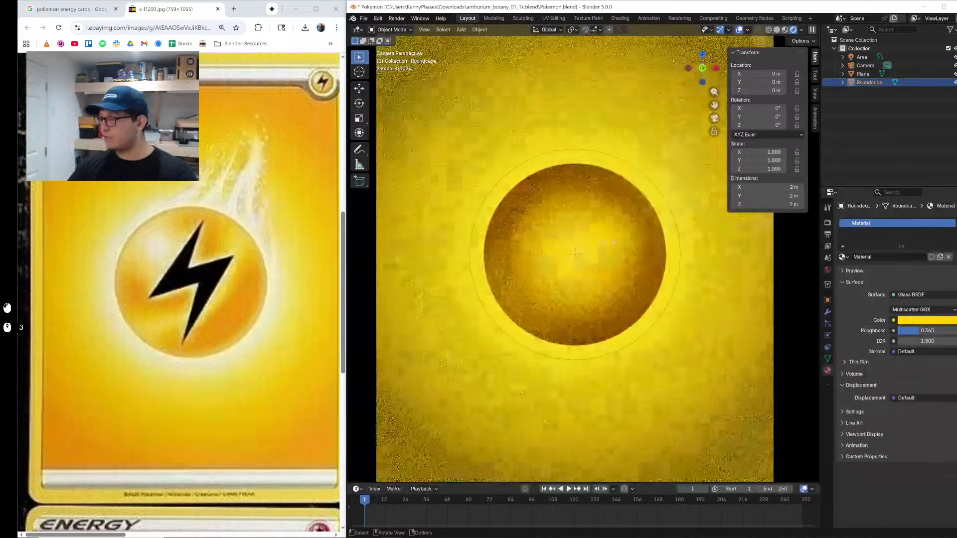
scroll(614, 240, "down", 3)
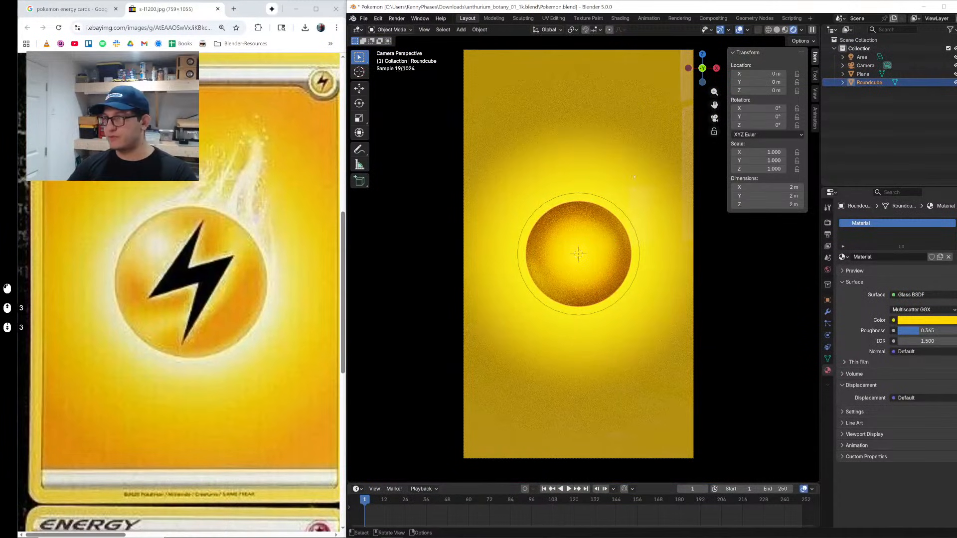
left_click(634, 176)
left_click(938, 310)
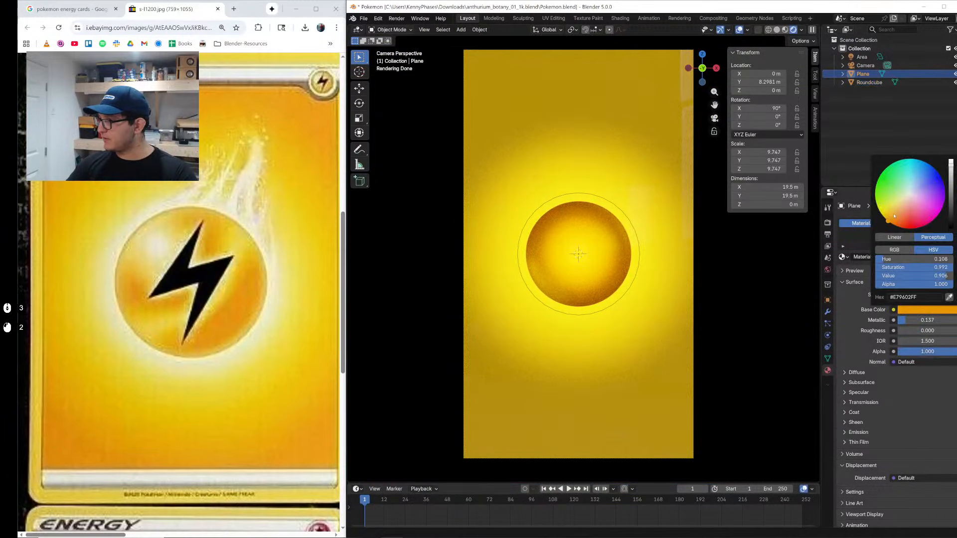
left_click_drag(895, 216, 880, 241)
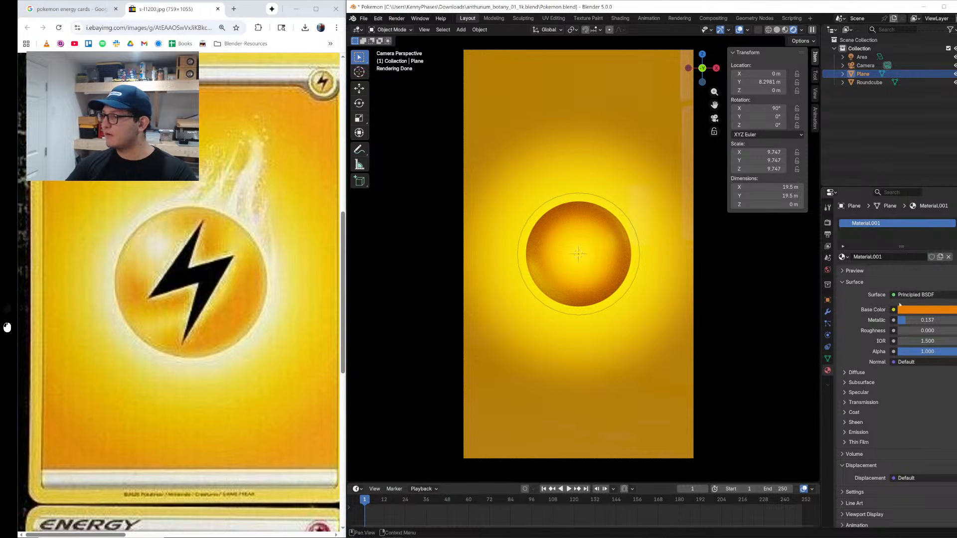
Step: Lower the sphere's glass roughness to about 0.054
left_click(869, 83)
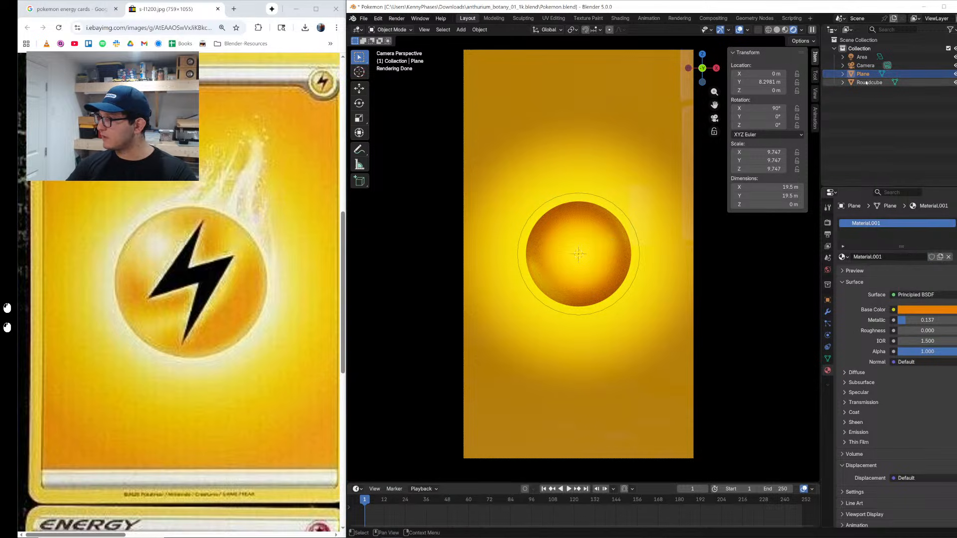
left_click_drag(921, 334, 898, 334)
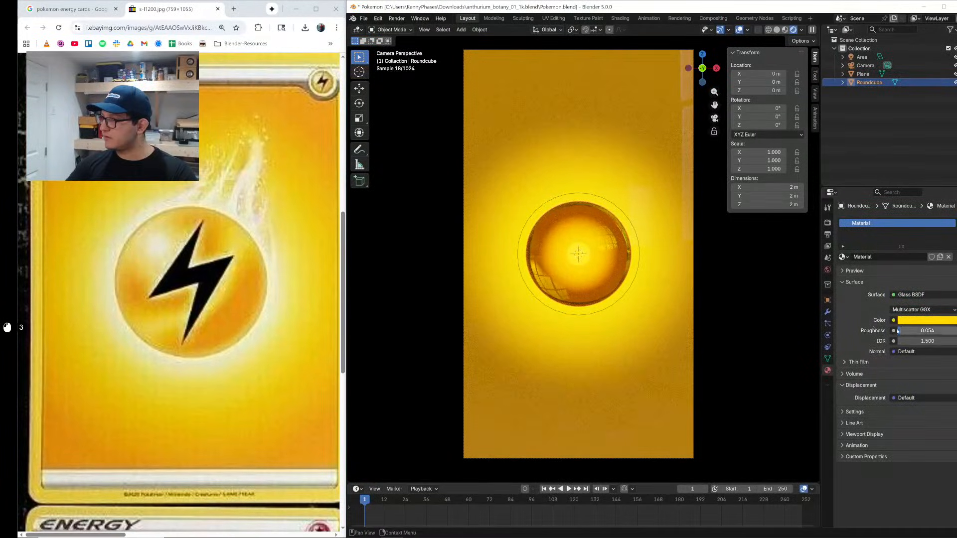
Step: Try an orthographic lens on the camera and undo it
left_click(866, 66)
left_click(922, 248)
left_click(916, 259)
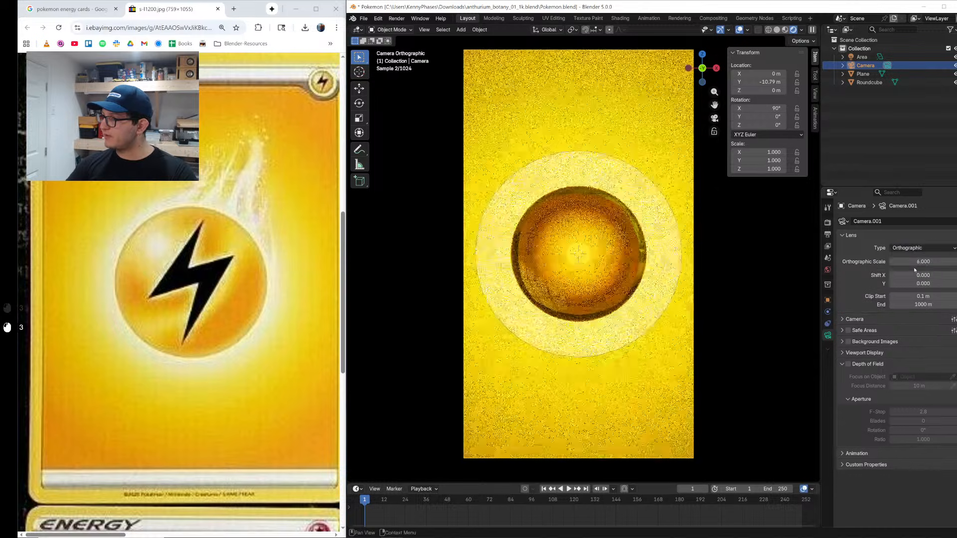
key("ctrl+z")
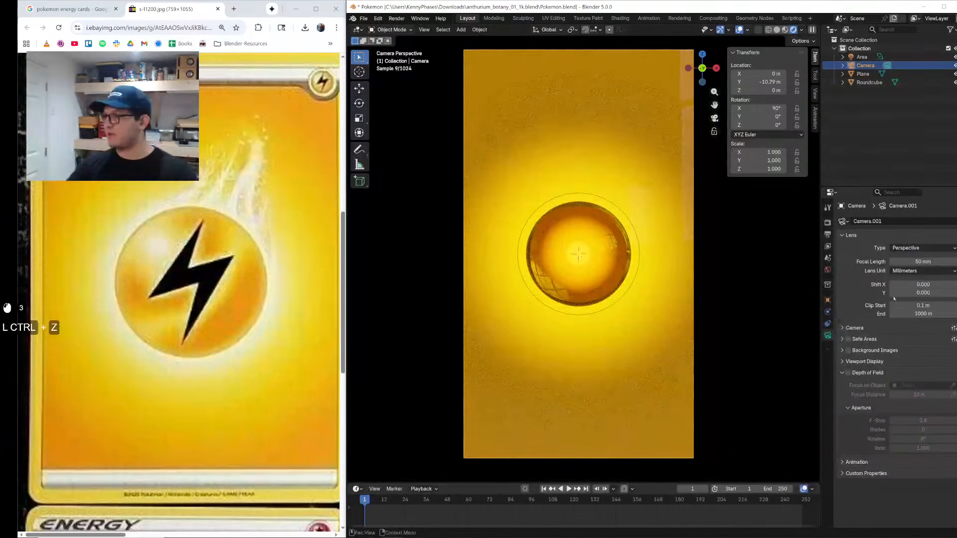
Step: Increase the camera's focal length to 66 mm and save the file
left_click_drag(917, 262, 932, 262, "shift")
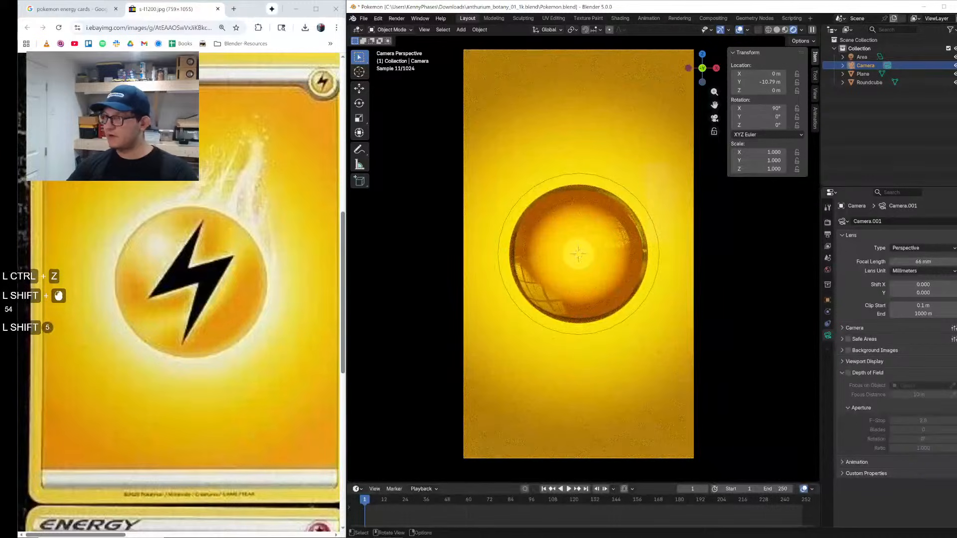
left_click(605, 176)
key("ctrl+s")
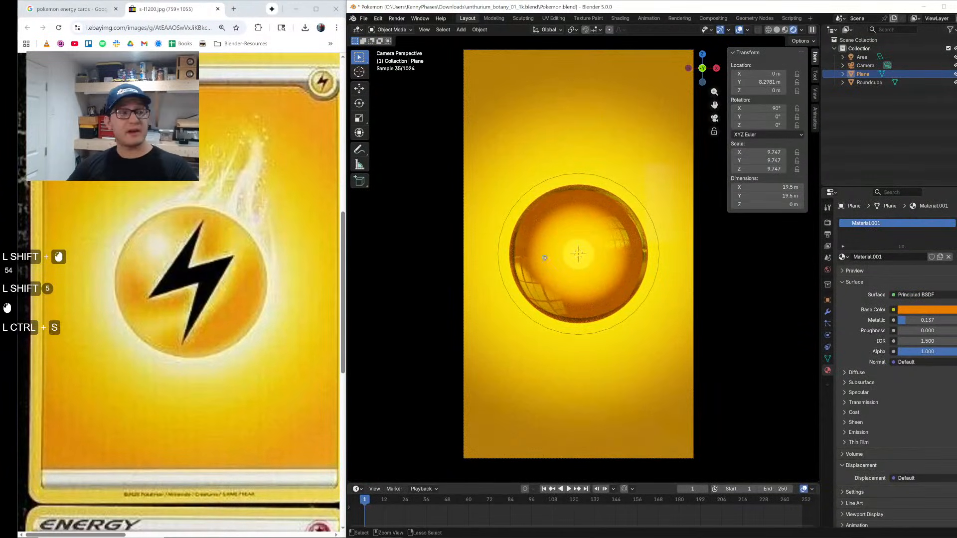
left_click(605, 176)
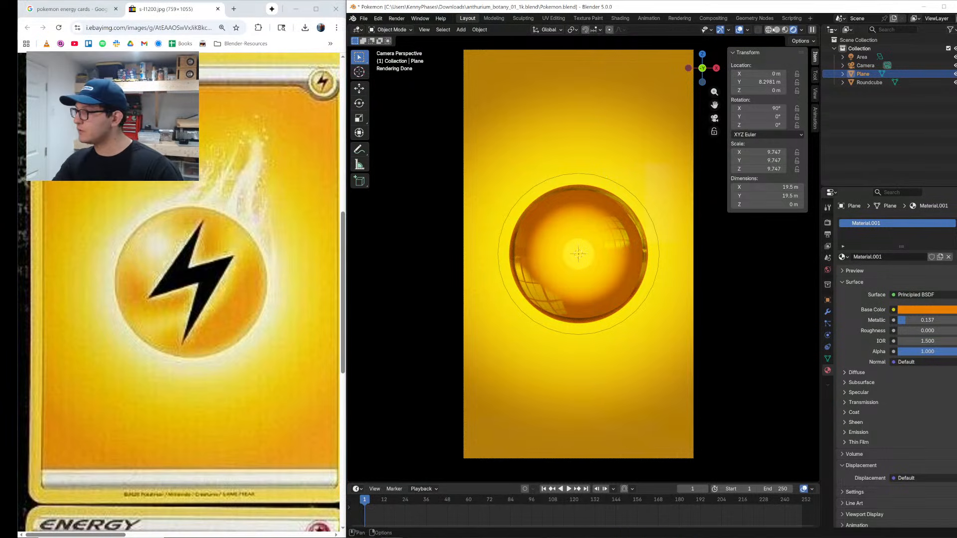
Step: Switch the viewport to solid shading and add a second plane at the sphere's center
left_click(776, 30)
middle_click_drag(578, 255, 708, 238)
key("shift+a")
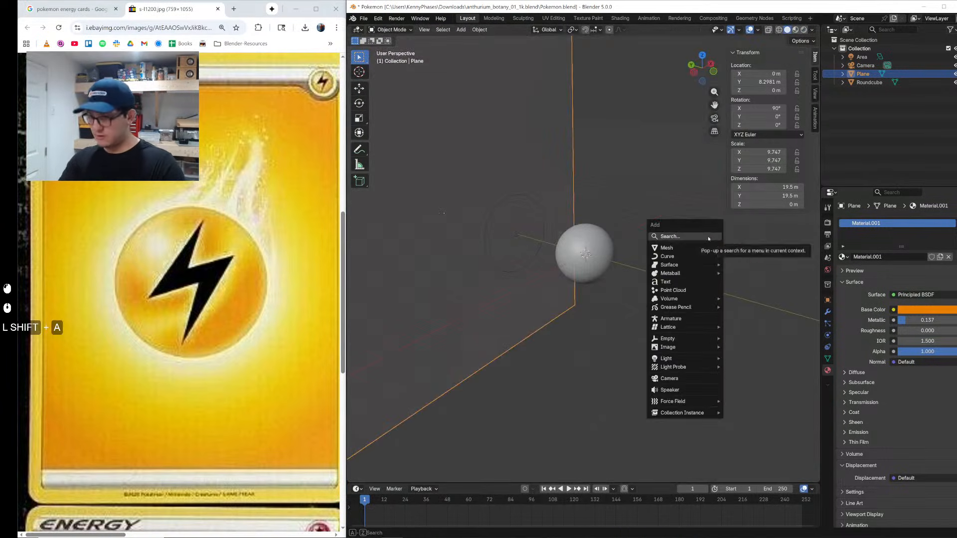
type("[l")
key("BackSpace")
key("BackSpace")
key("BackSpace")
type("plane")
key("Return")
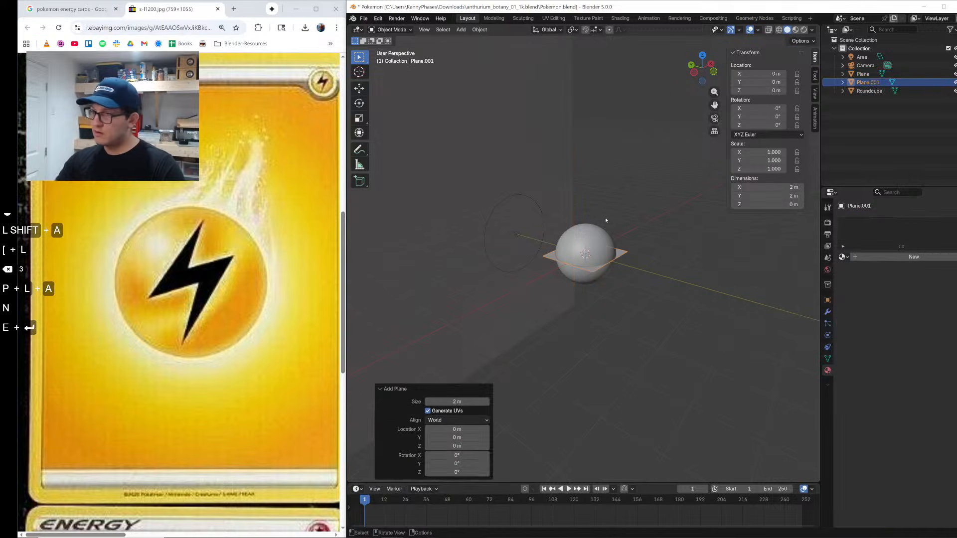
Step: Raise the new plane along Z above the sphere and enter Edit Mode on it
key("g")
key("z")
left_click(605, 177)
middle_click_drag(605, 178, 640, 244)
scroll(598, 230, "up", 2)
scroll(598, 230, "up", 1)
key("Tab")
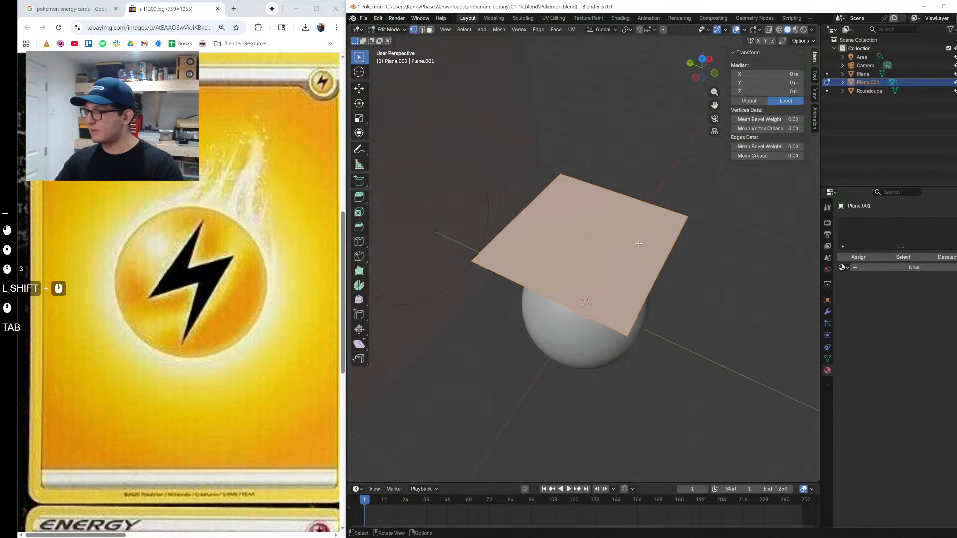
Step: From the top view, scale the plane along X into a narrow strip about a quarter of its original width
left_click(703, 59)
key("s")
key("x")
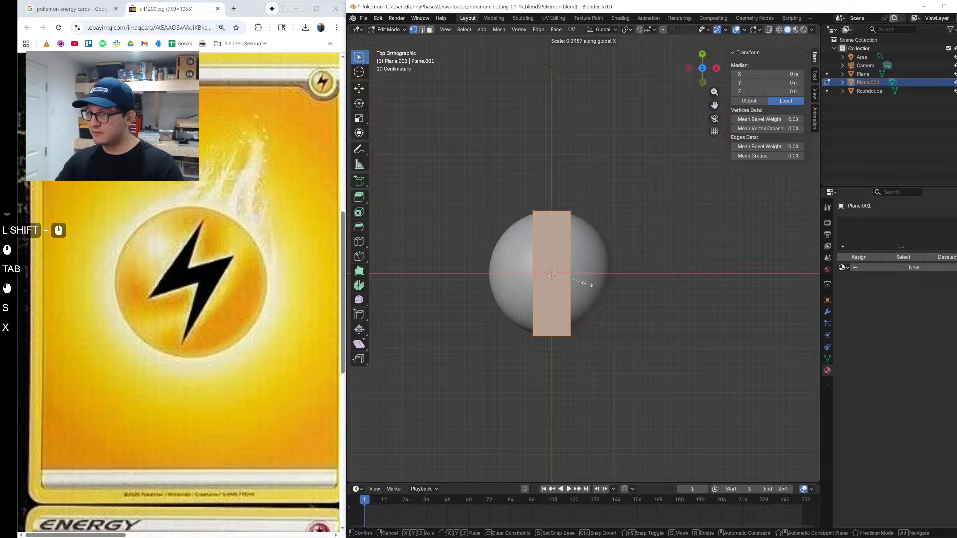
left_click(580, 281)
Step: Move the strip's upper edge about 1.18 m along X and scale it down almost to a point
scroll(581, 280, "up", 2)
left_click_drag(605, 171, 457, 216)
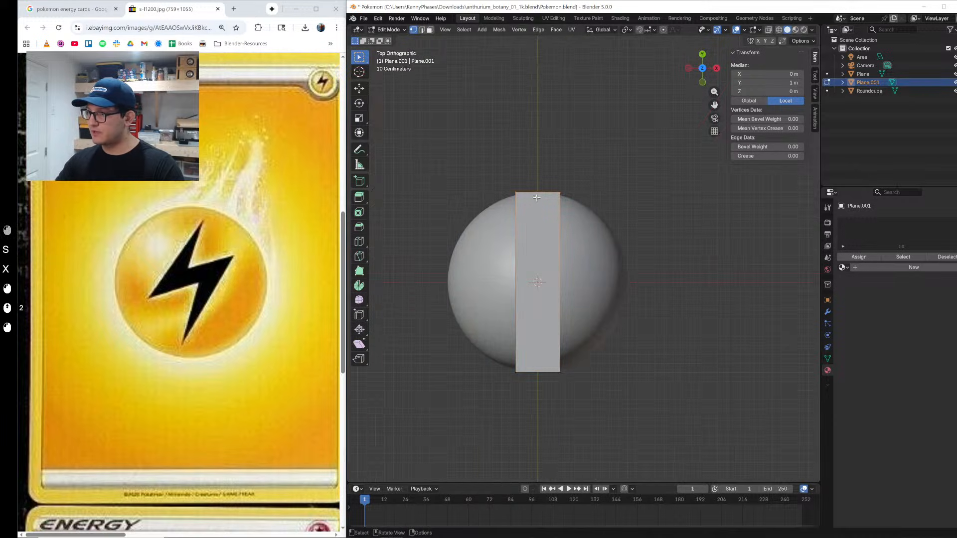
key("g")
key("x")
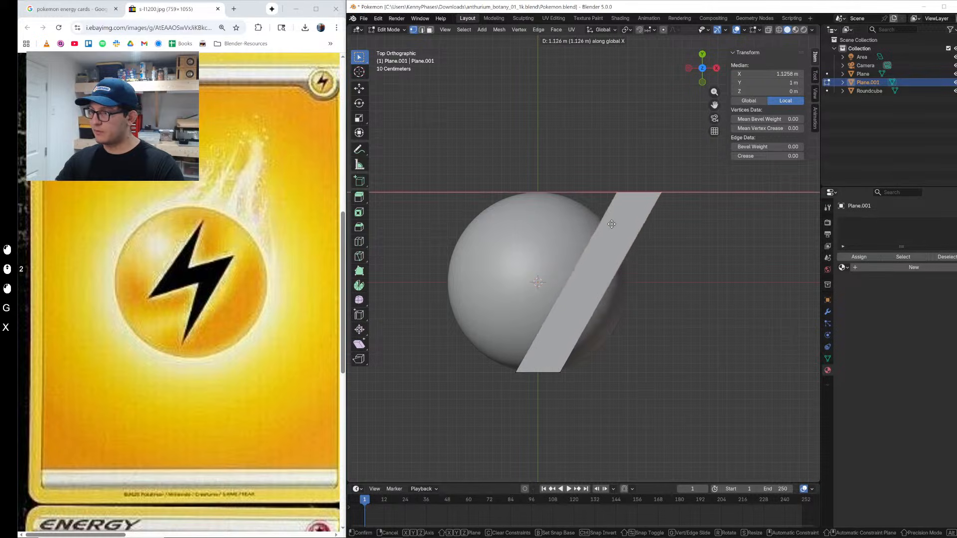
left_click(619, 221)
key("s")
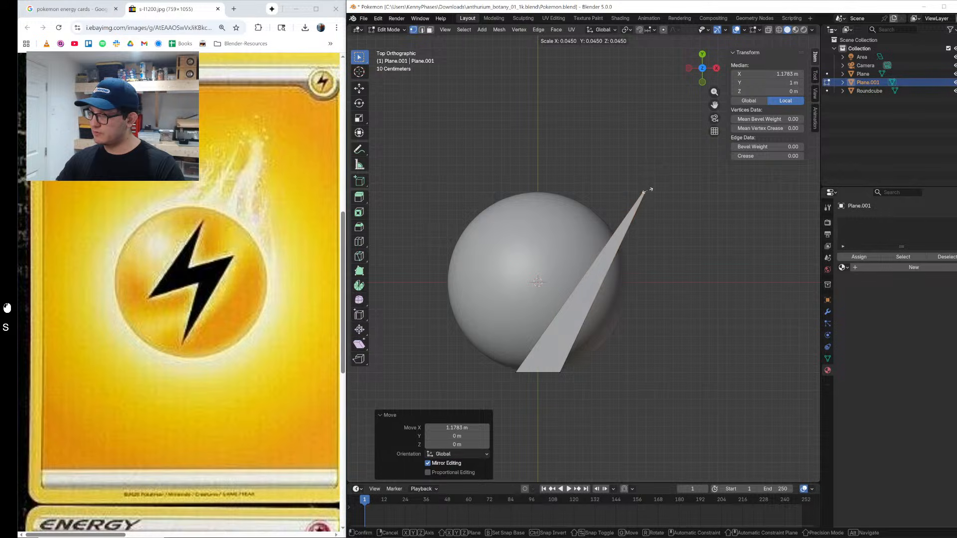
left_click(644, 189)
Step: Move the strip's lower edge about -0.92 m along X and widen it by a scale of about 2.23
key("2")
left_click(538, 371)
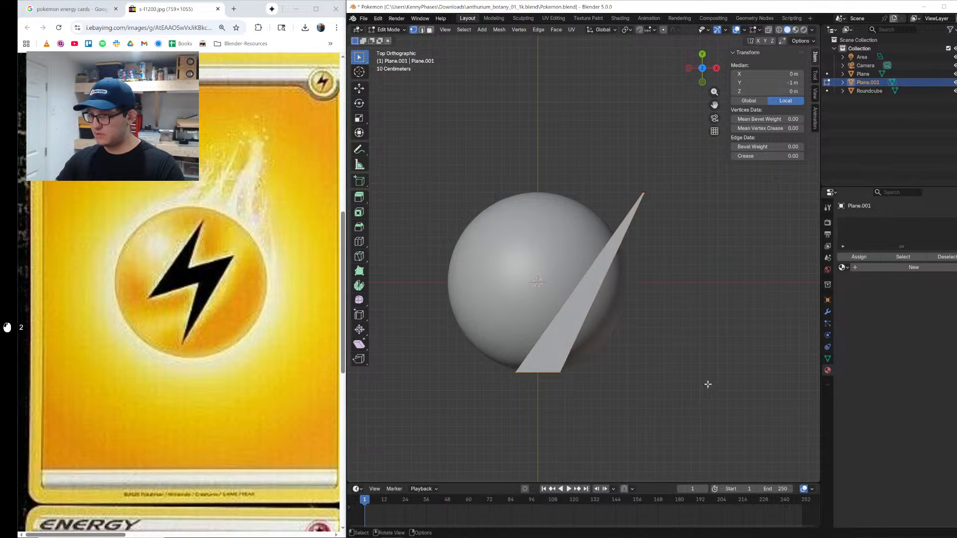
key("g")
key("x")
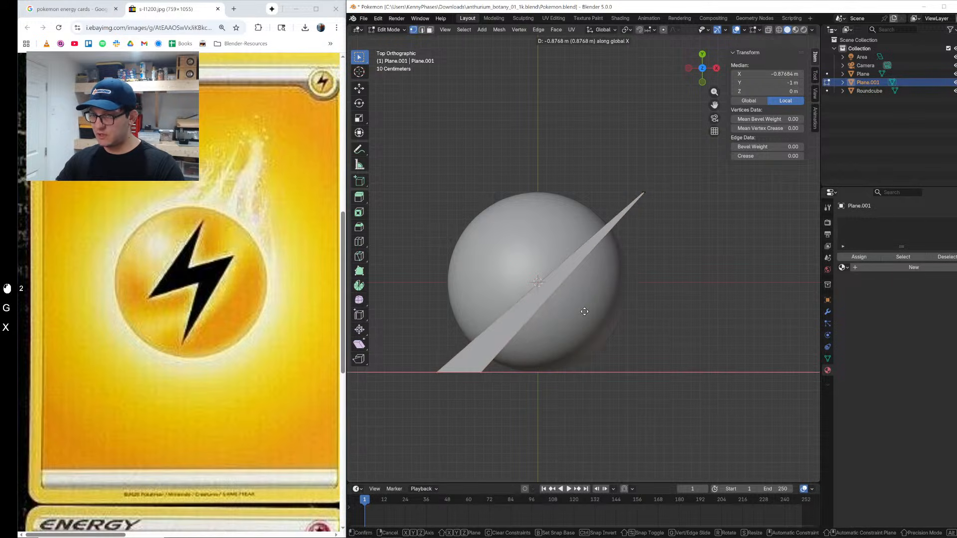
left_click(581, 313)
key("s")
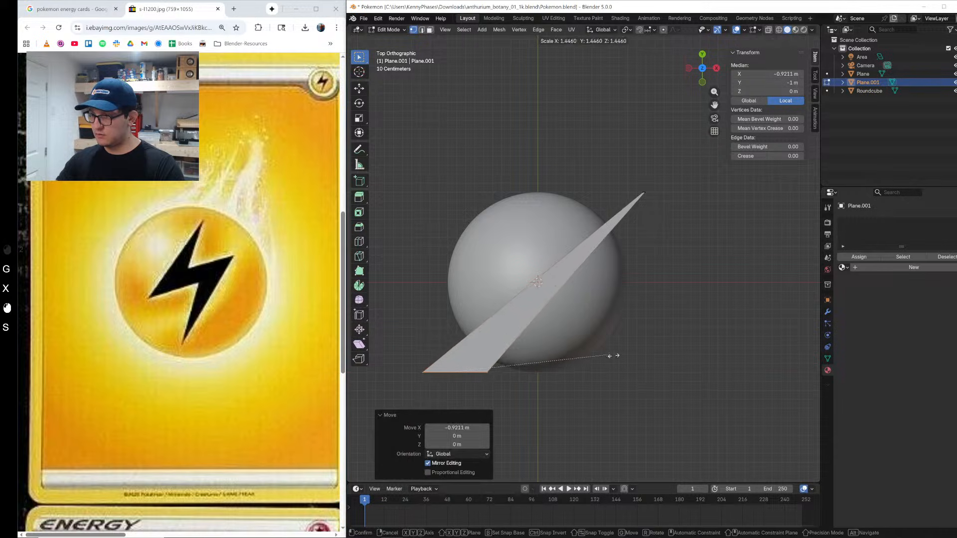
left_click(693, 359)
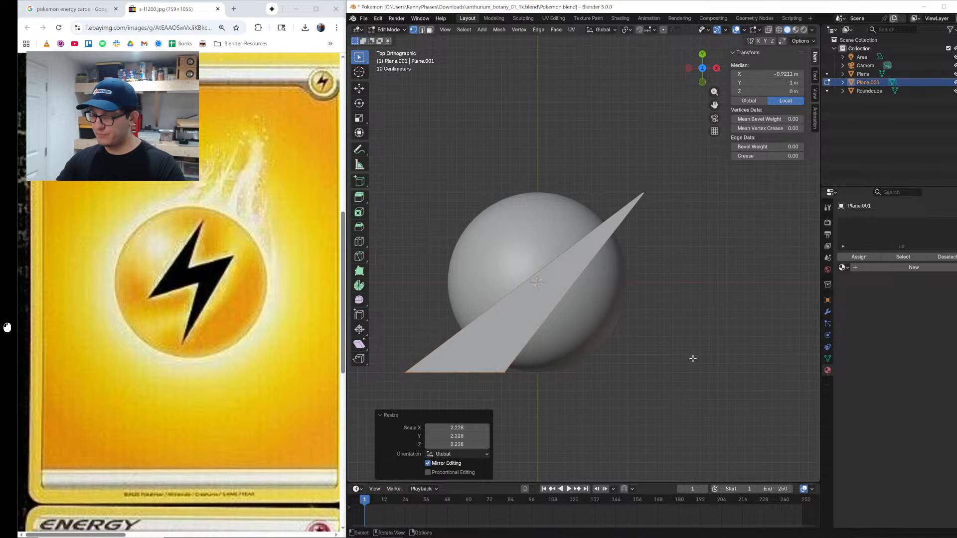
Step: Select the whole tapered plane and subdivide it with one cut
right_click(540, 311)
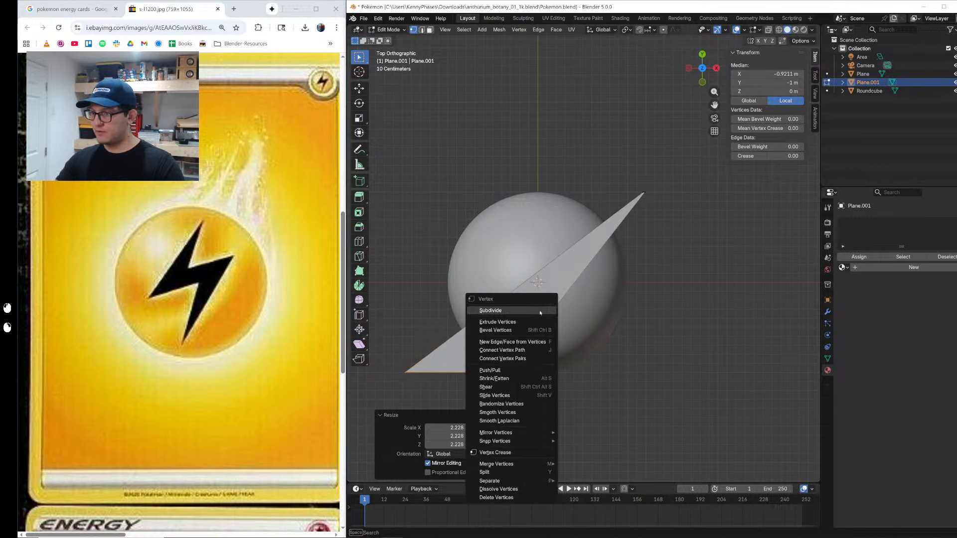
key("a")
left_click(655, 250)
key("a")
right_click(591, 249)
left_click(591, 249)
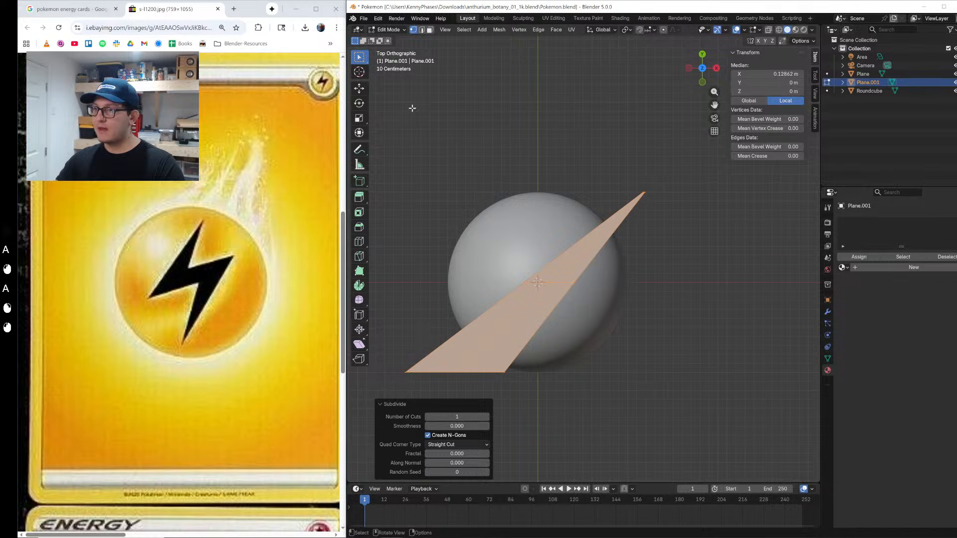
Step: Extrude the outer edge of the tapered shape's lower half about 1.52 m along X
left_click(427, 32)
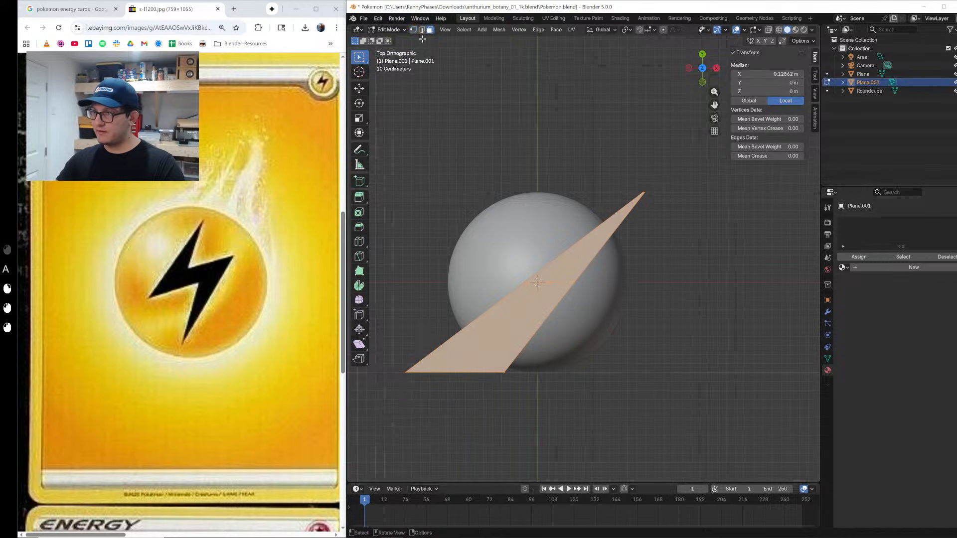
left_click(558, 315)
key("e")
key("x")
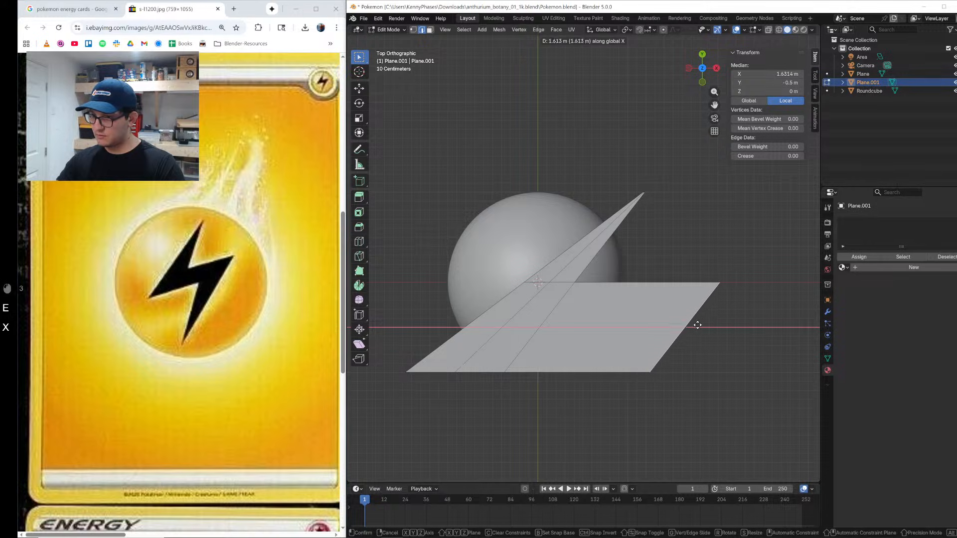
left_click(692, 327)
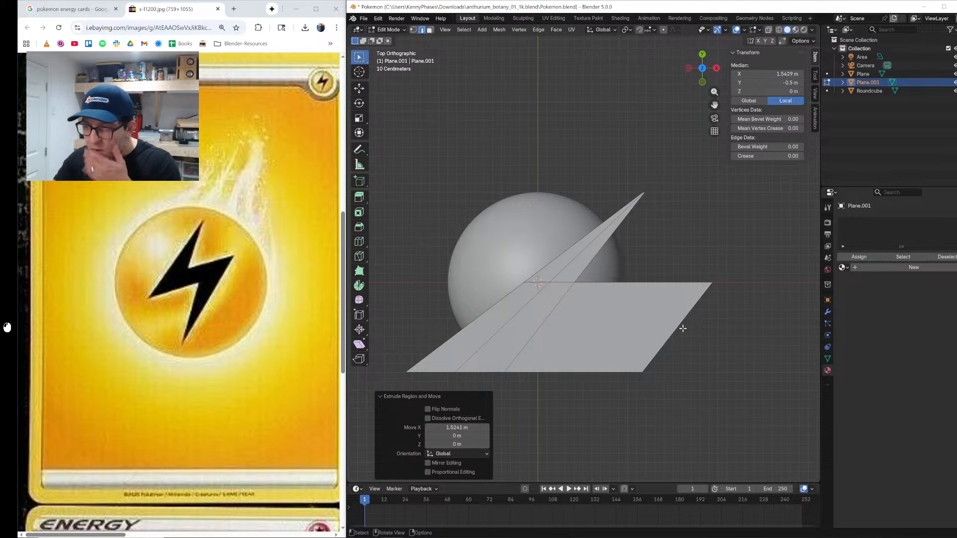
Step: Subdivide the newly extruded face with one cut
left_click(660, 327)
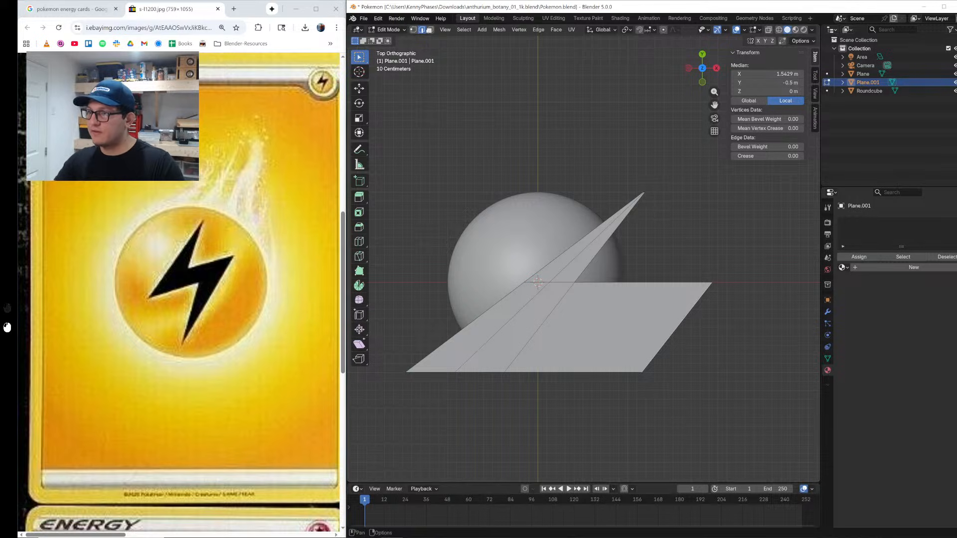
key("3")
left_click(623, 314)
right_click(616, 307)
left_click(614, 311)
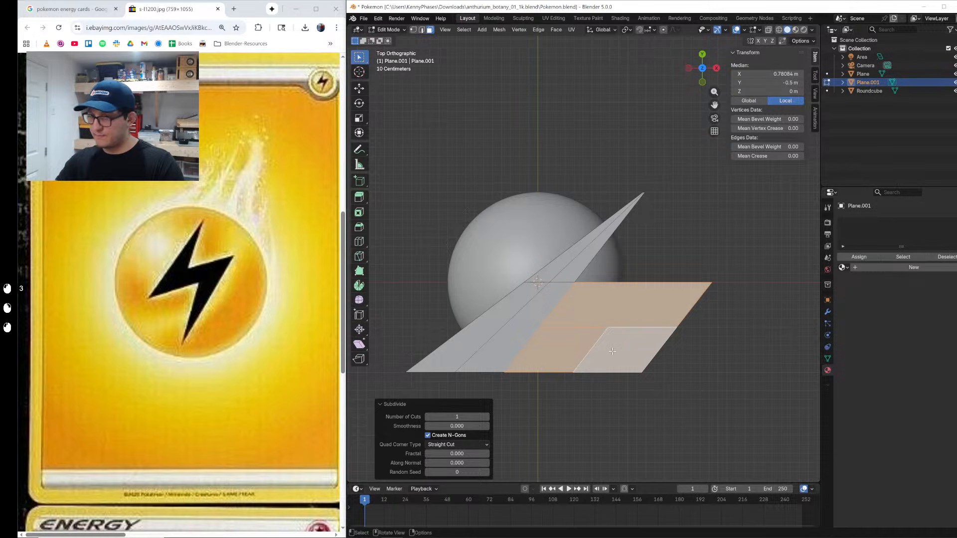
Step: Extrude the outer half of the subdivided face's lower edge diagonally, about -0.87 m in X and -1.35 m in Y
left_click(603, 374)
left_click(618, 370)
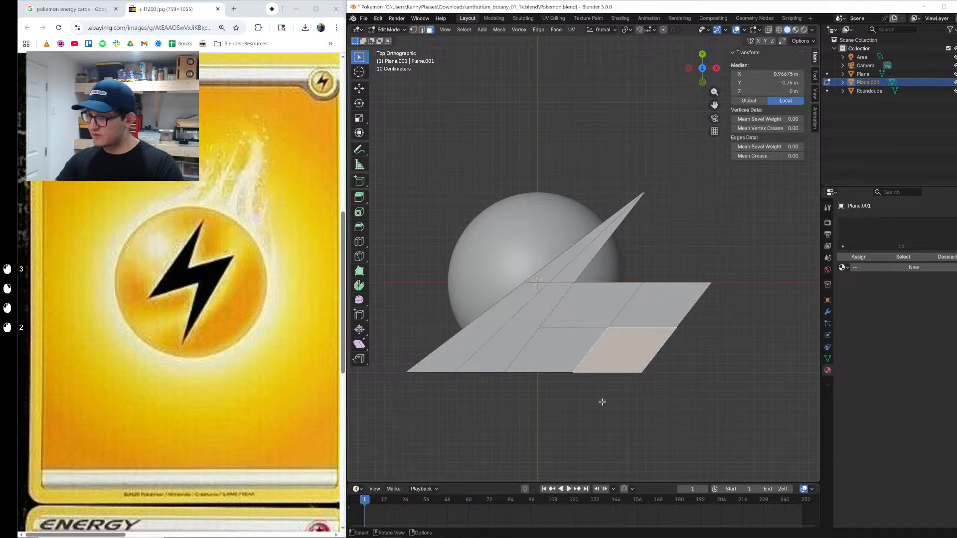
left_click(618, 372)
scroll(634, 377, "down", 2)
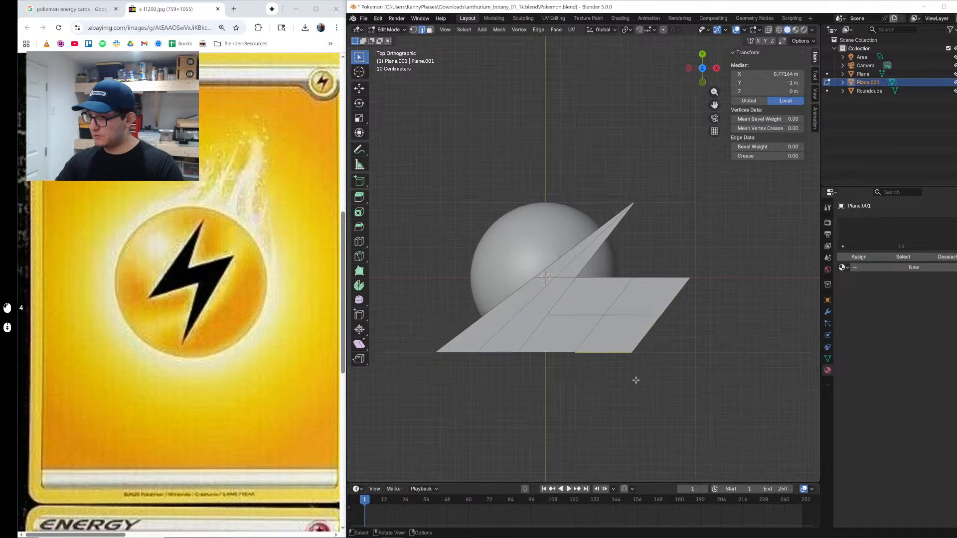
middle_click_drag(633, 377, 635, 312, "shift")
key("e")
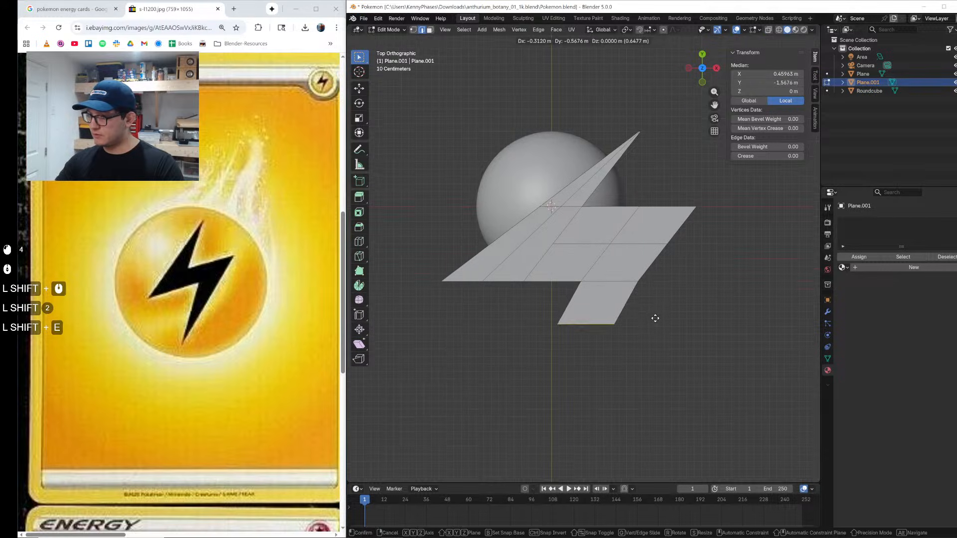
left_click(681, 396, "shift")
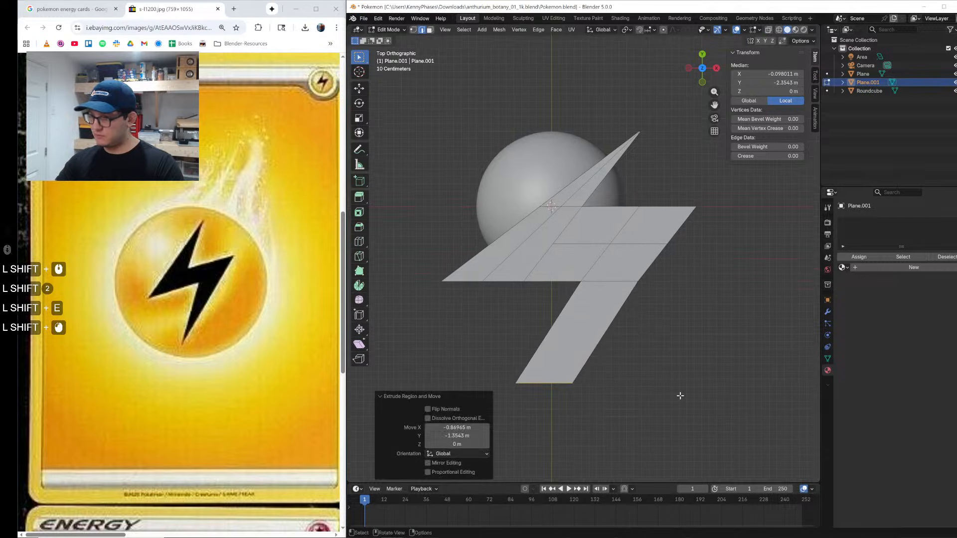
Step: Scale the extruded lower edge to about 0.051 to form a tip and slide it along X to about -0.12 m
key("g")
key("x")
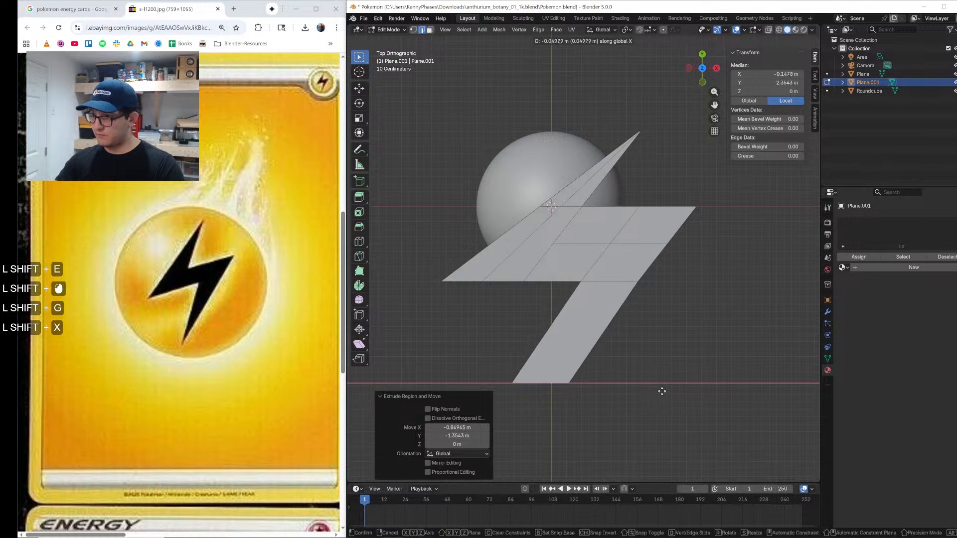
left_click(649, 391, "shift")
key("s")
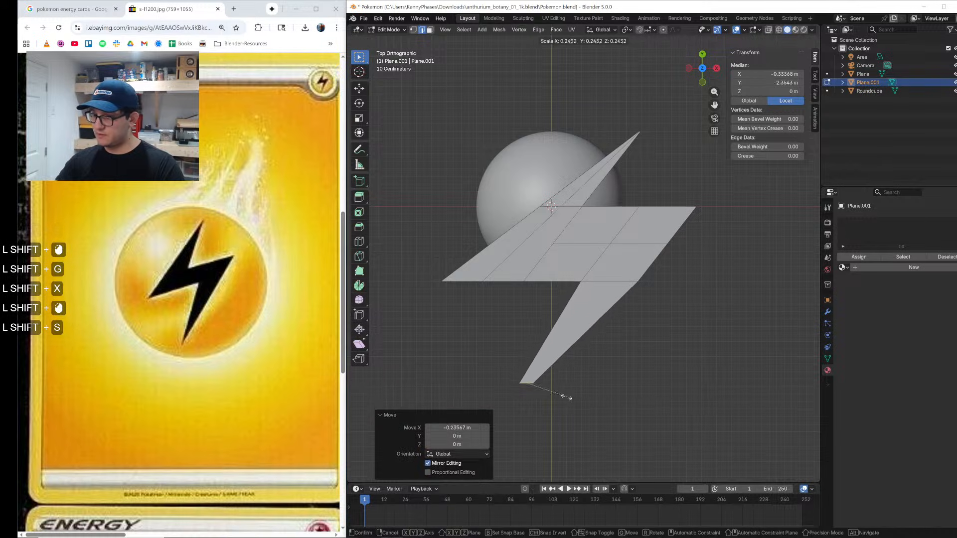
left_click(530, 389, "shift")
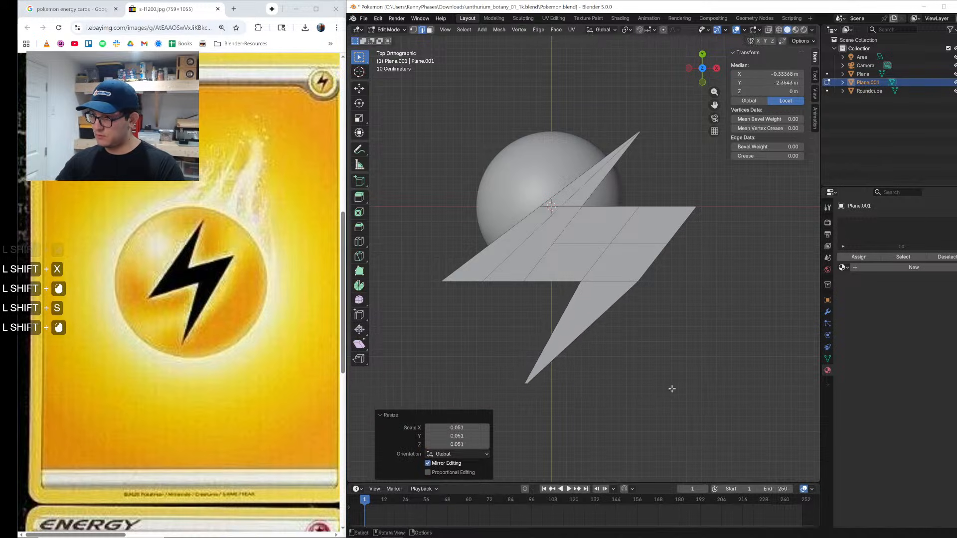
key("g")
key("x")
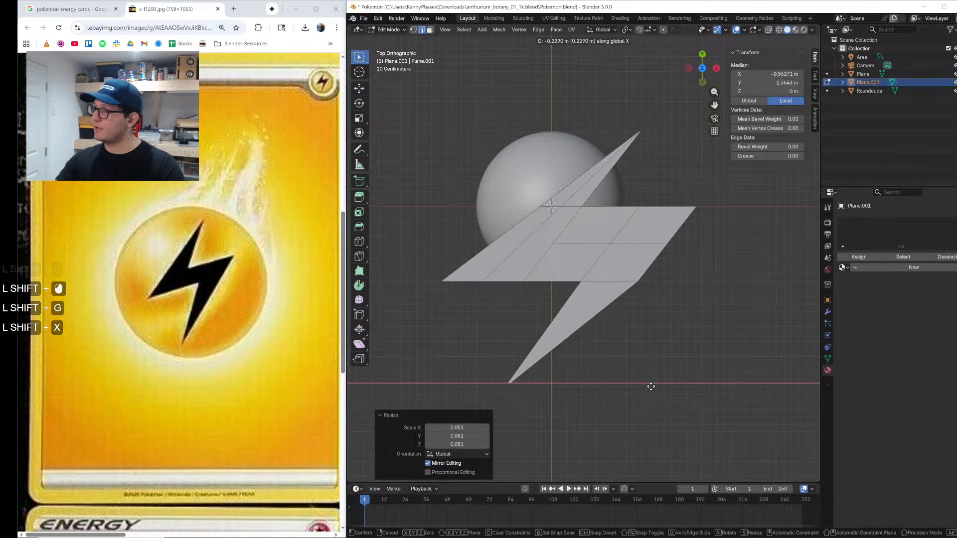
left_click(685, 398, "shift")
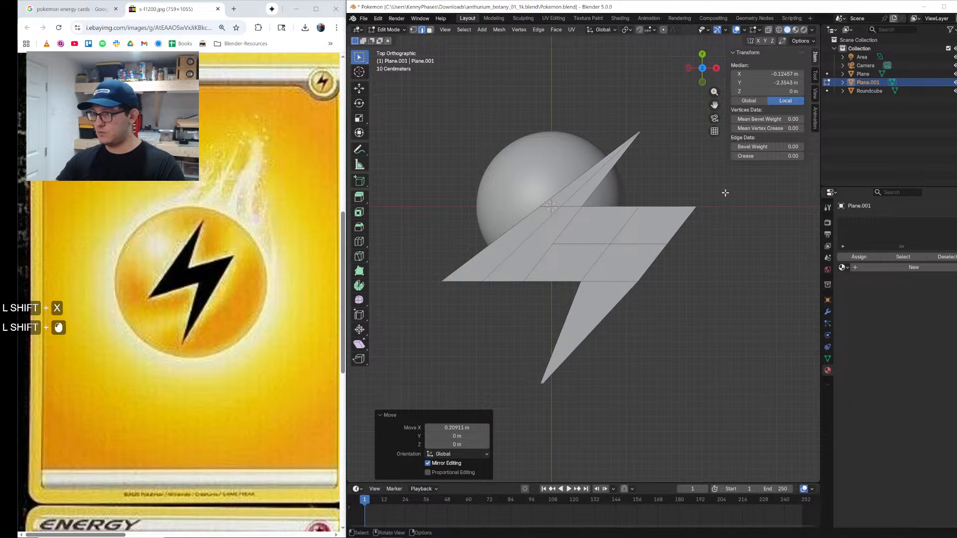
Step: Select the bolt's middle section and flatten it along Y with a scale of about 0.614
left_click_drag(729, 200, 406, 289, "shift")
key("s")
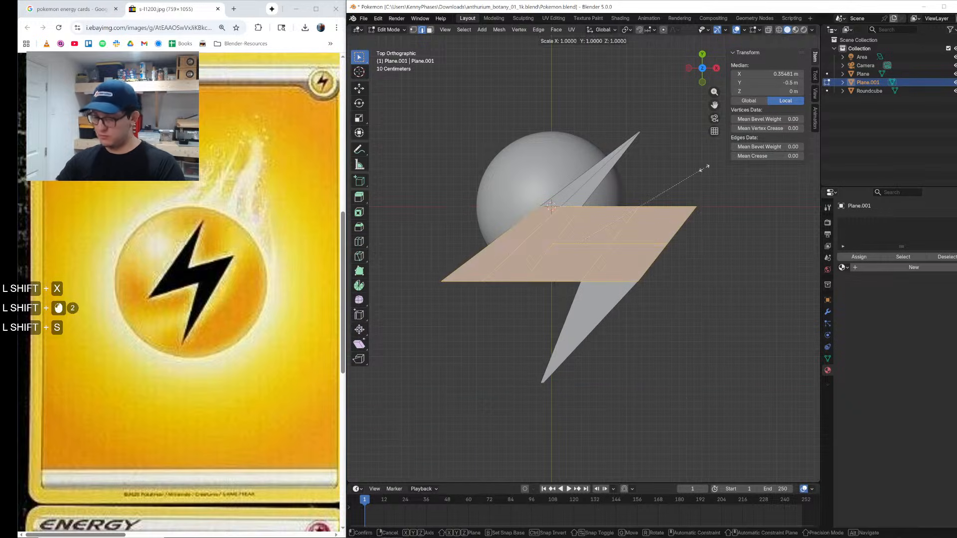
key("shift+y")
left_click(643, 181, "shift")
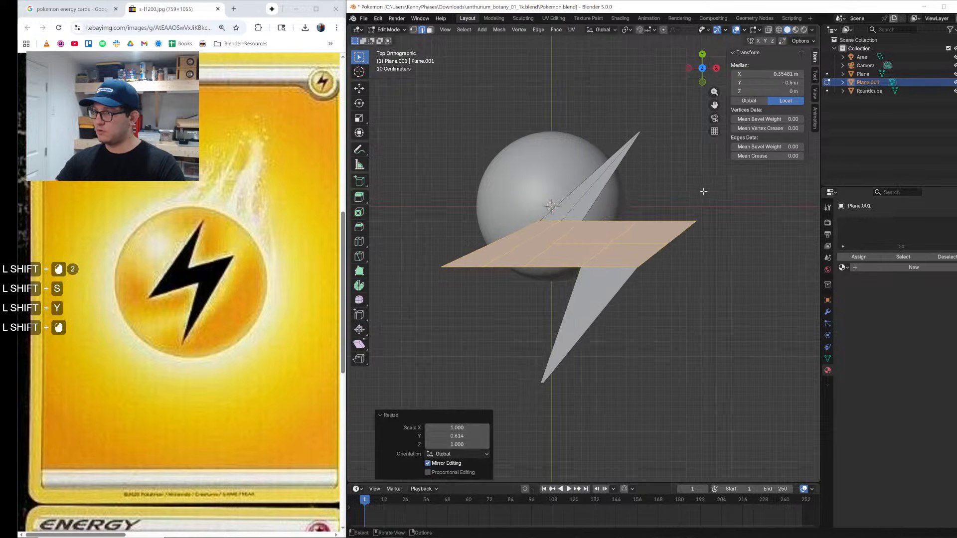
key("shift+r")
left_click(700, 187, "shift")
key("ctrl+z")
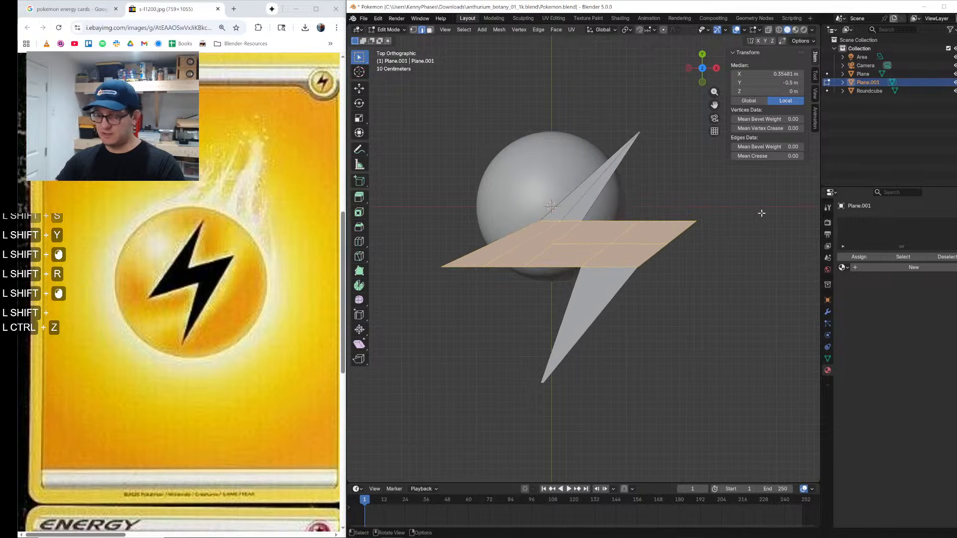
Step: Scale the bolt's middle section along X to less than half its width
key("s")
key("x")
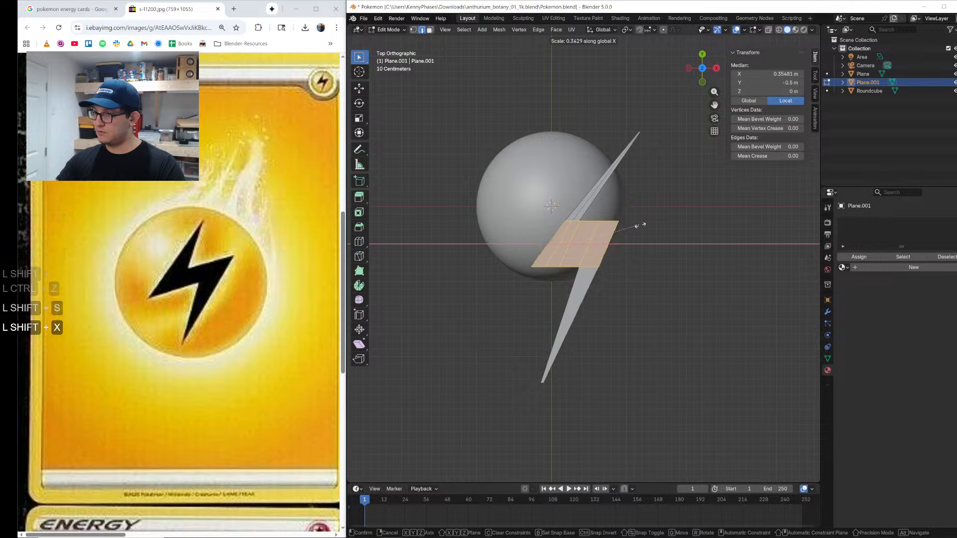
left_click(665, 230)
Step: Widen the entire lightning bolt along X with a scale of about 1.79
key("a")
key("s")
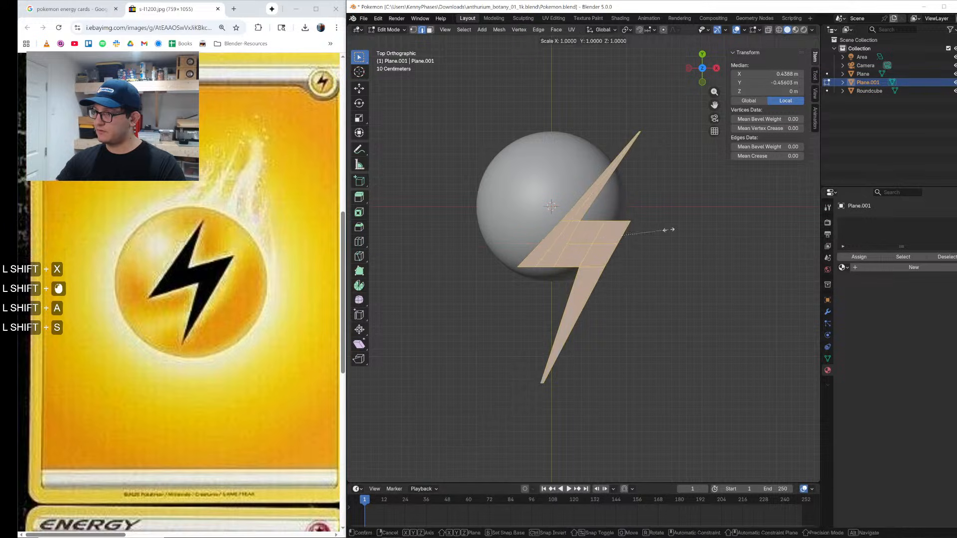
key("x")
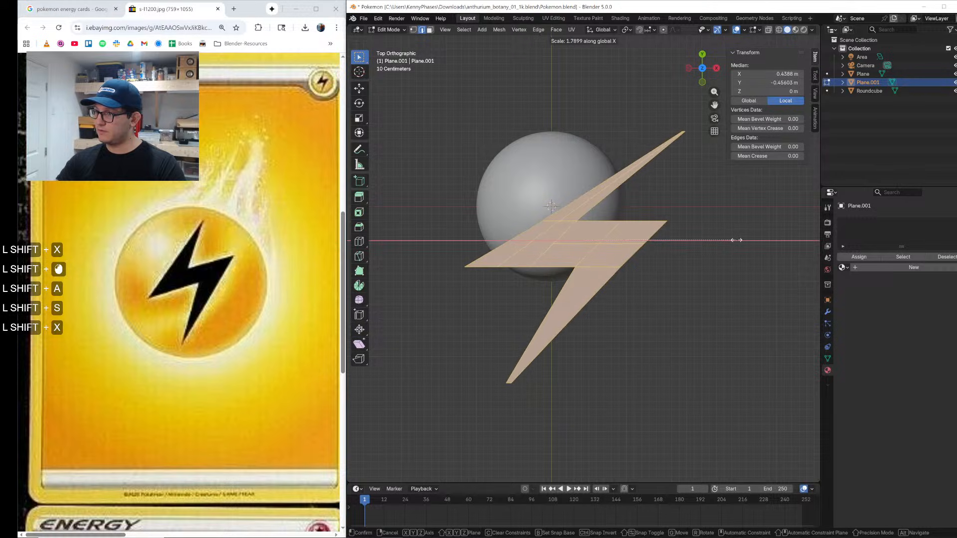
left_click(736, 239)
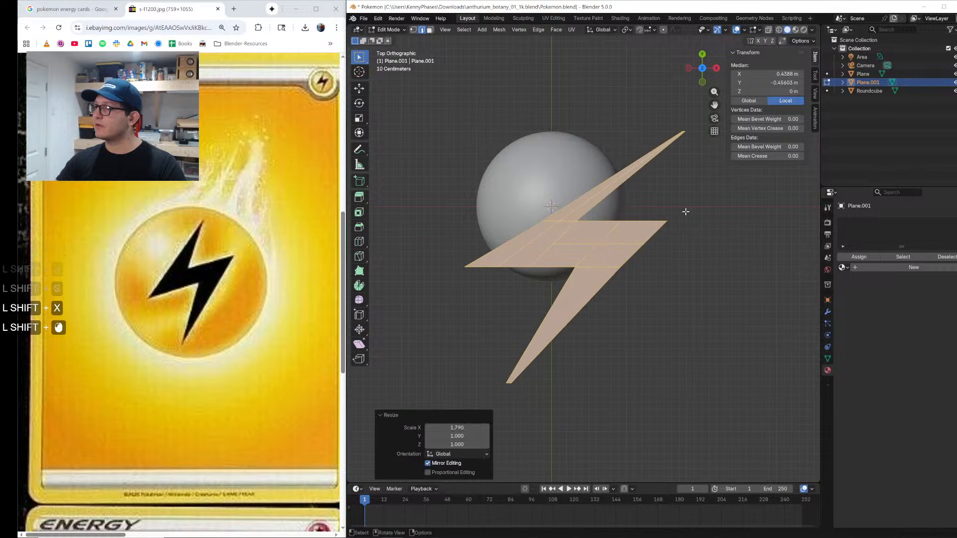
Step: Select the bolt's upper spike down to the top edge of its middle section
left_click_drag(489, 91, 778, 255)
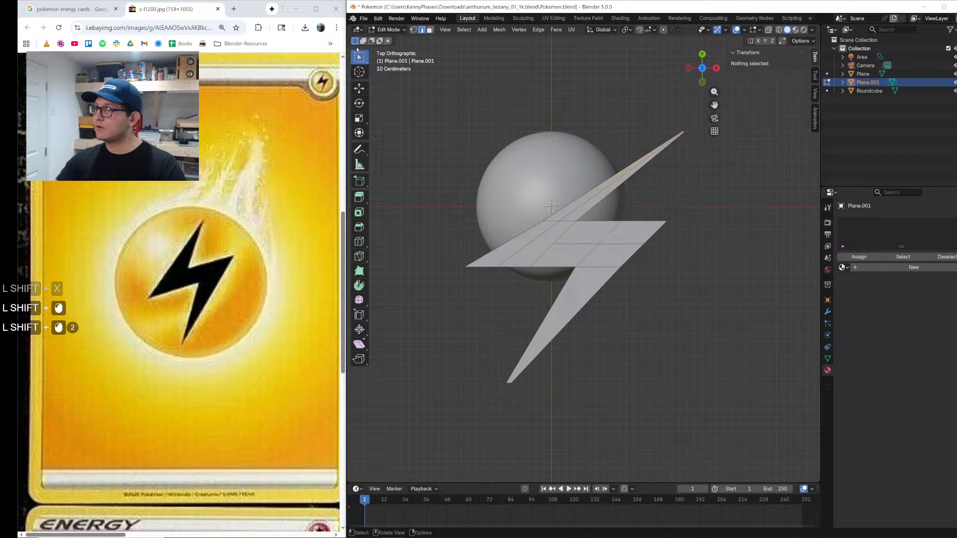
left_click_drag(486, 66, 786, 229, "shift")
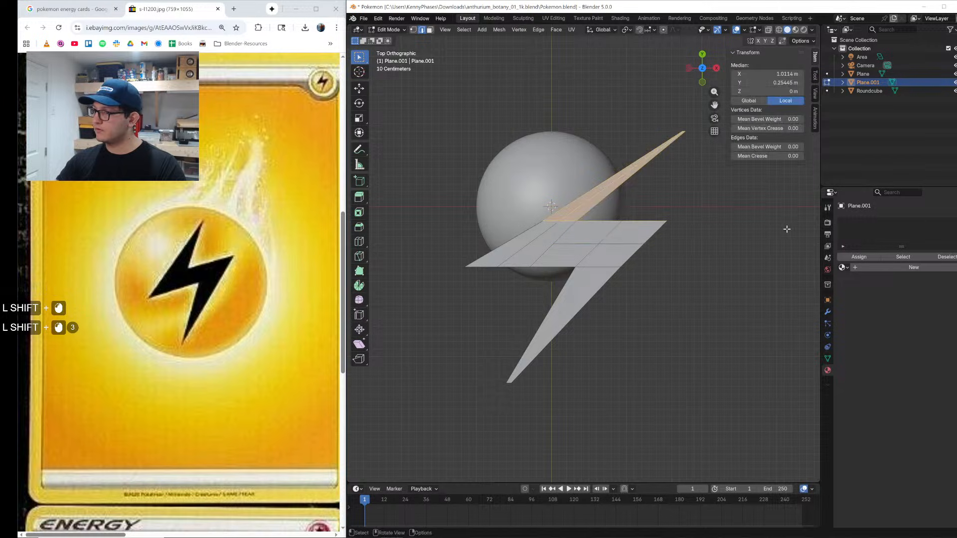
Step: Try to shift the upper spike about -0.17 m along X, undo it, and shift it further in the same direction
key("g")
key("x")
left_click(756, 235)
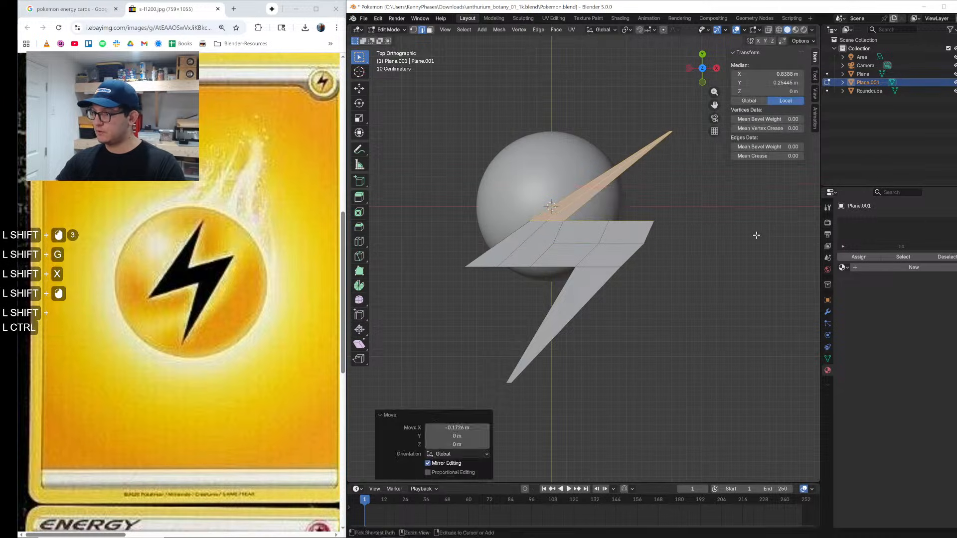
key("ctrl+z")
key("g")
key("x")
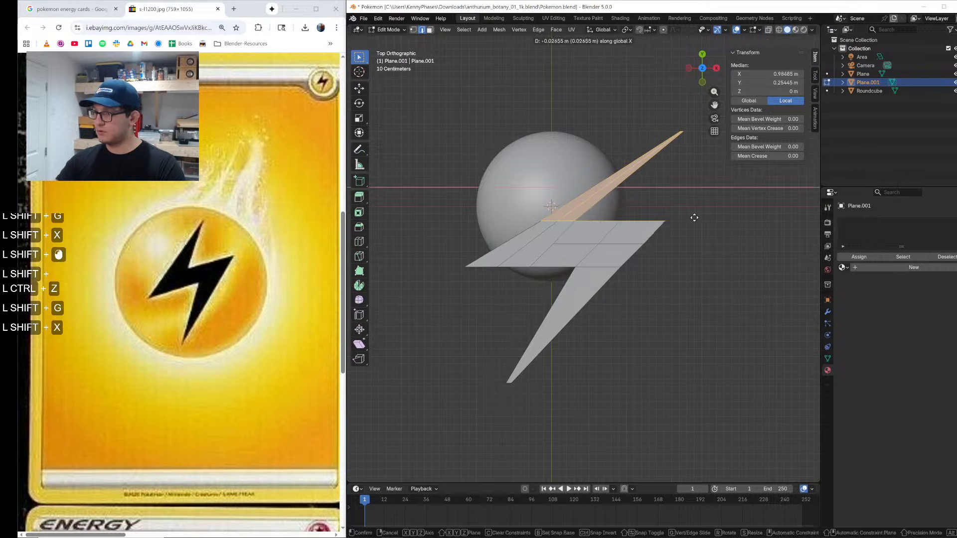
left_click(672, 215)
Step: Slide the bolt's upper tip edge about -0.49 m along X
left_click(655, 133)
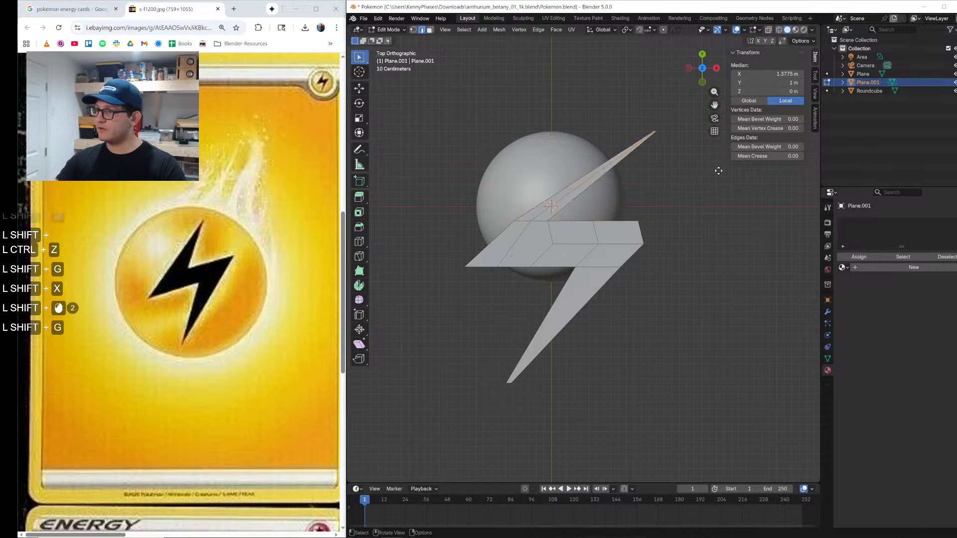
key("g")
key("x")
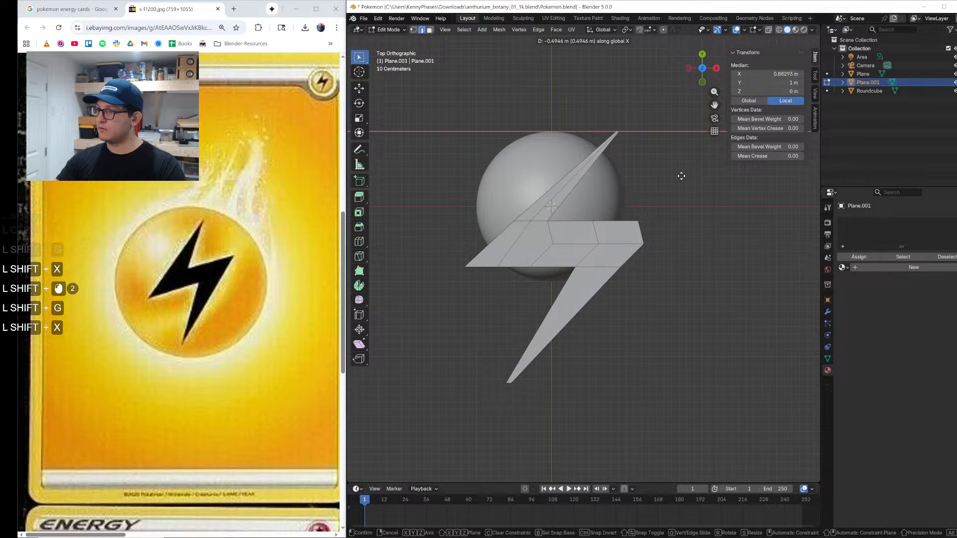
left_click(682, 176)
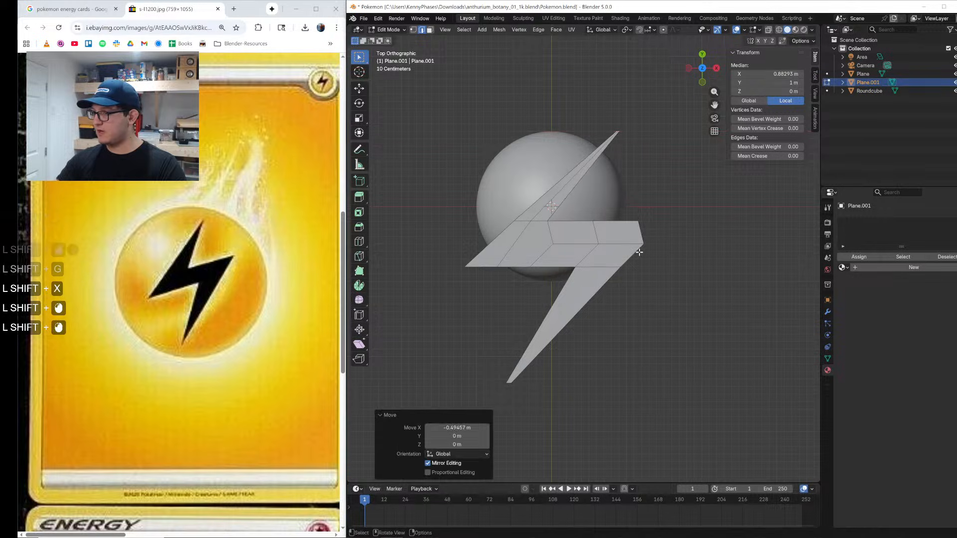
Step: Move the upper outer edge of the bolt's middle section about 0.15 m along X and rotate it about -56 degrees
left_click(648, 239, "shift")
left_click(651, 232, "shift")
left_click(654, 224)
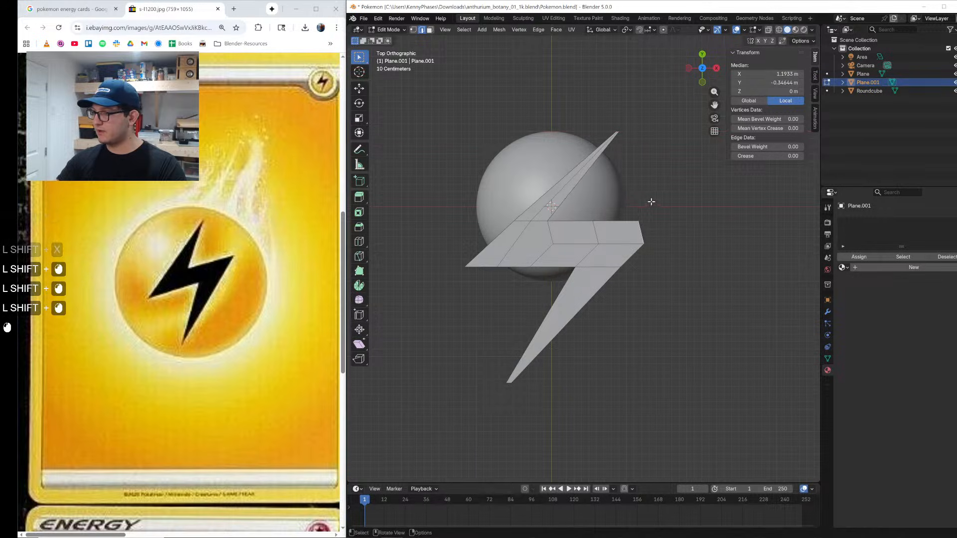
key("g")
key("x")
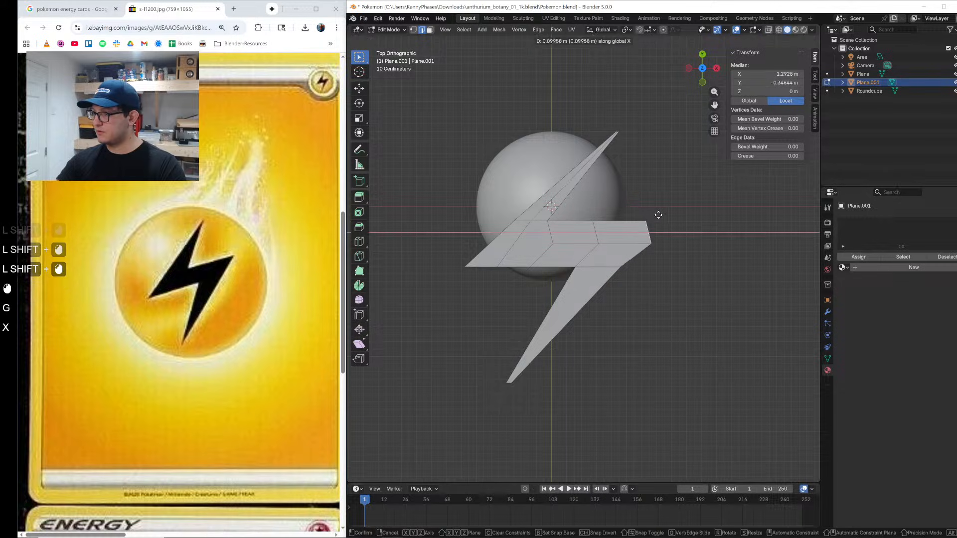
left_click(672, 213)
key("r")
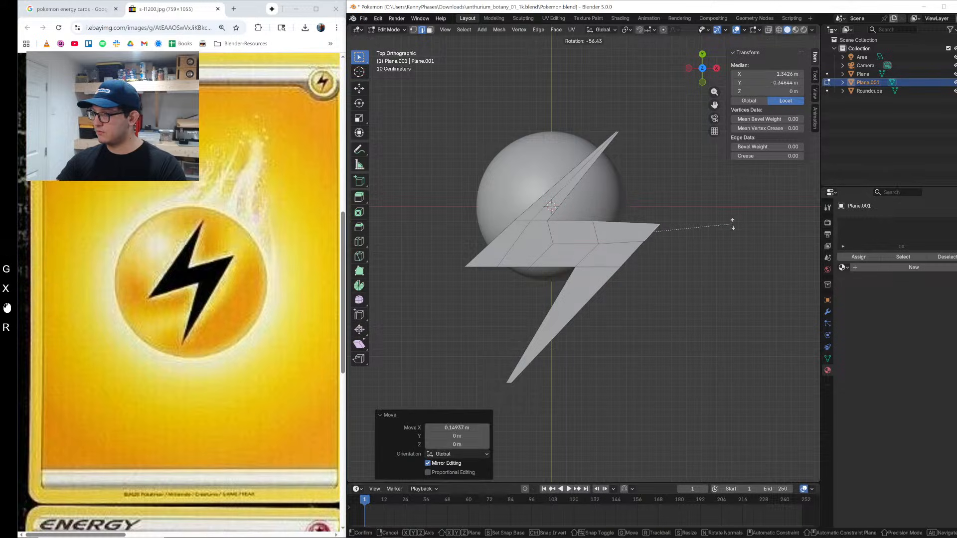
left_click(731, 222)
Step: Slide the rotated outer edge inward along X and shift the edge directly below it outward along X
key("g")
key("x")
left_click(634, 255)
left_click(634, 255)
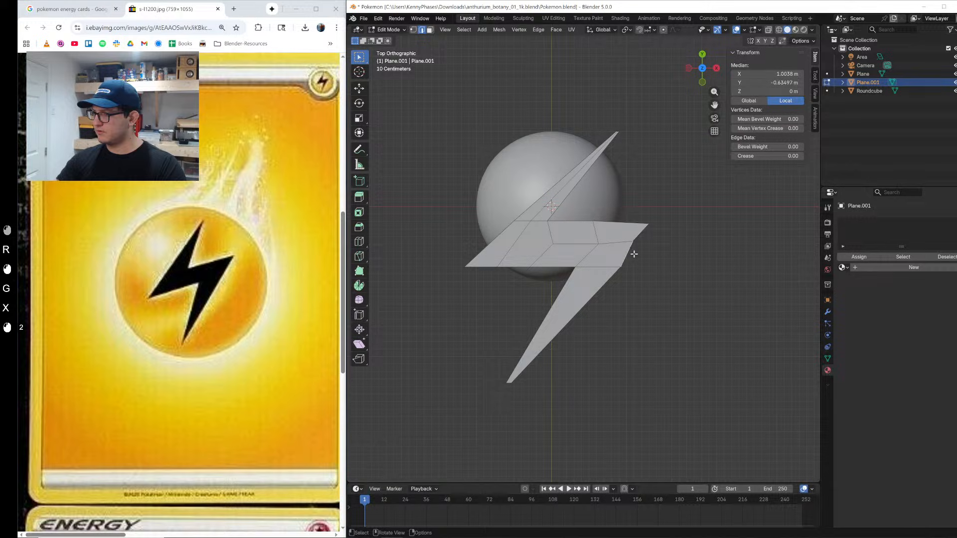
key("g")
key("x")
left_click(657, 256)
Step: Undo all the edge, tip and spike moves, back to the selected upper spike of the widened bolt
key("ctrl+z")
key("ctrl+z")
key("ctrl+z")
key("ctrl+z")
key("ctrl+z")
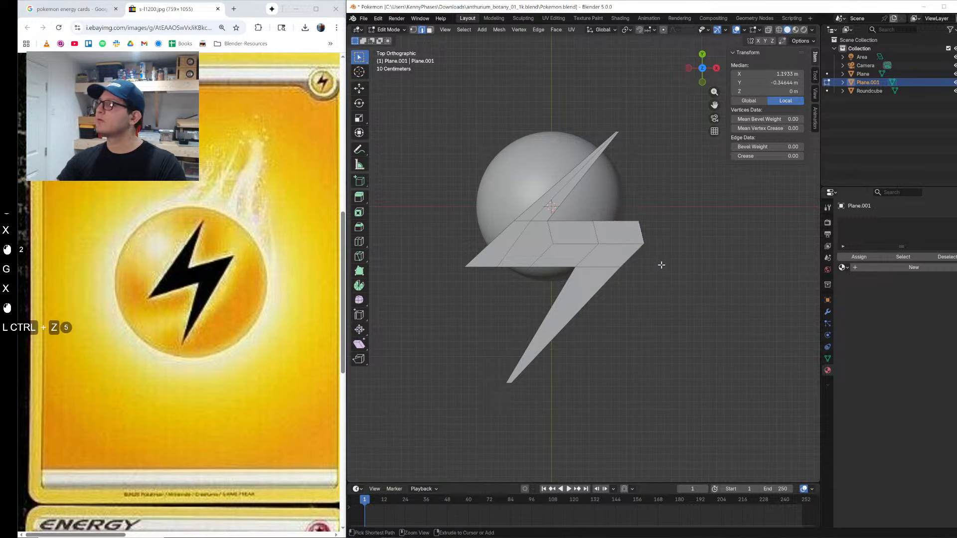
key("ctrl+z")
key("ctrl+z")
key("ctrl+z")
key("ctrl+z")
key("ctrl+z")
key("ctrl+z")
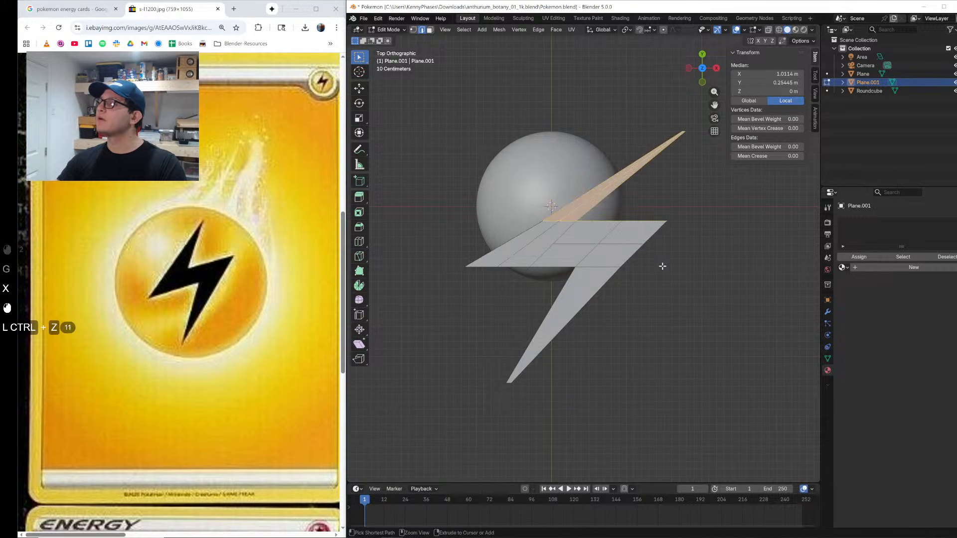
Step: Try to widen the lightning bolt by moving its slanted left edge loop about 0.31 m in the negative X direction
key("Tab")
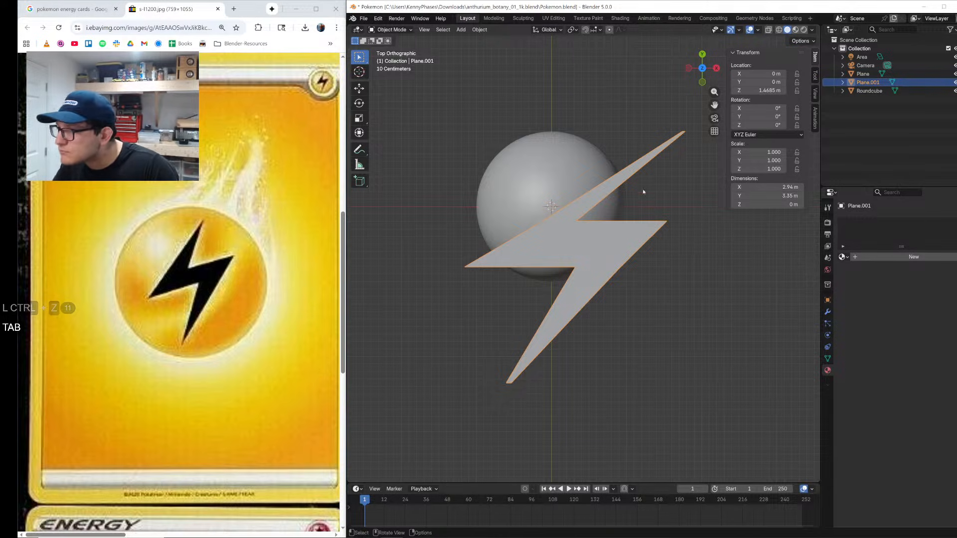
key("Tab")
left_click(573, 201, "alt")
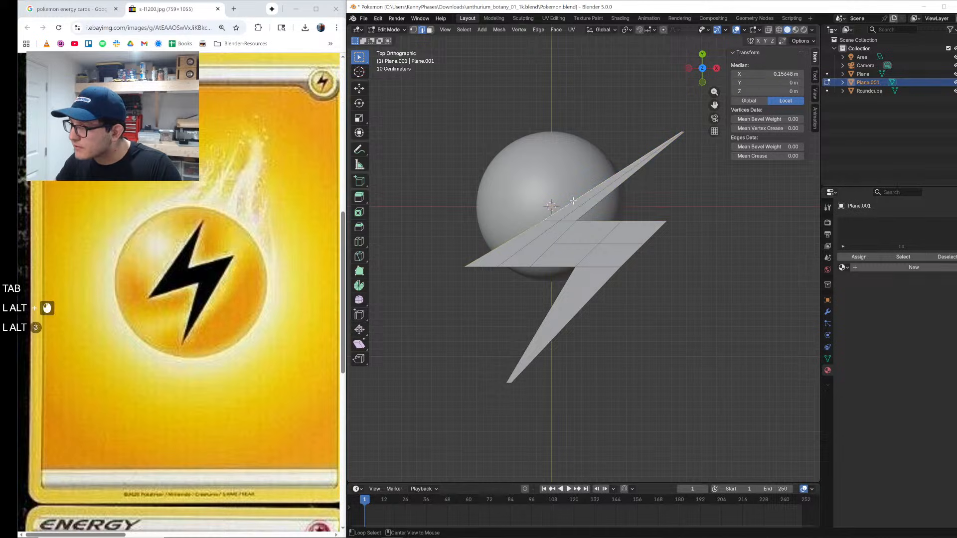
key("g")
key("x")
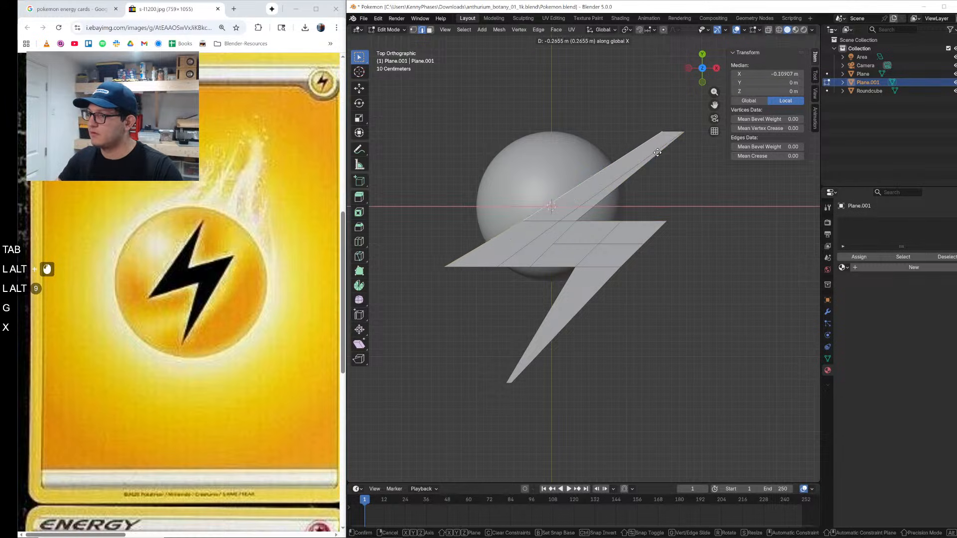
left_click(661, 154)
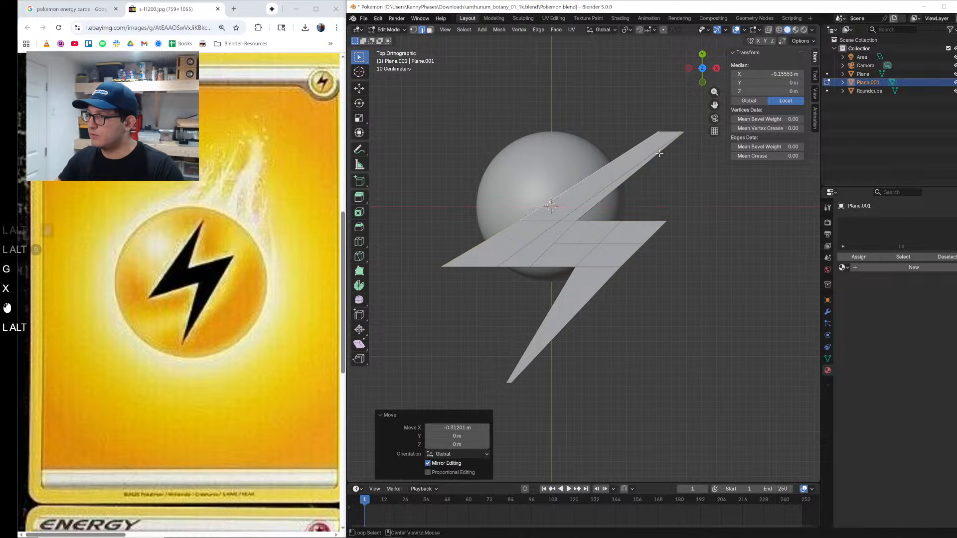
Step: Try to move an edge of the upper spike along X, and undo the recent edge moves on the bolt
left_click(660, 154, "alt")
left_click(663, 154)
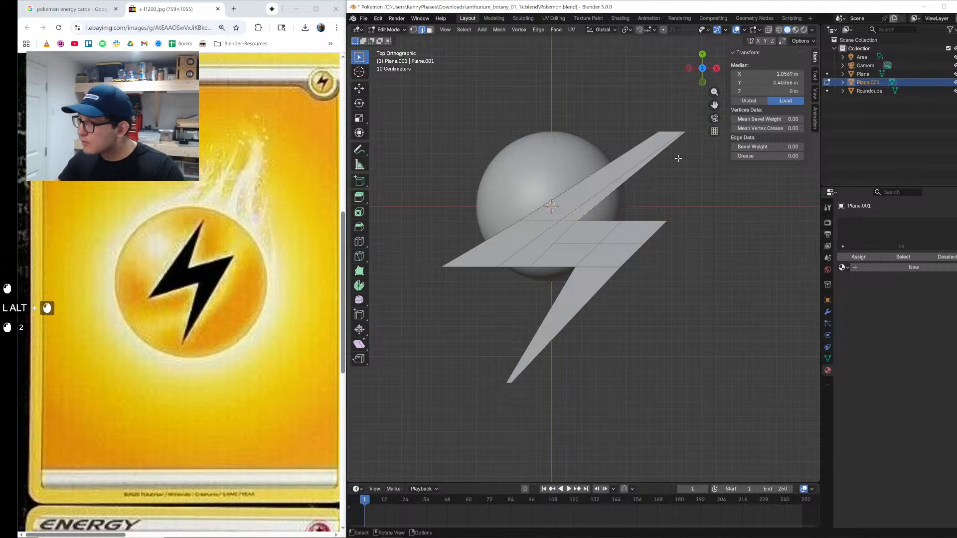
key("g")
key("x")
left_click(677, 162)
key("ctrl+z")
key("ctrl+z")
key("ctrl+z")
key("ctrl+z")
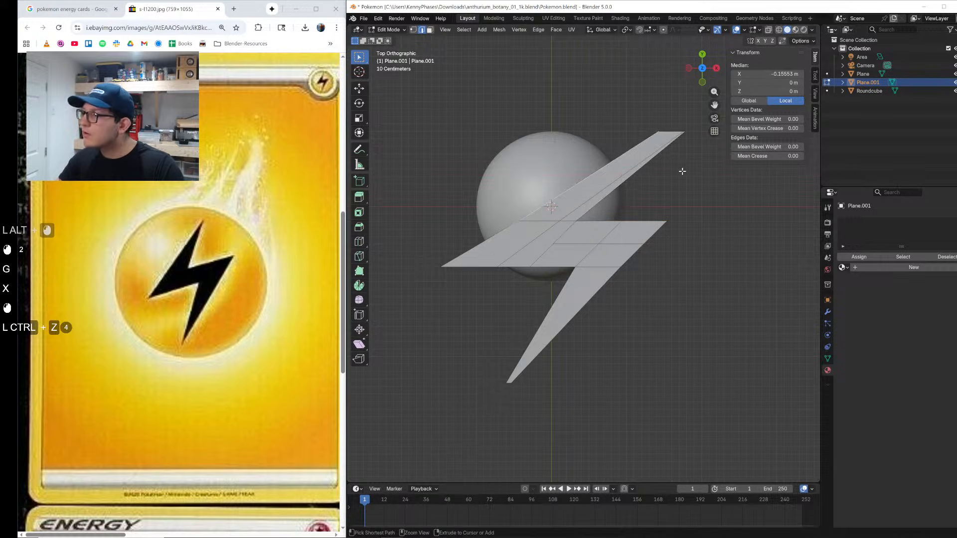
key("ctrl+z")
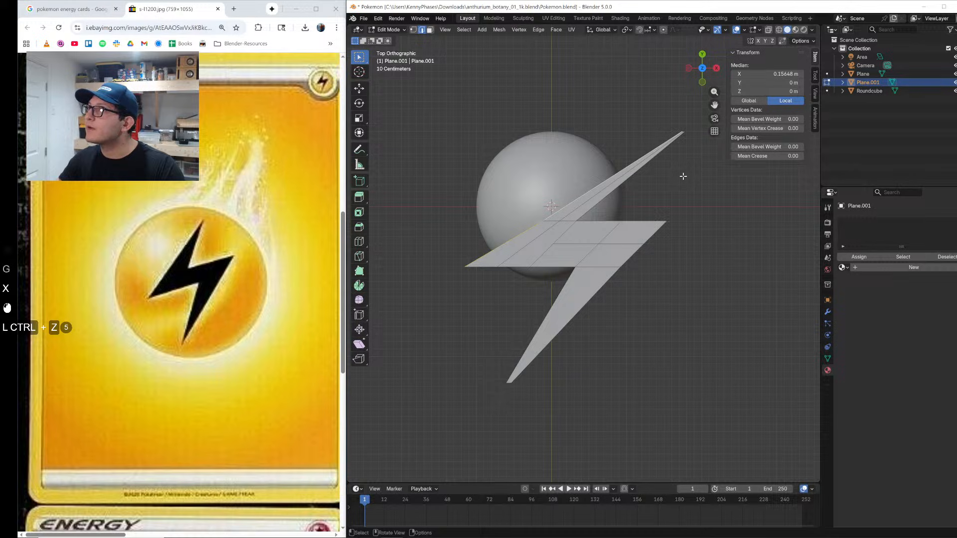
Step: Select the edges of the bolt's left side and upper spike and move them about 0.18 m in the negative X direction
left_click_drag(392, 124, 546, 289, "shift")
left_click(539, 251, "shift")
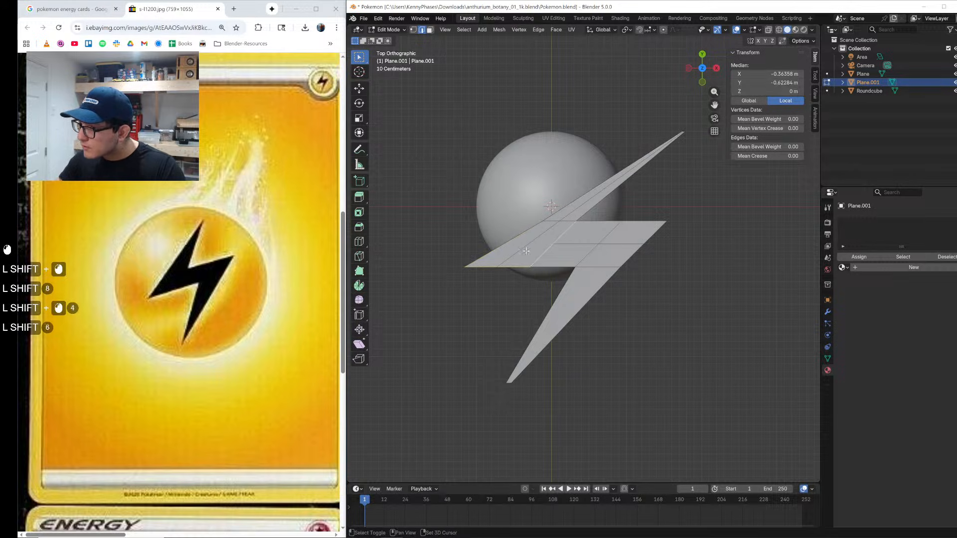
left_click(541, 243, "shift")
left_click(543, 236, "shift")
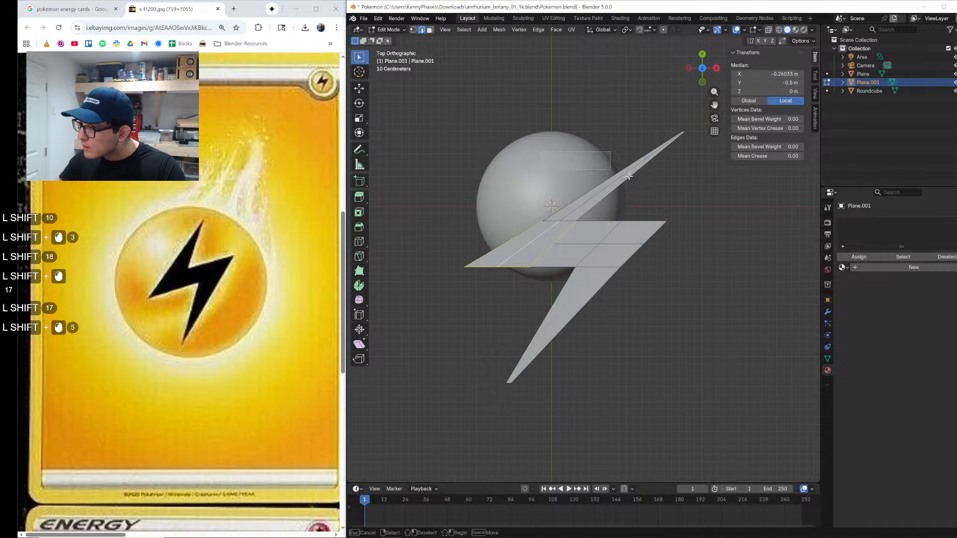
left_click(672, 194, "shift")
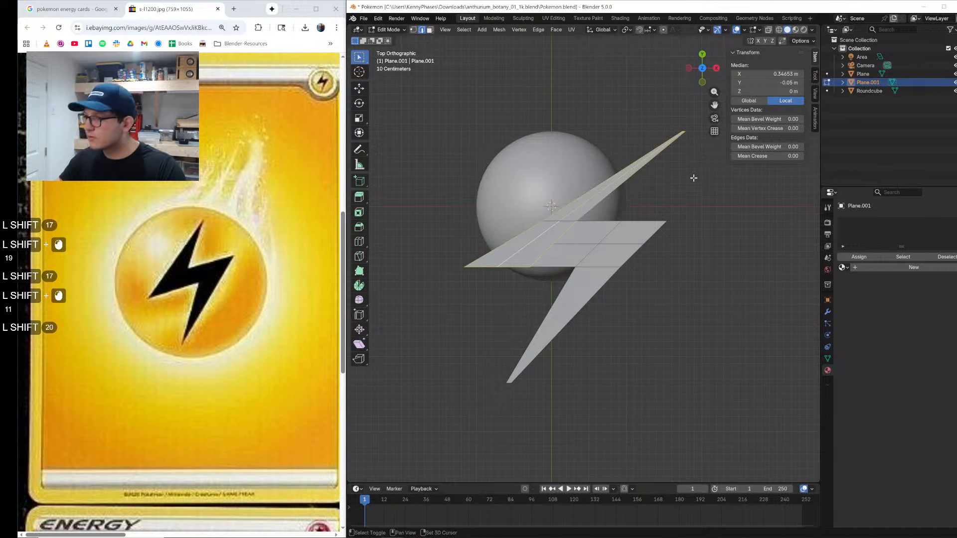
key("g")
key("x")
left_click(680, 176)
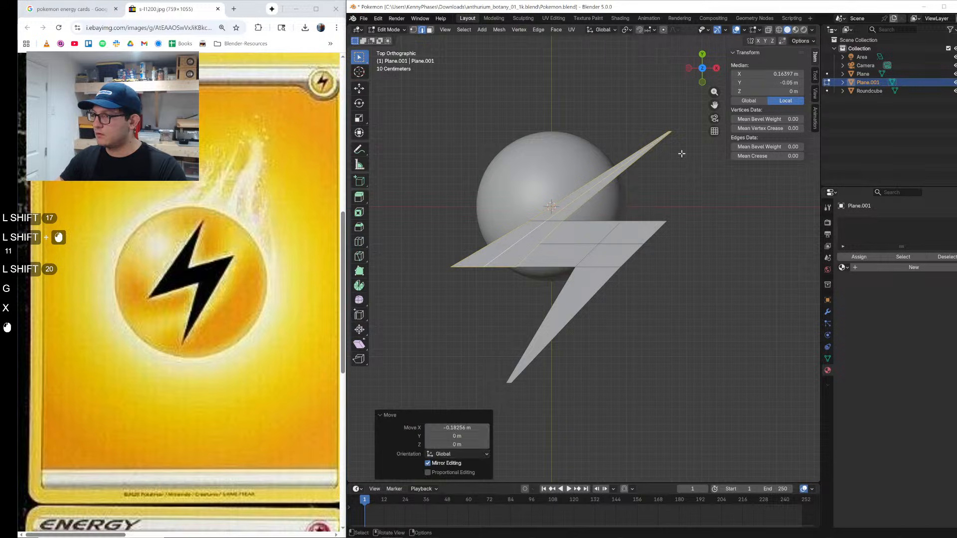
Step: Move the upper spike's tip inward along X and shift the bolt's slanted left edge about 0.15 m in positive X
left_click(671, 134)
key("g")
key("x")
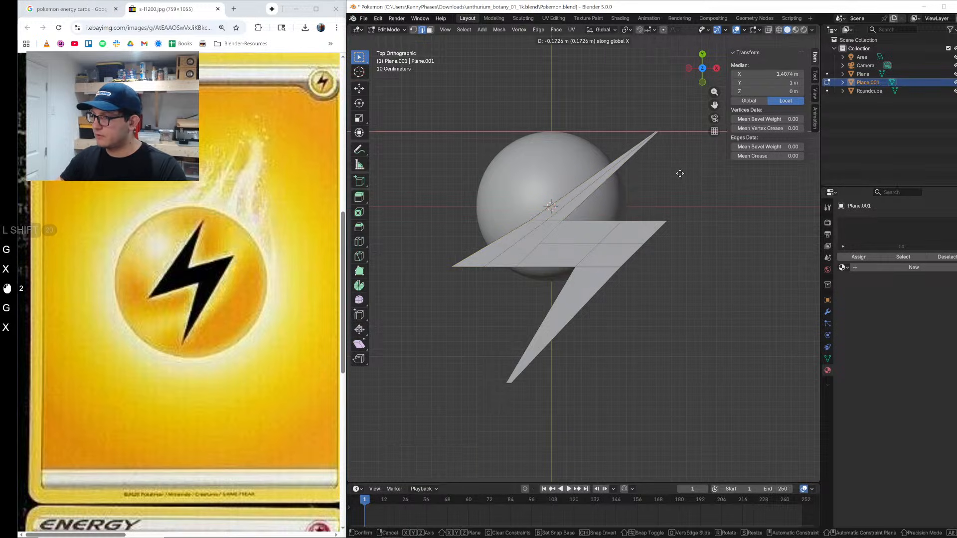
left_click(622, 173)
left_click(481, 254)
key("g")
key("x")
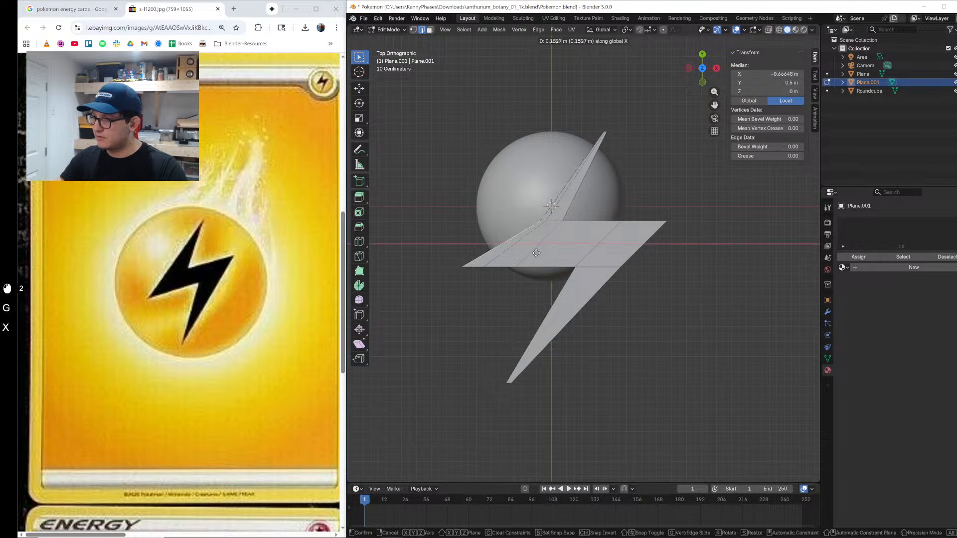
left_click(534, 253)
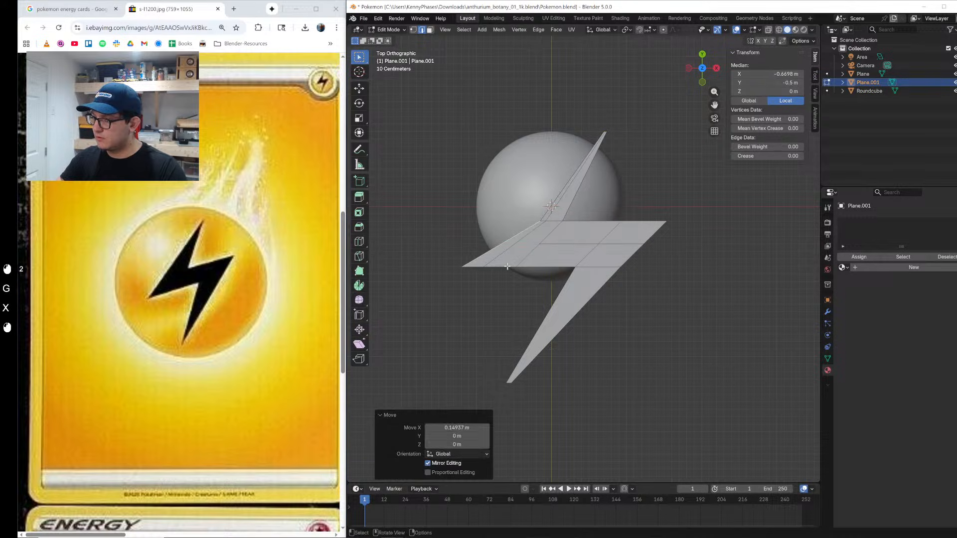
Step: Scale the bottom edge at the bolt's left corner to about 0.66 along X and move it about 0.28 m in positive X
left_click(466, 268)
key("s")
key("x")
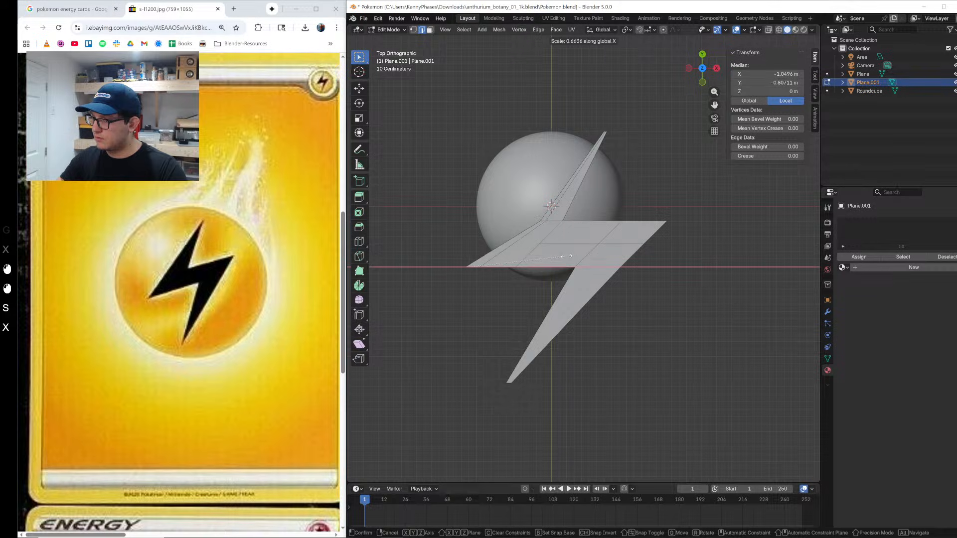
left_click(566, 257)
key("g")
key("x")
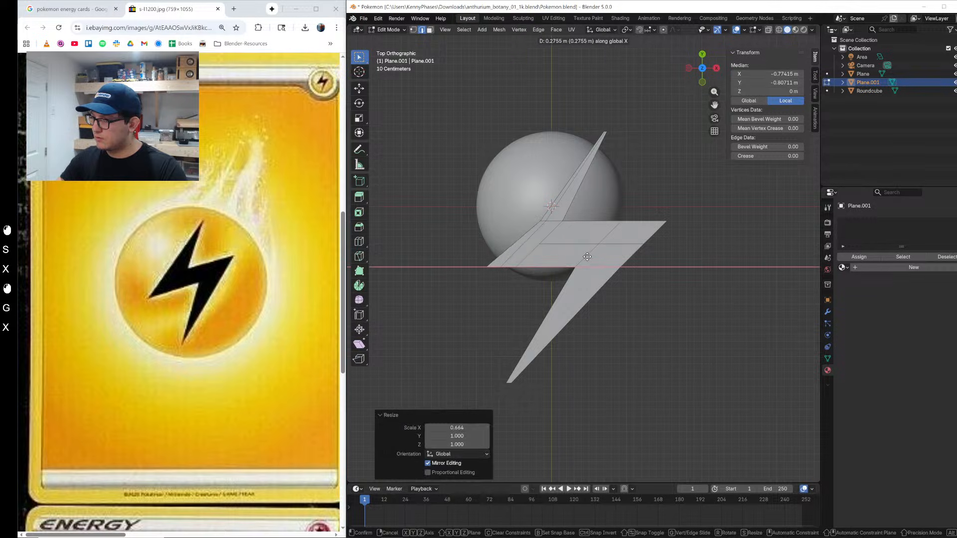
left_click(588, 256)
Step: Move the short horizontal edge at the base of the upper spike about 0.12 m in the negative X direction
left_click(559, 221)
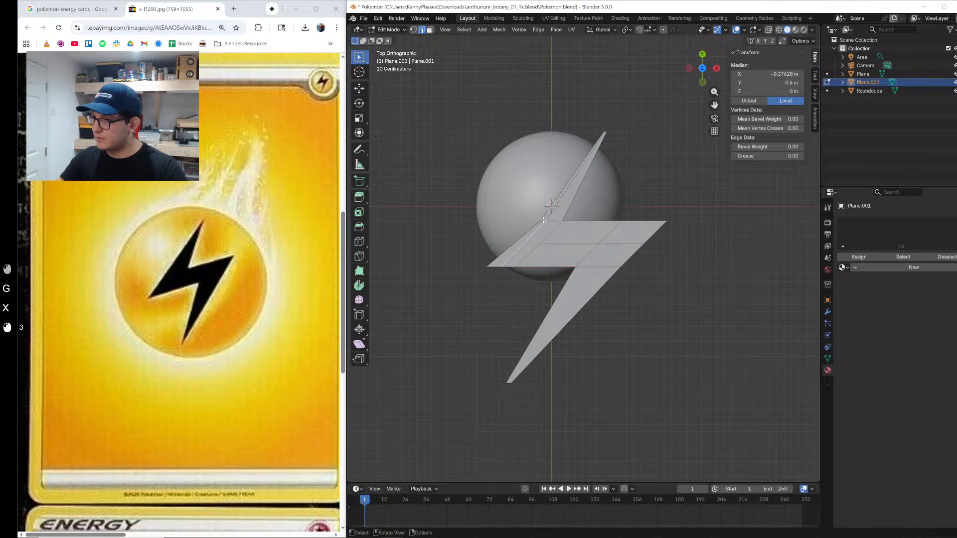
key("g")
key("x")
left_click(561, 224)
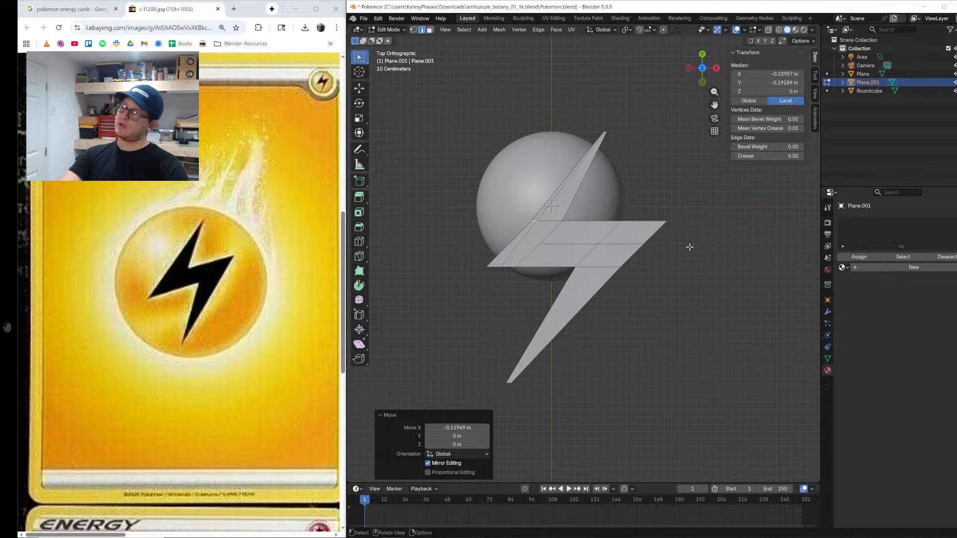
Step: Return to Object Mode and delete the lightning bolt object
key("Tab")
key("x")
left_click(666, 246)
Step: Add a new 2 m mesh plane at the world origin
key("shift+a")
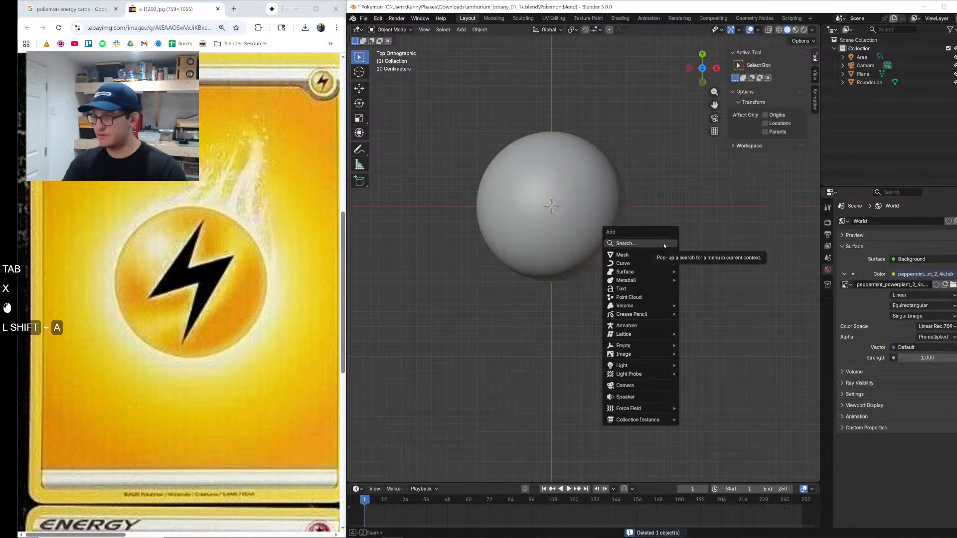
type("okoabe")
key("ctrl+a")
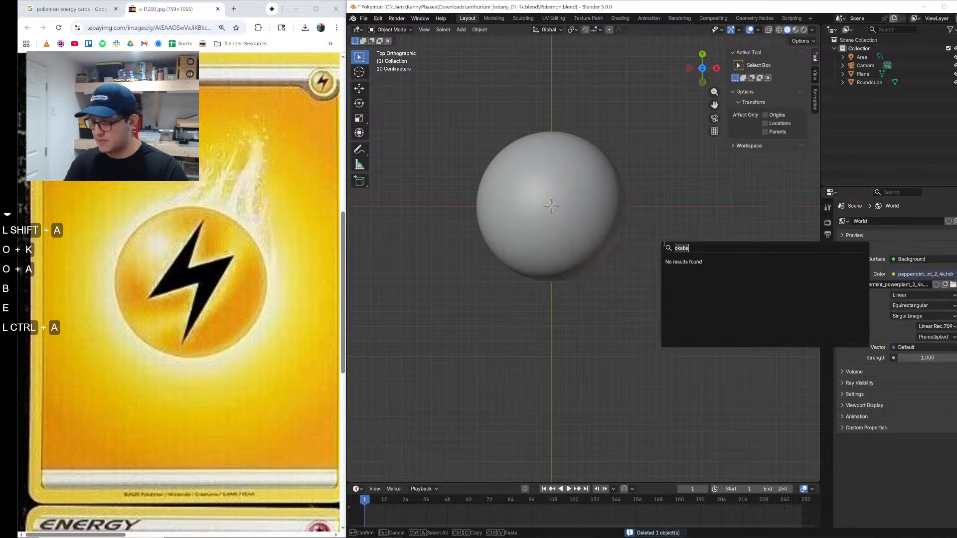
type("plabne")
key("Return")
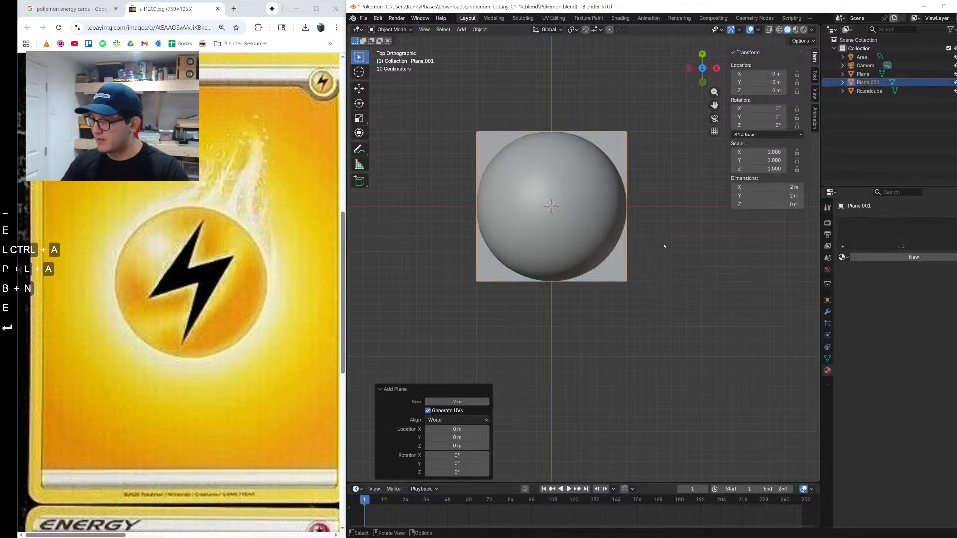
Step: Try to move the new plane about 0.84 m along X, and undo the move
middle_click_drag(646, 244, 667, 222)
key("g")
key("x")
left_click(624, 171)
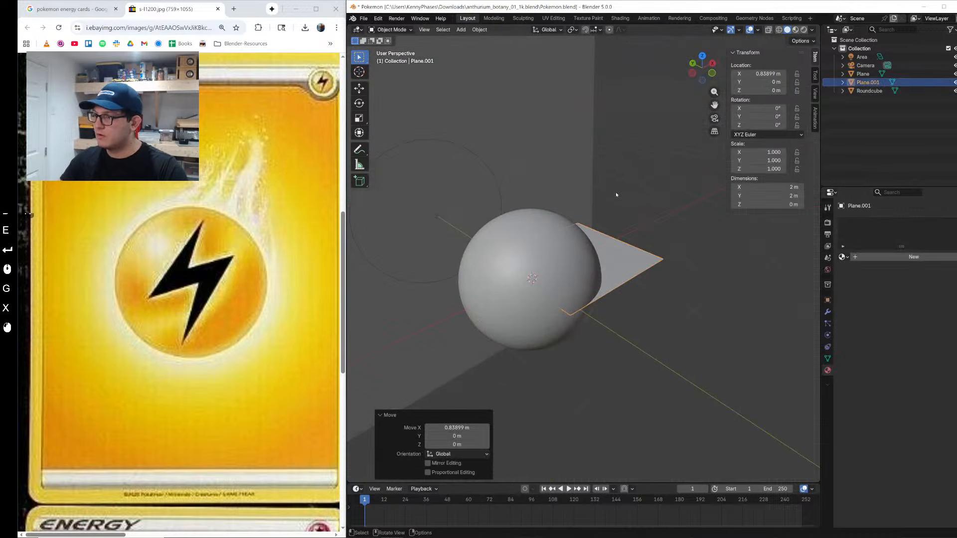
key("ctrl+z")
Step: Raise the plane about 1.77 m along Z so it sits above the sphere, and return to the top view
key("g")
key("z")
left_click(648, 150)
left_click(702, 55)
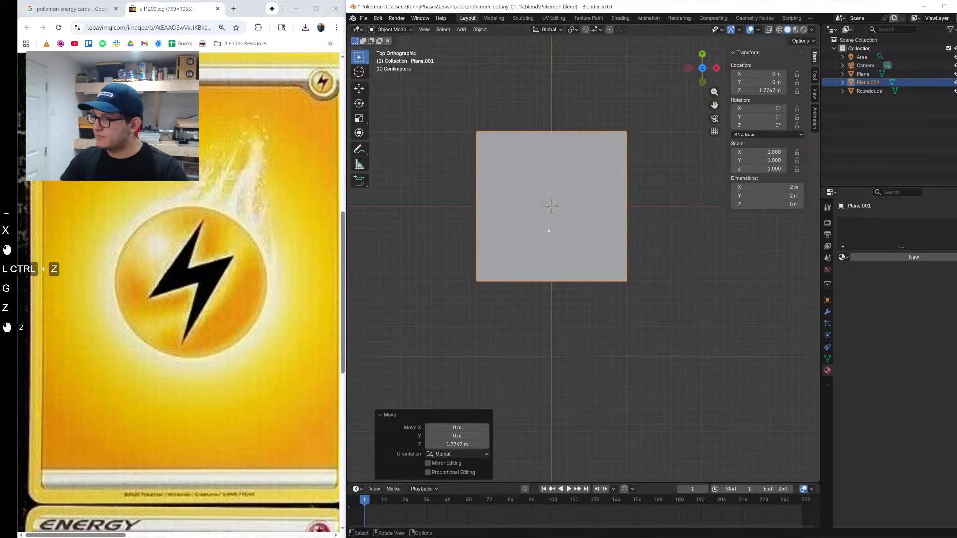
Step: In Edit Mode, slant the plane by moving its lower edge about 1.67 m in the negative X direction
key("Tab")
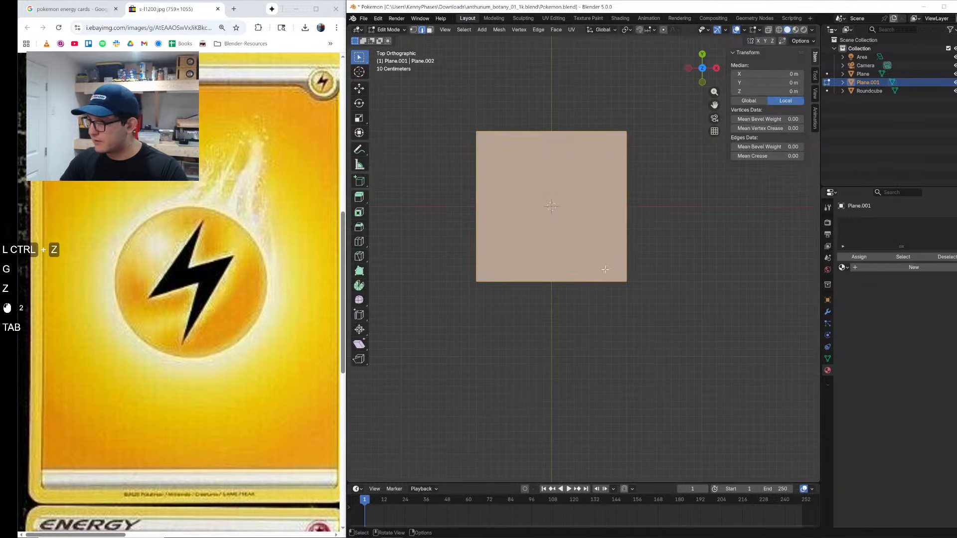
left_click(636, 288)
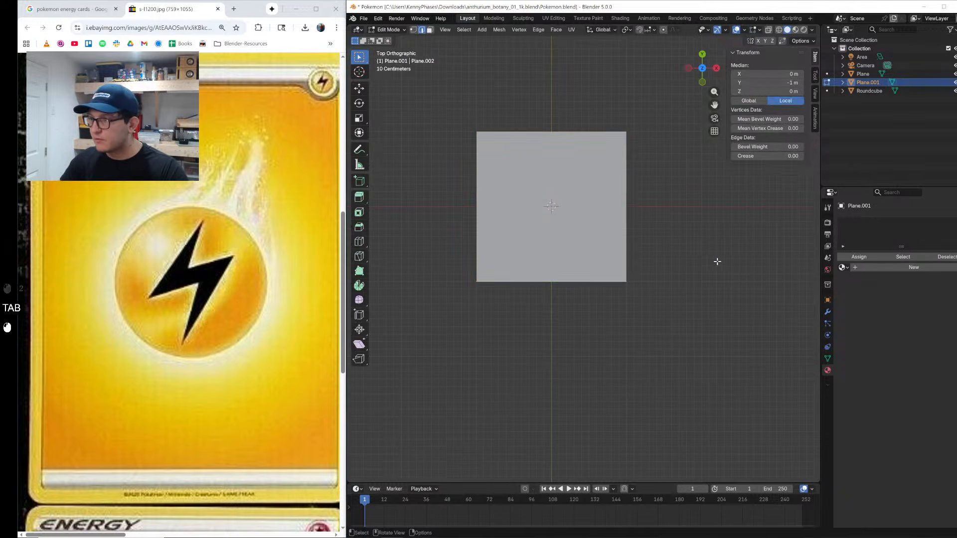
key("g")
key("x")
key("y")
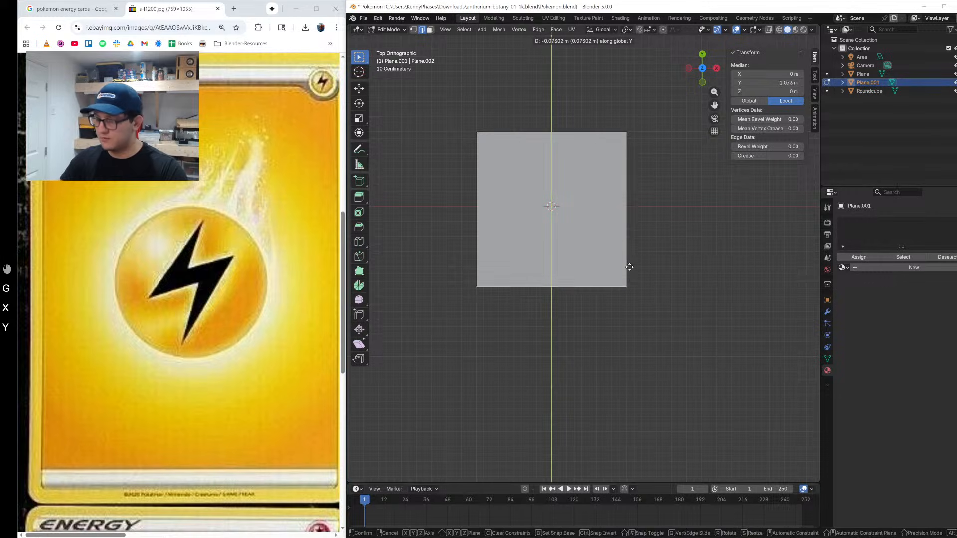
key("x")
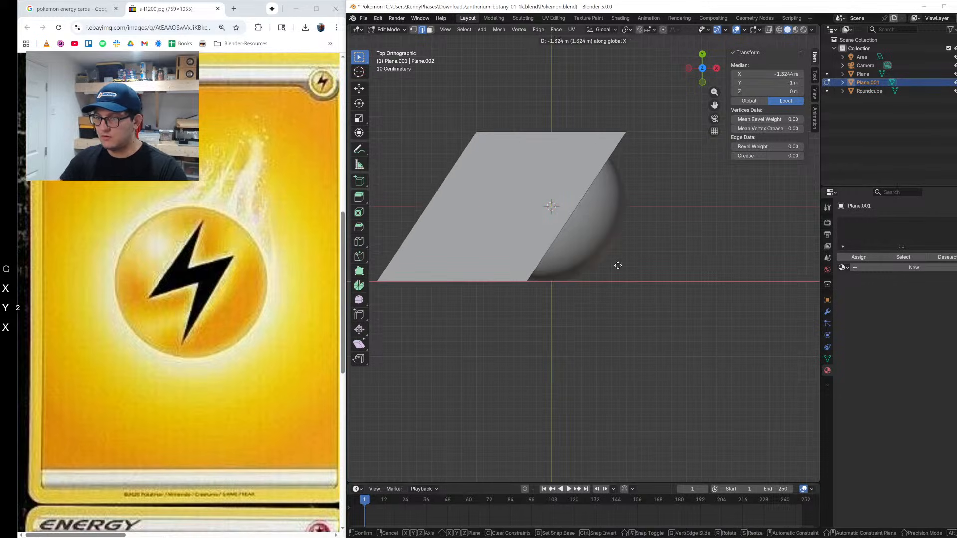
left_click(598, 263)
Step: Narrow the slanted plane's upper edge to a pointed tip by scaling it to about 0.037 along X
middle_click_drag(598, 263, 667, 278, "shift")
left_click(659, 147)
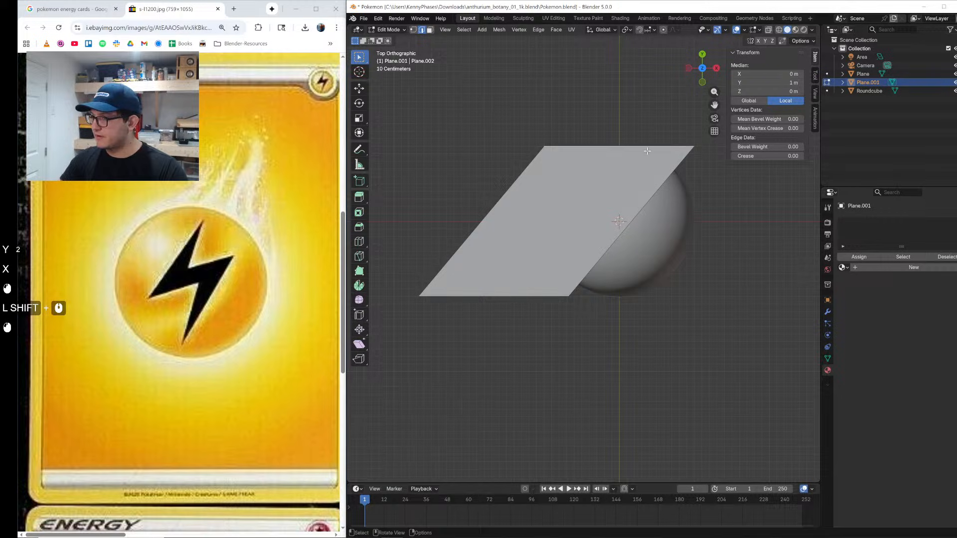
key("s")
key("x")
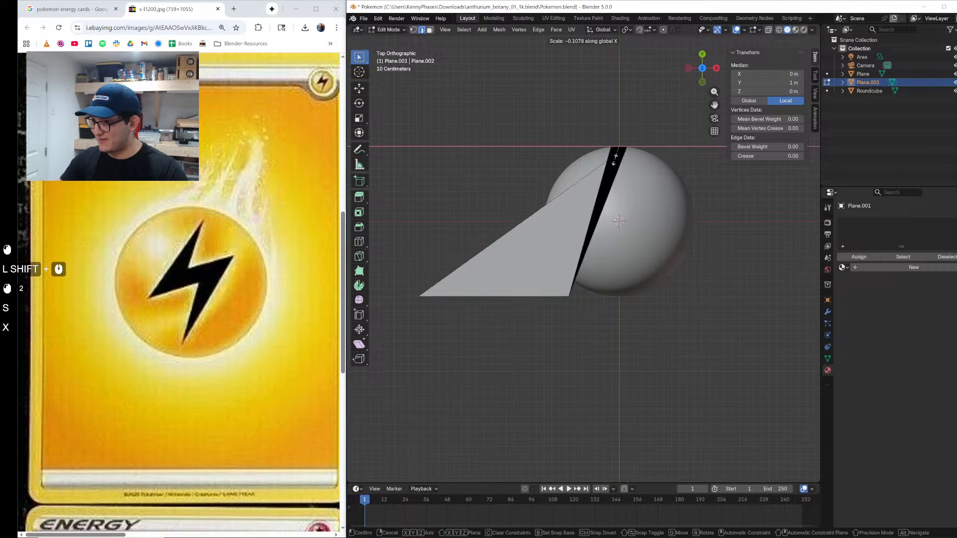
left_click(624, 145)
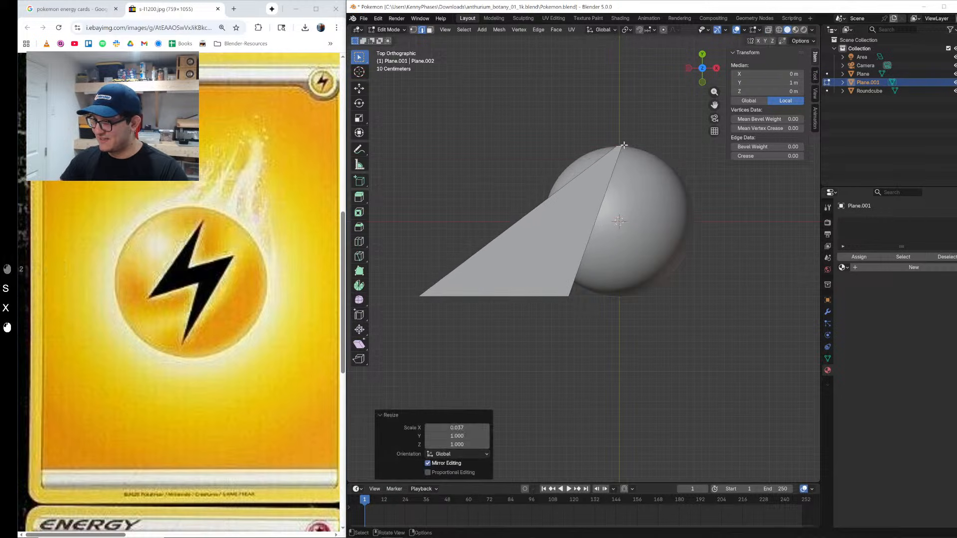
Step: Scale the shape's lower edge to about 0.47 along X and move it about 0.18 m in positive X
left_click(478, 295)
key("s")
key("x")
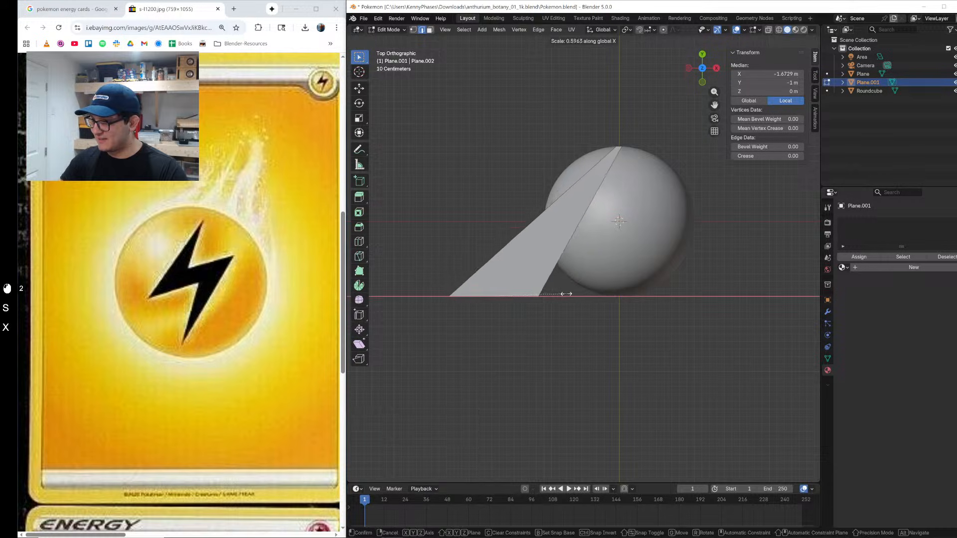
left_click(552, 293)
key("g")
key("x")
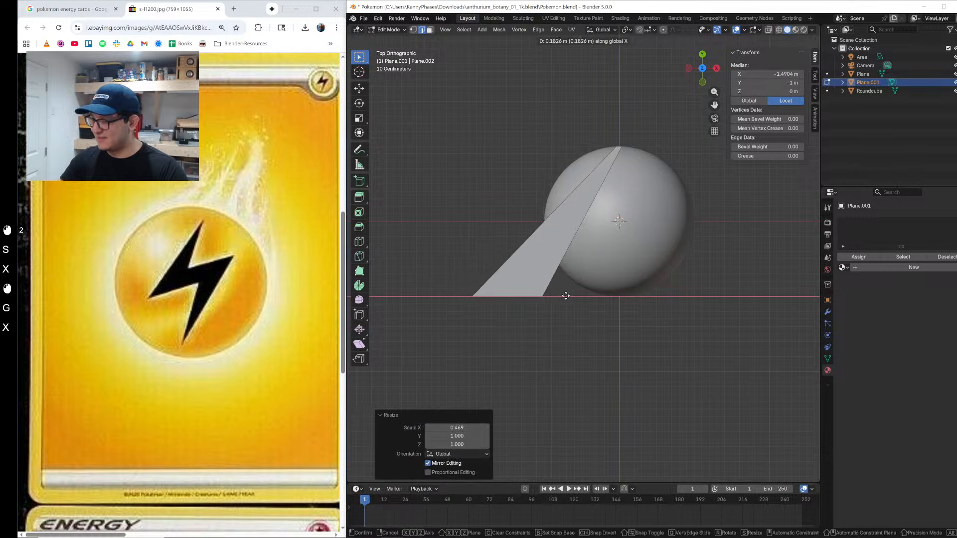
left_click(565, 296)
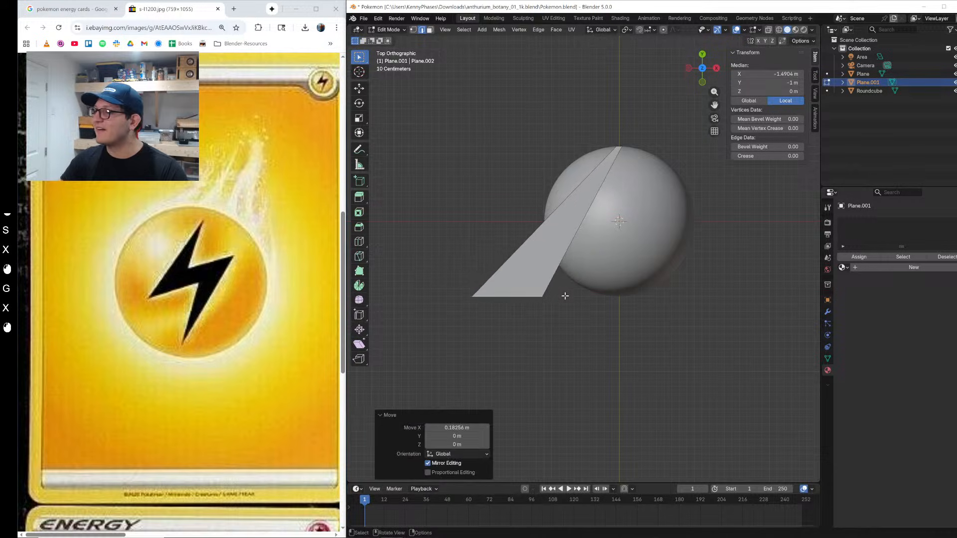
Step: Sharpen the spike's tip by scaling its upper edge to about 0.64 along X
left_click(624, 144)
key("s")
key("x")
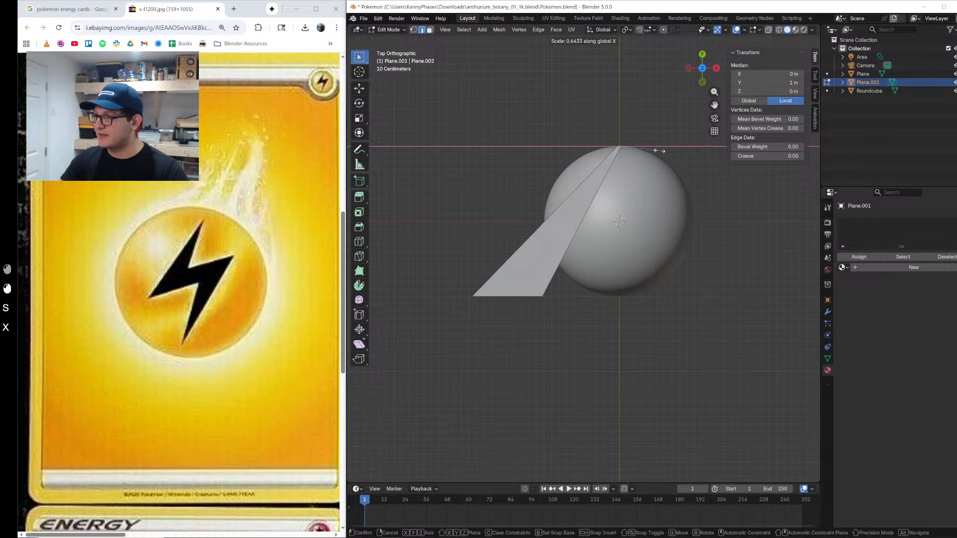
left_click(660, 150)
Step: Return to Object Mode and move the spike to about X 0.89 m, Y 1.01 m in top view
key("Tab")
left_click(828, 312)
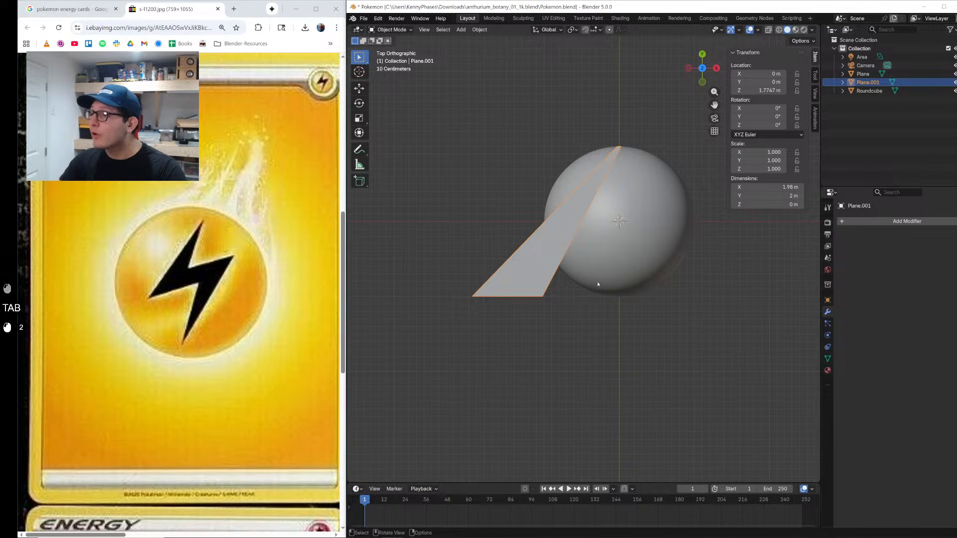
key("g")
left_click(639, 238)
scroll(640, 238, "up", 1)
scroll(640, 238, "up", 1)
middle_click_drag(640, 238, 652, 184, "shift")
key("g")
left_click(550, 237)
Step: Stand the spike upright by rotating it 90° about X, and move it about -0.47 m in X and -1.14 m in Z
scroll(550, 237, "down", 4)
type("rx90")
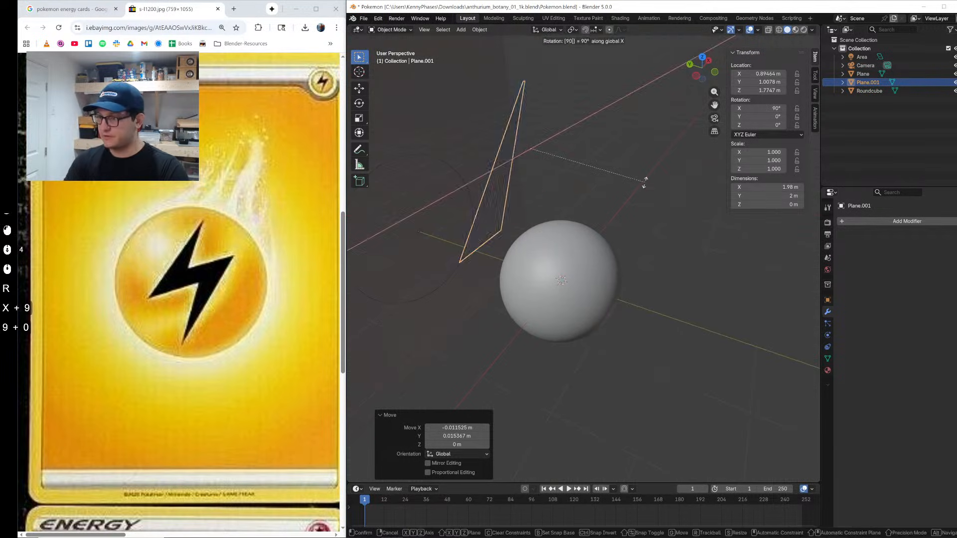
key("Return")
left_click(714, 72)
key("g")
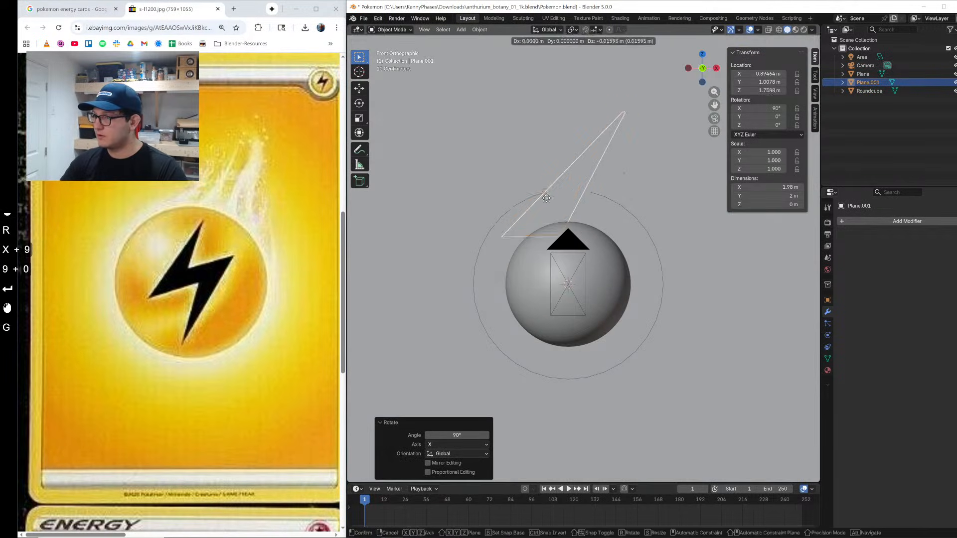
left_click(566, 238)
Step: Move the spike about -2.48 m along Y to bring it in front of the sphere
middle_click_drag(566, 238, 648, 260)
key("g")
key("x")
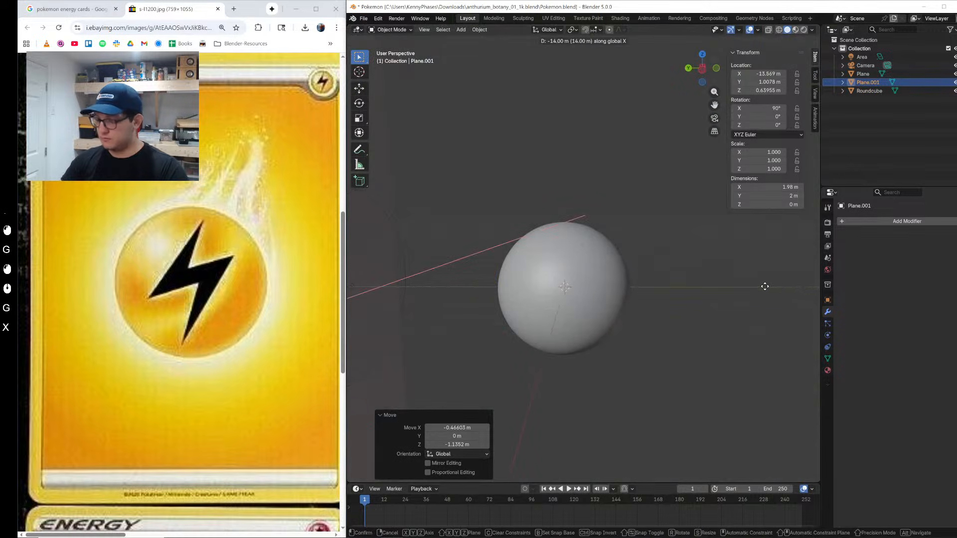
key("y")
left_click(692, 89)
Step: In camera view, scale the spike down to about 0.345 and place it over the sphere at about X 0.14 m, Z 0.30 m
left_click(715, 118)
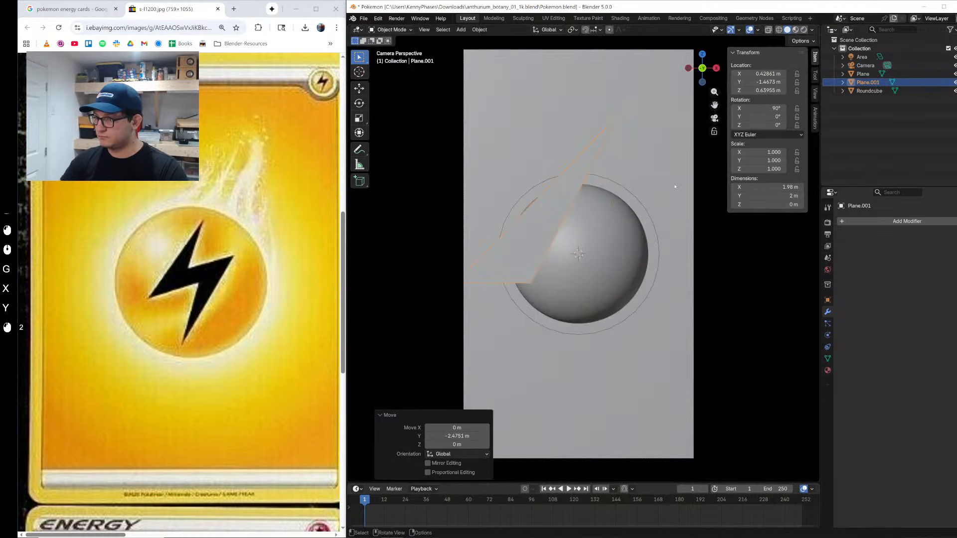
key("s")
left_click(642, 188)
key("g")
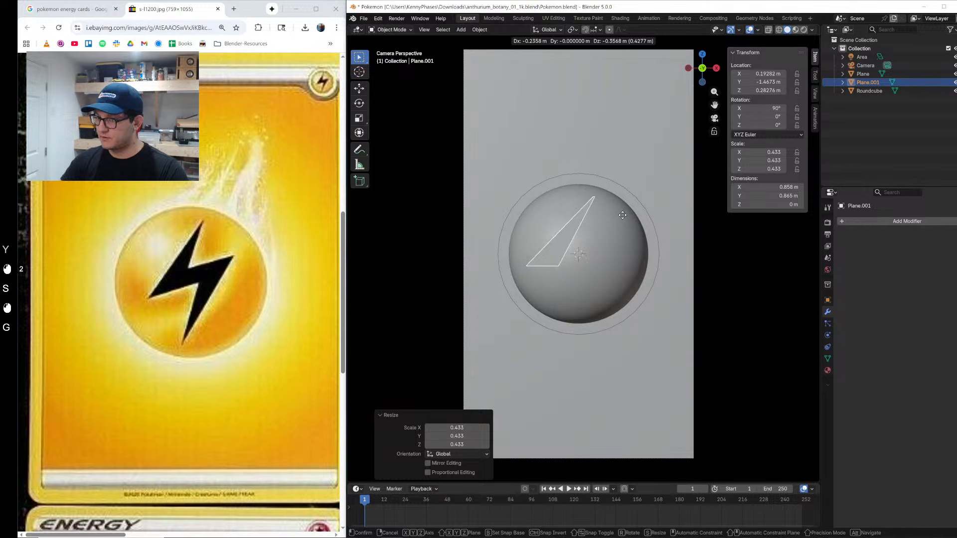
left_click(646, 175)
Step: In front view, nudge the spike to about X 0.17 m, Z 0.32 m on the sphere
middle_click_drag(645, 175, 601, 217)
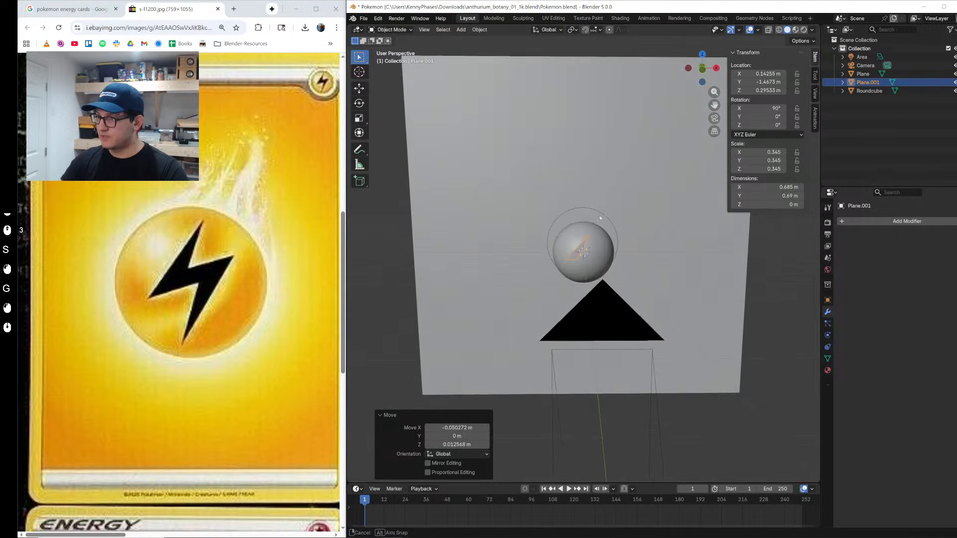
left_click(702, 68)
scroll(598, 275, "up", 12)
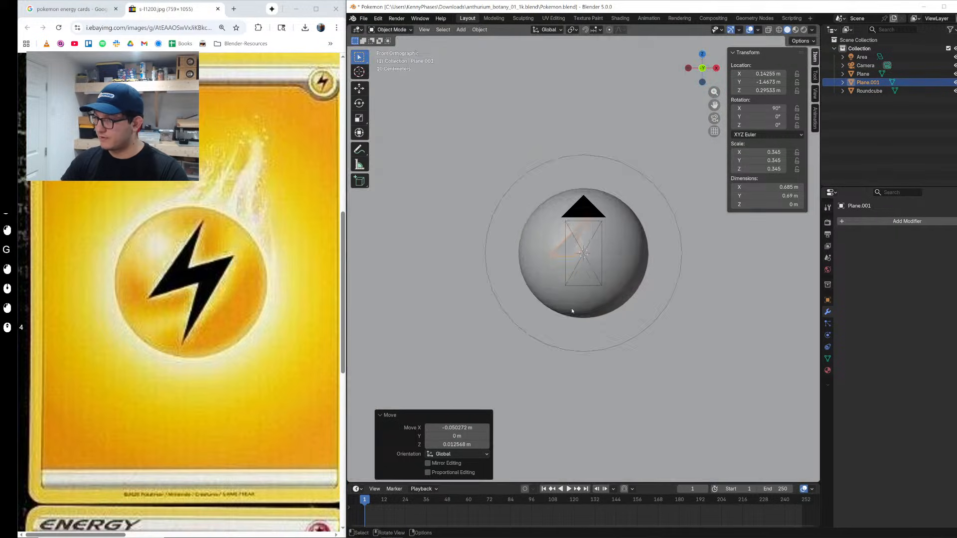
key("g")
left_click(605, 269)
Step: Set the spike's origin to the 3D cursor at the sphere's centre
scroll(605, 269, "down", 2)
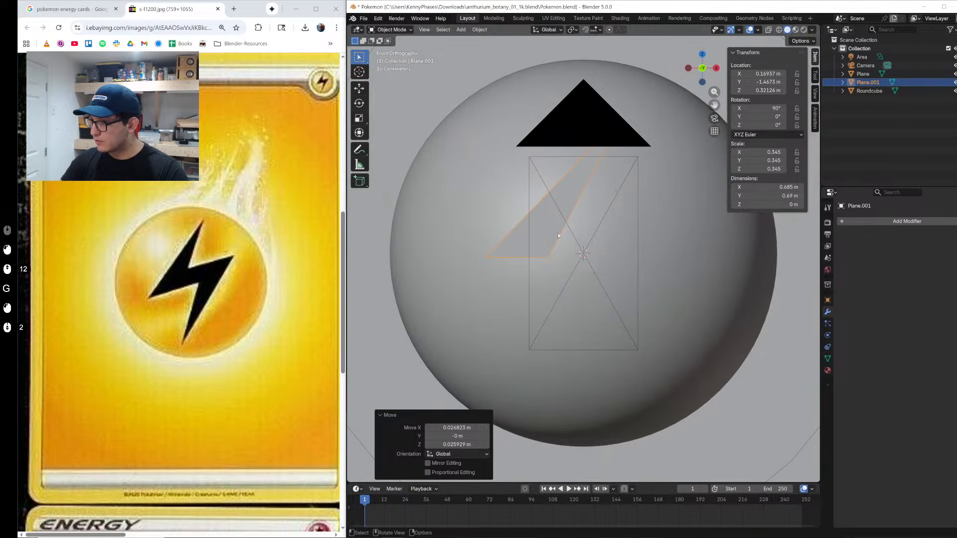
right_click(559, 235)
mouse_move(548, 271)
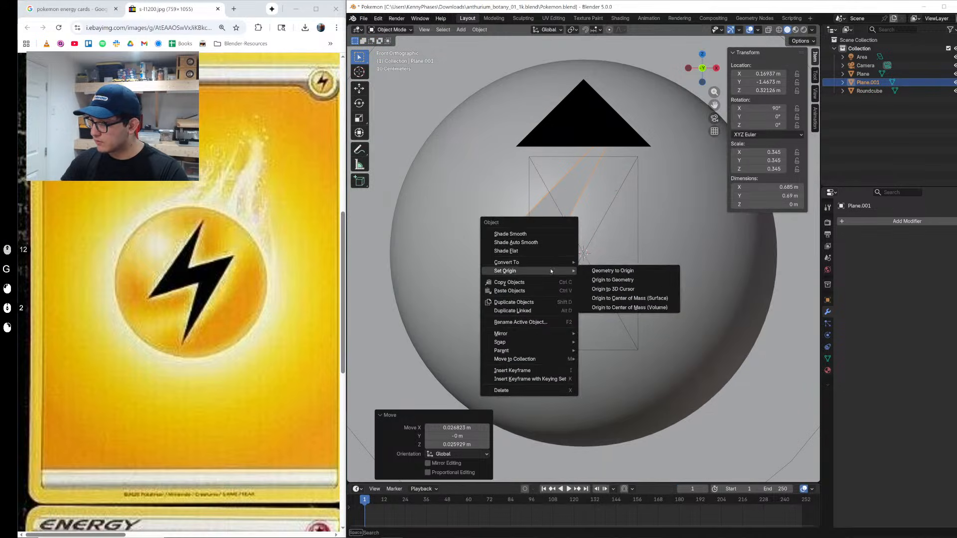
left_click(641, 289)
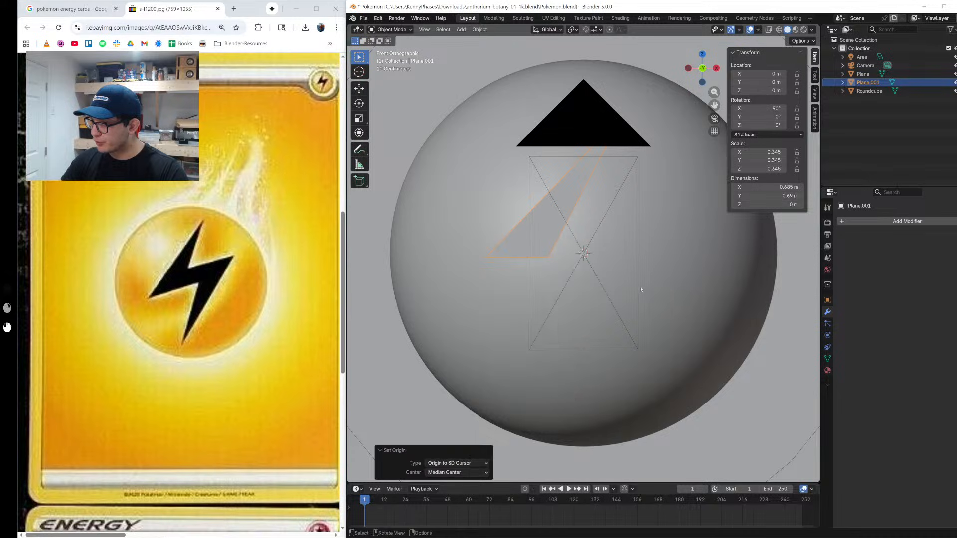
Step: Try a Mirror modifier on the spike, switching its mirror axes from X to Y and Z
left_click(920, 221)
type("m")
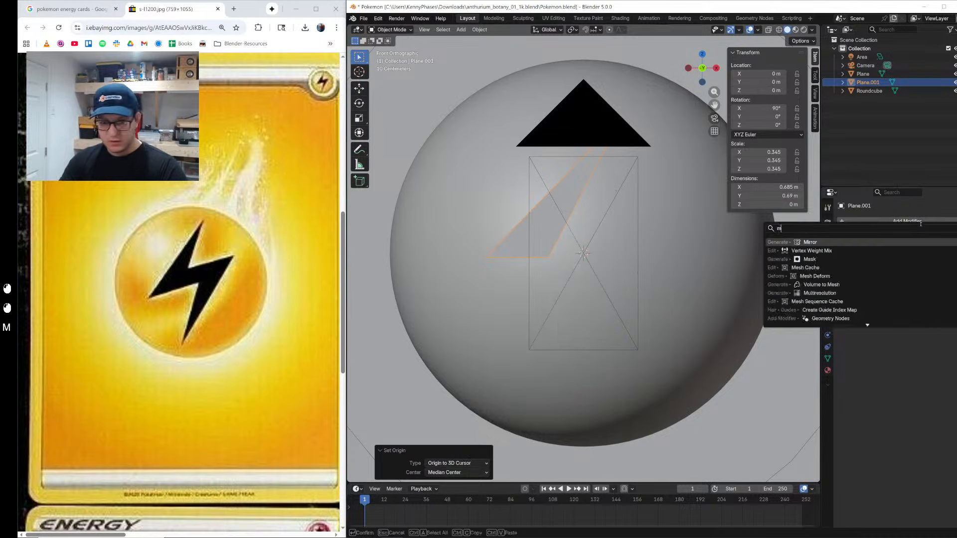
type("irro")
key("Return")
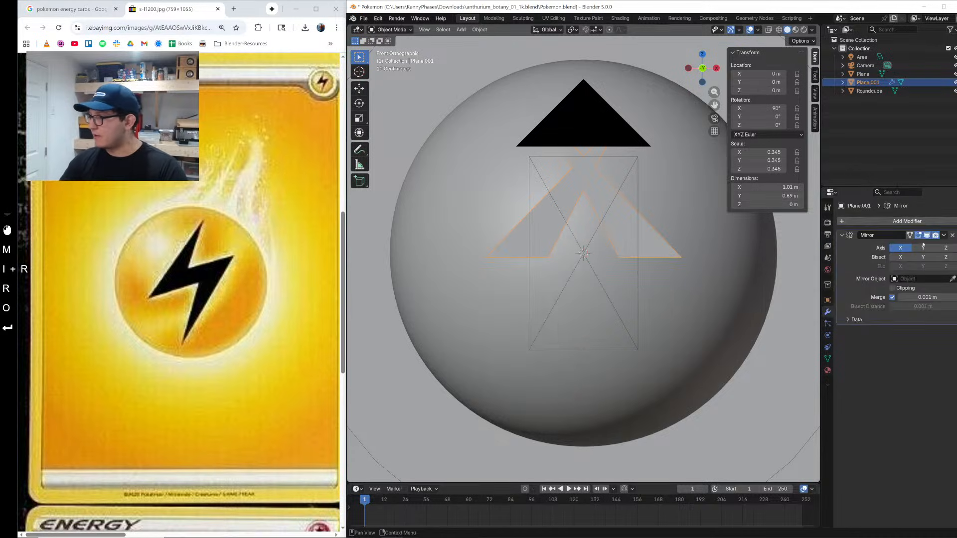
left_click(900, 248)
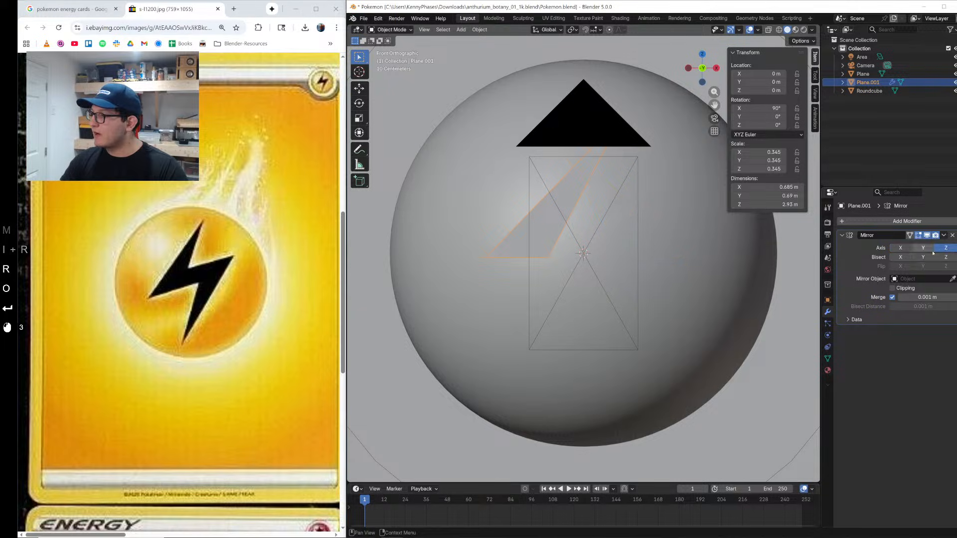
left_click(924, 248)
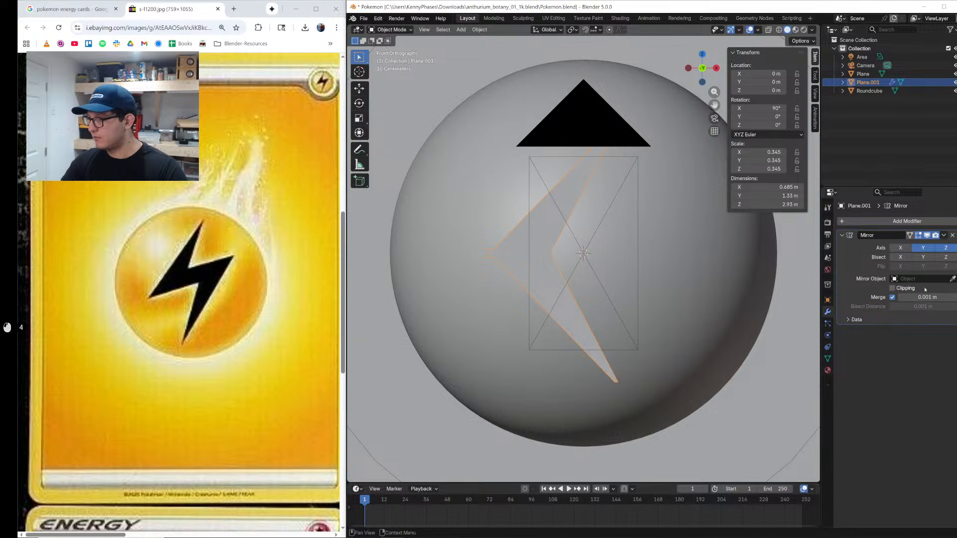
Step: Try different Bisect and Flip axis combinations on the Mirror modifier and remove the modifier from the spike
left_click(938, 257)
left_click(938, 257)
left_click(938, 257)
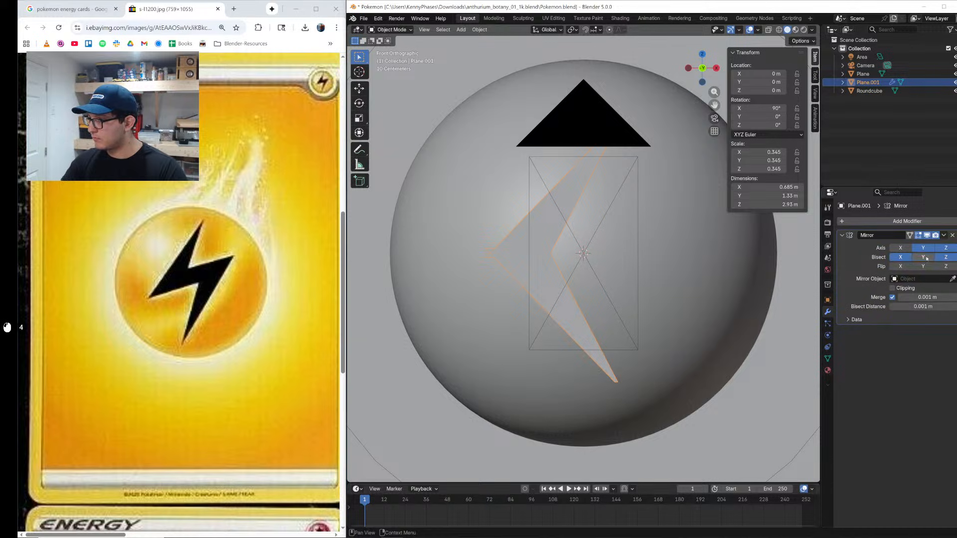
left_click(947, 259)
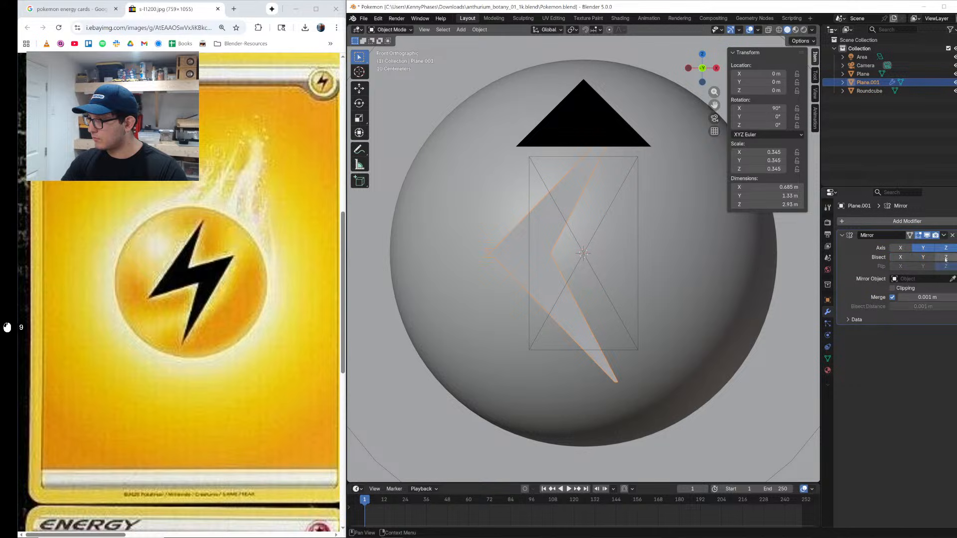
left_click(929, 247)
left_click(946, 257)
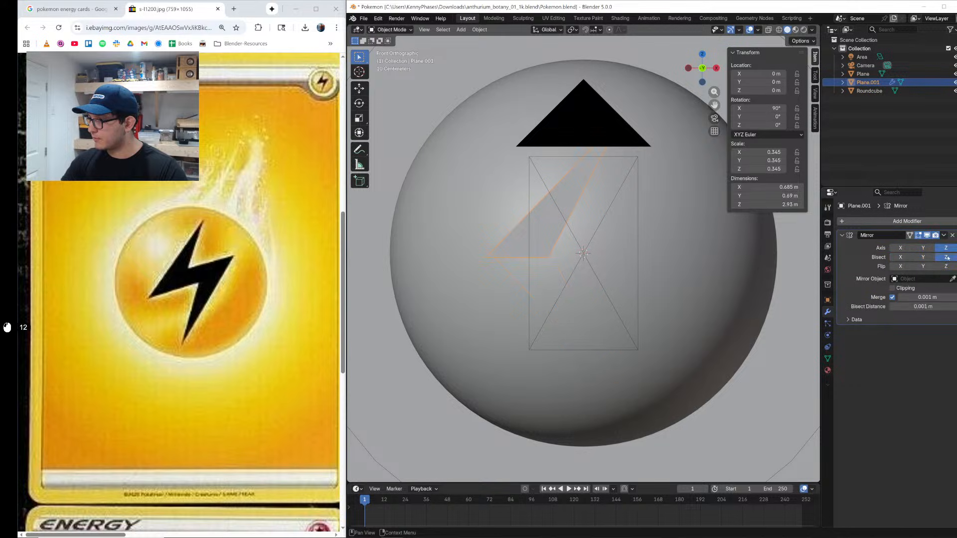
left_click(947, 268)
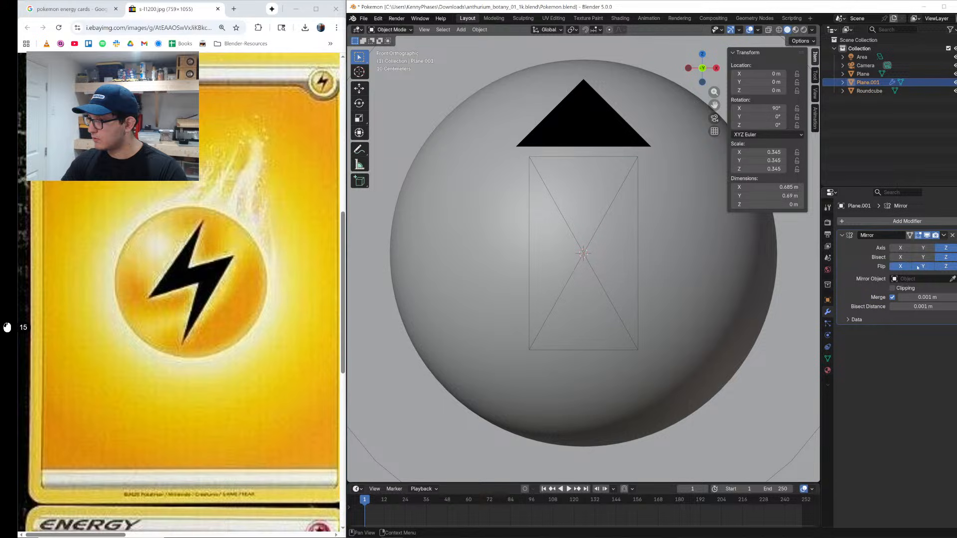
mouse_move(918, 268)
left_mouse_down()
mouse_move(947, 267)
mouse_move(926, 263)
left_mouse_up()
left_click(901, 266)
left_click(947, 257)
left_click(908, 259)
left_click(953, 236)
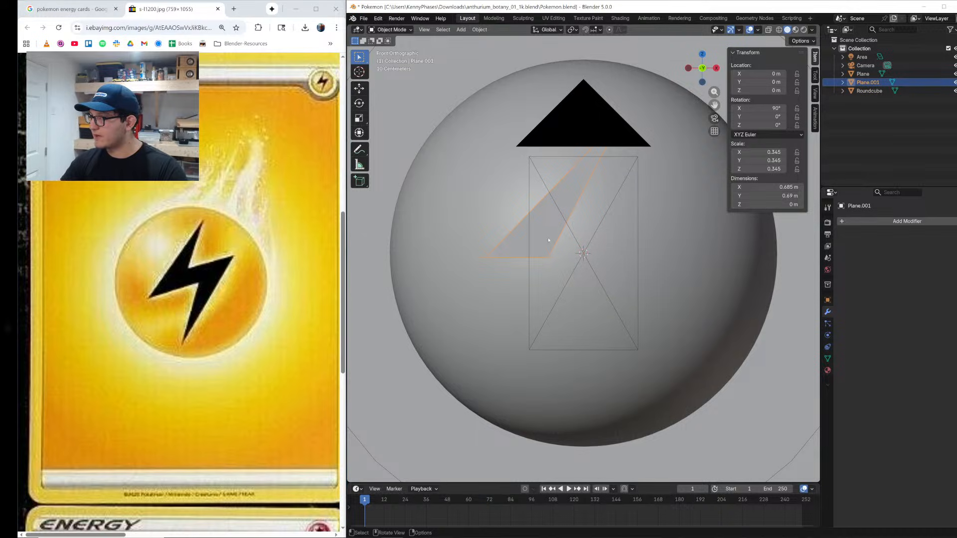
Step: In Edit Mode, duplicate the whole spike in front view, offsetting the copy about 0.27 m in X and -0.44 m in Z
key("Tab")
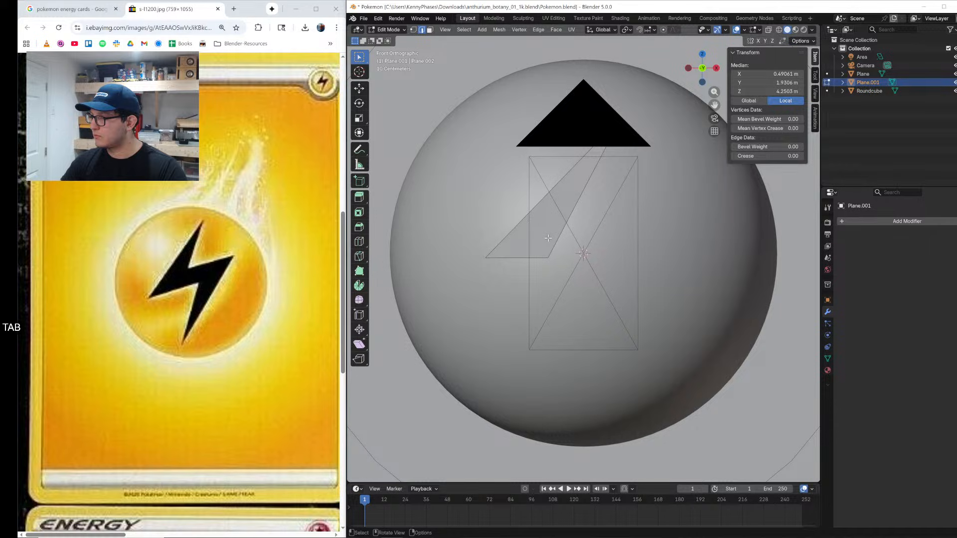
key("a")
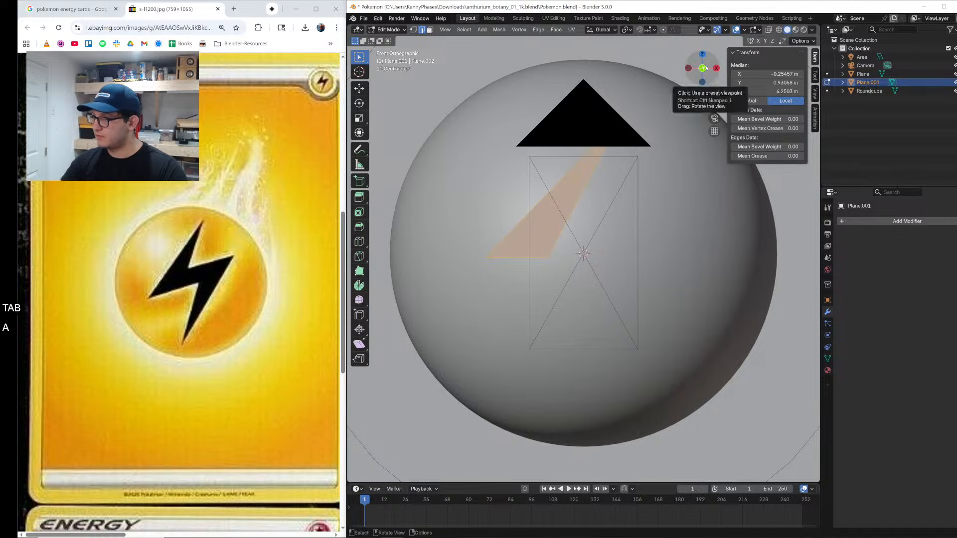
left_click(703, 68)
left_click(702, 67)
key("shift+d")
left_click(656, 257)
Step: Rotate the duplicated spike -180° in front view and move it about -0.19 m in X and -0.08 m in Z
key("r")
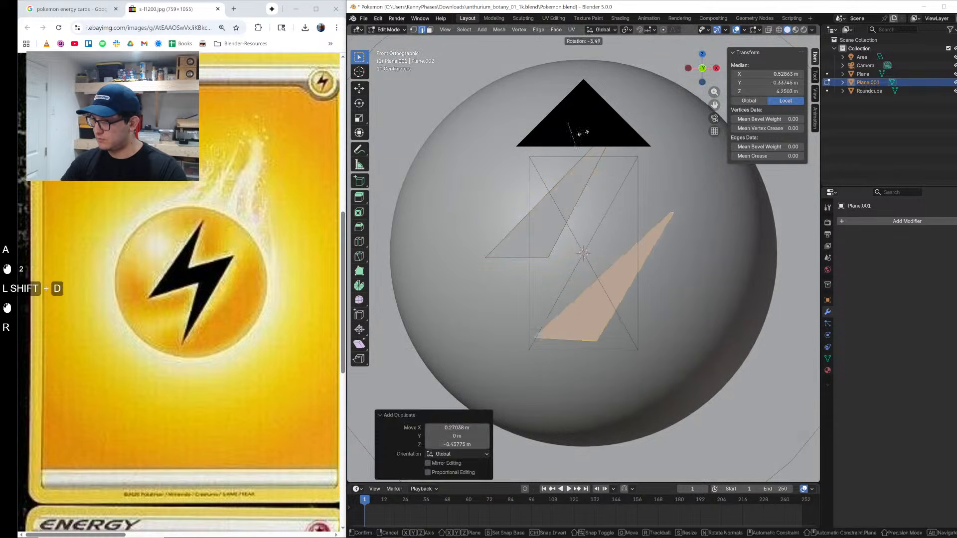
left_click(665, 375, "ctrl")
key("g")
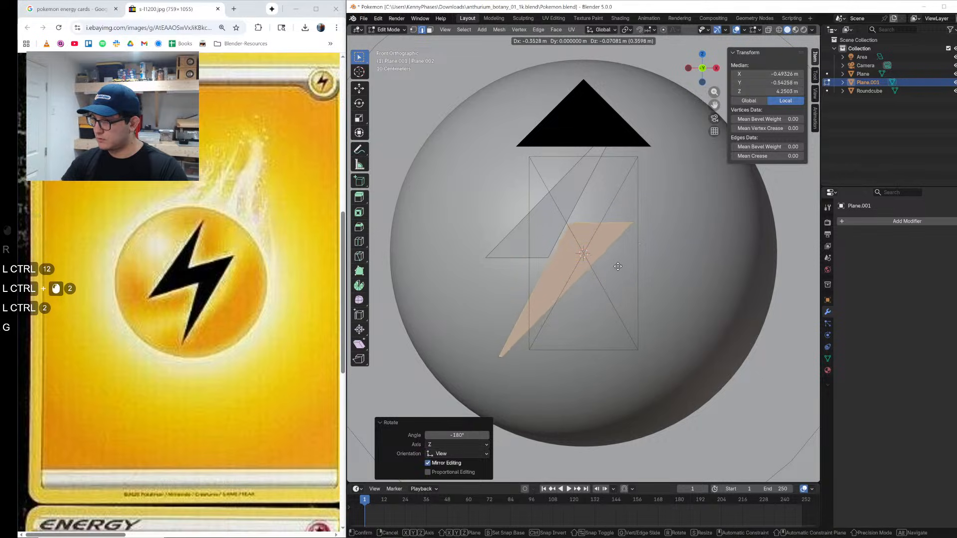
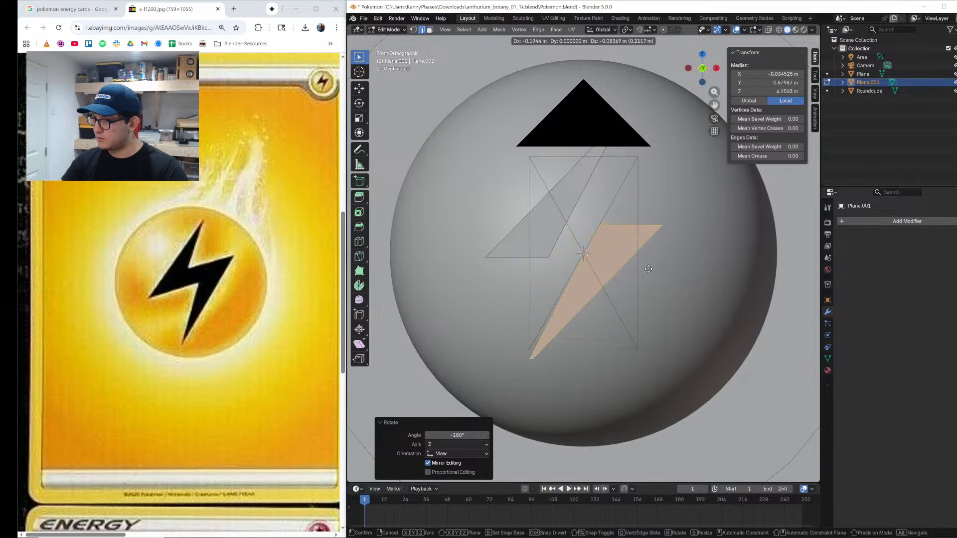
left_click(649, 269)
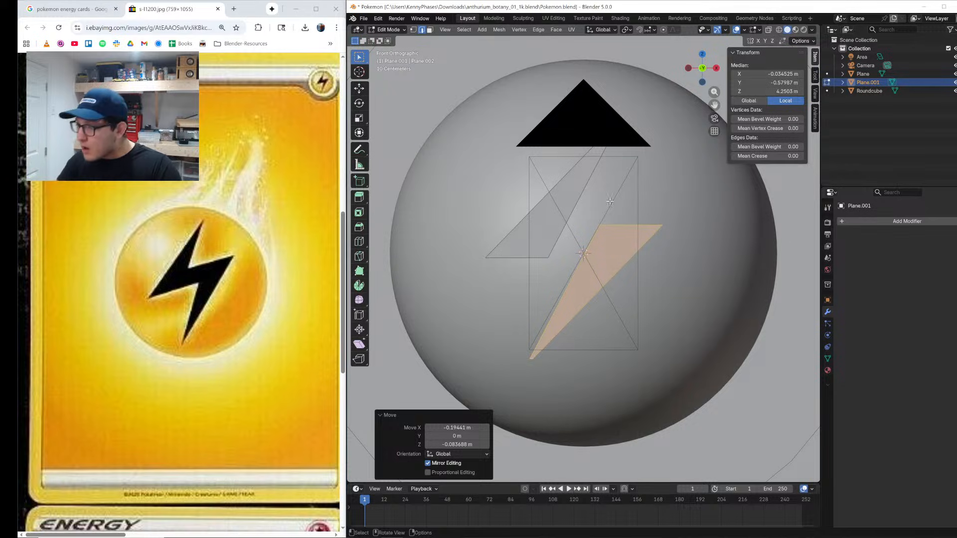
Step: Select the upper spike's face and subdivide it with one cut
left_click(541, 226)
left_click(537, 224)
left_click(431, 31)
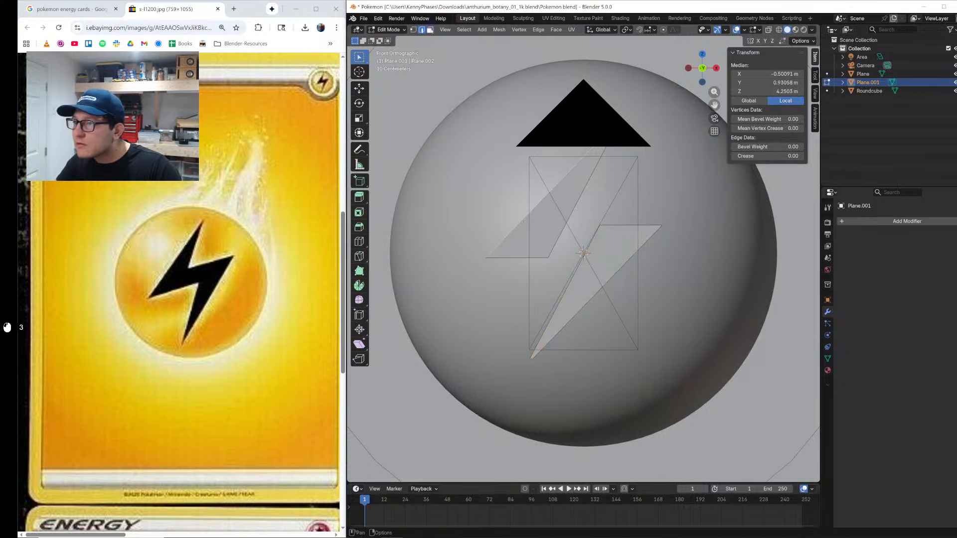
left_click(568, 219)
right_click(576, 227)
left_click(574, 214)
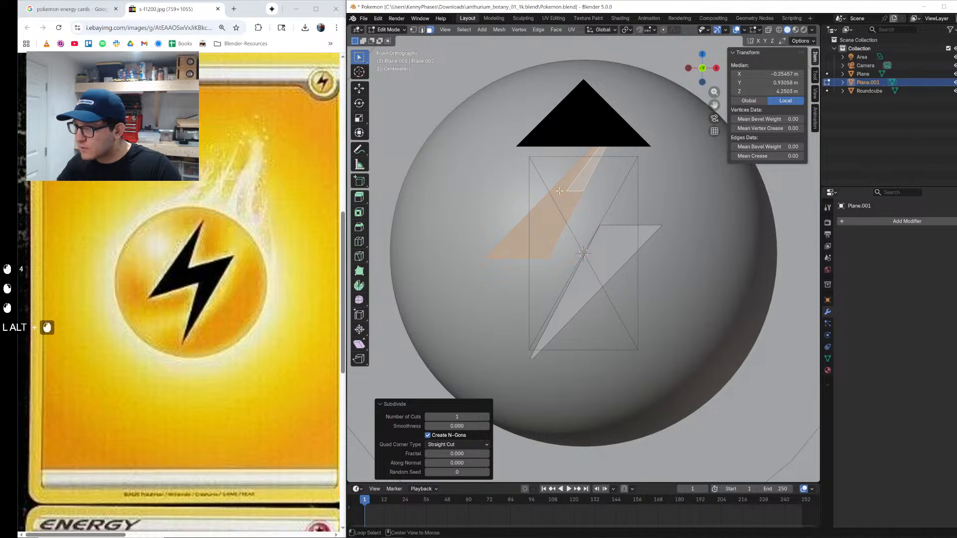
Step: Slide the upper spike's horizontal middle edge loop down toward its base by a factor of about 0.48
left_click(579, 209, "alt")
left_click(422, 30)
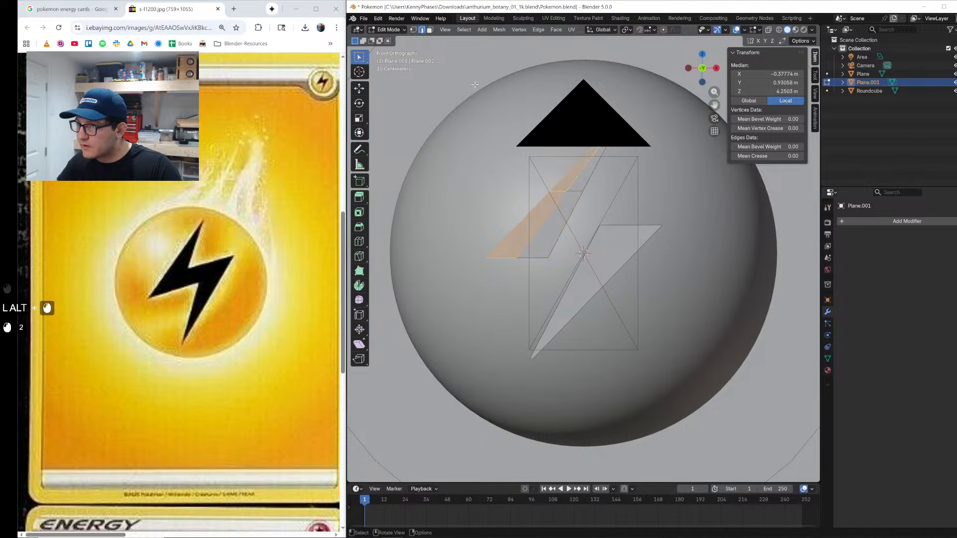
left_click(571, 189, "alt")
key("g")
key("g")
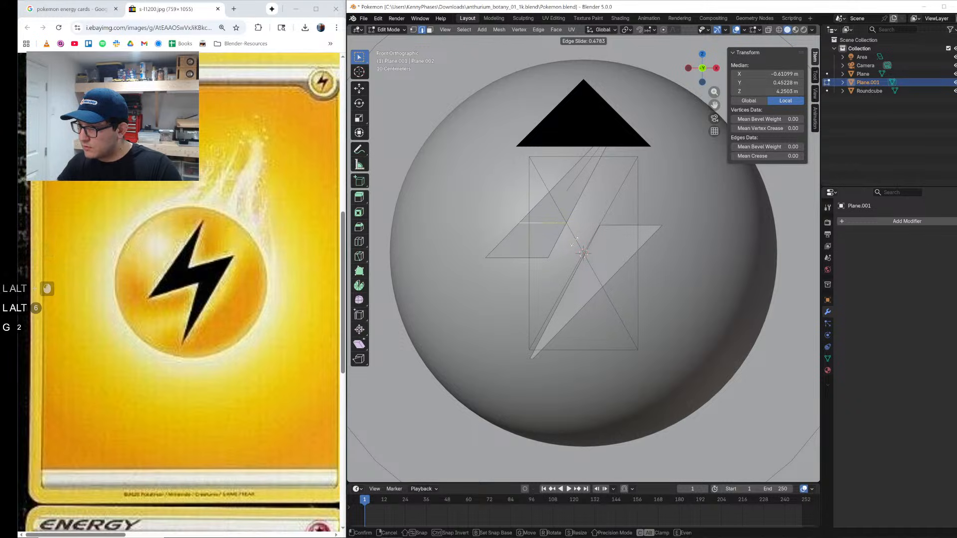
left_click(574, 242)
Step: Extrude the short slanted edge beside the upper spike's base about 0.40 m along X across the lower spike
left_click(573, 240)
key("e")
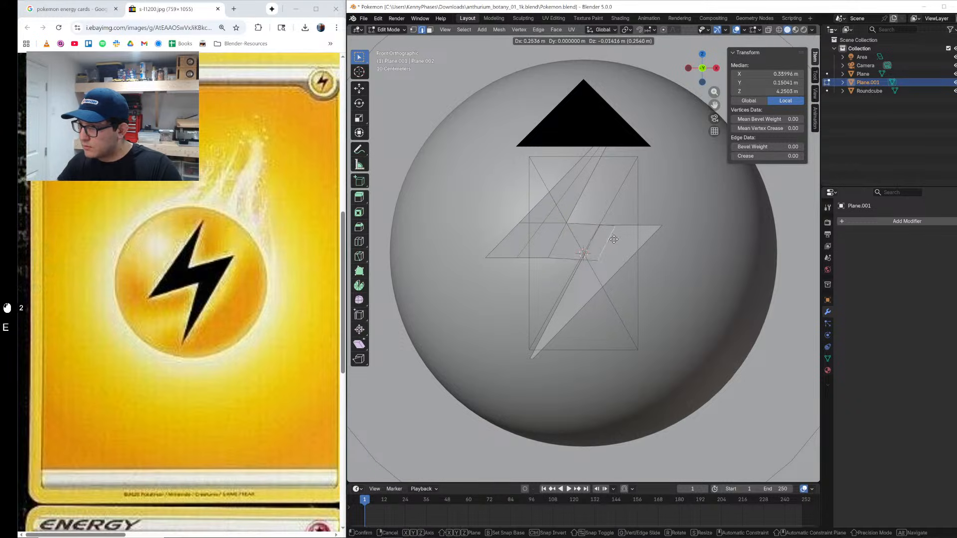
key("x")
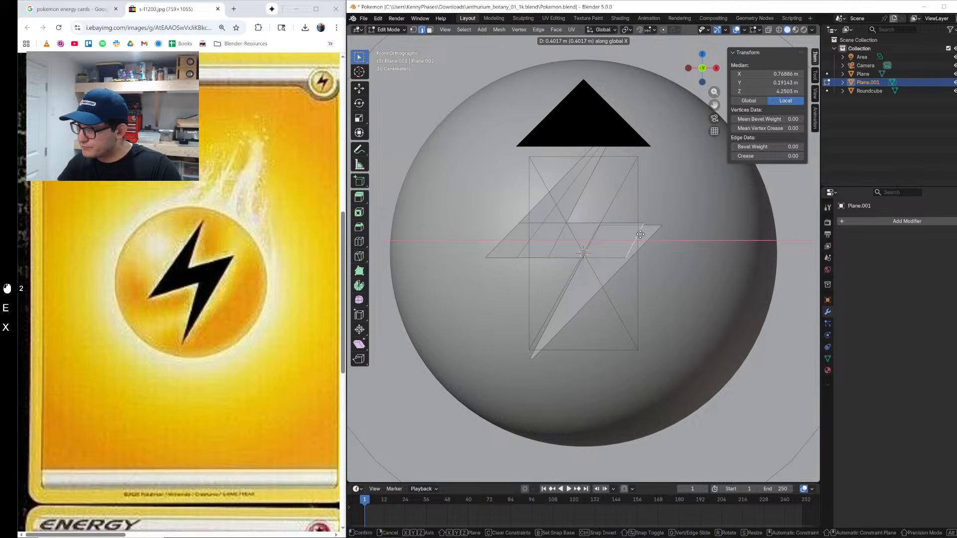
left_click(643, 237)
Step: Select the linked lower spike, raise it about 0.01 m along Z to align with the extruded band, and return to Object Mode
left_click(653, 238)
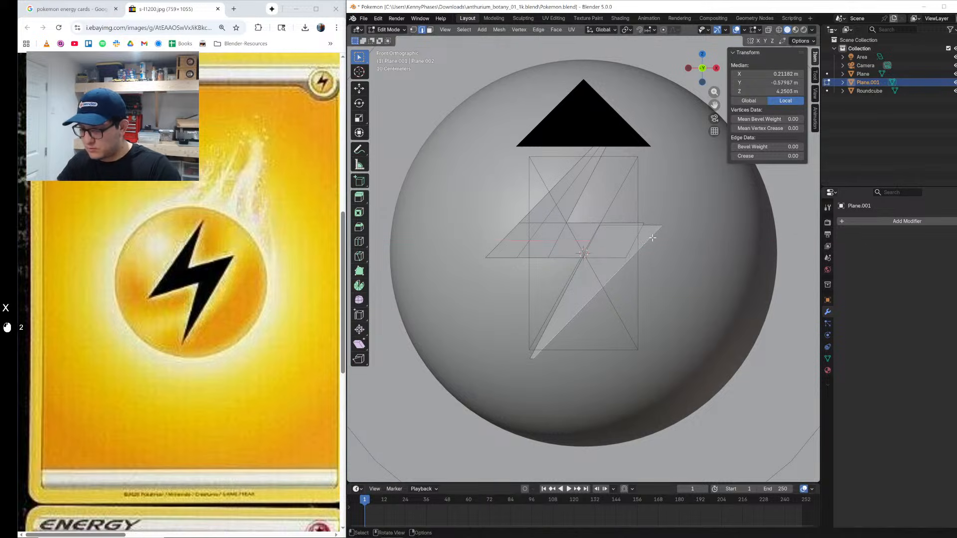
key("l")
key("g")
key("z")
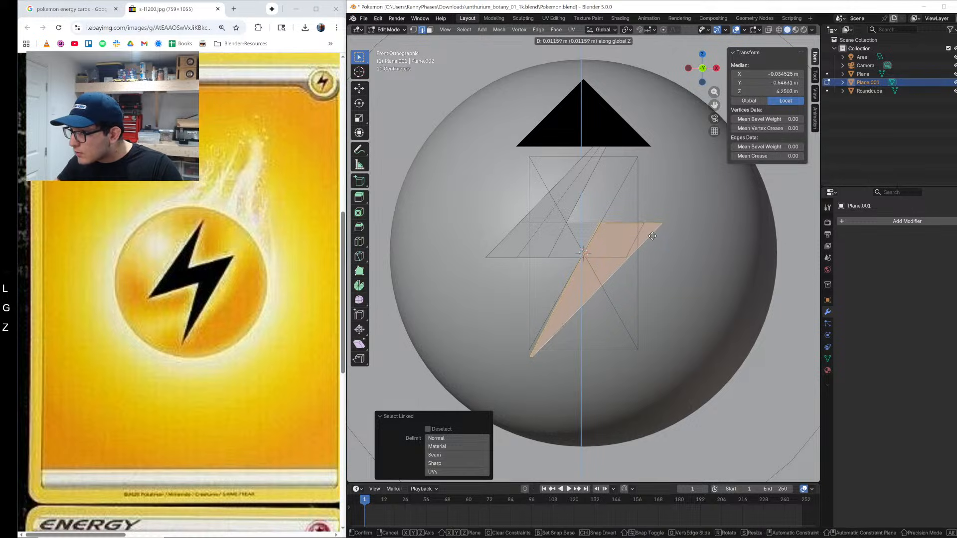
left_click(653, 237)
key("Tab")
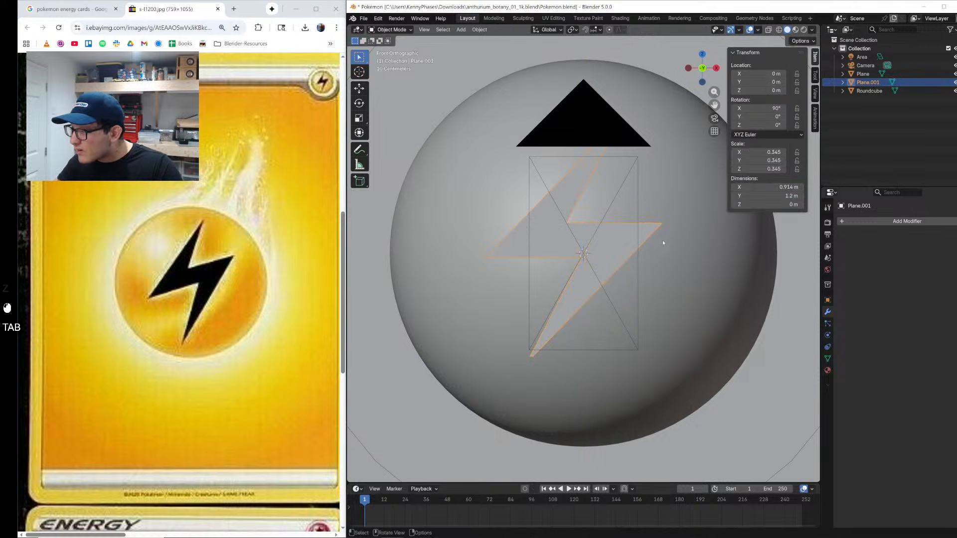
Step: Show the lightning bolt in rendered shading through the camera and add a Solidify modifier to it
key("z")
left_click(705, 263)
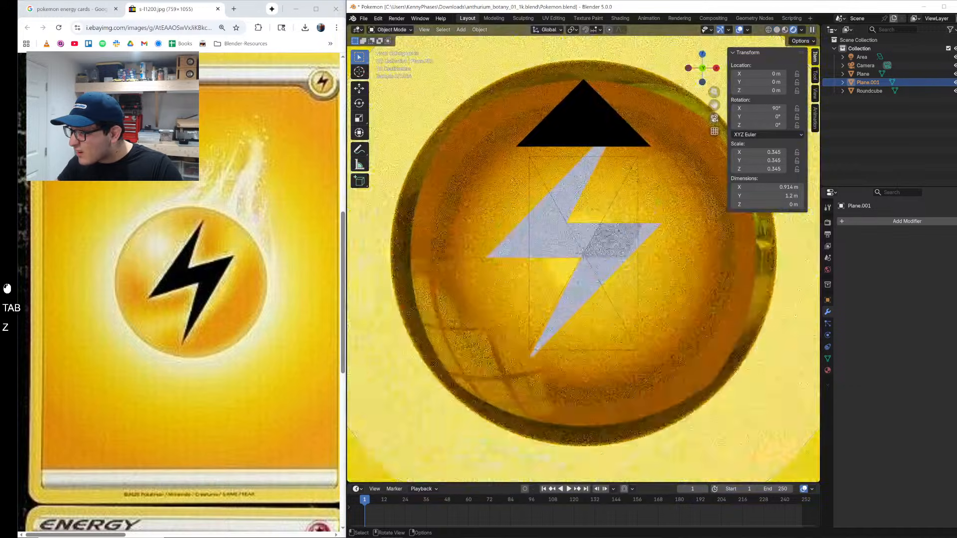
left_click(714, 119)
scroll(715, 118, "up", 2)
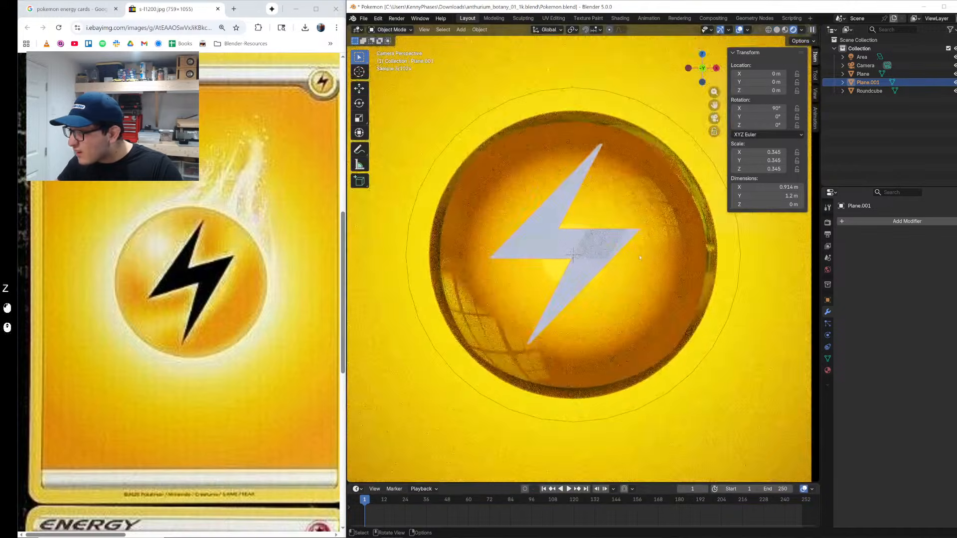
left_click(907, 221)
mouse_move(878, 277)
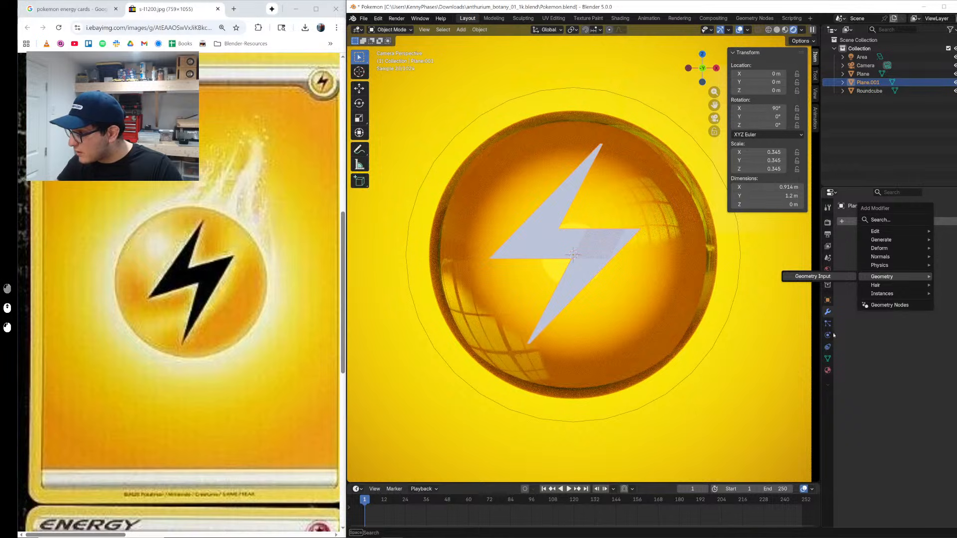
left_click(855, 221)
type("sol")
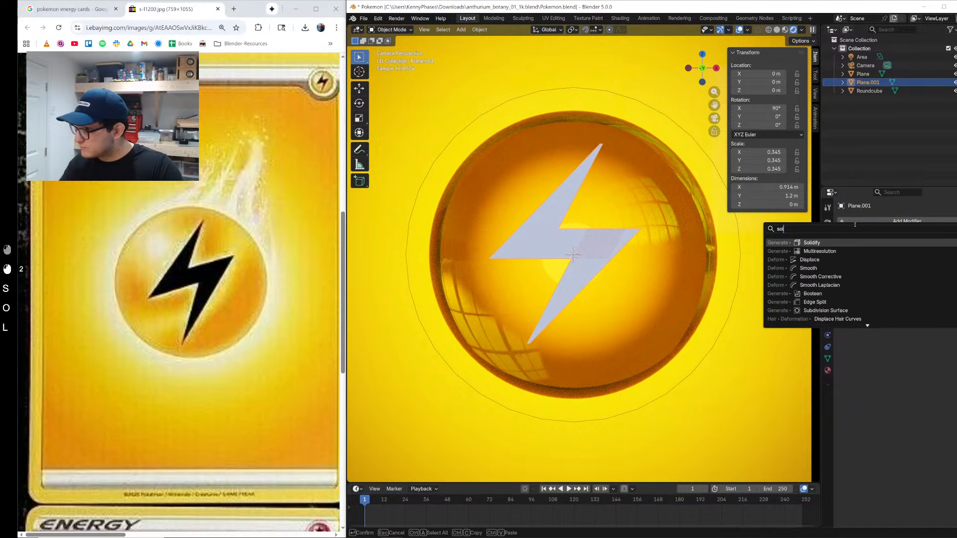
type("id")
key("Return")
Step: Set the bolt's Solidify thickness to about 0.167 m
middle_click_drag(574, 249, 639, 269)
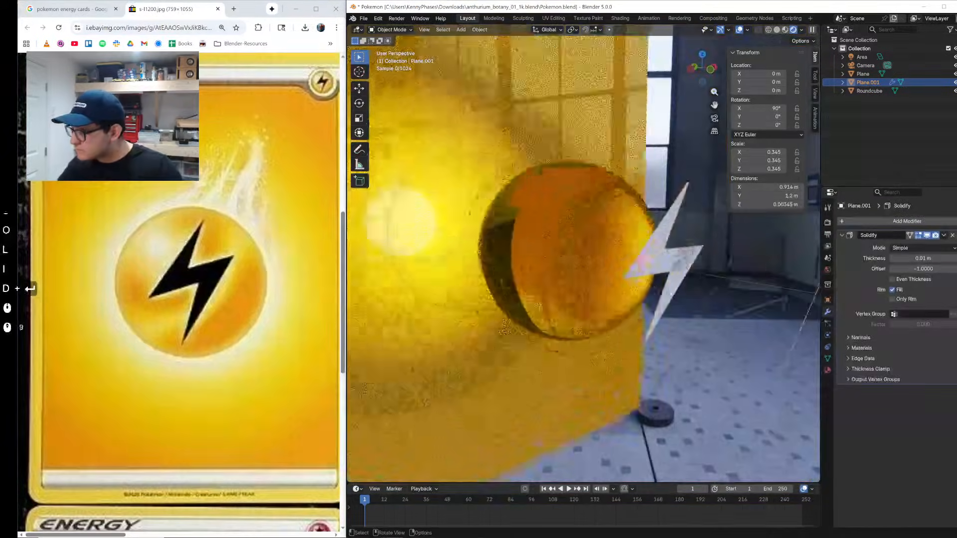
scroll(584, 249, "up", 1)
middle_click_drag(583, 249, 549, 249, "shift")
scroll(548, 249, "down", 2)
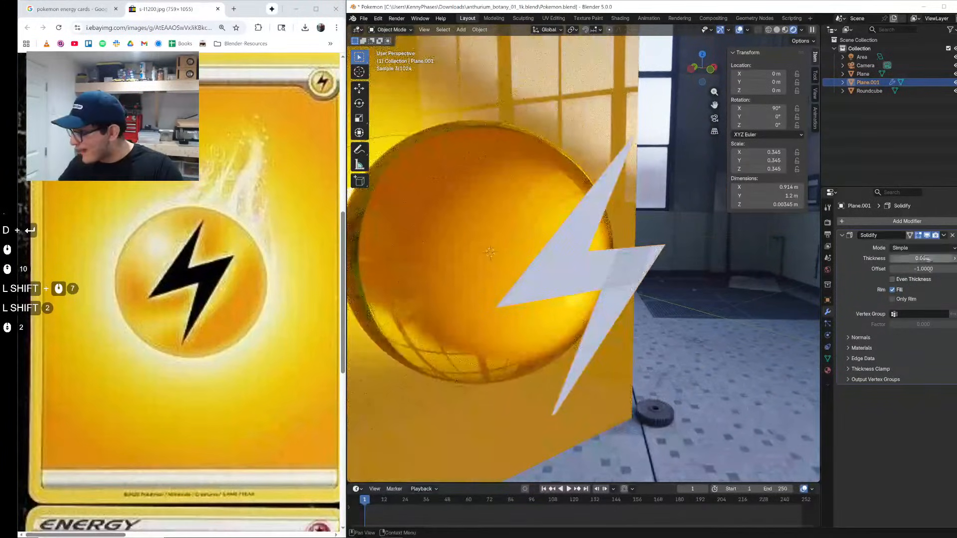
left_click_drag(925, 258, 953, 259, "shift")
Step: Add a Bevel modifier to the bolt, switch to solid shading, and save the file
left_click(881, 220)
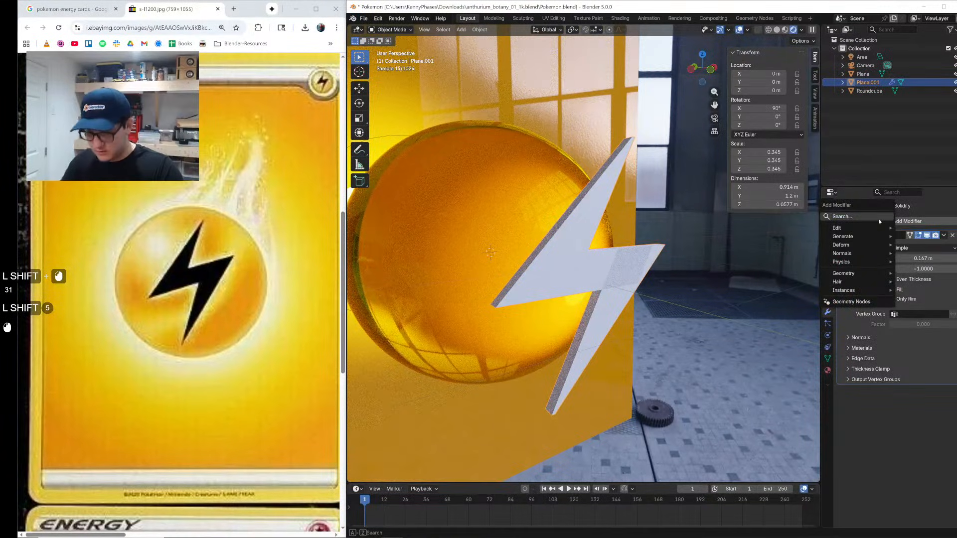
type("brve")
key("Return")
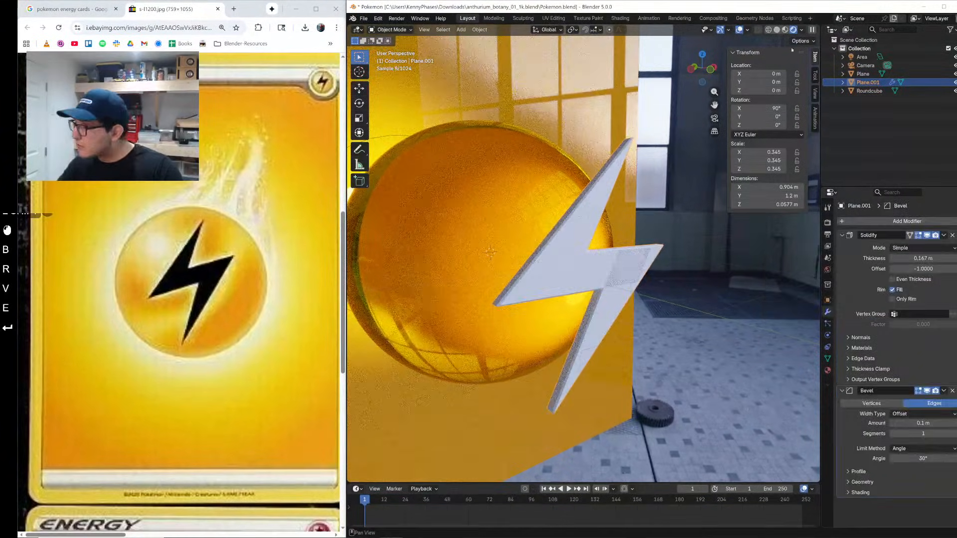
key("z")
key("ctrl+s")
Step: Set the Bevel to 10 segments with an amount of about 0.318 m, and the Solidify thickness to about 0.198 m
mouse_move(609, 240)
middle_mouse_down()
mouse_move(584, 252)
mouse_move(749, 365)
middle_mouse_up()
scroll(589, 249, "up", 2)
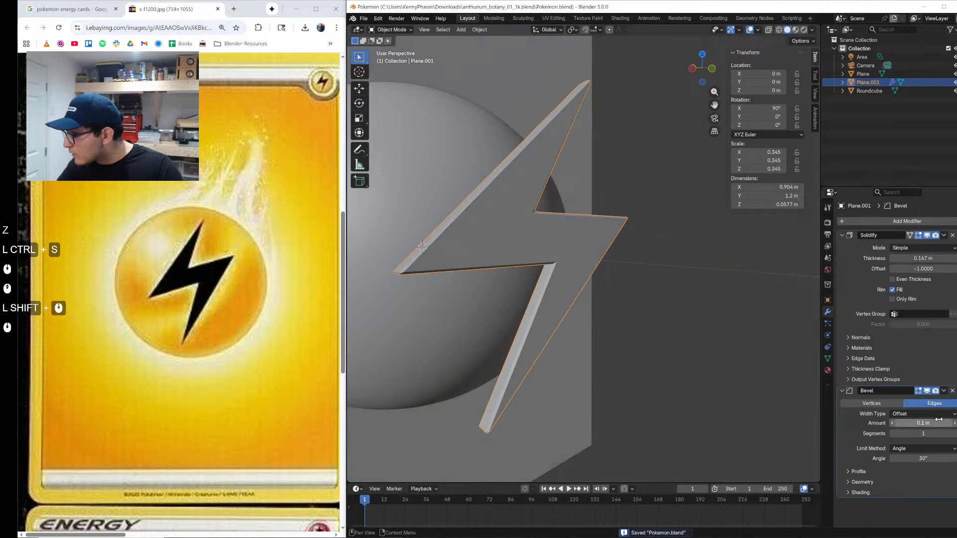
left_click_drag(922, 433, 945, 423)
left_click_drag(923, 259, 937, 258, "shift")
left_click_drag(423, 246, 417, 246, "shift")
Step: In the rendered camera view, give the bolt a new material with black base color and roughness 1.0
left_click(714, 118)
key("z")
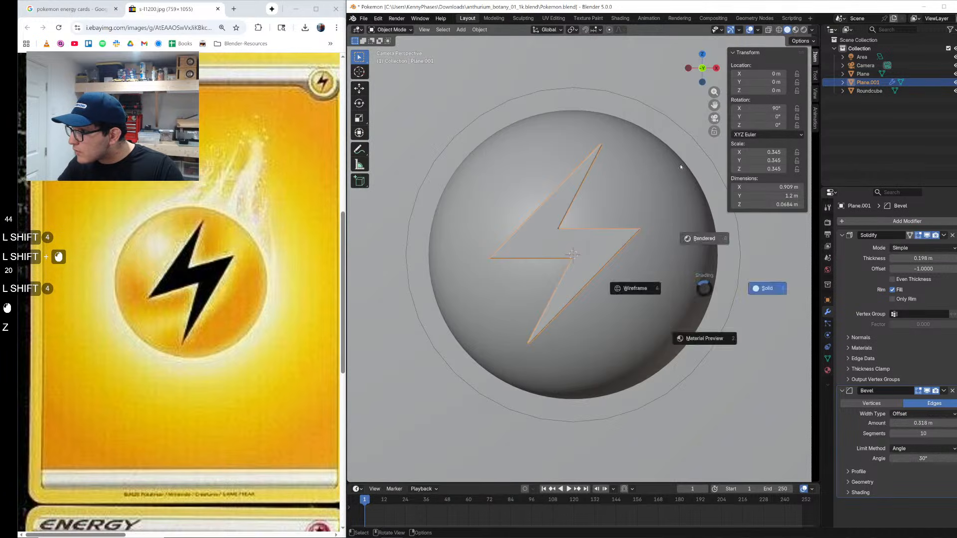
left_click(705, 237)
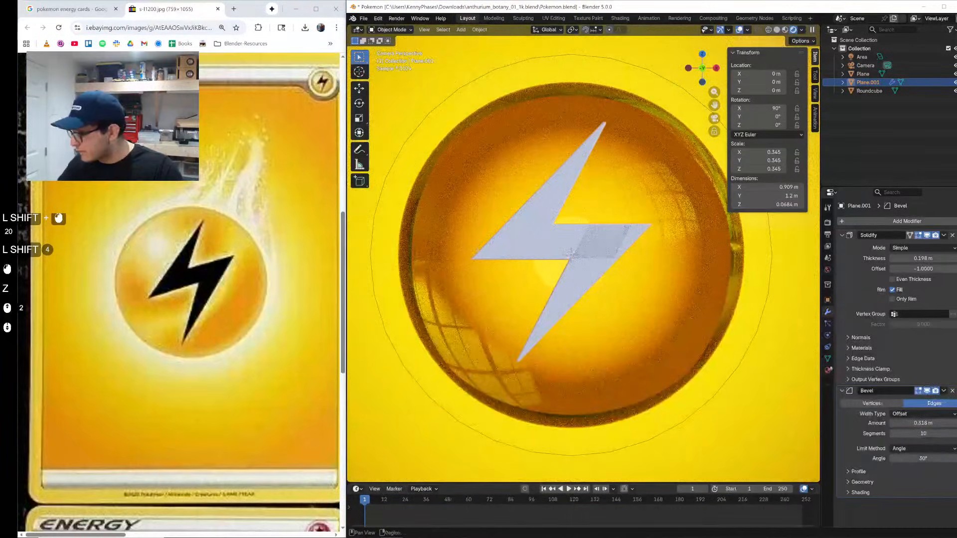
left_click(827, 370)
left_click(914, 257)
left_click(927, 310)
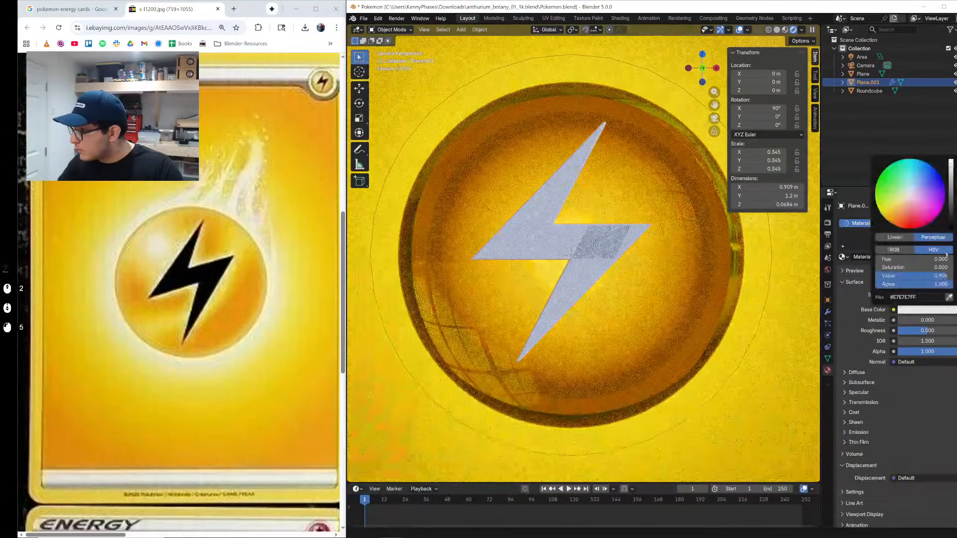
left_click_drag(922, 276, 888, 276)
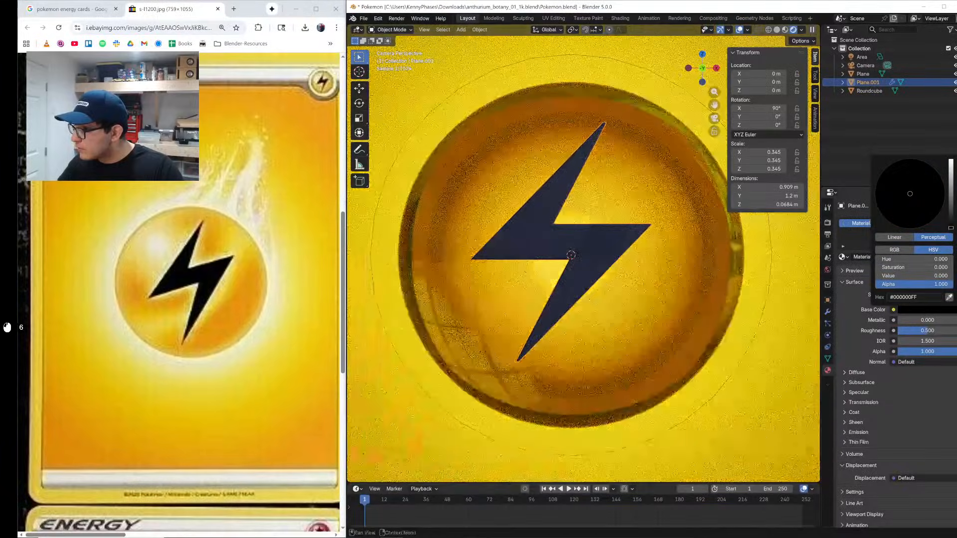
left_click_drag(926, 332, 954, 332)
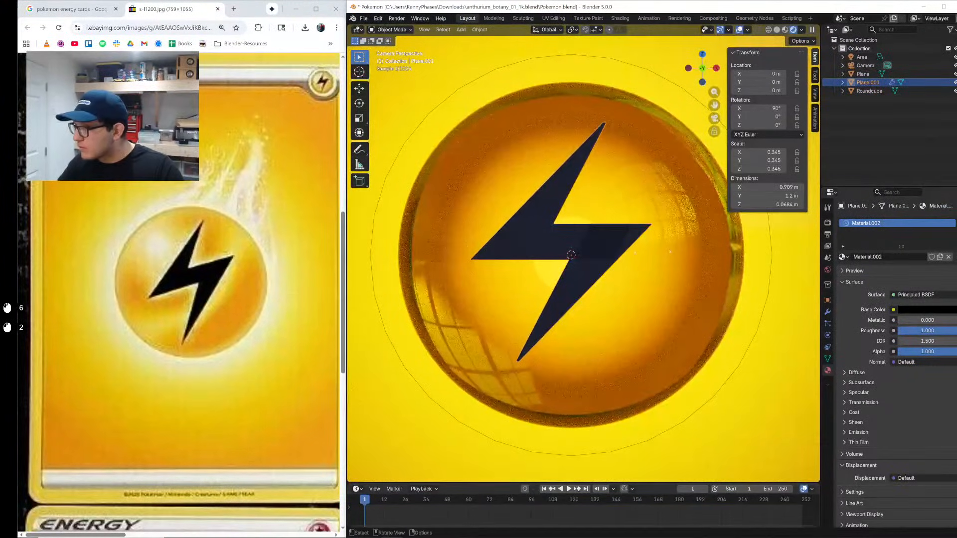
Step: Save the file and reselect the lightning bolt
scroll(656, 272, "down", 4)
left_click(724, 283)
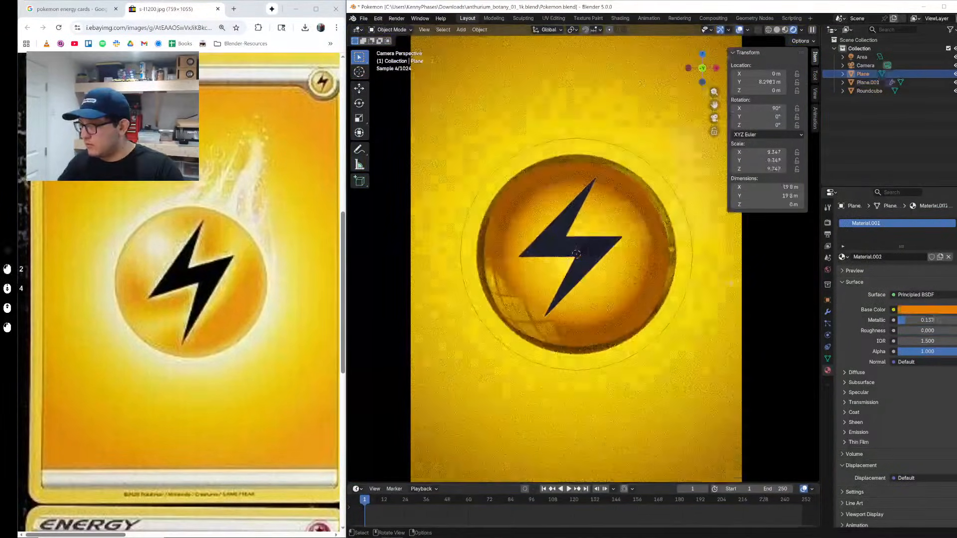
key("ctrl+s")
left_click(606, 243)
scroll(605, 243, "up", 1)
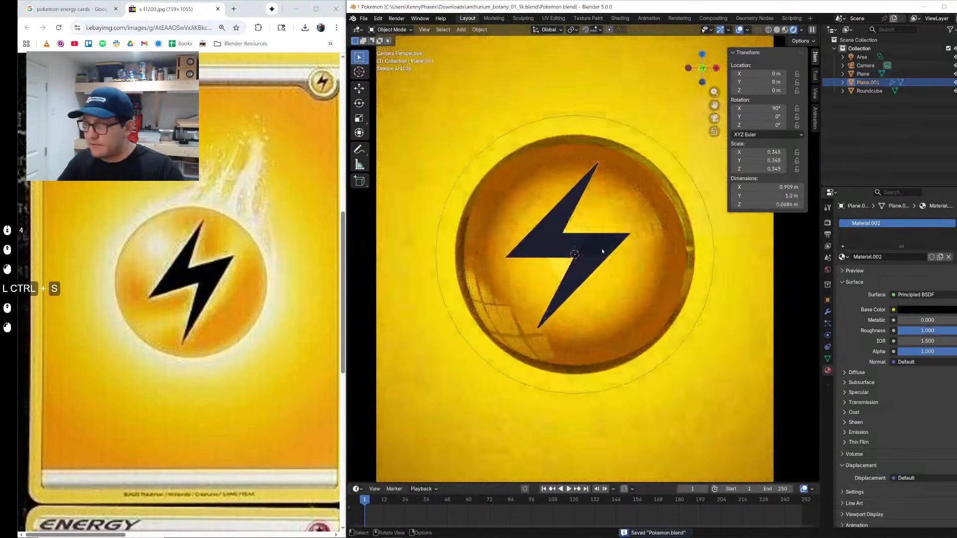
scroll(590, 247, "up", 2)
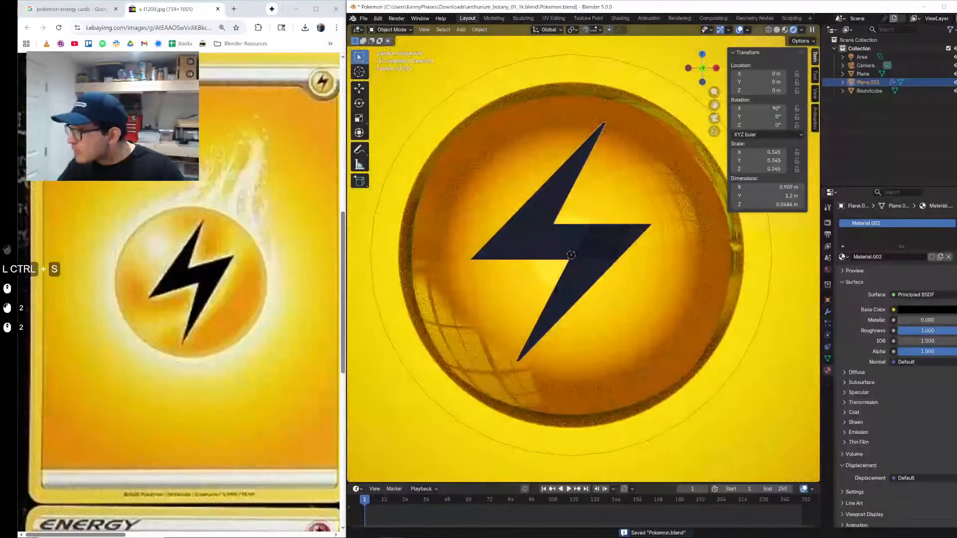
Step: Return to solid shading and add a Remesh modifier to the bolt after the Bevel
key("z")
left_click(661, 241)
scroll(661, 241, "up", 4)
middle_click_drag(641, 232, 648, 259)
scroll(676, 252, "up", 10)
left_click(829, 313)
left_click(874, 221)
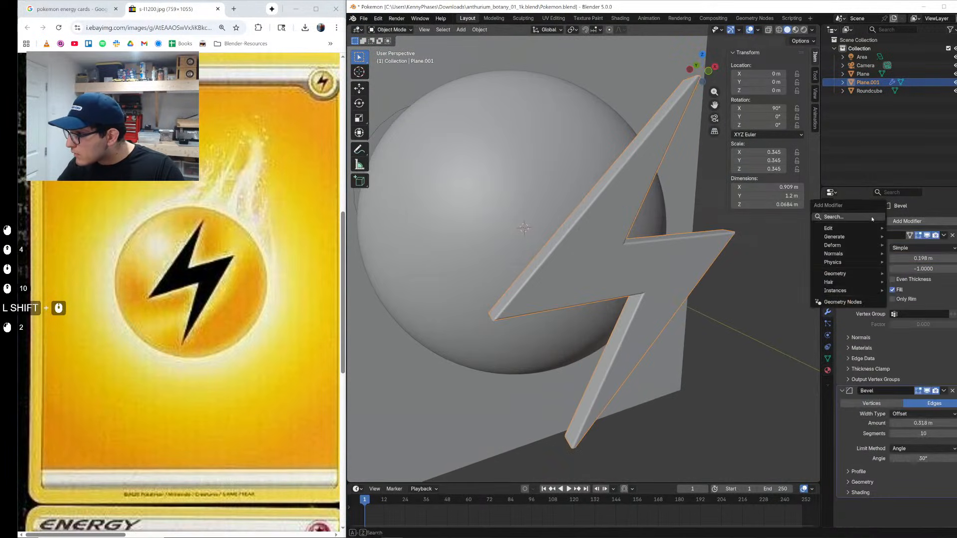
type("remes")
key("Return")
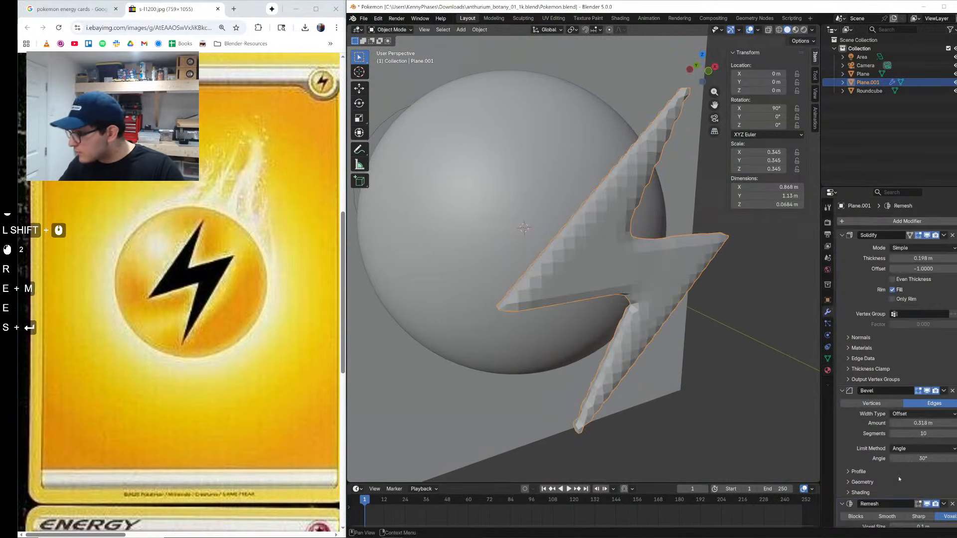
Step: Set the Remesh mode to Sharp with an octree depth of 7
scroll(878, 349, "down", 7)
left_click(887, 489)
left_click(856, 489)
scroll(881, 492, "down", 4)
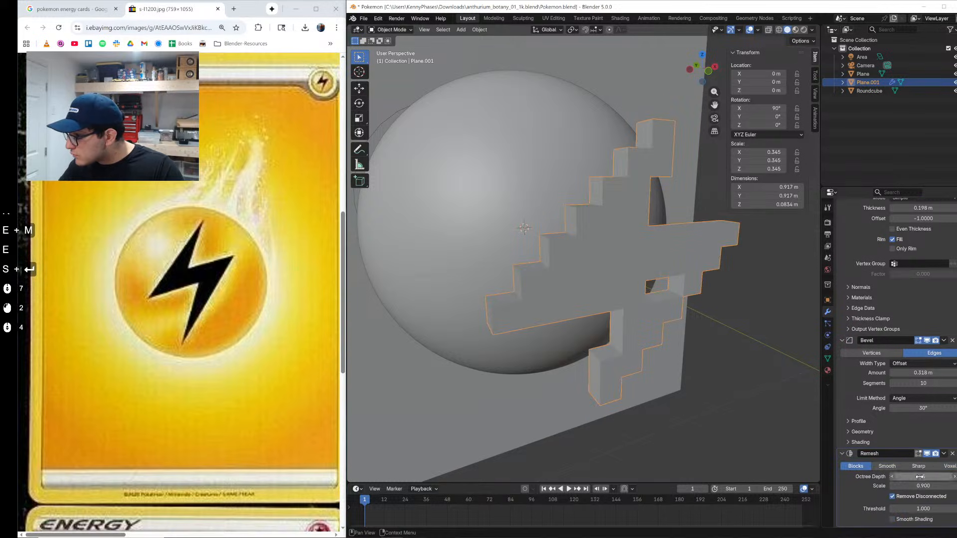
left_click(919, 458)
scroll(940, 470, "down", 1)
left_click(954, 469)
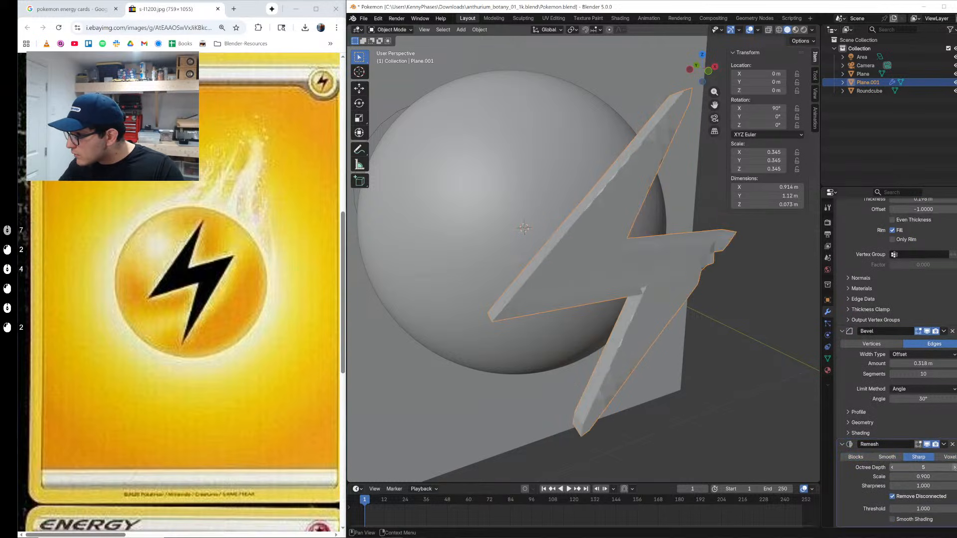
left_click(954, 468)
left_click(954, 469)
middle_click_drag(616, 247, 584, 242)
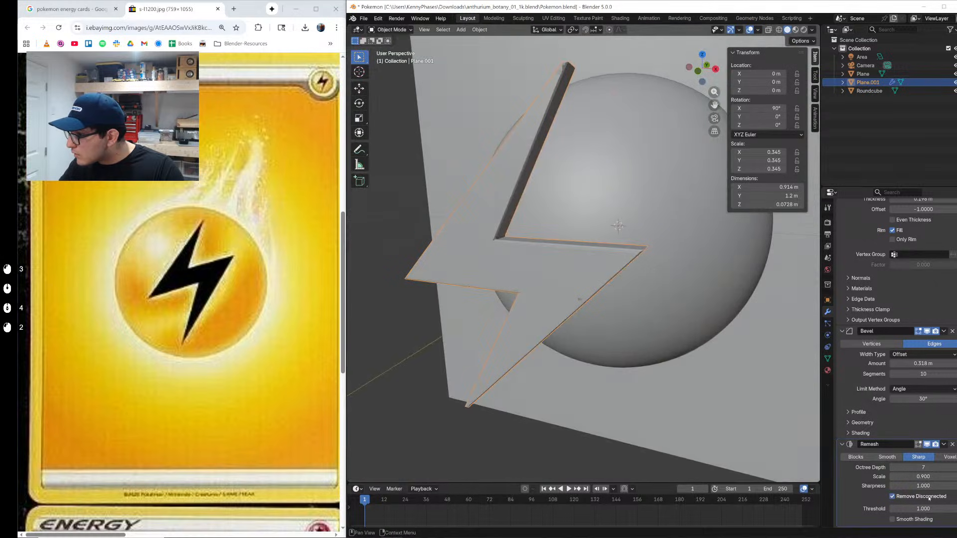
Step: Set the Remesh mode to Smooth and open the bolt's mesh in Edit Mode to inspect the overlapping faces
left_click(887, 457)
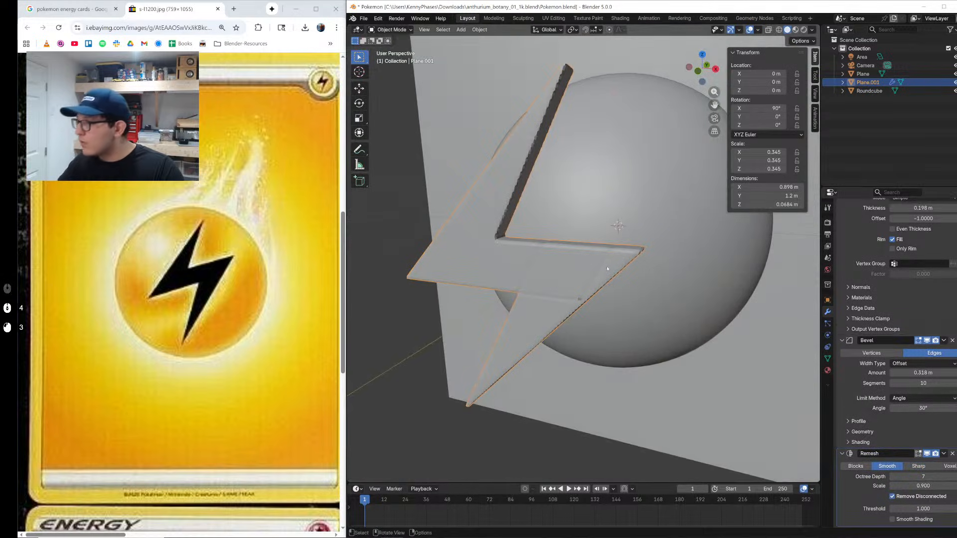
key("Tab")
scroll(608, 269, "up", 4)
scroll(608, 282, "up", 2)
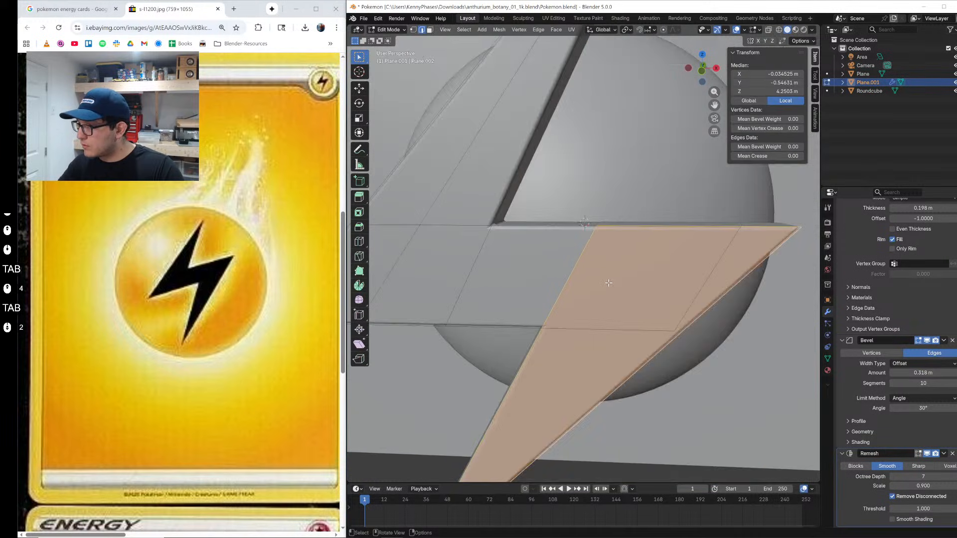
middle_click_drag(614, 283, 589, 292)
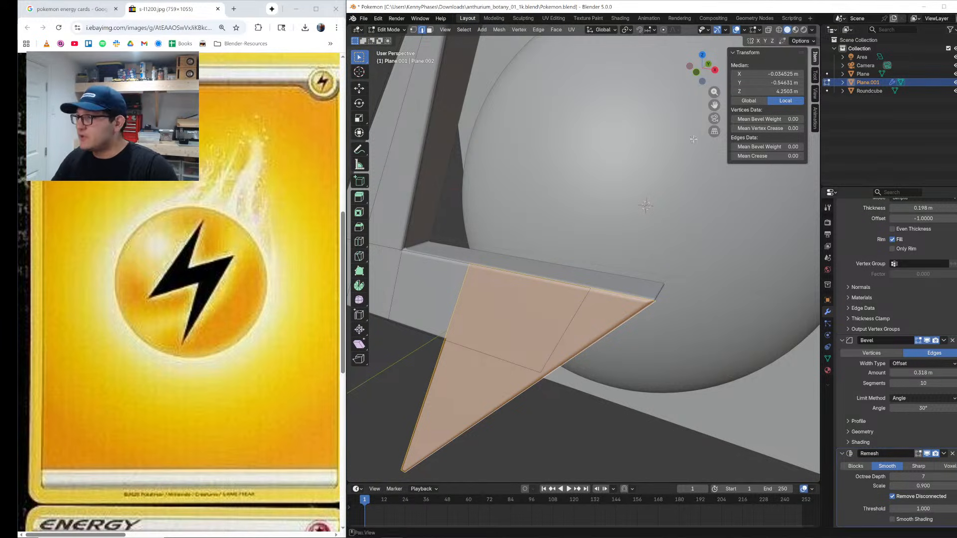
Step: Move the extruded band's short slanted end edge about -0.21 m along X and return to Object Mode
left_click(584, 310)
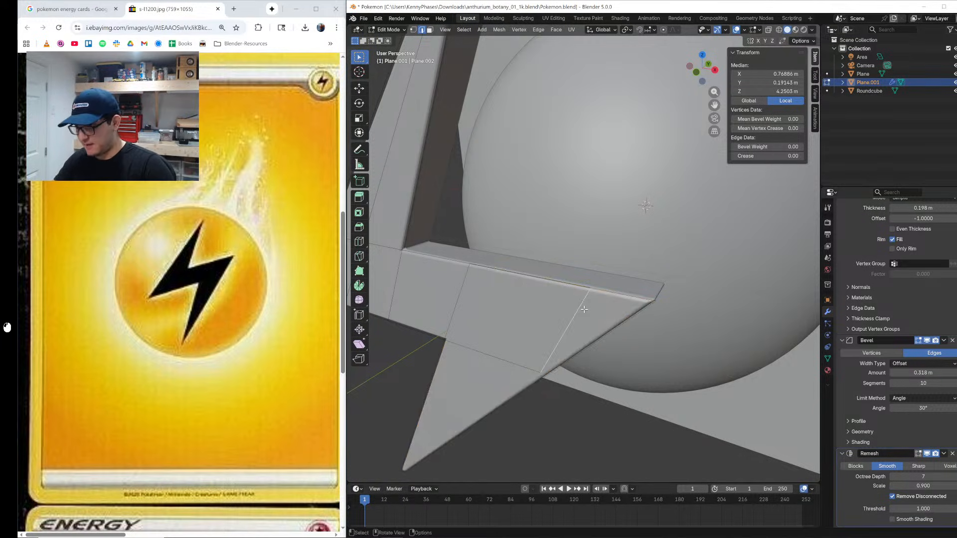
key("g")
key("x")
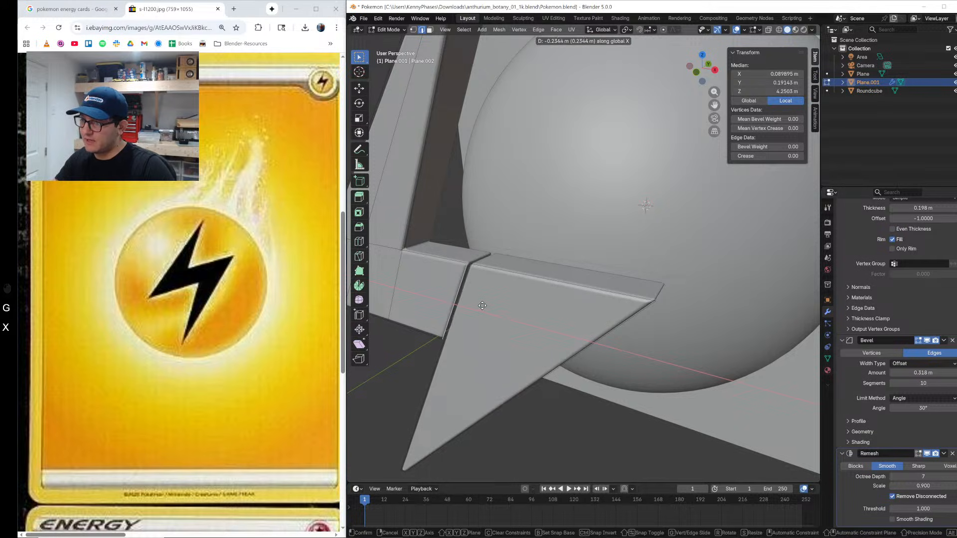
left_click(496, 308)
key("Tab")
Step: Raise the Remesh octree depth to 8 and disable Remove Disconnected
scroll(542, 314, "up", 4)
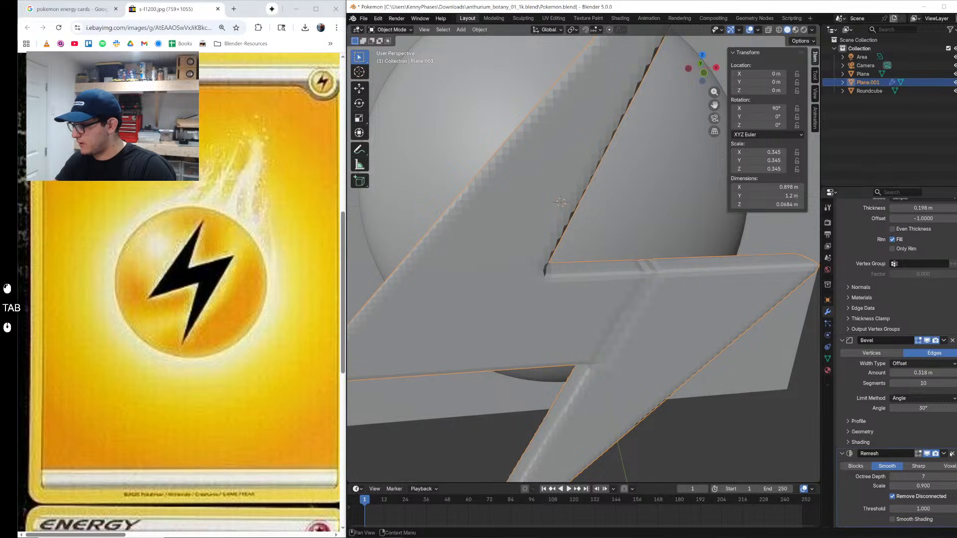
left_click(954, 477)
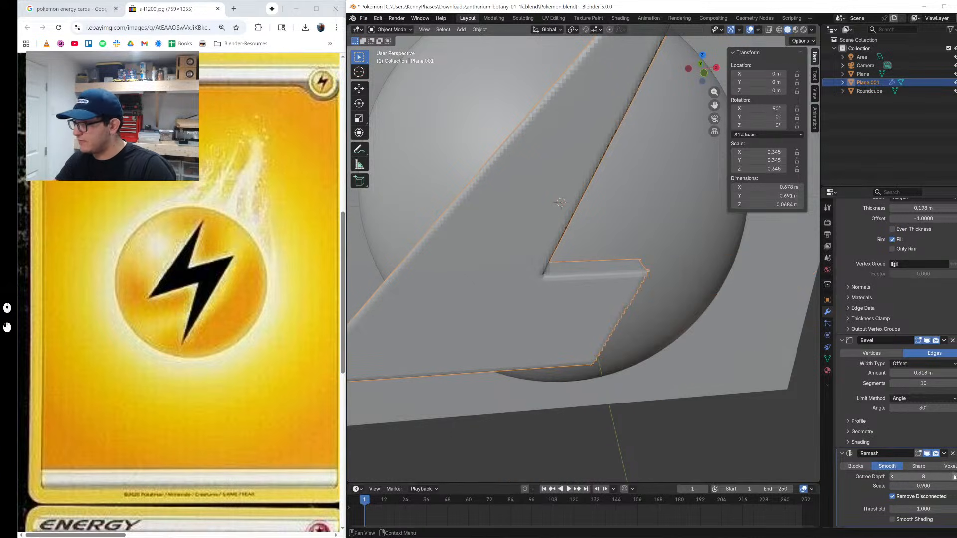
left_click(892, 496)
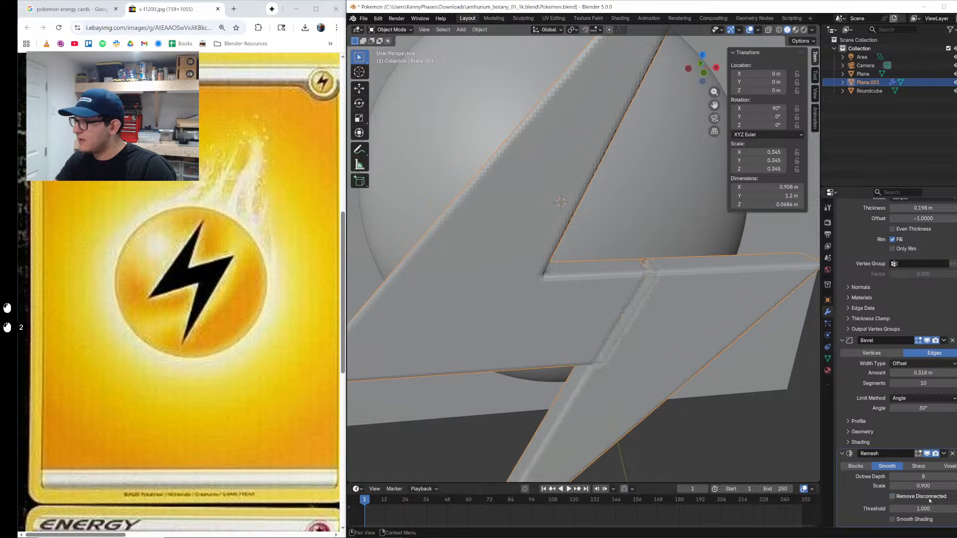
Step: Move the band's slanted end edge about 0.05 m along X into the lower spike and return to Object Mode
key("Tab")
key("g")
key("x")
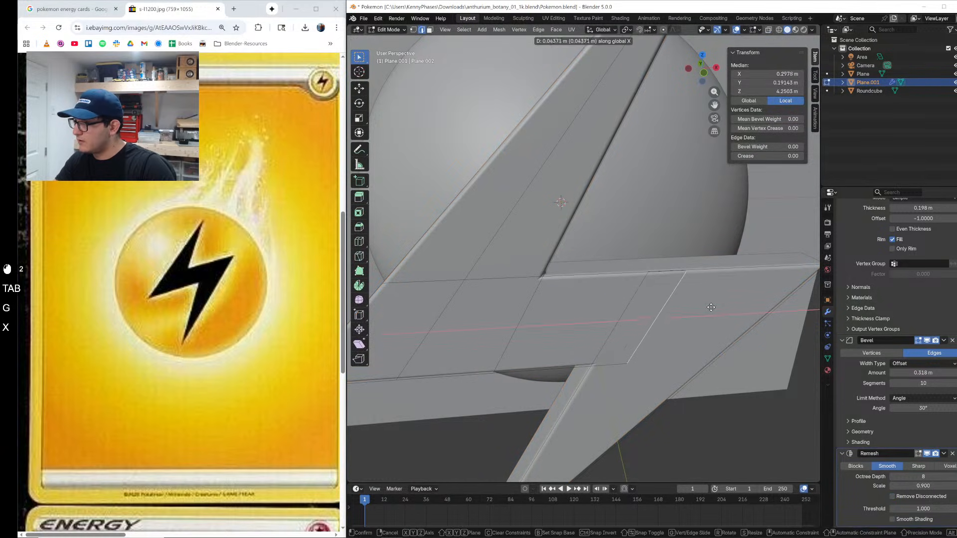
left_click(716, 310)
key("Tab")
scroll(716, 309, "down", 2)
scroll(697, 321, "up", 1)
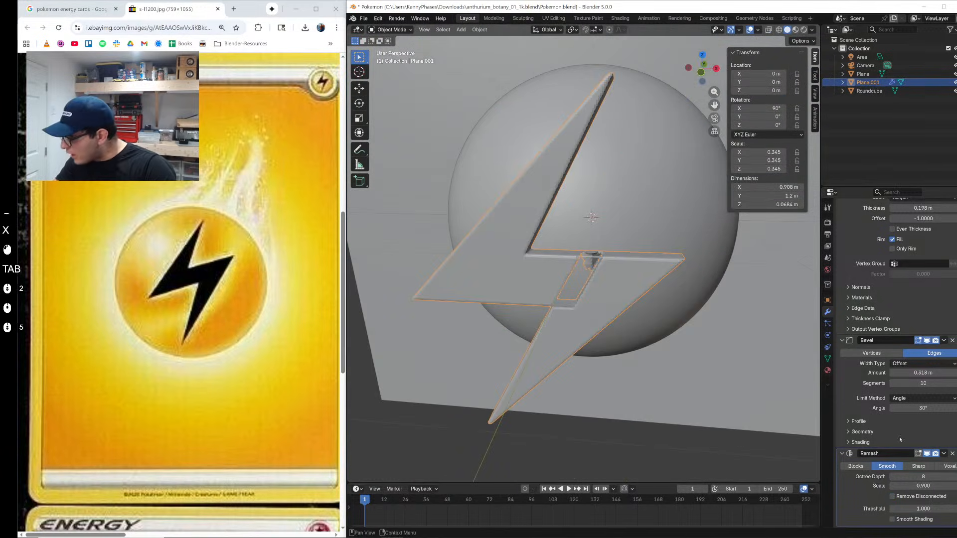
Step: Try the bolt's Remesh modifier in Sharp mode, and move it to the top of the modifier stack in Smooth mode
left_click(919, 466)
scroll(915, 469, "down", 2)
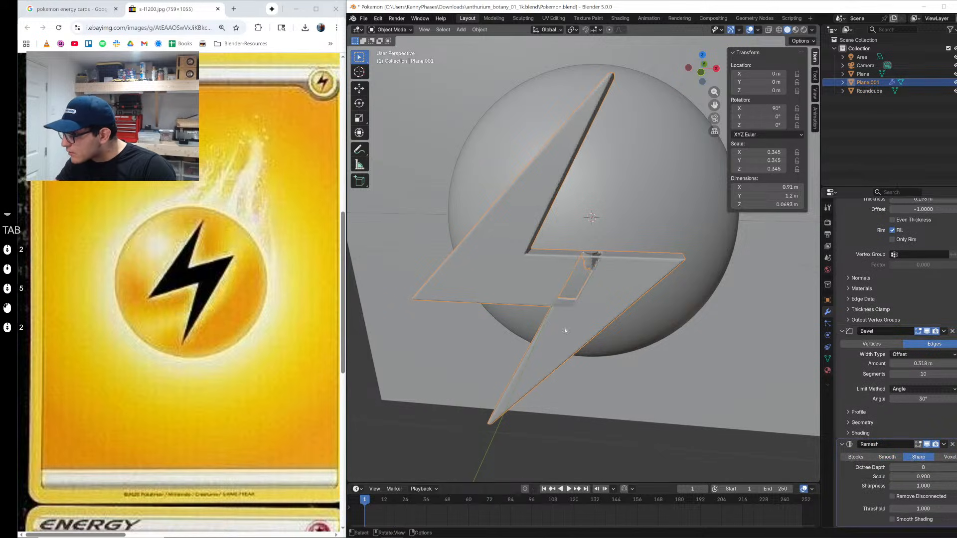
key("Tab")
middle_click_drag(572, 304, 581, 311)
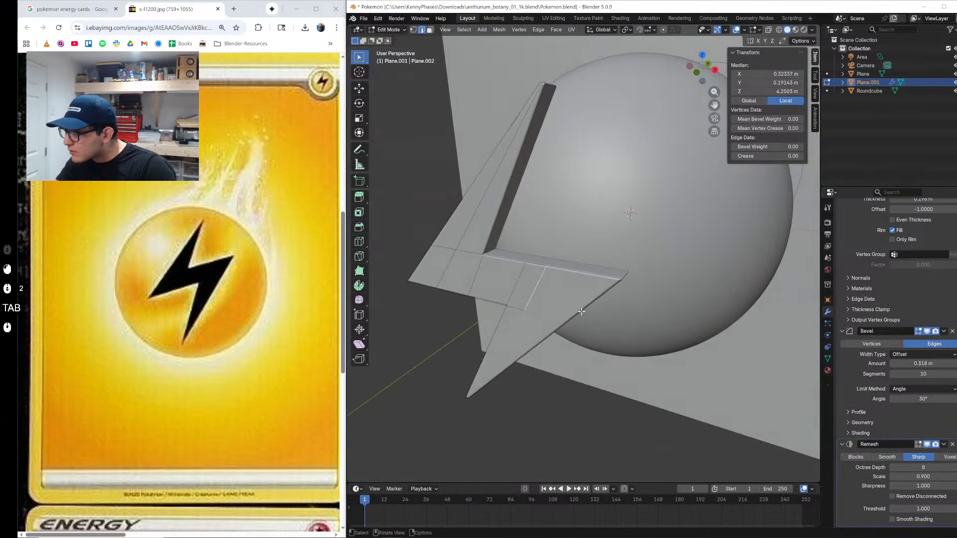
scroll(956, 246, "up", 7)
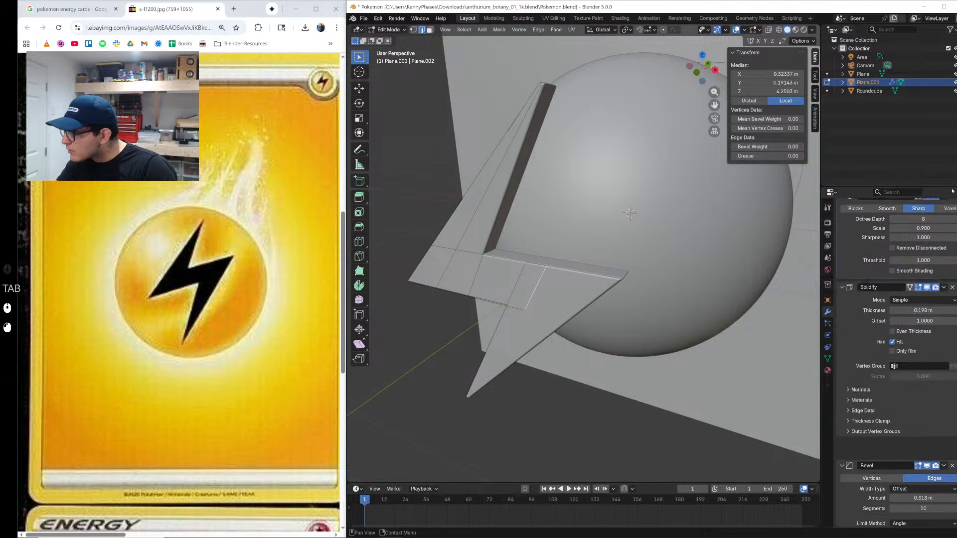
key("Tab")
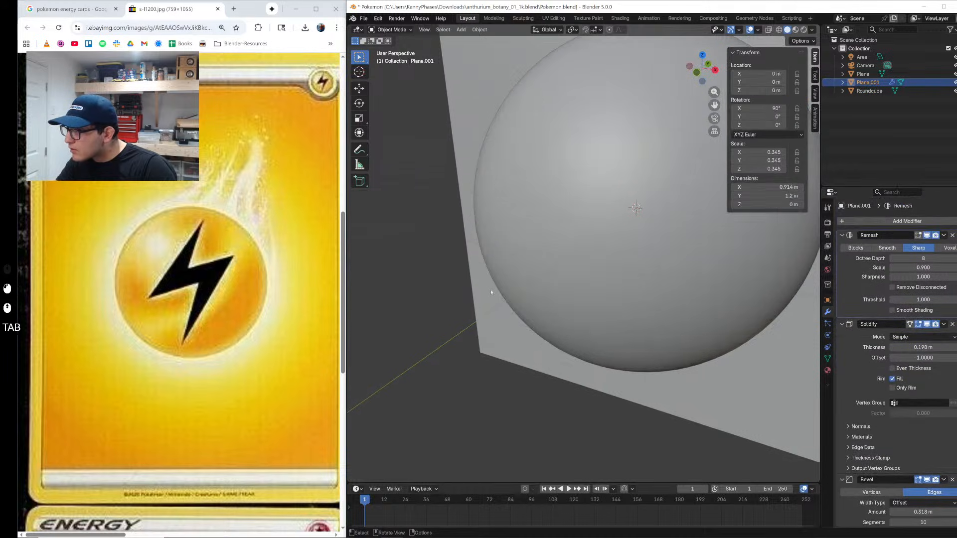
left_click(887, 248)
left_click(911, 278)
scroll(180, 300, "down", 3)
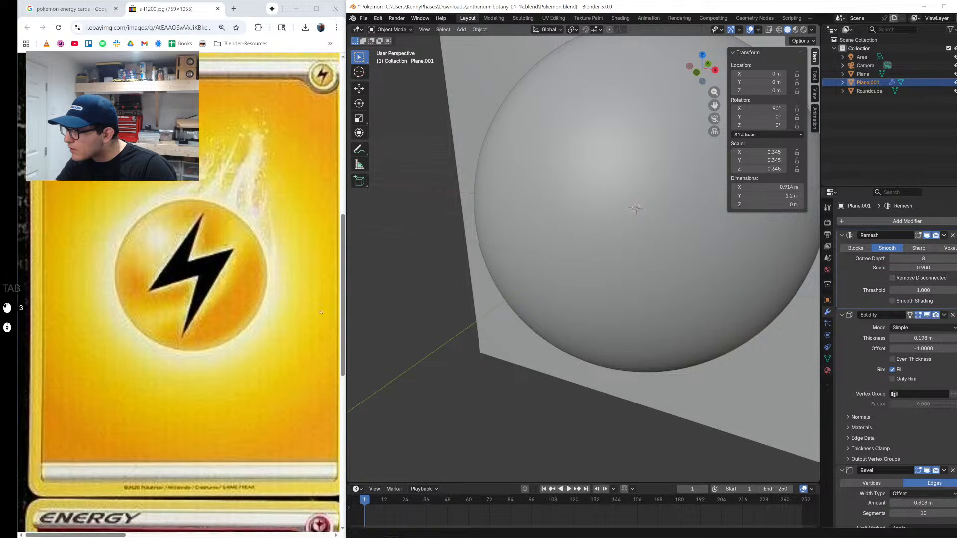
scroll(575, 285, "down", 8)
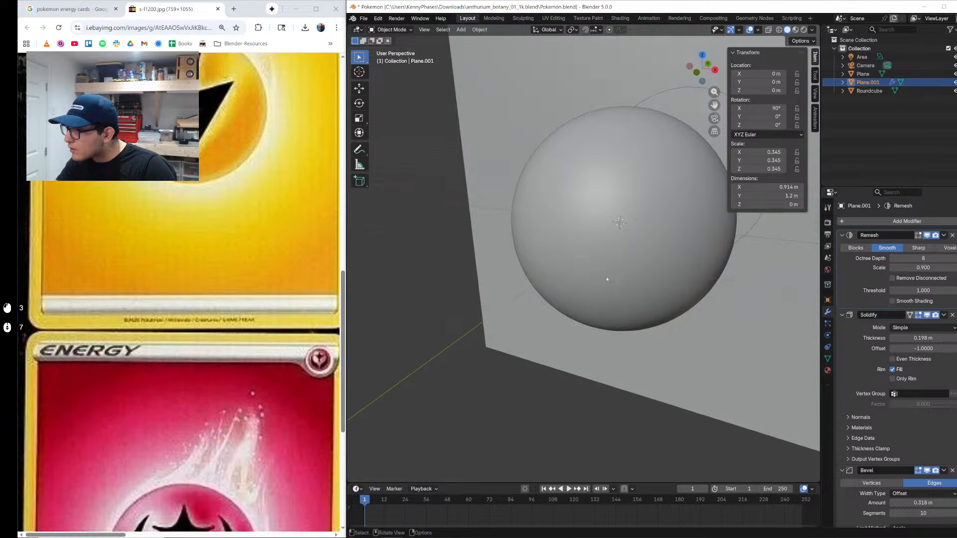
Step: Delete the Remesh modifier from the bolt and switch the viewport to rendered shading
left_click(952, 236)
scroll(589, 249, "up", 8)
middle_click_drag(591, 269, 598, 279)
key("z")
left_click(653, 232)
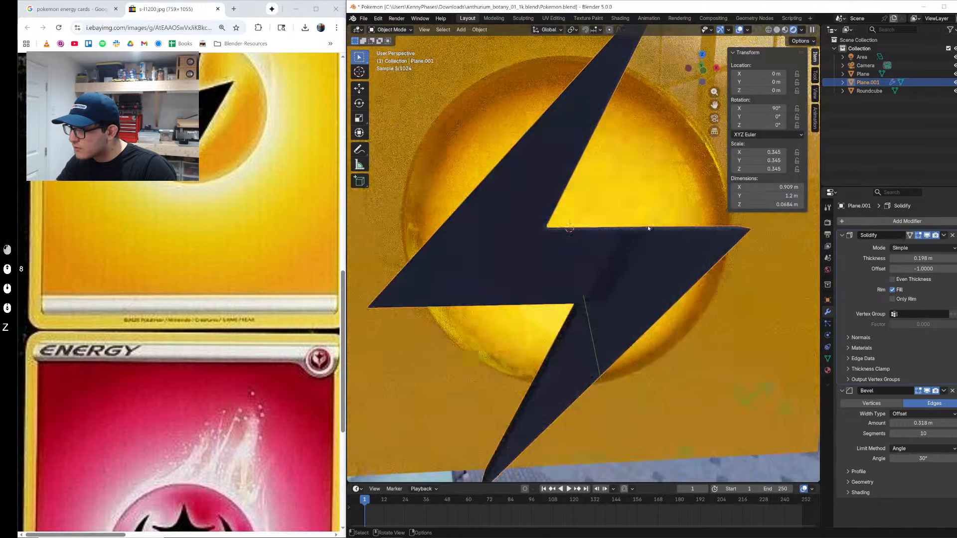
Step: Try Shade Auto Smooth on the bolt, return it to Shade Flat and save the file
left_click(843, 236)
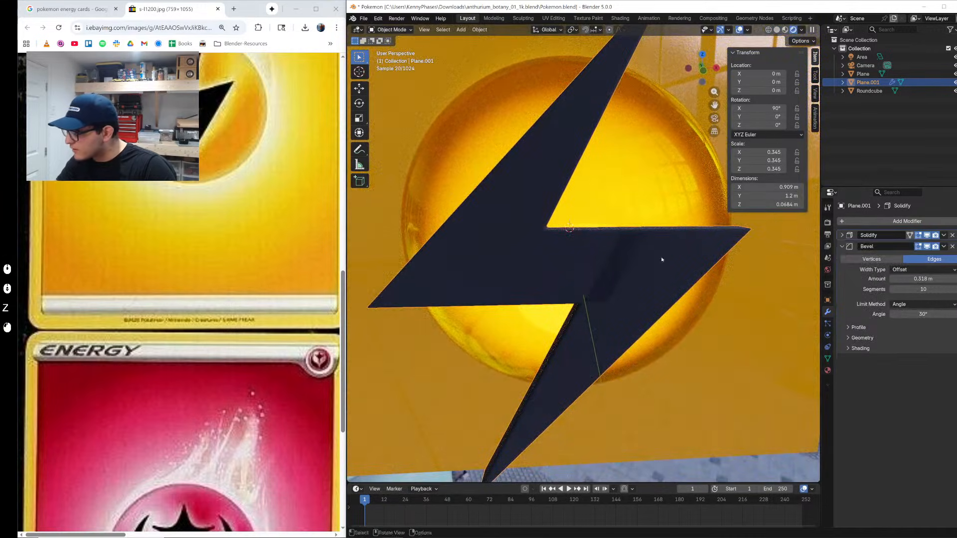
right_click(659, 257)
left_click(654, 227)
right_click(655, 259)
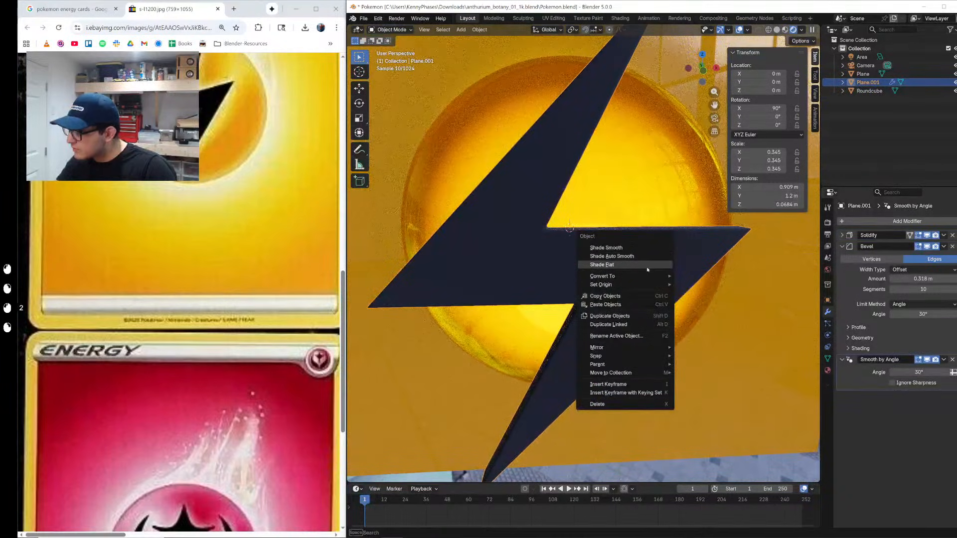
left_click(648, 266)
scroll(649, 271, "up", 3)
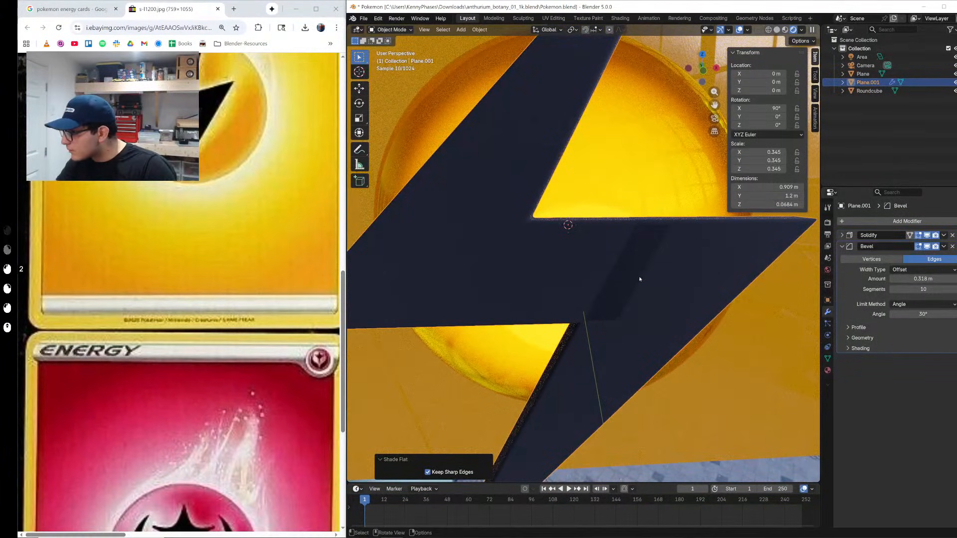
key("ctrl+s")
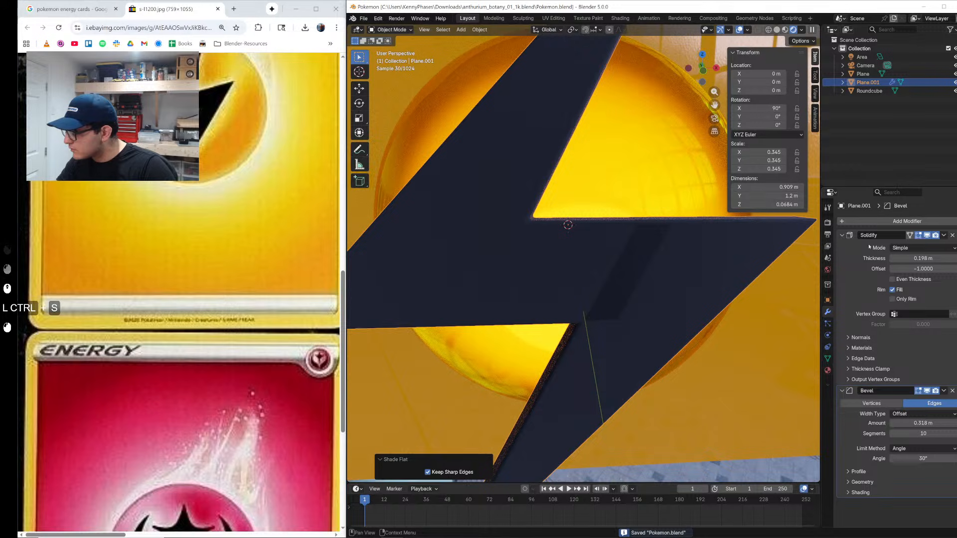
Step: Try a smaller Solidify thickness on the bolt and undo the change
left_click_drag(924, 259, 890, 258, "shift")
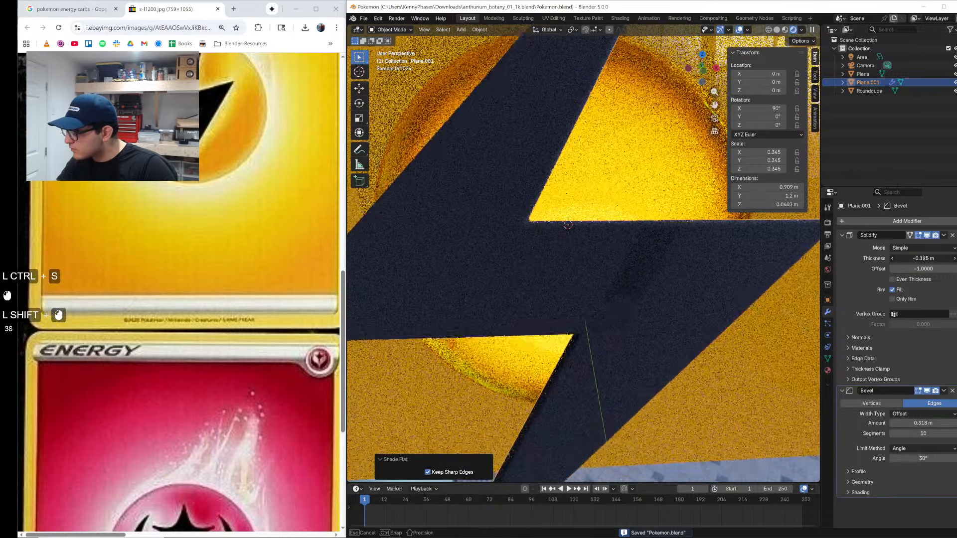
key("ctrl+z")
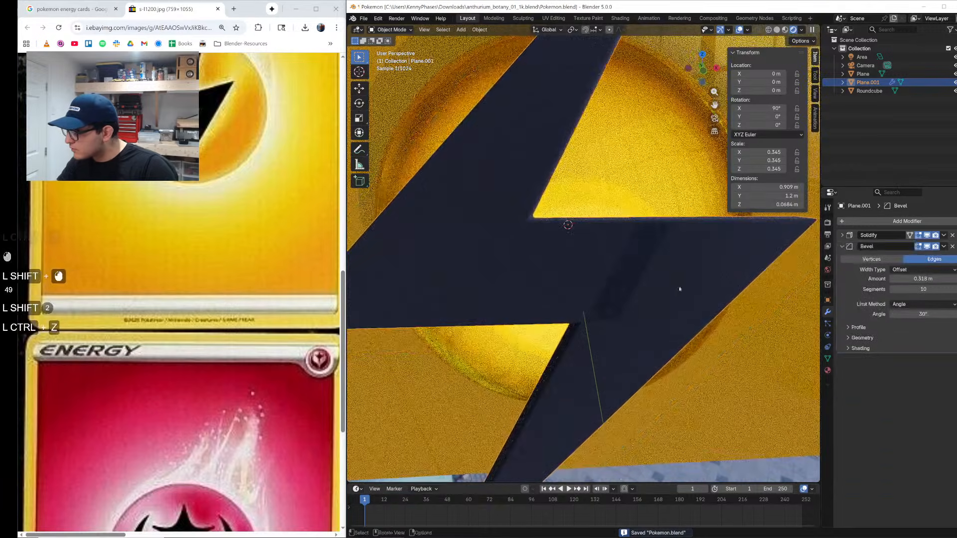
Step: Add a Smooth modifier to the bolt, set its Repeat to 4 and check the mesh in Edit Mode
left_click(918, 221)
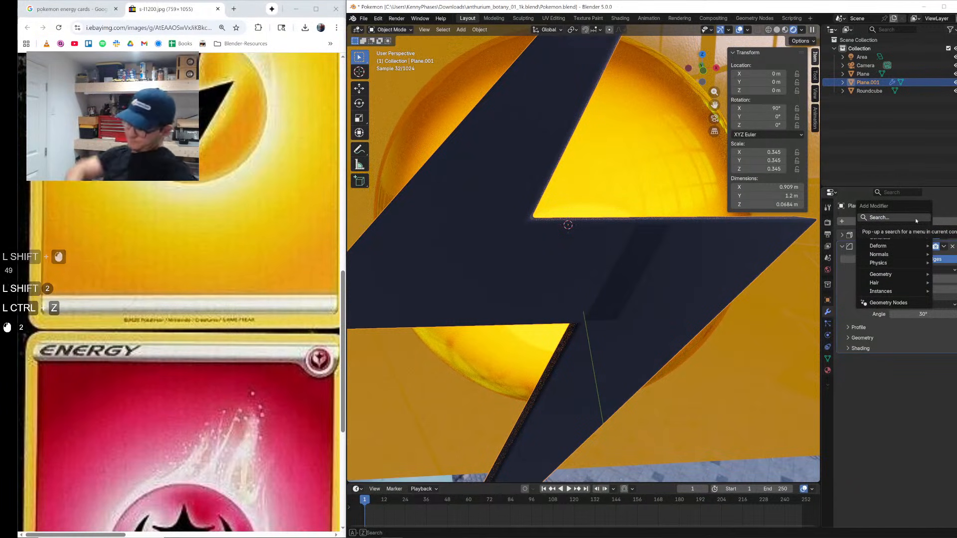
type("smooth")
key("Return")
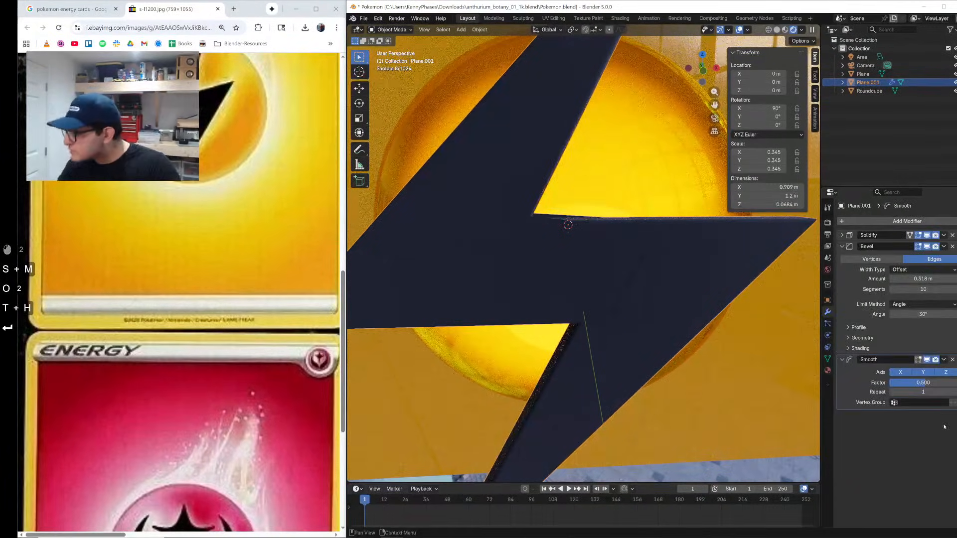
left_click(954, 393)
left_click(954, 392)
left_click(953, 392)
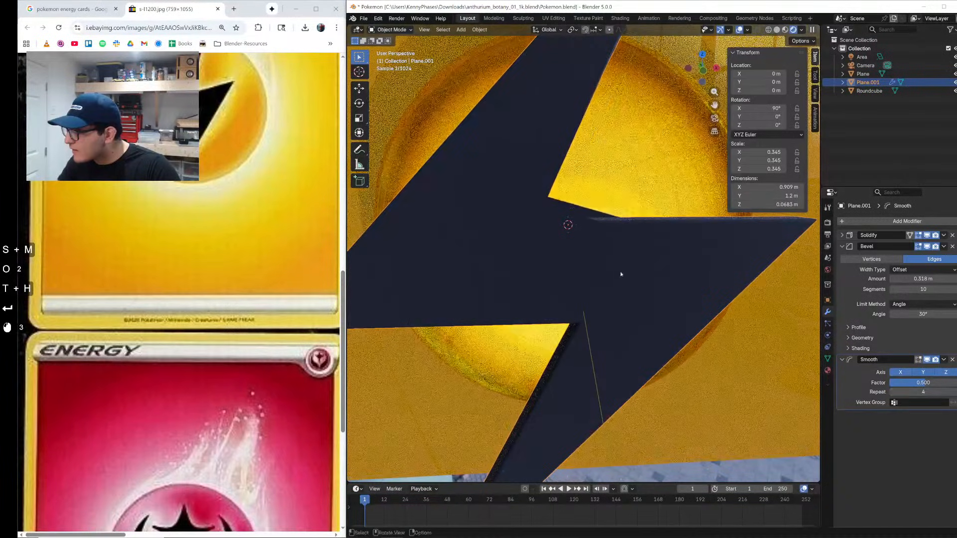
middle_click_drag(620, 274, 572, 259)
key("Tab")
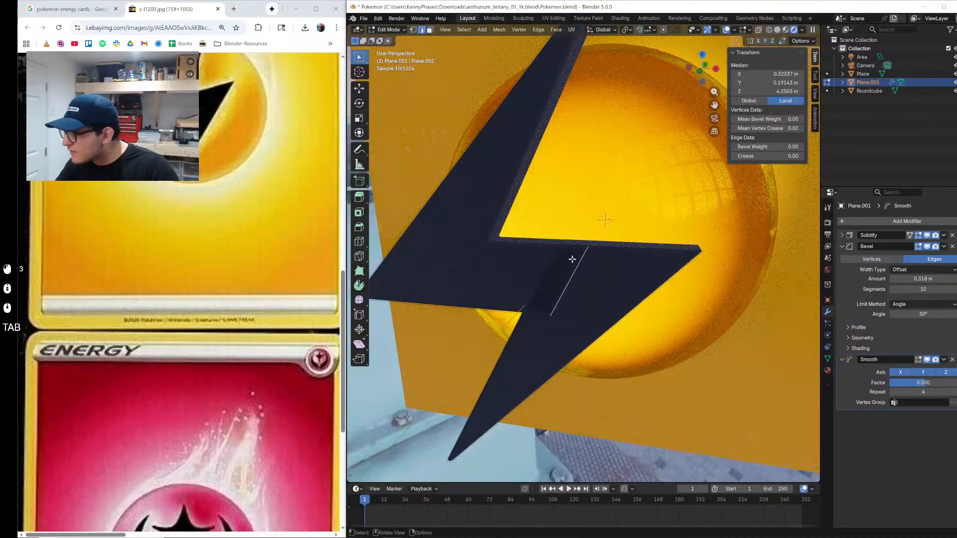
key("Tab")
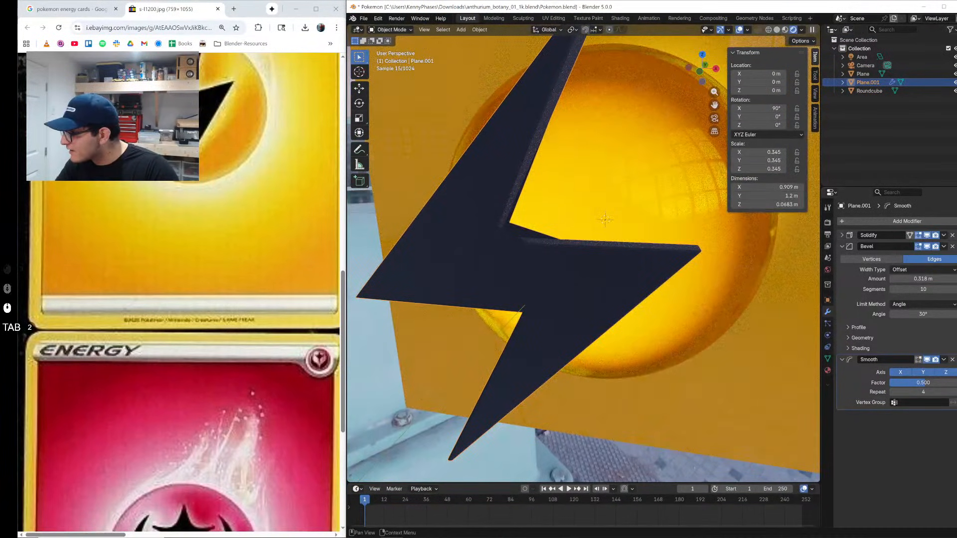
Step: Try the Smooth modifier above Bevel with Repeat raised to 10, and move it back below Bevel
left_click_drag(953, 359, 949, 262)
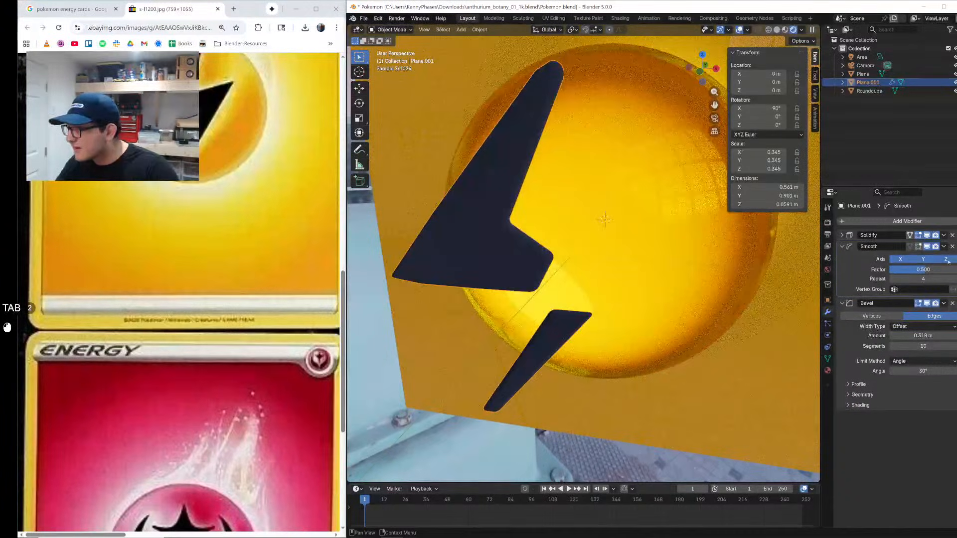
left_click(953, 278)
left_click(953, 279)
left_click(954, 278)
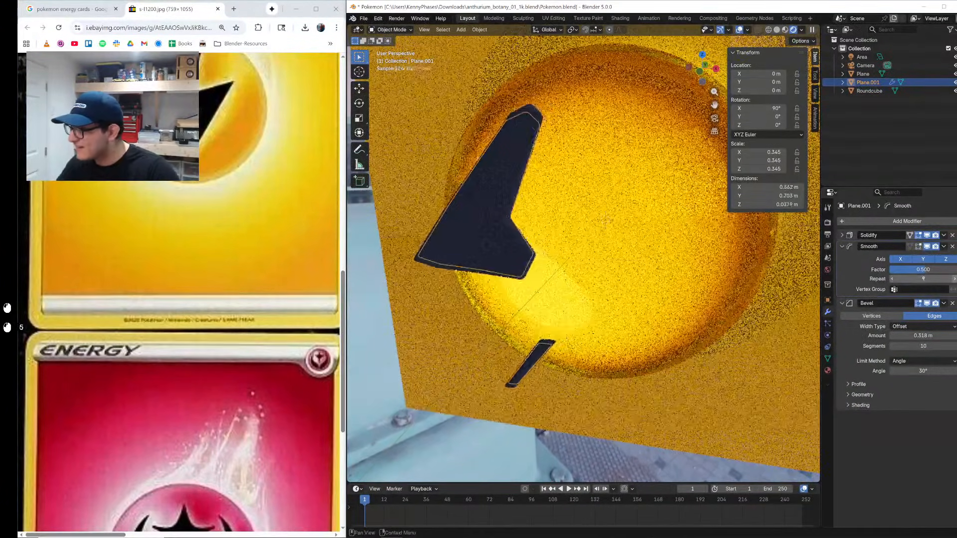
left_click(953, 279)
left_click(954, 278)
left_click(954, 279)
left_click_drag(954, 246, 954, 359)
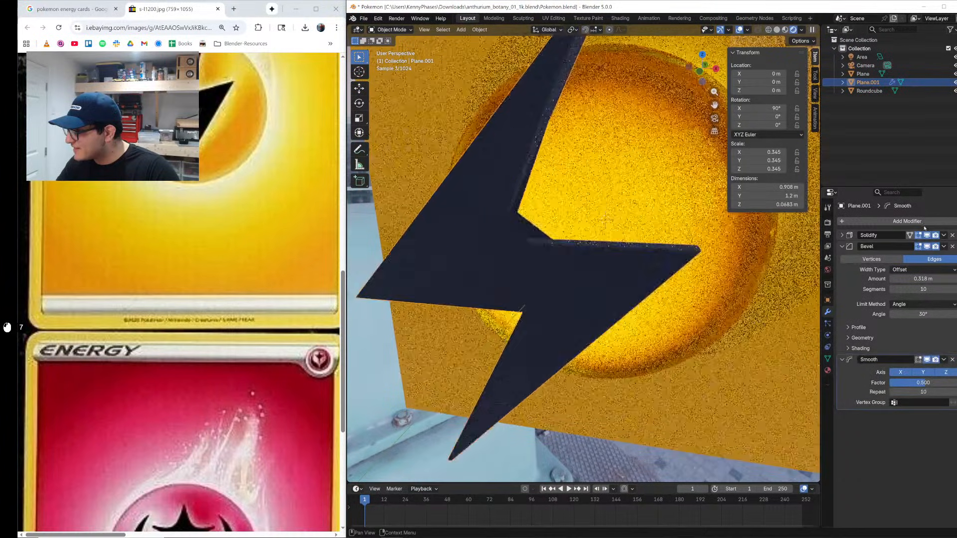
Step: Add a Remesh modifier to the bolt and place it between the Bevel and Smooth modifiers
left_click(907, 221)
type("remes")
key("Return")
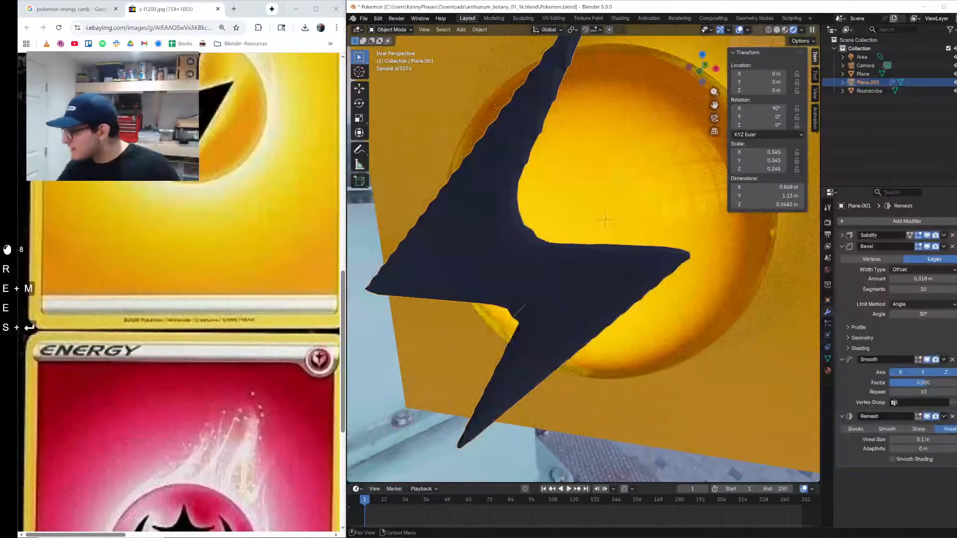
left_click_drag(953, 416, 953, 360)
Step: Set the Remesh modifier to Sharp mode with an Octree Depth of 7
left_click(887, 373)
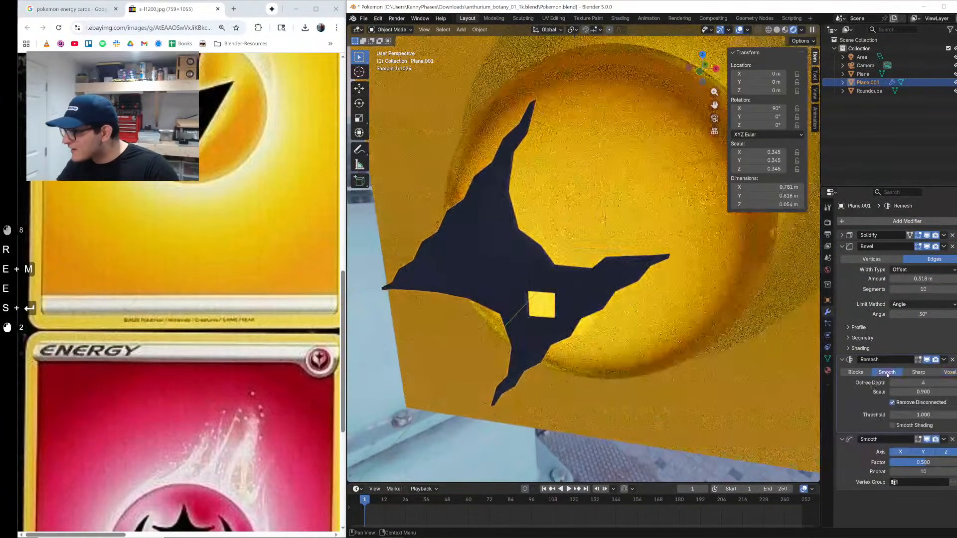
left_click(919, 372)
left_click(955, 383)
left_click(954, 383)
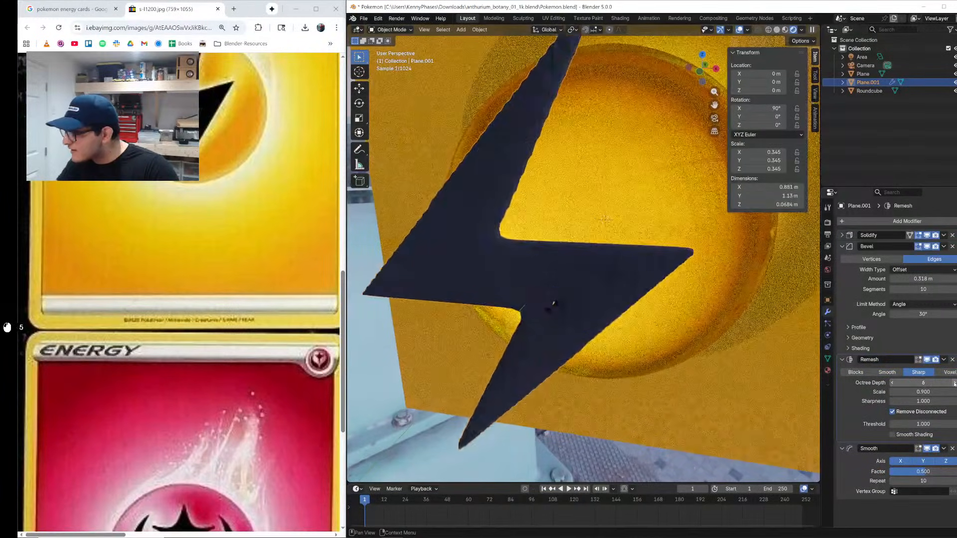
left_click(954, 383)
left_click(954, 383)
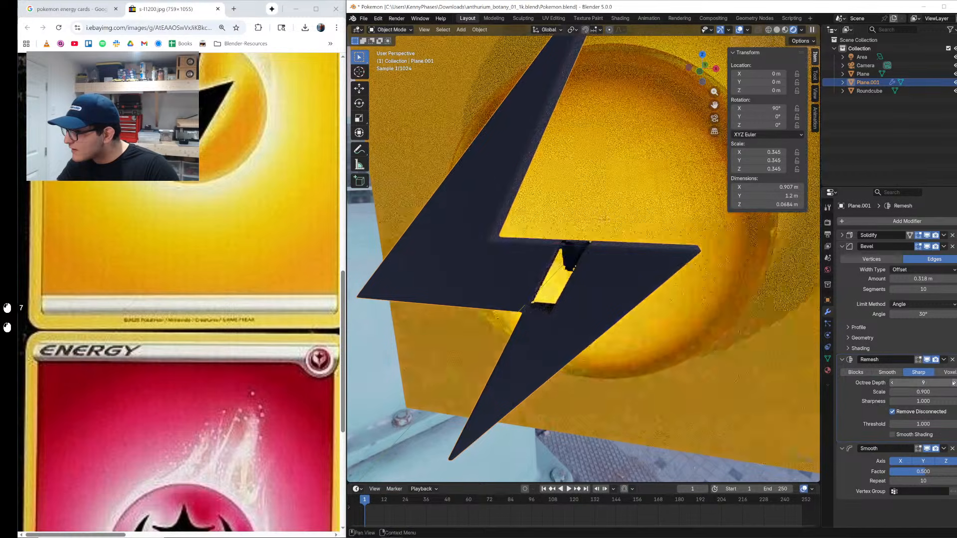
left_click(892, 383)
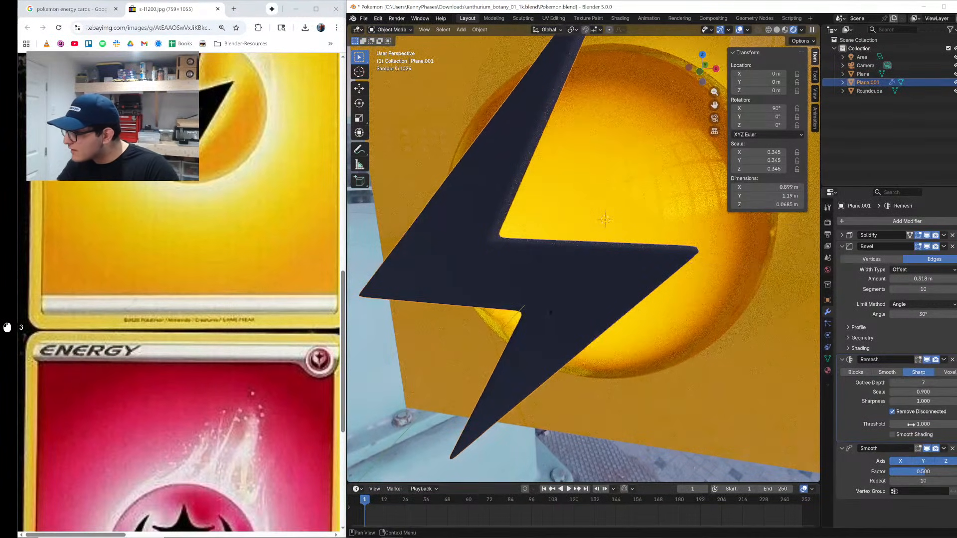
Step: Set the Smooth modifier's Repeat to 7 and save the file
left_click_drag(892, 481, 878, 481)
key("ctrl+s")
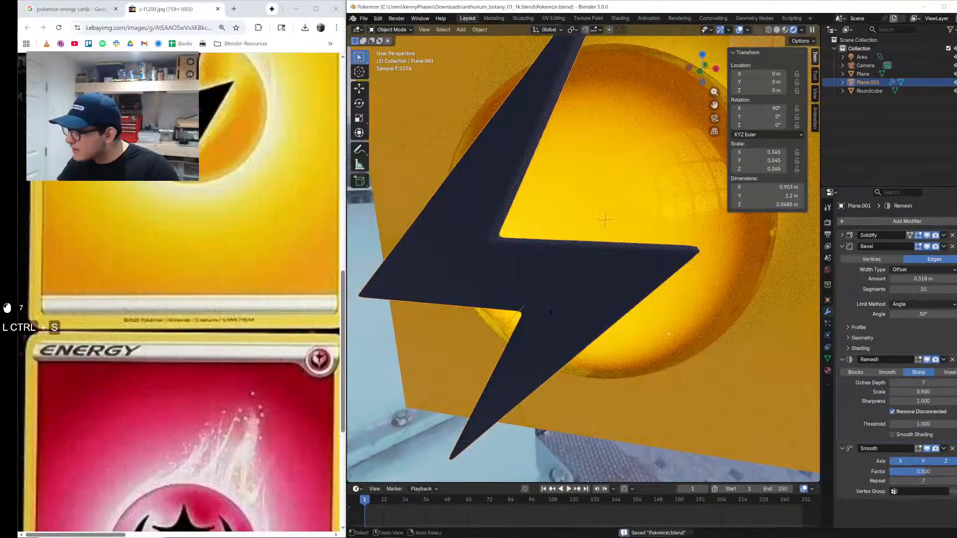
Step: Switch to solid shading and, in Edit Mode, move the band's slanted end edge back along X, clear of the lower spike
key("z")
left_click(714, 327)
middle_click_drag(709, 167, 594, 270)
key("Tab")
scroll(582, 269, "down", 1)
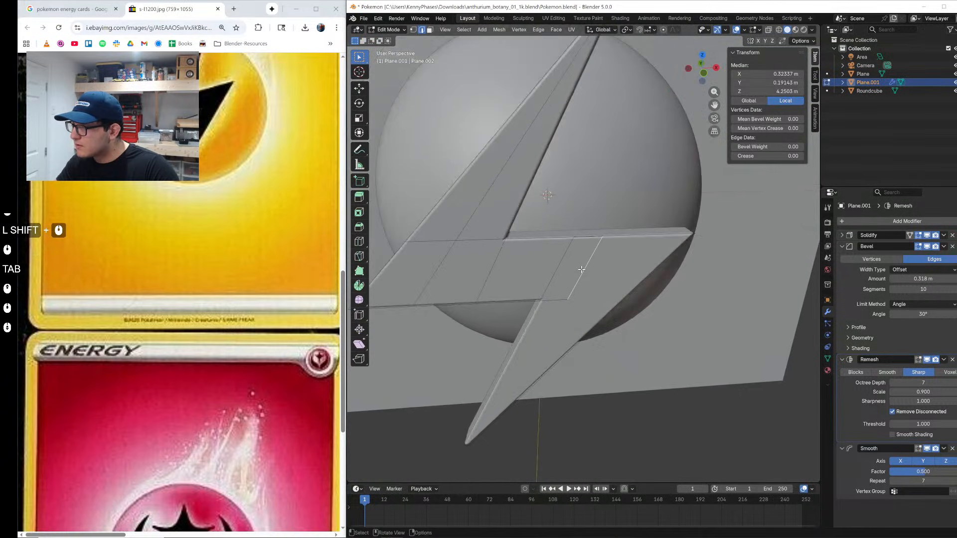
scroll(582, 270, "up", 1)
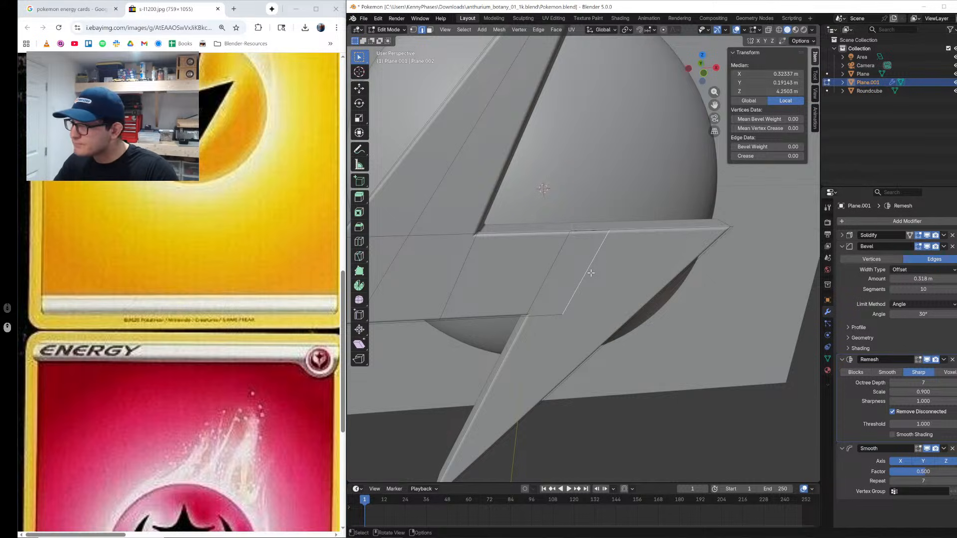
key("g")
key("x")
left_click(593, 270)
left_click(595, 269)
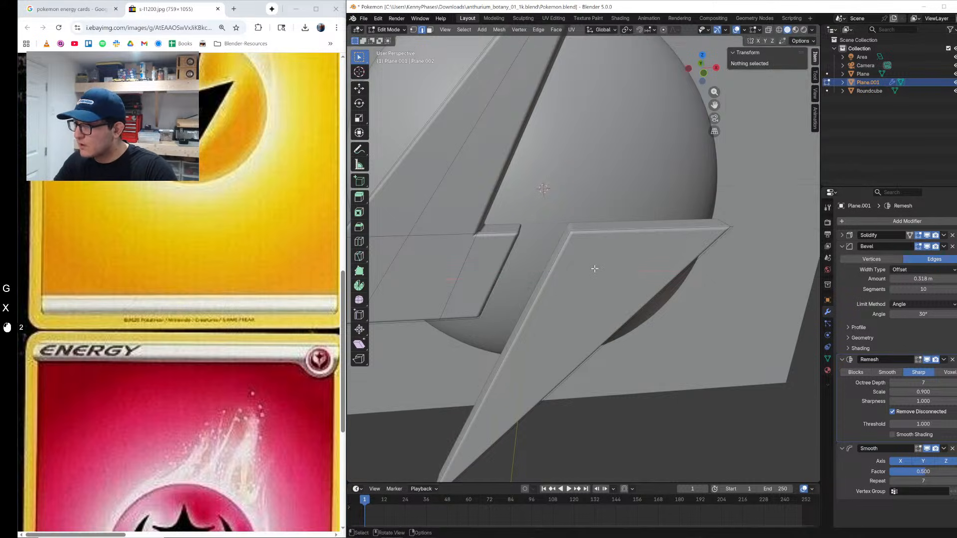
Step: Select the lower spike's face and subdivide it with one cut
left_click(632, 254)
right_click(624, 252)
left_click(617, 302)
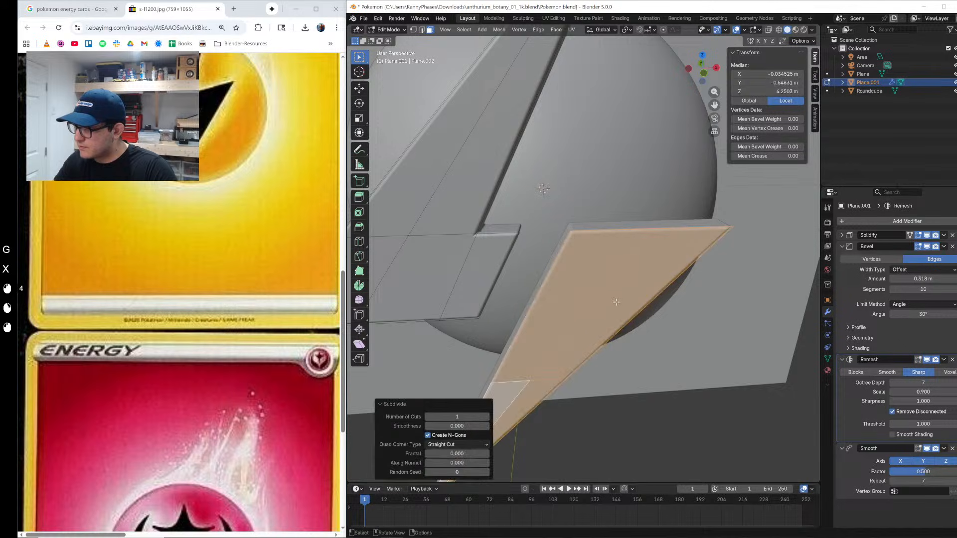
Step: Select the horizontal edge loop across the lower spike and edge-slide it upward with a factor of 0.515
left_click(517, 381, "alt")
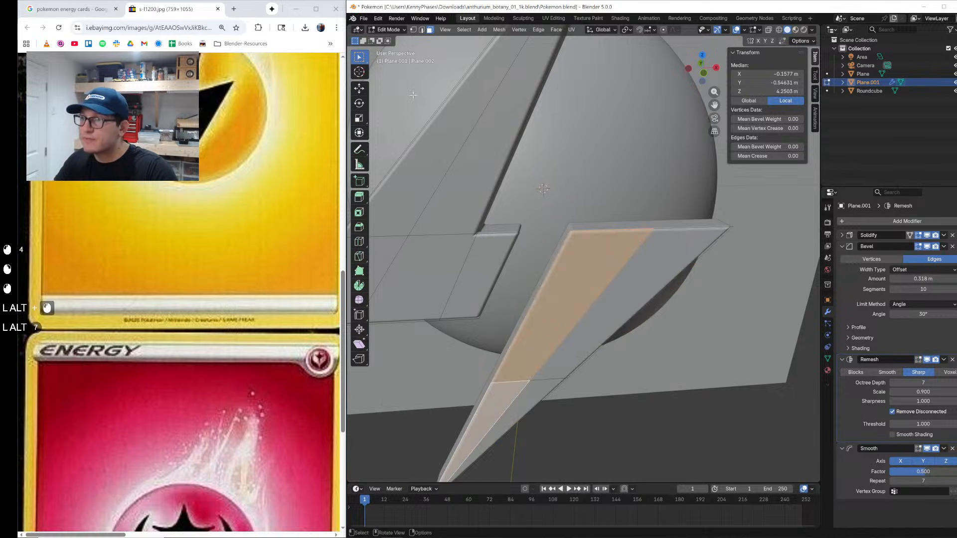
left_click(513, 368)
left_click(520, 395, "alt")
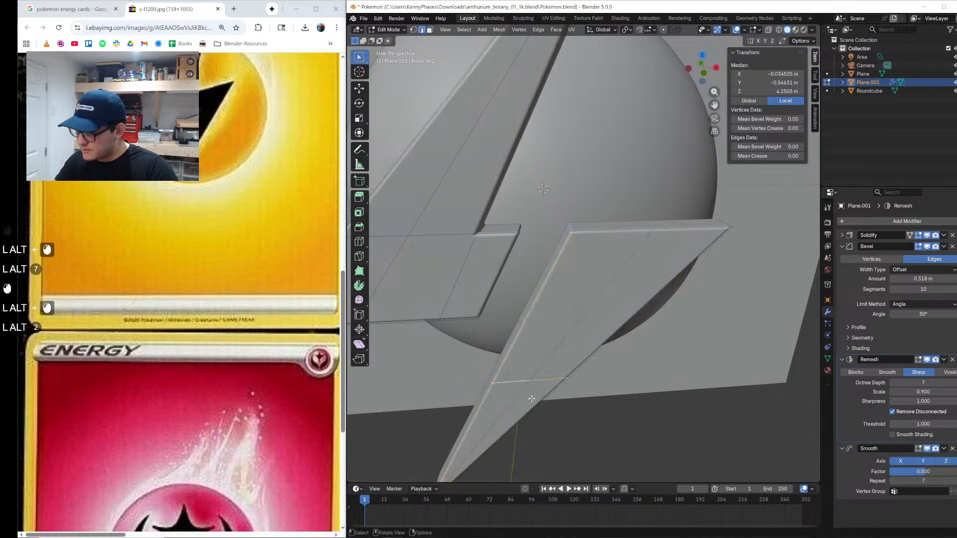
key("g")
key("g")
left_click(610, 319)
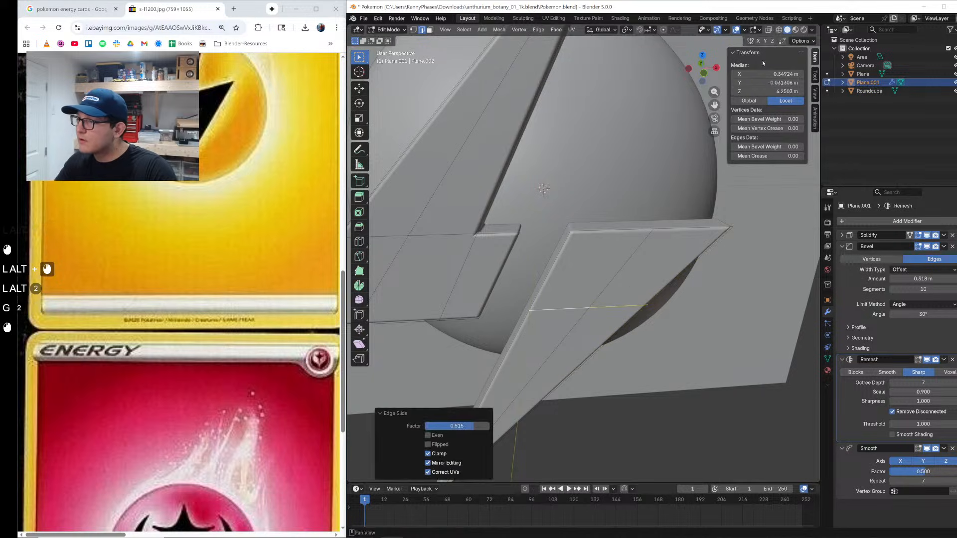
Step: Add the band's lower edges to the selected spike cross edges and scale them to 0 along Z to align their heights
left_click(704, 75)
scroll(653, 247, "up", 2)
middle_click_drag(654, 254, 779, 261, "shift")
left_click_drag(780, 262, 452, 238)
key("s")
key("z")
key("0")
key("Return")
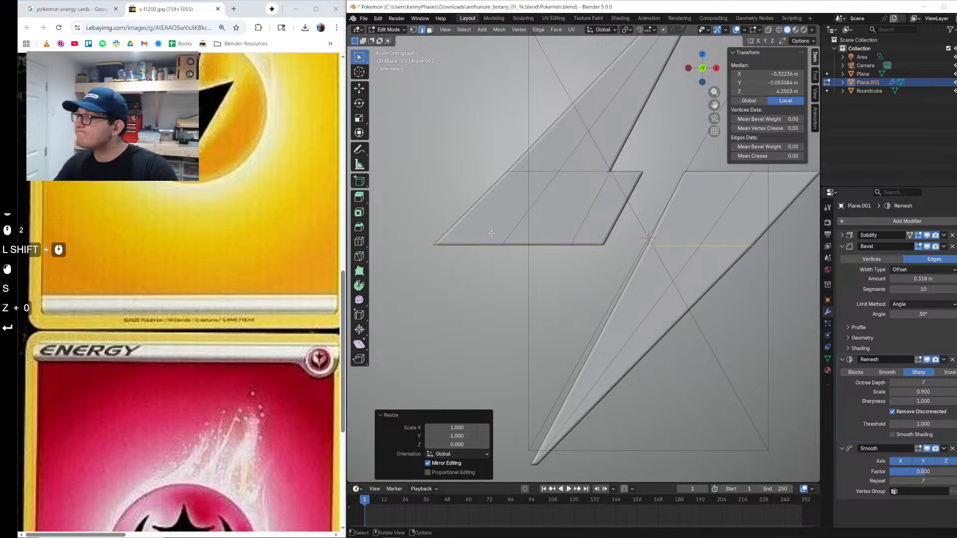
Step: Select the band's and lower spike's upper edges and scale them to 0 along Z to align their heights
middle_click_drag(492, 233, 402, 232, "shift")
left_click_drag(400, 149, 540, 182)
left_click_drag(756, 217, 756, 222)
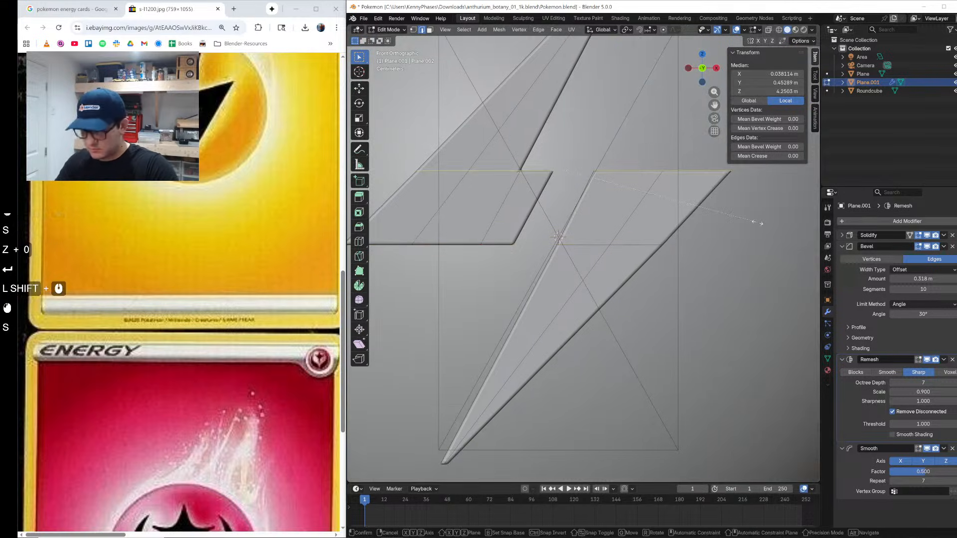
key("s")
key("z")
key("0")
key("Return")
Step: Fill a face between the facing slanted edges of the band and lower spike, and return to Object Mode
left_click(546, 189)
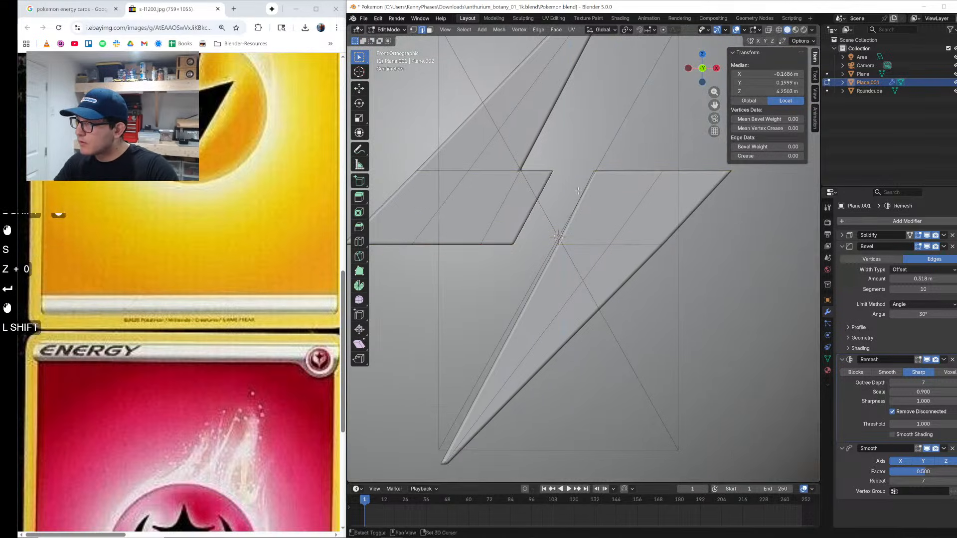
key("f")
key("Tab")
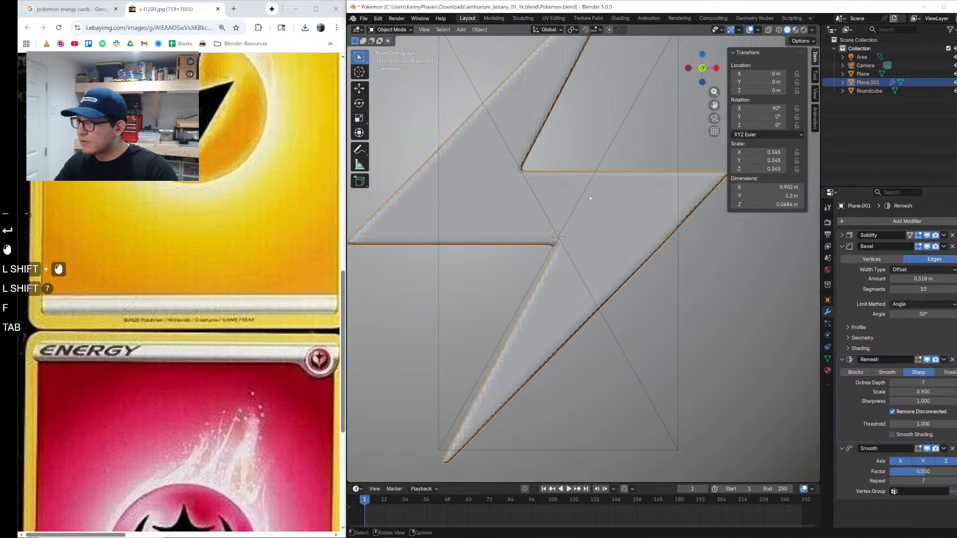
Step: Remove the Remesh and Smooth modifiers from the lightning bolt
middle_click_drag(584, 192, 618, 209)
scroll(619, 210, "up", 3)
left_click(953, 360)
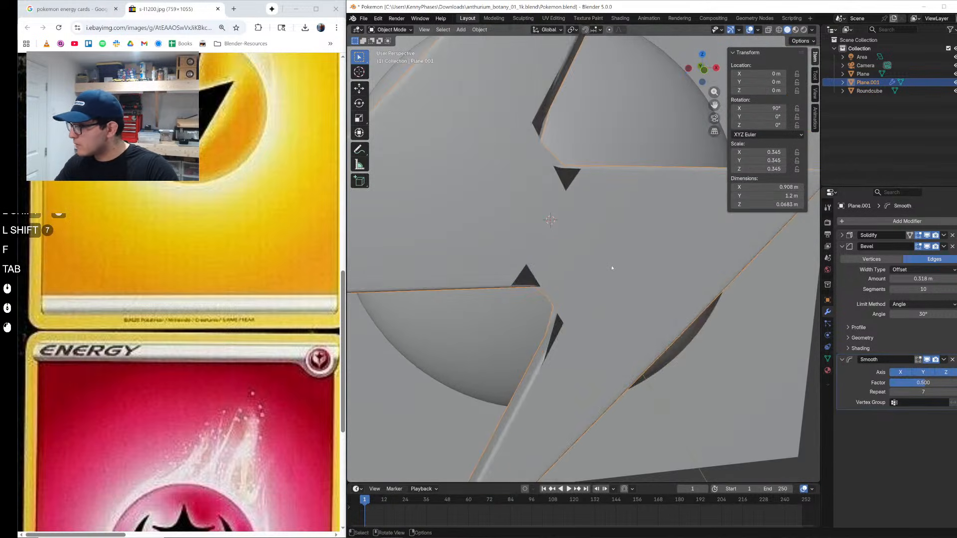
scroll(797, 324, "down", 2)
left_click(953, 359)
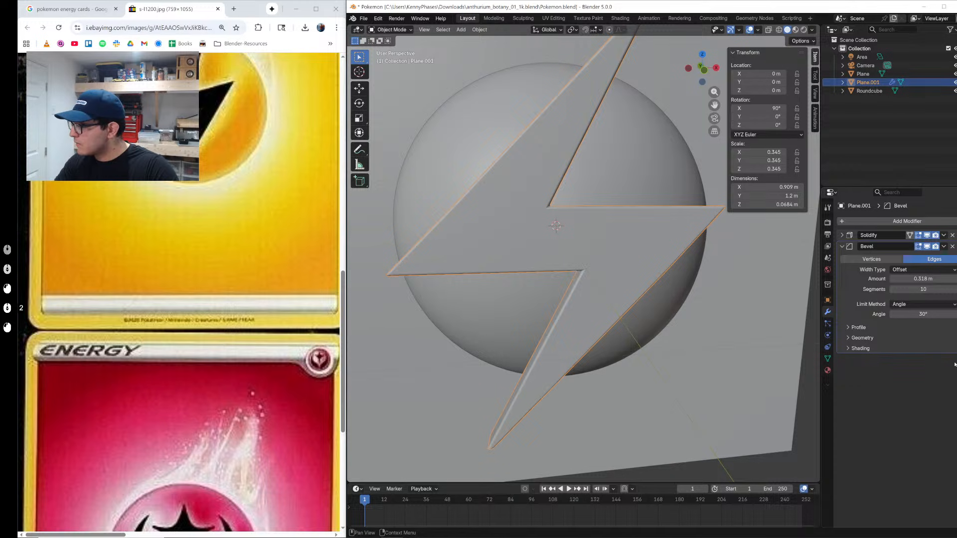
Step: Check the bolt in rendered shading through the camera and save the file
middle_click_drag(777, 344, 615, 269)
key("z")
left_click(599, 164)
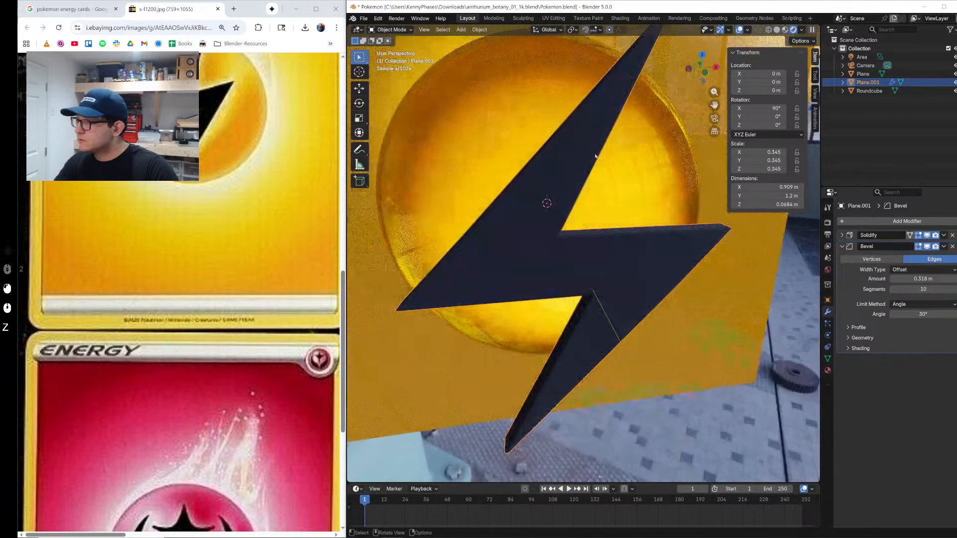
key("KP_0")
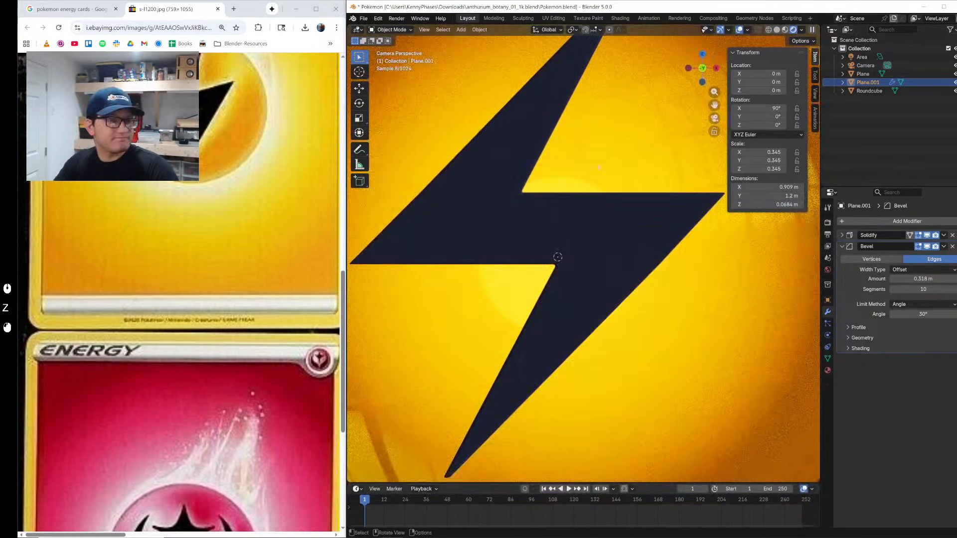
scroll(599, 166, "down", 8)
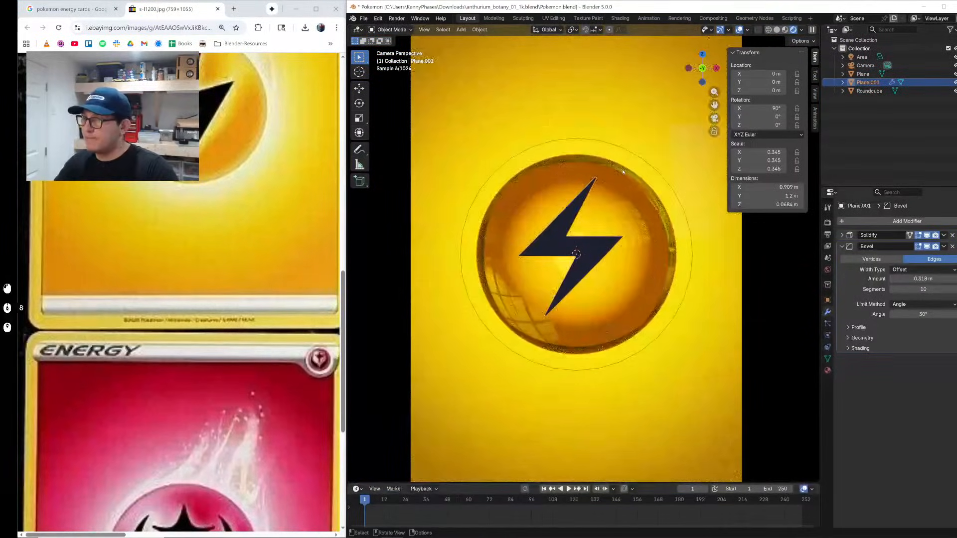
scroll(284, 201, "down", 2)
scroll(284, 201, "up", 6)
key("ctrl+s")
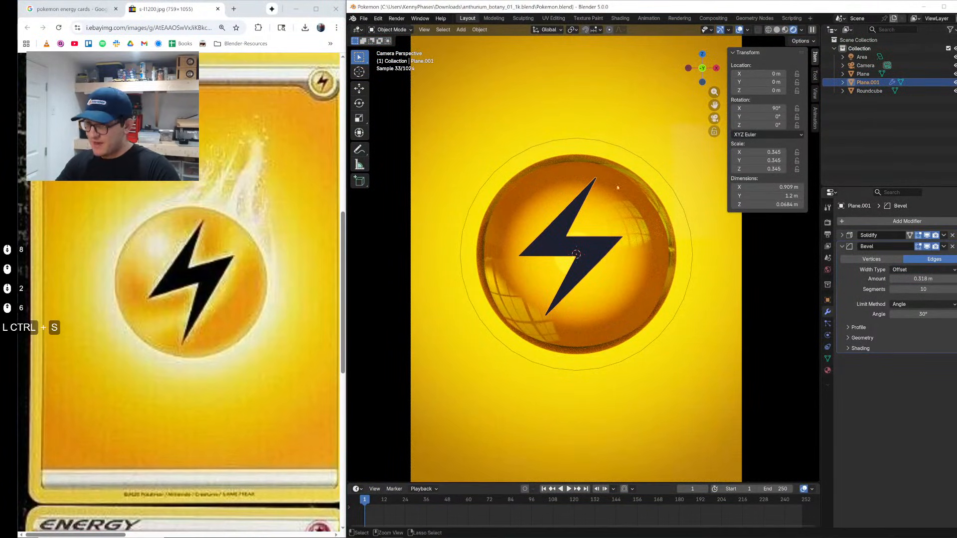
Step: Select the sphere and set its Glass BSDF roughness to 0.000
left_click(630, 137)
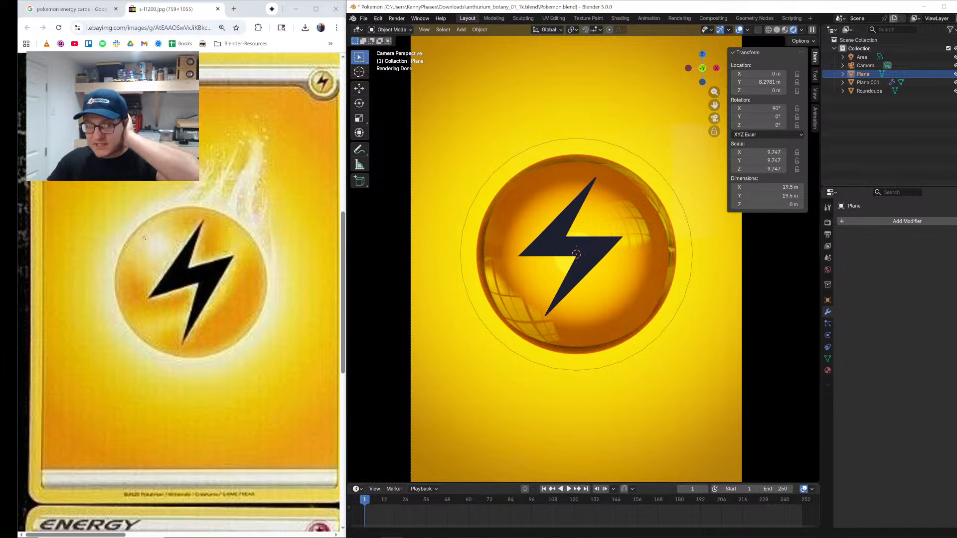
left_click(638, 195)
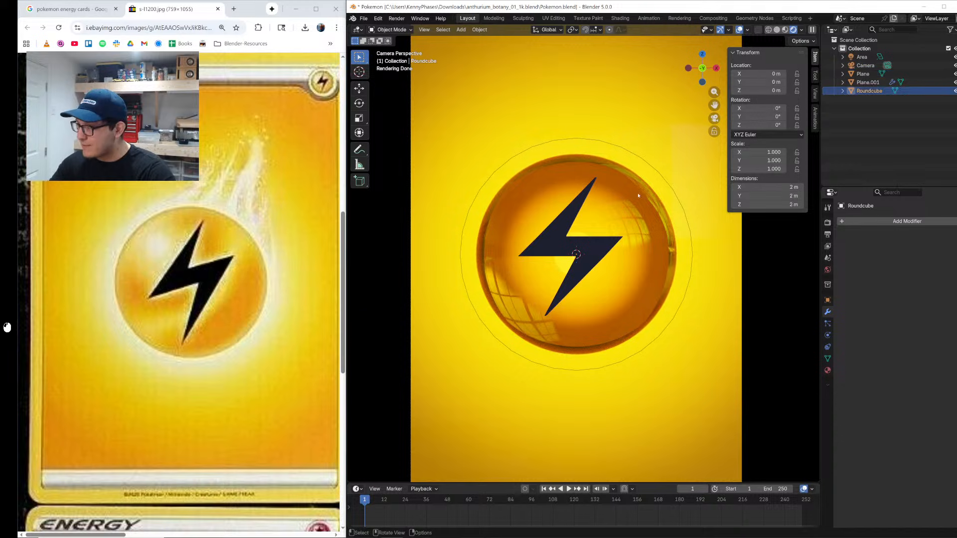
left_click(828, 370)
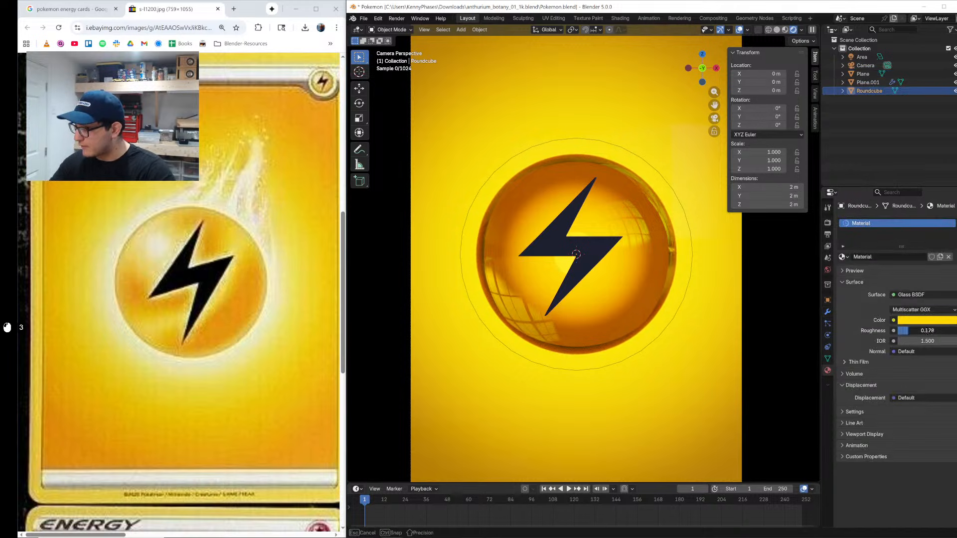
left_click_drag(908, 330, 898, 330)
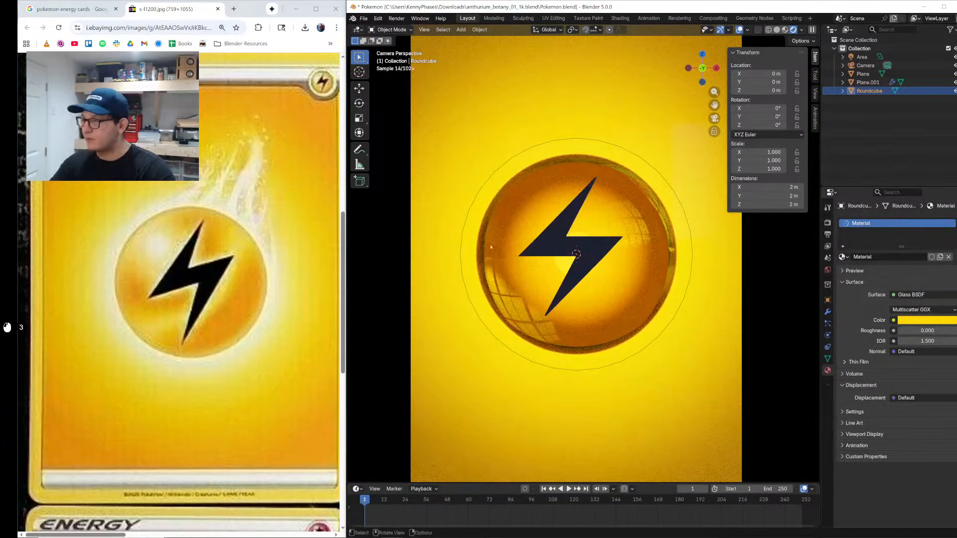
Step: Duplicate the area light and place the copy in front of and above the sphere at about X -2.32, Y -3.60, Z 3.84 m
left_click(862, 57)
scroll(657, 244, "down", 5)
middle_click_drag(657, 249, 567, 253)
scroll(566, 254, "down", 4)
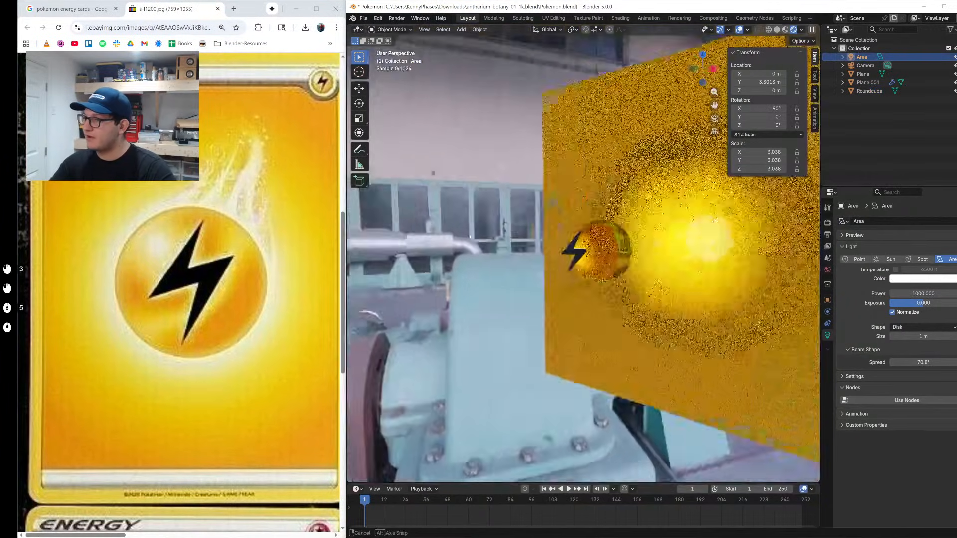
key("shift+d")
left_click(569, 230)
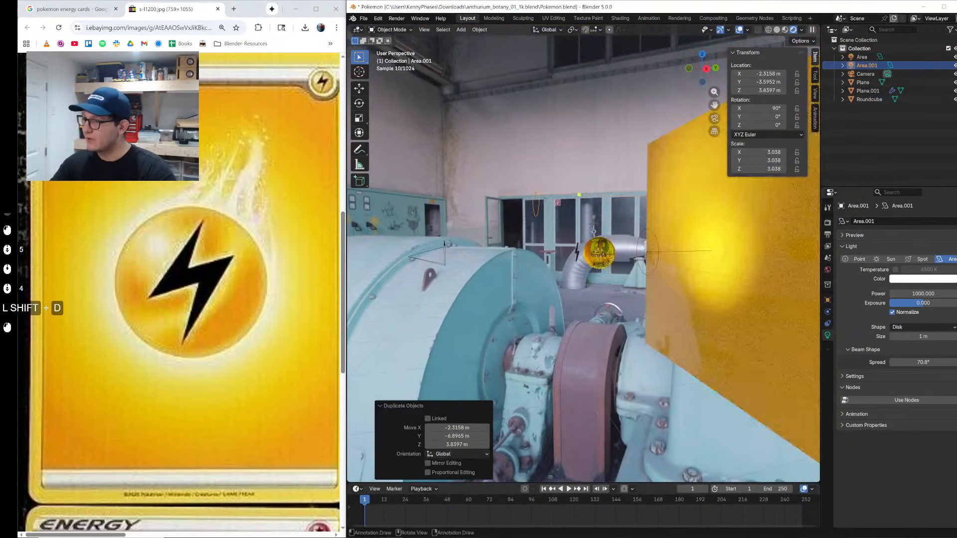
Step: In solid shading, aim the duplicated area light at the sphere with a rotation of about X 46.9°, Y -13.3°, Z -17.1°
key("r")
left_click(670, 234)
middle_click_drag(671, 234, 613, 280)
left_click(777, 29)
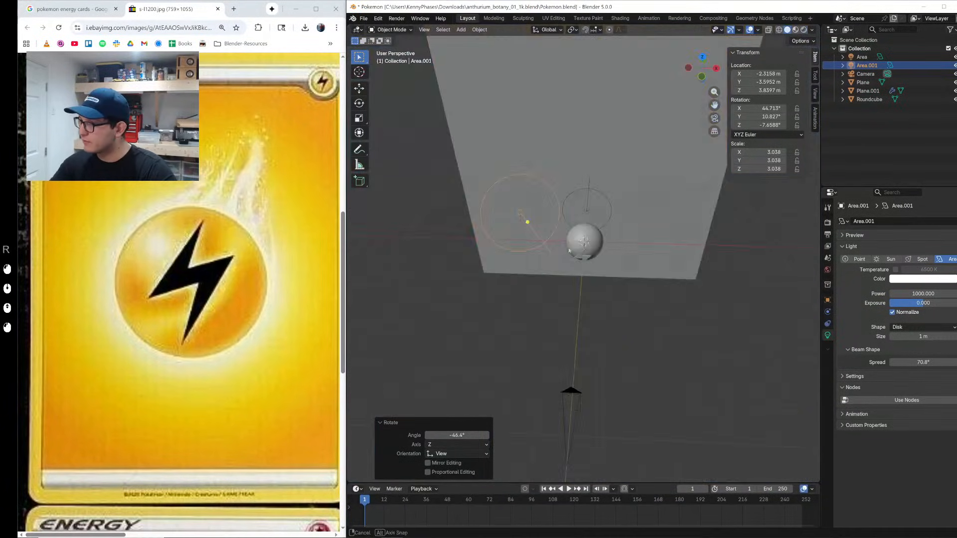
left_click(759, 29)
middle_click_drag(652, 237, 541, 196)
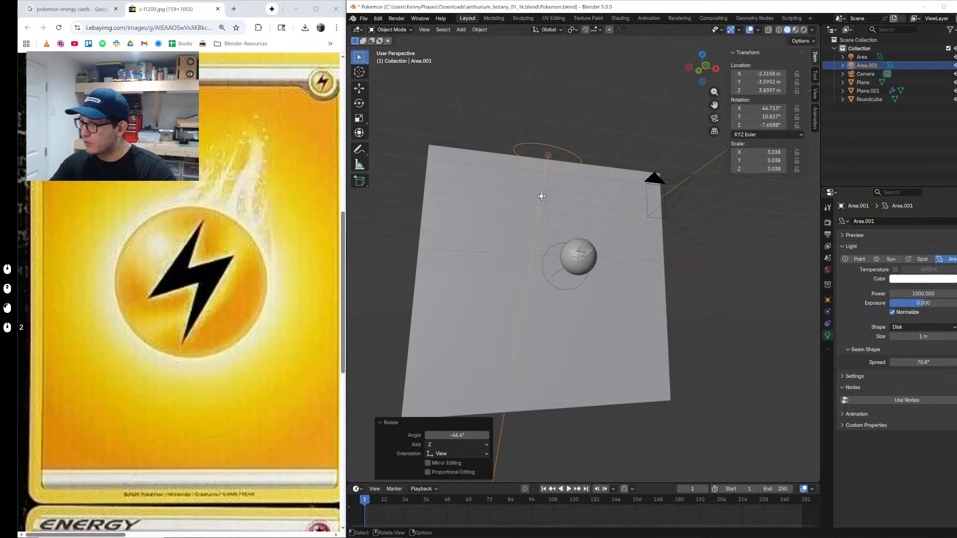
middle_click_drag(582, 311, 621, 208)
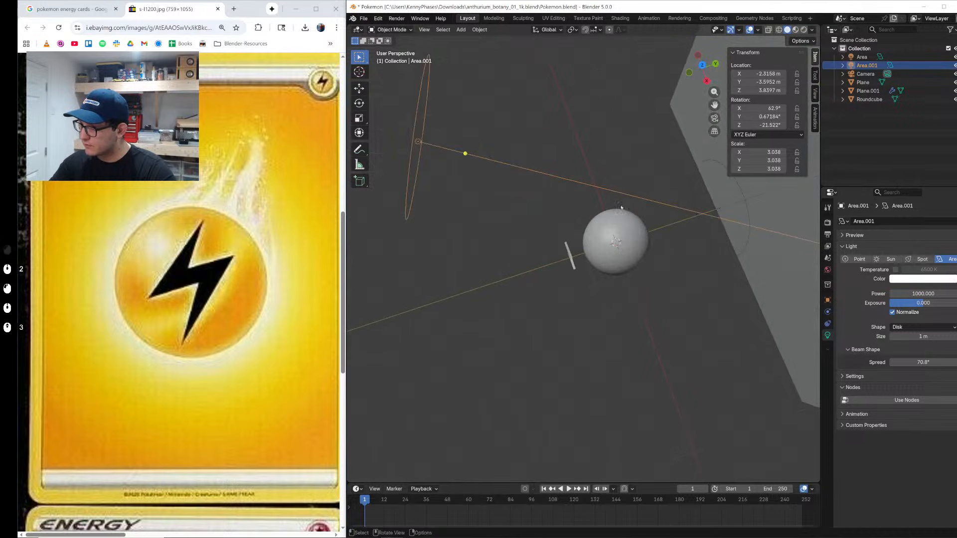
left_click_drag(475, 165, 508, 176)
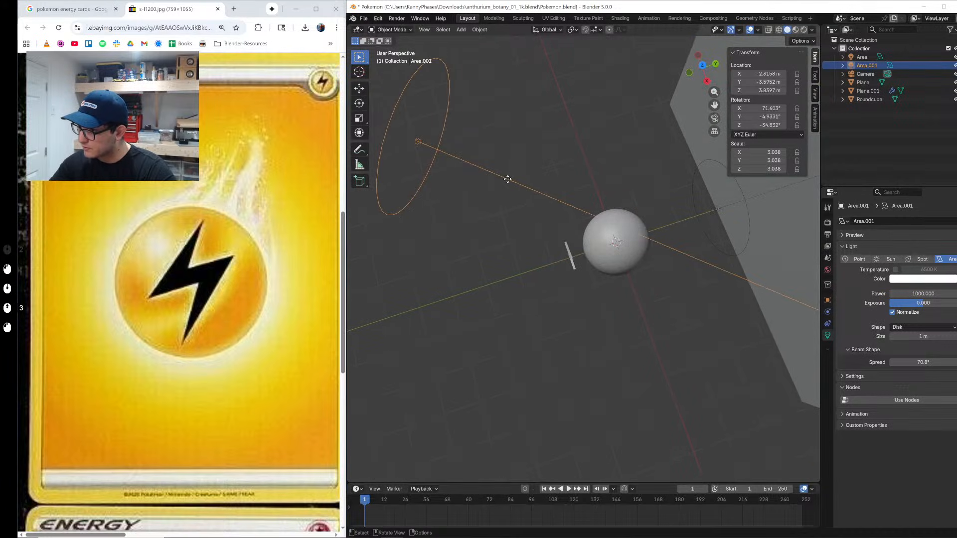
middle_click_drag(507, 179, 650, 229)
key("r")
left_click(663, 243)
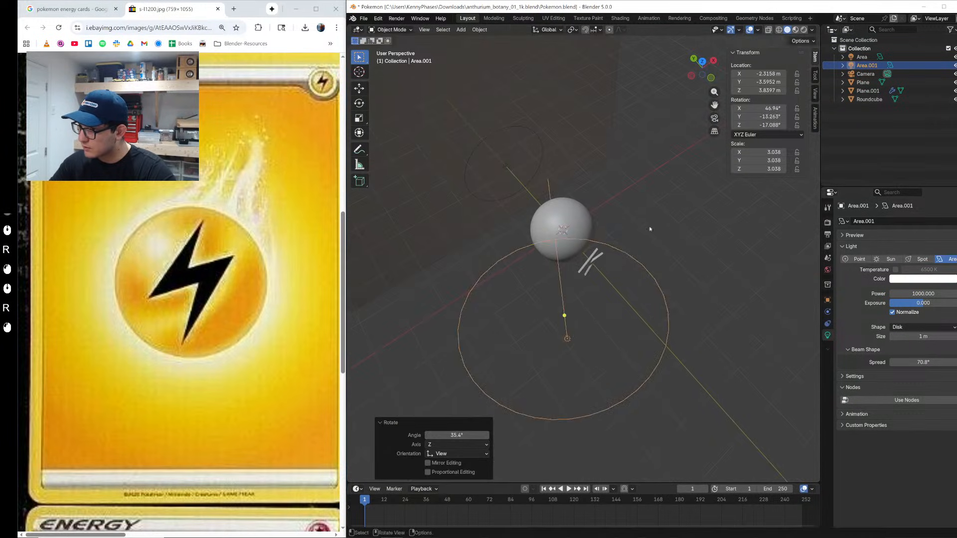
Step: Set the duplicated light's beam spread to 62.7° and, in the rendered camera view, move it to about X -2.85, Z 4.36 m
scroll(767, 321, "down", 4)
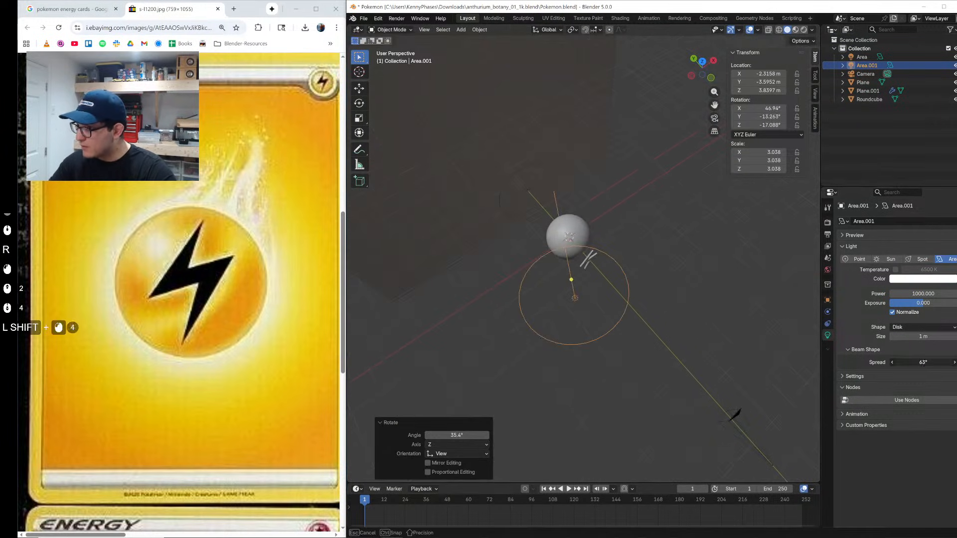
scroll(924, 363, "down", 12, "shift")
key("z")
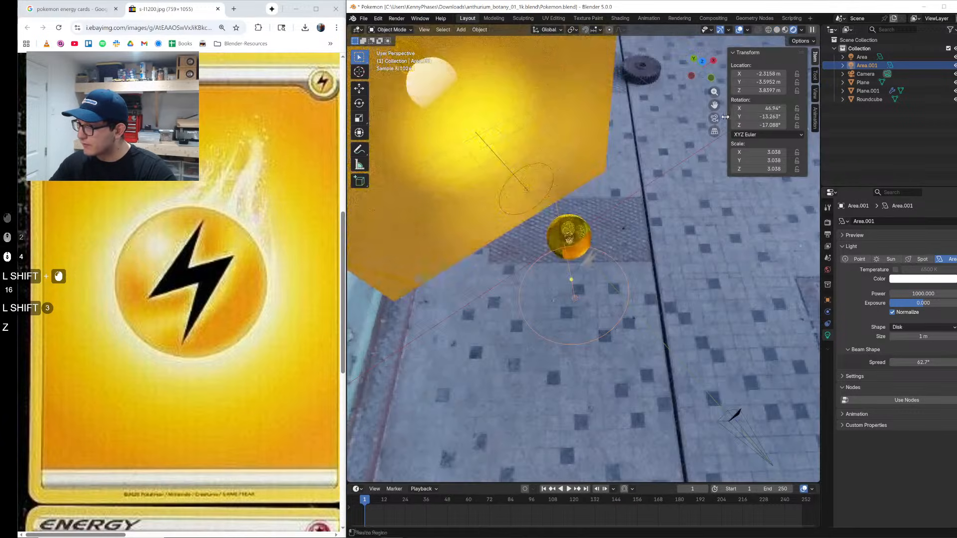
left_click(714, 118)
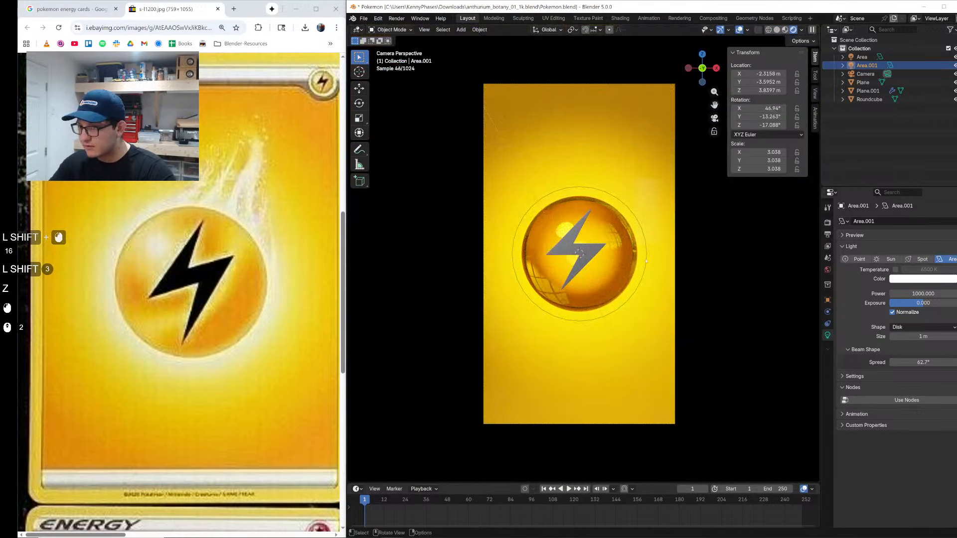
key("g")
left_click(647, 261)
Step: Select the sphere and set its Glass BSDF roughness to 1.000
scroll(606, 233, "up", 1)
left_click(605, 233)
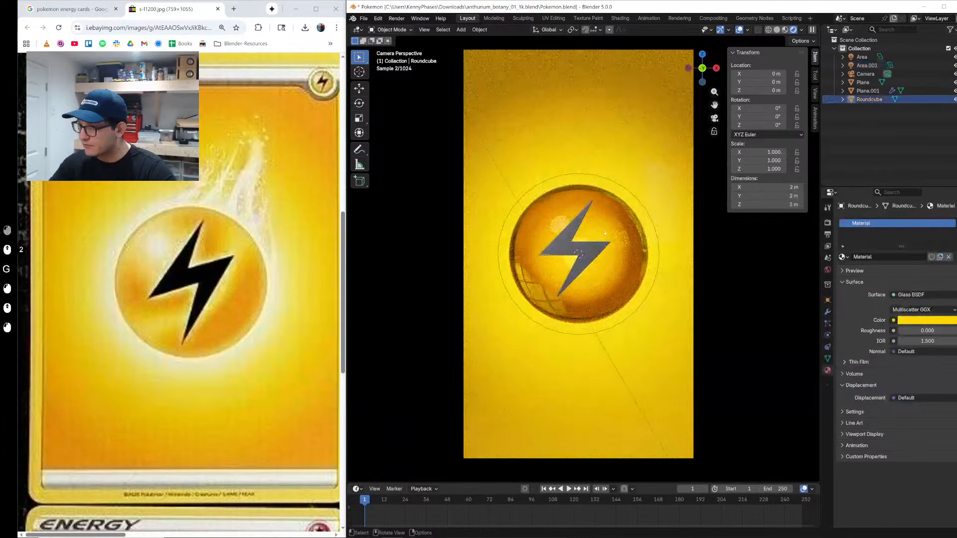
left_click_drag(922, 330, 950, 331)
Step: Set the duplicated area light's beam spread to 0° and its X location to about -1.96 m
left_click(857, 65)
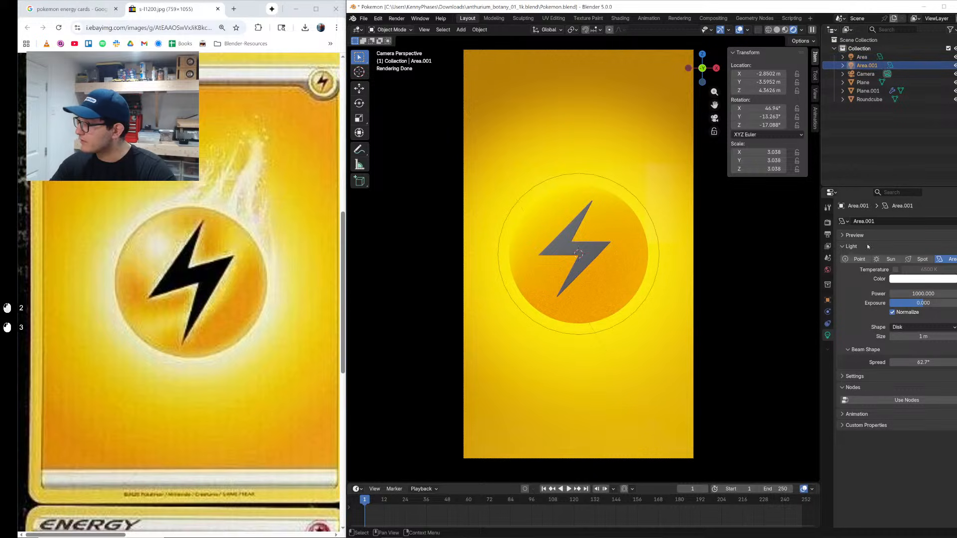
left_click_drag(923, 362, 898, 362)
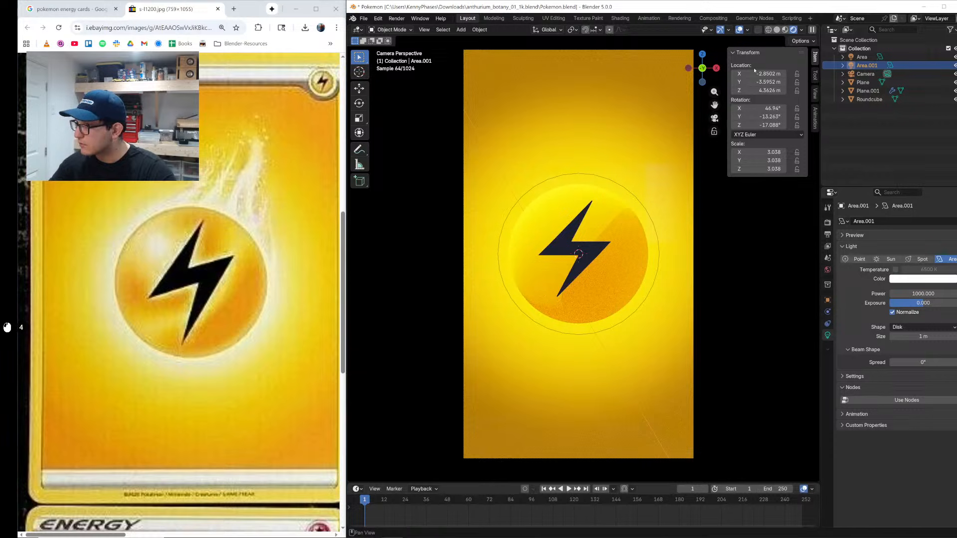
left_click_drag(755, 72, 775, 72, "shift")
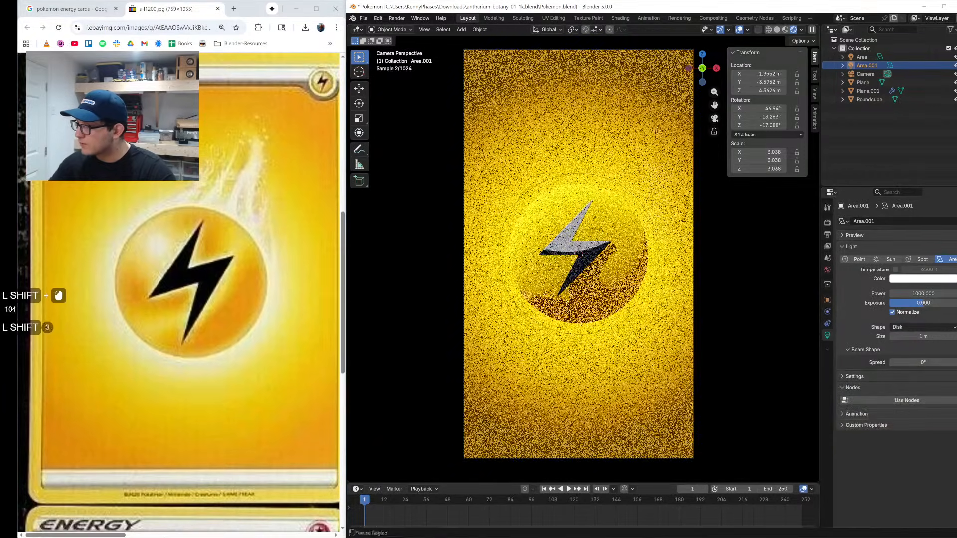
scroll(578, 249, "down", 2, "shift")
Step: Scale the duplicated light to about 0.682 and move it to about X -1.96, Z 3.39 m, lighting the sphere's upper-left area
key("shift+g")
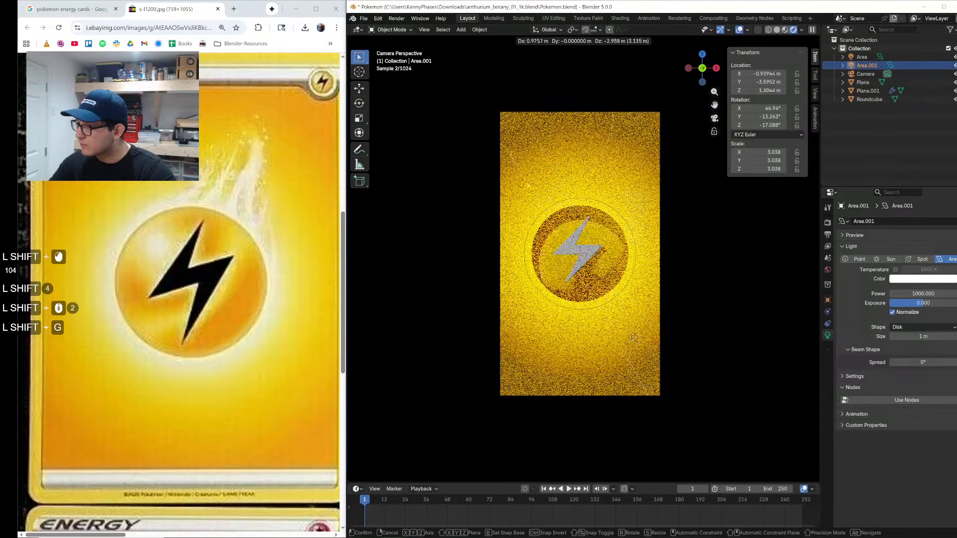
left_click(632, 338, "shift")
key("shift+s")
left_click(527, 157, "shift")
key("shift+g")
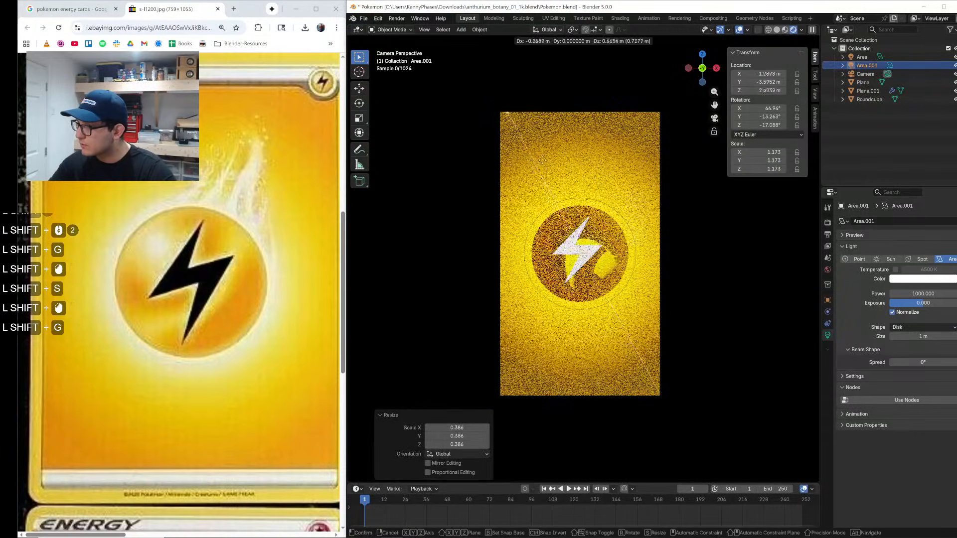
left_click(502, 111, "shift")
key("shift+s")
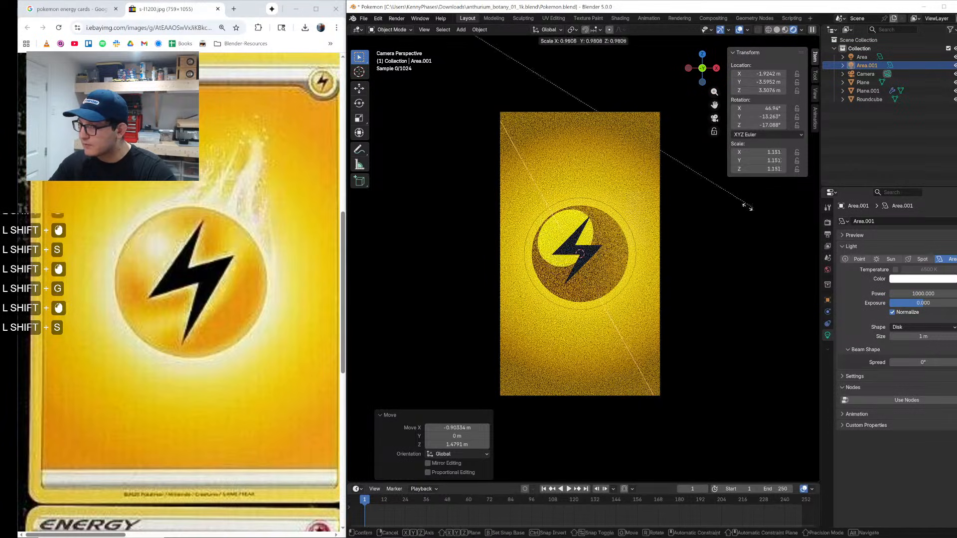
left_click(596, 264, "shift")
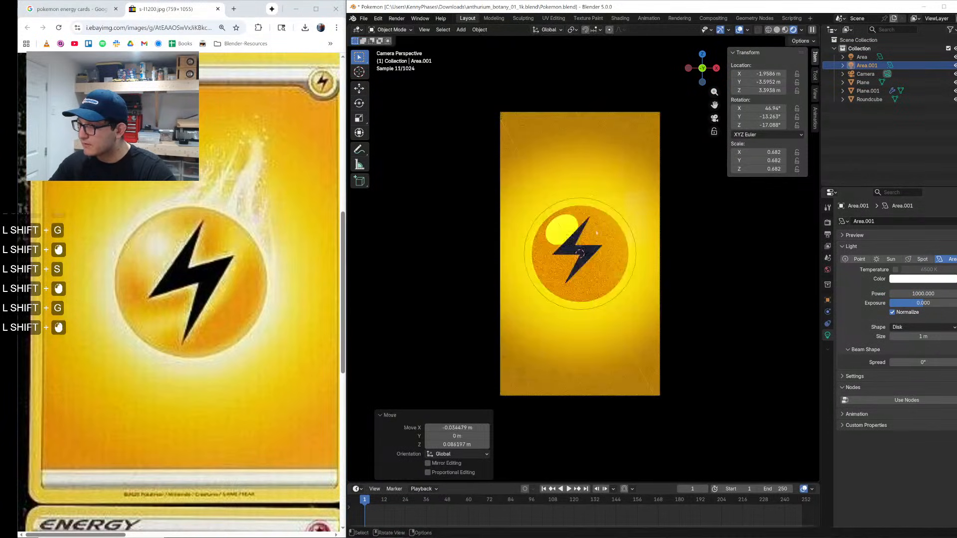
scroll(596, 263, "up", 2)
Step: Select the sphere and set its Glass BSDF roughness to 0.071
left_click(627, 237, "shift")
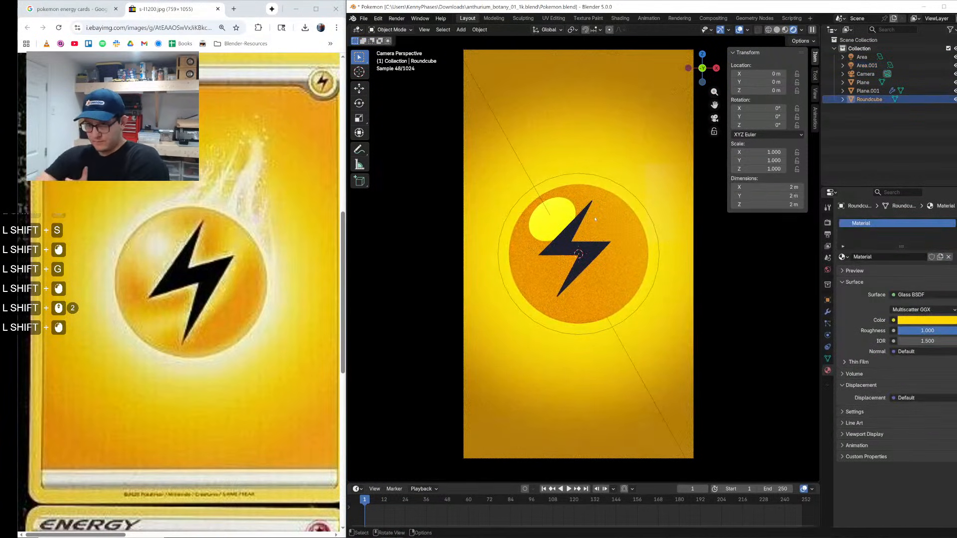
scroll(595, 218, "up", 1)
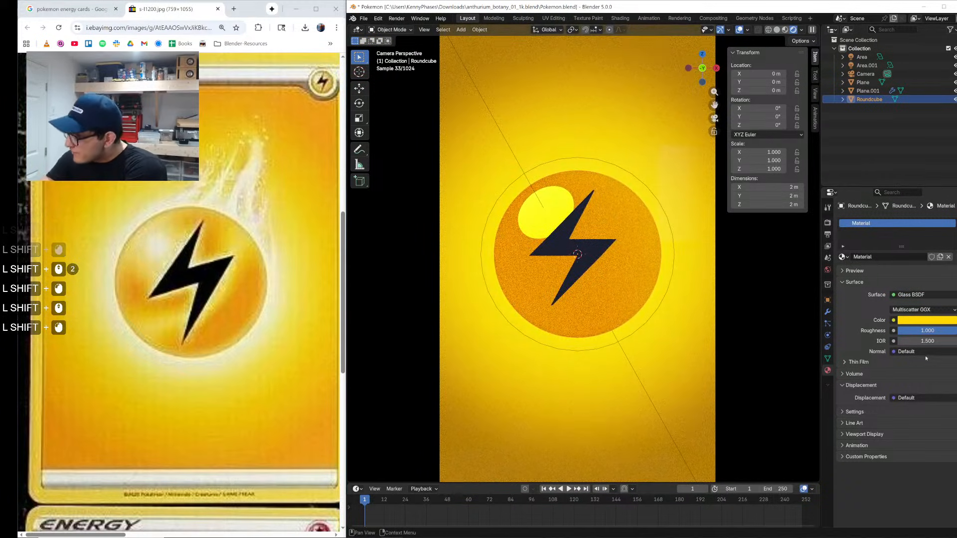
left_click_drag(925, 331, 901, 330)
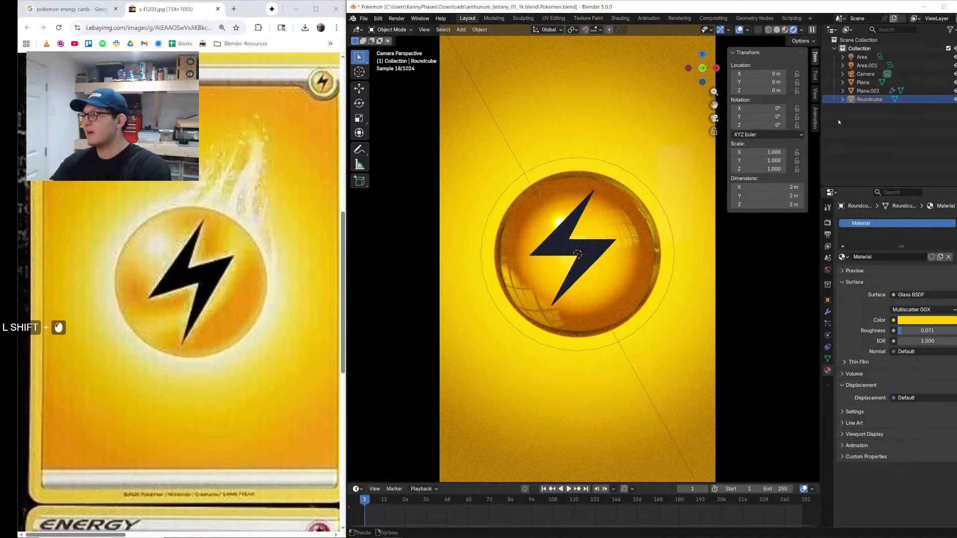
Step: Move the Area.001 highlight light to about X -1.74 m, Z 3.16 m
left_click(867, 65, "shift")
left_click(867, 65, "shift")
key("shift+g")
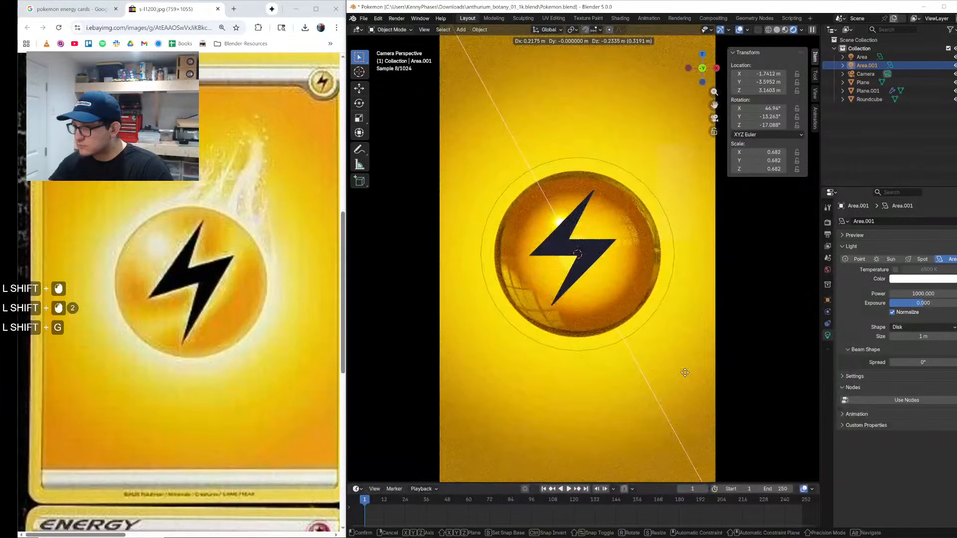
left_click(479, 424)
Step: Move the lightning bolt forward along Y to about -2.5 m and scale it to about 0.248
middle_click_drag(479, 424, 663, 267)
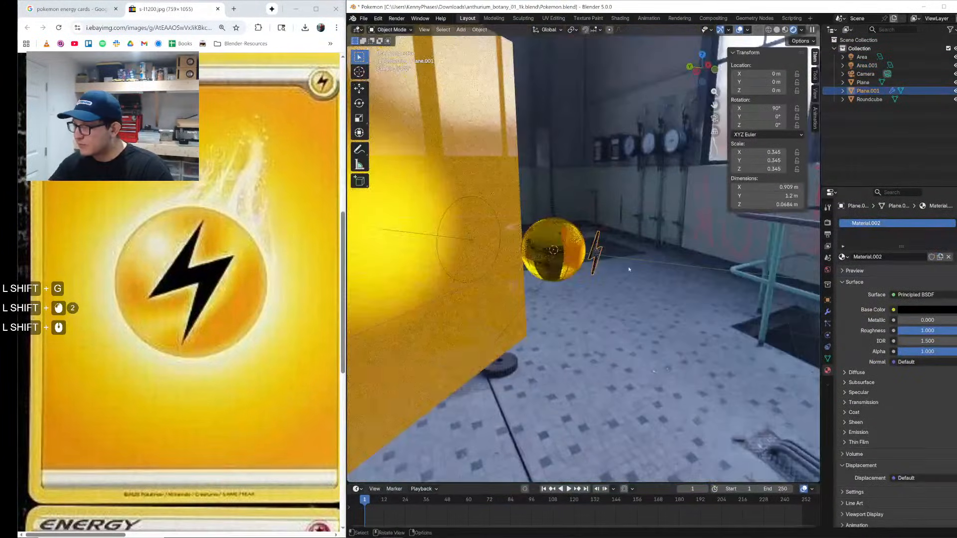
key("g")
key("y")
left_click(733, 272)
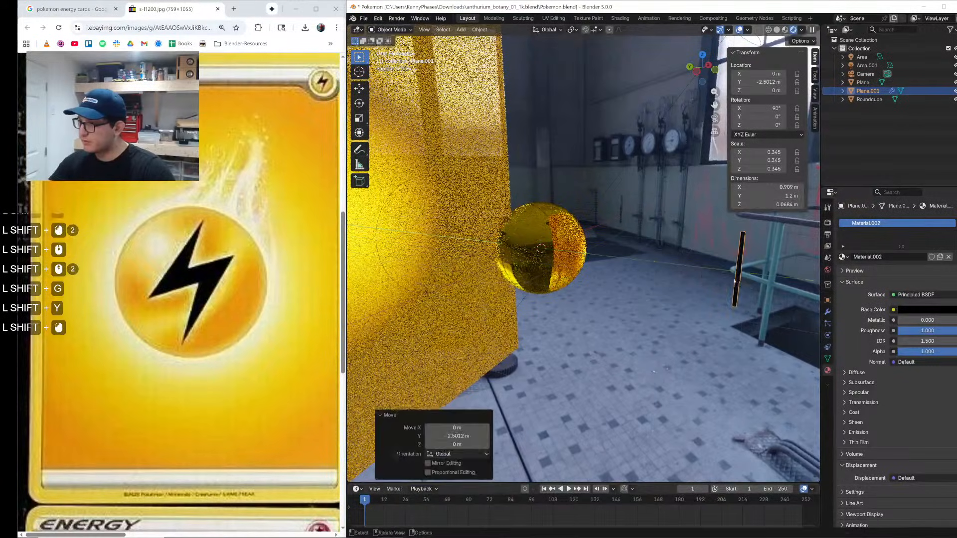
left_click(715, 118)
key("s")
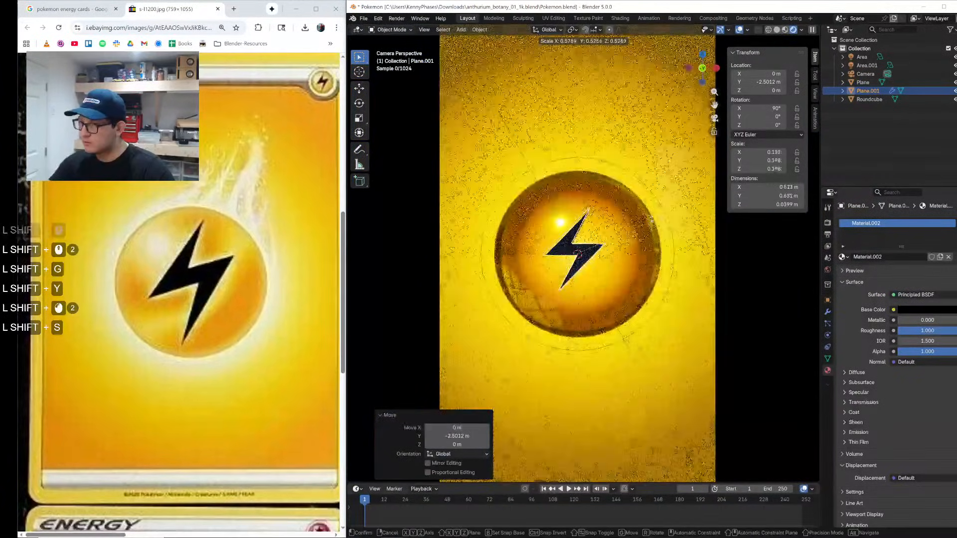
left_click(577, 254)
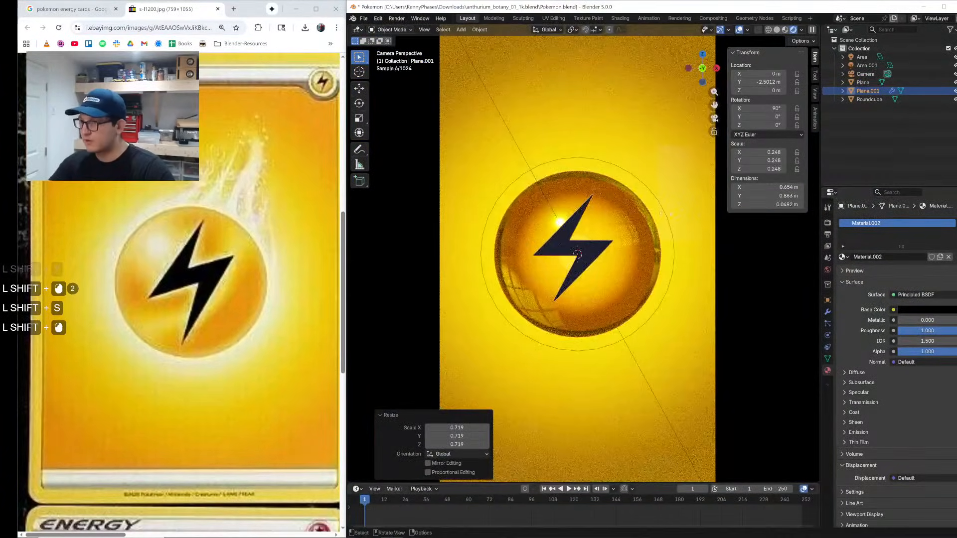
Step: Move the Area.001 light to about X -2.42, Z 3.64 m, with its Z rotation at -24.688° and beam spread at 31.1°
left_click(639, 208, "shift")
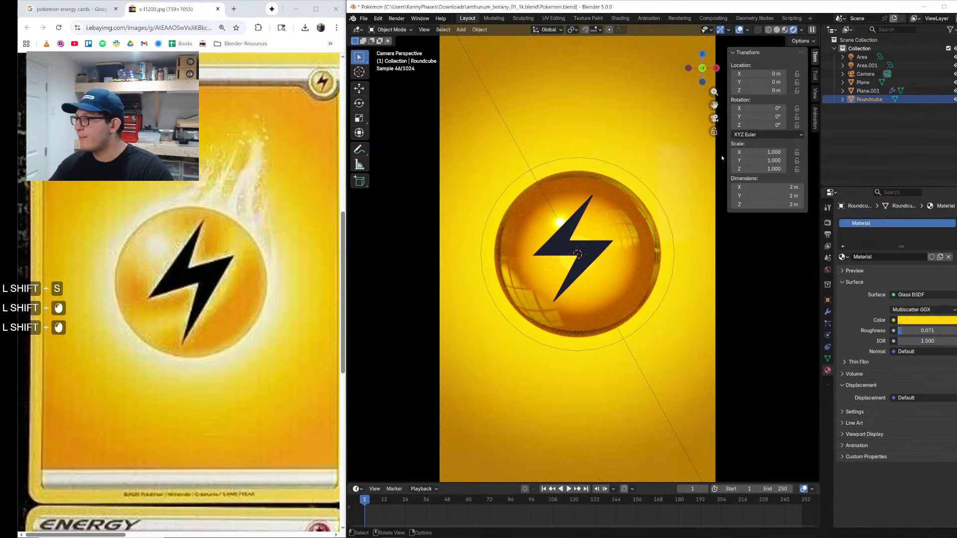
left_click(638, 208, "shift")
key("g")
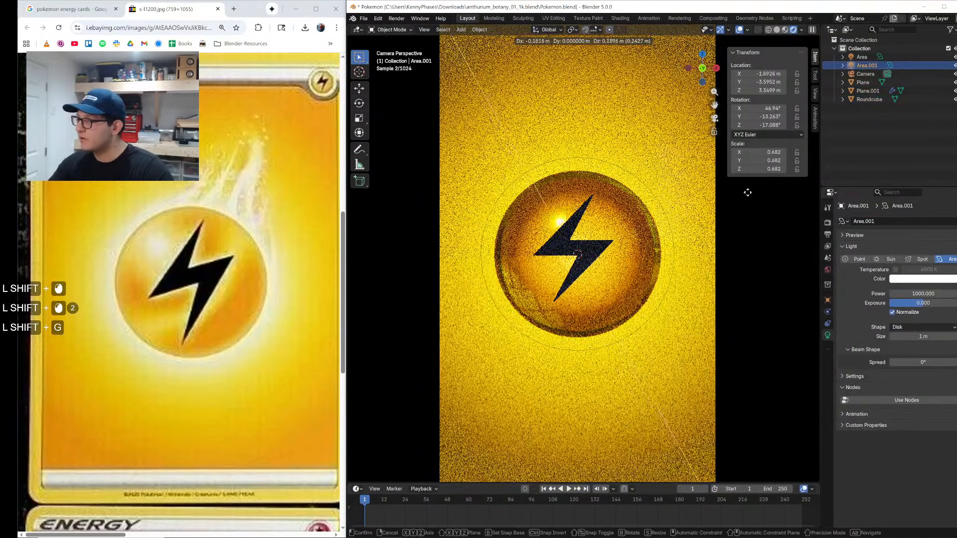
left_click(577, 253, "shift")
left_click_drag(758, 125, 747, 125, "shift")
mouse_move(925, 363)
left_mouse_down("shift")
mouse_move(935, 362)
mouse_move(928, 362)
left_mouse_up("shift")
key("g")
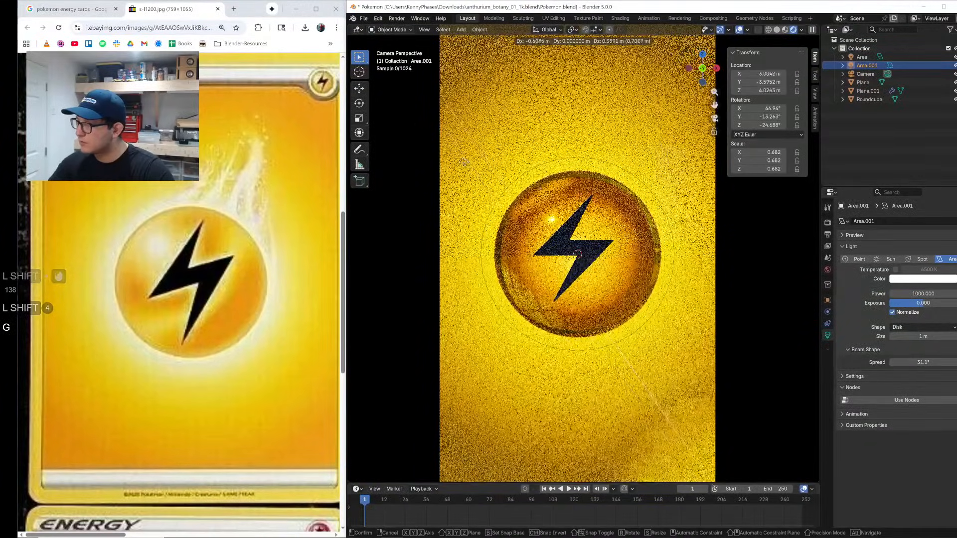
left_click(776, 48)
key("ctrl+z")
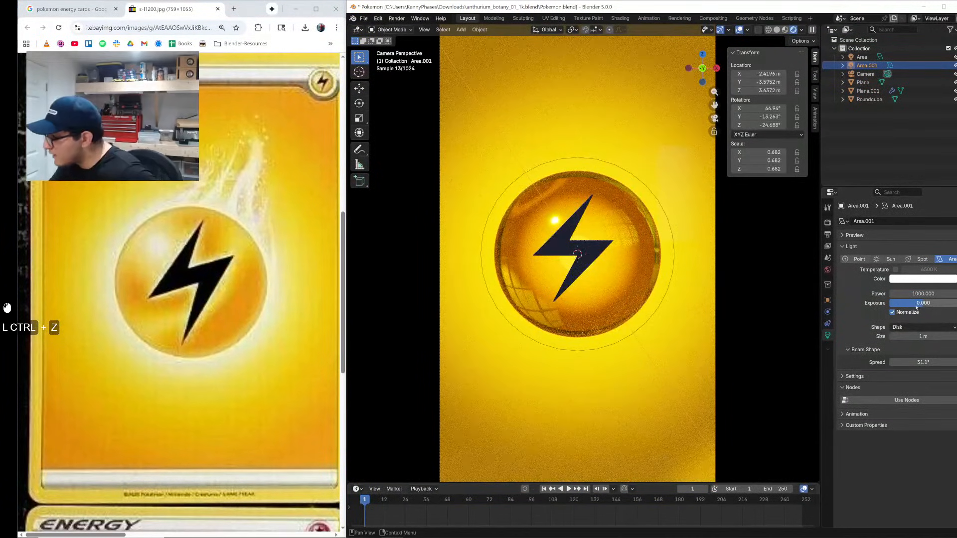
Step: Set the Area.001 light's exposure to 4.509 and its beam spread to 20°
left_click_drag(917, 308, 943, 307)
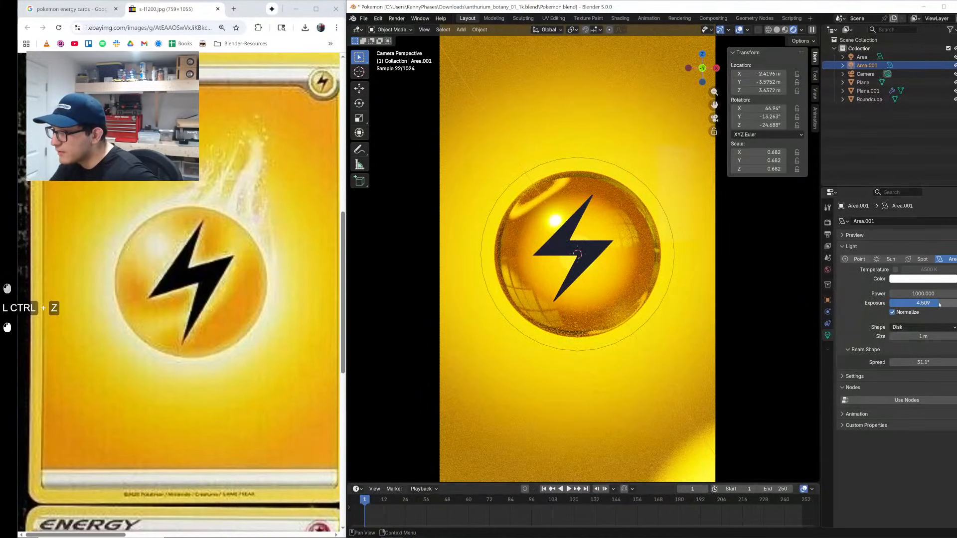
left_click_drag(924, 362, 912, 362, "shift")
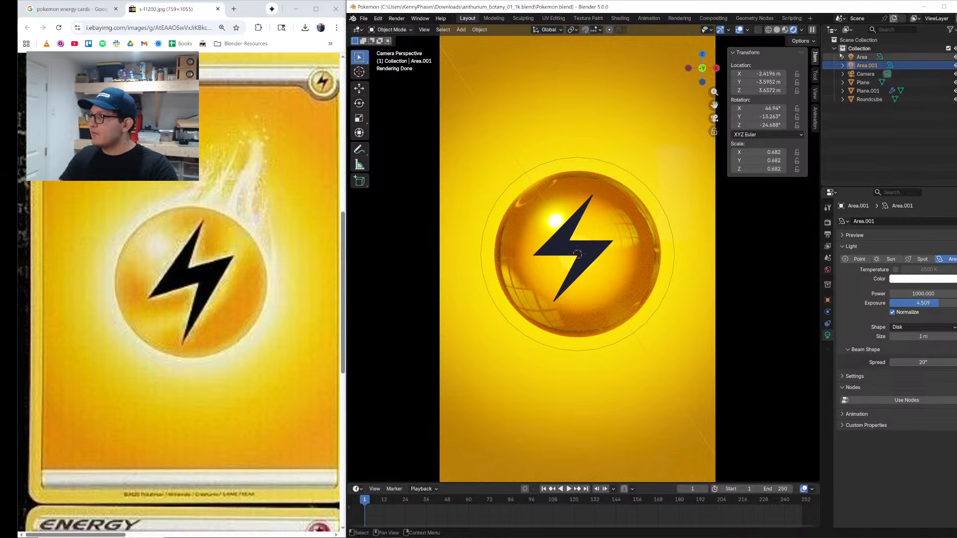
Step: Duplicate the Area light behind the sphere and move the copy along Y to about 8.11 m, near the background plane
left_click(862, 57)
mouse_move(583, 259)
middle_mouse_down()
mouse_move(549, 239)
mouse_move(599, 249)
middle_mouse_up()
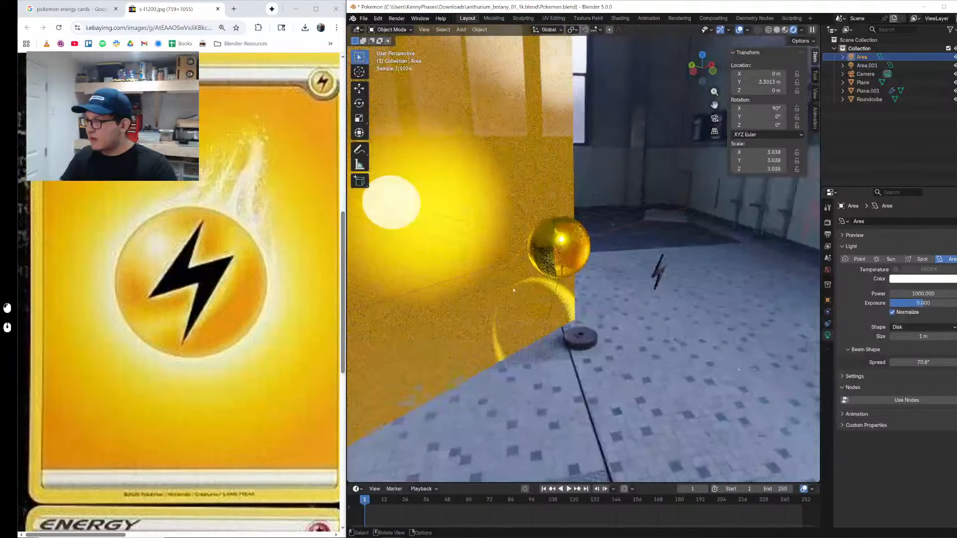
key("shift+d")
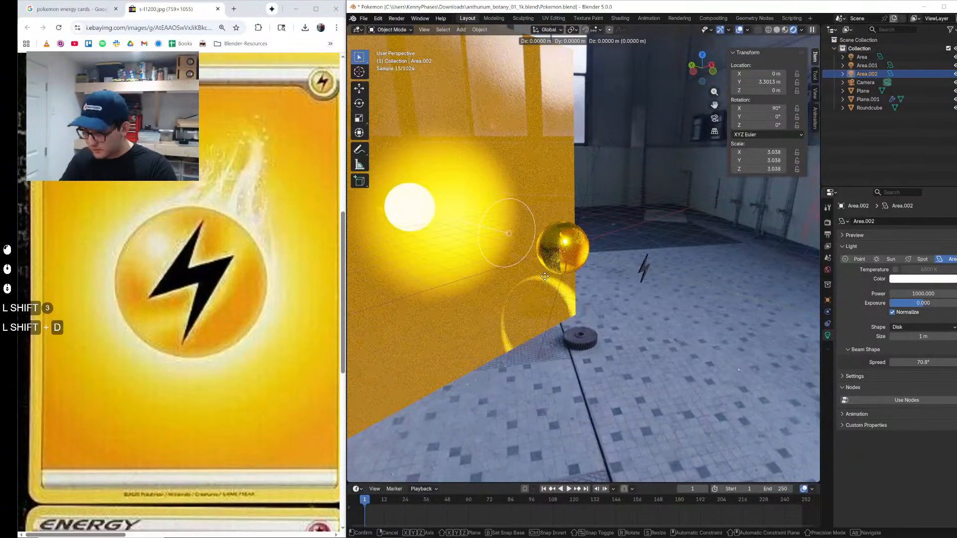
key("Return")
middle_click_drag(545, 277, 653, 244, "shift")
key("g")
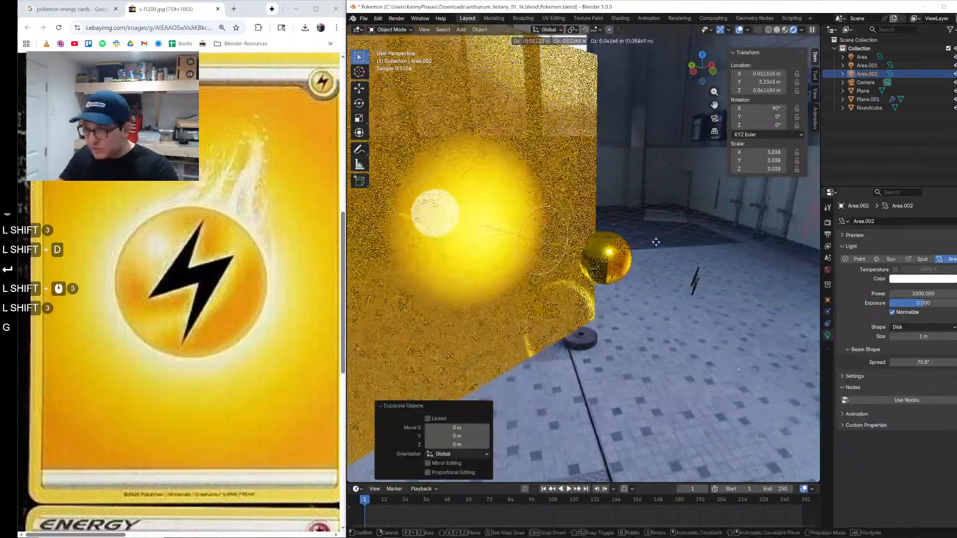
key("y")
left_click(710, 114)
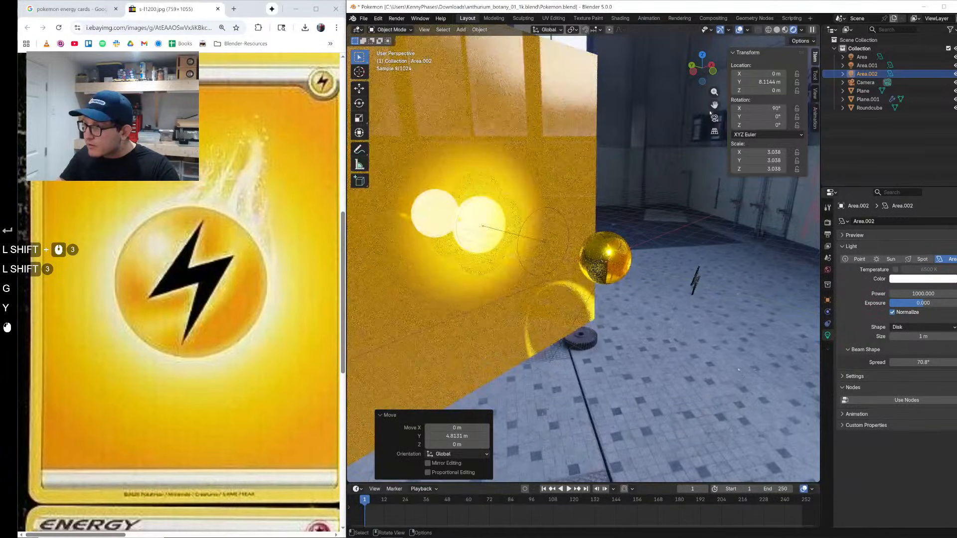
Step: In camera view, scale the duplicated backlight to about 3.875 and set its beam spread to 153°
left_click(715, 118)
key("s")
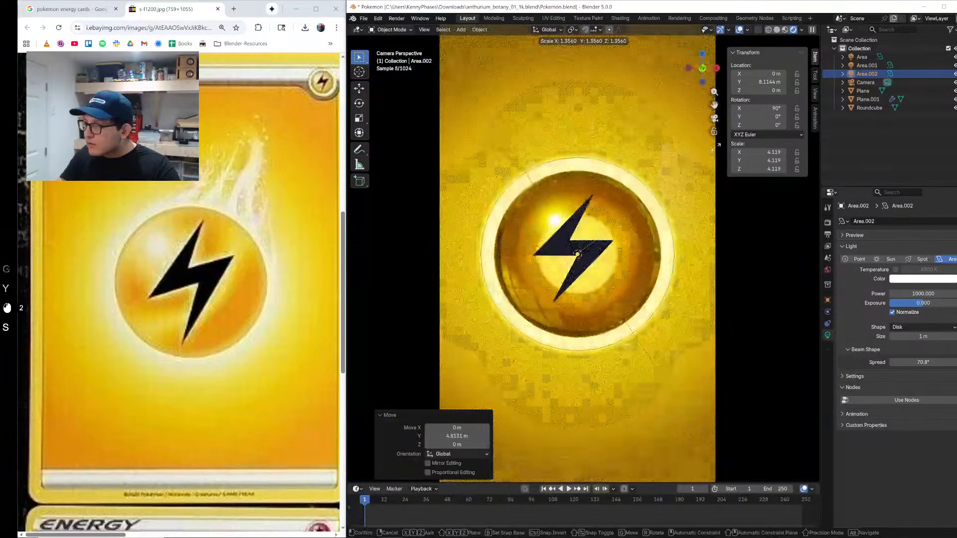
left_click(710, 151)
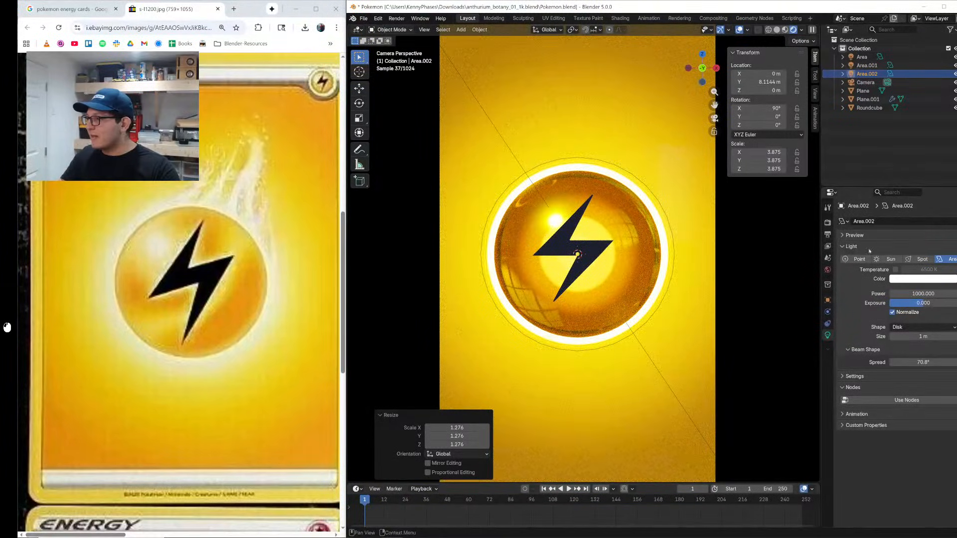
left_click_drag(914, 359, 953, 359)
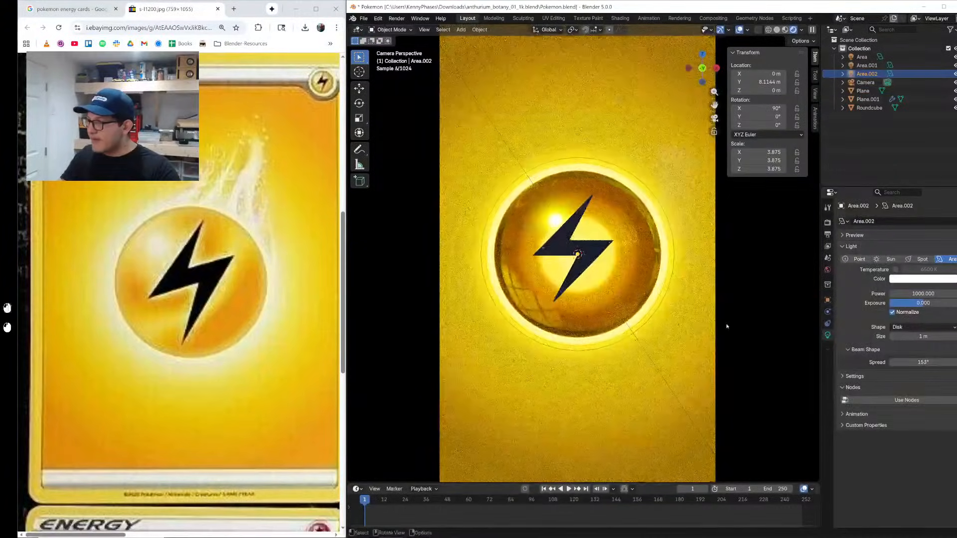
left_click(776, 325)
left_click(726, 262)
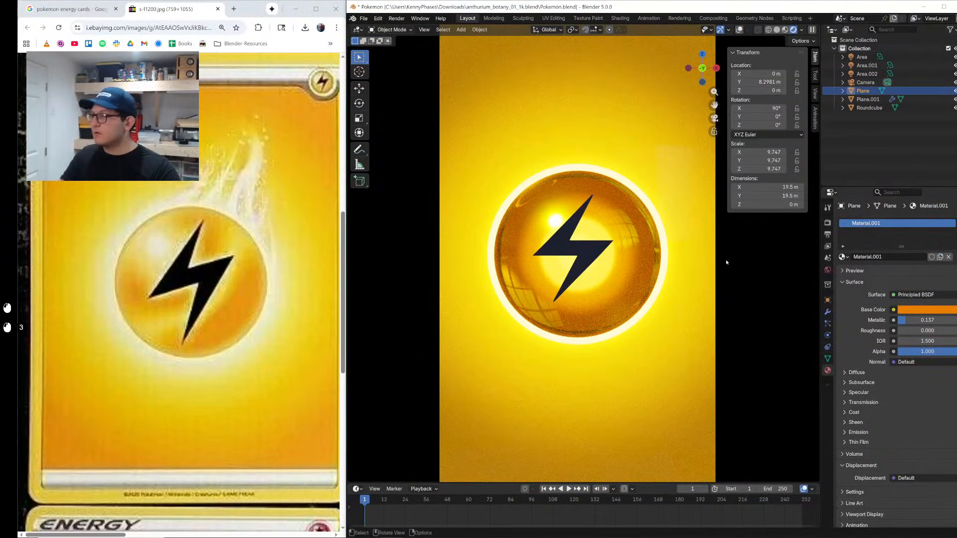
left_click(867, 66)
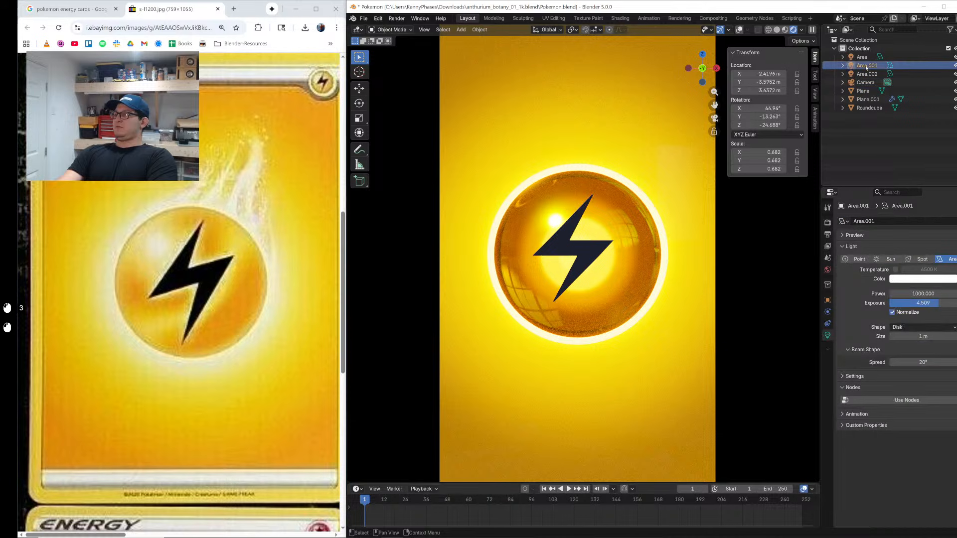
left_click_drag(923, 362, 953, 362, "shift")
key("ctrl+z")
left_click(863, 57)
key("ctrl+z")
Step: Switch the viewport to solid shading with overlays shown, viewing the scene outside the camera
middle_click_drag(648, 150, 767, 46)
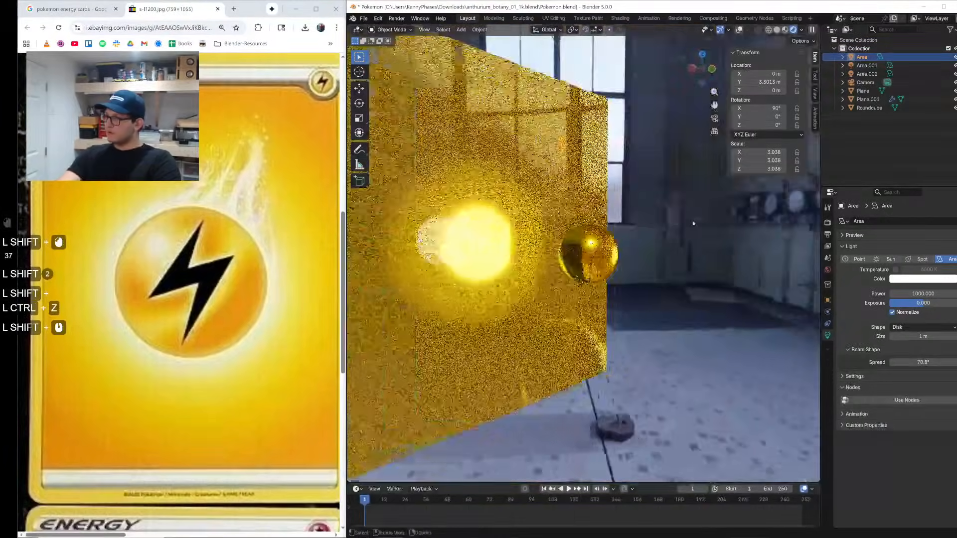
left_click(777, 29, "shift")
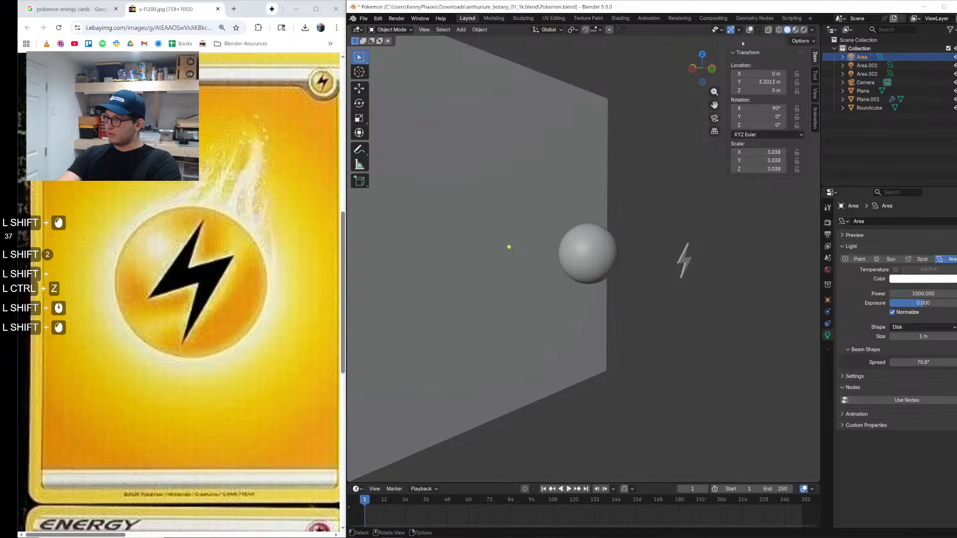
left_click(749, 30)
middle_click_drag(539, 271, 591, 287)
Step: Select the Area.002 backlight near the background plane and move it along Y to about 7.43 m
left_click(418, 235)
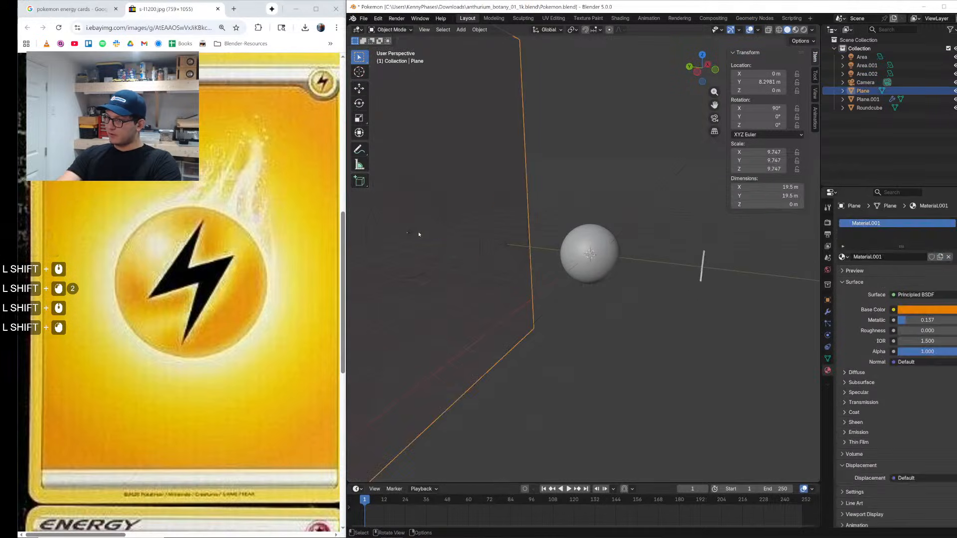
left_click(416, 235, "shift")
left_click(415, 234, "shift")
middle_click_drag(421, 246, 497, 278)
left_click(501, 277)
left_click(503, 277)
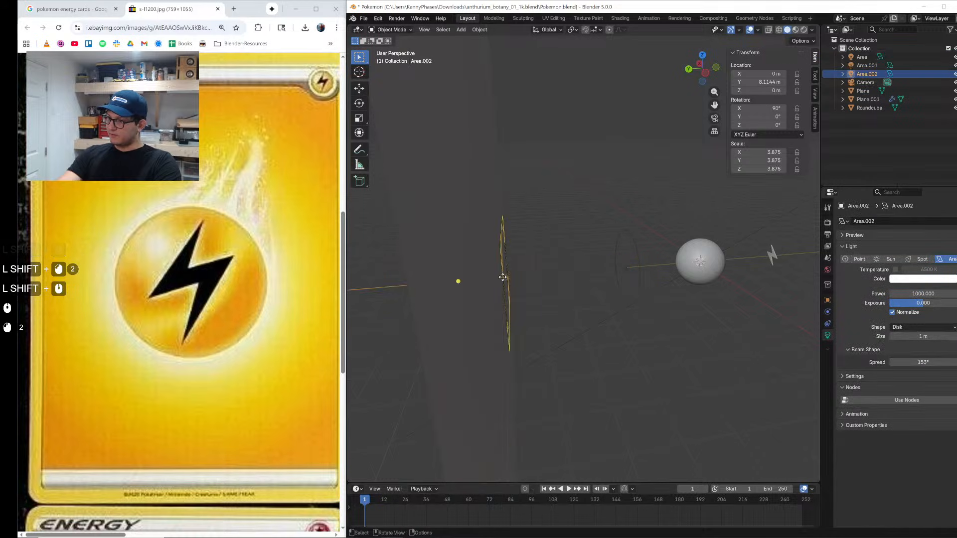
key("g")
key("y")
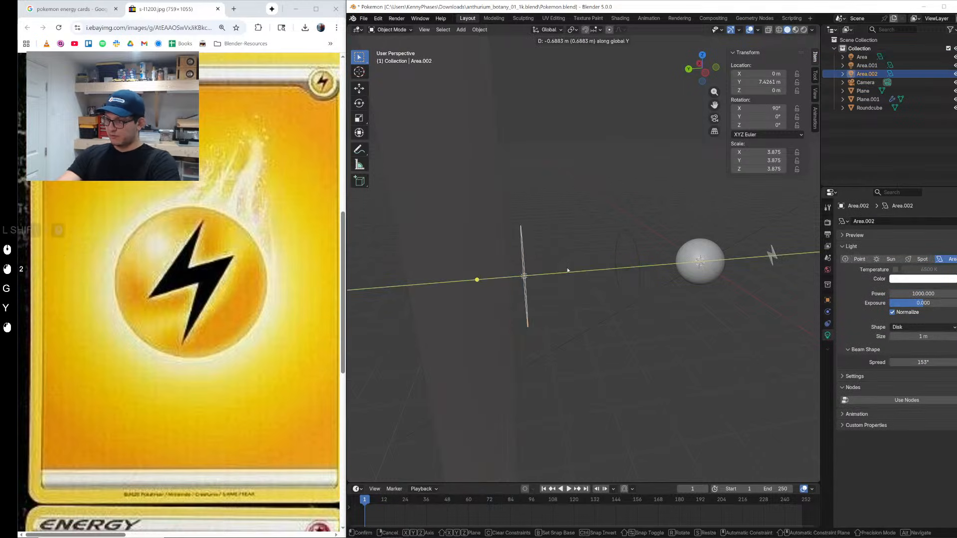
left_click(569, 267)
Step: Rename the Area.002 light as Closest
double_click(868, 73)
type("Cl")
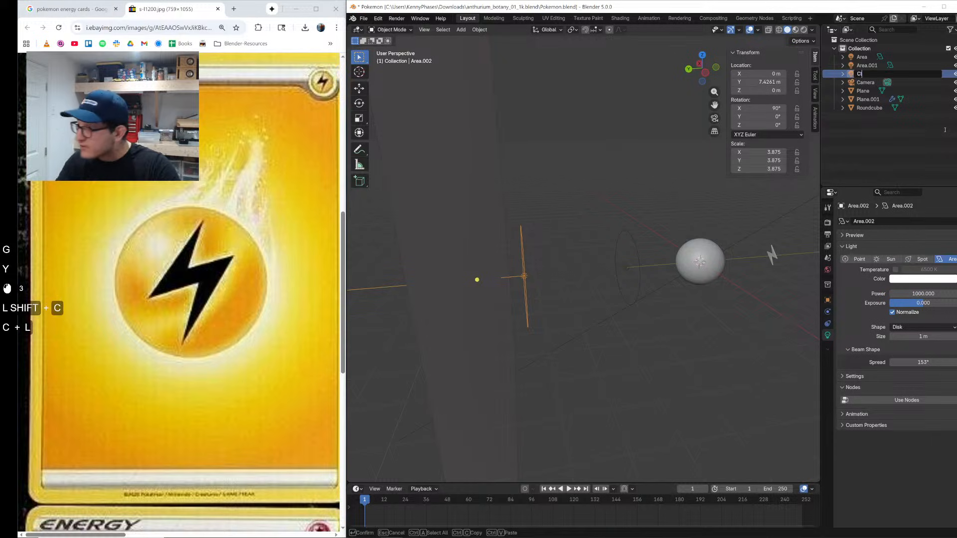
type("osese")
key("BackSpace")
type("y")
key("Return")
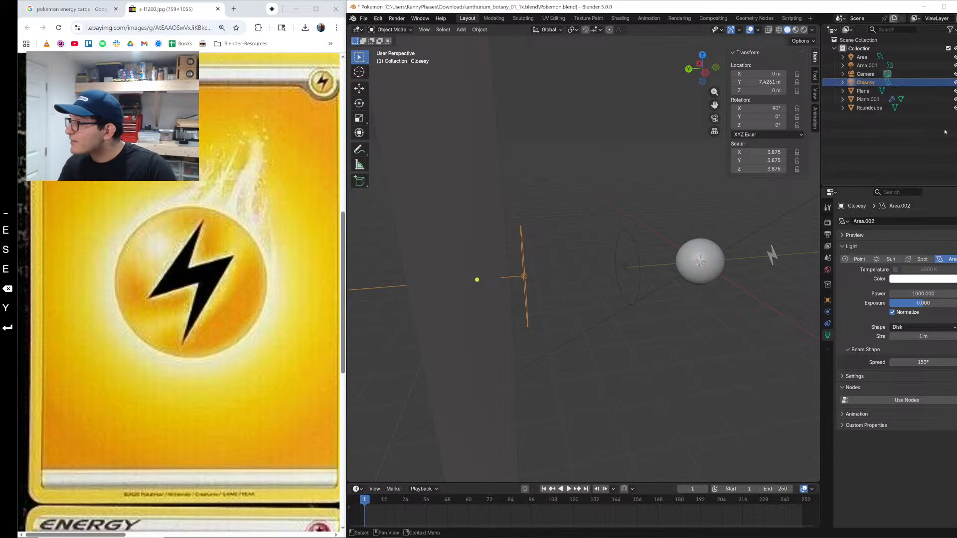
double_click(867, 82)
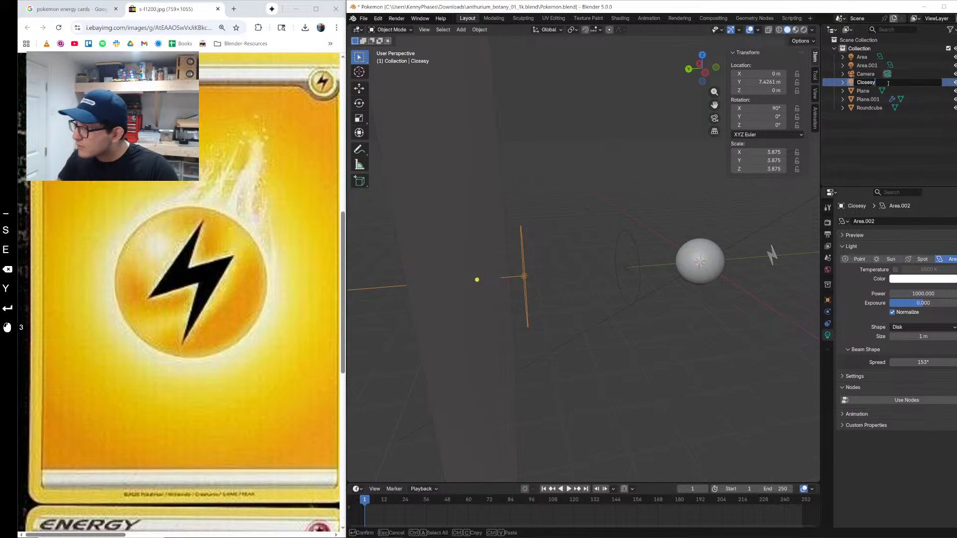
key("BackSpace")
type("t")
key("Return")
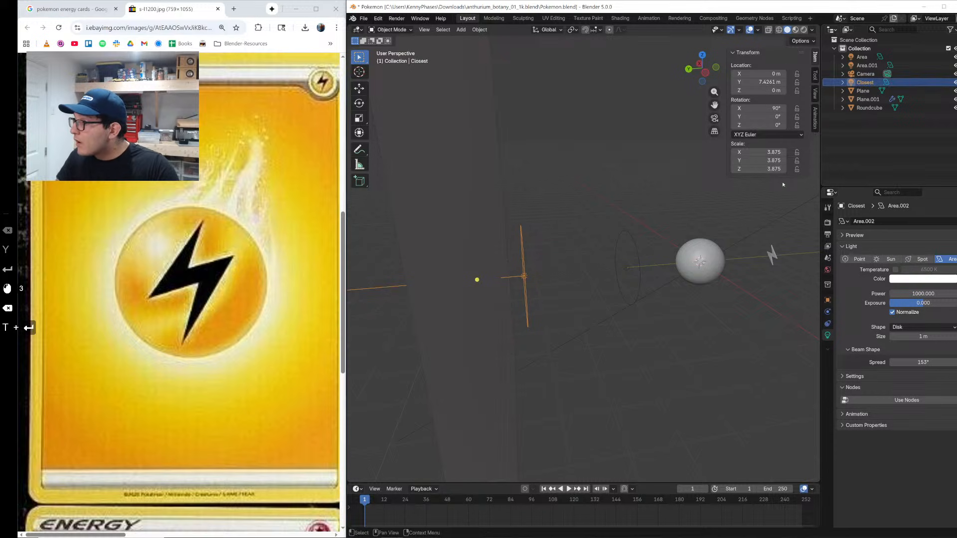
Step: Return to the camera view with rendered shading and hide the viewport overlays
left_click(715, 119)
key("z")
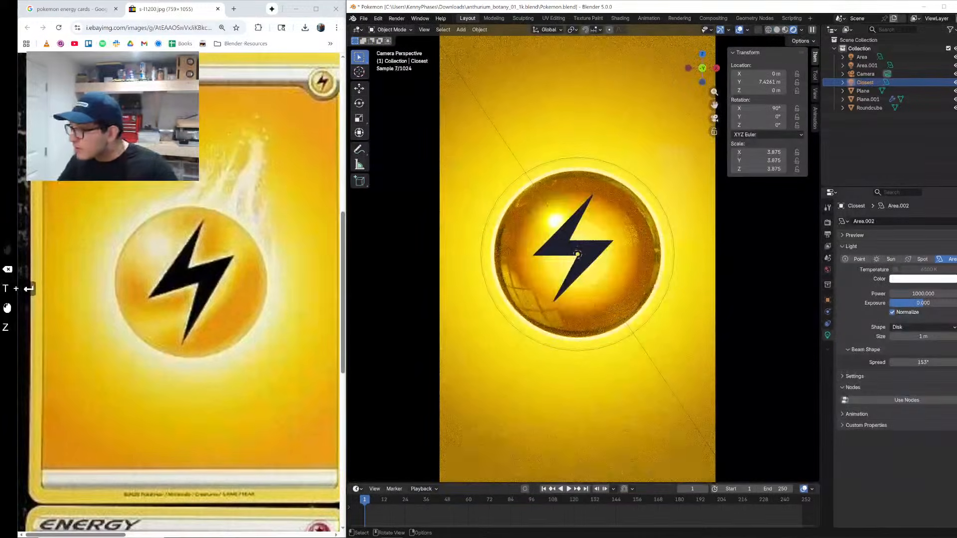
left_click(740, 29)
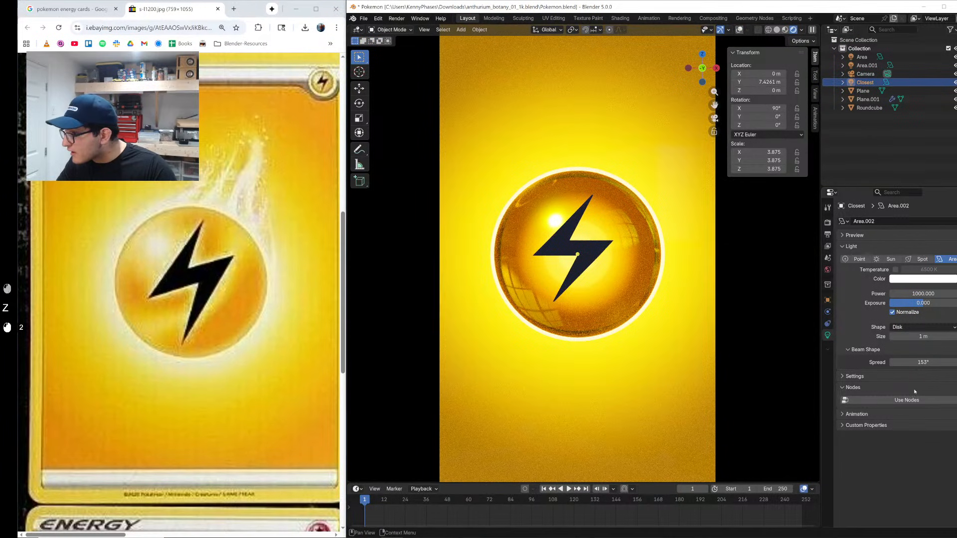
Step: Set the Closest light's Y location to about 7.568 m and save the file
left_click_drag(924, 363, 947, 363, "shift")
key("ctrl+z")
left_click_drag(763, 82, 745, 82, "shift")
double_click(746, 82, "shift")
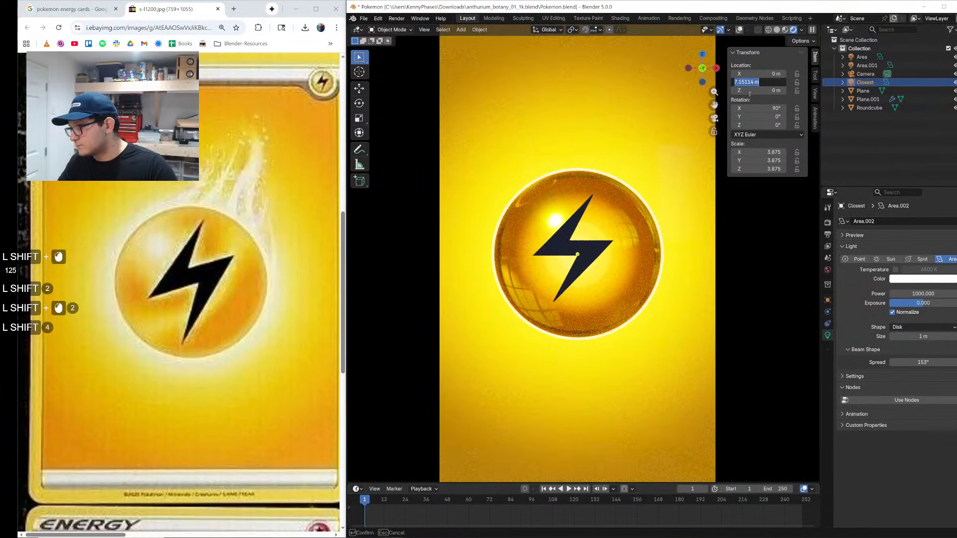
left_click(750, 94)
left_click_drag(750, 82, 769, 82, "shift")
key("ctrl+s")
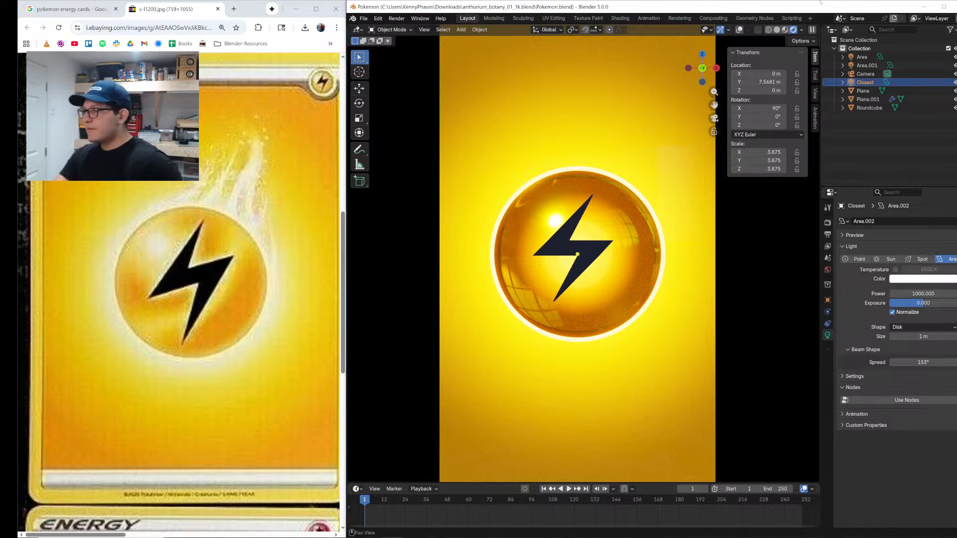
Step: Create a new compositor node tree in the Compositing workspace and turn the Dope Sheet area into a 3D viewport
left_click(755, 17)
left_click(713, 18)
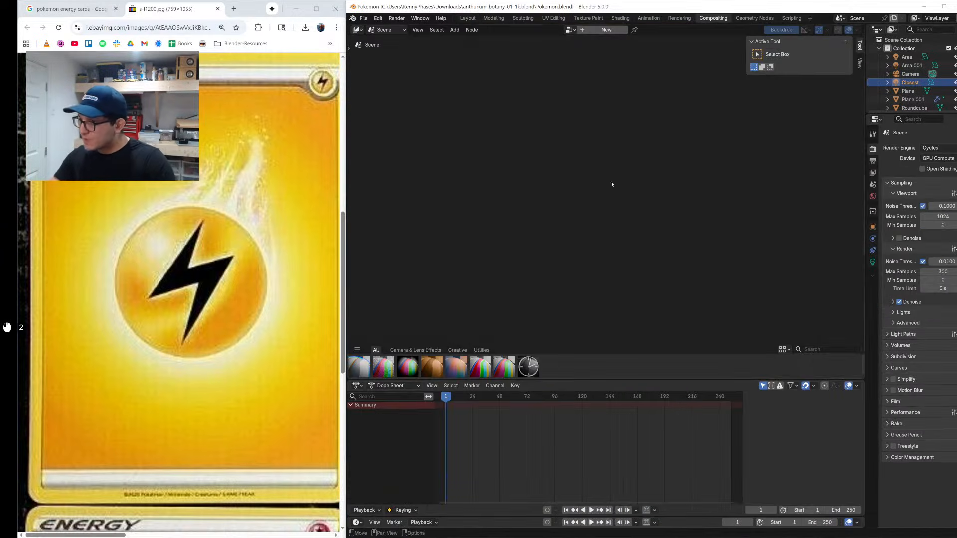
left_click(595, 31)
left_click(357, 386)
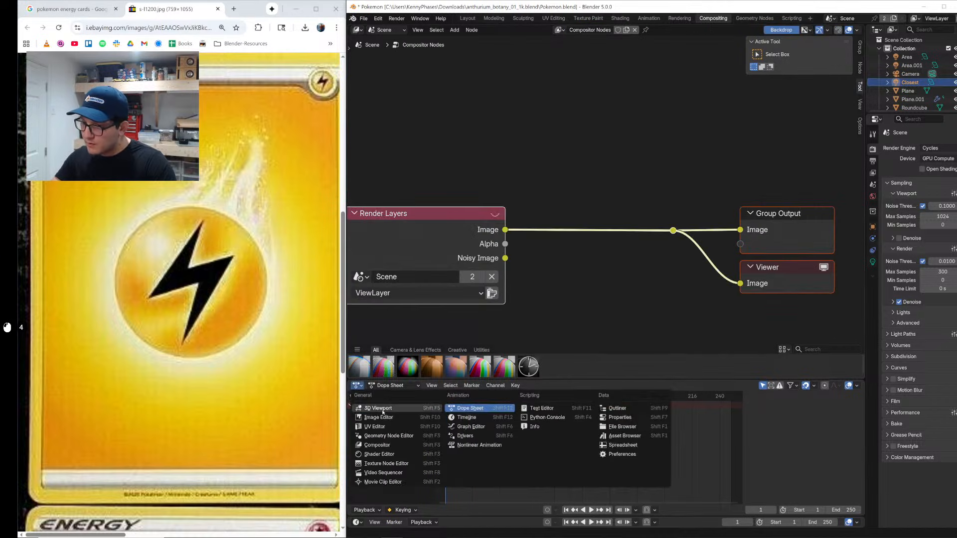
left_click(379, 410)
Step: Enlarge the new viewport, show the camera view in rendered shading, and enable the compositor preview there
left_click(855, 463)
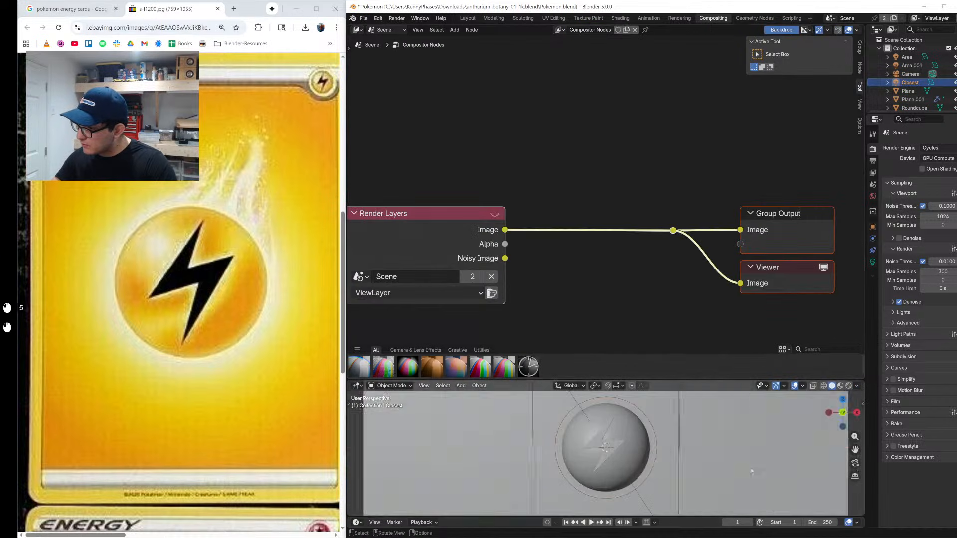
key("z")
left_click_drag(676, 381, 676, 269)
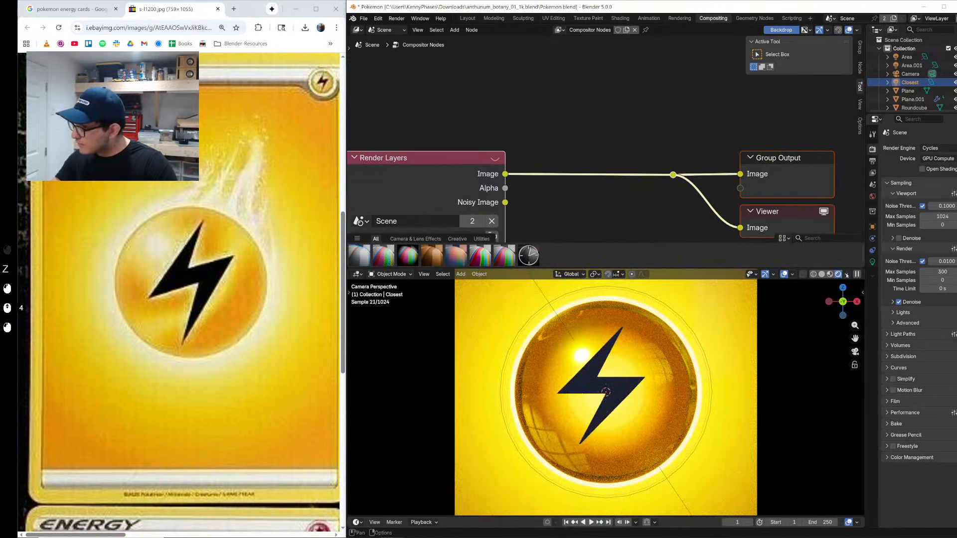
left_click(847, 275)
scroll(596, 151, "down", 2)
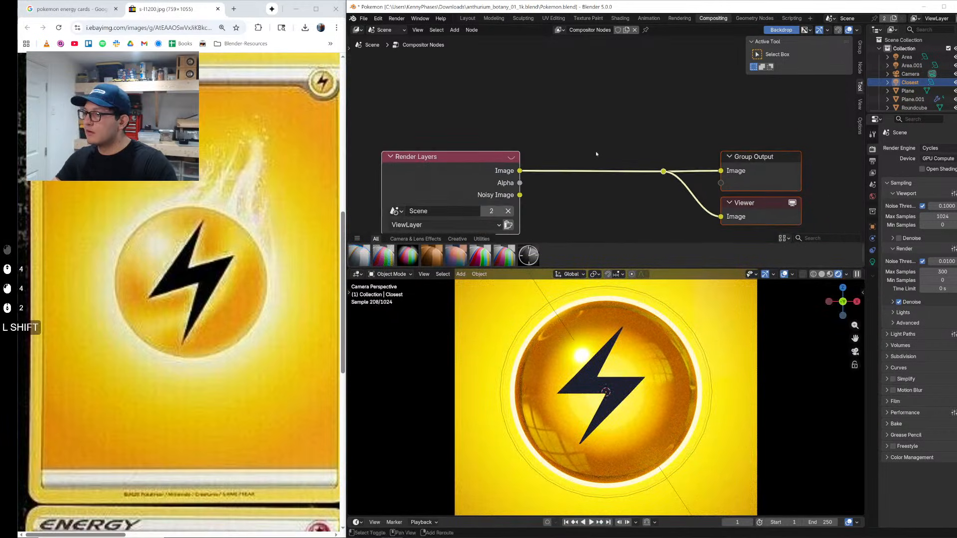
Step: Try a Fog Glow Glare node between Render Layers and the outputs, and delete that node
key("shift+a")
type("ff")
key("BackSpace")
type("og")
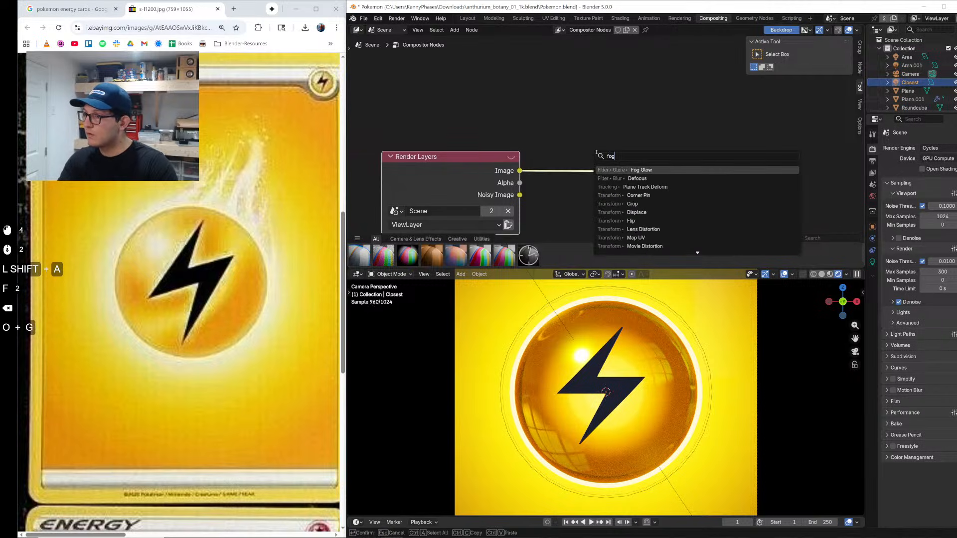
key("Return")
left_click(547, 122)
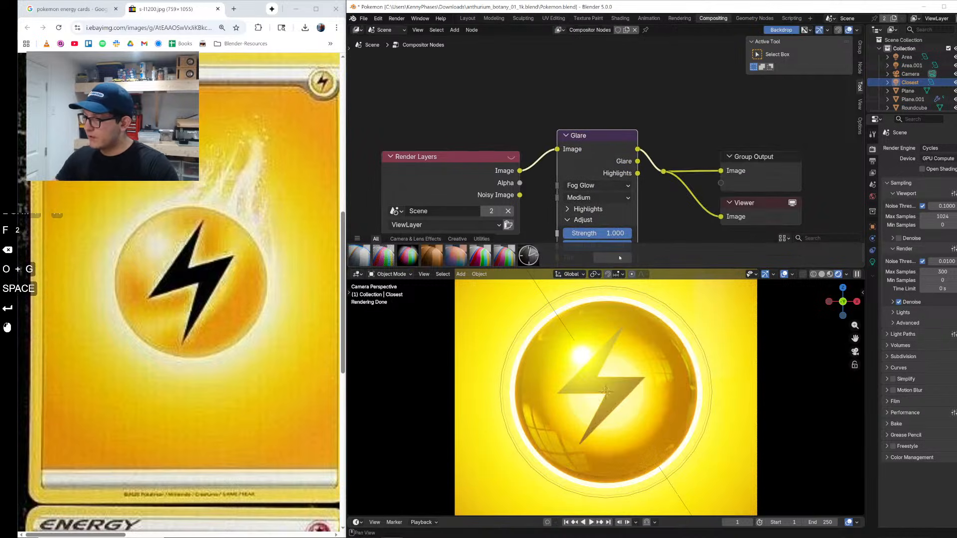
middle_click_drag(664, 172, 658, 141)
left_click_drag(473, 125, 458, 99)
middle_click_drag(646, 184, 638, 158)
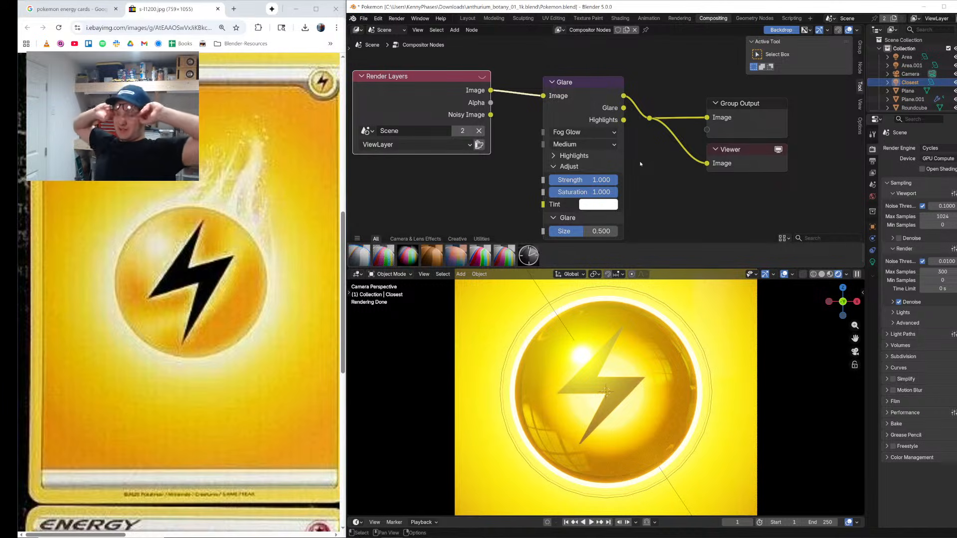
left_click(543, 94)
key("x")
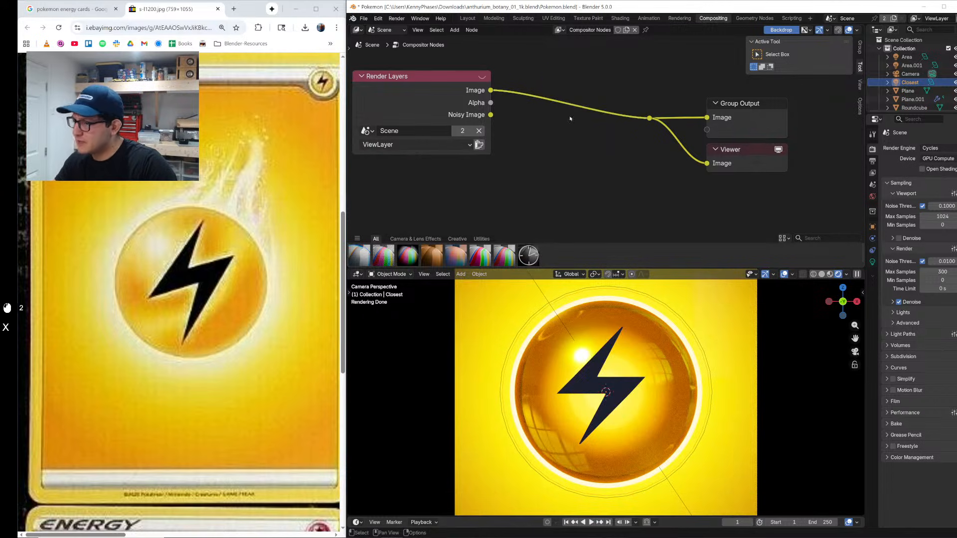
Step: Save the file, show the camera view in rendered shading in the Shading workspace, and select the glass sphere
key("ctrl+s")
left_click(620, 18)
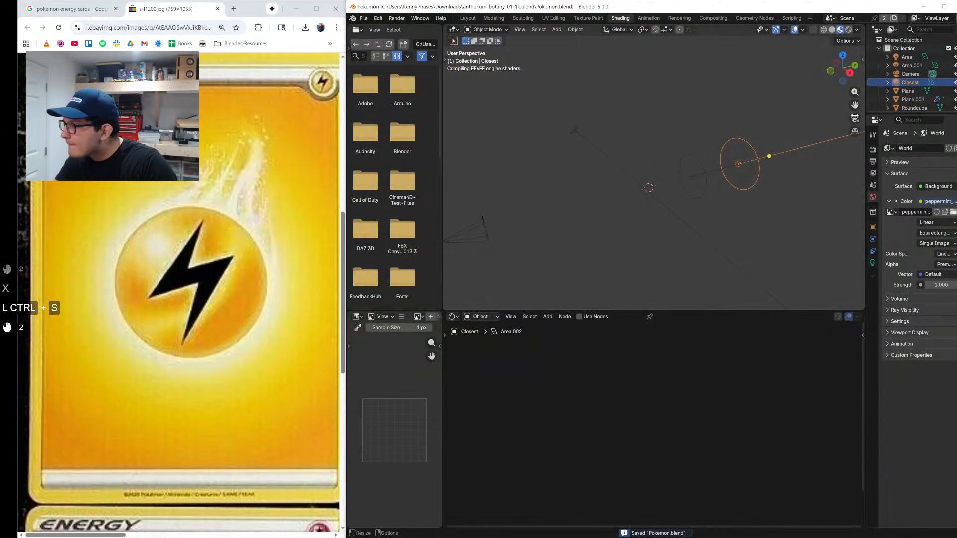
left_click(855, 118)
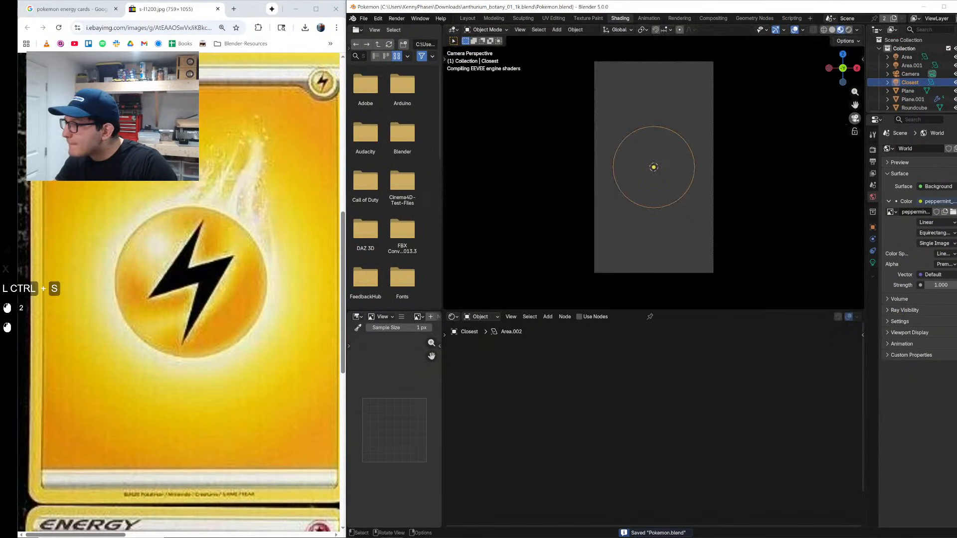
key("z")
key("z")
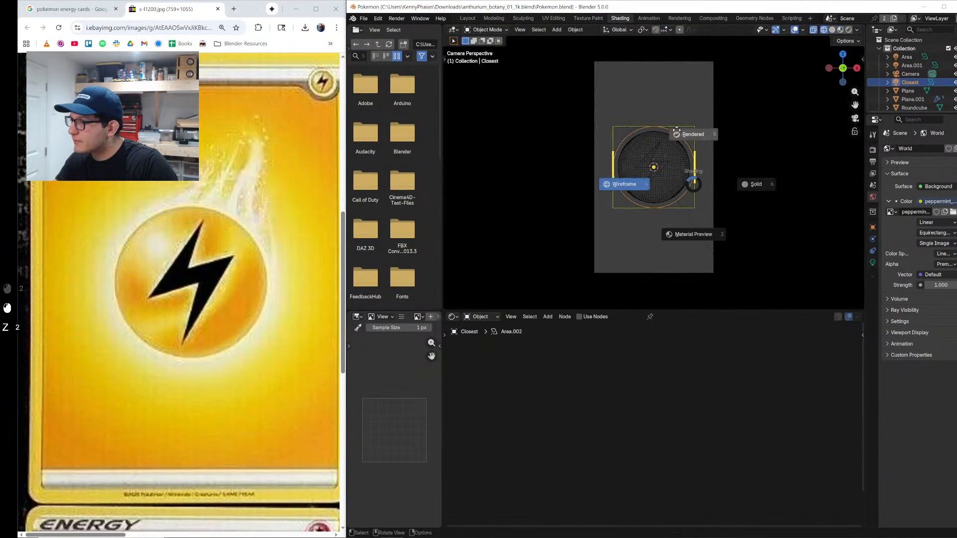
left_click(689, 135)
left_click(745, 127)
left_click(719, 134)
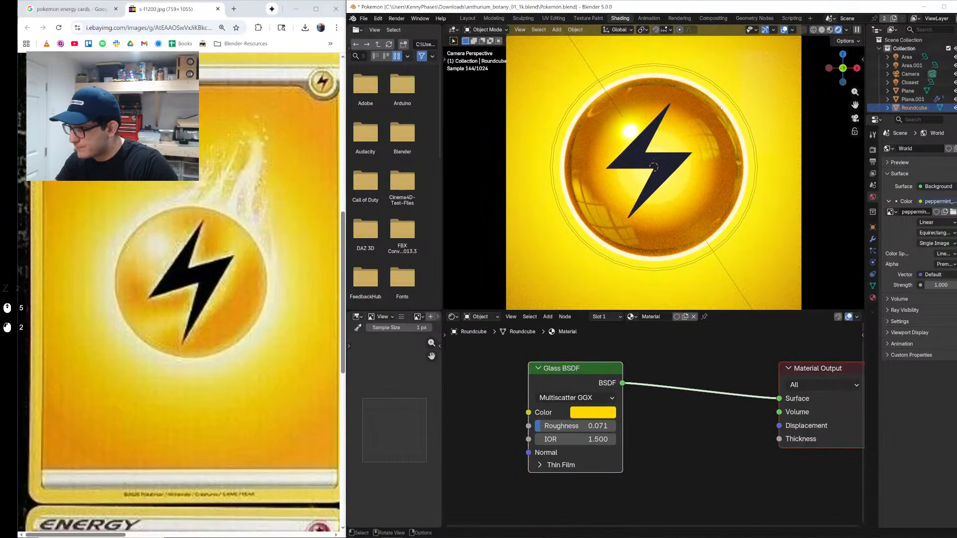
Step: Duplicate the glass sphere in solid shading and move the copy out beside the background plane
left_click(822, 29)
middle_click_drag(648, 150, 678, 165)
key("shift+d")
left_click(756, 127)
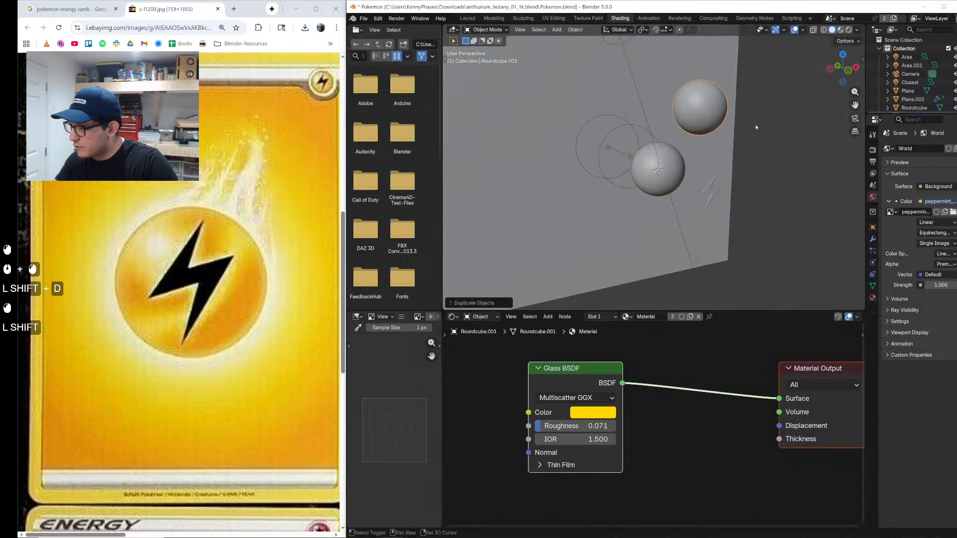
scroll(705, 164, "up", 4)
middle_click_drag(756, 127, 618, 169, "shift")
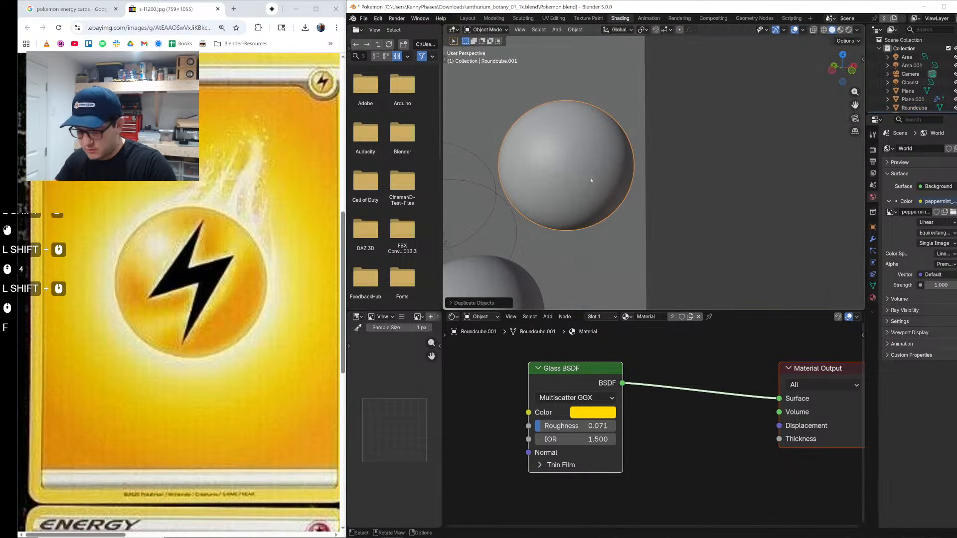
key("g")
left_click(725, 176)
Step: View the sphere copy in rendered shading and delete the Glass BSDF node from its material
key("z")
left_click(711, 102)
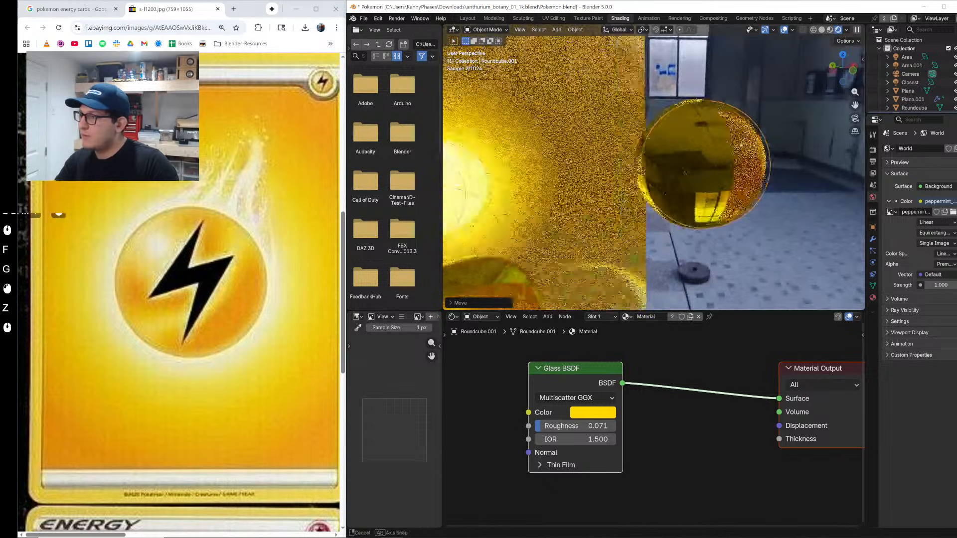
middle_click_drag(708, 164, 623, 170)
left_click(588, 386)
key("x")
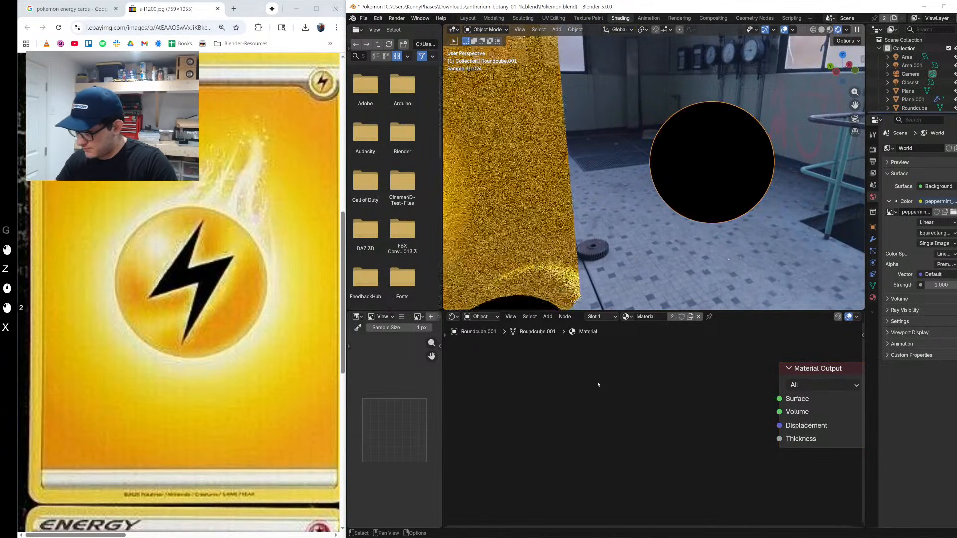
Step: Add an Emission node and a Mix Shader node to the sphere copy's material
key("shift+a")
type("emissi")
key("Return")
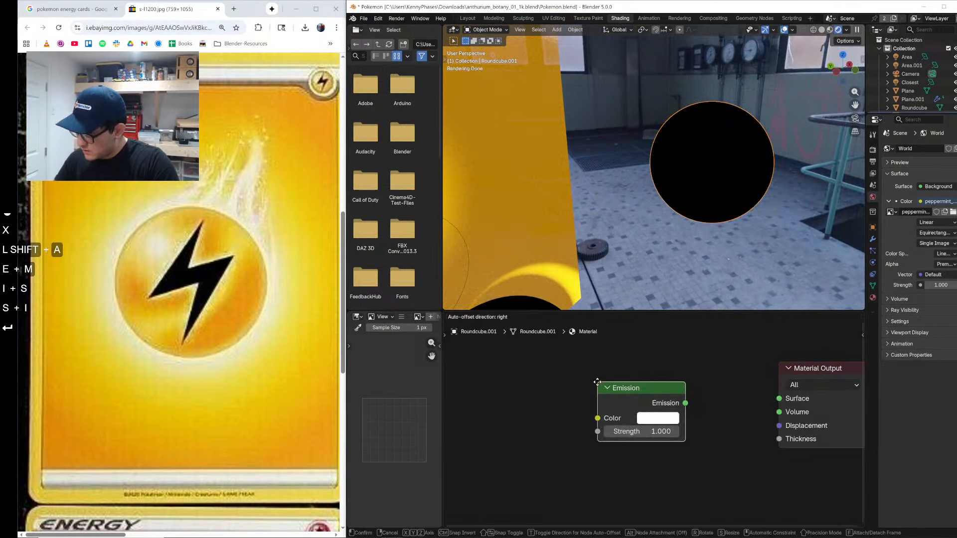
left_click(504, 353)
key("shift+a")
type("mix shad")
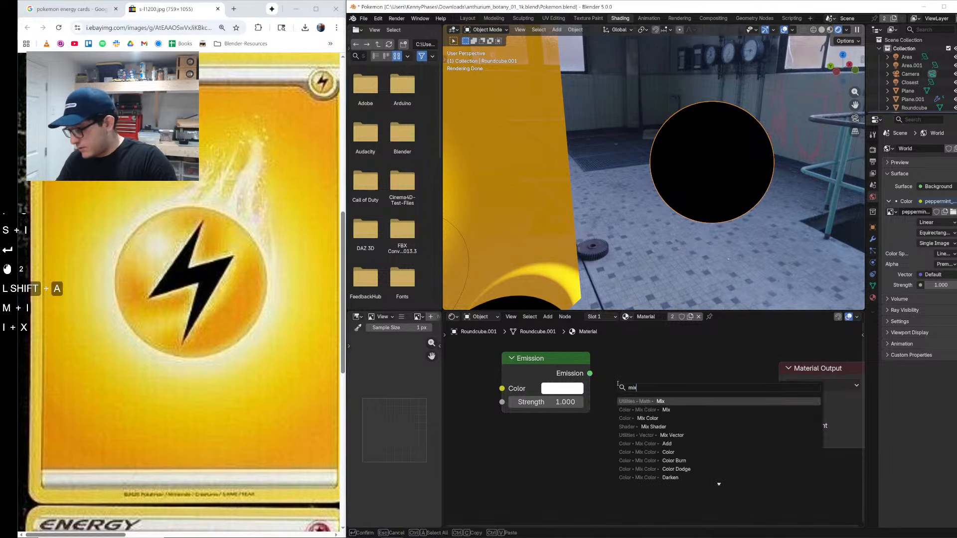
key("Return")
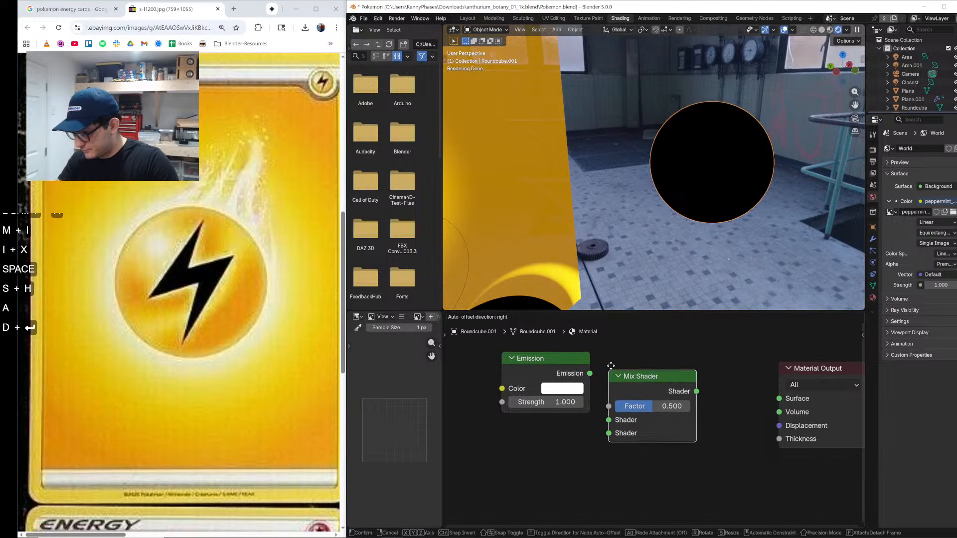
left_click(636, 364)
Step: Add a Transparent BSDF node below the Emission node
key("shift+a")
type("t")
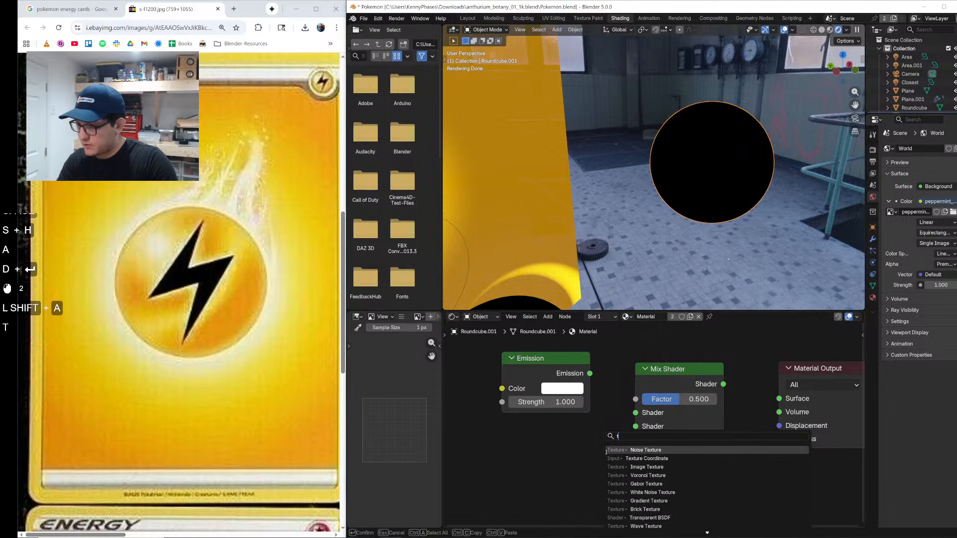
key("BackSpace")
type("r")
key("BackSpace")
type("transa")
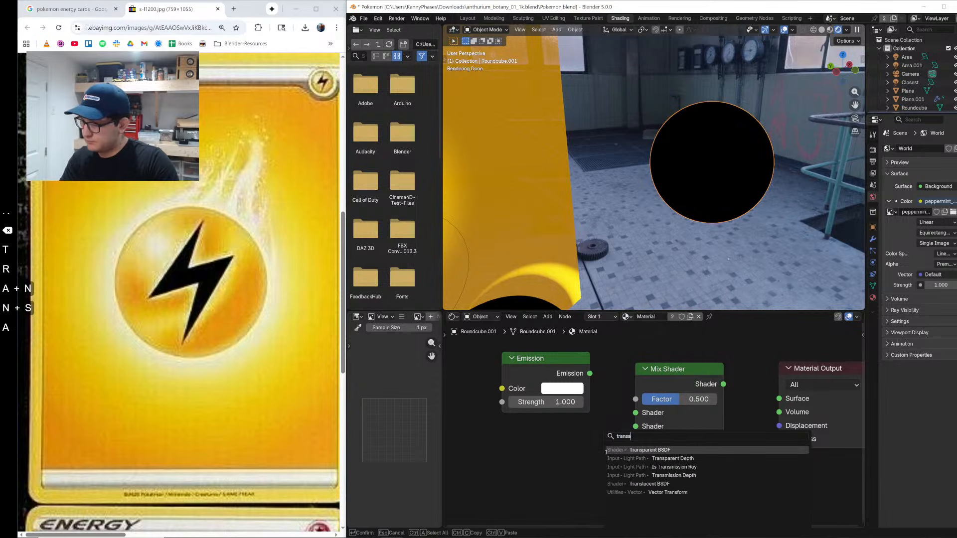
key("Return")
left_click(471, 427)
Step: Wire Transparent BSDF and Emission into the Mix Shader's first and second shader inputs, and its output into the material Surface
left_click_drag(598, 455, 636, 426)
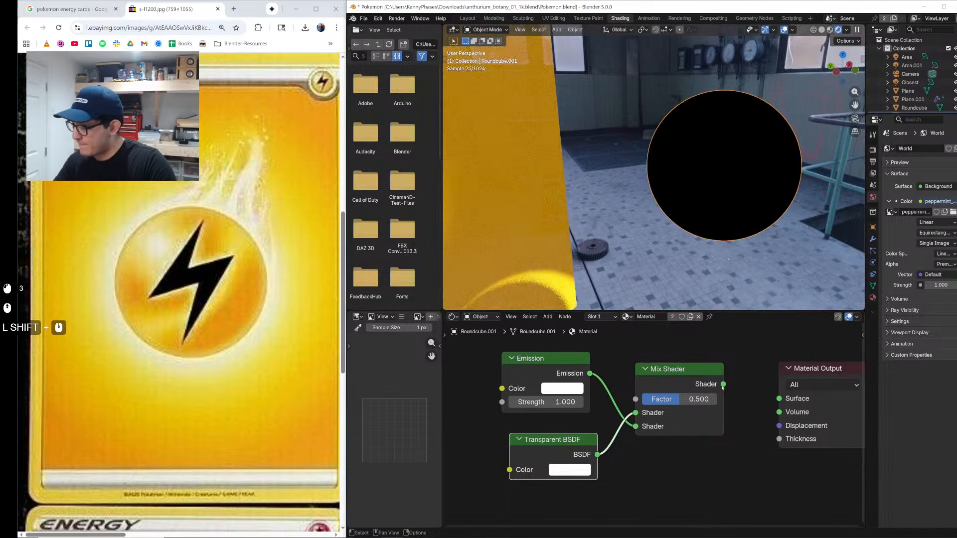
left_click_drag(724, 384, 779, 398)
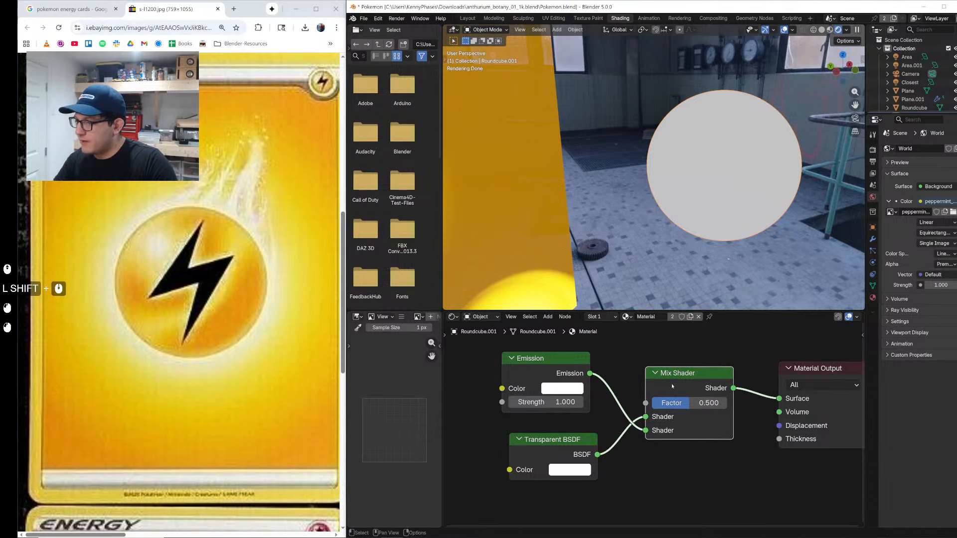
Step: Add a Layer Weight node and connect its Fresnel output to the Mix Shader's Factor
middle_click_drag(668, 388, 691, 439)
key("shift+a")
type("layer")
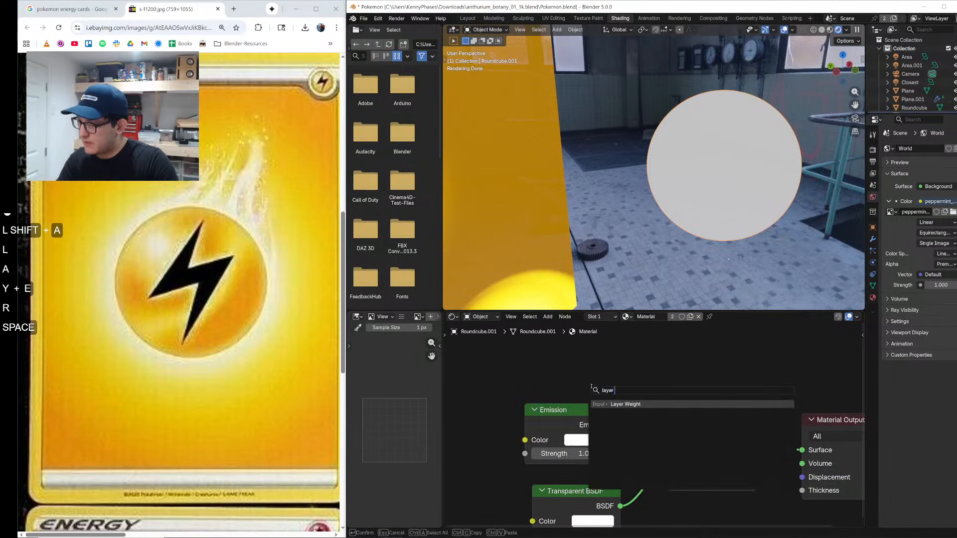
key("Return")
left_click(470, 357)
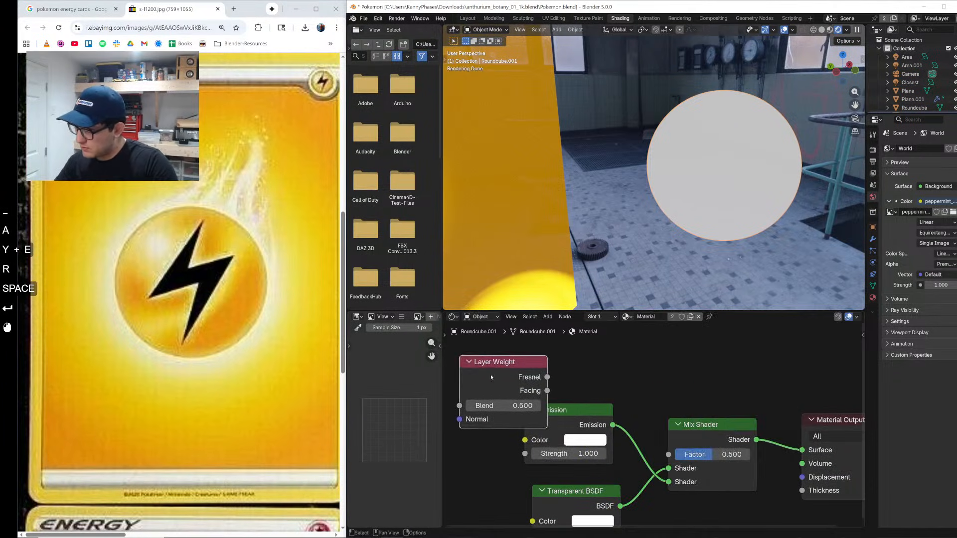
left_click_drag(491, 375, 462, 362)
middle_click_drag(519, 364, 655, 372)
left_click_drag(654, 372, 805, 462)
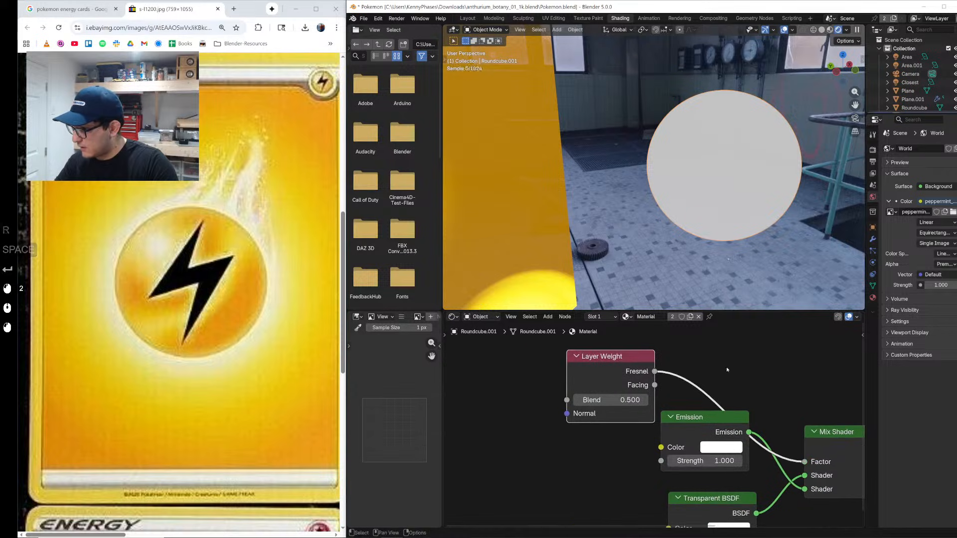
Step: Insert a Color Ramp node on the link between Layer Weight Fresnel and the Mix Shader's Factor
middle_click_drag(727, 370, 636, 362)
key("shift+a")
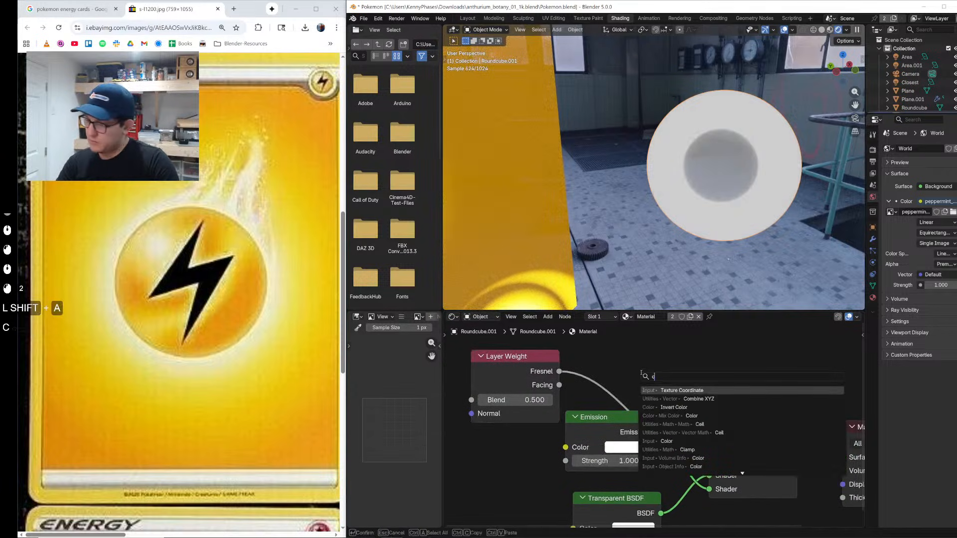
type("color r")
key("Return")
left_click(584, 317)
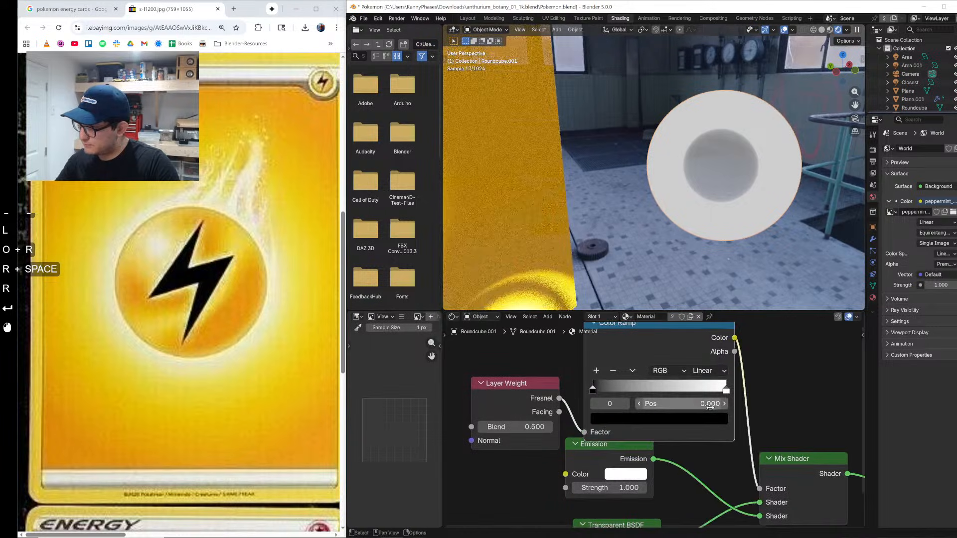
Step: Set the Color Ramp's black stop to about 0.155 and its white stop to about 0.510, moving the Layer Weight node clear
scroll(587, 376, "down", 2)
left_click_drag(716, 393, 680, 397)
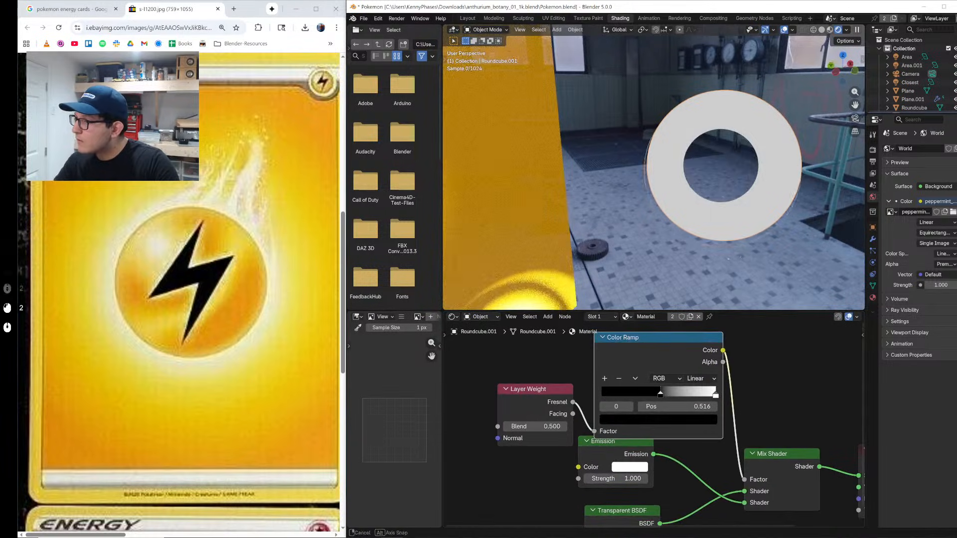
left_click(528, 400)
left_click_drag(528, 400, 511, 364)
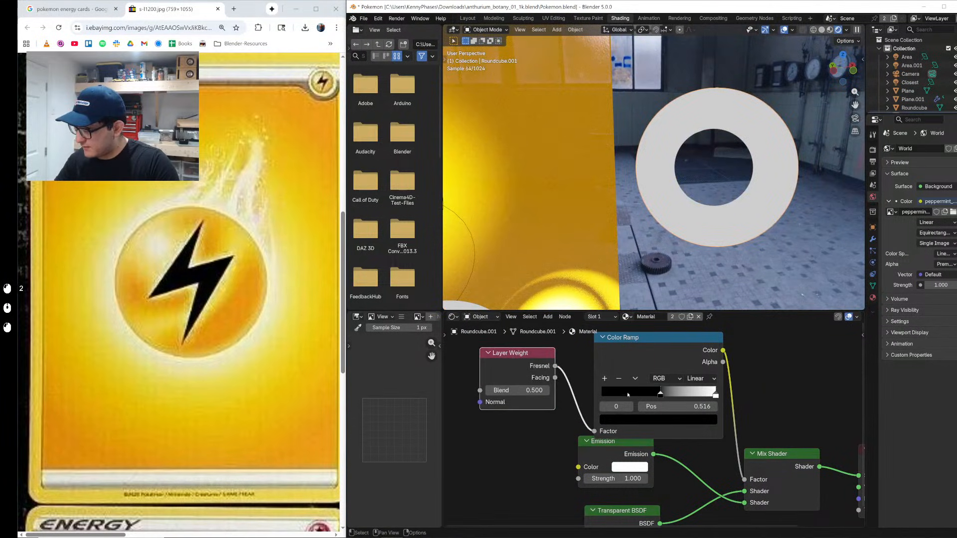
left_click_drag(667, 397, 627, 396)
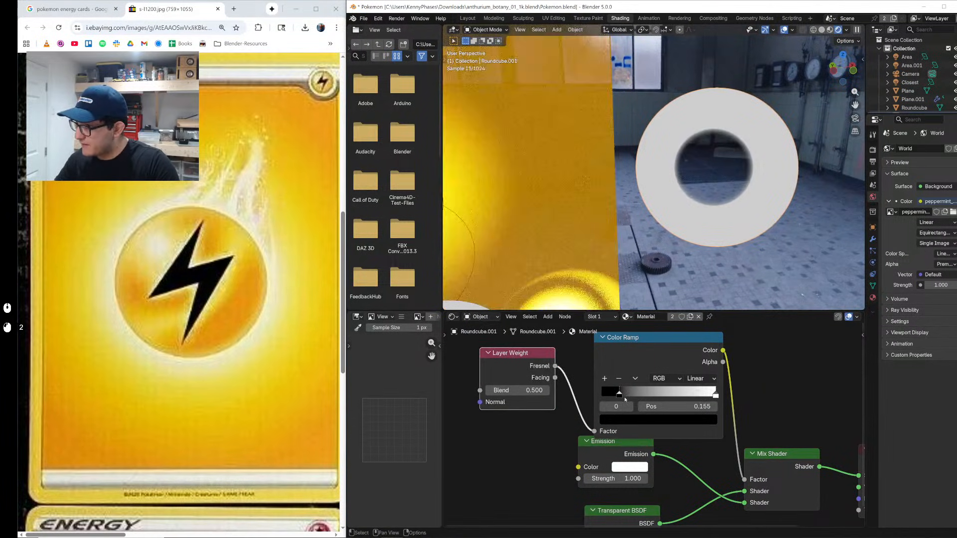
left_click(714, 395)
left_click_drag(715, 395, 660, 395)
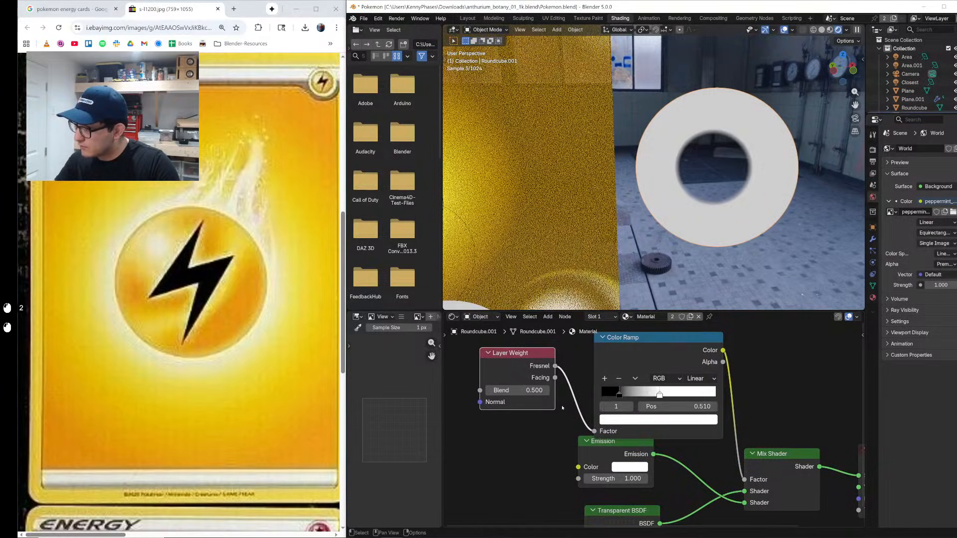
Step: Set the Layer Weight blend to 0.150 and the Emission strength to 3
left_click_drag(519, 391, 513, 390, "shift")
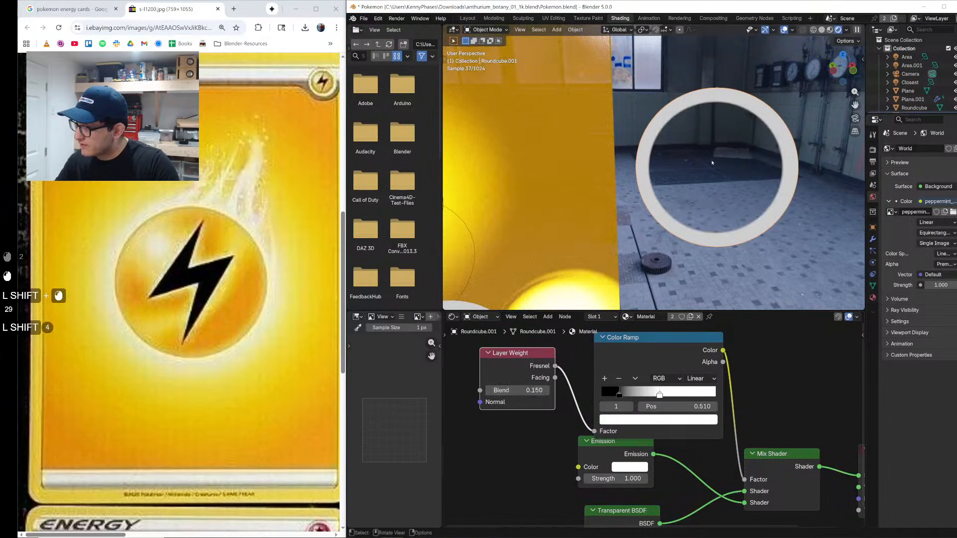
middle_click_drag(695, 412, 614, 349)
left_click(536, 415)
type("3")
left_click(601, 428)
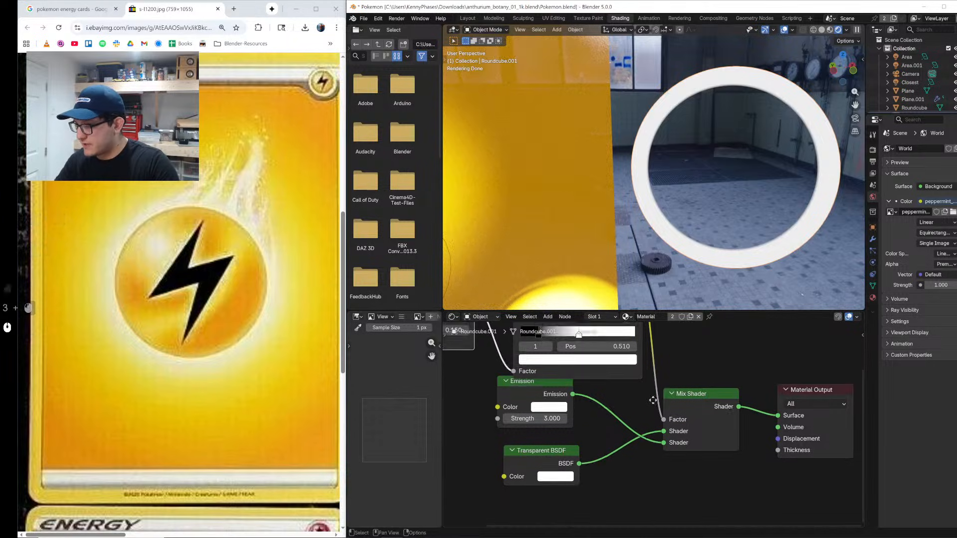
Step: Set the Color Ramp's white stop to 0.764 and its black stop to 0.013
middle_click_drag(564, 325, 602, 379)
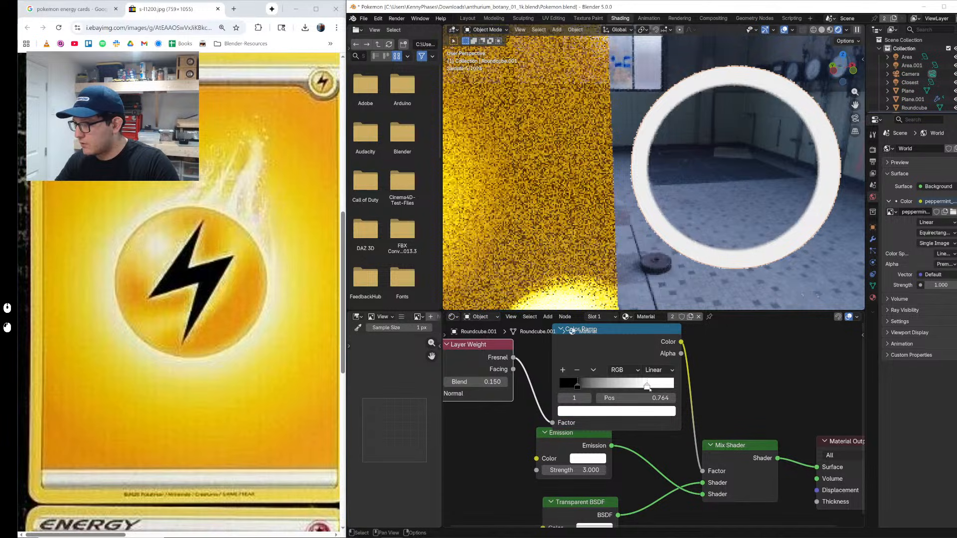
left_click_drag(577, 385, 559, 385)
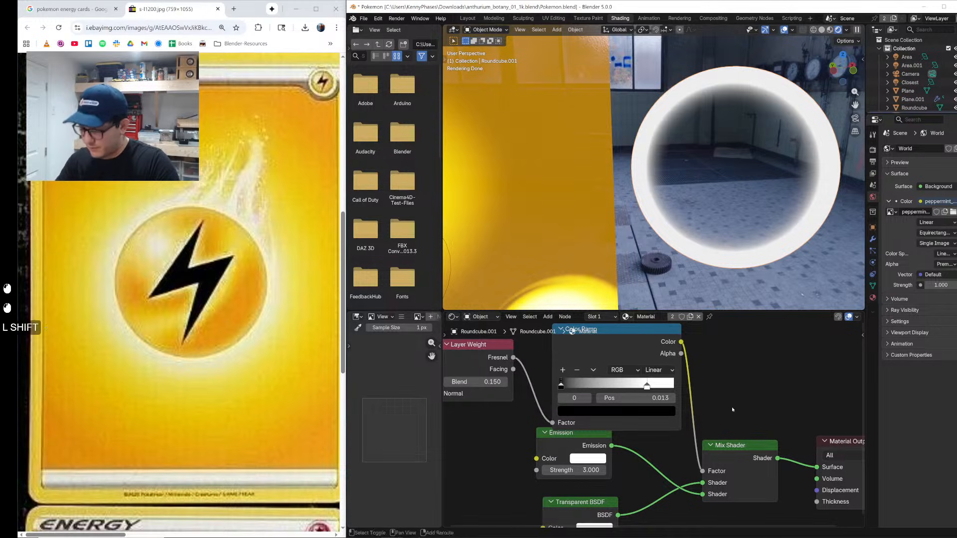
Step: Insert an Invert Color node between the Color Ramp and Mix Shader Factor, and swap the Emission and Transparent BSDF shader inputs
key("shift+a")
type("inver")
key("Return")
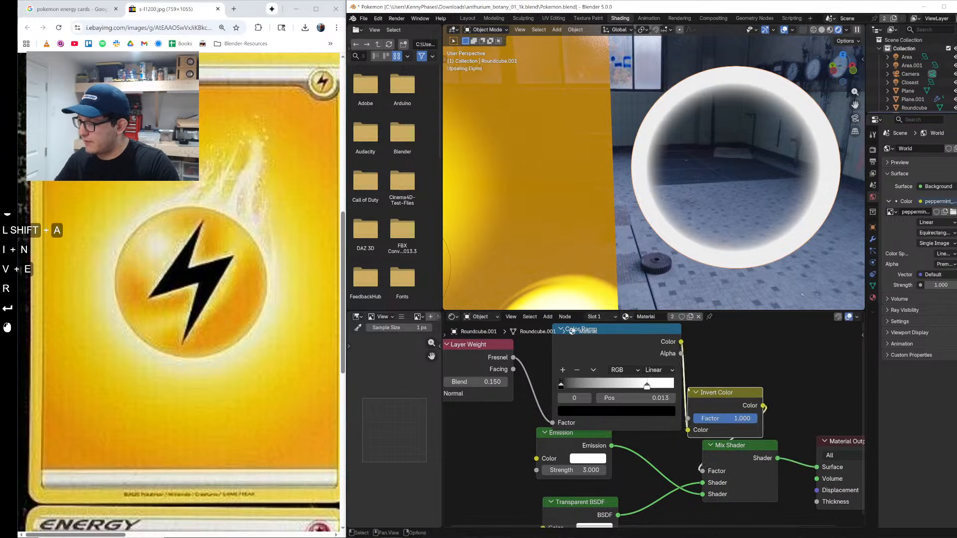
left_click(704, 389)
middle_click_drag(652, 442, 623, 407)
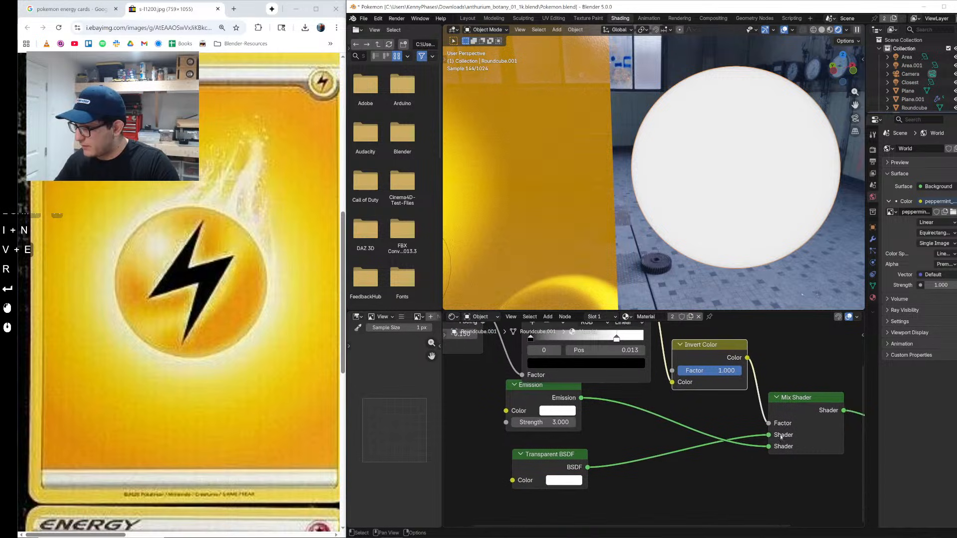
left_click_drag(769, 447, 769, 435)
left_click_drag(587, 467, 768, 447)
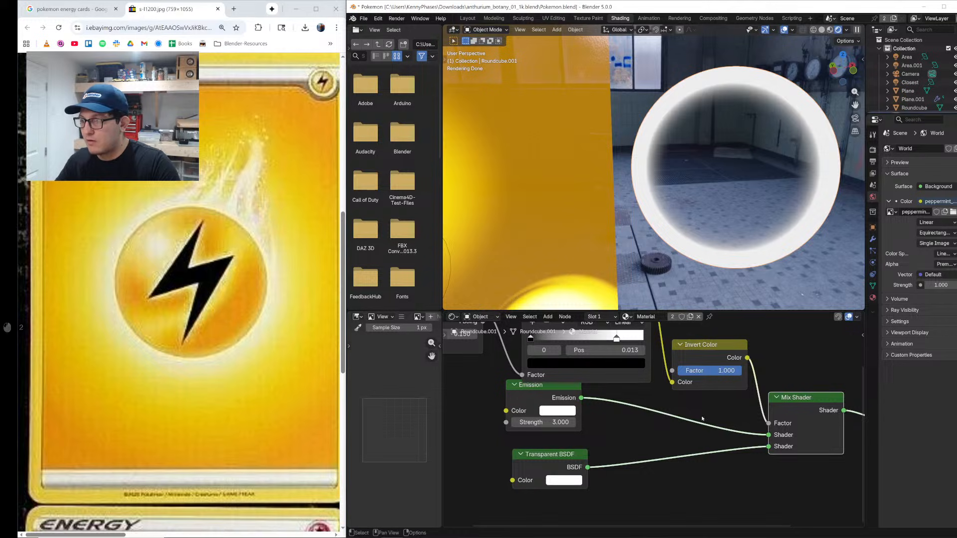
Step: Add a third stop at the end of the Color Ramp and make it black
middle_click_drag(702, 419, 723, 464)
left_click(552, 368)
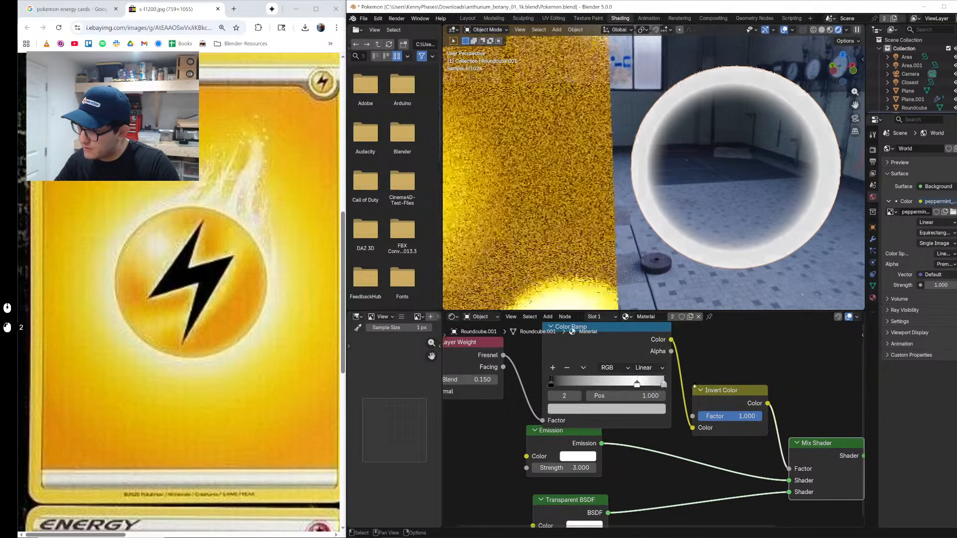
left_click(607, 409)
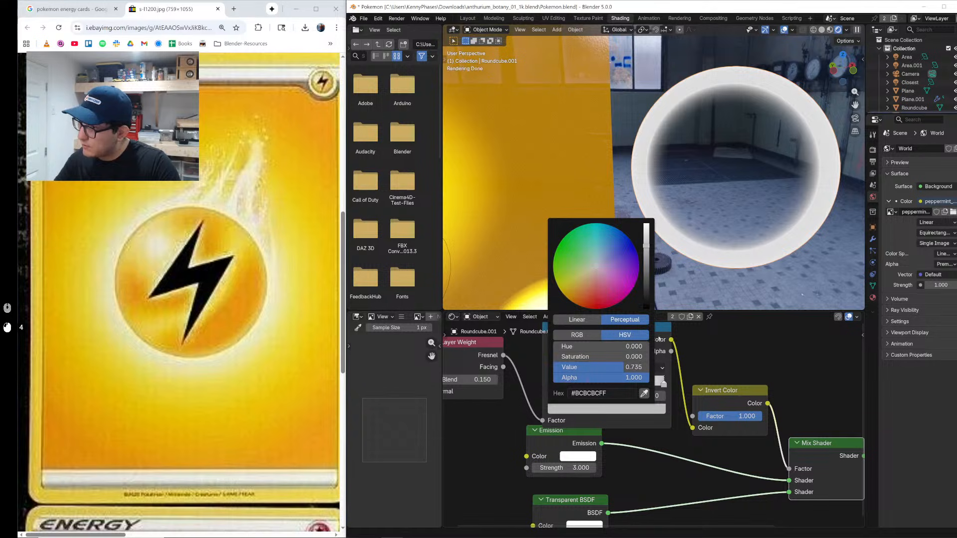
left_click(644, 307)
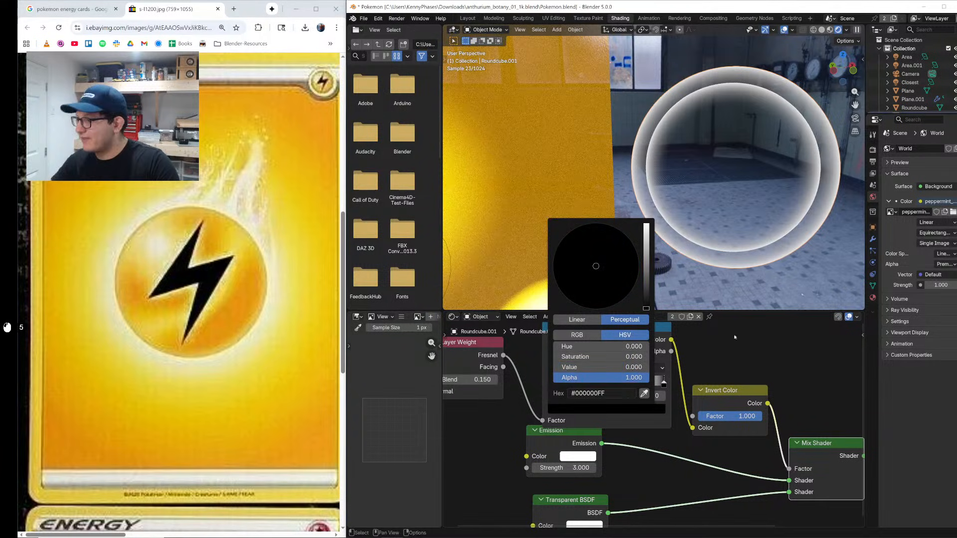
Step: Set the Color Ramp's white stop to 0.205, pull the last black stop inward, and set the Invert Color factor to 0
left_click(550, 384)
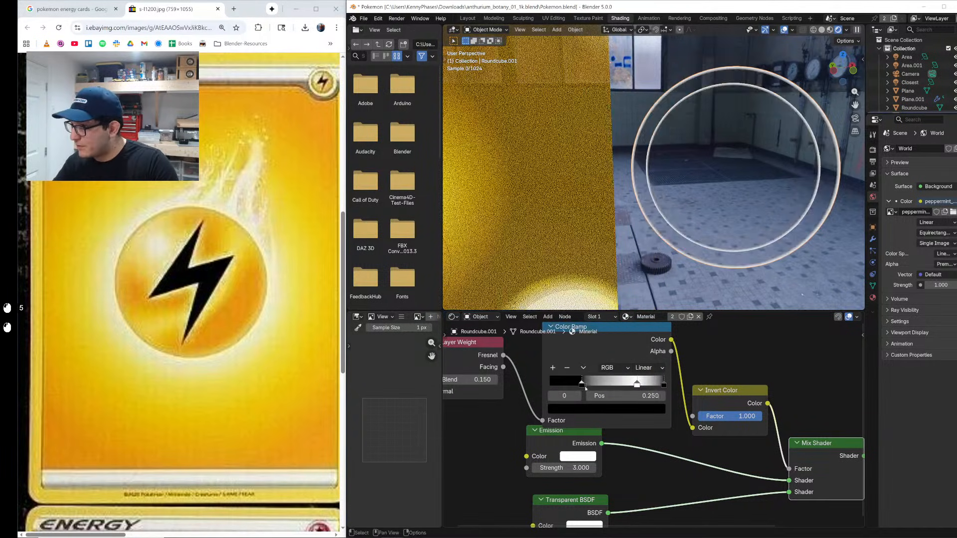
left_click(638, 384)
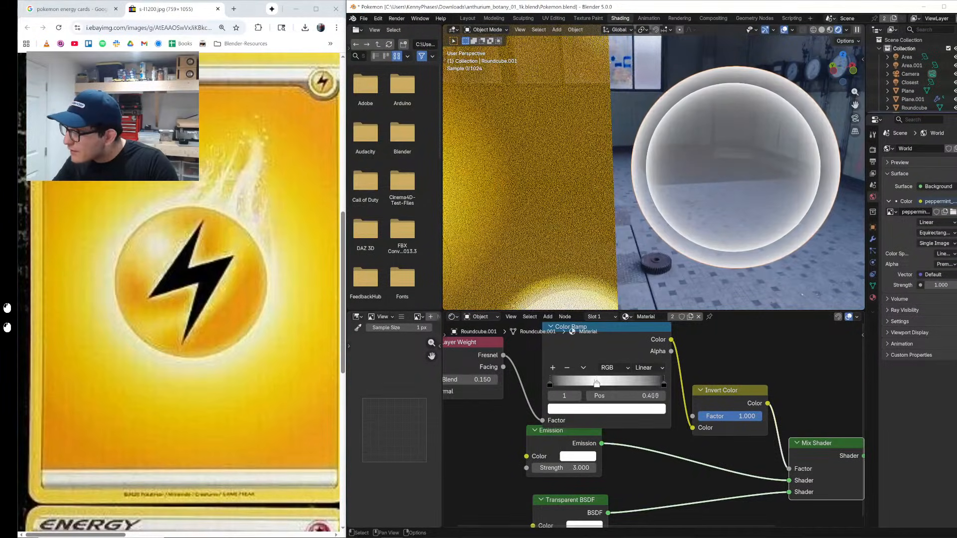
left_click_drag(638, 384, 573, 384)
left_click(664, 384)
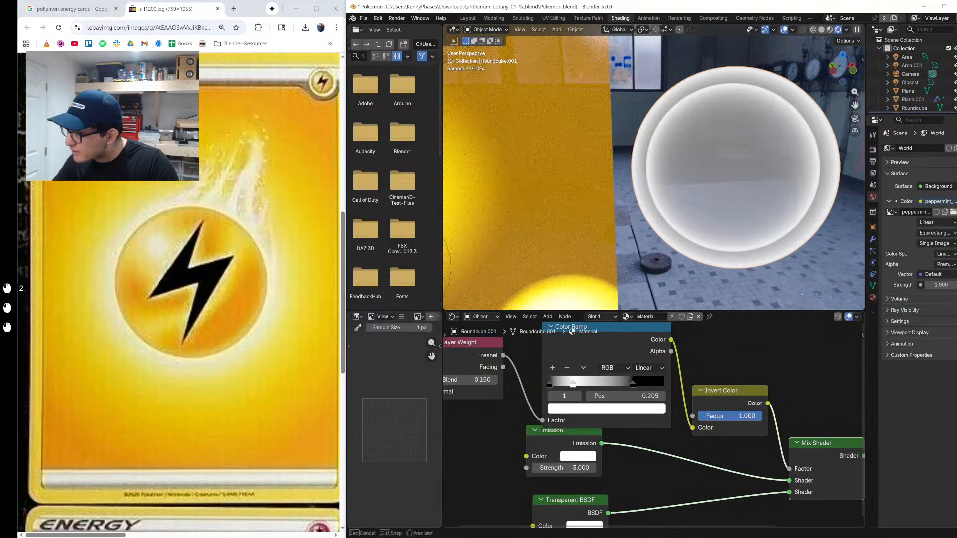
left_click_drag(731, 416, 701, 417)
Step: Set the Color Ramp's last black stop to 0.925 and move the white stop close before it
left_click_drag(633, 384, 657, 382)
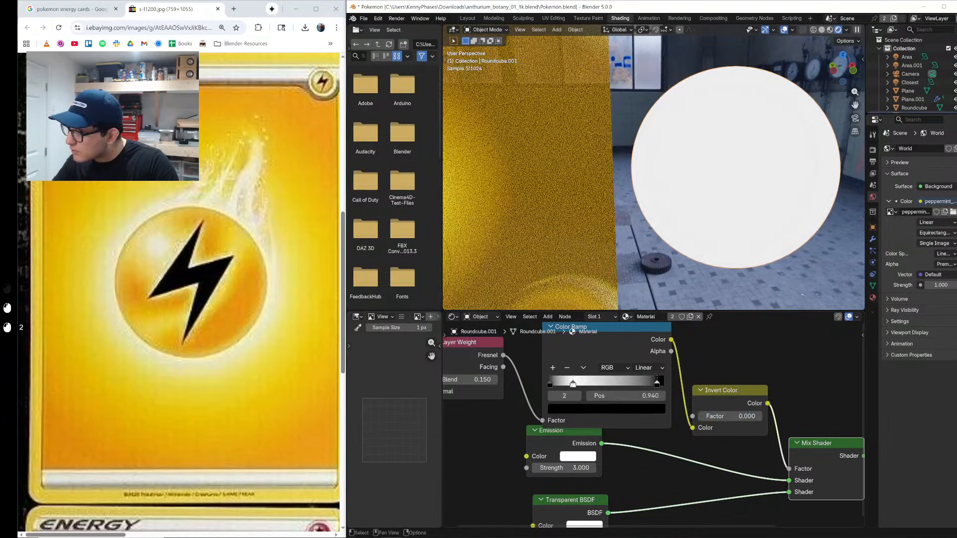
left_click_drag(573, 383, 550, 385)
left_click_drag(658, 384, 653, 385)
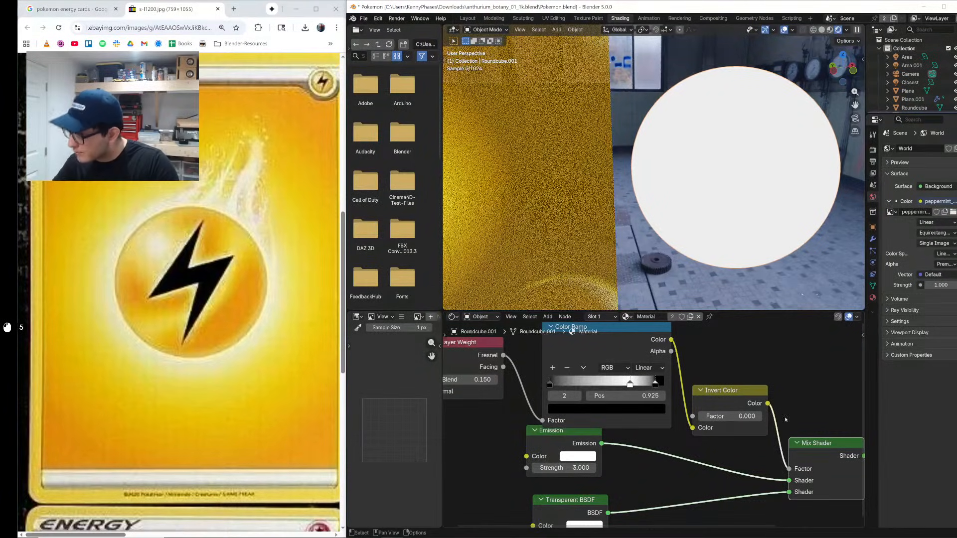
Step: Swap the Mix Shader inputs so Transparent BSDF comes first and Emission second, and set the Invert Color factor to 0
left_click_drag(722, 417, 770, 417)
middle_click_drag(659, 443, 535, 384)
left_click_drag(665, 421, 666, 432)
middle_click_drag(543, 394, 638, 429)
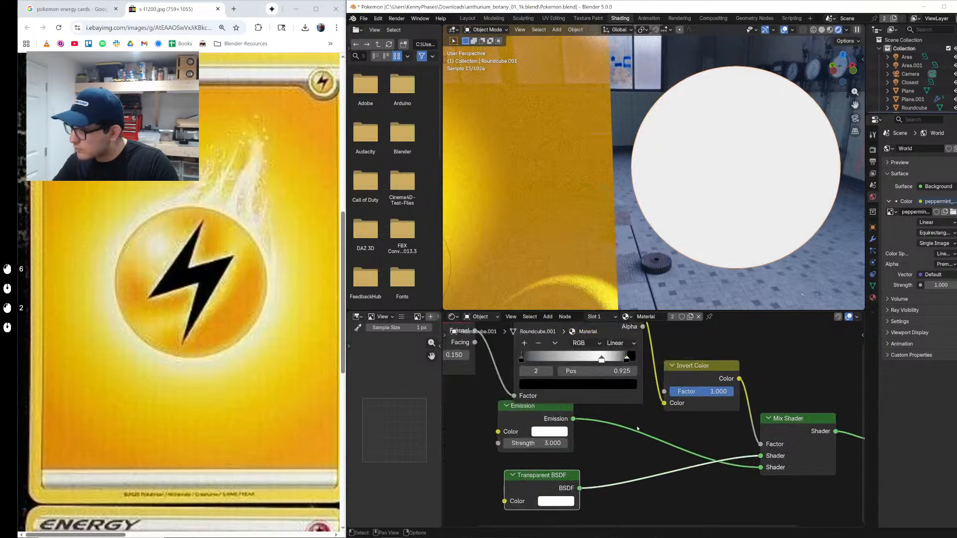
scroll(638, 429, "up", 1)
left_click_drag(738, 415, 699, 415)
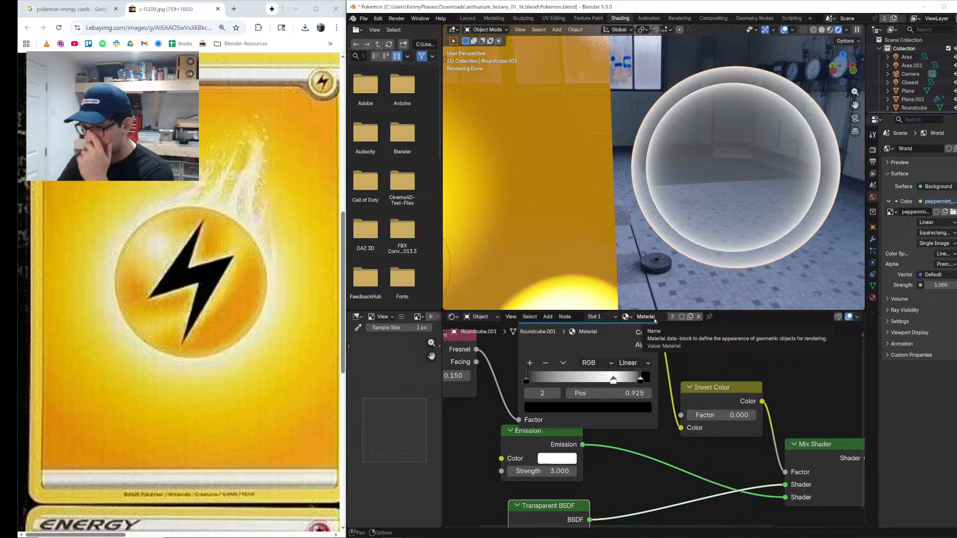
Step: Set the Layer Weight node's blend to 0.530
middle_click_drag(524, 419, 614, 432)
left_click_drag(567, 375, 614, 432)
key("ctrl+z")
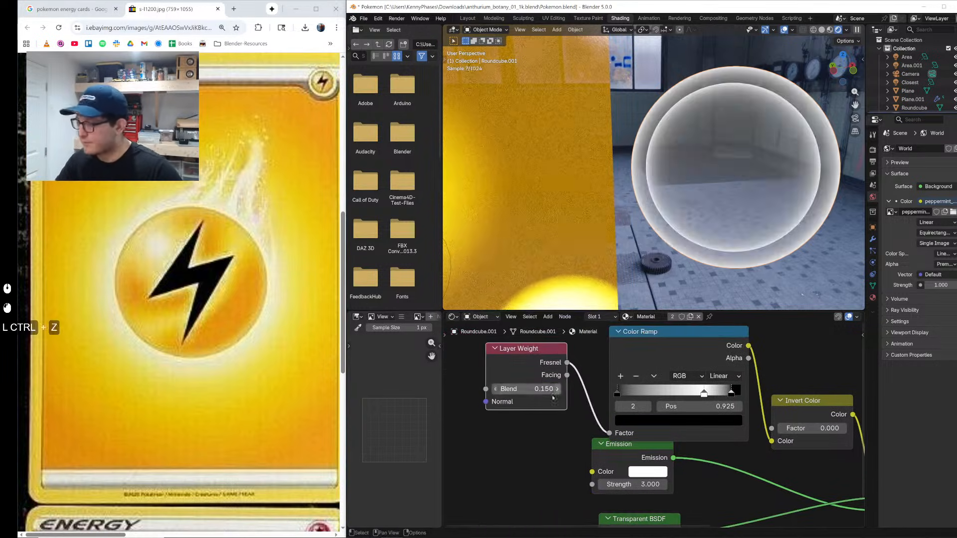
left_click_drag(553, 397, 626, 397, "shift")
Step: Select the original Roundcube sphere, unlink its shared material and give it a new one
scroll(758, 187, "down", 3)
middle_click_drag(758, 187, 713, 197)
scroll(766, 190, "down", 2)
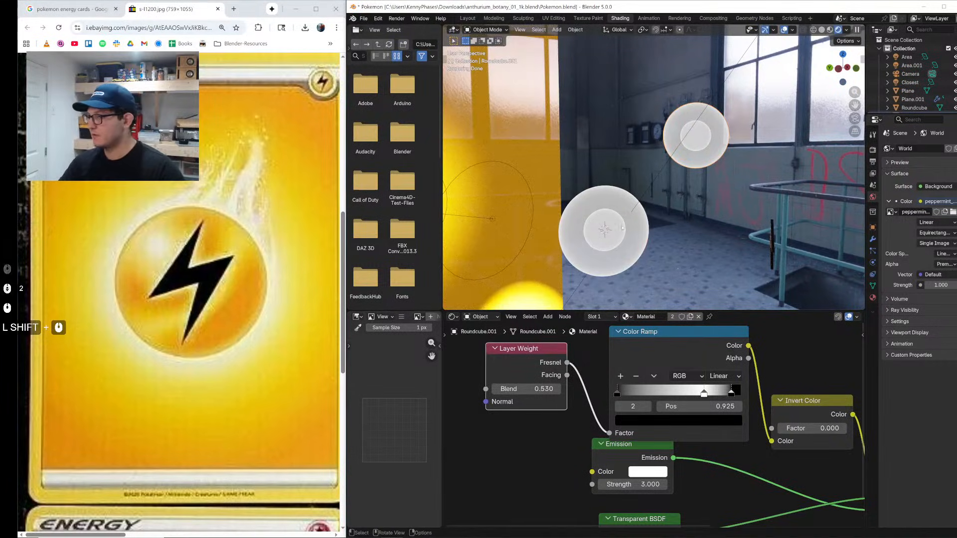
left_click(617, 226)
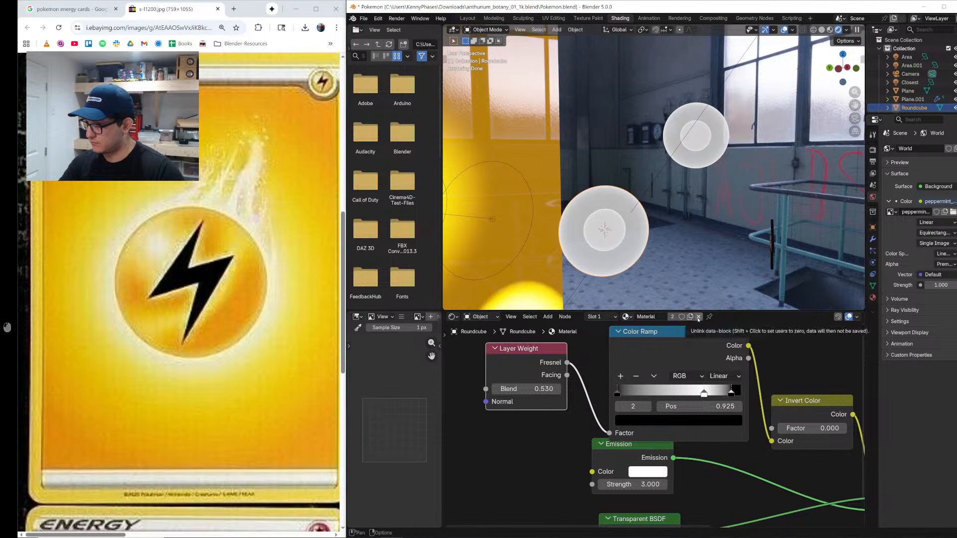
left_click(698, 318)
left_click(680, 319)
Step: Replace the Principled BSDF with a Glass BSDF connected to the Material Output's Surface
left_click(634, 399)
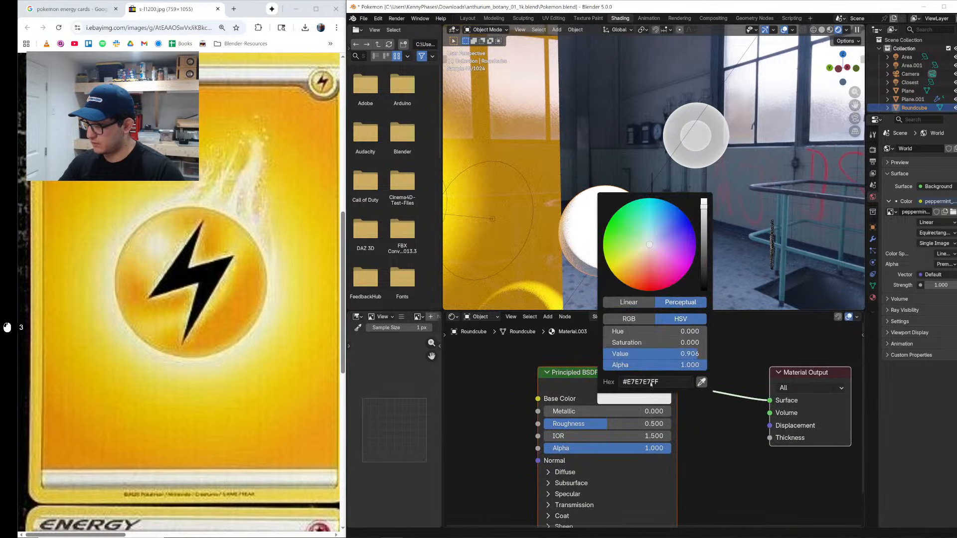
left_click(558, 382)
key("x")
key("shift+a")
type("glass")
key("Return")
left_click(559, 382)
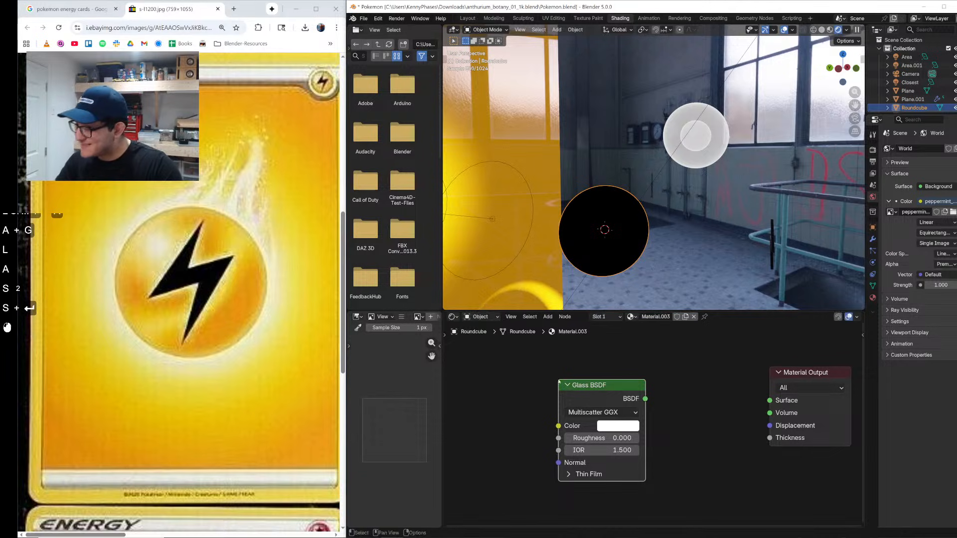
left_click_drag(765, 395, 770, 401)
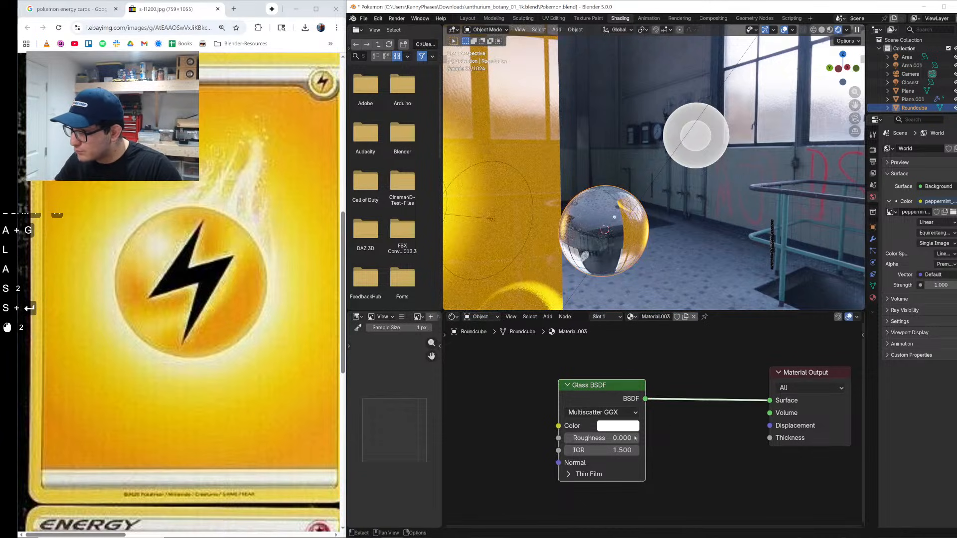
Step: Set the Glass BSDF's colour to yellow #FFE600 and its roughness to 0.088, judging the tint through the camera view
left_click(628, 426)
left_click_drag(640, 313, 617, 305)
left_click_drag(588, 438, 601, 438)
left_click(855, 118)
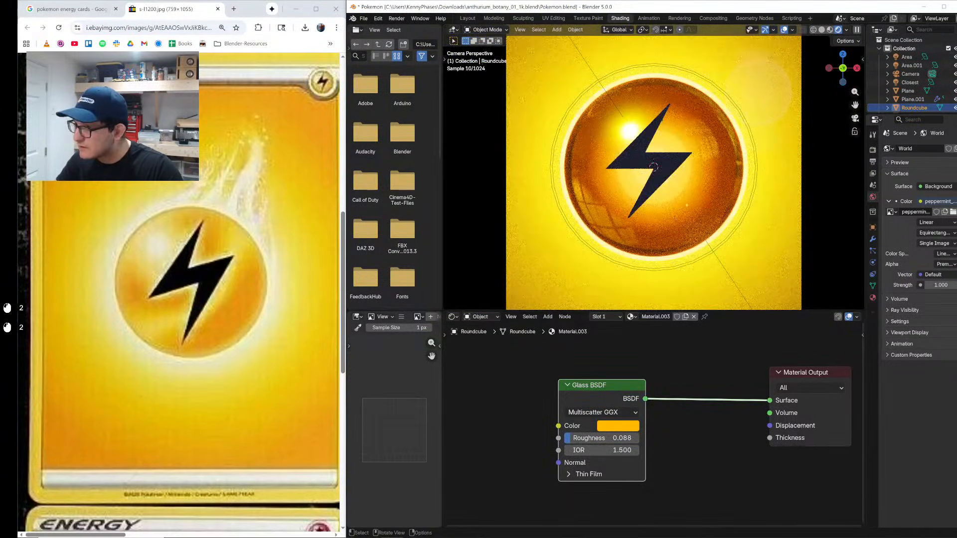
left_click(612, 430)
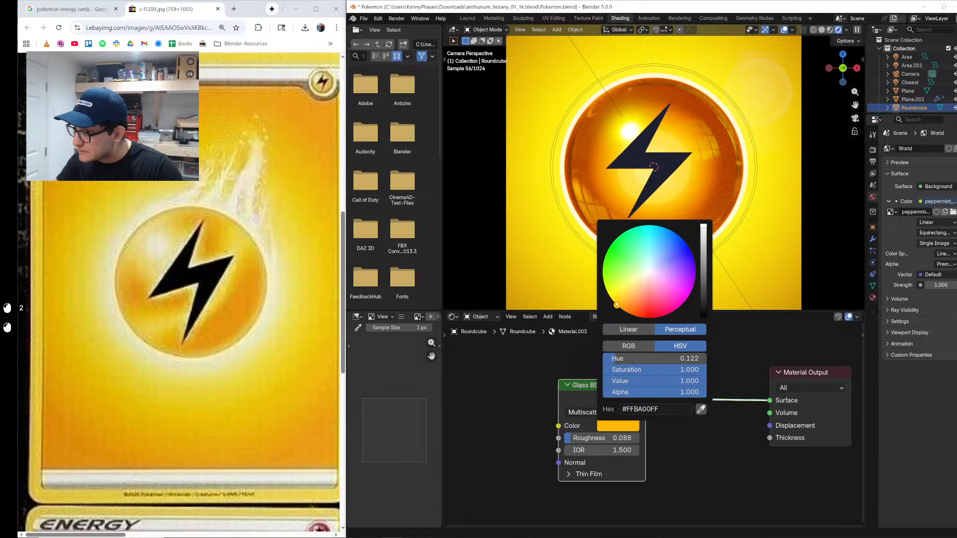
left_click_drag(617, 305, 612, 299)
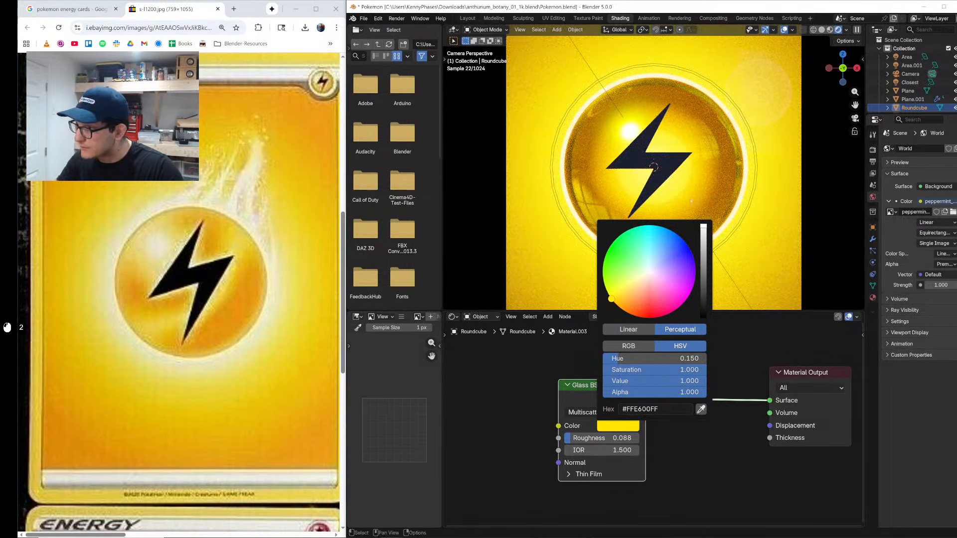
Step: Select the duplicated rim sphere Roundcube.001 and save the file
middle_click_drag(691, 201, 629, 212, "shift")
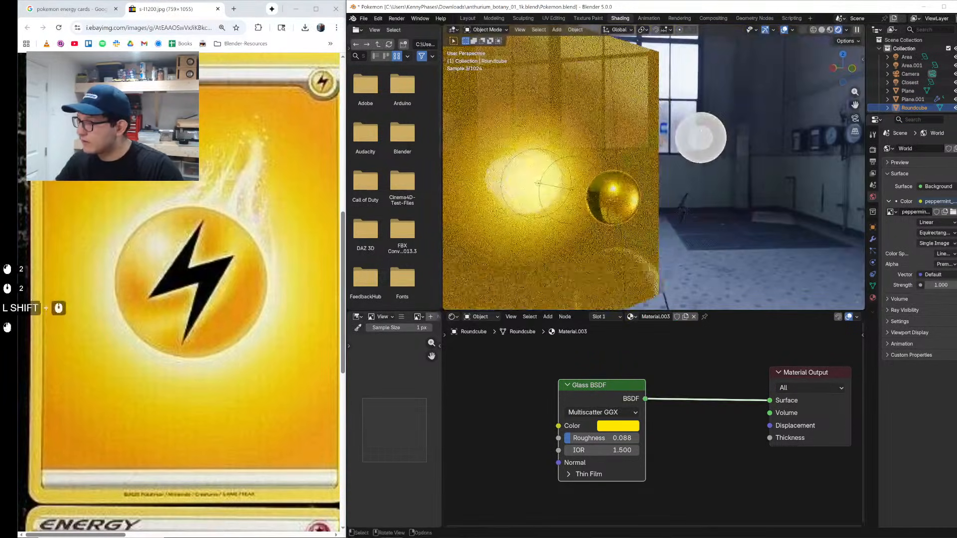
left_click(612, 198)
scroll(736, 215, "up", 2)
key("shift+s")
key("Escape")
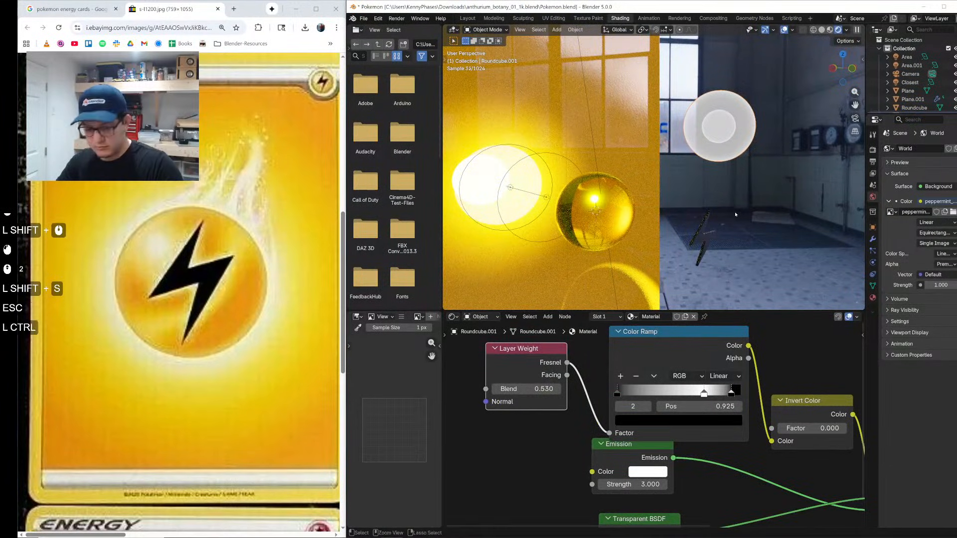
key("ctrl+s")
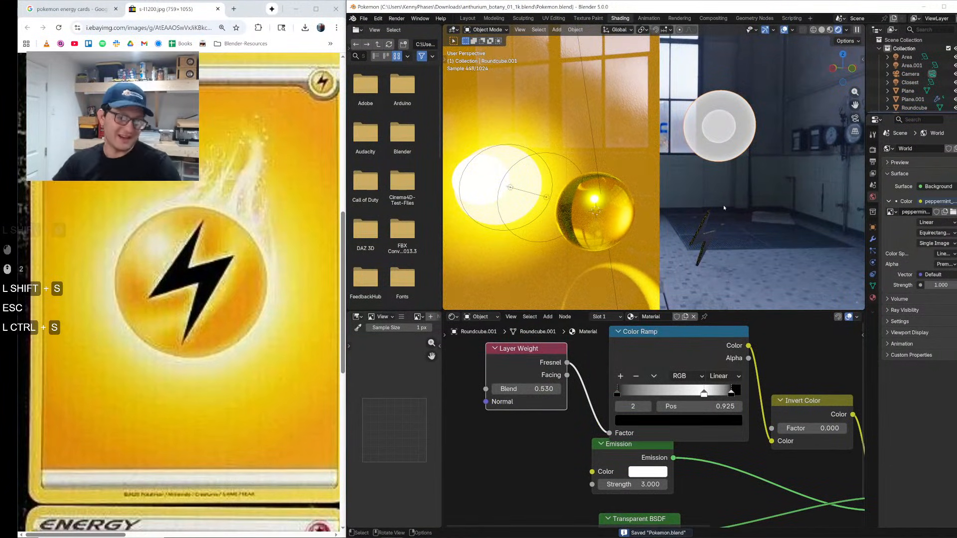
Step: Move the Emission and Transparent BSDF nodes together to free space beneath the Color Ramp
scroll(724, 207, "up", 3)
middle_click_drag(724, 207, 708, 219, "shift")
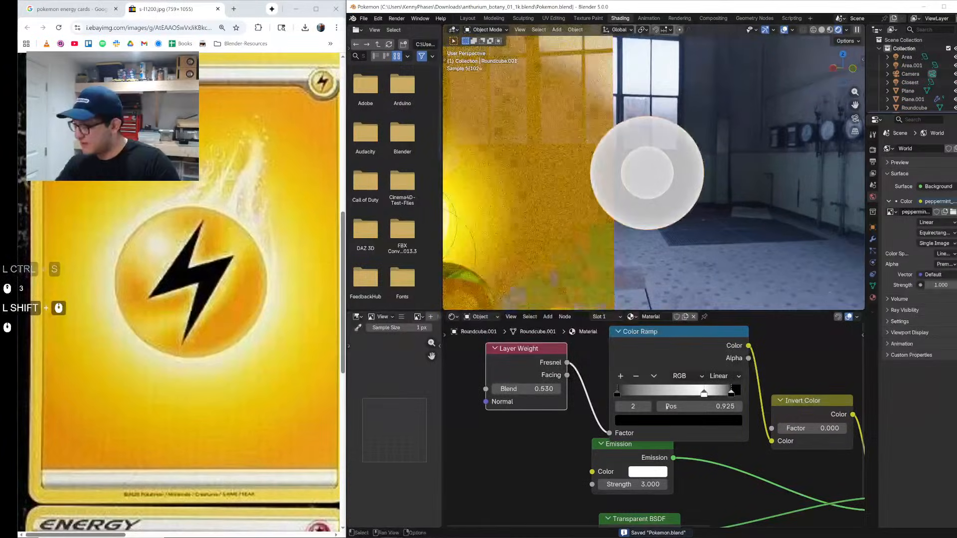
scroll(723, 466, "down", 3)
middle_click_drag(740, 476, 576, 396)
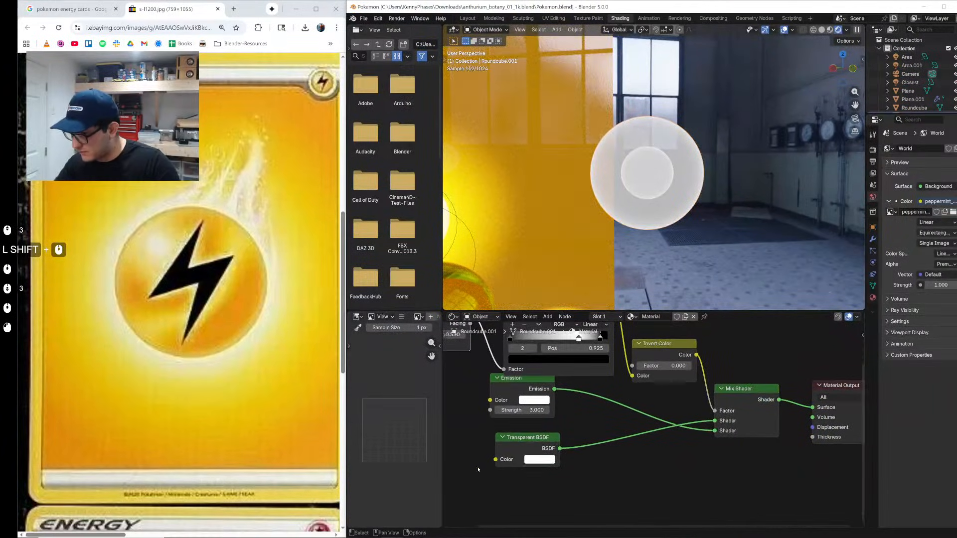
left_click_drag(518, 394, 478, 471)
key("g")
left_click(567, 515)
Step: Delete the Invert Color node and connect the Color Ramp's Color output directly to the Mix Shader's Factor
left_click(656, 373)
key("x")
middle_click_drag(656, 389, 662, 430)
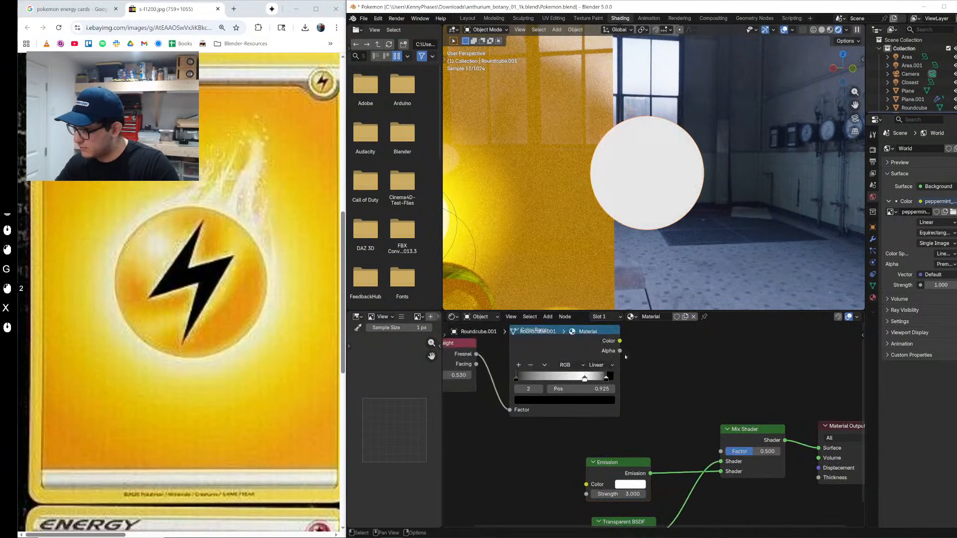
left_click_drag(620, 341, 720, 452)
Step: Set the Color Ramp's first black stop to 0.168 and shift the white stop slightly toward it
middle_click_drag(710, 429, 836, 488)
scroll(836, 488, "up", 2)
middle_click_drag(698, 432, 624, 409)
mouse_move(623, 408)
left_mouse_down()
mouse_move(596, 407)
mouse_move(612, 408)
left_mouse_up()
left_click_drag(542, 408, 564, 410)
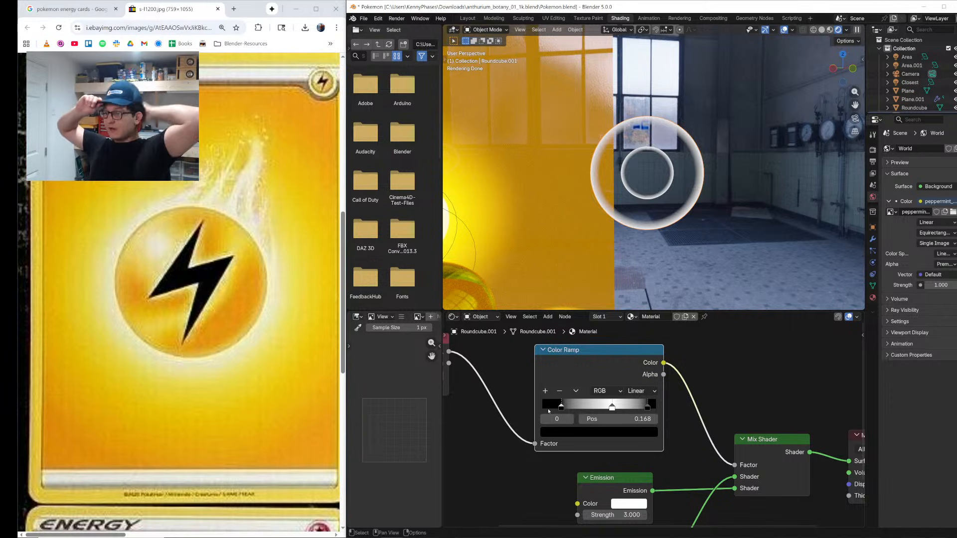
Step: Add a Mapping node beside the Layer Weight node, on its input side
scroll(547, 405, "down", 1)
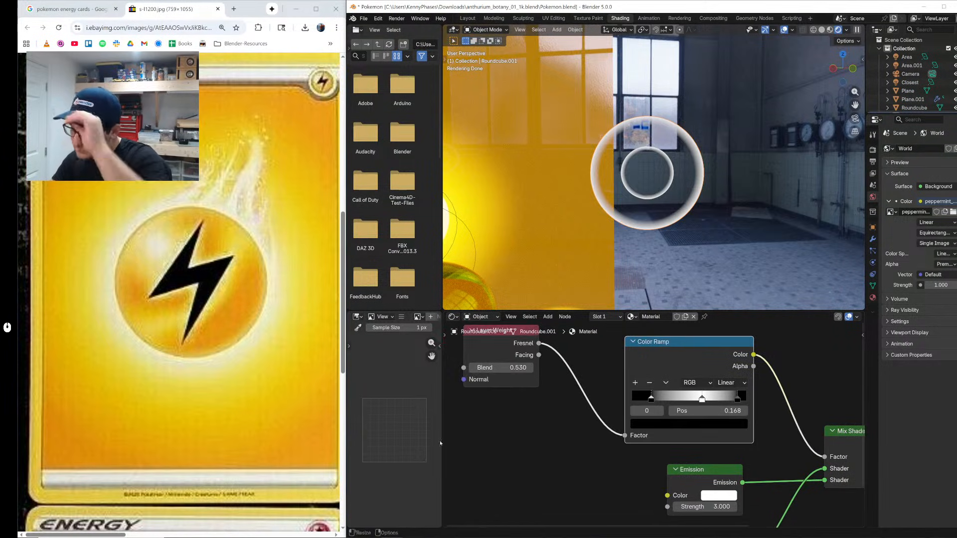
scroll(519, 419, "down", 2)
middle_click_drag(519, 420, 606, 435, "shift")
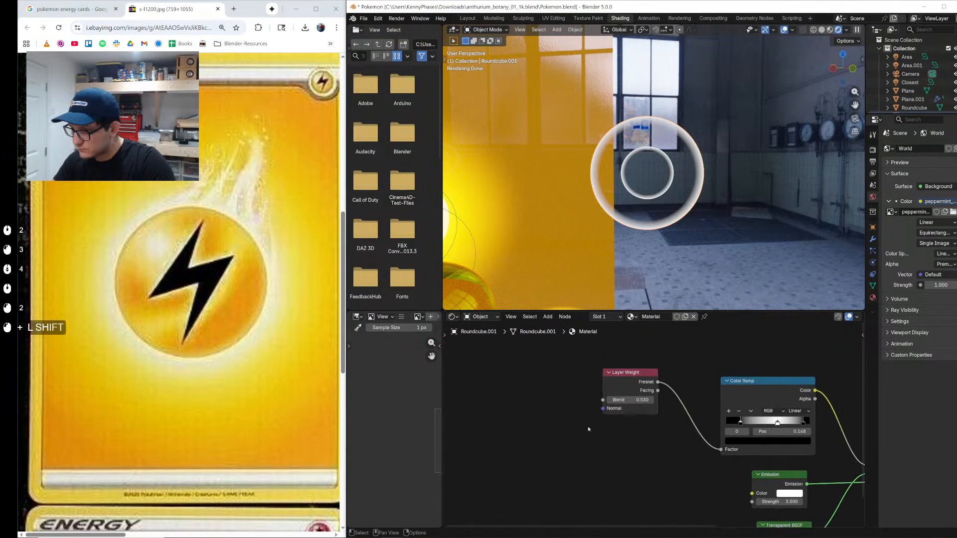
key("shift+a")
type("map")
key("Return")
left_click(505, 367)
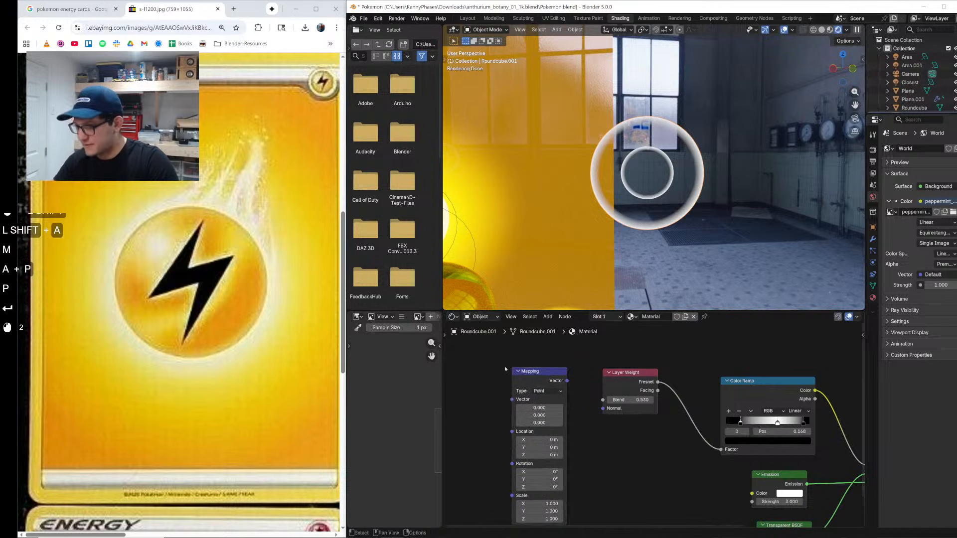
Step: Add a Texture Coordinate node, feeding its Generated output into the Mapping node's Vector and the Mapping output into the Layer Weight's Normal
key("shift+a")
type("texture coor")
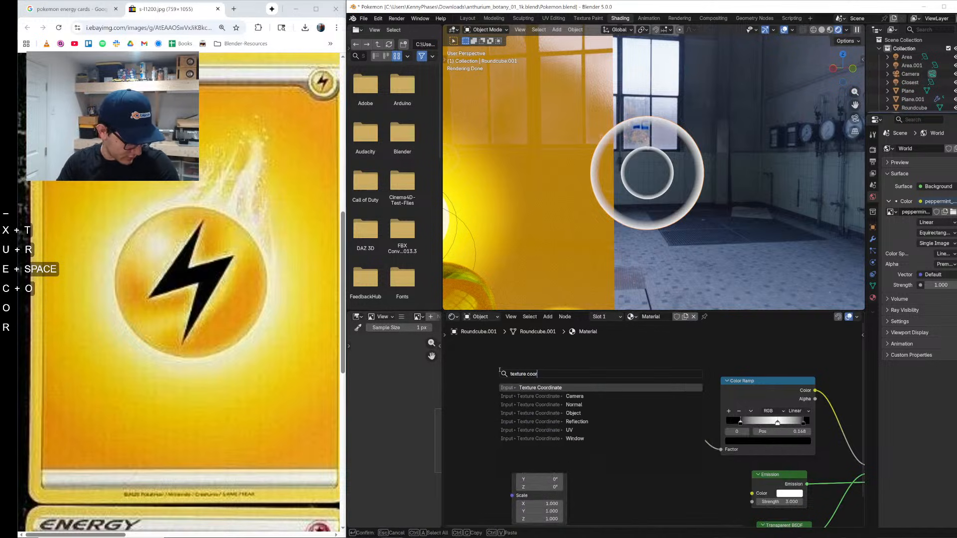
key("Return")
left_click(504, 355)
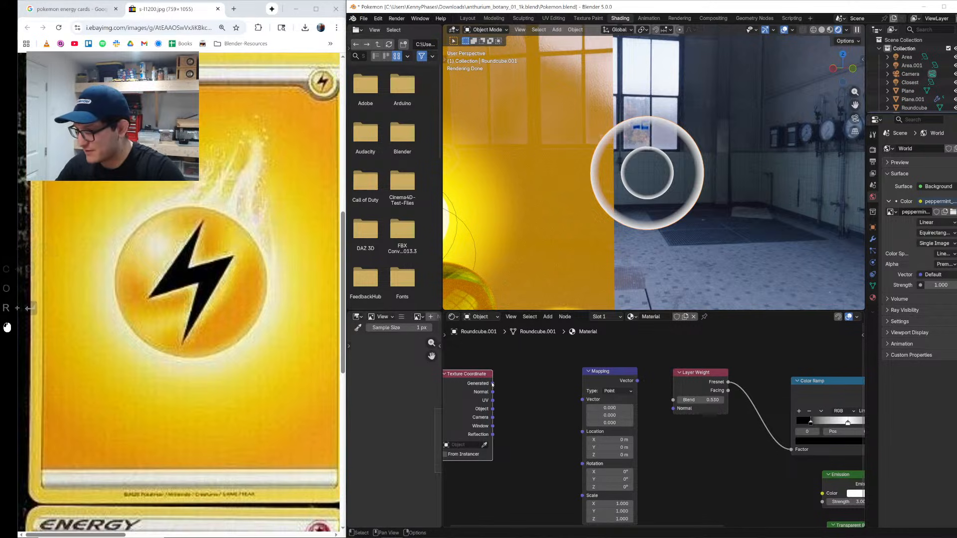
left_click_drag(492, 384, 583, 400)
left_click_drag(638, 381, 689, 420)
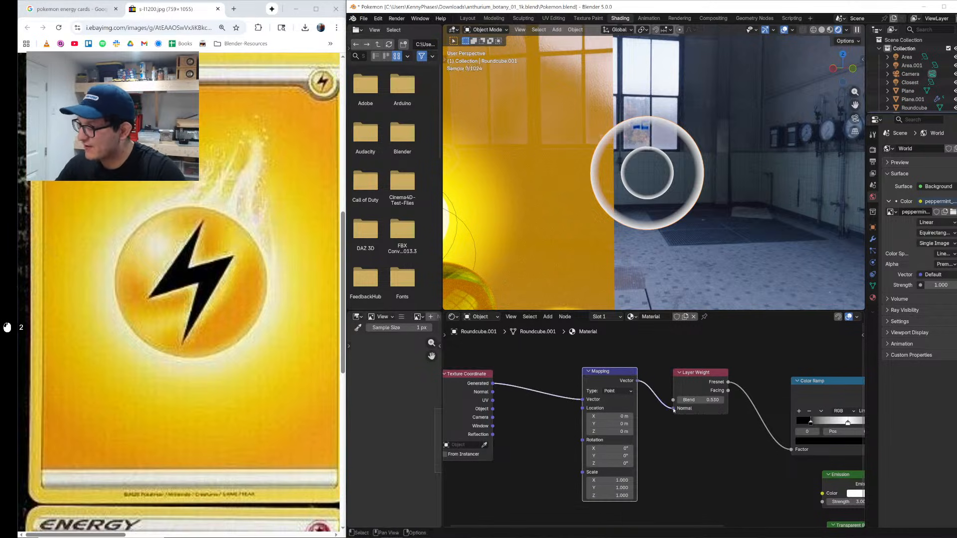
Step: Move the Texture Coordinate node closer to the Mapping node and feed the Mapping Vector from its Normal output instead
middle_click_drag(698, 192, 748, 170)
left_click_drag(608, 371, 600, 373)
left_click(467, 383)
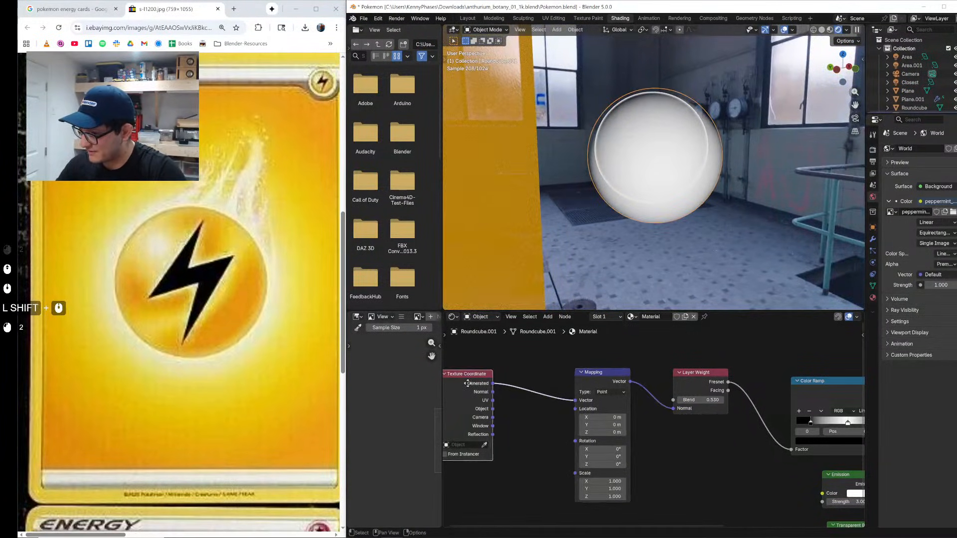
left_click_drag(468, 383, 512, 384)
left_click_drag(580, 404, 575, 401)
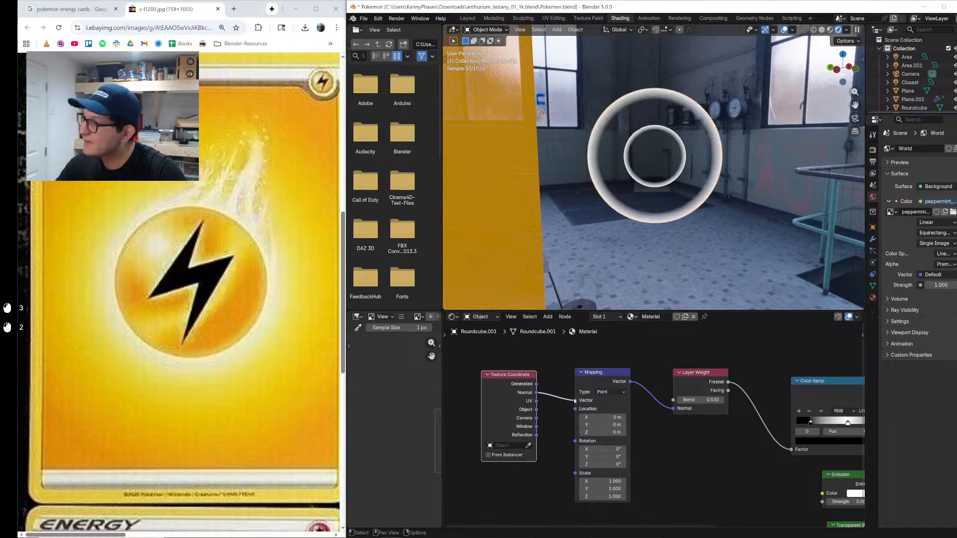
Step: Move the Color Ramp's white stop right beside its first black stop
middle_click_drag(718, 370, 585, 379)
scroll(585, 379, "up", 1)
left_click_drag(561, 385, 567, 386, "shift")
middle_click_drag(696, 417, 621, 402)
left_click(621, 403)
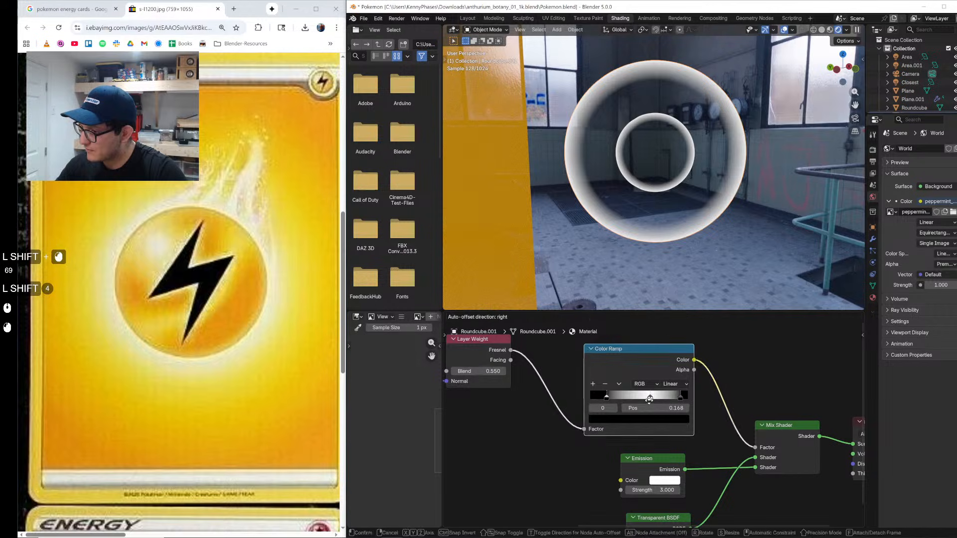
mouse_move(621, 403)
left_mouse_down()
mouse_move(642, 399)
mouse_move(613, 397)
left_mouse_up()
Step: Change the Color Ramp's last stop to white (#FFFFFF) and set the first black stop's position to 0.153
left_click(678, 399)
left_click(676, 419)
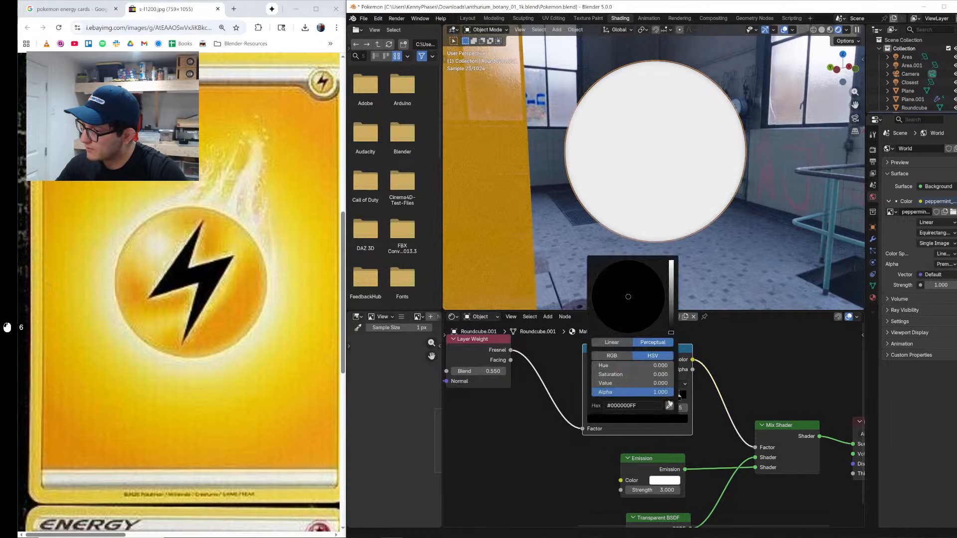
left_click(673, 419)
left_click(671, 262)
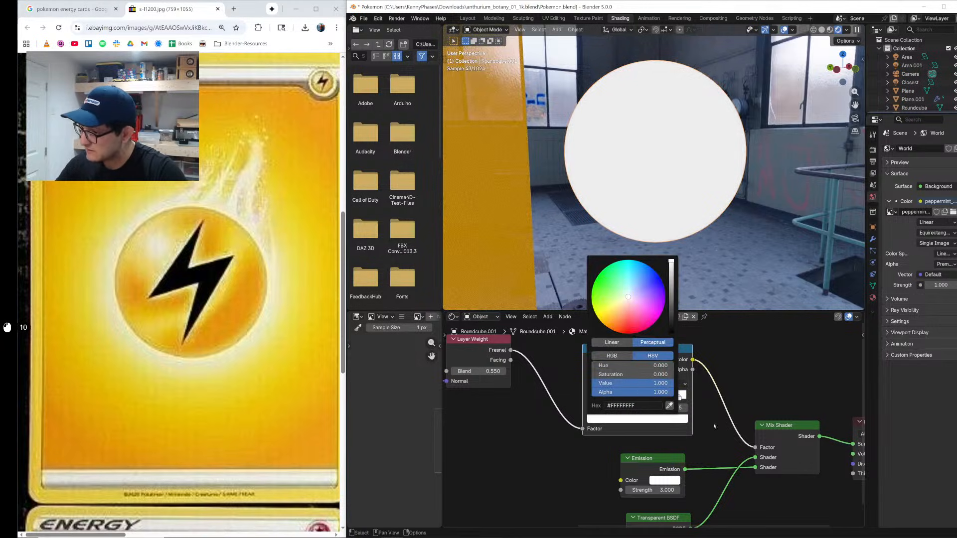
left_click(612, 397)
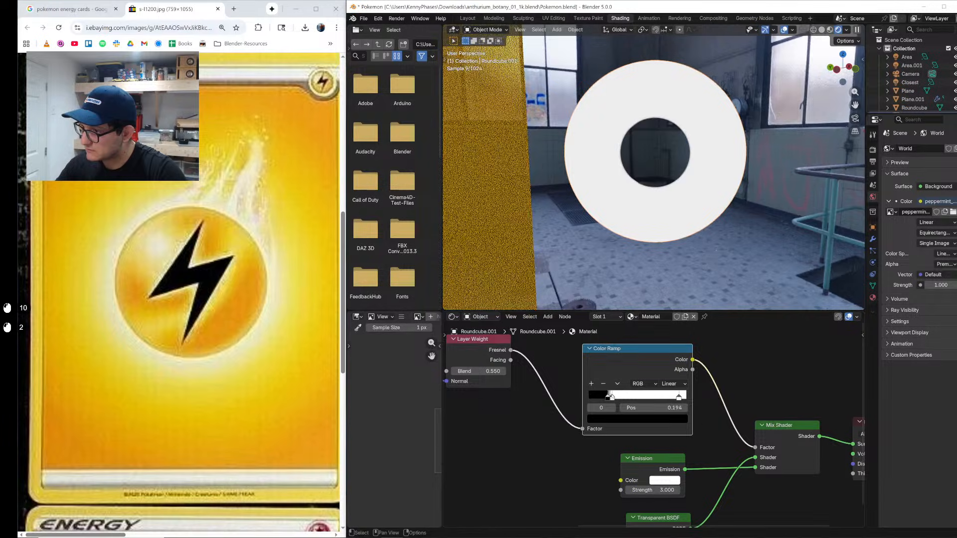
left_click_drag(610, 396, 604, 397)
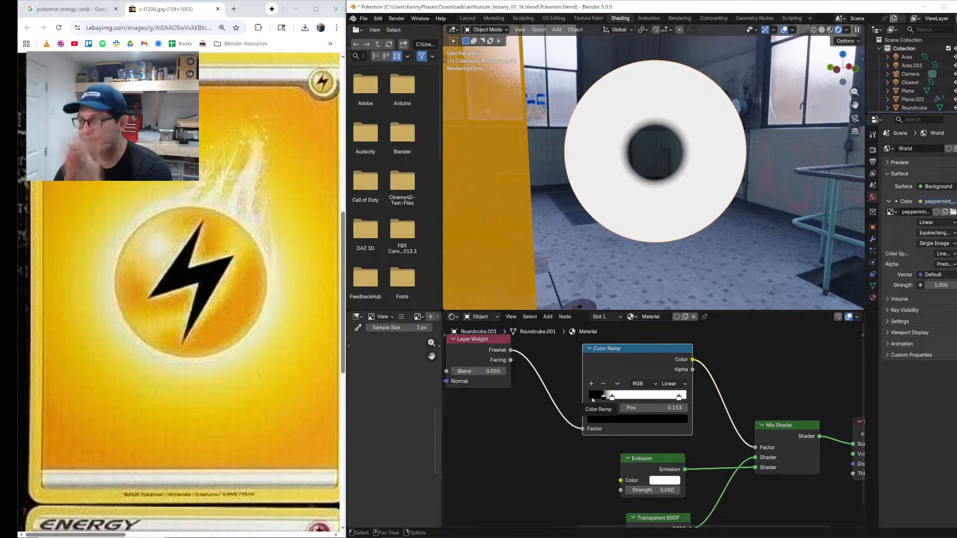
Step: Delete the Mix Shader, Color Ramp, Layer Weight and Transparent BSDF nodes from the sphere's material
left_click(788, 448)
key("x")
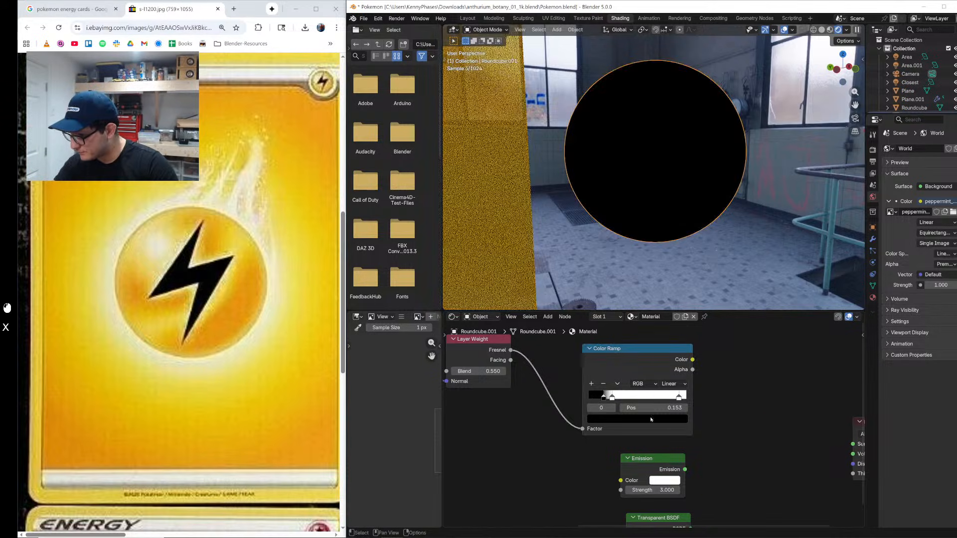
left_click(628, 348)
key("x")
left_click(479, 339)
key("x")
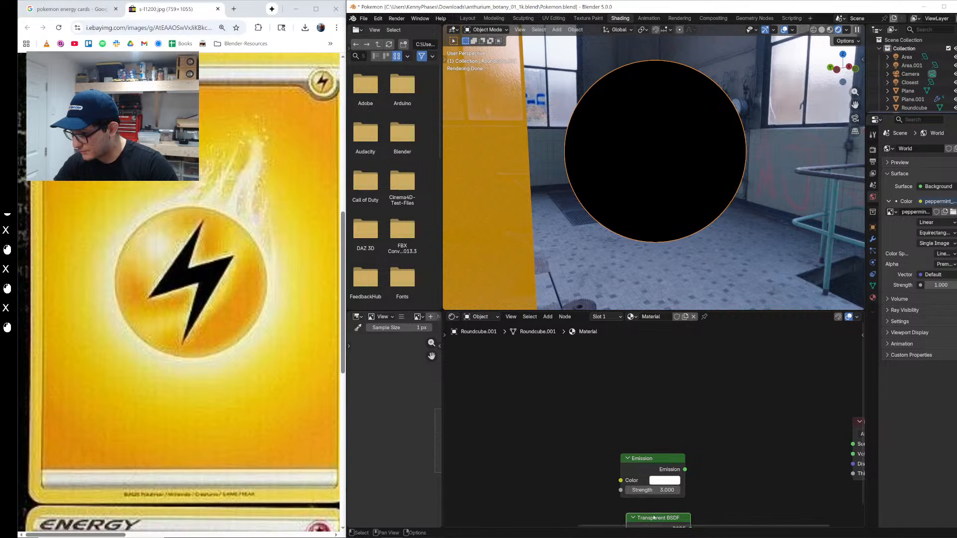
Step: Connect the Emission node directly to the Material Output's Surface and save the file
middle_click_drag(819, 450, 606, 439)
scroll(662, 433, "up", 2)
left_click_drag(629, 443, 654, 446)
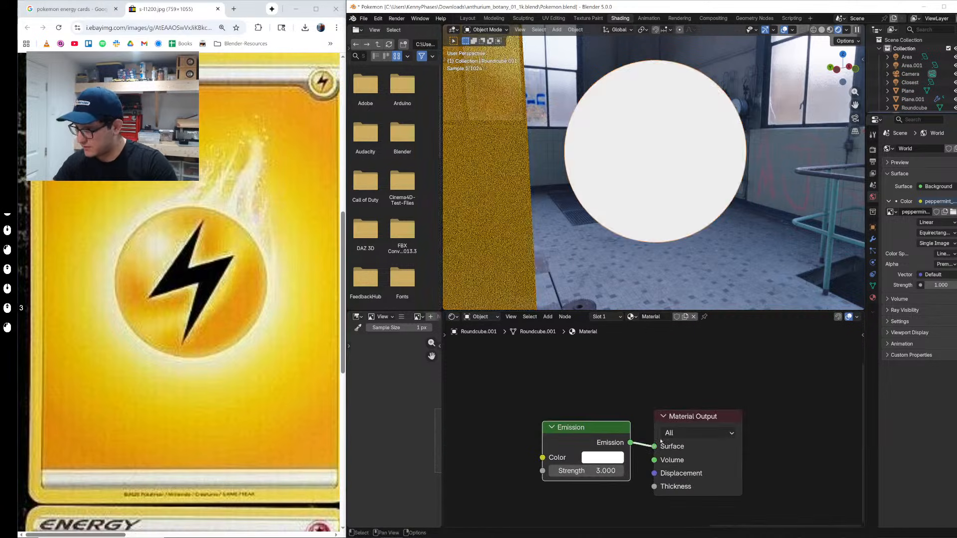
key("ctrl+s")
Step: Widen the properties area and examine the object, scene, world and view layer settings, including the available render passes
left_click_drag(868, 204, 814, 205)
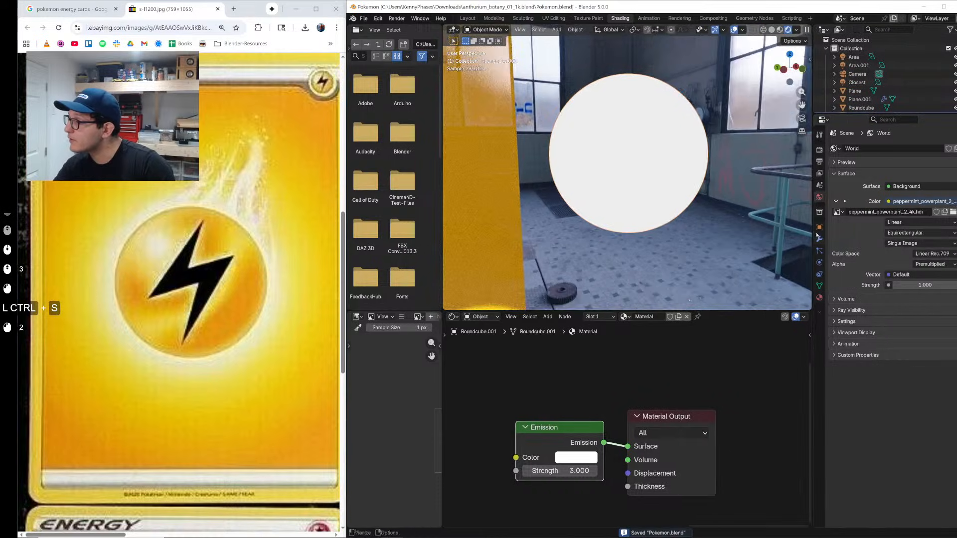
left_click(819, 211)
left_click(819, 228)
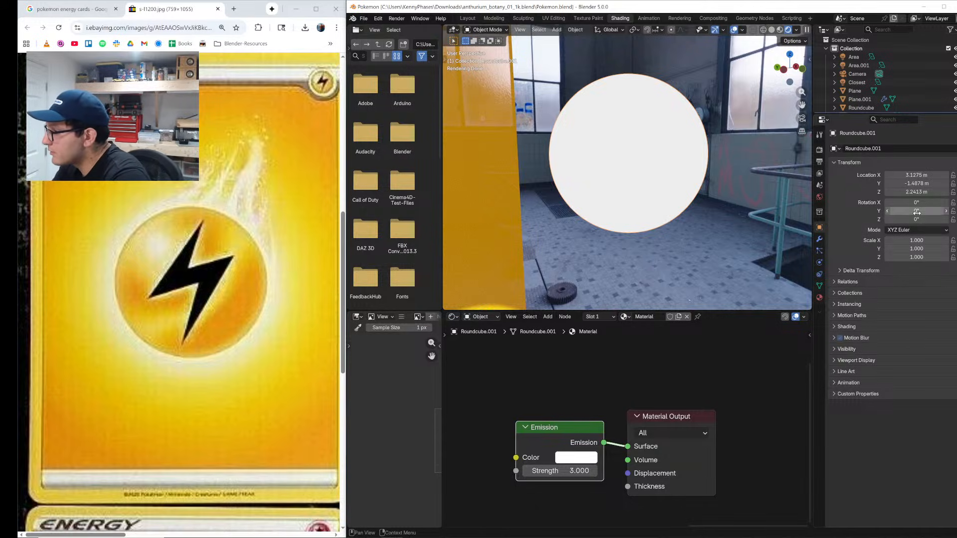
left_click(819, 185)
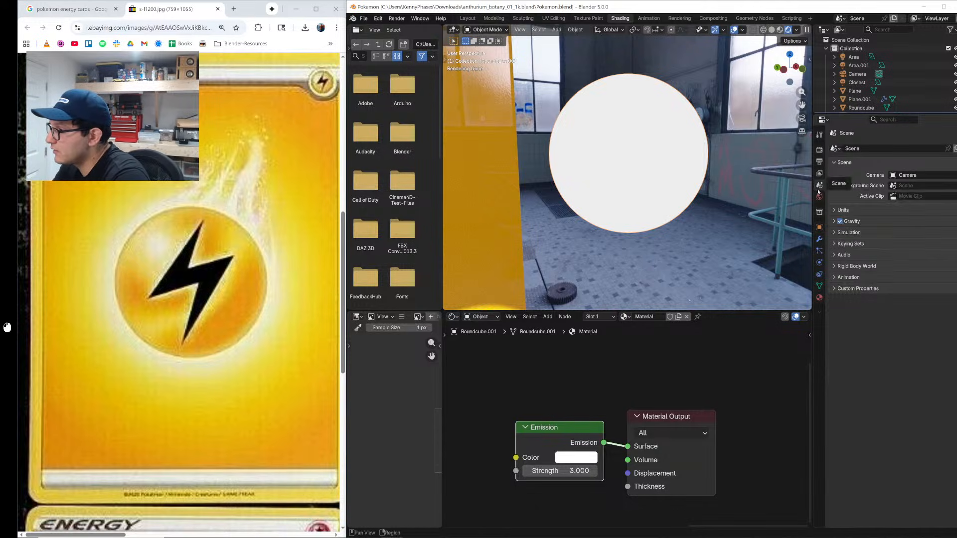
left_click(819, 196)
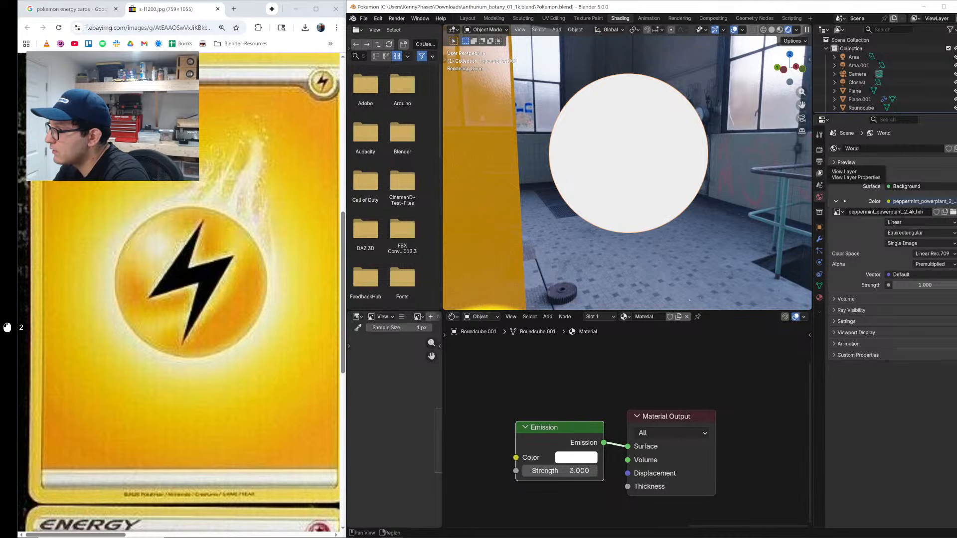
left_click(819, 173)
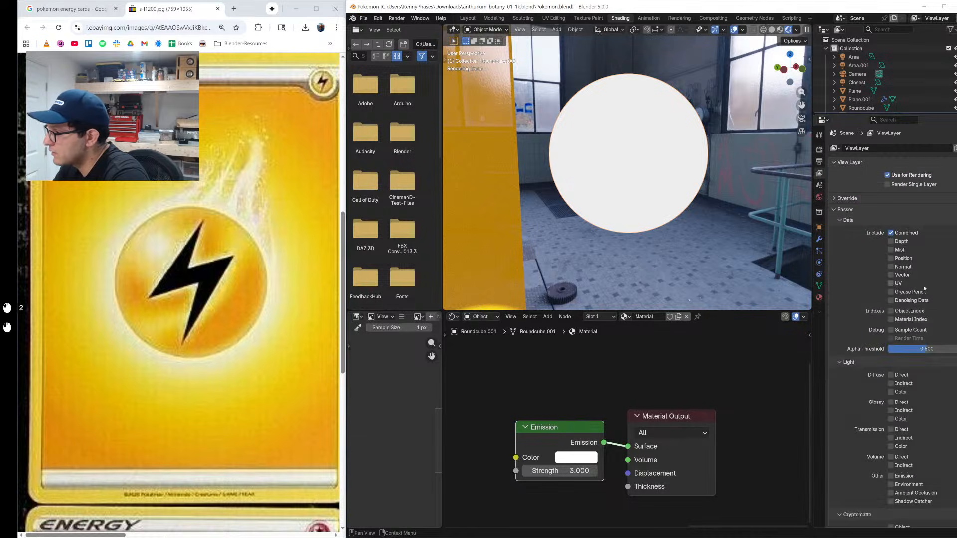
scroll(908, 303, "down", 10)
scroll(893, 303, "up", 10)
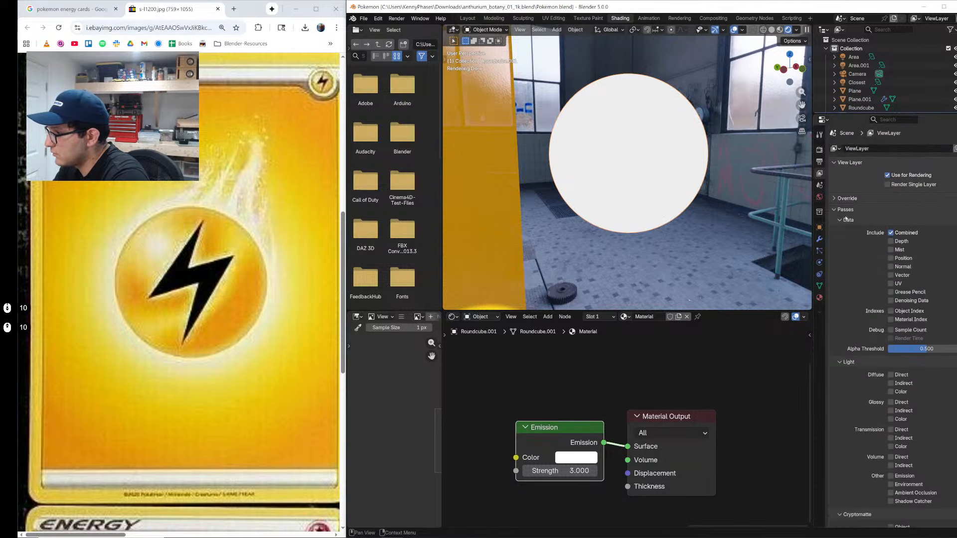
Step: Examine the sphere's mesh data and object properties, including its color attributes, shading and relations settings
left_click(819, 285)
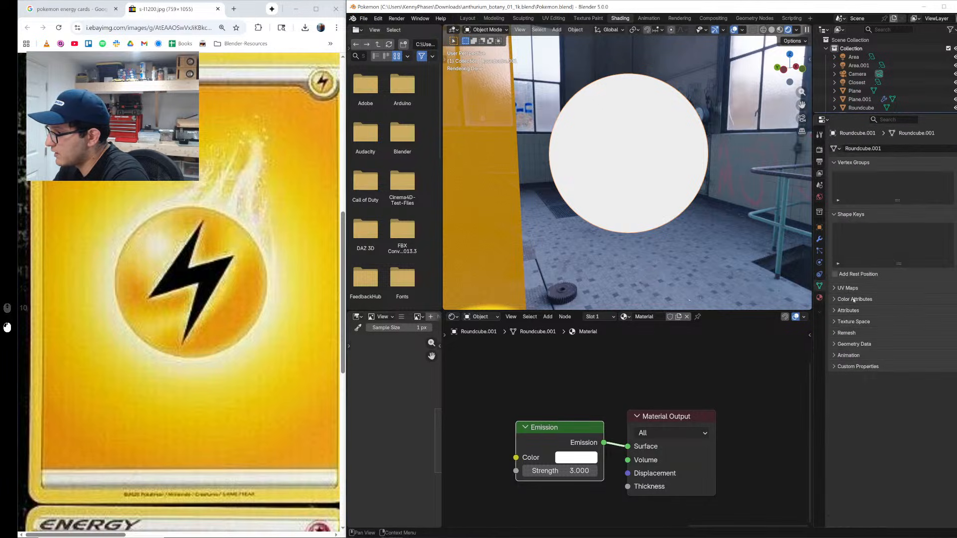
left_click(840, 288)
left_click(852, 299)
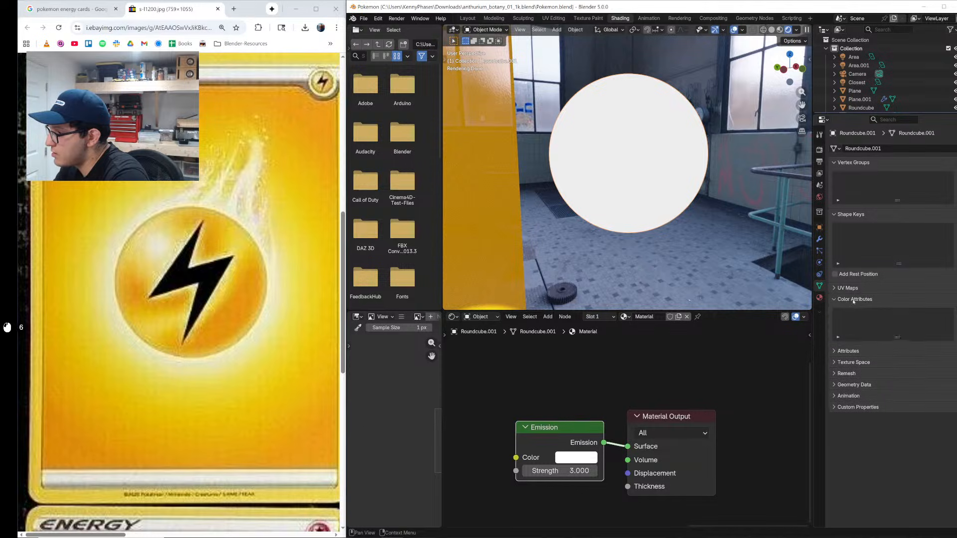
left_click(853, 299)
left_click(819, 274)
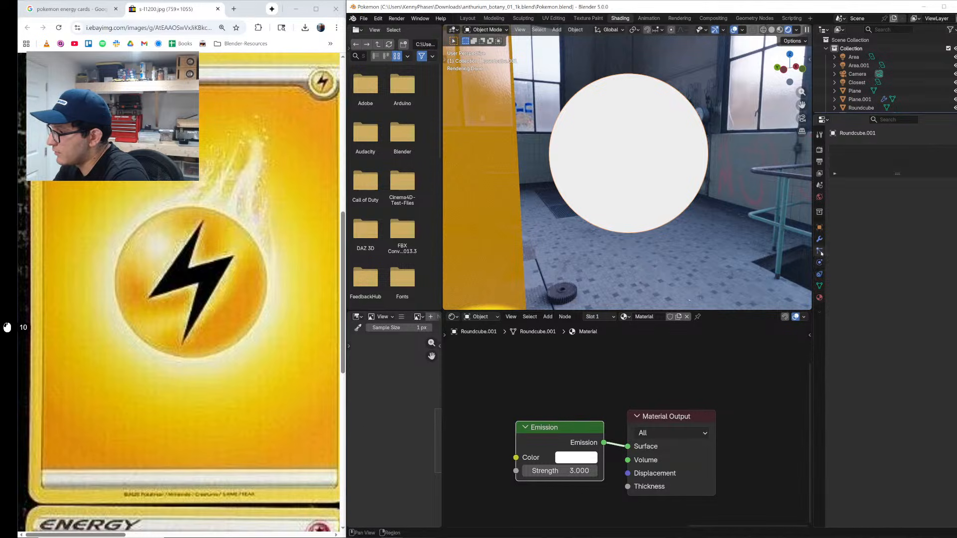
left_click(819, 228)
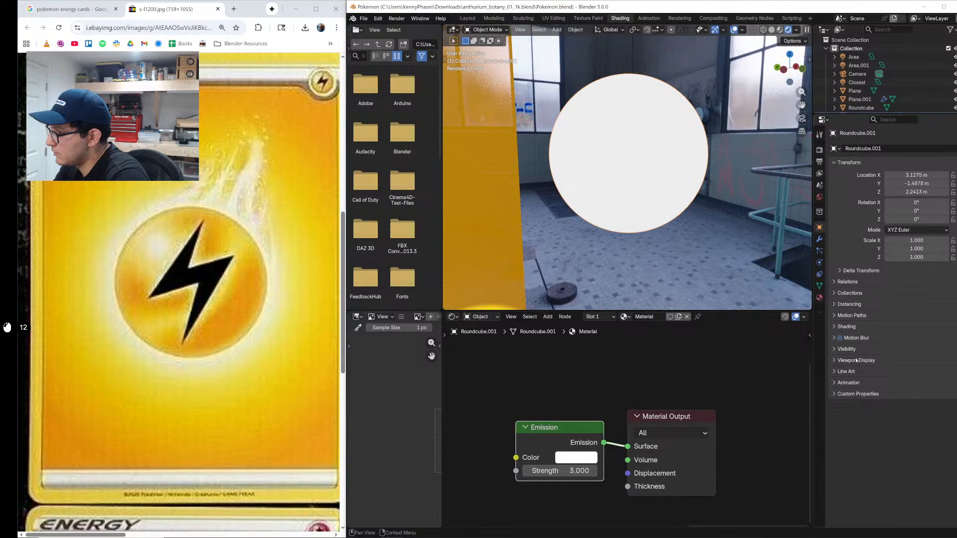
left_click(848, 327)
left_click(849, 329)
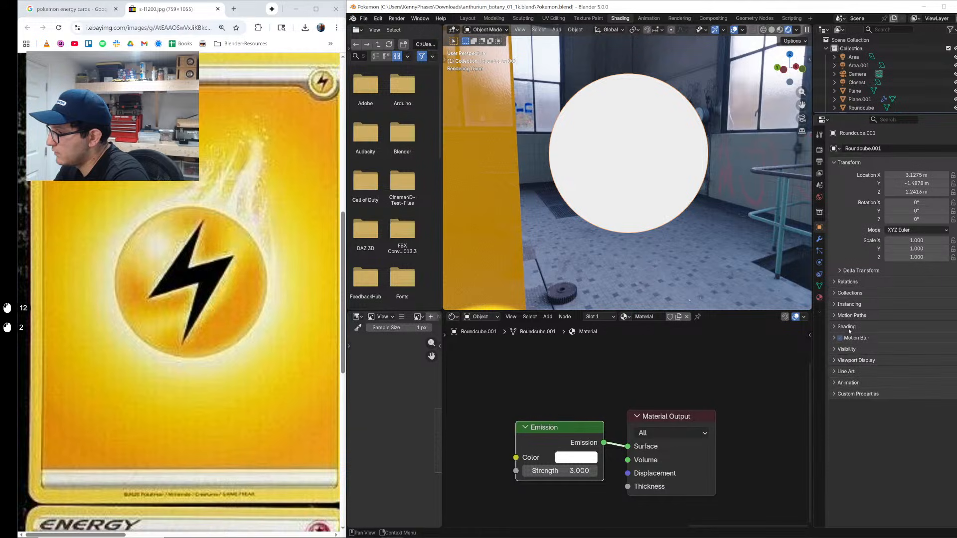
left_click(851, 283)
left_click(852, 283)
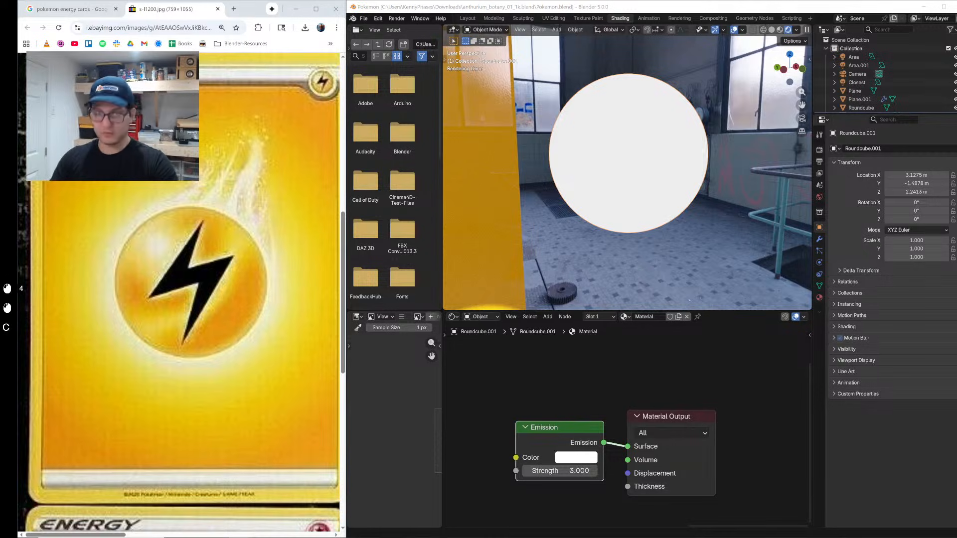
Step: Switch to Chrome and search Google for "cryptomatte blender object options"
type("te")
key("Return")
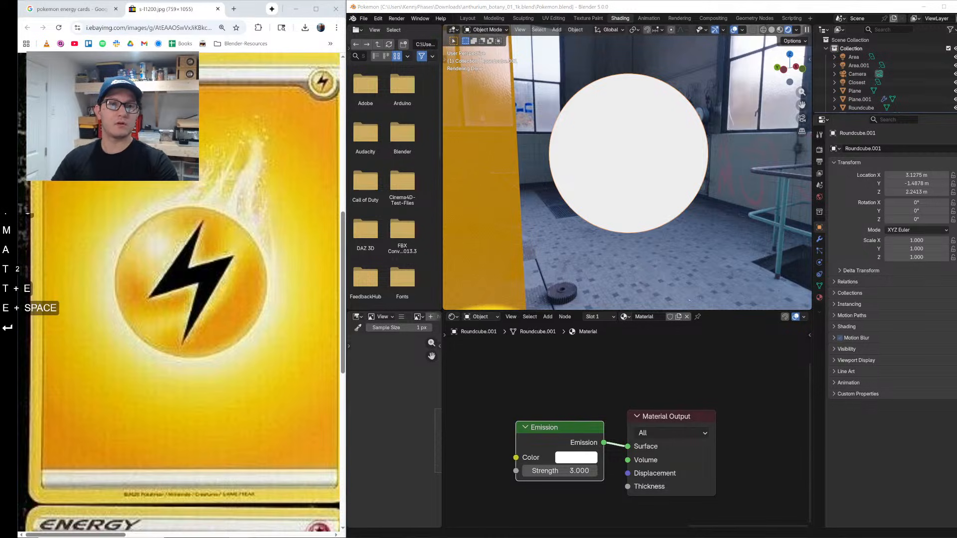
left_click_drag(18, 200, 272, 1)
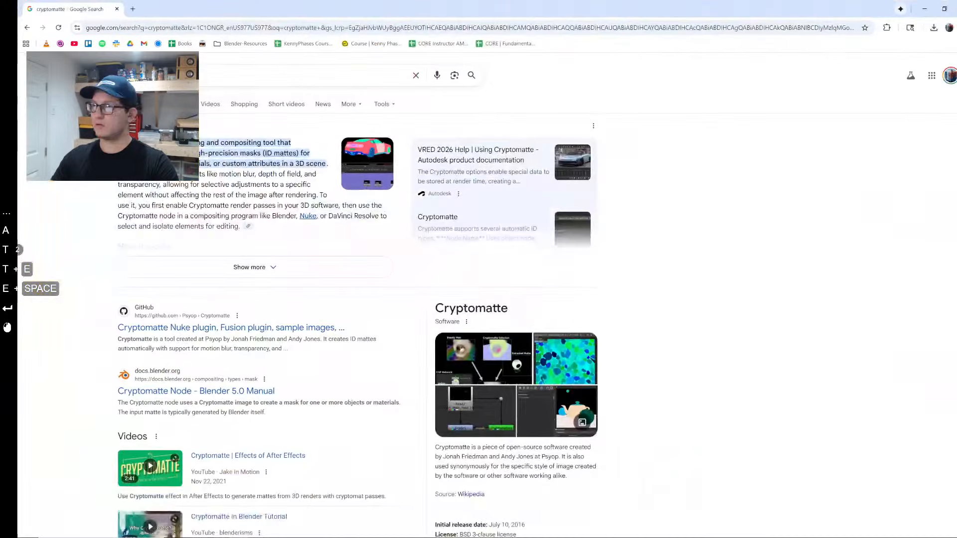
left_click(274, 79)
type("blender obje")
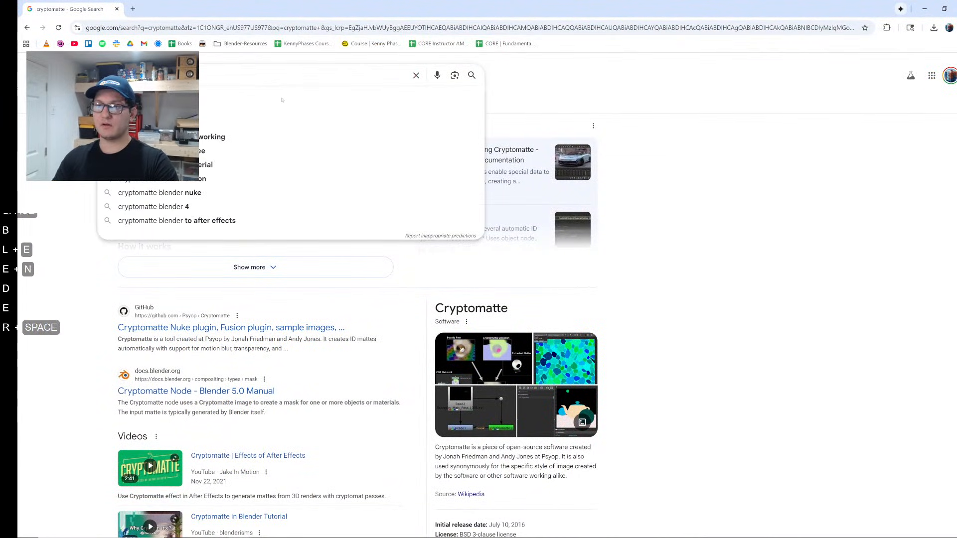
type("ct op")
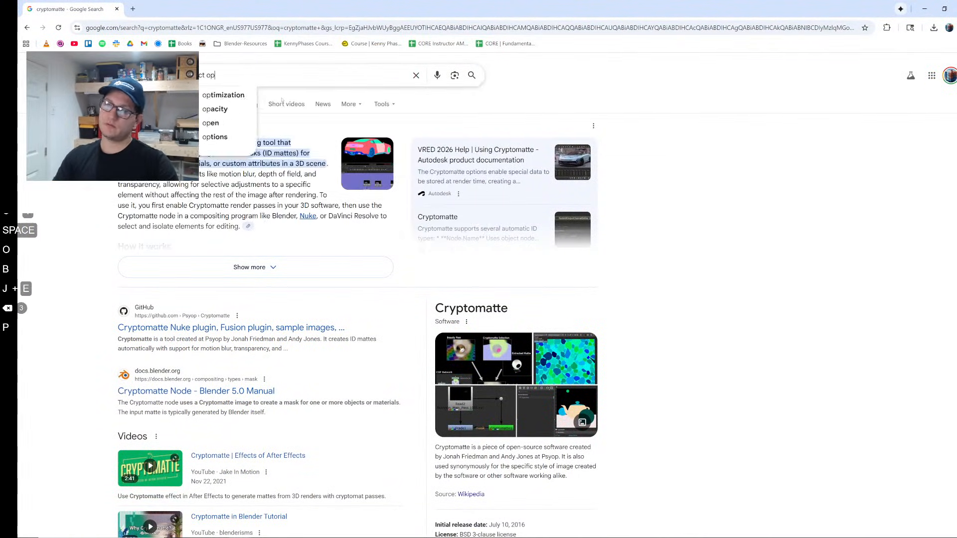
type("tions")
key("Return")
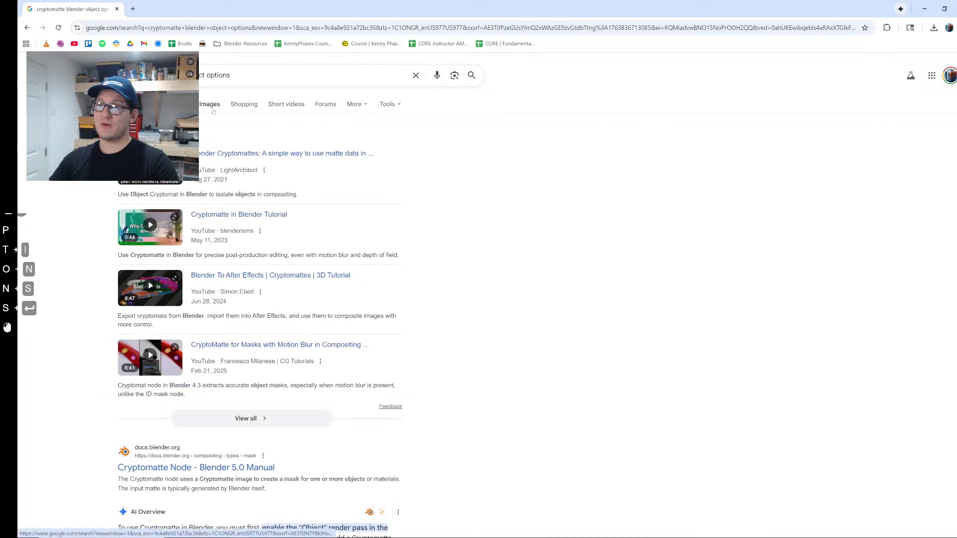
Step: Browse the image results and preview the settings screenshot from "Cryptomatte in Blender 2.8 and 2.93"
left_click(210, 104)
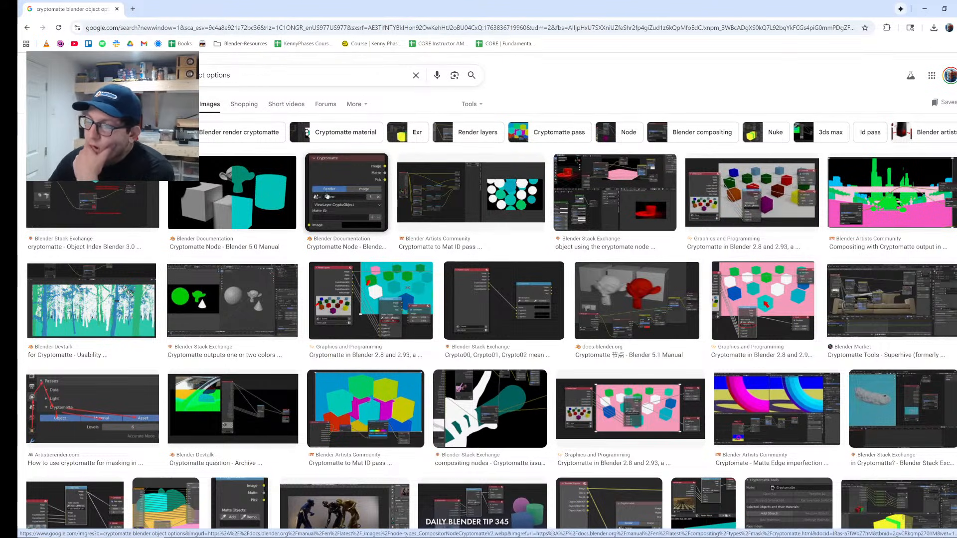
scroll(813, 285, "down", 4)
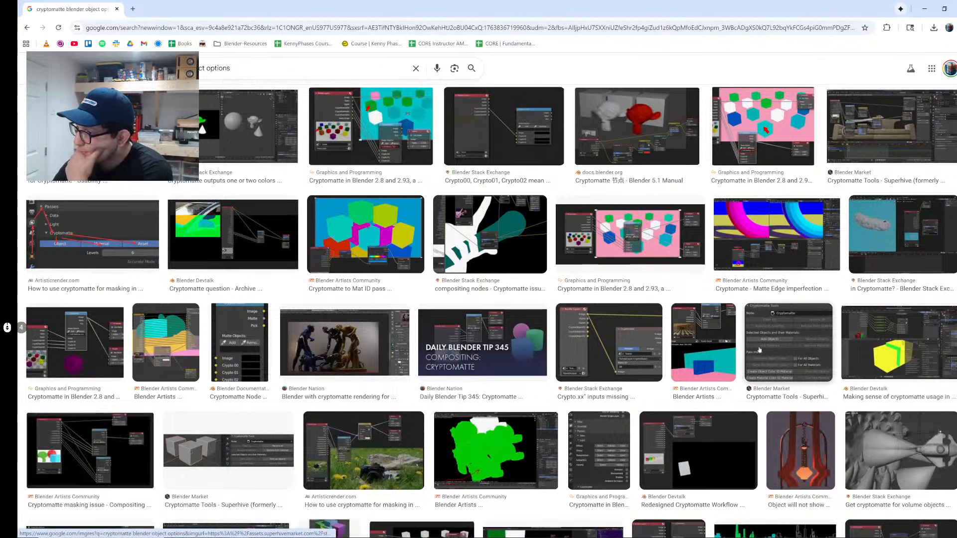
left_click(620, 429)
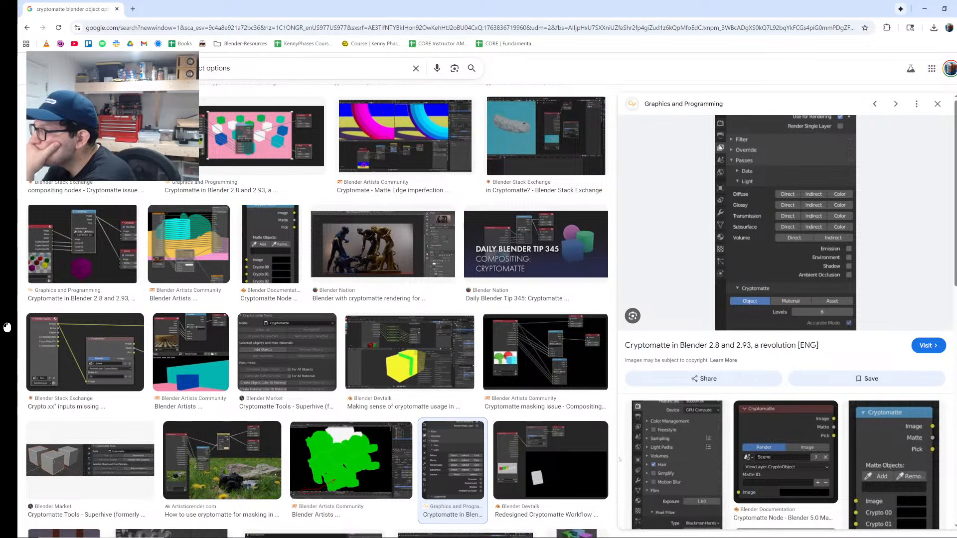
Step: Switch to Blender and enable the Object pass in the view layer's Cryptomatte settings, returning to the sphere's object properties
left_click(370, 533)
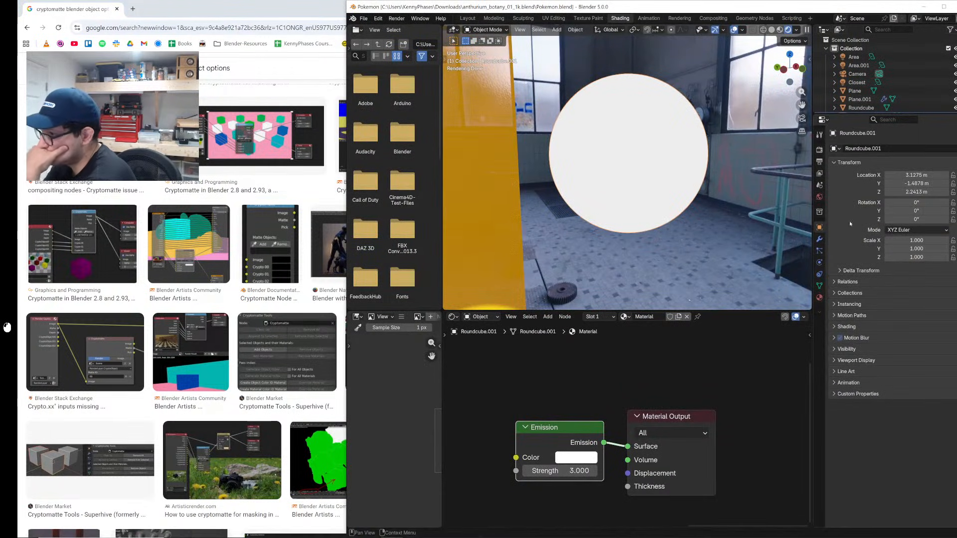
left_click(820, 175)
left_click(857, 212)
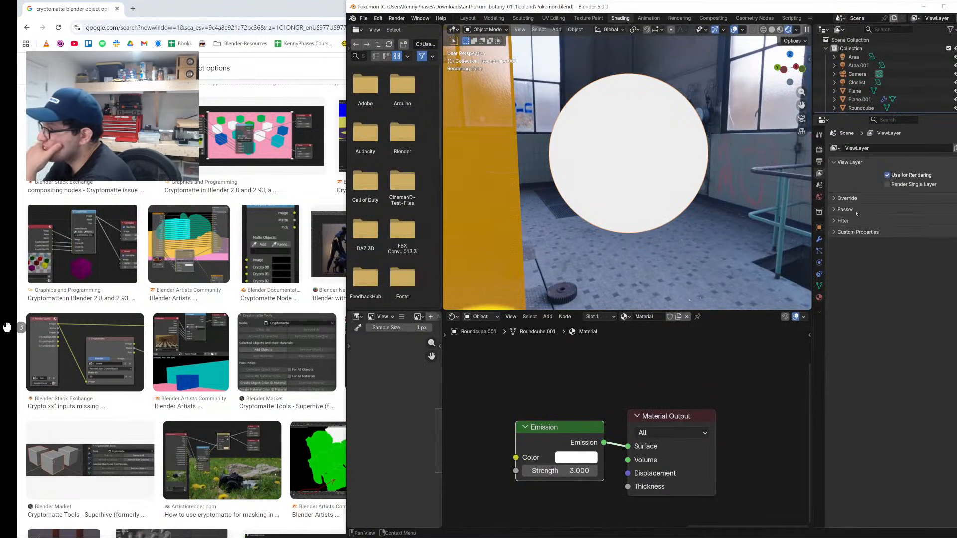
left_click(854, 212)
scroll(842, 299, "down", 8)
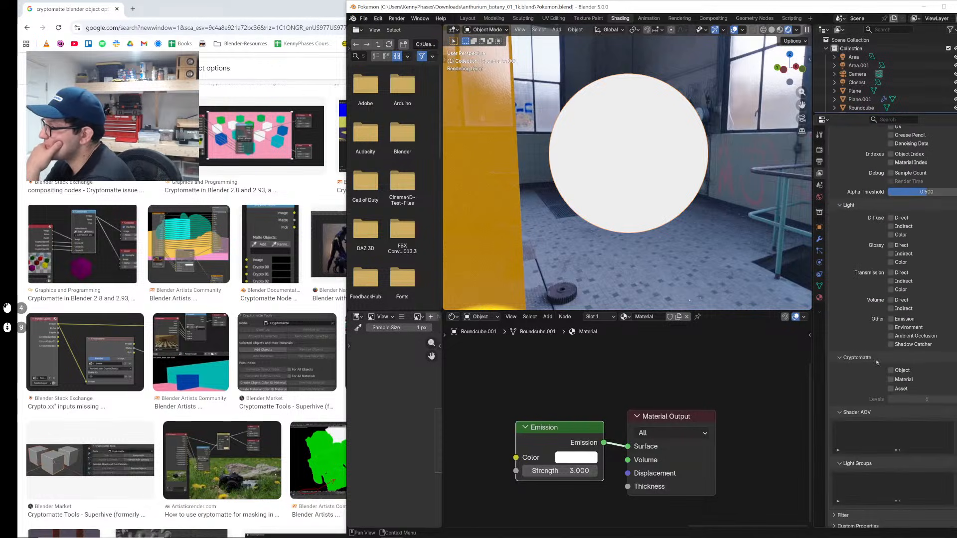
left_click(891, 371)
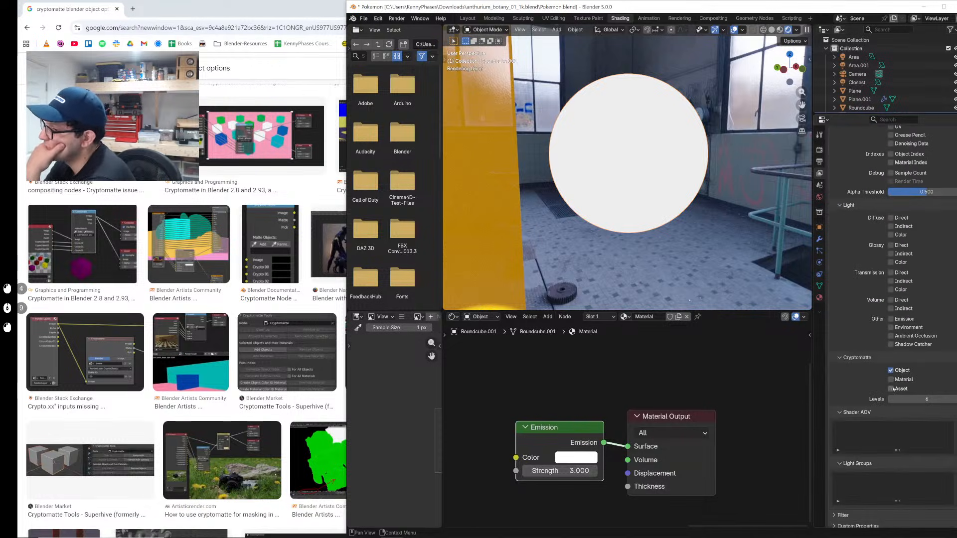
left_click(819, 228)
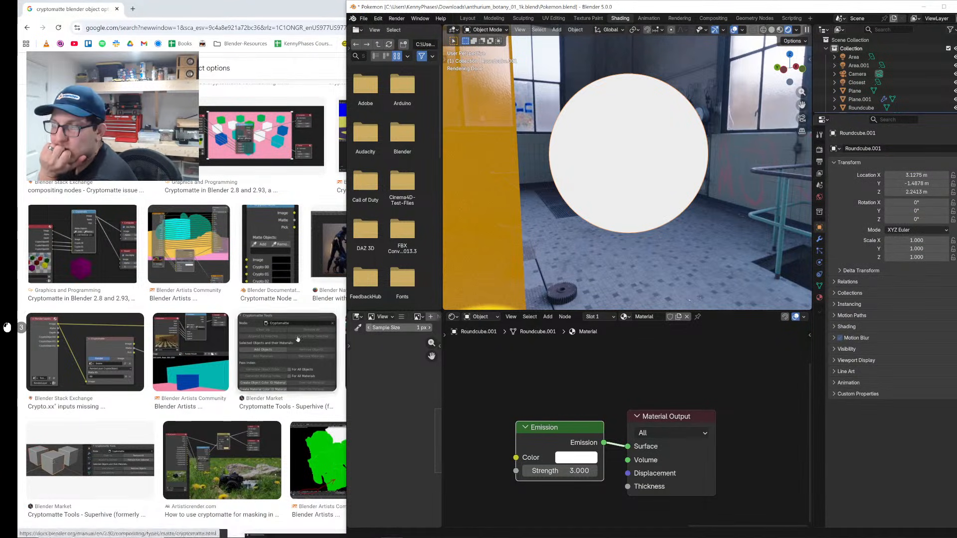
Step: Switch to Chrome and preview the compositing node screenshot from "Cryptomatte is here - Amazing!" in the image results
left_click(686, 149)
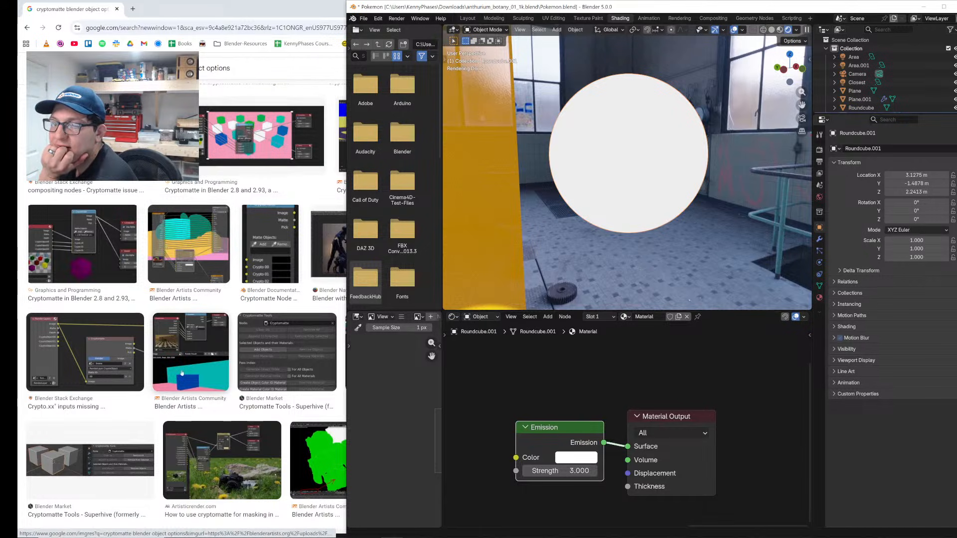
left_click(191, 352)
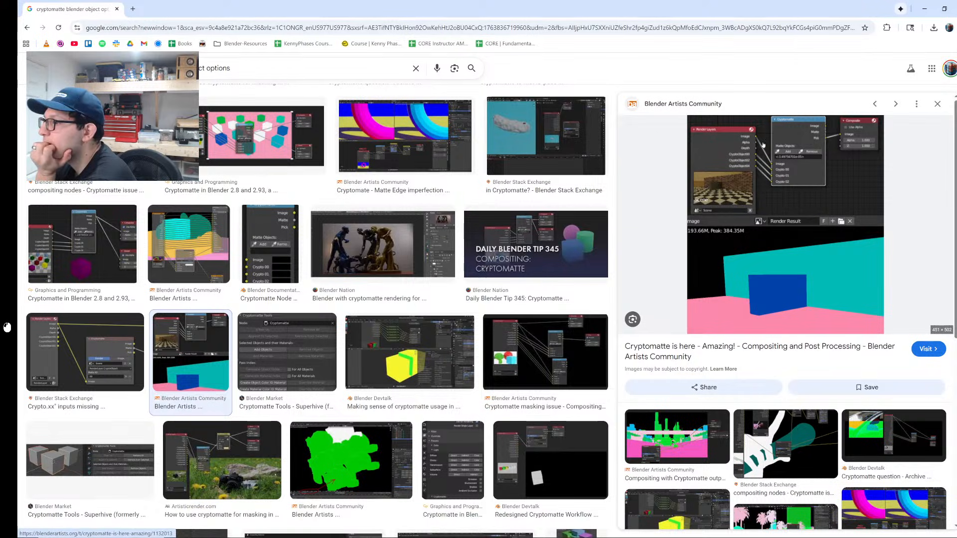
mouse_move(319, 536)
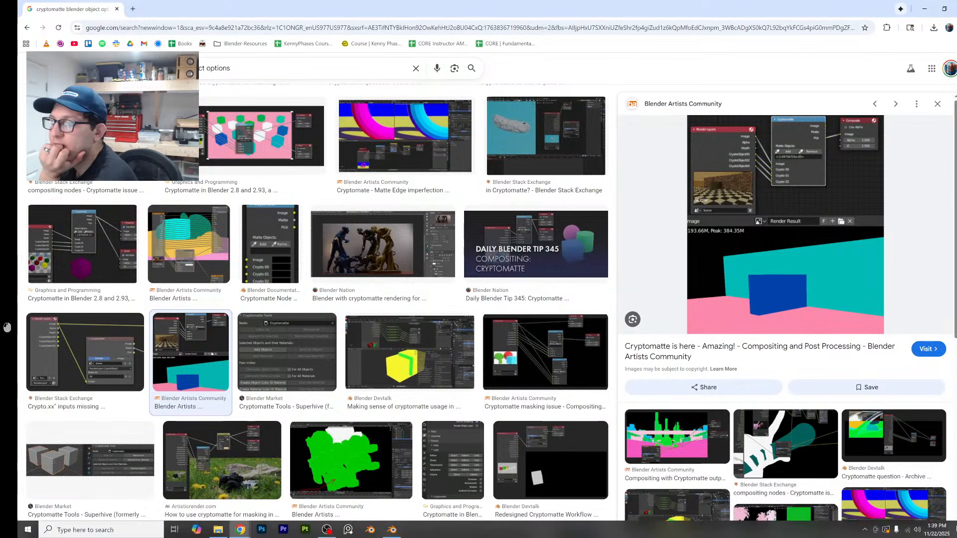
Step: Switch to Blender, open the Compositing workspace in the maximized window and select the Roundcube.001 sphere
left_click(392, 531)
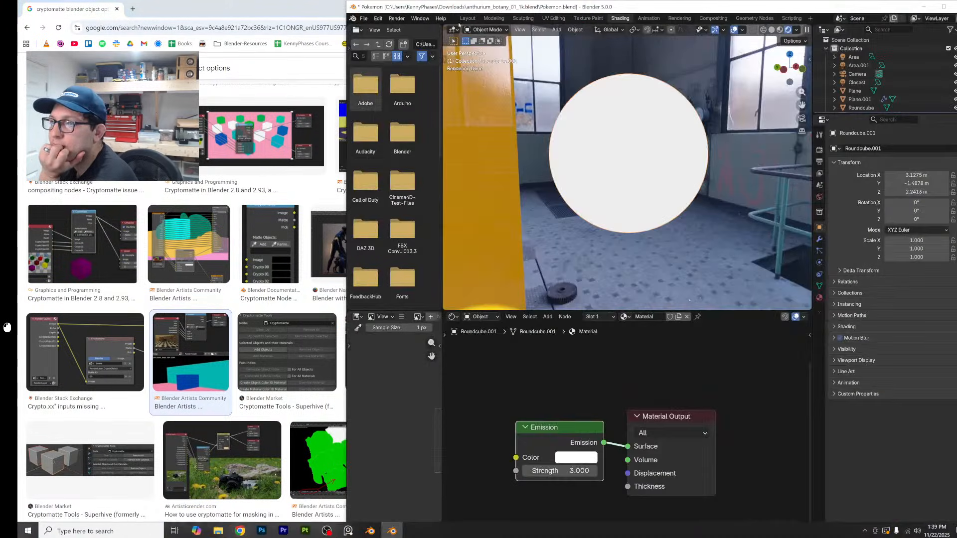
left_click(944, 6)
left_click(384, 15)
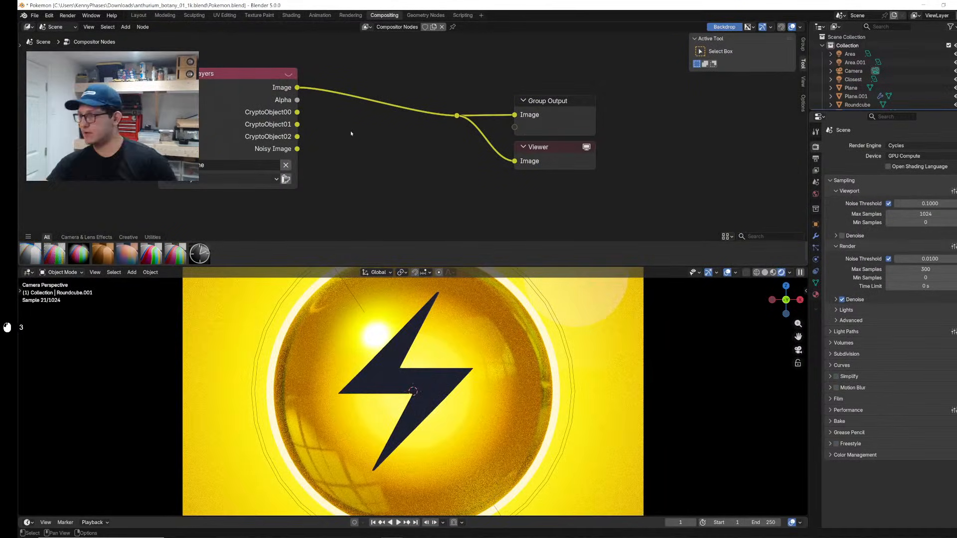
scroll(384, 135, "down", 1)
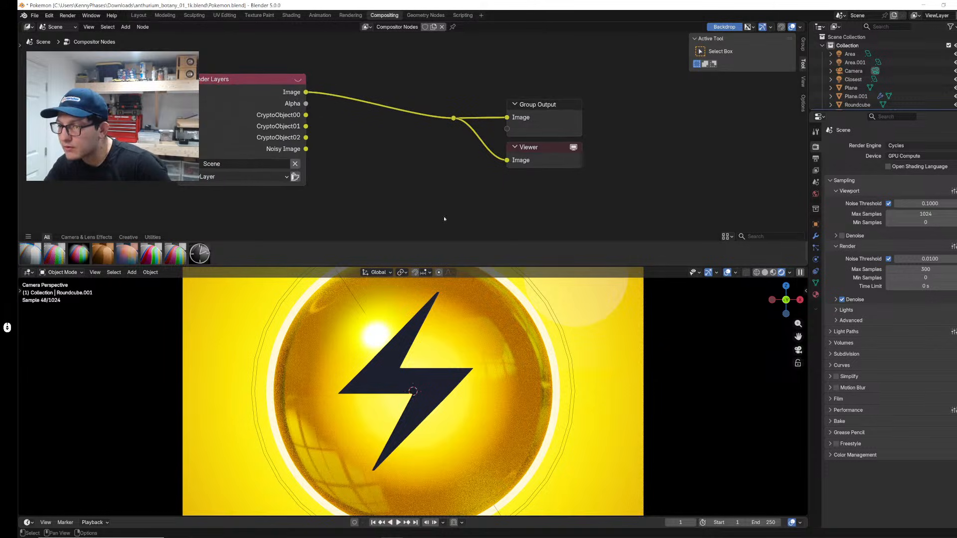
left_click(498, 356)
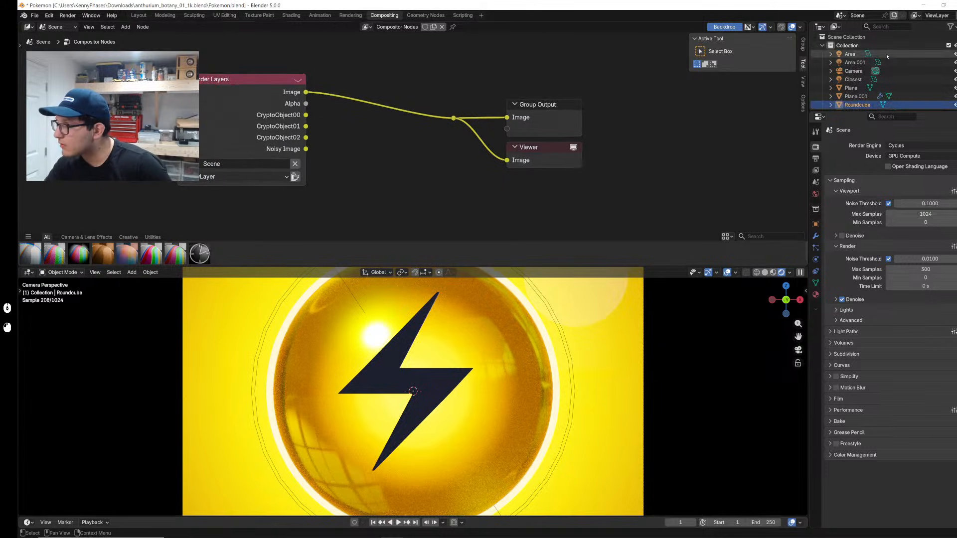
scroll(878, 75, "down", 1)
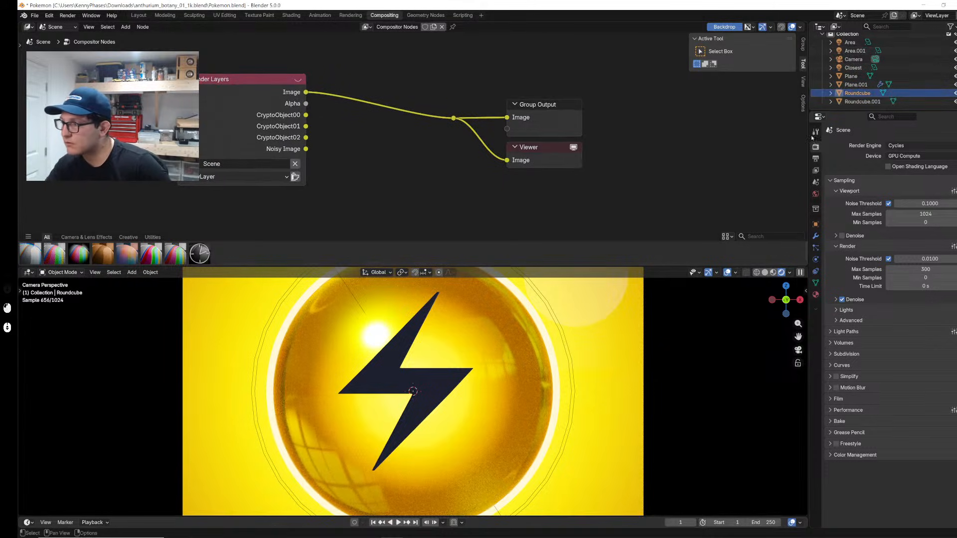
left_click(880, 102)
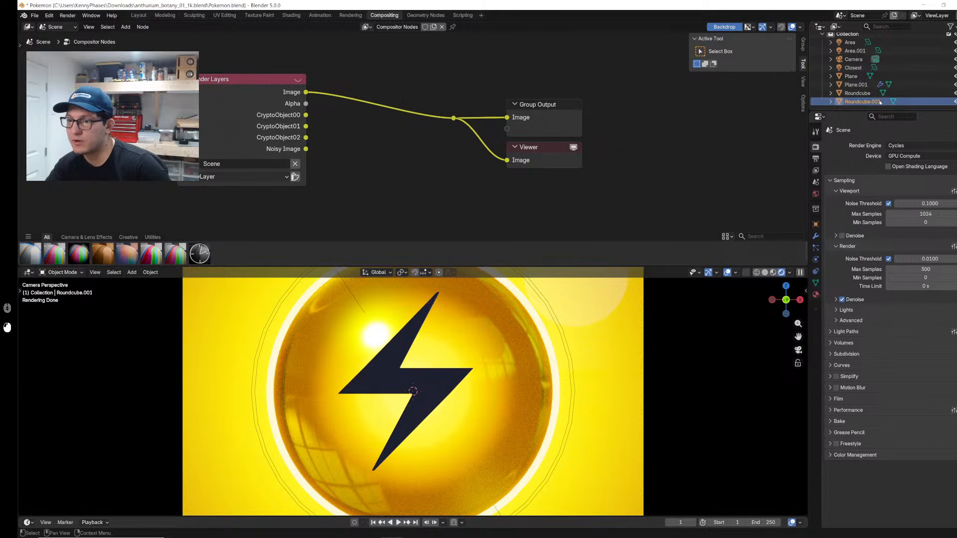
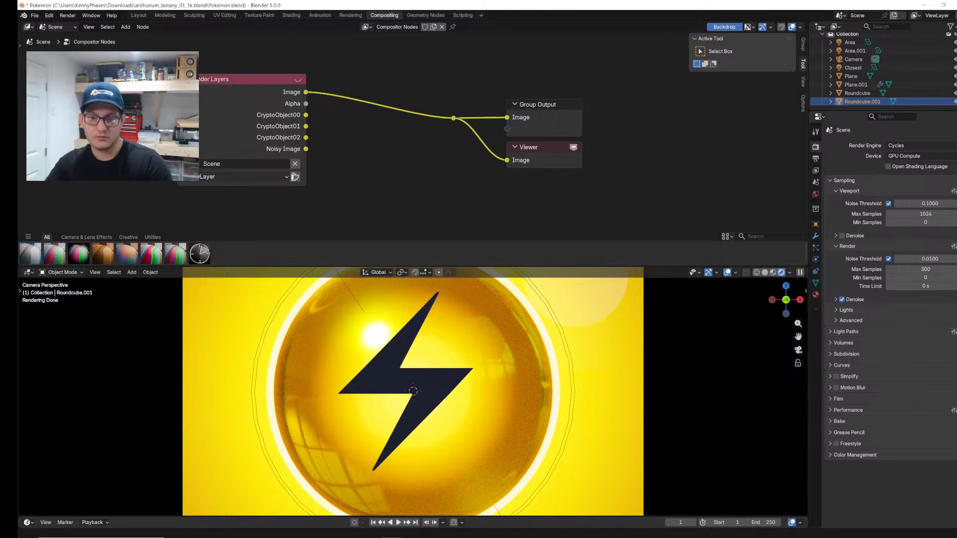
Step: Switch to Chrome and search Google Images for "cryptomatte name object"
mouse_move(238, 531)
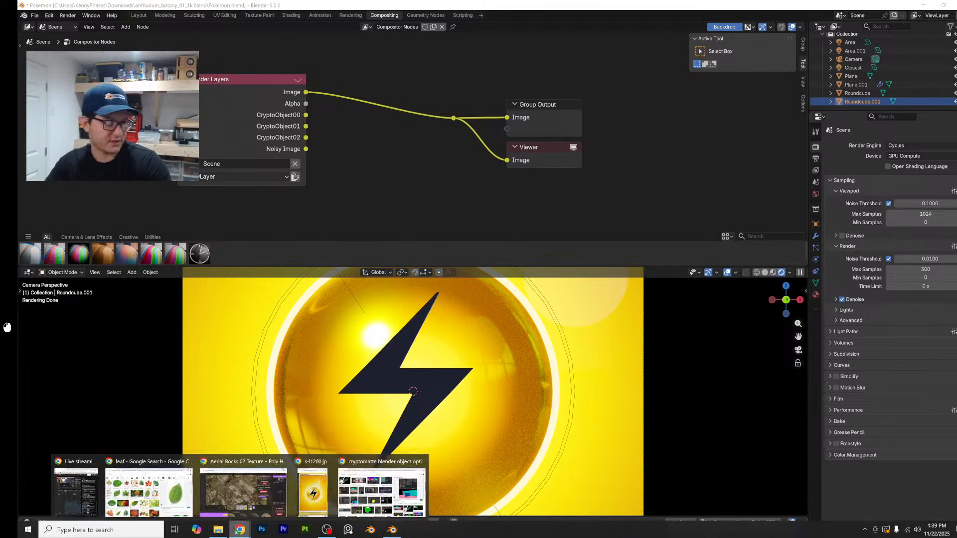
left_click(382, 491)
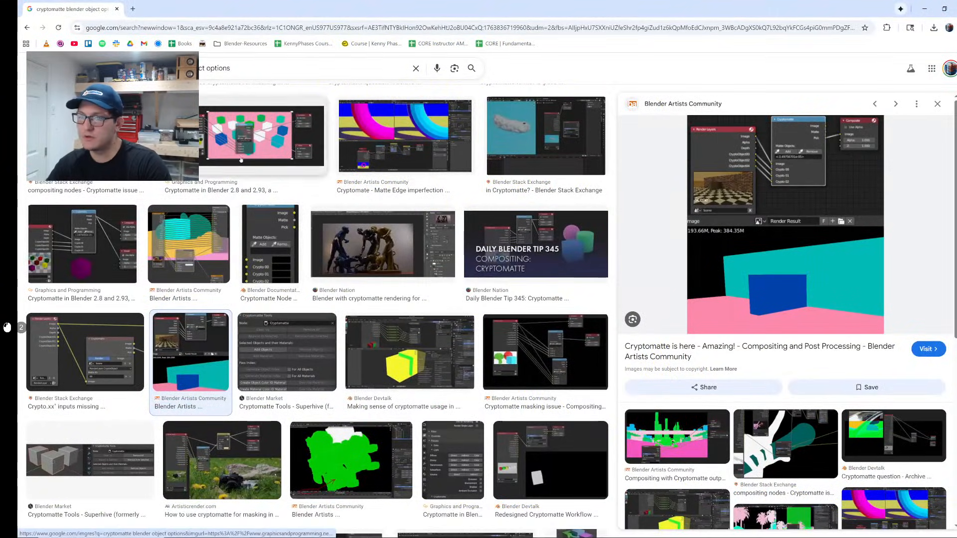
left_click_drag(245, 70, 108, 69)
type("cryptomatte name object")
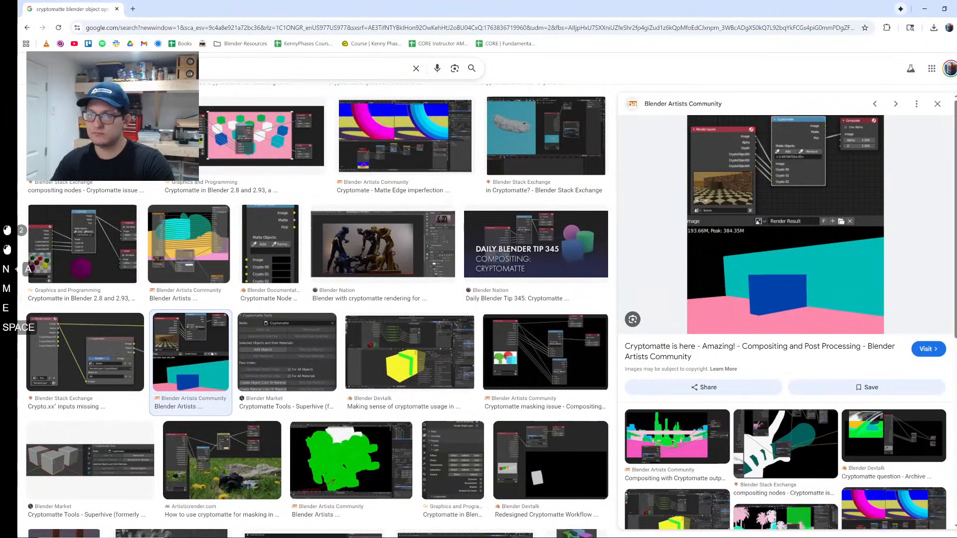
key("Return")
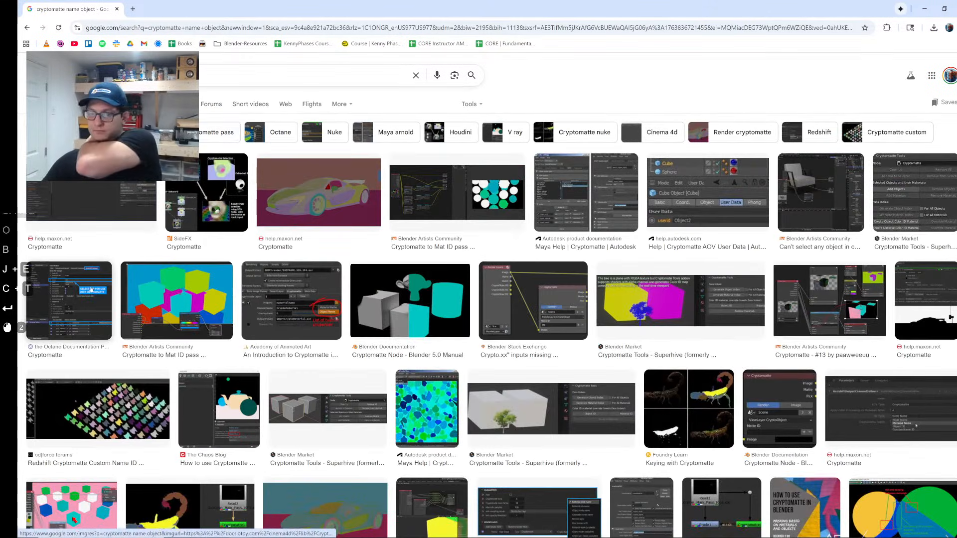
Step: Preview the Octane Cryptomatte result, and refine the image search to "cryptomatte name object blendr"
left_click(90, 286)
type("blendr")
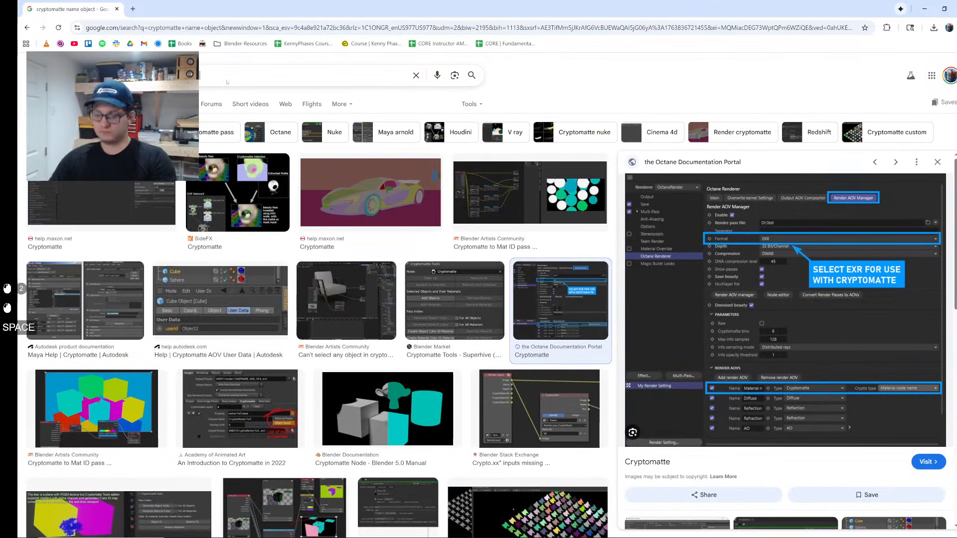
key("Return")
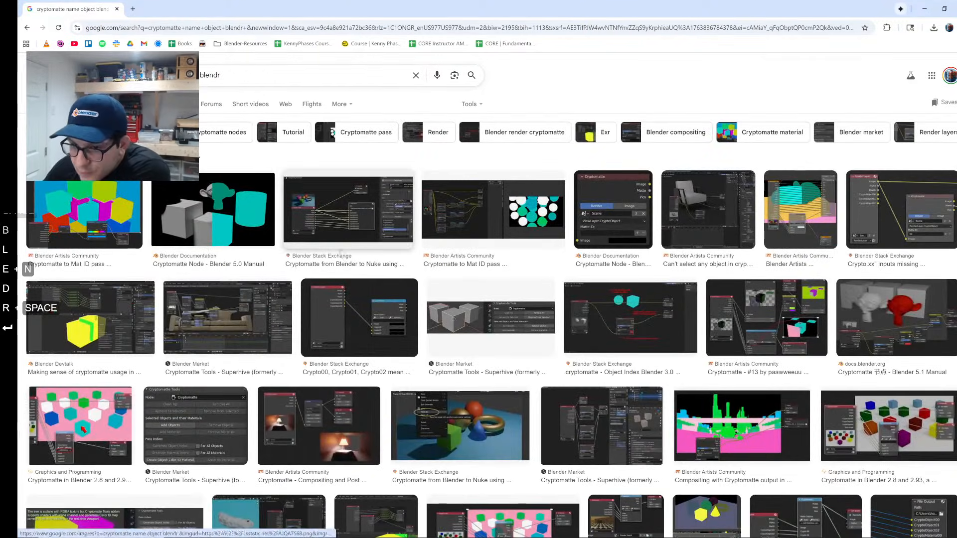
Step: Read the Stack Exchange question about Cryptomatte from Blender to Nuke with its answers, and return to the image results
left_click(347, 268)
scroll(334, 308, "down", 6)
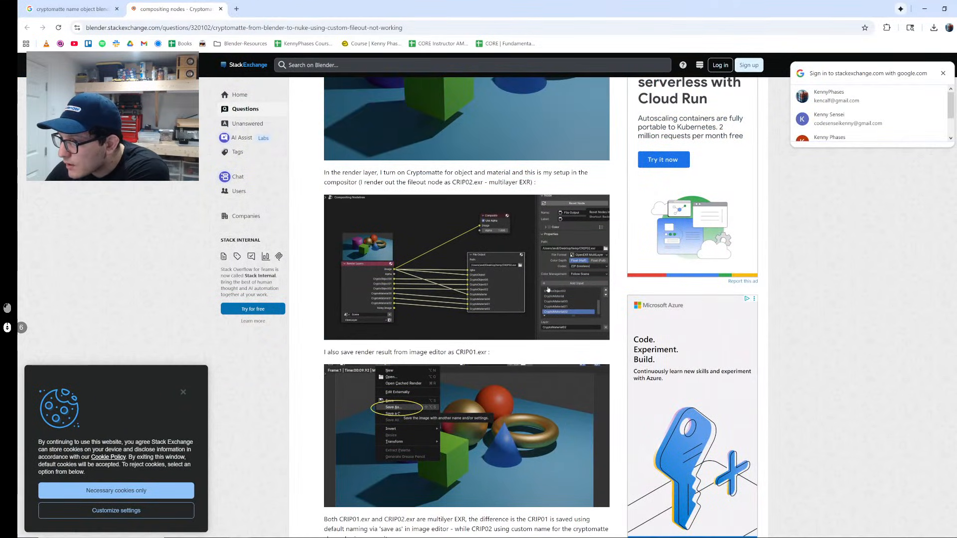
scroll(513, 298, "down", 8)
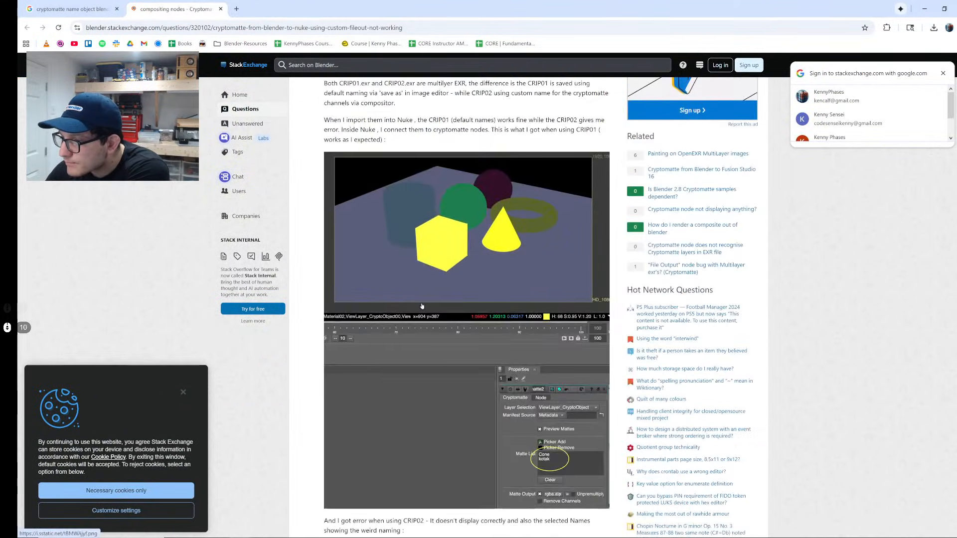
scroll(422, 306, "down", 15)
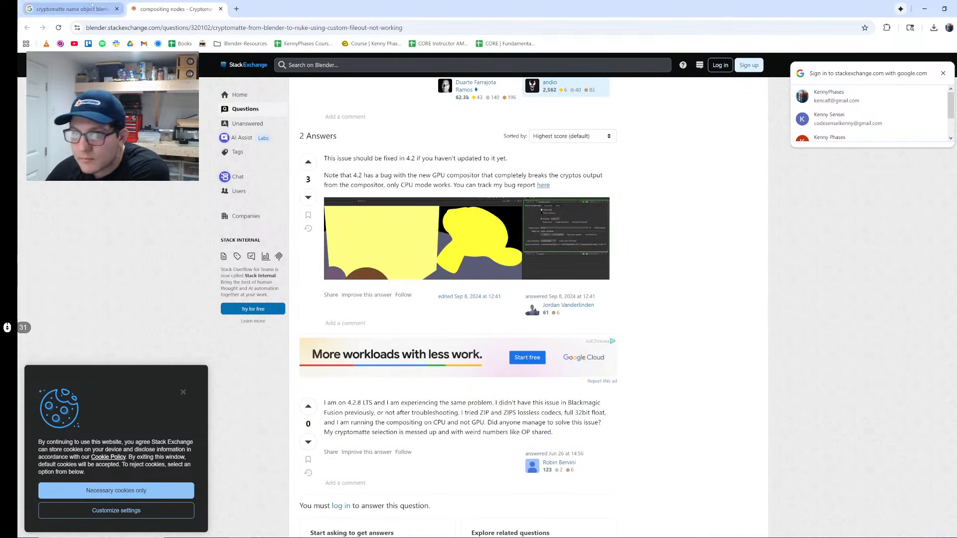
left_click(80, 10)
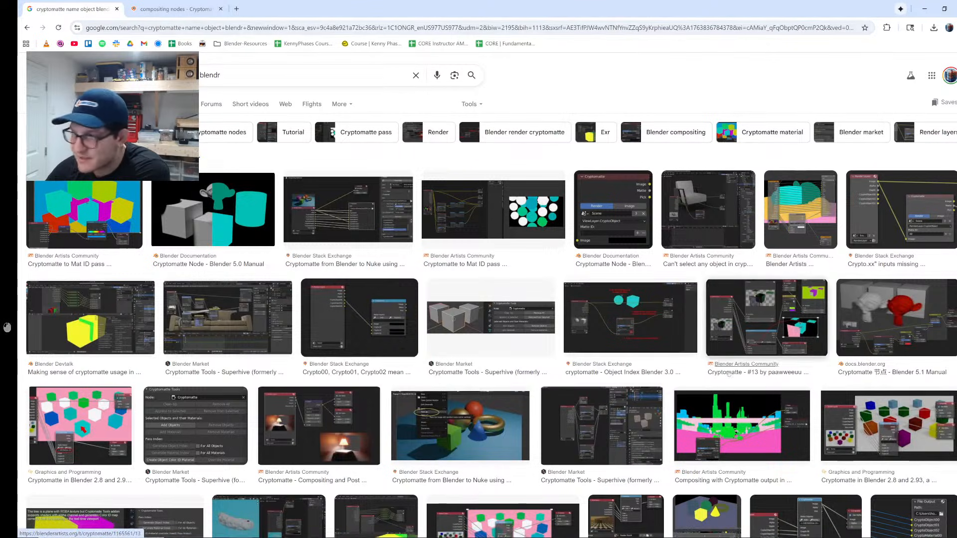
Step: Browse the image results and preview the Blender 5.1 Manual Cryptomatte node and the Superhive "Cryptomatte Tools" screenshots
scroll(589, 315, "down", 3)
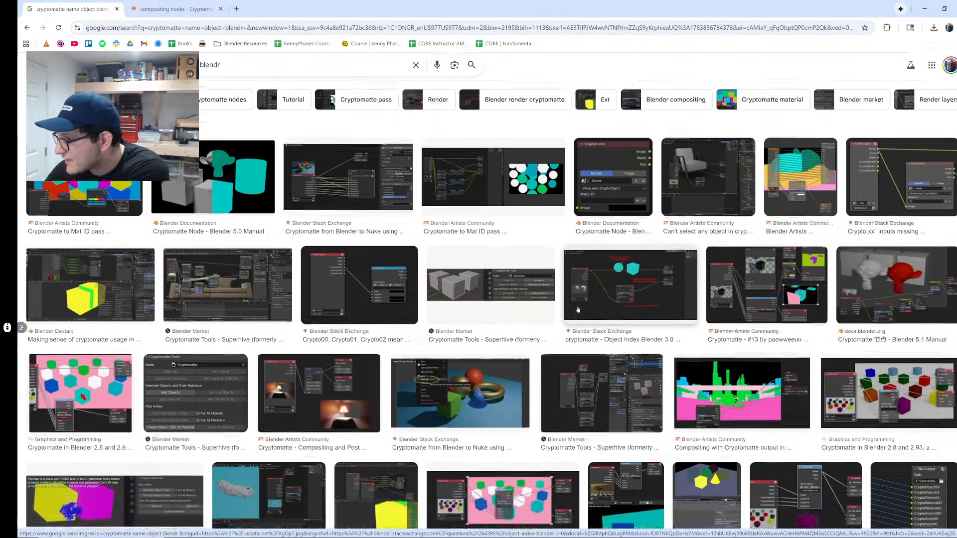
left_click(876, 203)
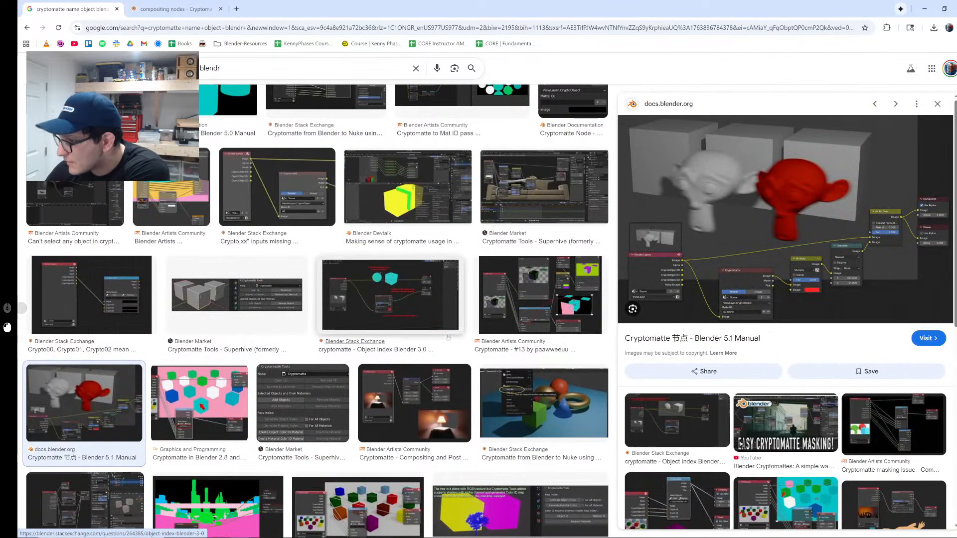
scroll(543, 223, "down", 9)
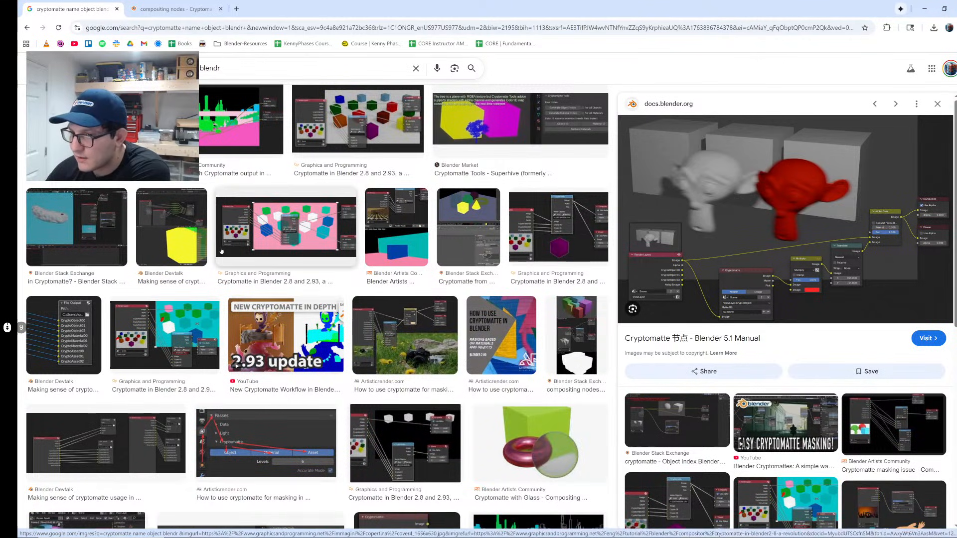
scroll(283, 307, "down", 6)
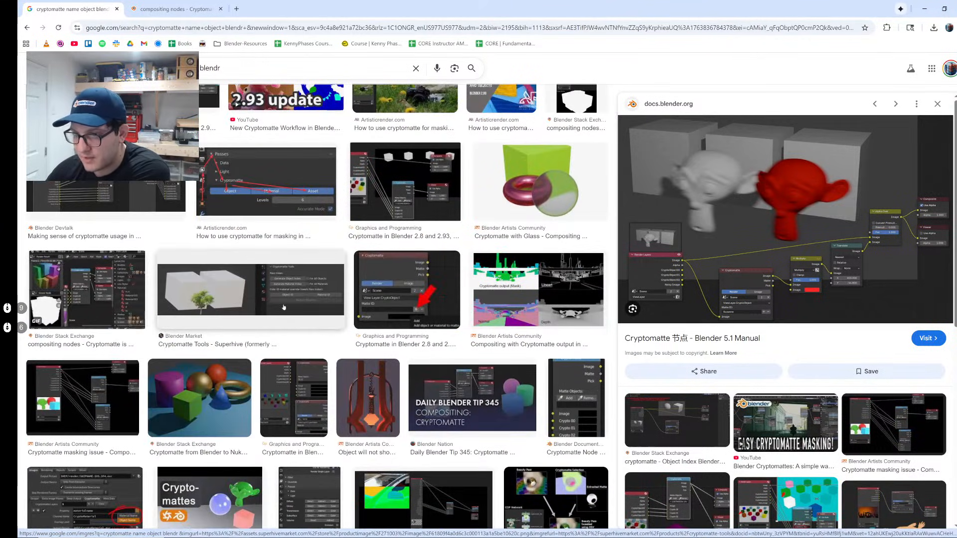
left_click(300, 296)
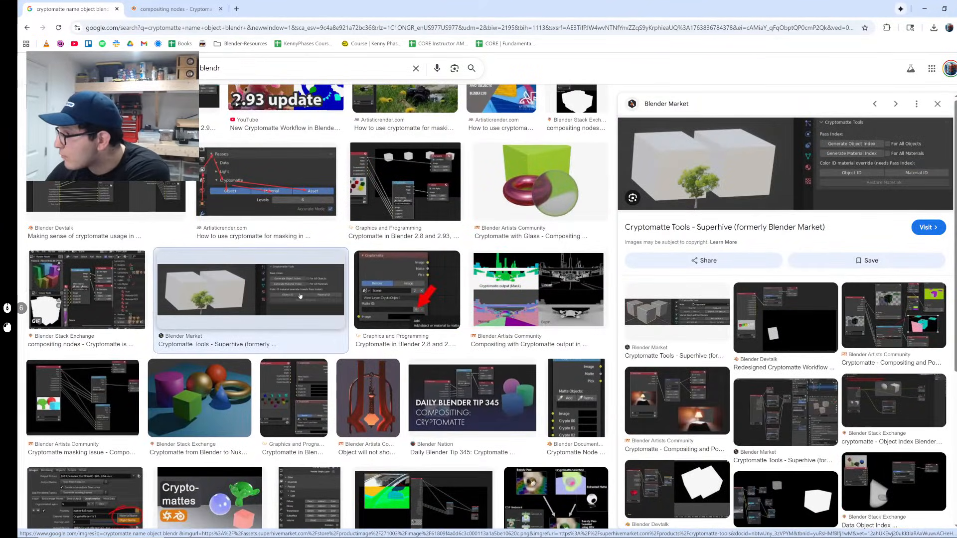
scroll(300, 296, "down", 3)
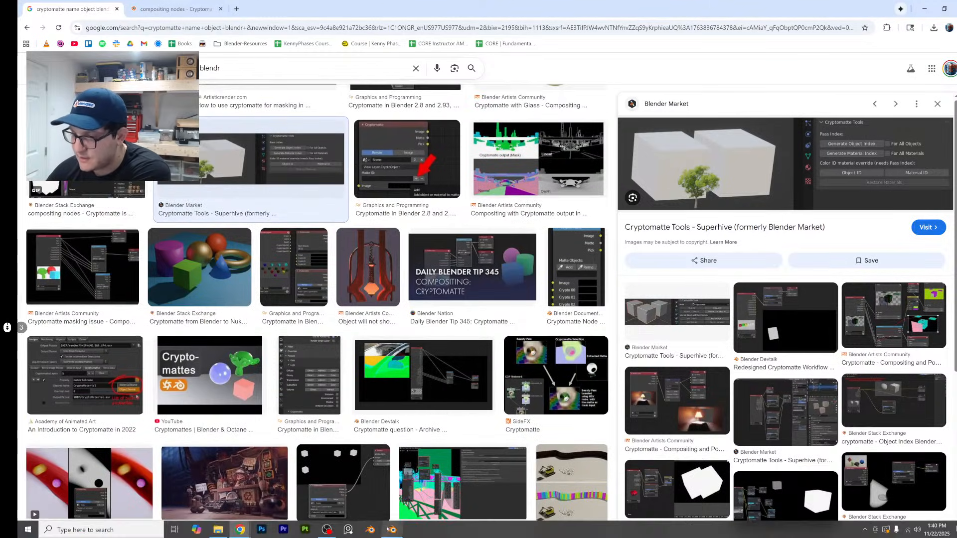
Step: Switch to Blender and examine the sphere's mesh data, including its custom properties, geometry data, remesh, texture space and attributes settings
left_click(393, 529)
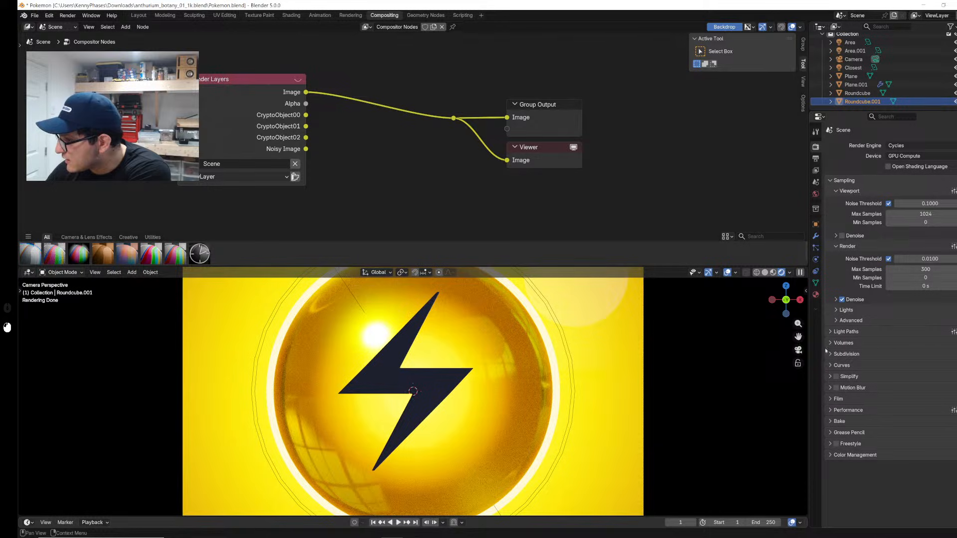
left_click(816, 283)
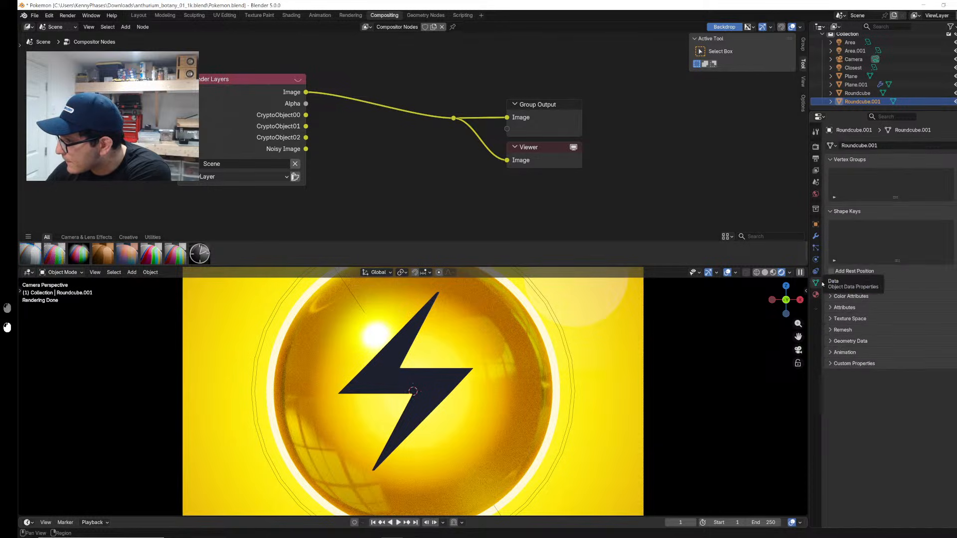
left_click(854, 363)
left_click(850, 352)
left_click(850, 341)
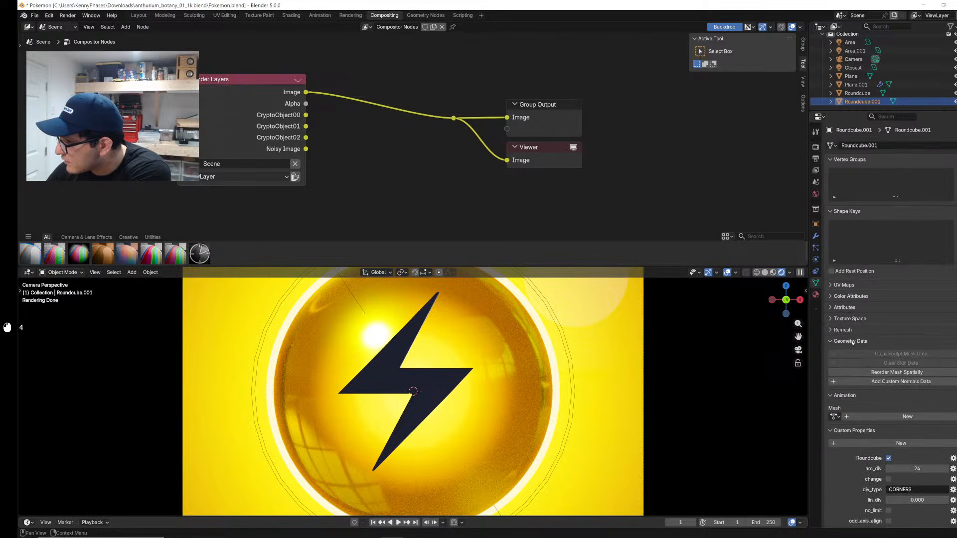
left_click(850, 330)
left_click(852, 319)
left_click(850, 307)
scroll(852, 336, "down", 9)
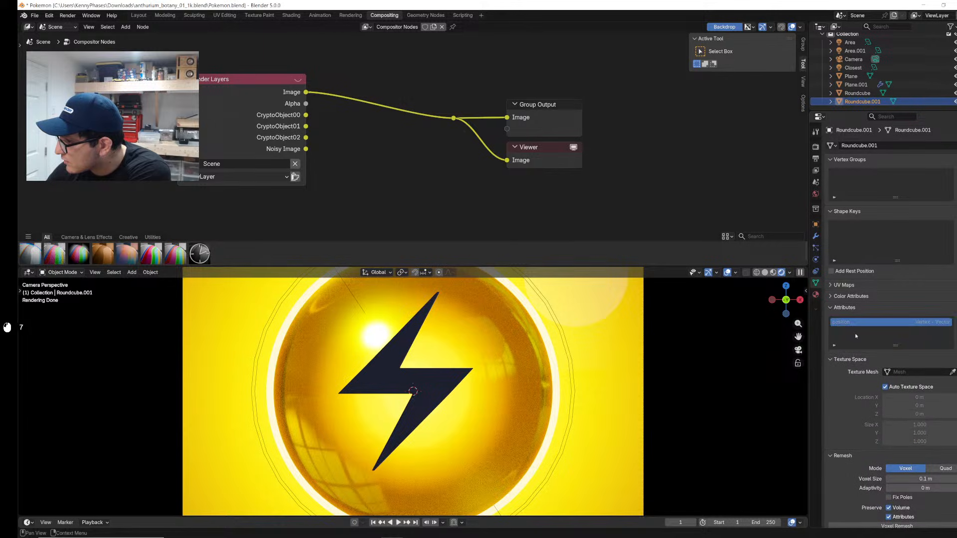
Step: Examine the sphere's mesh data and its object shading settings, including shadow terminator, fast GI approximation and caustics
scroll(851, 336, "down", 6)
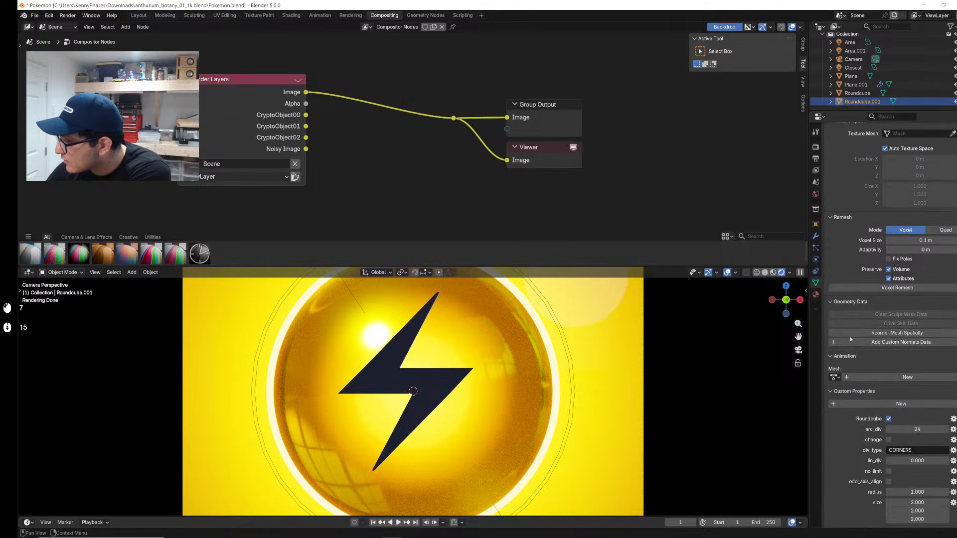
scroll(851, 336, "up", 16)
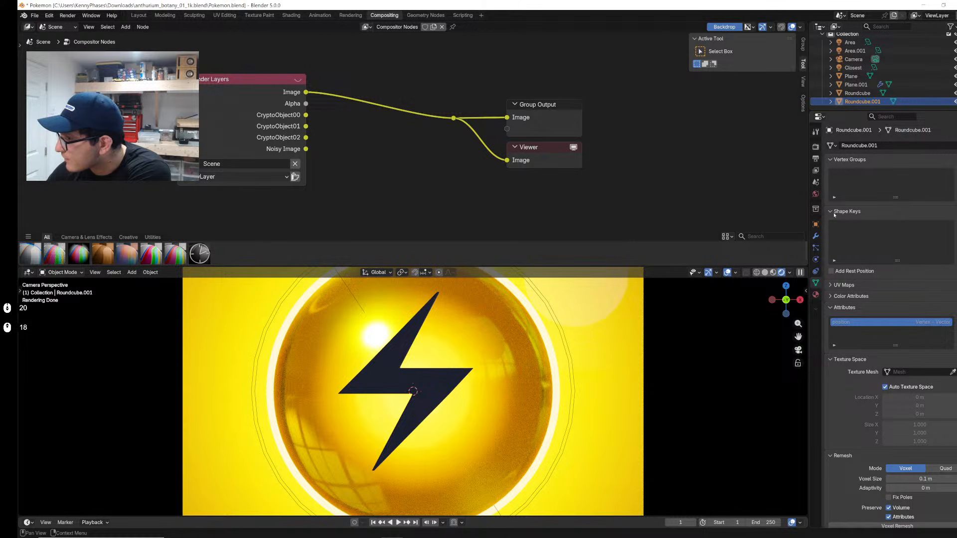
left_click(817, 225)
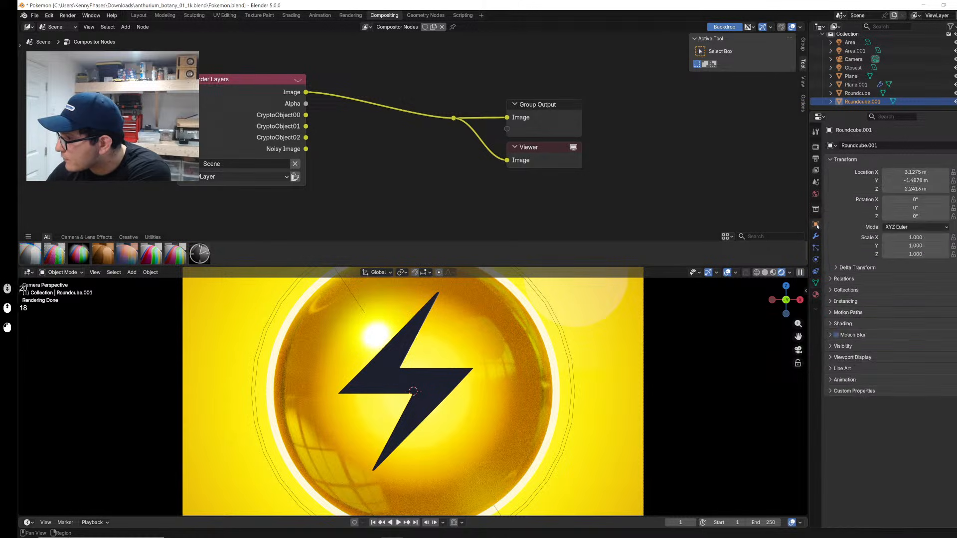
scroll(865, 290, "down", 4)
scroll(868, 309, "up", 4)
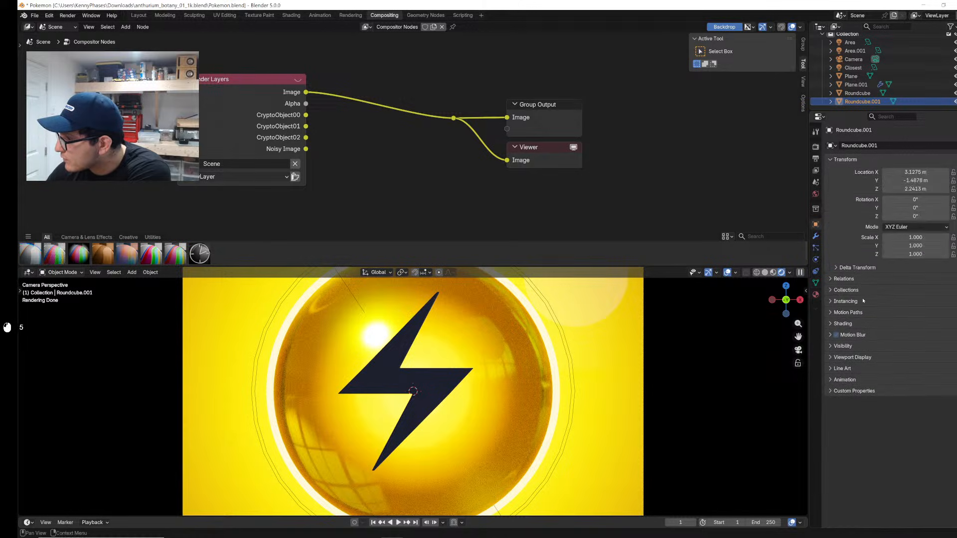
left_click(858, 324)
left_click(856, 325)
left_click(856, 326)
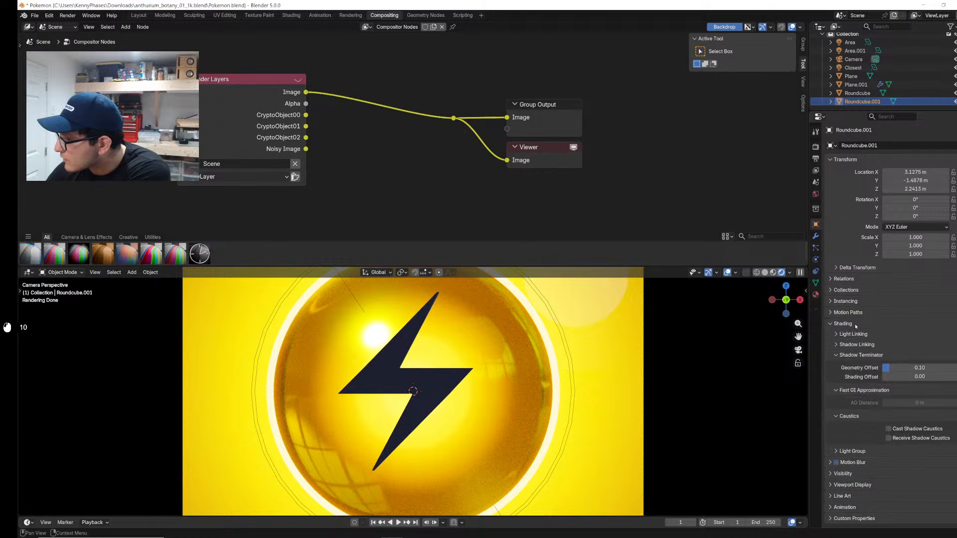
left_click(856, 355)
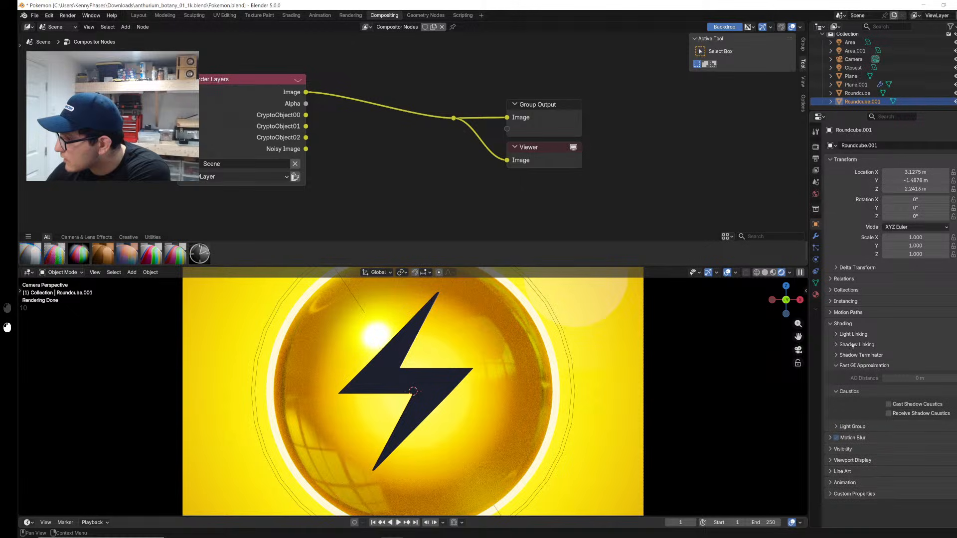
left_click(856, 355)
left_click(857, 355)
left_click(863, 366)
left_click(865, 376)
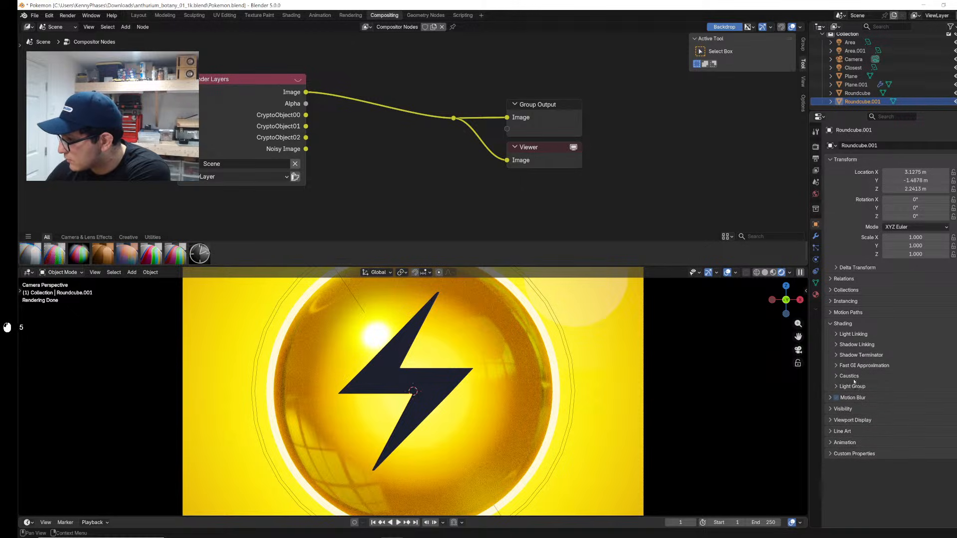
left_click(865, 377)
left_click(865, 377)
Step: Examine the sphere's object settings for motion paths, visibility, viewport display and animation
left_click(847, 313)
left_click(848, 313)
left_click(856, 355)
left_click(848, 323)
left_click(851, 346)
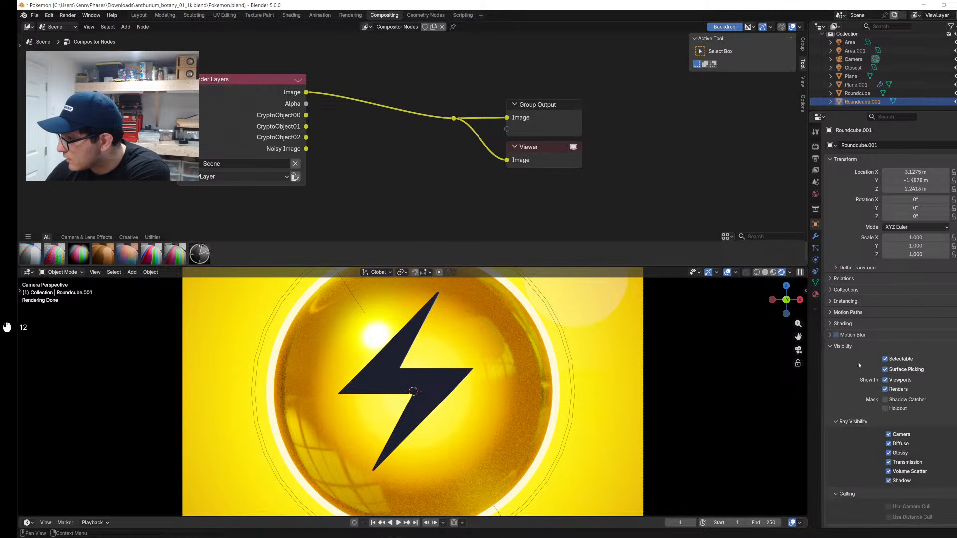
scroll(848, 379, "down", 4)
left_click(843, 305)
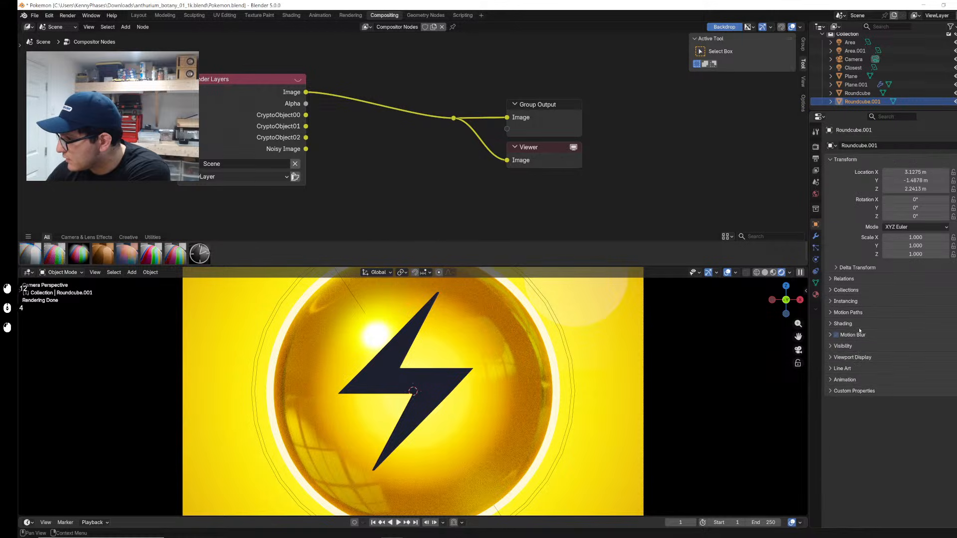
left_click(853, 358)
left_click(853, 357)
left_click(853, 380)
left_click(854, 380)
left_click(854, 380)
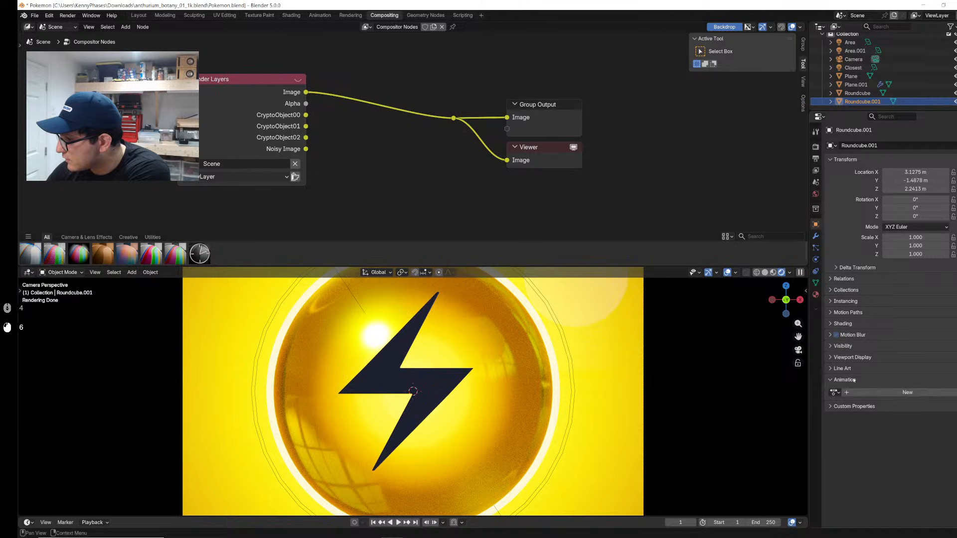
left_click(853, 380)
left_click(853, 380)
left_click(854, 380)
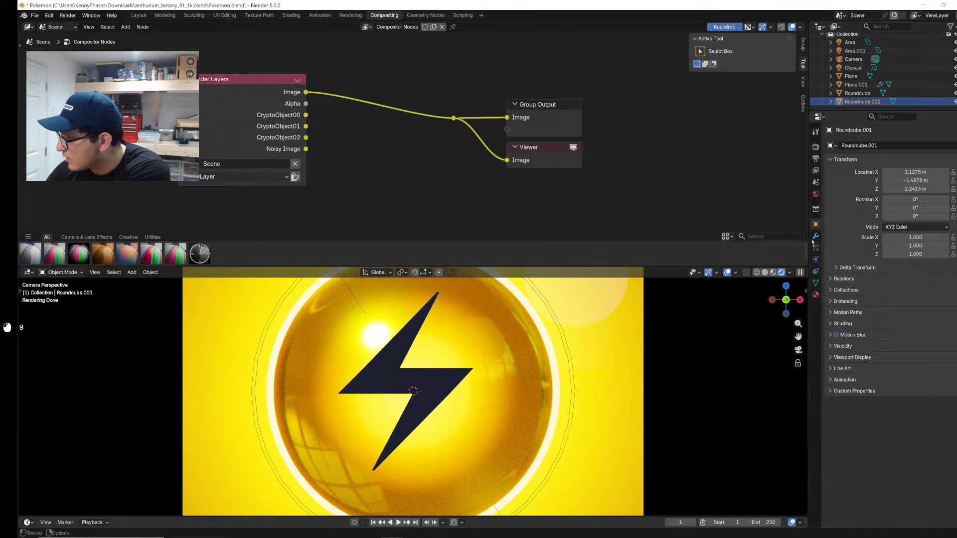
Step: Set the view layer's Cryptomatte levels to 16
left_click(815, 171)
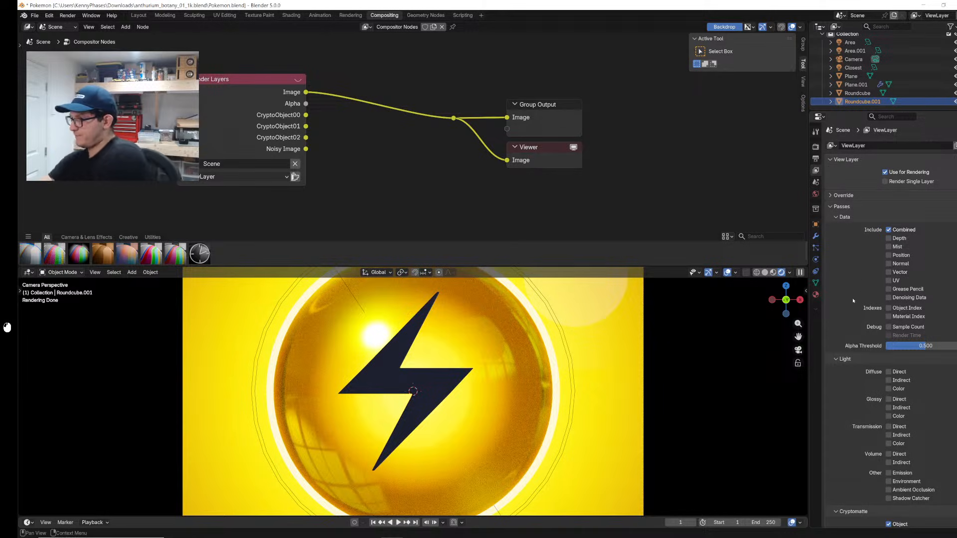
left_click(852, 284)
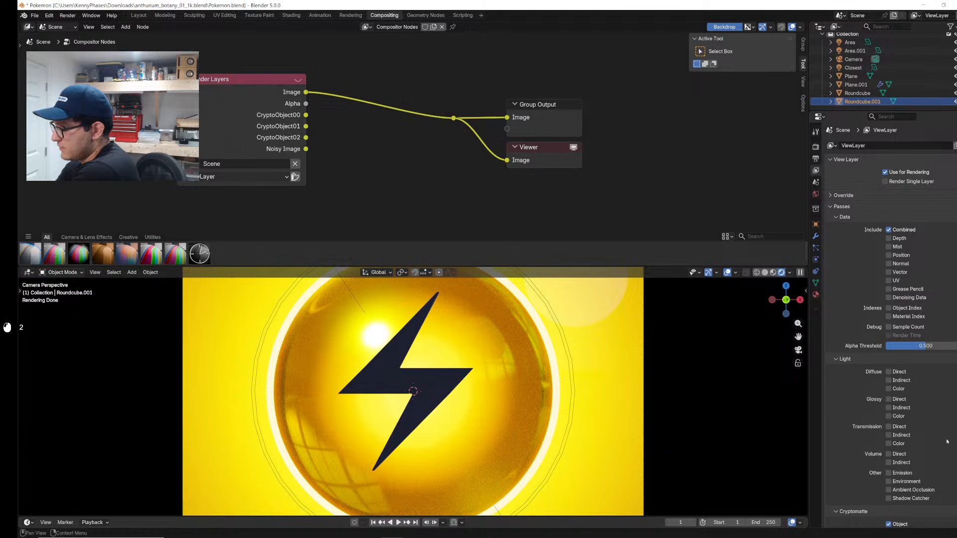
scroll(851, 362, "down", 6)
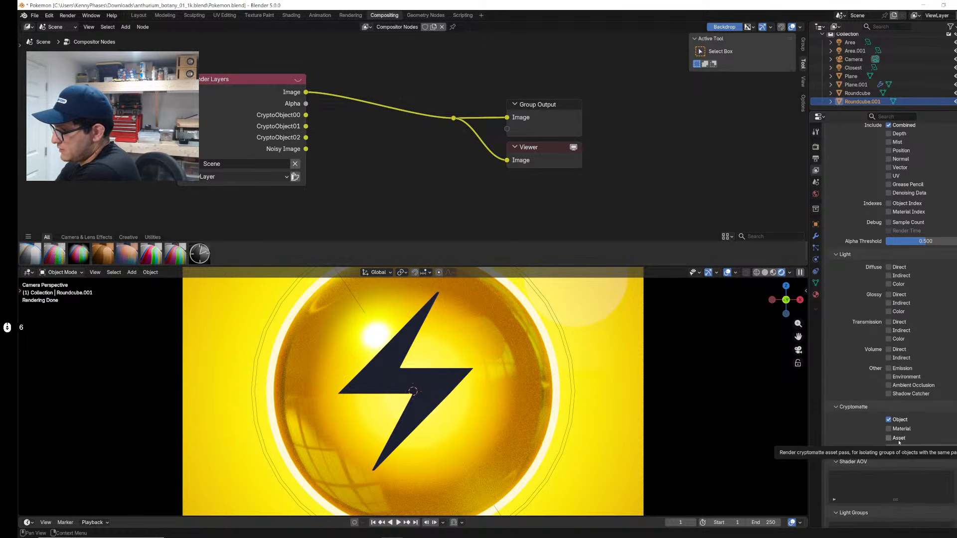
left_click_drag(913, 448, 943, 449)
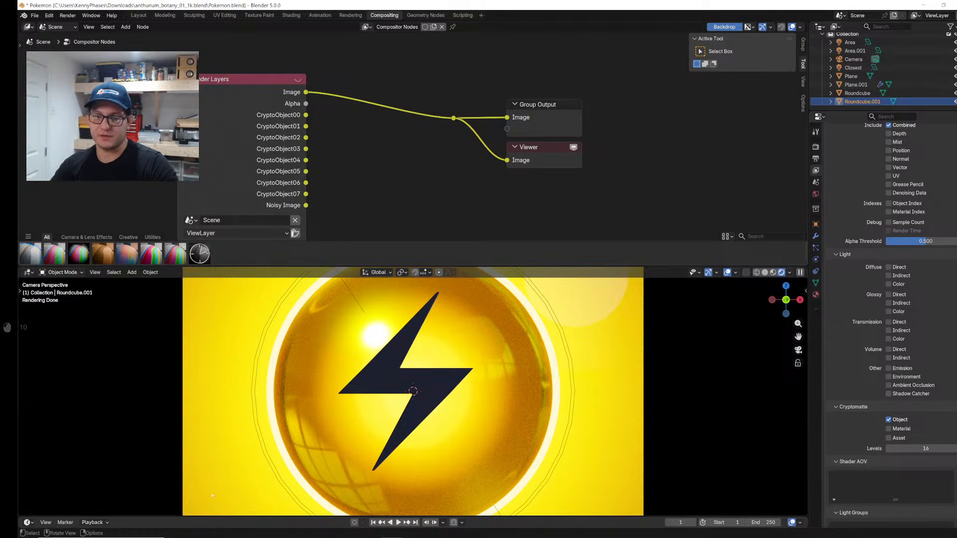
Step: Switch to the Chrome window with the Cryptomatte image results, enlarge it and open youtube.com
mouse_move(220, 537)
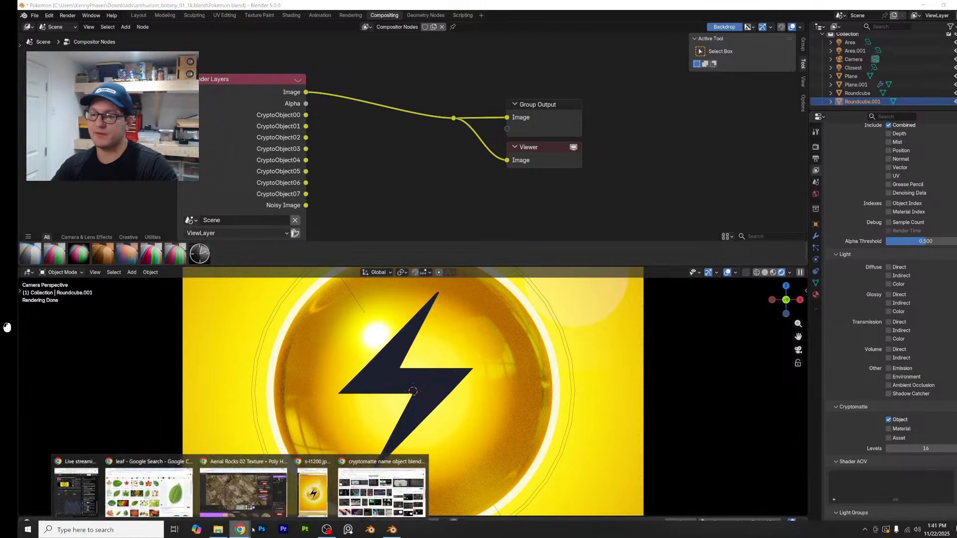
left_click(205, 491)
left_click_drag(234, 6, 236, 28)
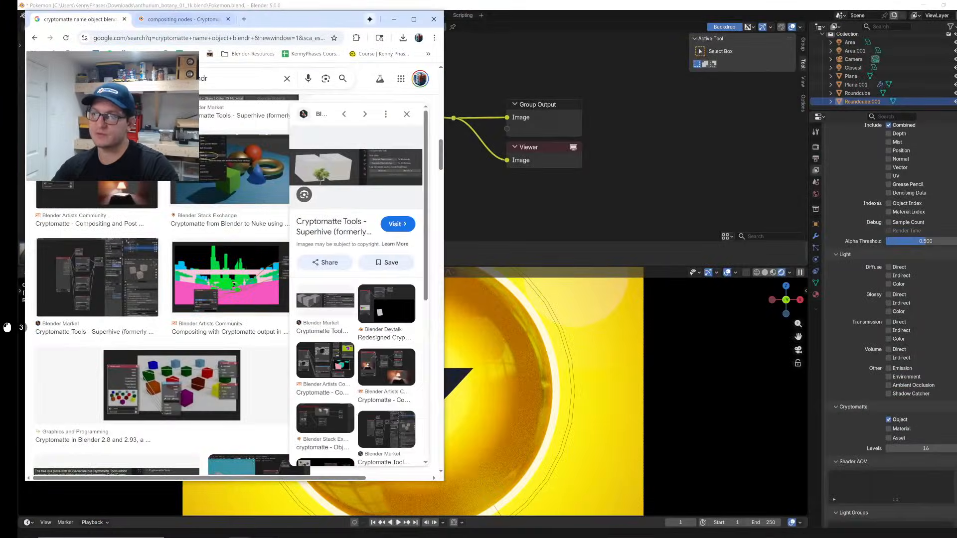
left_click(414, 19)
left_click(326, 28)
type("youtube.com")
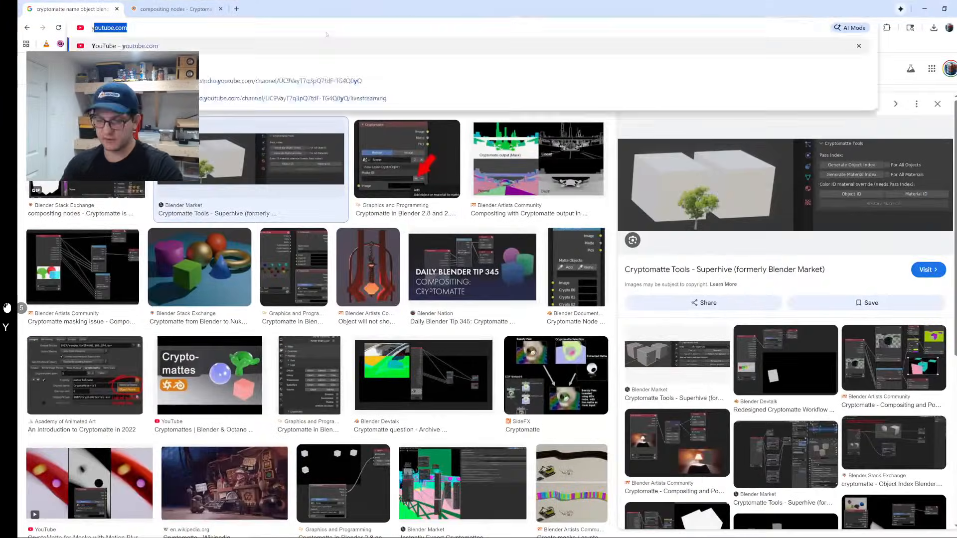
key("Return")
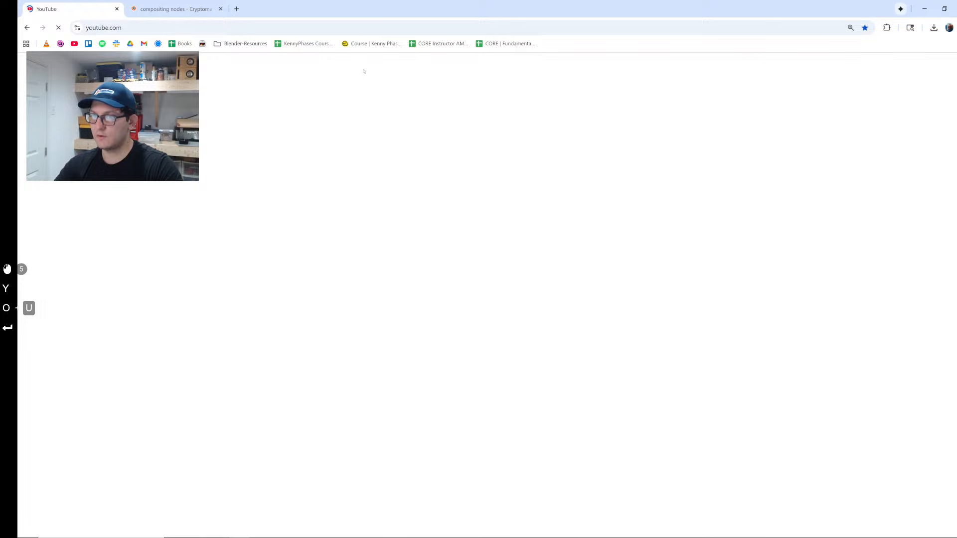
Step: Search YouTube for "blender cryptomatte"
left_click(363, 68)
type("bl")
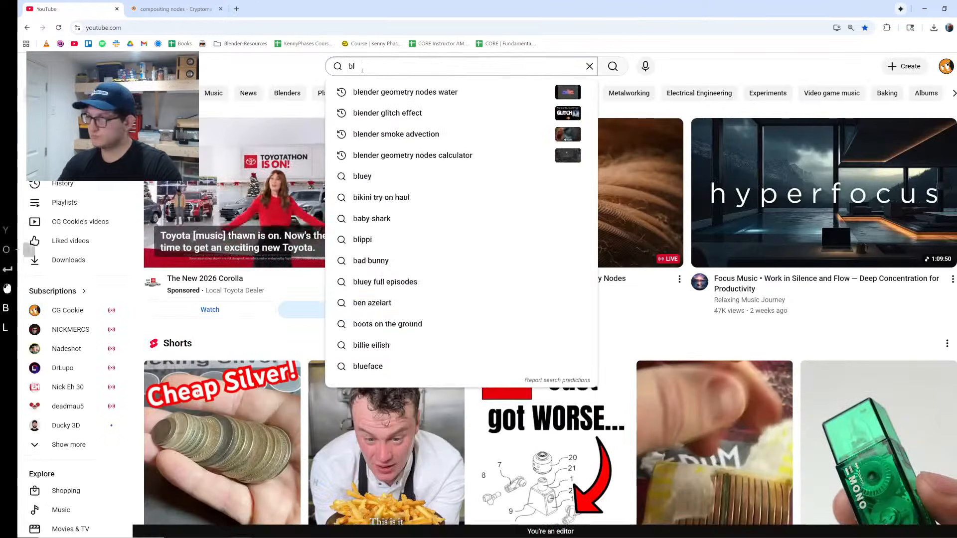
type("ender cry")
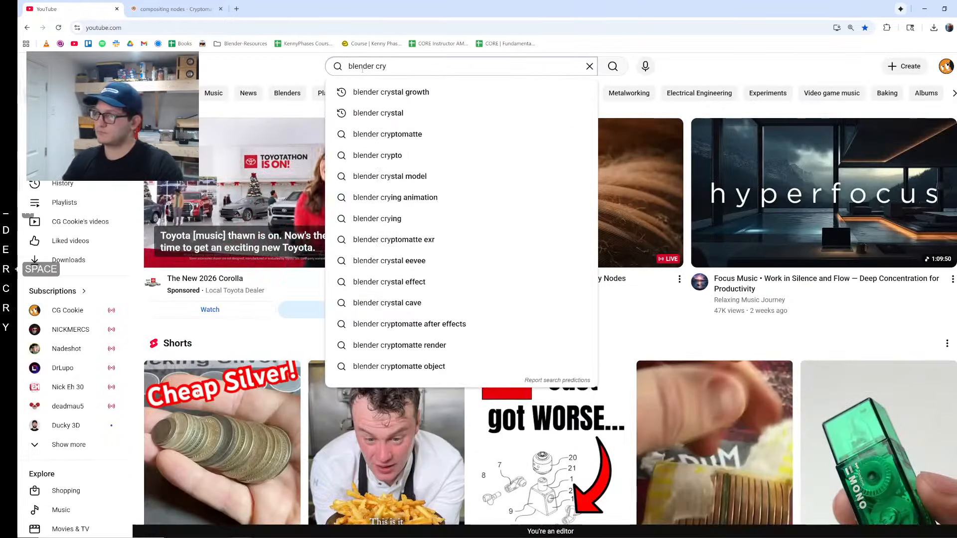
key("Down")
key("Down")
key("Down")
key("Return")
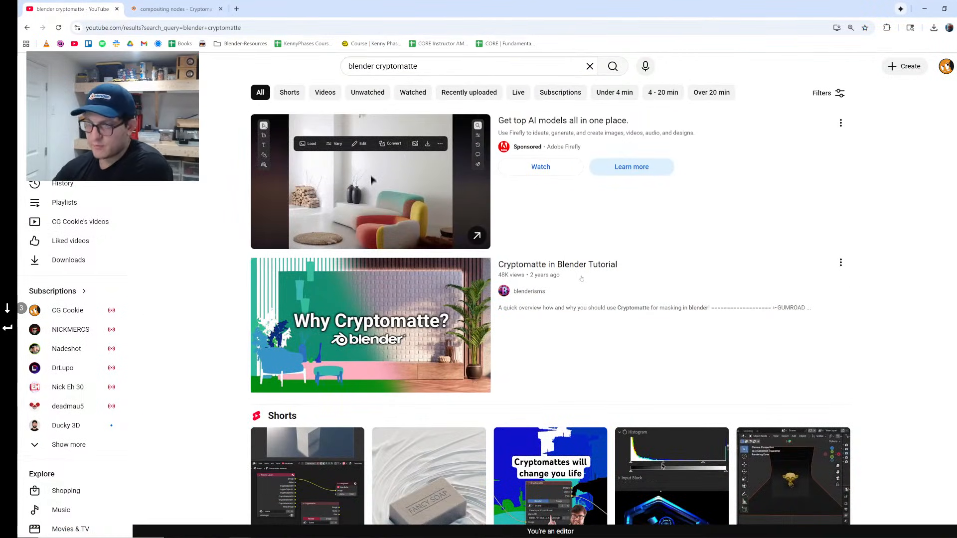
Step: Look through the video results and open "New Cryptomatte Workflow in Blender 2.93: In Depth Tutorial"
scroll(662, 248, "down", 5)
scroll(662, 248, "down", 10)
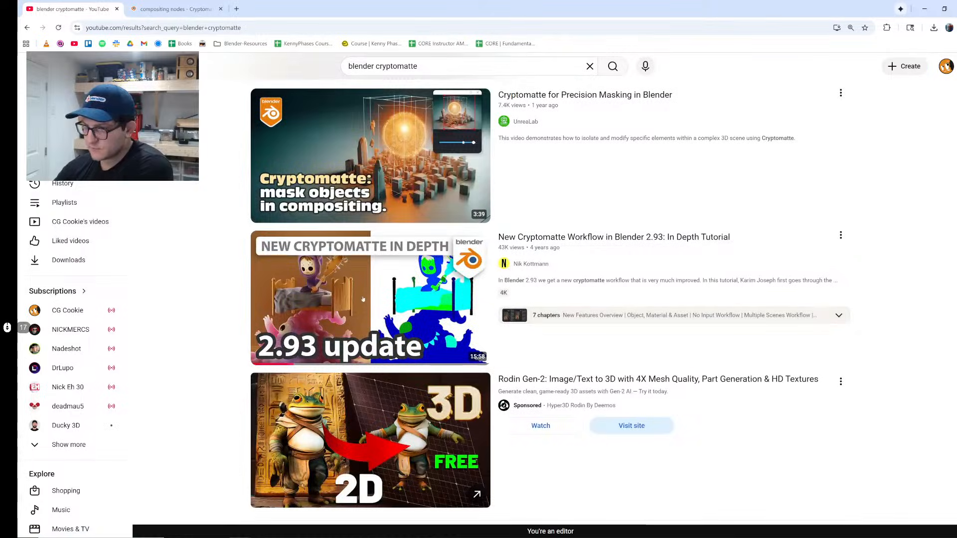
left_click(379, 292)
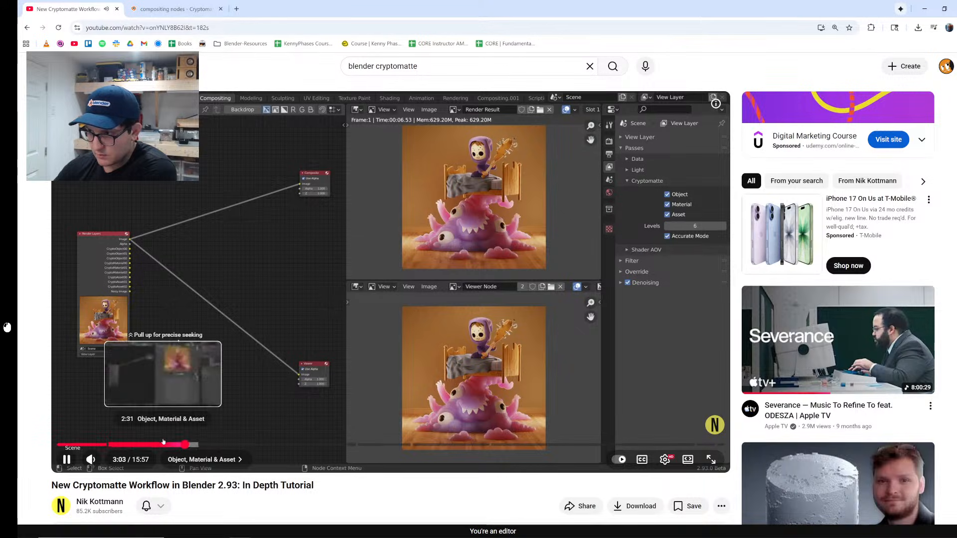
Step: Skim the Cryptomatte tutorial video through its features overview, object and material picking, and File Output node sections, and pause it
left_click(392, 330)
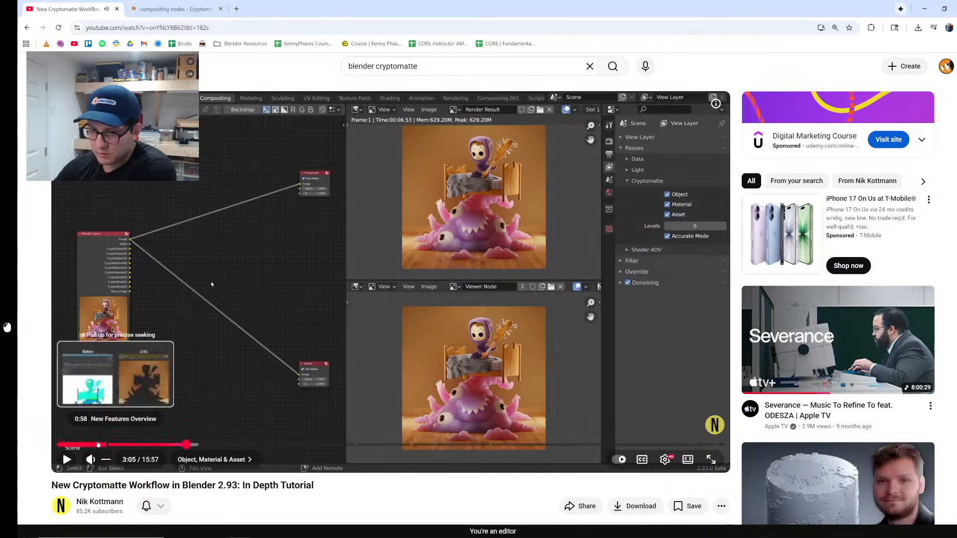
left_click(98, 444)
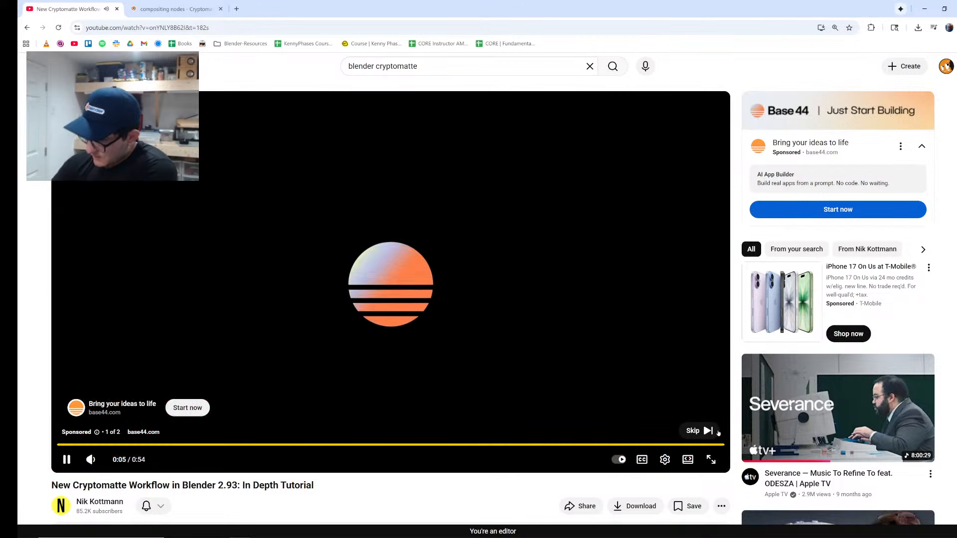
left_click(701, 432)
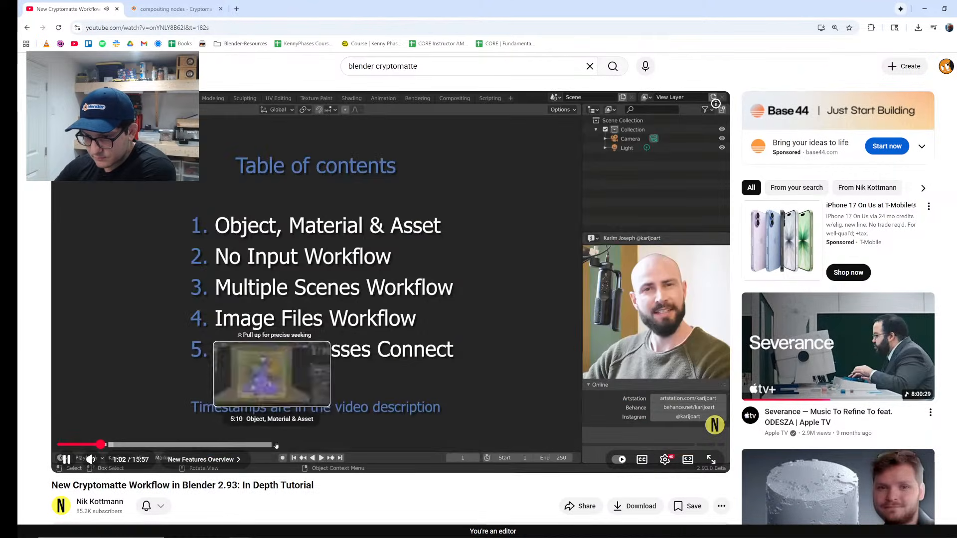
left_click(281, 444)
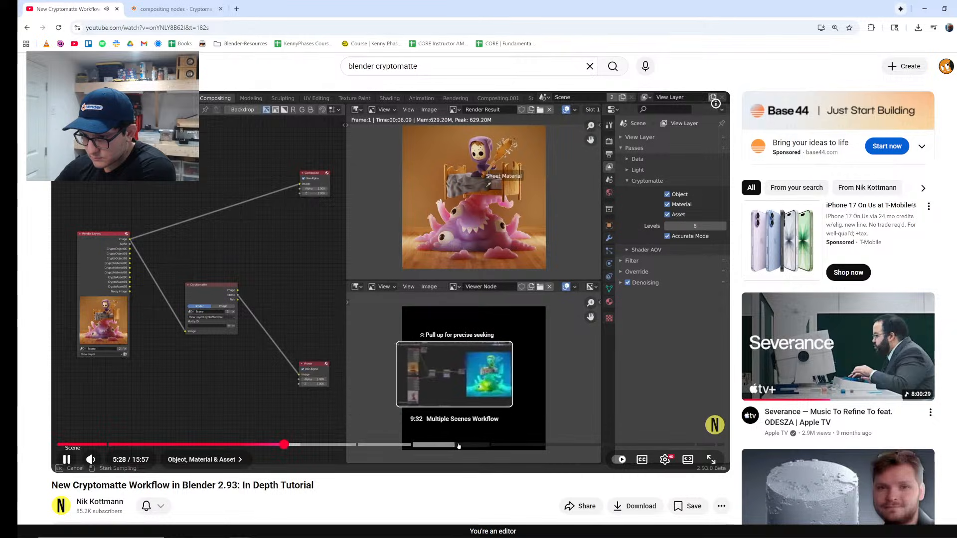
left_click(519, 445)
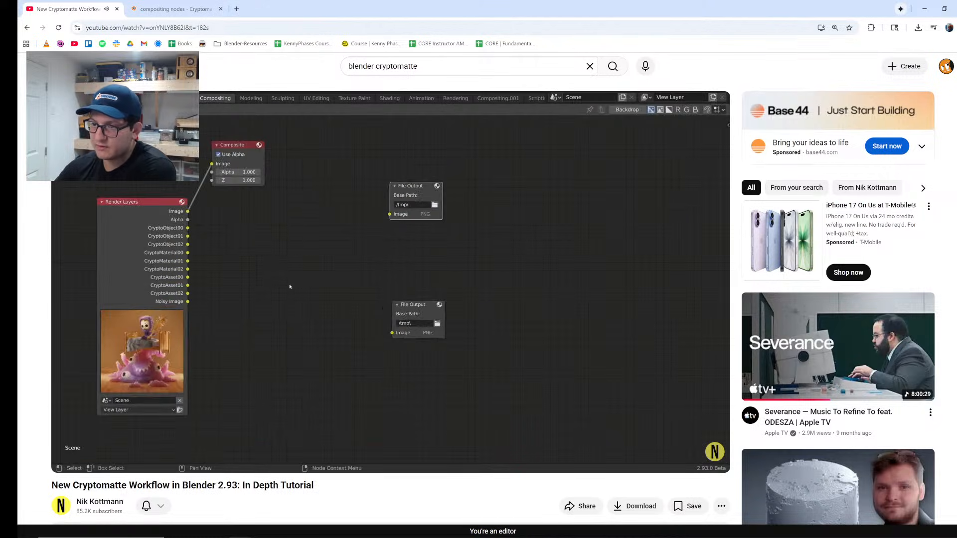
left_click(218, 241)
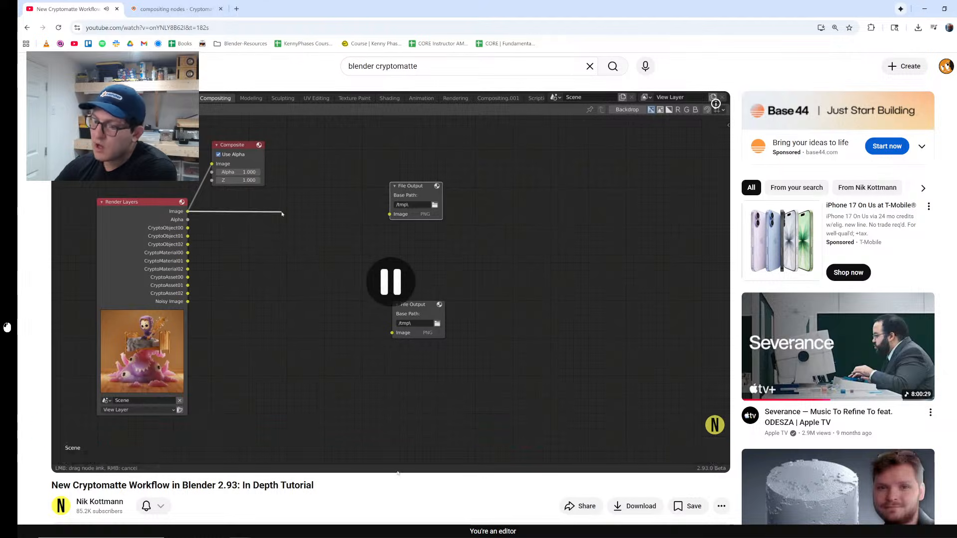
Step: Switch to Blender and add a second Viewer node beside the existing one in the compositor
left_click(393, 530)
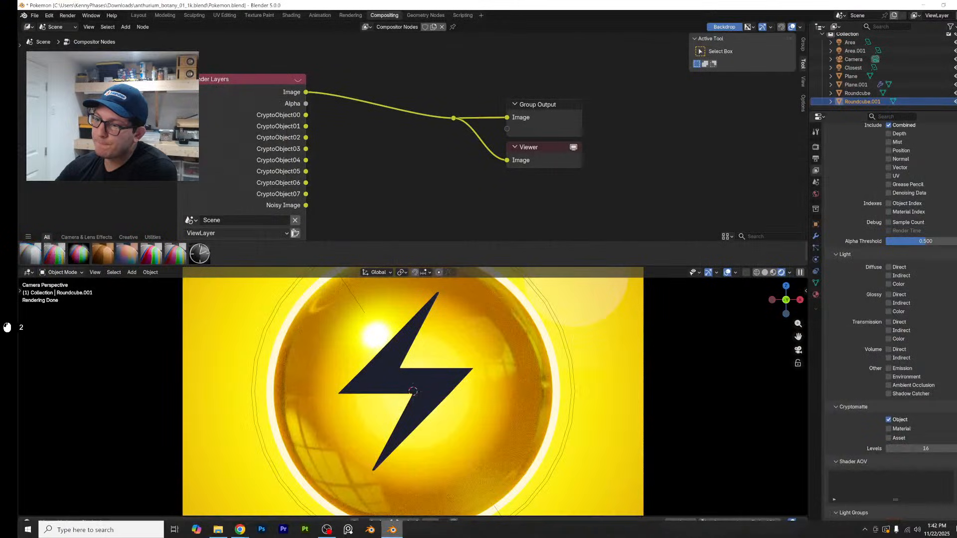
left_click(367, 159)
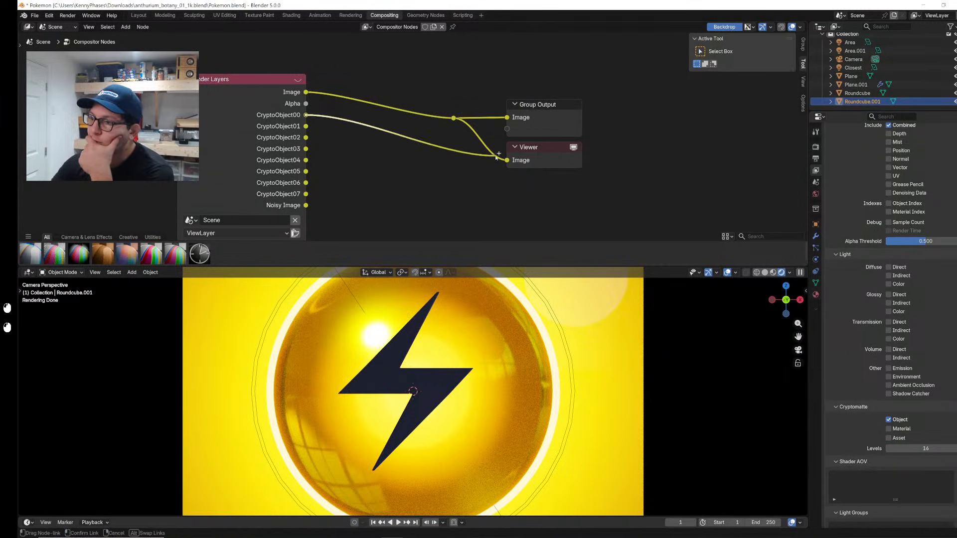
key("shift+a")
type("view")
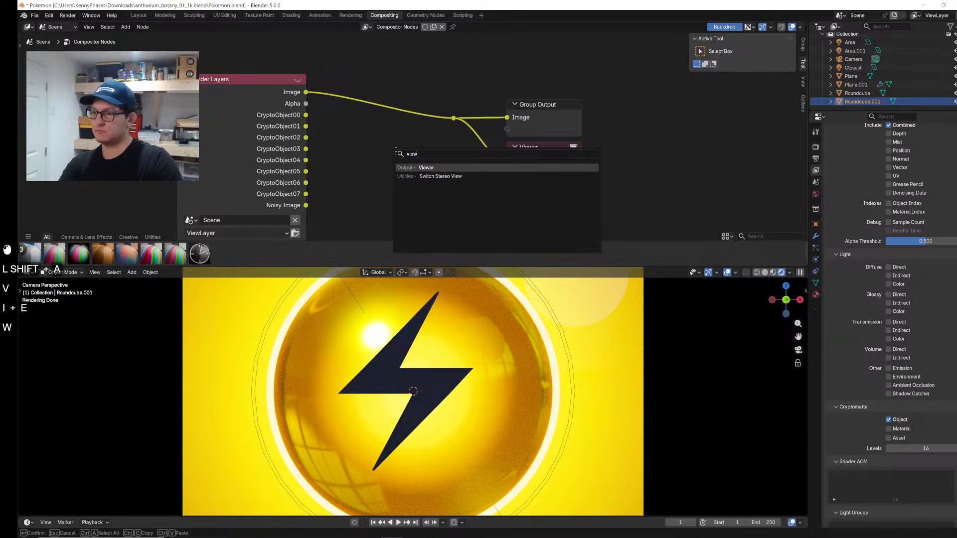
key("Return")
left_click(622, 143)
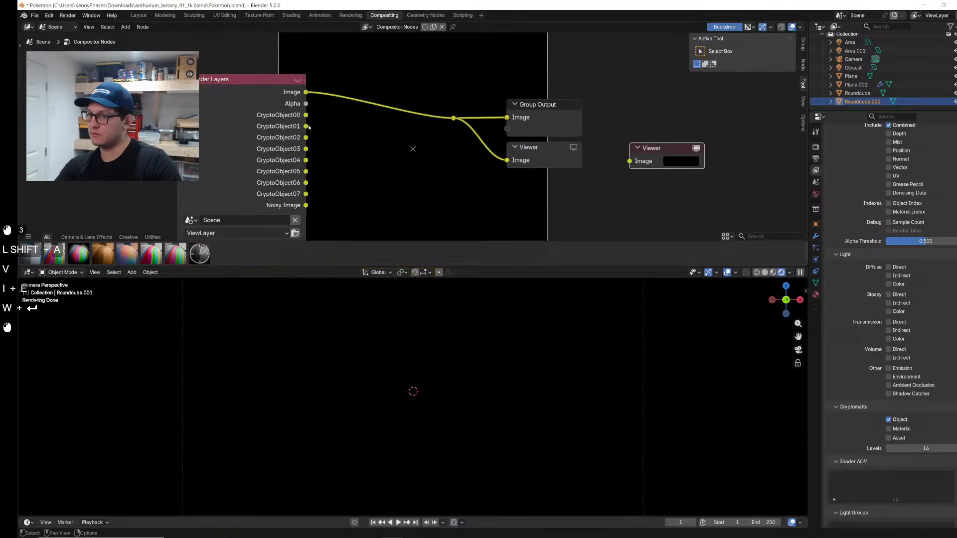
Step: Try feeding the CryptoObject00 and CryptoObject04 passes into the Viewer node, and reconnect the rendered Image to it through the reroute point
left_click_drag(514, 162, 483, 162)
scroll(395, 182, "down", 1)
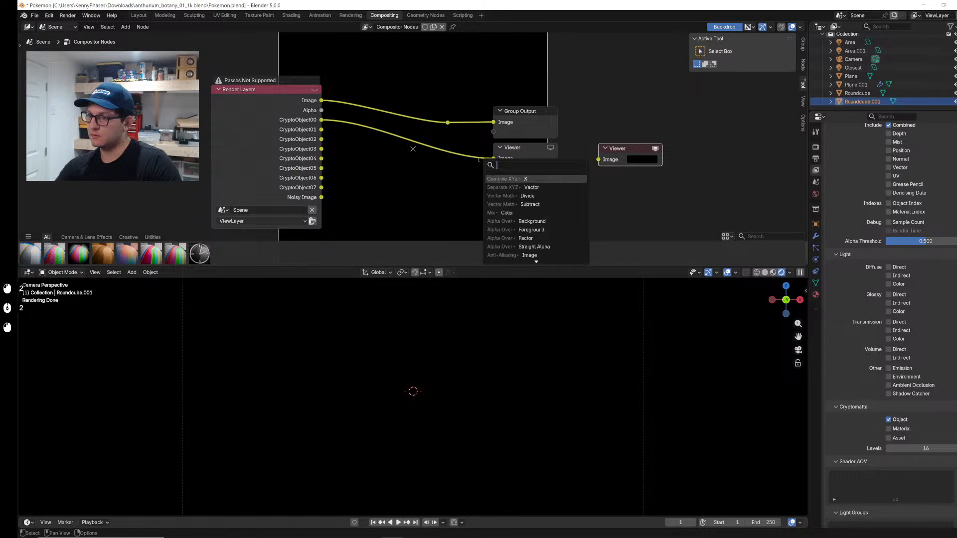
right_click(367, 164)
left_click(293, 221)
left_click(294, 221)
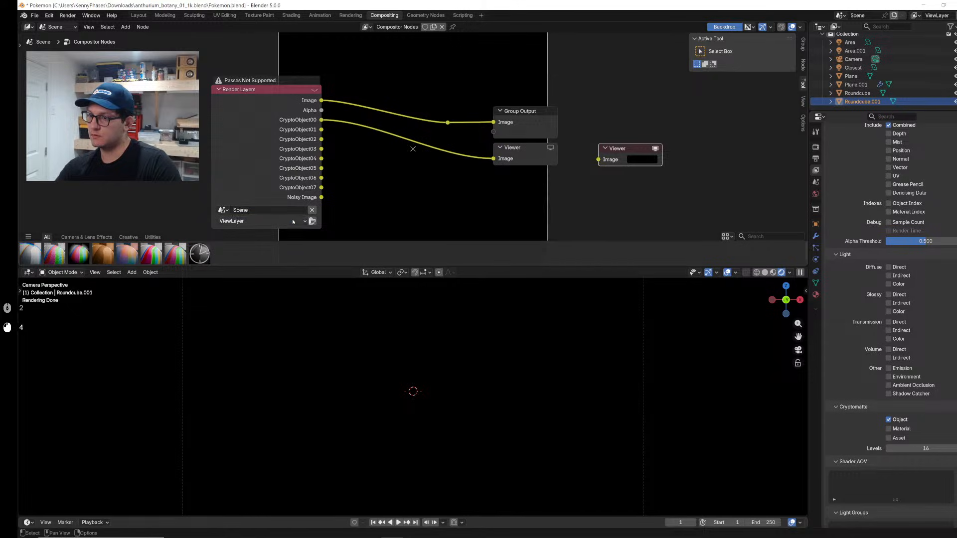
left_click_drag(496, 157, 490, 157)
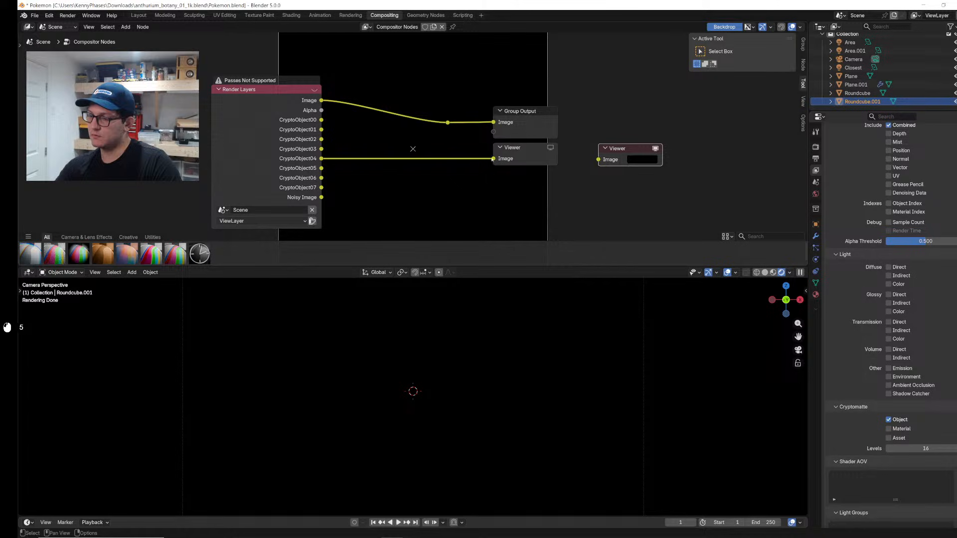
mouse_move(319, 536)
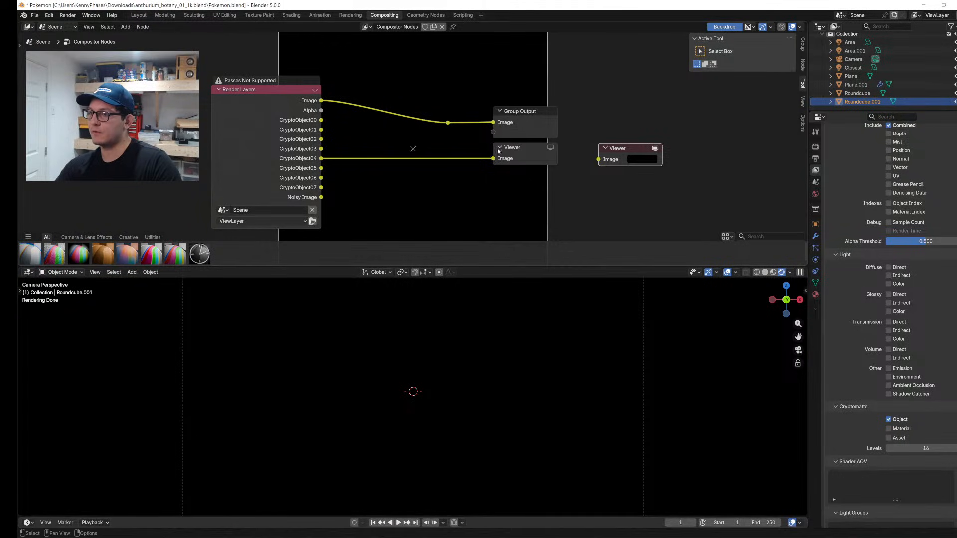
left_click_drag(493, 161, 494, 160)
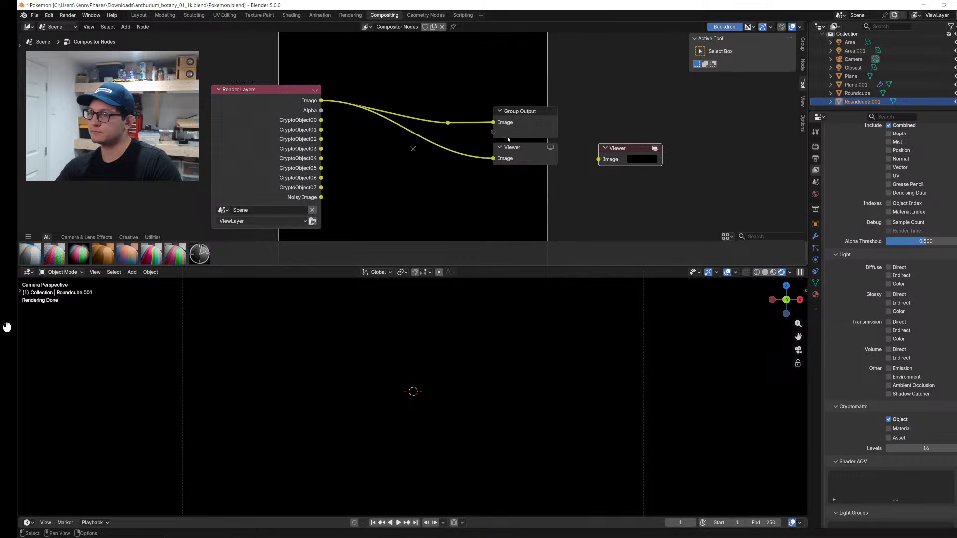
left_click_drag(448, 123, 488, 158)
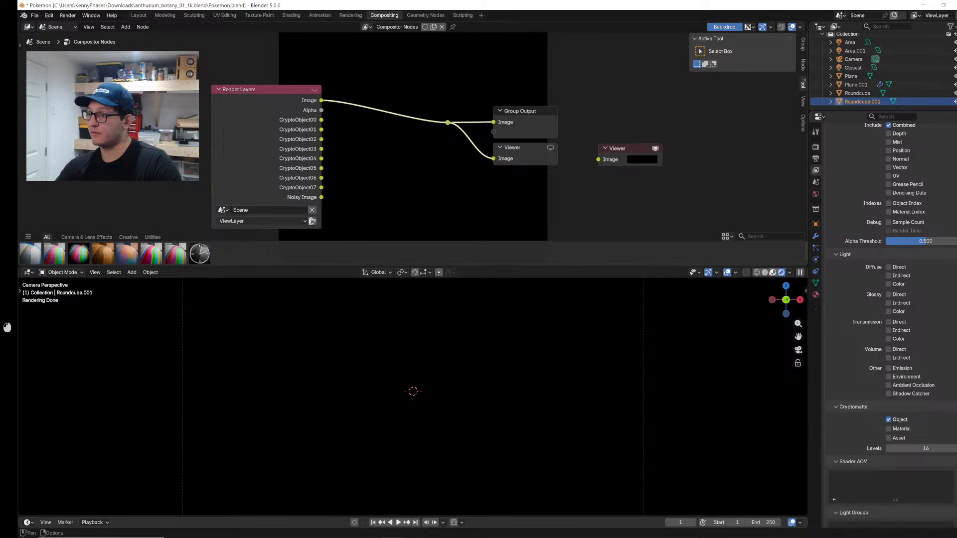
Step: Restart the viewport's rendered preview, unlink the compositor node tree from the scene, and return to the Layout workspace
left_click(765, 272)
left_click(790, 273)
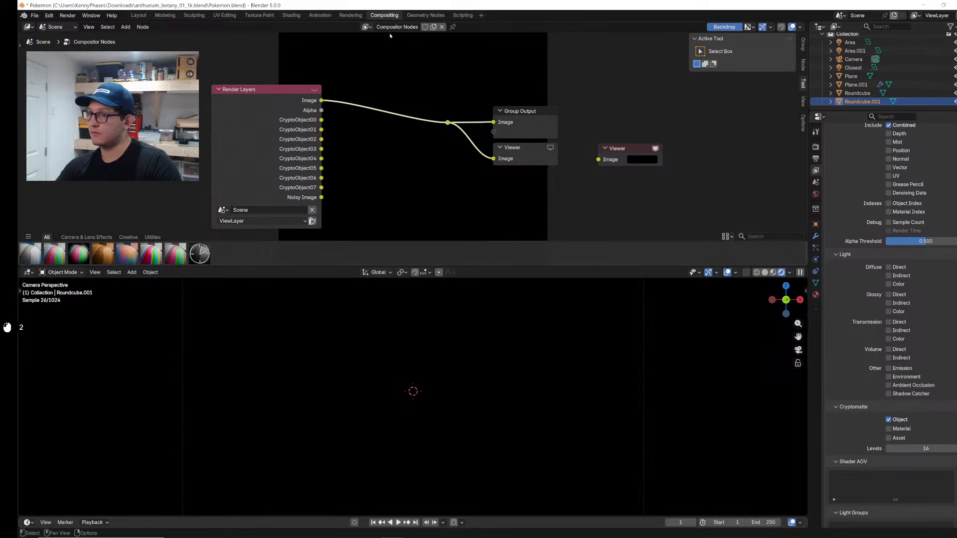
left_click(442, 27)
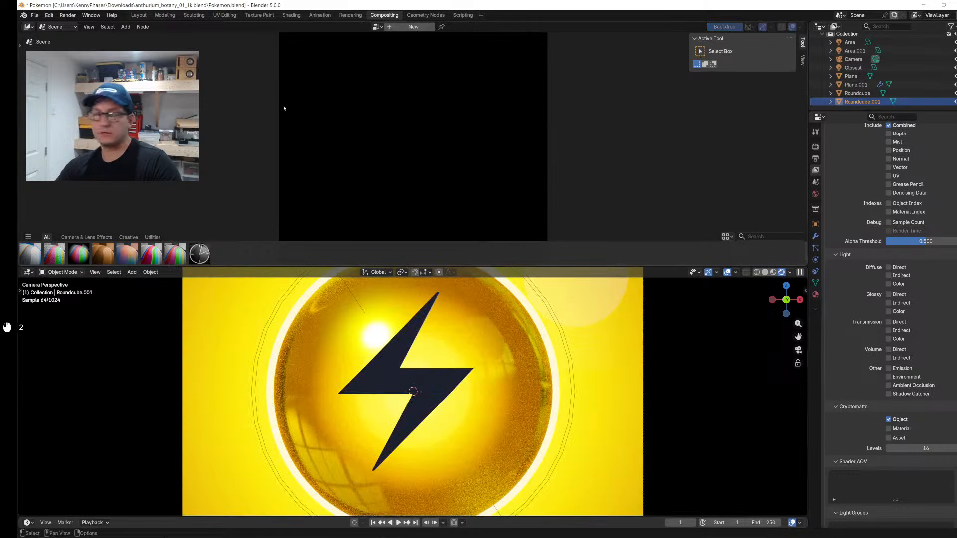
left_click(138, 16)
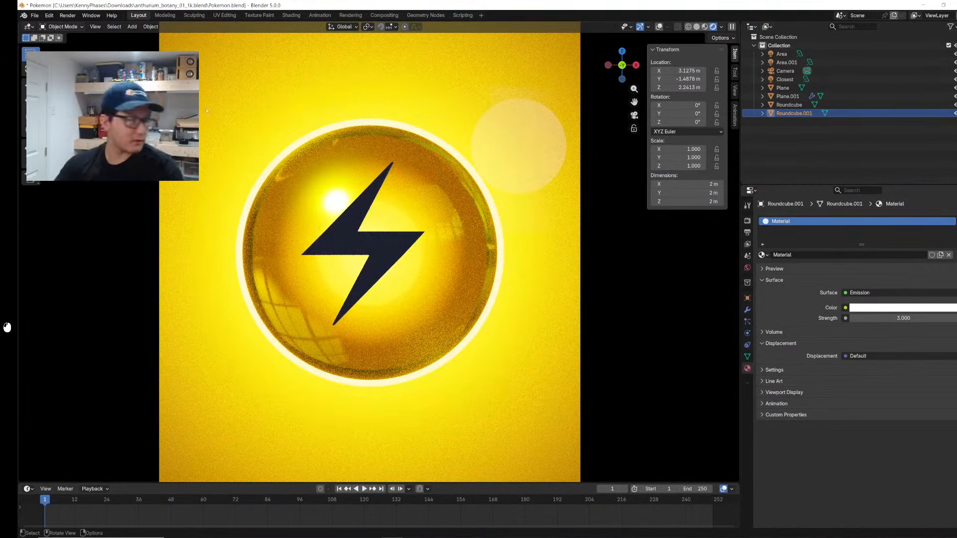
Step: Switch to the browser, check the Stack Exchange answers about Cryptomatte output, and return to Blender
mouse_move(375, 536)
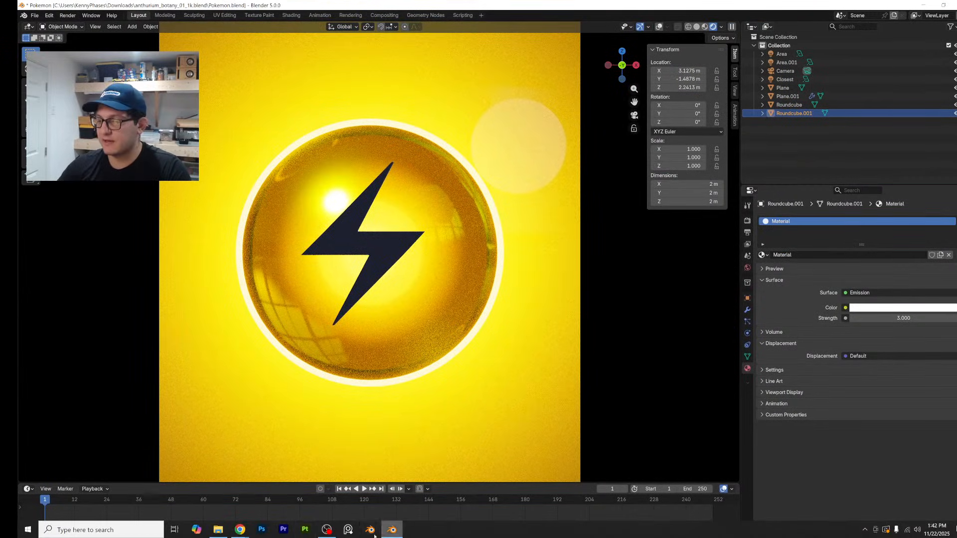
mouse_move(240, 530)
left_click(382, 496)
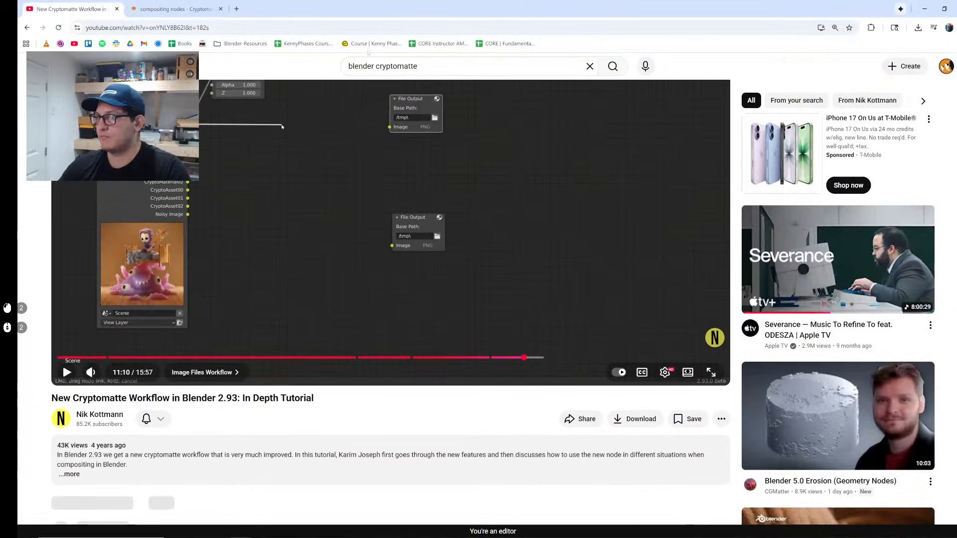
left_click(174, 9)
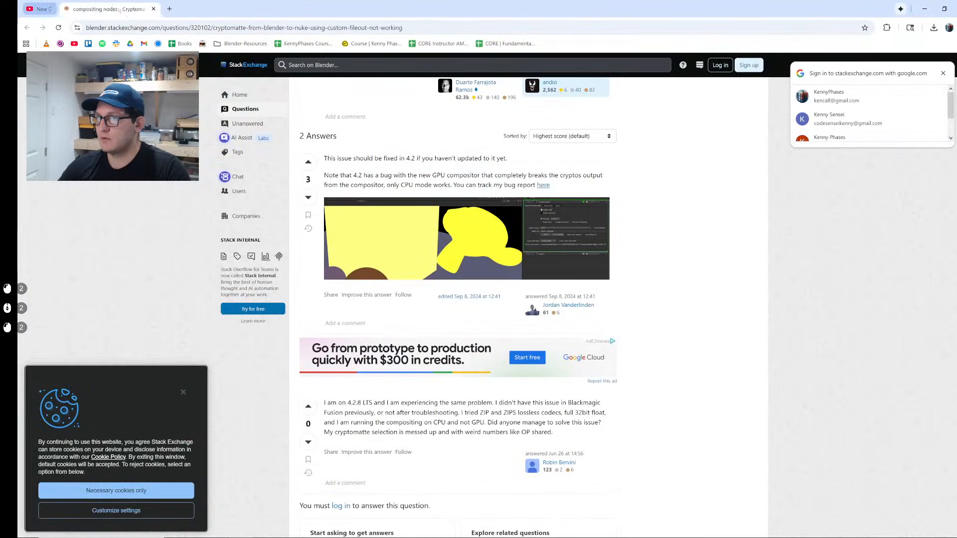
key("alt+Tab")
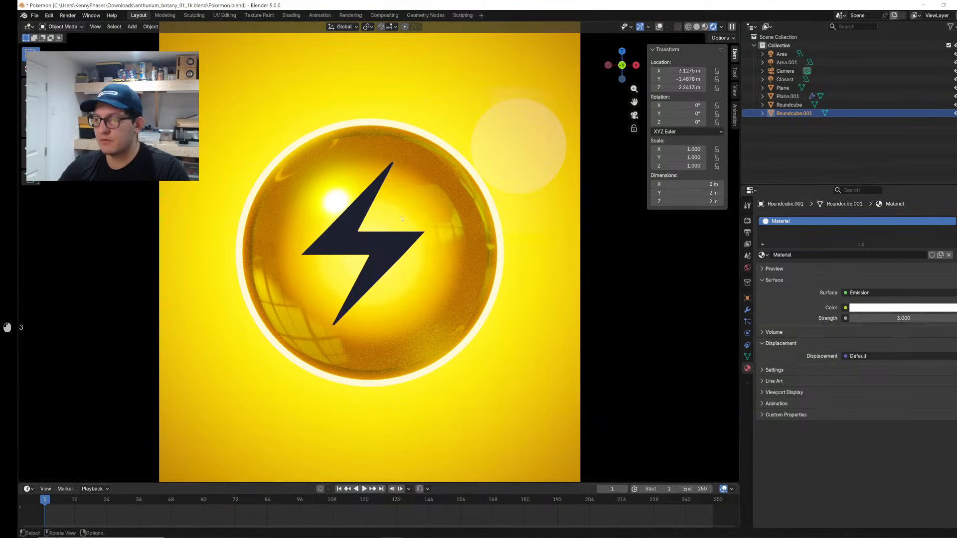
Step: Select the white emissive sphere Roundcube.001, save the file, and show the sphere's material nodes in the Shading workspace
left_click(789, 105)
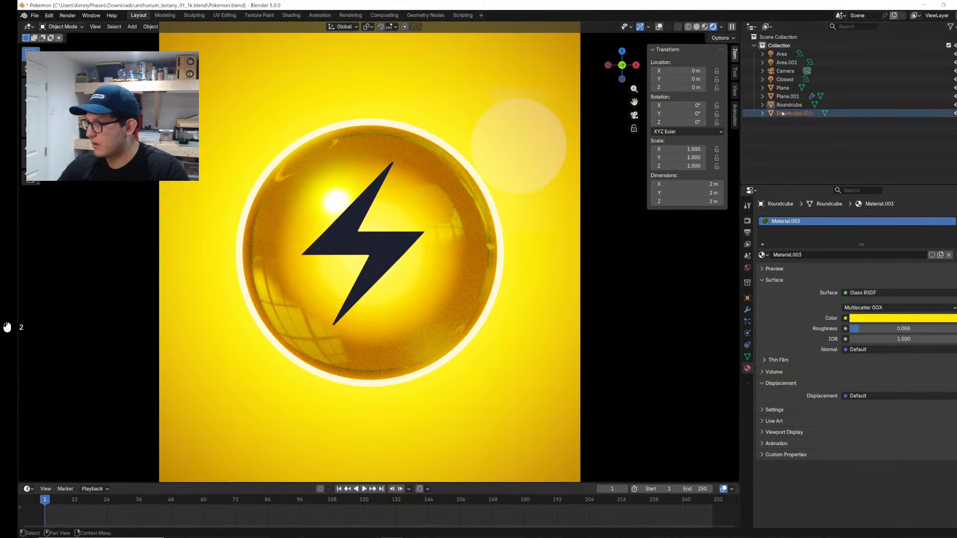
left_click(541, 131)
middle_click_drag(541, 131, 599, 149)
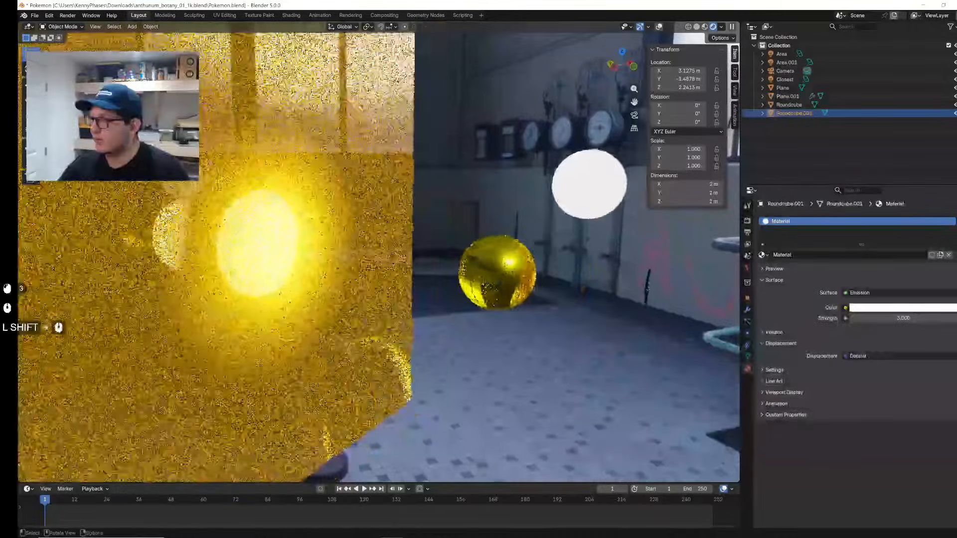
key("ctrl+s")
left_click(291, 15)
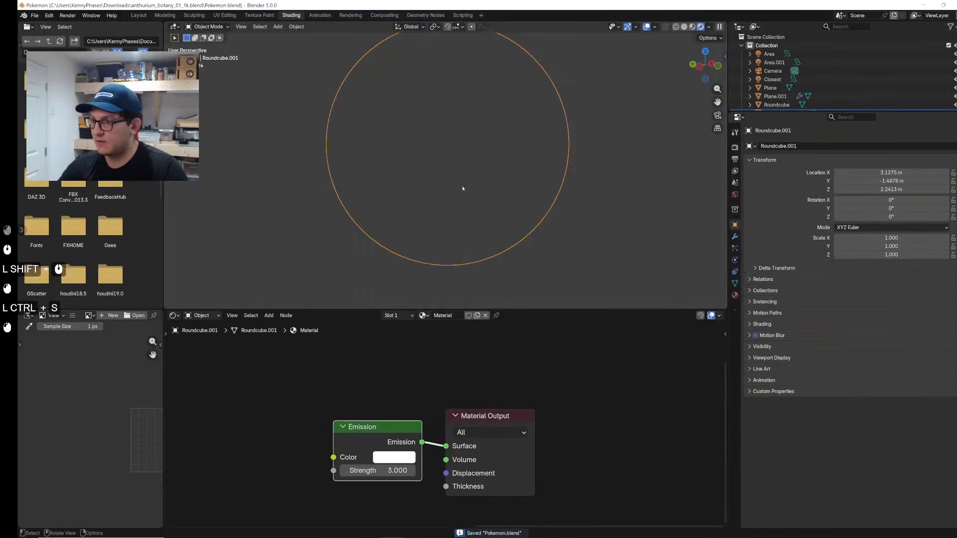
Step: Move the Material Output node further away from the Emission node in the glowing sphere's material
scroll(460, 171, "down", 4)
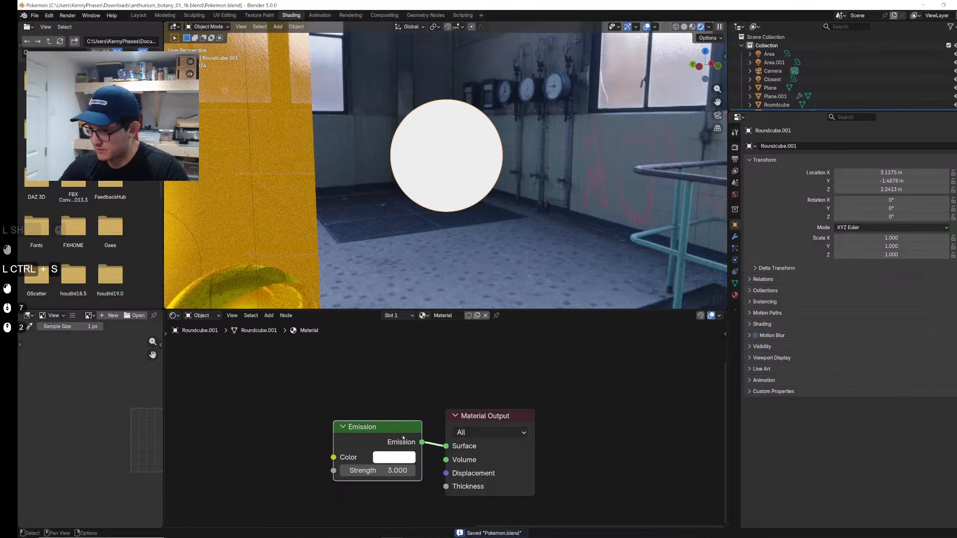
middle_click_drag(472, 444, 429, 432)
left_click_drag(479, 416, 531, 419)
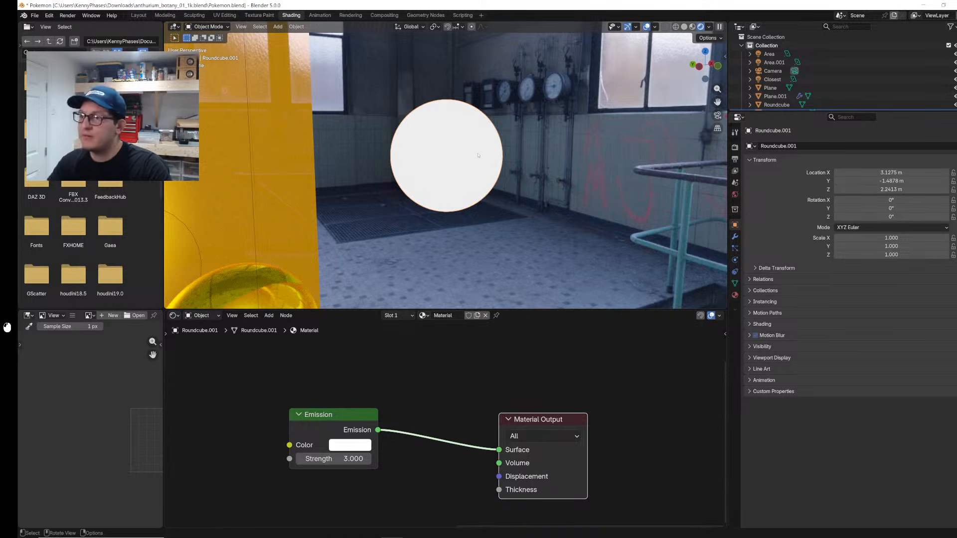
Step: Add a torus raised to about 1.83 m in Z and assign it a new material
key("shift+a")
type("tor")
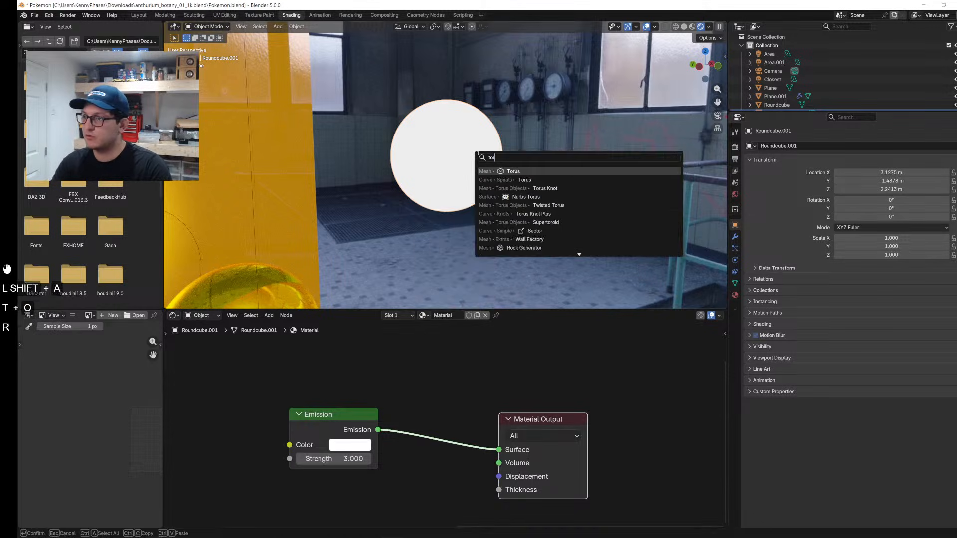
key("Return")
middle_click_drag(478, 155, 593, 53, "shift")
key("g")
key("z")
left_click(489, 141)
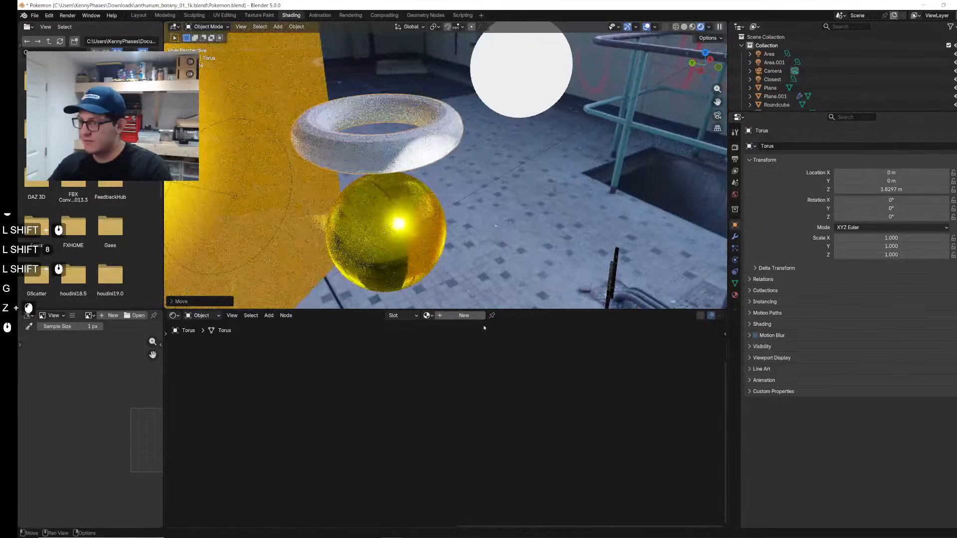
left_click(464, 315)
key("shift+a")
type("vol")
key("Return")
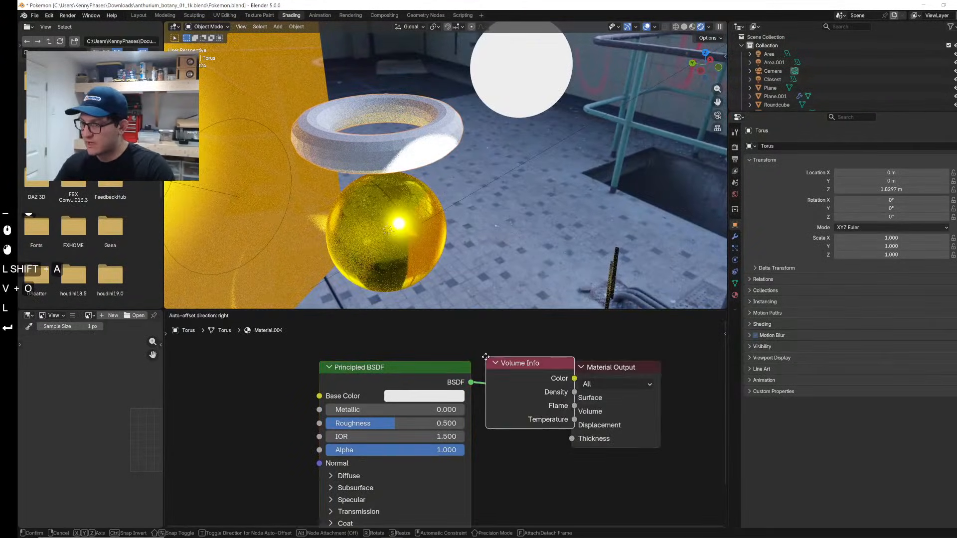
left_click(486, 359)
key("x")
Step: Add a Volume Scatter node to the torus material
key("shift+a")
type("vi")
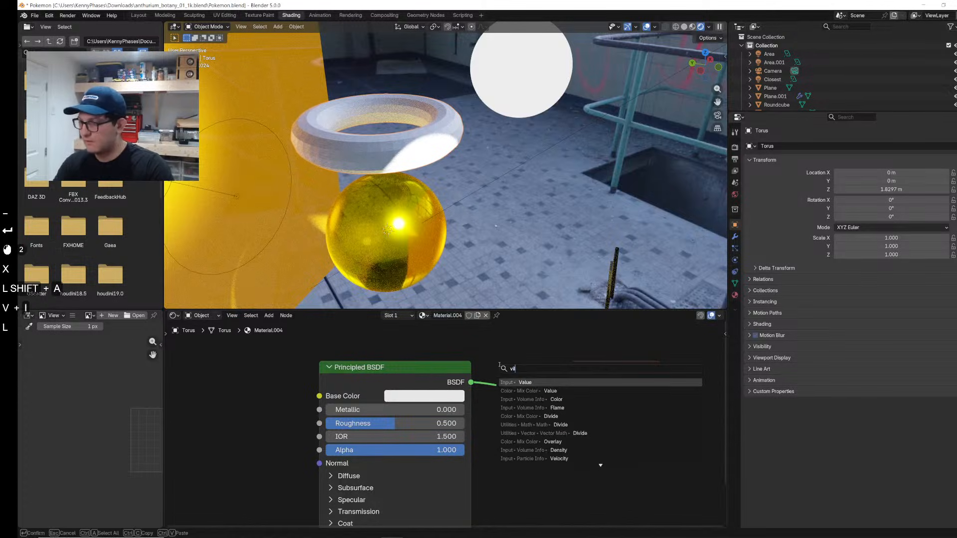
key("ctrl+a")
type("vu")
key("ctrl+a")
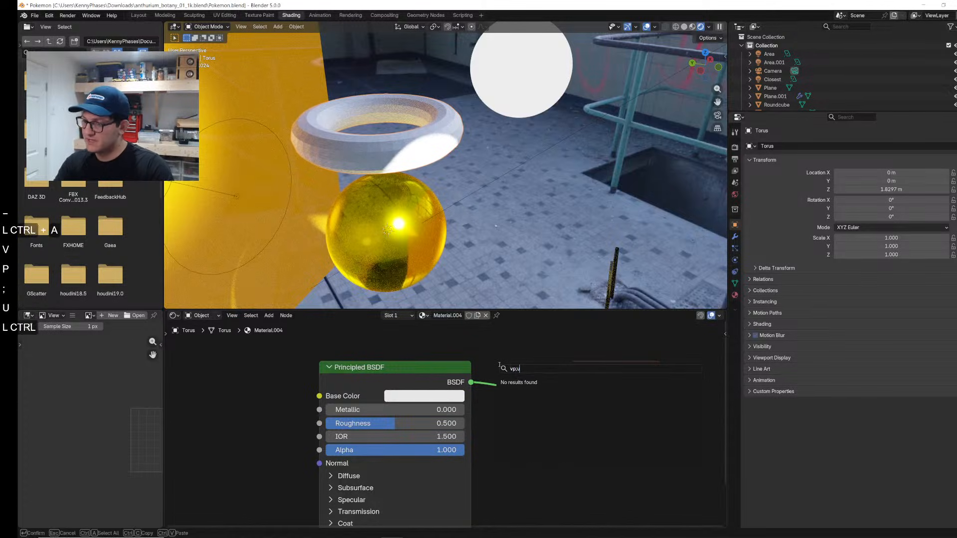
type("scatt")
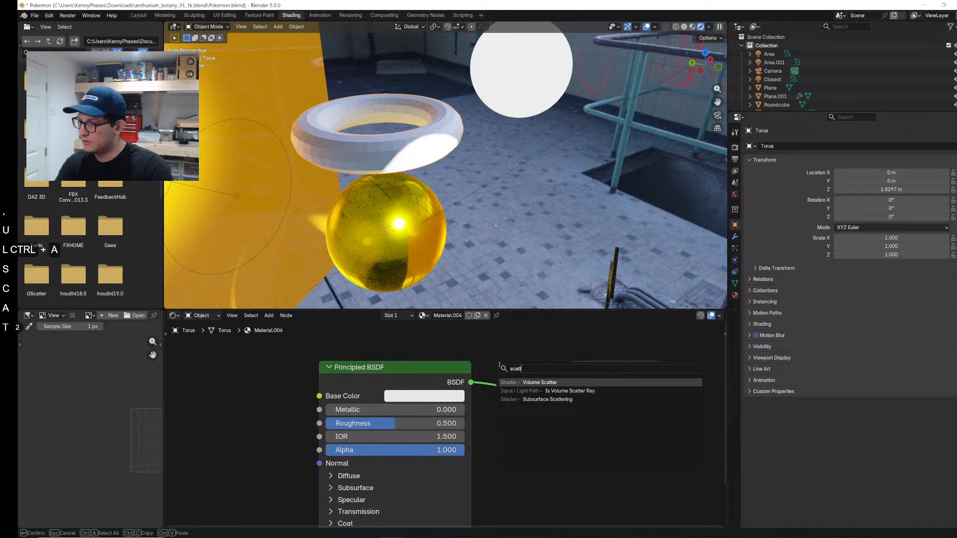
key("Return")
left_click(248, 369)
Step: Delete the Principled BSDF node and connect Volume Scatter to the Volume input of the Material Output
left_click(349, 389)
key("x")
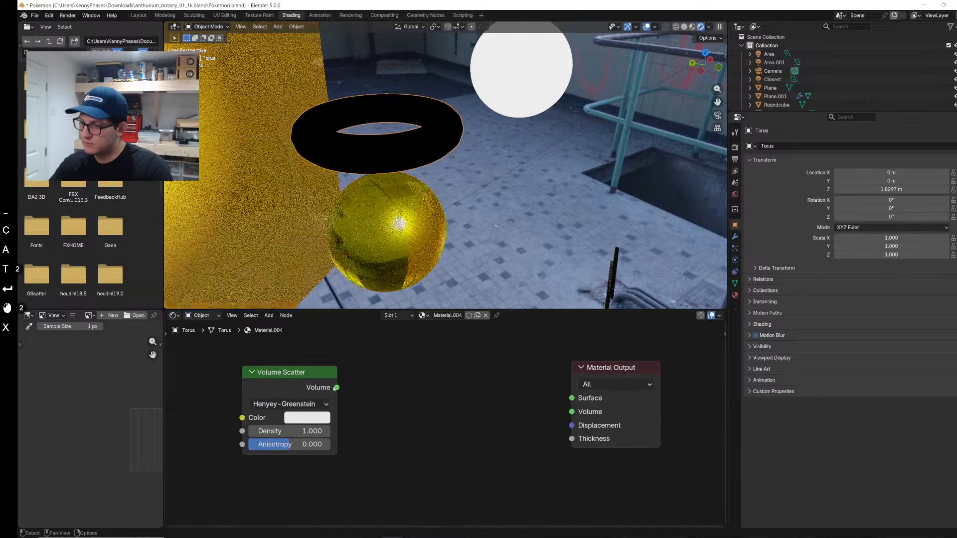
left_click_drag(336, 388, 572, 412)
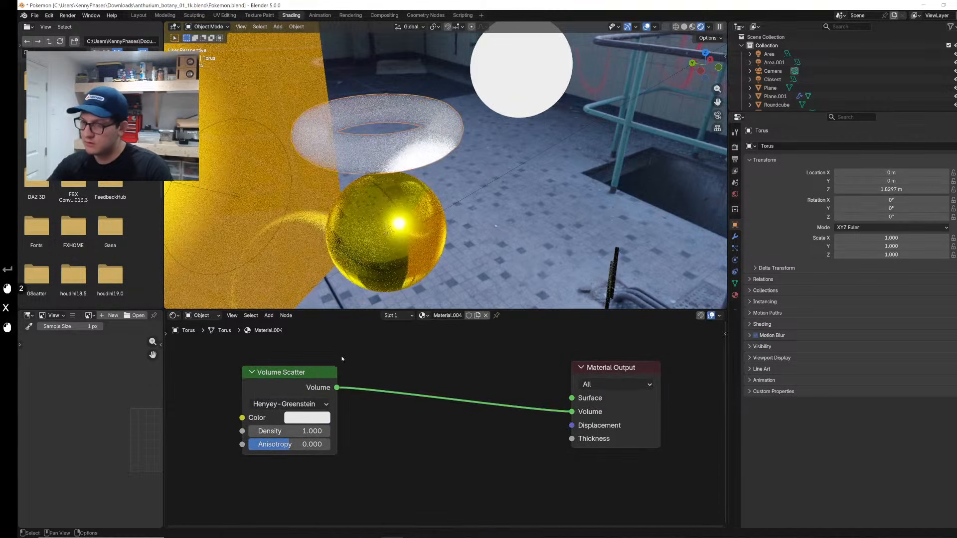
left_click_drag(333, 372, 401, 372)
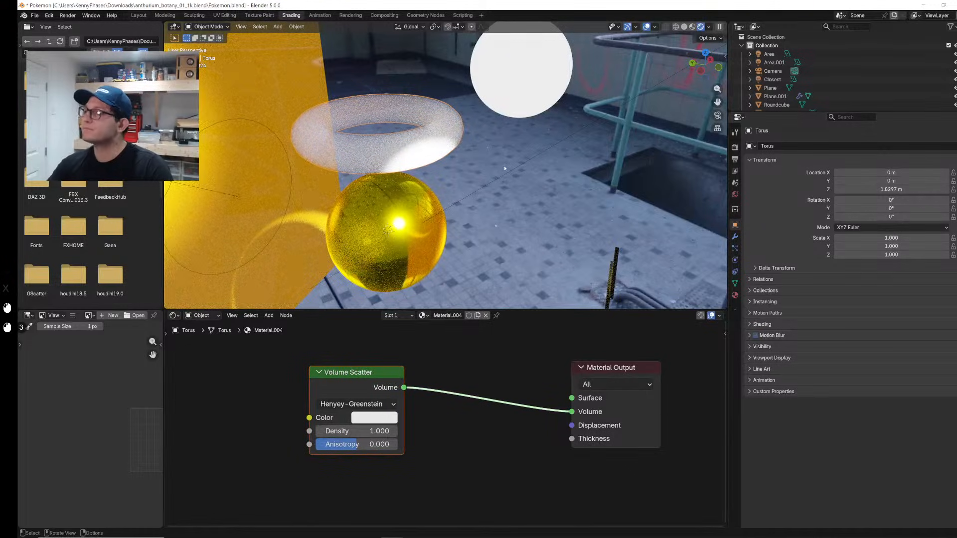
Step: Rotate the torus 90° about the X axis
key("r")
key("x")
key("9")
key("0")
key("Return")
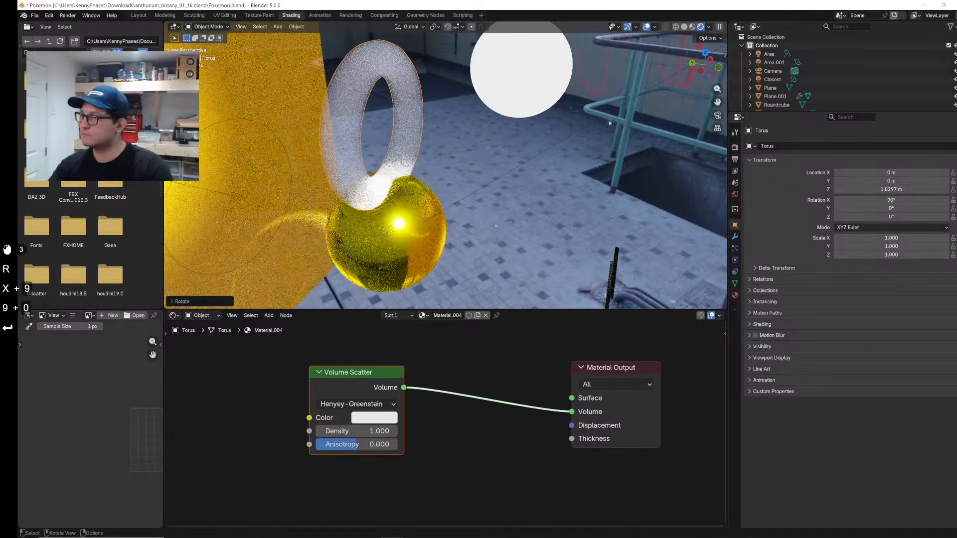
Step: In camera view, lower the torus along Z to about -0.04 m so it rings the ball
left_click(718, 114)
key("g")
key("z")
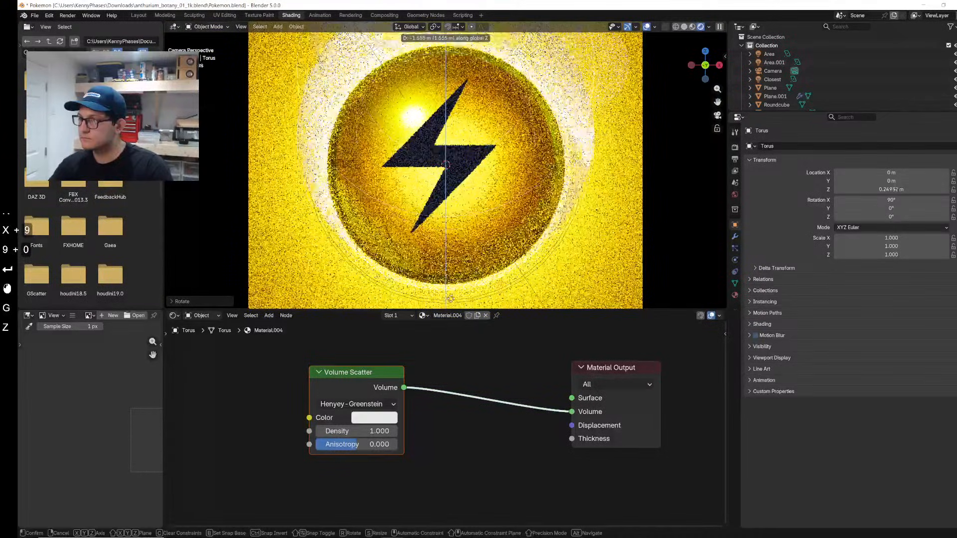
left_click(698, 159)
key("g")
key("z")
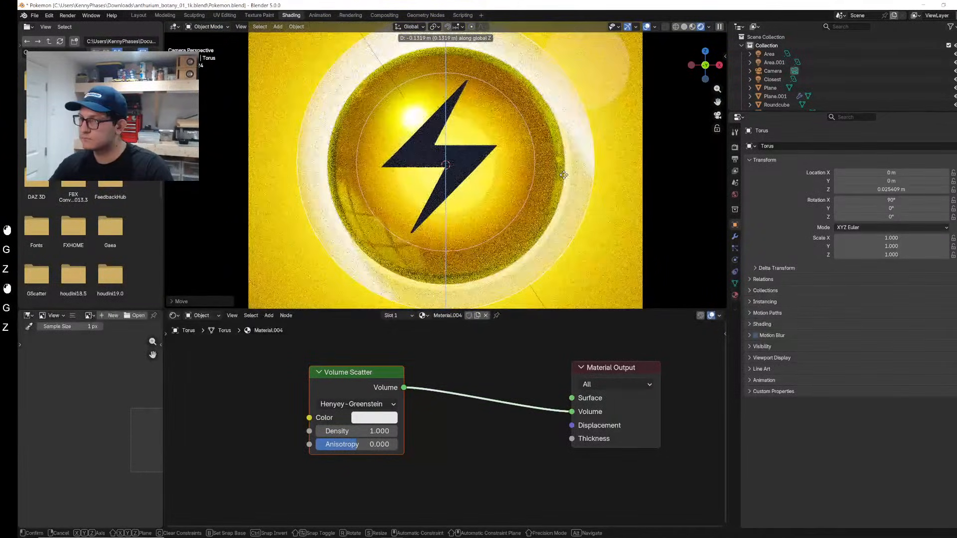
left_click(564, 178)
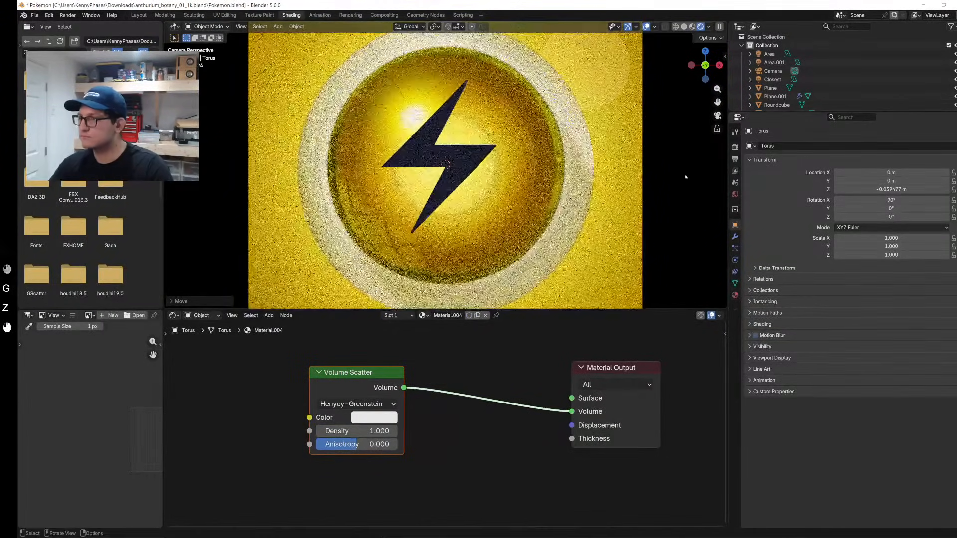
Step: Set the density of the torus's Volume Scatter to 4.4
left_click(646, 177)
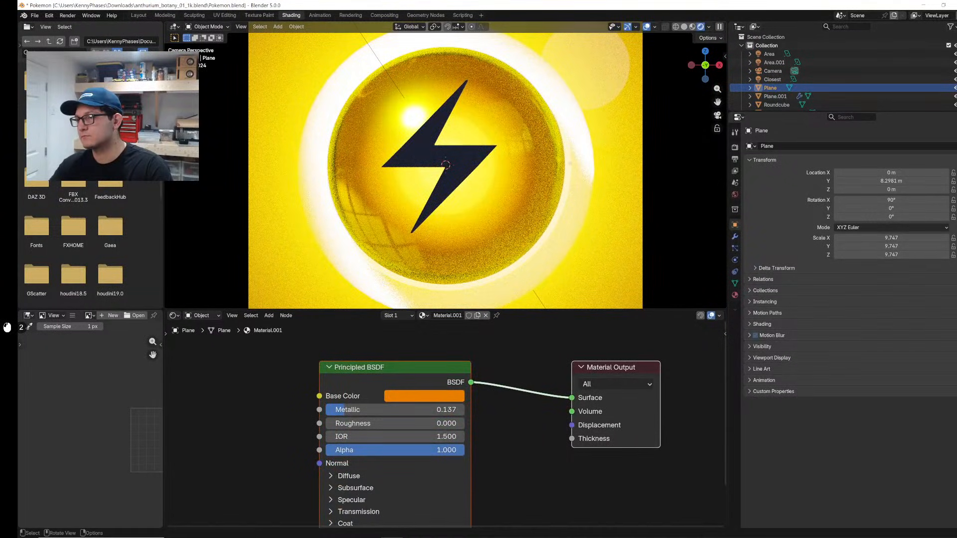
left_click(554, 229)
left_click_drag(359, 432, 439, 447)
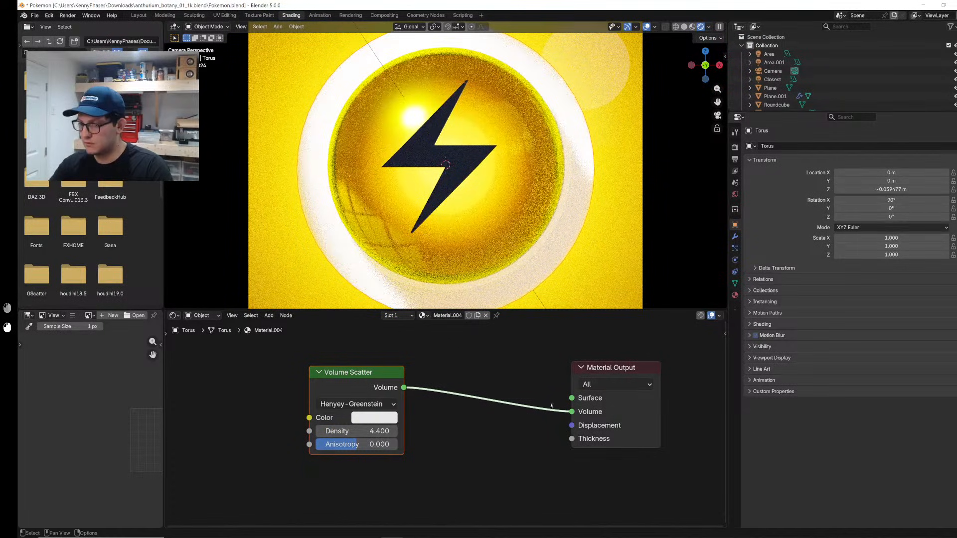
Step: Move the torus along the Y axis to about -3.22 m, around the lightning bolt
middle_click_drag(548, 199, 570, 208)
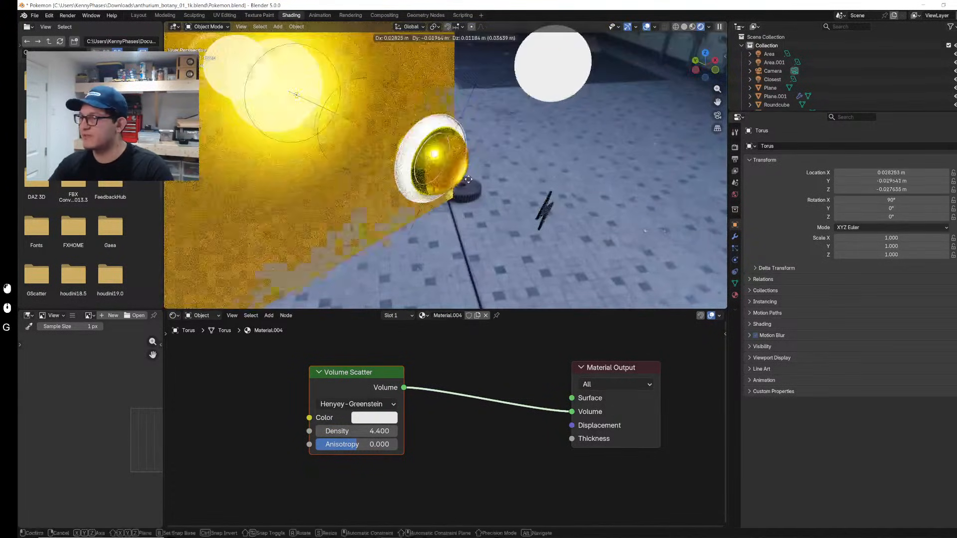
key("g")
key("x")
key("y")
left_click(549, 234)
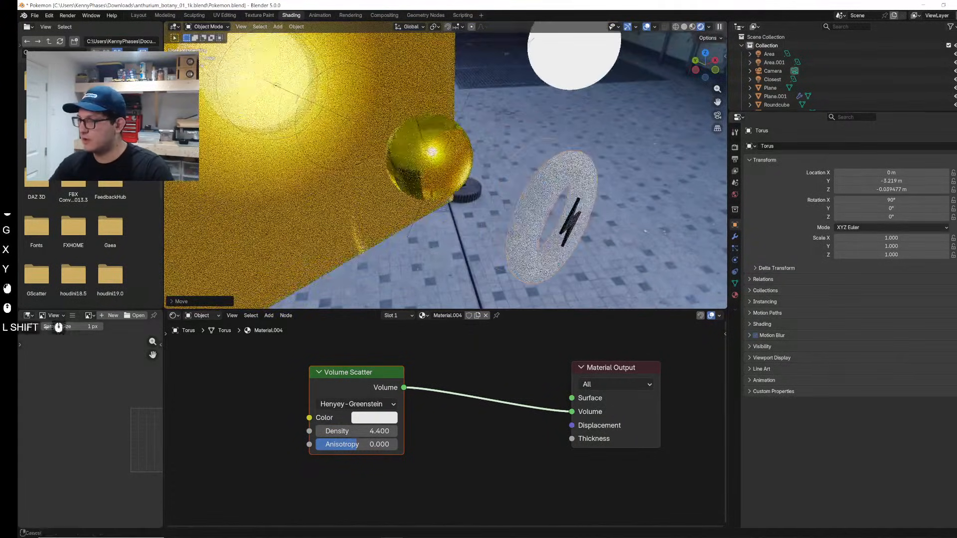
Step: Add a Color Ramp node and connect its Color output to the Volume Scatter's Density
middle_click_drag(524, 250, 482, 207, "shift")
key("shift+a")
type("co")
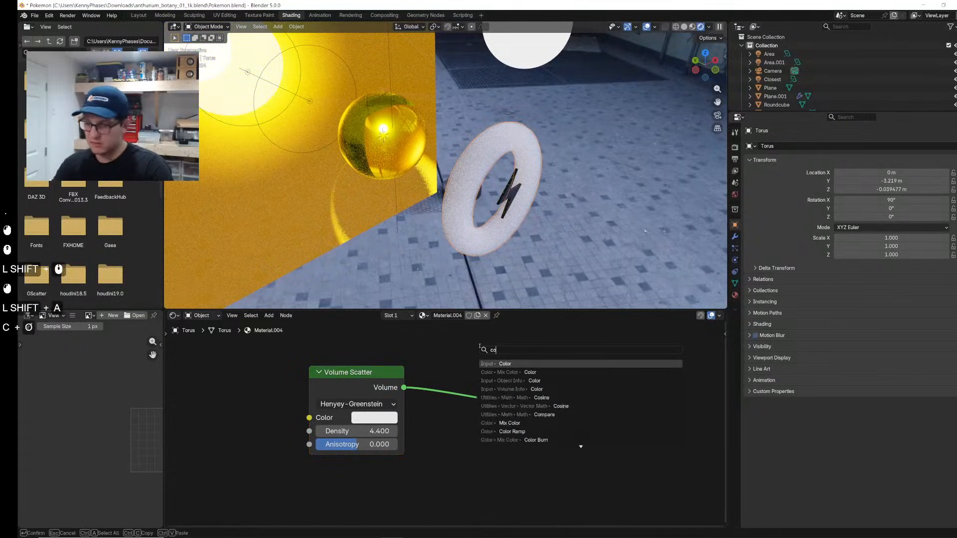
type("lor ra")
key("Return")
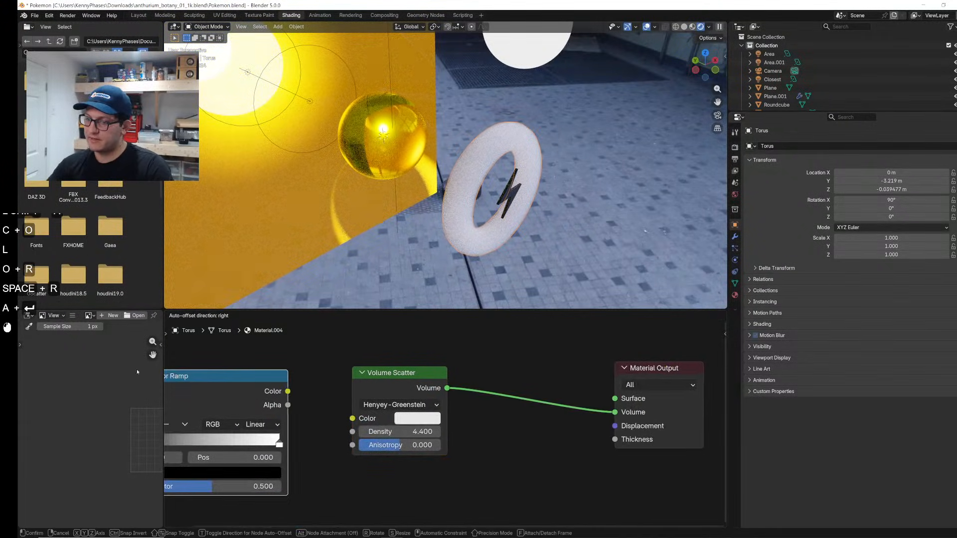
left_click(167, 376)
middle_click_drag(423, 432, 535, 431)
left_click_drag(426, 399, 493, 438)
Step: Add a Gradient Texture set to Spherical and connect its Color output to the Color Ramp's Factor
key("shift+a")
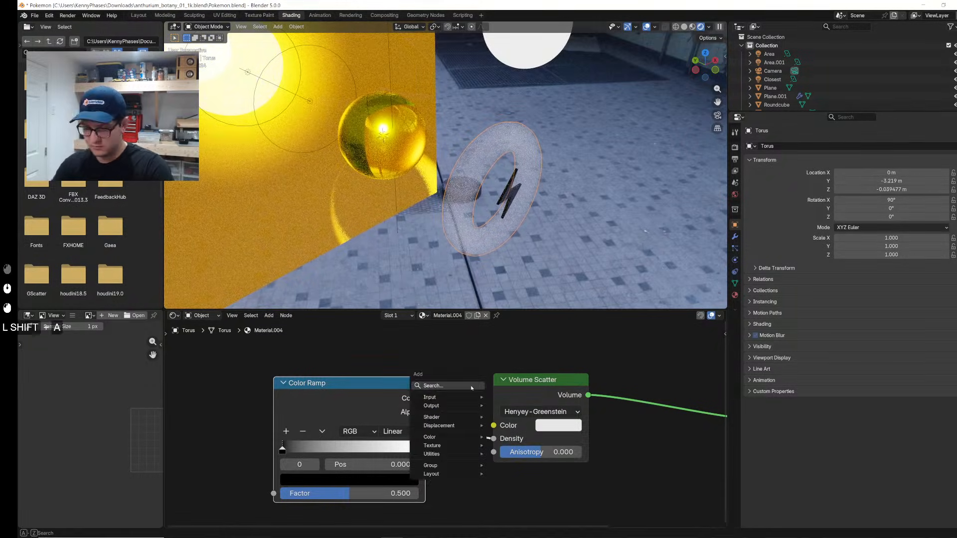
type("grade")
key("Return")
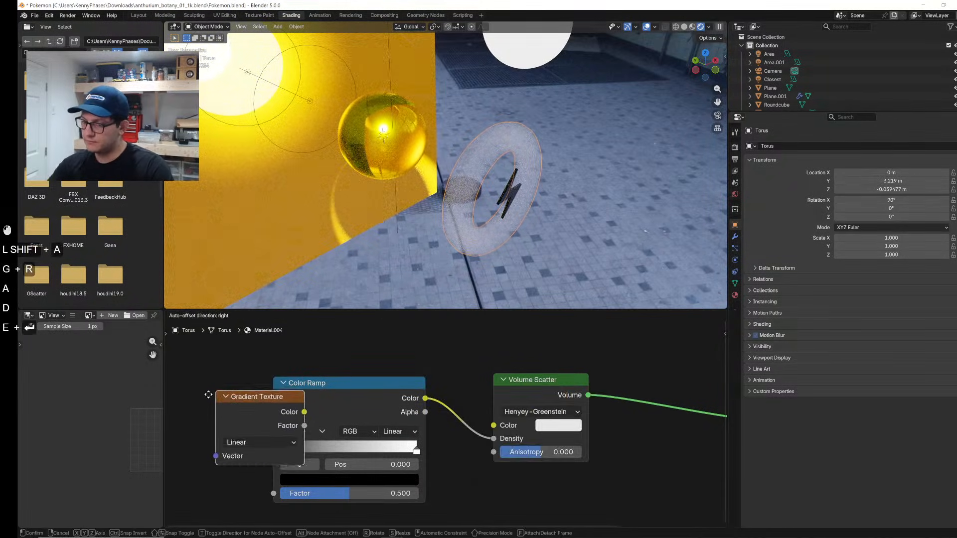
left_click(190, 399)
middle_click_drag(190, 399, 316, 373)
left_click_drag(388, 417, 356, 414)
left_click(329, 421)
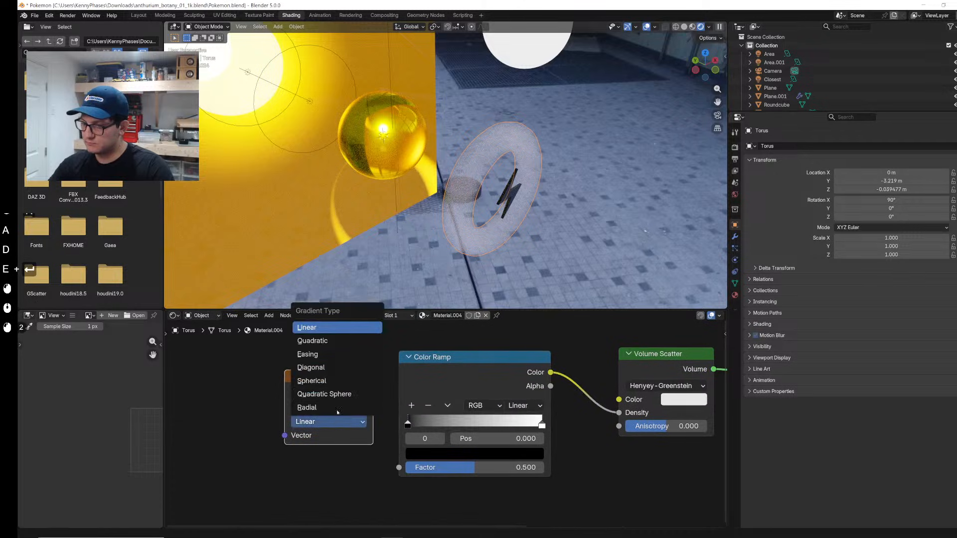
left_click(312, 381)
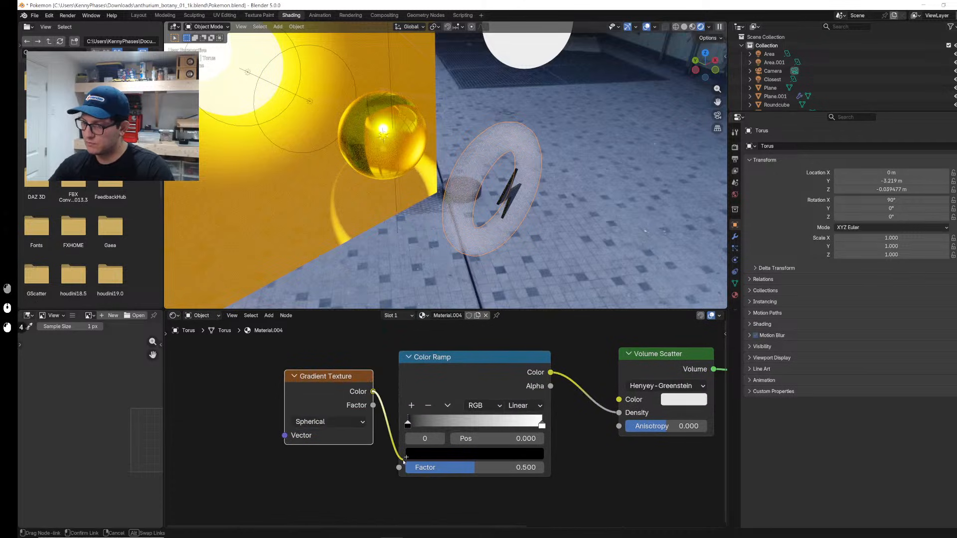
left_click_drag(404, 461, 399, 468)
Step: Add a Texture Coordinate node before the Gradient Texture
middle_click_drag(518, 209, 541, 201)
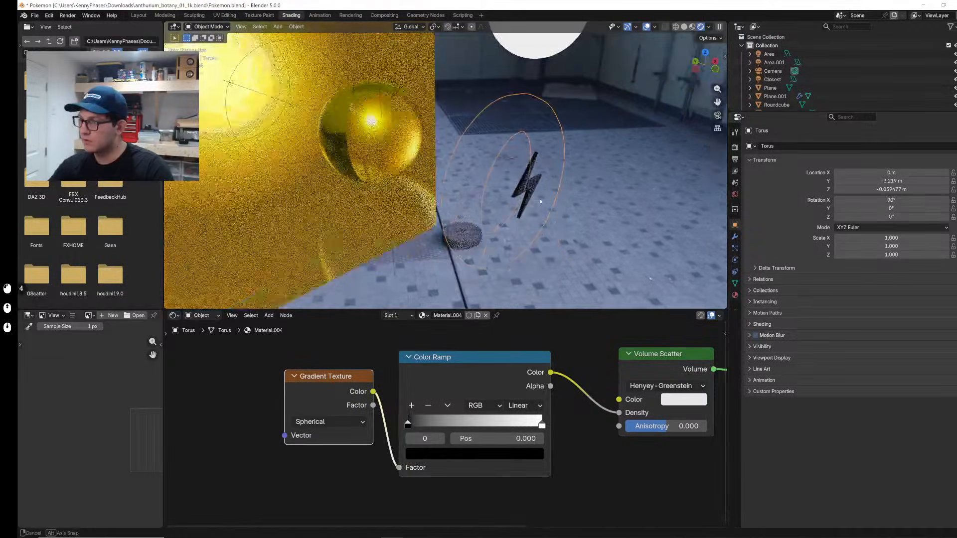
key("shift+a")
type("textur")
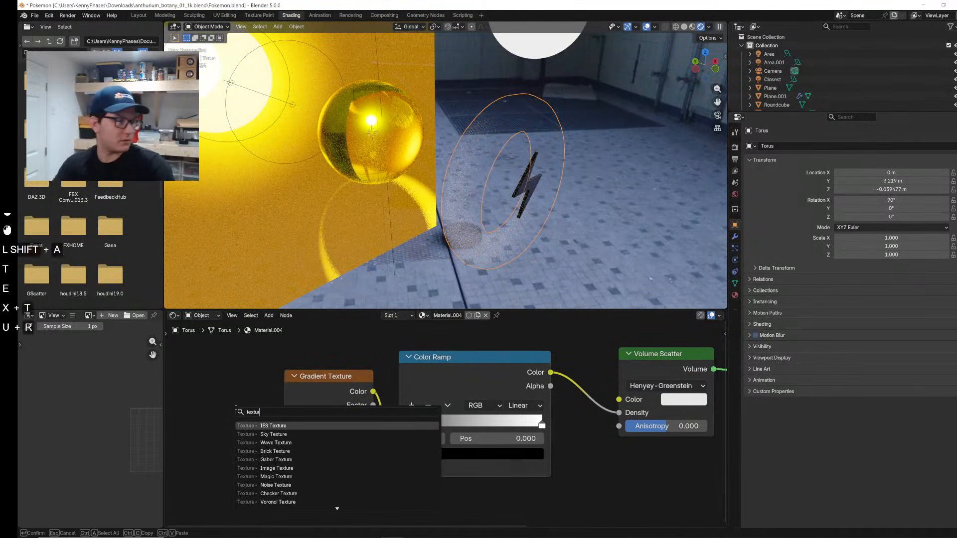
type("e coo")
key("Return")
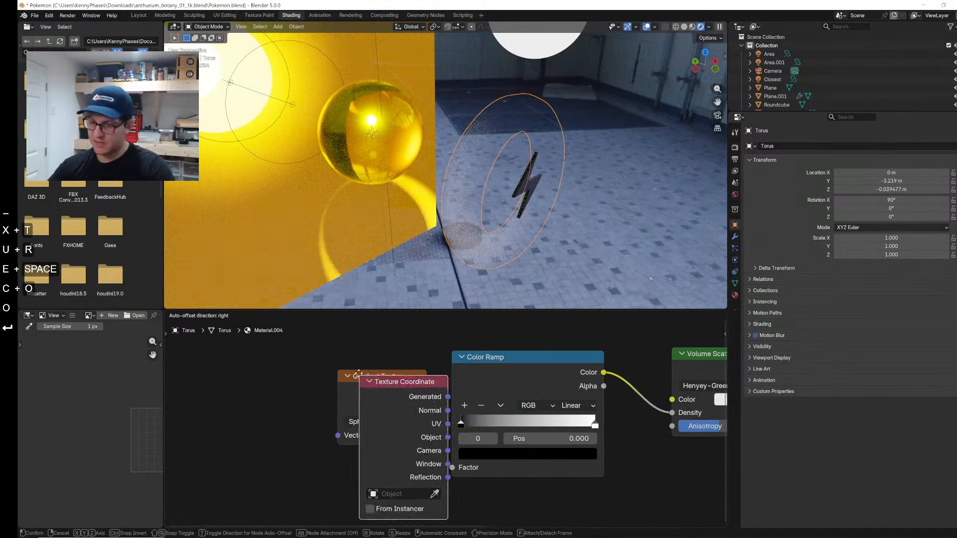
left_click(272, 362)
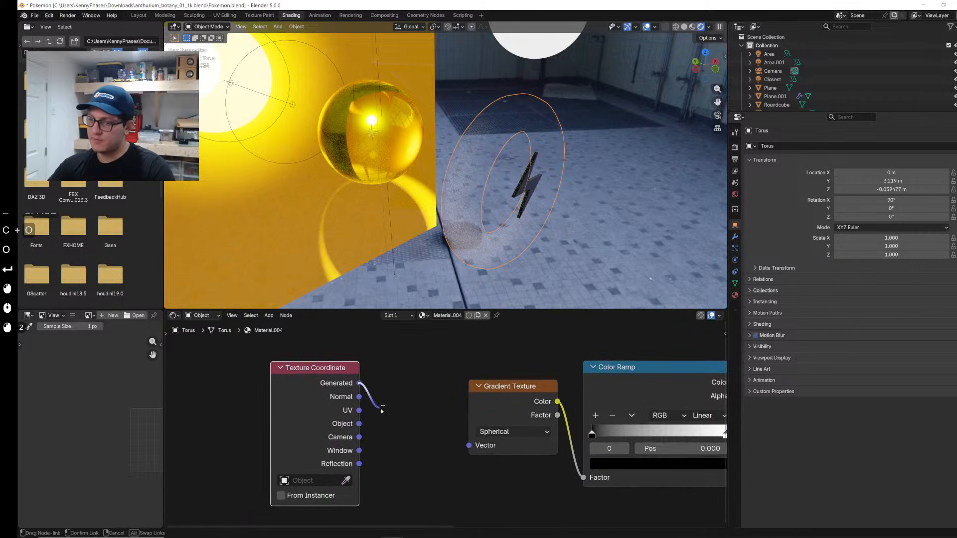
Step: Insert a Mapping node between the Texture Coordinate's Object output and the Gradient Texture's Vector input
left_click_drag(382, 409, 406, 424)
type("map")
key("Return")
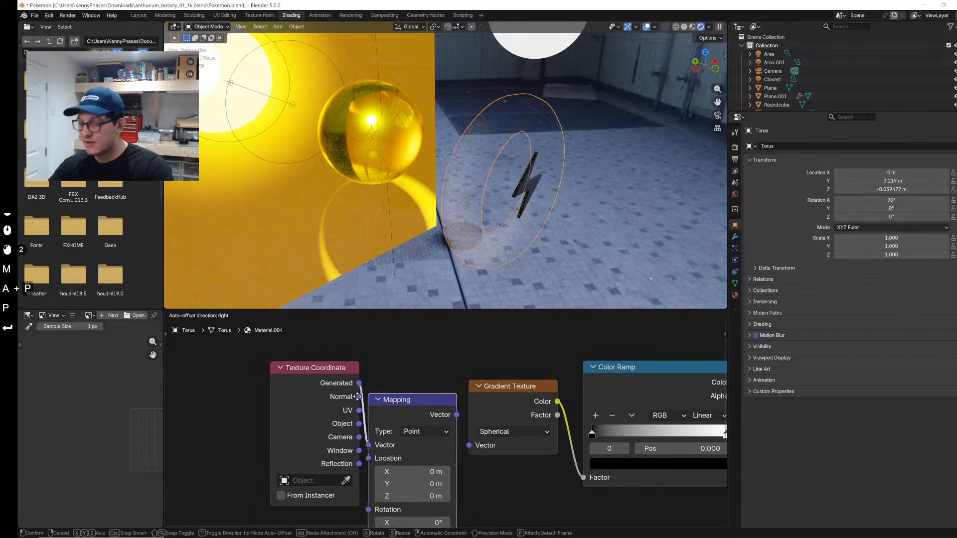
left_click(327, 371)
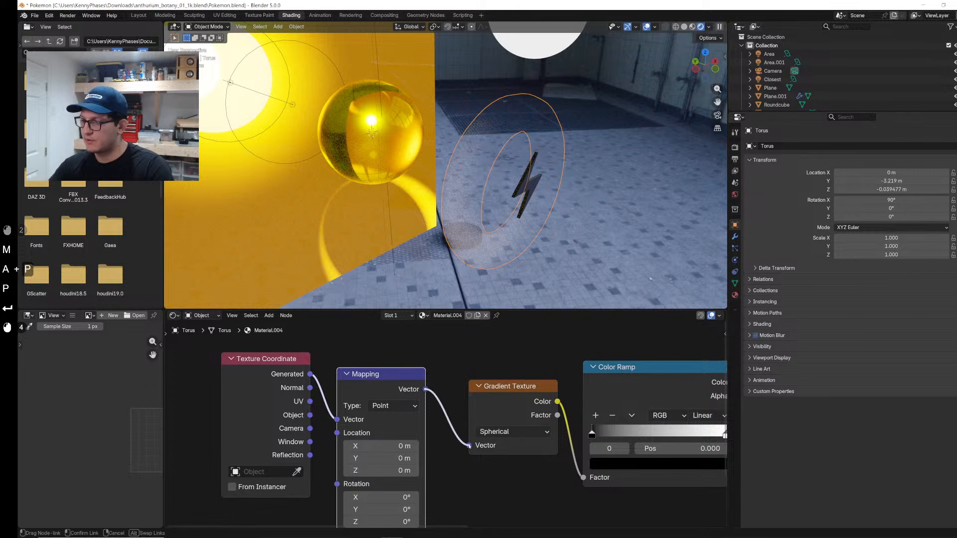
middle_click_drag(379, 218, 359, 234)
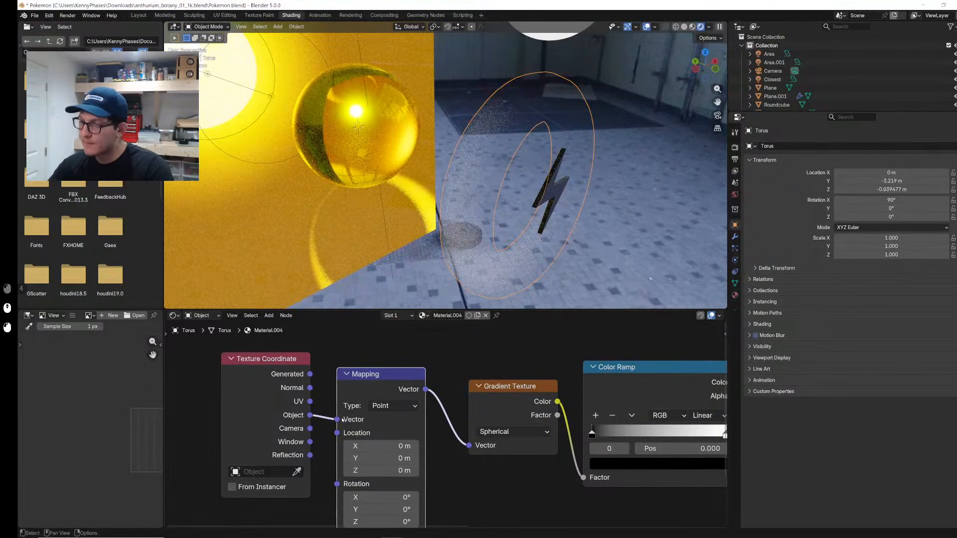
Step: Move the Color Ramp's black stop close to the start and its white stop to position 0.093
middle_click_drag(605, 133, 641, 135)
middle_click_drag(646, 439, 547, 394)
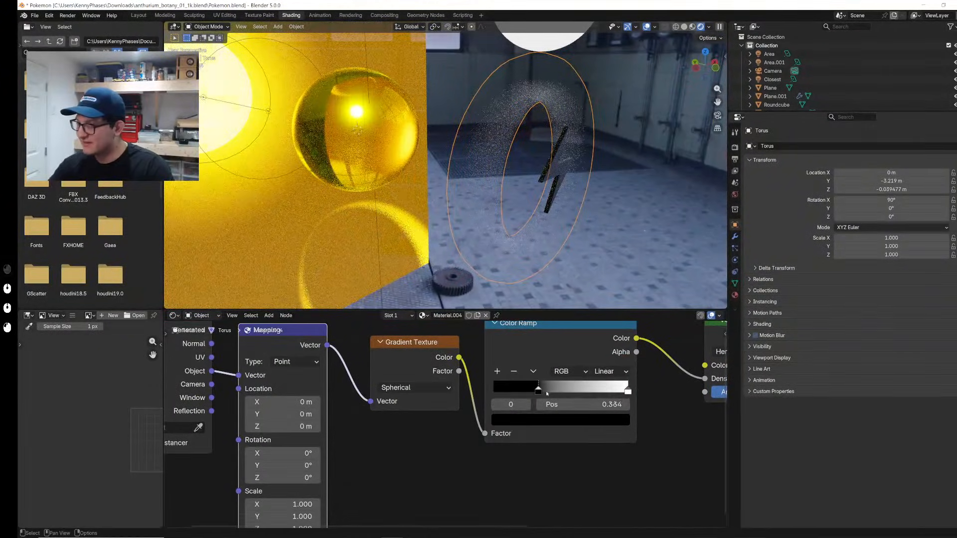
left_click_drag(547, 394, 501, 393)
left_click_drag(616, 391, 506, 391)
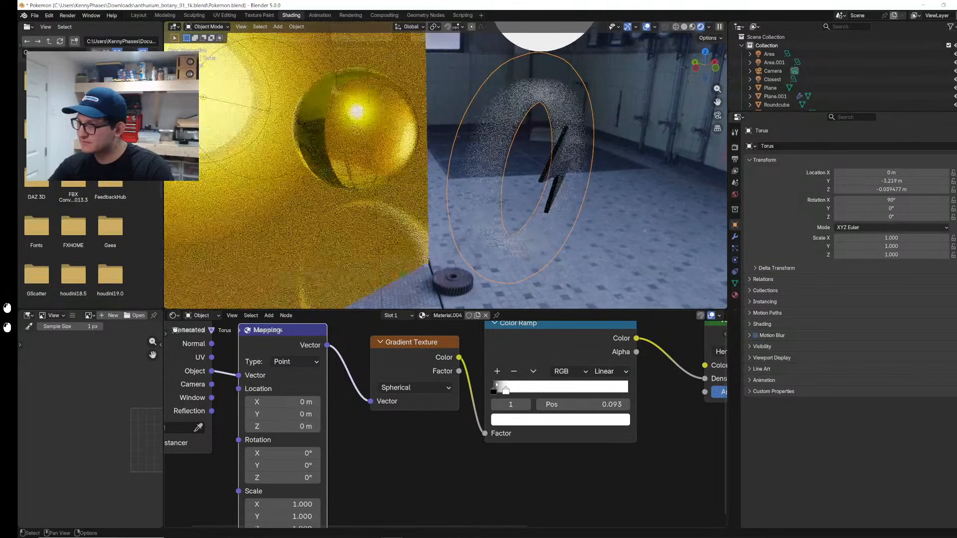
scroll(602, 181, "down", 2)
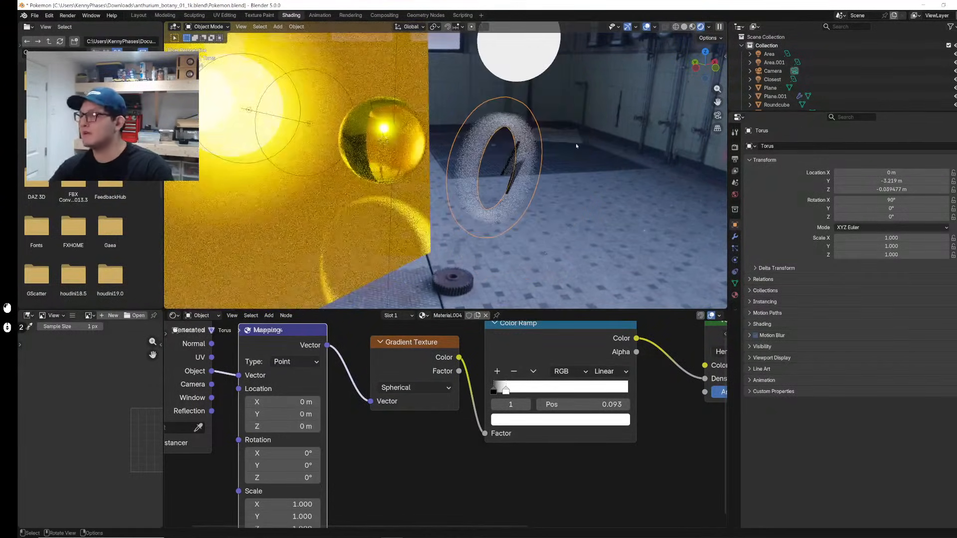
Step: Move the torus along the X axis to about 4.92 m, clear of the lightning bolt
key("g")
key("x")
left_click(618, 141)
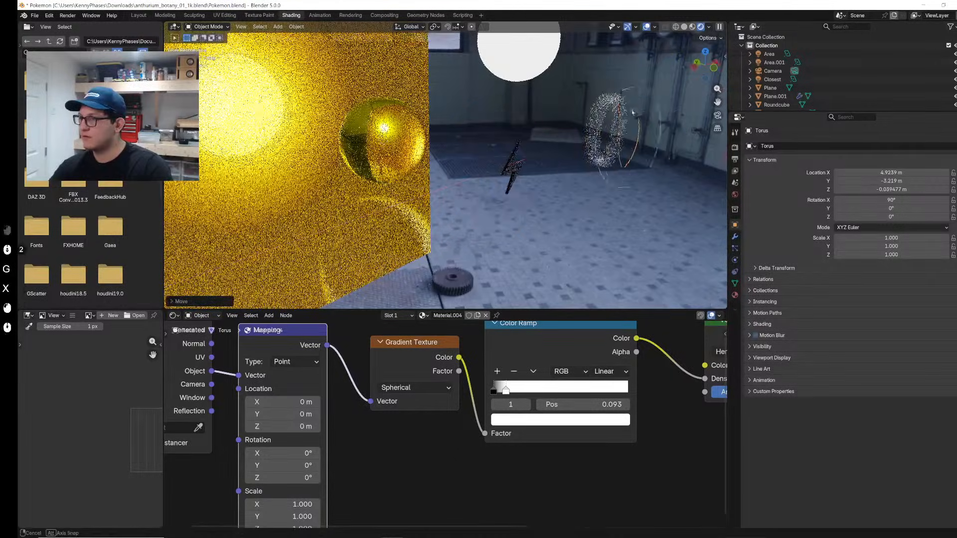
middle_click_drag(618, 142, 259, 122, "shift")
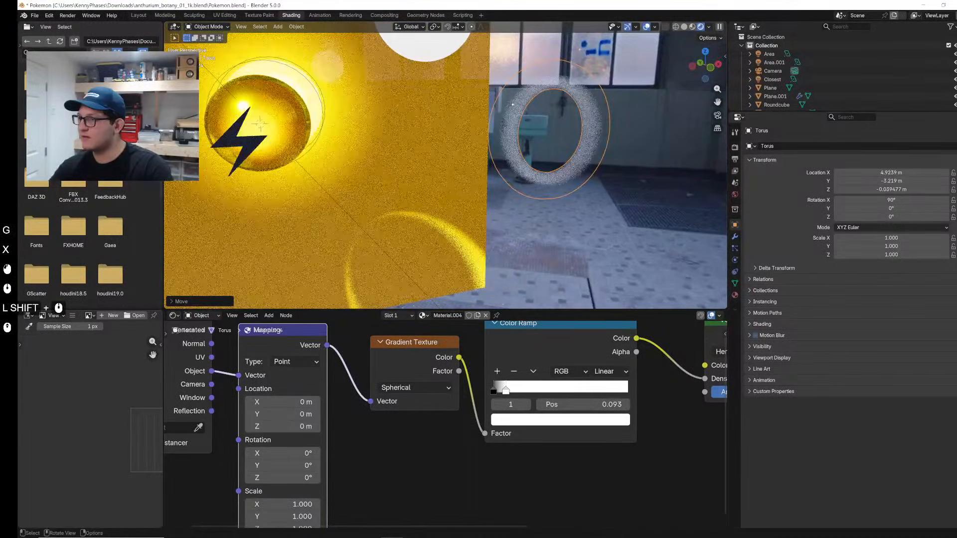
Step: Move the Color Ramp's white stop to position 0.272
middle_click_drag(665, 394, 566, 415, "shift")
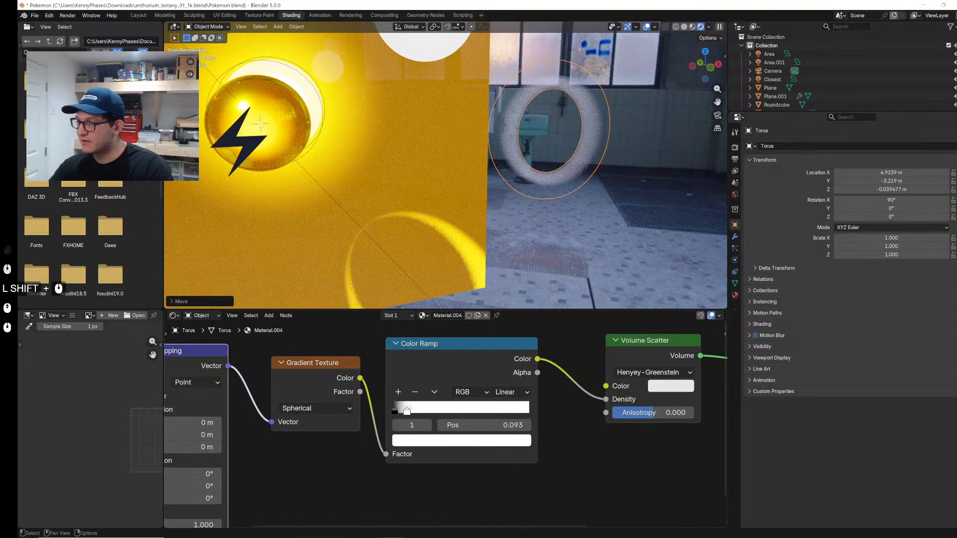
mouse_move(421, 410)
left_mouse_down()
mouse_move(438, 414)
mouse_move(395, 412)
mouse_move(432, 412)
left_mouse_up()
middle_click_drag(726, 433, 462, 452, "shift")
Step: Insert a Math node set to Multiply by 6.700 before the Volume Scatter's Density, and move the Color Ramp's white stop to 0.575
left_click_drag(394, 360, 432, 365)
key("shift+a")
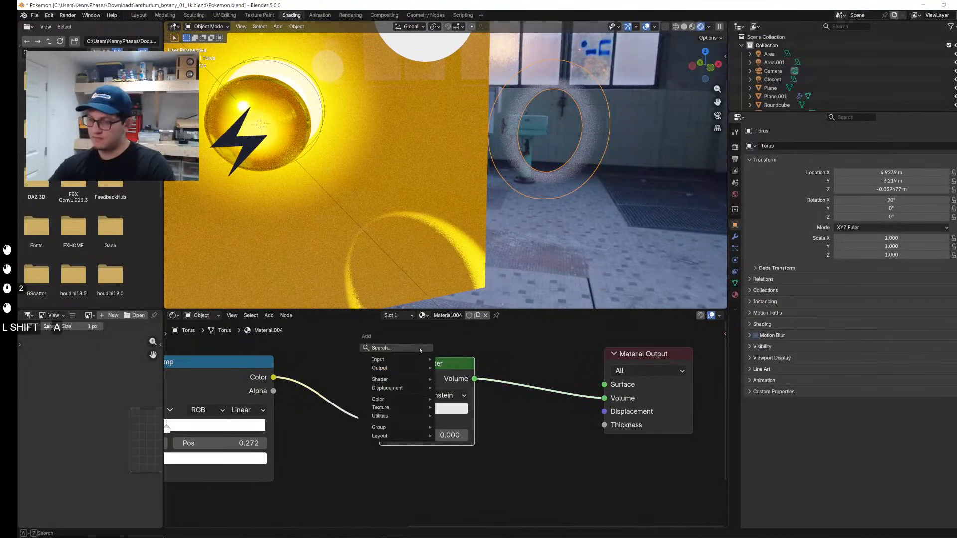
type("th")
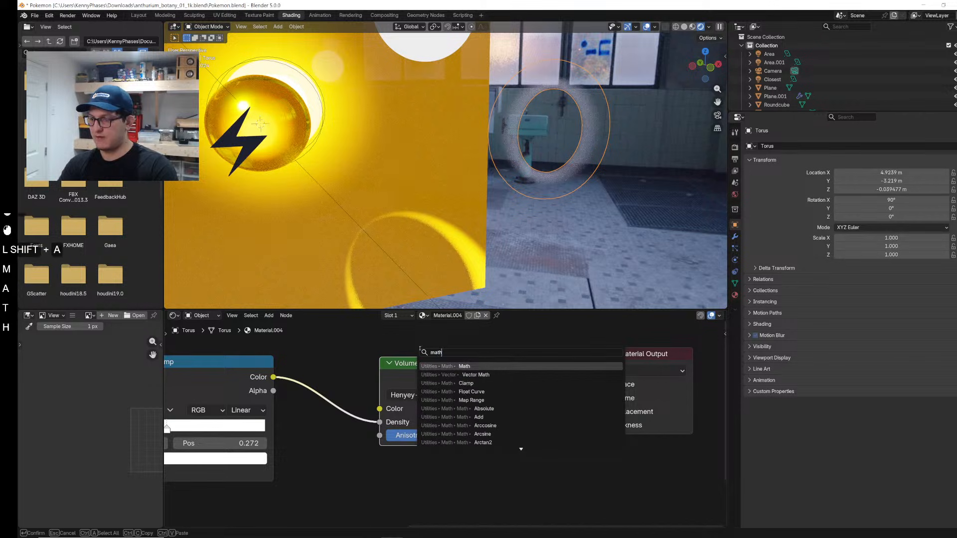
key("Return")
left_click(339, 414)
left_click(339, 414)
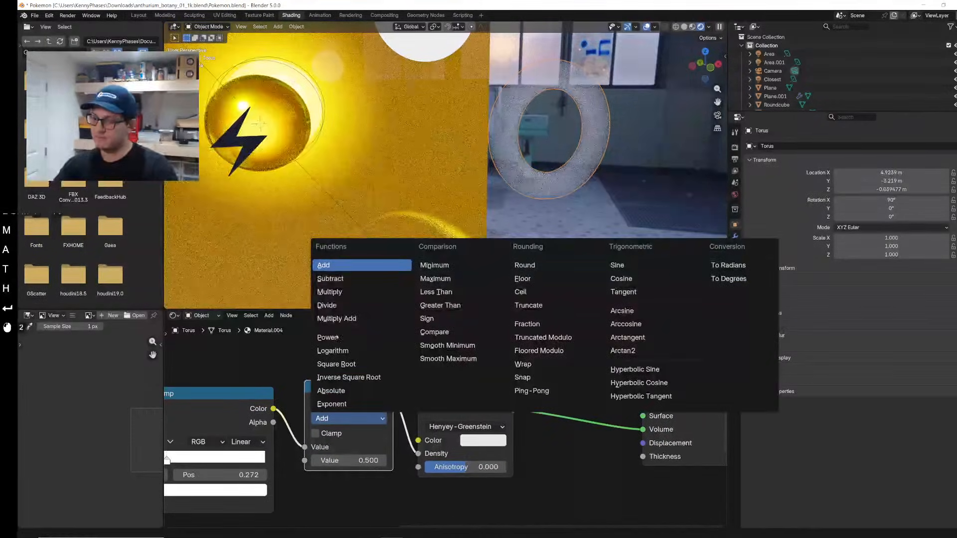
left_click(332, 293)
left_click_drag(362, 461, 399, 461)
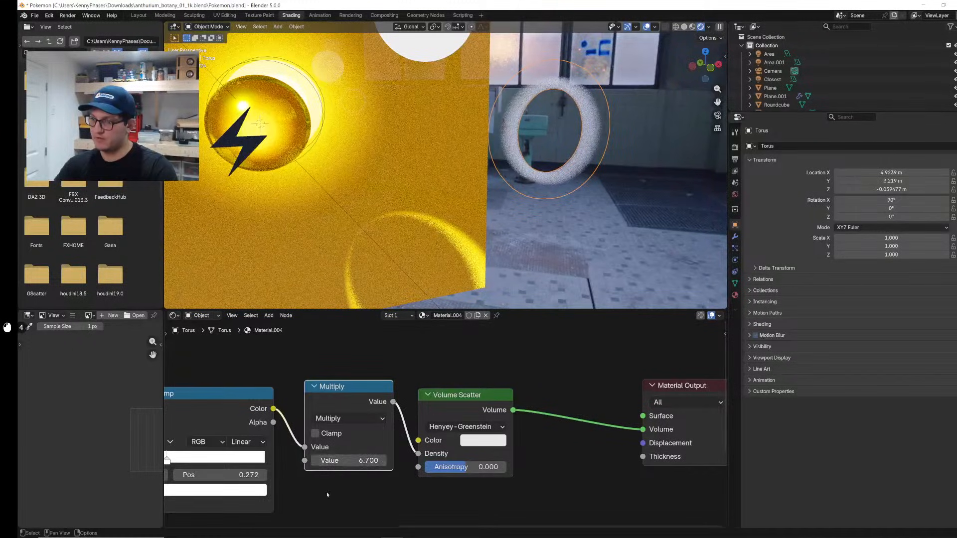
middle_click_drag(399, 460, 567, 443)
left_click_drag(335, 442, 376, 444, "shift")
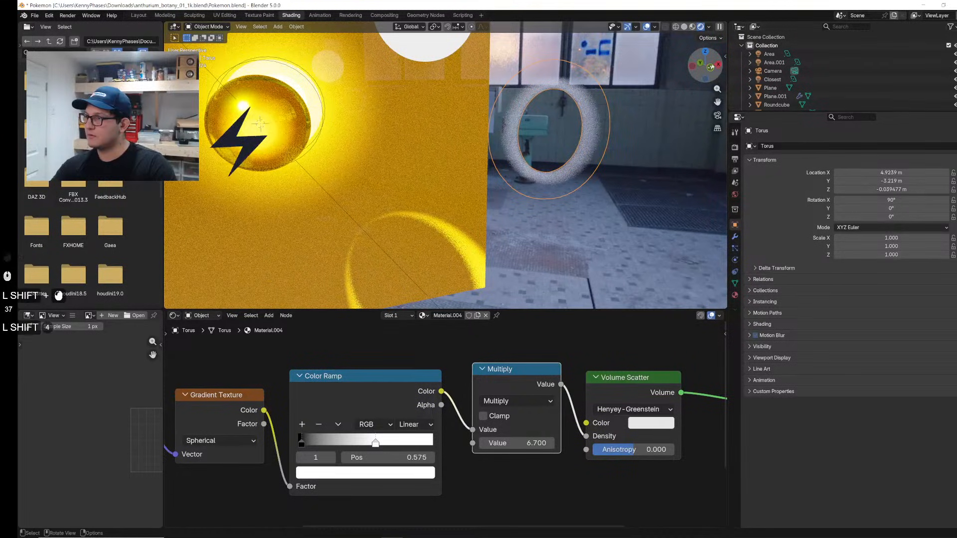
Step: Move the torus along X to about 0.018 m and along Y to about 0.017 m, around the glass sphere
left_click(711, 67)
key("g")
key("x")
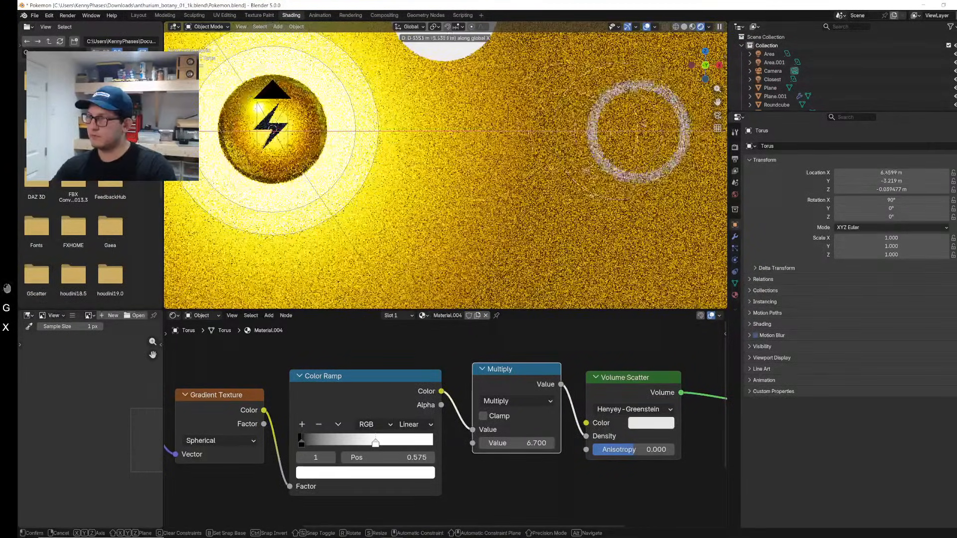
left_click(394, 130)
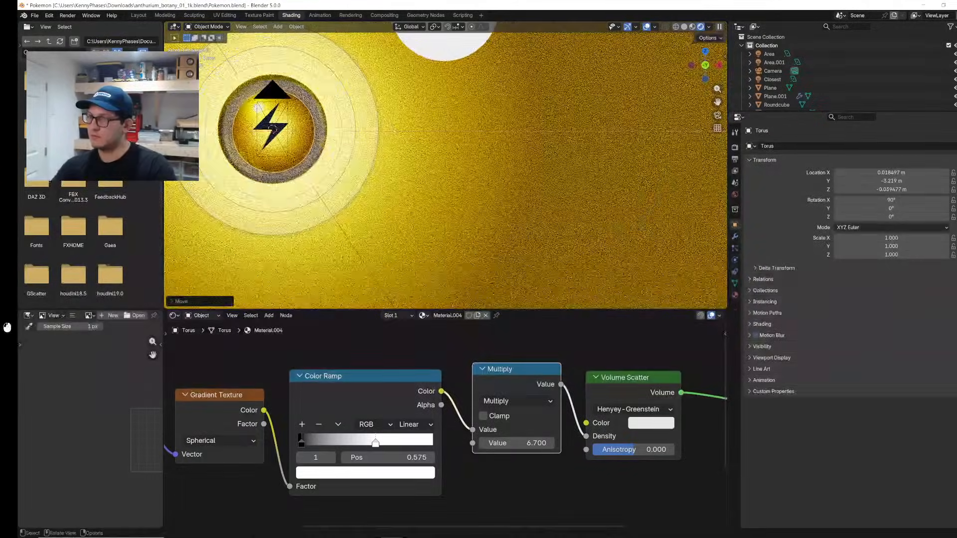
middle_click_drag(395, 131, 587, 191)
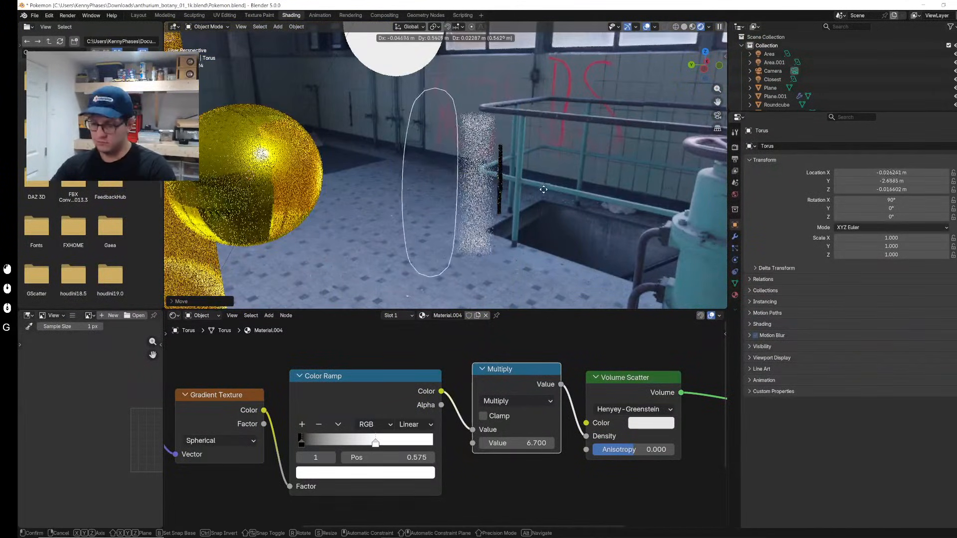
key("y")
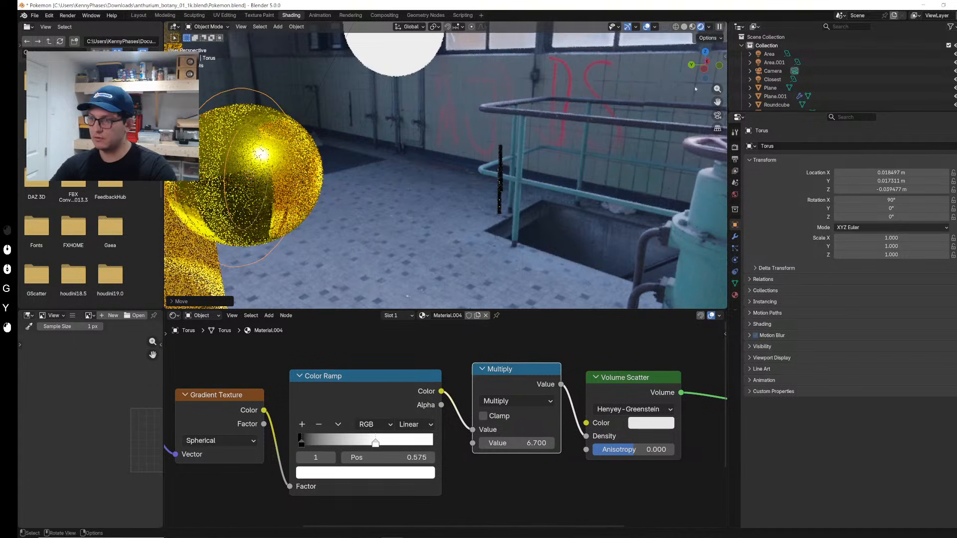
left_click(360, 173)
Step: Scale the torus uniformly to about 1.285 in the camera view and save the file
key("KP_0")
key("s")
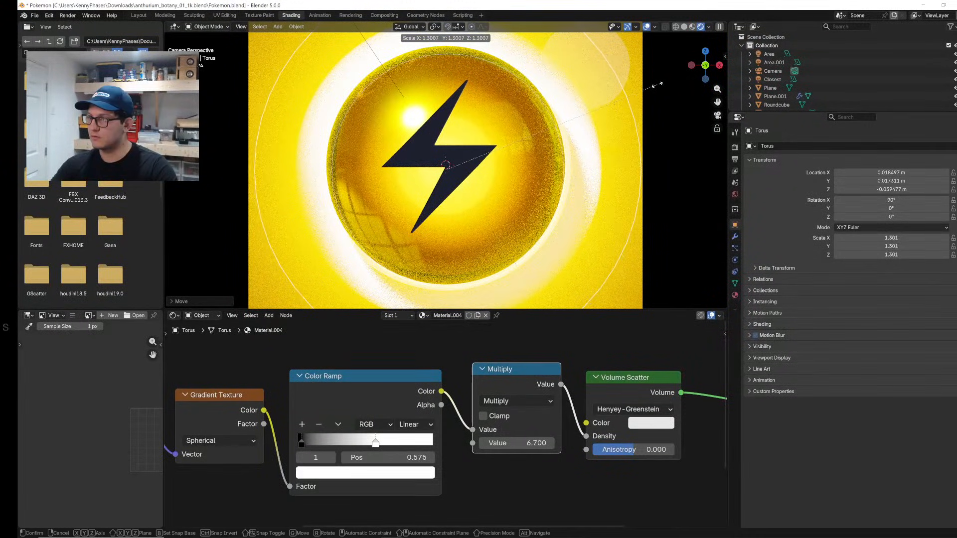
left_click(659, 87)
scroll(446, 169, "down", 1)
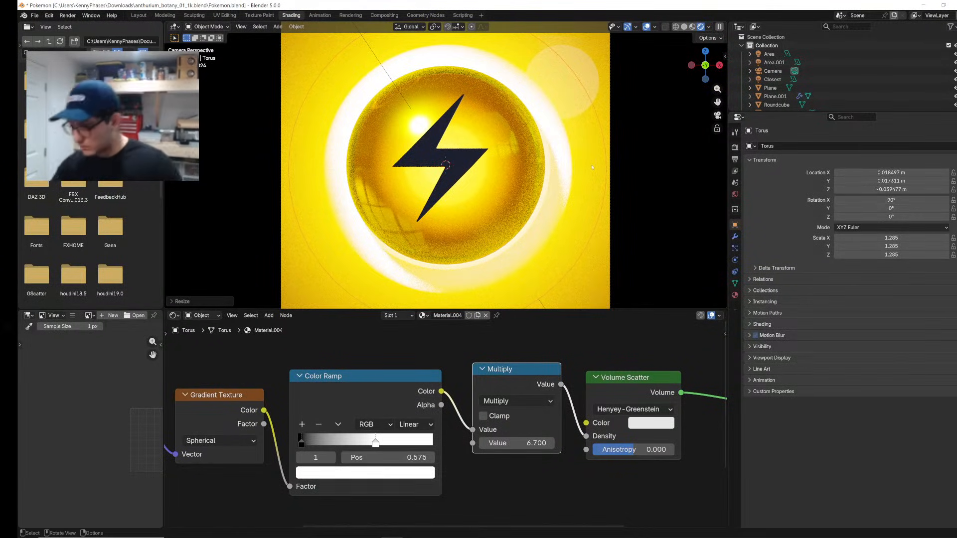
key("ctrl+s")
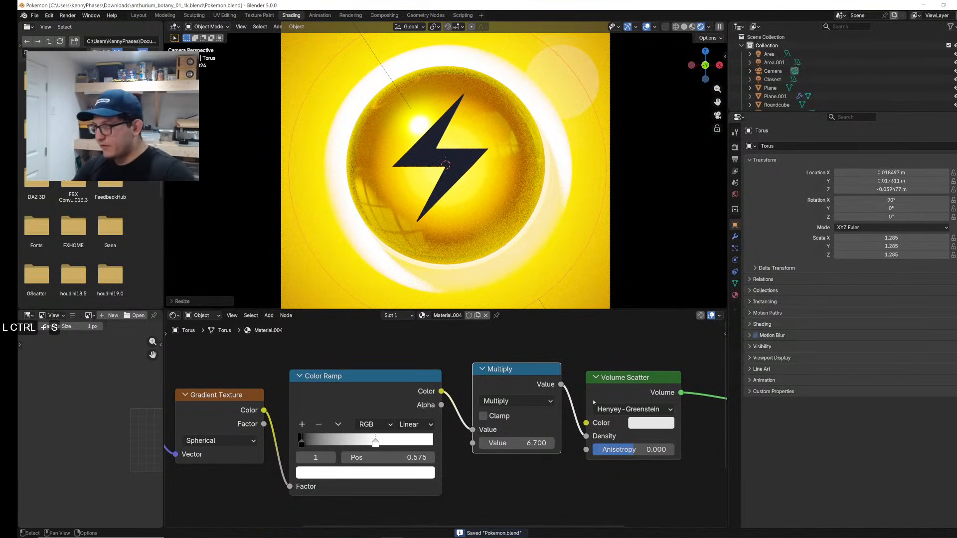
Step: Move the Color Ramp's white stop to 0.961 and its black stop to 0.044
left_click_drag(376, 444, 425, 449)
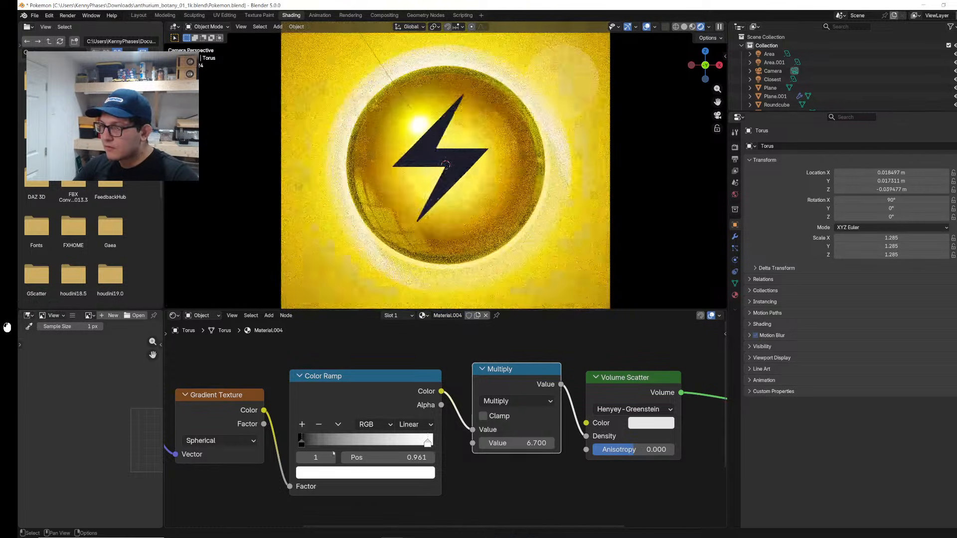
mouse_move(301, 445)
left_mouse_down()
mouse_move(324, 448)
mouse_move(312, 448)
left_mouse_up()
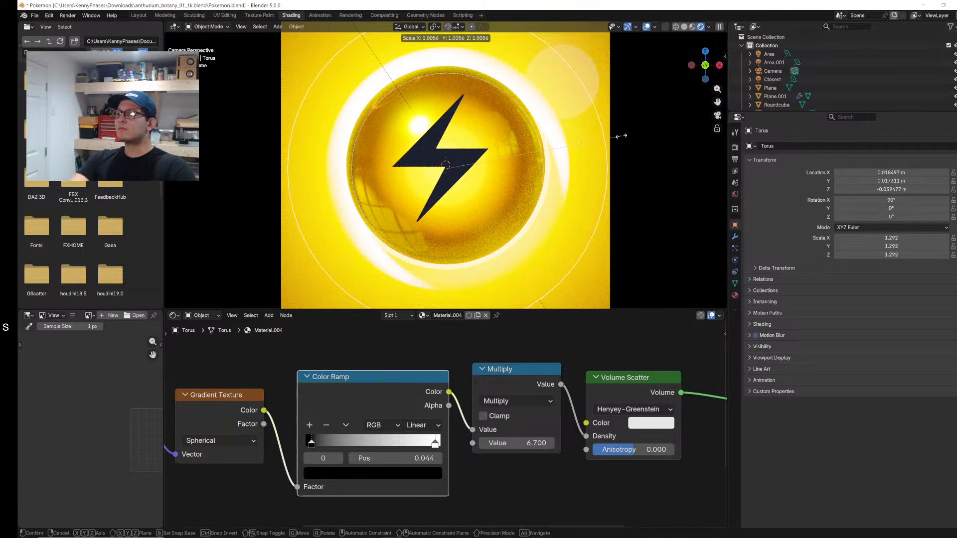
Step: Scale the torus up to about 1.53 so that it surrounds the sphere in the camera view
key("s")
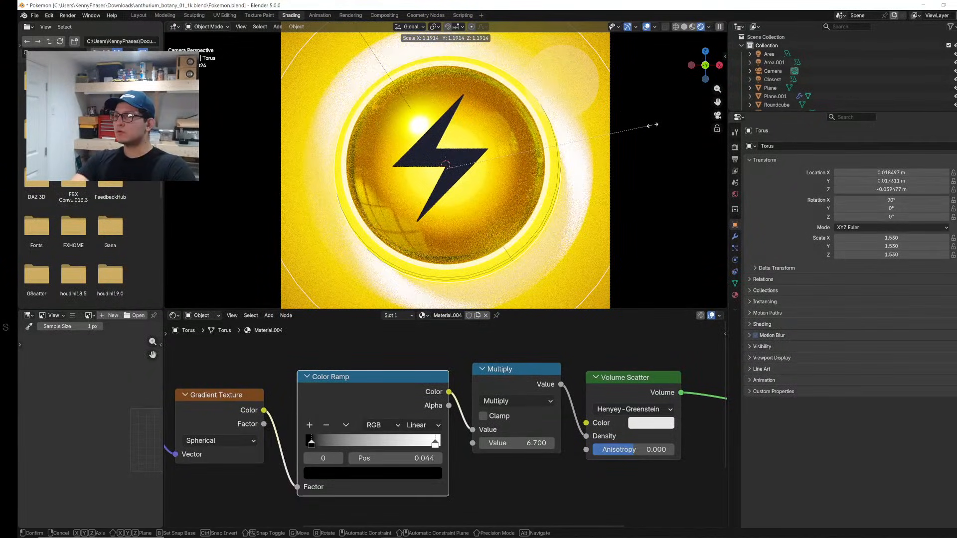
left_click(653, 126)
scroll(558, 172, "down", 3)
left_click(549, 176)
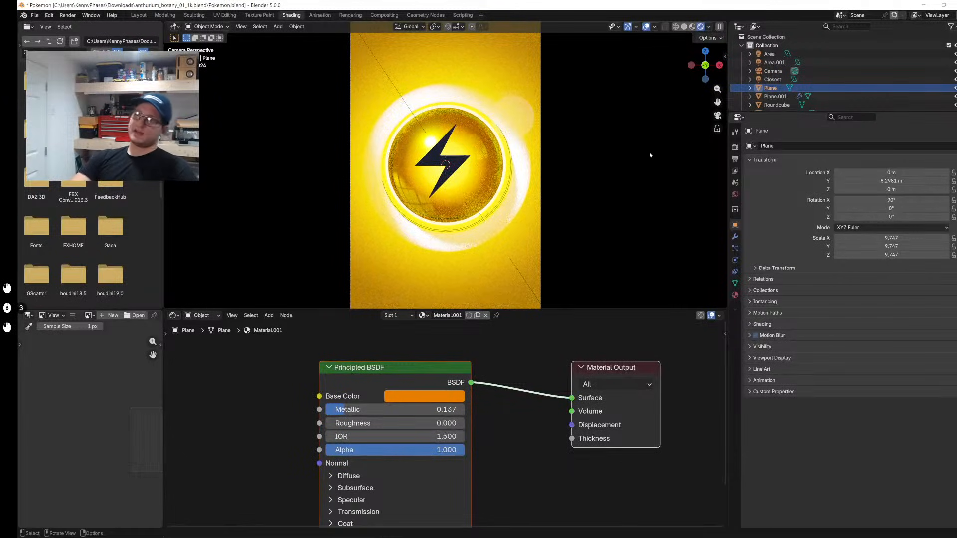
Step: Show the Layout workspace's camera view beside the reference card image and save the file
left_click_drag(517, 2, 956, 174)
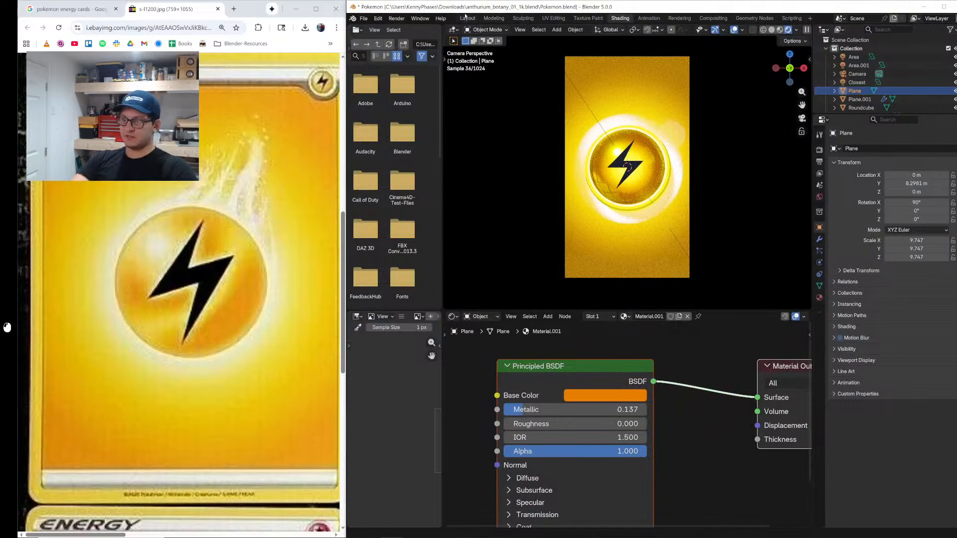
left_click(467, 18)
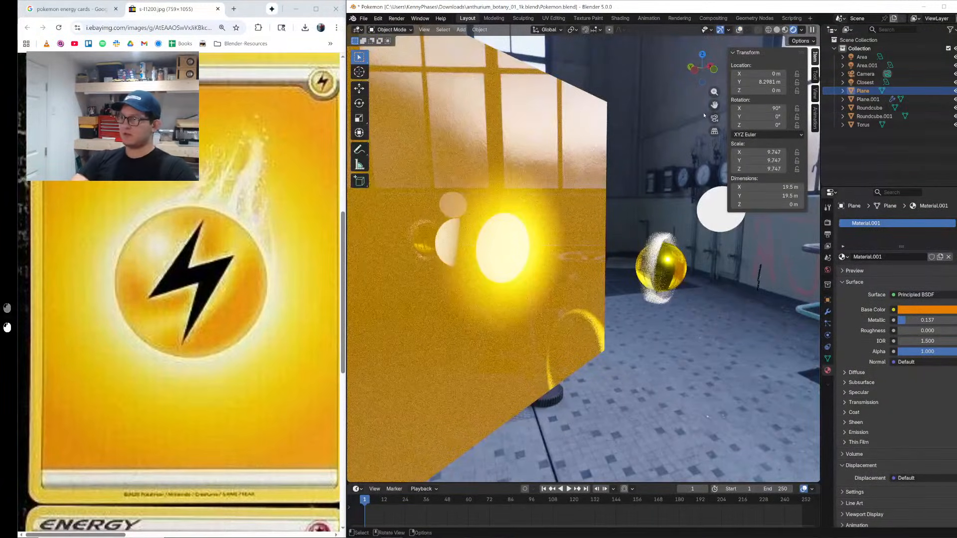
left_click(705, 115)
left_click(714, 118)
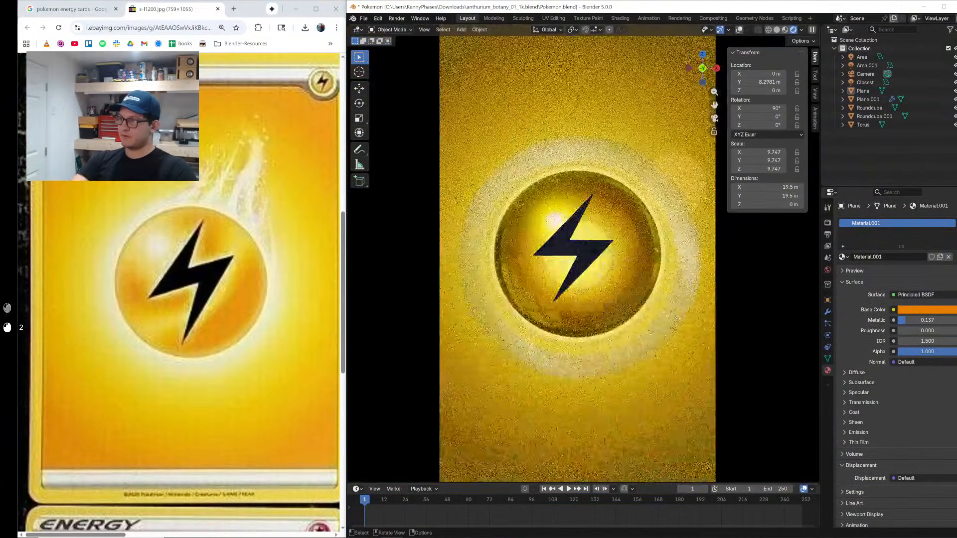
key("ctrl+s")
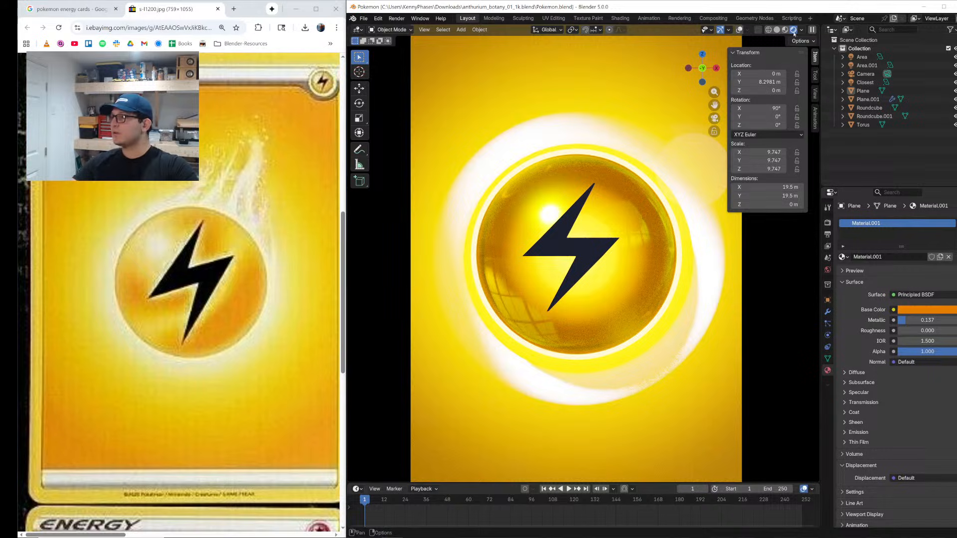
Step: Switch the viewport to solid shading and add a Bézier curve at the world origin
left_click(777, 30)
mouse_move(598, 250)
middle_mouse_down()
mouse_move(635, 207)
mouse_move(708, 235)
mouse_move(608, 237)
middle_mouse_up()
key("shift+a")
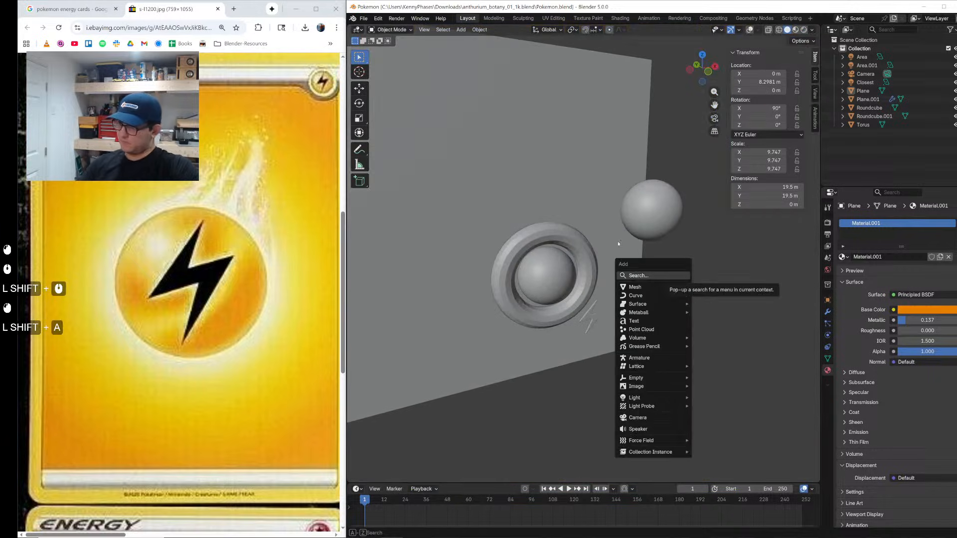
left_click(619, 243)
left_click(461, 30)
left_click(495, 47)
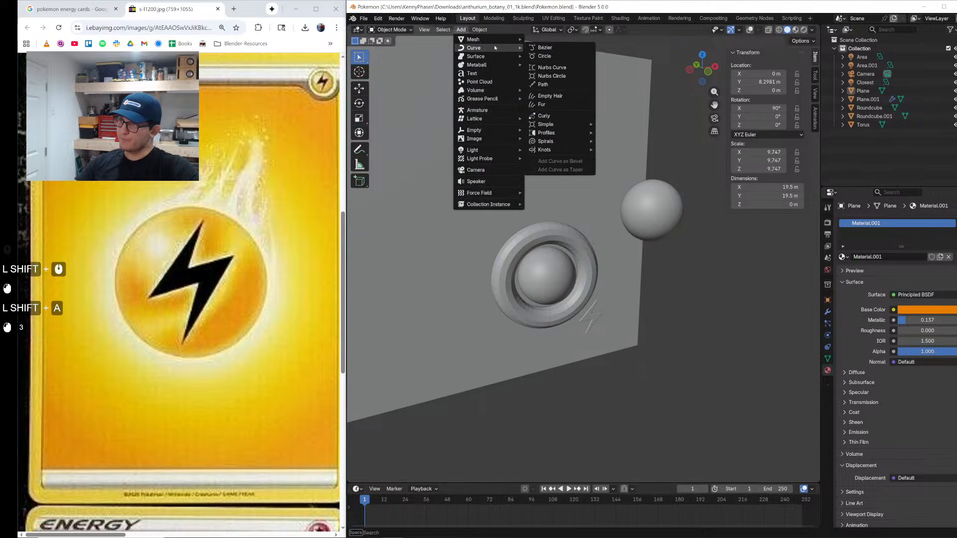
left_click(546, 48)
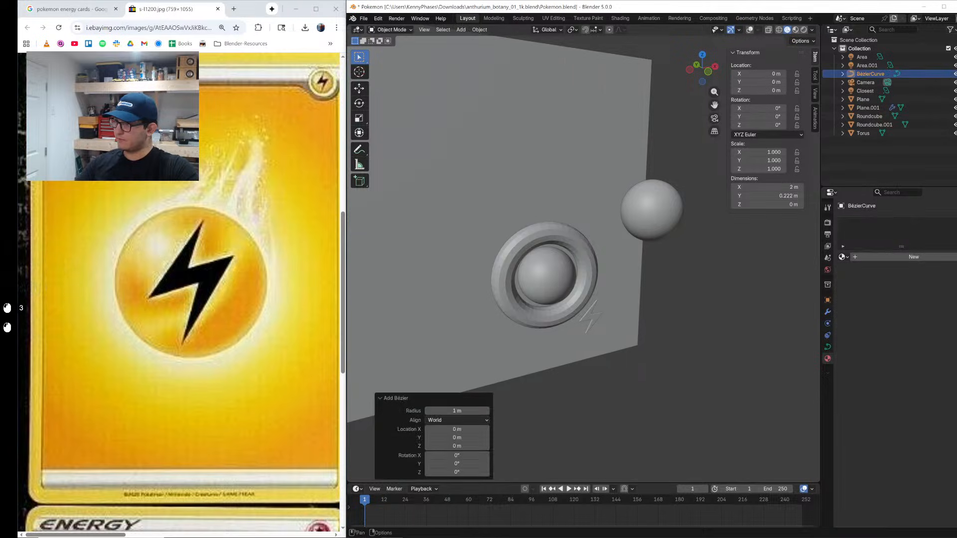
Step: Raise the Bézier curve along the Z axis to about 2.38 m, above the torus
key("g")
key("z")
left_click(594, 302)
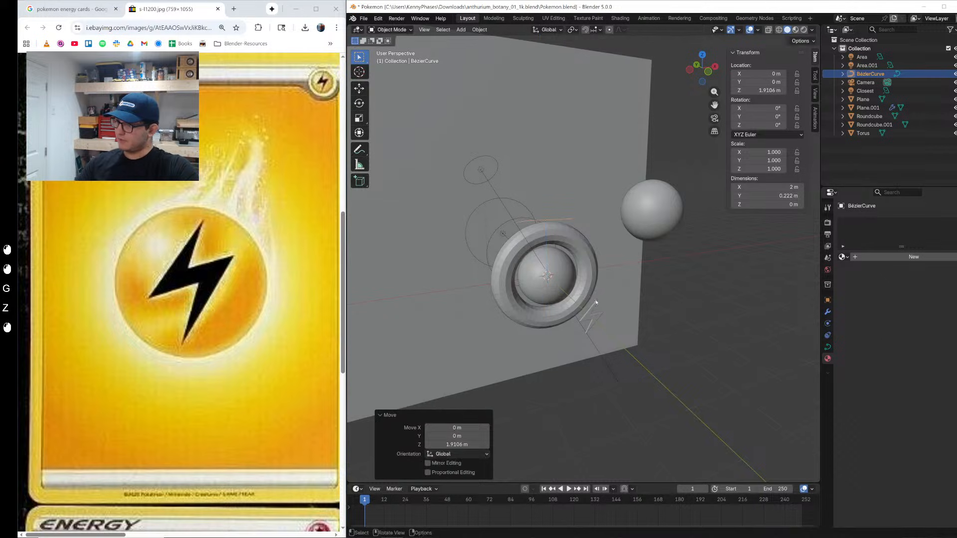
middle_click_drag(594, 302, 636, 299)
key("g")
key("z")
left_click(804, 13)
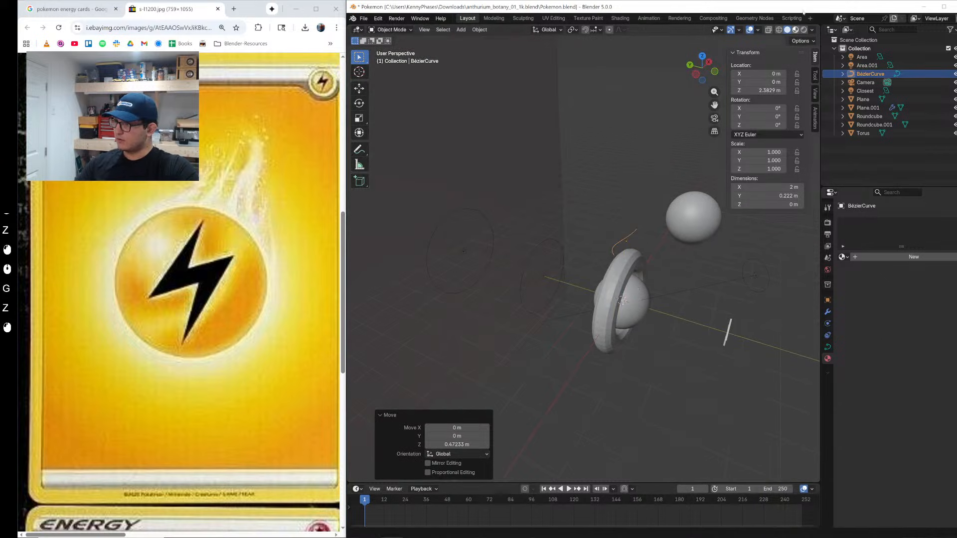
Step: Place the curve at about X 0.767 m, Z 2.28 m with a Y rotation near -63°, and turn it 72.2° around global Z
left_click(715, 71)
key("r")
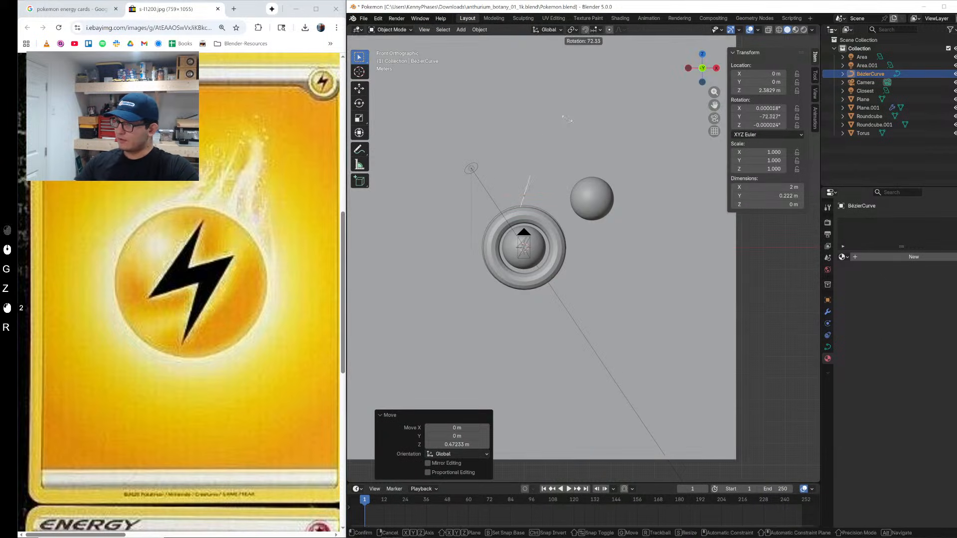
left_click(574, 129)
middle_click_drag(574, 130, 594, 219)
key("r")
key("z")
left_click(548, 200)
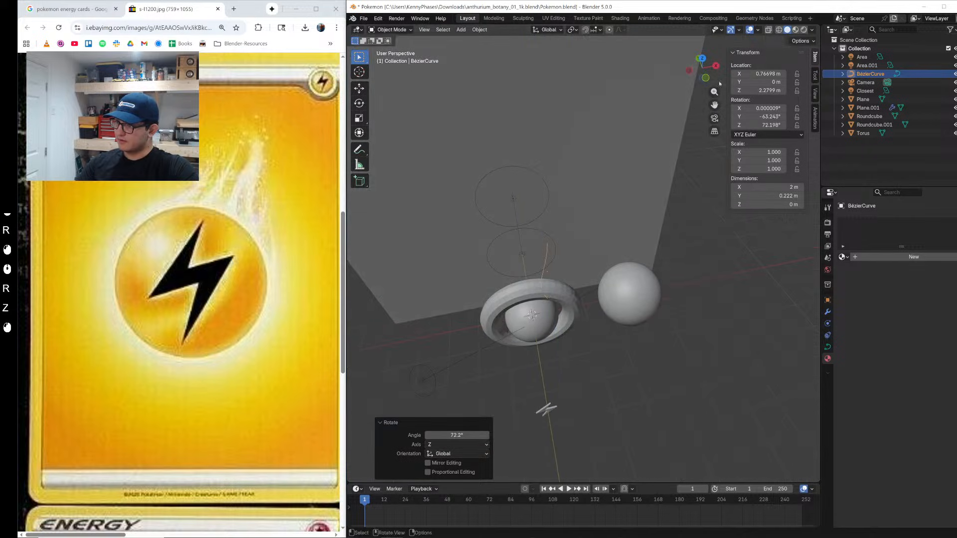
Step: Rotate the Bézier curve by about -28.3° around the view axis in the front view
left_click(706, 78)
key("r")
left_click(620, 155)
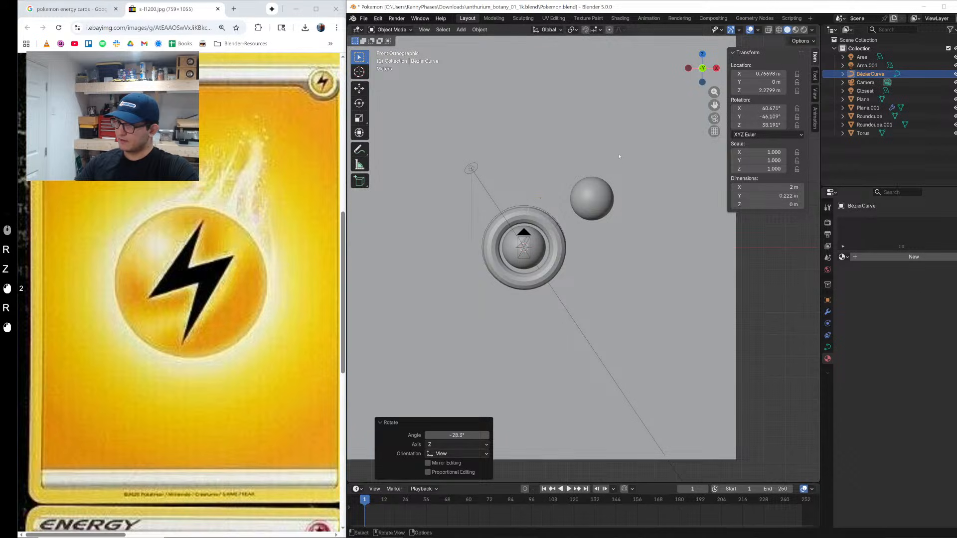
Step: Hide the emissive sphere beside the torus
scroll(578, 239, "up", 4)
middle_click_drag(566, 269, 614, 284, "shift")
scroll(550, 218, "up", 1)
middle_click_drag(551, 218, 577, 240, "shift")
scroll(577, 239, "up", 1)
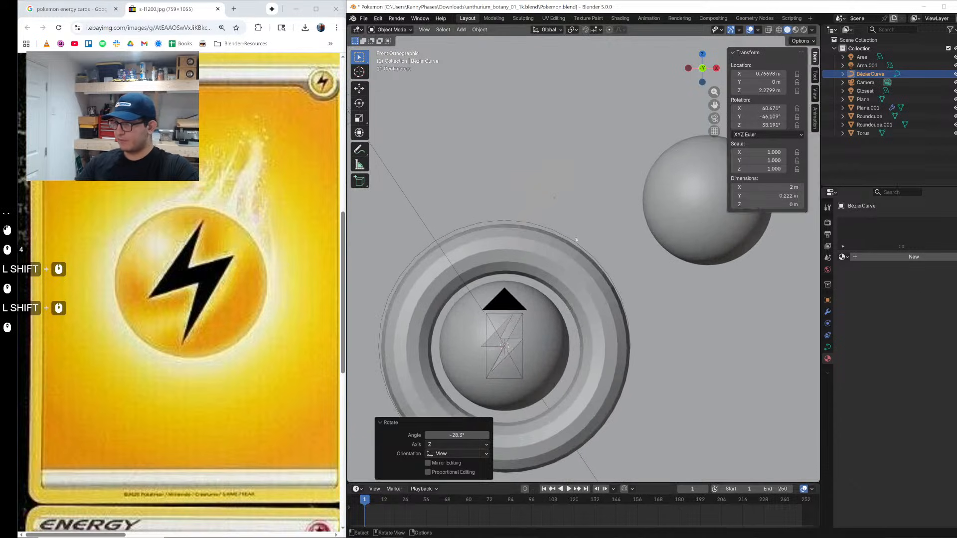
scroll(602, 225, "down", 1)
left_click(672, 218)
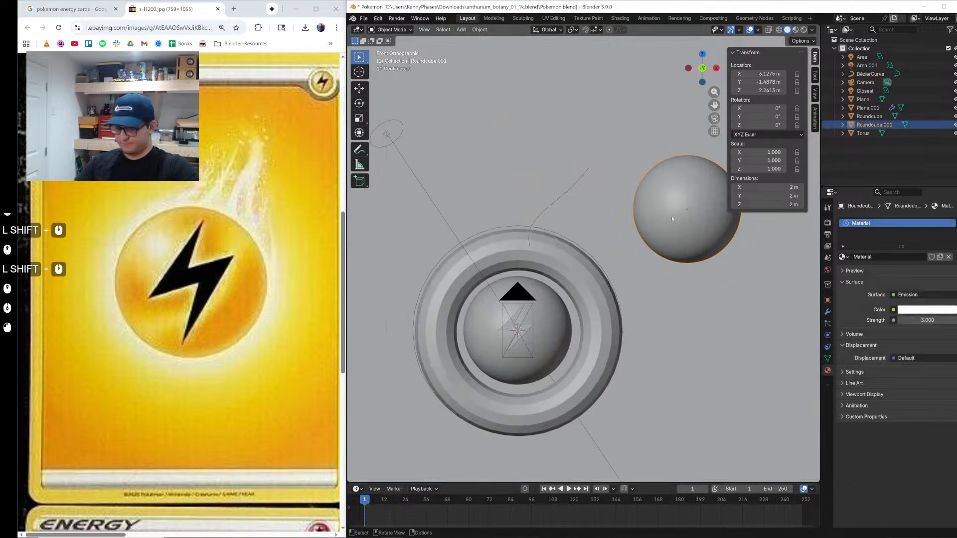
key("h")
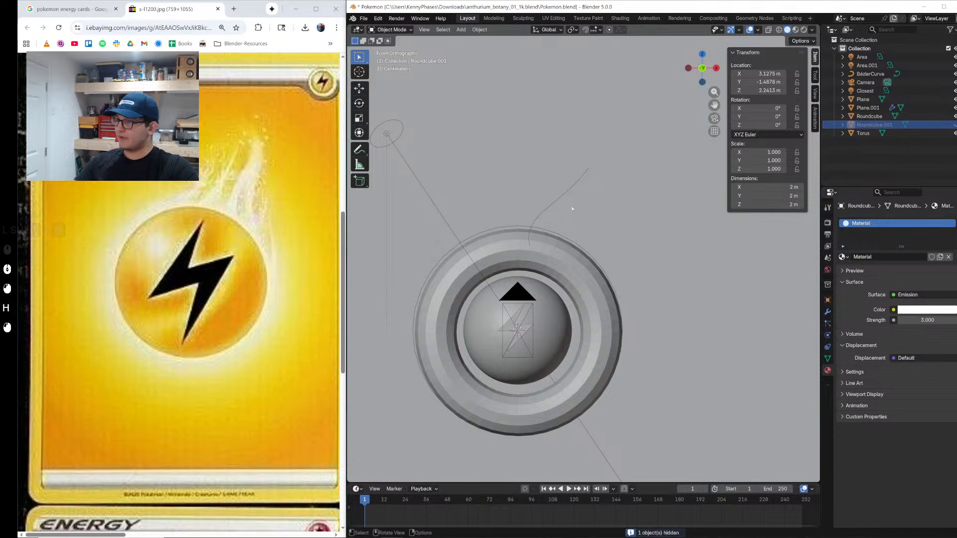
Step: Draw freehand Bézier strokes inside the curve object, fanning them upward from the torus's upper and right edge like energy wisps
left_click(557, 208)
scroll(548, 206, "up", 1)
key("Tab")
scroll(522, 206, "up", 1)
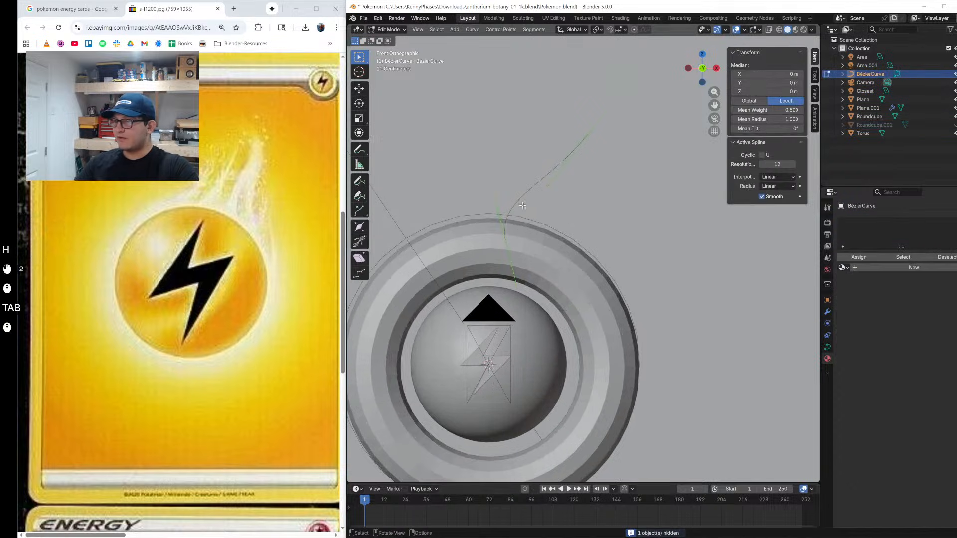
left_click(360, 180)
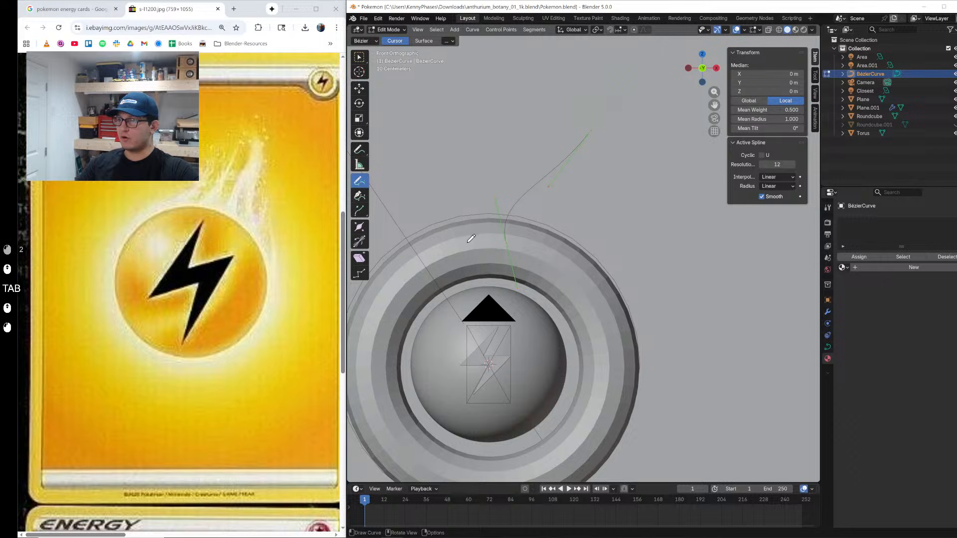
left_click_drag(506, 199, 545, 146)
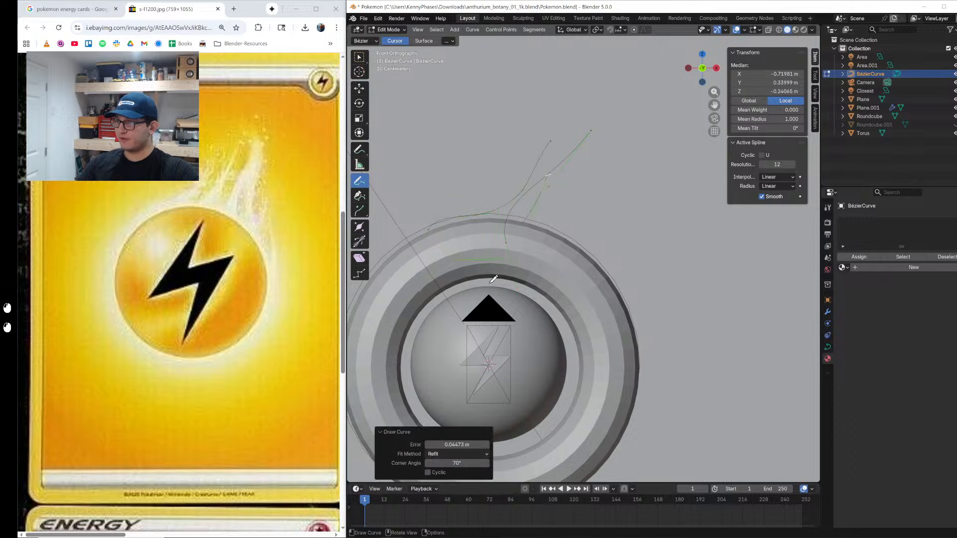
left_click_drag(586, 217, 607, 148)
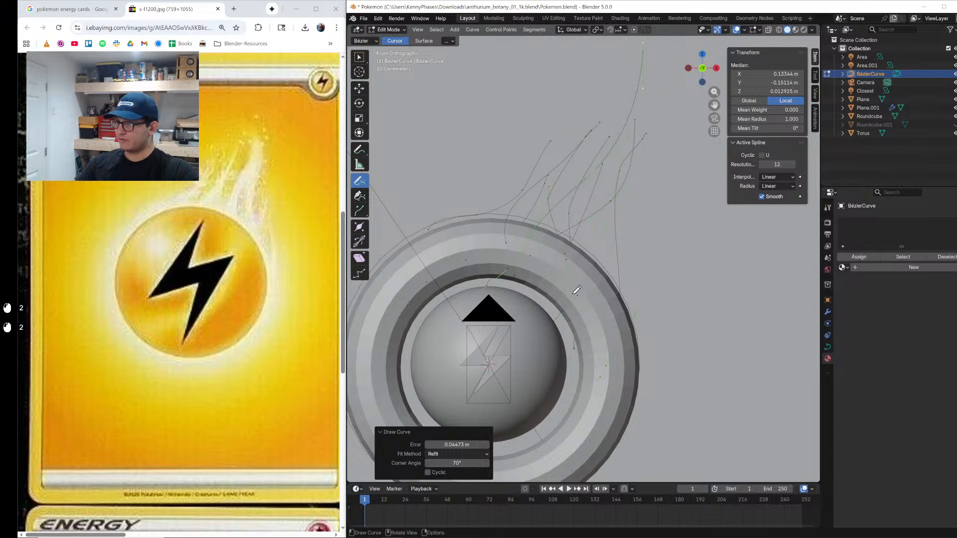
key("ctrl+z")
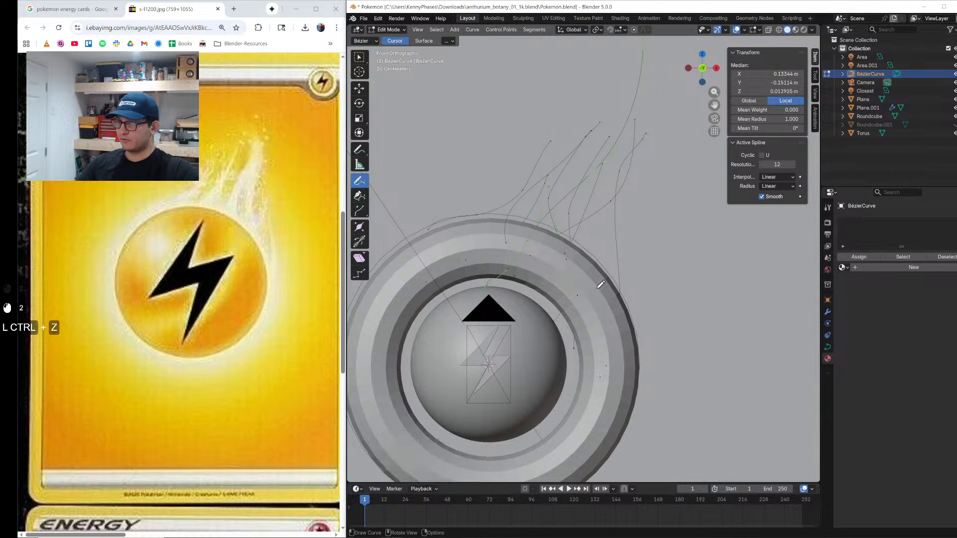
left_click_drag(633, 353, 630, 182)
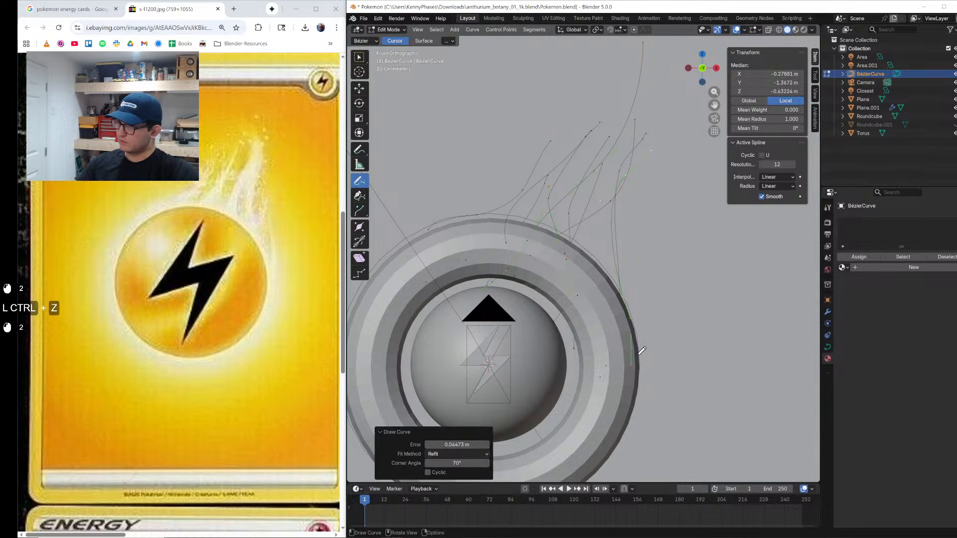
left_click_drag(492, 284, 452, 284)
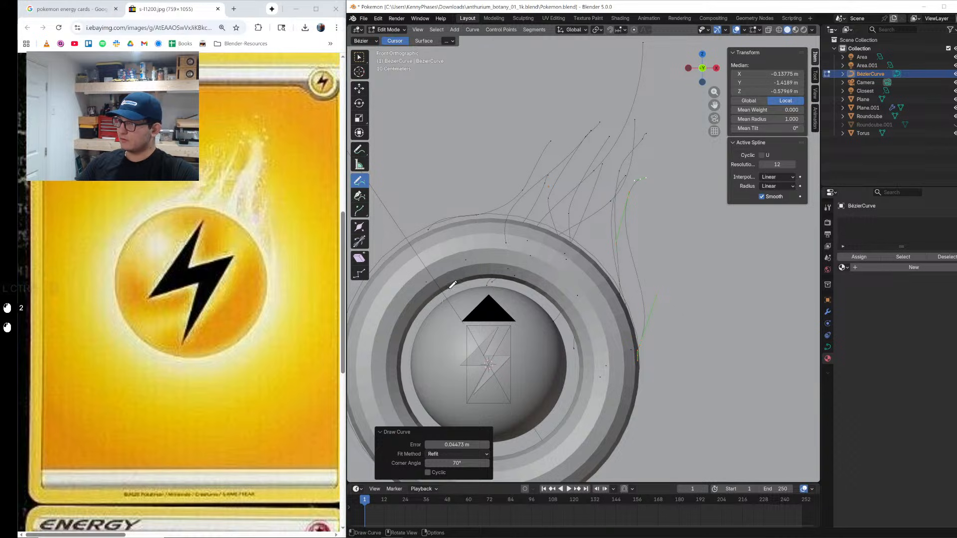
Step: Move the whole curve object to about X 0.32 m, Z 1.62 m so the wisps sit closer to the orb
key("Tab")
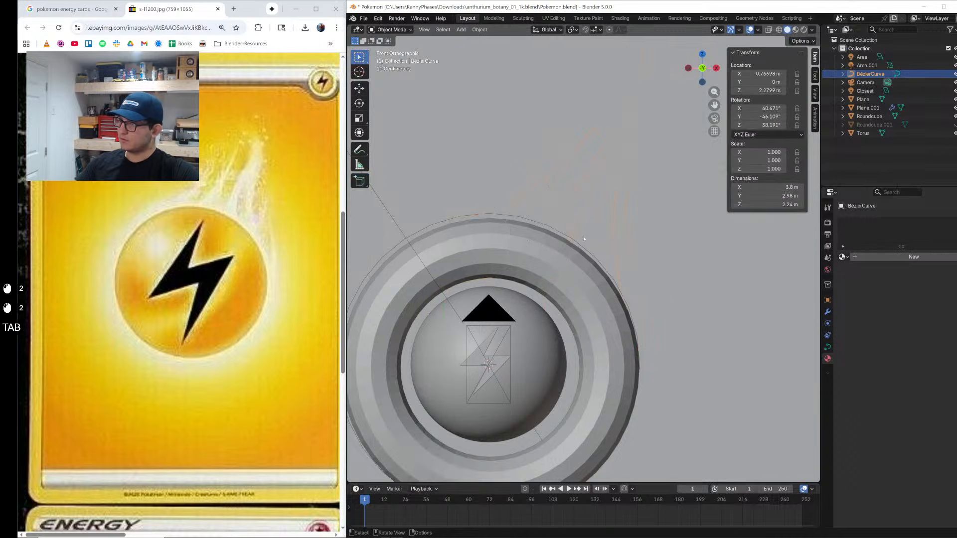
key("g")
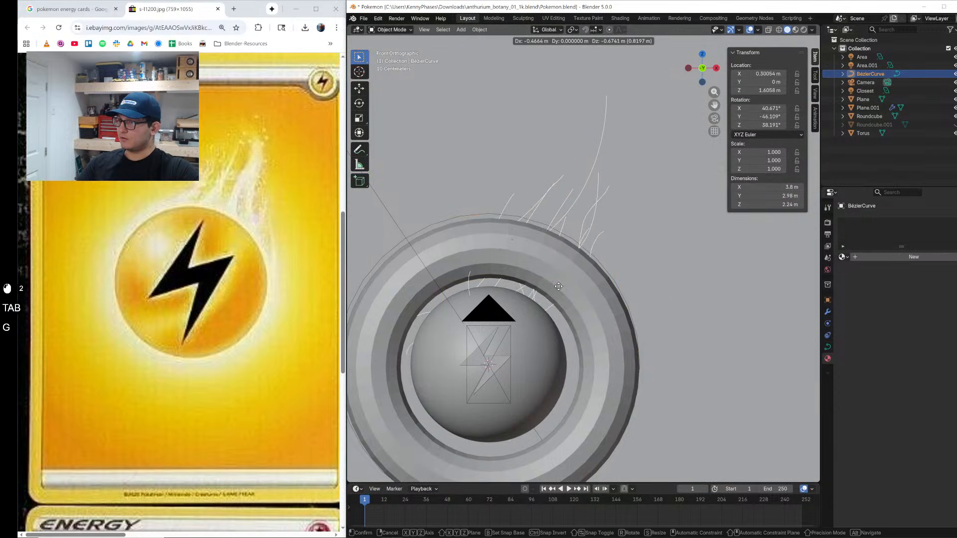
left_click(561, 287)
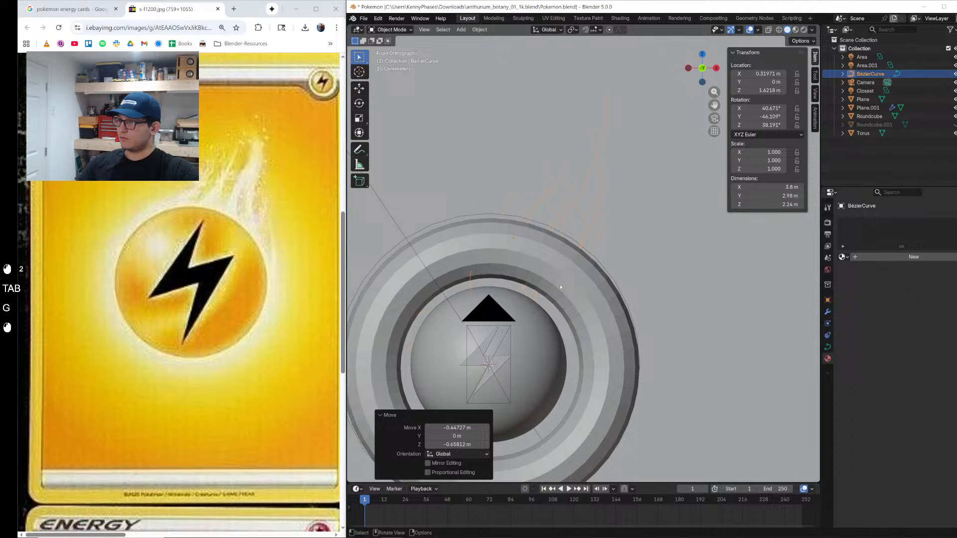
Step: Create a new geometry node tree on the Bézier curve and insert a Curve to Mesh node between Group Input and Group Output
left_click(754, 18)
scroll(728, 242, "up", 8)
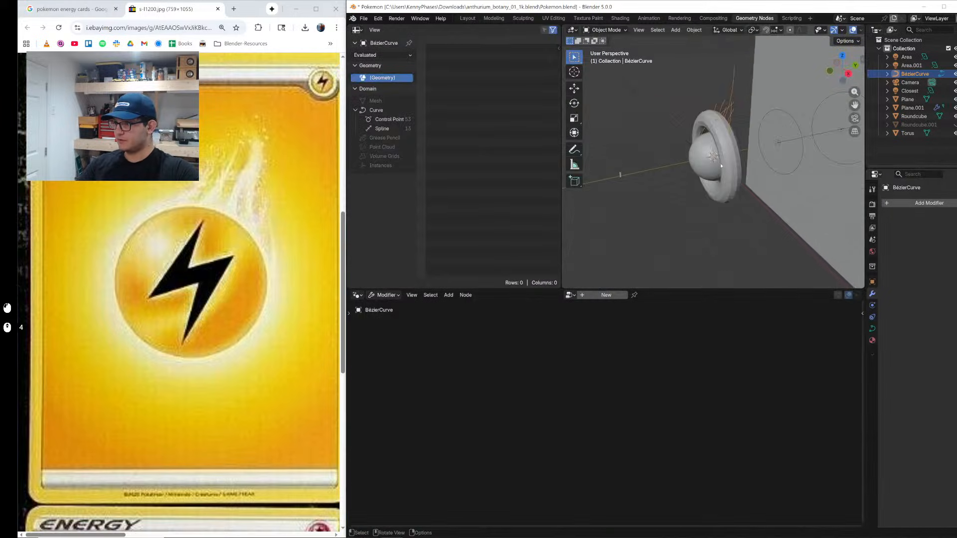
left_click(613, 296)
middle_click_drag(648, 199, 698, 164, "shift")
key("shift+a")
type("curv")
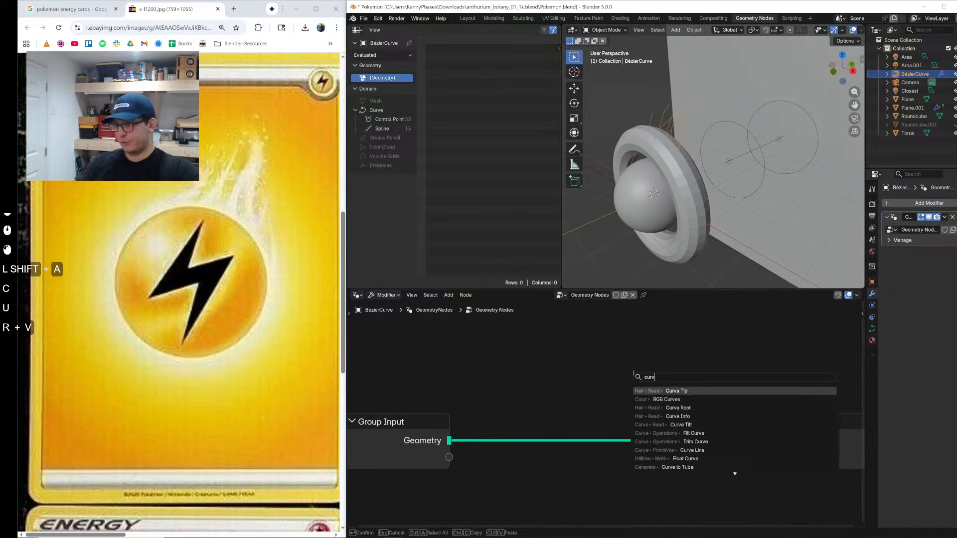
type("e to me")
key("Return")
left_click(557, 393)
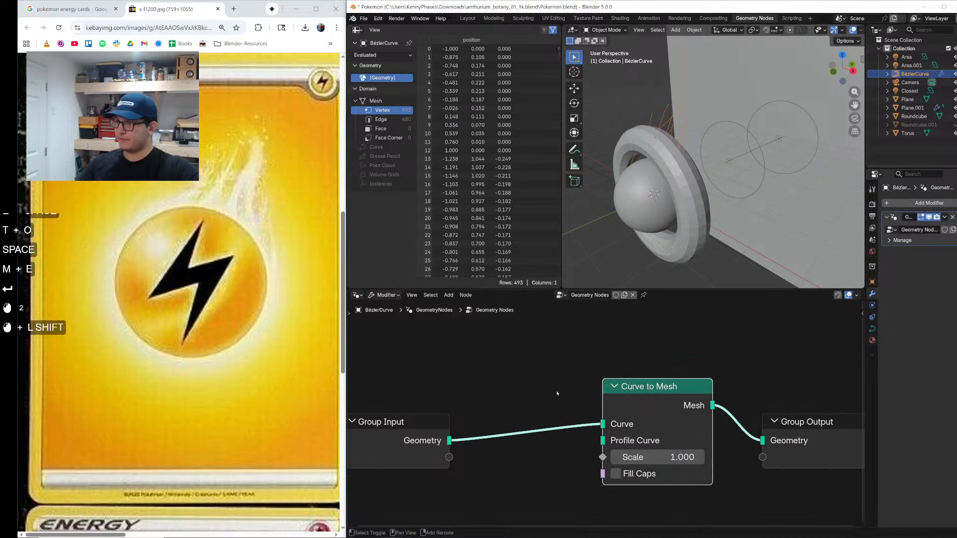
Step: Add a Quadrilateral curve node and connect its Curve output to the Profile Curve input of Curve to Mesh
key("shift+a")
type("curve ")
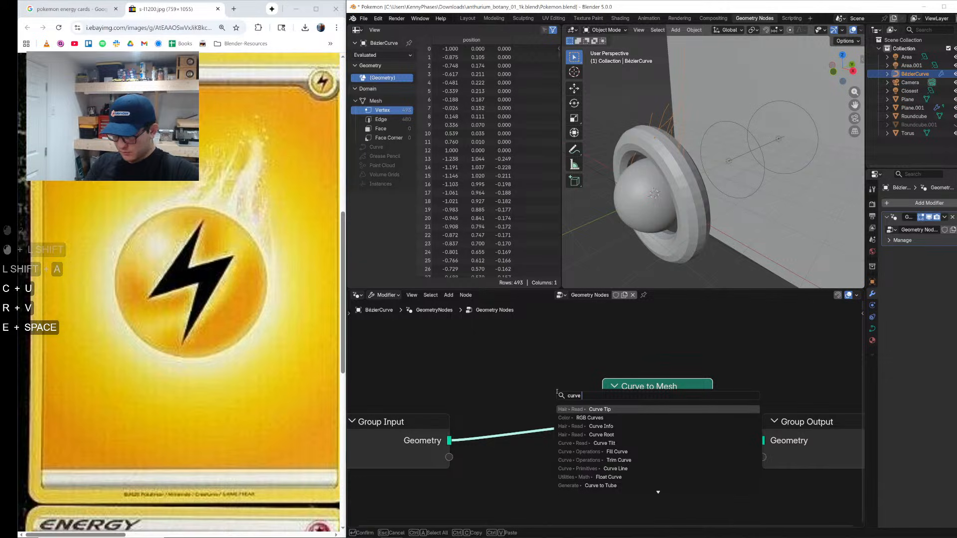
type("qua")
key("Return")
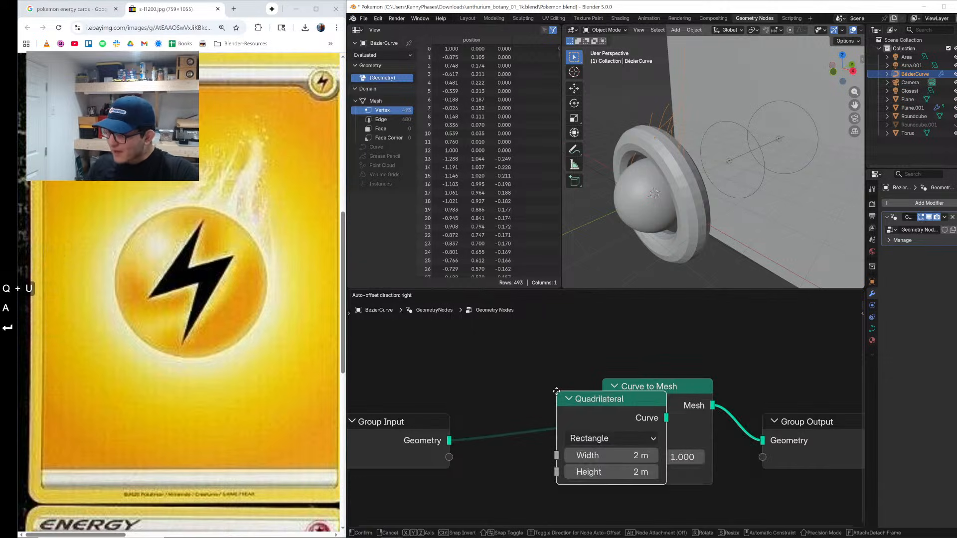
left_click(444, 468)
left_click_drag(553, 491, 603, 441)
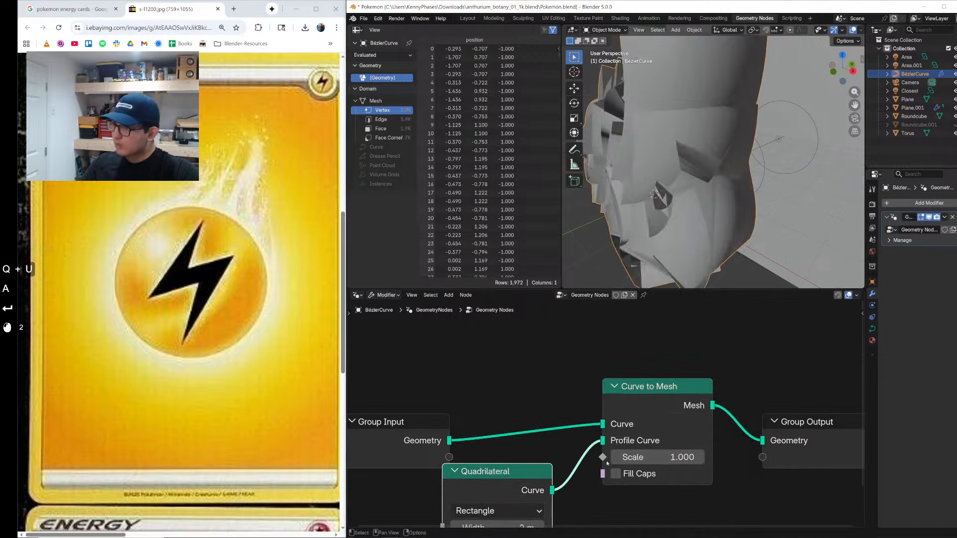
Step: Set the quadrilateral profile's width to 0.37 m and its height to 0.06 m
scroll(598, 449, "down", 1)
middle_click_drag(510, 525, 524, 467)
left_click_drag(525, 467, 479, 480, "shift")
middle_click_drag(738, 145, 768, 126)
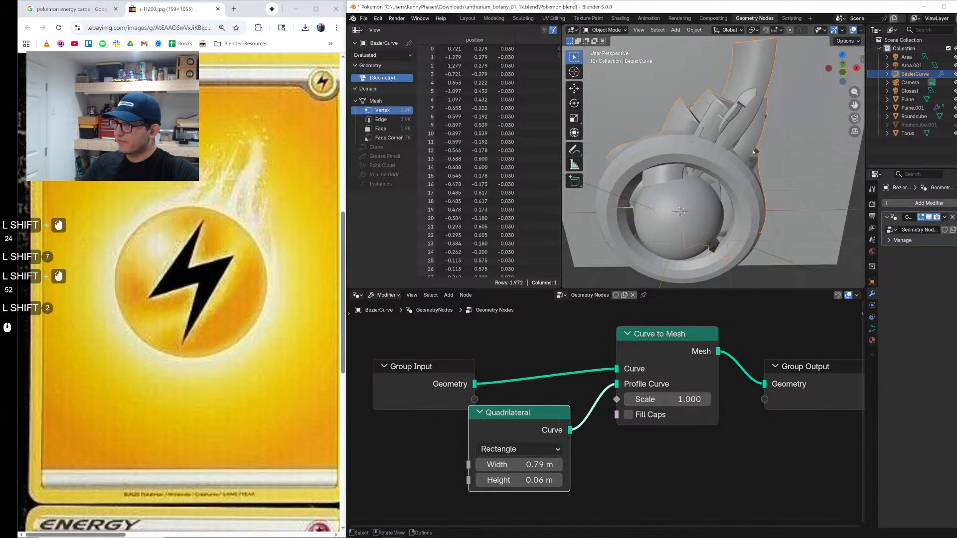
mouse_move(524, 465)
left_mouse_down("shift")
mouse_move(501, 465)
mouse_move(513, 465)
left_mouse_up("shift")
middle_click_drag(708, 159, 719, 179)
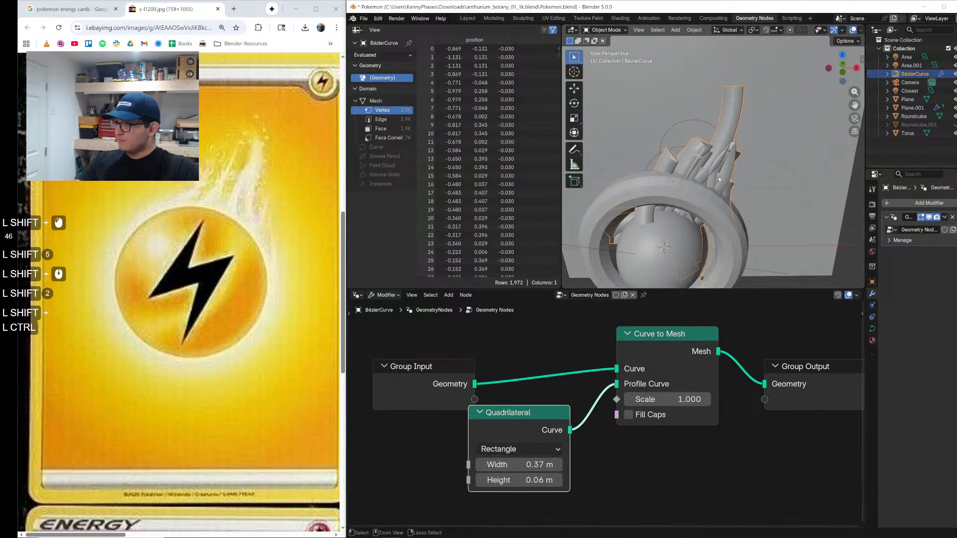
Step: Save the Pokemon file and show the viewport in rendered shading
key("ctrl+s")
key("shift+z")
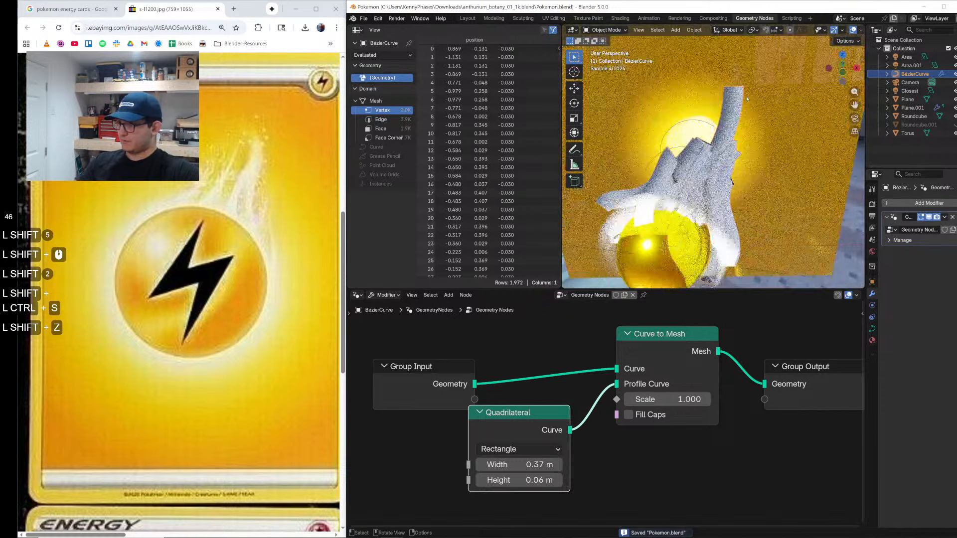
Step: Insert a Set Material node between Curve to Mesh and Group Output
key("shift+a")
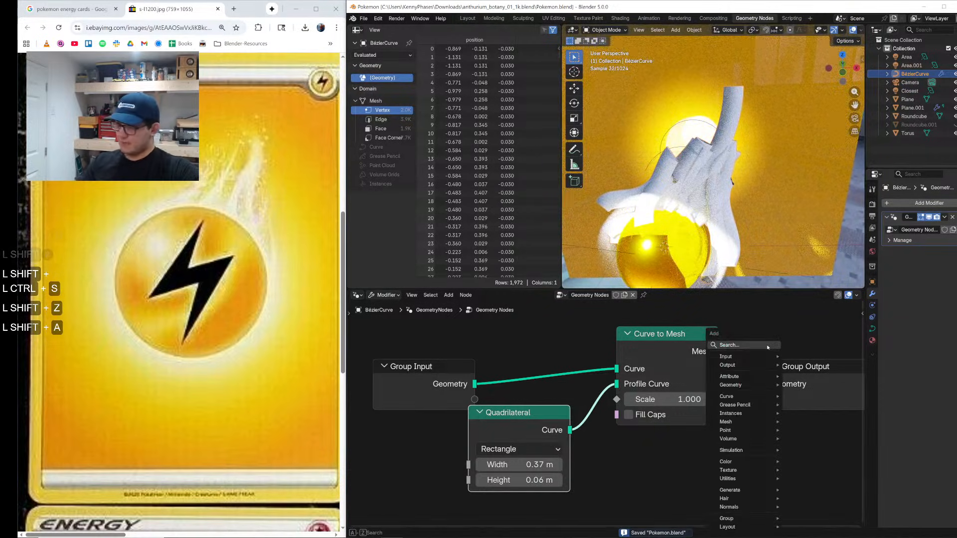
type("set ma")
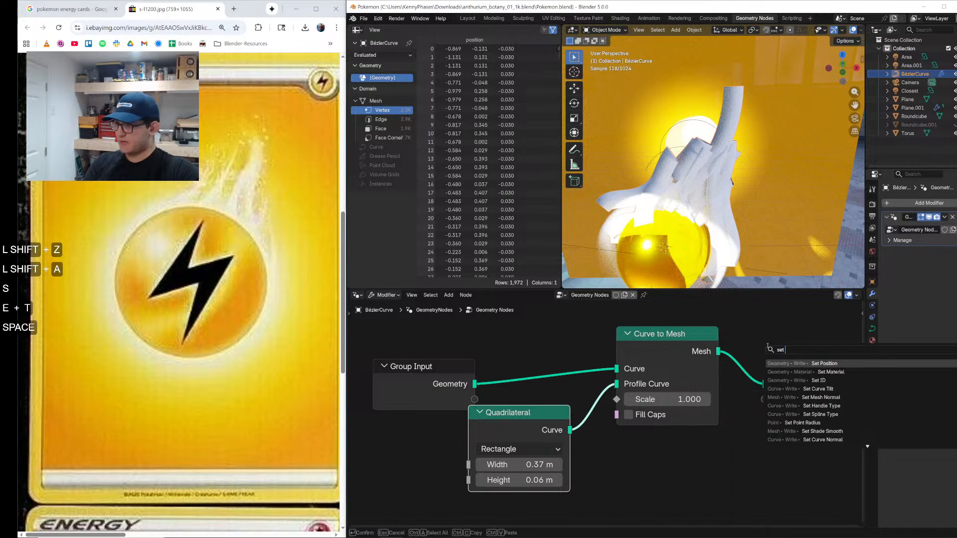
key("Return")
left_click(748, 333)
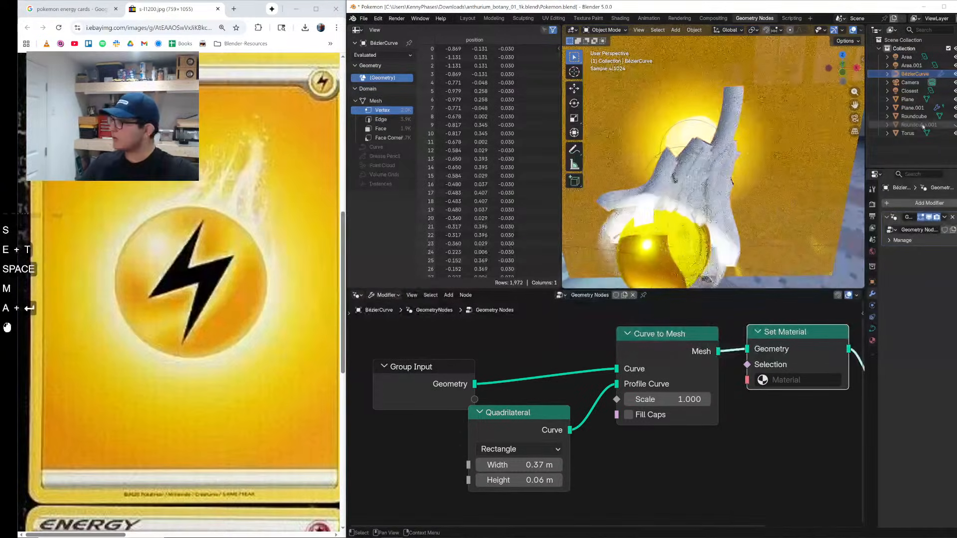
Step: Rename the torus's volume material to "smoke"
left_click(908, 133)
left_click(872, 352)
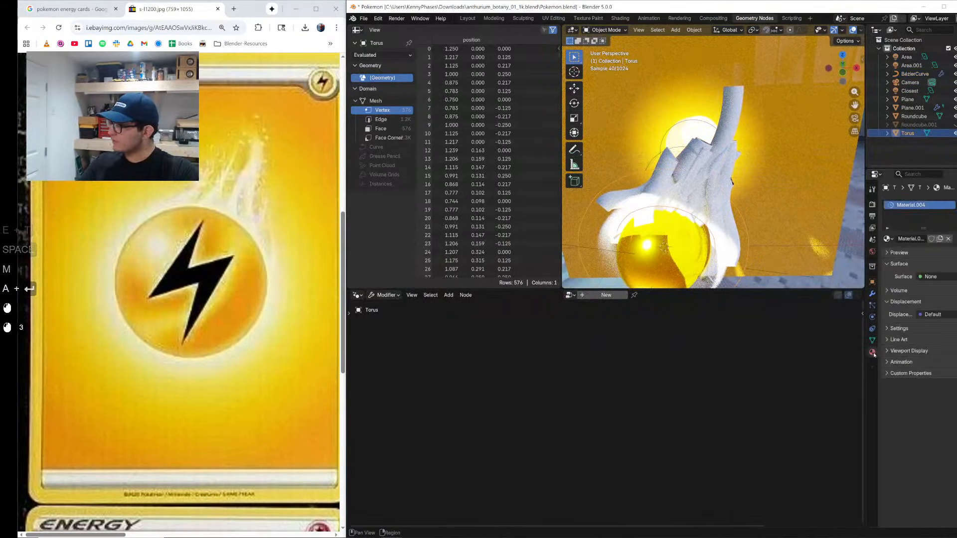
left_click(912, 239)
type("smoke")
key("Return")
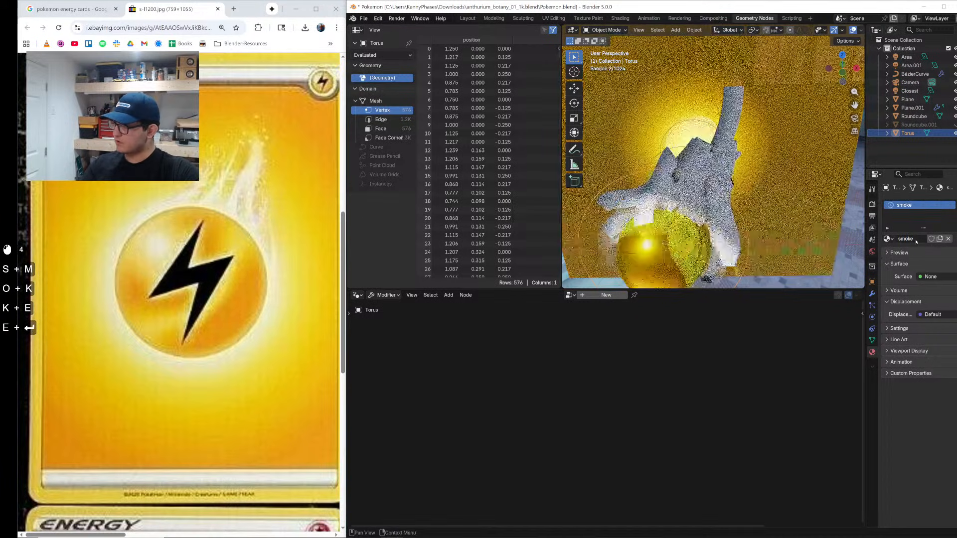
Step: Assign the smoke material in the Bézier curve's Set Material node and look through the camera
left_click(703, 186)
left_click(789, 378)
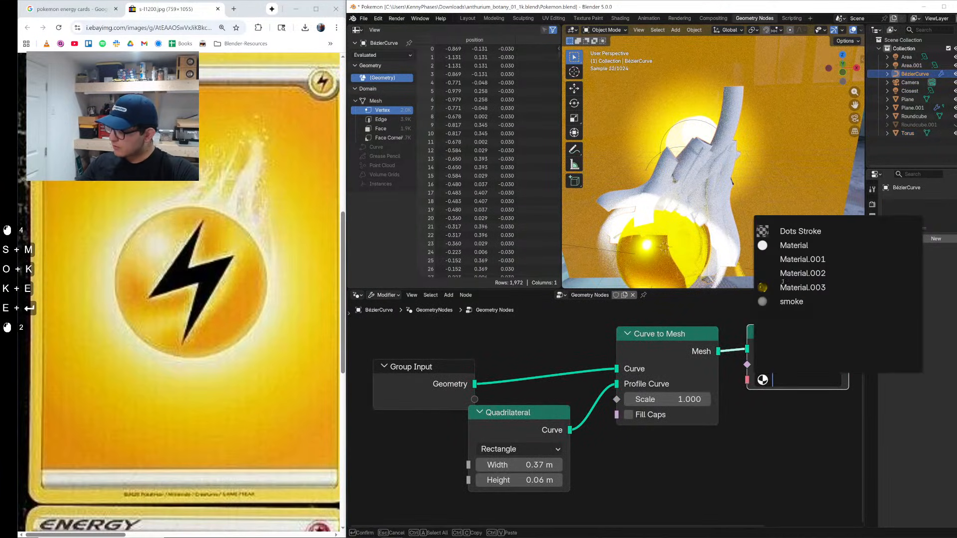
left_click(792, 302)
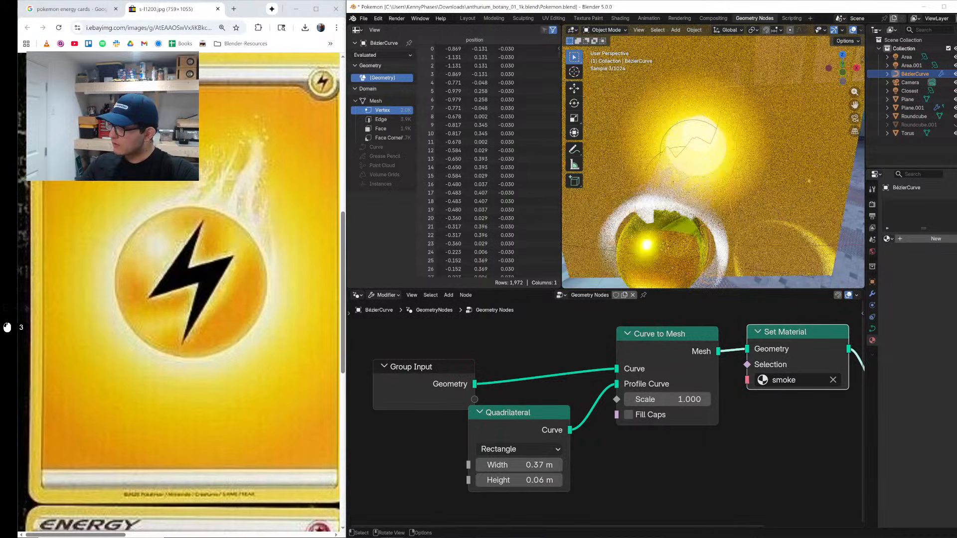
left_click(855, 119)
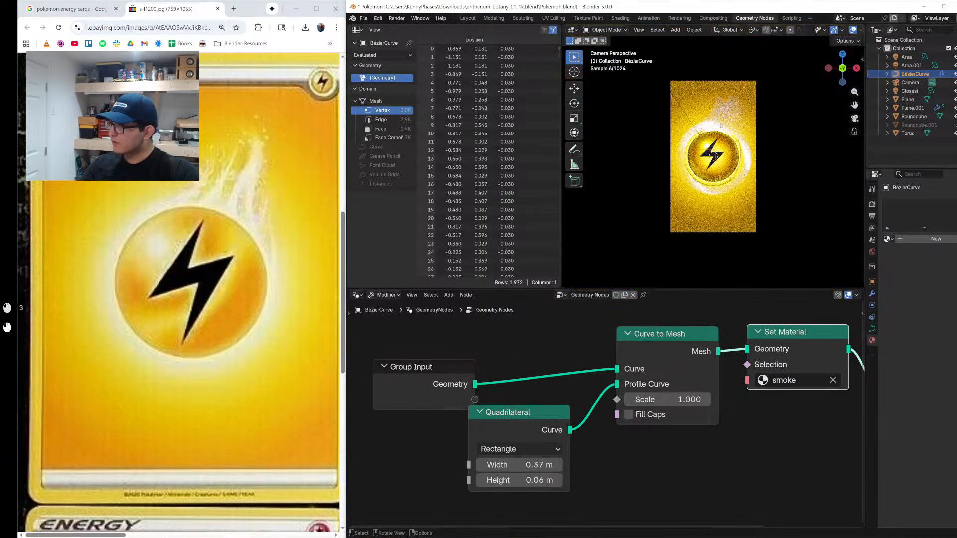
scroll(746, 437, "right", 5, "ctrl")
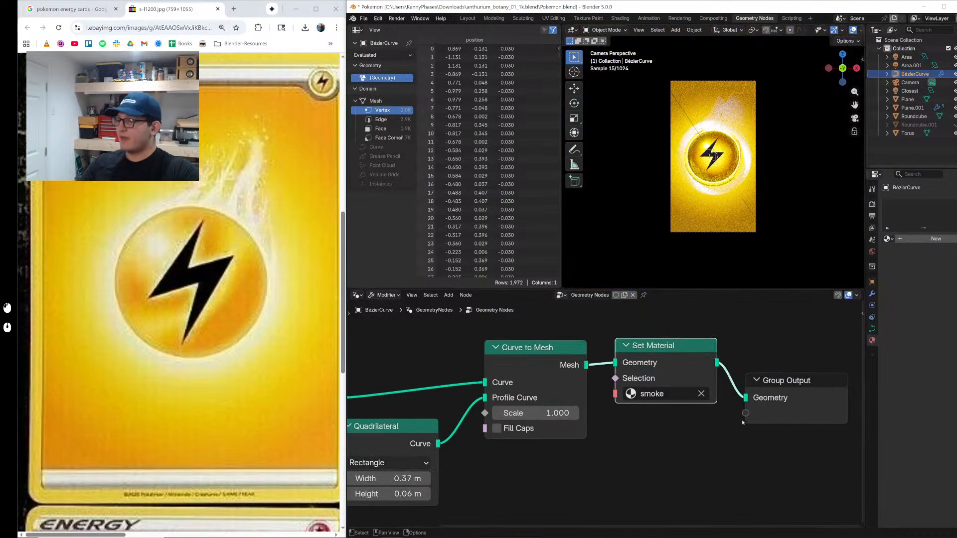
Step: Clear the material from the Set Material node and set the quadrilateral profile's width to 0.06 m
left_click(701, 394)
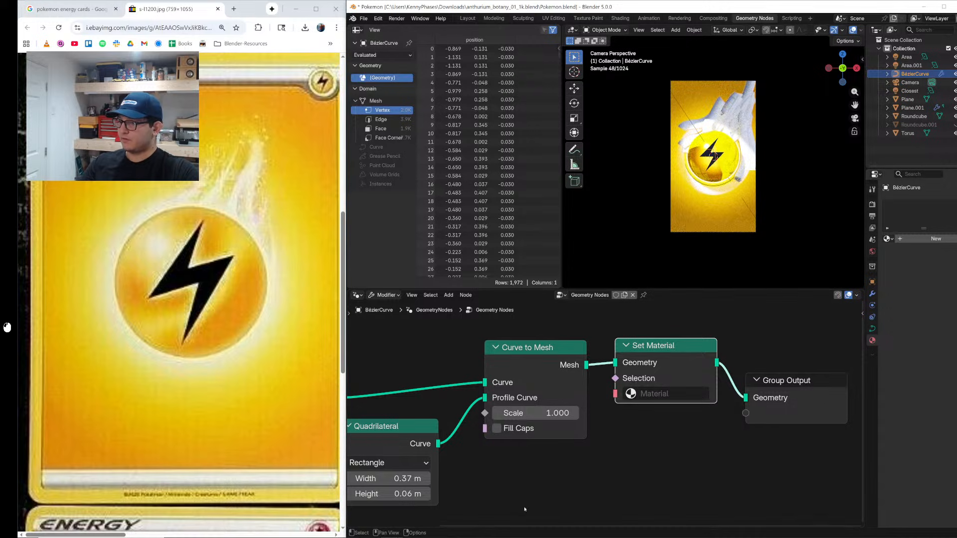
scroll(525, 509, "left", 4, "shift")
scroll(688, 175, "up", 3)
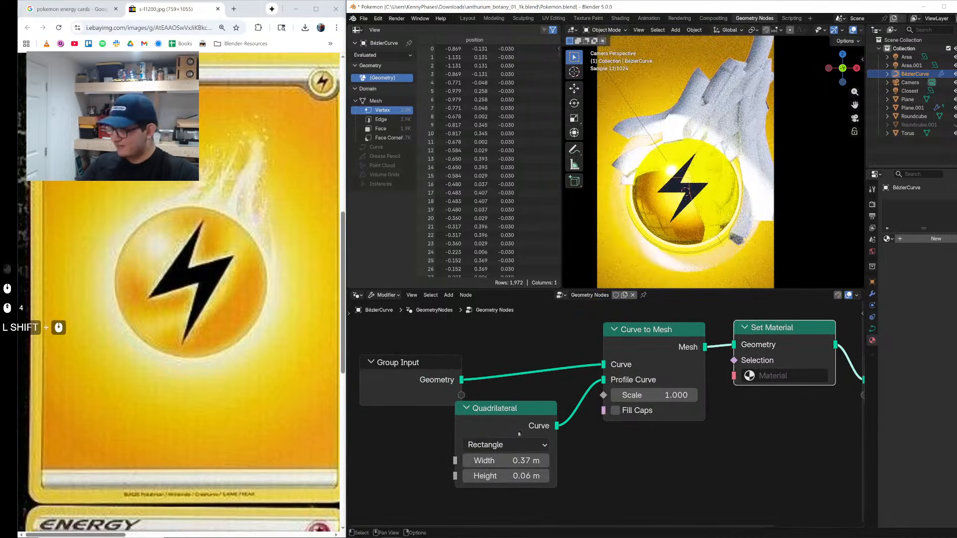
mouse_move(506, 461)
left_mouse_down("shift")
mouse_move(469, 461)
mouse_move(506, 461)
left_mouse_up("shift")
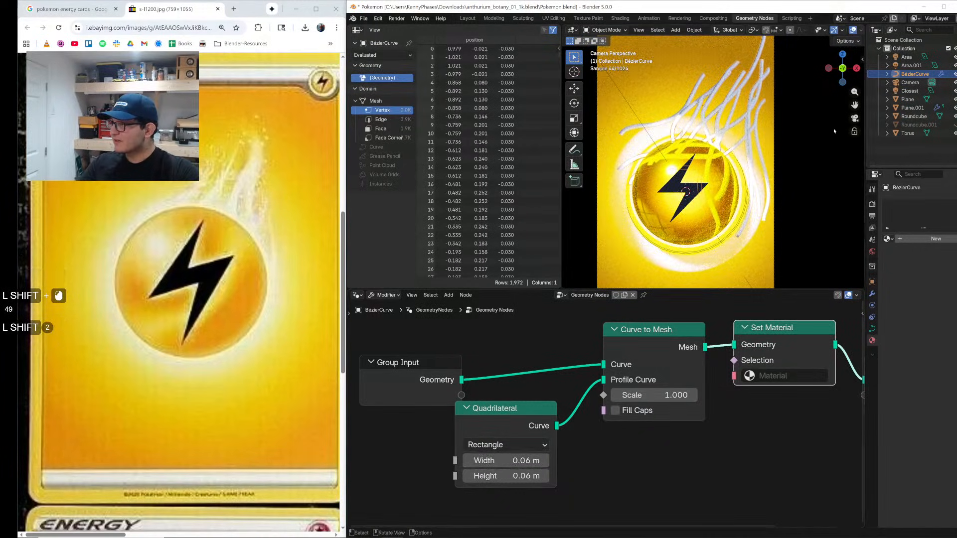
Step: Scale the curve object down and move it about 0.23 m downward toward the orb
key("s")
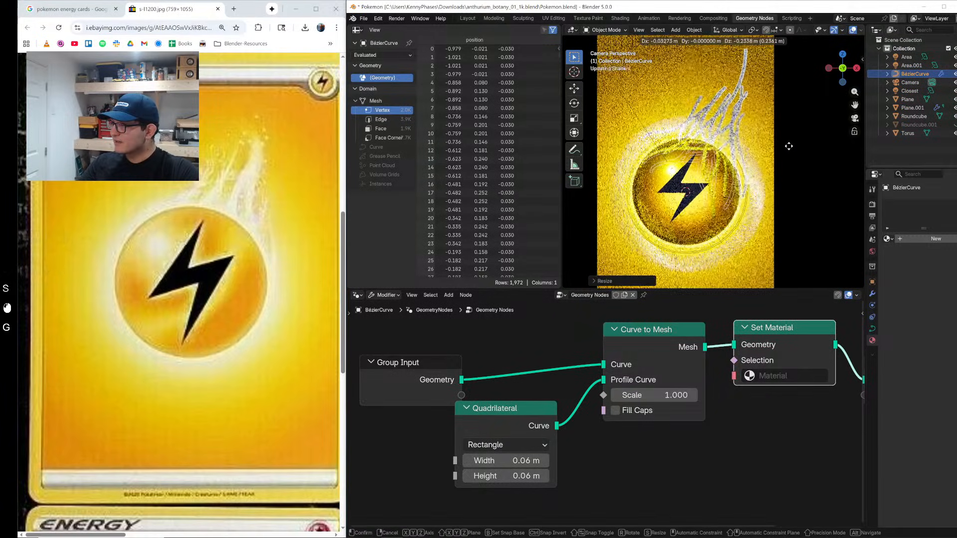
left_click(787, 147)
Step: Try the smoke material on the thinner wisps and clear it from the Set Material node again
left_click(811, 371)
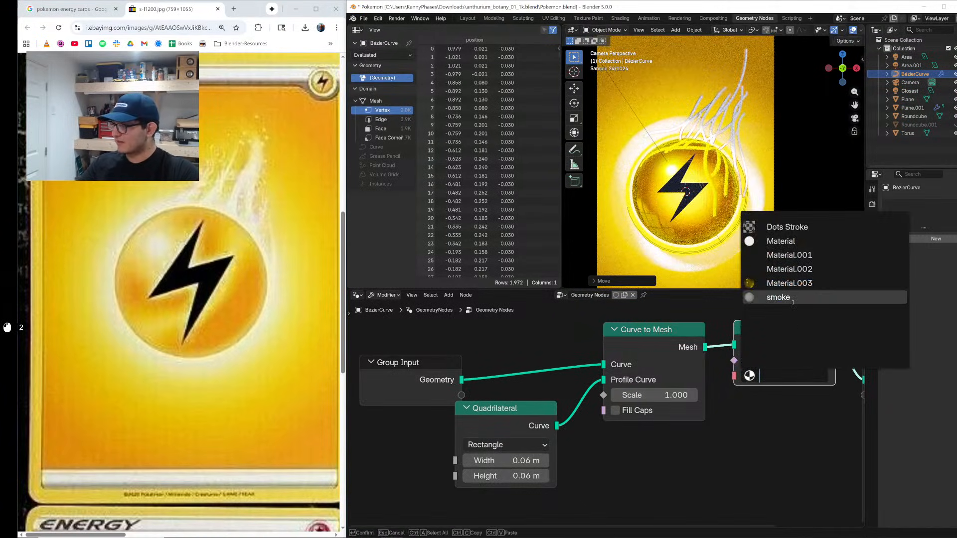
left_click(768, 298)
left_click(762, 148)
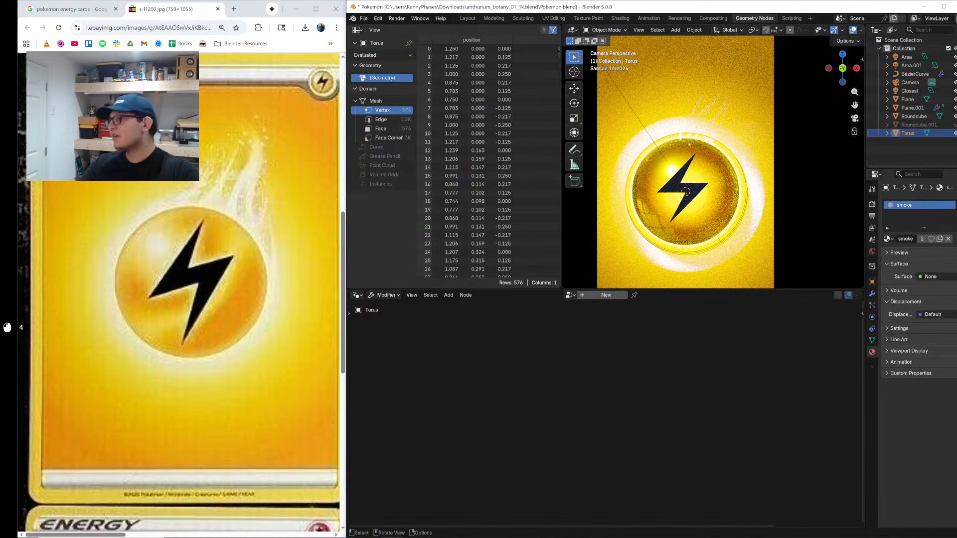
left_click(691, 136)
left_click(820, 376)
scroll(517, 455, "down", 2)
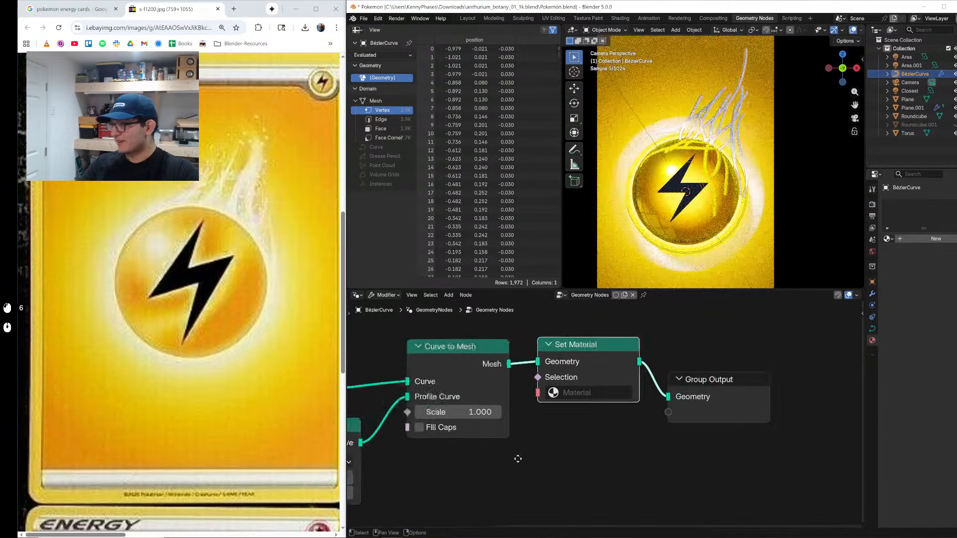
Step: Save the file and add a Points to Curves node fed by the Group Input geometry
middle_click_drag(517, 455, 463, 451)
scroll(464, 451, "down", 2)
middle_click_drag(594, 374, 748, 403)
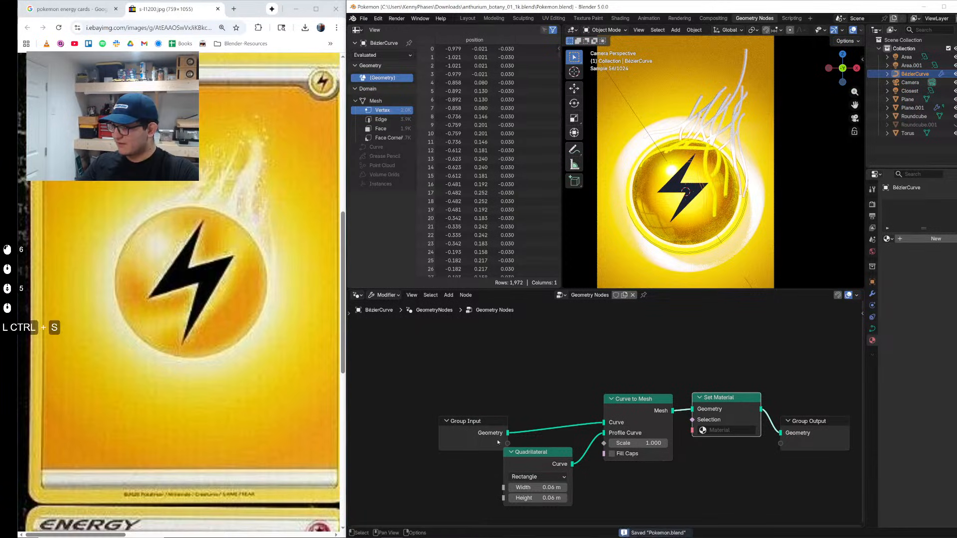
left_click_drag(507, 443, 577, 375)
type("curbe tp")
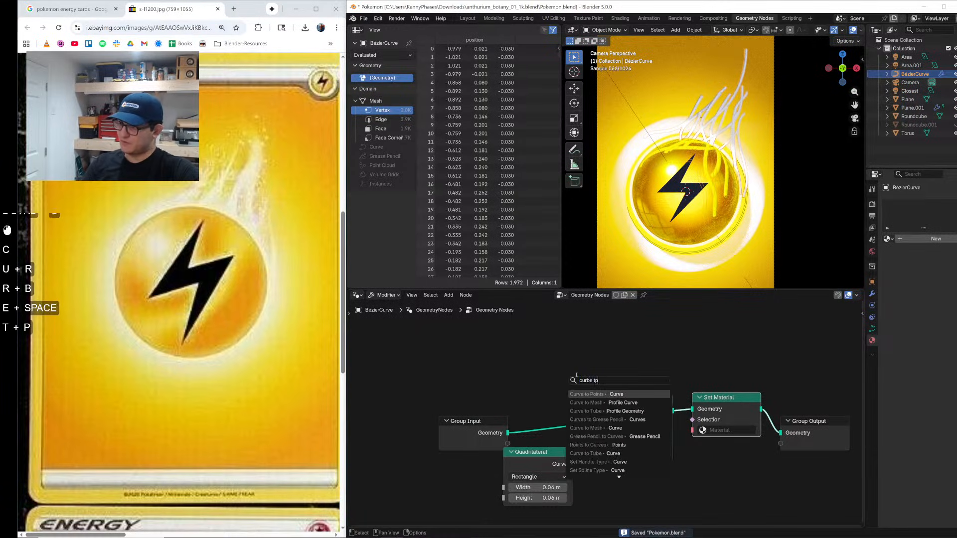
type(" [")
key("BackSpace")
type("p")
key("Return")
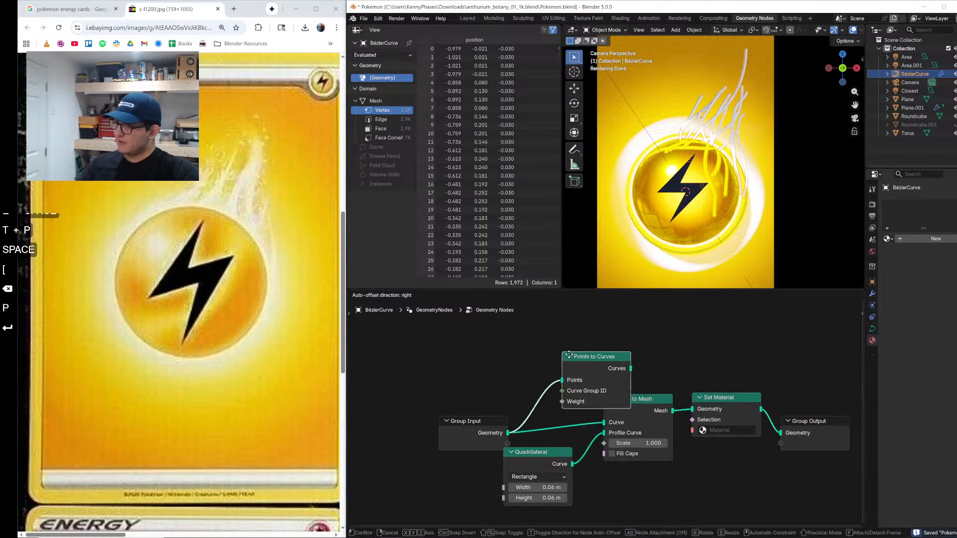
left_click(561, 334)
Step: Add an Instance on Points node linked from the Points to Curves output
left_click_drag(623, 348, 695, 337)
type("instan")
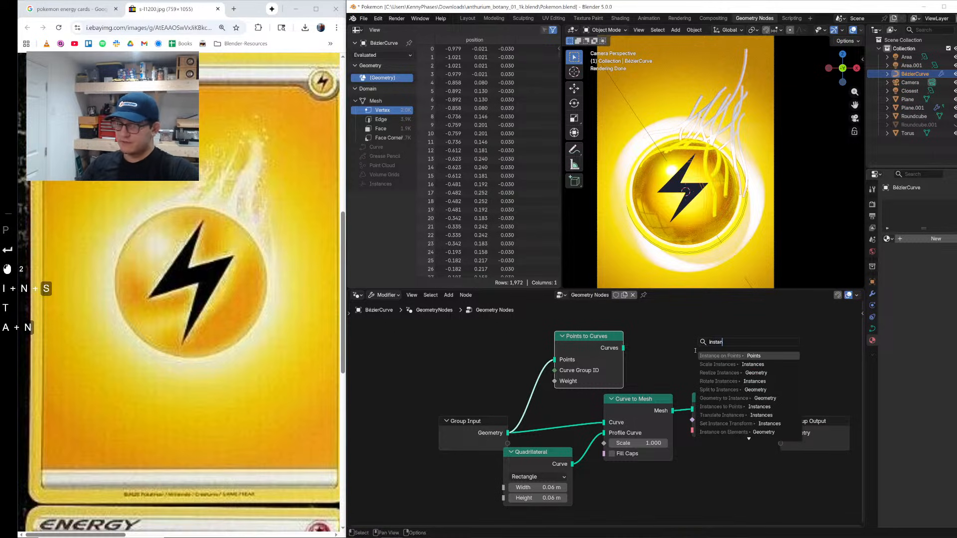
key("Return")
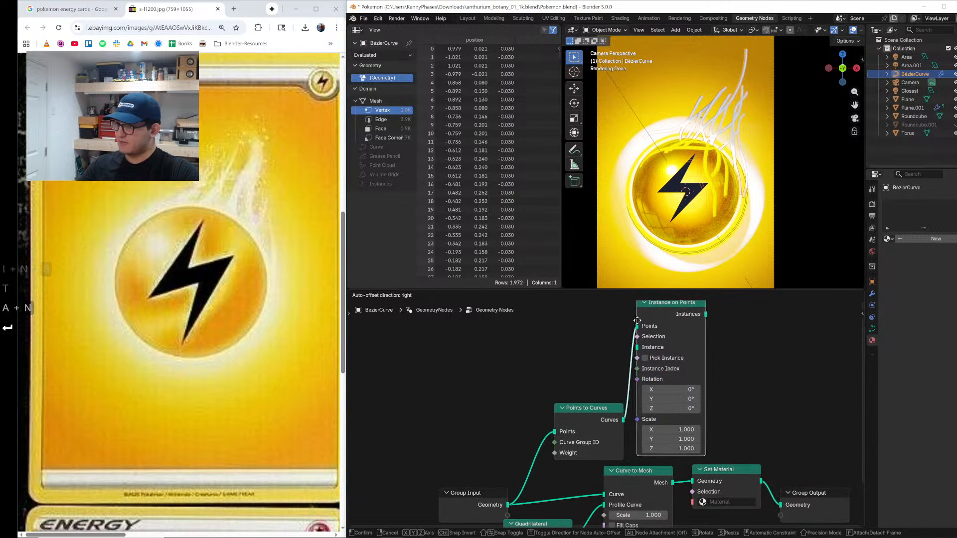
left_click(636, 320)
Step: Insert a Join Geometry node between Set Material and Group Output, and link the Instance on Points output into it
scroll(633, 412, "down", 1)
scroll(632, 412, "right", 3, "ctrl")
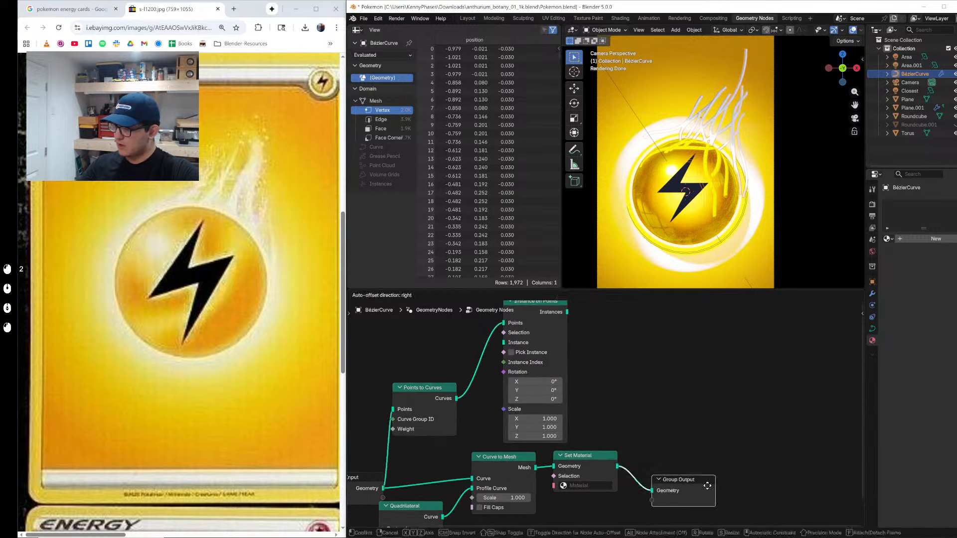
left_click_drag(618, 360, 655, 449)
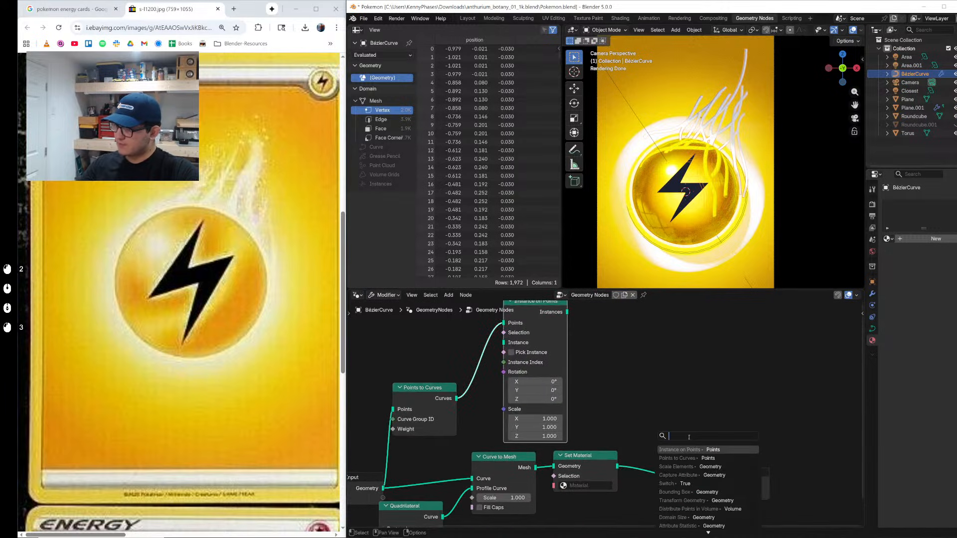
key("shift+a")
type("join")
key("Return")
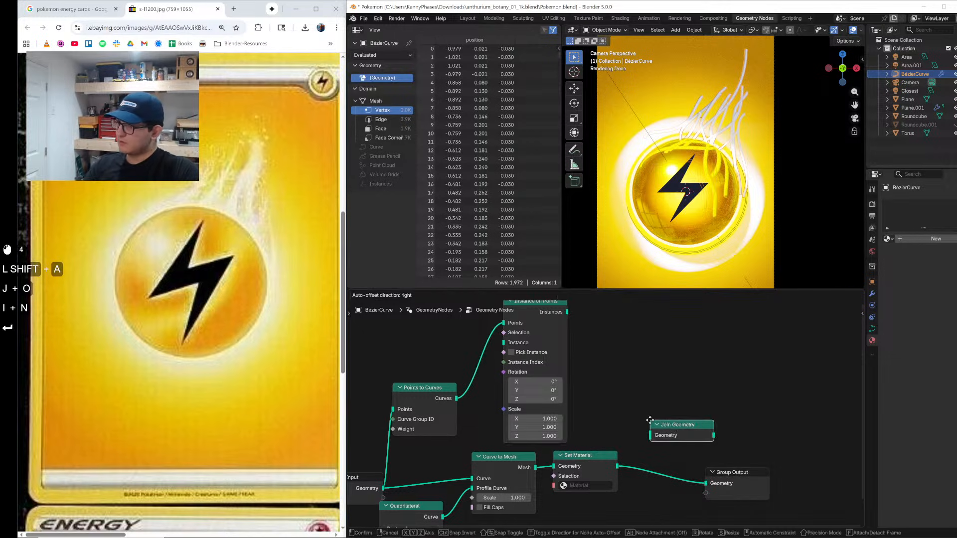
left_click(652, 459)
left_click_drag(567, 312, 652, 473)
scroll(690, 385, "down", 2)
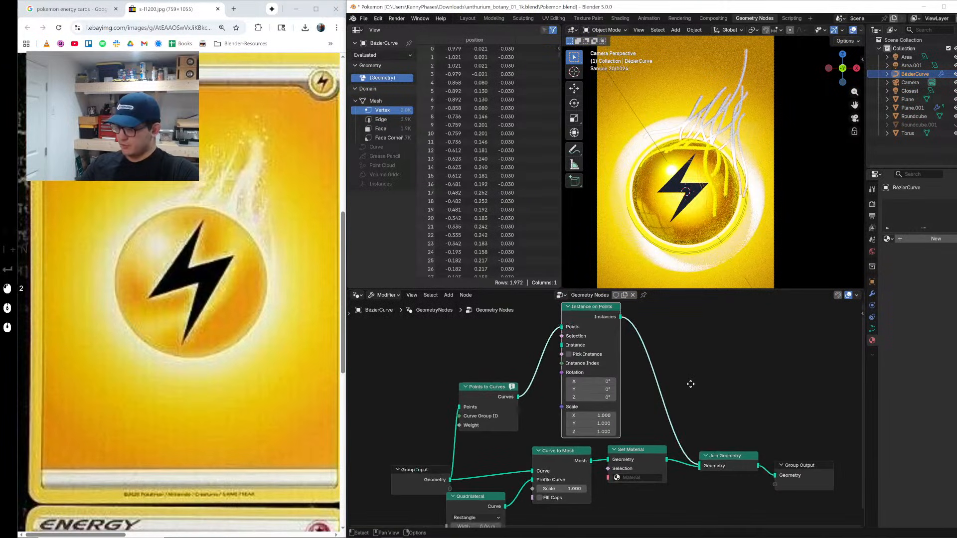
Step: Add an Ico Sphere node as the Instance of Instance on Points and save the file
middle_click_drag(480, 329, 530, 367)
key("shift+a")
type("ico")
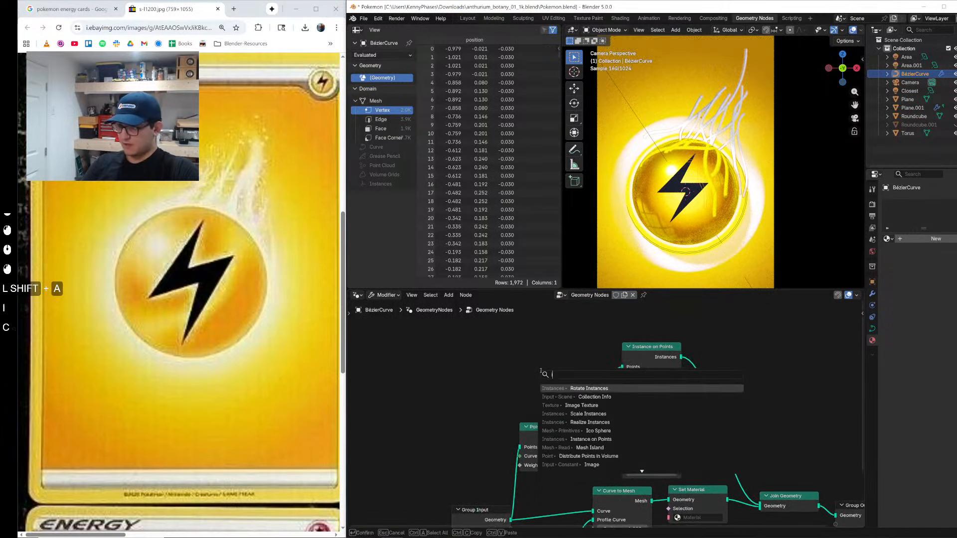
key("Return")
left_click(521, 349)
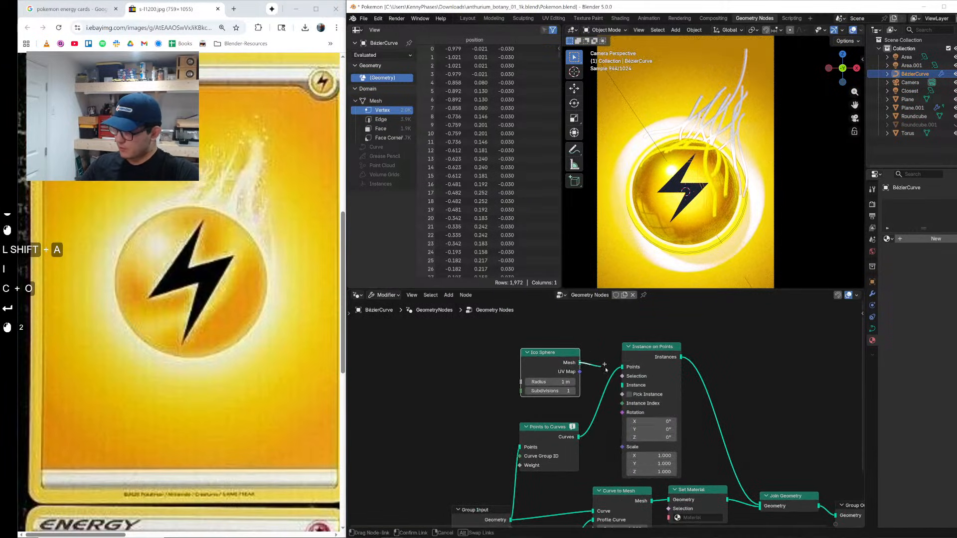
left_click_drag(626, 384, 623, 385)
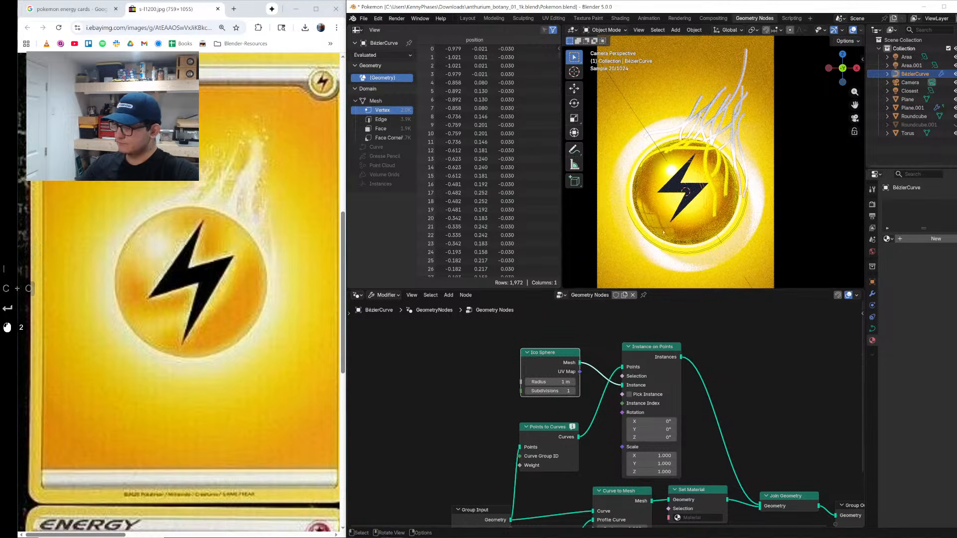
key("ctrl+s")
mouse_move(713, 160)
middle_mouse_down()
mouse_move(723, 164)
mouse_move(708, 169)
middle_mouse_up()
scroll(723, 165, "up", 5)
middle_click_drag(643, 458, 646, 430)
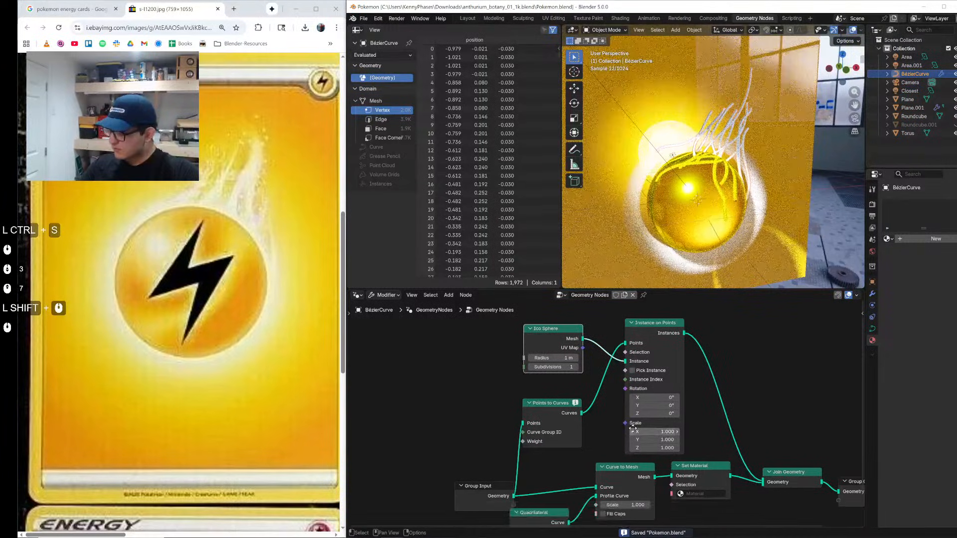
Step: Replace the Points to Curves node with a Curve to Points node linking the Group Input geometry to Instance on Points
left_click_drag(477, 483, 383, 452)
key("shift+a")
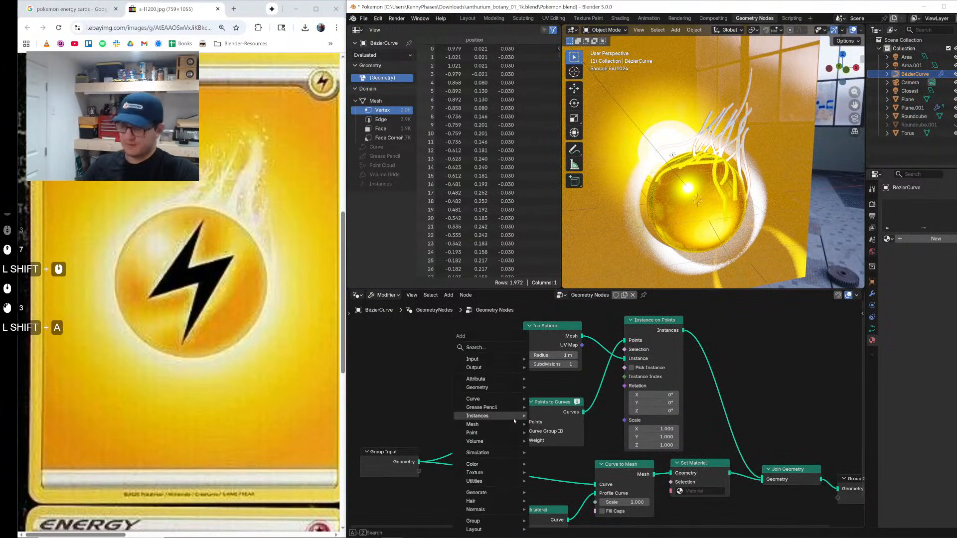
type("curve to p")
key("Return")
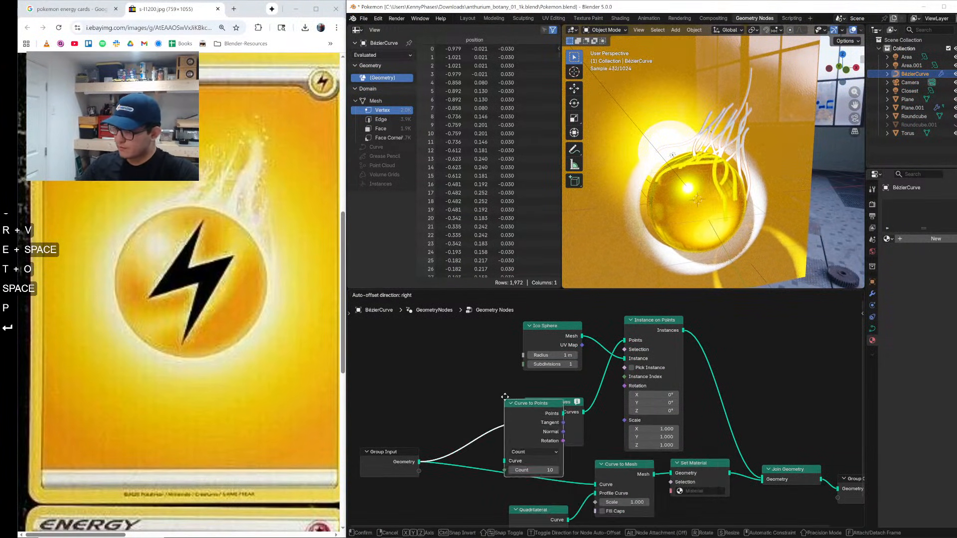
left_click(449, 387)
left_click_drag(508, 402, 527, 422)
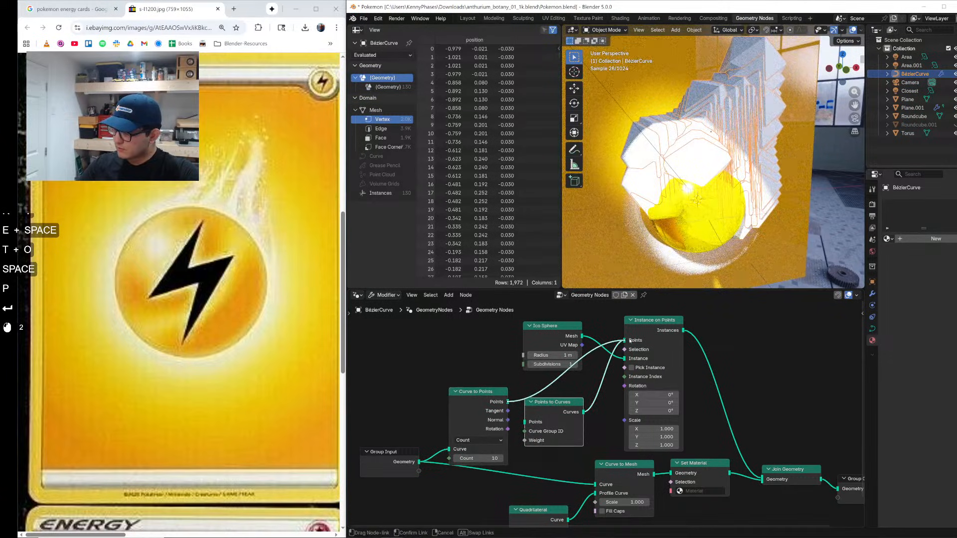
left_click_drag(630, 341, 625, 340)
left_click(553, 402)
key("x")
scroll(608, 418, "up", 3)
Step: Set the Ico Sphere node's radius to 0.11 m
left_click(538, 340, "shift")
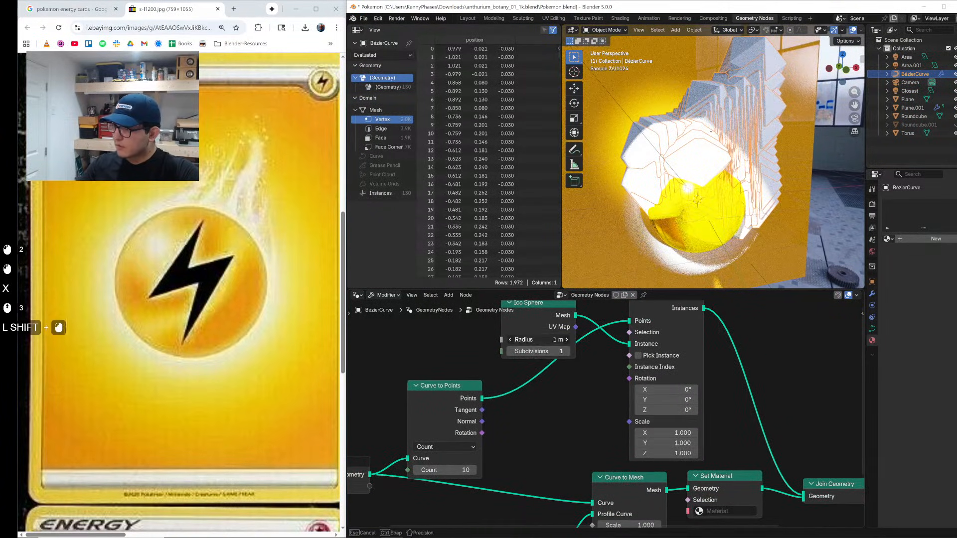
left_click_drag(539, 339, 495, 339, "shift")
scroll(688, 160, "up", 3)
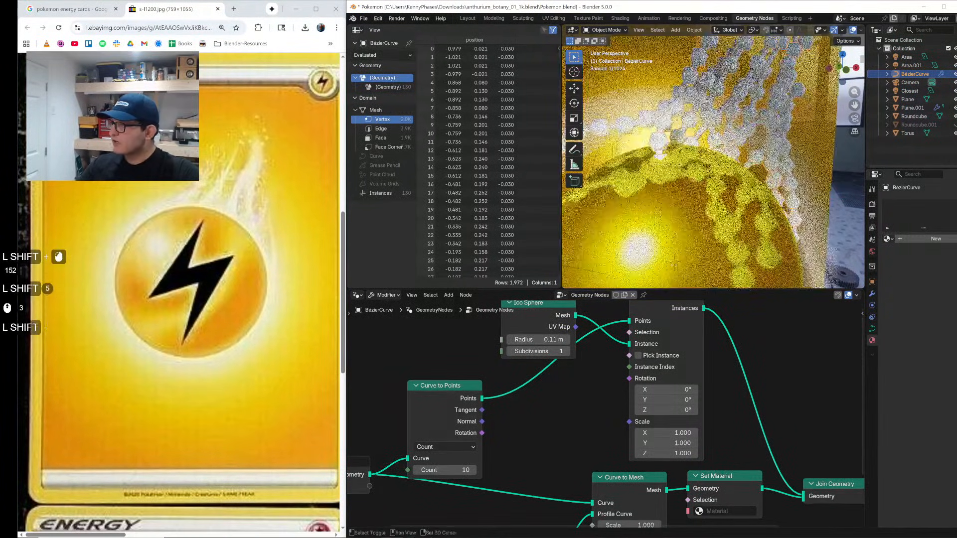
Step: Switch the viewport to solid shading, hide the torus, and reselect the Bézier curve
mouse_move(688, 165)
middle_mouse_down("shift")
mouse_move(698, 145)
mouse_move(750, 158)
middle_mouse_up("shift")
scroll(698, 144, "down", 2)
key("z")
left_click(742, 161)
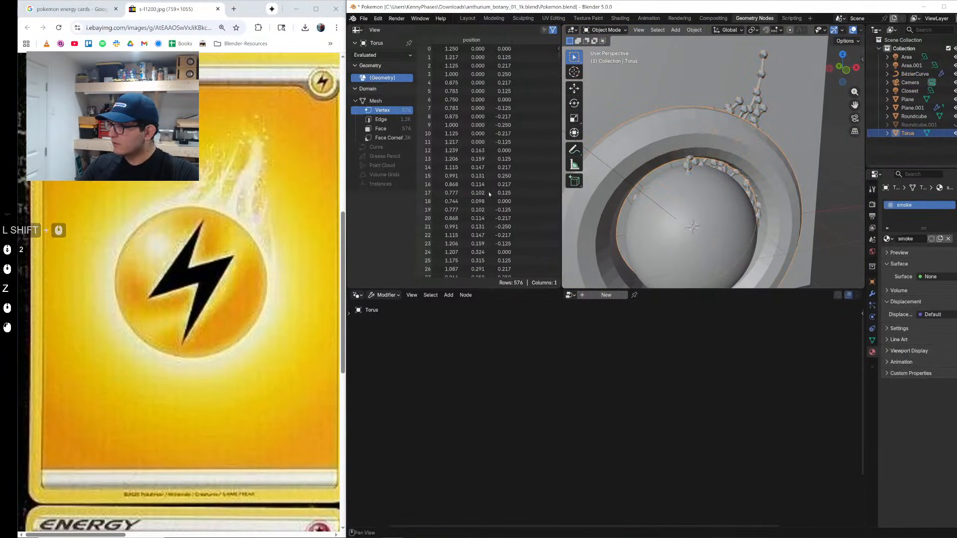
middle_click_drag(743, 162, 728, 167)
left_click(728, 167)
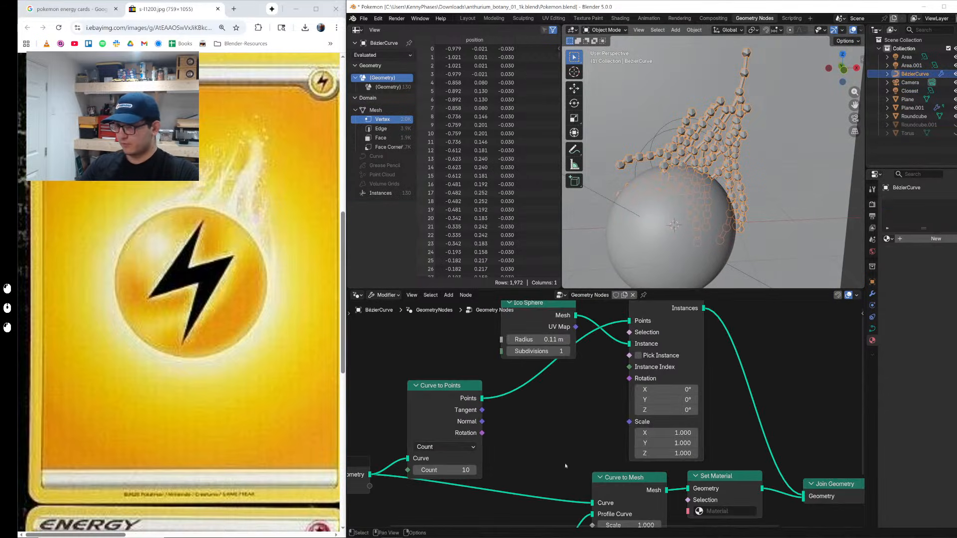
Step: Duplicate the Curve to Mesh node and insert the copy between Group Input and Curve to Points
middle_click_drag(555, 406, 596, 425)
left_click_drag(482, 411, 481, 386)
middle_click_drag(488, 390, 490, 401)
middle_click_drag(561, 442, 576, 394)
scroll(538, 400, "down", 2)
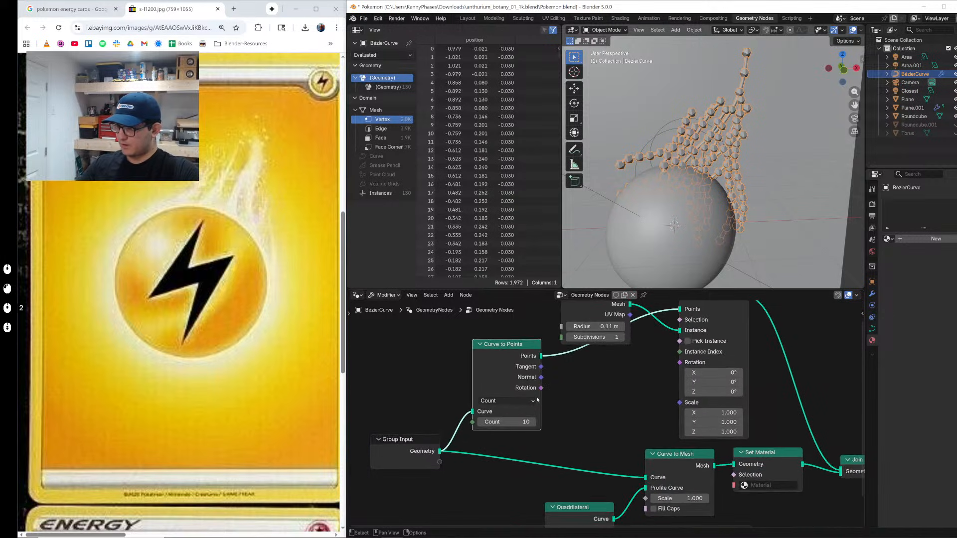
left_click(654, 472)
key("shift+d")
left_click(455, 399)
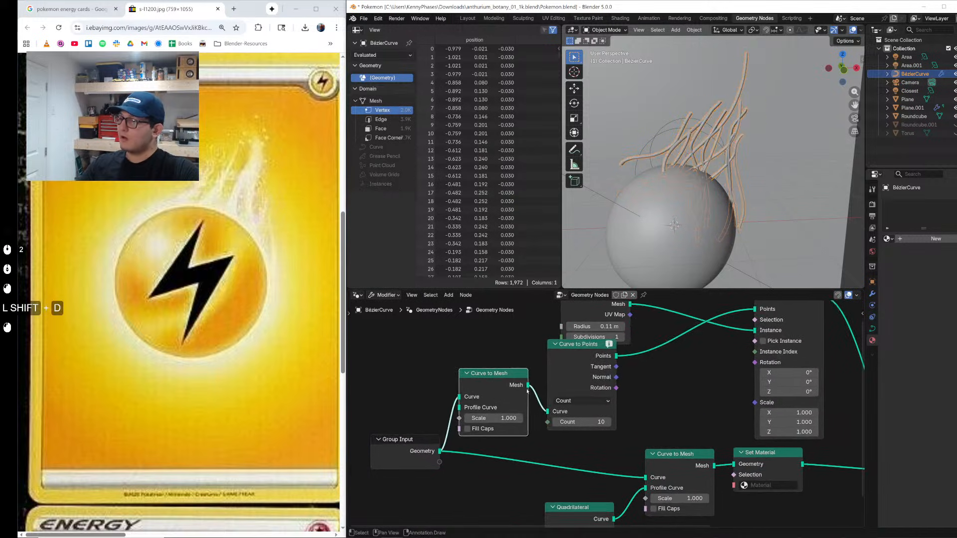
Step: Replace the Curve to Points node with a Mesh to Points node linking the new Curve to Mesh to Instance on Points
middle_click_drag(524, 387, 494, 414)
left_click(543, 391)
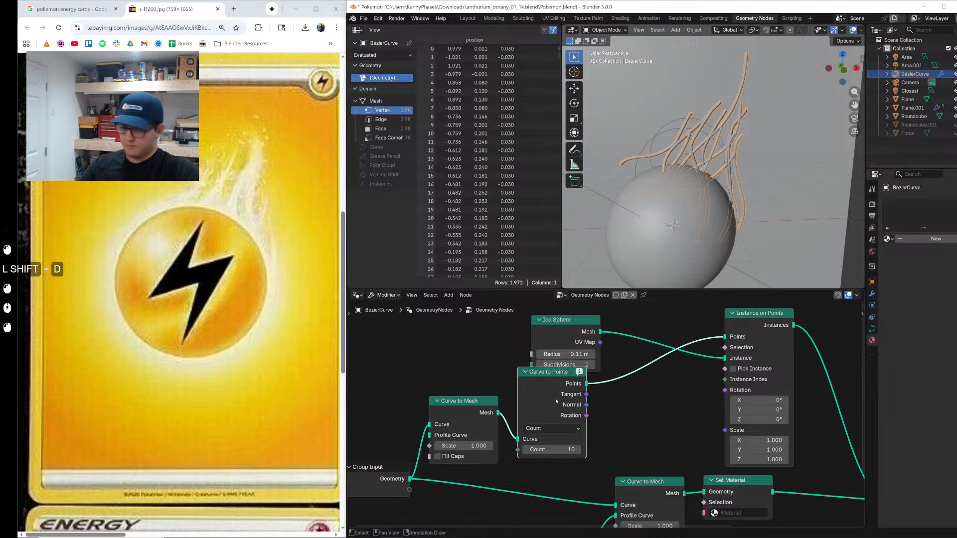
key("x")
key("shift+a")
type("mesh to ")
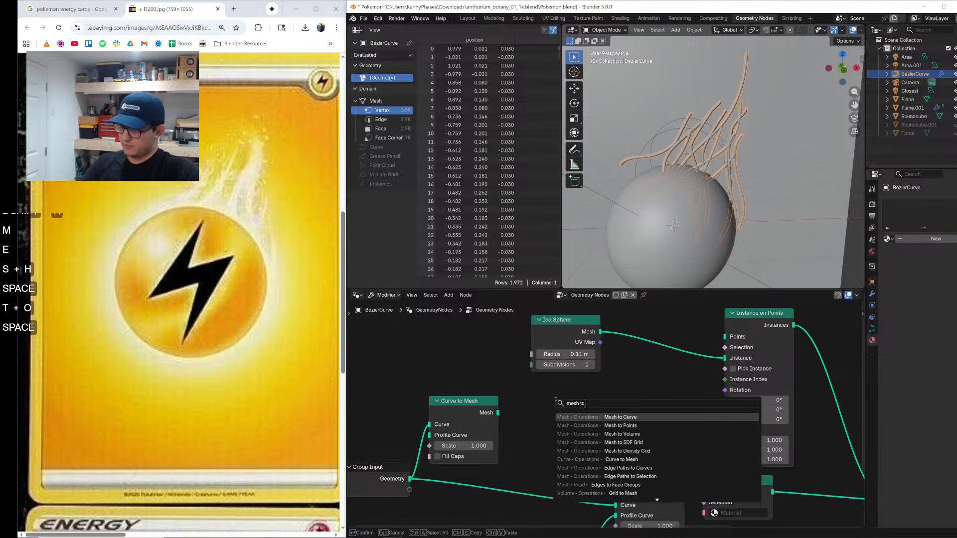
type("p")
key("Return")
left_click(512, 394)
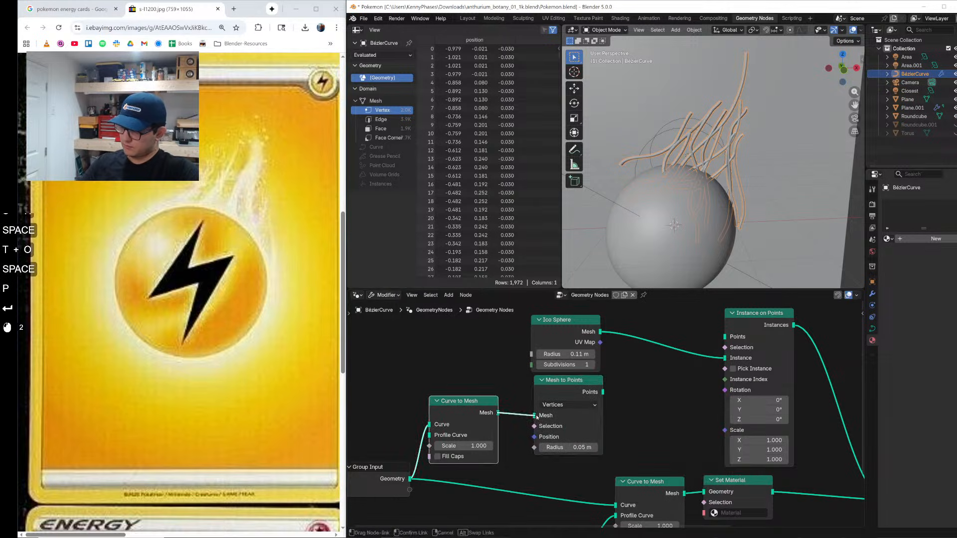
left_click_drag(603, 392, 723, 339)
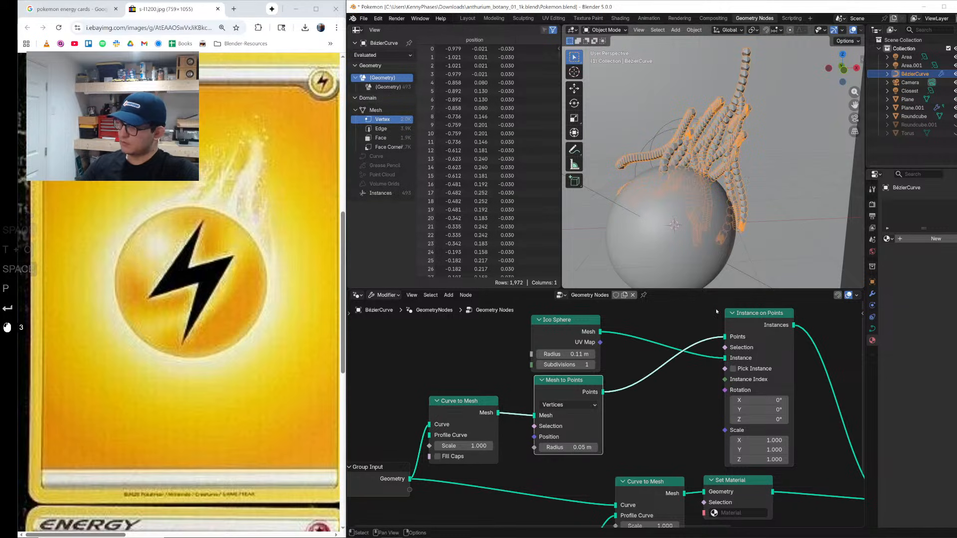
Step: Duplicate the Quadrilateral node as the profile curve of the new Curve to Mesh and set its width to 0.64 m
middle_click_drag(529, 402, 569, 396)
left_click_drag(501, 397, 514, 385)
middle_click_drag(509, 454, 498, 425)
left_click(574, 501)
key("shift+d")
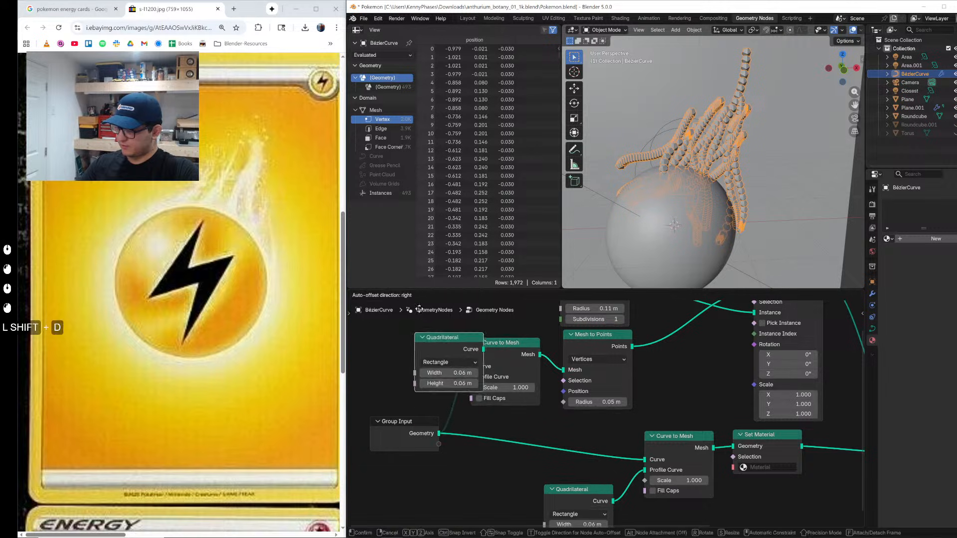
left_click(375, 337)
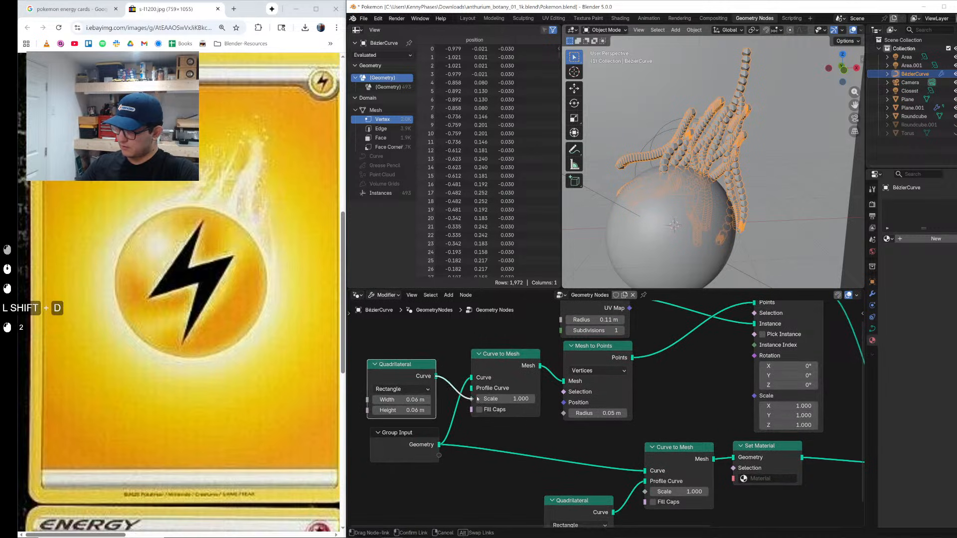
left_click_drag(477, 398, 475, 393)
left_click_drag(404, 403, 429, 402, "shift")
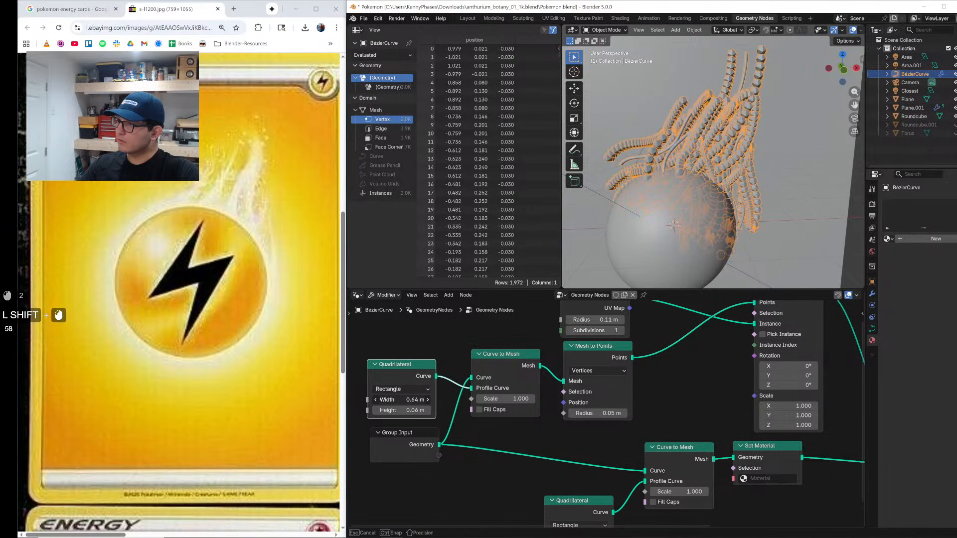
Step: Add a Boolean Random Value node and link it to the Selection input of Instance on Points
scroll(604, 388, "down", 1)
middle_click_drag(603, 388, 570, 419)
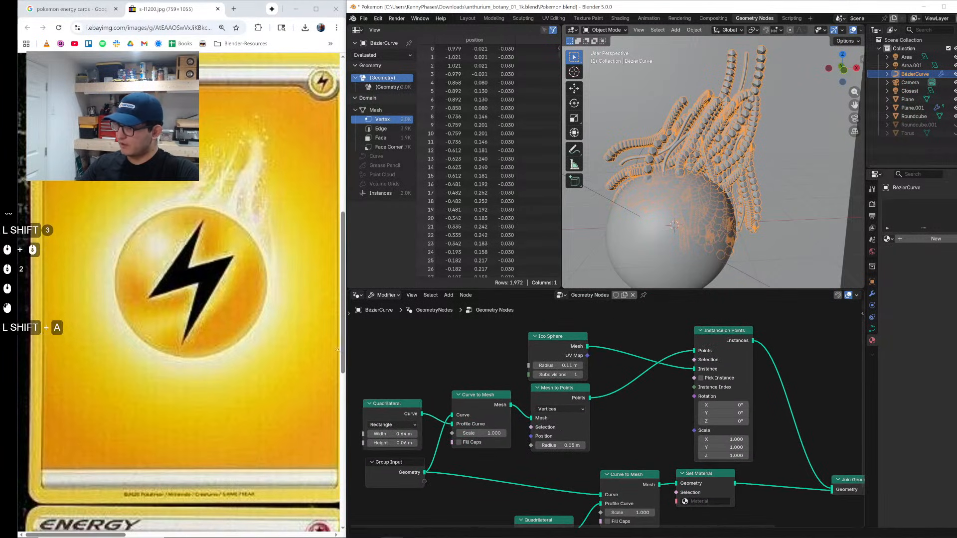
key("shift+a")
mouse_move(460, 357)
type("random")
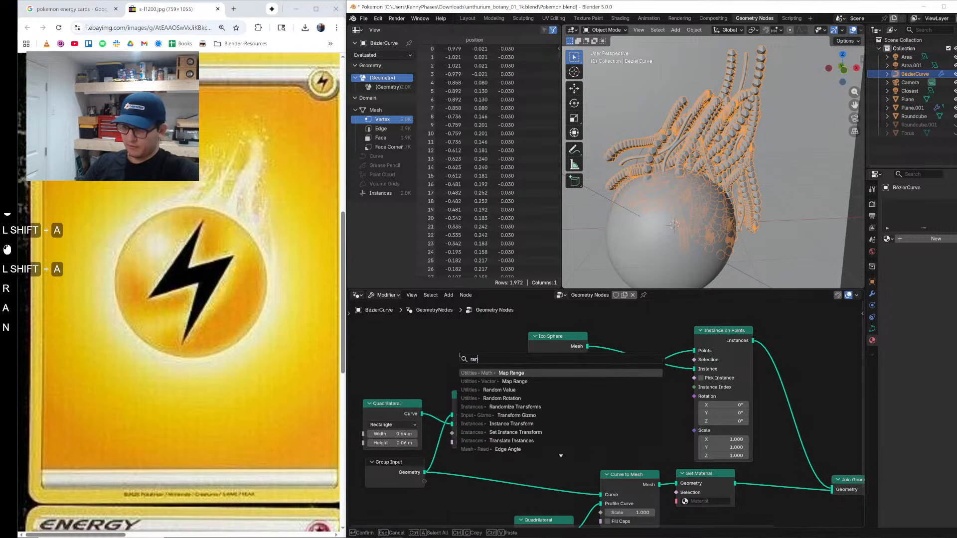
key("Return")
left_click(429, 351)
left_click(429, 350)
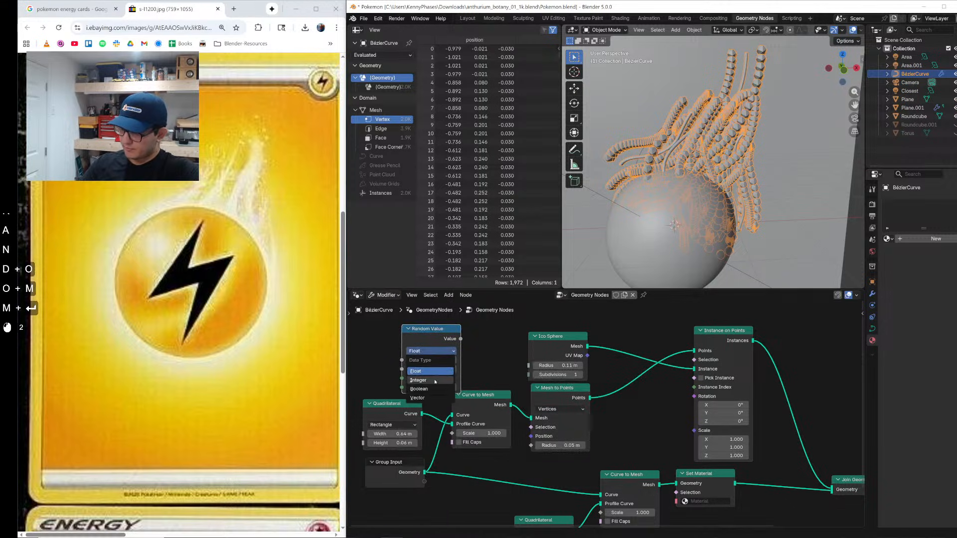
left_click(441, 377)
left_click_drag(698, 363, 697, 363)
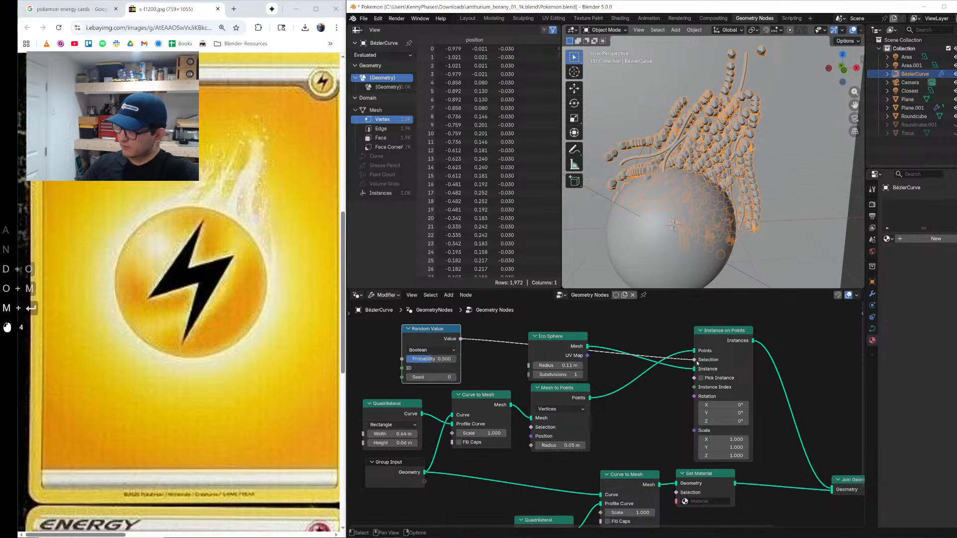
Step: Set the Boolean Random Value's probability to 0.145 and insert a Scale Instances node after Instance on Points
left_click_drag(432, 359, 415, 359)
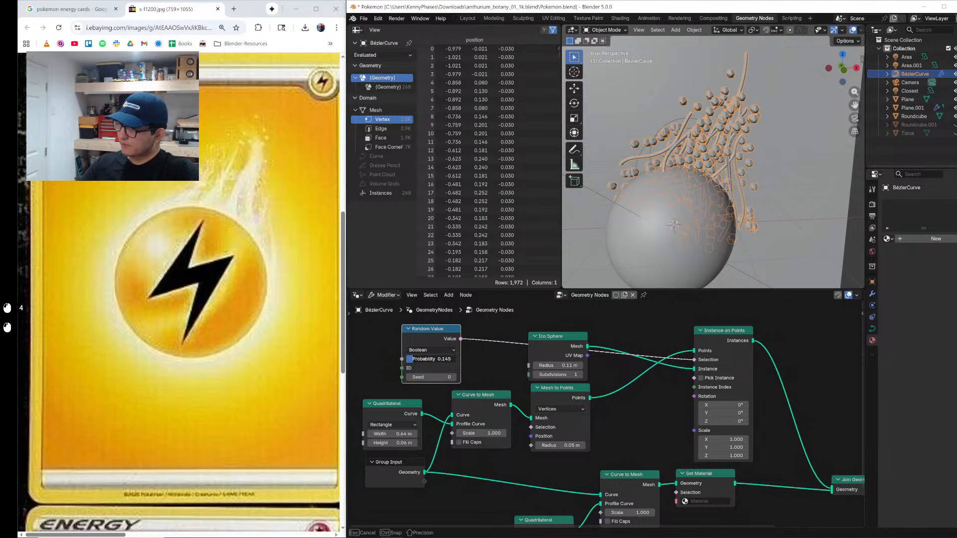
middle_click_drag(671, 148, 713, 150)
key("shift+a")
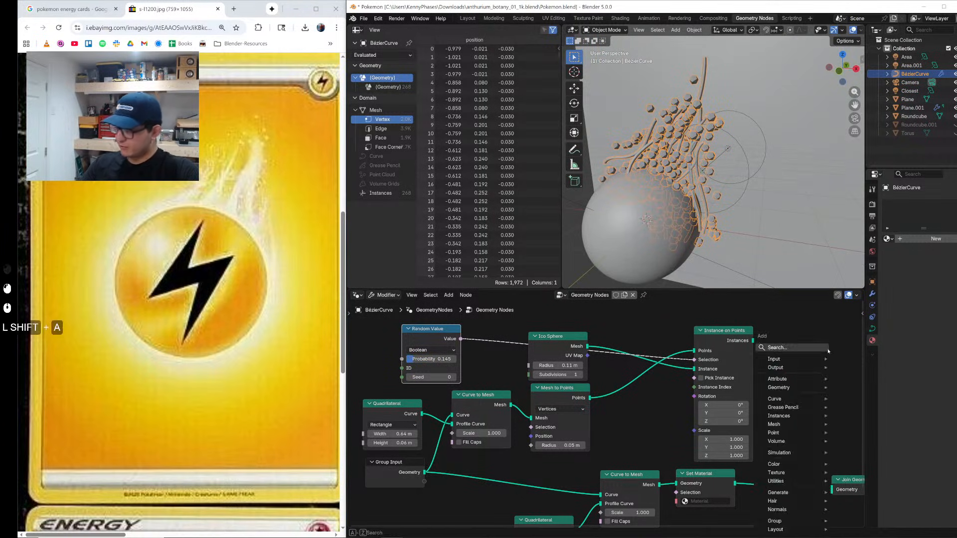
type("scale ins")
key("Return")
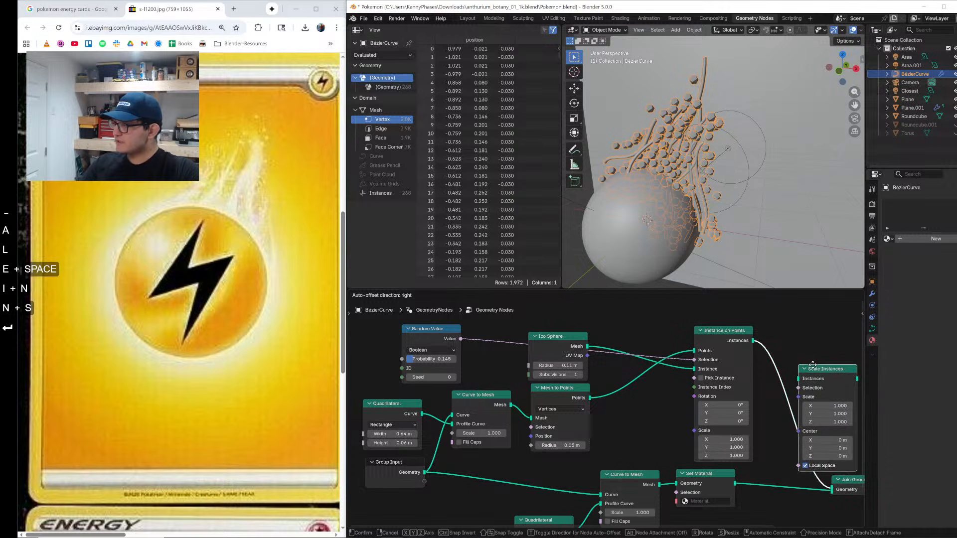
left_click(825, 372)
Step: Set the Ico Sphere's subdivisions to 2 and insert a Set Shade Smooth node between Scale Instances and Join Geometry
left_click(582, 375)
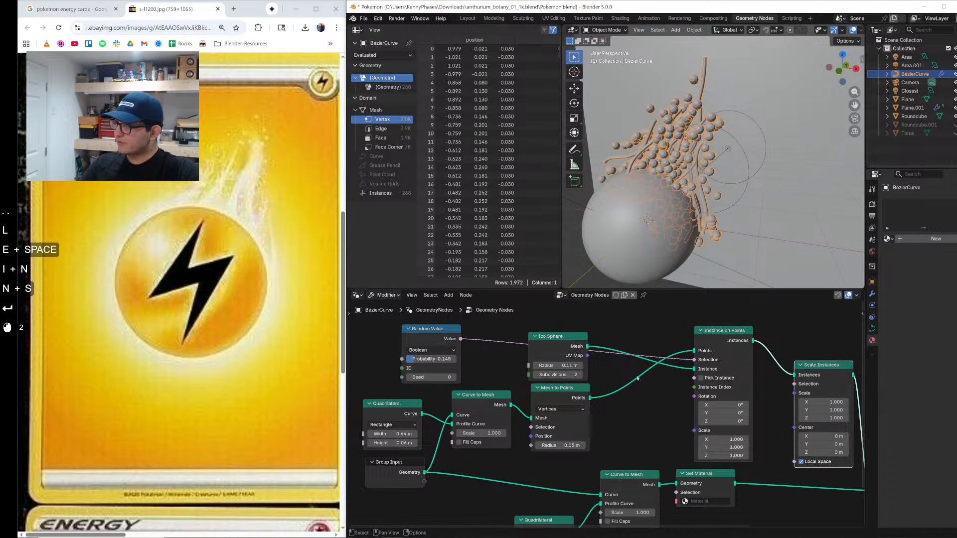
middle_click_drag(582, 378, 390, 357)
key("shift+a")
type("shade")
key("Return")
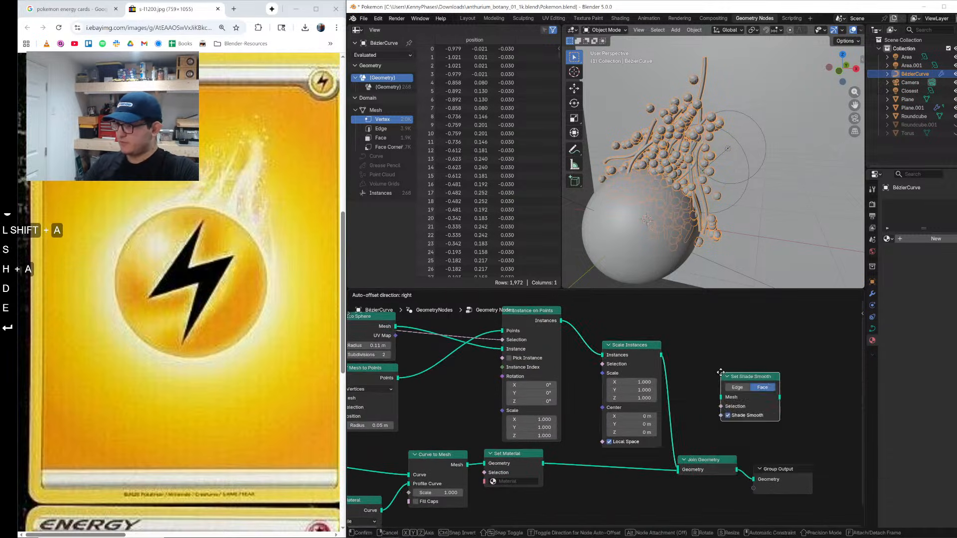
left_click(675, 379)
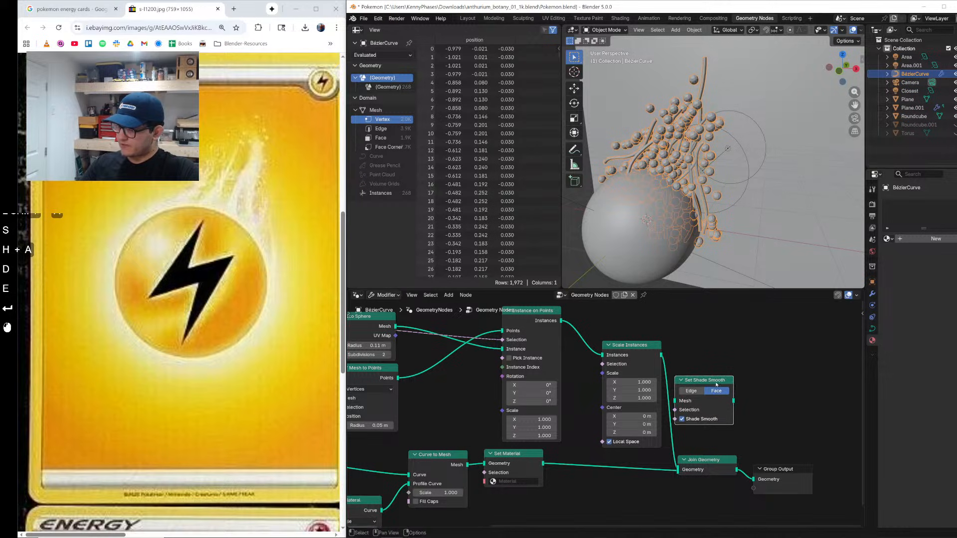
key("g")
left_click(738, 387)
scroll(595, 399, "up", 2)
Step: Add a Float Random Value node and link its value to the Scale input of Scale Instances
key("shift+a")
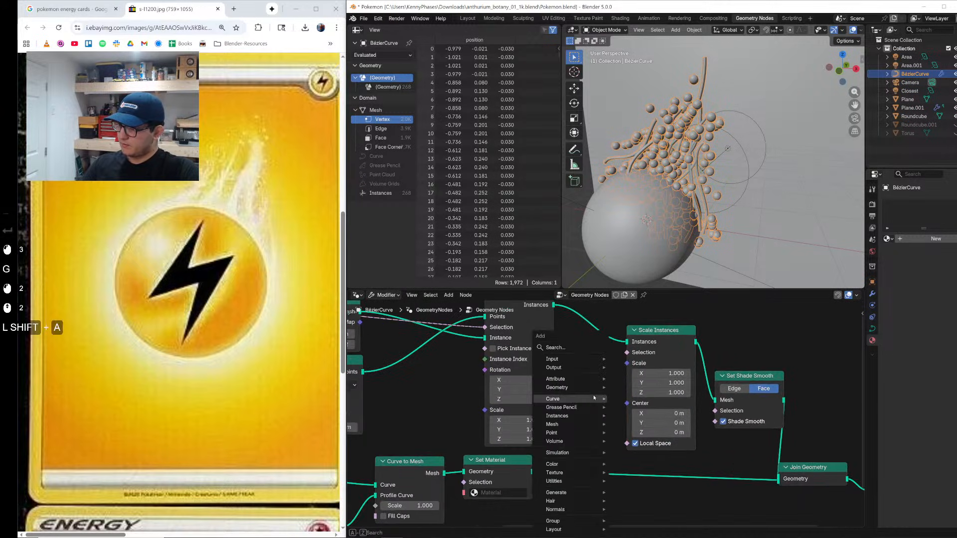
type("random")
key("Return")
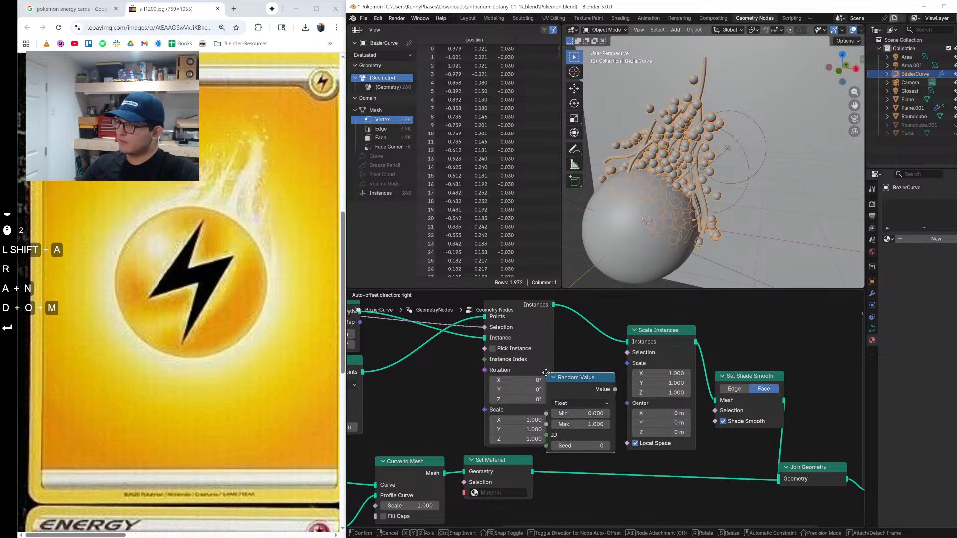
left_click(547, 372)
left_click_drag(632, 366, 627, 364)
middle_click_drag(658, 235, 675, 259)
Step: Set the Ico Sphere's radius to 0.05 m
middle_click_drag(530, 393, 677, 431)
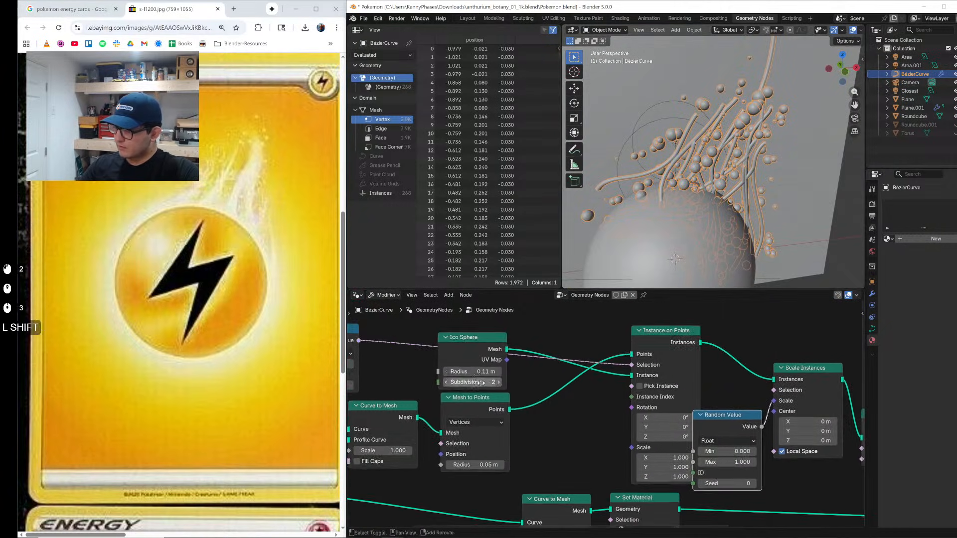
left_click_drag(471, 372, 479, 372, "shift")
type(".")
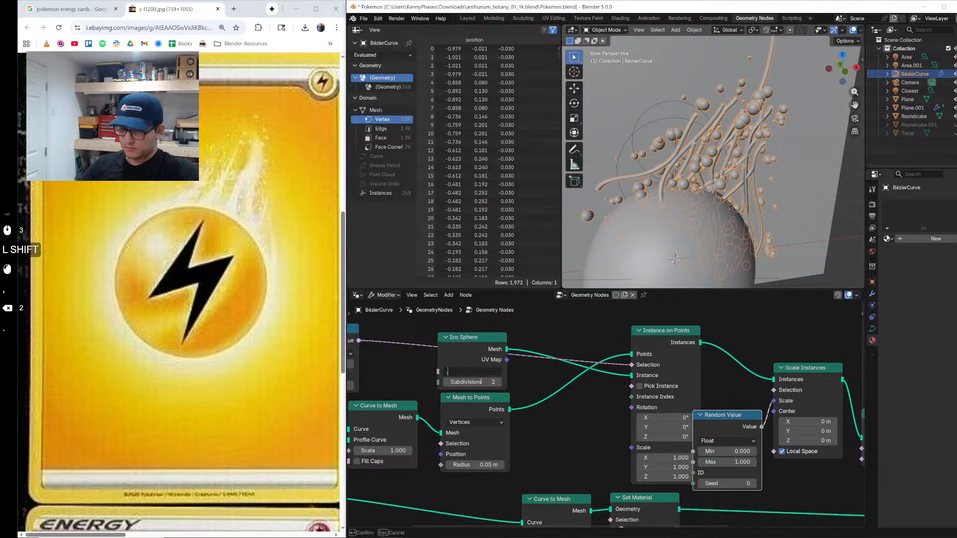
type("05")
key("Return")
Step: Save the file and inspect the scattered spheres around the wisps, with the Bézier curve selected again
left_click(790, 163)
mouse_move(790, 162)
middle_mouse_down()
mouse_move(768, 179)
mouse_move(702, 147)
middle_mouse_up()
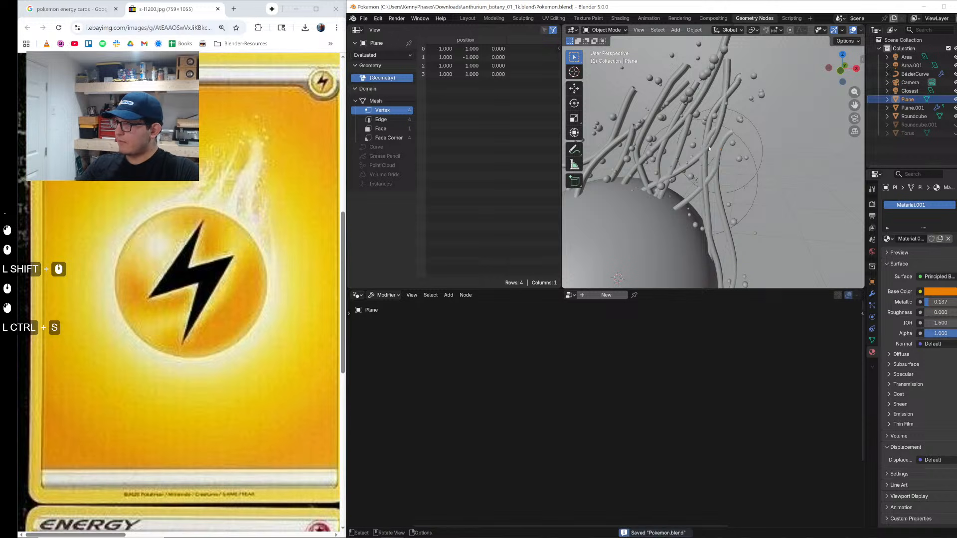
left_click(710, 148)
scroll(686, 423, "up", 3)
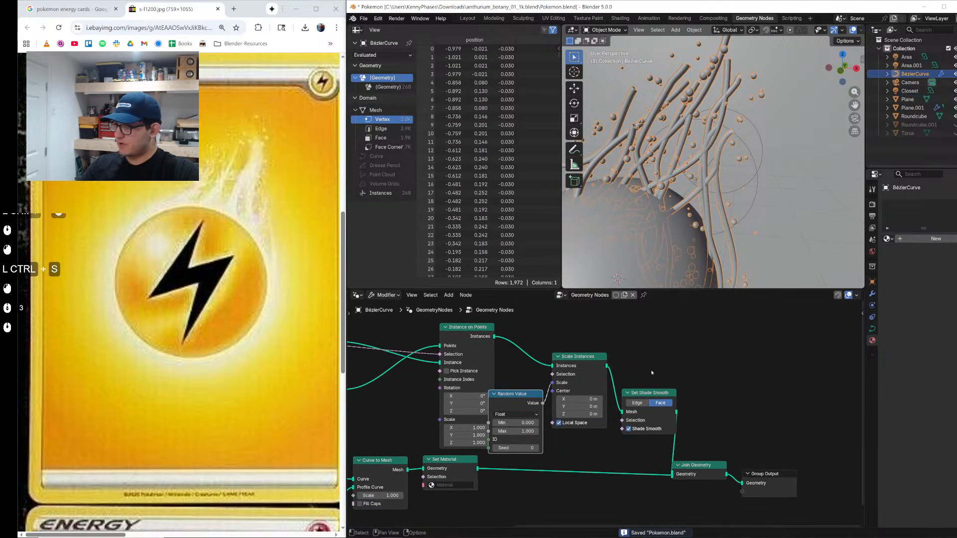
scroll(743, 164, "down", 3)
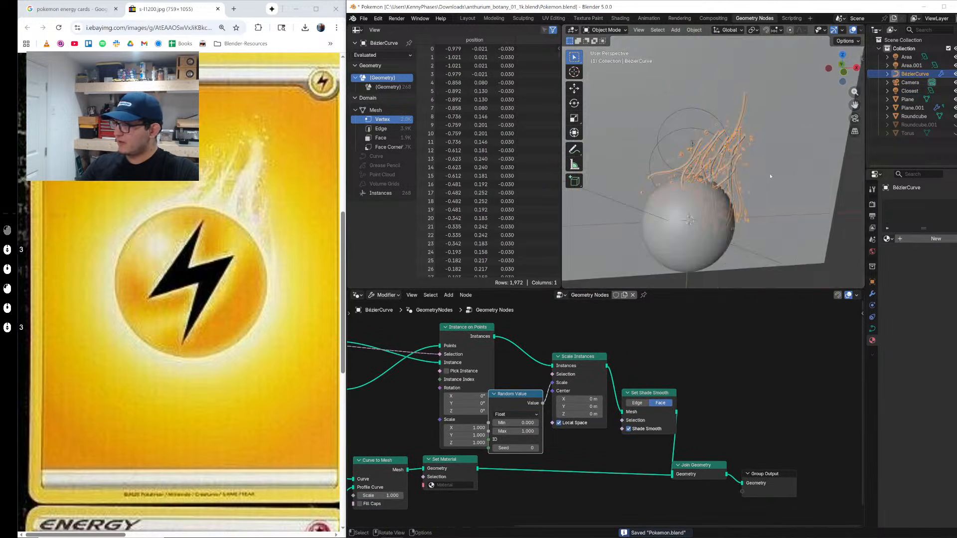
Step: Add a cube, move it beside the orb outside the wisps, and scale it down
key("shift+a")
type("cube")
key("Return")
key("g")
left_click(858, 165)
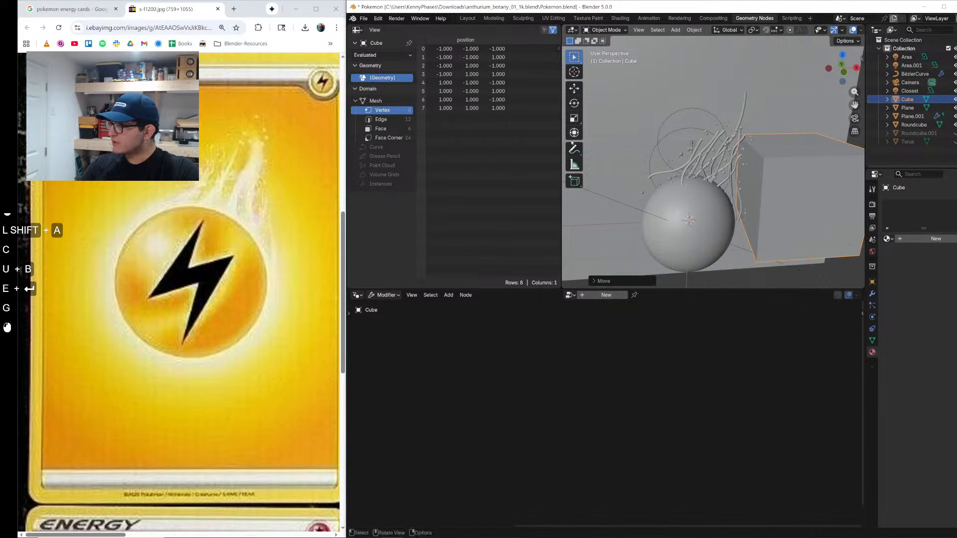
key("s")
left_click(823, 158)
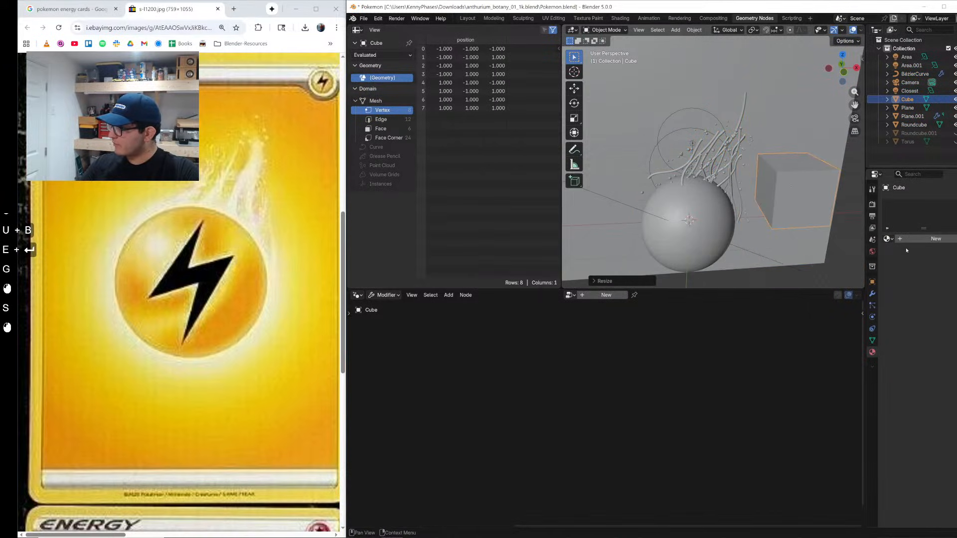
Step: Give the cube a new material with a white Emission surface of strength 5 and name it emission
left_click(936, 238)
left_click(931, 276)
type("emis")
key("Return")
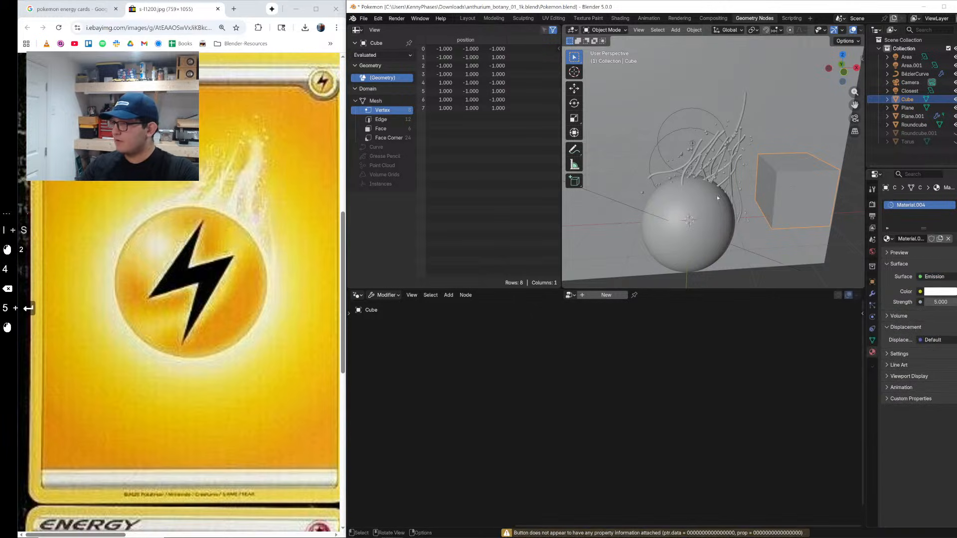
double_click(911, 239)
type("emis")
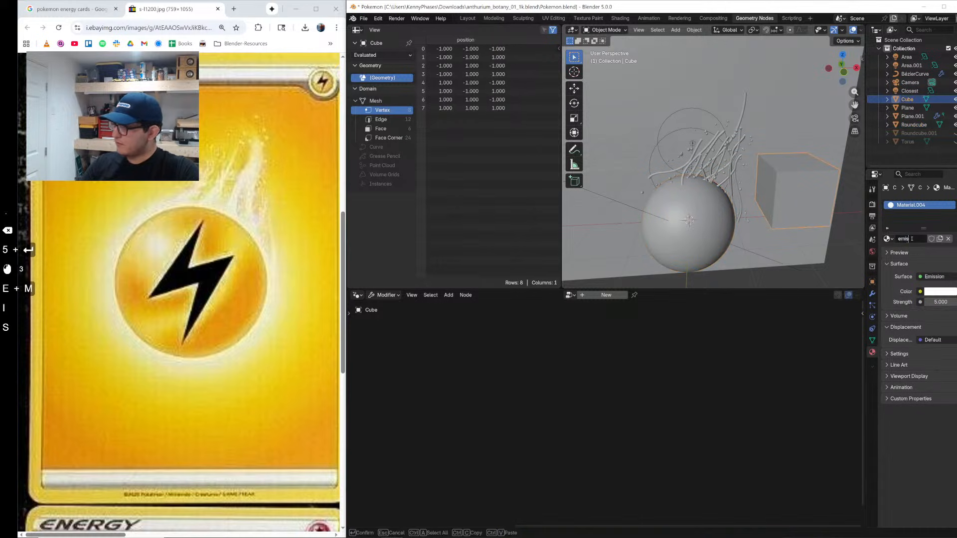
type("sion")
key("Return")
Step: Insert a Set Material node between Set Shade Smooth and Join Geometry in the curve's node tree and assign the emission material
left_click(713, 159)
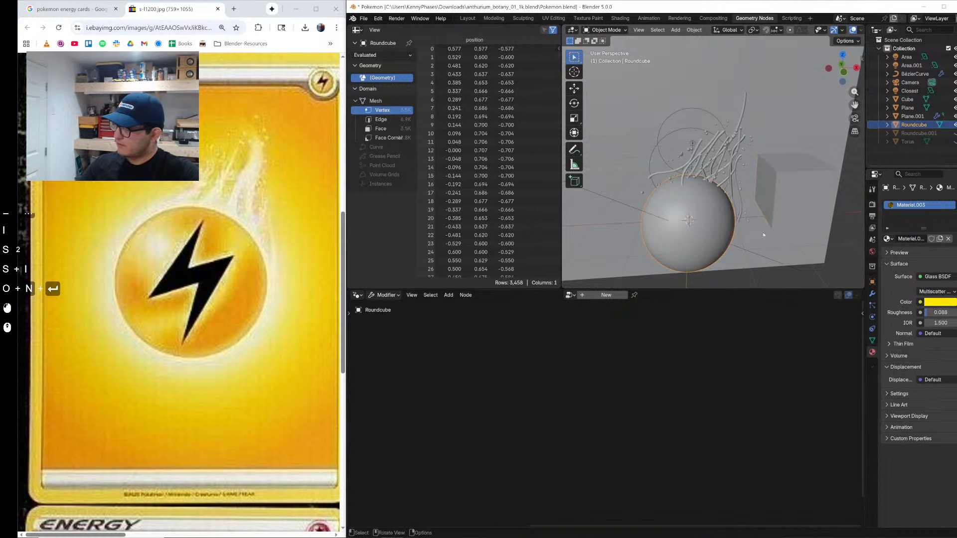
middle_click_drag(693, 380, 564, 369)
left_click_drag(738, 409, 598, 523)
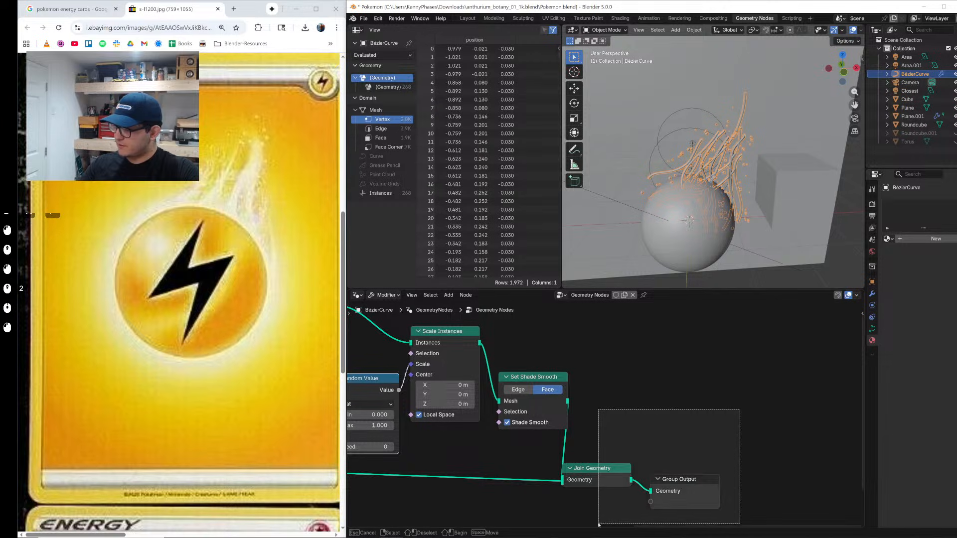
key("g")
left_click(736, 513)
key("shift+a")
type("set mat")
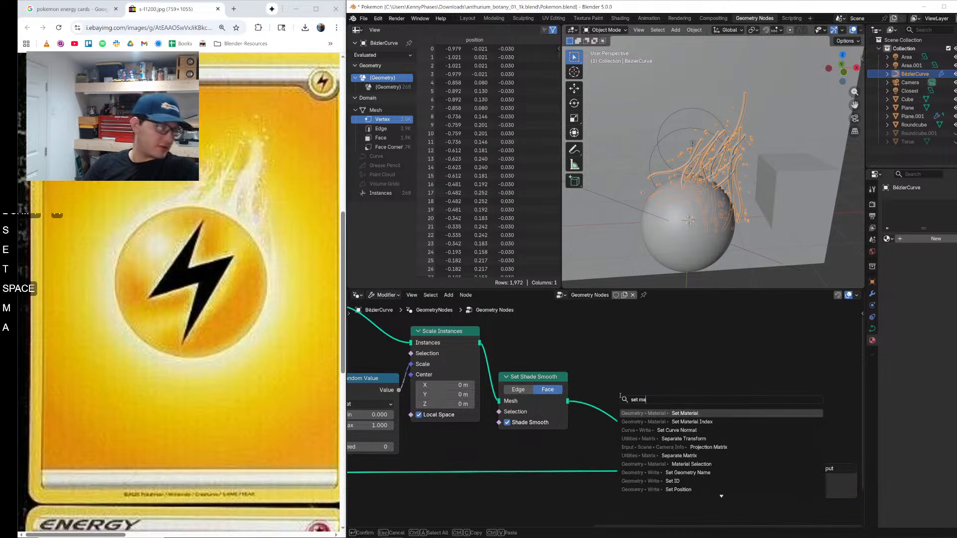
key("Return")
left_click(613, 395)
left_click(643, 431)
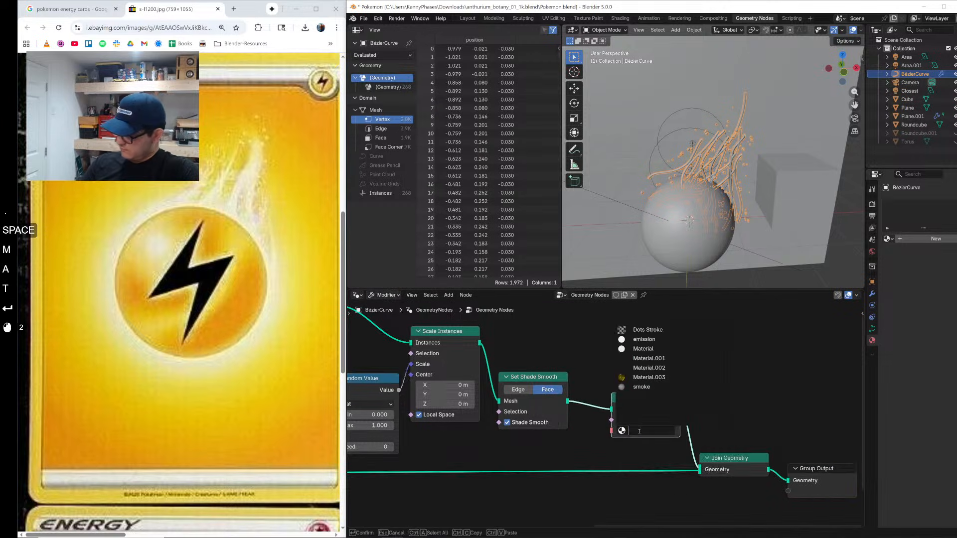
key("Down")
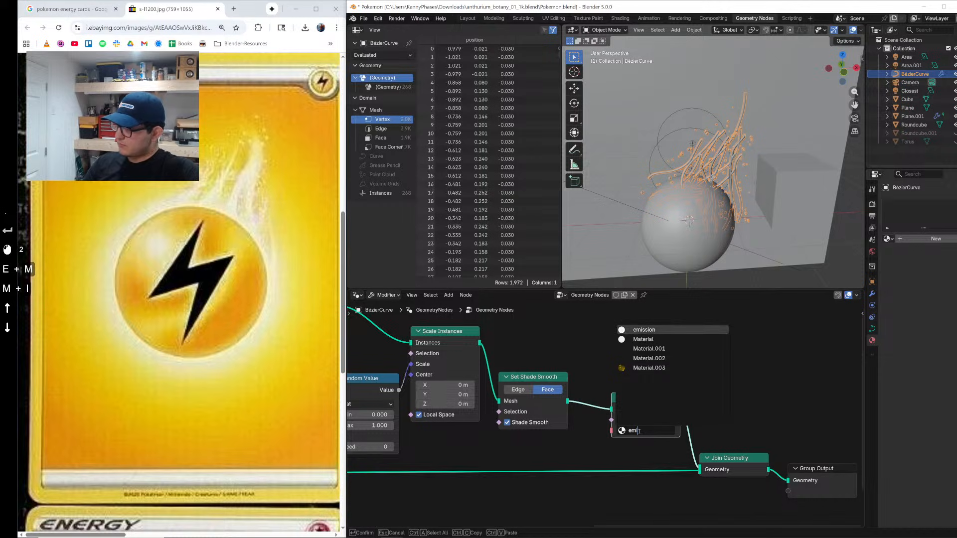
key("Return")
Step: Check the emissive spheres against the orb in rendered shading, first up close and from the camera's view
key("z")
left_click(753, 115)
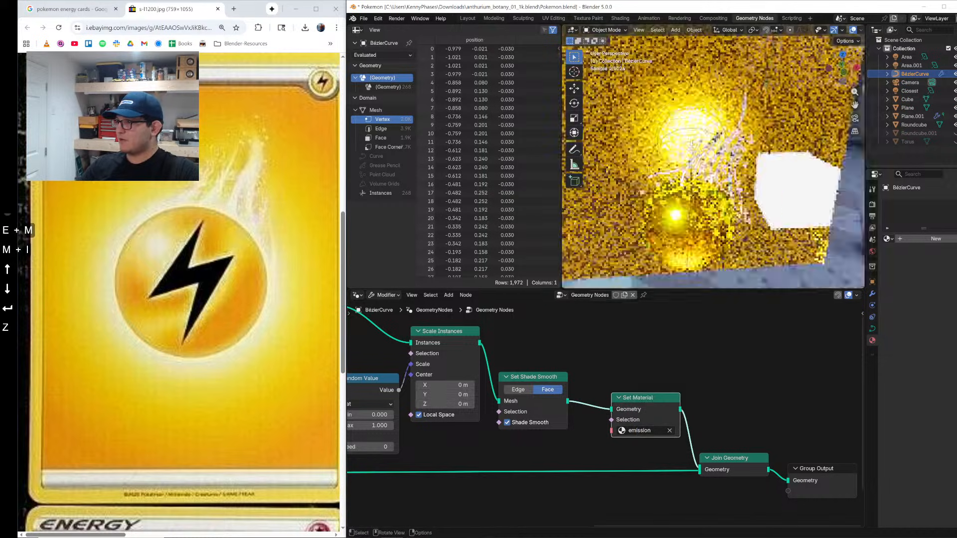
scroll(708, 190, "up", 2)
left_click(675, 259)
left_click(674, 260)
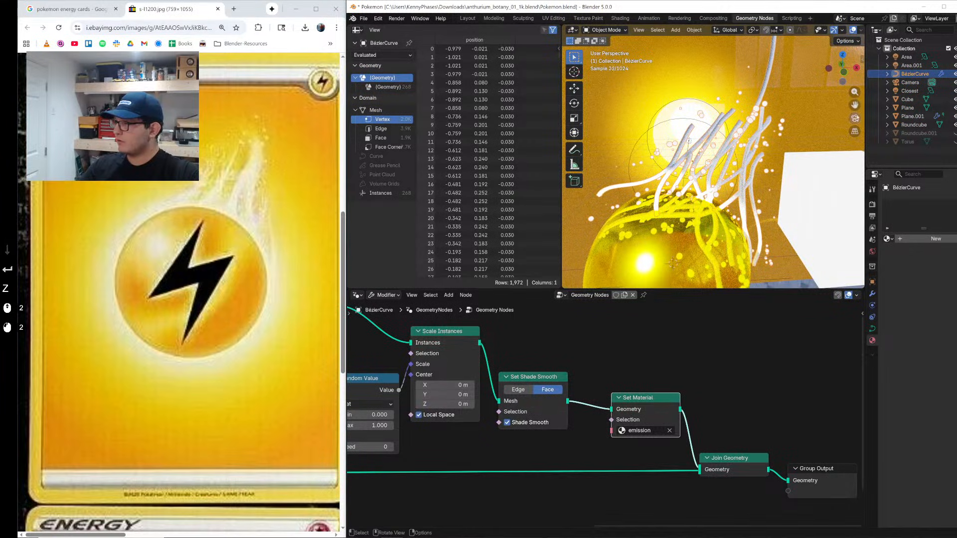
left_click(856, 118)
left_click(793, 132)
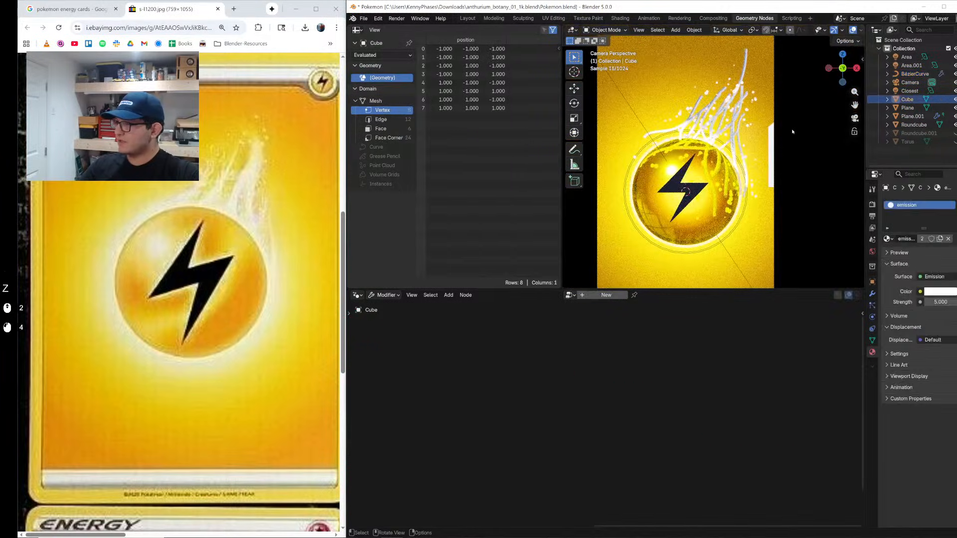
left_click(743, 158)
scroll(743, 158, "up", 2)
Step: Set the Ico Sphere's radius to 0.03 m
scroll(567, 426, "up", 3)
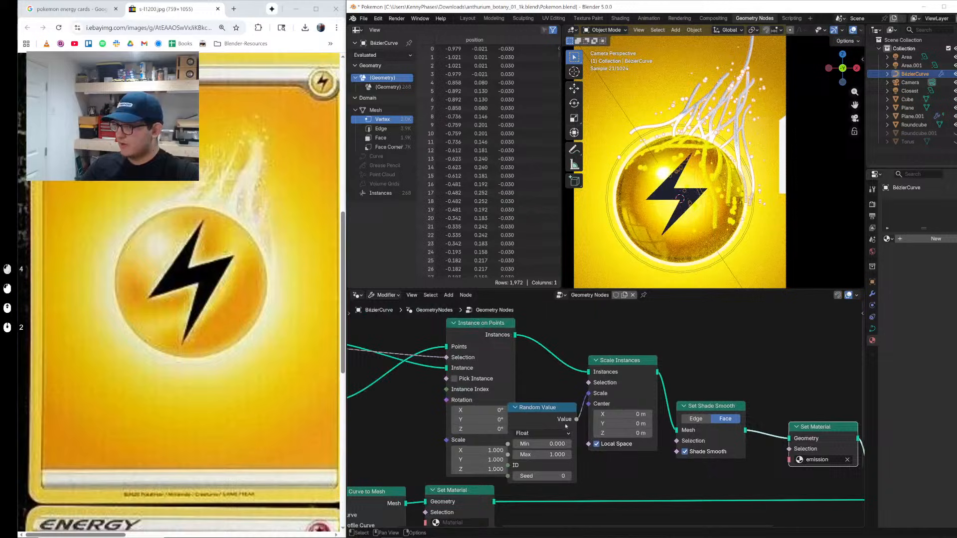
middle_click_drag(567, 426, 696, 312)
scroll(696, 312, "up", 5)
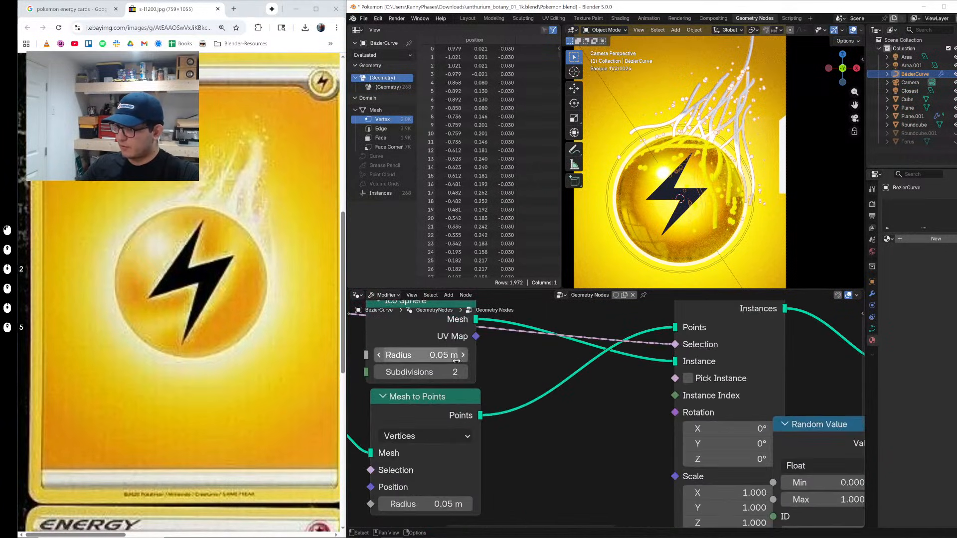
left_click(421, 349)
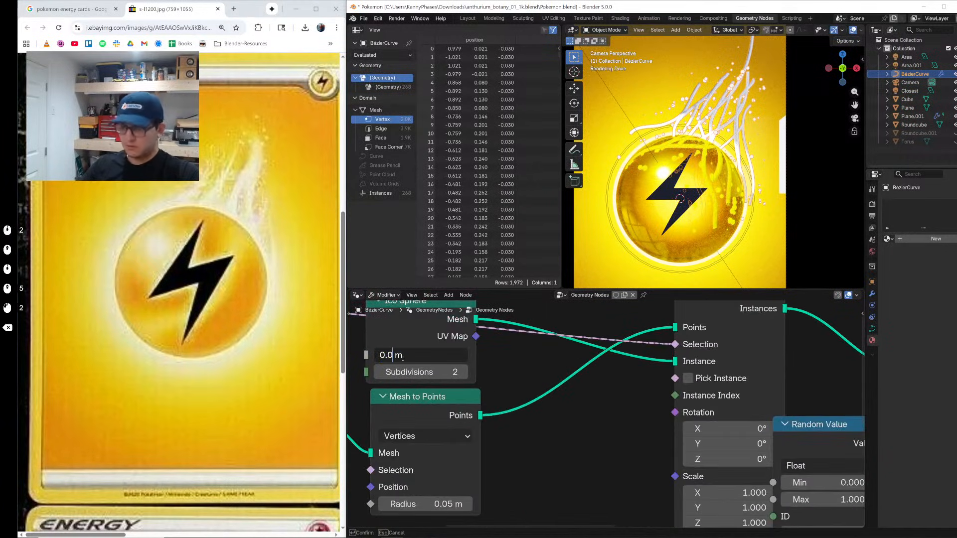
type("3")
key("Return")
left_click(608, 240)
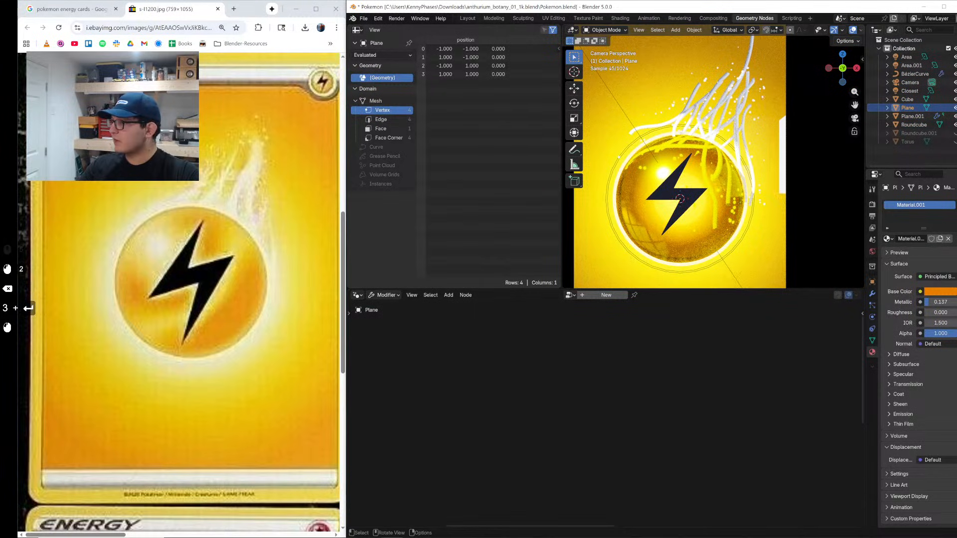
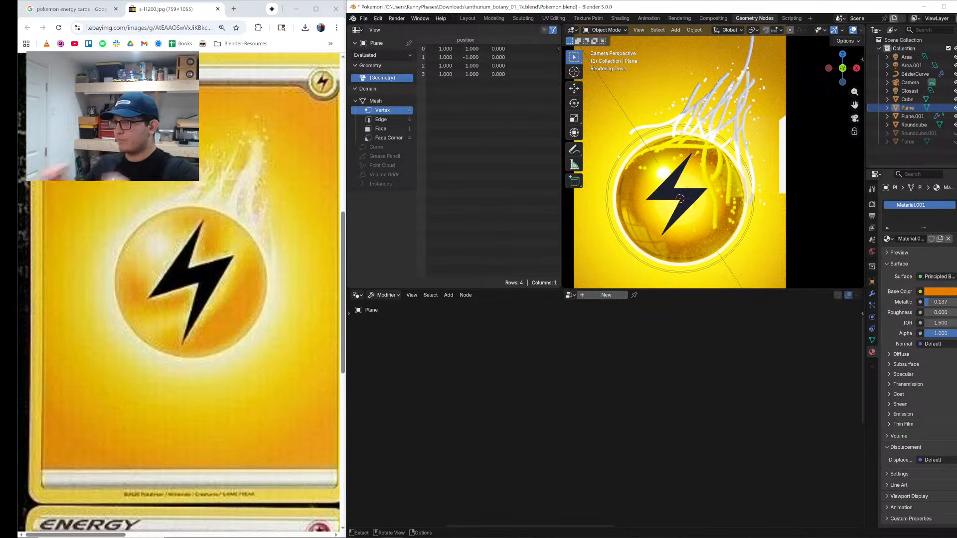
Step: Switch to the Layout workspace, save the file, and enlarge the Blender window to fill the screen
left_click(467, 18)
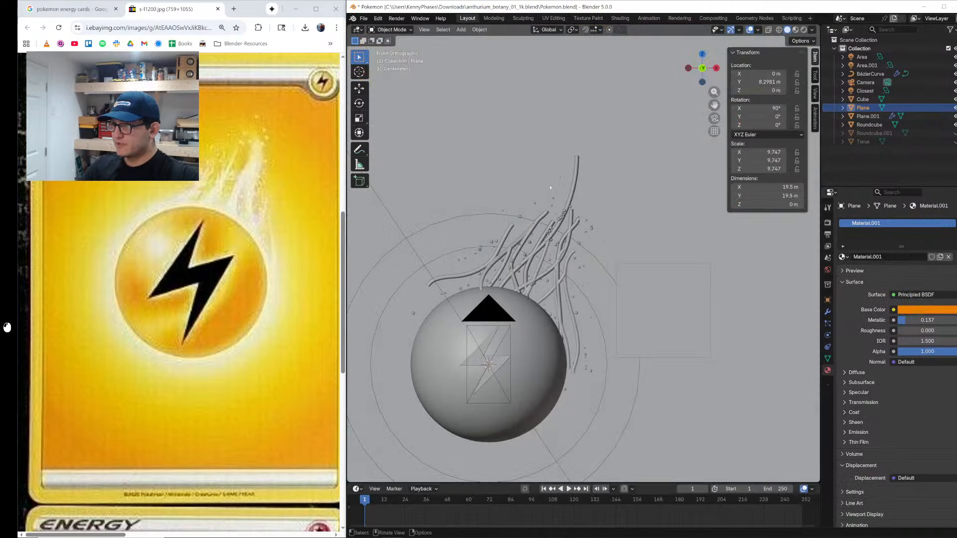
key("ctrl+s")
double_click(782, 7)
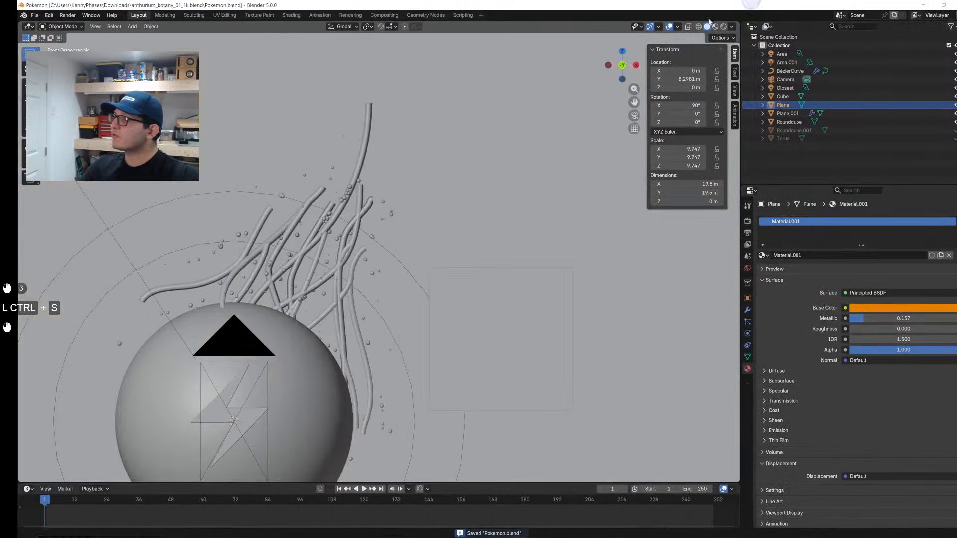
Step: Open the Bézier curve's node tree in the Geometry Nodes workspace and move its unassigned Set Material node away from Curve to Mesh
left_click(377, 115)
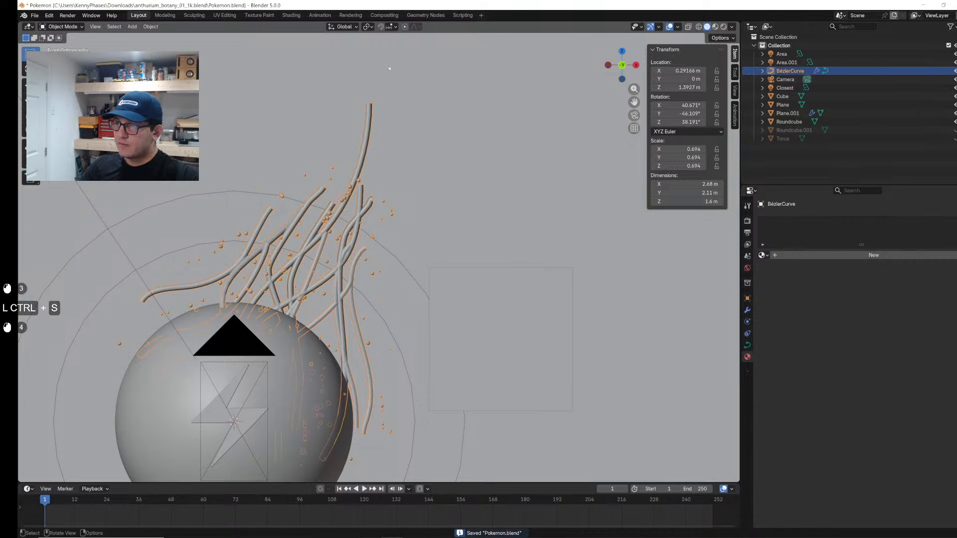
left_click(426, 15)
key("shift+z")
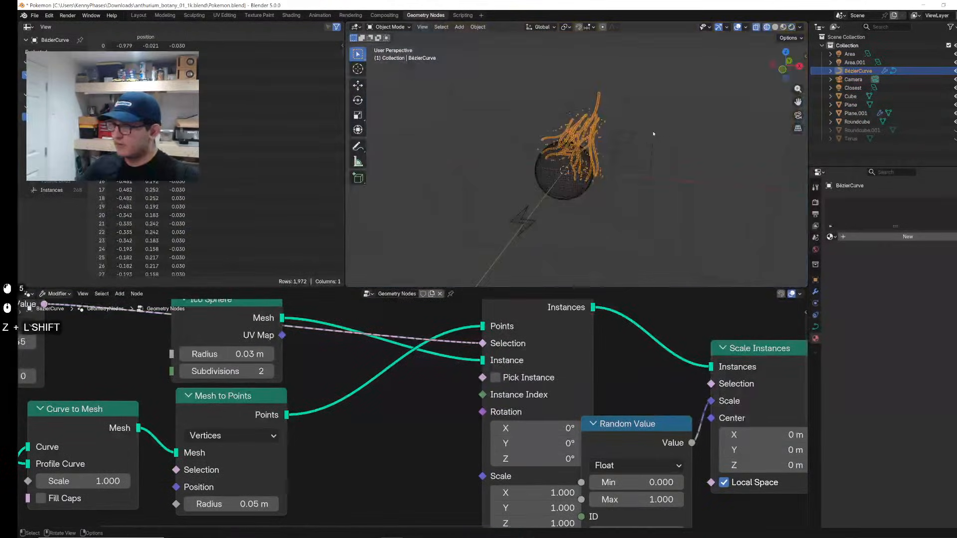
key("shift+z")
scroll(578, 181, "up", 6)
middle_click_drag(578, 184, 580, 275, "shift")
scroll(501, 479, "down", 7)
middle_click_drag(502, 481, 481, 378)
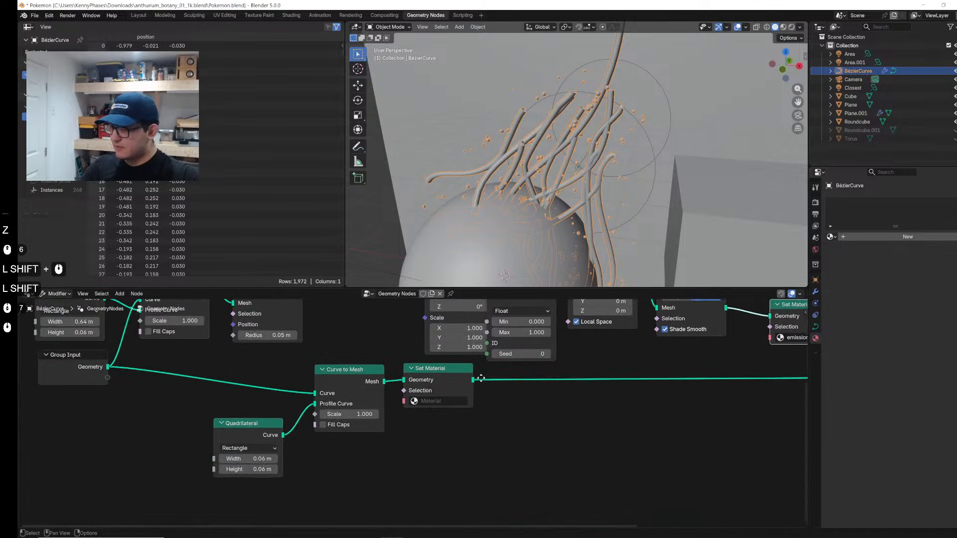
left_click_drag(443, 375, 574, 395)
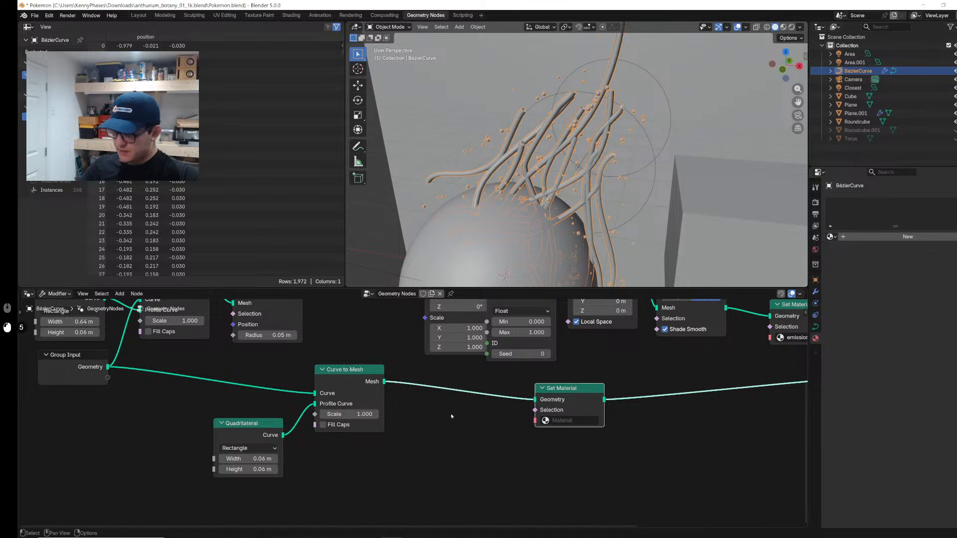
Step: Insert a Merge by Distance node between Curve to Mesh and the unassigned Set Material node
key("shift+a")
mouse_move(454, 417)
type("merge by")
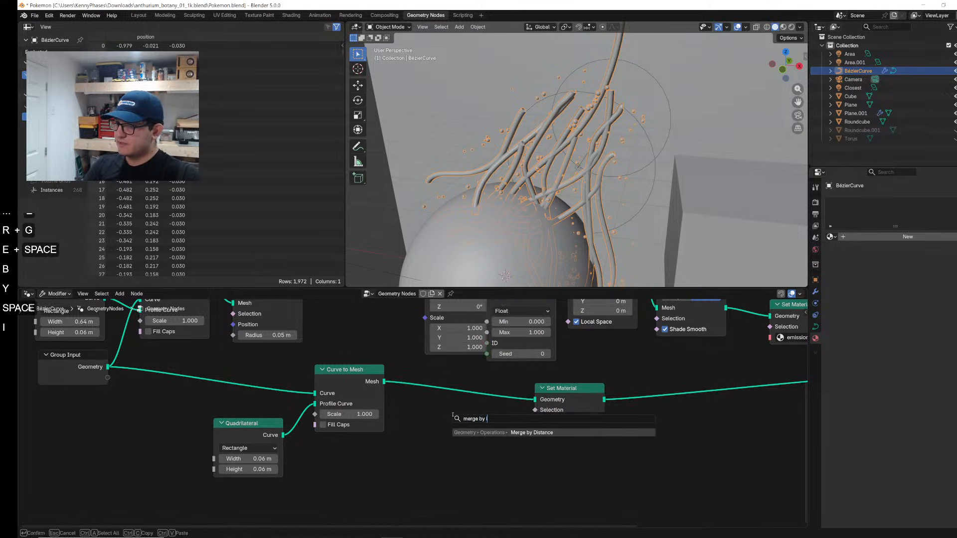
key("Return")
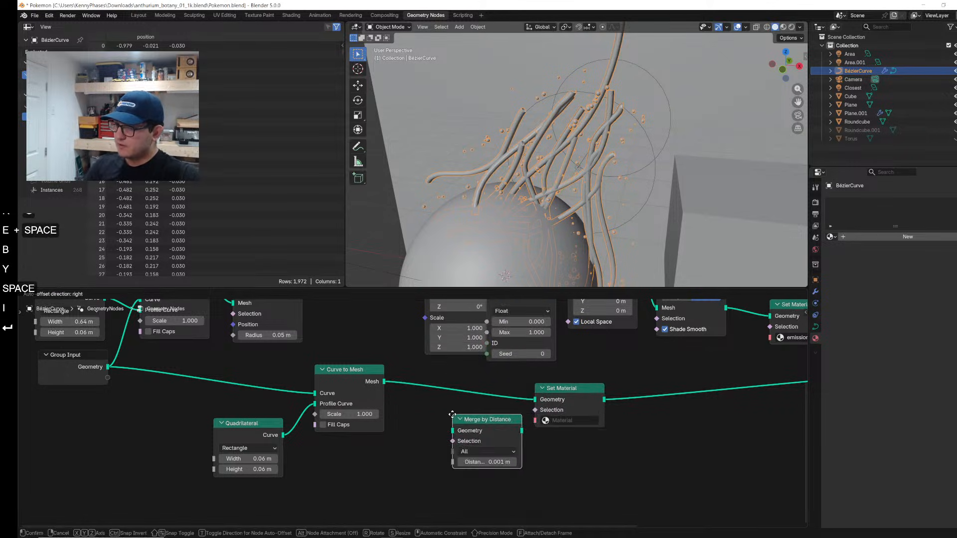
left_click(427, 384)
middle_click_drag(396, 396, 437, 411)
scroll(436, 410, "up", 1)
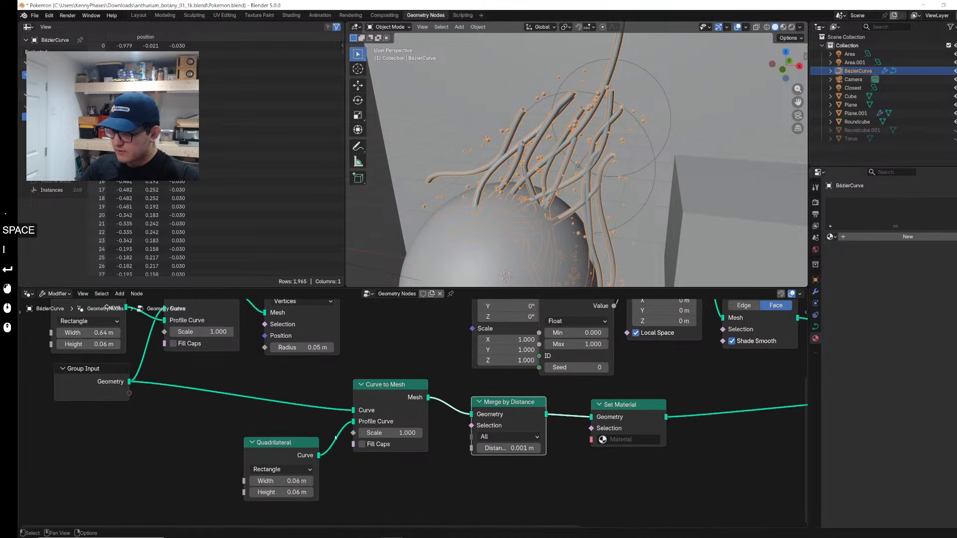
Step: Set the lower Quadrilateral profile to 0.27 m wide and 0.02 m high, and set the merge distance to 0.12 m
mouse_move(282, 492)
left_mouse_down("shift")
mouse_move(314, 481)
mouse_move(267, 493)
left_mouse_up("shift")
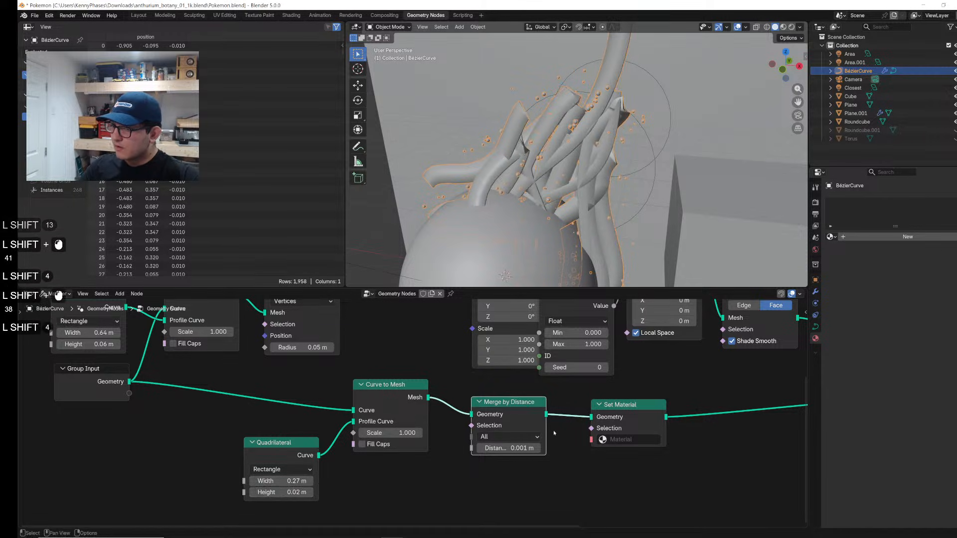
scroll(412, 412, "up", 2)
left_click(533, 457)
type(".1")
key("Return")
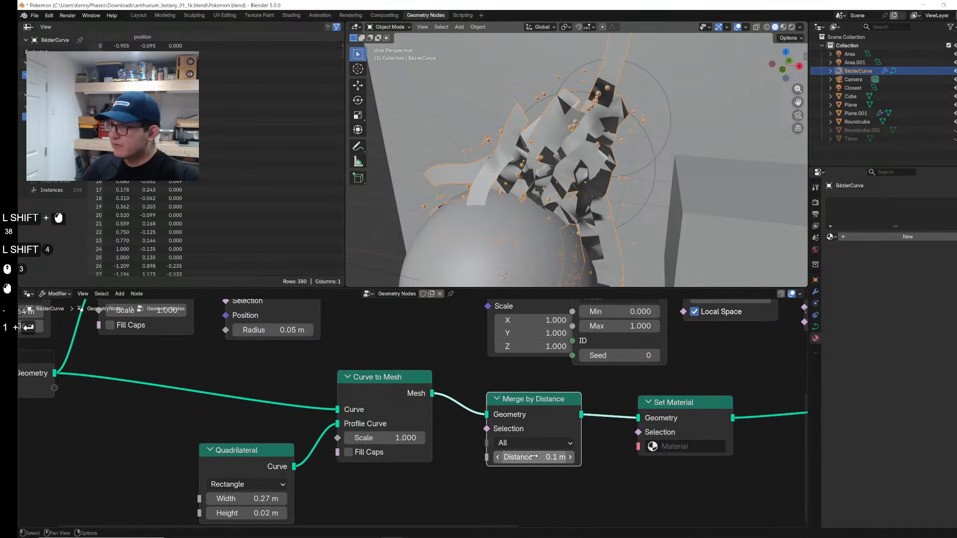
mouse_move(542, 461)
left_mouse_down("shift")
mouse_move(556, 461)
mouse_move(526, 461)
mouse_move(541, 462)
left_mouse_up("shift")
key("shift+z")
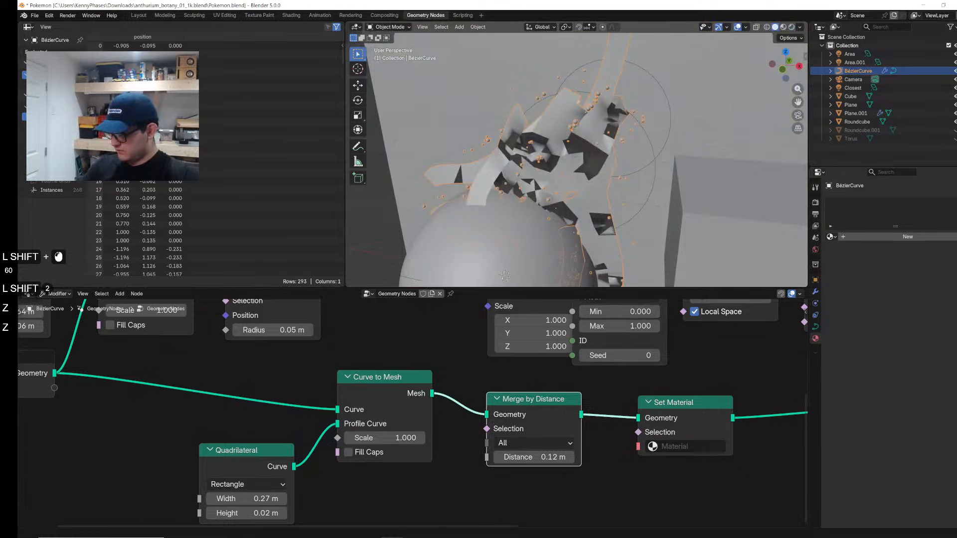
key("shift+a")
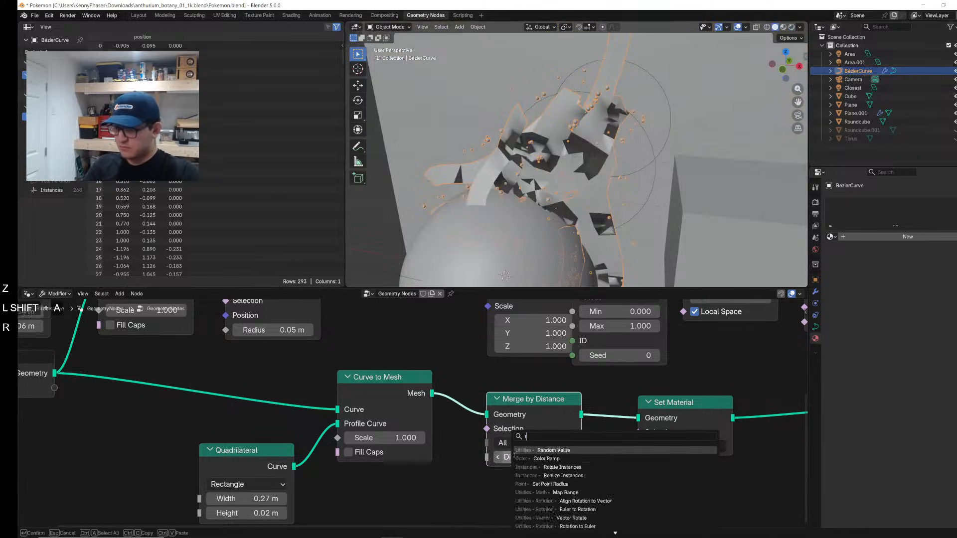
type("ri")
key("ctrl+a")
type("tri")
key("Return")
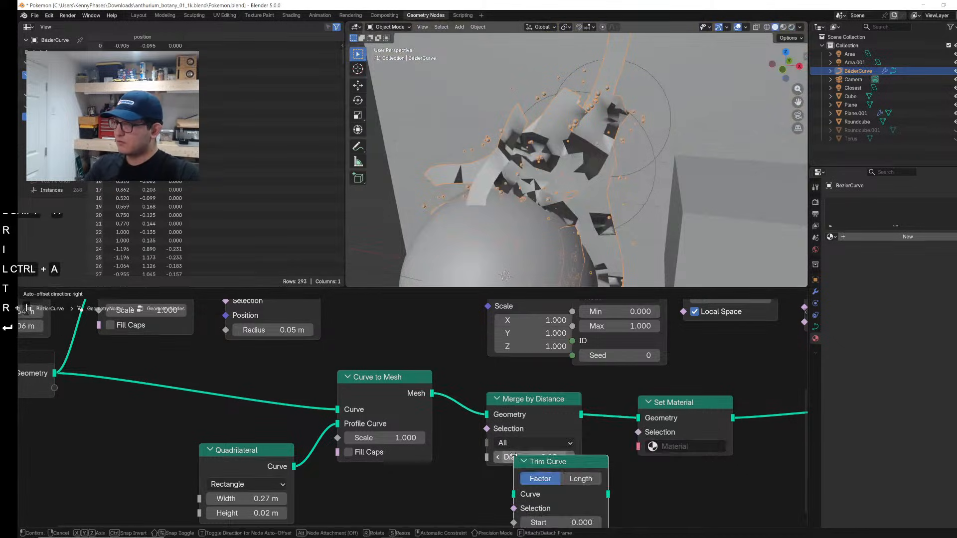
left_click(514, 456)
key("x")
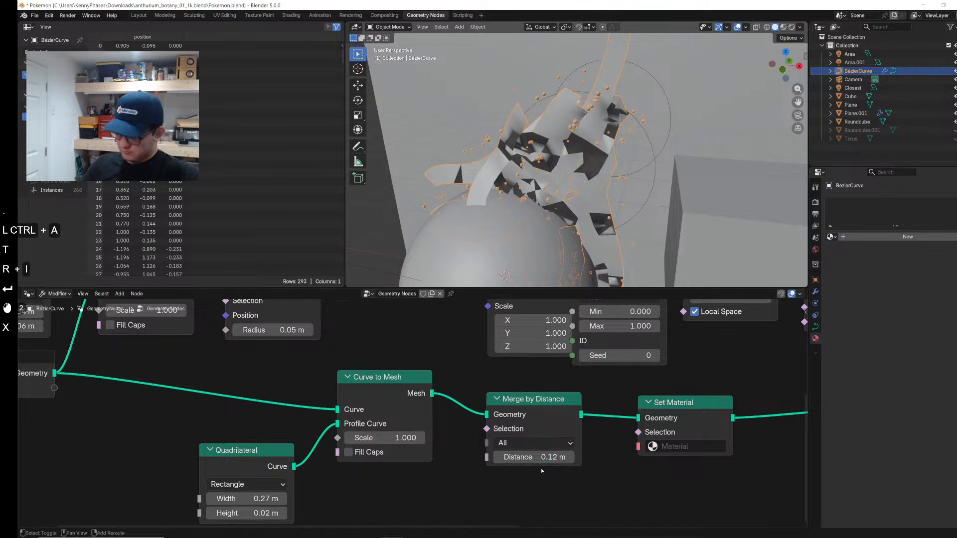
Step: Insert a Triangulate node between Curve to Mesh and Merge by Distance
key("shift+a")
mouse_move(542, 470)
type("trian")
key("Return")
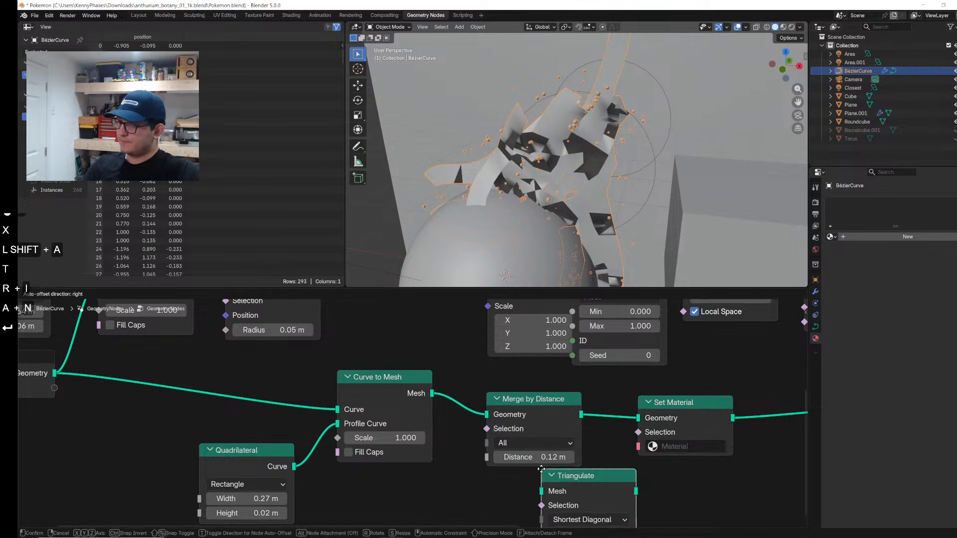
left_click(459, 375)
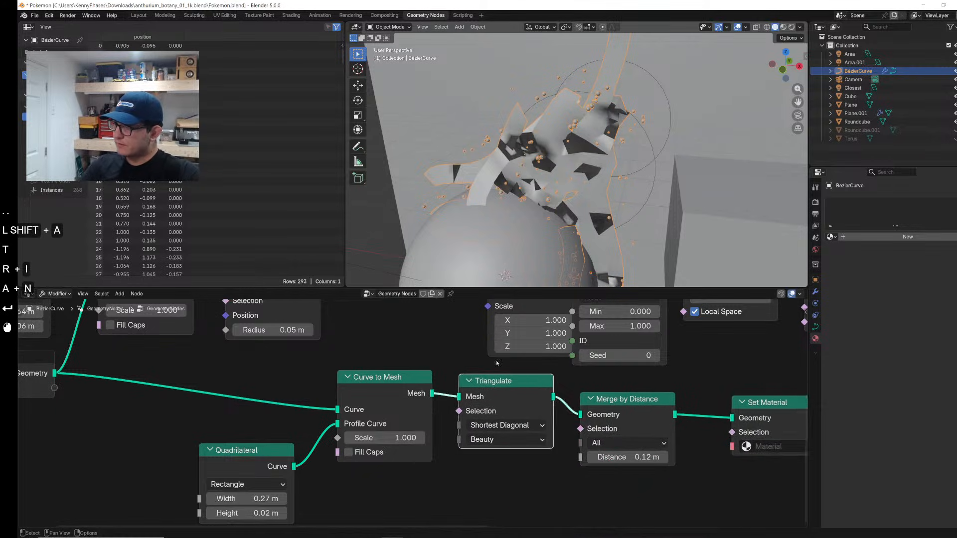
Step: Set the merge distance to 0.05 m, space out the unassigned Set Material node, and save the file
left_click(635, 457)
type(".05")
key("Return")
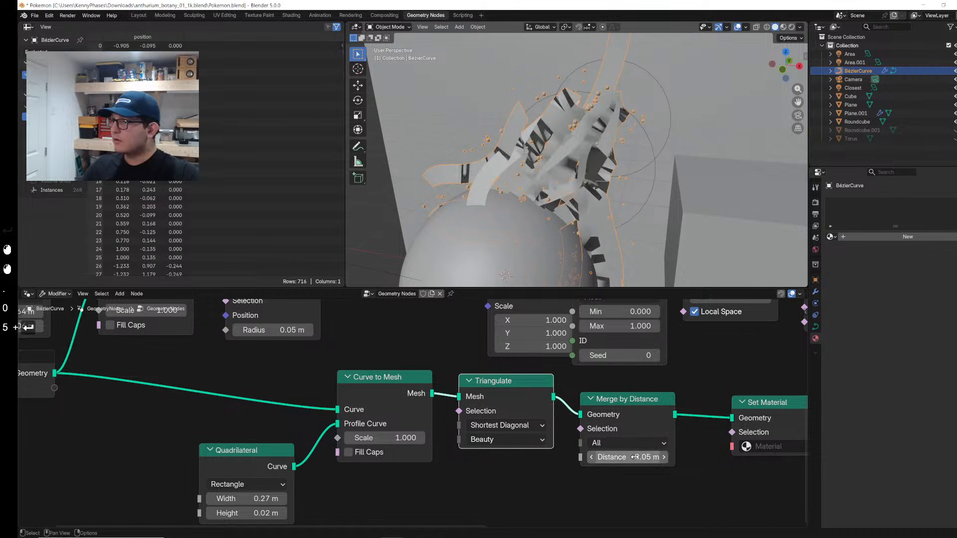
middle_click_drag(629, 177, 610, 153)
middle_click_drag(731, 408, 492, 424, "shift")
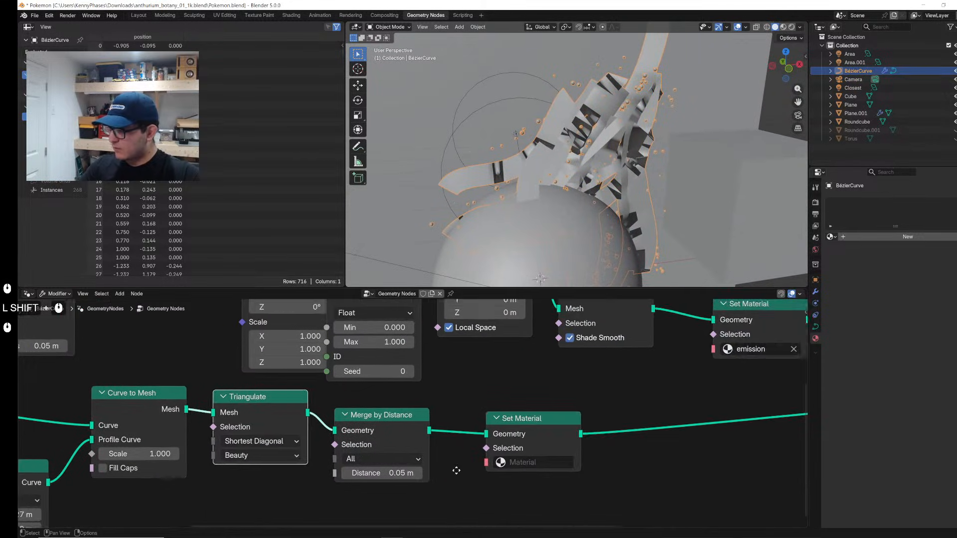
scroll(491, 424, "down", 1)
left_click_drag(492, 424, 529, 430)
key("ctrl+s")
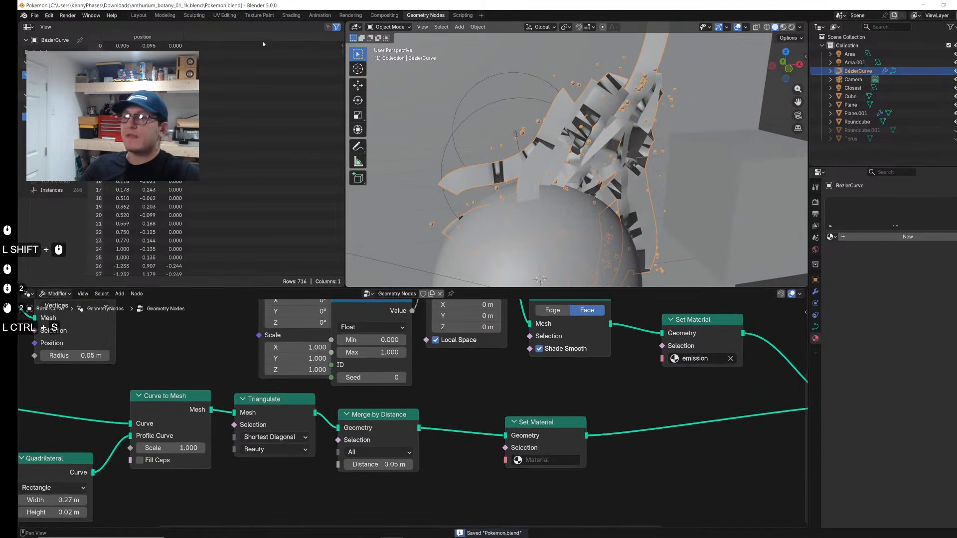
Step: Duplicate the emissive cube in the Shading workspace and place the copy in front of the background plane, clear of the orb
left_click(291, 15)
key("z")
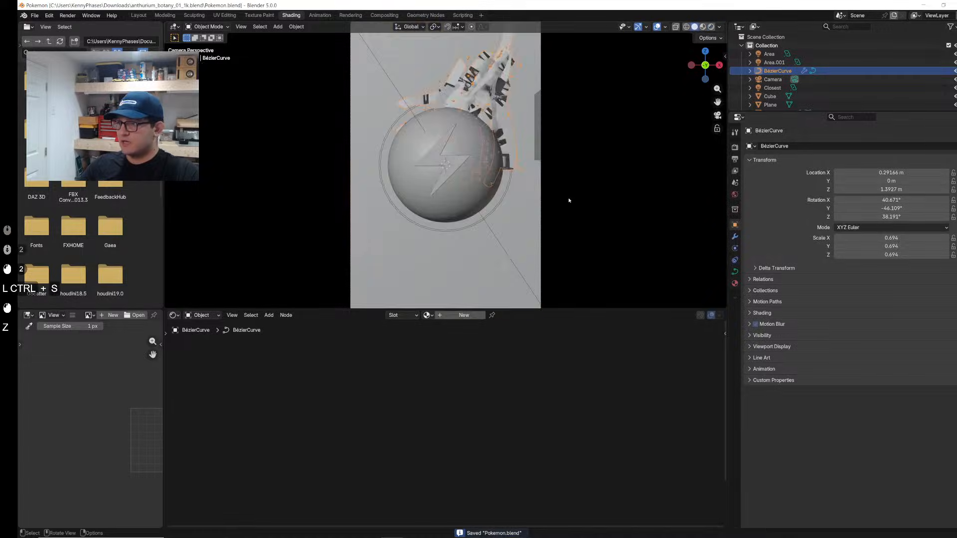
mouse_move(568, 201)
middle_mouse_down()
mouse_move(551, 226)
mouse_move(544, 220)
middle_mouse_up()
left_click(486, 100)
key("shift+d")
left_click(615, 214)
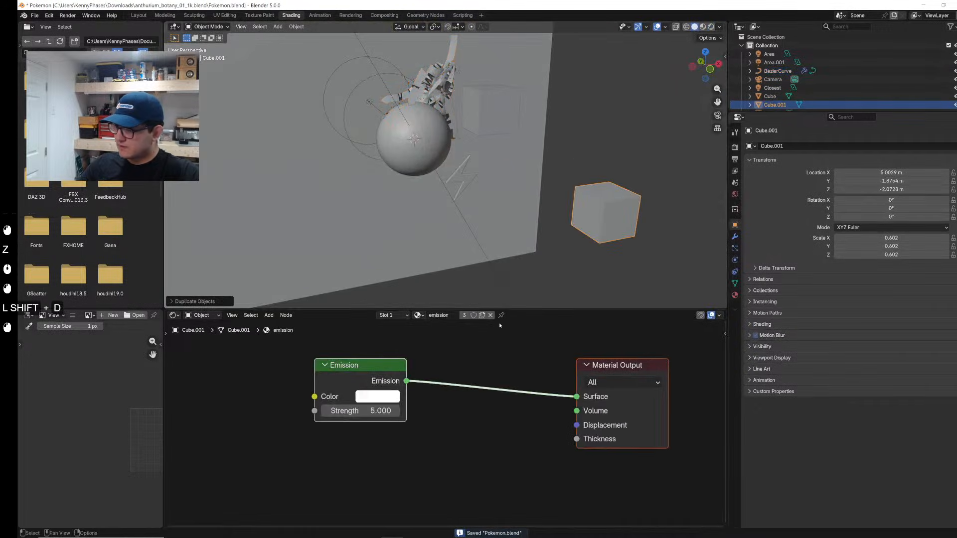
Step: Replace the duplicated cube's emission material with a new material named "wavy-smok"
left_click(490, 315)
left_click(459, 315)
type("w")
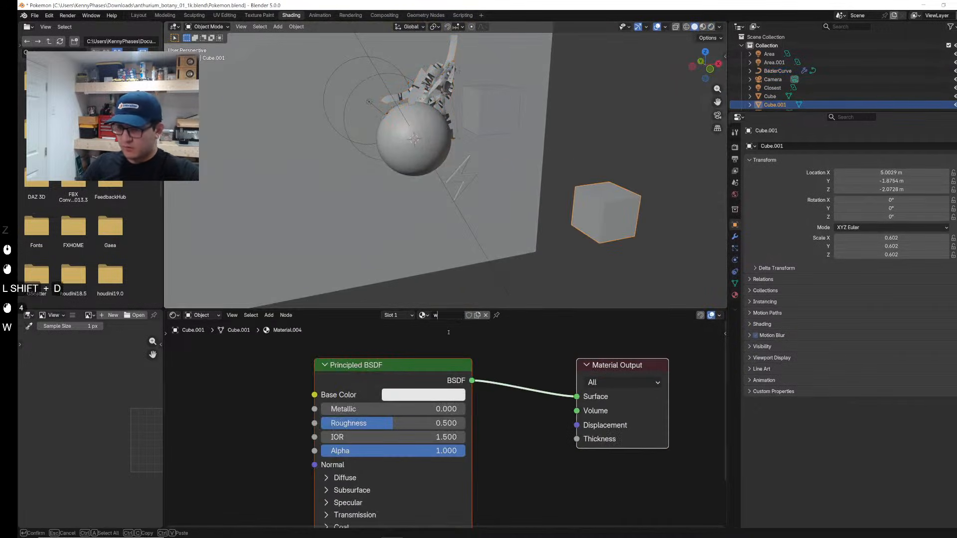
type("avy-smok")
key("Return")
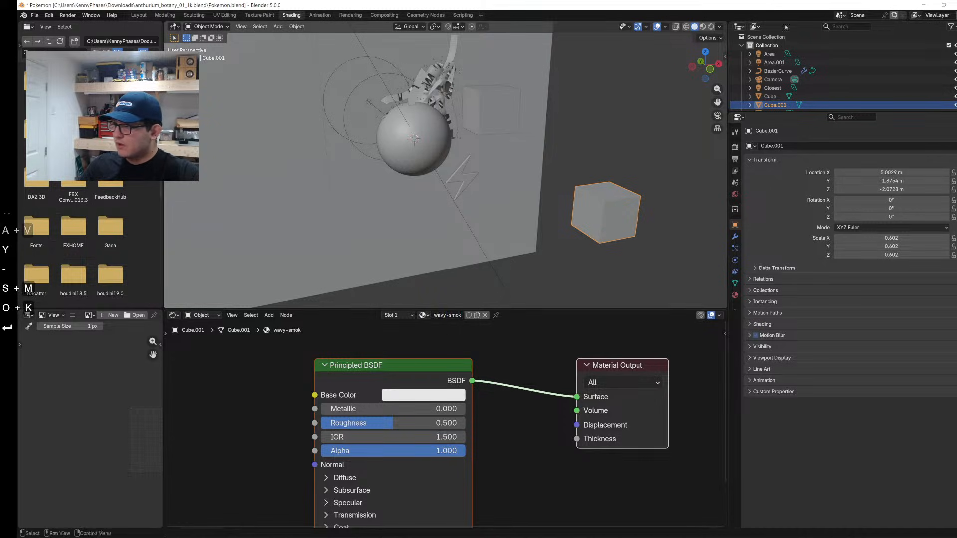
Step: Try to copy the volume shader nodes from the torus's smoke material into the duplicated cube's wavy-smok material
scroll(787, 65, "down", 4)
left_click(771, 101)
scroll(454, 459, "down", 6)
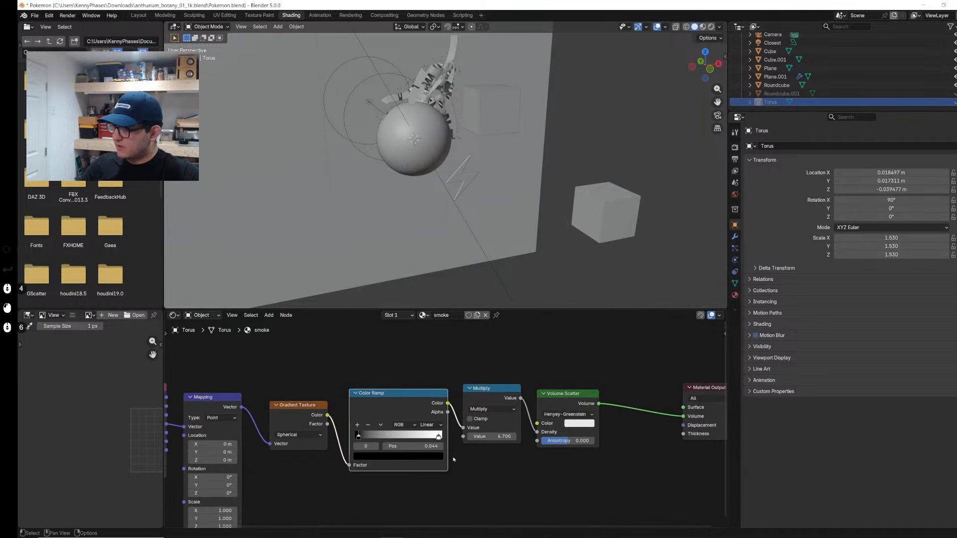
scroll(454, 459, "down", 4)
middle_click_drag(453, 460, 514, 462)
scroll(497, 416, "up", 4)
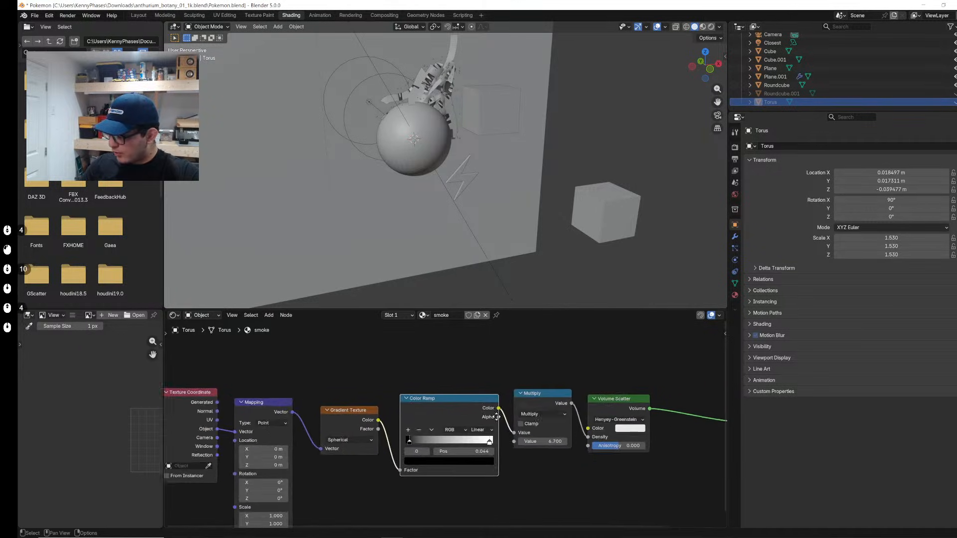
middle_click_drag(497, 417, 390, 418)
left_click_drag(441, 374, 507, 422)
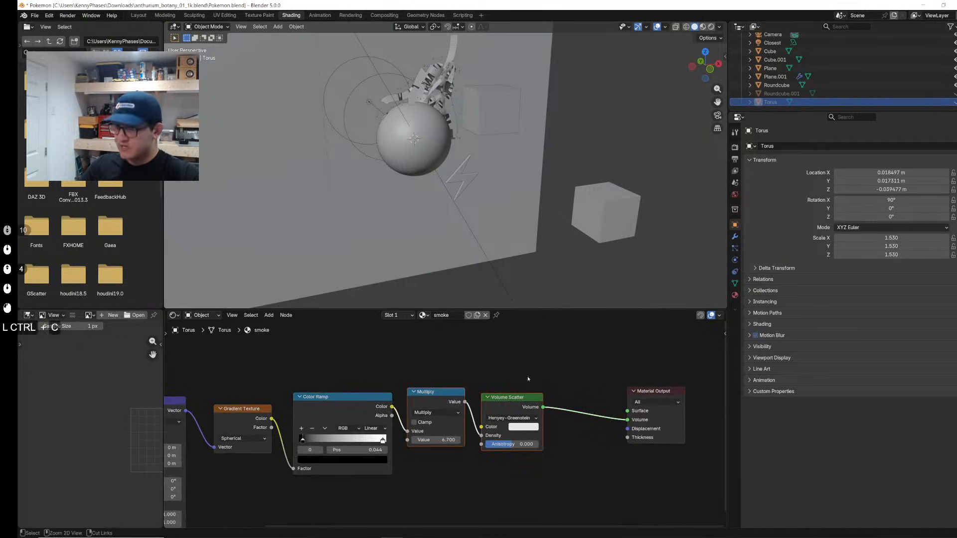
left_click(590, 199)
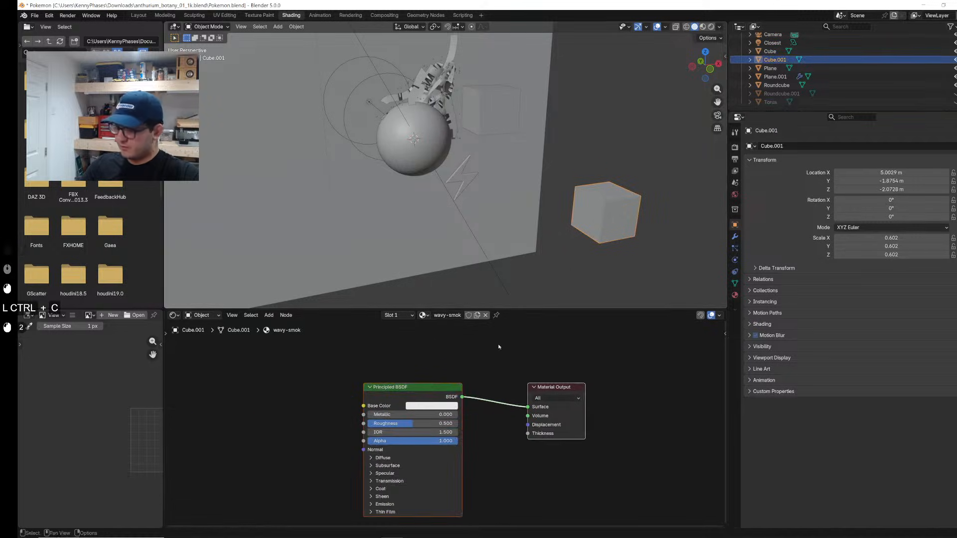
key("ctrl+v")
left_click(476, 374)
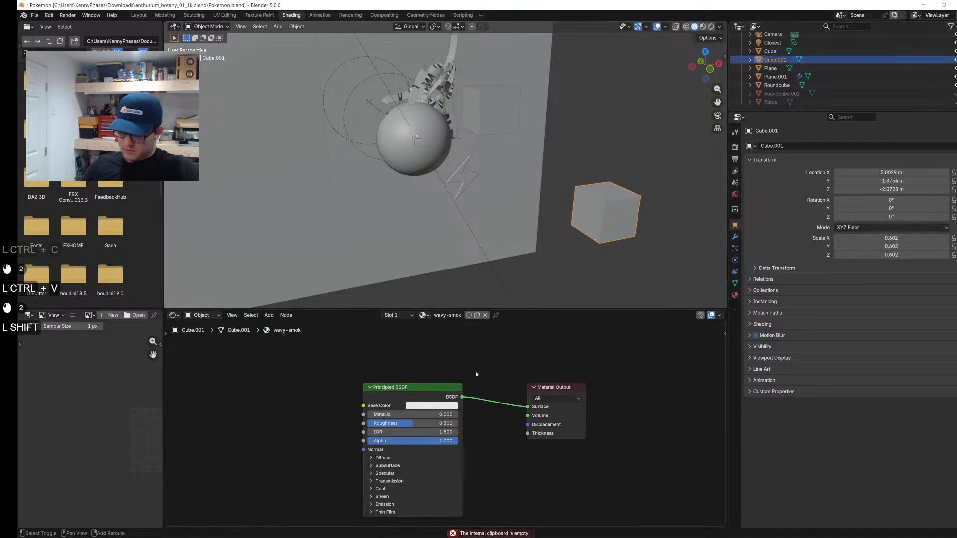
Step: Replace wavy-smok's Principled BSDF with a Volume Scatter node feeding the material's Volume output, and preview it in rendered shading
key("shift+a")
type("voume sc")
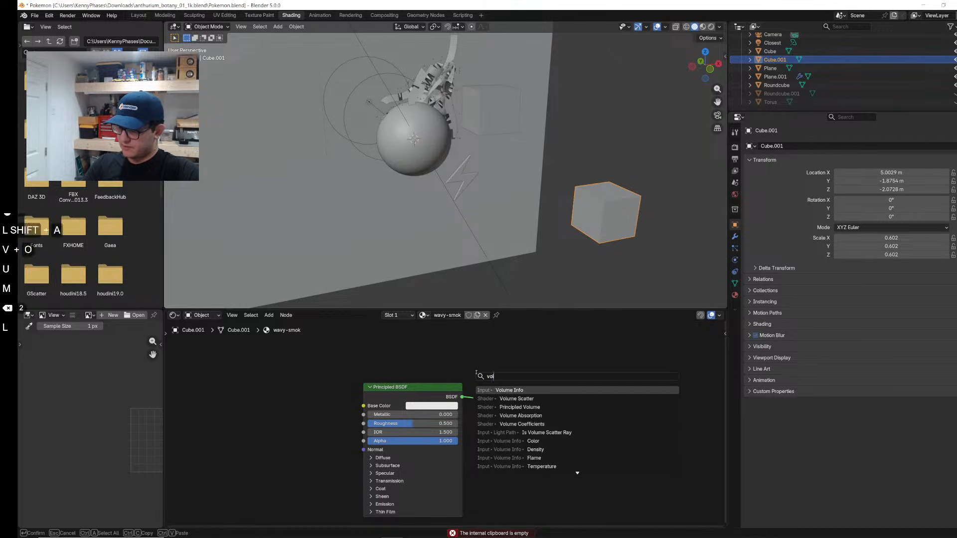
key("Return")
left_click(225, 384)
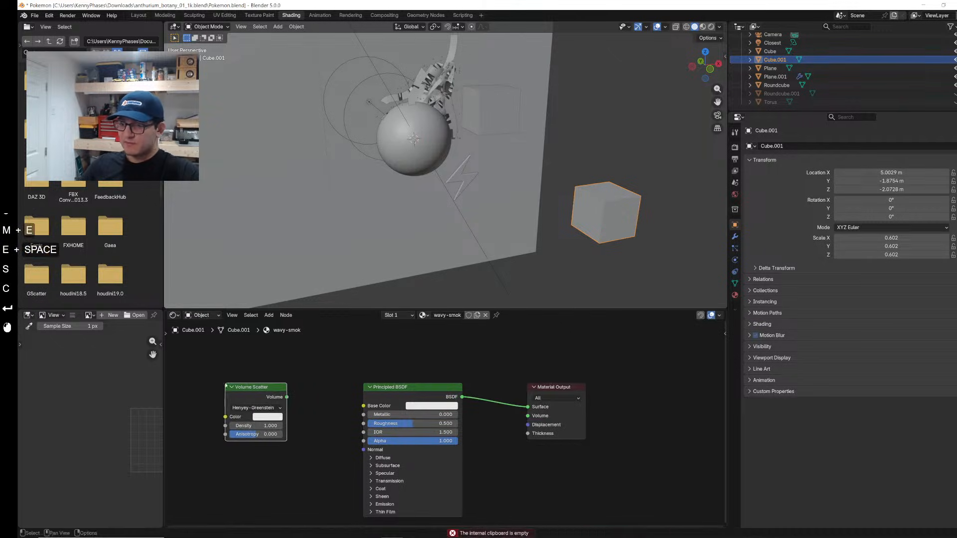
left_click(409, 399)
key("x")
left_click(252, 397)
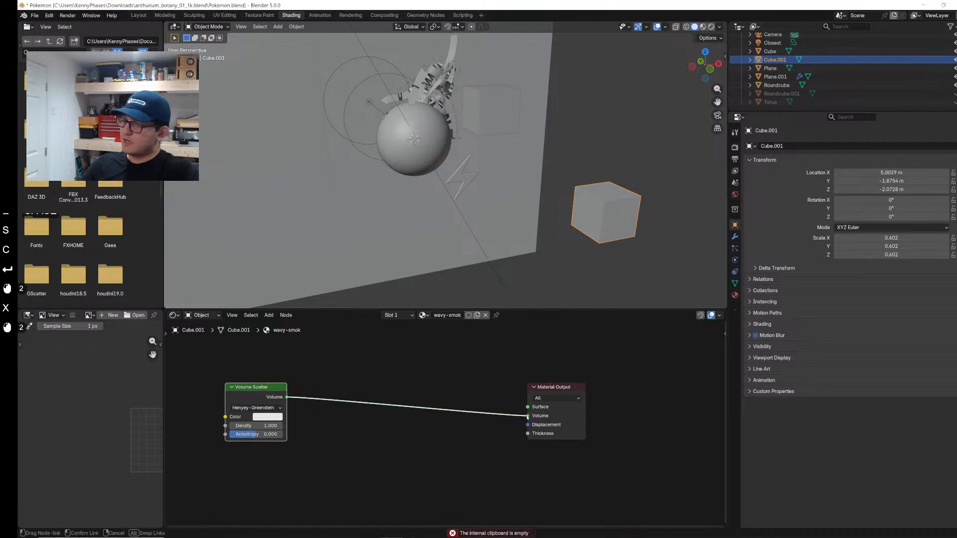
left_click_drag(255, 394, 373, 395)
key("z")
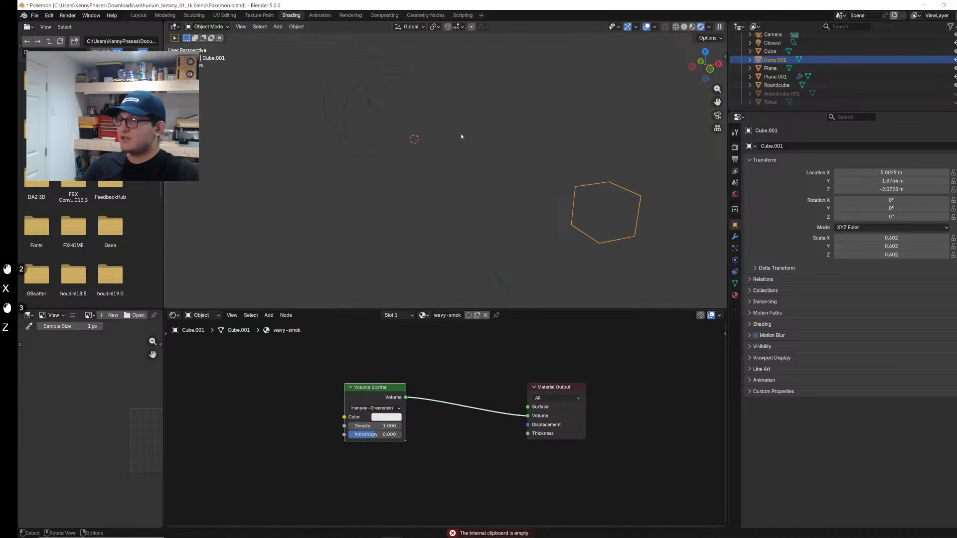
Step: Assign wavy-smok to the empty Set Material node in the Bézier curve's node tree and preview it in rendered shading
left_click(445, 83)
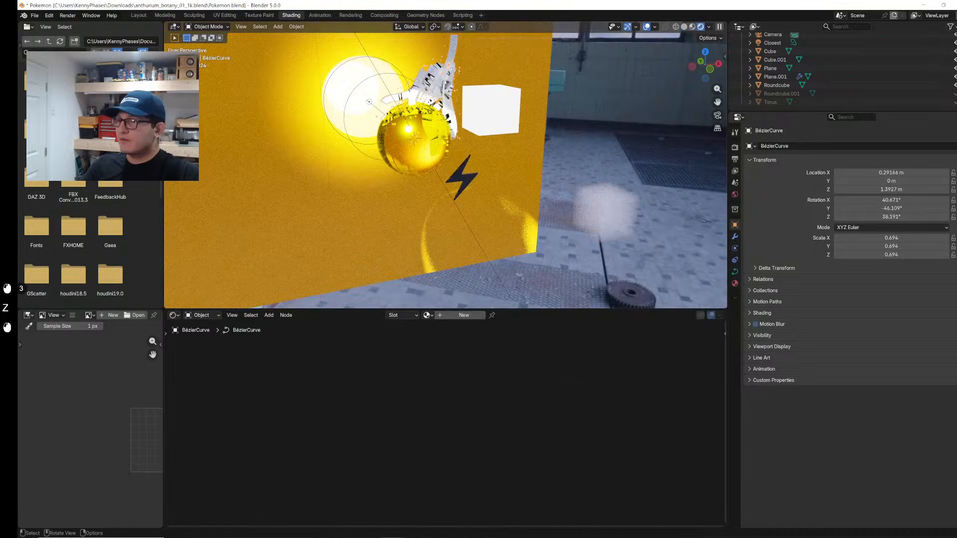
left_click(432, 16)
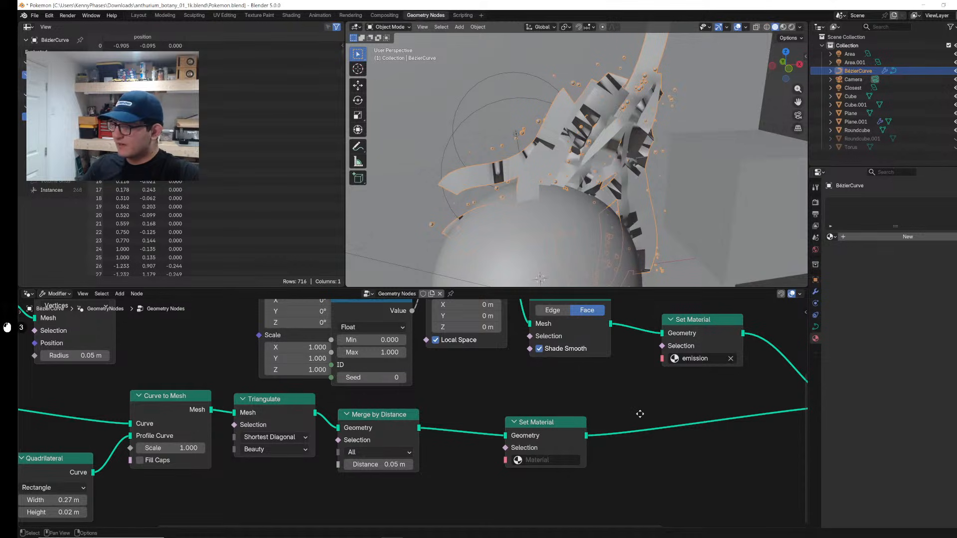
middle_click_drag(640, 414, 608, 417)
left_click(521, 463)
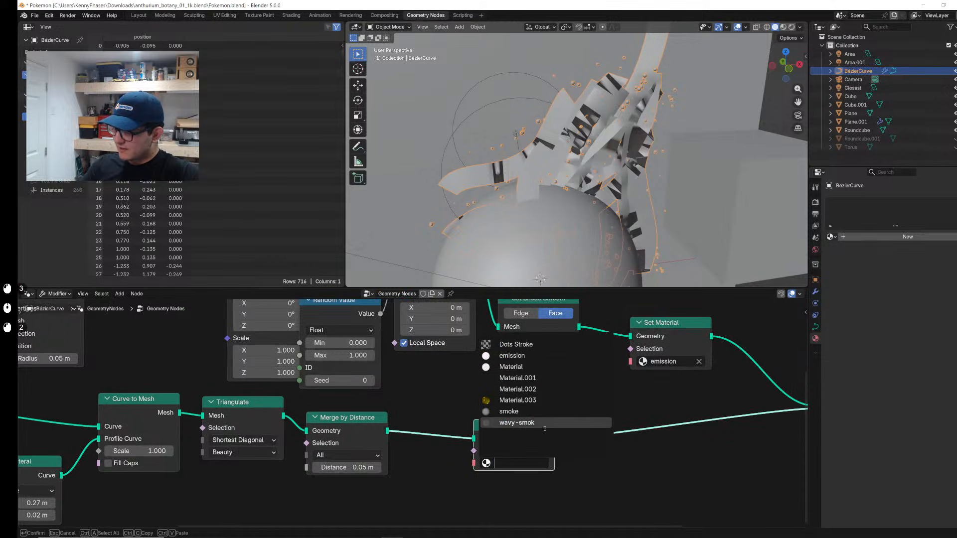
left_click(517, 422)
key("z")
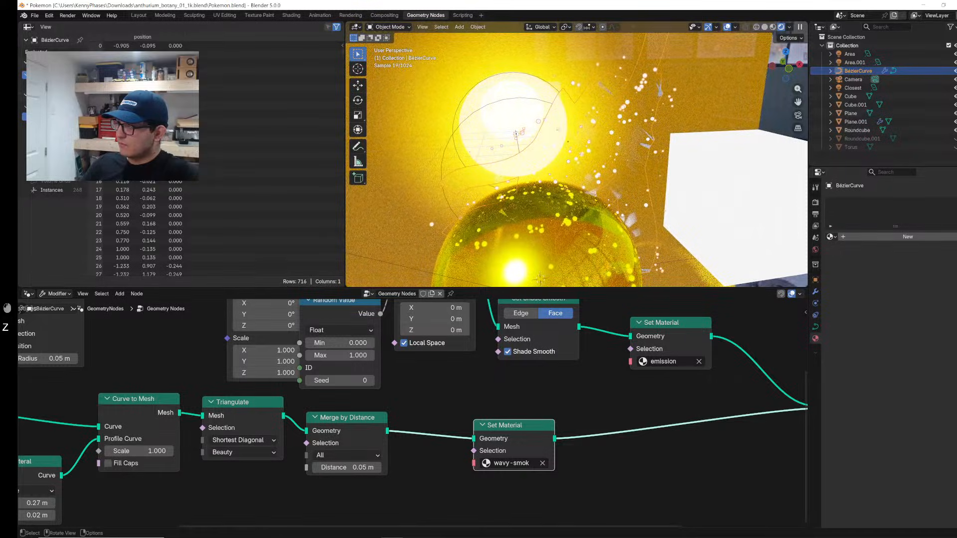
Step: Set the height of the Quadrilateral profile feeding Curve to Mesh to 0.1 m and check the wisps from the camera view
mouse_move(509, 405)
middle_mouse_down()
mouse_move(366, 402)
mouse_move(479, 401)
middle_mouse_up()
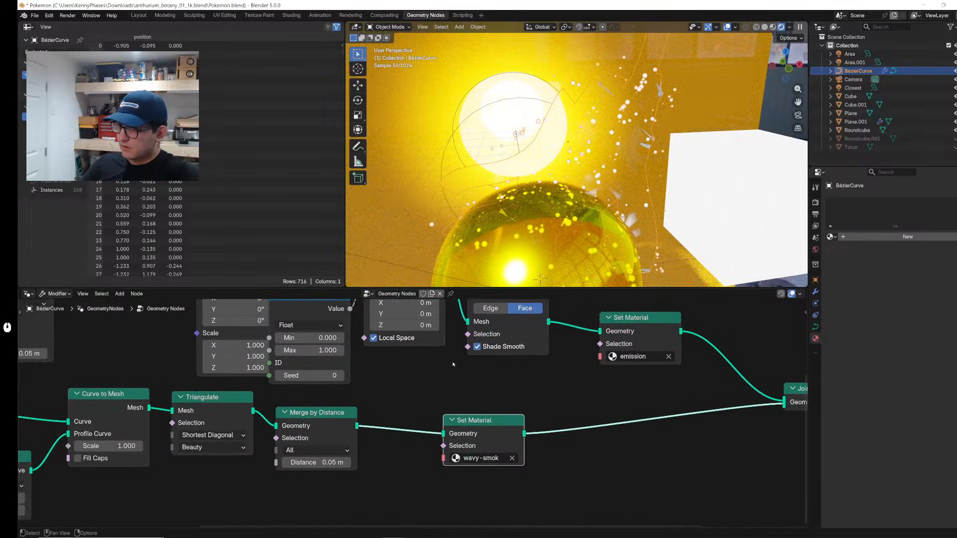
middle_click_drag(229, 410, 381, 411)
middle_click_drag(271, 465, 290, 456)
left_click_drag(168, 501, 169, 501)
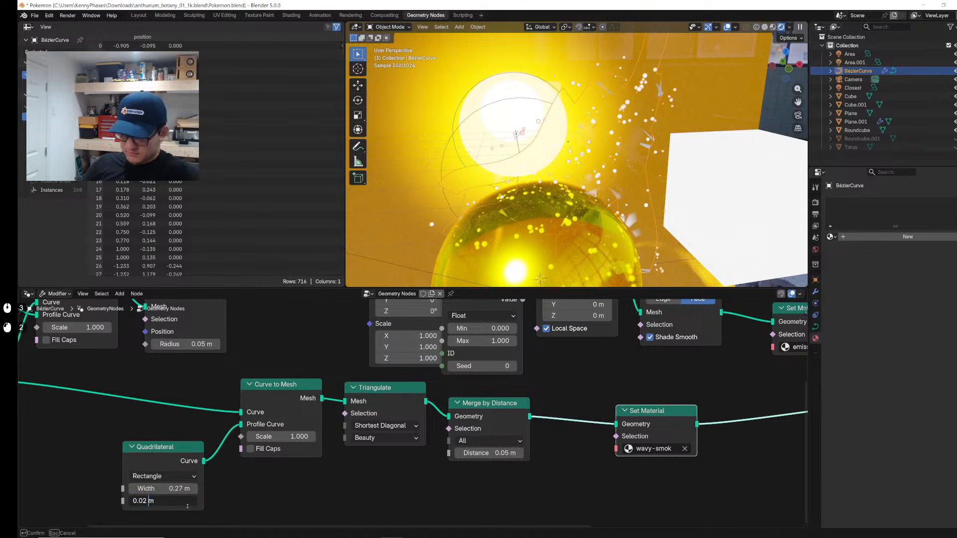
type("1")
key("Return")
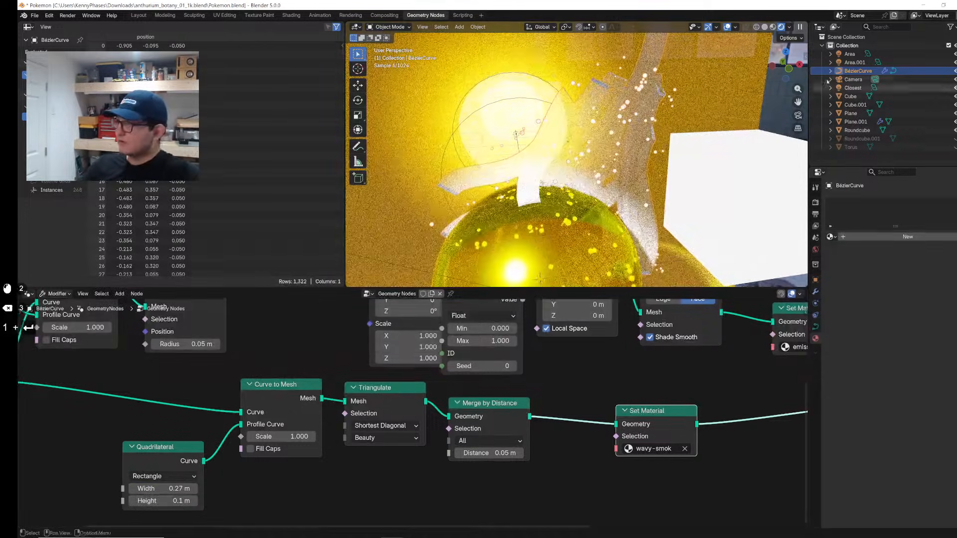
left_click(798, 115)
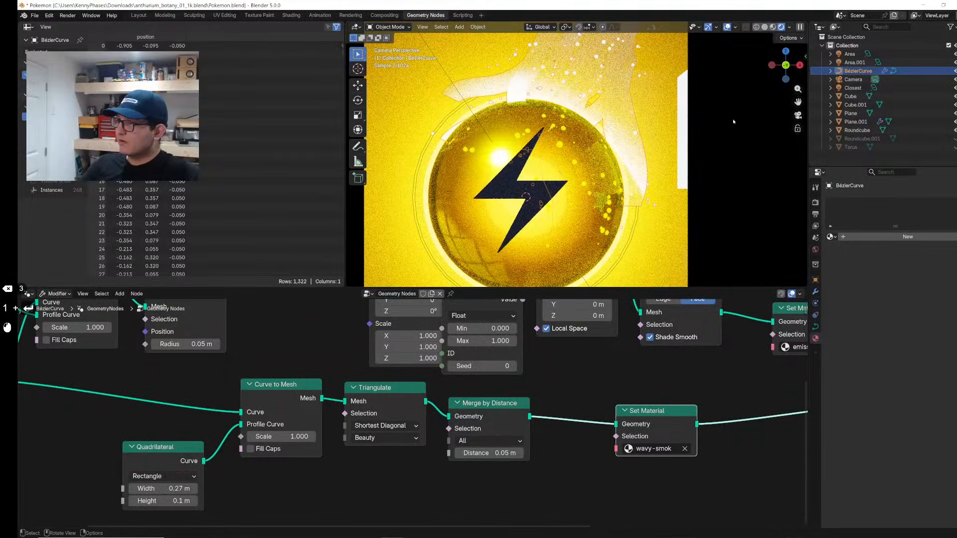
Step: Set the Volume Scatter density of Cube.001's wavy-smok material to 10, with the shading preview looking through the camera
left_click(295, 17)
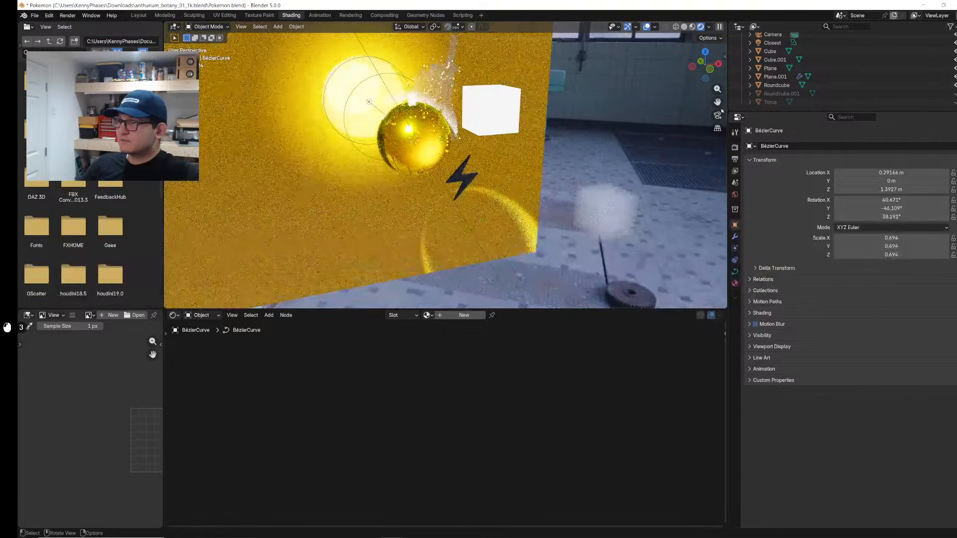
left_click(718, 116)
scroll(434, 169, "up", 2)
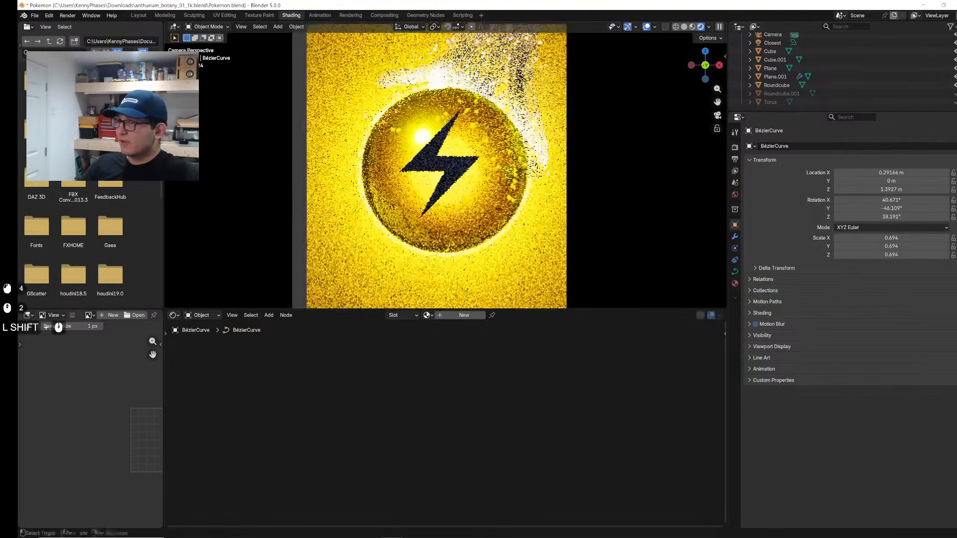
middle_click_drag(429, 182, 429, 267, "shift")
left_click(776, 85)
left_click(775, 77)
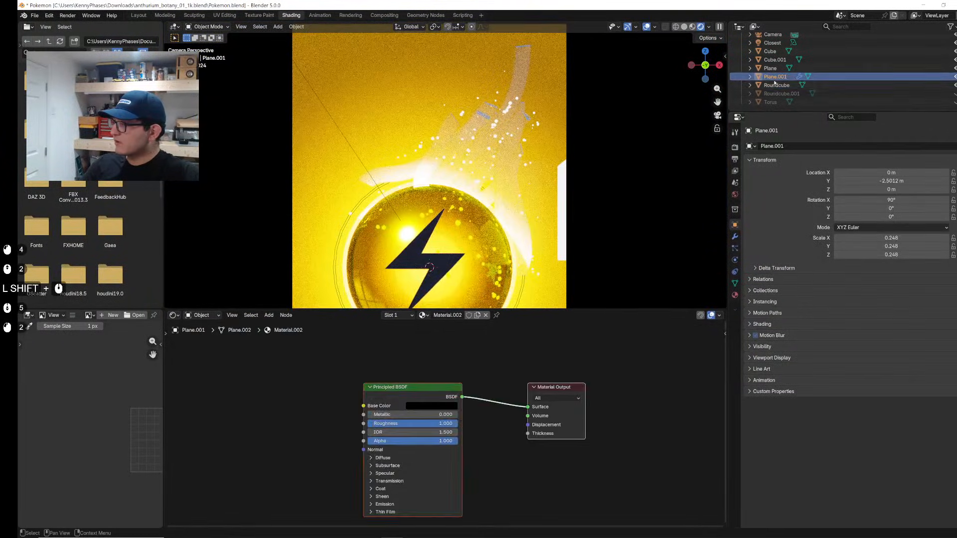
left_click(776, 85)
left_click(775, 60)
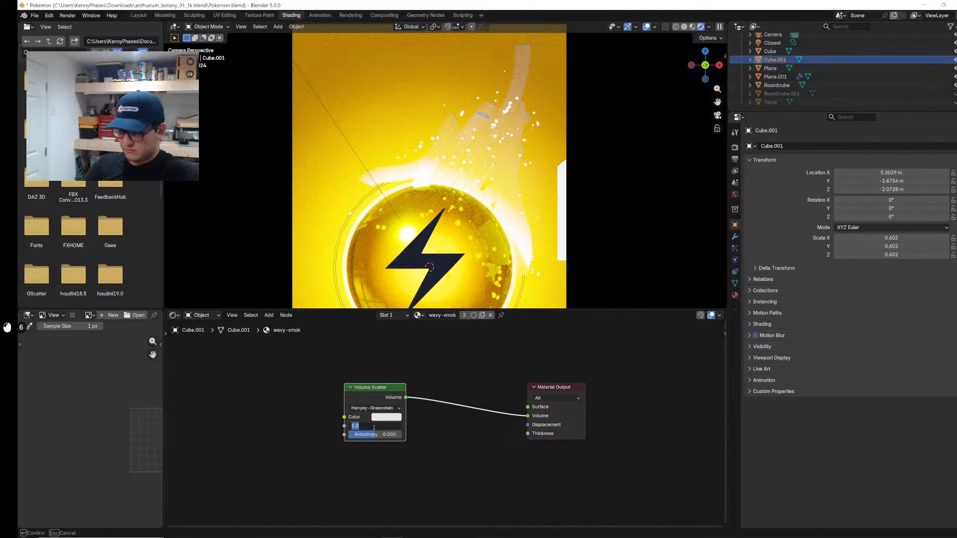
type("10")
key("Return")
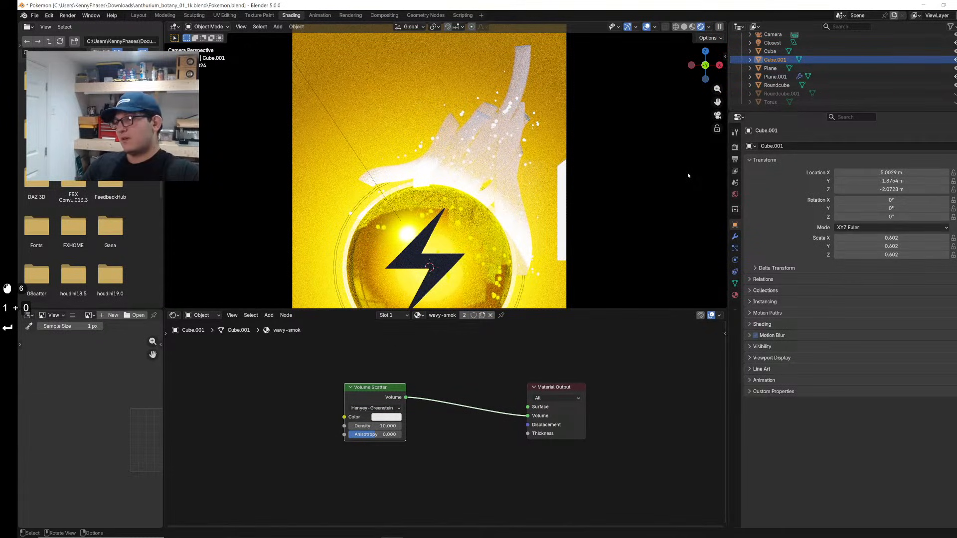
Step: Edit the Bézier curve and reposition the control point at the orb's upper left so that wisp hugs the orb
left_click(481, 184)
key("Tab")
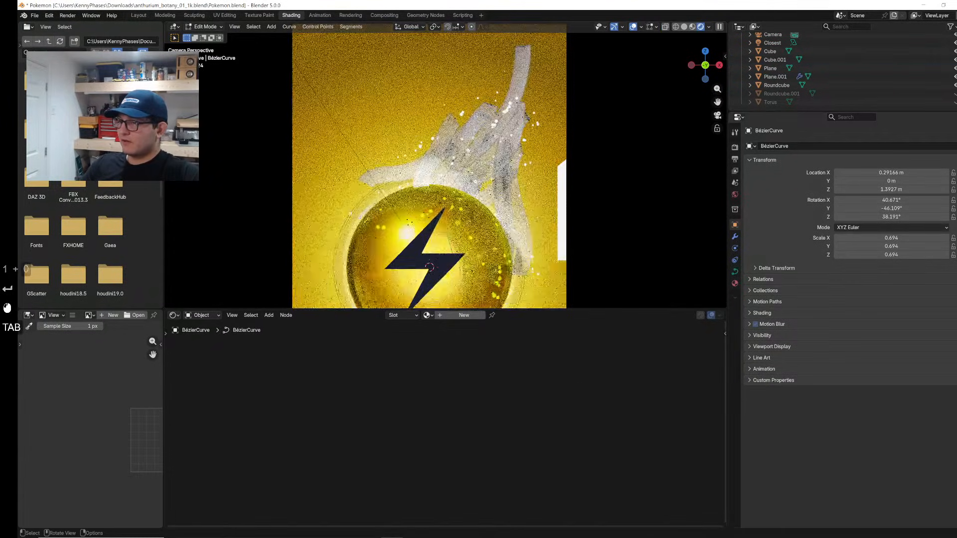
scroll(481, 185, "up", 2)
left_click(399, 194)
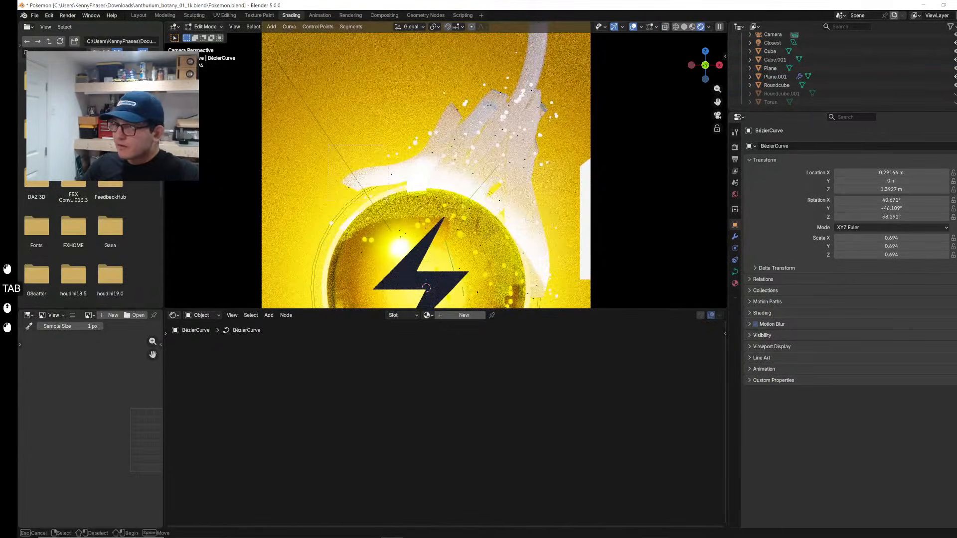
key("g")
left_click(400, 201)
key("r")
left_click(398, 199)
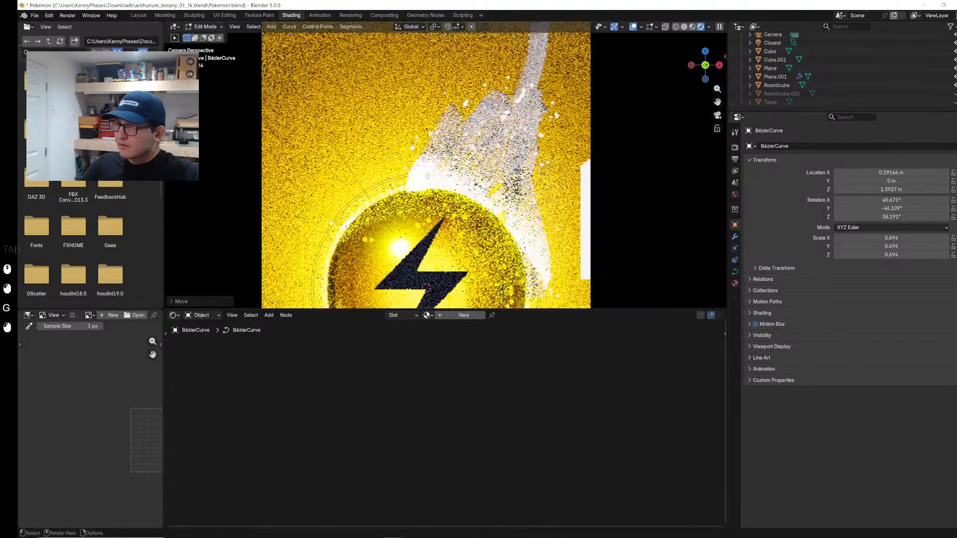
key("g")
left_click(398, 134)
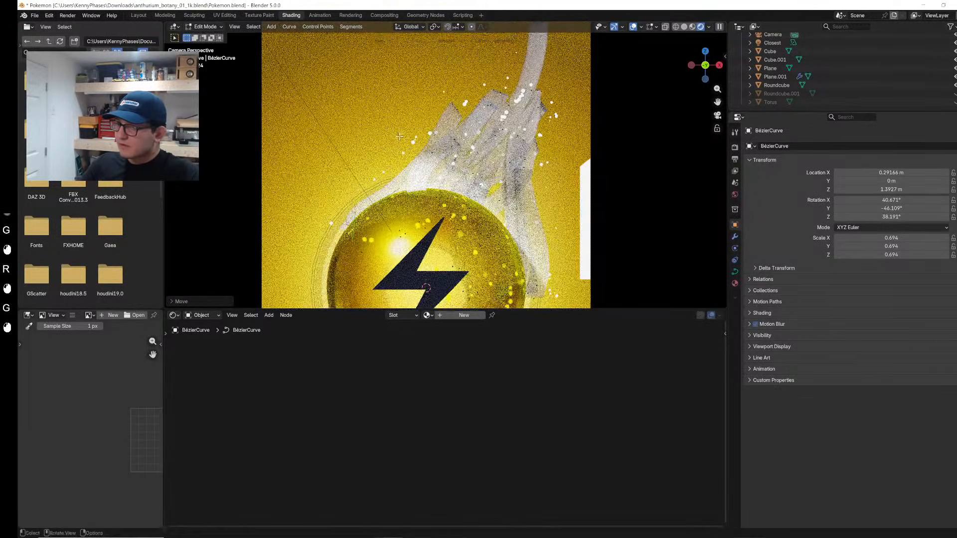
Step: Move the curve's control point at the orb's right edge inward against the orb and return to Object Mode
middle_click_drag(493, 224, 464, 189, "shift")
left_click(486, 204)
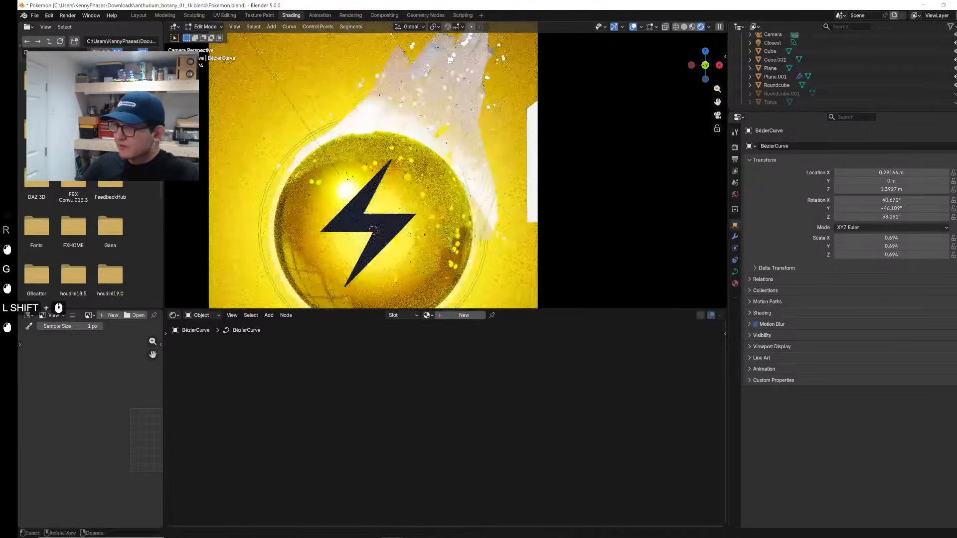
key("g")
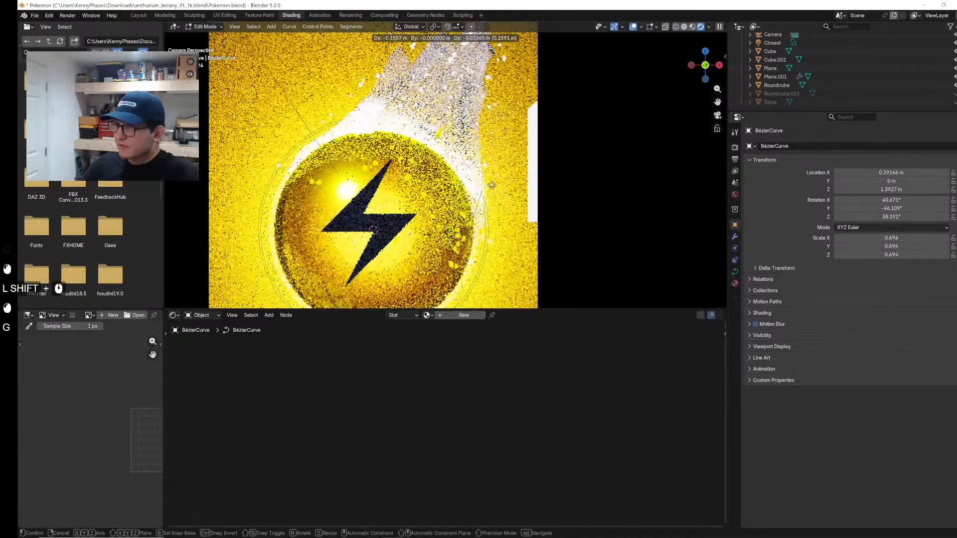
left_click(492, 185)
key("Tab")
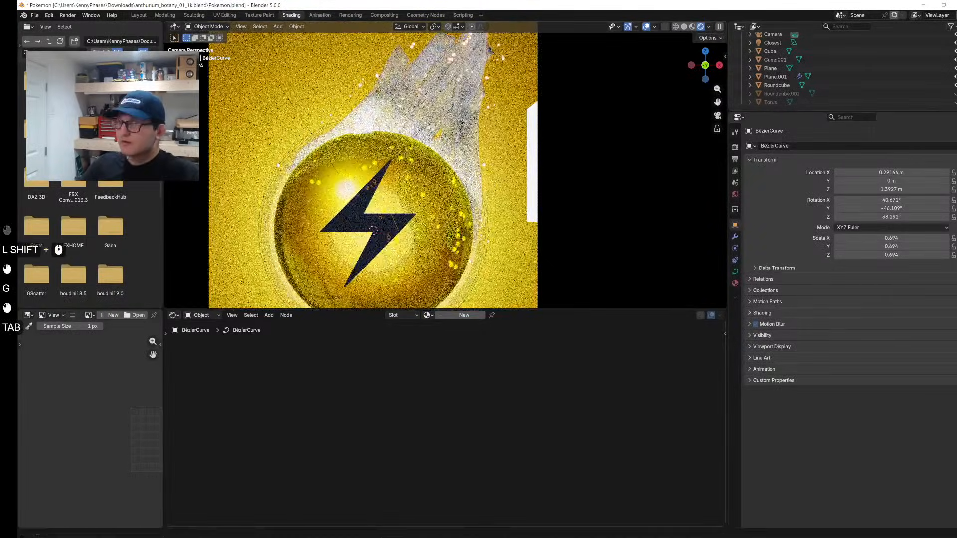
Step: Show the rendered camera view beside the reference card with the sidebar and toolbar hidden, and save the file
left_click(138, 16)
key("z")
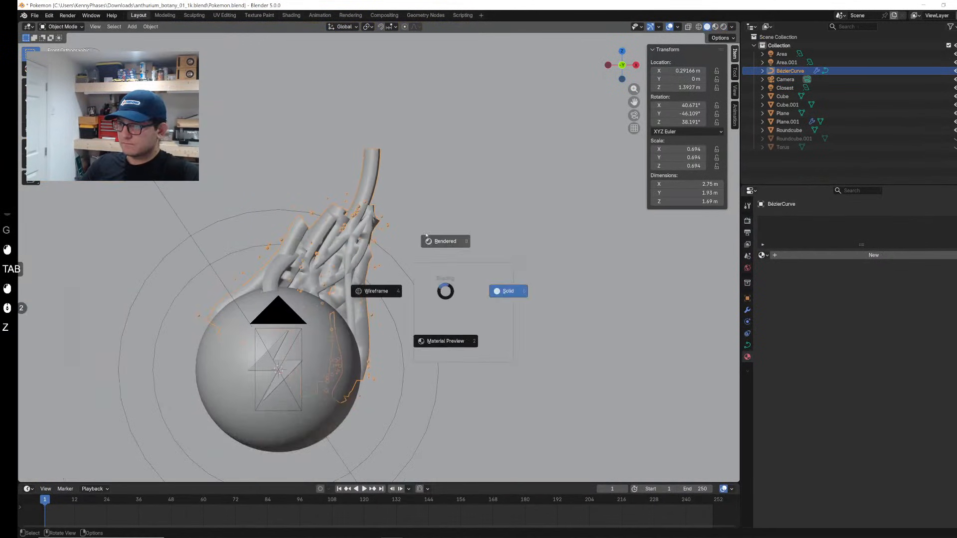
left_click(376, 291)
key("z")
left_click(442, 242)
mouse_move(413, 5)
left_mouse_down()
mouse_move(293, 166)
mouse_move(956, 169)
left_mouse_up()
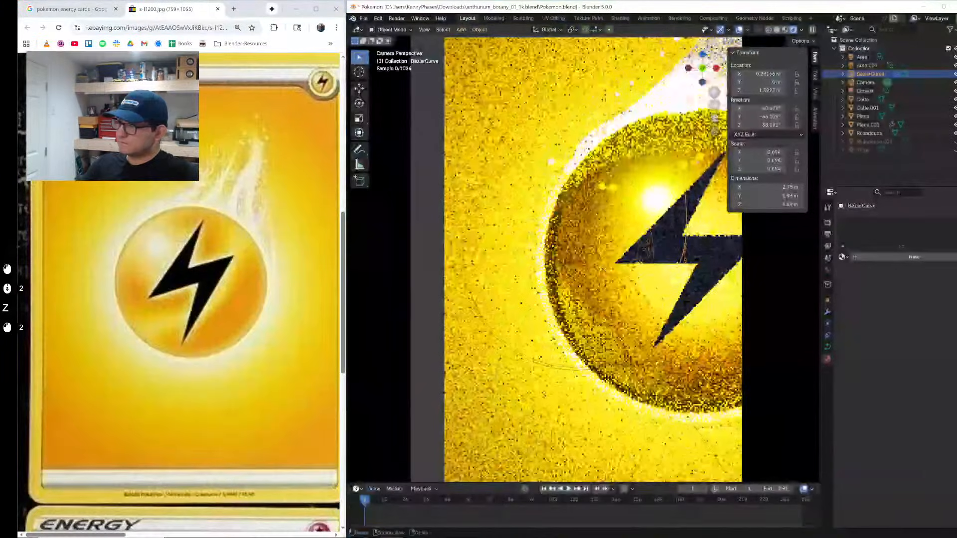
scroll(579, 250, "down", 1)
middle_click_drag(579, 249, 577, 282, "shift")
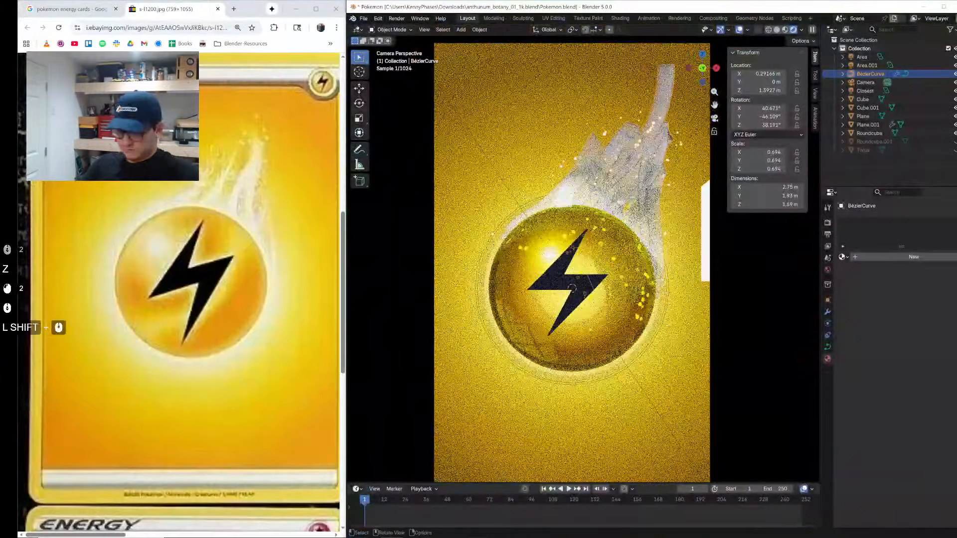
key("n")
key("t")
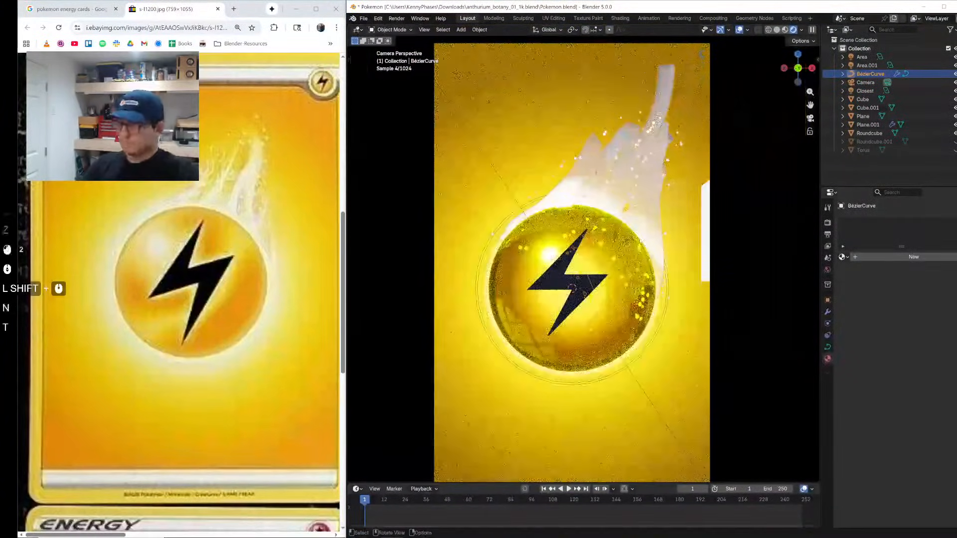
key("ctrl+s")
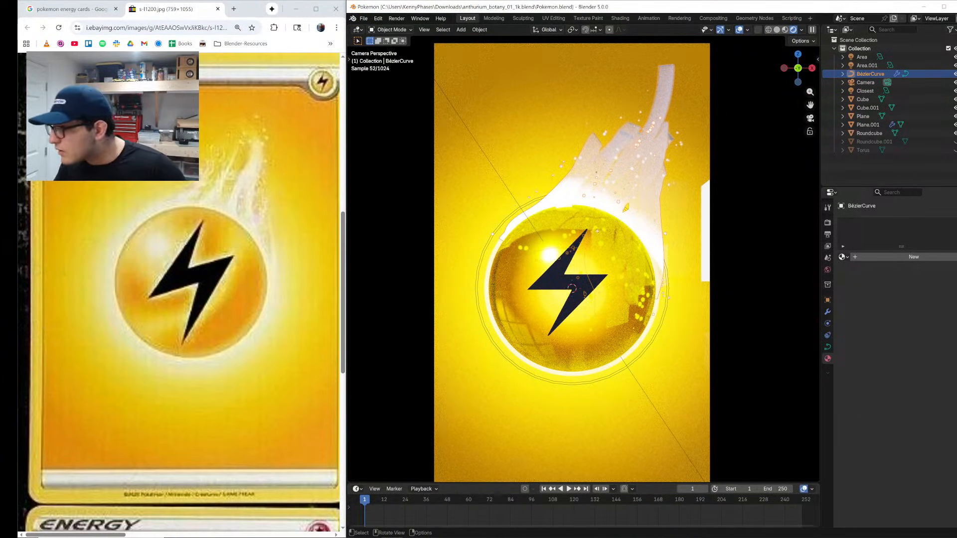
Step: Reopen the Bézier curve for editing, nudge its control point at the orb's upper left, and hide the selected points
key("Tab")
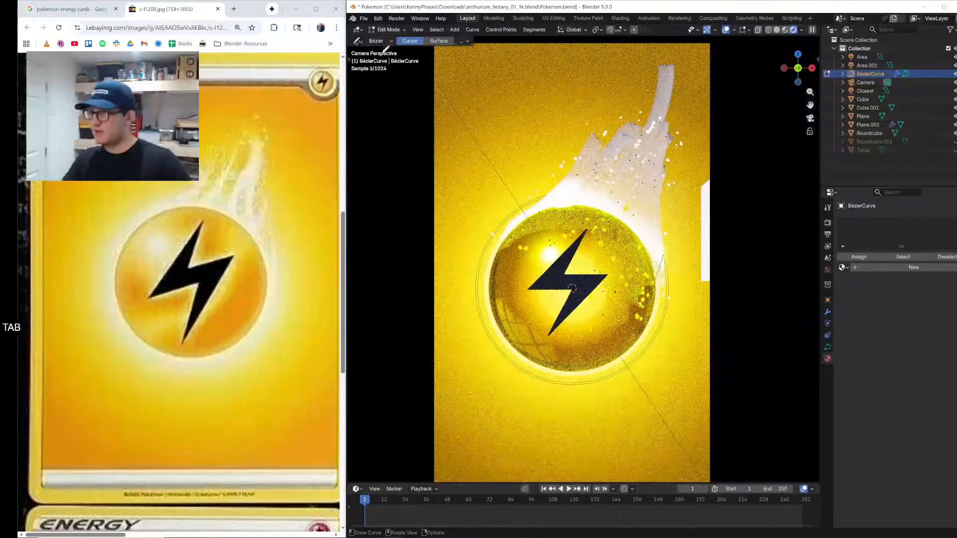
key("t")
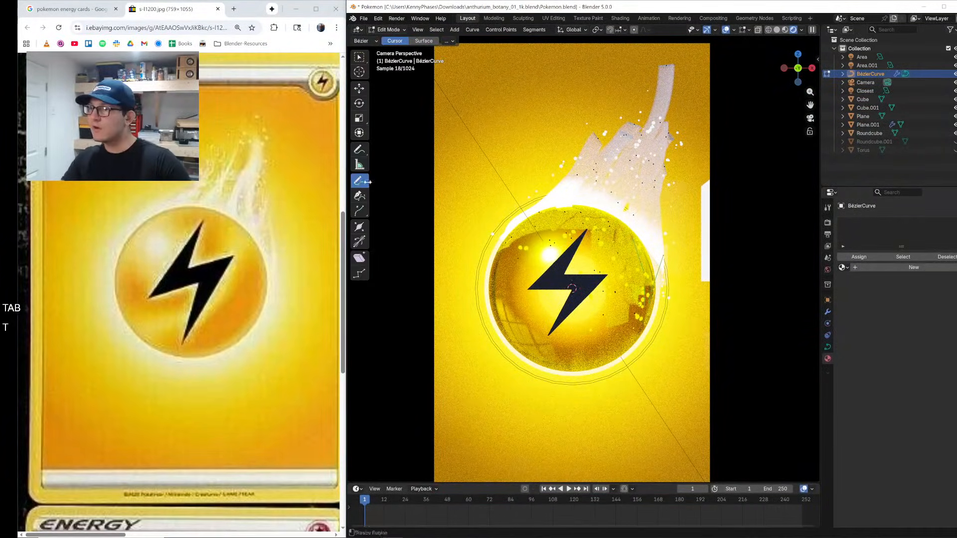
left_click(360, 88)
left_click(360, 57)
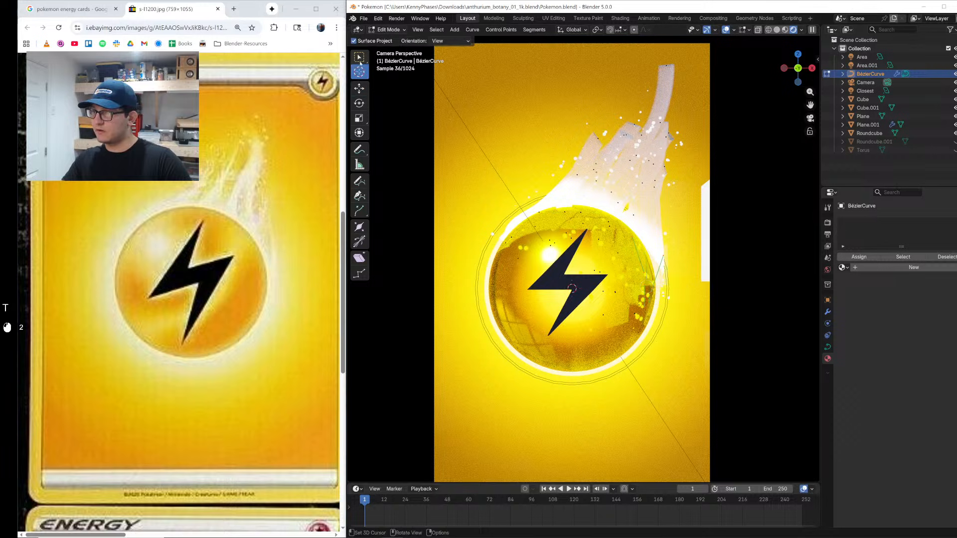
scroll(500, 283, "up", 3)
key("g")
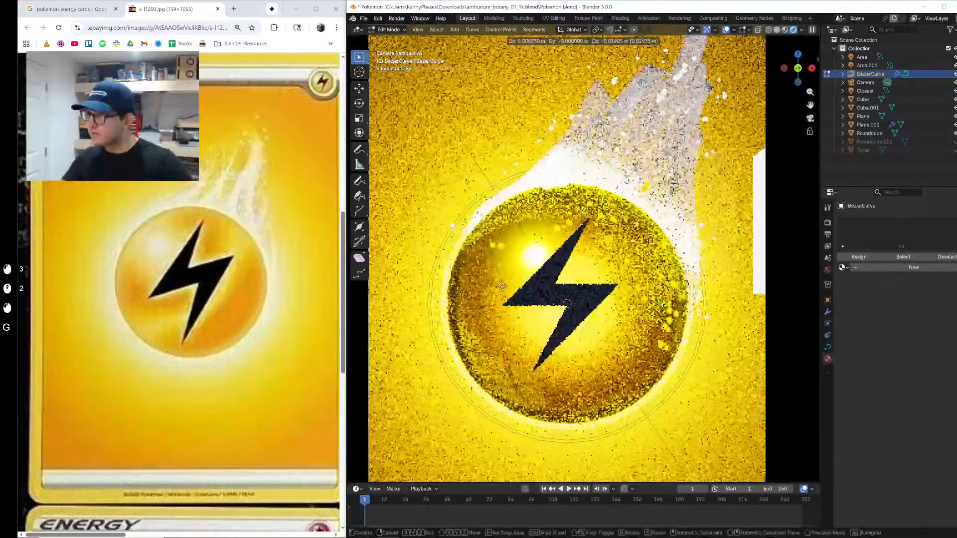
left_click(504, 288)
left_click(722, 336)
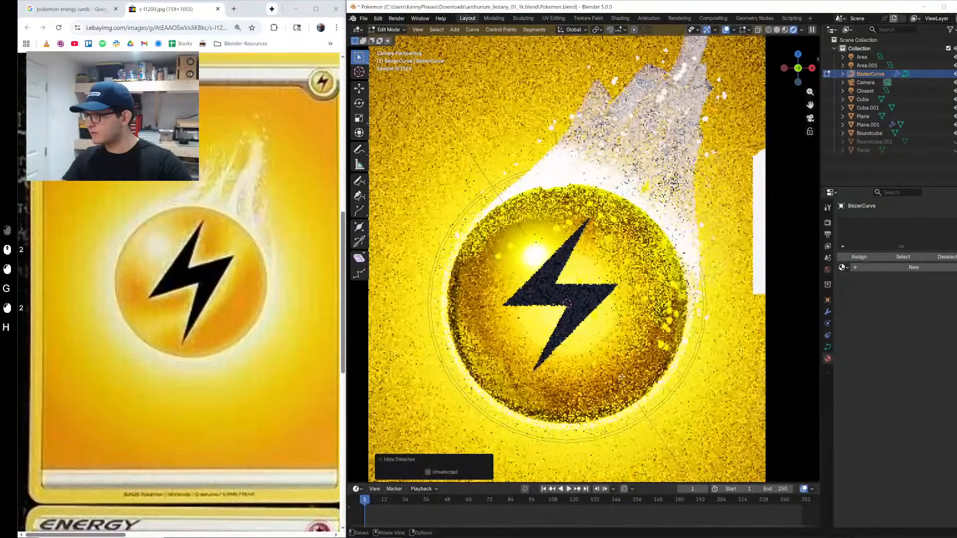
key("h")
Step: Move the curve point near the orb's right edge about -0.075 m in X and -0.031 m in Z, and save the file
key("g")
left_click(722, 336)
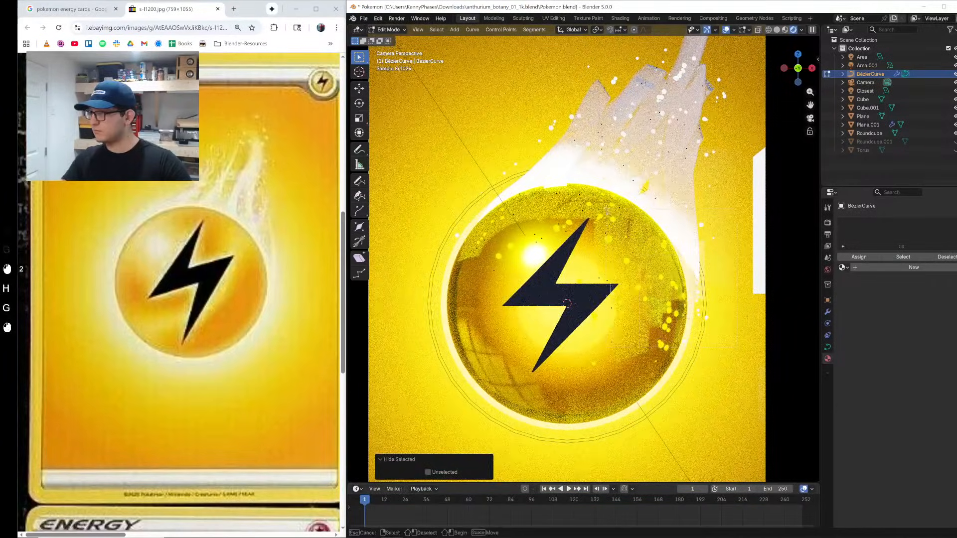
key("g")
left_click(696, 282)
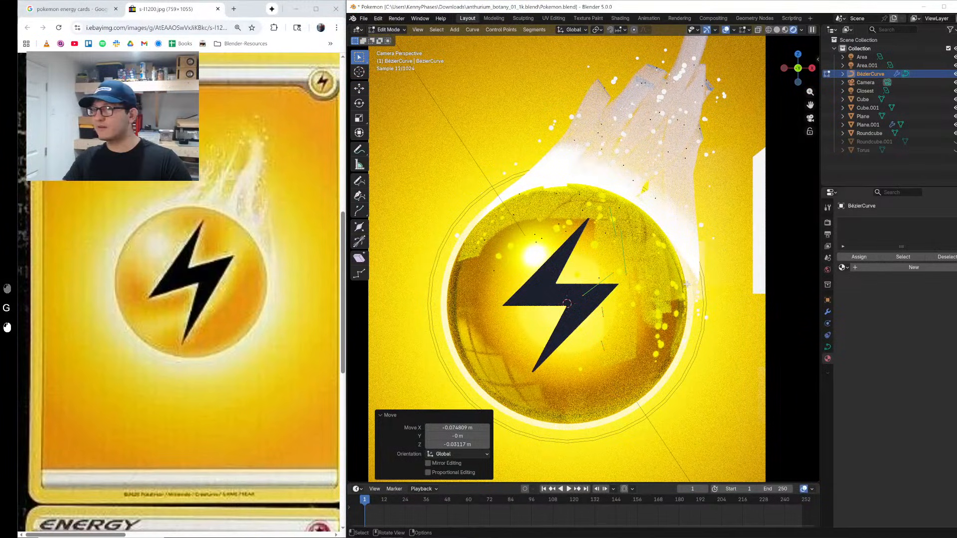
middle_click_drag(687, 284, 644, 349, "shift")
key("Tab")
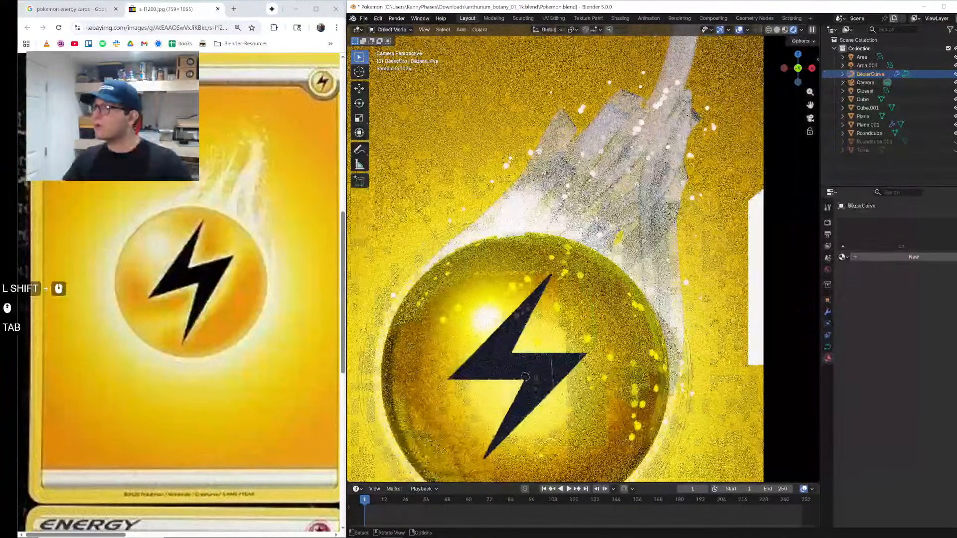
key("ctrl+s")
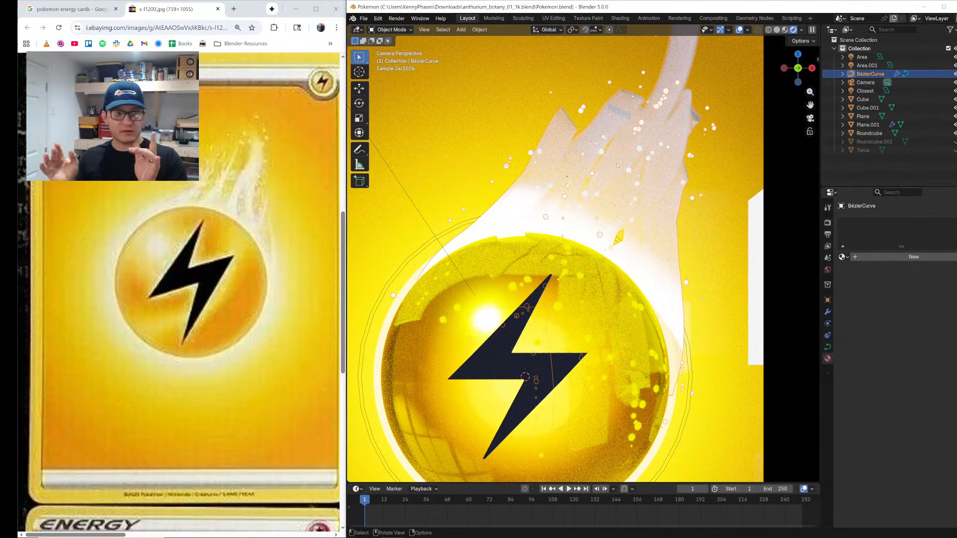
Step: In a new browser tab, search the web for "geoetry nodes taper curve" and show the image results in a maximized window
left_click(234, 9)
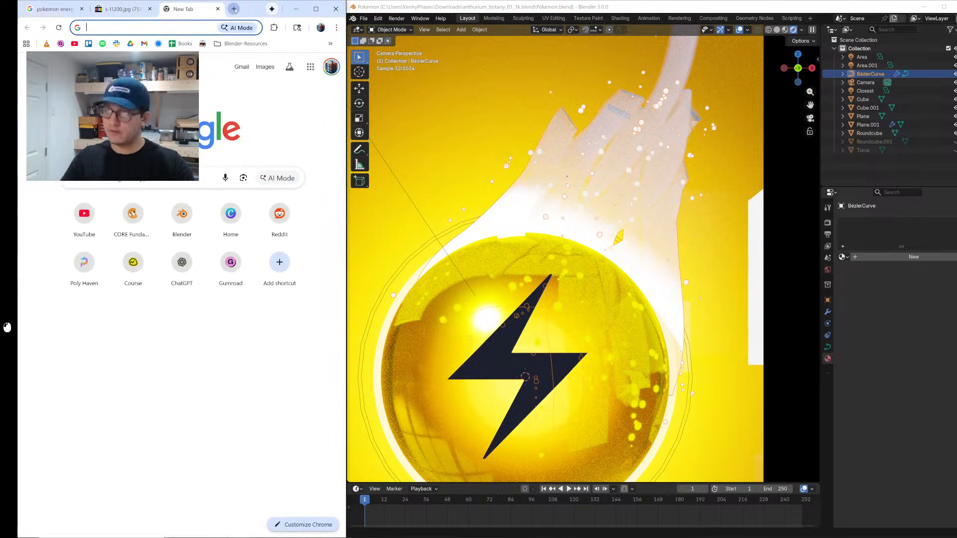
type("geoetry n")
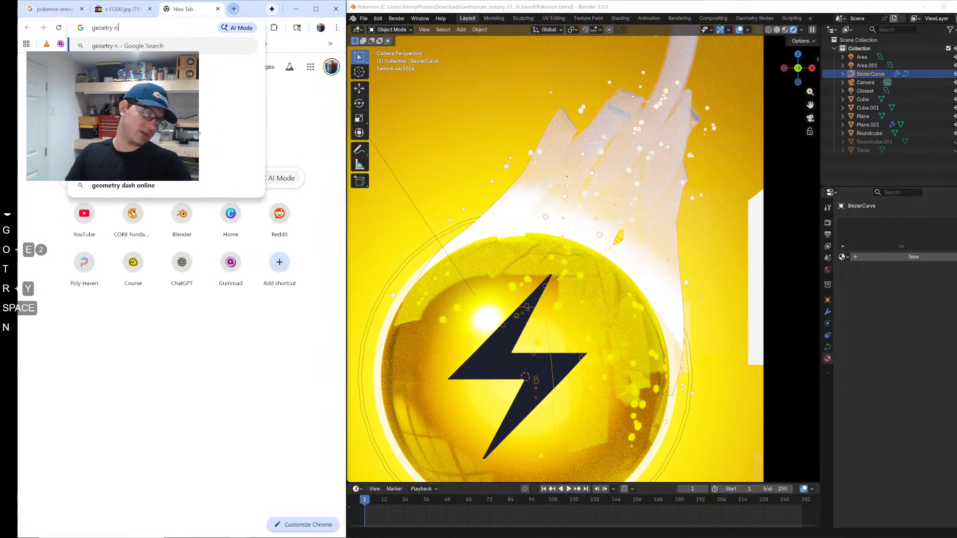
type("odes taper curve")
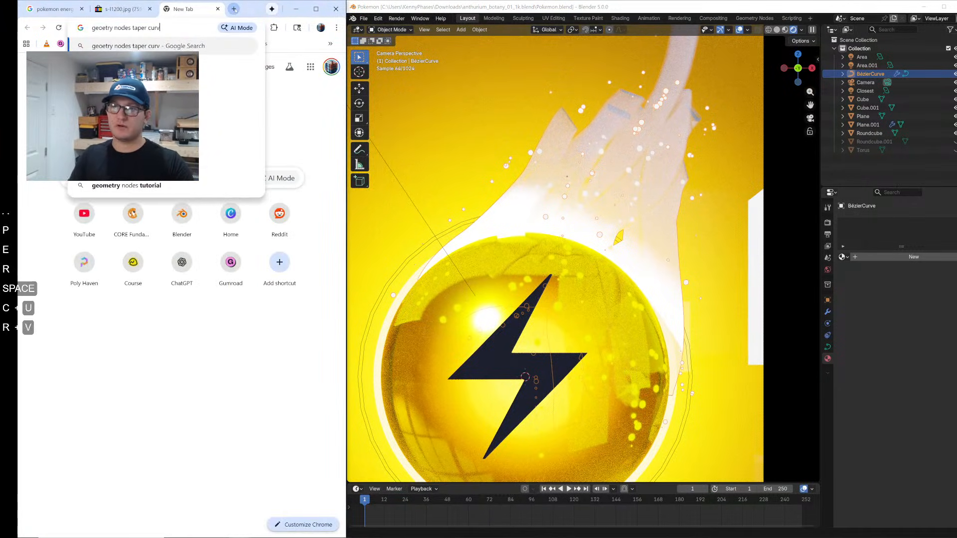
key("Return")
double_click(252, 9)
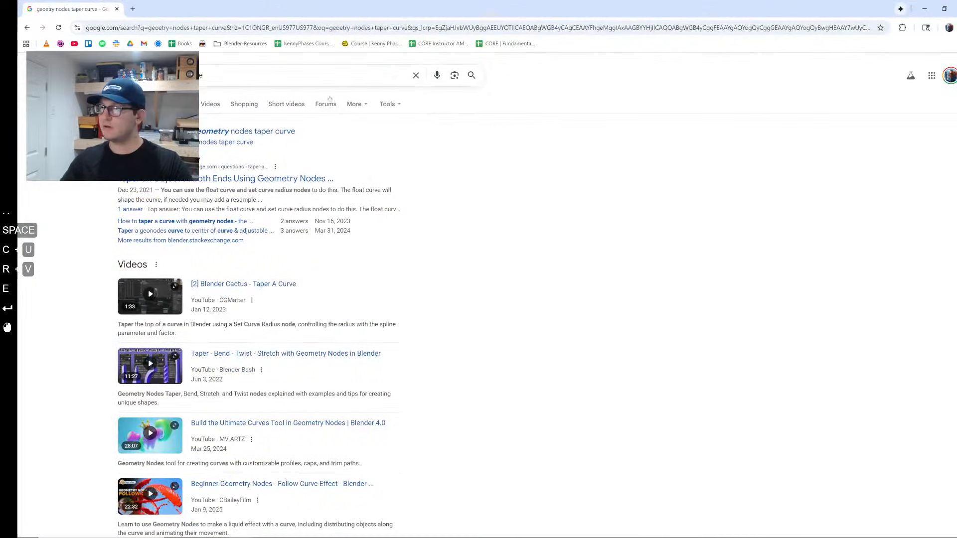
left_click(182, 103)
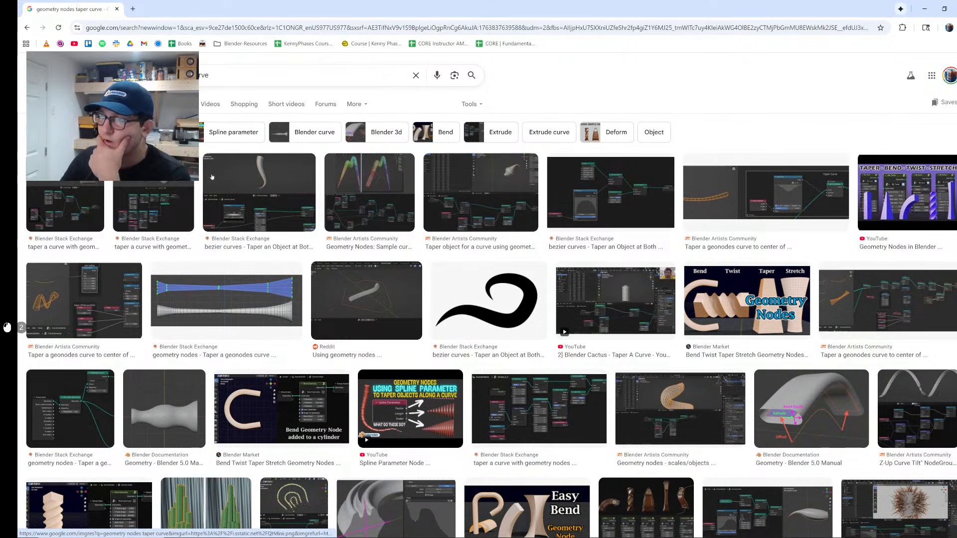
Step: Preview the Blender Stack Exchange example tapered at both ends, and switch to Blender maximized in the Geometry Nodes workspace with solid shading
left_click(282, 211)
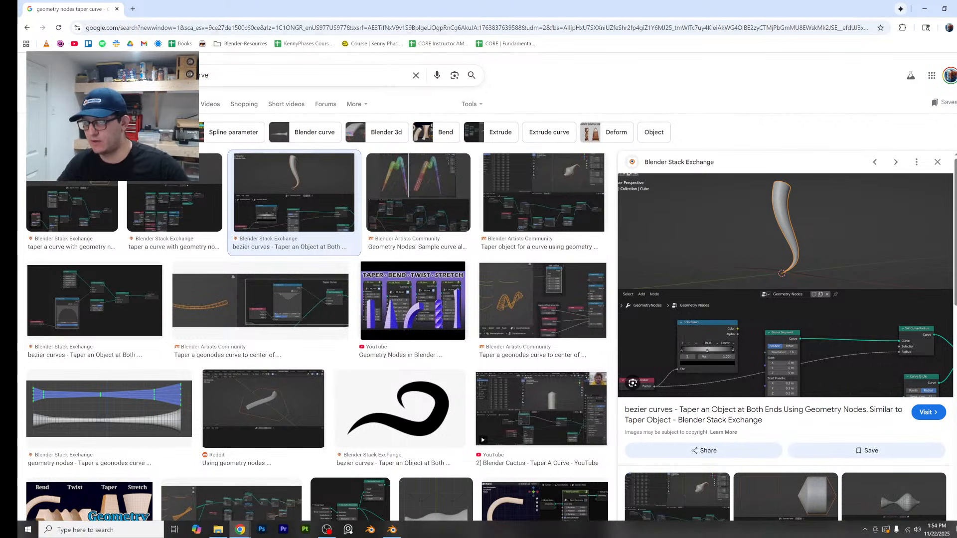
left_click(393, 530)
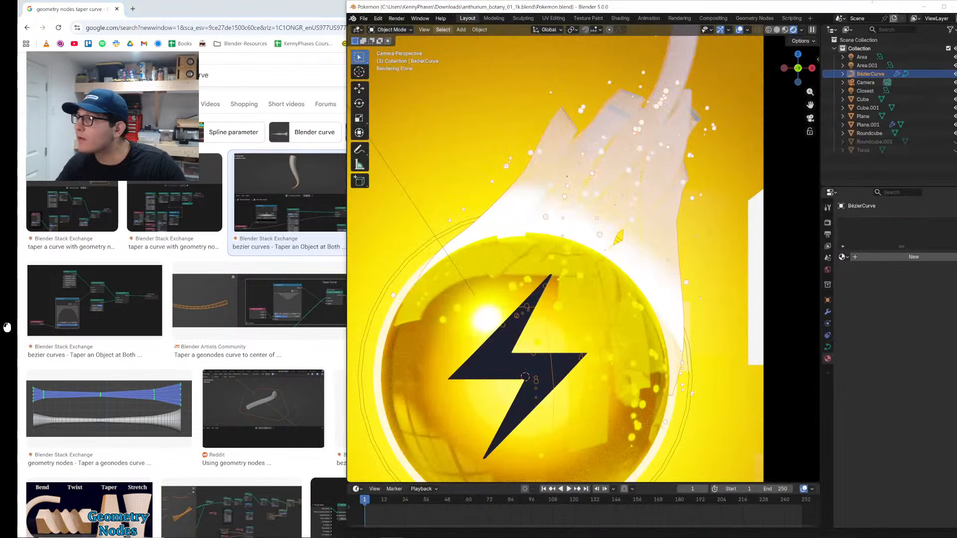
left_click(943, 7)
left_click(425, 15)
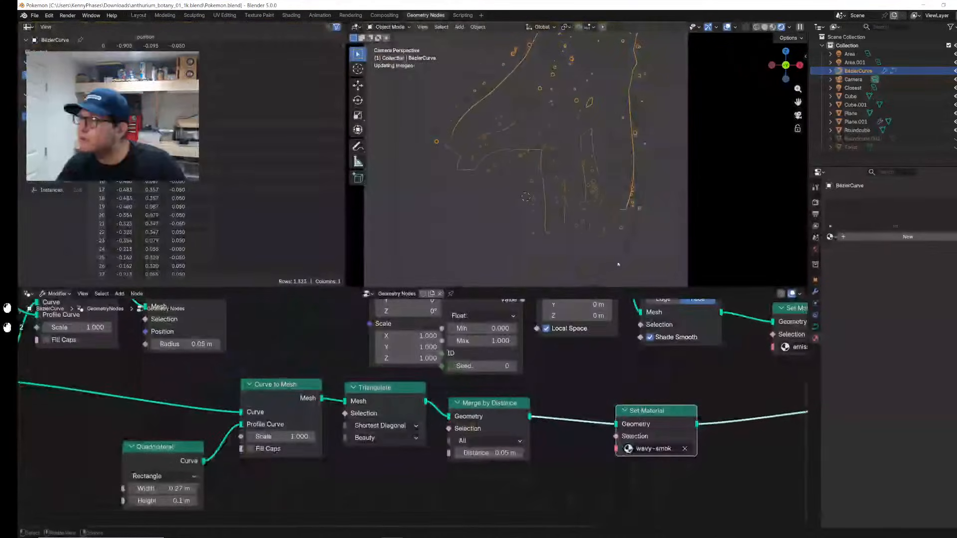
key("z")
left_click(676, 265)
Step: Delete the Triangulate node and connect the smoke branch's Curve to Mesh output directly to Merge by Distance
middle_click_drag(650, 389, 528, 402)
scroll(494, 384, "up", 2)
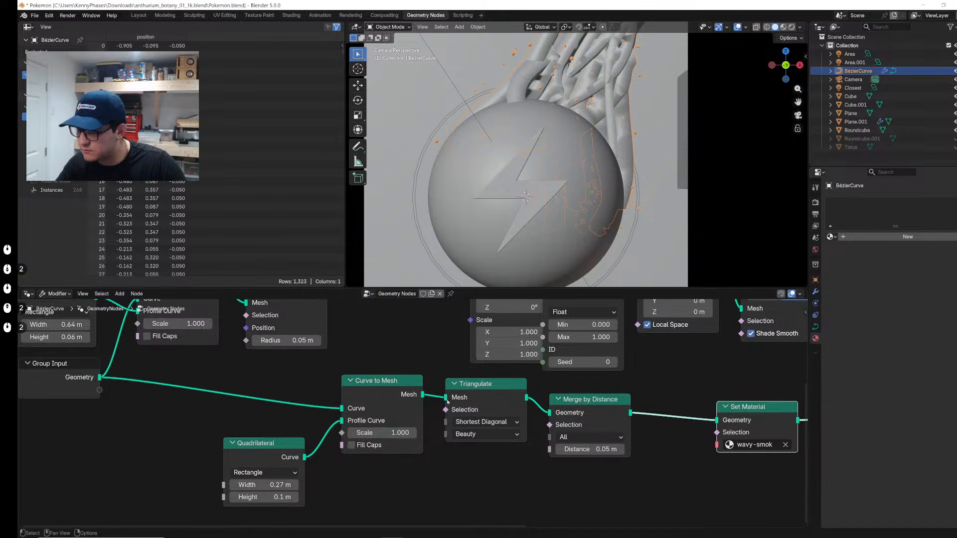
left_click_drag(639, 487, 449, 397)
left_click_drag(509, 410, 578, 421)
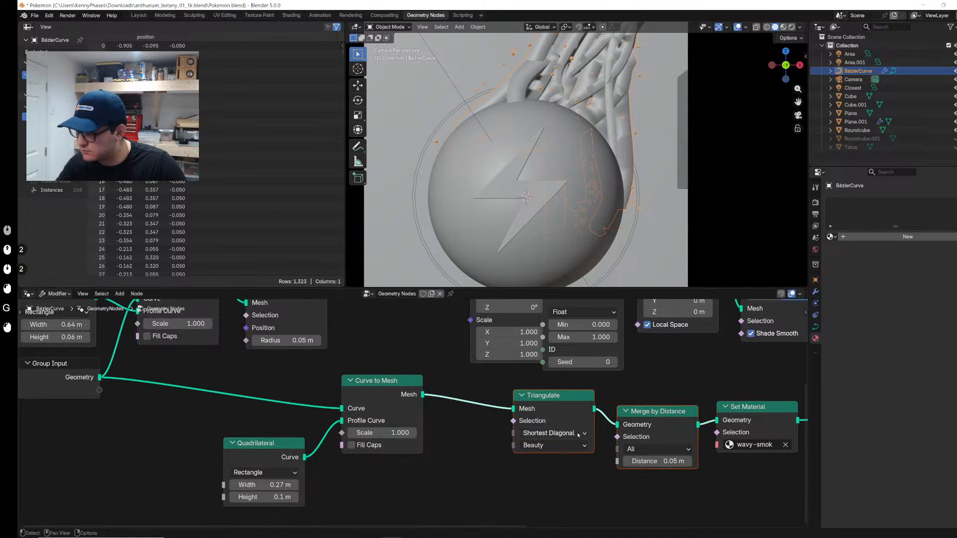
middle_click_drag(577, 422, 417, 408)
key("x")
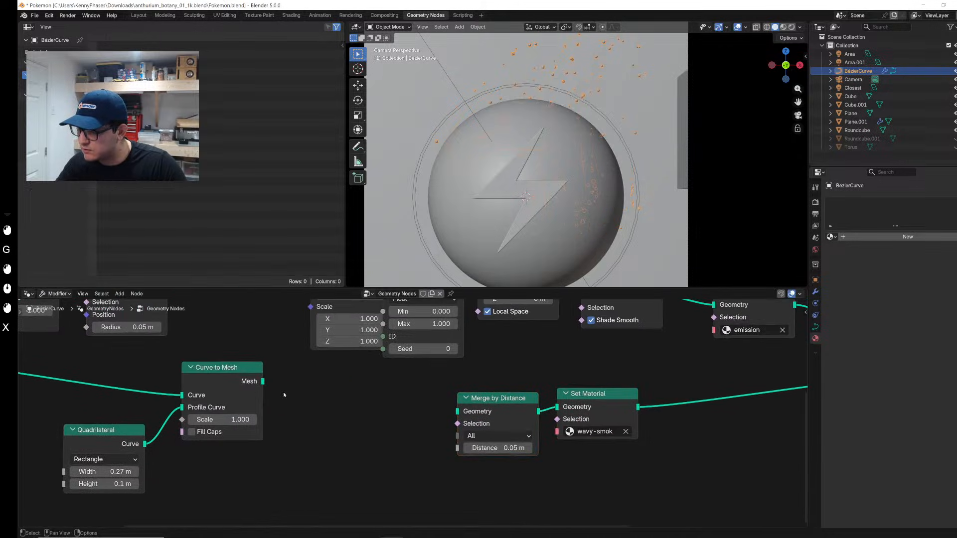
left_click_drag(262, 381, 458, 411)
Step: Insert a Set Curve Radius node between Curve to Mesh and Merge by Distance
key("shift+a")
type("set curve ra")
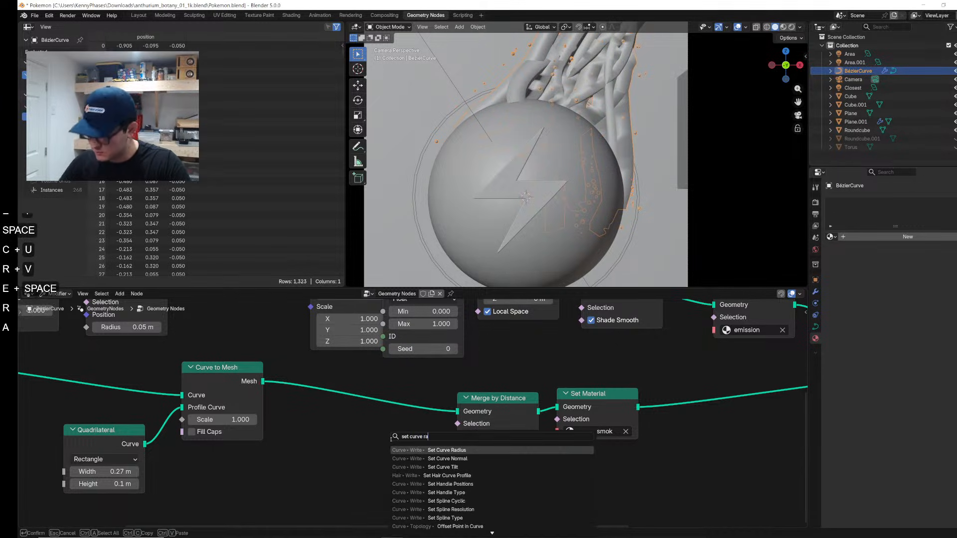
key("Return")
left_click(347, 387)
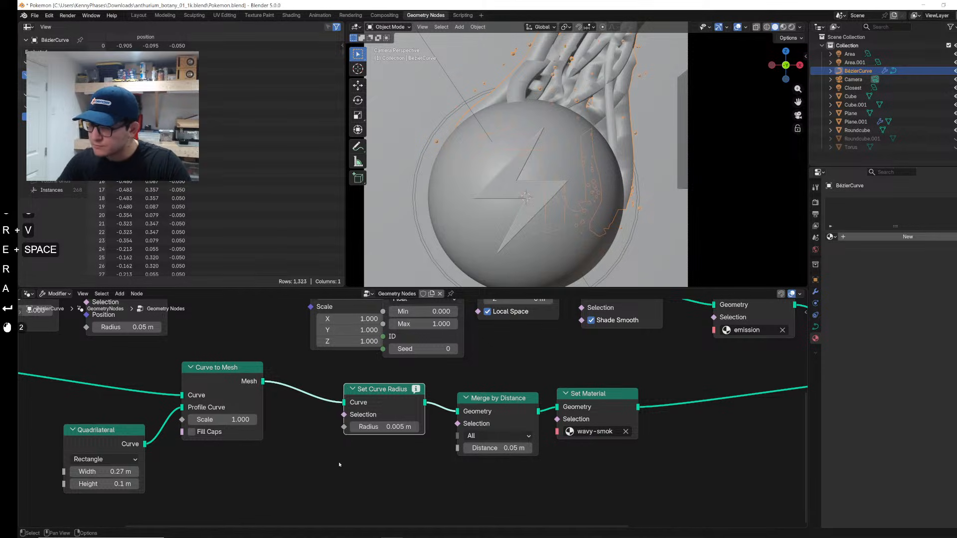
Step: Add a Spline Parameter node and link it to the Set Curve Radius node's Radius, trying Factor first and ending on Length
key("shift+a")
type("curve par")
key("Return")
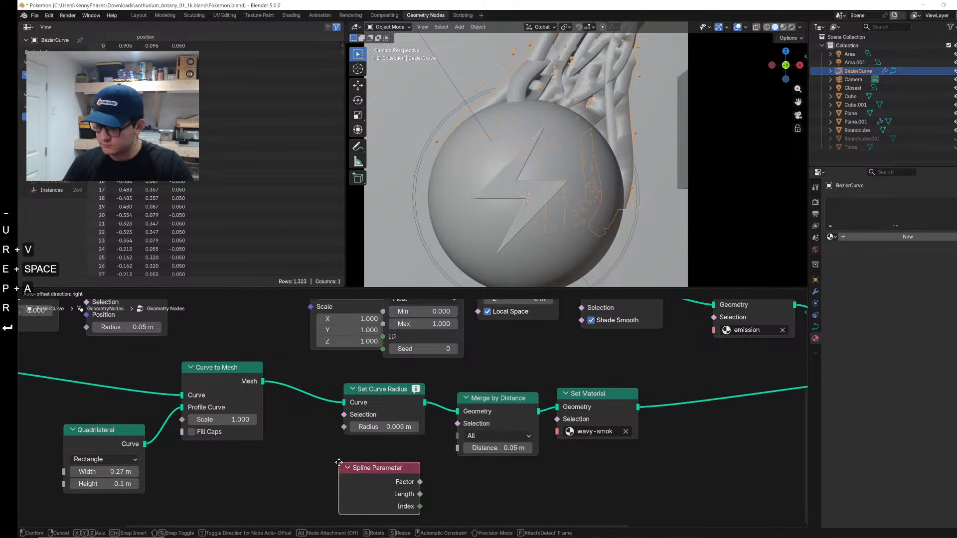
left_click(204, 453)
left_click_drag(314, 452, 348, 433)
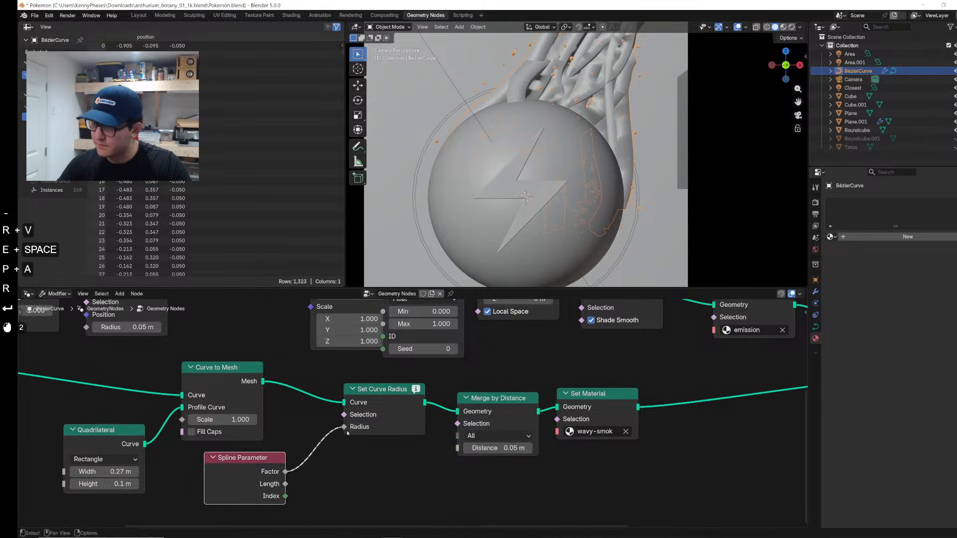
middle_click_drag(605, 58, 520, 238)
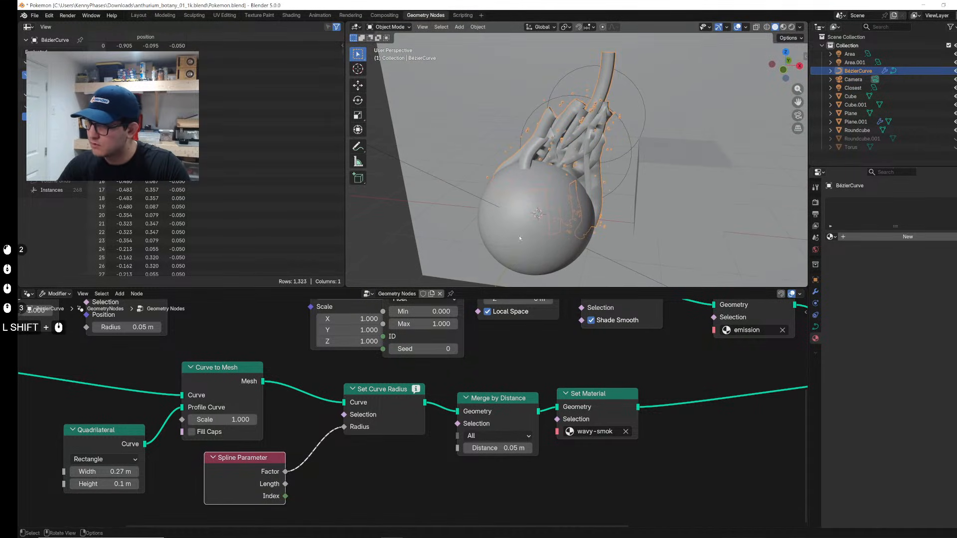
left_click_drag(285, 484, 340, 443)
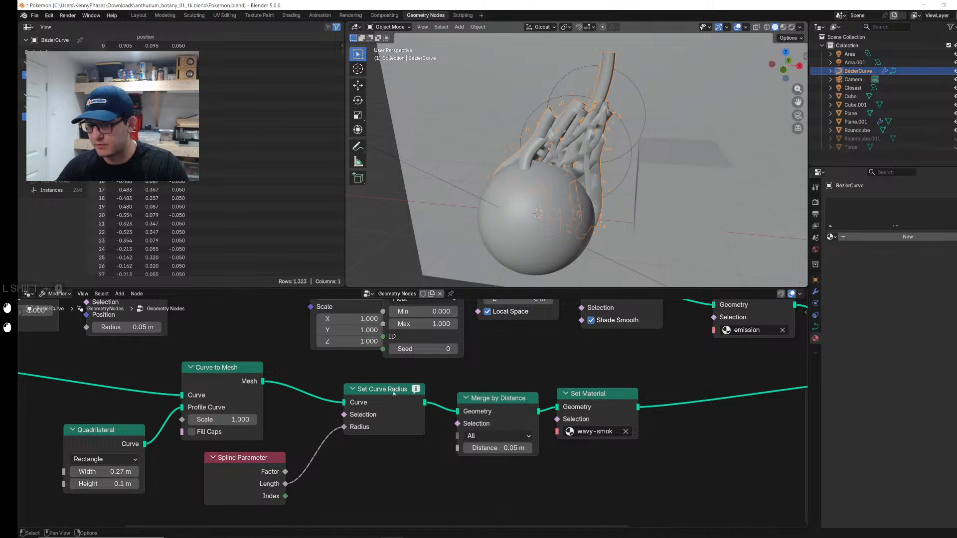
Step: Detach Set Curve Radius from the mesh link and place a duplicate between Group Input and the smoke branch's Curve to Mesh
middle_click_drag(394, 394, 478, 390)
left_click_drag(531, 417, 429, 399)
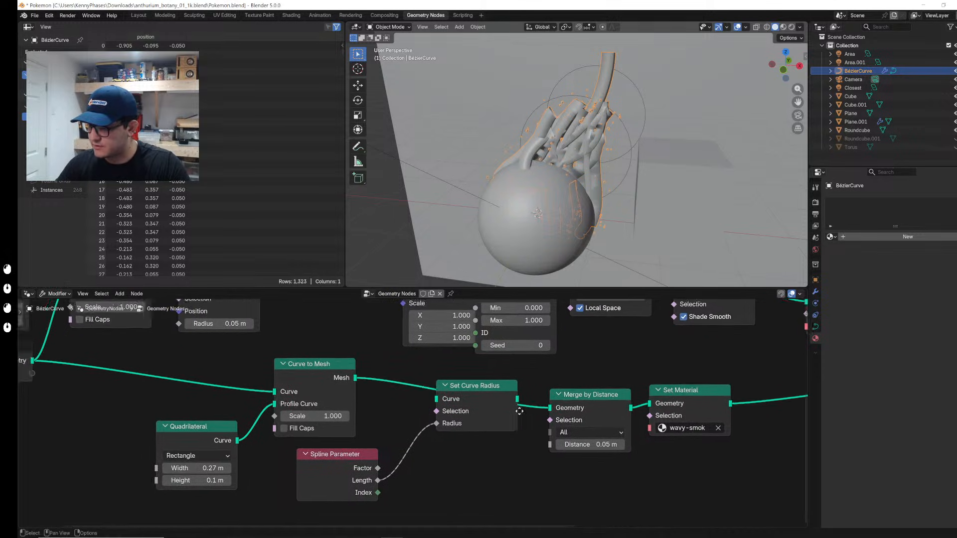
middle_click_drag(429, 399, 529, 397)
left_click(568, 384)
key("shift+d")
left_click(304, 359)
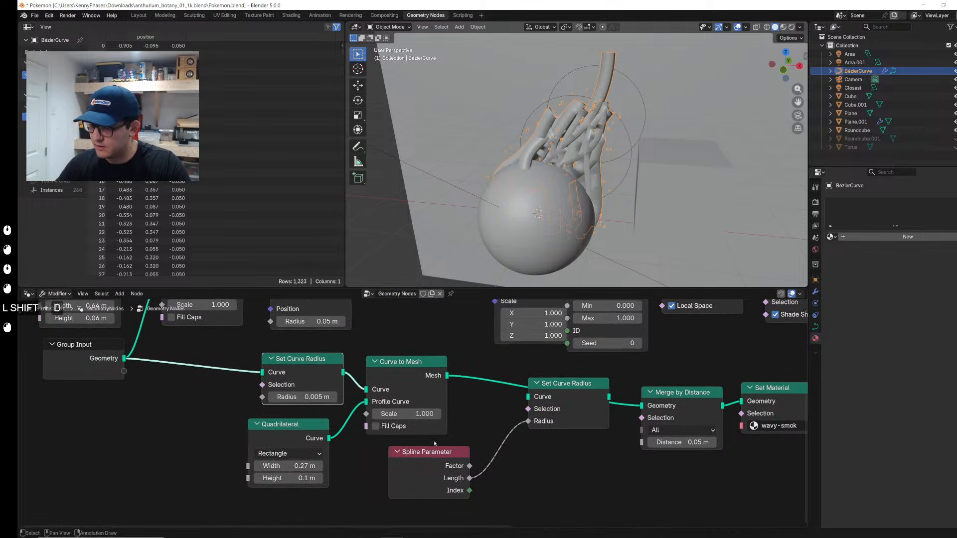
Step: Link Spline Parameter's Length to the new Set Curve Radius node's Radius and delete the detached Set Curve Radius node
left_click_drag(463, 481, 84, 481)
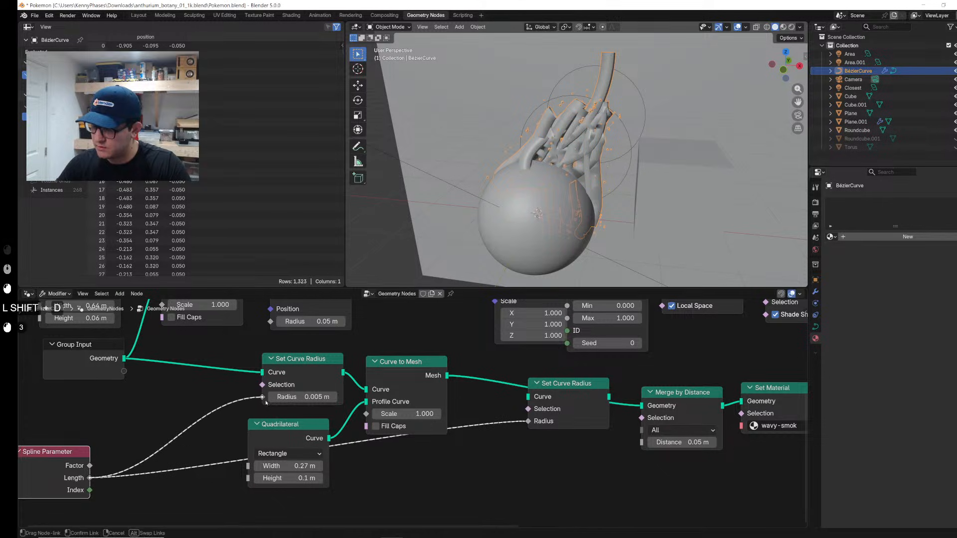
left_click_drag(266, 403, 264, 399)
left_click(574, 405)
key("x")
middle_click_drag(236, 399, 425, 399)
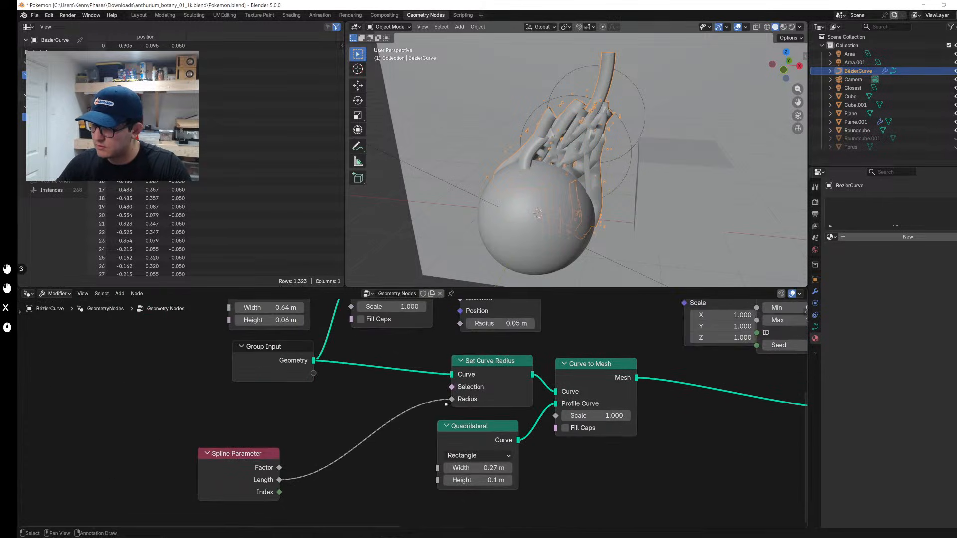
Step: Drive the curve radius with Spline Parameter's Factor output instead of Length, and save the file
scroll(425, 399, "up", 1)
left_click_drag(269, 473, 458, 428)
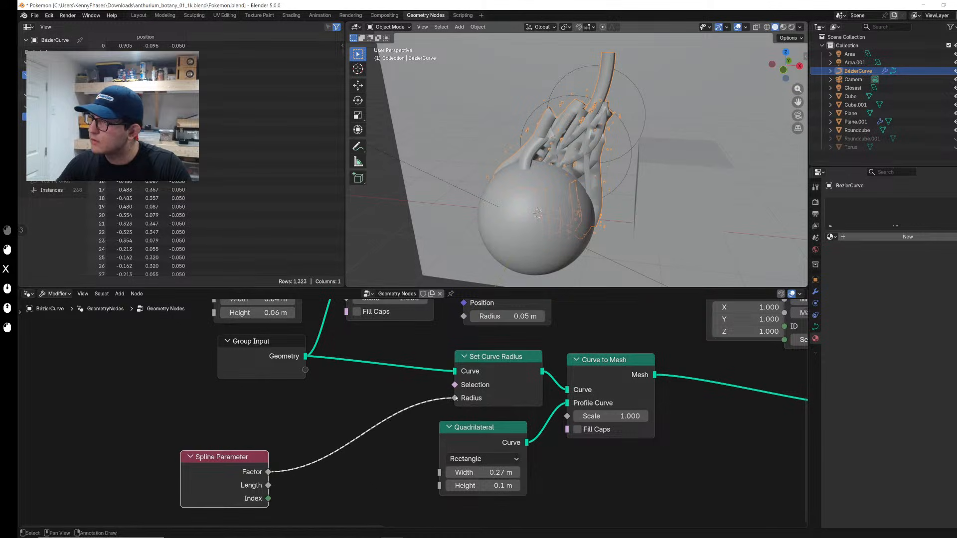
key("ctrl+s")
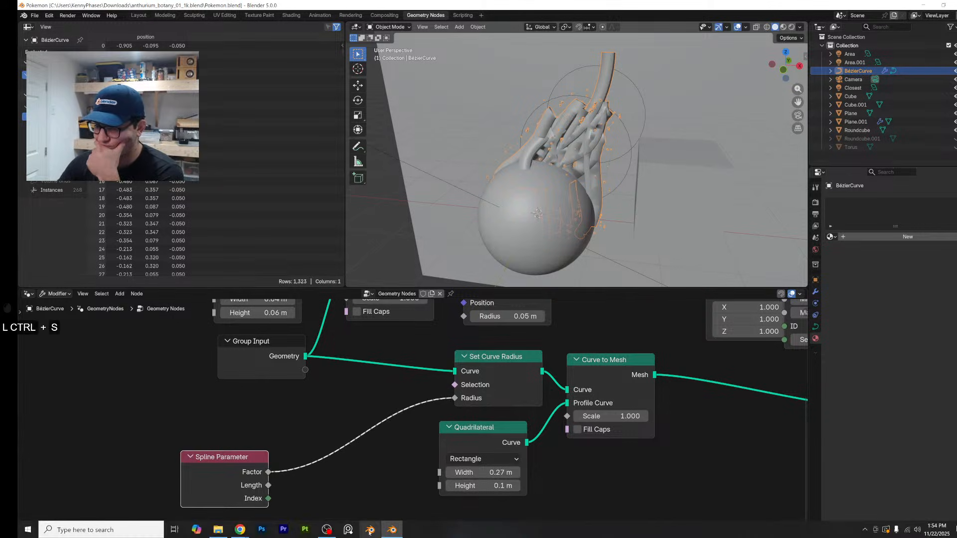
Step: Switch to the browser and open the CG Cookie image result on sweeping a cross section along a path from the related images
mouse_move(241, 531)
left_click(376, 486)
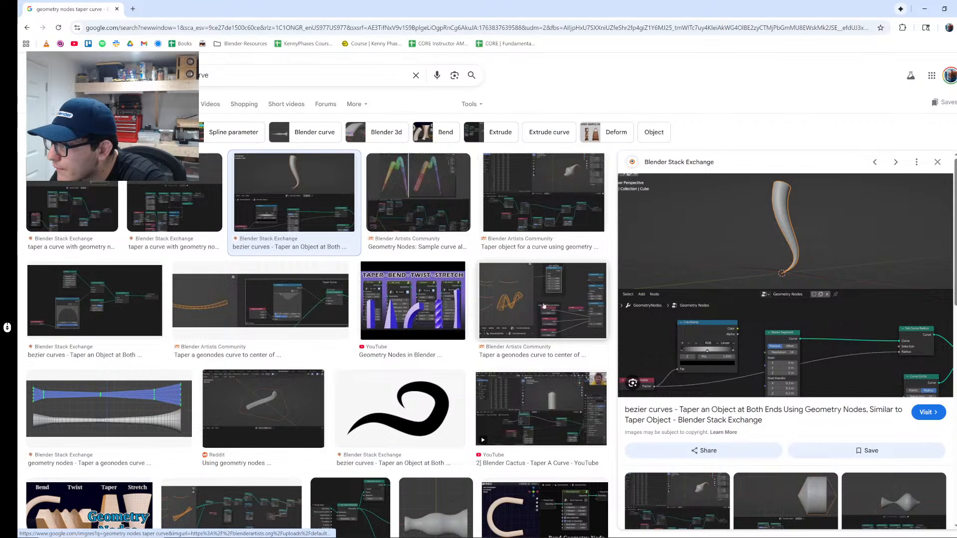
scroll(571, 210, "down", 3)
scroll(769, 329, "down", 5)
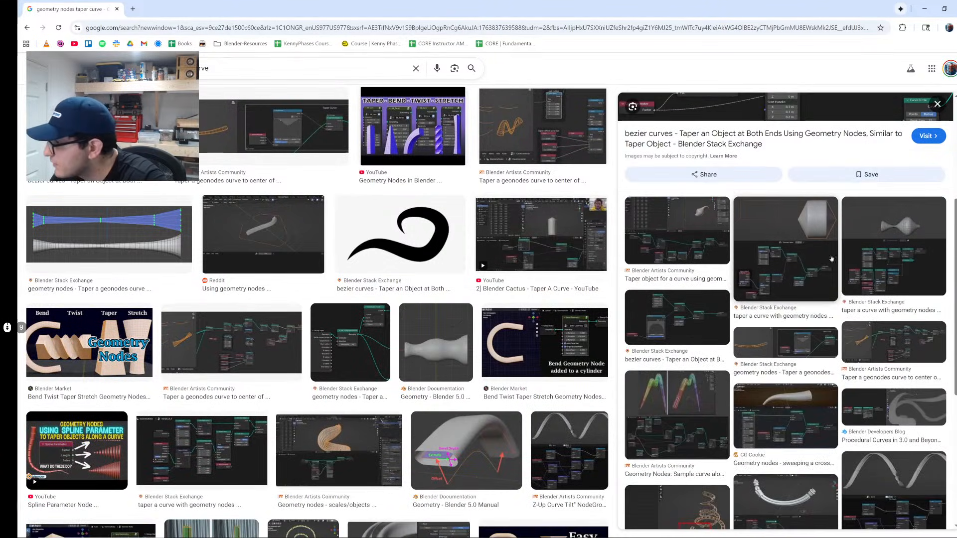
left_click(791, 422)
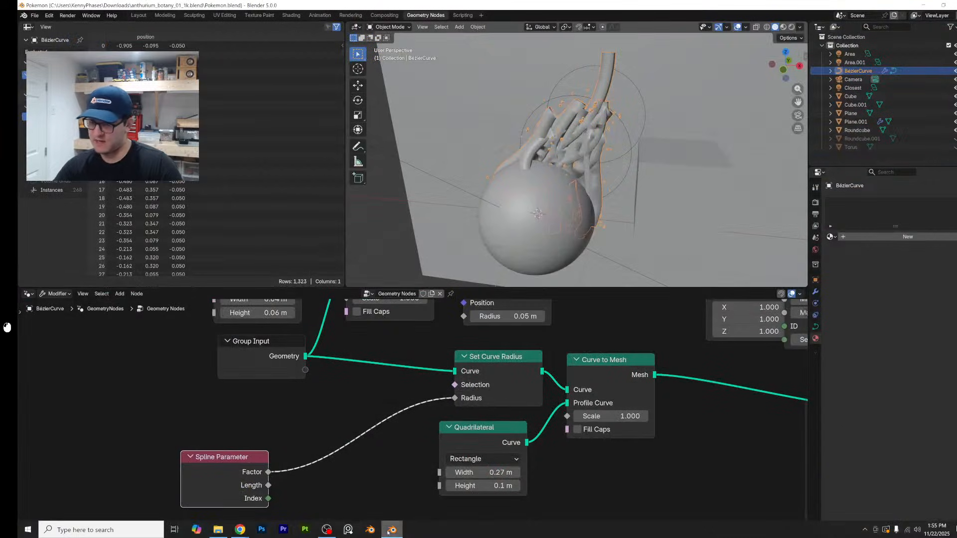
Step: Switch back to Blender and connect Spline Parameter's Length to the Set Curve Radius node's Radius
left_click(392, 531)
left_click(260, 451)
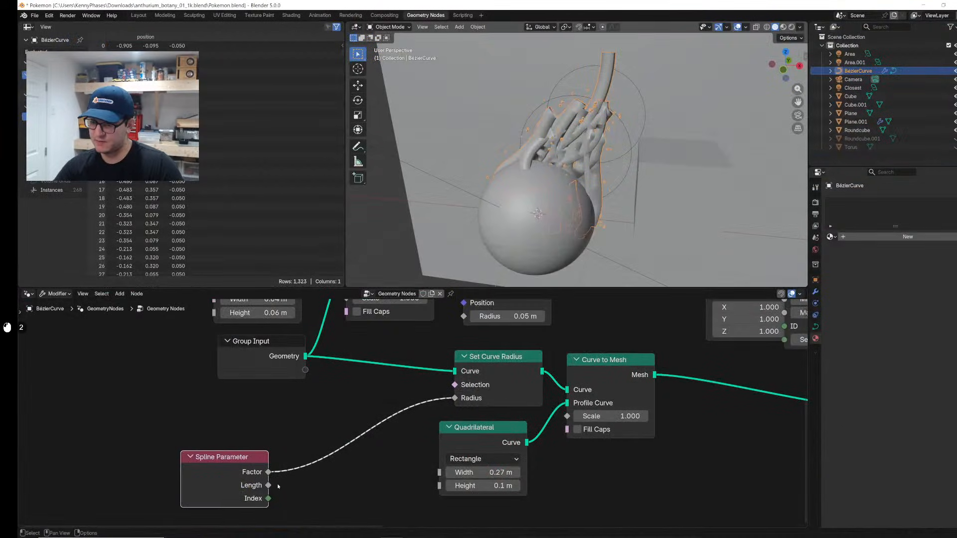
left_click_drag(269, 485, 458, 399)
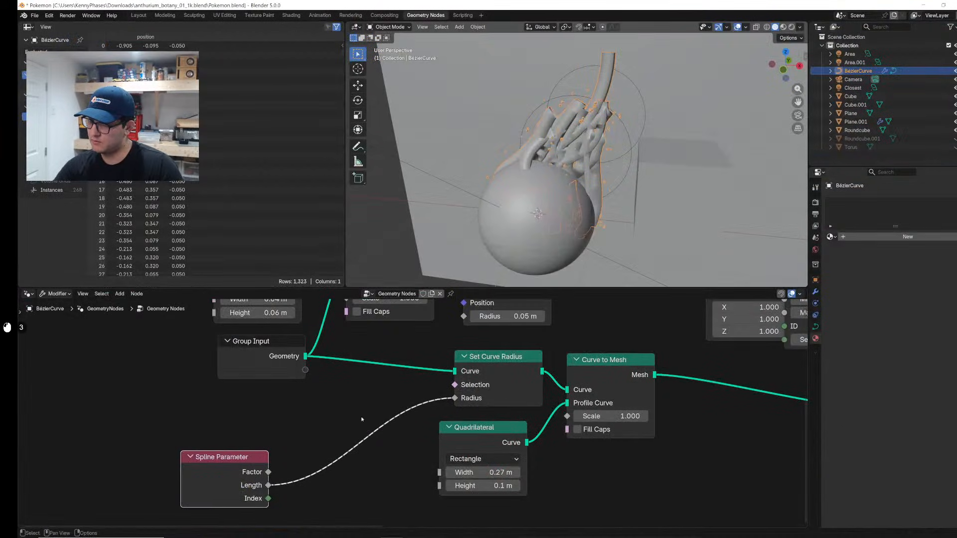
Step: Insert a Multiply Add math node between Spline Parameter's Length and the Set Curve Radius node's Radius
left_click(369, 402)
key("shift+a")
mouse_move(369, 406)
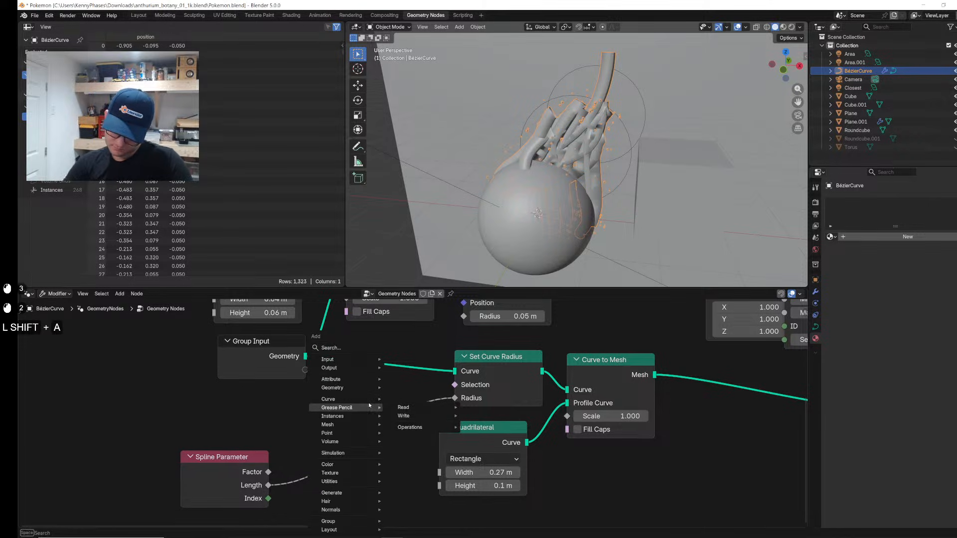
type("multiple add")
key("Return")
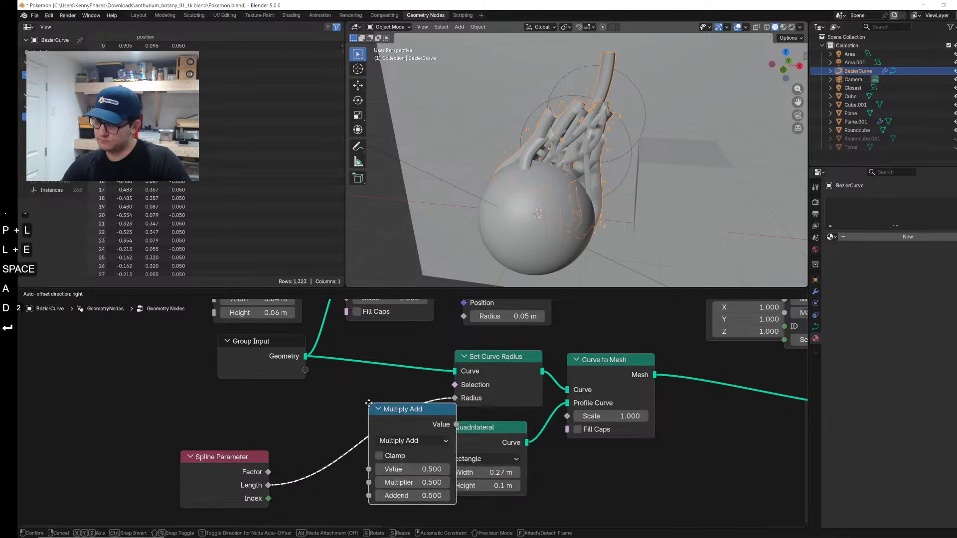
left_click(342, 403)
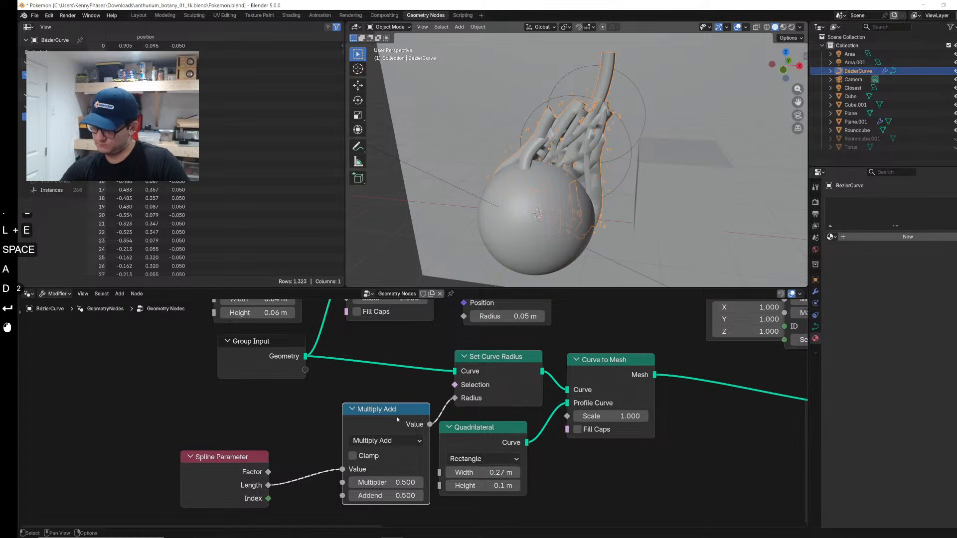
Step: Set the Multiply Add node's Multiplier to 0.860 and Addend to 0.560
left_click_drag(397, 420, 378, 410)
mouse_move(366, 486)
left_mouse_down("shift")
mouse_move(394, 472)
mouse_move(376, 472)
left_mouse_up("shift")
scroll(483, 453, "down", 4)
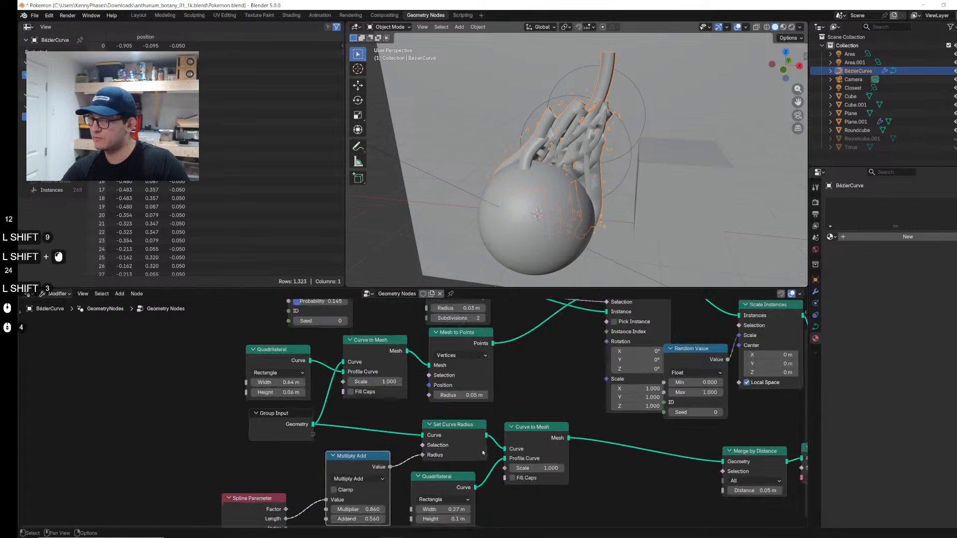
scroll(483, 452, "right", 5, "shift")
scroll(427, 406, "up", 2, "shift")
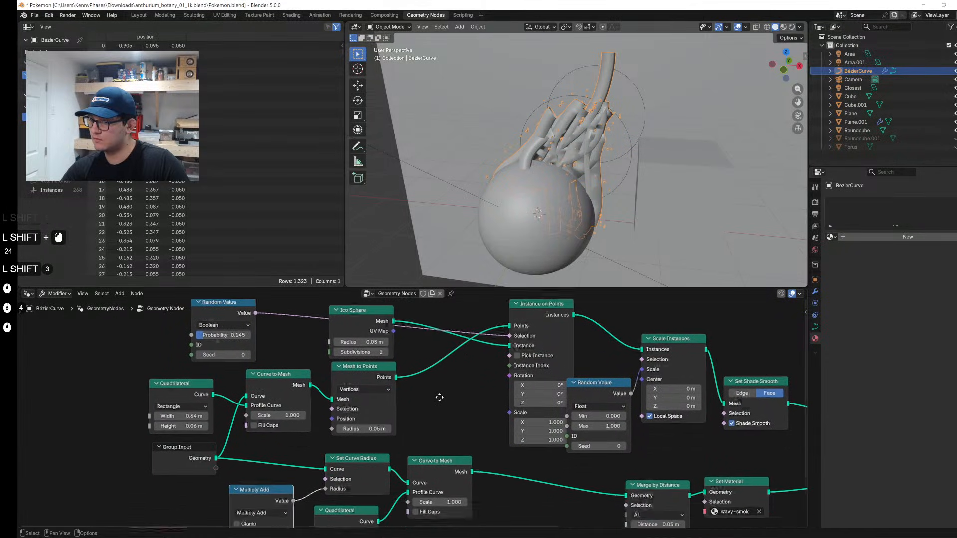
middle_click_drag(439, 398, 461, 406)
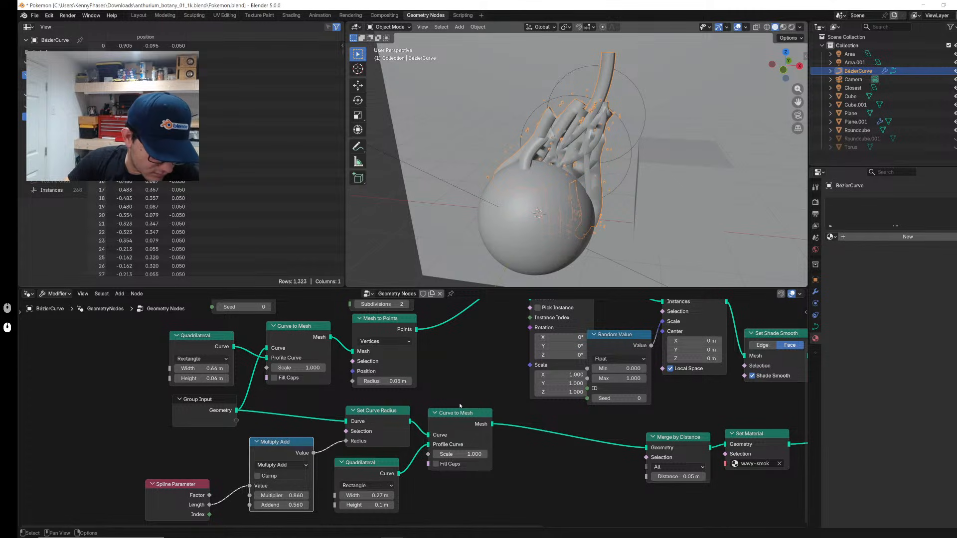
Step: Switch to the browser, preview the Blender Stack Exchange result on tapering a curve the proper way, and examine further image results
mouse_move(389, 533)
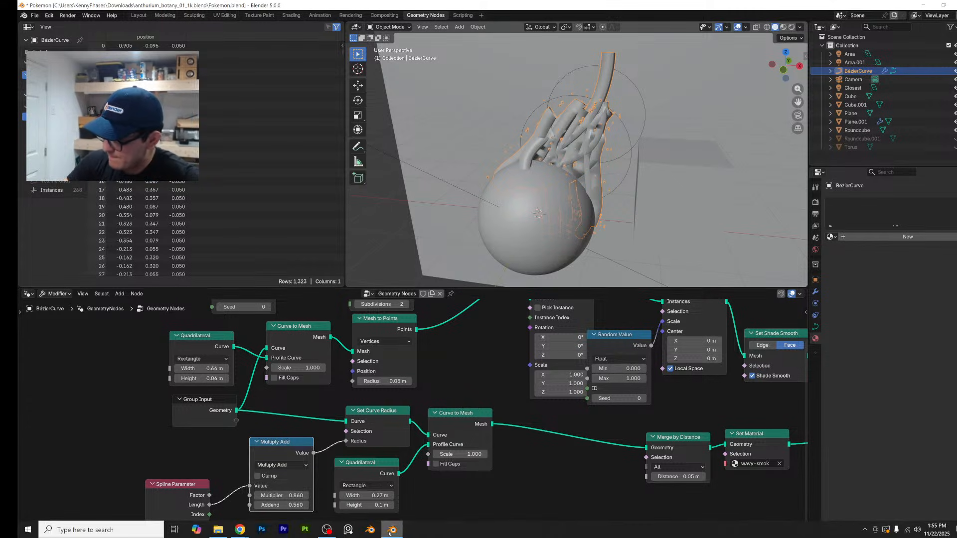
mouse_move(240, 529)
left_click(379, 486)
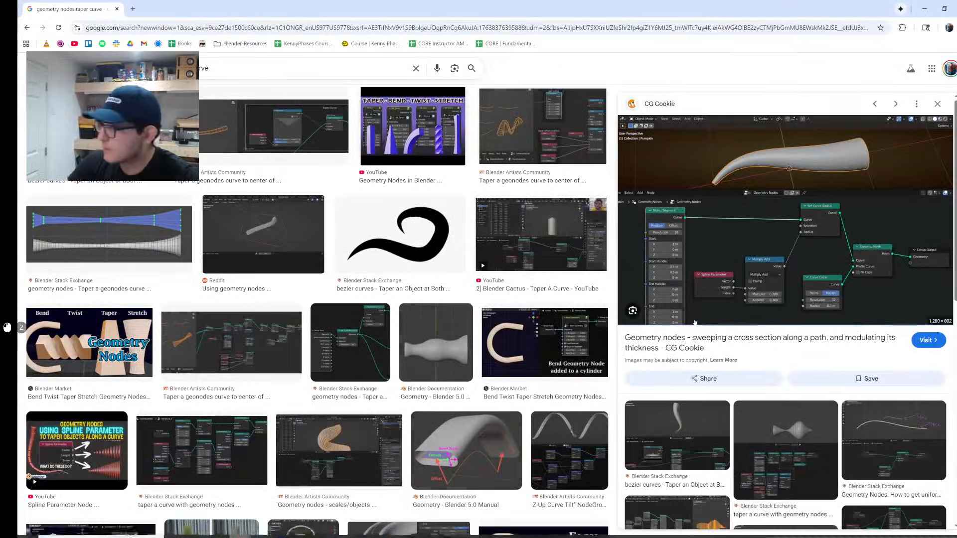
scroll(694, 322, "down", 5)
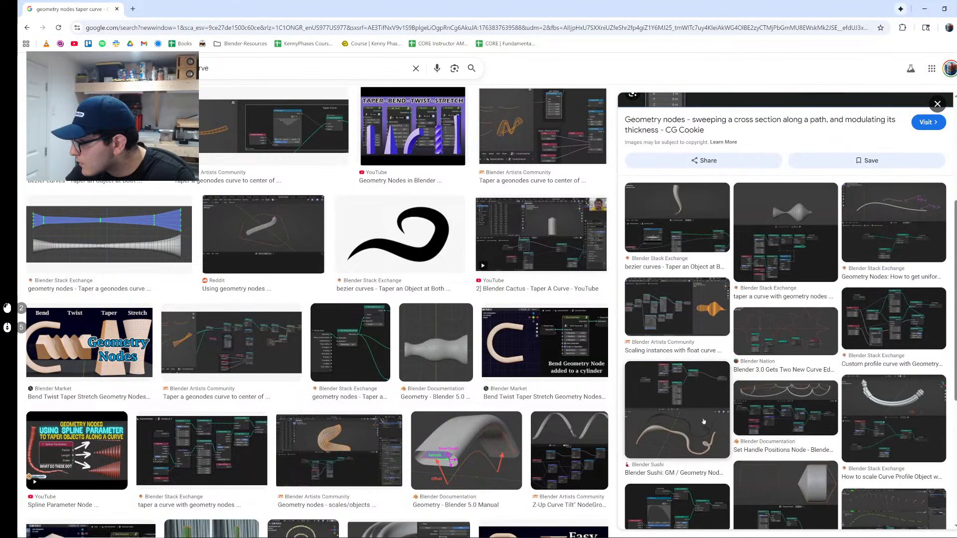
left_click(795, 219)
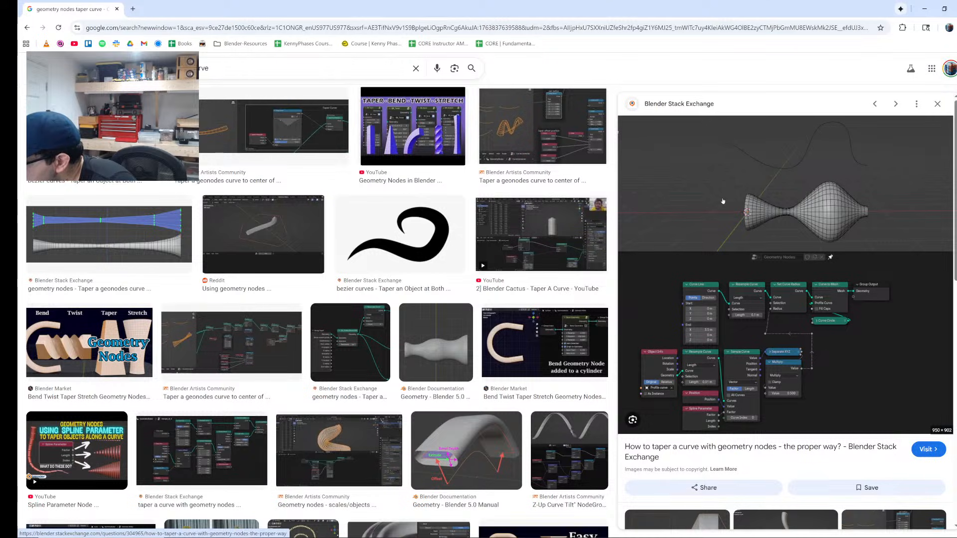
scroll(133, 304, "down", 11)
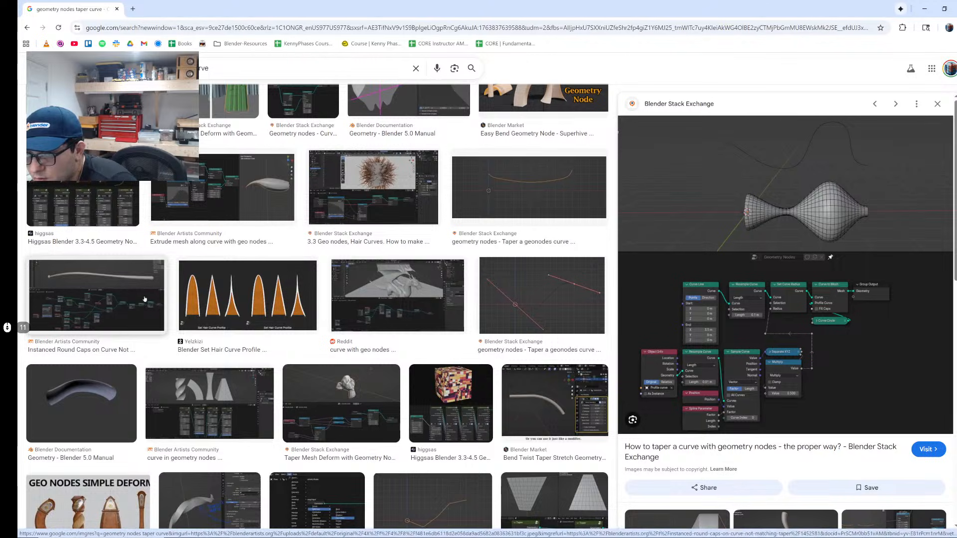
scroll(144, 300, "down", 10)
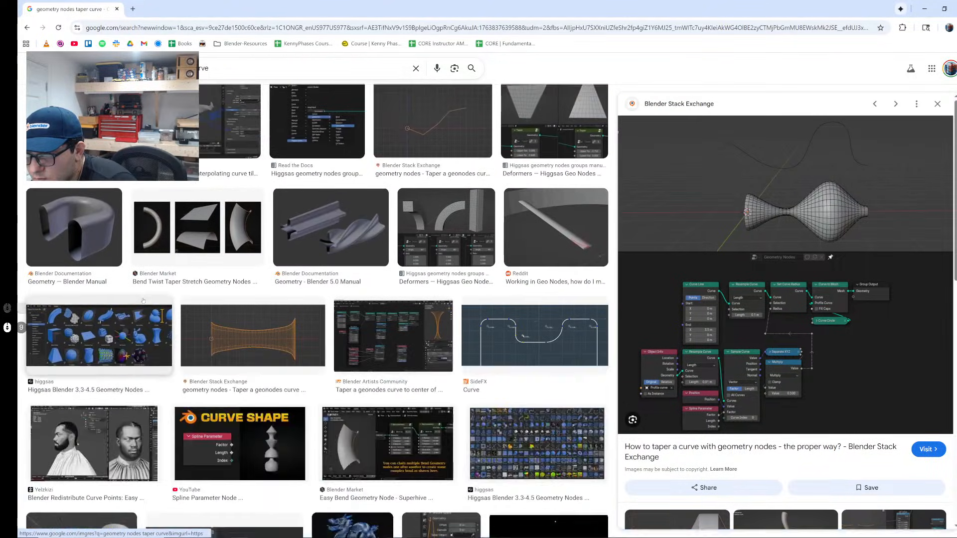
Step: Examine further image results on tapering curves with geometry nodes, and switch back to Blender
scroll(143, 301, "down", 5)
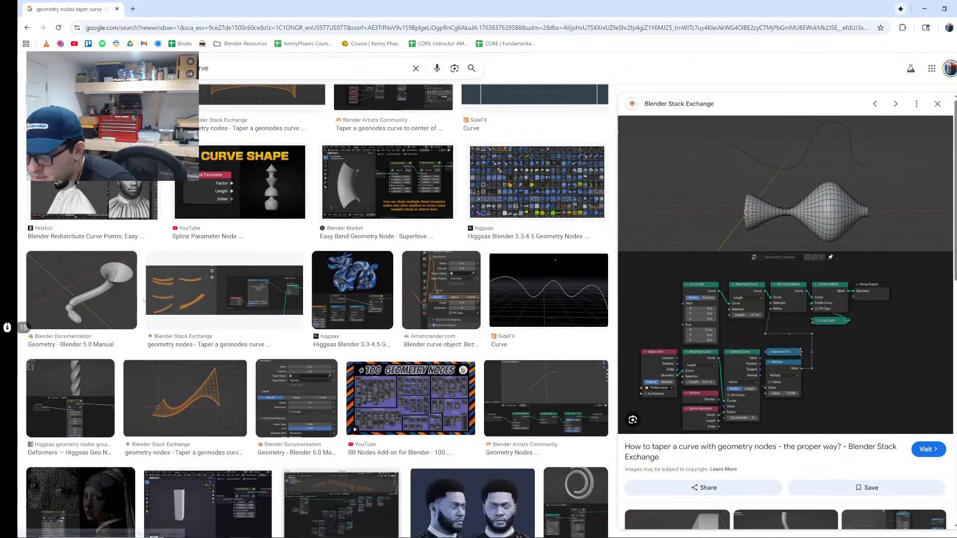
scroll(143, 300, "down", 5)
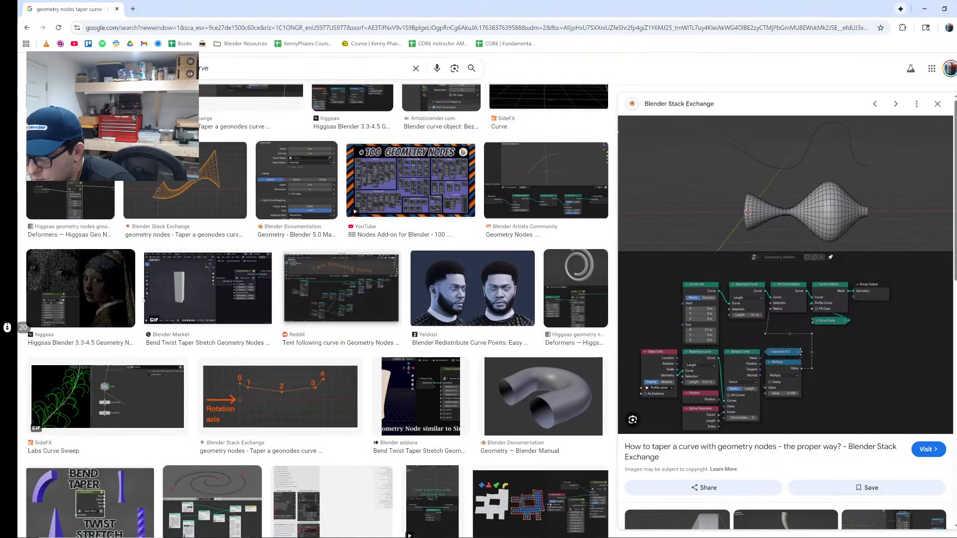
scroll(143, 300, "down", 6)
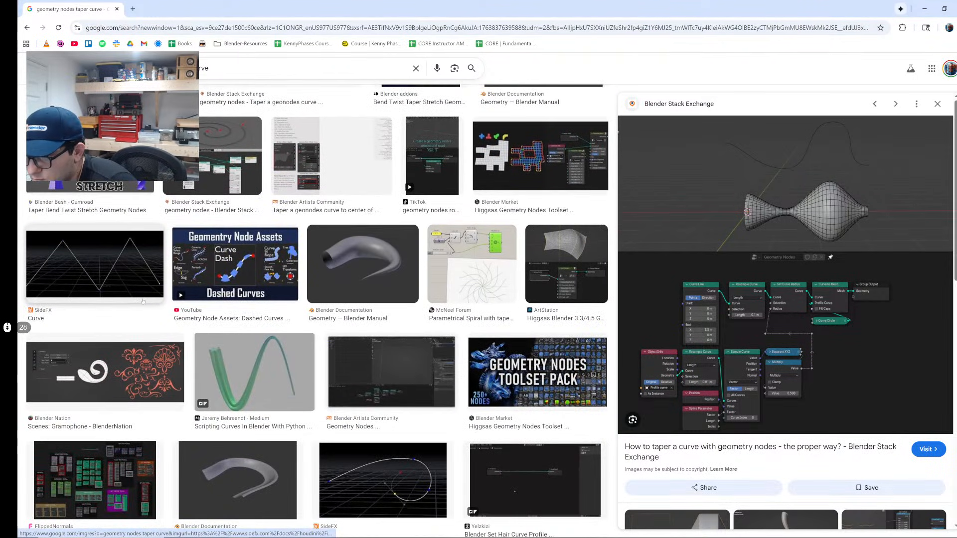
scroll(143, 301, "down", 8)
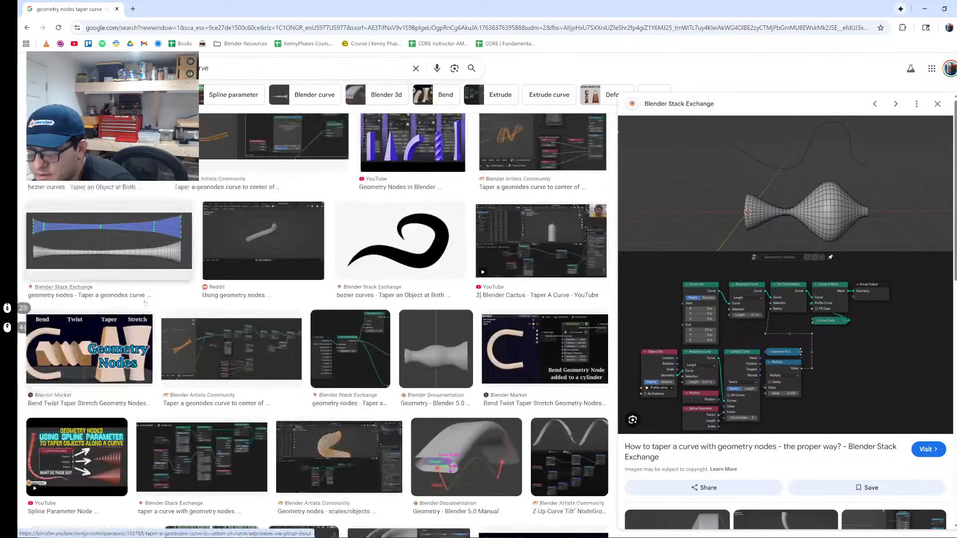
scroll(144, 302, "up", 4)
left_click(72, 204)
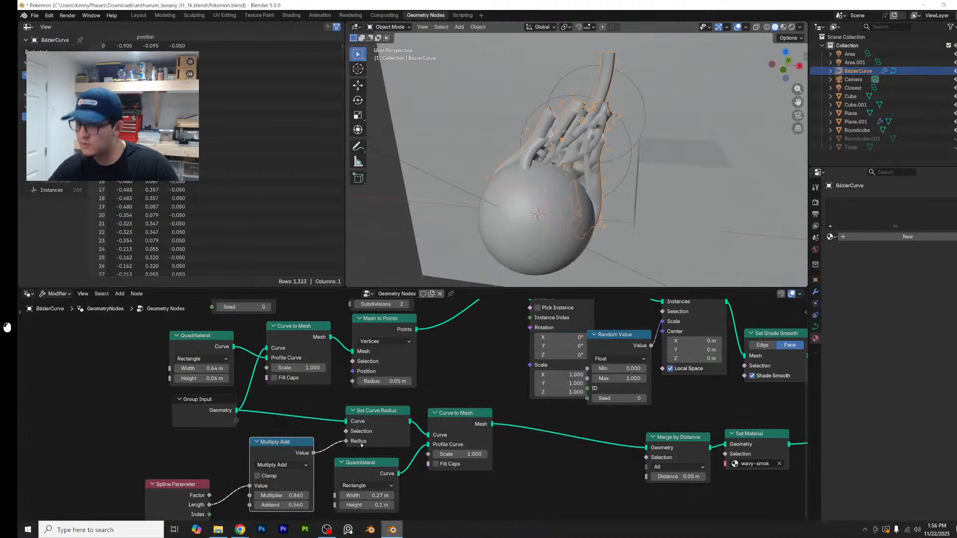
left_click(381, 530)
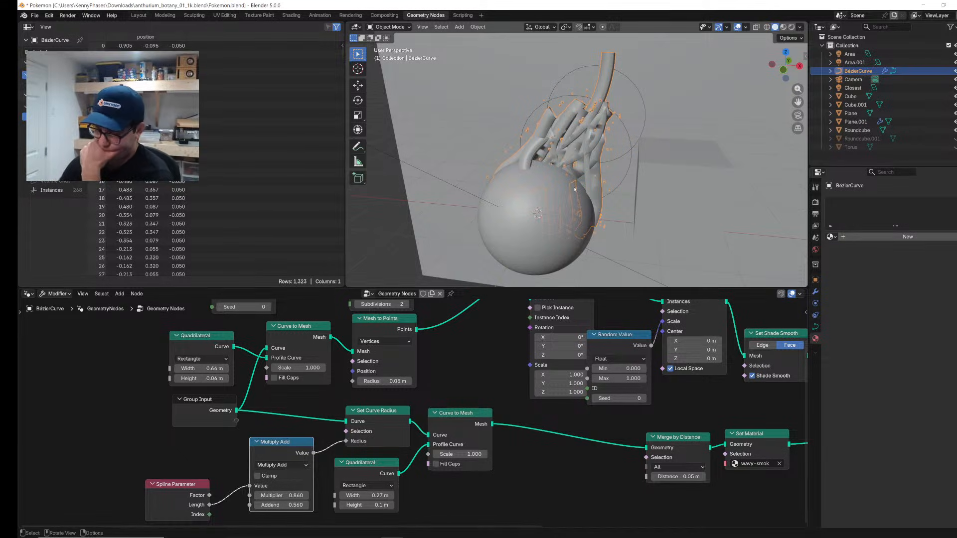
Step: Isolate the curve object and take the Merge by Distance node out of the chain between Curve to Mesh and Set Material
key("slash")
scroll(575, 189, "up", 4)
middle_click_drag(574, 189, 526, 141)
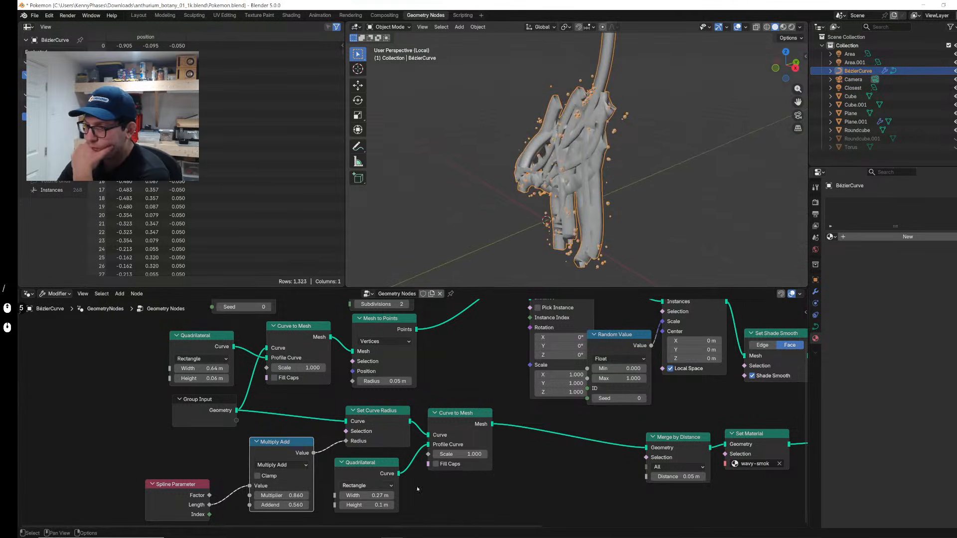
left_click_drag(475, 423, 514, 433)
middle_click_drag(514, 433, 446, 411)
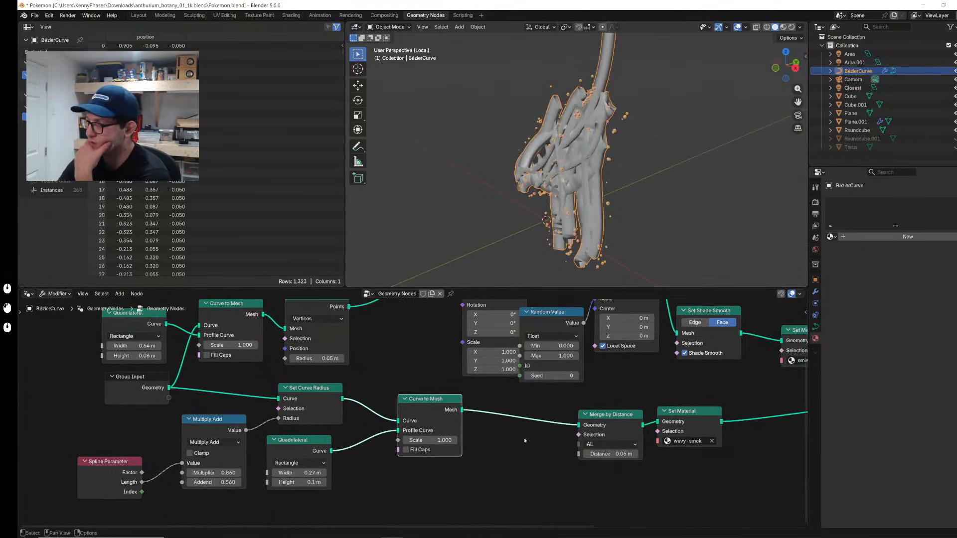
left_click_drag(581, 428, 558, 428)
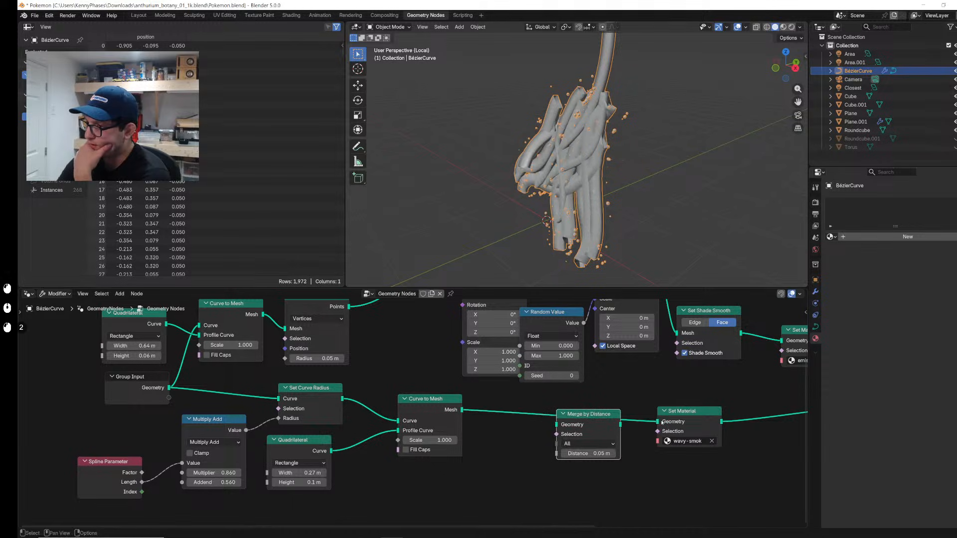
left_click_drag(618, 424, 599, 462)
middle_click_drag(598, 462, 650, 438)
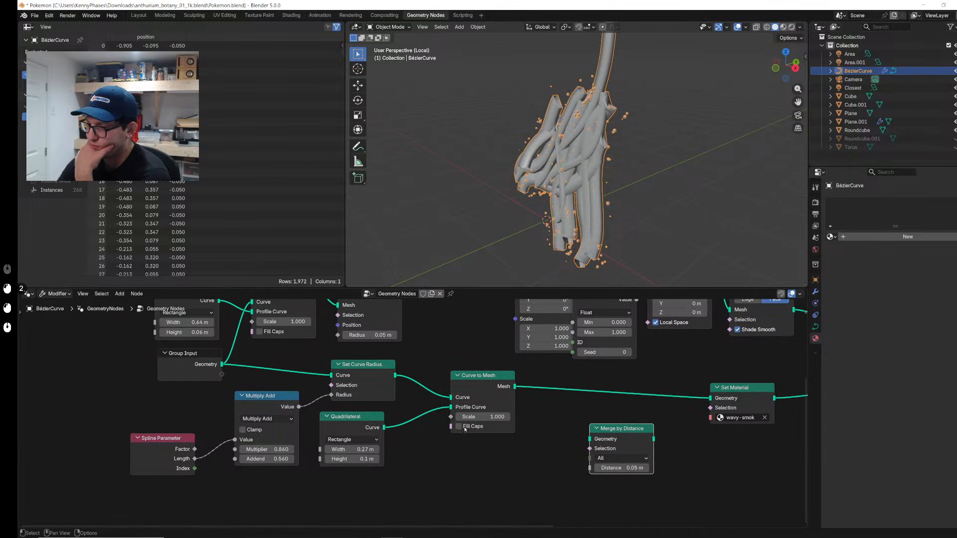
Step: Feed Spline Parameter's Factor instead of Length into the Multiply Add node, spacing out the nodes around it
left_click_drag(361, 420, 384, 425)
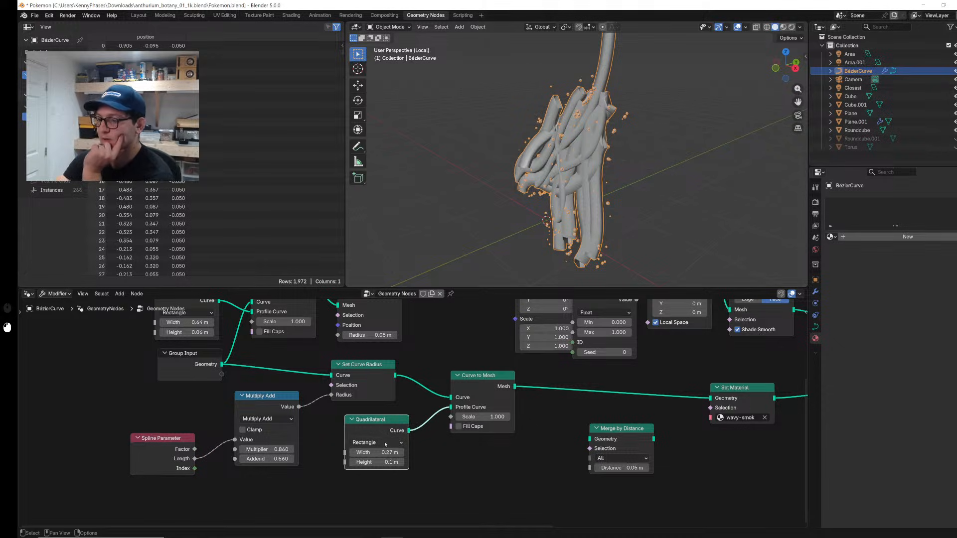
left_click_drag(194, 449, 235, 439)
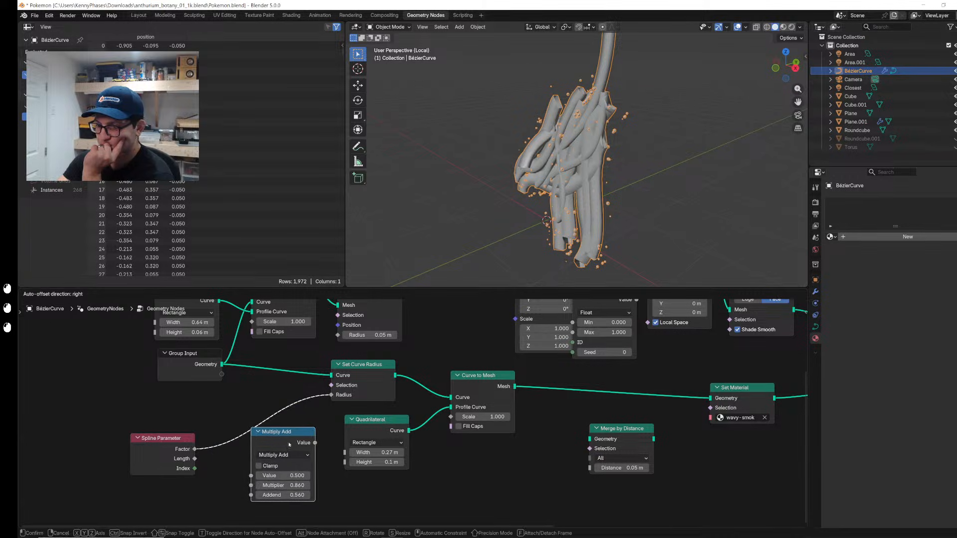
left_click_drag(272, 408, 267, 419)
Step: Insert a Map Range node between the Spline Parameter and Multiply Add nodes
key("shift+a")
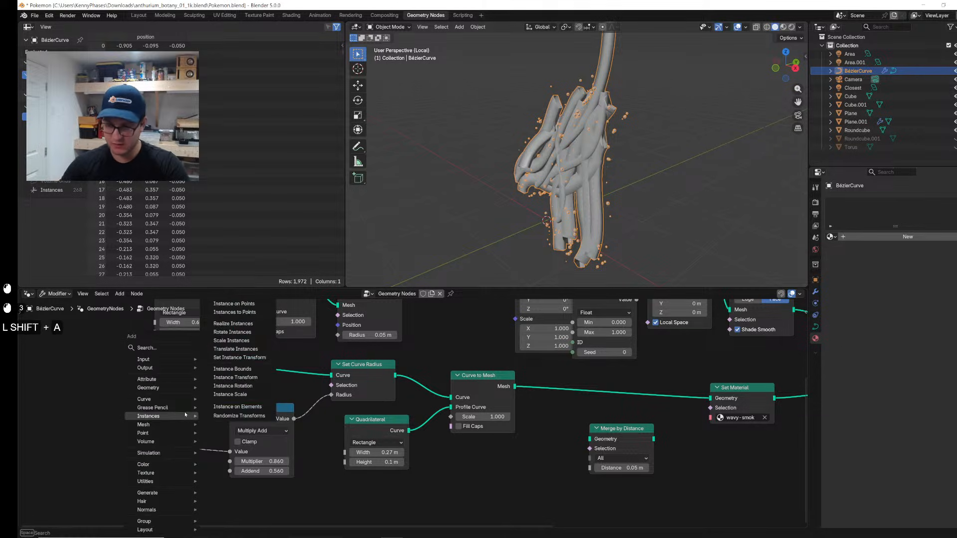
type("spline")
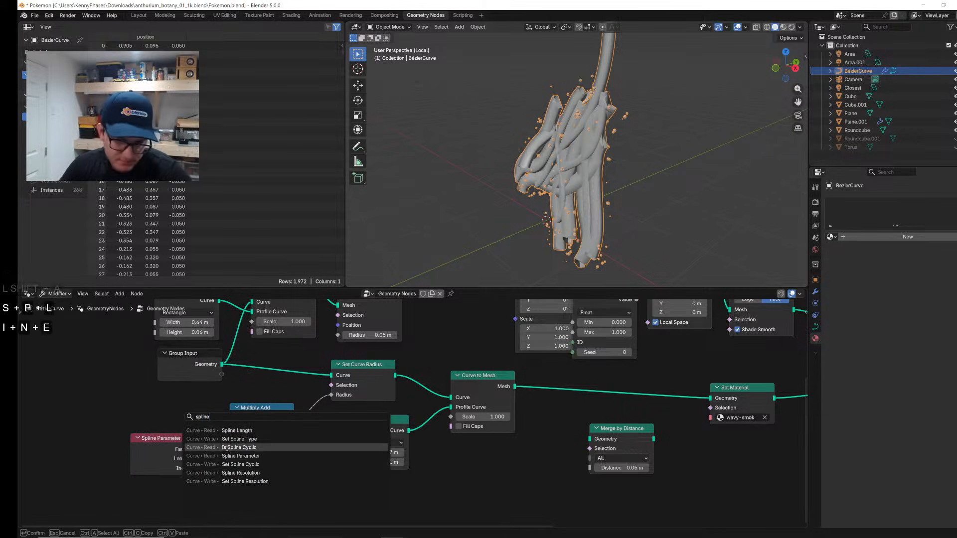
key("Escape")
left_click(151, 413)
key("shift+a")
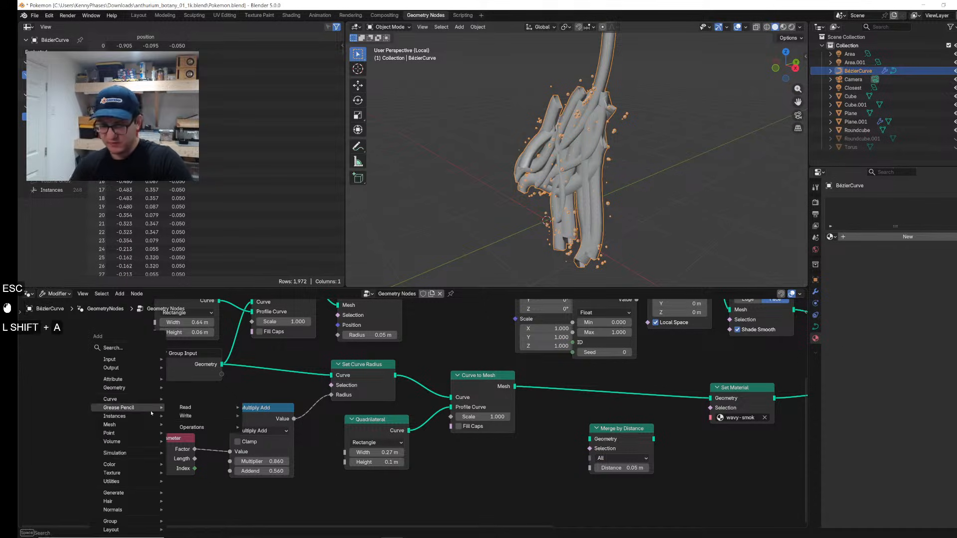
type("map ran")
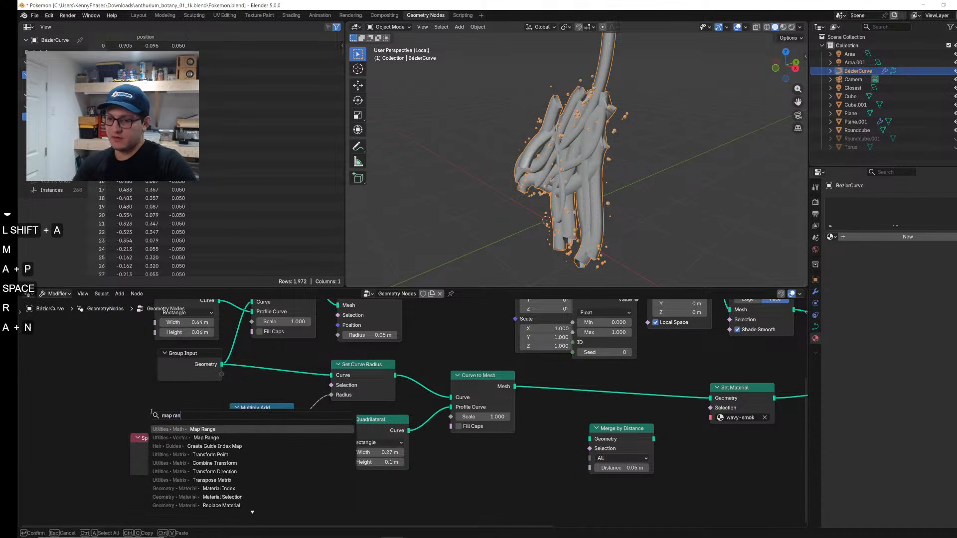
key("Delete")
key("Return")
left_click(213, 413)
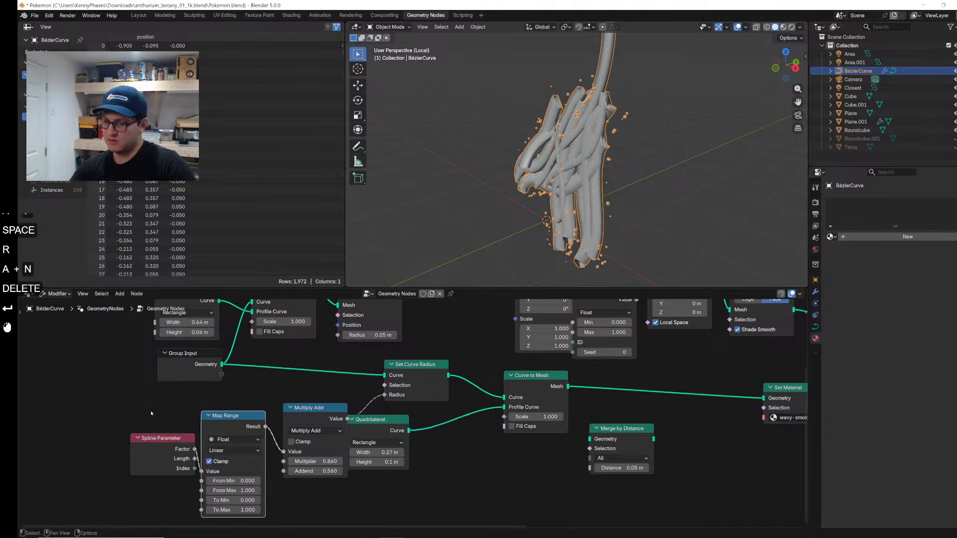
Step: Delete the Map Range, Multiply Add and Spline Parameter nodes
left_click(259, 434)
key("x")
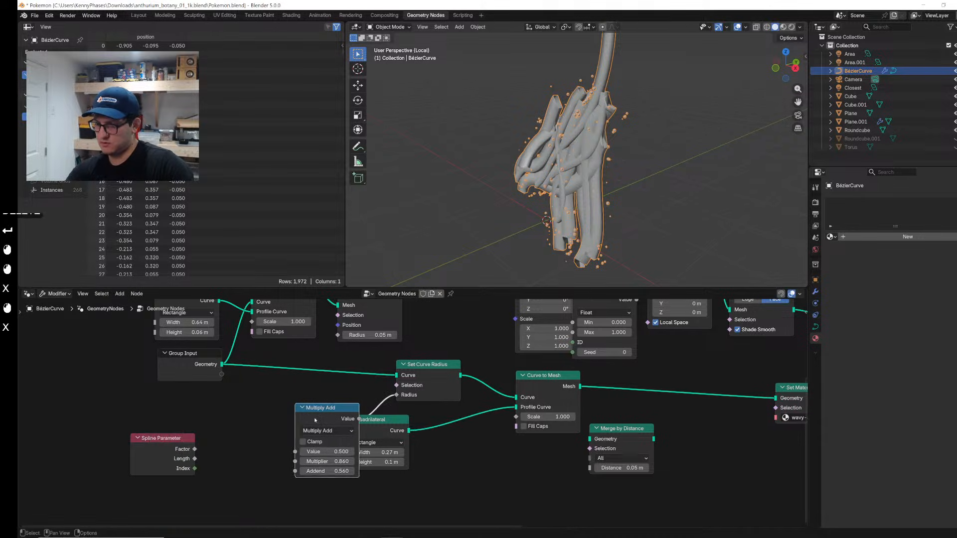
left_click(320, 408)
key("x")
left_click(161, 438)
key("x")
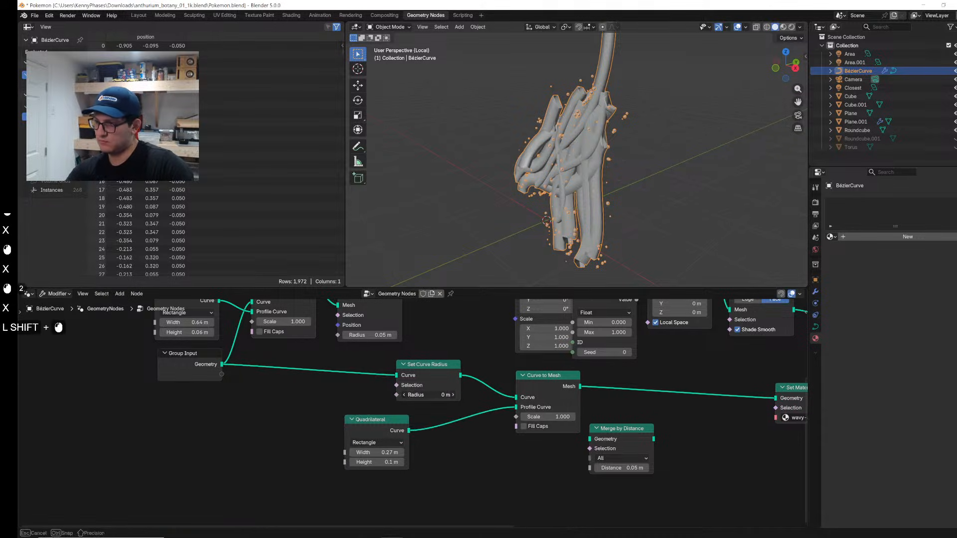
Step: Try a Radius of 0.305 m on the Set Curve Radius node, and delete that node from the chain
left_click_drag(439, 391, 516, 398, "shift")
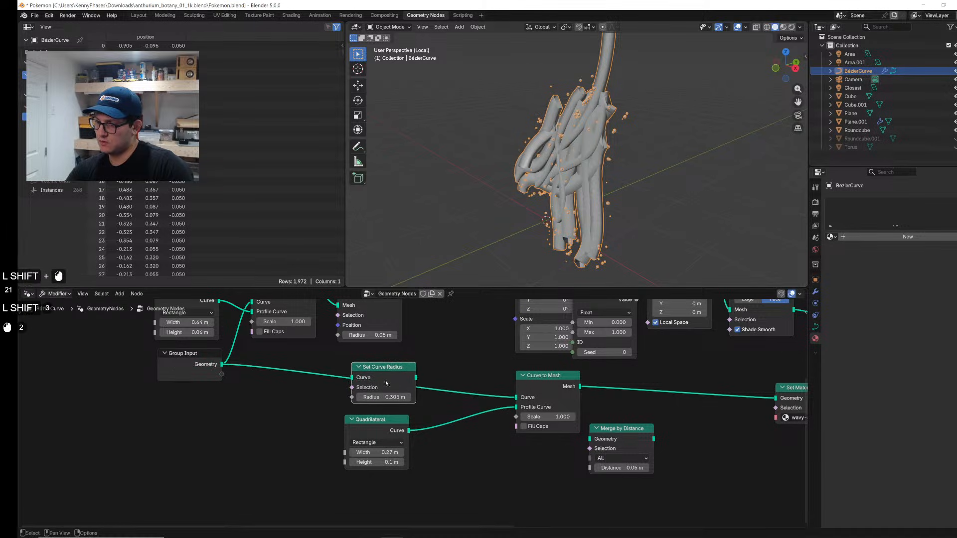
key("x")
middle_click_drag(528, 466, 433, 466)
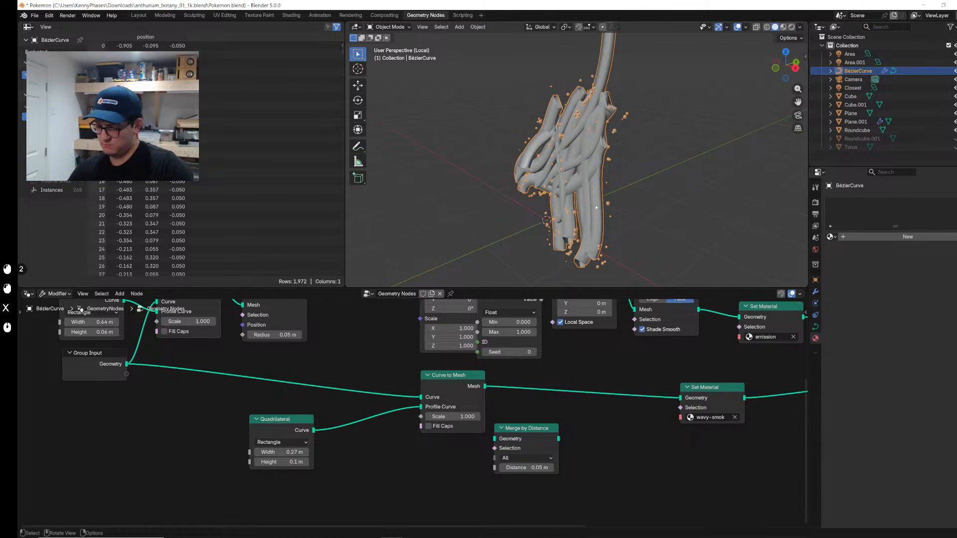
Step: Leave the isolated view and set the Width of the Quadrilateral feeding the wavy smoke's Curve to Mesh to 0.13 m
key("slash")
middle_click_drag(617, 69, 599, 80)
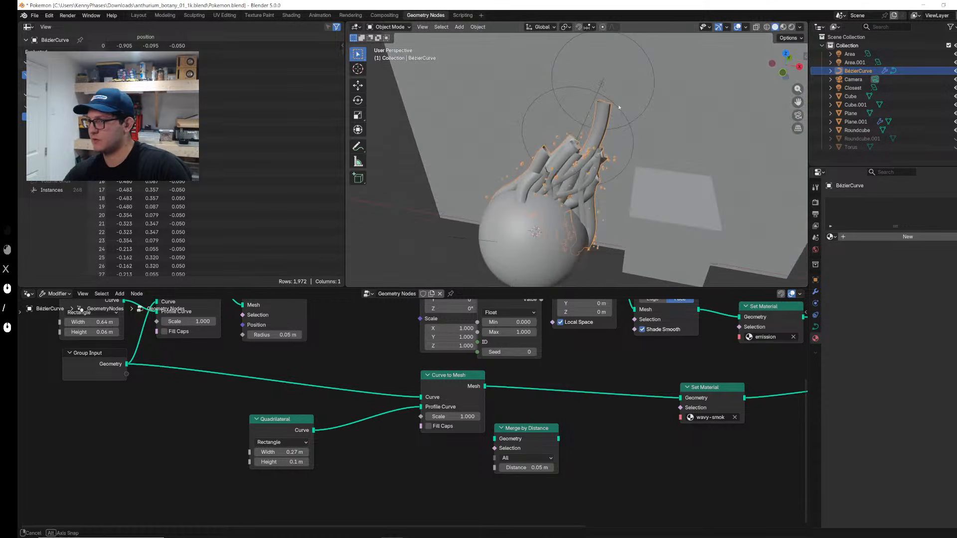
middle_click_drag(387, 473, 380, 468)
mouse_move(280, 448)
left_mouse_down("shift")
mouse_move(259, 447)
mouse_move(274, 447)
left_mouse_up("shift")
scroll(374, 452, "up", 4)
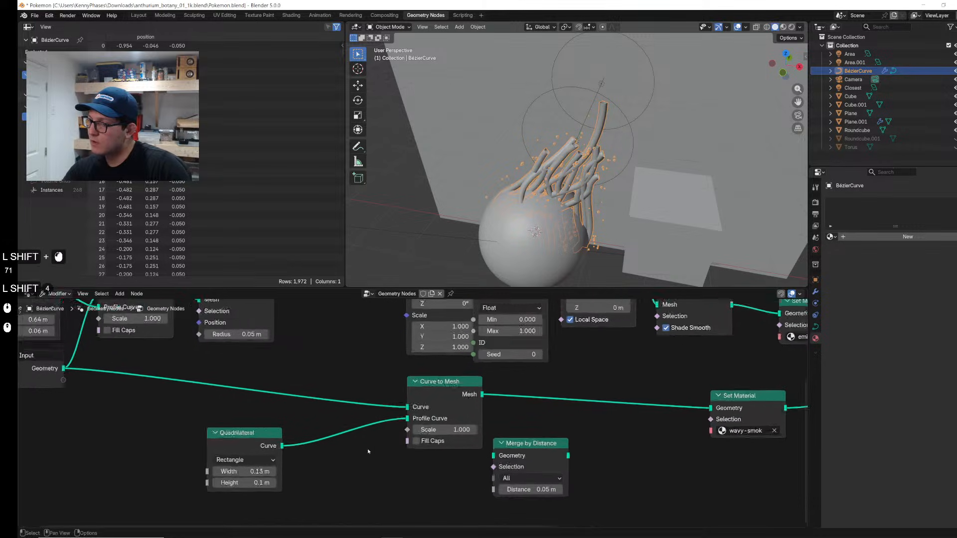
scroll(263, 442, "down", 5)
Step: Save the file and switch to the Layout workspace to check the rendered card with the thinner wisps
key("ctrl+s")
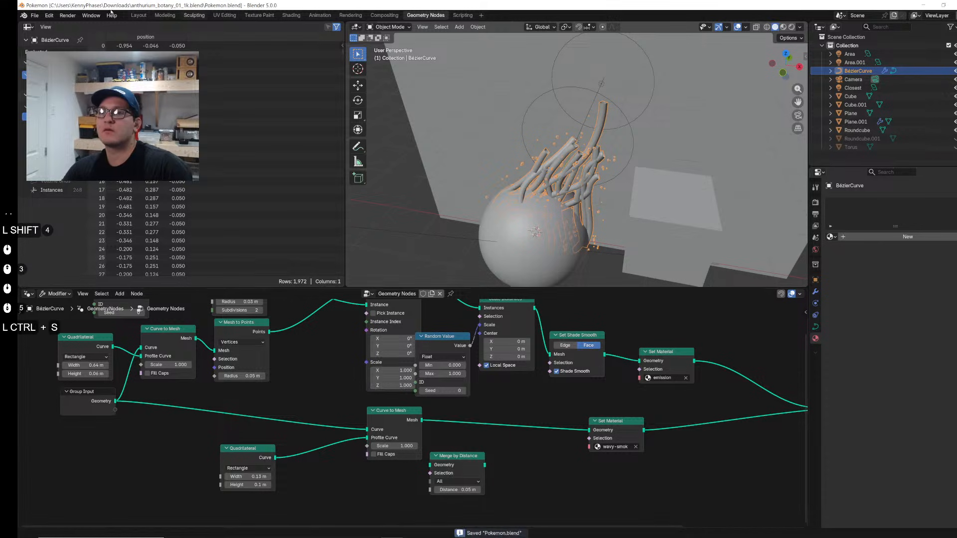
left_click(139, 15)
scroll(278, 159, "down", 4)
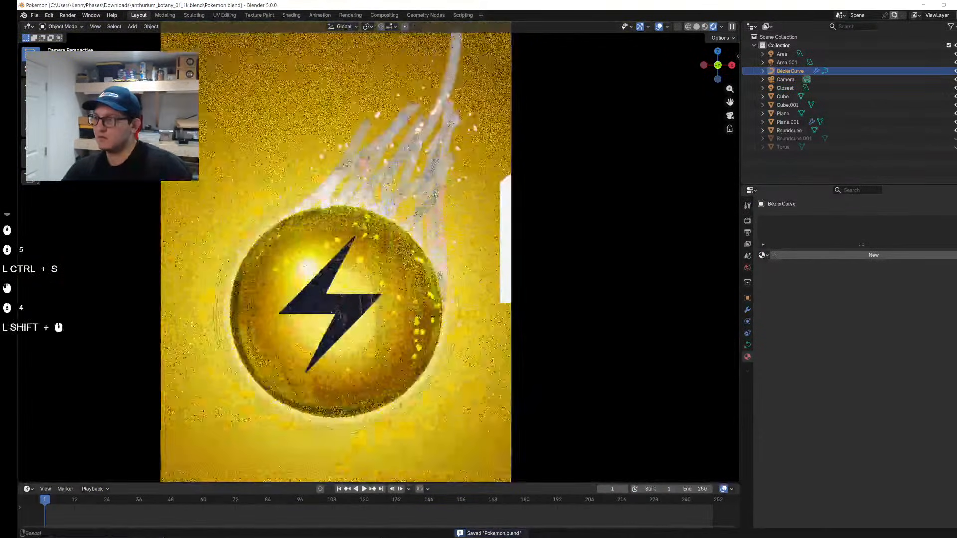
left_click(349, 299, "shift")
scroll(519, 253, "down", 2)
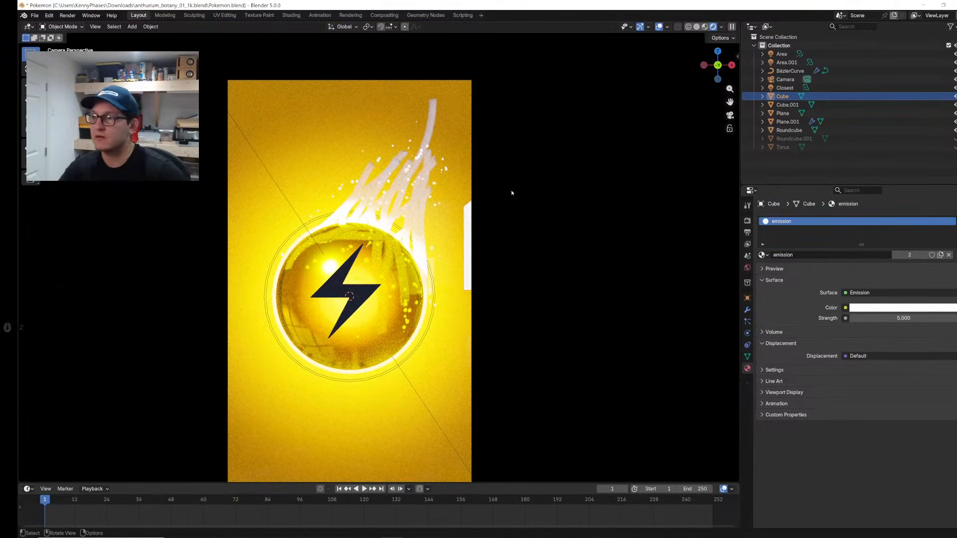
Step: Place Blender side by side with the reference energy card, hide the viewport overlays, and compare the render with it
left_click_drag(499, 5, 955, 199)
left_click(315, 125)
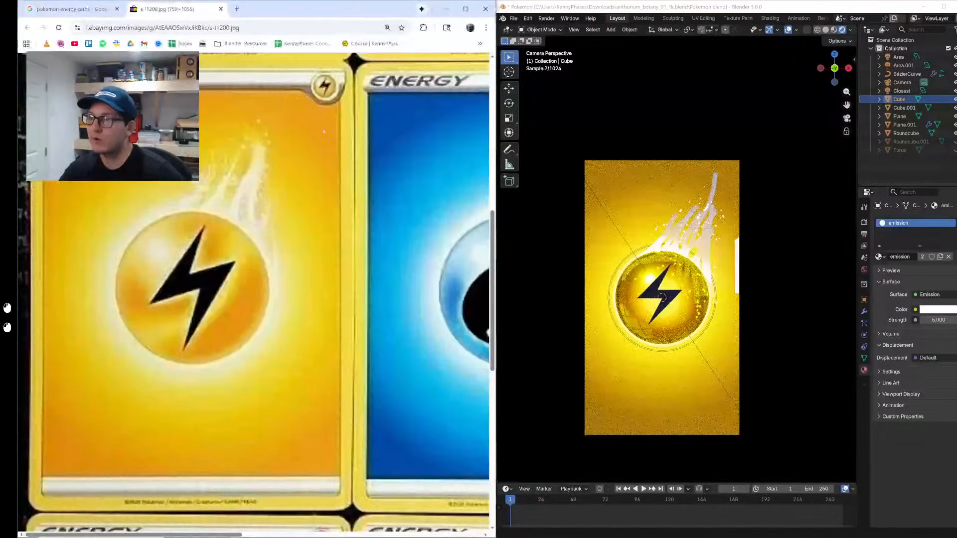
left_click(753, 154)
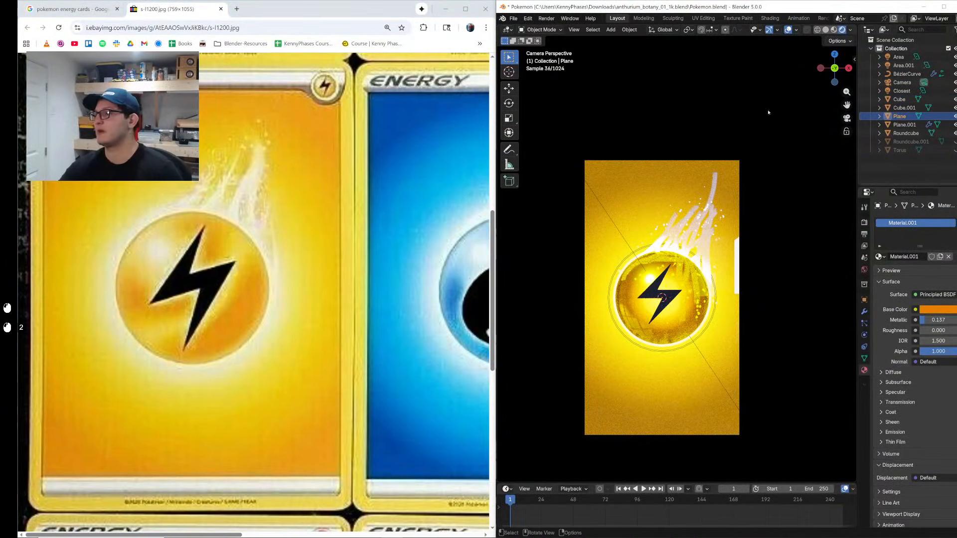
left_click(788, 30)
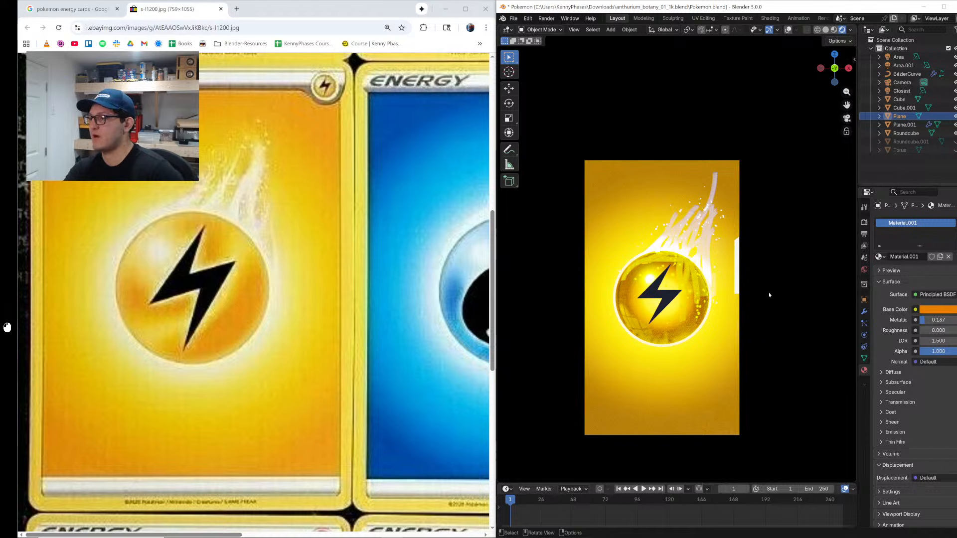
scroll(769, 294, "up", 1)
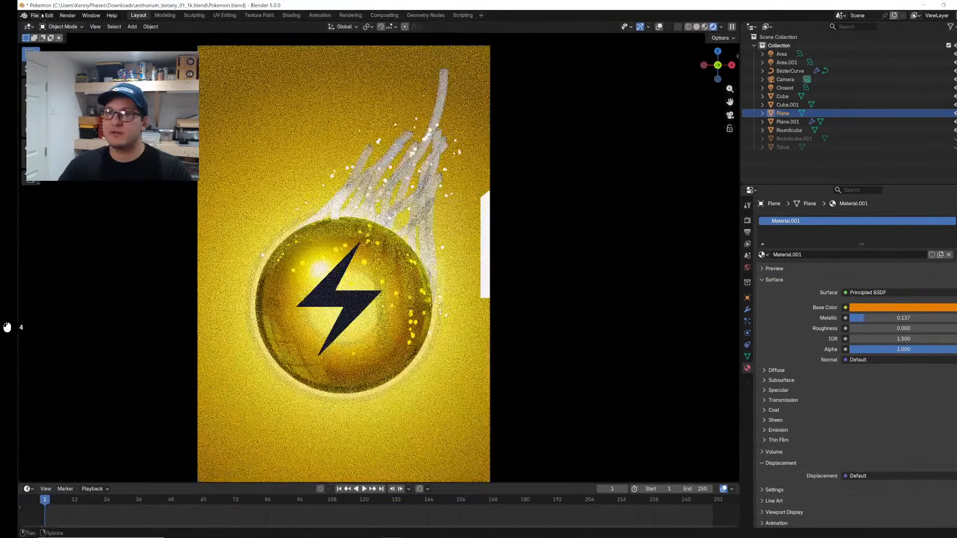
Step: Save Pokemon.blend, open the recent file anthurium_botany_01_1k.blend, and display it in rendered shading
left_click(40, 16)
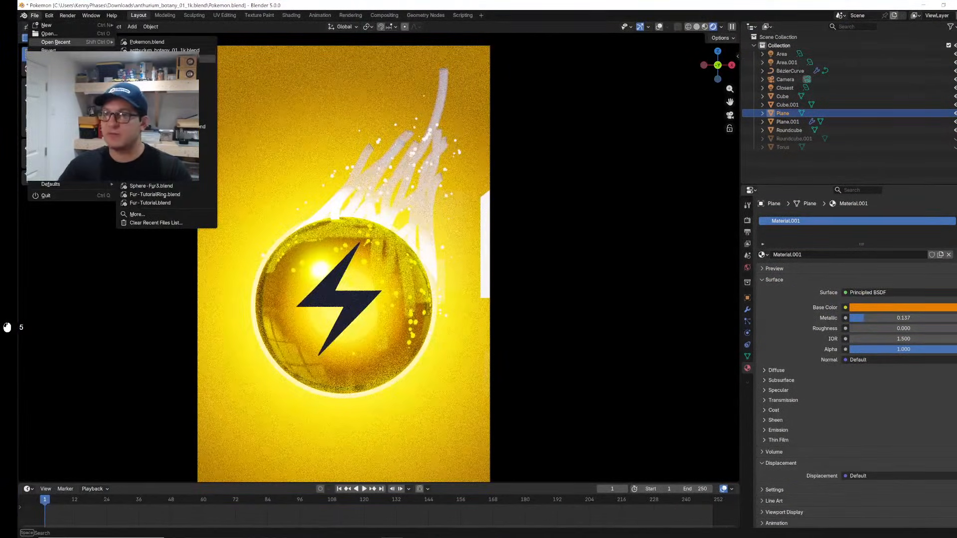
left_click(164, 55)
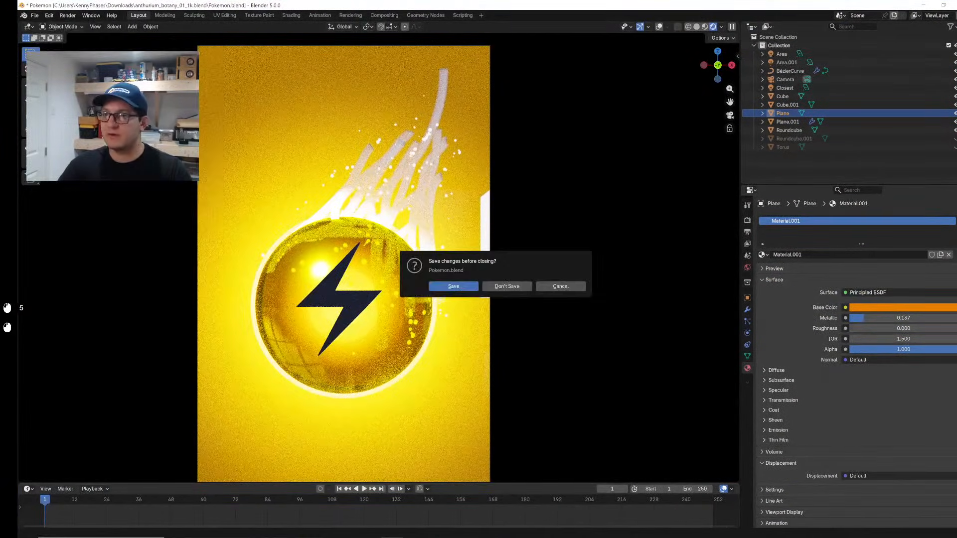
left_click(457, 287)
key("z")
left_click(572, 274)
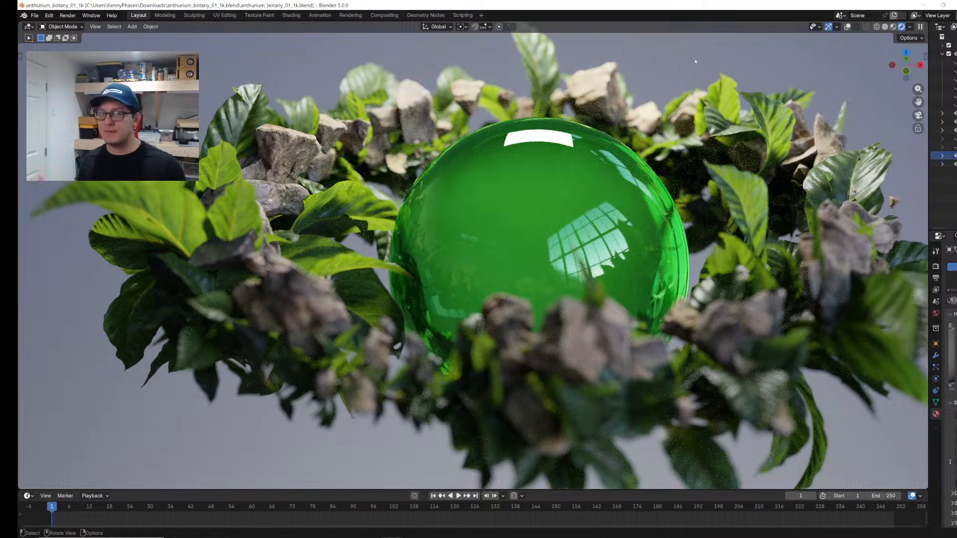
Step: Check the browser window showing the Aerial Rocks 02 texture and return to Blender
mouse_move(230, 533)
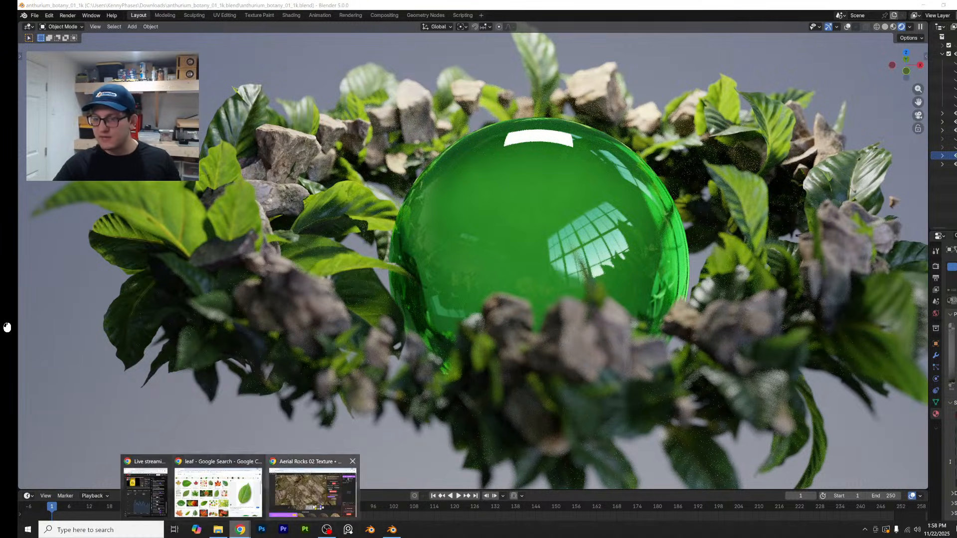
left_click(313, 491)
key("alt+Tab")
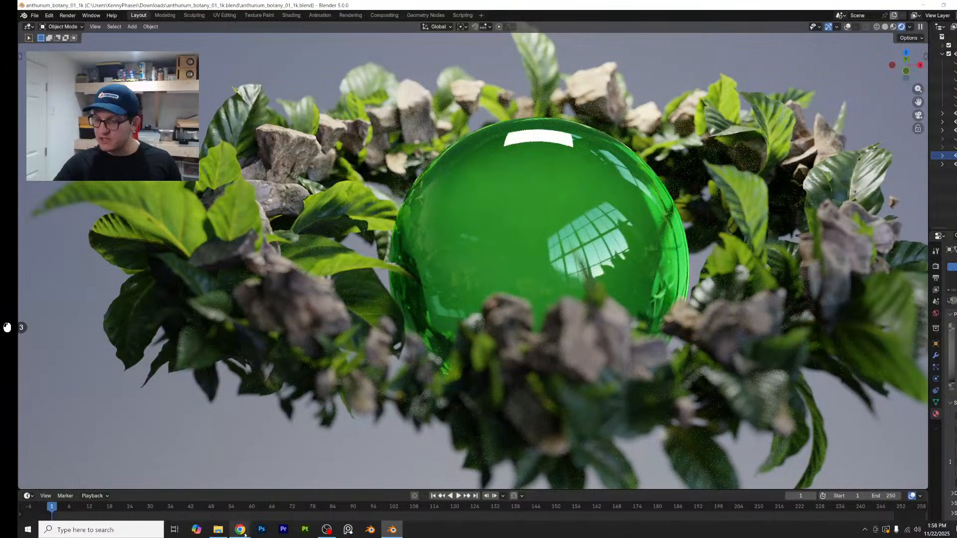
Step: Switch to the browser and open the CG Cookie CORE Fundamentals page at cgcookie.com/p/core
mouse_move(245, 535)
left_click(267, 492)
left_click(188, 28)
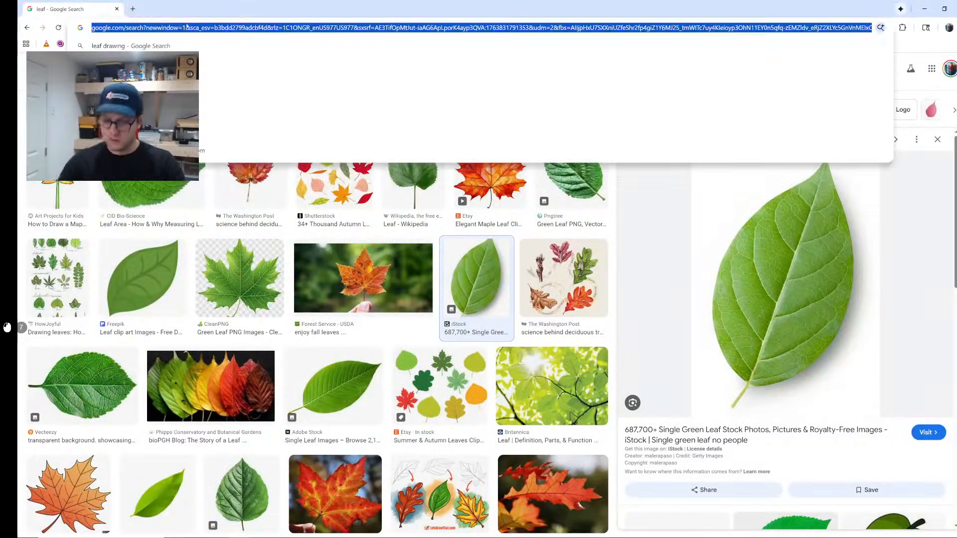
type("core")
key("Return")
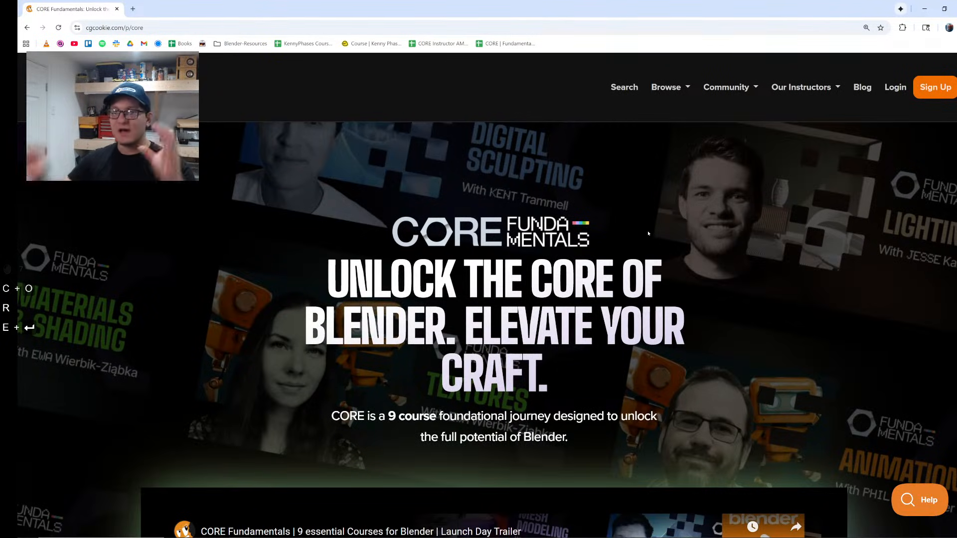
Step: Copy the CORE page's web address and post it outside the browser window
left_click(186, 31)
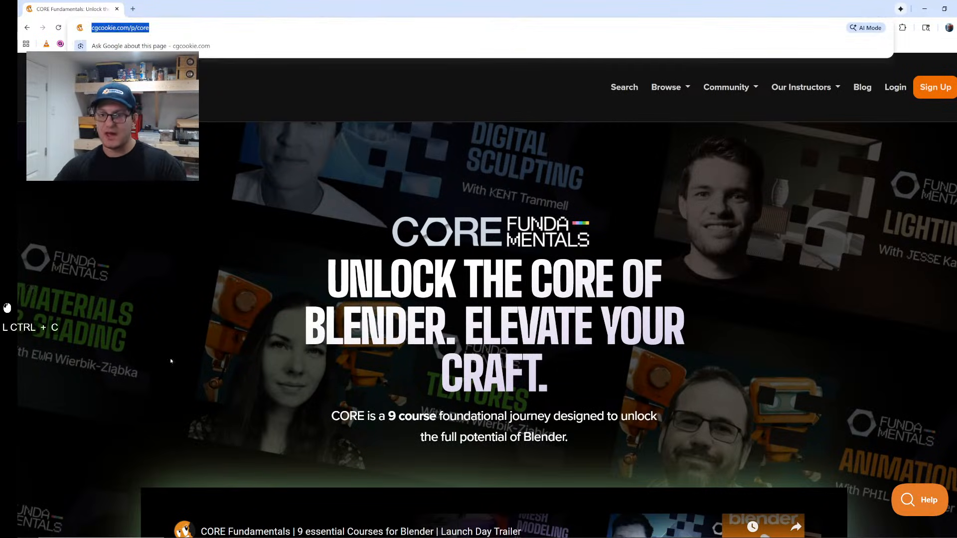
left_click(499, 100)
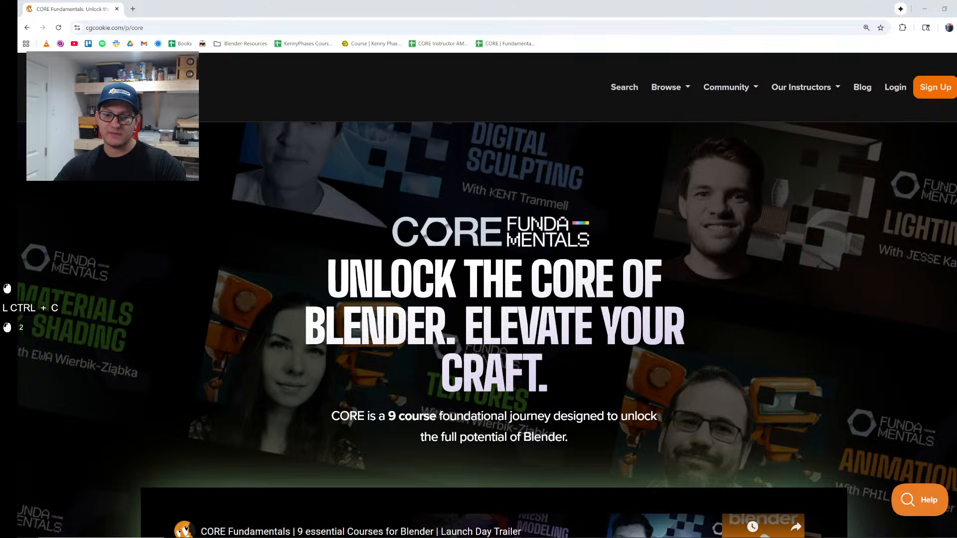
key("Return")
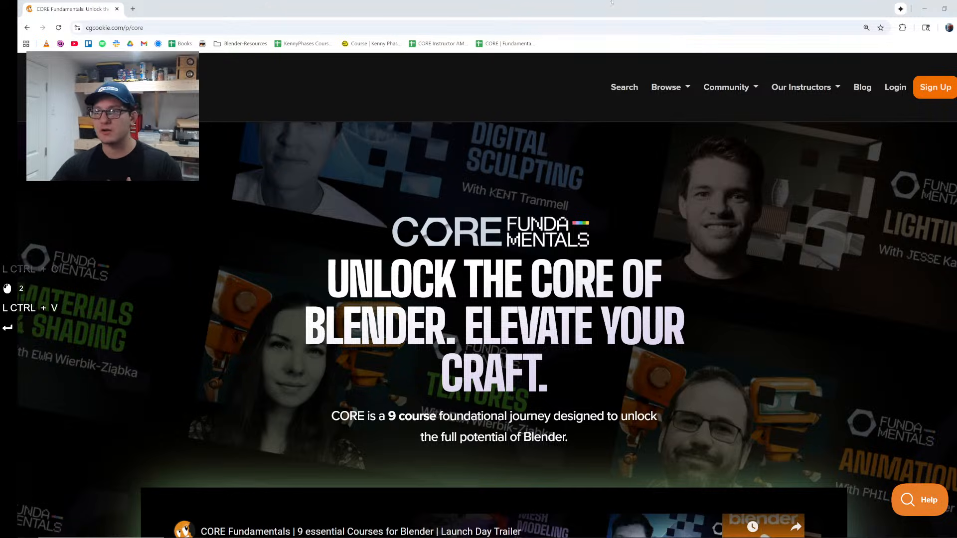
Step: Examine the nine CORE course stages on the page, from Mesh Modeling through Compositing
left_click(604, 27)
scroll(267, 335, "down", 20)
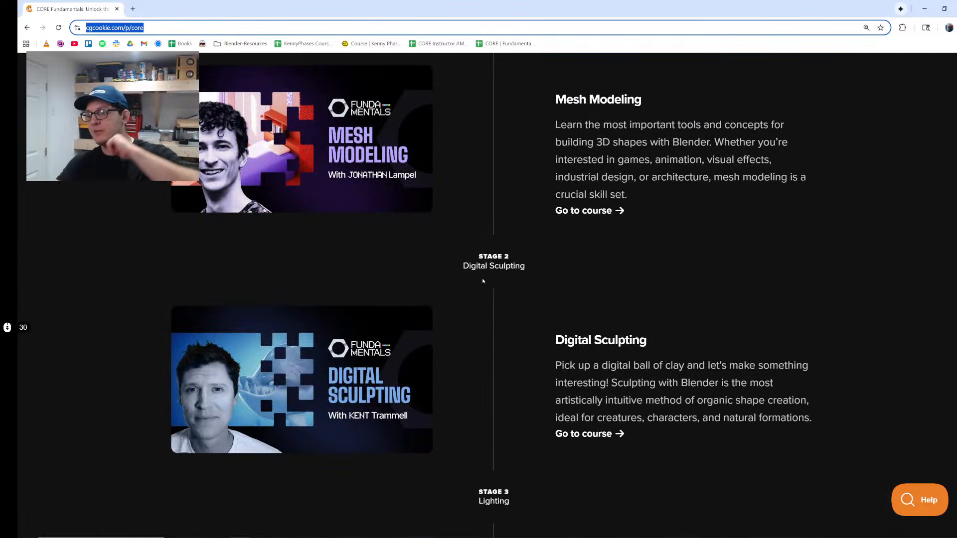
scroll(446, 332, "down", 5)
scroll(450, 337, "down", 3)
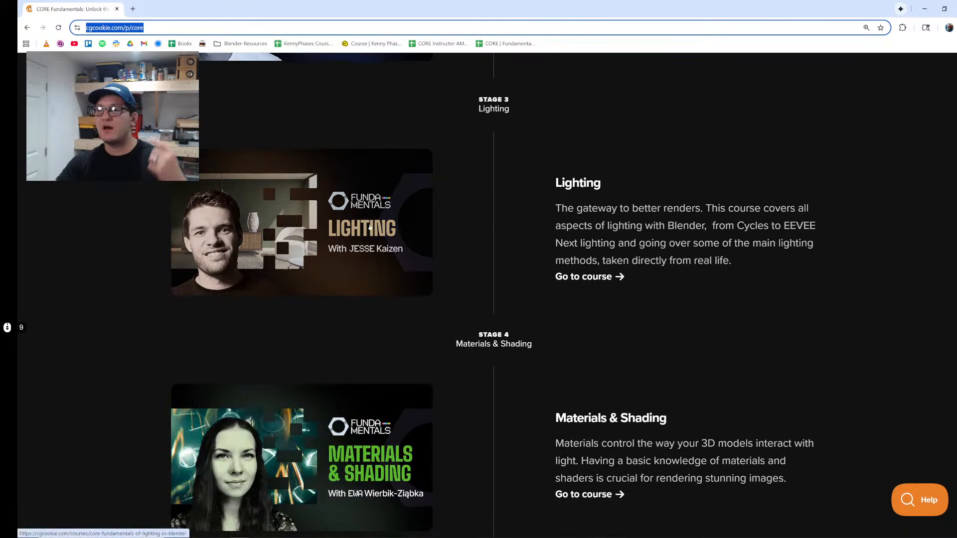
scroll(439, 265, "down", 5)
scroll(431, 271, "down", 3)
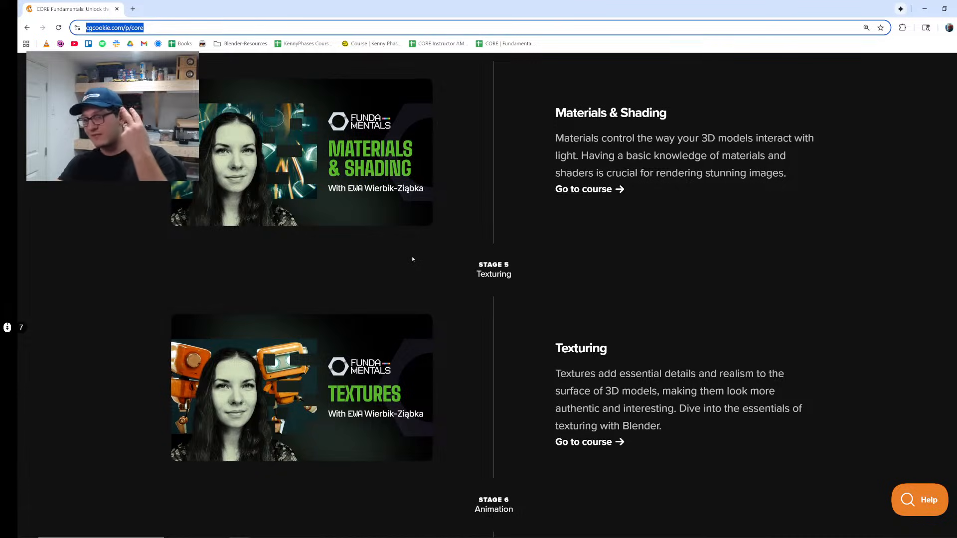
scroll(422, 264, "down", 9)
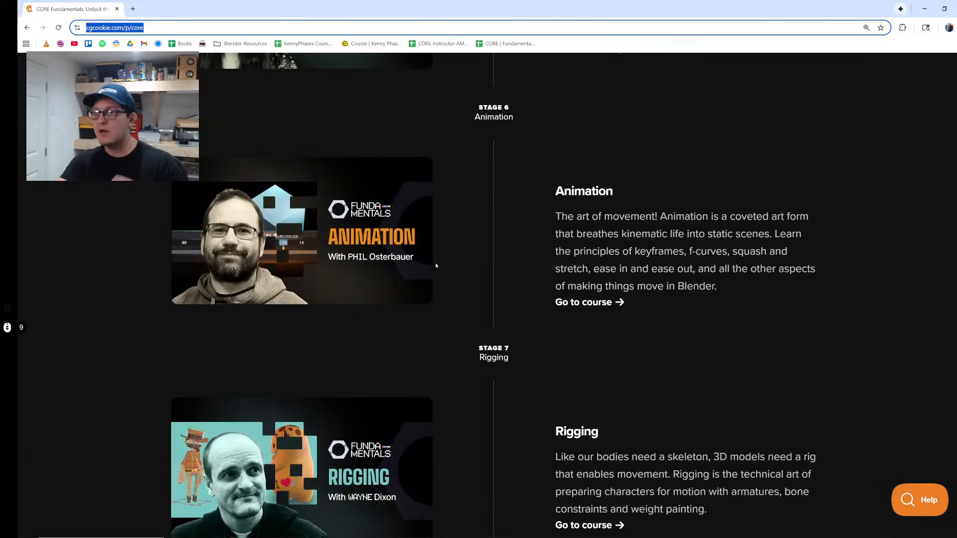
scroll(449, 266, "down", 5)
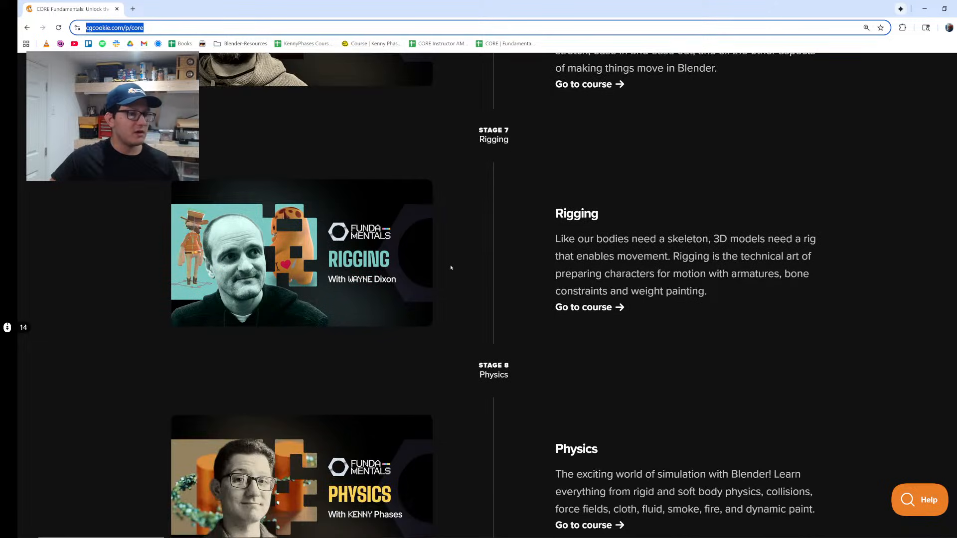
scroll(450, 268, "down", 6)
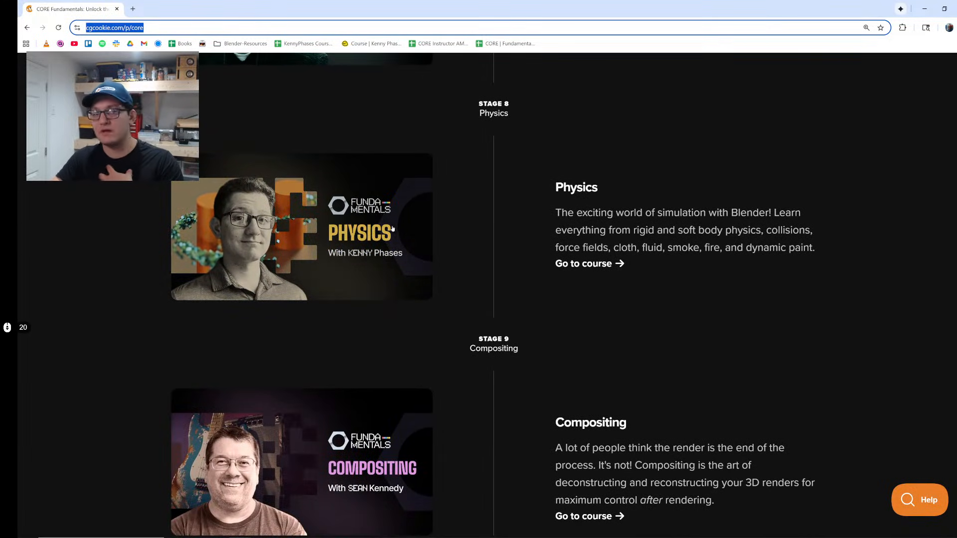
scroll(369, 232, "down", 4)
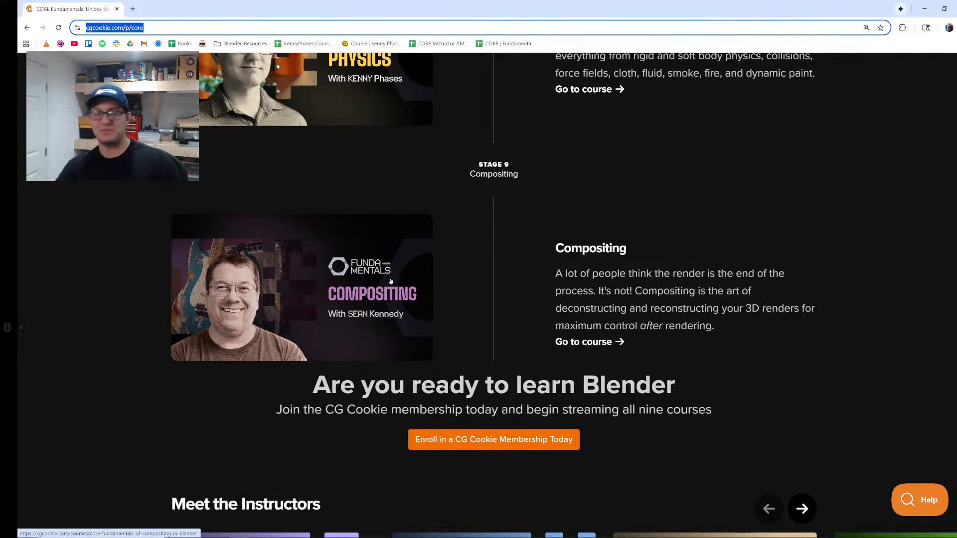
Step: Open the Digital Sculpting course, examine its shark sculpts and chapter overviews, and return to the CORE page
scroll(465, 313, "up", 20)
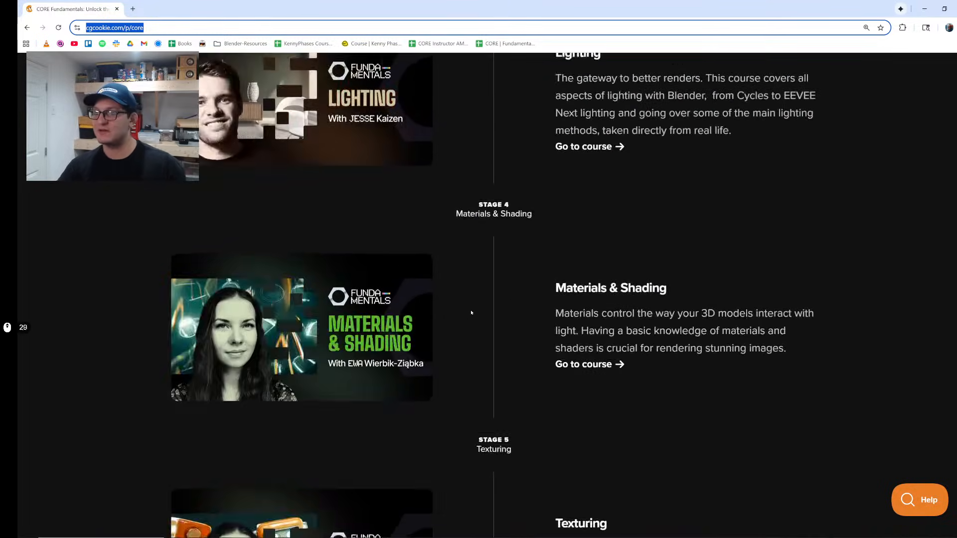
scroll(472, 312, "up", 7)
scroll(469, 314, "down", 11)
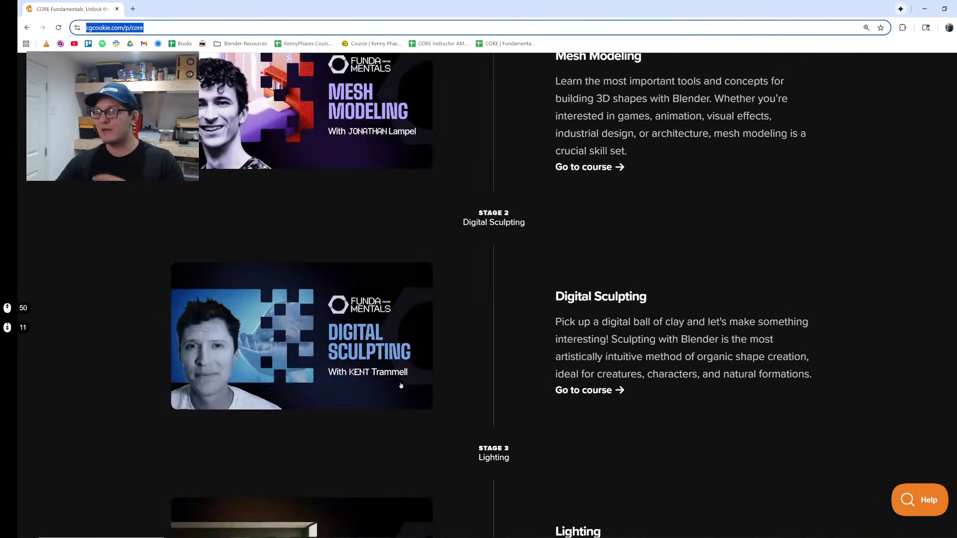
scroll(323, 243, "down", 2)
left_click(362, 288)
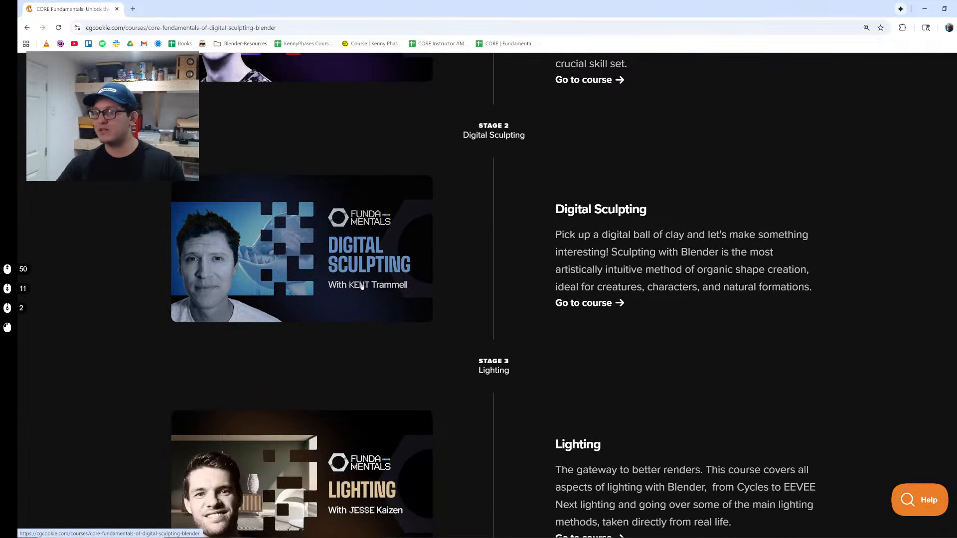
scroll(119, 278, "down", 20)
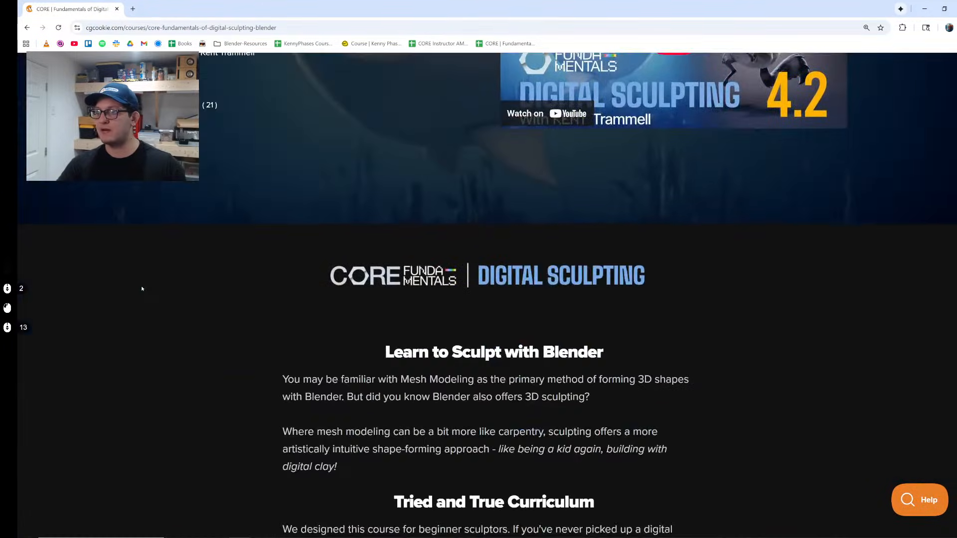
scroll(127, 281, "down", 4)
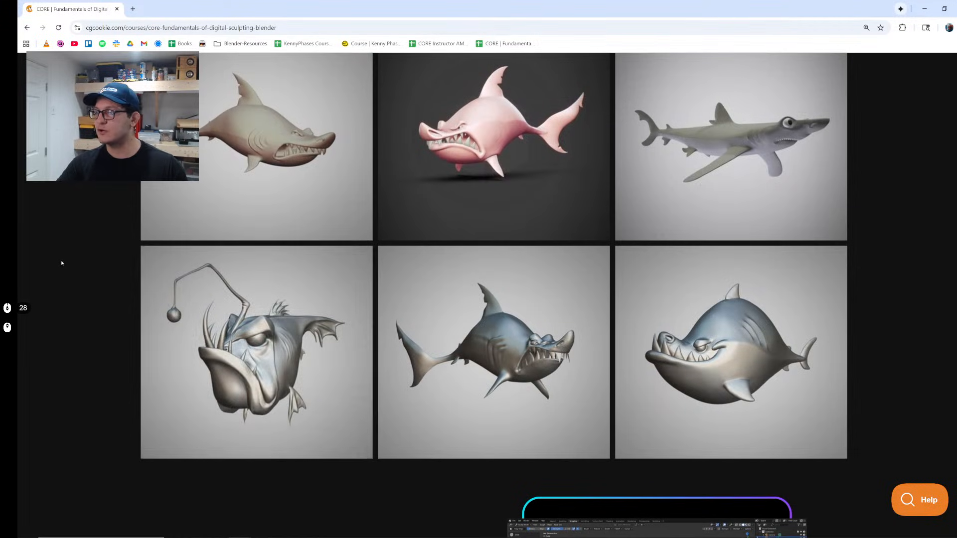
scroll(61, 260, "down", 9)
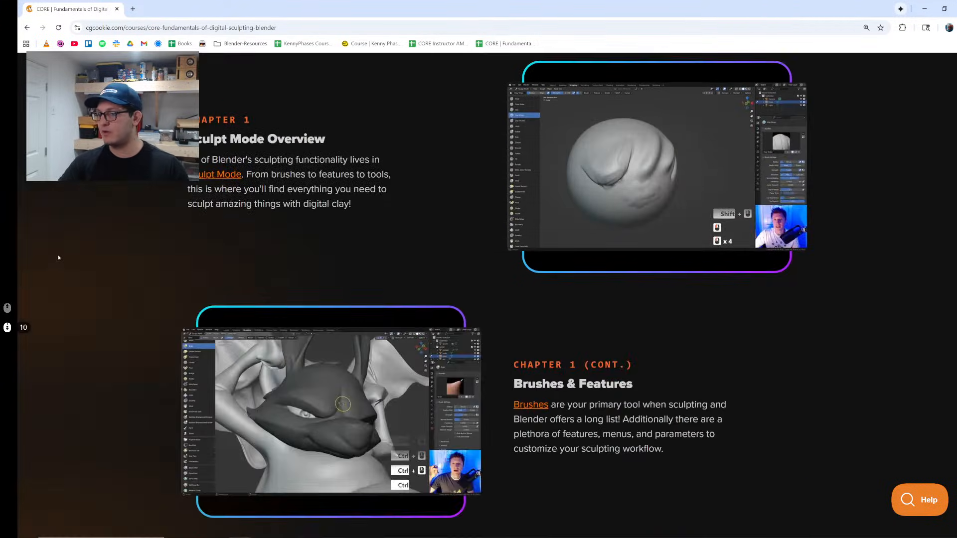
scroll(58, 257, "down", 3)
scroll(85, 248, "down", 9)
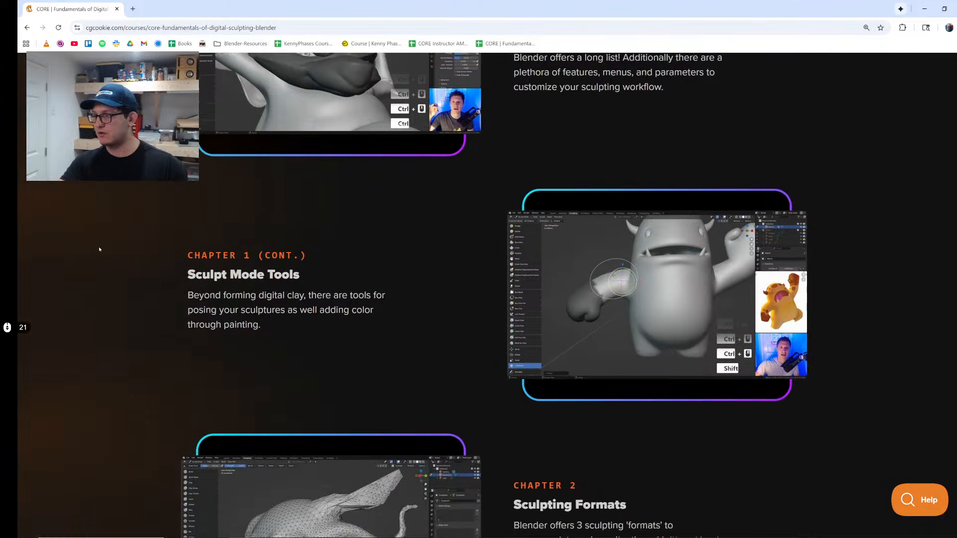
scroll(74, 242, "down", 10)
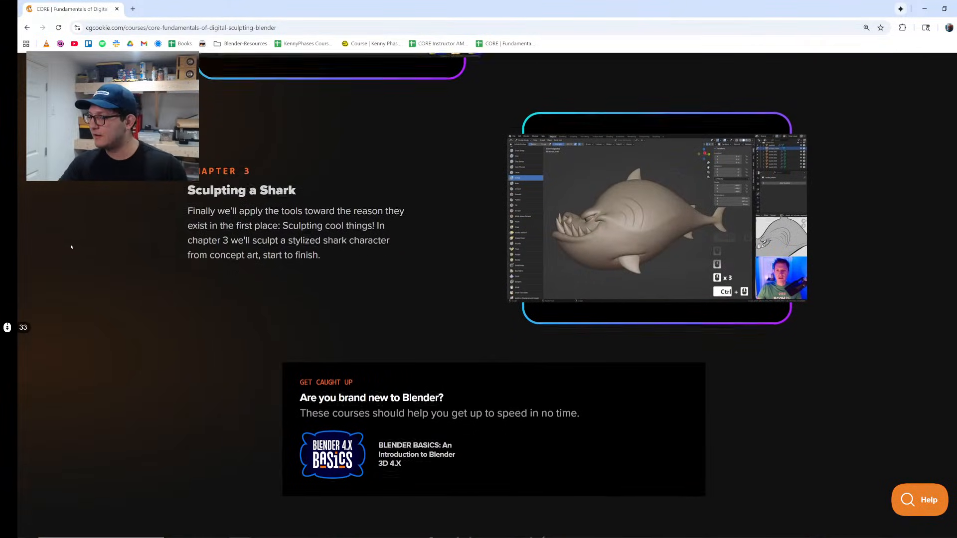
key("alt+Left")
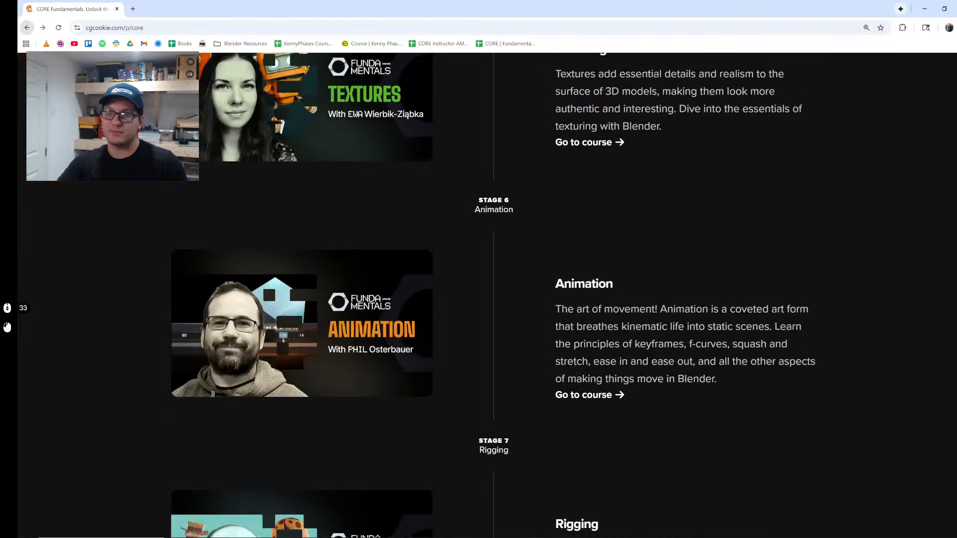
Step: Open the Mesh Modeling course, look through its hard surface and subdivision chapters, and return to the CORE page
scroll(353, 174, "up", 3)
left_click(353, 174)
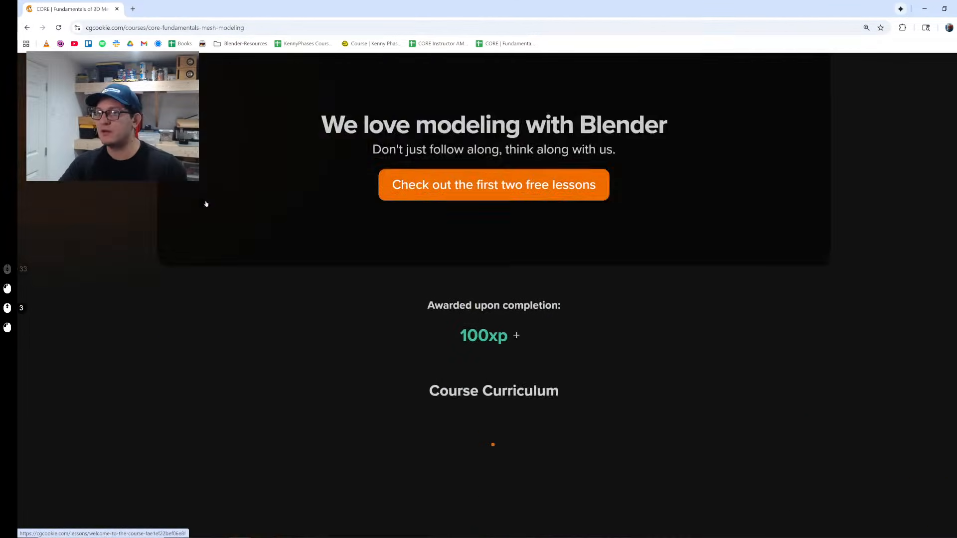
scroll(191, 190, "up", 12)
scroll(150, 246, "down", 20)
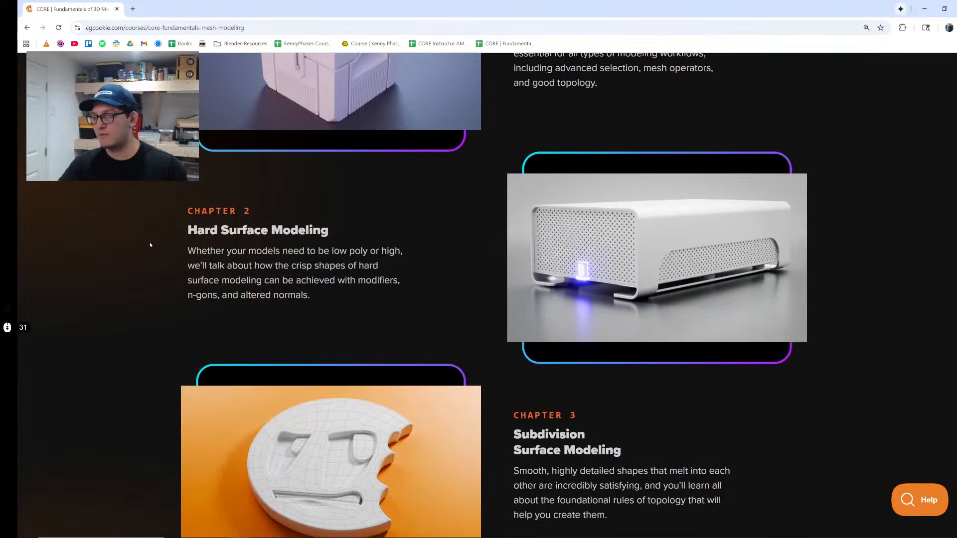
scroll(150, 244, "down", 5)
scroll(150, 244, "down", 5)
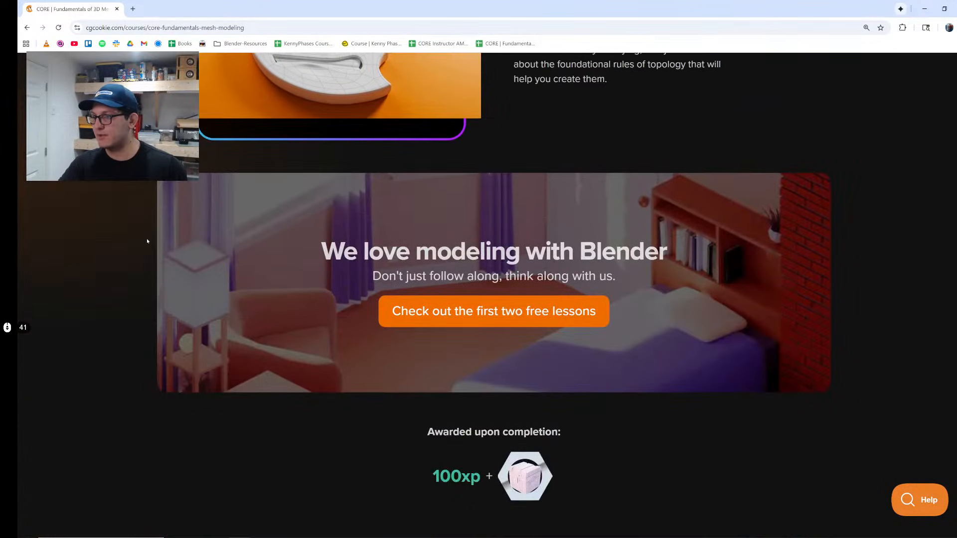
scroll(145, 238, "up", 6)
left_click(27, 27)
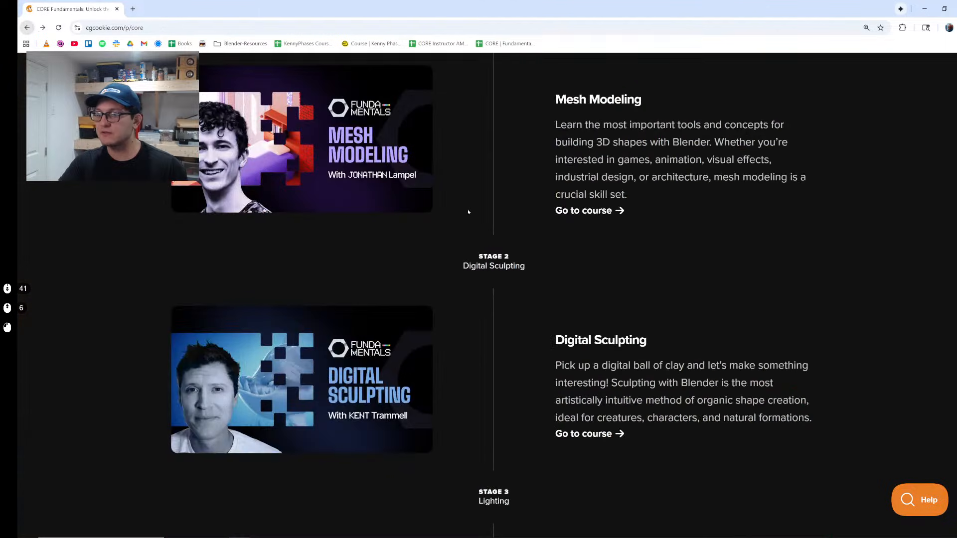
Step: Look over the remaining CORE course stages and return to the page's opening banner
scroll(138, 193, "down", 15)
scroll(138, 193, "down", 11)
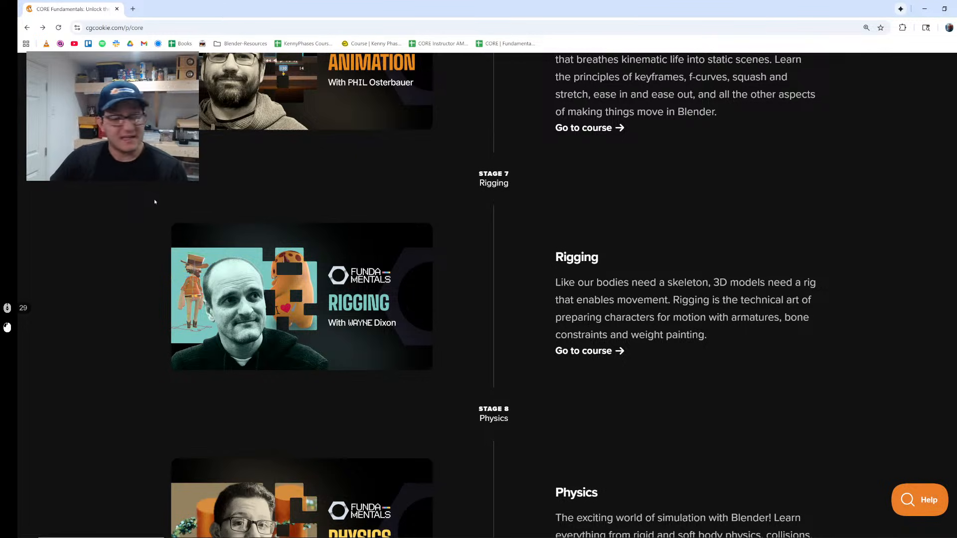
scroll(155, 202, "up", 20)
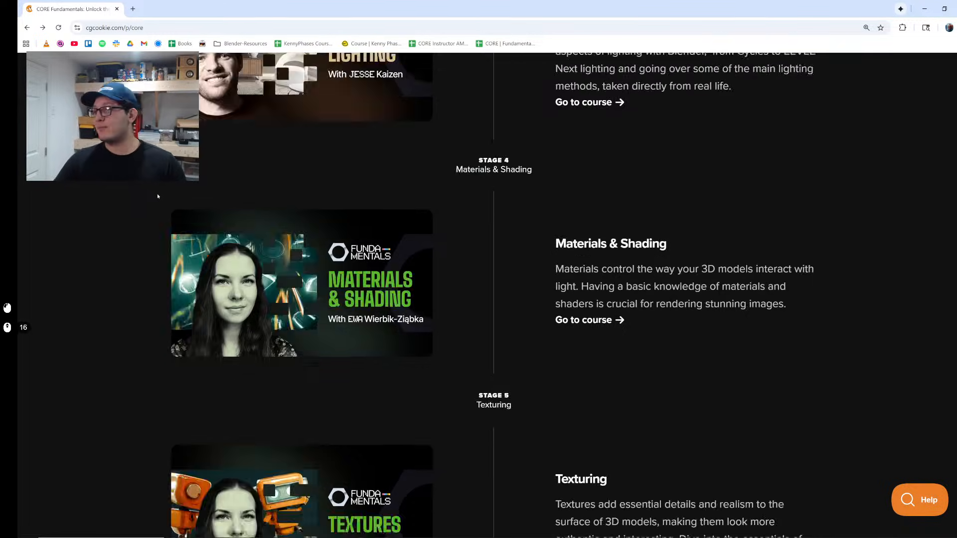
scroll(153, 185, "up", 19)
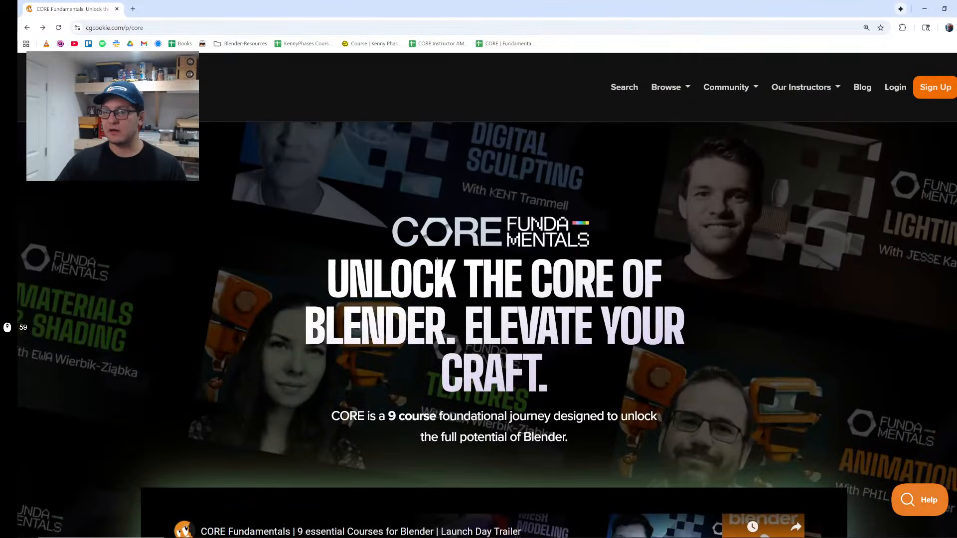
Step: Open the Superhive marketplace and search its products for "cg cookie core"
left_click(208, 30)
type("sup")
key("Return")
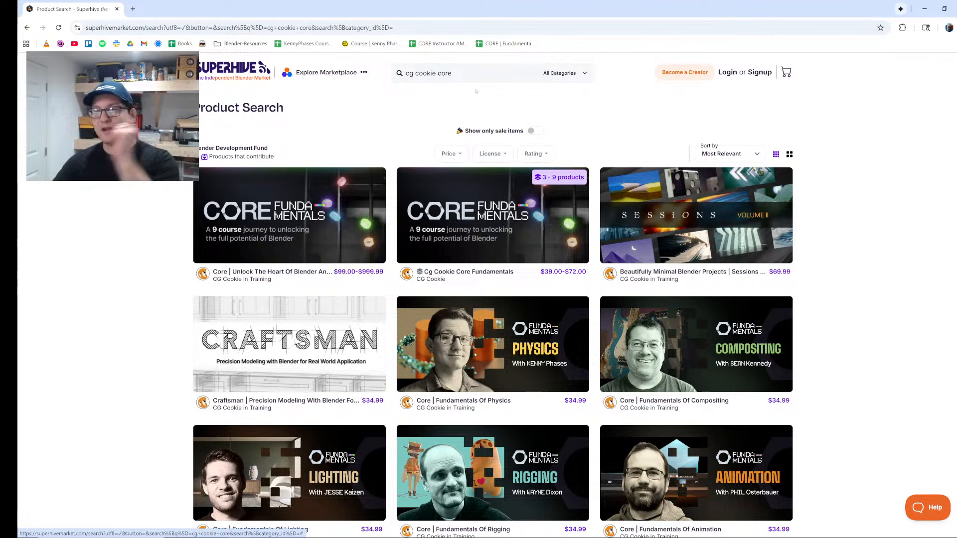
Step: Open the Core | Fundamentals Of Physics product from the search results and look over its description
scroll(522, 274, "down", 2)
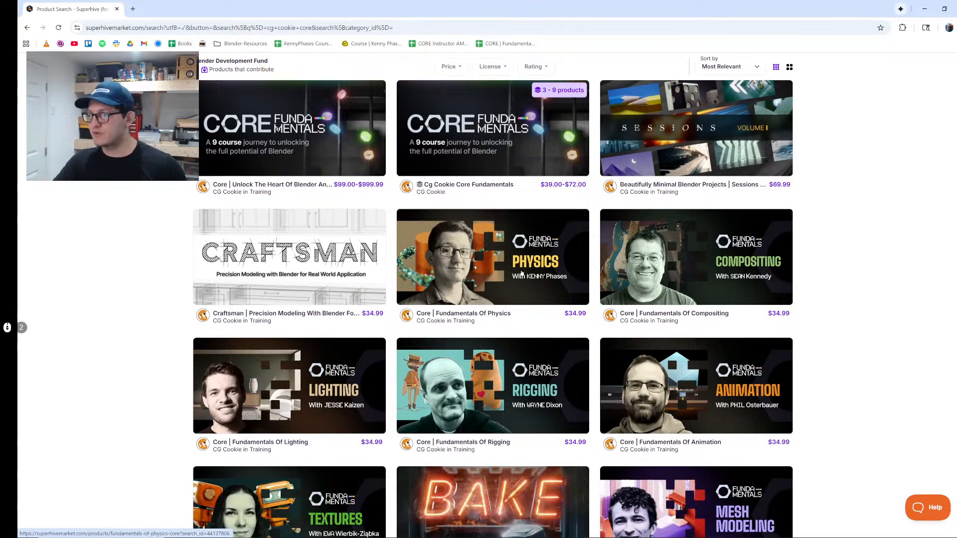
left_click(478, 277)
scroll(811, 267, "down", 1)
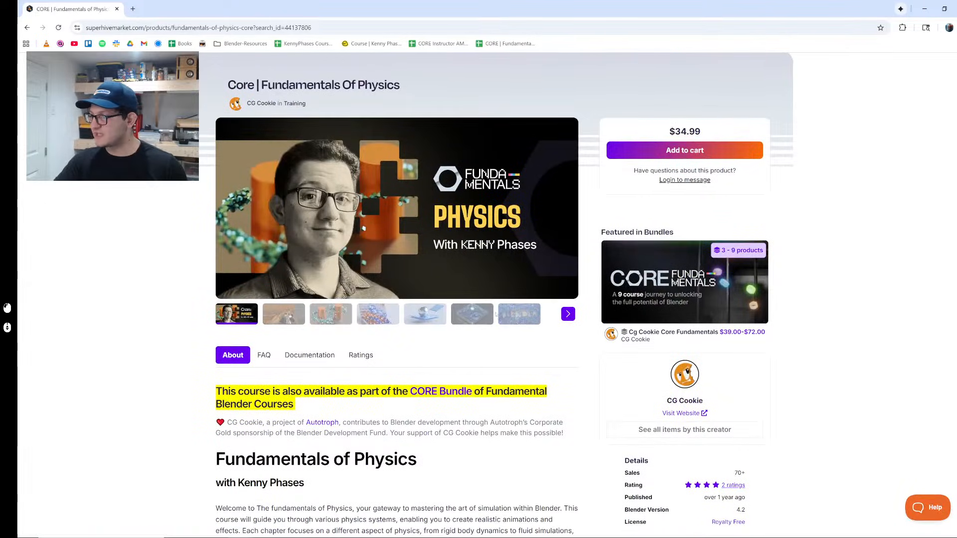
scroll(518, 292, "down", 2)
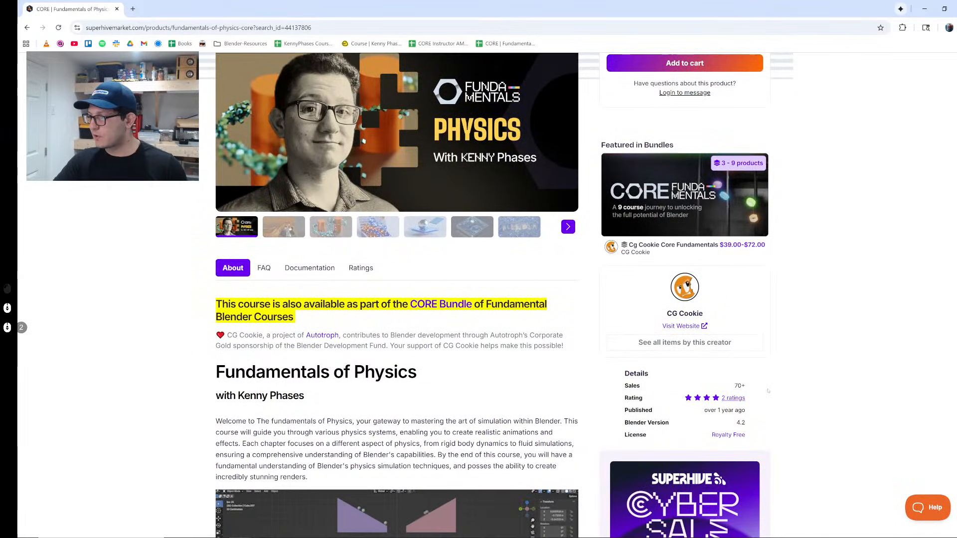
Step: Check the physics course's sales and rating details and browse its preview images through to the fluid-filled BLENDER lettering
left_click_drag(747, 438, 709, 384)
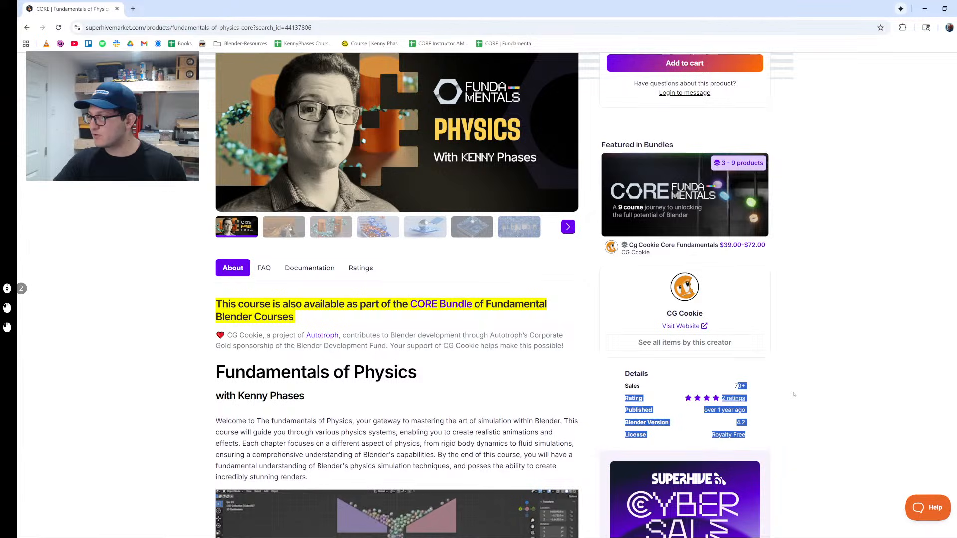
left_click(743, 386)
left_click(819, 377)
scroll(818, 377, "up", 3)
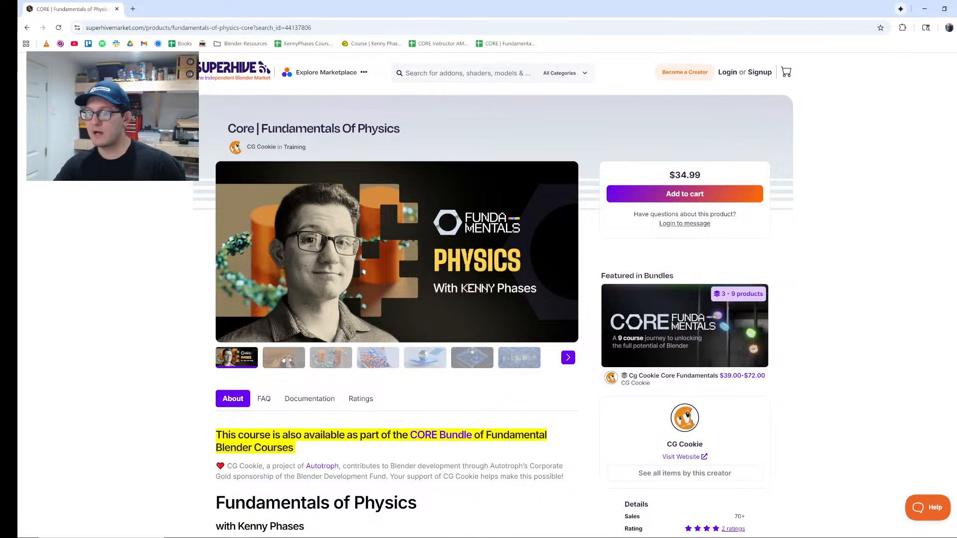
double_click(329, 362)
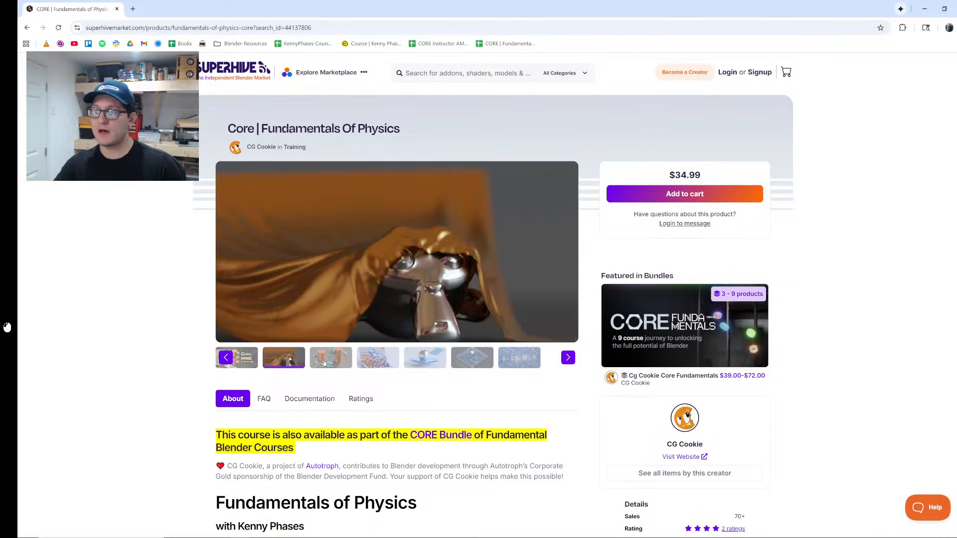
left_click(378, 359)
left_click(440, 359)
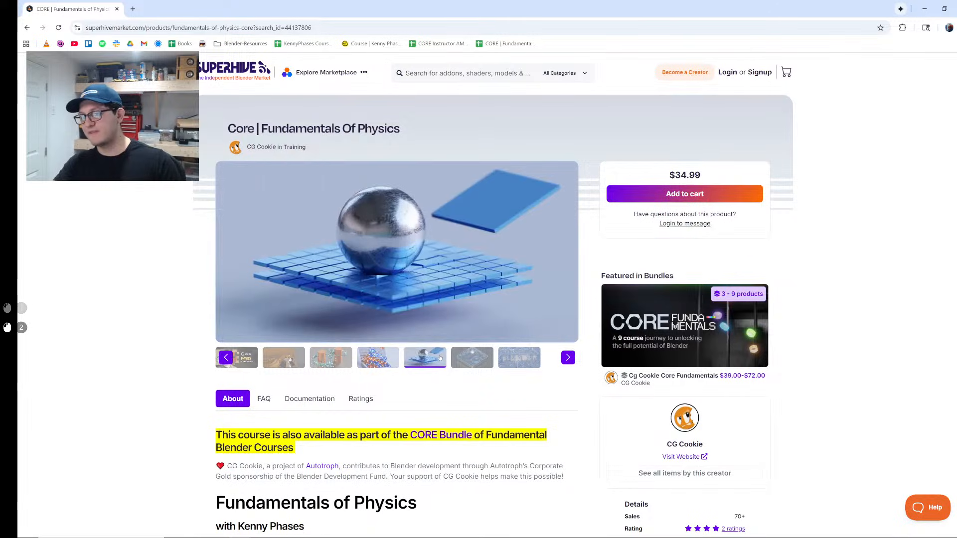
left_click(466, 353)
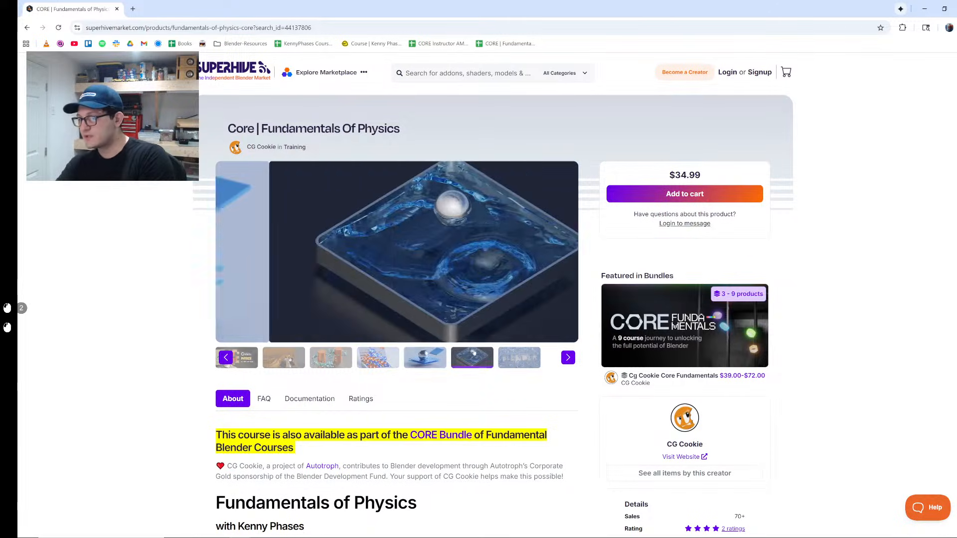
left_click(515, 363)
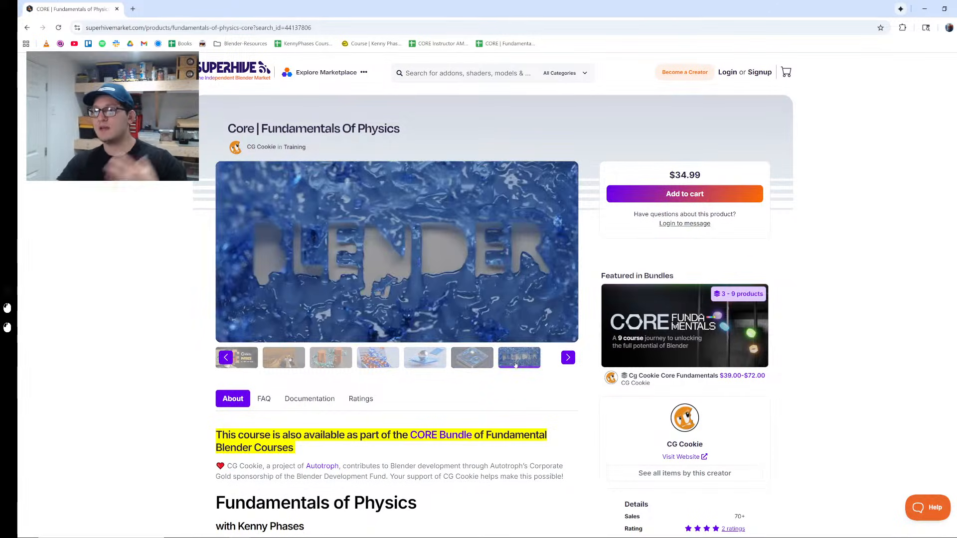
Step: Look through the physics course's chapter descriptions, from Rigid Body Physics & Constraints to Tips, Tricks, & Troubleshooting
scroll(447, 199, "down", 14)
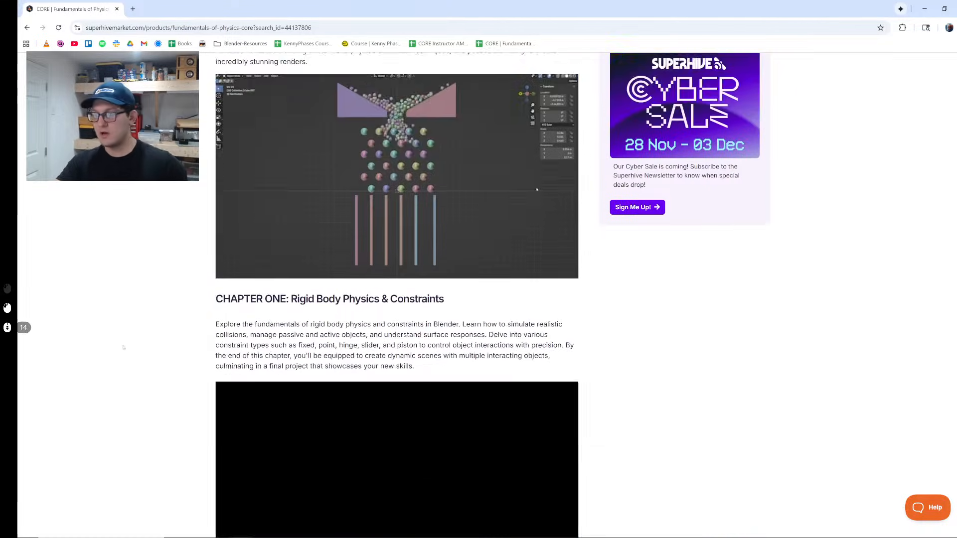
scroll(447, 199, "up", 2)
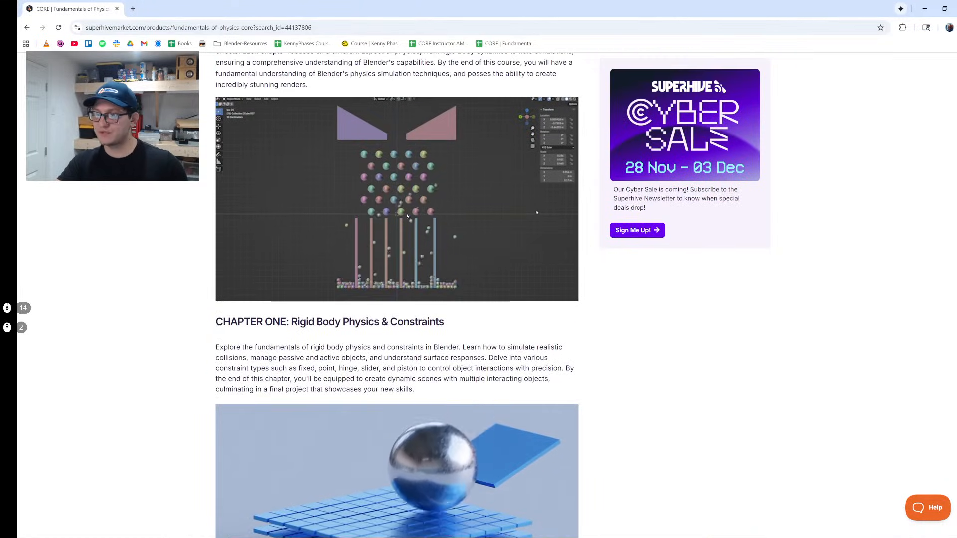
scroll(373, 274, "down", 5)
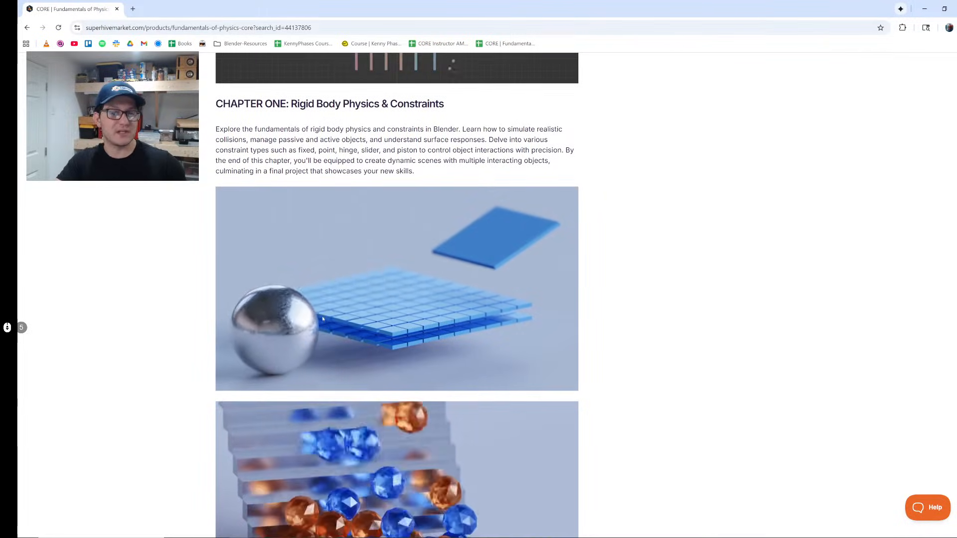
scroll(323, 314, "down", 7)
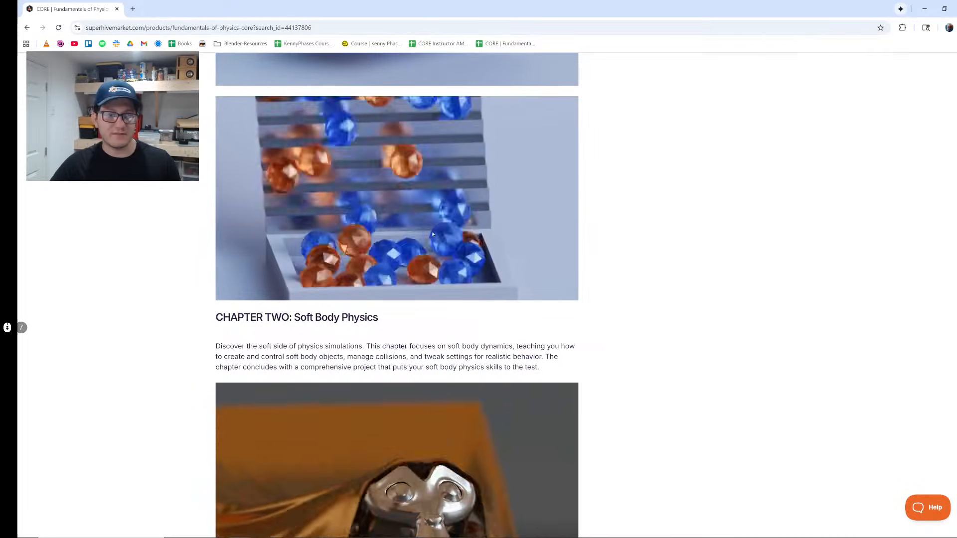
scroll(199, 254, "down", 10)
scroll(197, 249, "down", 10)
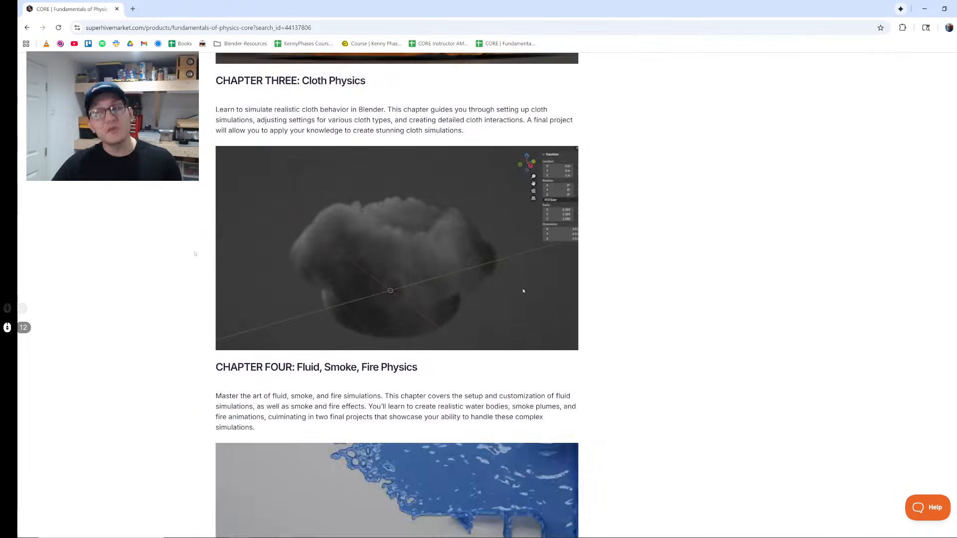
scroll(176, 261, "down", 13)
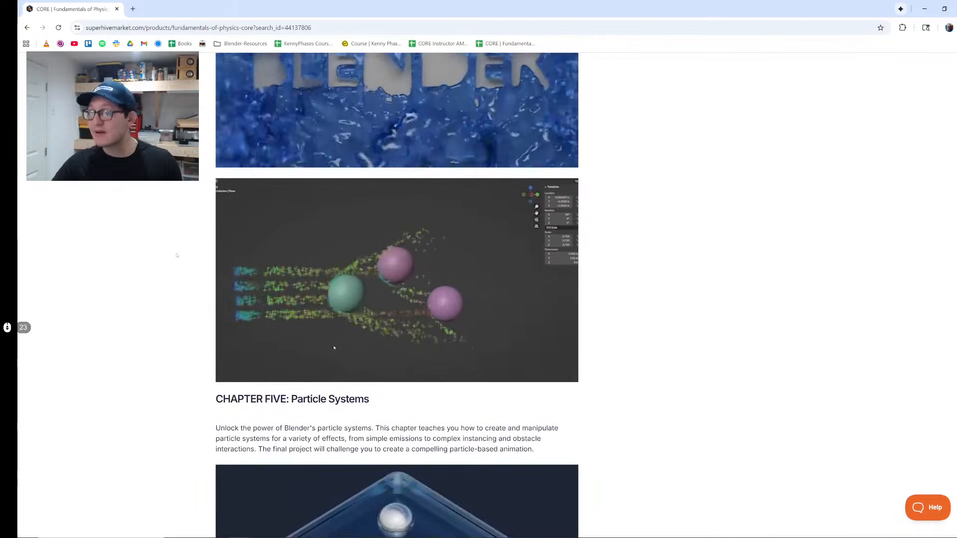
scroll(166, 263, "down", 10)
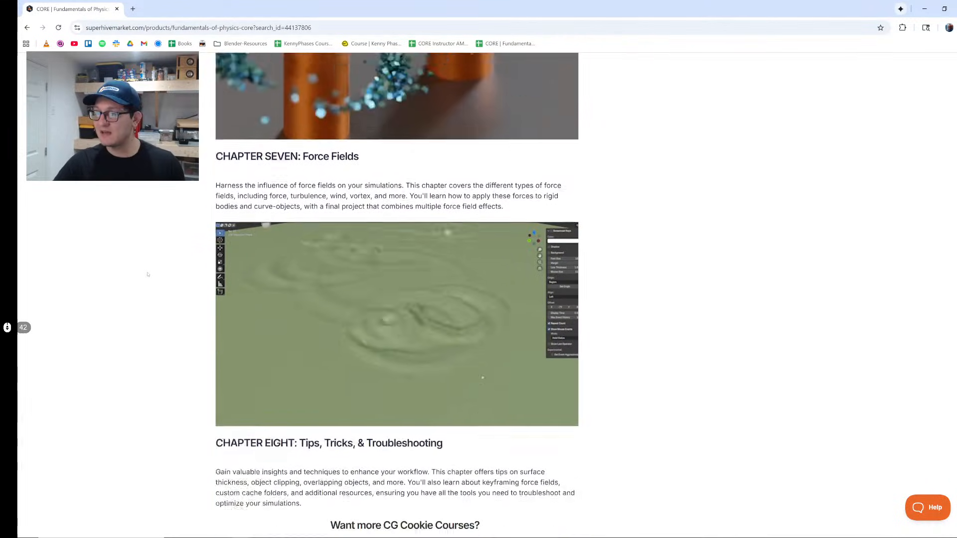
scroll(165, 262, "down", 2)
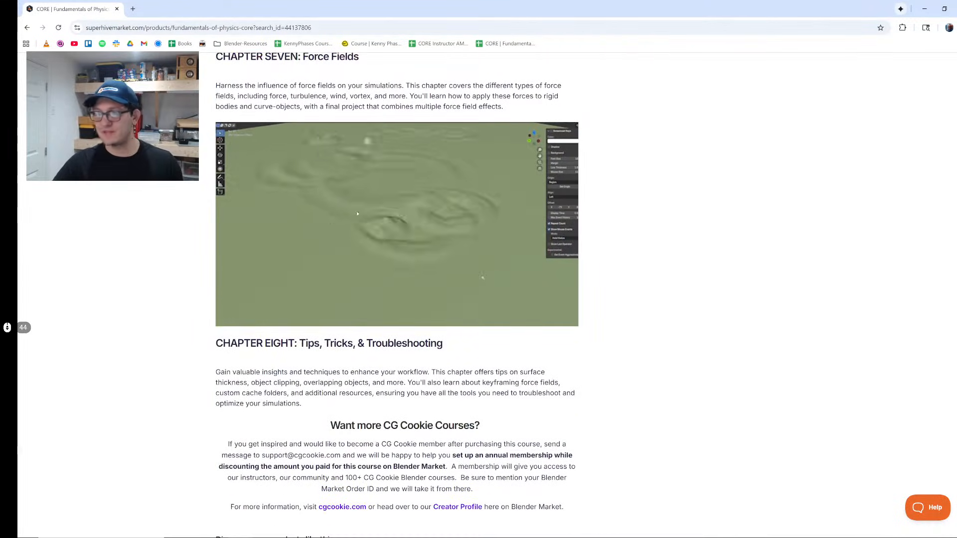
scroll(134, 240, "down", 7)
Step: Look back over the physics chapters in reverse order and return to the product search results
scroll(134, 239, "up", 15)
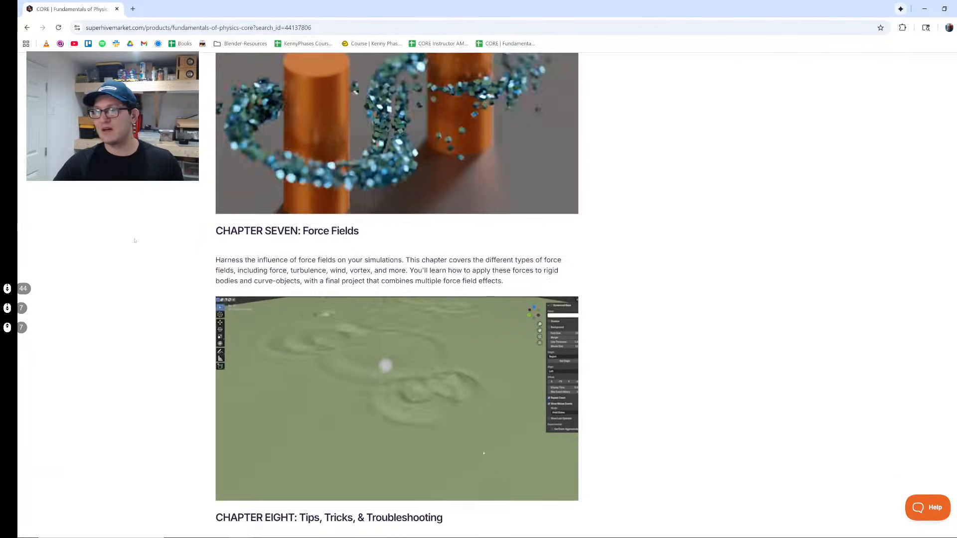
scroll(134, 240, "up", 20)
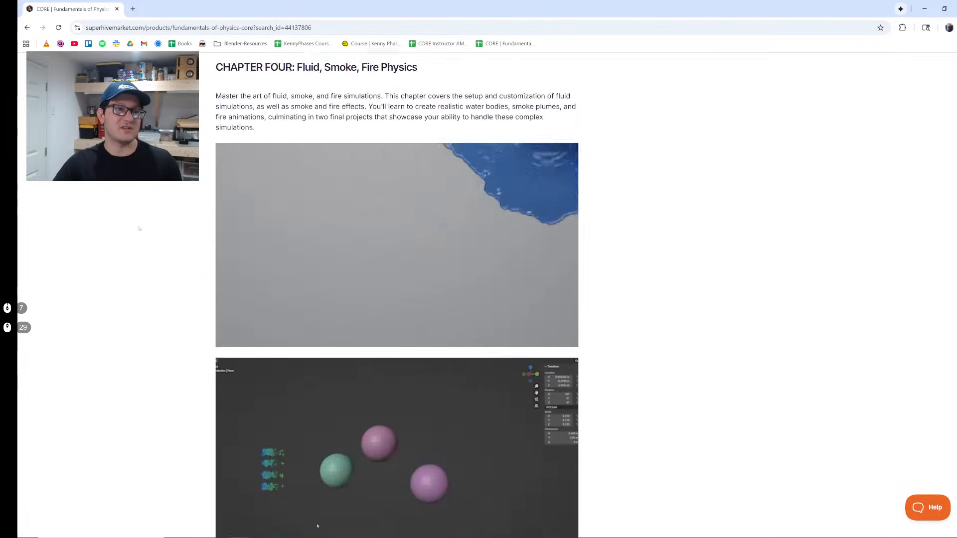
scroll(139, 227, "up", 20)
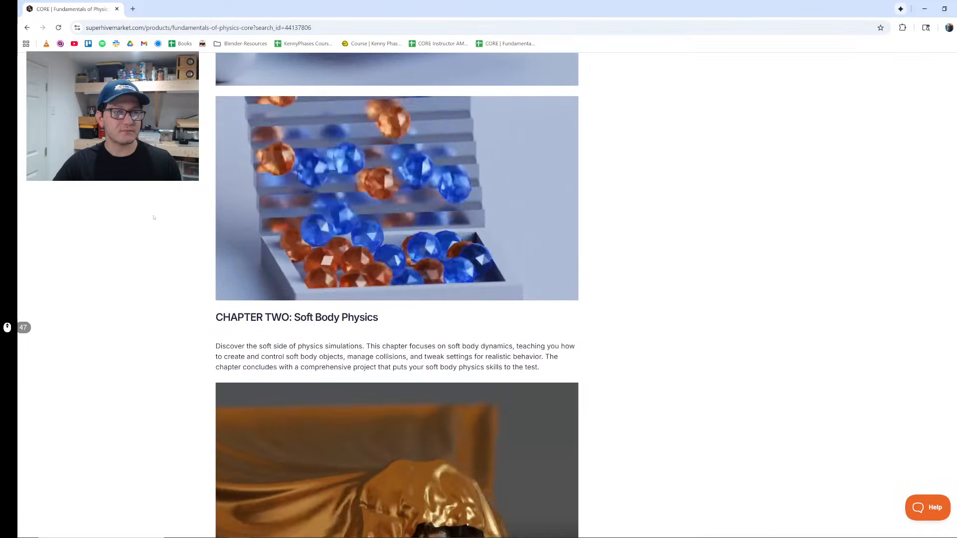
scroll(173, 230, "up", 6)
key("alt+Left")
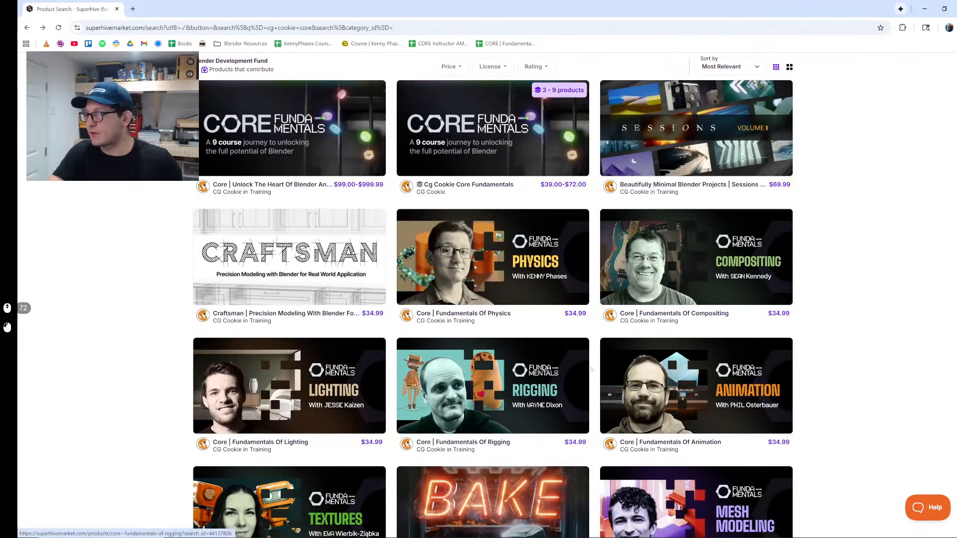
Step: Open the Core | Fundamentals Of Texturing product from the search results and browse its preview images
scroll(592, 369, "down", 2)
scroll(336, 295, "down", 4)
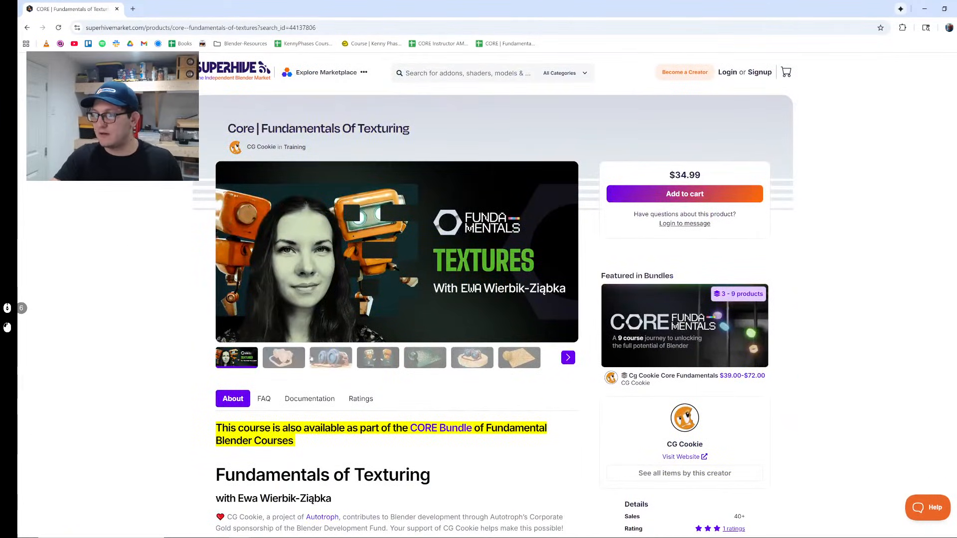
left_click(310, 359)
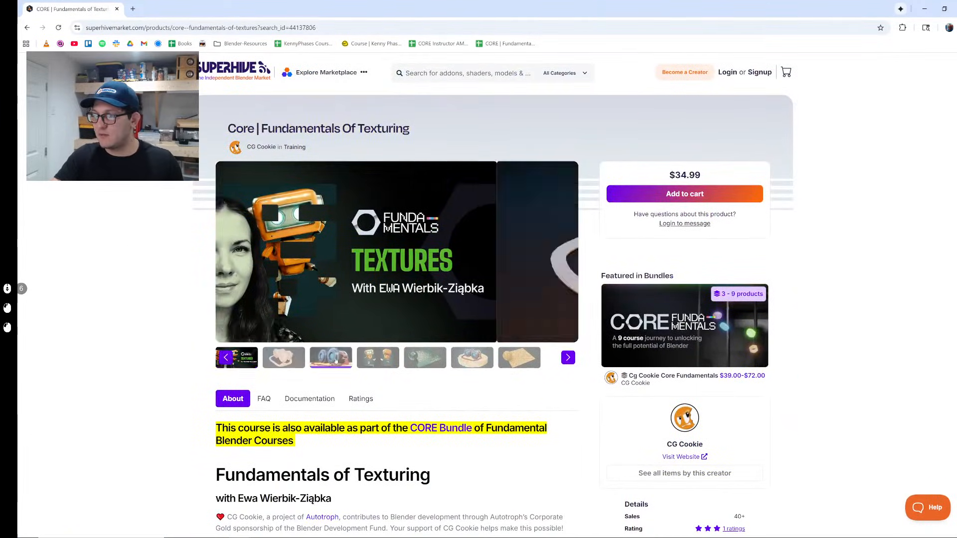
left_click(427, 361)
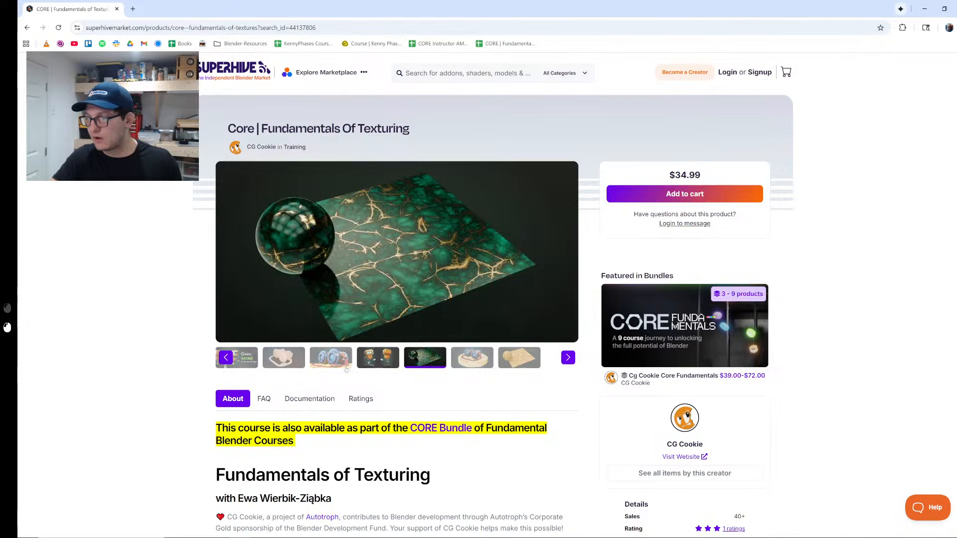
left_click(479, 364)
left_click(519, 358)
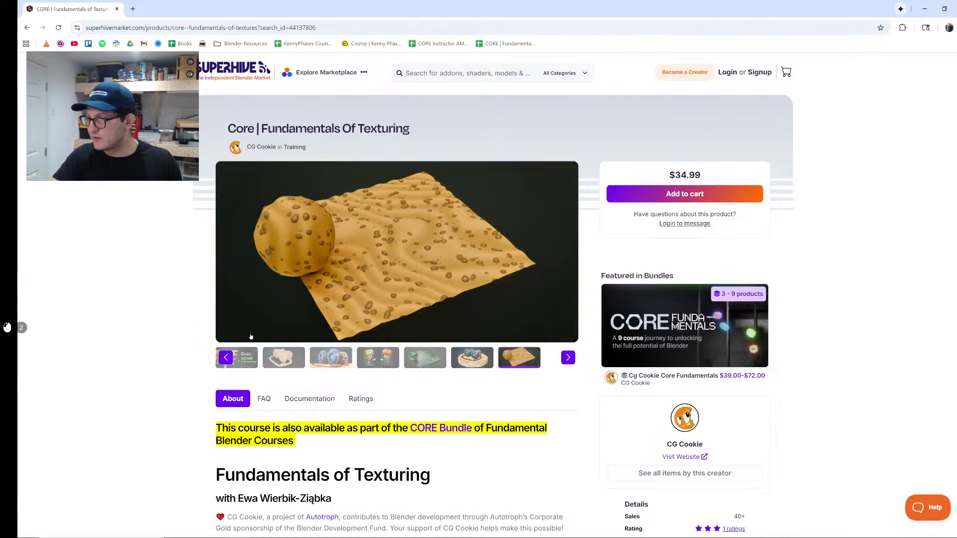
Step: Look through the texturing course's chapter descriptions up to The Complete Texturing Workflow and return to the search results
scroll(220, 323, "down", 15)
scroll(219, 323, "down", 7)
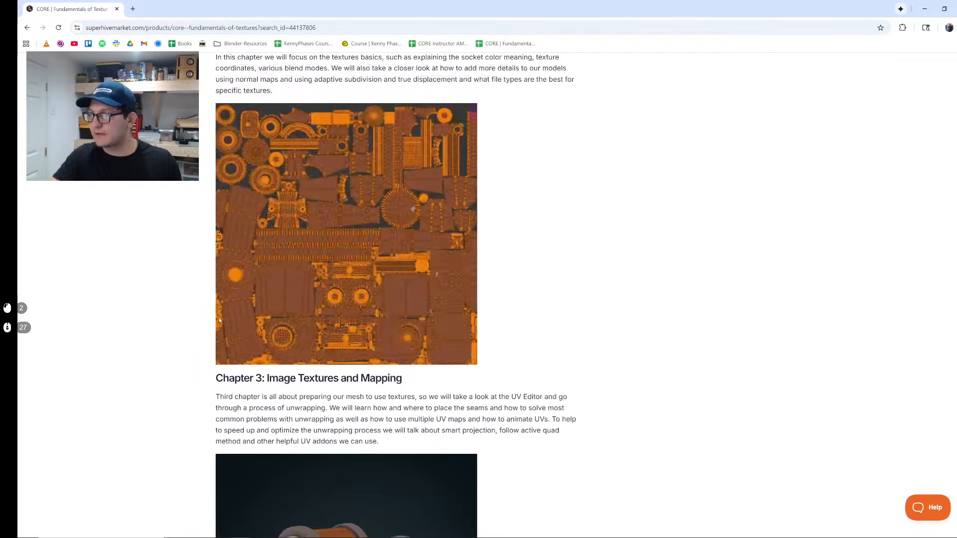
scroll(219, 323, "down", 11)
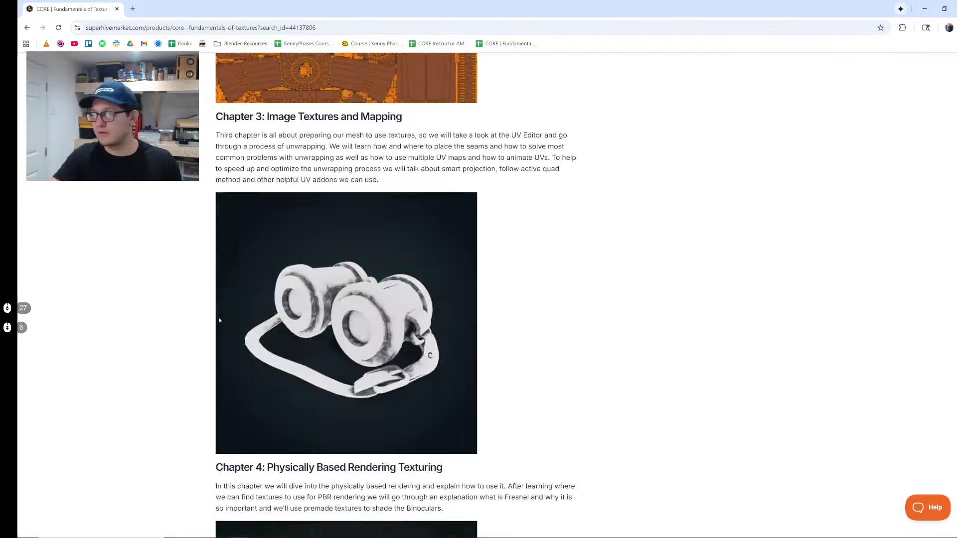
scroll(219, 321, "down", 20)
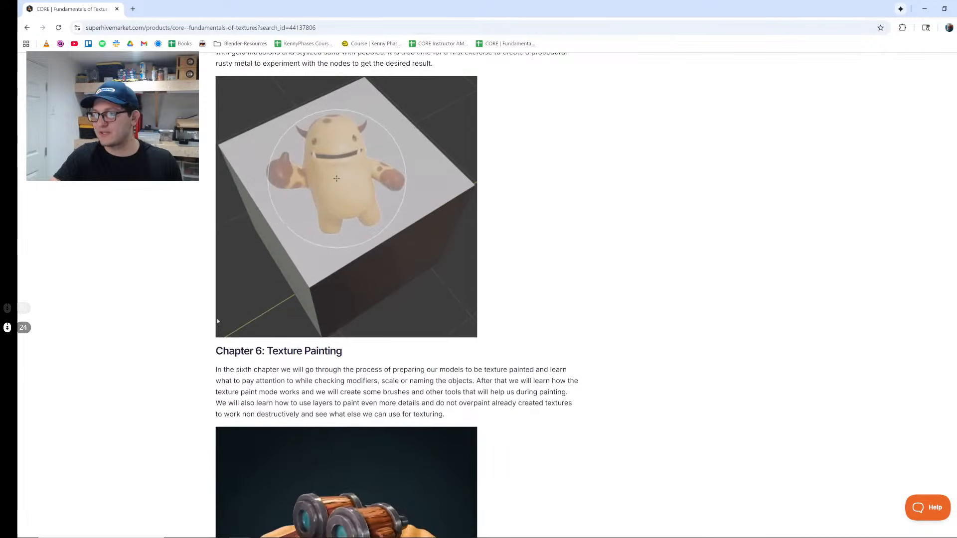
scroll(218, 320, "down", 14)
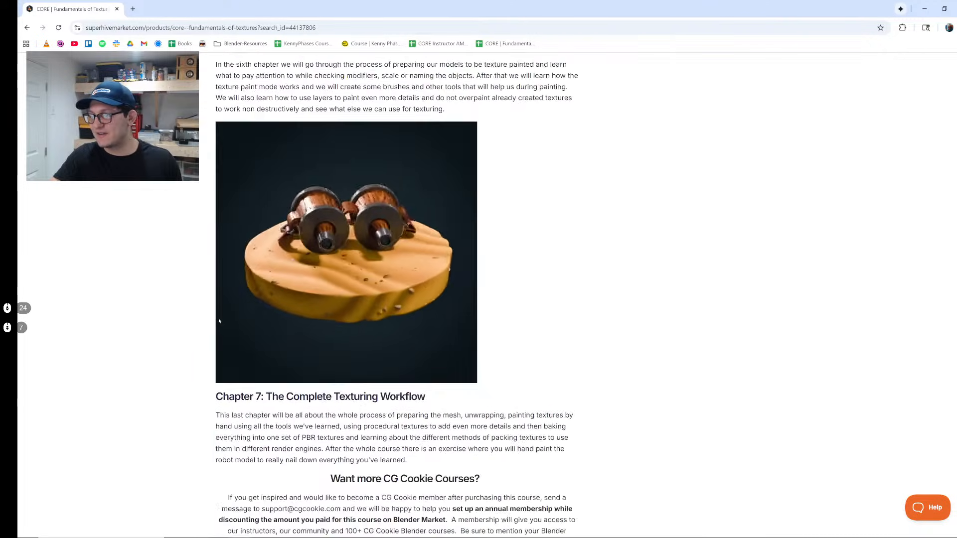
left_click(27, 27)
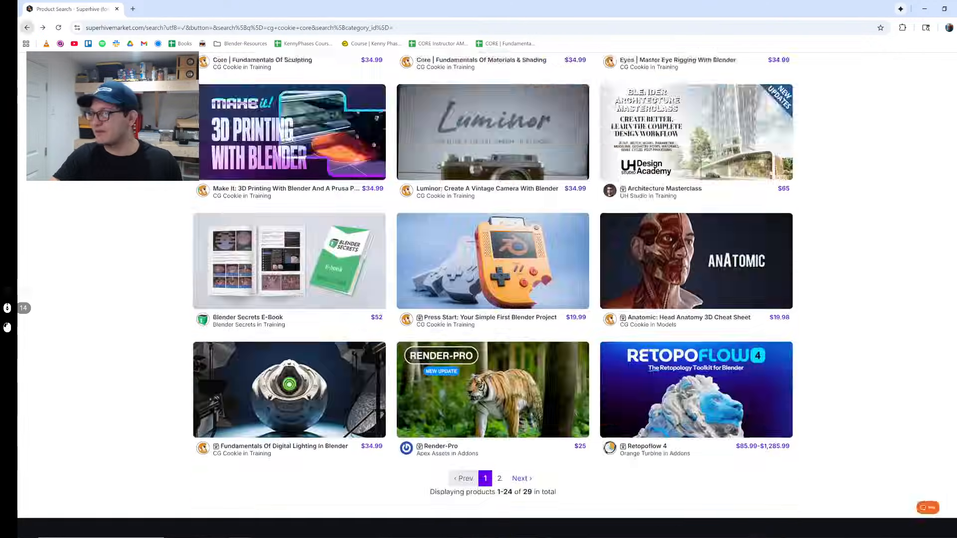
Step: Open the Core | Fundamentals Of Mesh Modeling product and browse its preview images, enlarging the bitten face disc's wireframe render
scroll(311, 280, "up", 3)
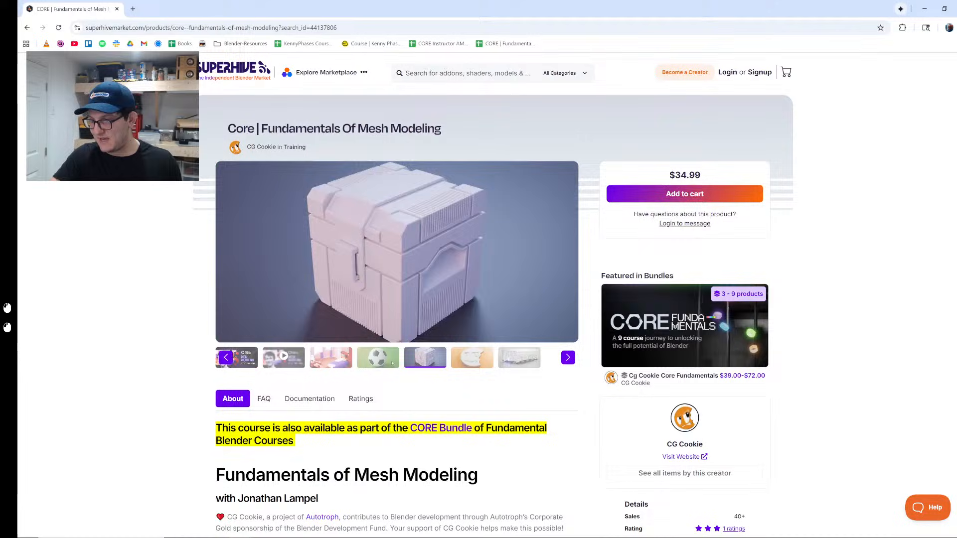
left_click(393, 364)
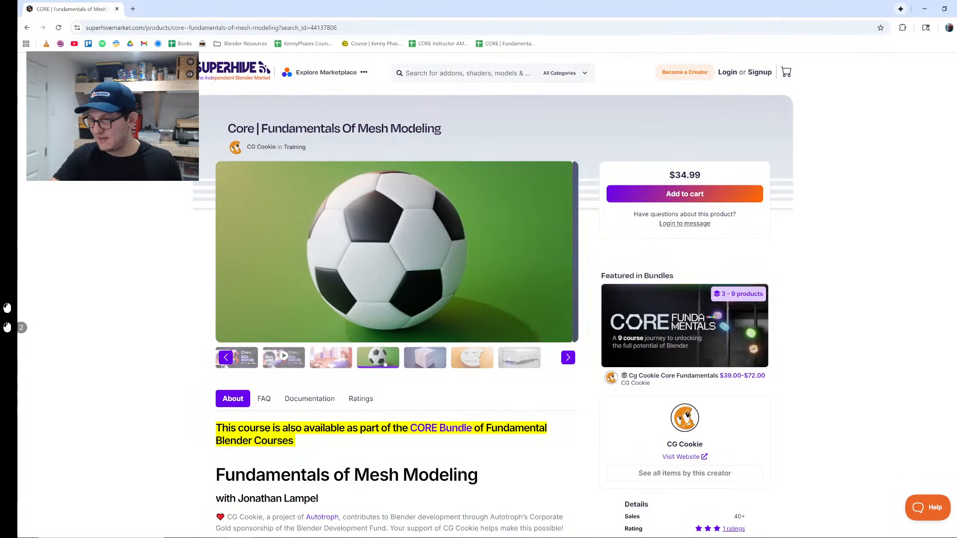
left_click(471, 359)
left_click(524, 341)
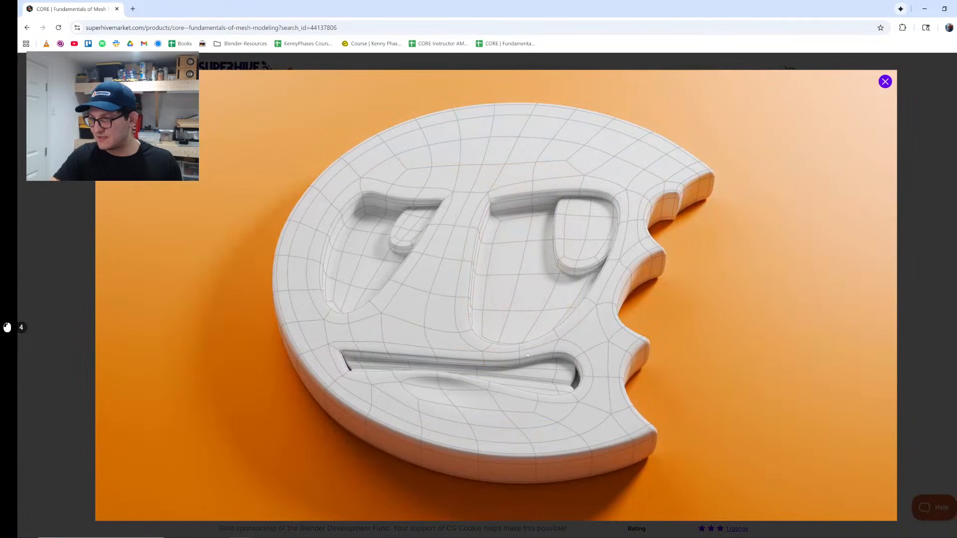
left_click(886, 81)
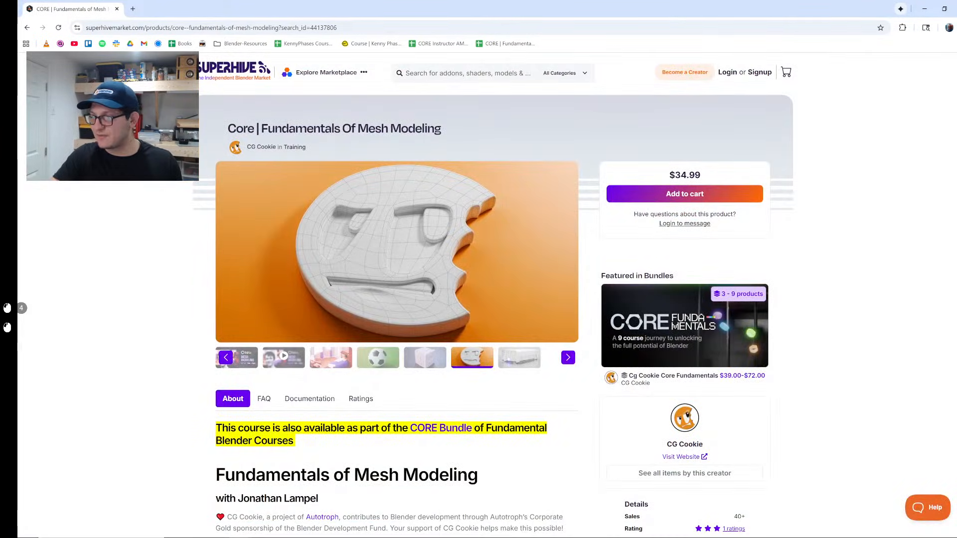
left_click(345, 361)
Step: Look through the mesh modeling course description to its end and return to the search results to look over the remaining products
scroll(192, 341, "down", 10)
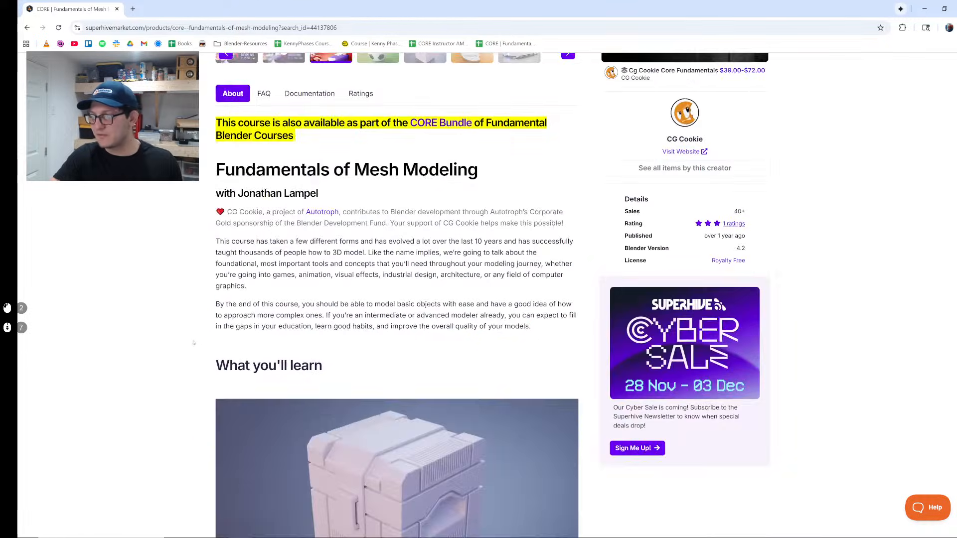
scroll(192, 342, "down", 18)
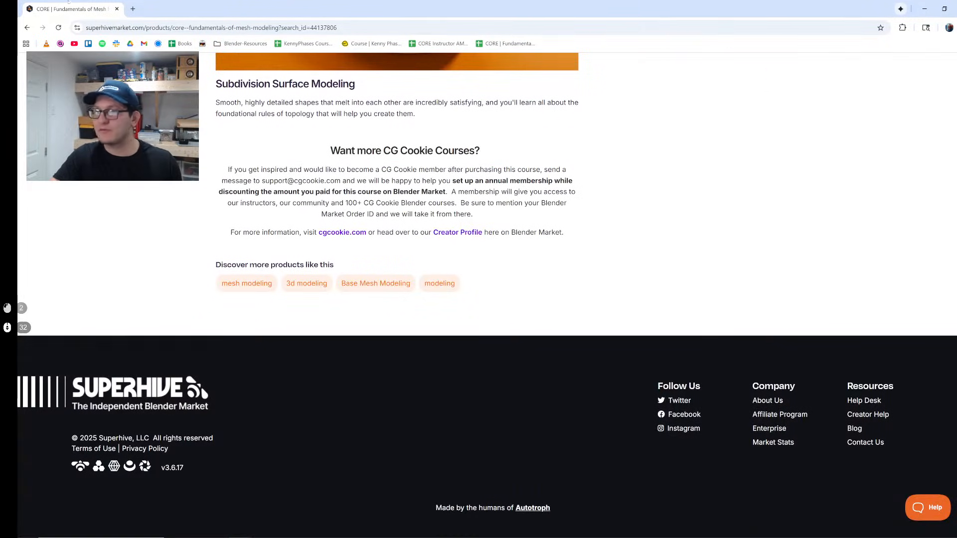
left_click(27, 28)
scroll(816, 329, "down", 5)
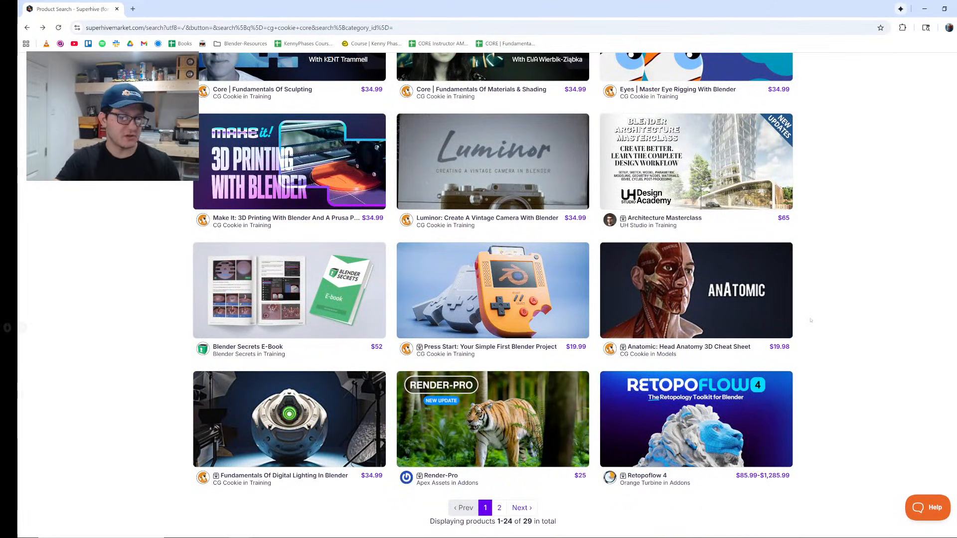
scroll(878, 421, "up", 5)
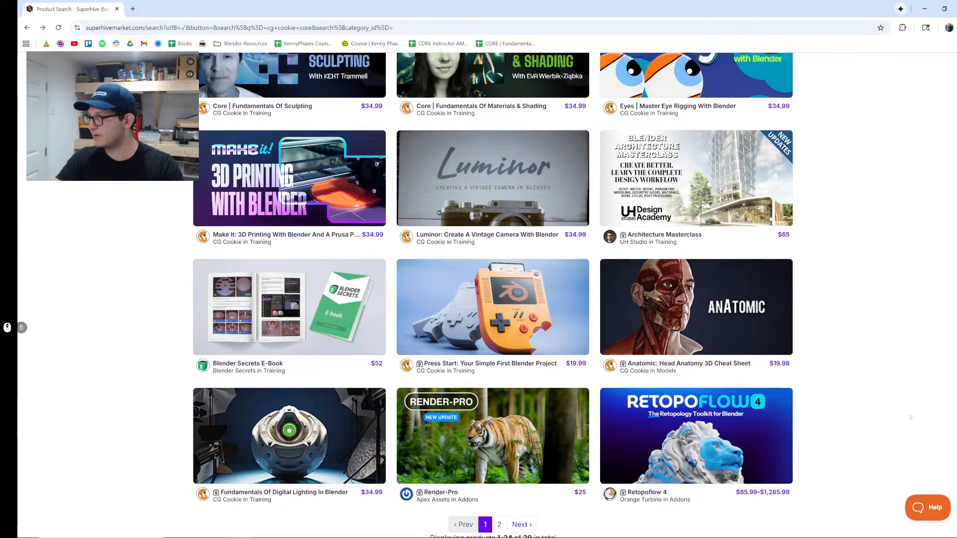
Step: Open the Core | Fundamentals Of Compositing product from the search results and browse its guitar preview images
scroll(900, 421, "up", 7)
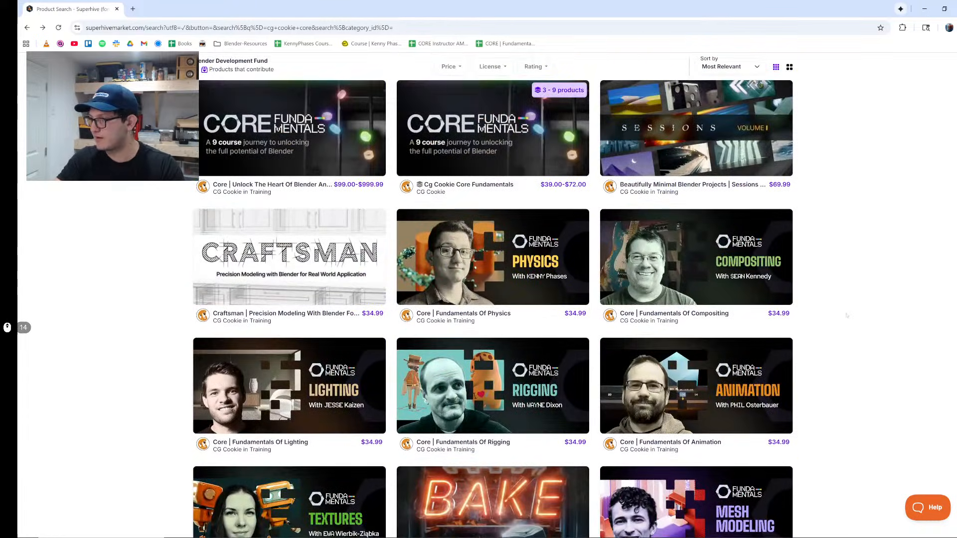
left_click(713, 287)
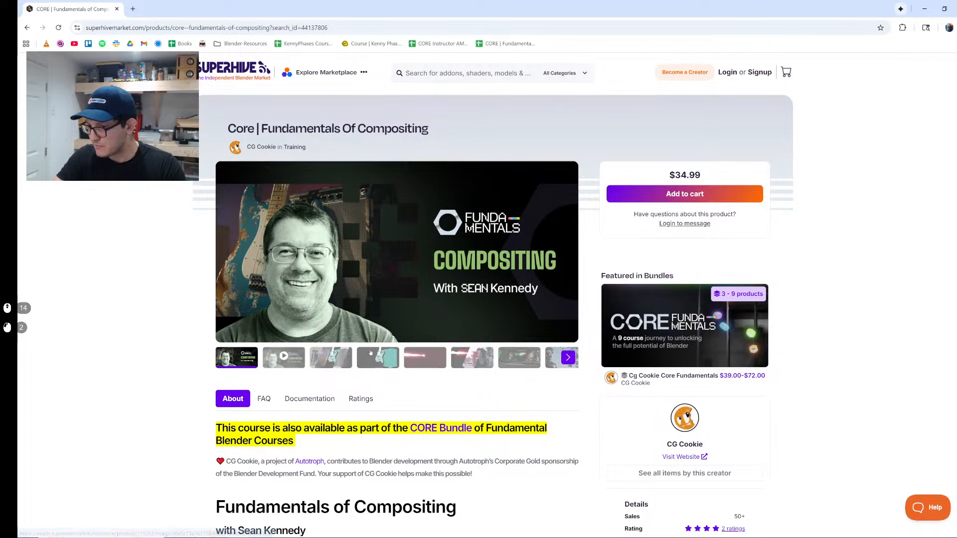
left_click(381, 358)
left_click(331, 358)
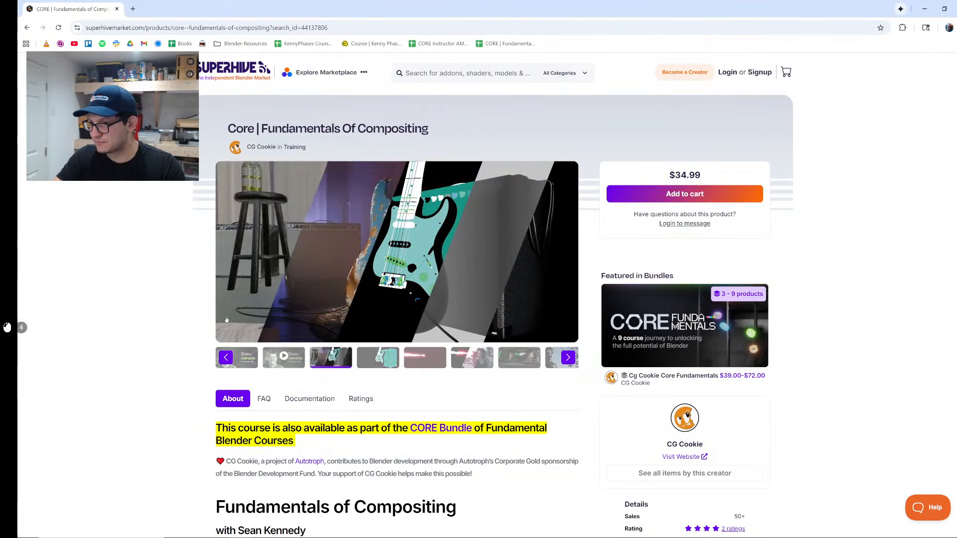
left_click(546, 271)
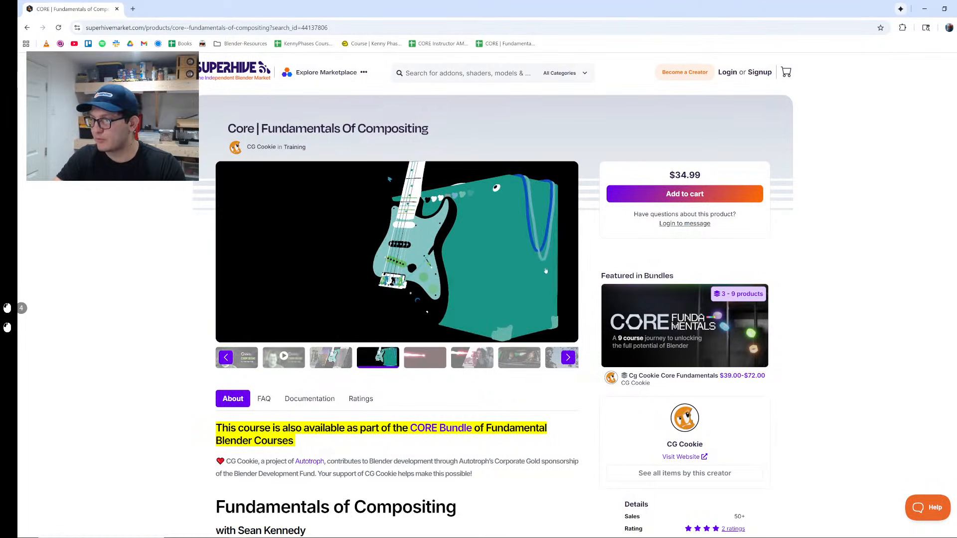
Step: Search the compositing course description for "crypto" and "mask", clearing each search term
scroll(375, 323, "down", 12)
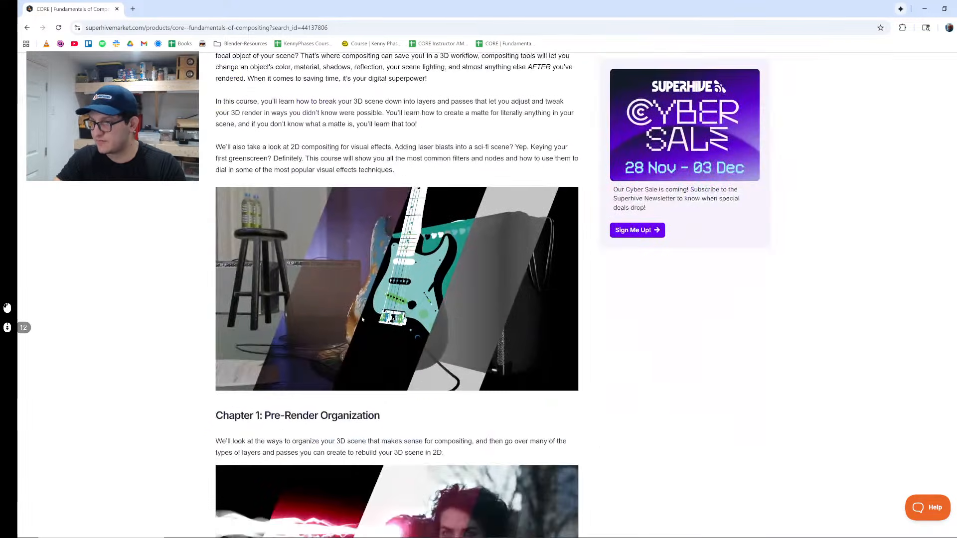
key("ctrl+f")
type("cry")
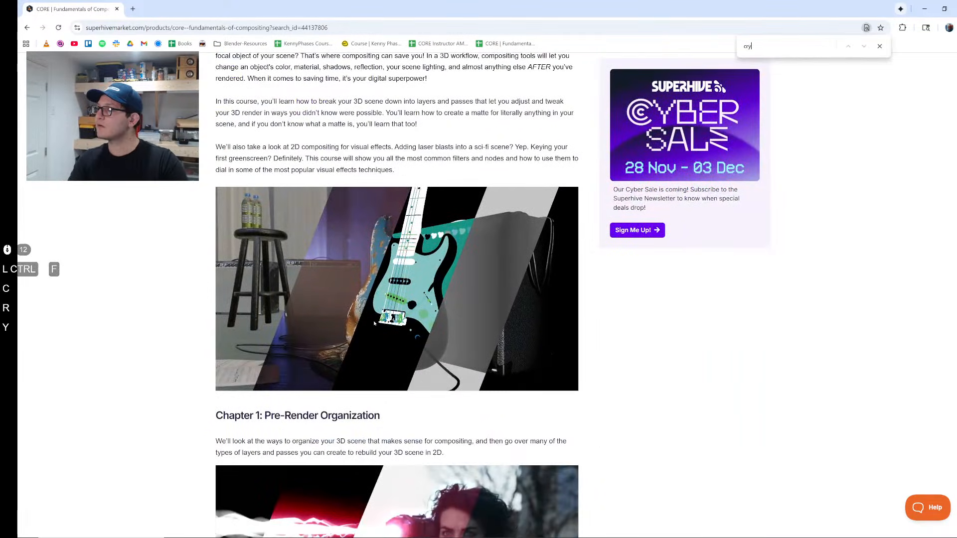
type("pto")
key("ctrl+a")
key("BackSpace")
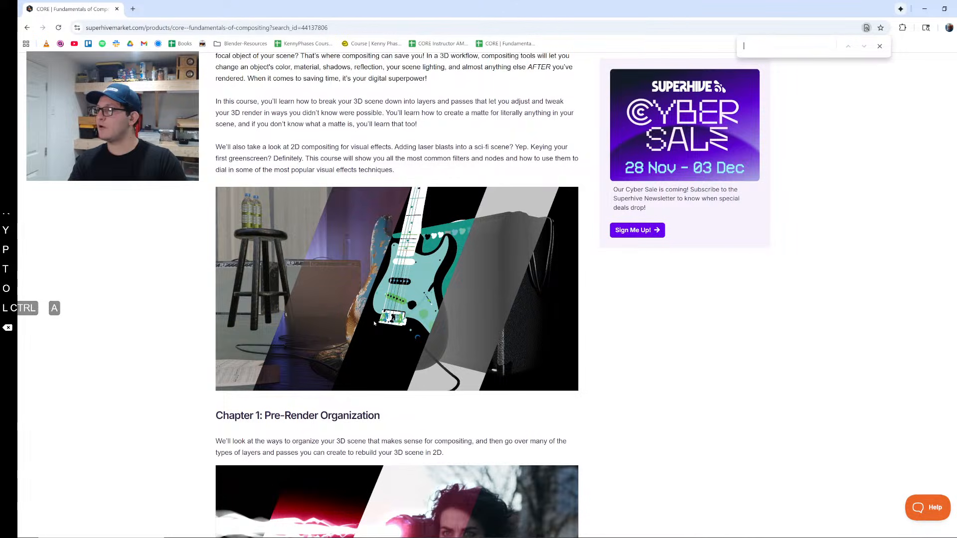
type("mask")
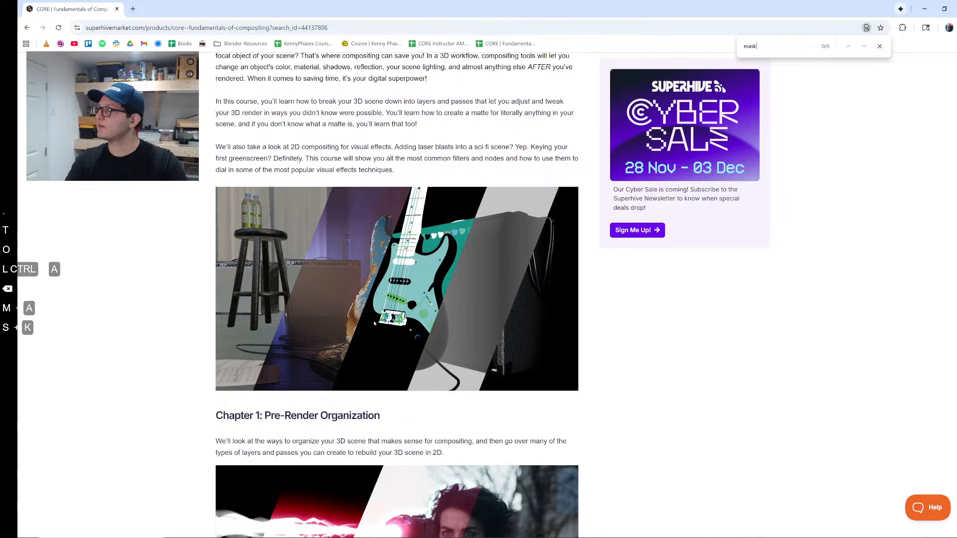
key("ctrl+a")
key("BackSpace")
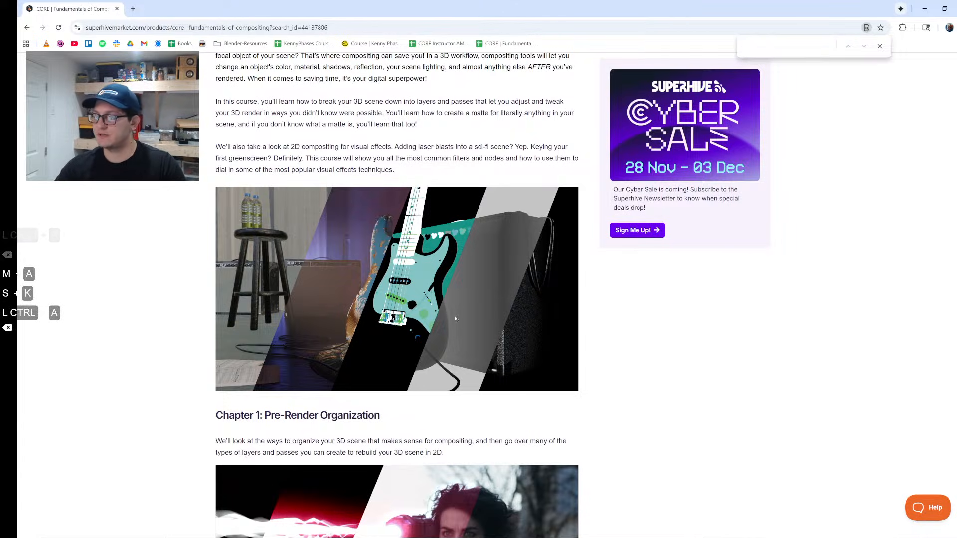
Step: Look through the compositing course's chapter descriptions up to Other Compositing Tools & Uses and return toward the page's start
scroll(229, 236, "down", 13)
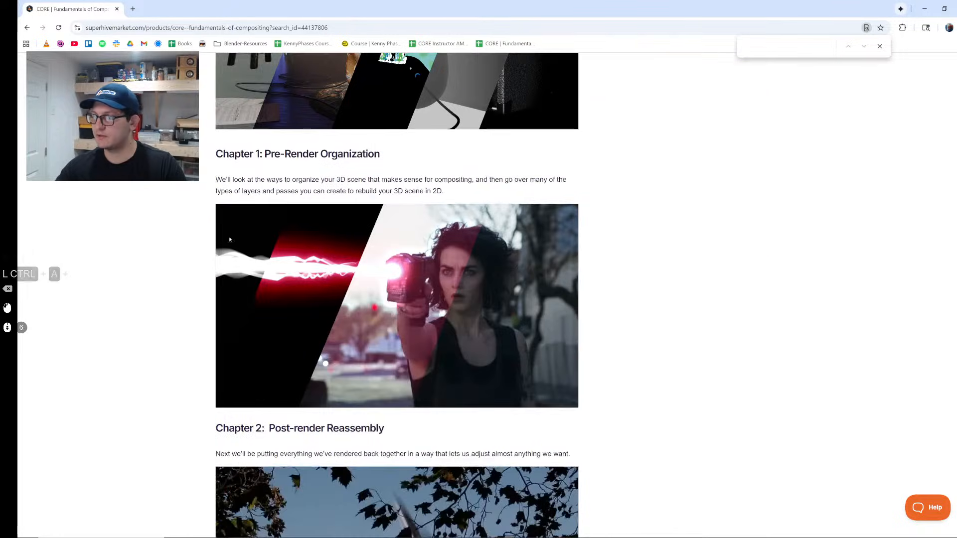
scroll(161, 214, "down", 7)
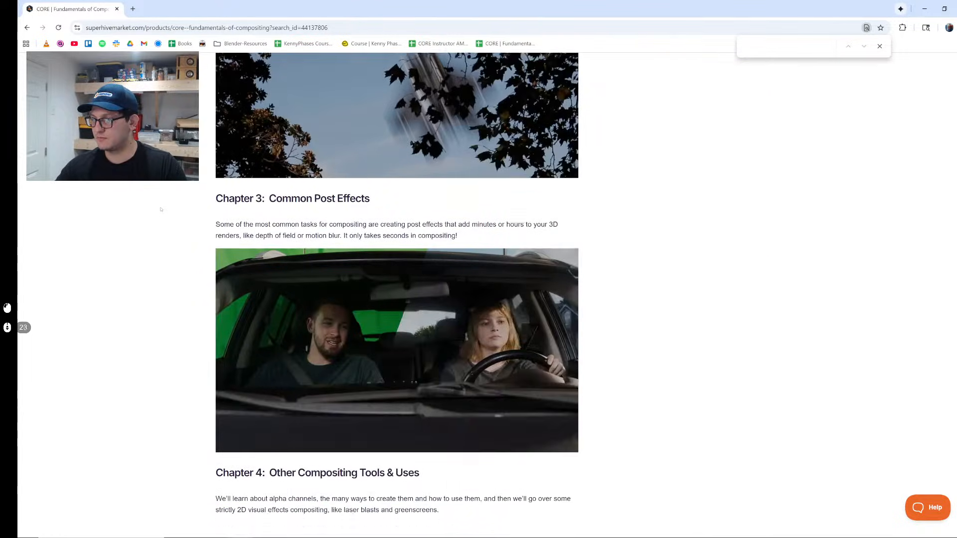
scroll(161, 204, "up", 20)
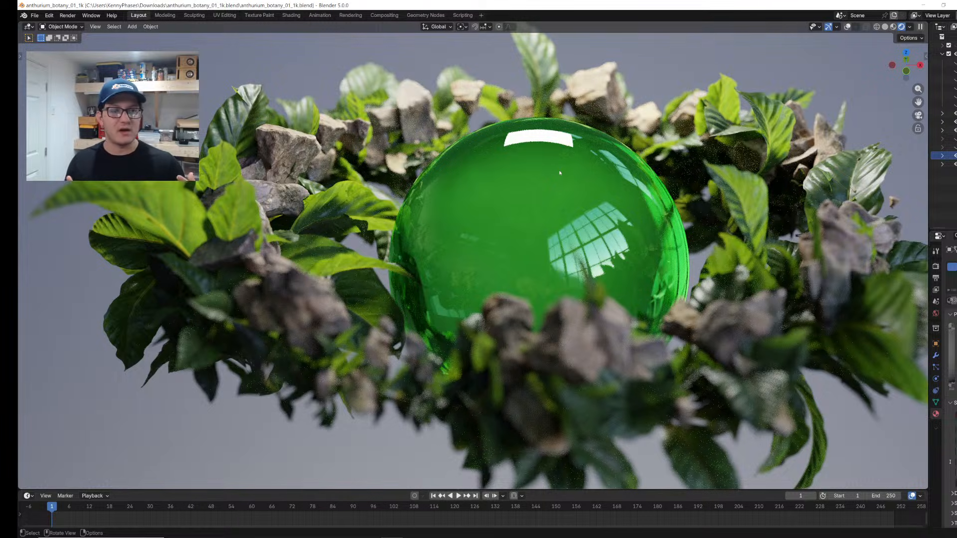
Step: Switch to Blender and show the whole camera frame of the green leaf orb scene
key("KP_0")
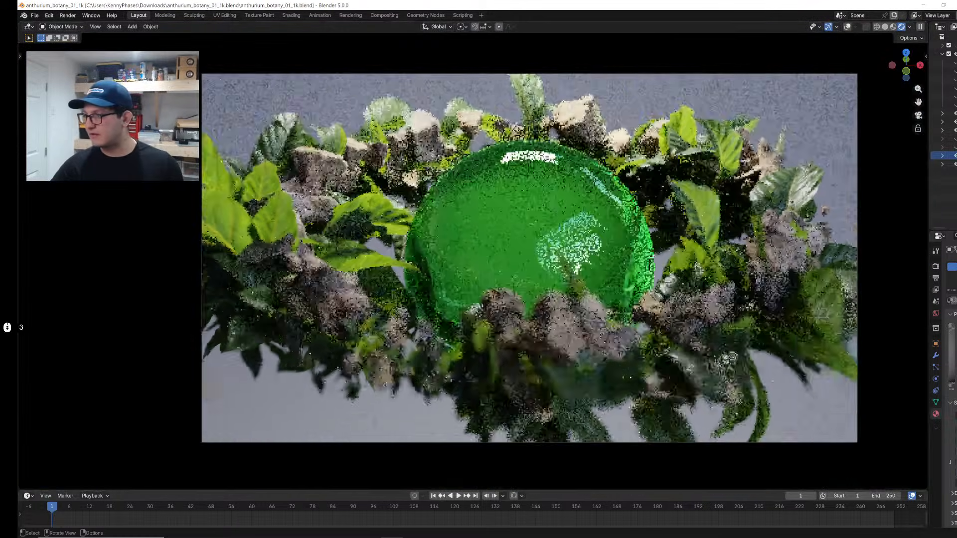